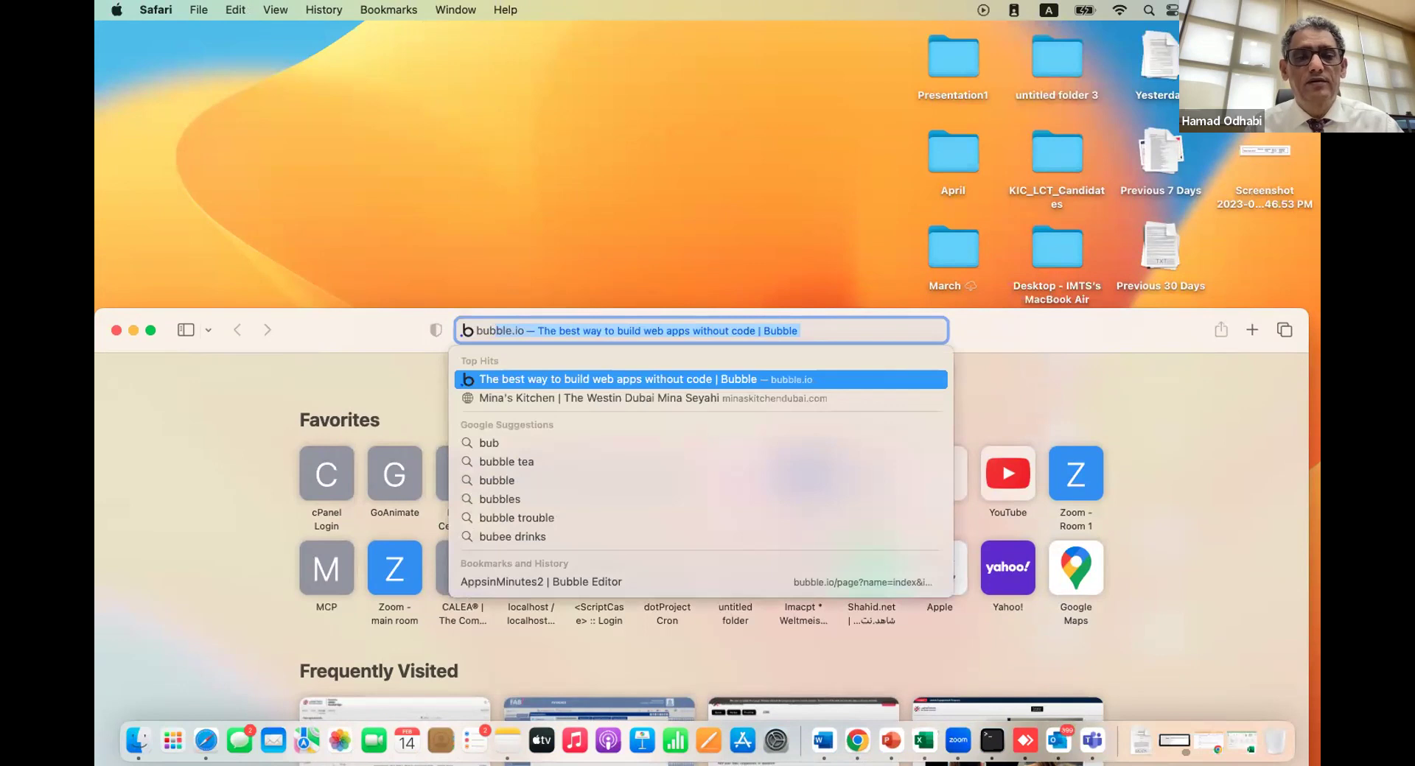
# Open the AppsinMinutes2 app in the Bubble editor and decline the Personal plan trial offer
pyautogui.moveTo(337, 321); pyautogui.dragTo(306, 40)
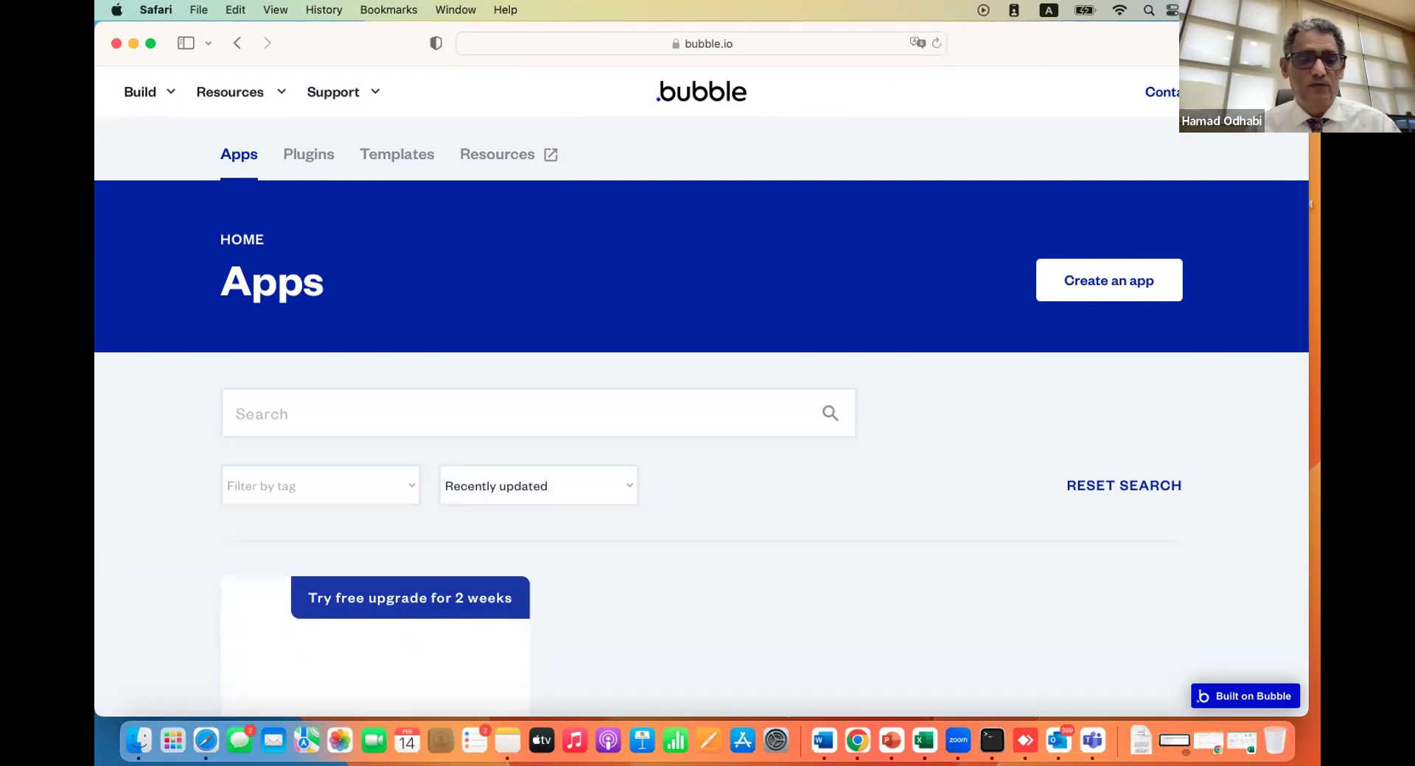
pyautogui.scroll(-6, 781, 575)
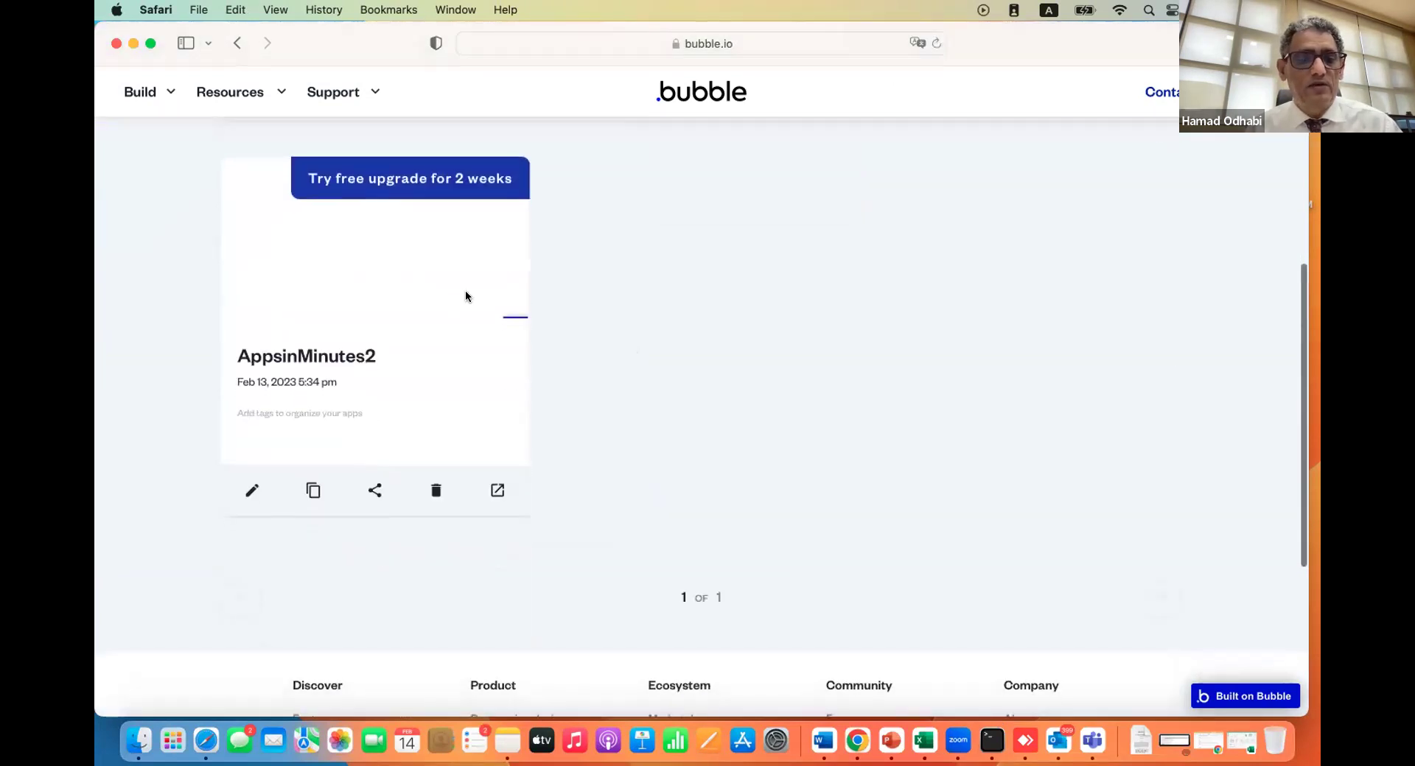
pyautogui.click(373, 312)
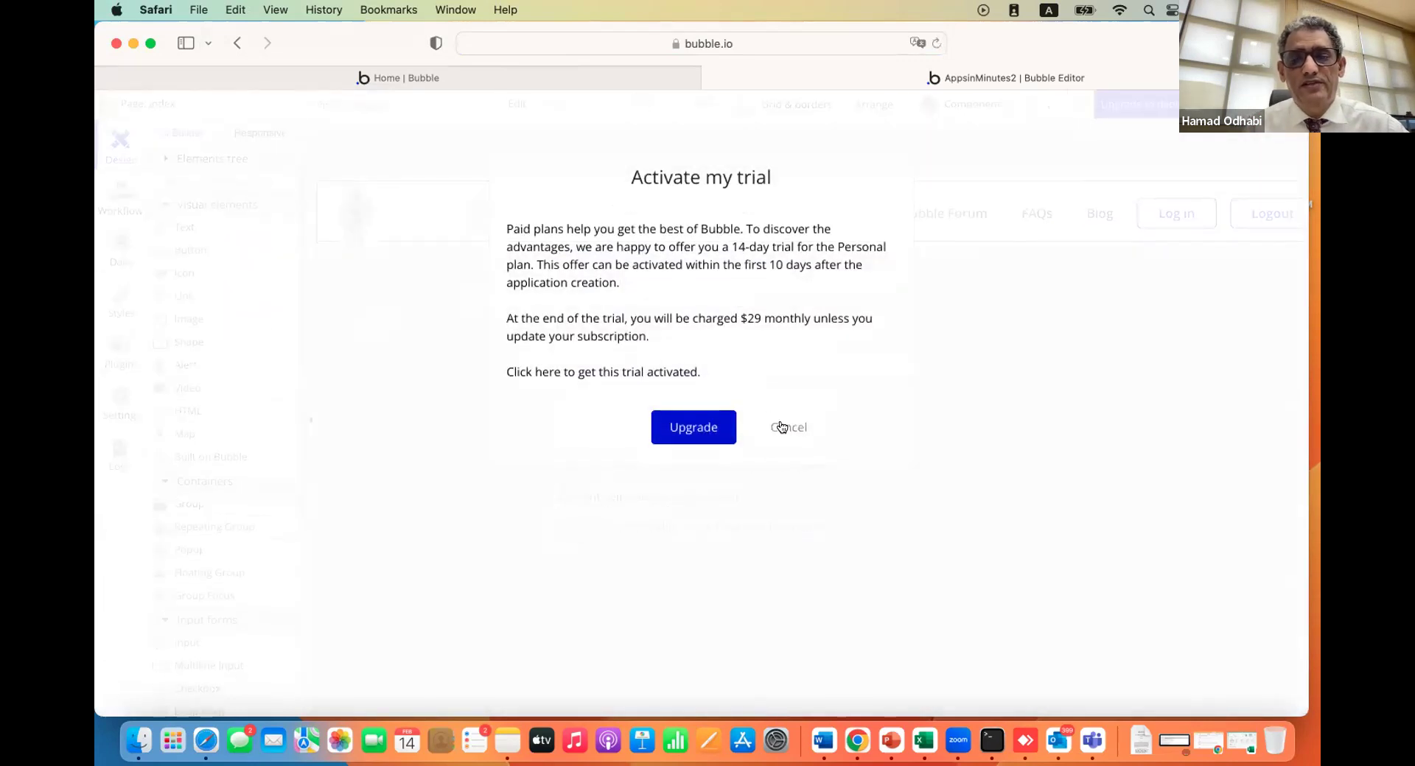
pyautogui.click(786, 427)
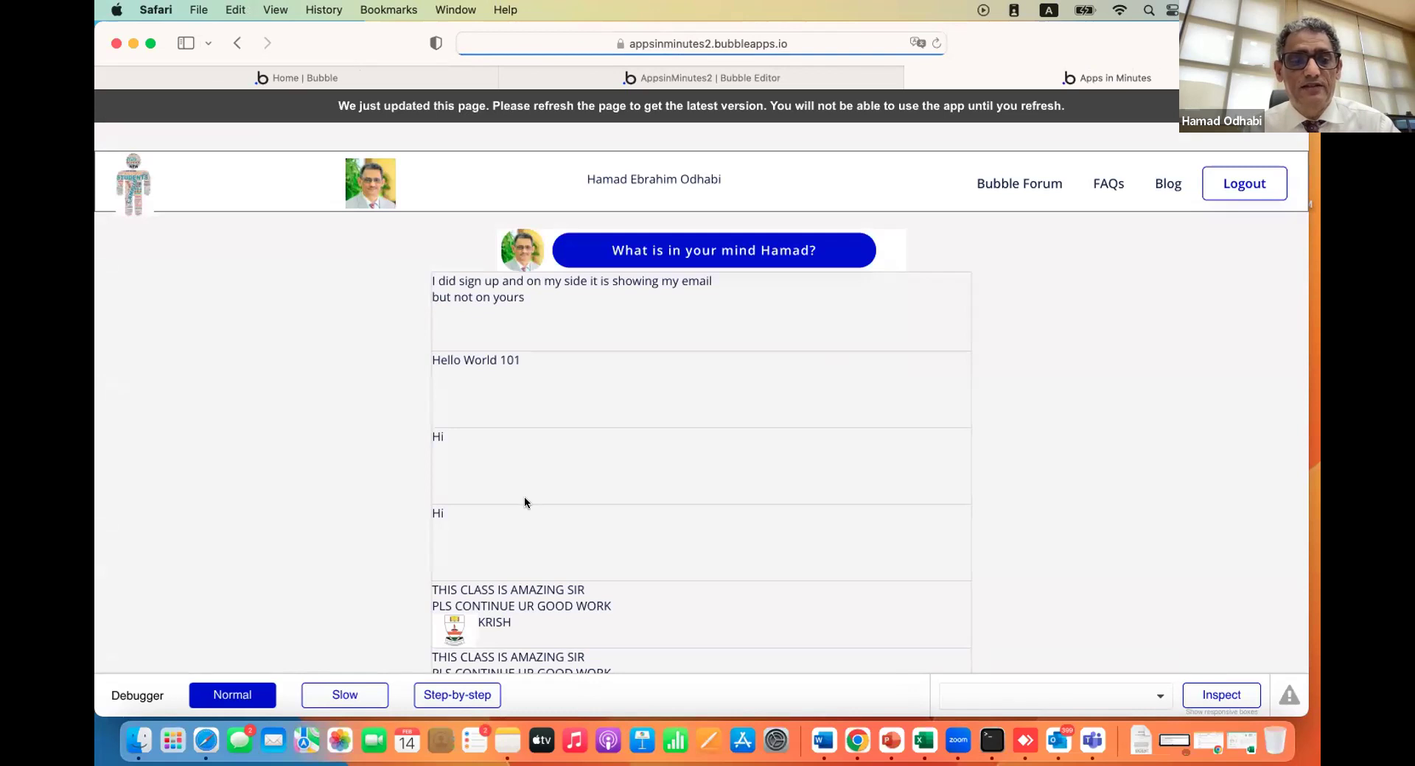
# Look through the post feed in the app preview and refresh the page to its latest version
pyautogui.scroll(-10, 525, 502)
pyautogui.scroll(10, 525, 502)
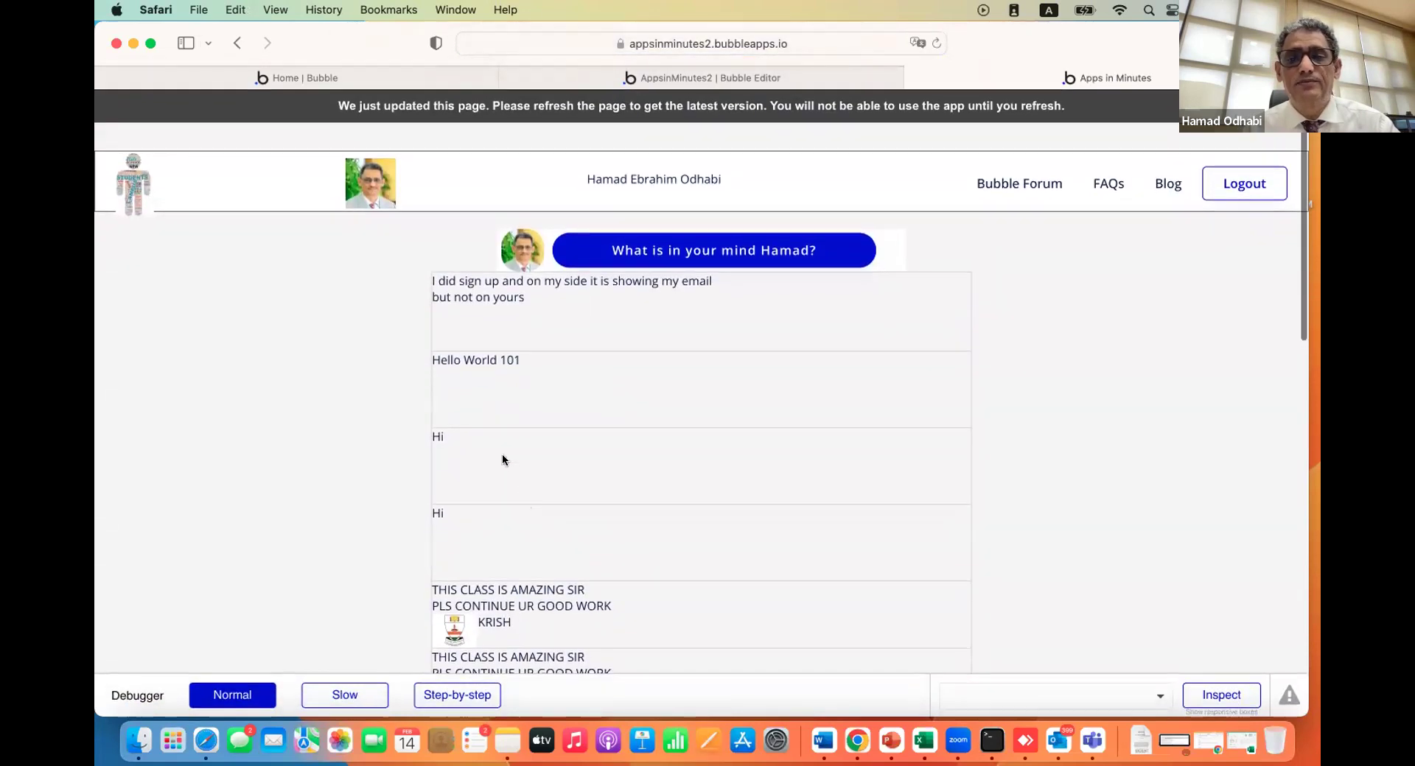
pyautogui.click(617, 106)
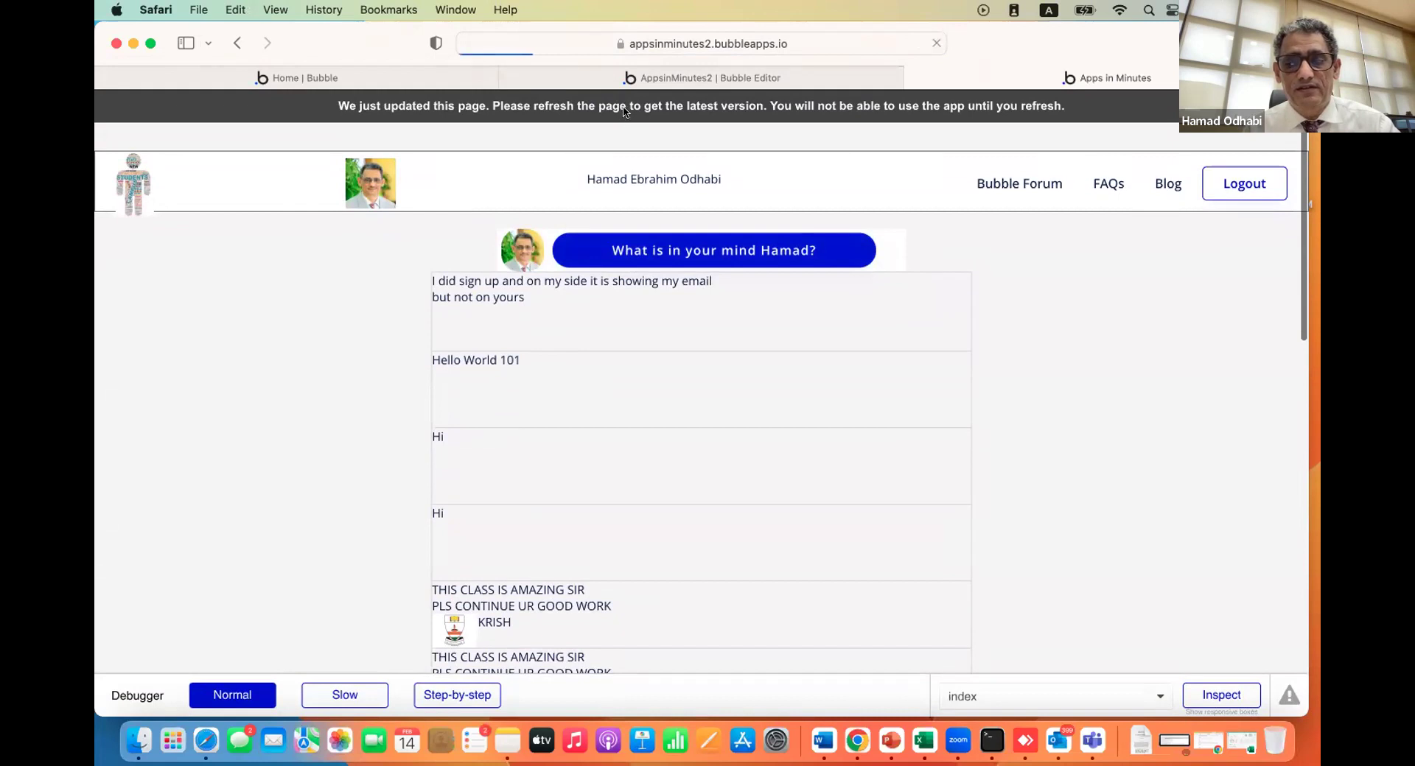
# Examine the Create post popup's plain text field and the post feed in the preview, leaving the popup closed
pyautogui.click(617, 254)
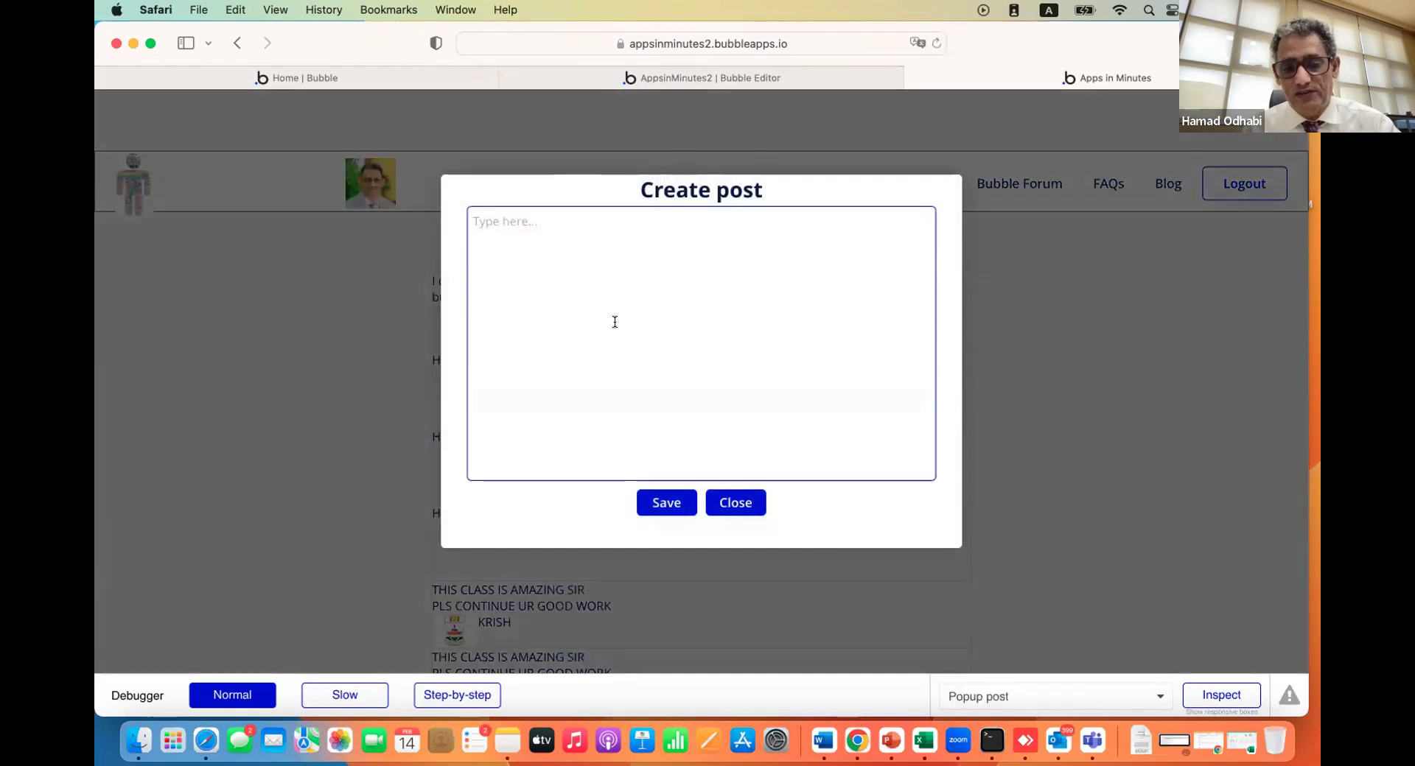
pyautogui.click(749, 508)
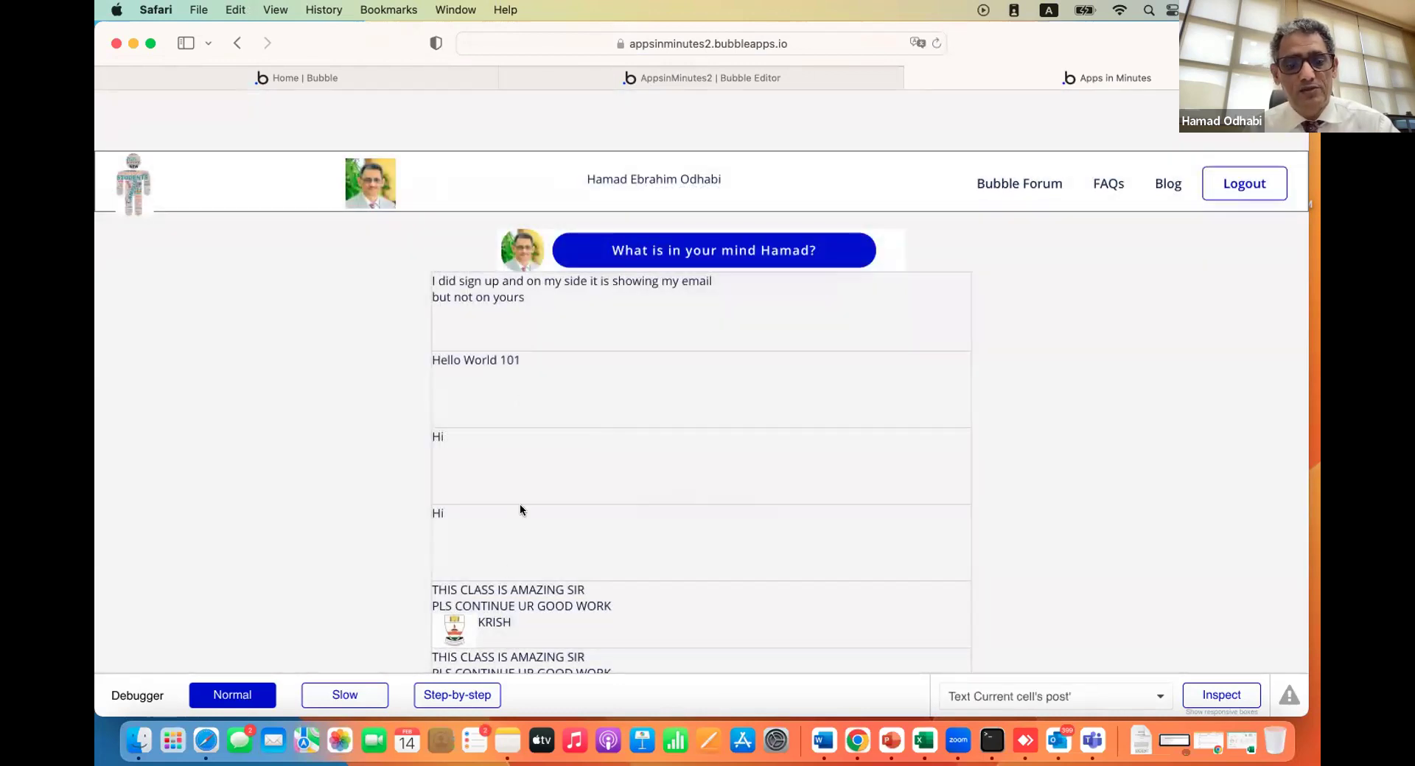
pyautogui.scroll(-15, 521, 505)
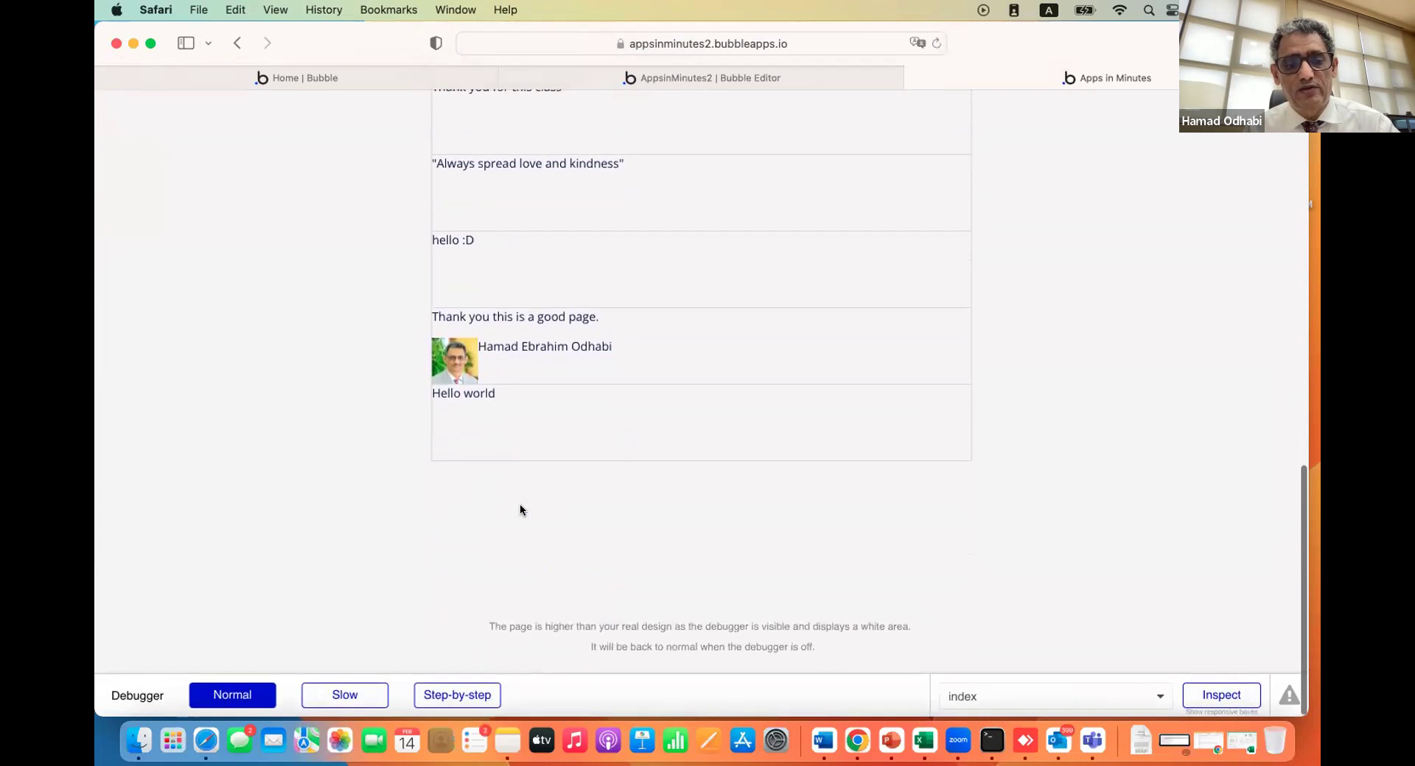
pyautogui.scroll(15, 520, 506)
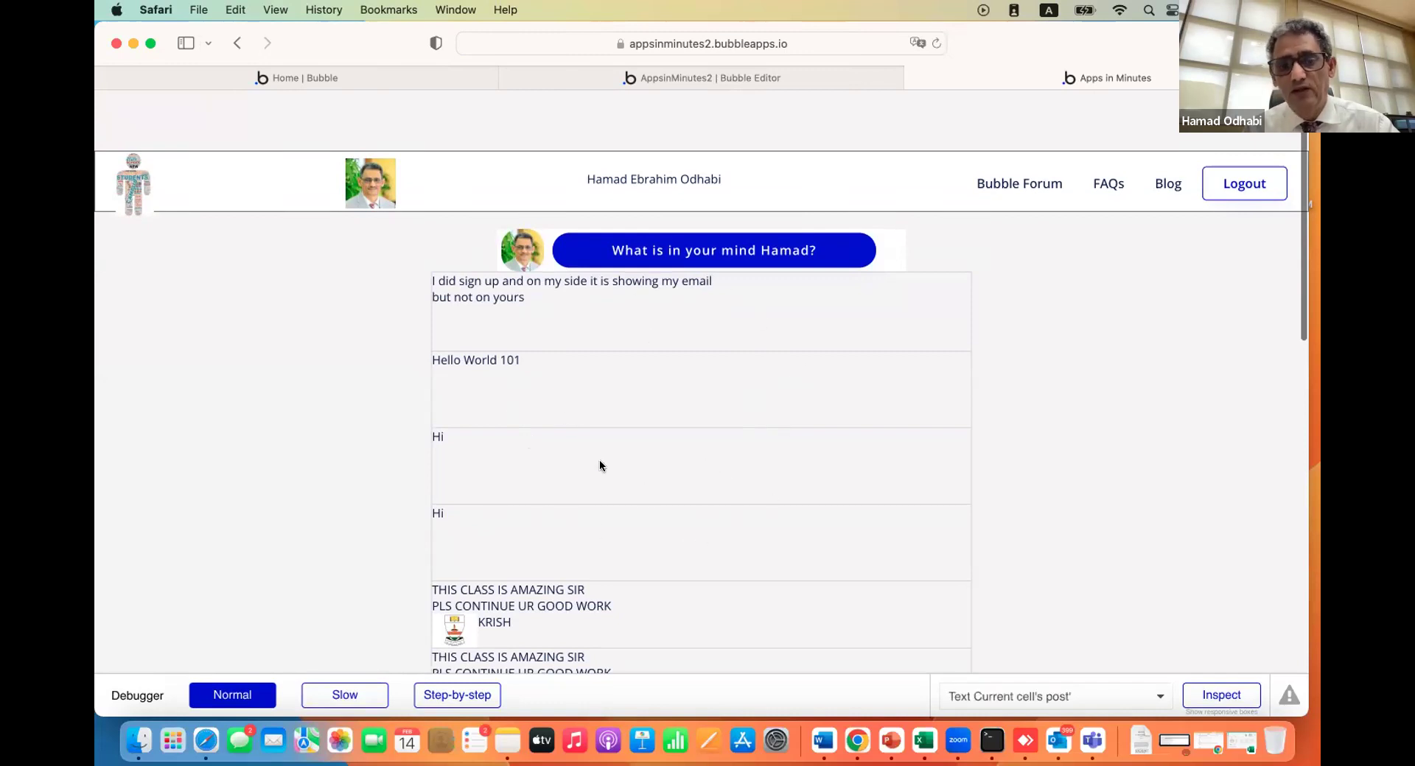
pyautogui.click(647, 251)
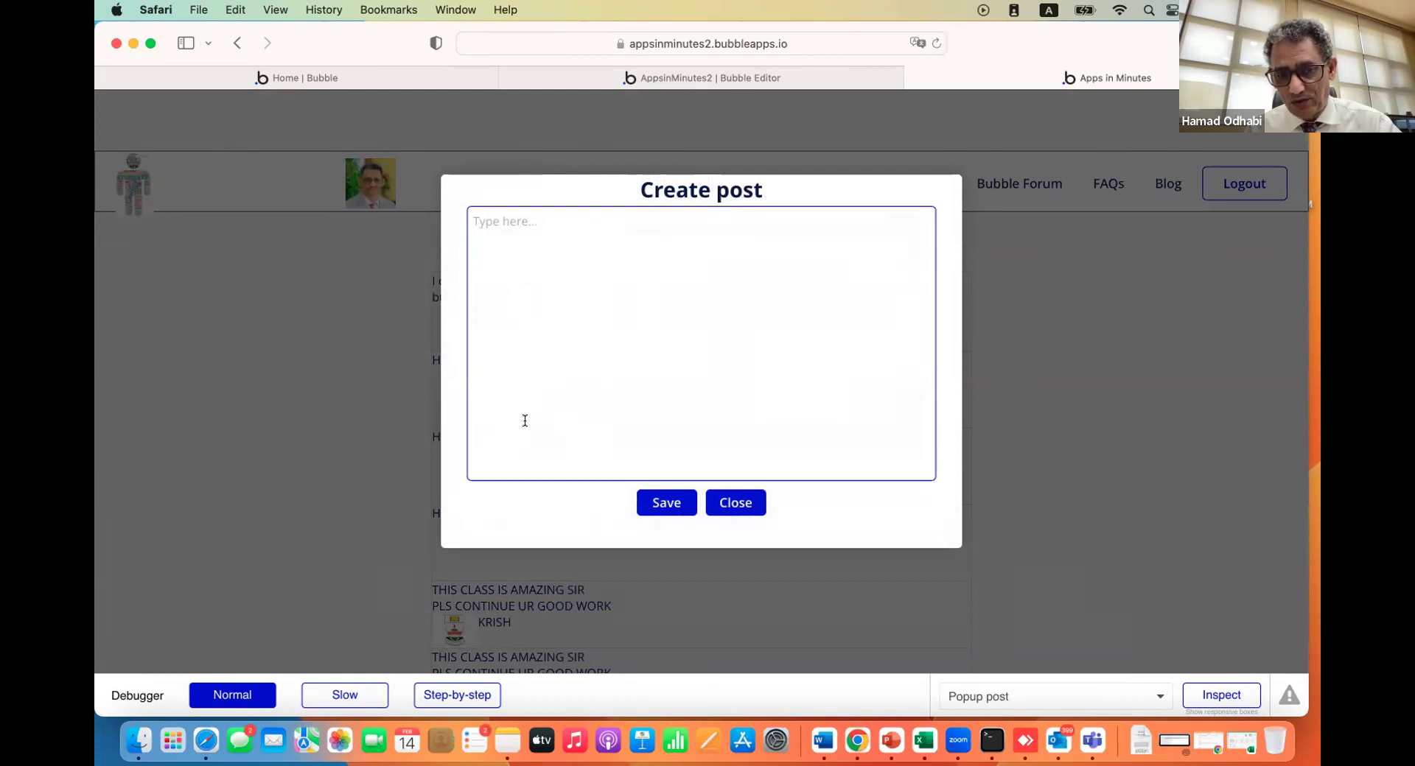
pyautogui.click(721, 503)
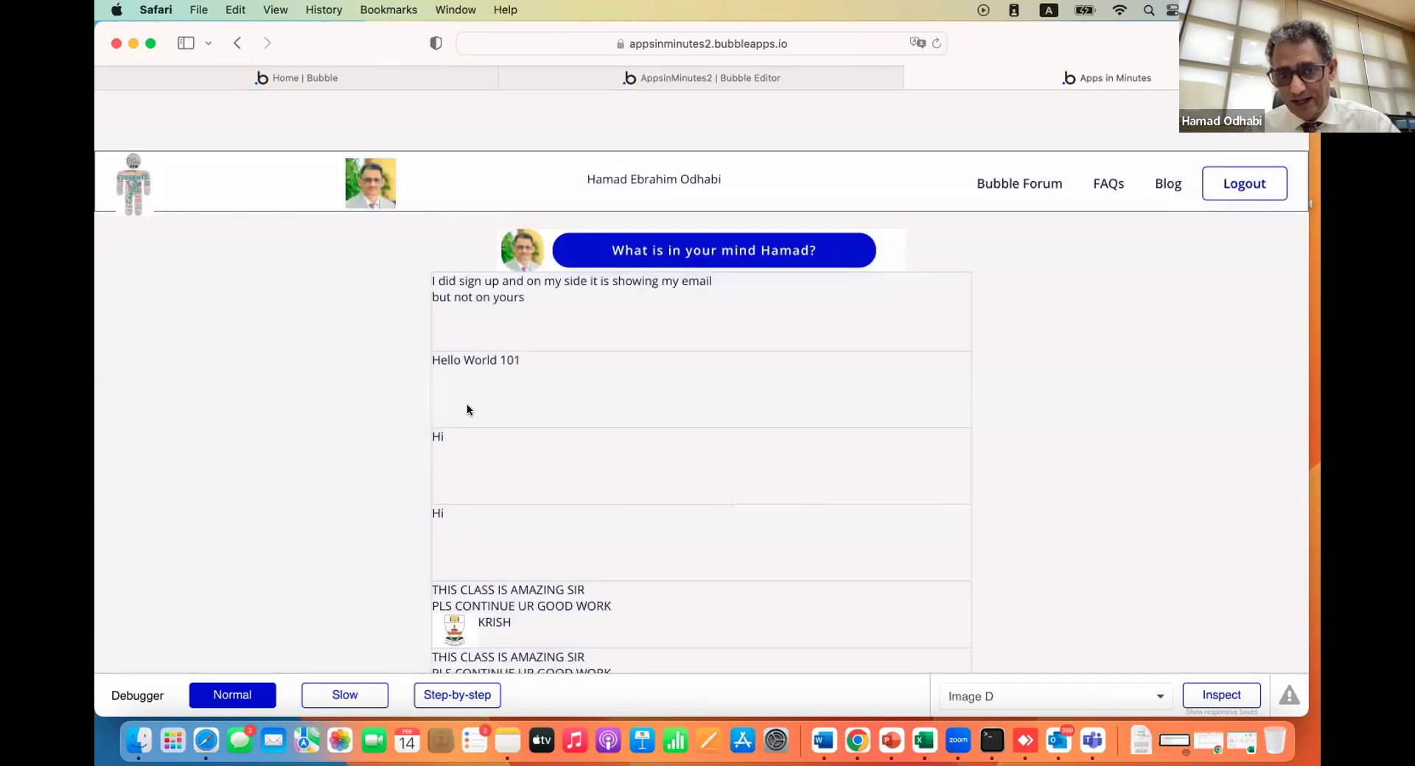
# In the app editor, search the plugin library for "rich" and install the free Rich Text Editor plugin by Bubble
pyautogui.click(661, 75)
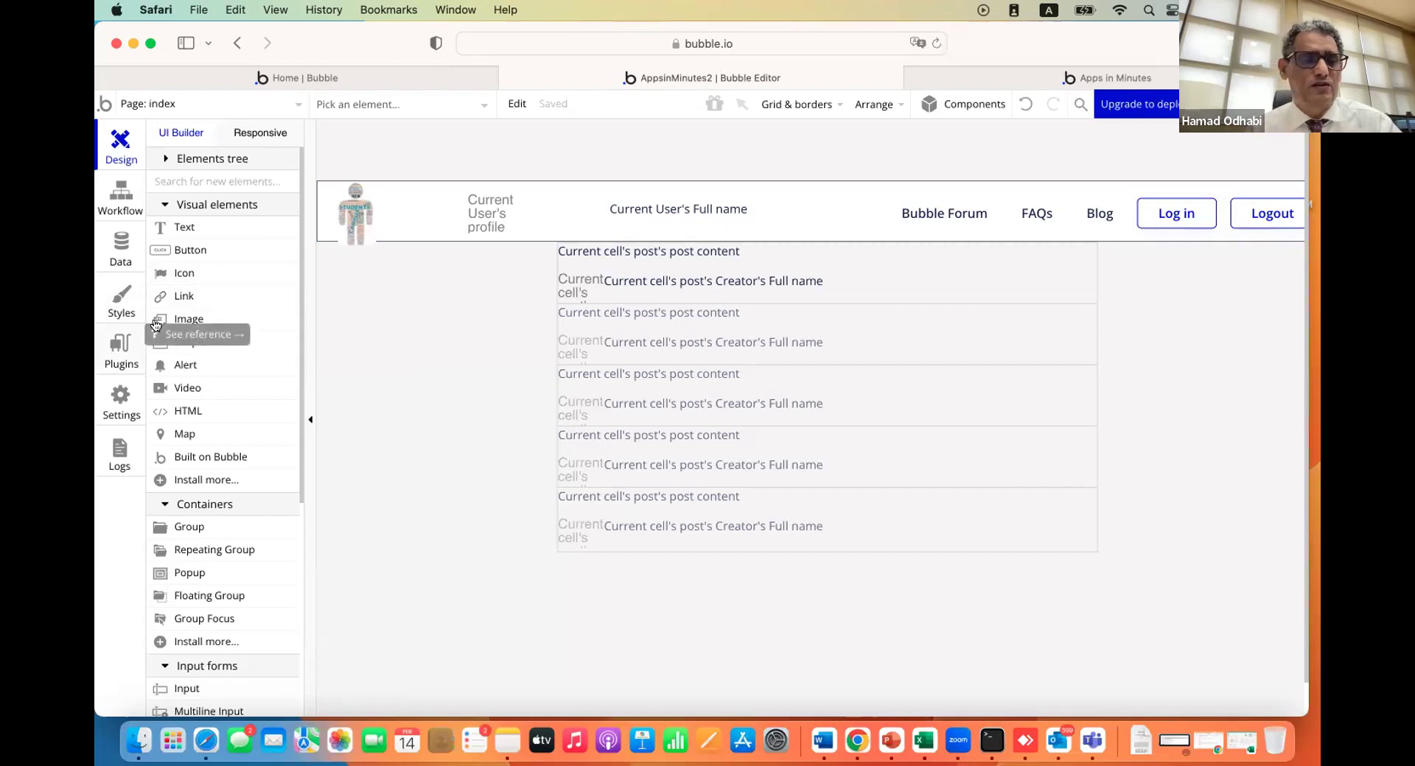
pyautogui.click(118, 343)
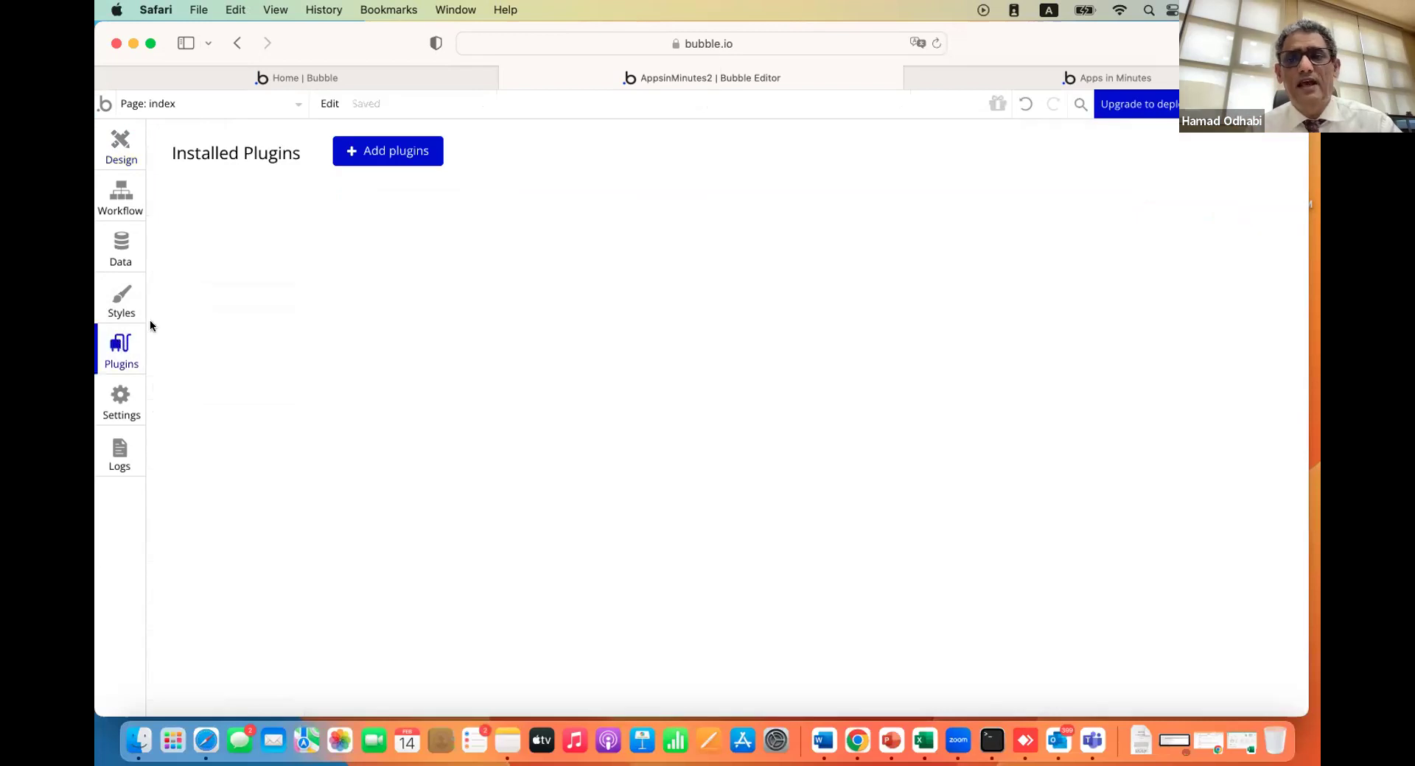
pyautogui.click(385, 152)
pyautogui.write('rich')
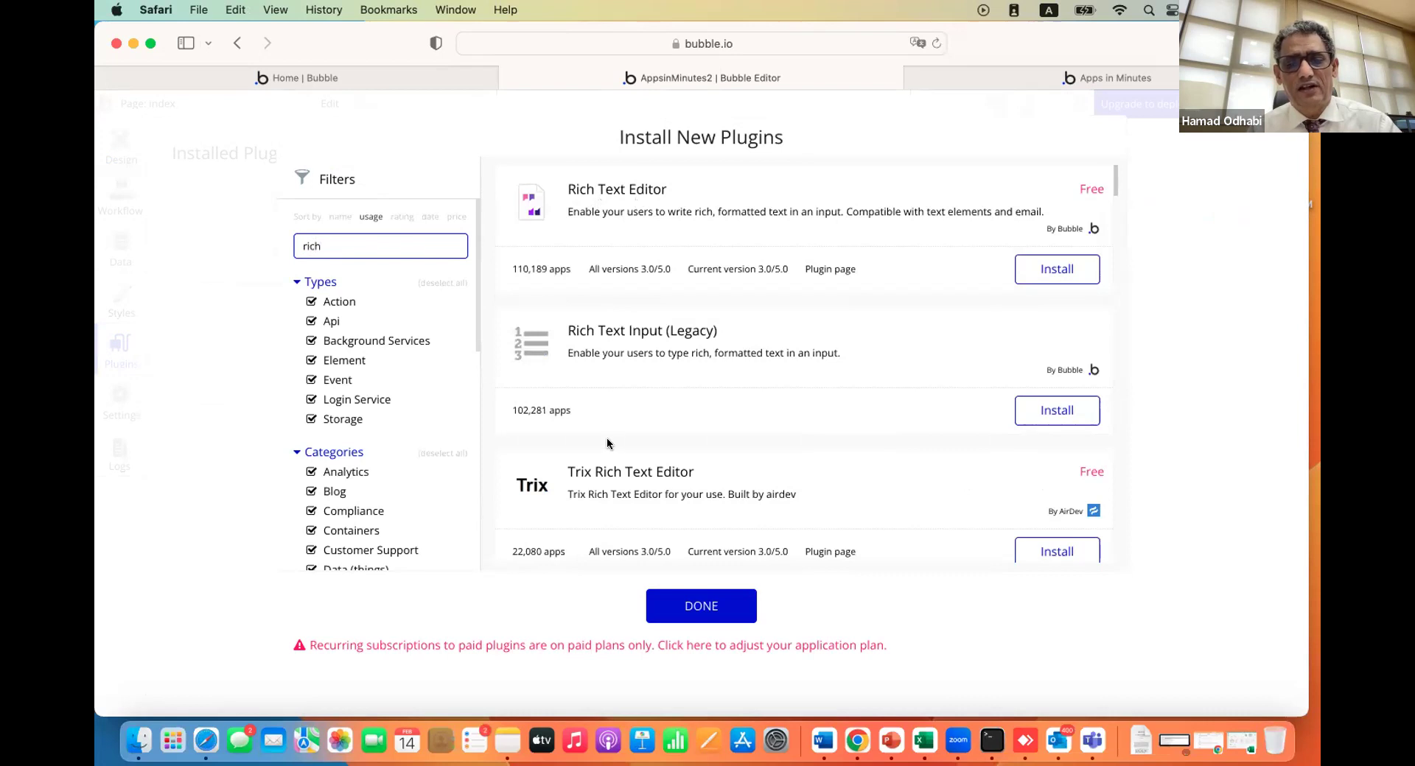
pyautogui.scroll(-5, 608, 443)
pyautogui.scroll(-7, 608, 444)
pyautogui.scroll(-2, 609, 444)
pyautogui.scroll(6, 608, 444)
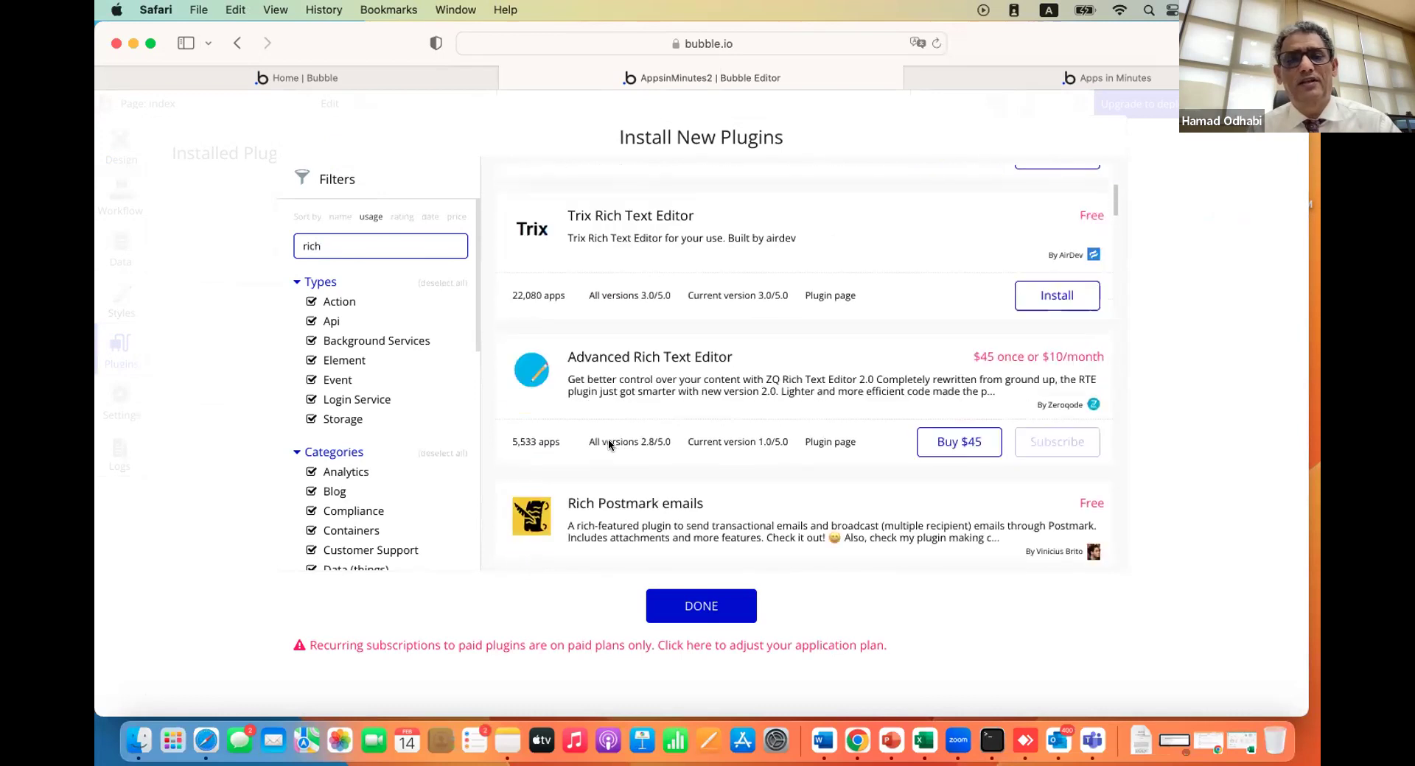
pyautogui.scroll(7, 608, 439)
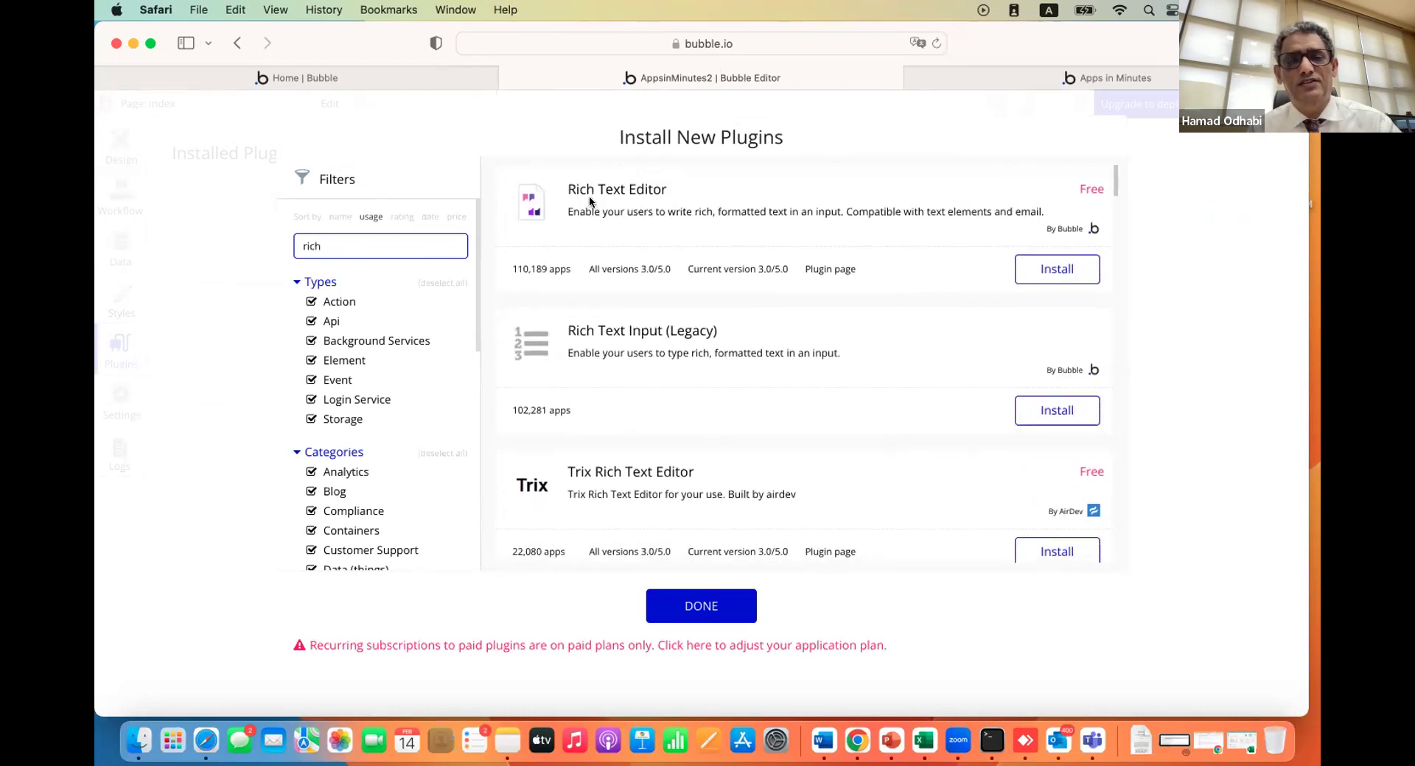
pyautogui.click(1039, 272)
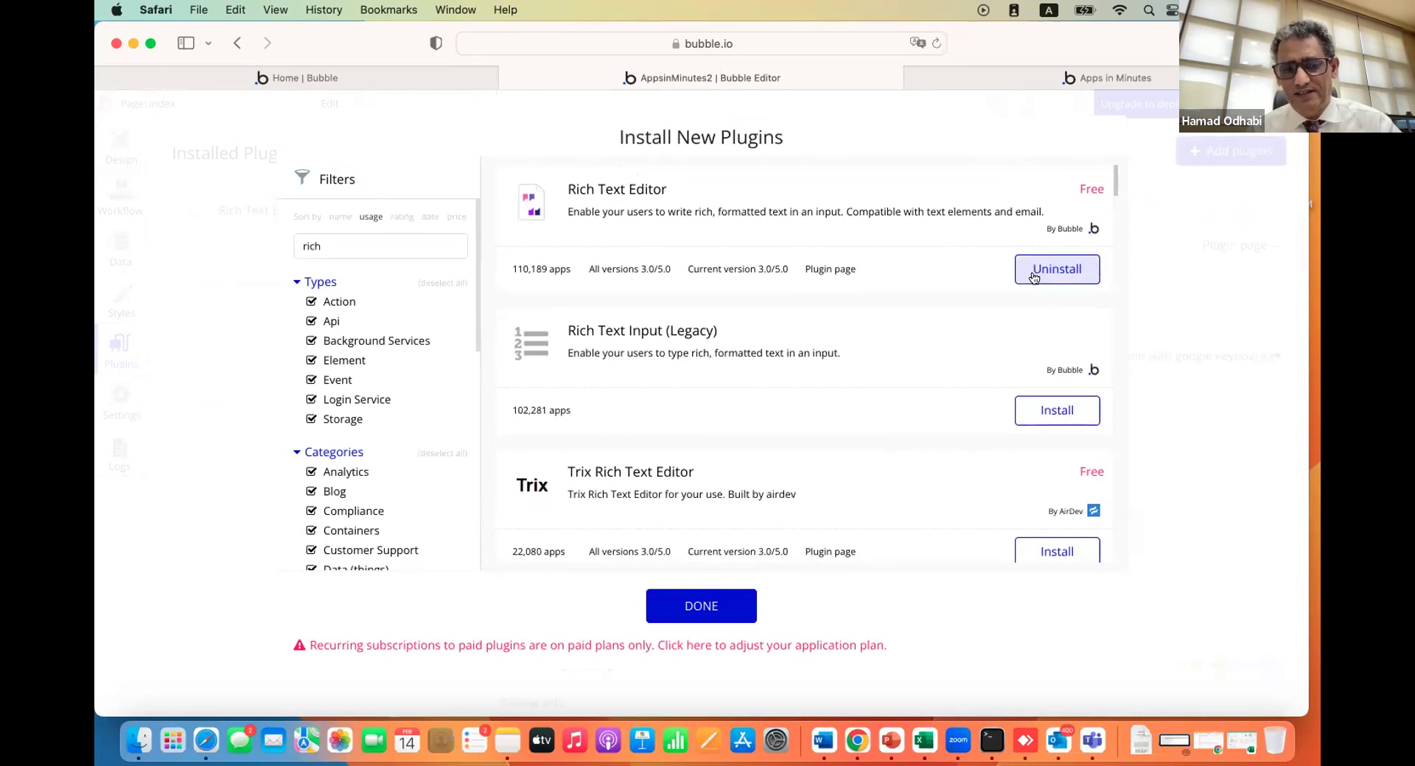
pyautogui.click(723, 607)
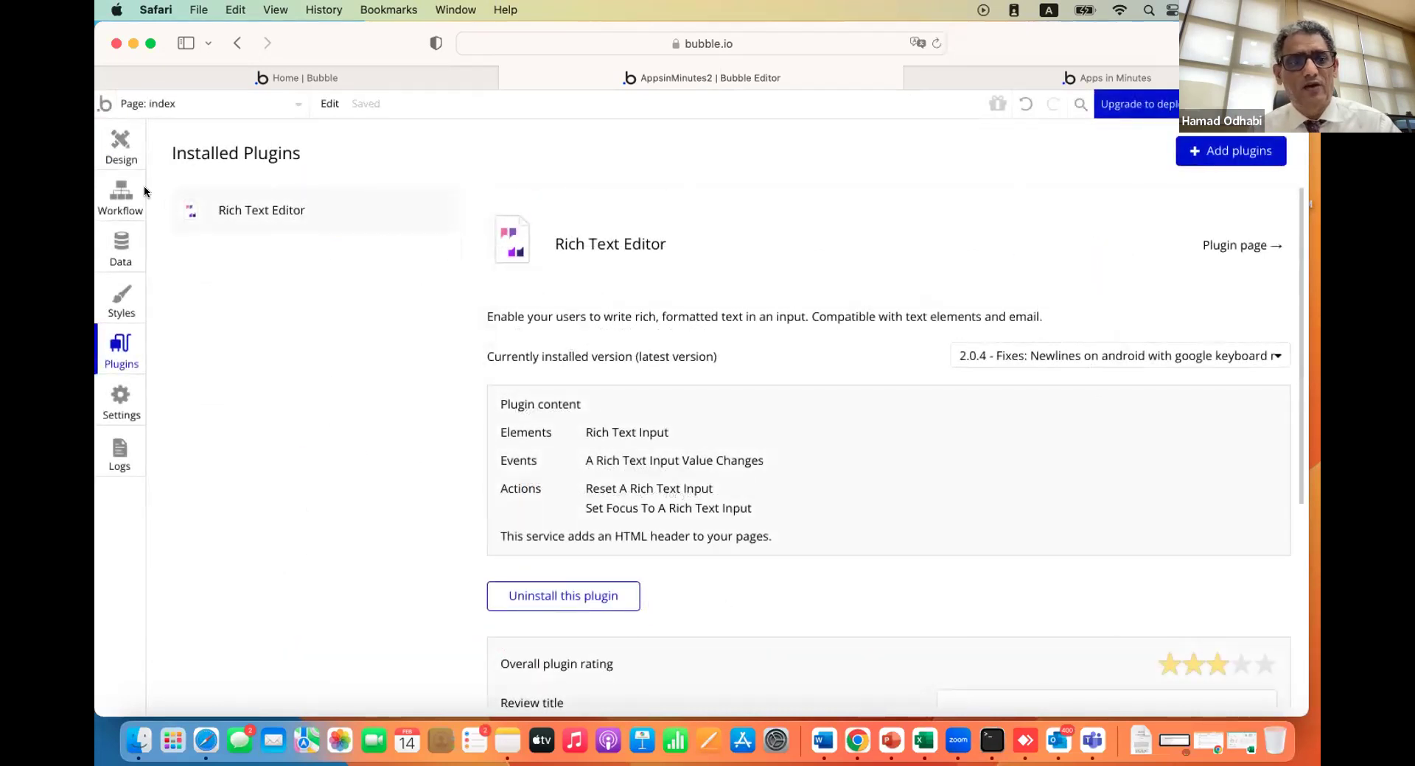
# Reopen the plugin library for the app and search it for "Rich"
pyautogui.click(118, 147)
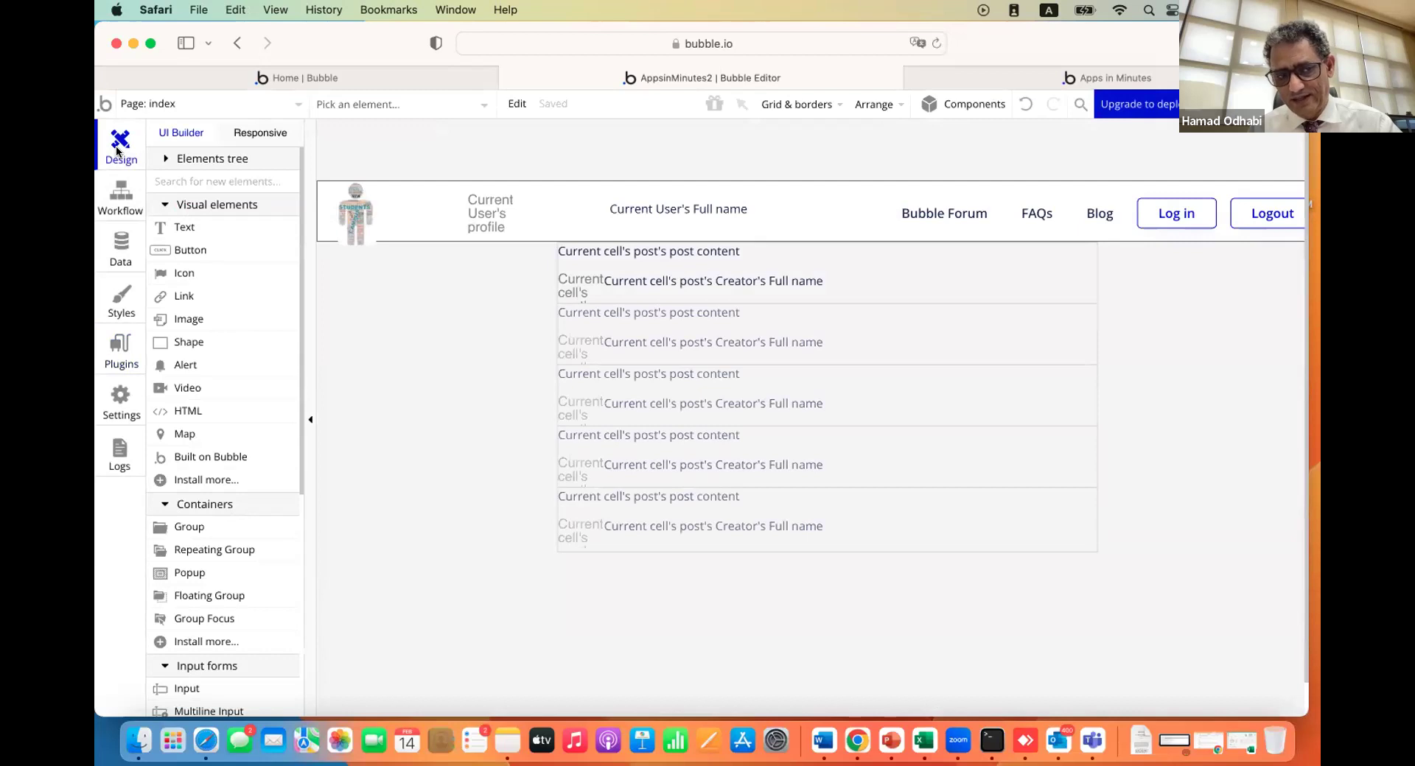
pyautogui.click(114, 364)
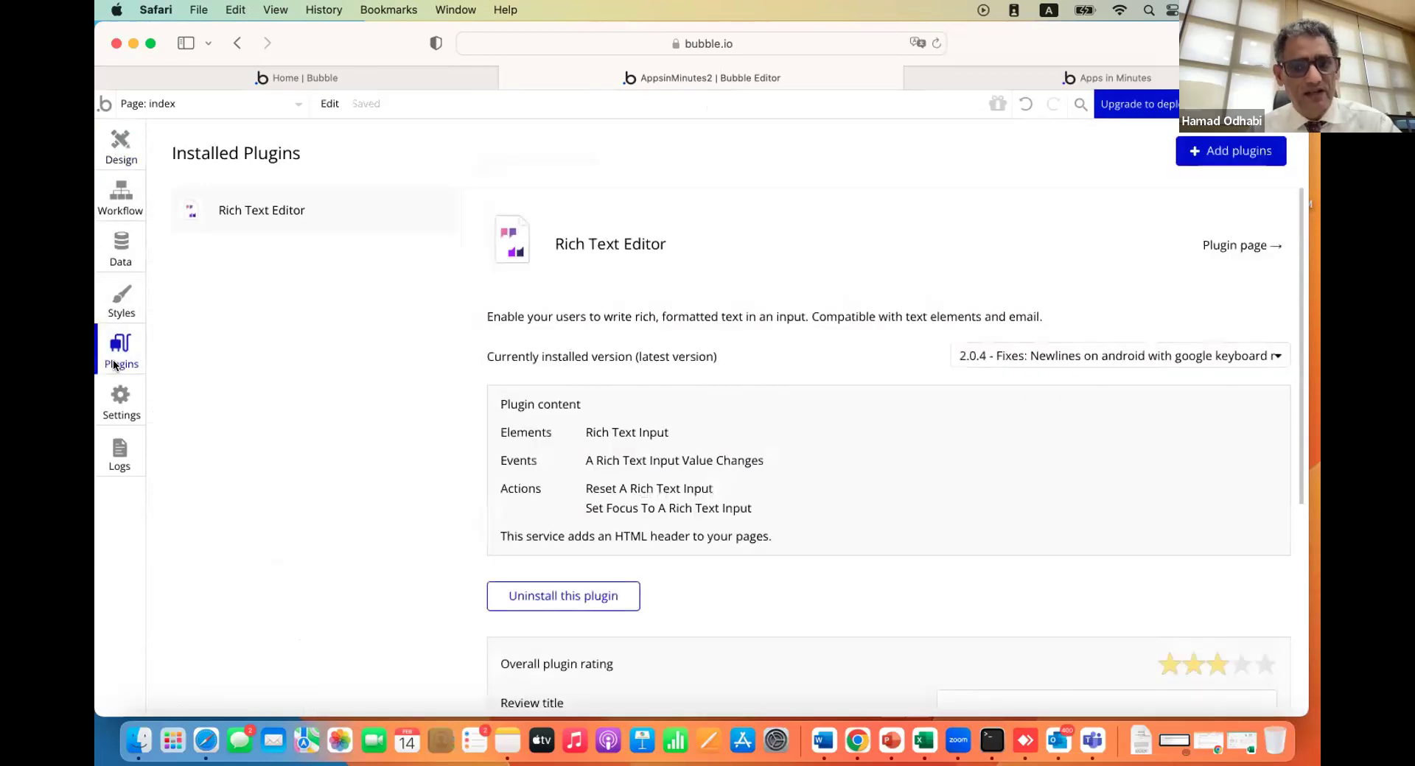
pyautogui.click(1212, 157)
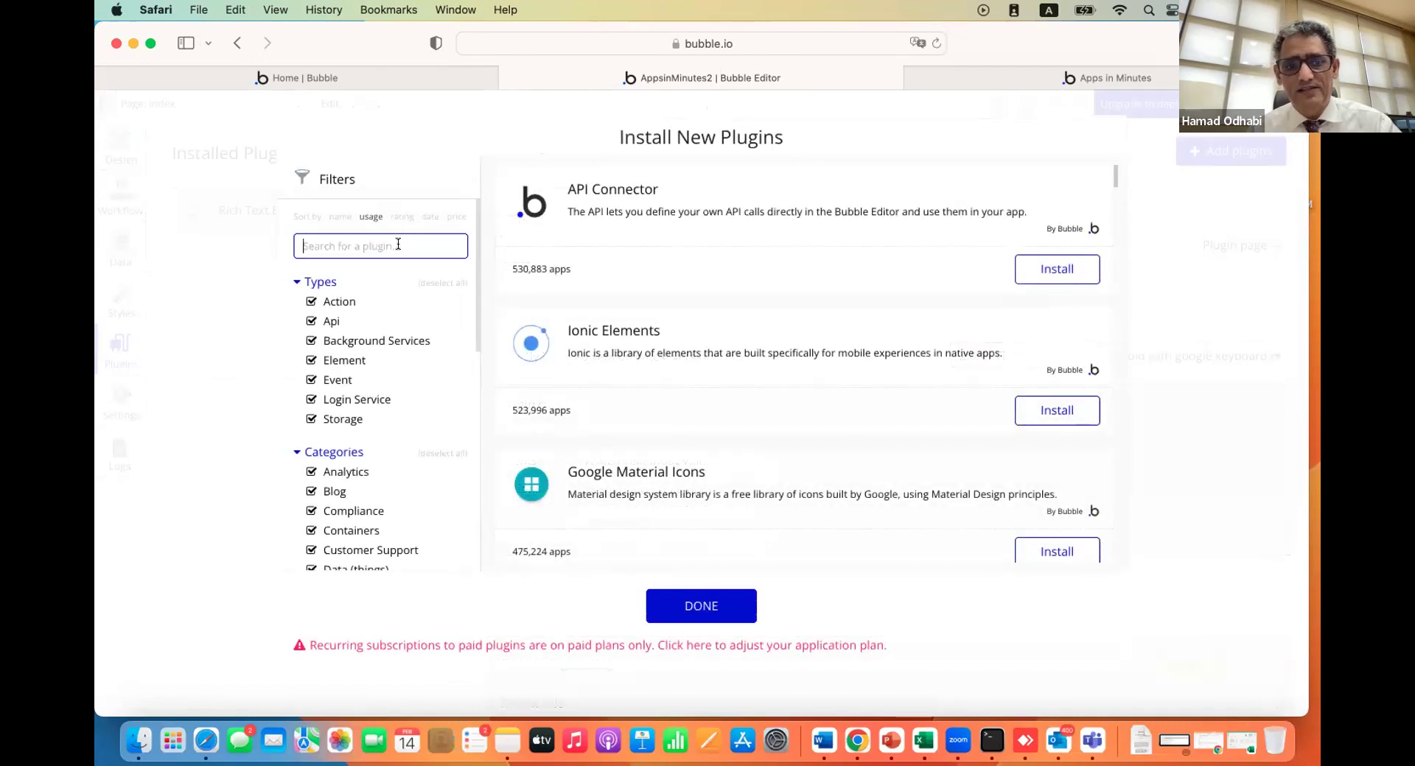
pyautogui.write('Rich')
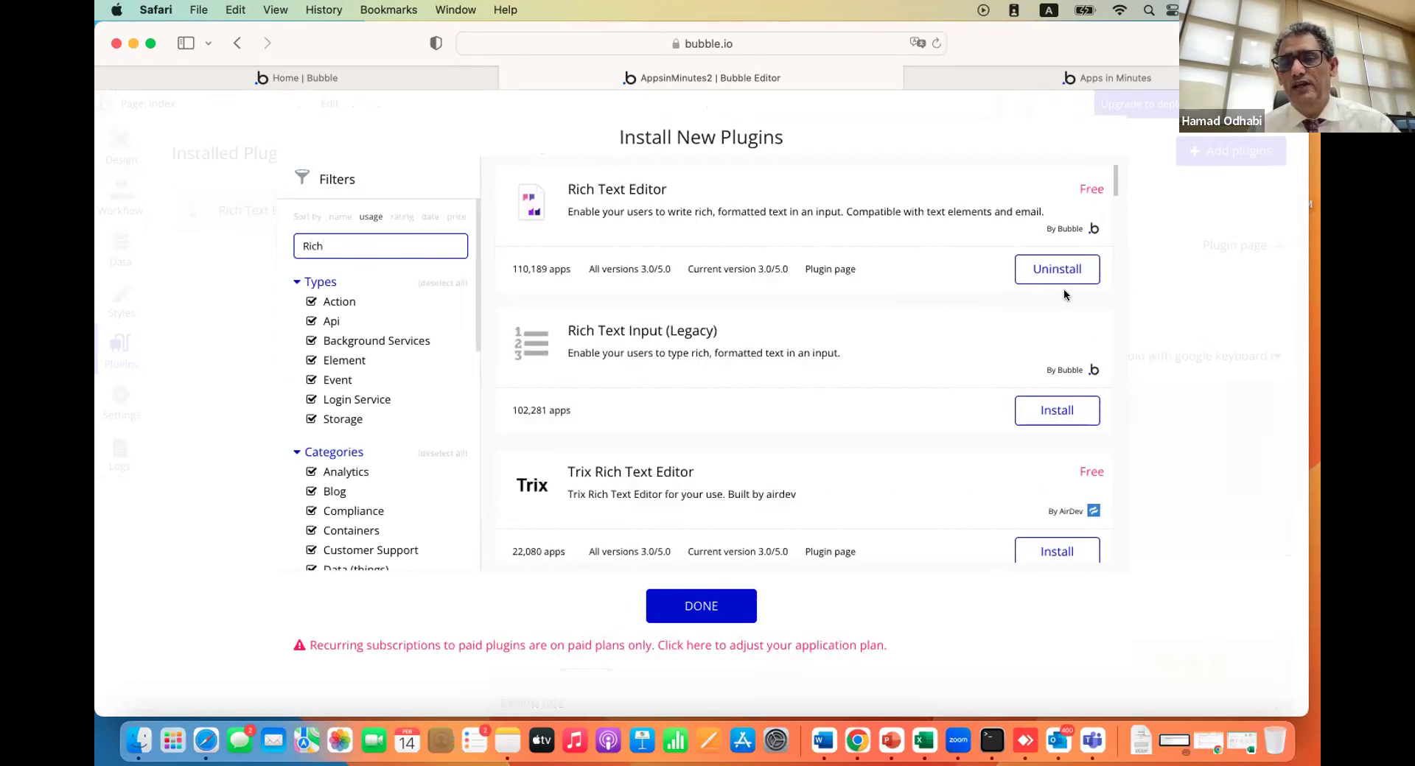
# Review the Rich Text Editor's plugin page for details, instructions, ratings and reviews, and close the page and the plugin installer
pyautogui.click(821, 271)
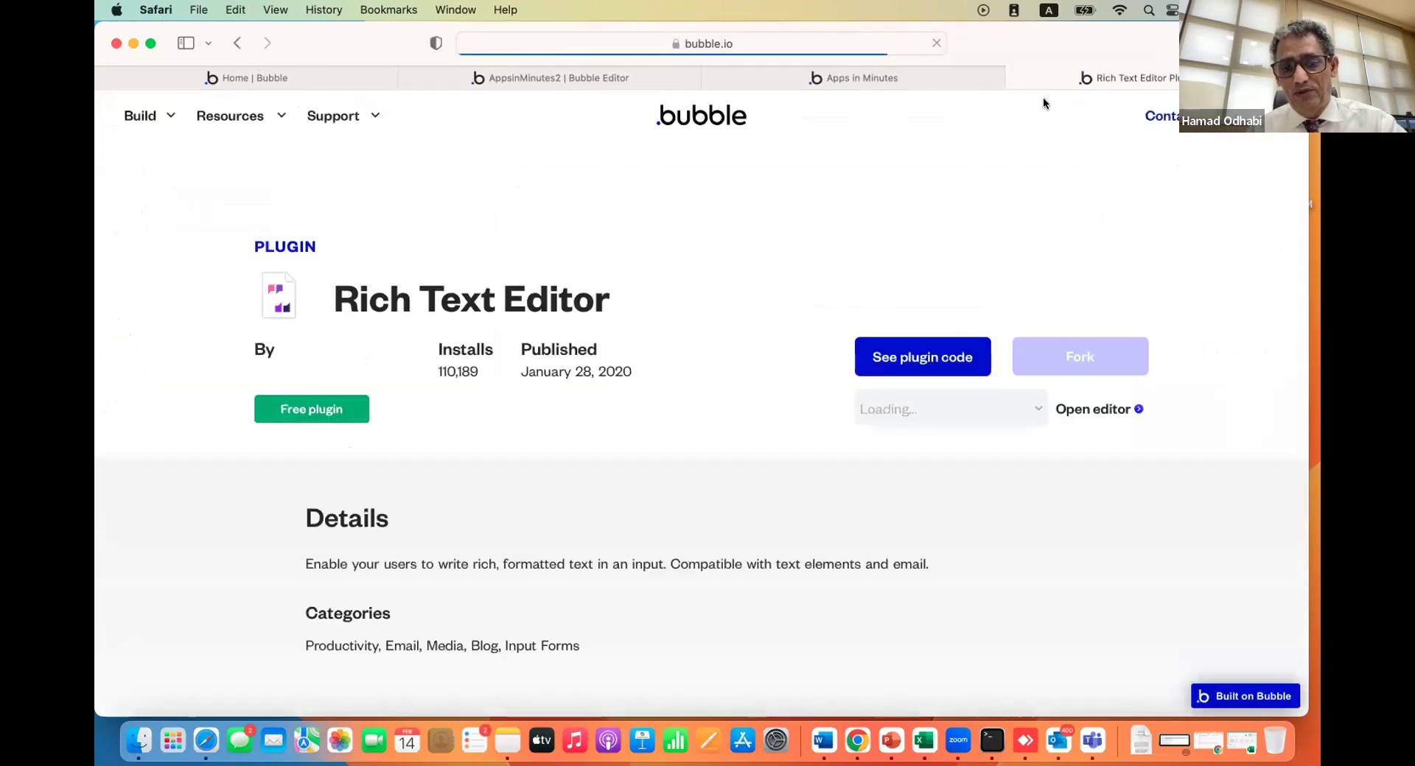
pyautogui.scroll(-7, 647, 431)
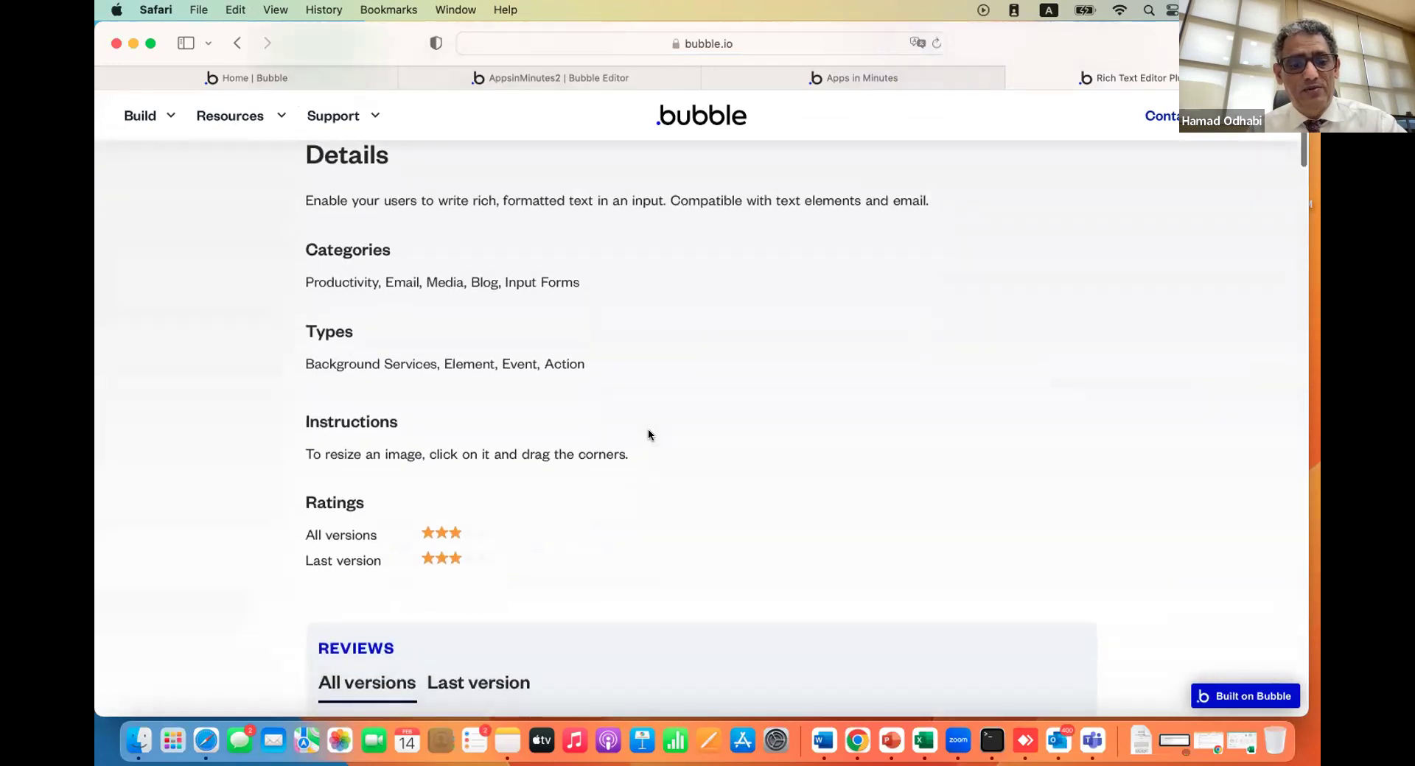
pyautogui.scroll(-10, 648, 435)
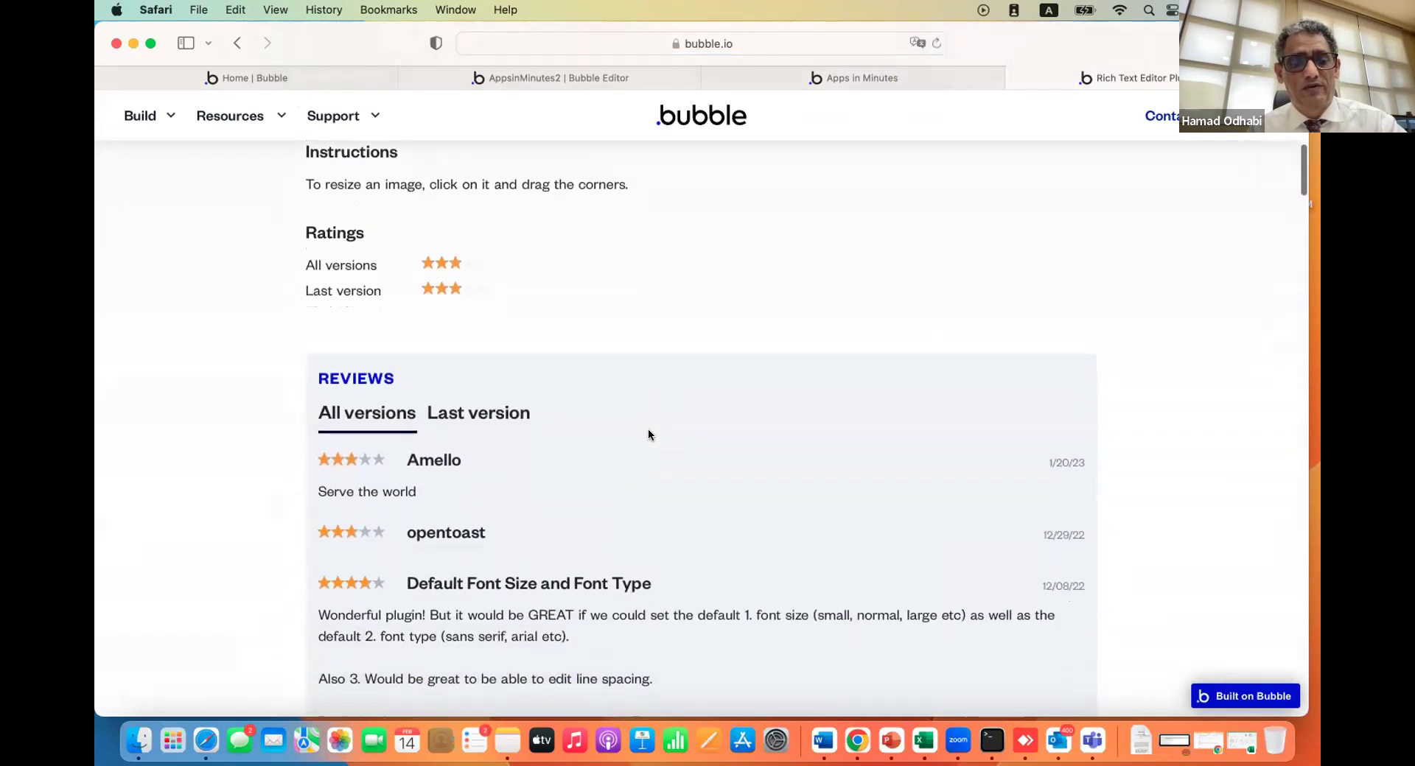
pyautogui.scroll(20, 648, 435)
pyautogui.scroll(4, 648, 435)
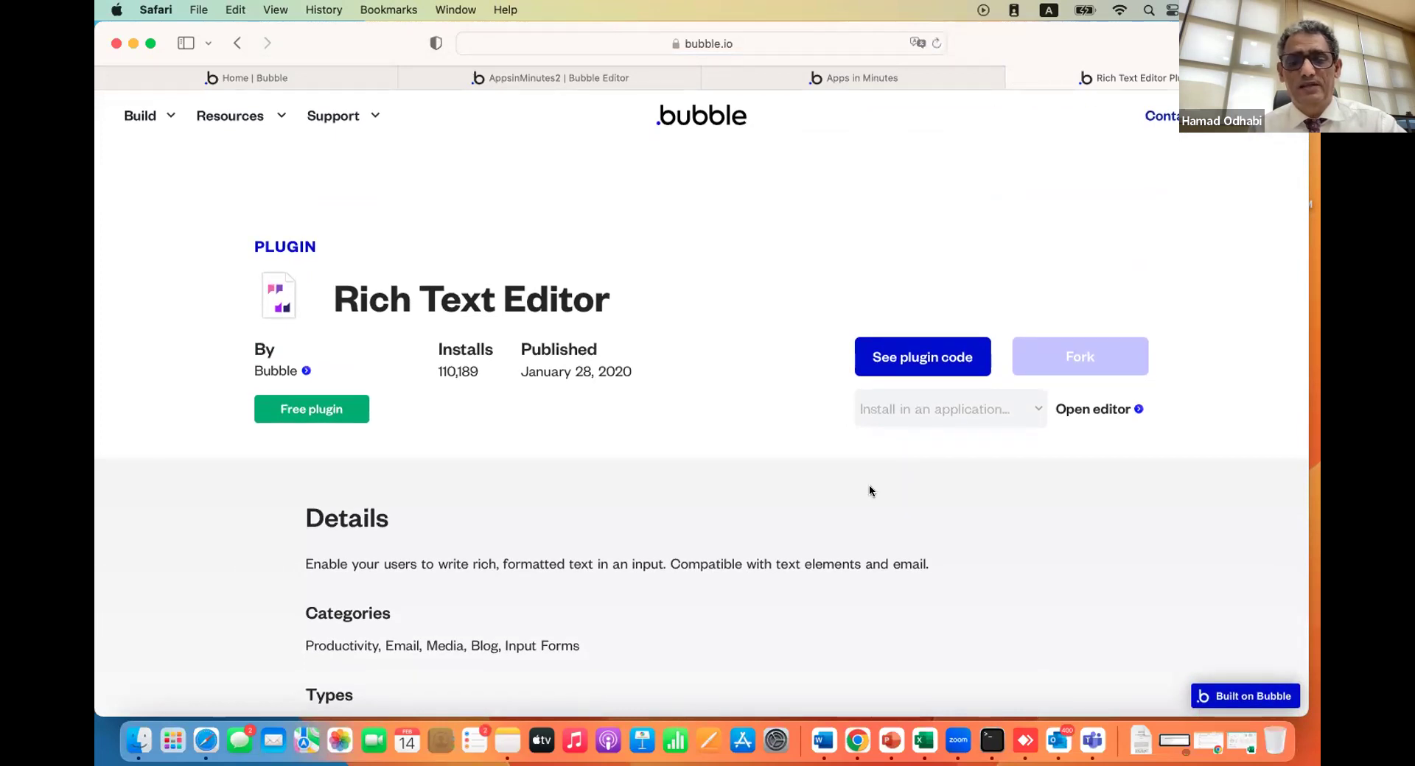
pyautogui.scroll(-8, 868, 487)
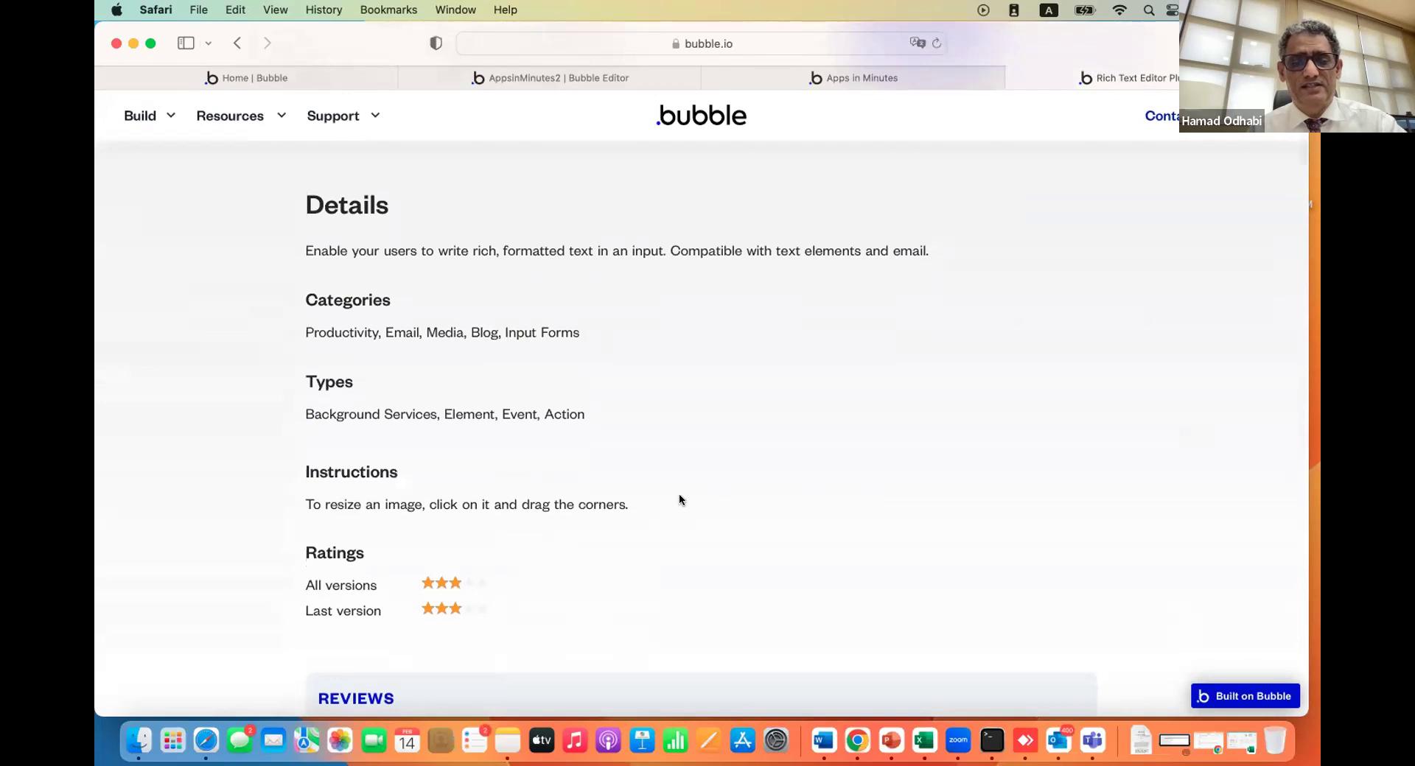
pyautogui.click(1012, 78)
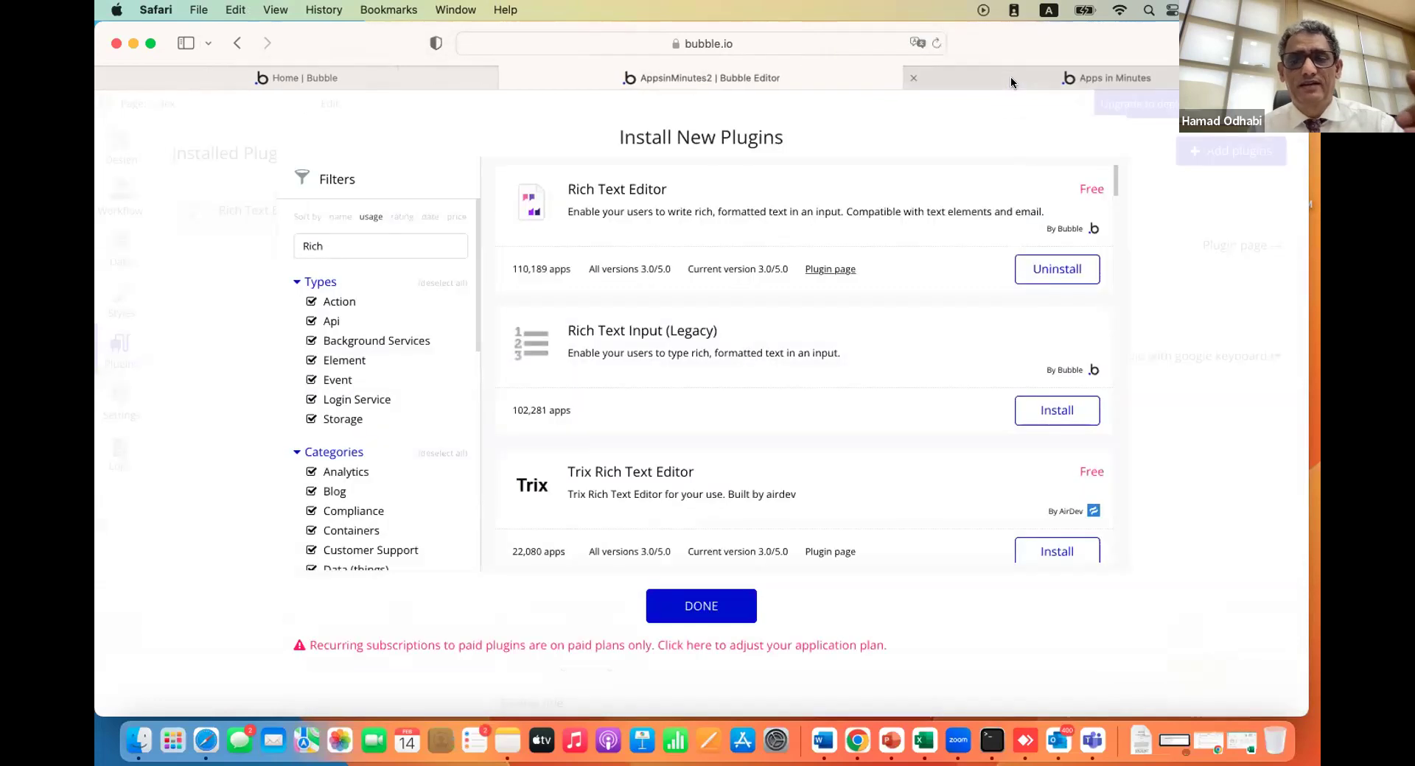
pyautogui.click(713, 606)
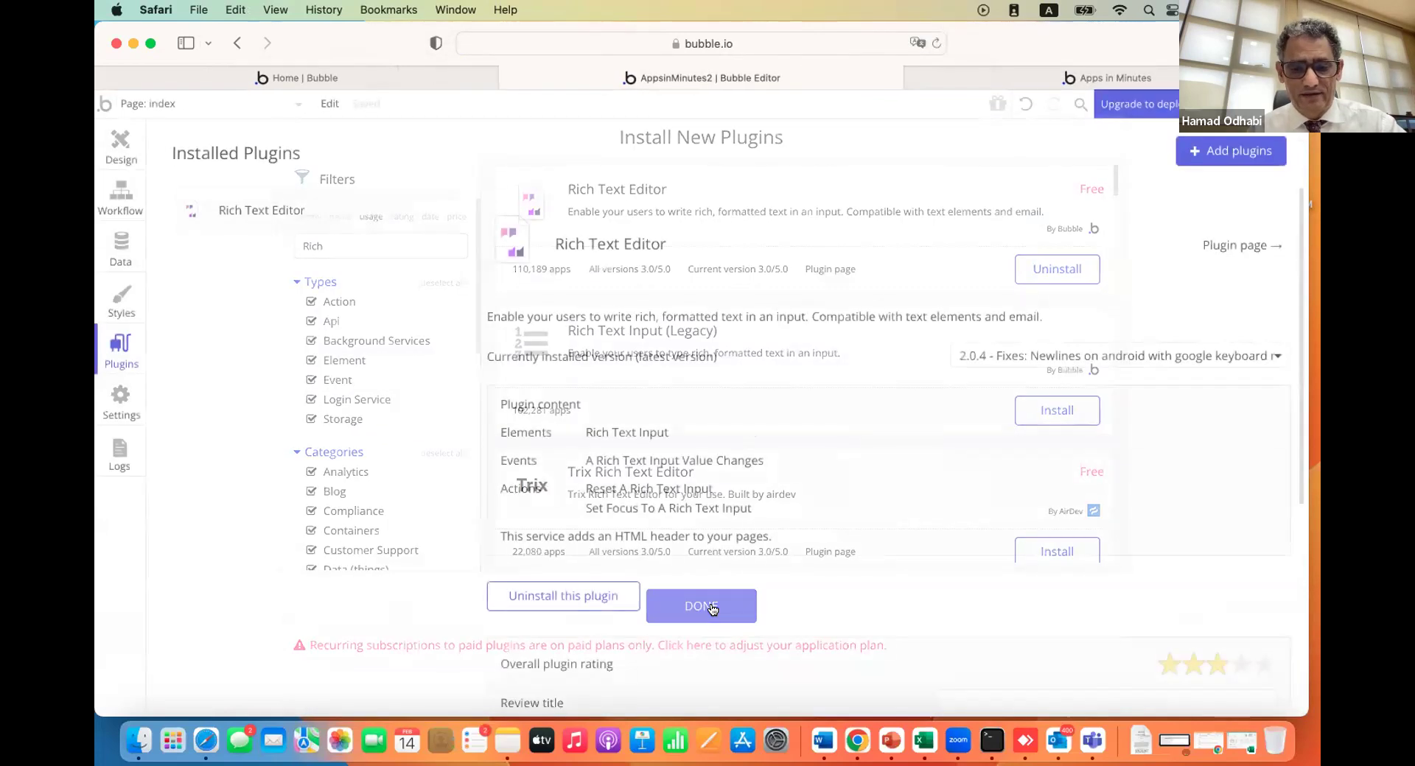
# Delete the multiline post content input from the Create post popup on the index page
pyautogui.click(115, 155)
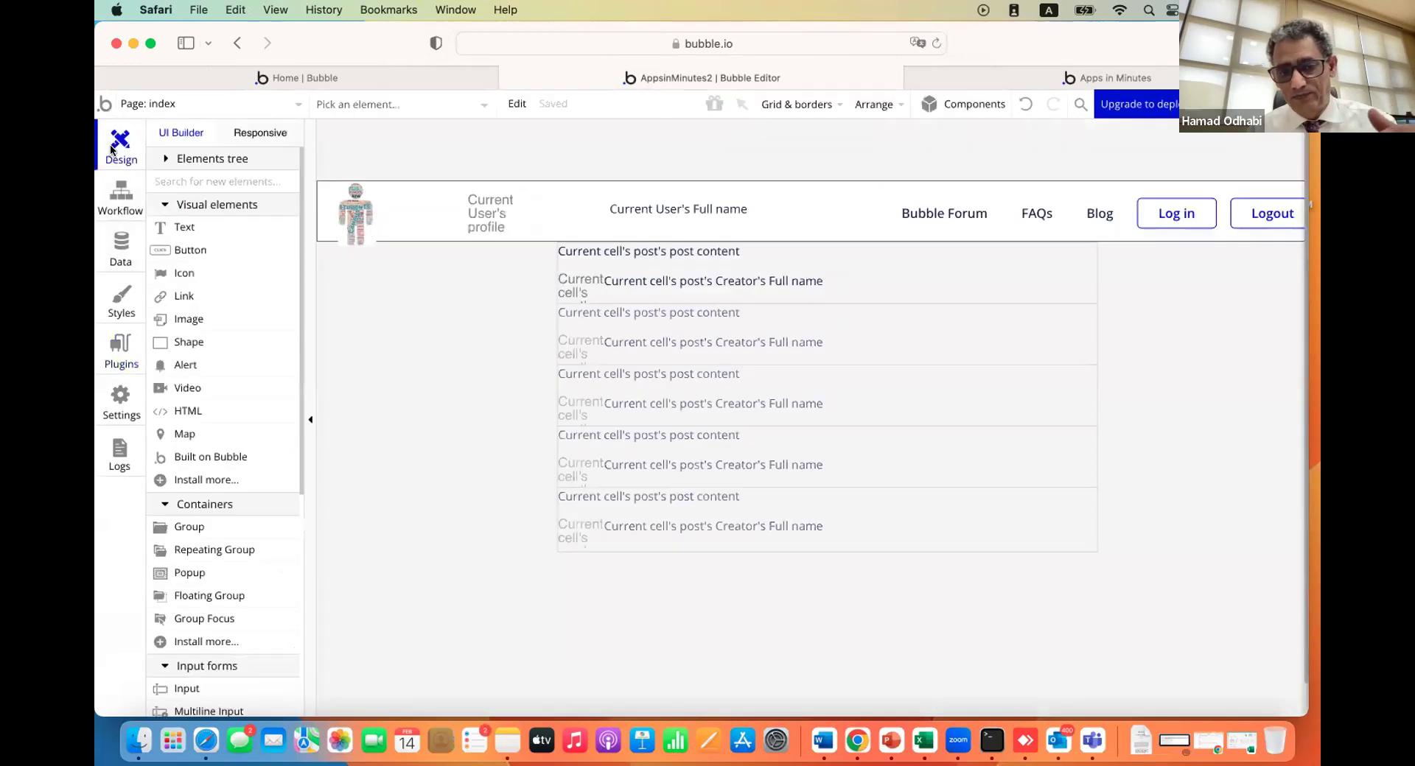
pyautogui.click(163, 159)
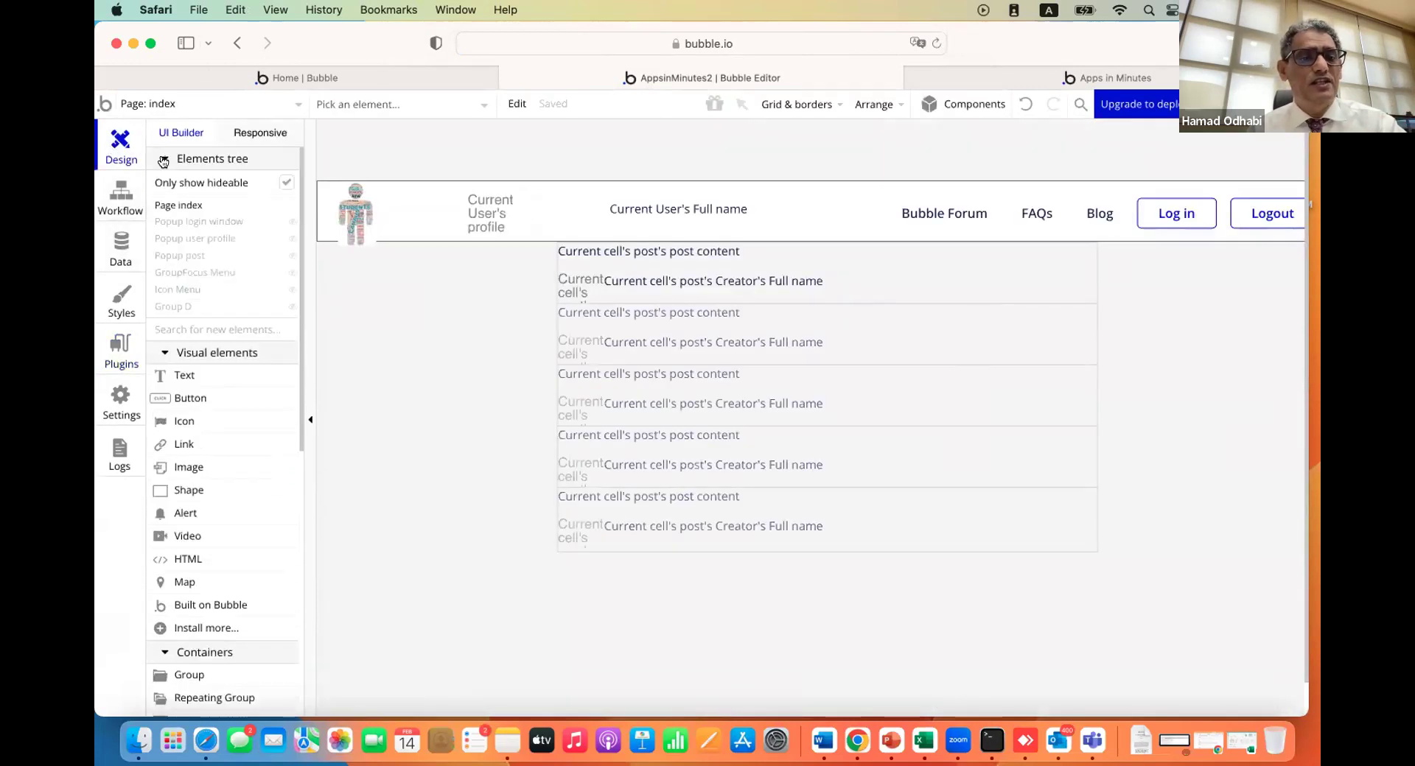
pyautogui.click(175, 258)
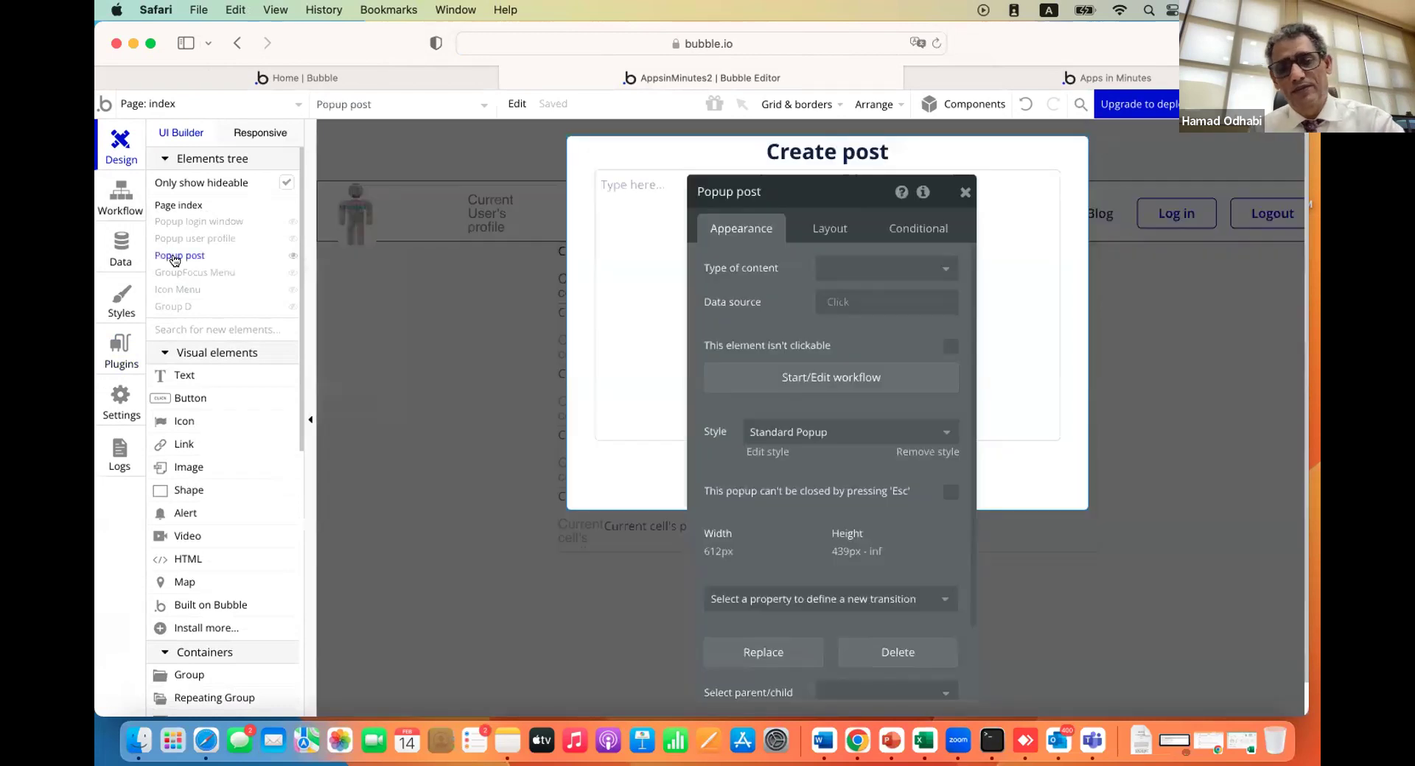
pyautogui.click(600, 268)
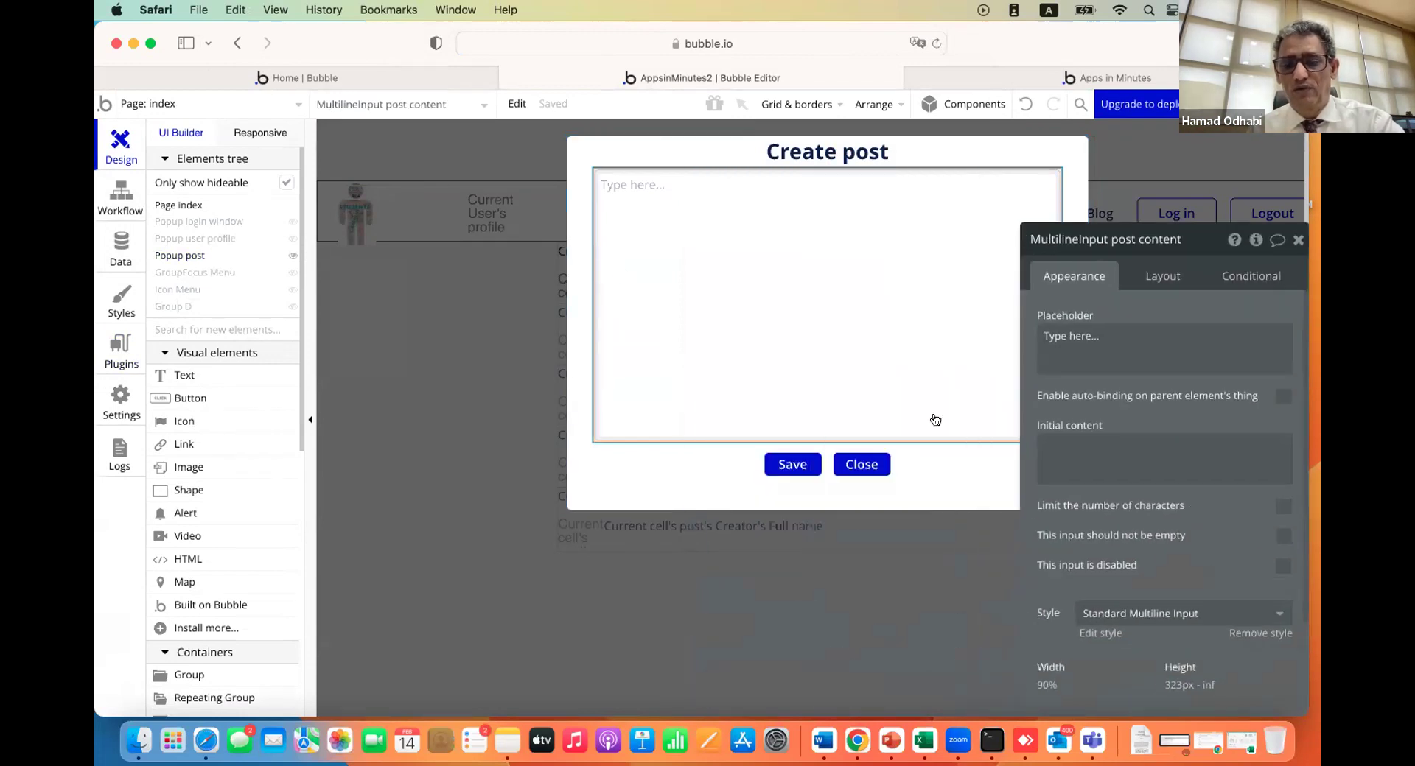
pyautogui.press('Delete')
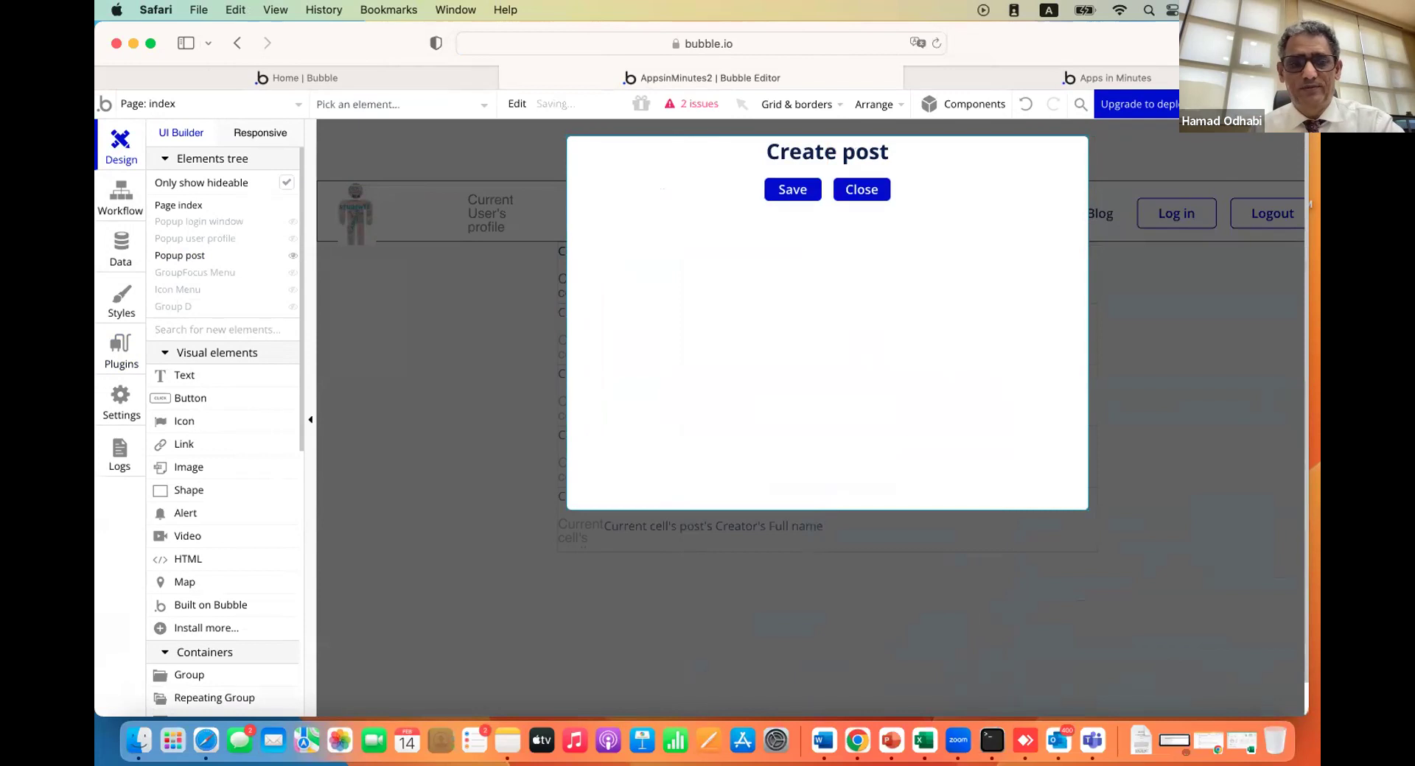
# Find the Rich Text Input element and draw one about 555 px wide and 303 px high in the Create post popup
pyautogui.click(157, 328)
pyautogui.write('rich')
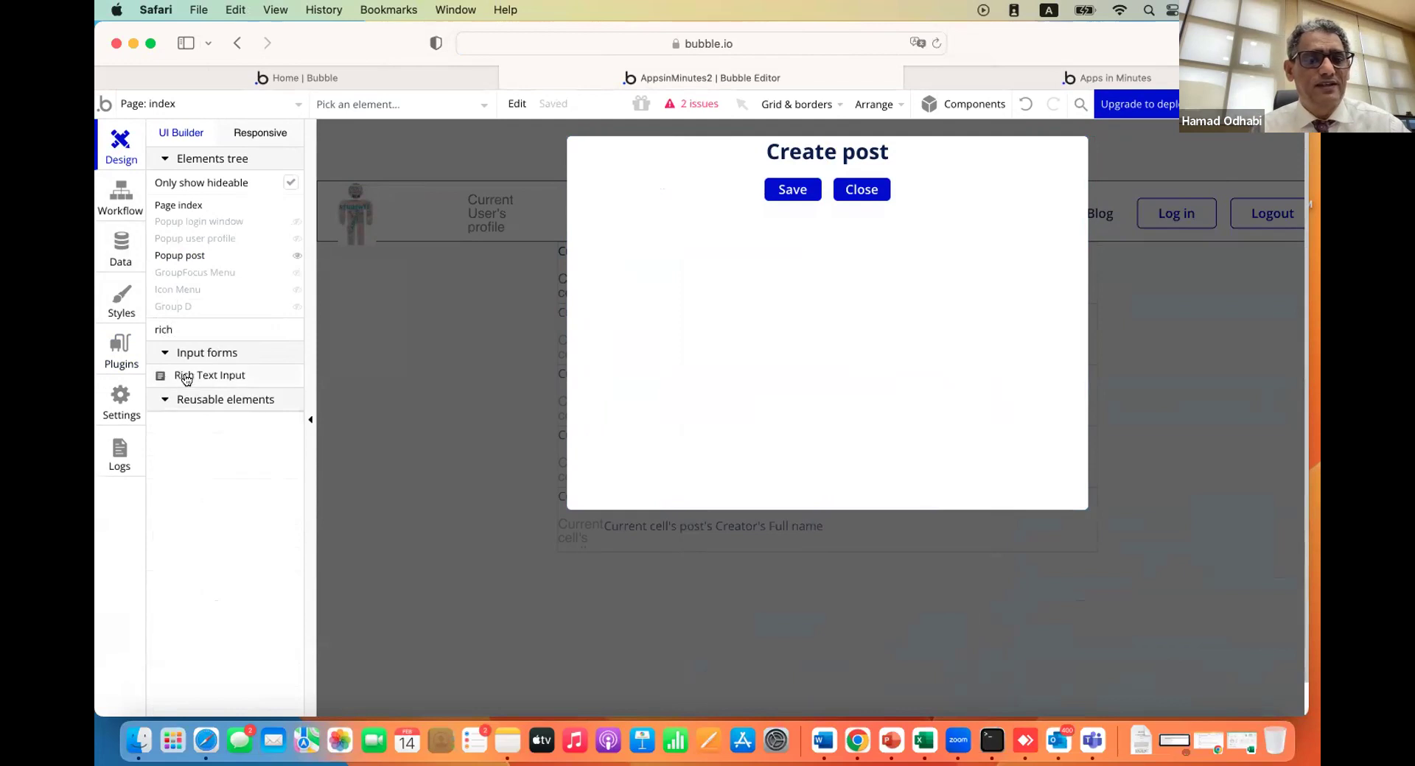
pyautogui.click(189, 376)
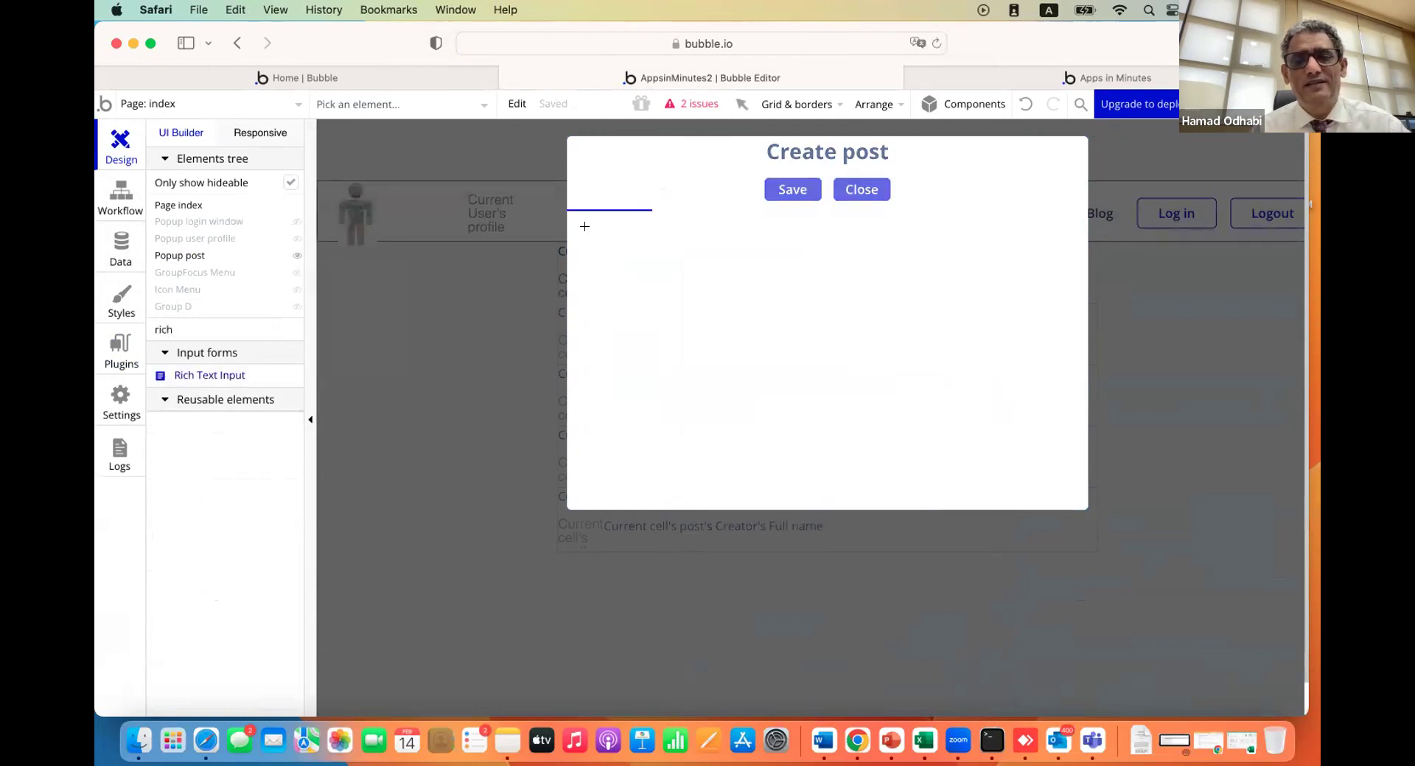
pyautogui.moveTo(590, 225); pyautogui.dragTo(1056, 474)
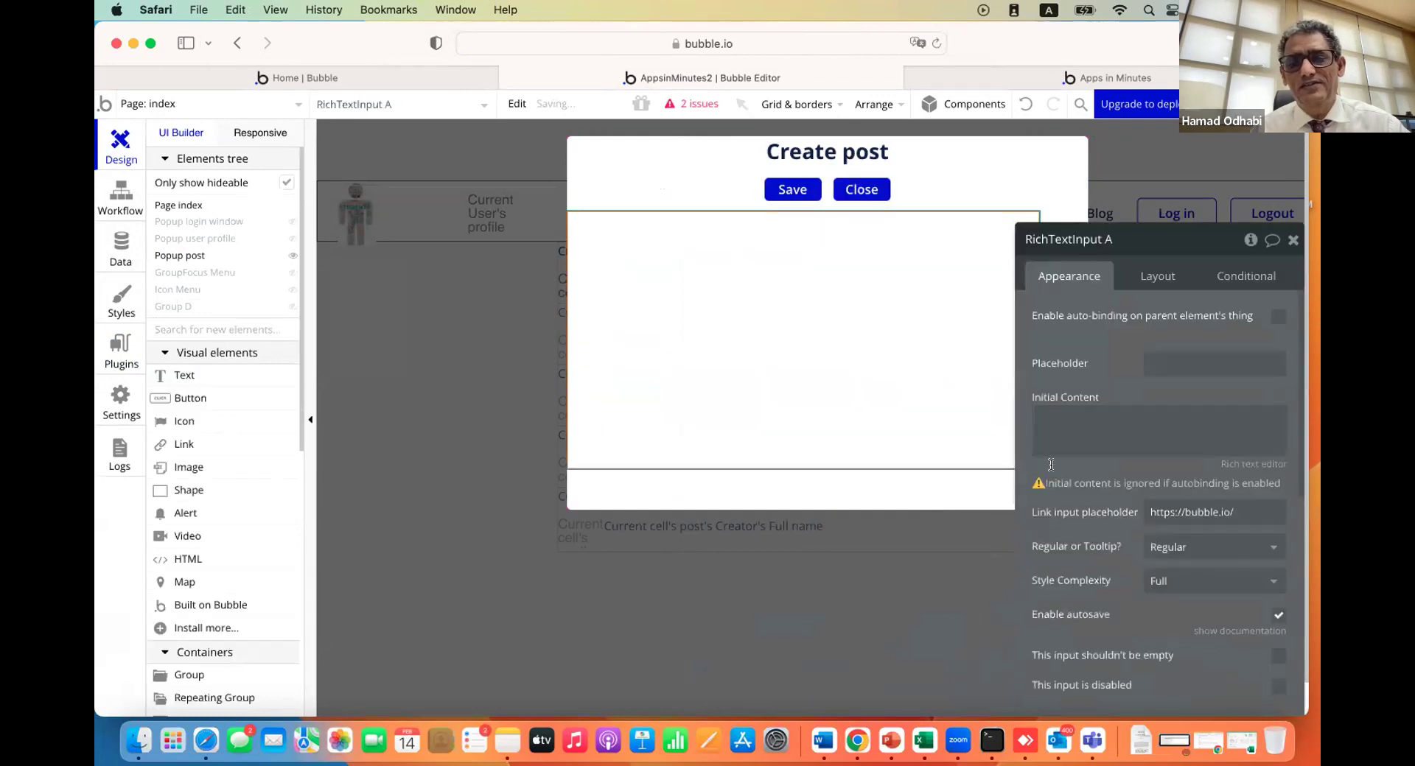
# Move the rich text input above the Save and Close buttons and centre it horizontally in the popup
pyautogui.click(1168, 278)
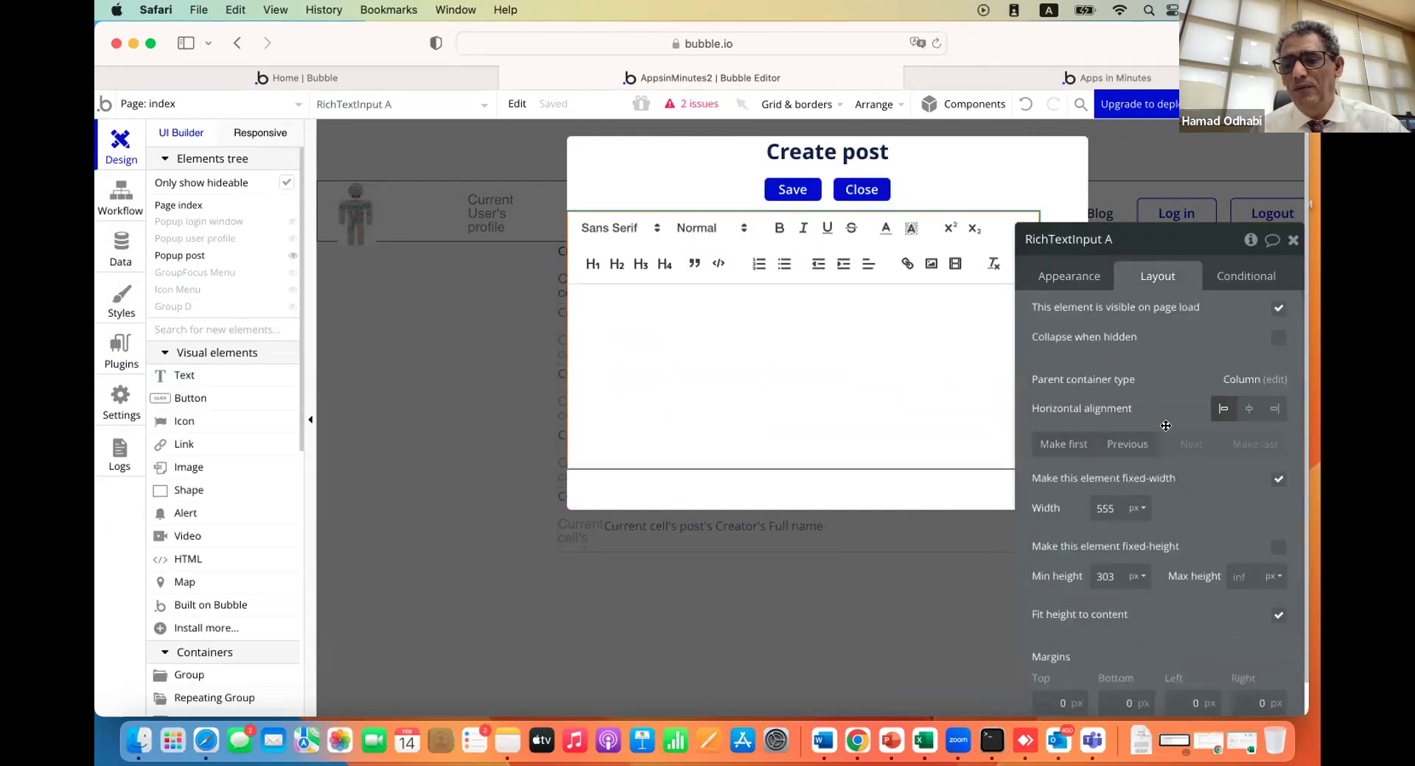
pyautogui.click(1135, 446)
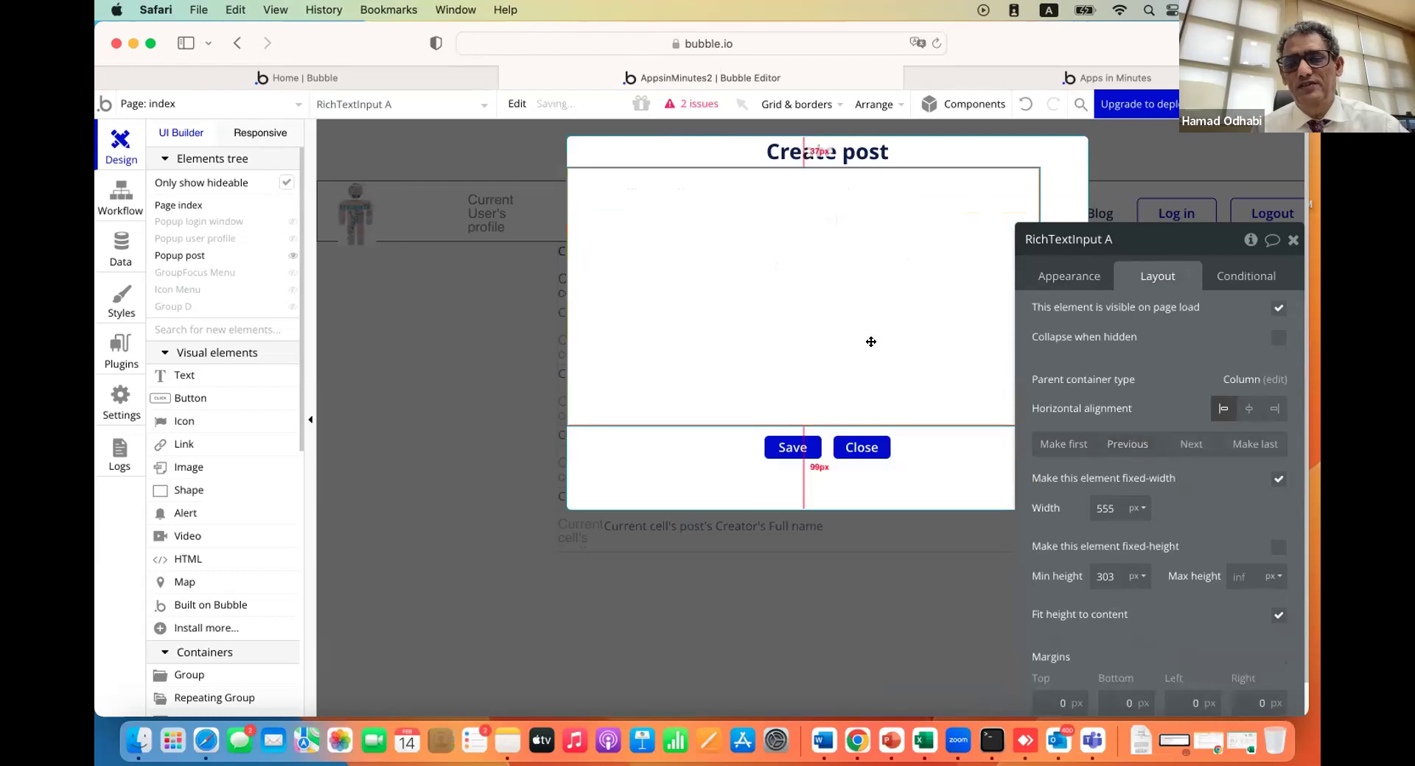
pyautogui.click(1249, 409)
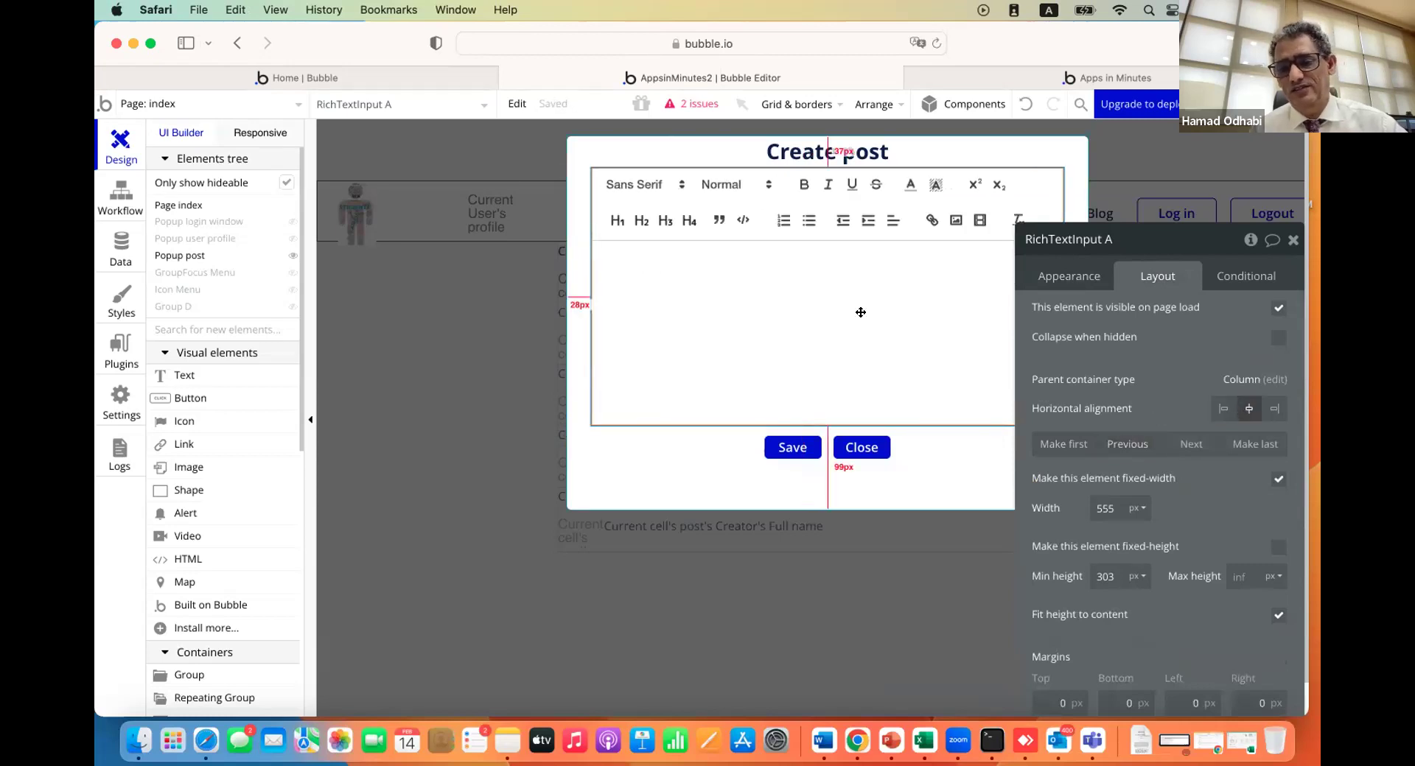
# Rename the rich text input to "RichTextInput post content"
pyautogui.click(1108, 240)
pyautogui.press('BackSpace')
pyautogui.write('post conte')
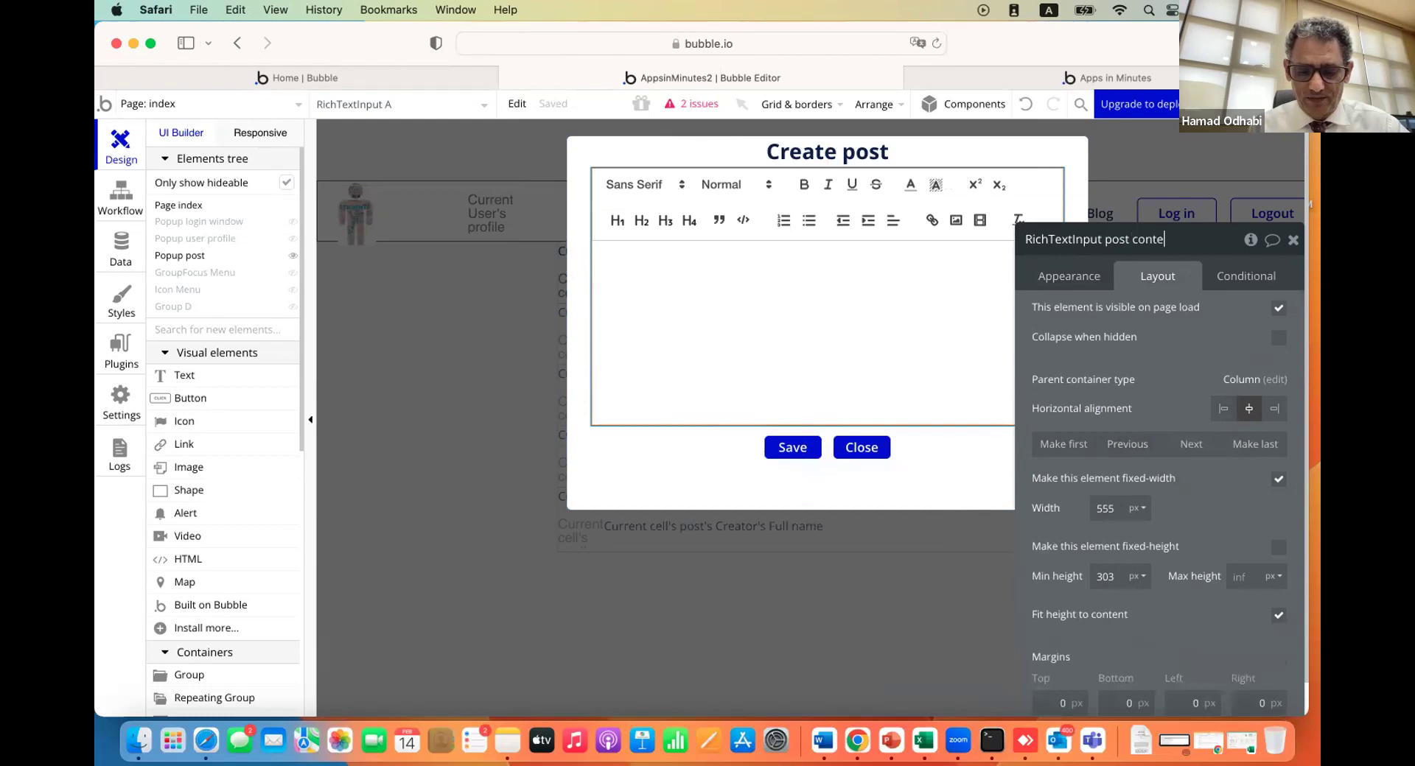
pyautogui.write('nt')
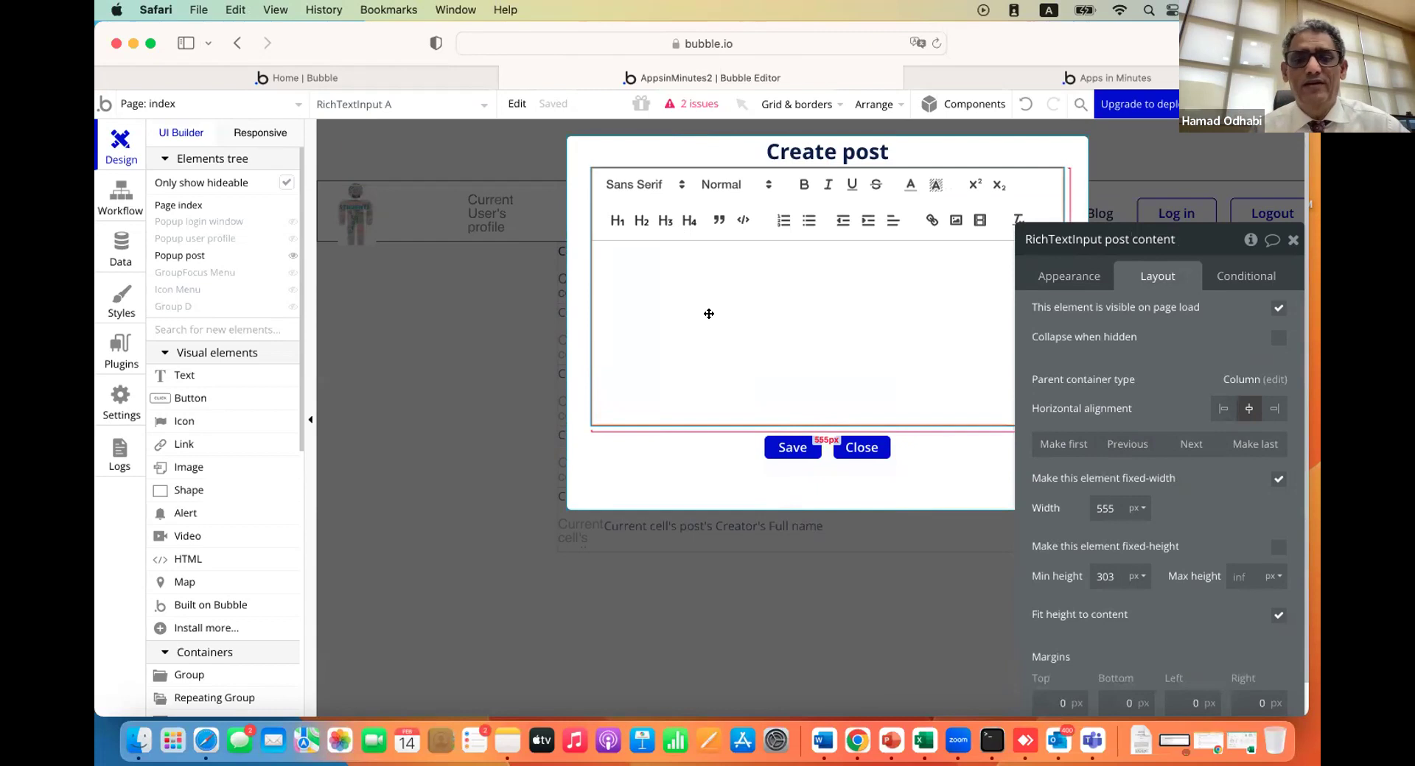
# Check the app's list of issues and open the workflow of the Create post popup's Save button
pyautogui.click(693, 106)
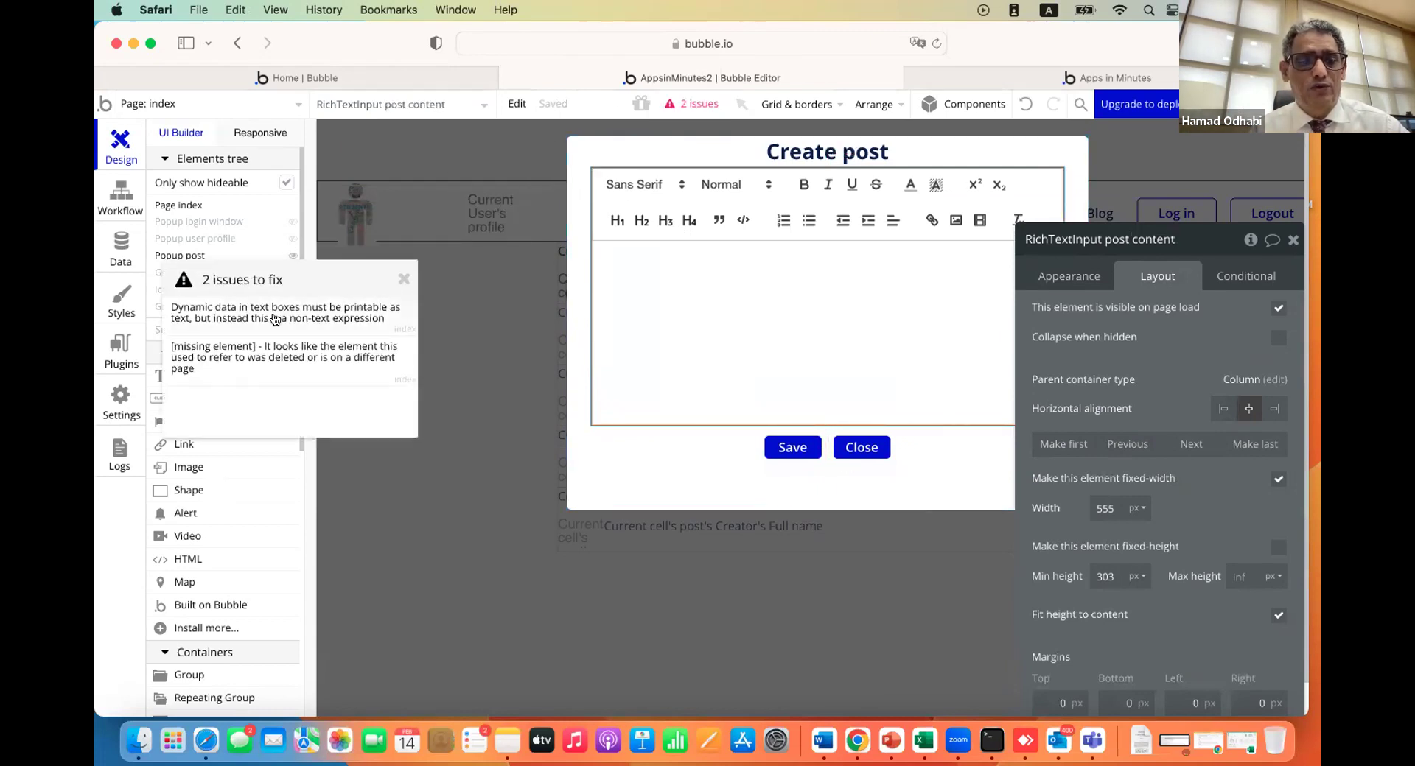
pyautogui.click(400, 283)
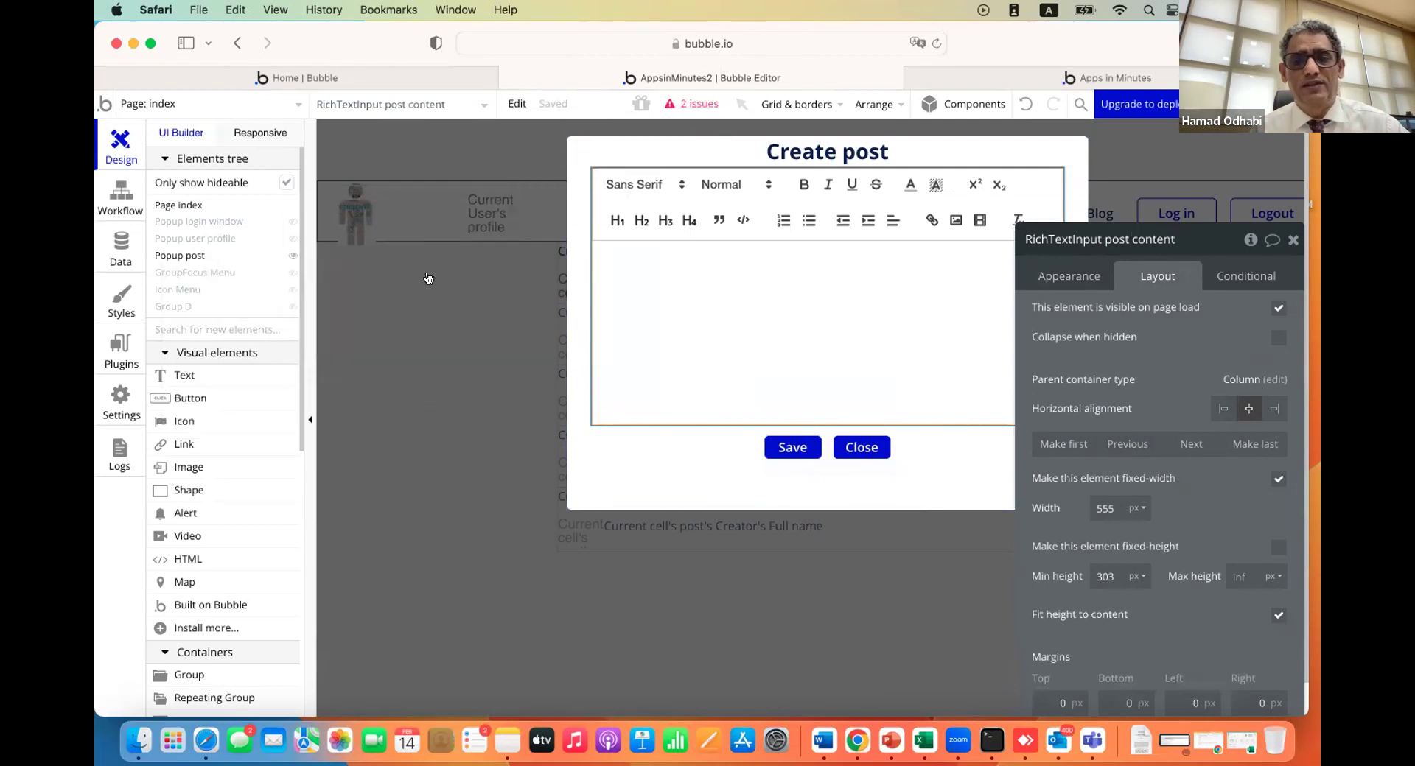
pyautogui.click(793, 448)
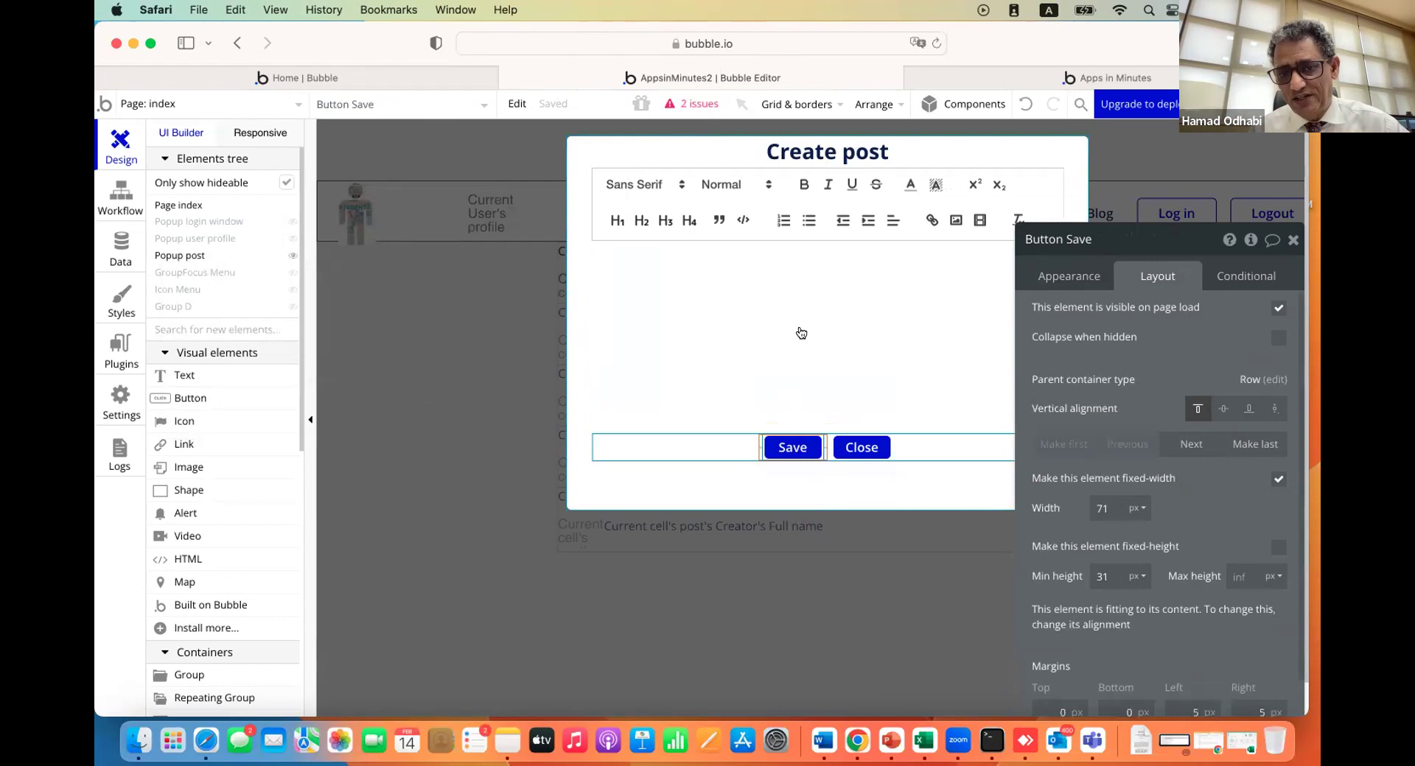
pyautogui.click(809, 296)
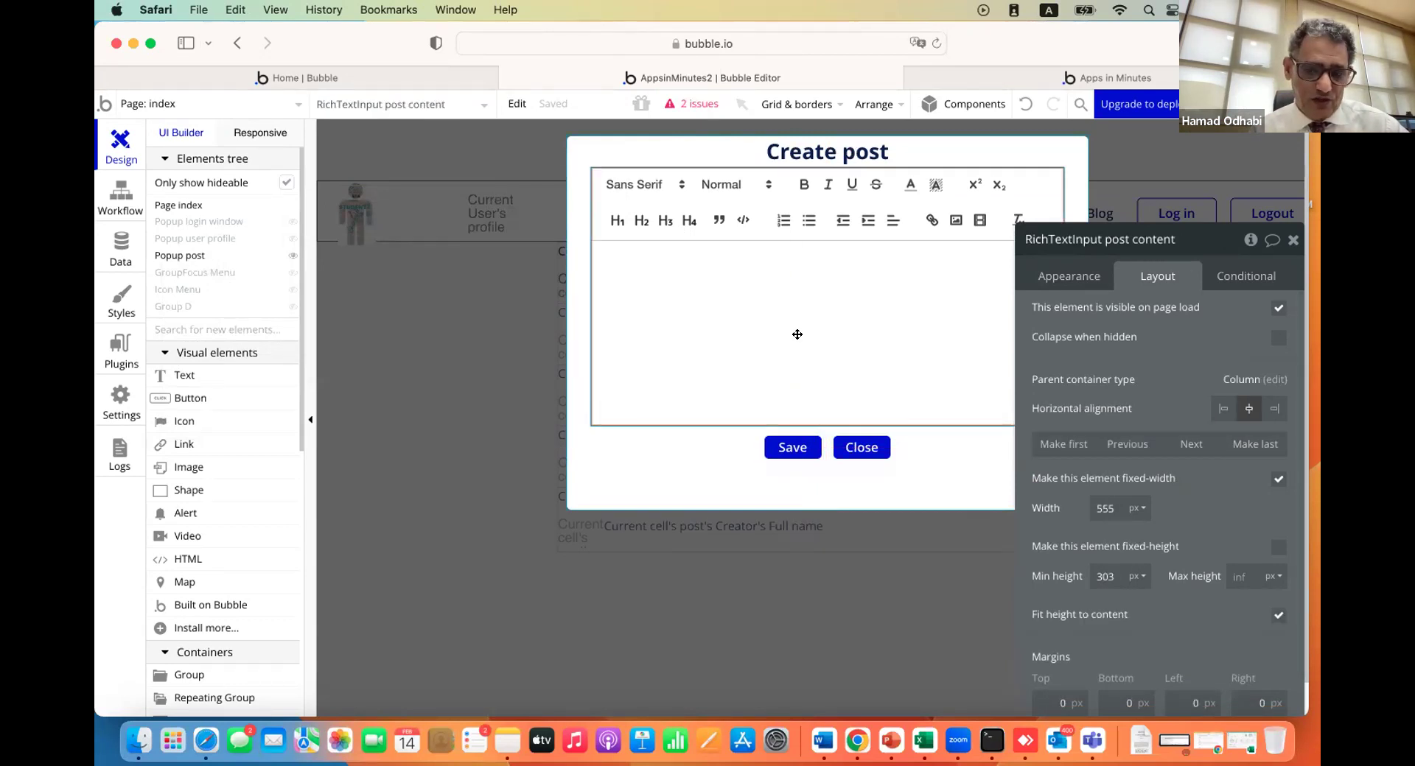
pyautogui.click(780, 448)
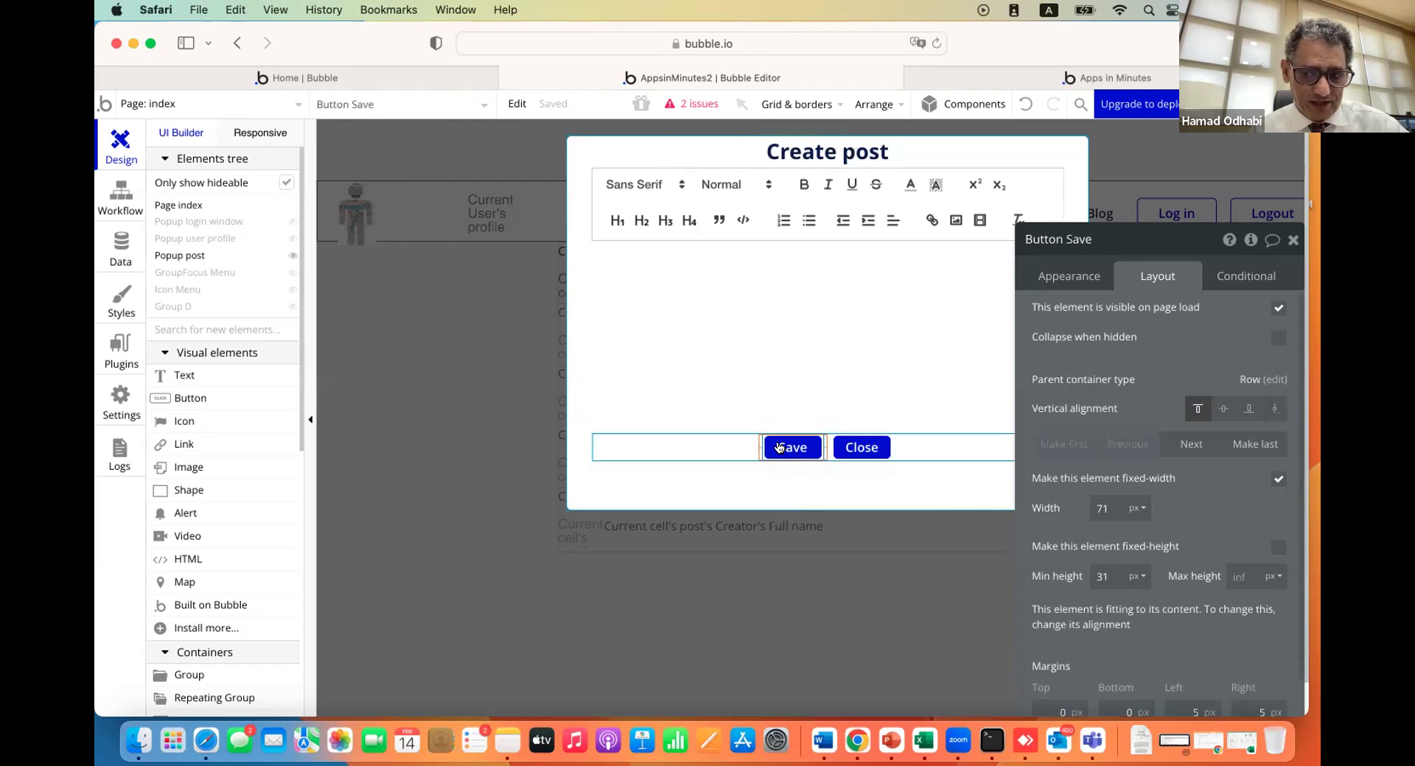
pyautogui.click(1059, 272)
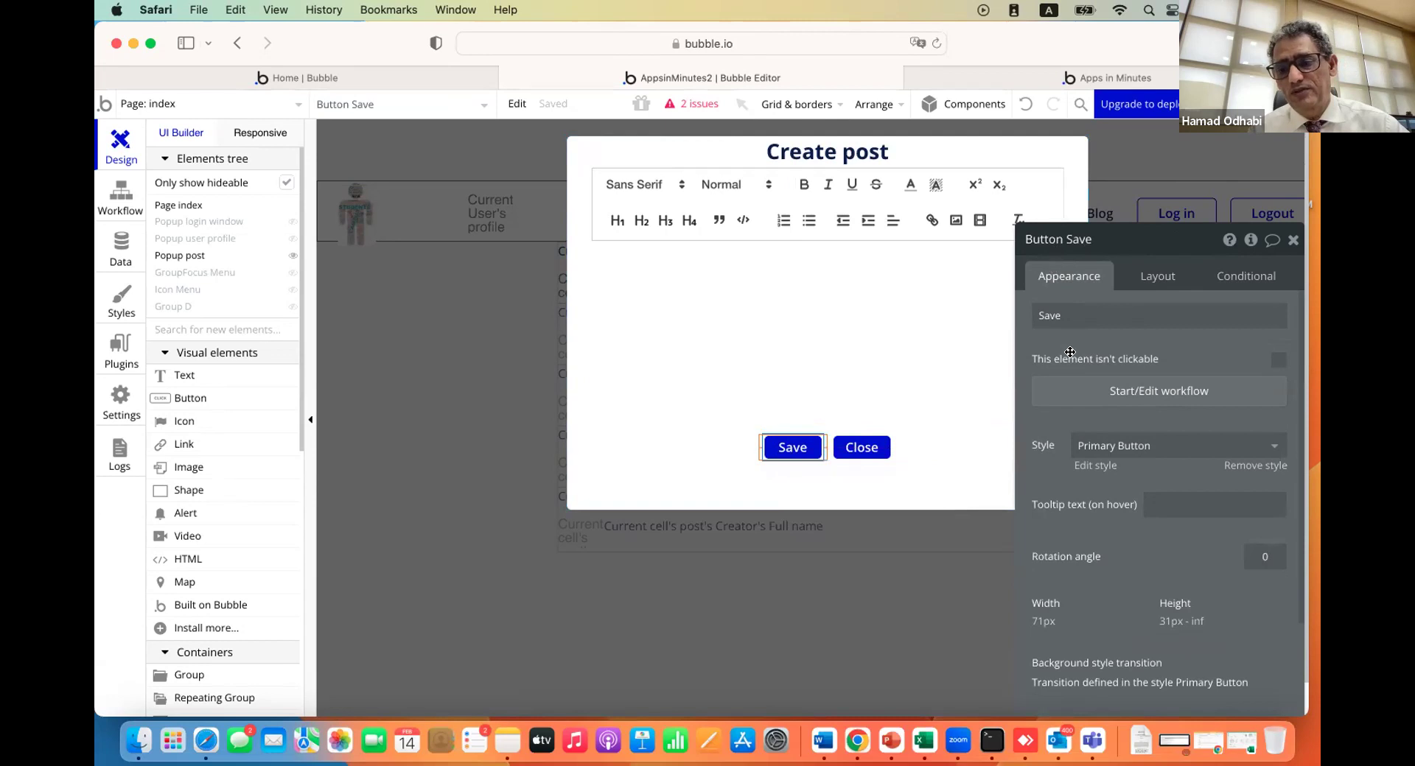
pyautogui.click(1076, 394)
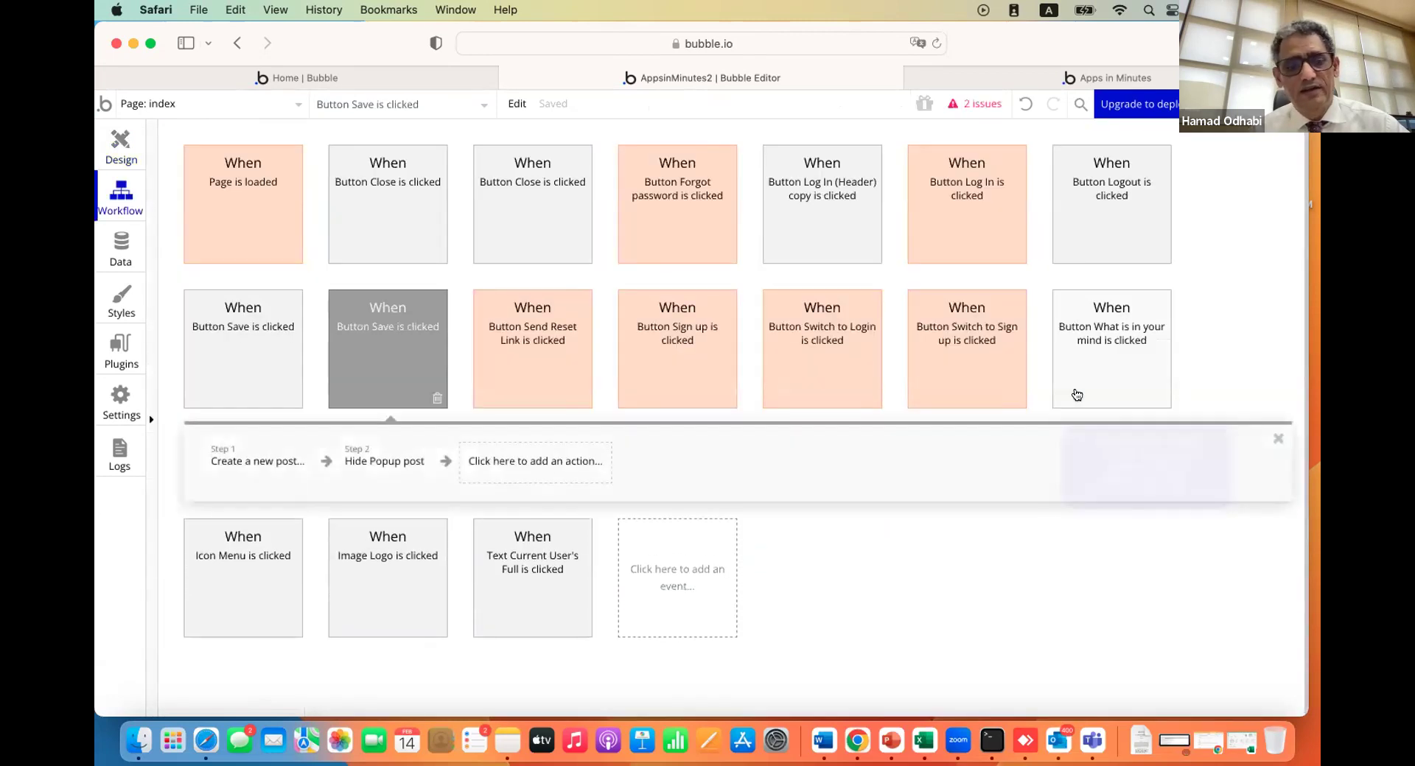
# In the Save workflow's Create a new post action, set post content to RichTextInput post content's value
pyautogui.click(247, 471)
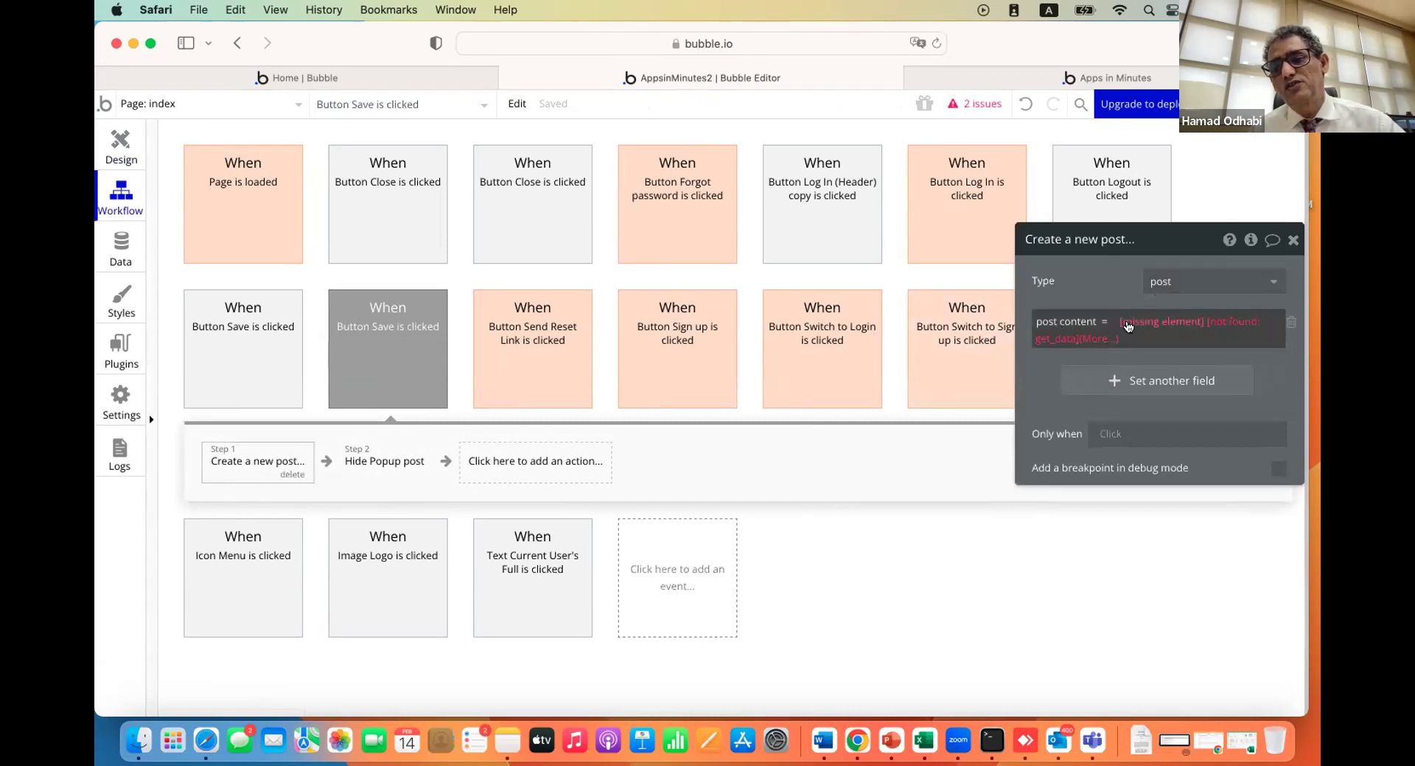
pyautogui.click(1091, 339)
pyautogui.press('BackSpace')
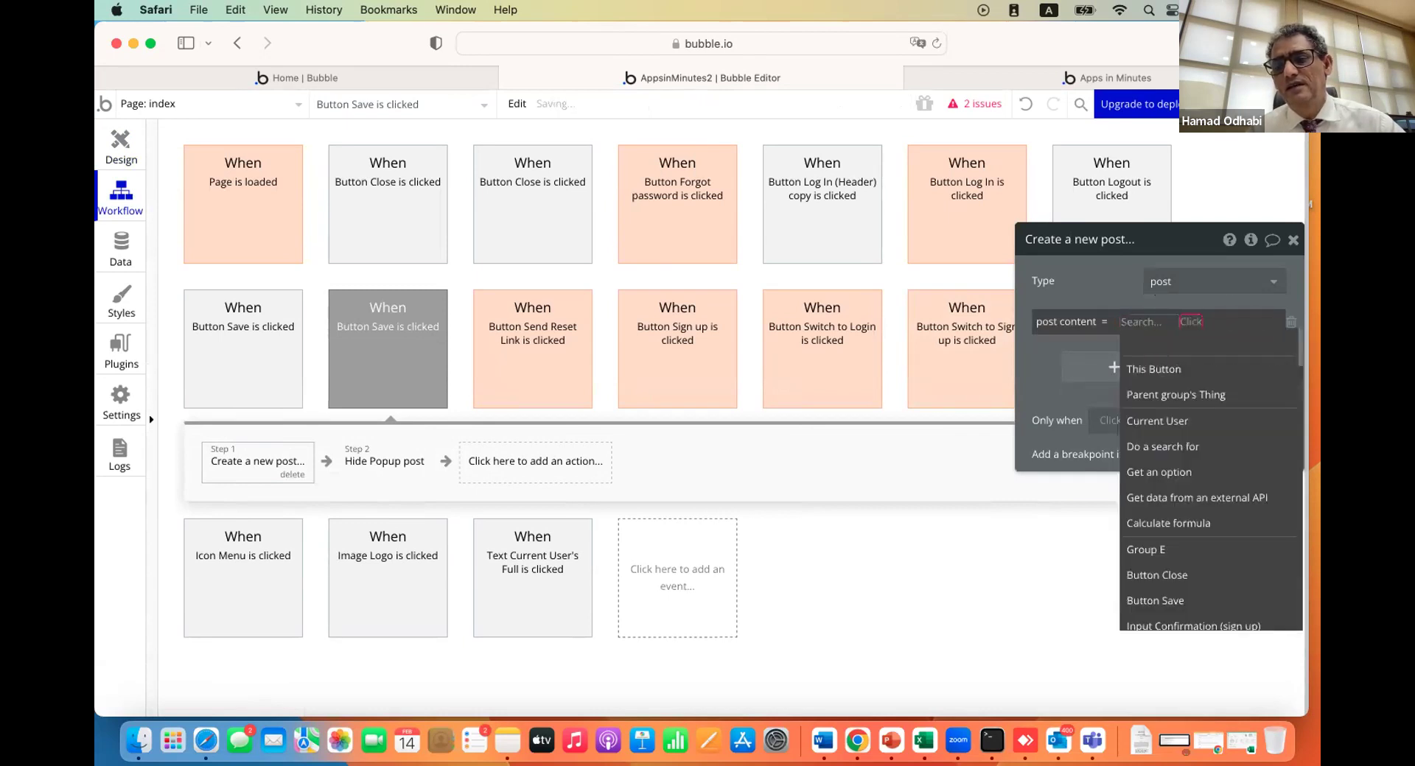
pyautogui.write('rich')
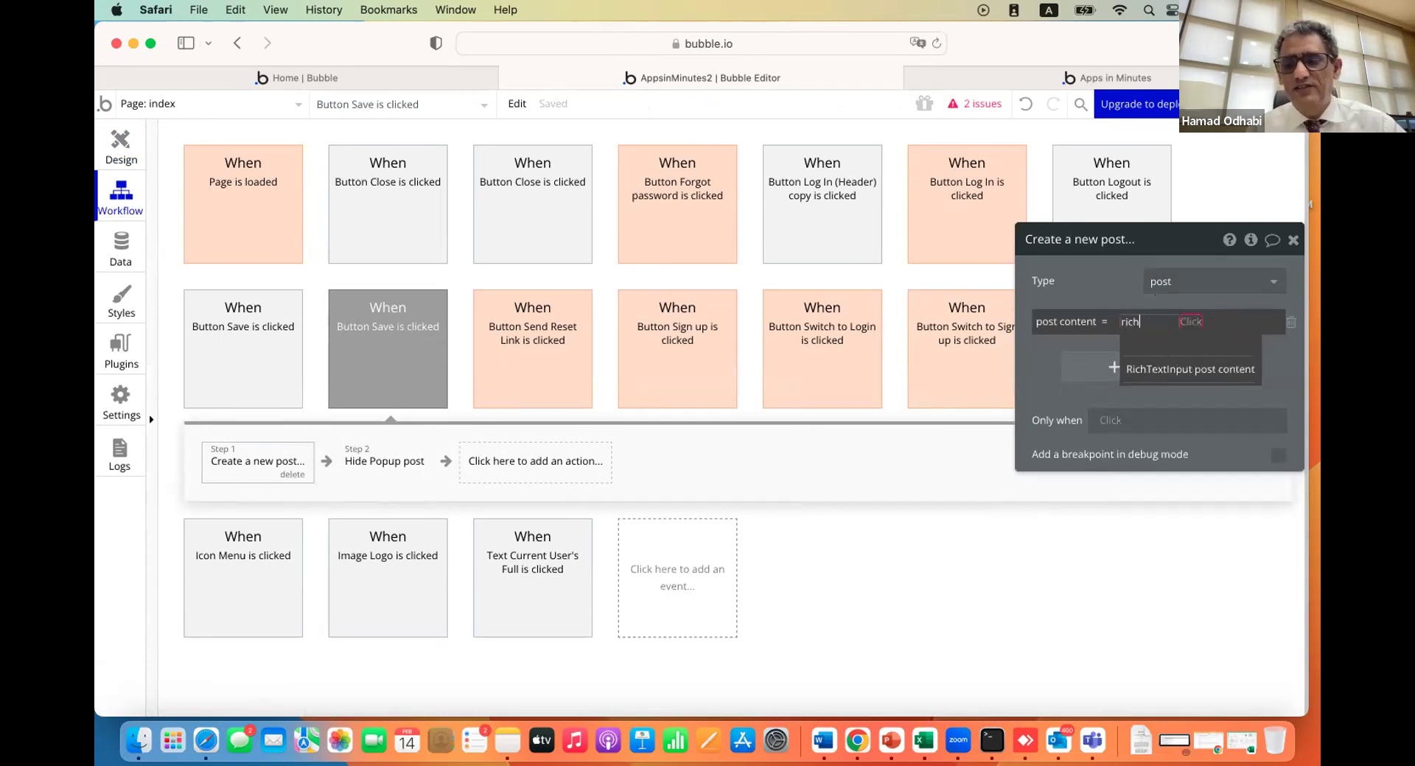
pyautogui.click(1171, 374)
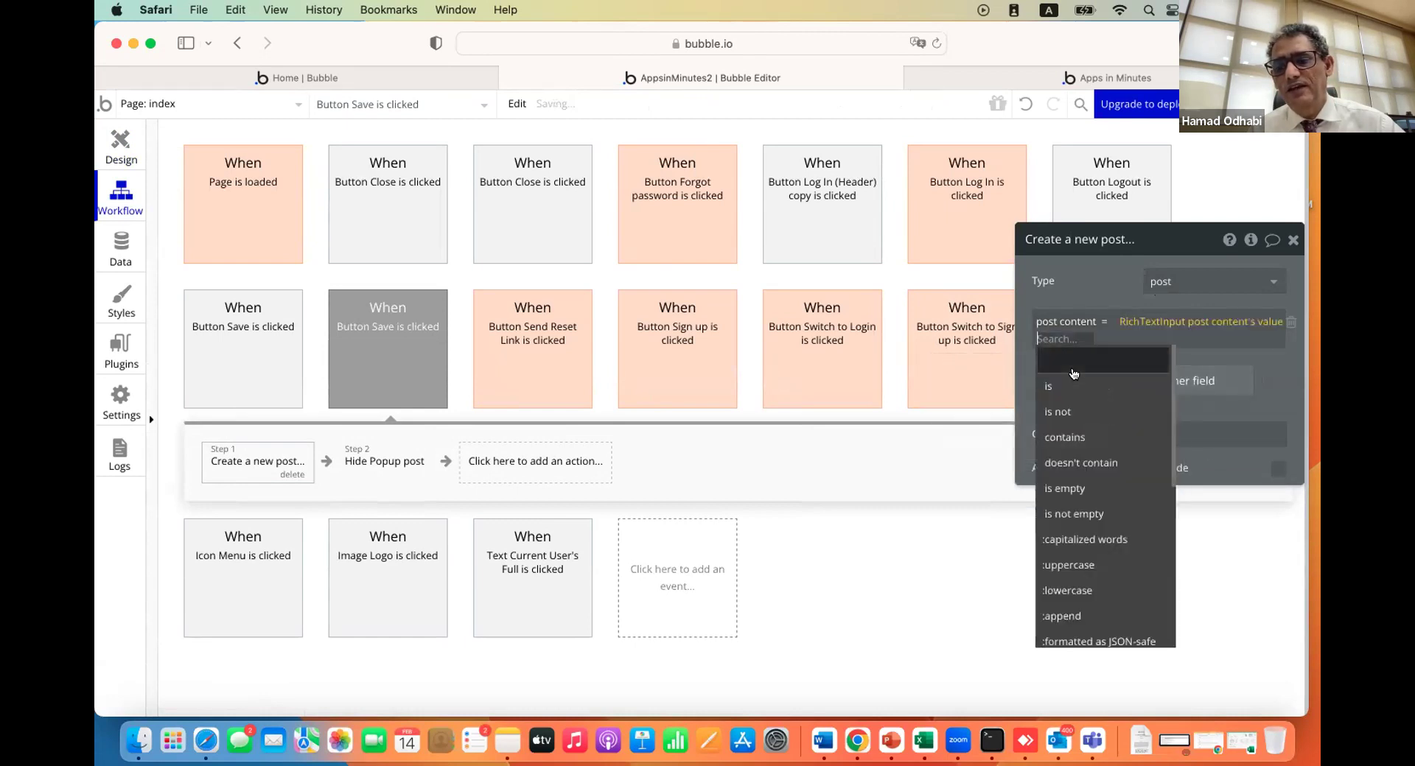
pyautogui.click(1022, 369)
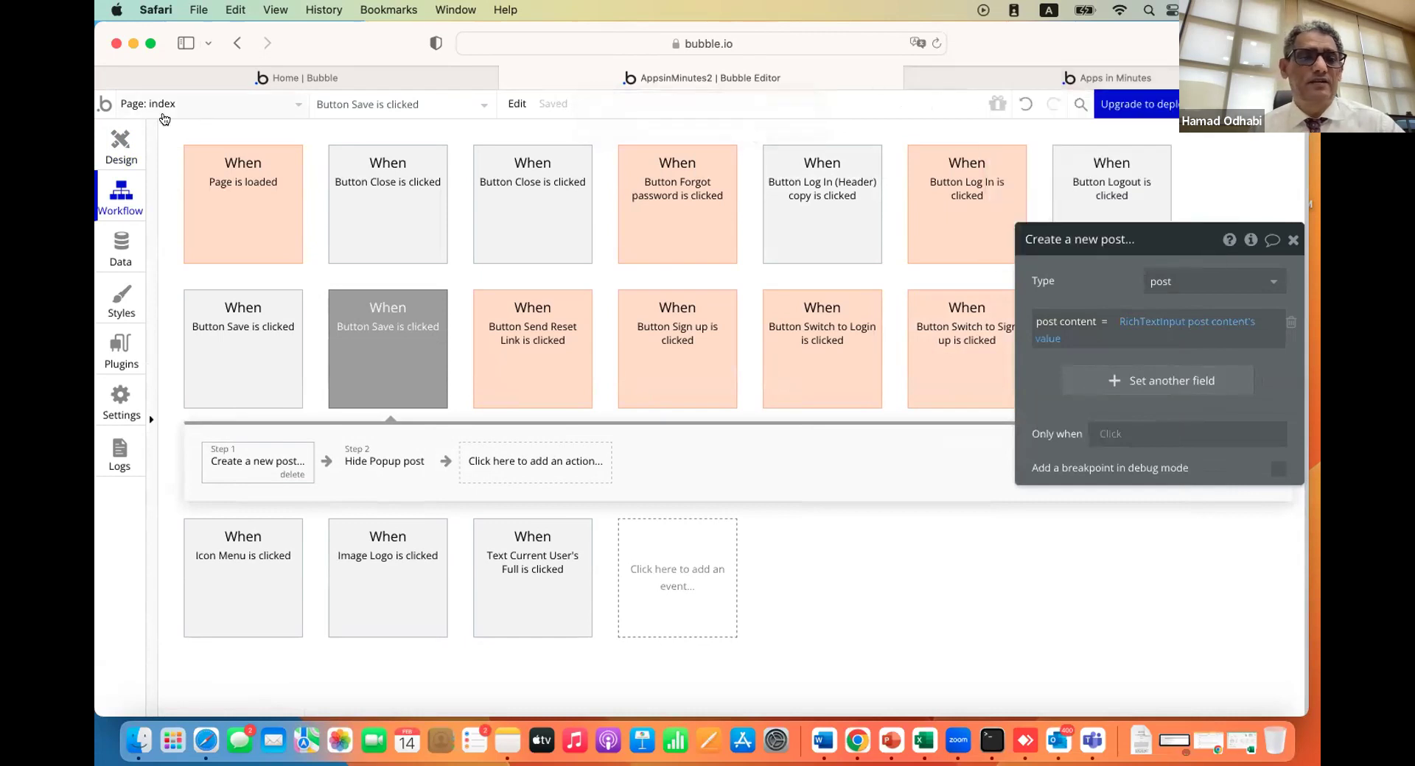
# Return to the page design, switch to the running Apps in Minutes preview and open its Create post popup
pyautogui.click(120, 139)
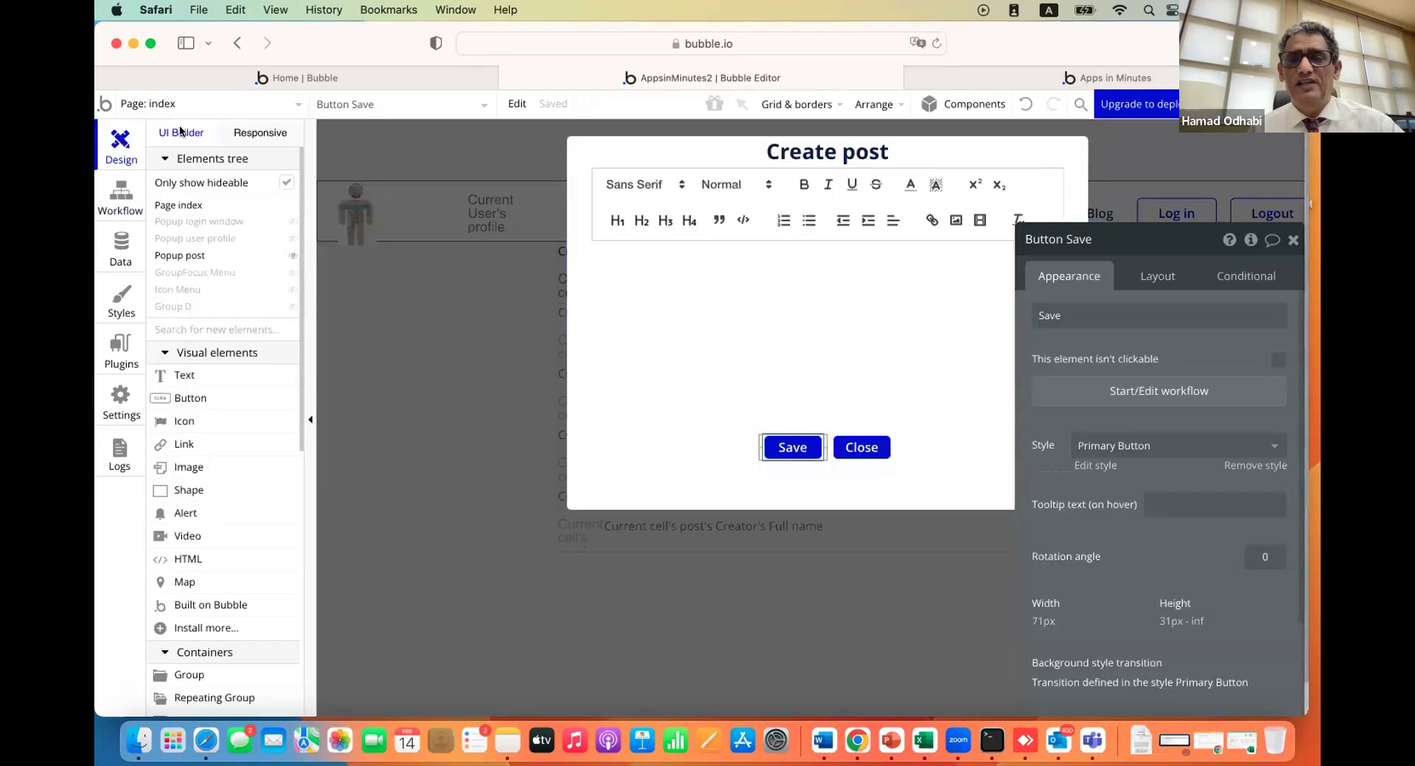
pyautogui.click(998, 79)
pyautogui.click(871, 108)
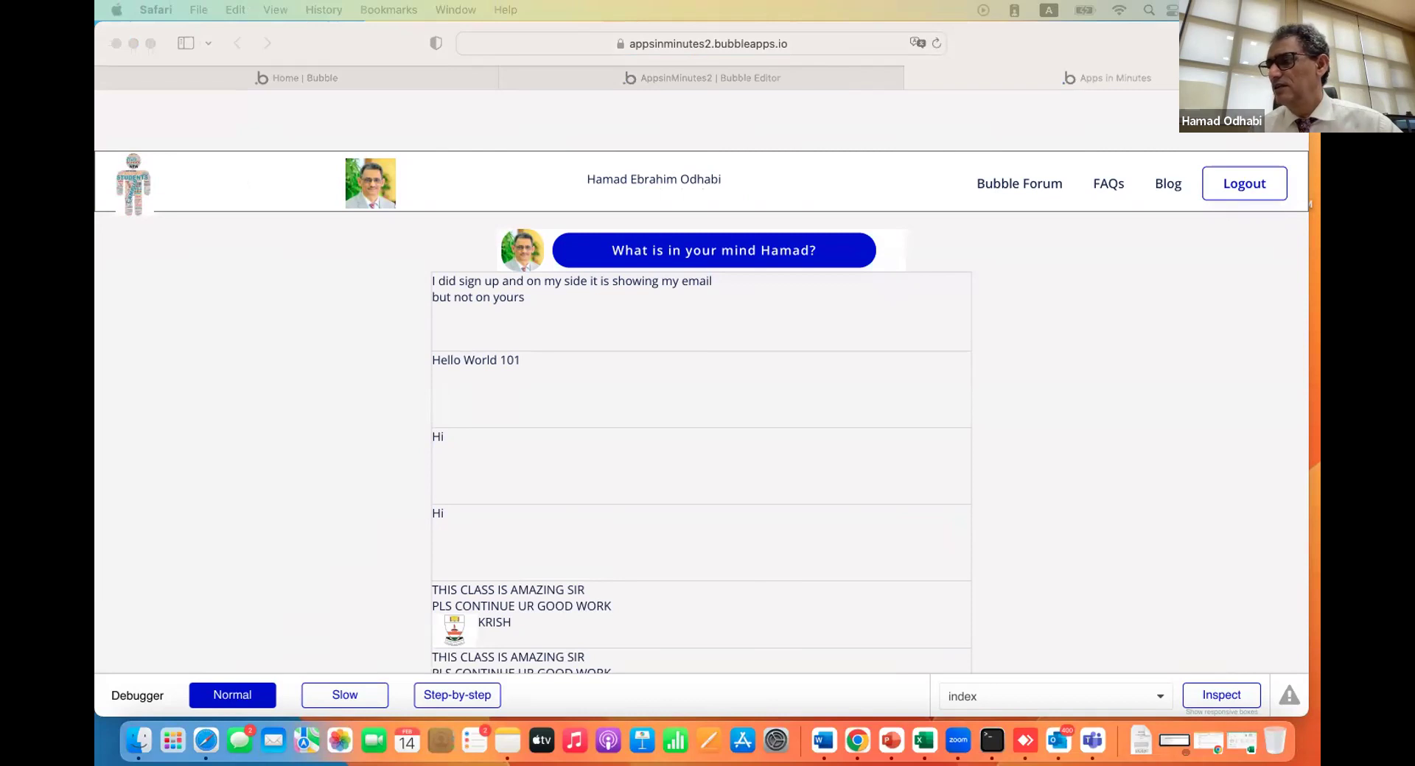
pyautogui.click(501, 327)
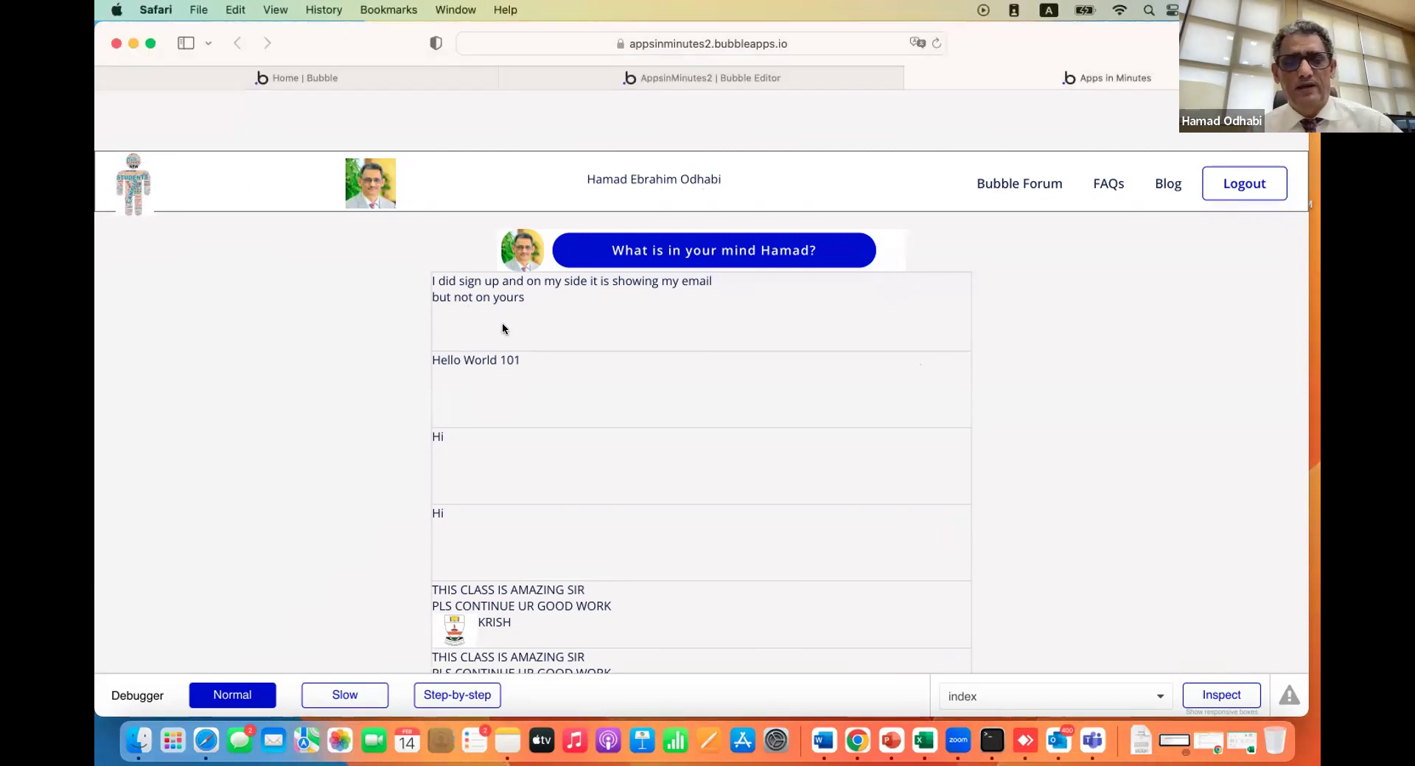
pyautogui.click(640, 260)
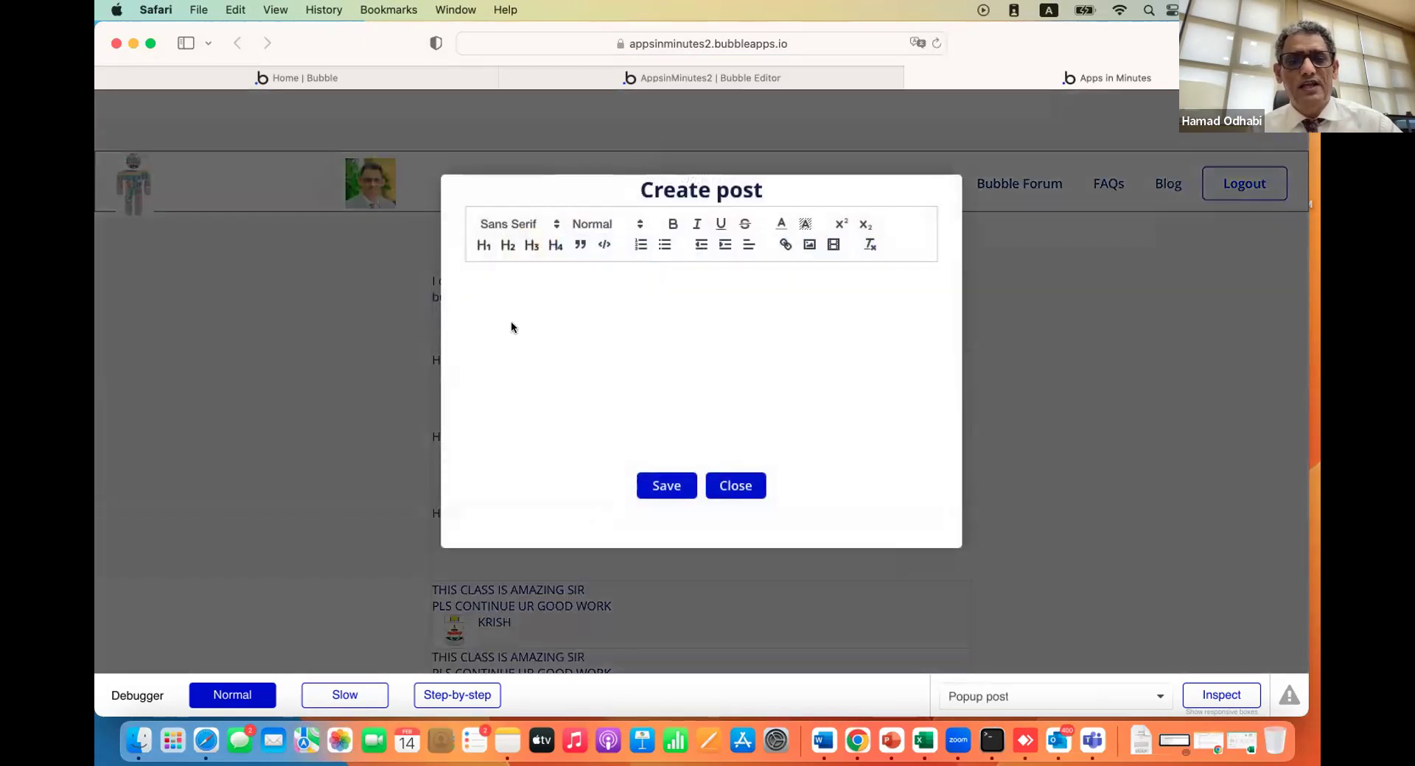
# Write "Welcome to Abu Dhabi University" in the post's rich text field and start a new line below it
pyautogui.click(532, 281)
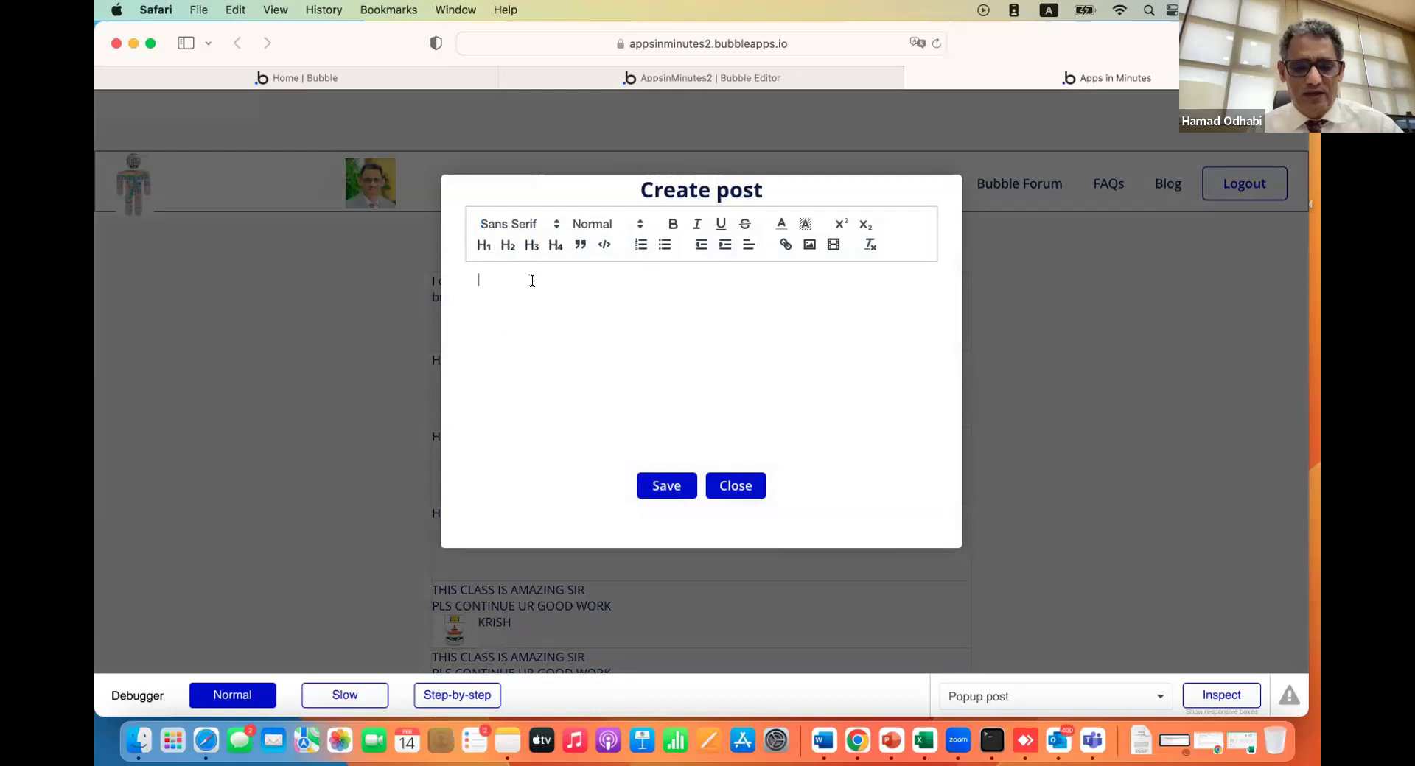
pyautogui.write('Welcome to Abu Dhabi')
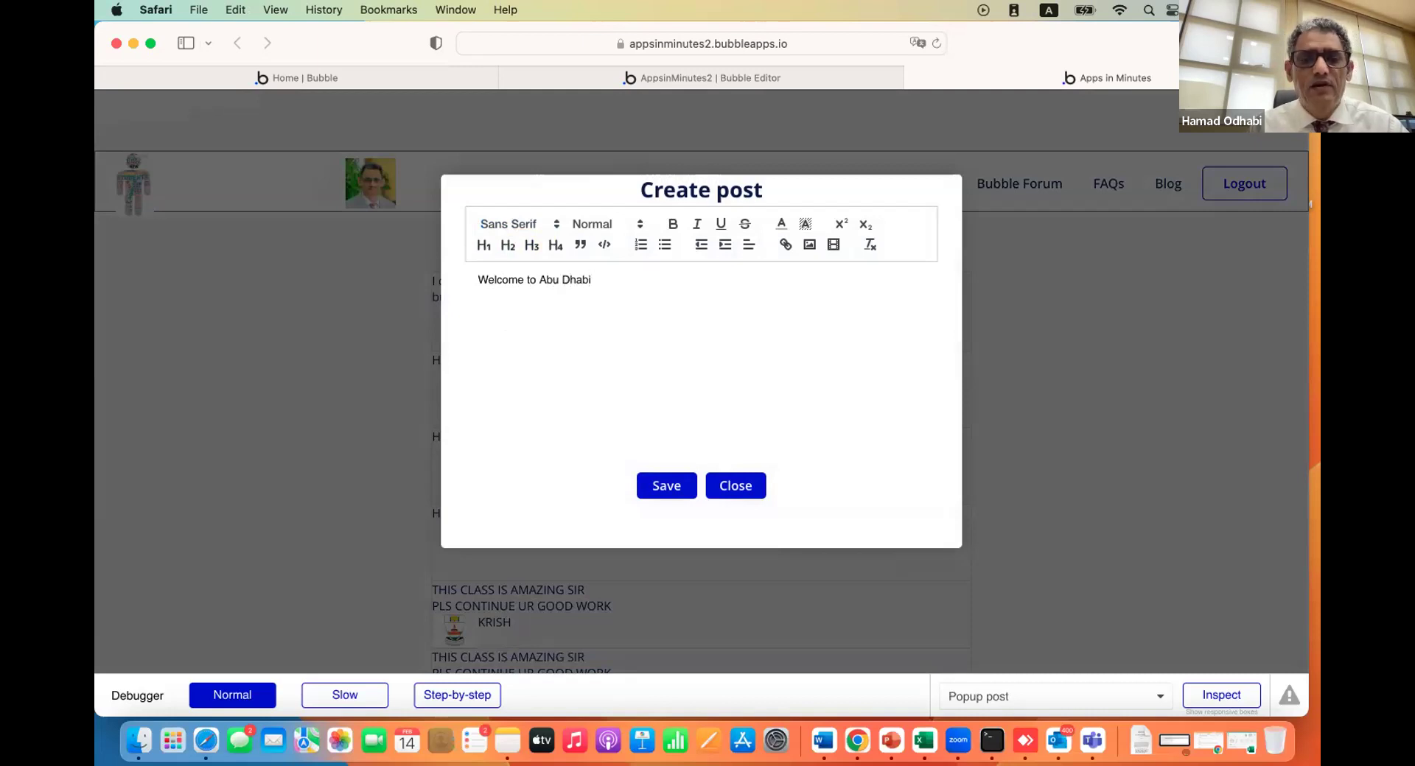
pyautogui.write(' Un')
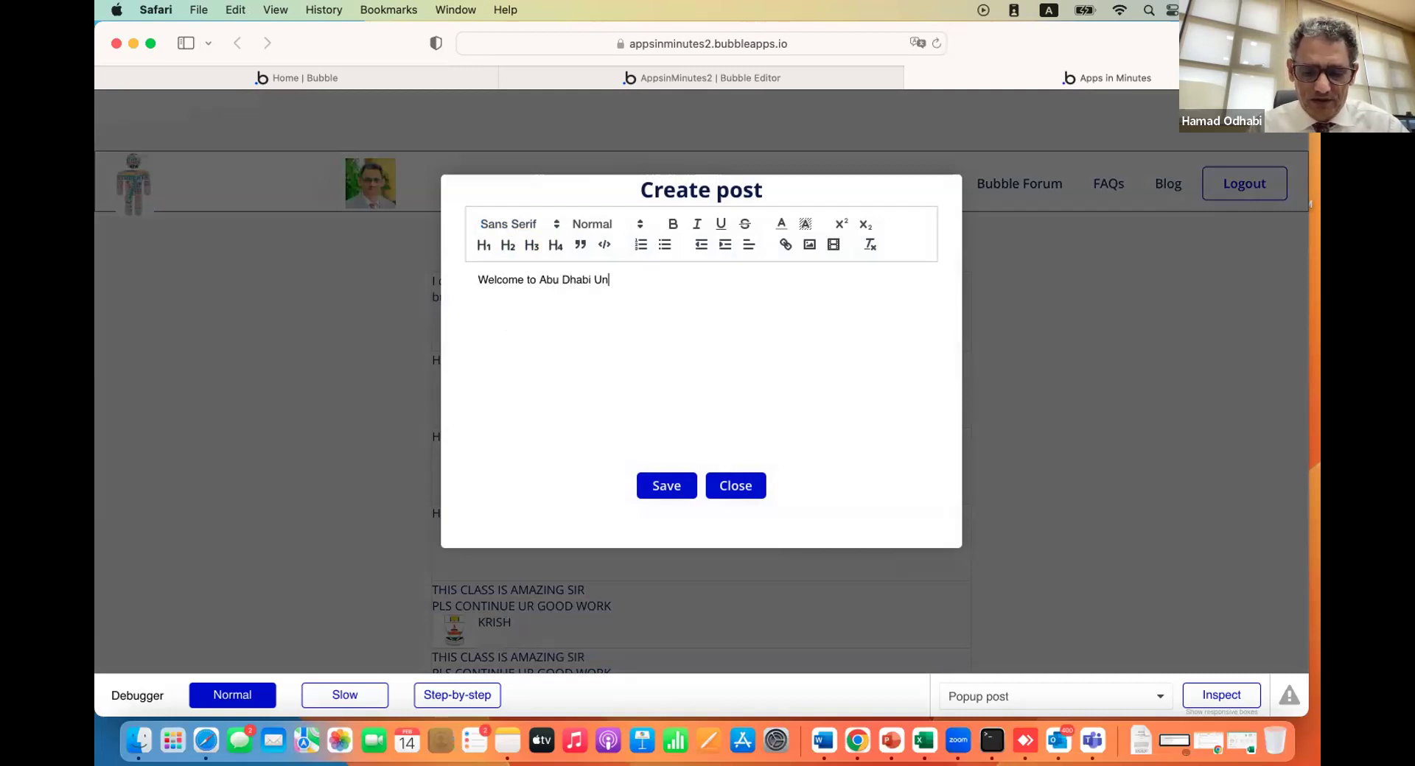
pyautogui.write('iversity')
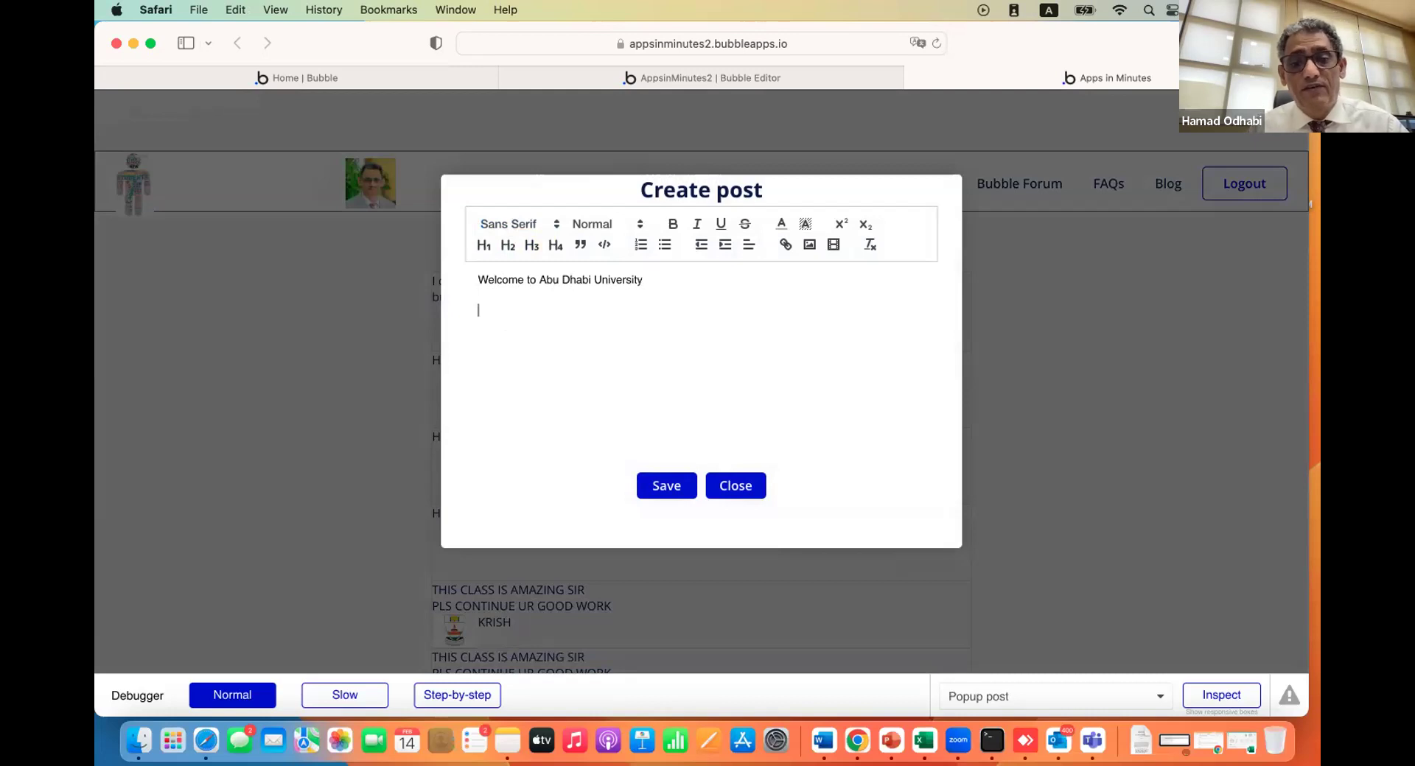
pyautogui.click(807, 246)
pyautogui.scroll(-2, 354, 402)
pyautogui.scroll(-10, 355, 402)
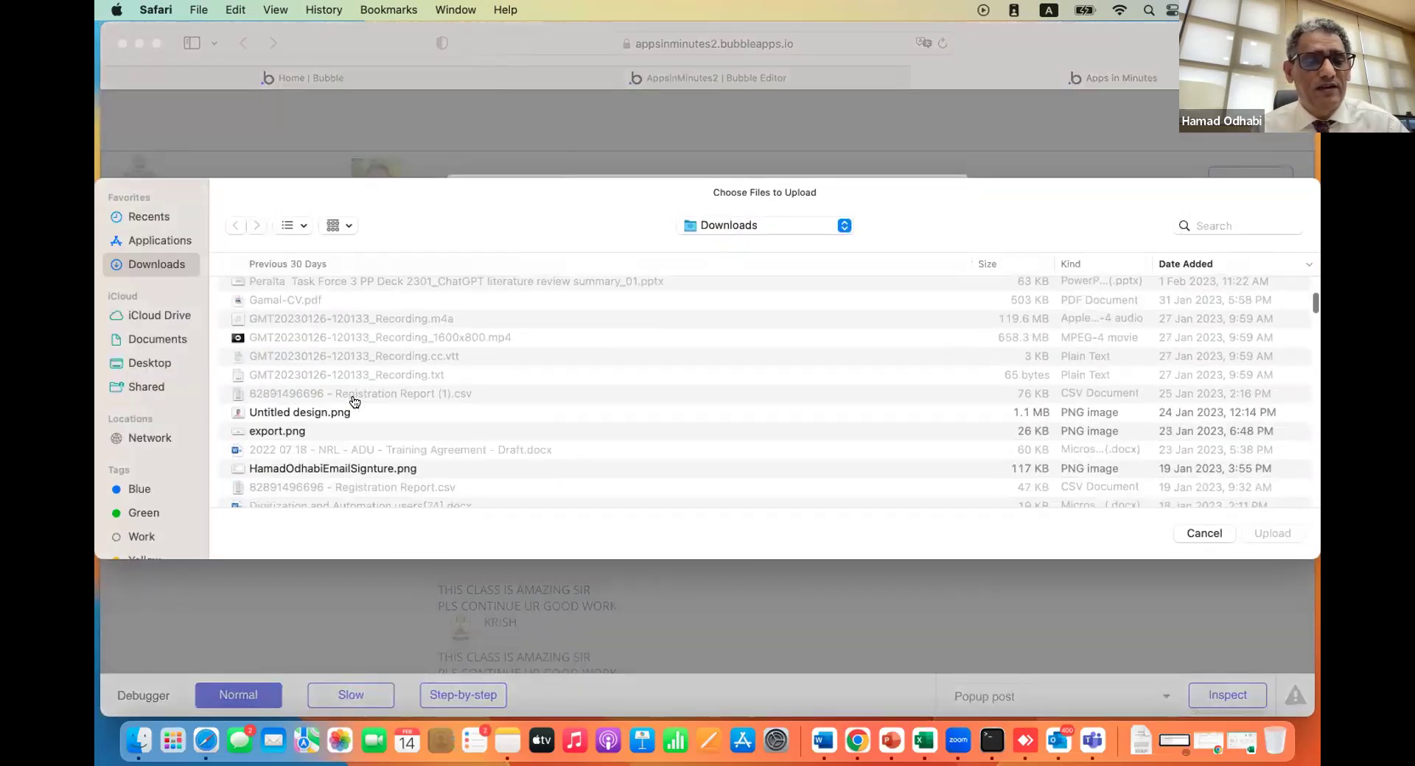
pyautogui.scroll(-1, 355, 401)
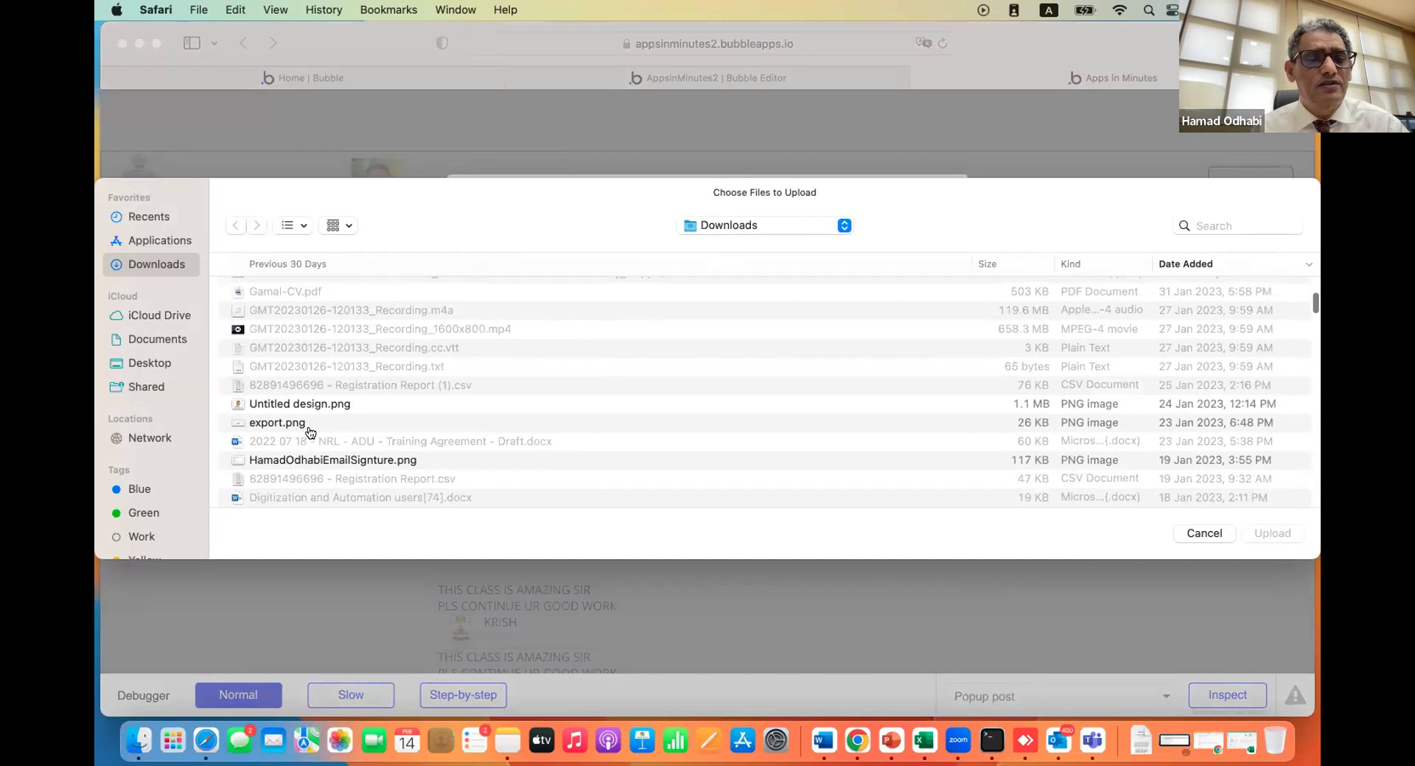
pyautogui.scroll(-2, 292, 433)
pyautogui.scroll(-10, 292, 433)
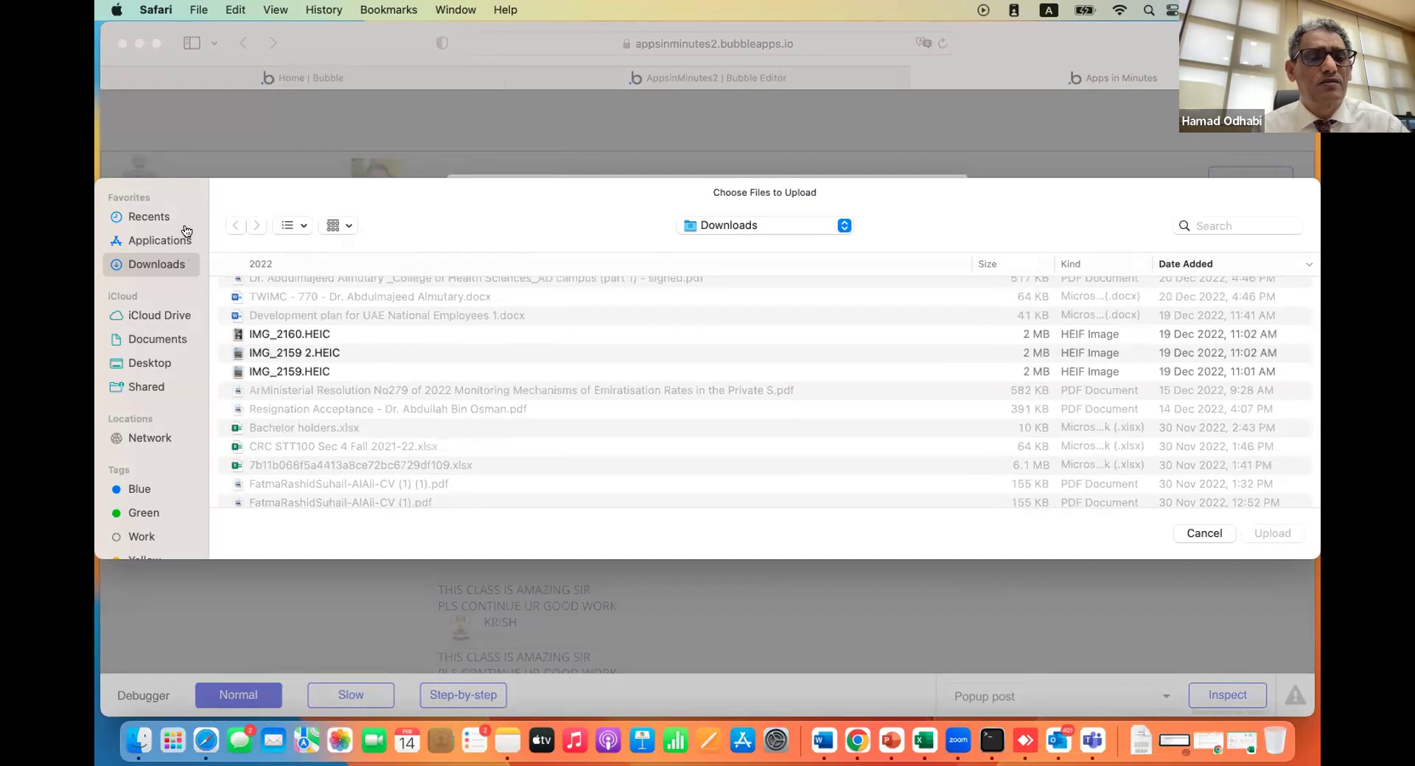
pyautogui.click(1206, 535)
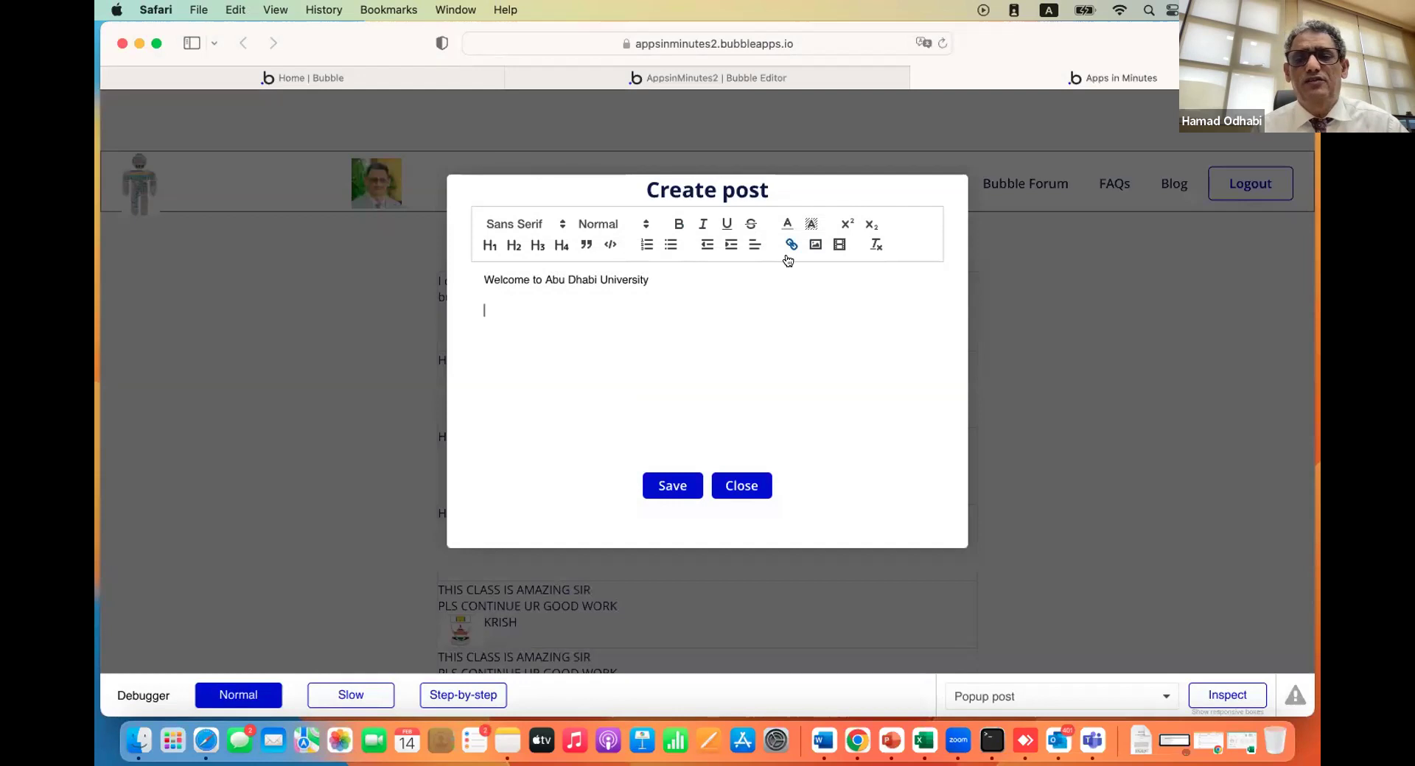
# Embed a video below the text from the copied URL and save the post
pyautogui.click(837, 246)
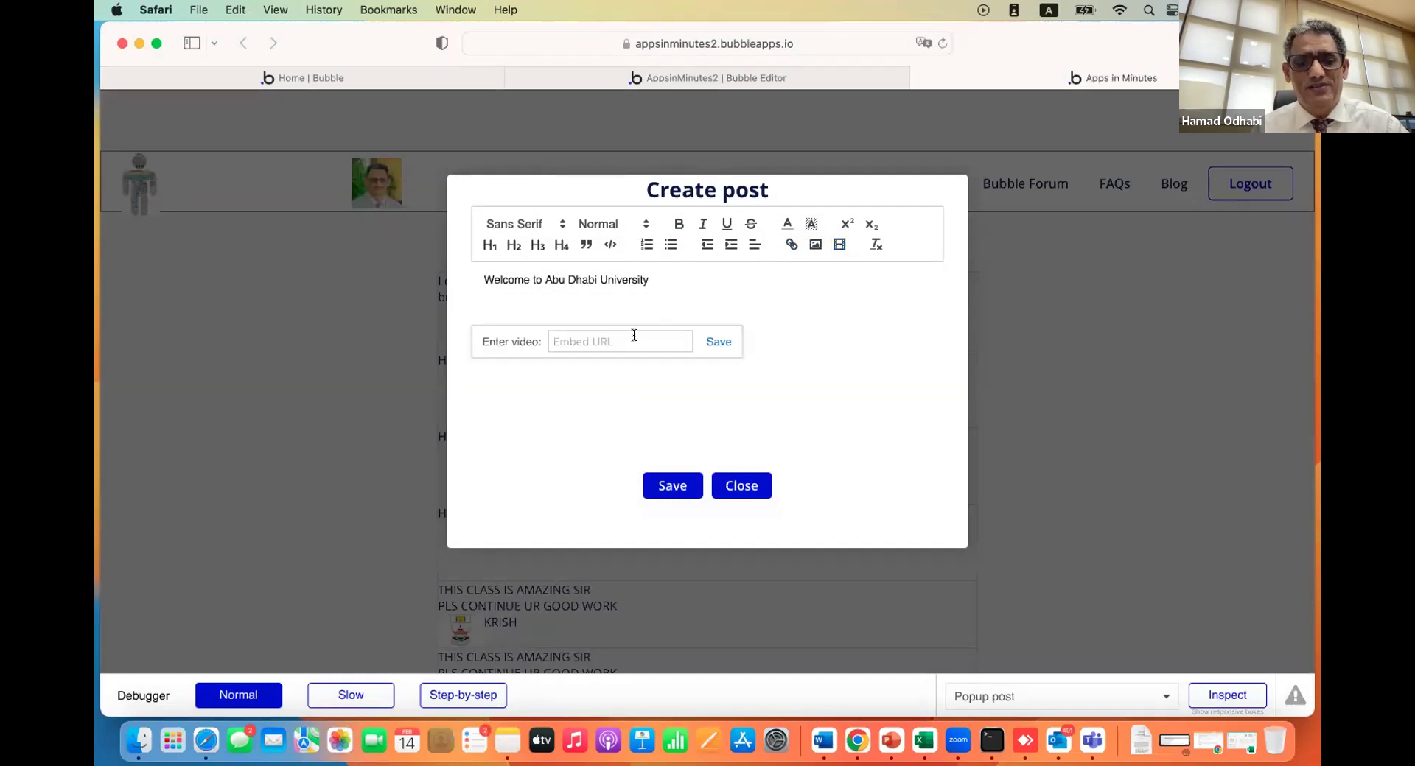
pyautogui.press('super+v')
pyautogui.click(718, 341)
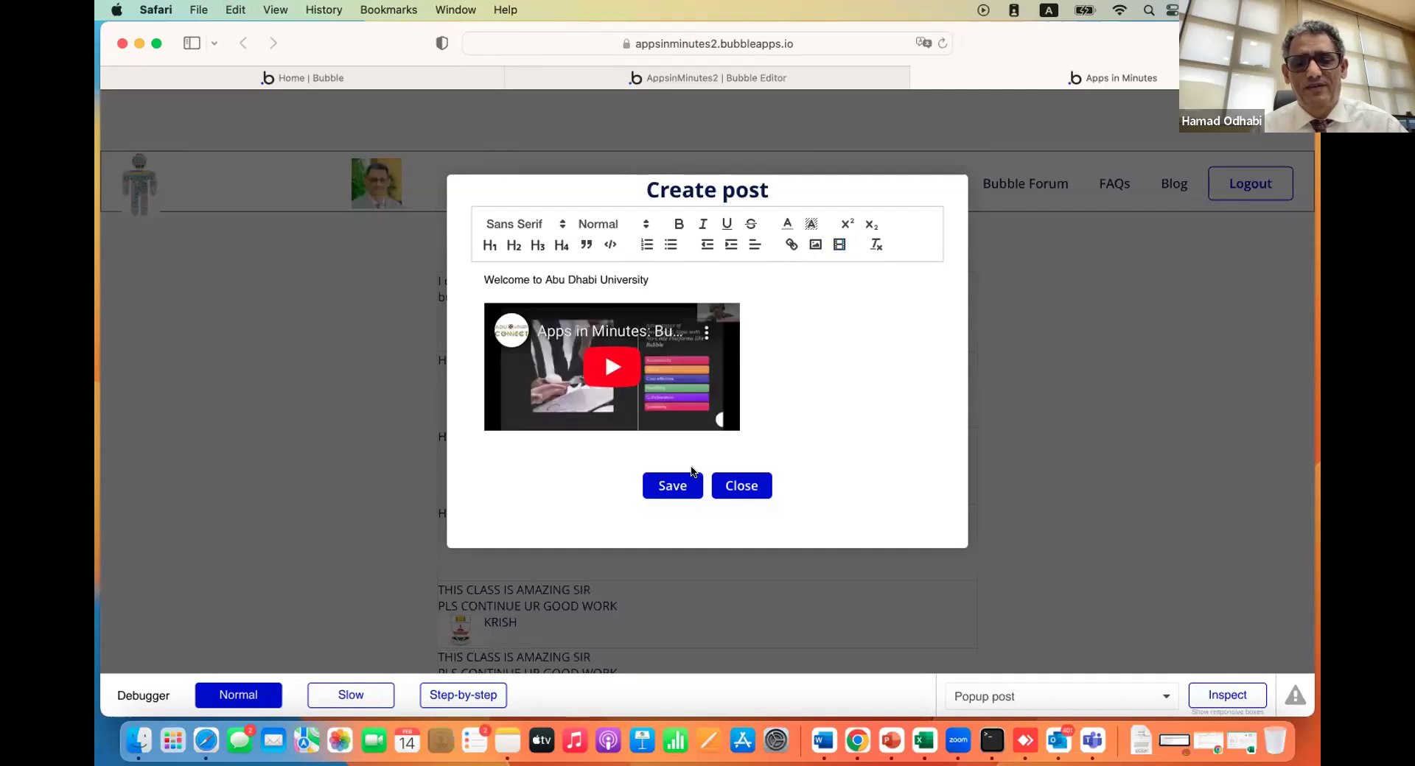
pyautogui.click(672, 485)
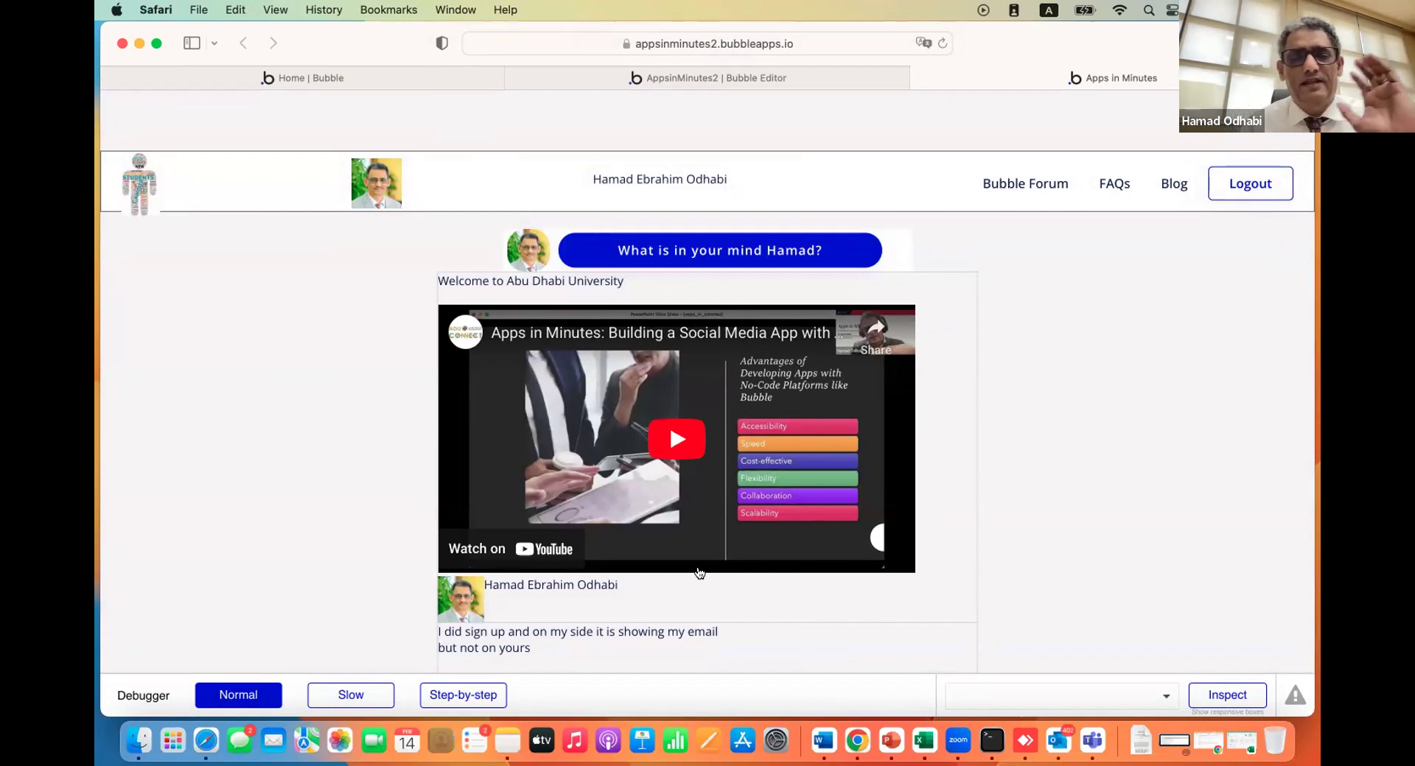
# Reopen the Create post popup to check whether its rich text field still holds the previous post, and close it
pyautogui.click(681, 249)
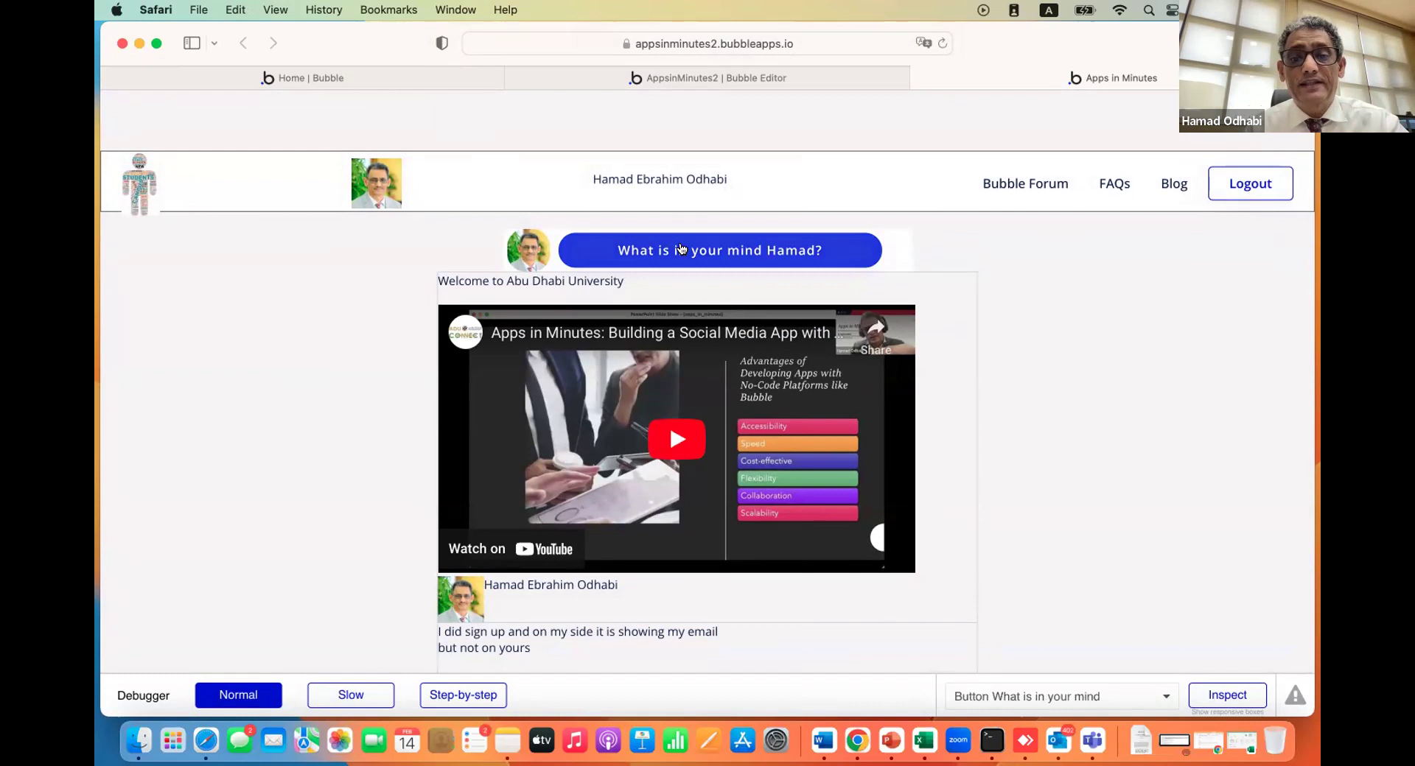
pyautogui.click(725, 488)
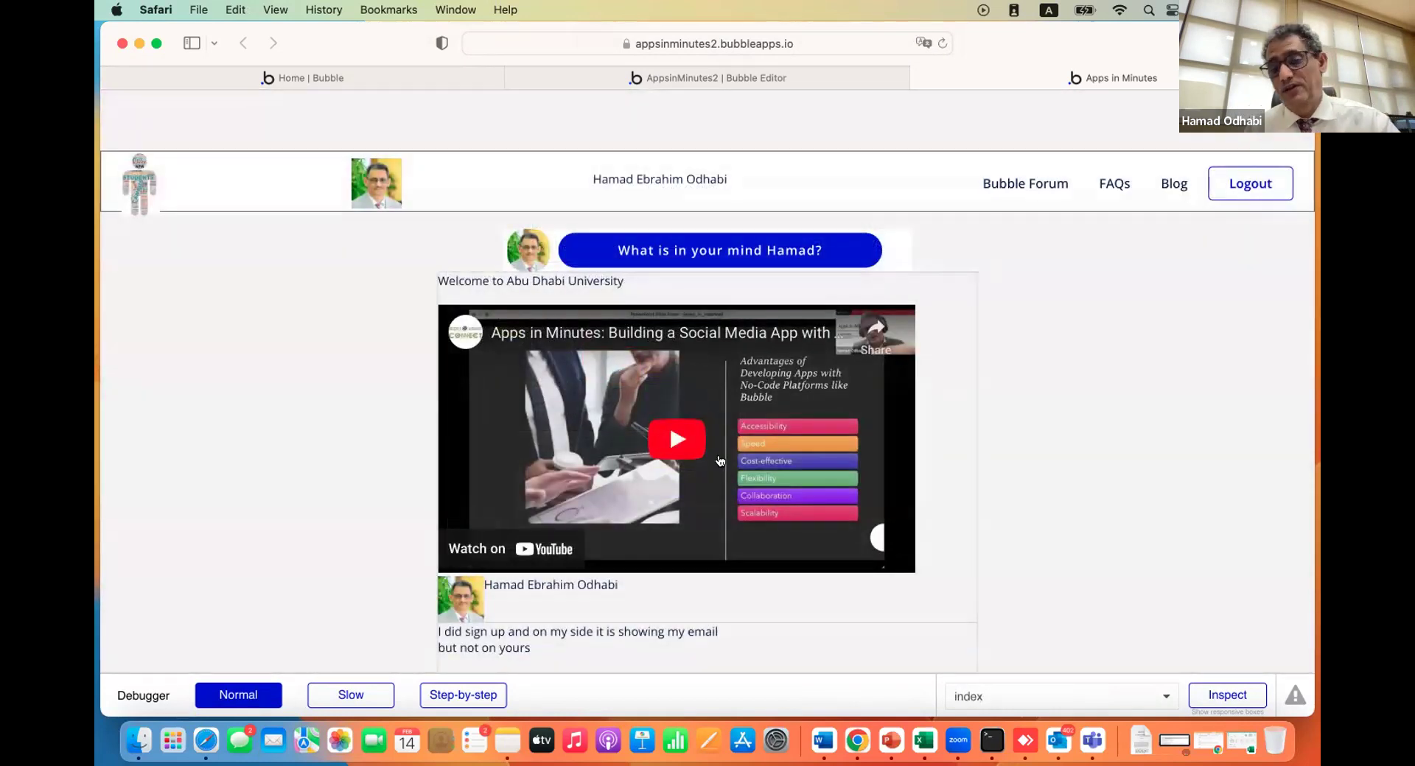
pyautogui.scroll(-3, 719, 461)
pyautogui.scroll(3, 719, 442)
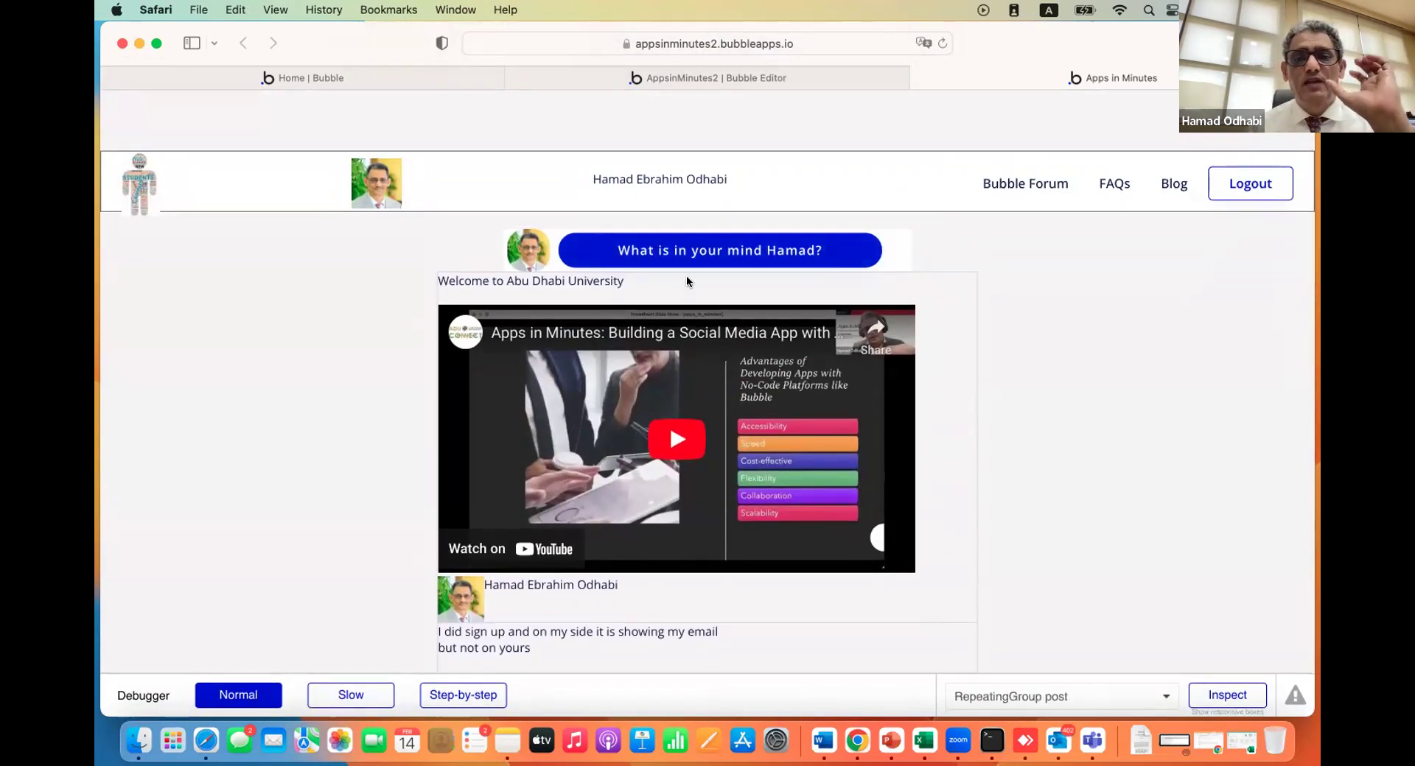
pyautogui.click(698, 258)
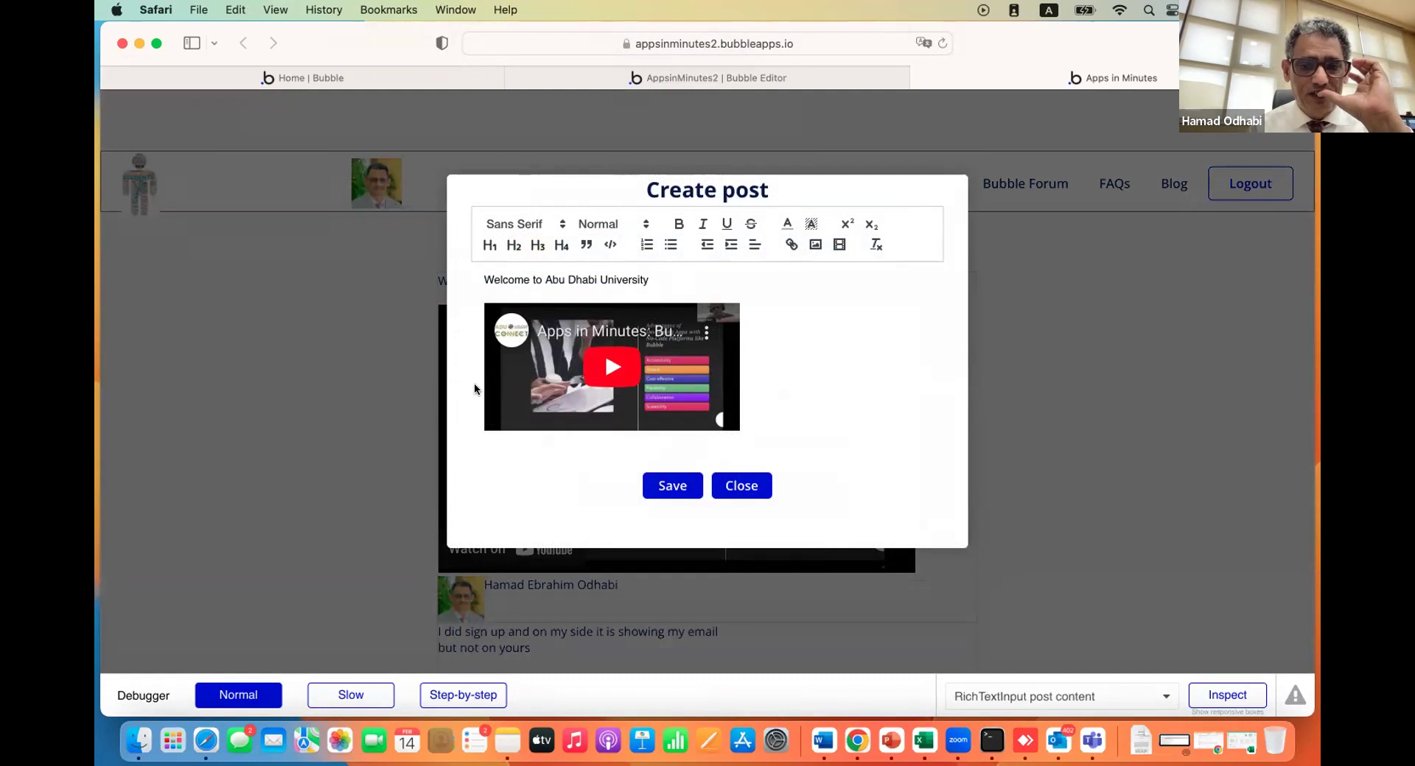
pyautogui.click(742, 488)
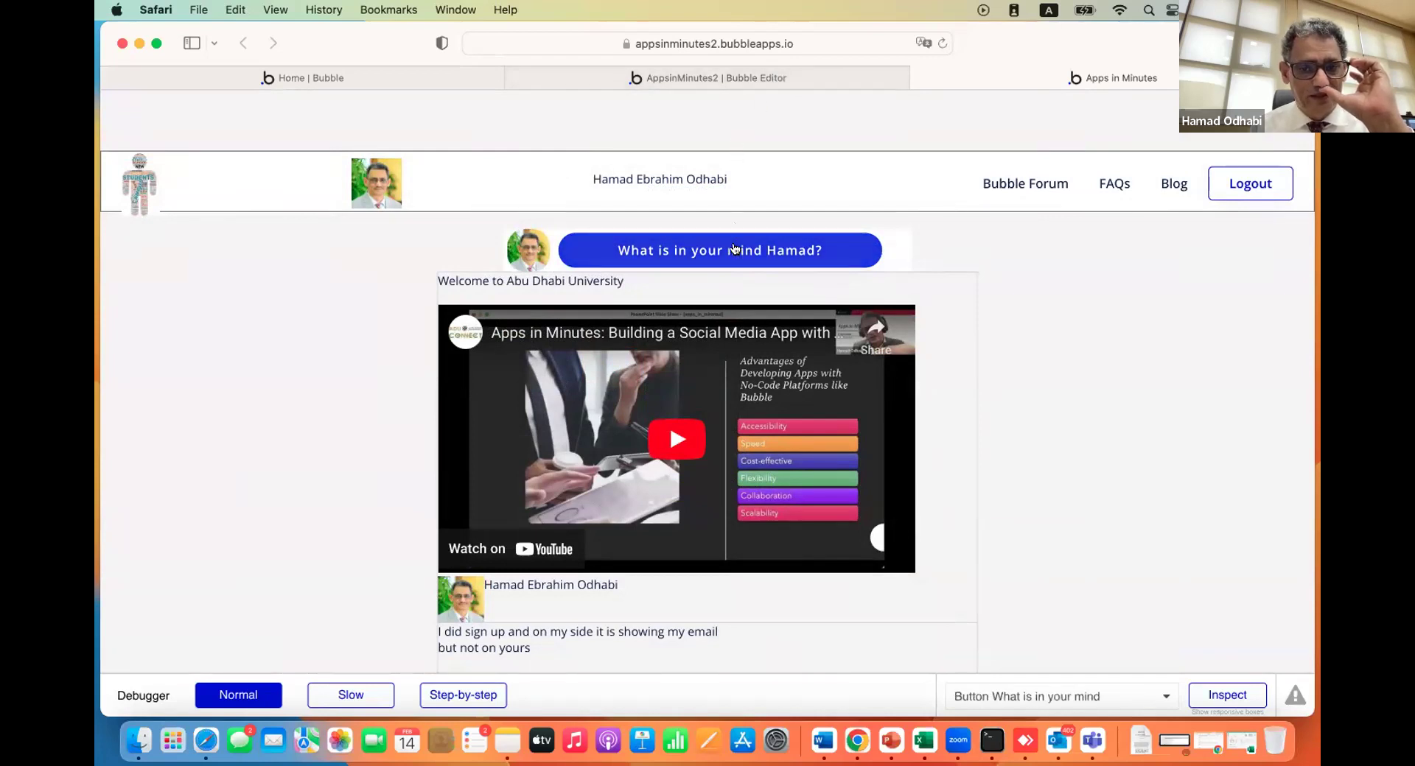
# Switch to the Bubble editor and add a Reset data action for Popup post at the end of the Save button's workflow
pyautogui.click(756, 76)
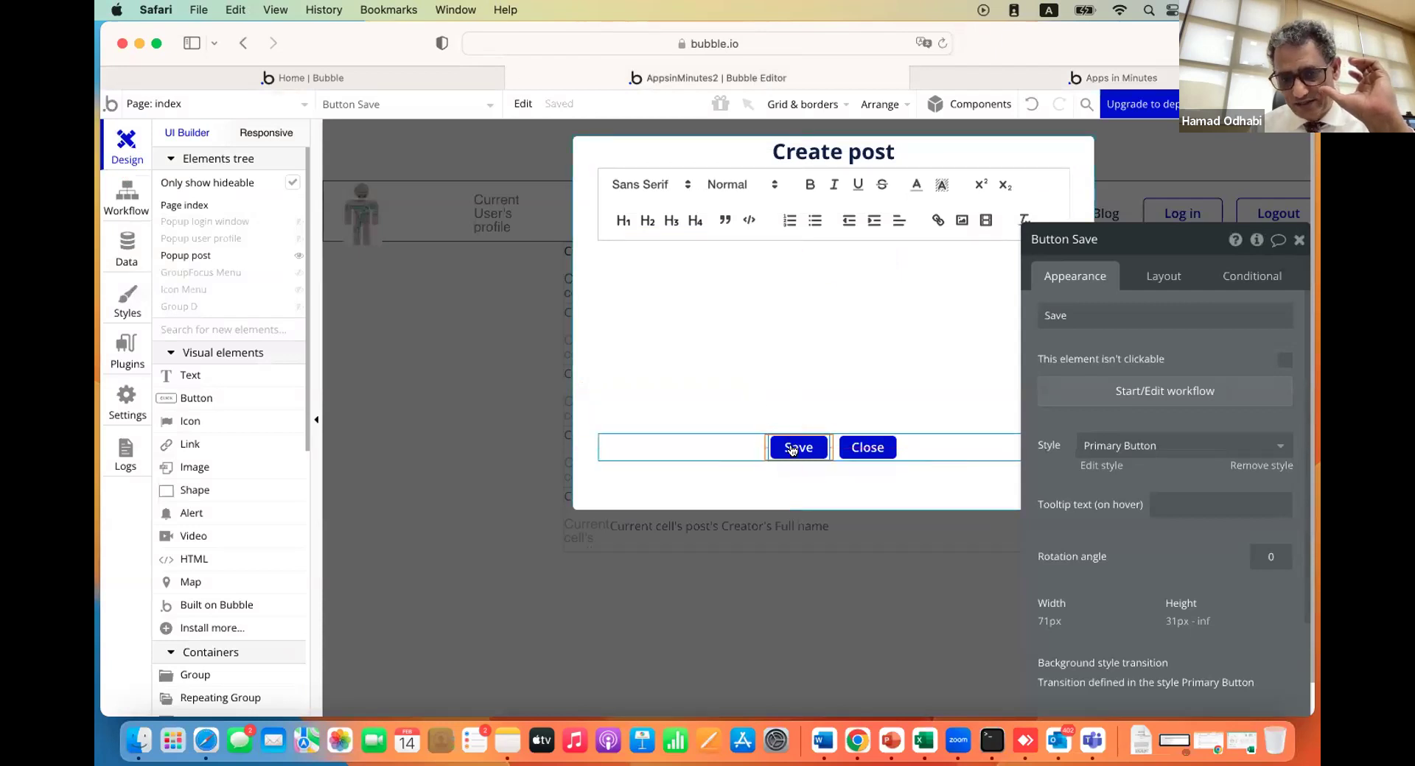
pyautogui.click(1089, 396)
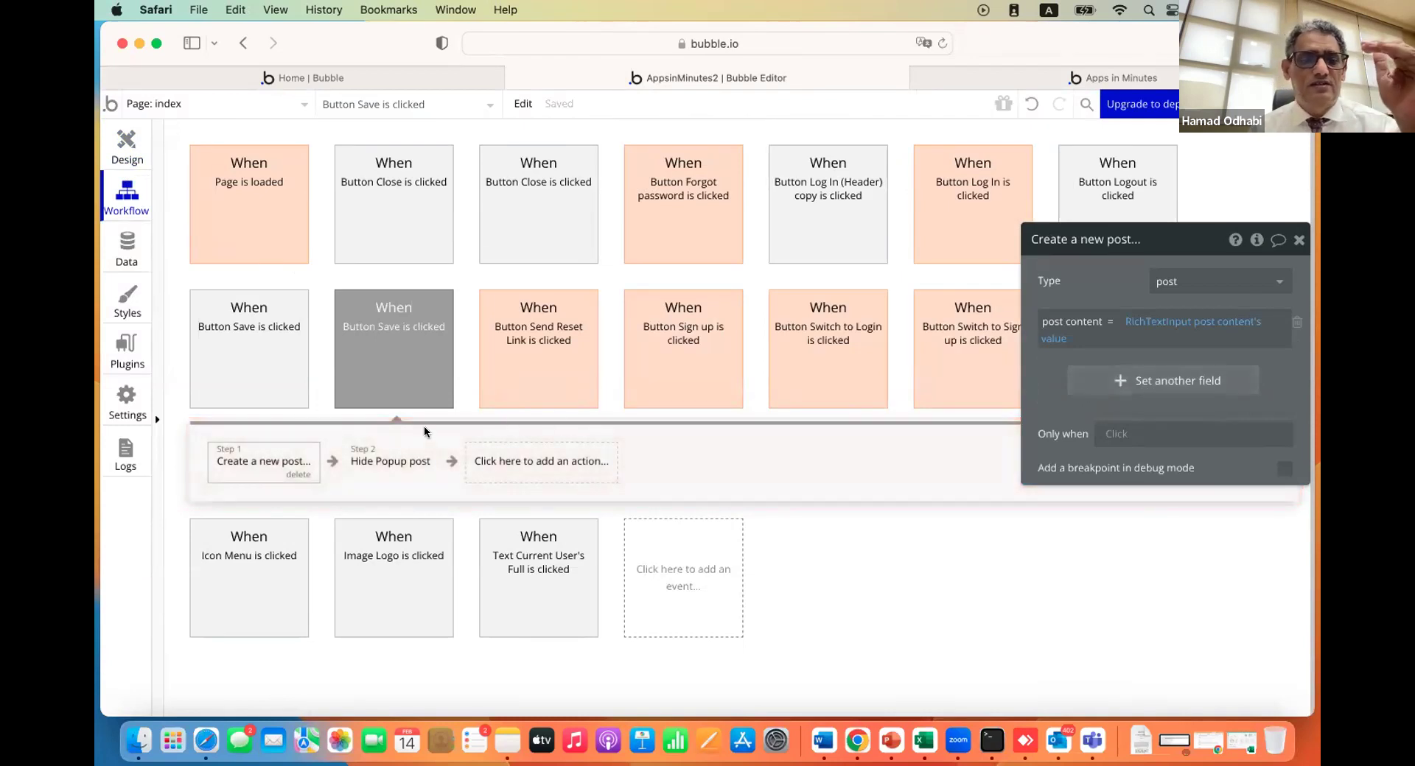
pyautogui.click(505, 472)
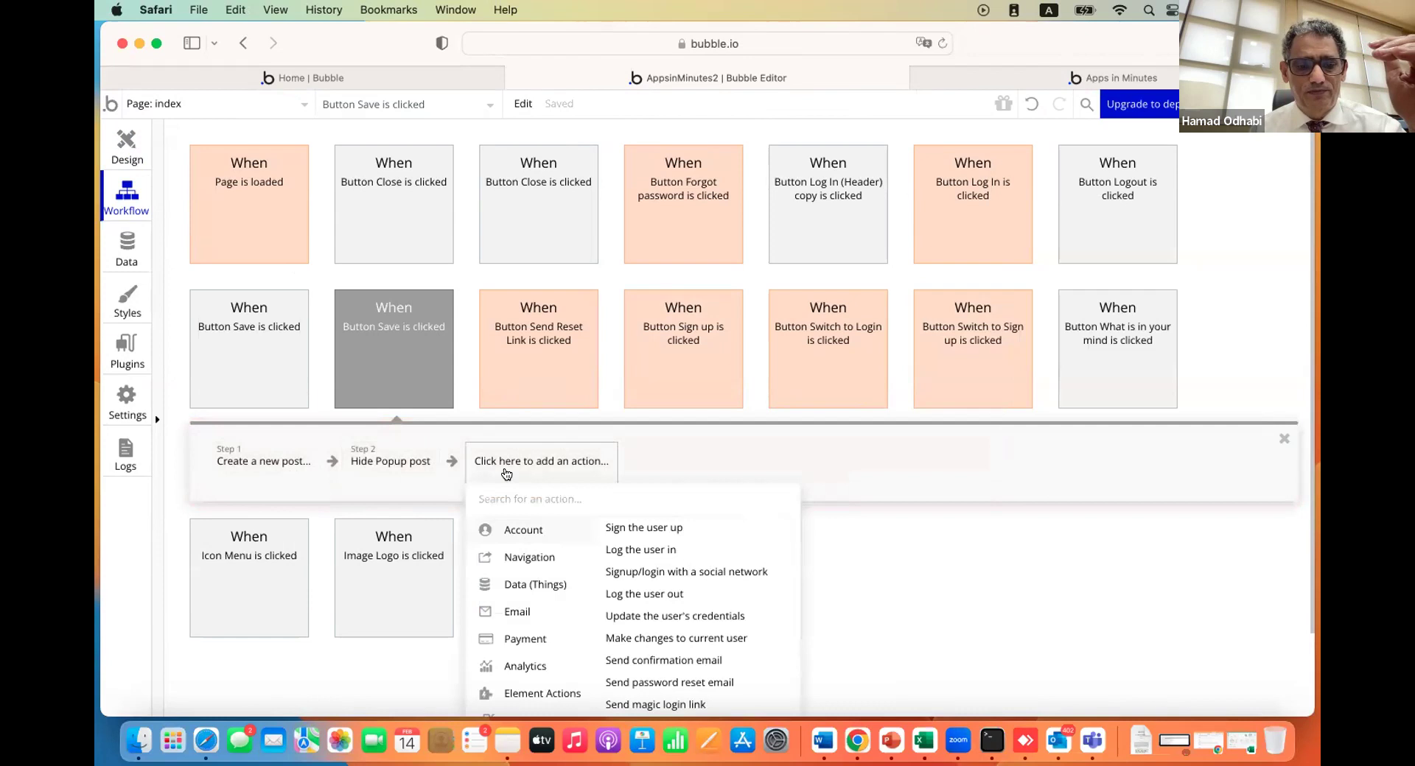
pyautogui.scroll(-3, 505, 516)
pyautogui.moveTo(507, 569)
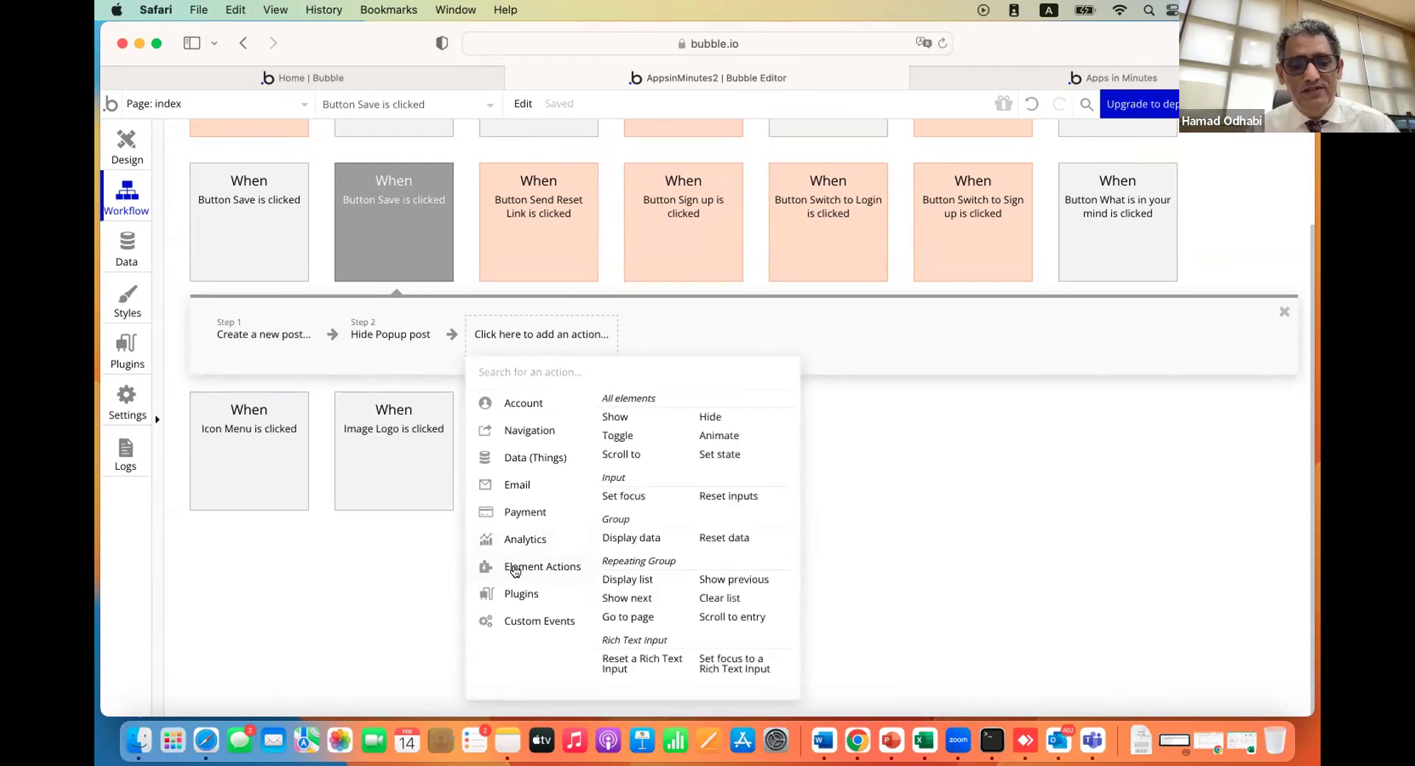
pyautogui.click(713, 541)
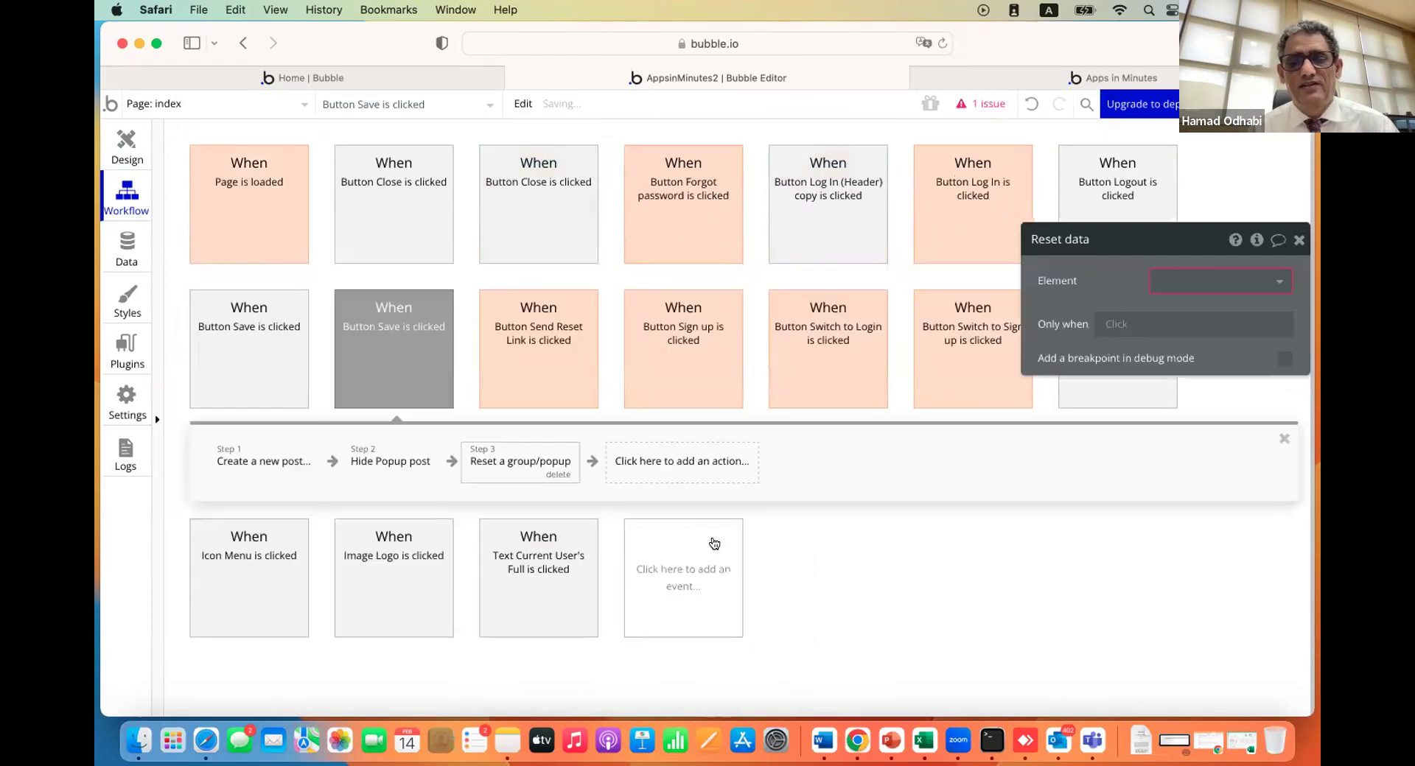
pyautogui.click(1175, 285)
pyautogui.write('pos')
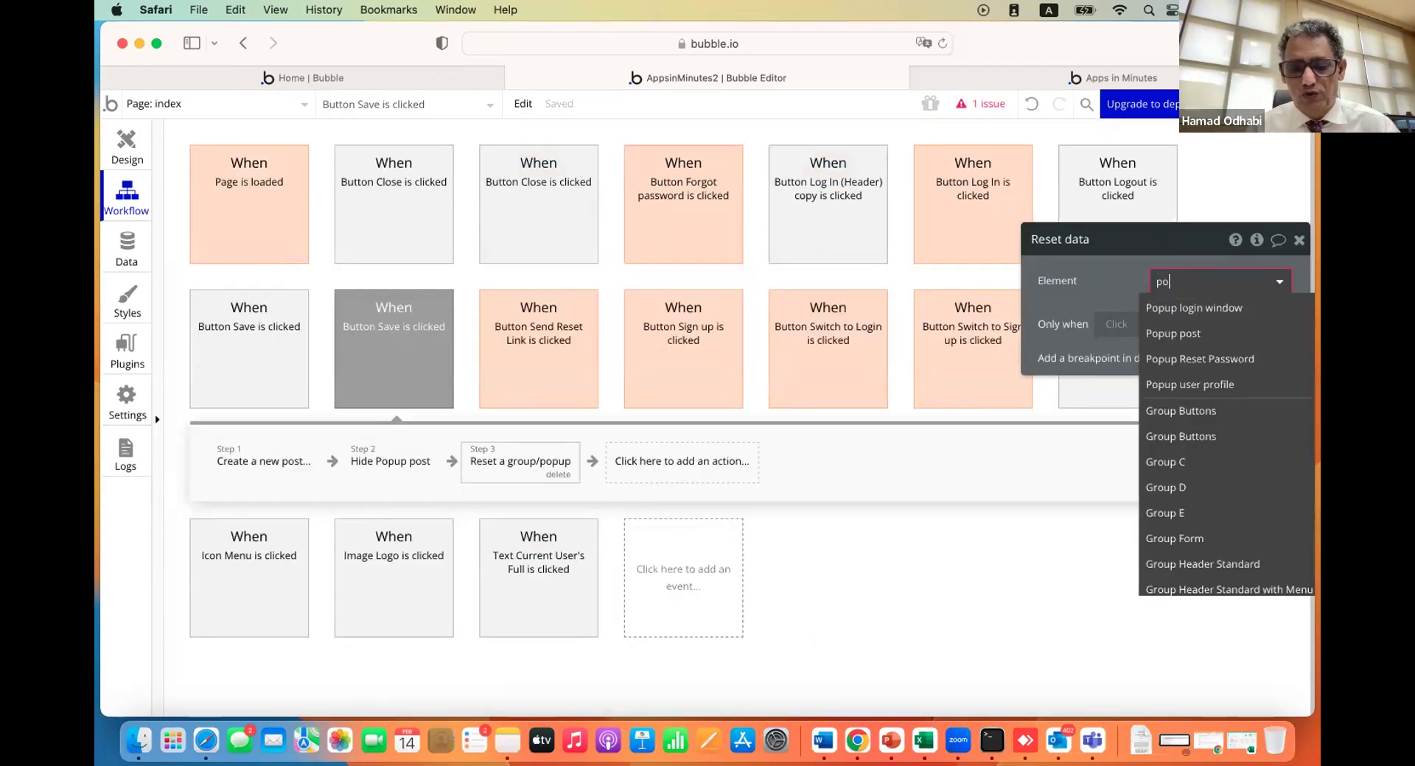
pyautogui.click(1170, 307)
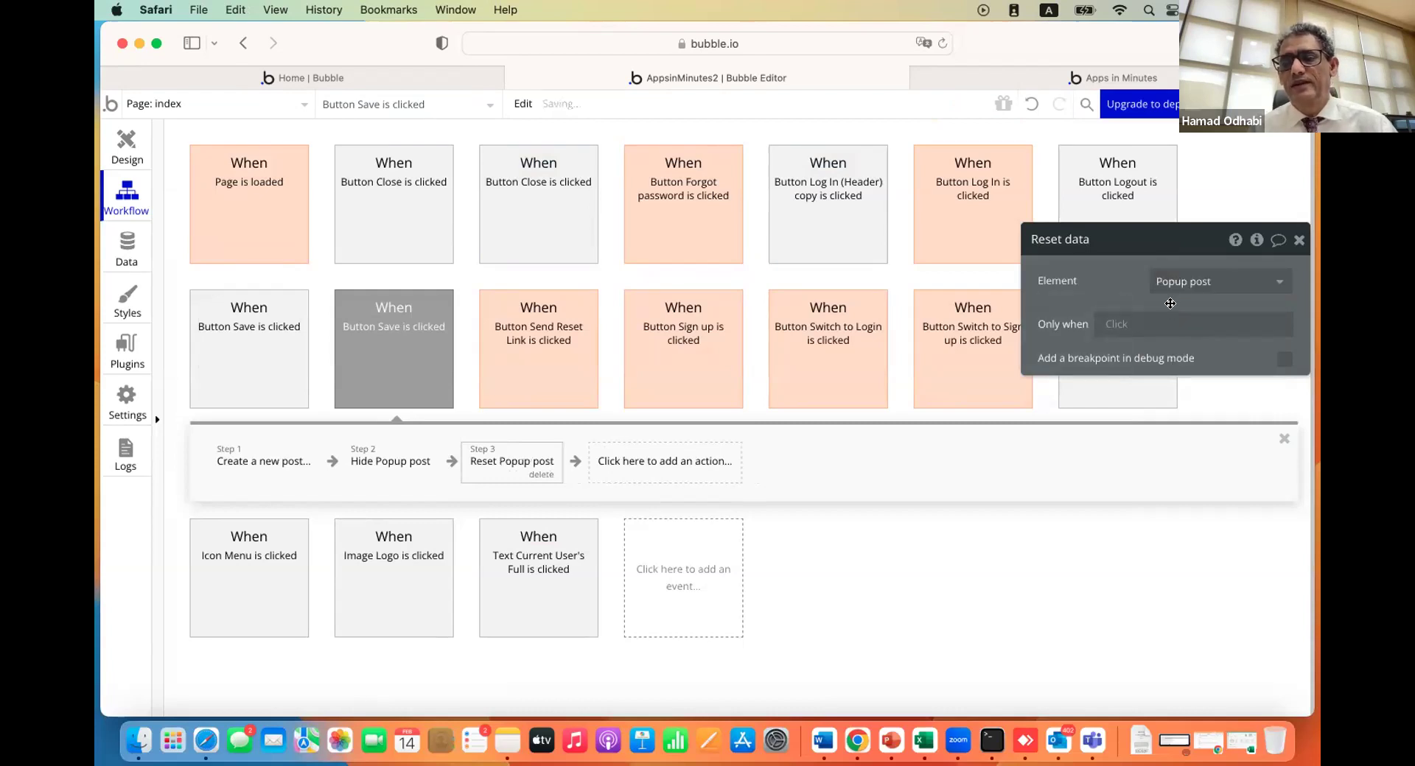
# Switch to the Apps in Minutes preview, refresh it and open an empty Create post popup
pyautogui.click(958, 86)
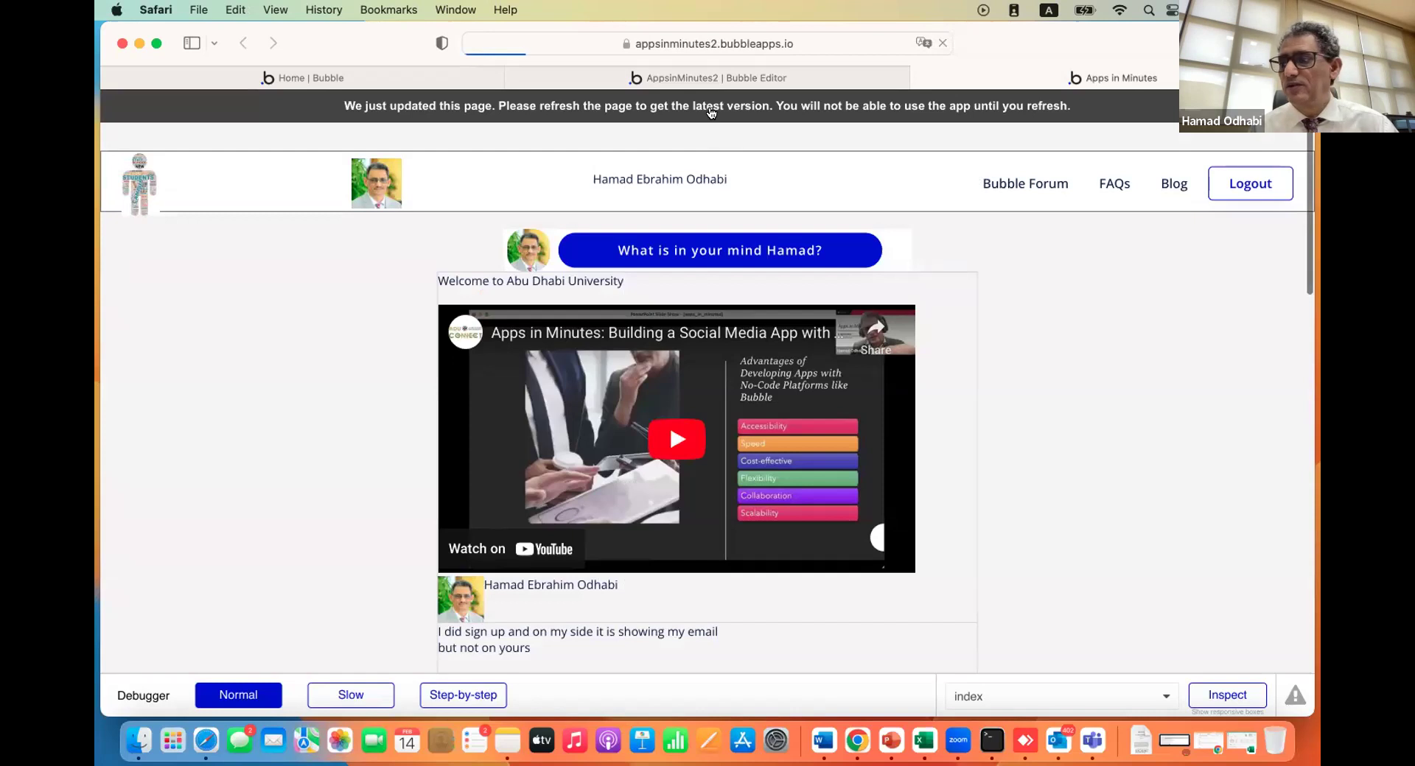
pyautogui.click(712, 108)
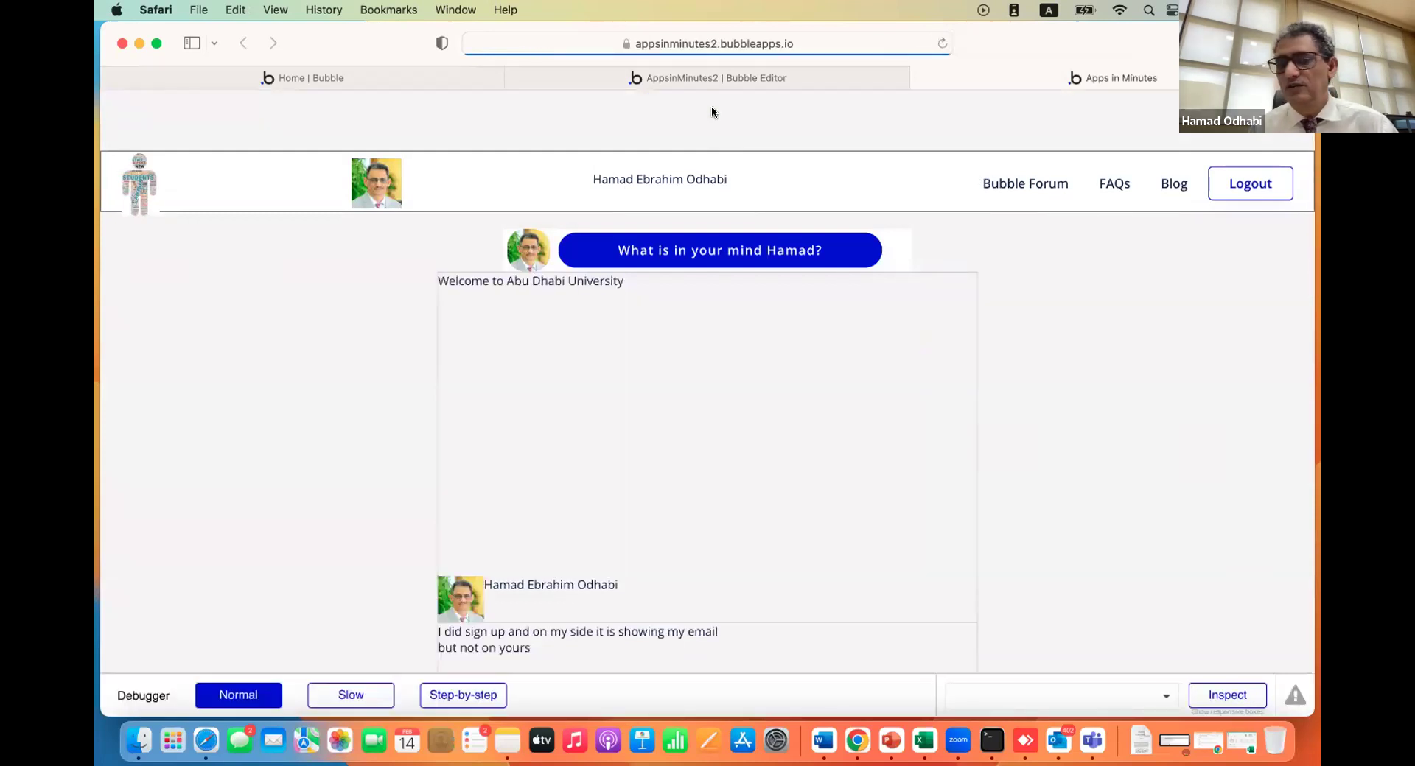
pyautogui.click(630, 250)
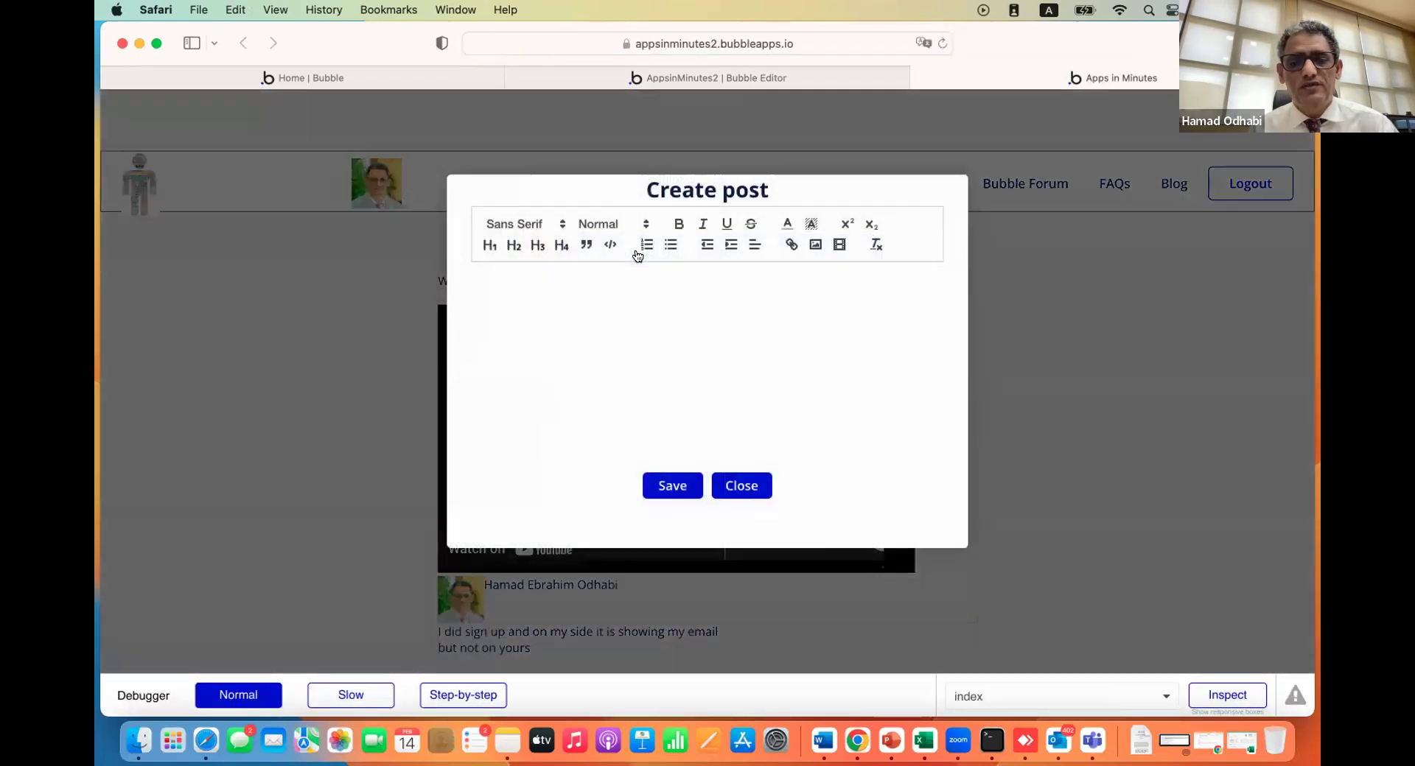
pyautogui.click(498, 269)
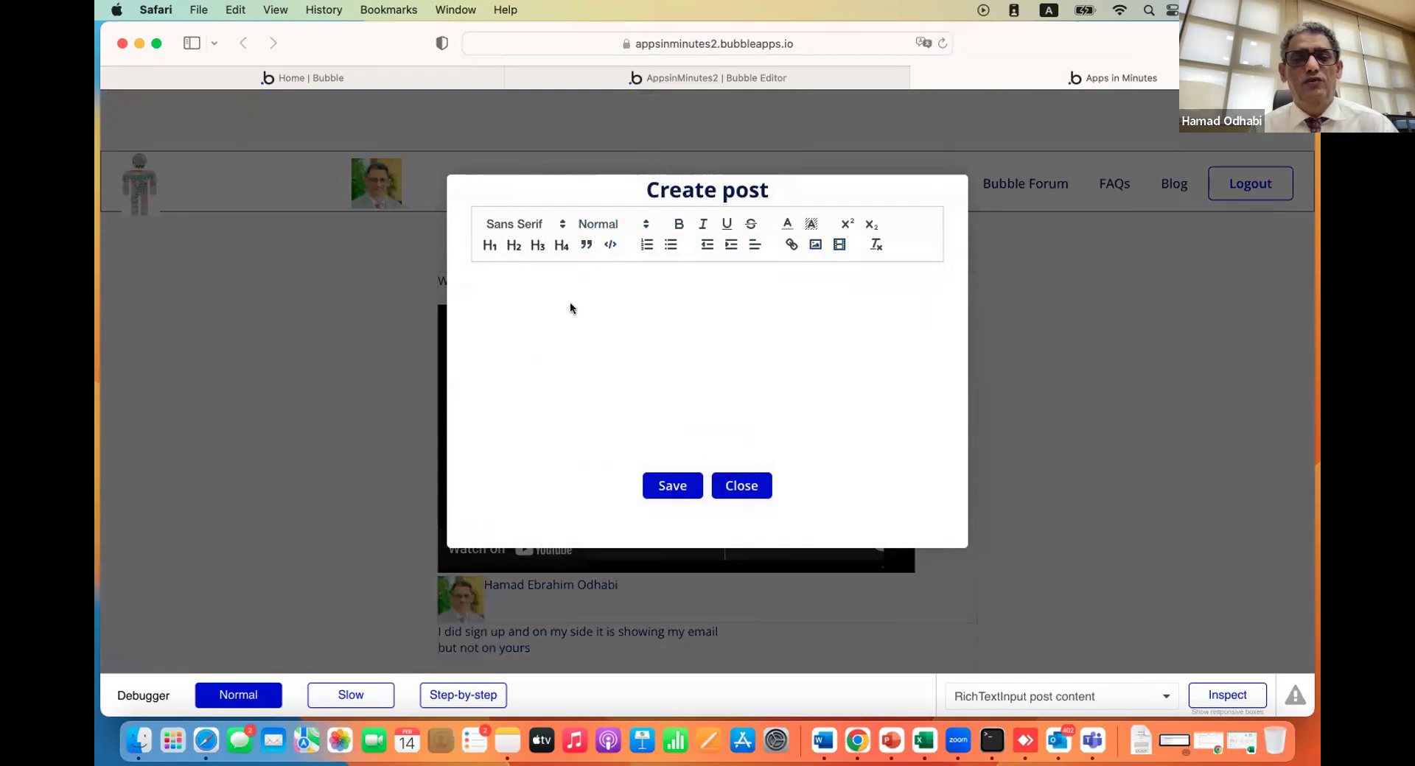
# Search the computer for "Alain" and upload AlAinCampus.jpg as an image in the post's rich text field
pyautogui.click(815, 245)
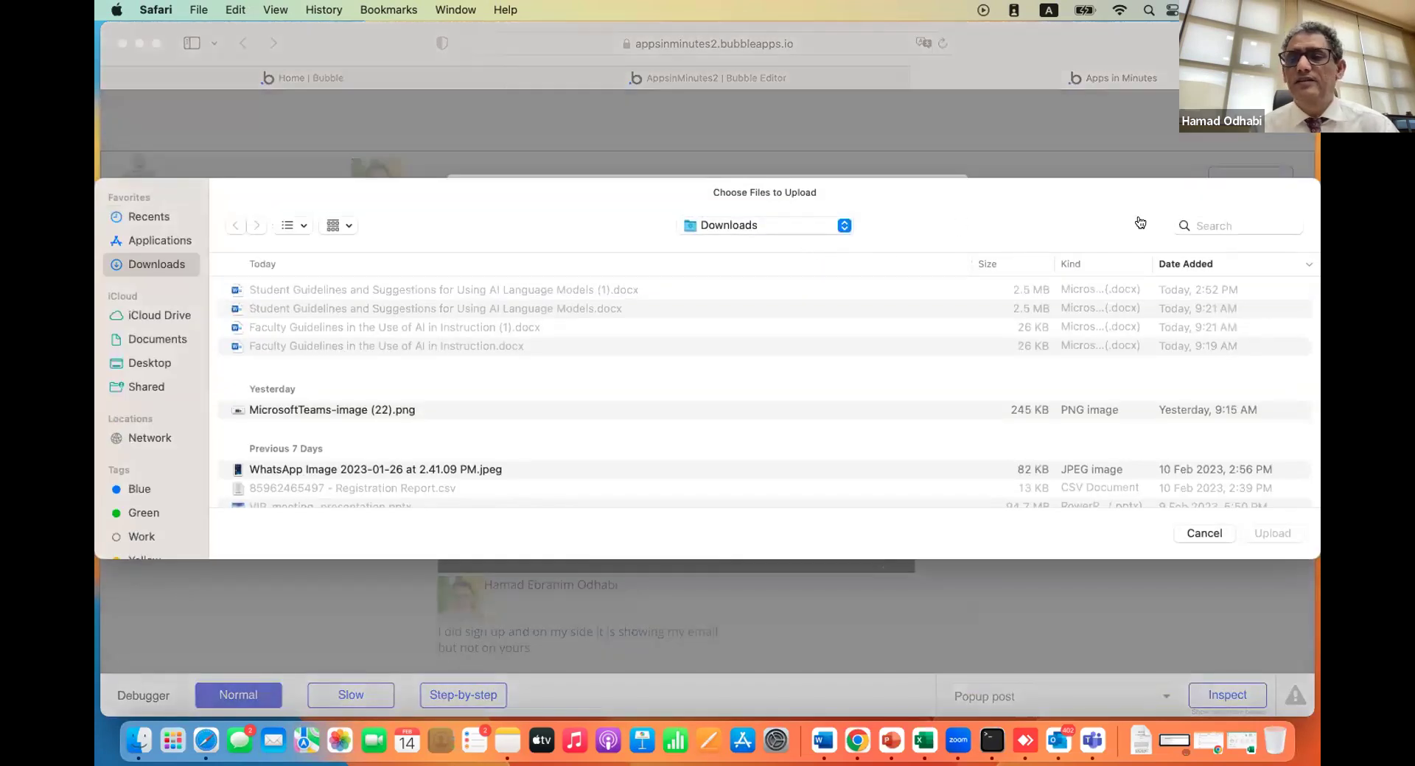
pyautogui.click(1207, 220)
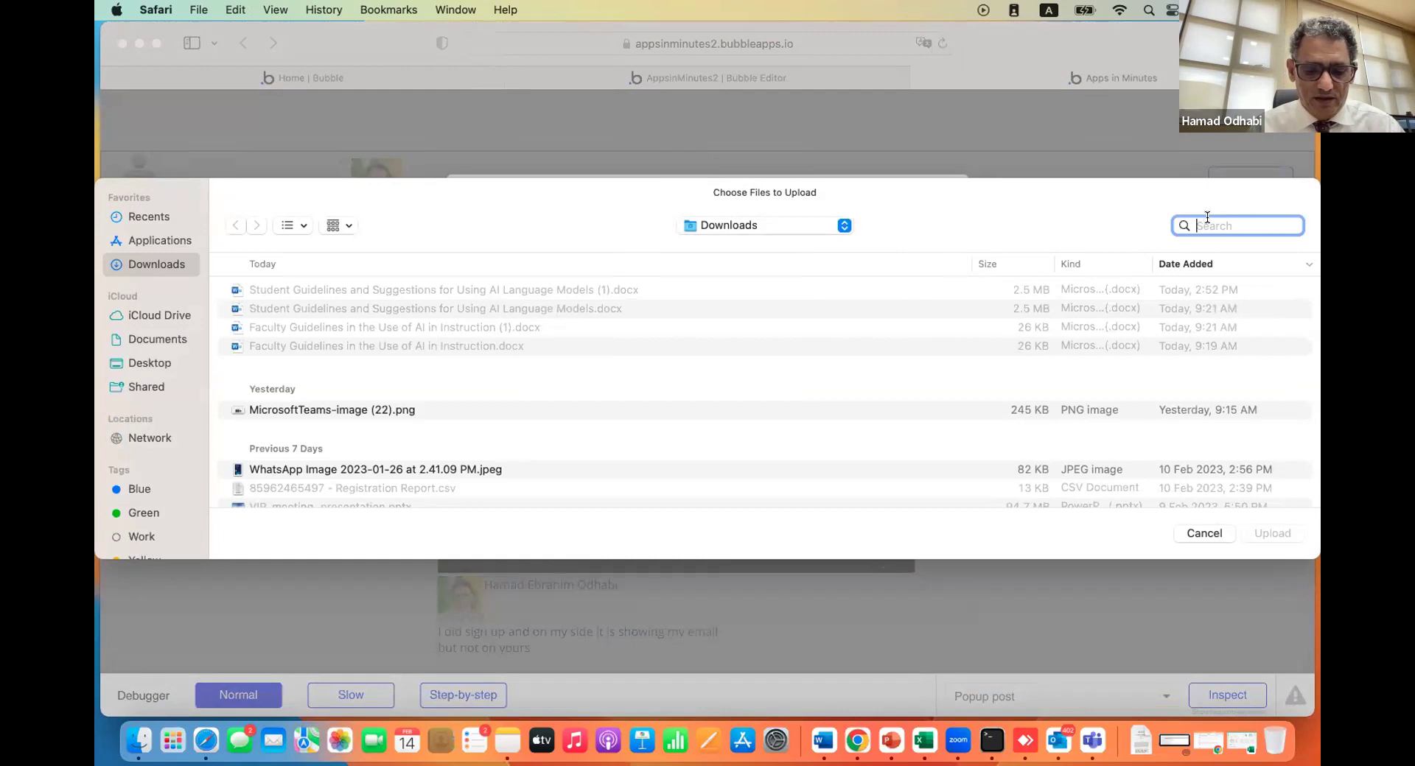
pyautogui.write('Alain')
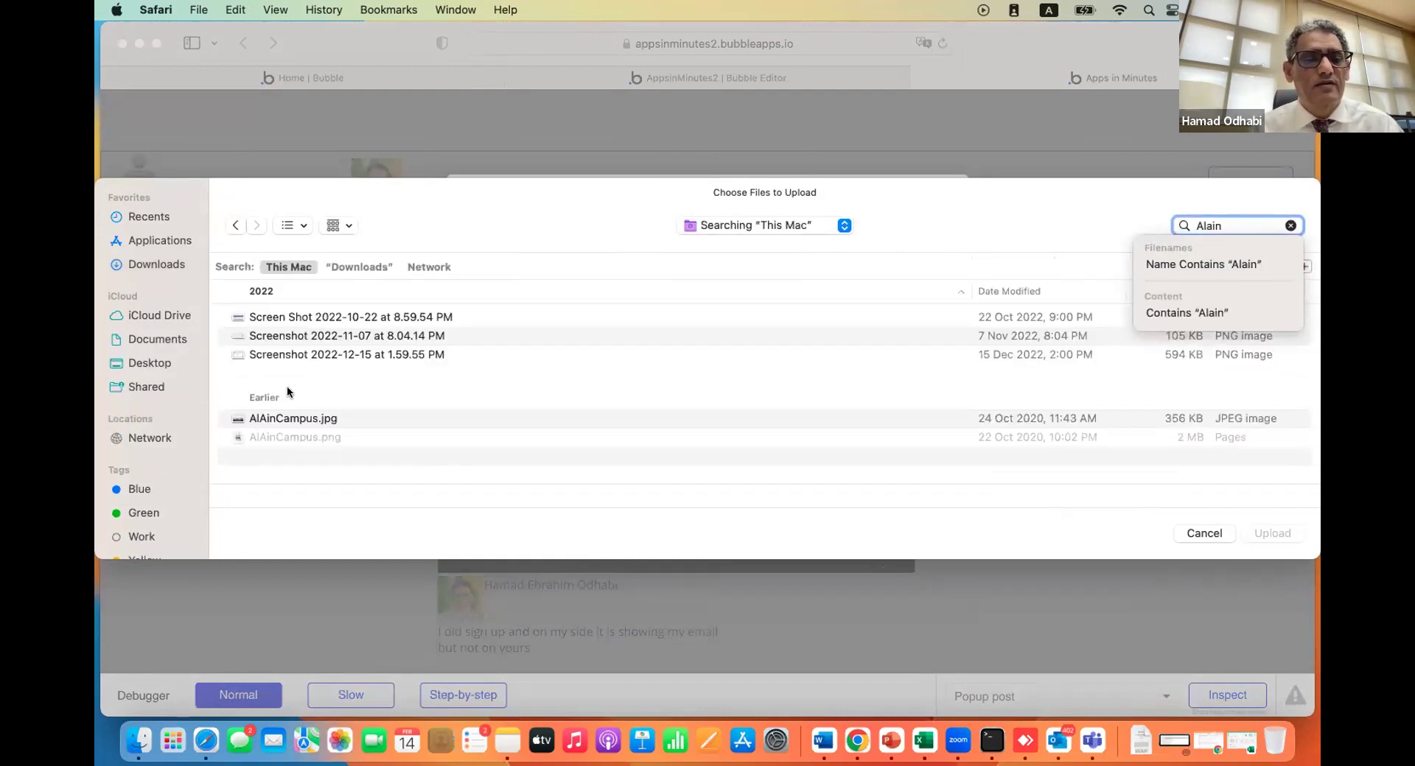
pyautogui.click(267, 420)
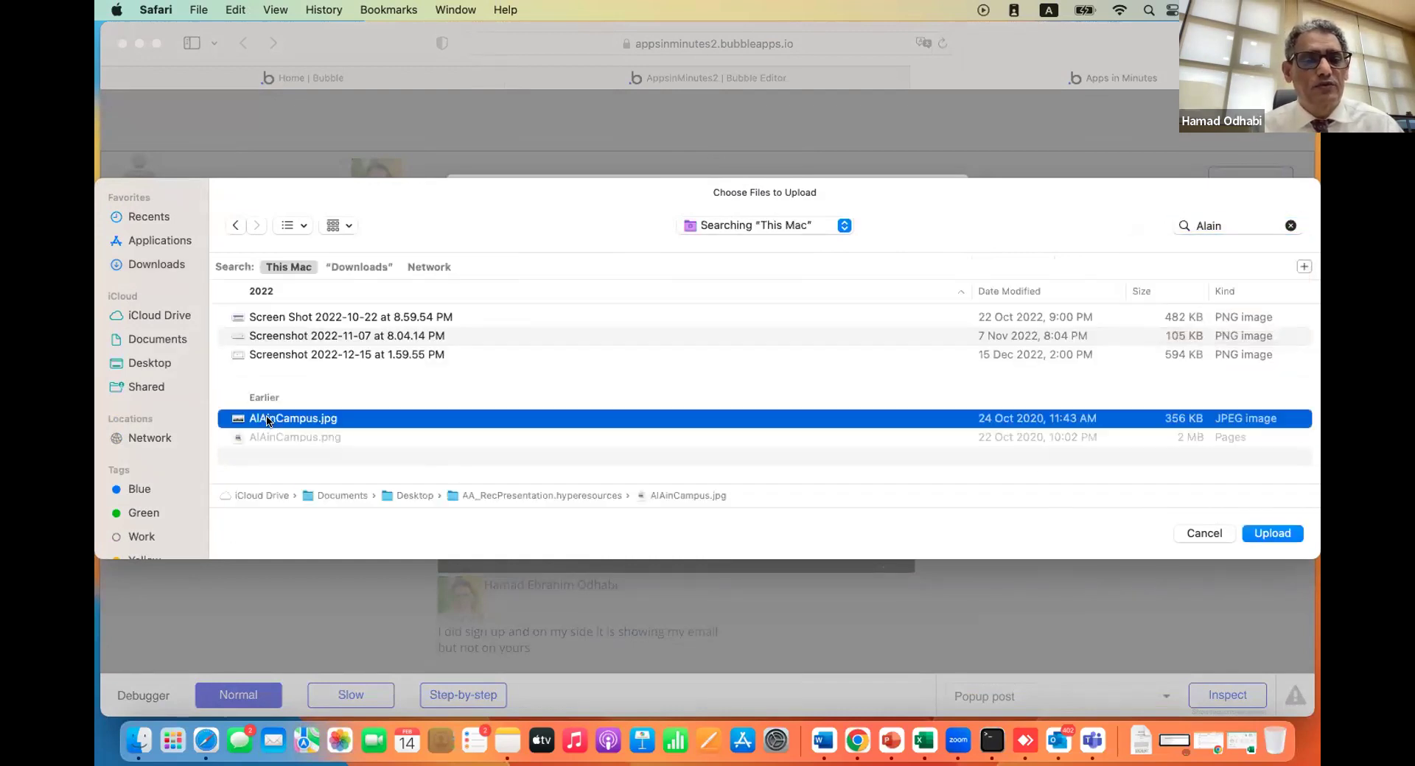
pyautogui.click(1273, 534)
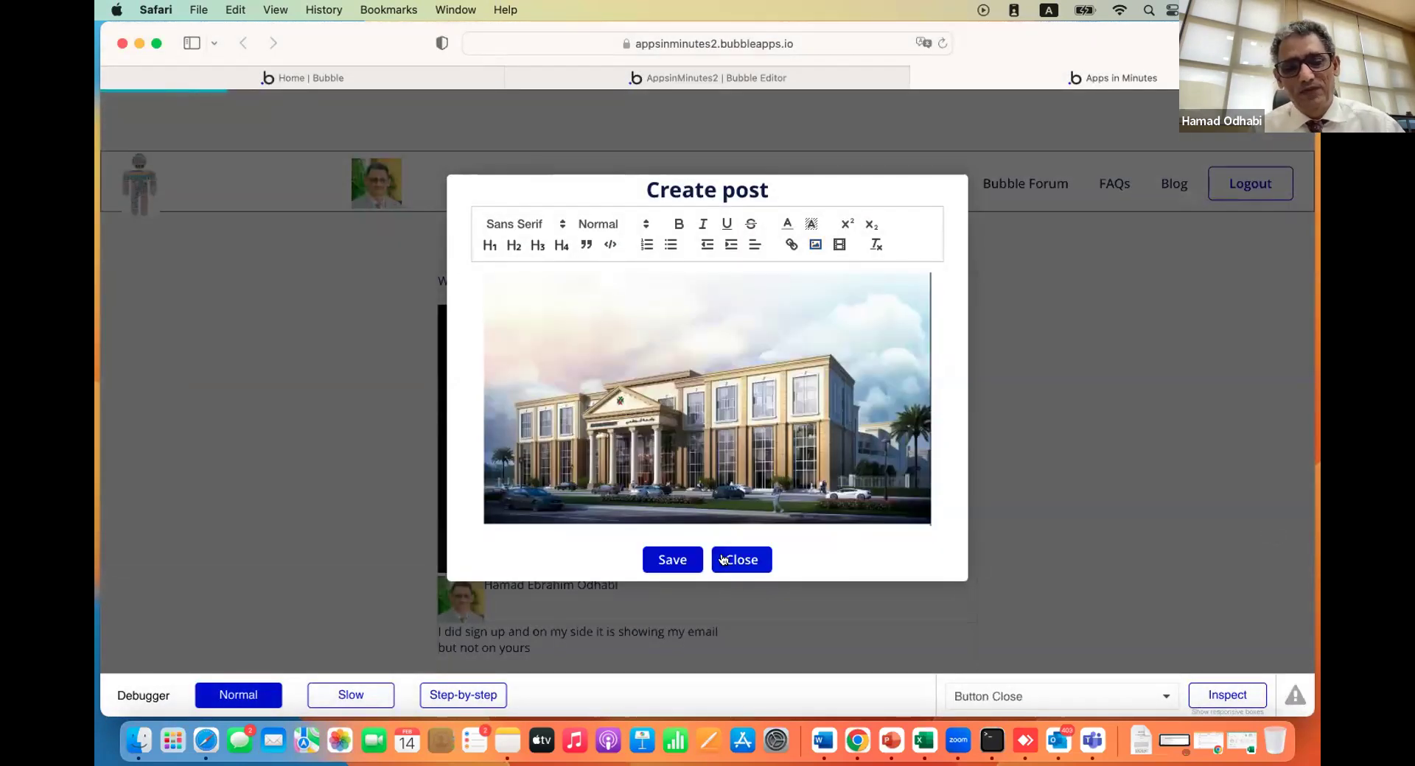
# Save the image post, and reopen the Create post popup to check its field before closing it
pyautogui.click(666, 562)
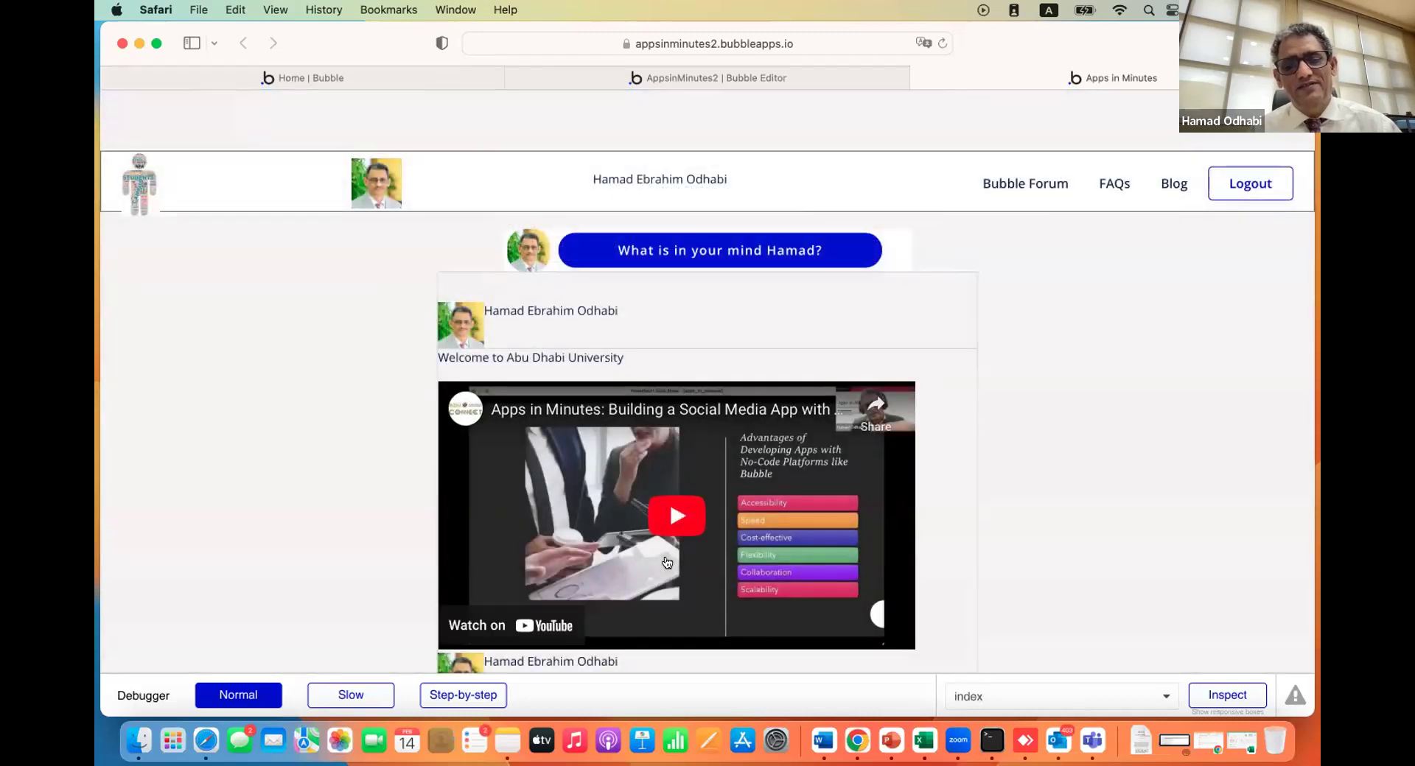
pyautogui.click(664, 252)
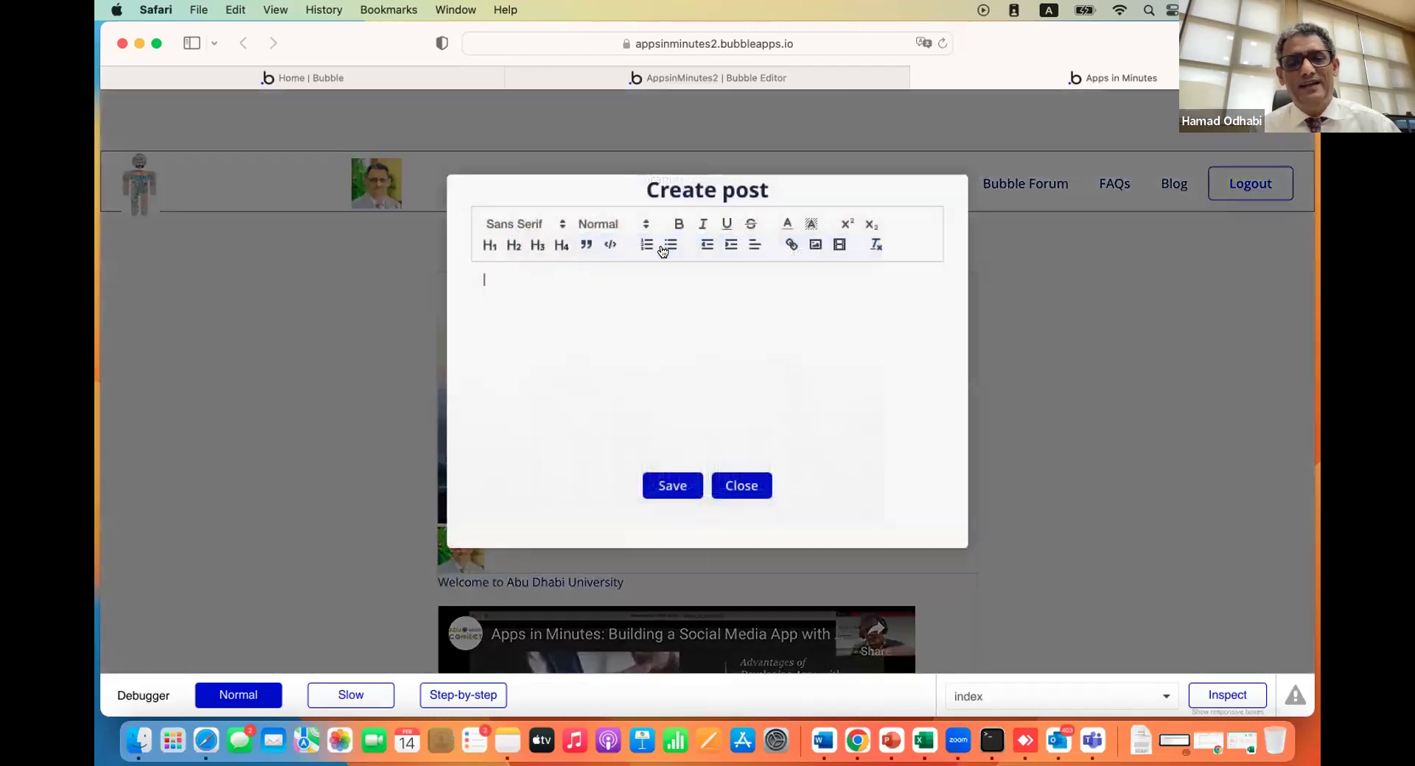
pyautogui.click(741, 486)
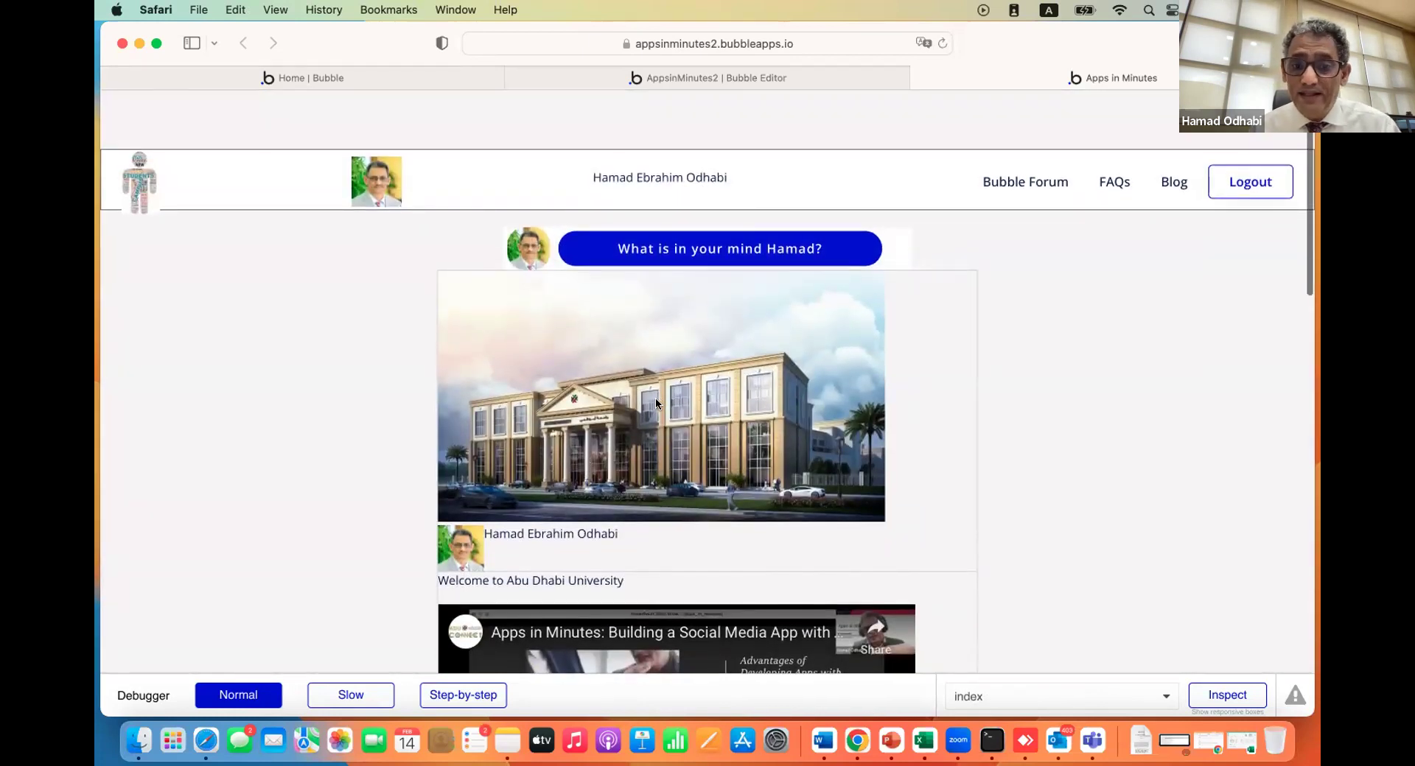
# In the Bubble editor's Save button workflow, move the Hide Popup post action after Reset Popup post
pyautogui.click(613, 82)
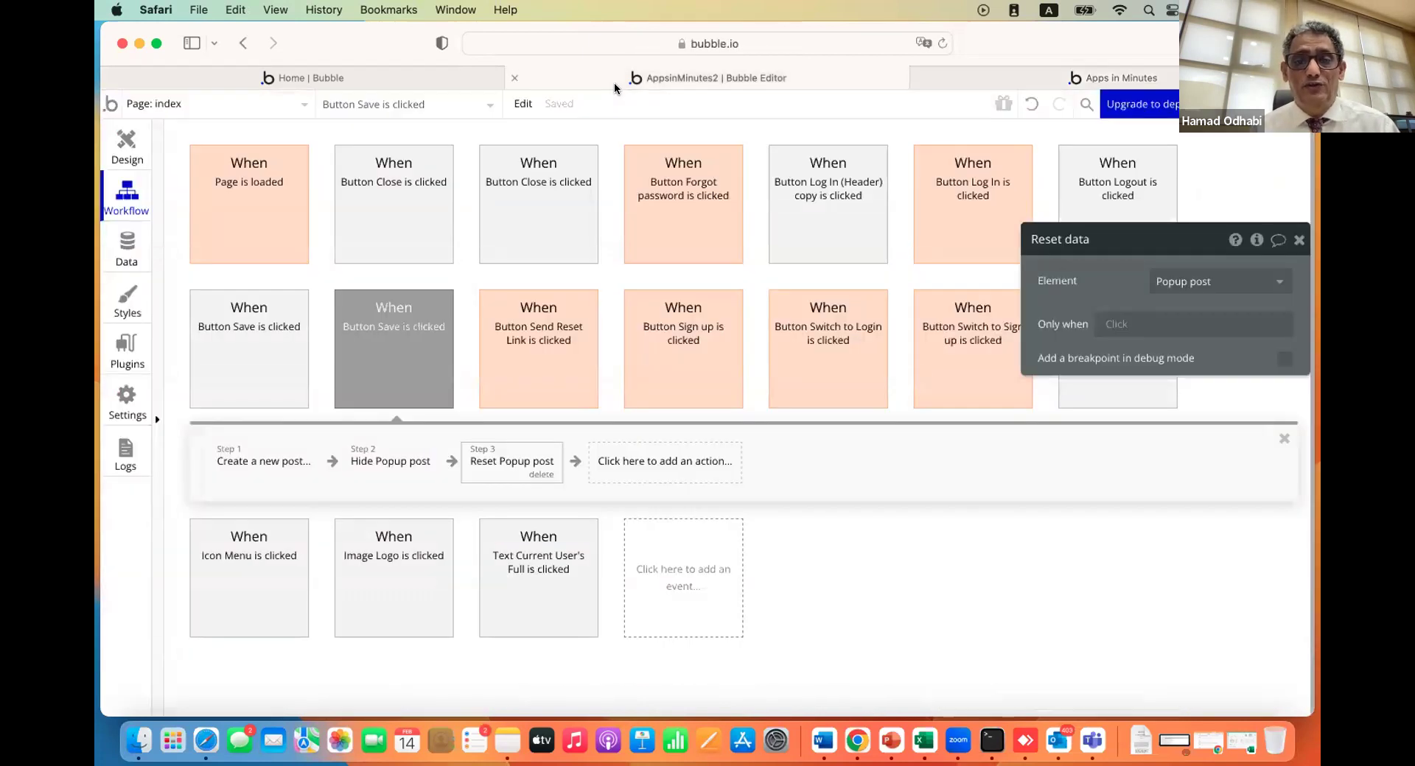
pyautogui.click(129, 152)
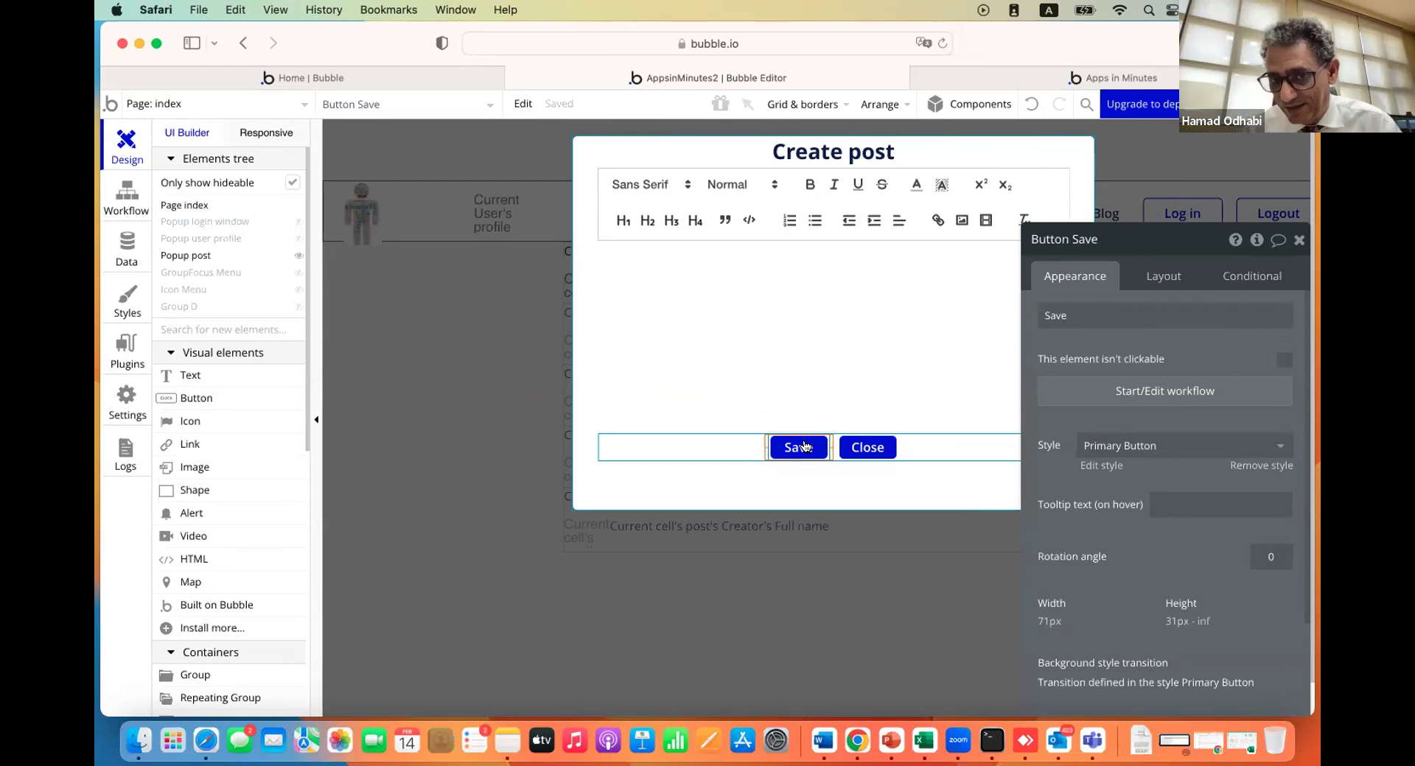
pyautogui.moveTo(805, 447)
pyautogui.mouseDown()
pyautogui.moveTo(749, 461)
pyautogui.moveTo(805, 449)
pyautogui.mouseUp()
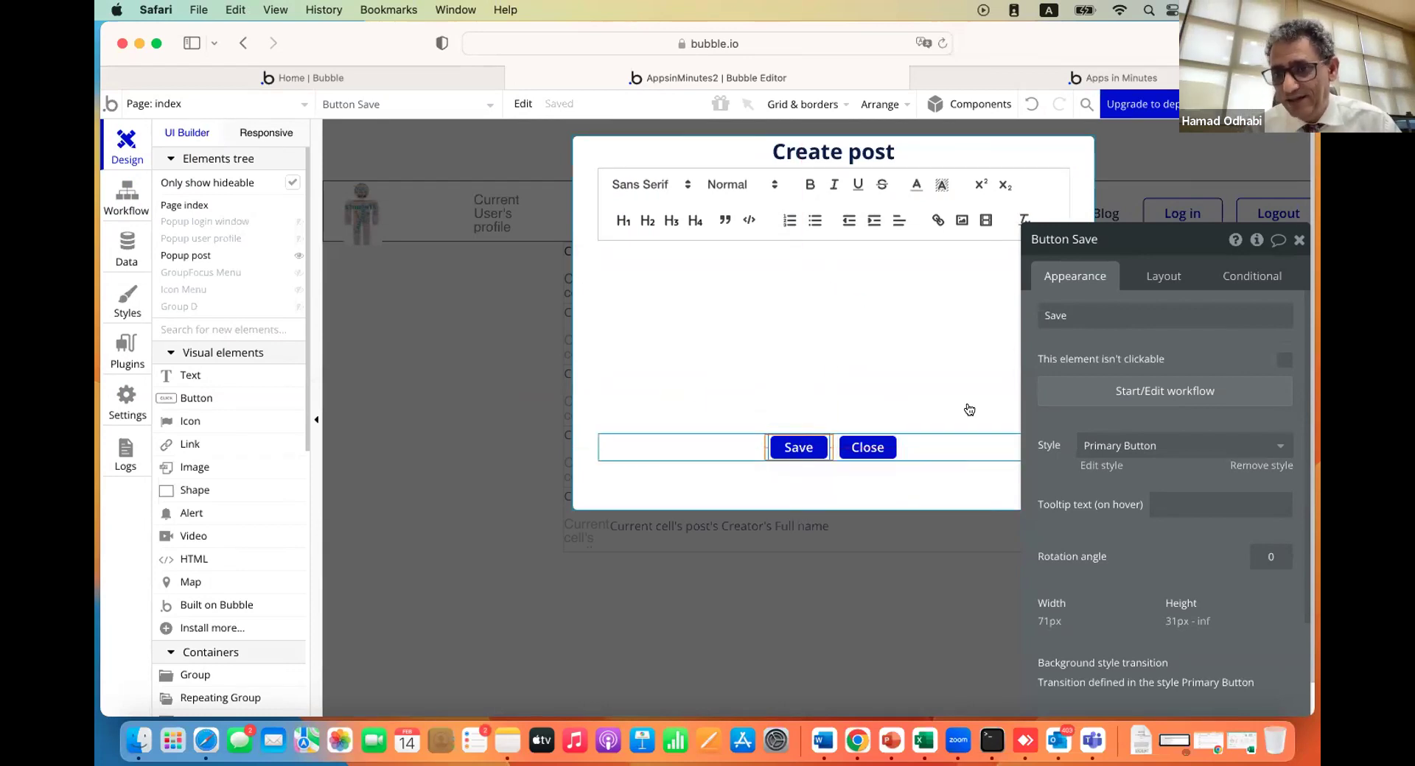
pyautogui.click(1101, 400)
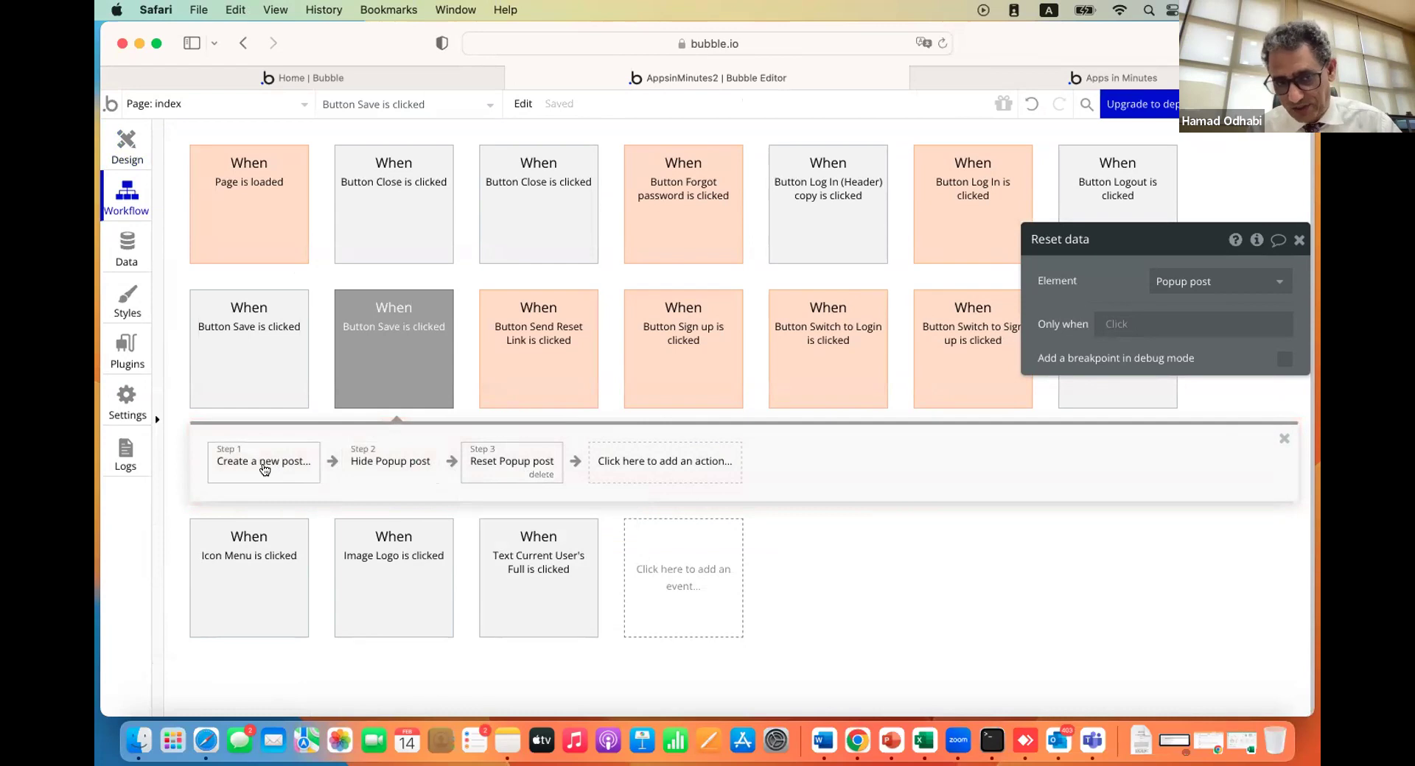
pyautogui.moveTo(377, 464)
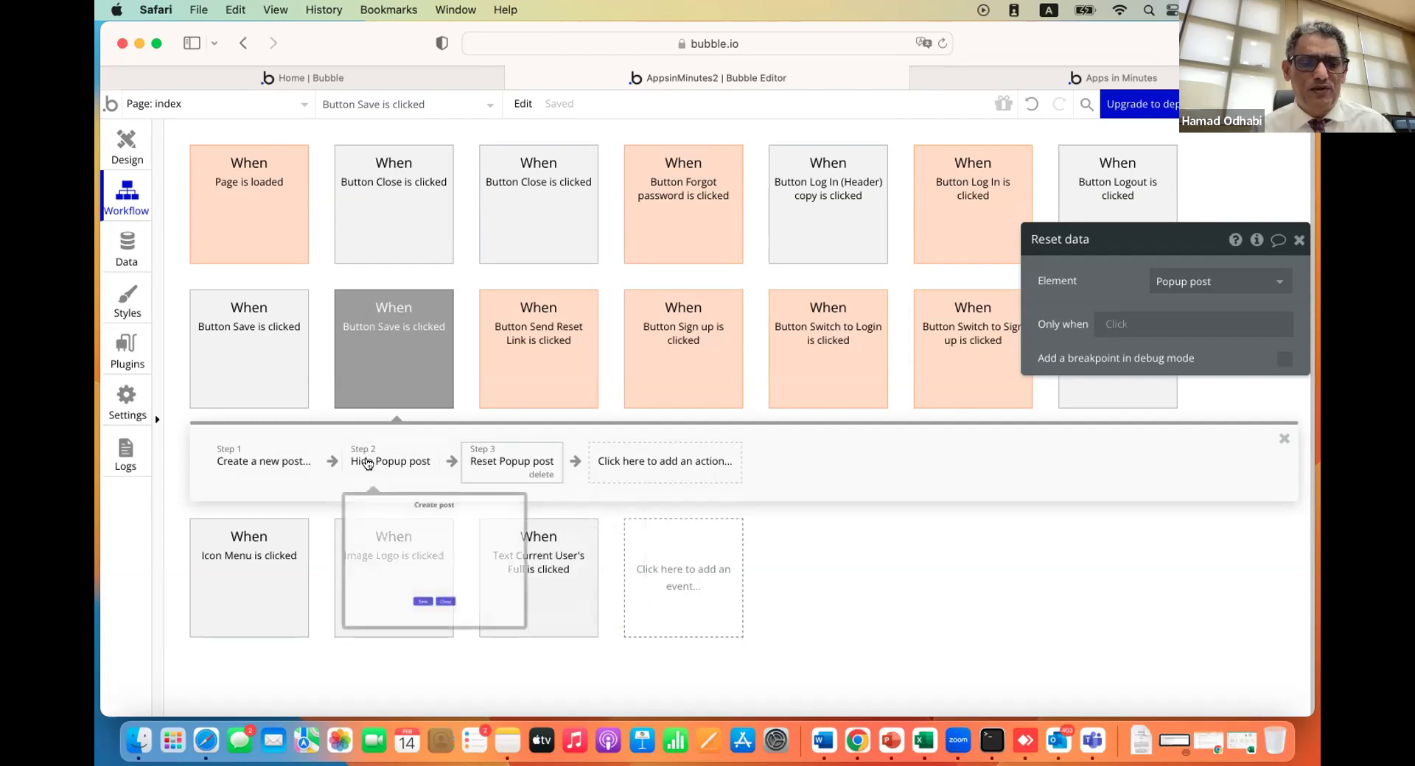
pyautogui.moveTo(369, 457); pyautogui.dragTo(620, 465)
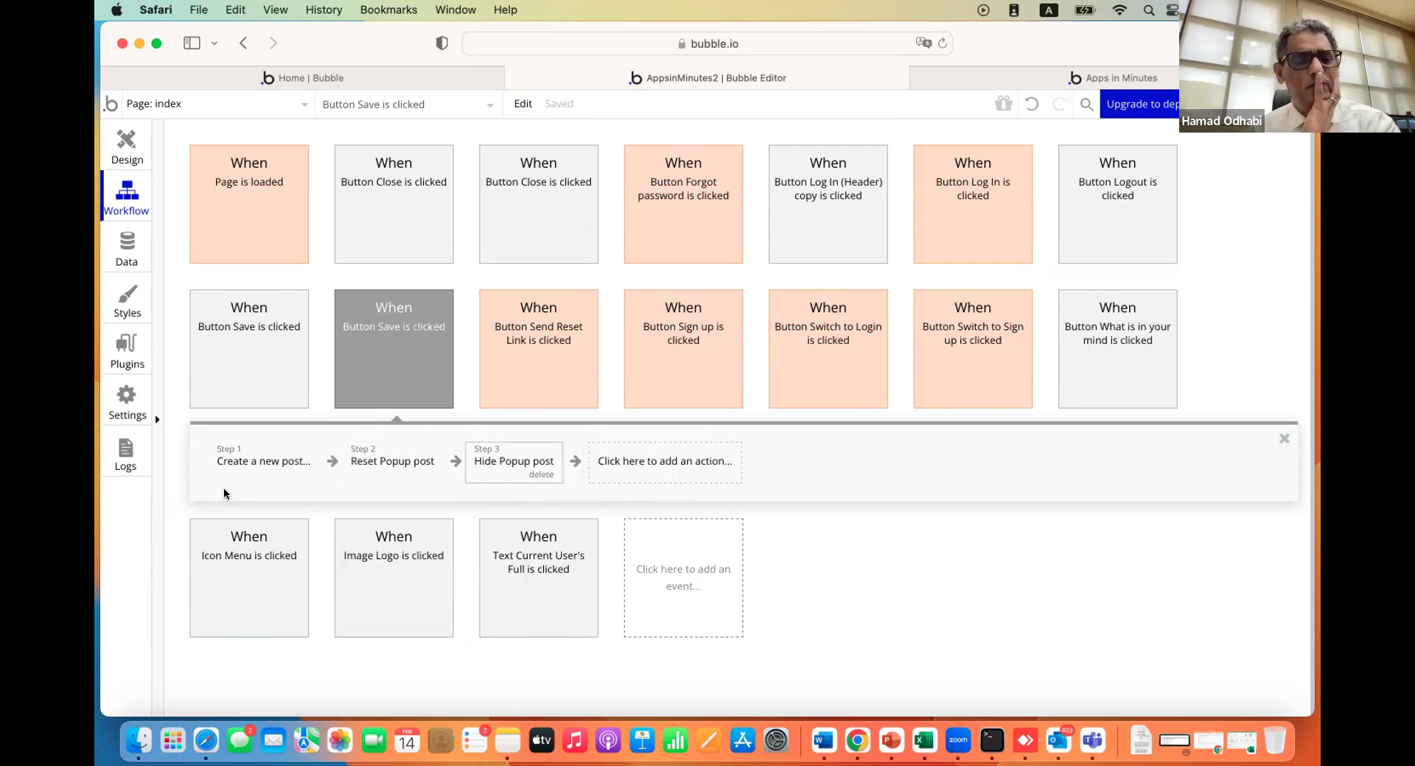
pyautogui.moveTo(368, 467)
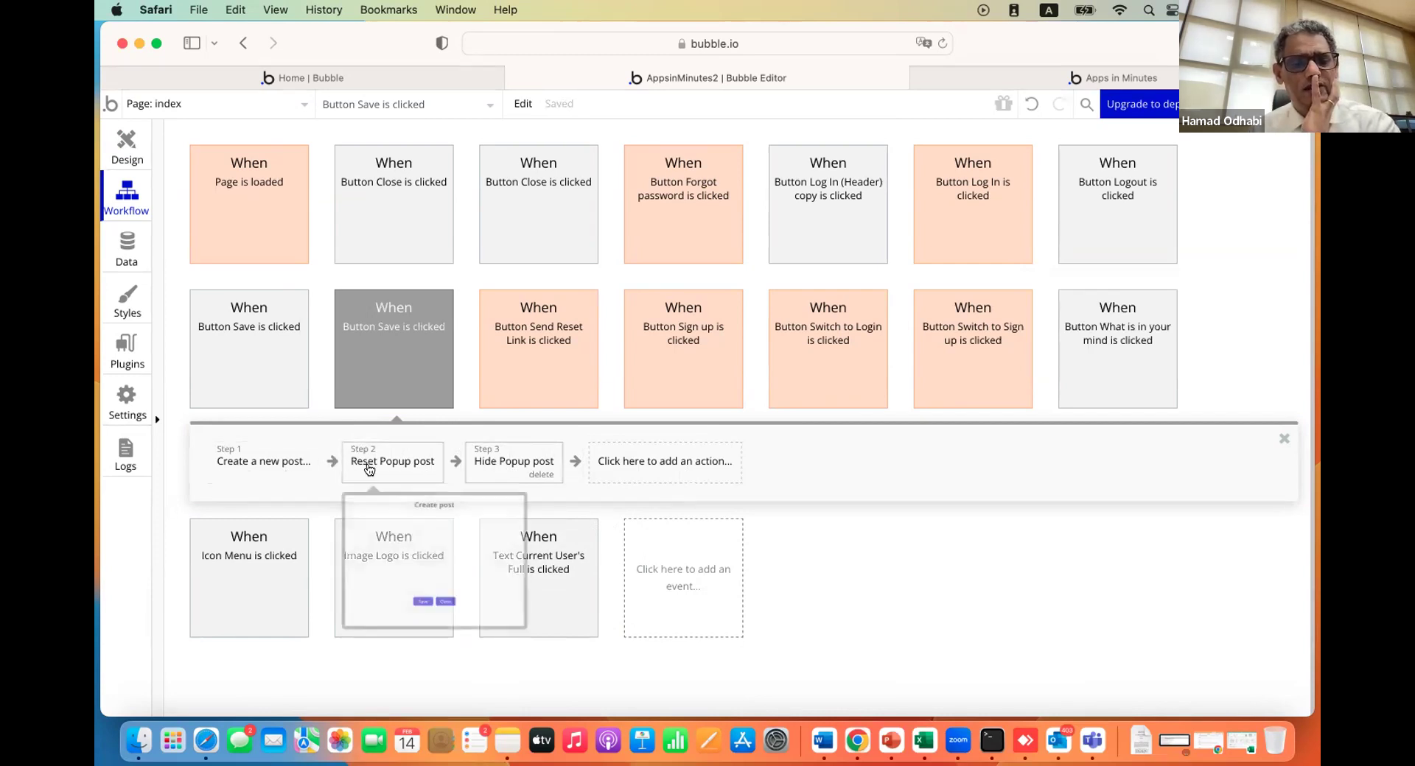
pyautogui.moveTo(514, 460)
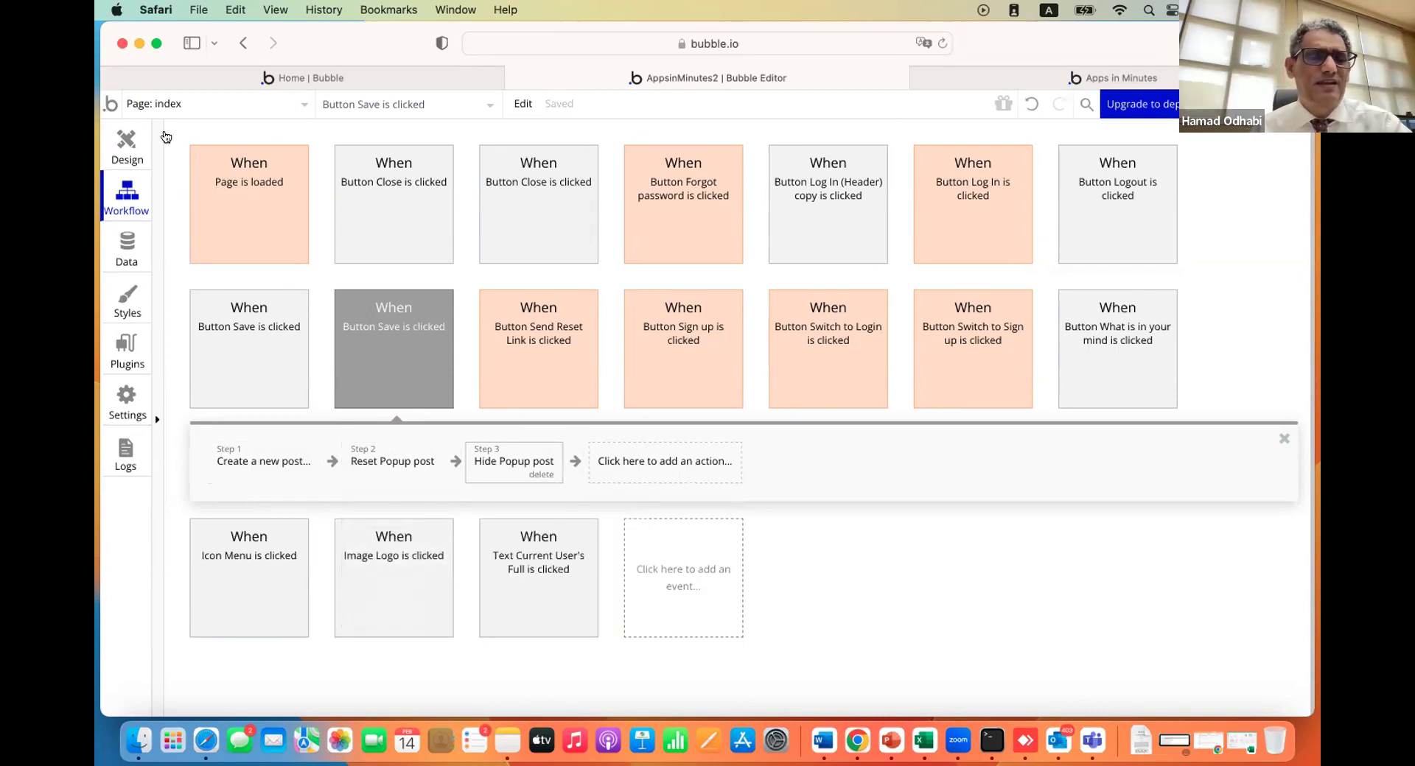
# Return the Bubble editor to its design view, switch to the Apps in Minutes preview and look through the posts in the feed
pyautogui.click(125, 139)
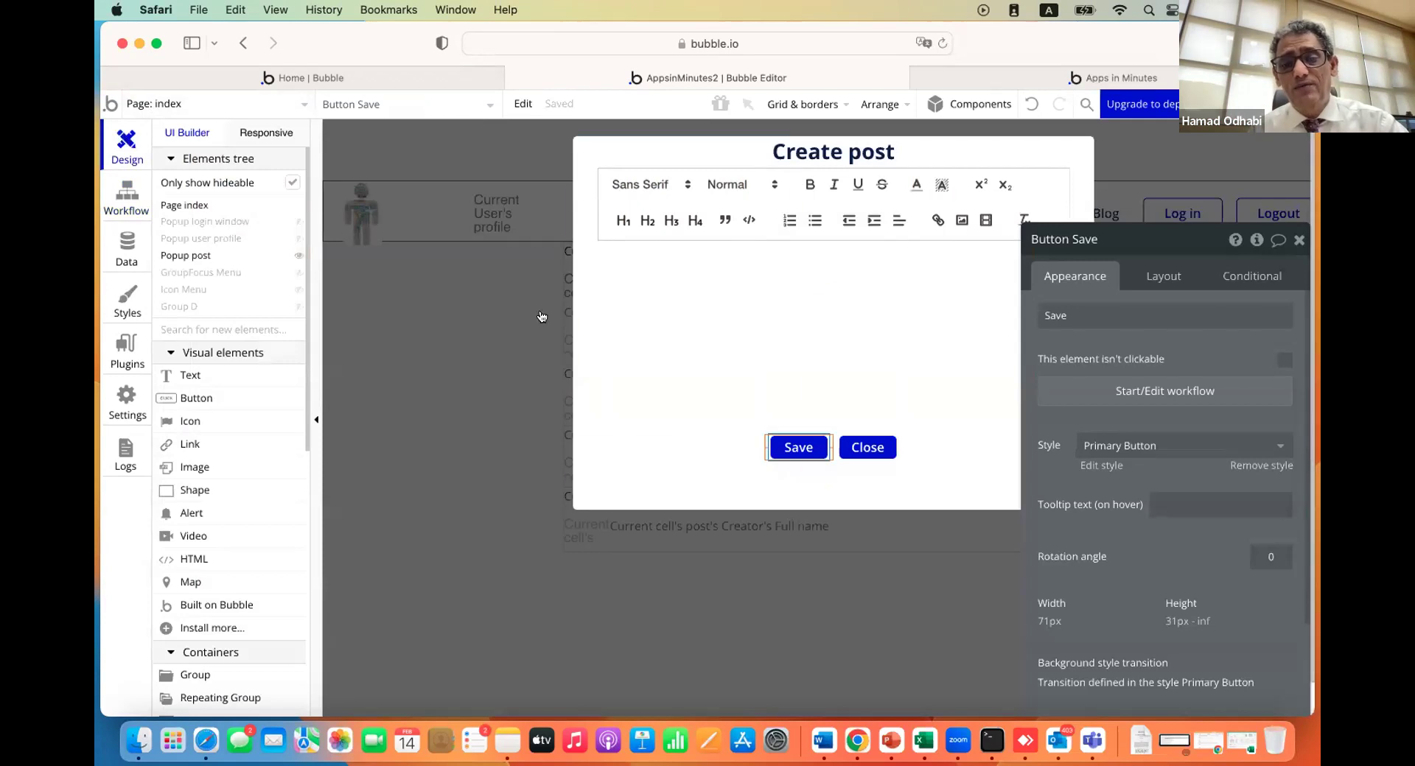
pyautogui.hotkey('ctrl', 'Tab')
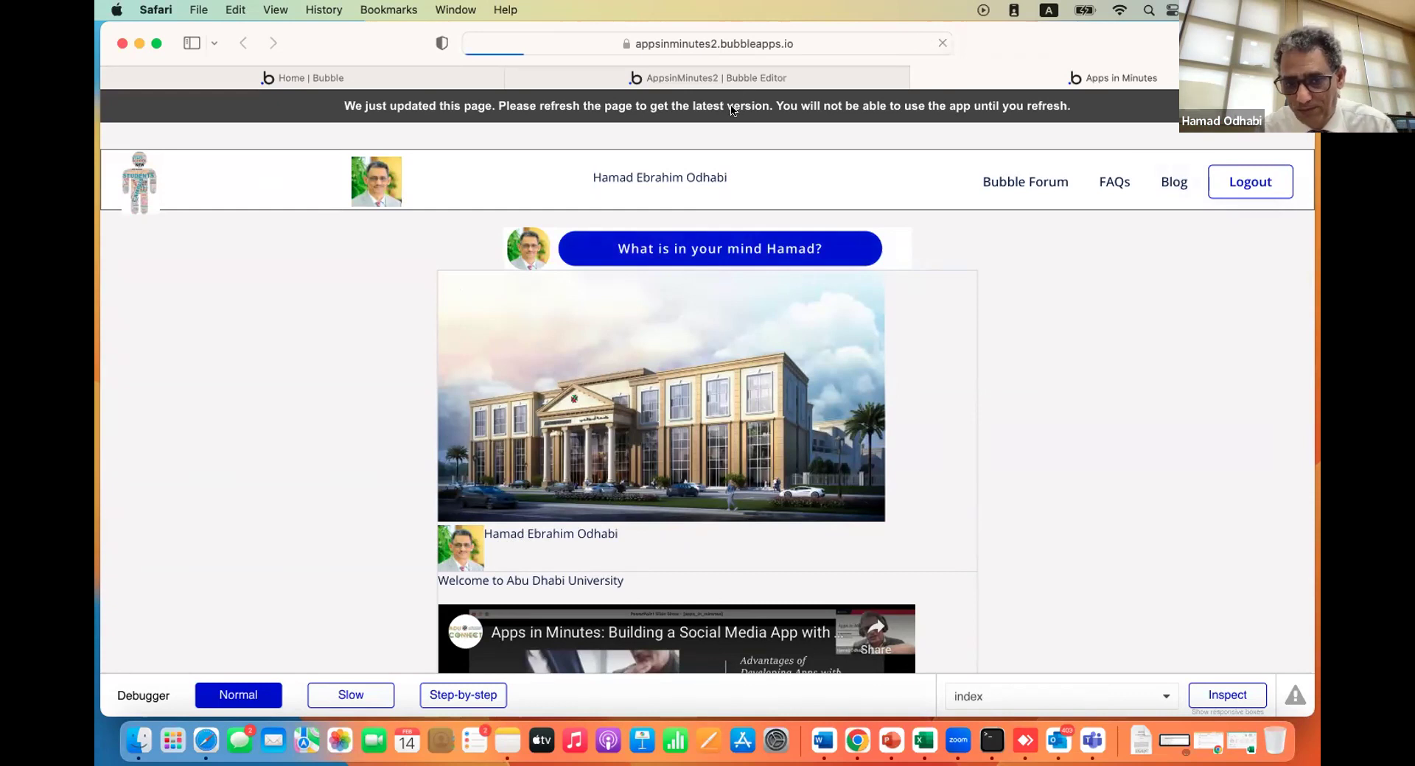
pyautogui.click(687, 44)
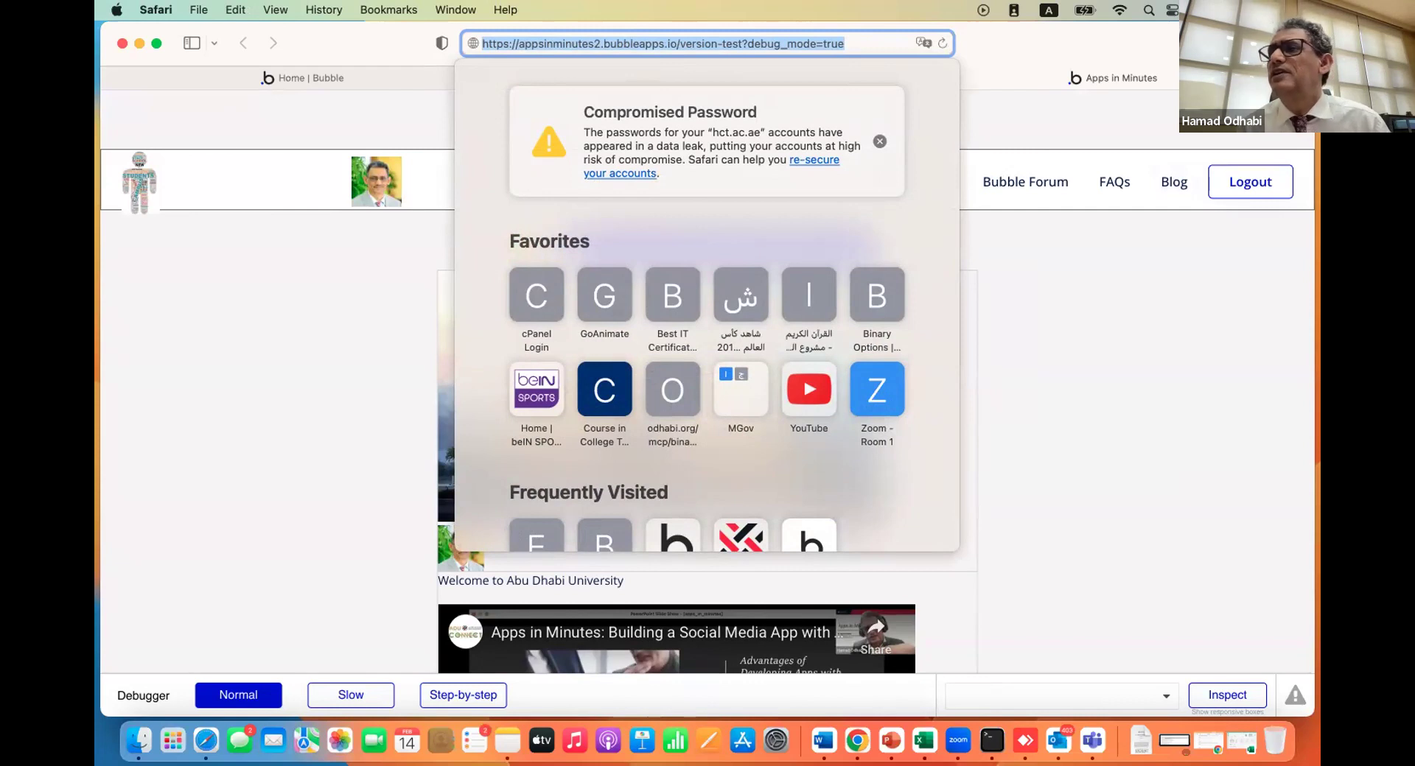
pyautogui.press('Escape')
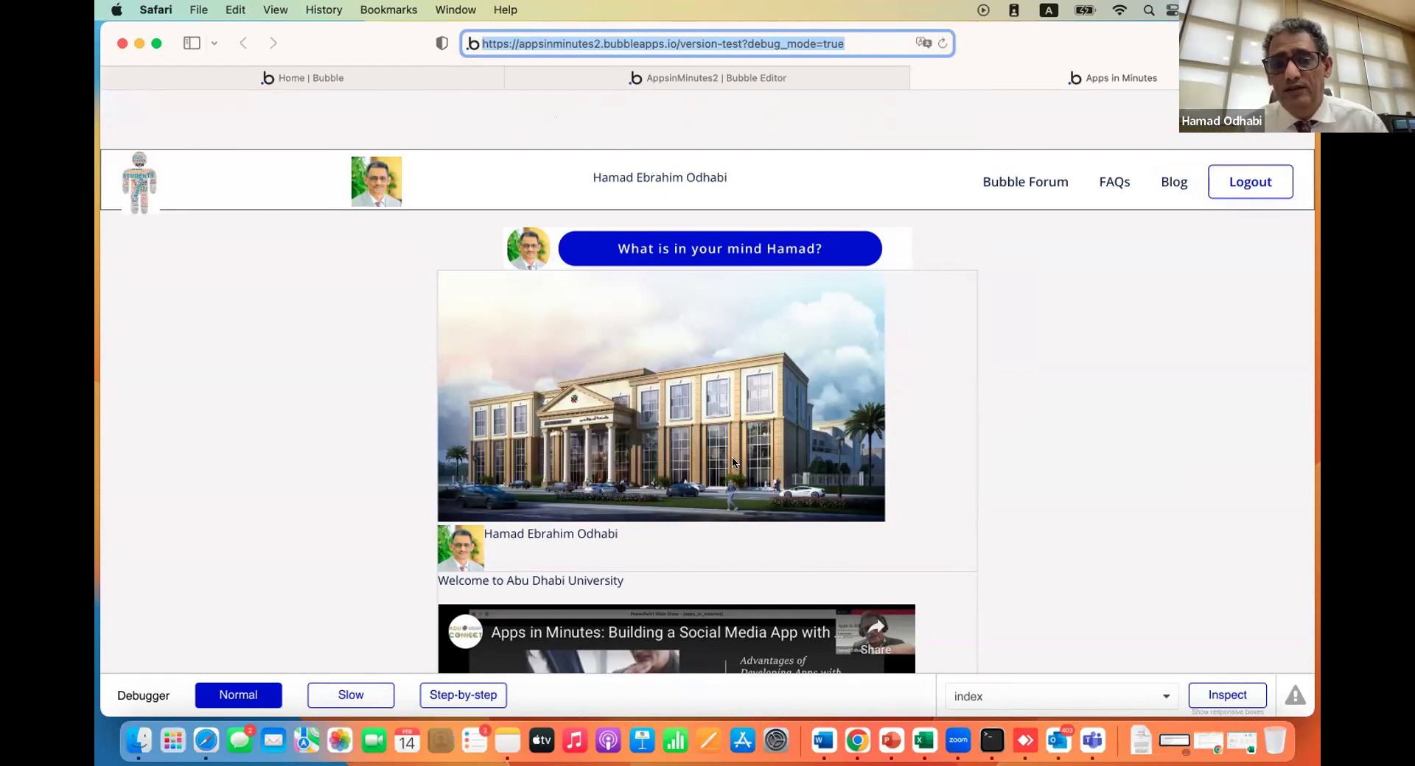
pyautogui.scroll(-10, 733, 463)
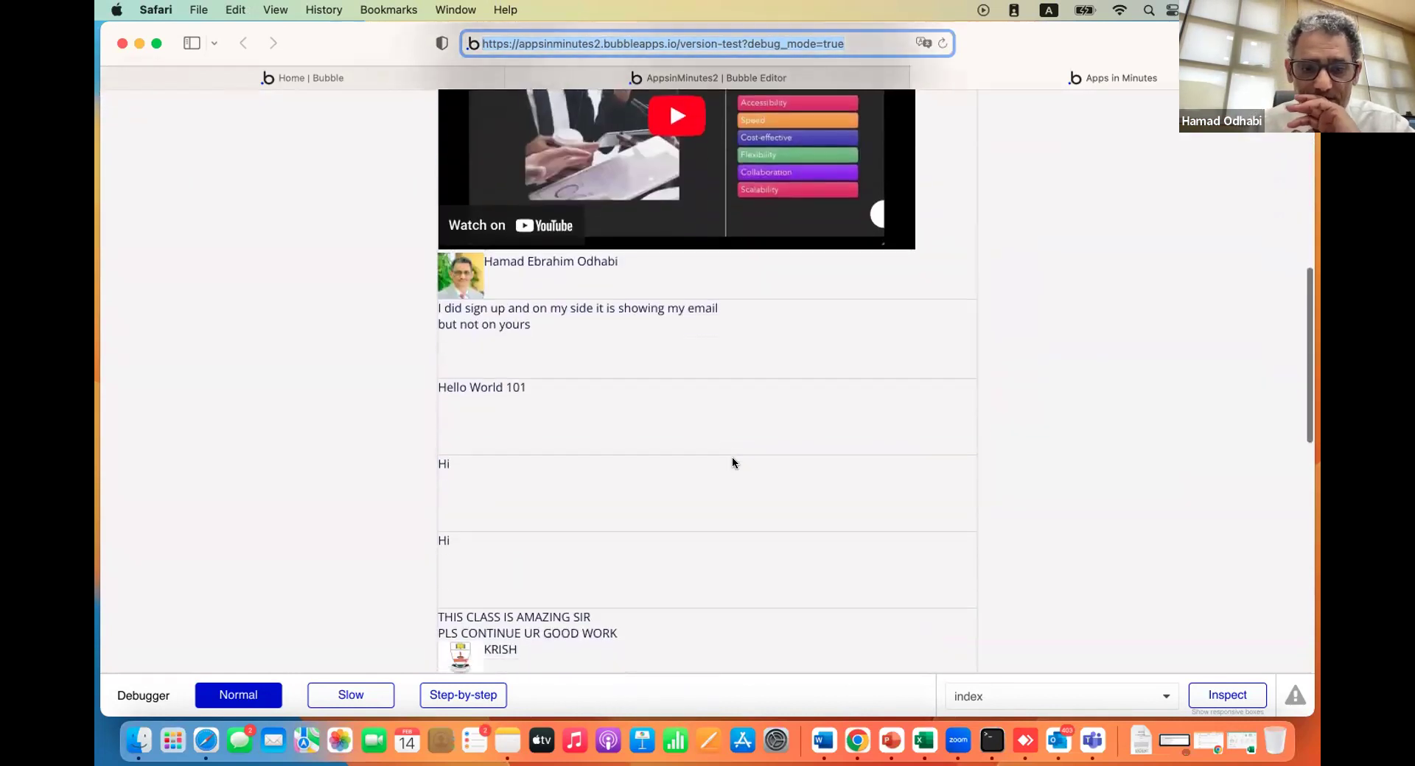
pyautogui.scroll(10, 733, 463)
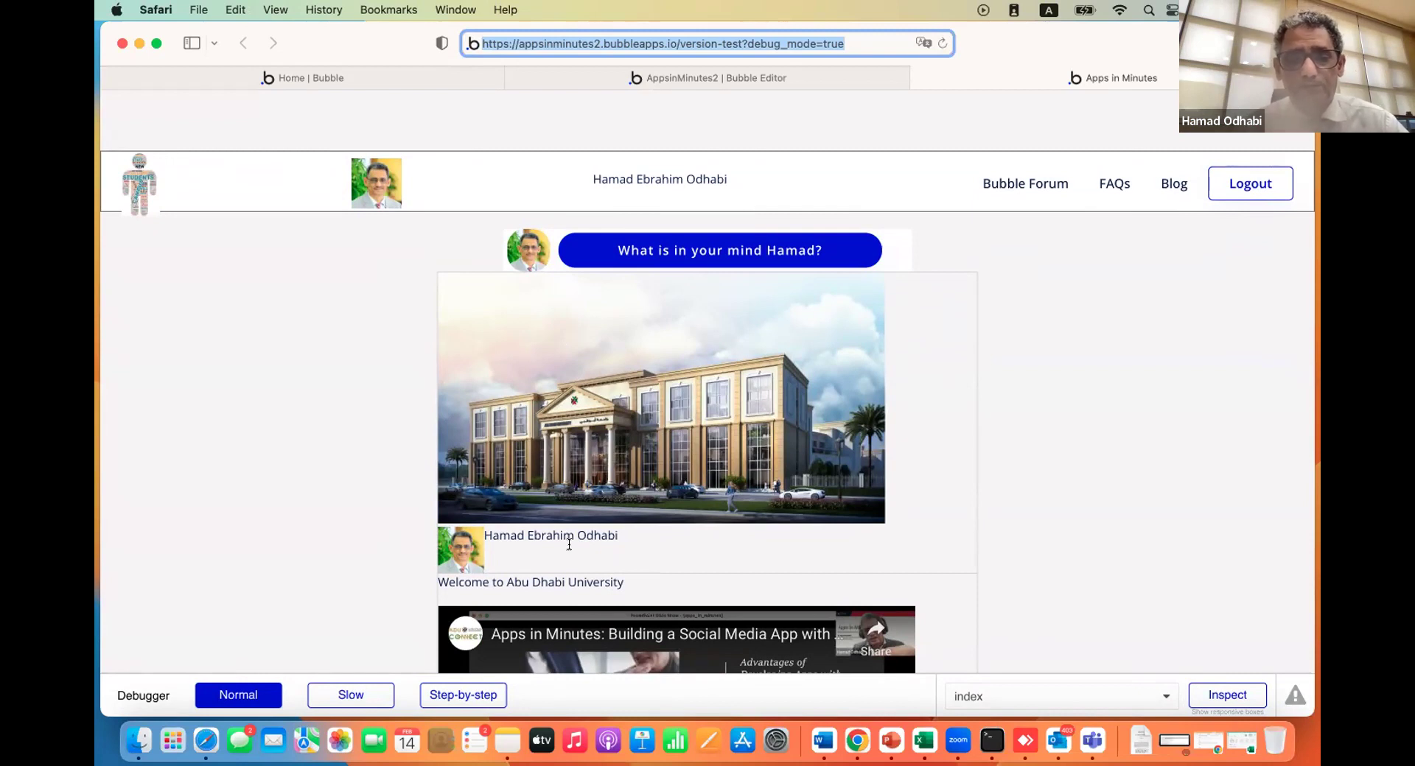
pyautogui.scroll(-15, 617, 445)
pyautogui.scroll(15, 616, 445)
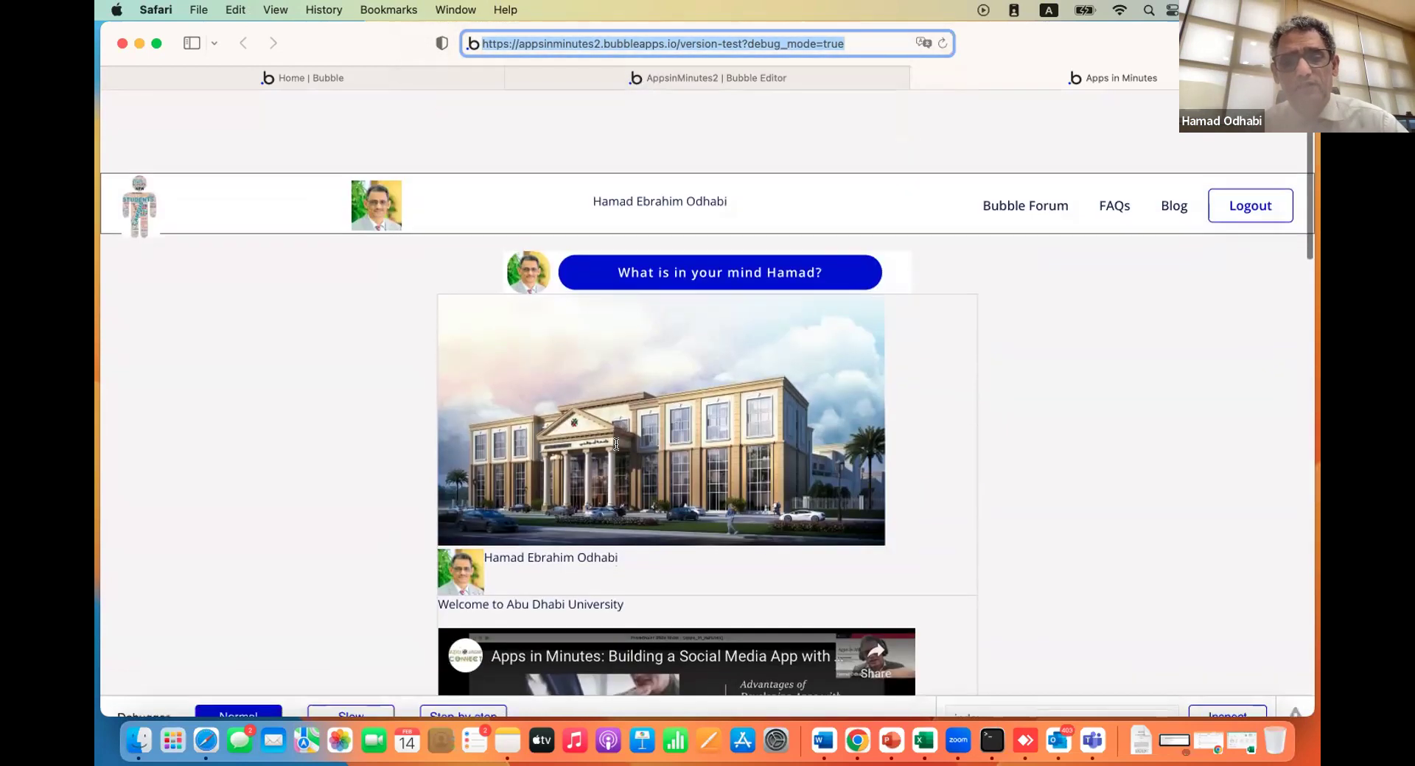
# In the Bubble editor, set the post creator's full name text in the repeating group to a fixed width of 200 px
pyautogui.click(768, 78)
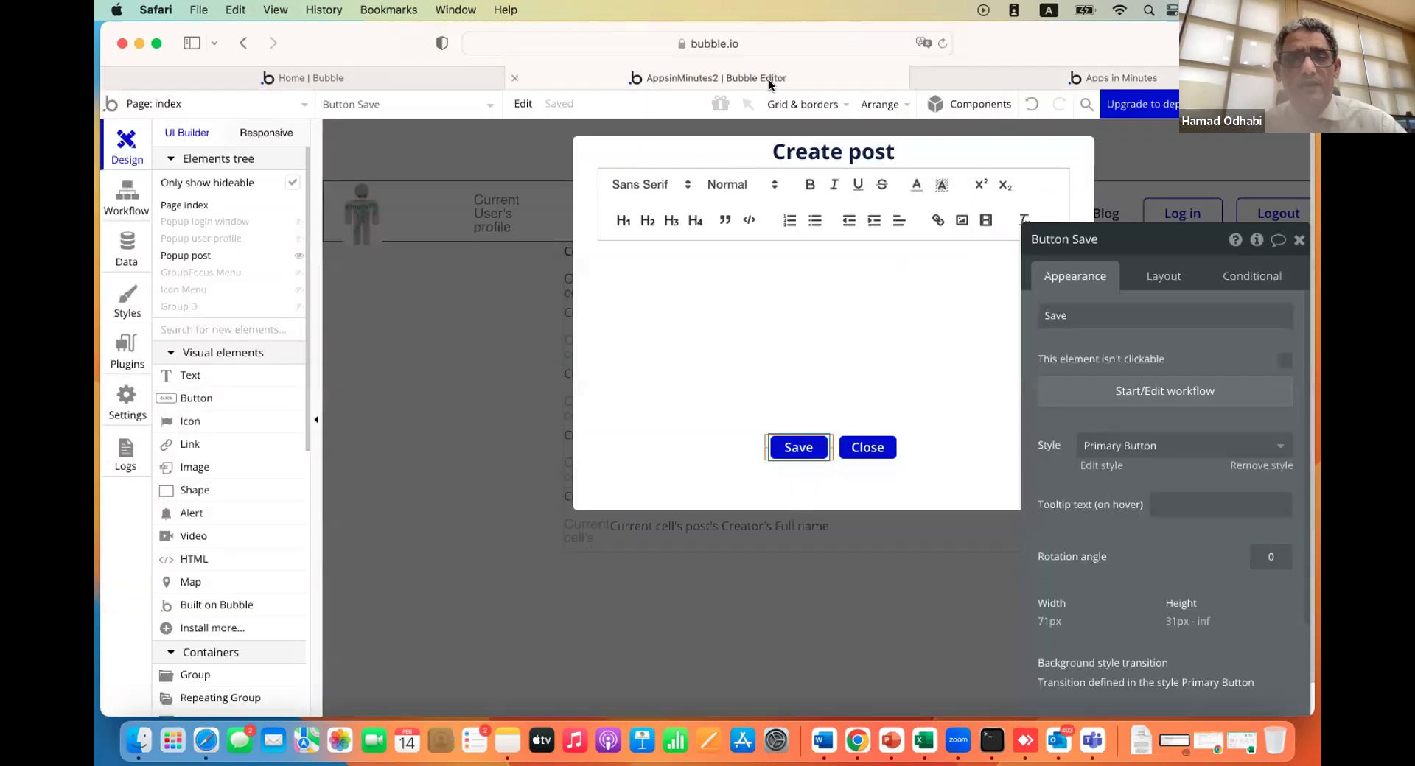
pyautogui.click(452, 420)
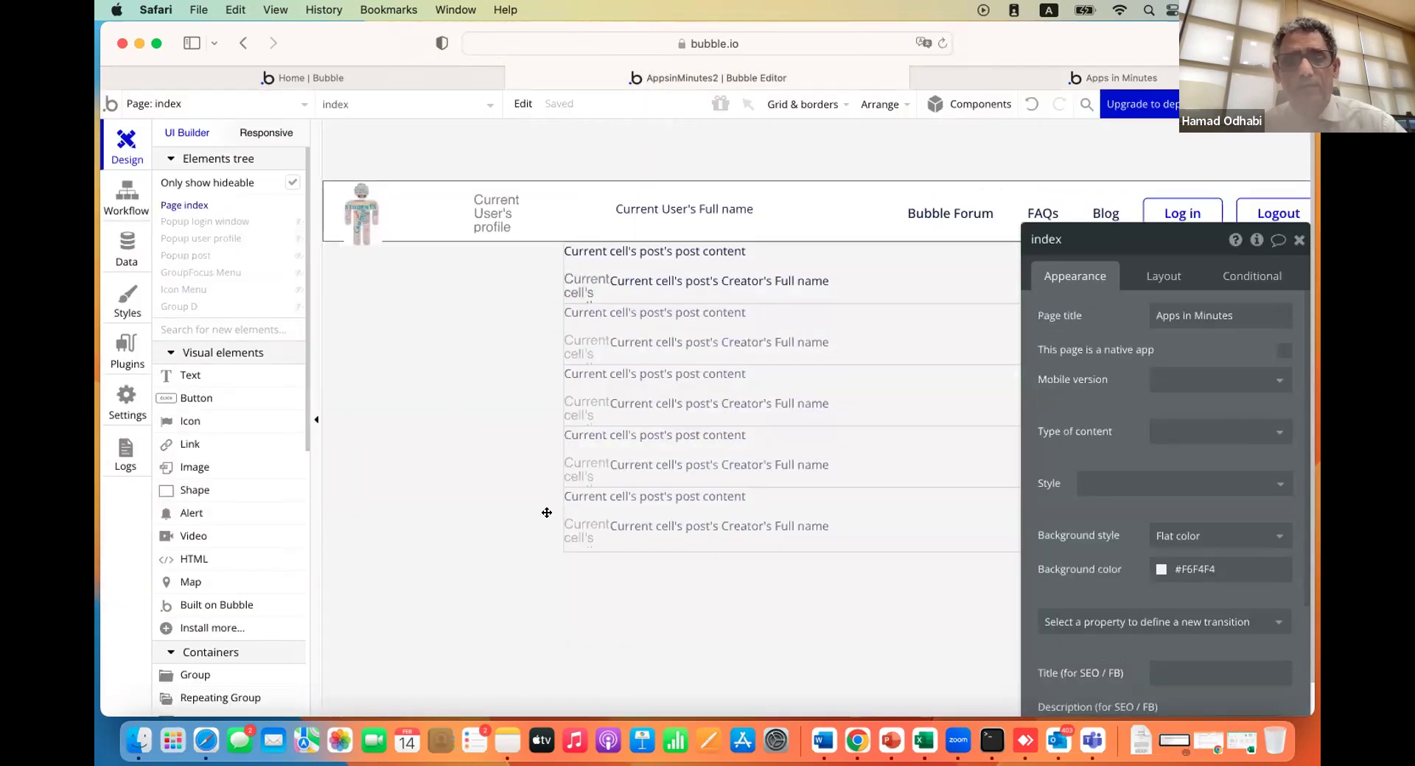
pyautogui.click(585, 282)
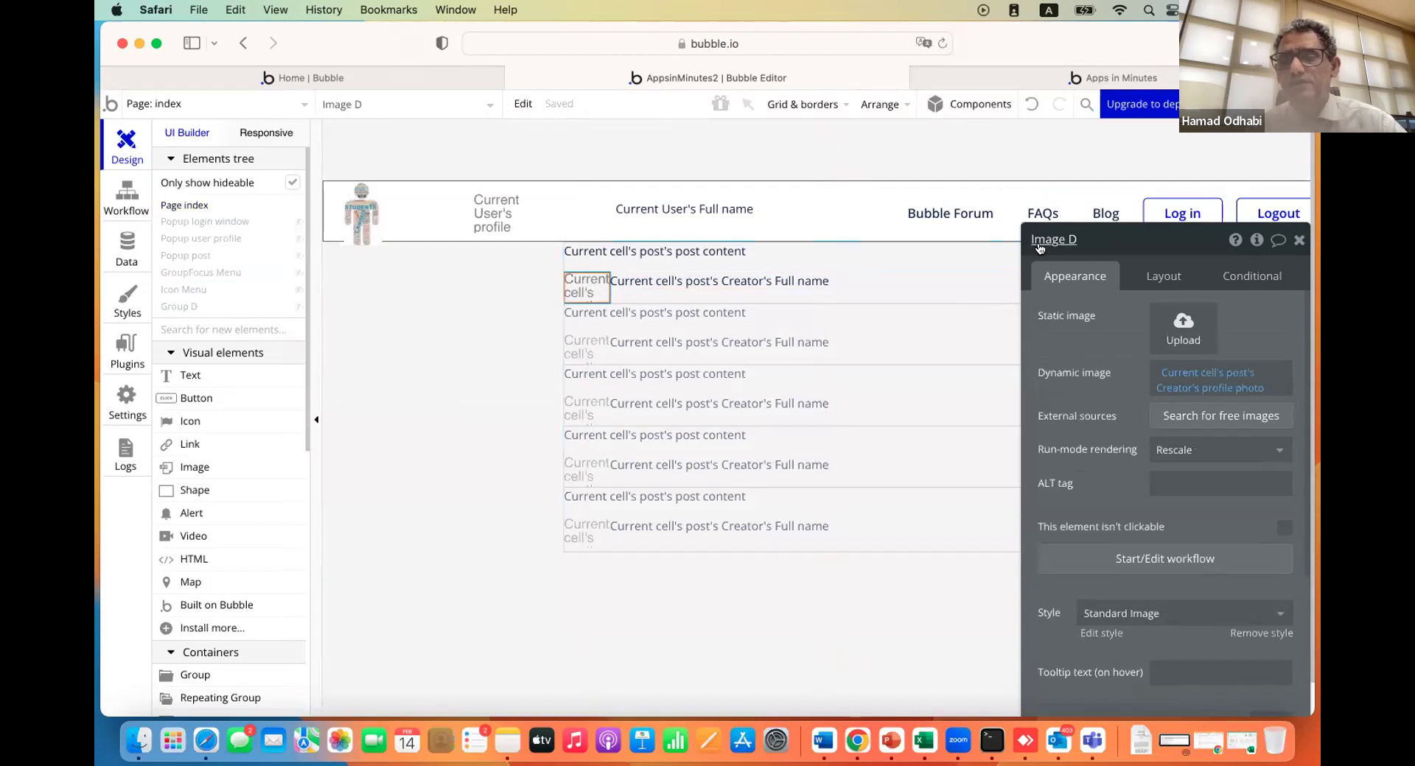
pyautogui.click(748, 282)
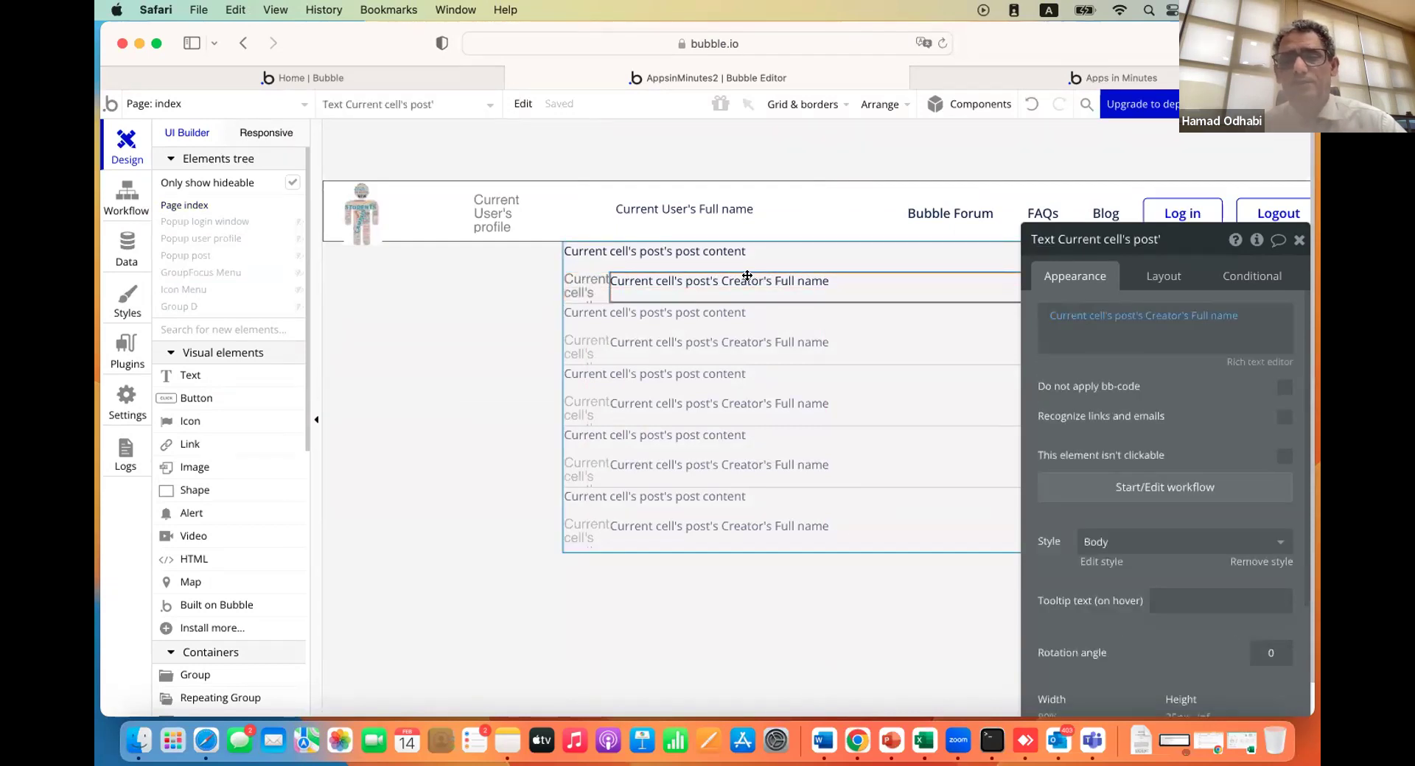
pyautogui.click(1153, 279)
pyautogui.click(1144, 508)
pyautogui.click(1143, 537)
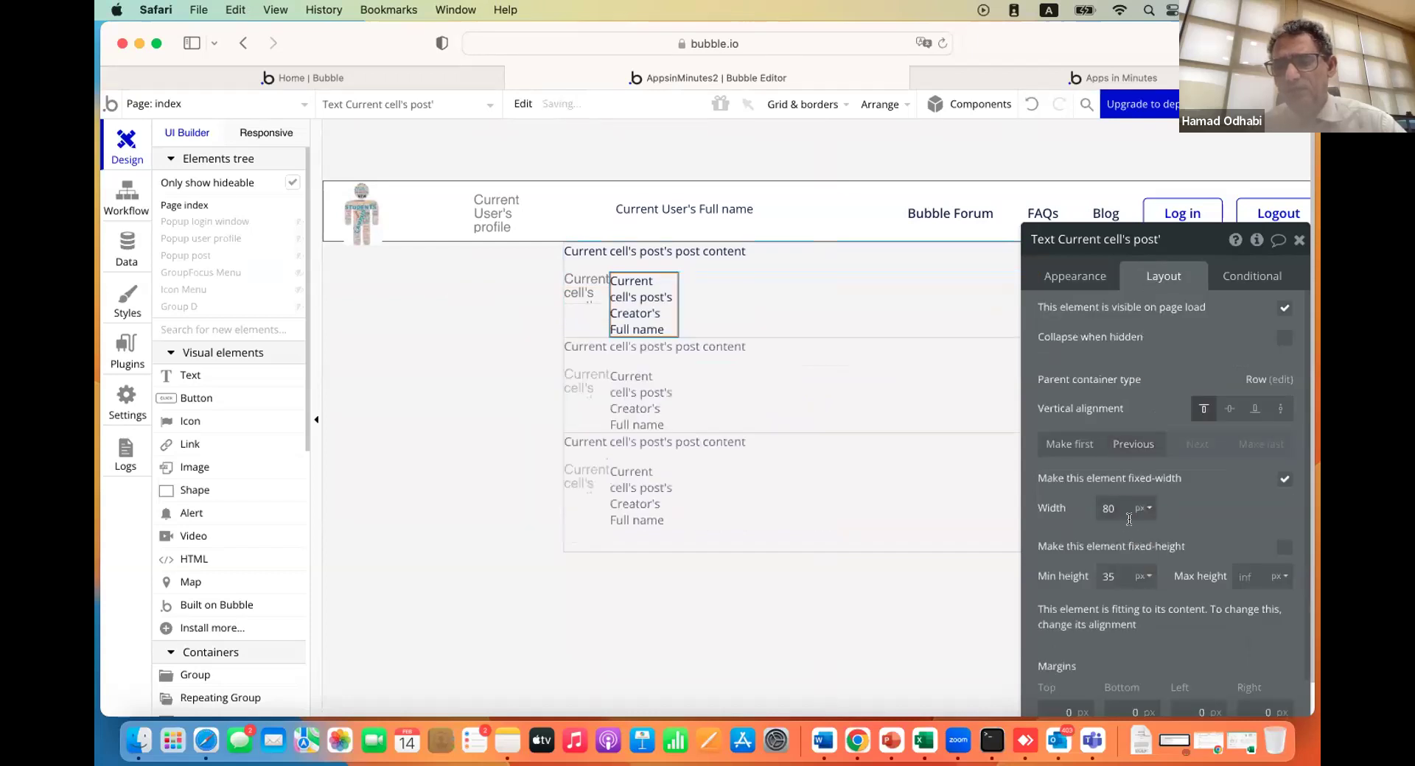
pyautogui.doubleClick(1109, 507)
pyautogui.write('200')
pyautogui.click(1236, 514)
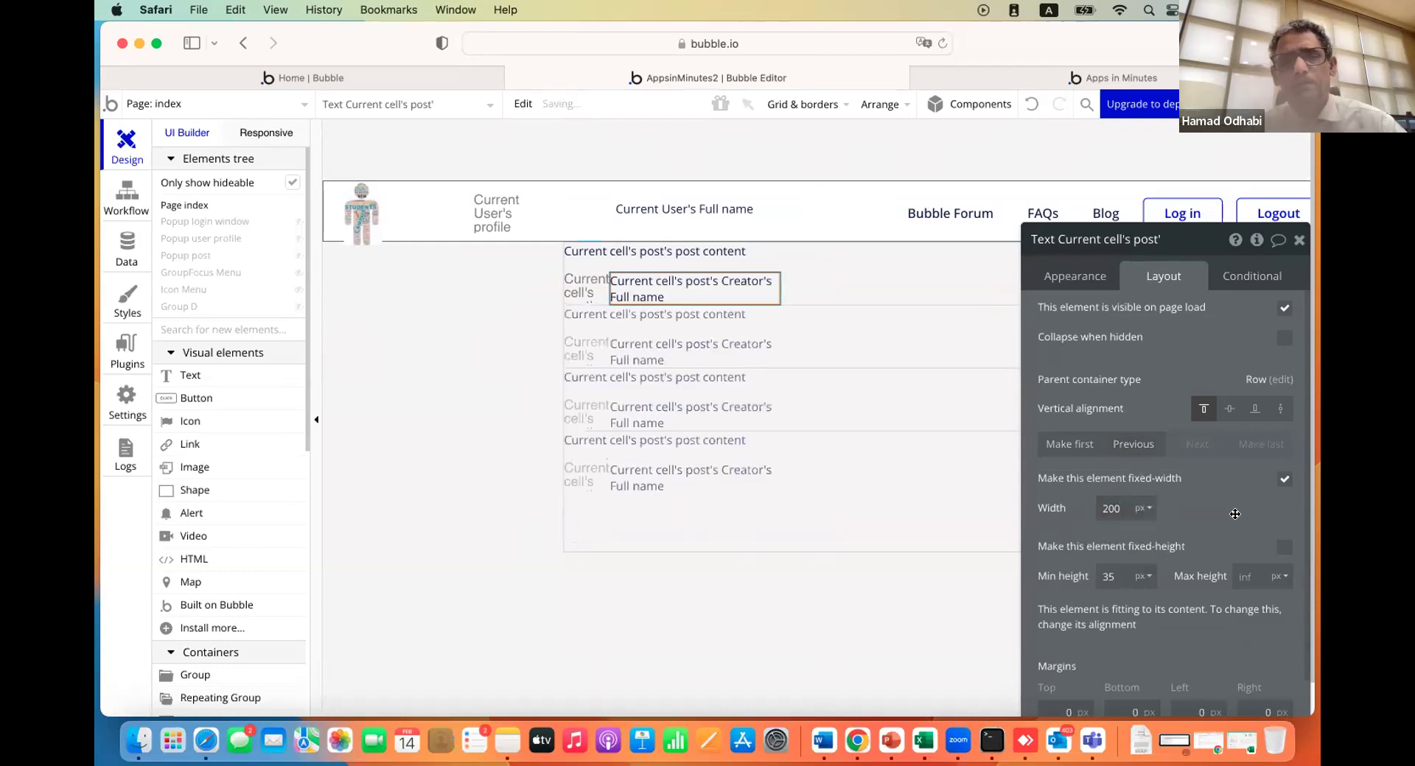
# Try to group the creator's profile photo and full name text of the first cell in a row container
pyautogui.click(596, 284)
pyautogui.click(660, 291)
pyautogui.click(590, 288)
pyautogui.click(610, 289)
pyautogui.click(584, 292)
pyautogui.click(619, 289)
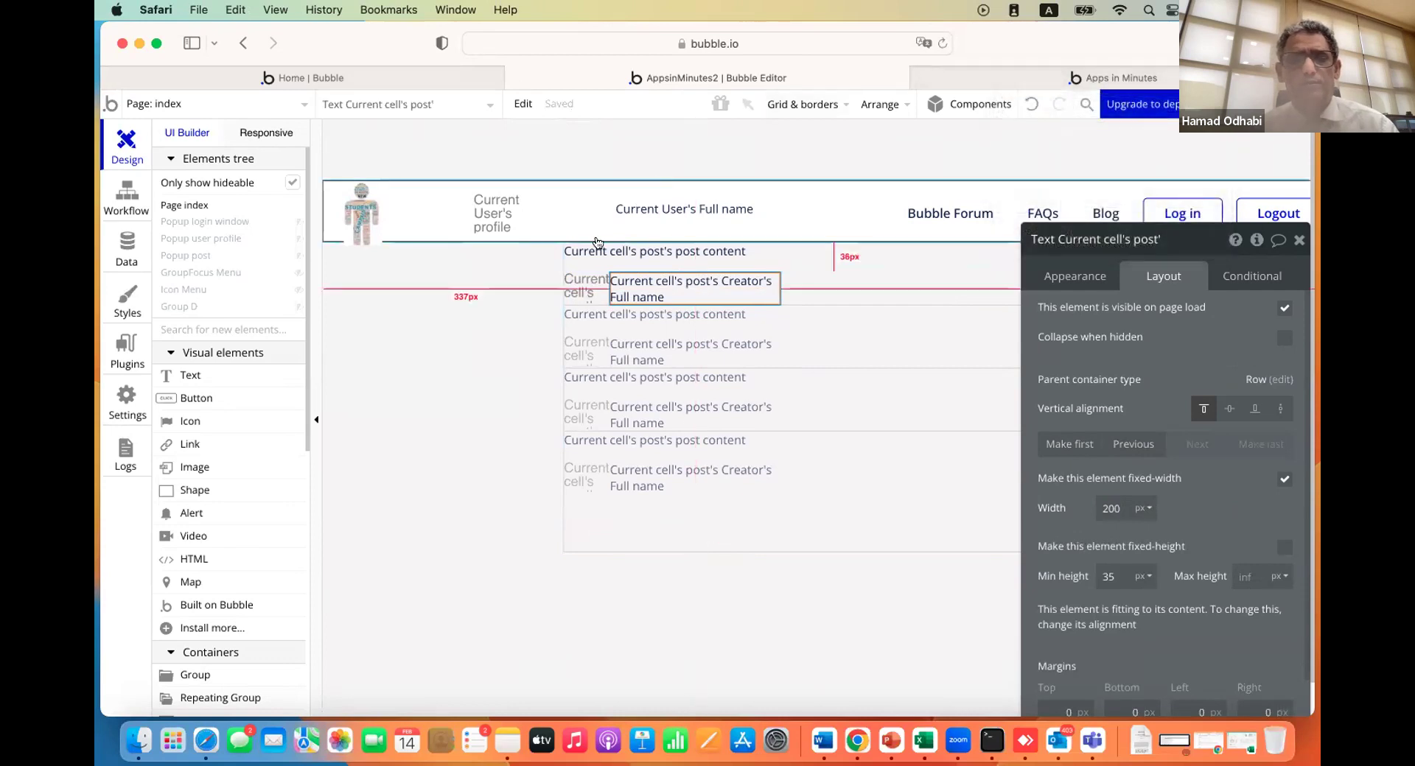
pyautogui.click(577, 290)
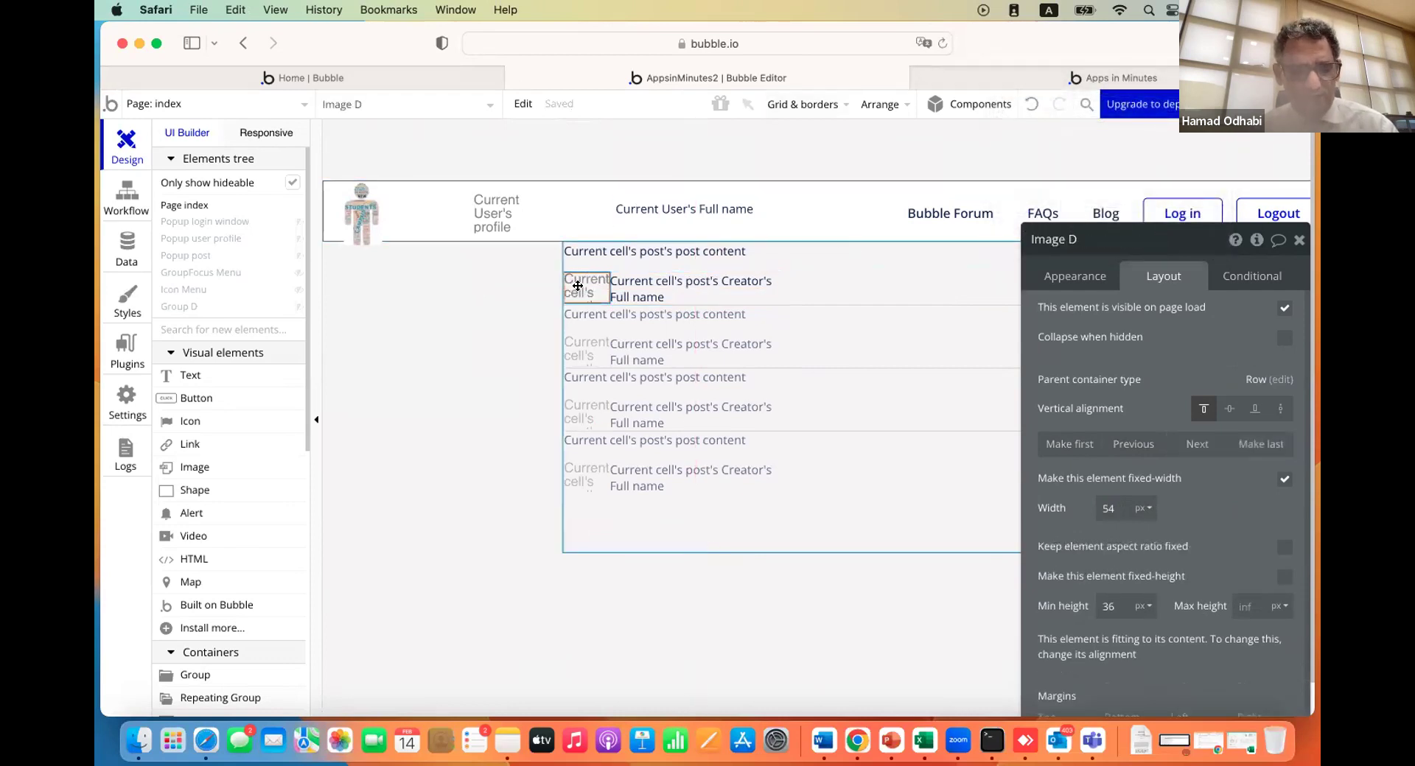
pyautogui.keyDown('shift'); pyautogui.click(672, 282); pyautogui.keyUp('shift')
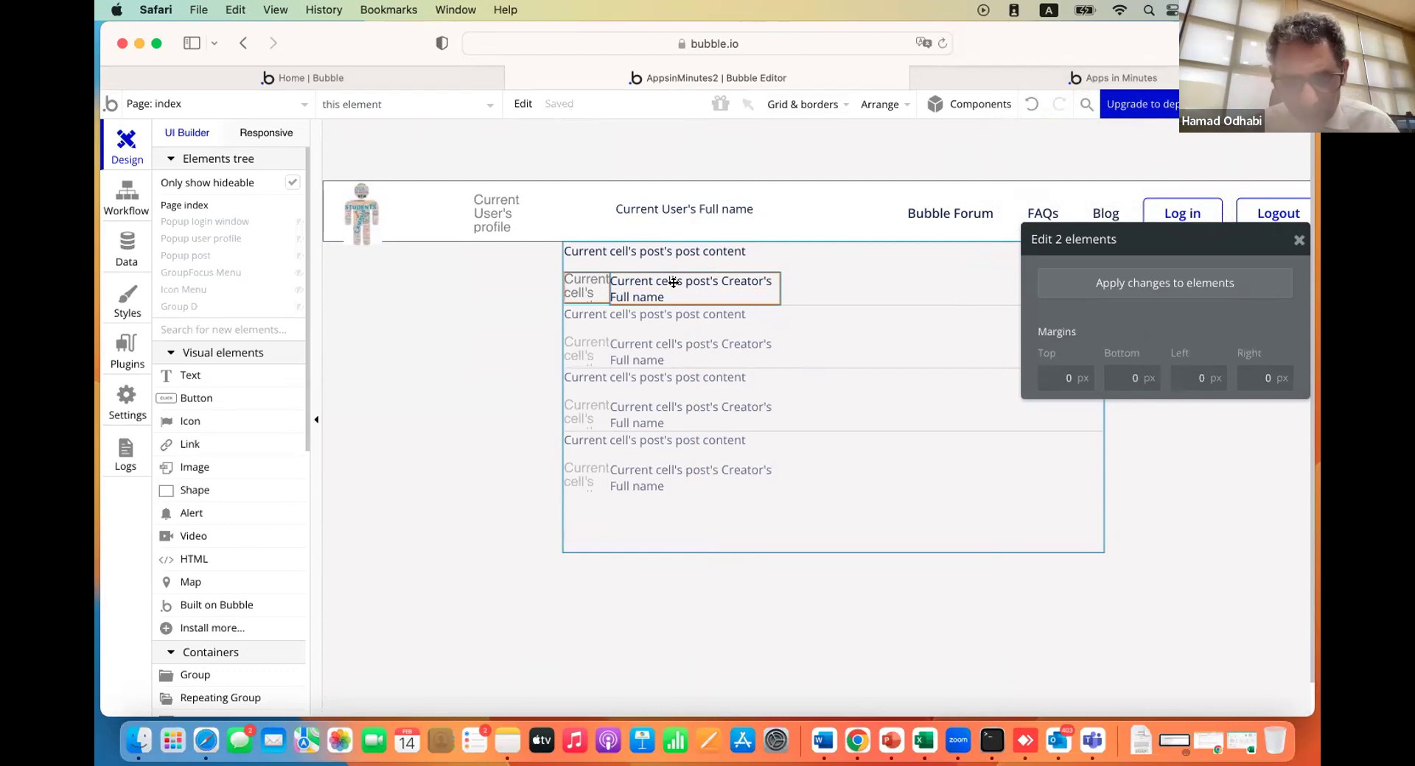
pyautogui.rightClick(673, 282)
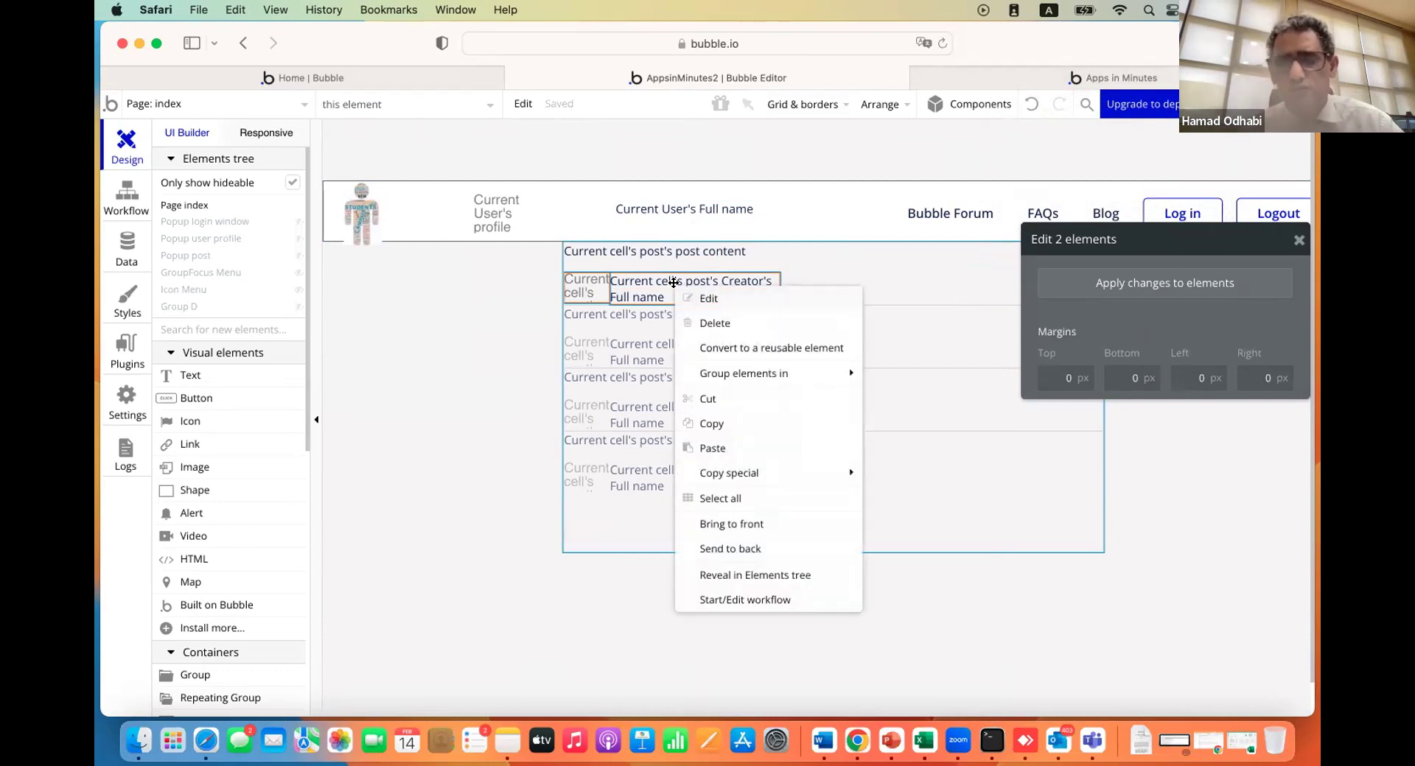
pyautogui.moveTo(737, 376)
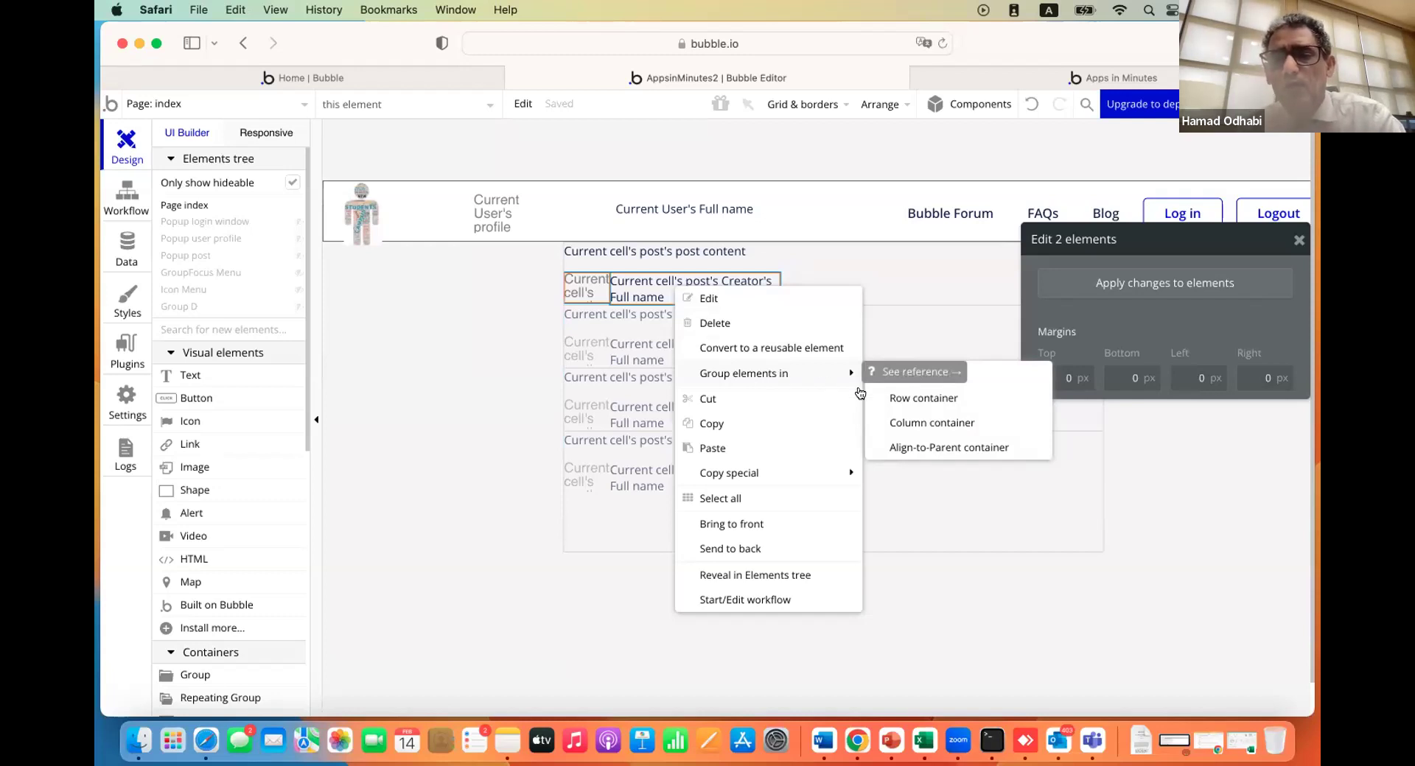
pyautogui.click(909, 400)
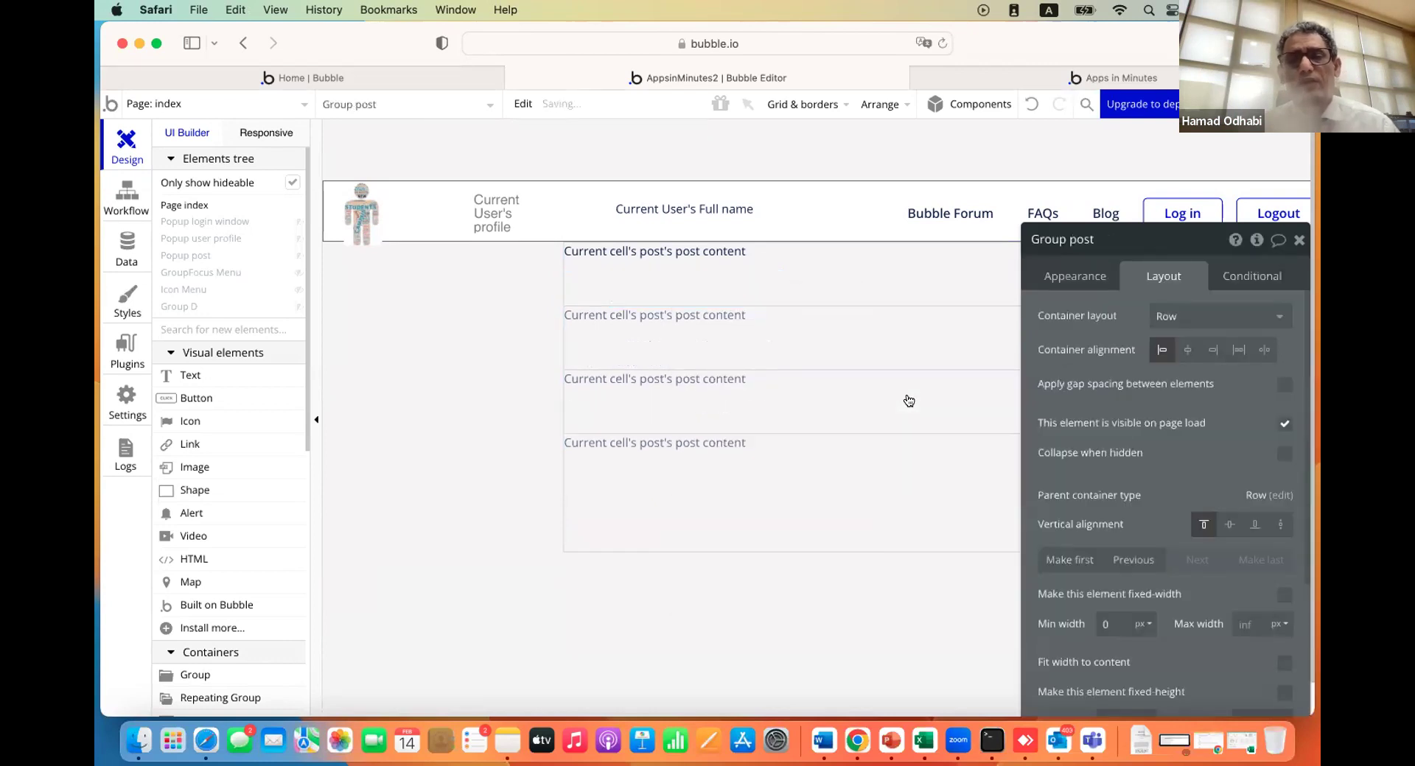
# Reveal the repeating group in the elements tree, inspect the new group's layout, and undo the grouping
pyautogui.moveTo(784, 258); pyautogui.dragTo(783, 285)
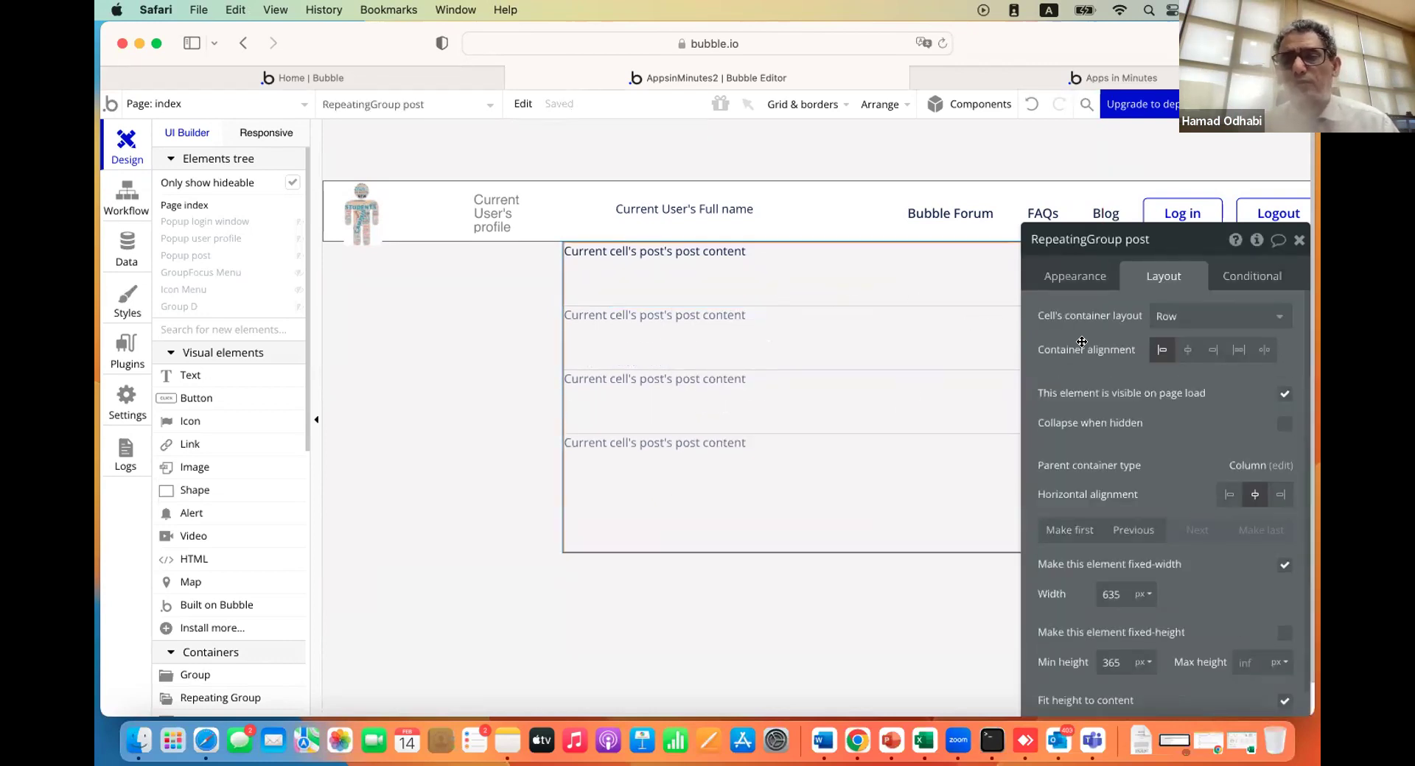
pyautogui.moveTo(1070, 367); pyautogui.dragTo(367, 403)
pyautogui.moveTo(781, 413); pyautogui.dragTo(757, 330)
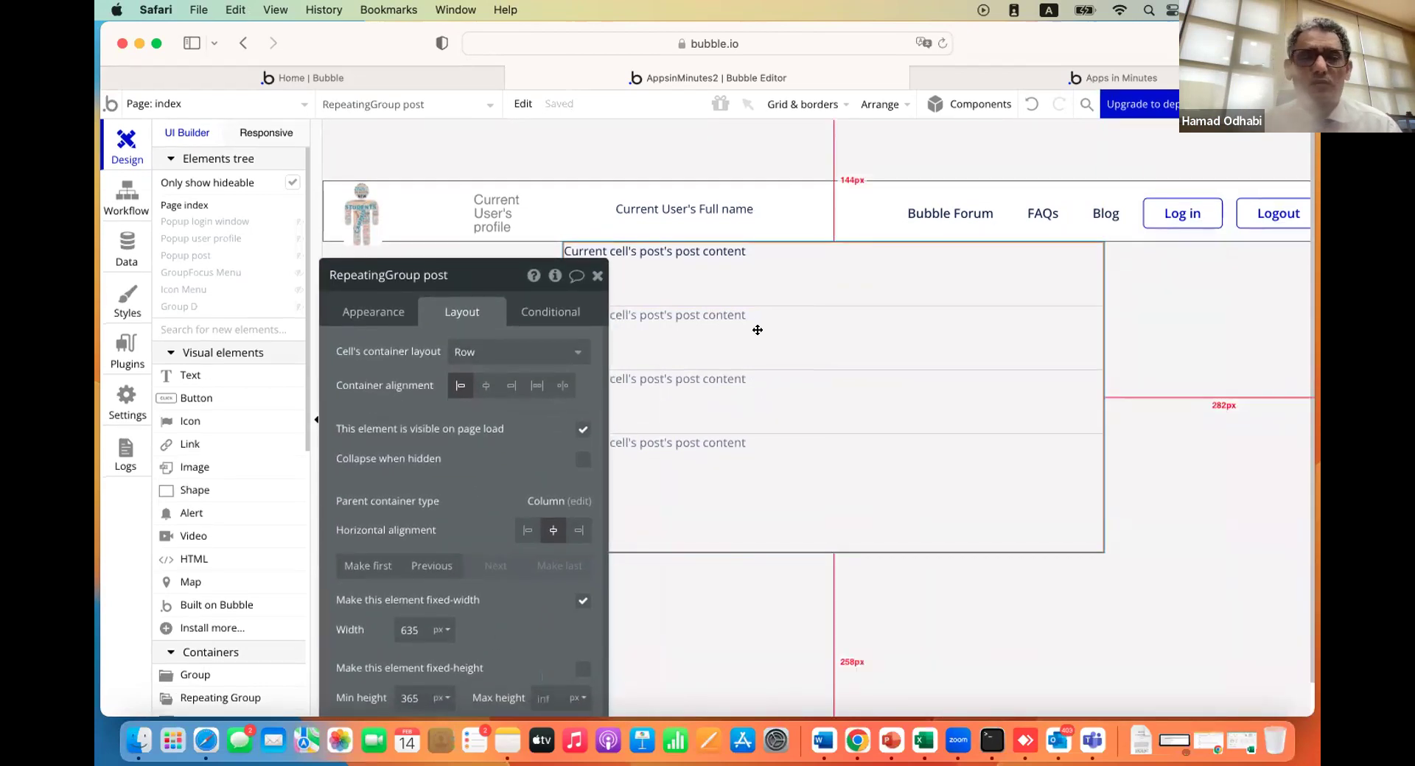
pyautogui.rightClick(827, 364)
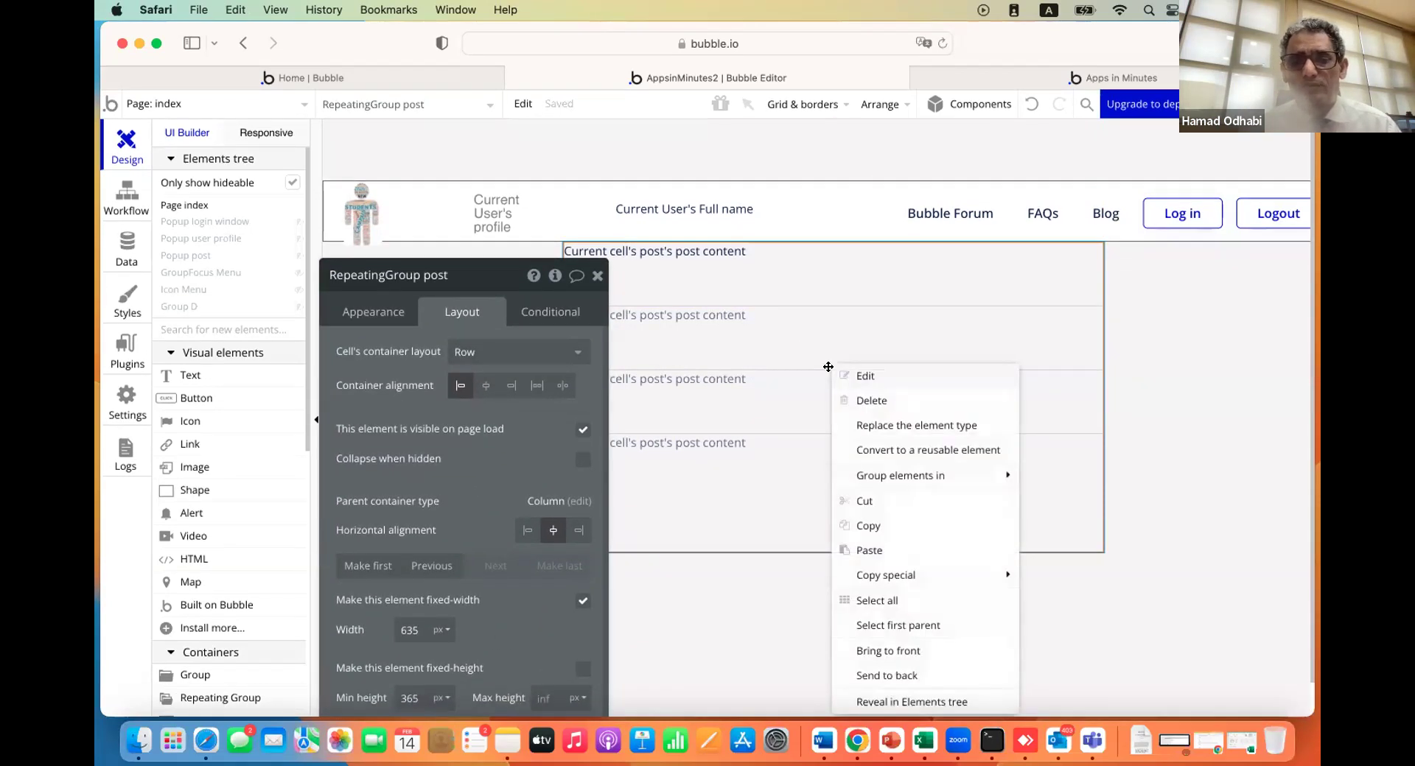
pyautogui.click(862, 702)
pyautogui.click(193, 364)
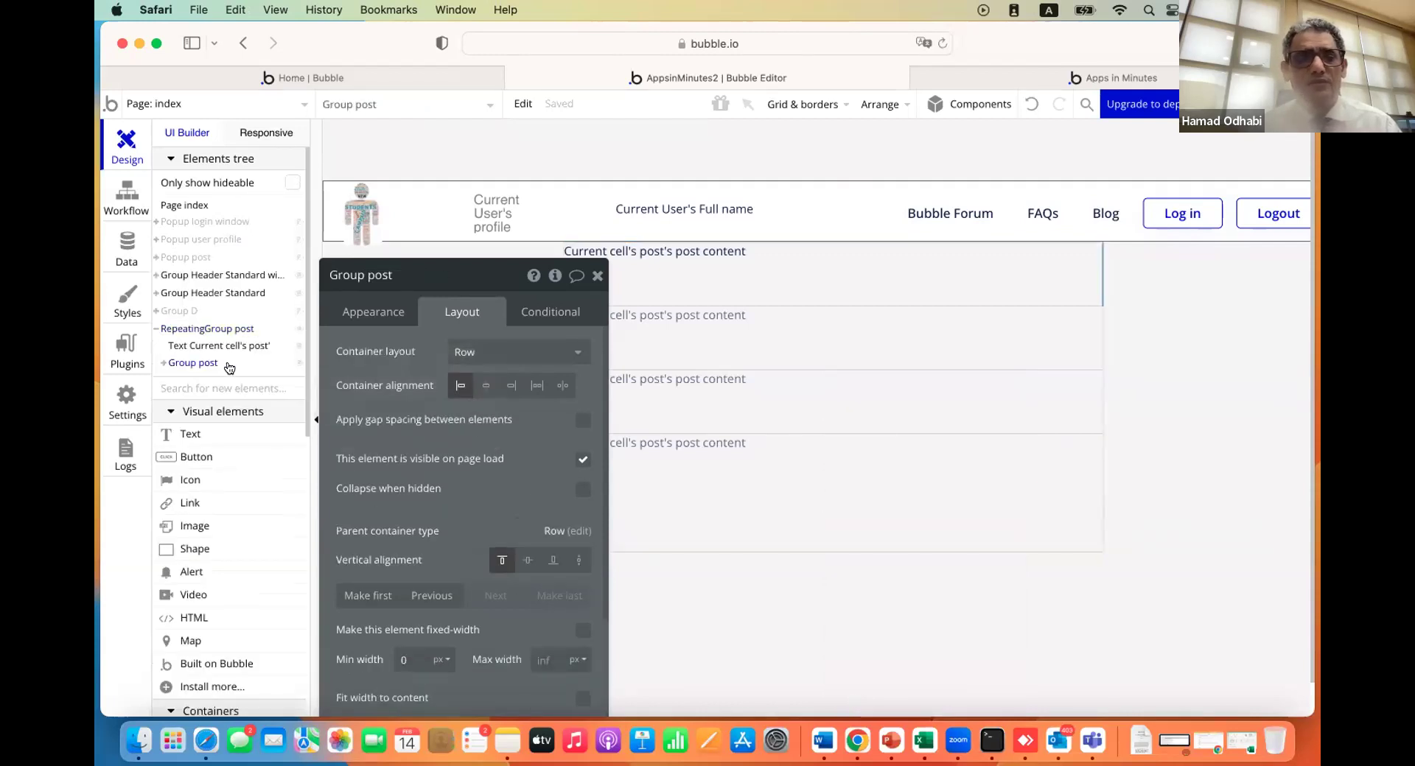
pyautogui.moveTo(345, 402); pyautogui.dragTo(529, 469)
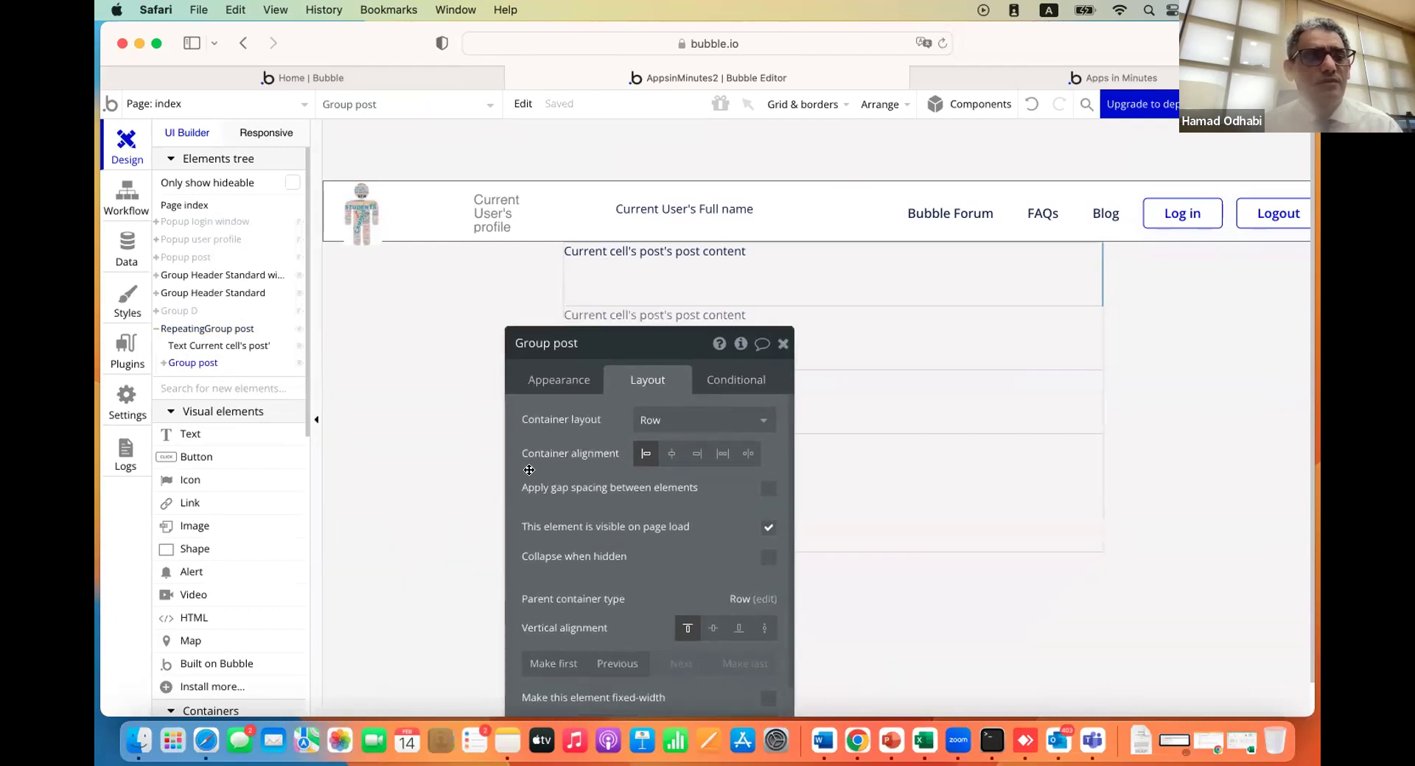
pyautogui.click(178, 312)
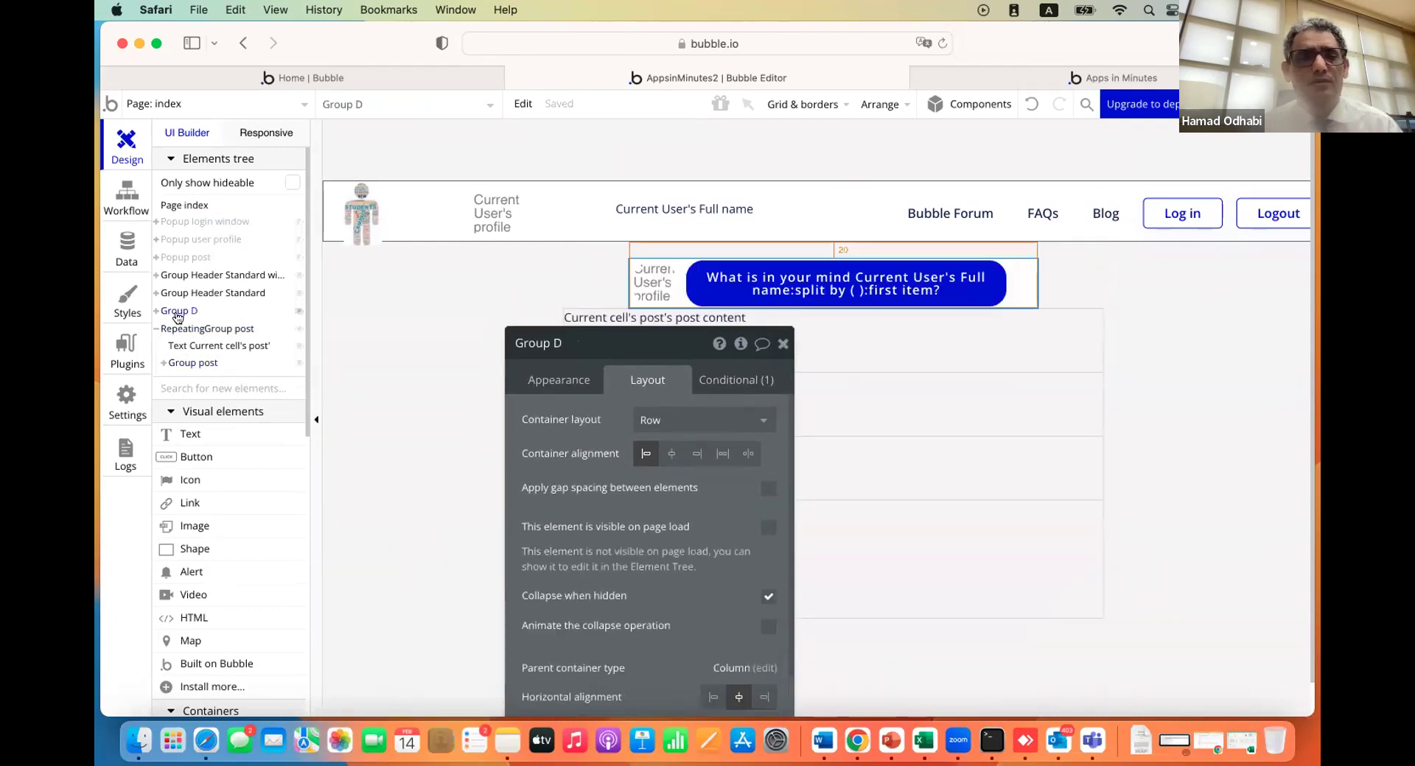
pyautogui.click(180, 346)
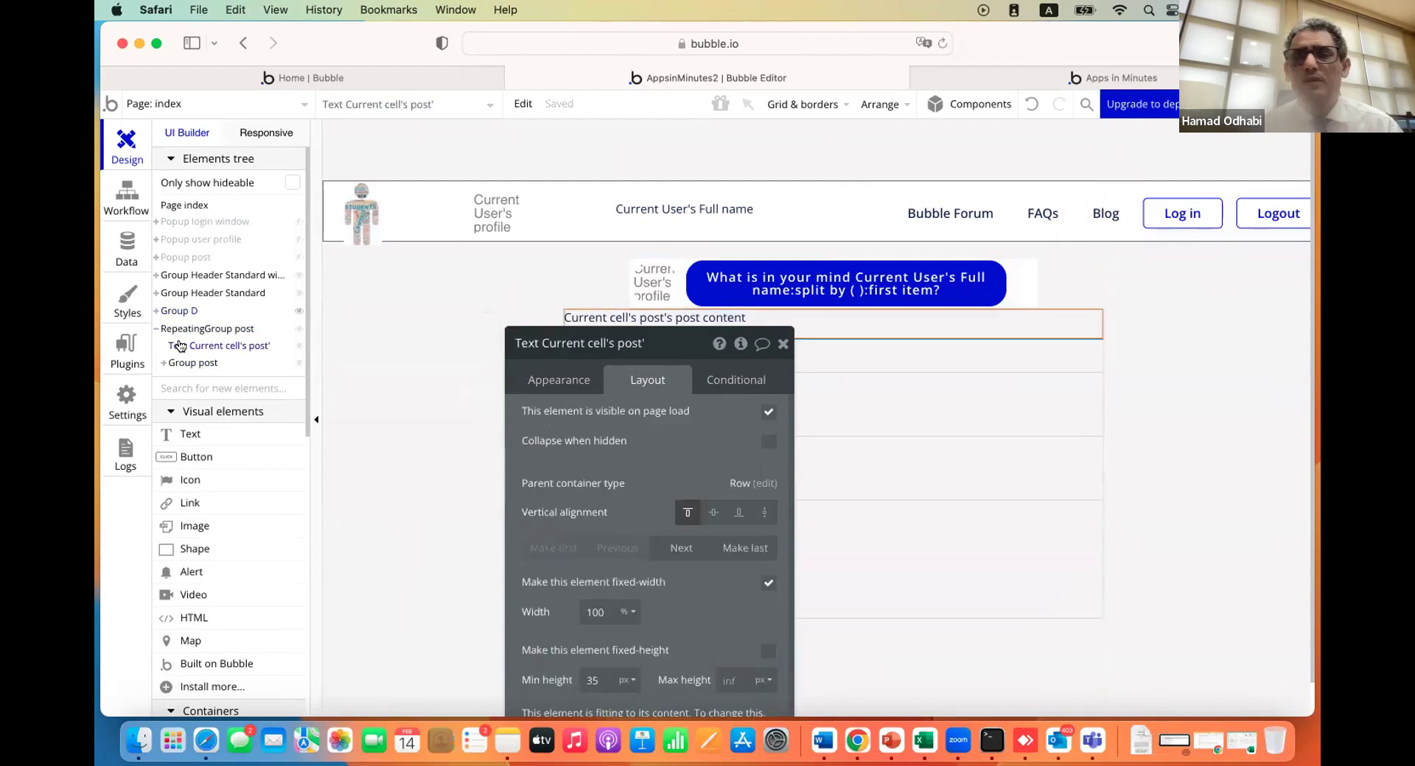
pyautogui.click(1032, 104)
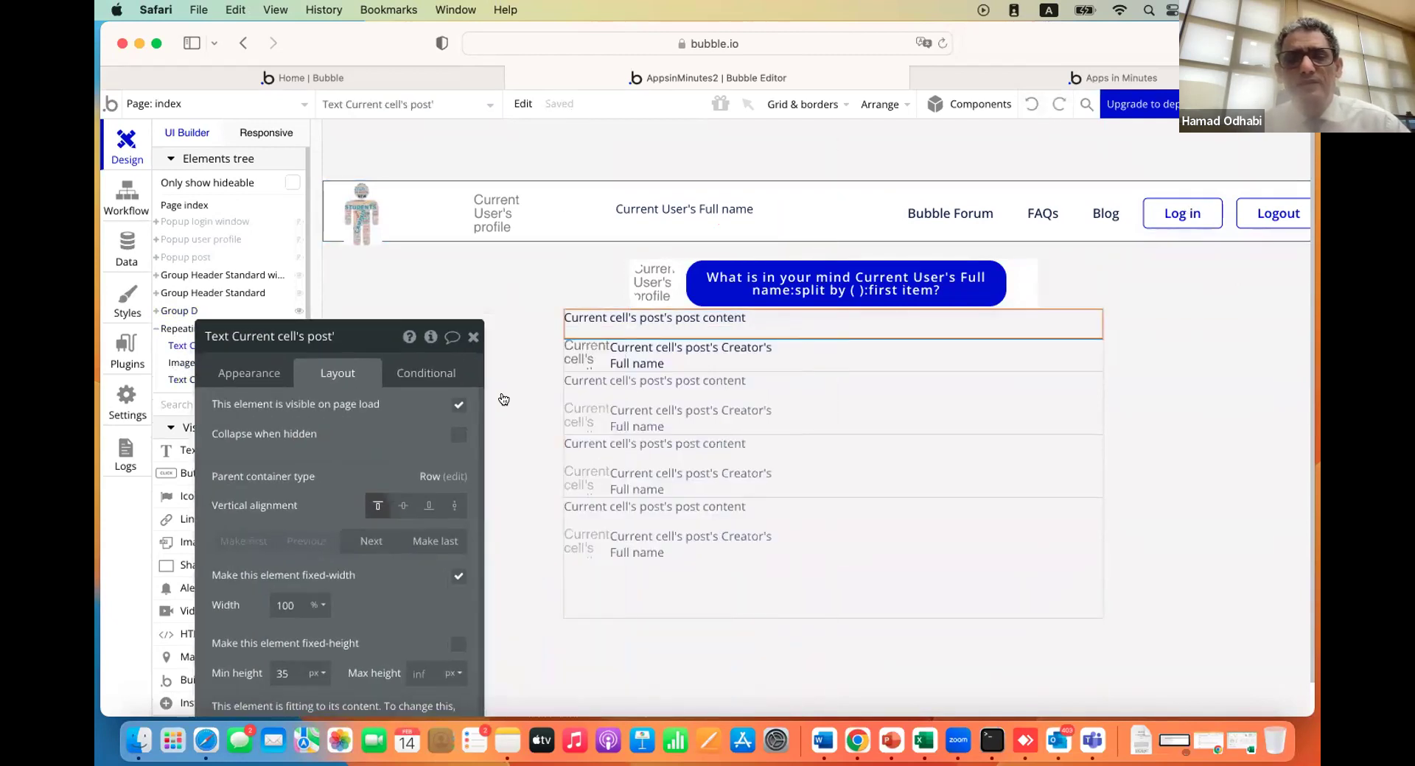
# Select the creator's photo and full name text again and group them in a row container
pyautogui.click(591, 359)
pyautogui.keyDown('shift'); pyautogui.click(658, 356); pyautogui.keyUp('shift')
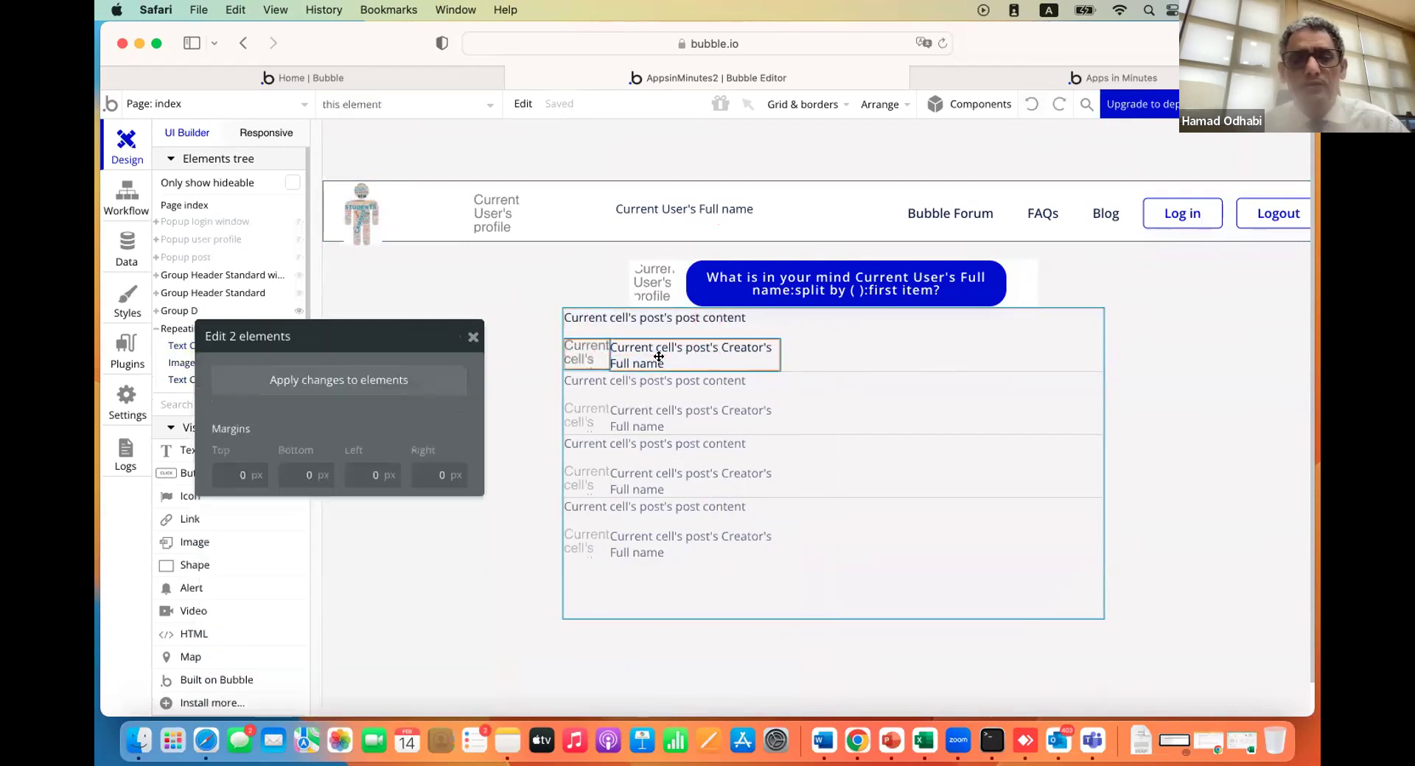
pyautogui.rightClick(658, 356)
pyautogui.moveTo(748, 448)
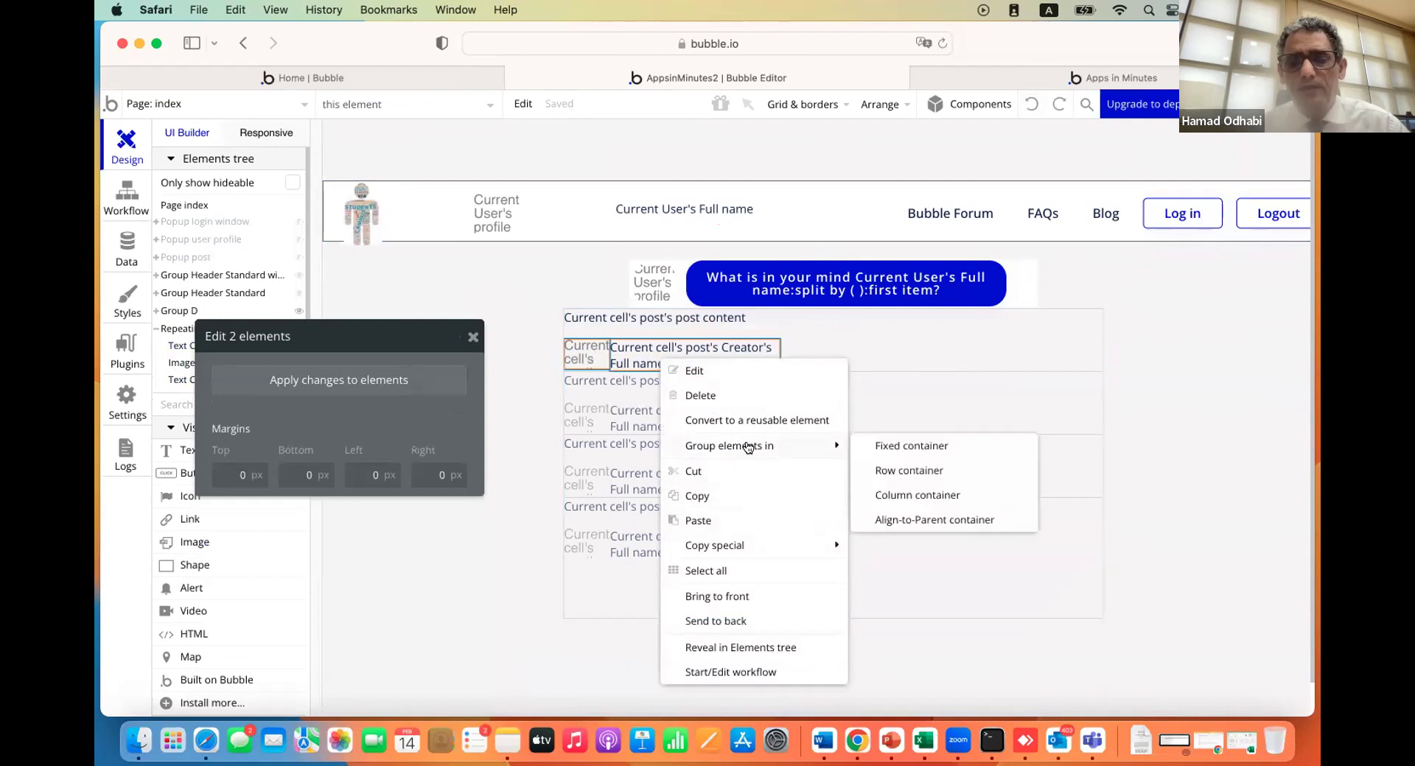
pyautogui.click(915, 469)
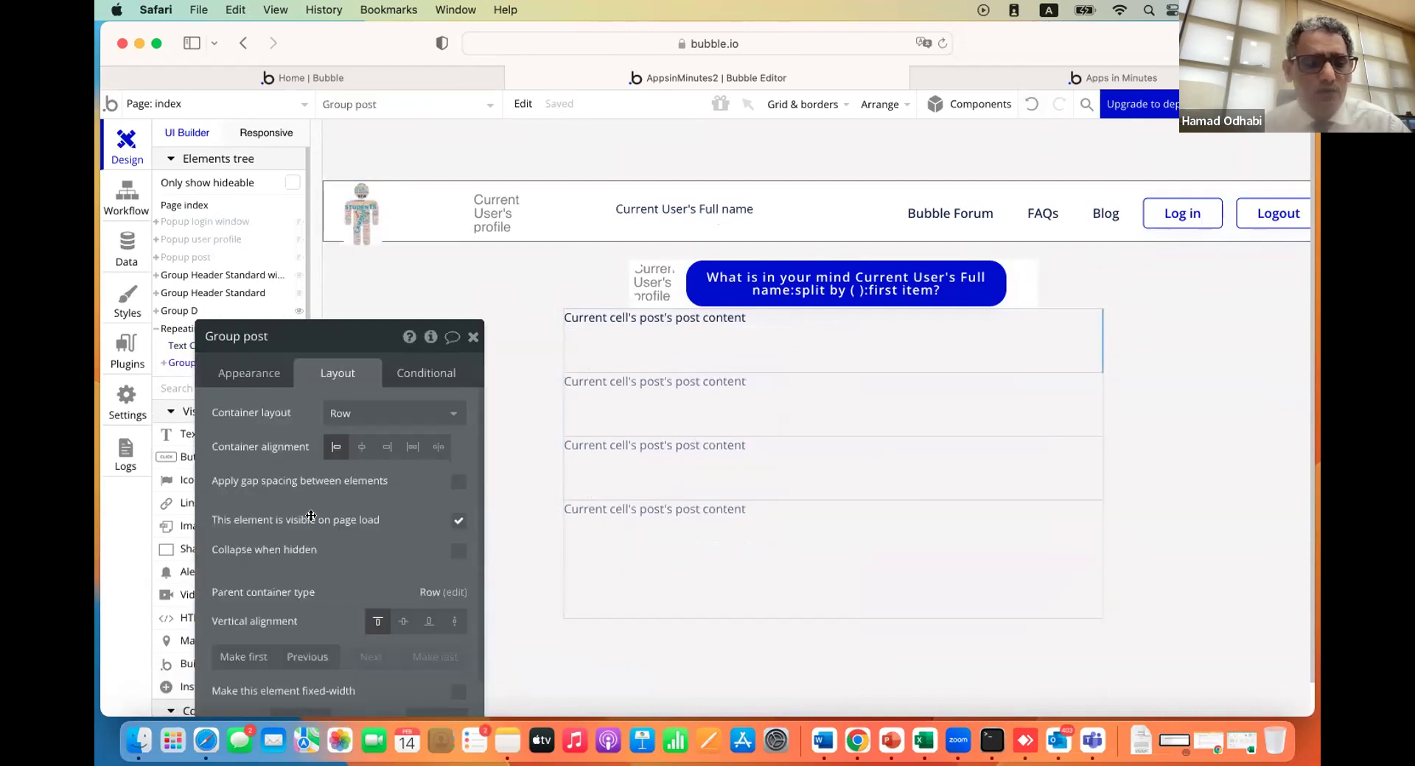
# Set the new row group's minimum width to 90% and its vertical alignment to centered
pyautogui.scroll(-3, 311, 516)
pyautogui.scroll(-1, 311, 516)
pyautogui.click(317, 619)
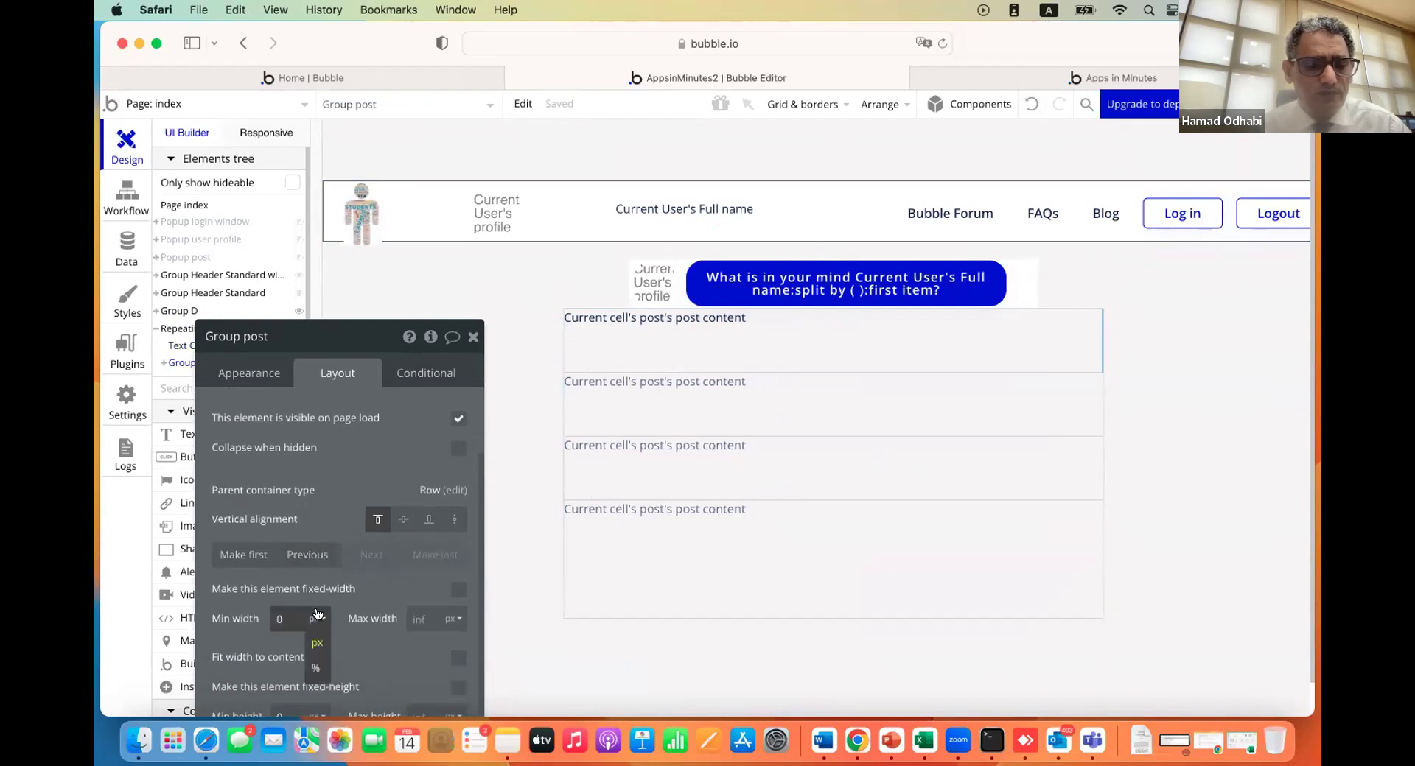
pyautogui.click(313, 669)
pyautogui.click(292, 622)
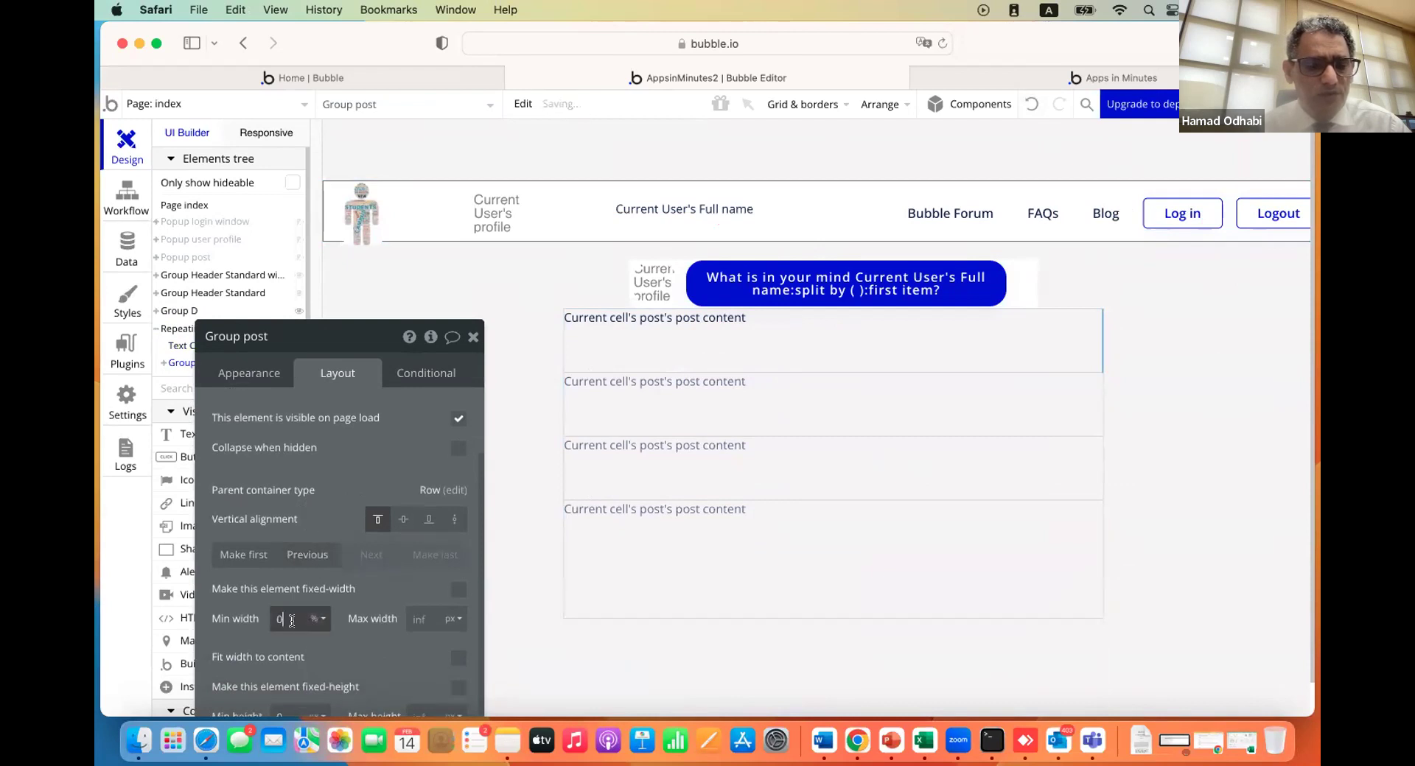
pyautogui.write('90')
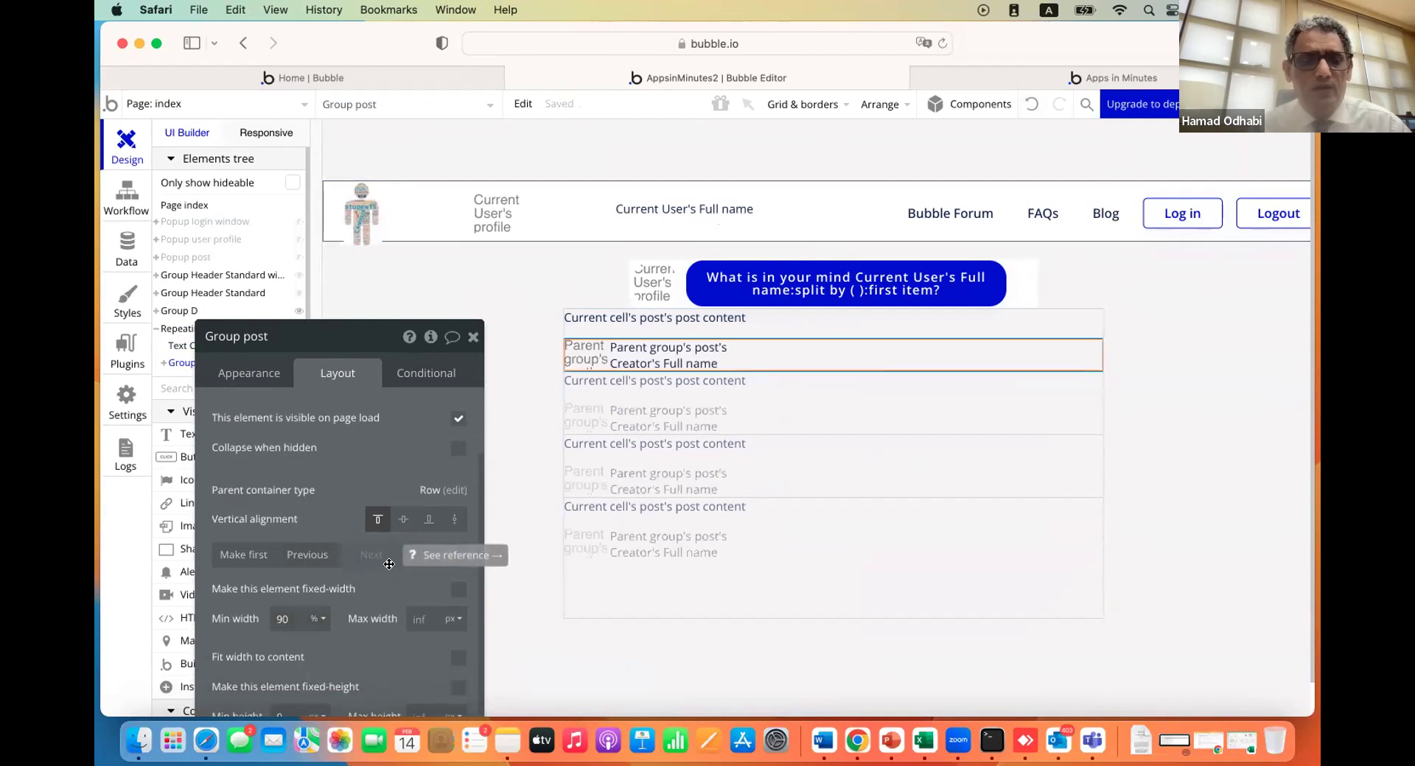
pyautogui.scroll(-3, 389, 564)
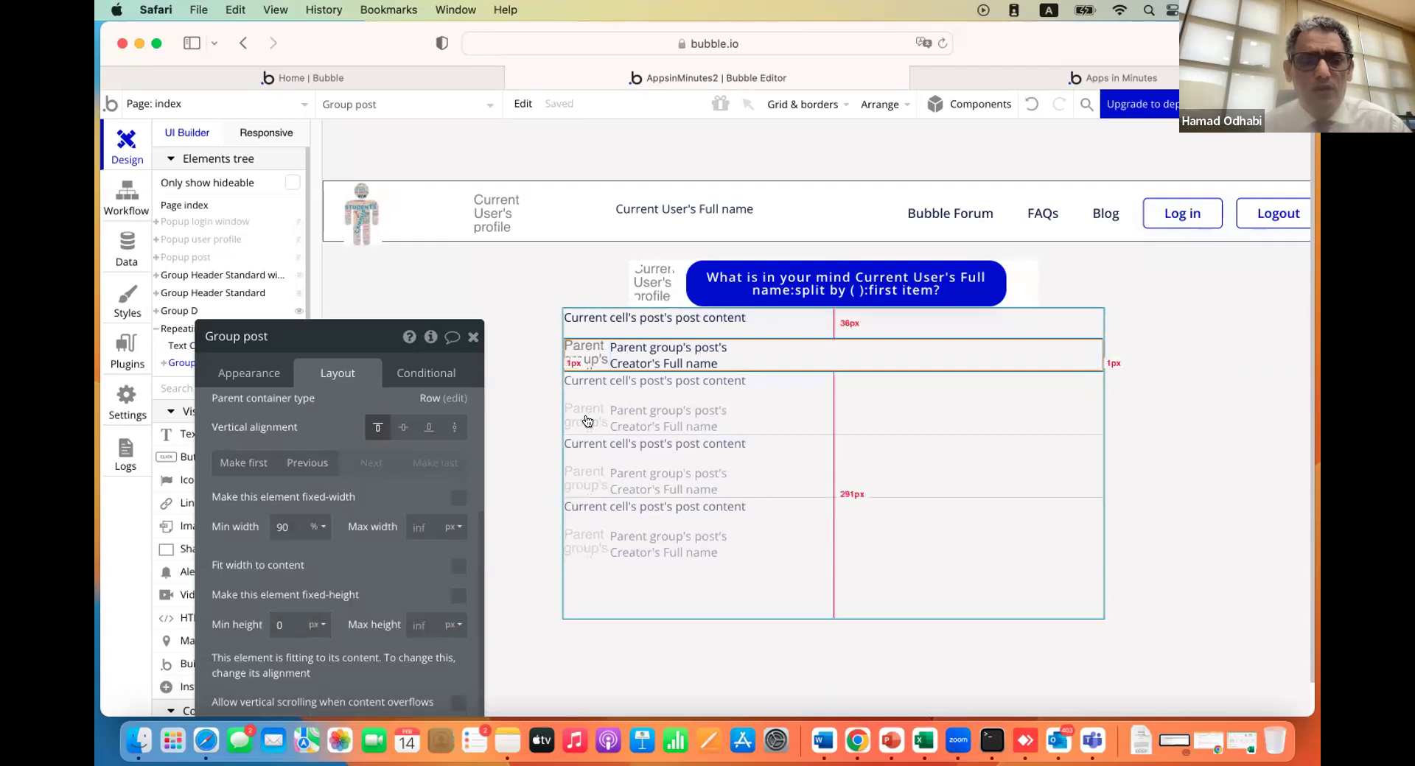
pyautogui.click(402, 428)
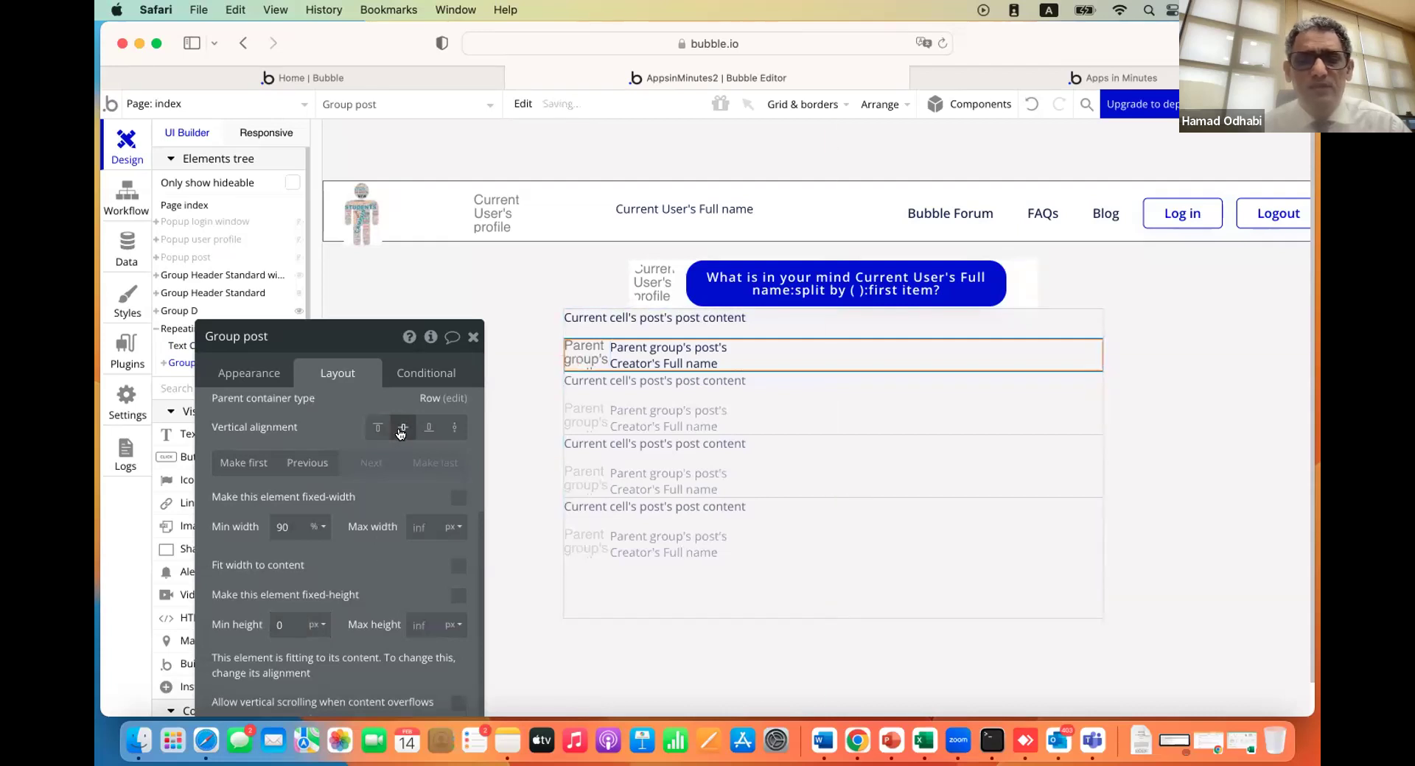
# Move the creator row group ahead of the post content text in the repeating group's cell
pyautogui.scroll(-1, 333, 531)
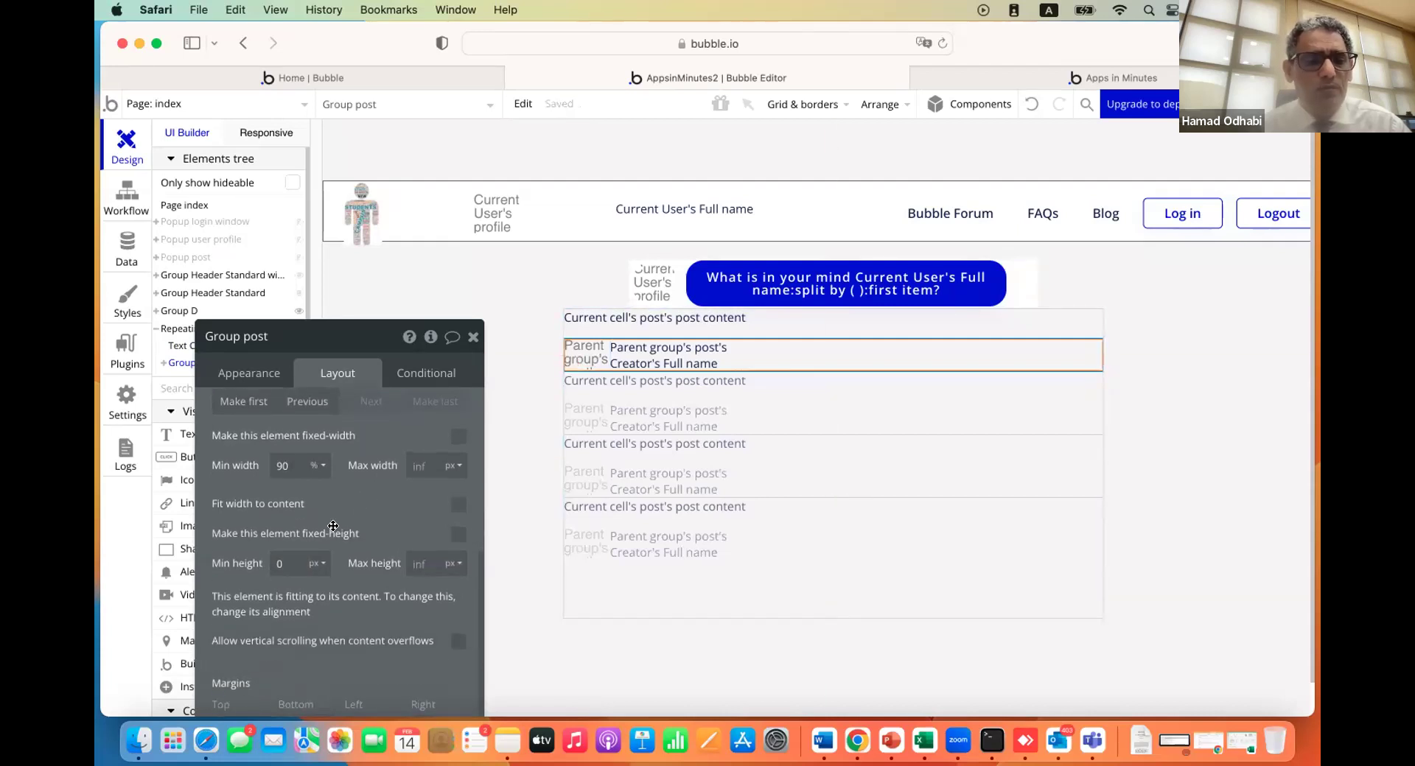
pyautogui.scroll(5, 333, 531)
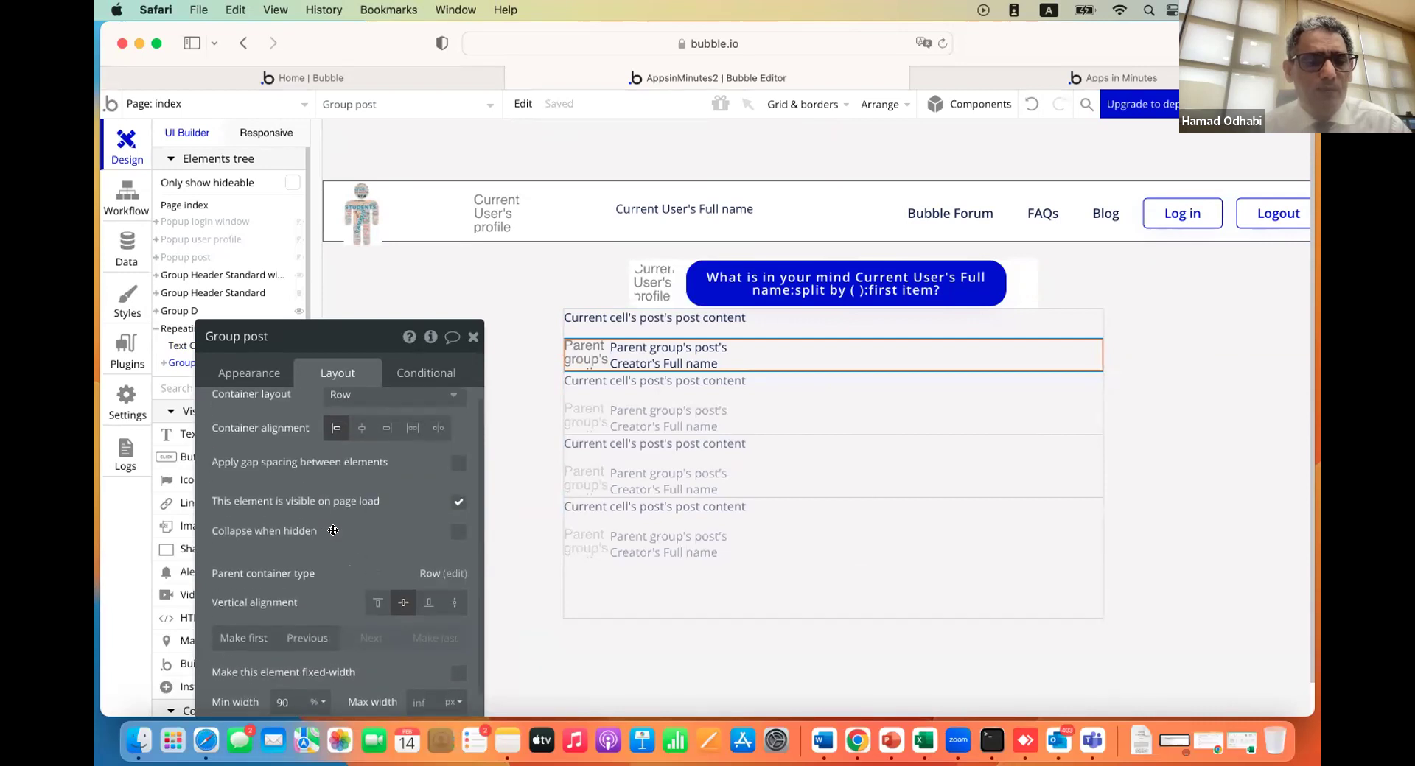
pyautogui.click(303, 646)
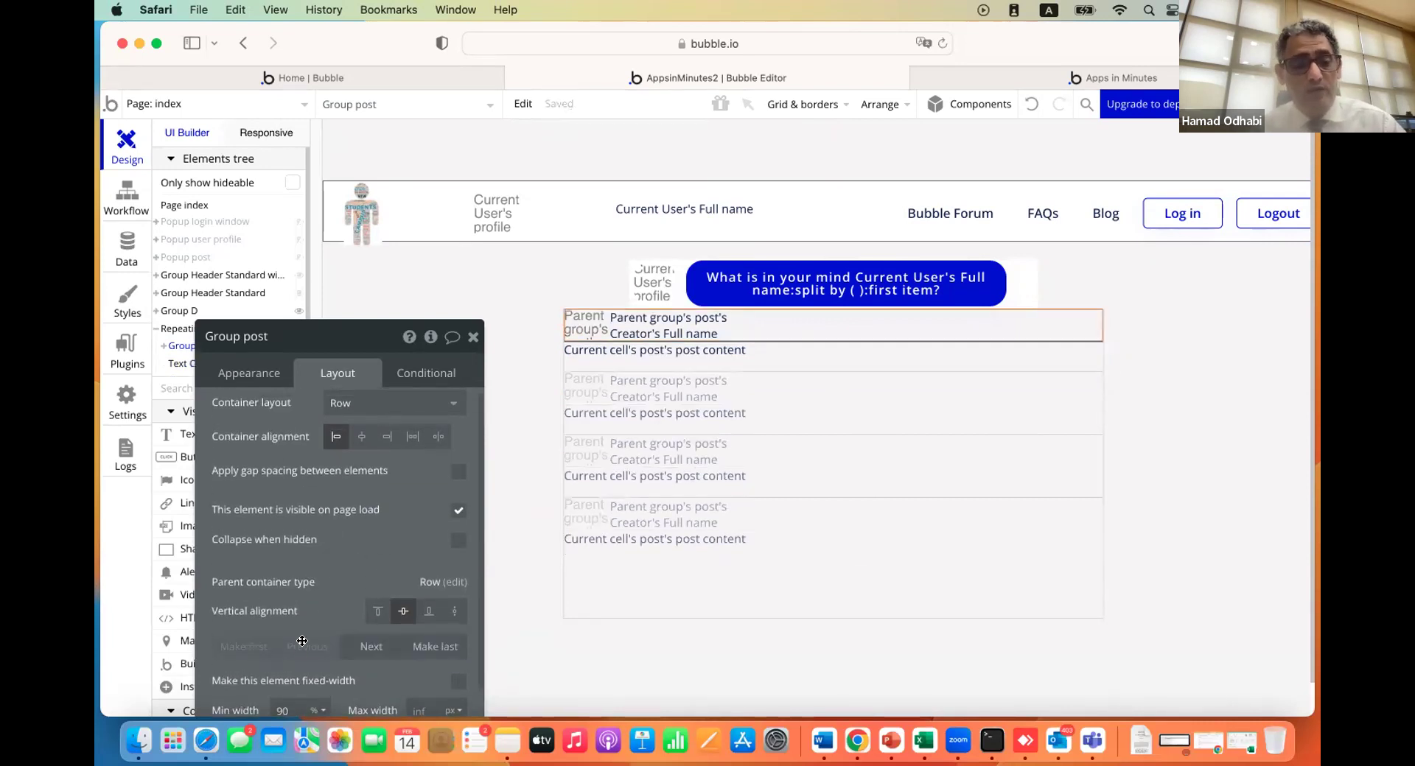
# Remove the creator row group's style and give it a flat color background
pyautogui.moveTo(344, 539); pyautogui.dragTo(351, 360)
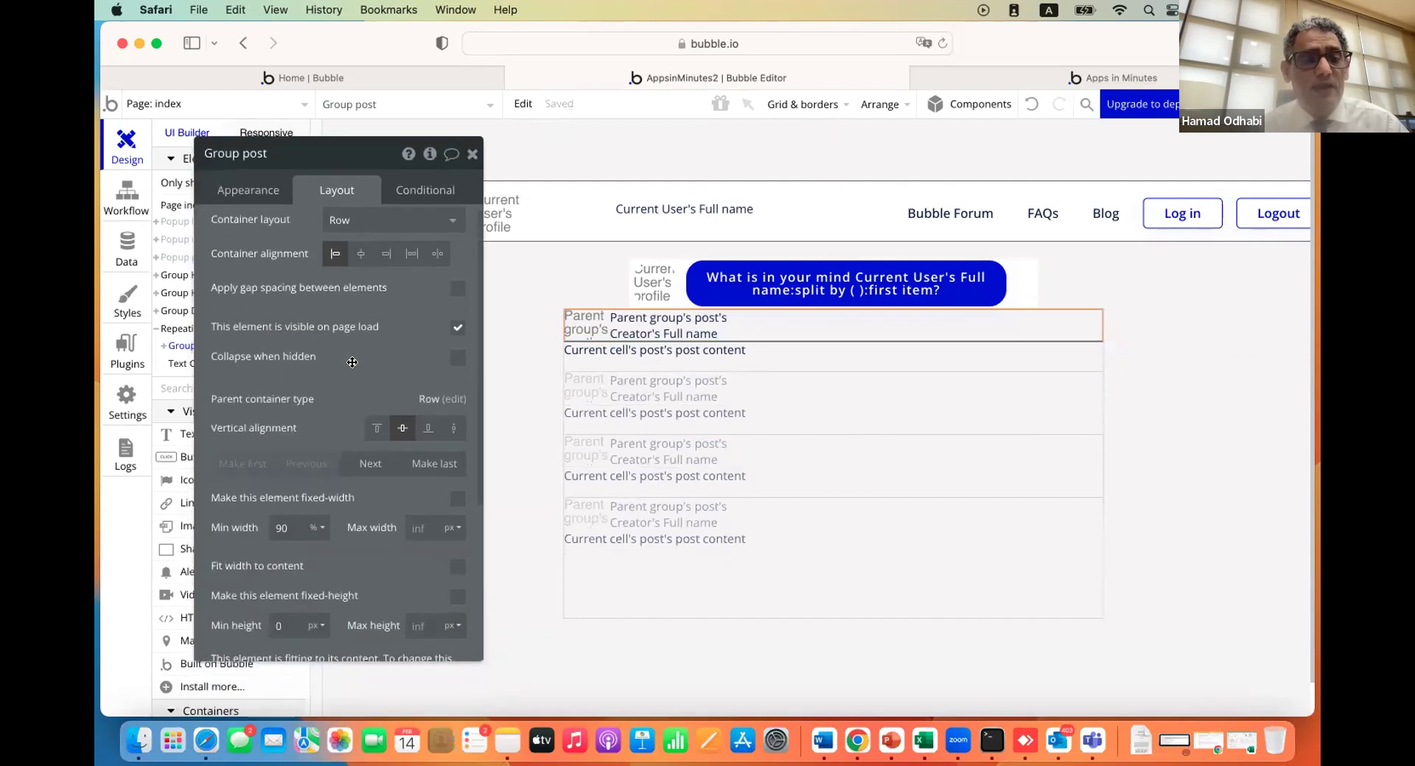
pyautogui.click(259, 194)
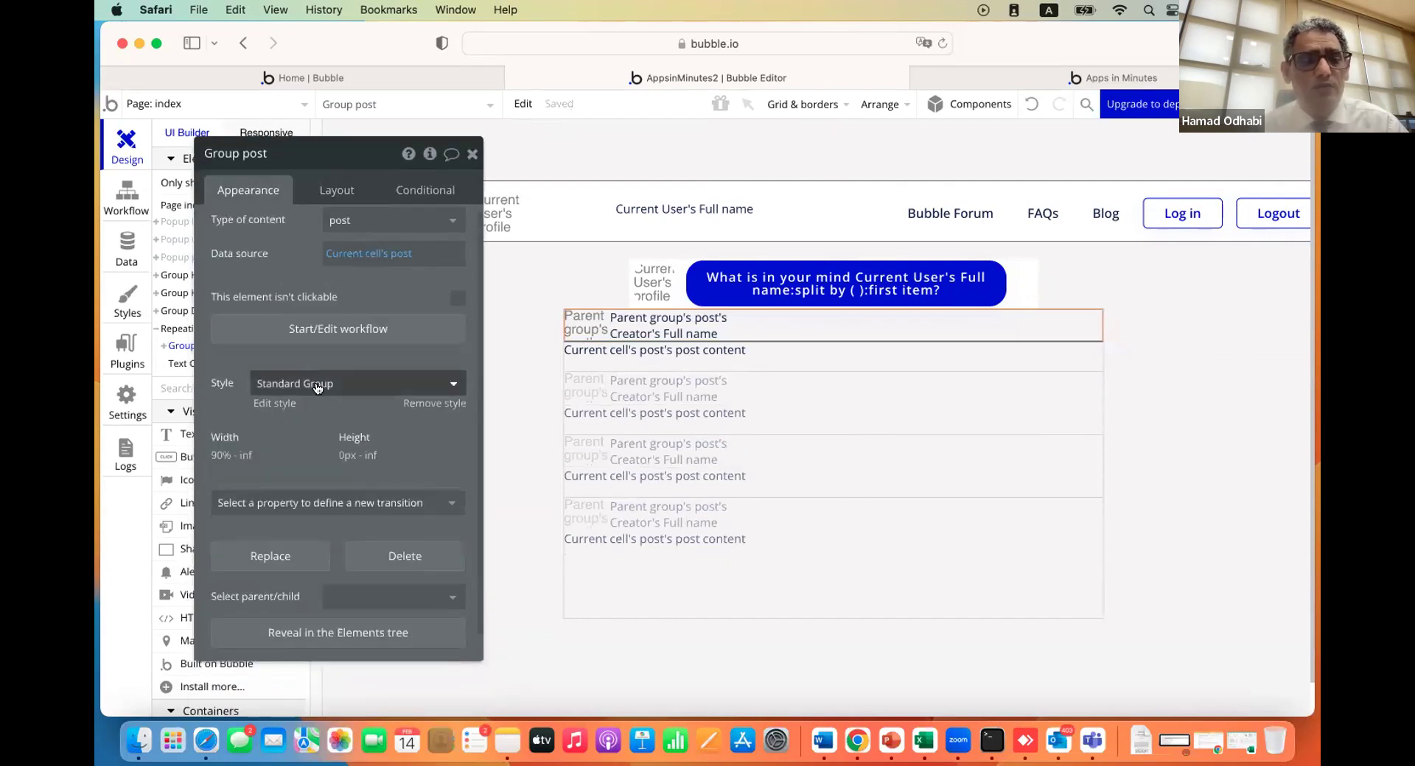
pyautogui.click(417, 403)
pyautogui.scroll(-5, 402, 463)
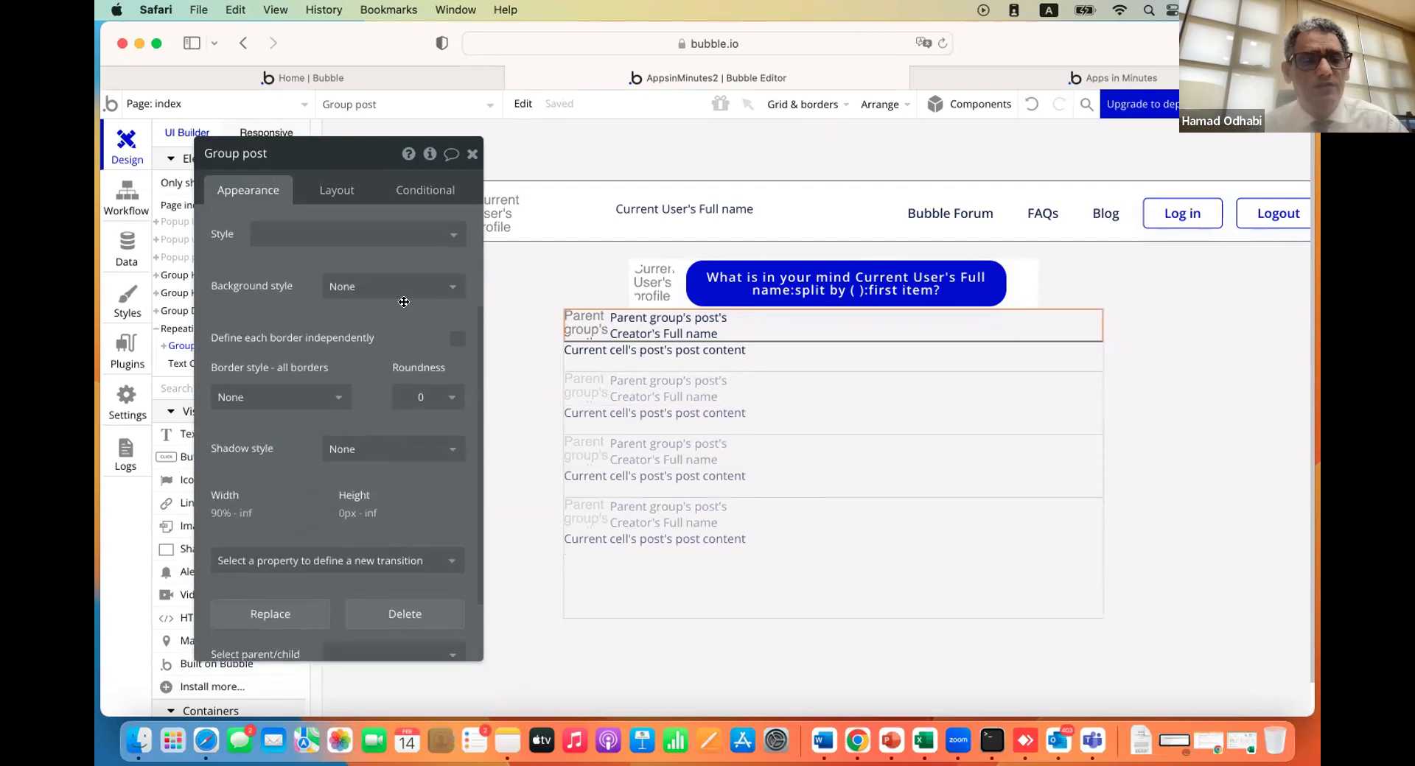
pyautogui.click(411, 287)
pyautogui.click(353, 338)
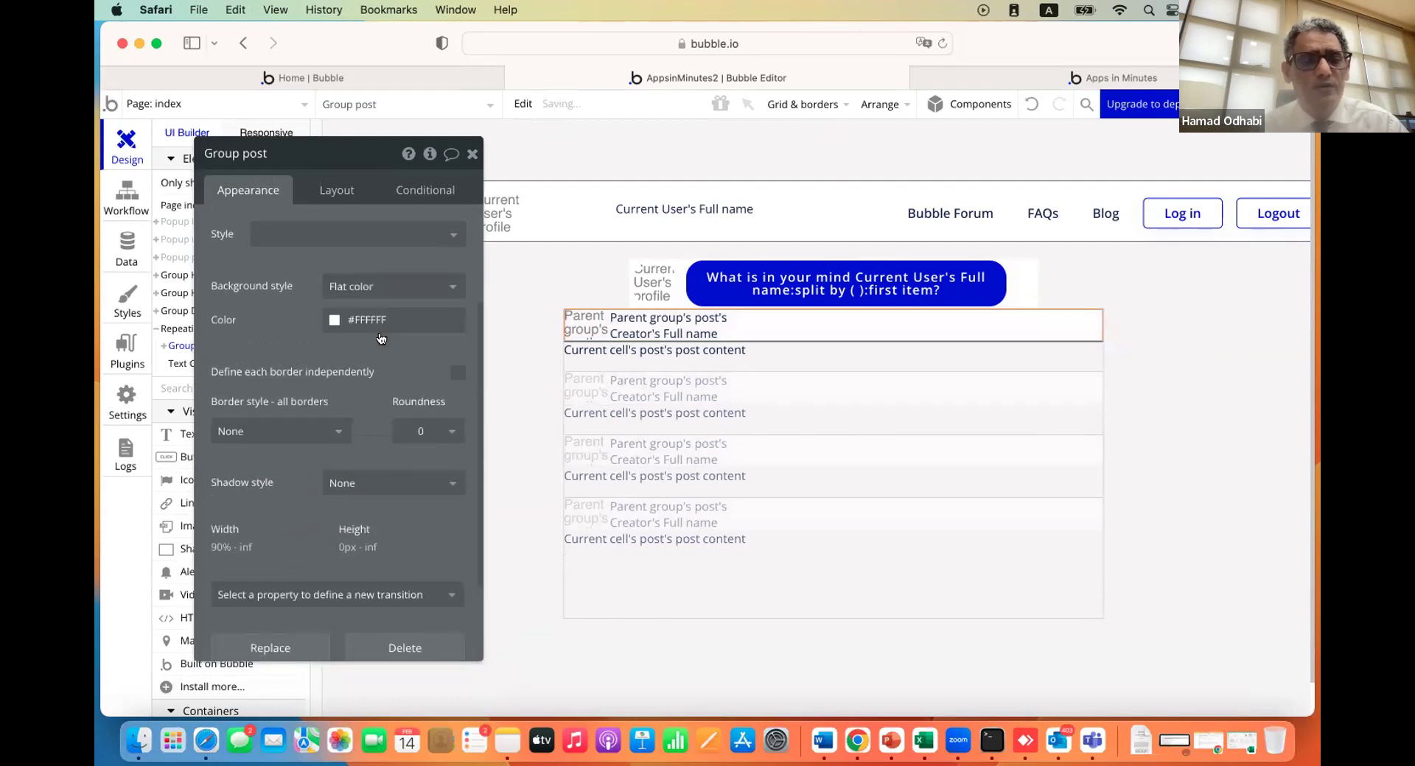
# Set the creator row group's background color to the light grey #F1EDEE
pyautogui.click(358, 318)
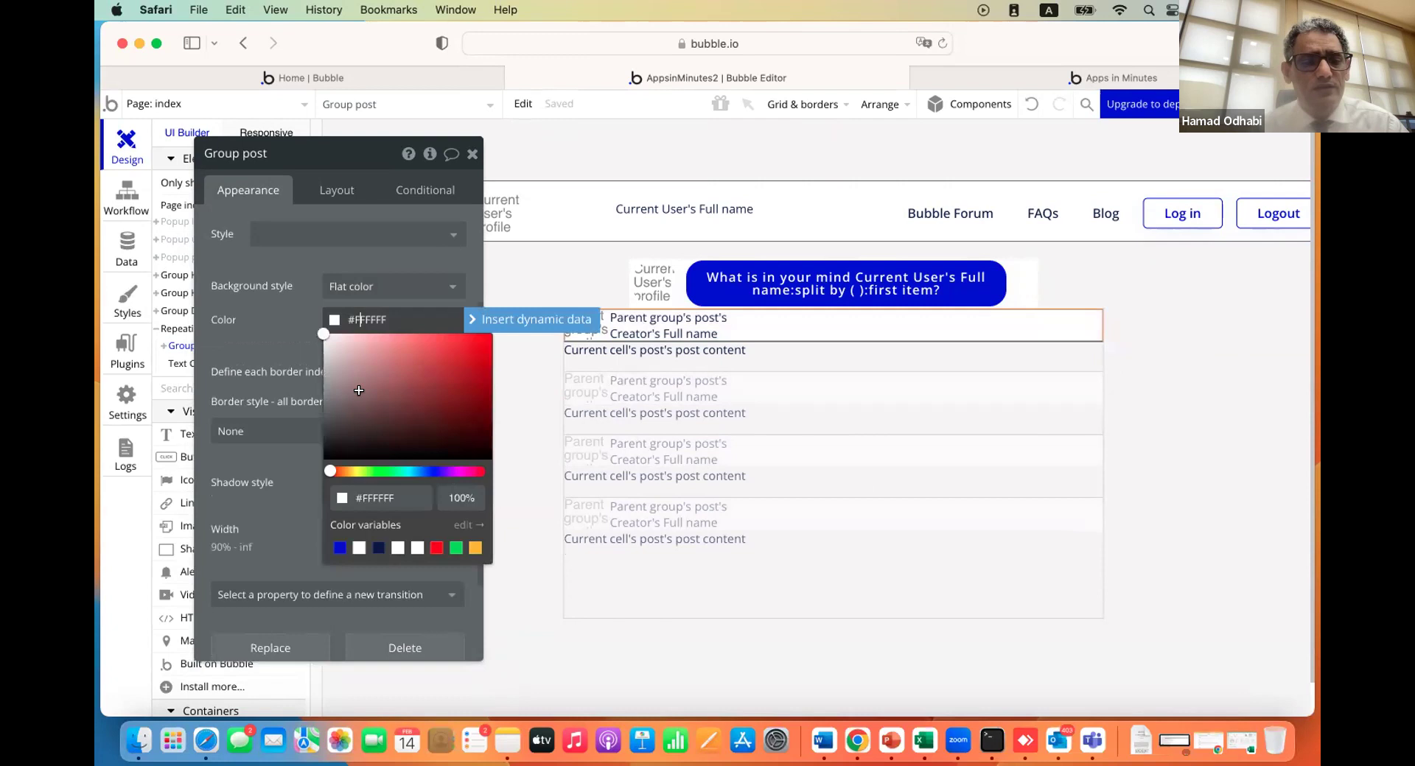
pyautogui.click(325, 348)
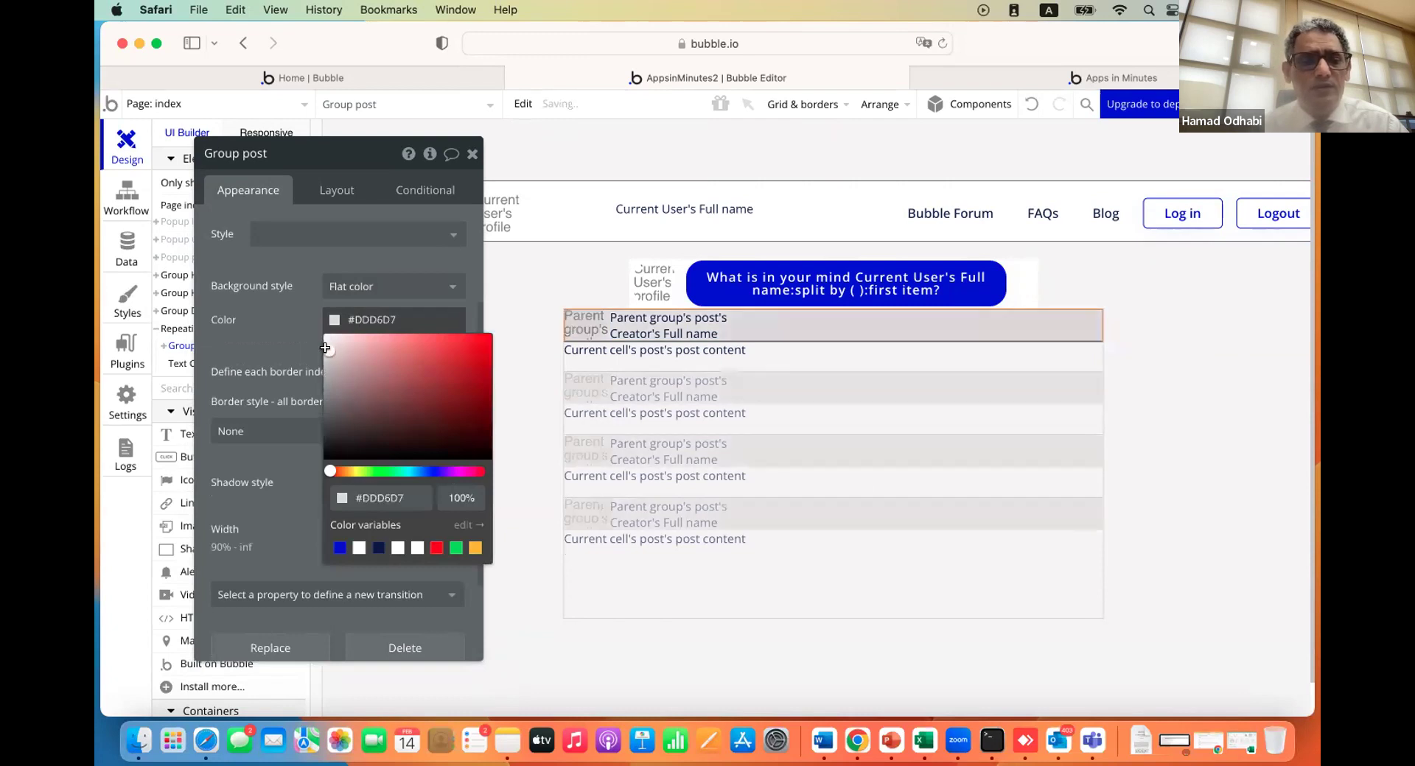
pyautogui.click(324, 337)
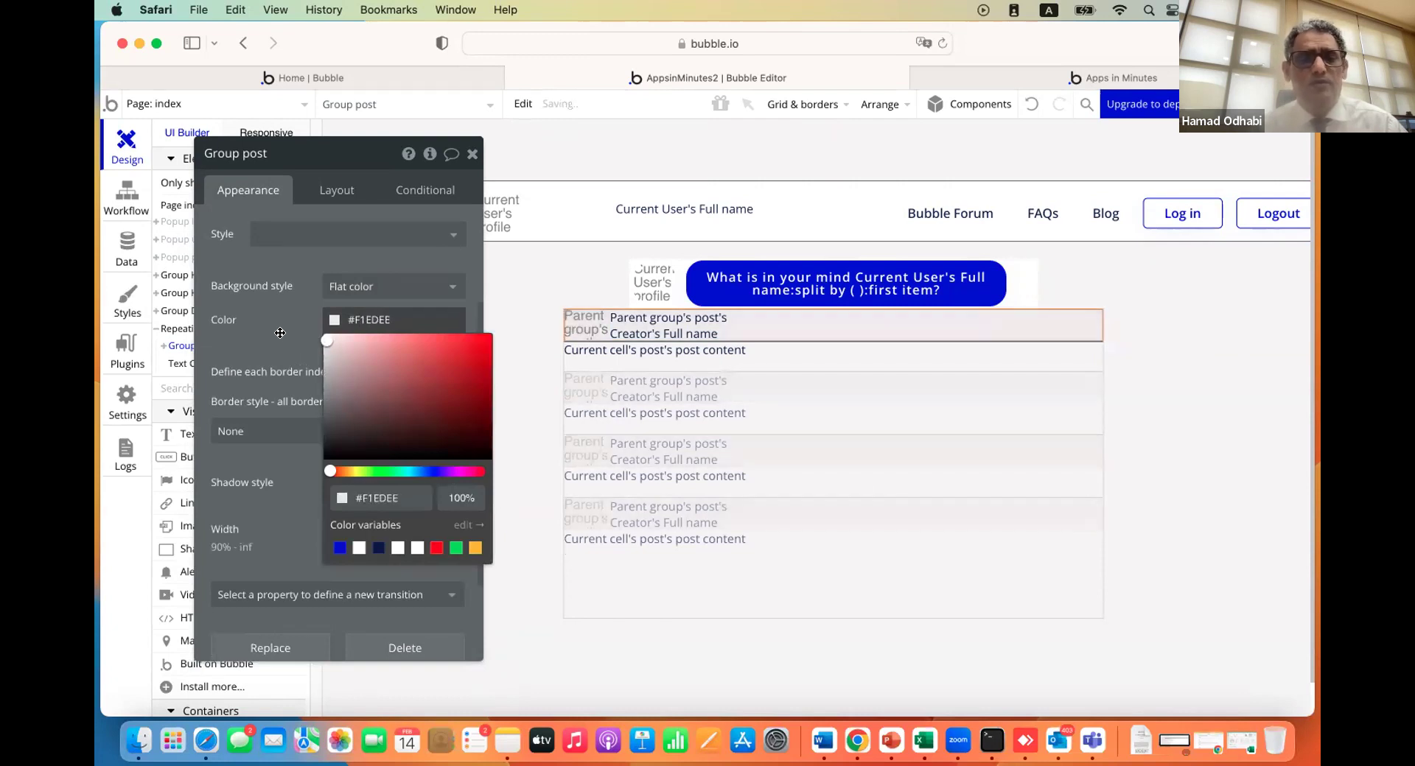
pyautogui.click(285, 336)
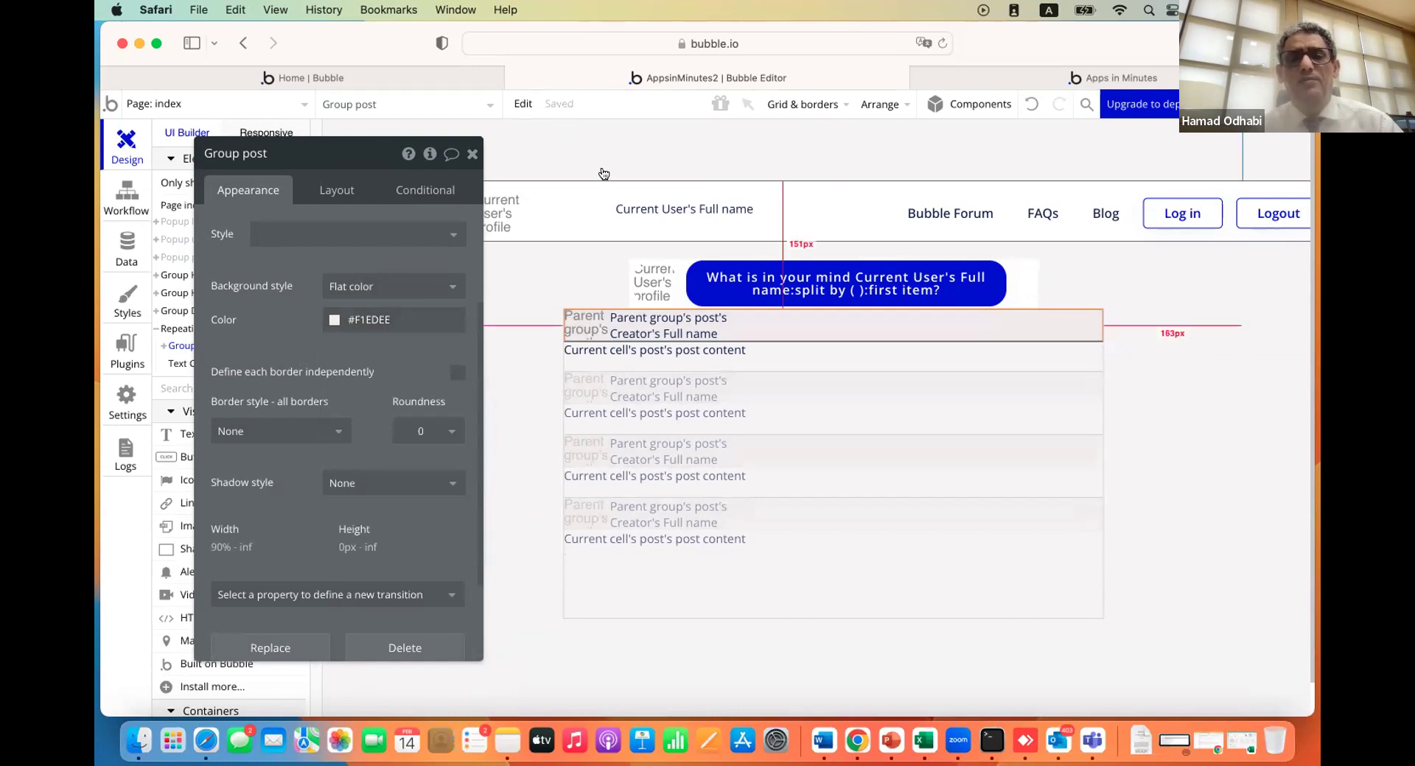
# Switch to the running app preview and examine the creator row above each post
pyautogui.click(965, 77)
pyautogui.click(927, 105)
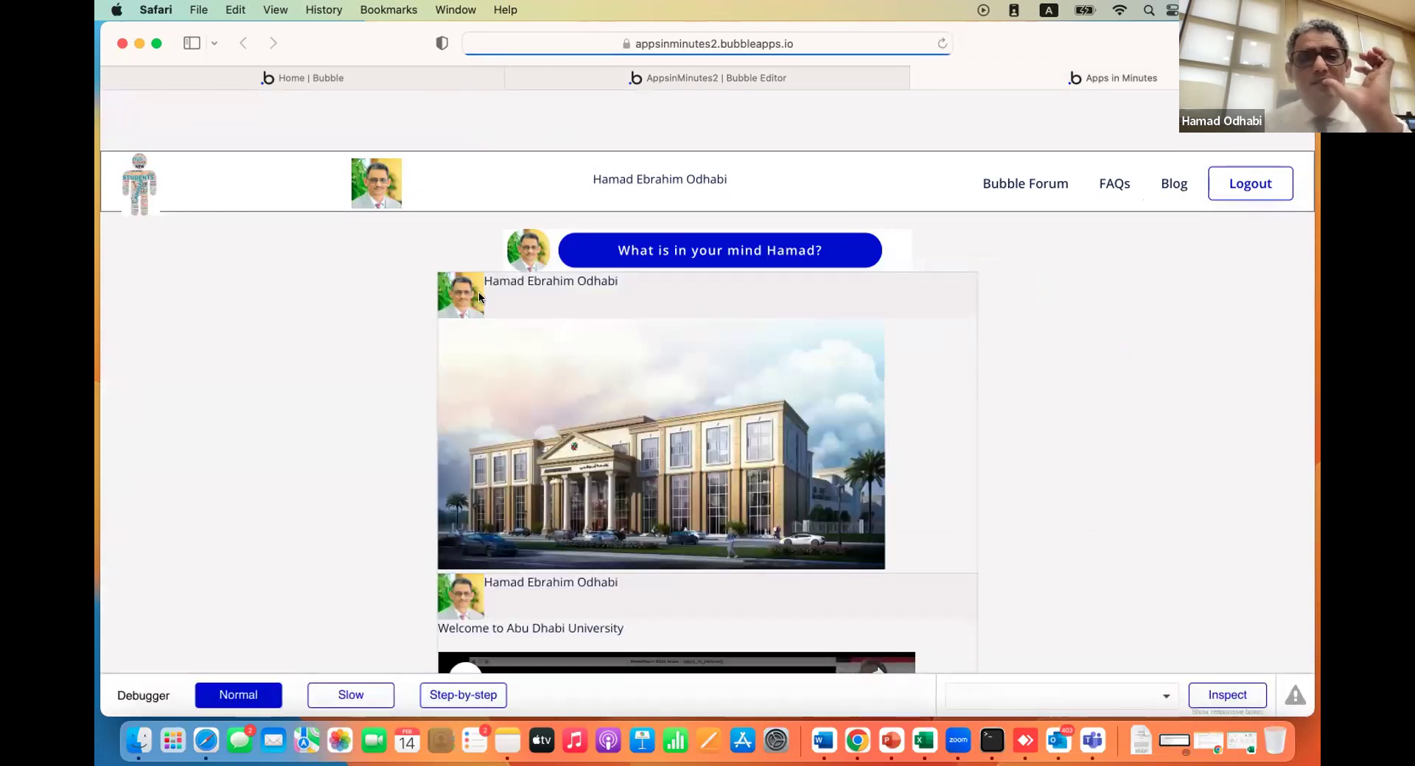
pyautogui.click(507, 300)
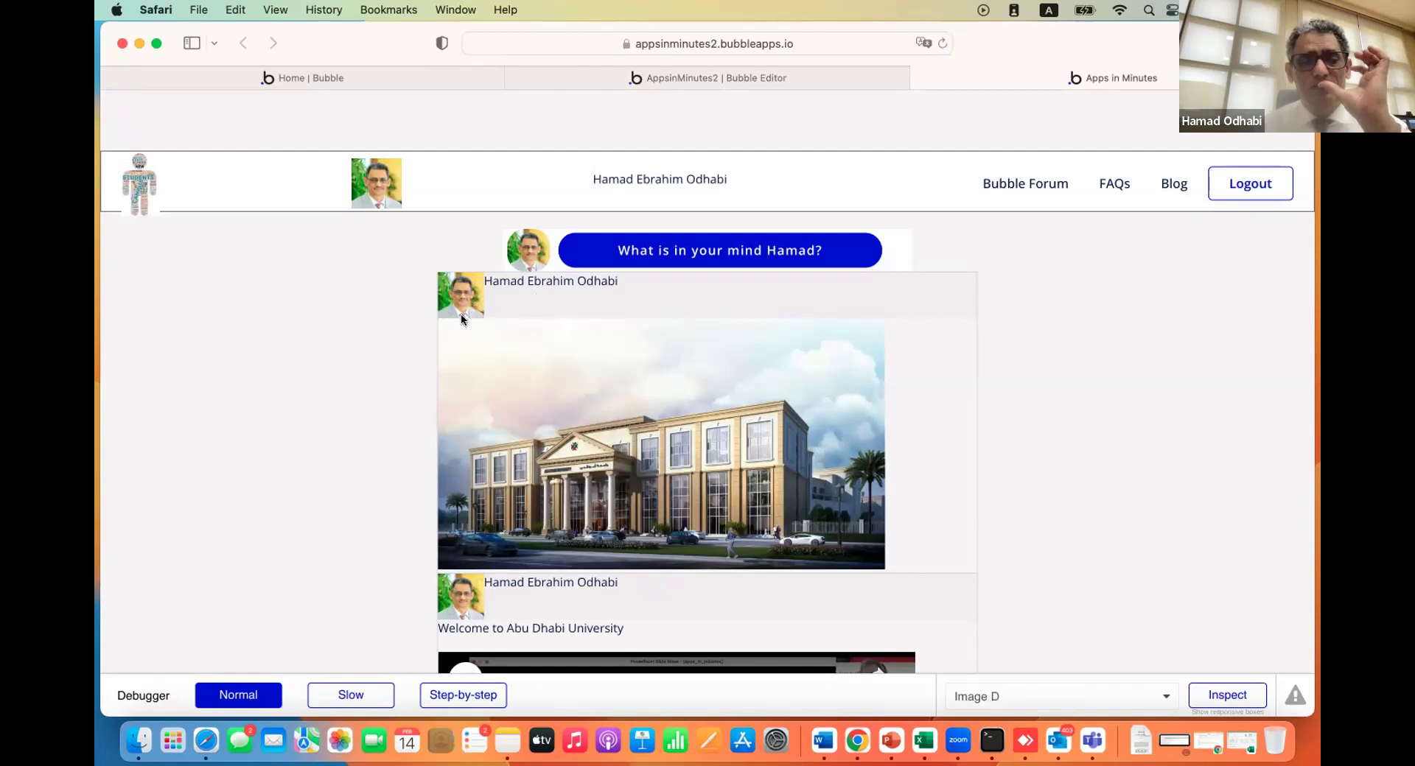
# Return to the editor, center the creator's full name text and photo vertically in their row, and check the preview
pyautogui.click(726, 79)
pyautogui.click(697, 324)
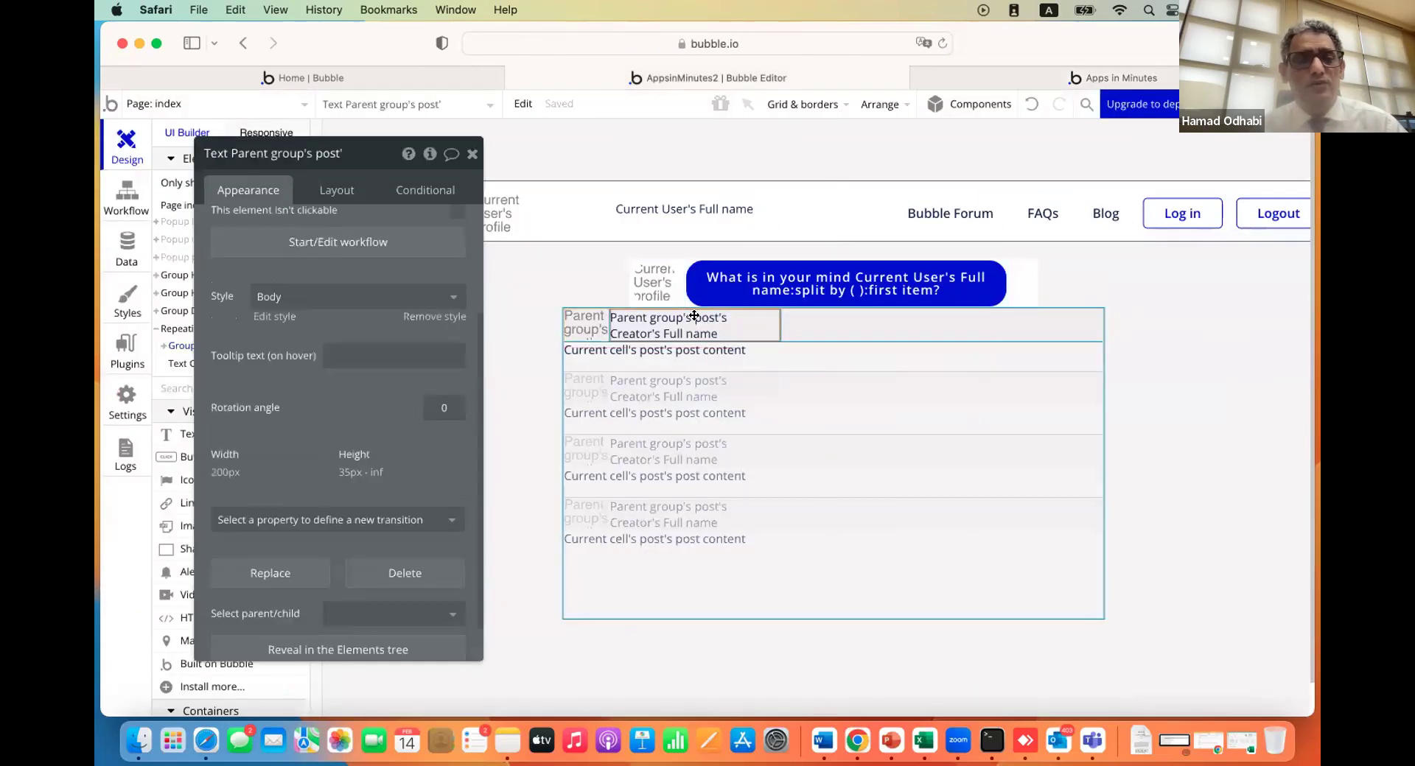
pyautogui.click(341, 186)
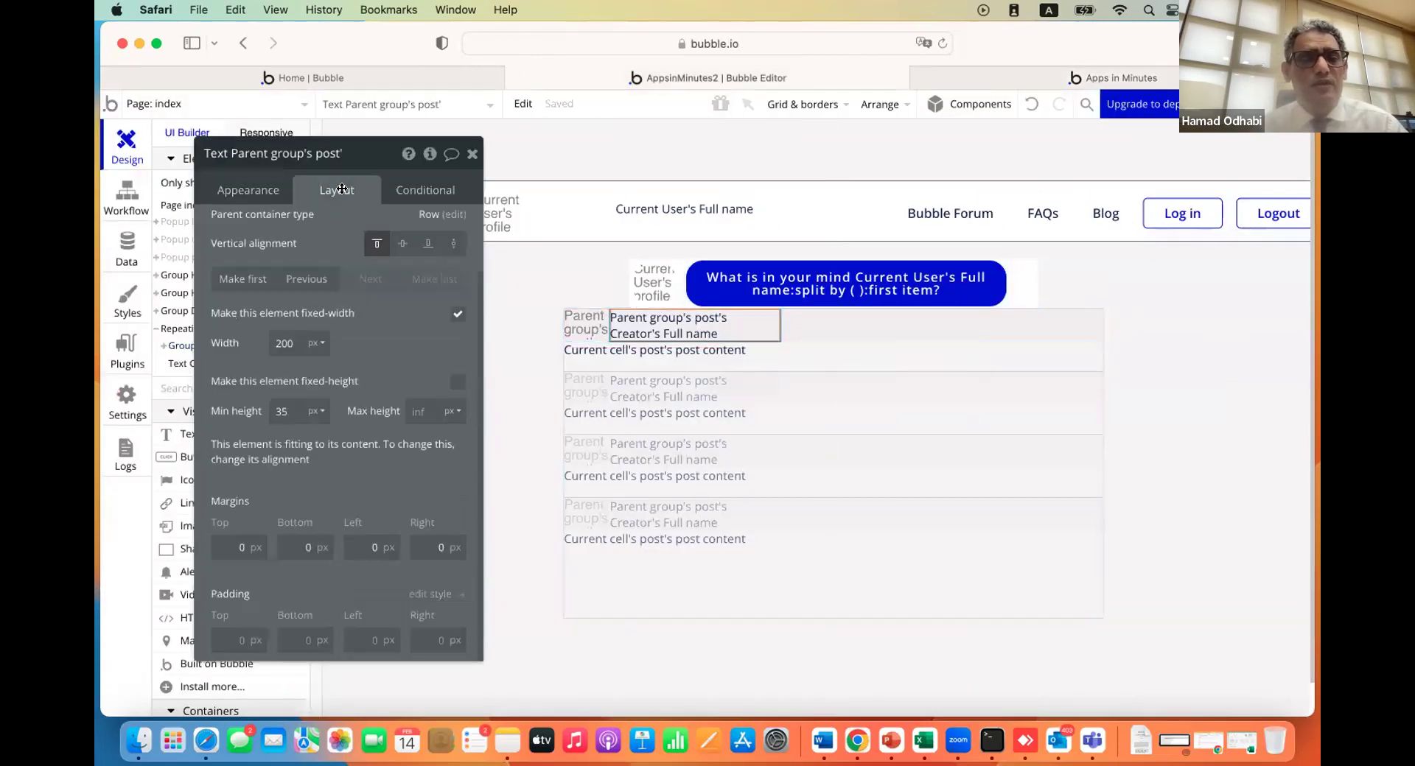
pyautogui.click(400, 244)
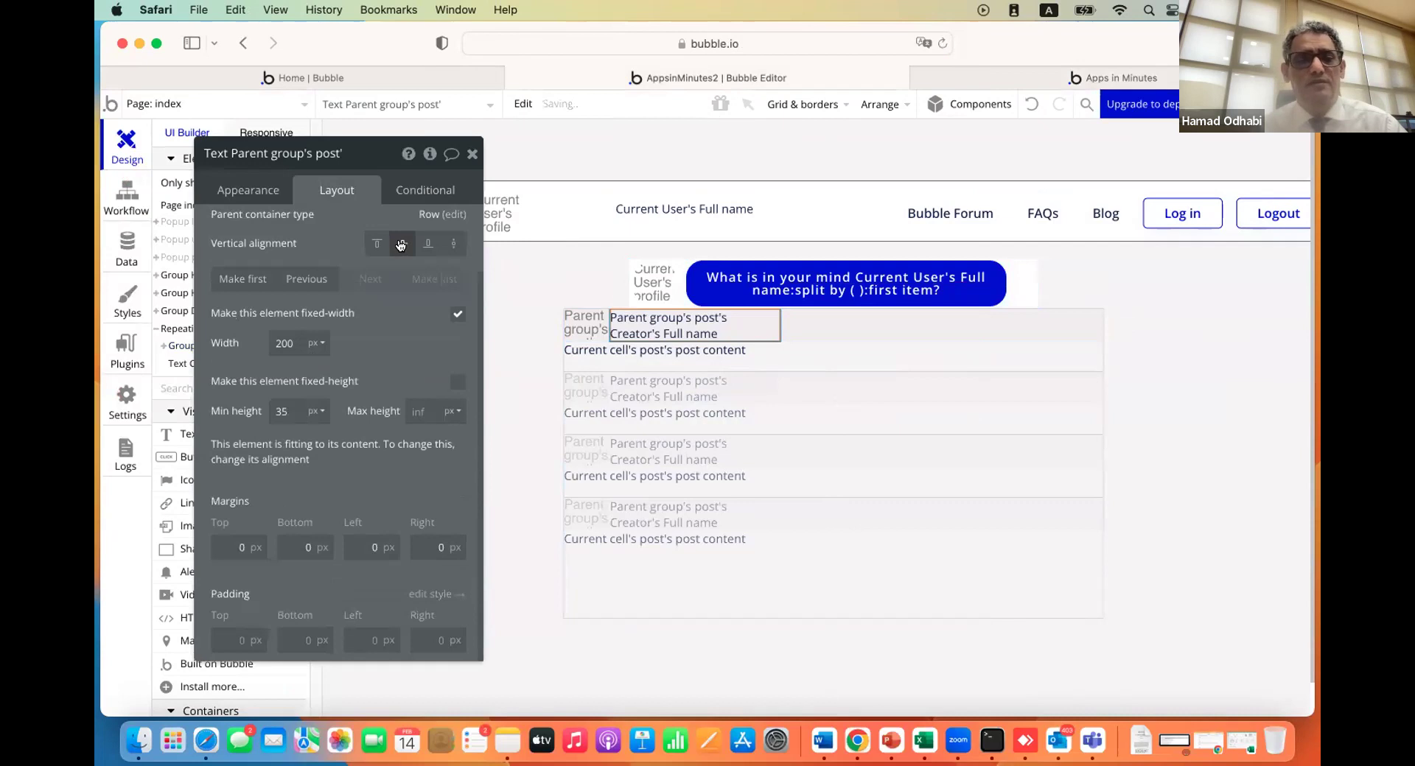
pyautogui.click(590, 324)
pyautogui.click(403, 307)
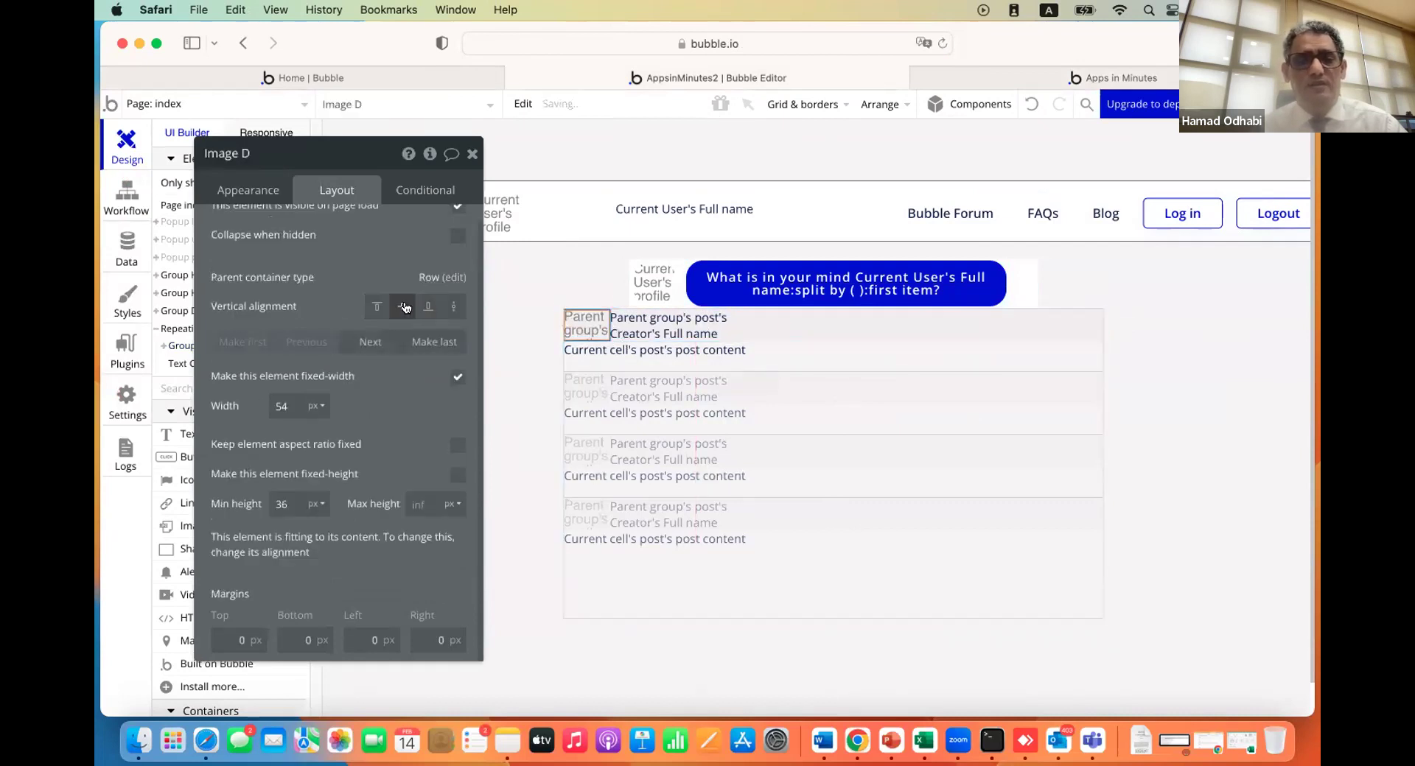
pyautogui.click(917, 107)
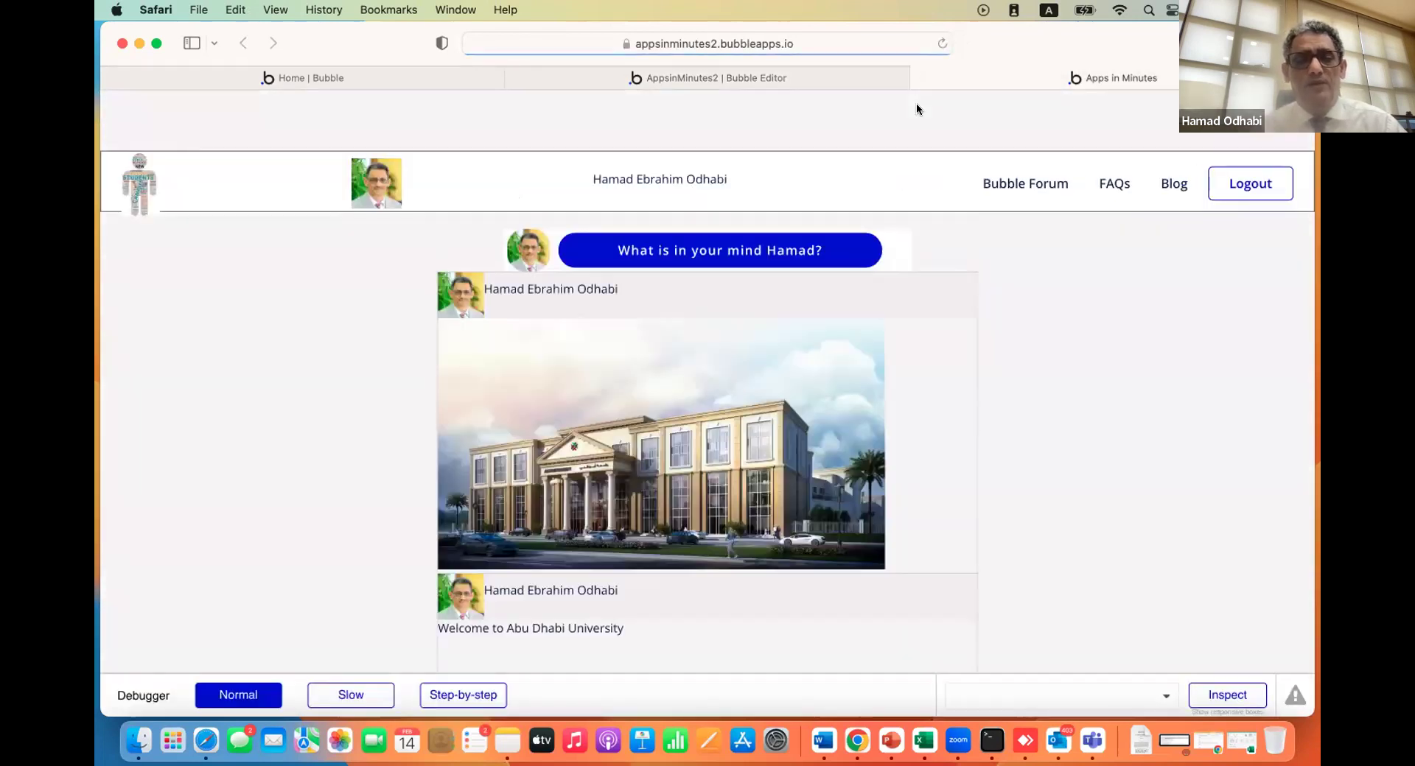
# In the editor, set the creator photo's right margin and the full name text's left margin to 5 px each
pyautogui.click(713, 77)
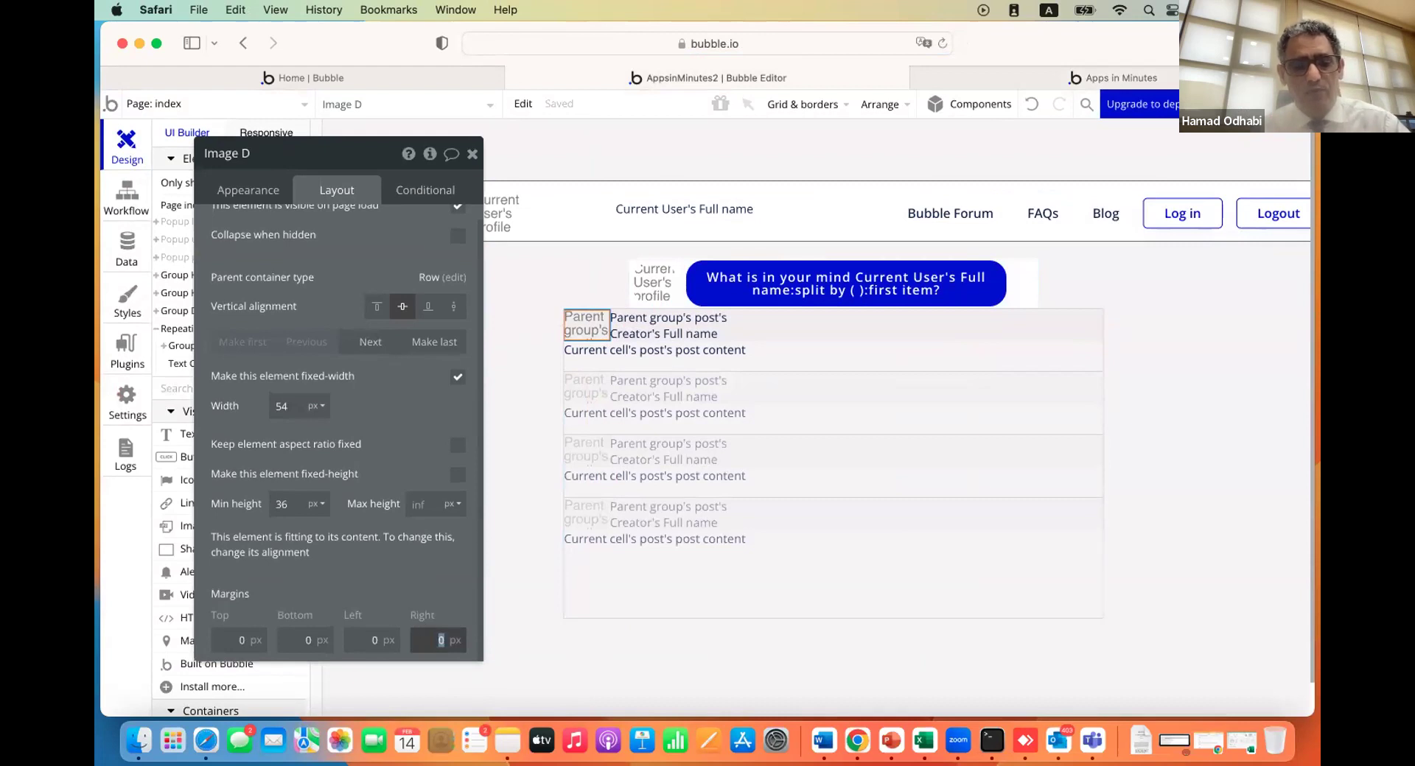
pyautogui.click(656, 335)
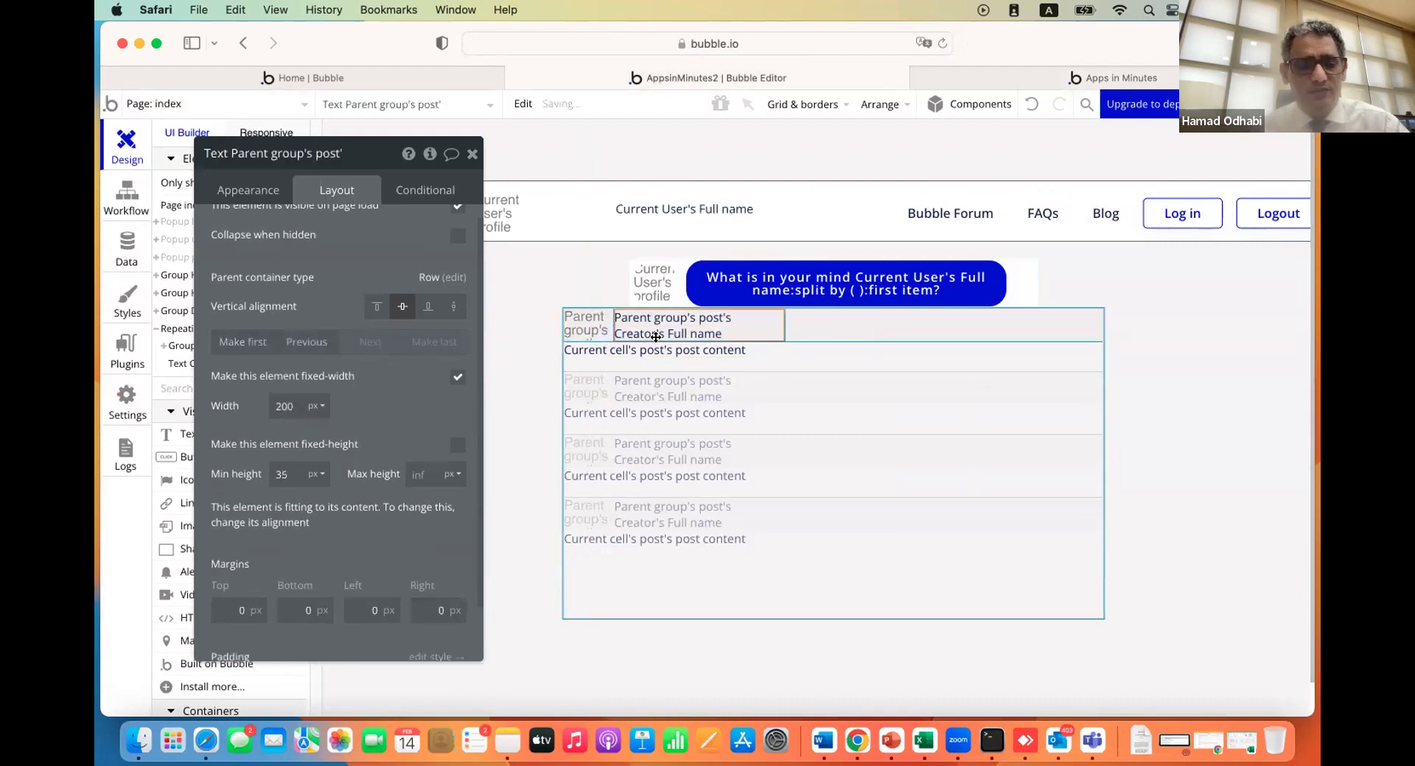
pyautogui.write('5')
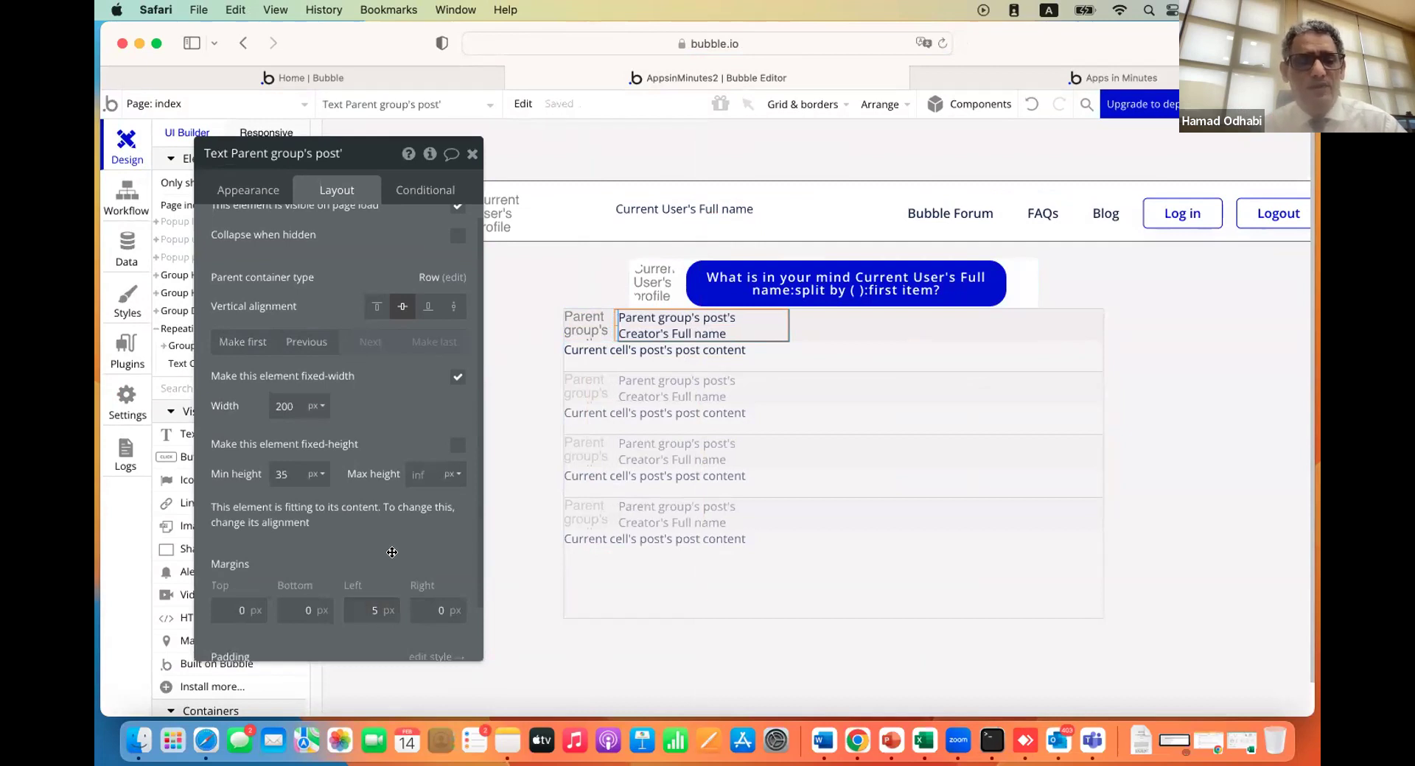
# Remove the creator photo's style, set its roundness to 20, and check the result in the app preview
pyautogui.click(581, 317)
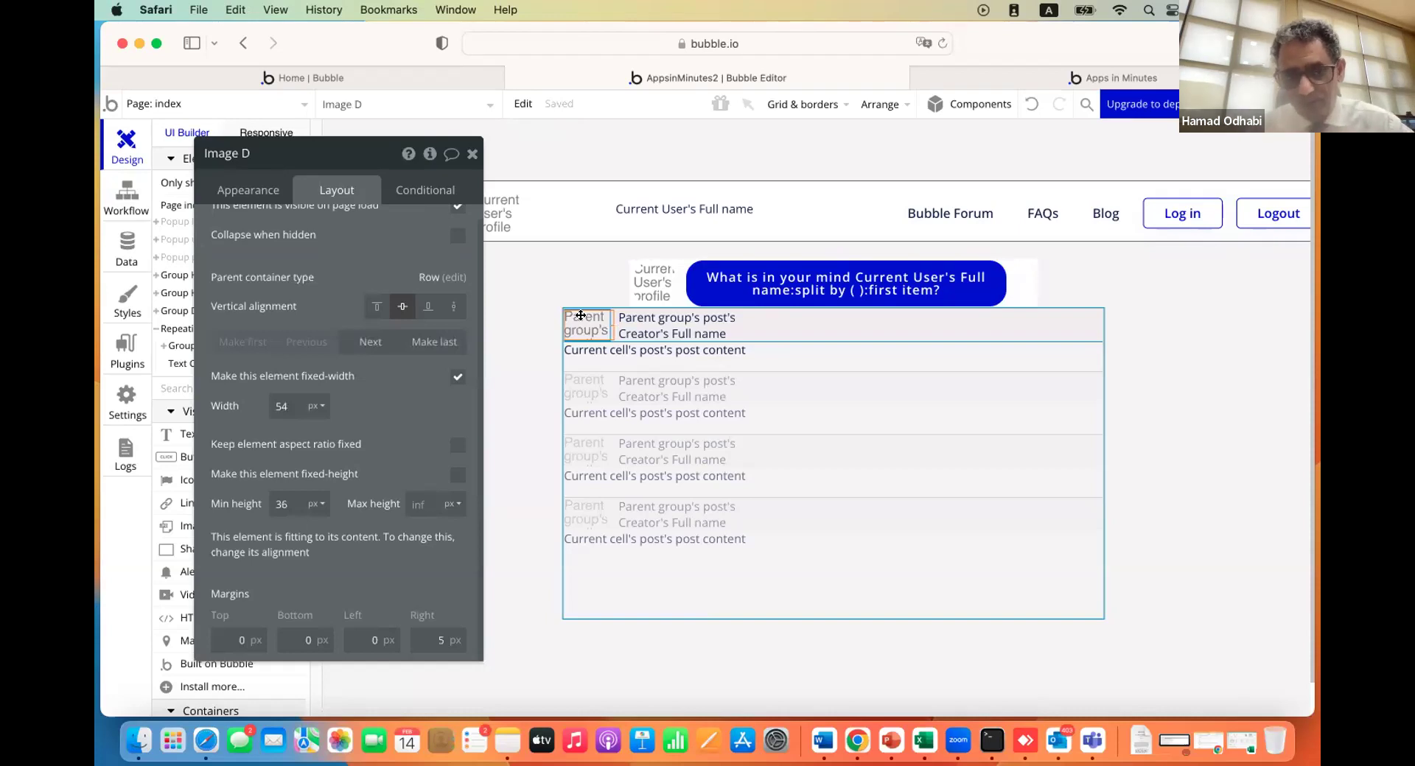
pyautogui.click(255, 190)
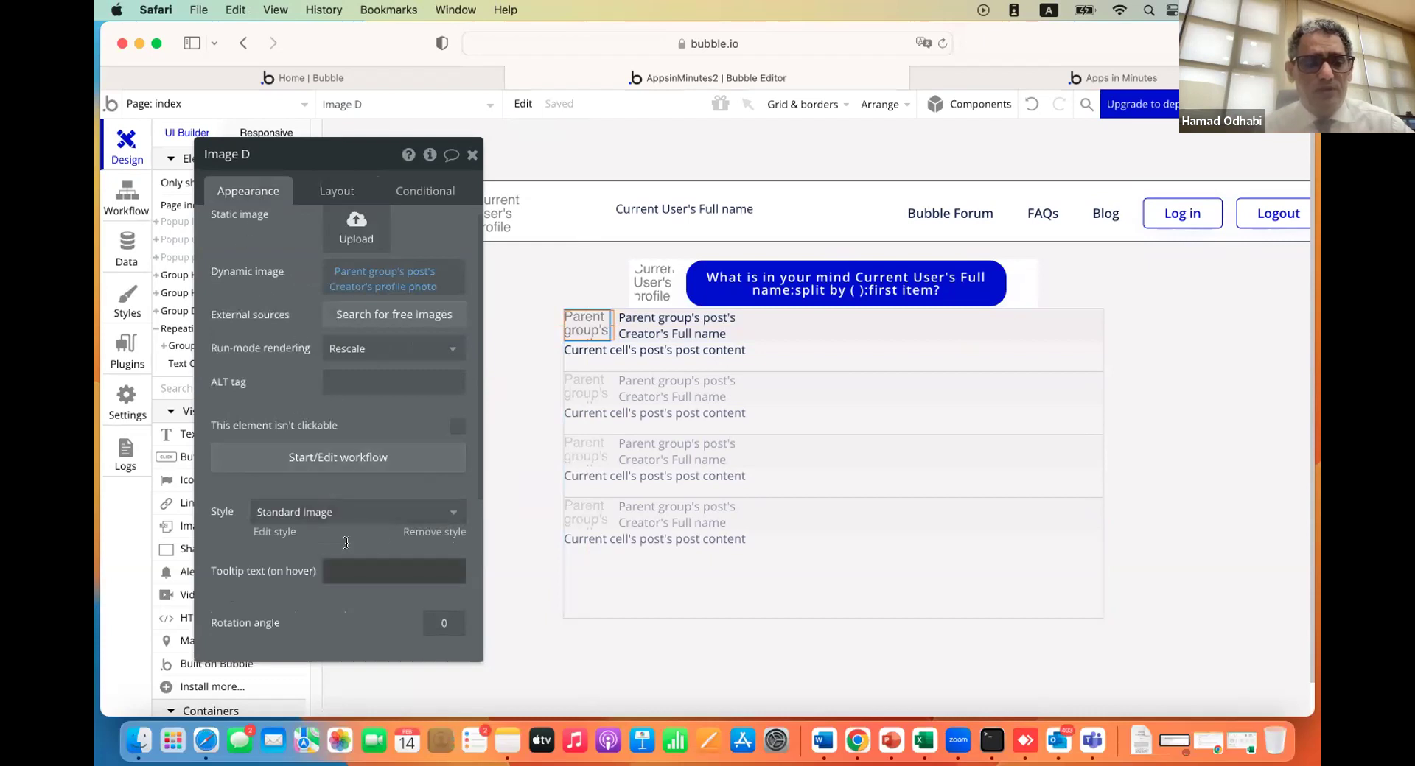
pyautogui.click(426, 533)
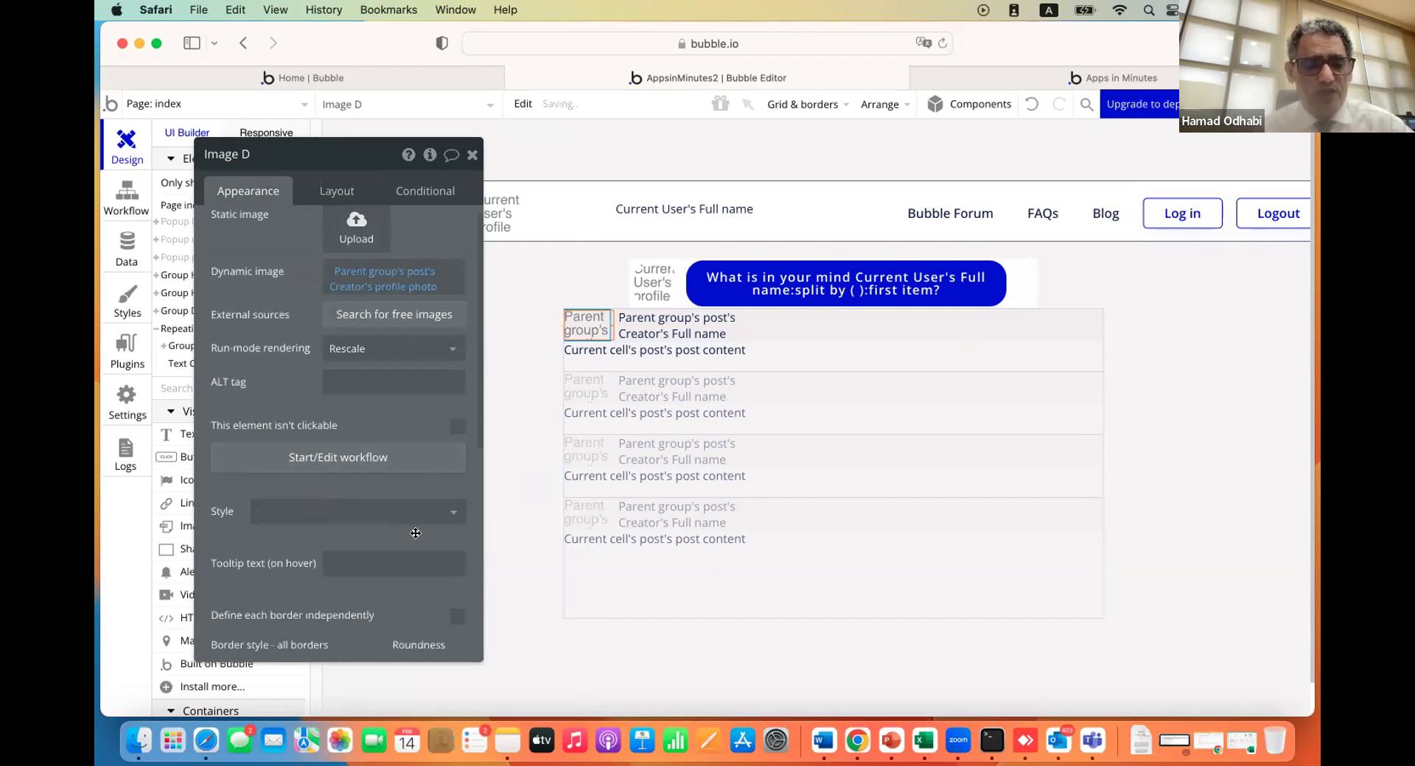
pyautogui.scroll(-10, 370, 543)
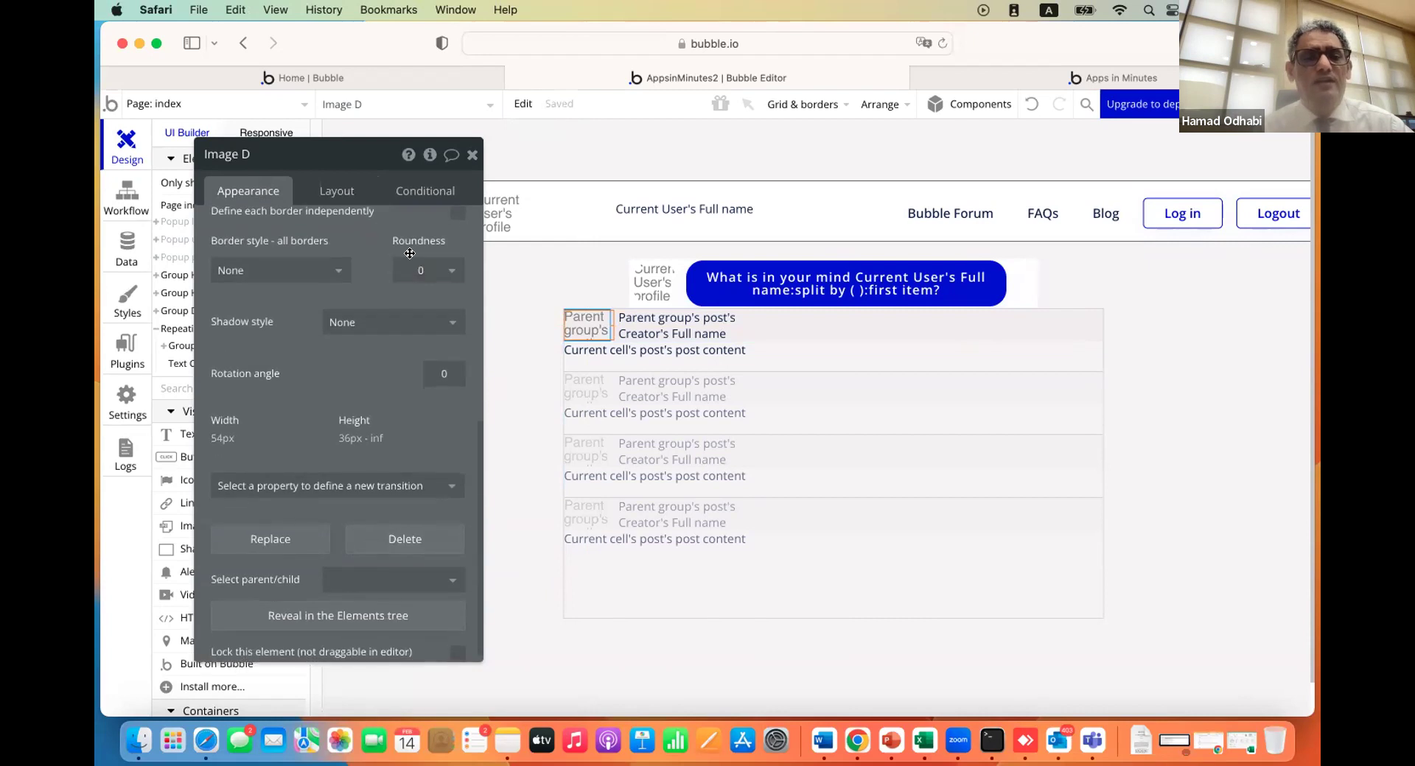
pyautogui.click(450, 270)
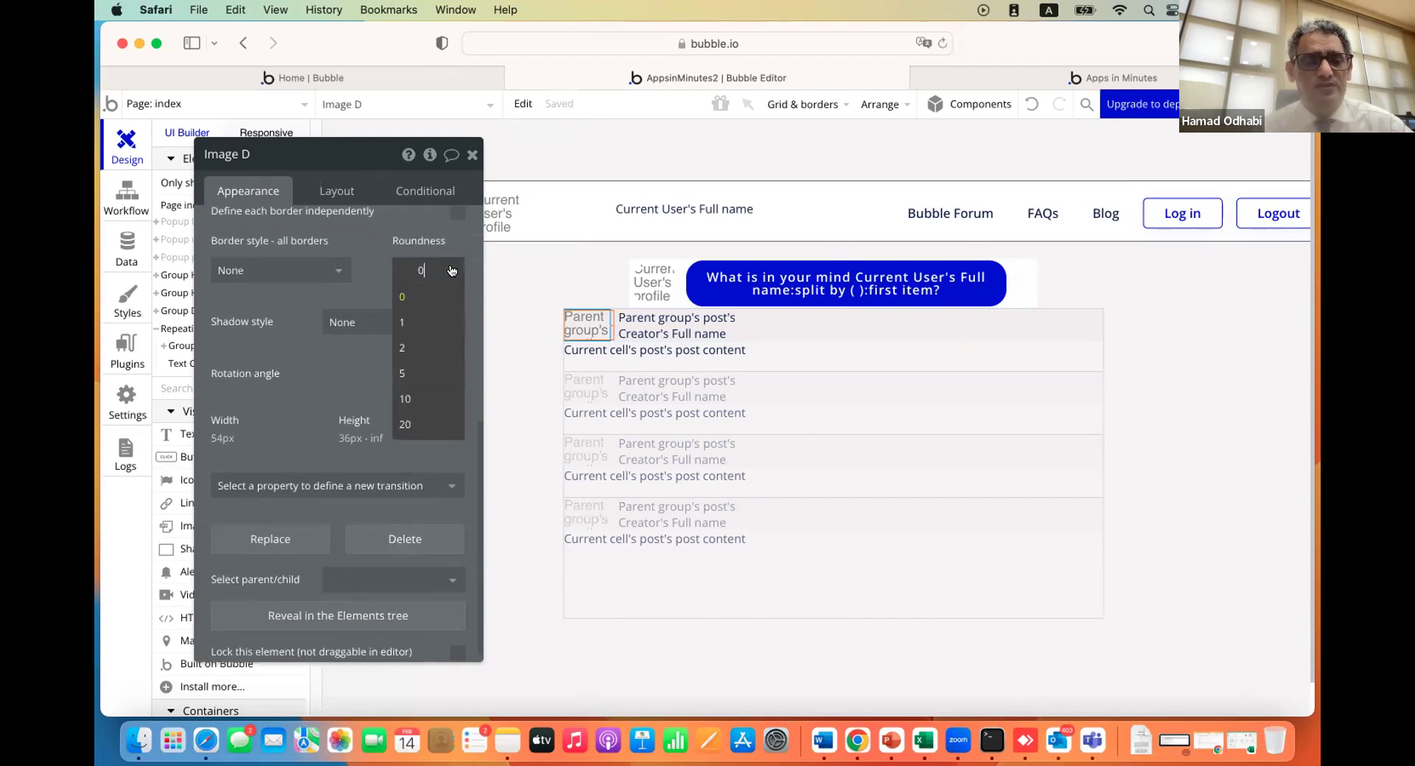
pyautogui.click(425, 420)
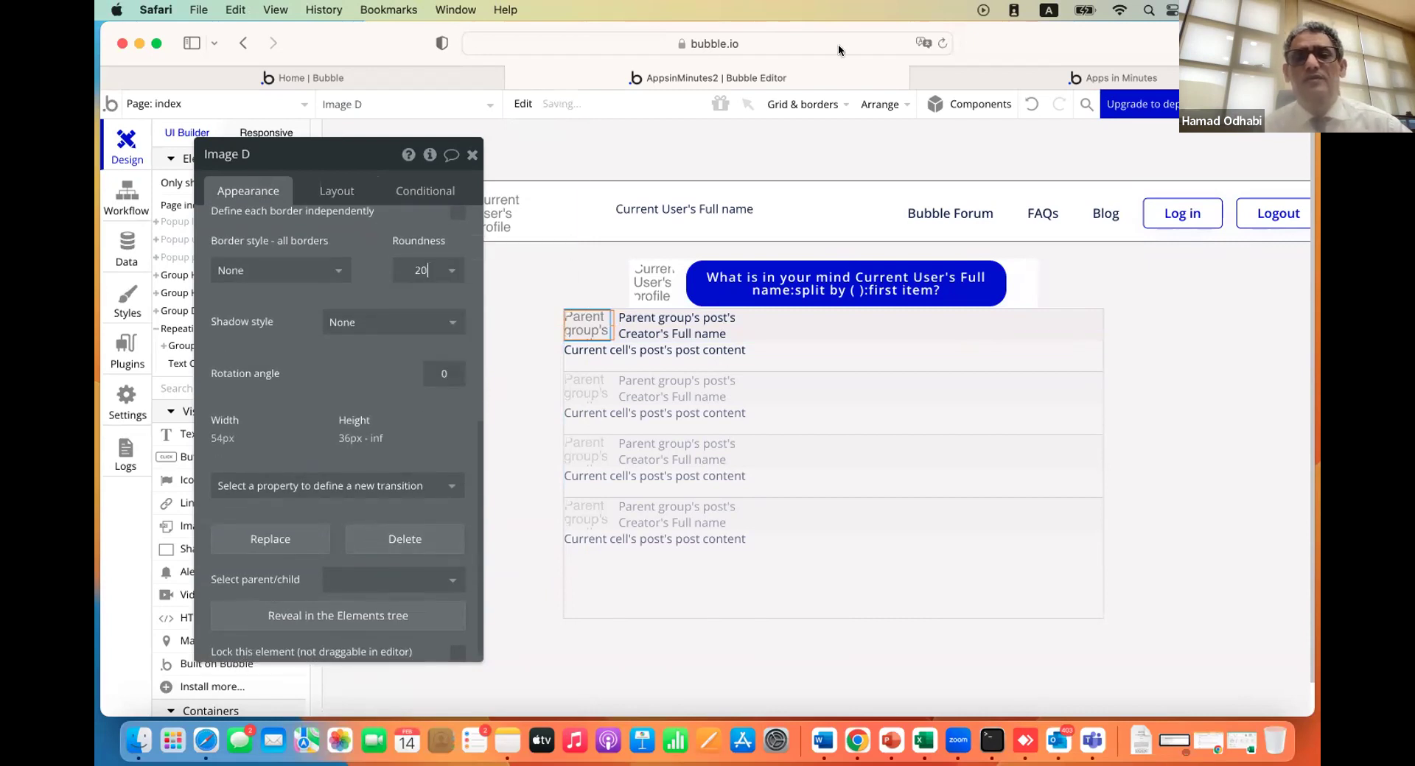
pyautogui.click(972, 69)
pyautogui.click(861, 111)
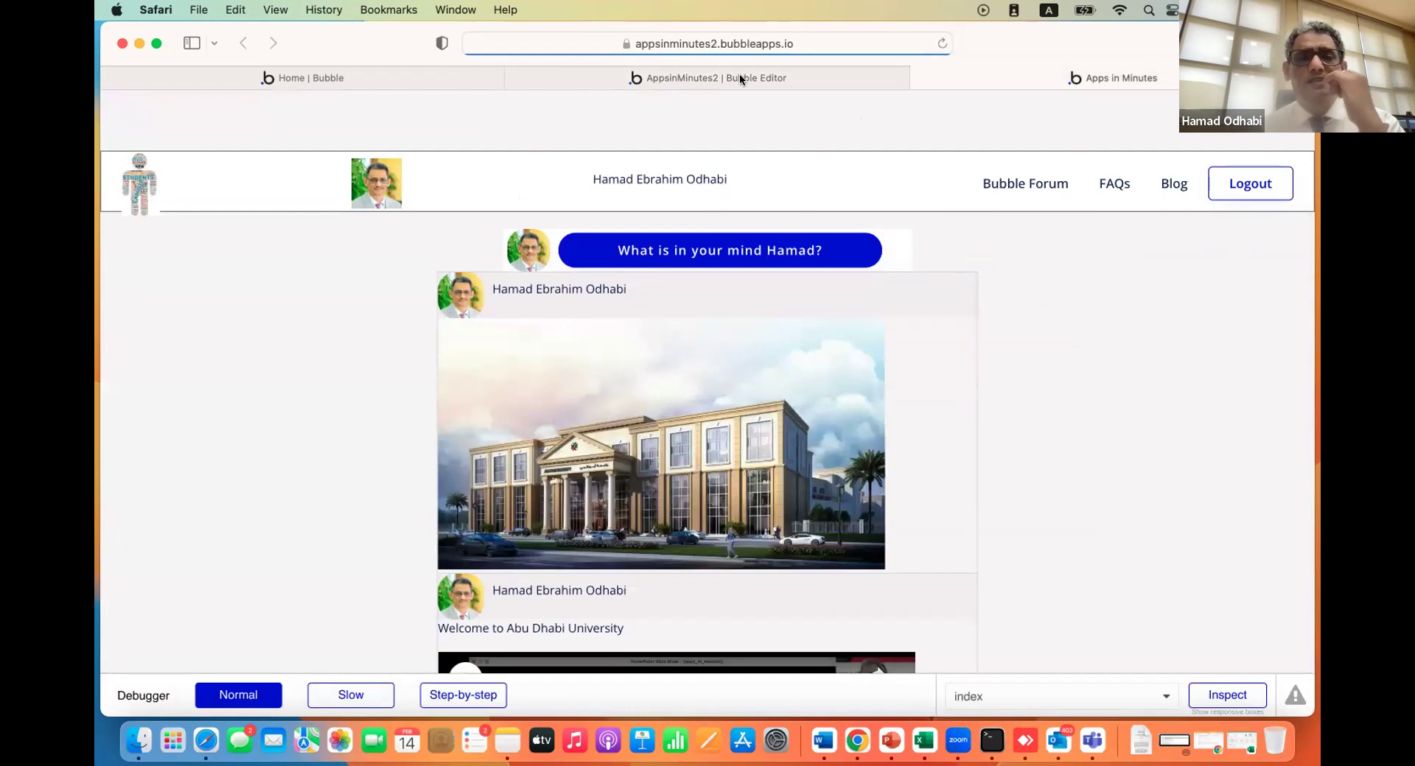
# Return to the editor and set the creator photo's fixed width to 40 px
pyautogui.click(714, 75)
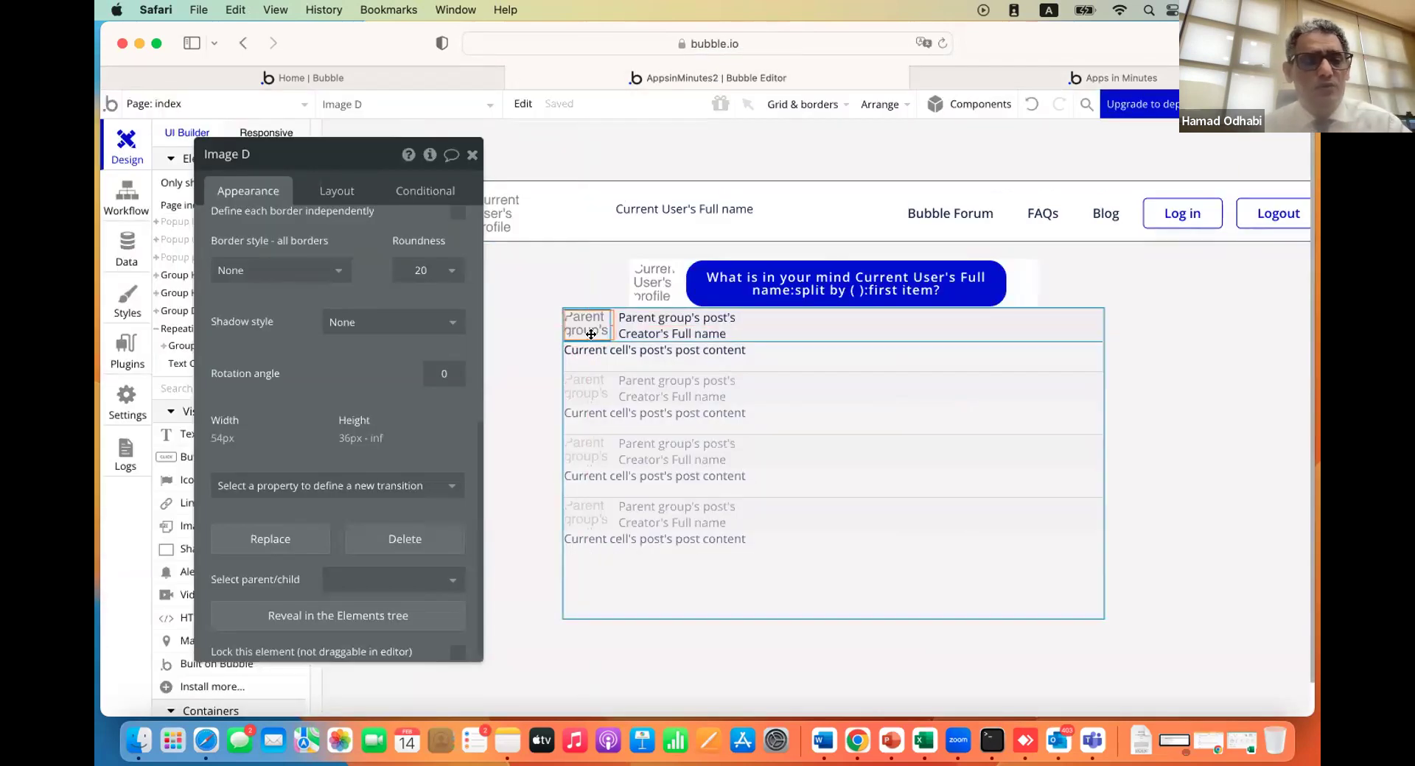
pyautogui.click(325, 188)
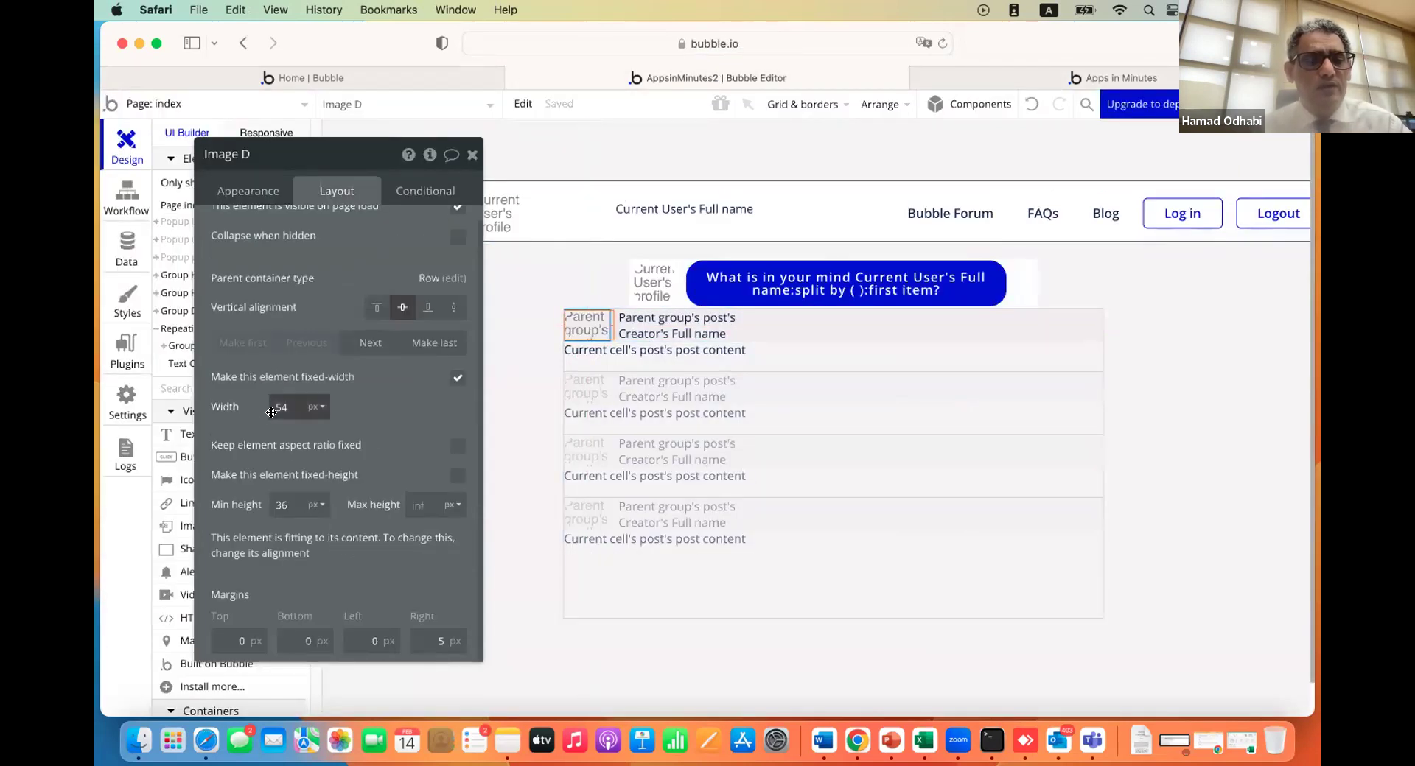
pyautogui.write('4')
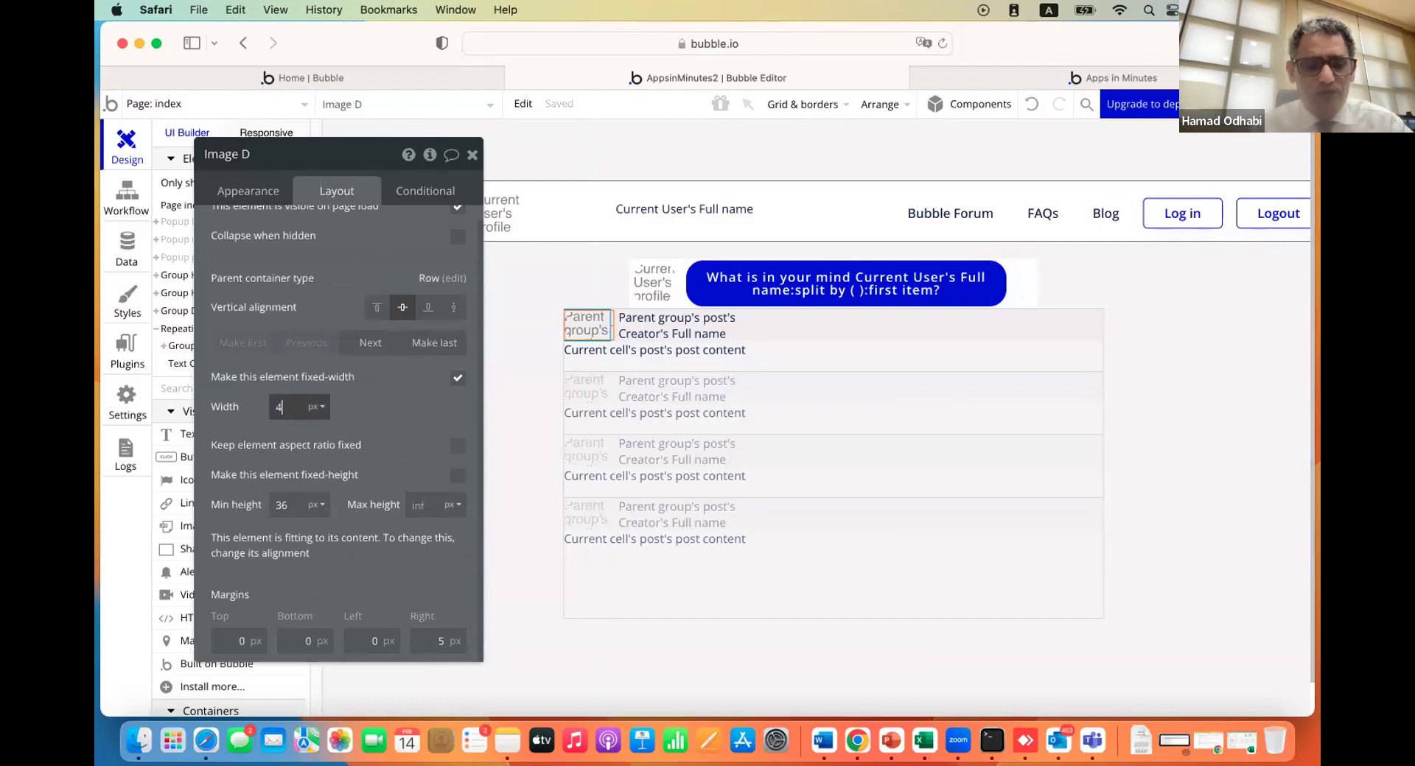
pyautogui.press('Return')
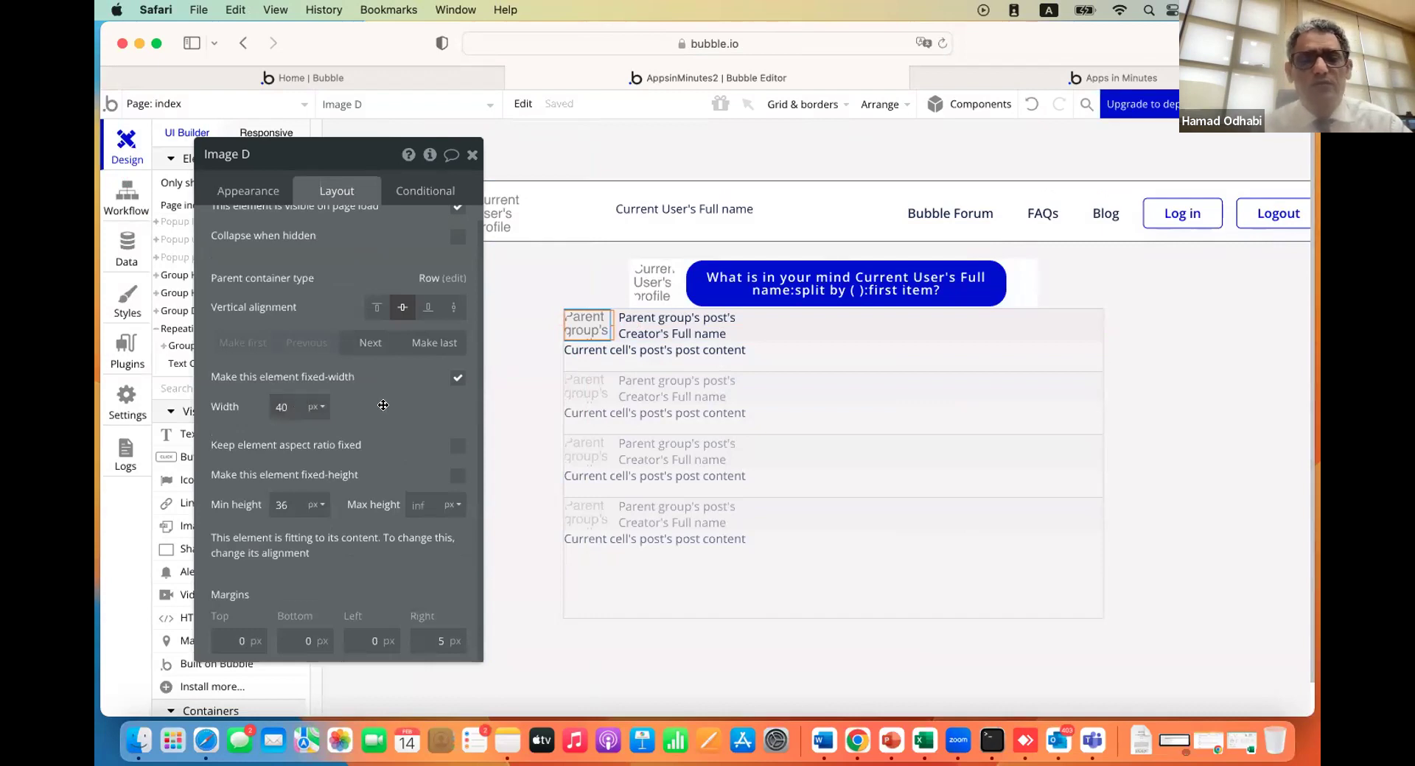
# Reload the app preview, examine the resized creator photos in the feed, and return to the editor
pyautogui.click(948, 78)
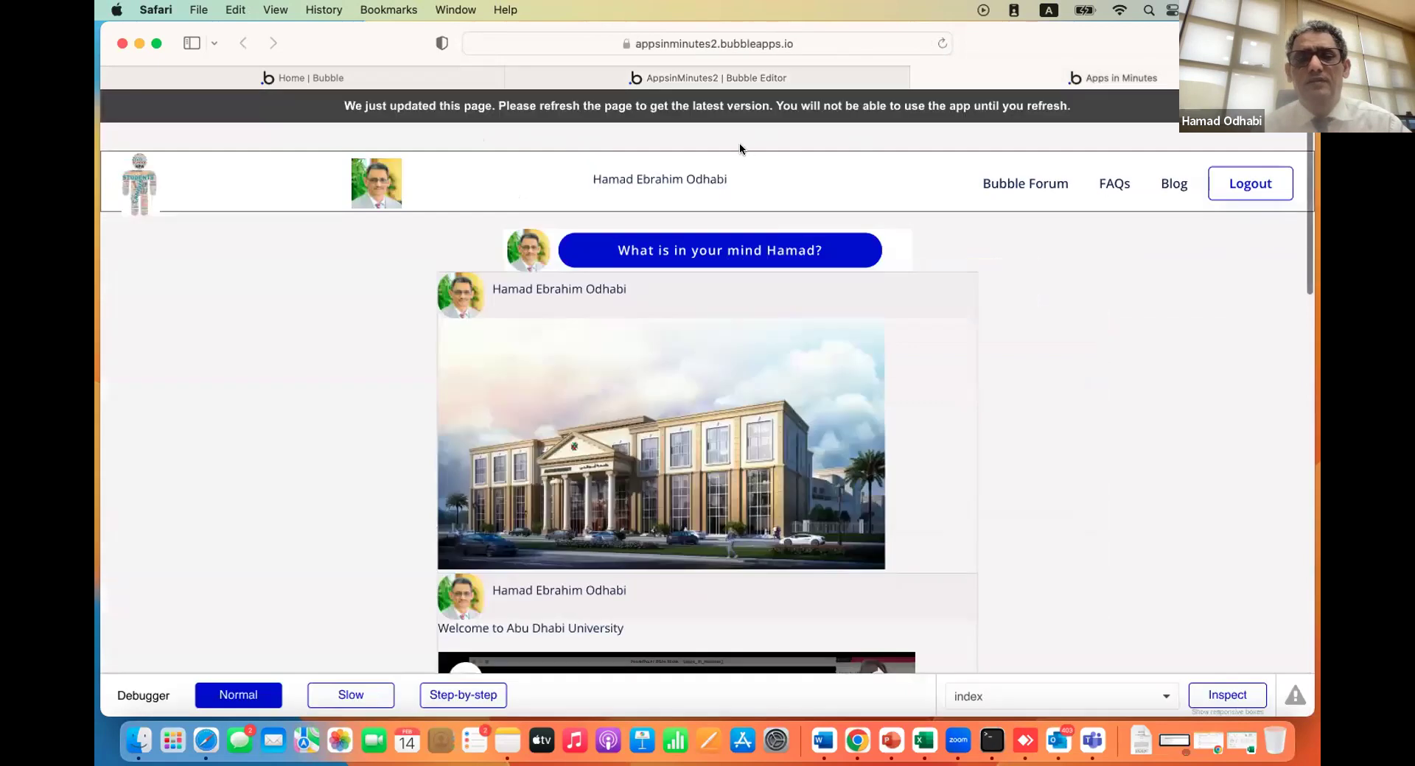
pyautogui.press('super+r')
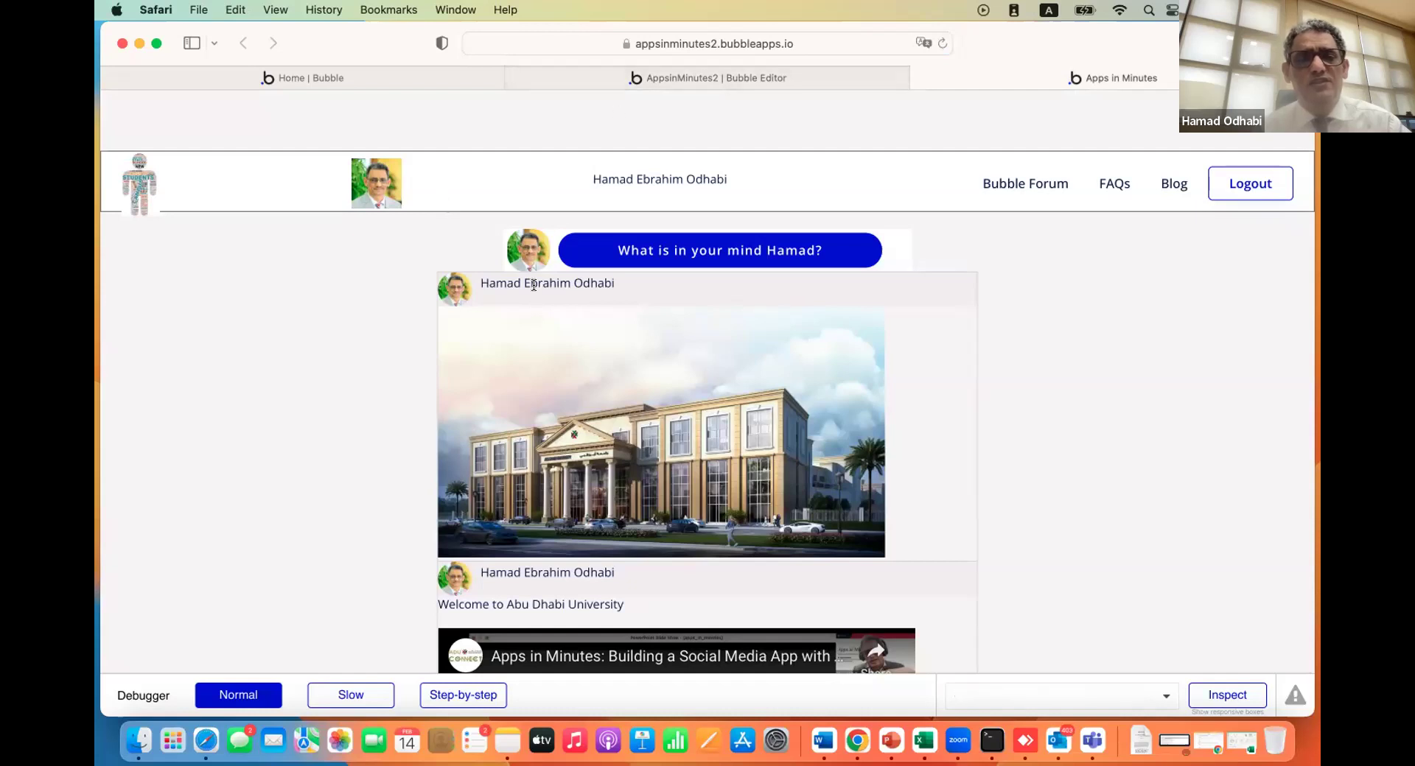
pyautogui.click(684, 77)
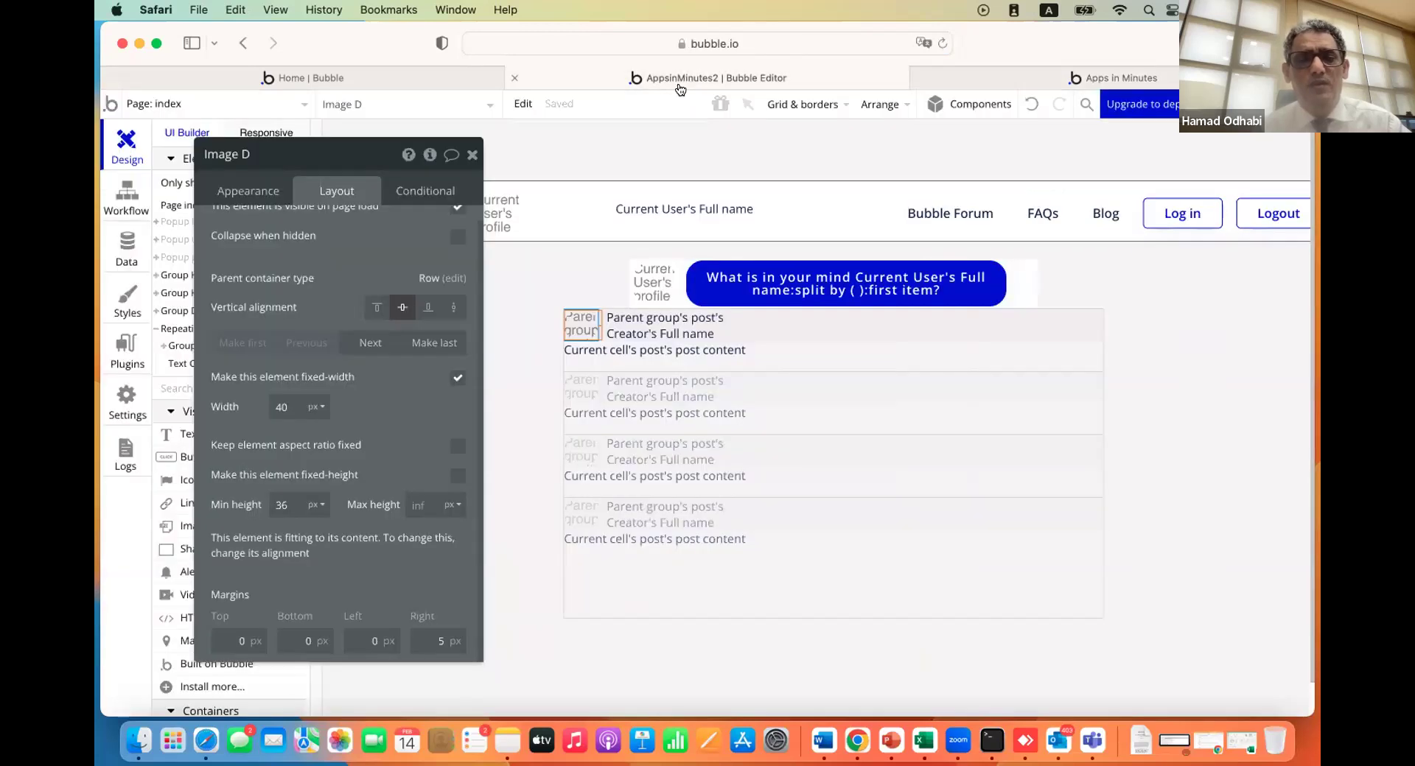
# Set the creator's full name text's minimum height to 0 px, check the feed in the app preview, and return to the editor
pyautogui.click(654, 318)
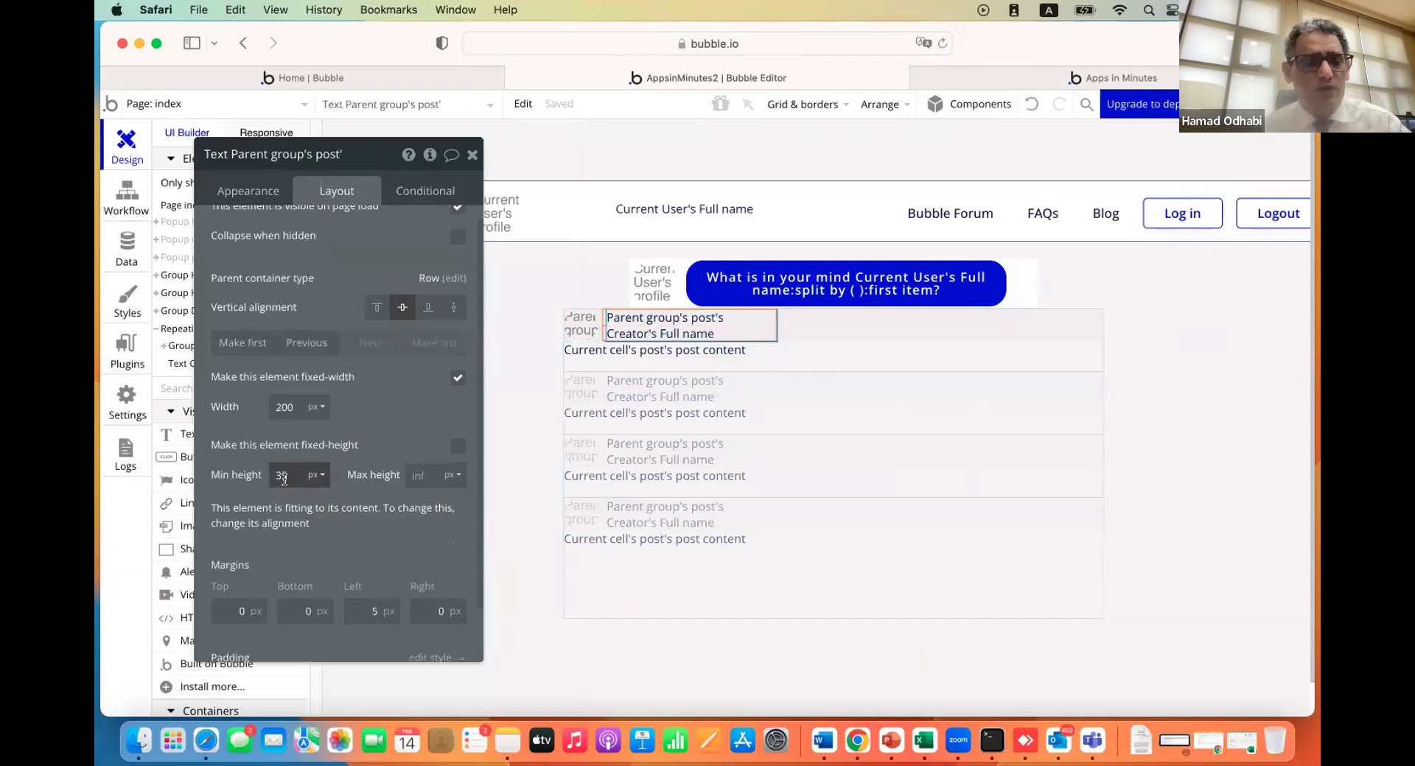
pyautogui.write('0')
pyautogui.click(392, 420)
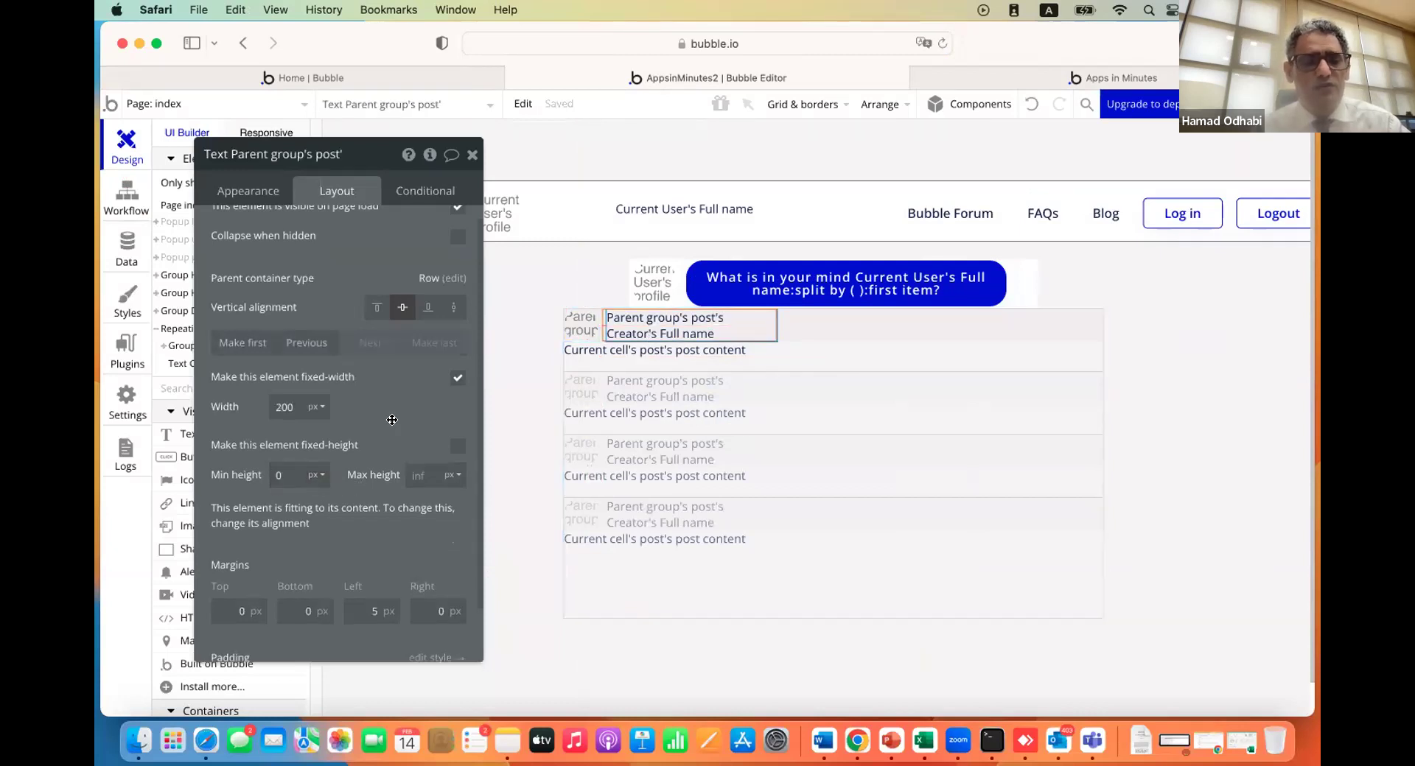
pyautogui.click(950, 80)
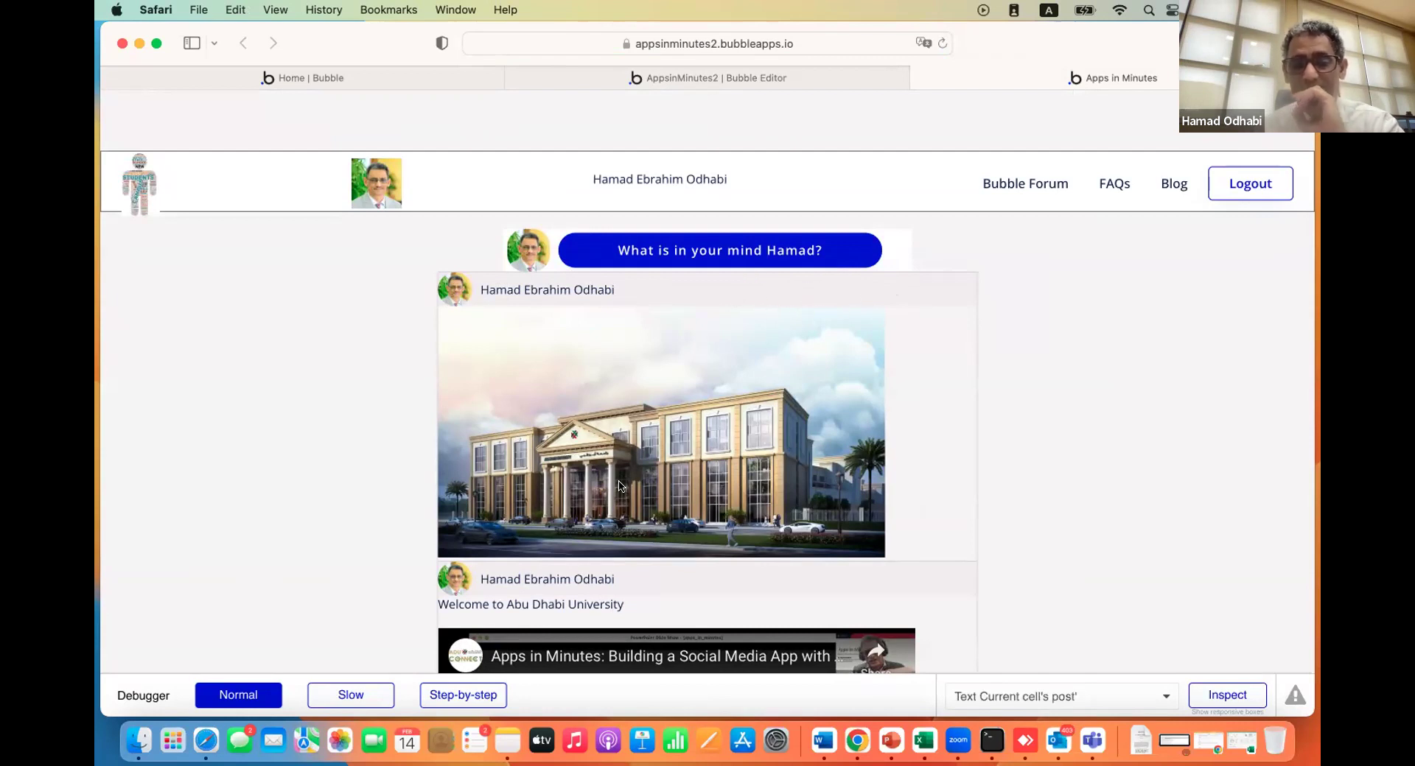
pyautogui.scroll(-3, 619, 485)
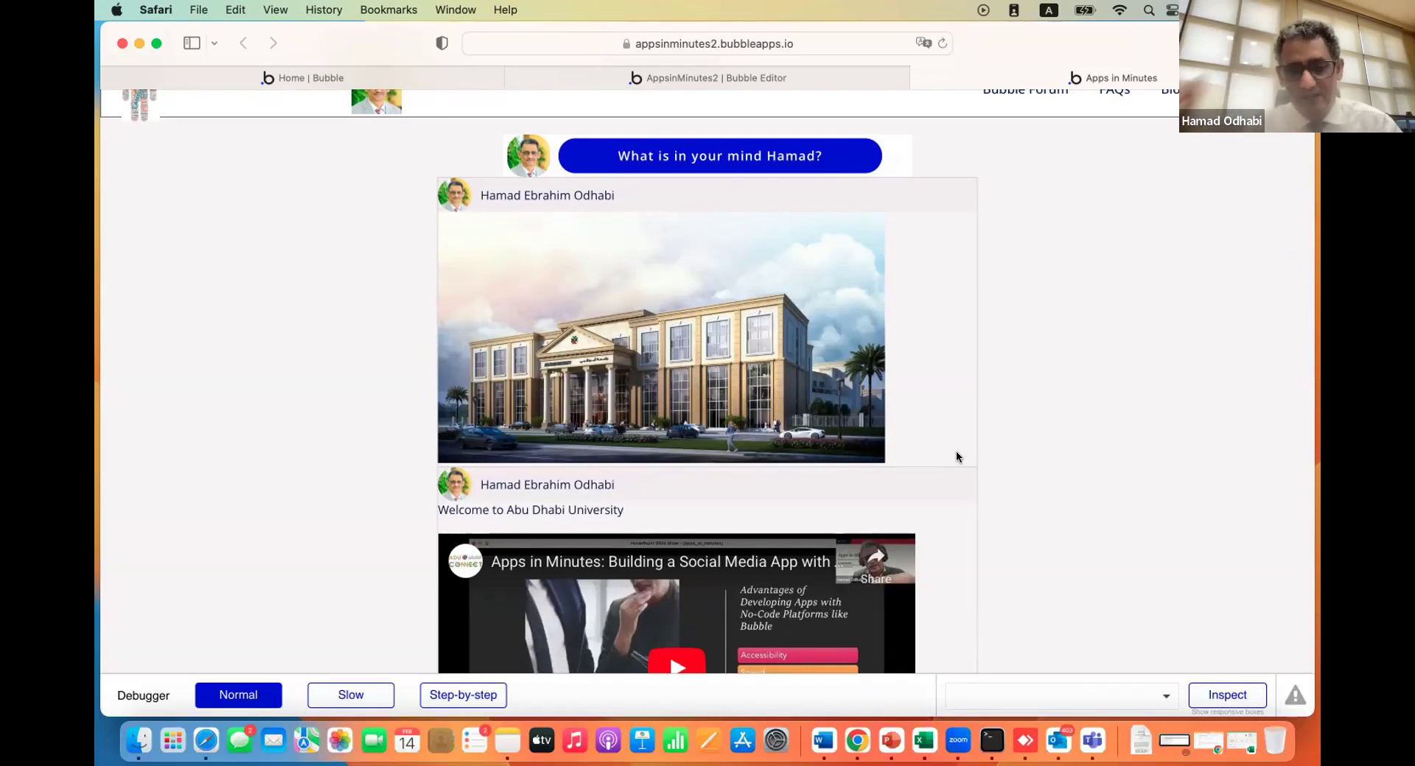
pyautogui.click(703, 77)
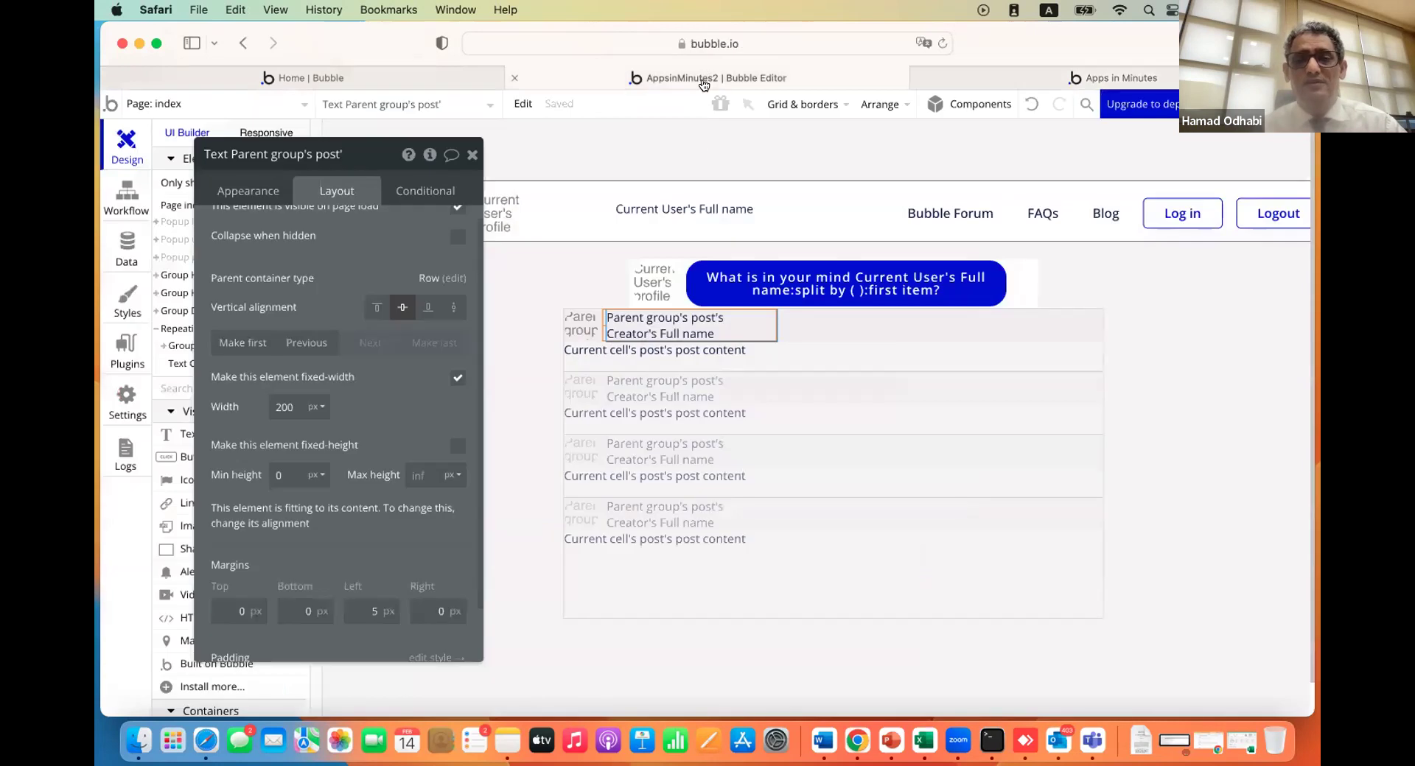
# Duplicate the creator row group inside the repeating group and move the copy below the post content
pyautogui.click(868, 322)
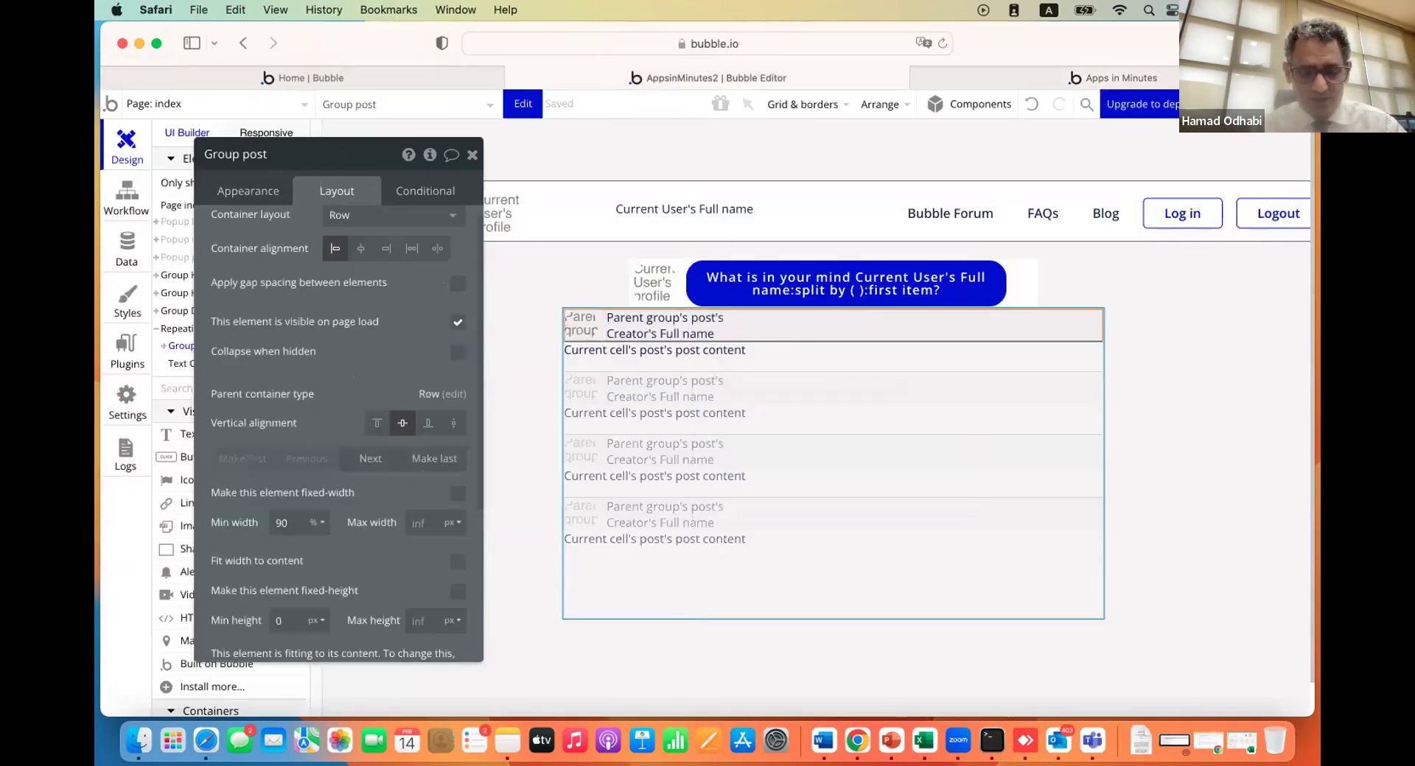
pyautogui.press('super+c')
pyautogui.press('super+v')
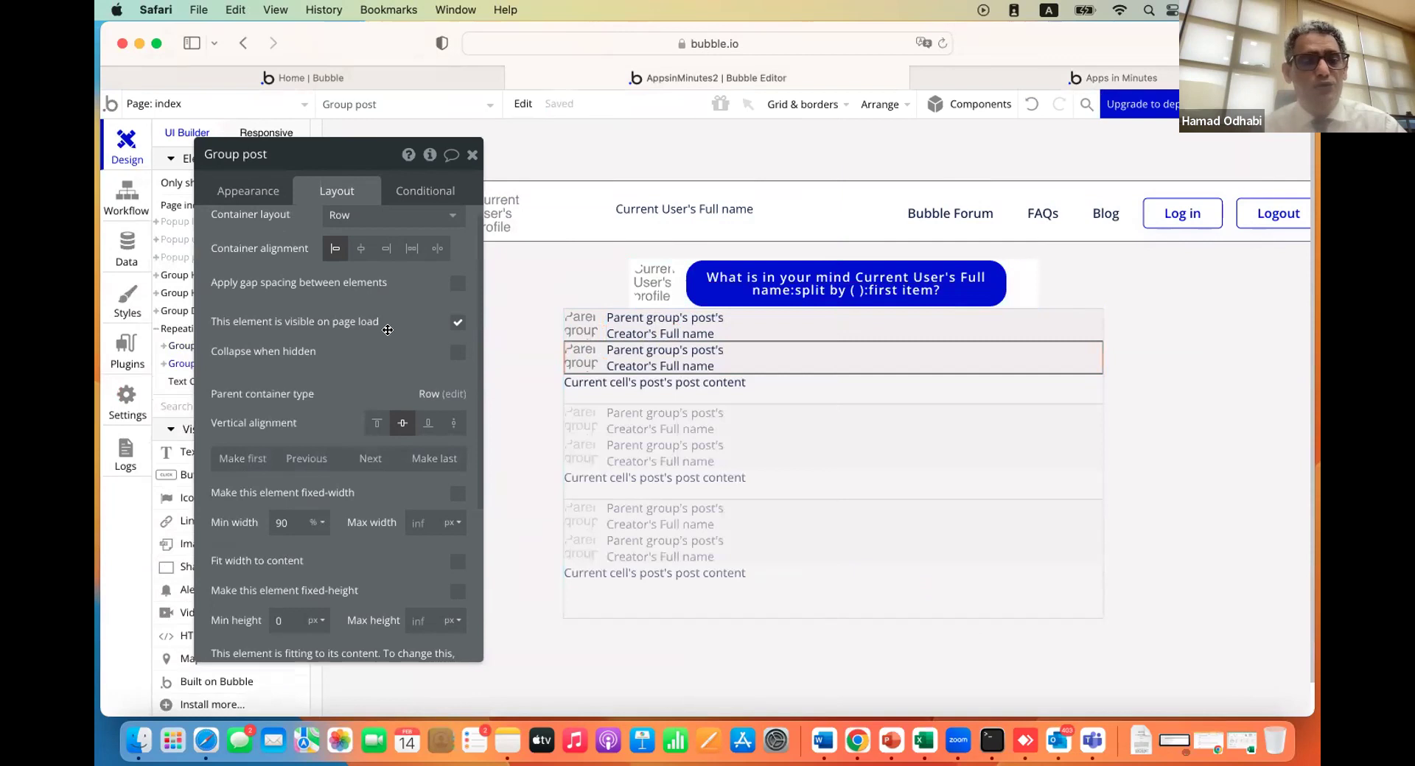
pyautogui.click(364, 460)
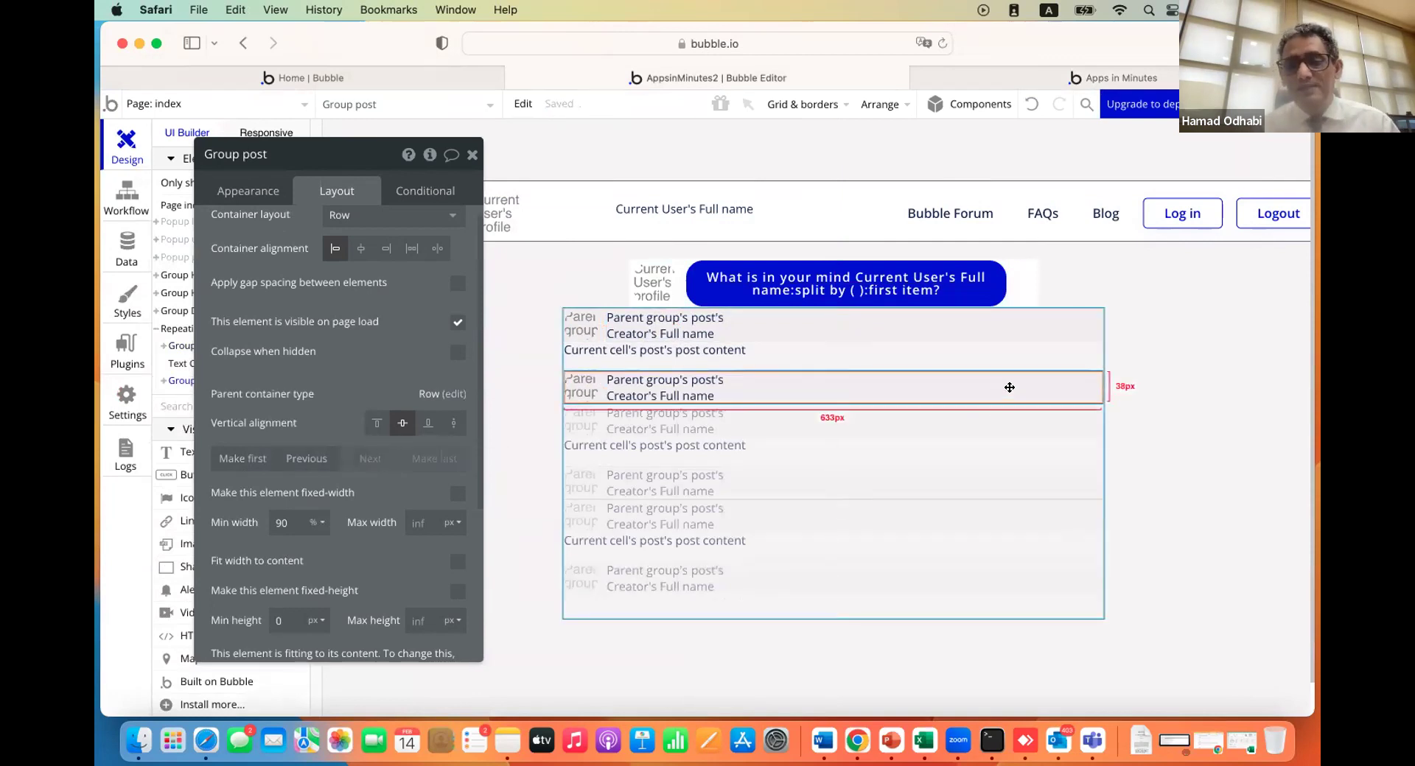
# Set the copied group's flat background color to the pale green #E2E5DA
pyautogui.click(256, 193)
pyautogui.click(363, 457)
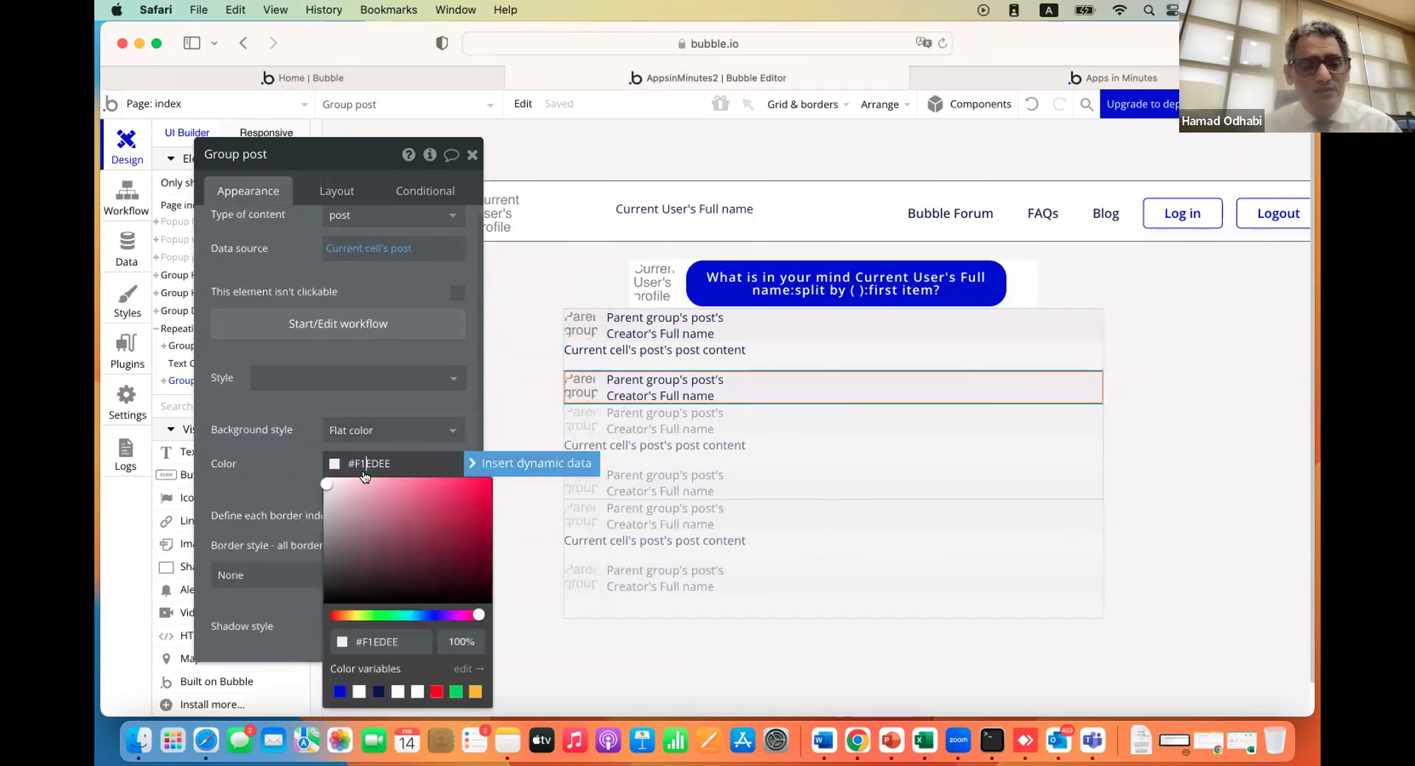
pyautogui.click(362, 612)
pyautogui.click(329, 488)
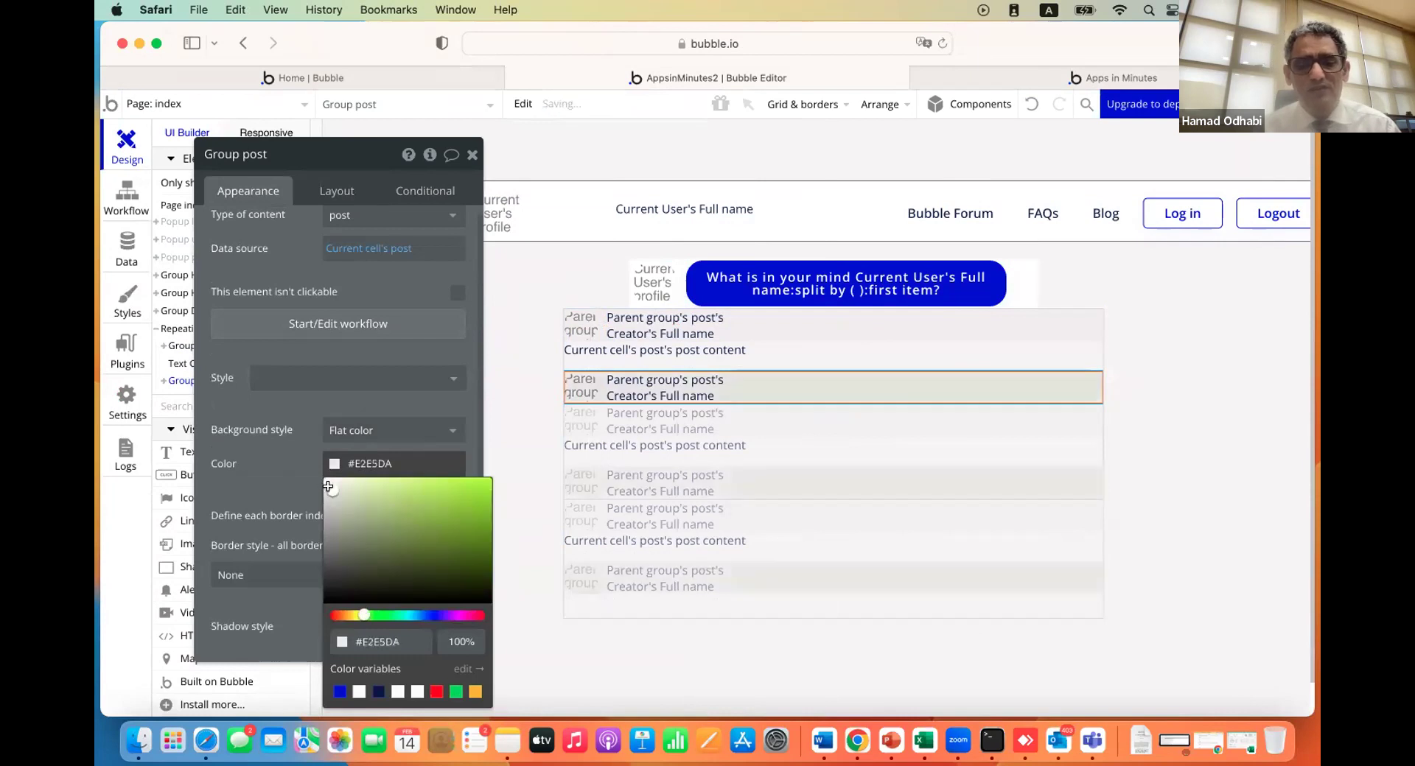
pyautogui.click(286, 405)
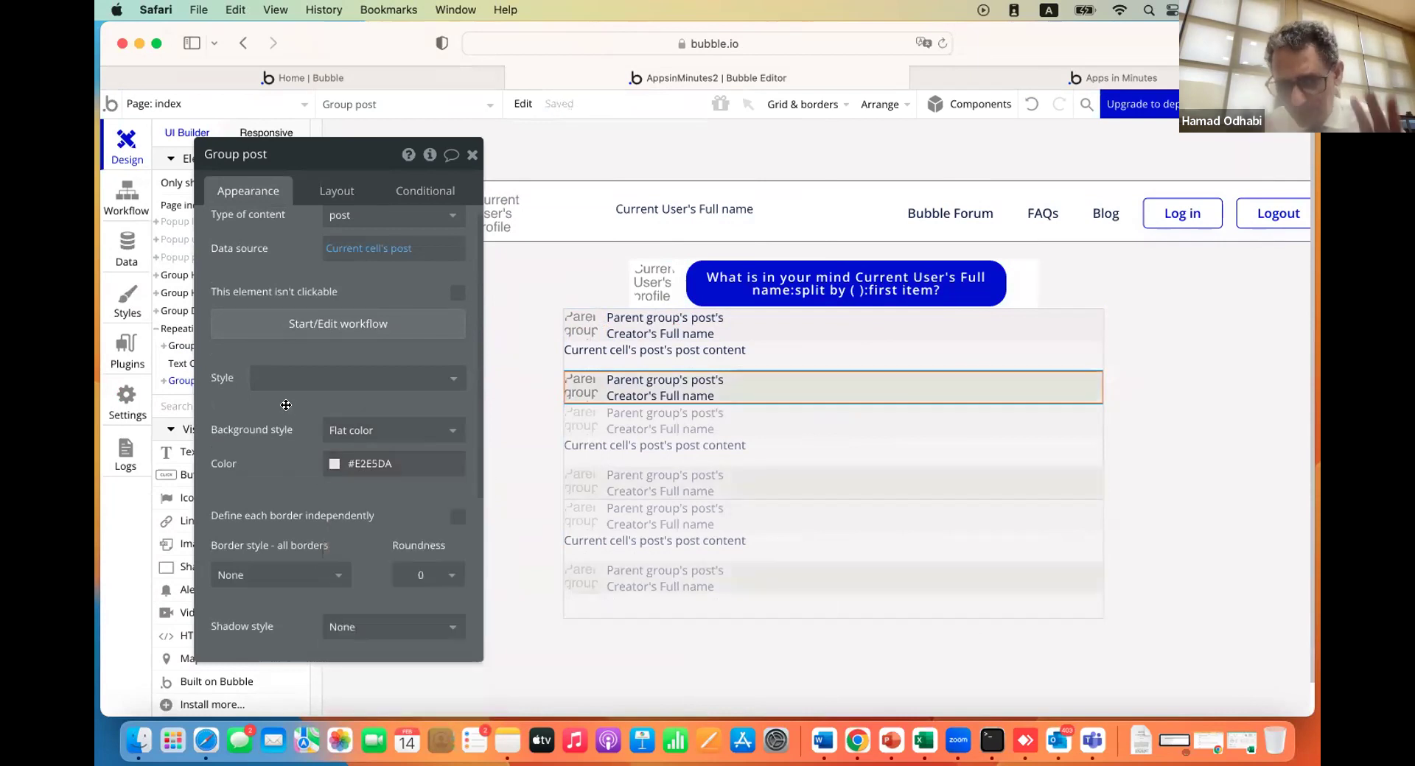
# Delete the creator photo from the copied group and try deleting its full name text
pyautogui.click(583, 379)
pyautogui.press('Delete')
pyautogui.doubleClick(601, 381)
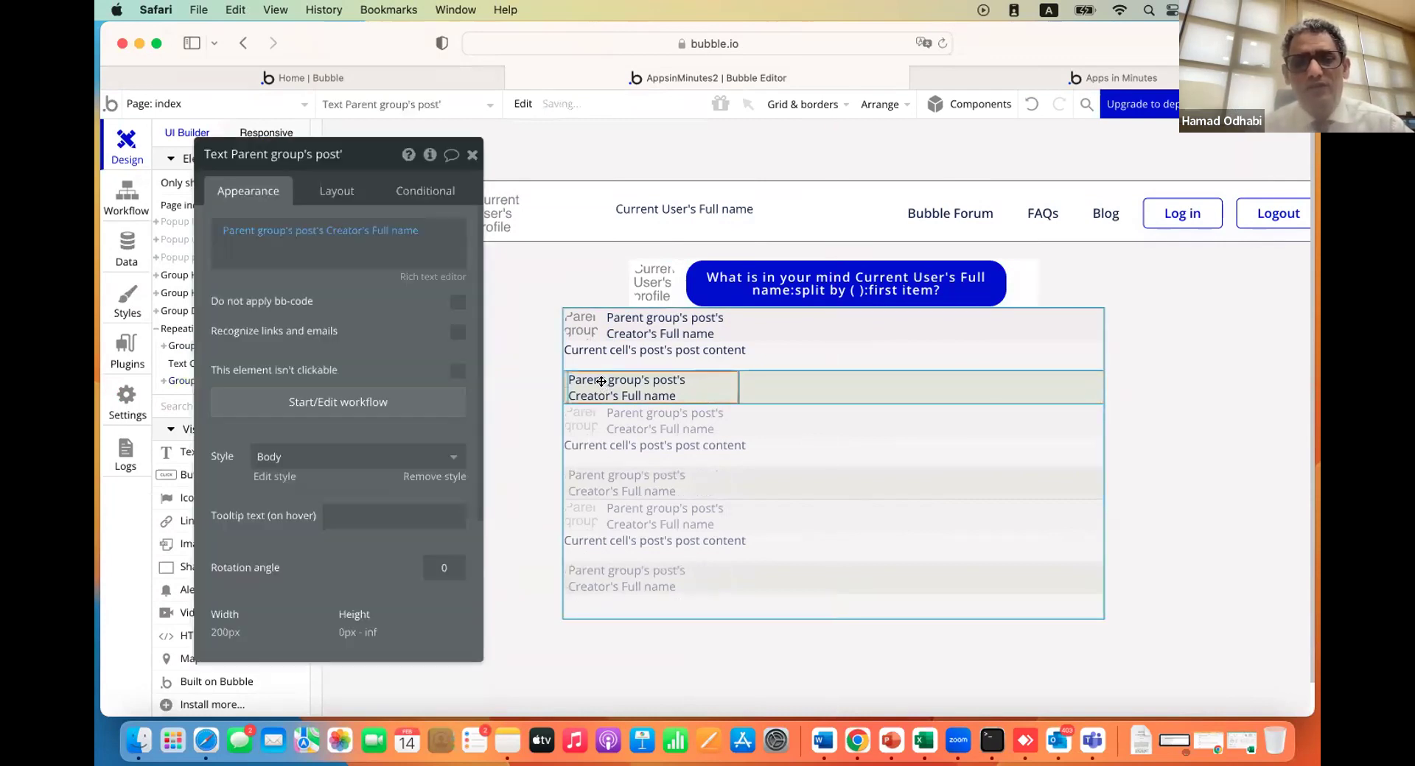
pyautogui.press('Delete')
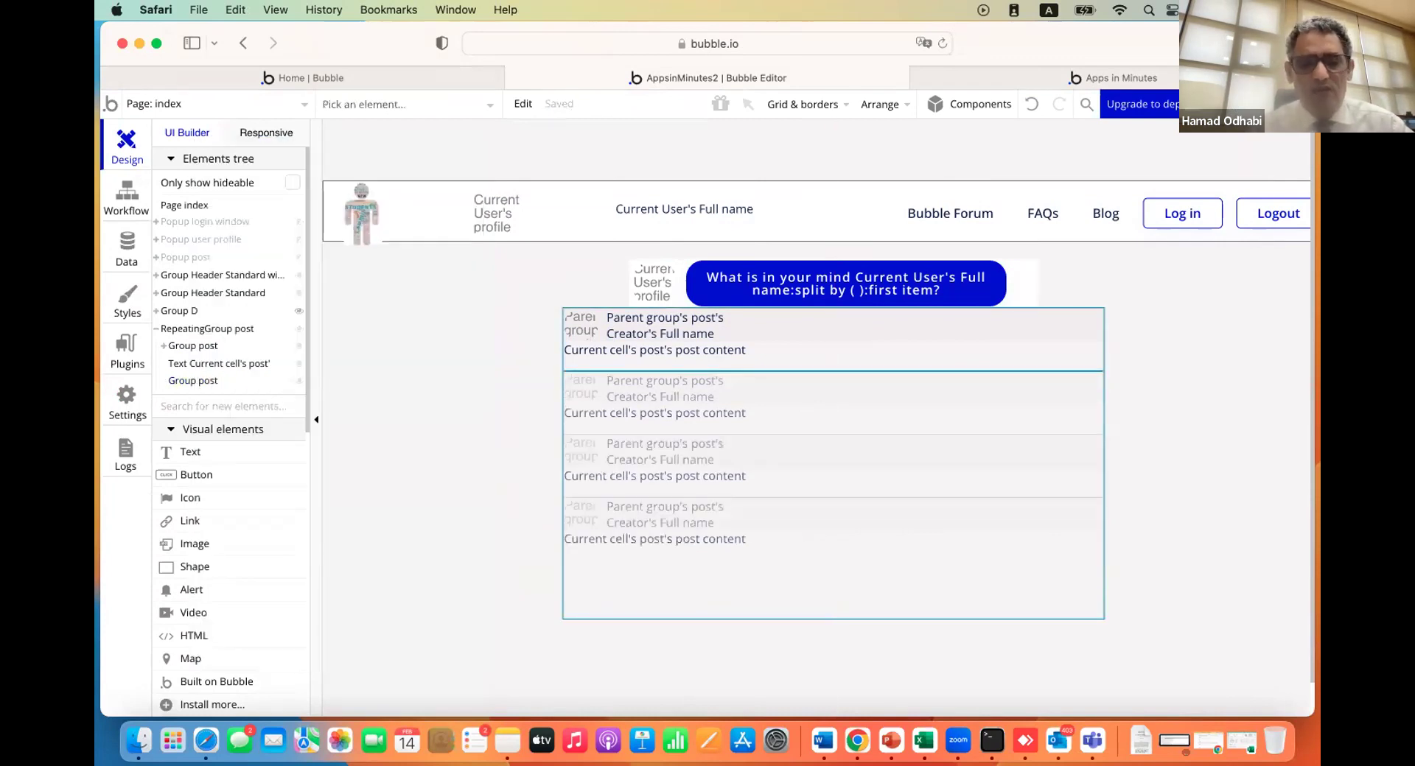
# Set the copied group's minimum height to 40 px and delete its full name text
pyautogui.doubleClick(811, 379)
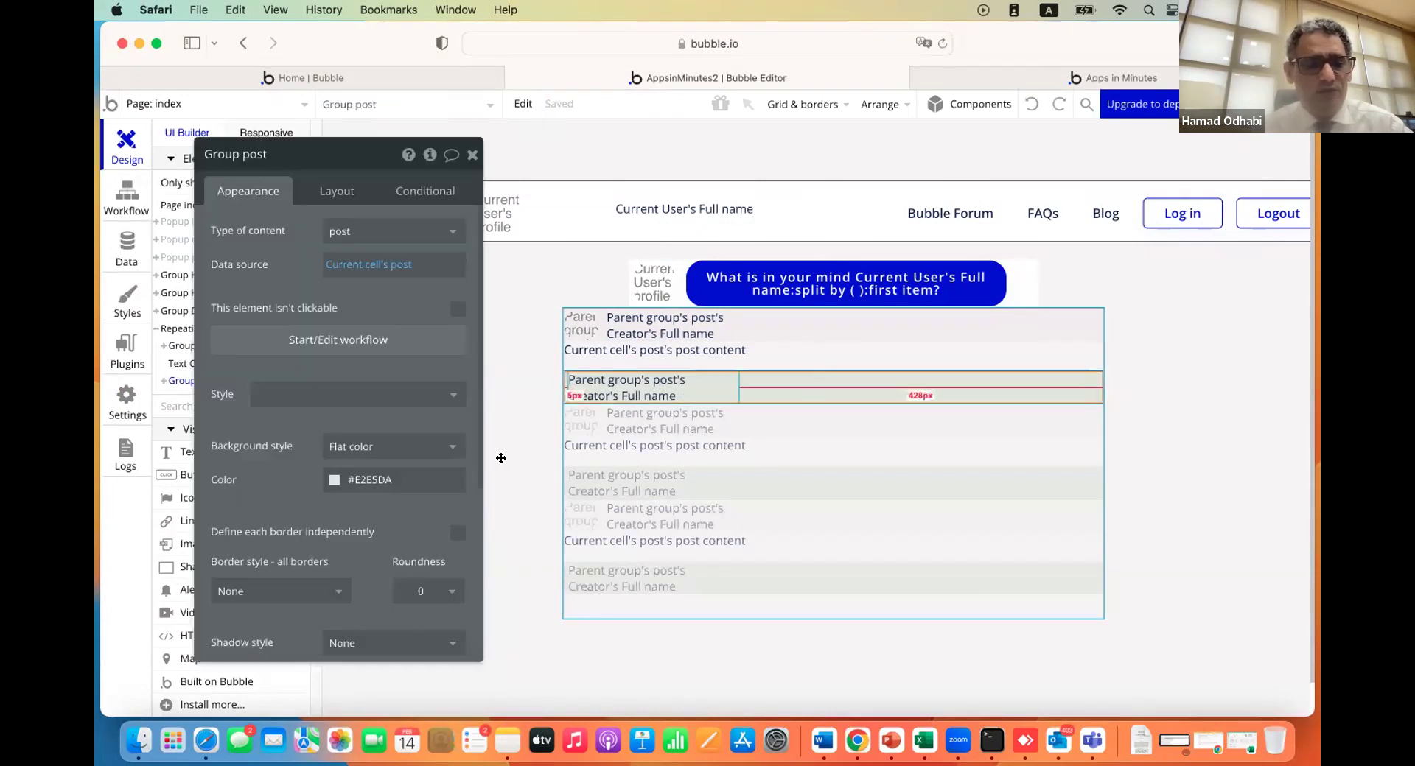
pyautogui.click(338, 190)
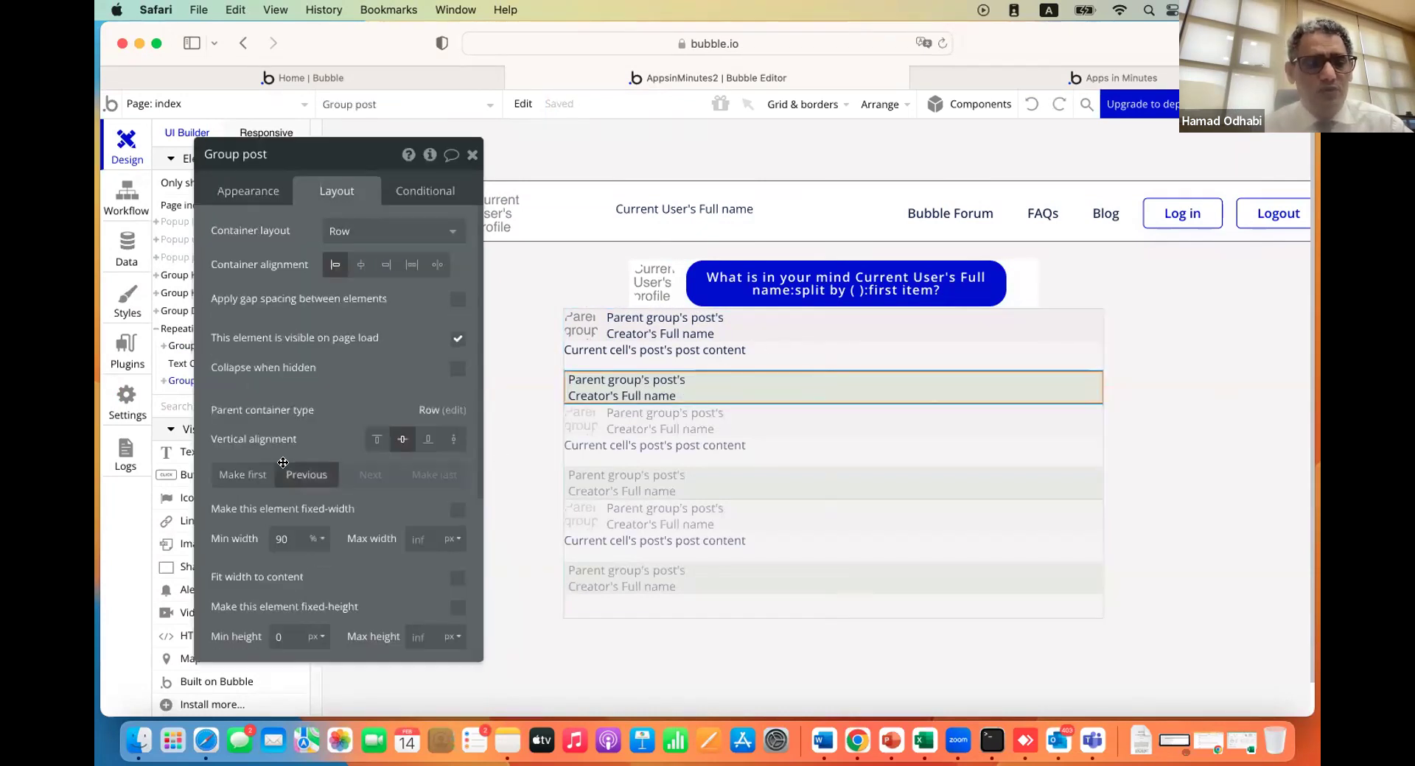
pyautogui.scroll(-3, 273, 608)
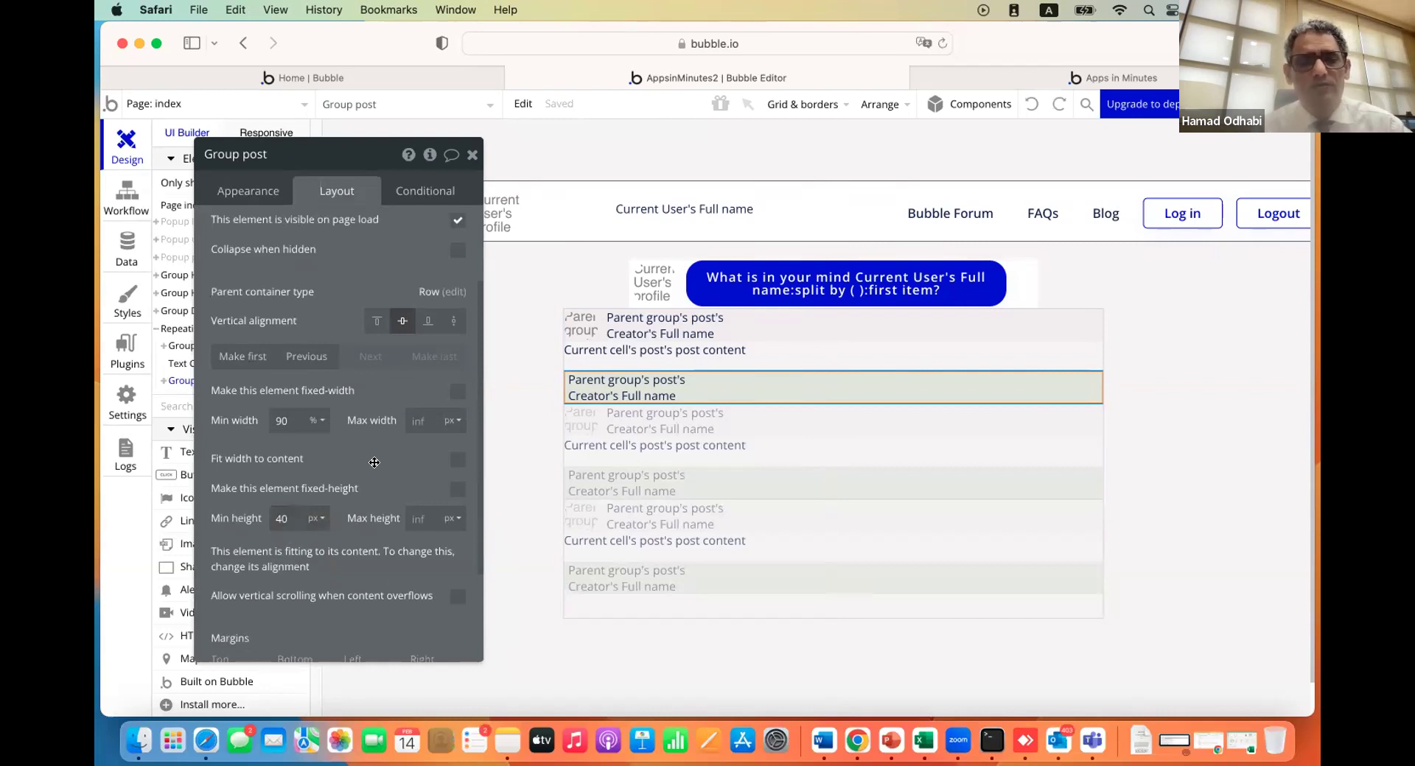
pyautogui.click(622, 391)
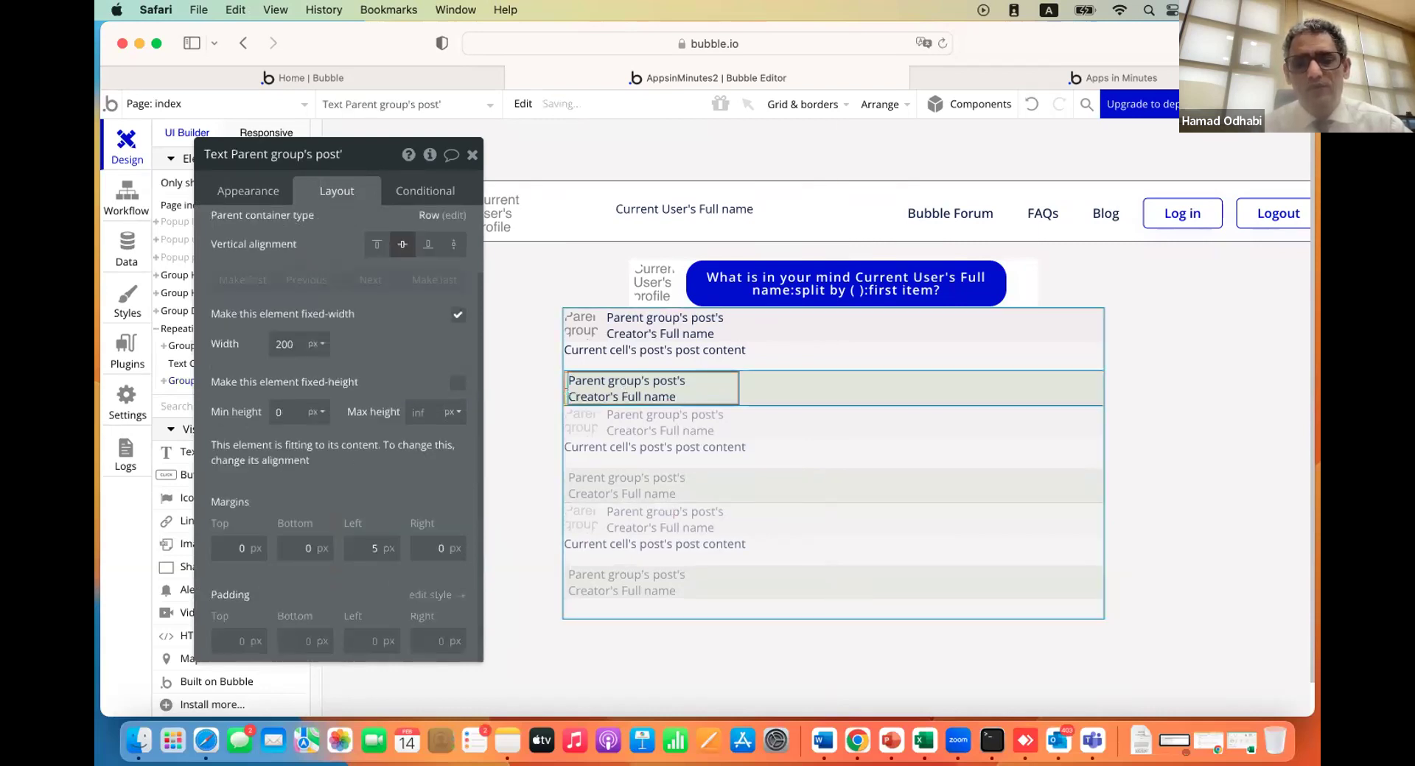
pyautogui.press('Delete')
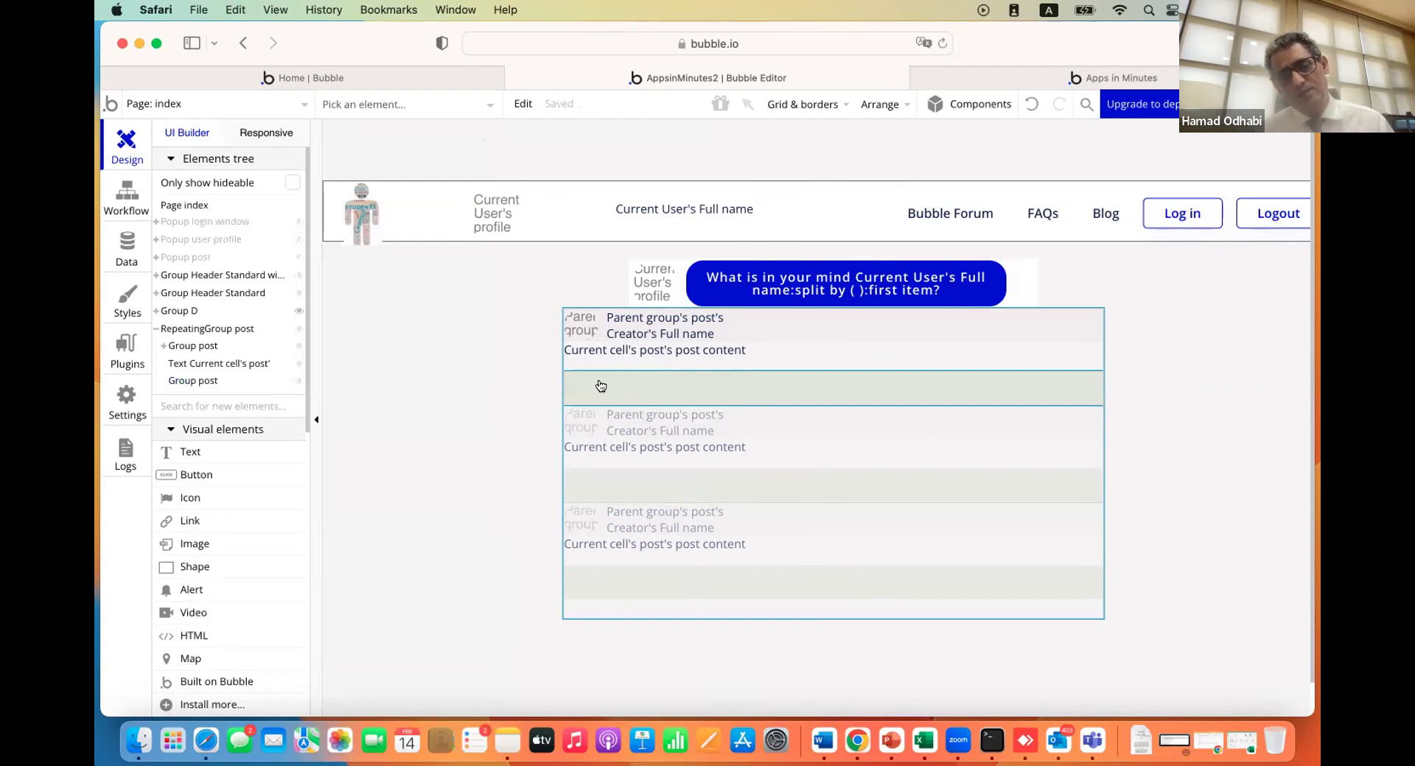
# Check the empty row under the posts in the app preview, then return to the editor and open that row group's properties
pyautogui.click(1015, 79)
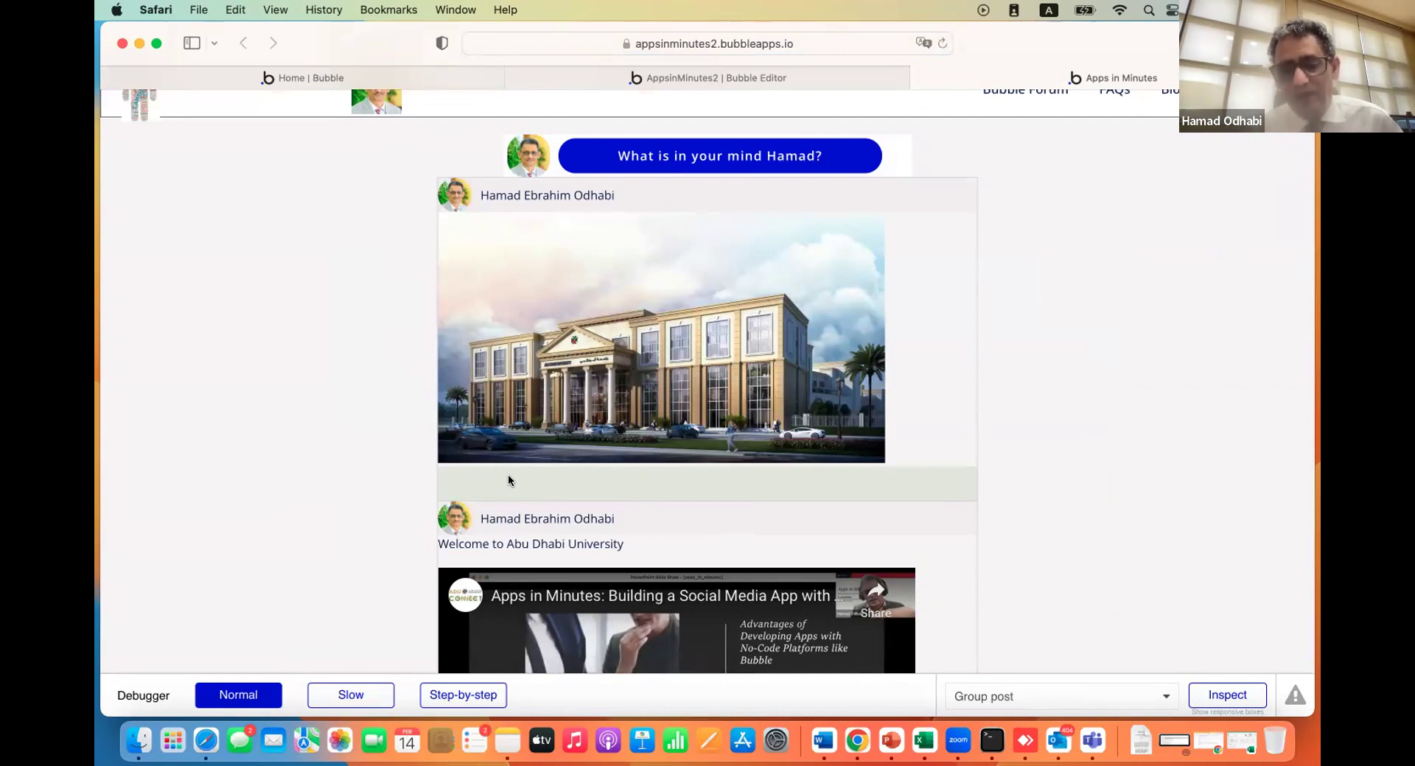
pyautogui.click(731, 78)
pyautogui.doubleClick(628, 384)
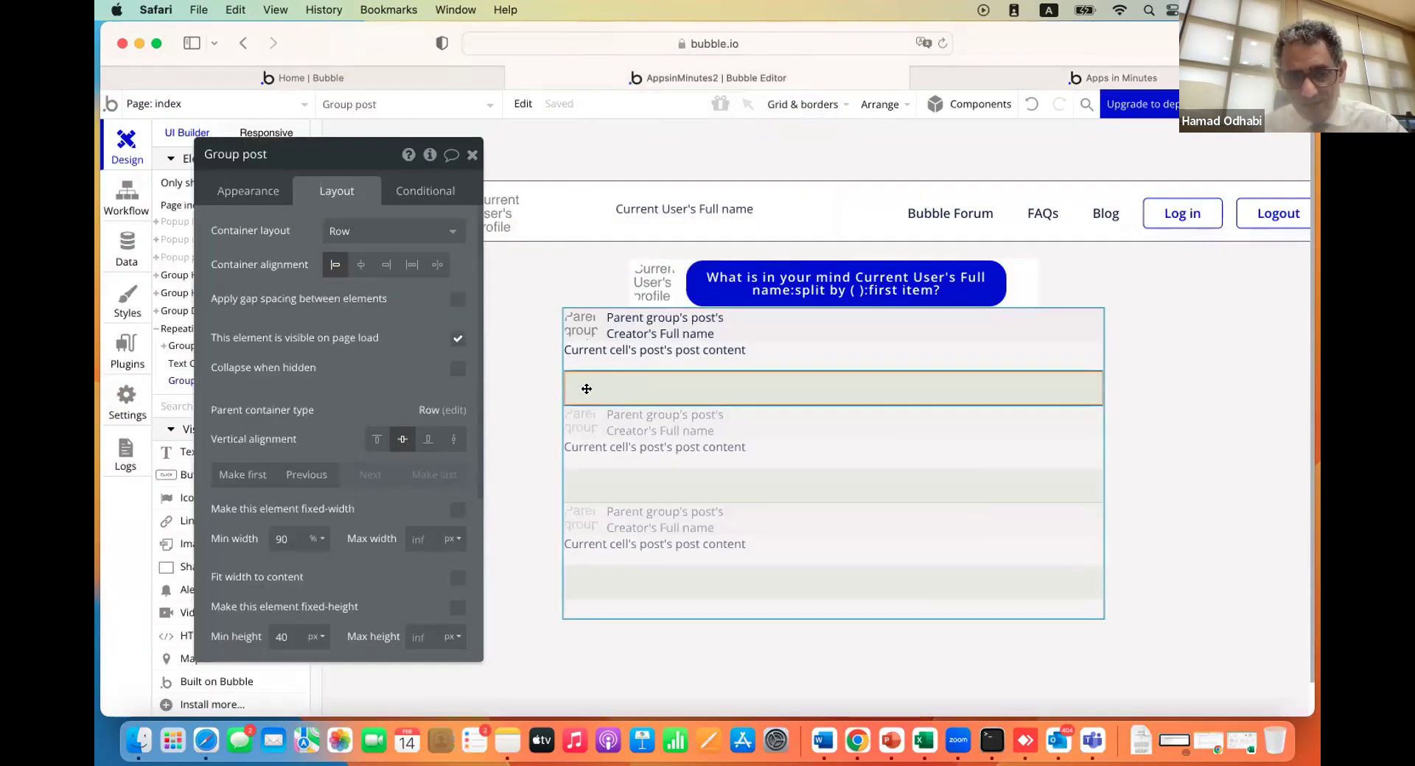
pyautogui.moveTo(587, 389); pyautogui.dragTo(1036, 410)
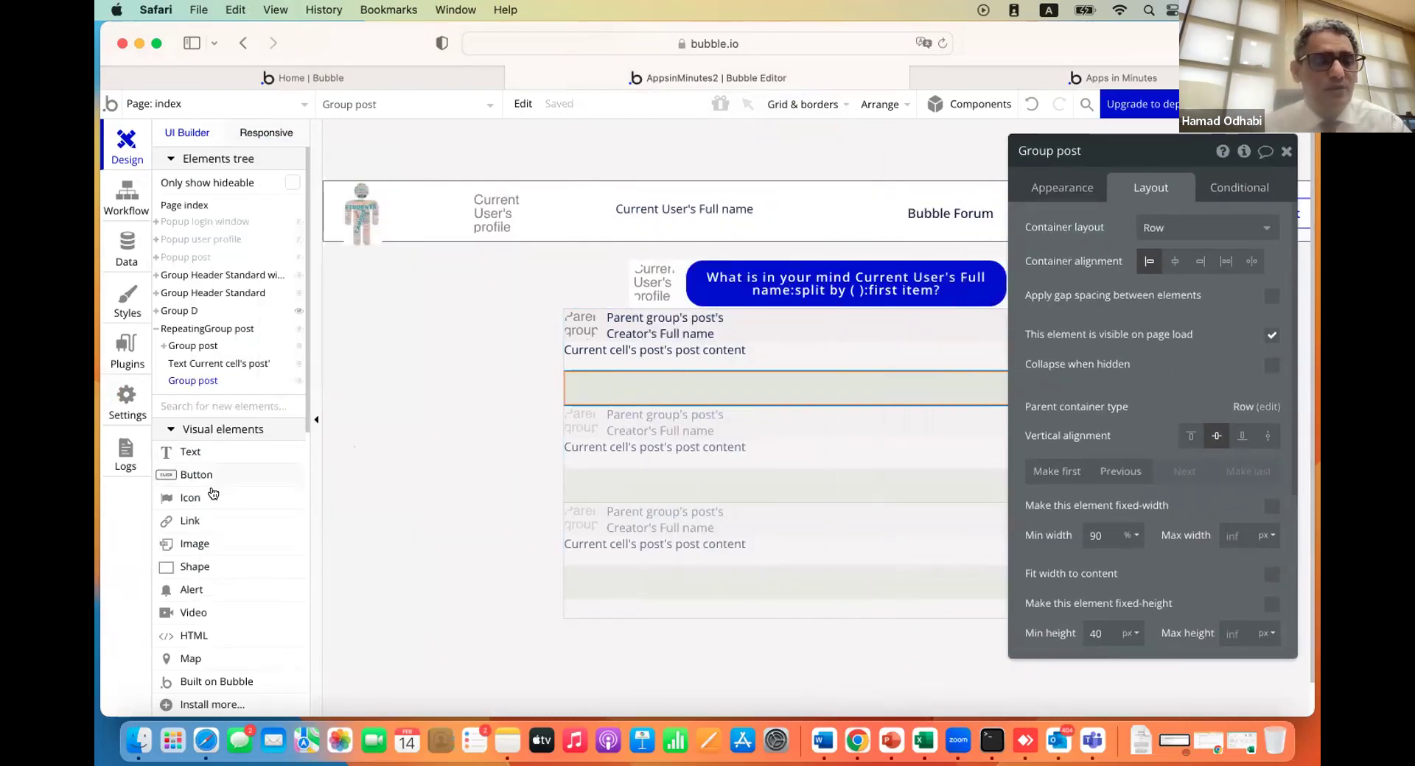
# Draw an icon about 42 by 28 px at the start of the empty row and choose the solid thumbs-up symbol by searching "up"
pyautogui.click(193, 499)
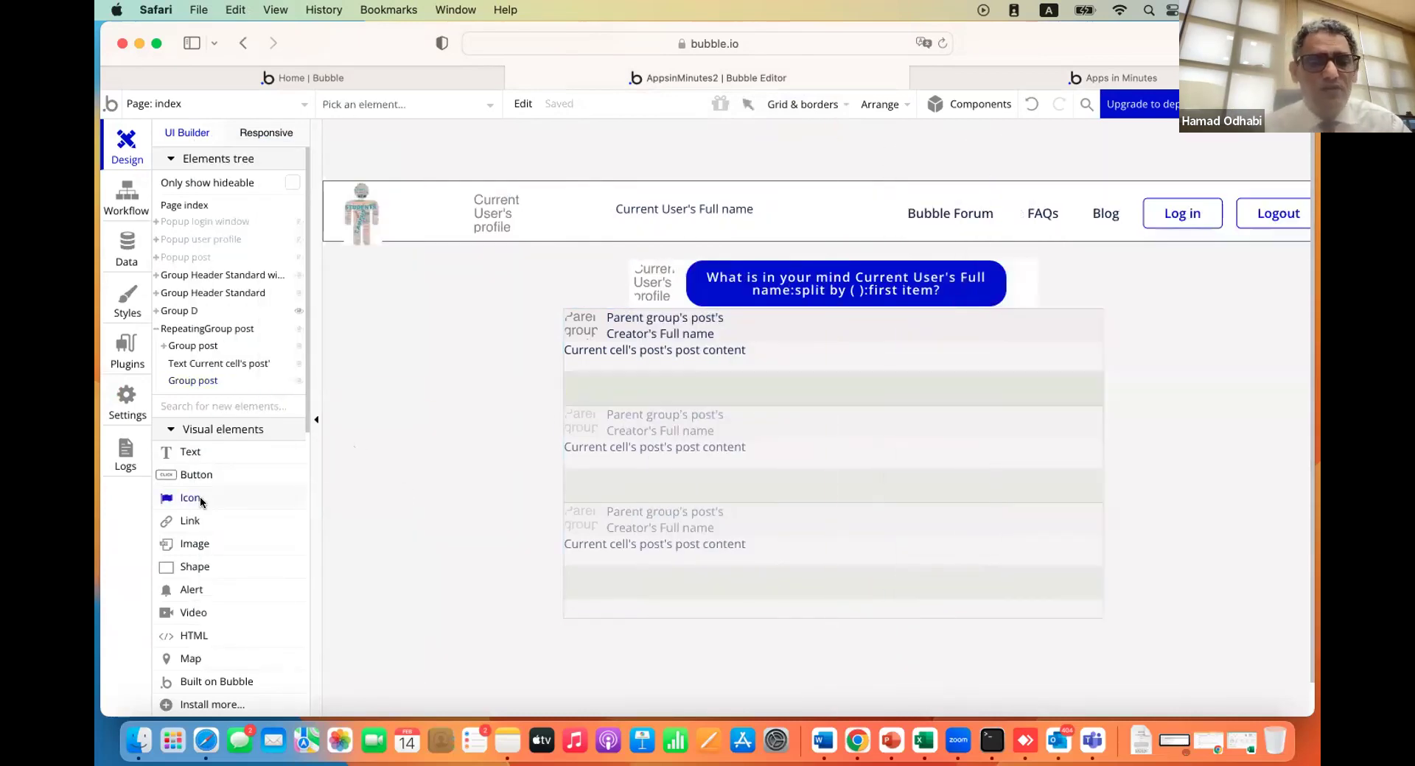
pyautogui.moveTo(574, 375); pyautogui.dragTo(611, 402)
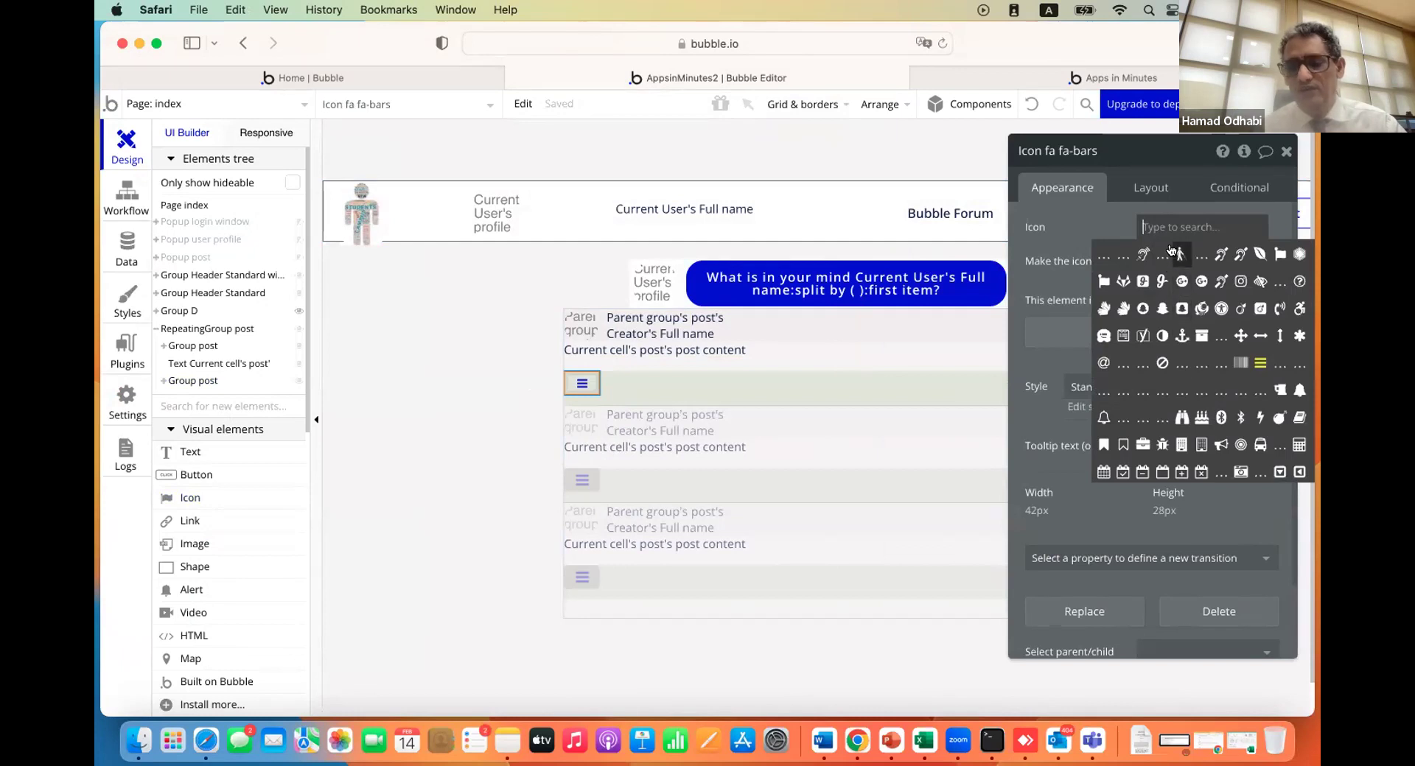
pyautogui.write('up')
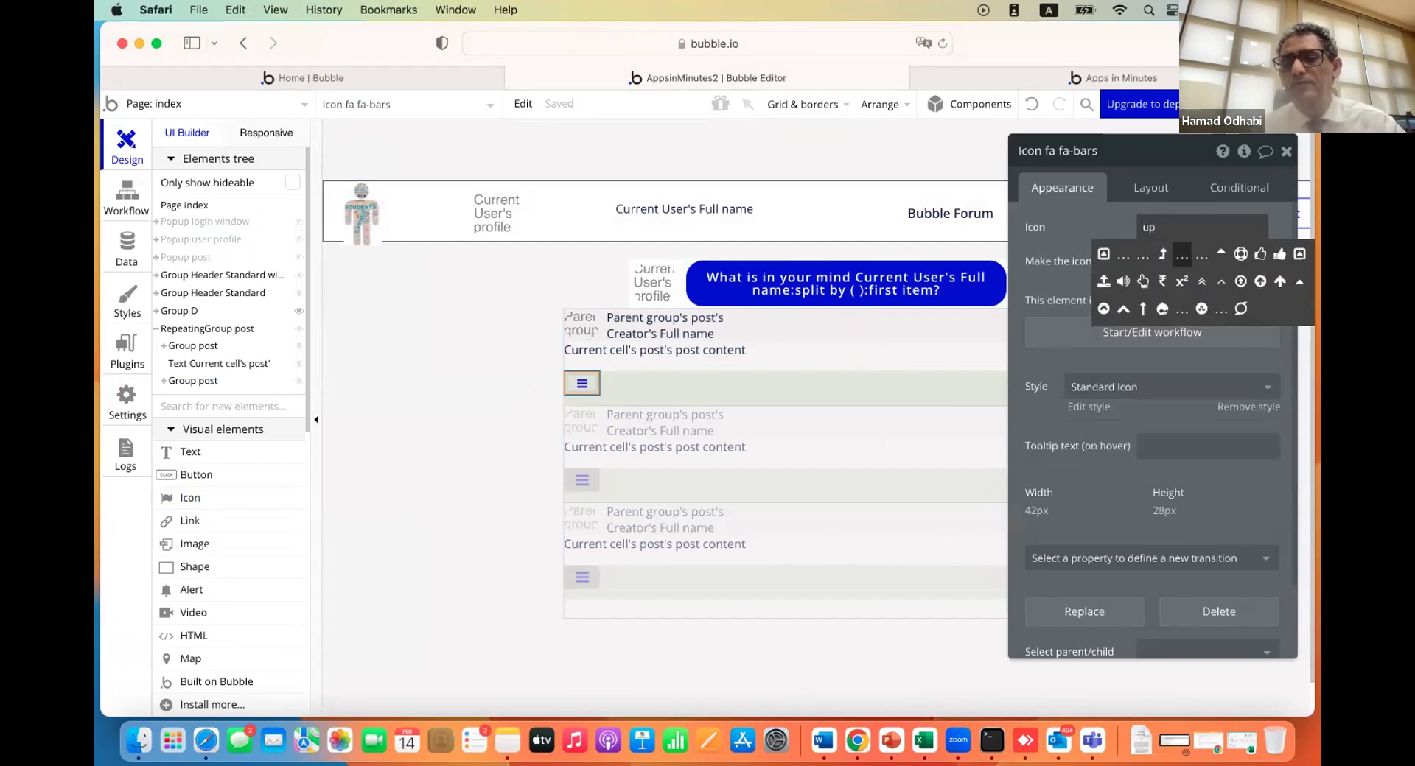
pyautogui.click(1274, 256)
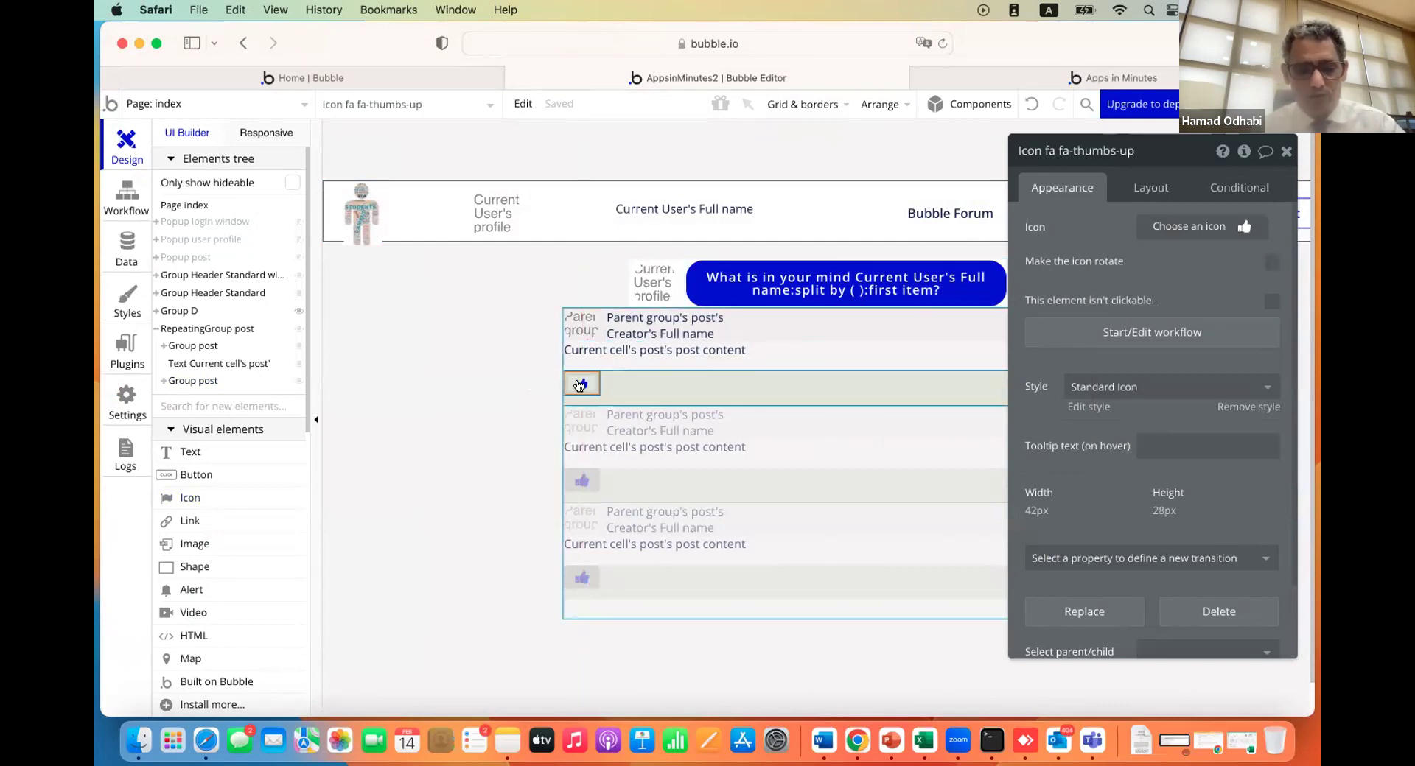
# Paste a copy of the thumbs-up icon and delete it, and center the original icon vertically in its row
pyautogui.hotkey('ctrl', 'v')
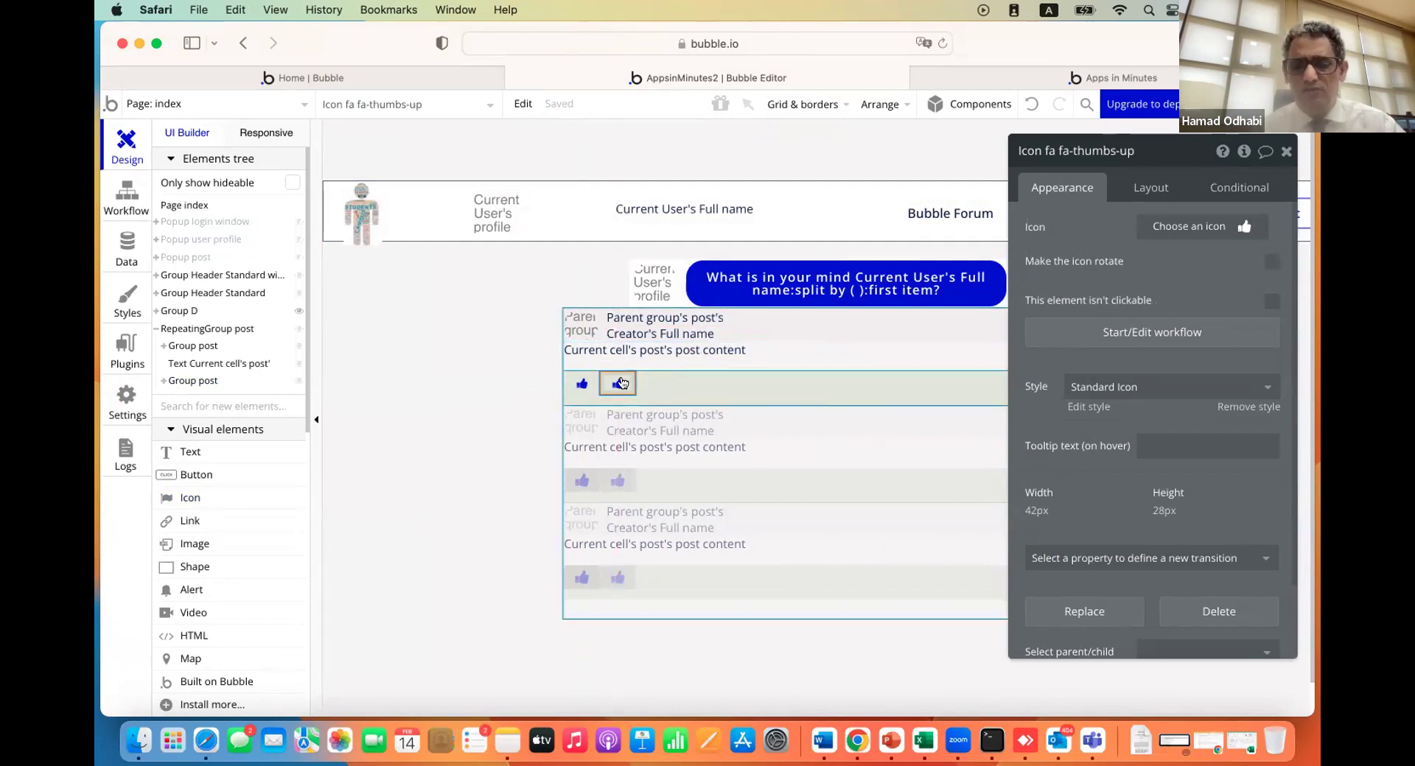
pyautogui.press('Delete')
pyautogui.doubleClick(585, 383)
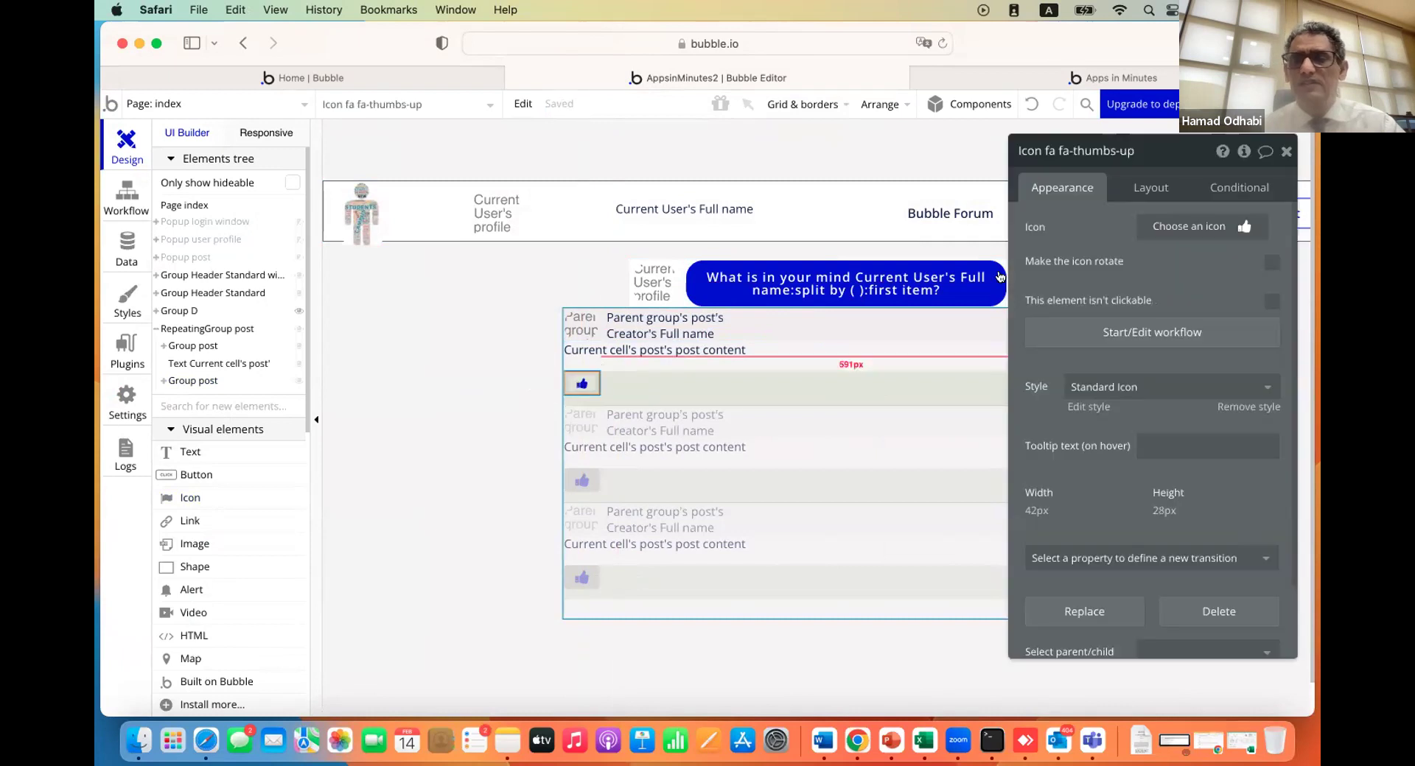
pyautogui.click(1144, 190)
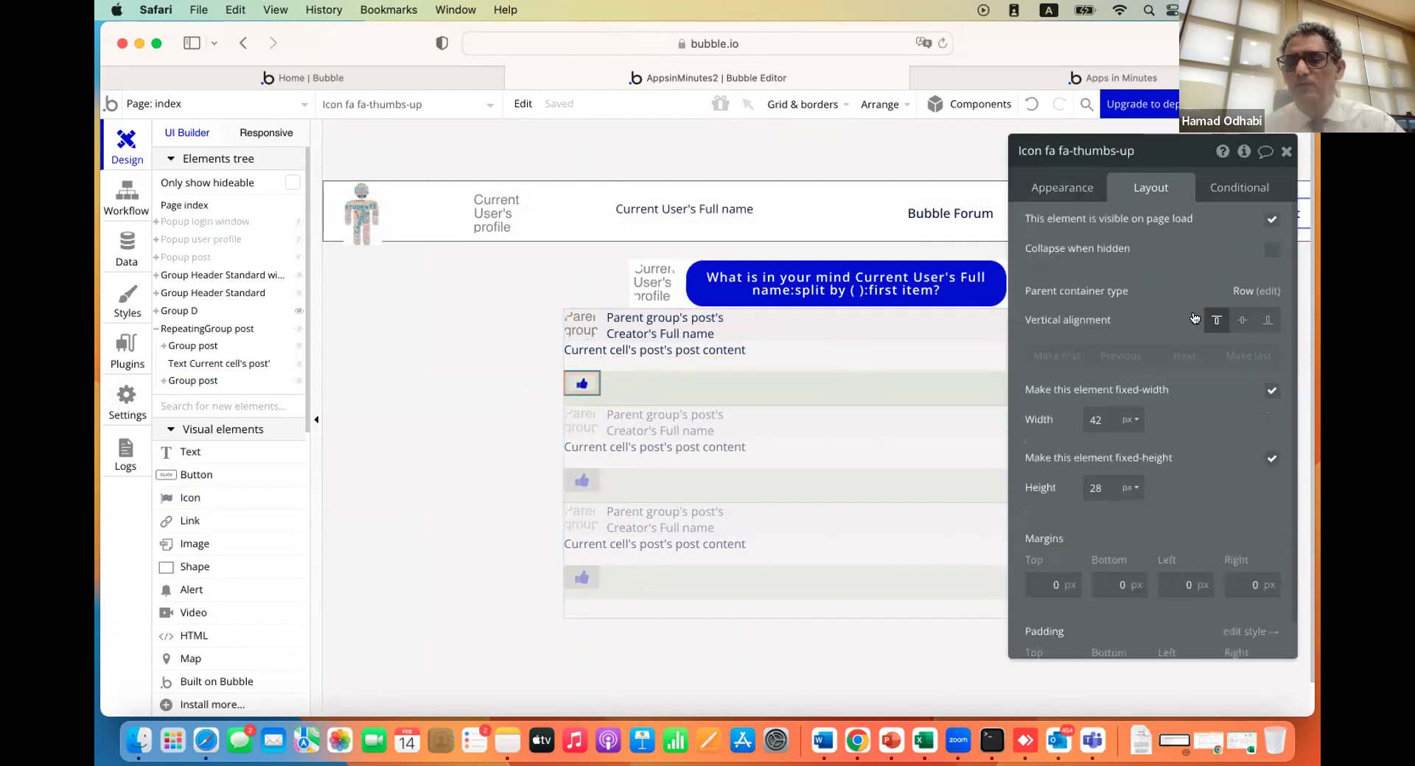
pyautogui.click(1241, 321)
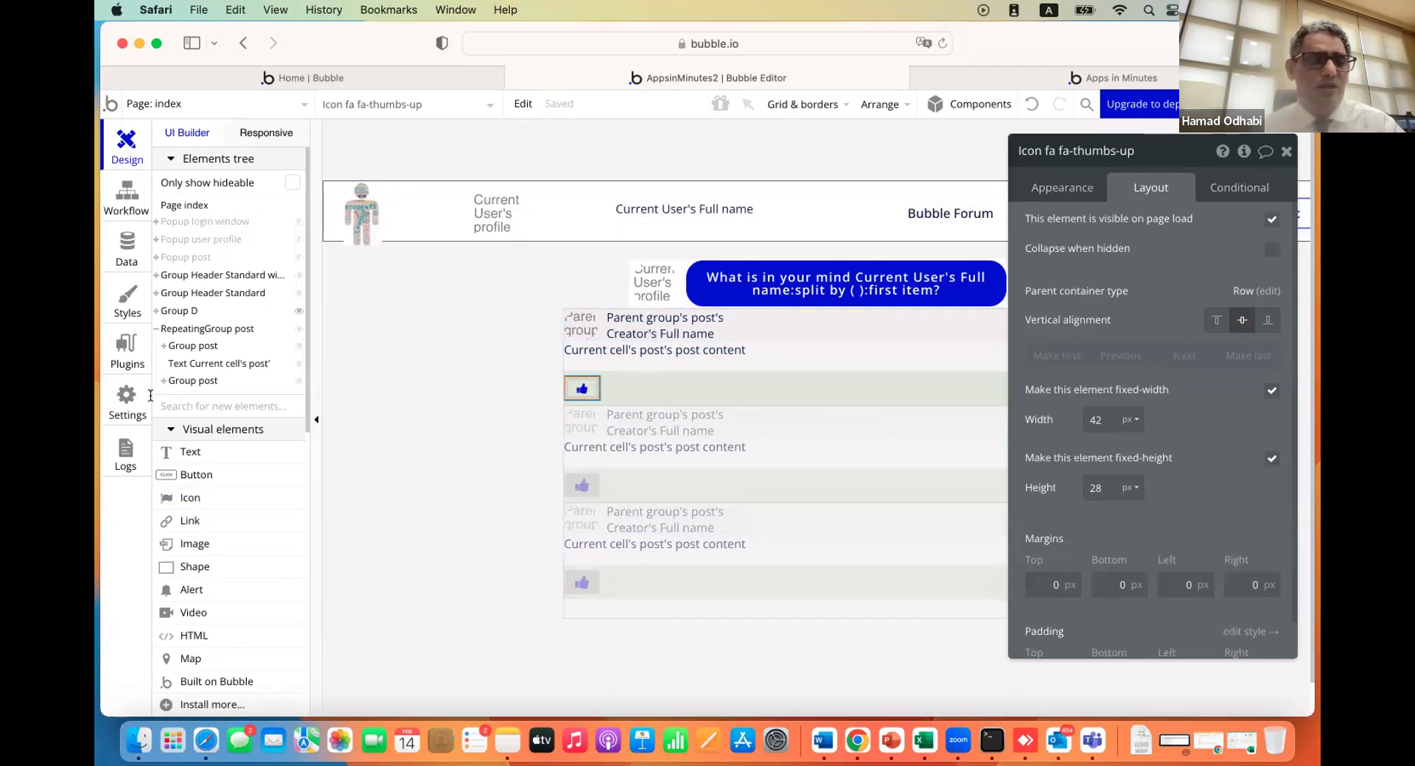
# Add a text element about 73 px wide beside the thumbs-up icon and center it vertically in the row
pyautogui.click(190, 452)
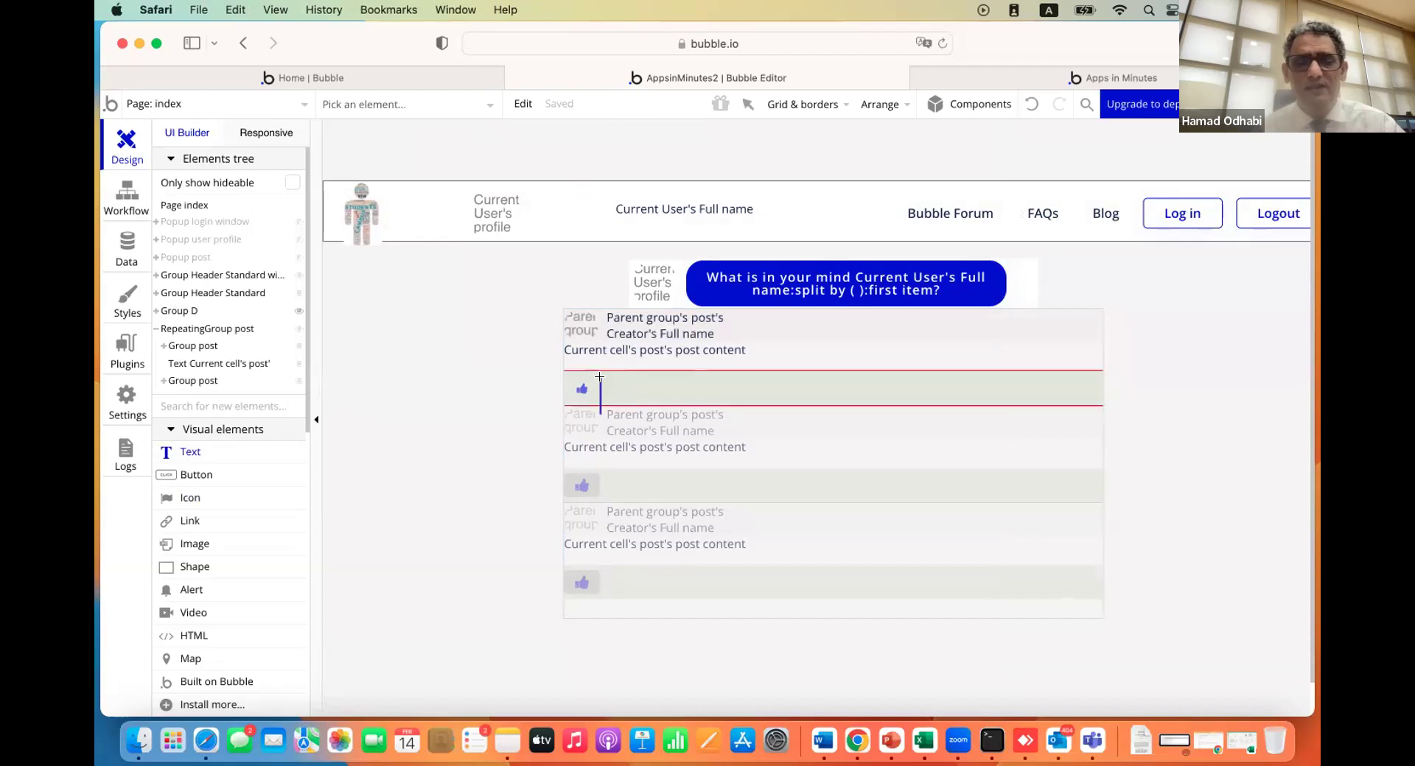
pyautogui.moveTo(613, 379); pyautogui.dragTo(666, 391)
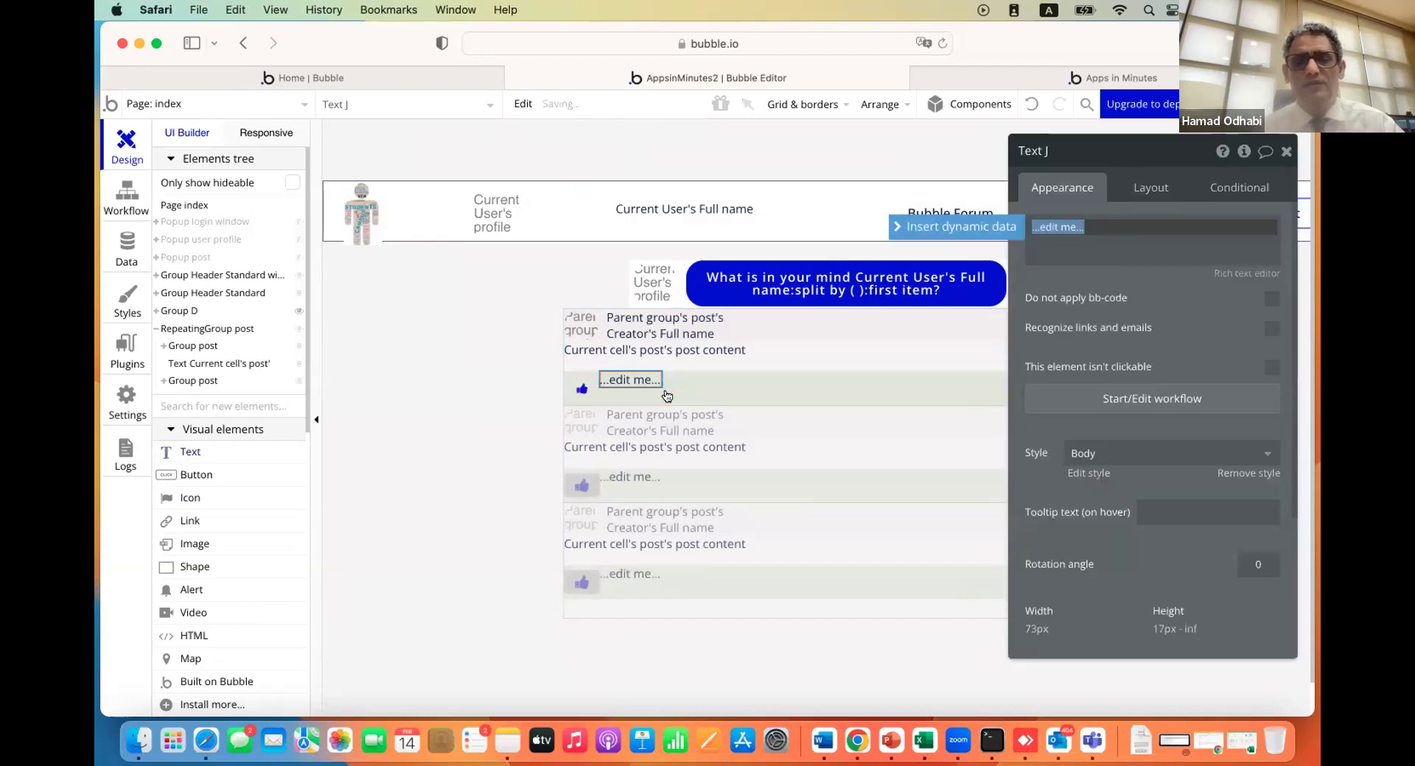
pyautogui.click(1146, 192)
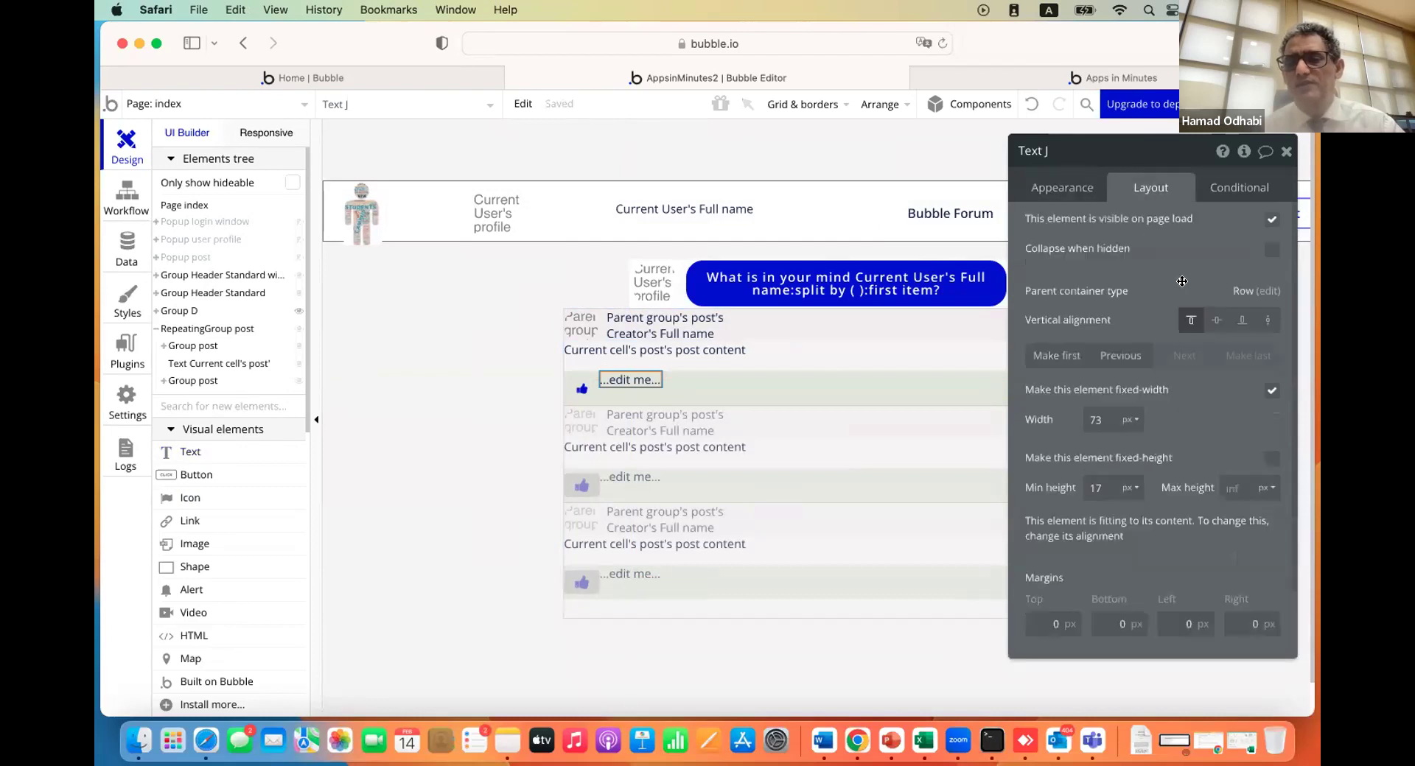
pyautogui.click(1214, 320)
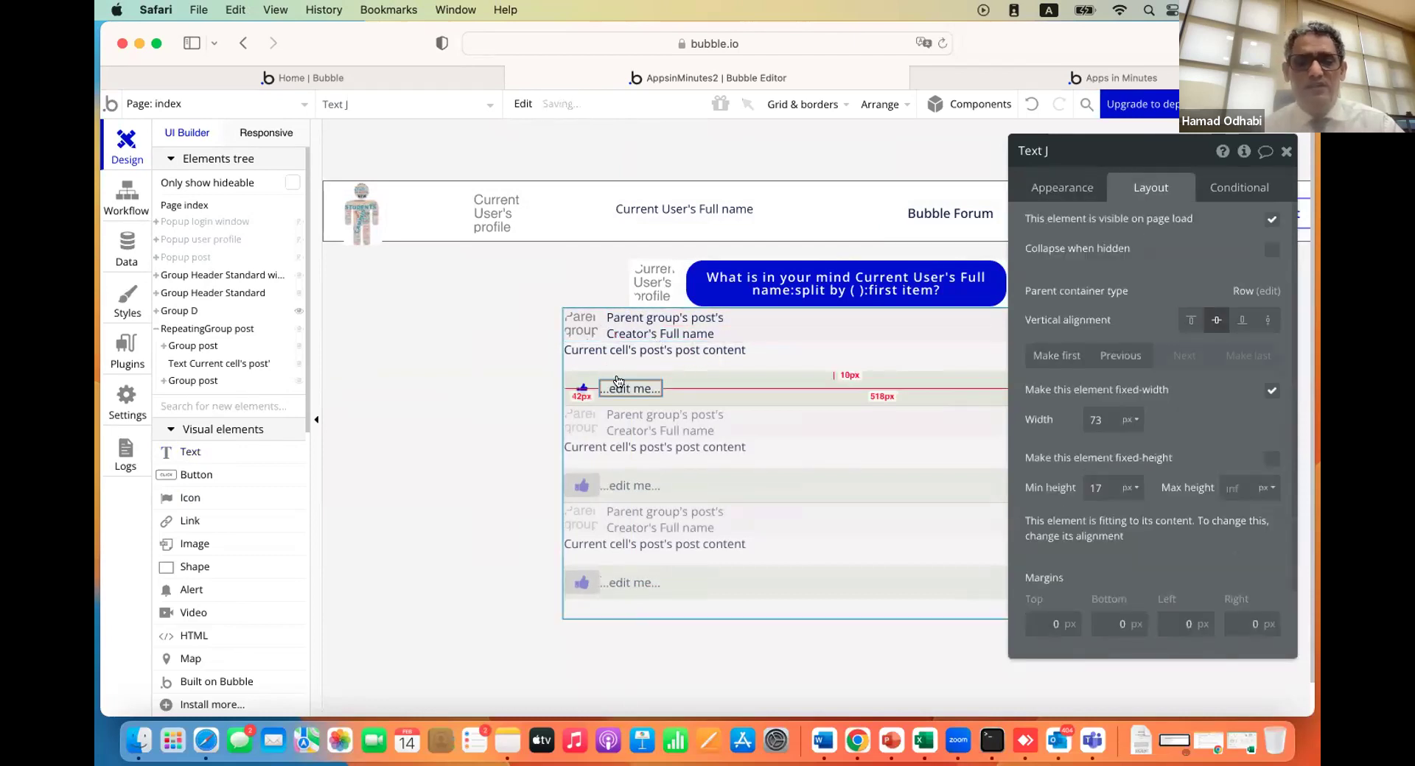
# Group the thumbs-up icon and the text beside it in a row container
pyautogui.click(575, 389)
pyautogui.keyDown('shift'); pyautogui.click(623, 388); pyautogui.keyUp('shift')
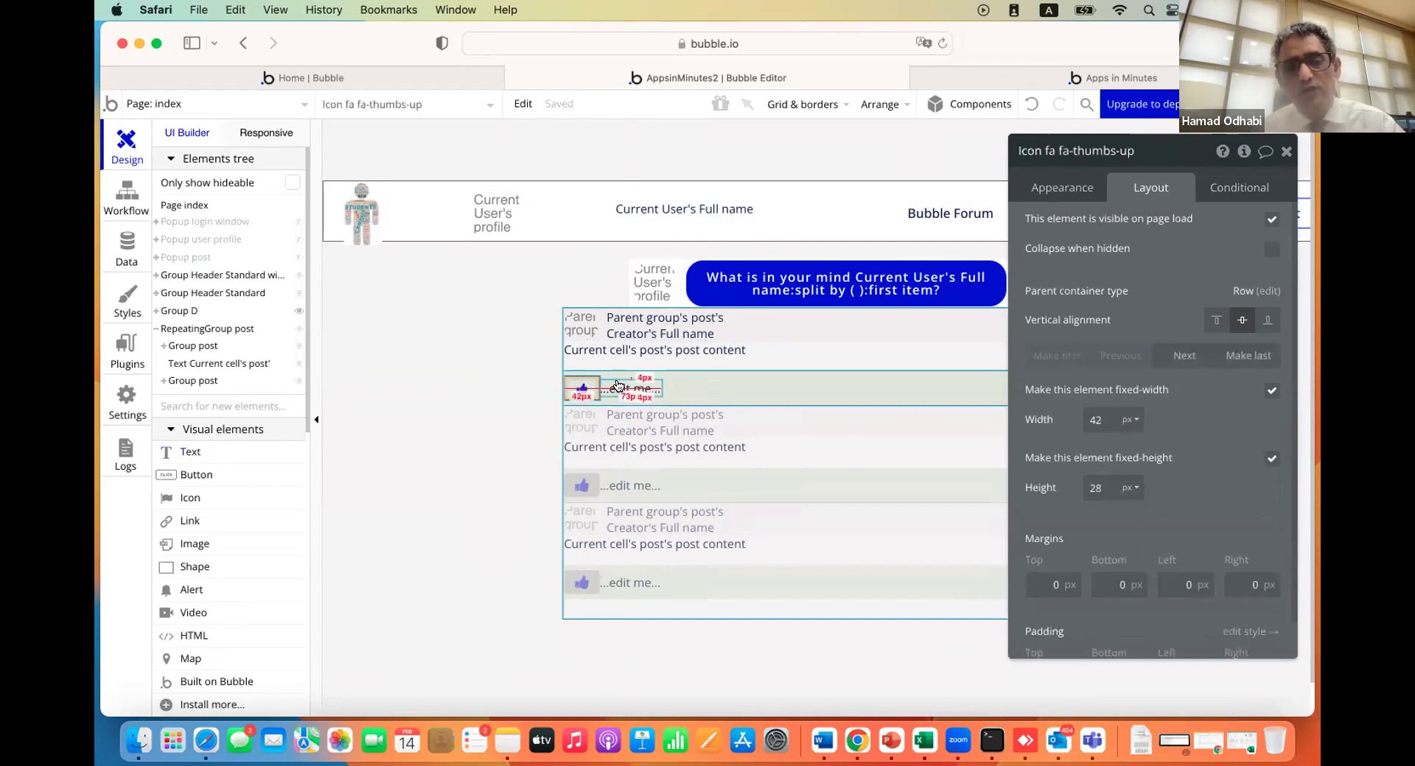
pyautogui.rightClick(625, 388)
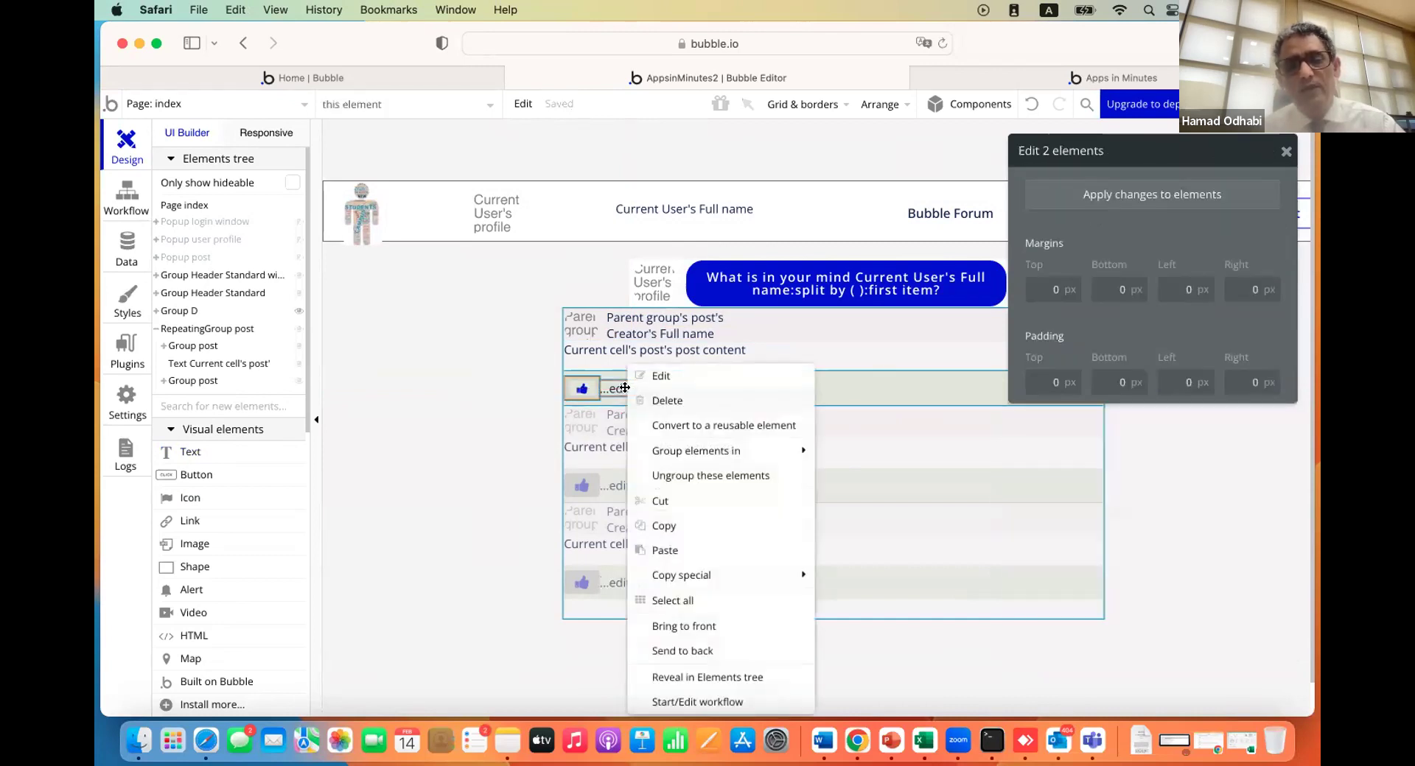
pyautogui.moveTo(663, 451)
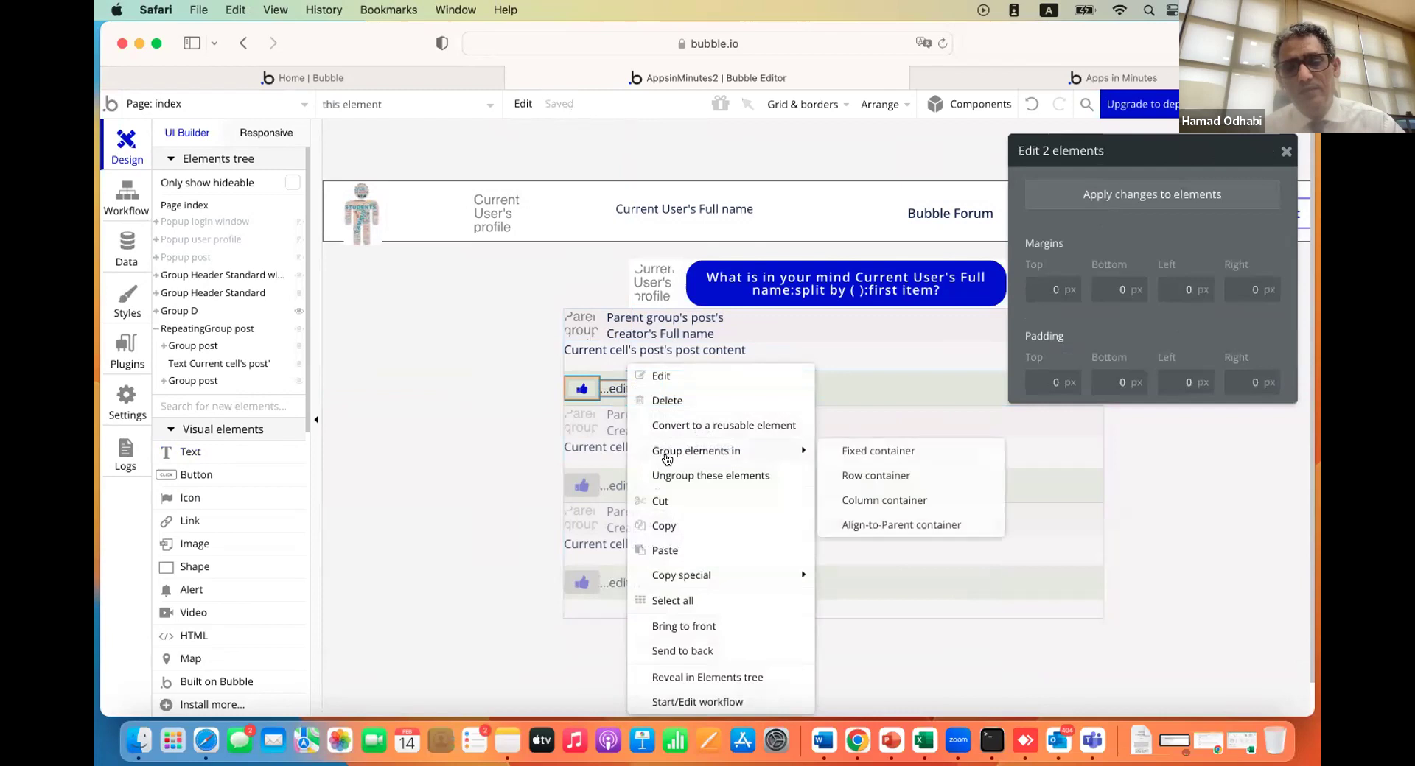
pyautogui.click(855, 479)
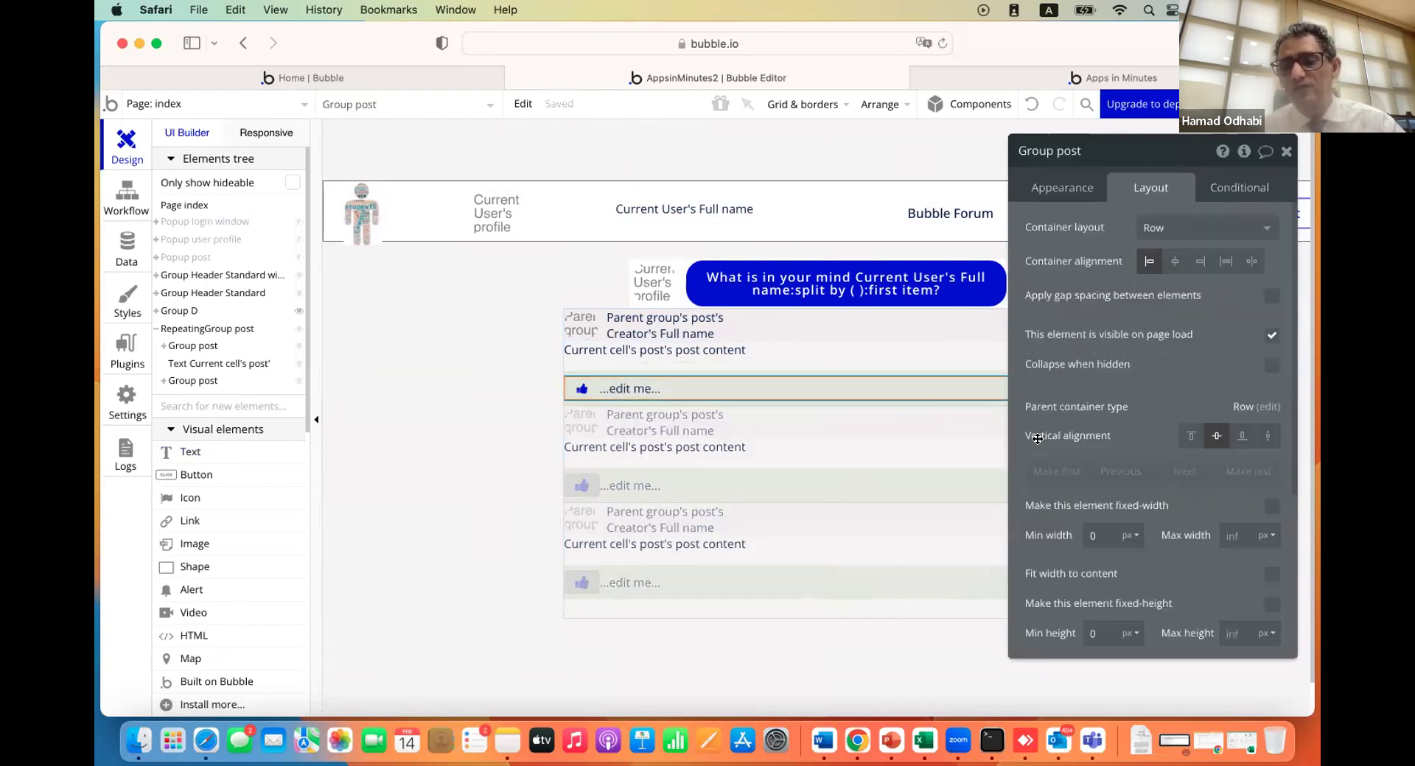
# Give the new icon-and-text group a fixed width of 120 px
pyautogui.click(1098, 535)
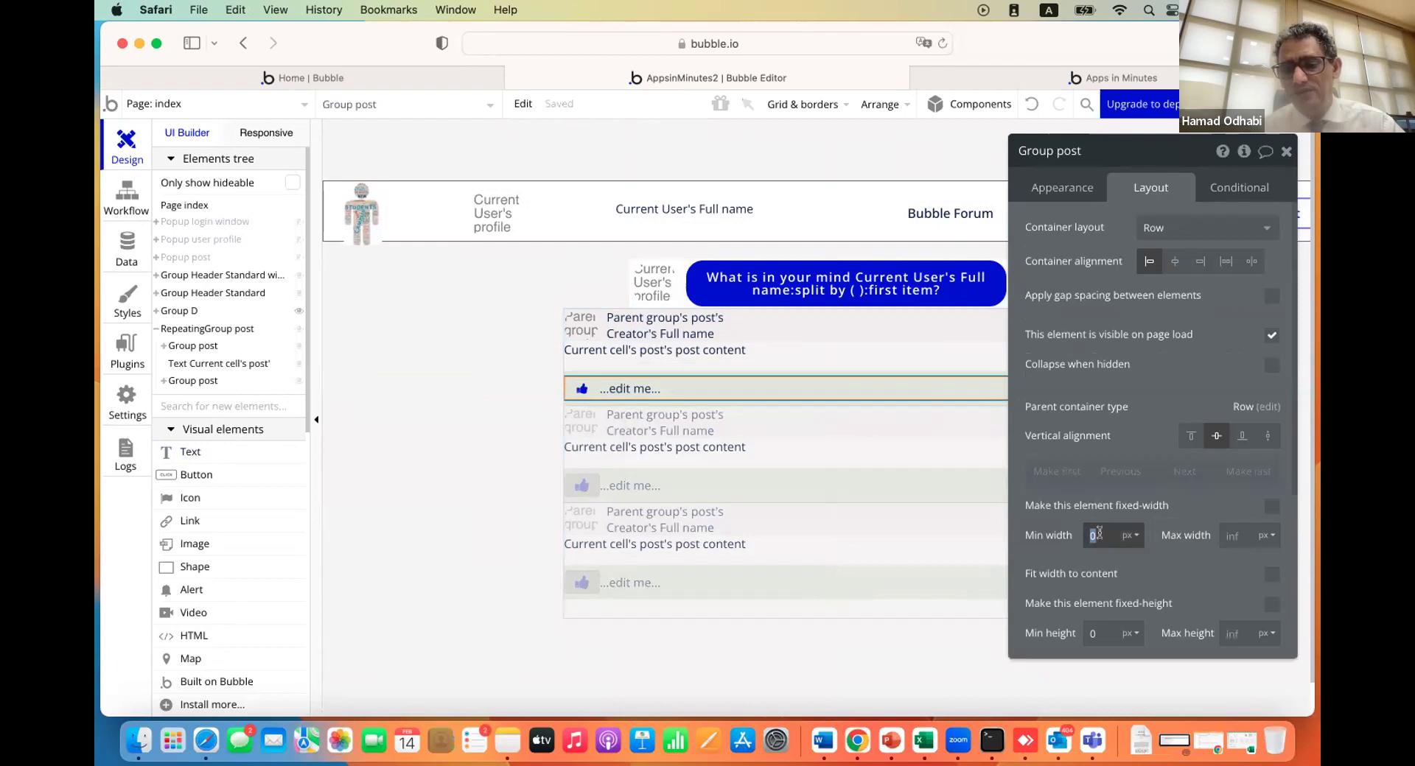
pyautogui.click(1159, 566)
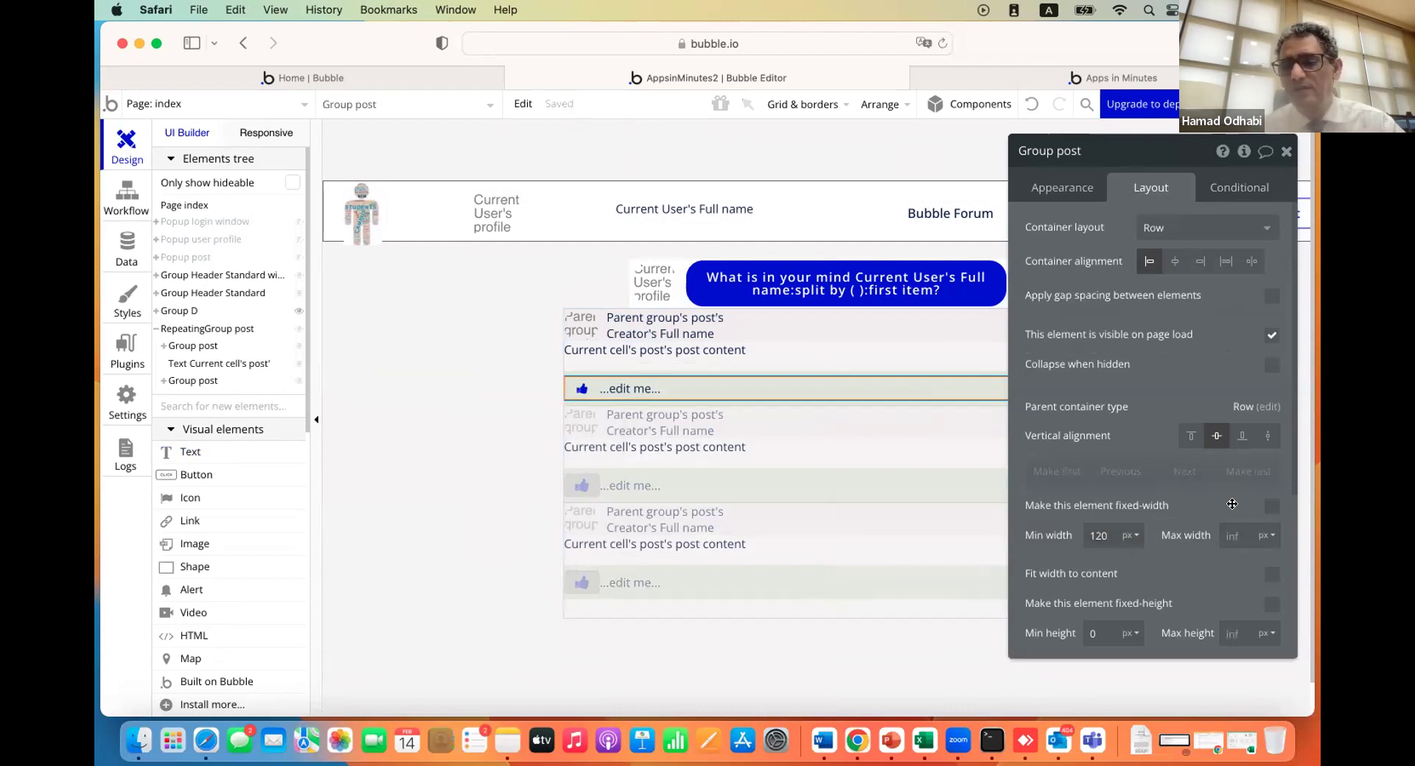
pyautogui.click(1271, 507)
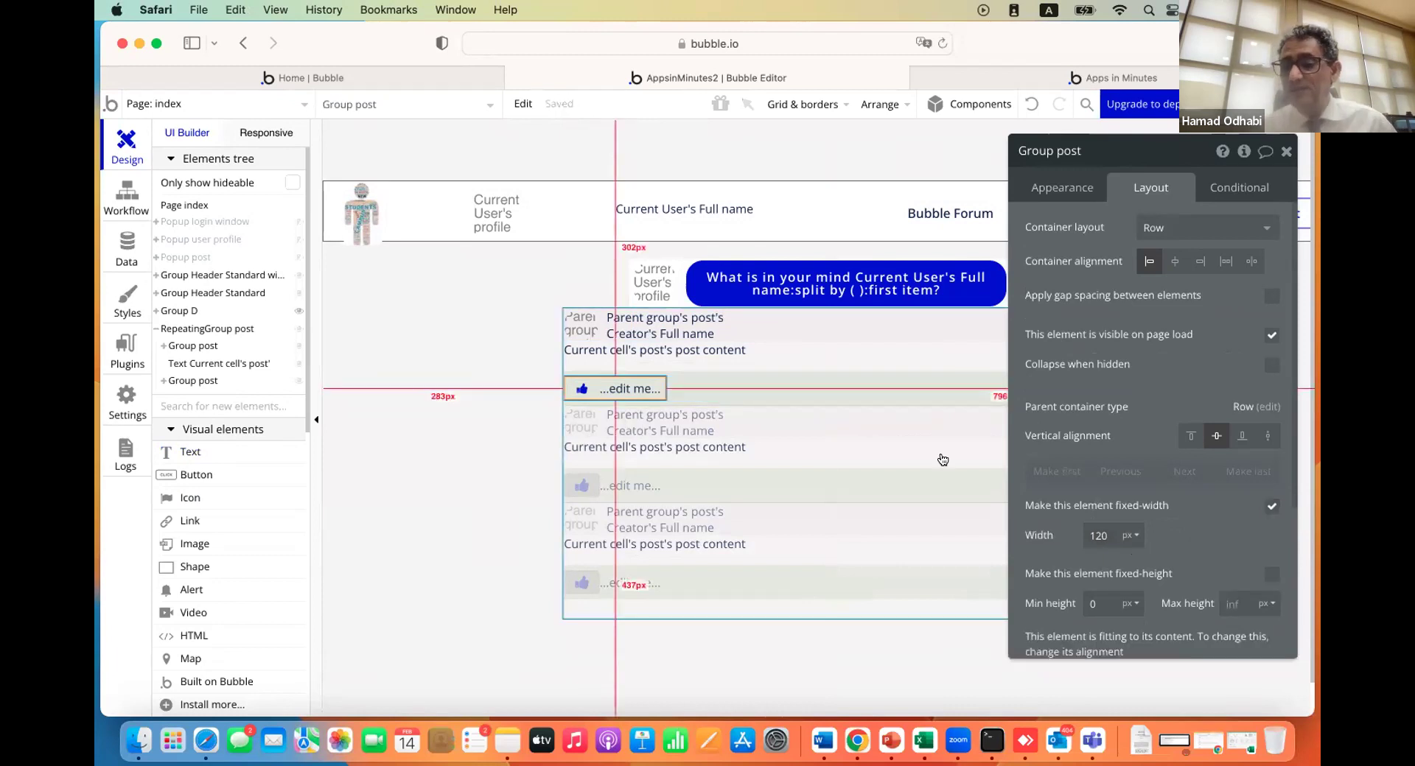
# Duplicate the thumbs-up icon-and-text group within the reaction row
pyautogui.click(479, 434)
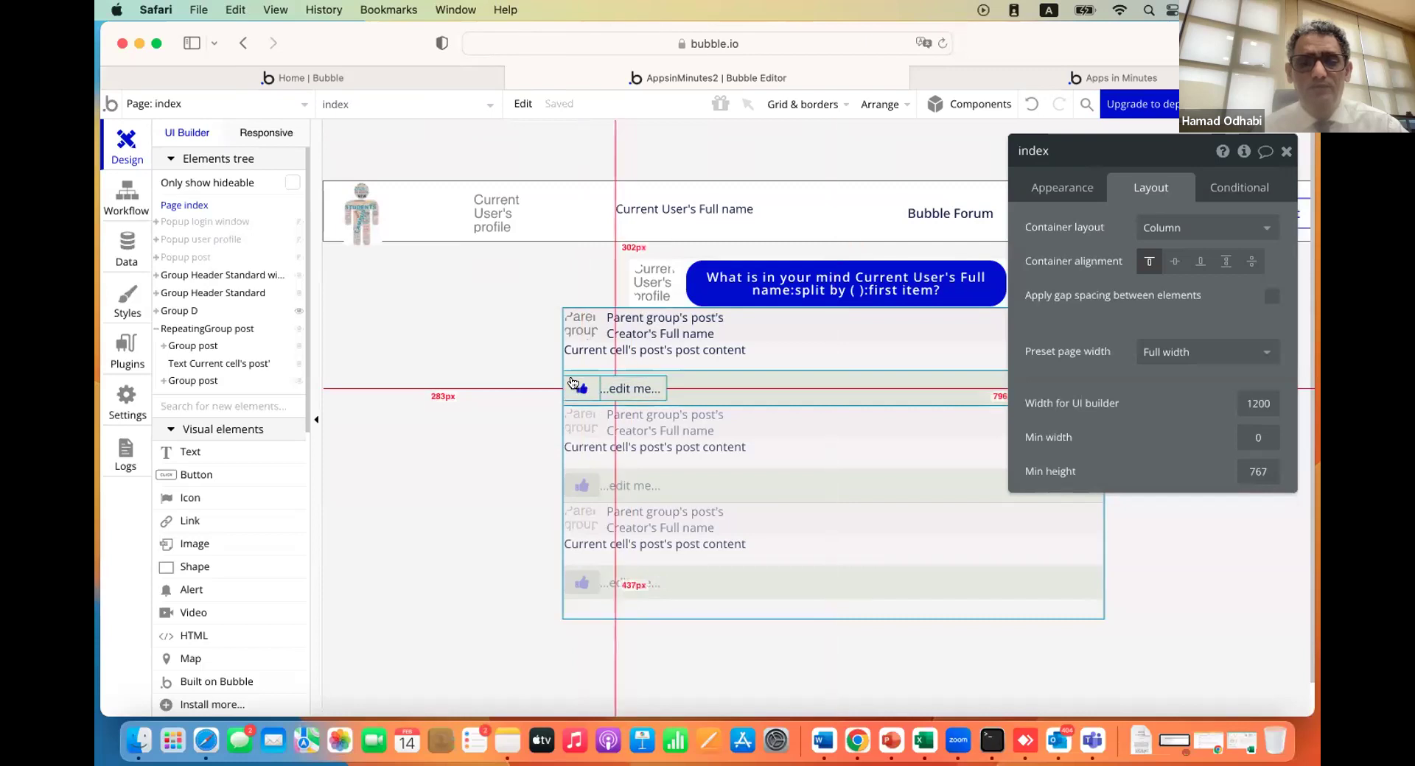
pyautogui.click(604, 396)
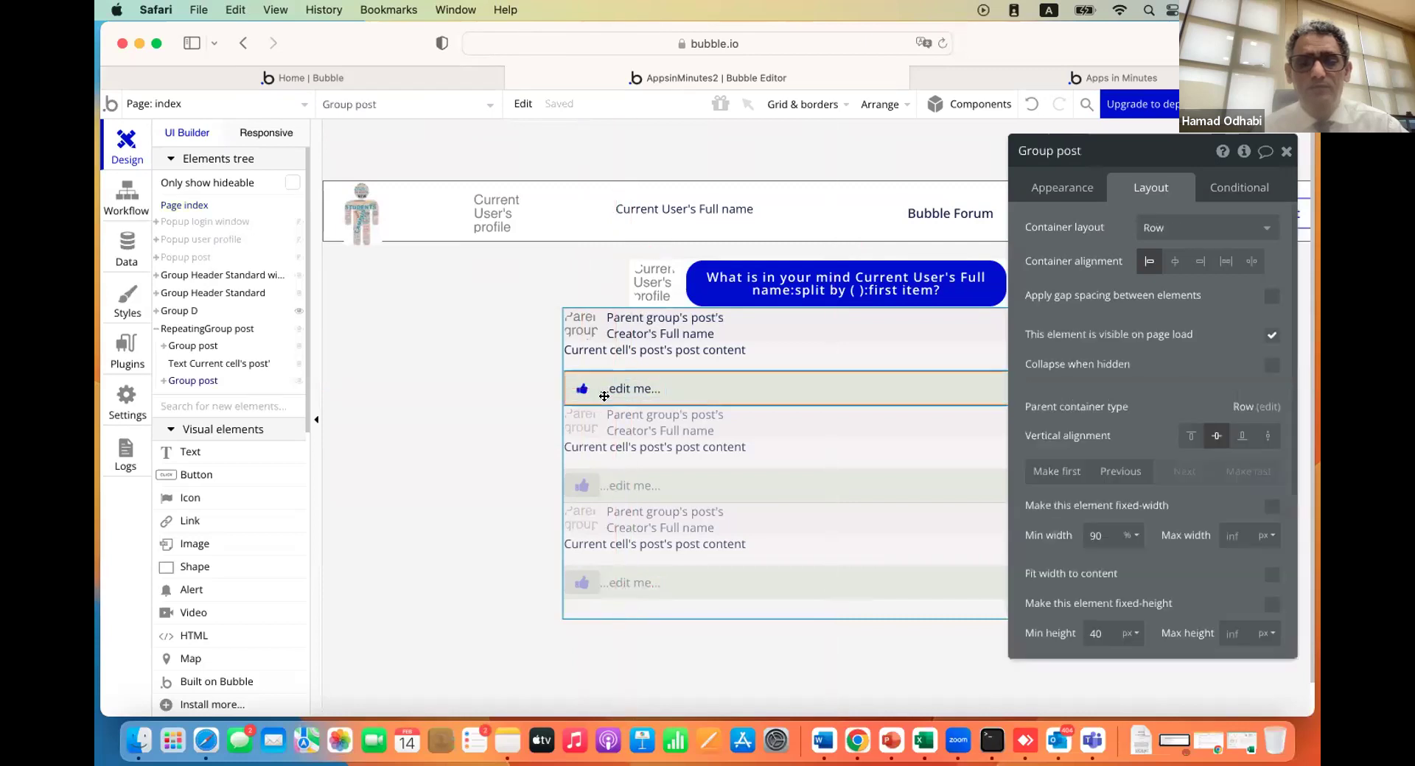
pyautogui.click(604, 396)
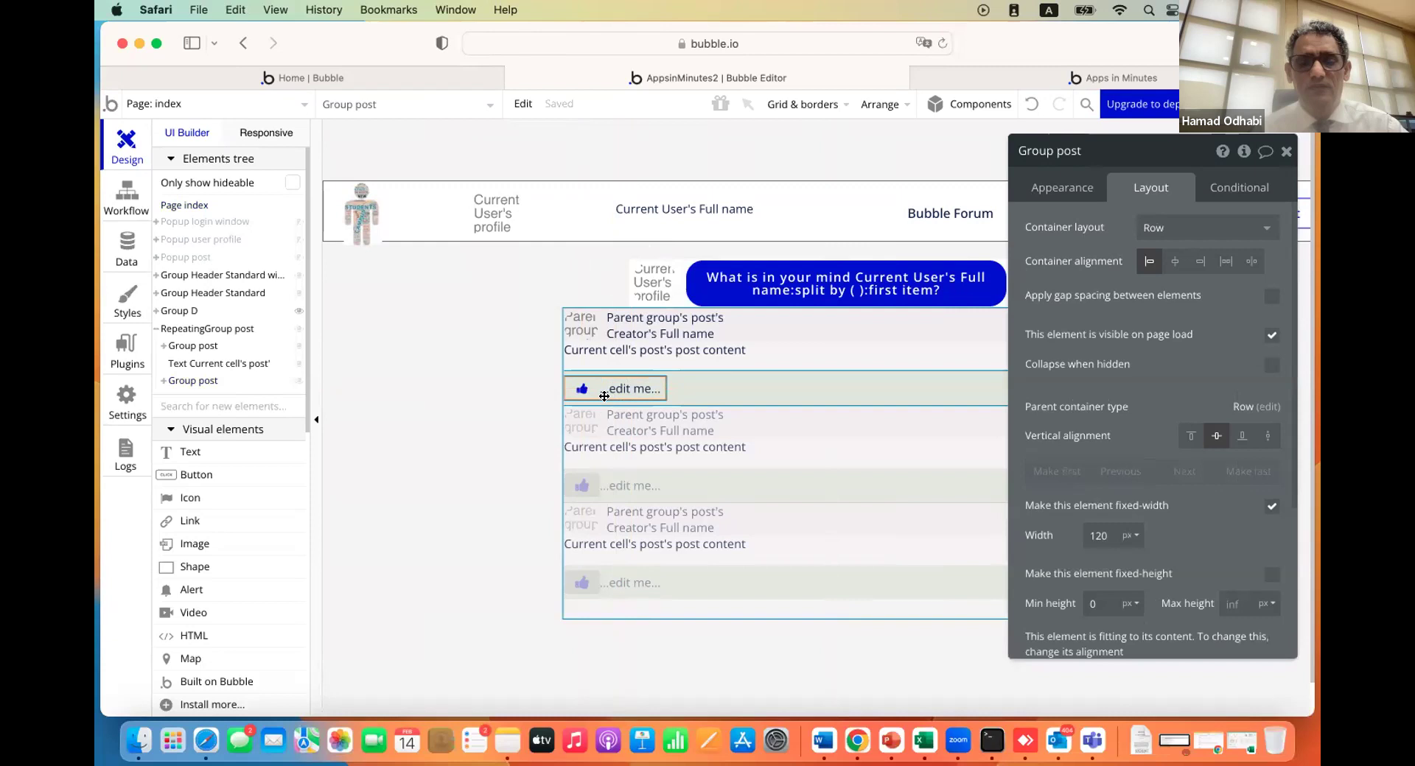
pyautogui.press('super+d')
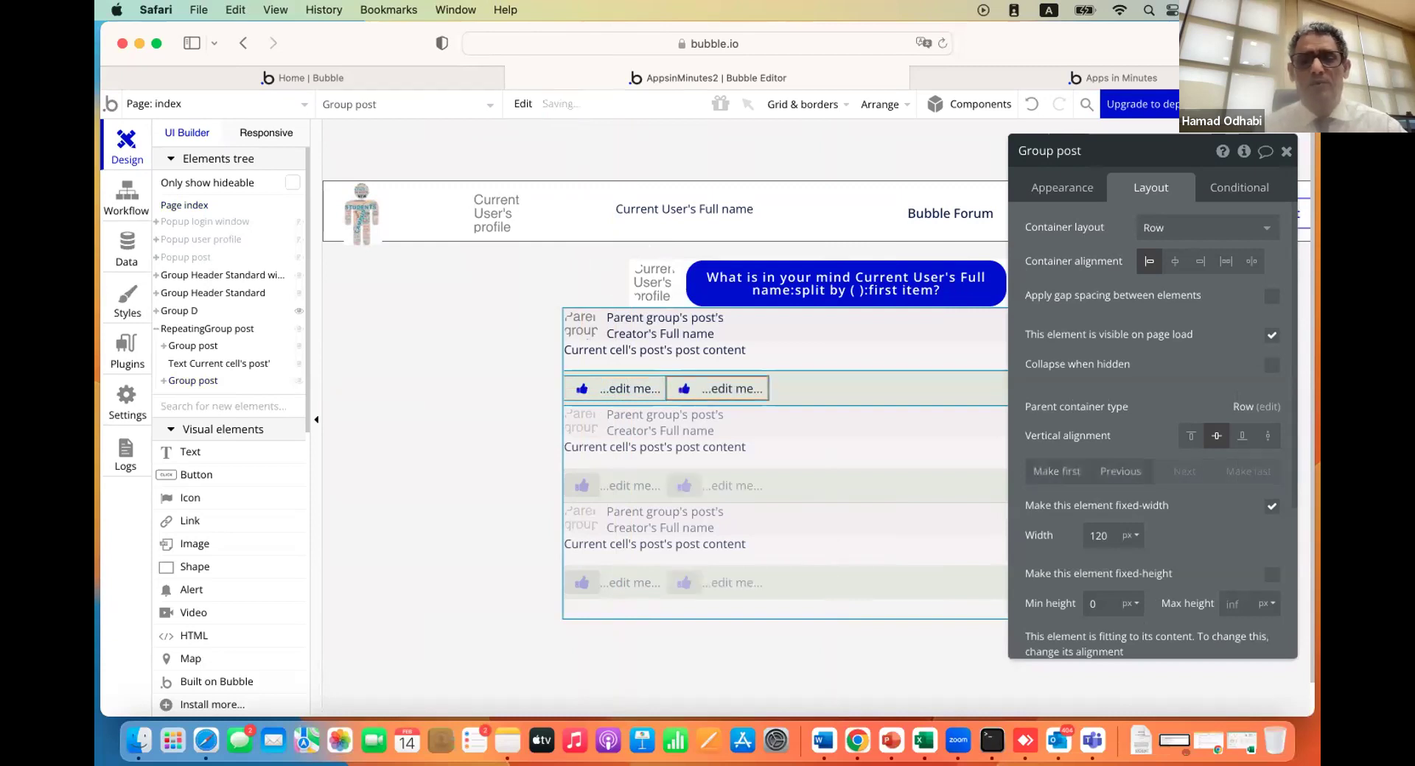
# Open the icon chooser for the thumbs-up icon in the duplicated group
pyautogui.click(684, 388)
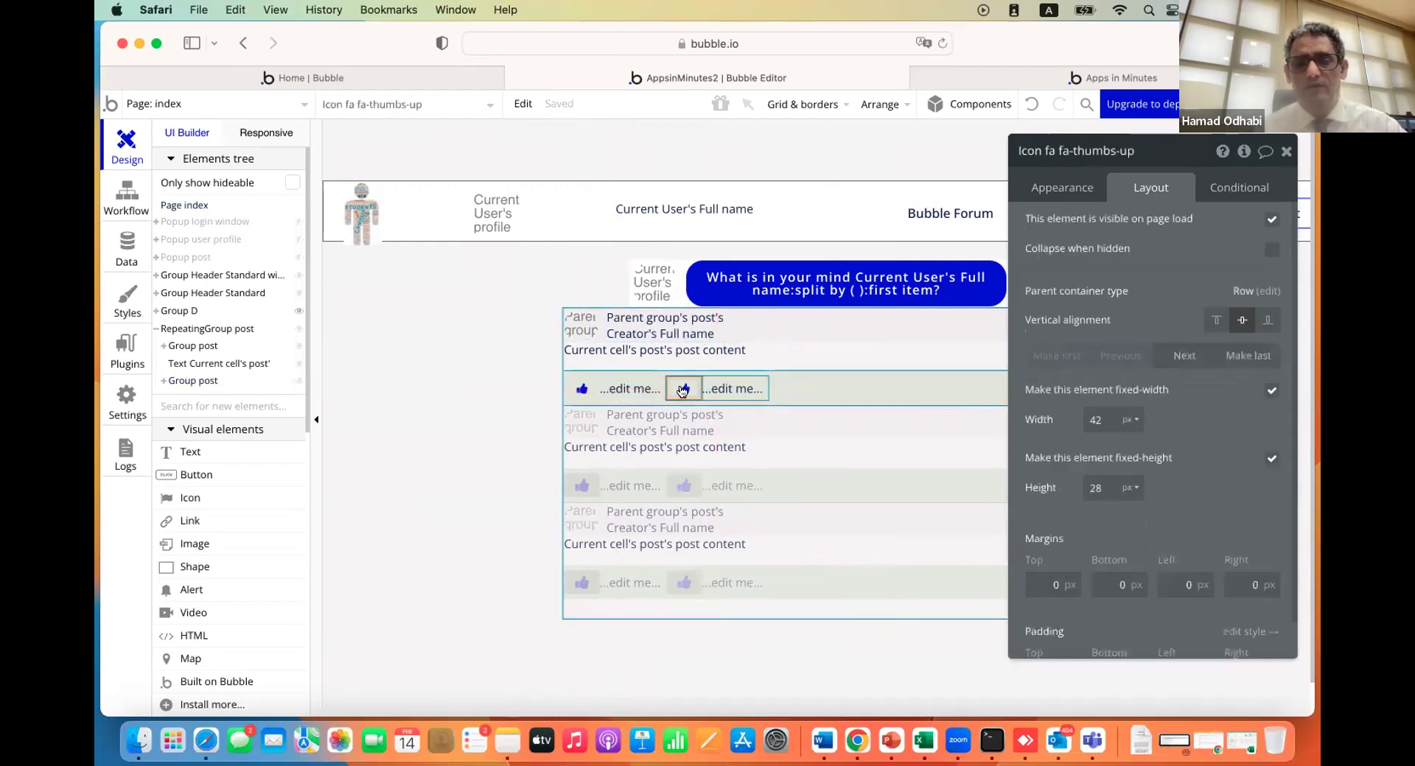
pyautogui.click(1061, 189)
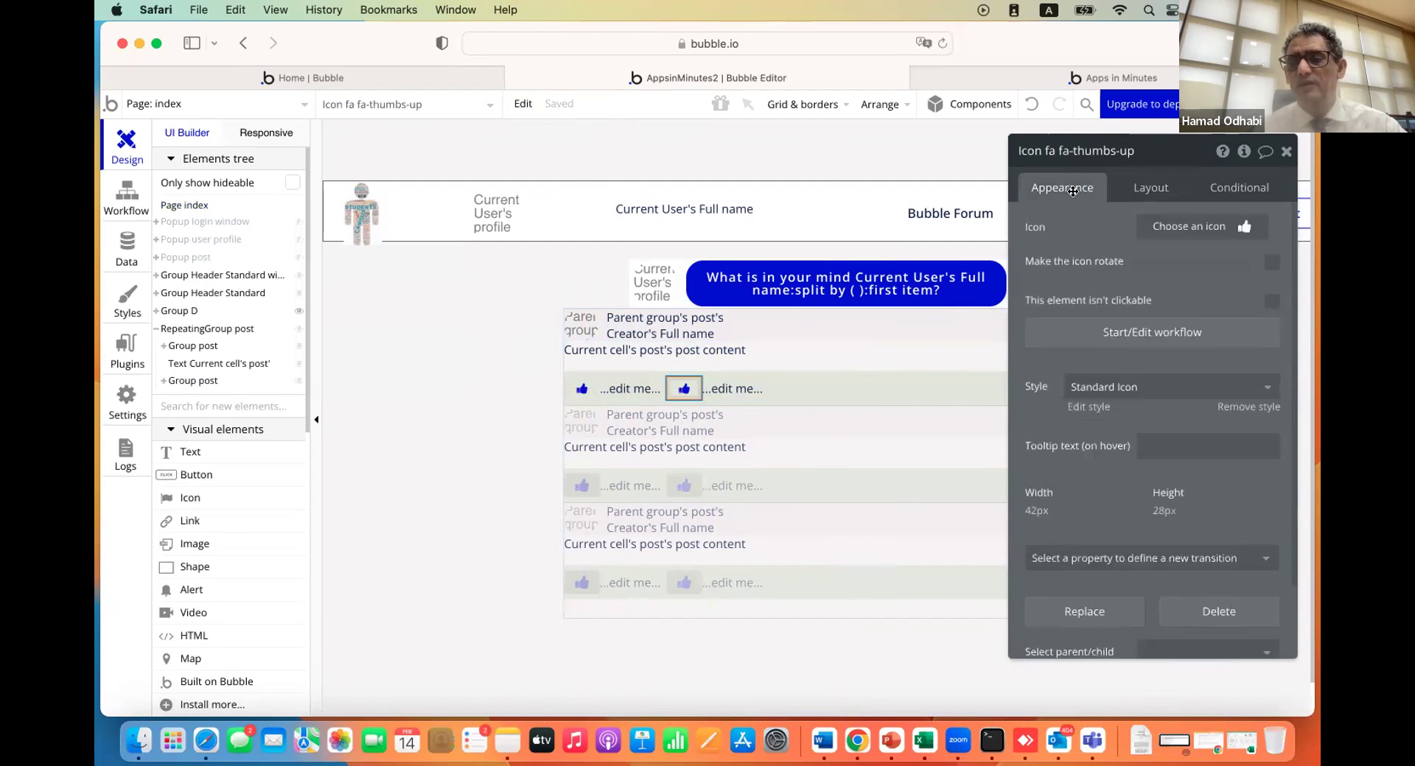
pyautogui.click(1216, 233)
pyautogui.write('down')
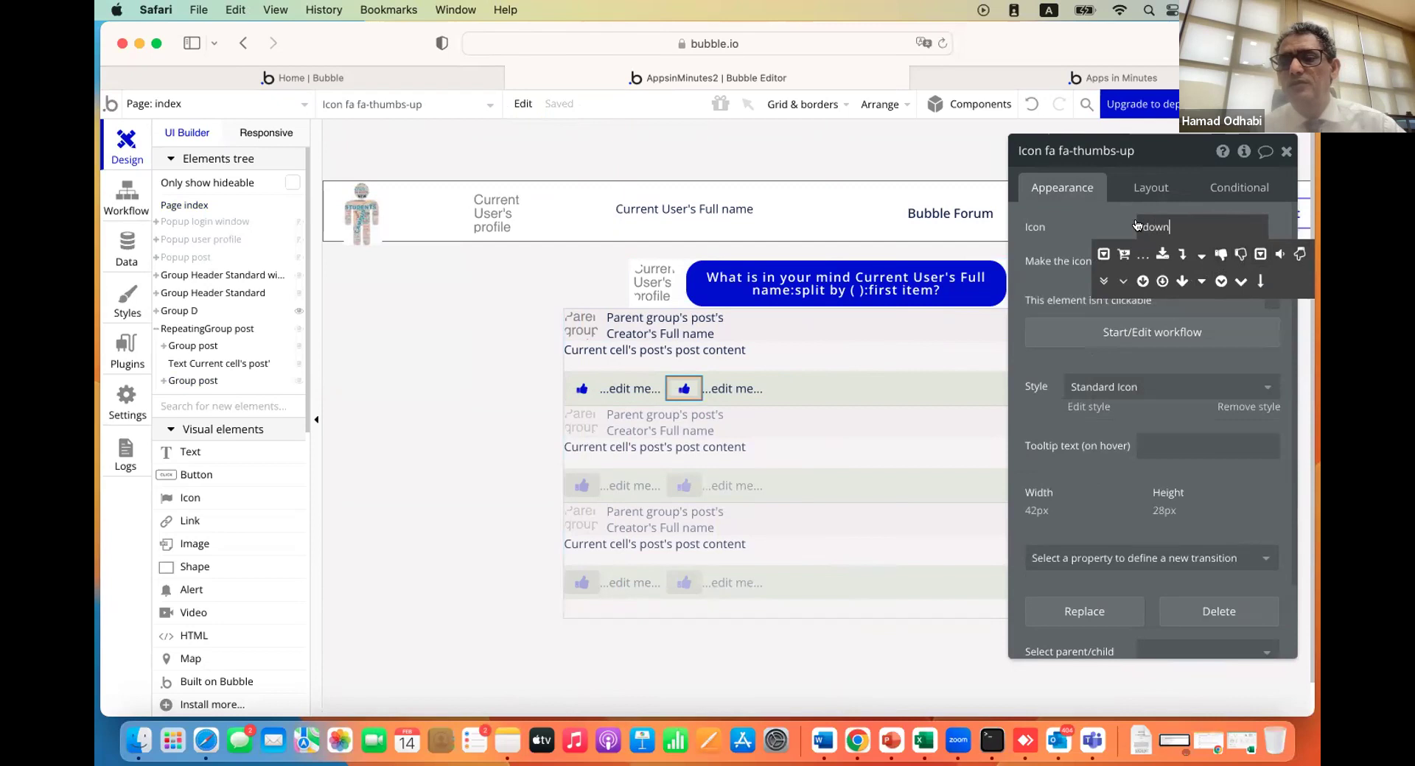
pyautogui.press('BackSpace')
pyautogui.press('BackSpace')
pyautogui.press('BackSpace')
pyautogui.press('BackSpace')
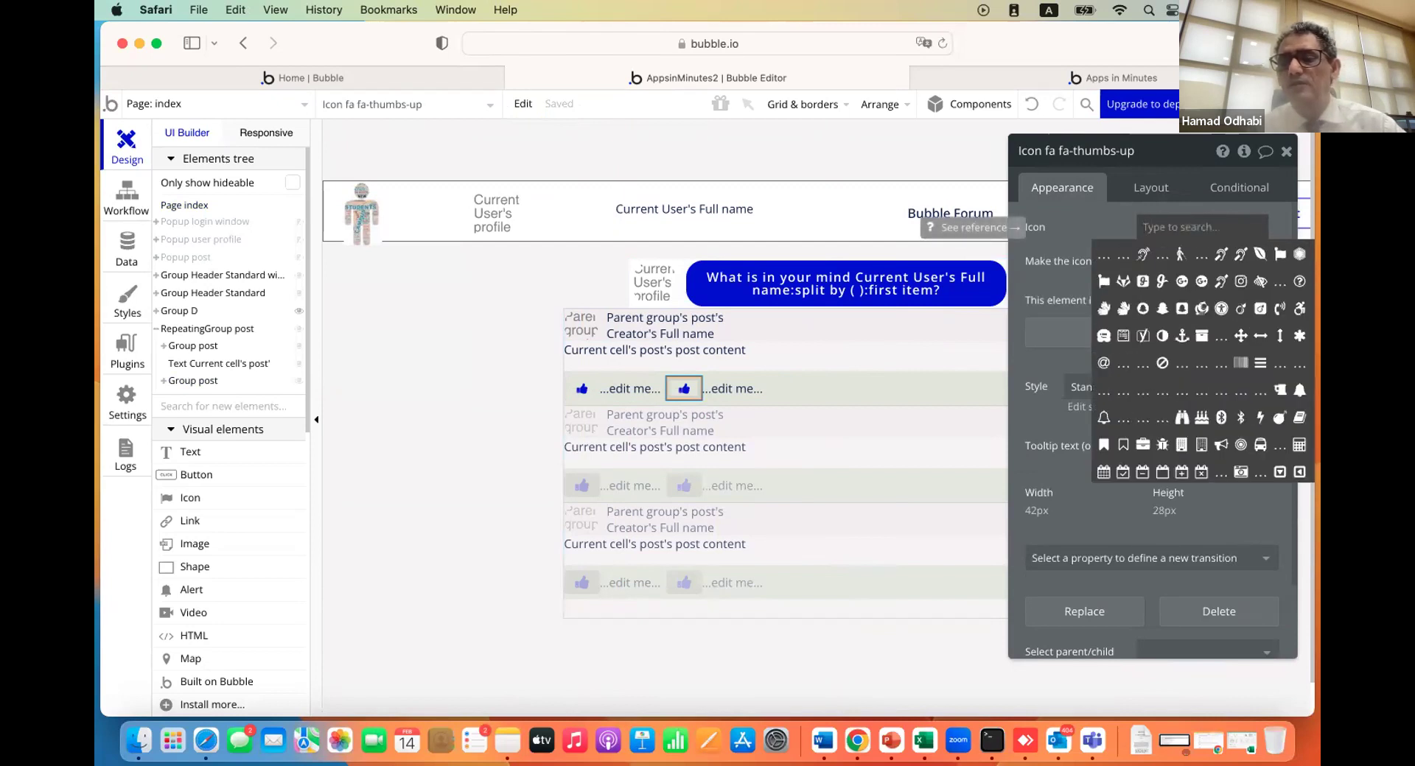
pyautogui.write('th')
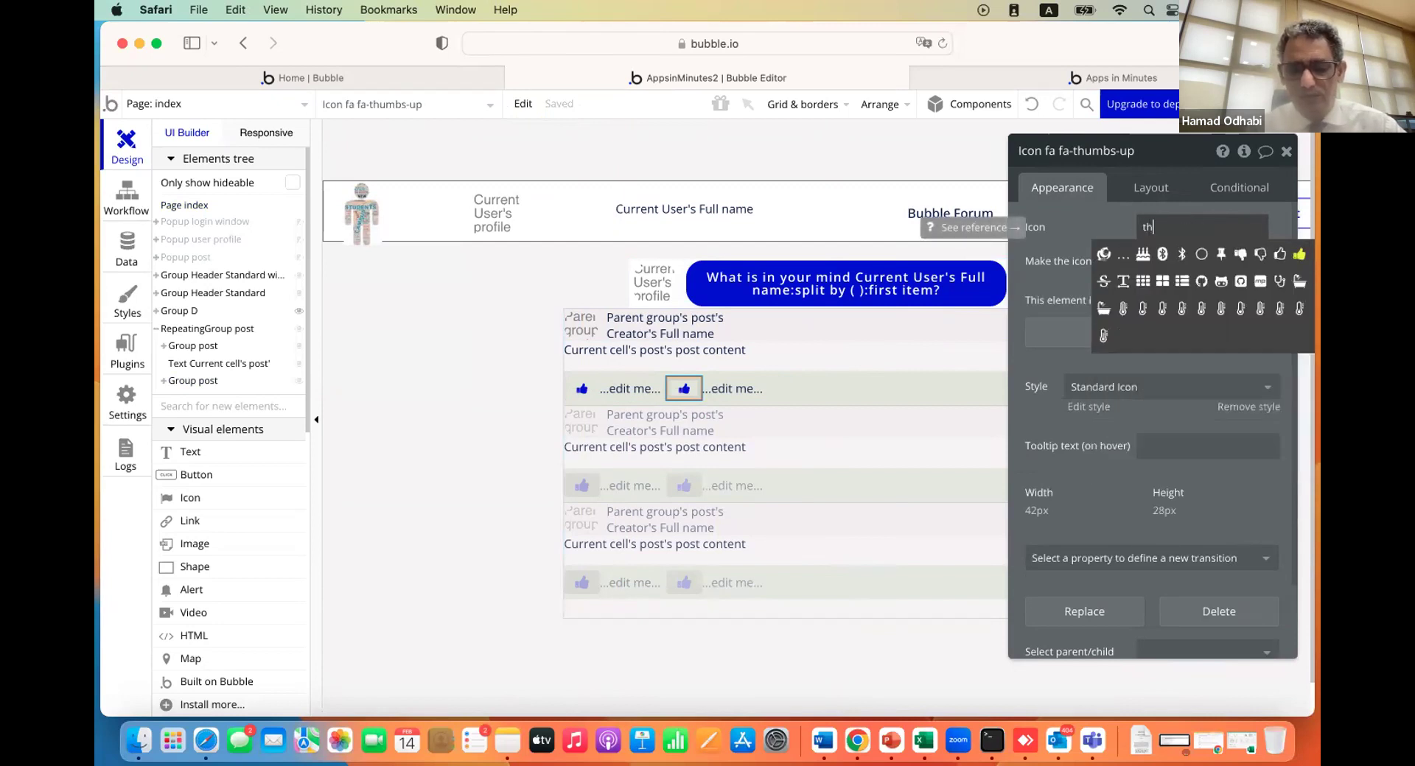
pyautogui.write('imb')
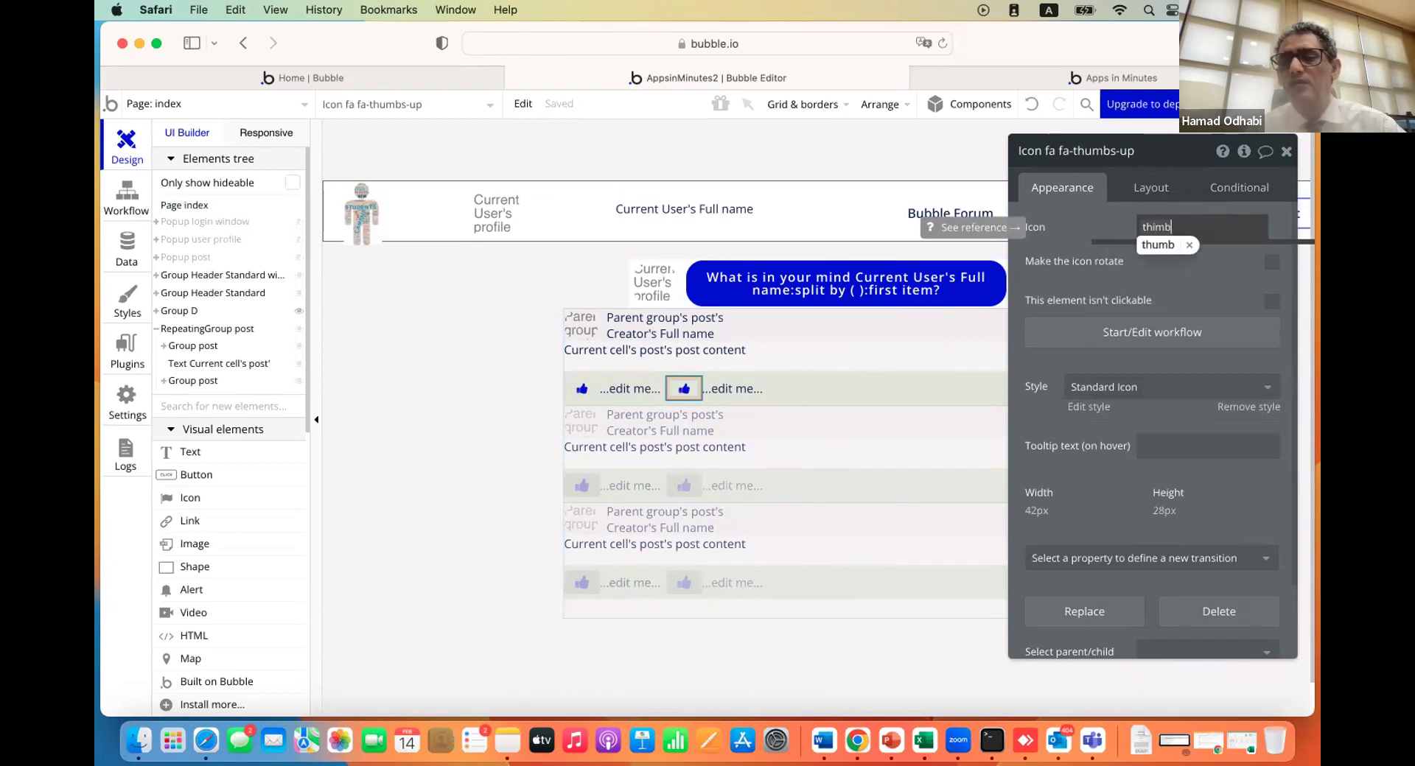
pyautogui.press('BackSpace')
pyautogui.press('BackSpace')
pyautogui.press('BackSpace')
pyautogui.press('BackSpace')
pyautogui.press('BackSpace')
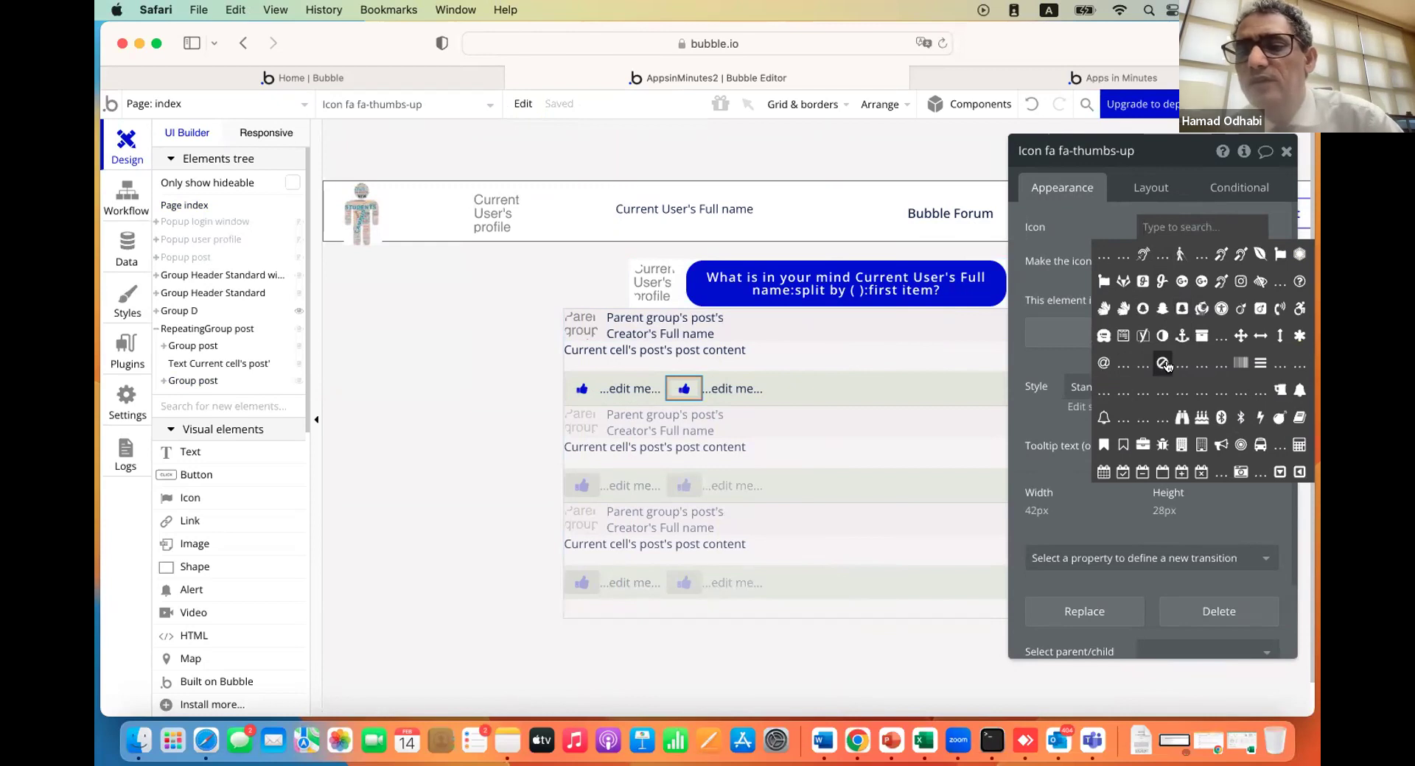
# Change the duplicated group's icon to the solid thumbs-down symbol from the full icon list
pyautogui.scroll(-1, 1166, 367)
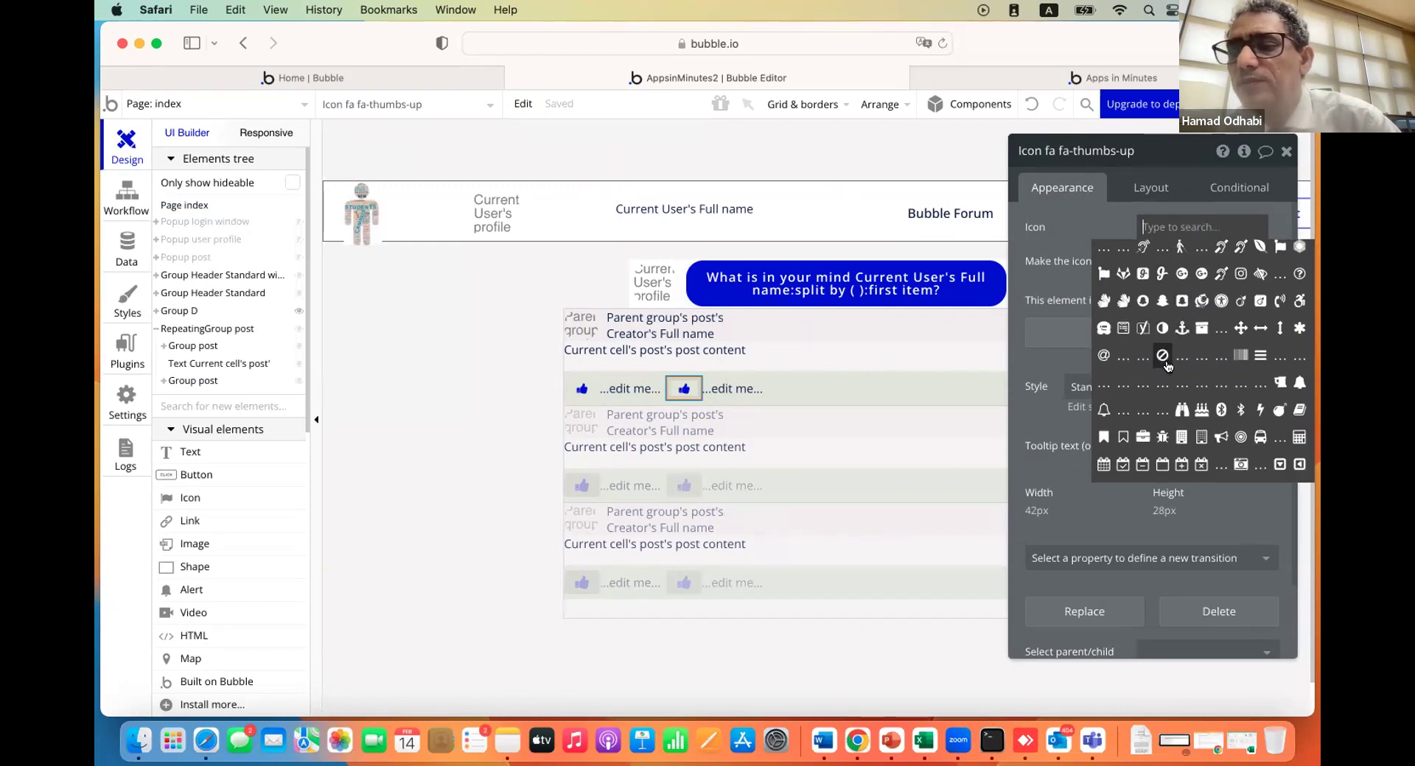
pyautogui.scroll(-5, 1166, 367)
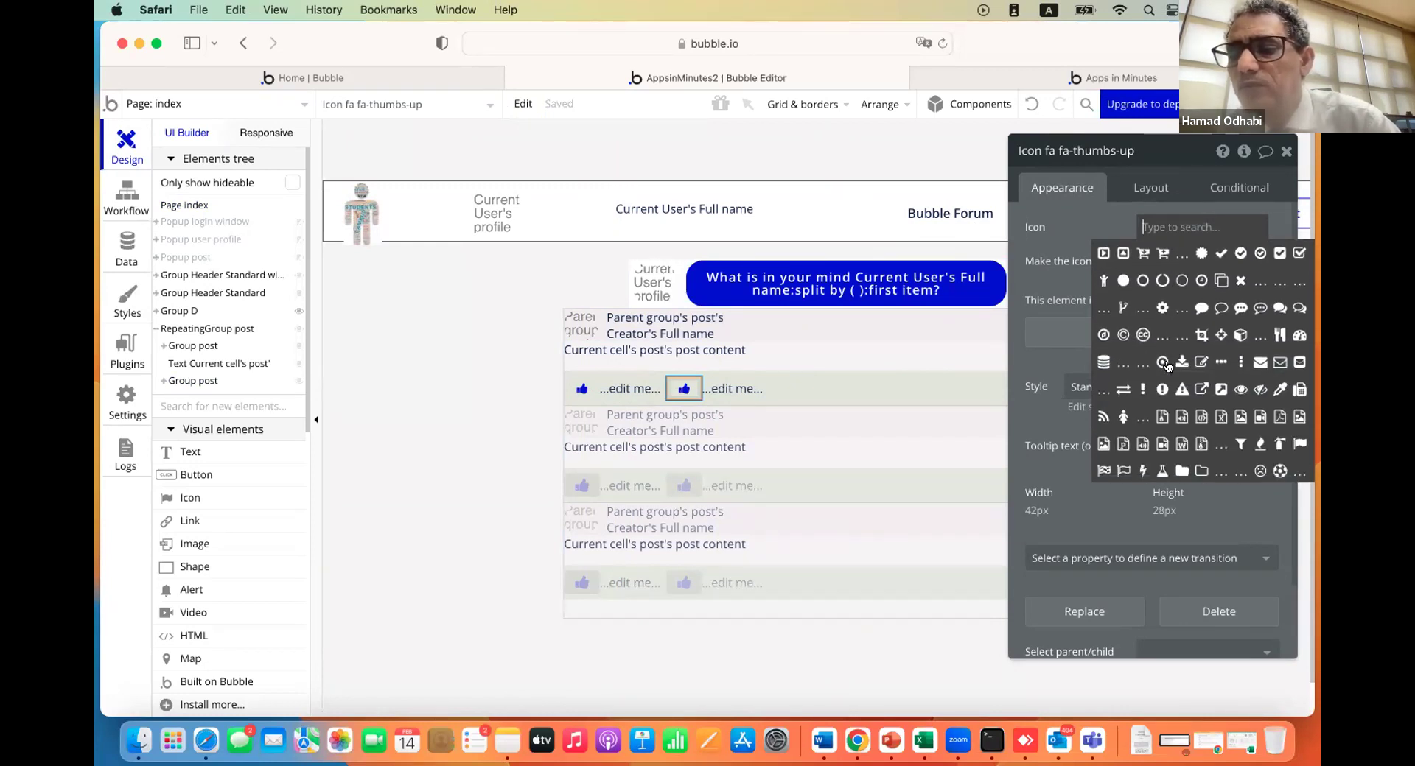
pyautogui.scroll(-3, 1167, 366)
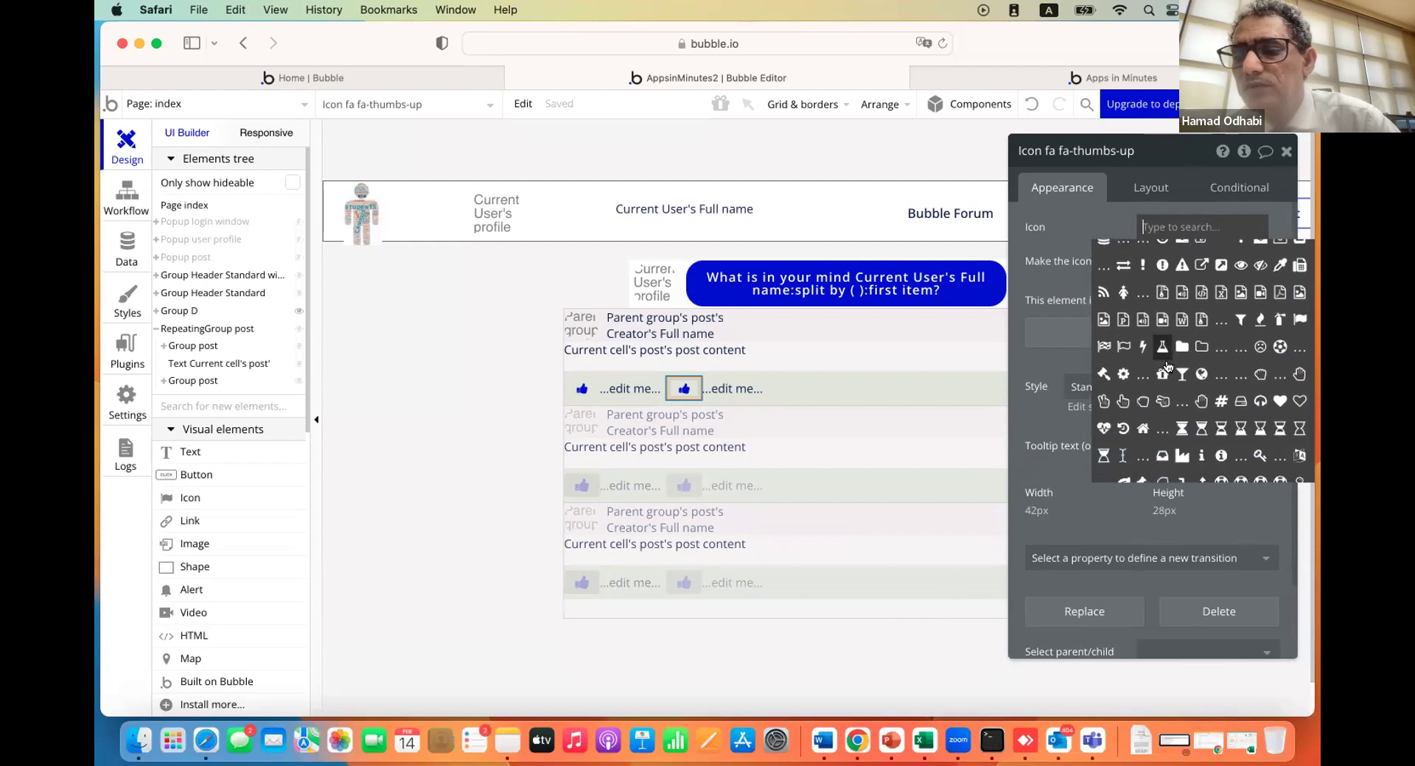
pyautogui.scroll(-4, 1167, 366)
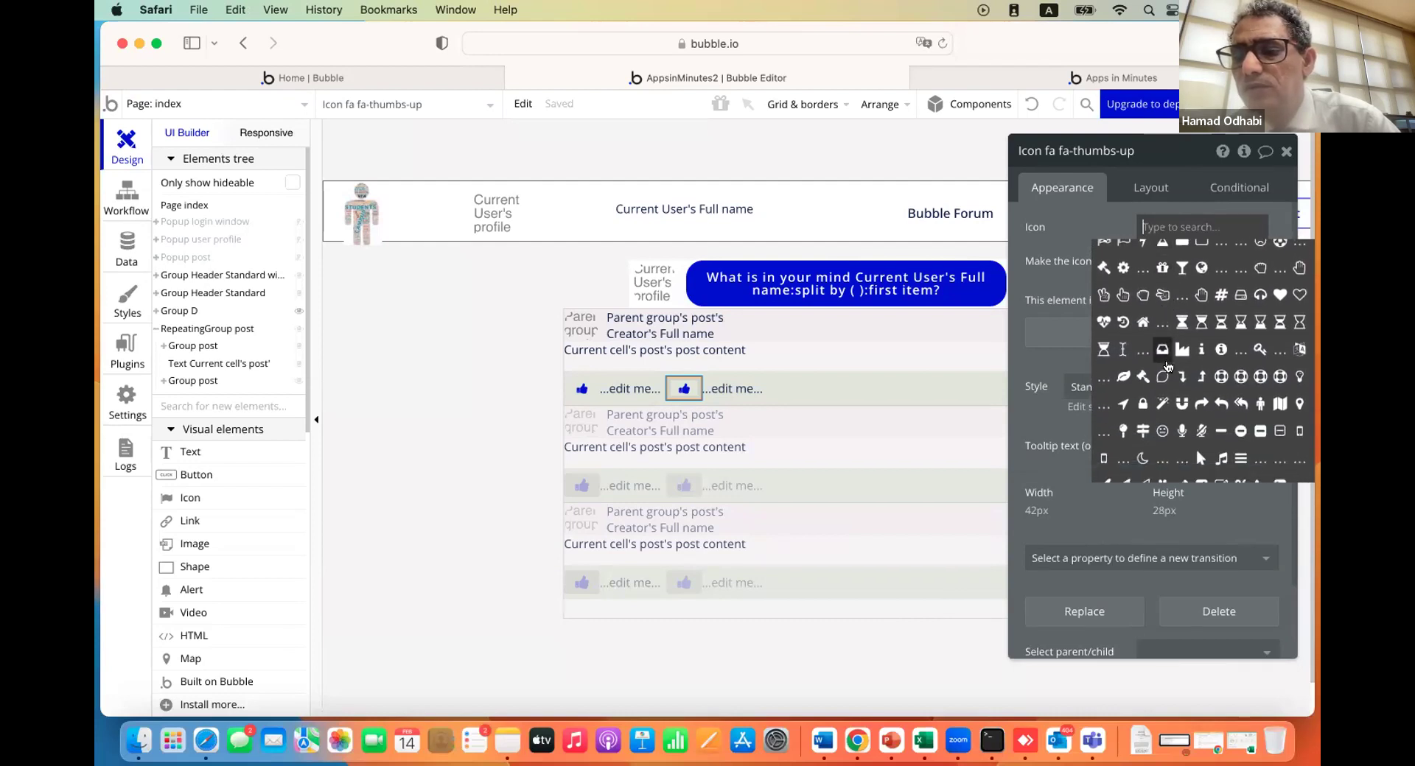
pyautogui.scroll(-8, 1167, 366)
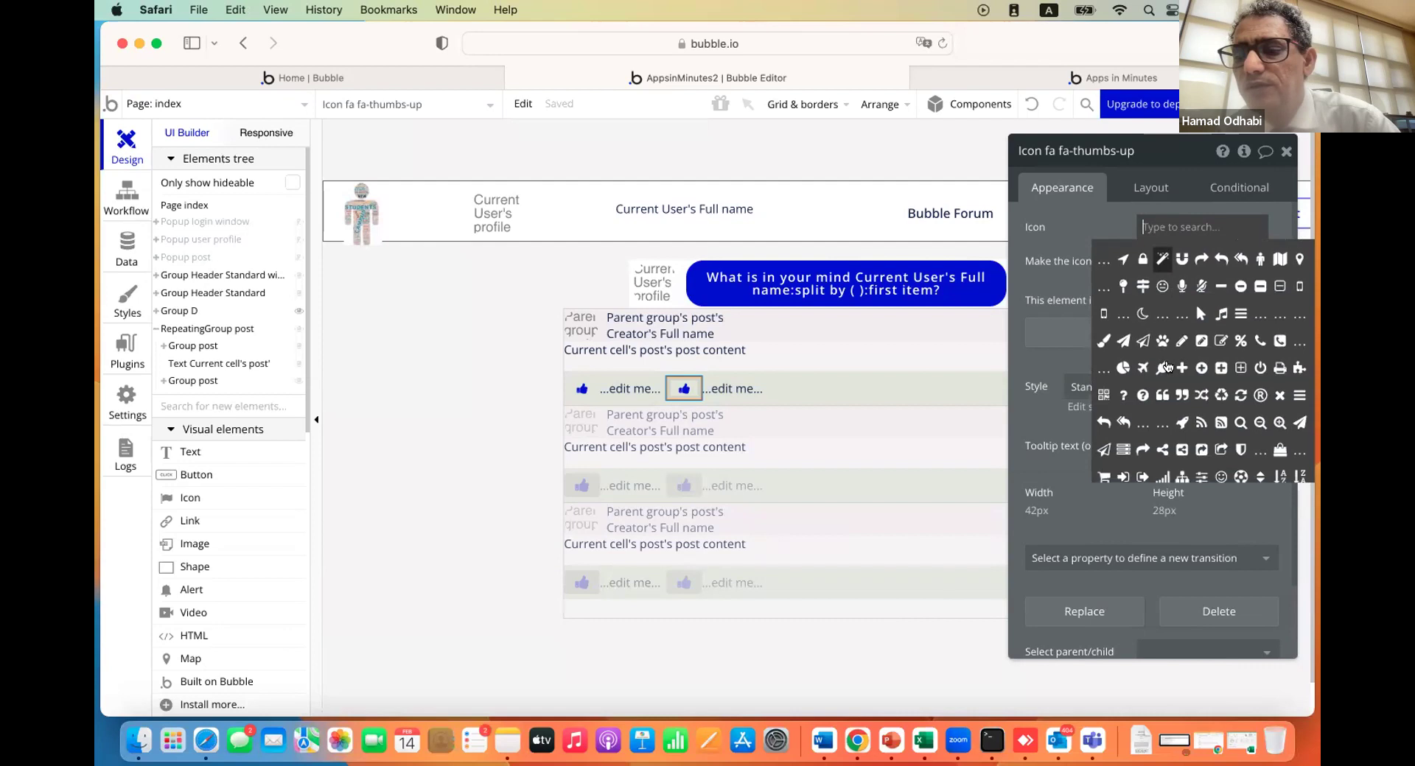
pyautogui.scroll(-5, 1167, 365)
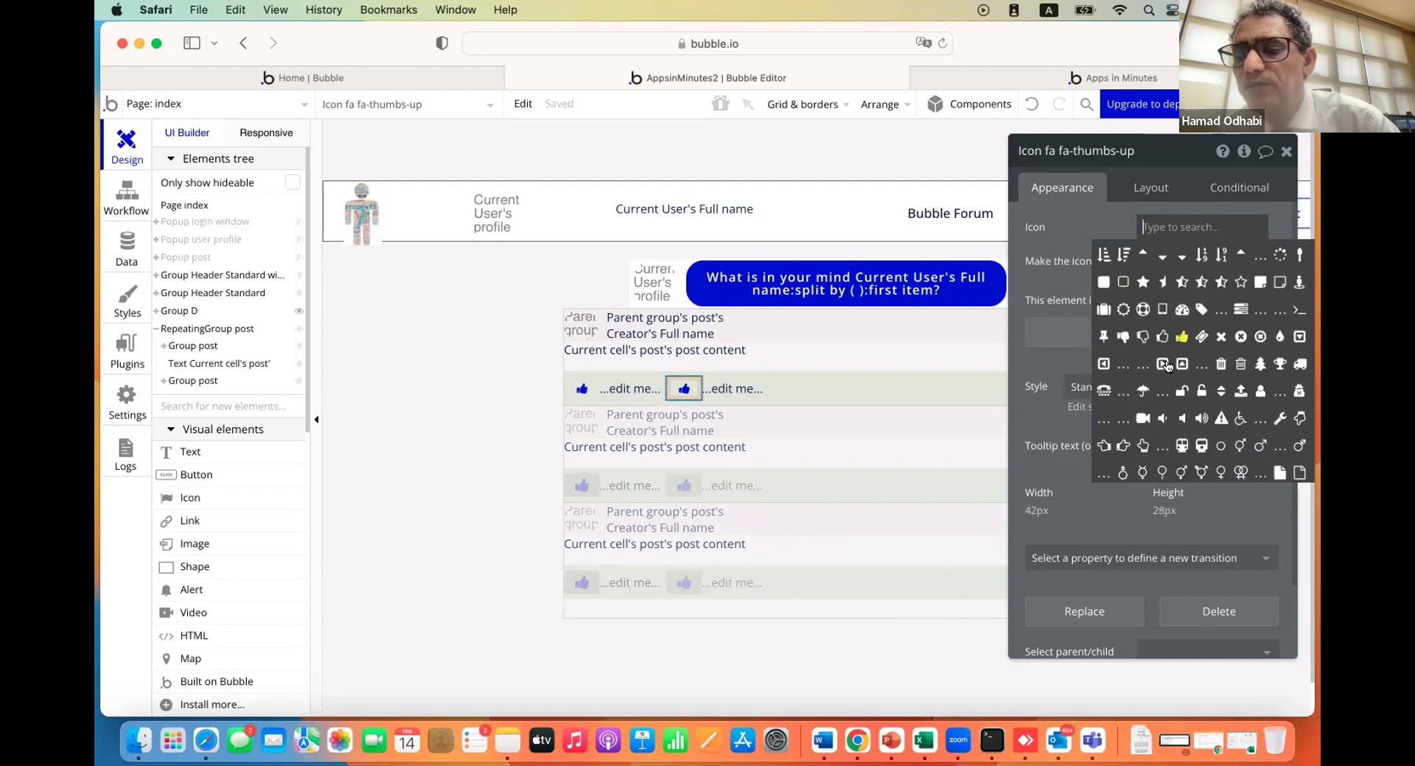
pyautogui.click(1122, 336)
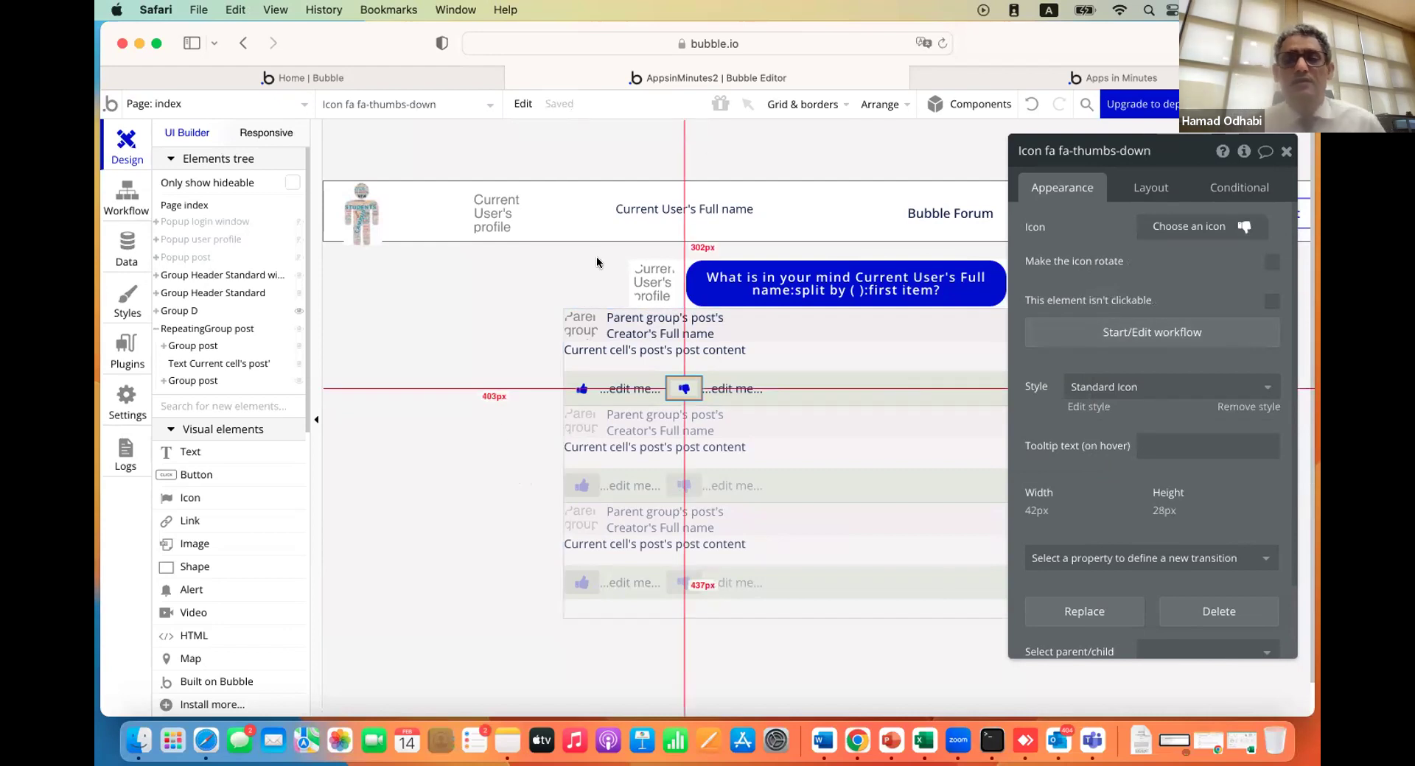
# Refresh the app preview and check the thumbs-up and thumbs-down row beneath the posts
pyautogui.click(979, 76)
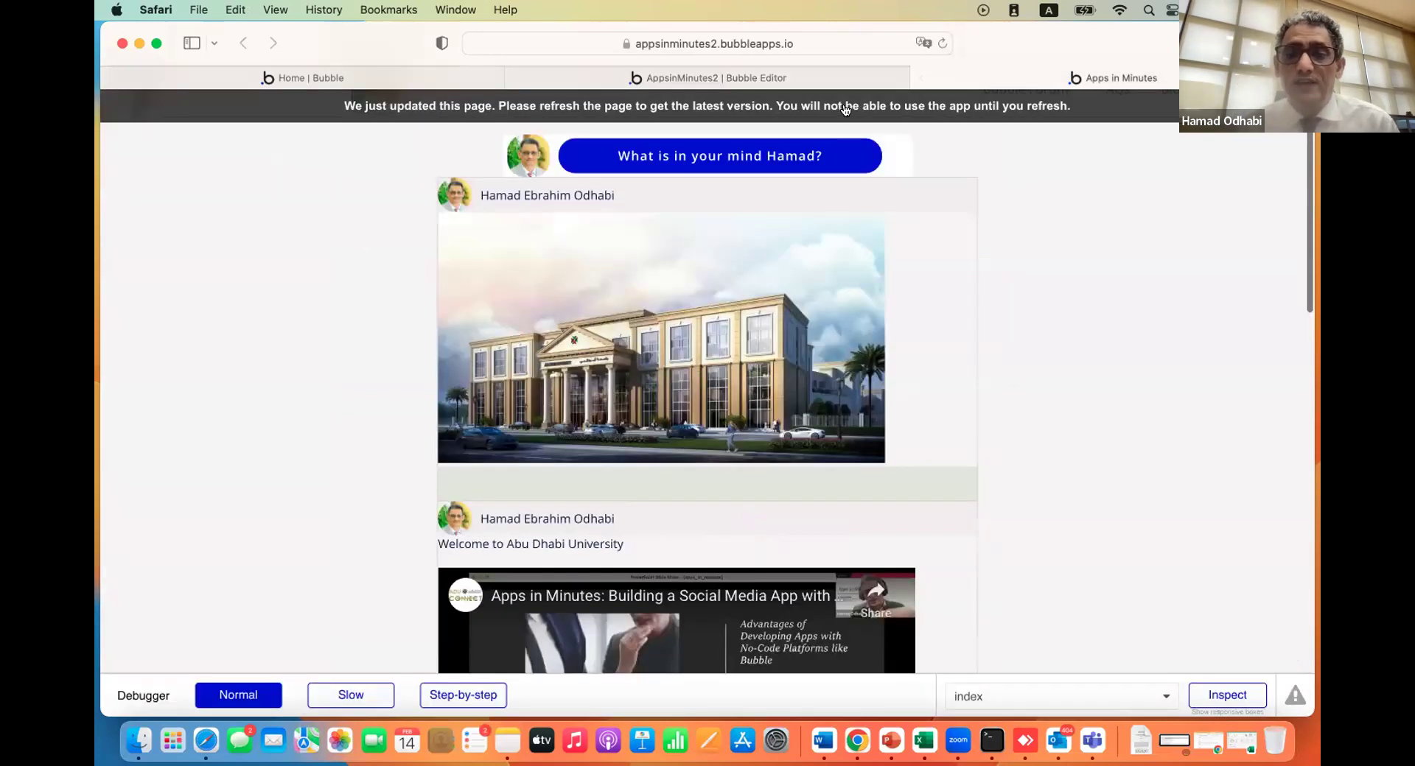
pyautogui.press('super+r')
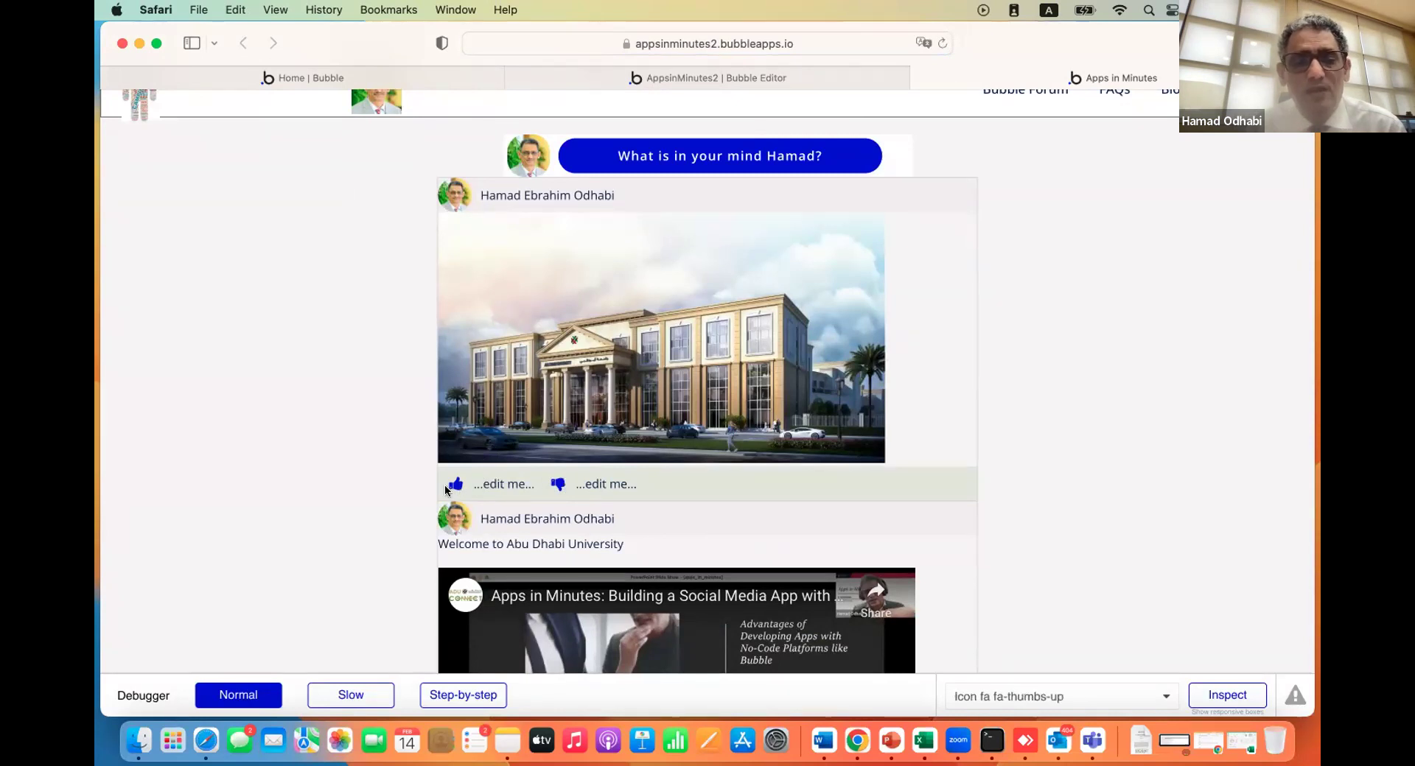
pyautogui.scroll(-5, 597, 578)
pyautogui.scroll(-2, 593, 578)
pyautogui.scroll(8, 593, 578)
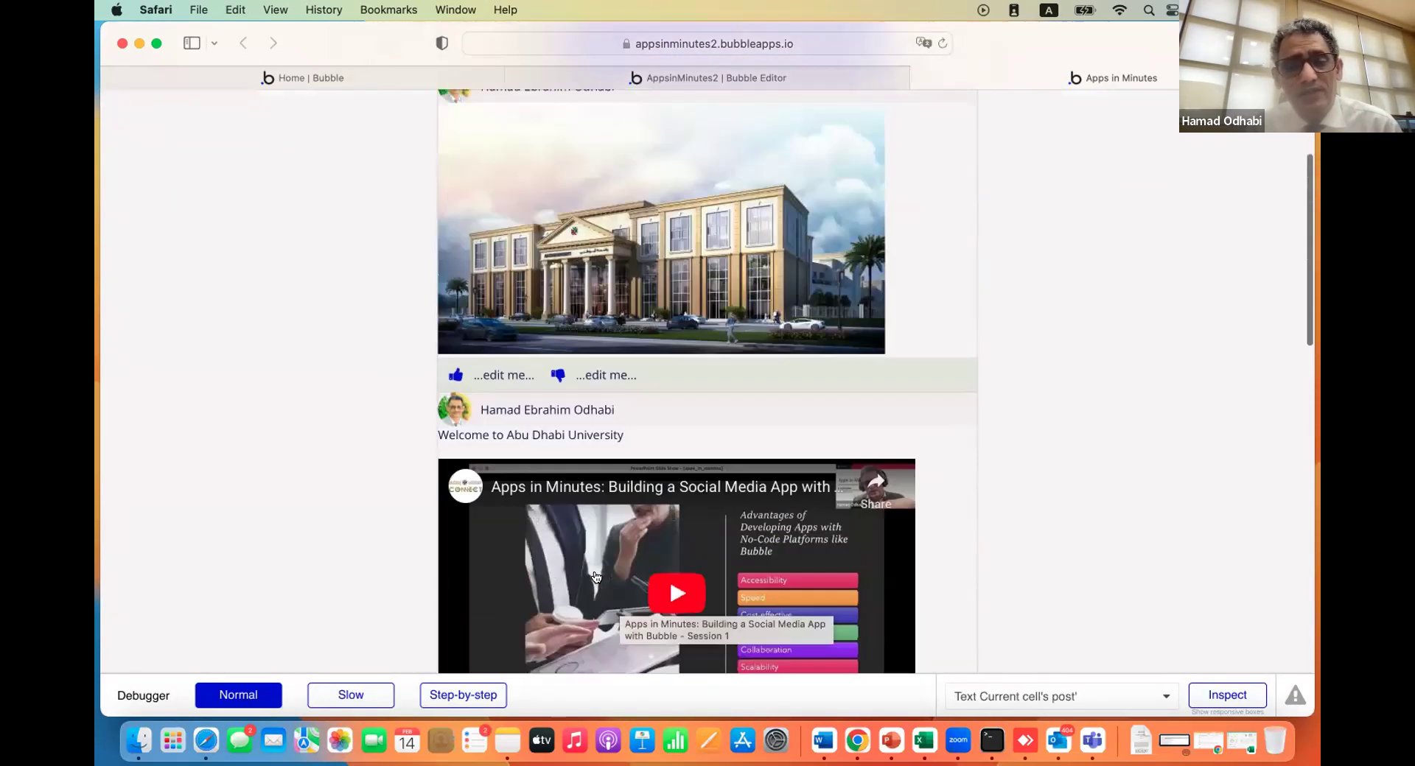
pyautogui.scroll(-2, 661, 557)
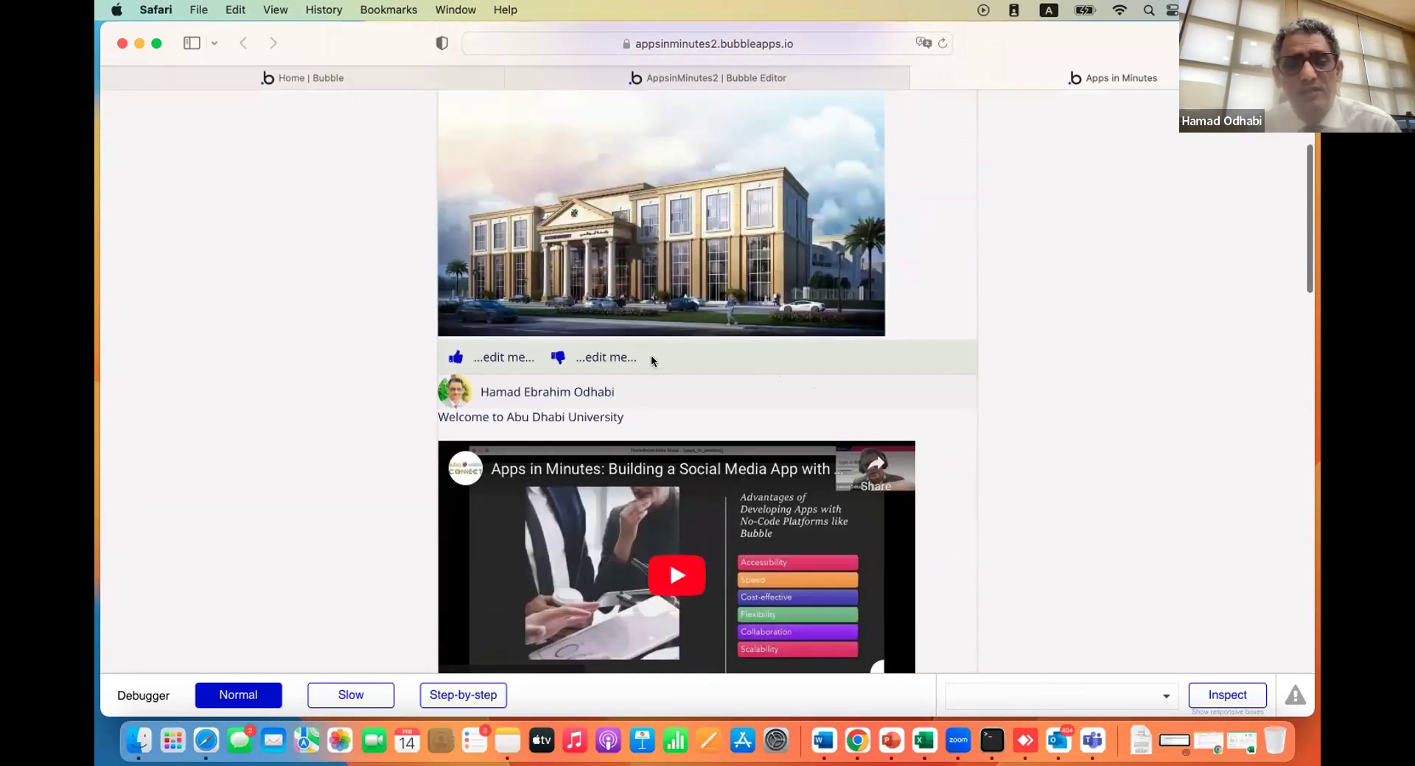
pyautogui.click(605, 394)
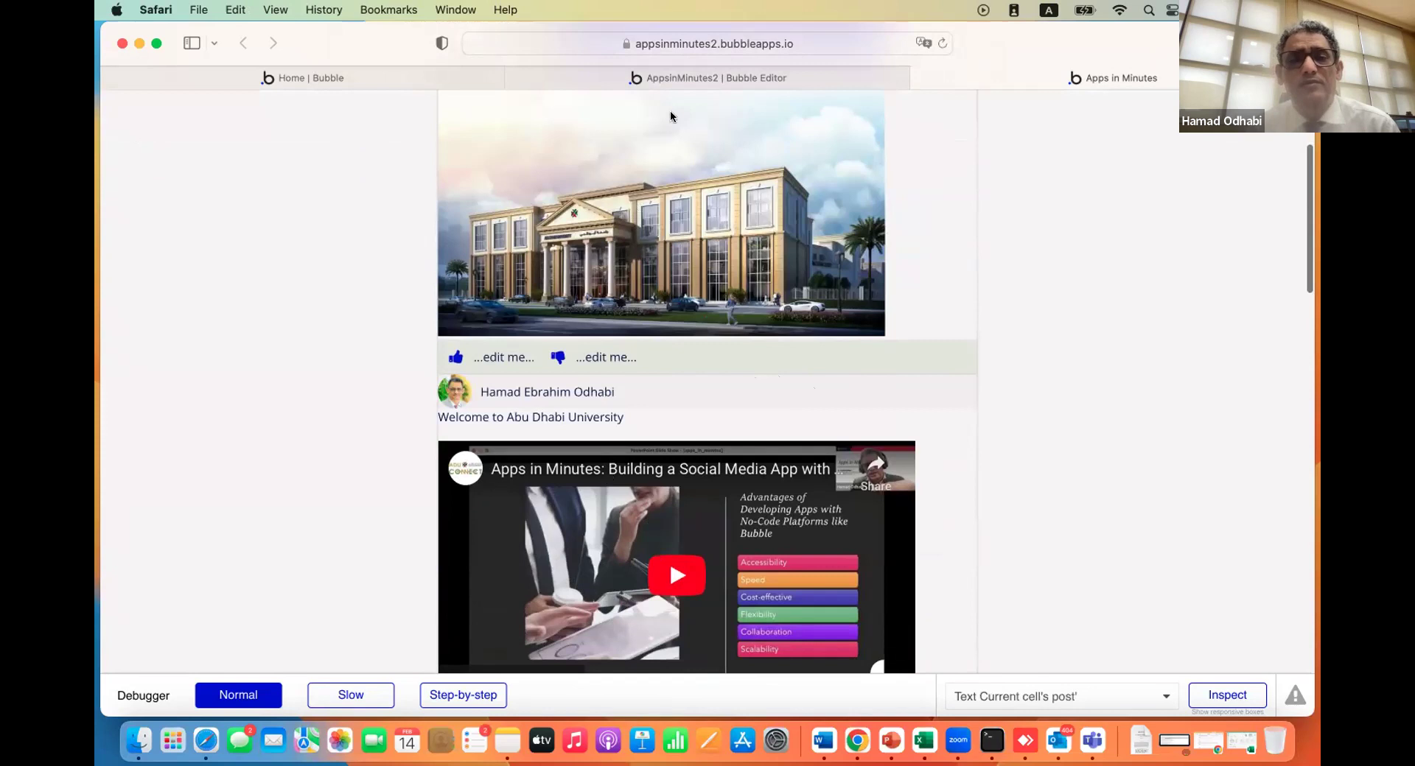
# Return to the editor and set the reaction row group's bottom margin to 30 px
pyautogui.click(697, 76)
pyautogui.click(881, 388)
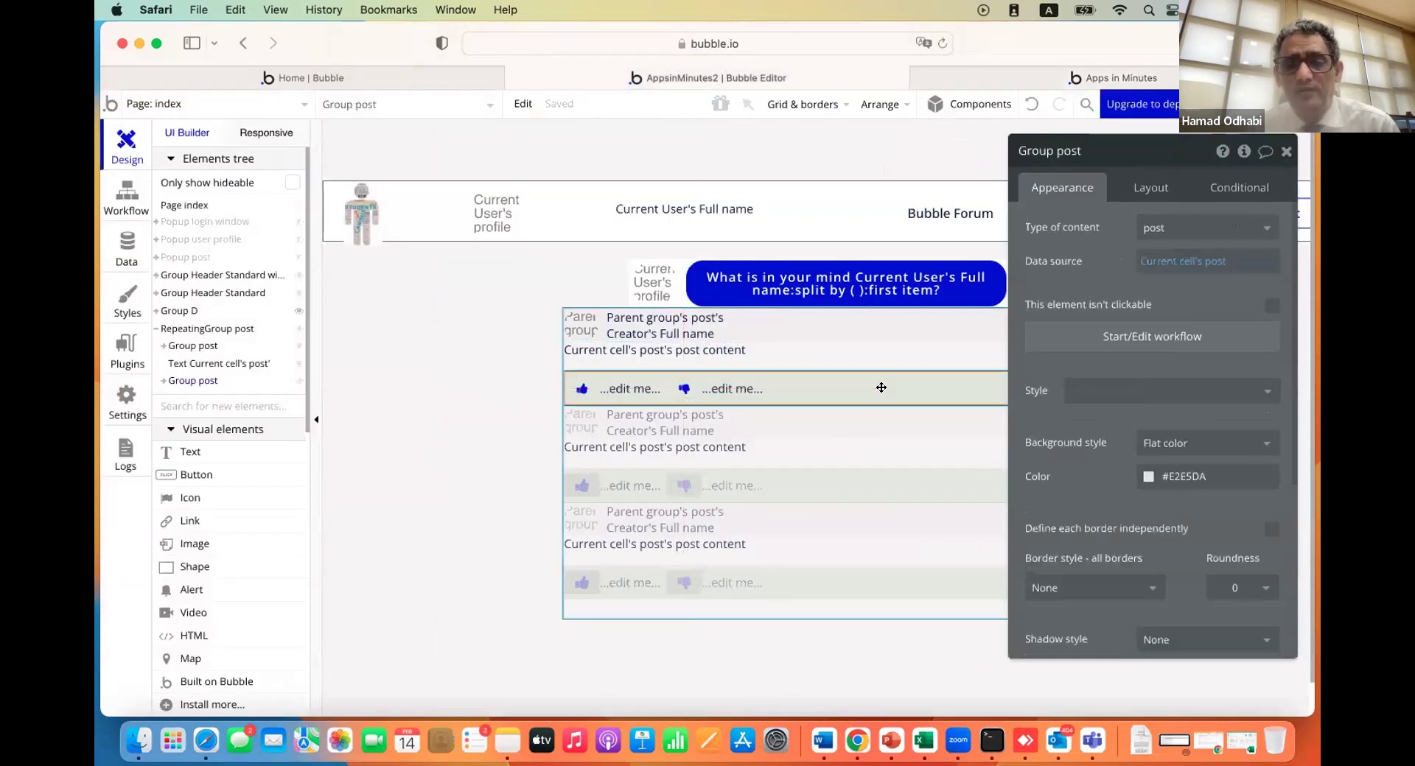
pyautogui.click(1150, 187)
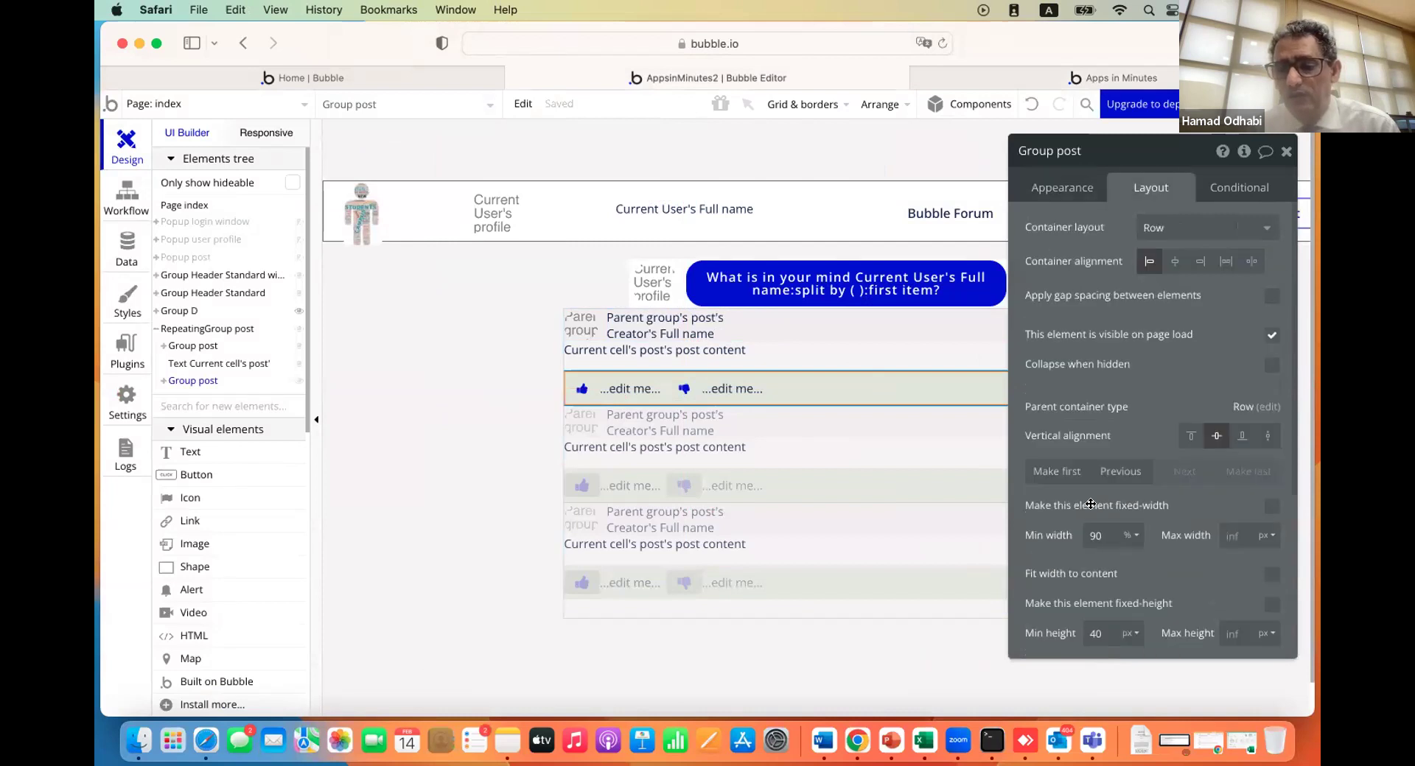
pyautogui.scroll(-5, 1083, 601)
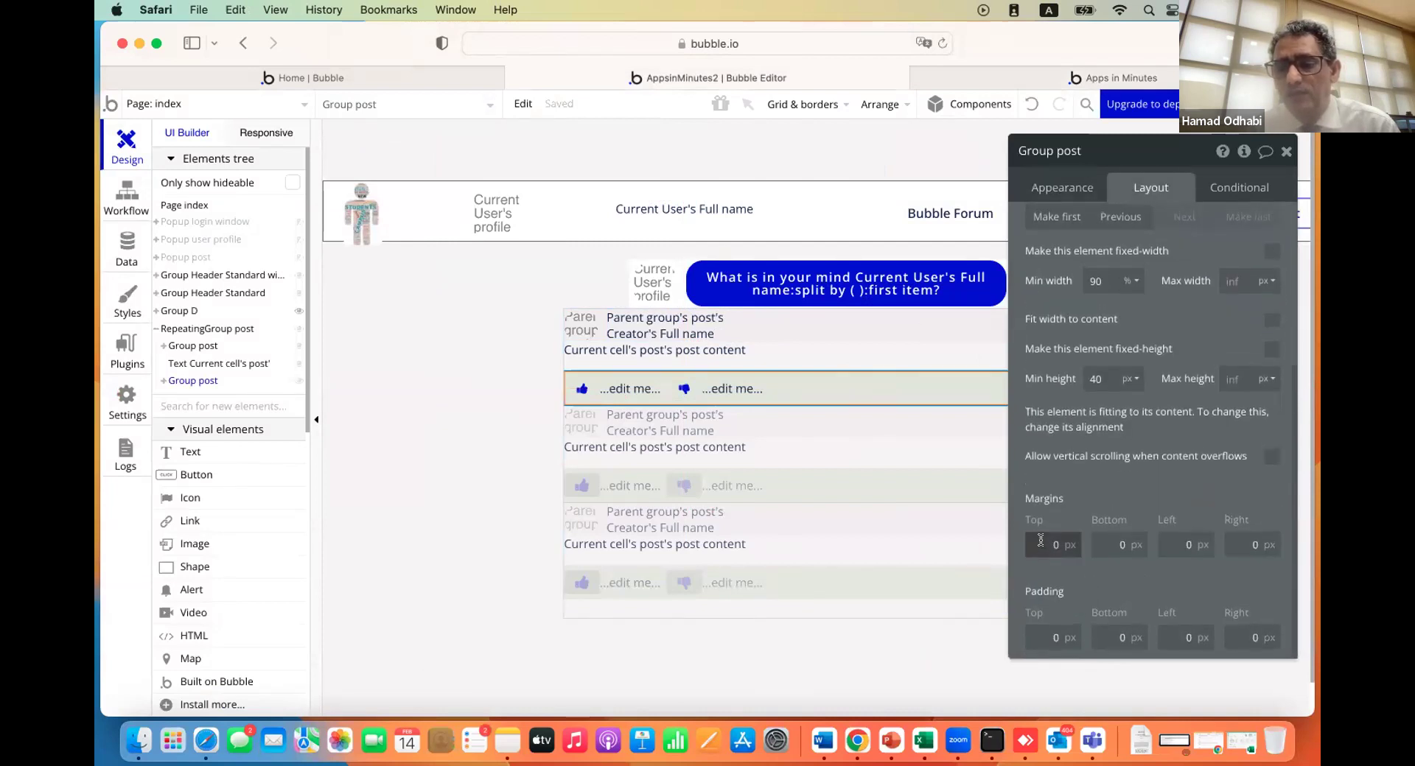
pyautogui.click(1098, 539)
pyautogui.write('30')
pyautogui.click(1141, 582)
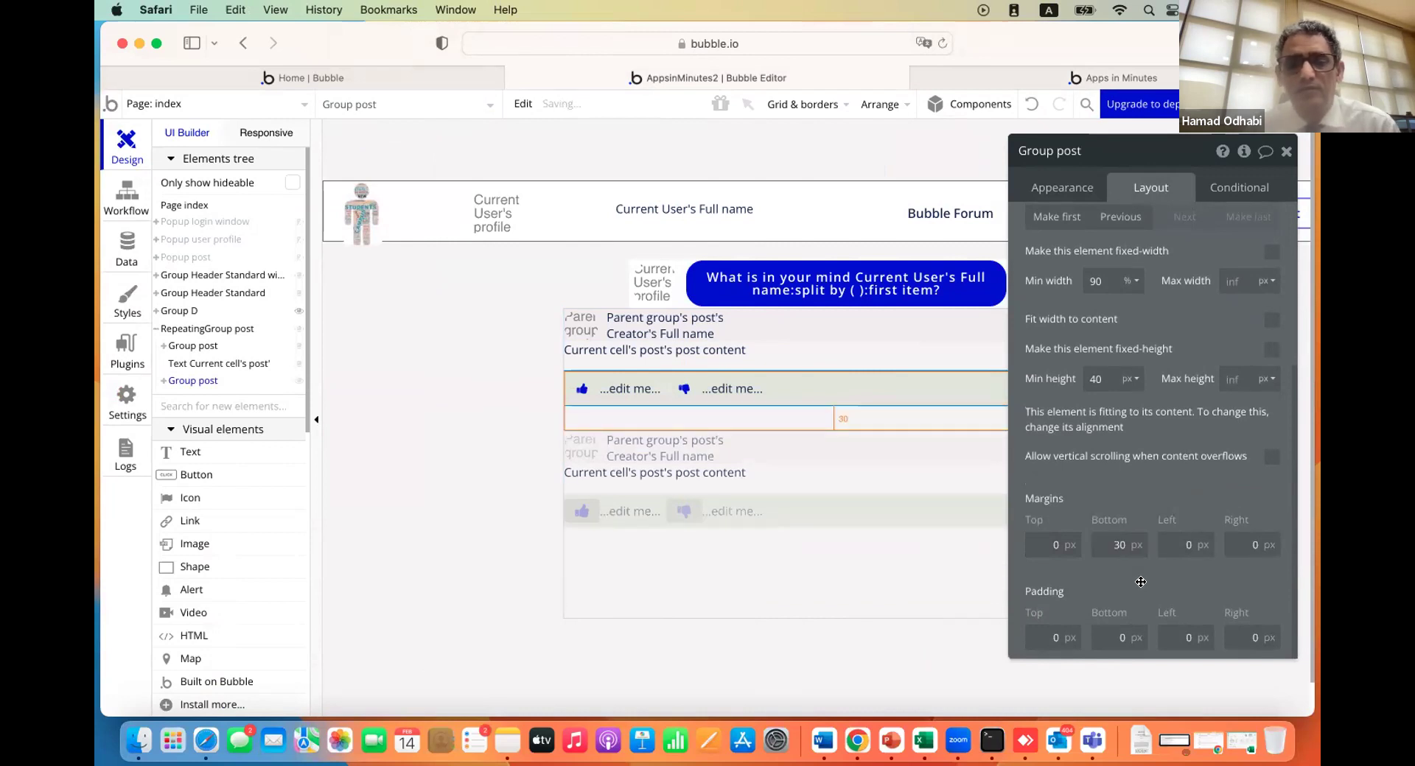
# Refresh the app preview and check the spacing and reaction rows throughout the post feed
pyautogui.click(958, 78)
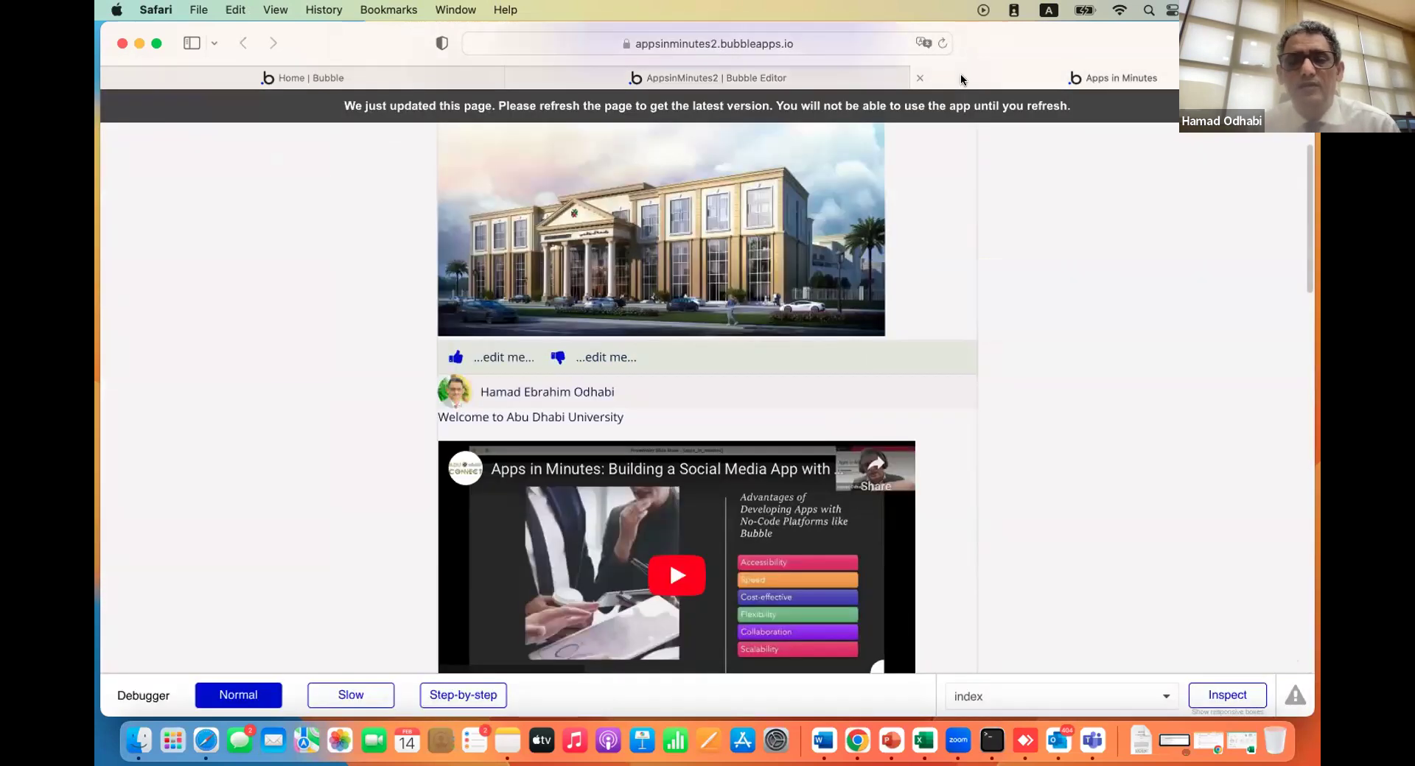
pyautogui.click(845, 110)
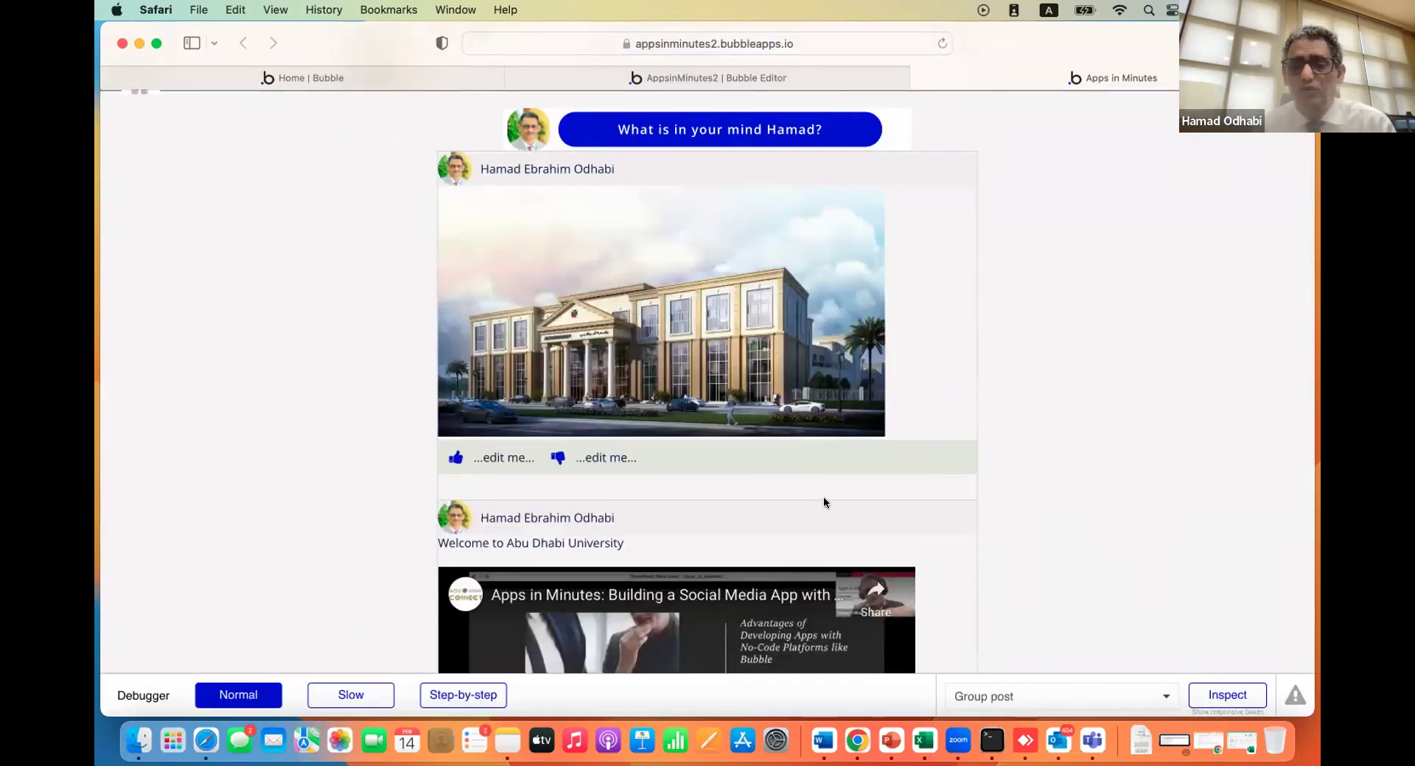
pyautogui.scroll(-8, 823, 496)
pyautogui.scroll(10, 824, 497)
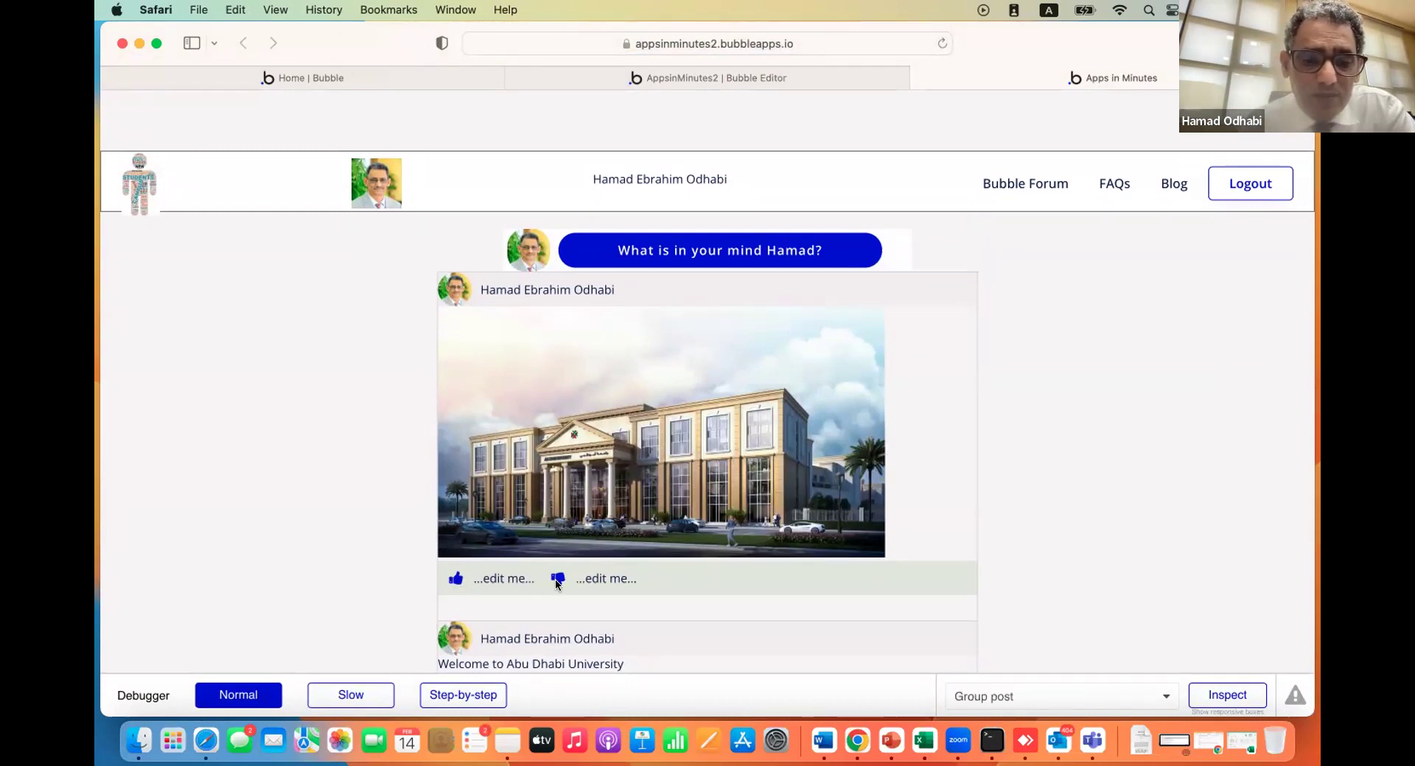
pyautogui.scroll(-20, 615, 502)
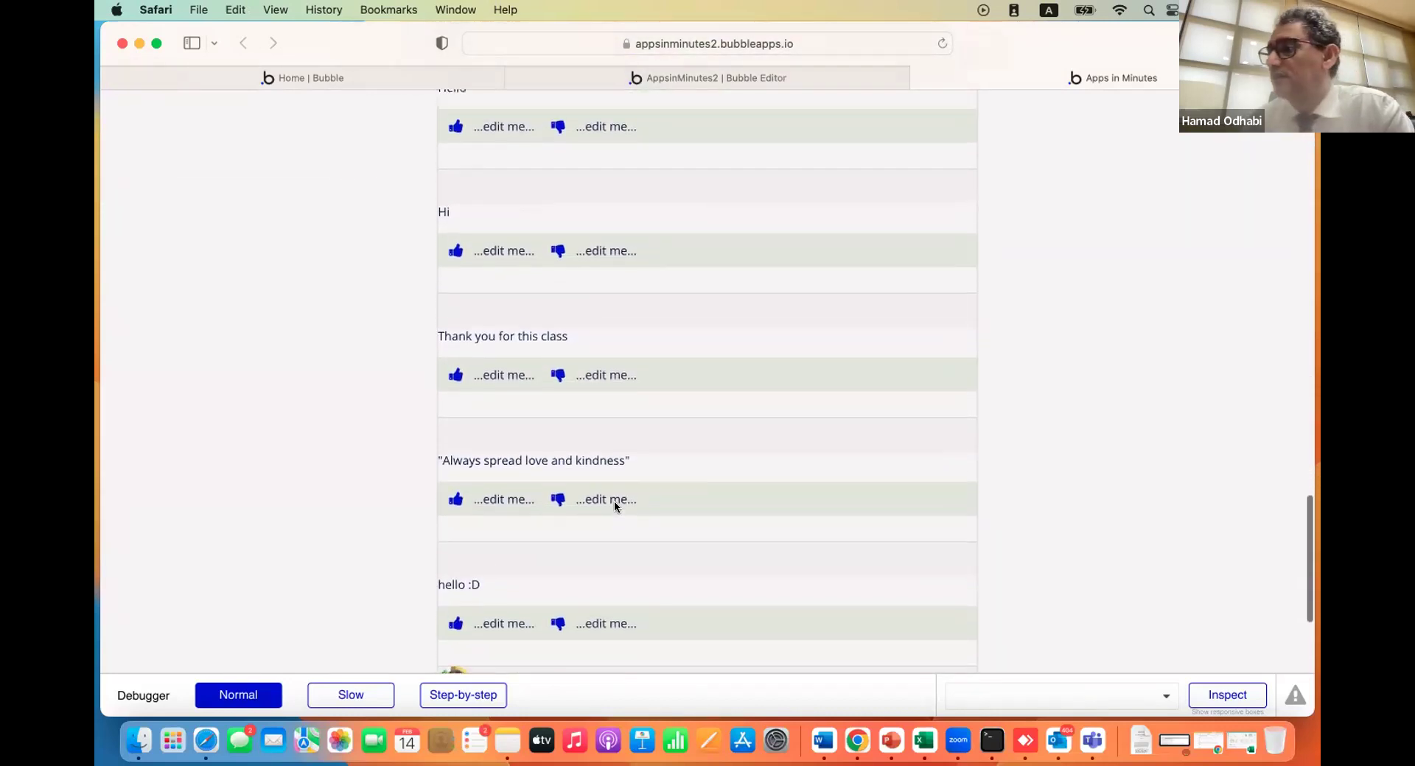
pyautogui.scroll(20, 615, 505)
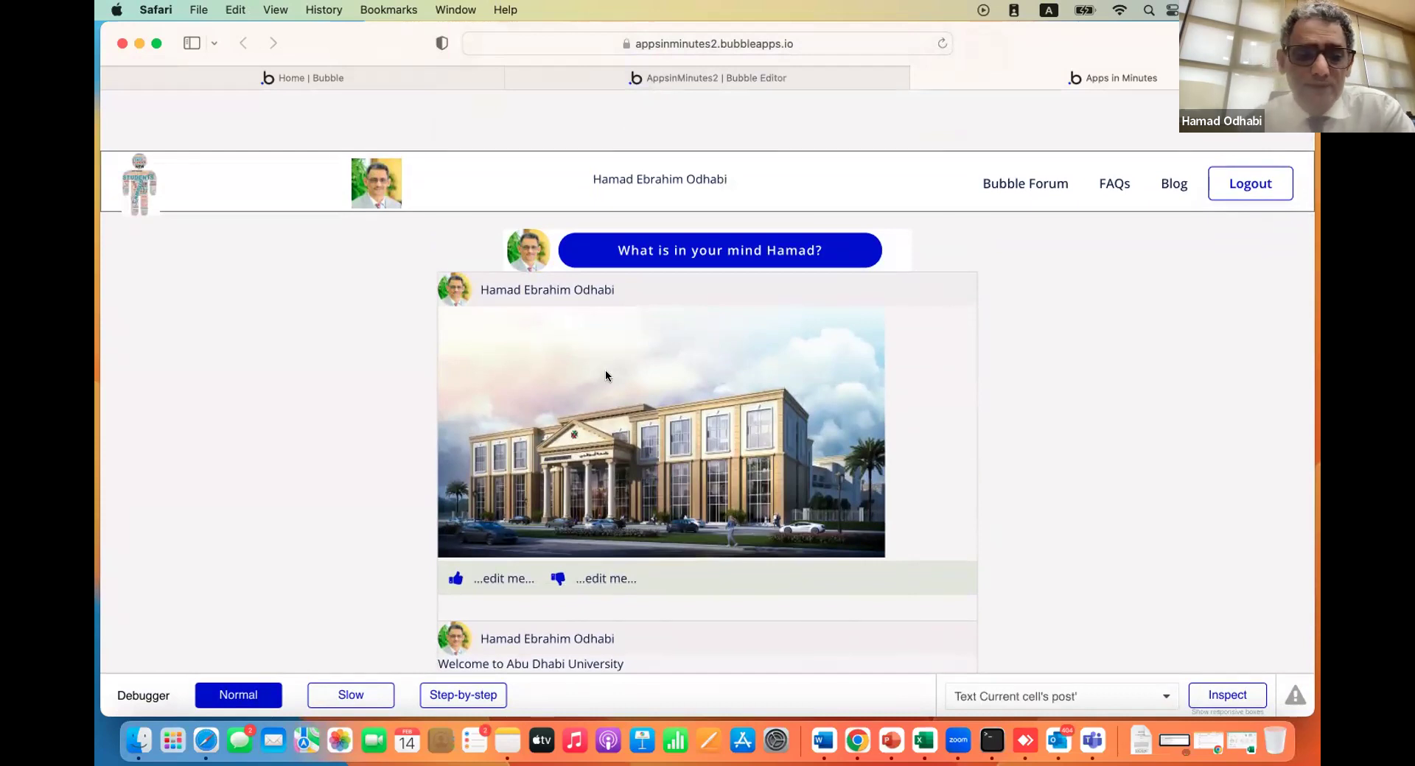
pyautogui.scroll(-5, 604, 369)
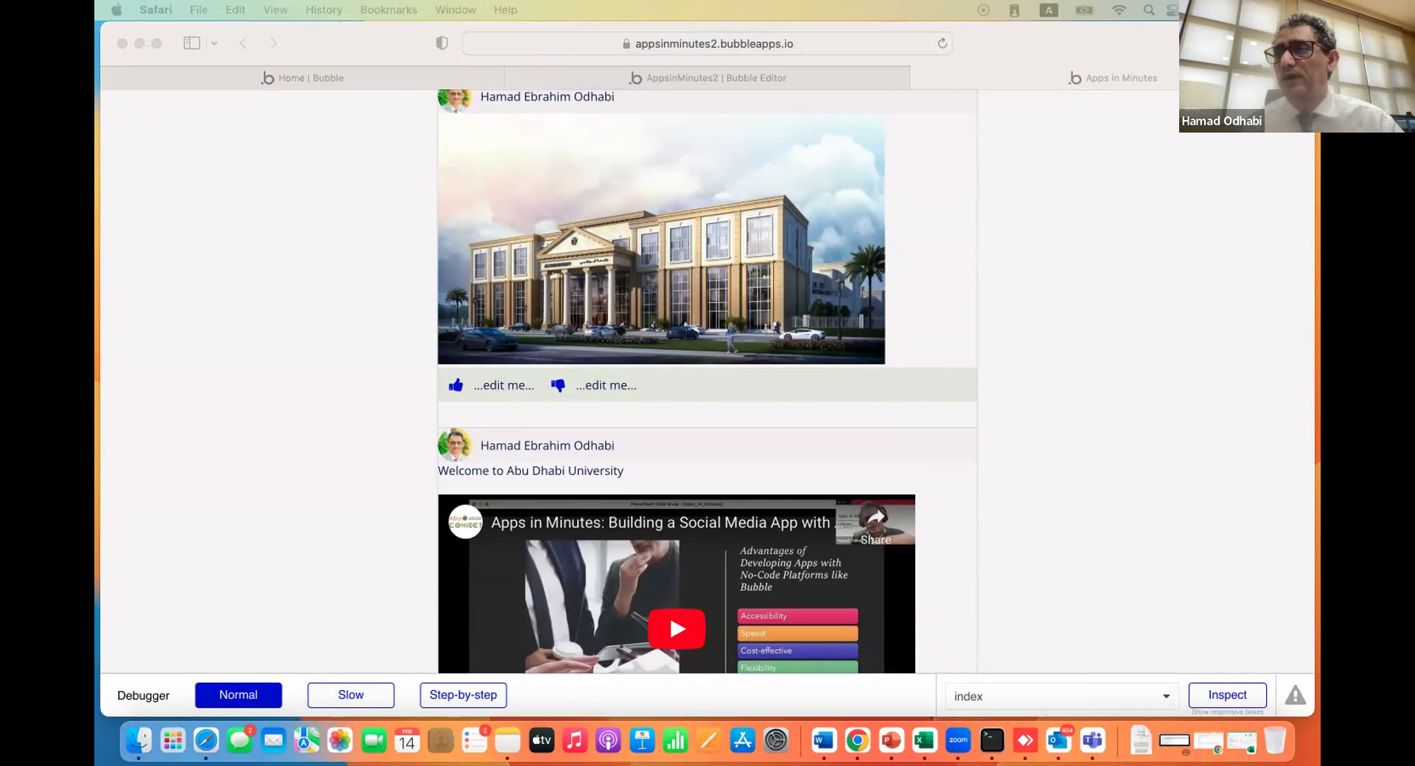
# Return to the editor, create a custom data type named "thumb up down" and delete it again
pyautogui.click(629, 77)
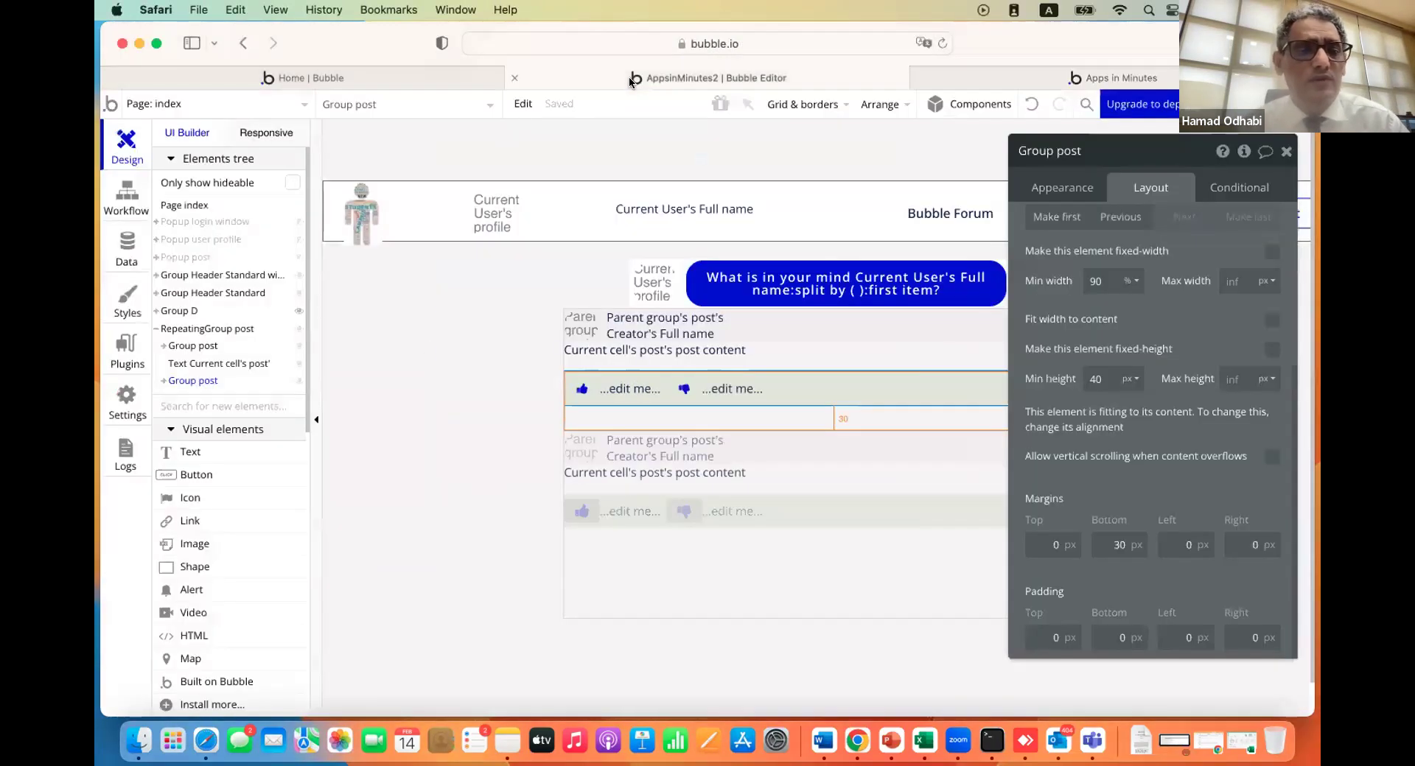
pyautogui.click(127, 256)
pyautogui.click(377, 354)
pyautogui.write('thumbu')
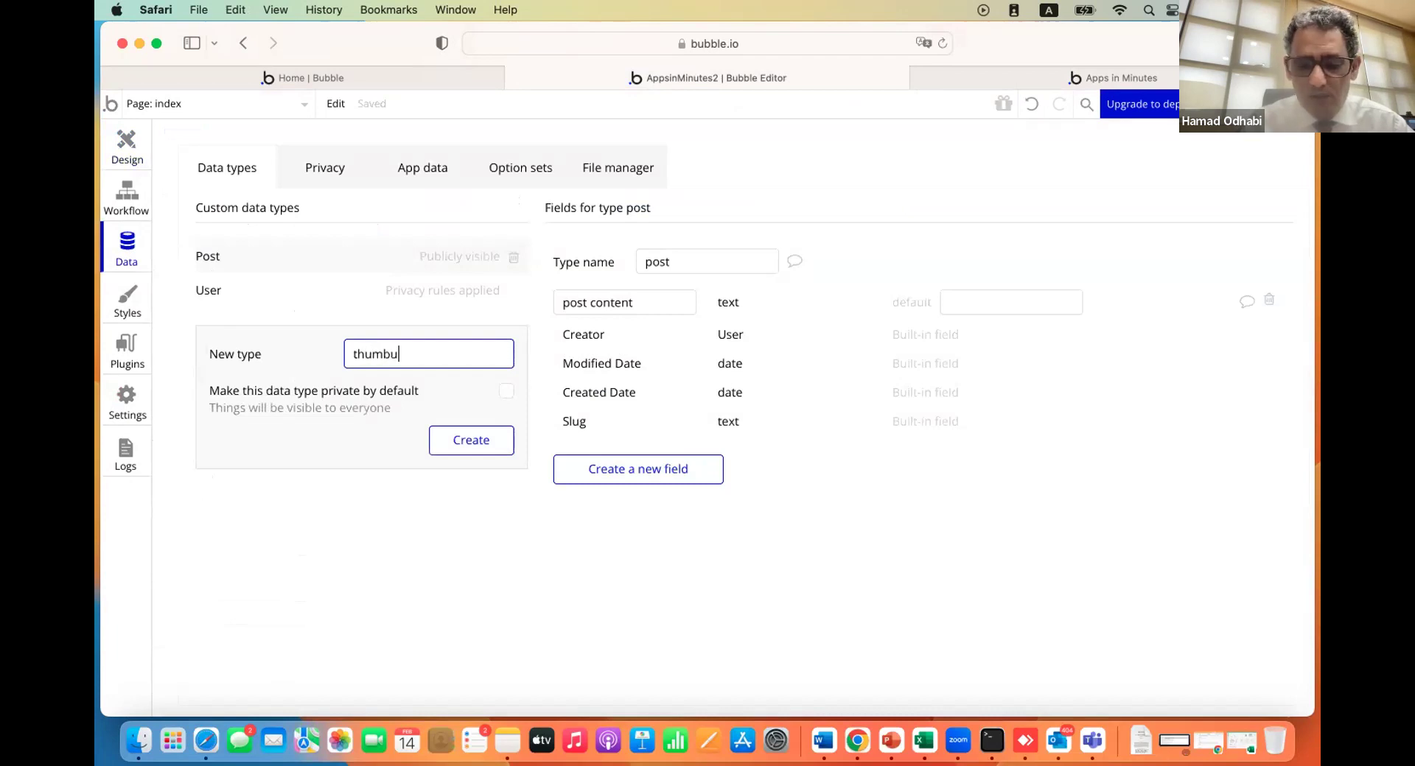
pyautogui.write('pdown')
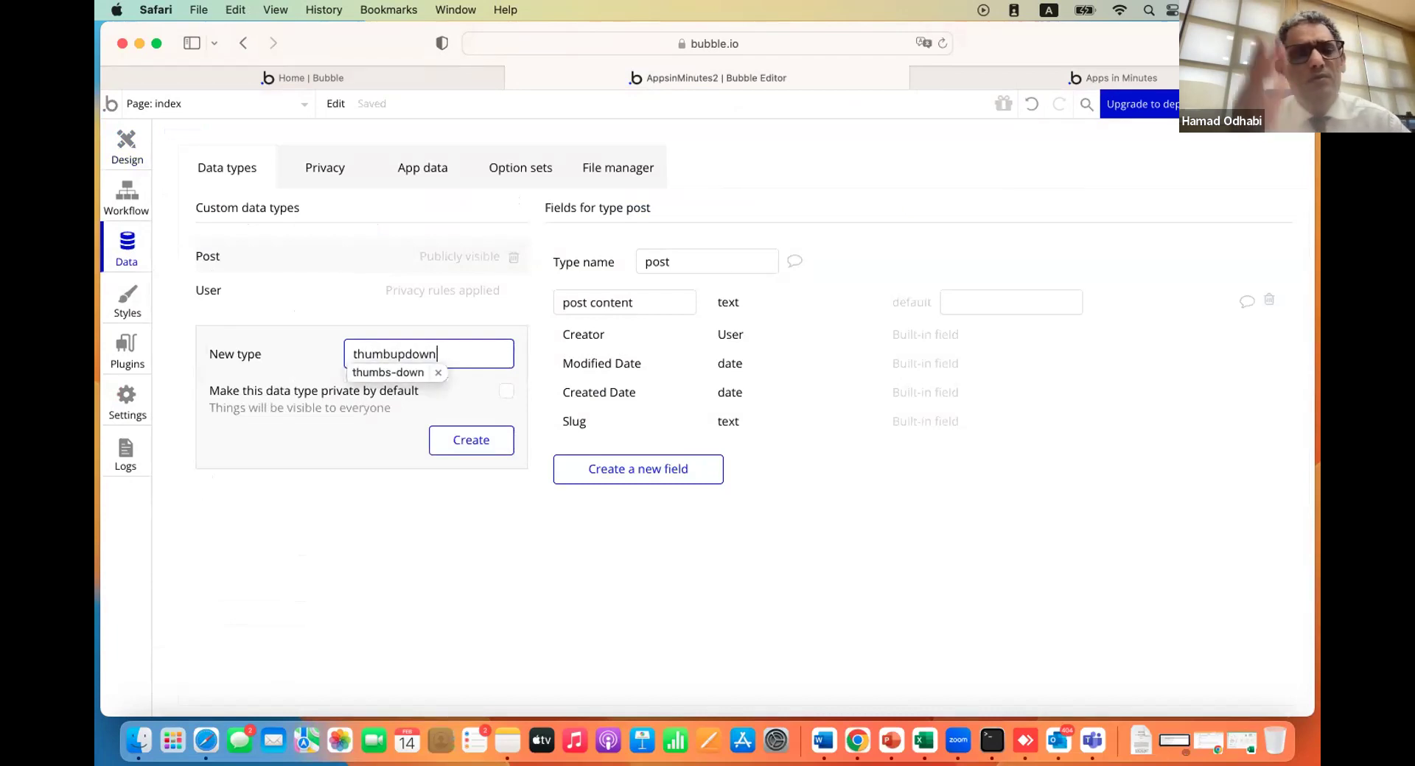
pyautogui.press('BackSpace')
pyautogui.press('BackSpace')
pyautogui.press('BackSpace')
pyautogui.press('BackSpace')
pyautogui.press('BackSpace')
pyautogui.press('BackSpace')
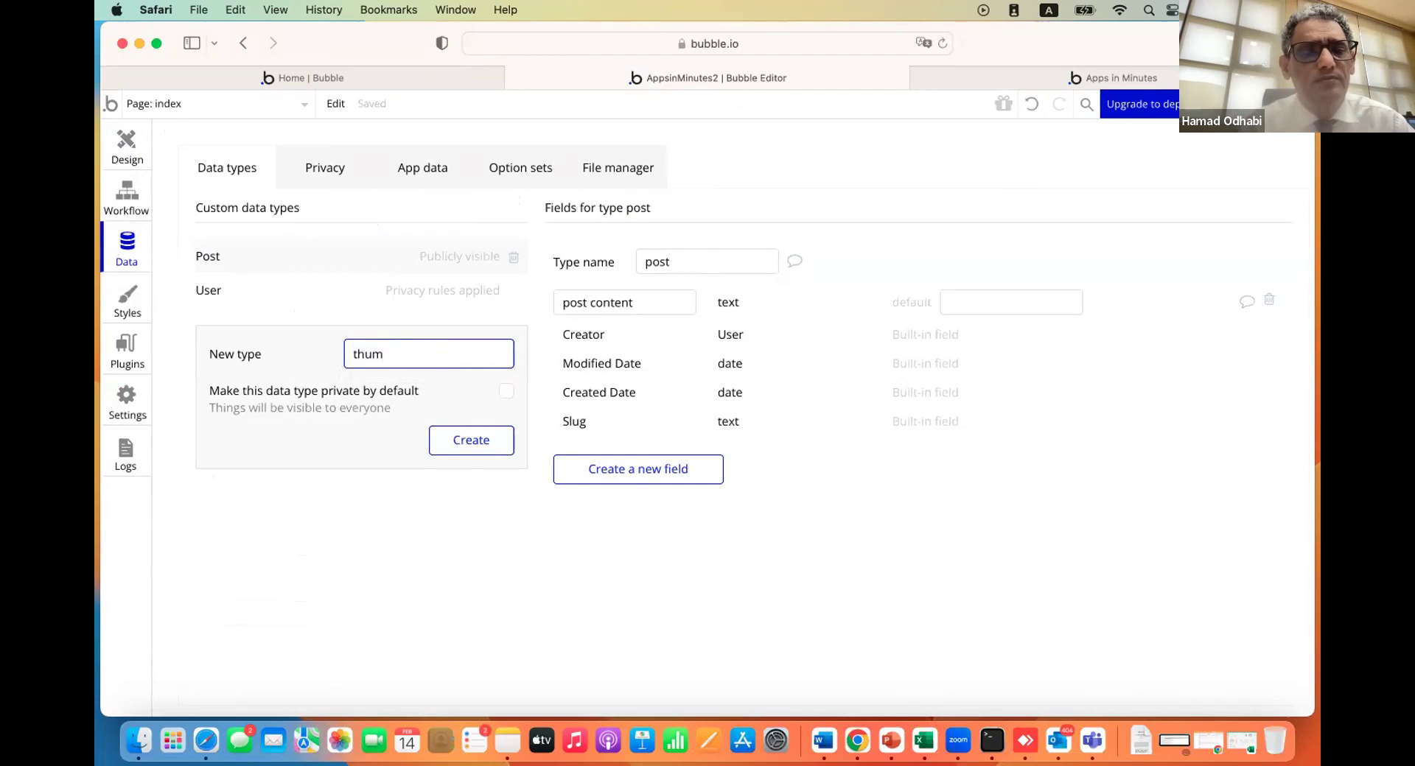
pyautogui.write('u')
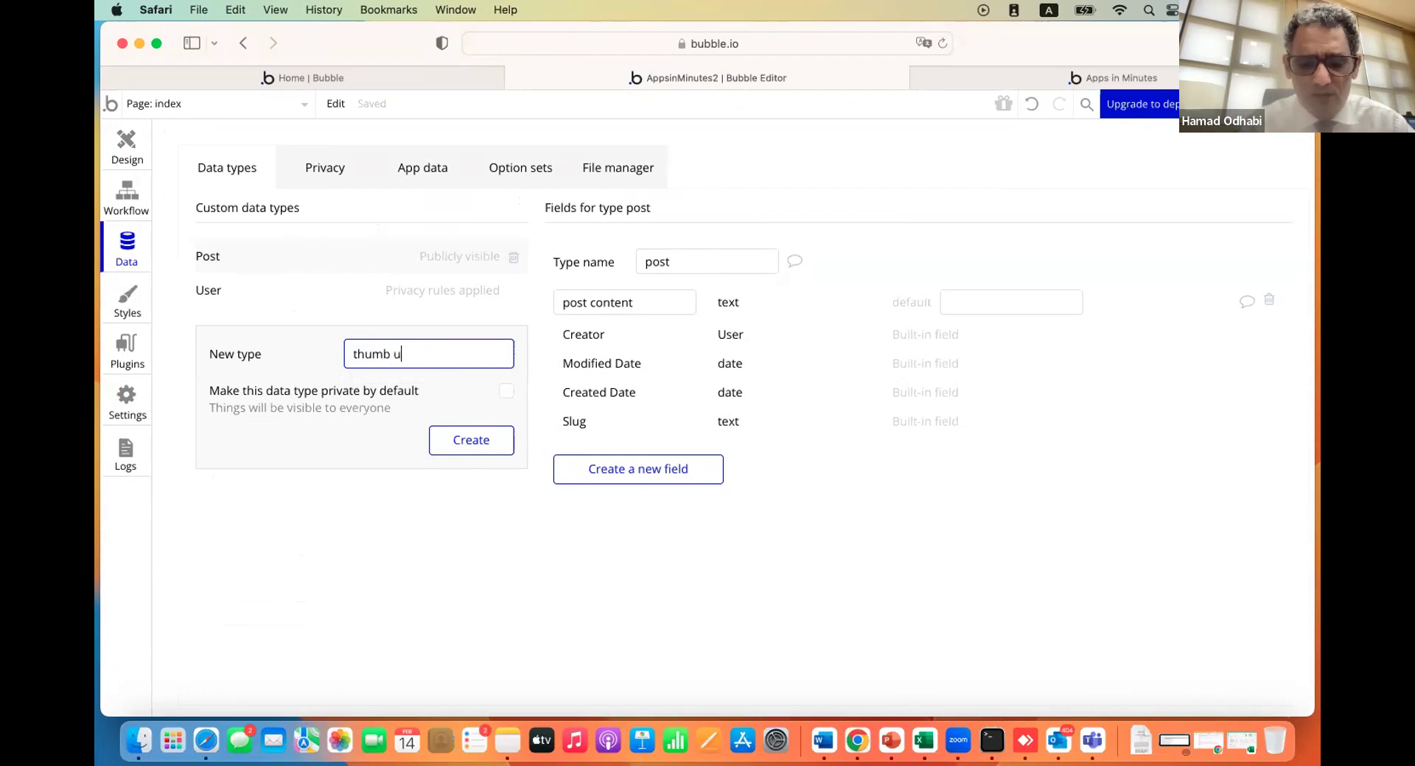
pyautogui.write('p down')
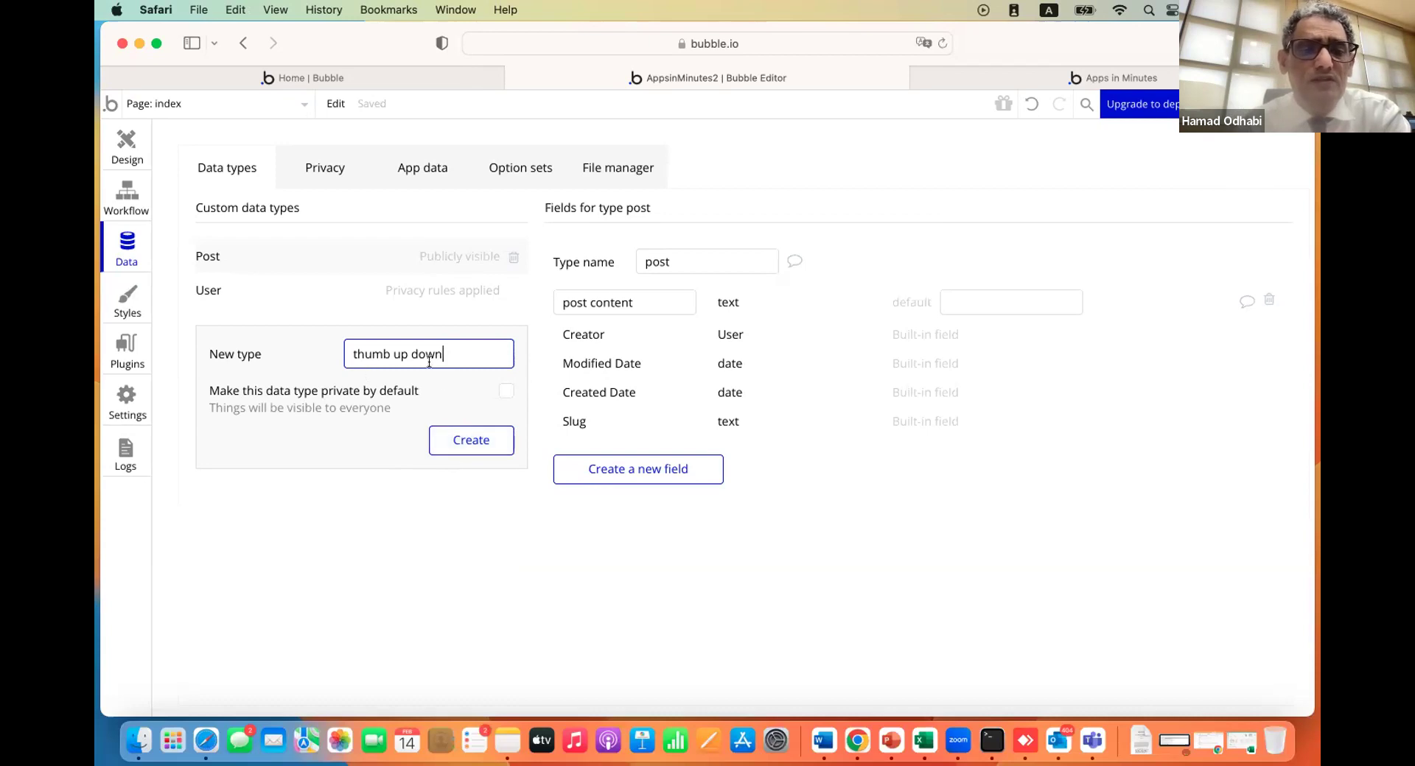
pyautogui.click(464, 441)
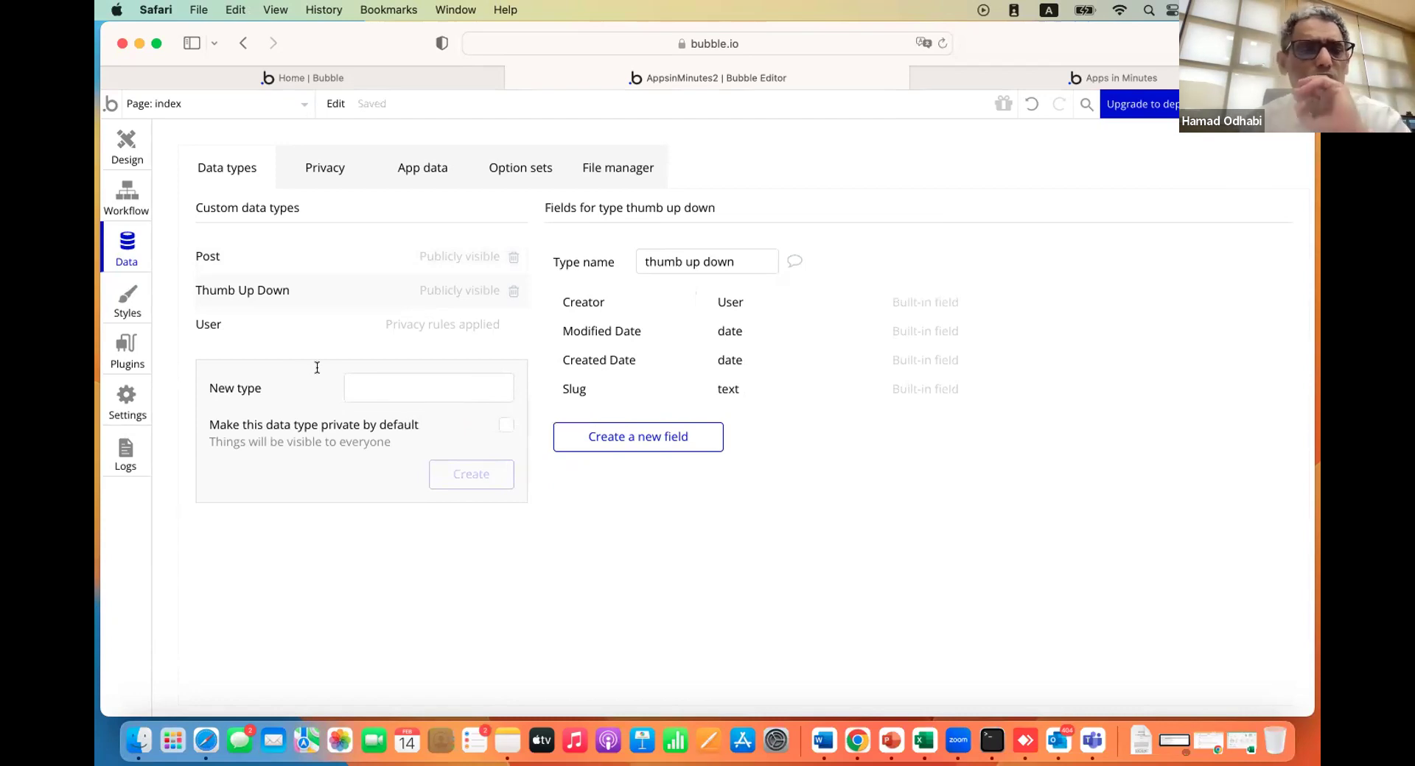
pyautogui.click(513, 291)
# Add a field named "thumb up" to the Post data type, with type User and as a list with multiple entries
pyautogui.click(228, 266)
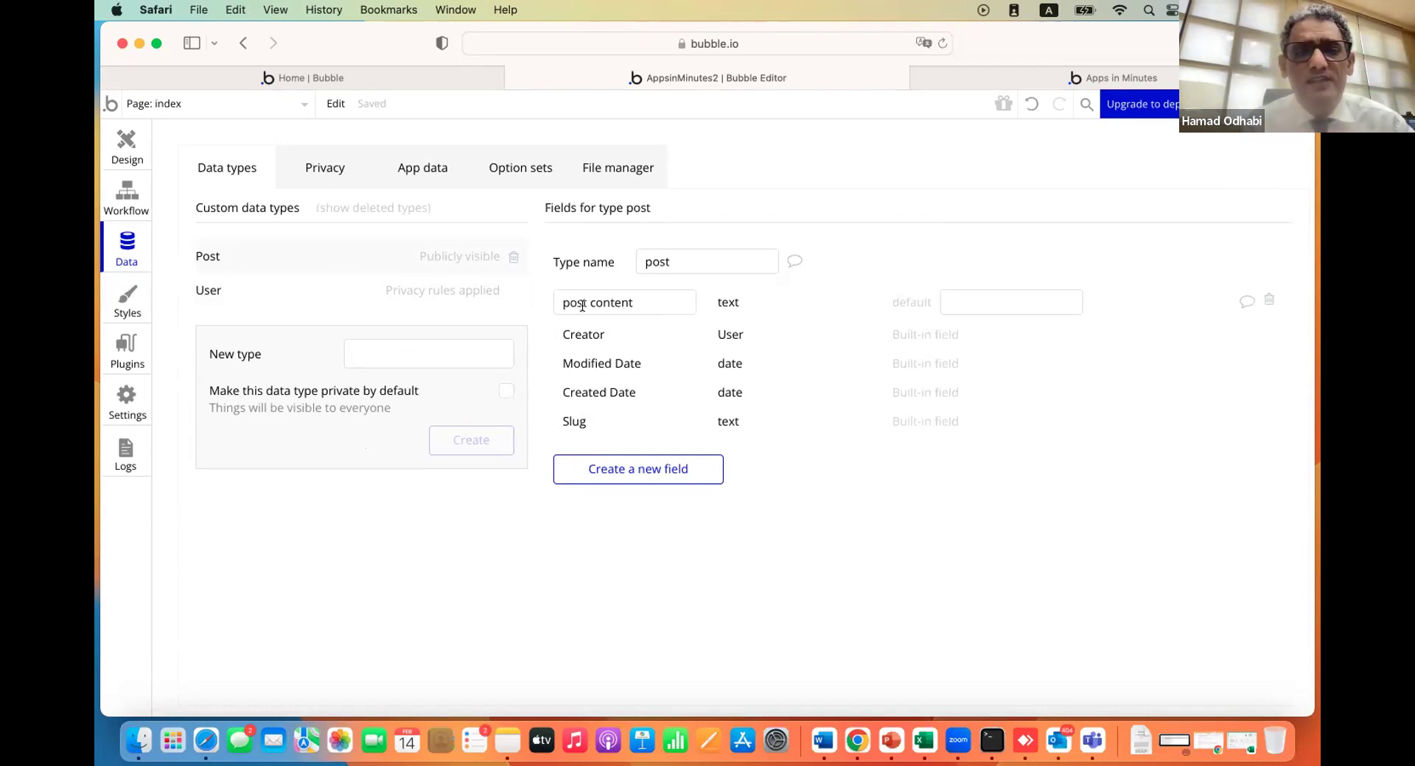
pyautogui.click(647, 298)
pyautogui.click(660, 465)
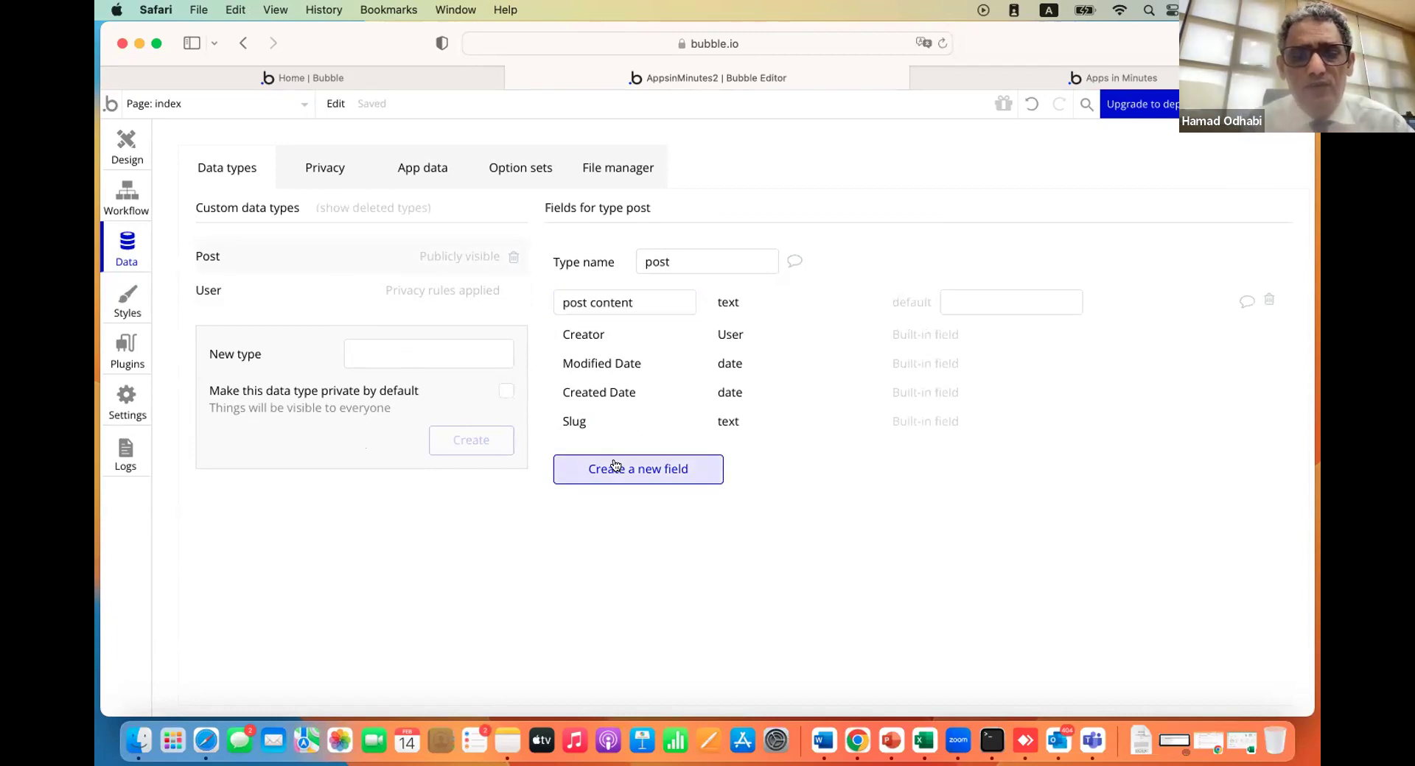
pyautogui.write('thumb')
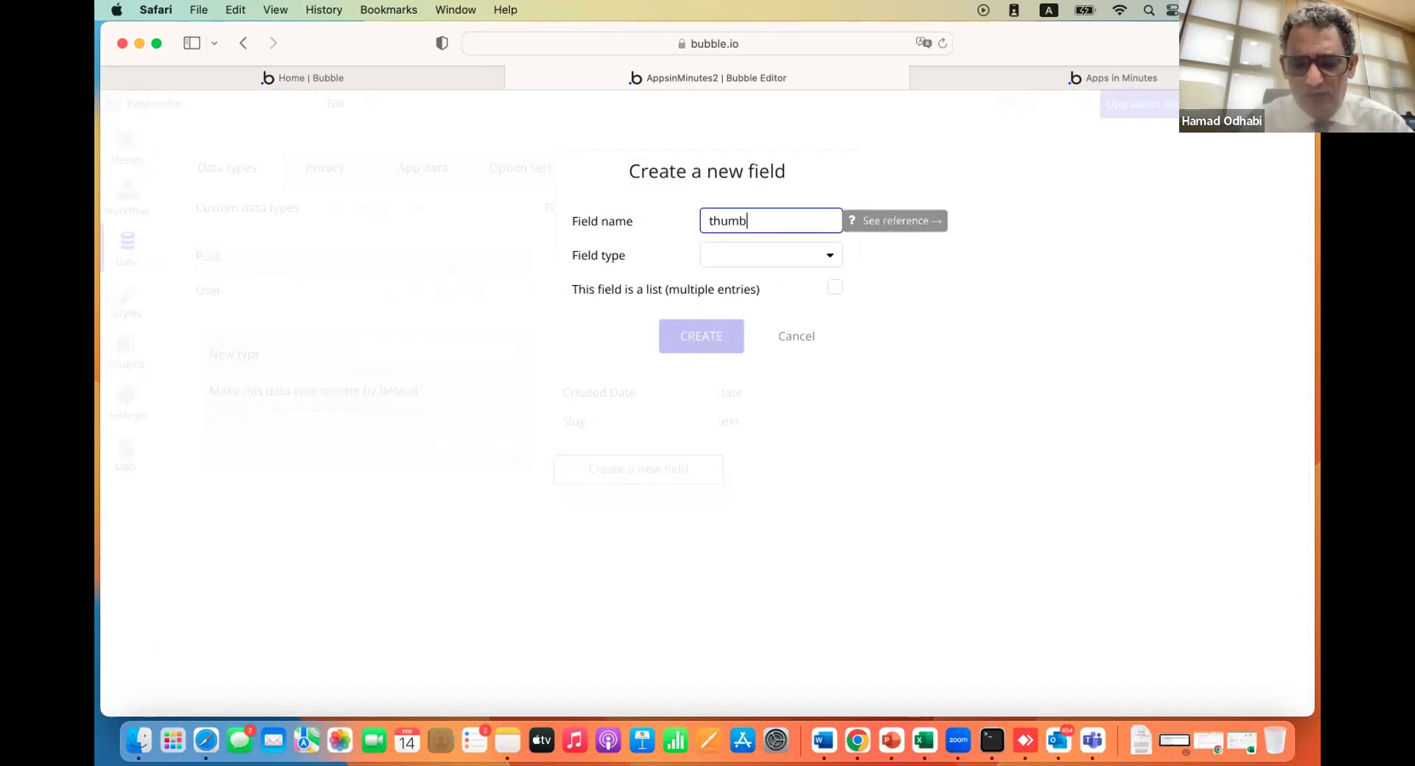
pyautogui.write(' up')
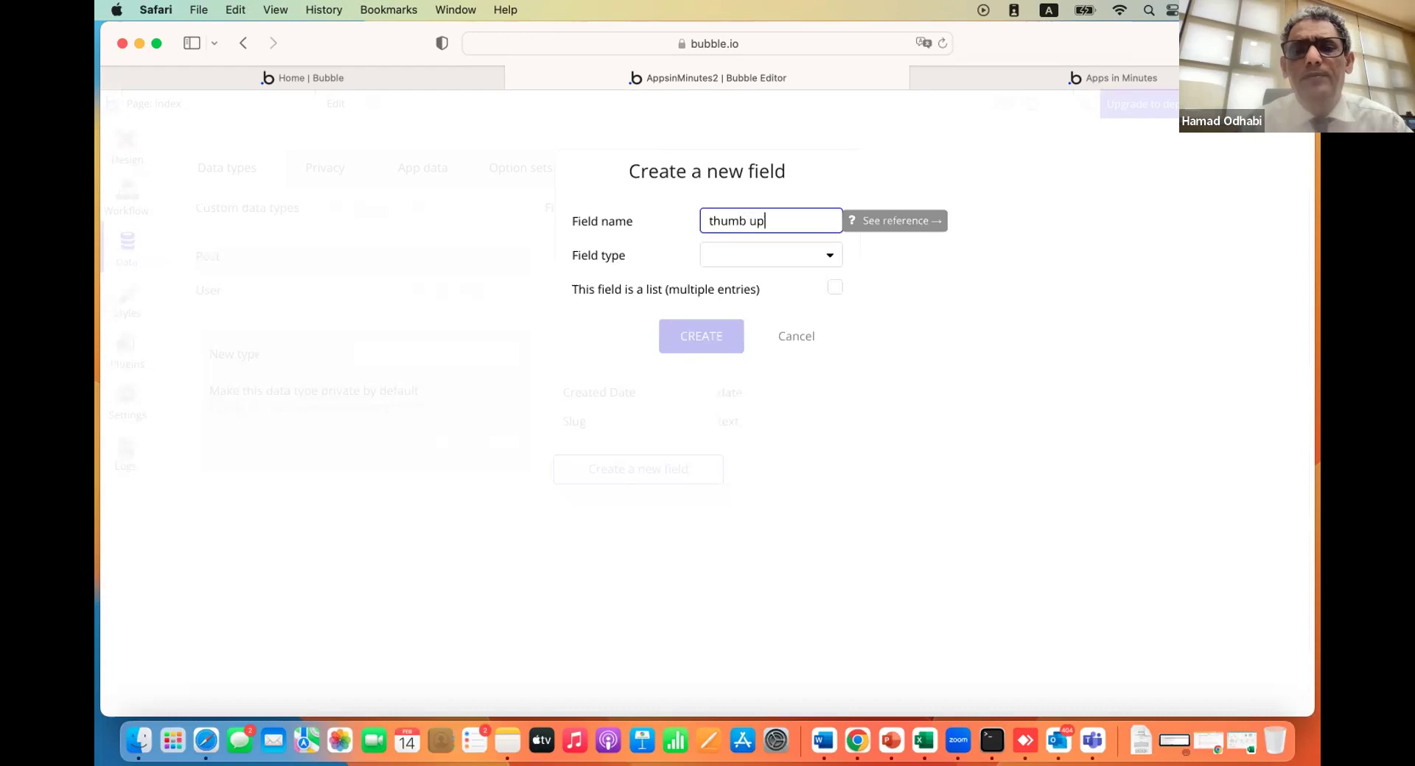
pyautogui.click(800, 262)
pyautogui.write('user')
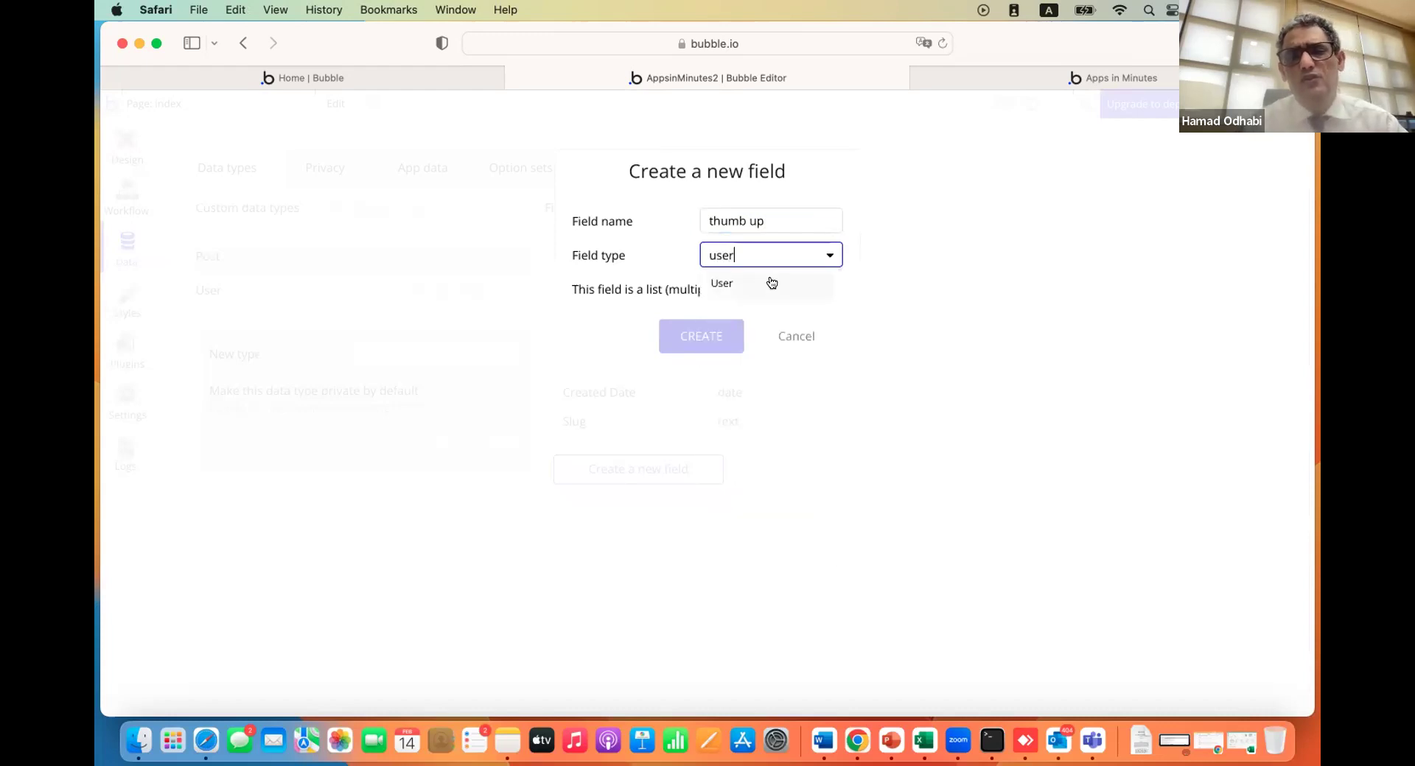
pyautogui.click(771, 281)
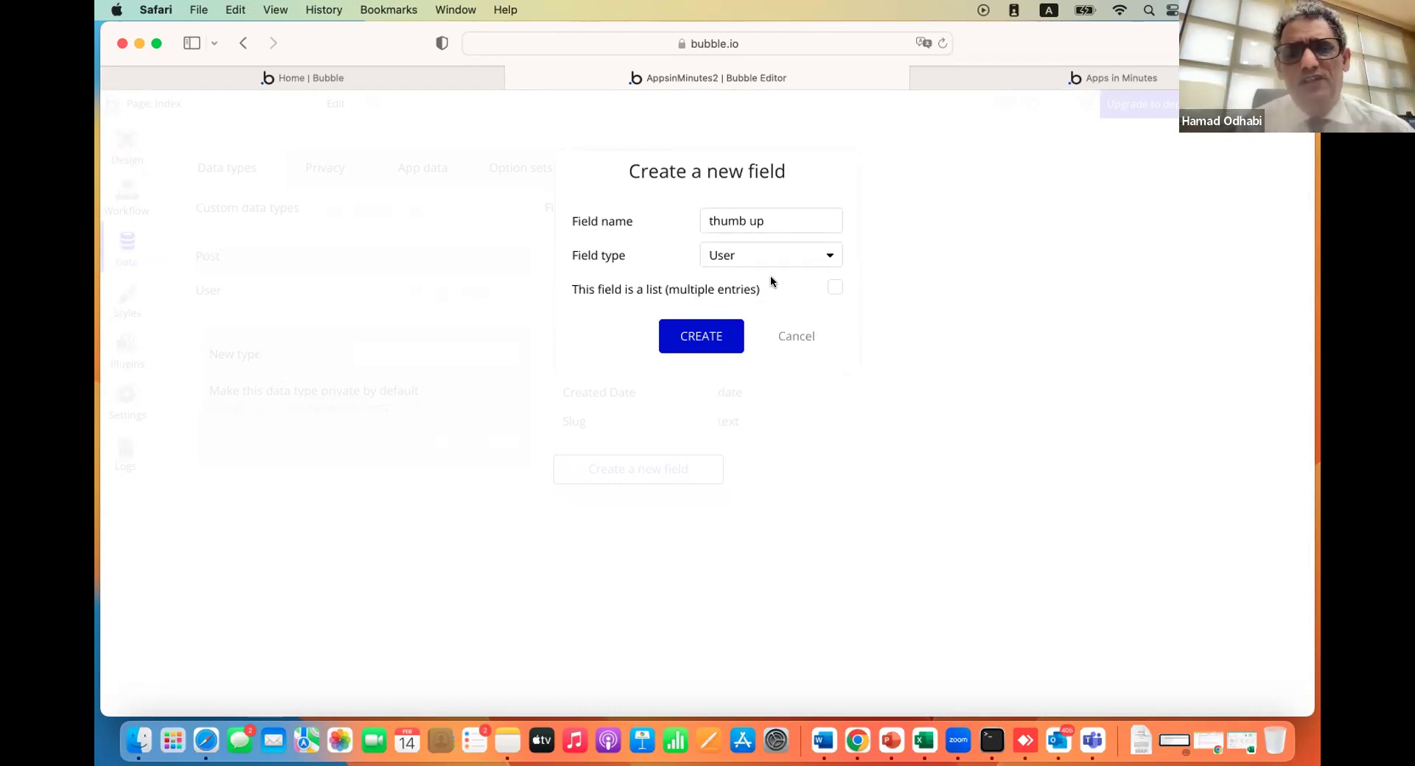
pyautogui.click(835, 288)
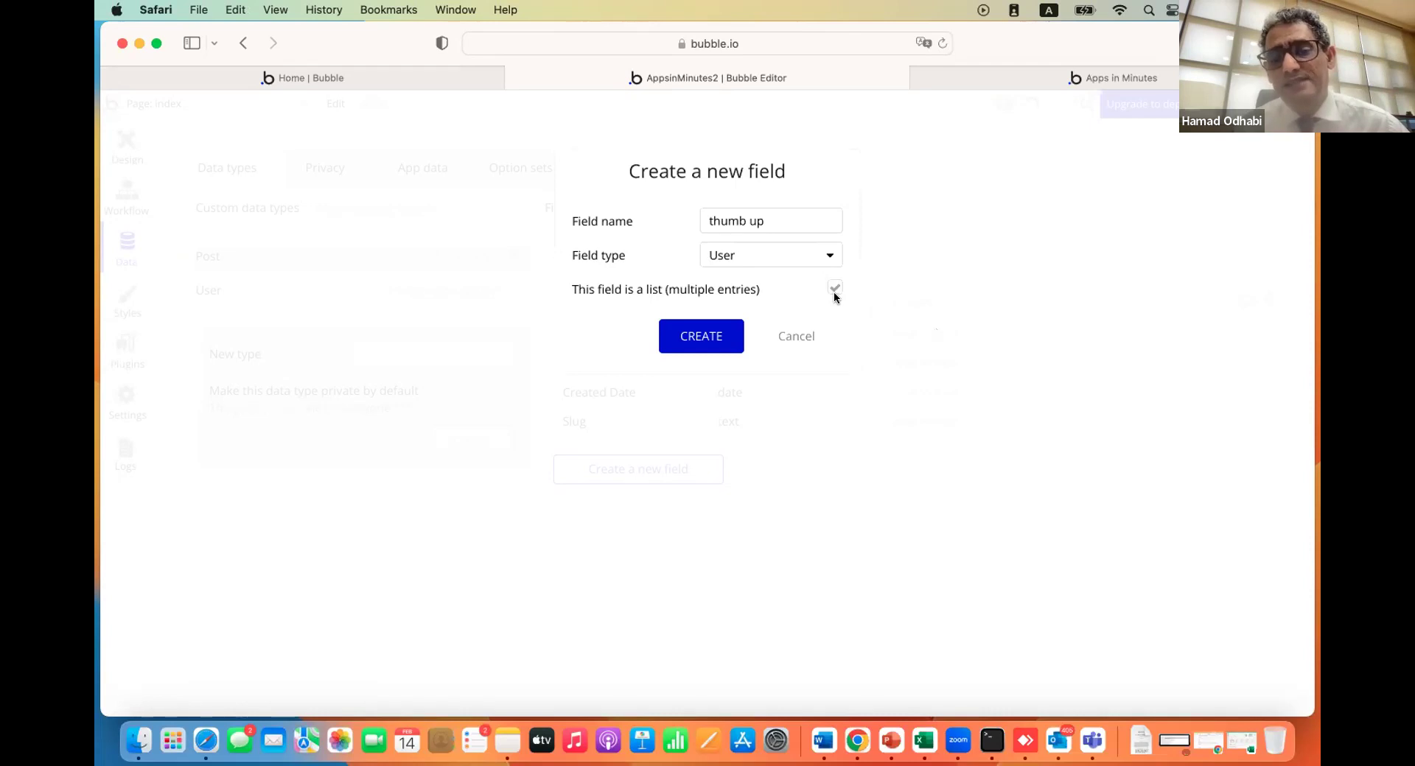
pyautogui.click(703, 337)
# Add a second field named "thumb down" to the Post data type, also as a list of Users
pyautogui.click(634, 501)
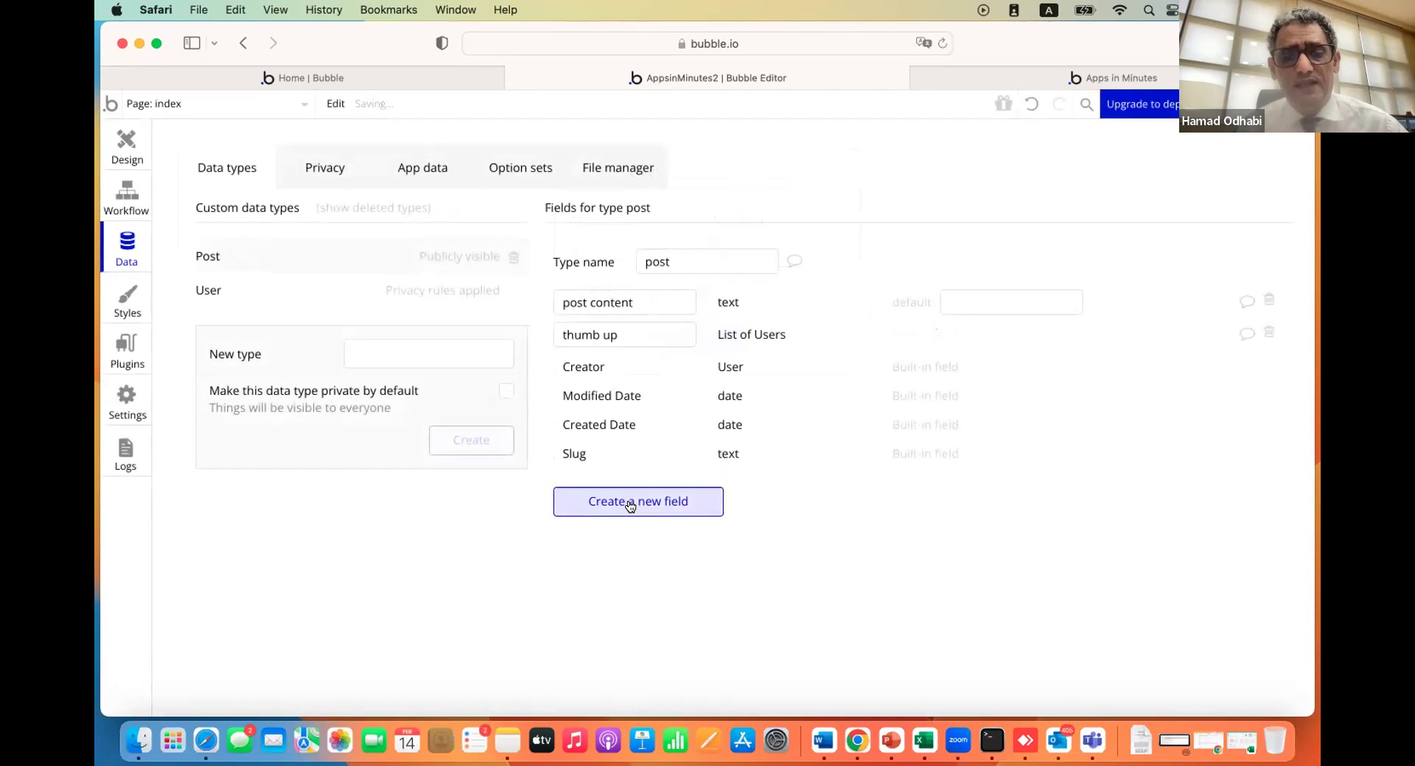
pyautogui.write('tumb')
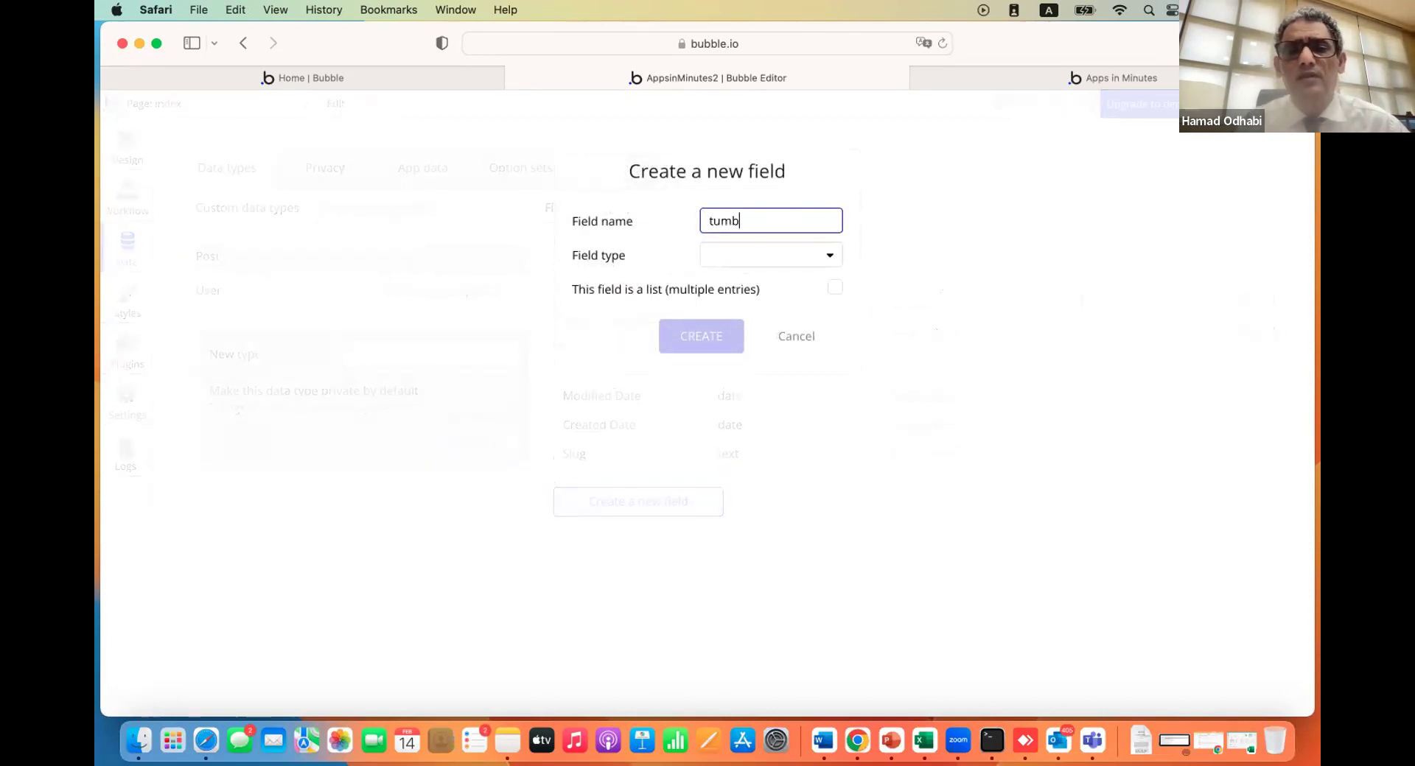
pyautogui.press('BackSpace')
pyautogui.press('BackSpace')
pyautogui.press('BackSpace')
pyautogui.press('BackSpace')
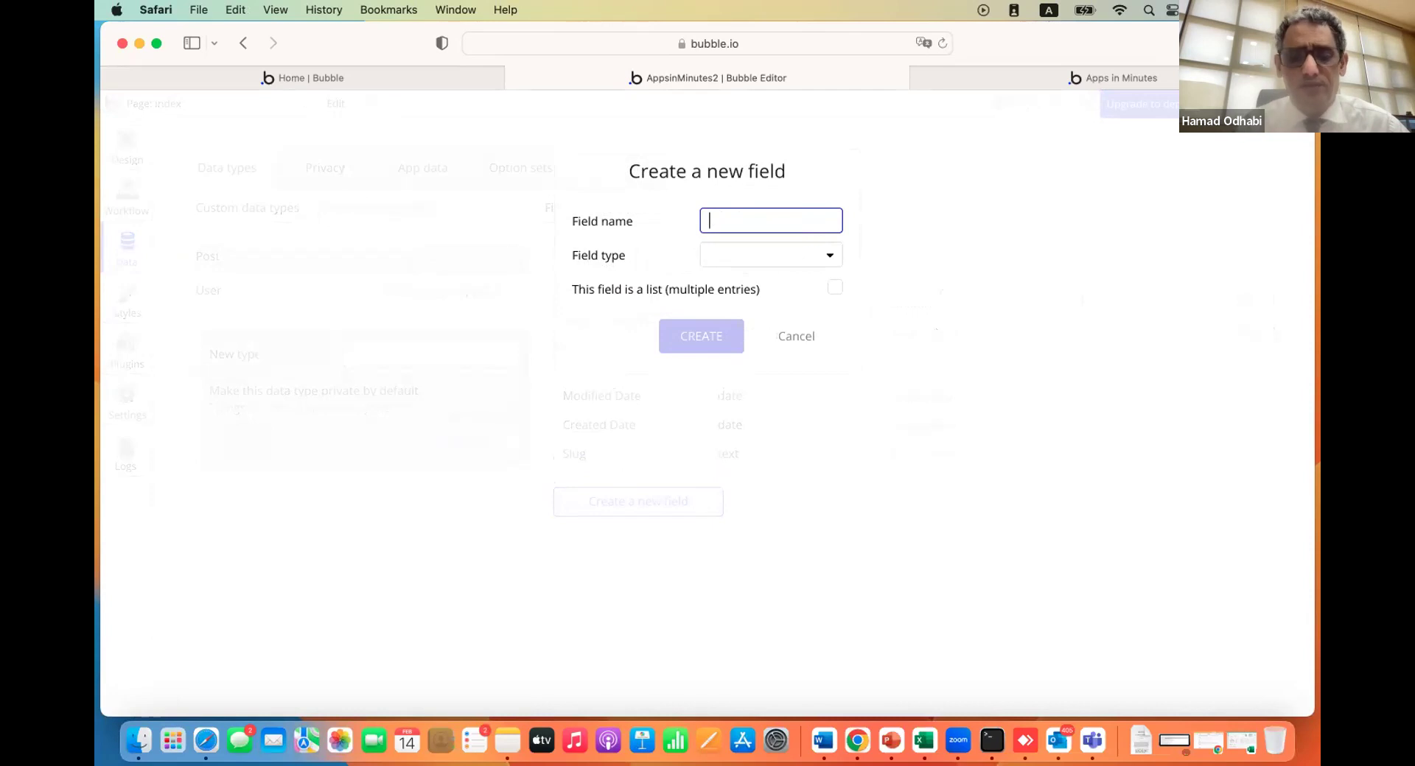
pyautogui.write('thum')
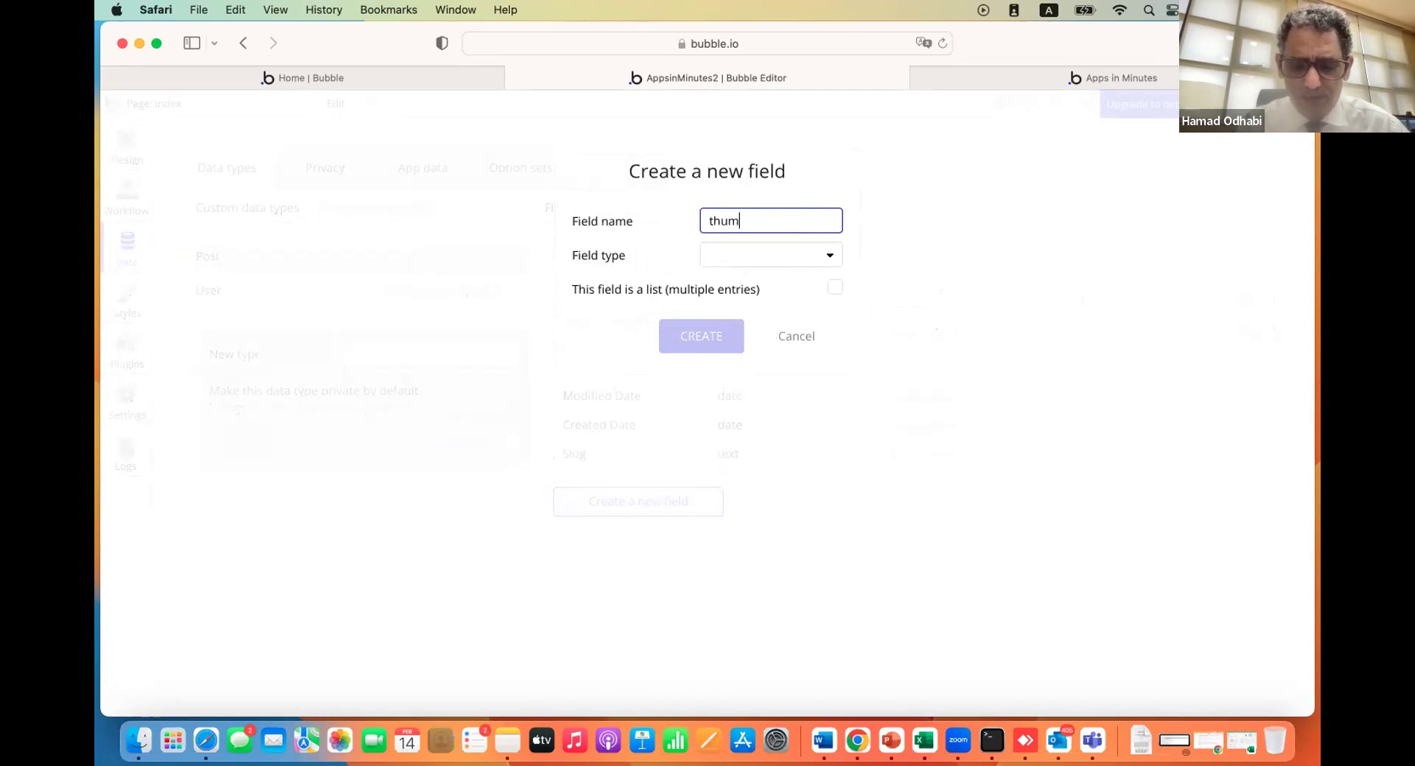
pyautogui.write('b d')
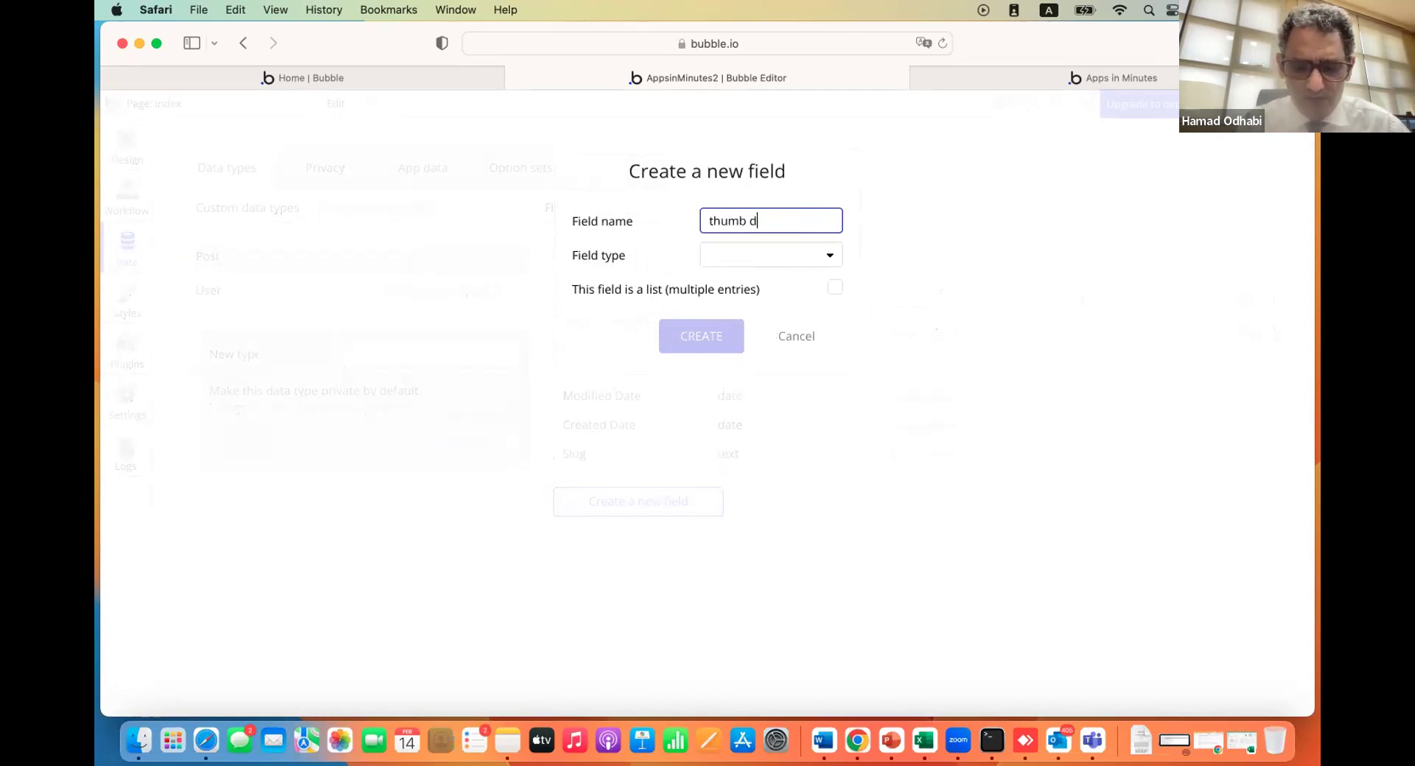
pyautogui.write('own')
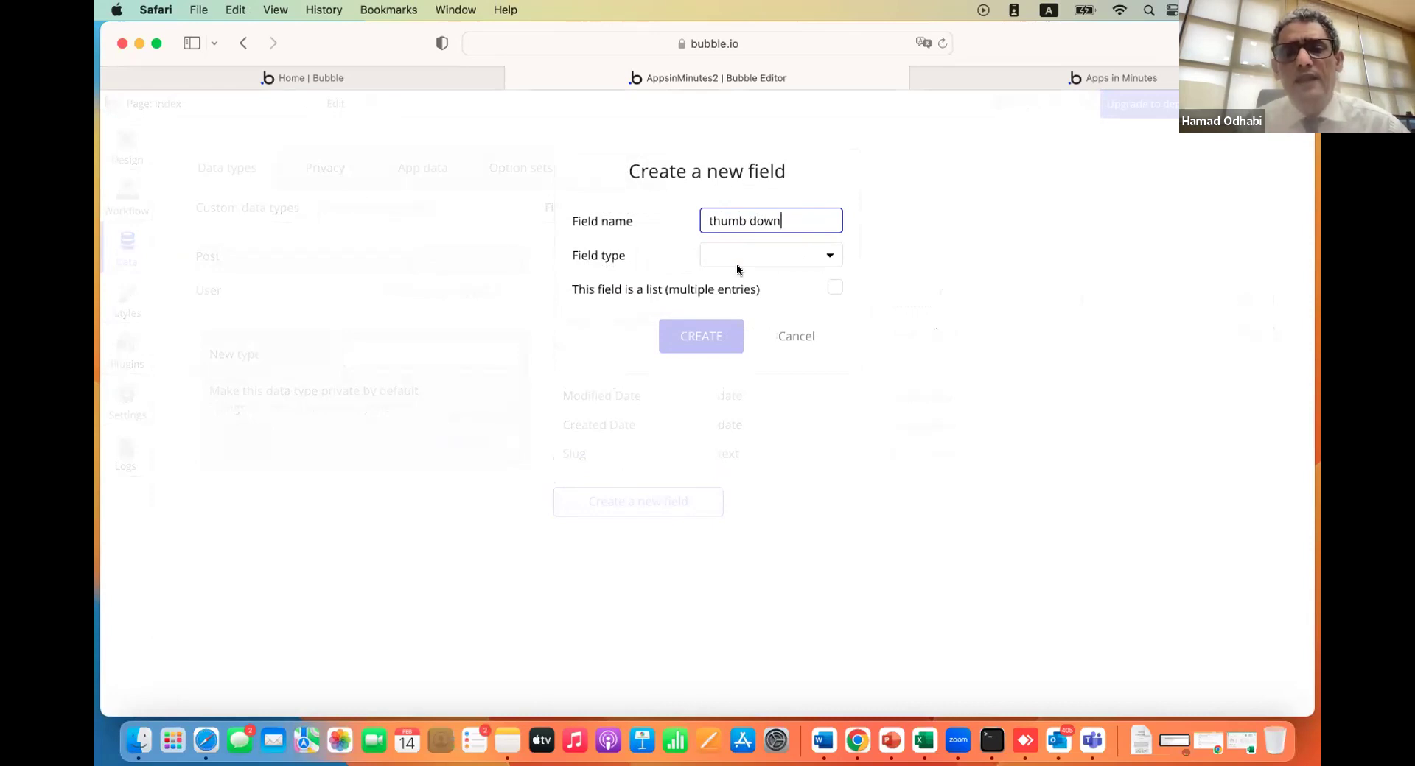
pyautogui.click(732, 255)
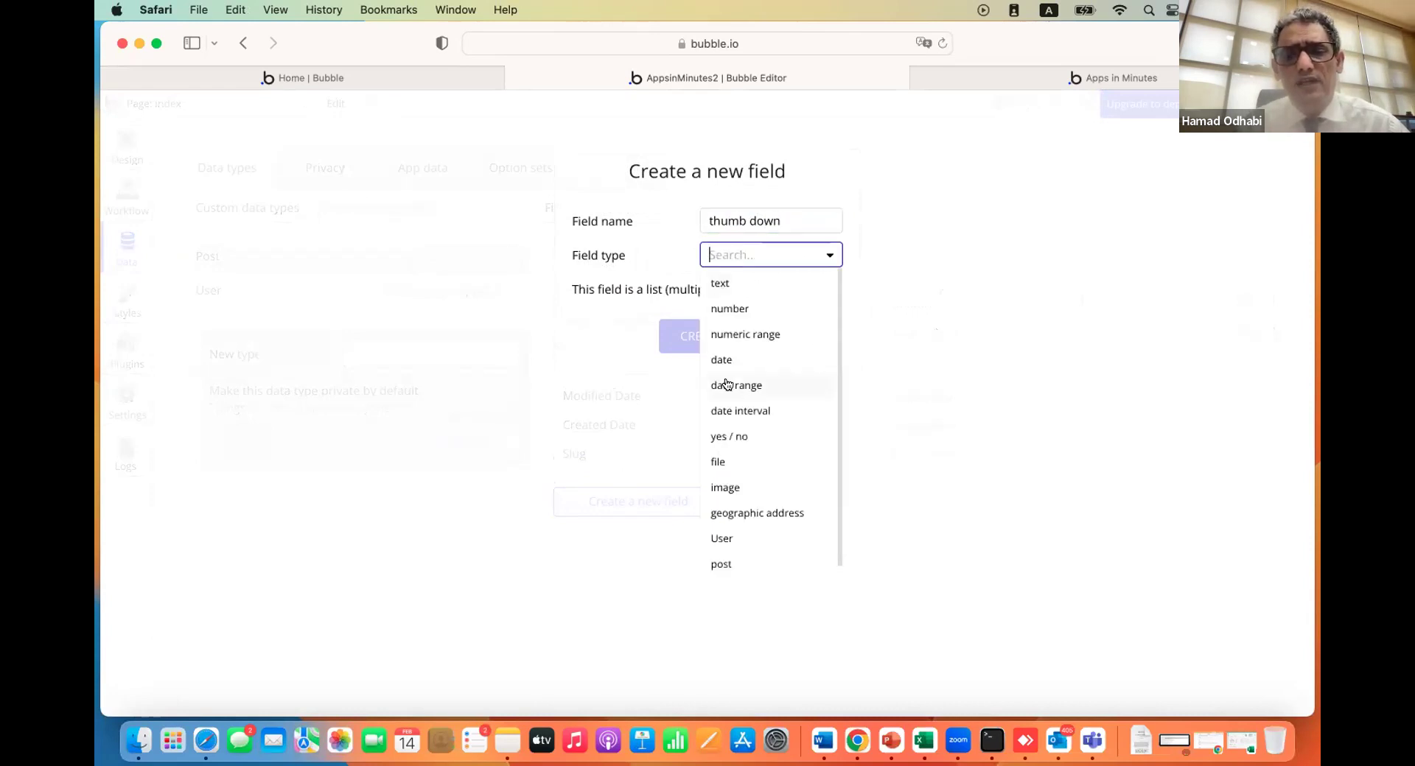
pyautogui.click(723, 541)
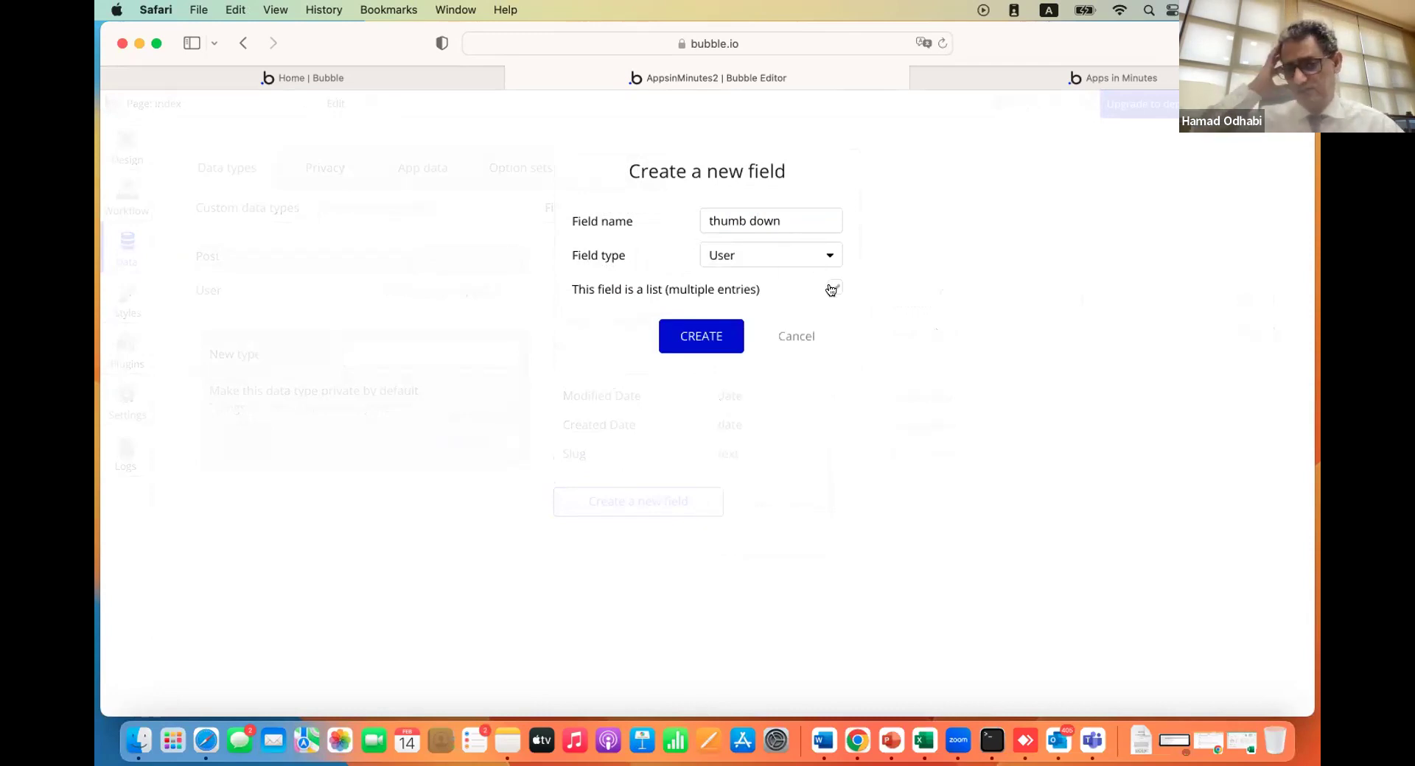
pyautogui.click(727, 337)
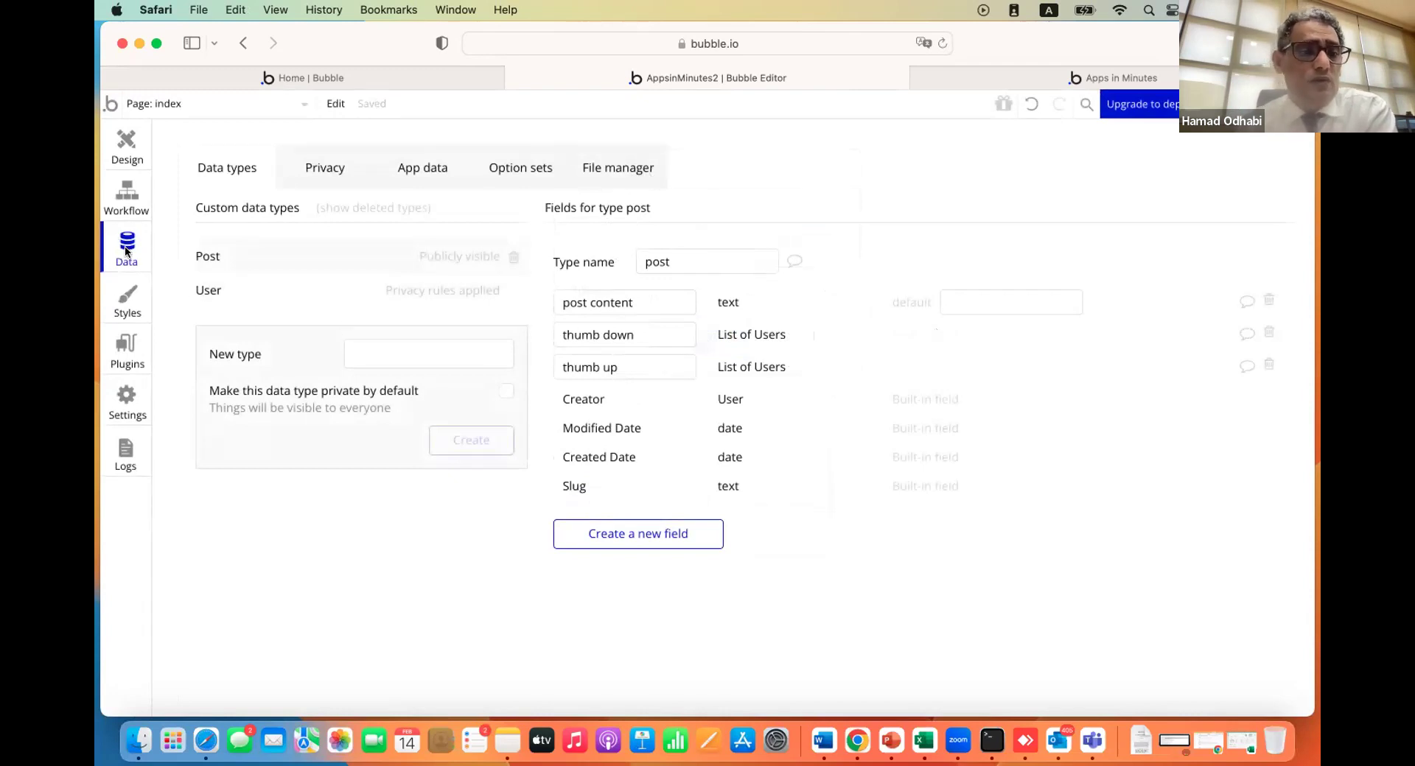
pyautogui.click(126, 142)
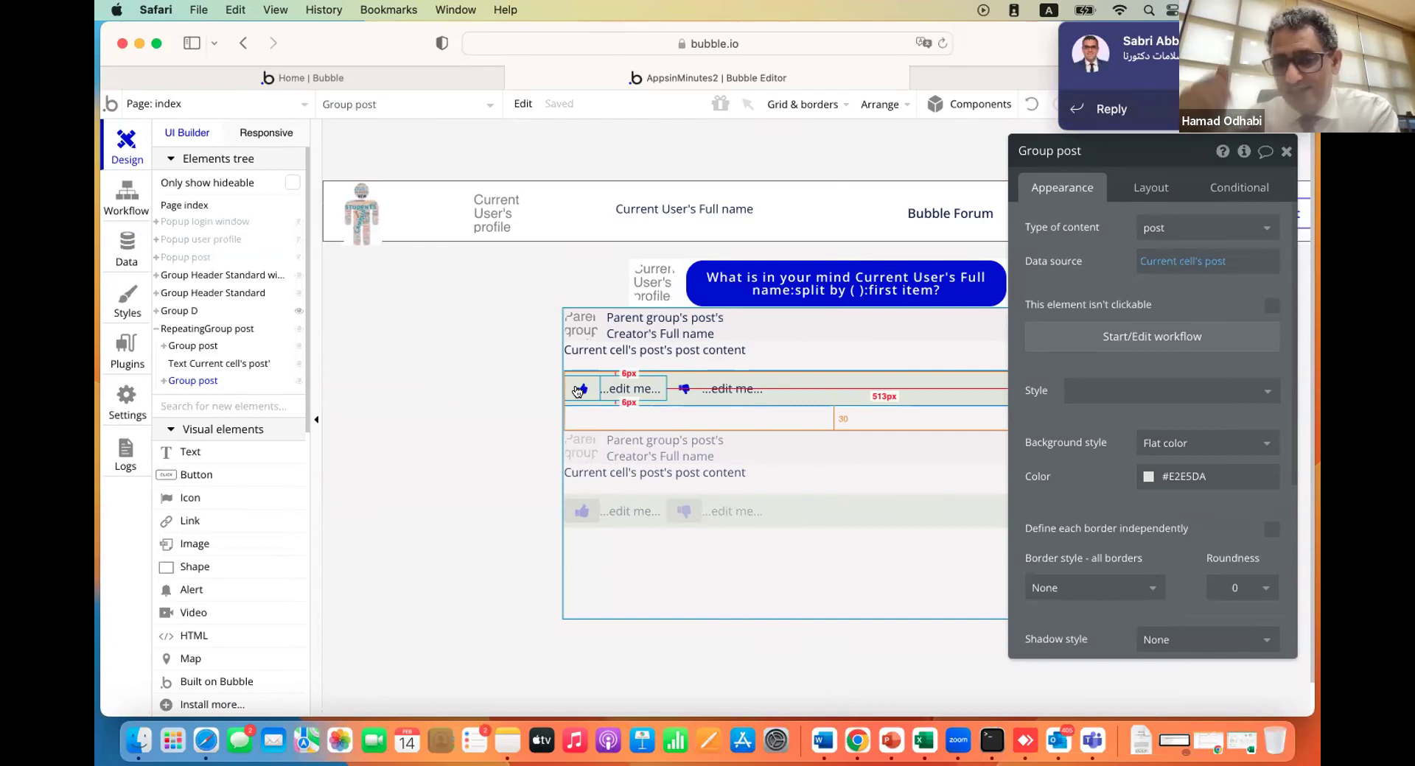
pyautogui.click(685, 390)
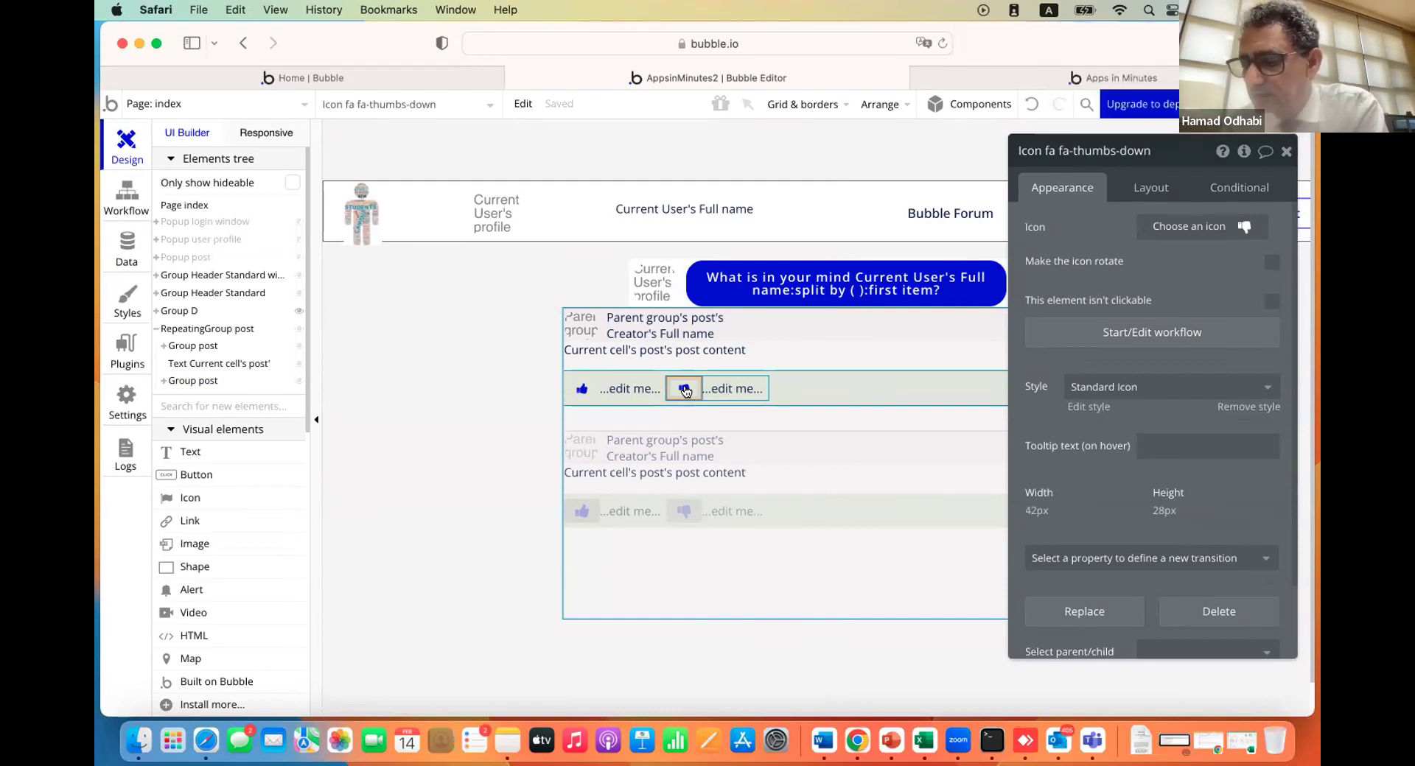
pyautogui.click(618, 397)
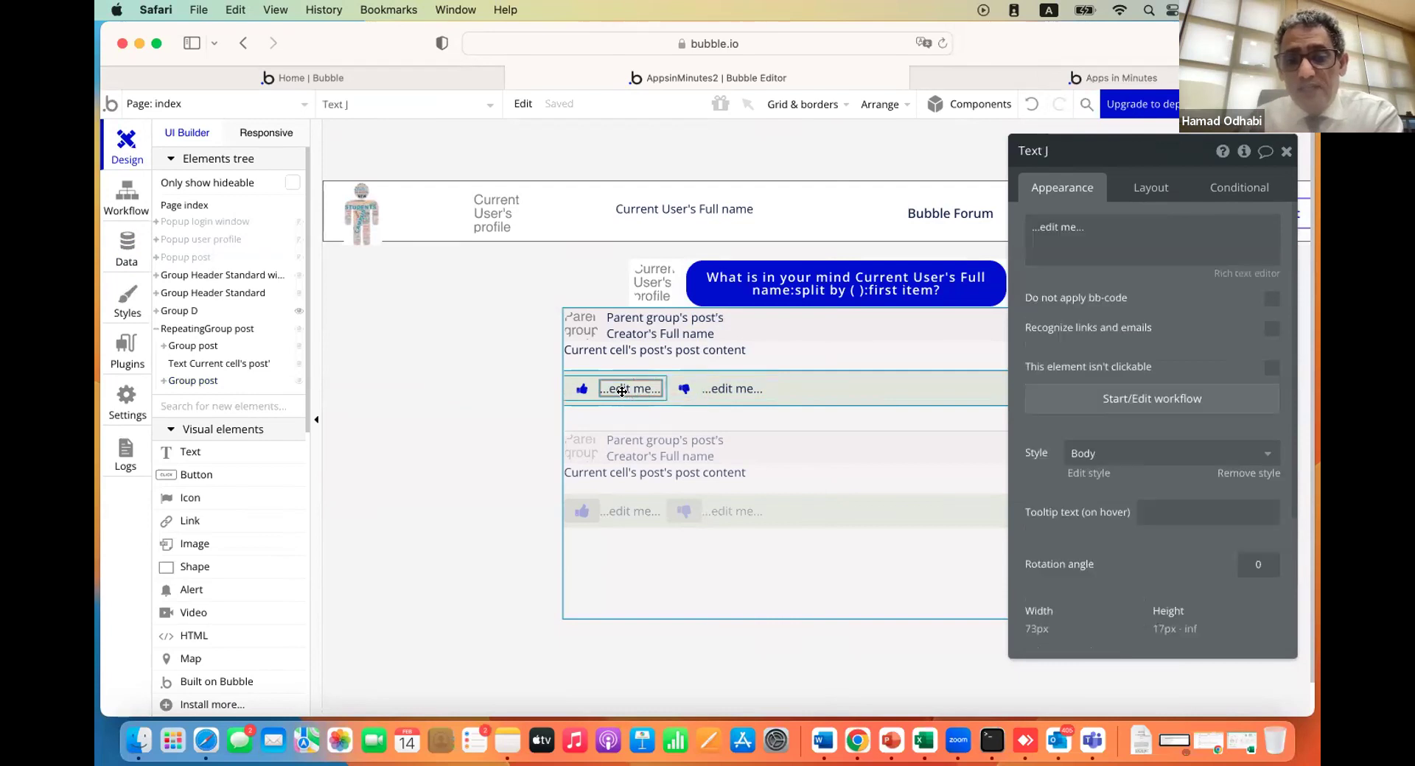
pyautogui.click(125, 244)
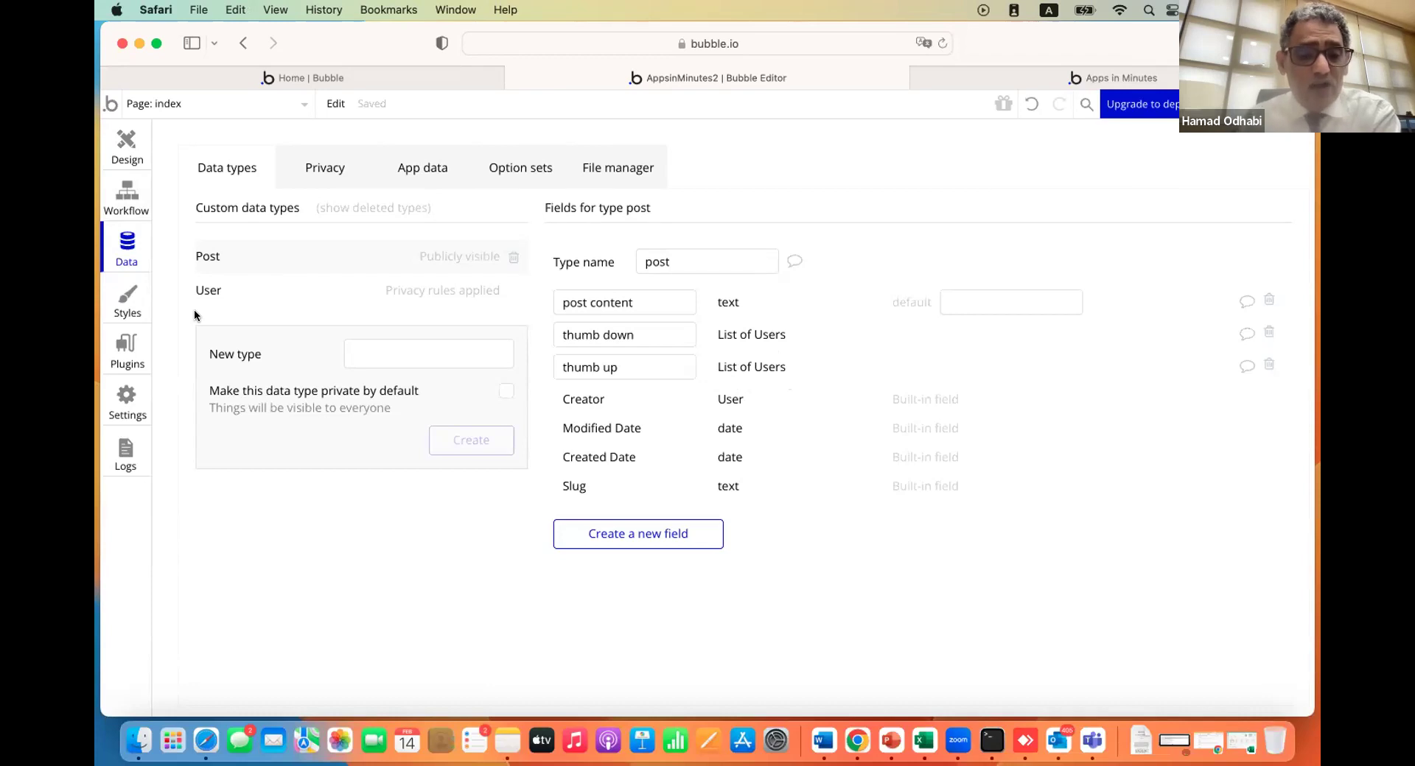
# Create a click workflow for the thumbs-up icon with a Make changes to thing action targeting Parent group's post
pyautogui.click(121, 140)
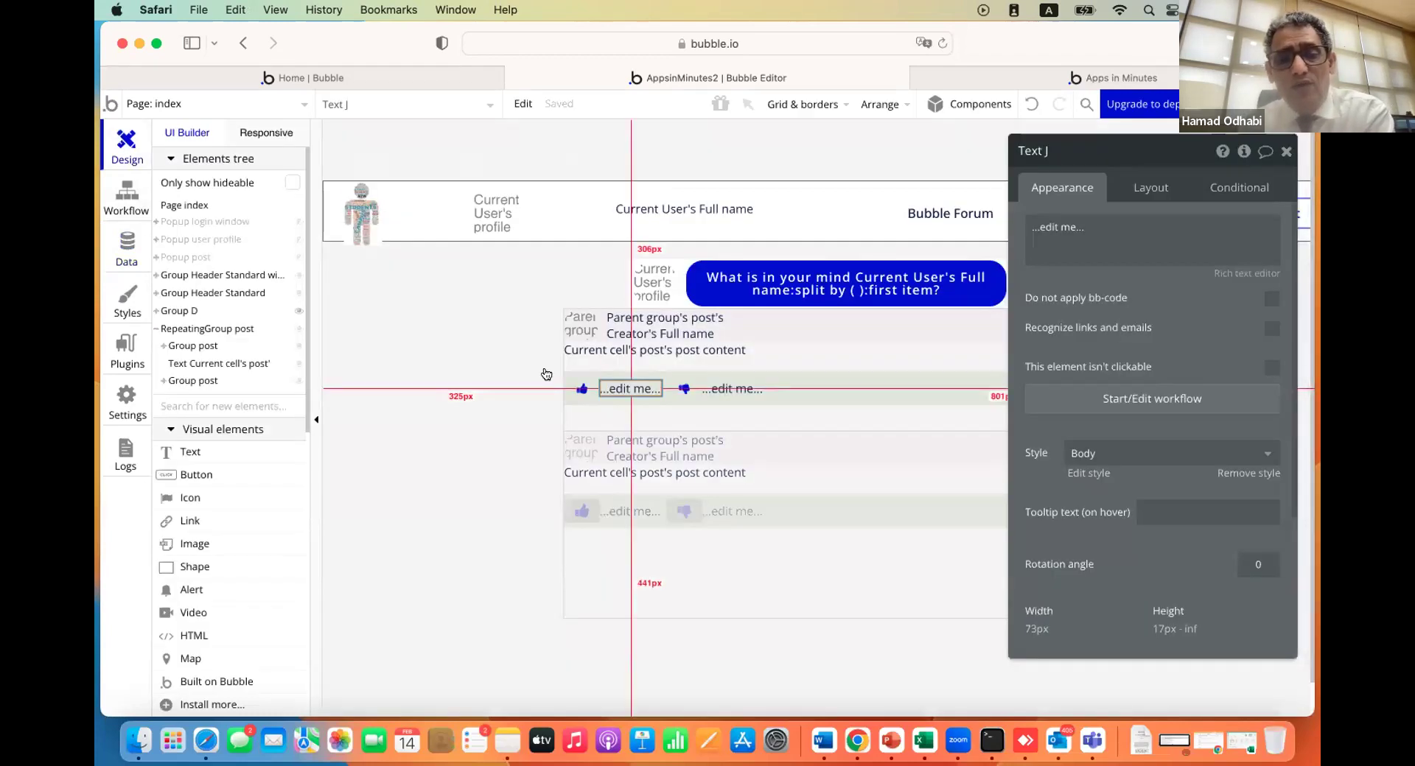
pyautogui.click(581, 389)
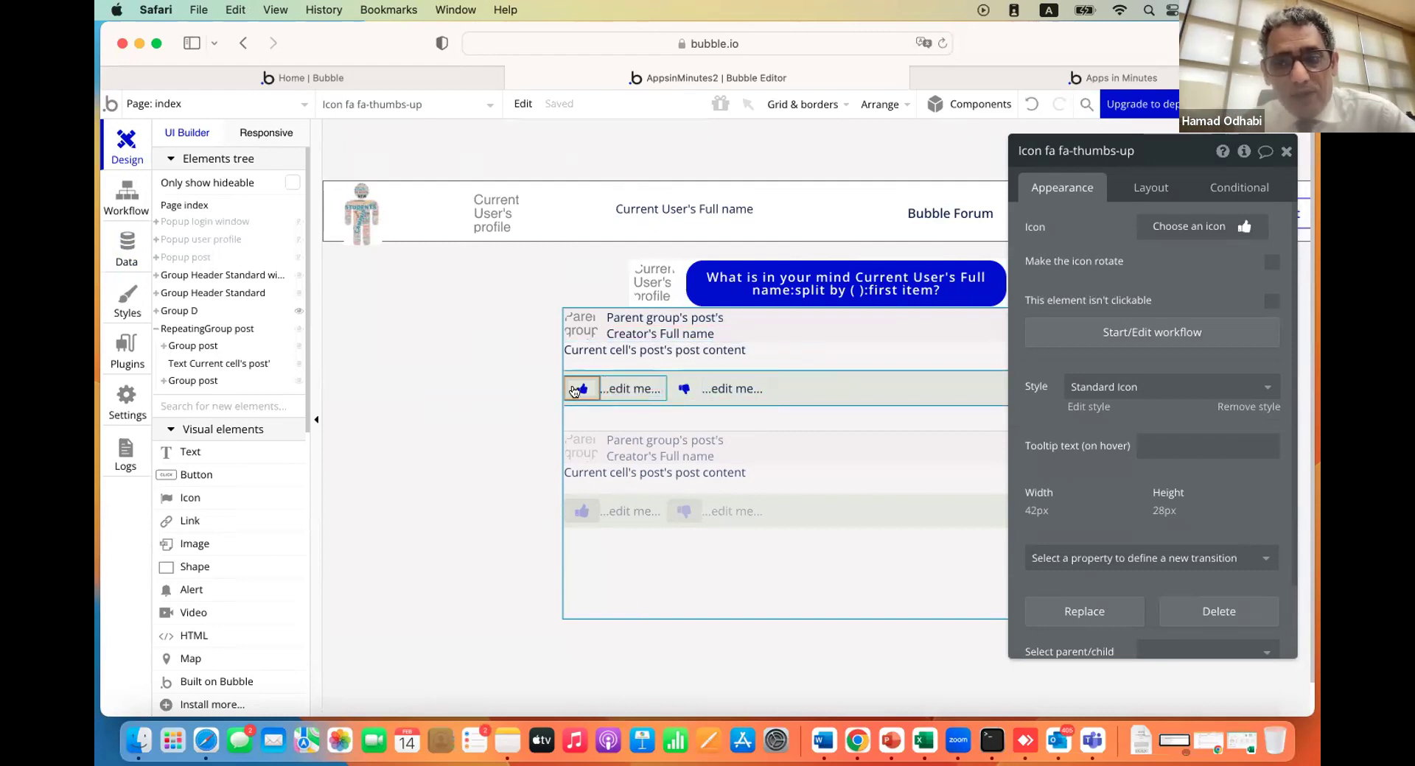
pyautogui.click(1077, 332)
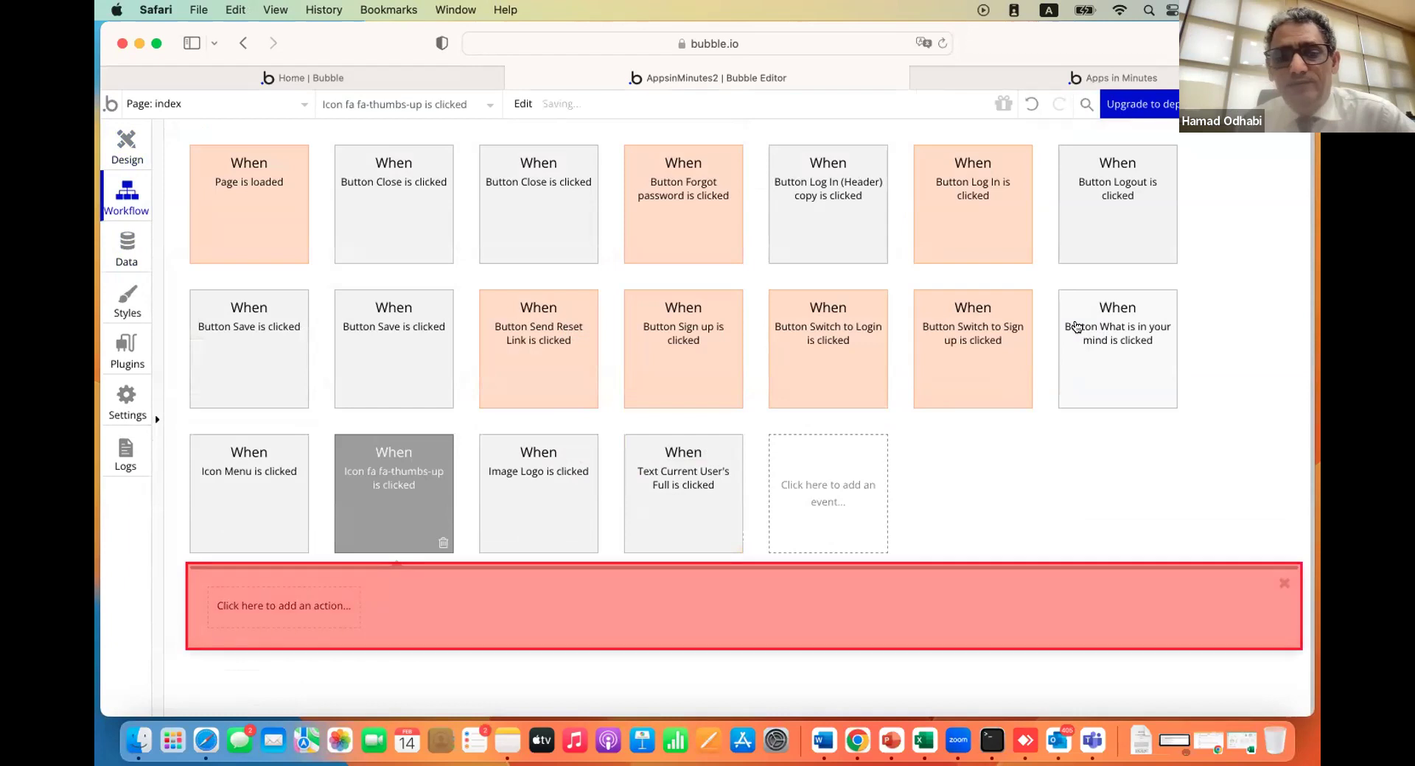
pyautogui.scroll(-1, 427, 600)
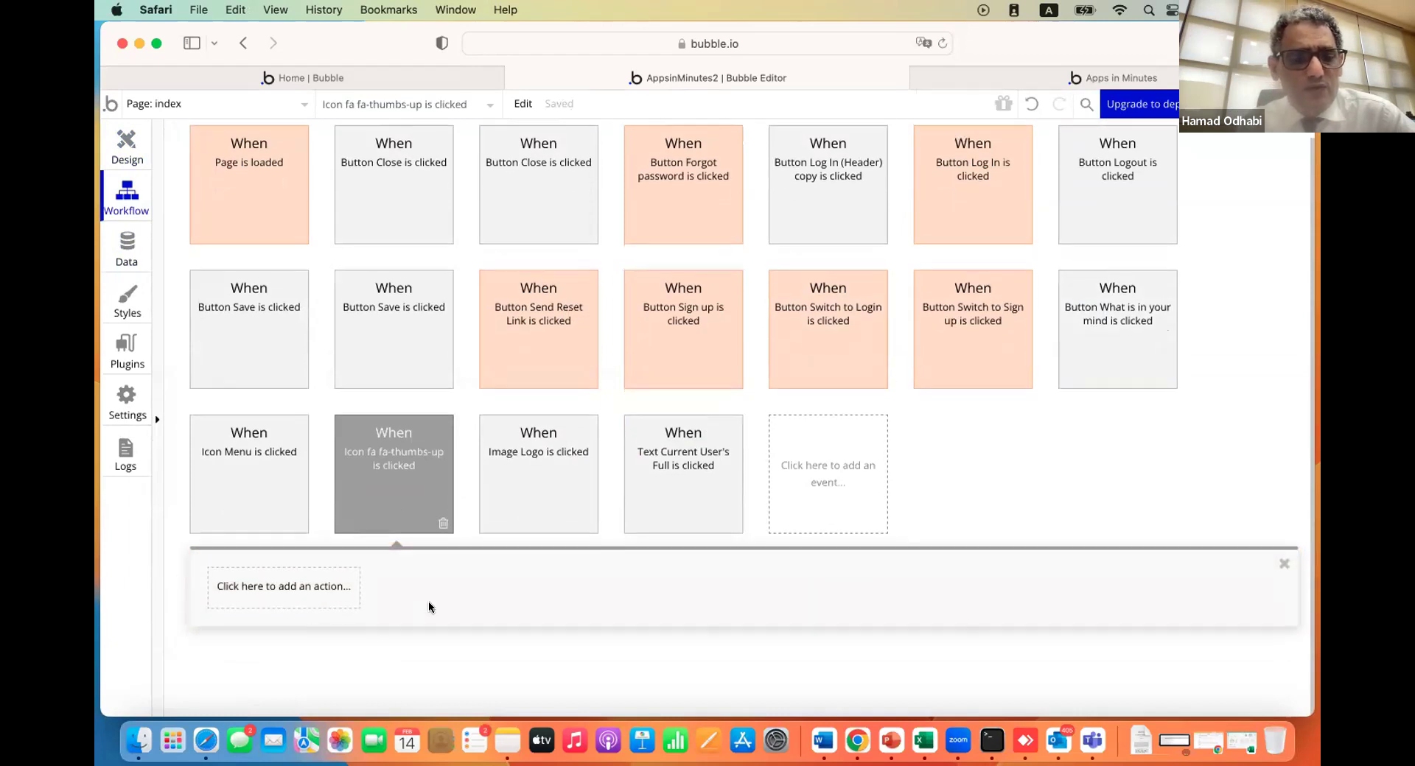
pyautogui.click(293, 588)
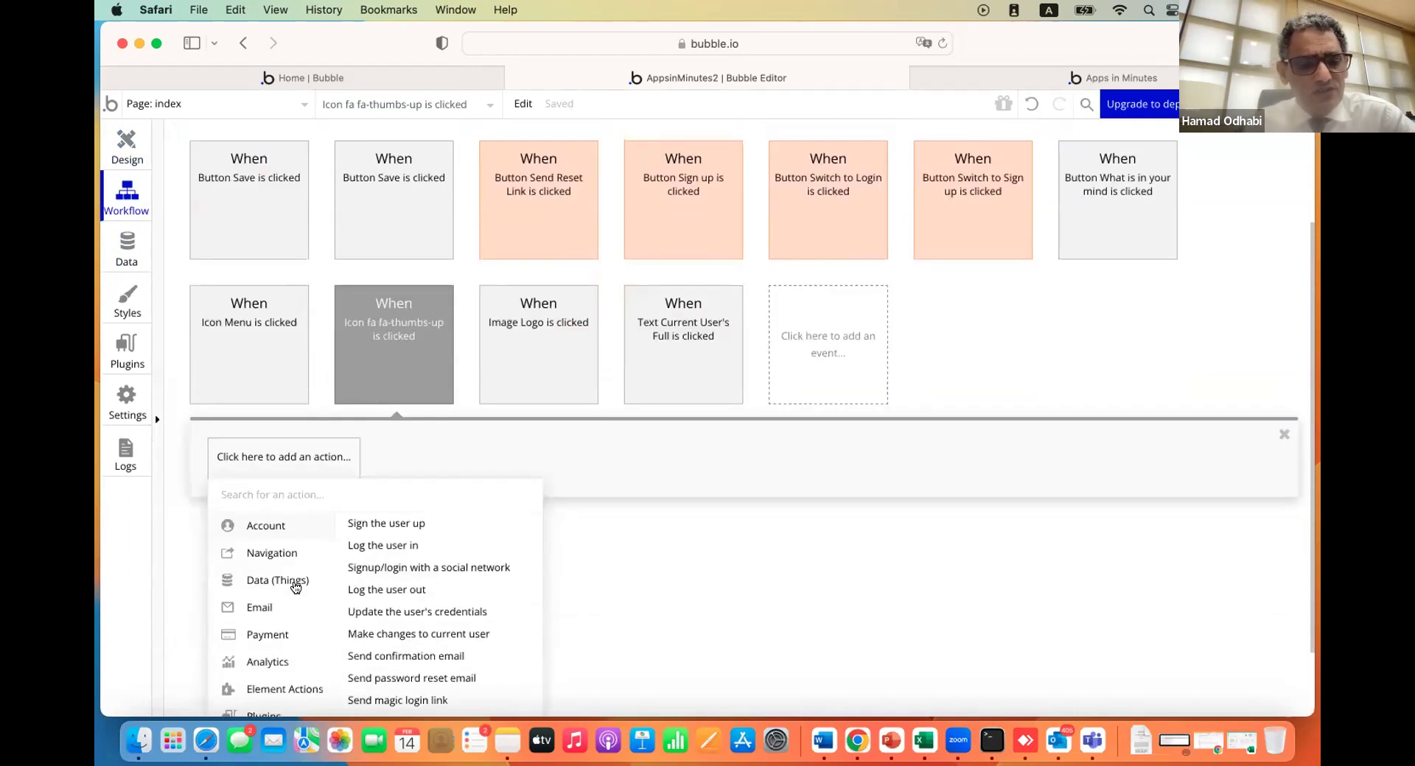
pyautogui.moveTo(258, 459)
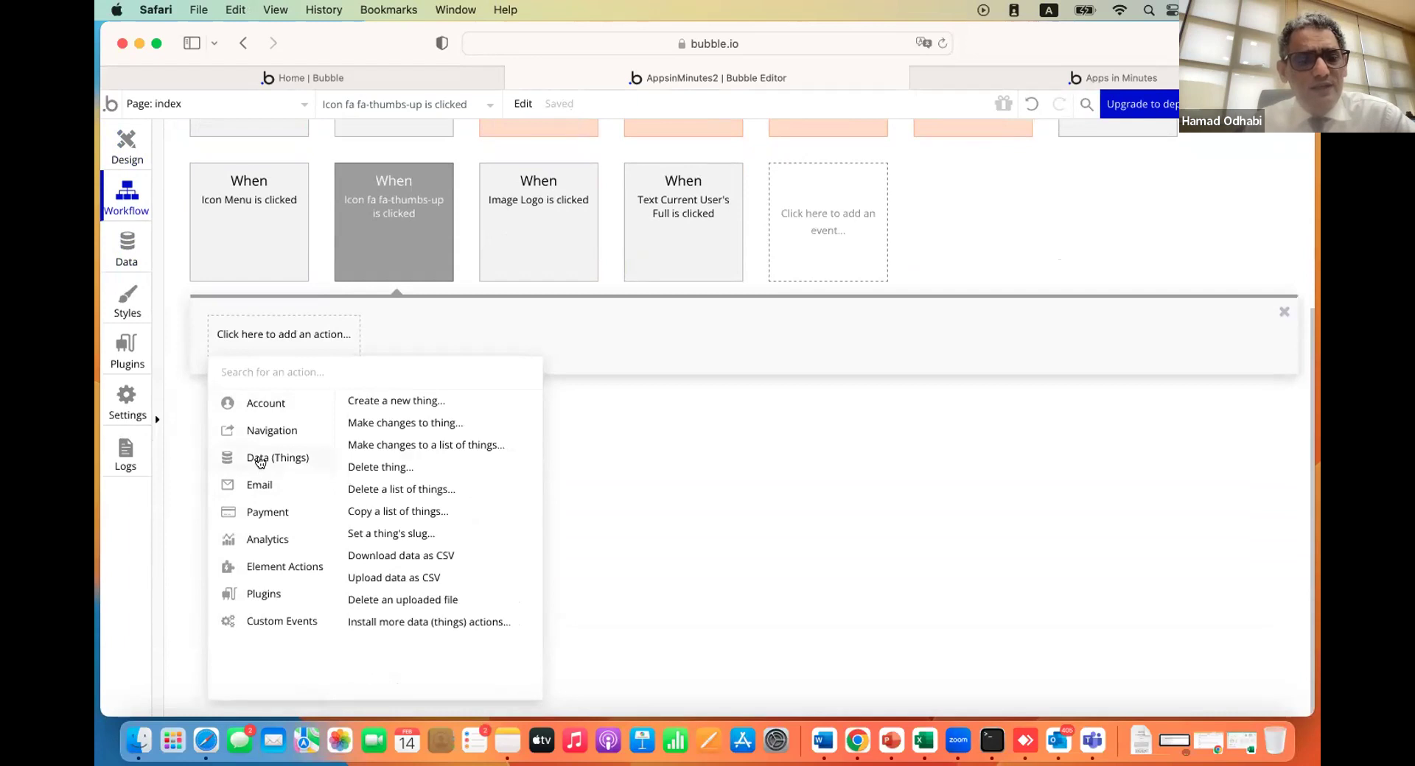
pyautogui.click(379, 429)
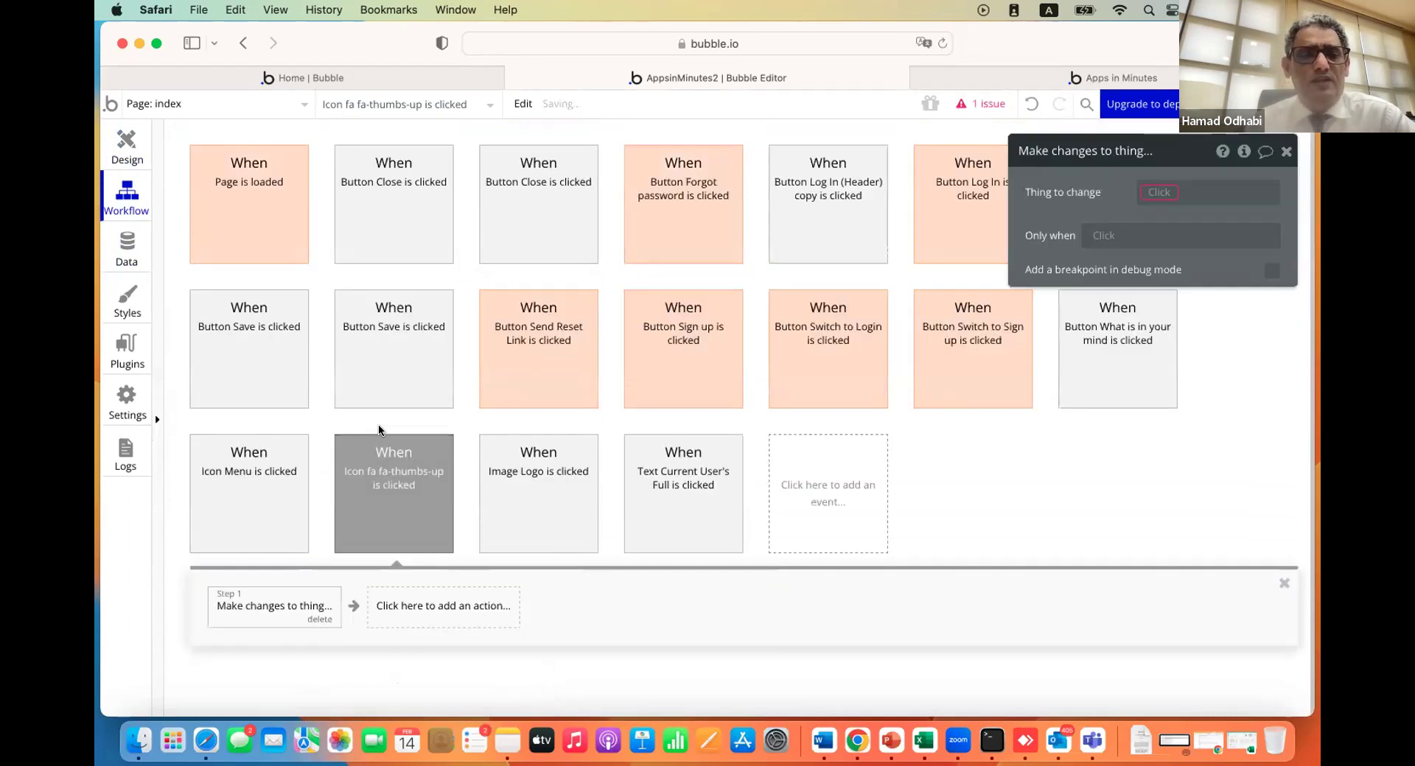
pyautogui.click(1159, 192)
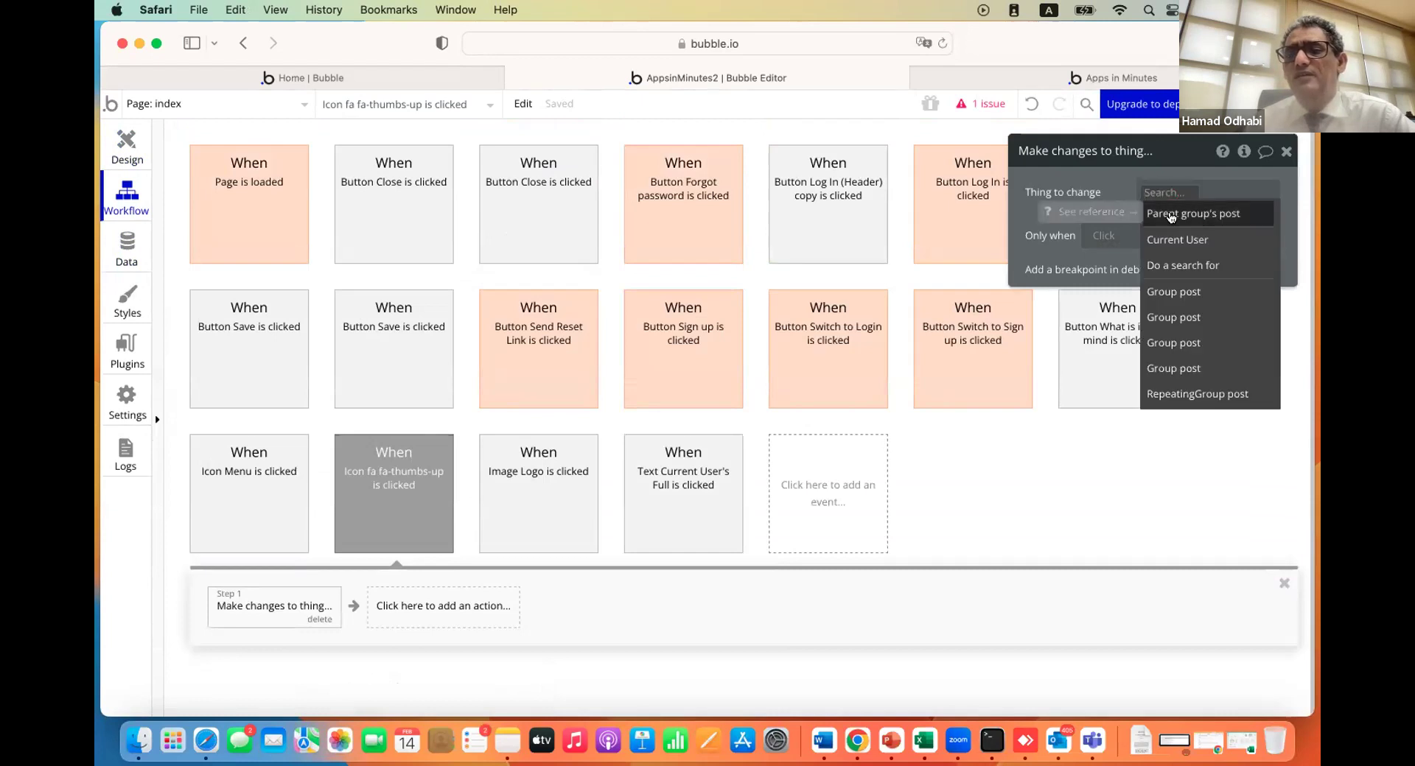
pyautogui.click(1195, 217)
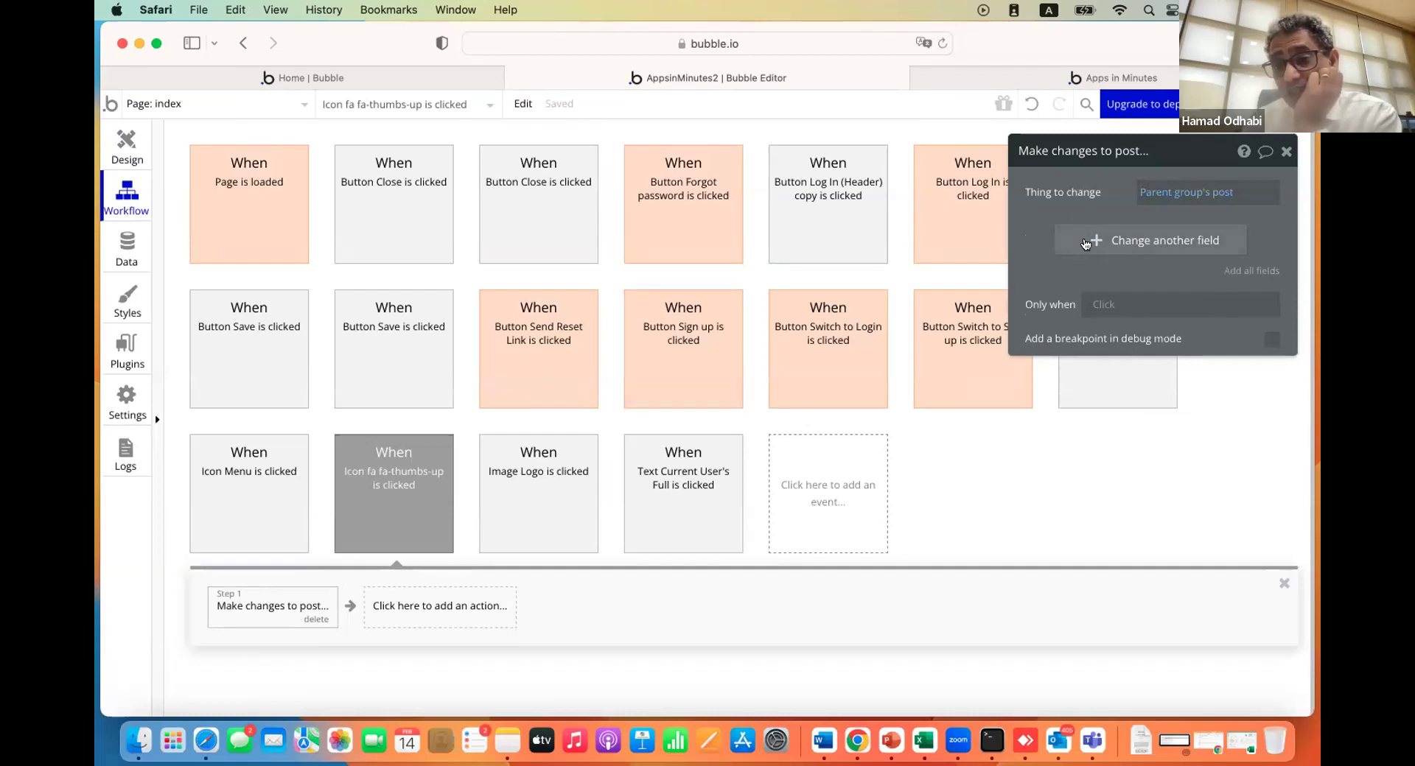
# Make the thumbs-up action add Current User to the post's thumb up list
pyautogui.click(1086, 243)
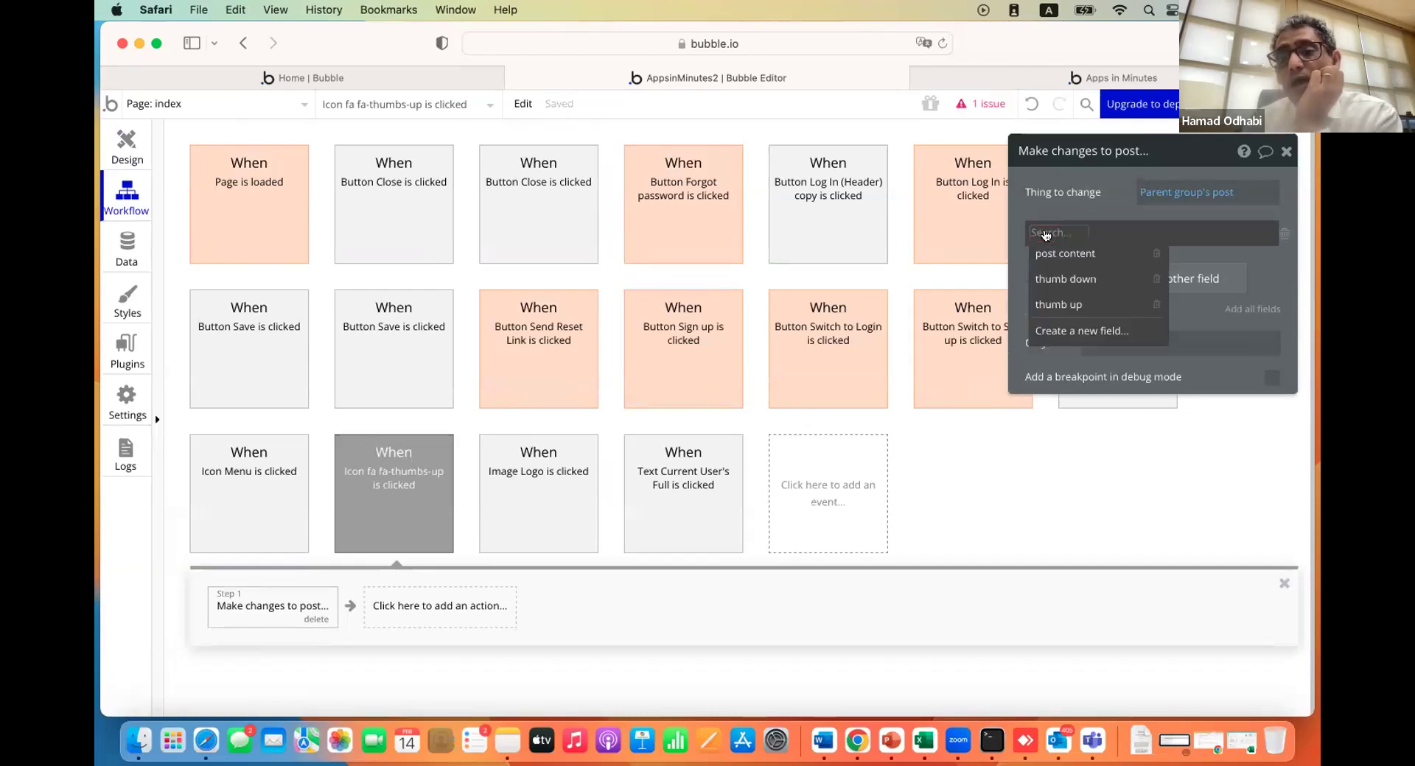
pyautogui.click(1059, 305)
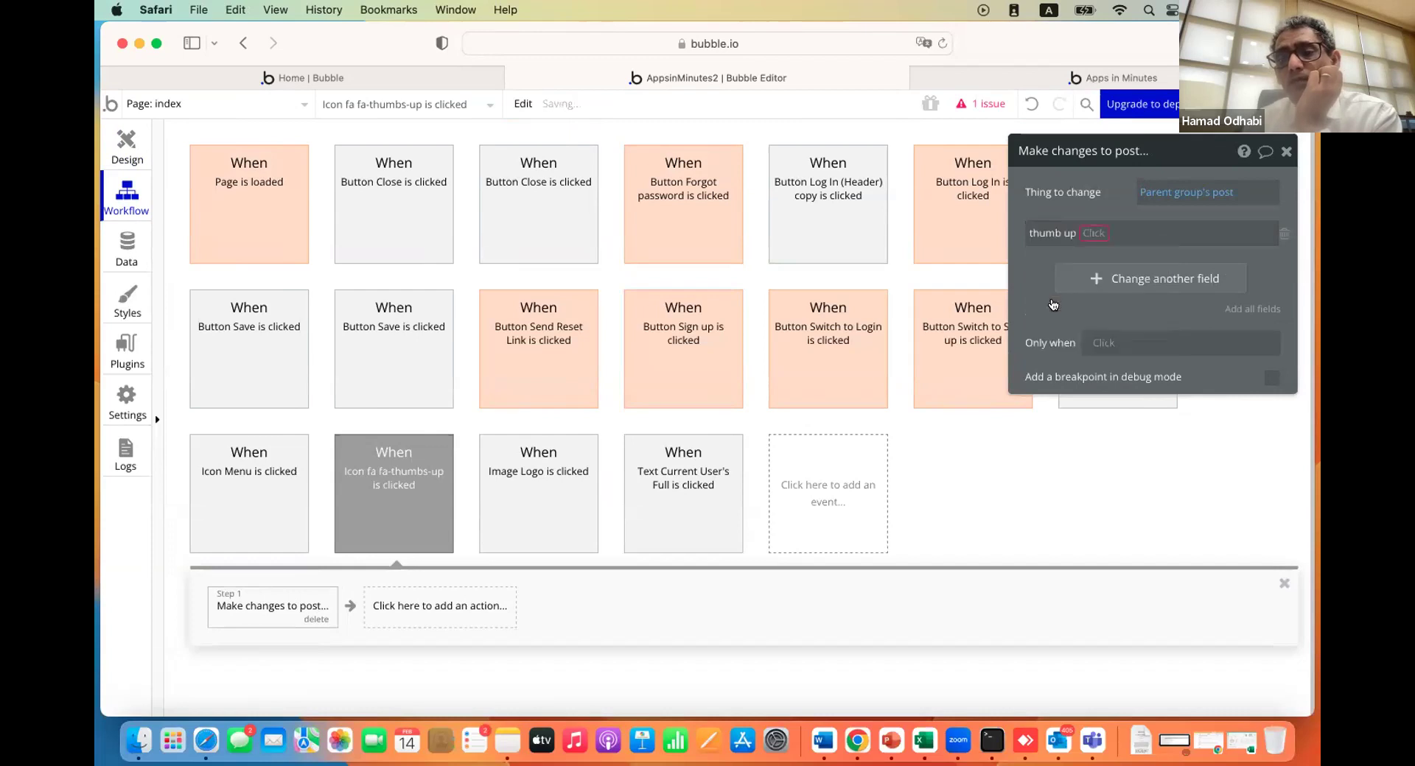
pyautogui.click(1094, 234)
pyautogui.click(1095, 252)
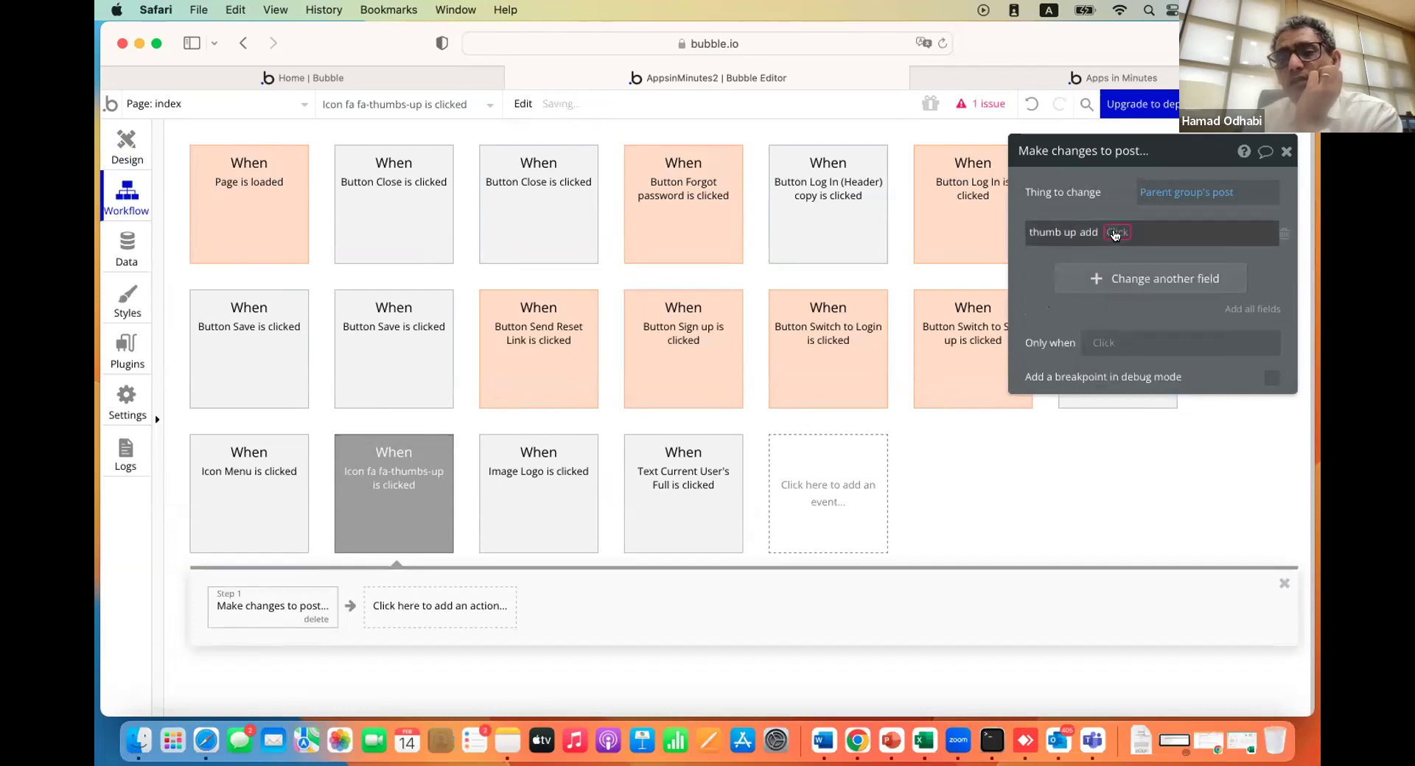
pyautogui.click(1115, 233)
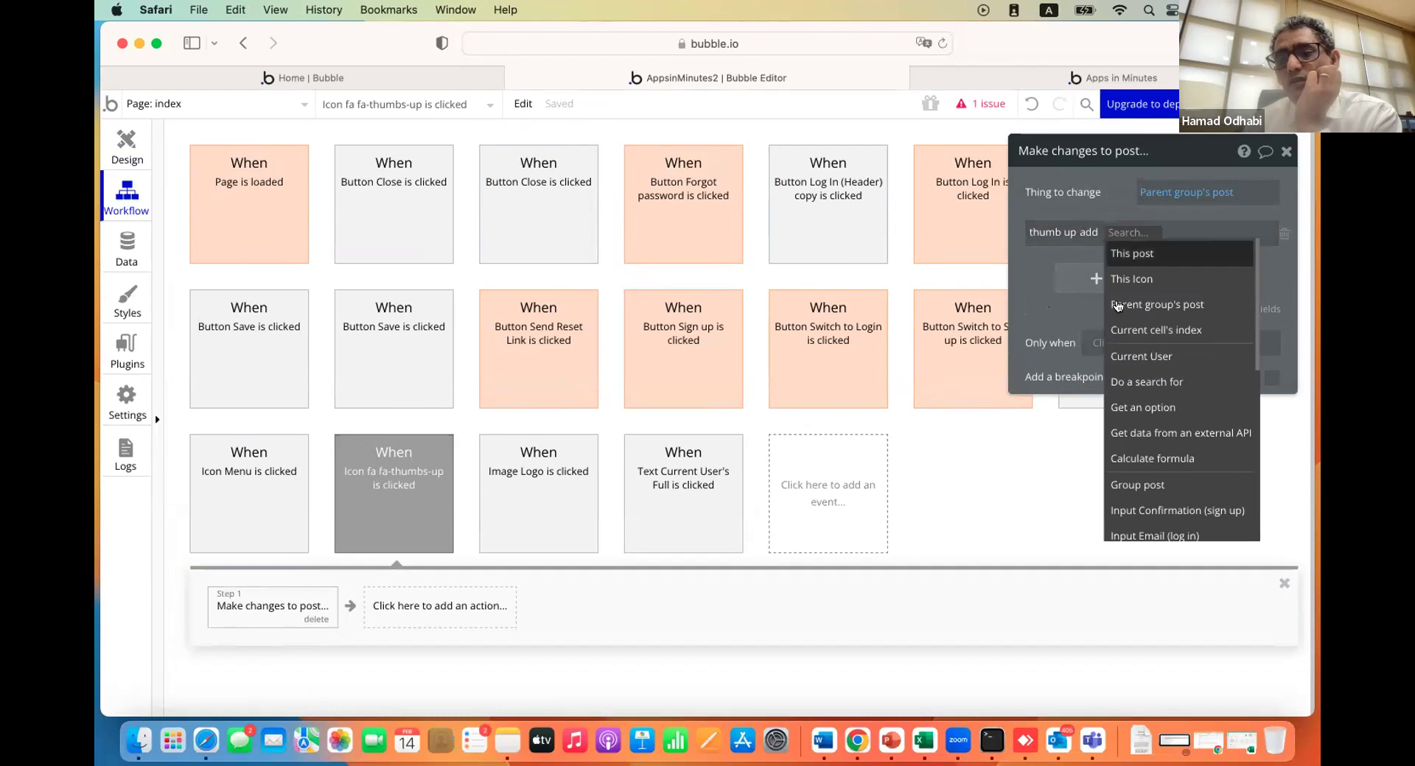
pyautogui.click(1135, 356)
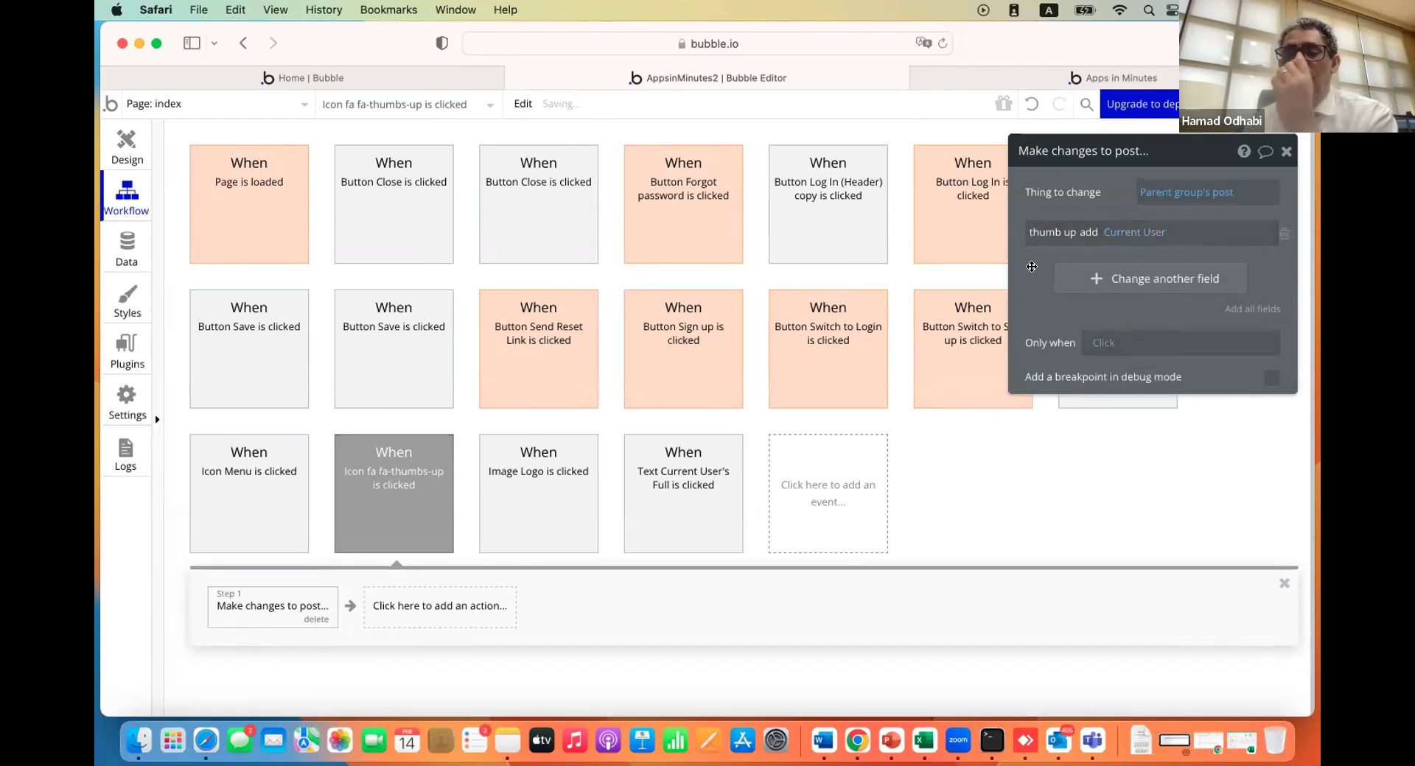
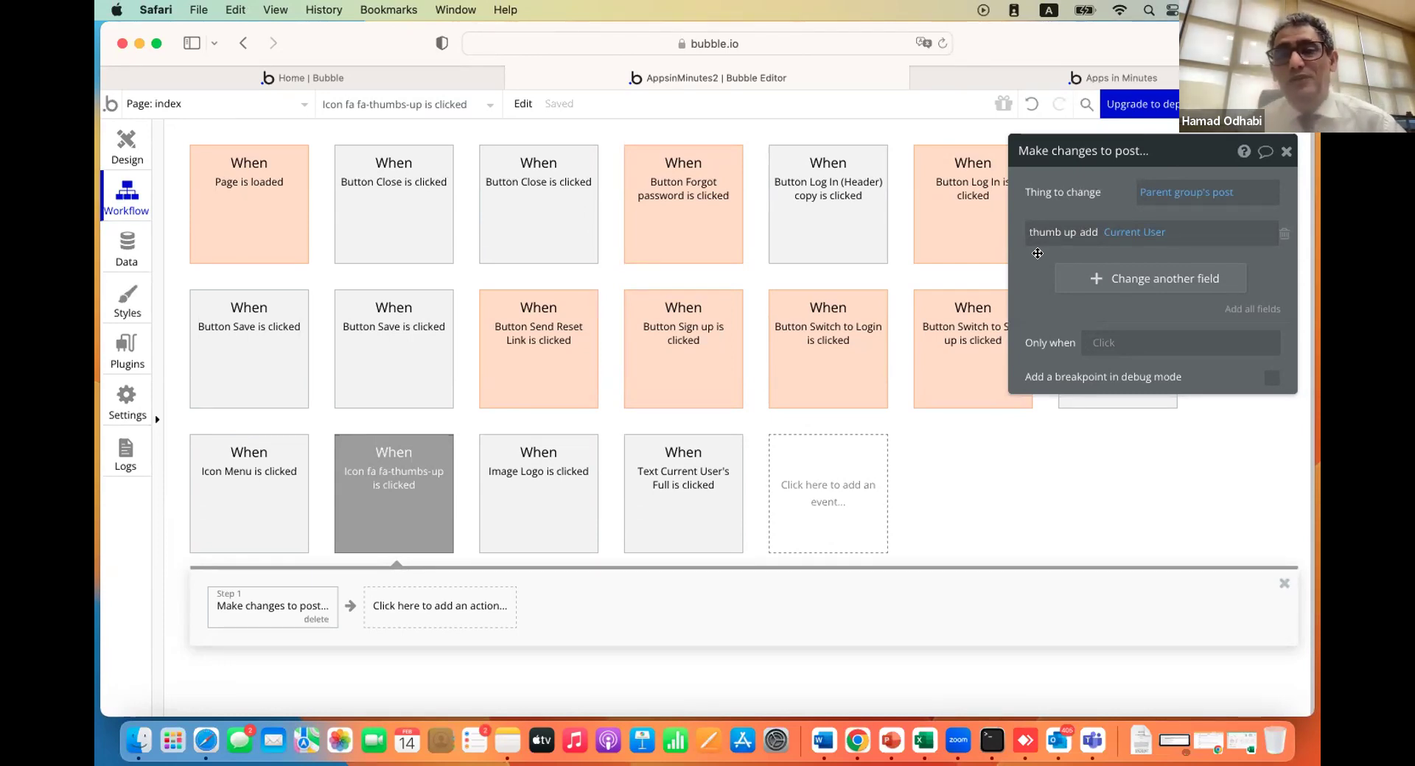
# Add a second field change to the thumbs-up action that removes Current User from the thumb down list
pyautogui.click(1091, 281)
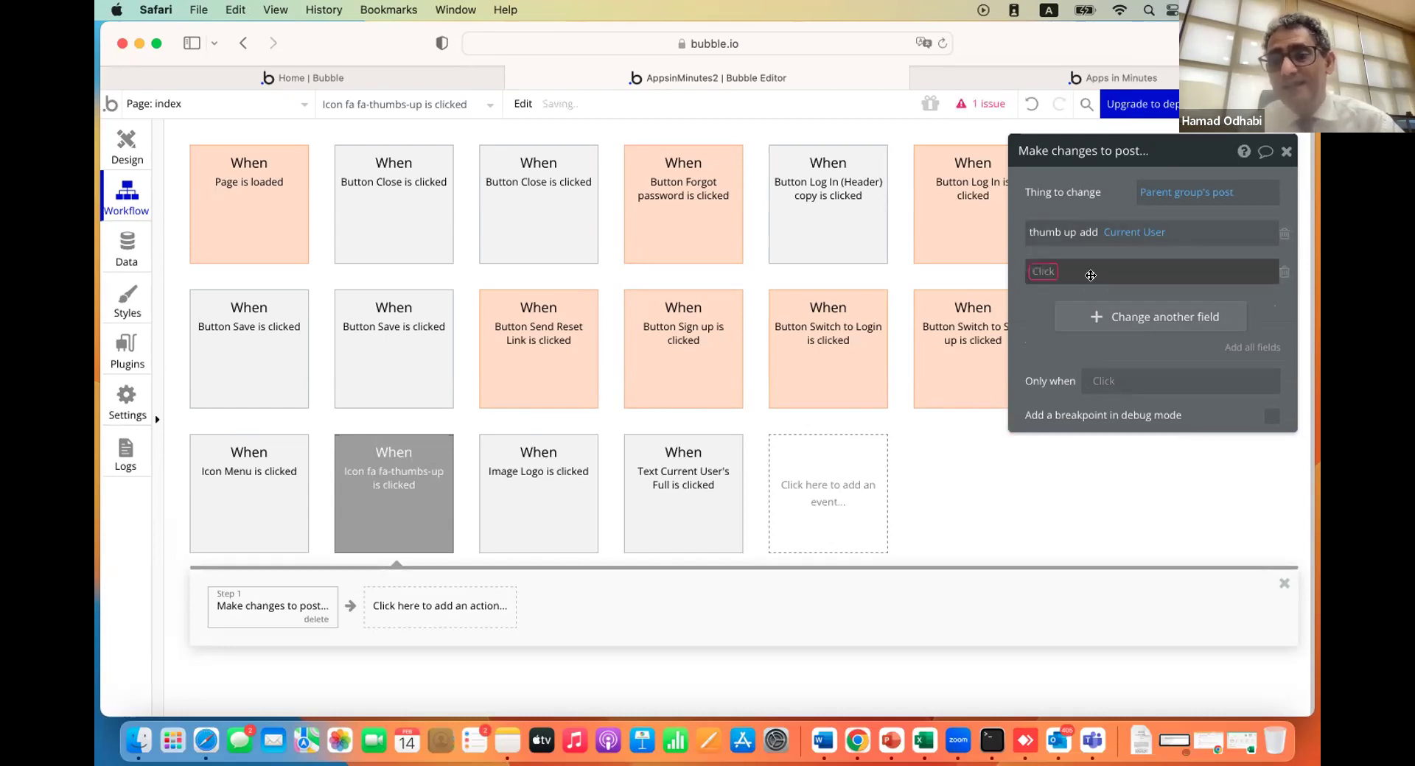
pyautogui.click(1045, 272)
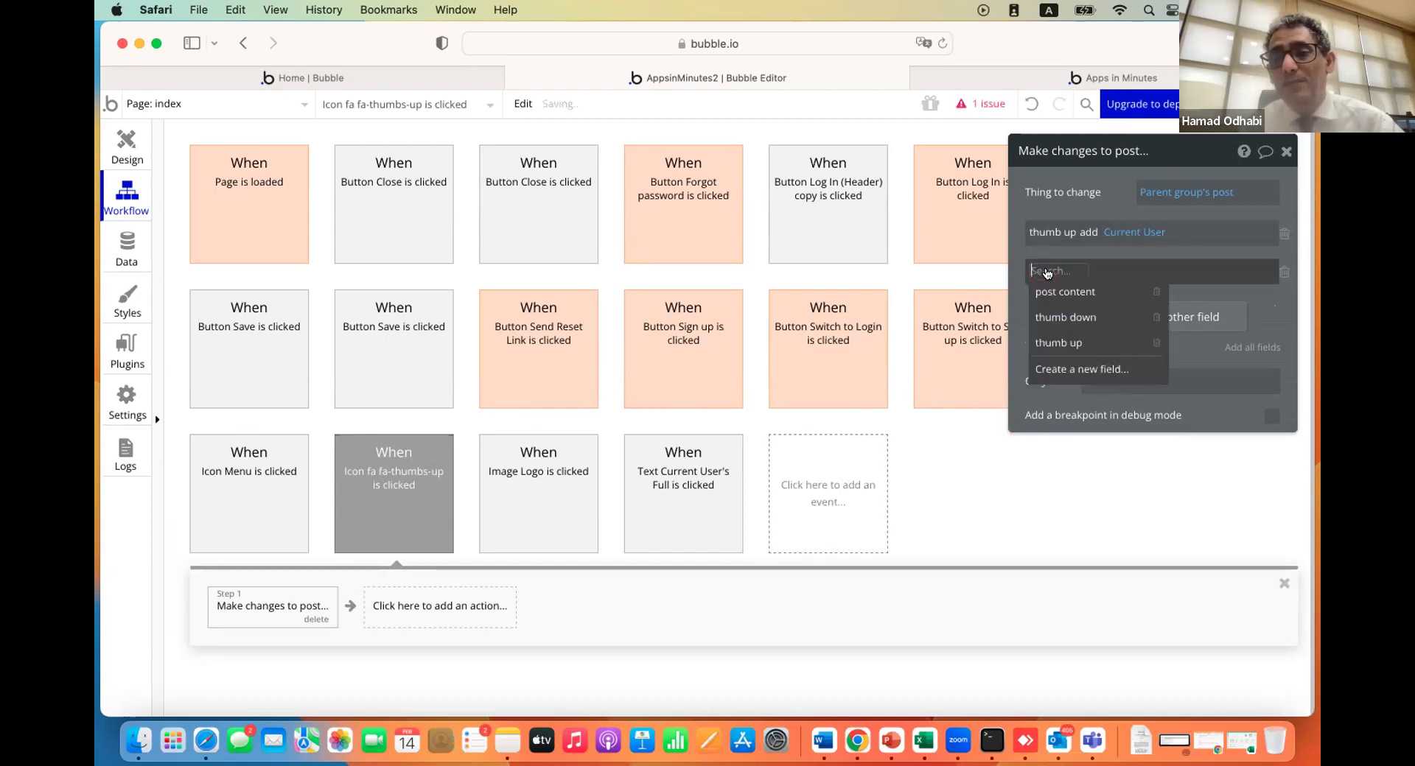
pyautogui.click(1052, 317)
pyautogui.click(1103, 270)
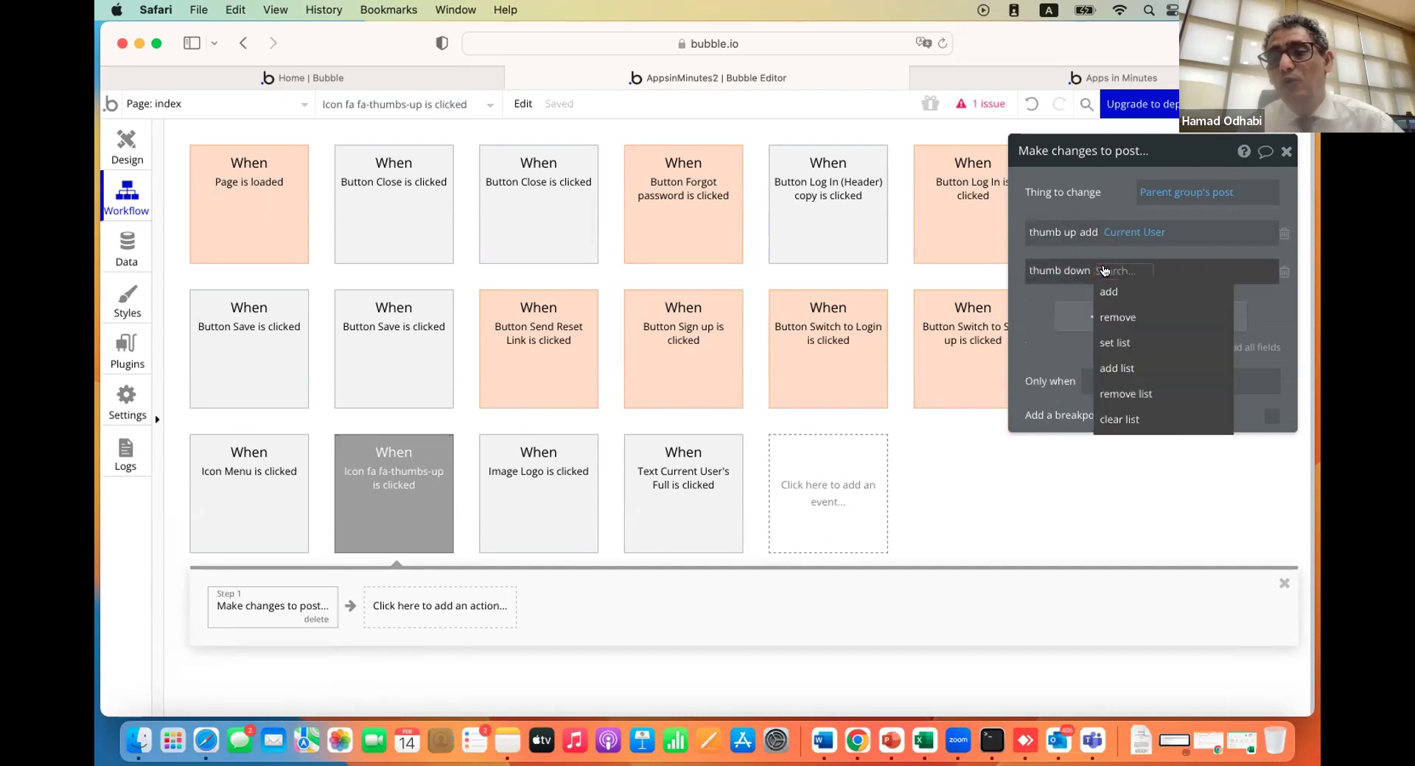
pyautogui.click(1117, 317)
pyautogui.click(1143, 272)
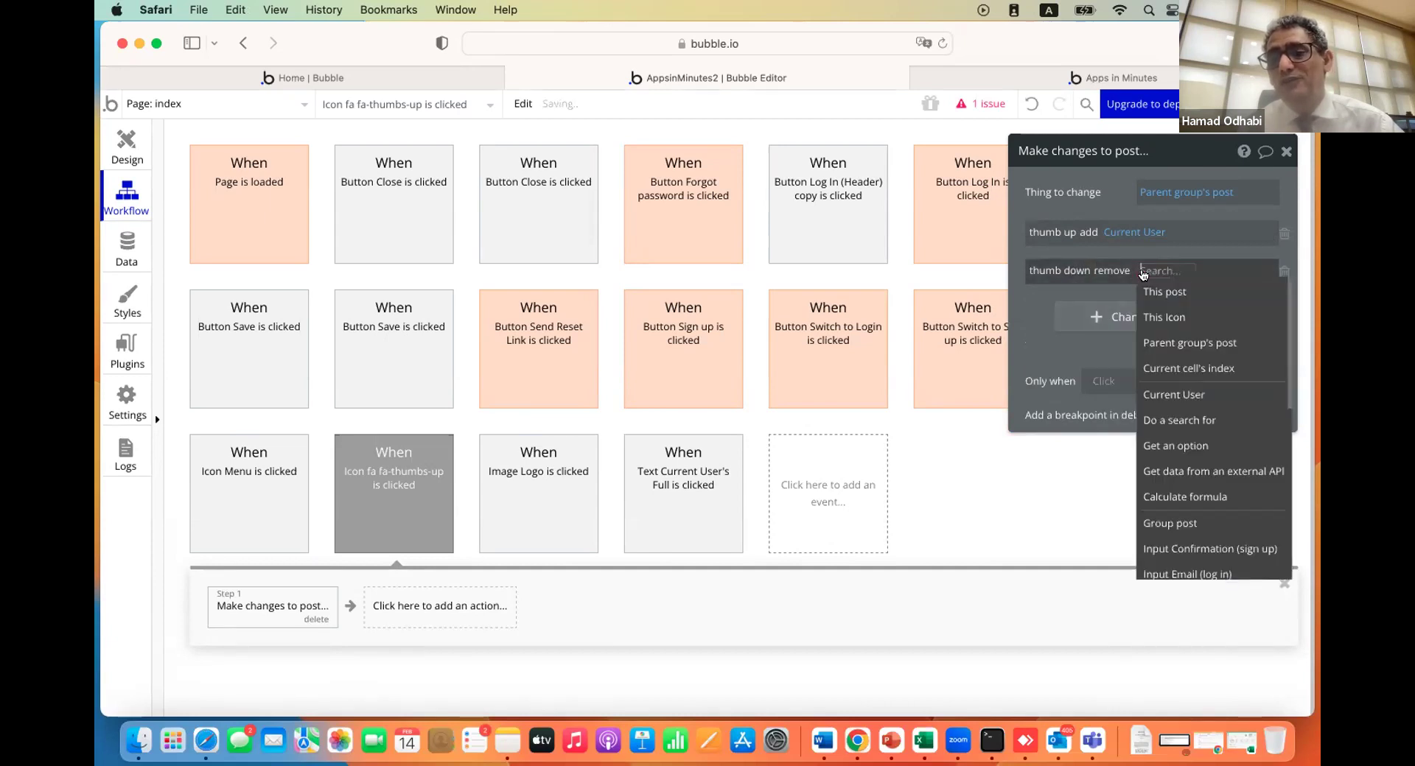
pyautogui.click(1174, 396)
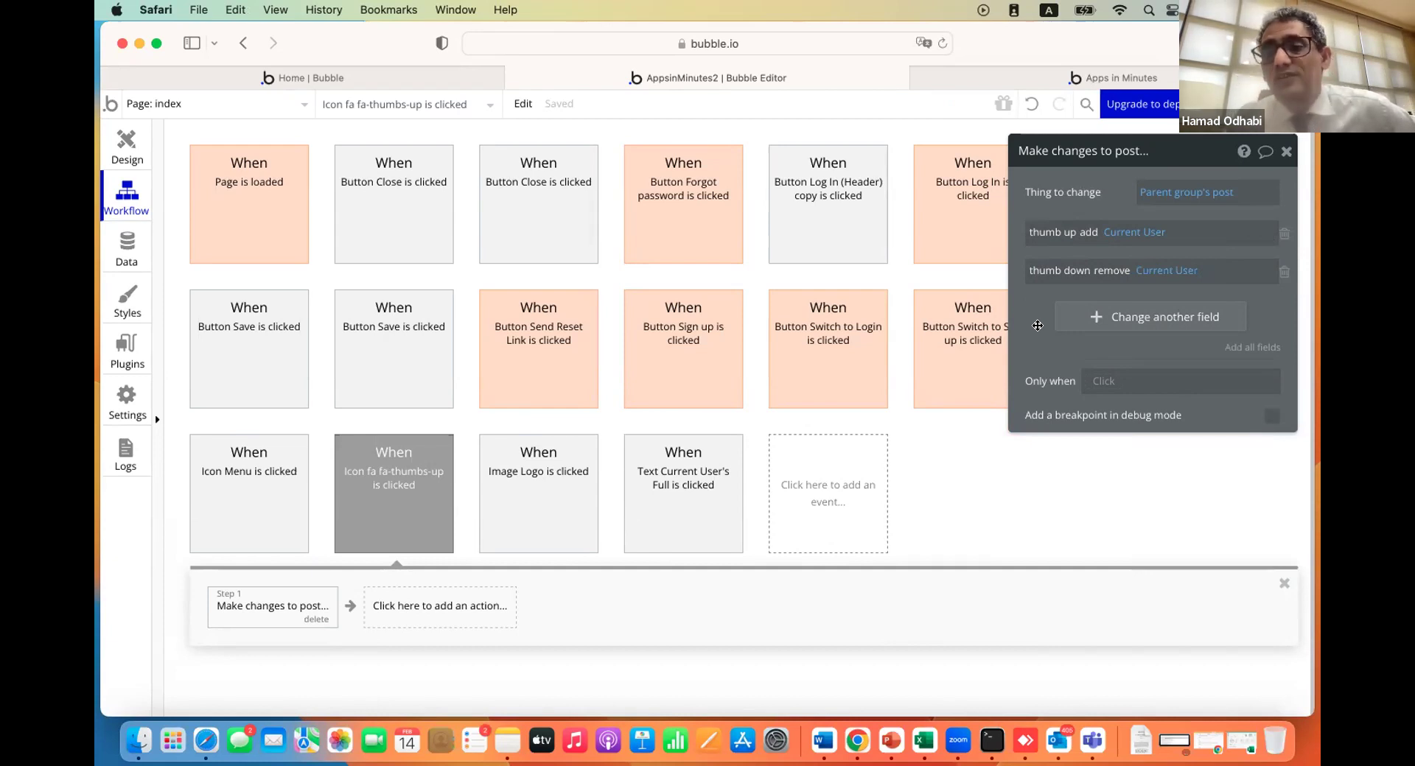
# Create a click workflow for the thumbs-down icon with a Make changes to thing action targeting Parent group's post
pyautogui.click(127, 151)
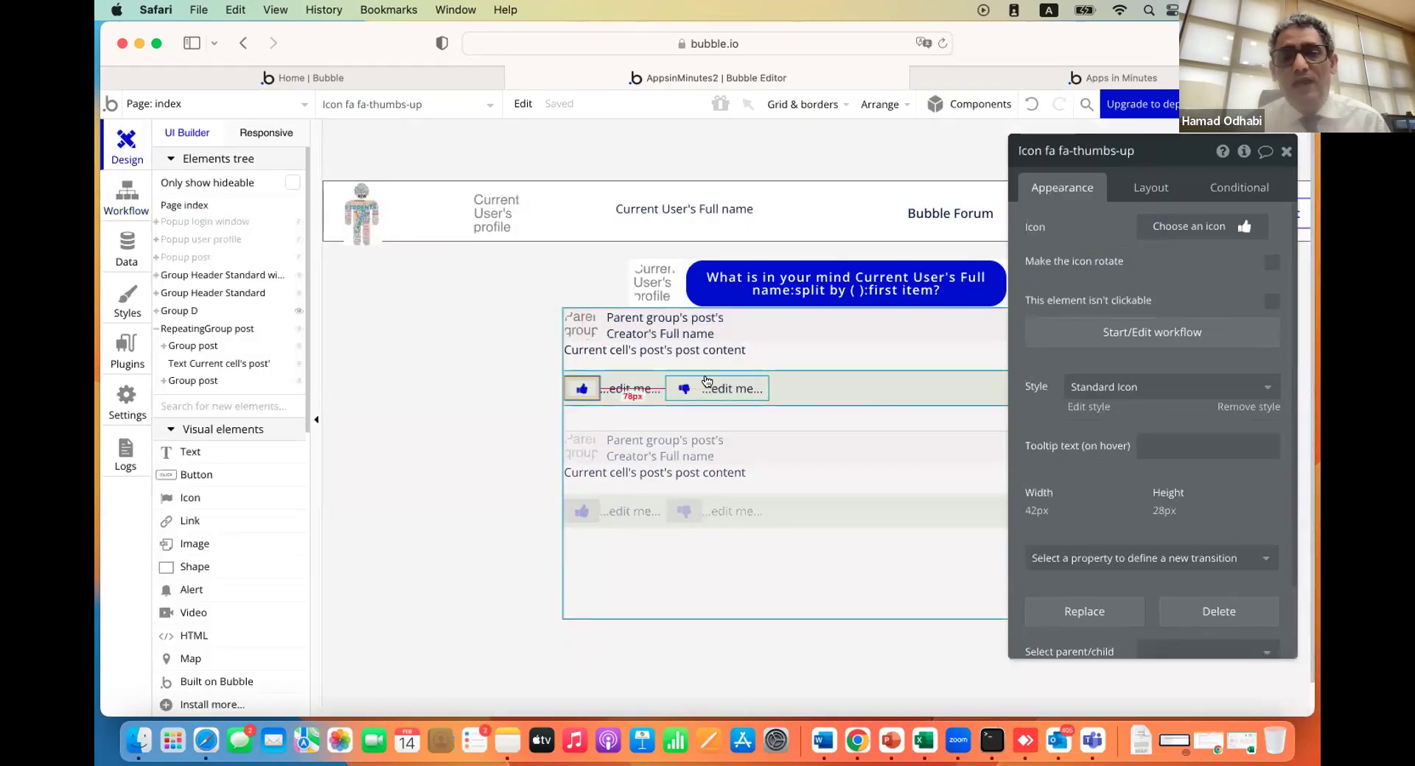
pyautogui.click(684, 389)
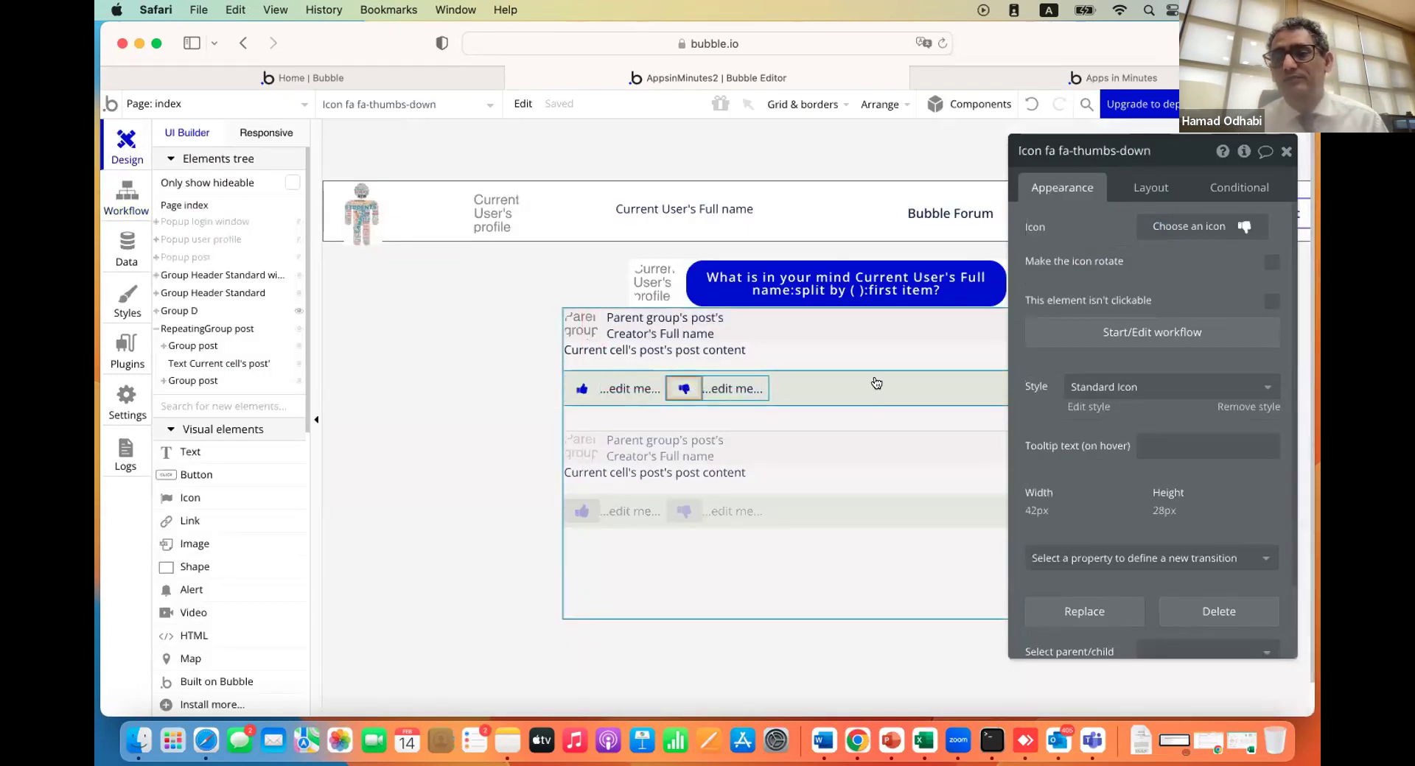
pyautogui.click(1072, 334)
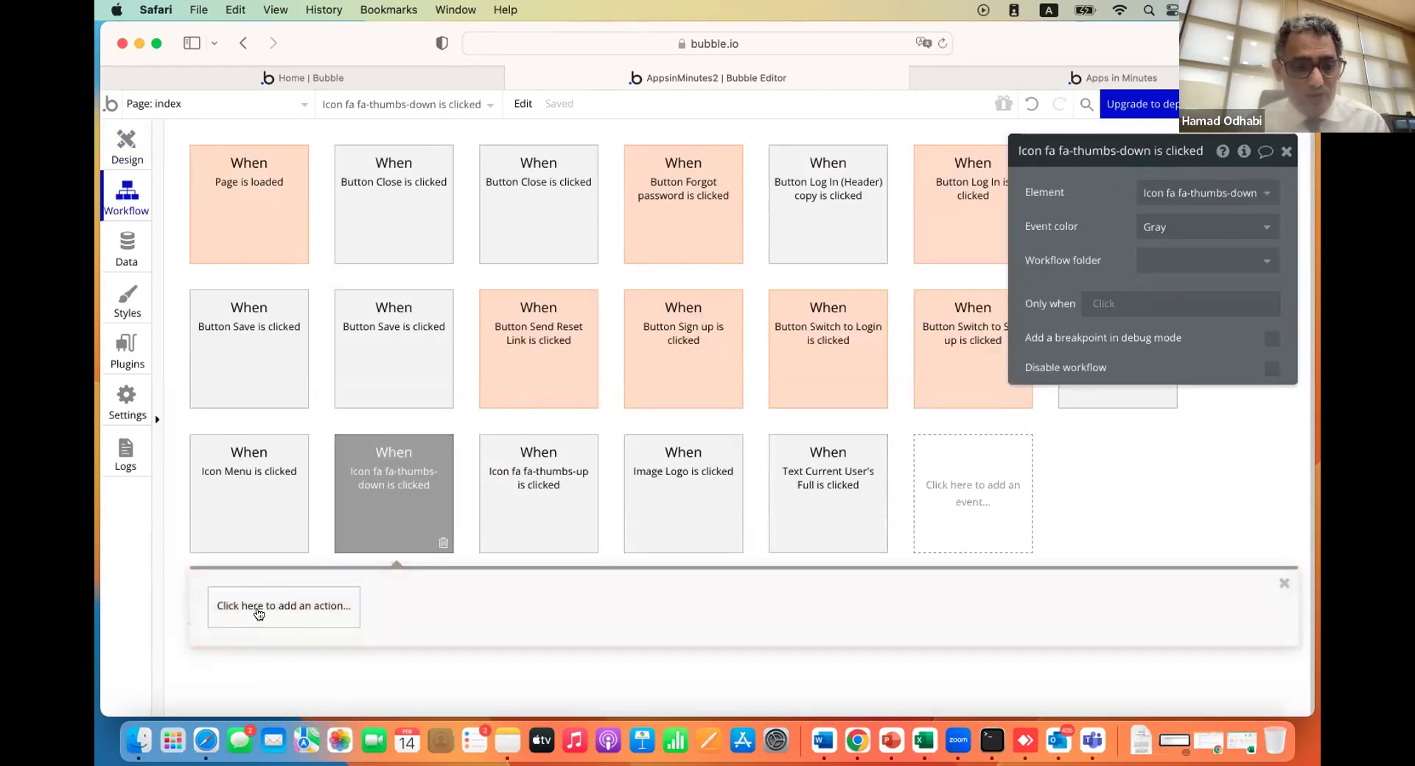
pyautogui.click(244, 621)
pyautogui.moveTo(277, 462)
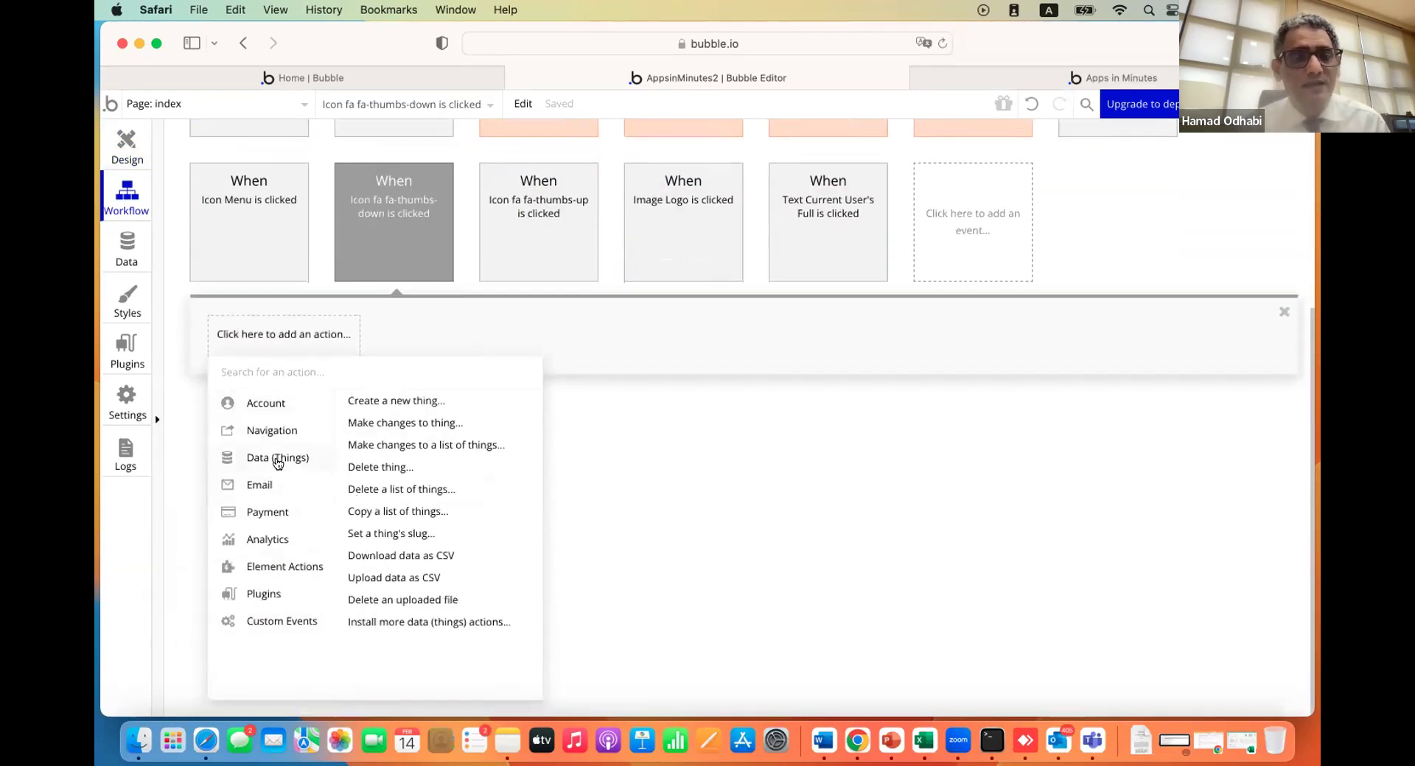
pyautogui.click(391, 425)
pyautogui.click(1154, 194)
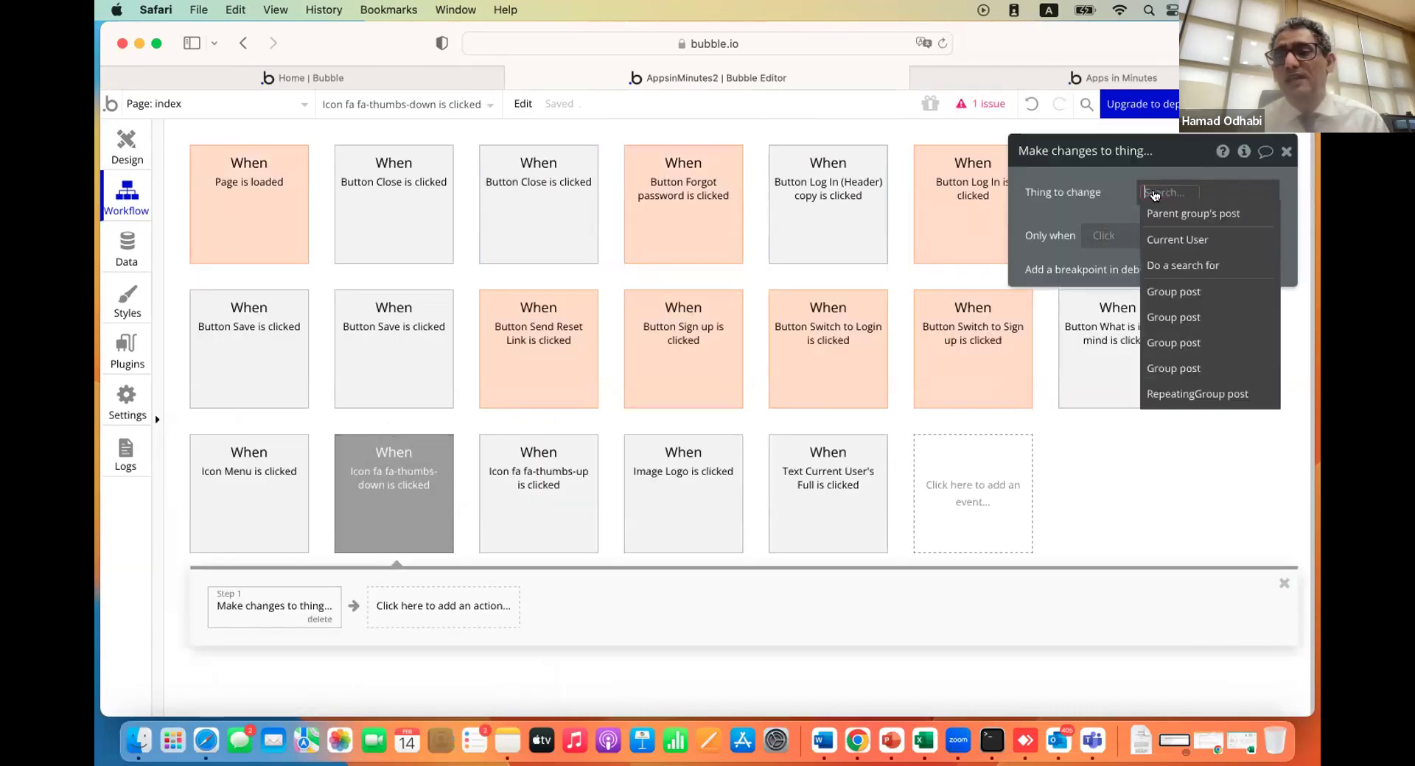
pyautogui.click(1168, 213)
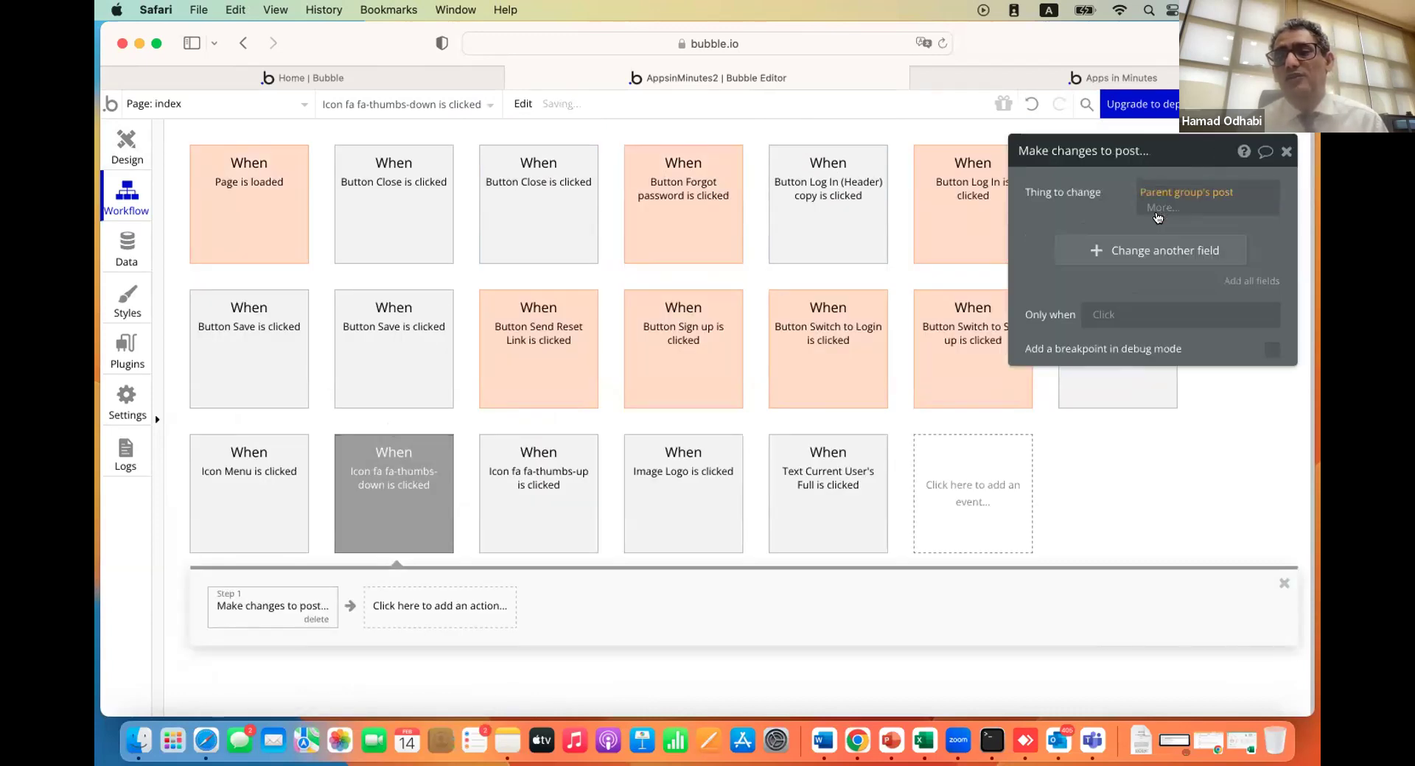
pyautogui.click(1097, 212)
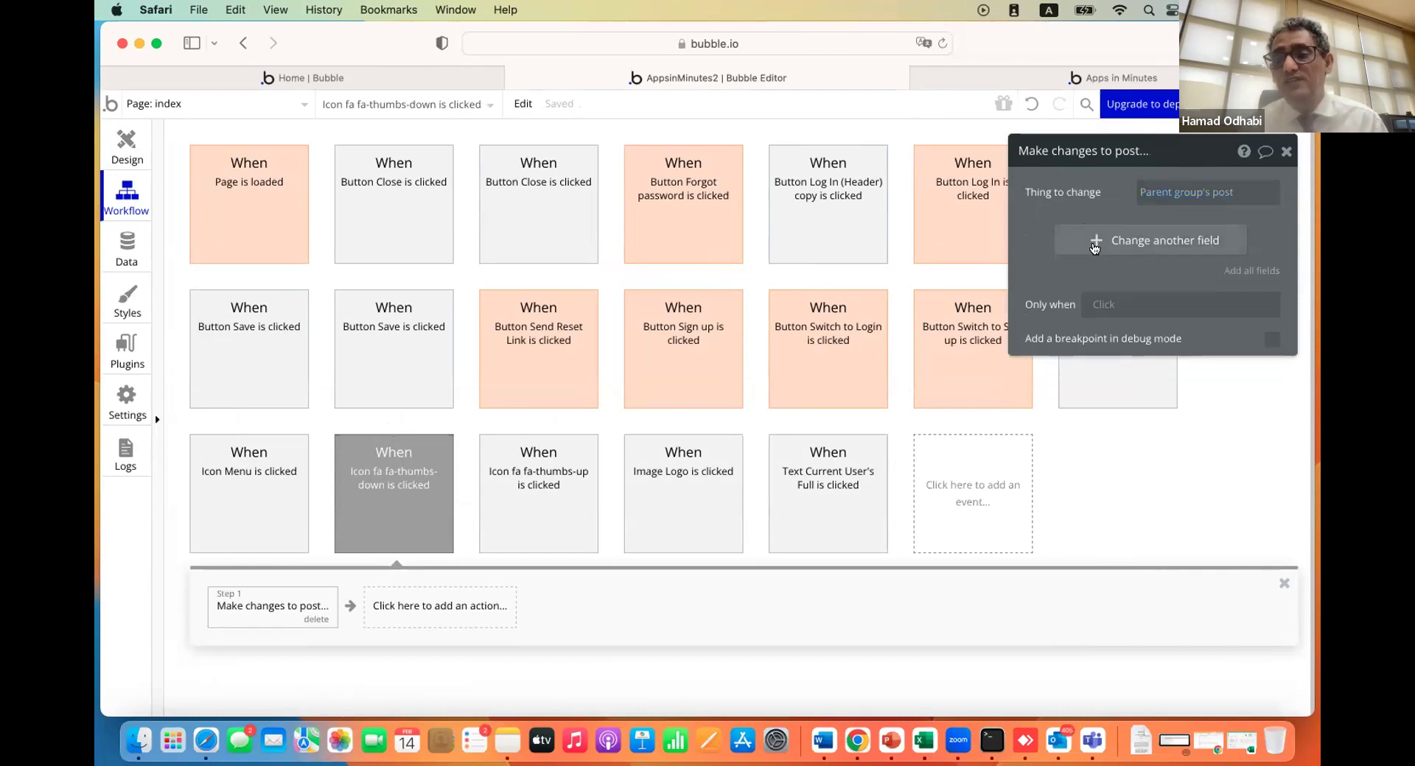
# Add two field changes to the thumbs-down action and make the first one add Current User to the post's thumb down list
pyautogui.click(1095, 249)
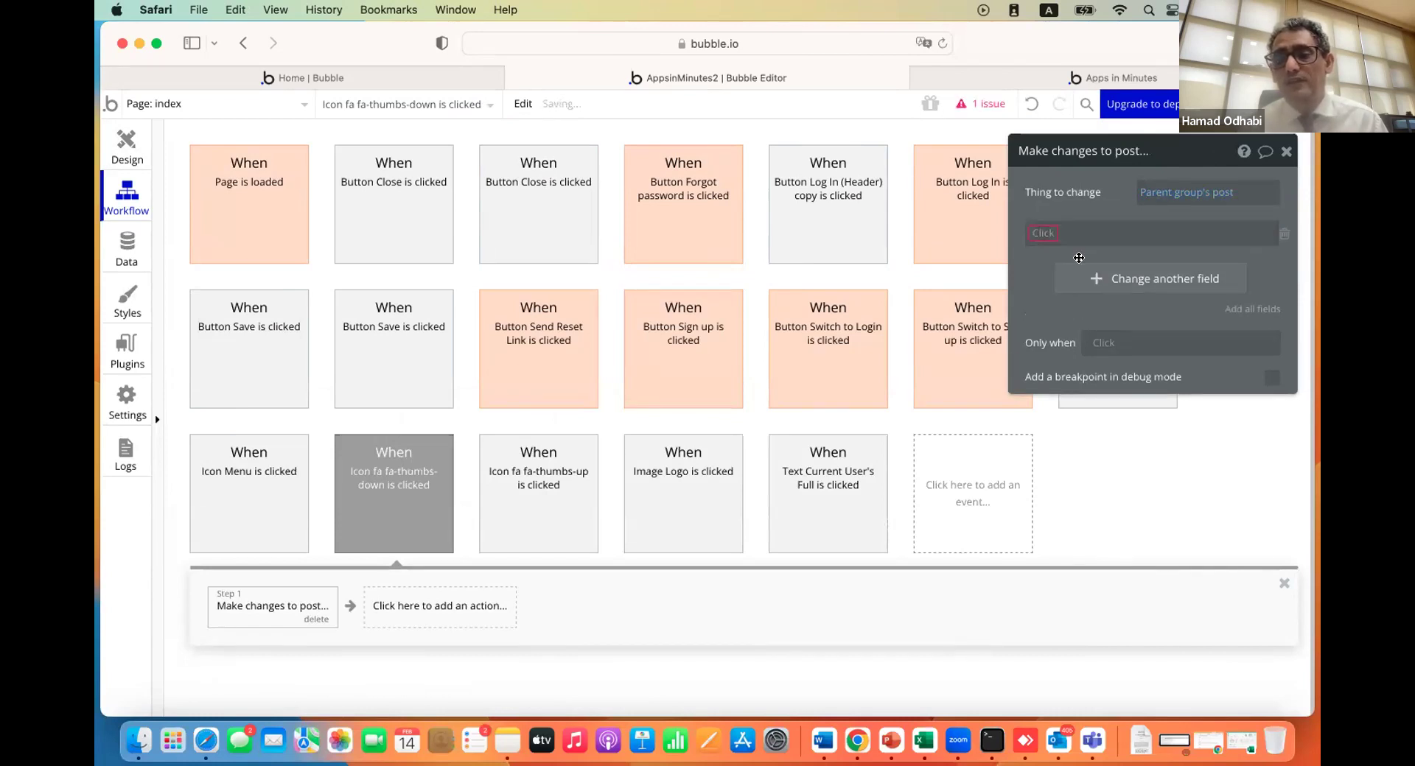
pyautogui.click(1085, 273)
pyautogui.click(1052, 234)
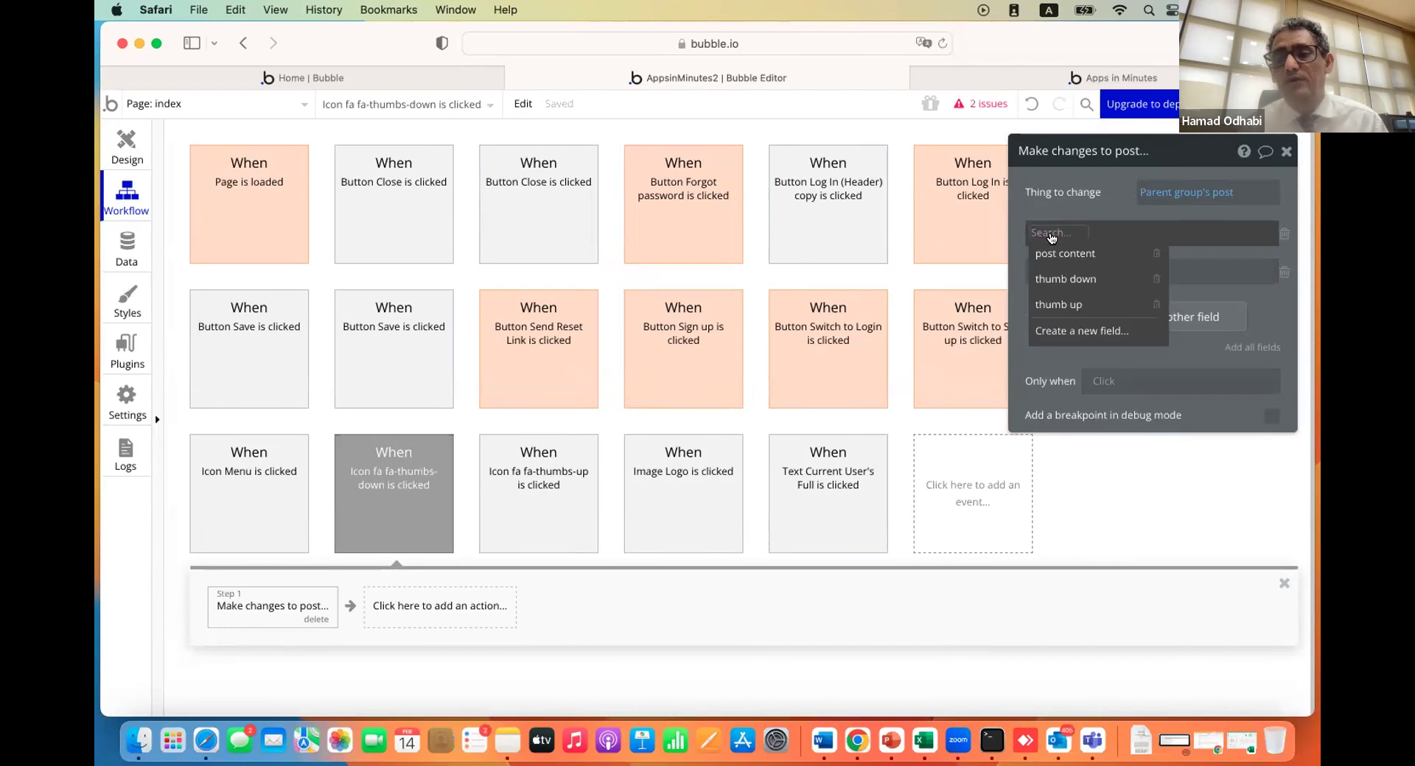
pyautogui.click(1052, 279)
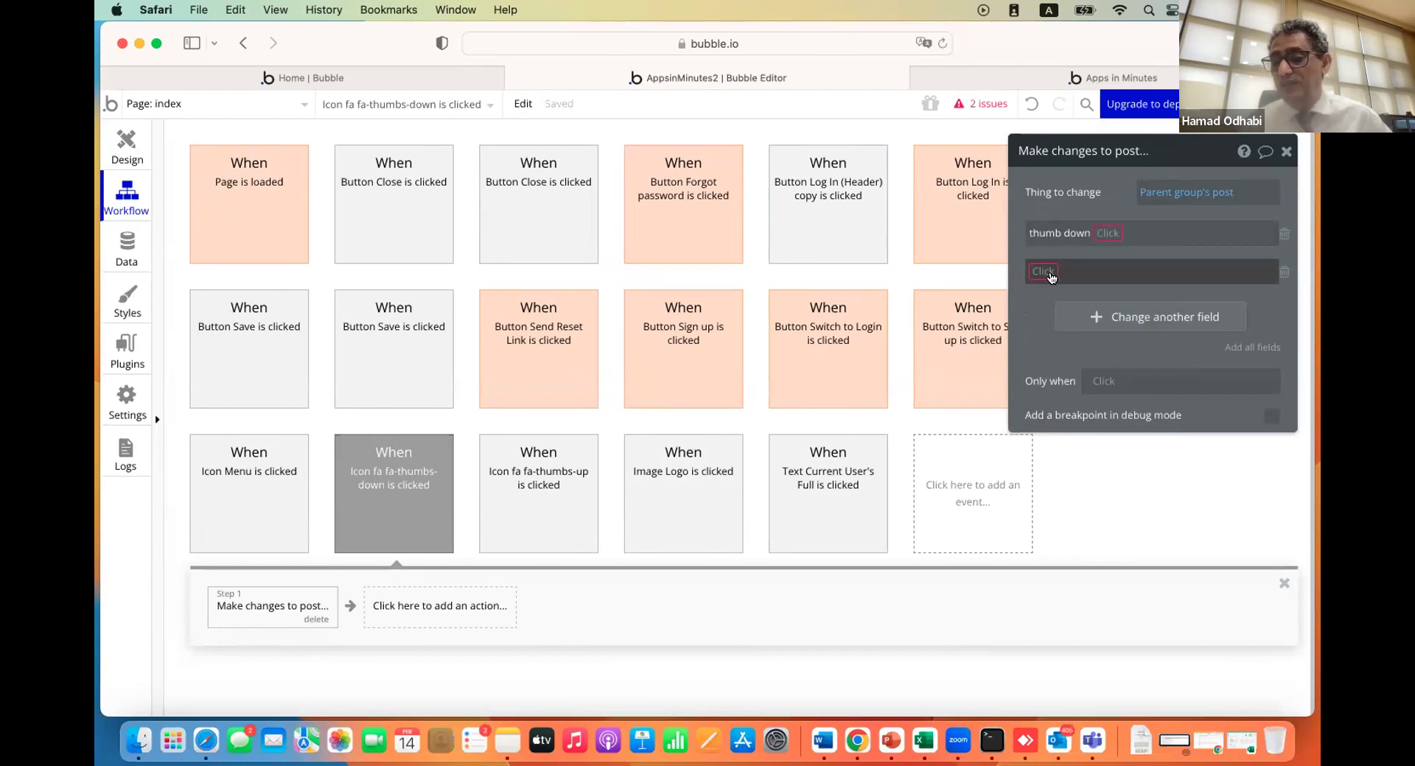
pyautogui.click(1107, 233)
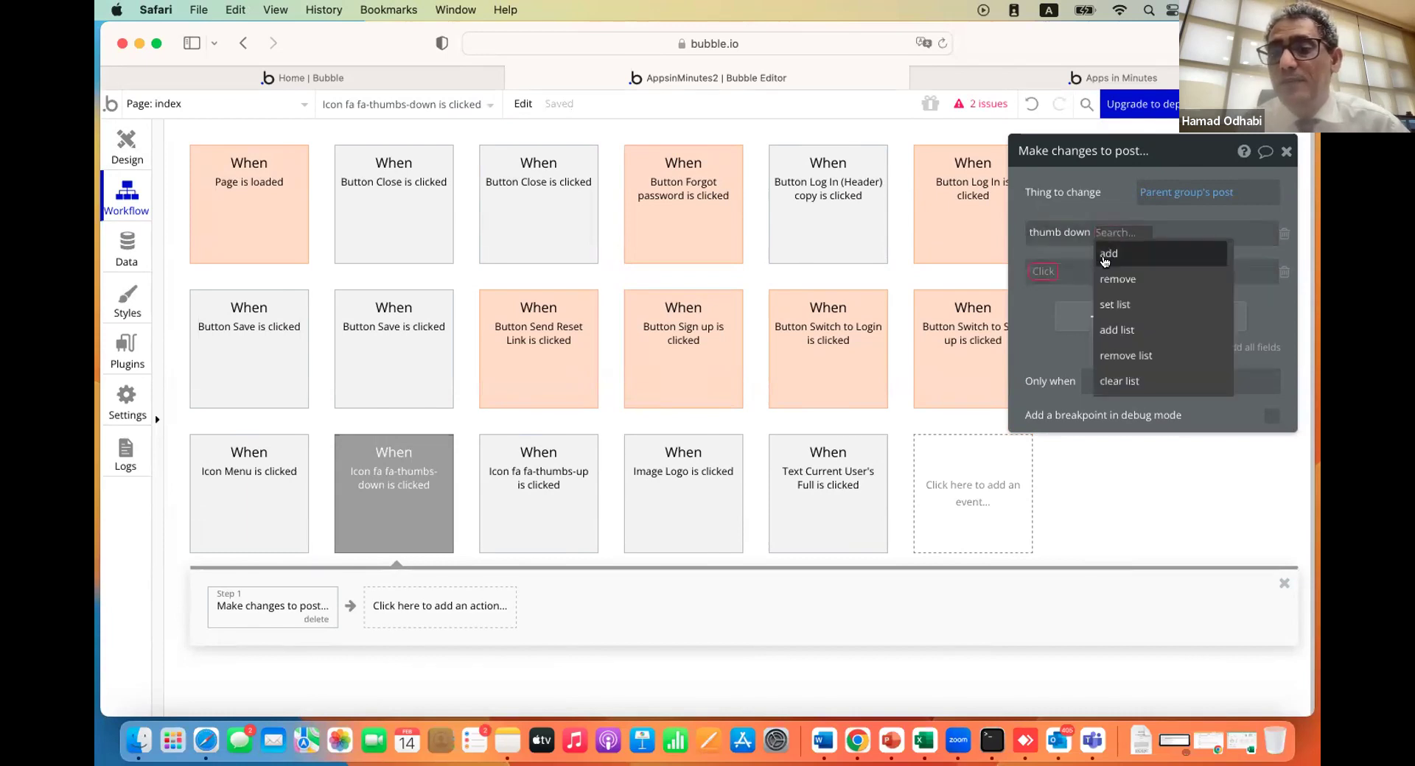
pyautogui.click(1105, 254)
pyautogui.click(1132, 233)
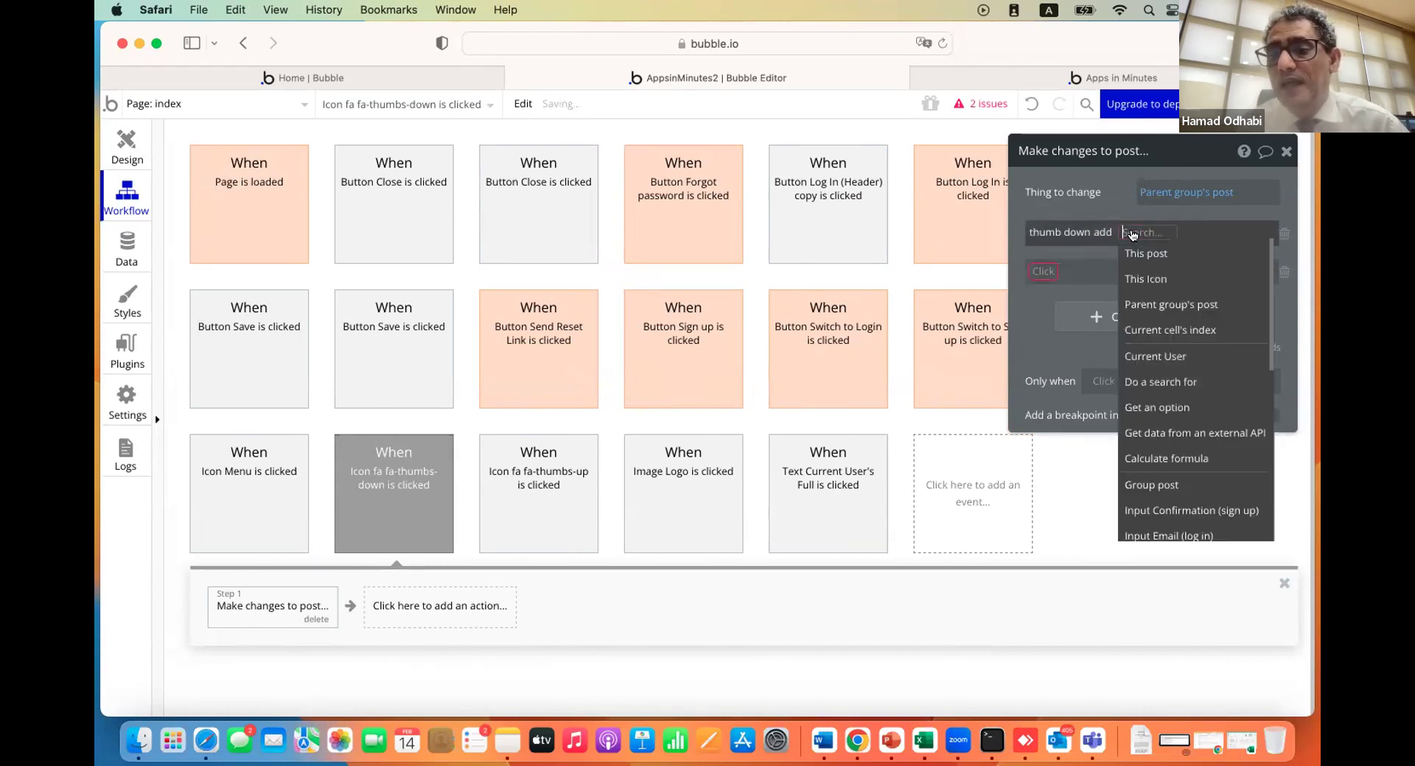
pyautogui.click(1136, 357)
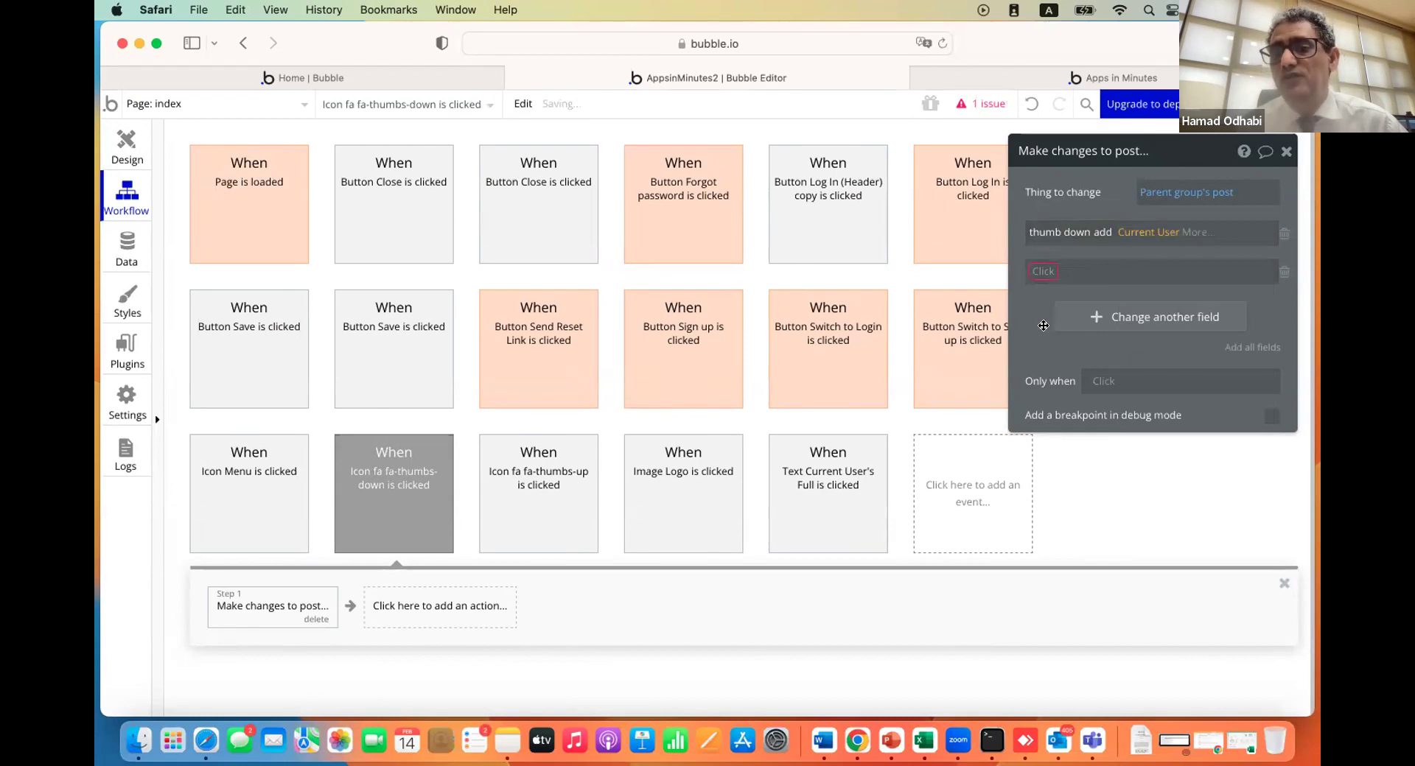
# Make the thumbs-down action's second field change remove Current User from the thumb up list
pyautogui.click(1042, 270)
pyautogui.click(1048, 340)
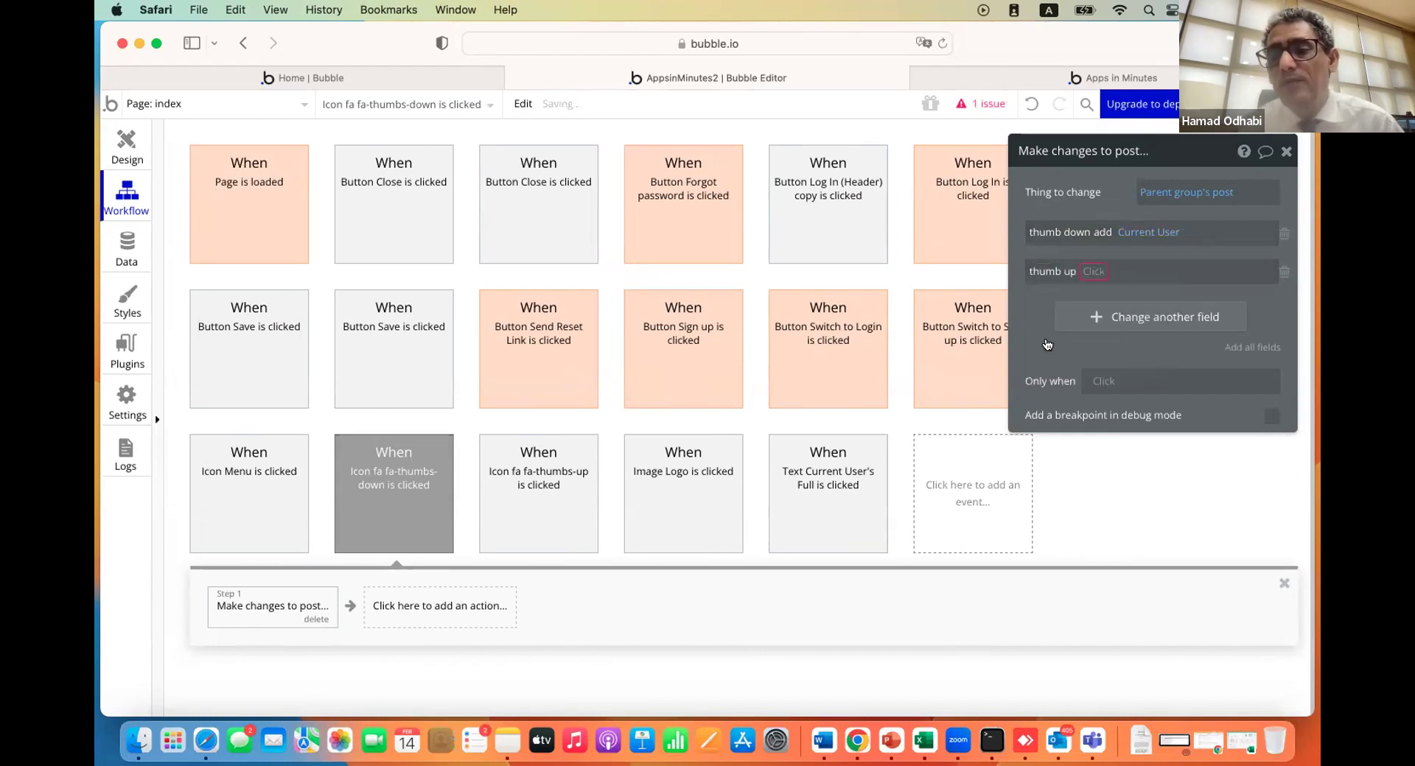
pyautogui.click(1092, 279)
pyautogui.click(1100, 317)
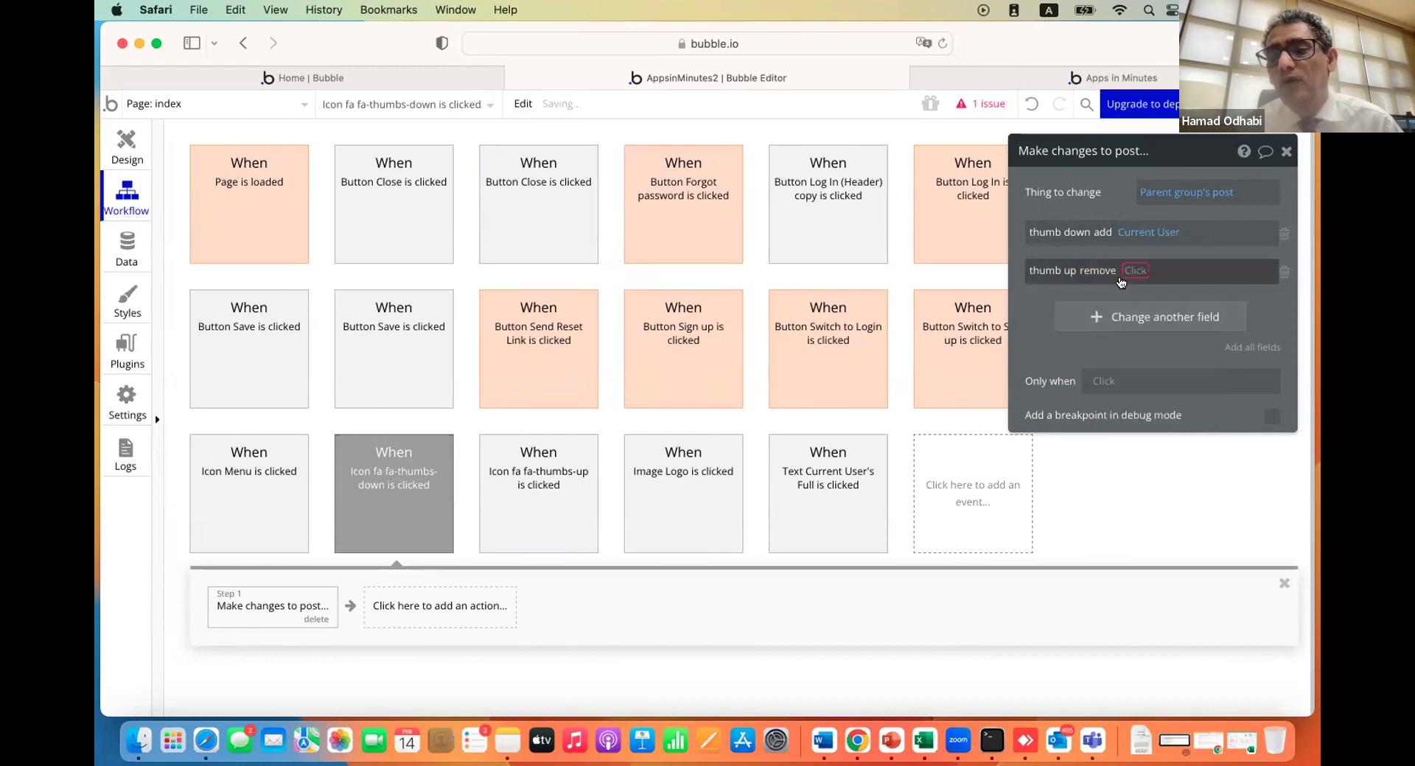
pyautogui.click(1135, 272)
pyautogui.click(1141, 396)
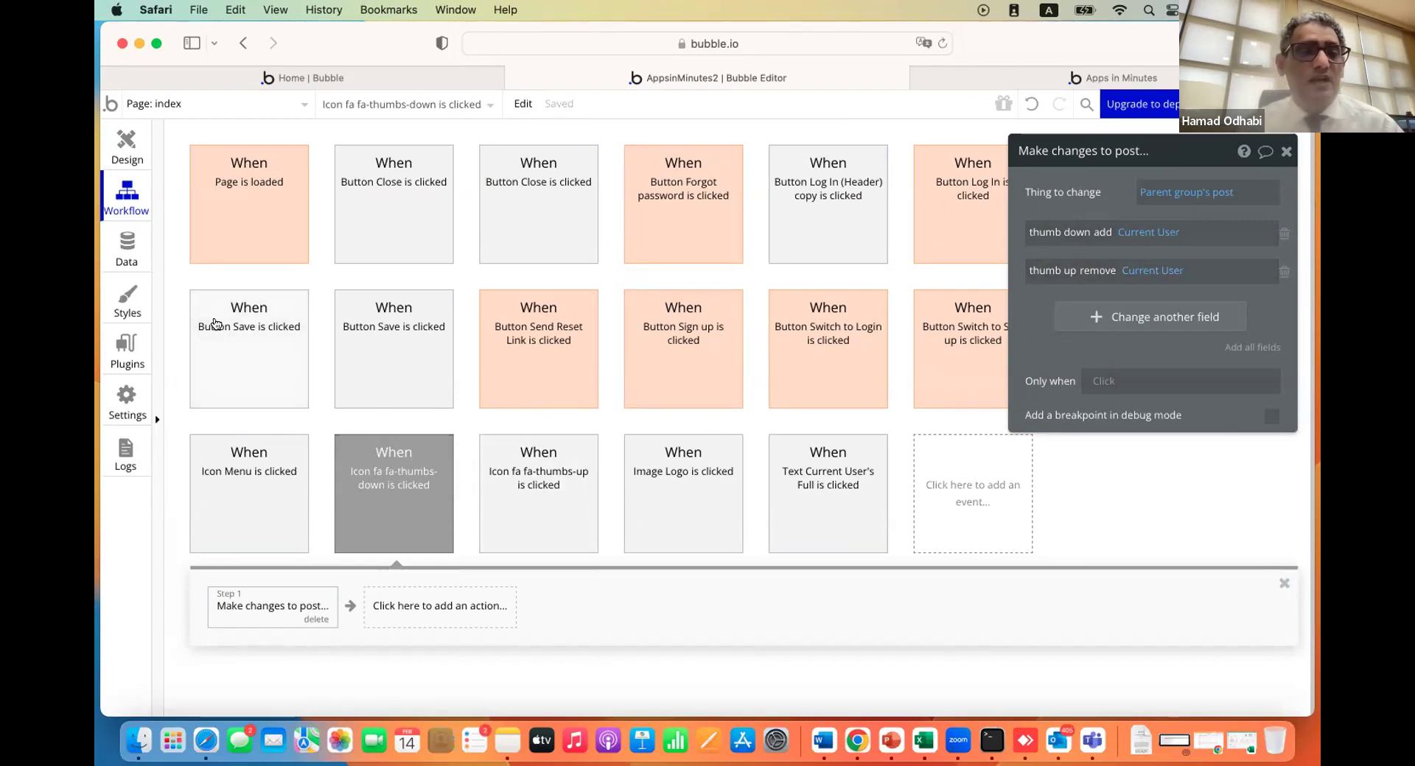
# Back in the page design, replace the placeholder text beside the thumbs-up icon with Parent group's post's thumb up:count
pyautogui.click(127, 148)
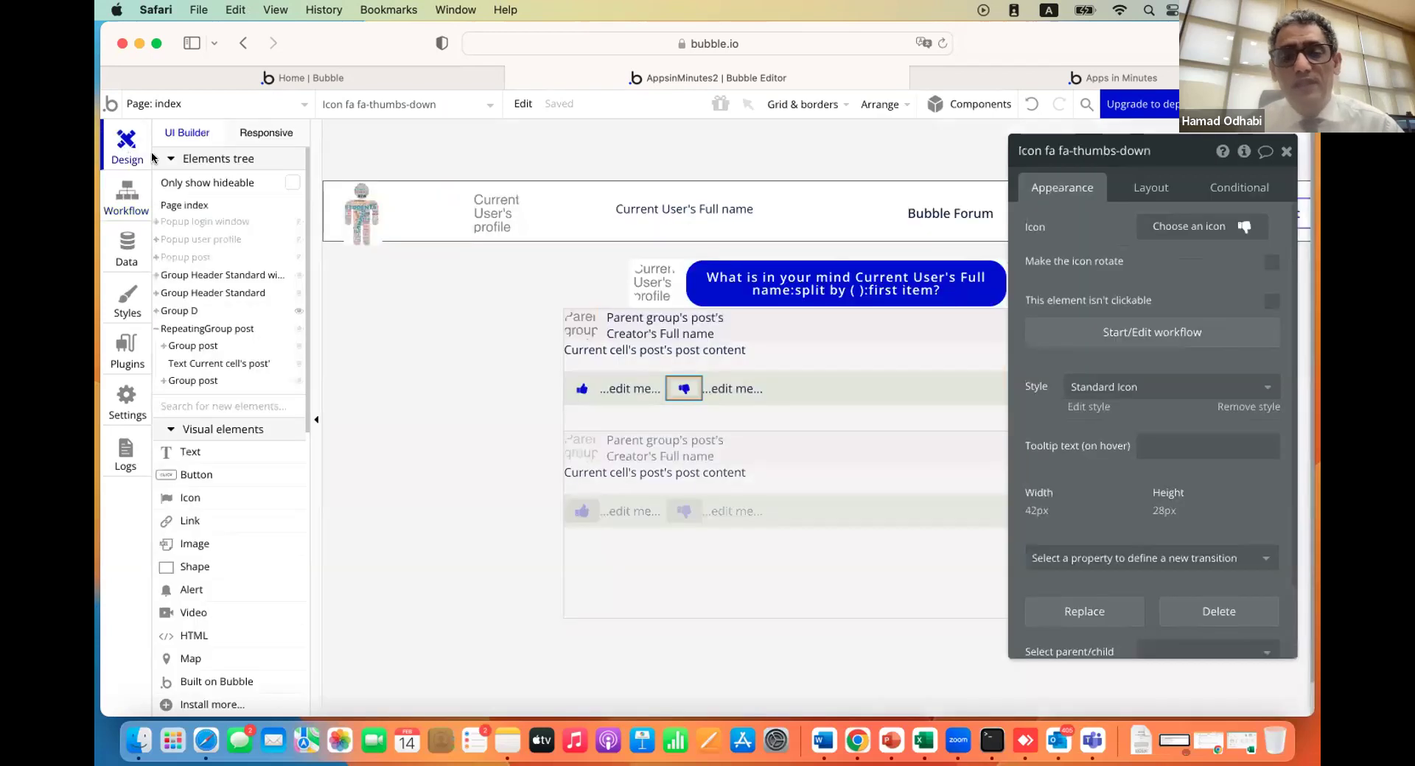
pyautogui.click(623, 390)
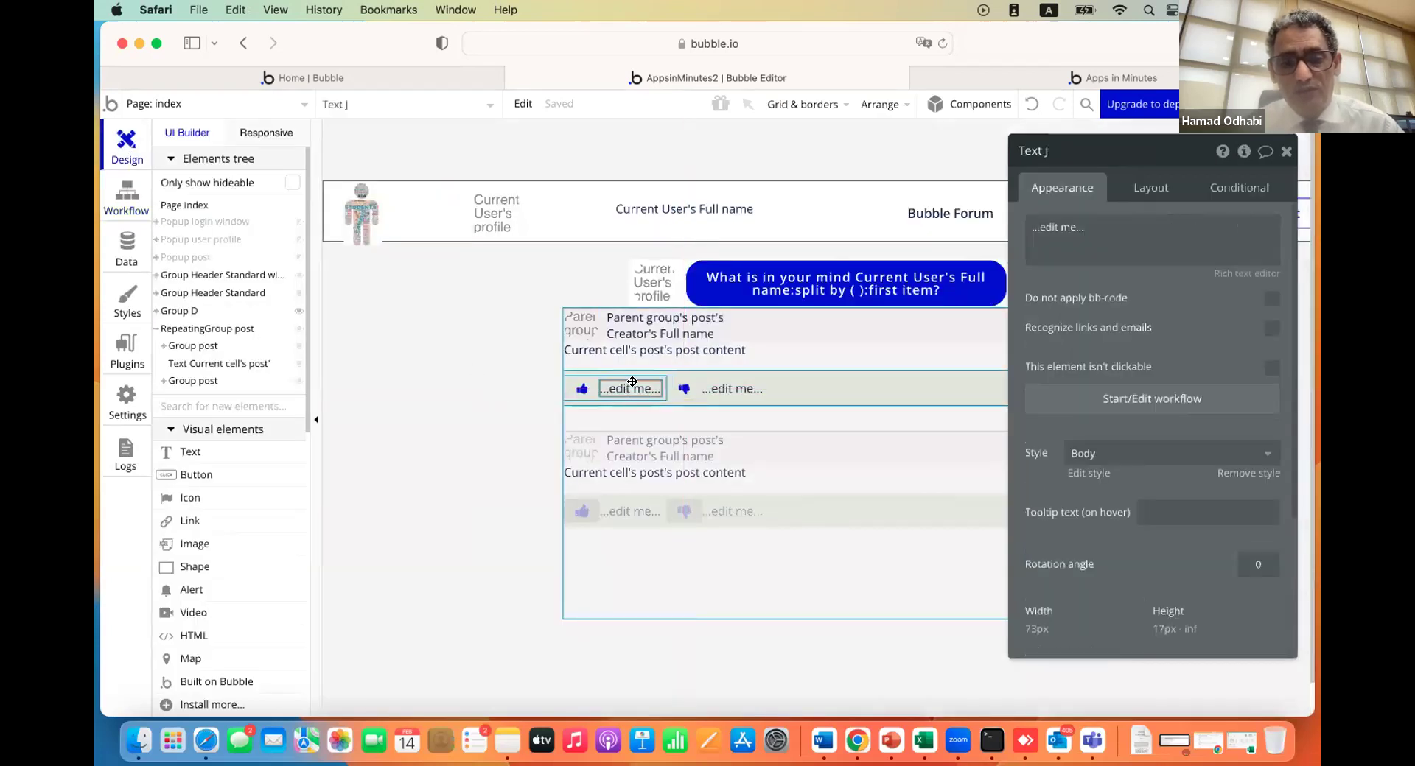
pyautogui.click(730, 389)
pyautogui.click(630, 390)
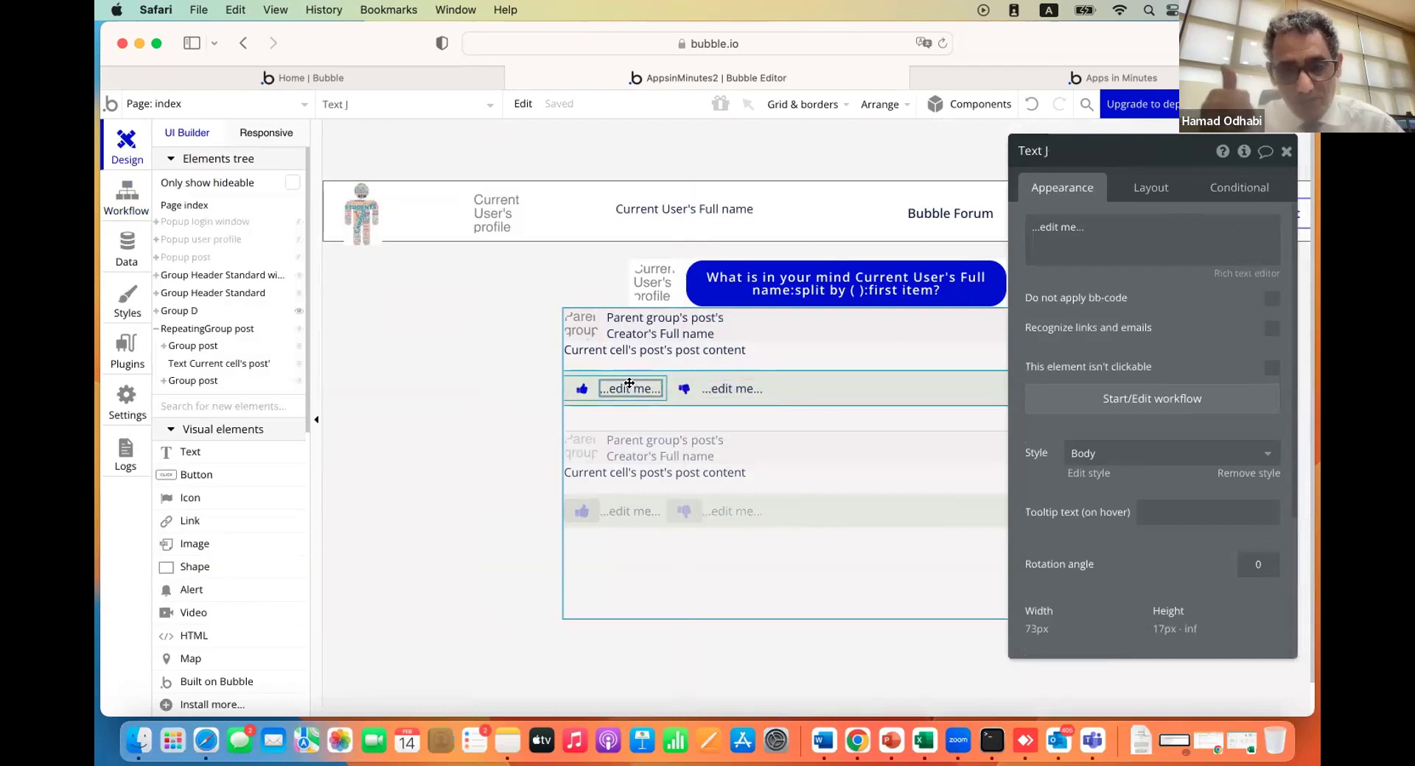
pyautogui.click(740, 386)
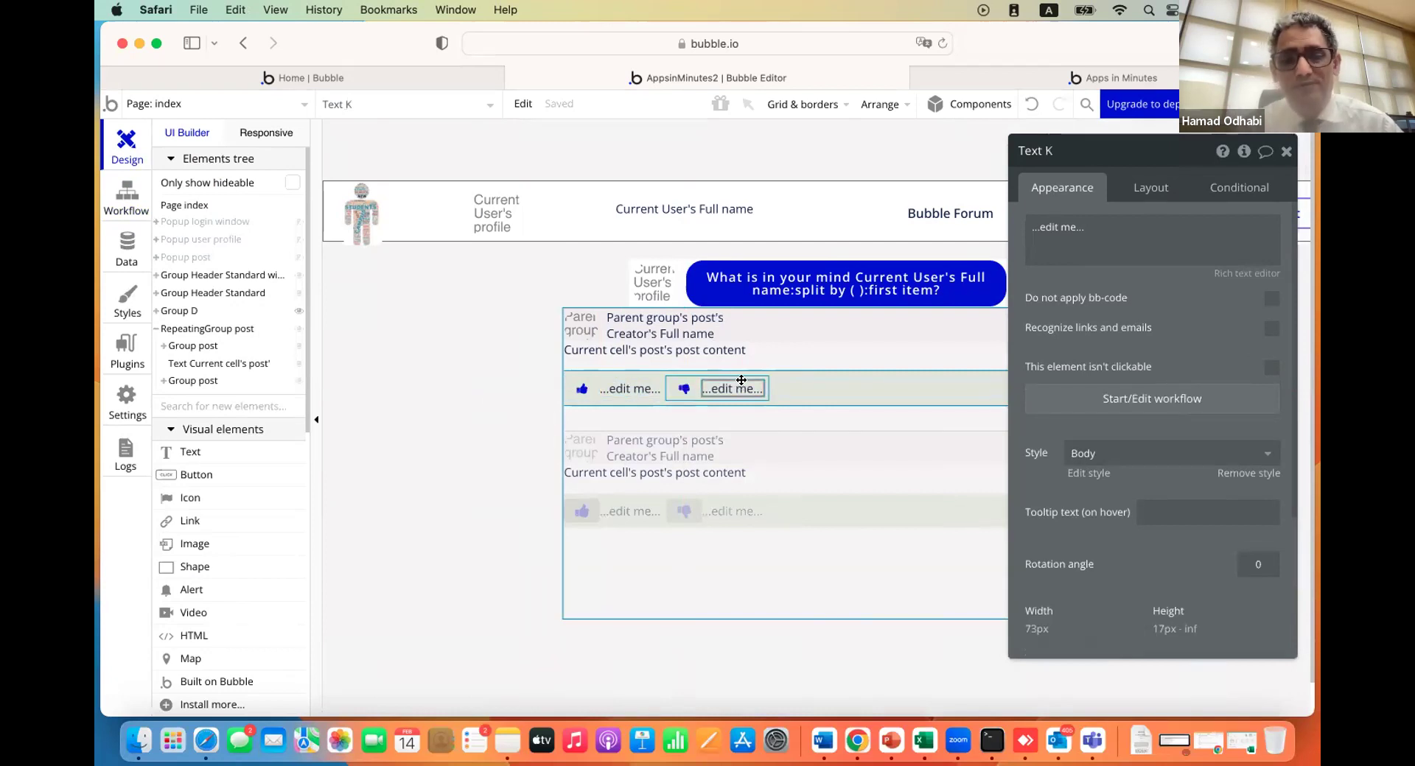
pyautogui.click(630, 389)
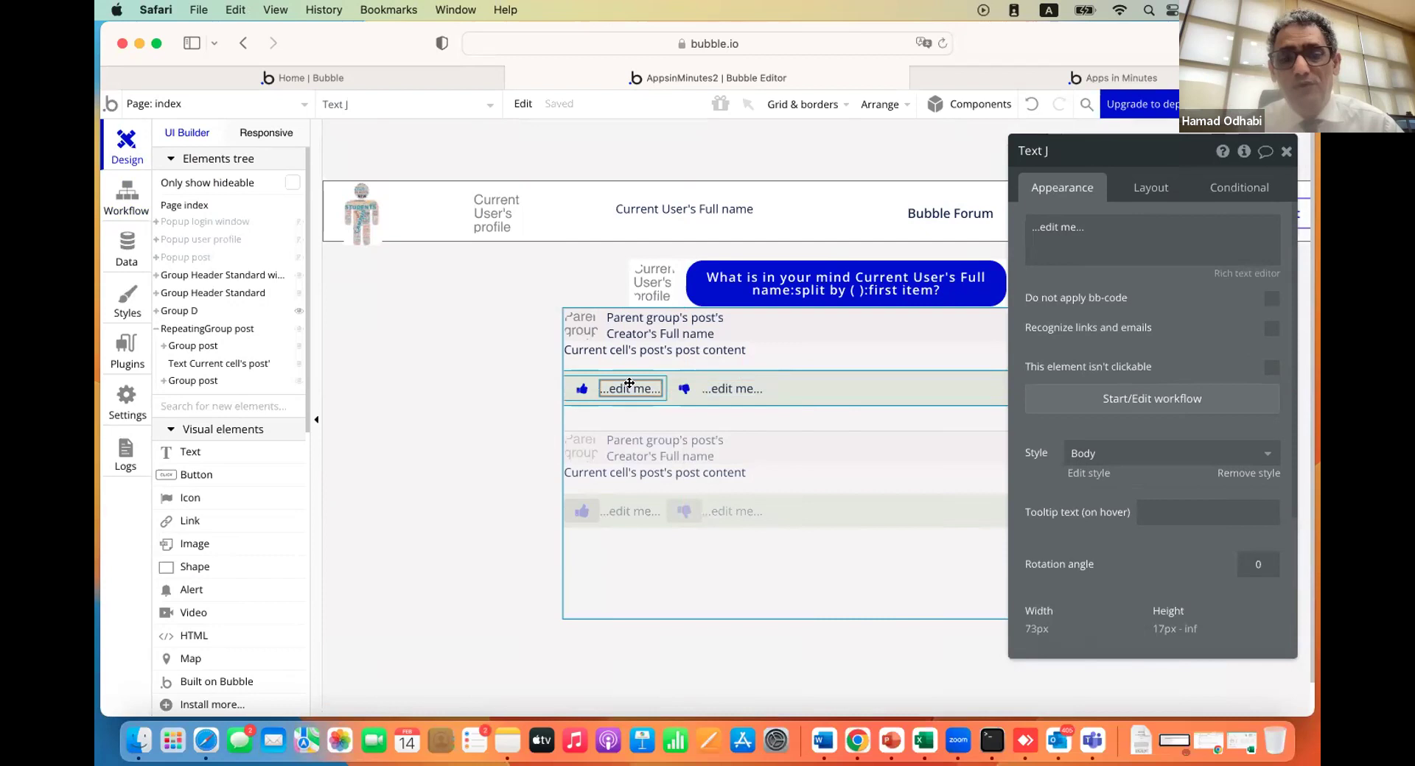
pyautogui.tripleClick(1081, 229)
pyautogui.press('BackSpace')
pyautogui.click(958, 227)
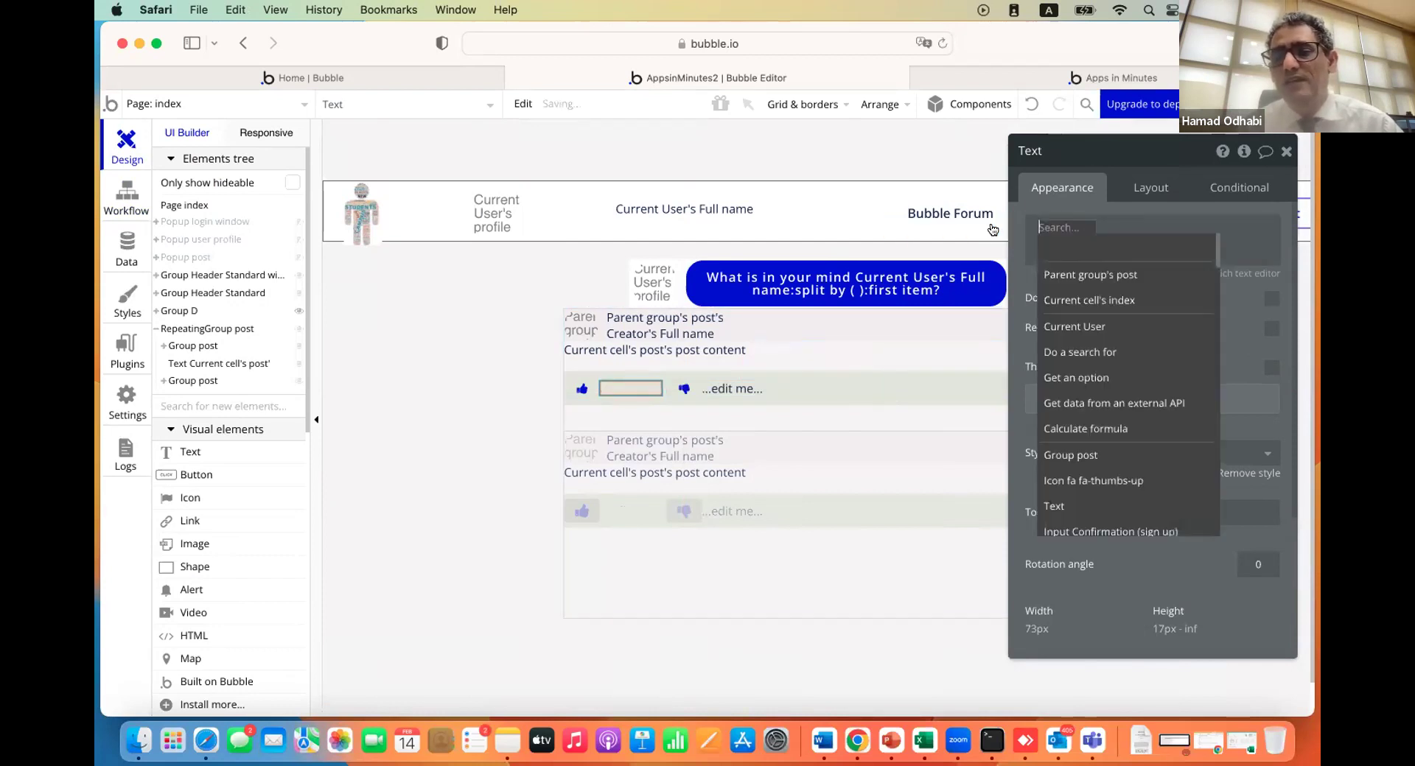
pyautogui.click(1066, 274)
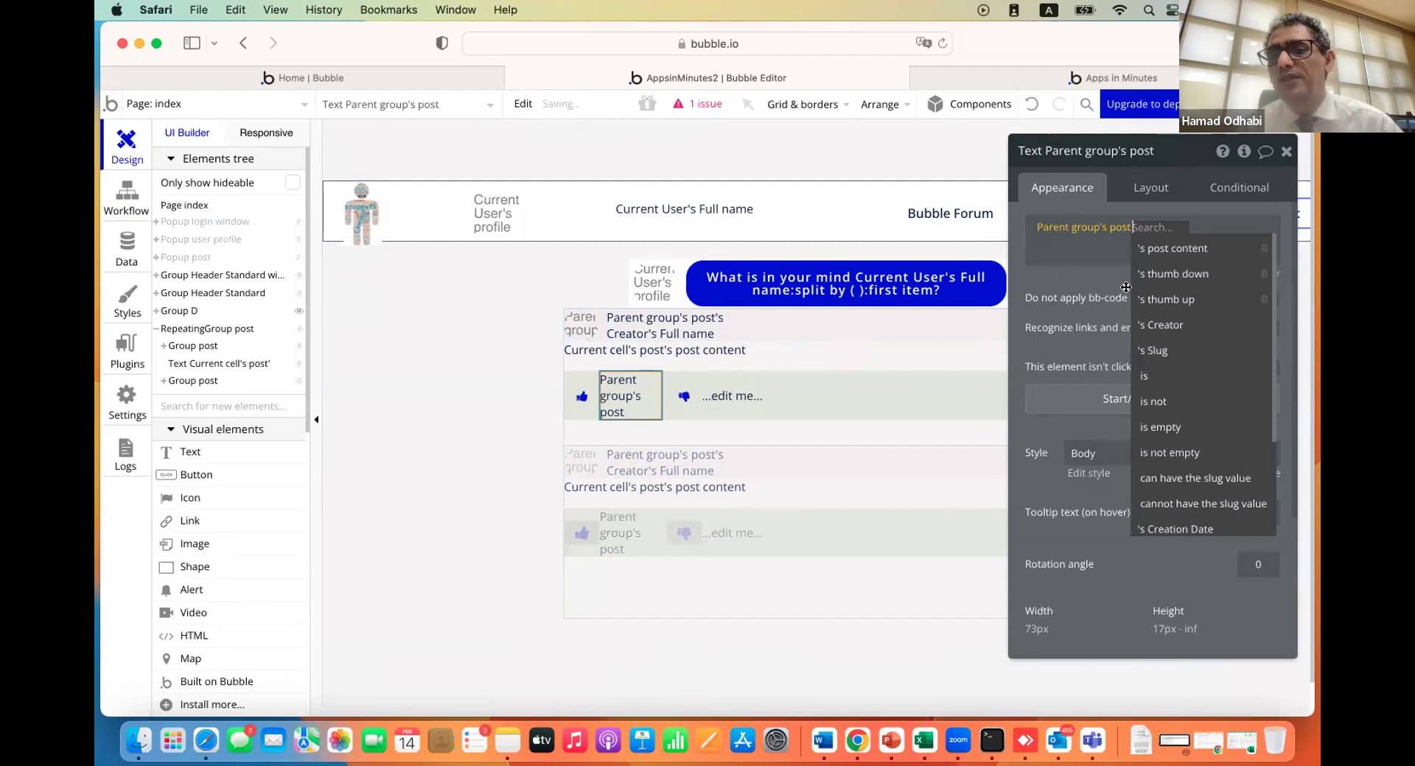
pyautogui.click(1151, 302)
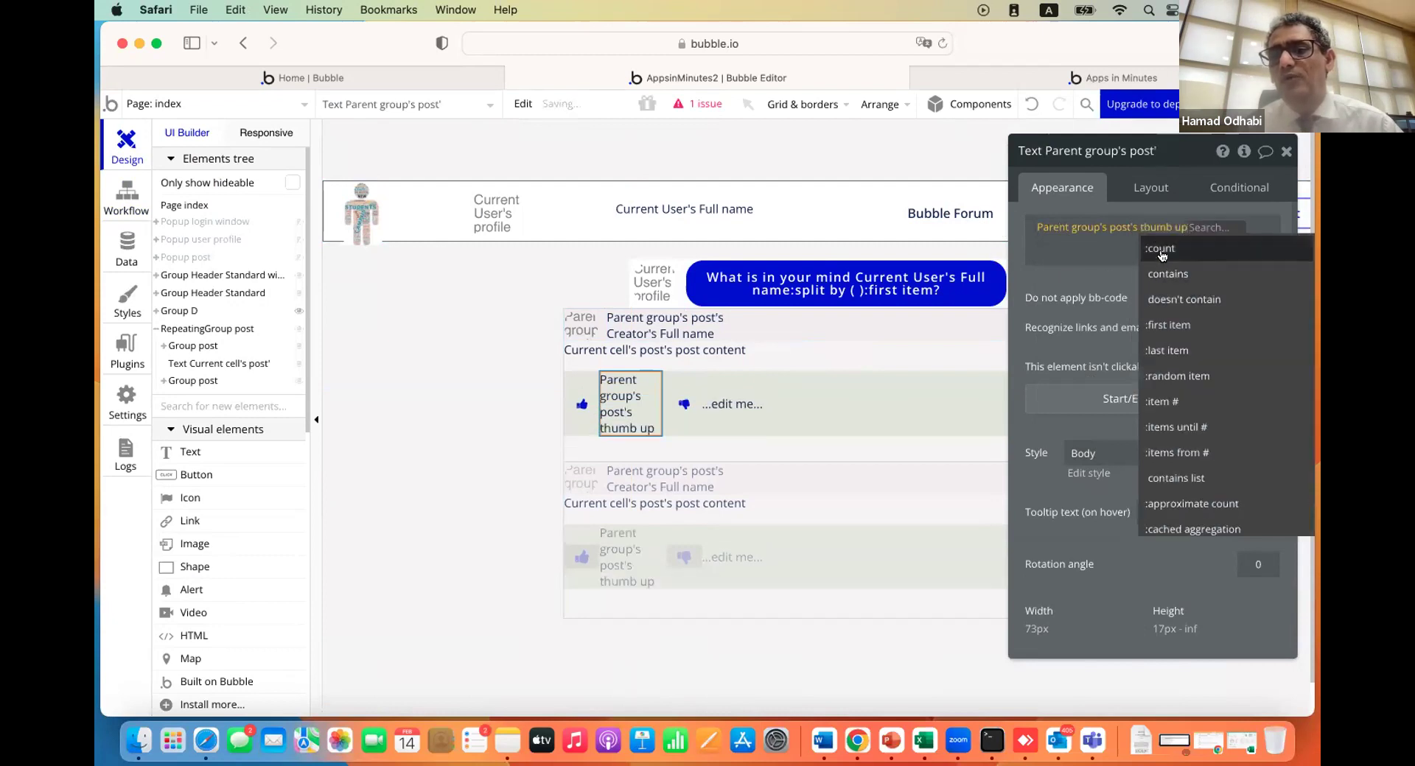
pyautogui.click(1162, 251)
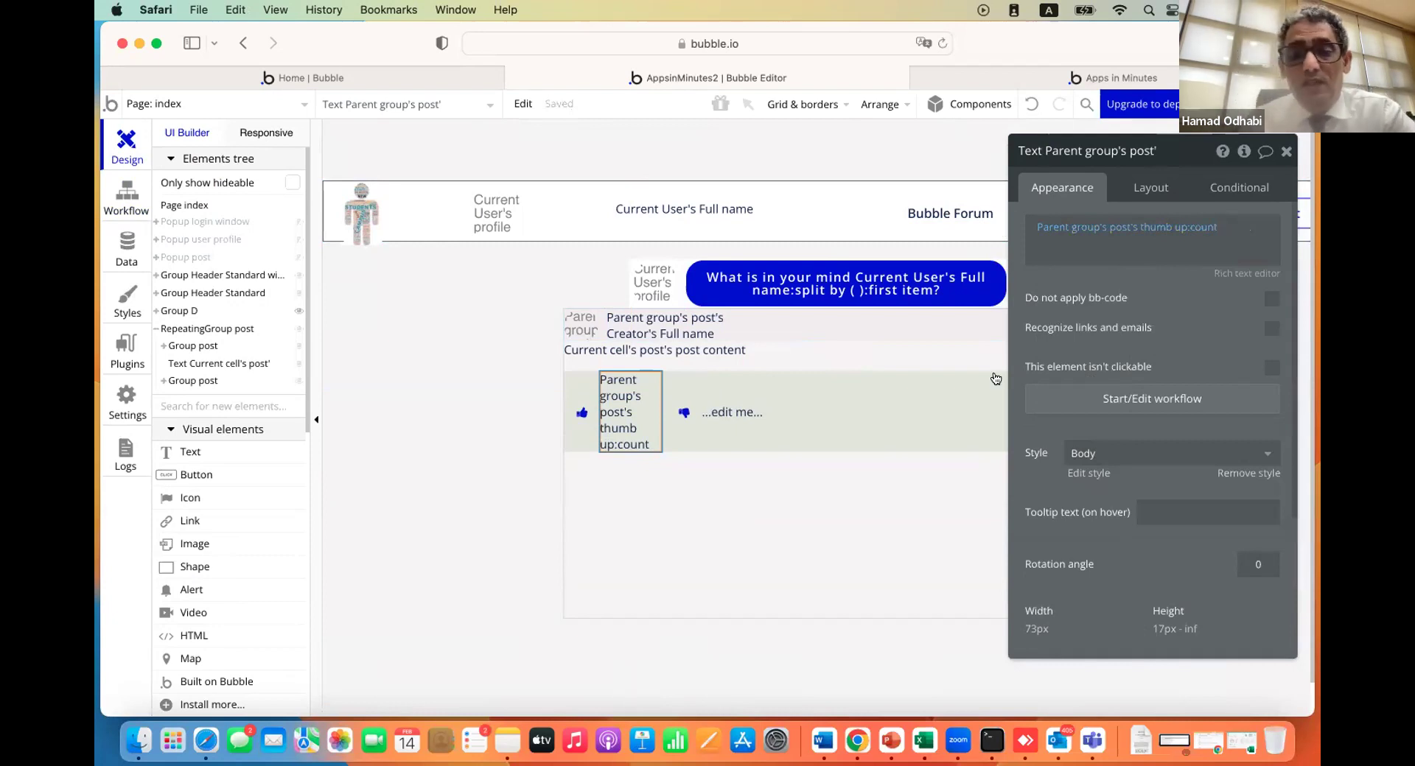
# Replace the placeholder text beside the thumbs-down icon with Parent group's post's thumb down:count
pyautogui.click(737, 412)
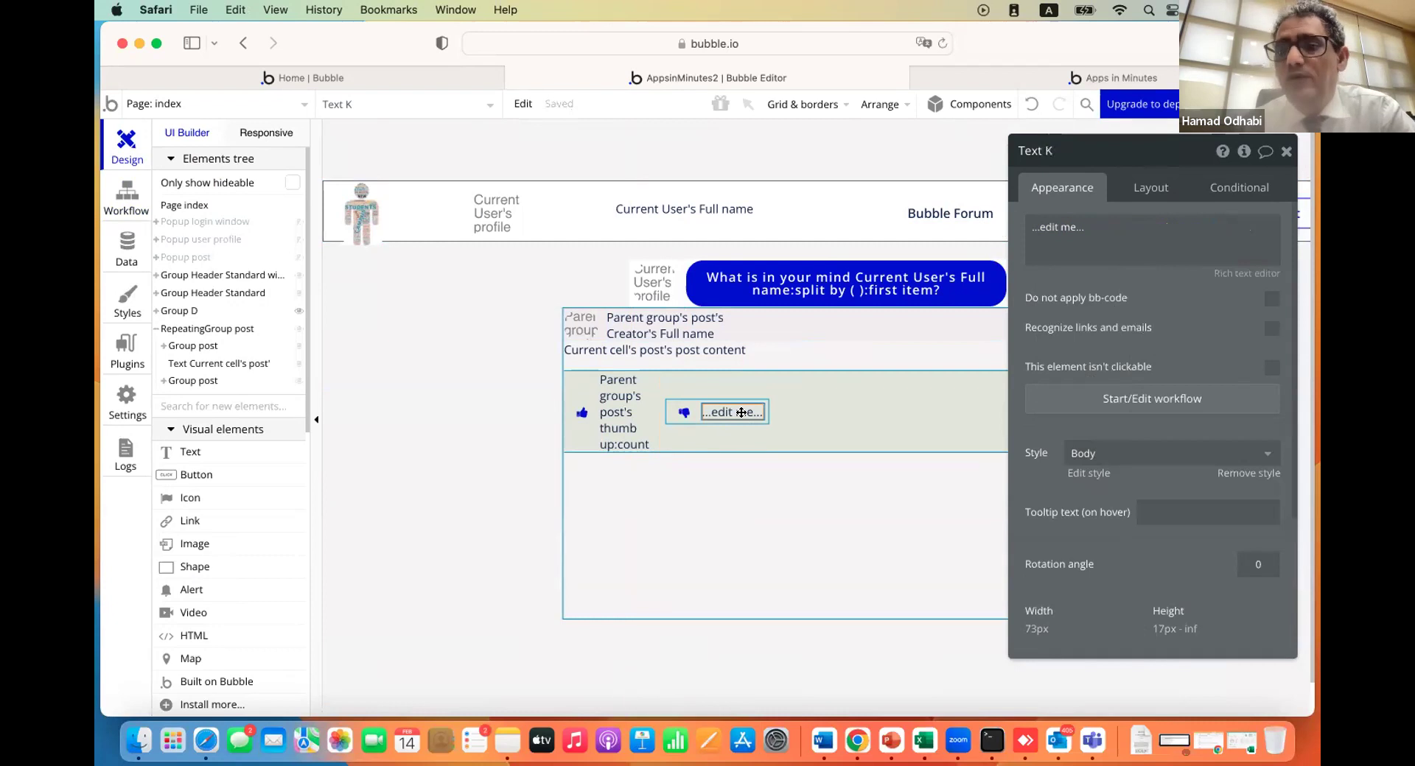
pyautogui.click(1104, 234)
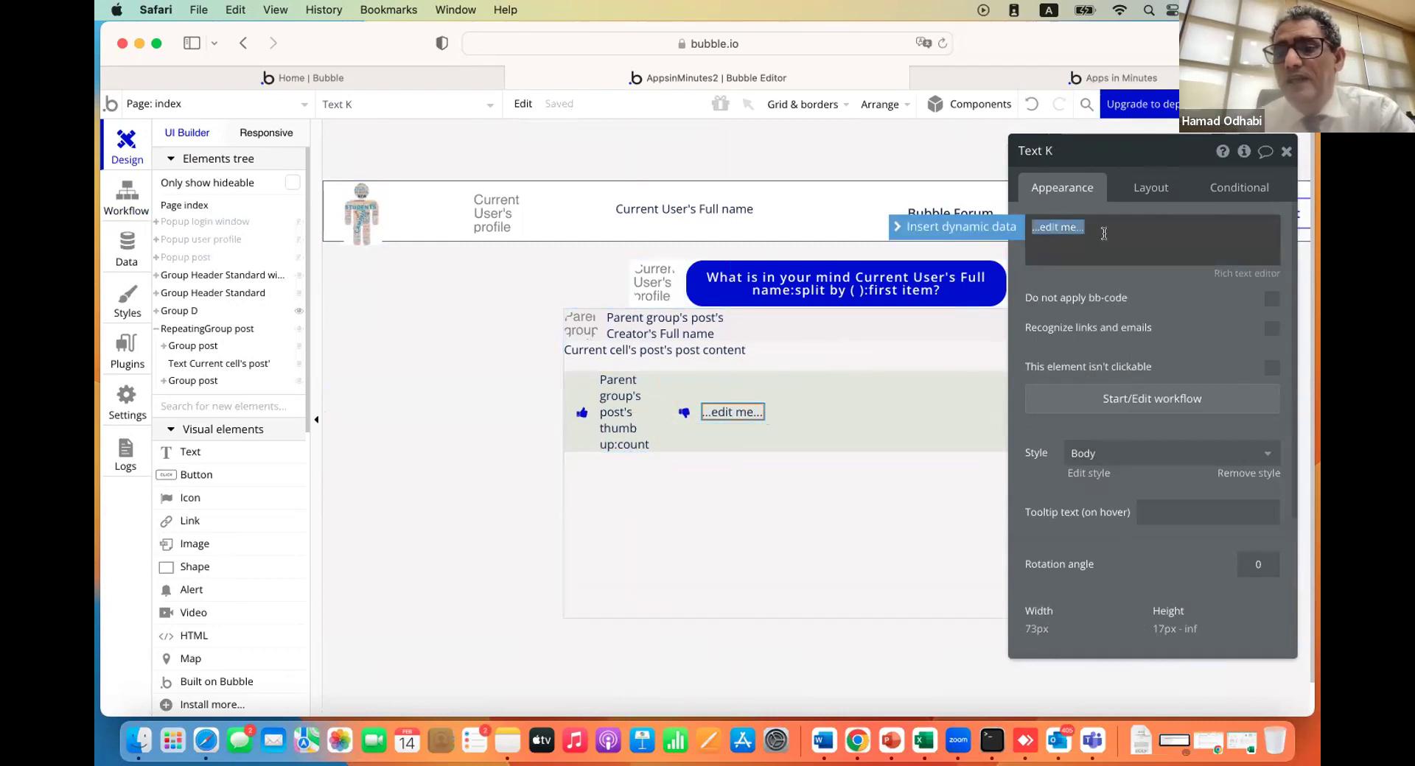
pyautogui.click(991, 229)
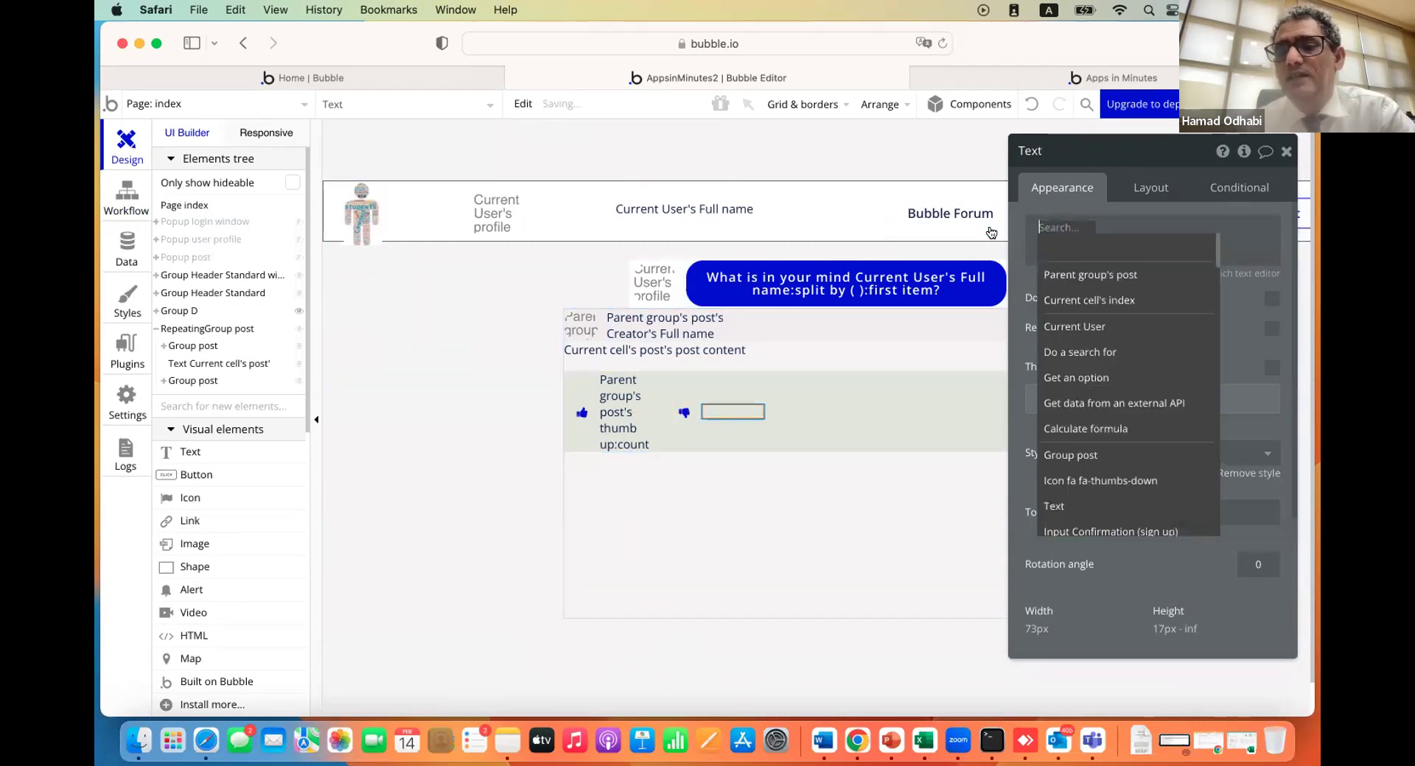
pyautogui.click(1063, 277)
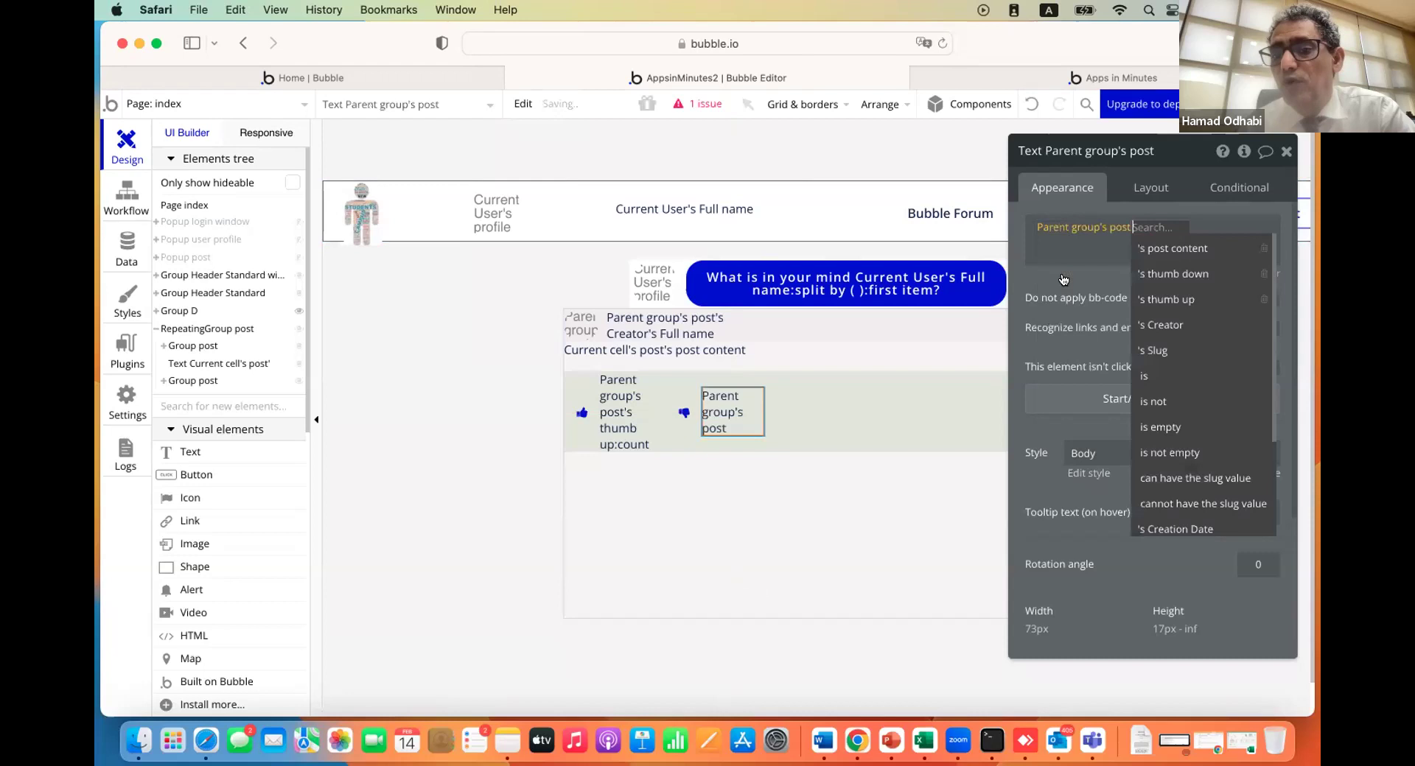
pyautogui.click(1161, 275)
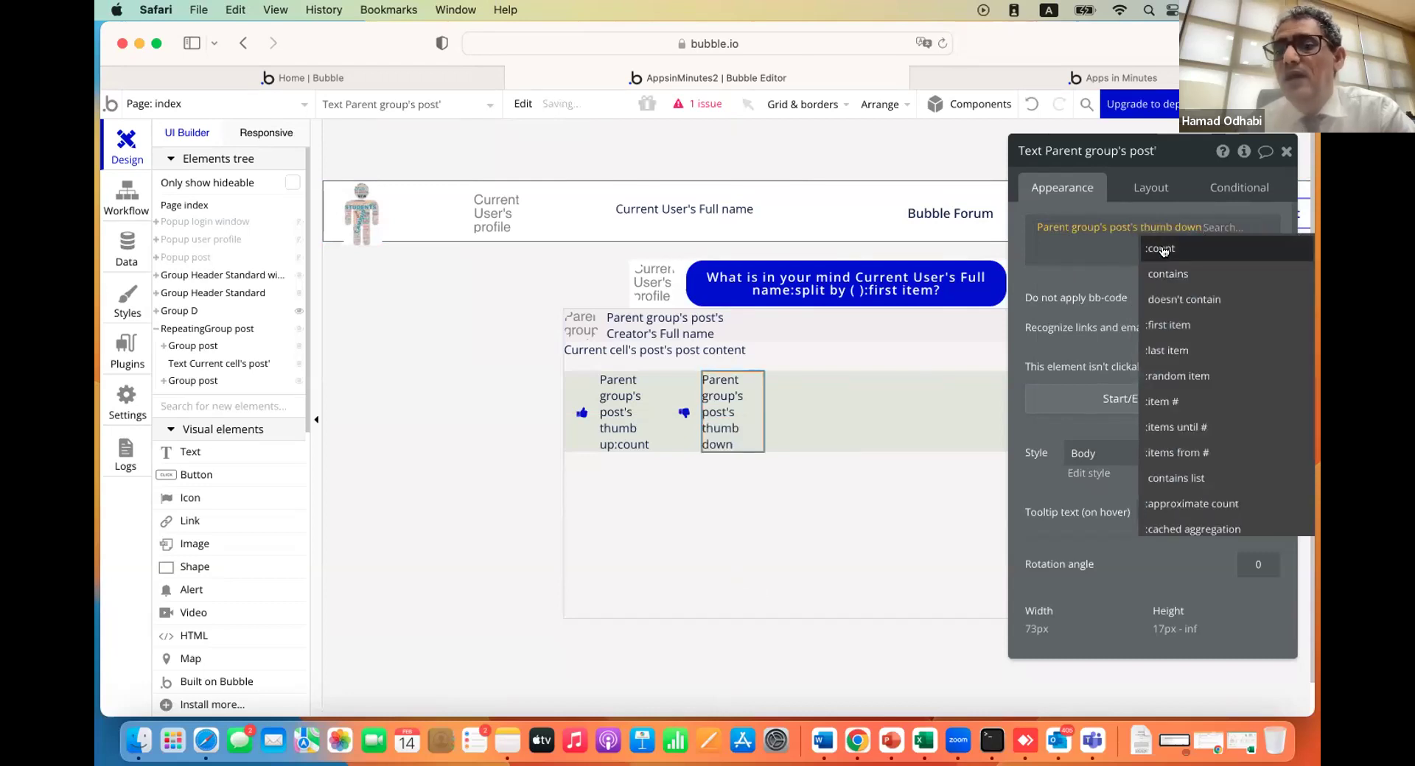
pyautogui.click(1161, 250)
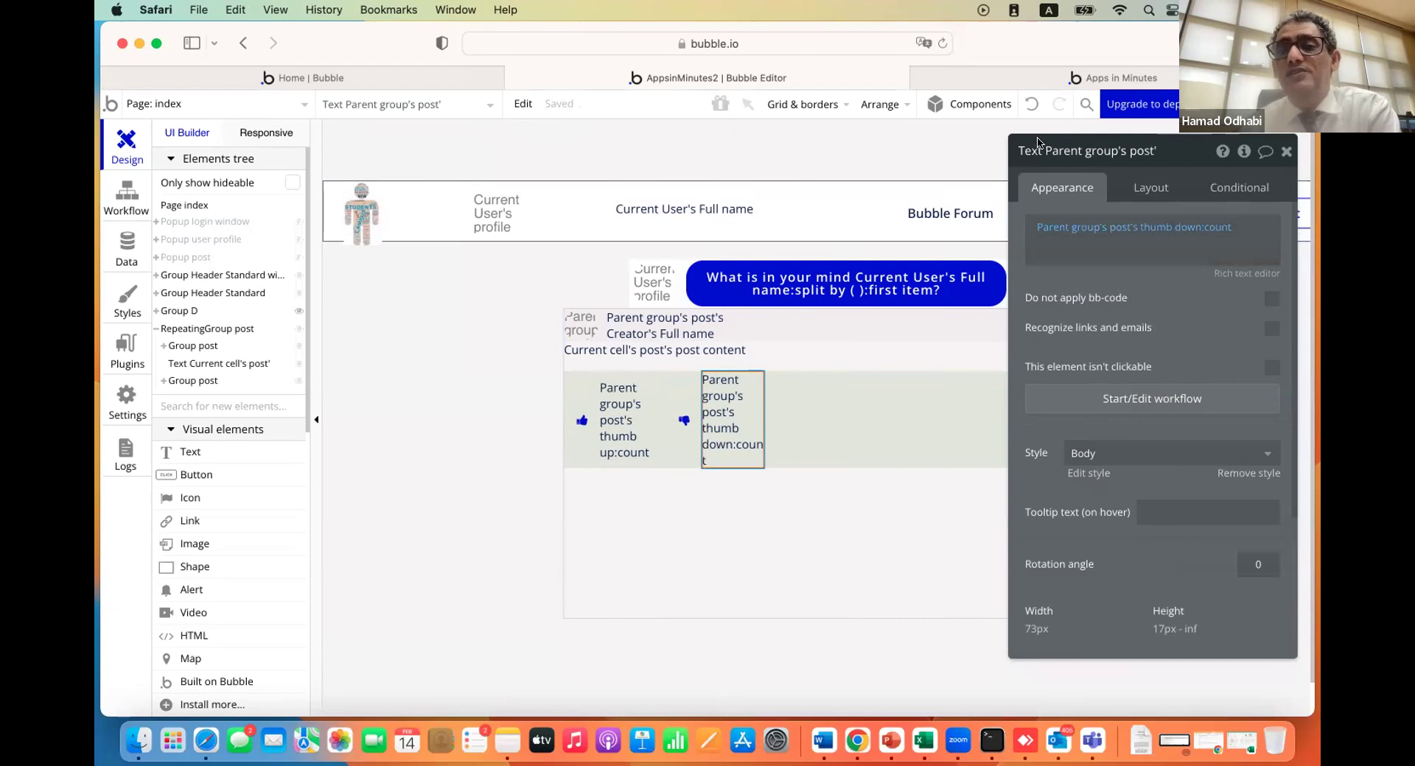
# Reload the app preview and test the reactions on the first post by alternating thumbs up and thumbs down
pyautogui.click(1020, 73)
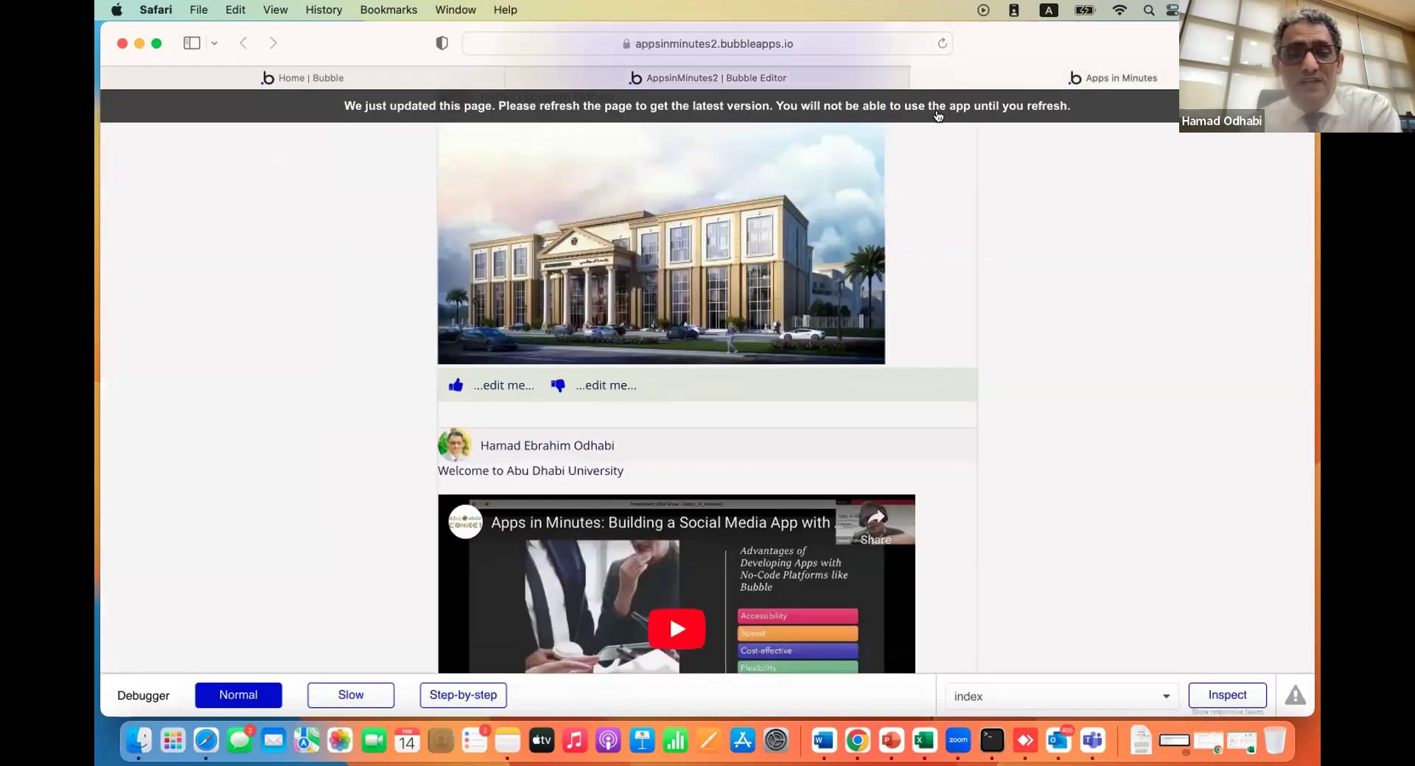
pyautogui.press('super+r')
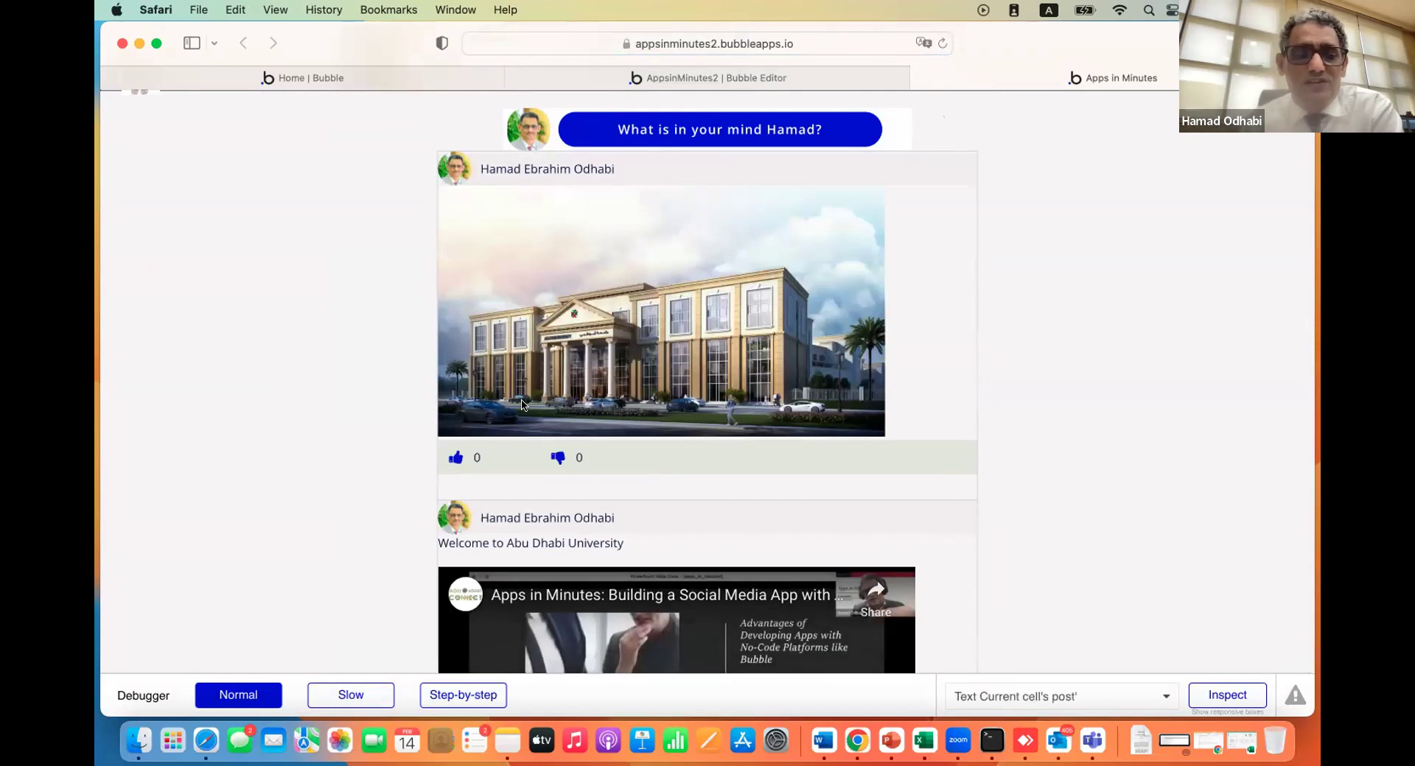
pyautogui.click(455, 458)
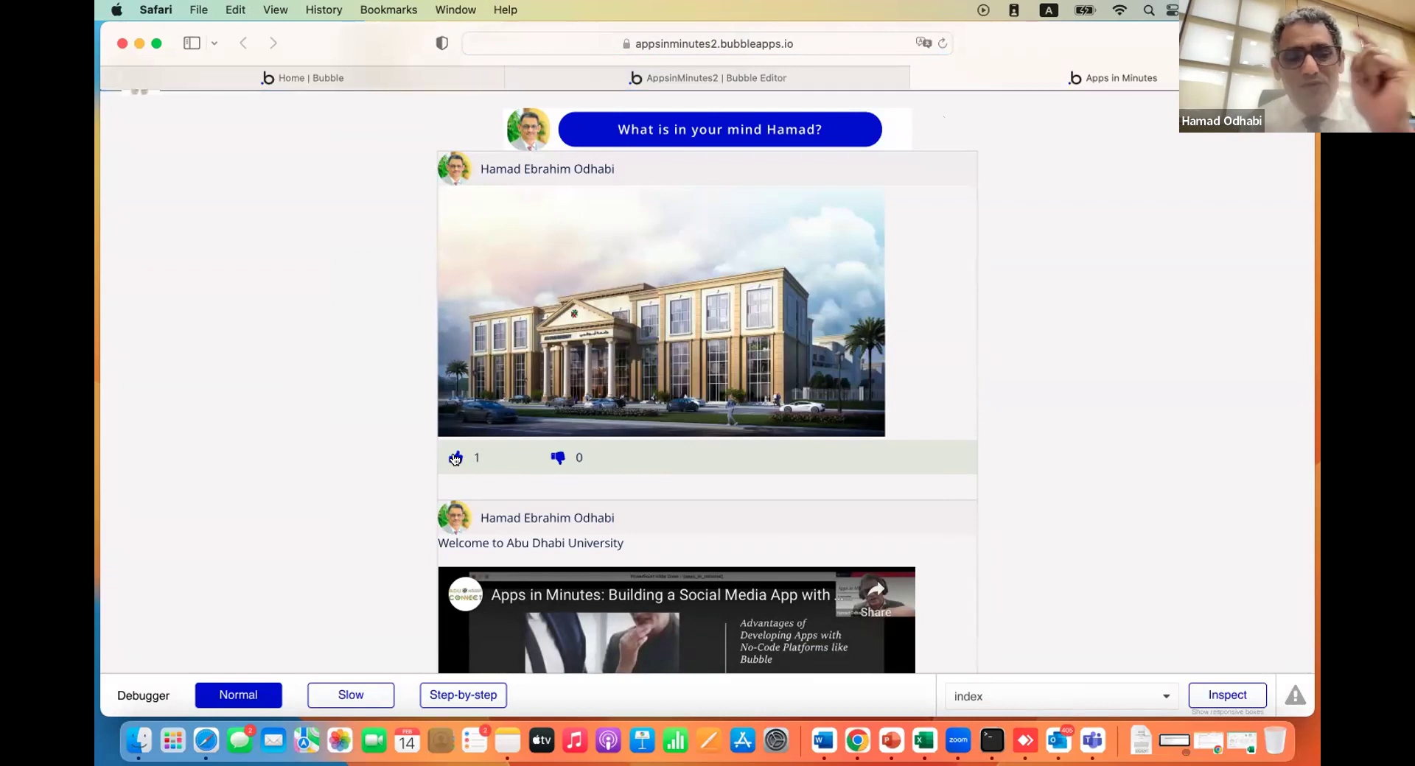
pyautogui.click(452, 457)
pyautogui.click(558, 457)
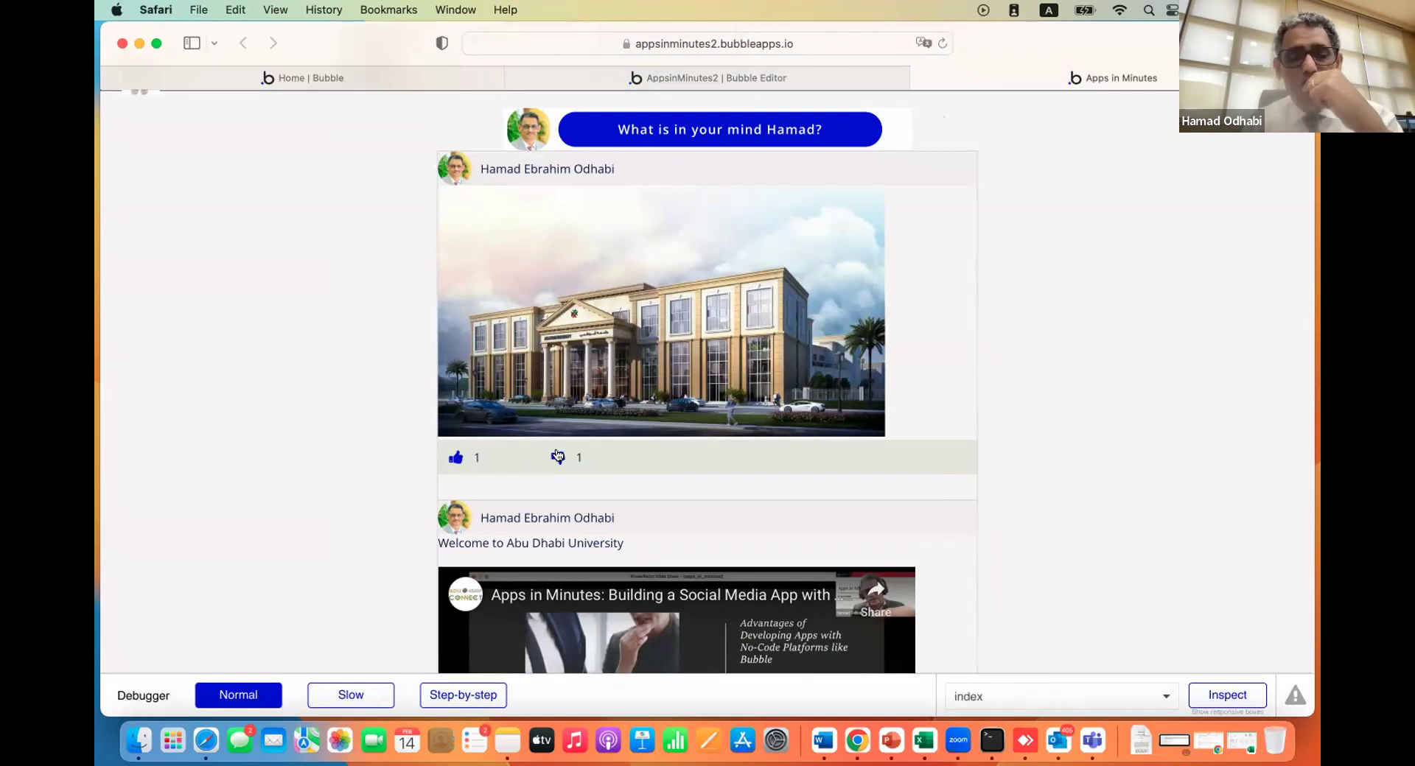
pyautogui.click(452, 459)
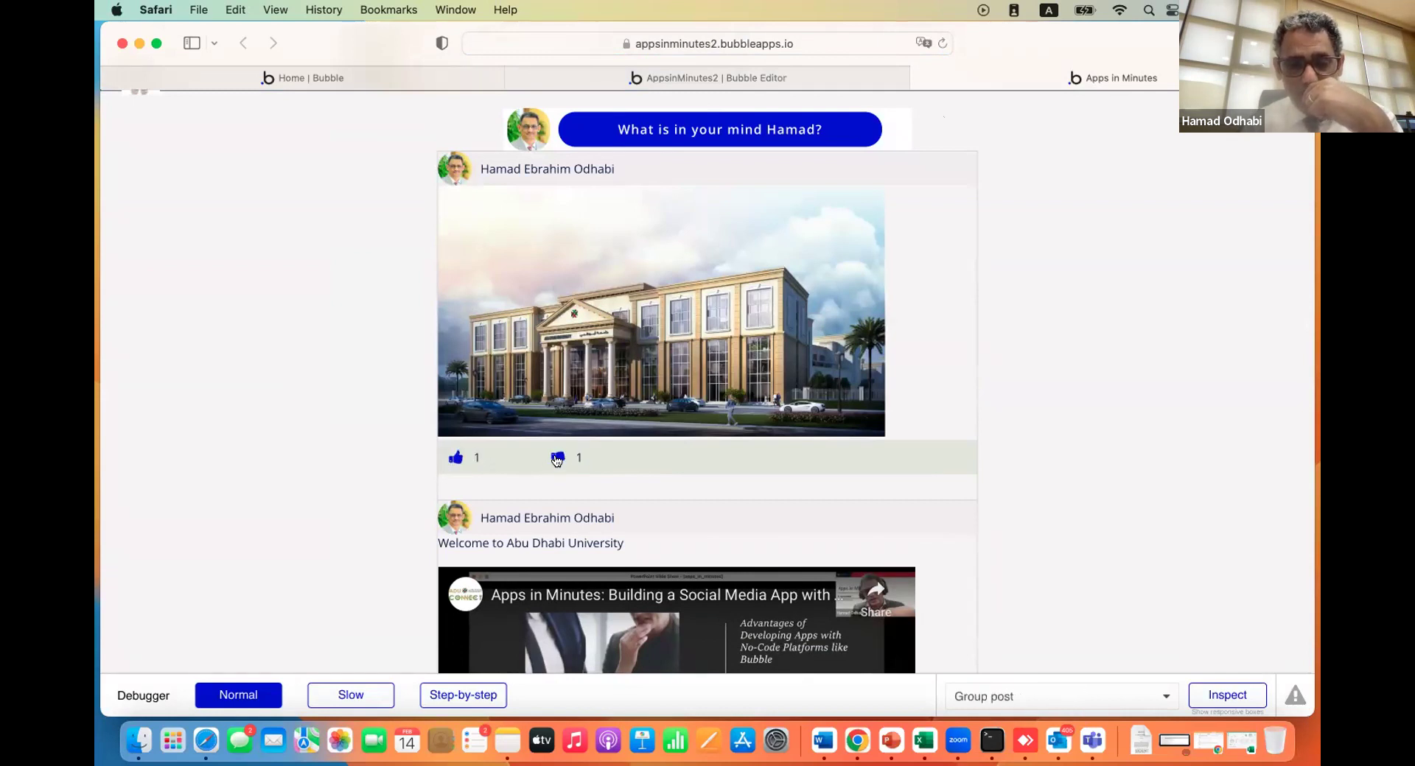
pyautogui.click(455, 460)
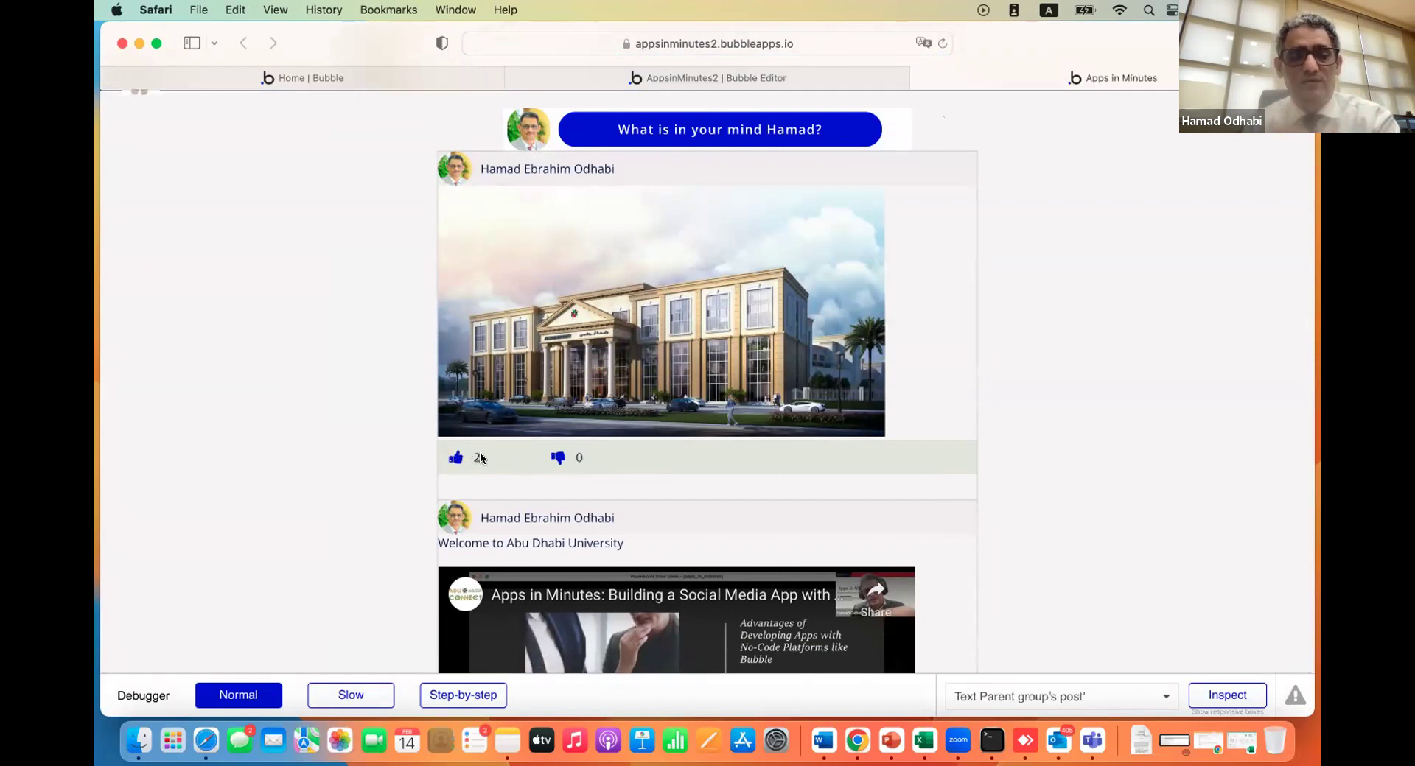
pyautogui.click(452, 458)
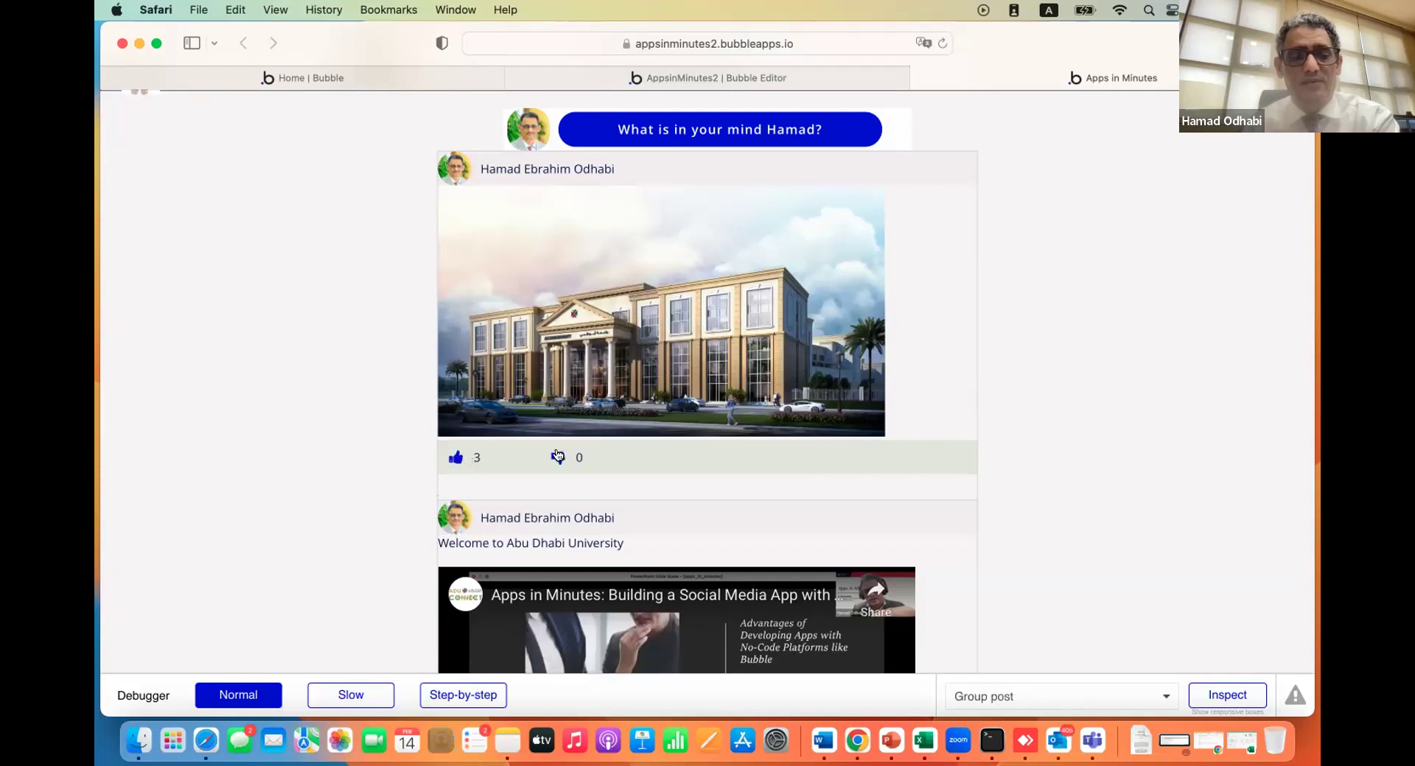
pyautogui.click(558, 457)
pyautogui.click(456, 458)
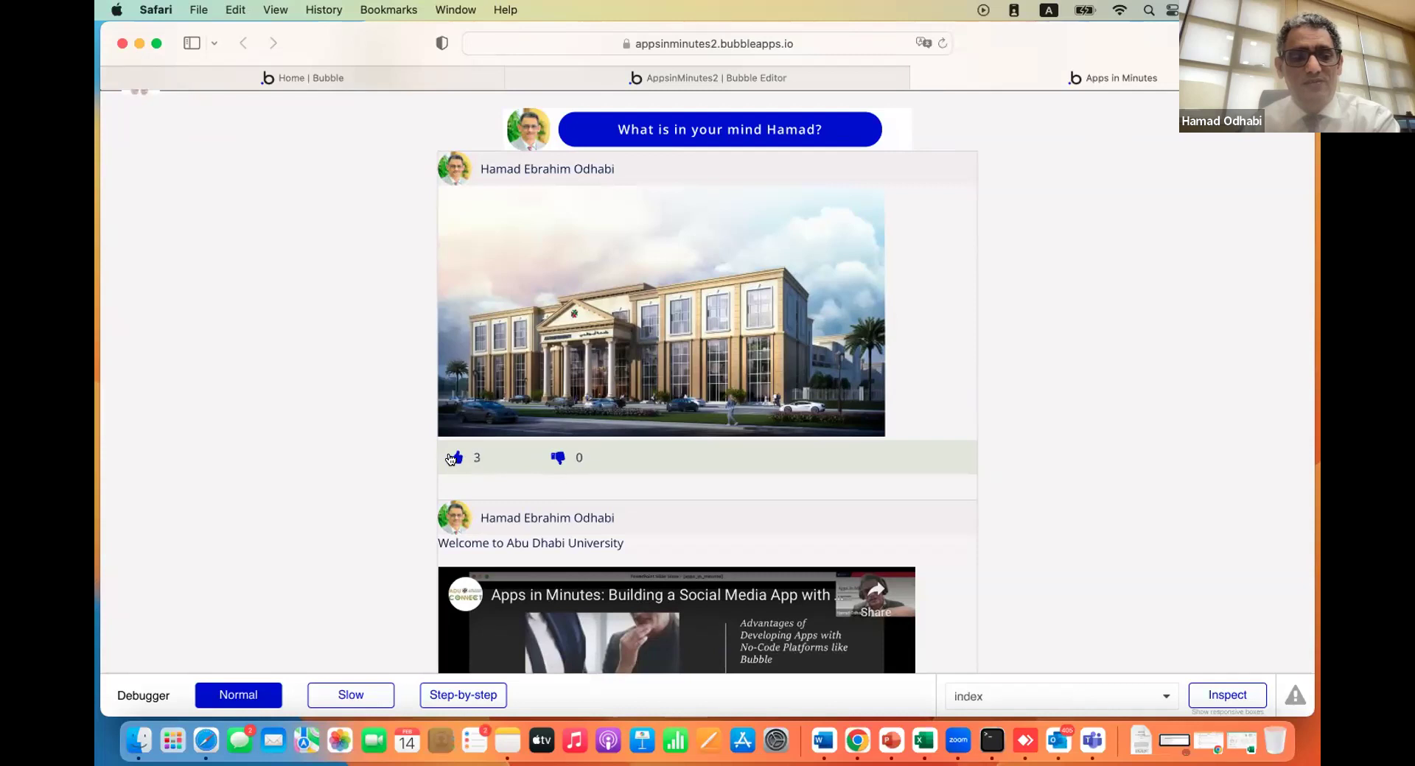
pyautogui.click(558, 457)
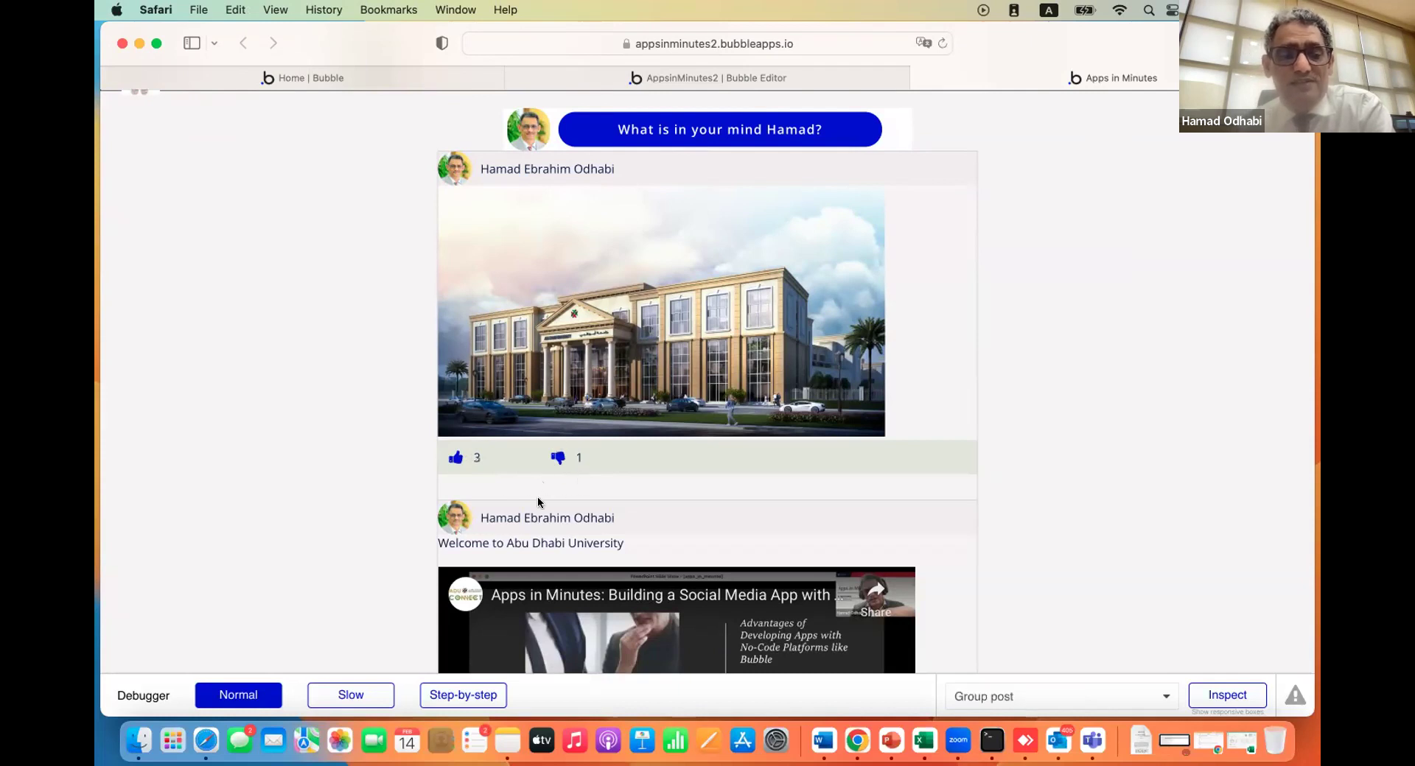
# Give a thumbs up to the "I did sign up" post further down the feed
pyautogui.scroll(-10, 538, 499)
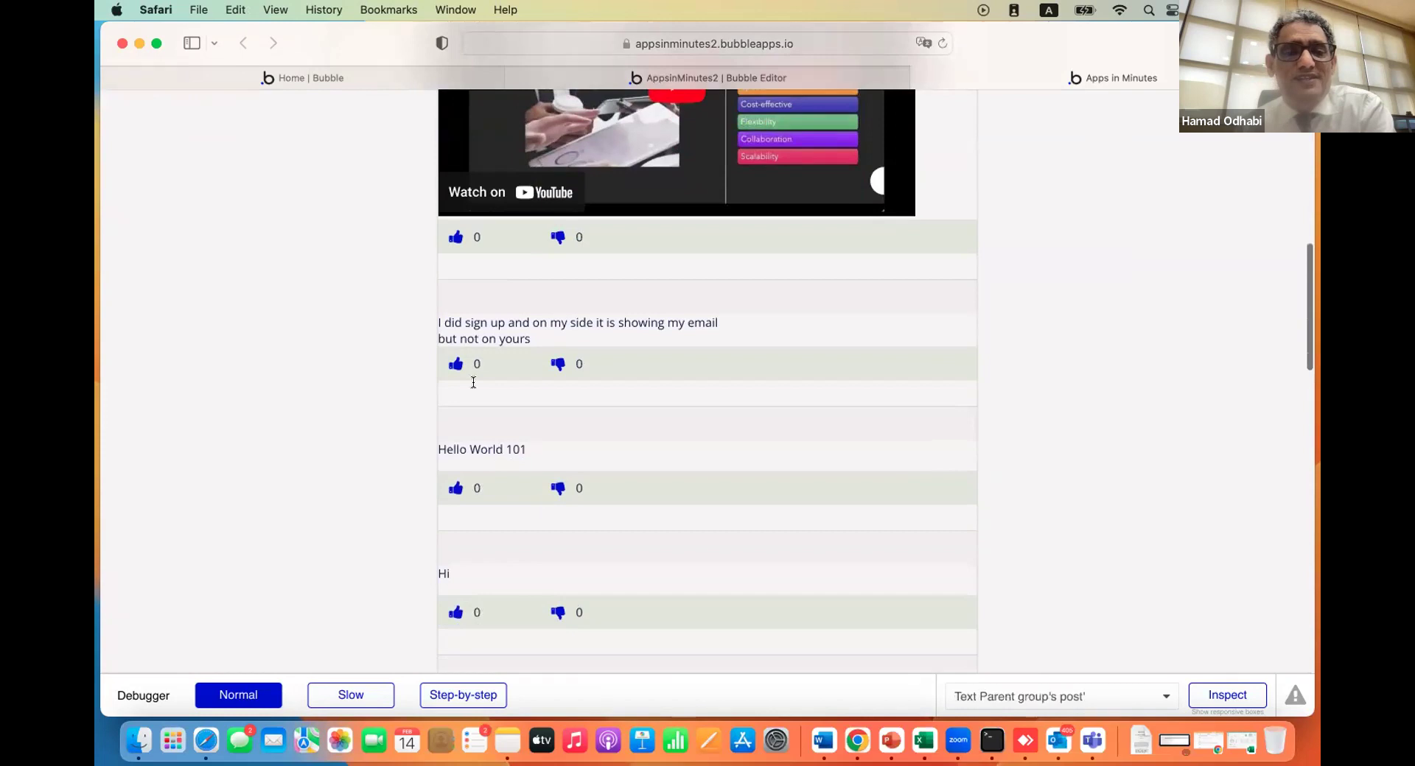
pyautogui.click(454, 364)
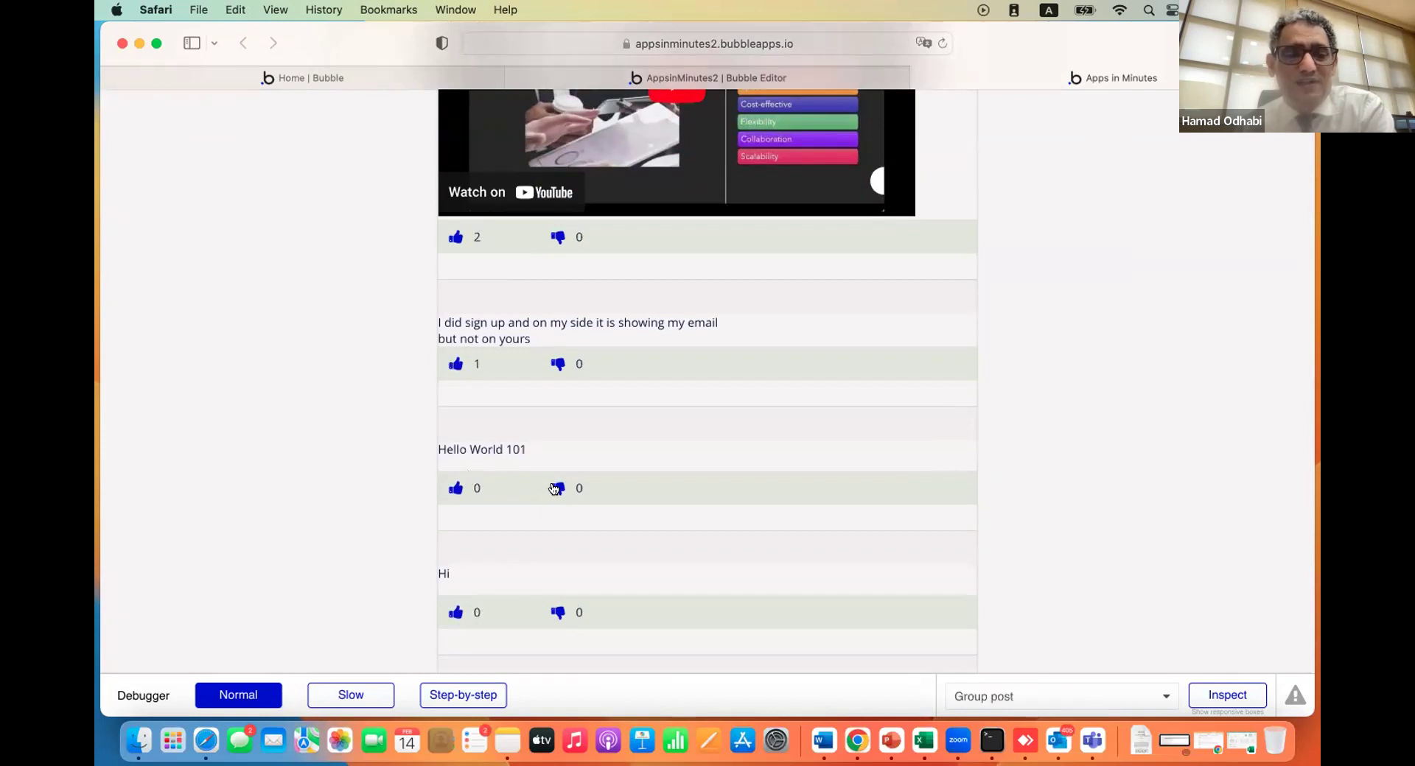
# Give a thumbs up to each of the three "THIS CLASS IS AMAZING SIR" posts and a thumbs down to the "Hello" post
pyautogui.scroll(-5, 558, 490)
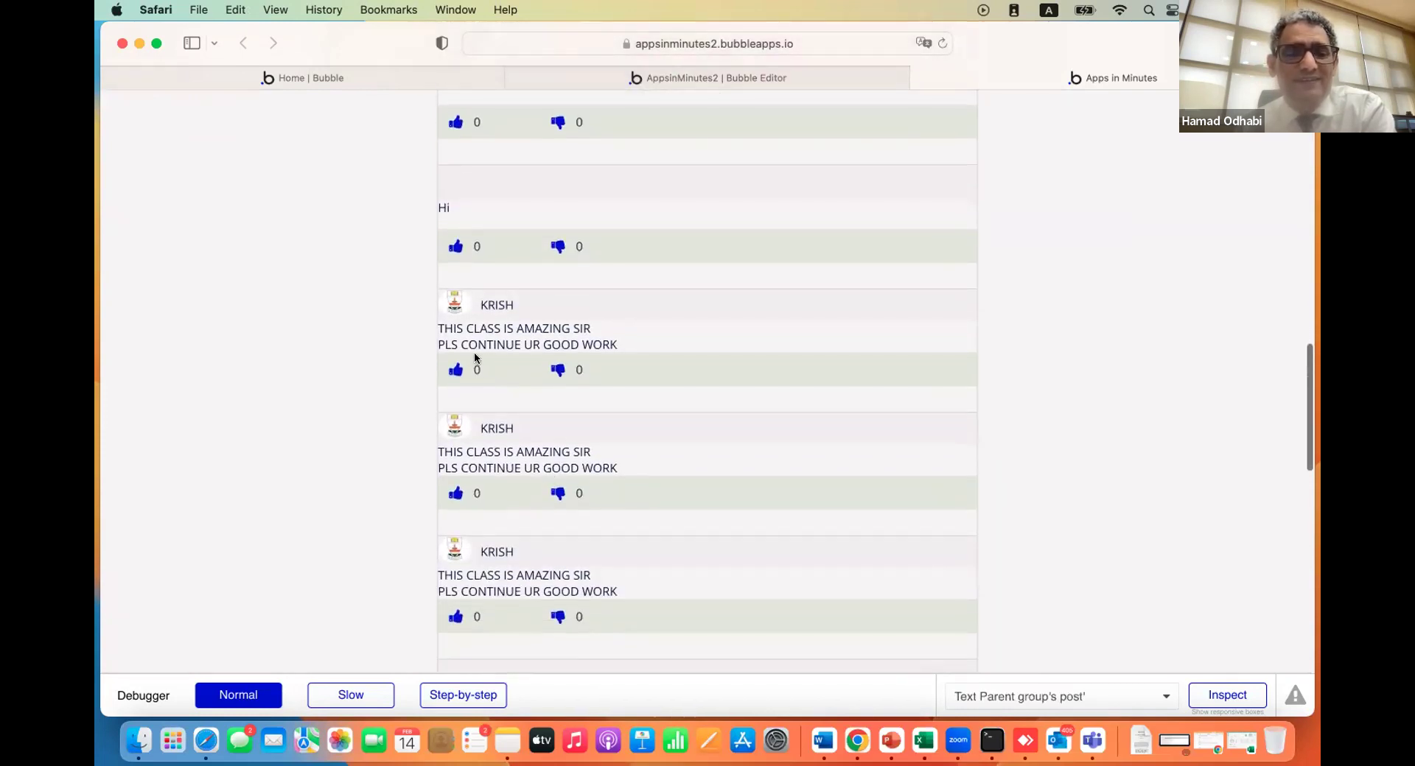
pyautogui.click(455, 371)
pyautogui.click(455, 493)
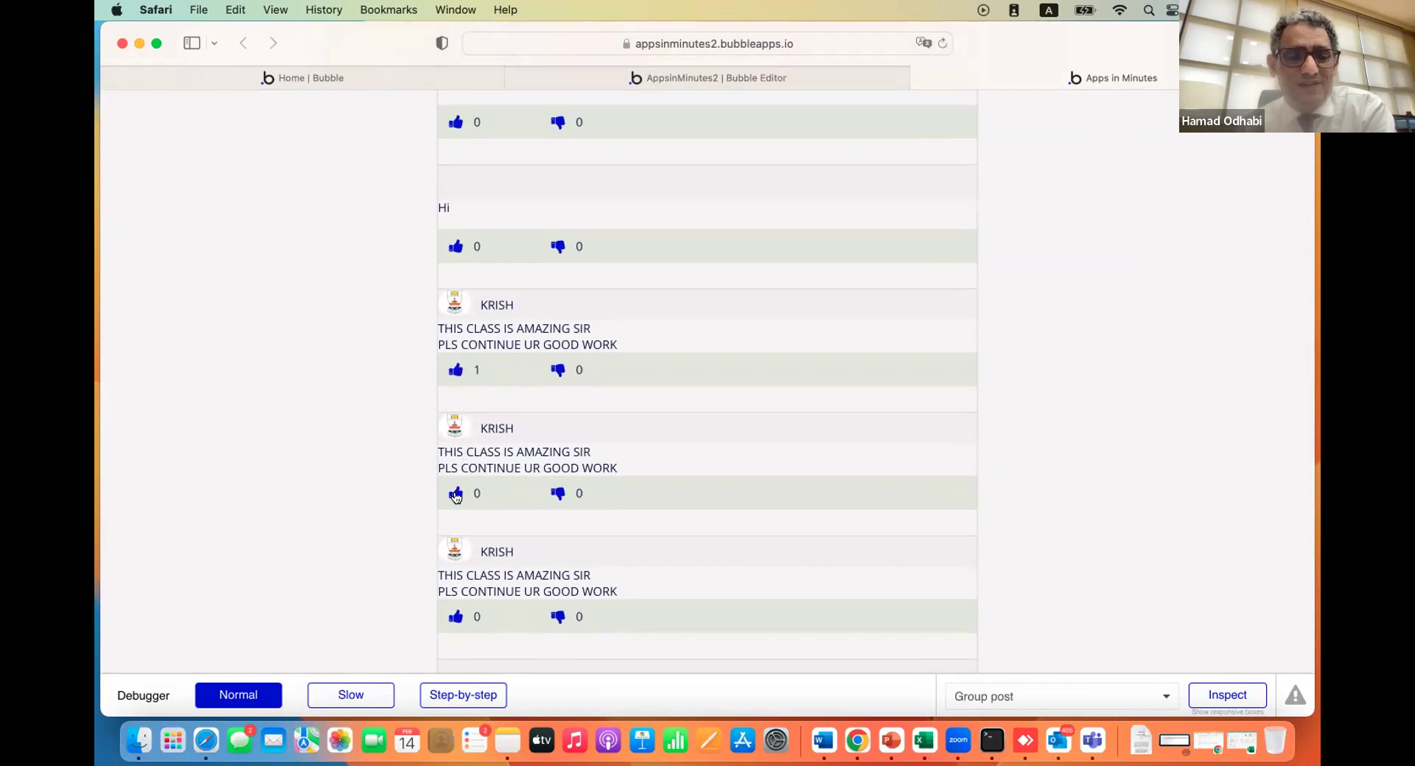
pyautogui.click(456, 617)
pyautogui.scroll(-6, 458, 626)
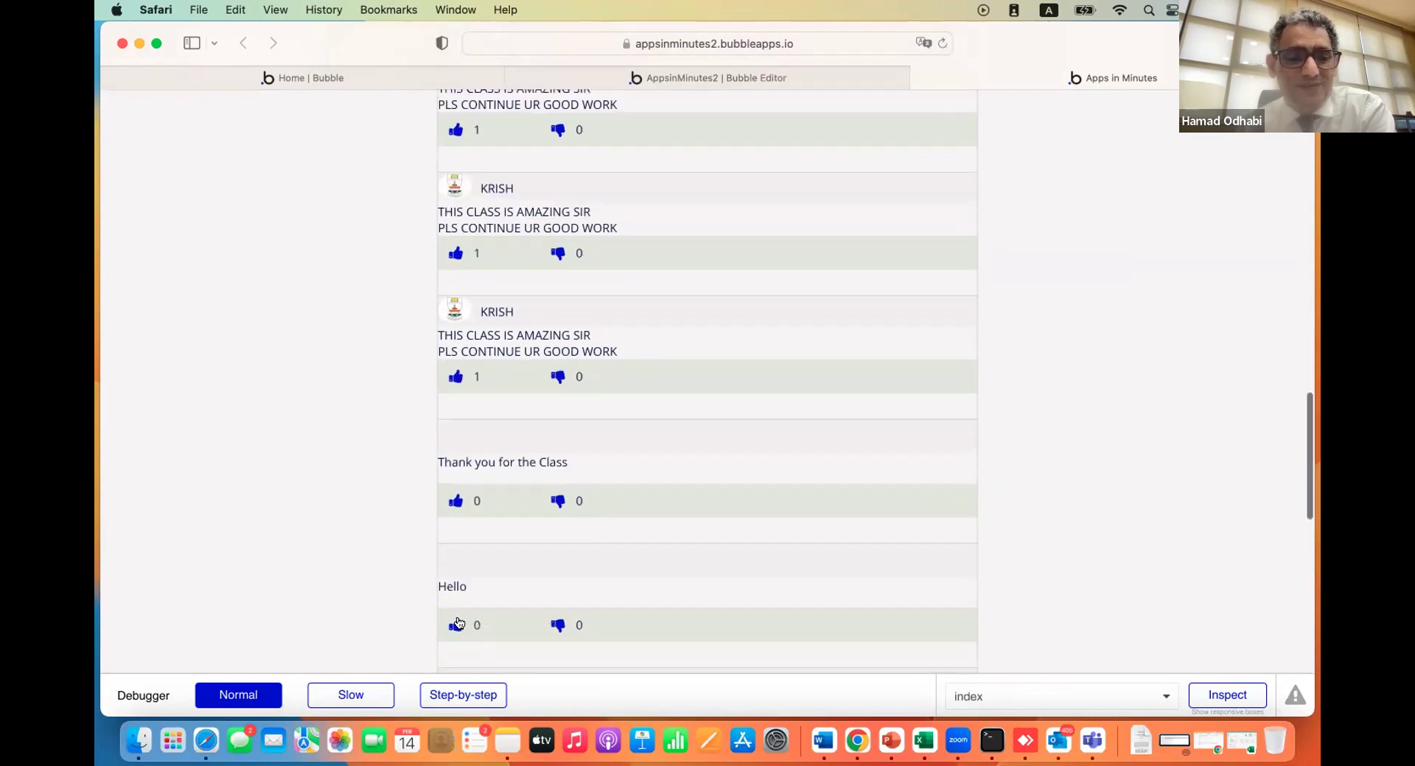
pyautogui.click(558, 406)
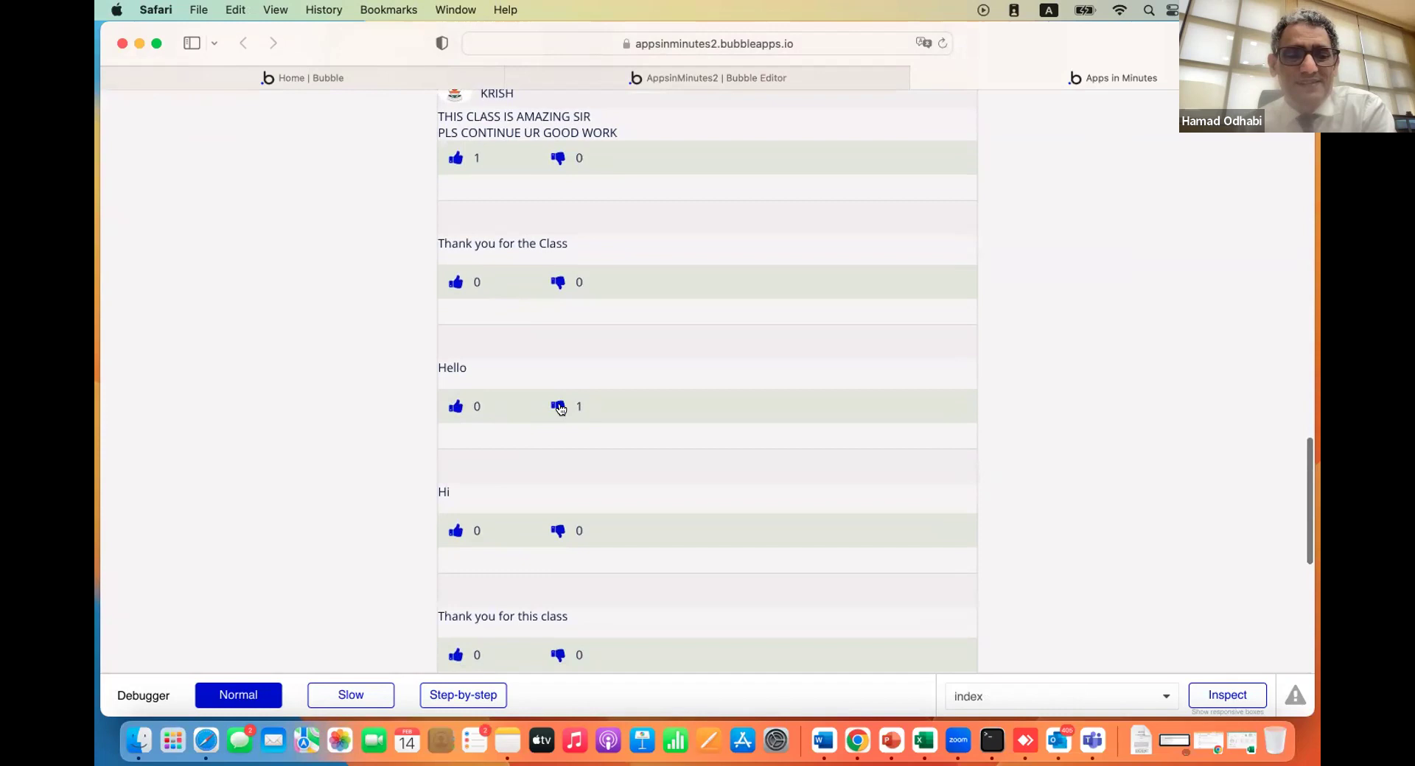
# Give a thumbs up to the cat image post at the start of the feed and to the university building post below it
pyautogui.scroll(15, 519, 465)
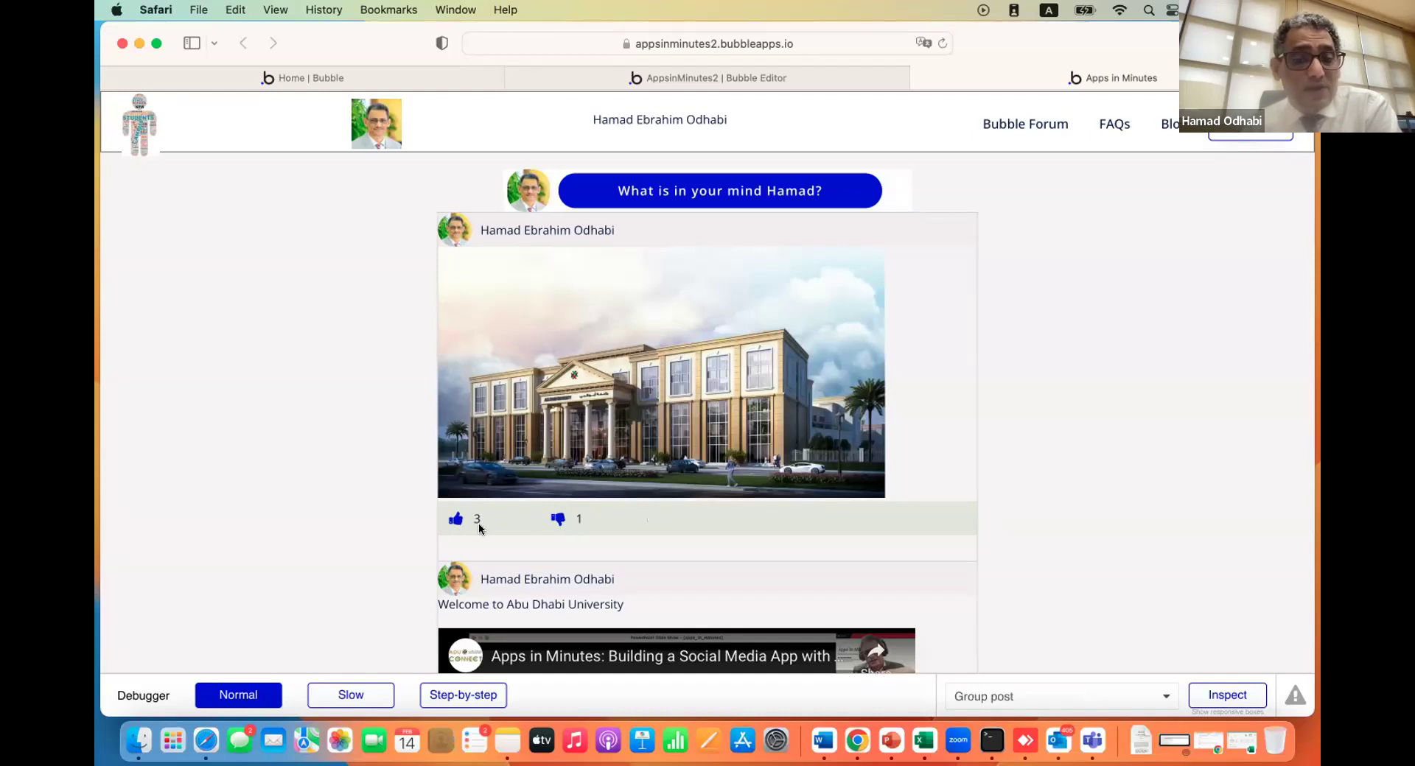
pyautogui.click(456, 520)
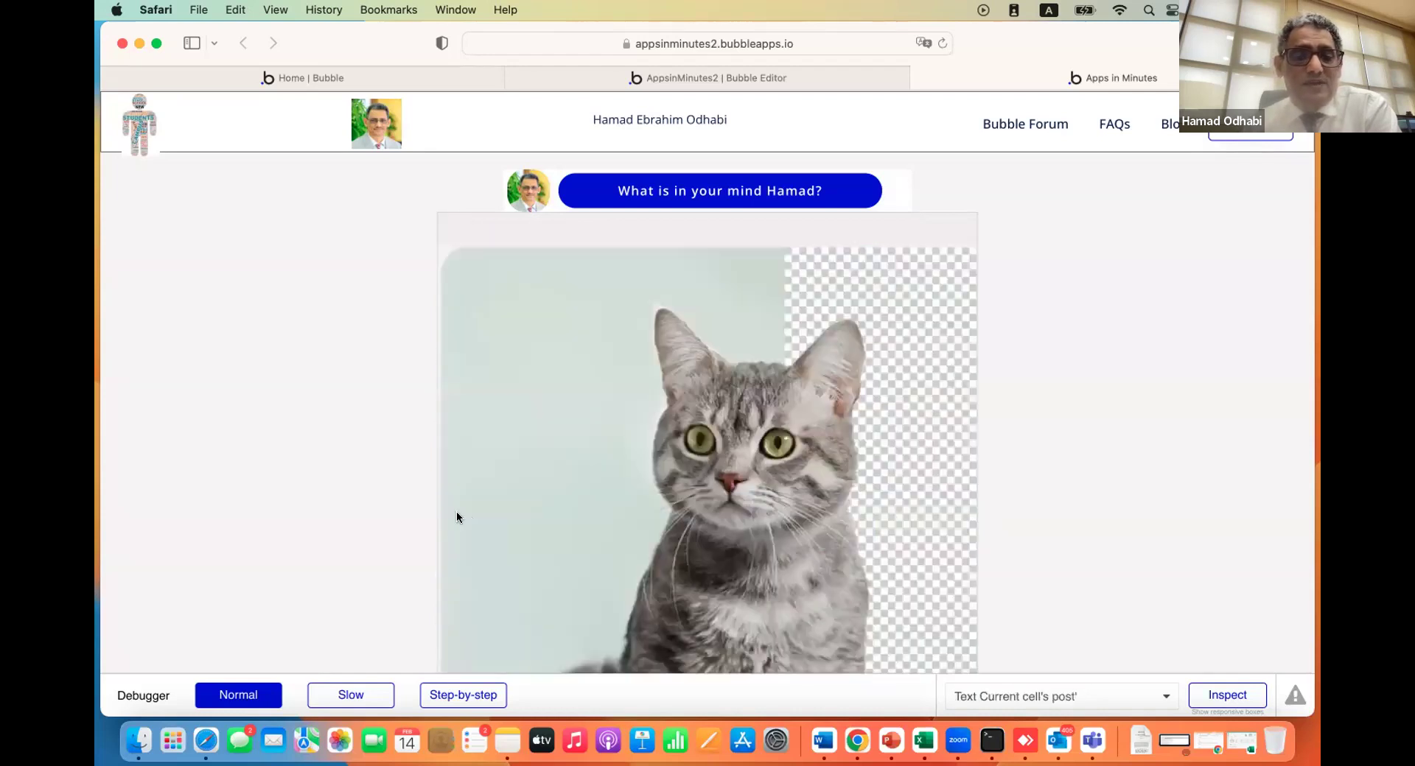
pyautogui.scroll(-6, 492, 528)
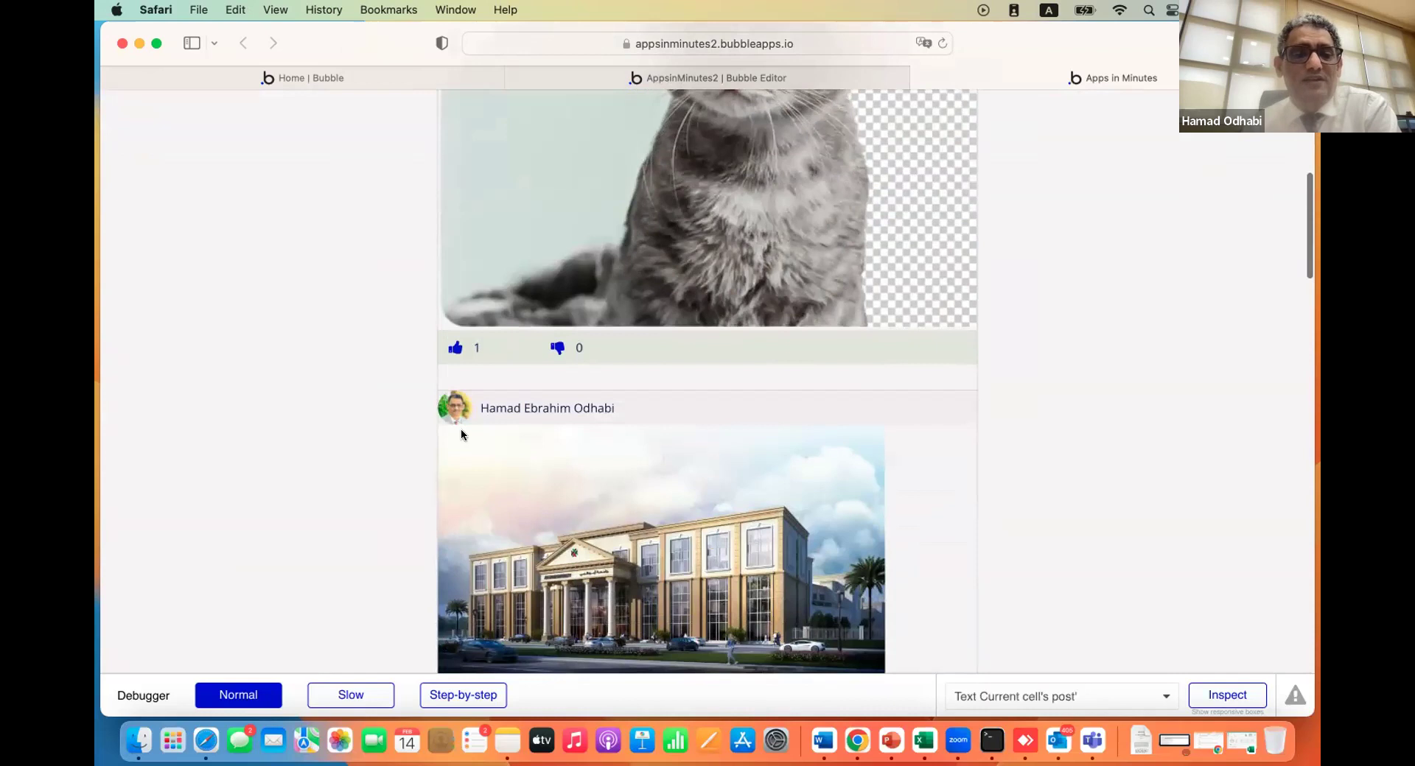
pyautogui.click(450, 347)
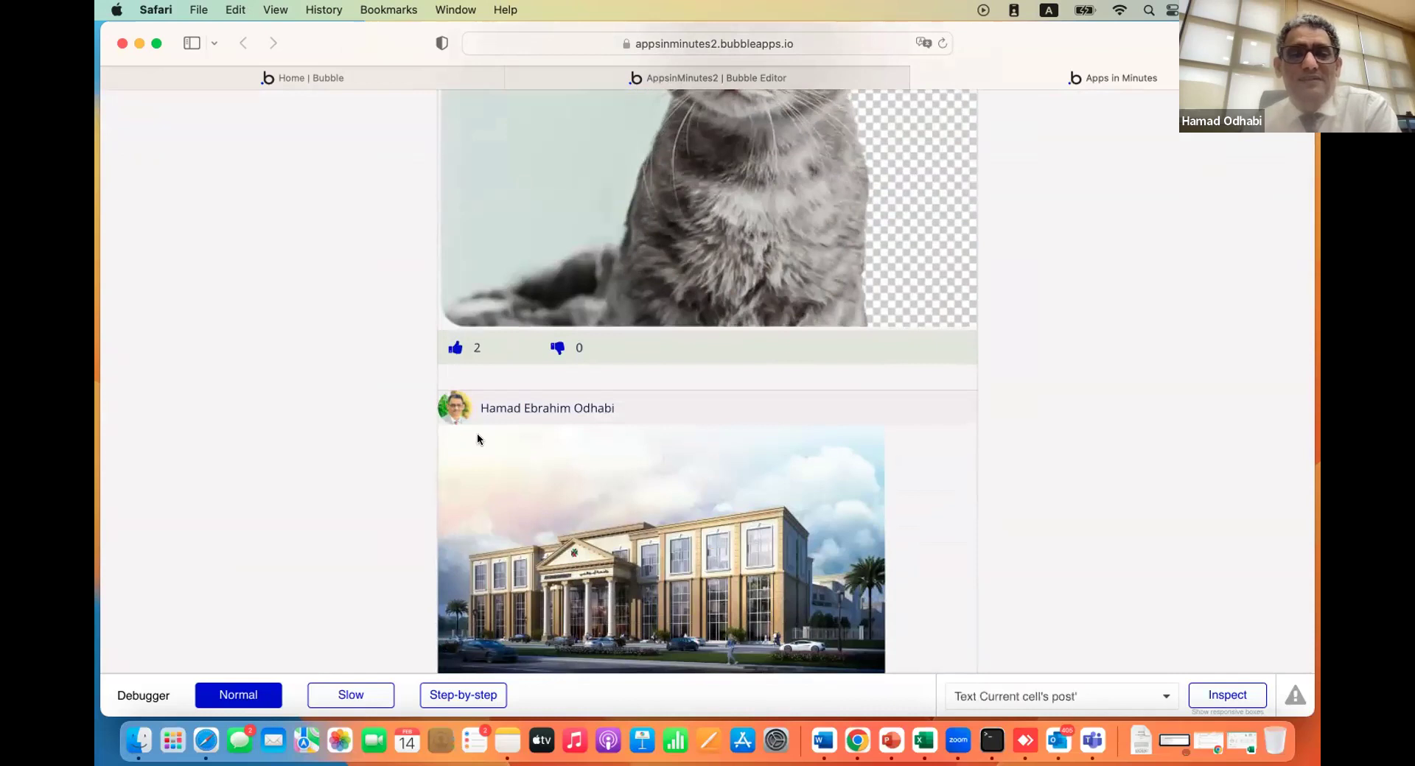
pyautogui.scroll(-4, 477, 437)
pyautogui.scroll(-3, 477, 439)
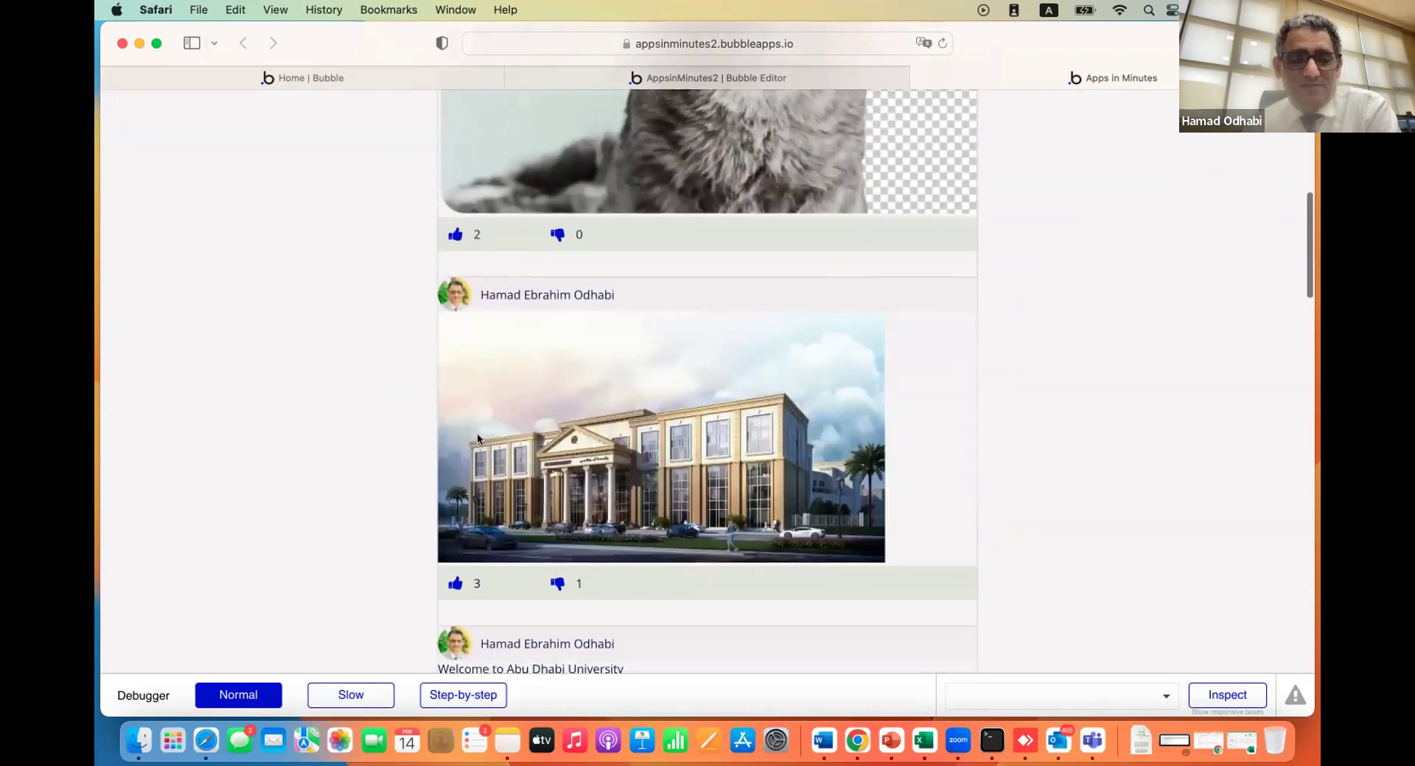
pyautogui.click(455, 529)
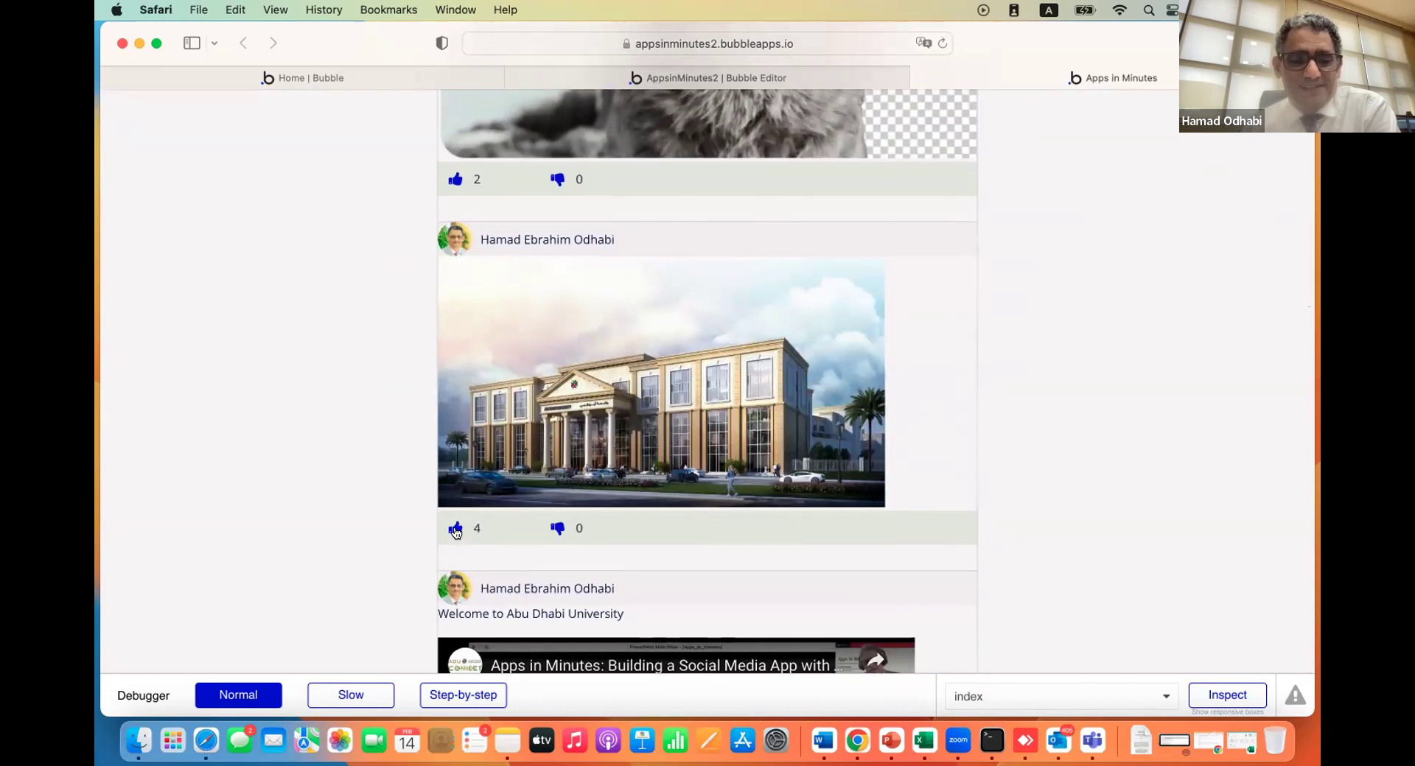
# Look through the feed's posts and check the thumbs-up and thumbs-down counts coming in from other visitors
pyautogui.scroll(-5, 455, 531)
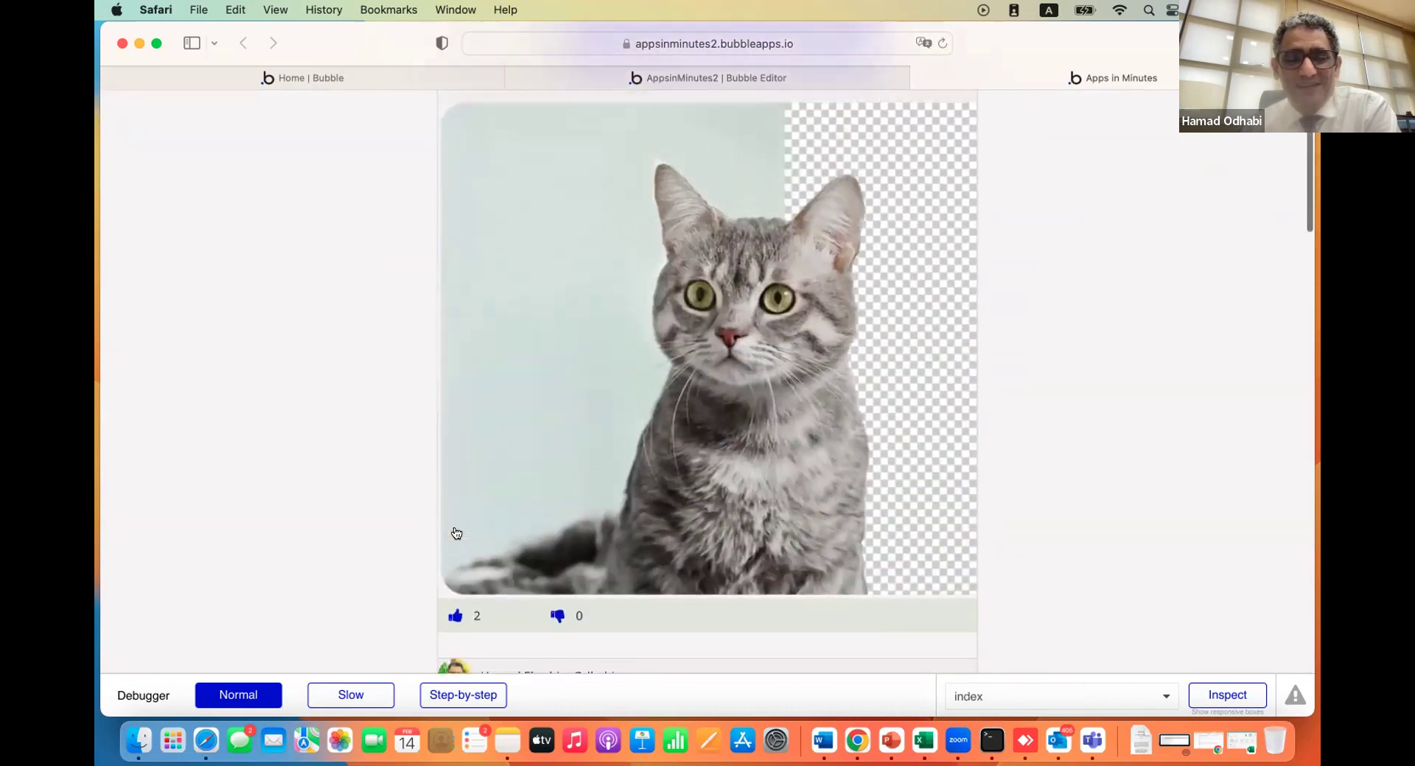
pyautogui.scroll(-7, 455, 532)
pyautogui.scroll(-5, 454, 525)
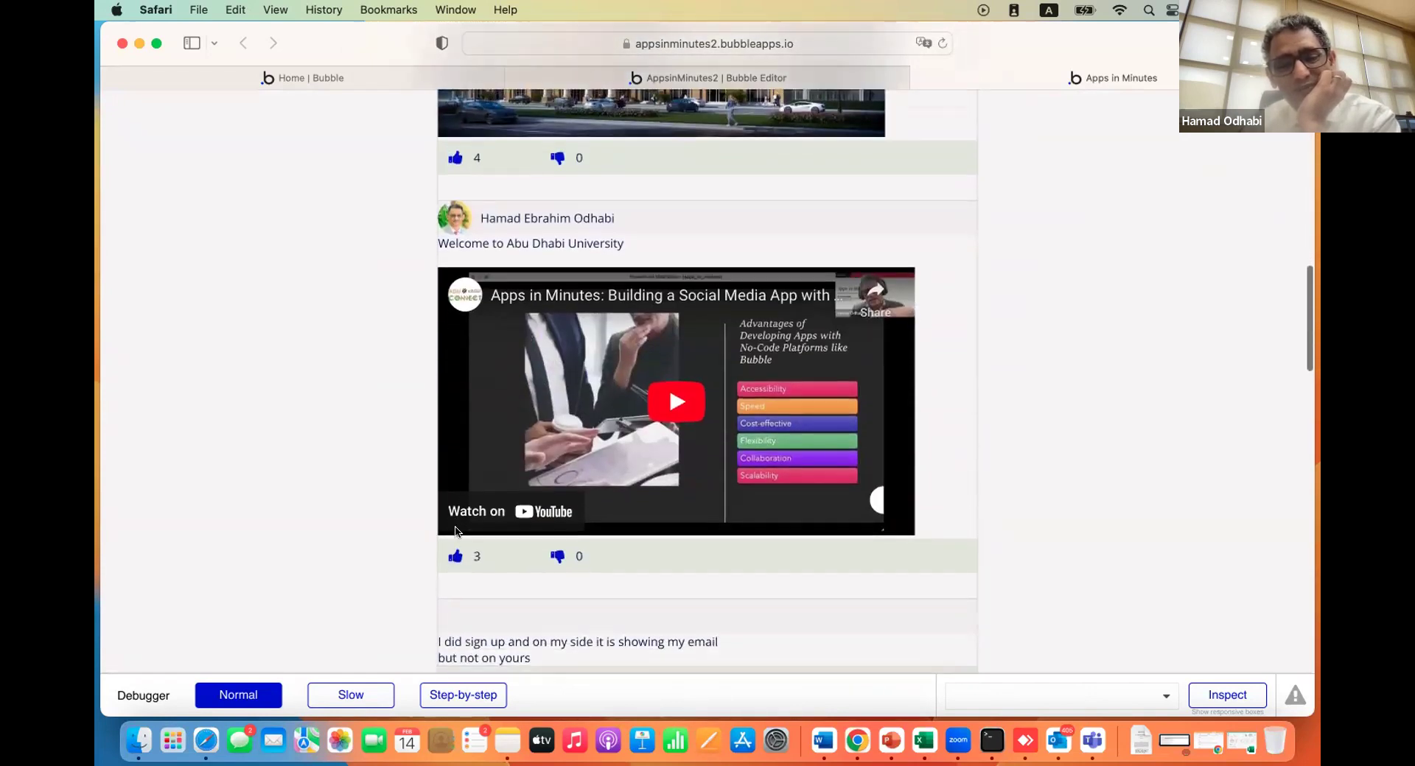
pyautogui.scroll(-4, 454, 525)
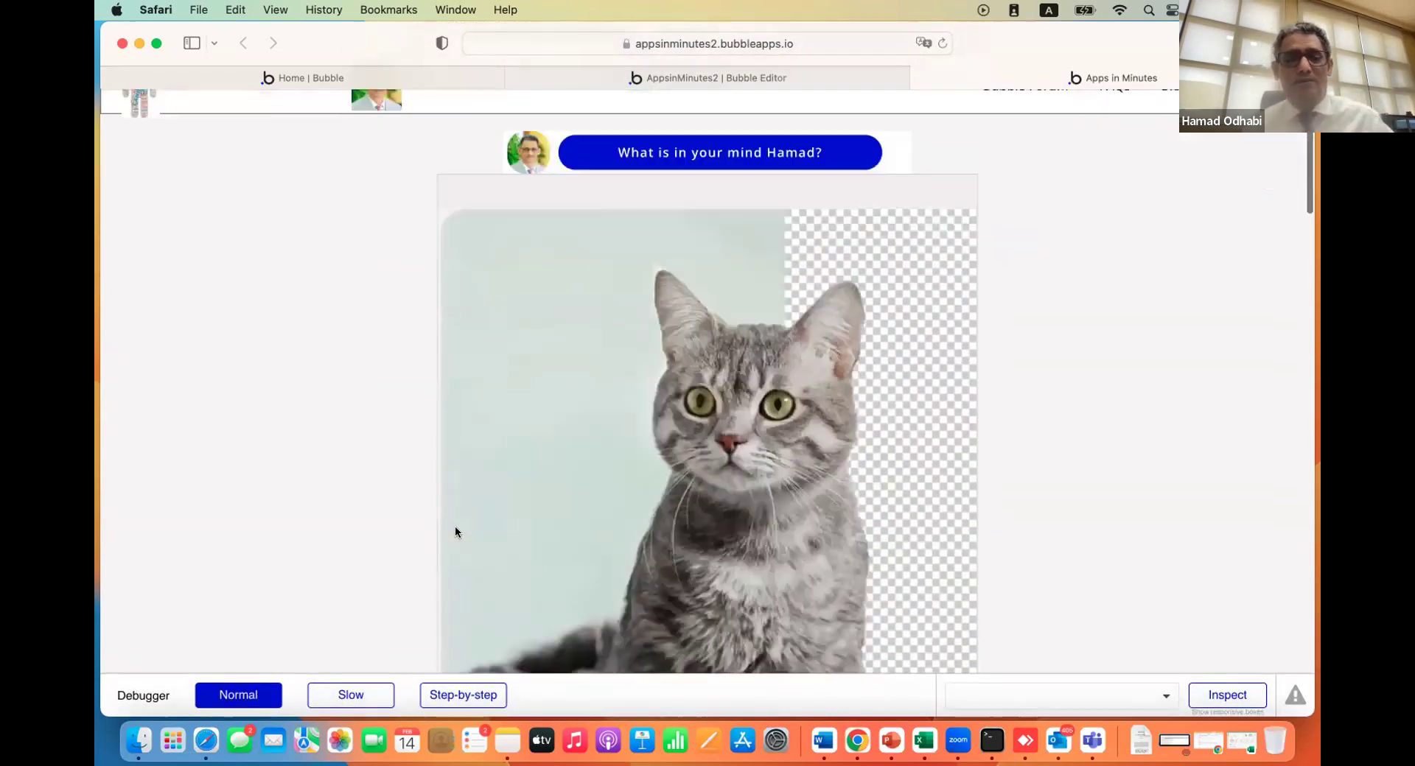
pyautogui.scroll(4, 467, 501)
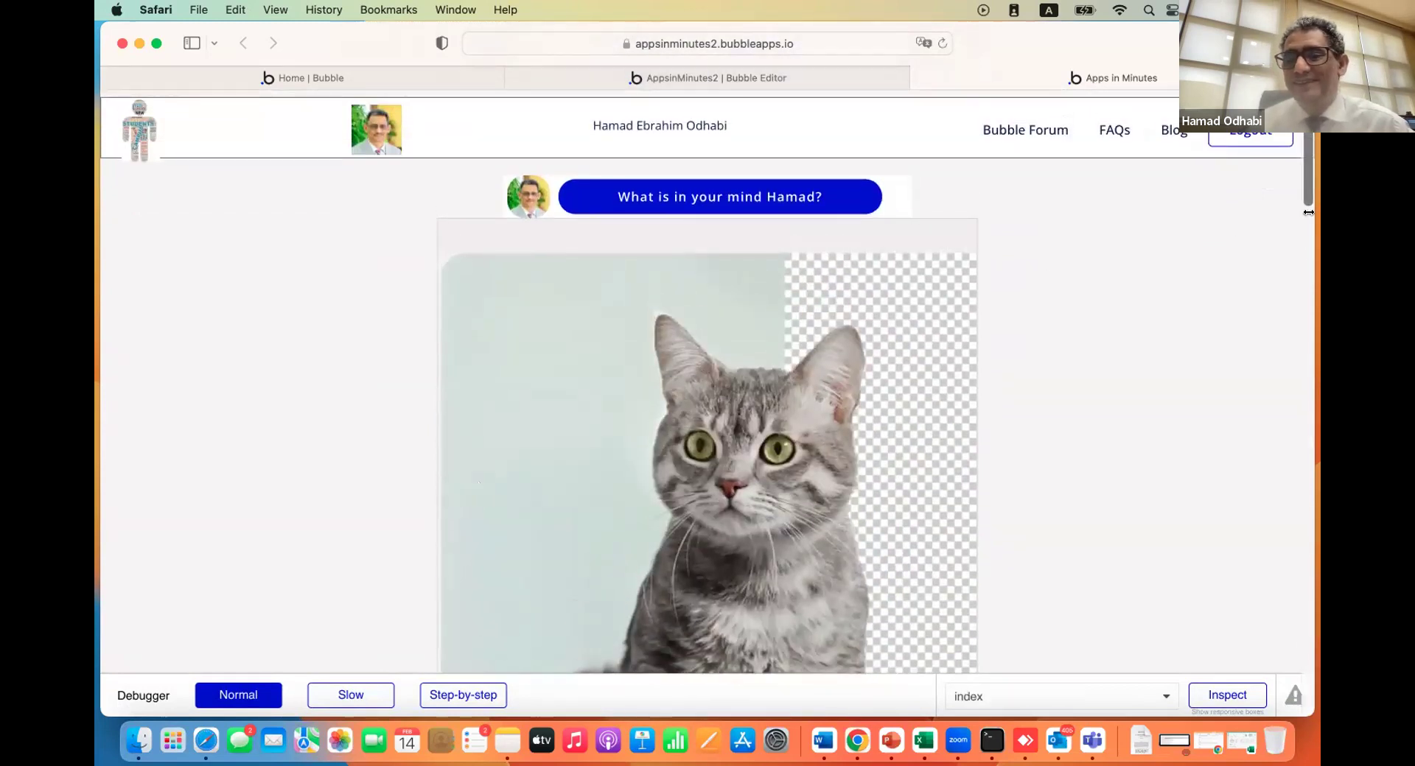
pyautogui.scroll(-4, 1120, 332)
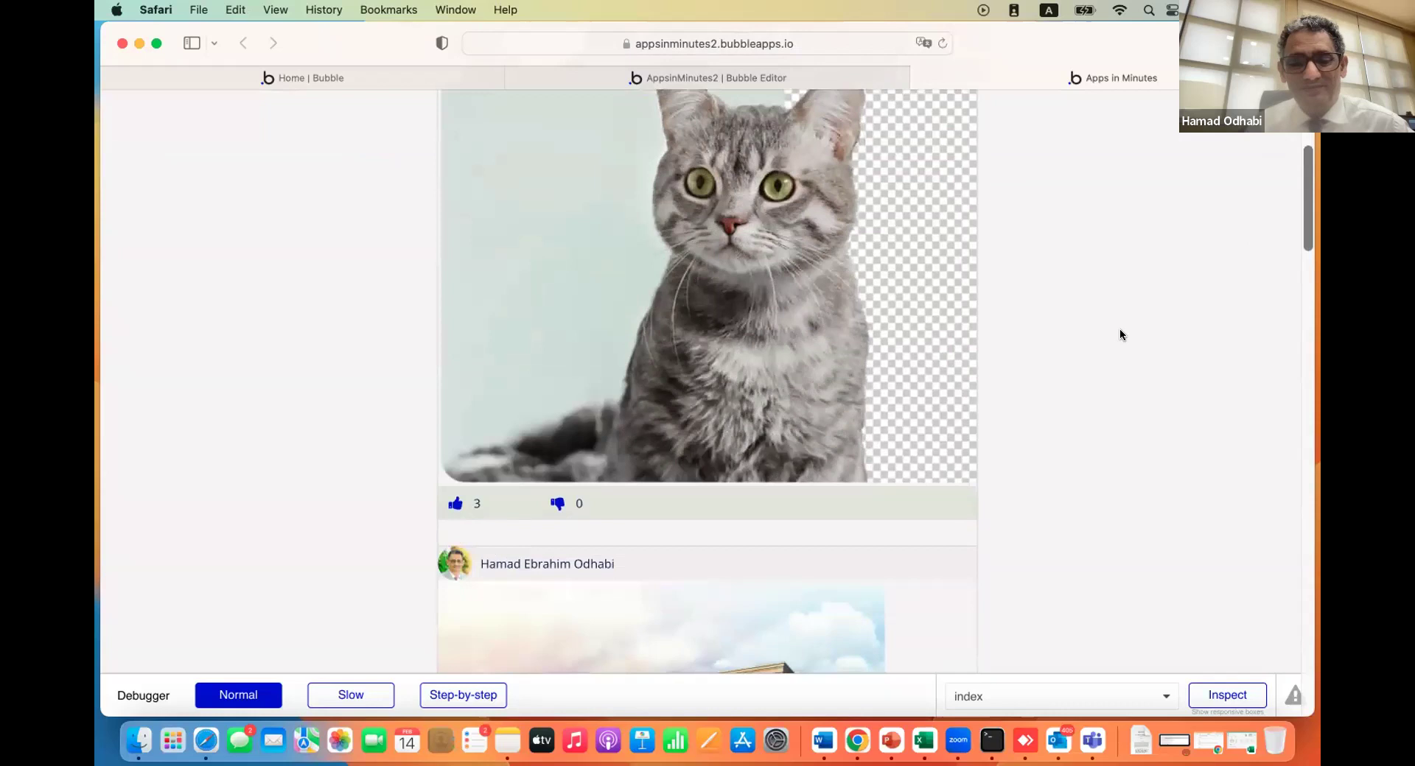
pyautogui.scroll(-1, 1121, 332)
pyautogui.scroll(-8, 1120, 334)
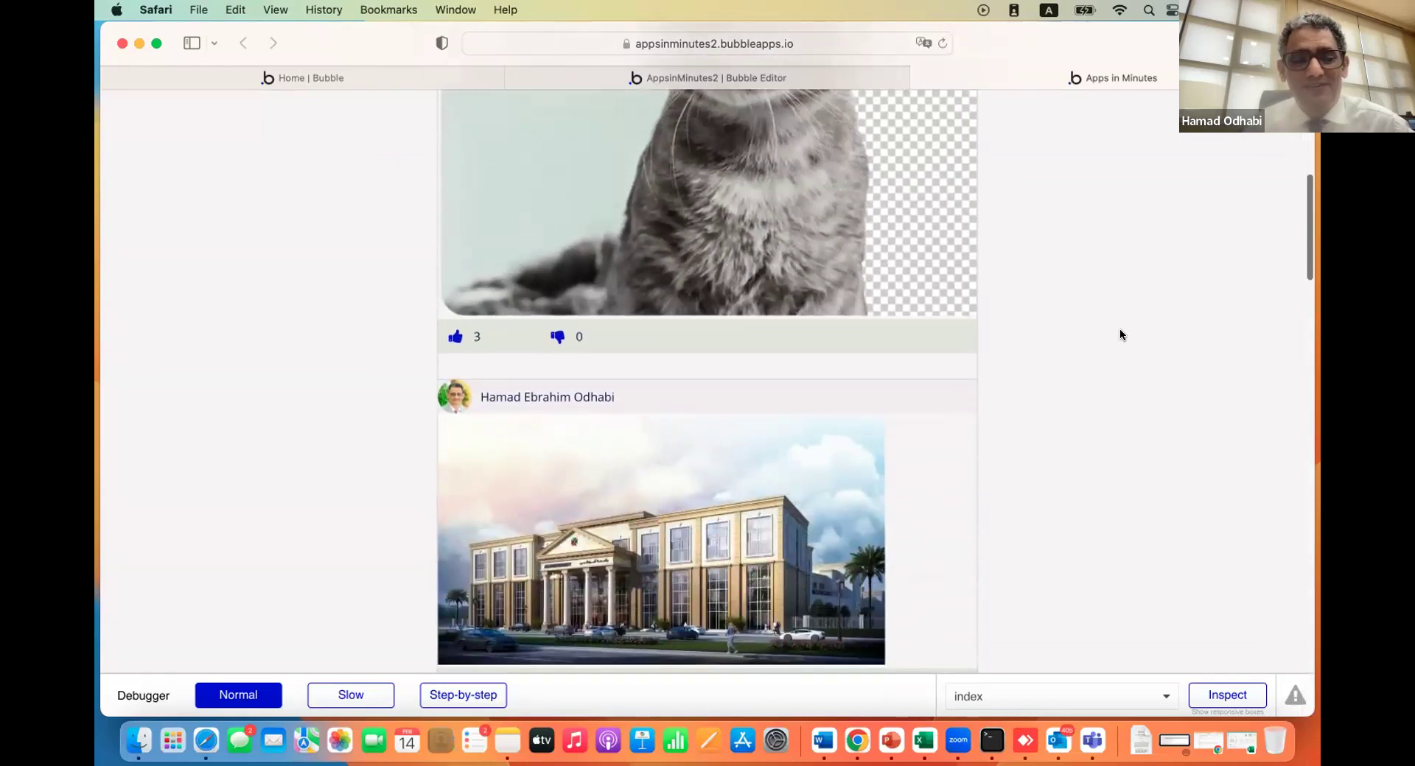
pyautogui.scroll(-2, 1120, 335)
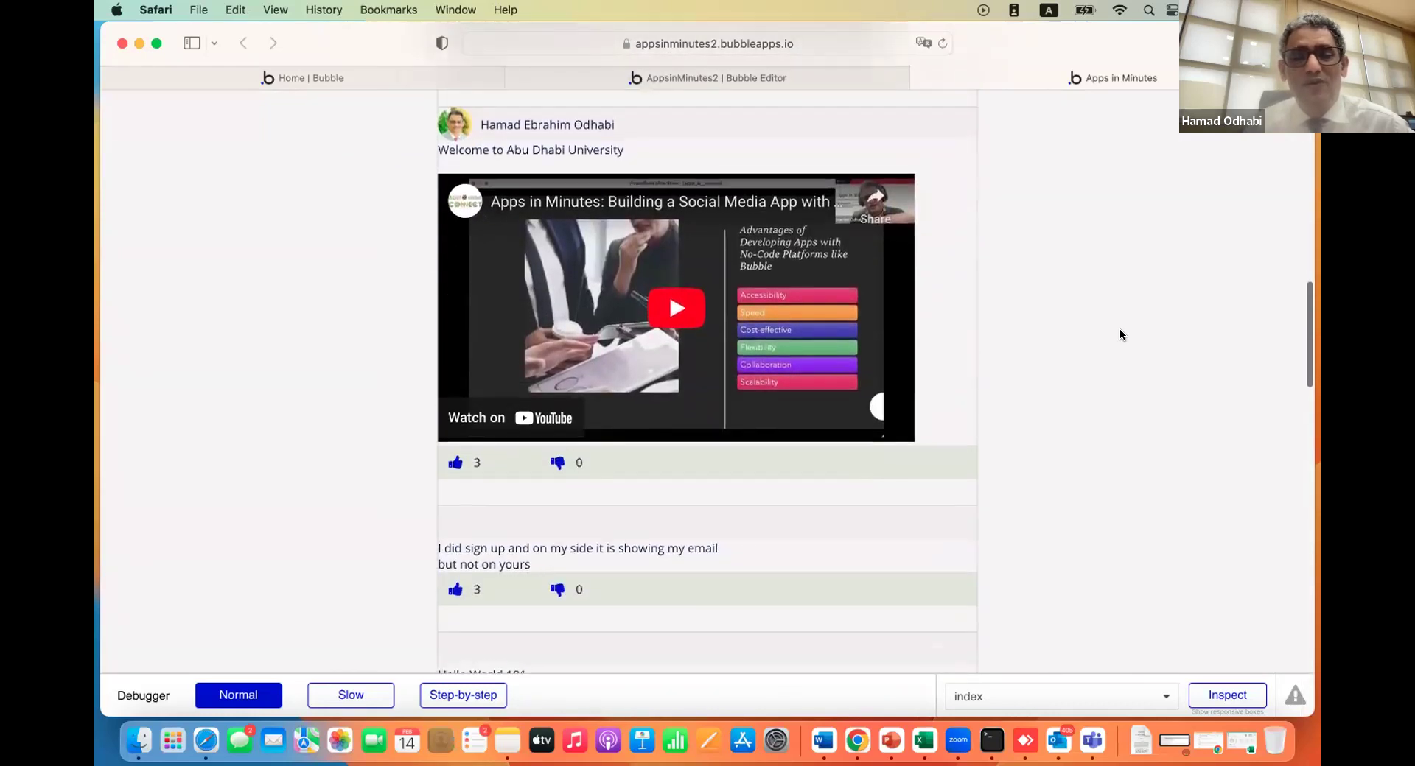
pyautogui.scroll(15, 1042, 318)
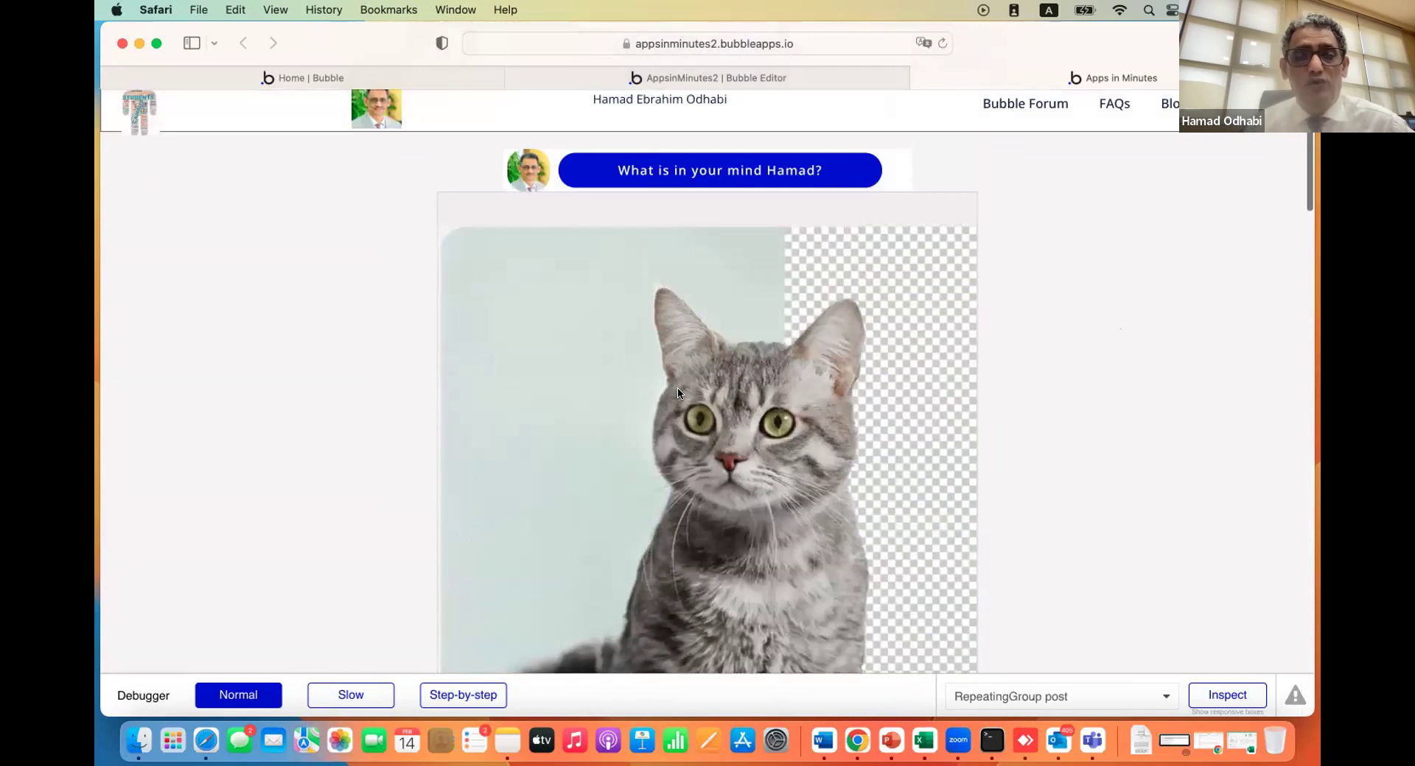
pyautogui.scroll(-5, 678, 392)
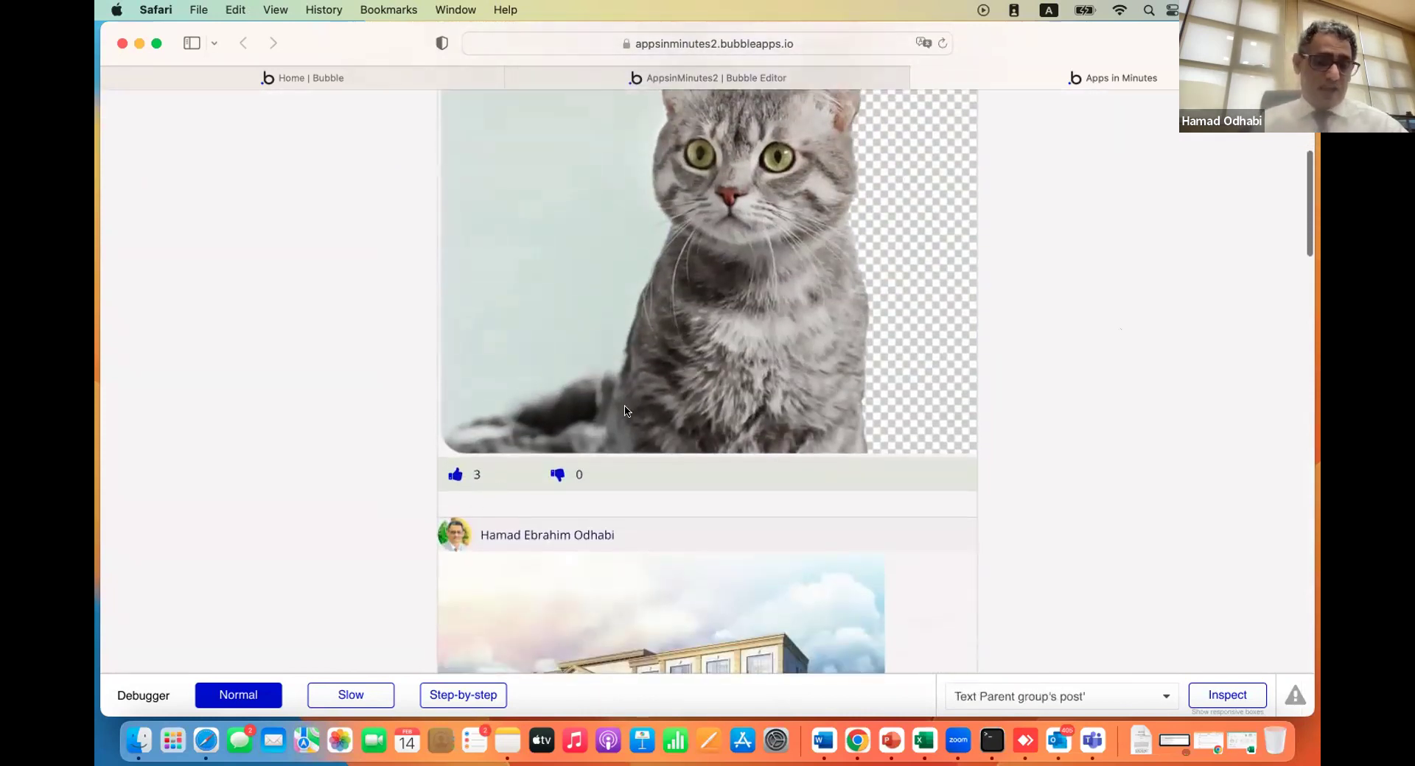
pyautogui.scroll(5, 630, 398)
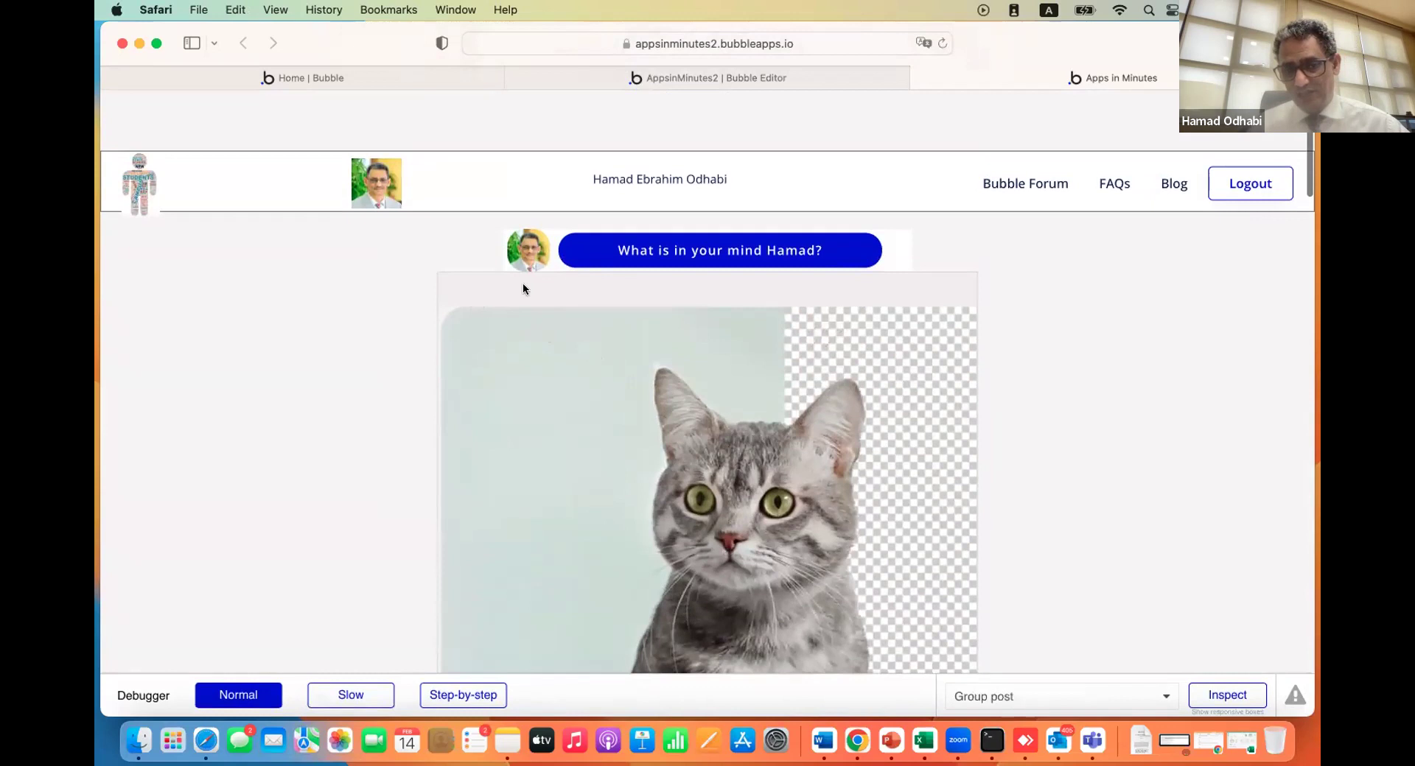
# View the user profile popup from the header name, check its full name, mobile and photo fields, and close it without saving
pyautogui.click(656, 183)
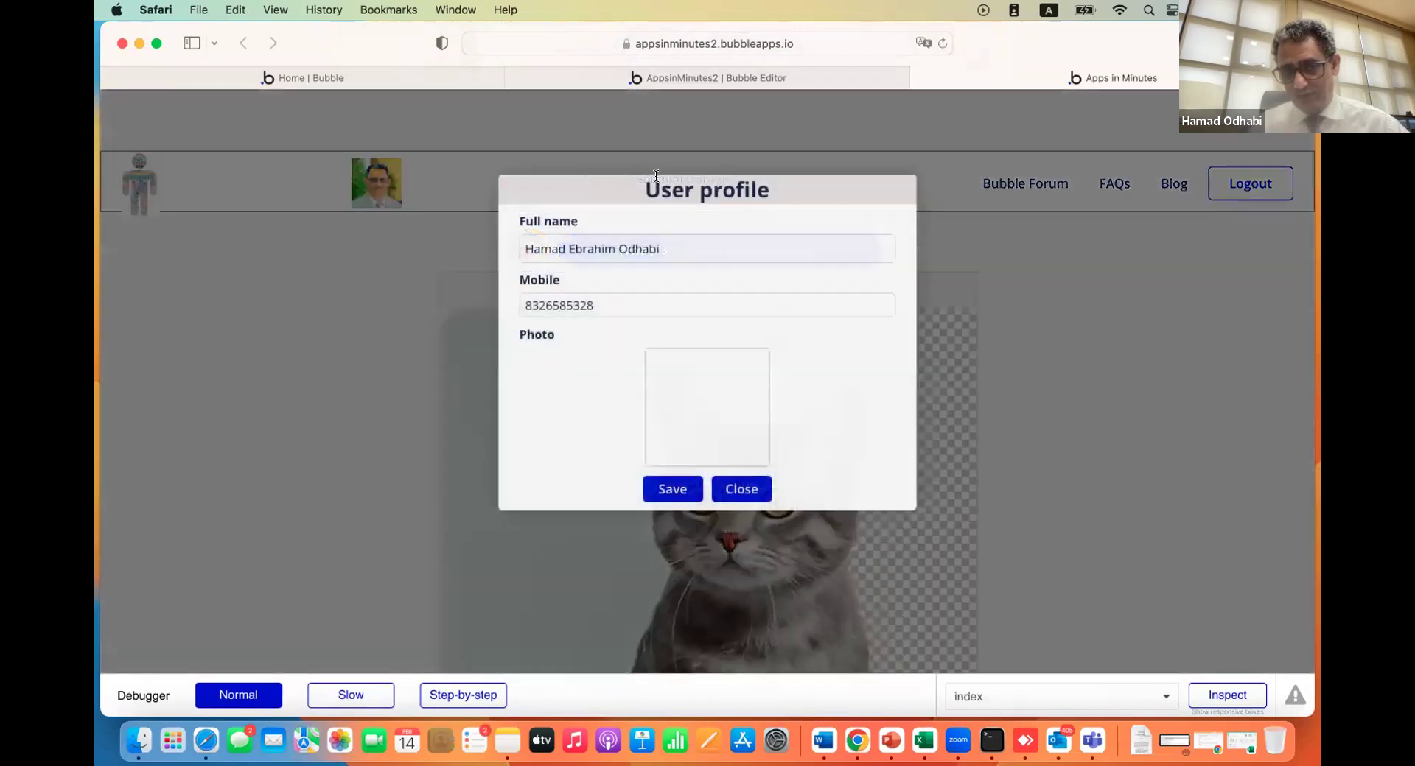
pyautogui.click(581, 248)
pyautogui.click(589, 309)
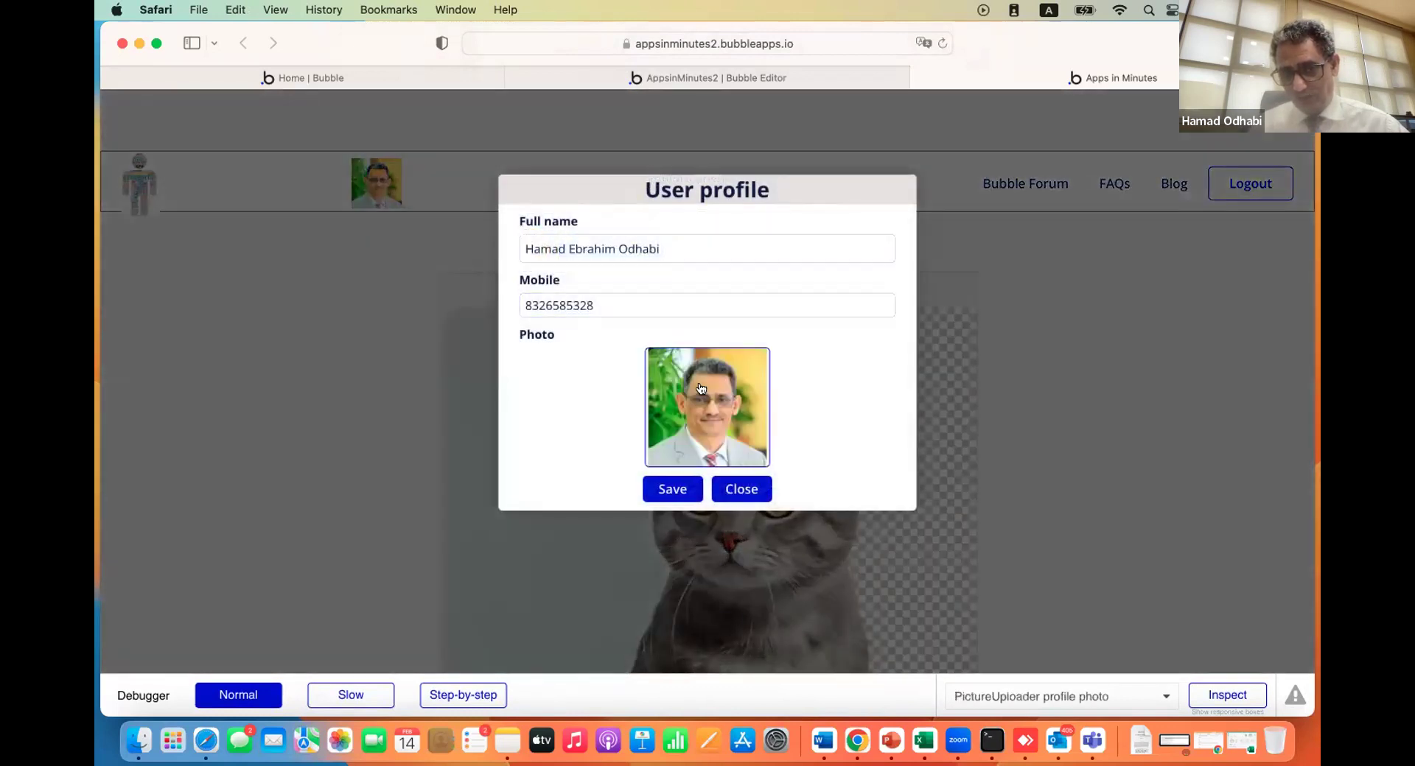
pyautogui.click(747, 488)
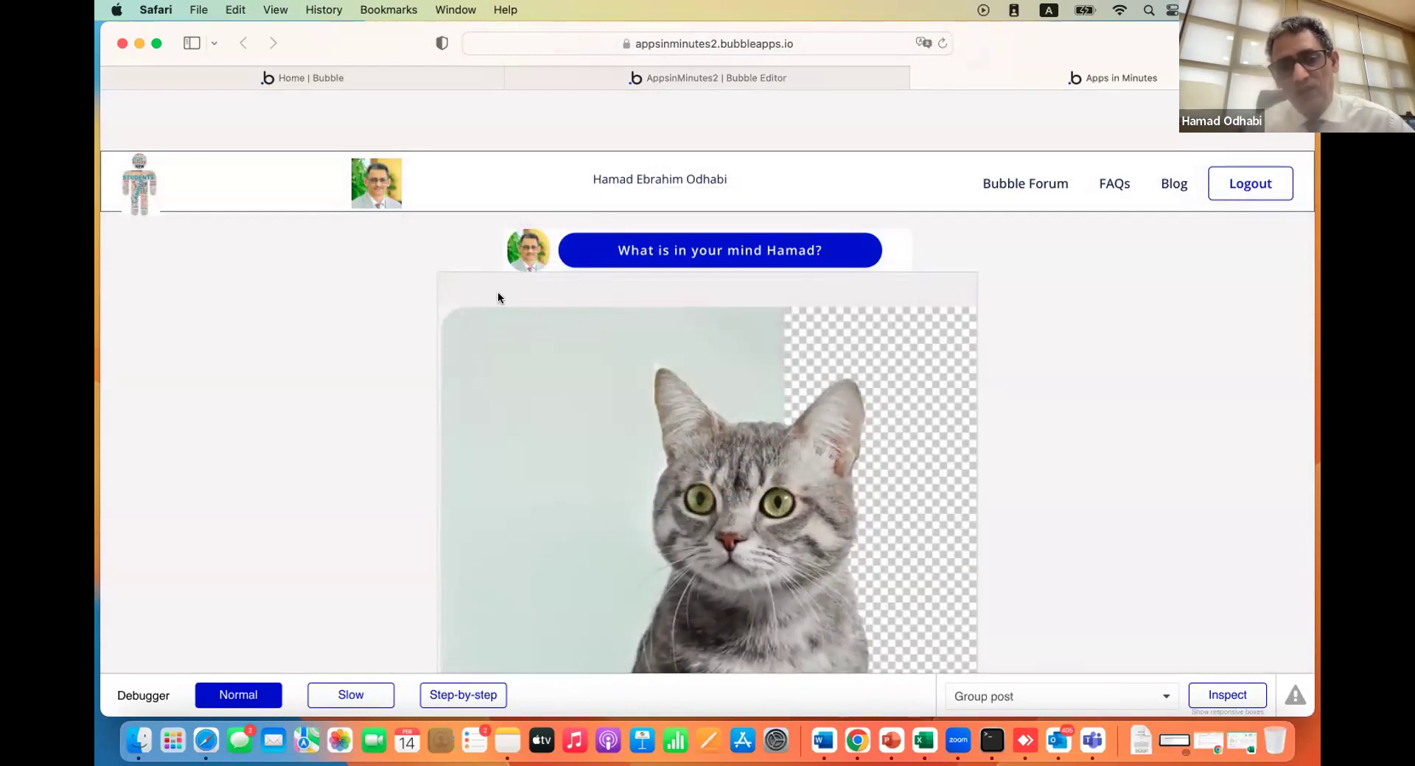
pyautogui.click(669, 177)
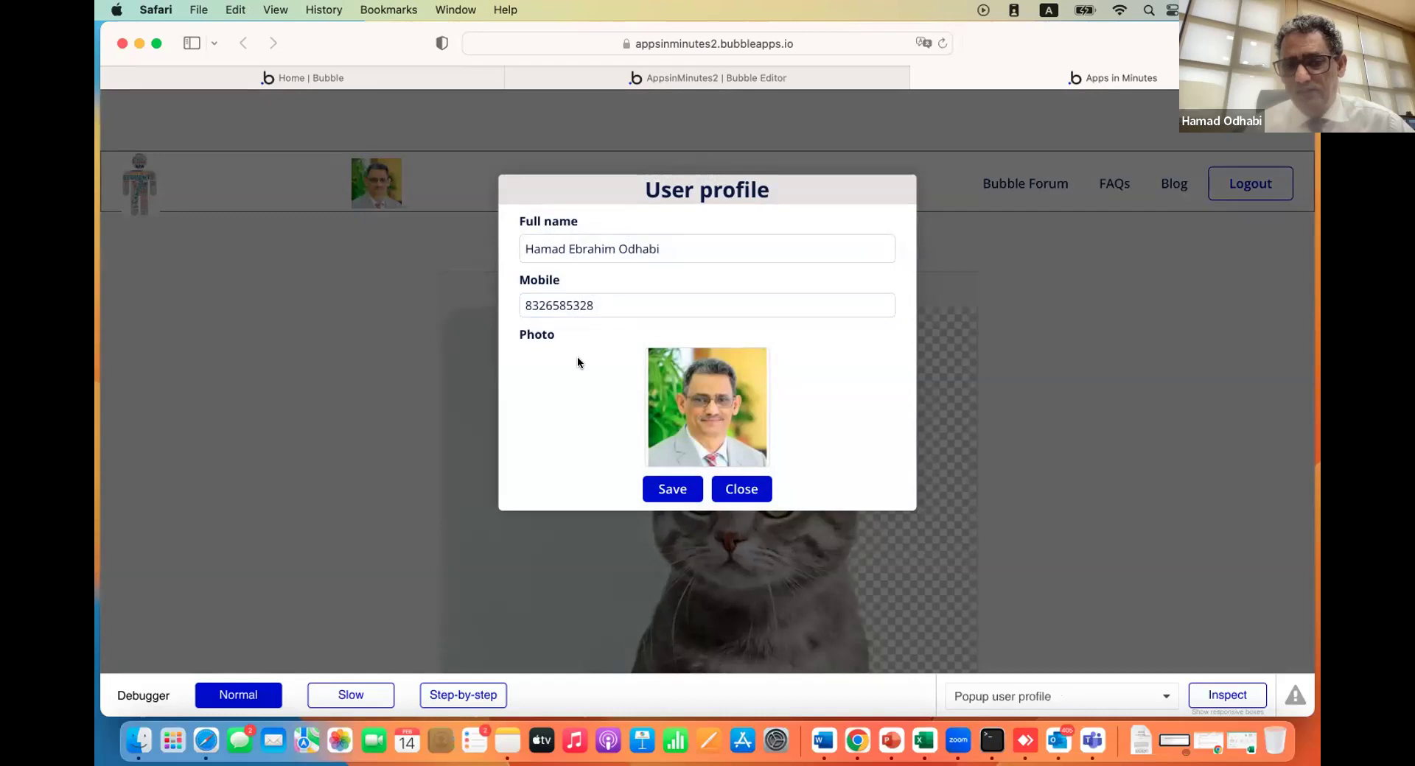
pyautogui.click(733, 489)
# Give a thumbs up to the "Hello world" post at the very end of the feed
pyautogui.scroll(-10, 600, 431)
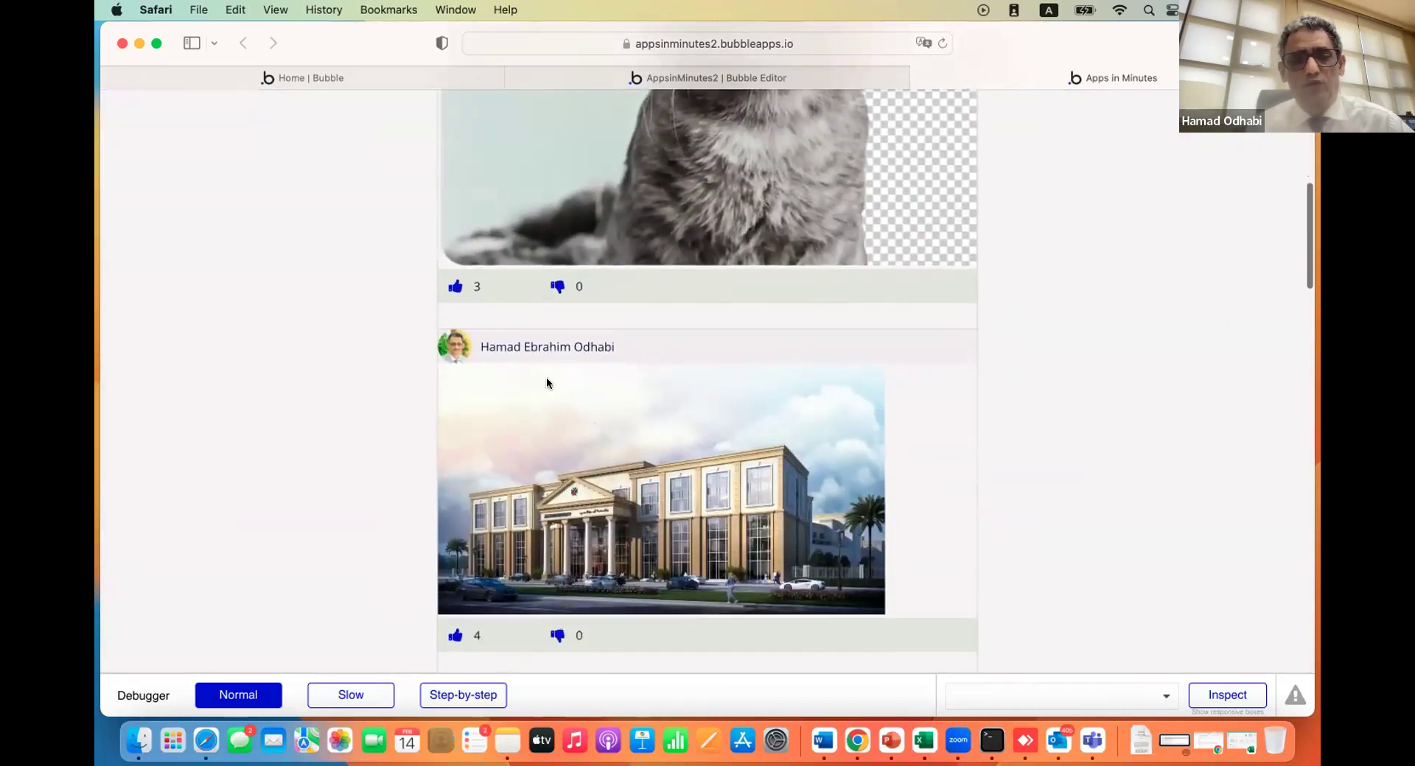
pyautogui.scroll(-15, 545, 374)
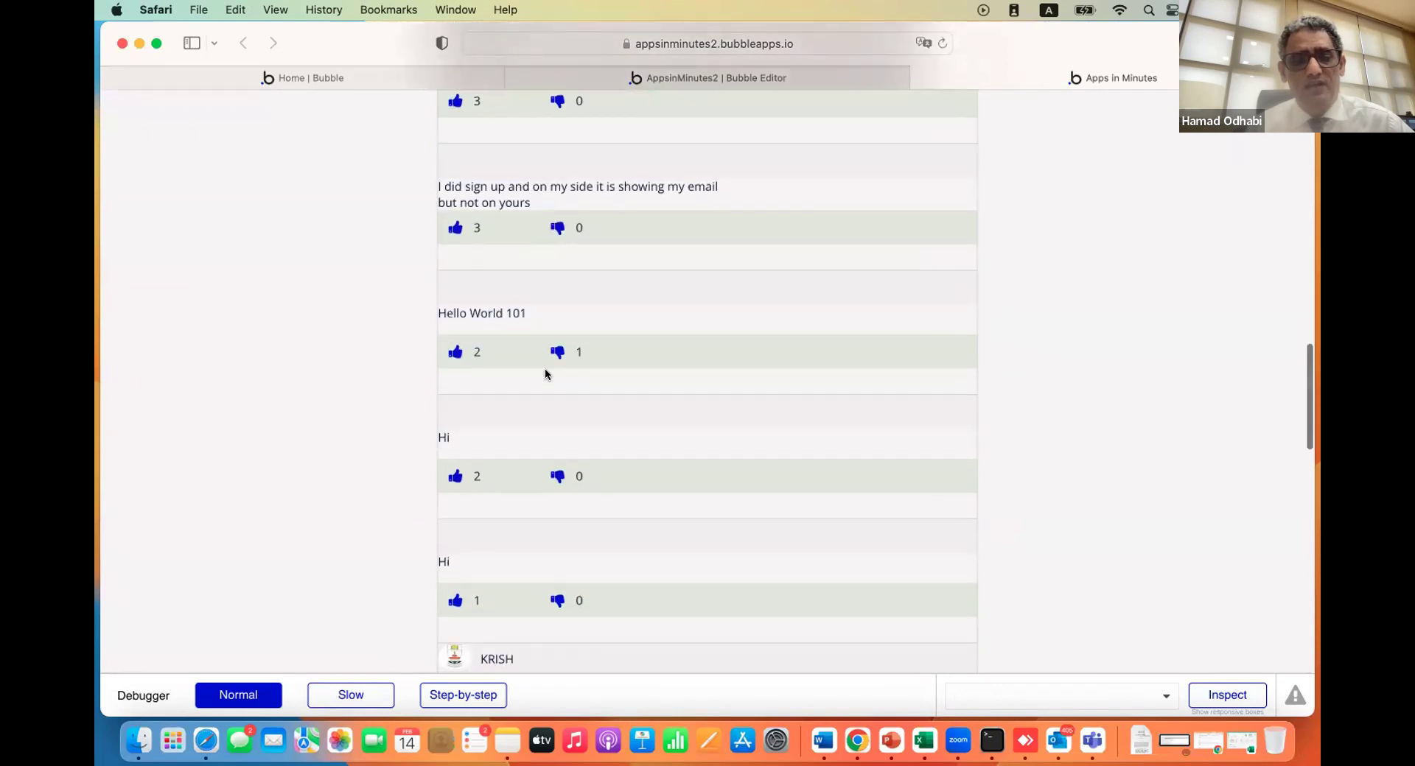
pyautogui.scroll(-8, 545, 373)
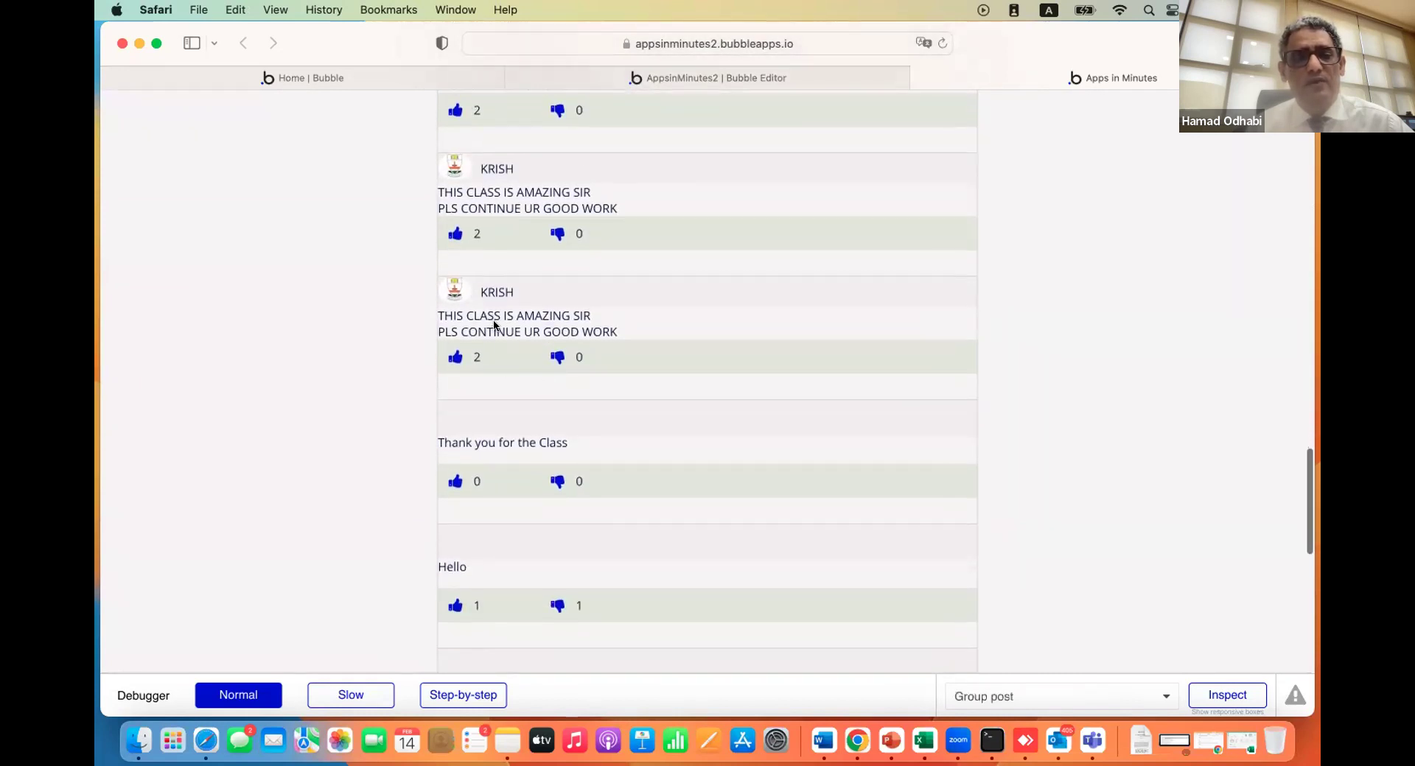
pyautogui.scroll(-12, 506, 378)
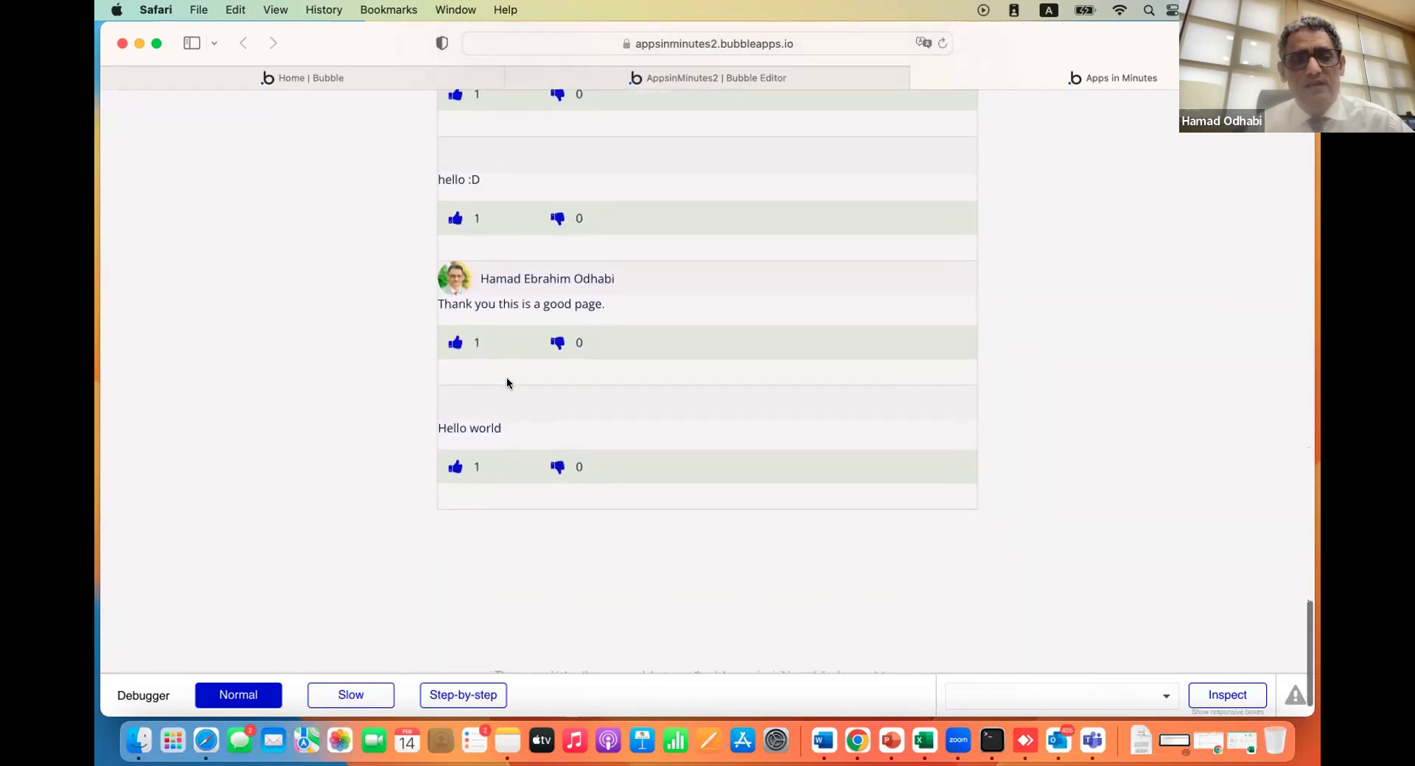
pyautogui.click(454, 467)
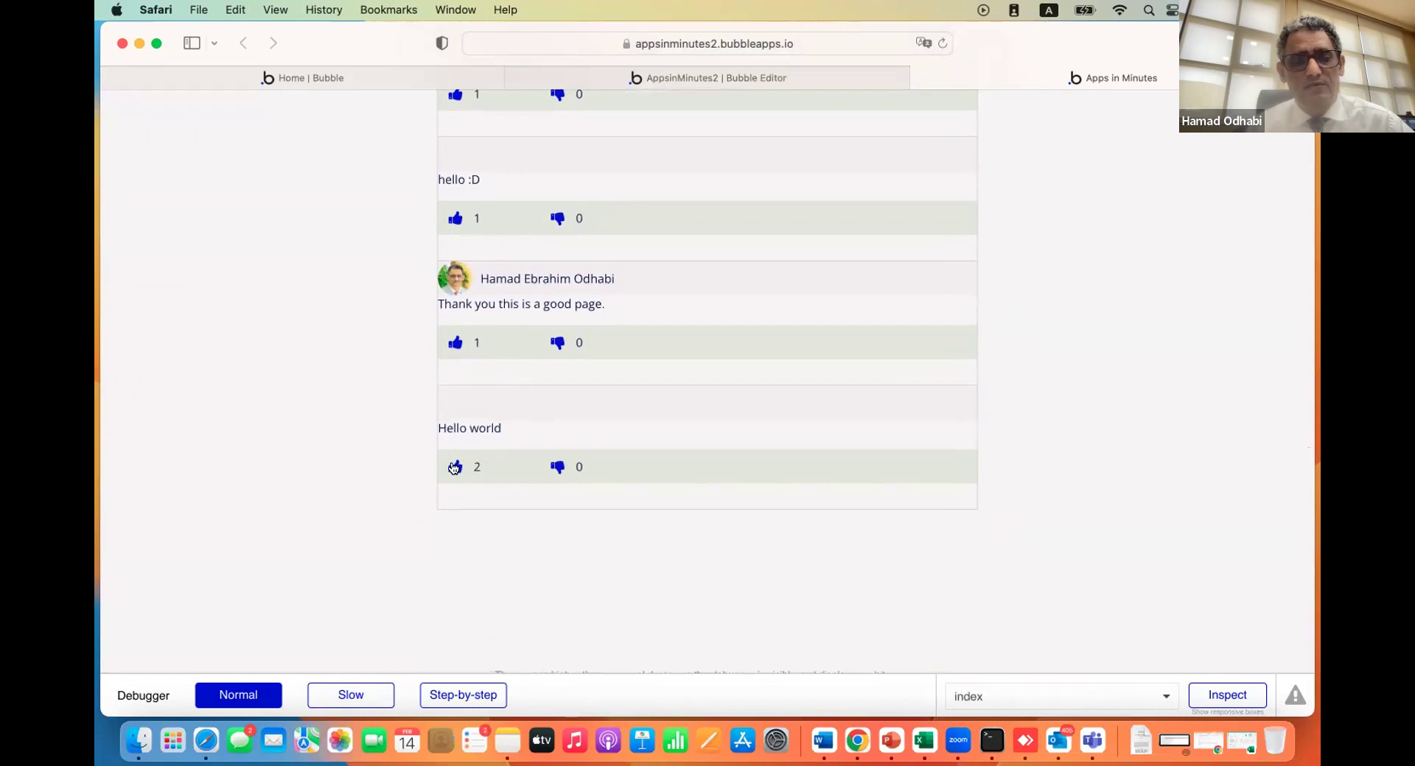
pyautogui.scroll(20, 454, 468)
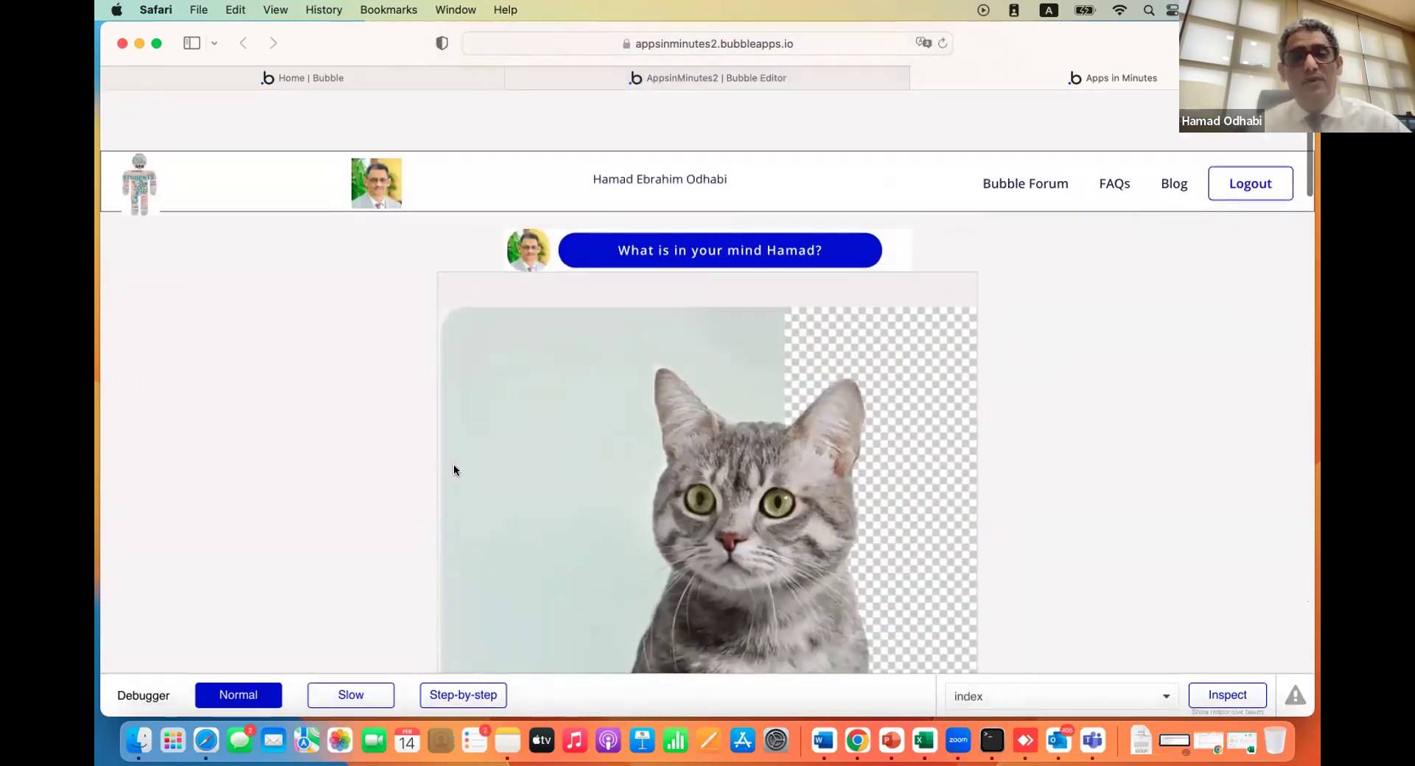
pyautogui.scroll(-3, 454, 467)
pyautogui.scroll(-1, 455, 470)
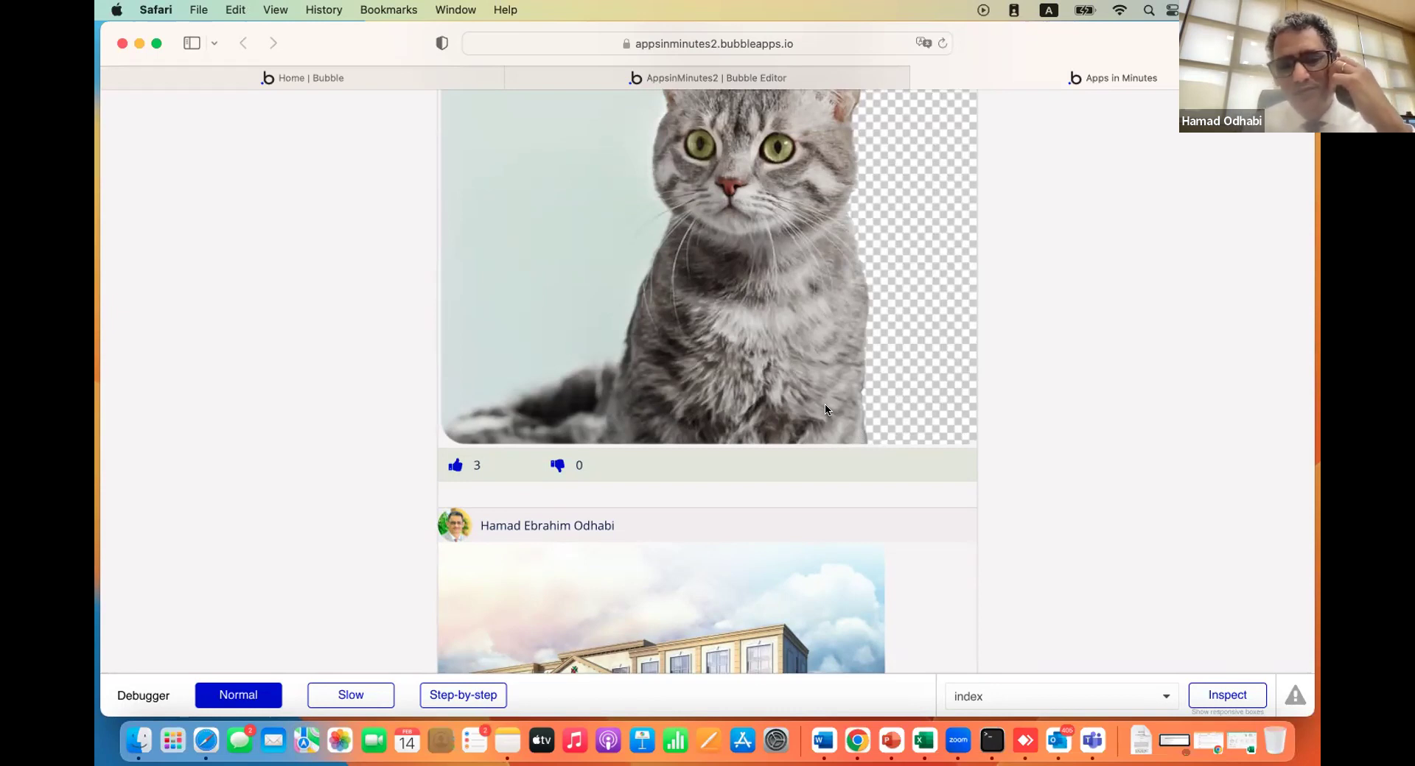
pyautogui.scroll(5, 803, 368)
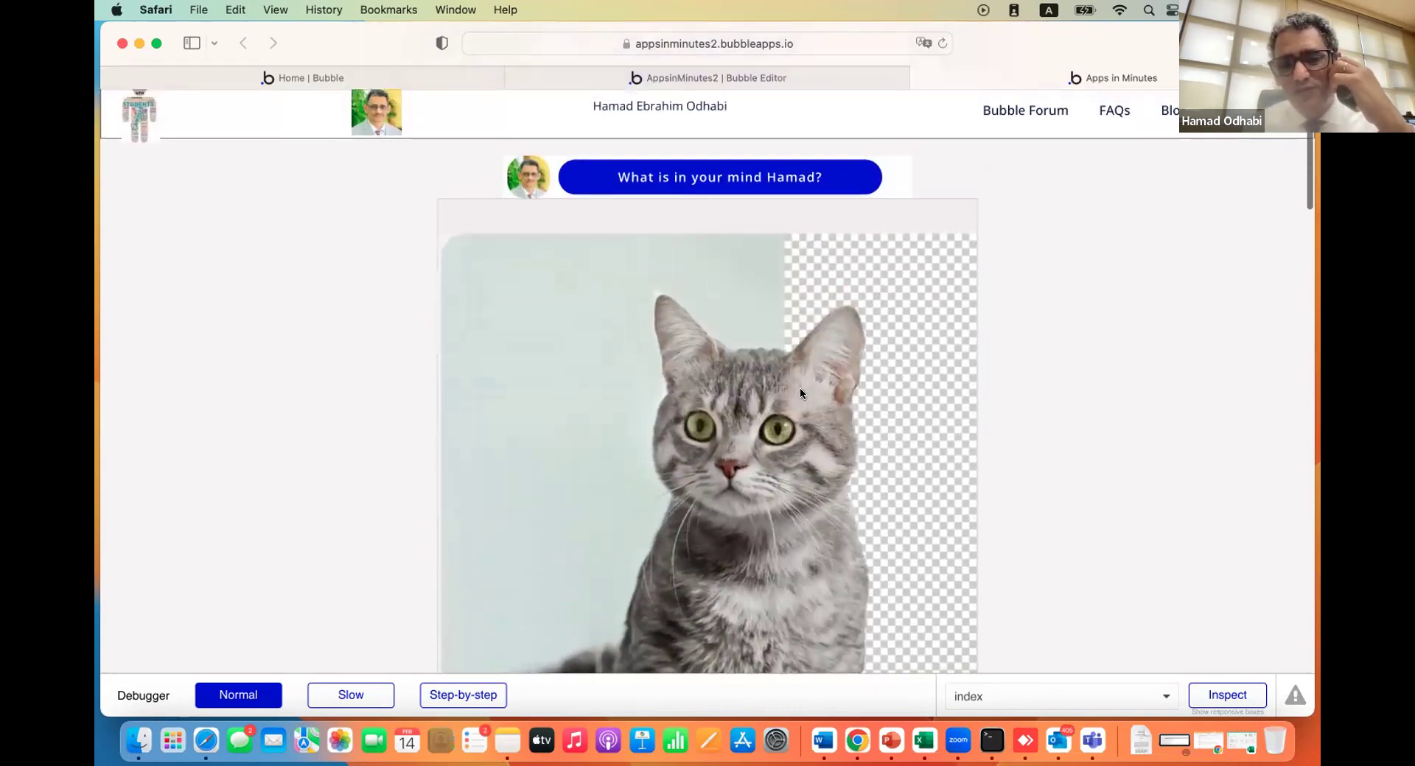
pyautogui.scroll(-10, 800, 393)
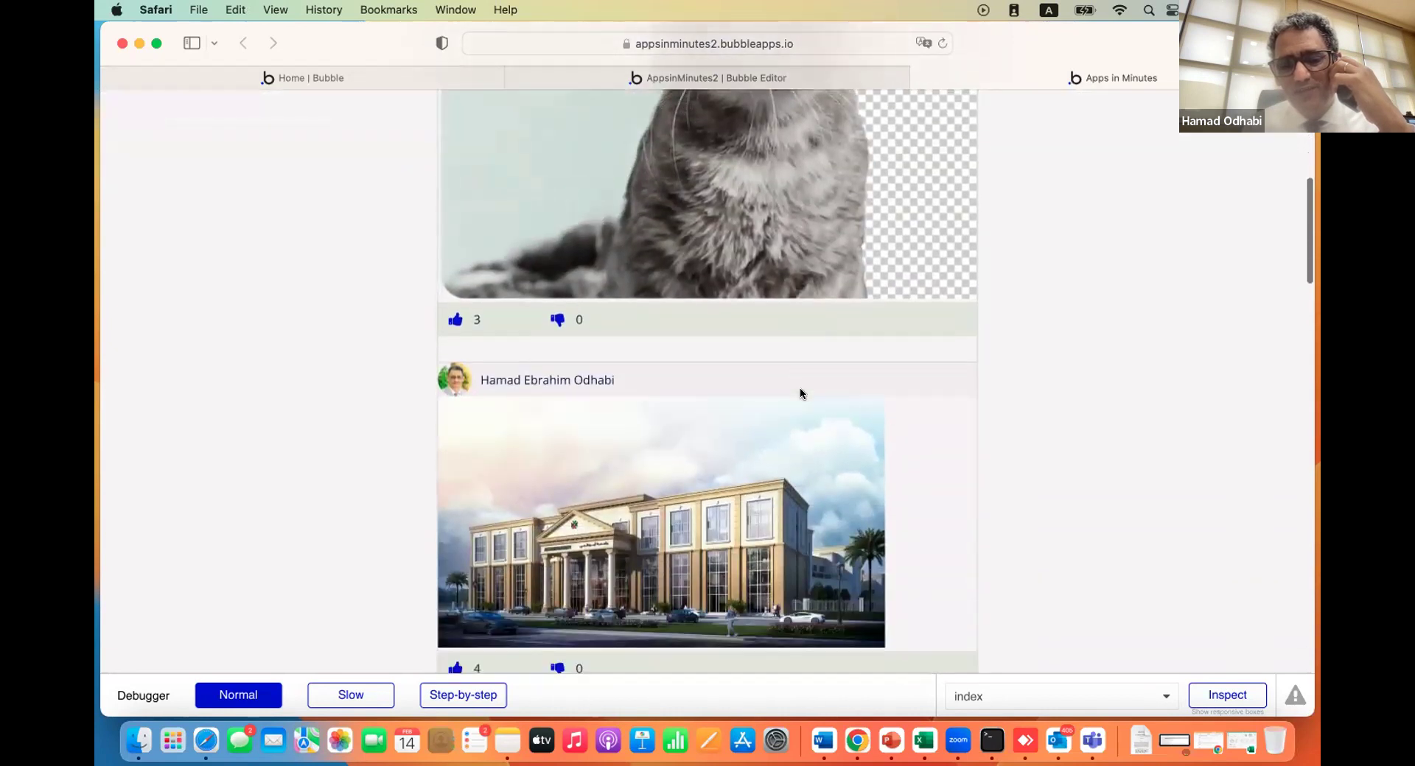
pyautogui.scroll(10, 801, 394)
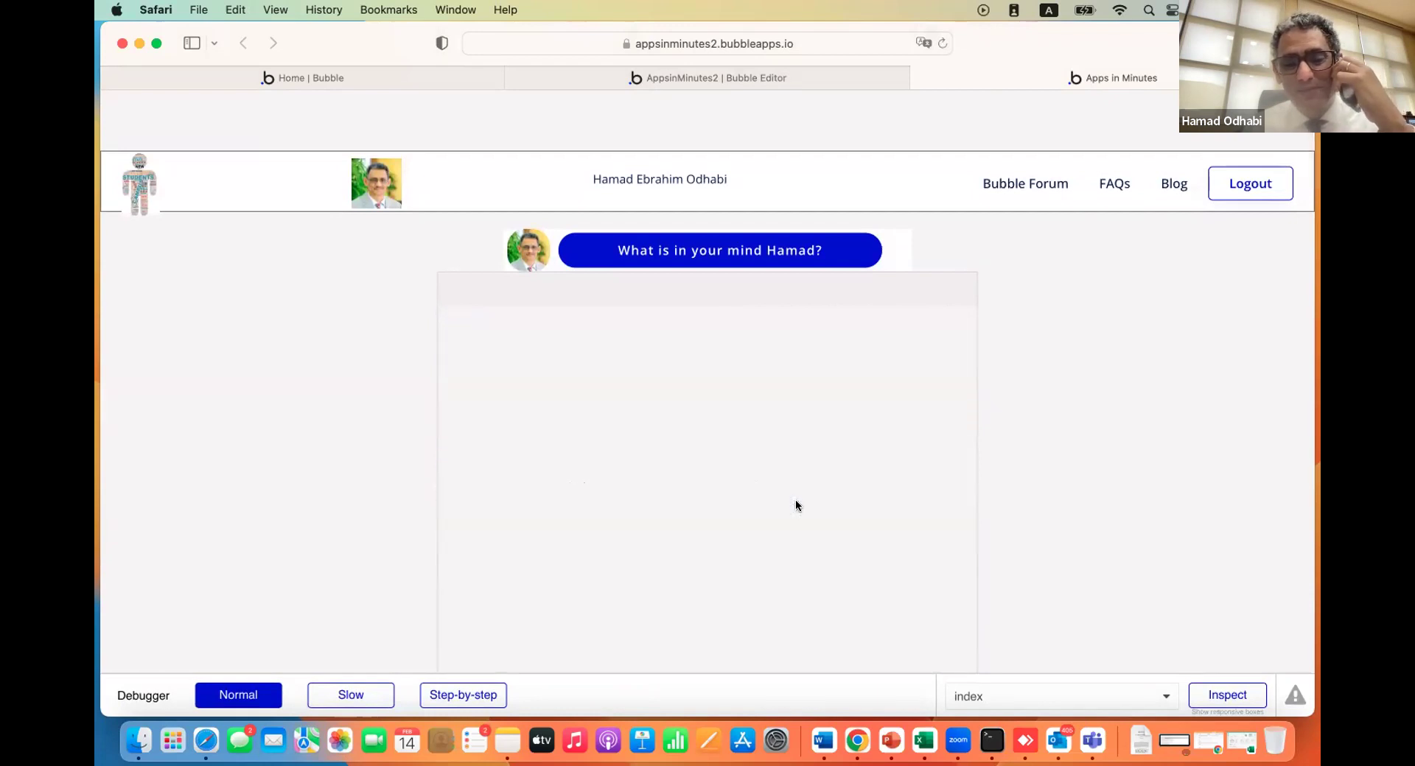
pyautogui.scroll(-5, 796, 506)
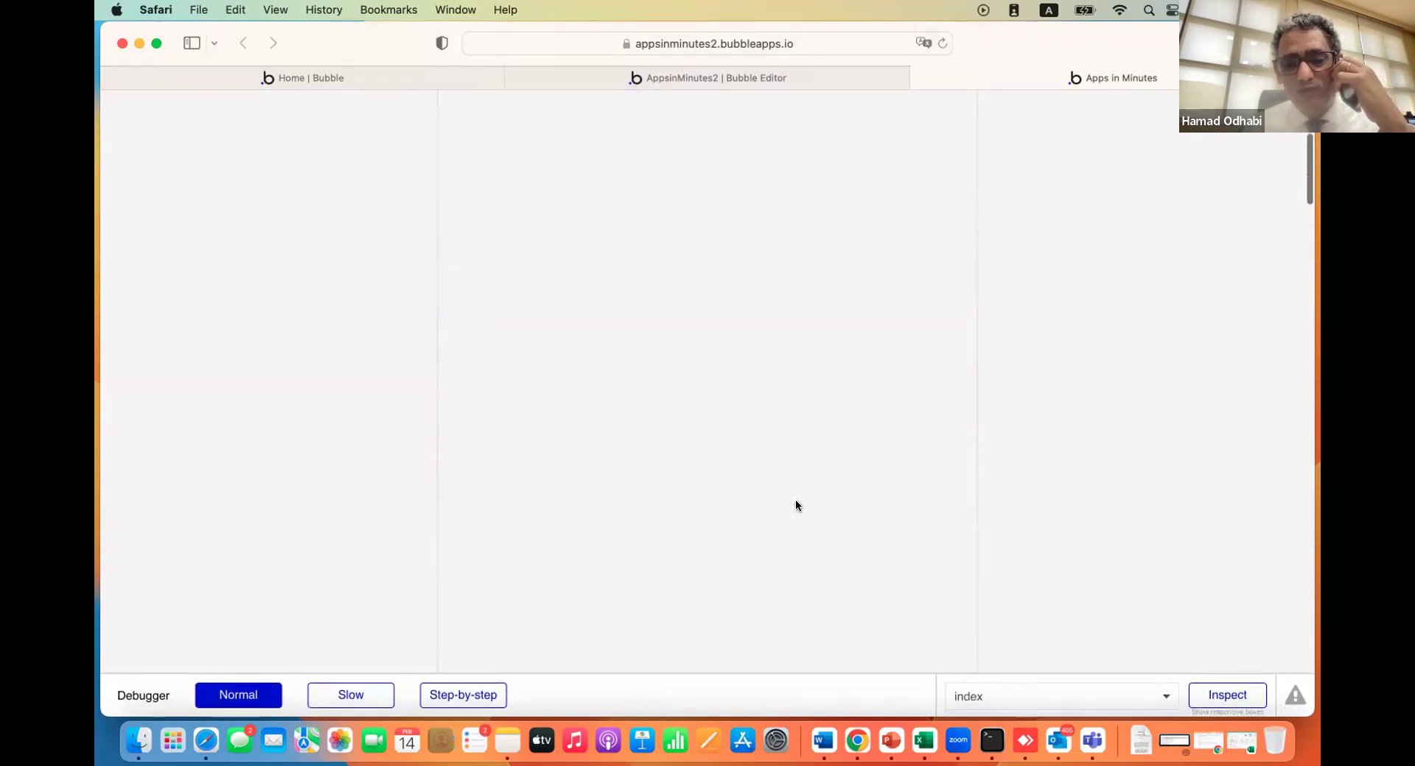
# Look through the start of the feed, checking how the oversized Abu Dhabi University logo post displays and the reaction counts beneath it
pyautogui.scroll(-15, 796, 506)
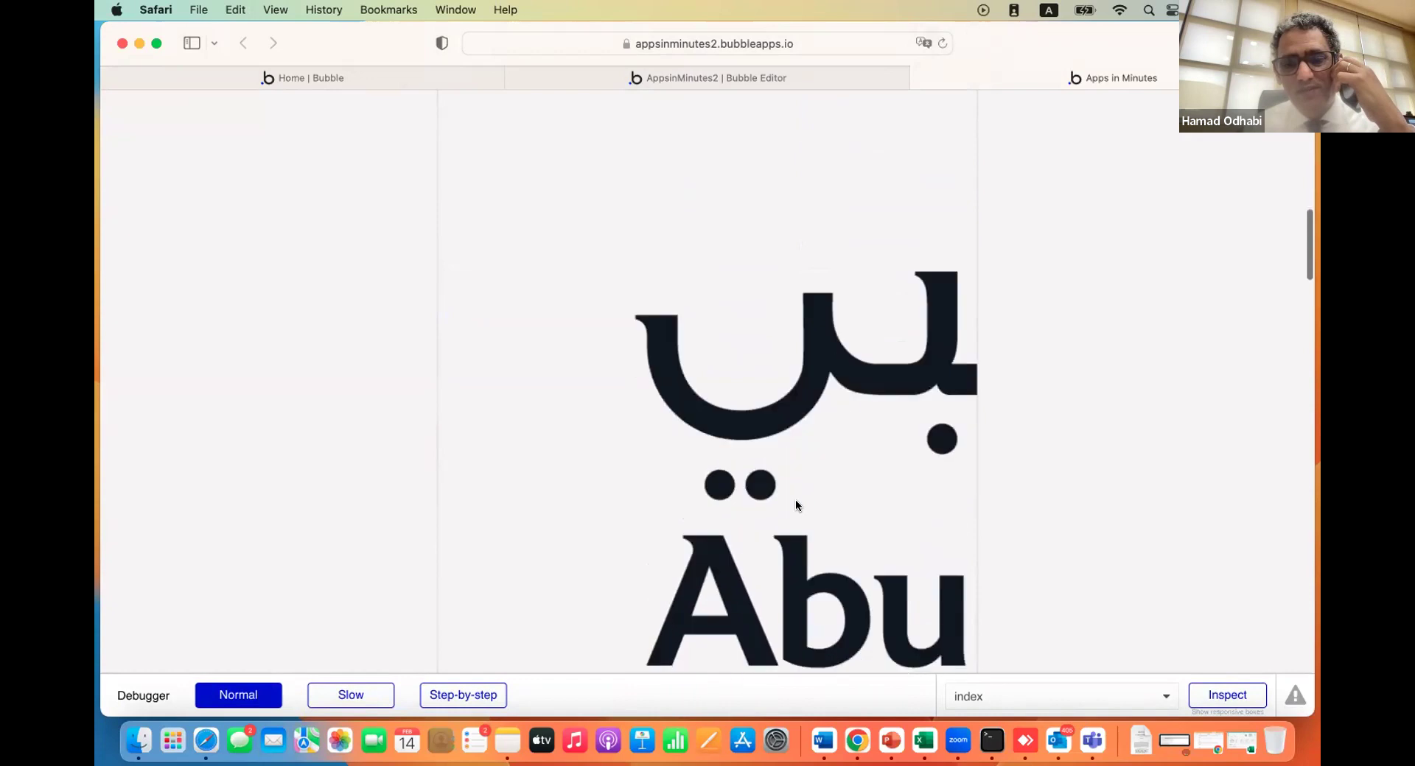
pyautogui.scroll(20, 796, 505)
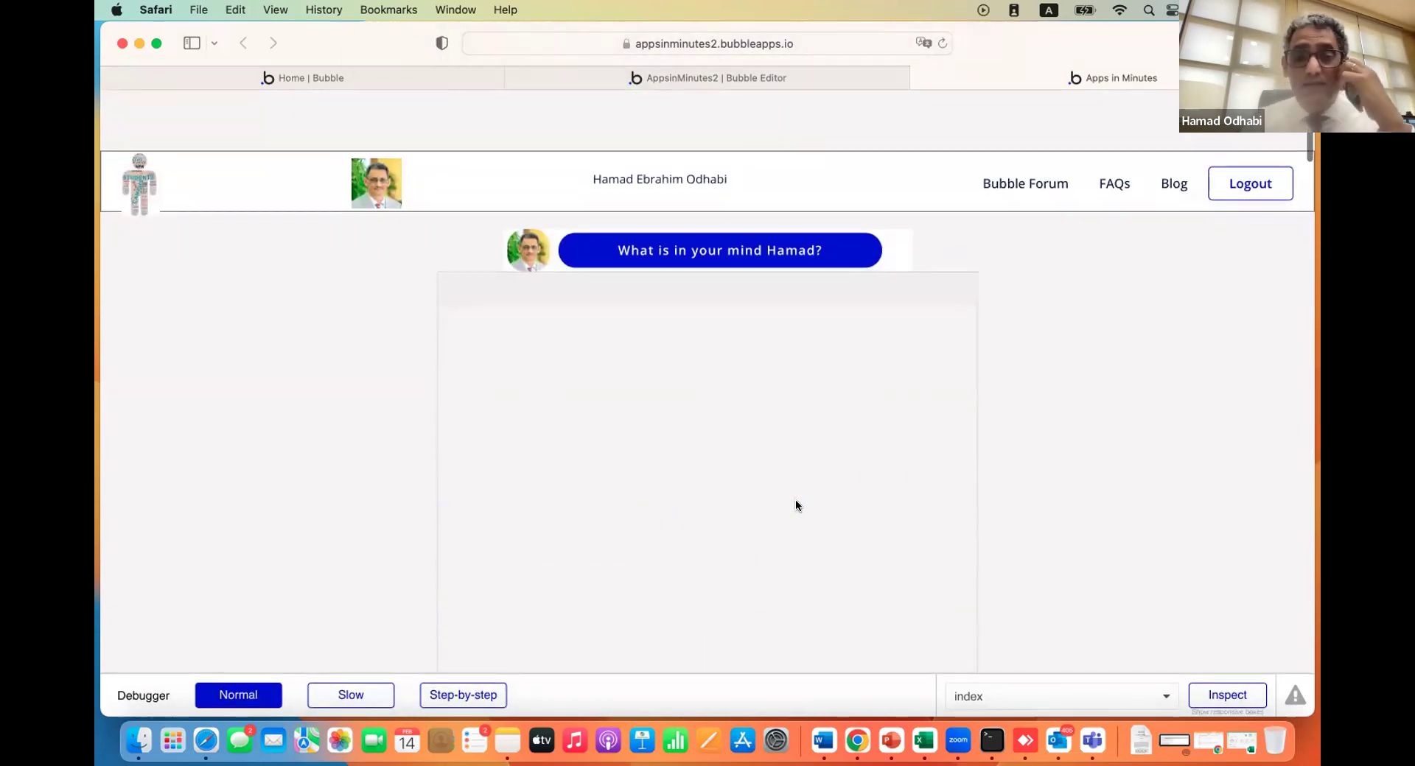
pyautogui.scroll(-5, 796, 505)
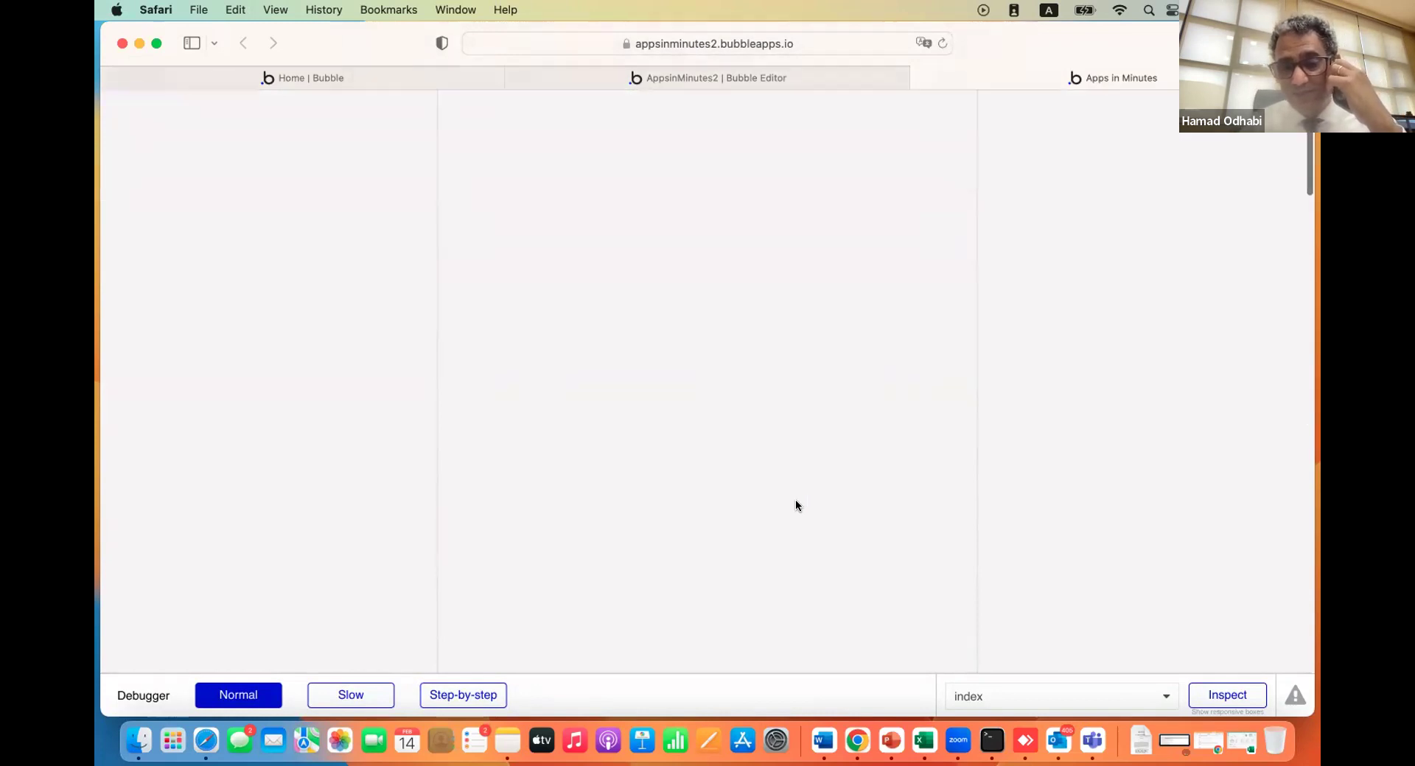
pyautogui.scroll(5, 796, 505)
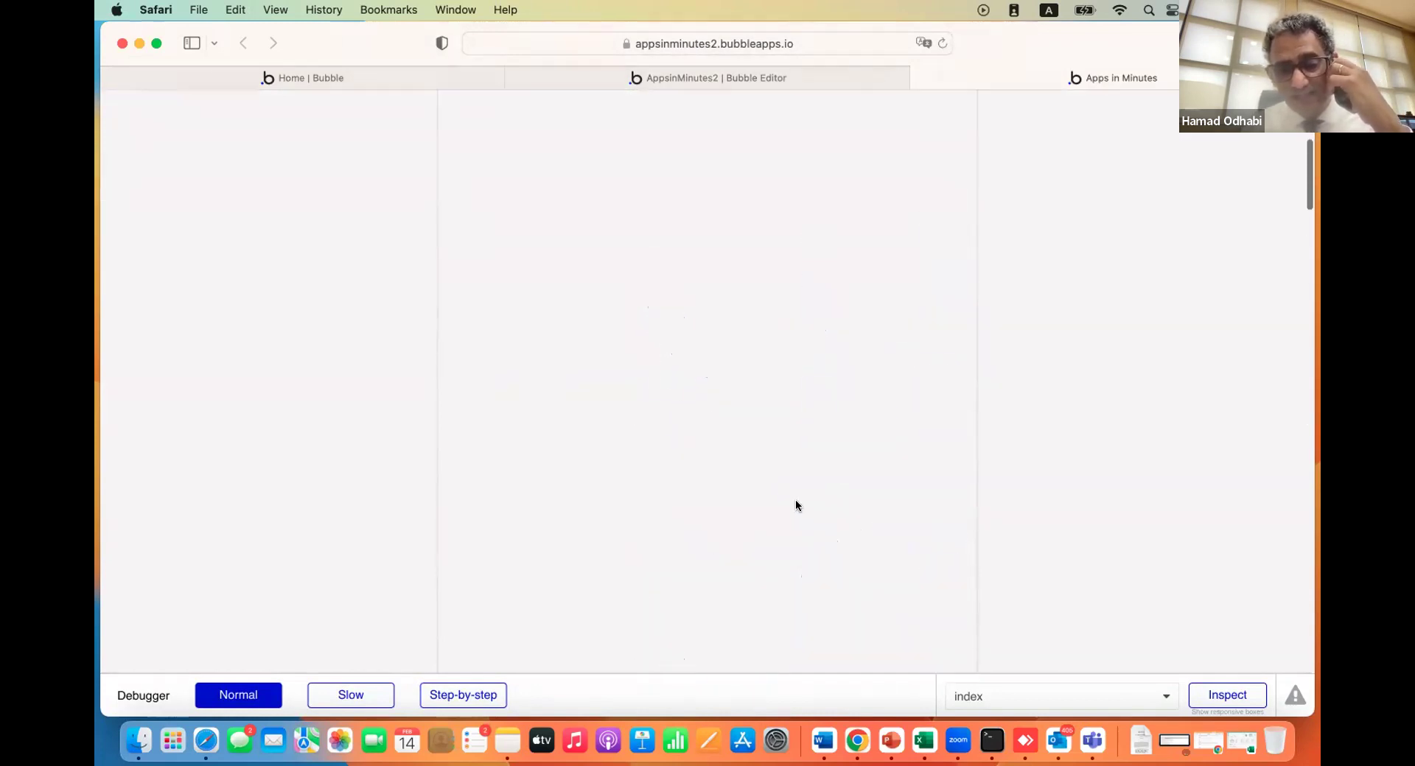
pyautogui.scroll(3, 796, 506)
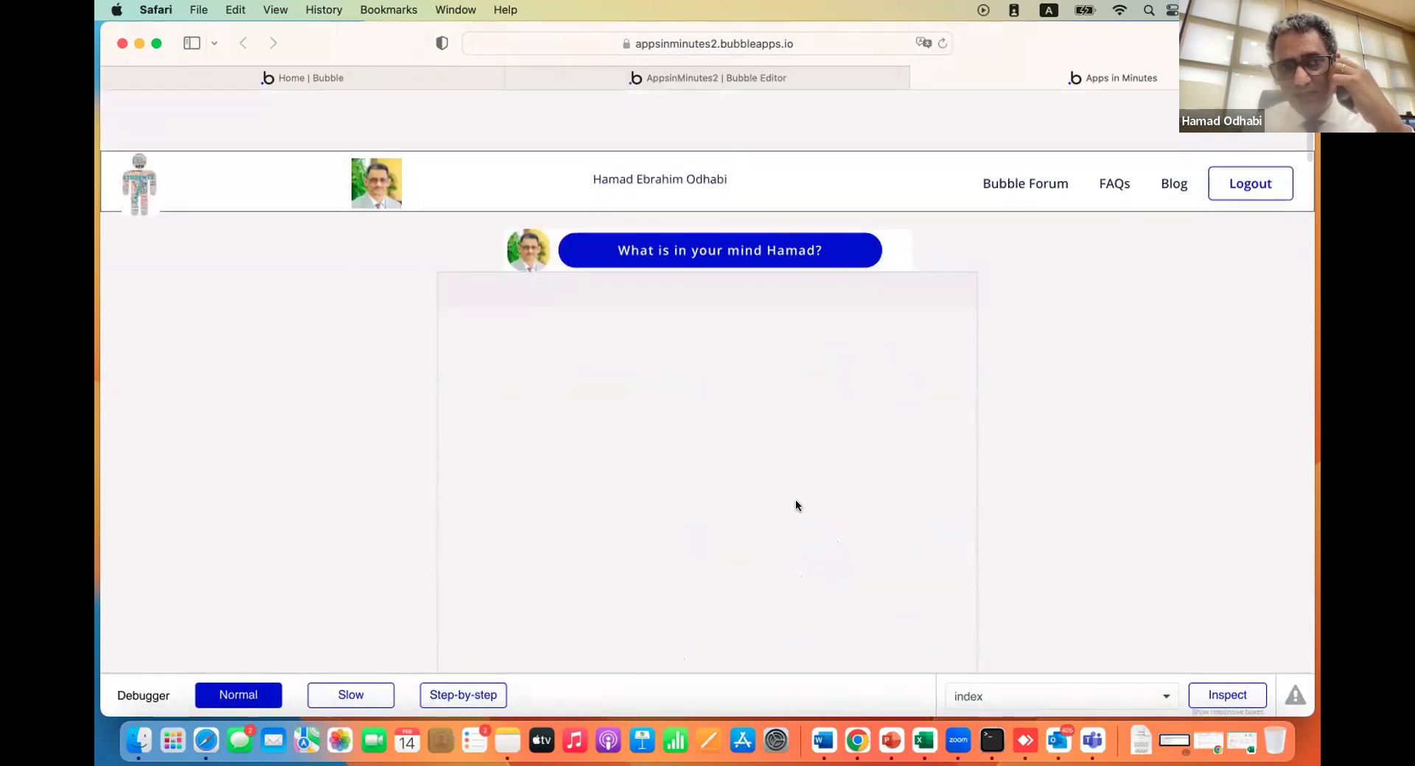
pyautogui.scroll(-5, 796, 505)
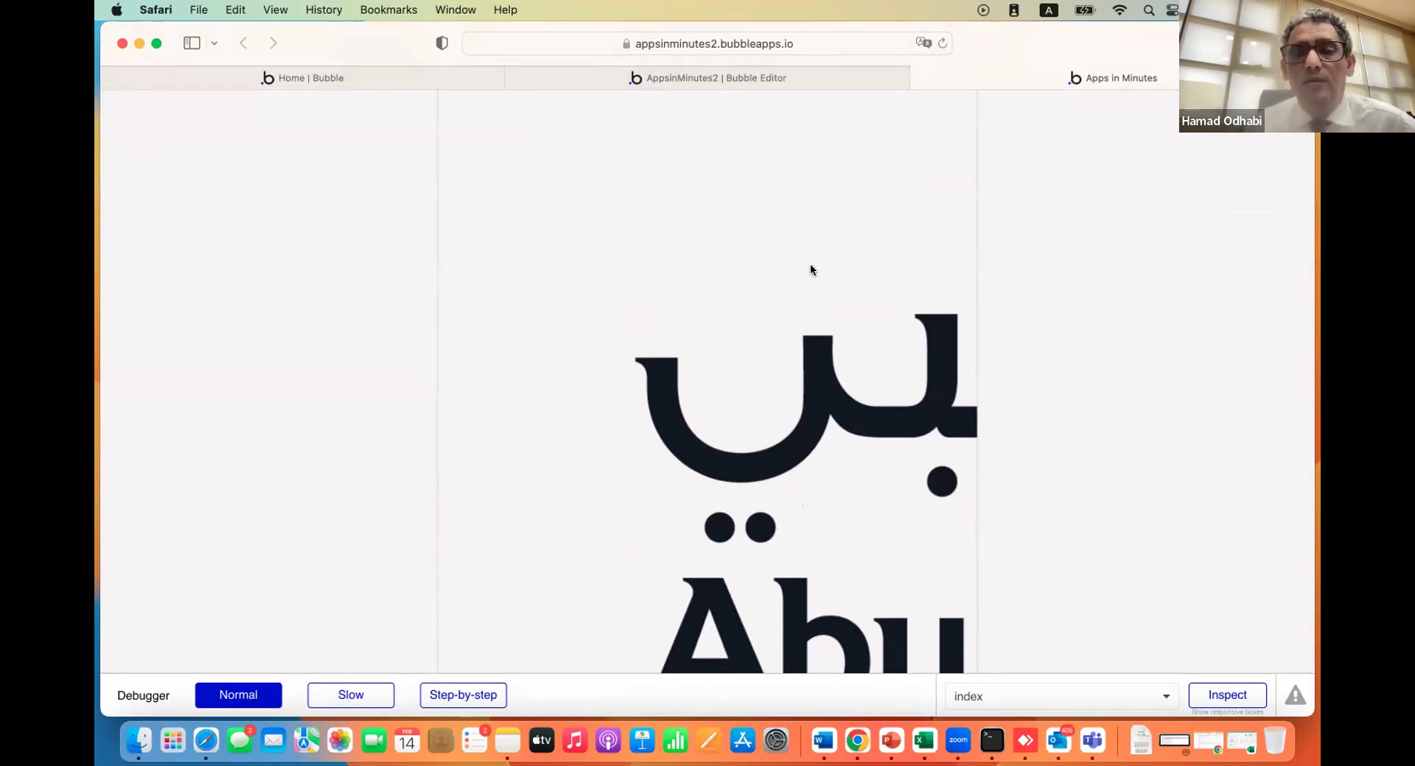
pyautogui.scroll(-5, 654, 524)
pyautogui.scroll(10, 655, 524)
pyautogui.scroll(-15, 654, 524)
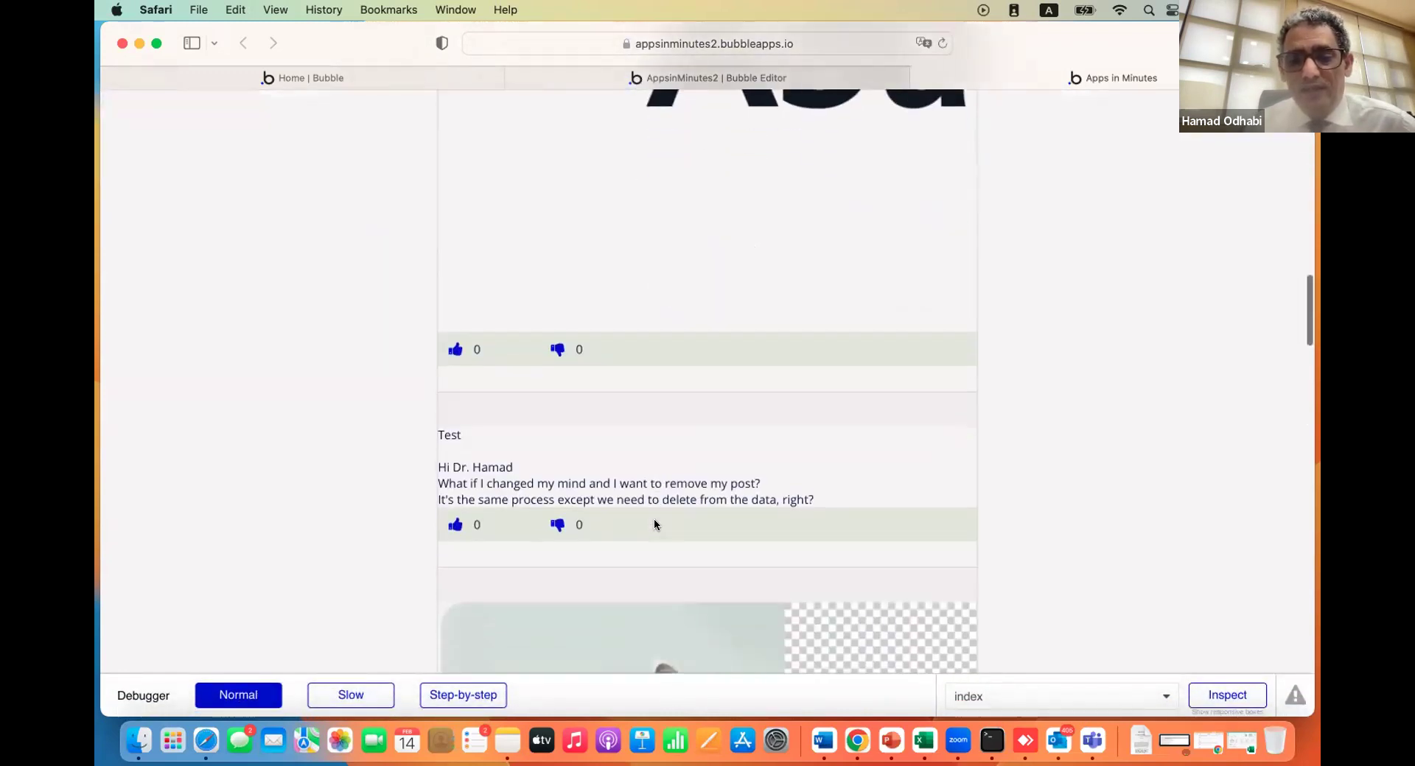
# Start a new post and insert the JPEG image "15", found by searching the computer's files for "Abu dhabi"
pyautogui.scroll(5, 653, 518)
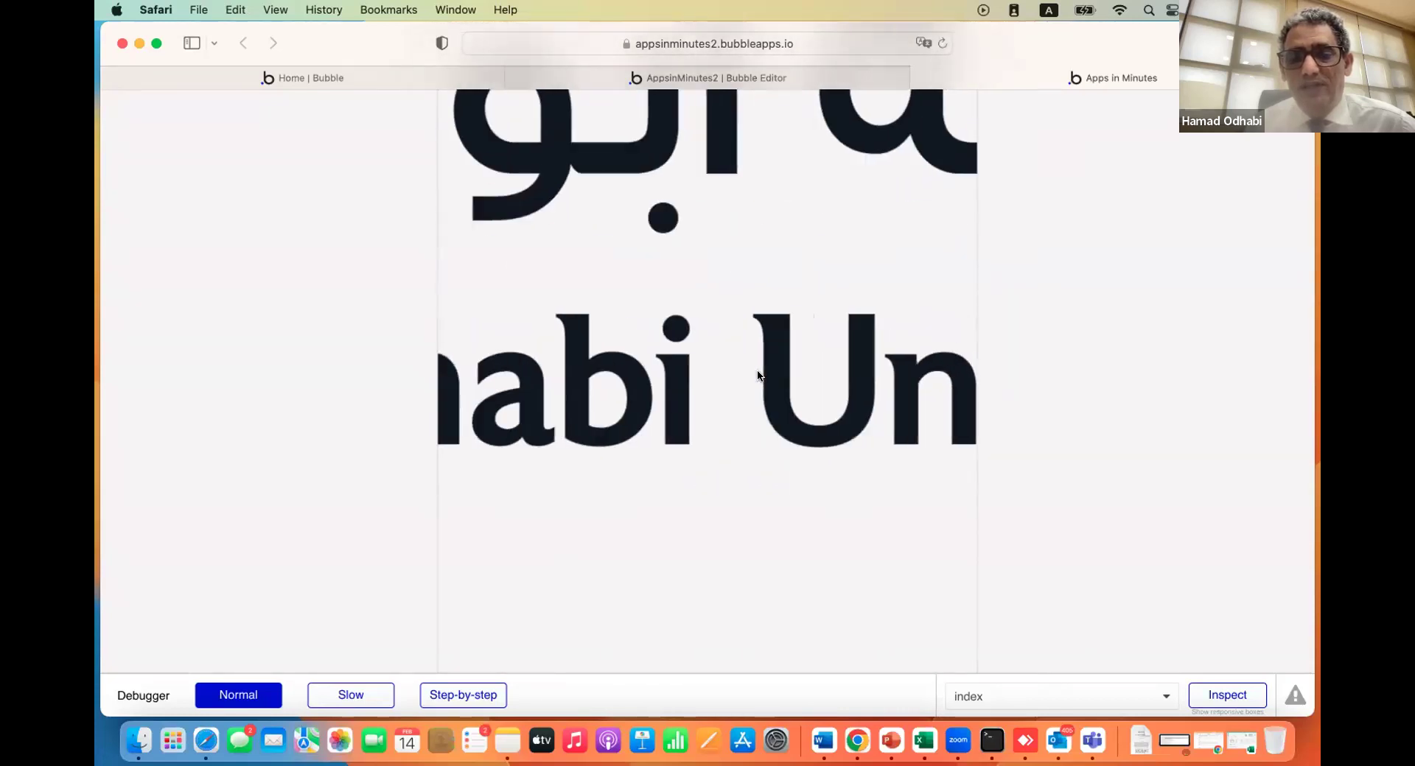
pyautogui.scroll(5, 758, 372)
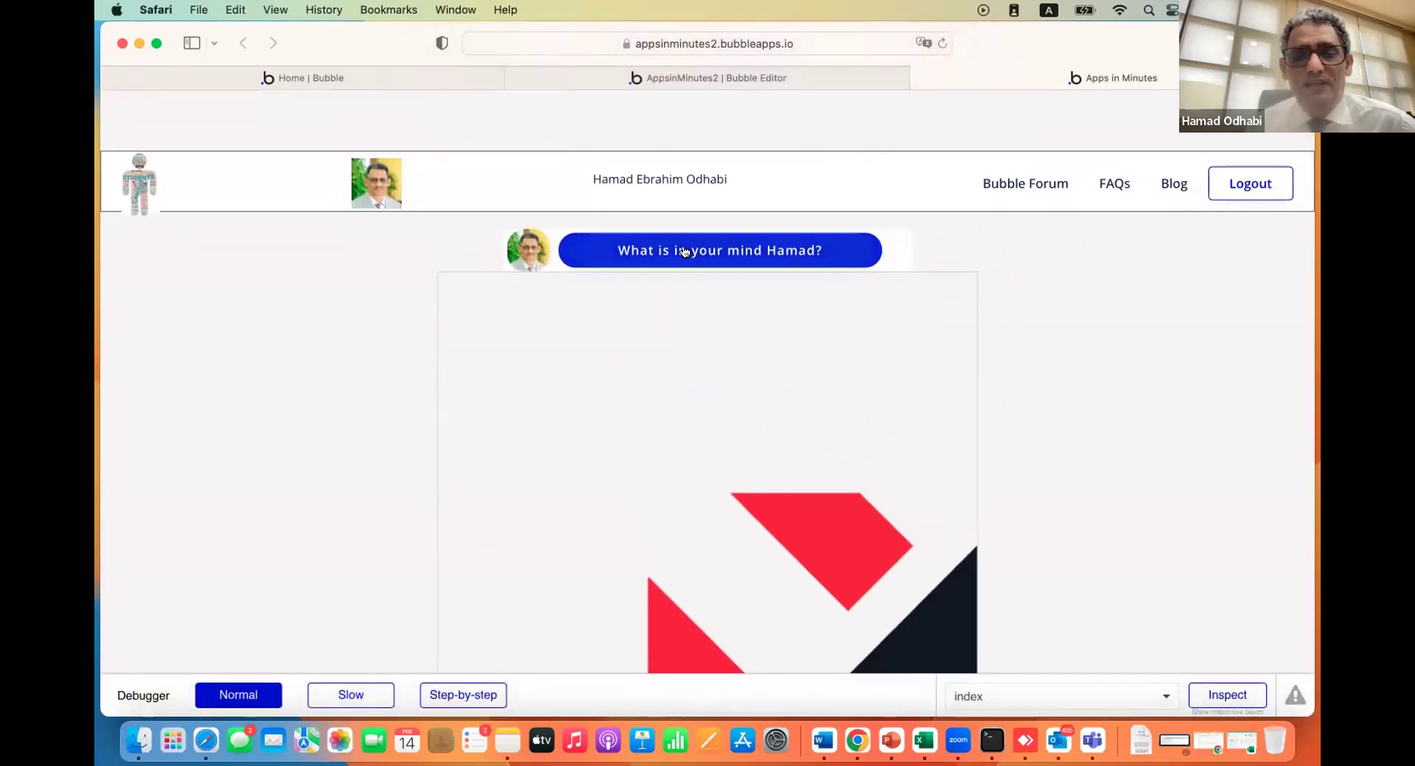
pyautogui.click(683, 251)
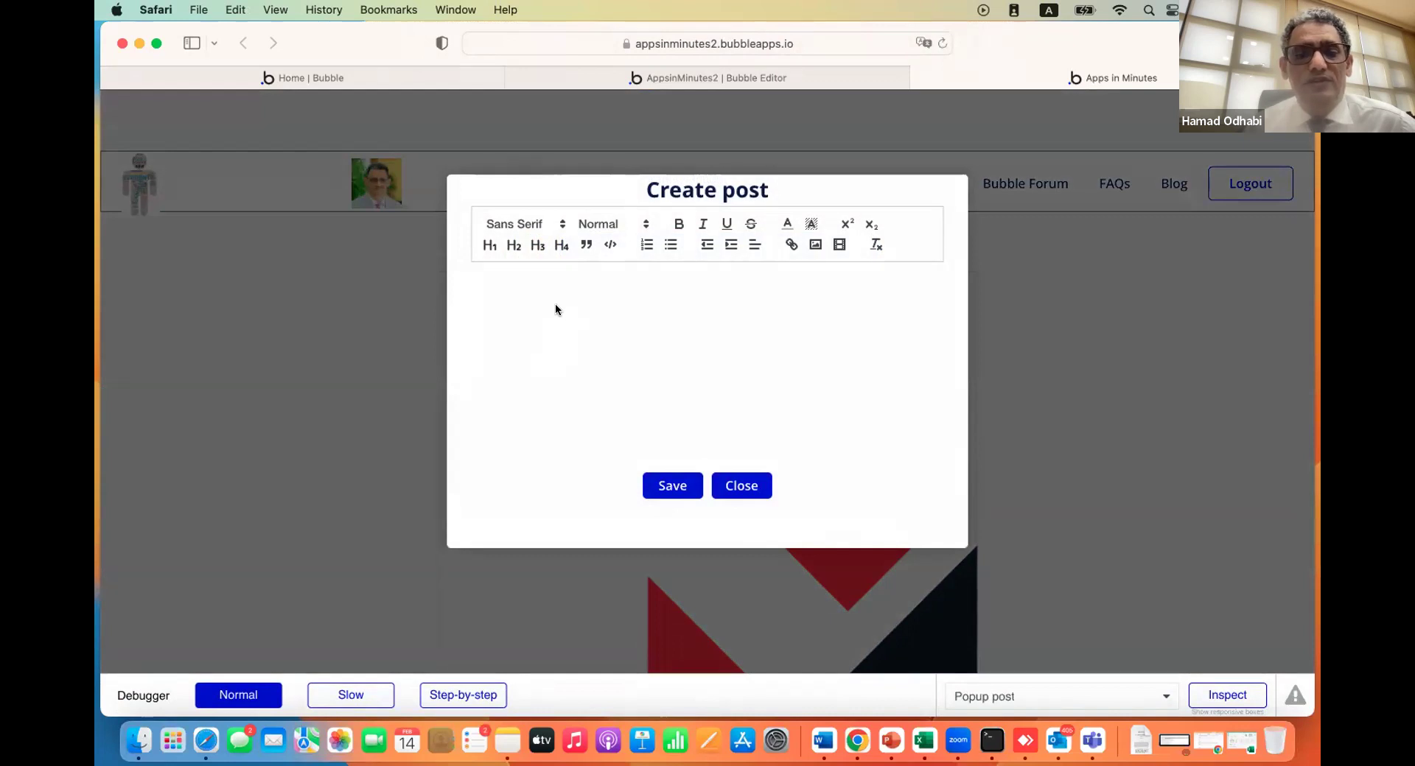
pyautogui.click(813, 247)
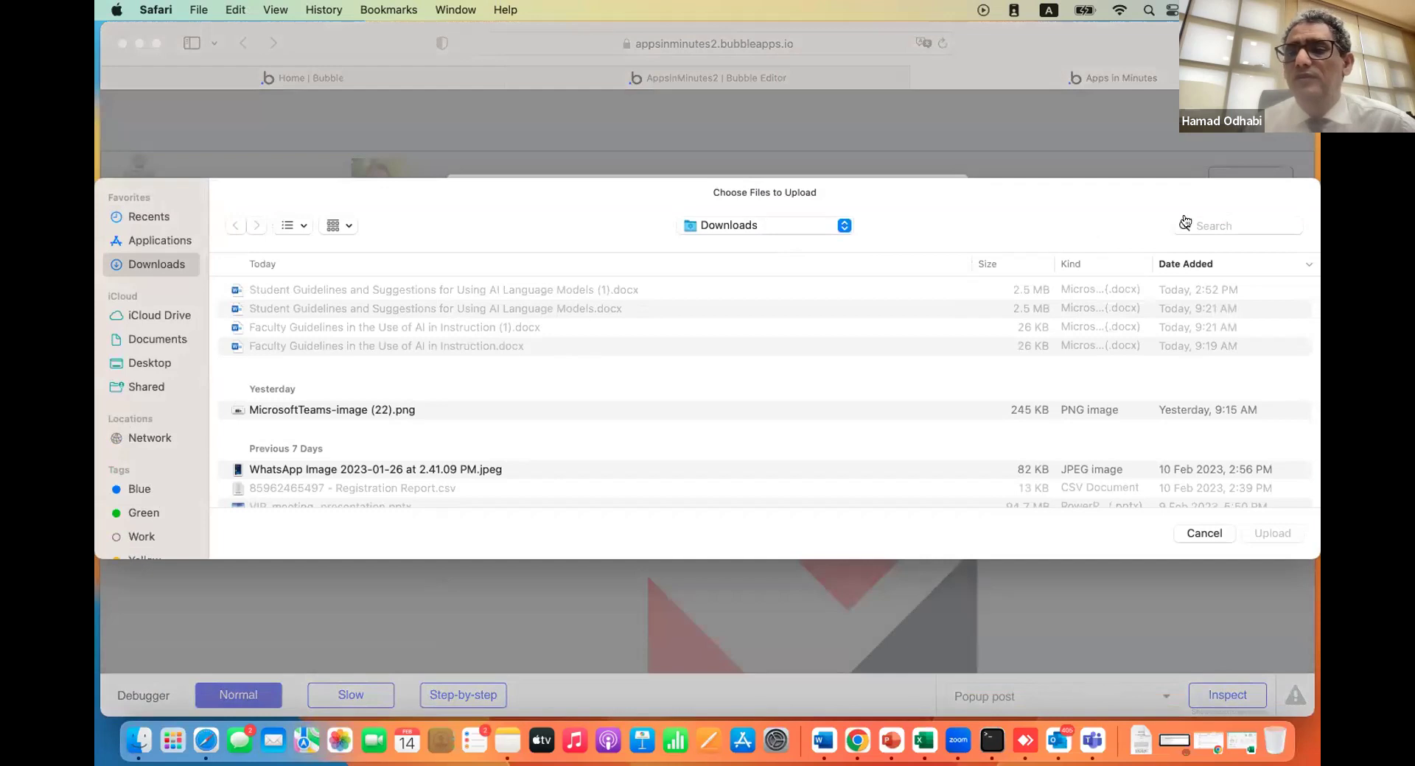
pyautogui.click(1210, 218)
pyautogui.write('Abu')
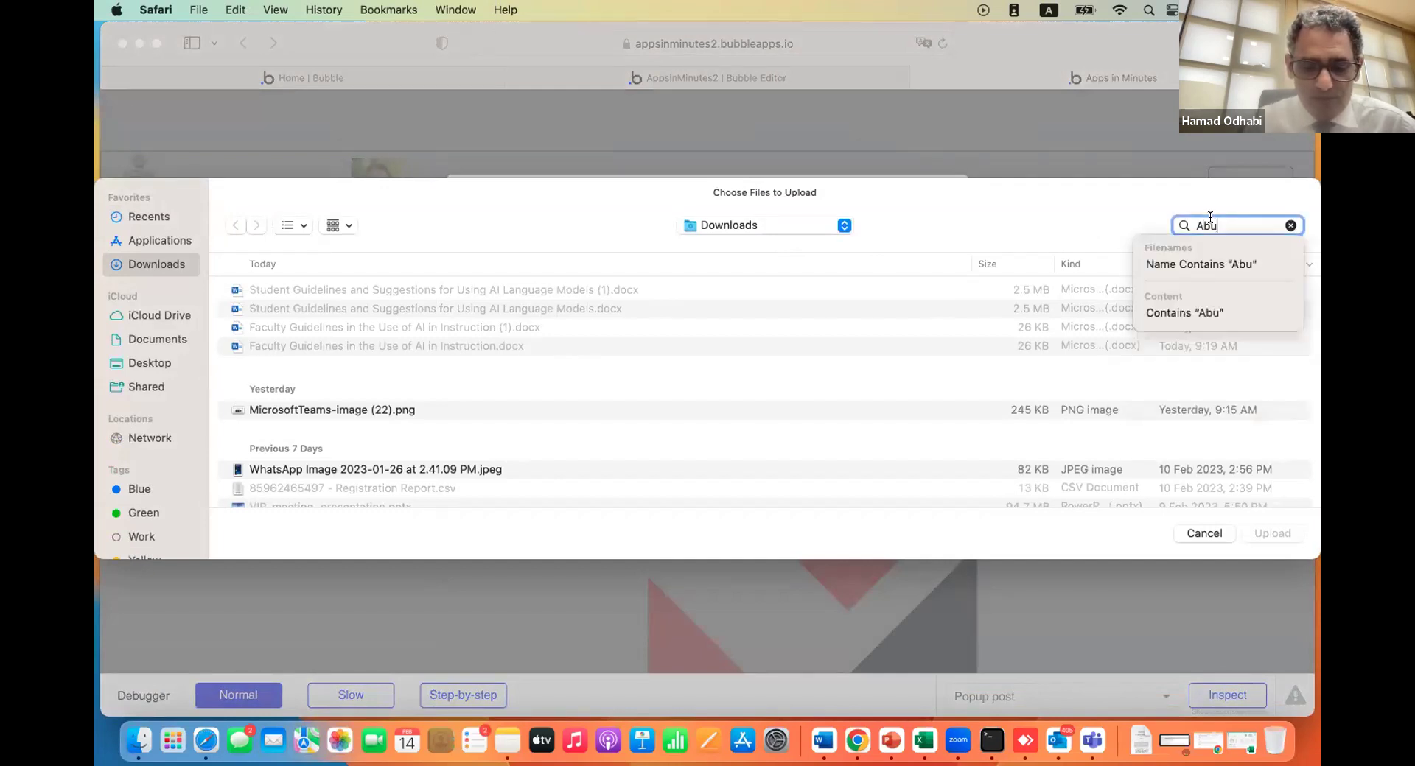
pyautogui.write(' dhabi')
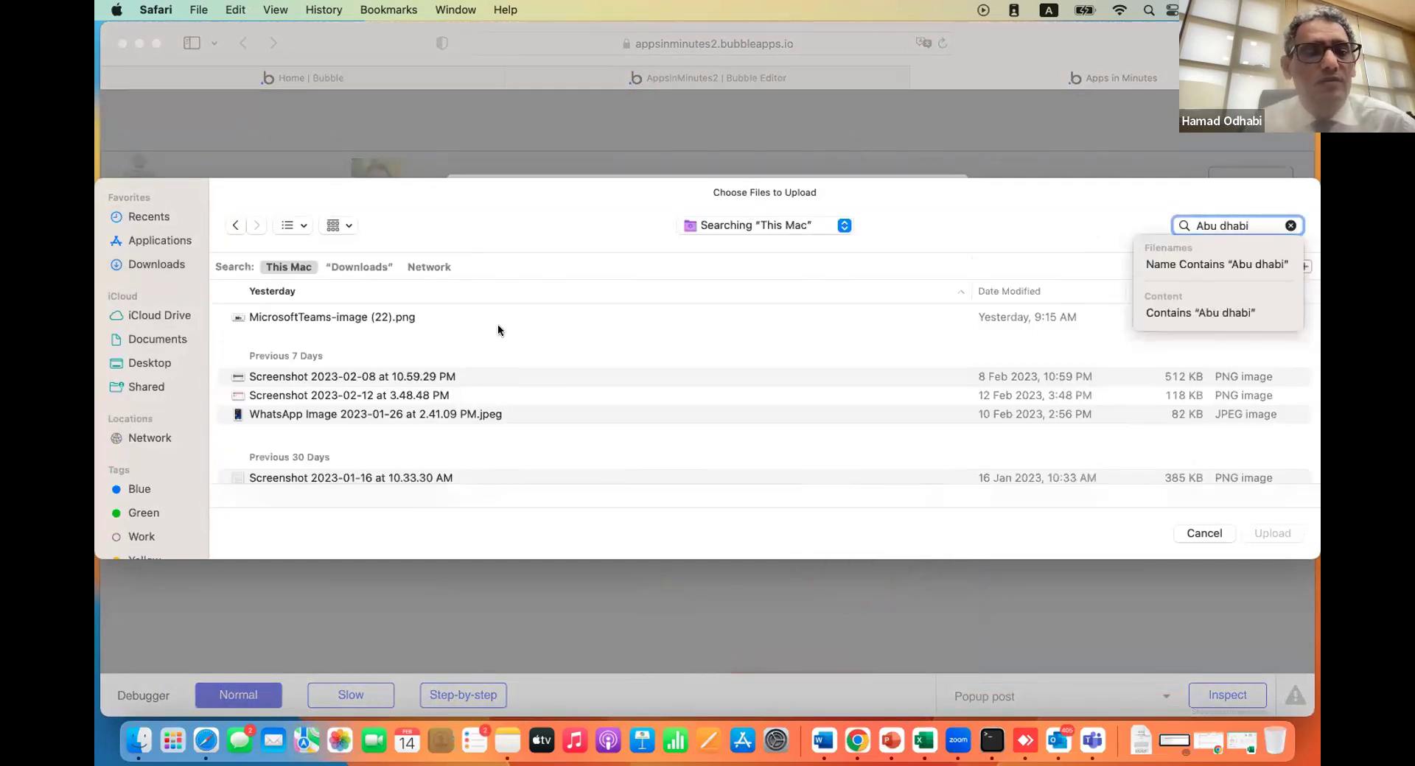
pyautogui.scroll(-5, 306, 438)
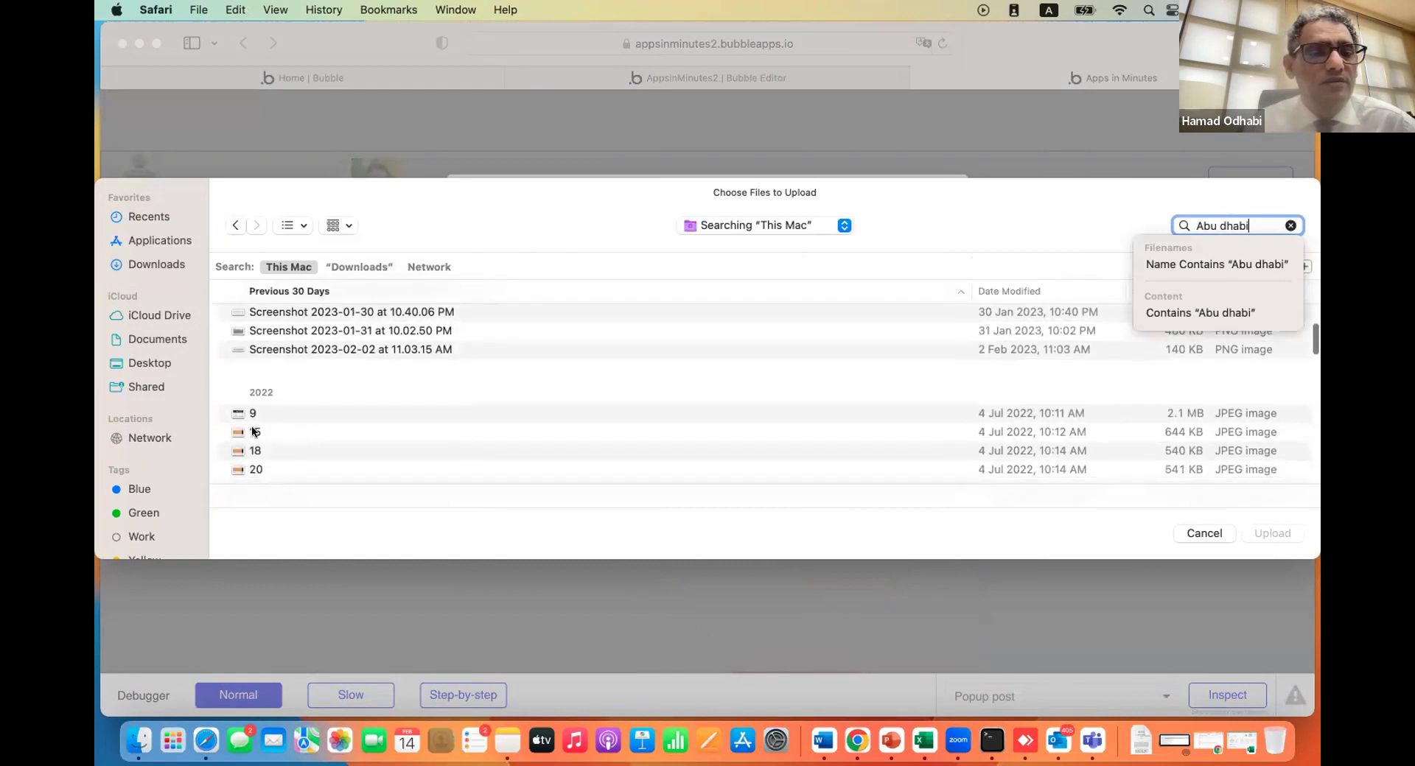
pyautogui.click(240, 435)
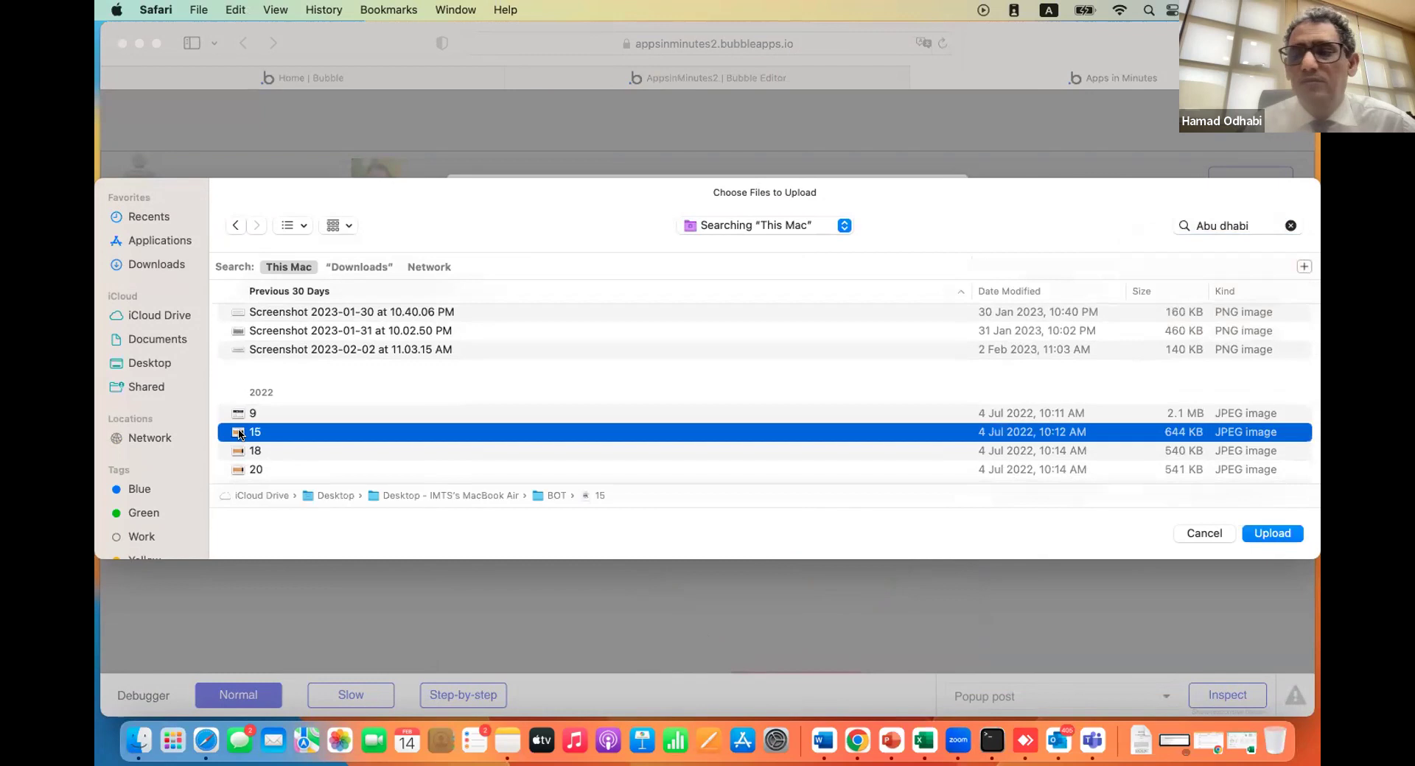
pyautogui.click(1258, 531)
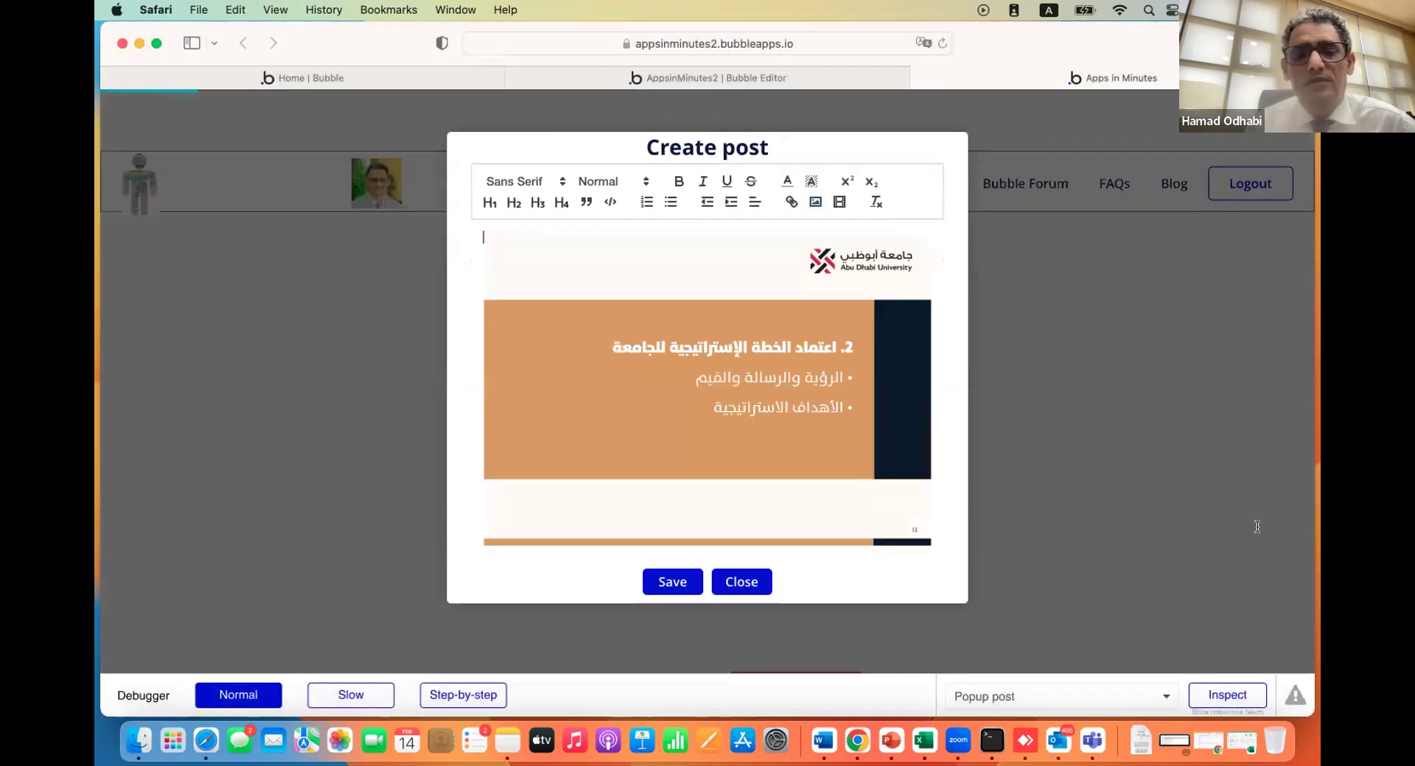
# Shrink the inserted image in the new post proportionally to about 341 × 241
pyautogui.click(727, 380)
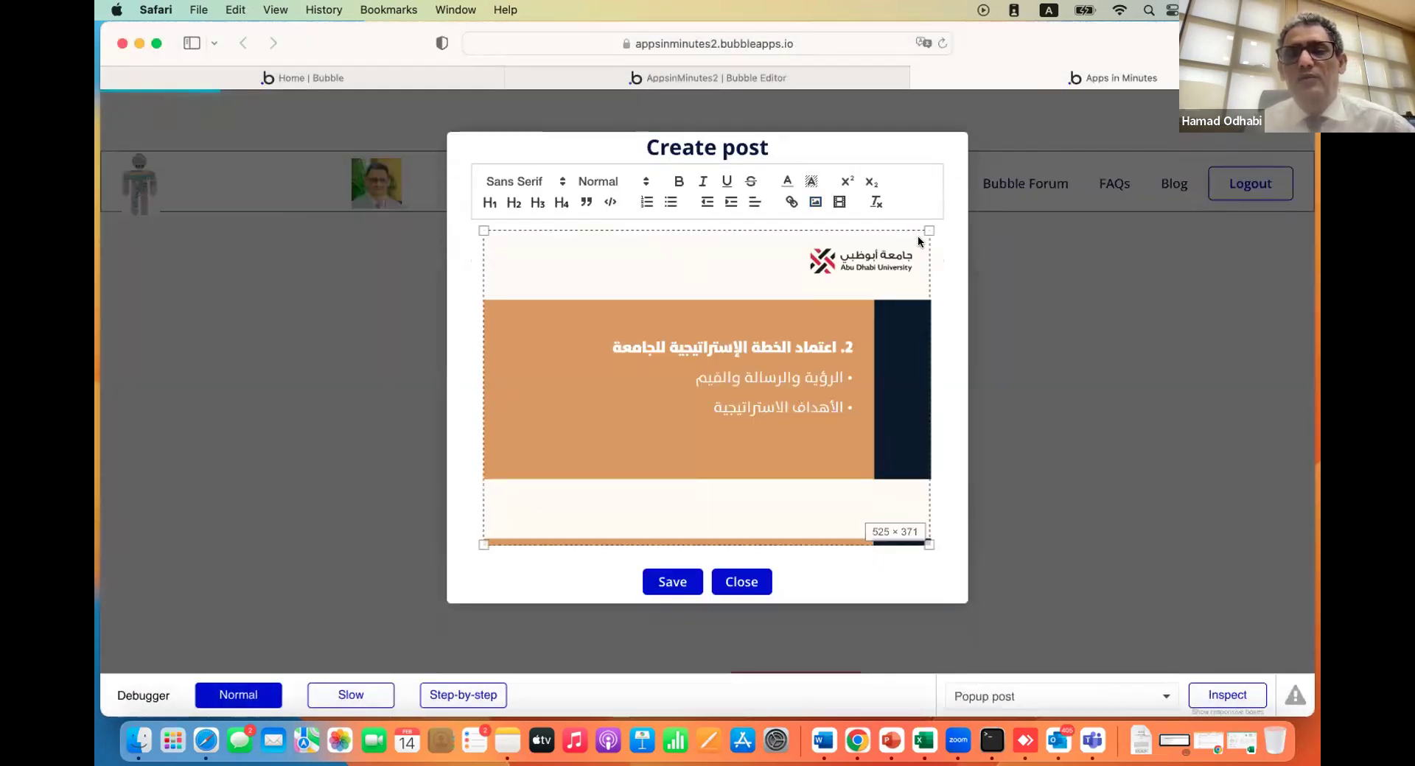
pyautogui.moveTo(925, 229); pyautogui.dragTo(882, 257)
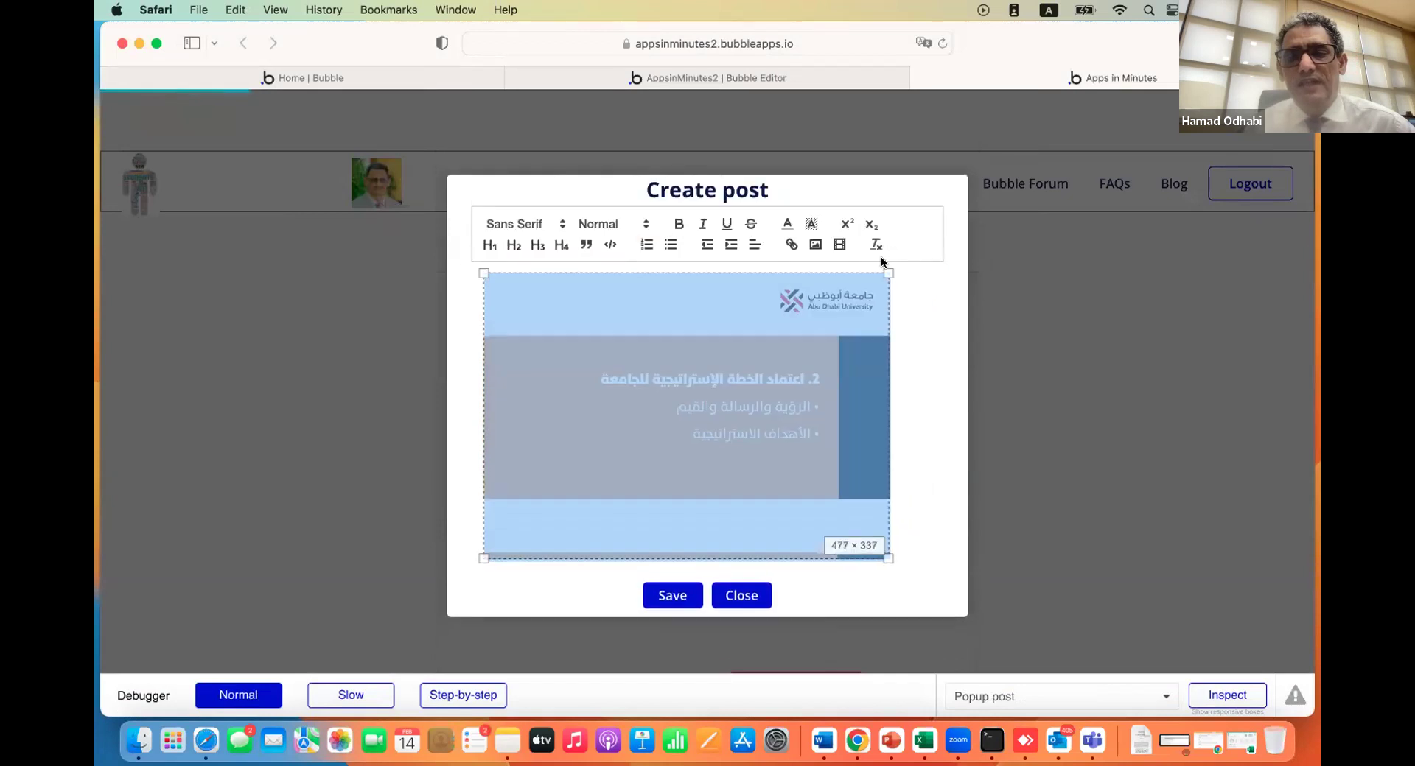
pyautogui.click(793, 343)
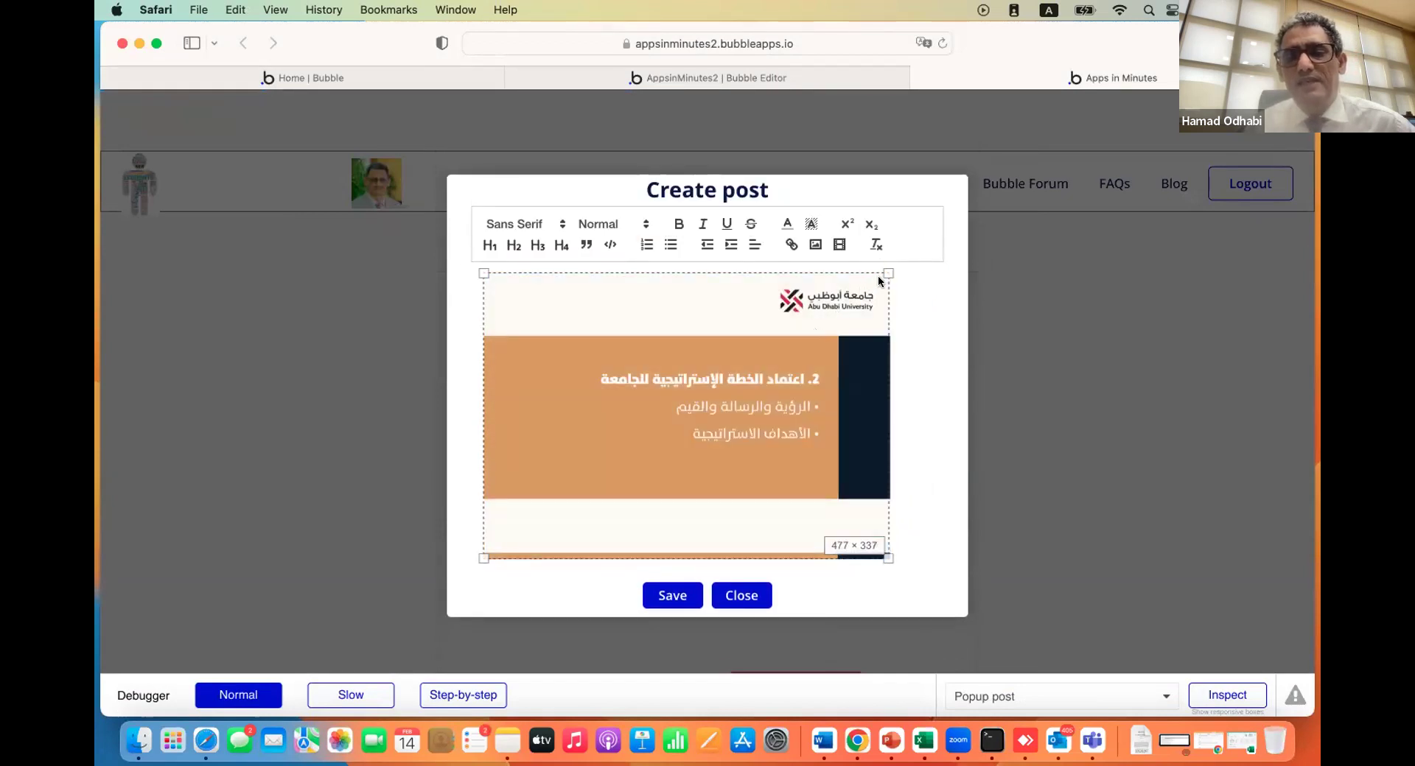
pyautogui.moveTo(886, 272); pyautogui.dragTo(768, 329)
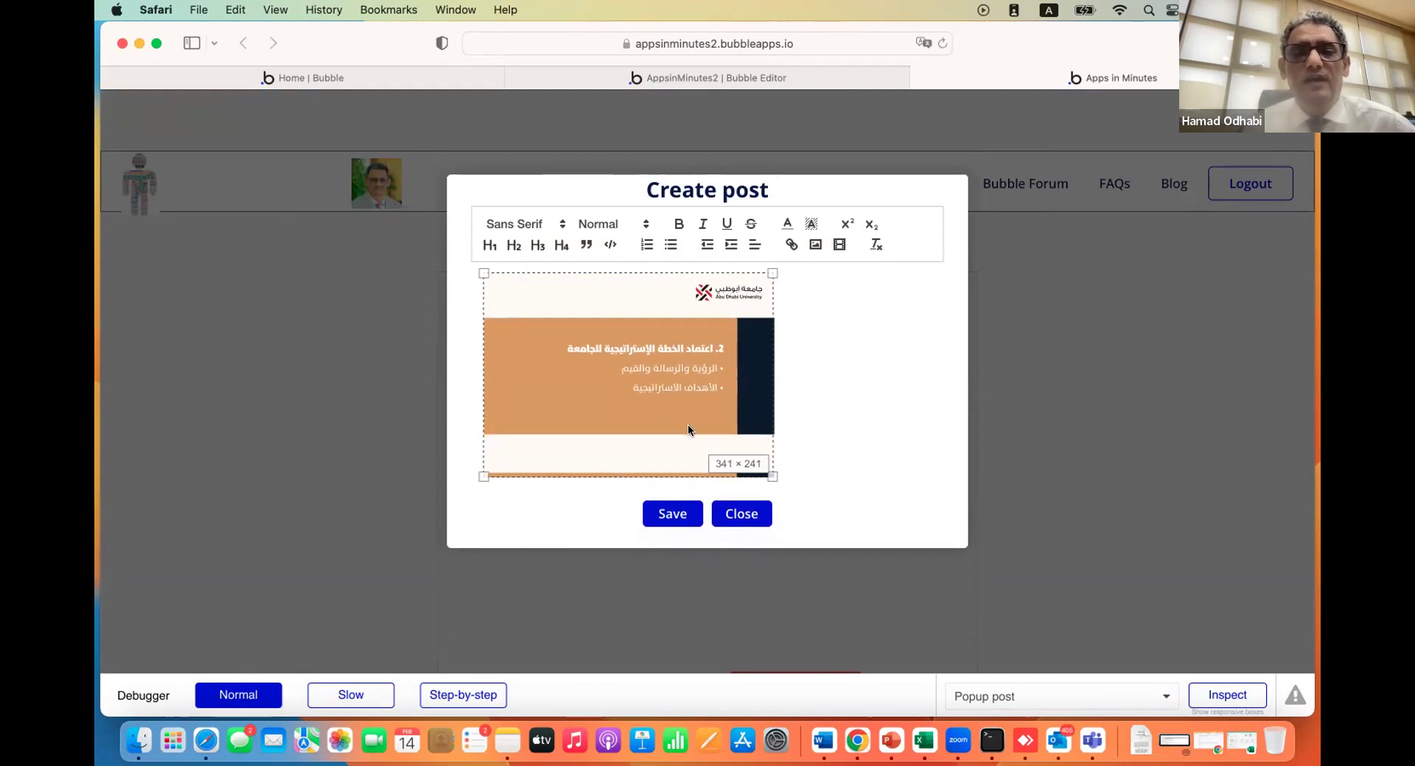
# Save the new image post, check how it displays in the post feed, and reload the page
pyautogui.click(662, 514)
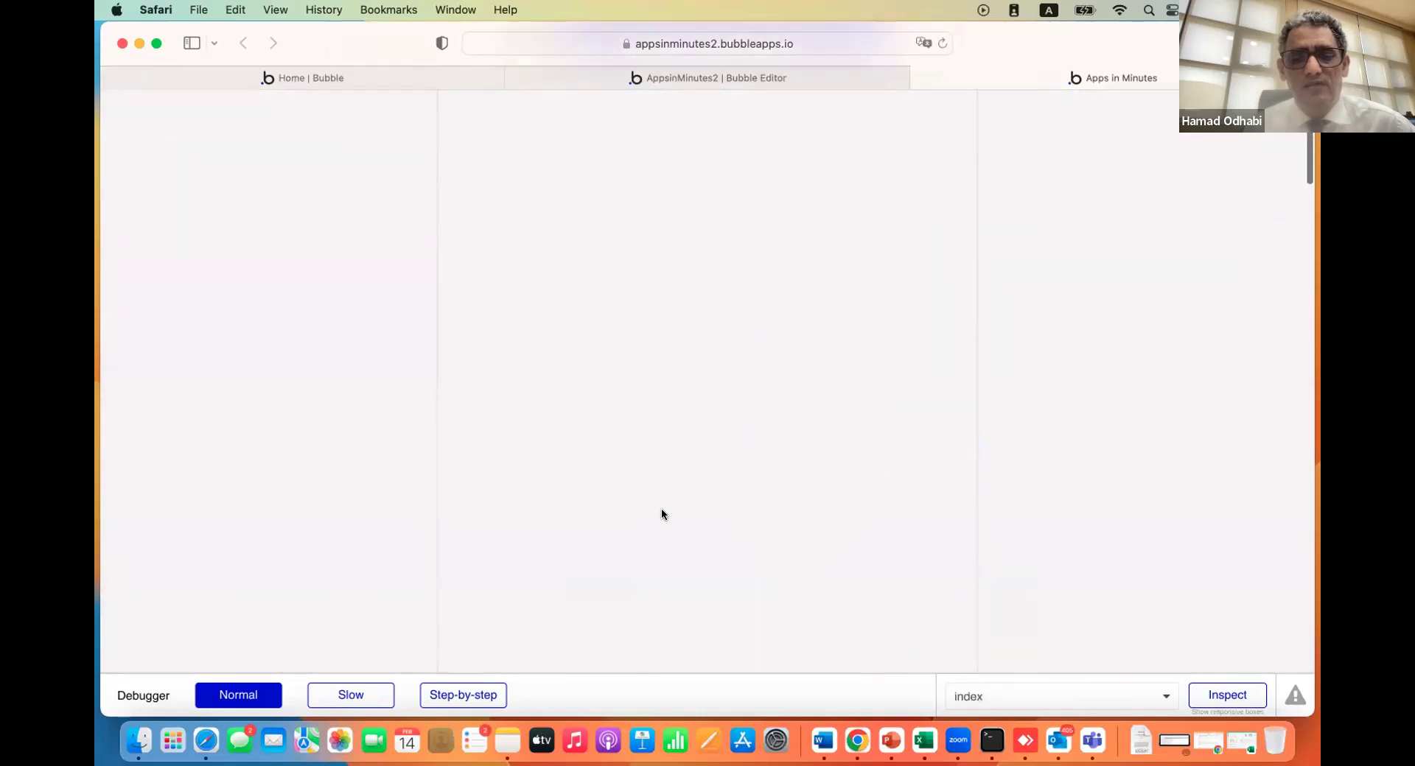
pyautogui.scroll(-10, 661, 514)
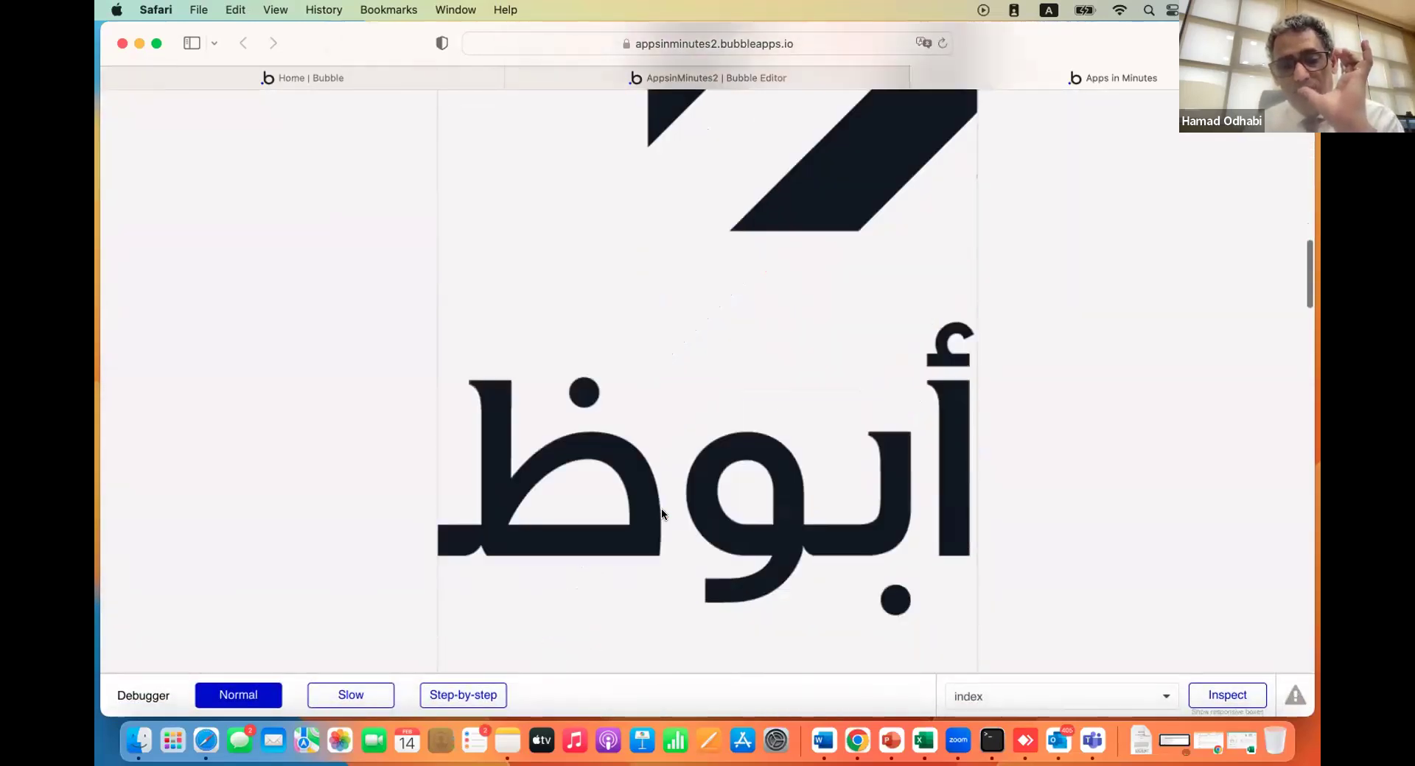
pyautogui.scroll(-10, 661, 514)
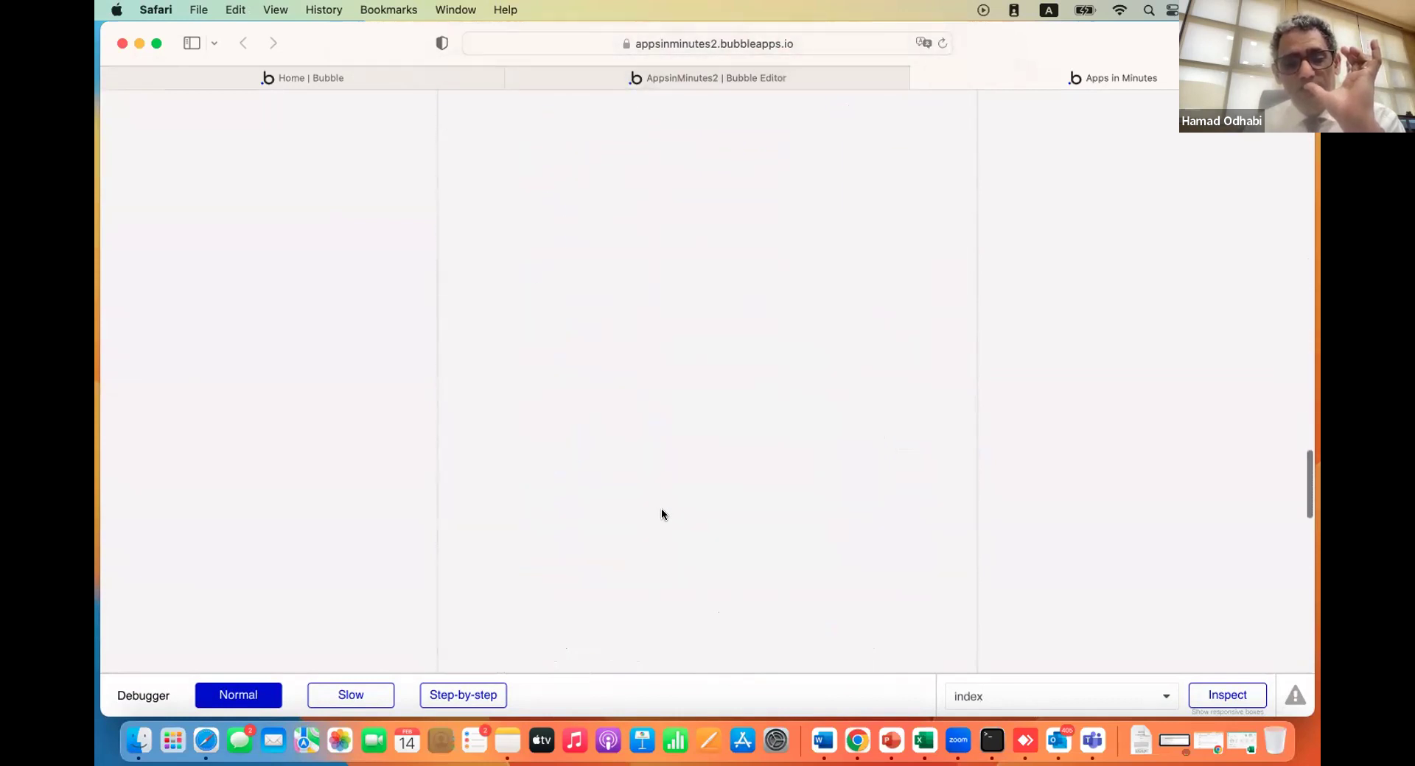
pyautogui.scroll(-5, 662, 513)
pyautogui.scroll(5, 662, 514)
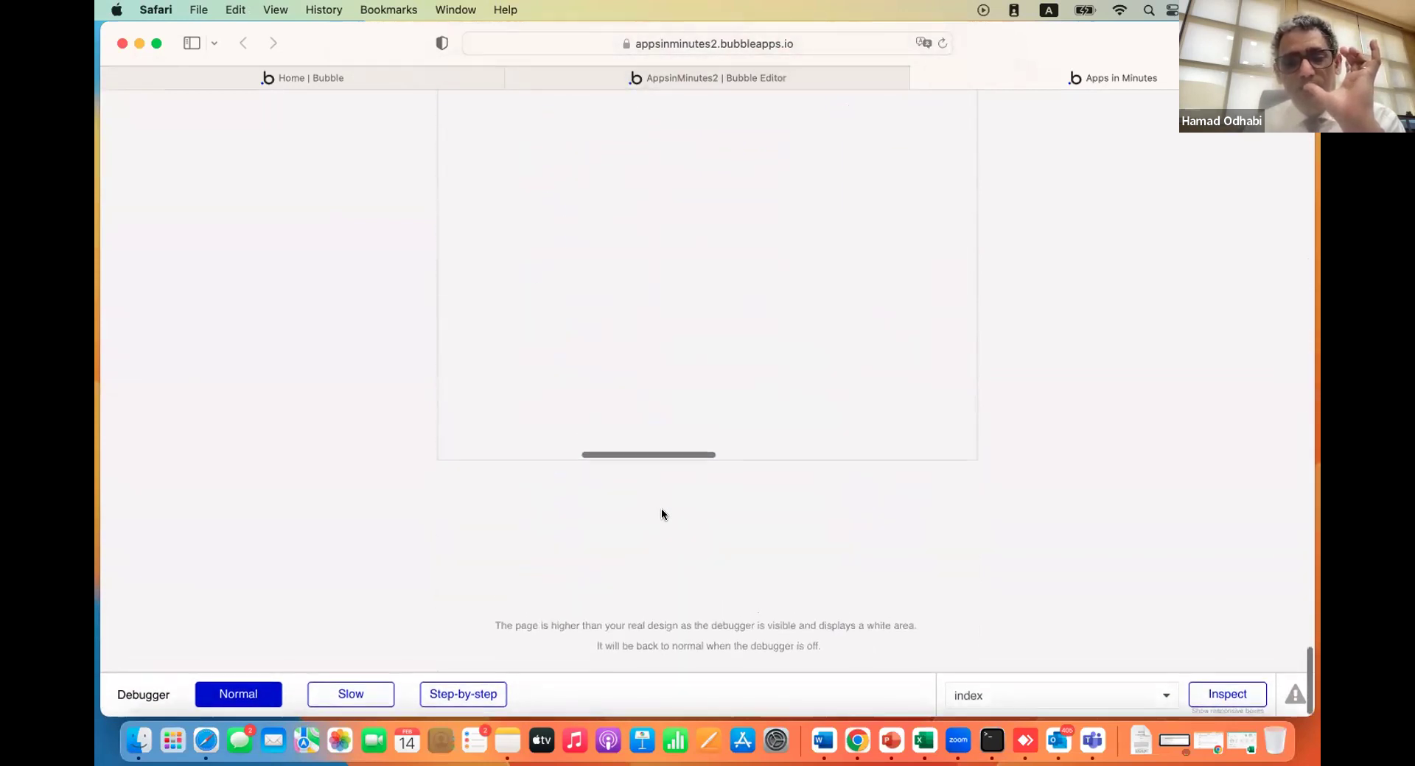
pyautogui.scroll(-5, 662, 514)
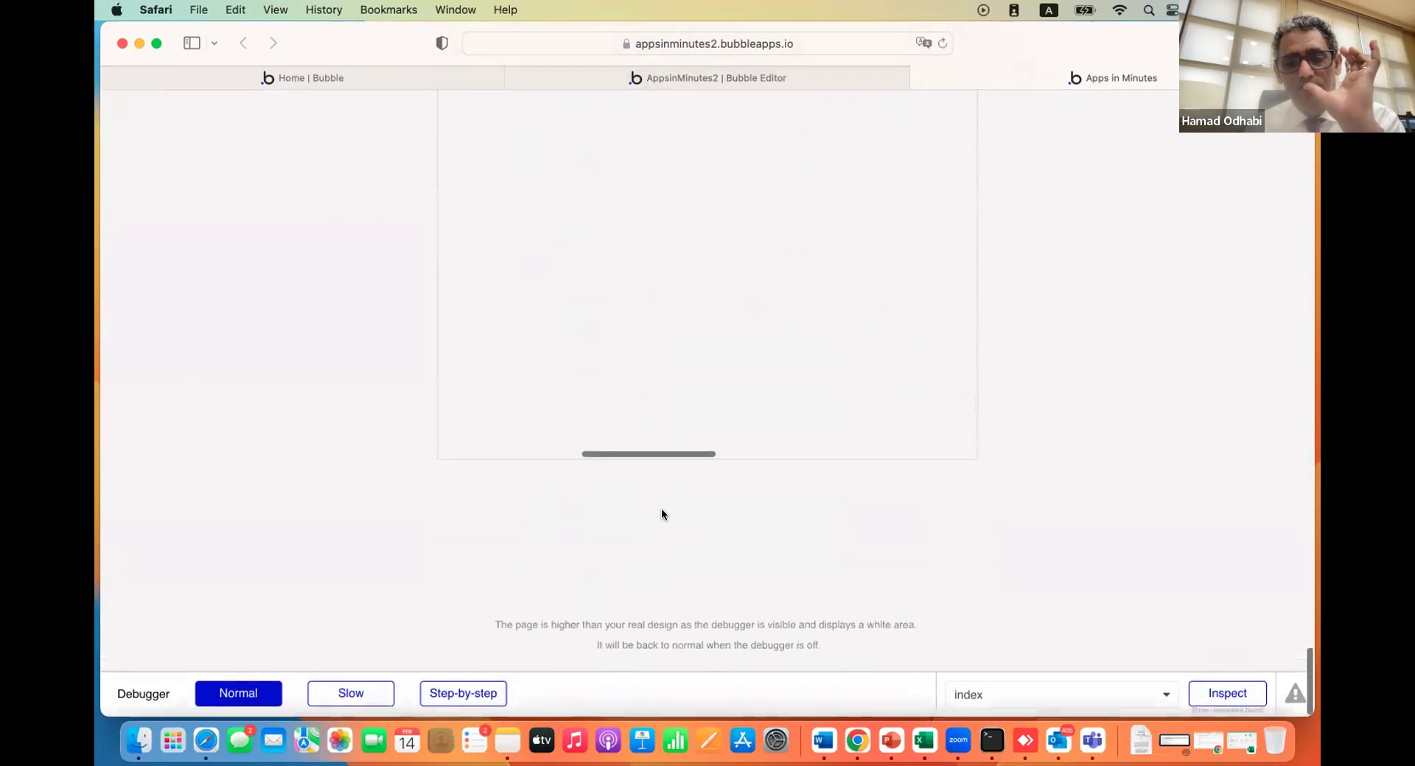
pyautogui.scroll(20, 641, 315)
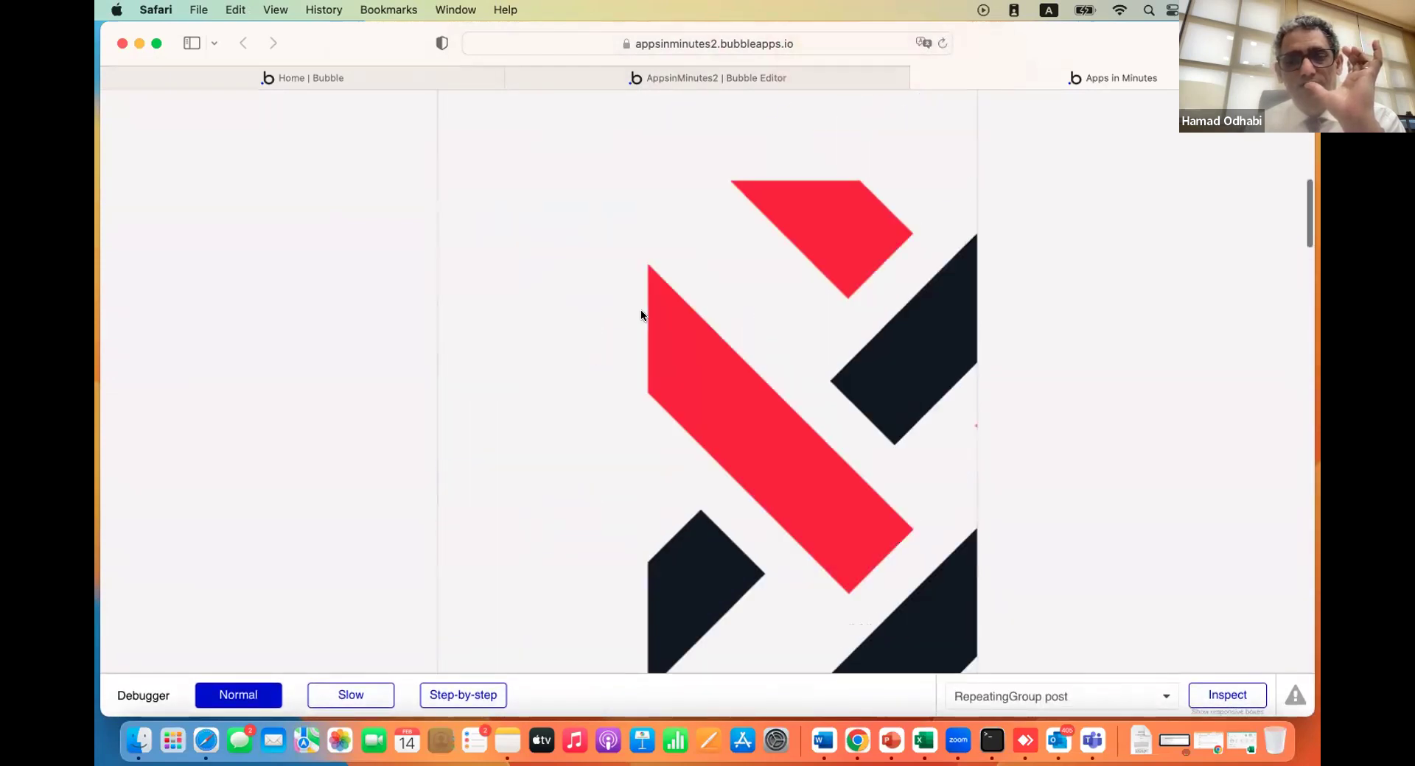
pyautogui.scroll(3, 641, 316)
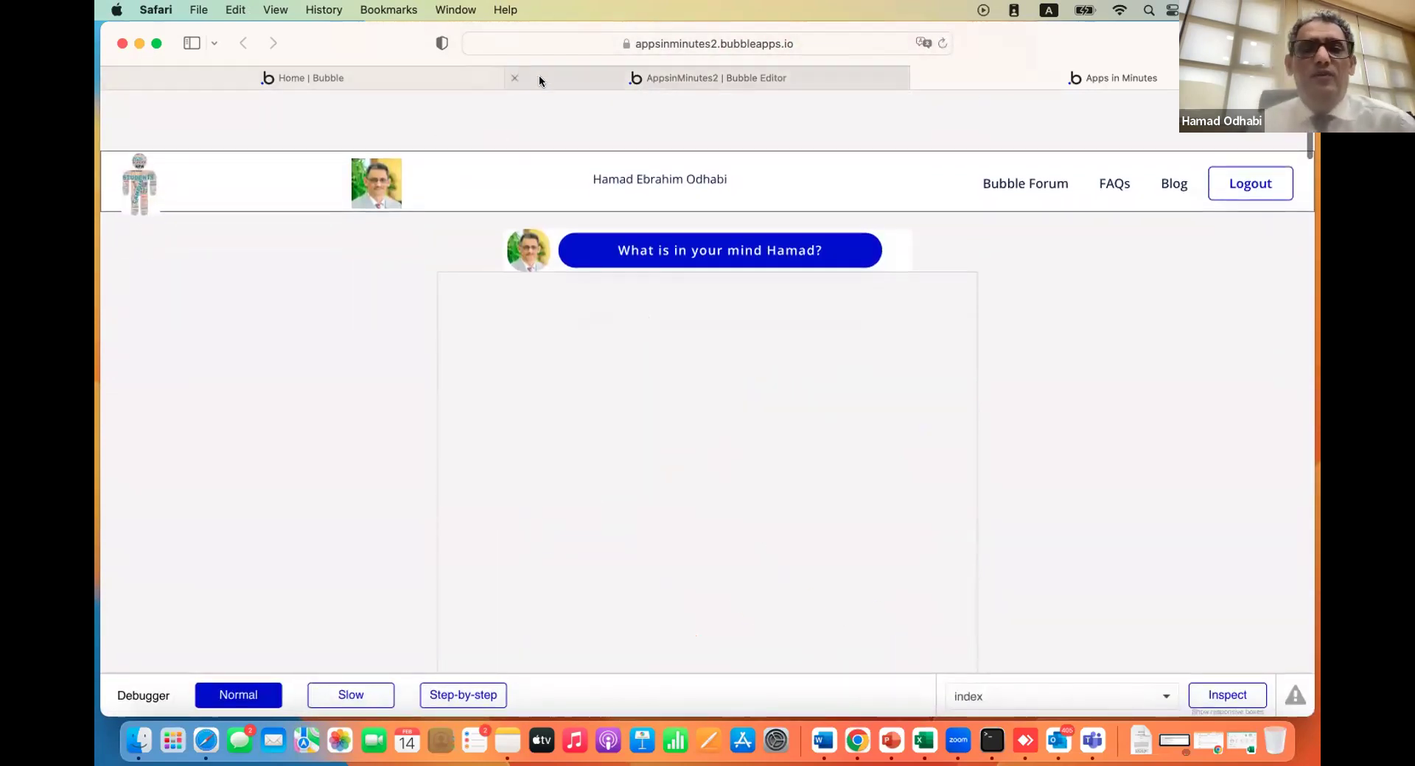
pyautogui.press('super+r')
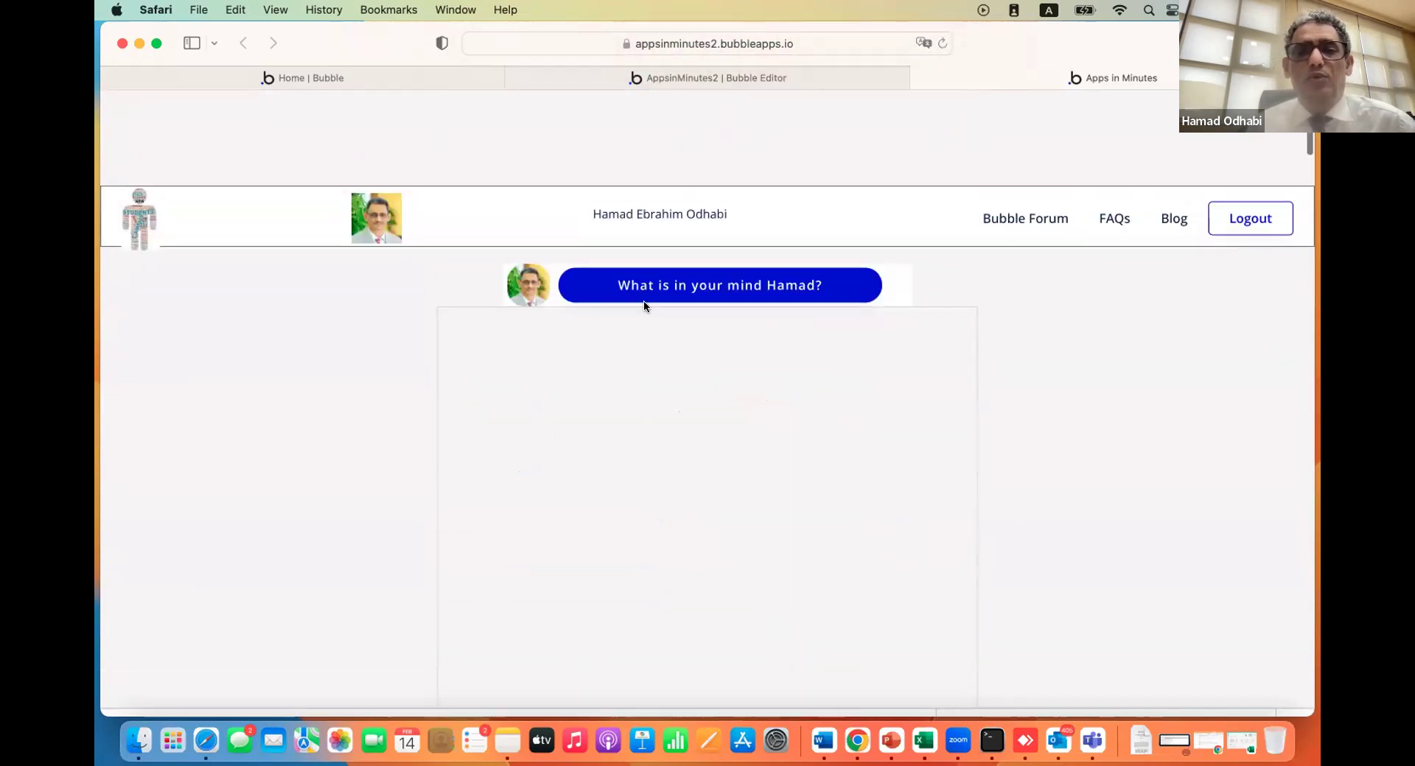
# Switch to the Bubble editor and open the properties of the repeating group that lists the posts, keeping its cells uncovered
pyautogui.click(705, 76)
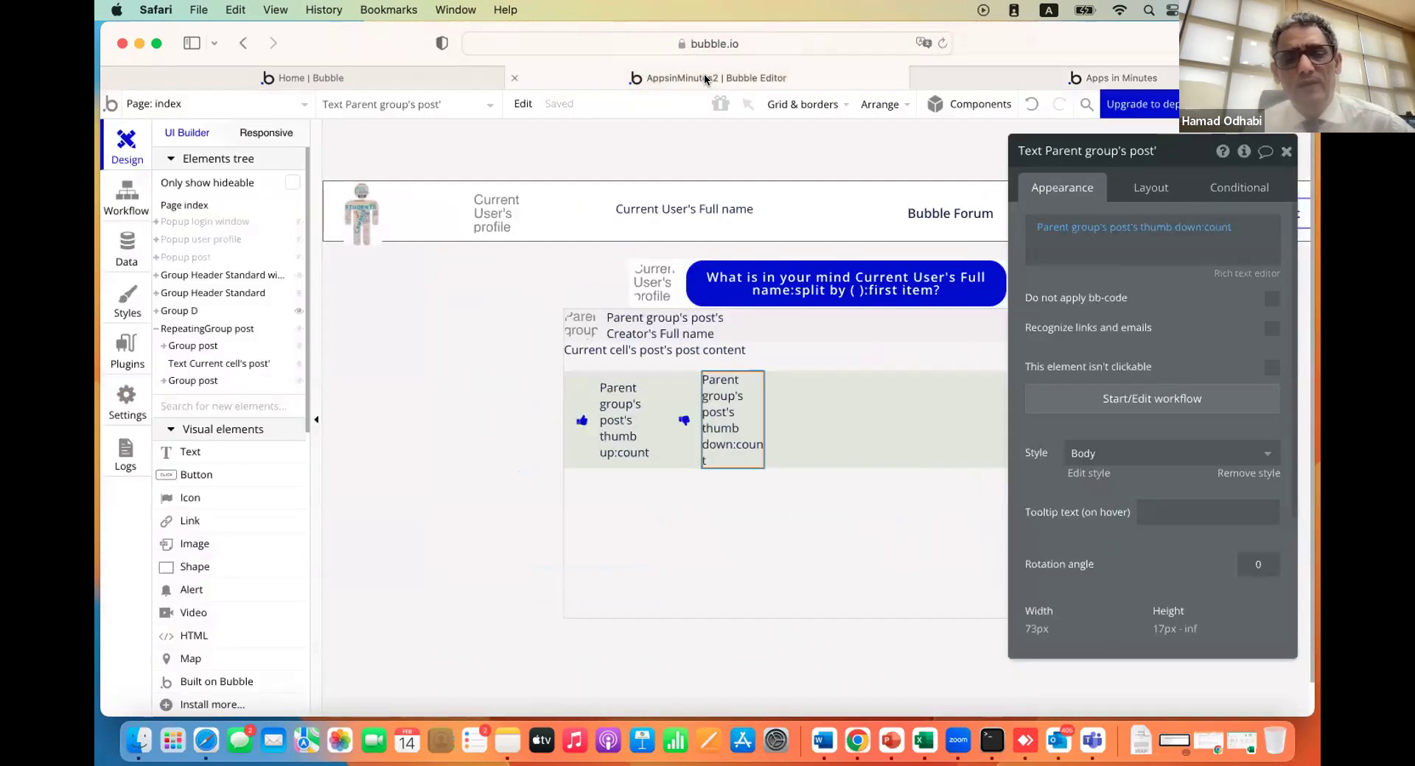
pyautogui.click(645, 537)
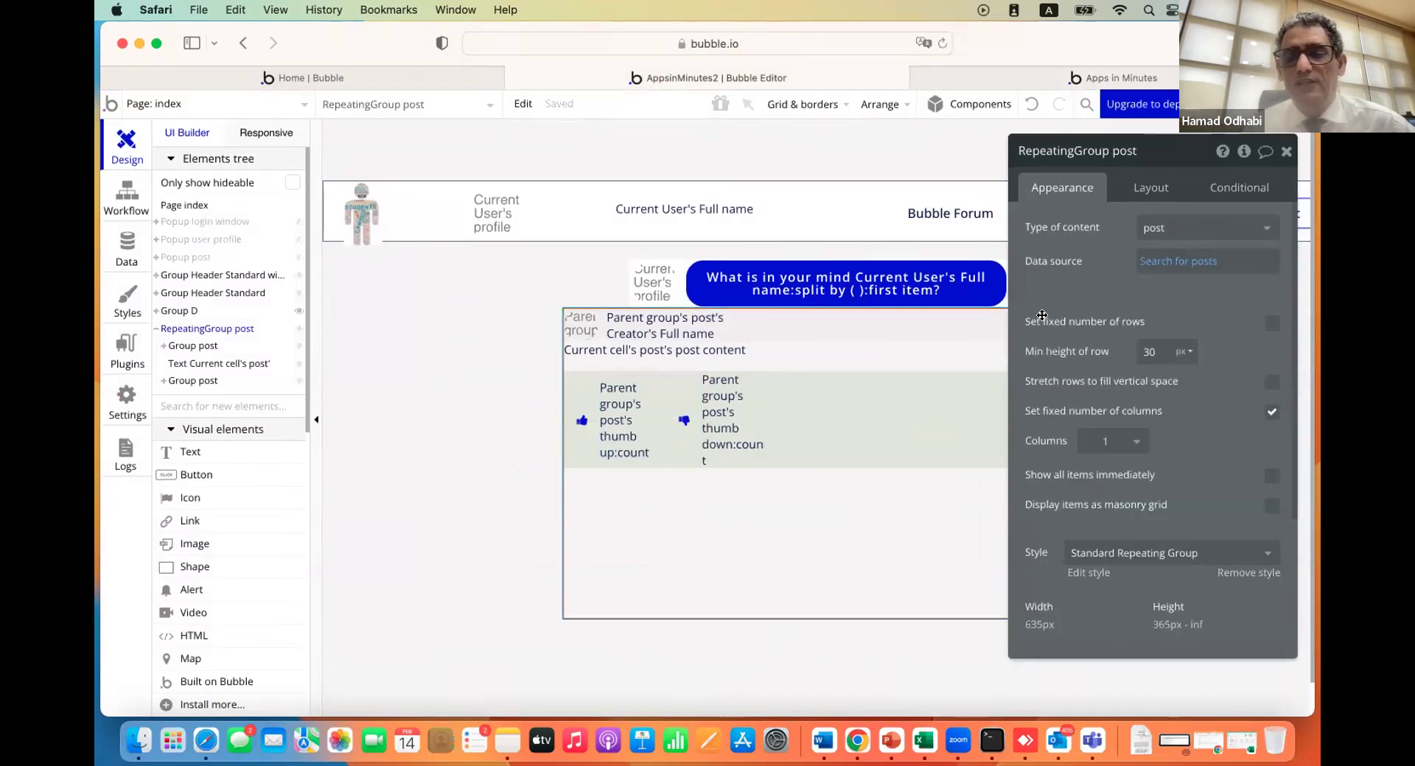
pyautogui.moveTo(1097, 294); pyautogui.dragTo(369, 408)
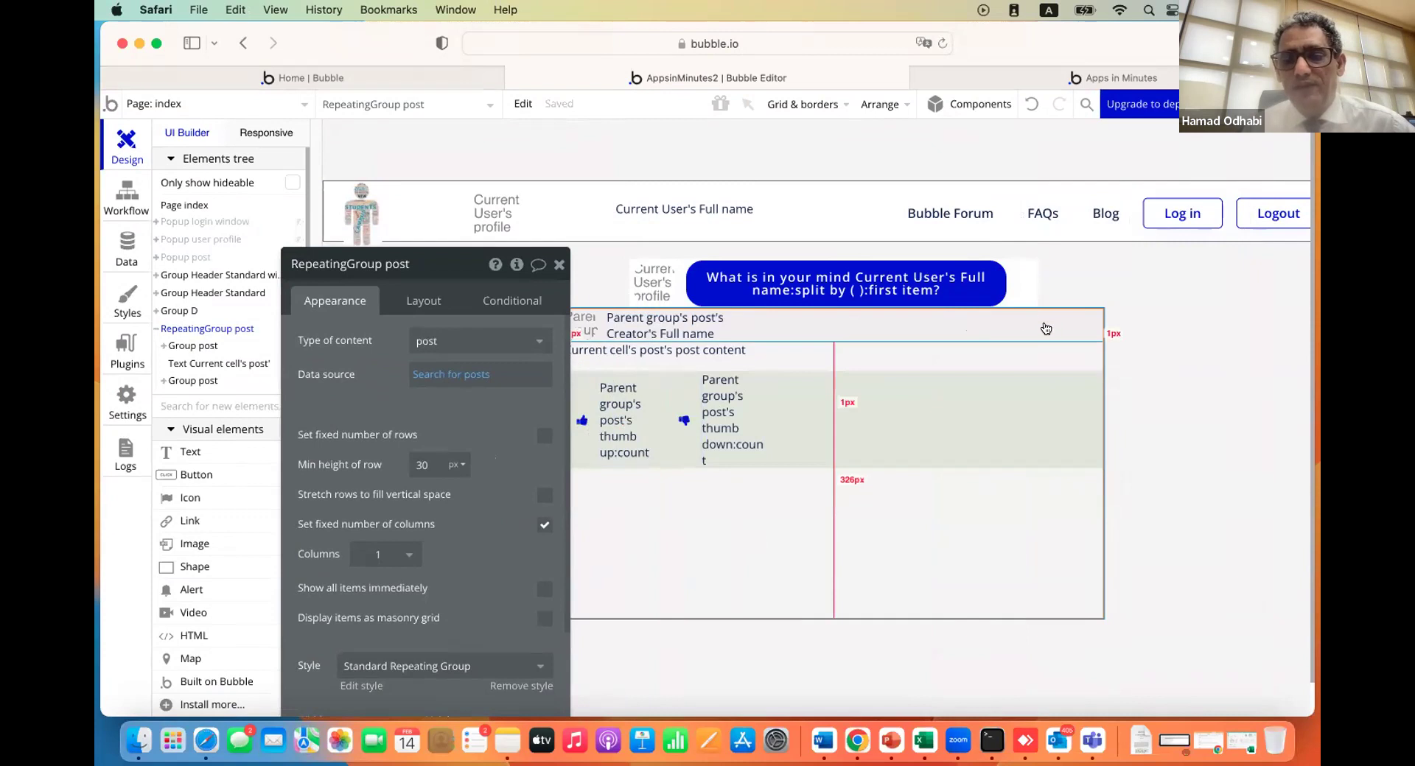
# Place a button in the creator row of the post repeating group and label it Delete
pyautogui.click(187, 474)
pyautogui.moveTo(1029, 316); pyautogui.dragTo(1062, 330)
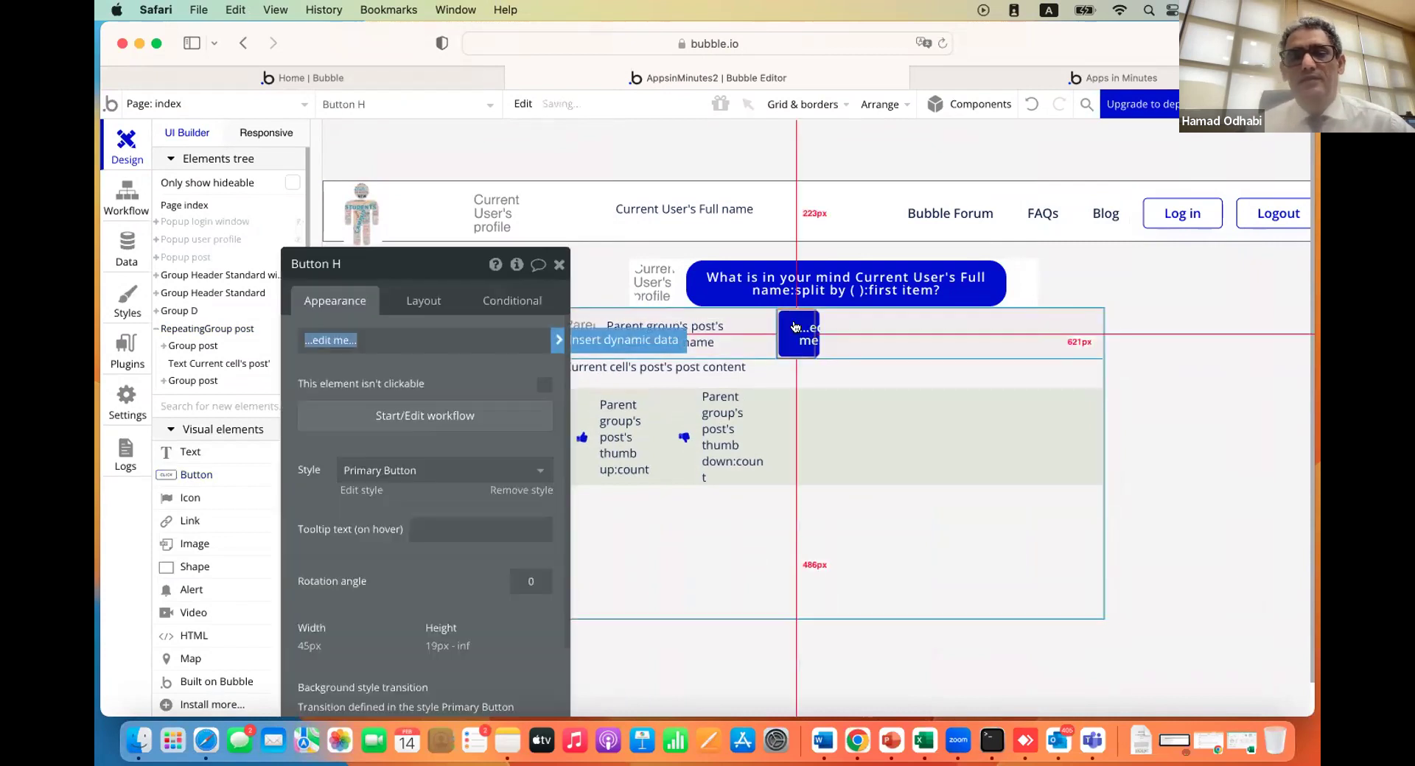
pyautogui.write('Delete')
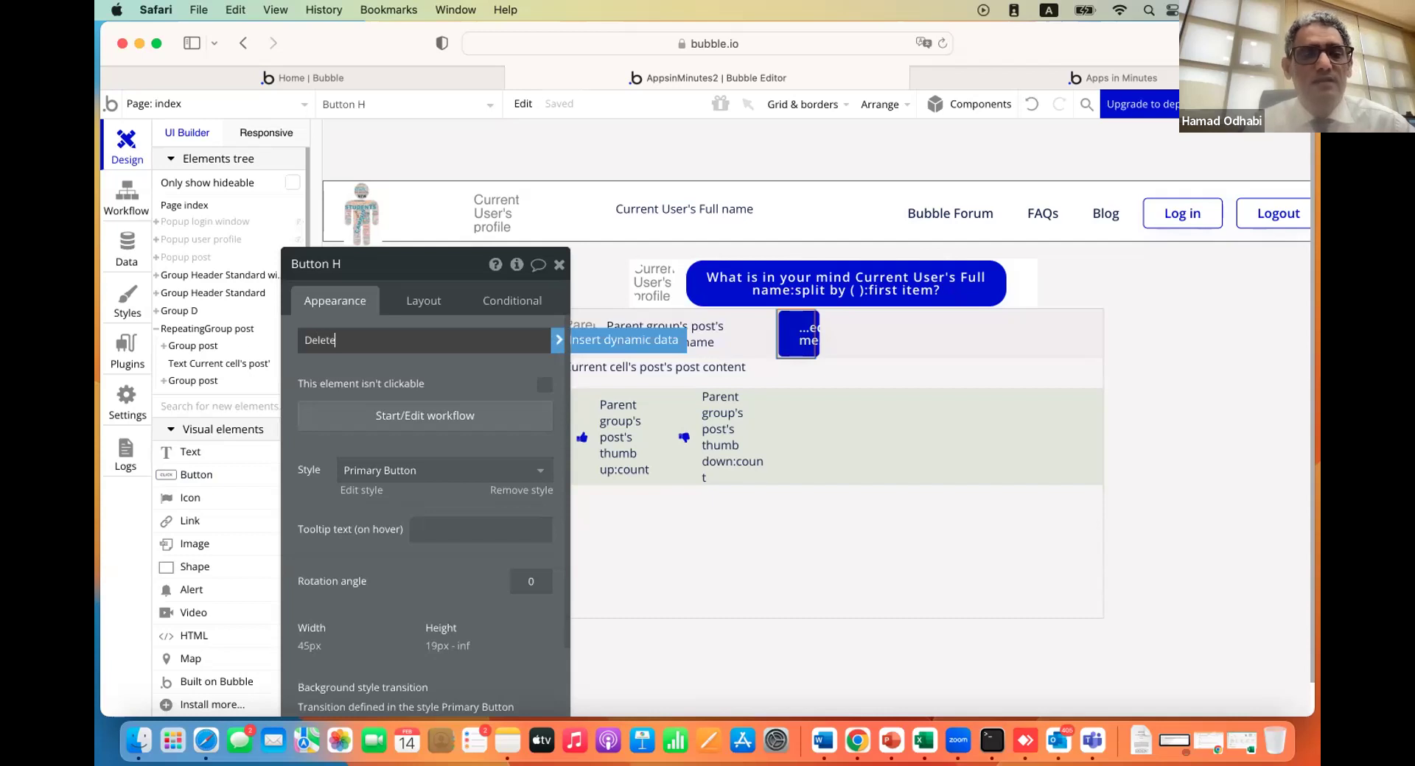
# Set the Delete button's fixed width to 60 px
pyautogui.click(423, 301)
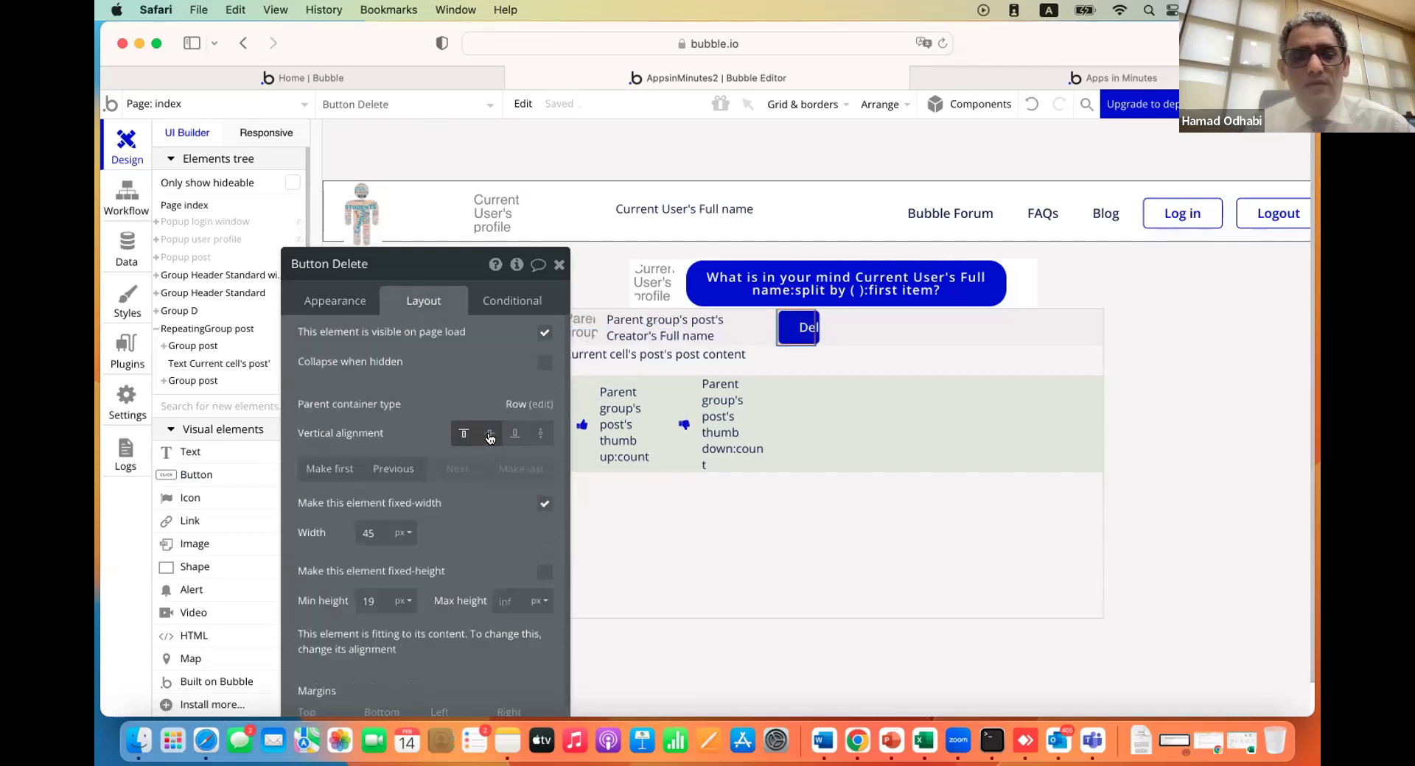
pyautogui.doubleClick(375, 529)
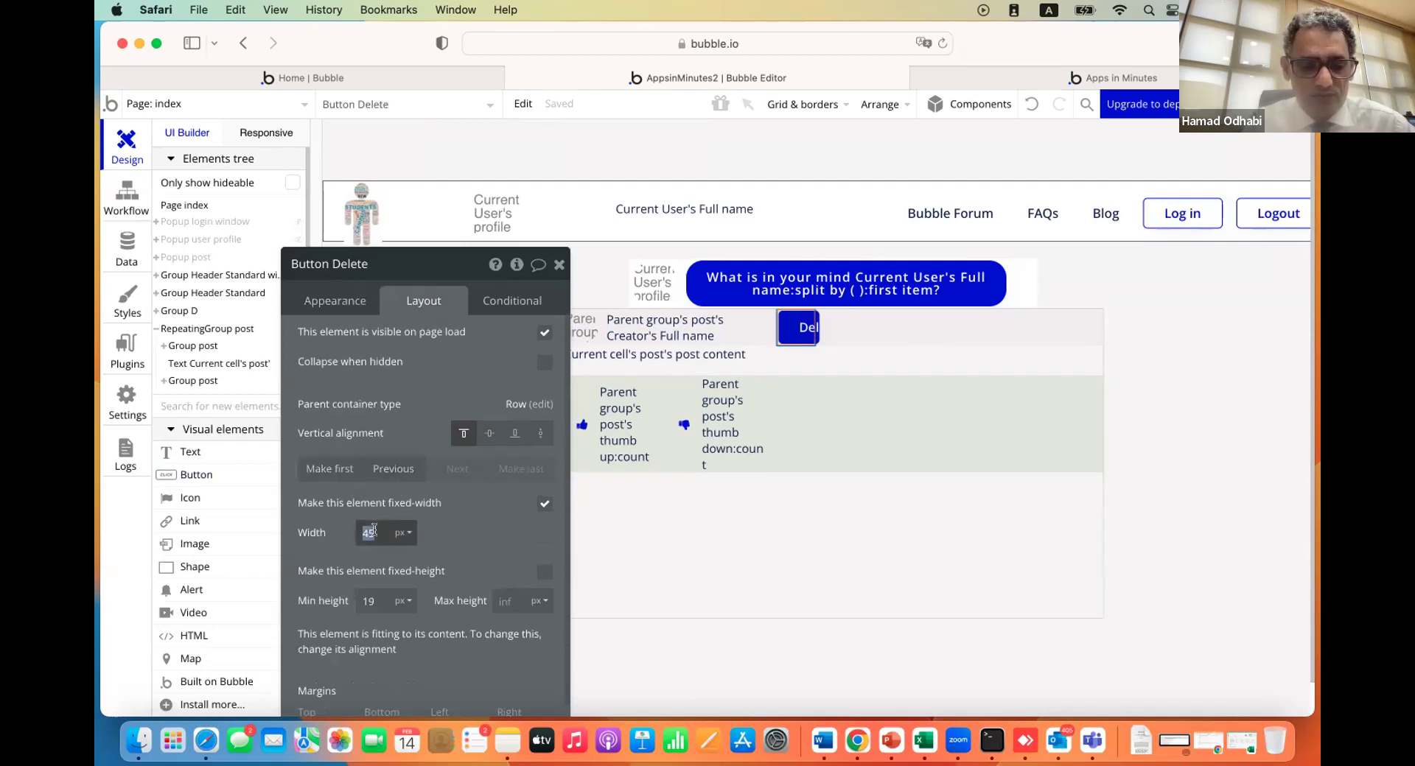
pyautogui.write('60')
pyautogui.press('Return')
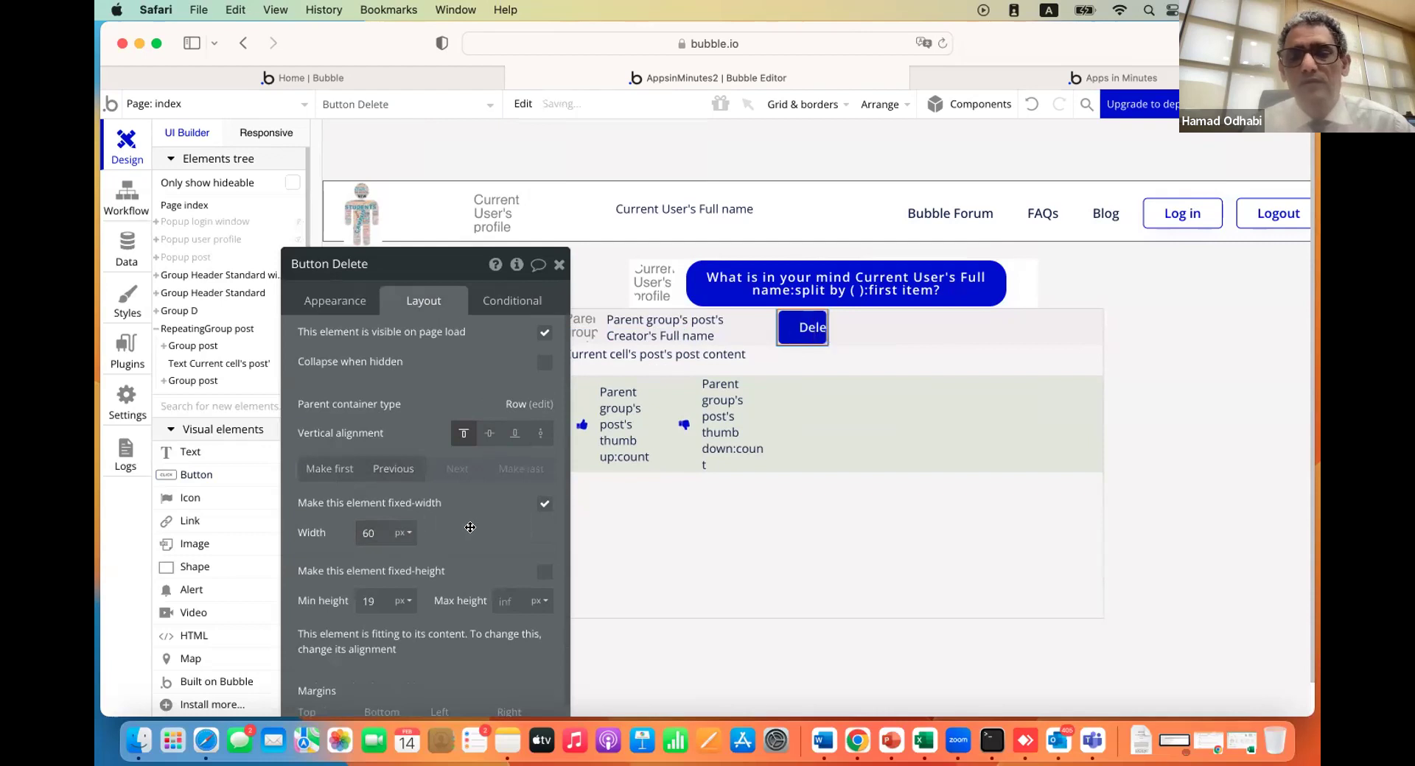
# Remove the Delete button's Primary Button style and set its font size to 12
pyautogui.click(335, 301)
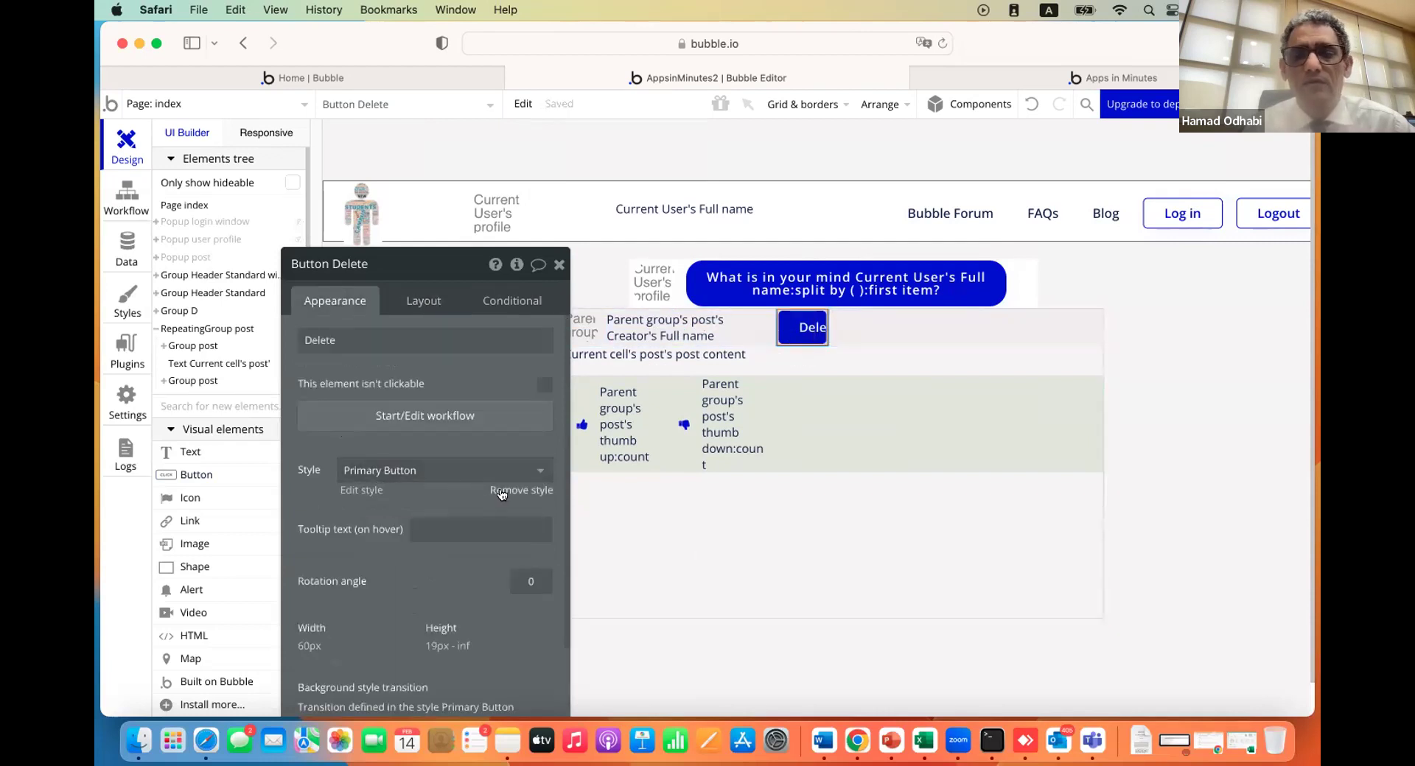
pyautogui.click(501, 491)
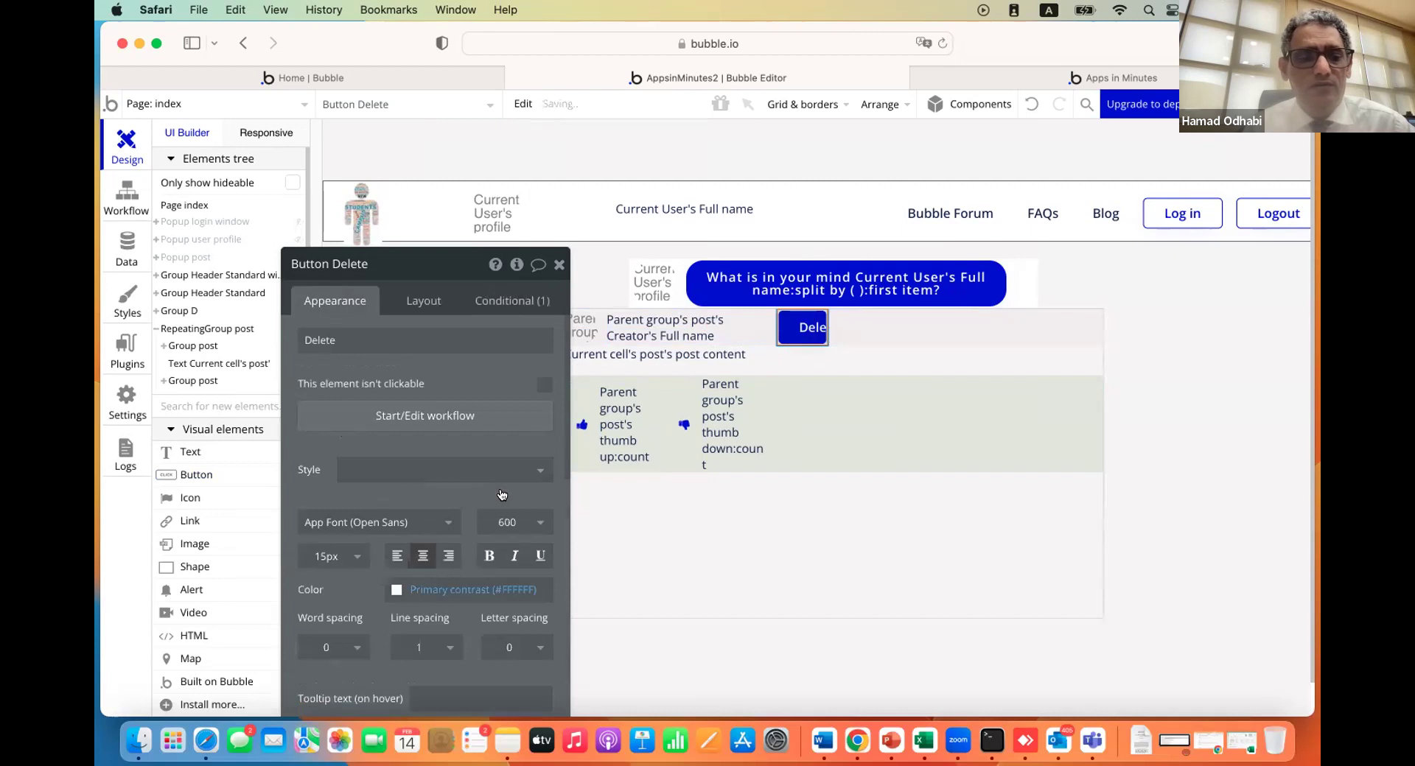
pyautogui.click(353, 559)
pyautogui.scroll(-2, 312, 664)
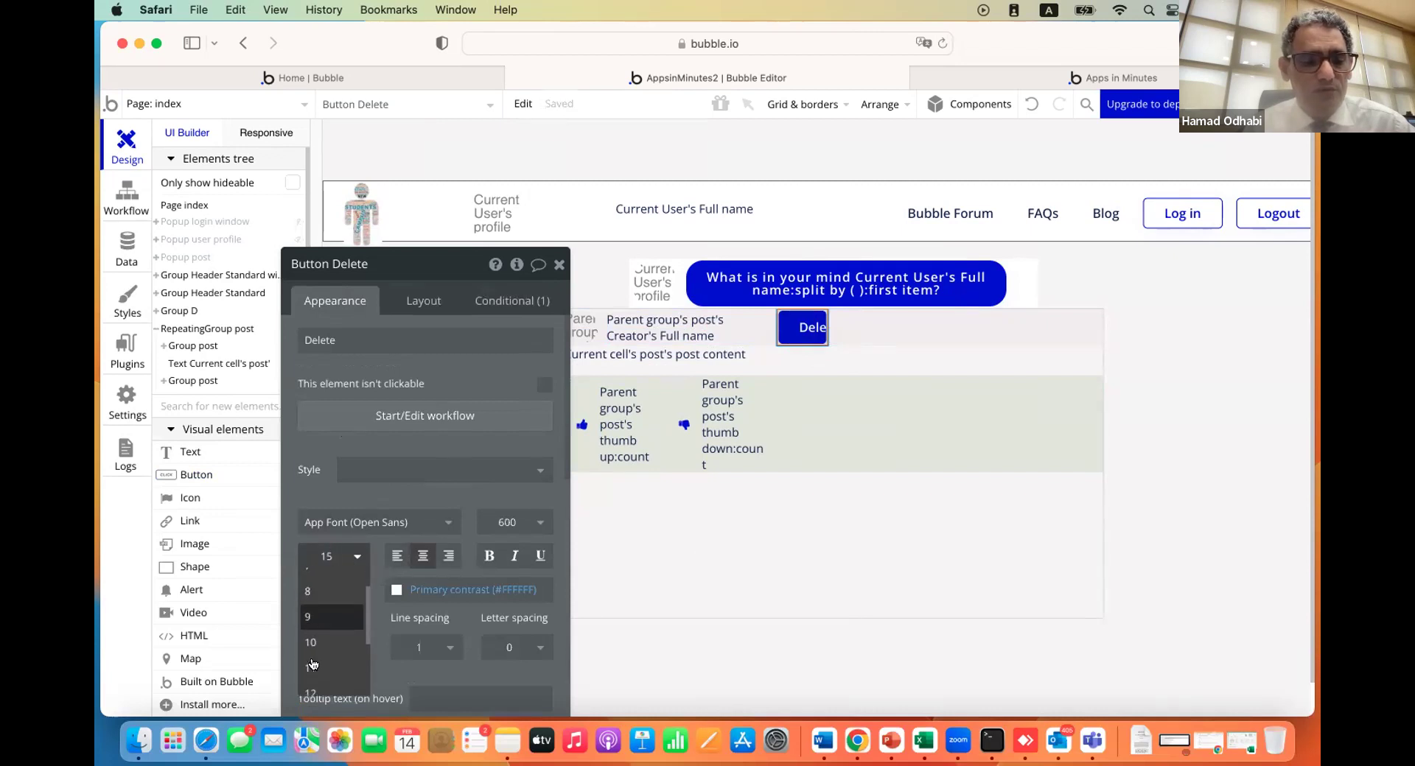
pyautogui.click(313, 684)
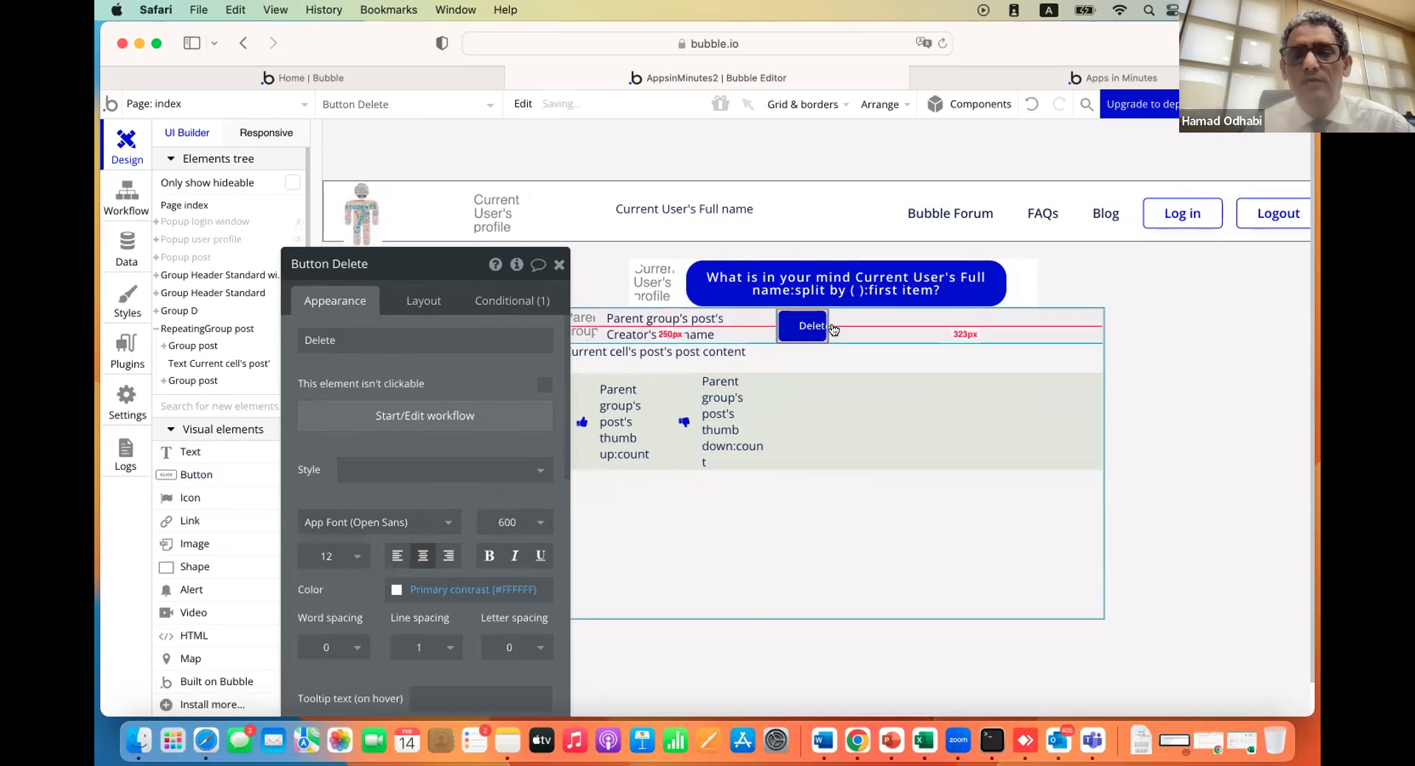
# Try to reposition the Delete button in the post's creator row, and remove the misplaced button from the page
pyautogui.moveTo(829, 326); pyautogui.dragTo(895, 317)
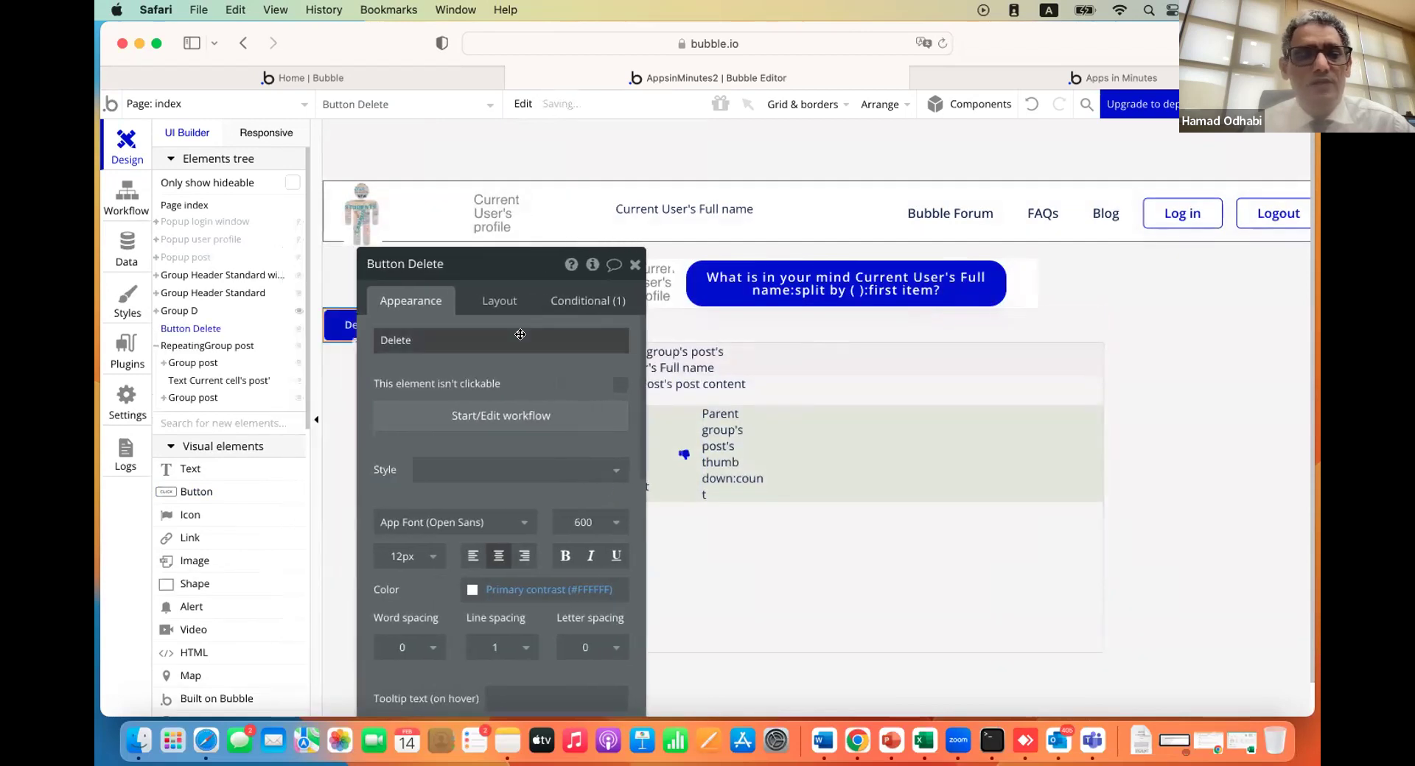
pyautogui.click(350, 322)
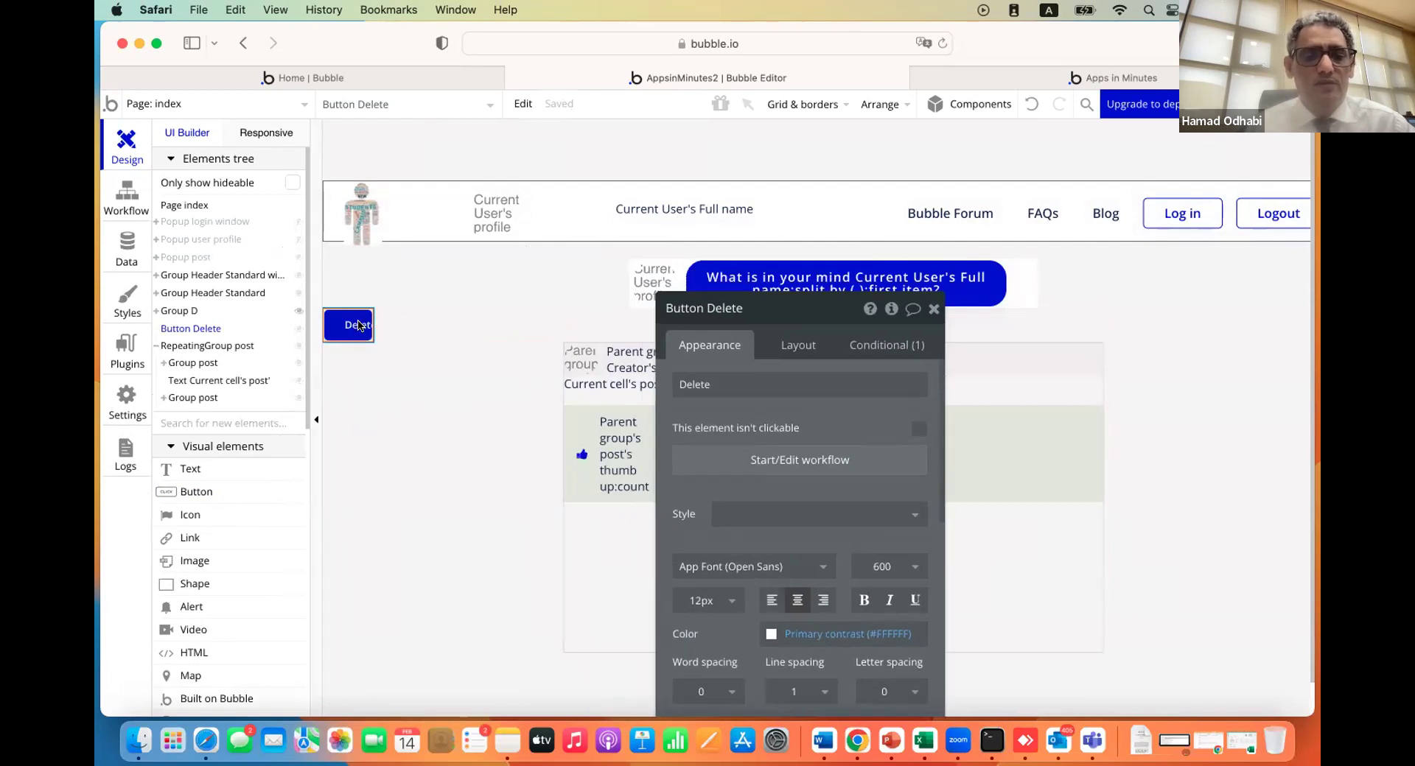
pyautogui.press('Delete')
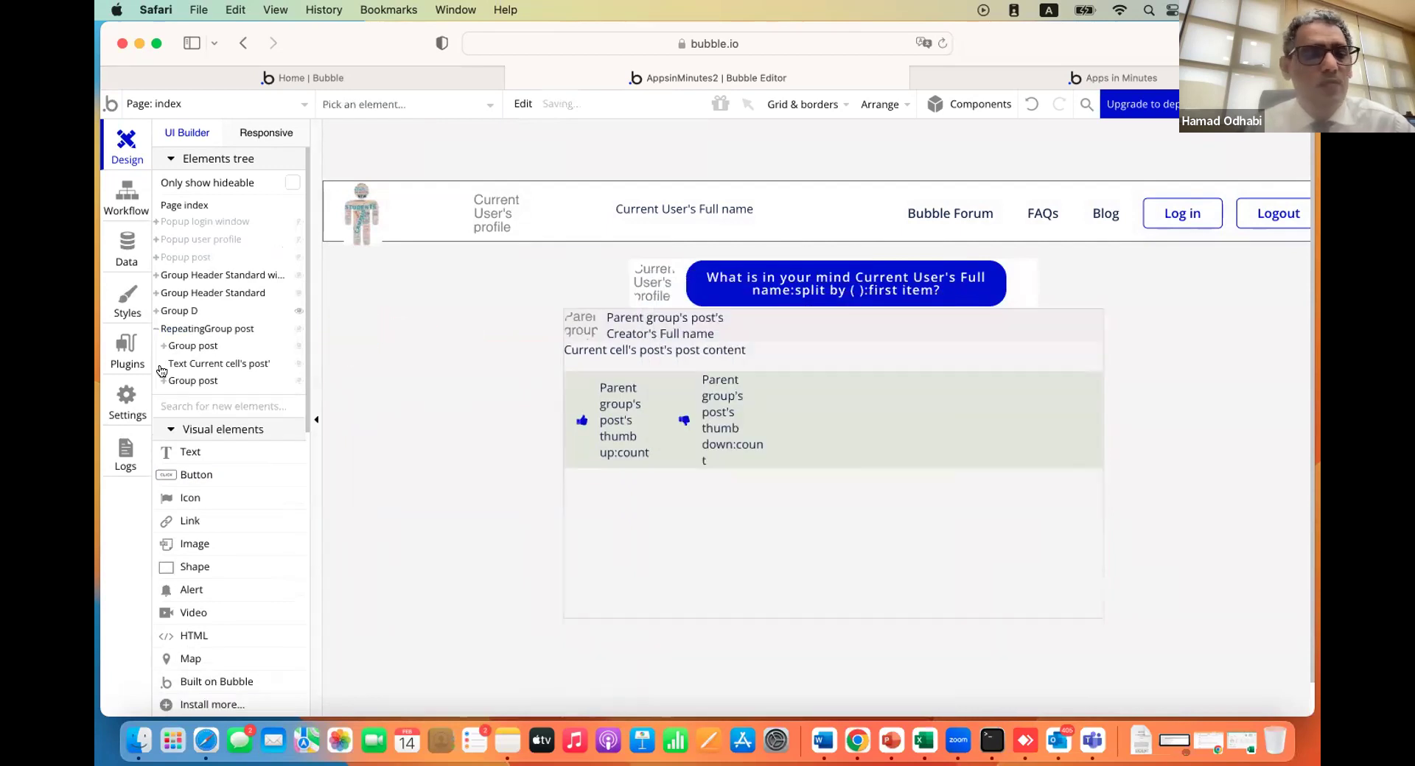
# Place a button between the post content and the thumbs row in the repeating group and label it Delete
pyautogui.click(196, 475)
pyautogui.moveTo(951, 355); pyautogui.dragTo(1017, 369)
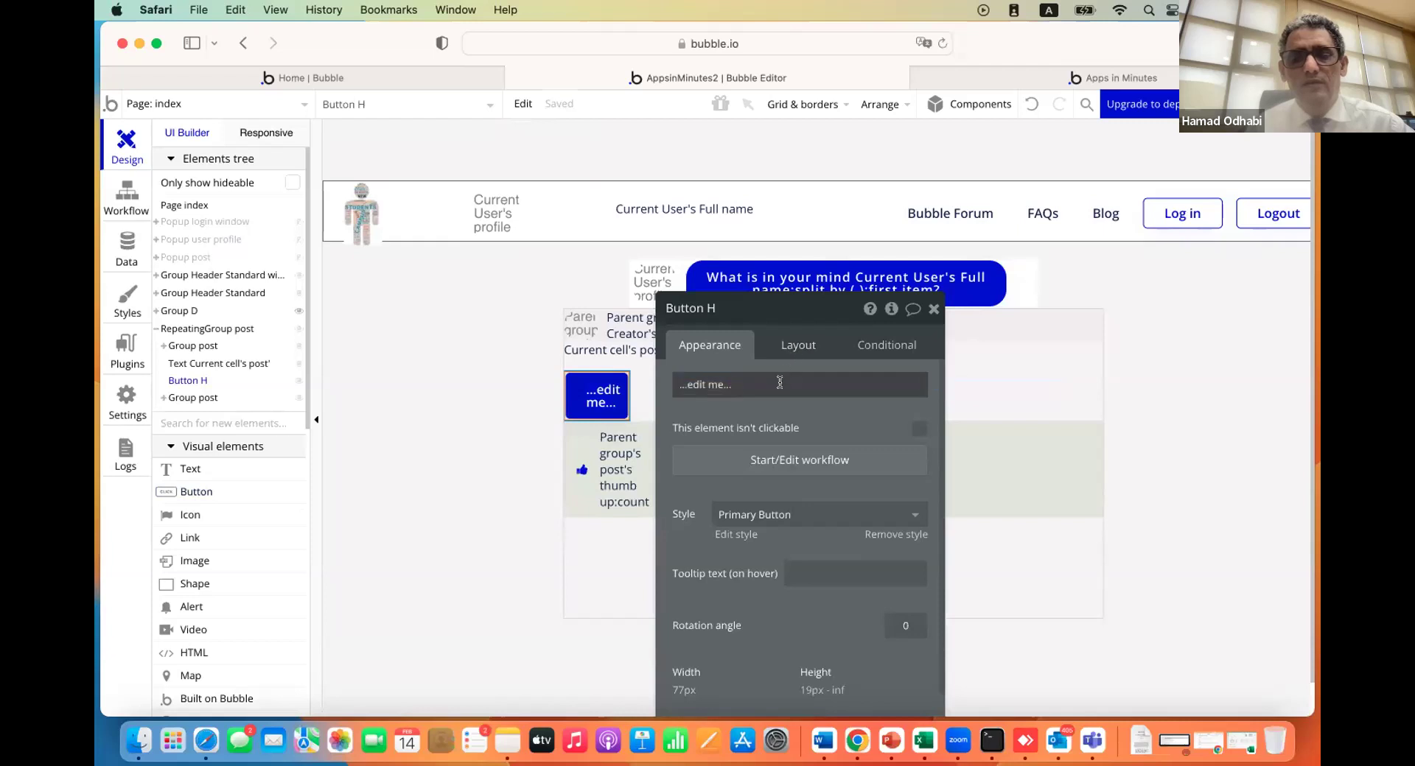
pyautogui.write('Delete')
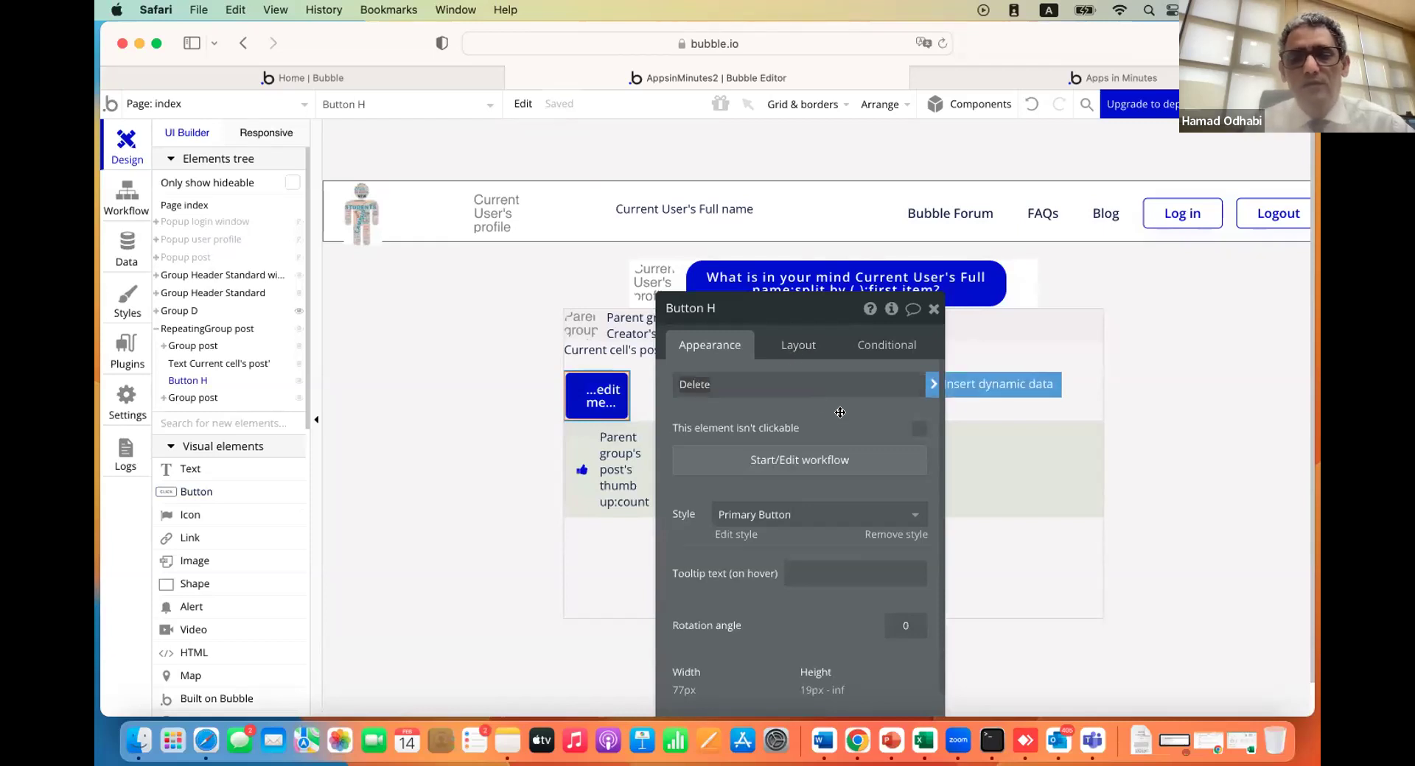
pyautogui.click(840, 413)
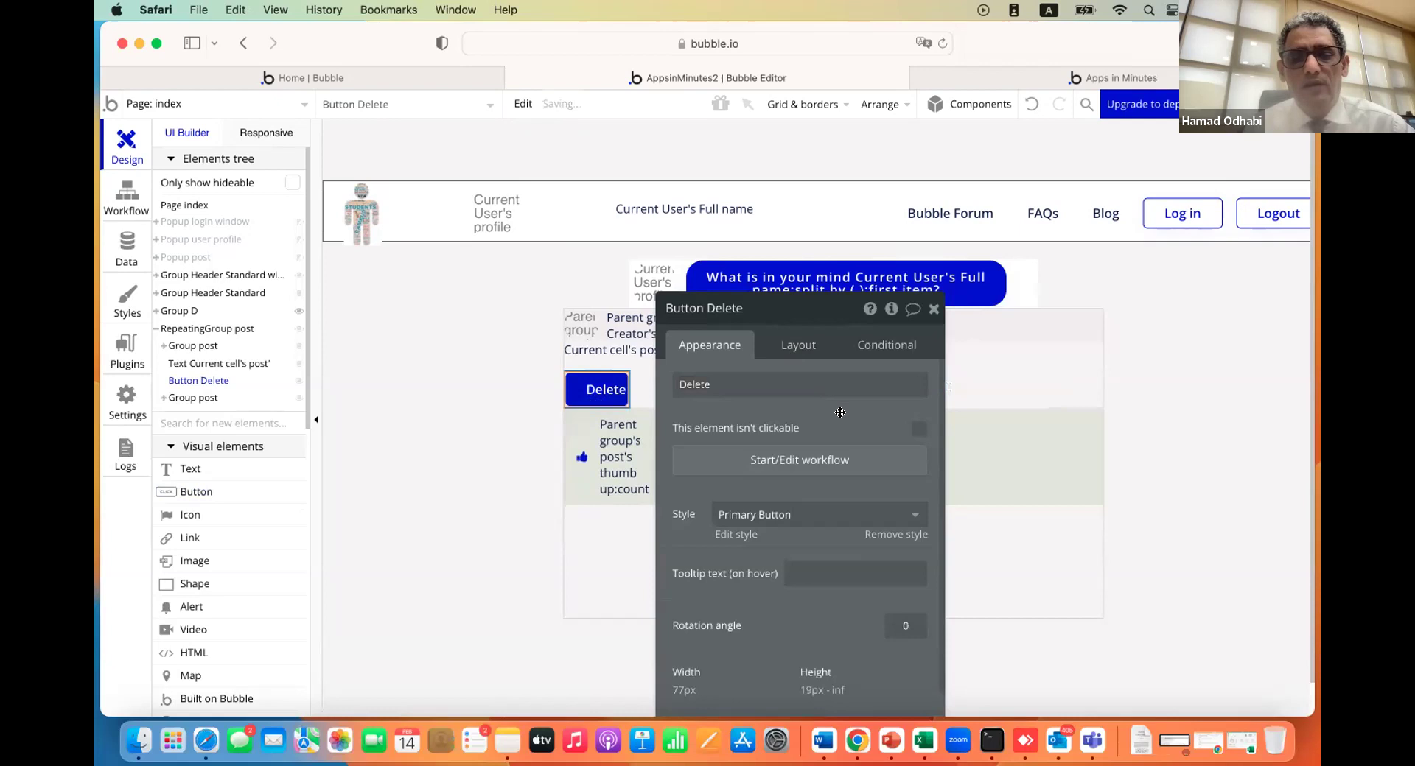
# Set the Delete button's top, bottom, left and right padding to 0 px
pyautogui.click(792, 339)
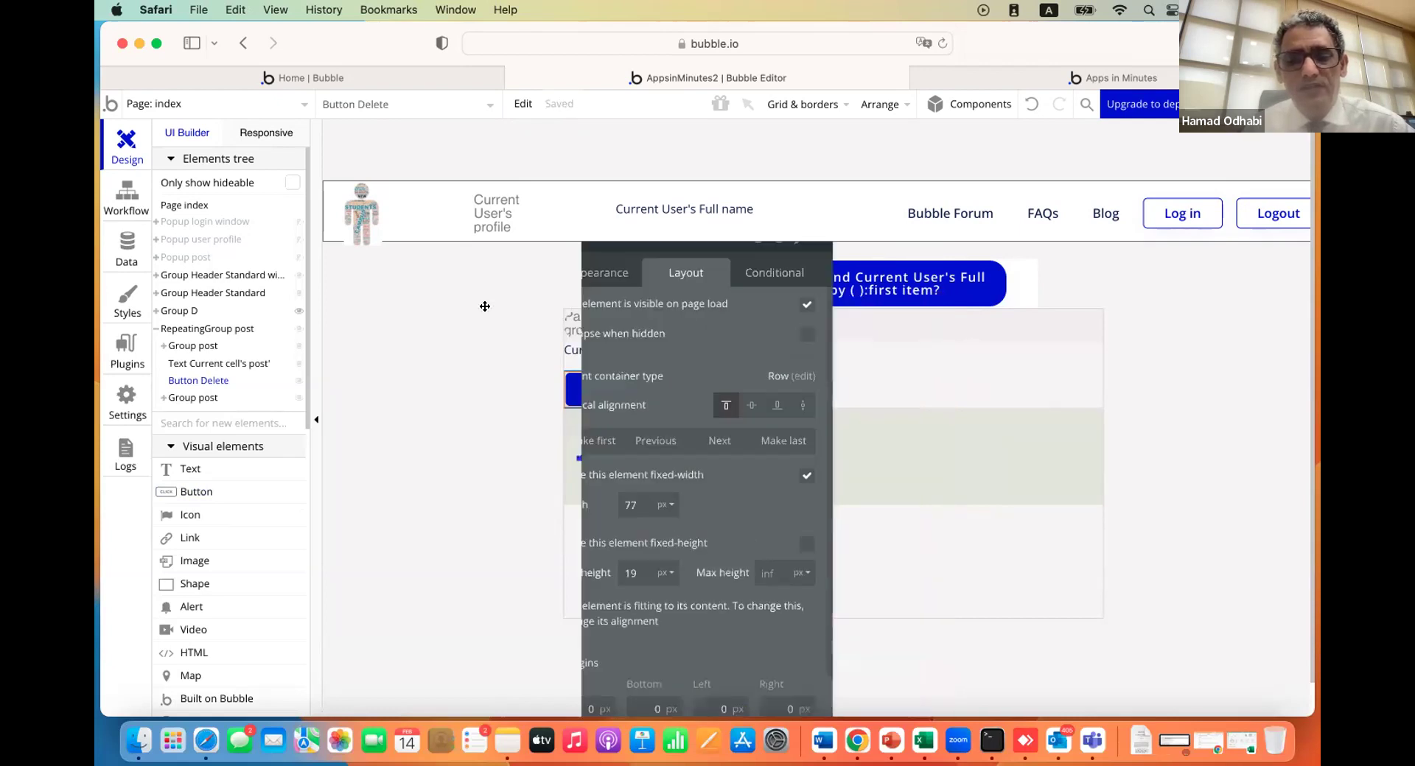
pyautogui.scroll(-2, 258, 582)
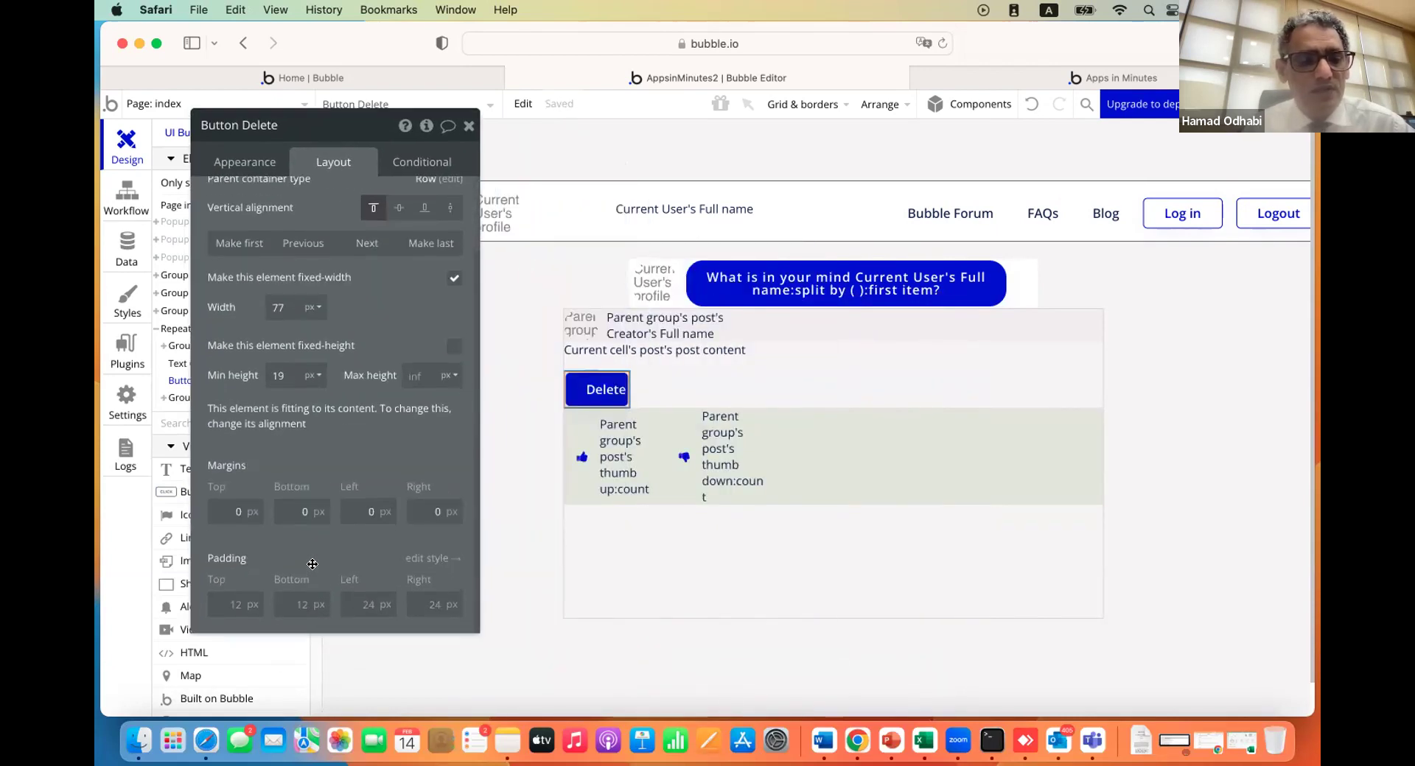
pyautogui.doubleClick(224, 608)
pyautogui.write('0')
pyautogui.click(303, 610)
pyautogui.click(289, 610)
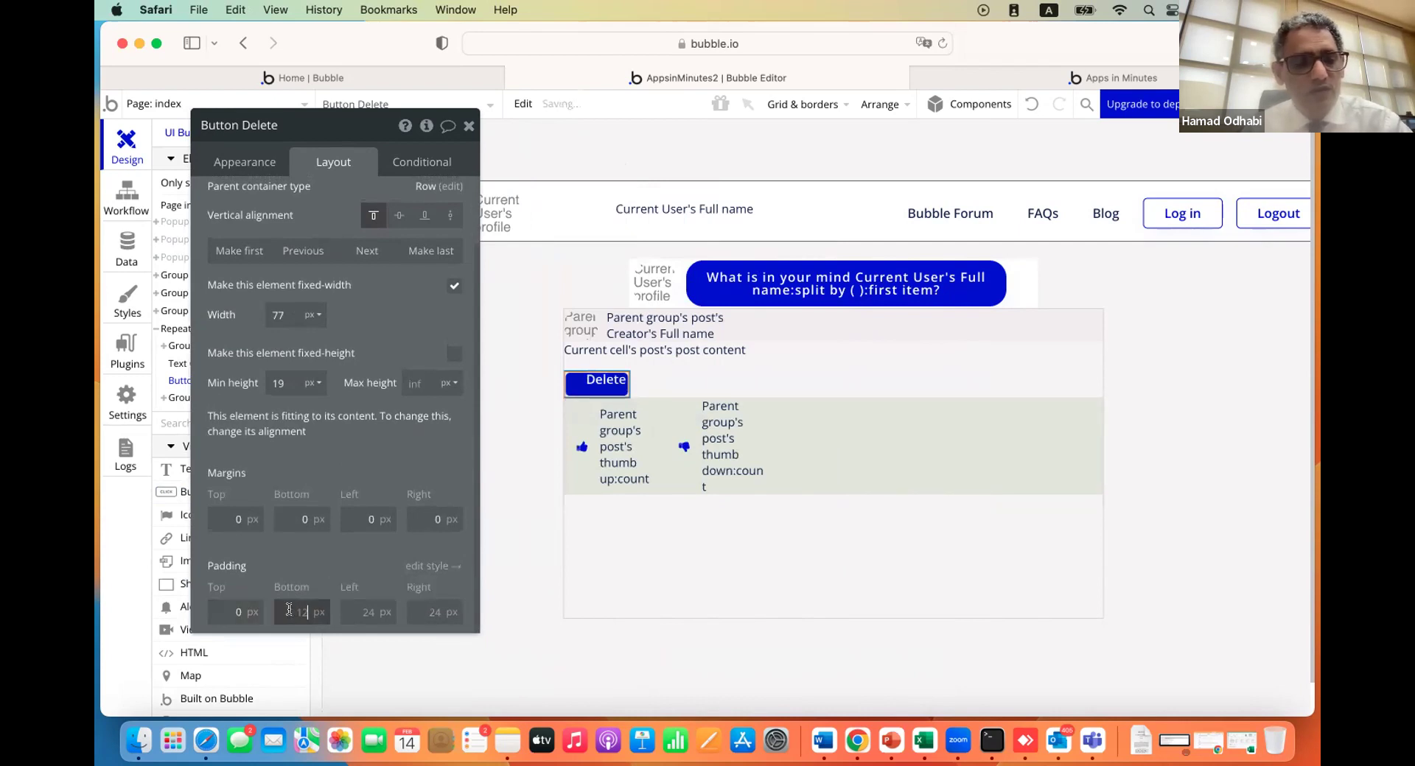
pyautogui.doubleClick(368, 612)
pyautogui.write('0')
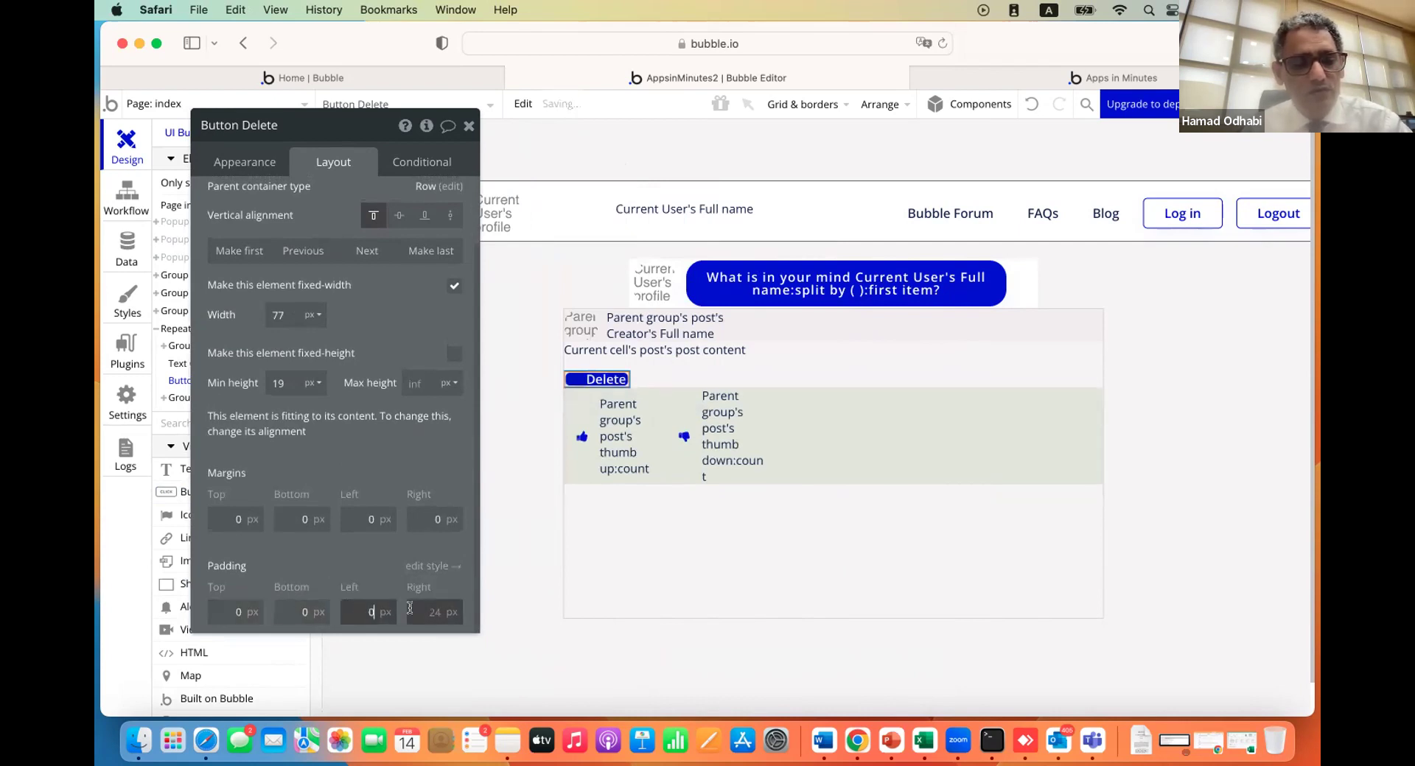
pyautogui.click(410, 609)
pyautogui.write('0')
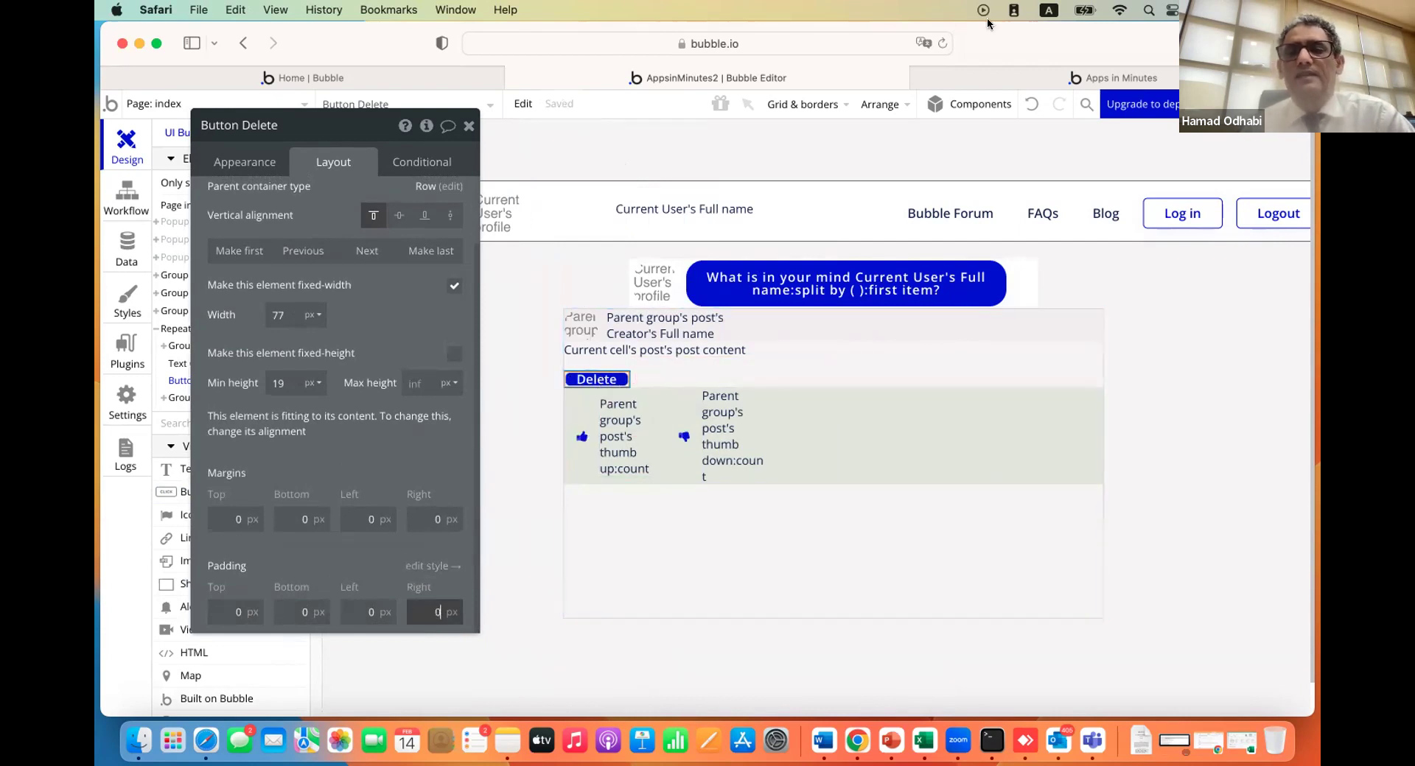
# Reload the Apps in Minutes preview and examine the Delete buttons in the post feed
pyautogui.click(996, 68)
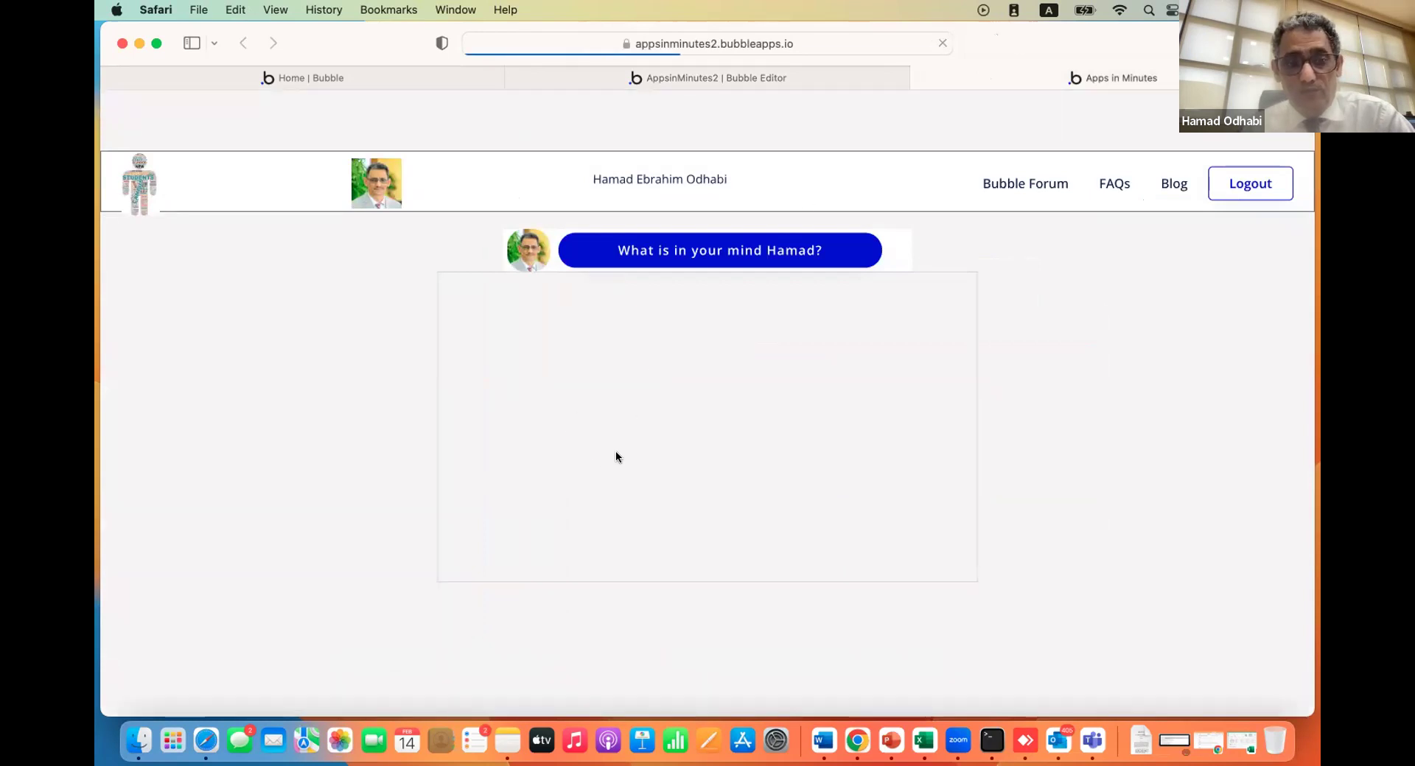
pyautogui.scroll(-10, 627, 458)
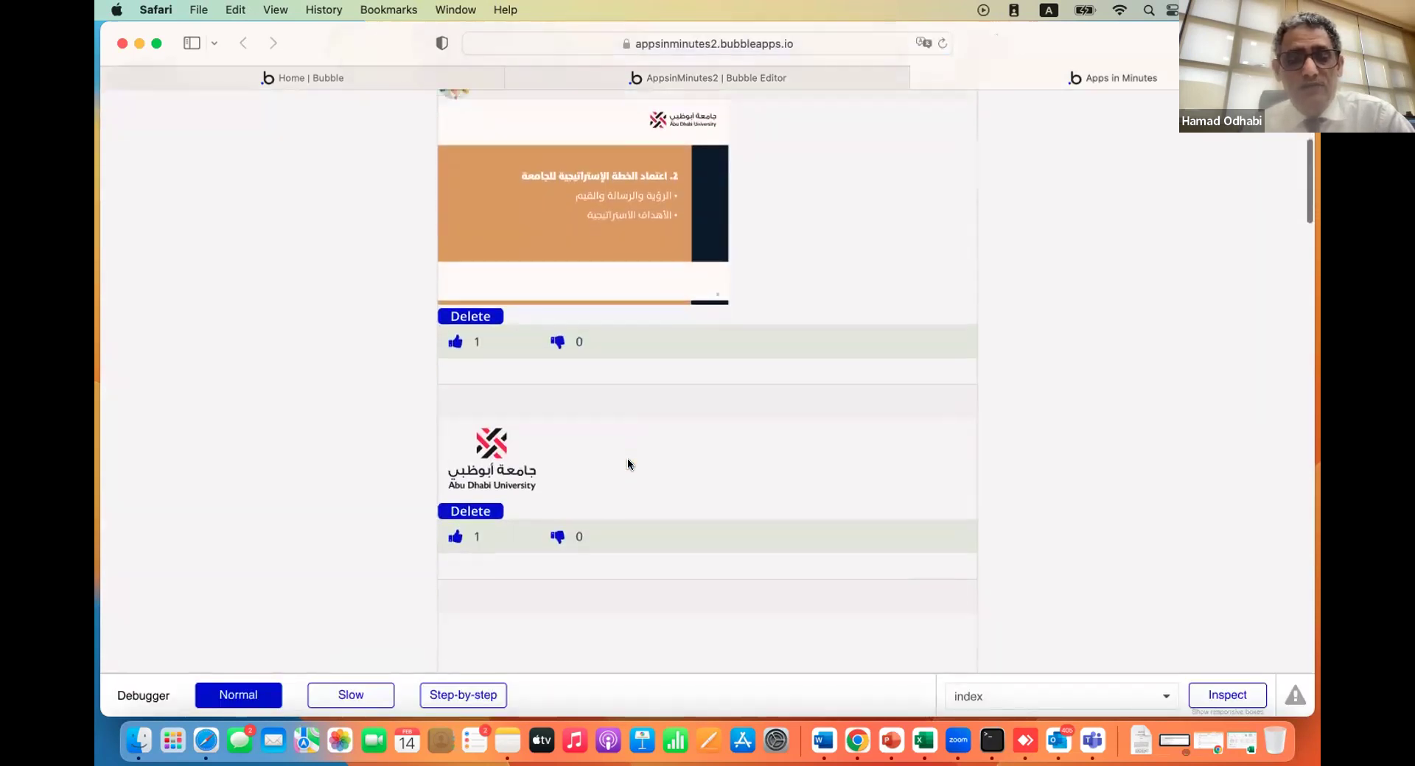
pyautogui.scroll(10, 628, 460)
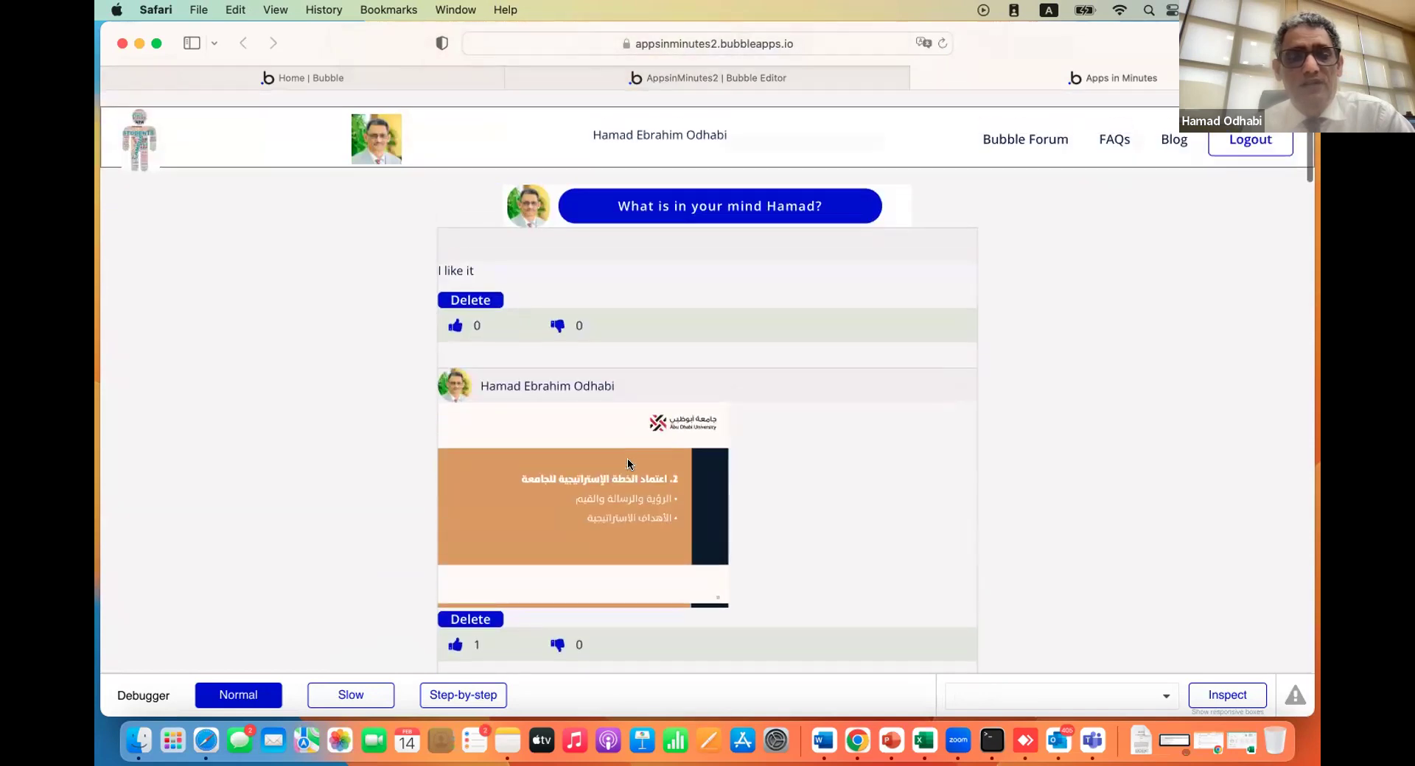
pyautogui.scroll(-3, 546, 439)
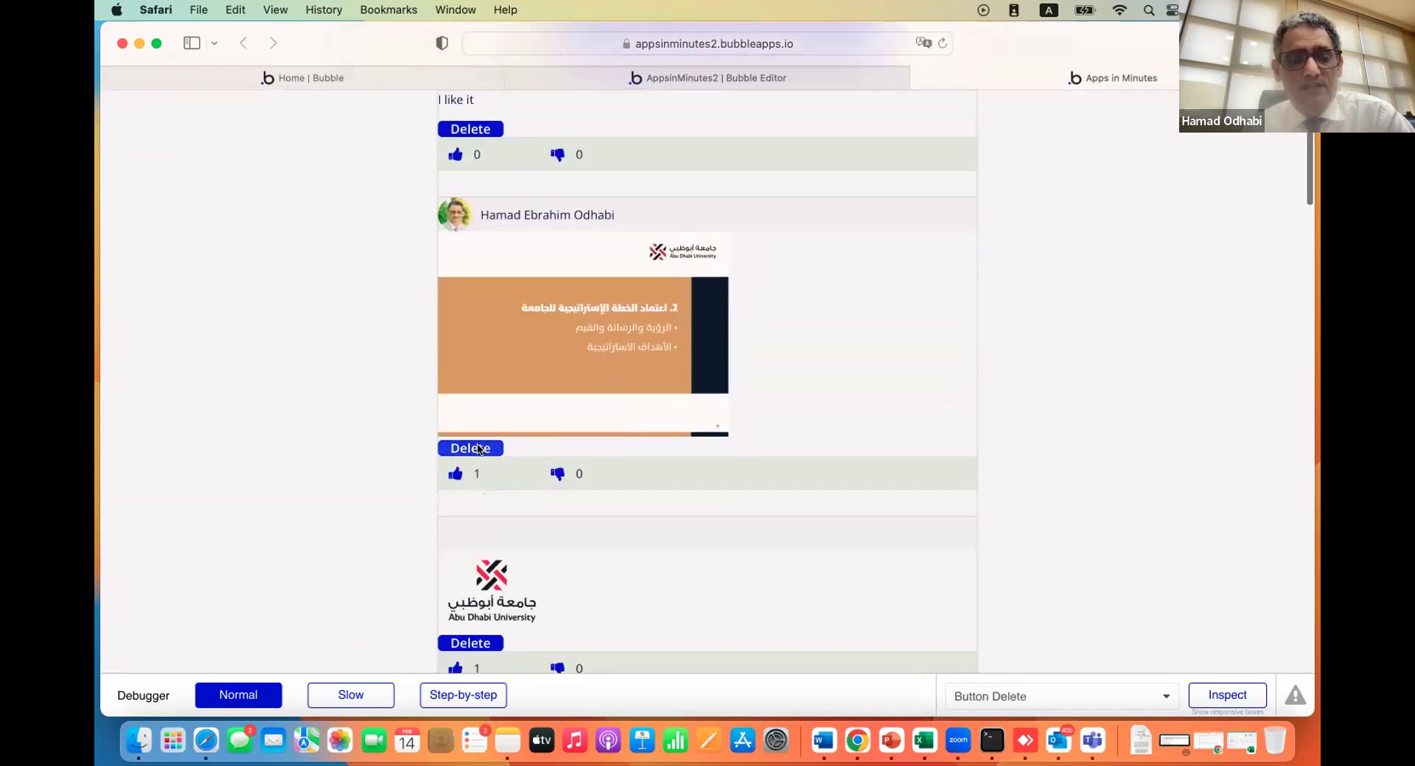
# Back in the Bubble editor, add a condition to the Delete button for when Current cell's post's Creator is Current User
pyautogui.scroll(3, 483, 470)
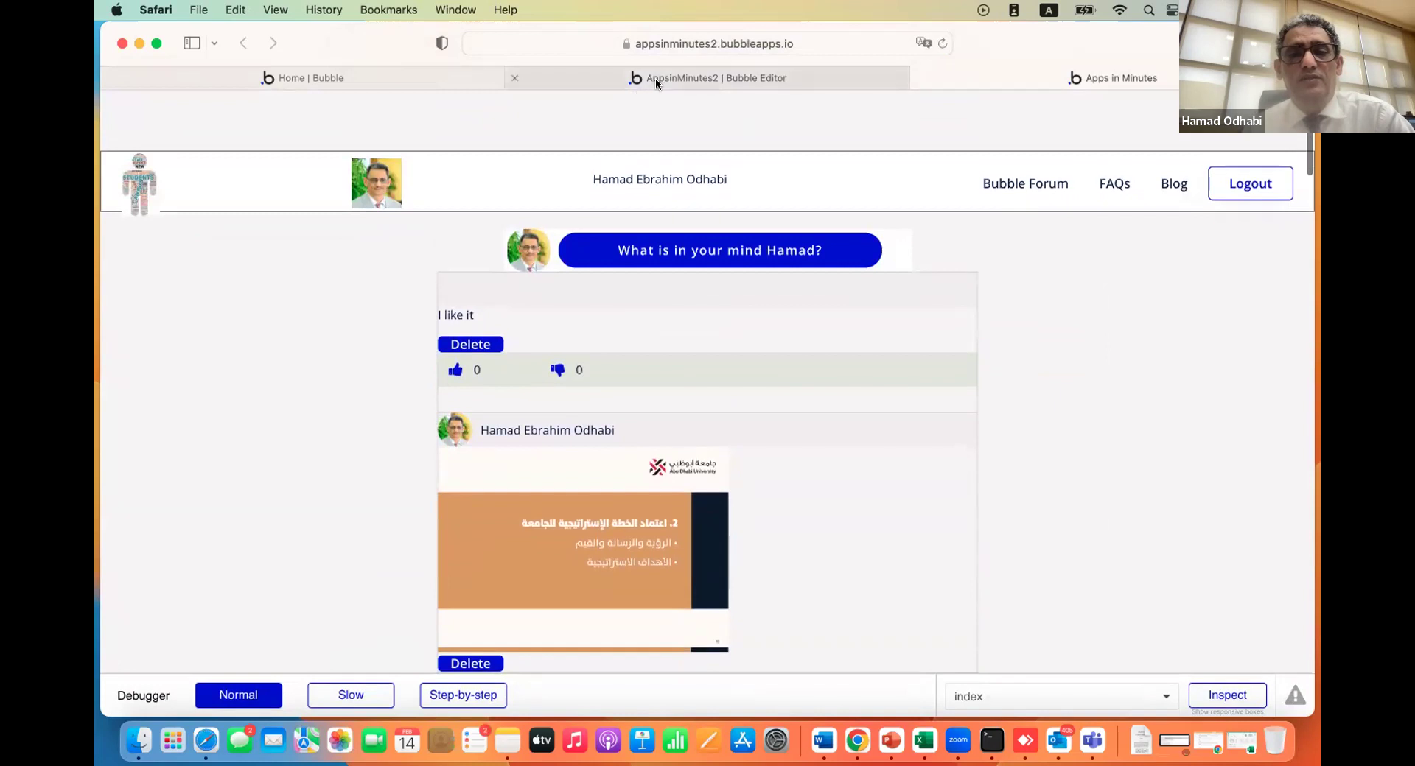
pyautogui.click(656, 78)
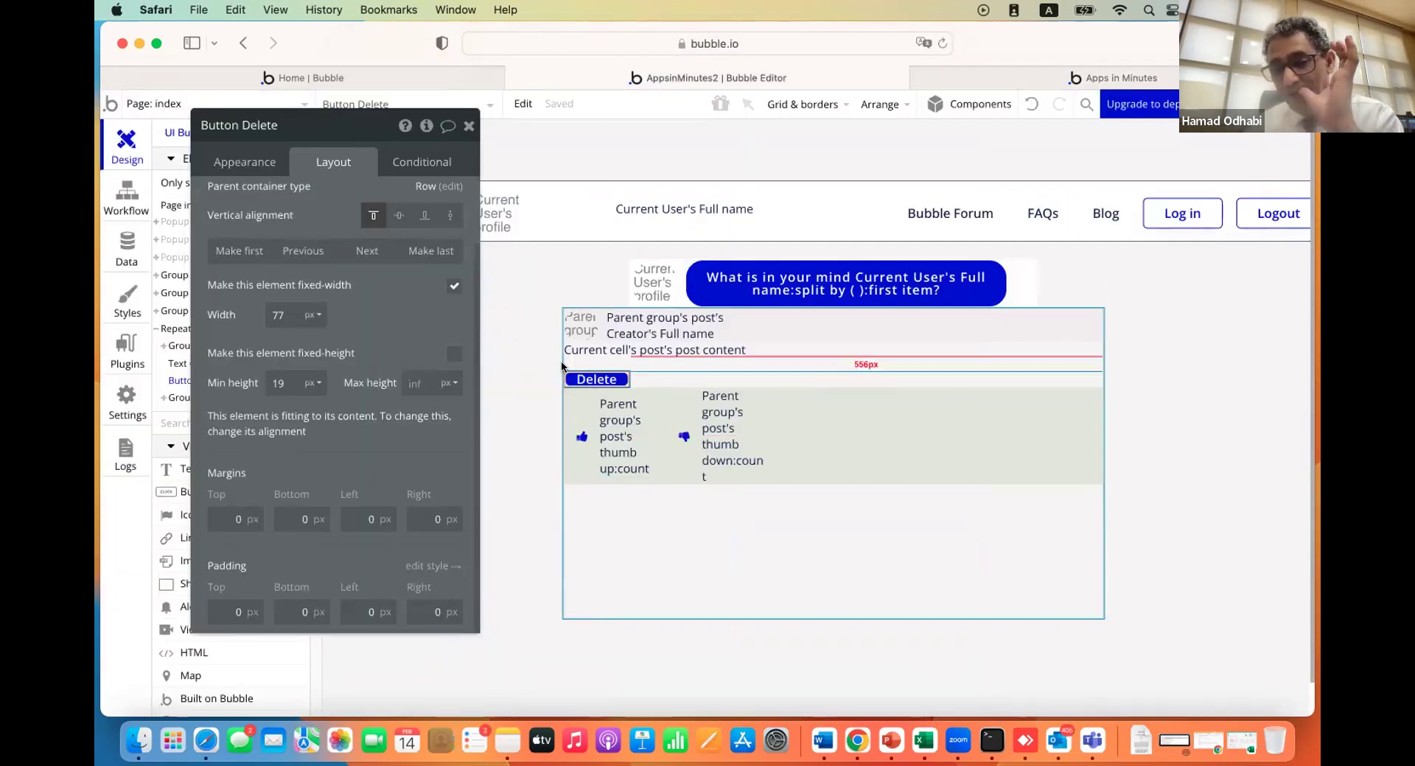
pyautogui.moveTo(398, 325); pyautogui.dragTo(1195, 358)
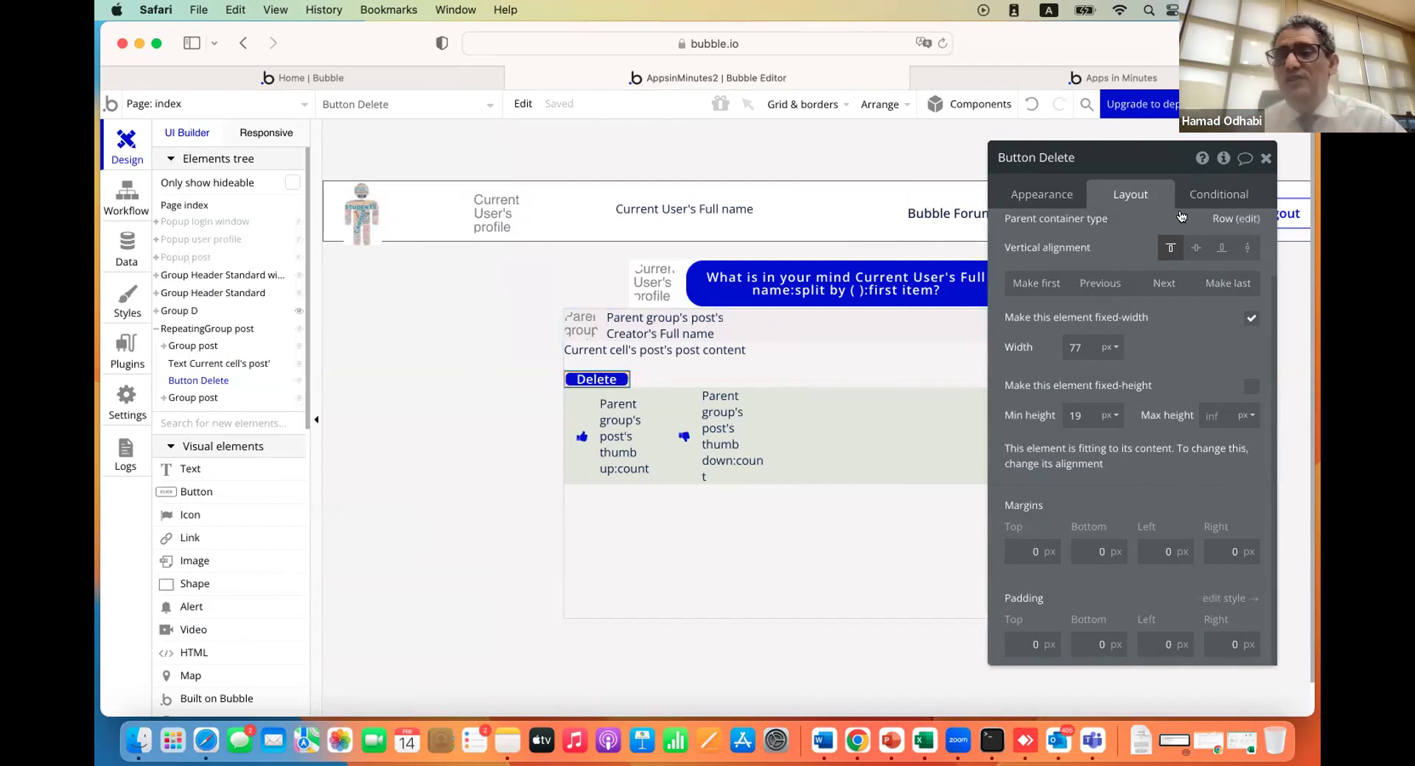
pyautogui.click(1217, 201)
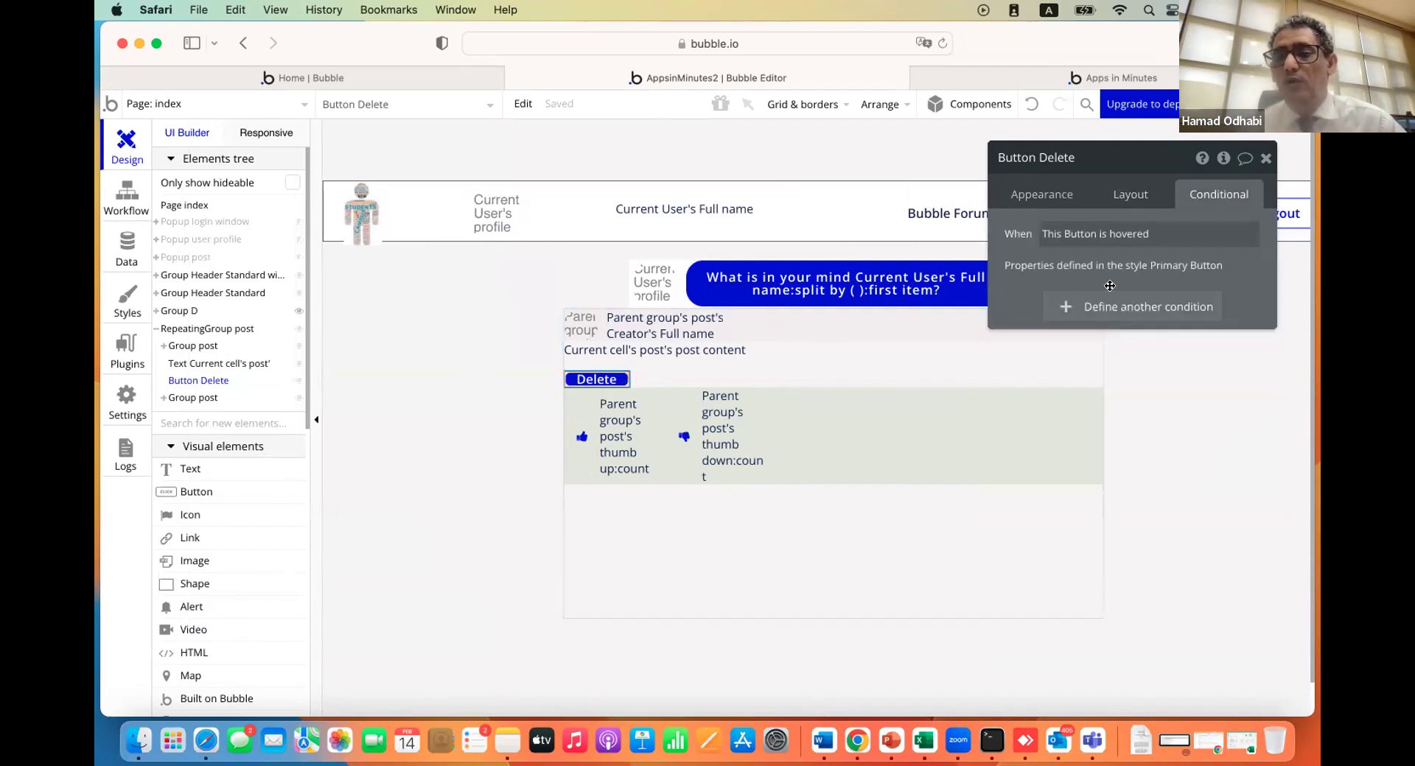
pyautogui.click(1104, 308)
pyautogui.click(1060, 319)
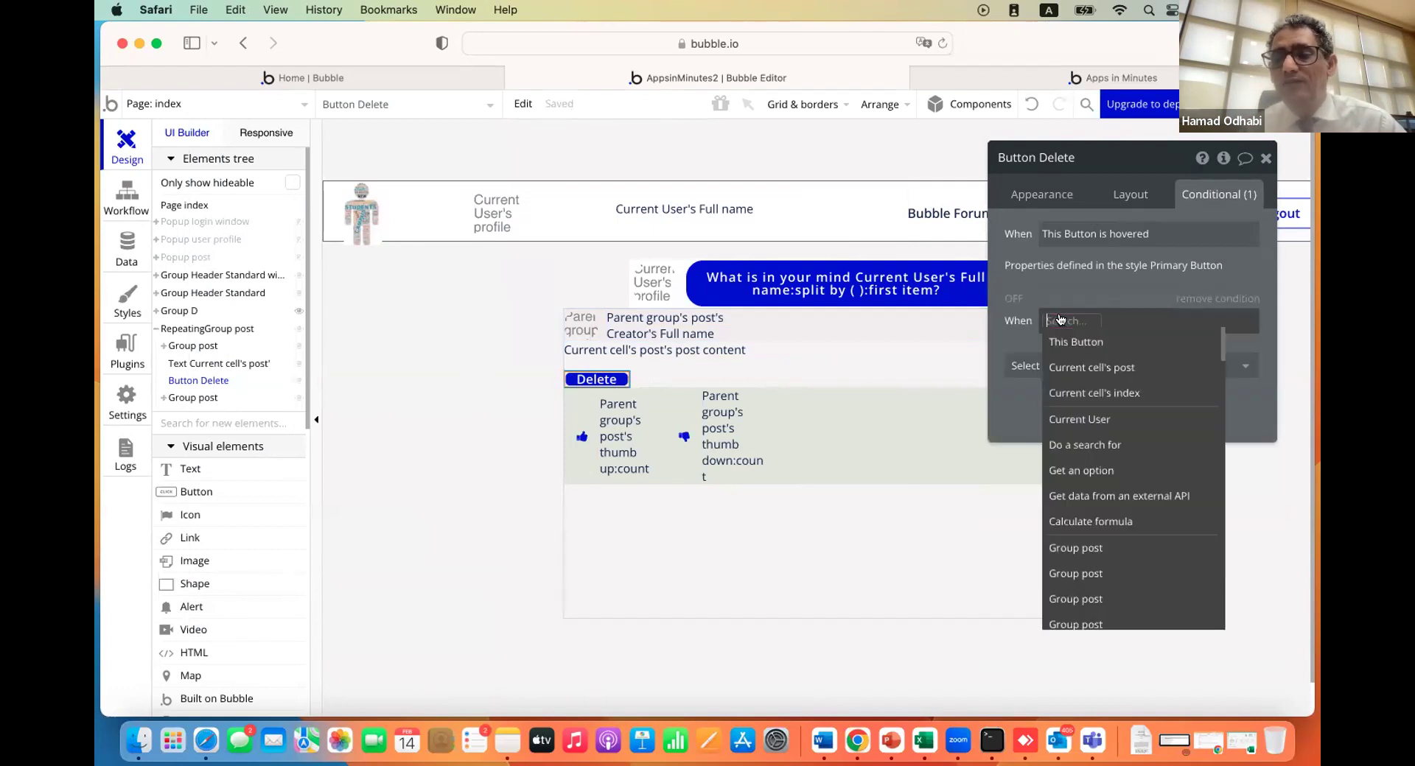
pyautogui.click(1067, 367)
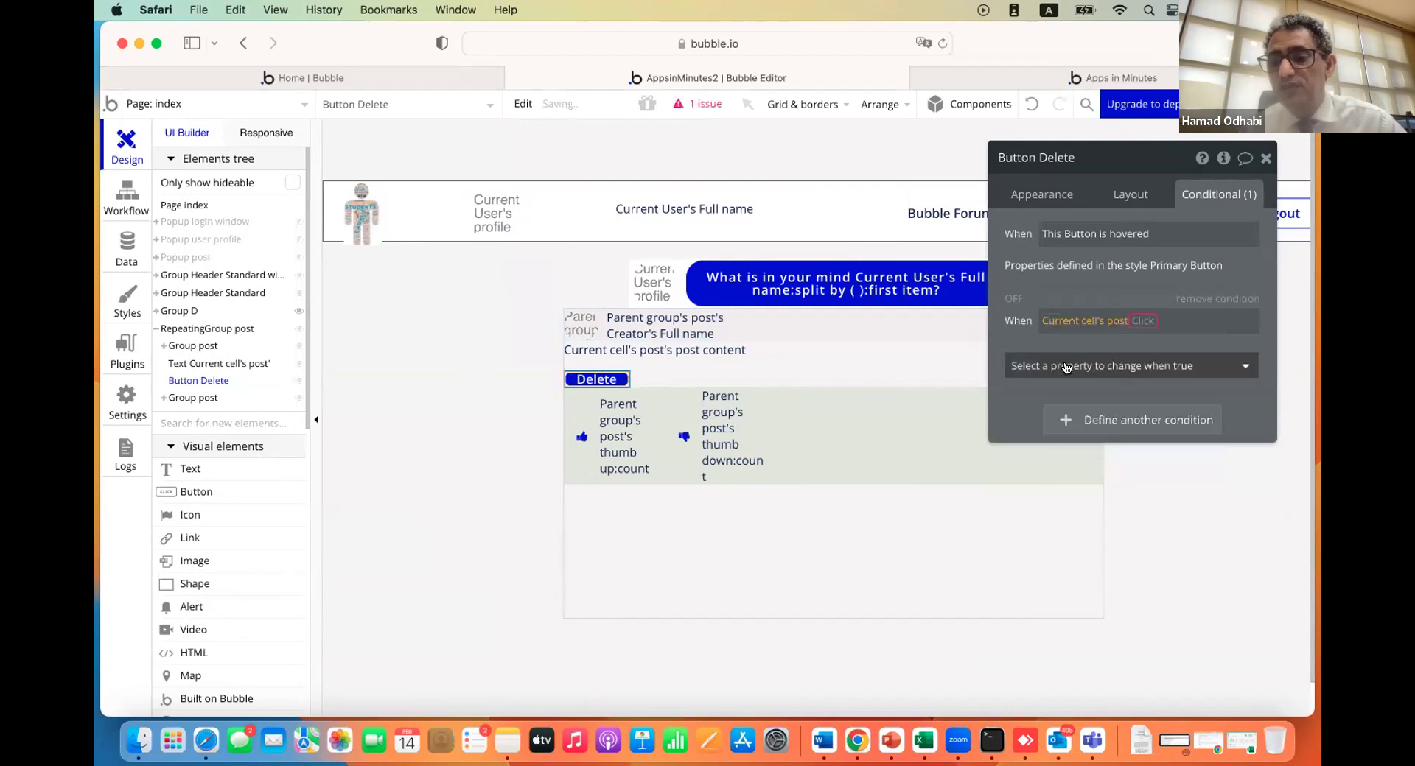
pyautogui.click(1148, 419)
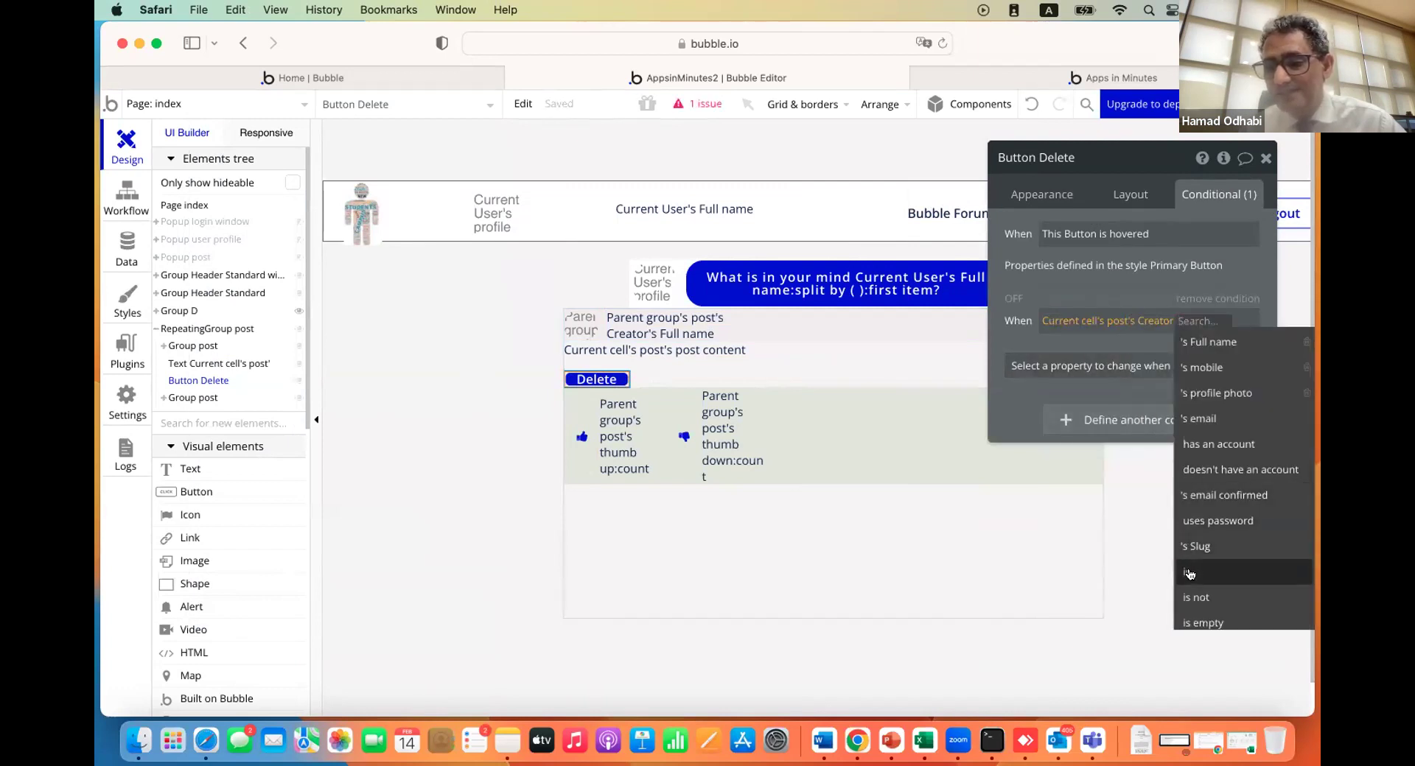
pyautogui.click(1189, 573)
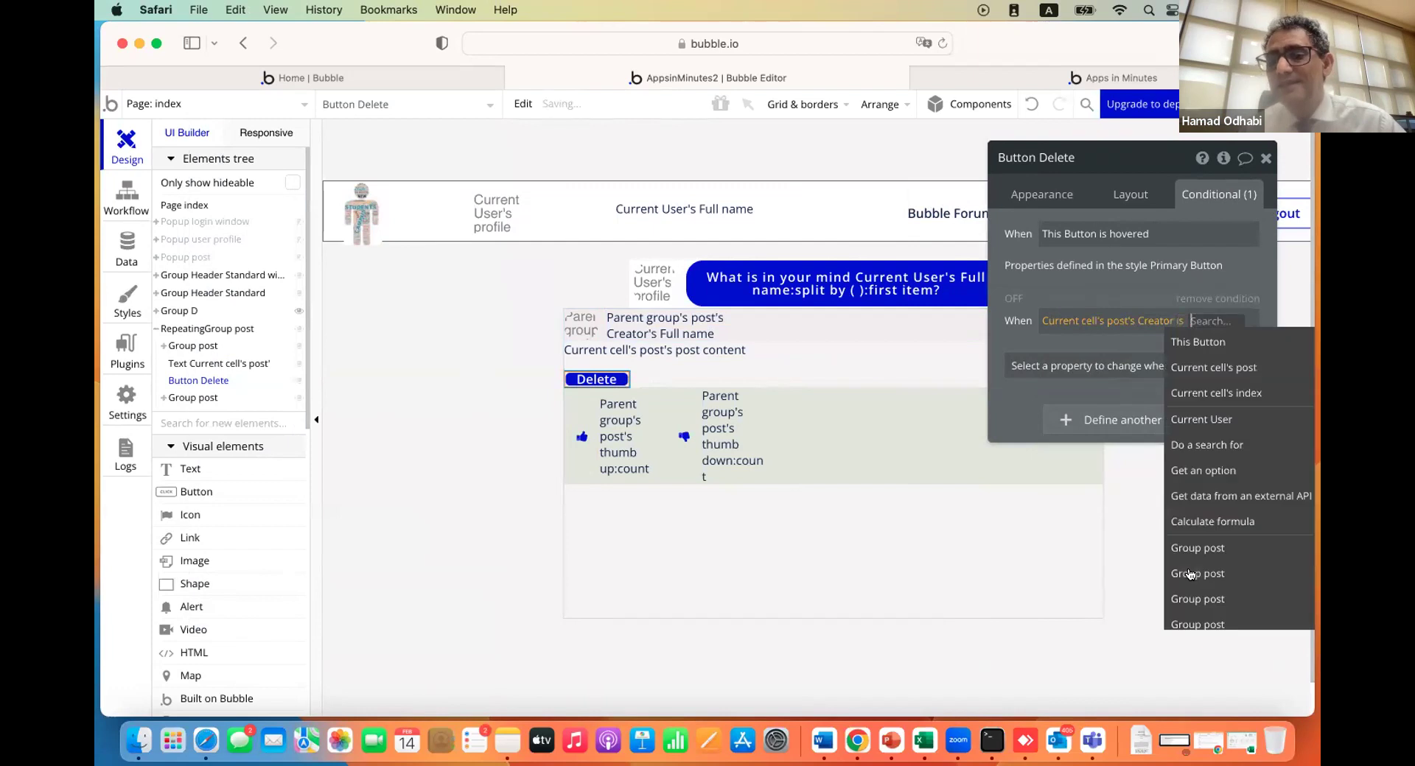
pyautogui.click(1204, 420)
# Make the Delete button visible when its post creator condition is true
pyautogui.click(1004, 354)
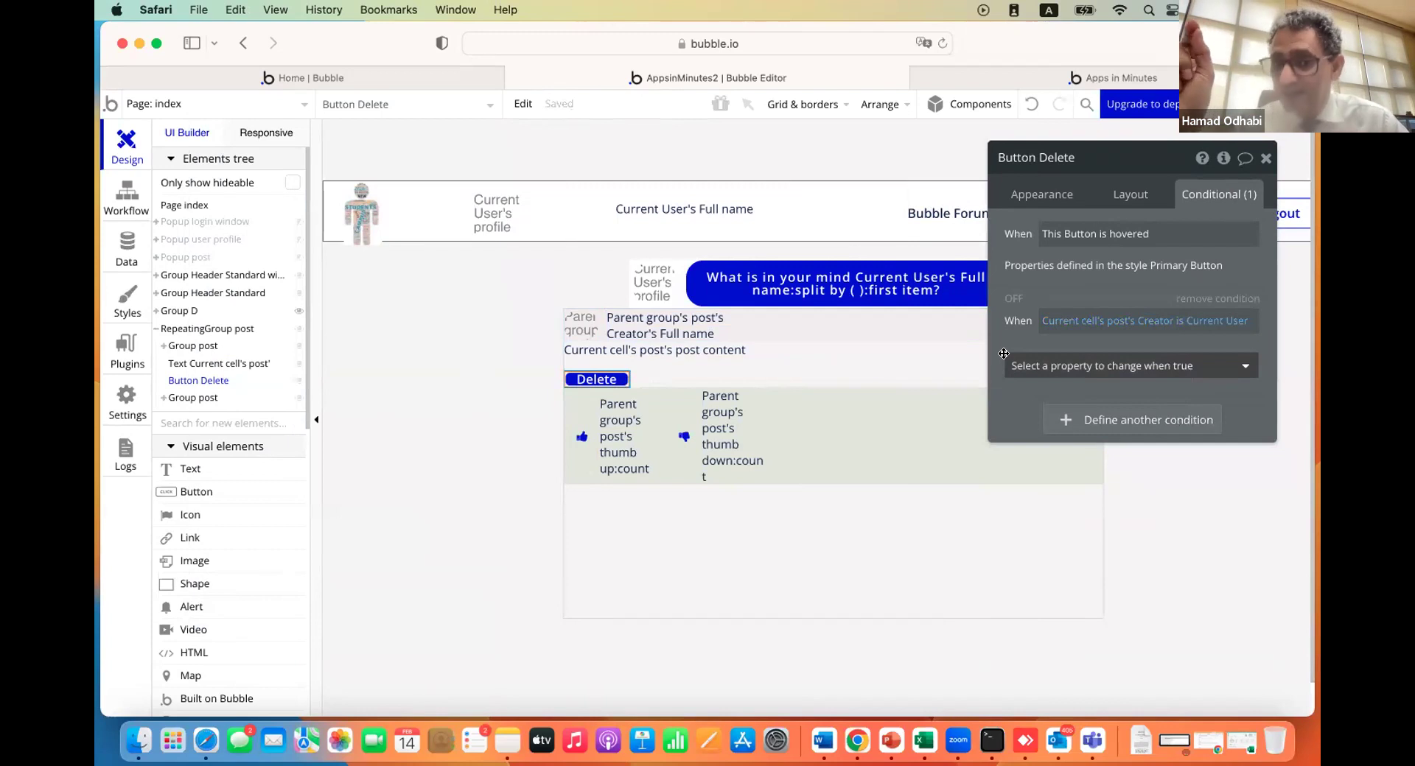
pyautogui.click(1054, 369)
pyautogui.click(1054, 418)
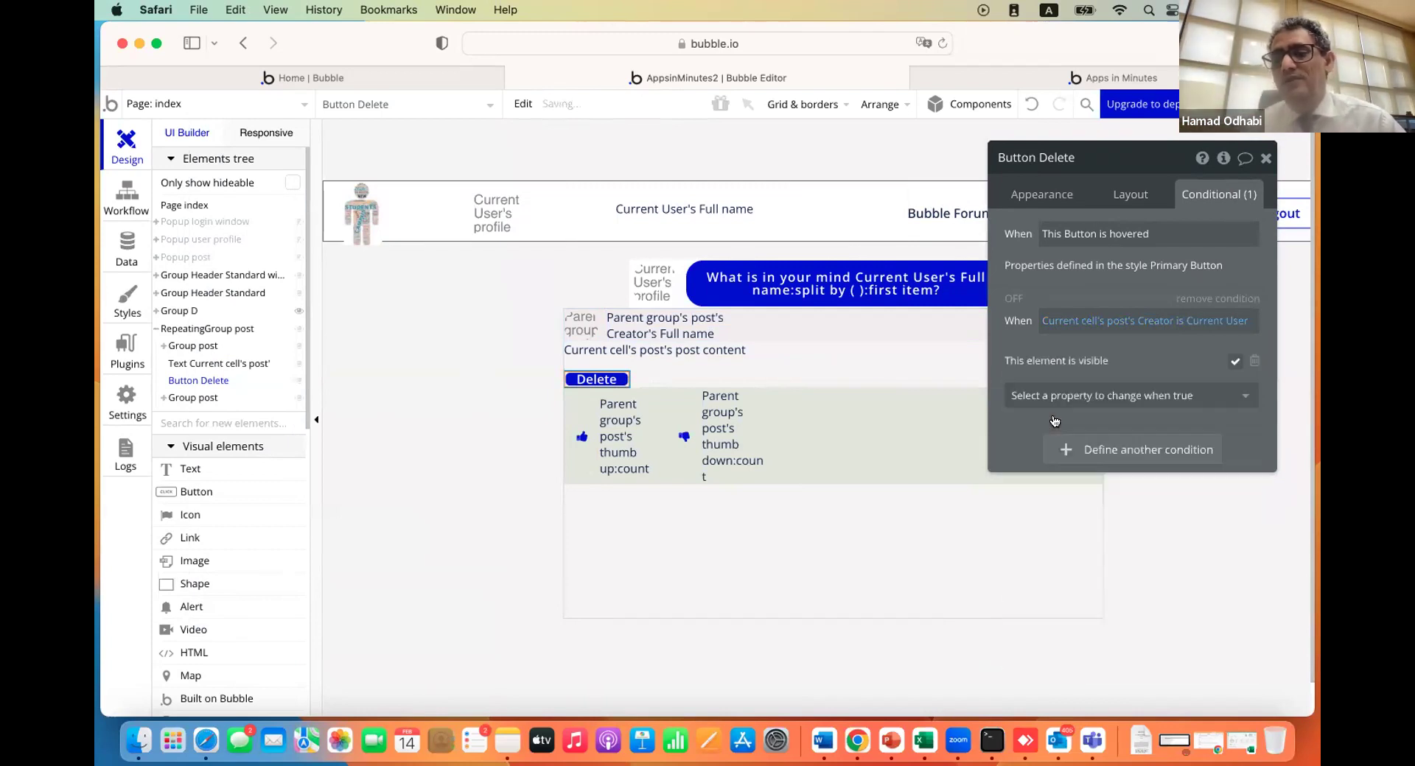
# Set the Delete button to collapse when hidden and turn off its visibility on page load
pyautogui.click(1125, 197)
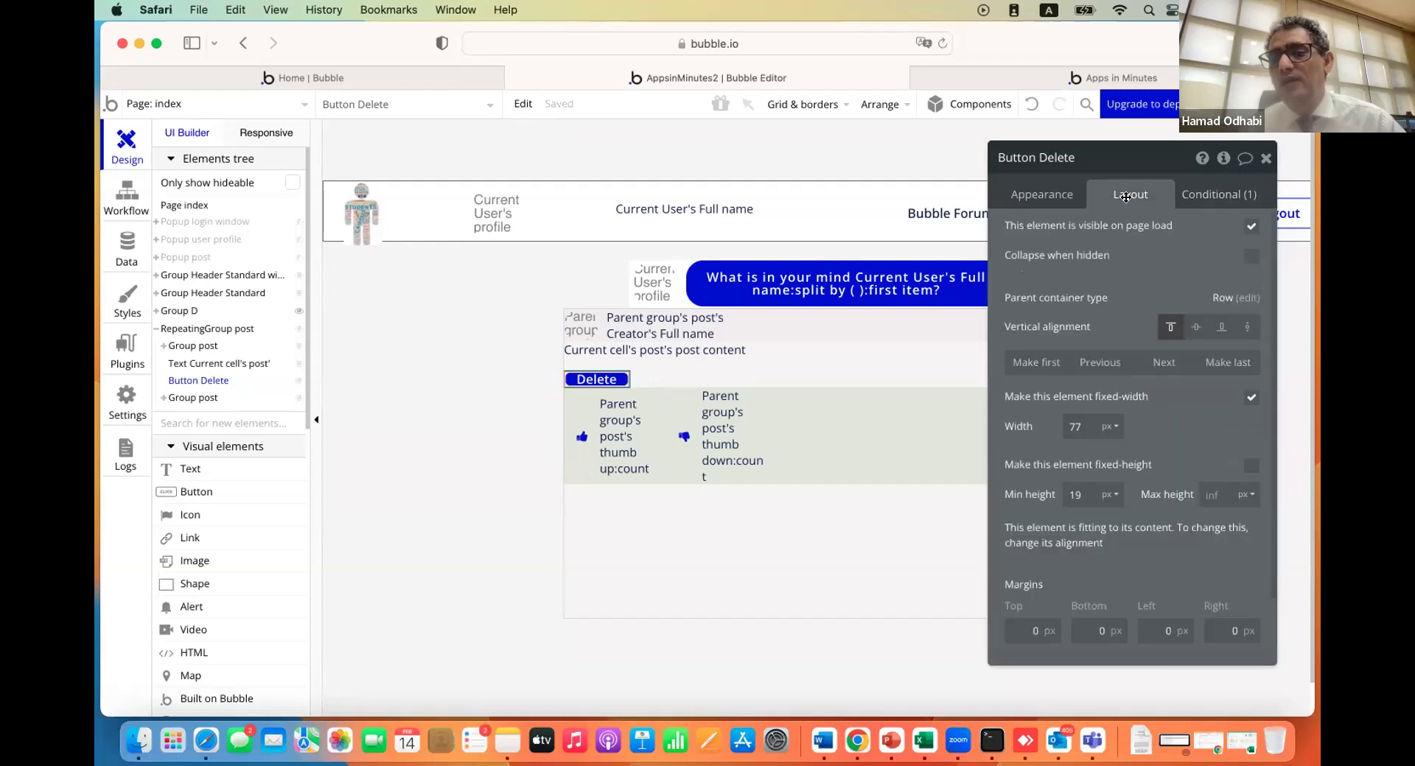
pyautogui.click(1250, 259)
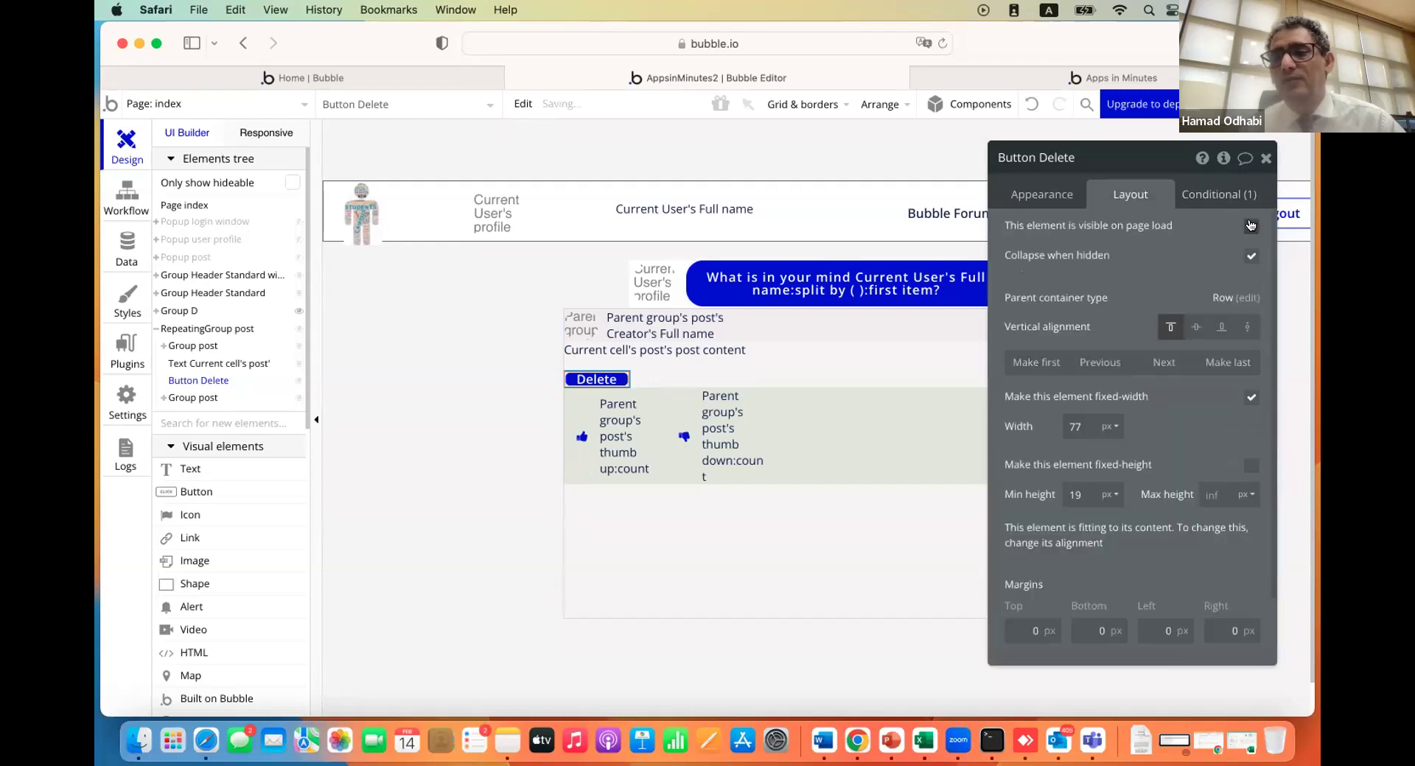
pyautogui.click(1251, 226)
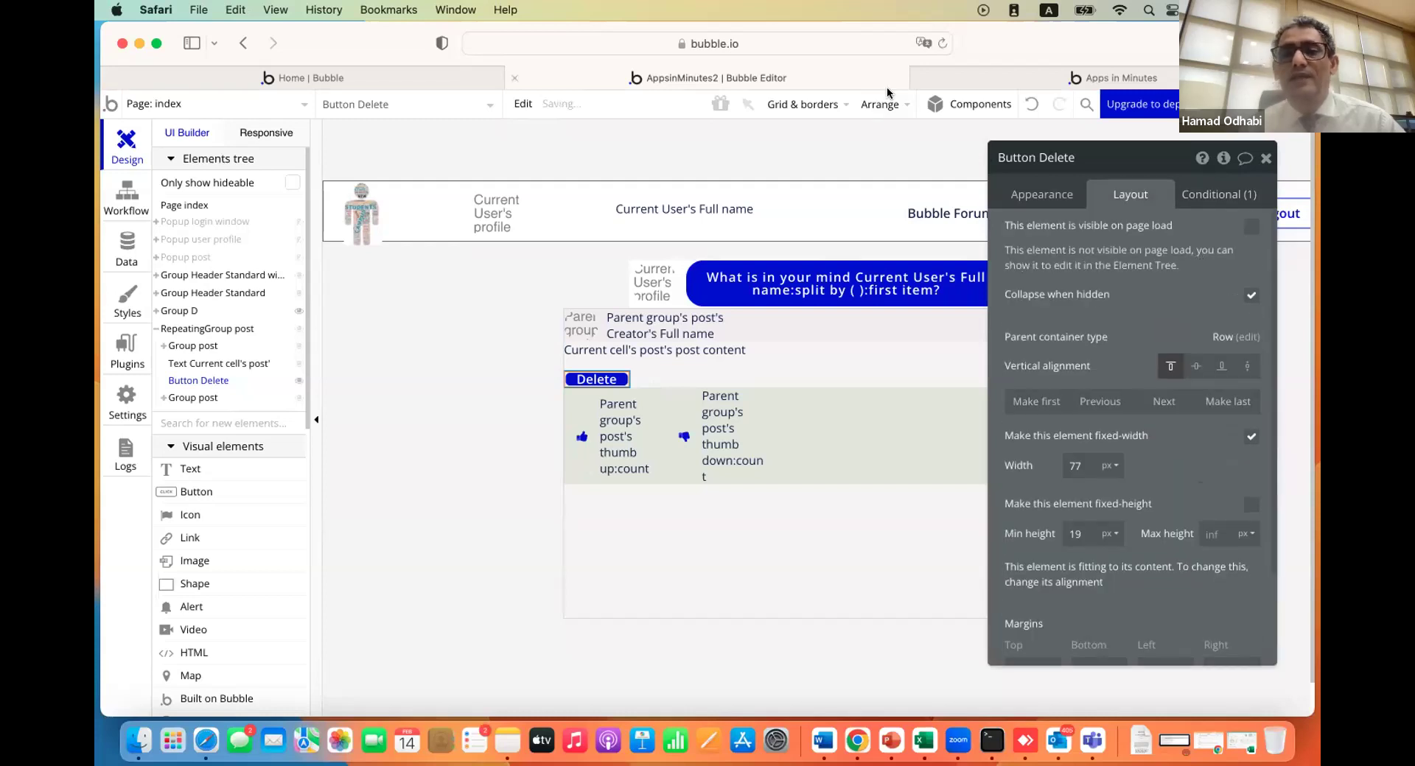
# Reload the Apps in Minutes preview and check which posts in the feed offer the Delete button
pyautogui.click(970, 73)
pyautogui.click(859, 107)
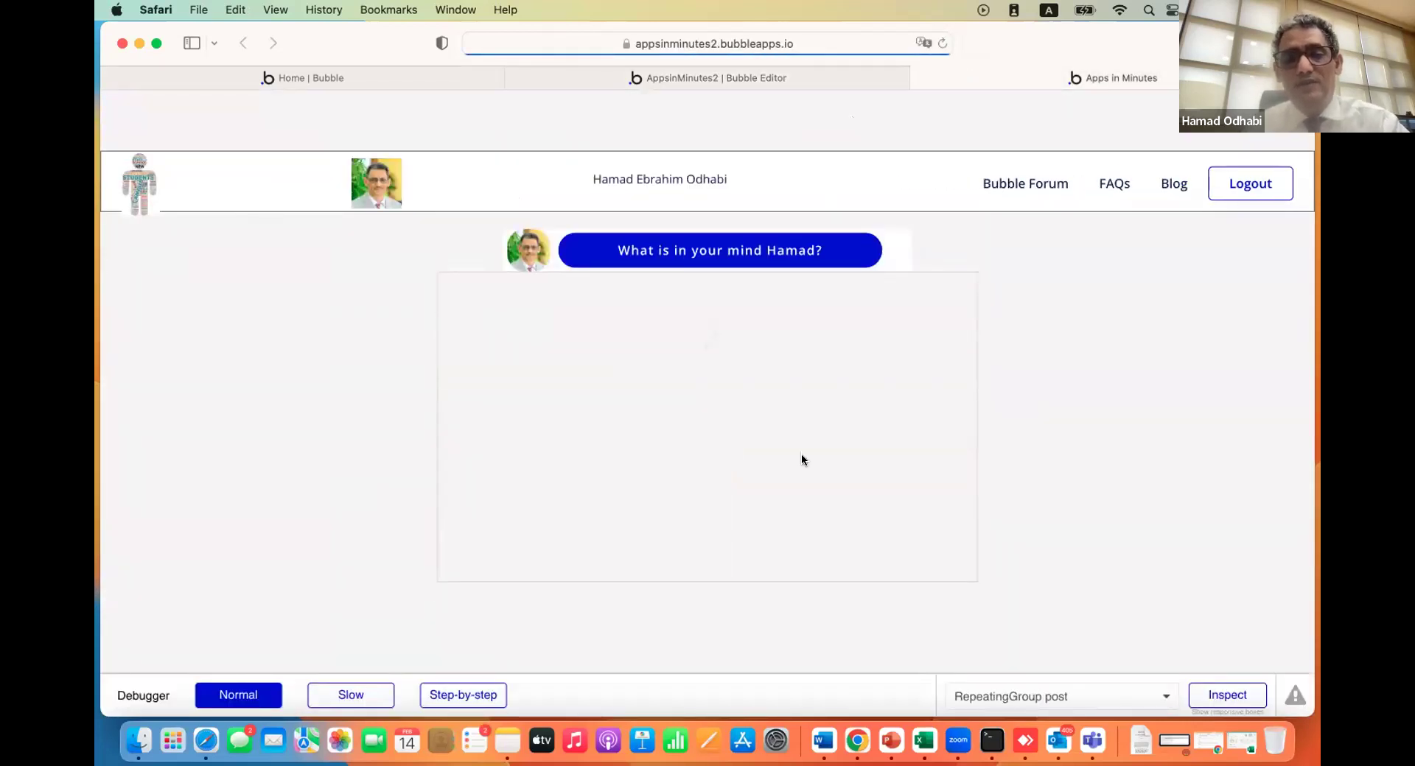
pyautogui.scroll(-5, 802, 454)
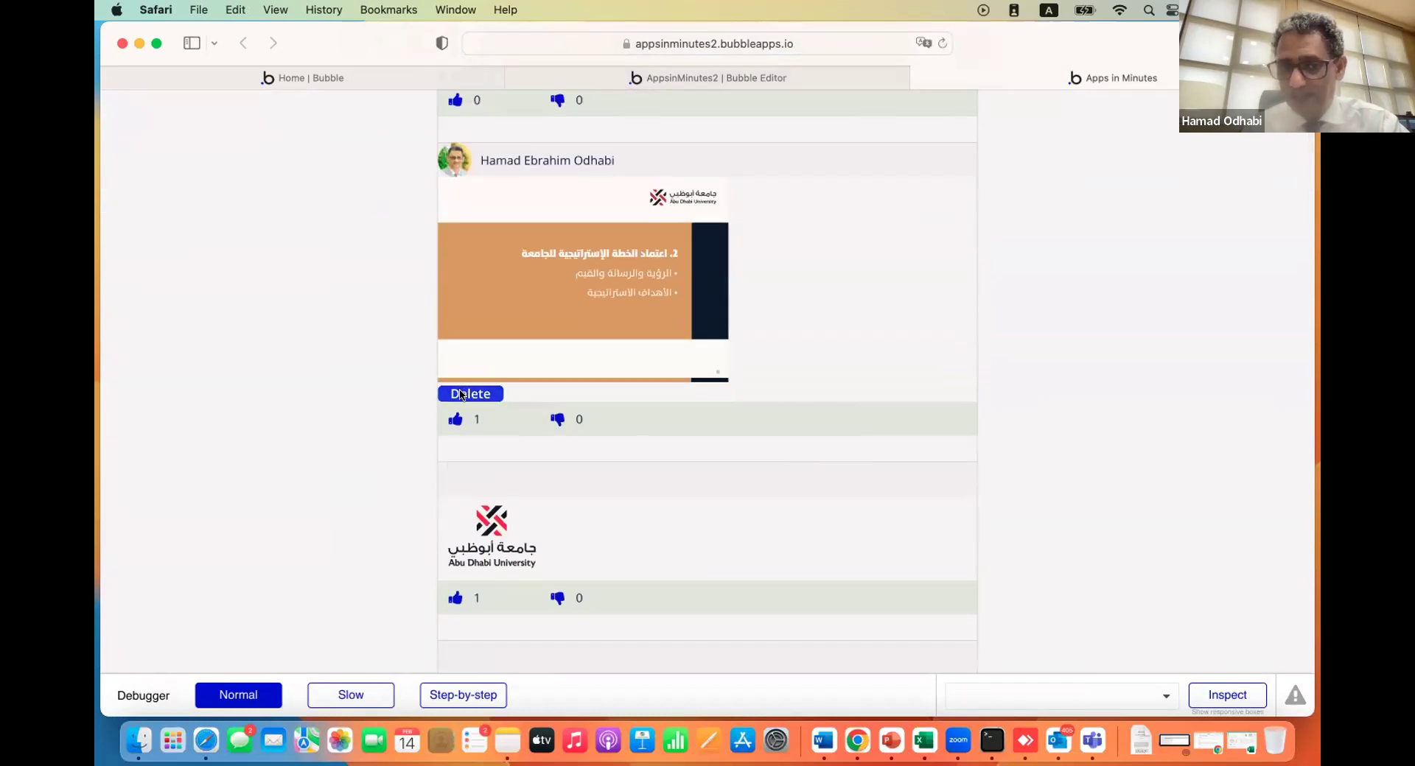
pyautogui.scroll(-3, 458, 387)
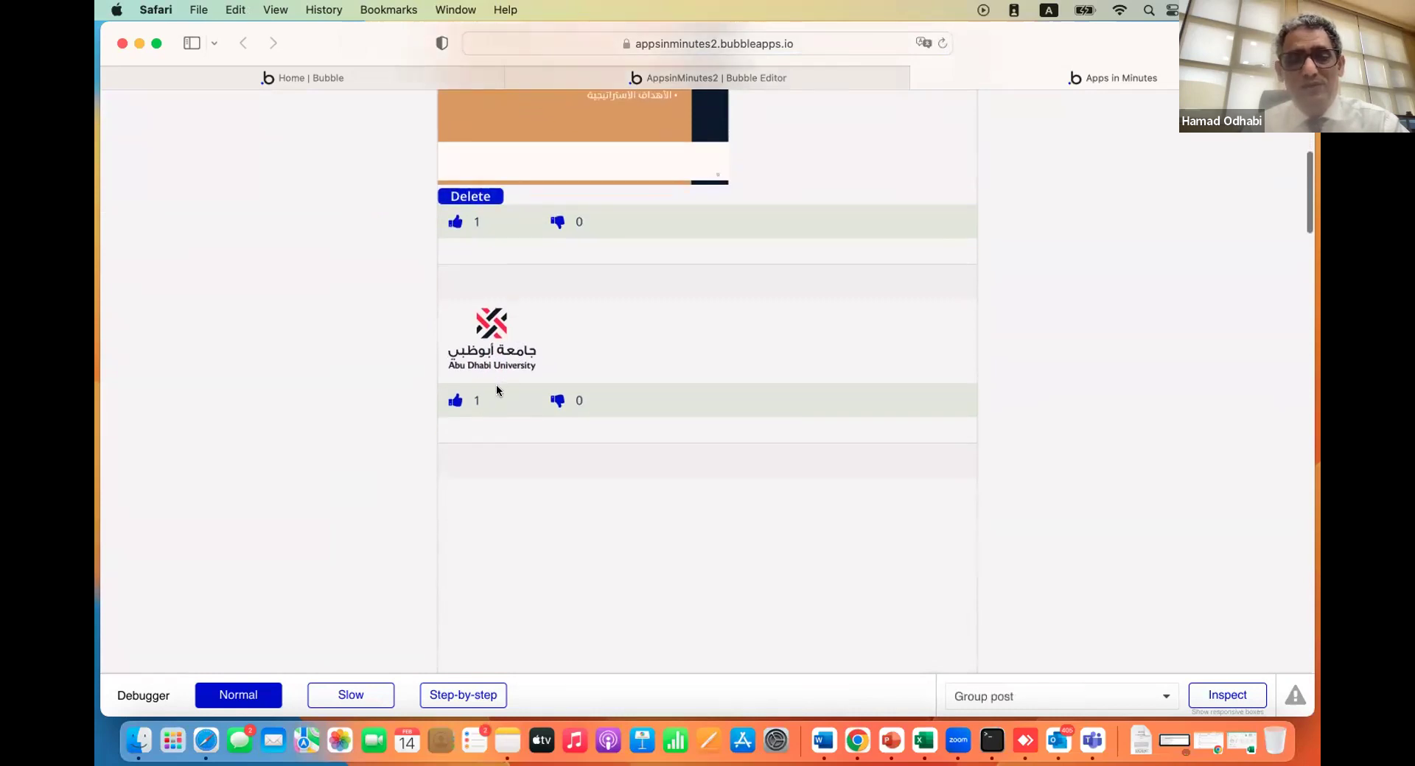
pyautogui.scroll(-10, 497, 386)
pyautogui.scroll(-7, 497, 386)
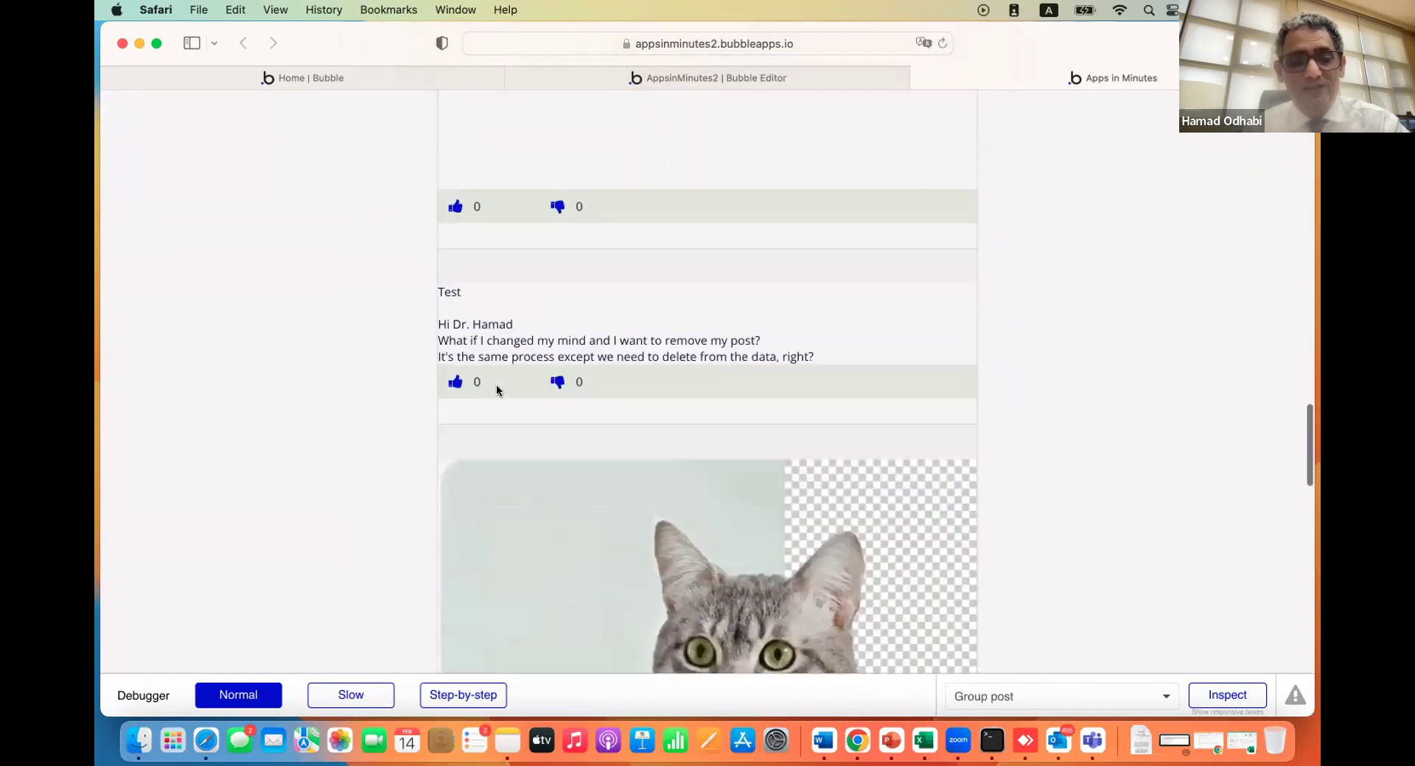
pyautogui.scroll(4, 486, 347)
pyautogui.scroll(-15, 484, 344)
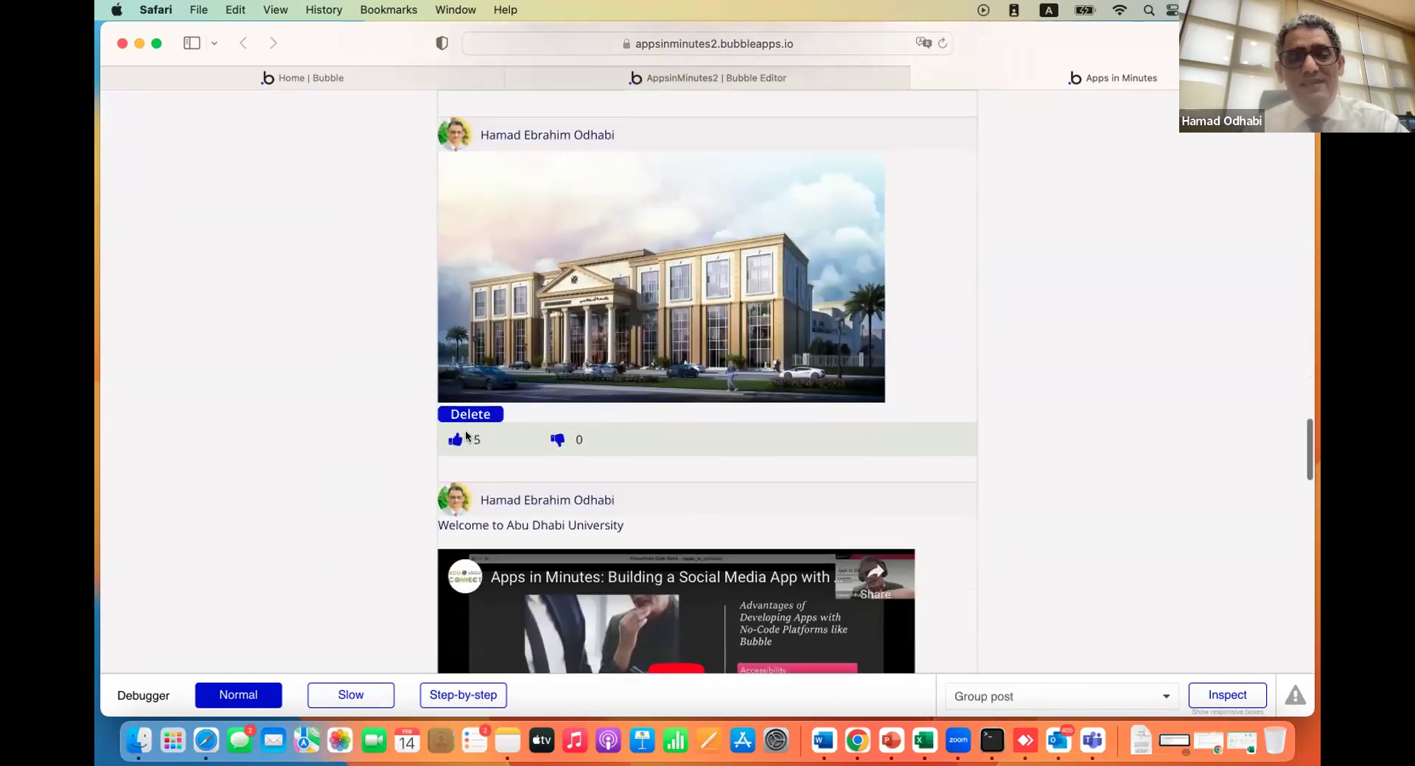
pyautogui.click(458, 418)
pyautogui.scroll(15, 470, 406)
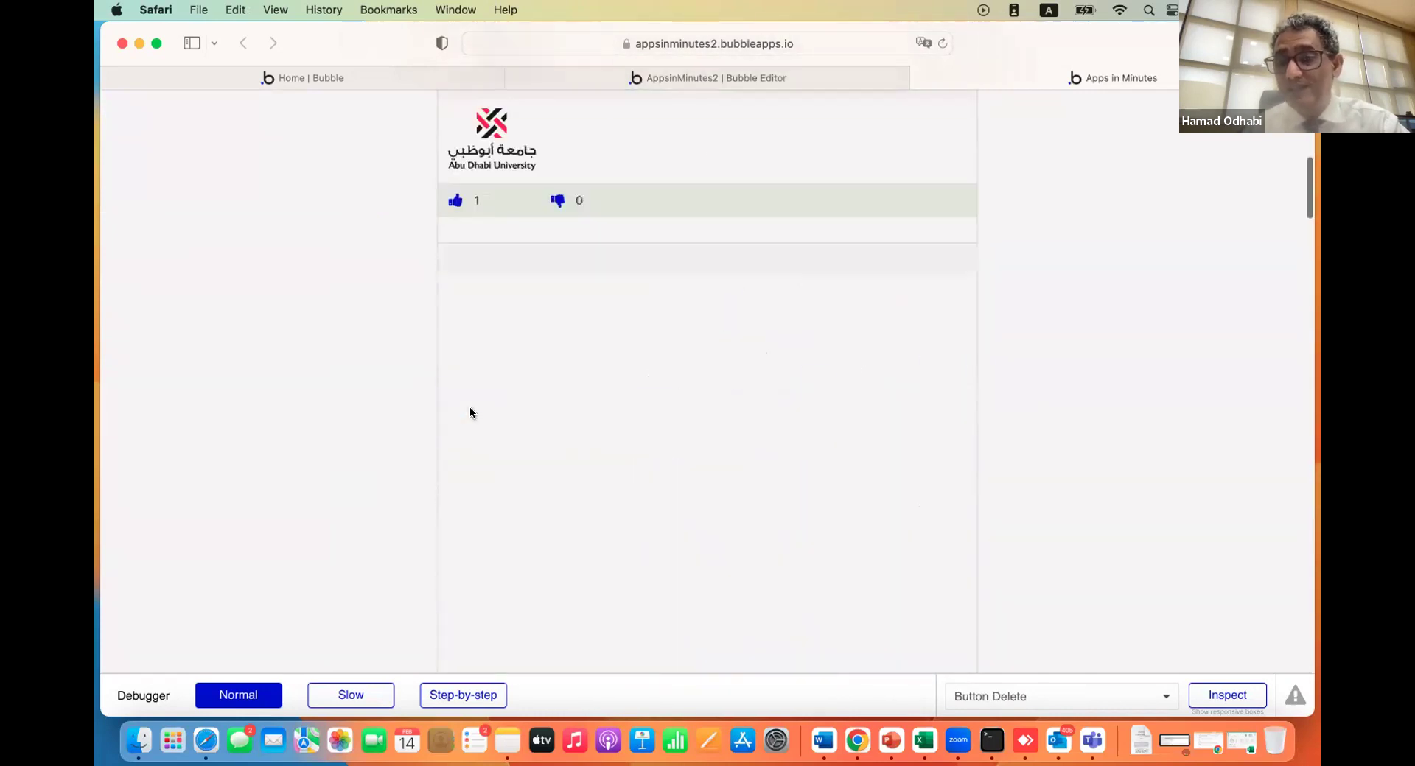
# Return to the Bubble editor, review the Delete button's condition and layout settings, and start a workflow for when it is clicked
pyautogui.click(664, 77)
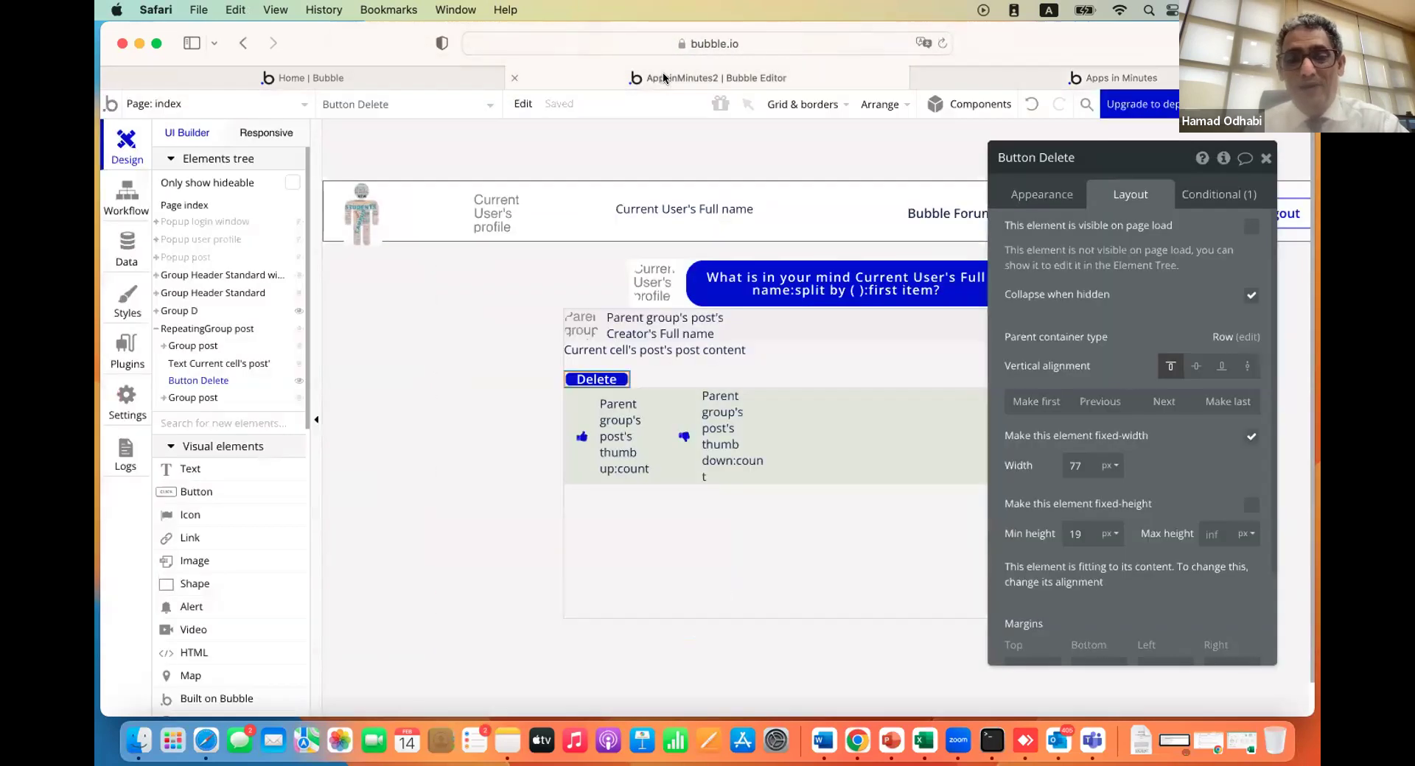
pyautogui.click(1201, 194)
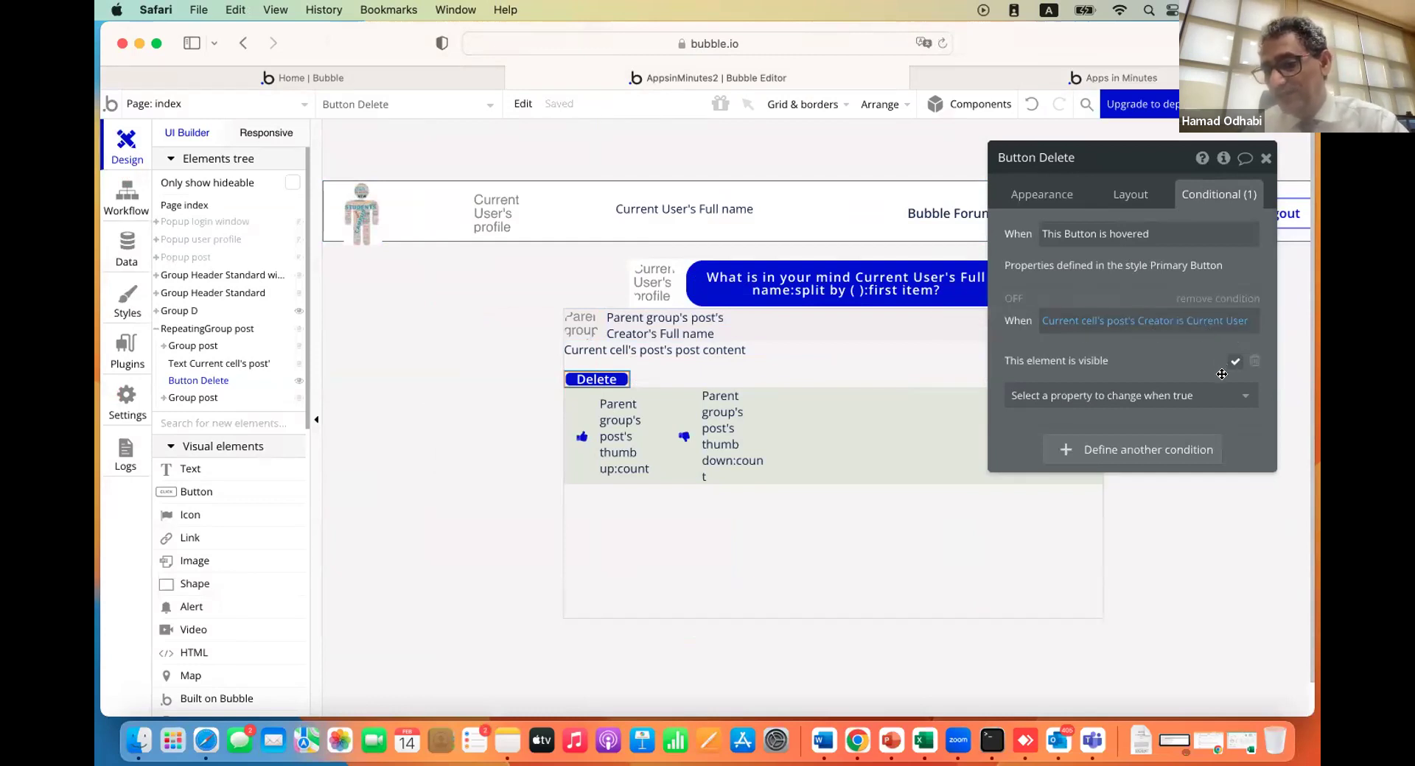
pyautogui.click(1138, 198)
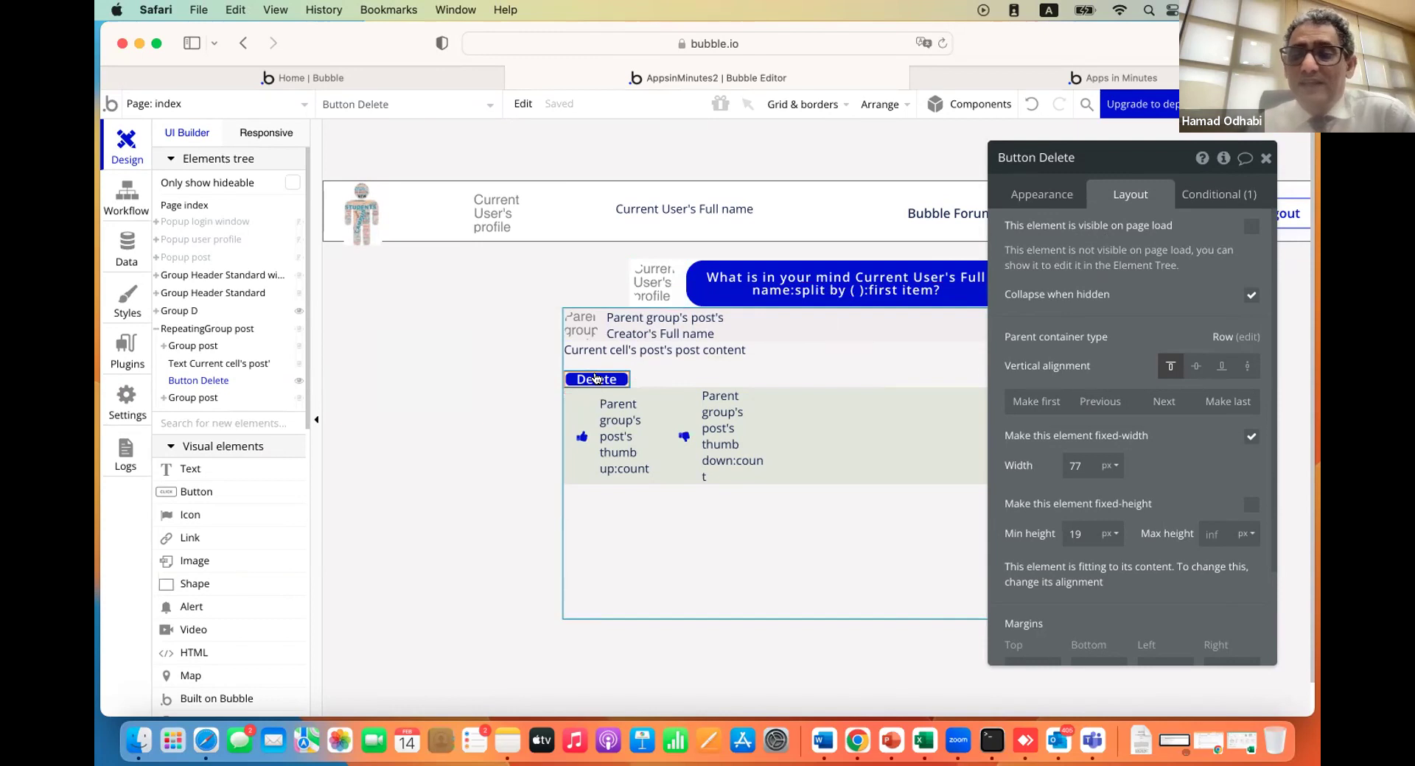
pyautogui.click(1050, 193)
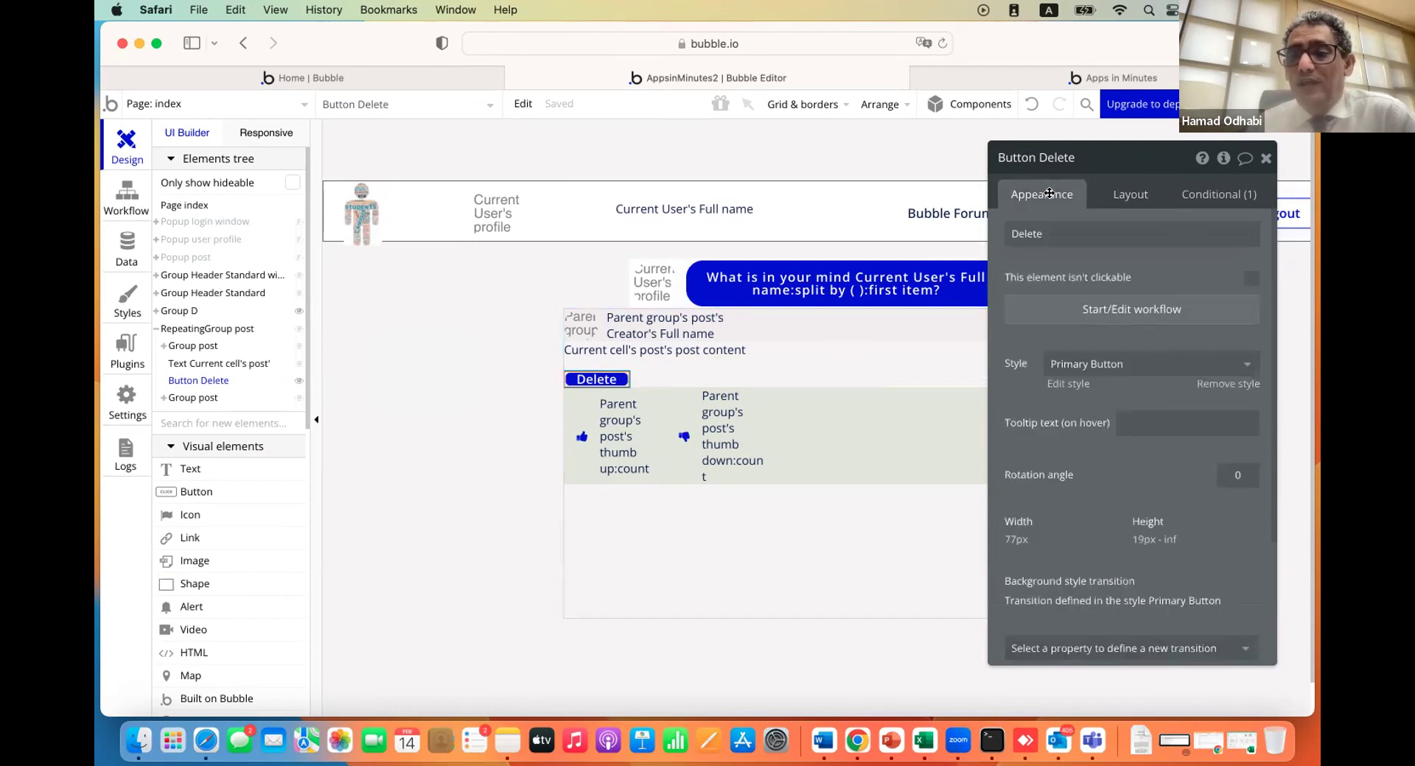
pyautogui.click(1072, 319)
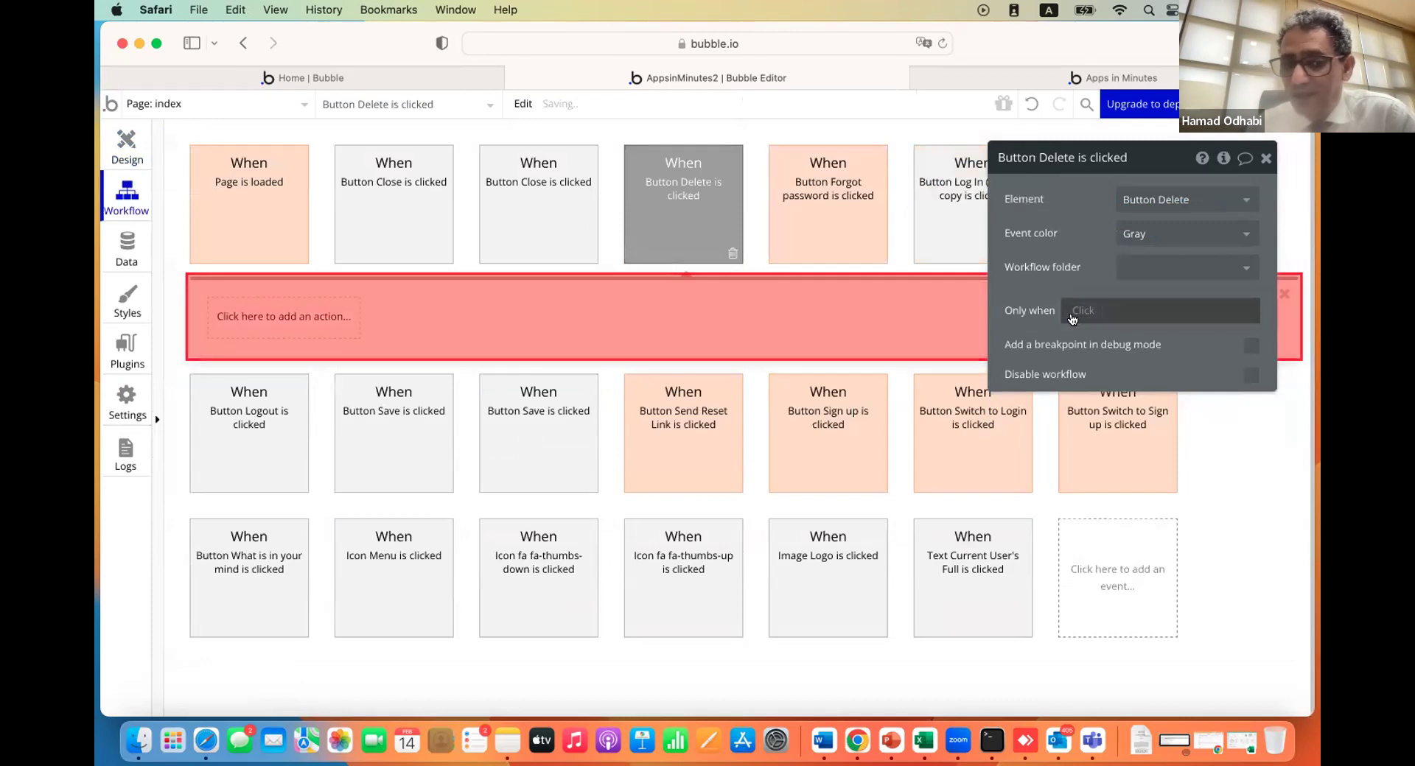
# Add a Delete thing action to the Delete button's workflow with Current cell's post as the thing to delete
pyautogui.click(257, 321)
pyautogui.moveTo(255, 440)
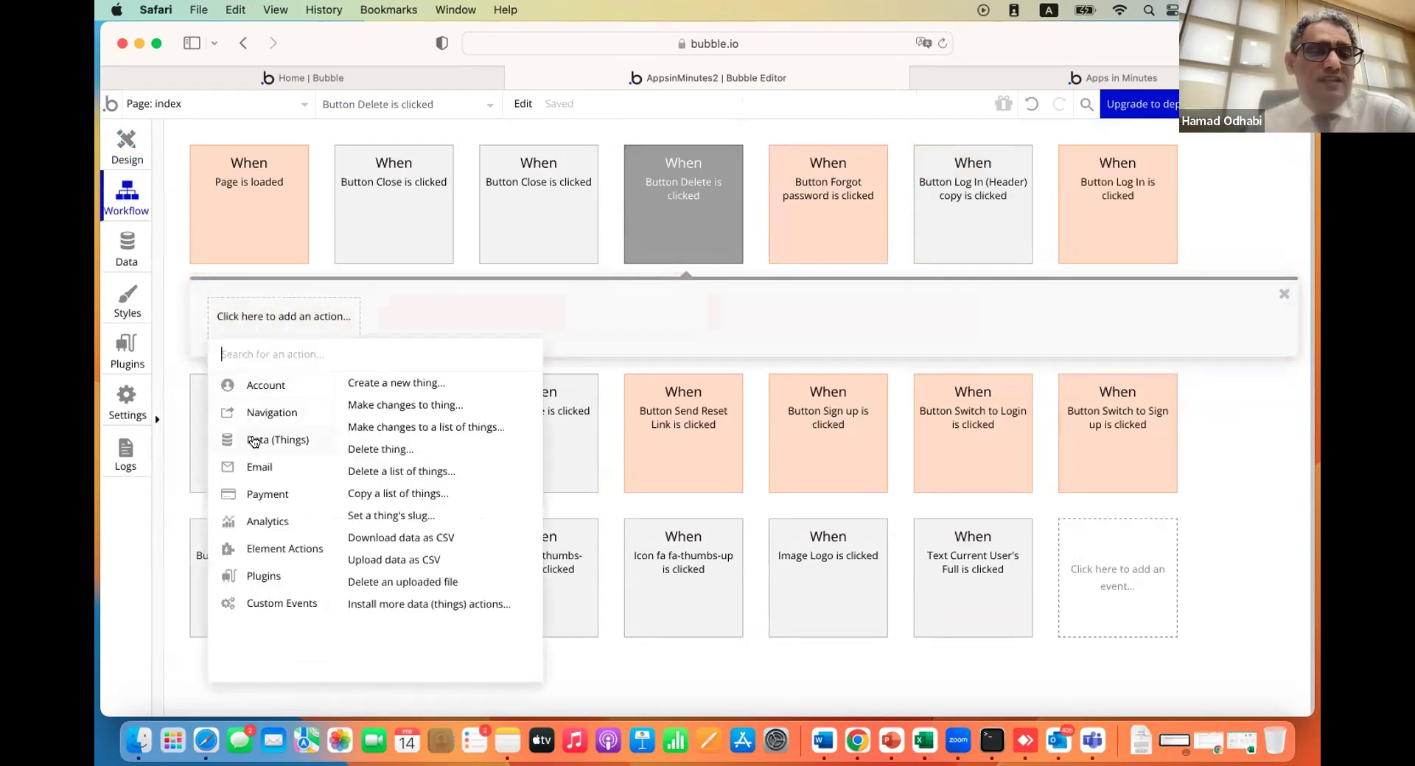
pyautogui.click(371, 450)
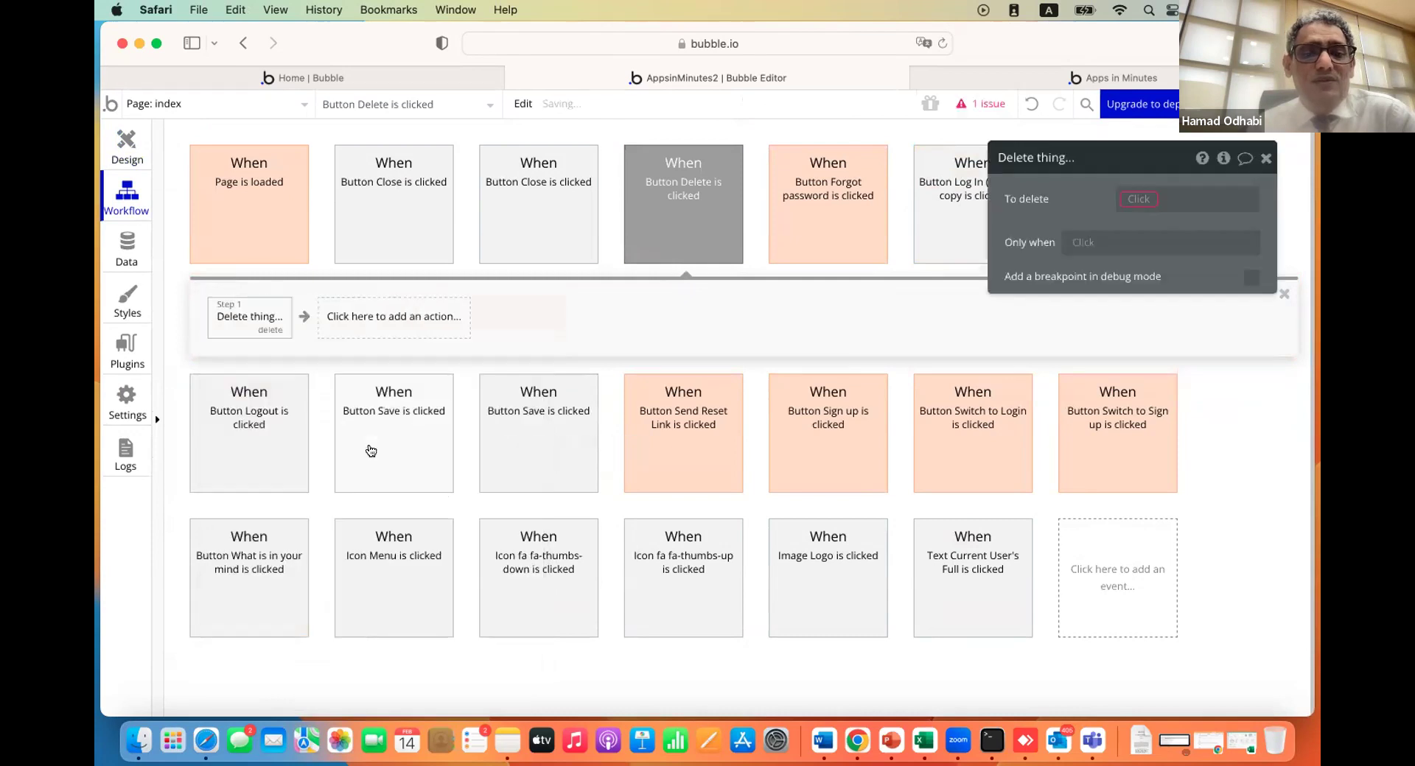
pyautogui.click(1135, 205)
pyautogui.click(1143, 224)
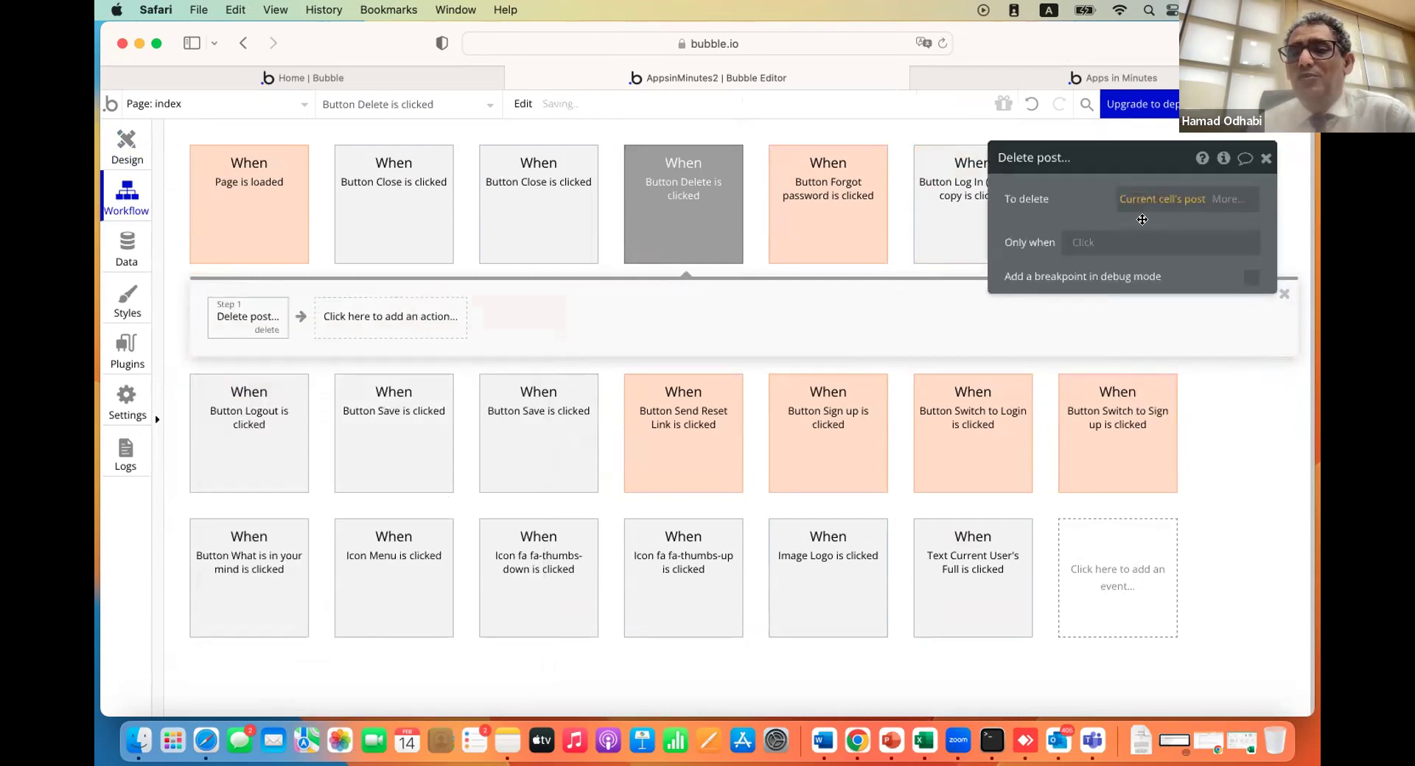
# Test the Delete button on the orange slide post in the Apps in Minutes preview and examine the remaining posts in the feed
pyautogui.click(974, 66)
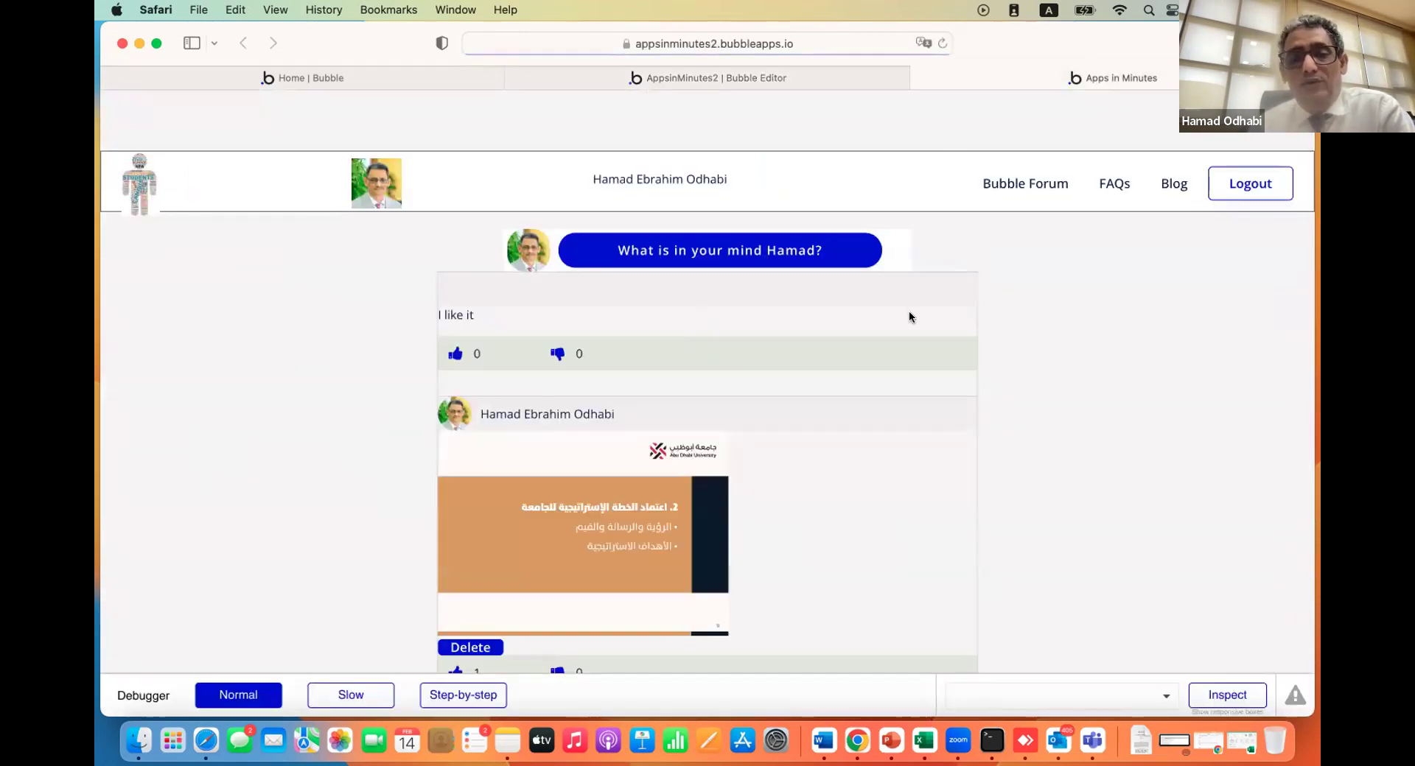
pyautogui.scroll(-6, 910, 317)
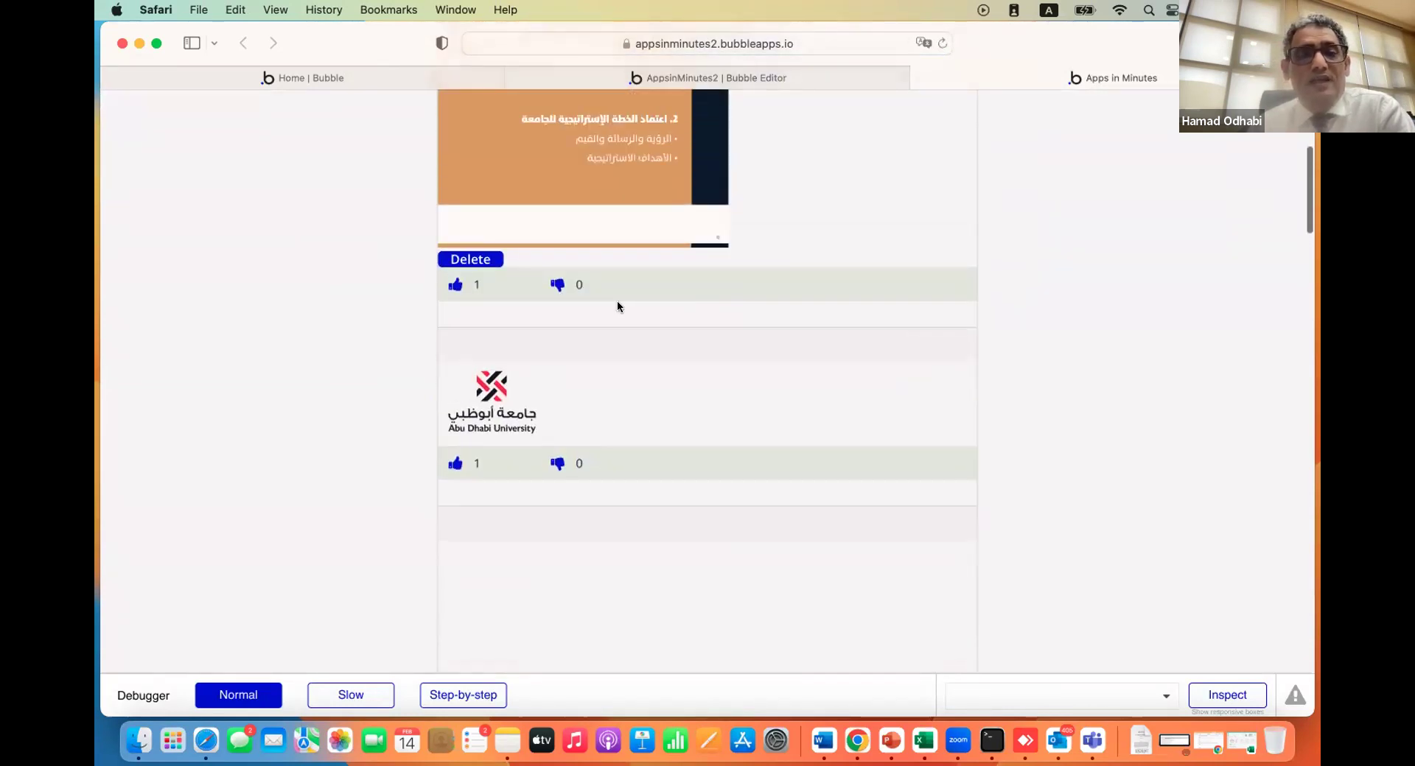
pyautogui.scroll(-3, 478, 259)
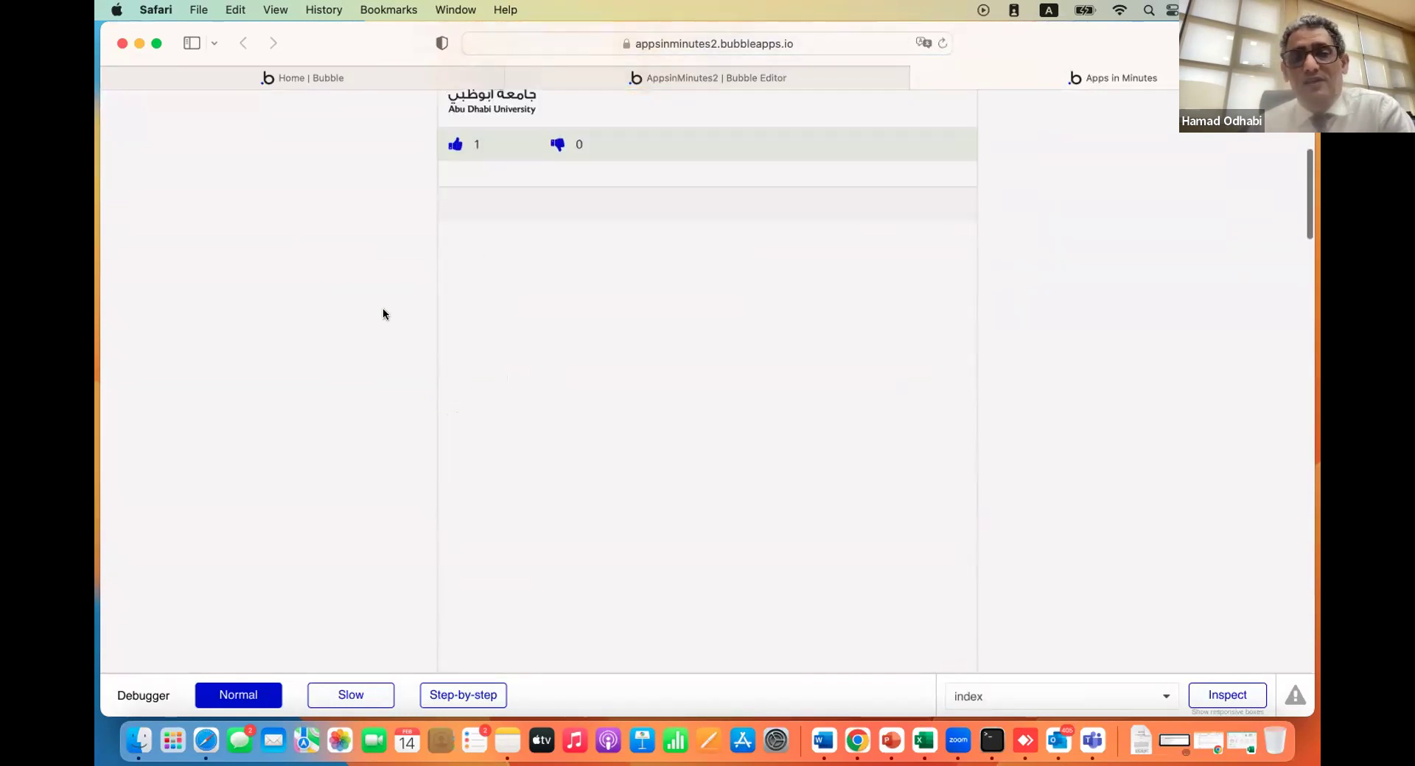
pyautogui.scroll(-8, 382, 315)
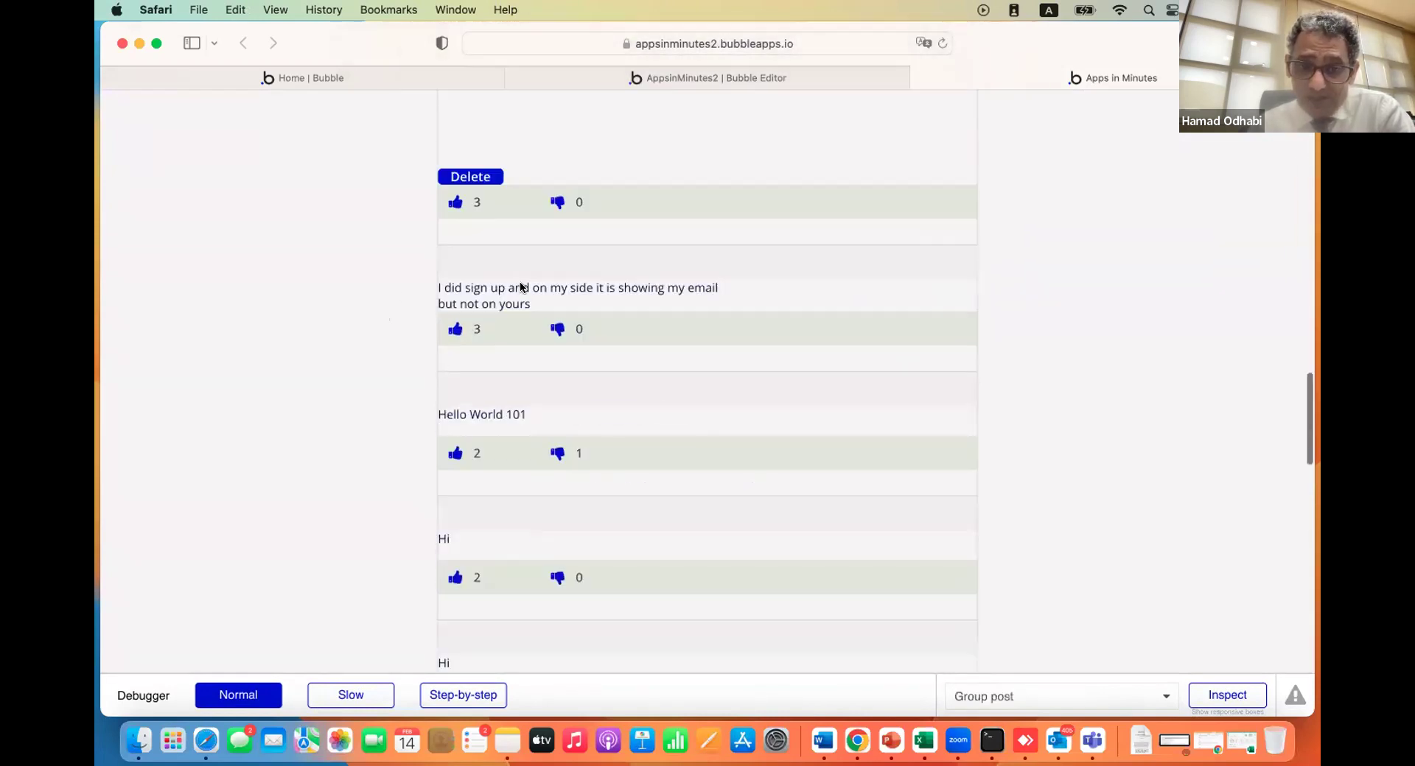
pyautogui.scroll(5, 471, 431)
pyautogui.scroll(10, 472, 431)
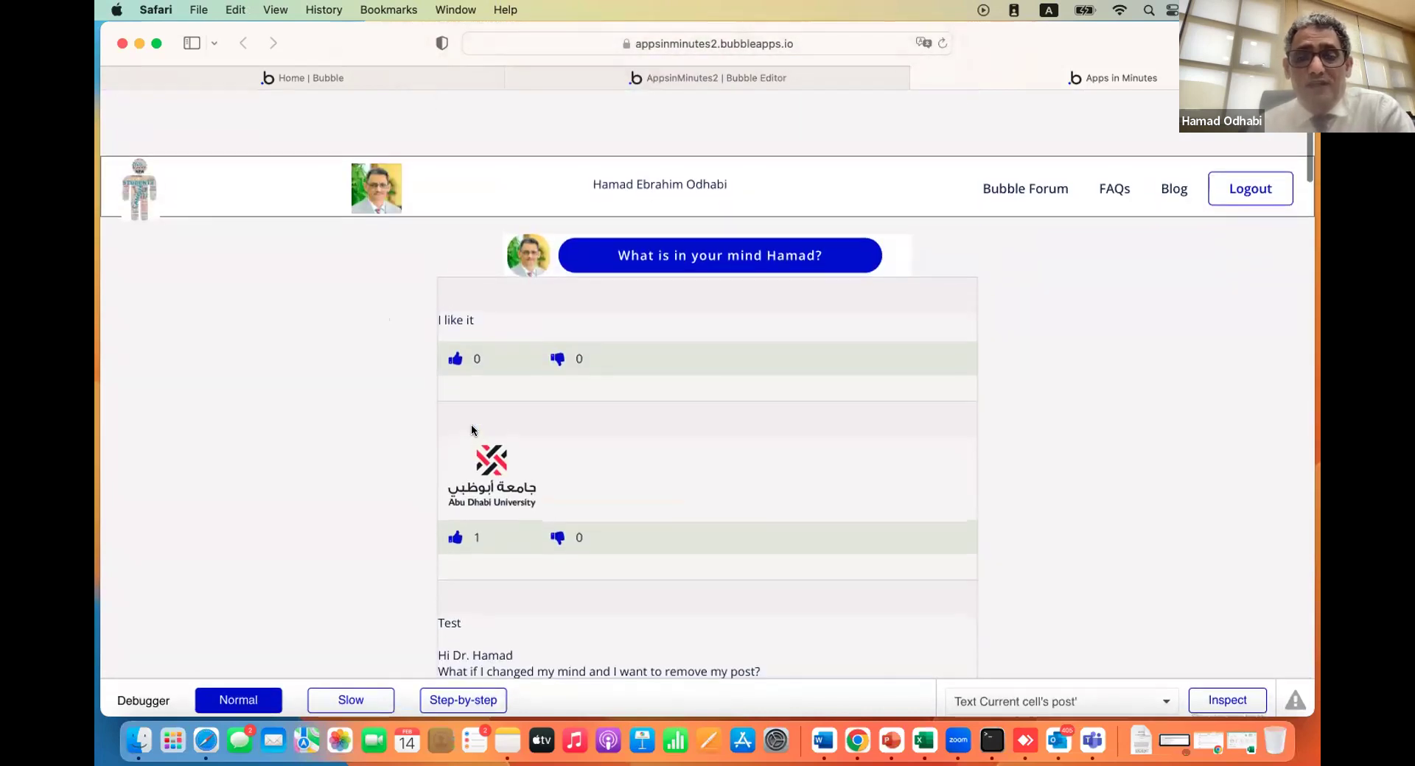
pyautogui.scroll(-6, 472, 431)
pyautogui.scroll(8, 471, 431)
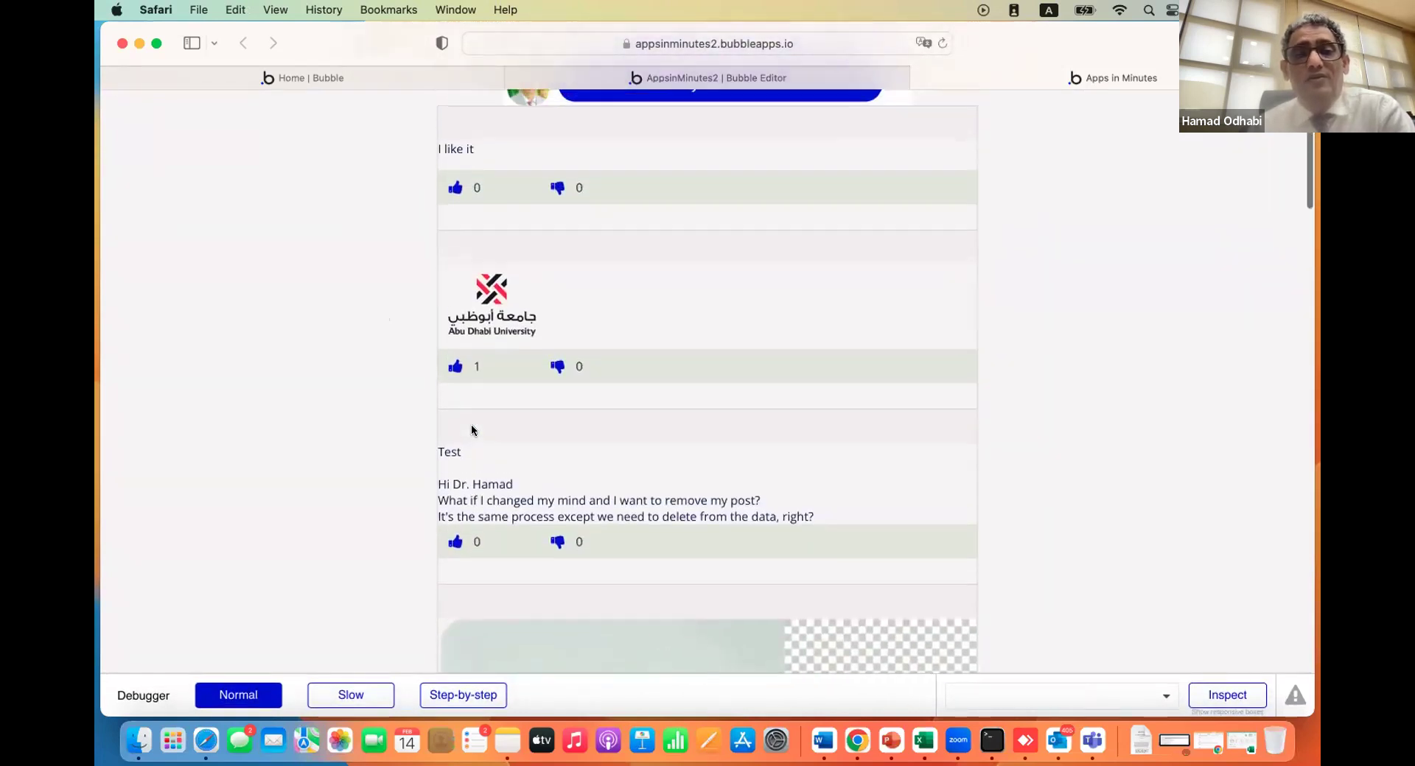
pyautogui.scroll(-8, 471, 430)
pyautogui.scroll(-15, 472, 430)
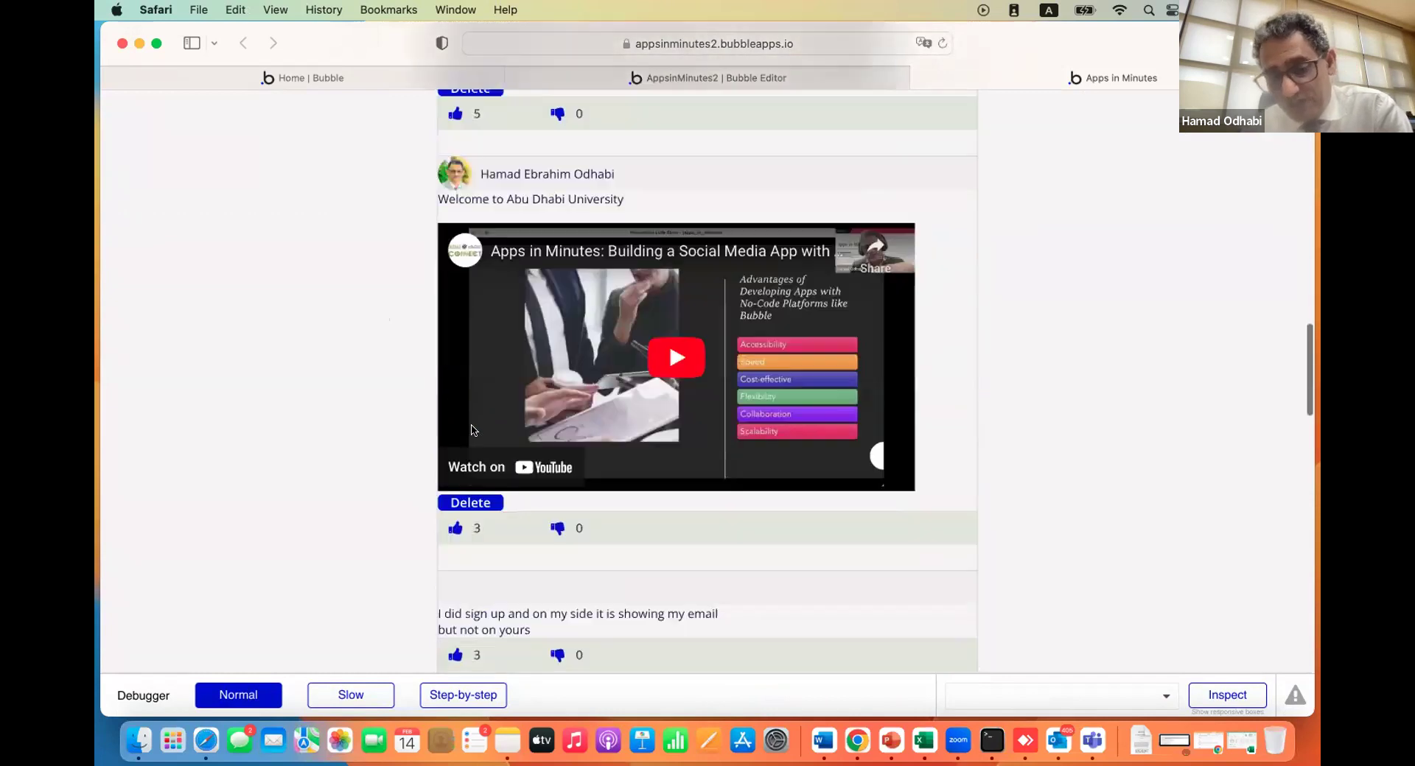
pyautogui.scroll(-15, 472, 431)
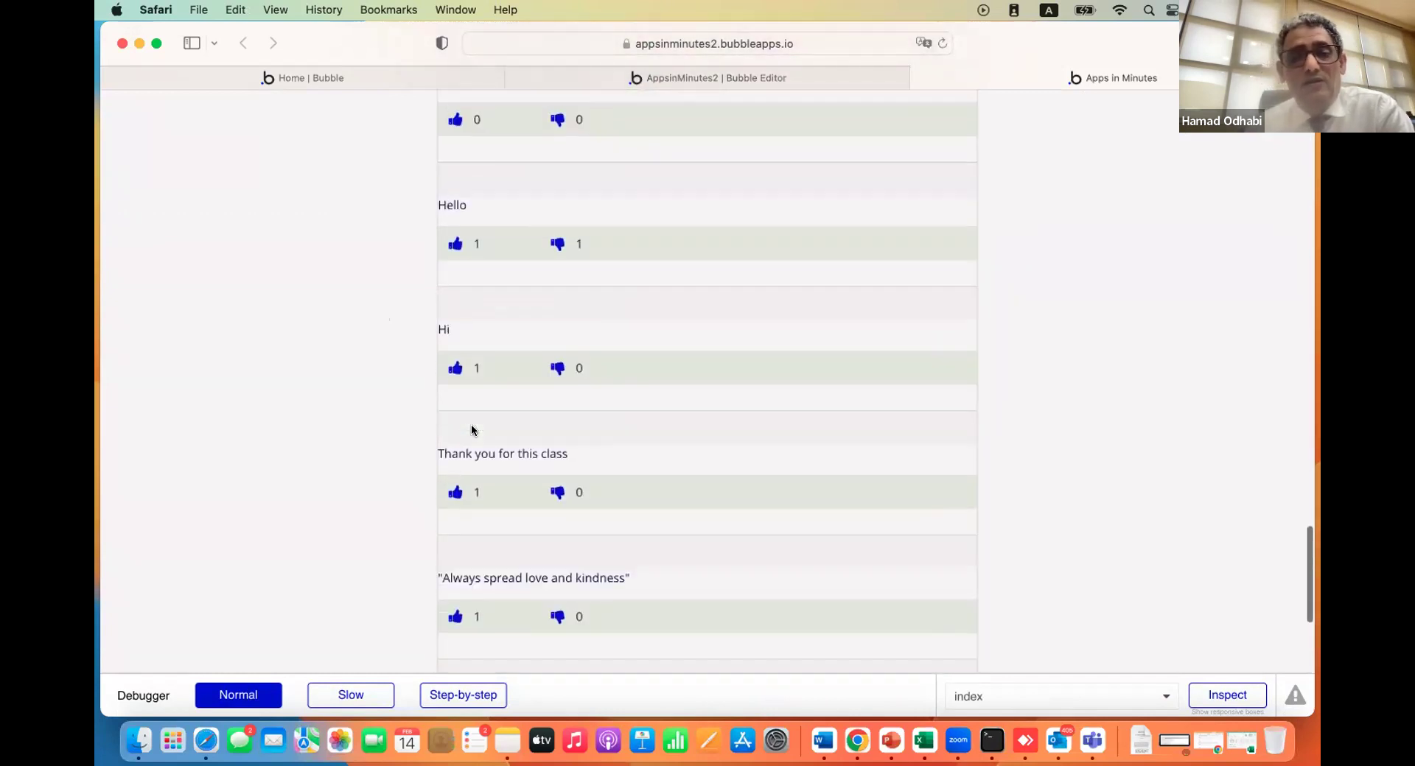
# Look through the feed in the preview and check which posts offer the Delete button, down to the building photo post
pyautogui.scroll(20, 471, 431)
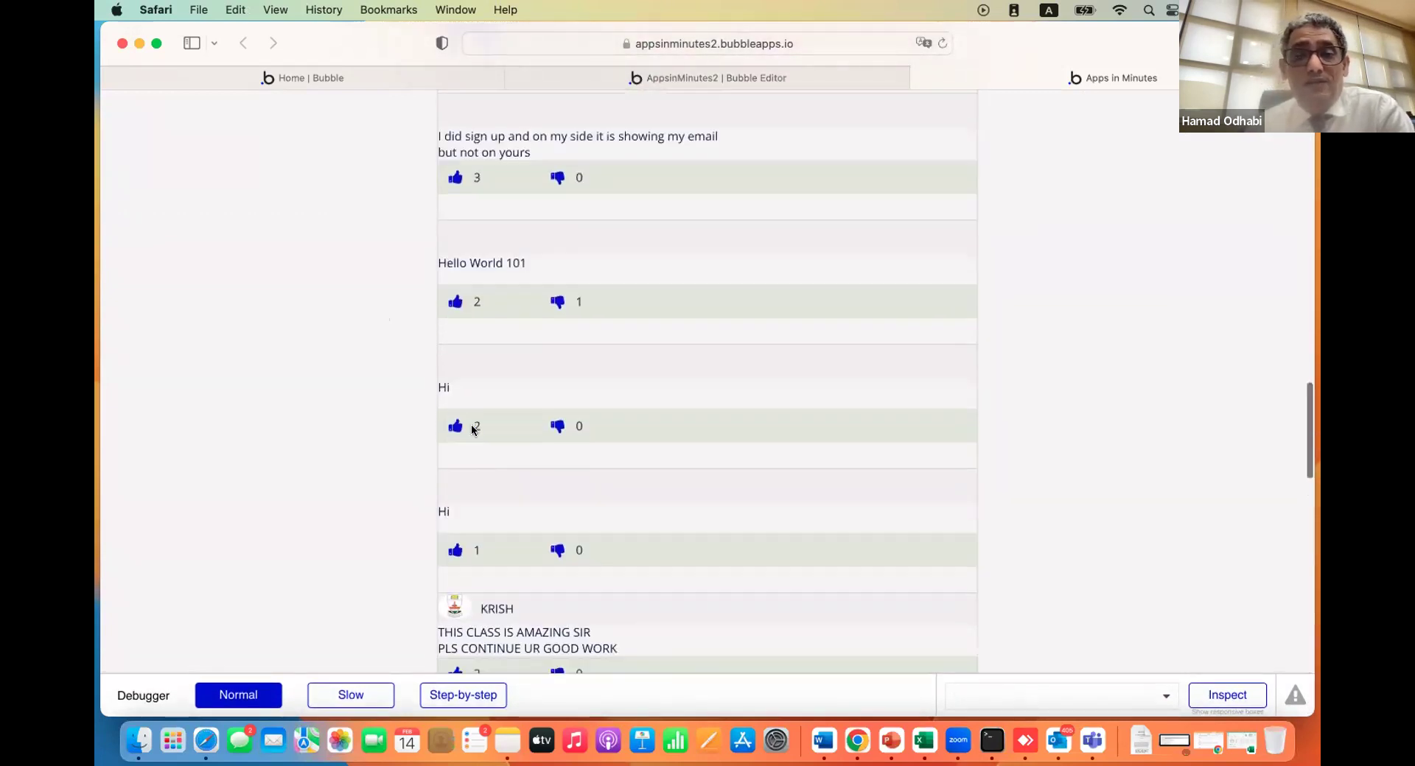
pyautogui.scroll(3, 471, 431)
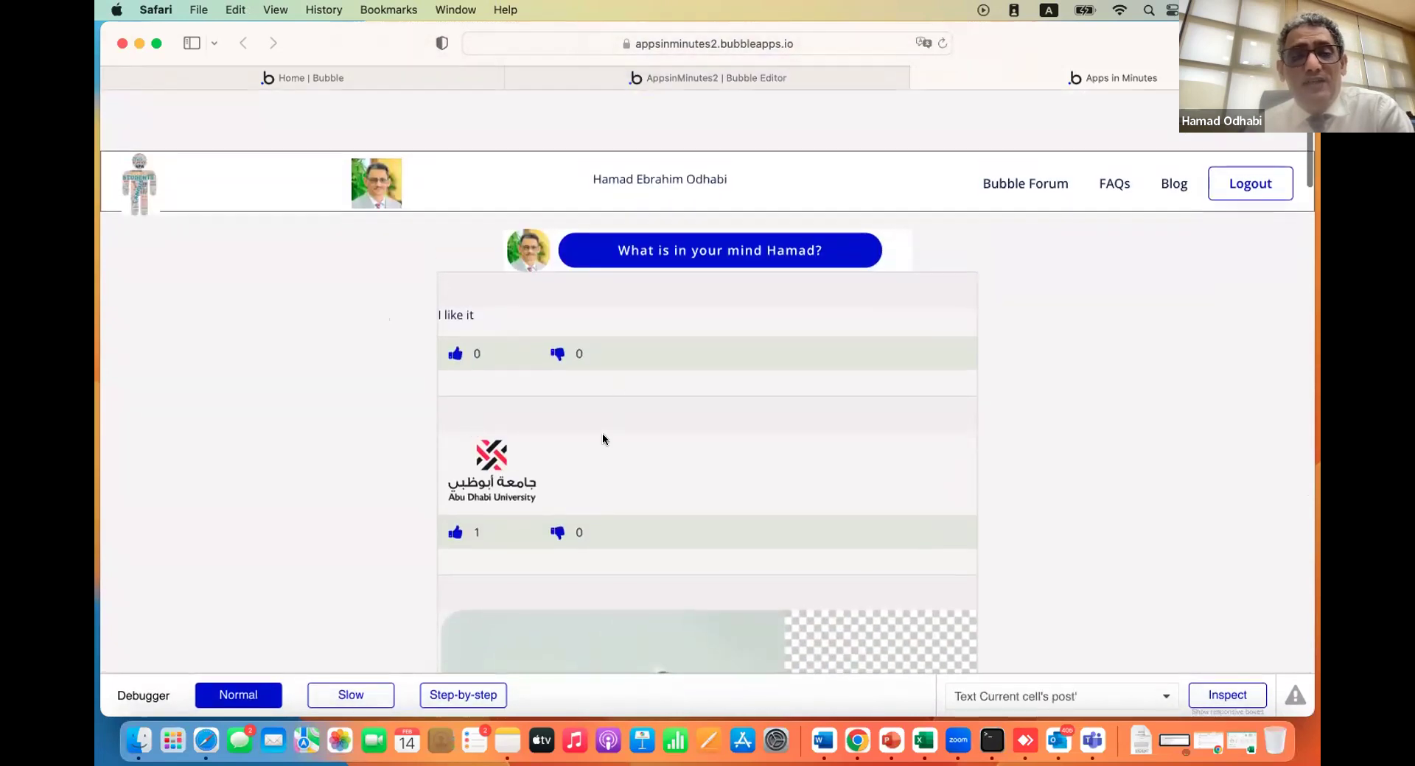
pyautogui.scroll(-10, 583, 461)
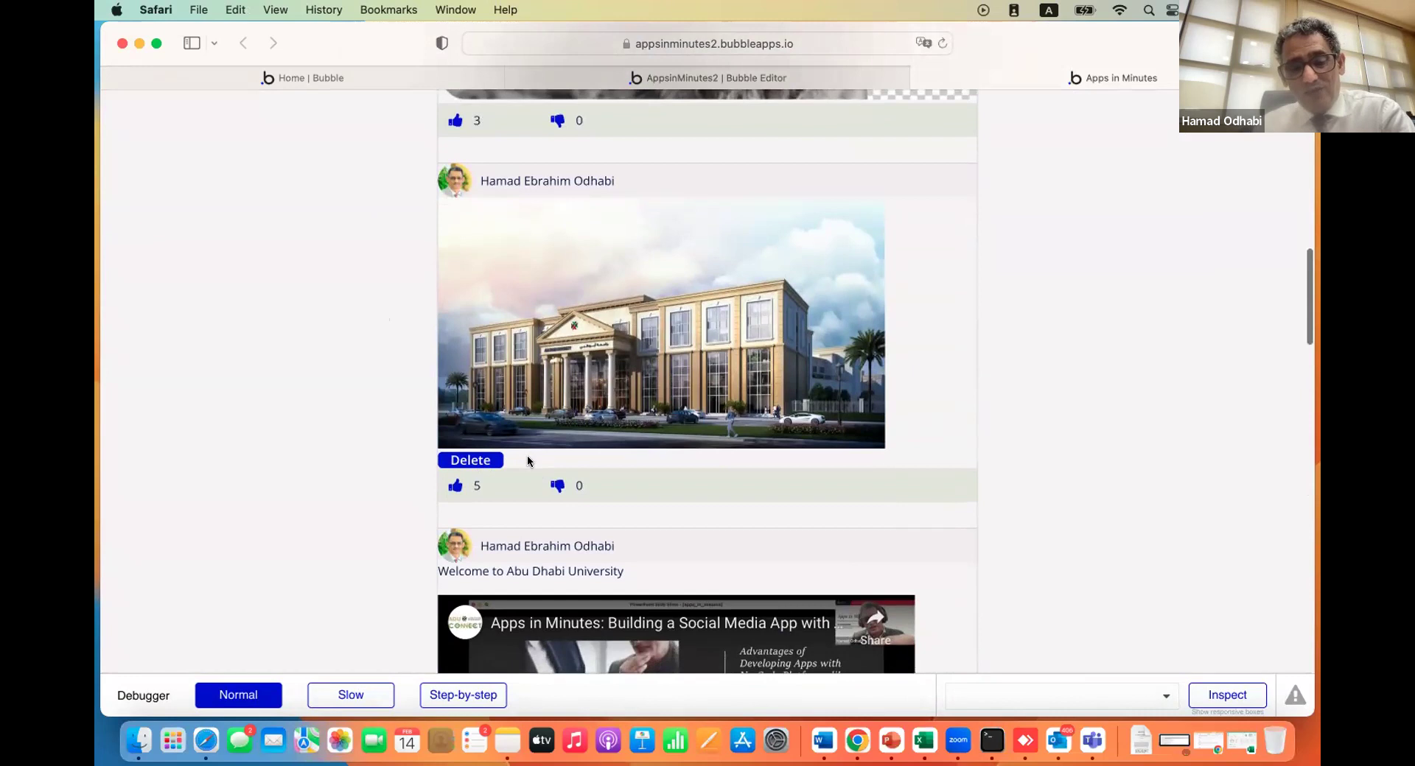
# Return to the Bubble editor's design view and place a visible copy of the Delete button beside the original in the post cell
pyautogui.click(758, 75)
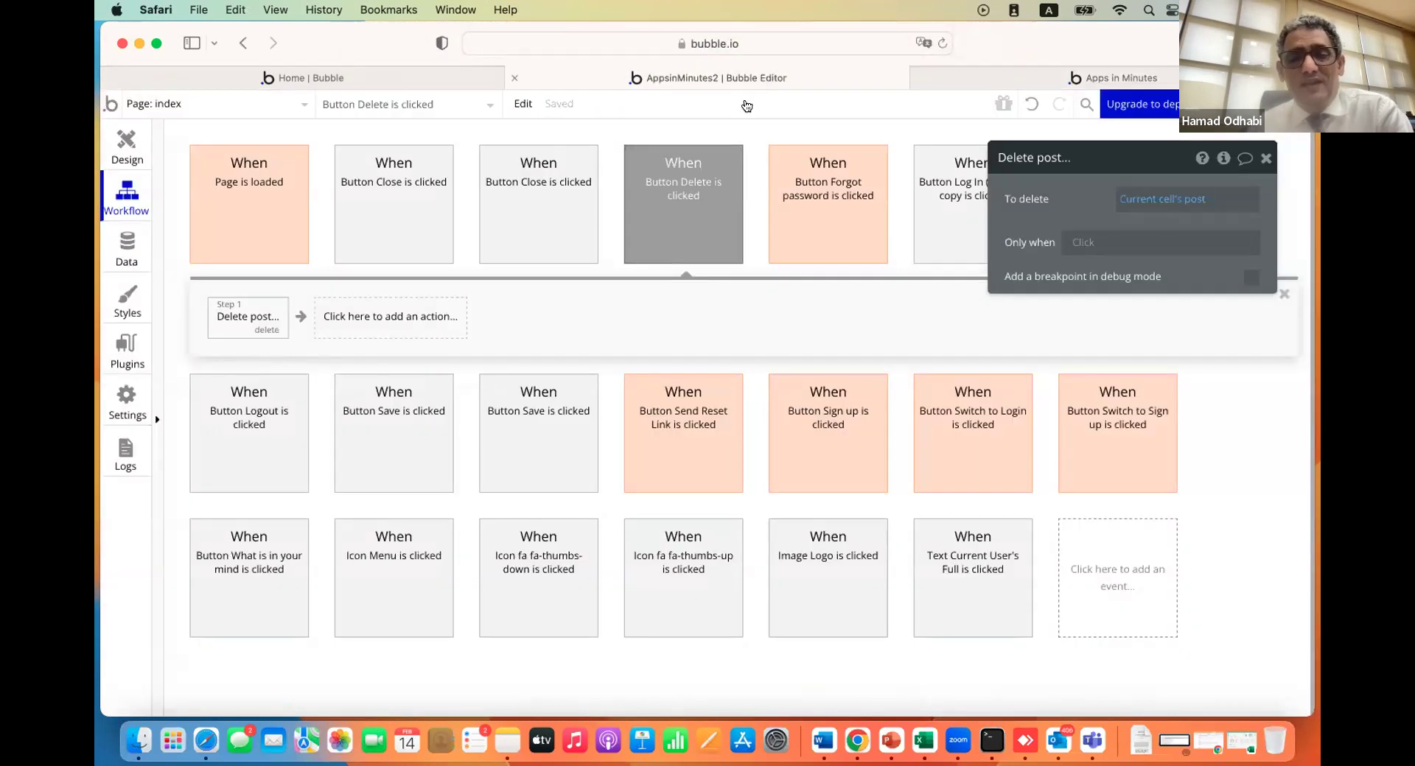
pyautogui.click(125, 147)
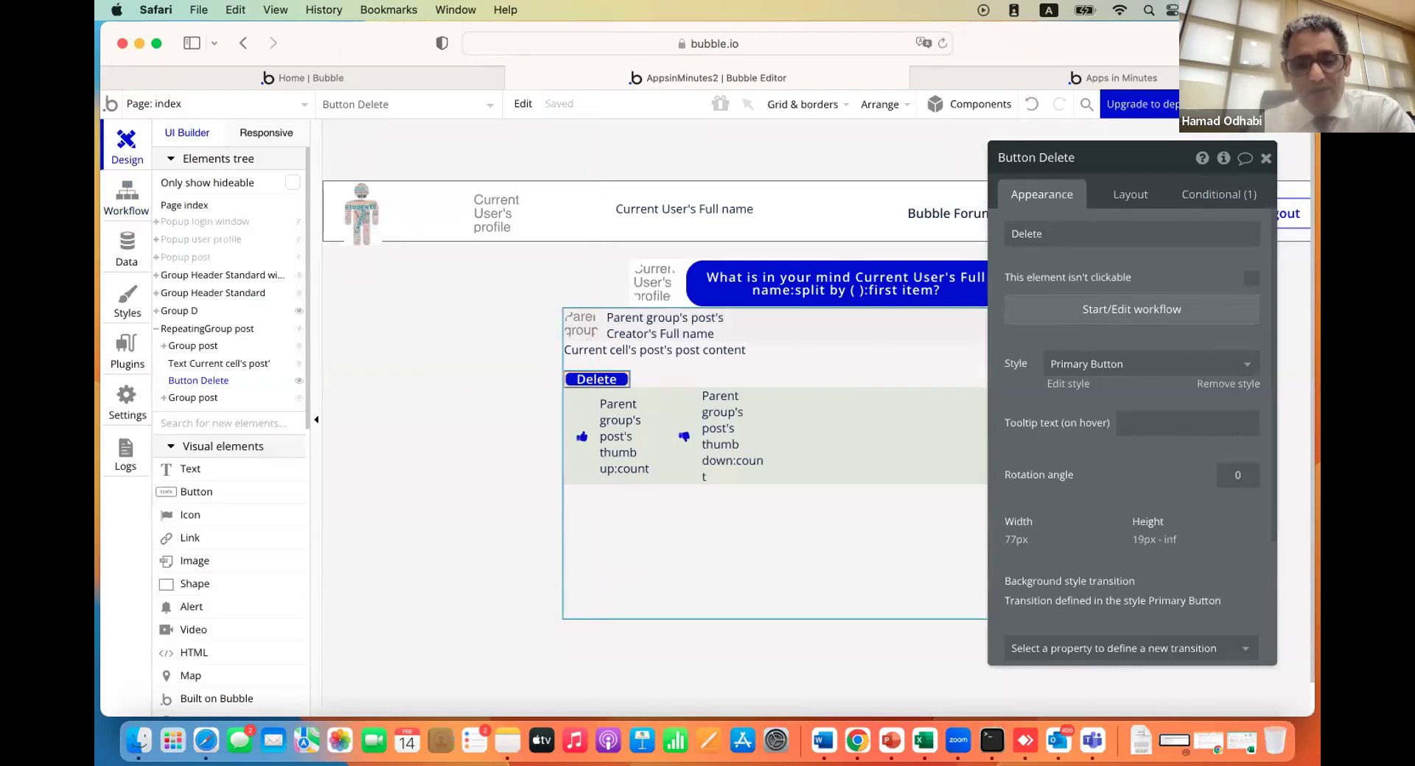
pyautogui.press('super+v')
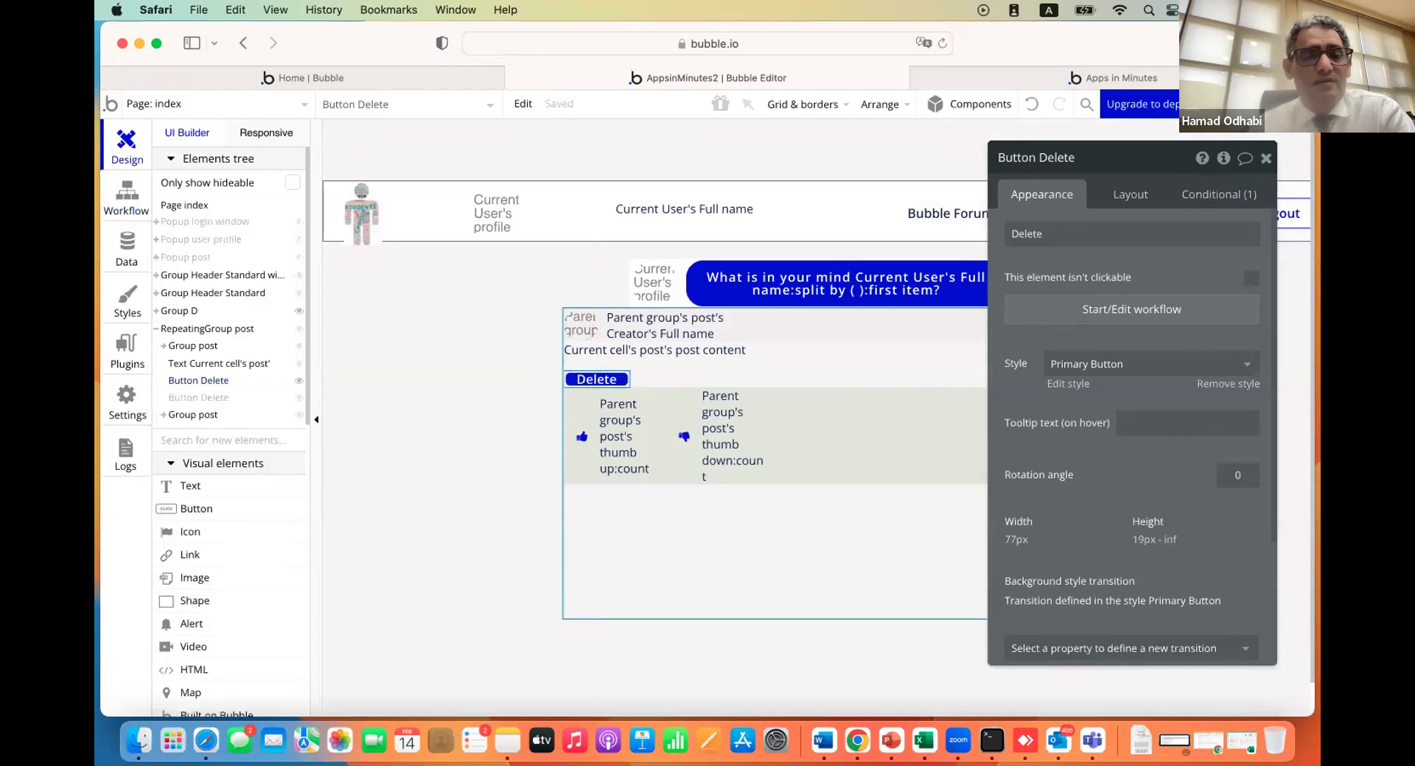
pyautogui.click(208, 399)
pyautogui.click(208, 399)
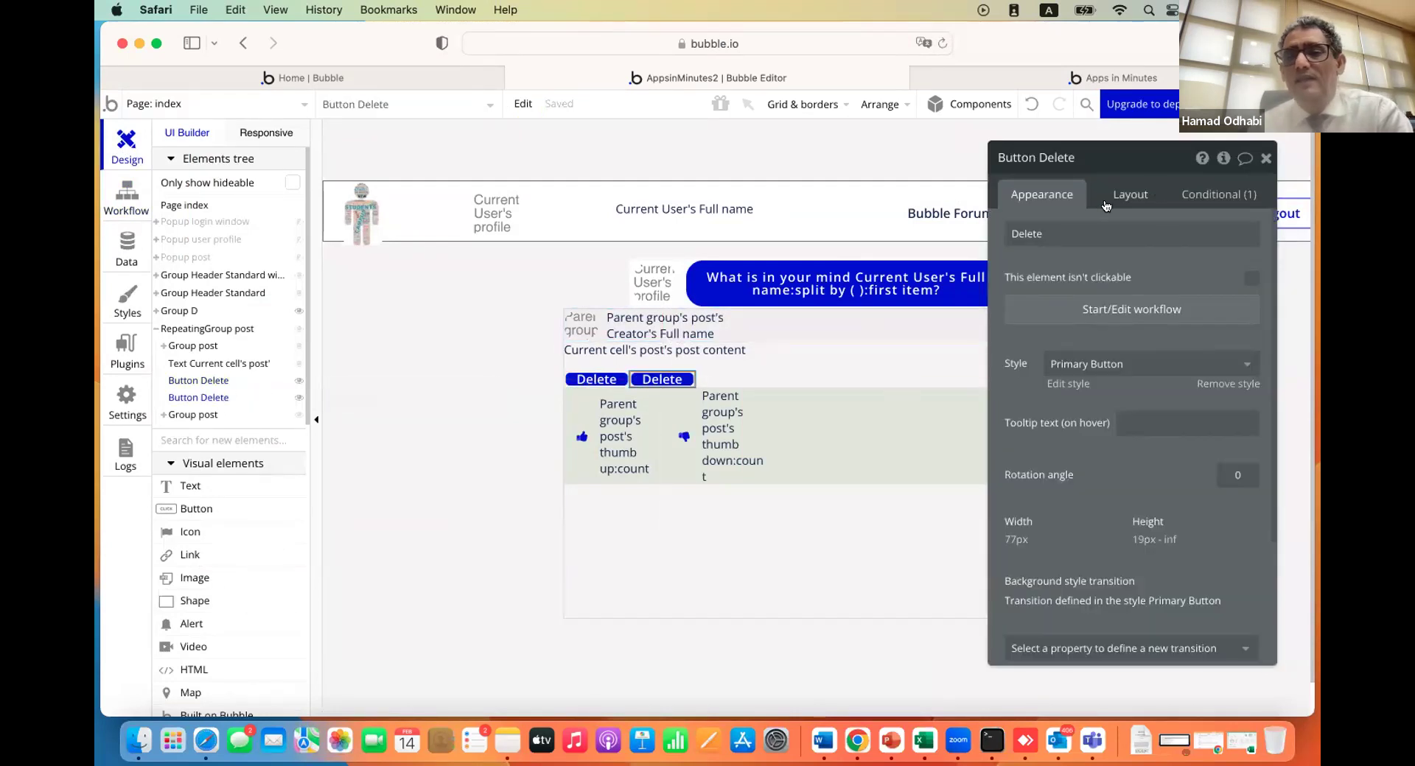
# Change the copied button's label to Edit
pyautogui.click(1082, 223)
pyautogui.write('Ed')
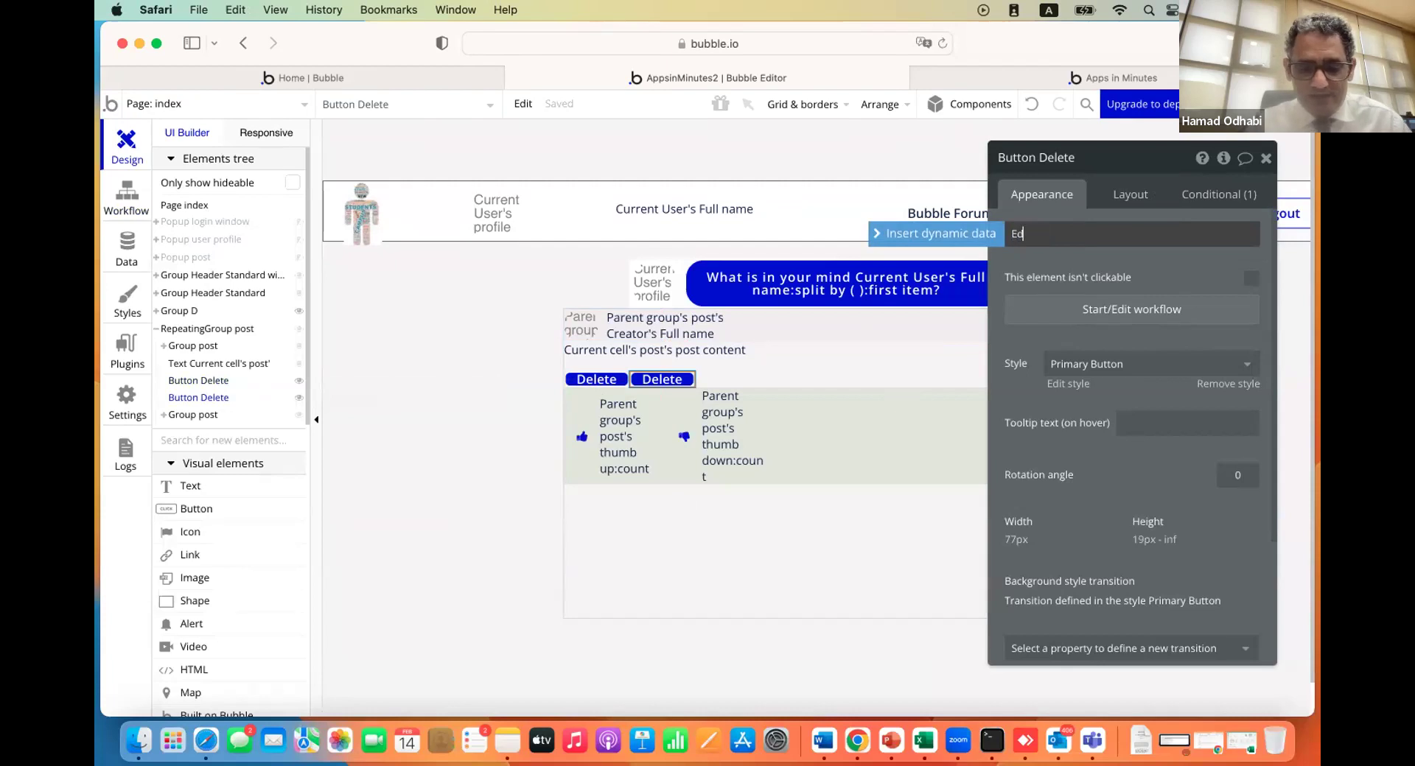
pyautogui.write('it')
pyautogui.press('Return')
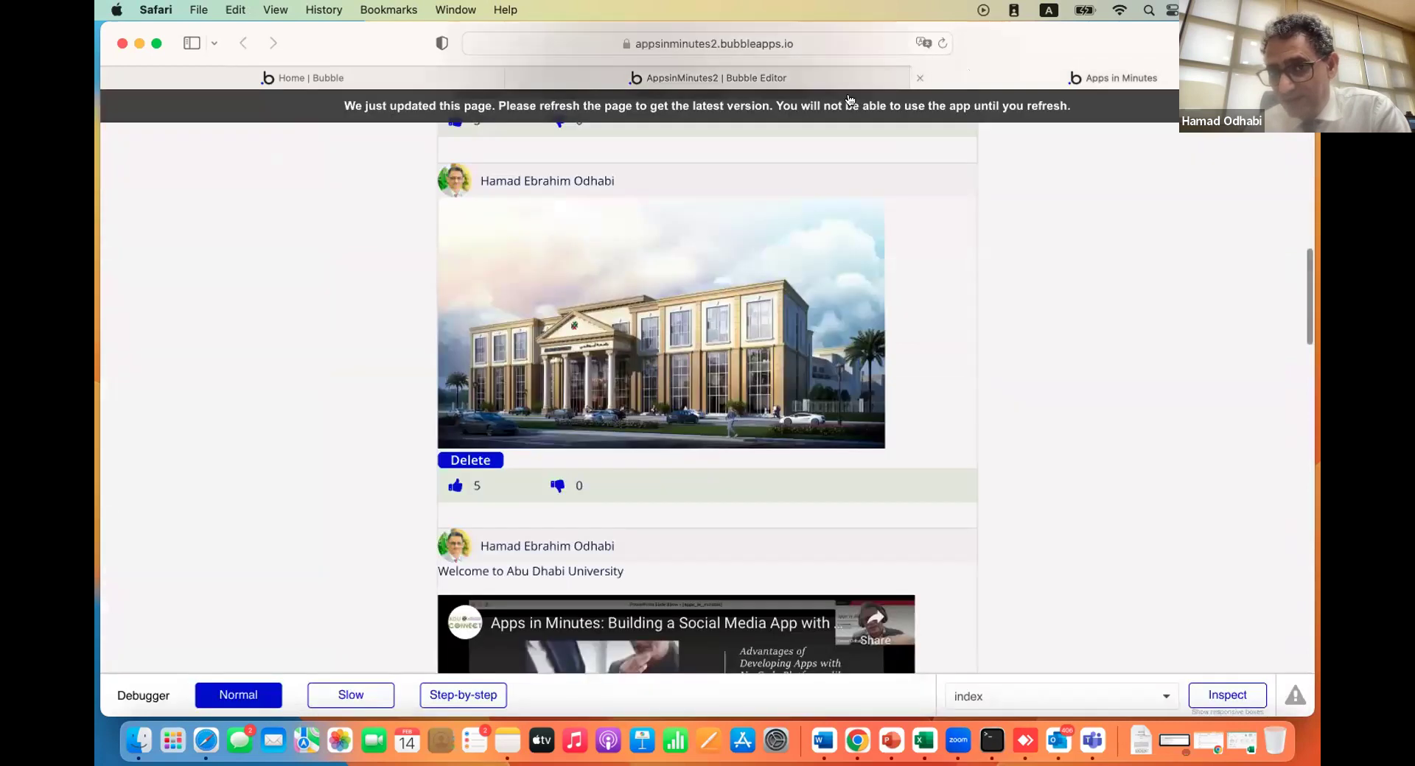
# Reload the Apps in Minutes preview and try the Edit button on the building photo post
pyautogui.click(1105, 78)
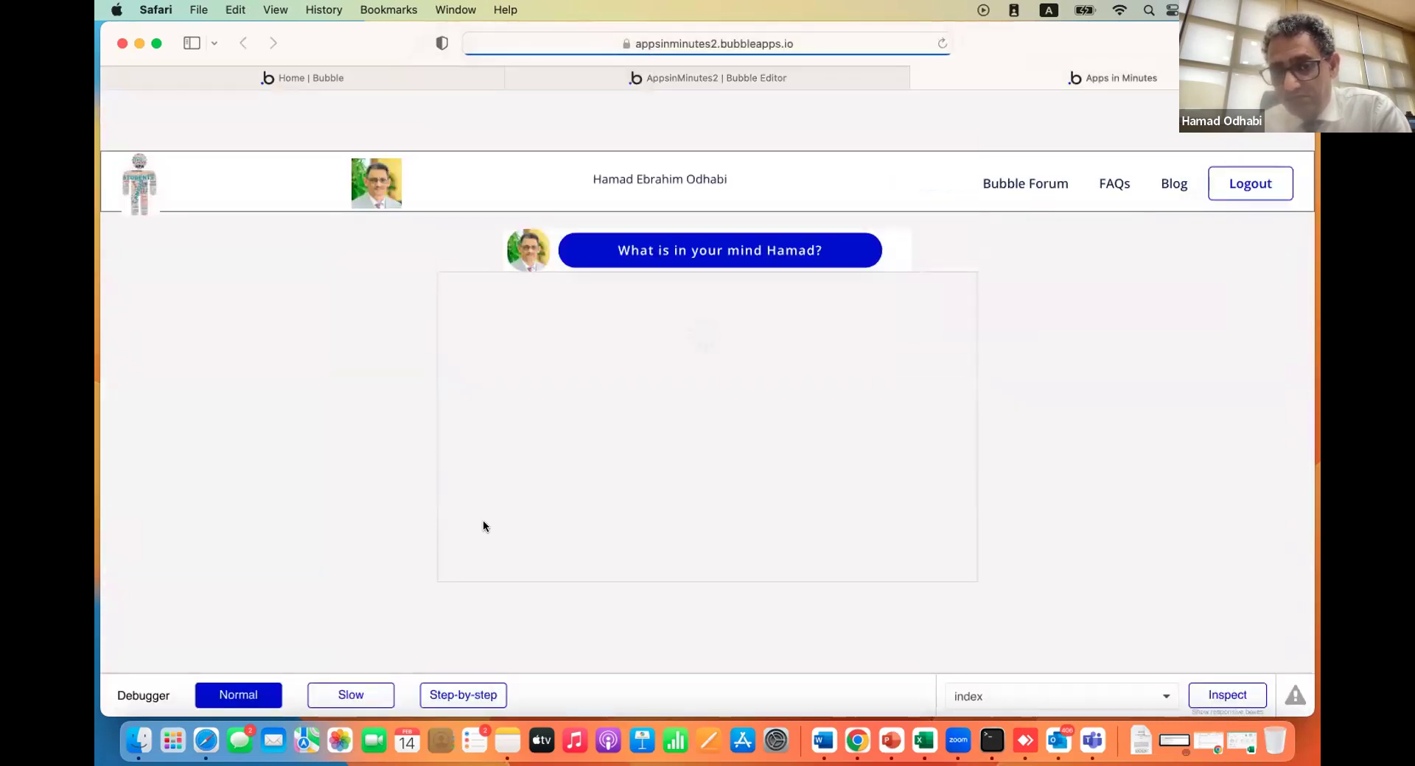
pyautogui.scroll(-3, 483, 520)
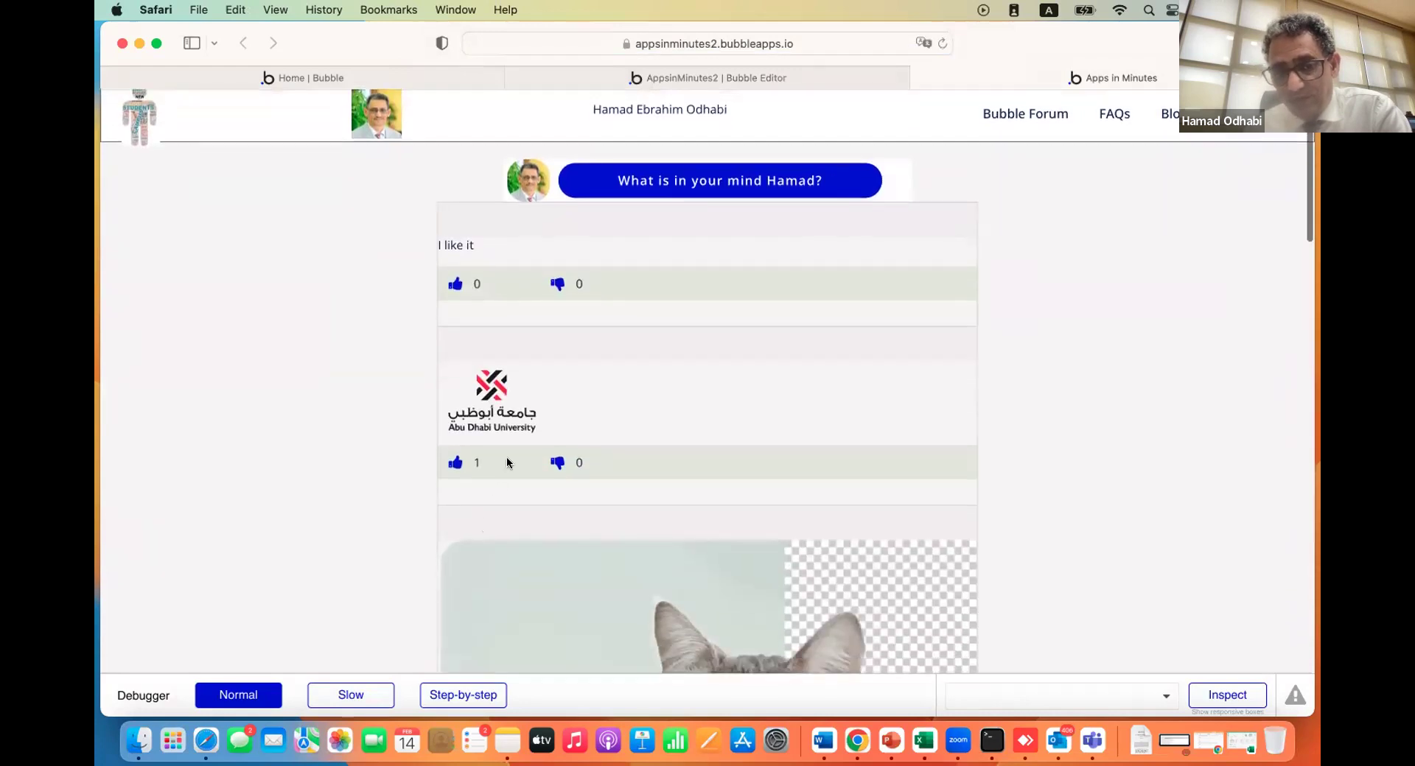
pyautogui.scroll(-10, 515, 505)
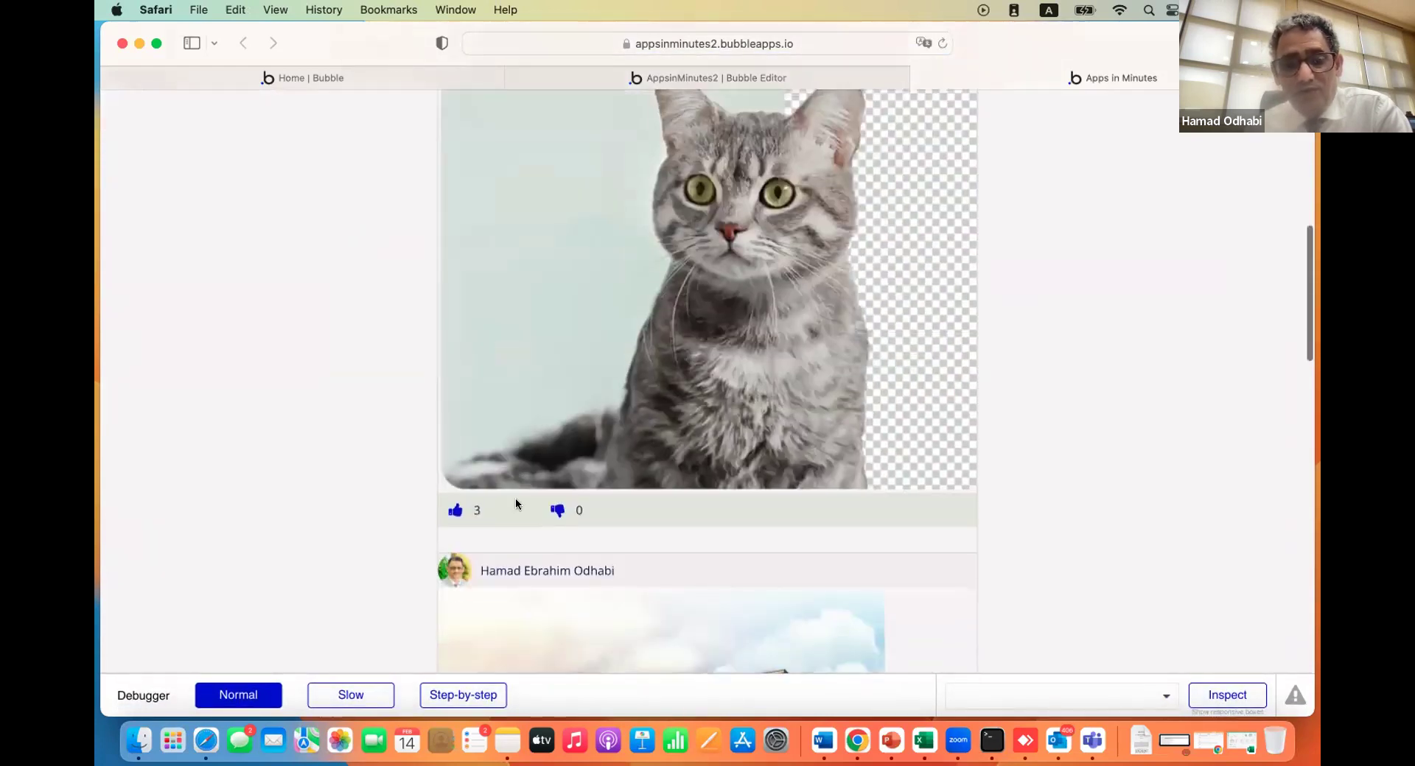
pyautogui.scroll(-1, 515, 504)
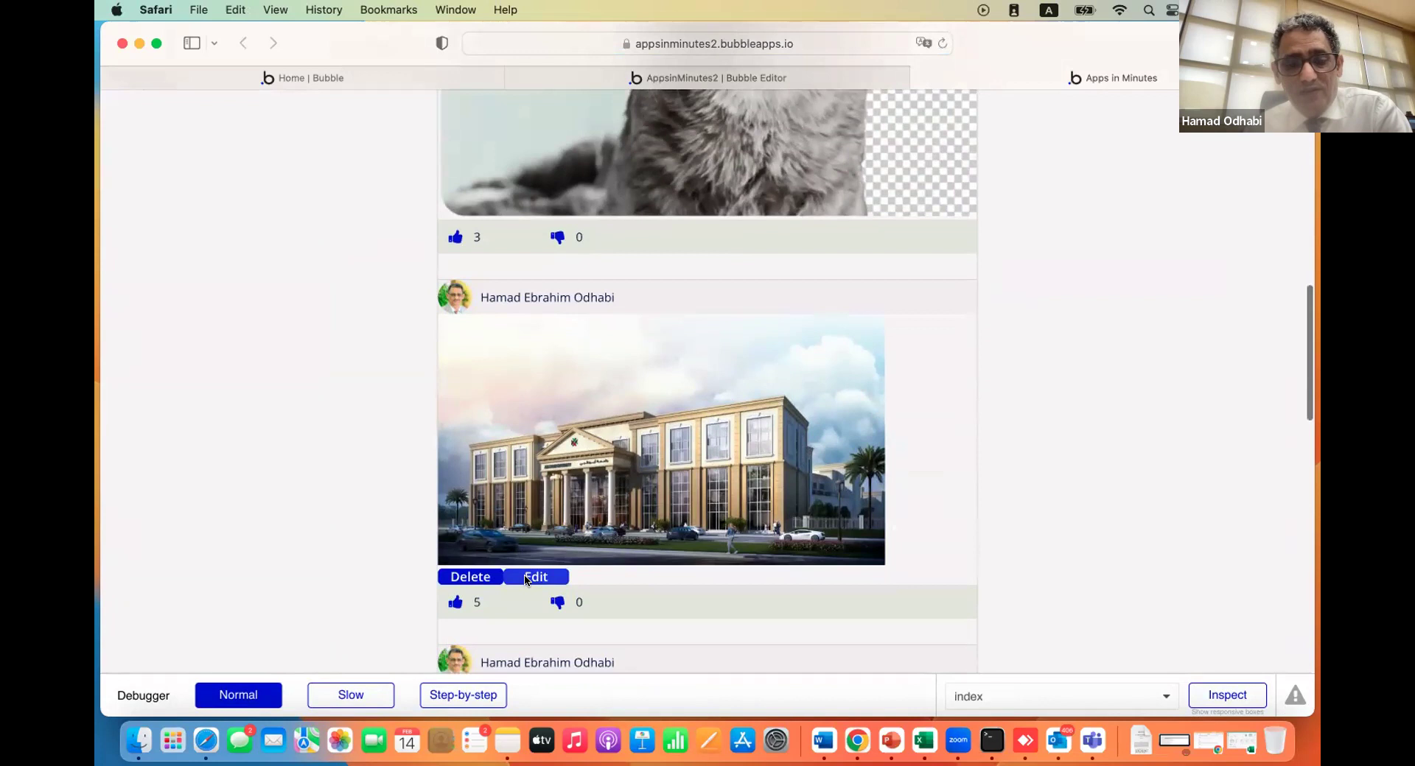
pyautogui.click(529, 578)
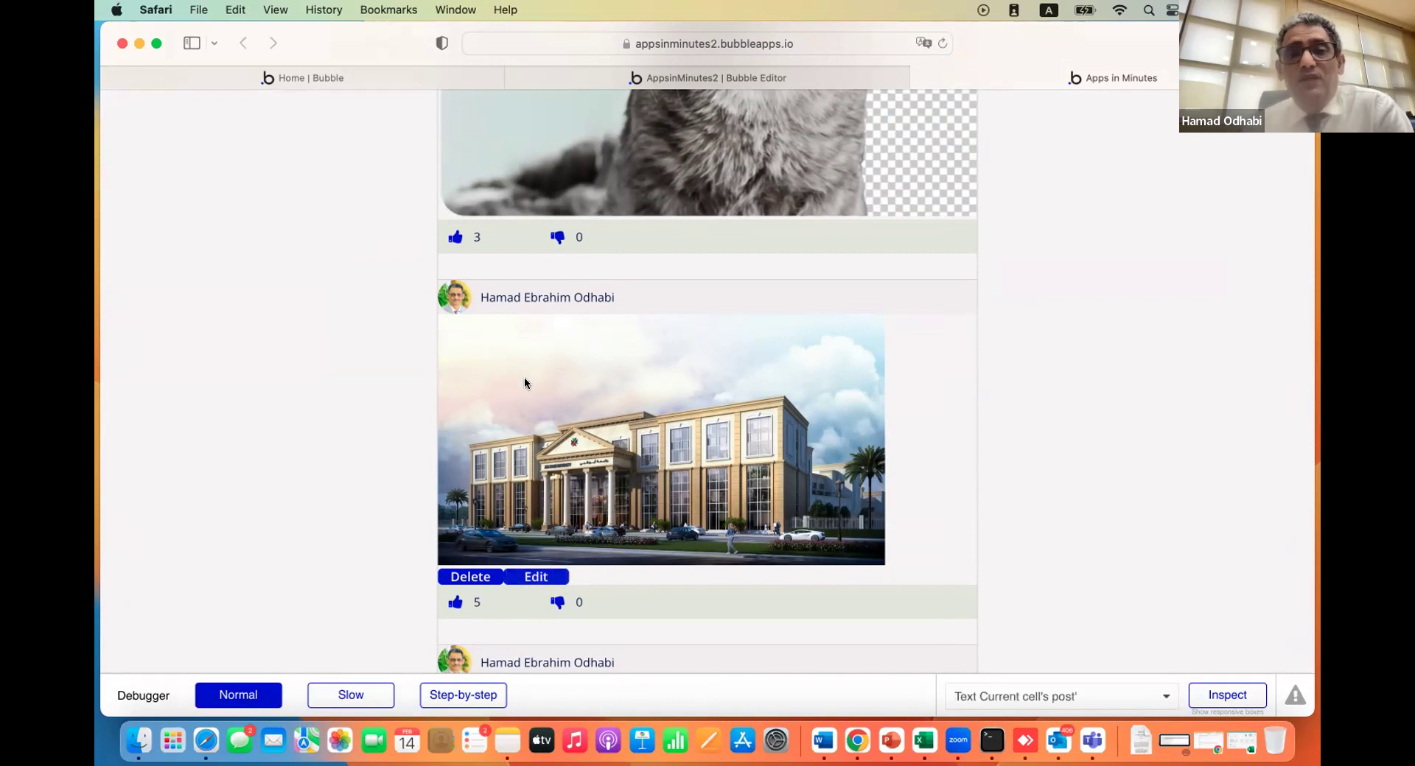
# Back in the Bubble editor, set the Delete button's left and right margins to 5 px
pyautogui.click(711, 73)
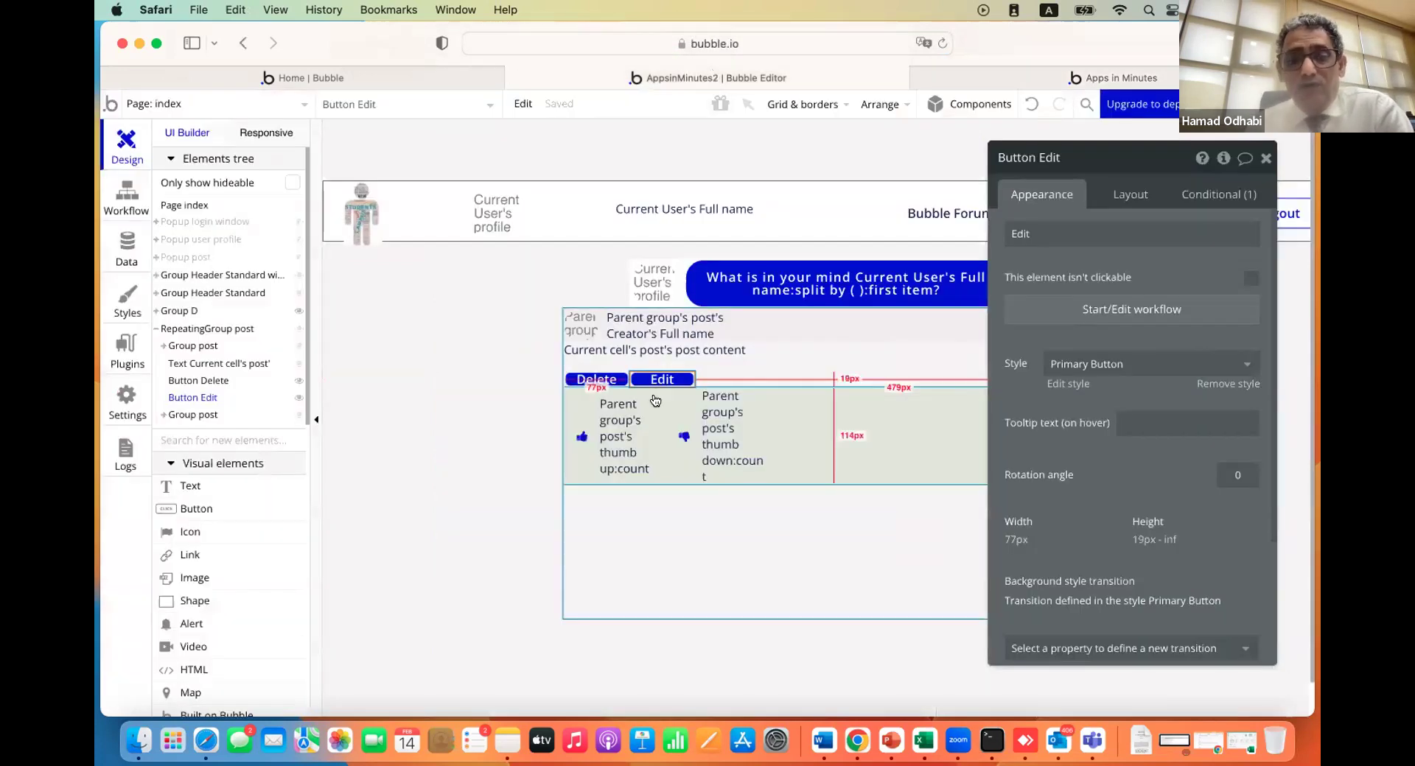
pyautogui.click(607, 379)
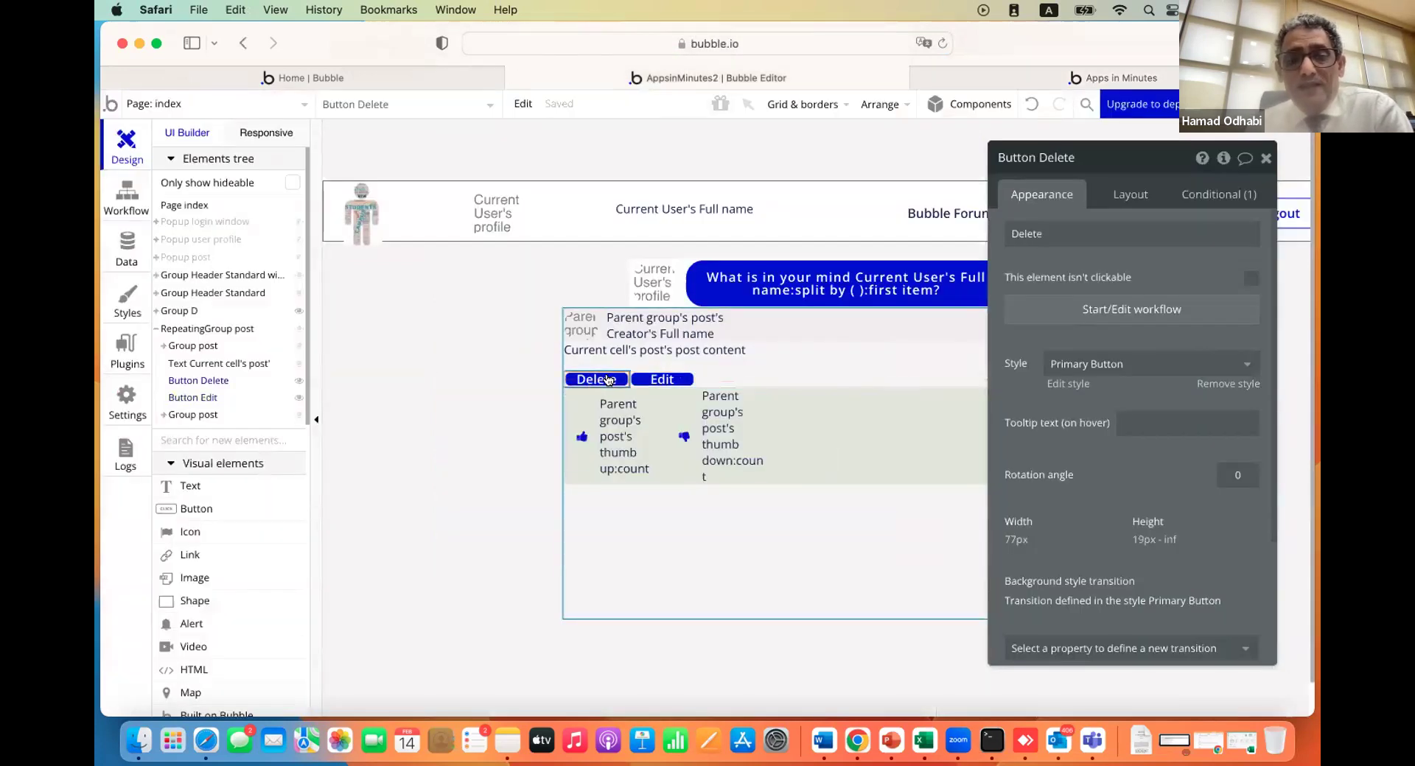
pyautogui.click(1116, 196)
pyautogui.scroll(-3, 1132, 573)
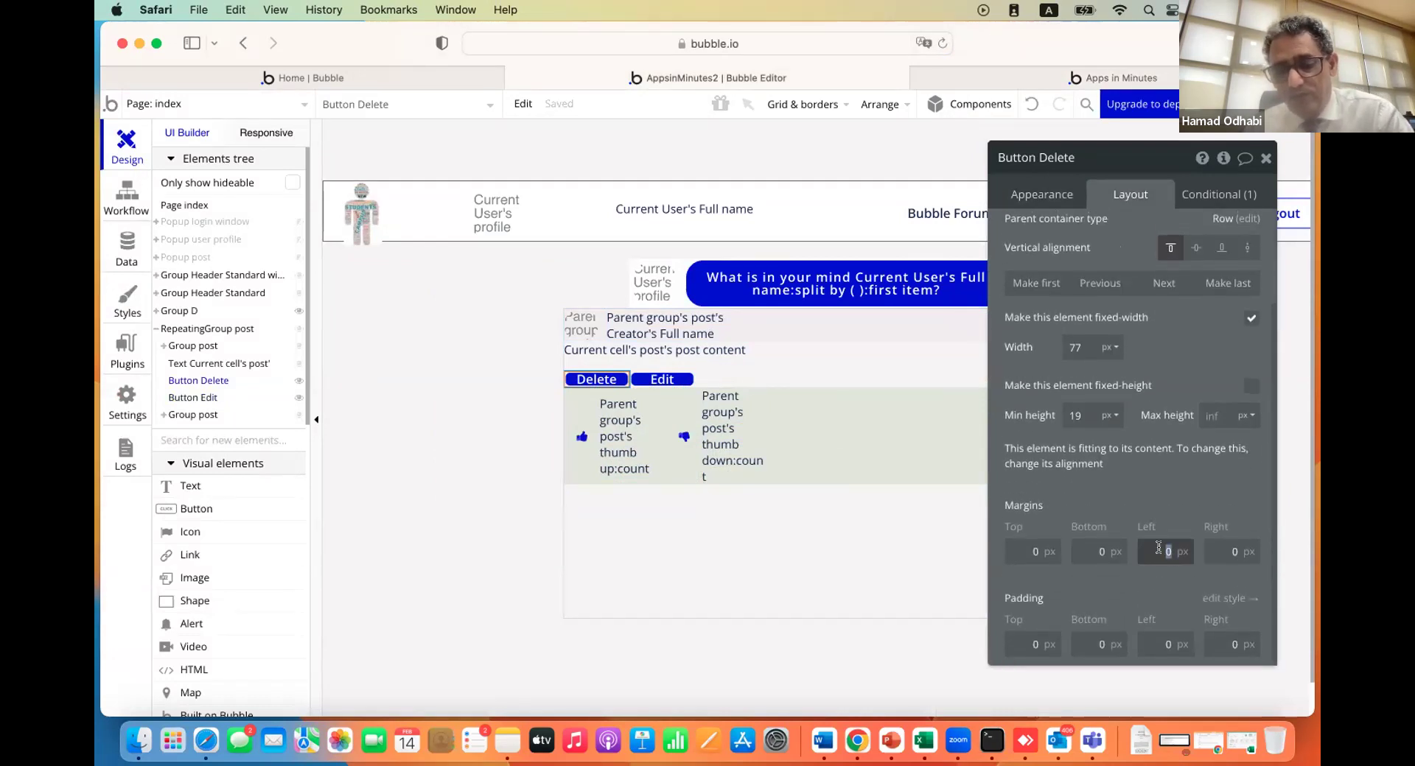
pyautogui.write('5')
pyautogui.press('Tab')
pyautogui.write('5')
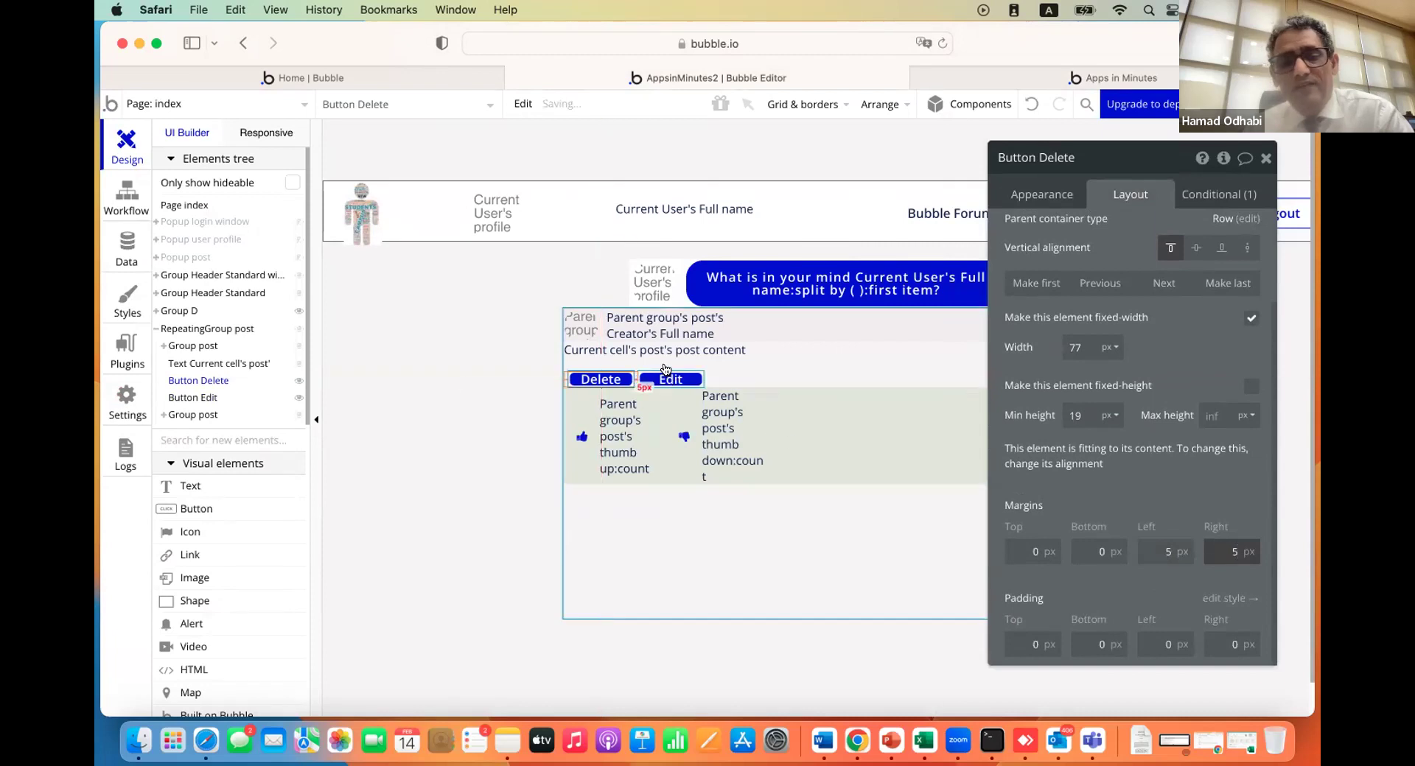
# Set the Edit button's left and right margins to 5 px and deselect it
pyautogui.click(667, 377)
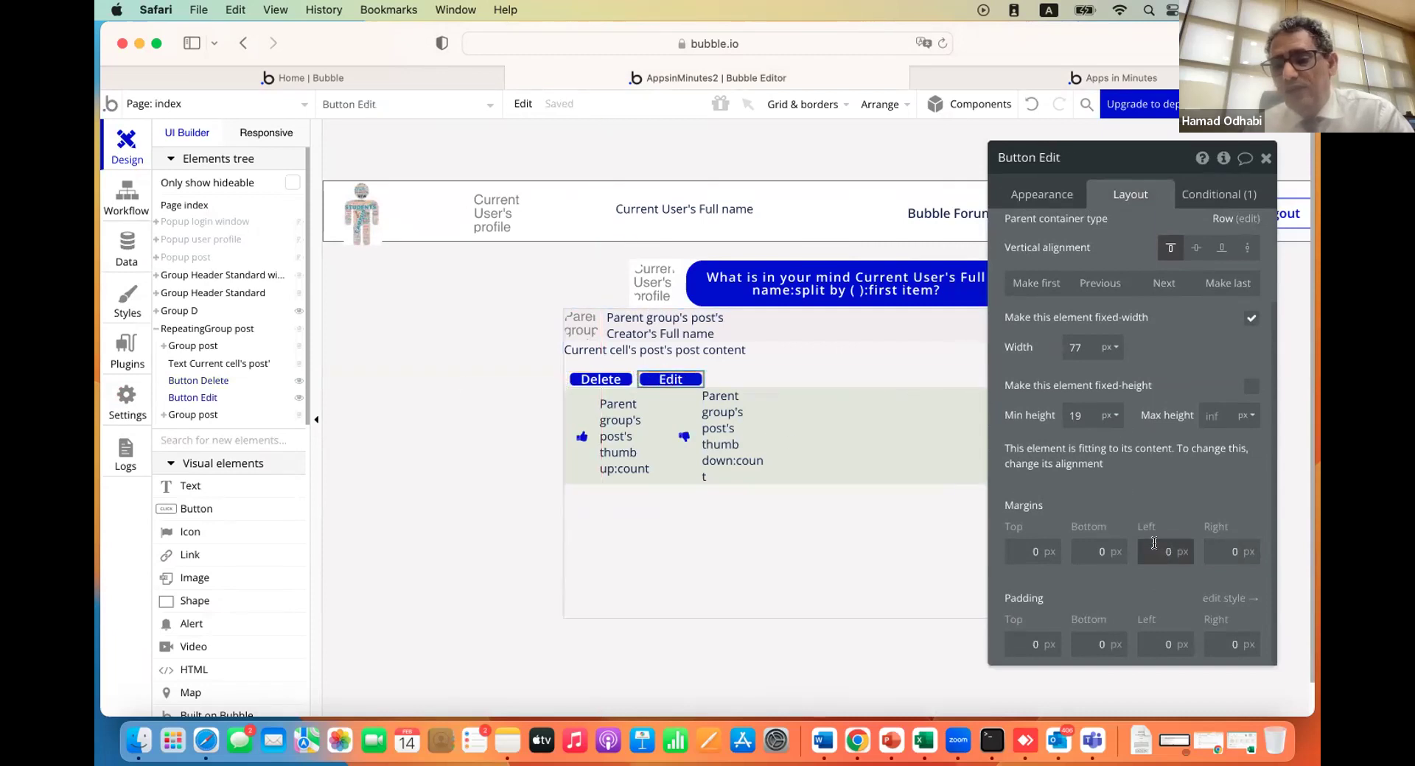
pyautogui.write('5')
pyautogui.click(1218, 544)
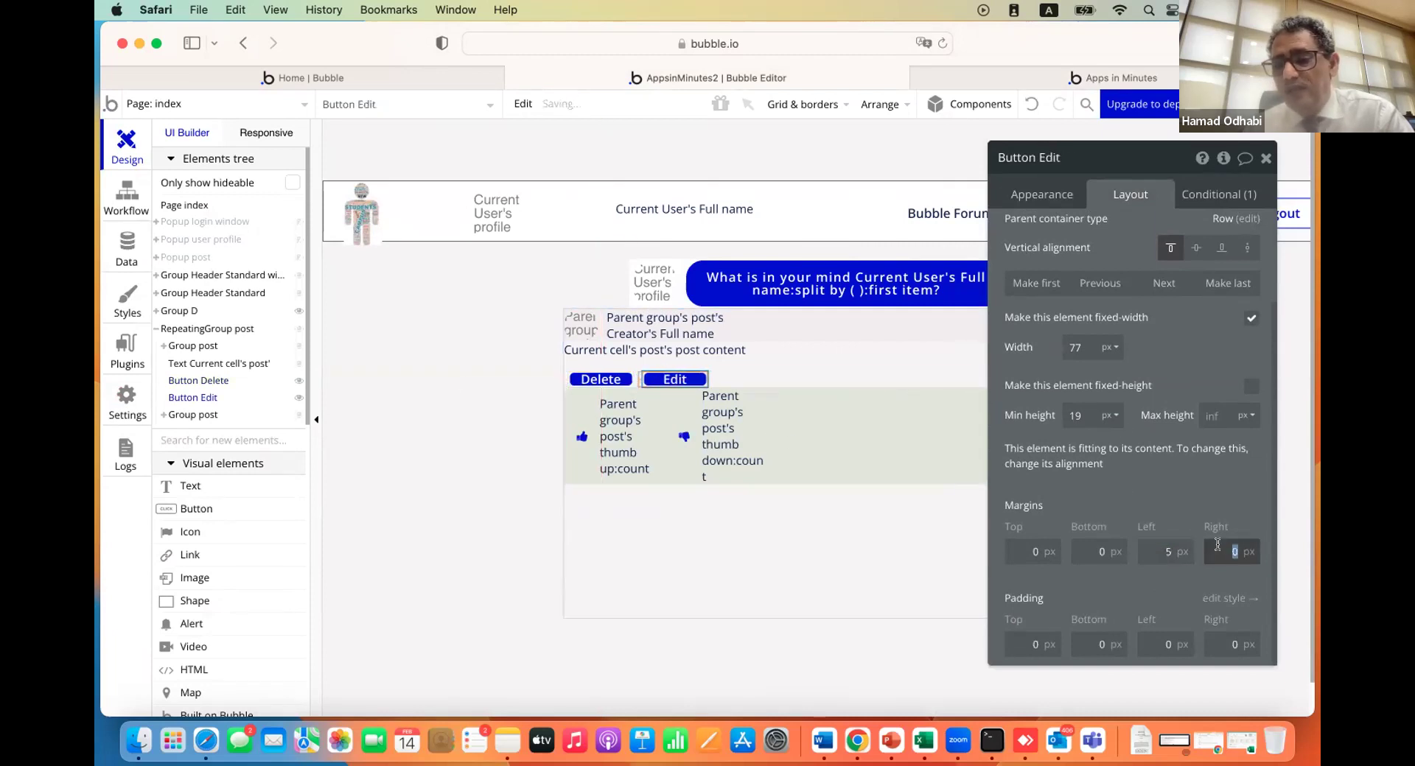
pyautogui.write('5')
pyautogui.click(1212, 498)
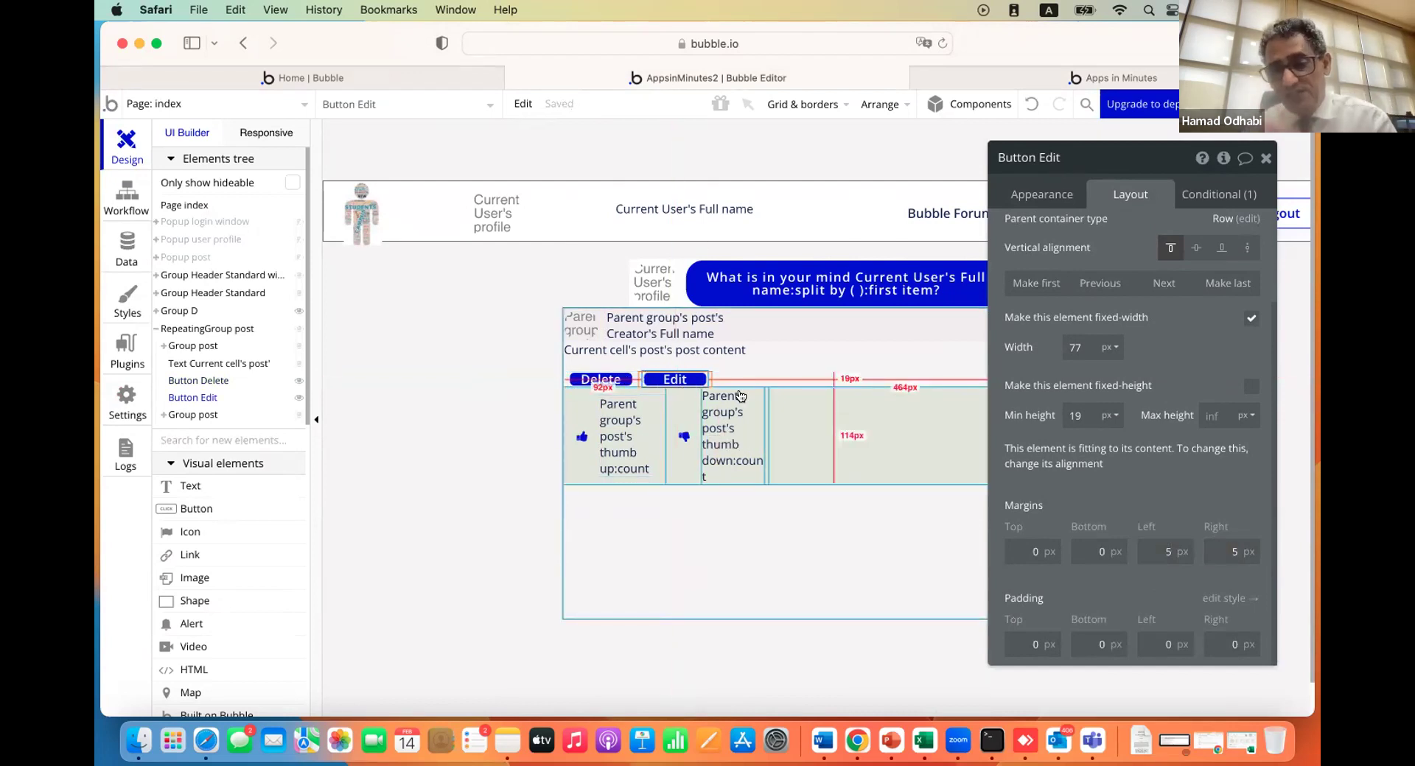
pyautogui.click(435, 571)
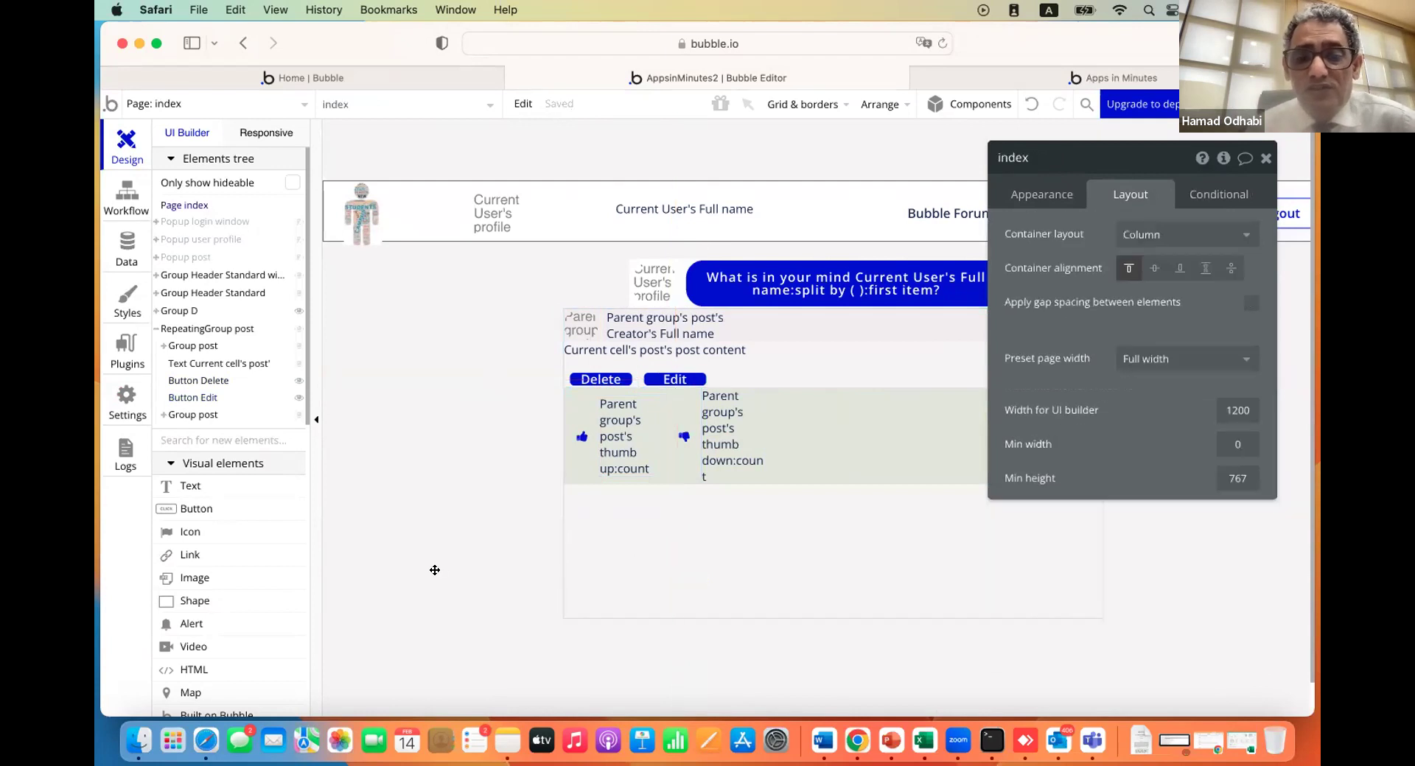
# Review the Edit button alongside the Create post popup and its rich text input as a basis for post editing
pyautogui.click(661, 379)
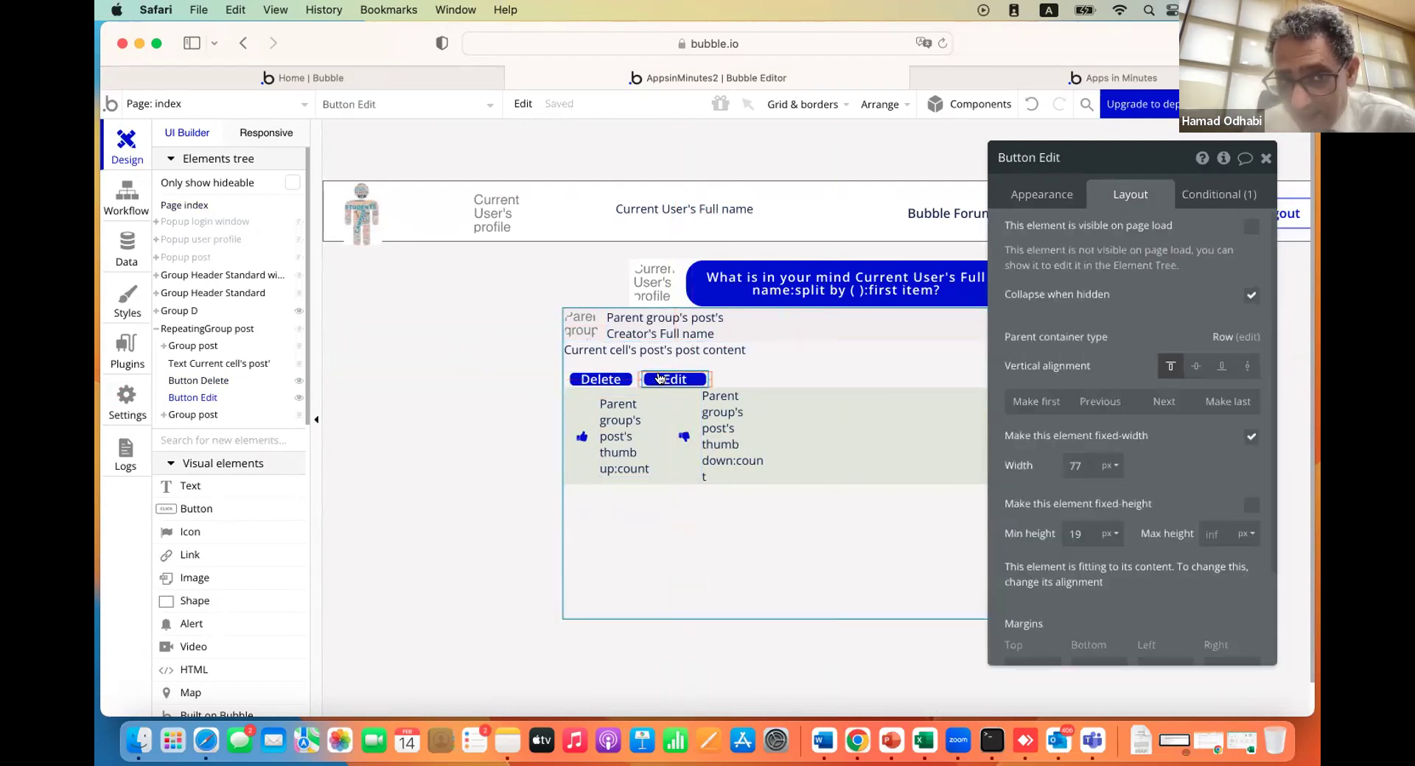
pyautogui.click(179, 258)
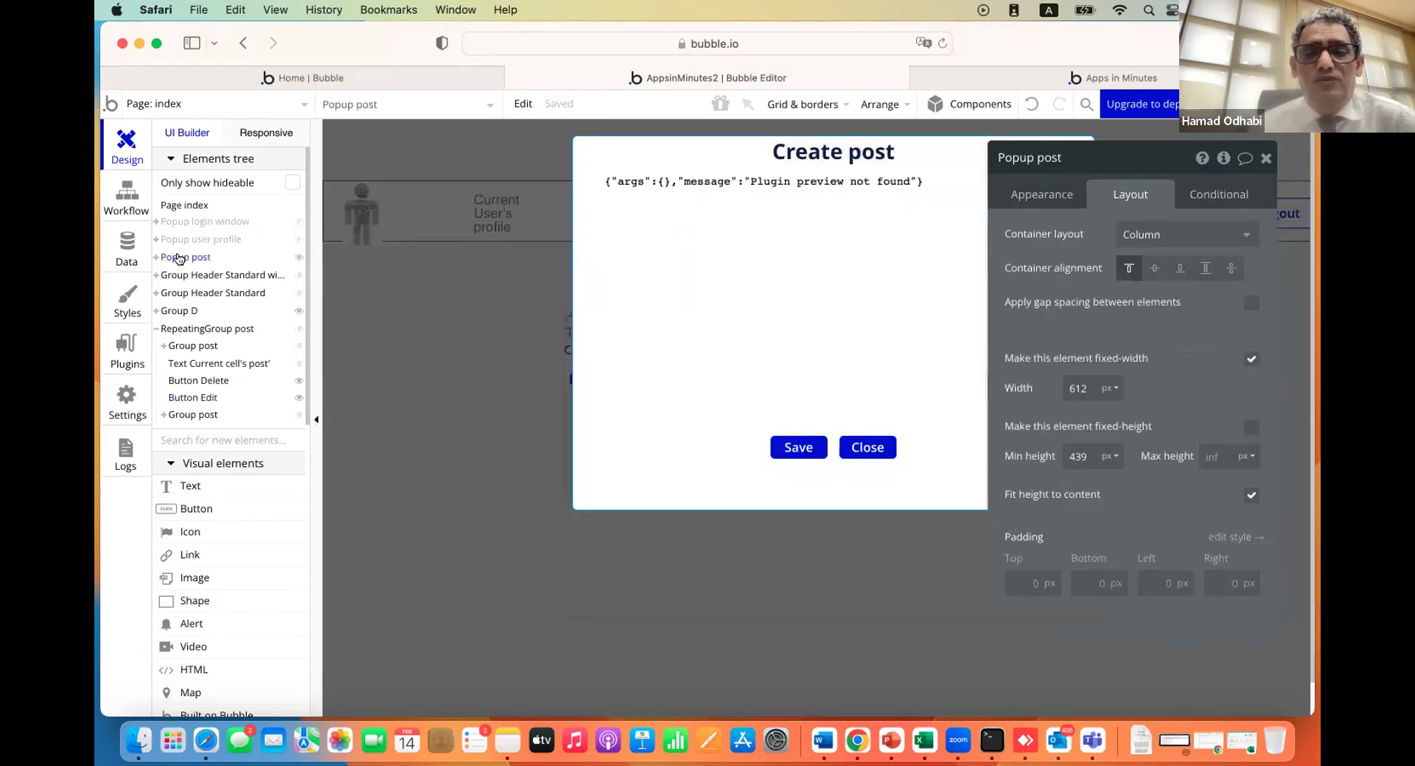
pyautogui.click(678, 242)
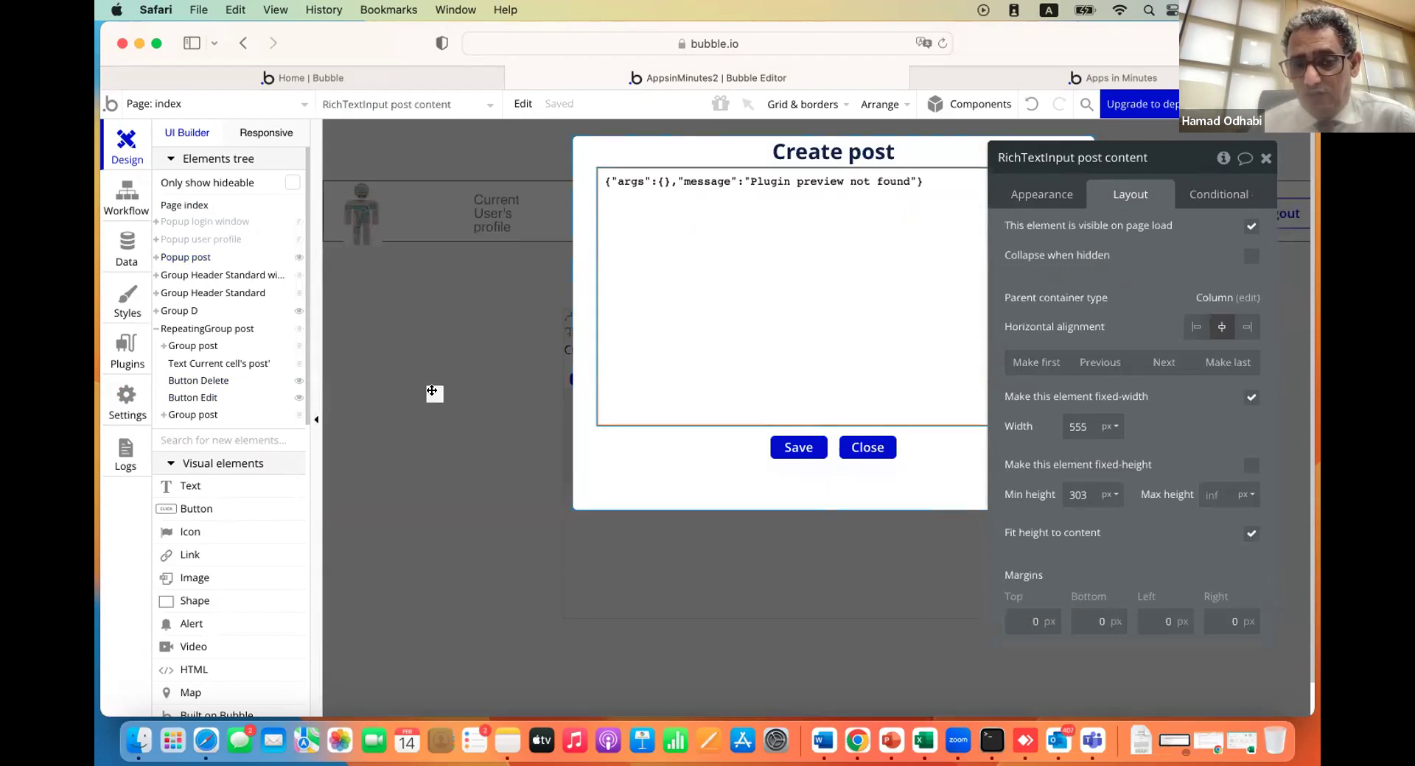
pyautogui.click(432, 393)
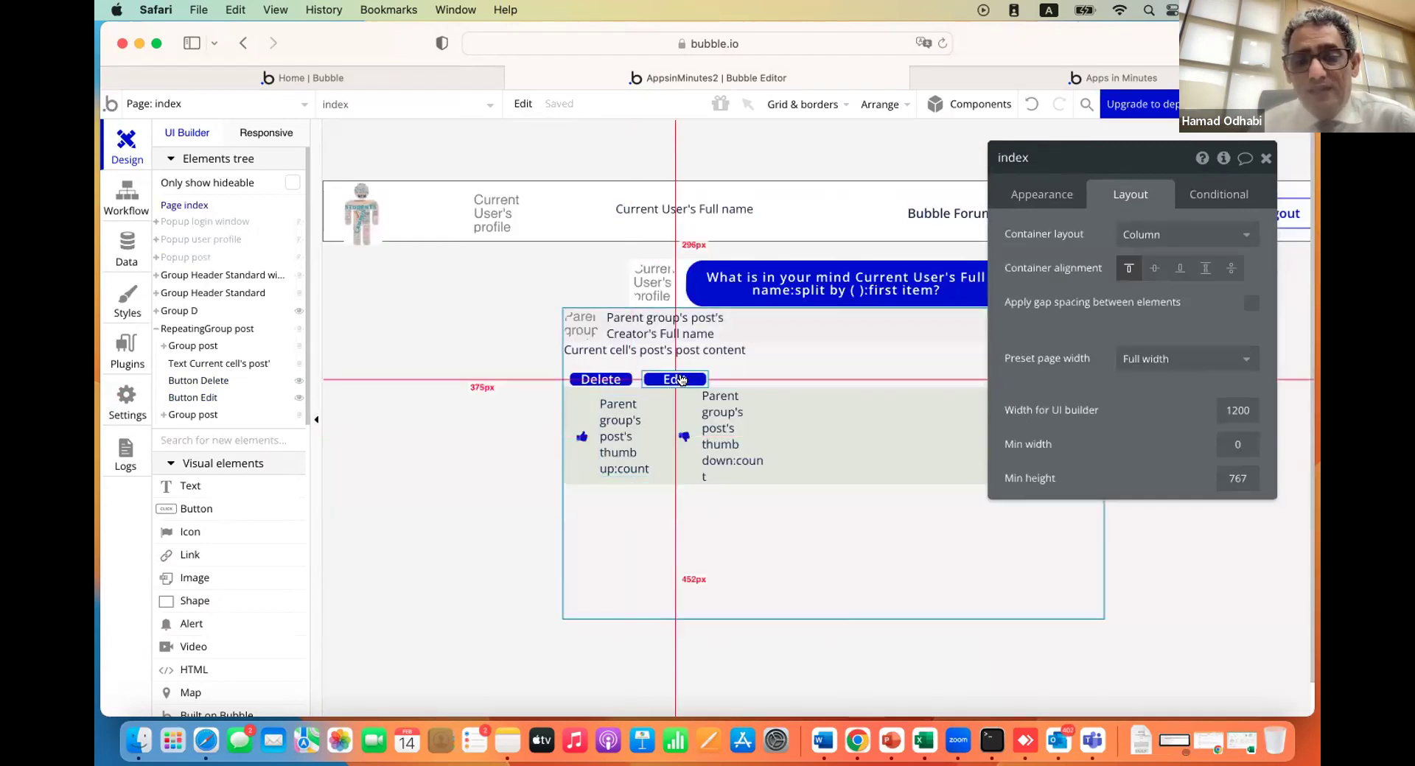
pyautogui.click(682, 380)
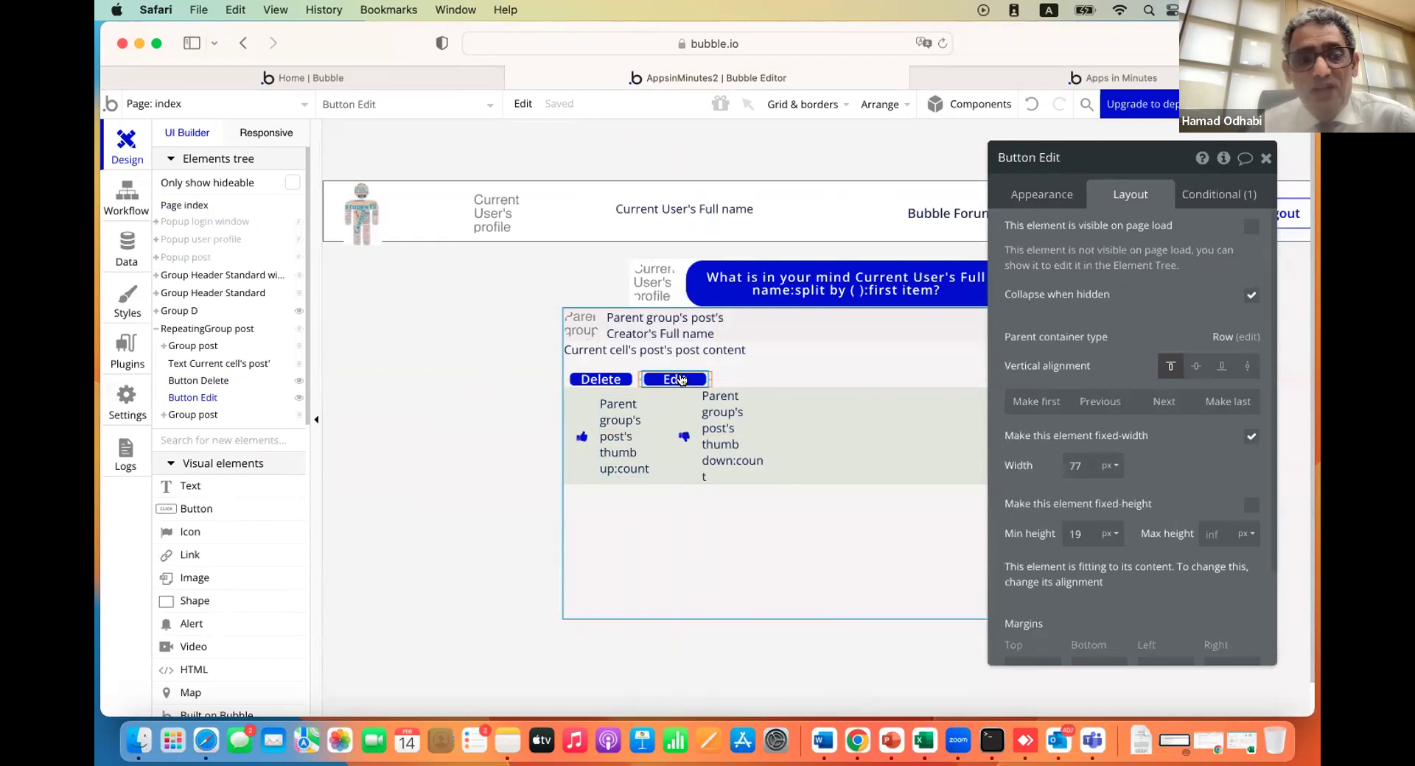
# Examine the appearance settings of the Create post popup, its rich text input and its Save button
pyautogui.click(179, 258)
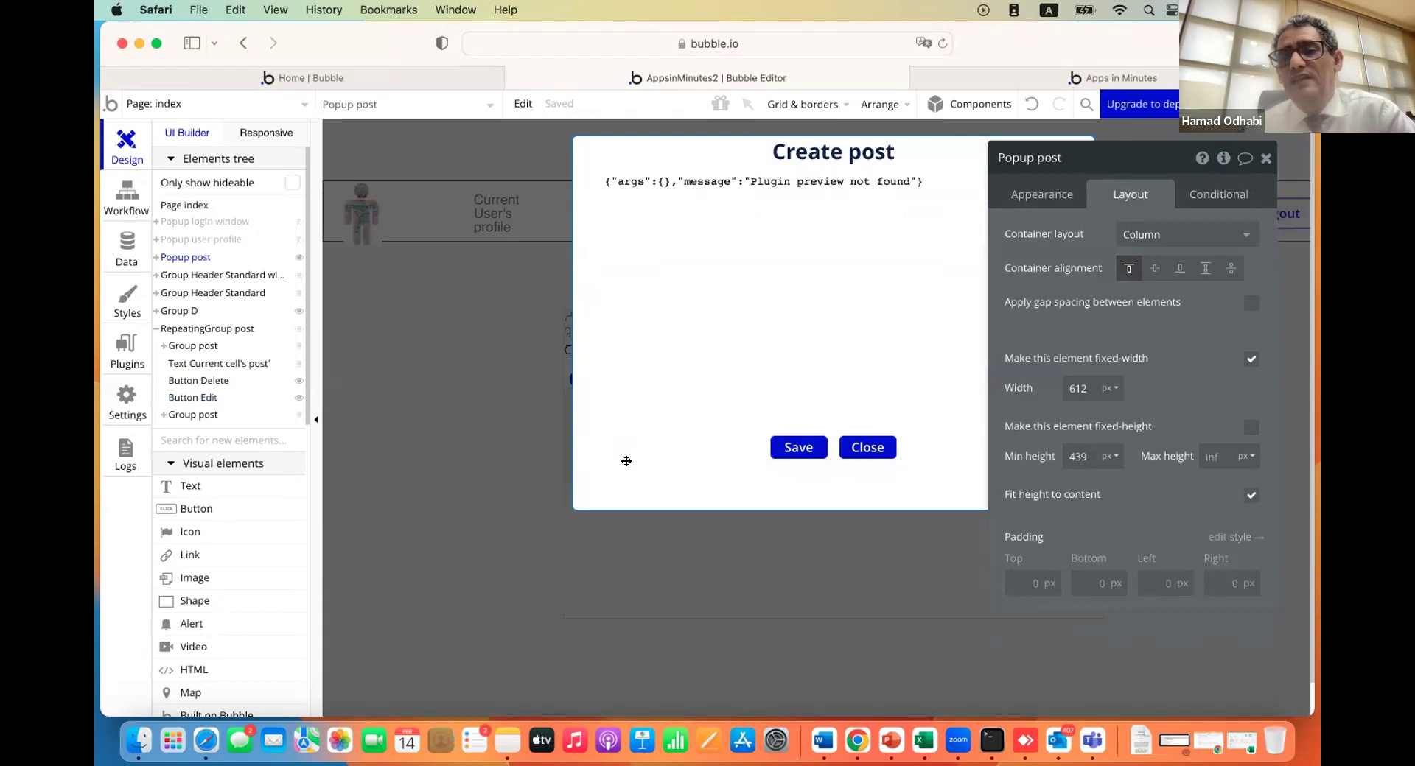
pyautogui.click(1058, 189)
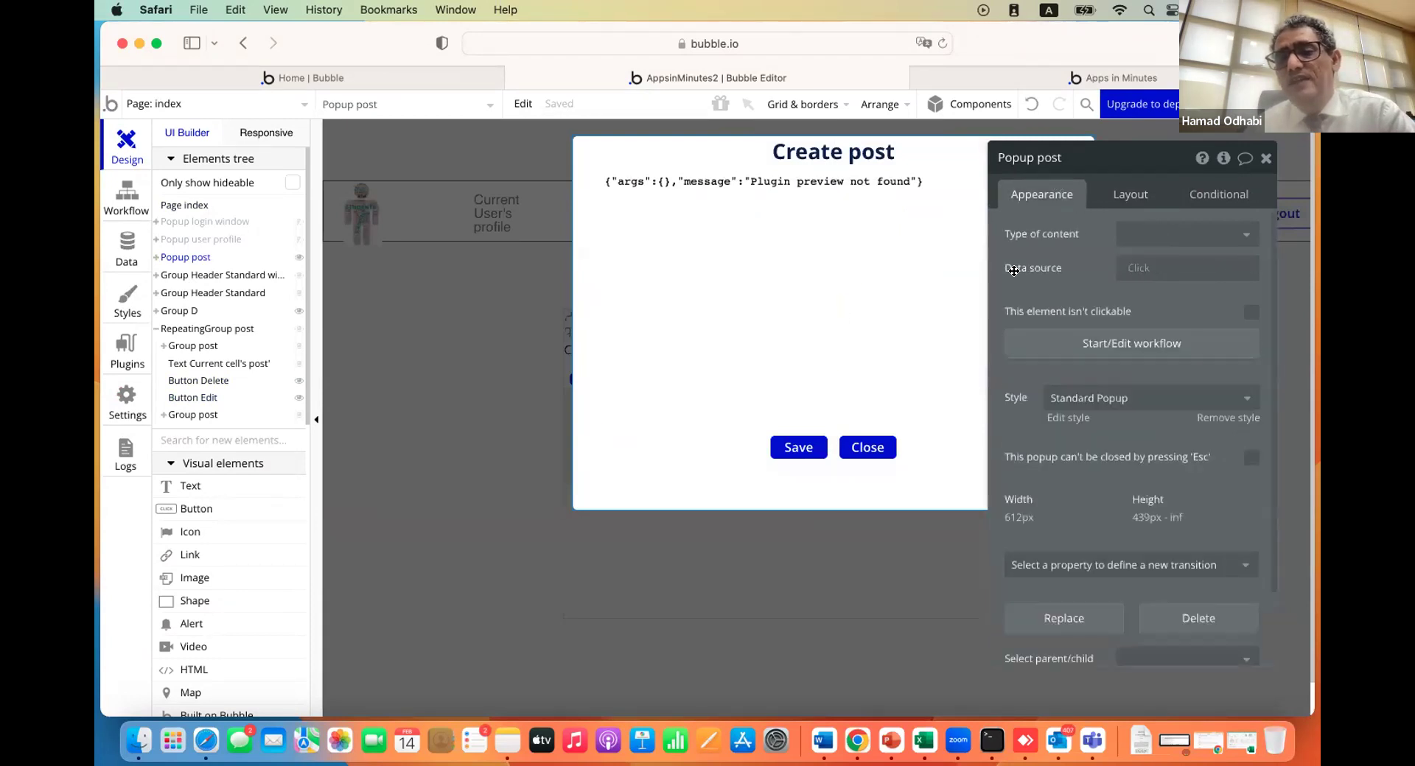
pyautogui.click(658, 345)
pyautogui.click(794, 447)
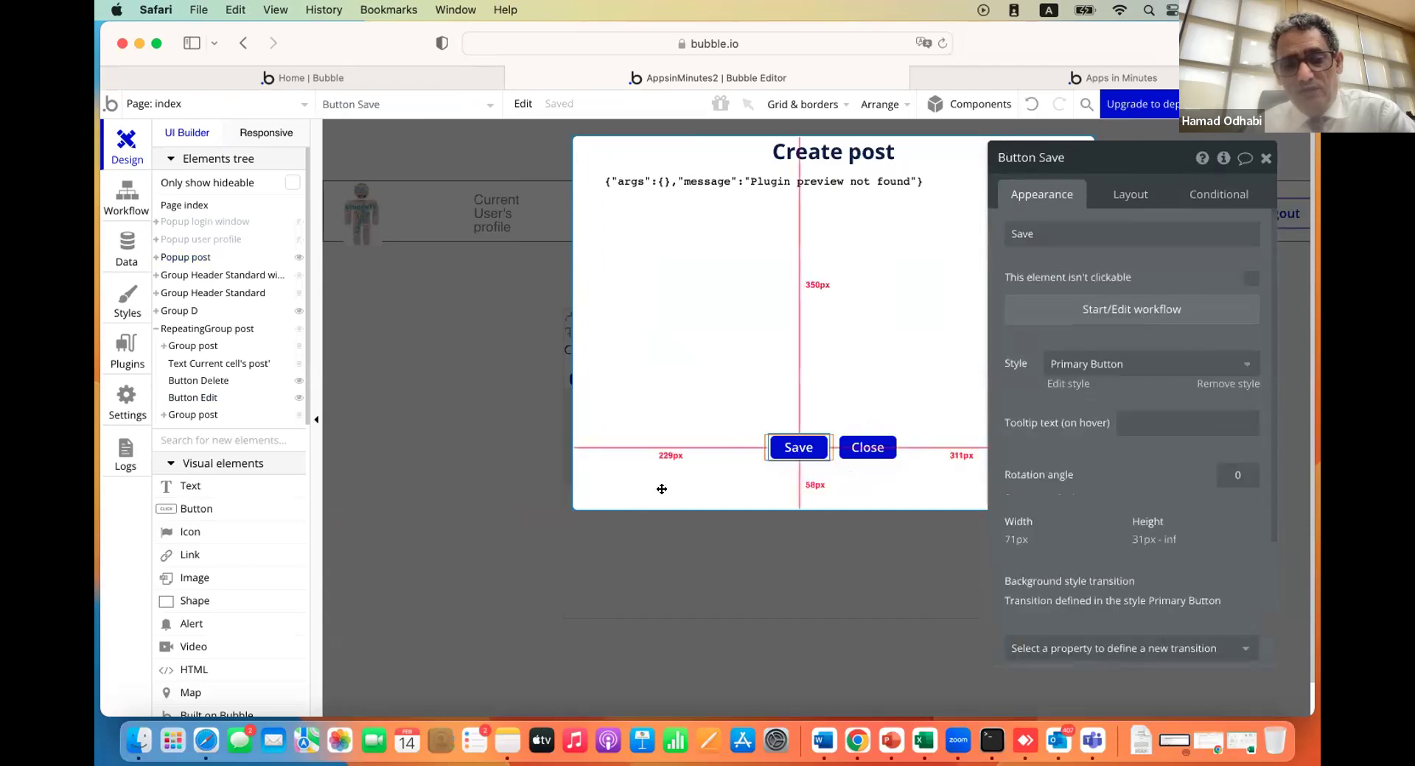
pyautogui.click(619, 486)
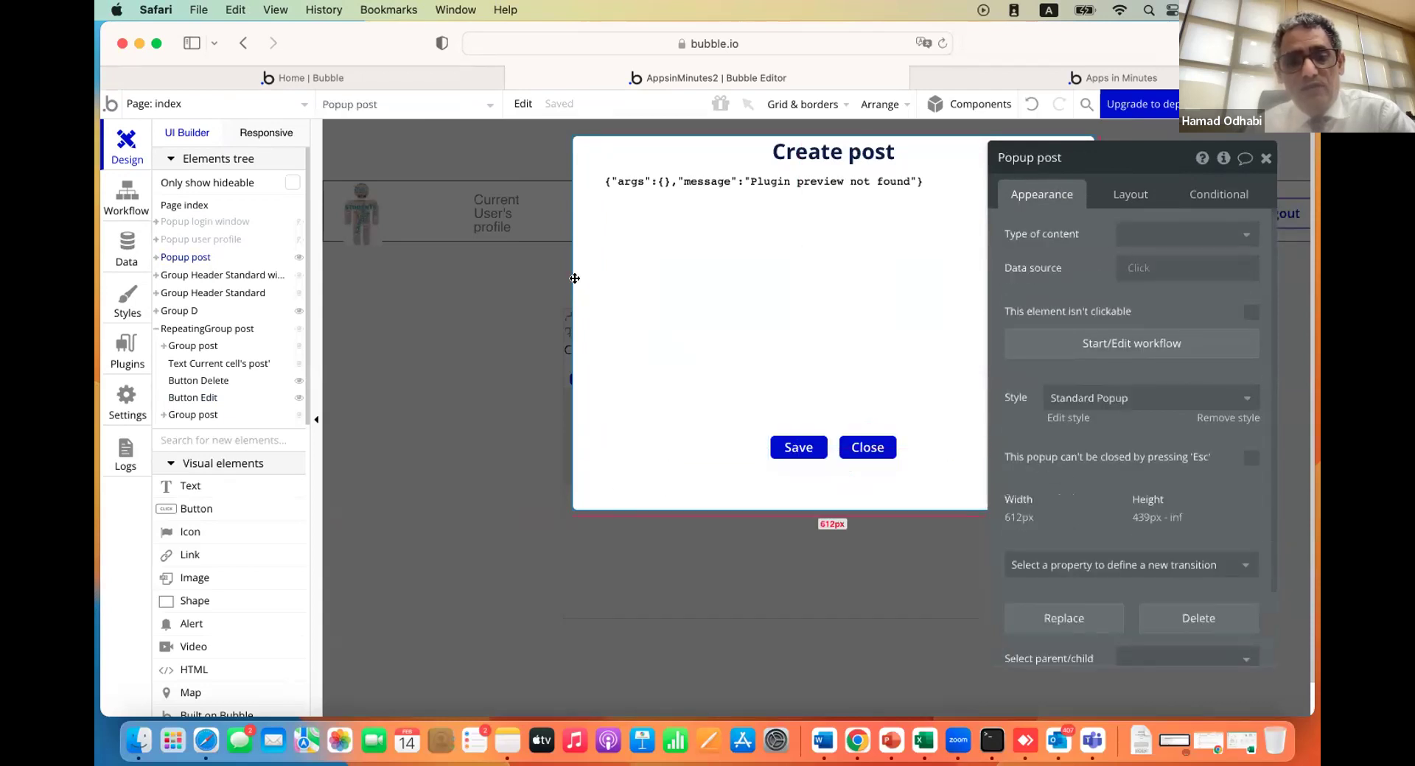
pyautogui.click(667, 259)
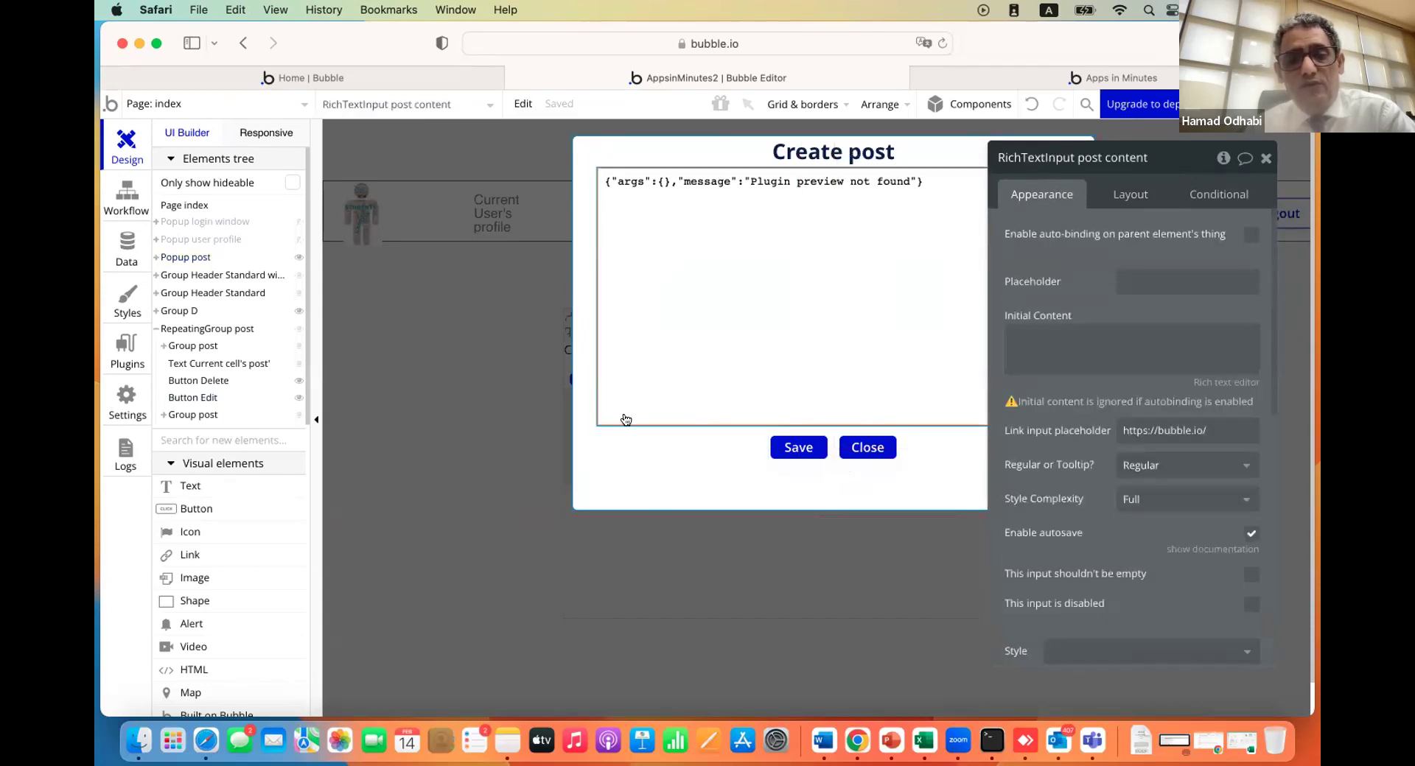
pyautogui.click(614, 461)
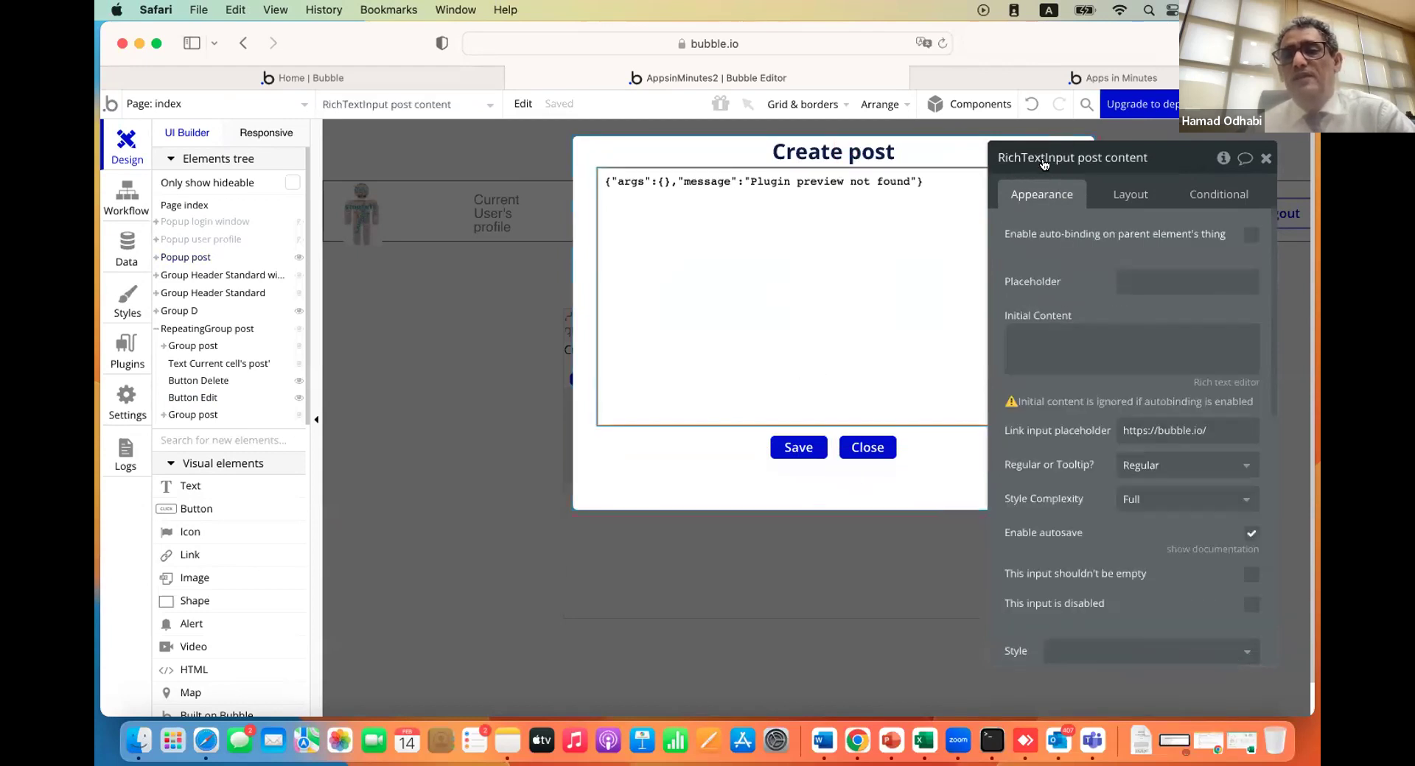
pyautogui.click(792, 447)
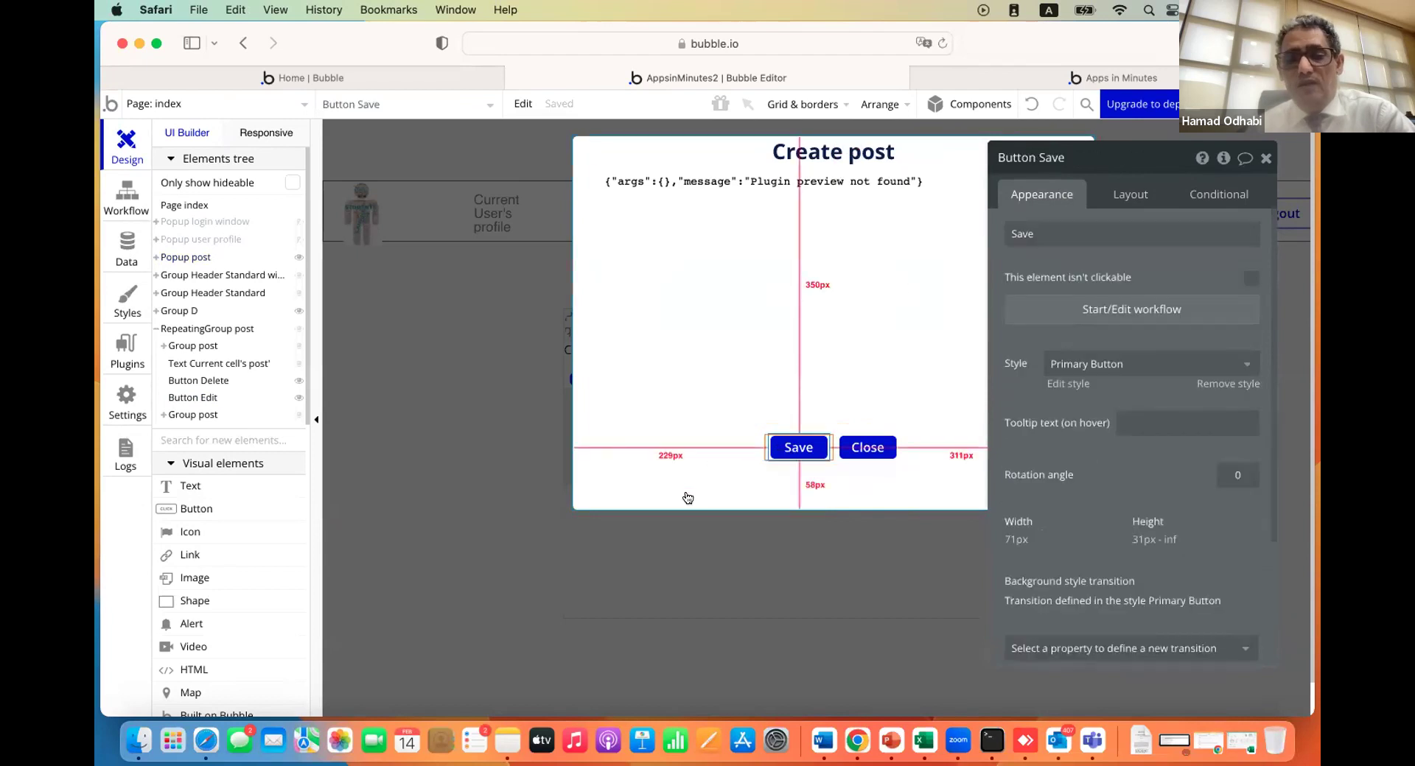
pyautogui.click(790, 297)
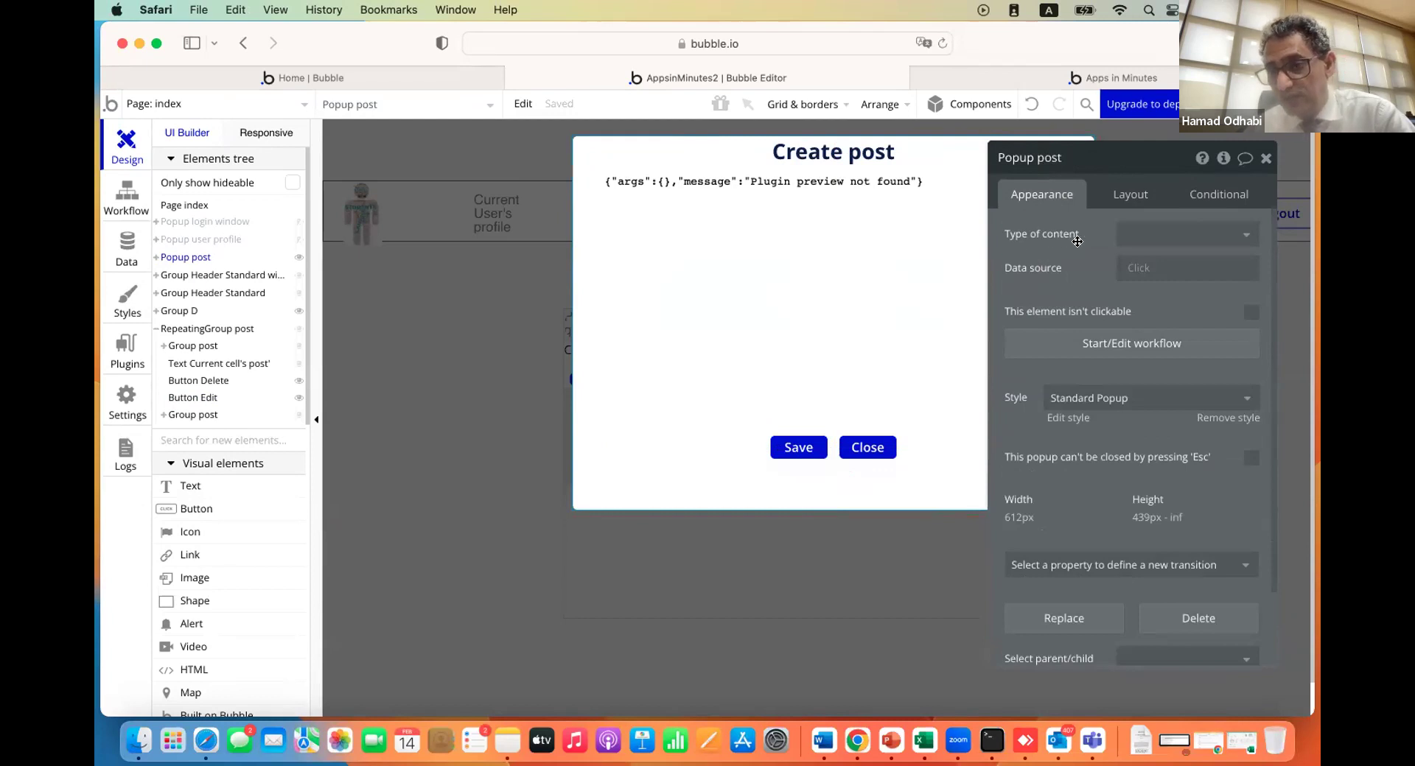
# Set the Create post popup's content type to post and its rich text input's initial content to Parent group's post's post content
pyautogui.click(1244, 233)
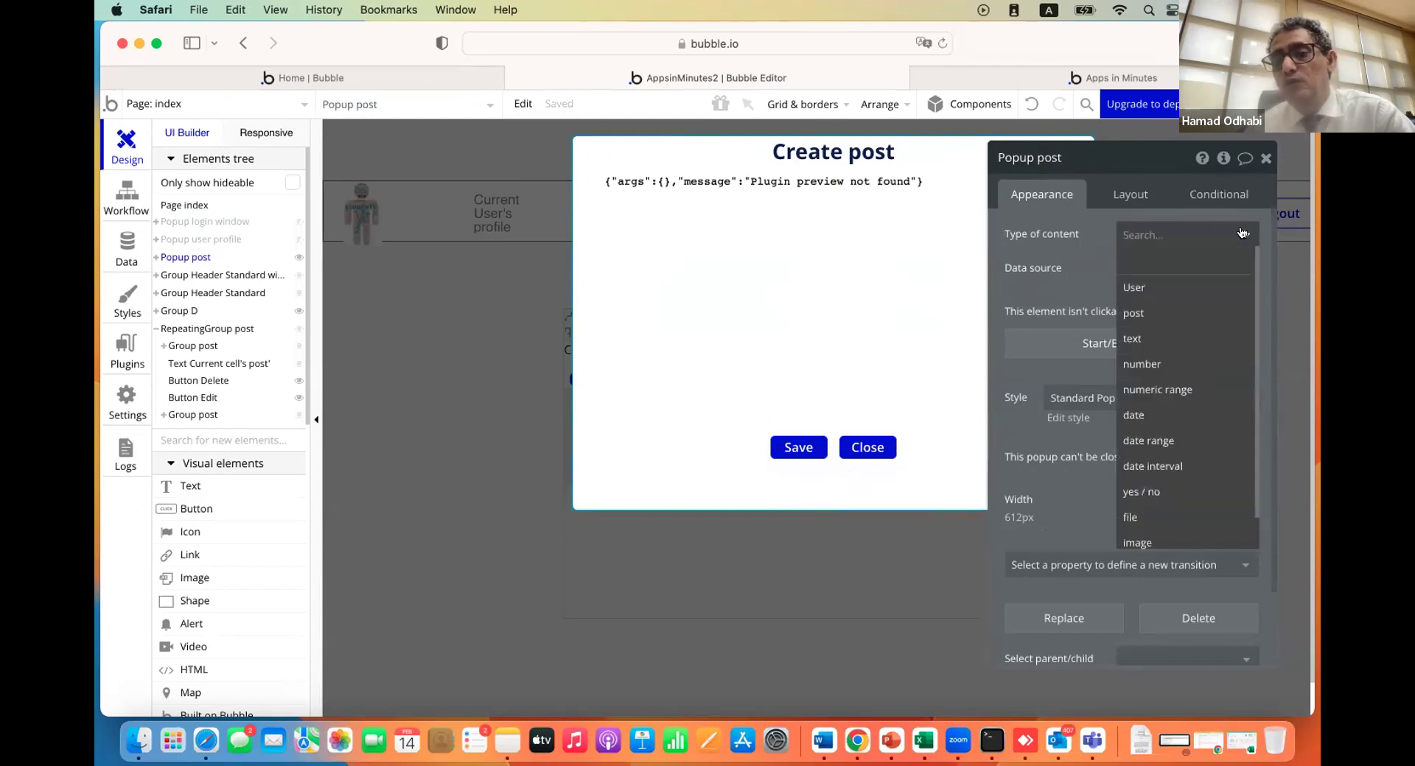
pyautogui.click(1149, 313)
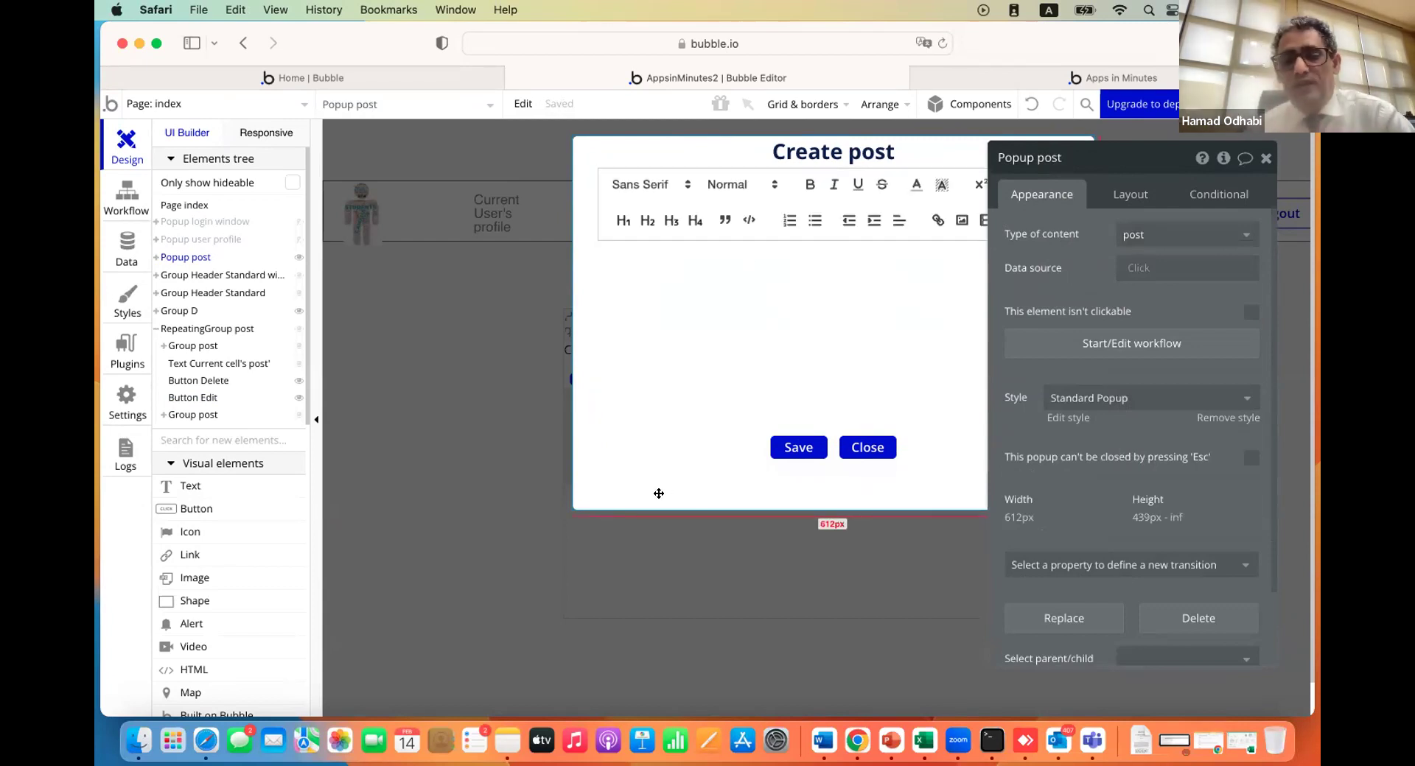
pyautogui.click(781, 284)
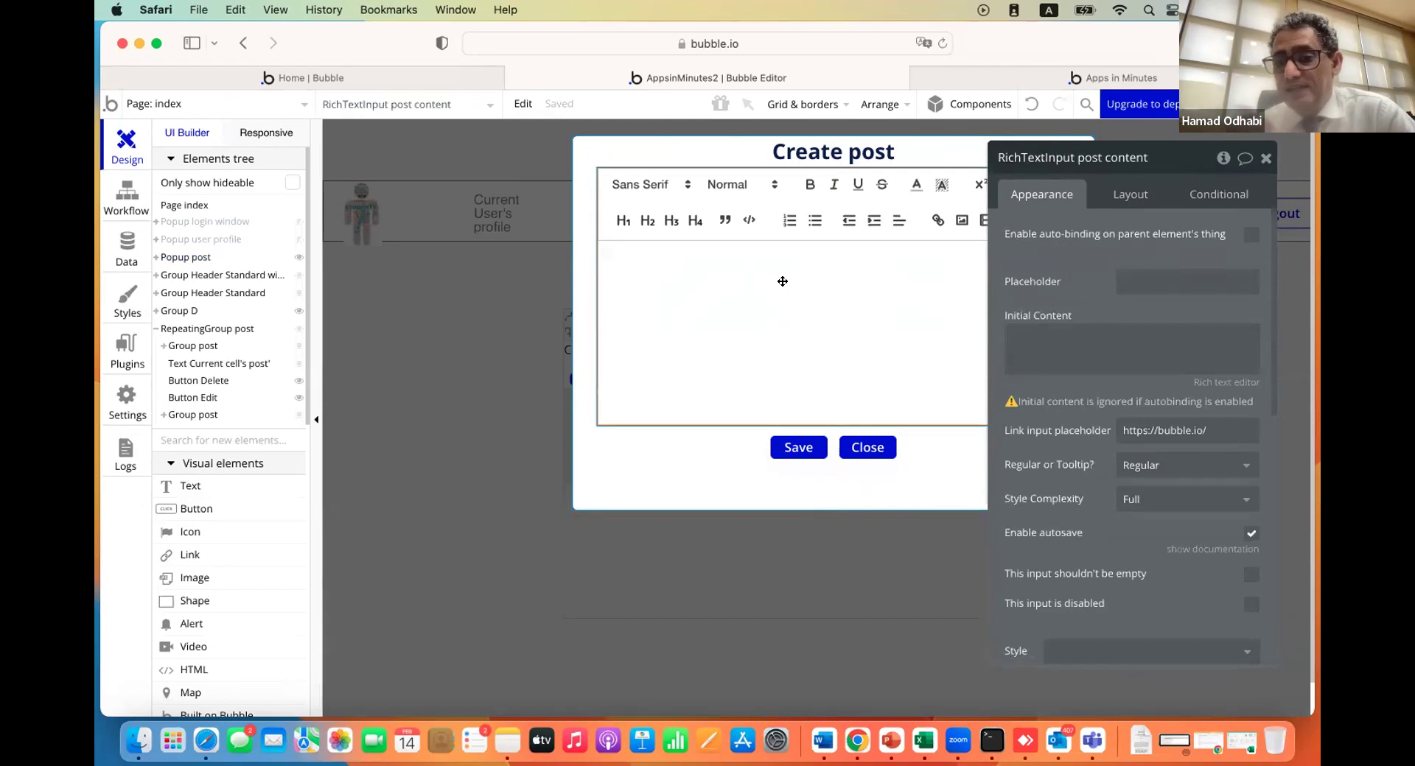
pyautogui.click(1039, 336)
pyautogui.click(980, 336)
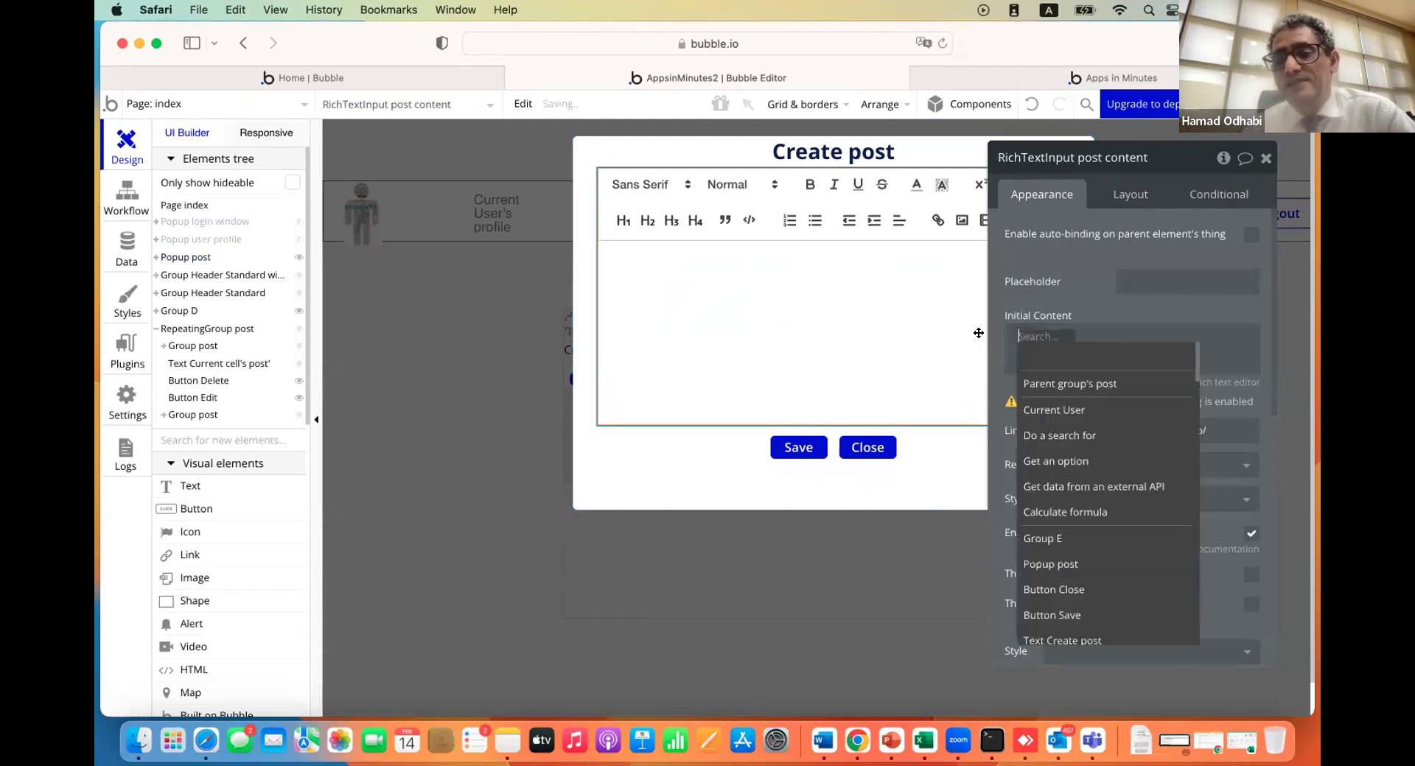
pyautogui.click(1040, 384)
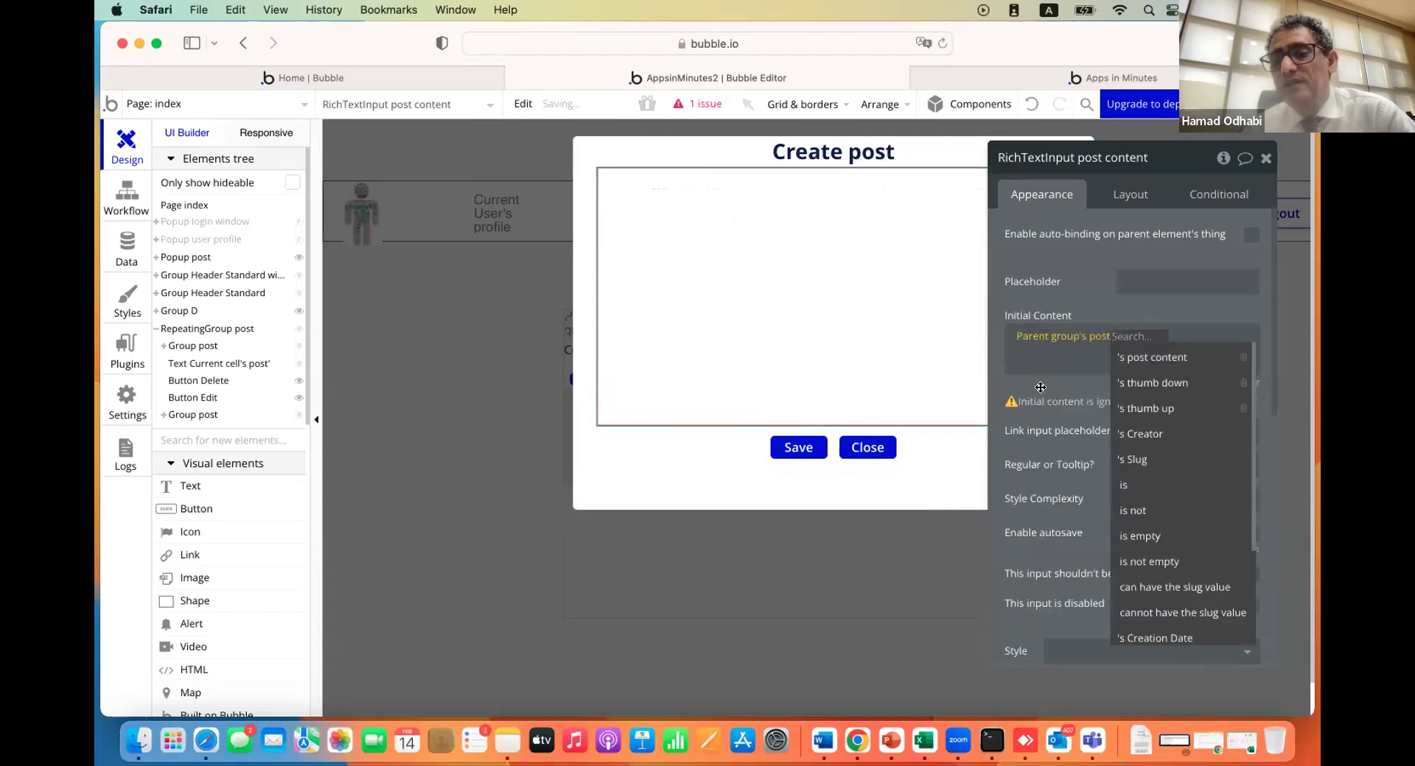
pyautogui.click(1142, 368)
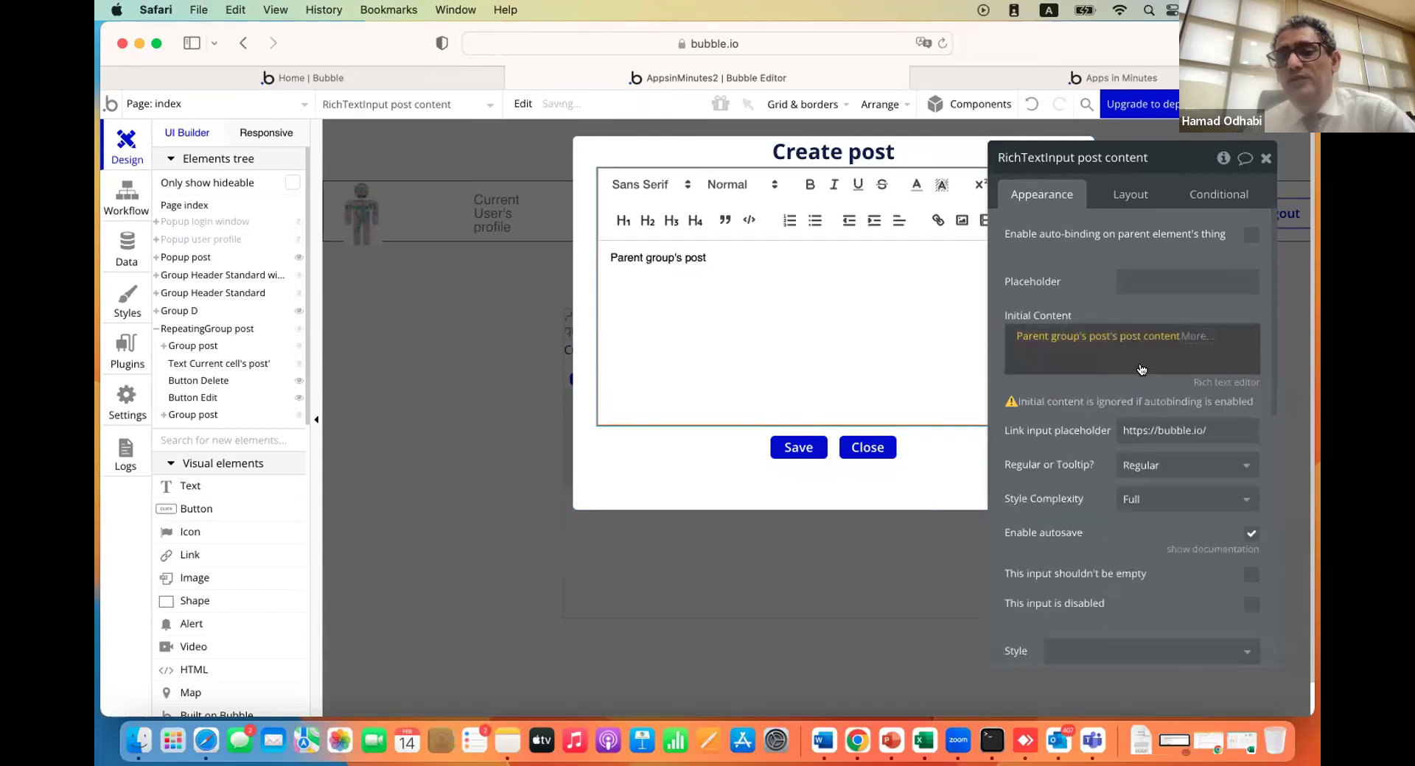
pyautogui.click(656, 484)
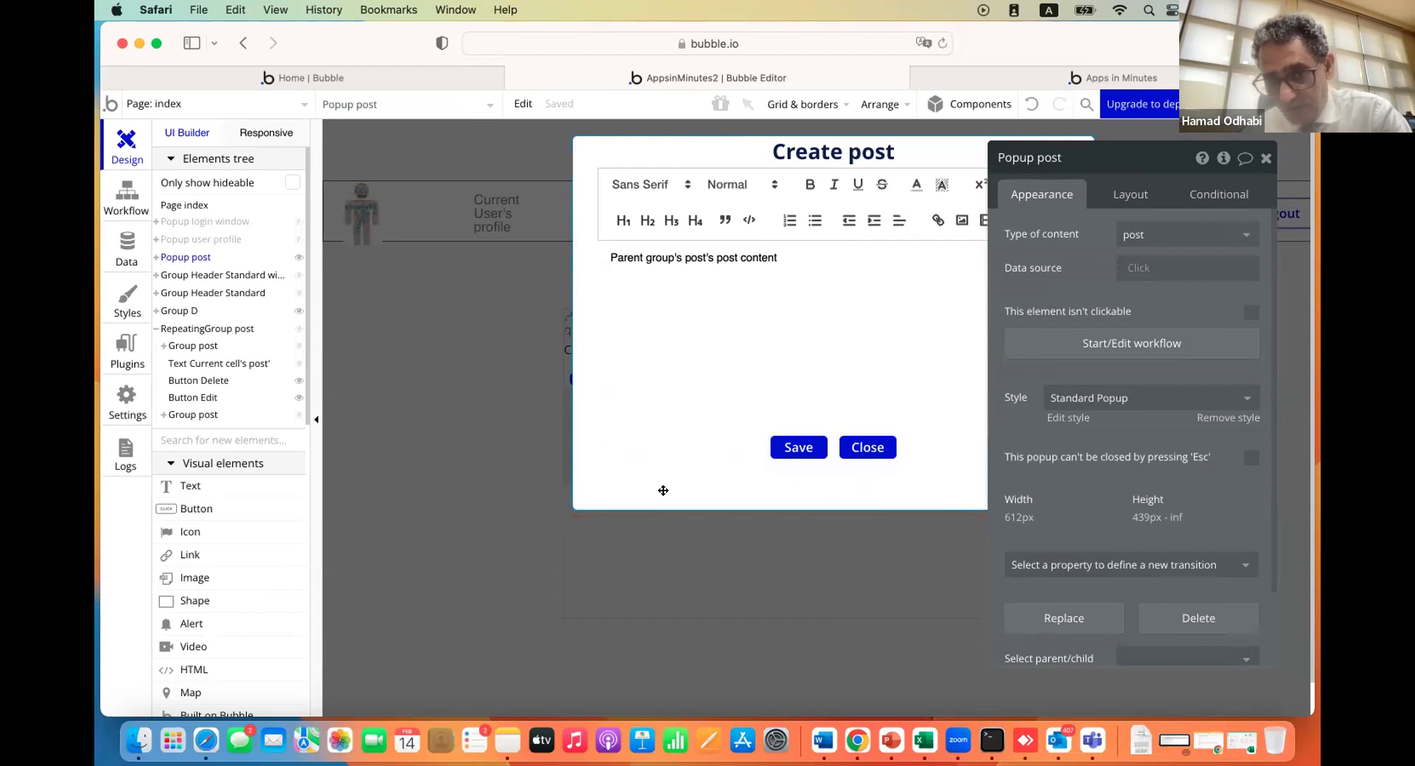
# Create a workflow for the Edit button on posts and add a Display data action as its first step
pyautogui.click(445, 486)
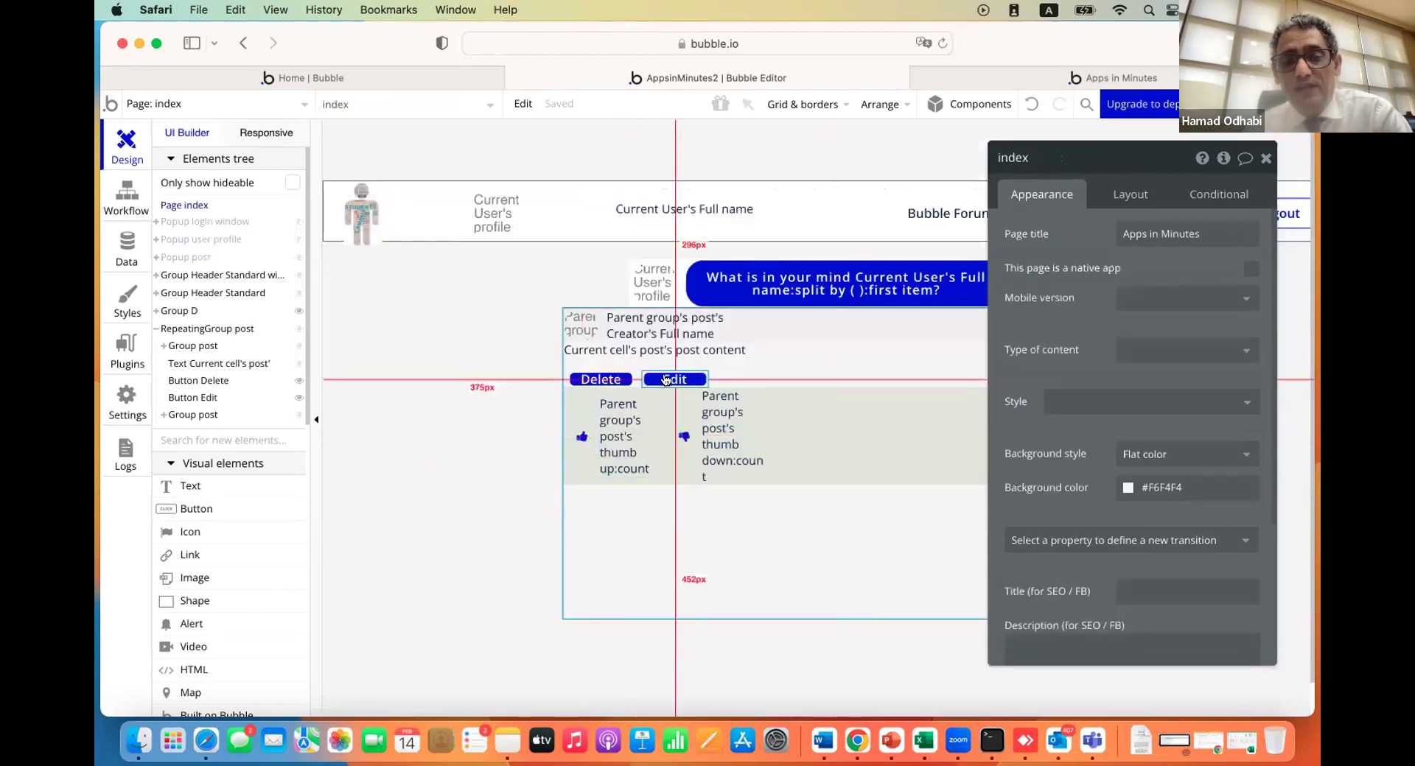
pyautogui.click(667, 380)
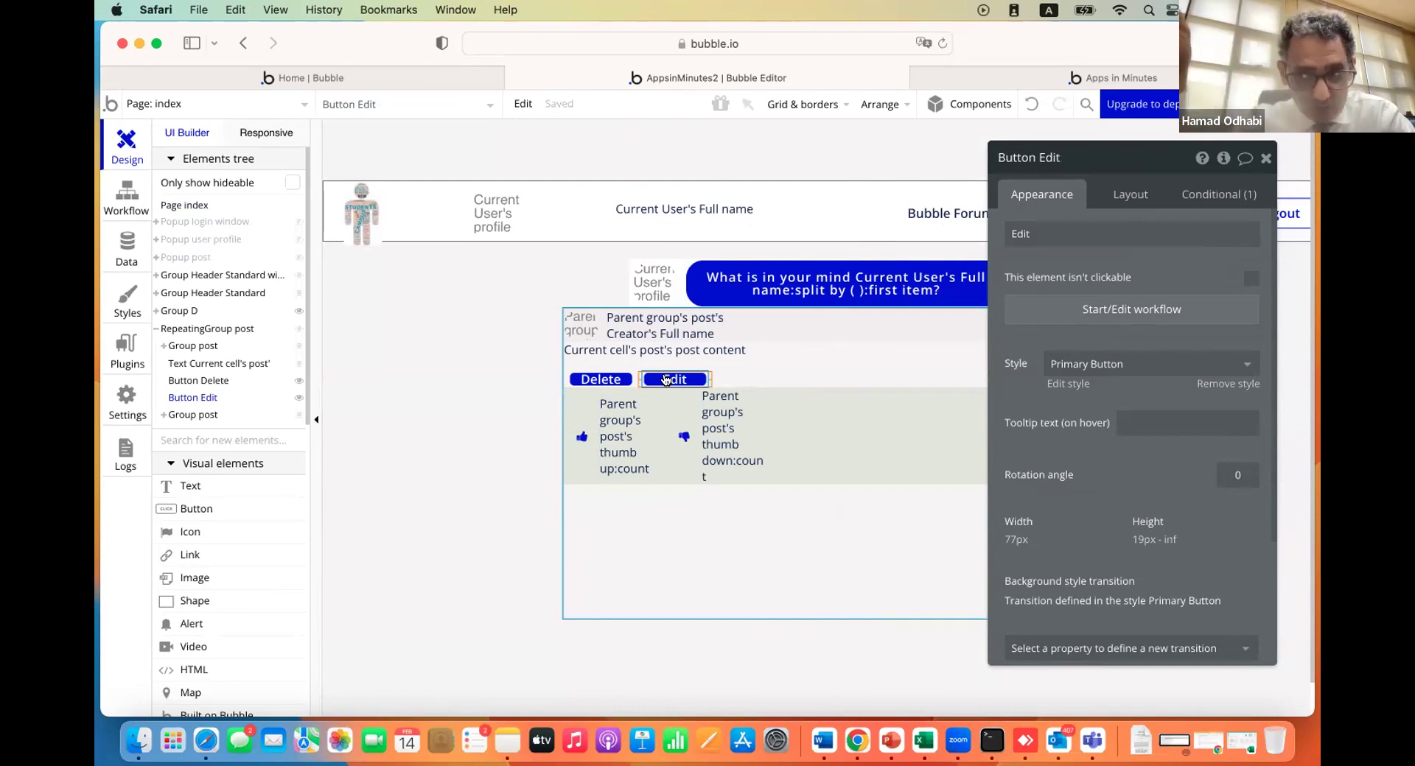
pyautogui.click(671, 380)
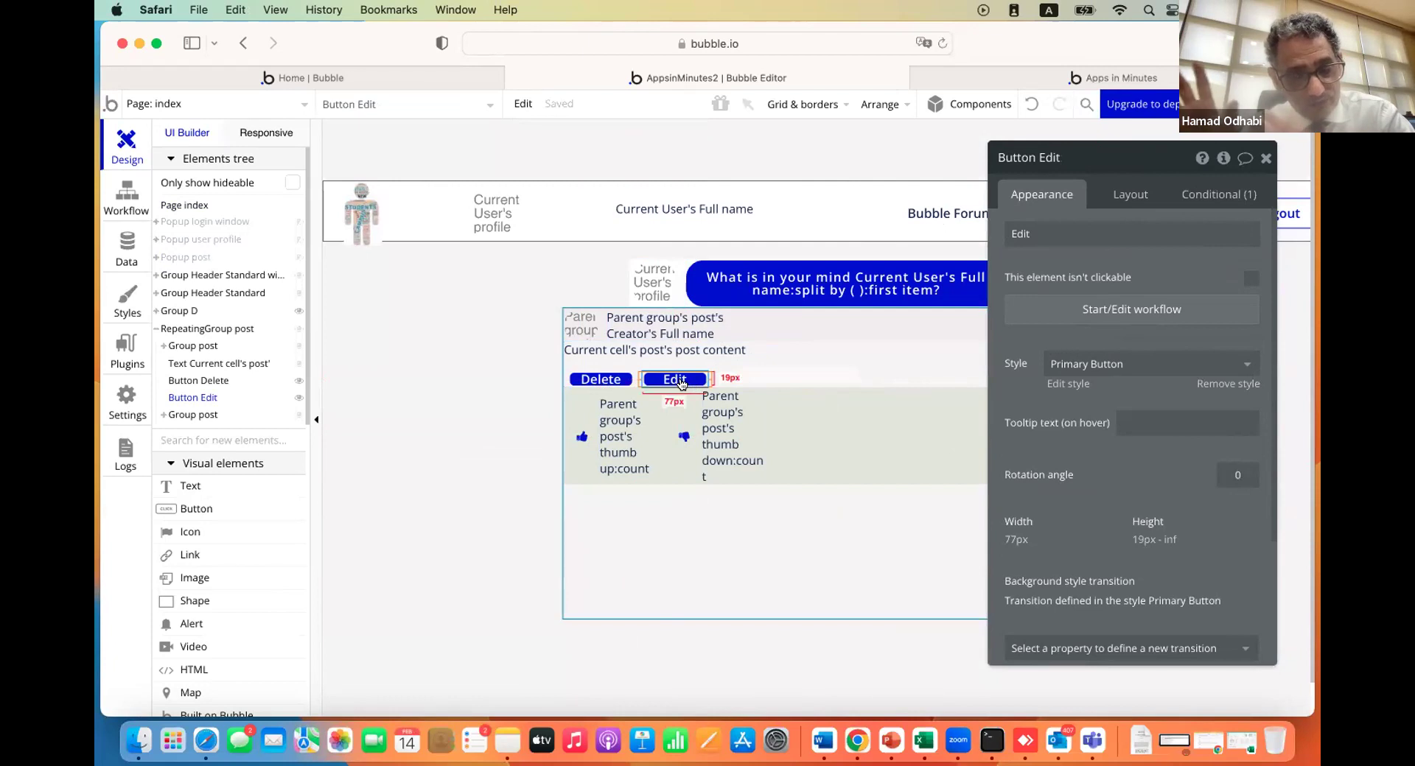
pyautogui.click(1060, 311)
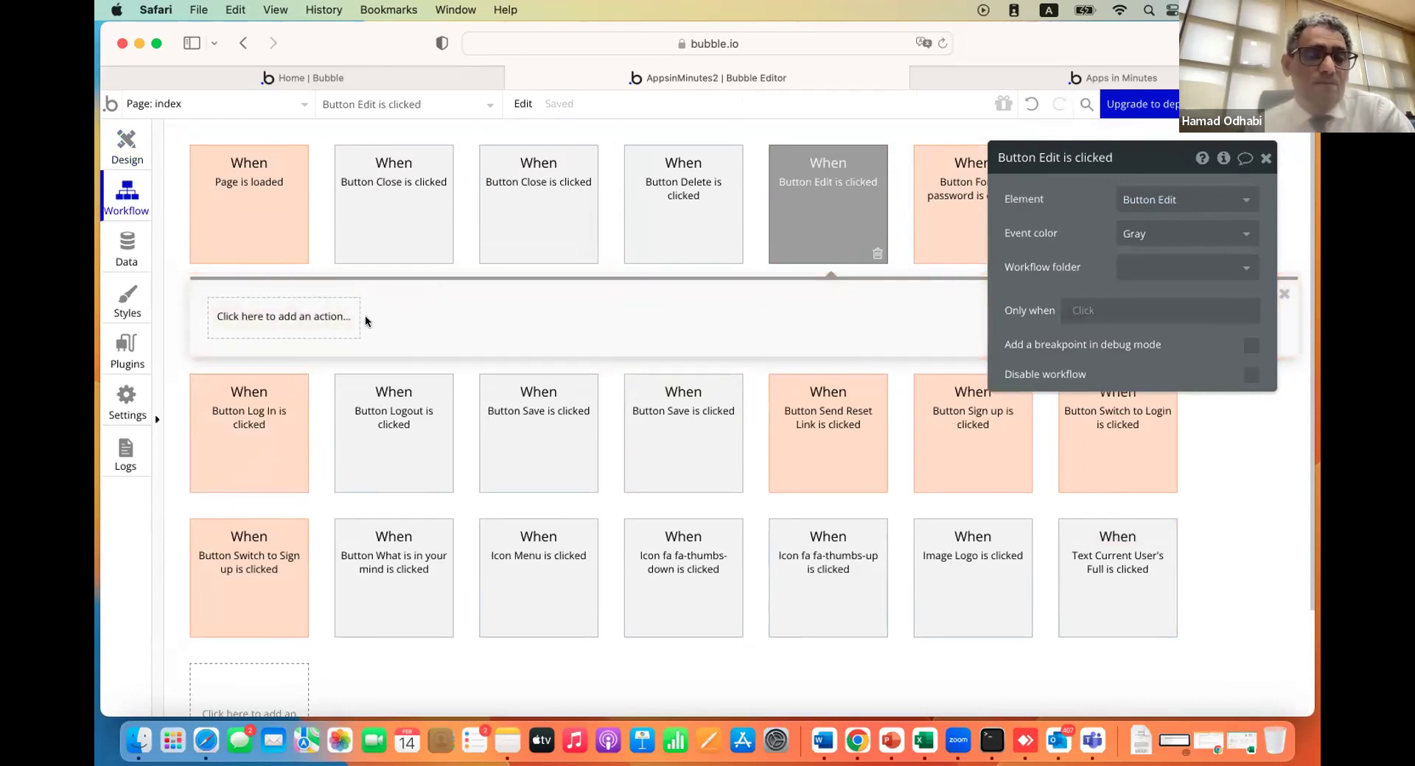
pyautogui.click(272, 320)
pyautogui.moveTo(274, 557)
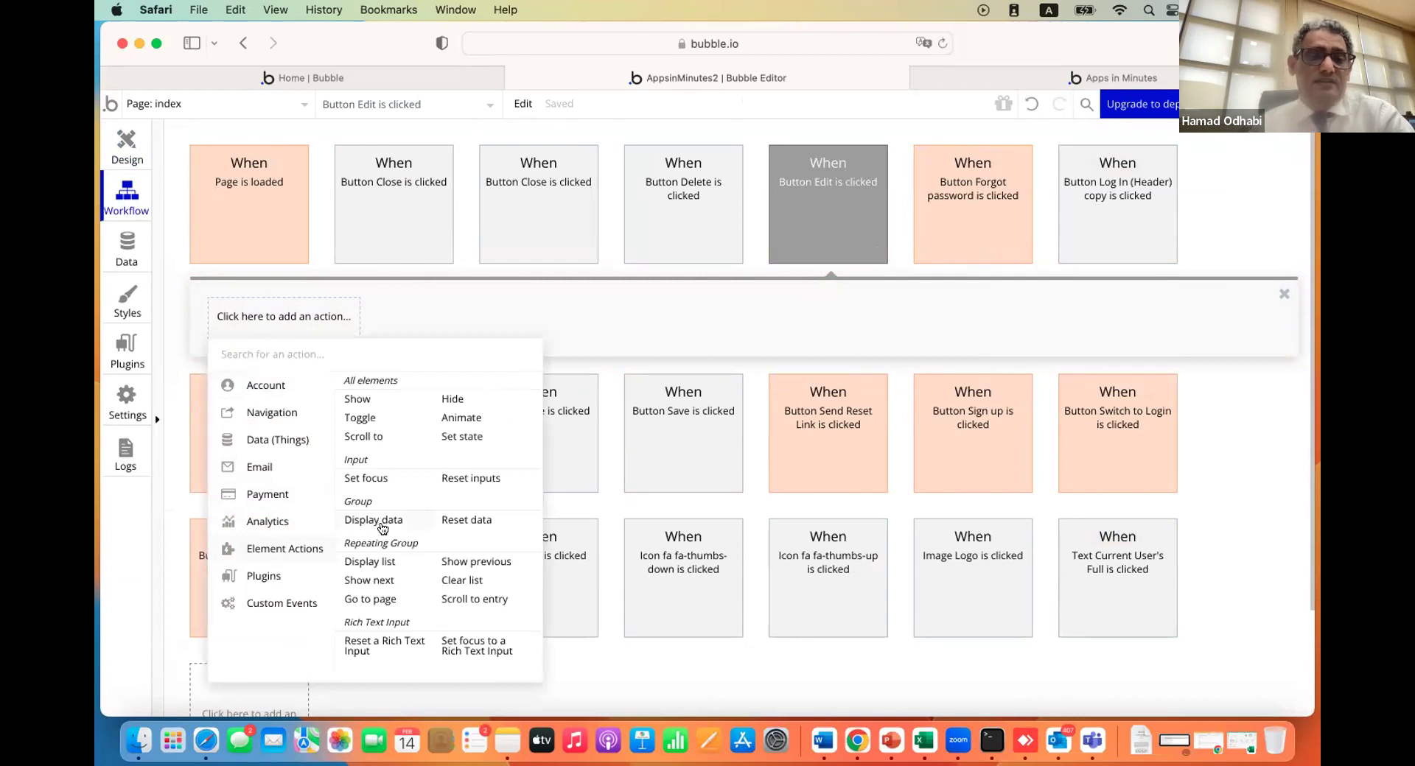
pyautogui.moveTo(382, 528)
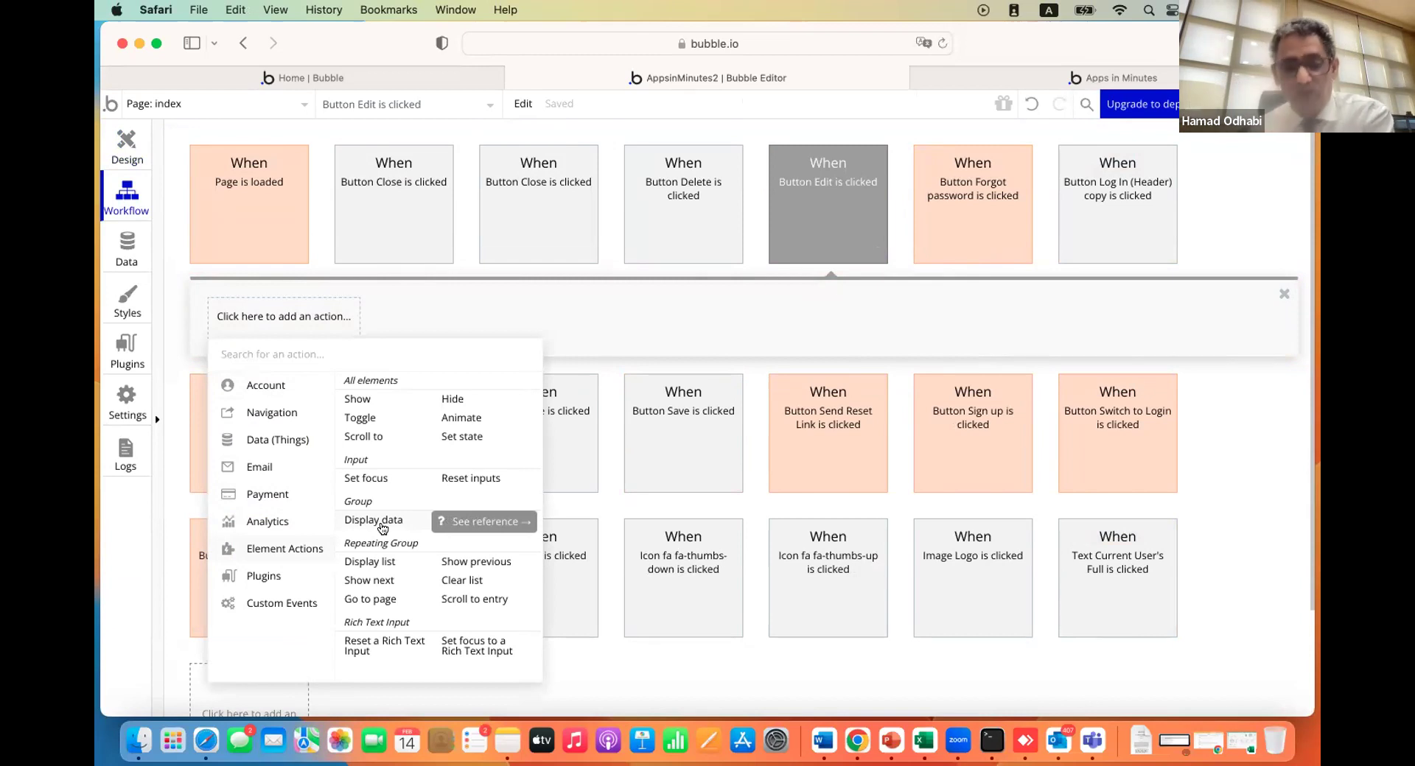
pyautogui.click(373, 521)
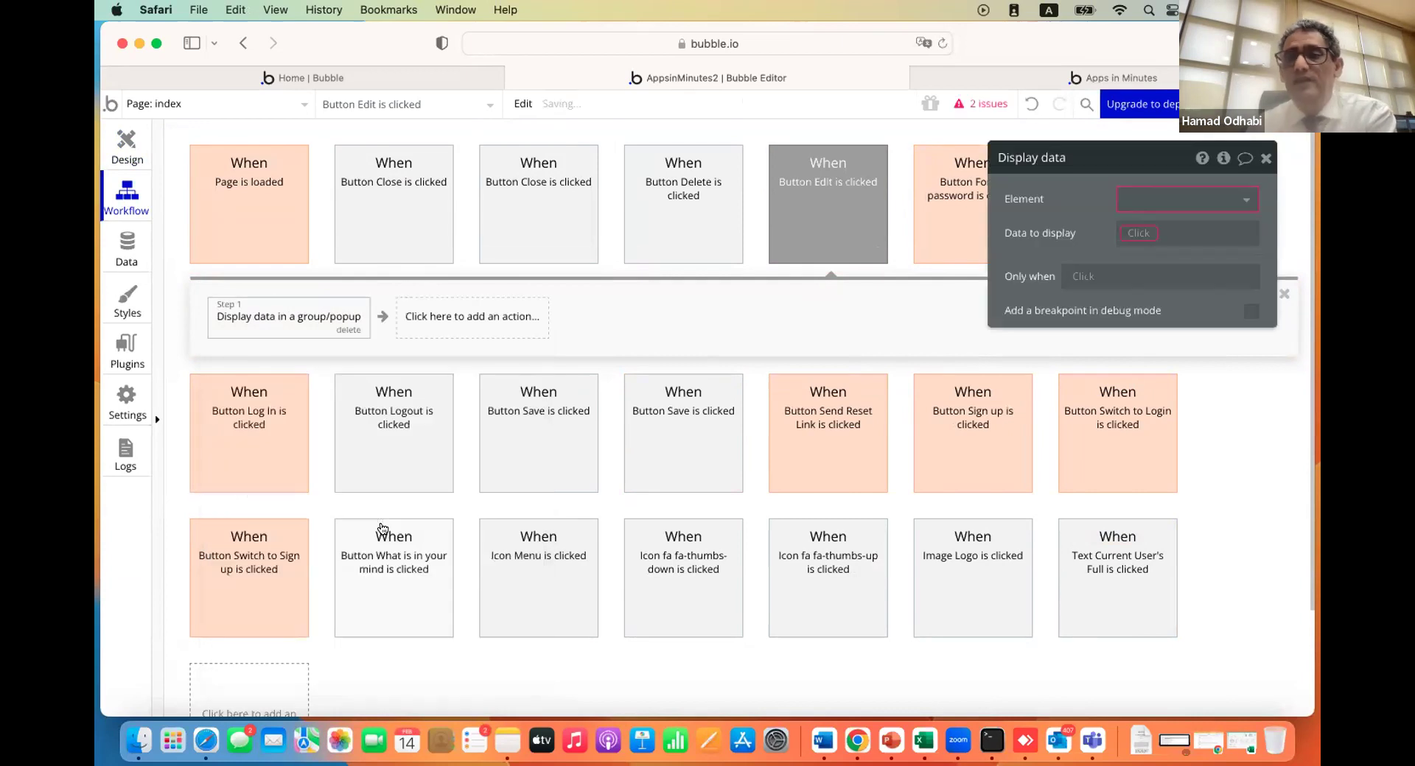
# Configure the Display data action to display Current cell's post in Popup post
pyautogui.click(1168, 206)
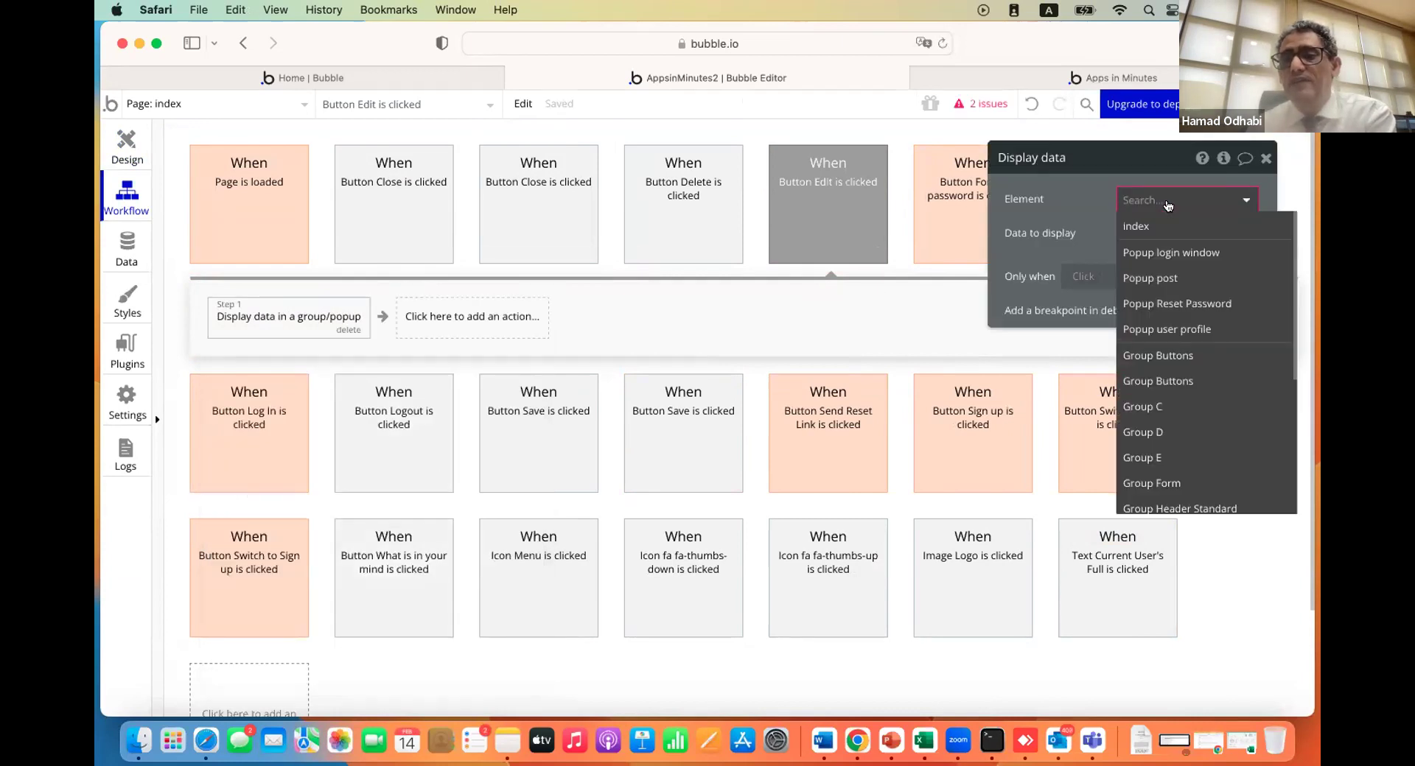
pyautogui.write('pop')
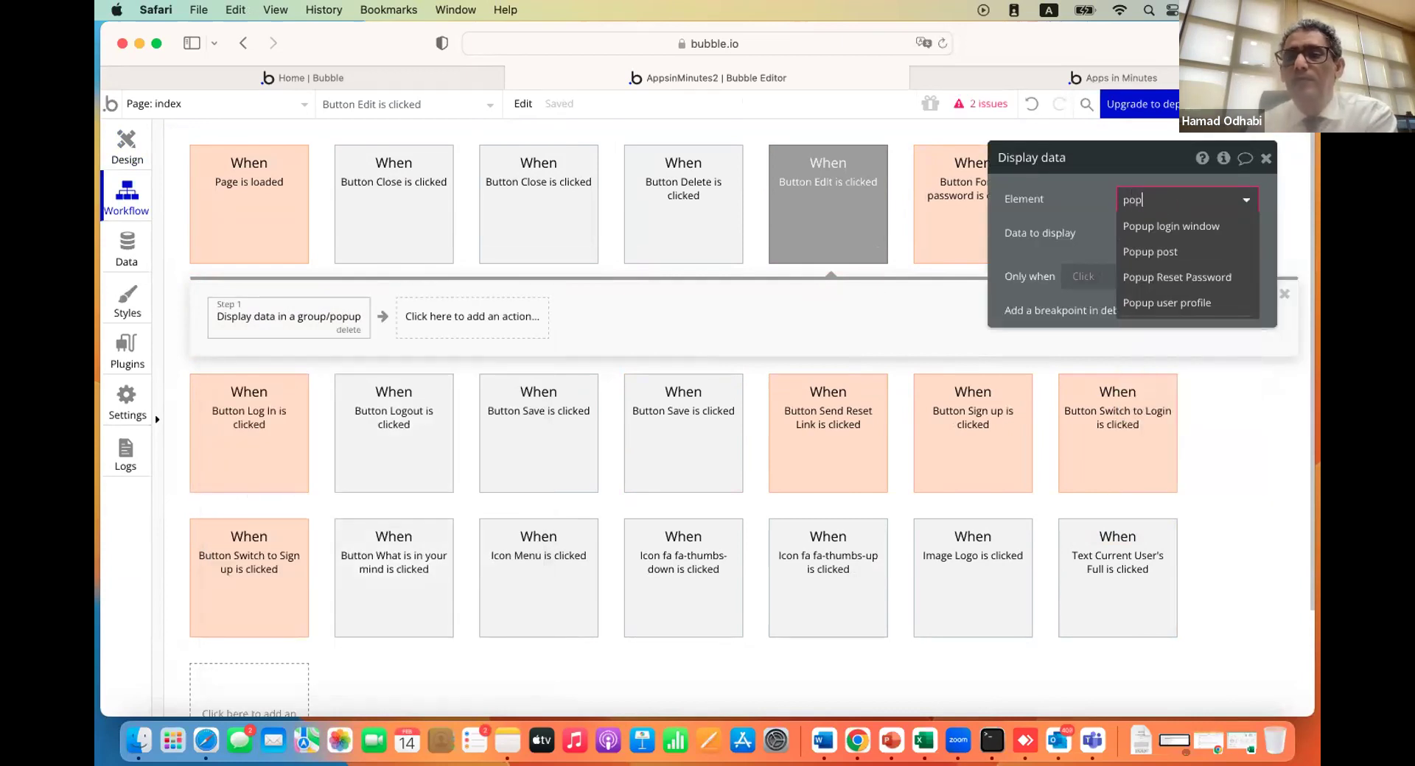
pyautogui.click(1174, 253)
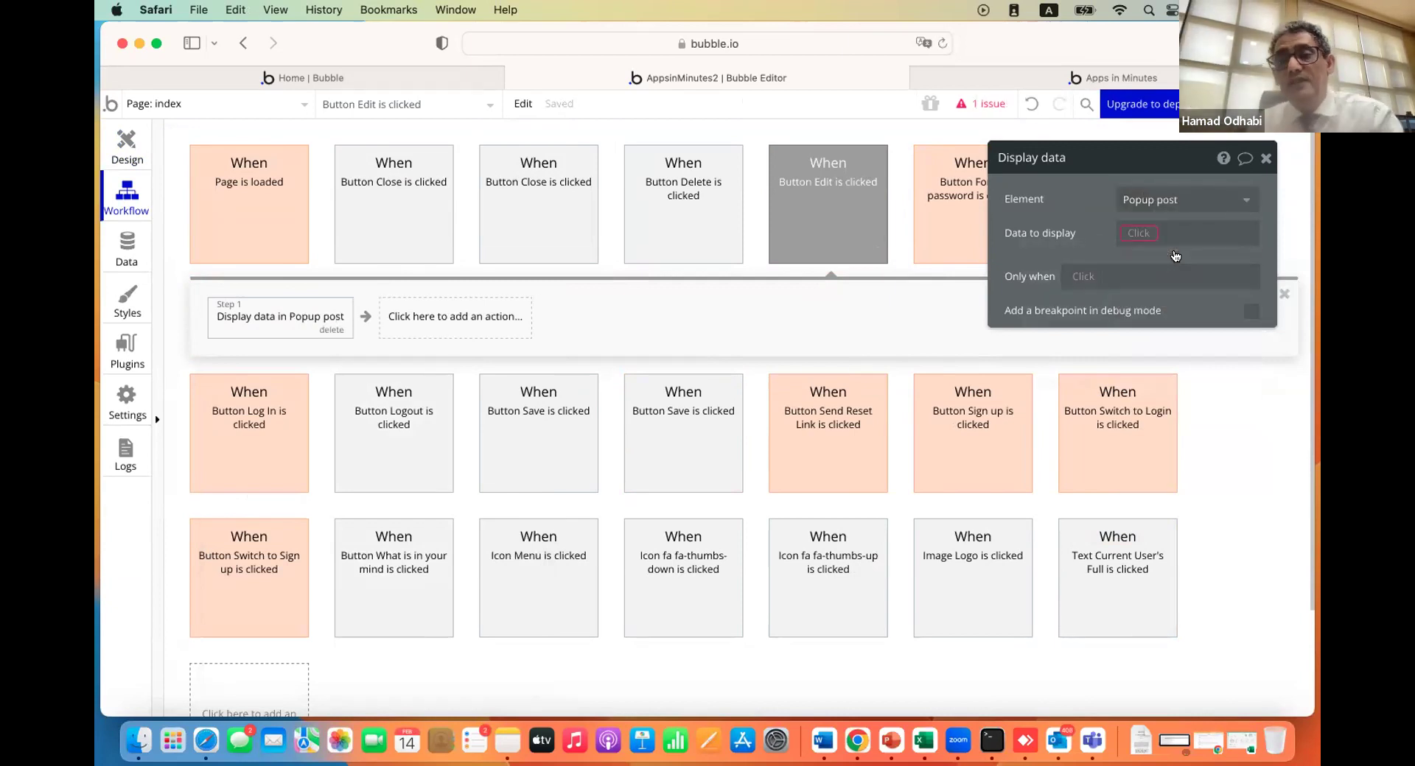
pyautogui.click(1139, 233)
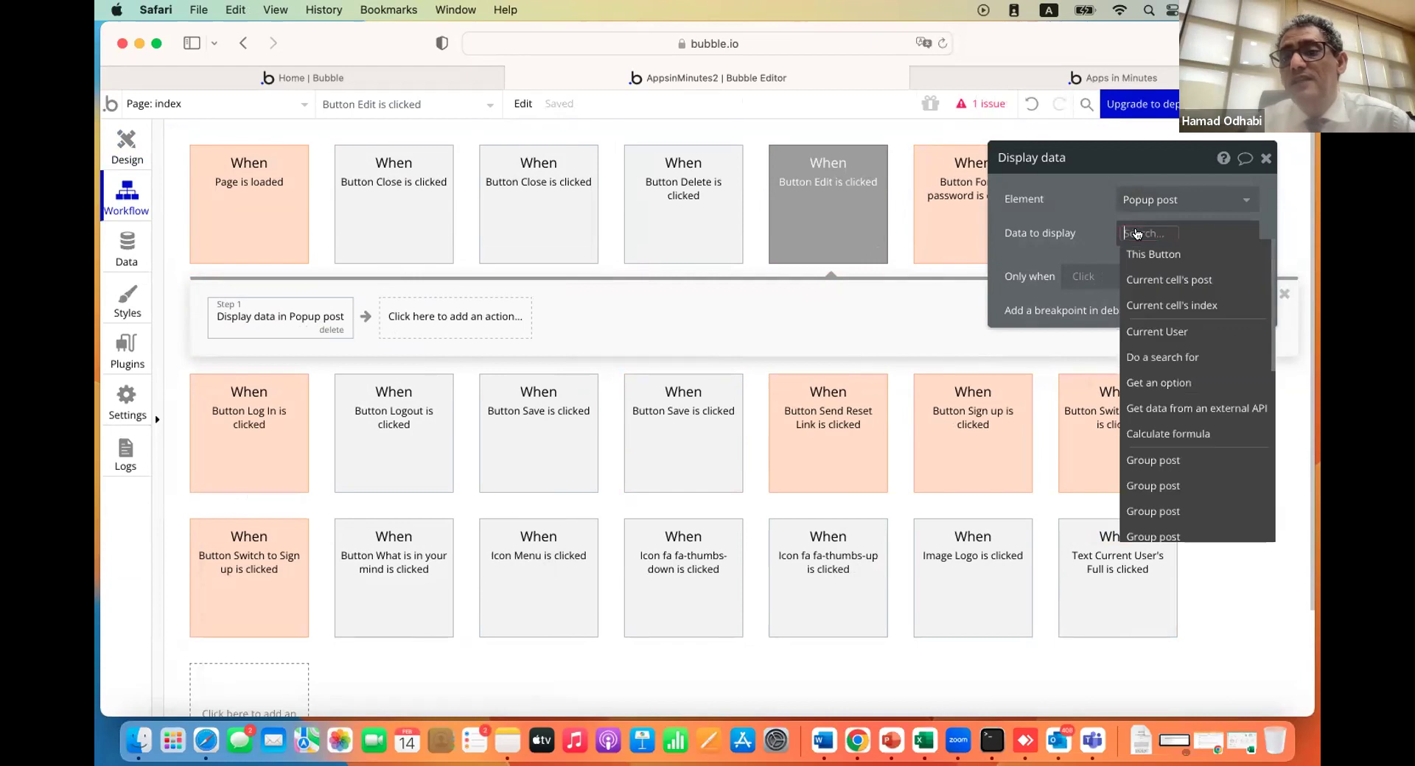
pyautogui.click(1162, 283)
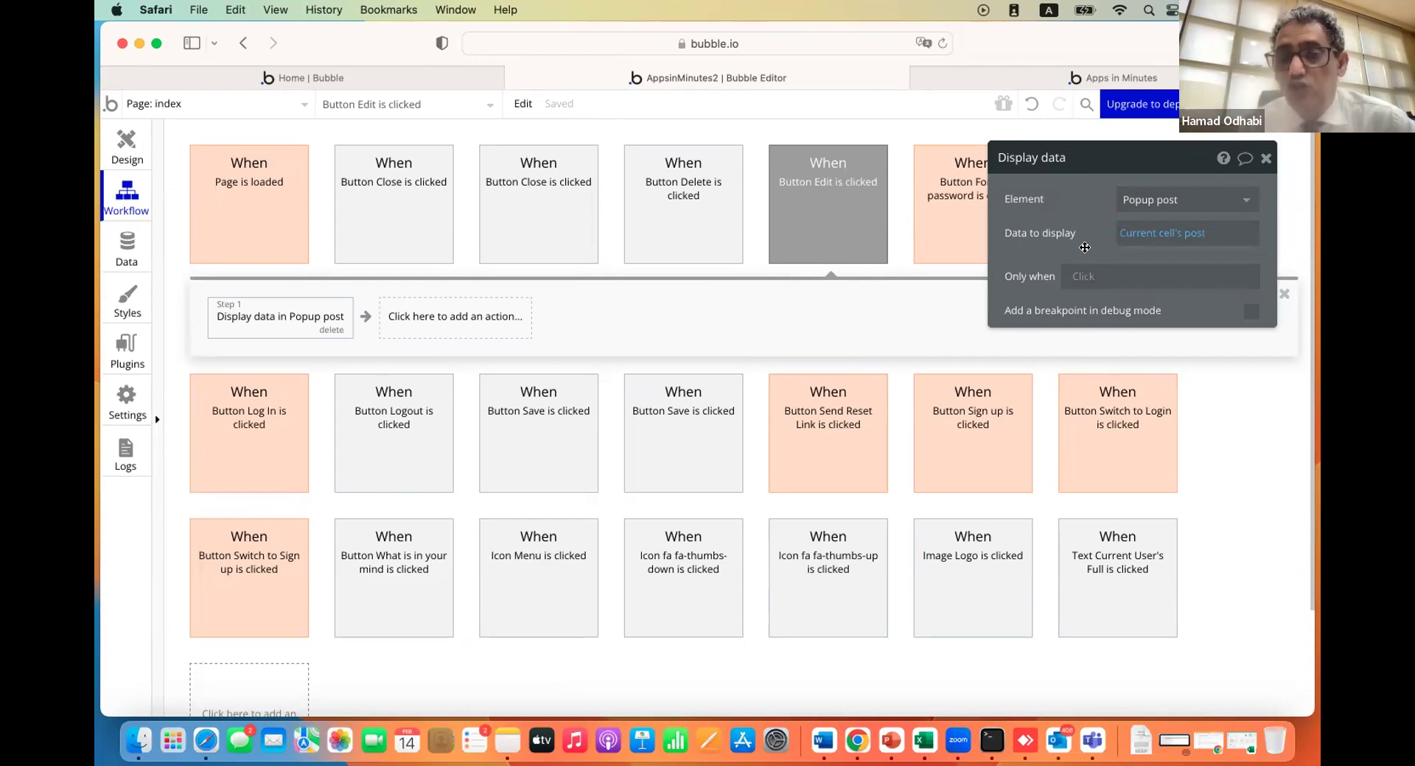
# Add a second action to the Edit button's workflow that shows Popup post
pyautogui.click(414, 335)
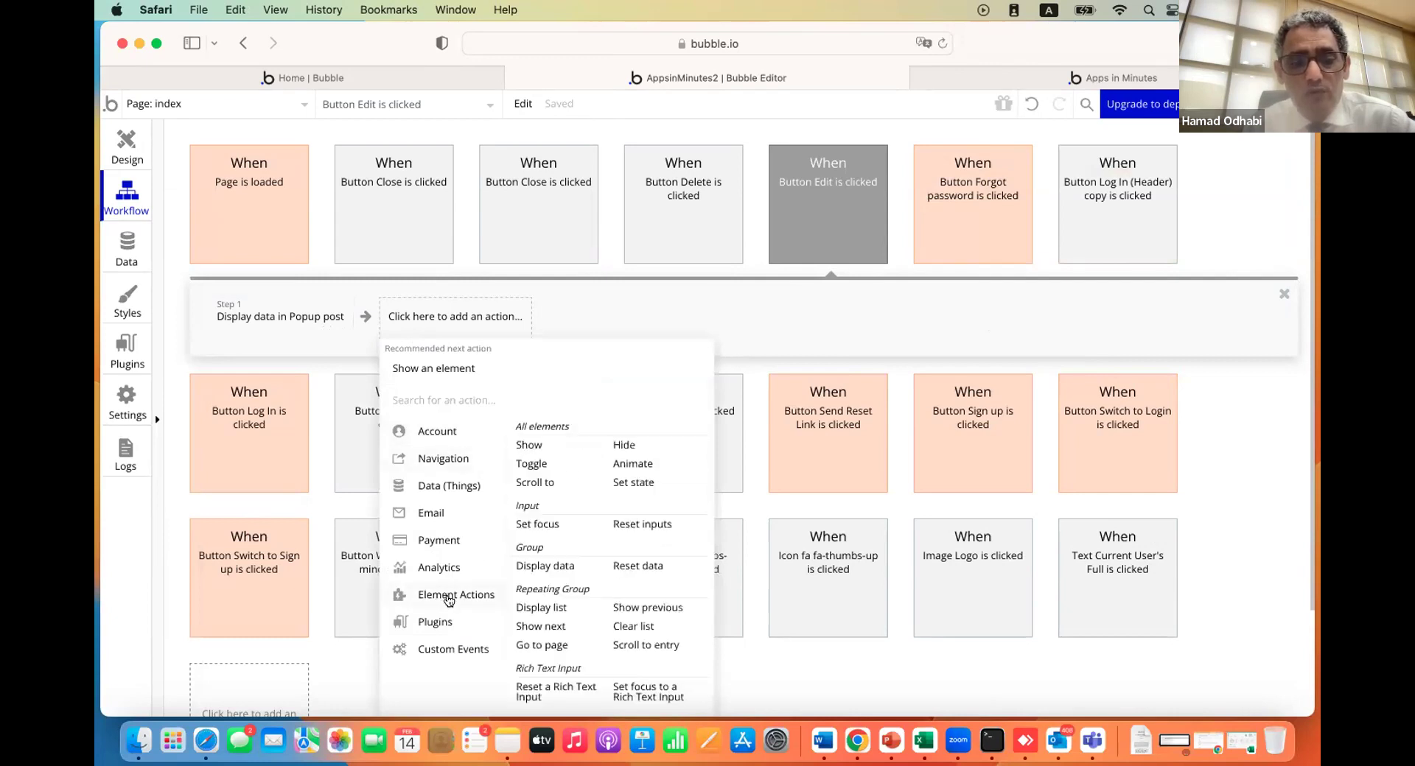
pyautogui.click(532, 445)
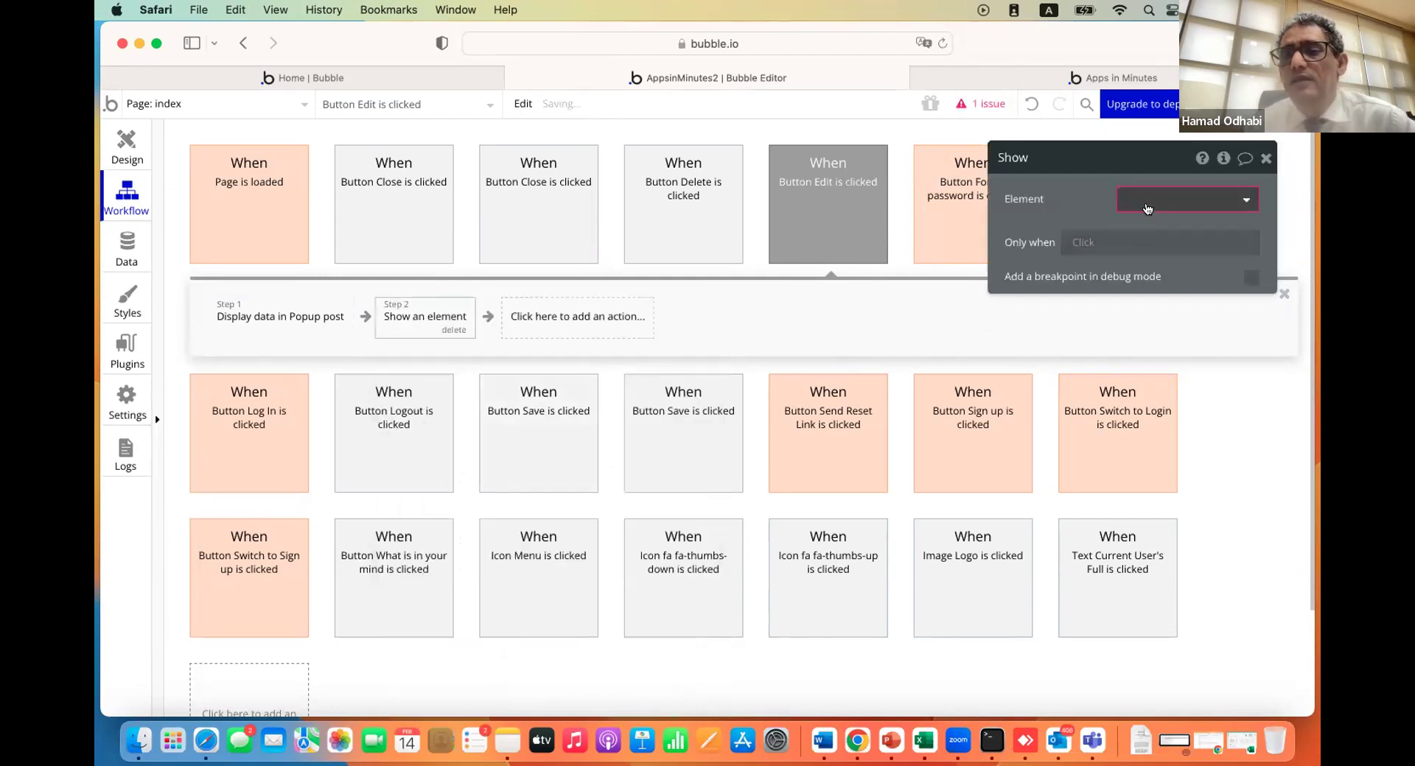
pyautogui.click(1147, 202)
pyautogui.write('po')
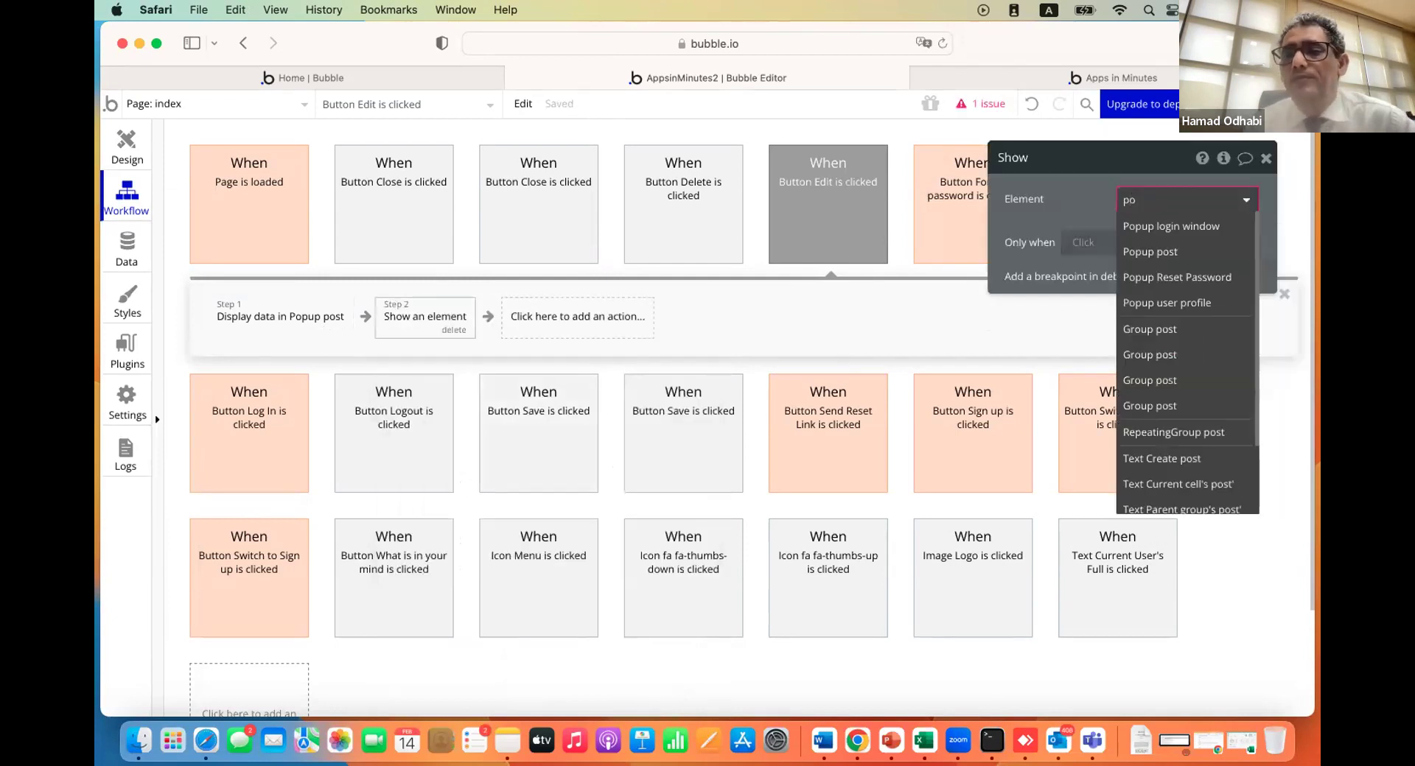
pyautogui.click(1167, 253)
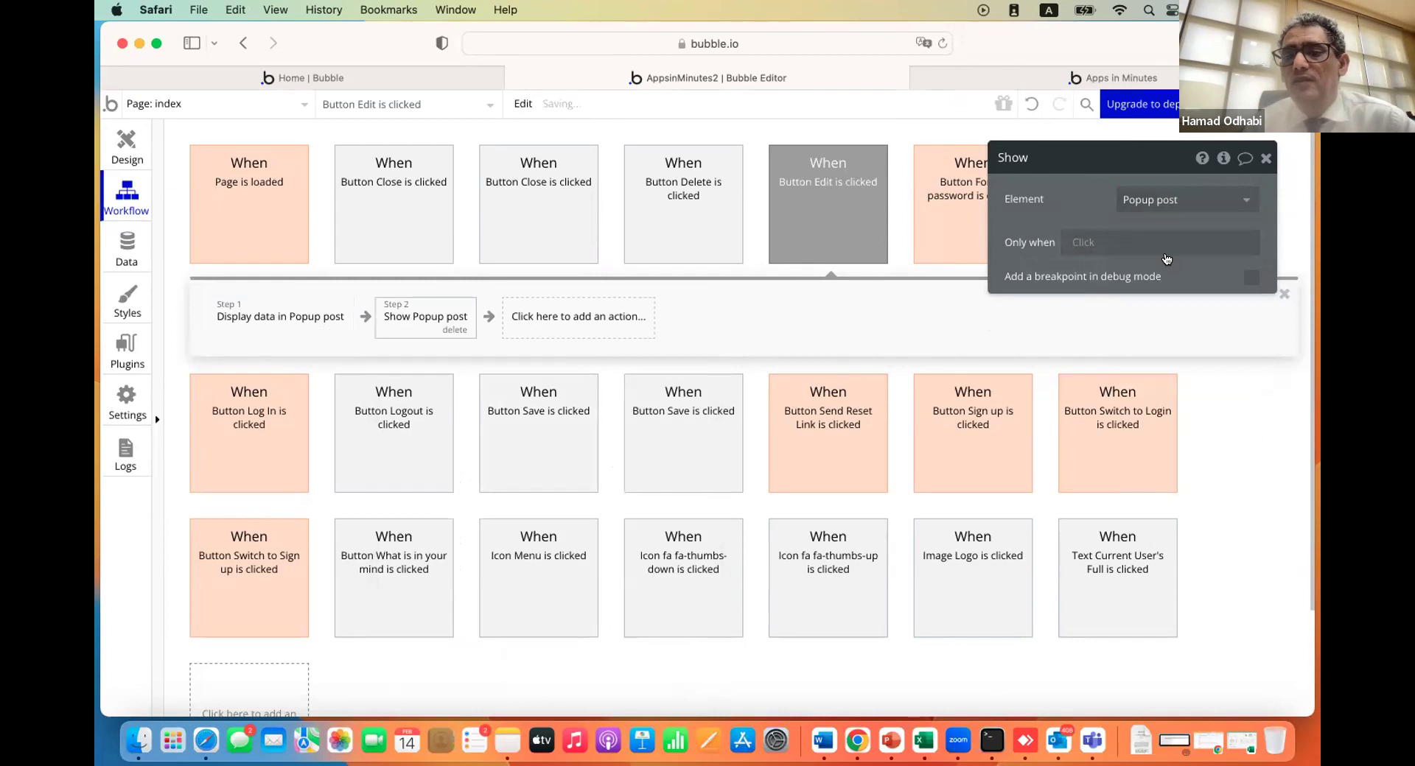
# Switch to the running Apps in Minutes page and open the post with the campus building image for editing
pyautogui.click(958, 78)
pyautogui.click(836, 107)
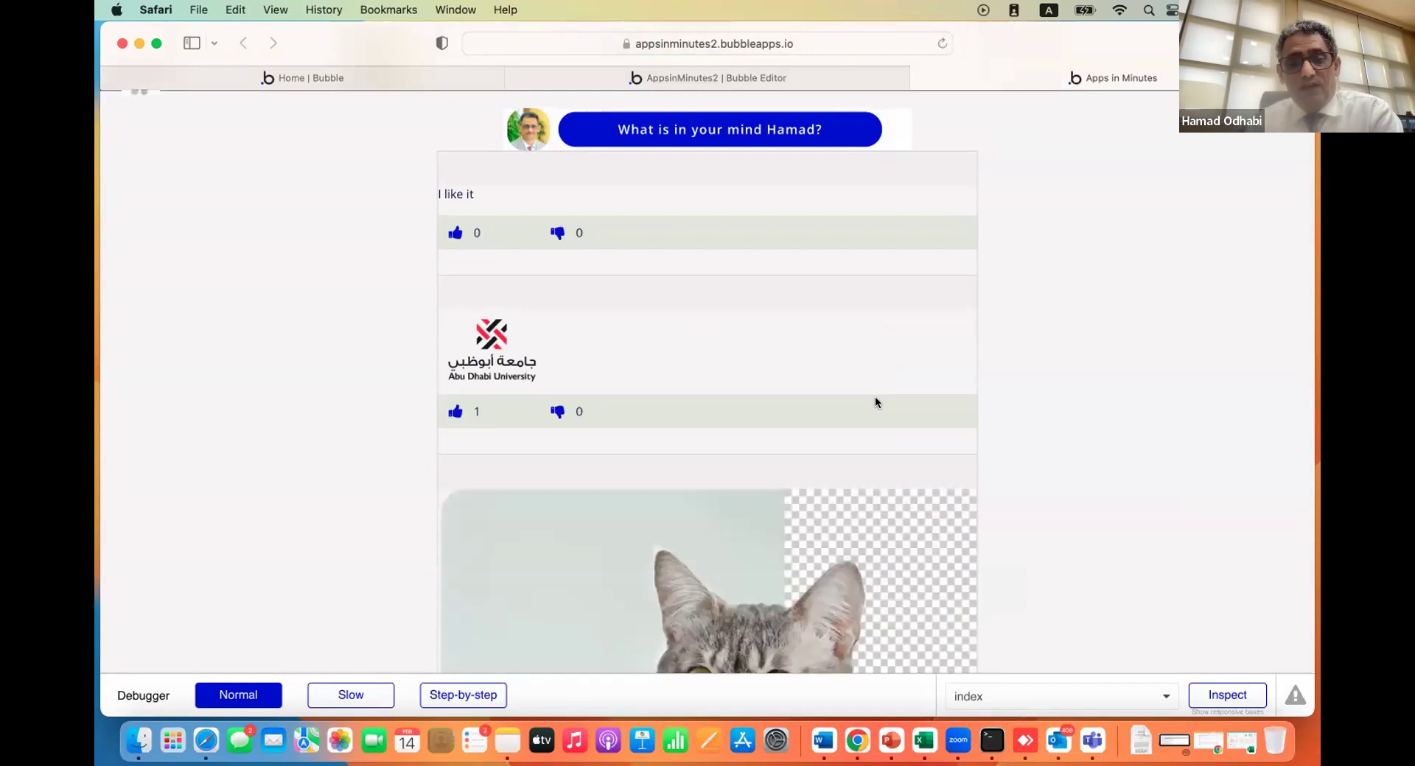
pyautogui.scroll(-15, 874, 396)
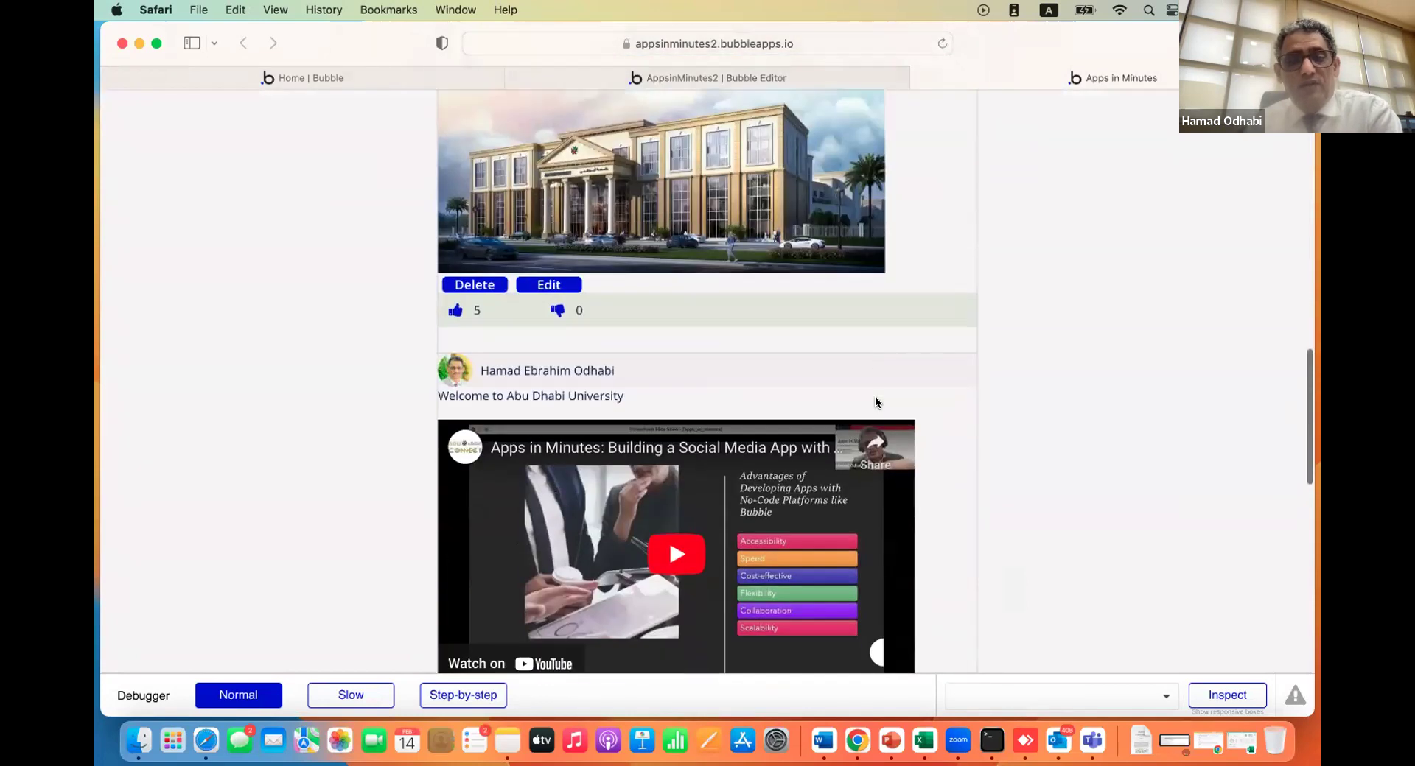
pyautogui.click(579, 285)
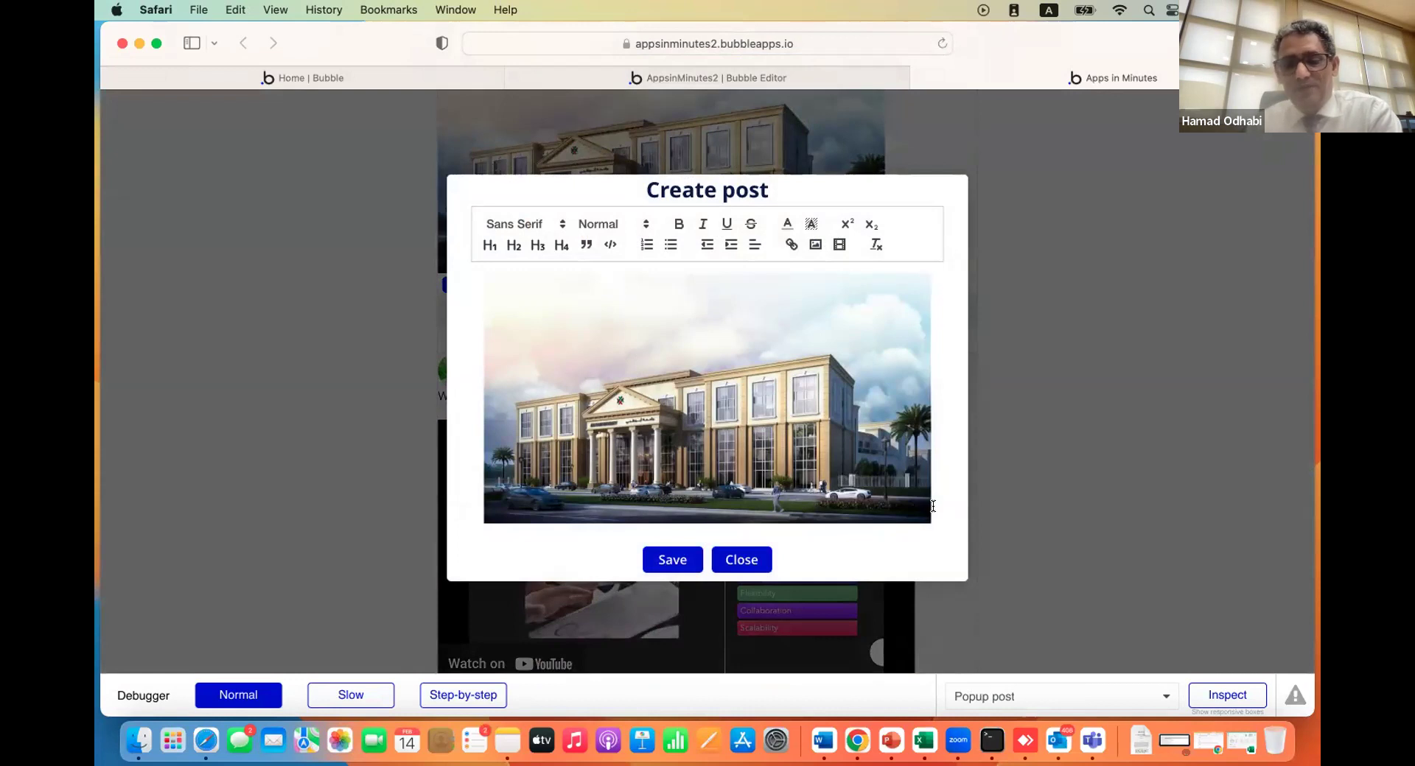
# Add the bold line "Al Ain Campus - Abu Dhabi University" below the building image and save the post
pyautogui.press('Return')
pyautogui.write('Al Ain Campus')
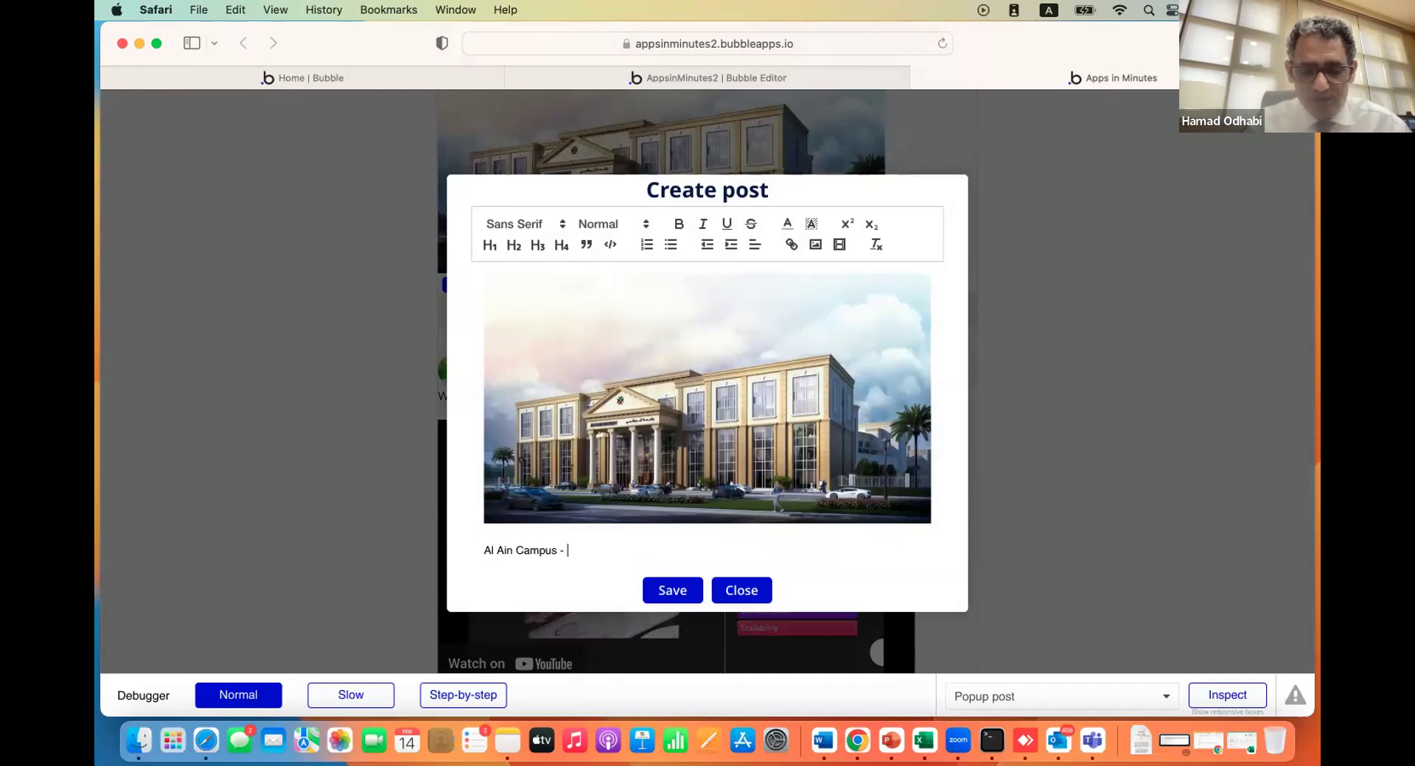
pyautogui.write(' - Abu Dhabi')
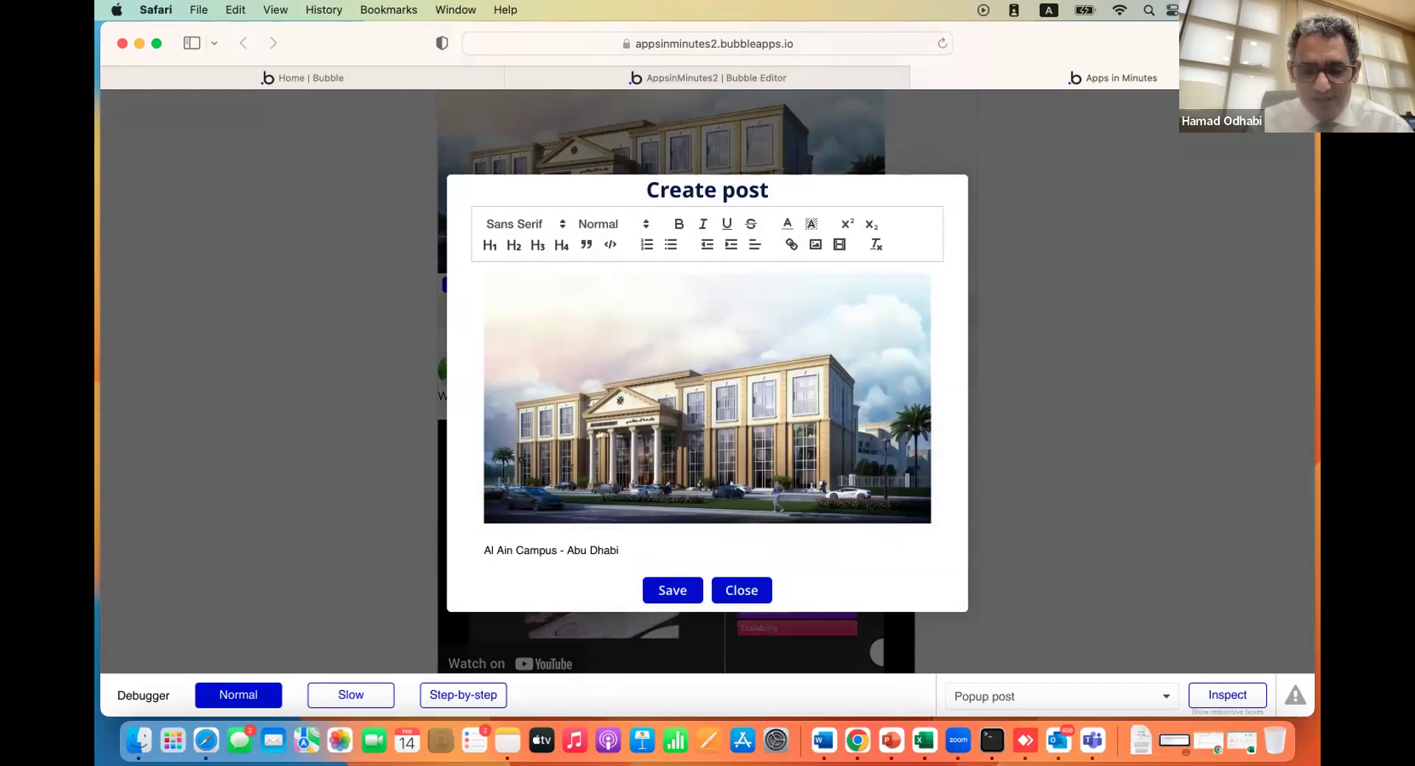
pyautogui.write(' University')
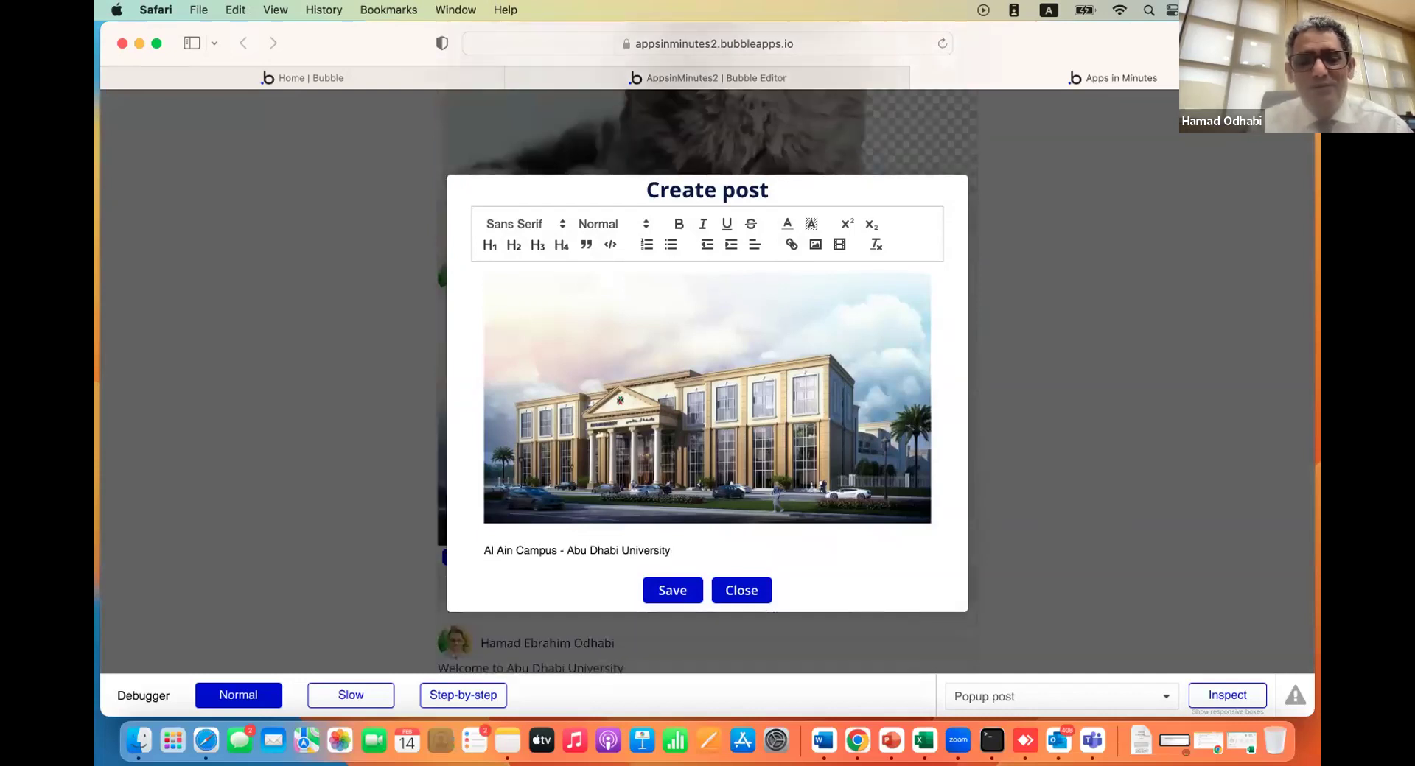
pyautogui.press('super+a')
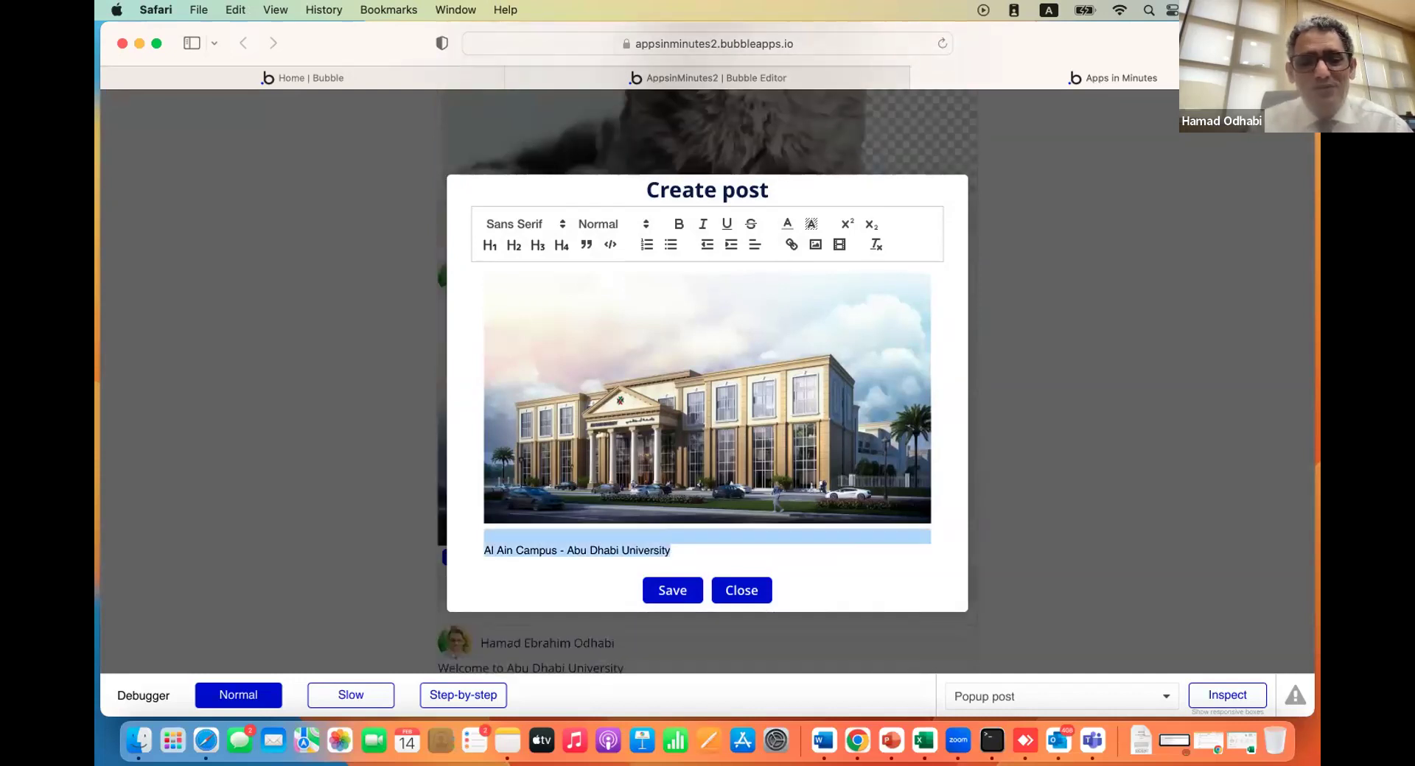
pyautogui.press('super+b')
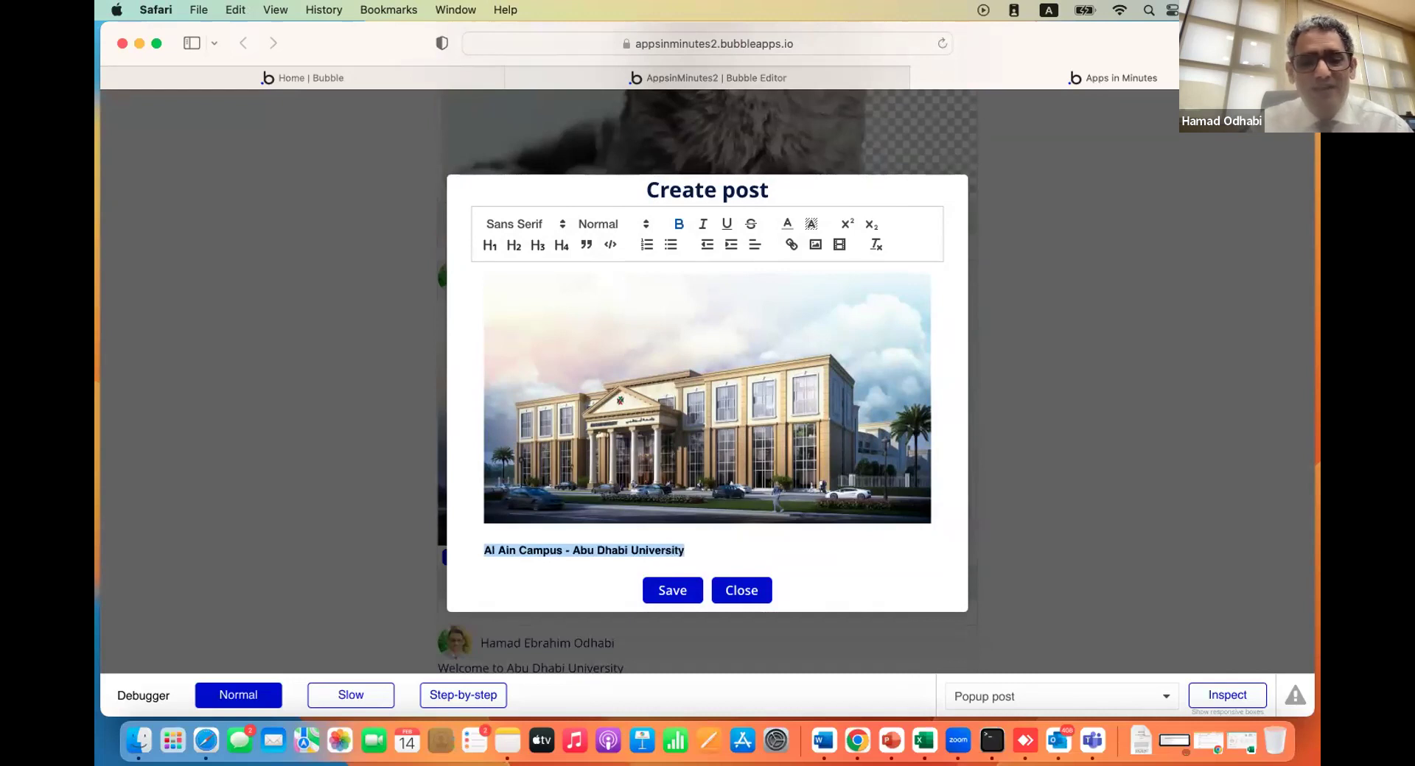
pyautogui.click(760, 542)
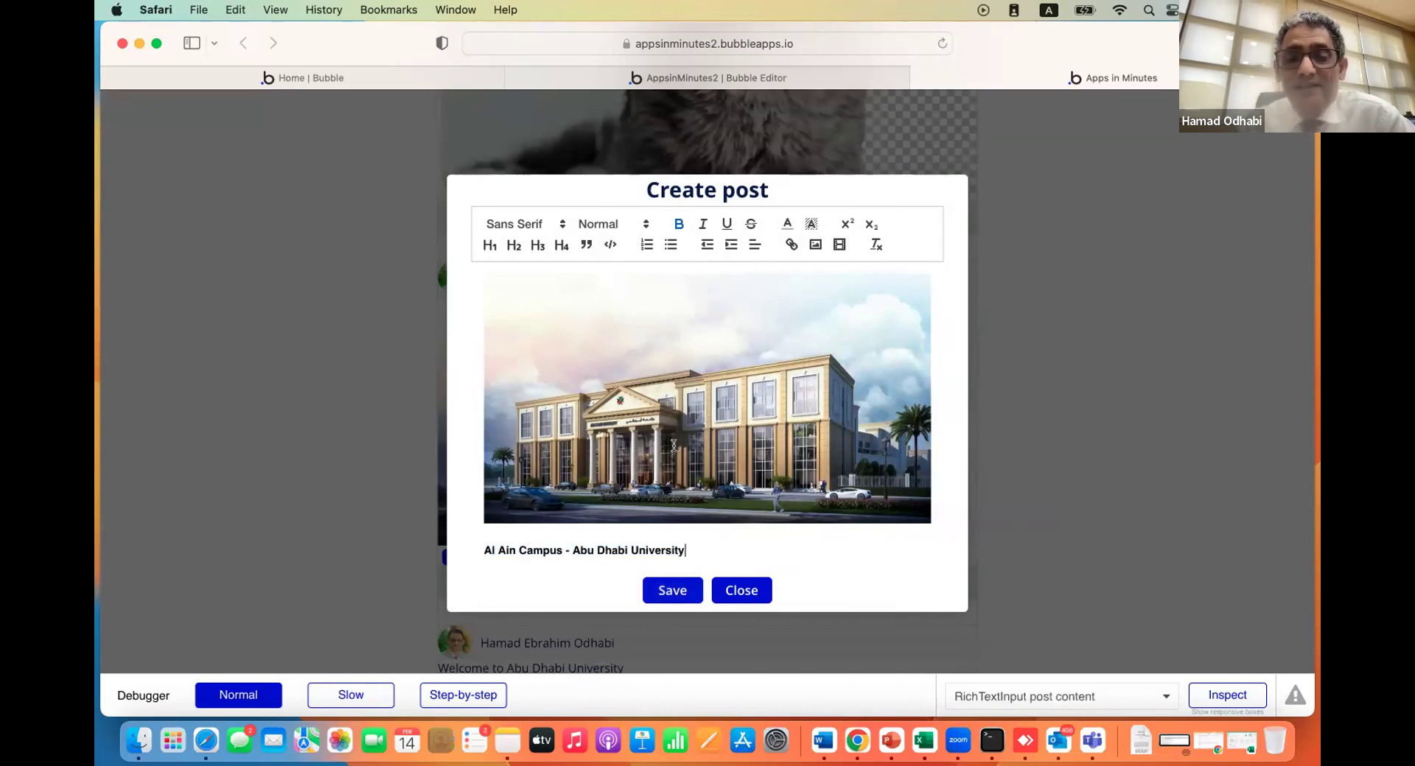
pyautogui.click(664, 590)
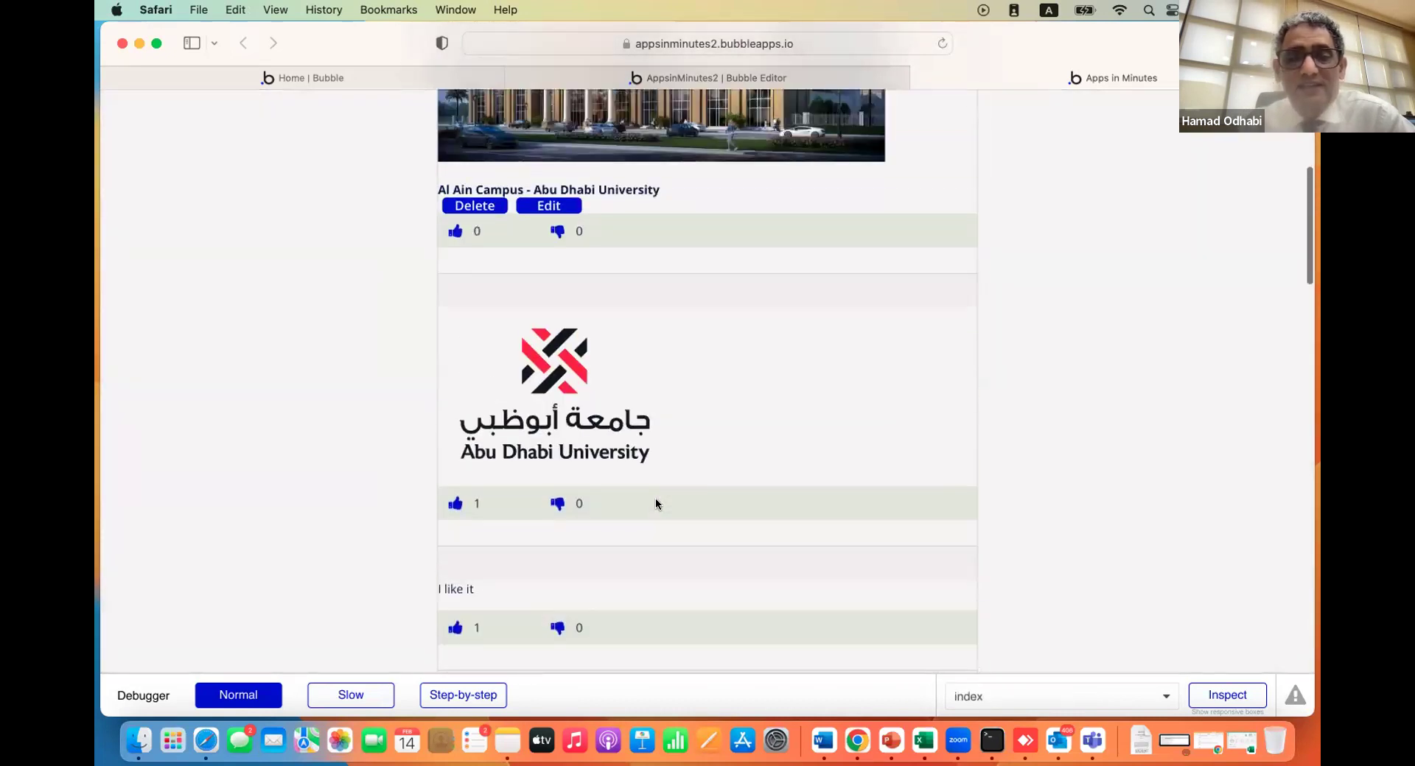
# Open the campus building post for editing, add a blank line below its caption, and save it
pyautogui.scroll(5, 656, 503)
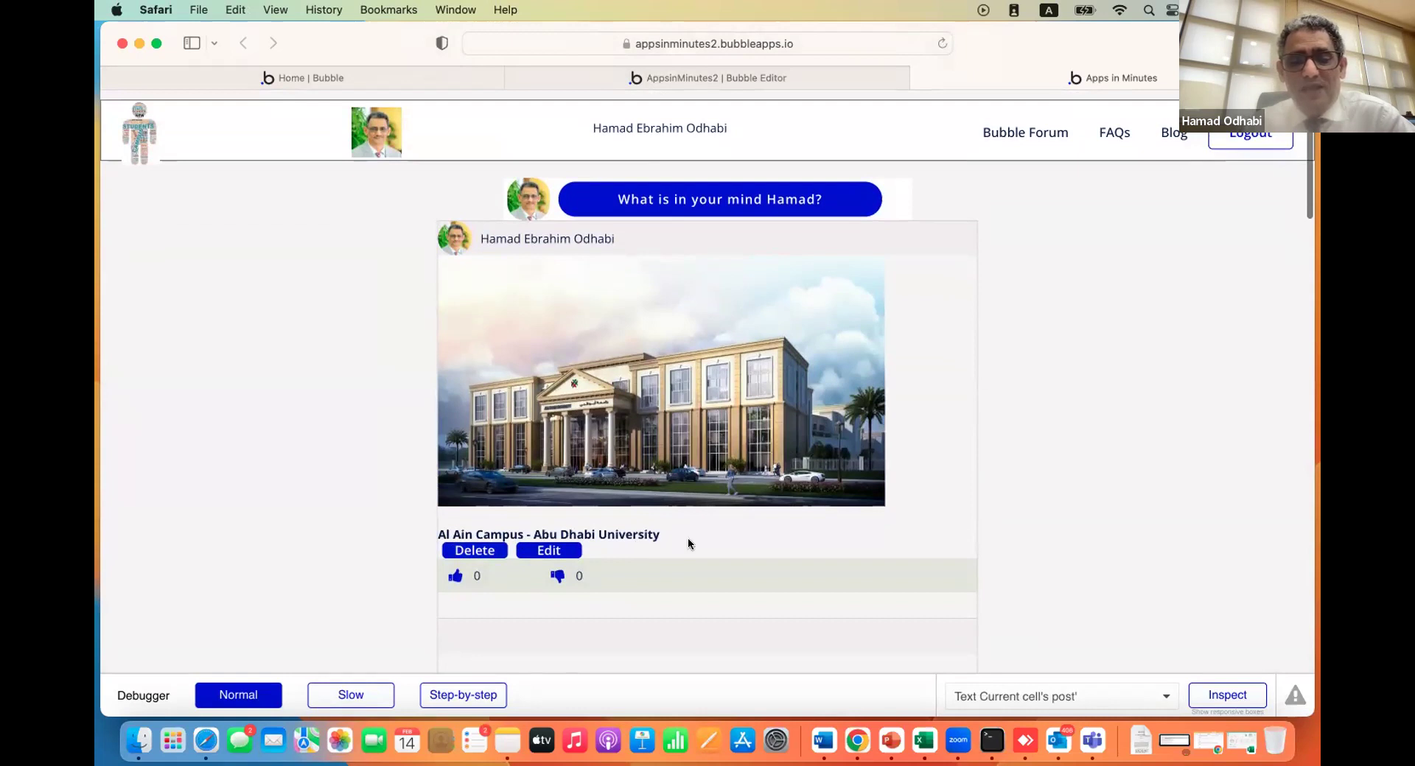
pyautogui.click(550, 550)
pyautogui.click(665, 537)
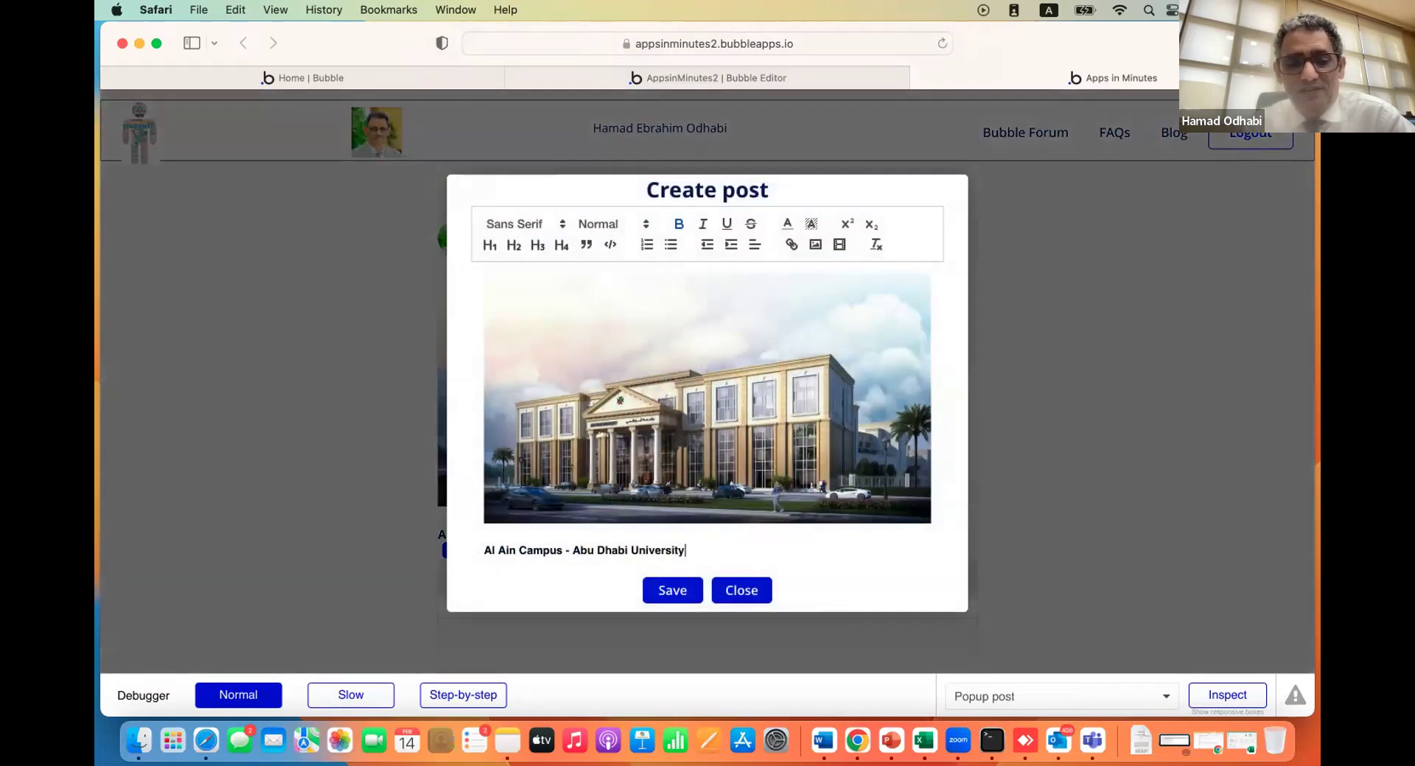
pyautogui.press('Return')
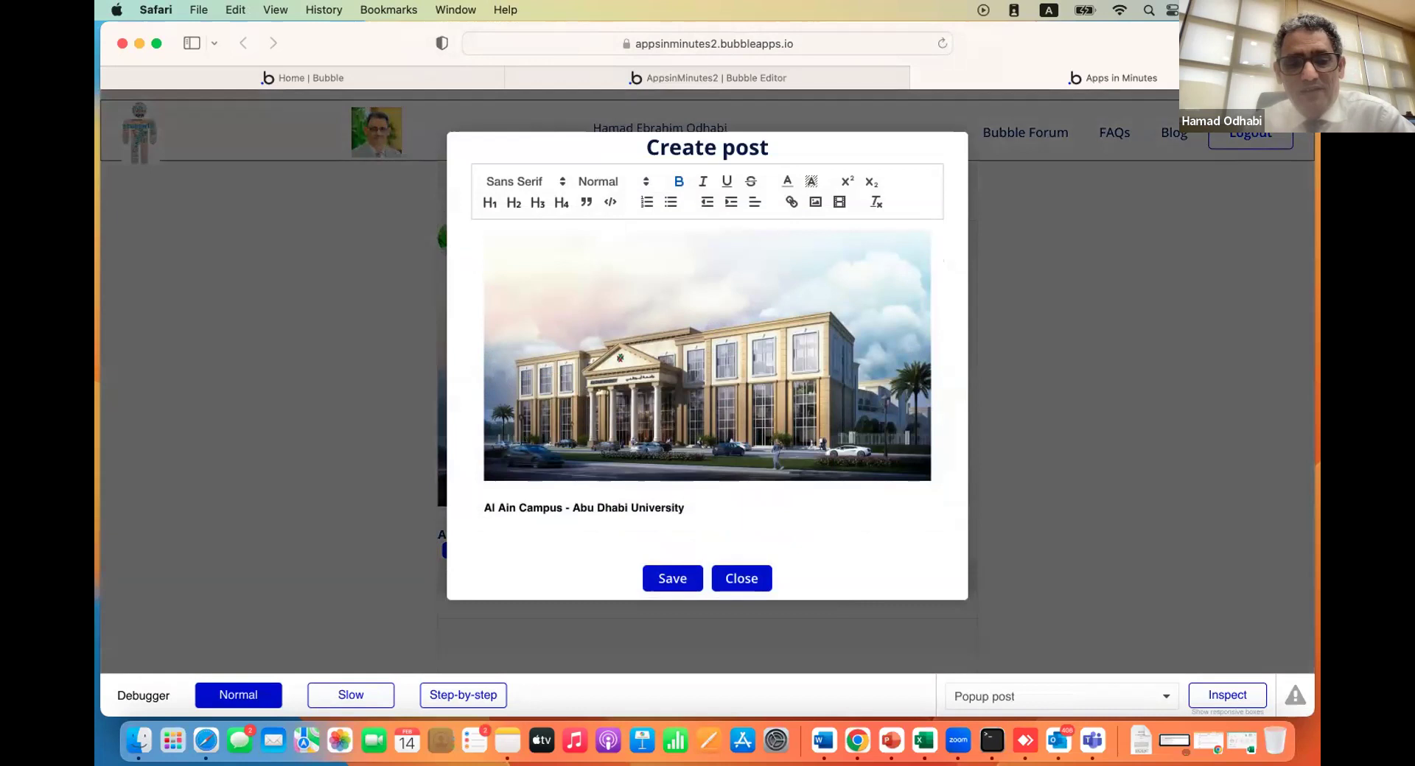
pyautogui.click(688, 579)
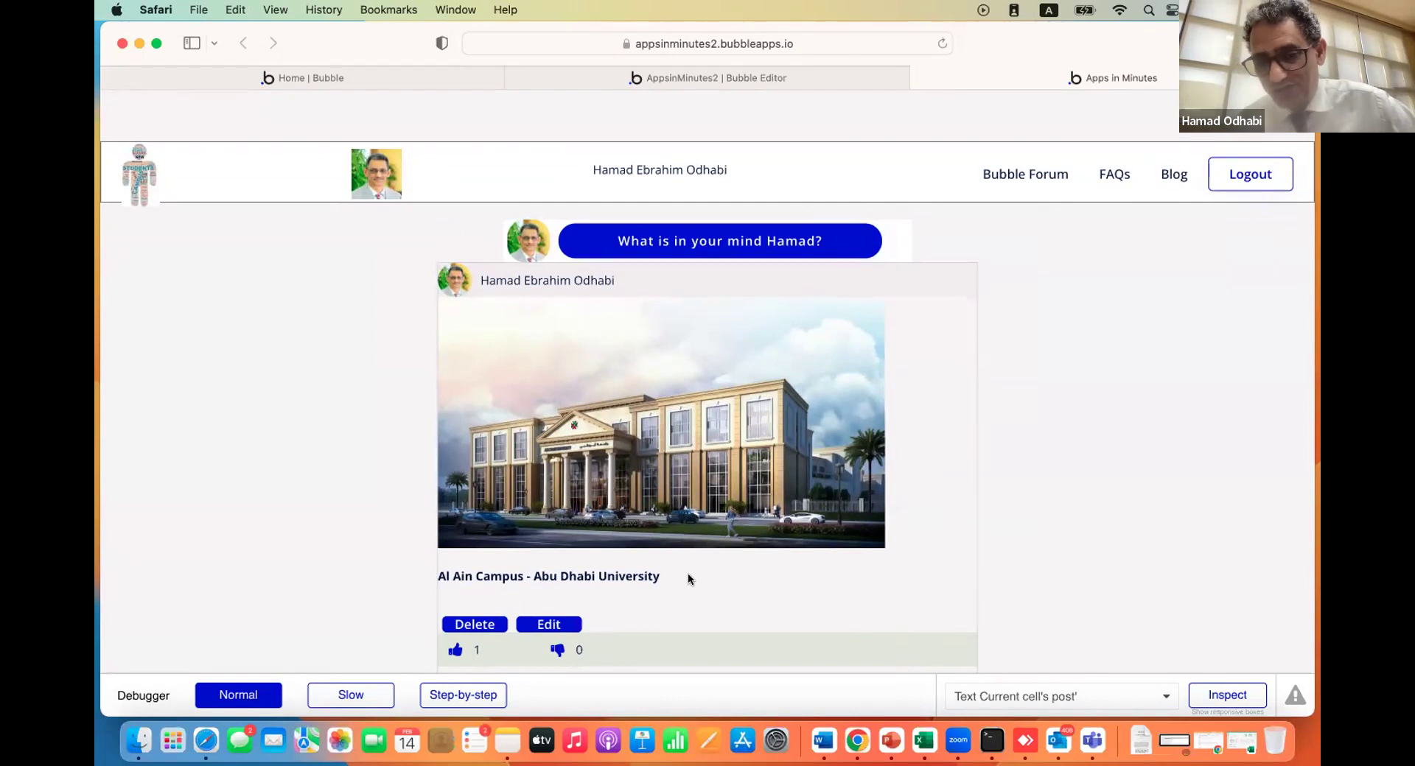
# Compare the two campus building posts at the start of the feed and delete the first one
pyautogui.scroll(-5, 688, 579)
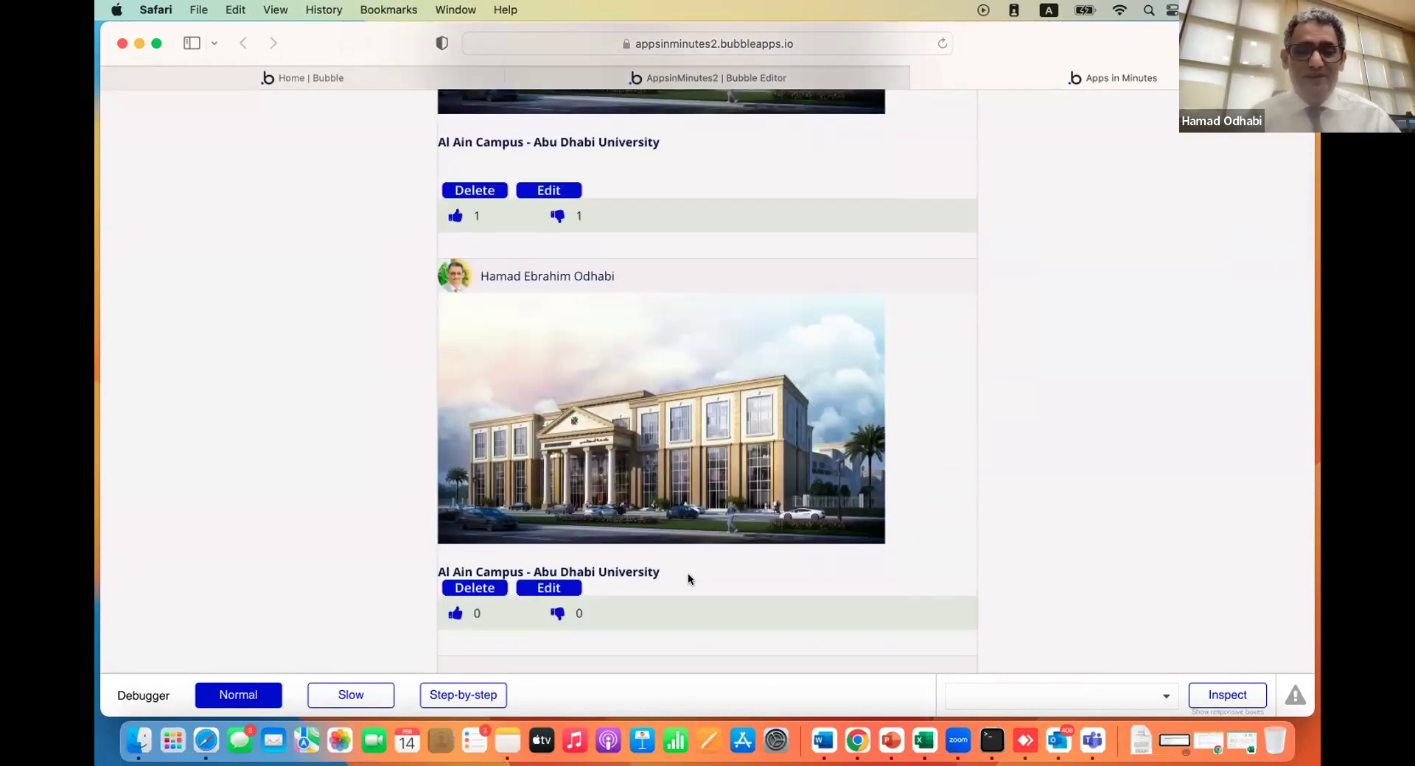
pyautogui.scroll(4, 663, 525)
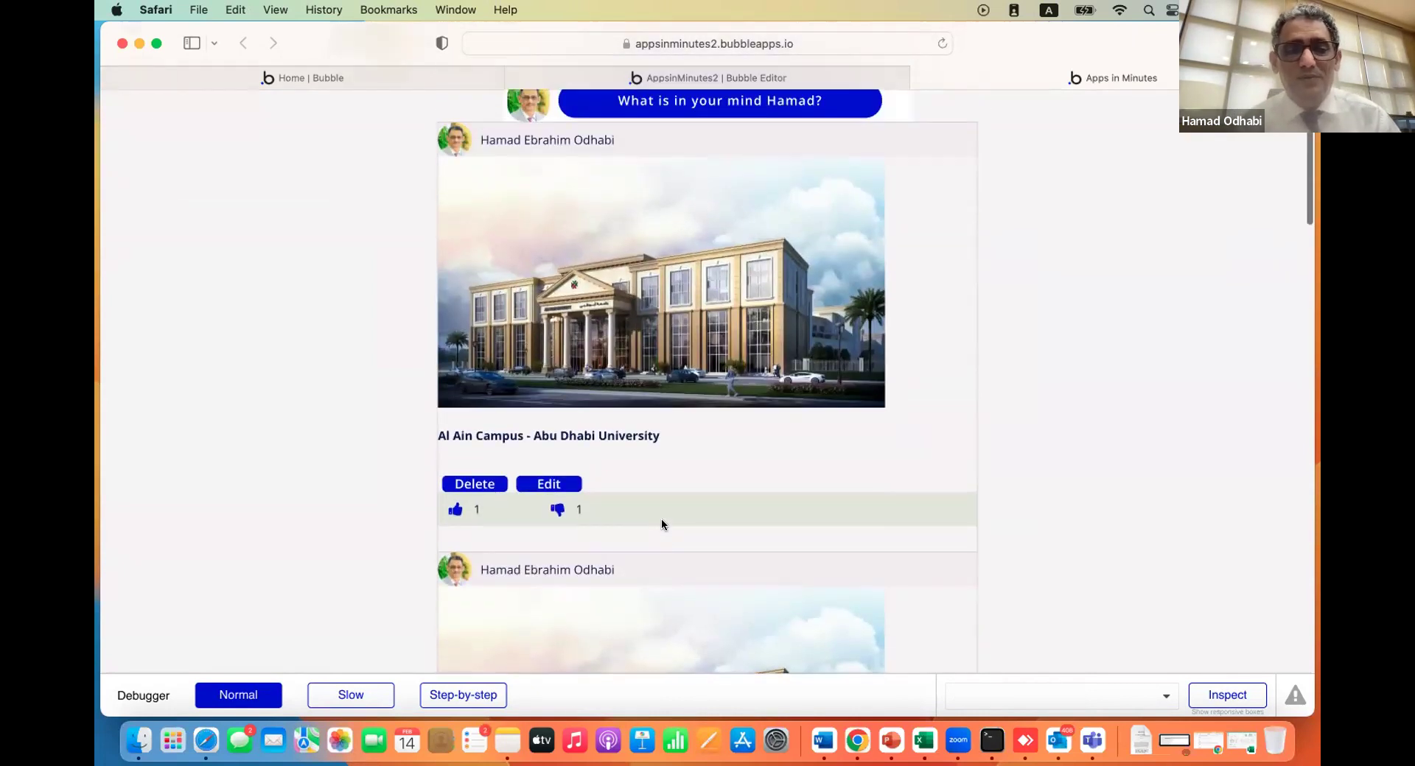
pyautogui.scroll(-2, 661, 525)
pyautogui.scroll(-1, 661, 525)
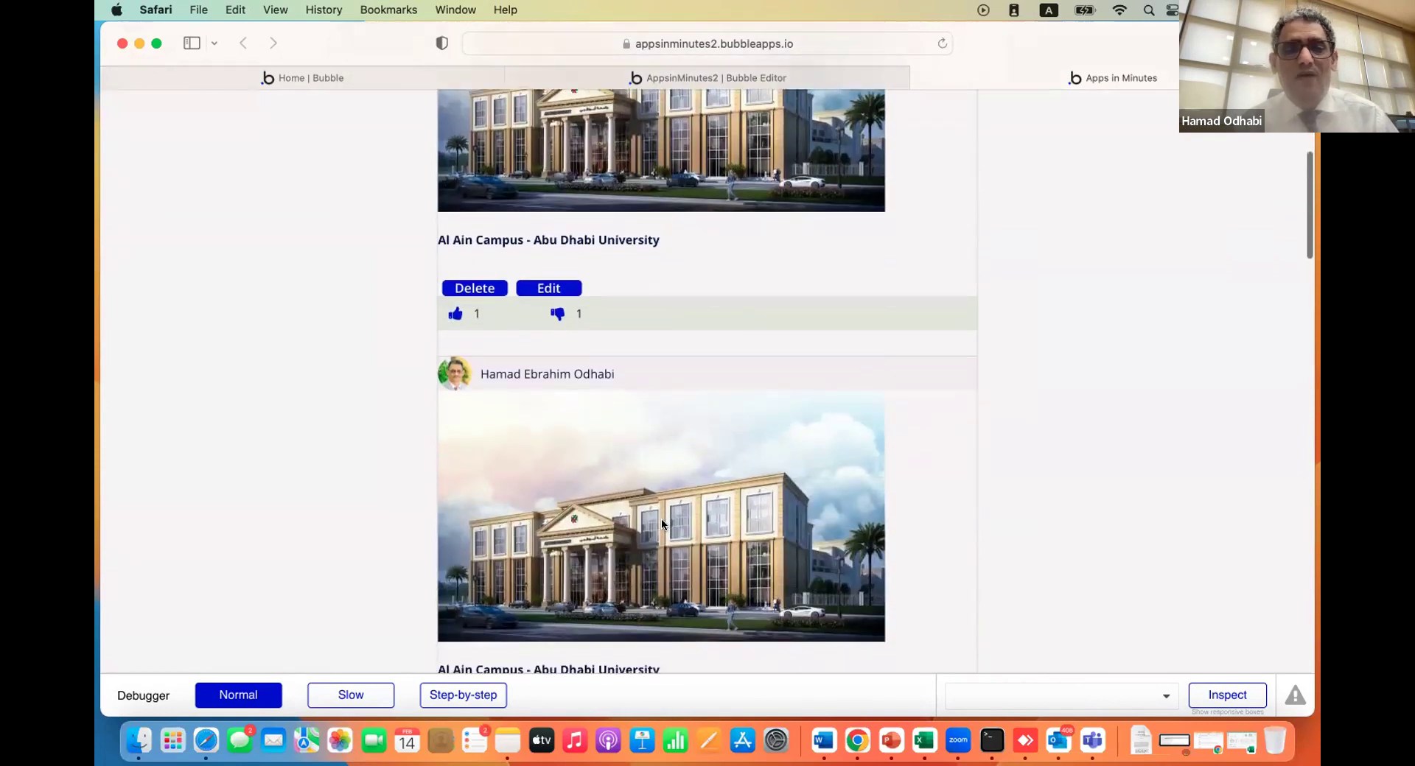
pyautogui.scroll(1, 662, 524)
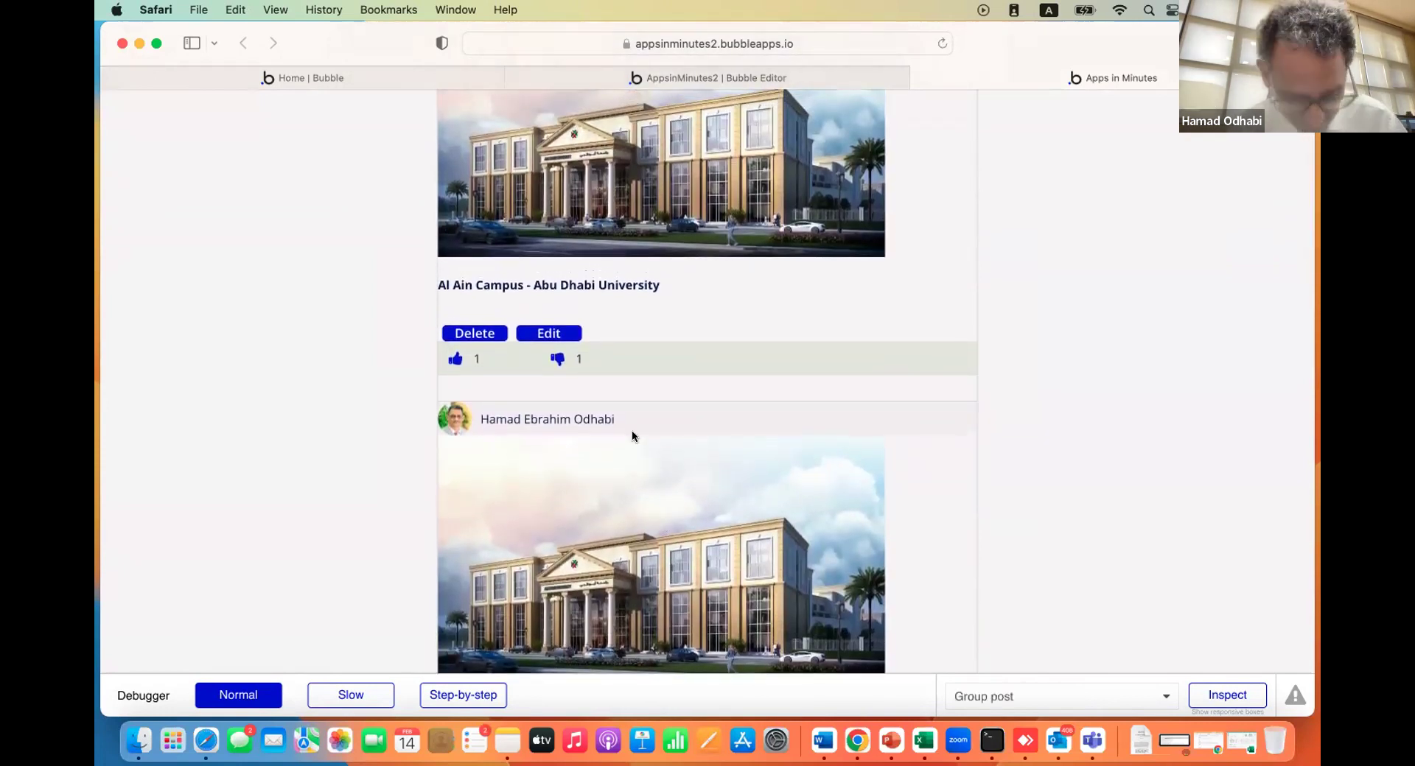
pyautogui.click(476, 336)
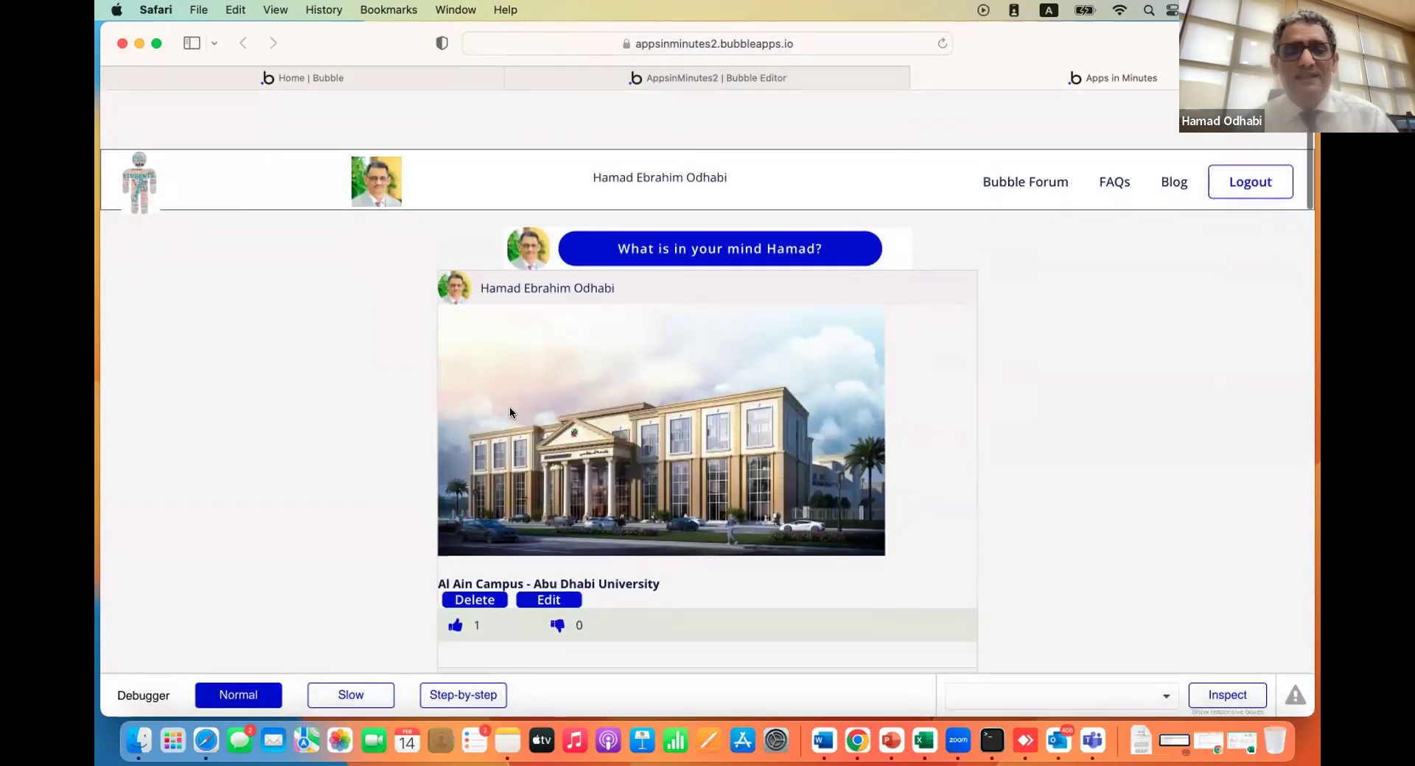
# Switch to the Bubble editor and open the Create a new post action in the workflow of Popup post's Save button
pyautogui.scroll(-1, 510, 413)
pyautogui.moveTo(623, 71)
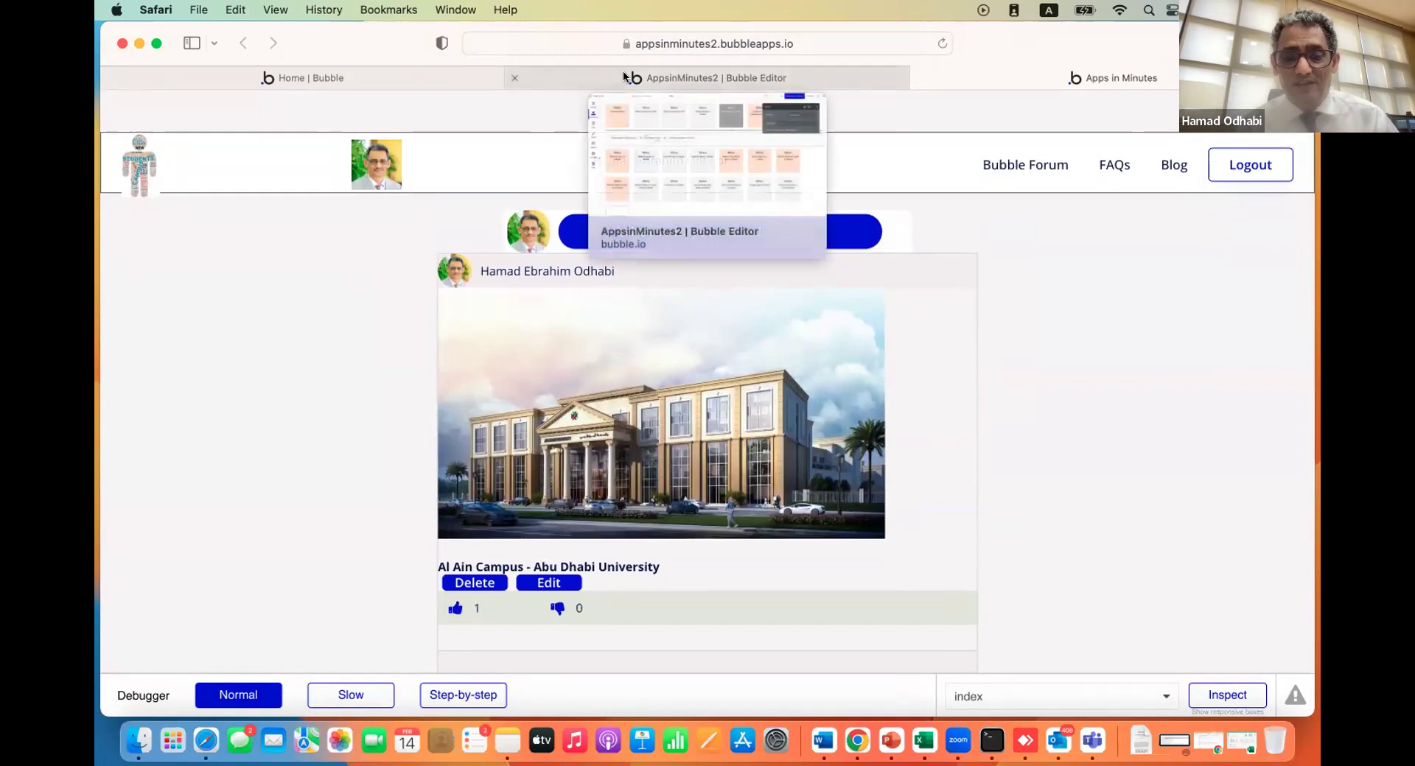
pyautogui.scroll(-15, 653, 493)
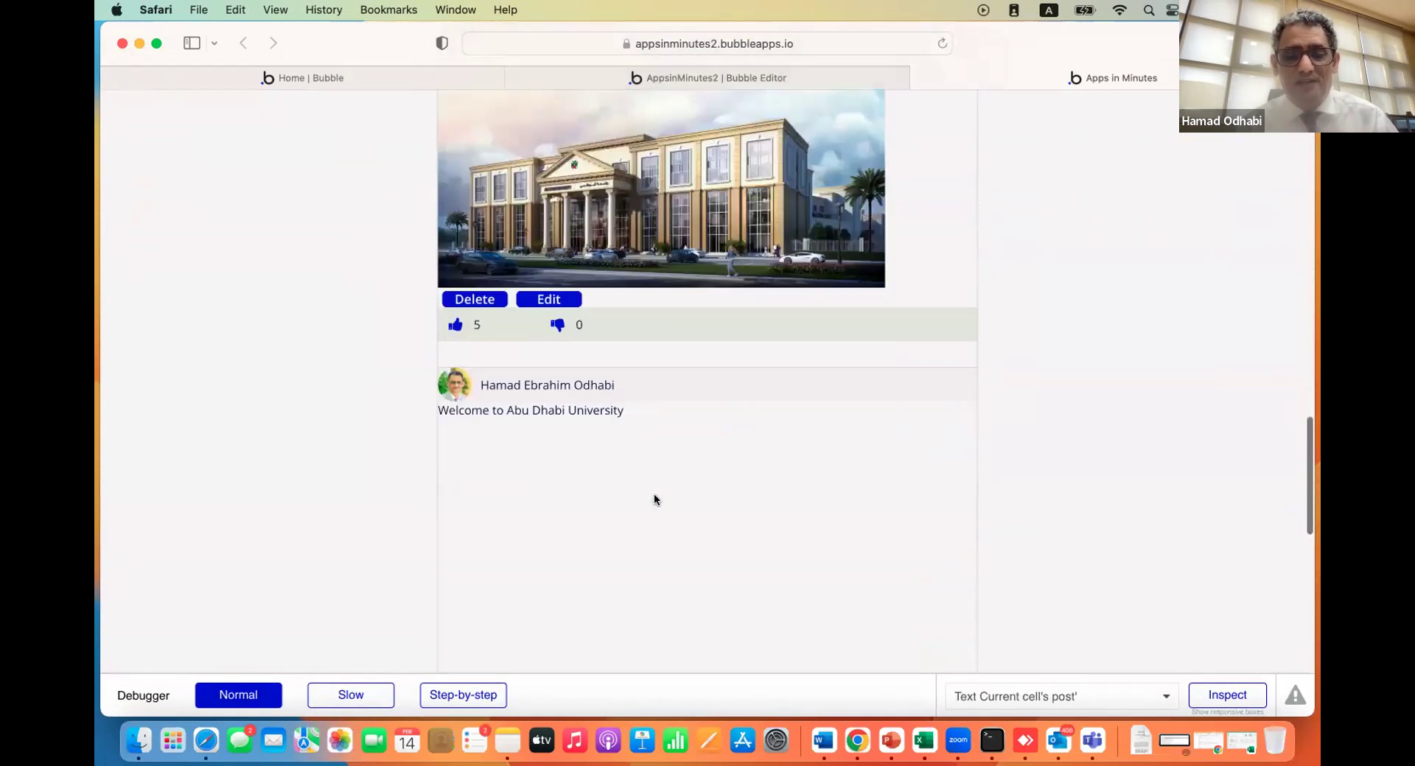
pyautogui.scroll(15, 653, 493)
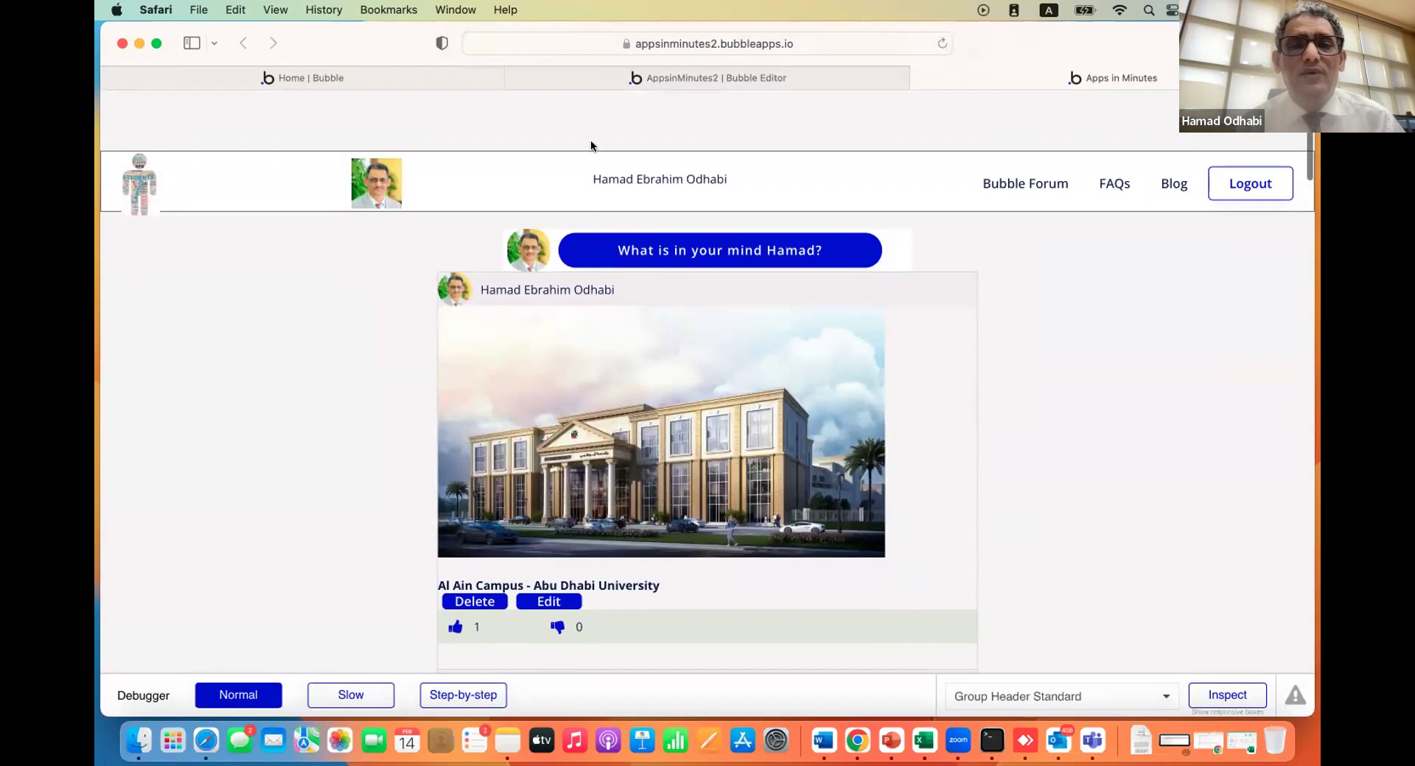
pyautogui.click(653, 77)
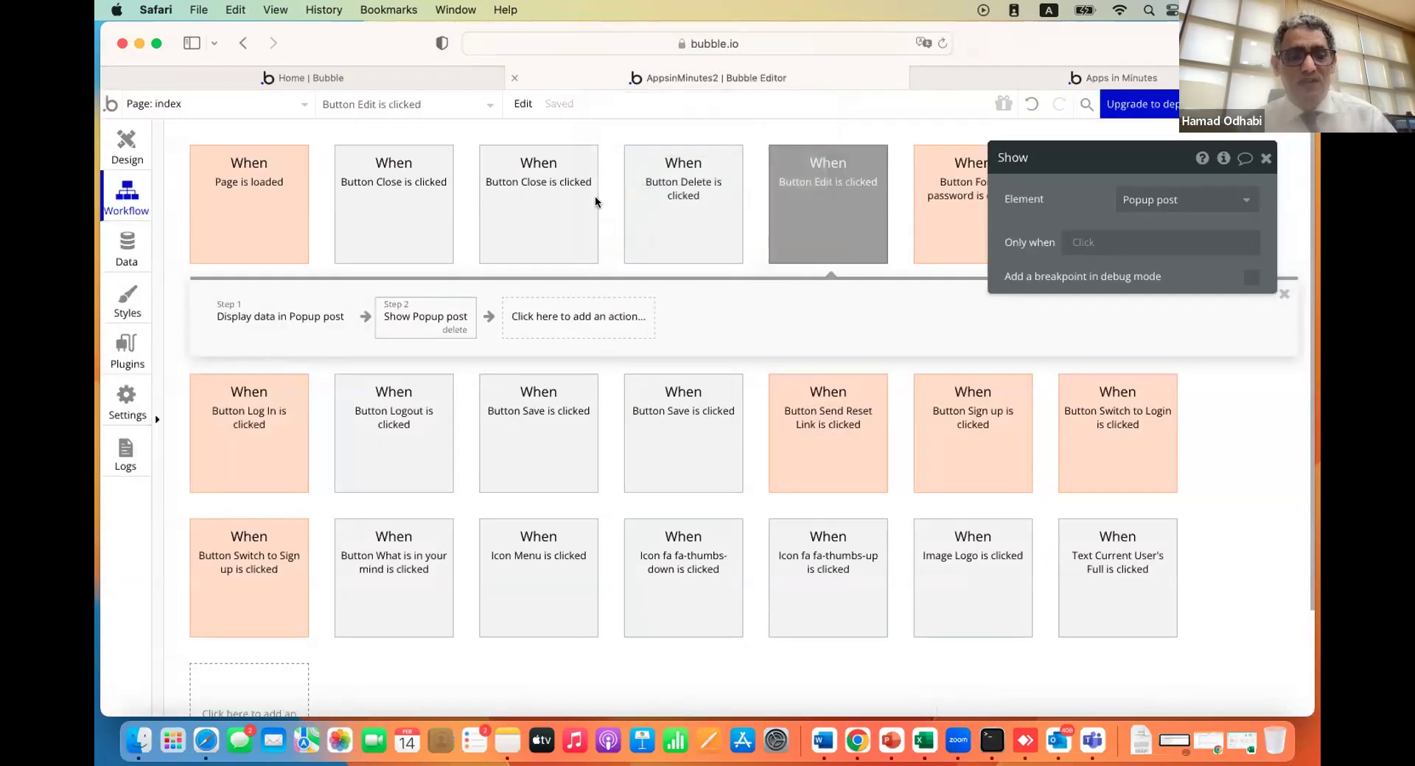
pyautogui.click(118, 157)
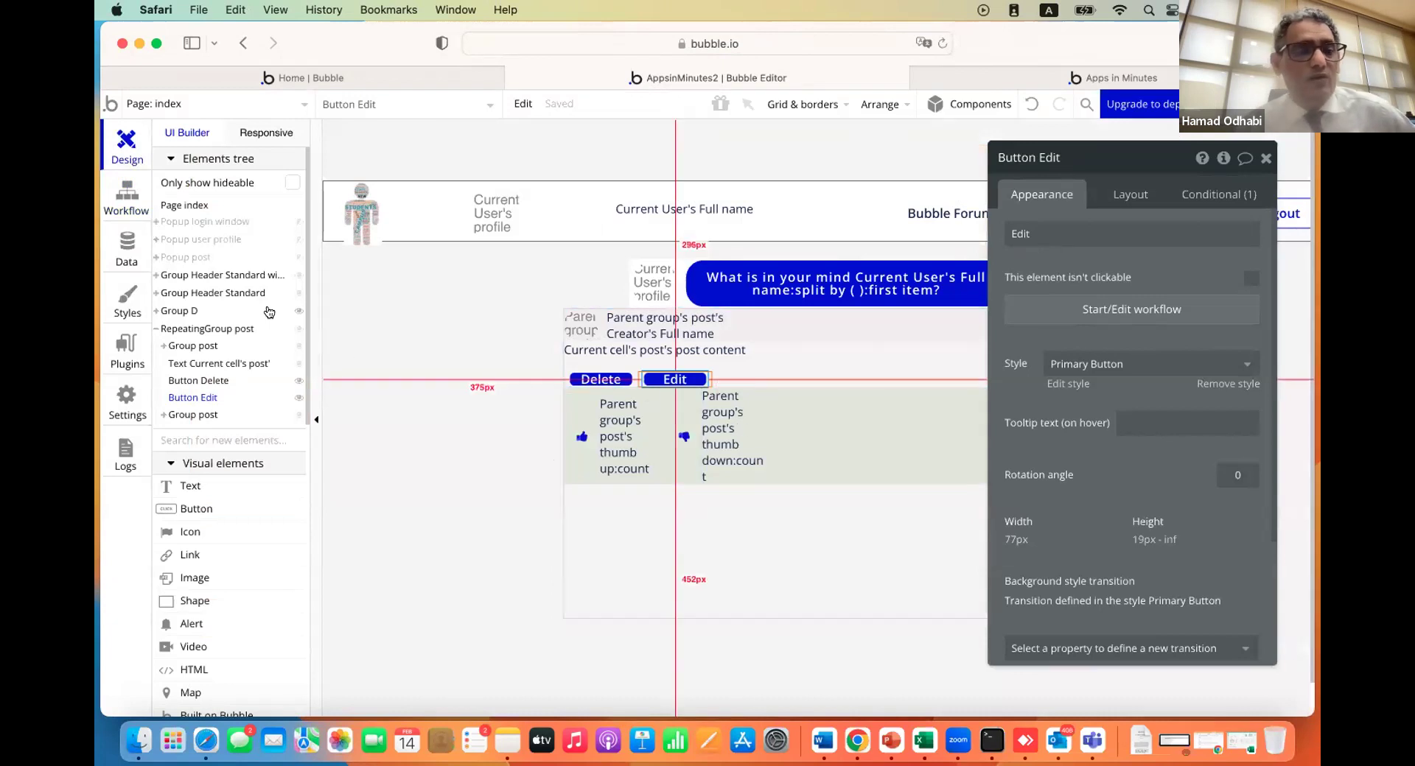
pyautogui.click(190, 258)
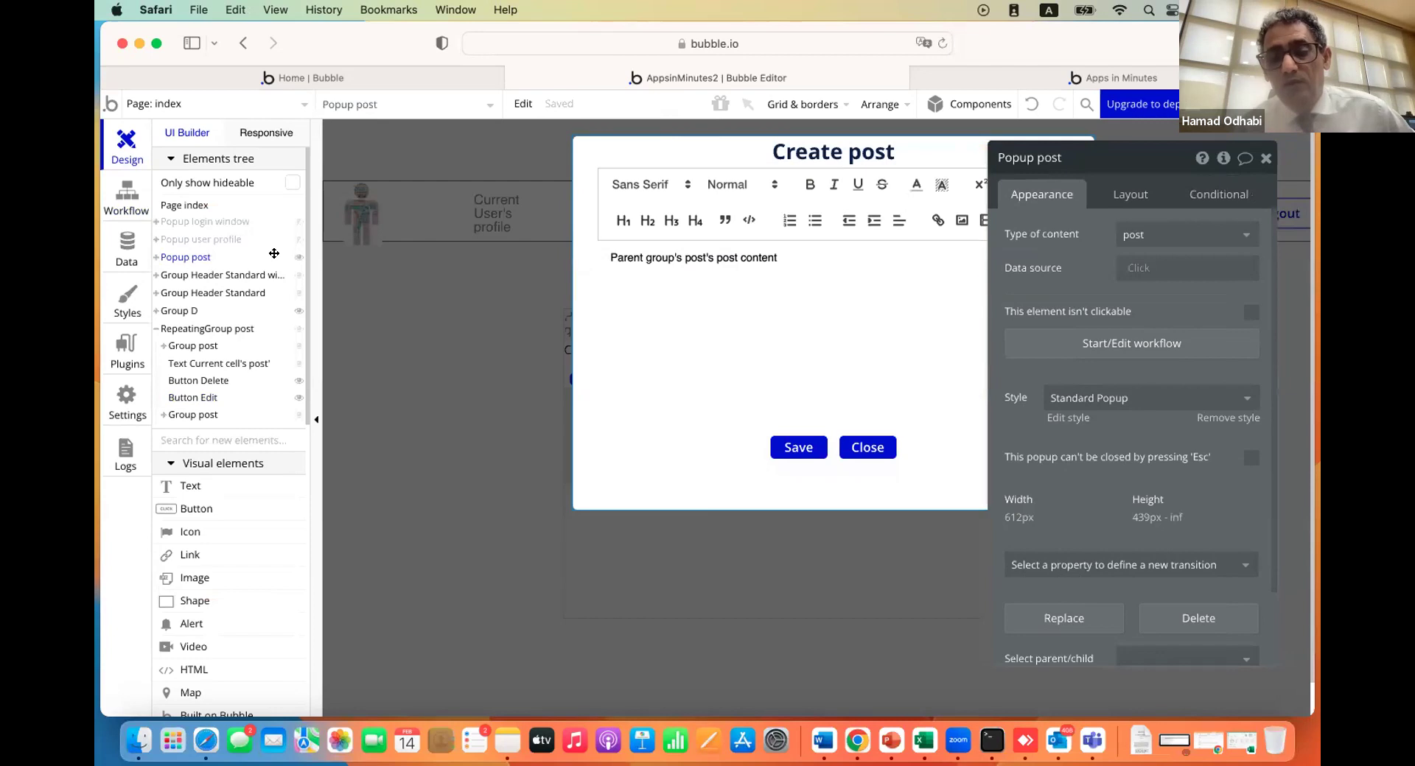
pyautogui.click(796, 451)
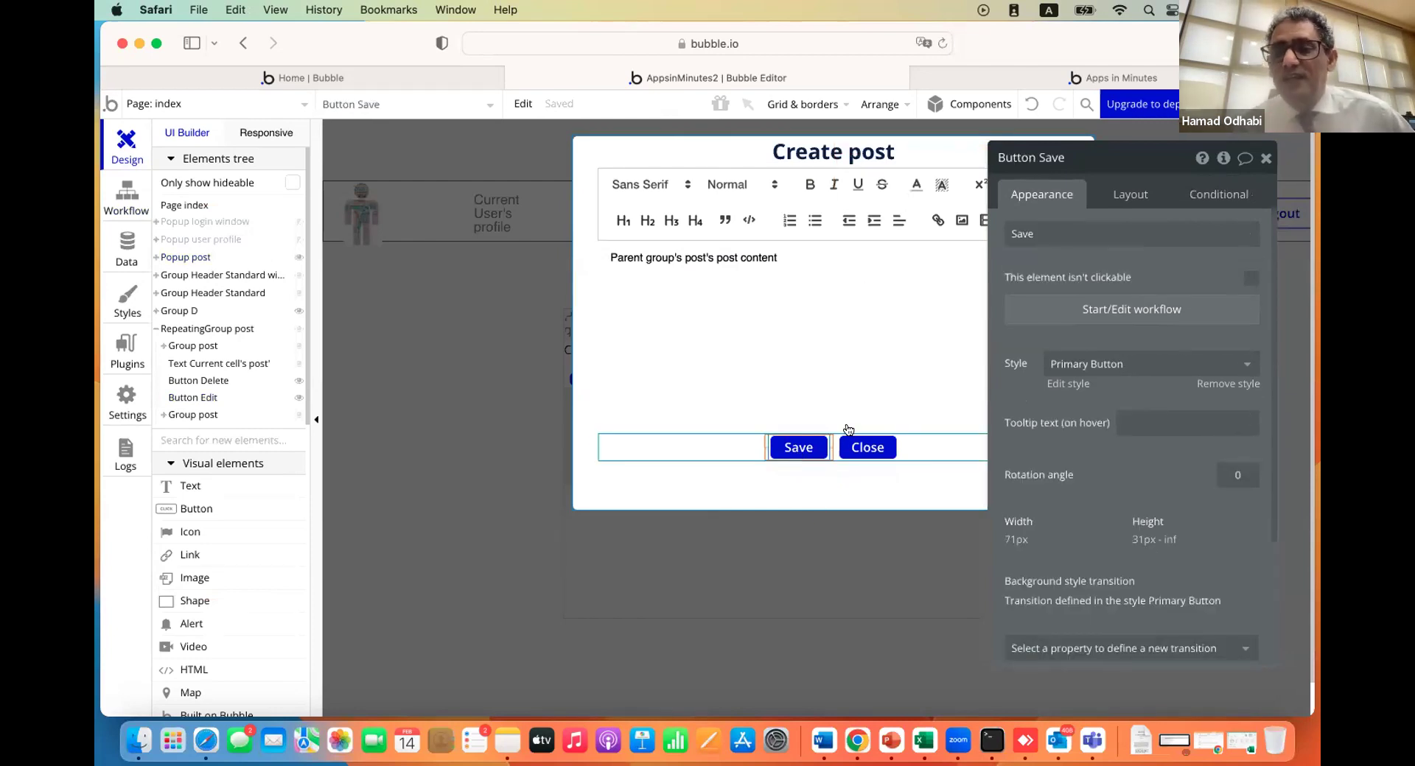
pyautogui.click(1059, 319)
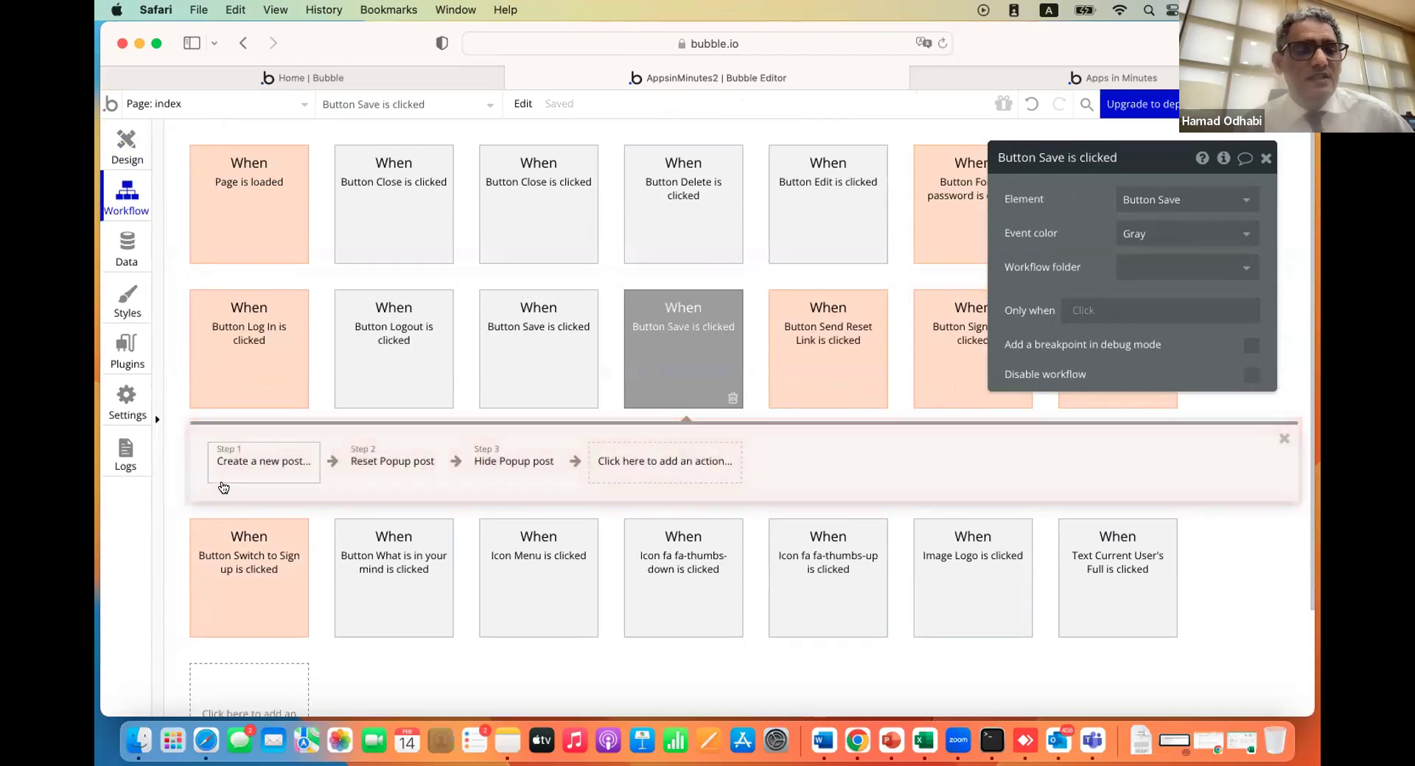
pyautogui.click(249, 457)
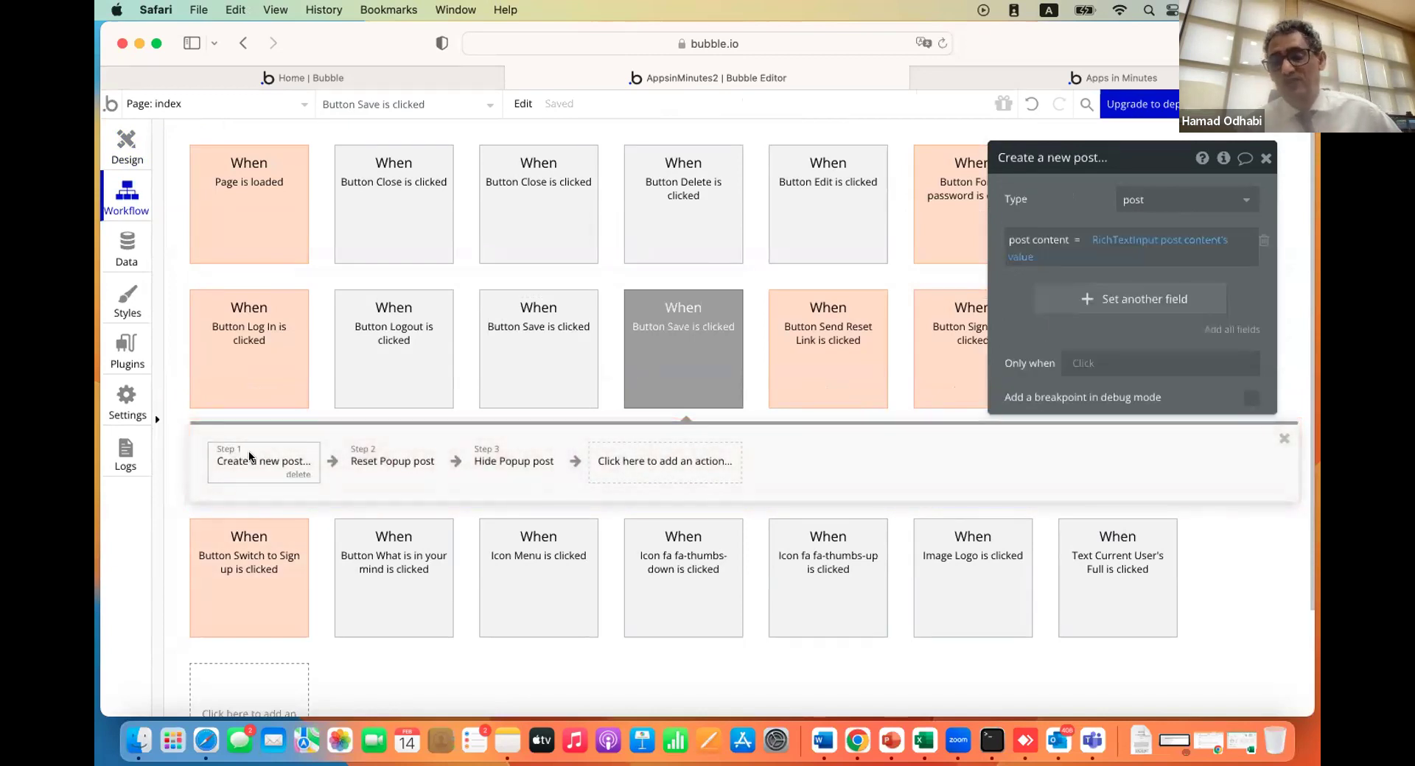
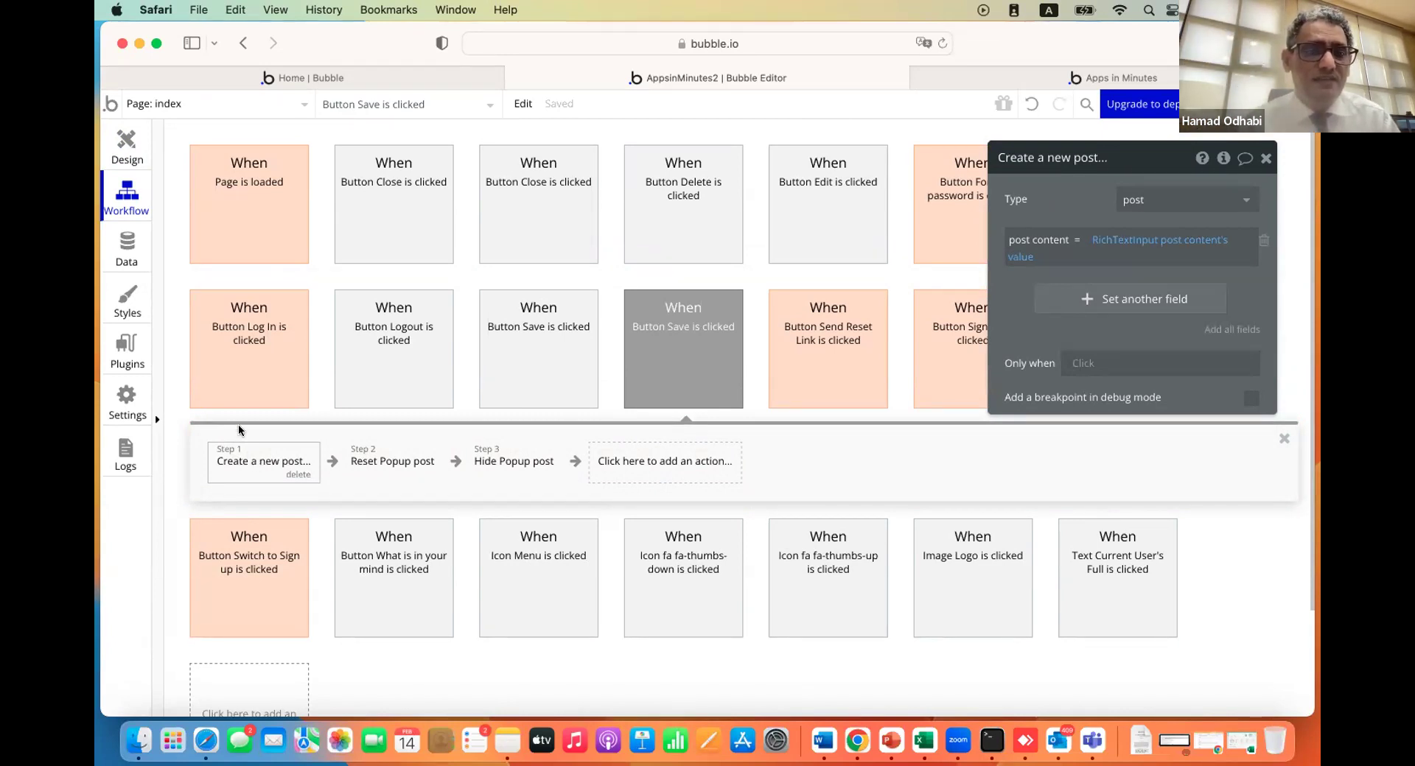
# Switch to the running Apps in Minutes page, check the popup for creating a post, and close it
pyautogui.click(123, 143)
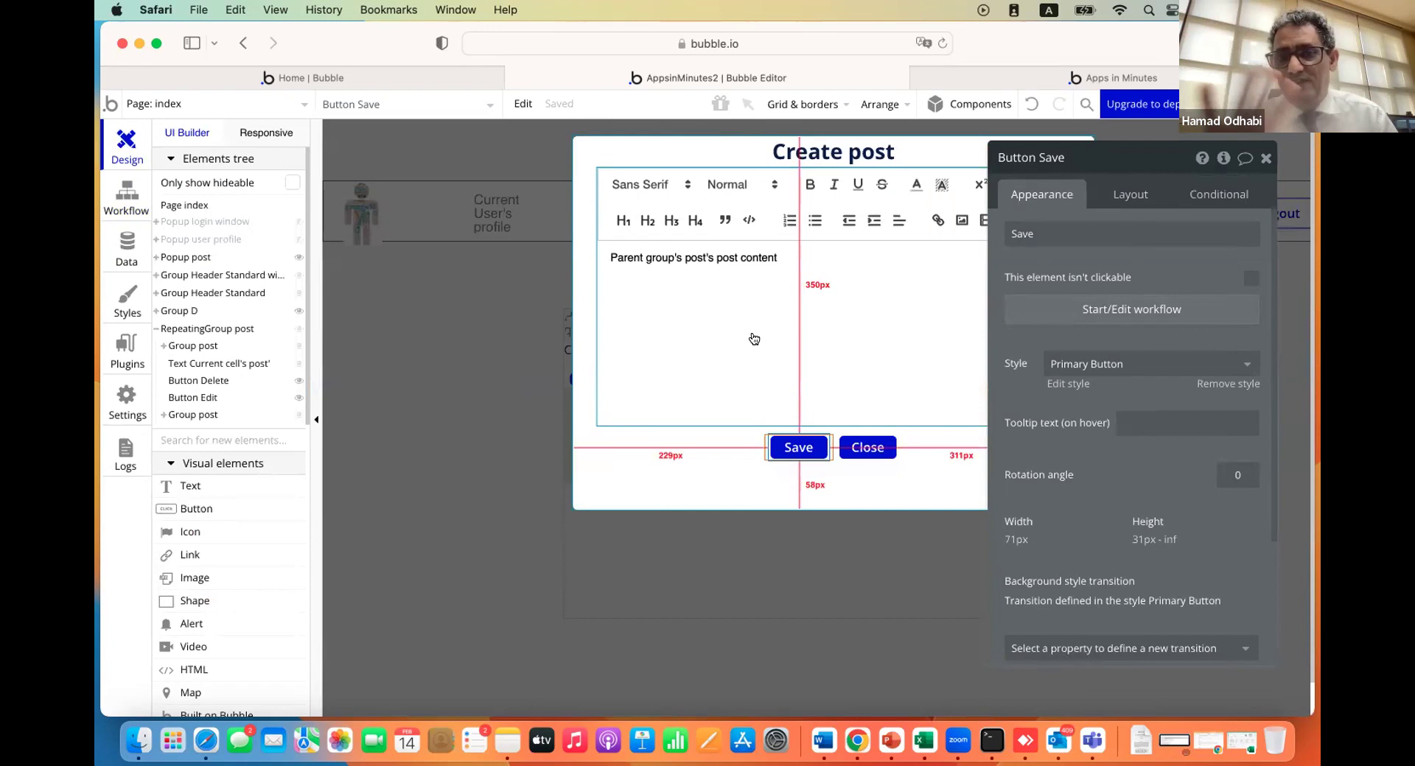
pyautogui.click(992, 71)
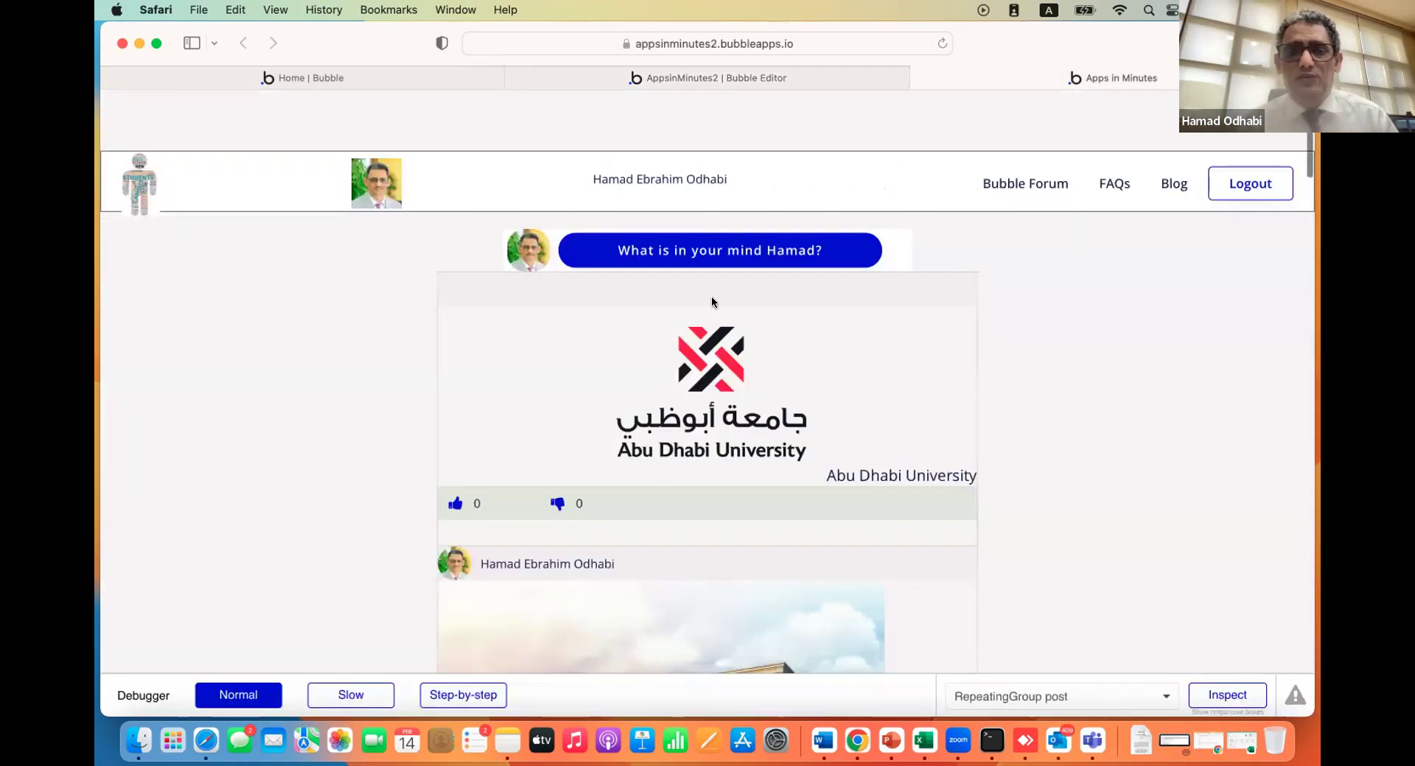
pyautogui.click(725, 262)
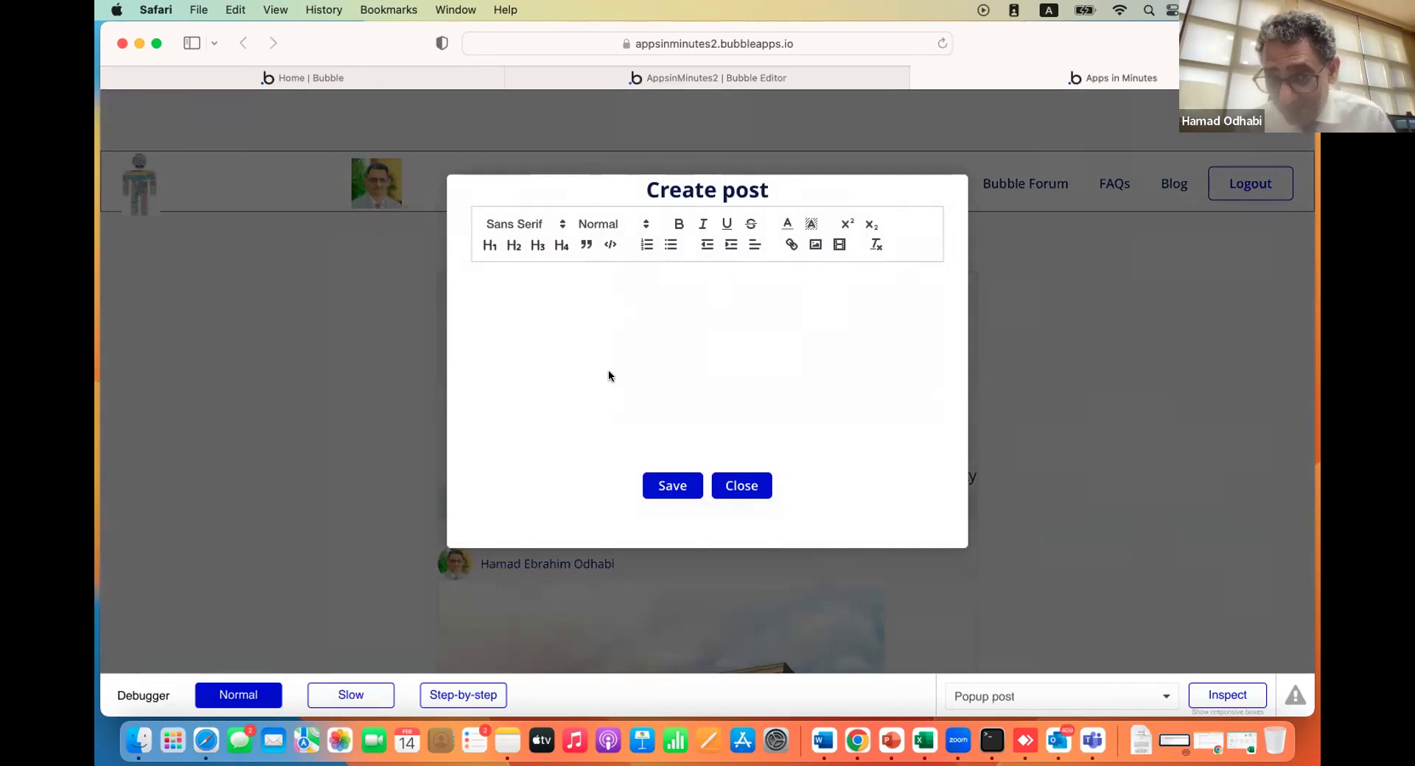
pyautogui.scroll(-3, 609, 377)
pyautogui.scroll(-3, 609, 376)
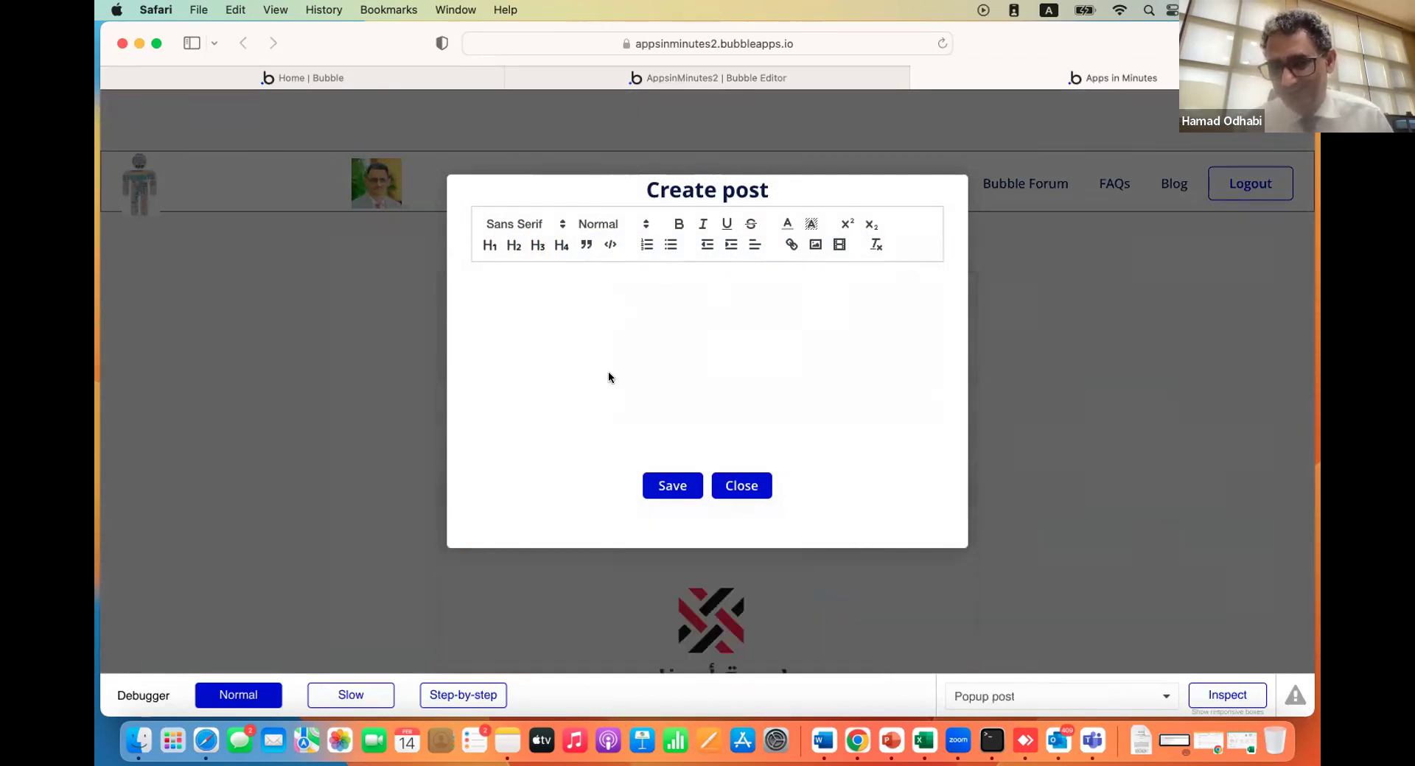
pyautogui.click(746, 489)
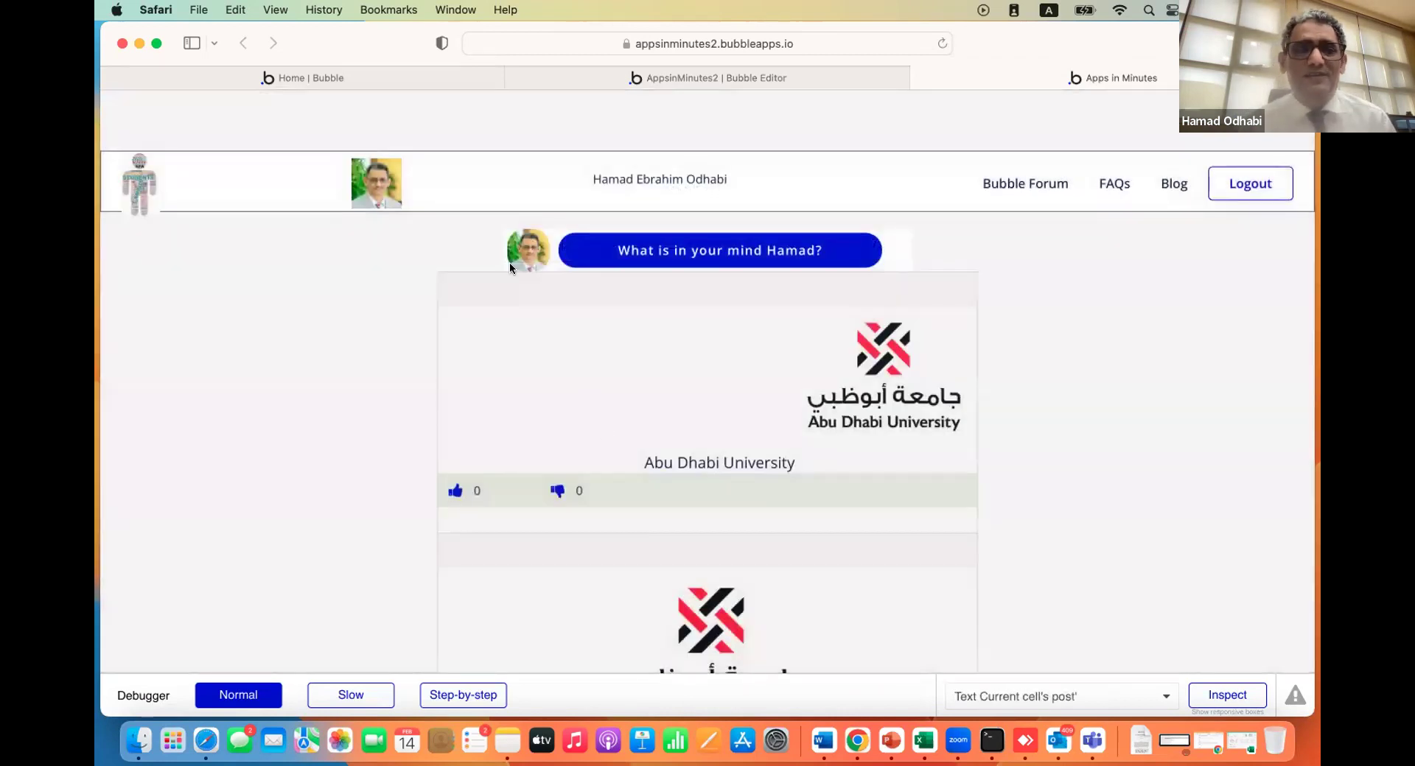
# Return to the Bubble editor and make the Save workflow's Create a new post action run only when Popup post's post is empty
pyautogui.click(669, 78)
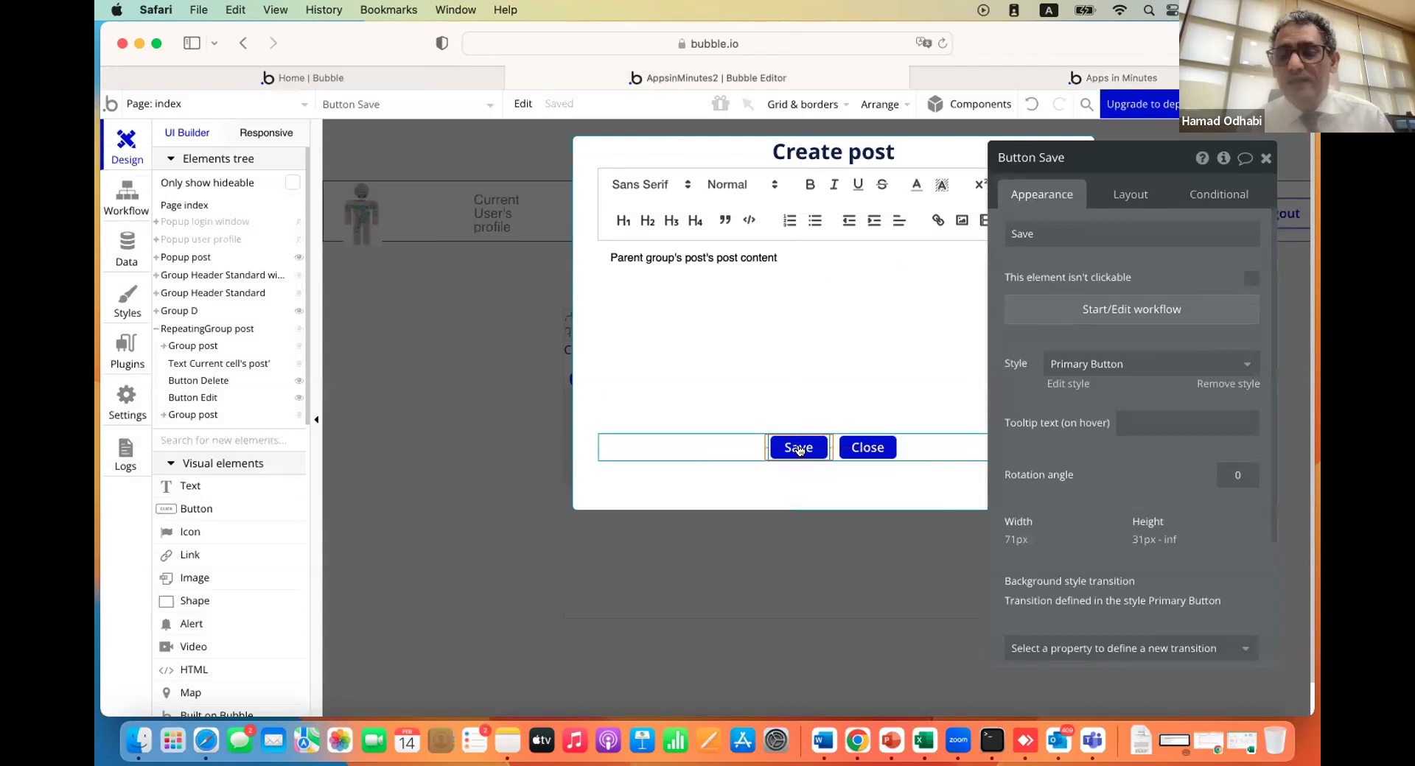
pyautogui.click(1048, 310)
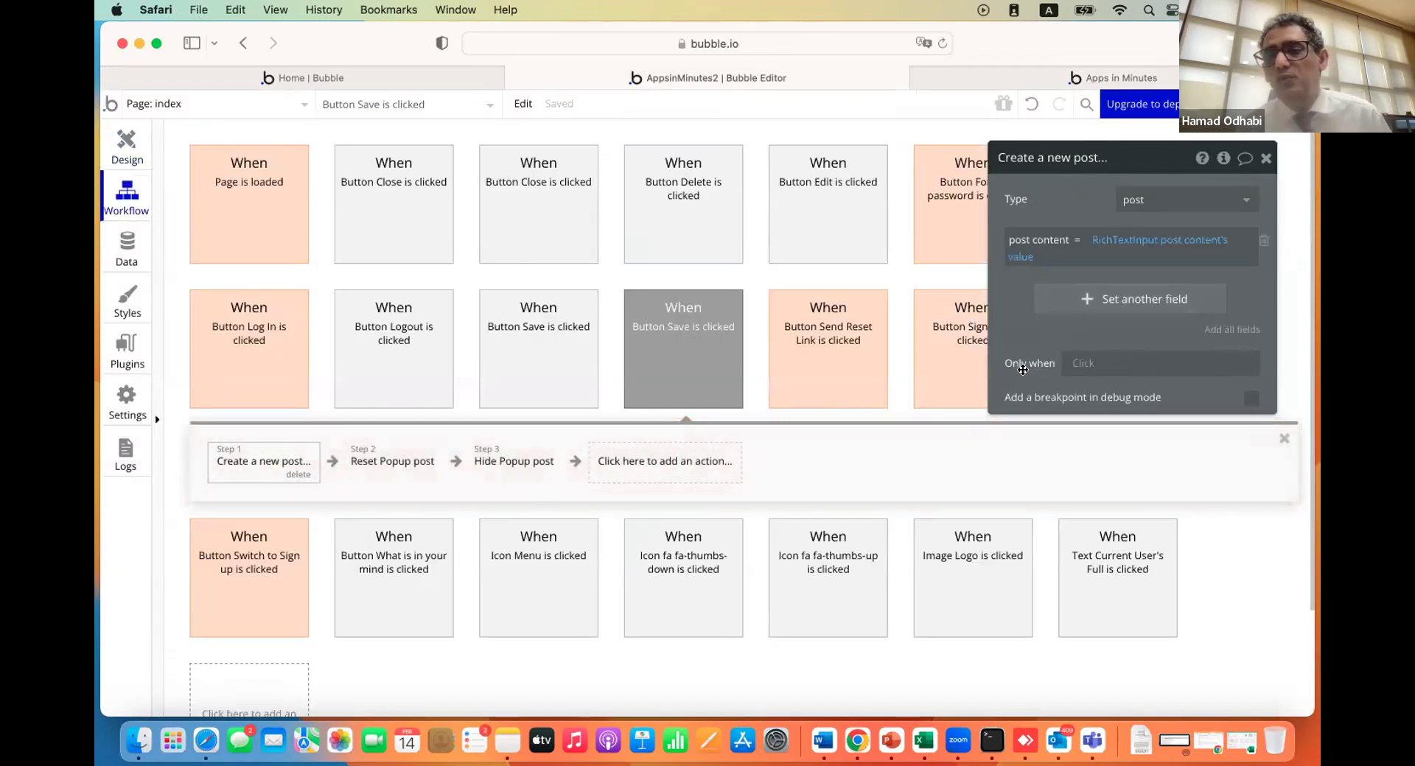
pyautogui.click(1077, 364)
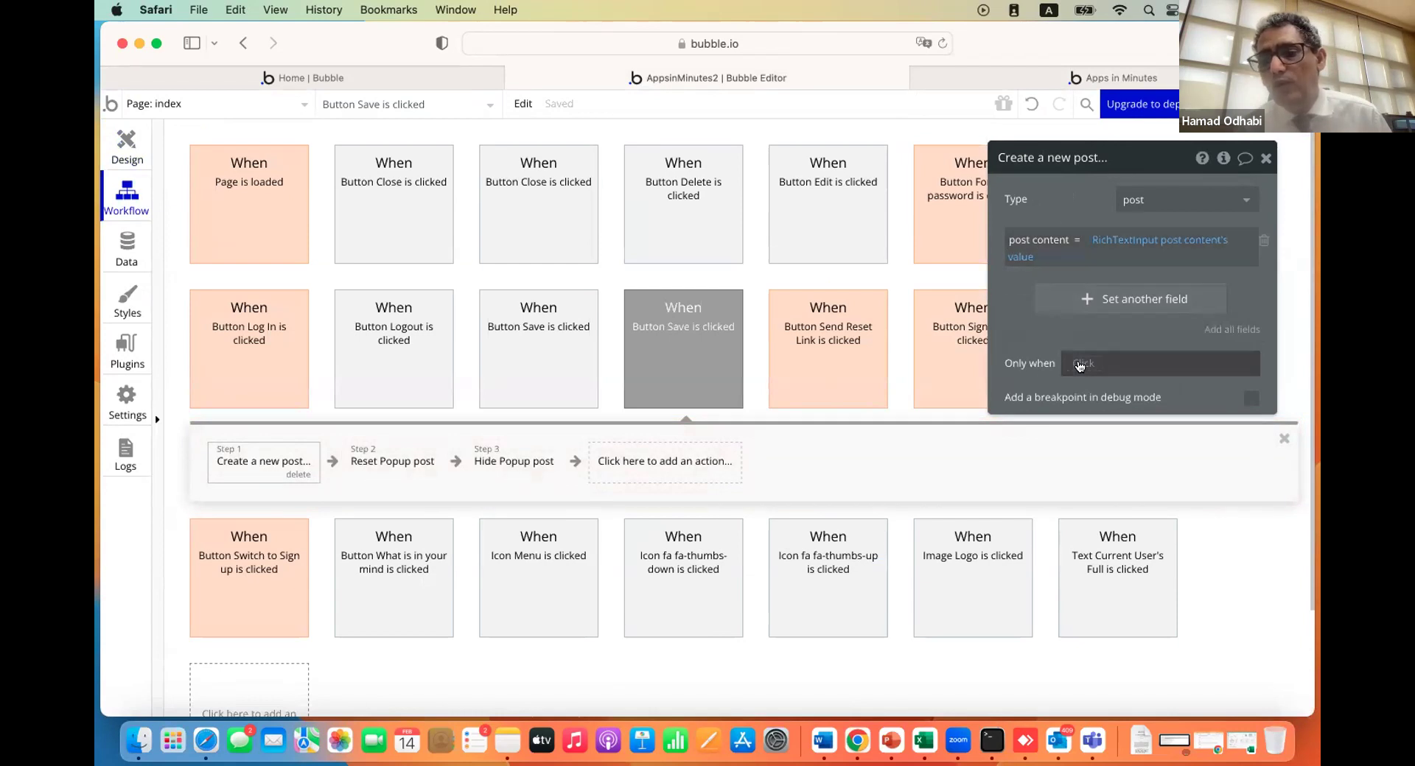
pyautogui.write('po')
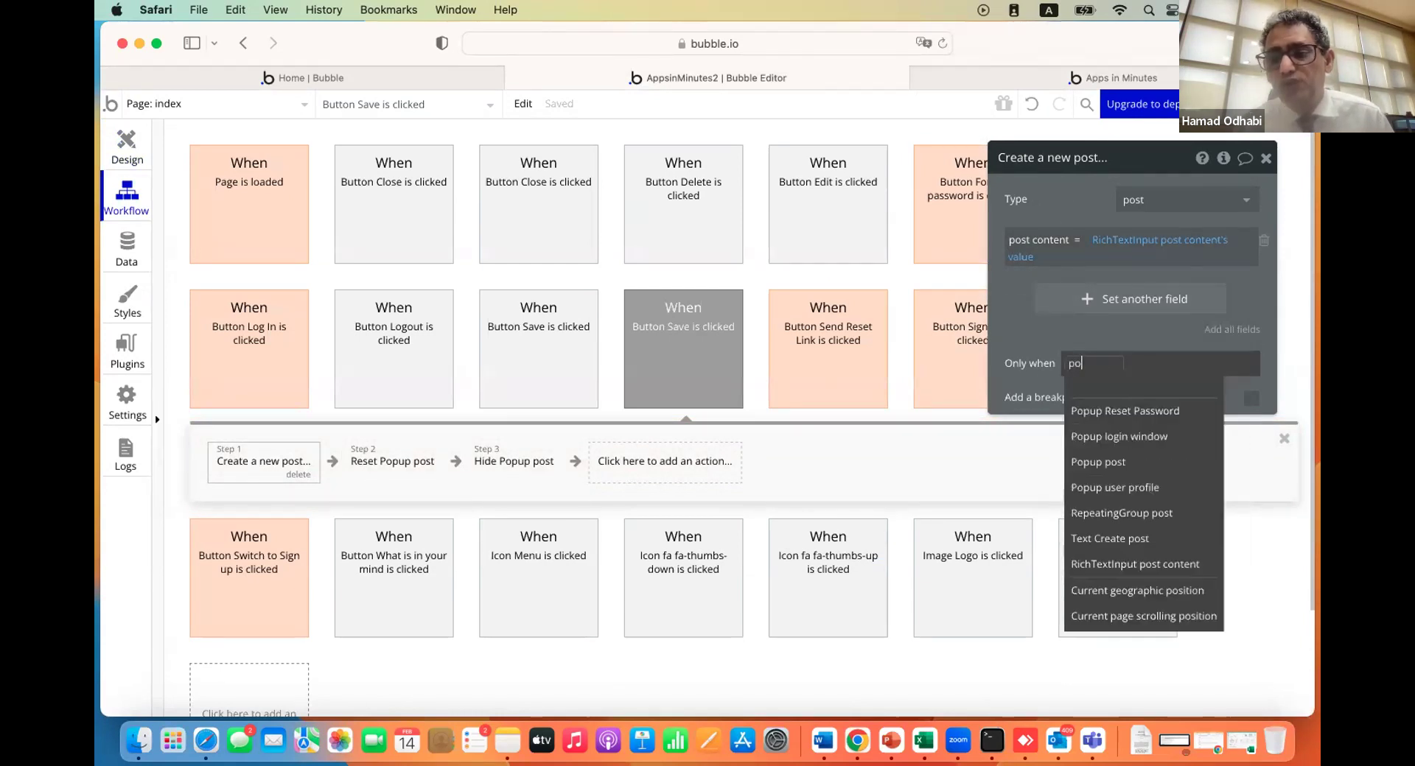
pyautogui.click(1077, 462)
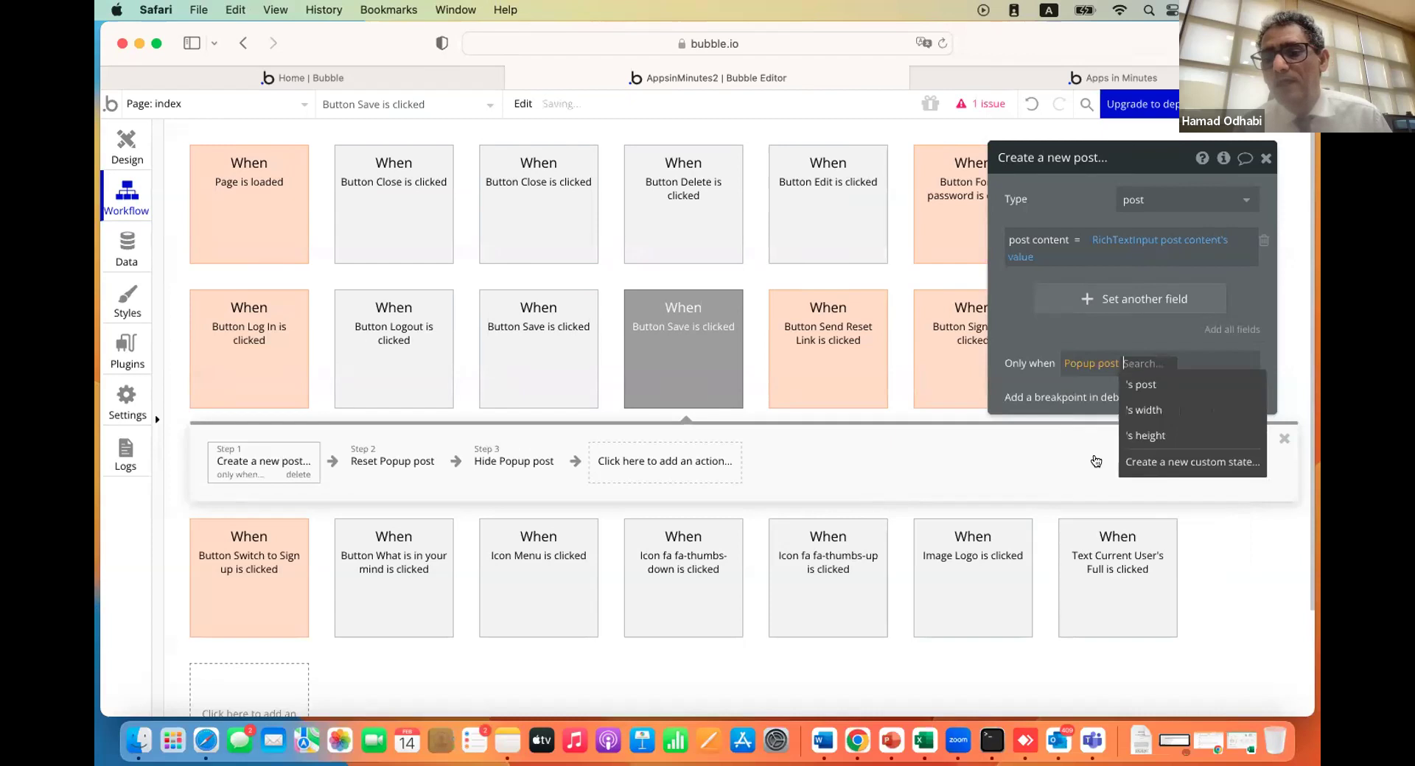
pyautogui.click(1146, 386)
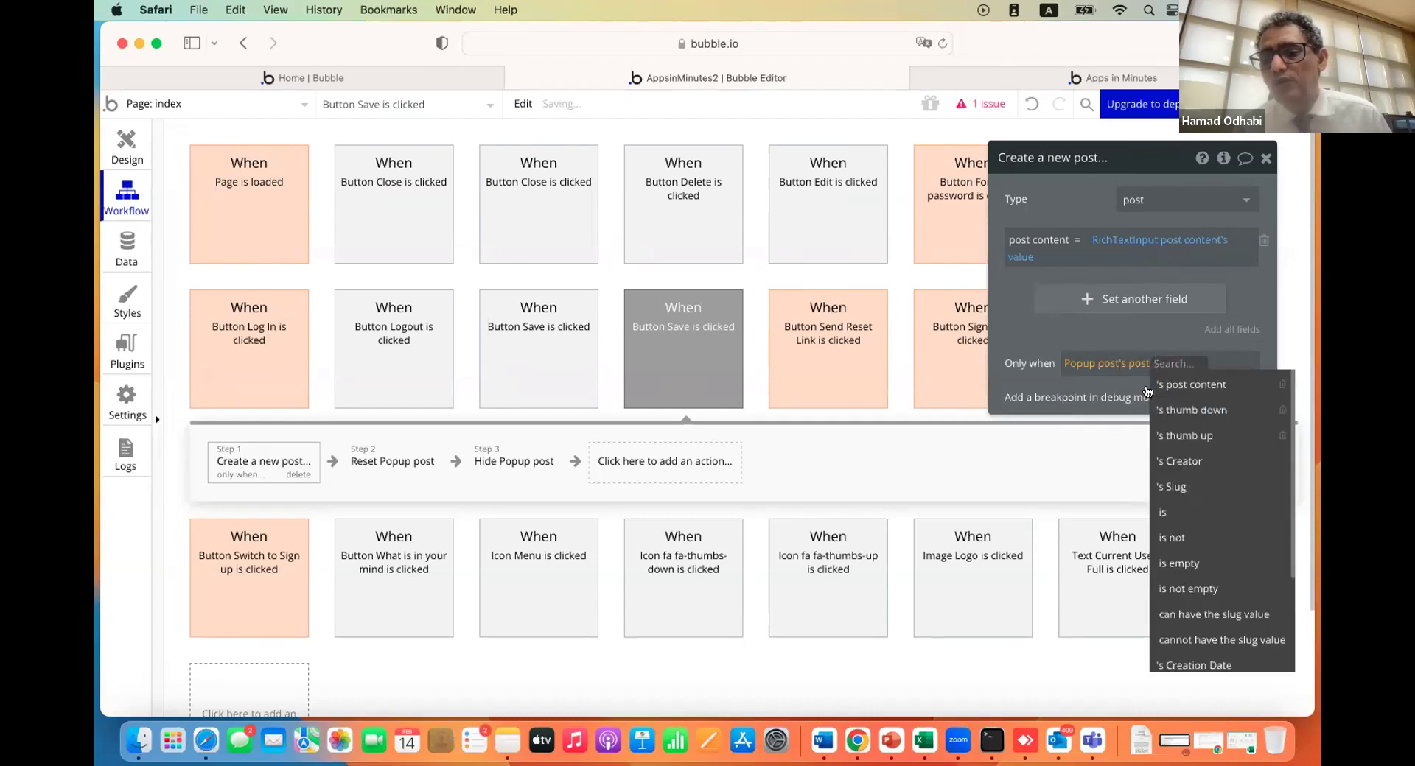
pyautogui.click(1173, 563)
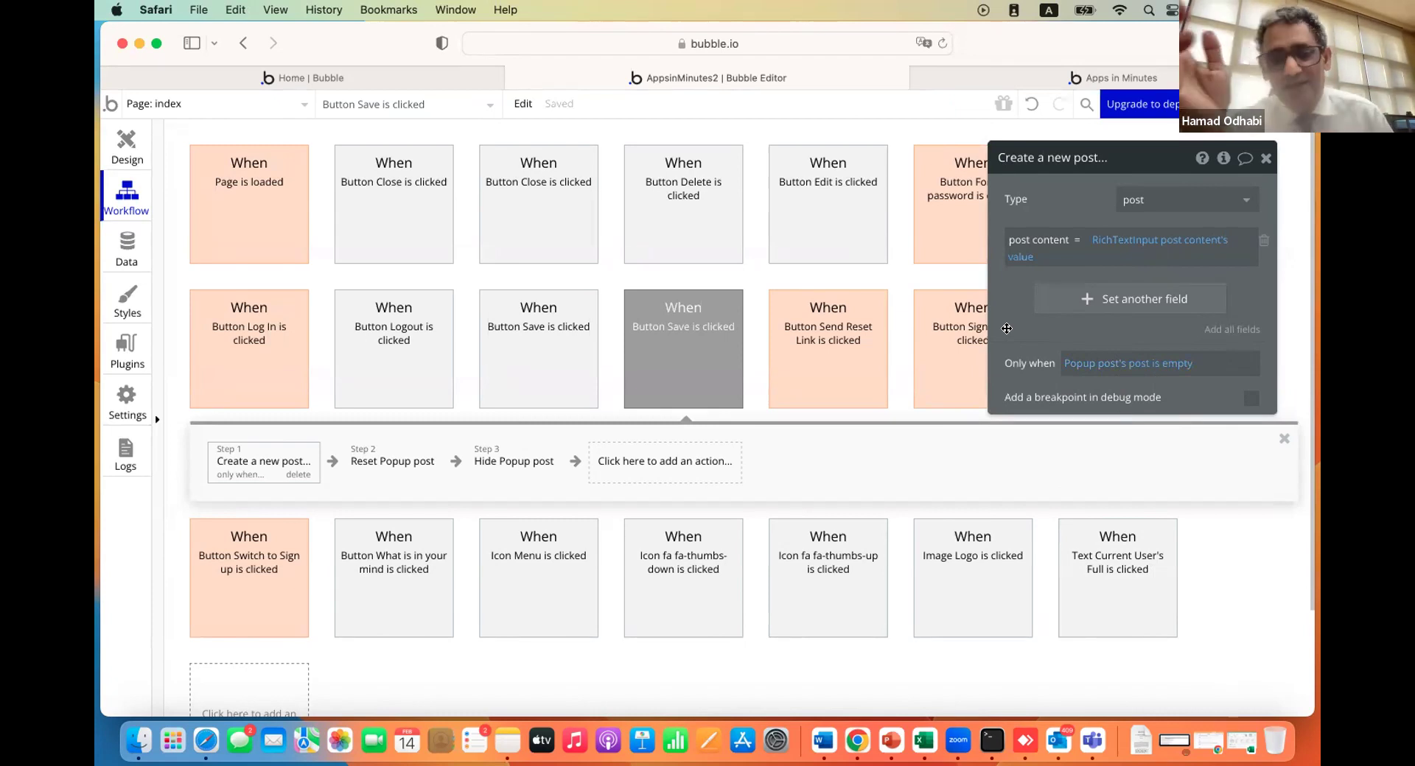
# Add a Make changes to thing action at the end of the Save workflow, with Popup post's post as the thing to change
pyautogui.click(658, 461)
pyautogui.moveTo(642, 590)
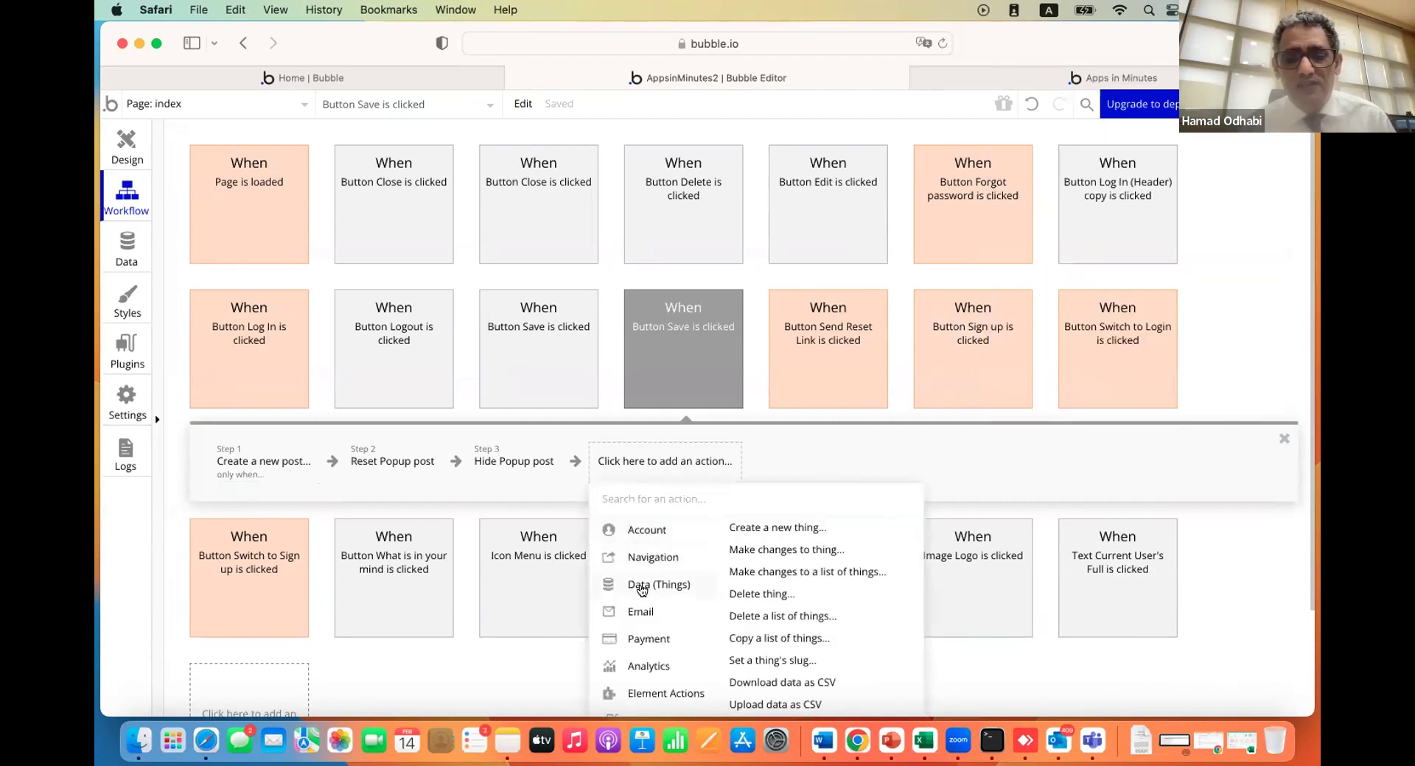
pyautogui.click(753, 554)
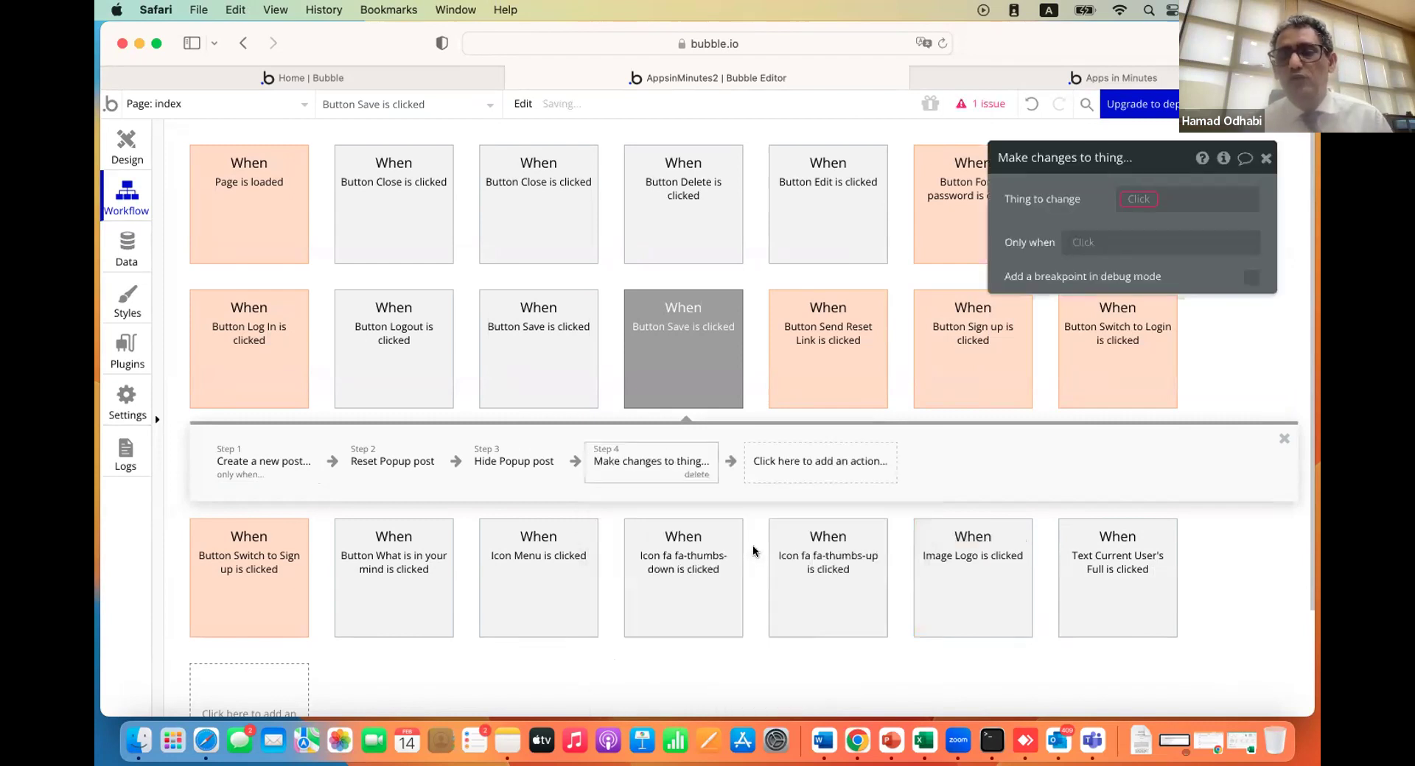
pyautogui.click(1143, 199)
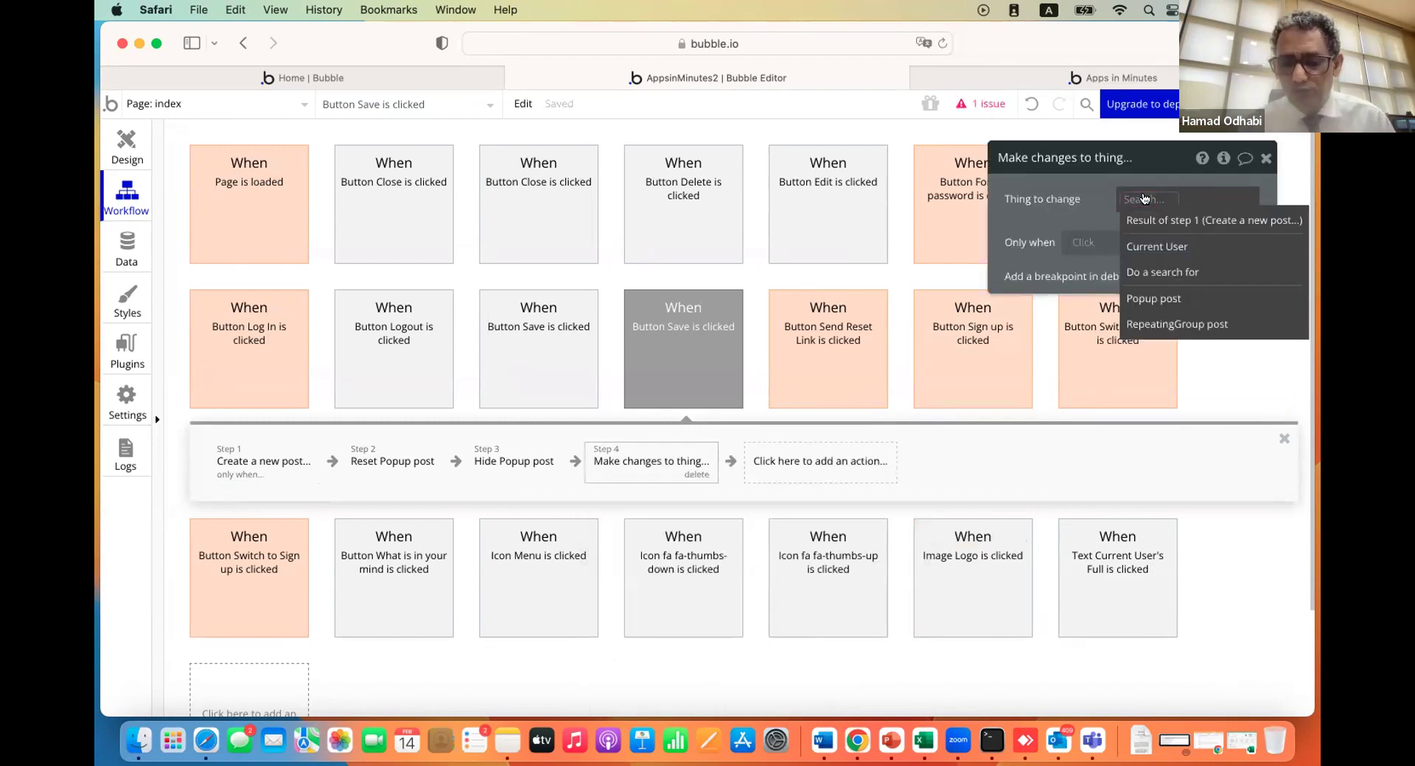
pyautogui.write('post')
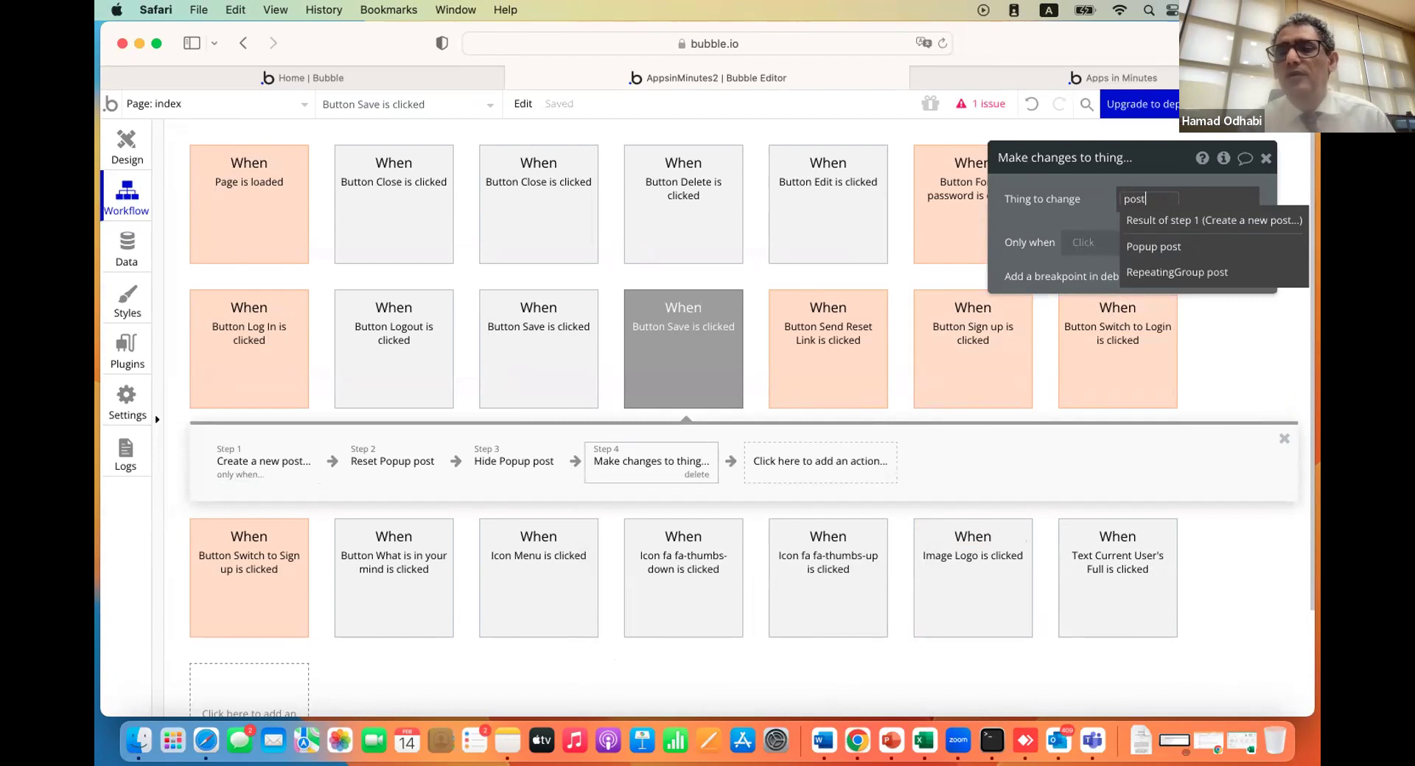
pyautogui.click(1153, 246)
pyautogui.click(1187, 219)
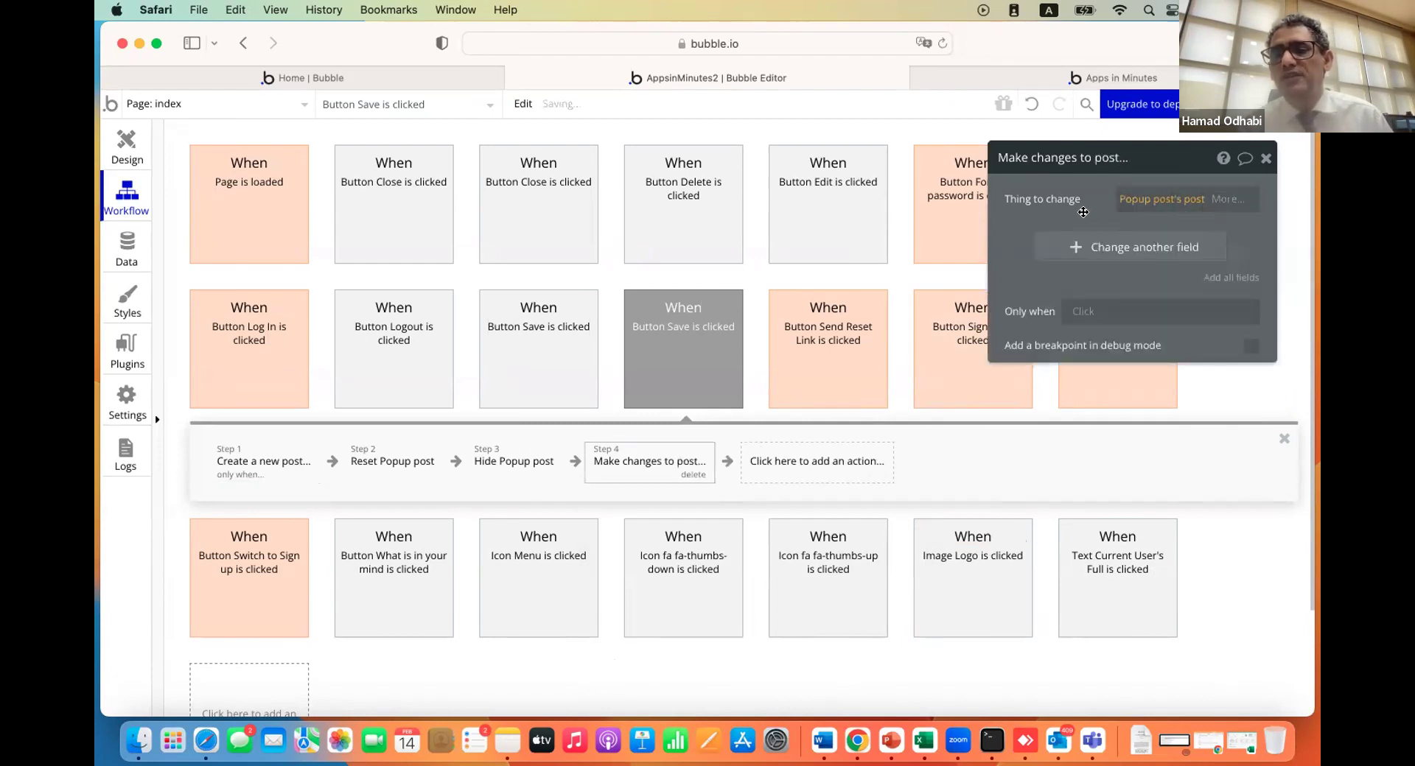
# Make the new action set the post content field to RichTextInput post content's value
pyautogui.click(1154, 250)
pyautogui.click(1031, 242)
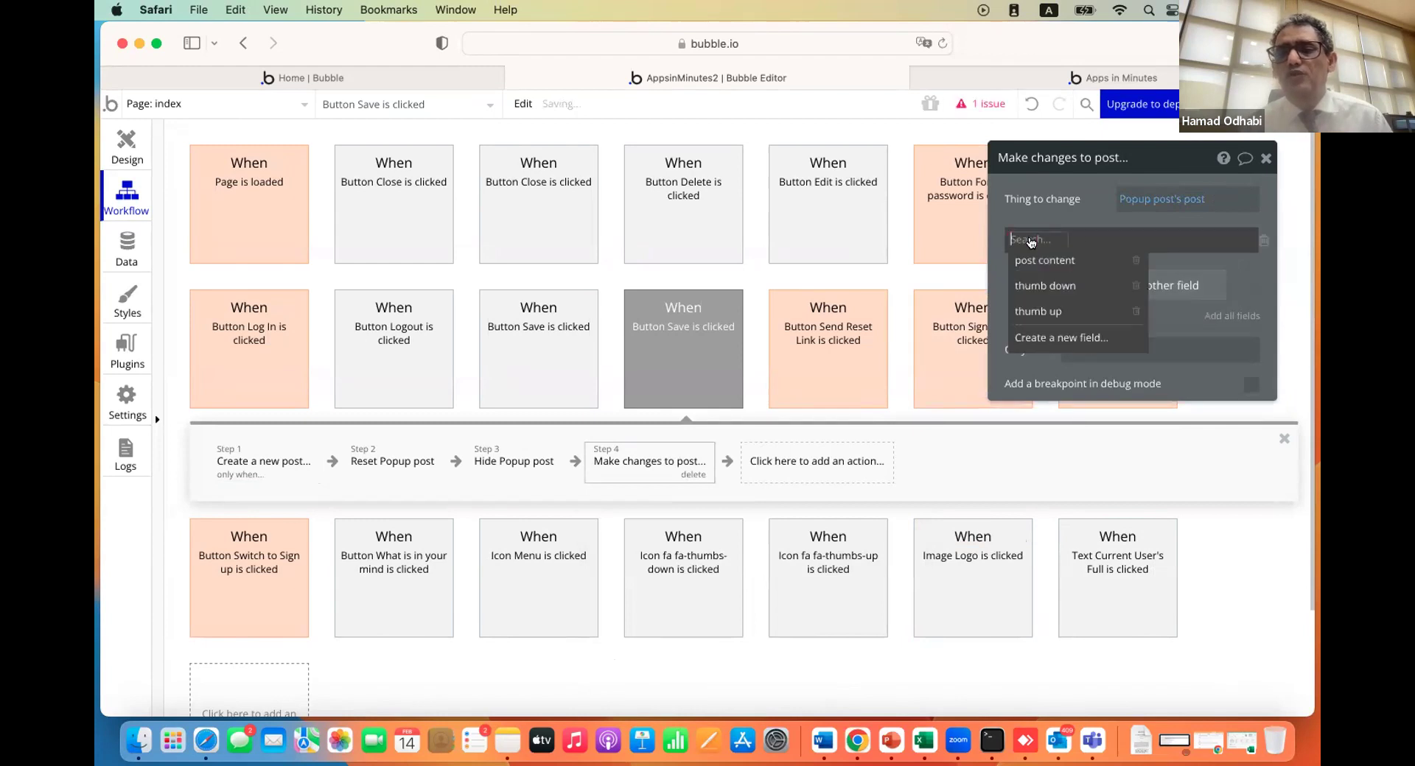
pyautogui.click(1034, 264)
pyautogui.click(1098, 242)
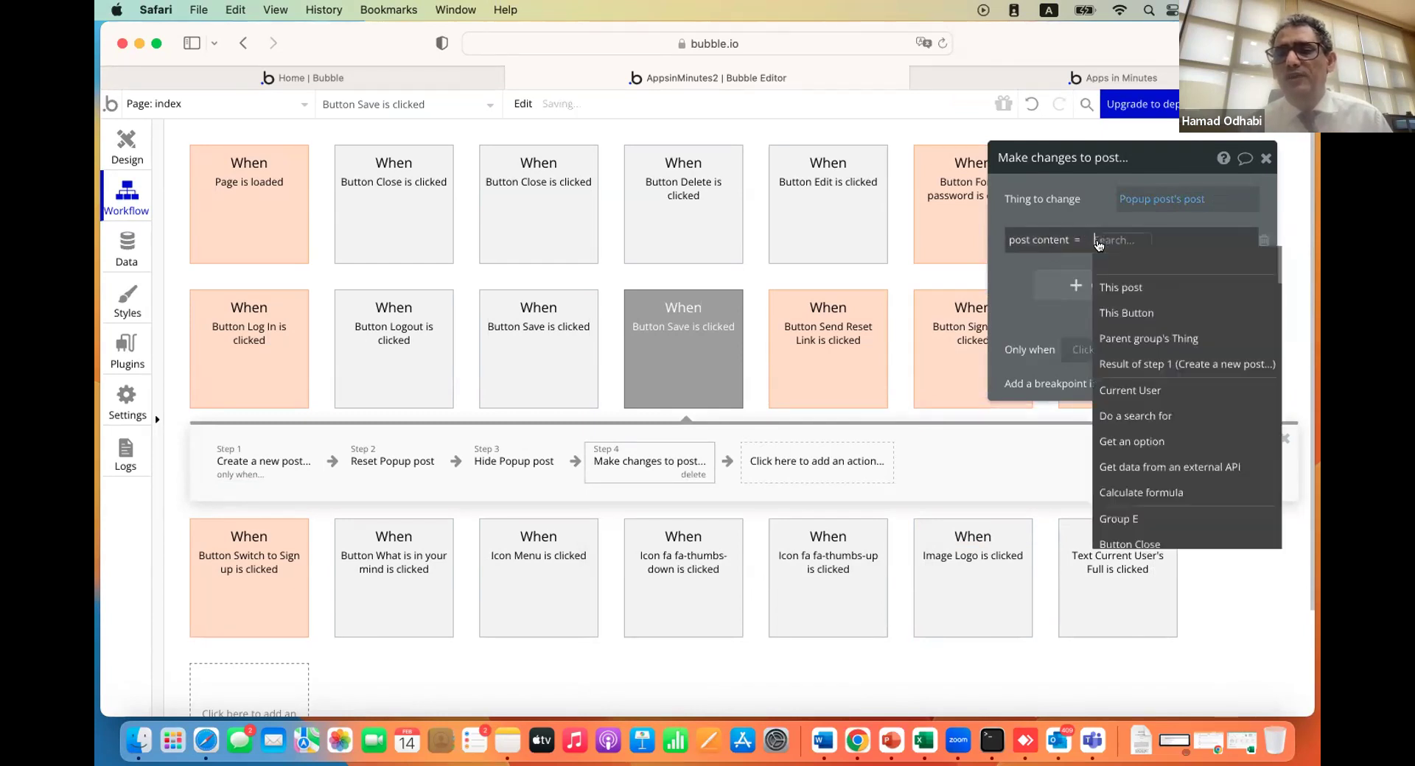
pyautogui.write('post')
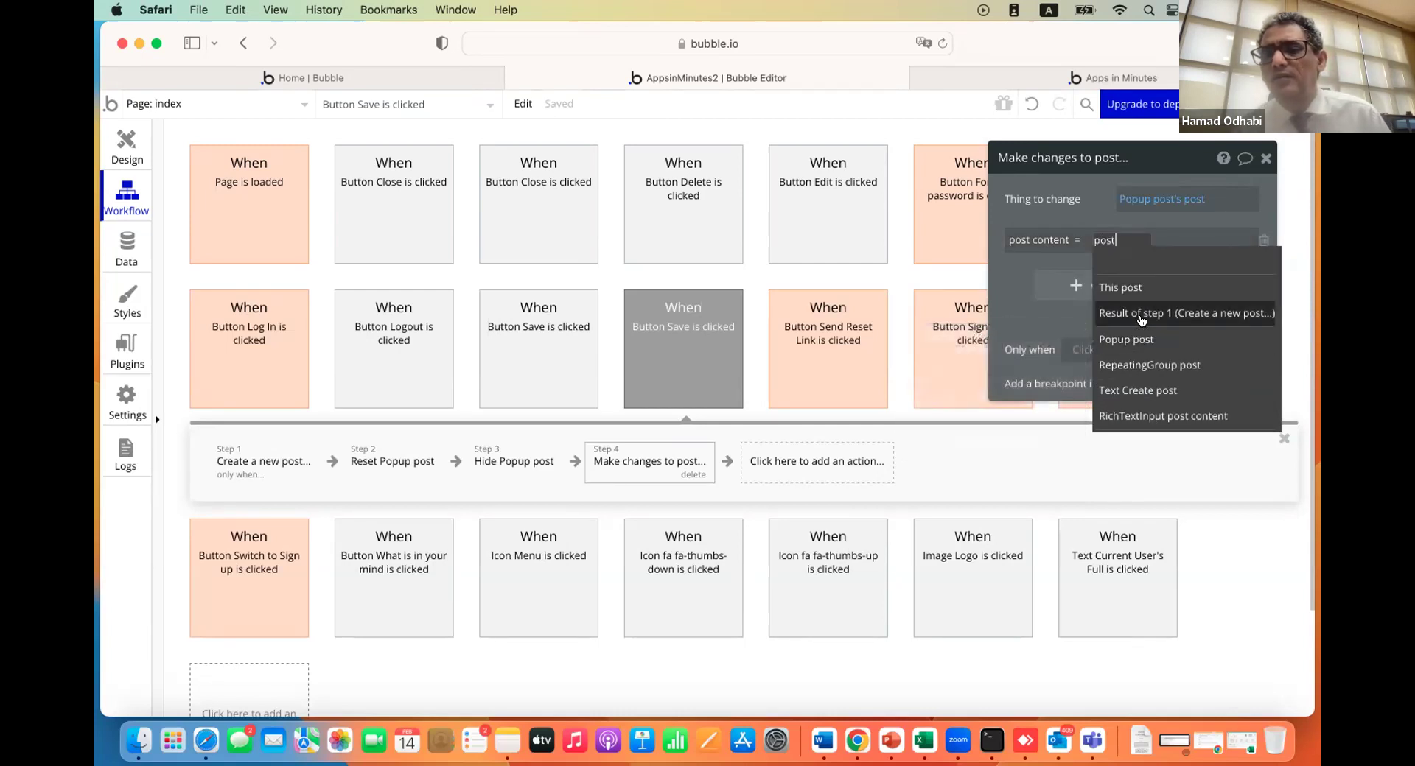
pyautogui.click(1139, 415)
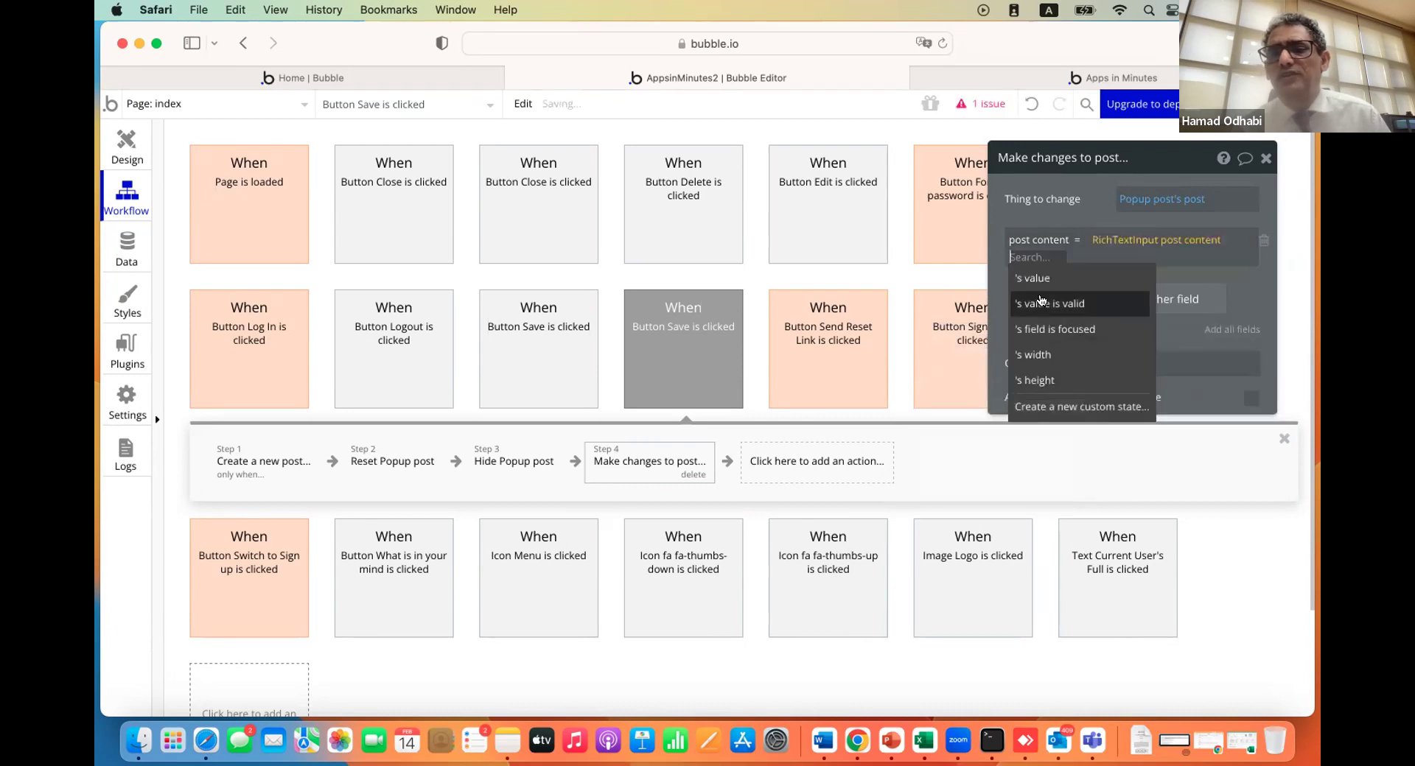
pyautogui.click(1045, 277)
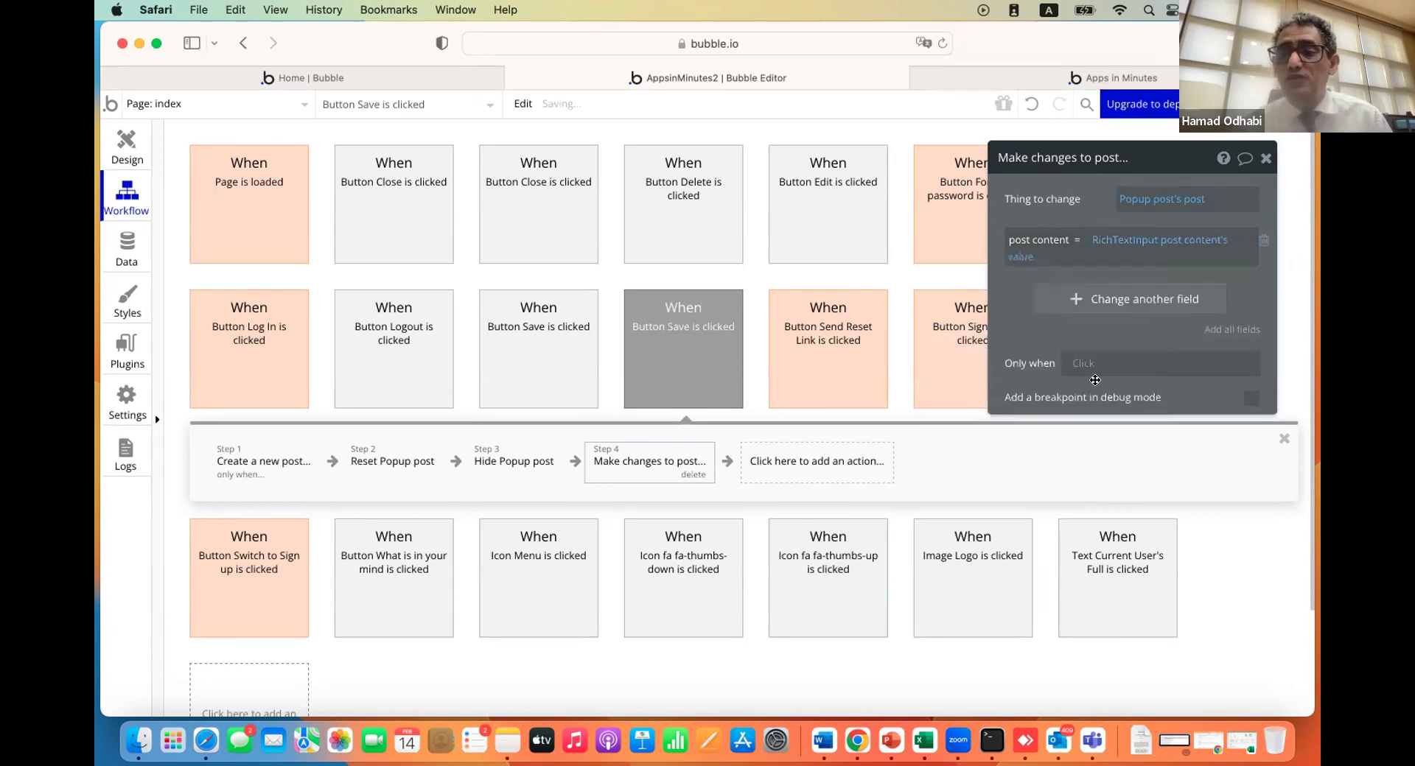
# Restrict the Make changes to post action to run only when Popup post's post is not empty
pyautogui.click(1078, 365)
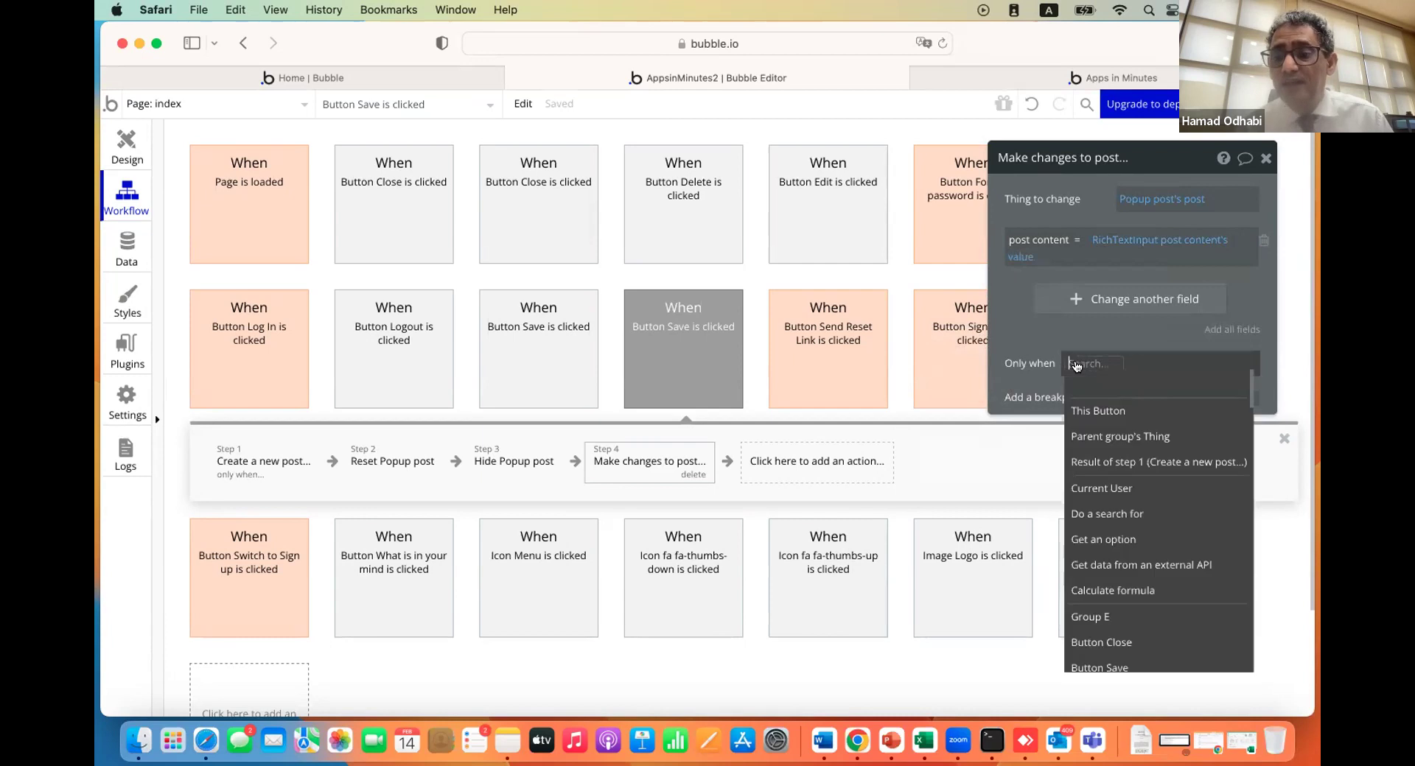
pyautogui.write('post')
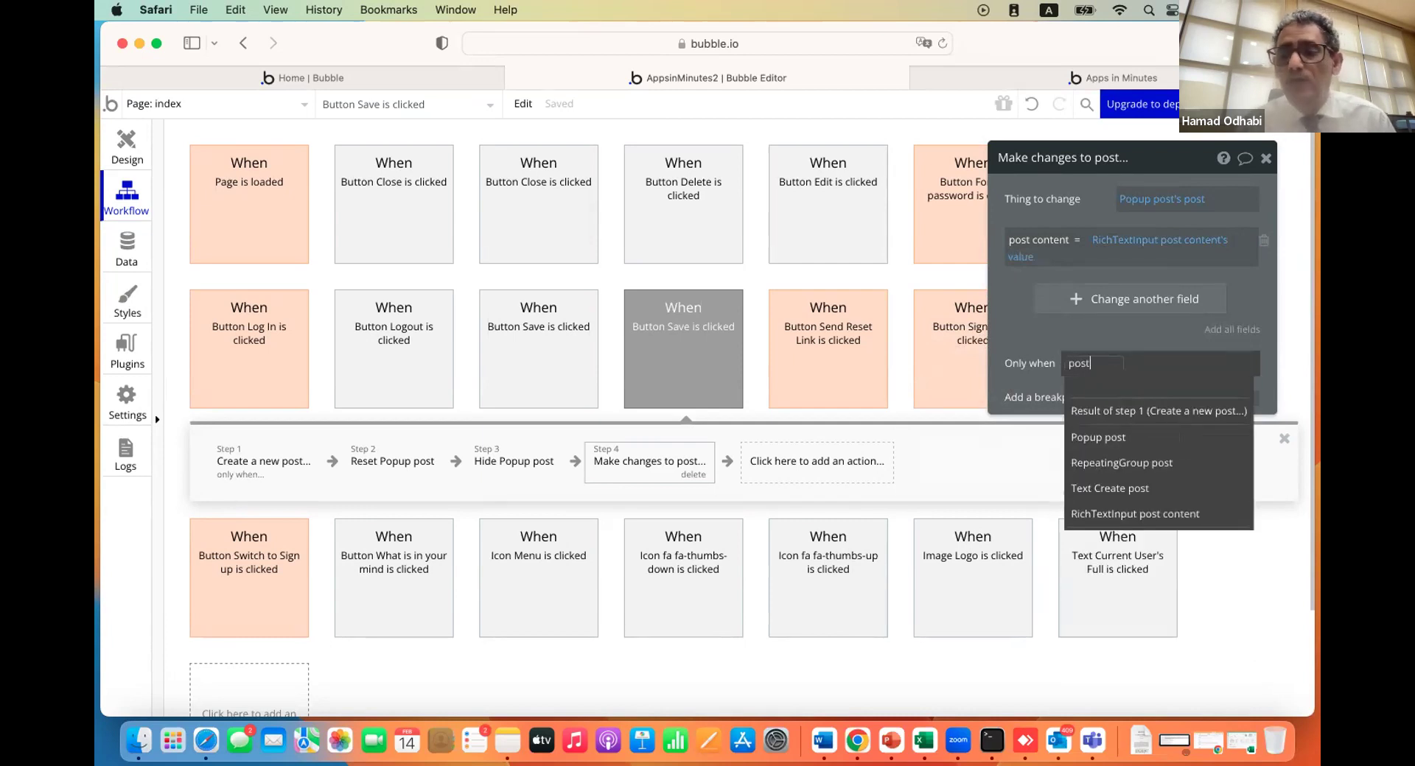
pyautogui.click(1098, 438)
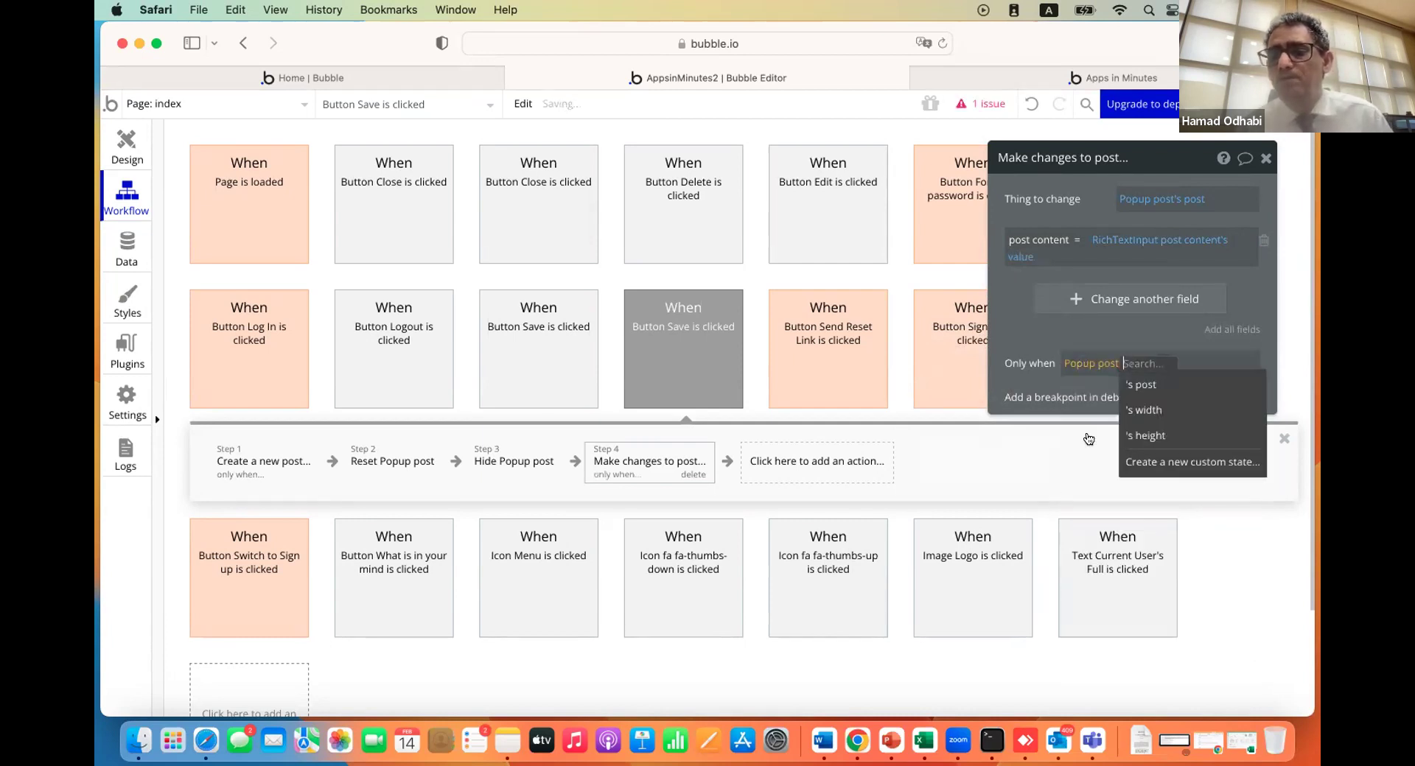
pyautogui.click(1136, 386)
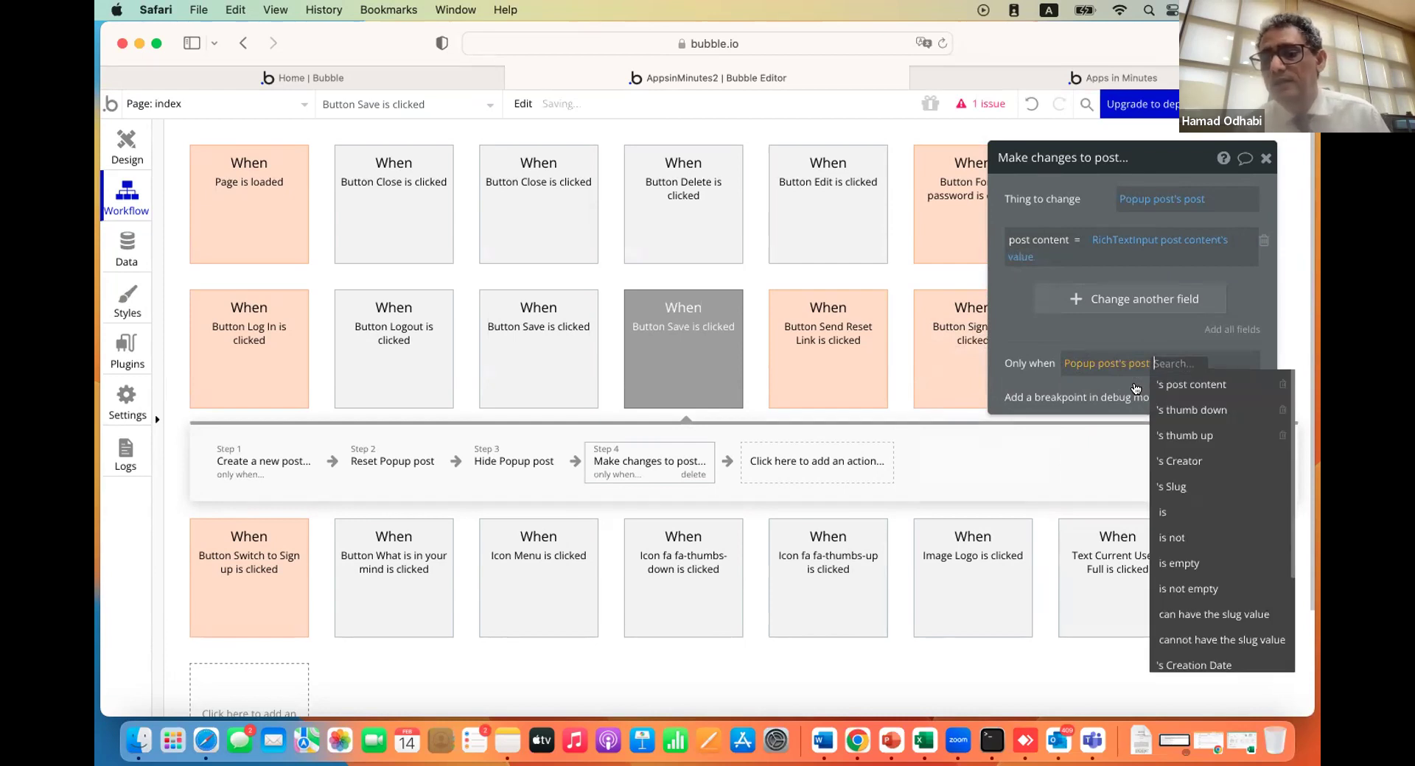
pyautogui.click(1189, 593)
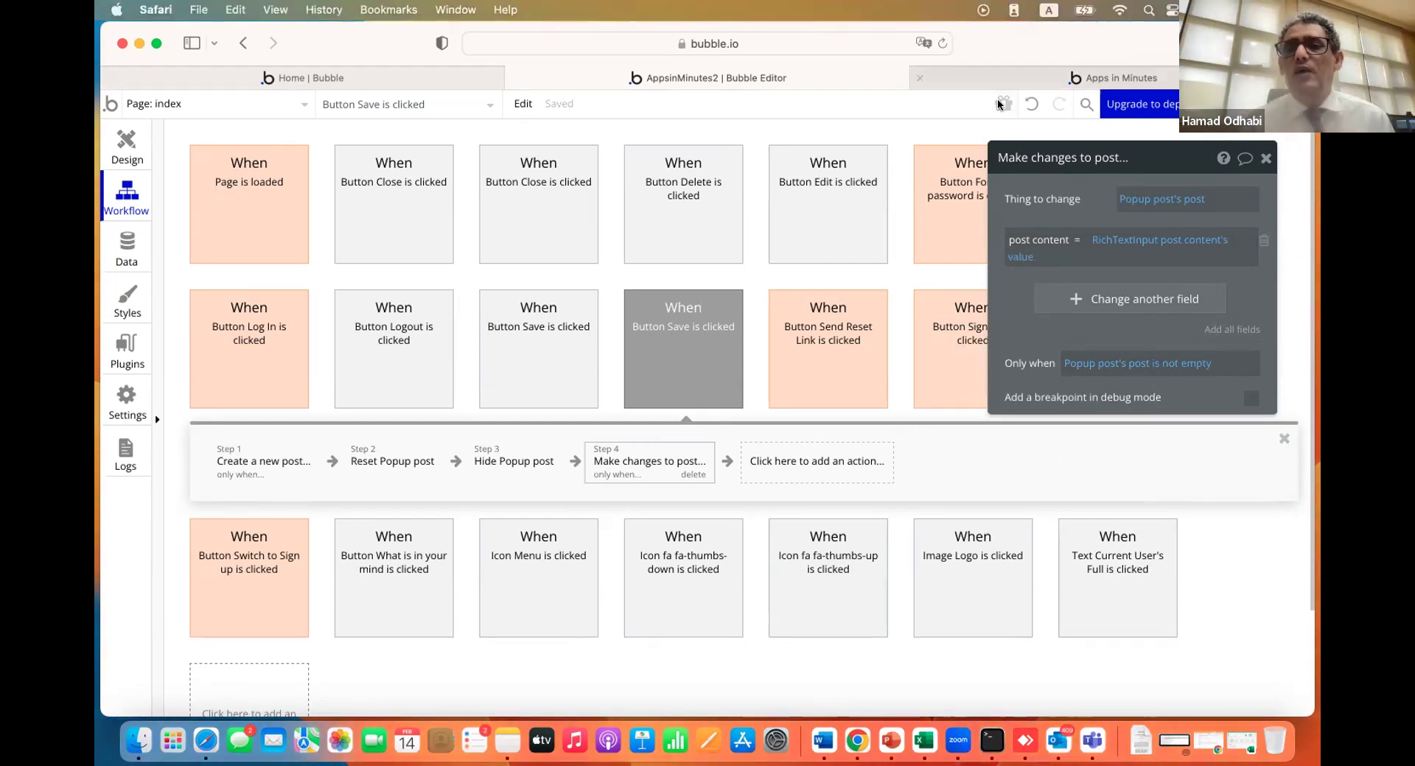
# Switch to the running Apps in Minutes page, append "jjvcjvdsjvjds" to the Al Ain Campus post's caption, and save the post
pyautogui.click(996, 68)
pyautogui.click(841, 109)
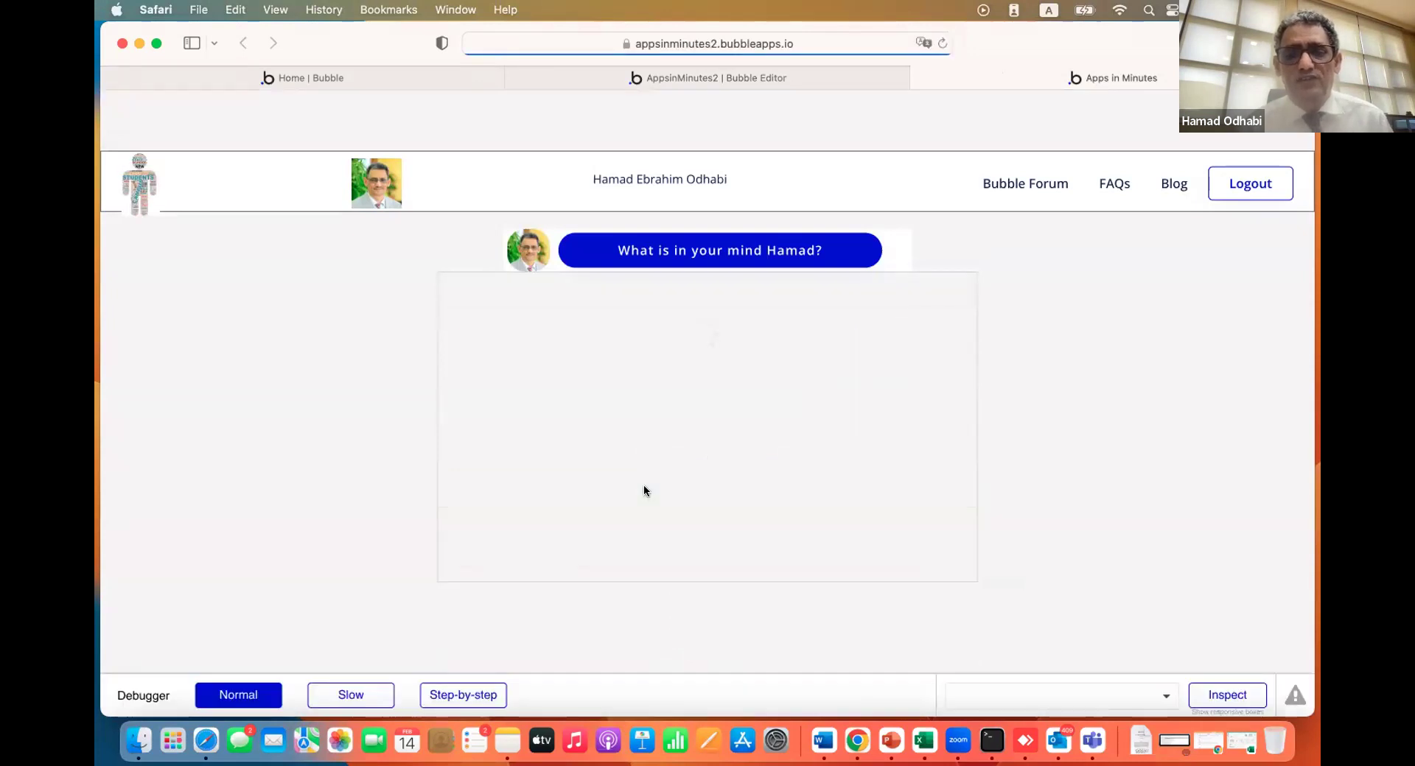
pyautogui.scroll(-6, 644, 491)
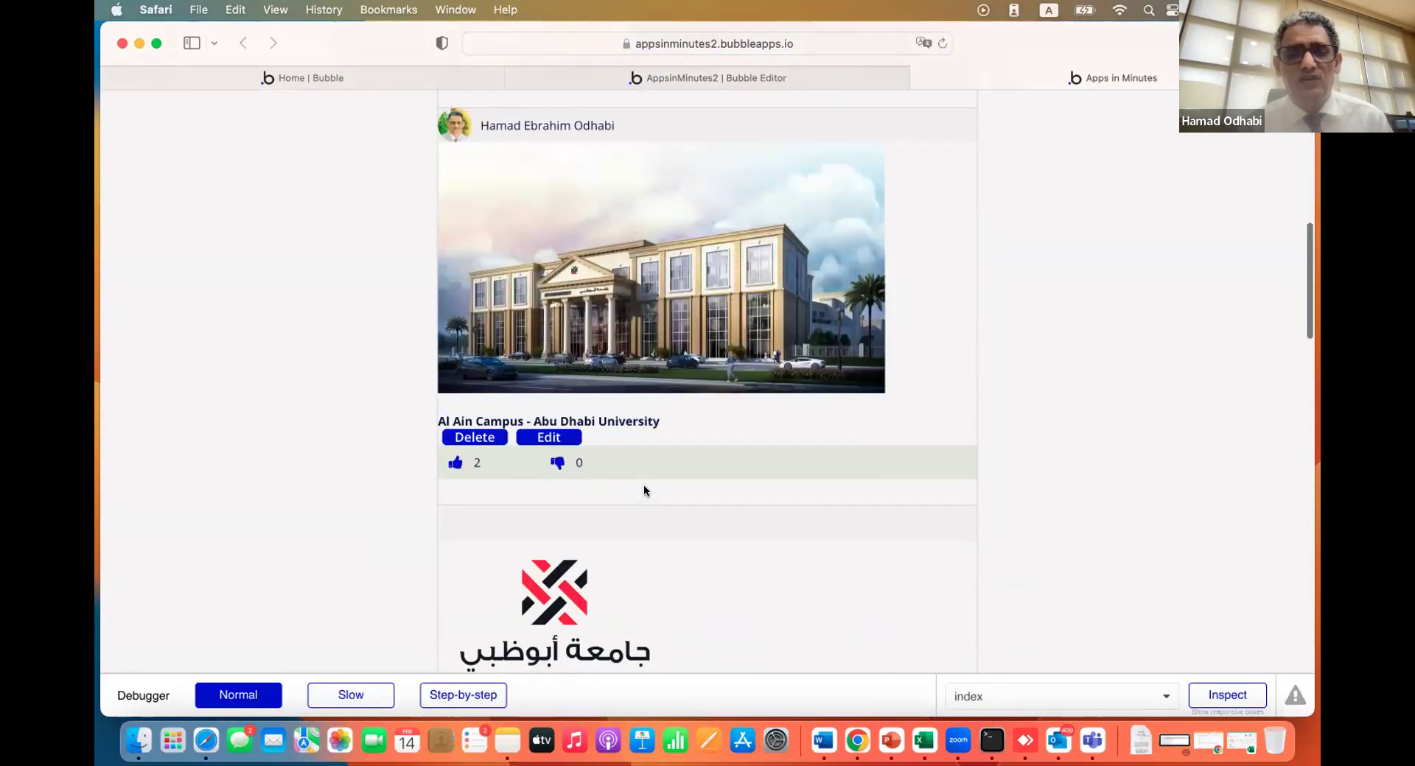
pyautogui.click(549, 437)
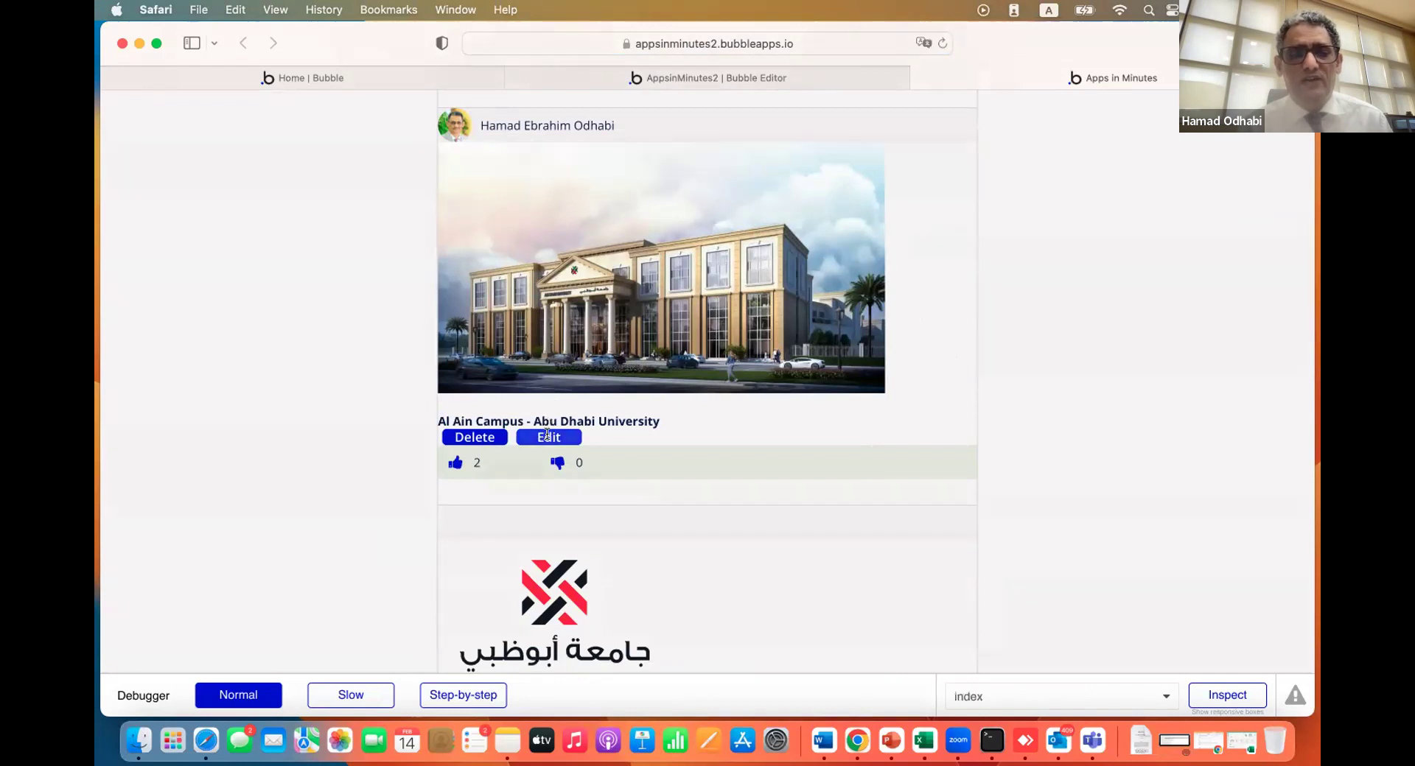
pyautogui.click(689, 550)
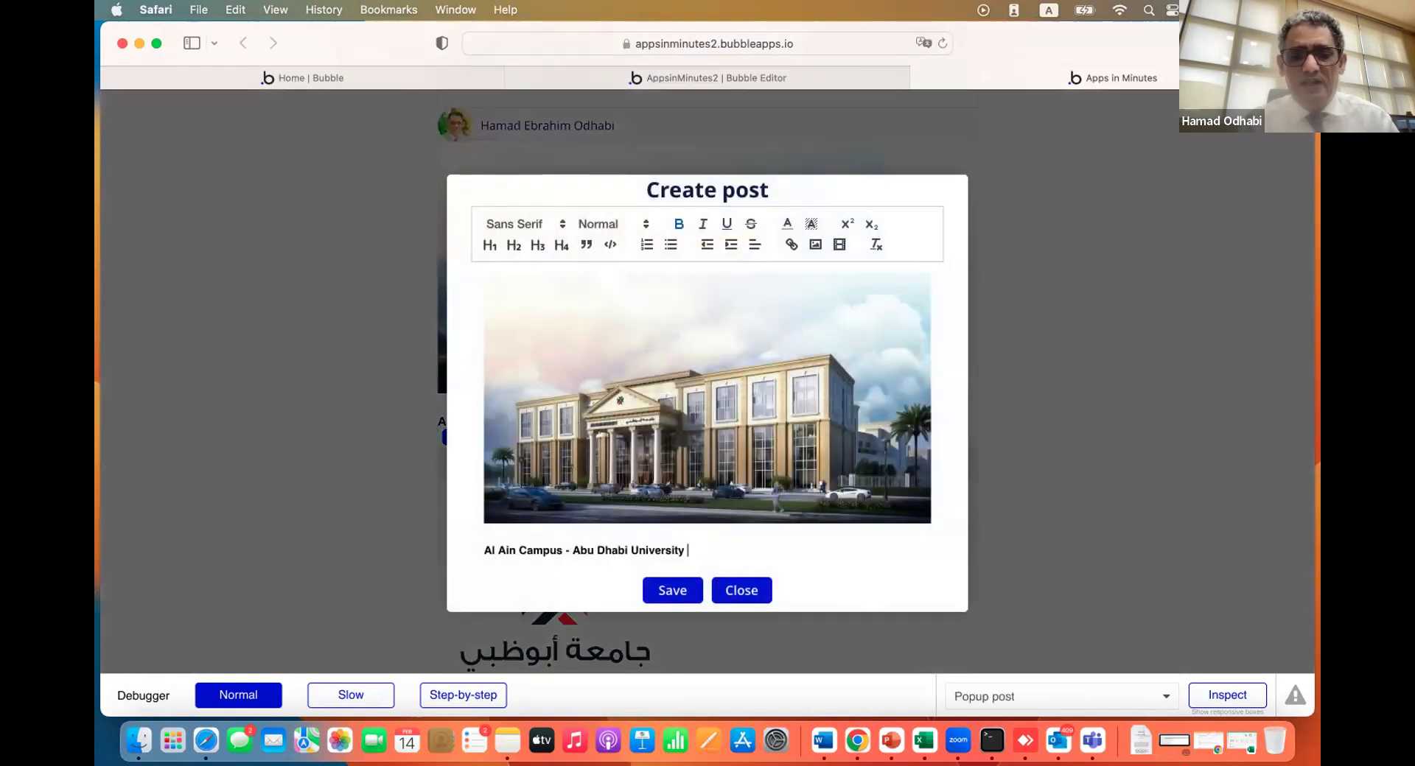
pyautogui.write('jjvjvjvjvjvjvjv')
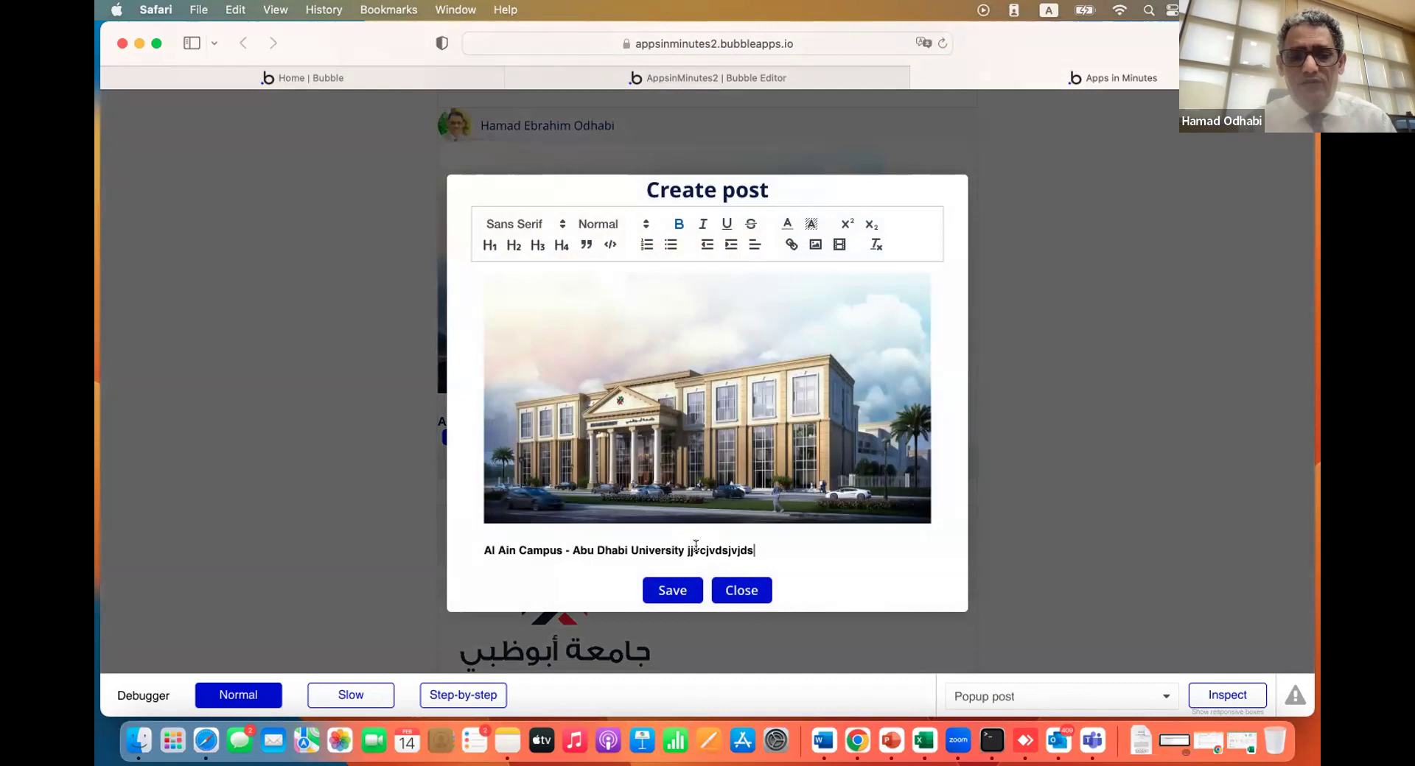
pyautogui.click(665, 589)
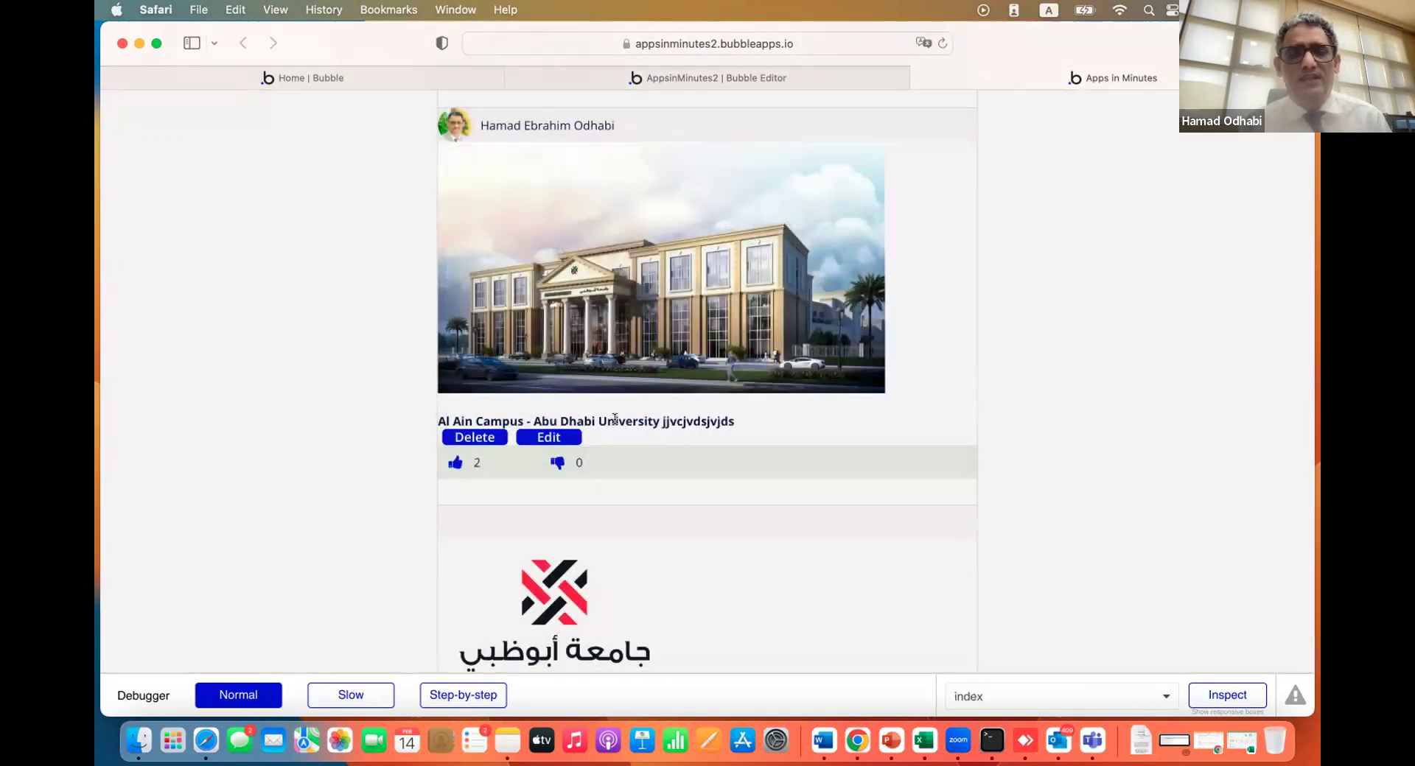
# Check the other posts in the feed, restore the edited post's caption to "Al Ain Campus - Abu Dhabi University", and save it
pyautogui.scroll(-15, 686, 420)
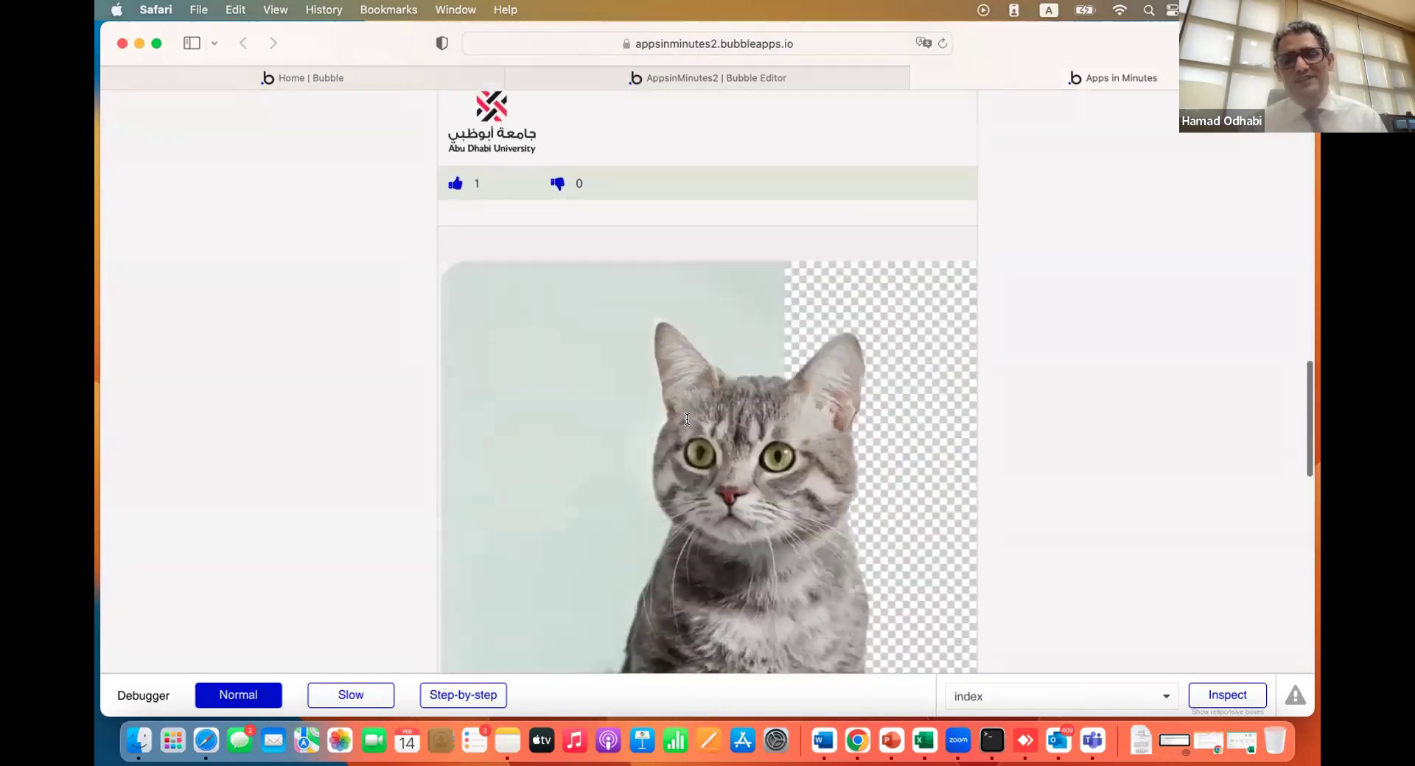
pyautogui.scroll(-5, 687, 419)
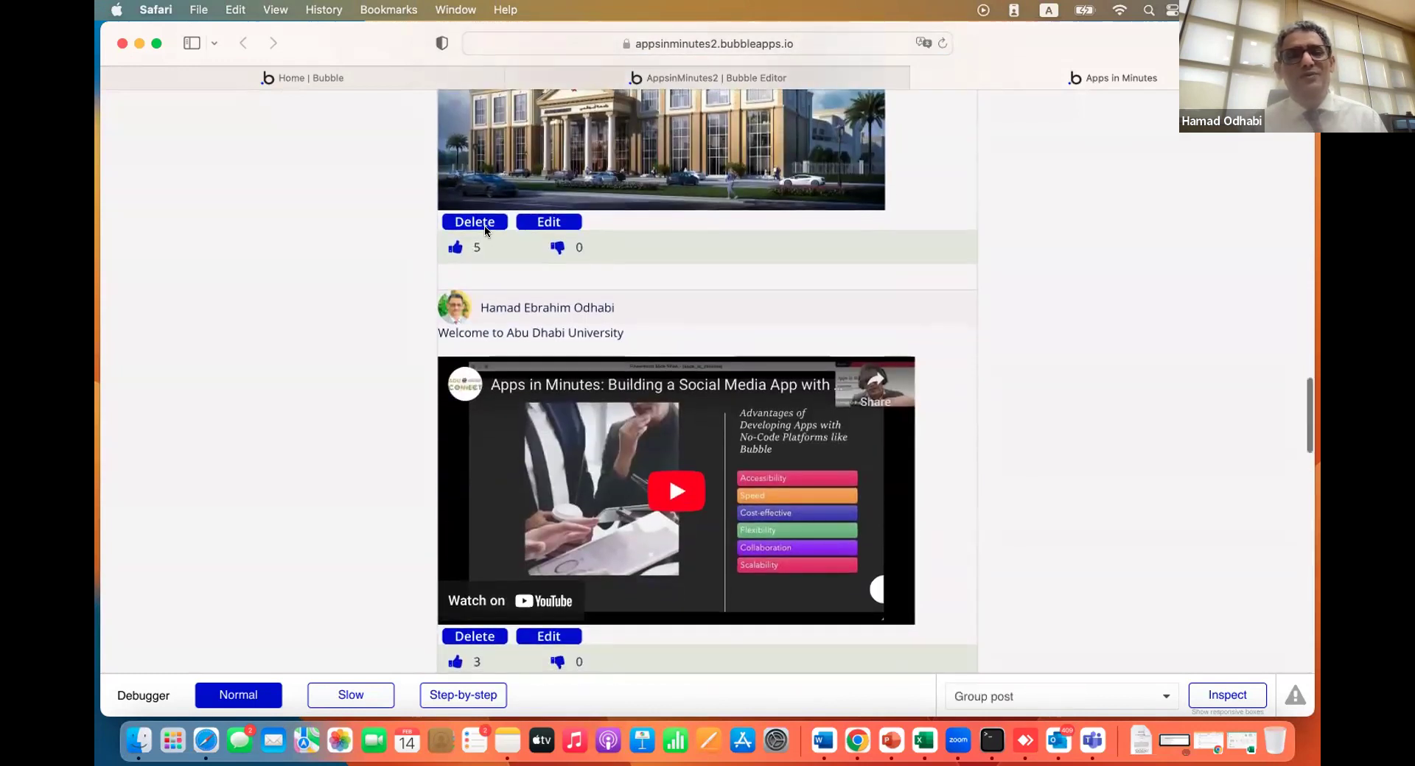
pyautogui.scroll(-5, 480, 225)
pyautogui.scroll(15, 481, 225)
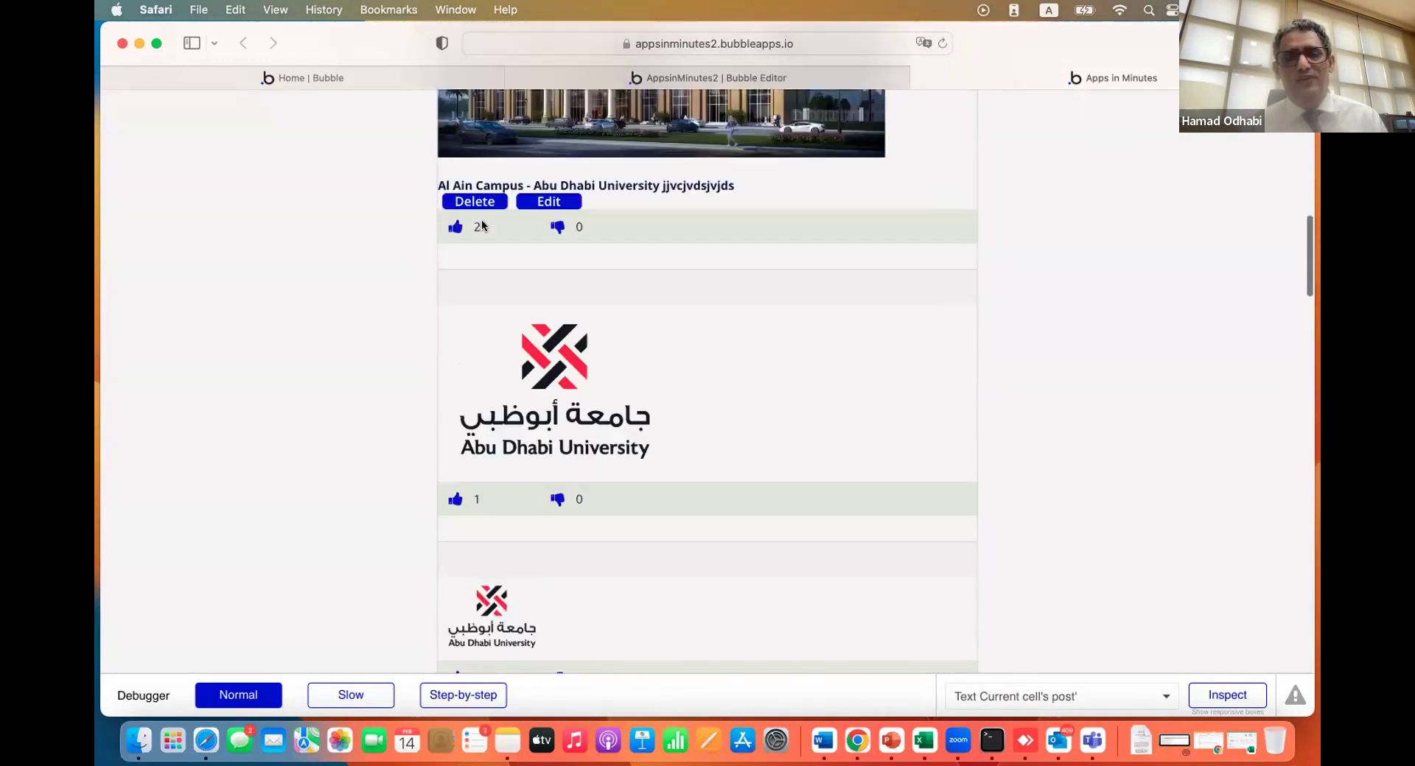
pyautogui.scroll(3, 483, 229)
pyautogui.scroll(-4, 524, 322)
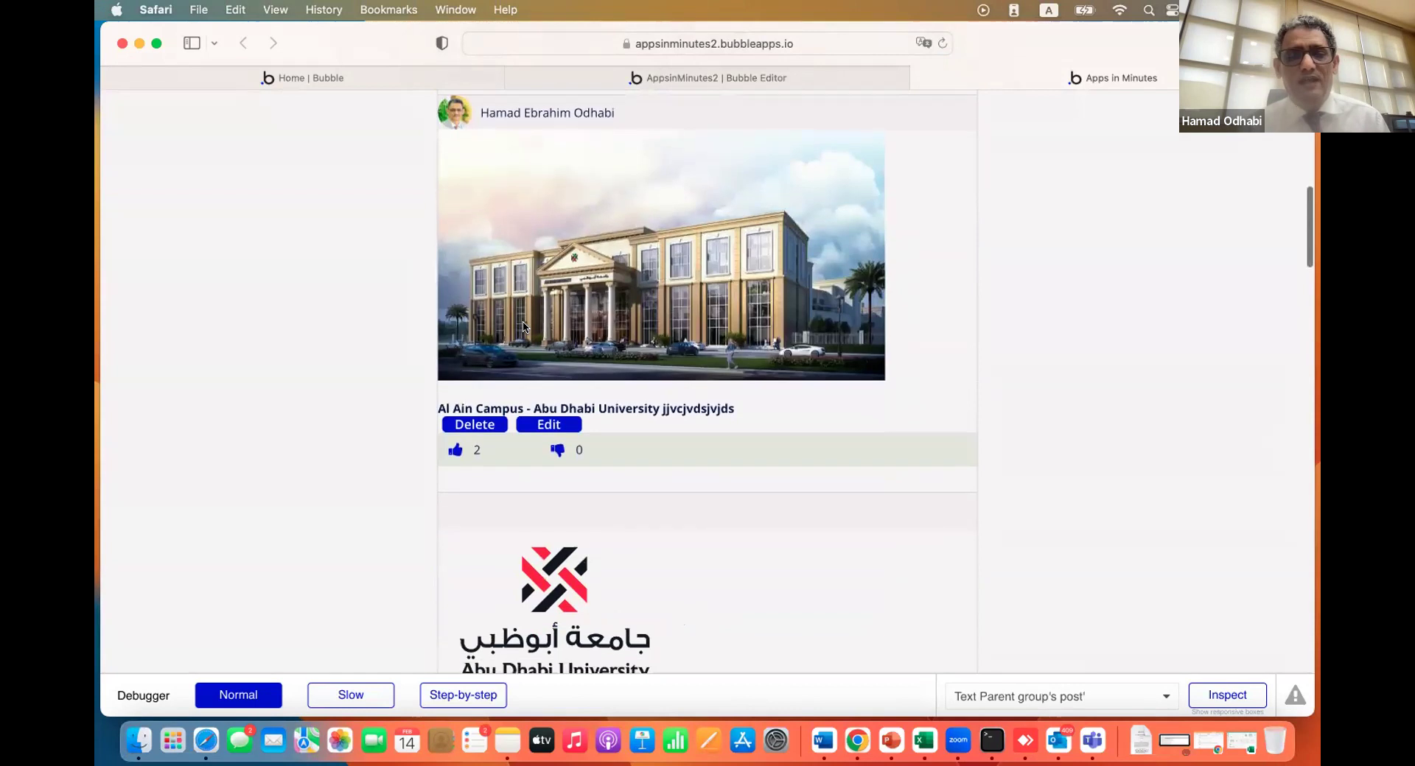
pyautogui.click(540, 426)
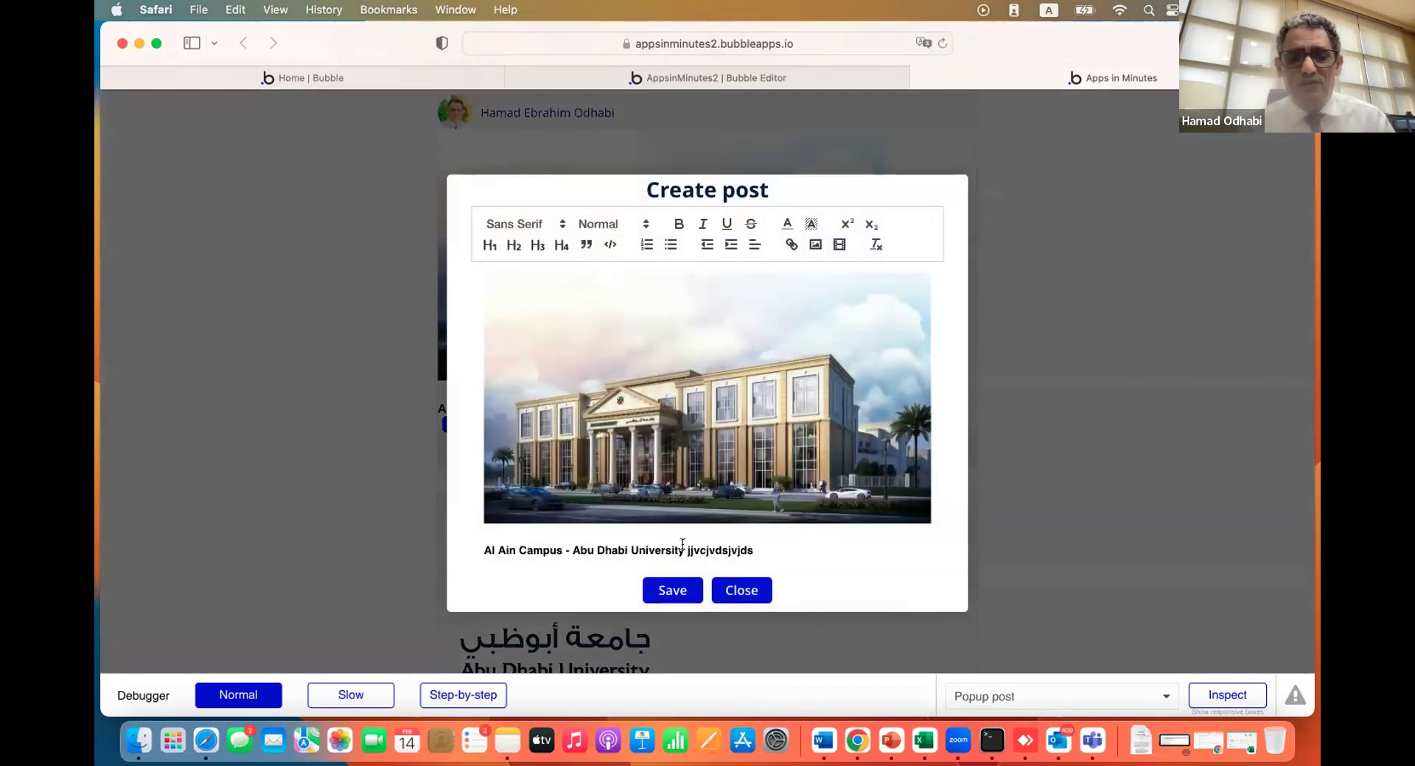
pyautogui.moveTo(684, 550); pyautogui.dragTo(809, 548)
pyautogui.press('BackSpace')
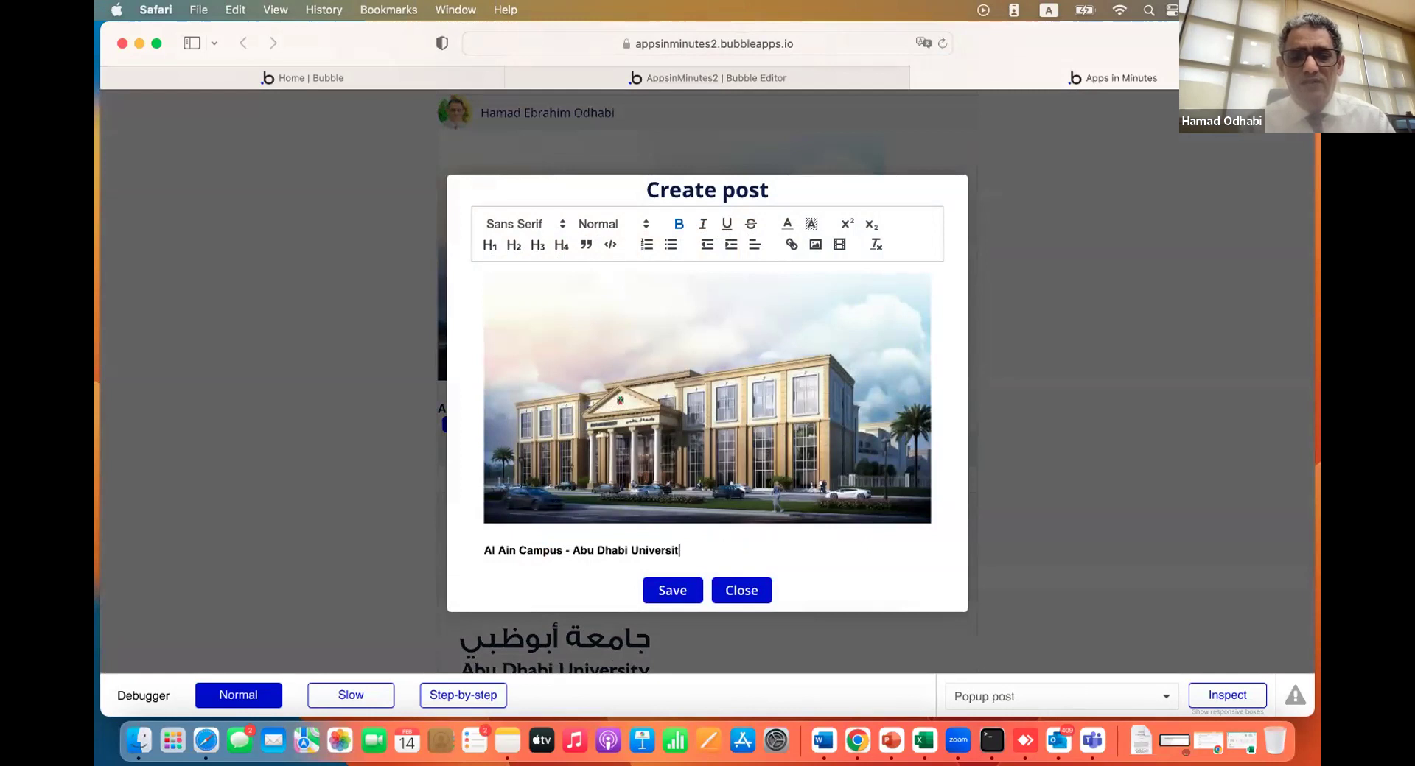
pyautogui.write('.')
pyautogui.click(673, 590)
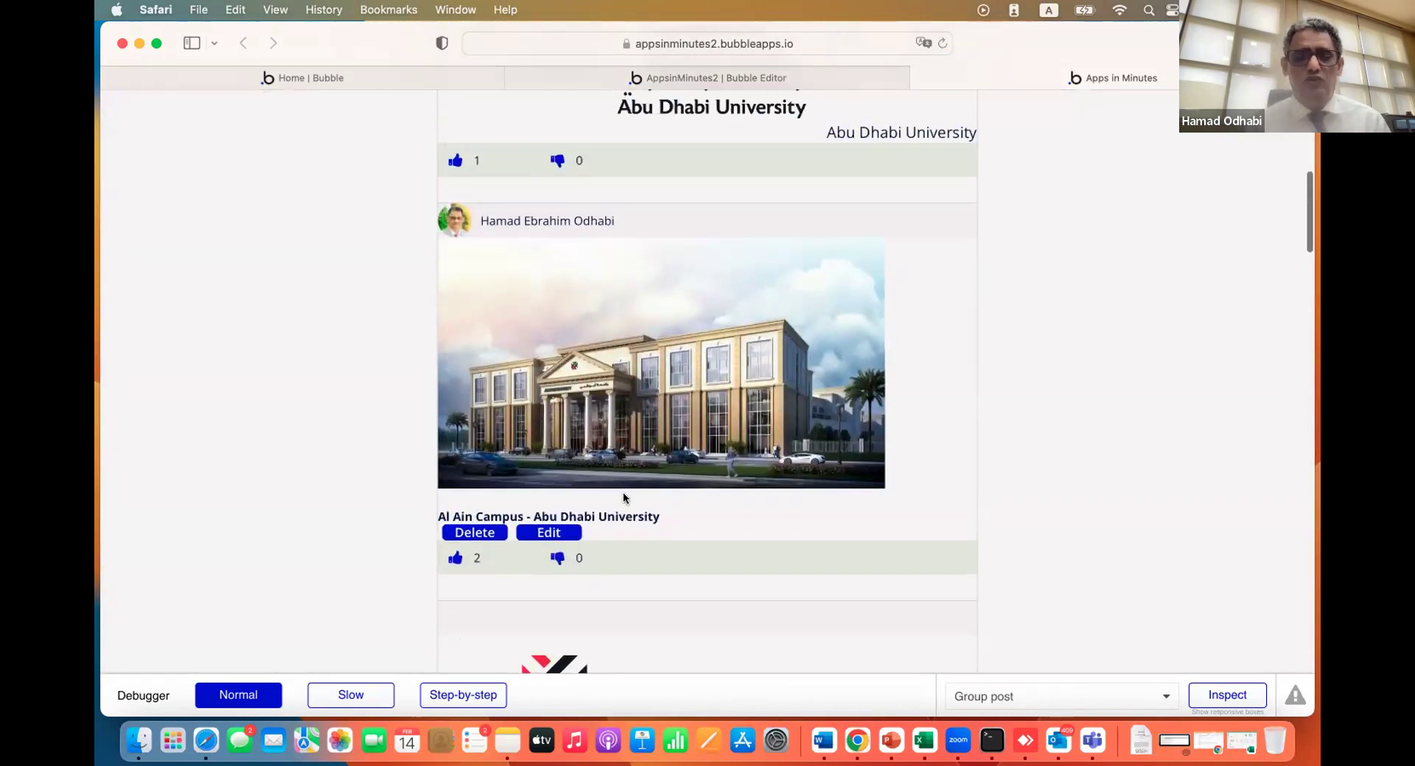
# Edit the Al Ain Campus post again to add an empty line below its caption, and save it
pyautogui.click(548, 470)
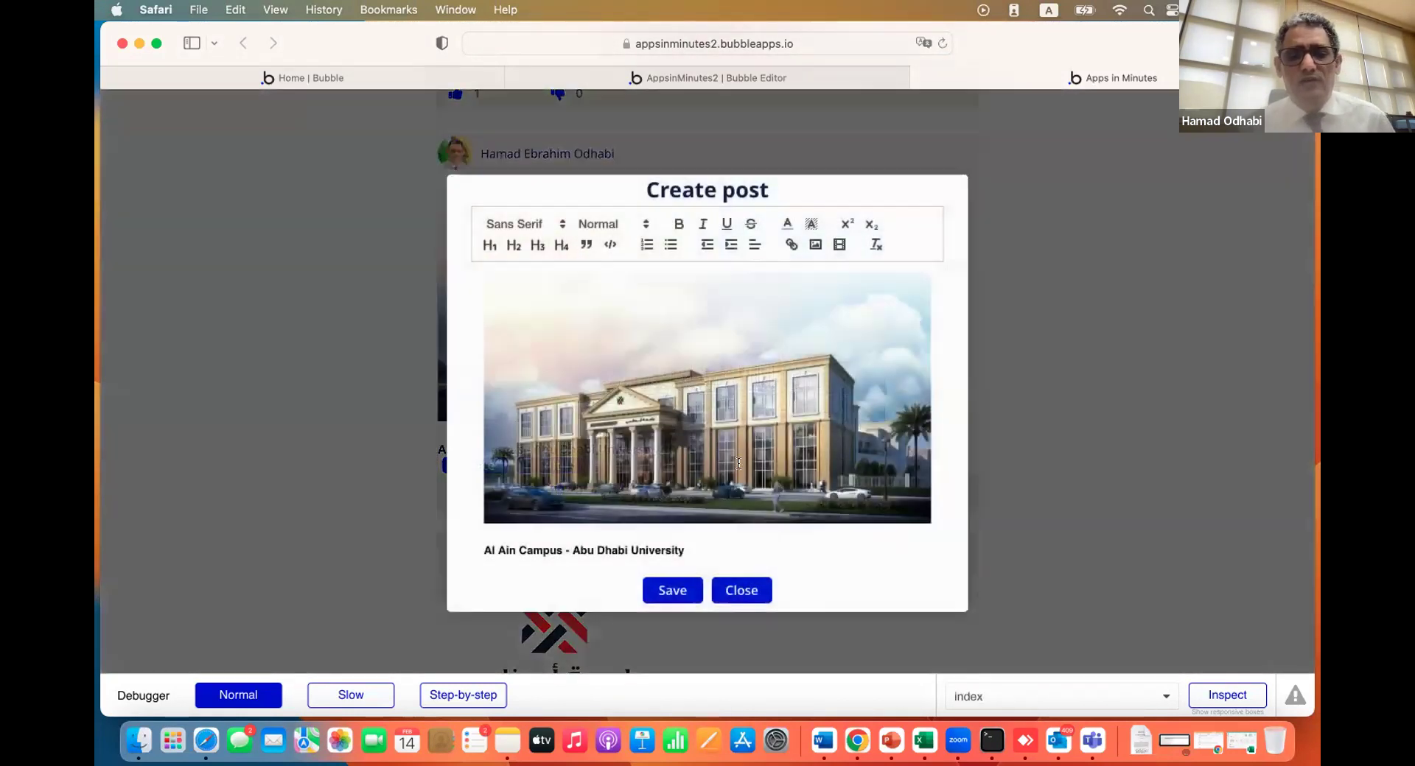
pyautogui.press('Return')
pyautogui.click(682, 591)
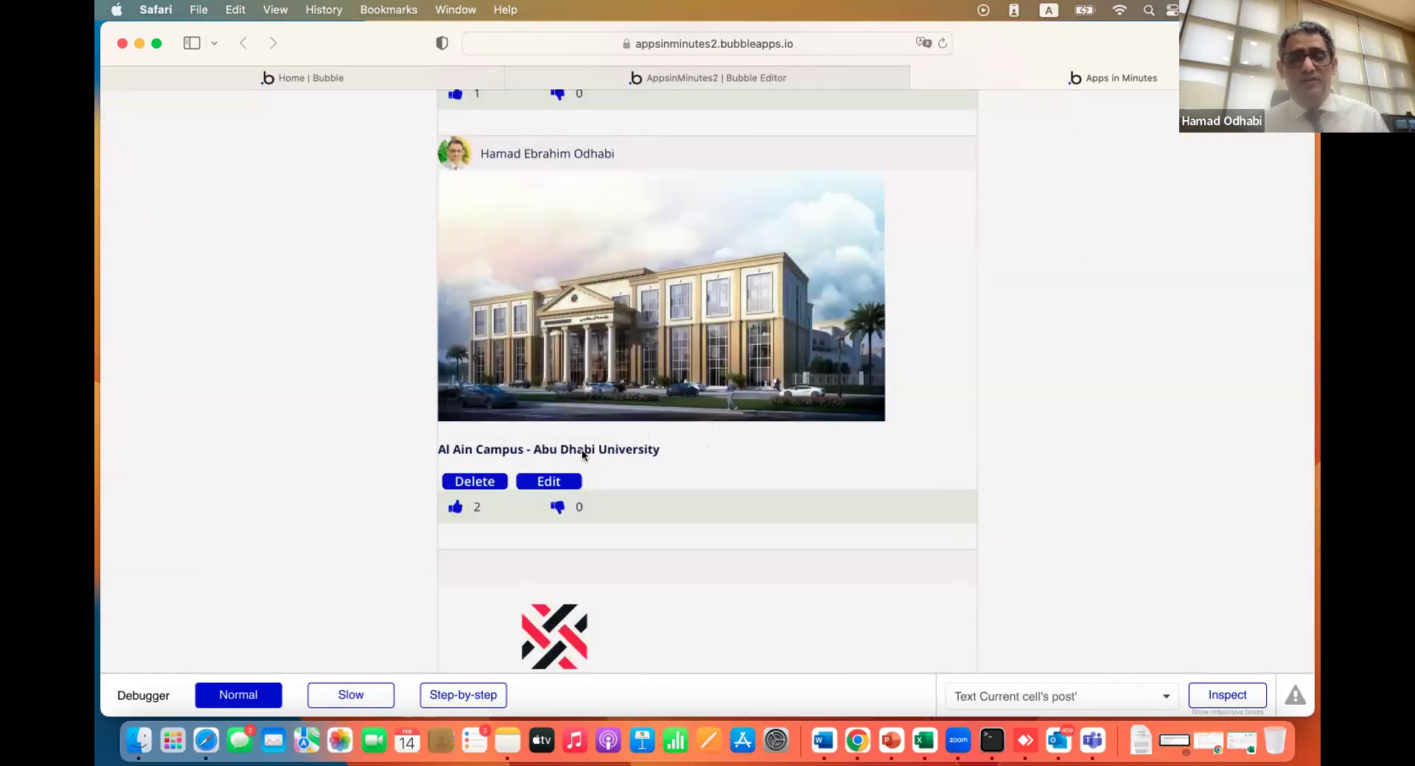
pyautogui.click(550, 481)
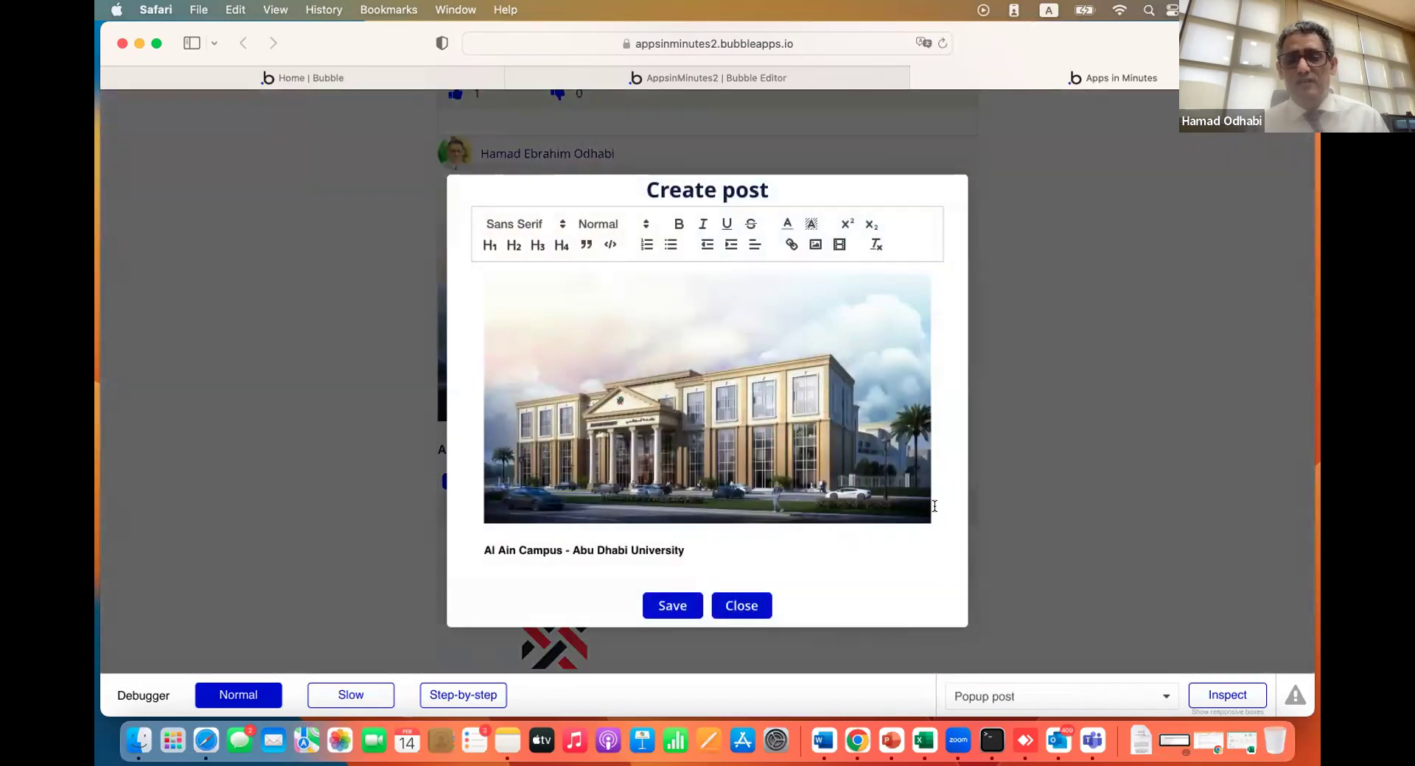
pyautogui.click(752, 558)
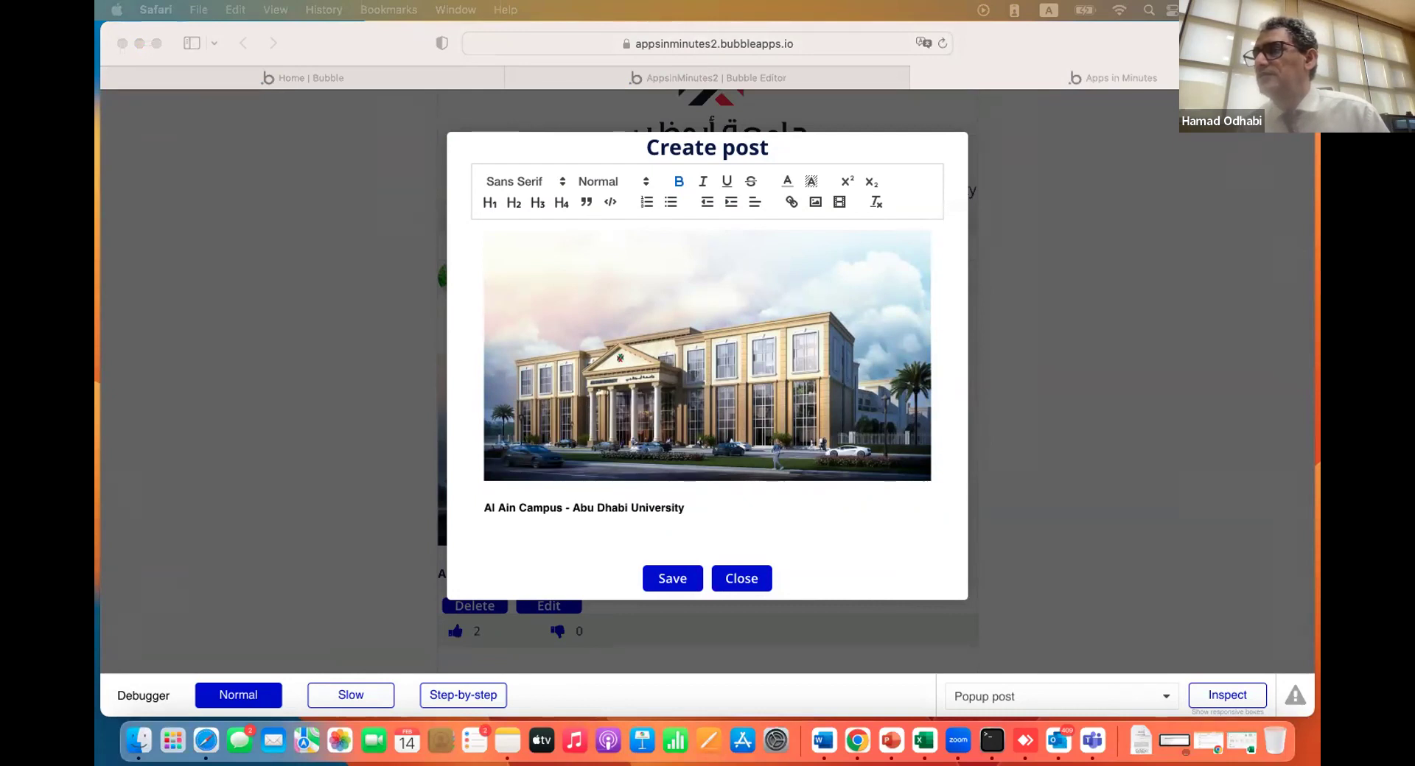
pyautogui.scroll(-2, 707, 369)
pyautogui.scroll(2, 708, 368)
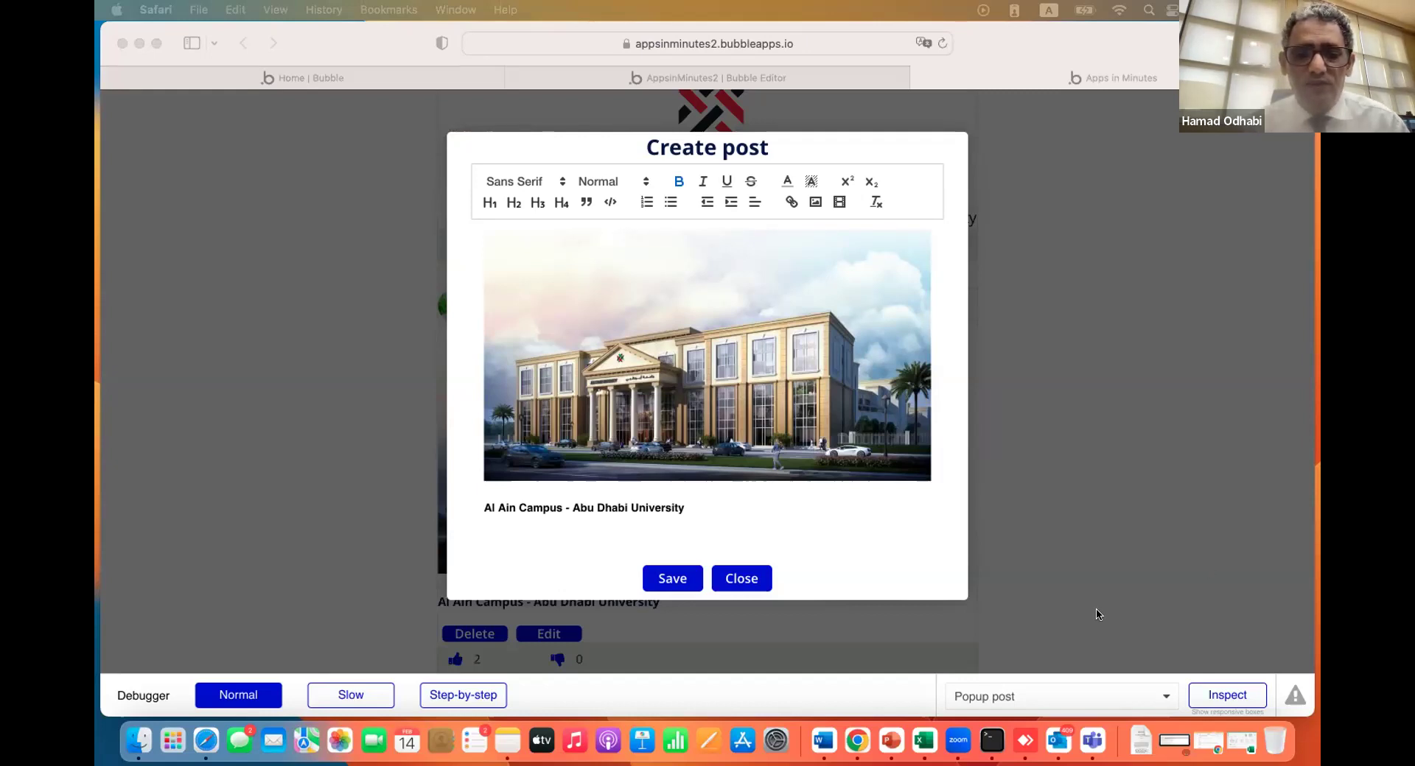
pyautogui.click(636, 526)
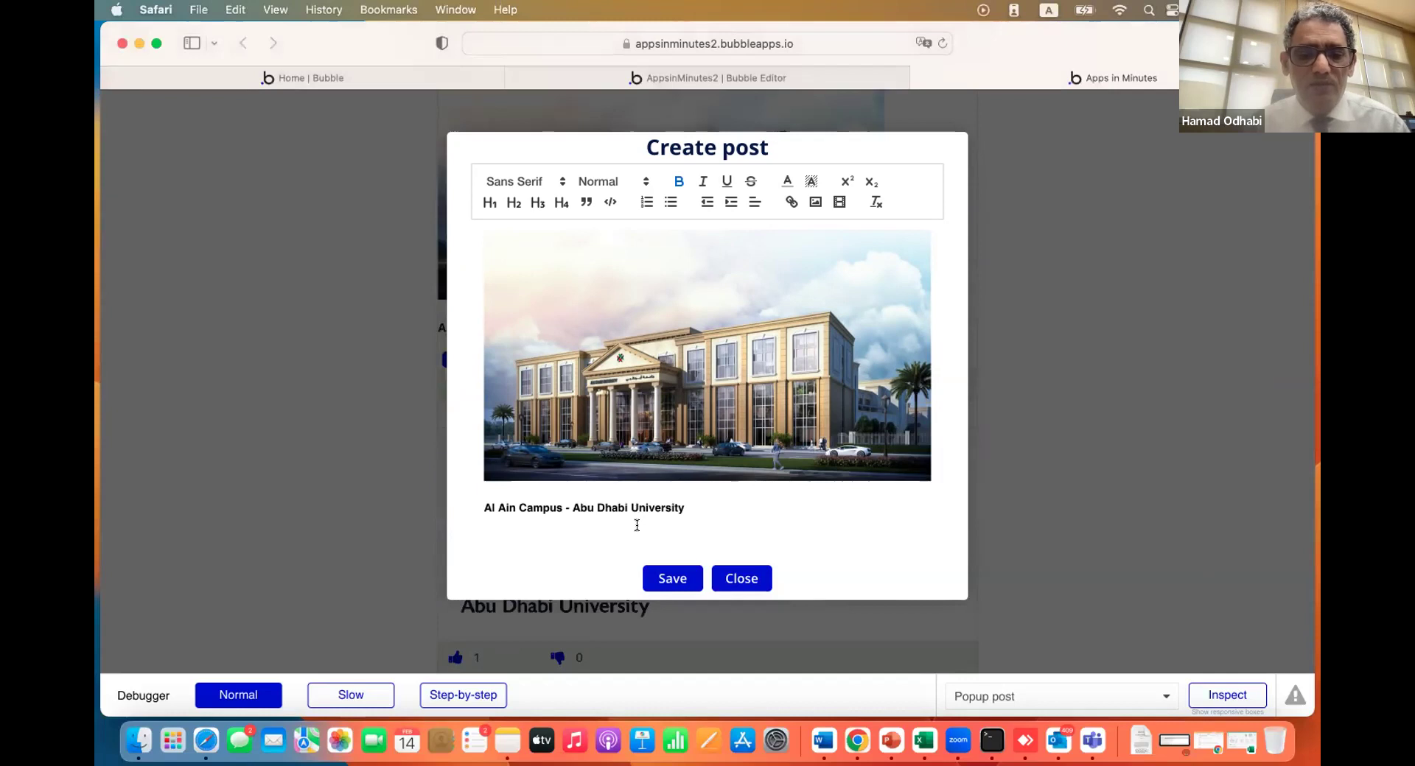
pyautogui.click(838, 203)
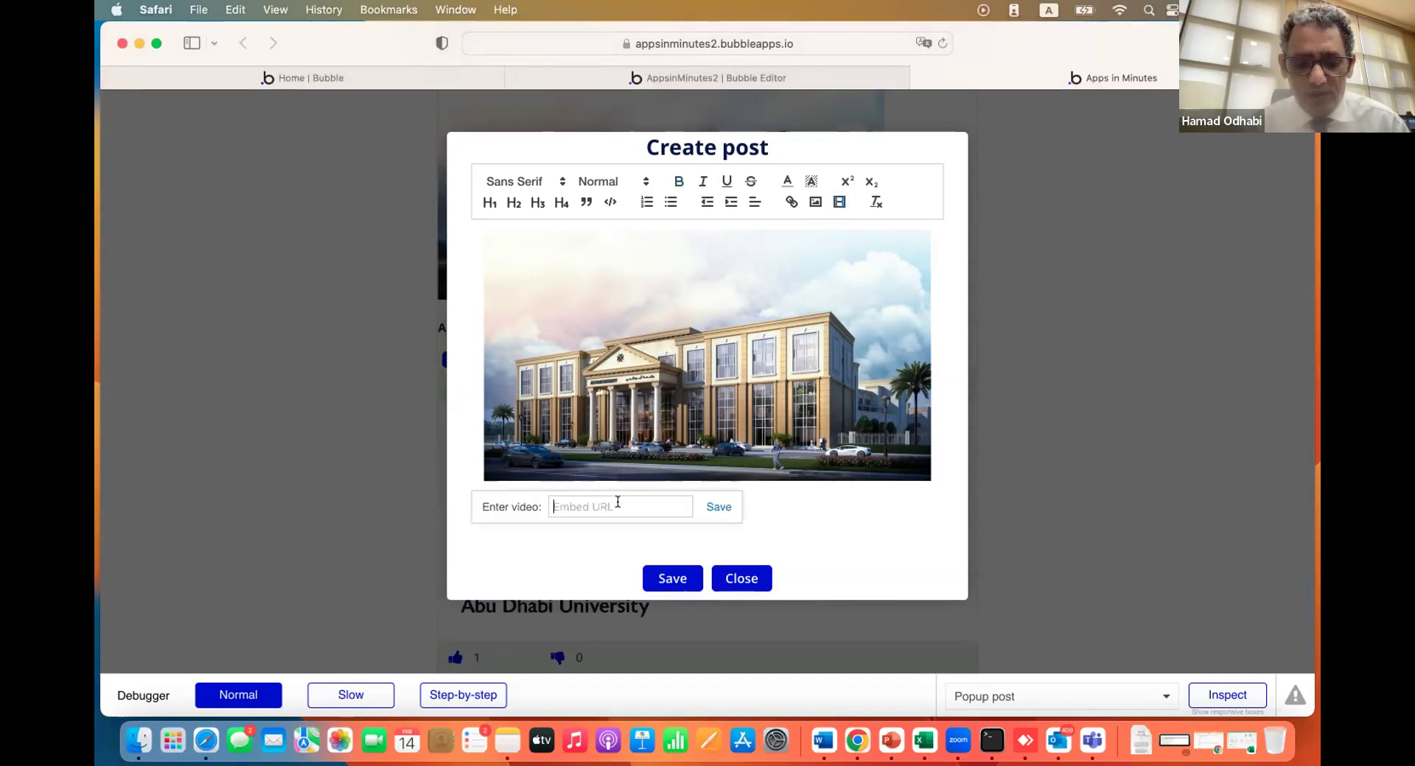
pyautogui.write('https://youtu.be/Y2vRzPrgb04')
pyautogui.click(718, 509)
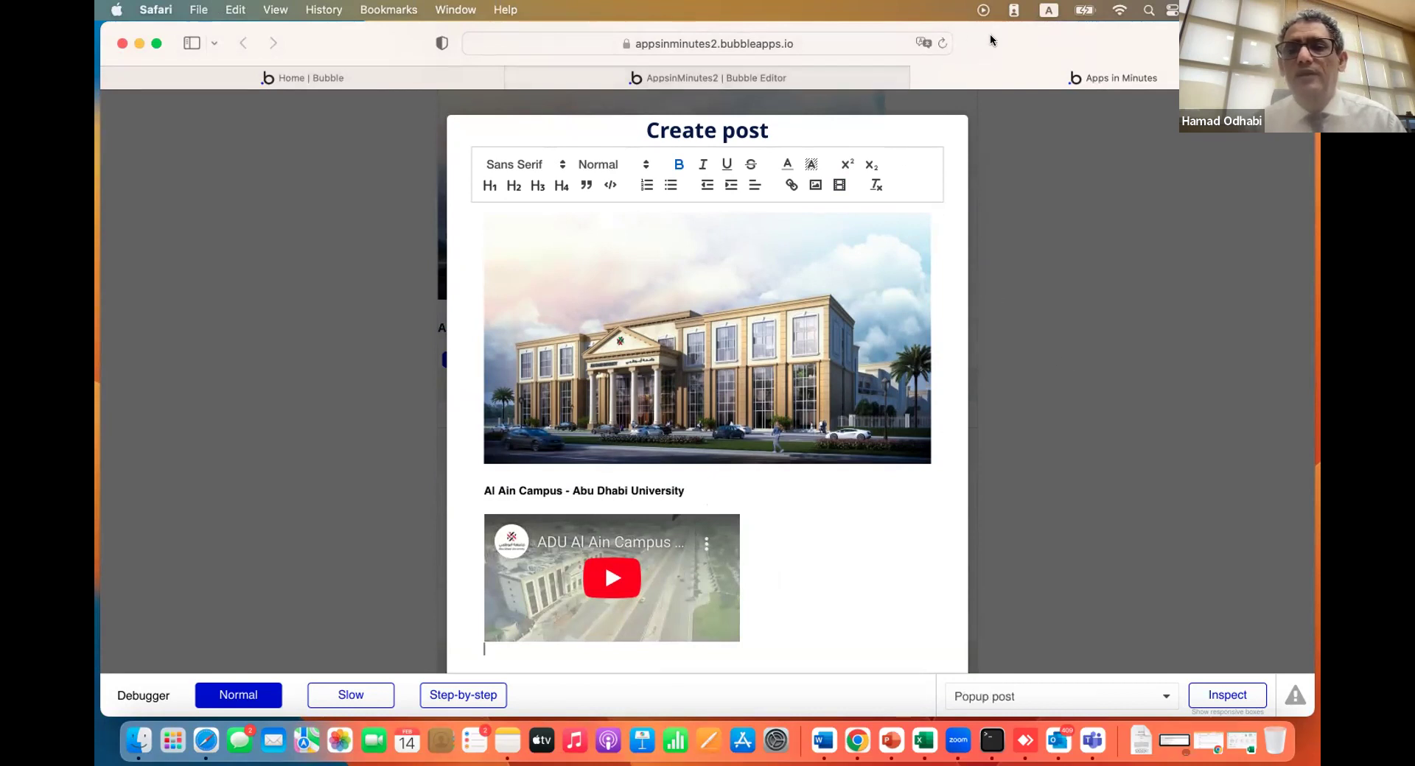
pyautogui.press('super+m')
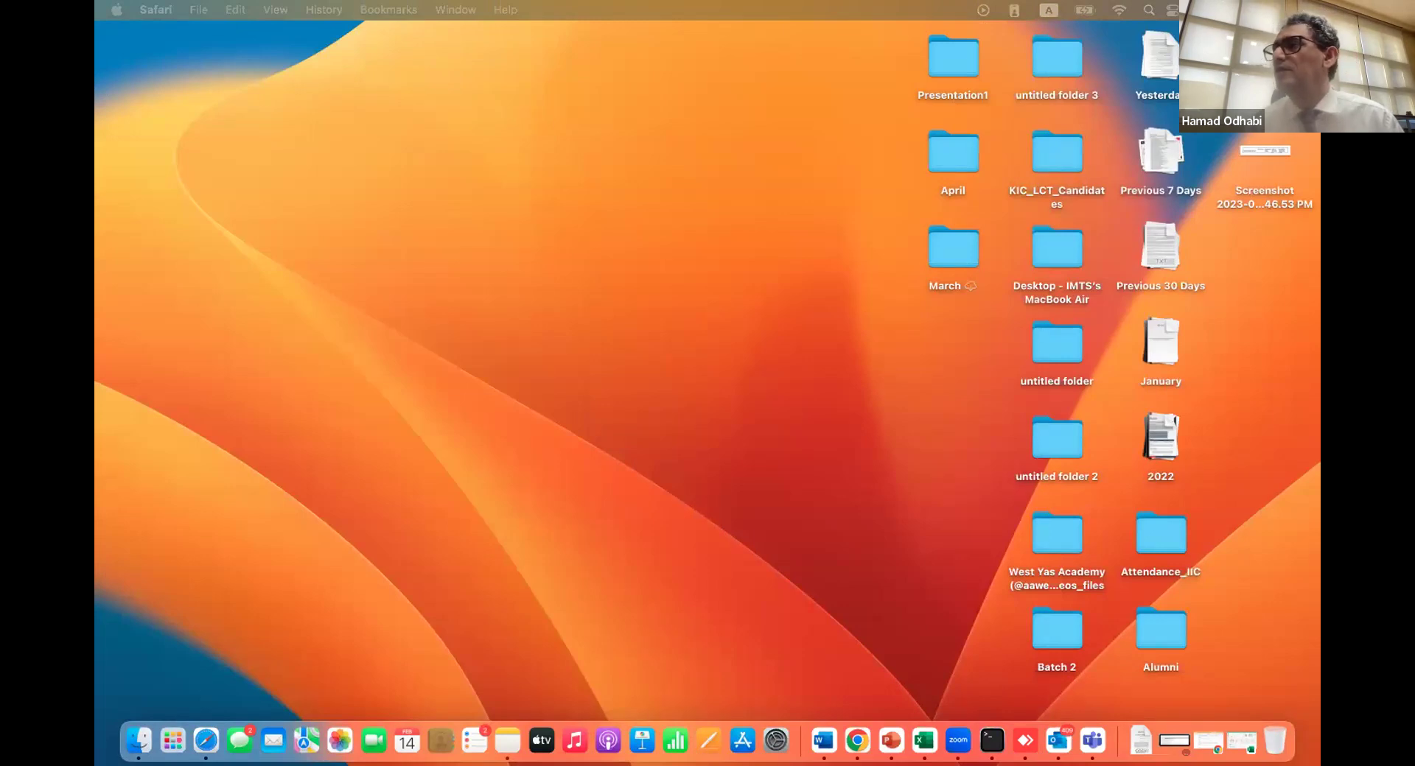
pyautogui.click(206, 741)
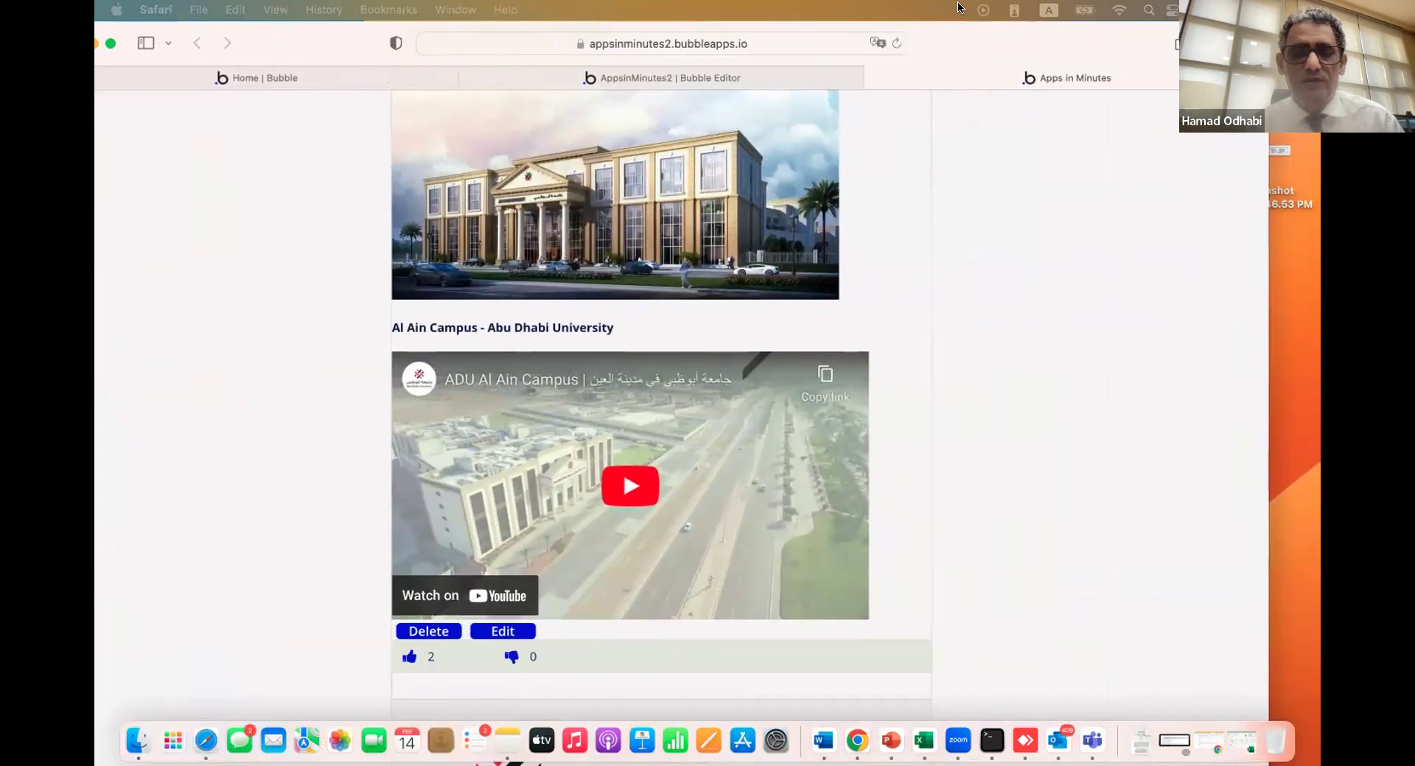
# Play the embedded campus video in the Al Ain Campus post for a few seconds, and pause it
pyautogui.scroll(-8, 873, 347)
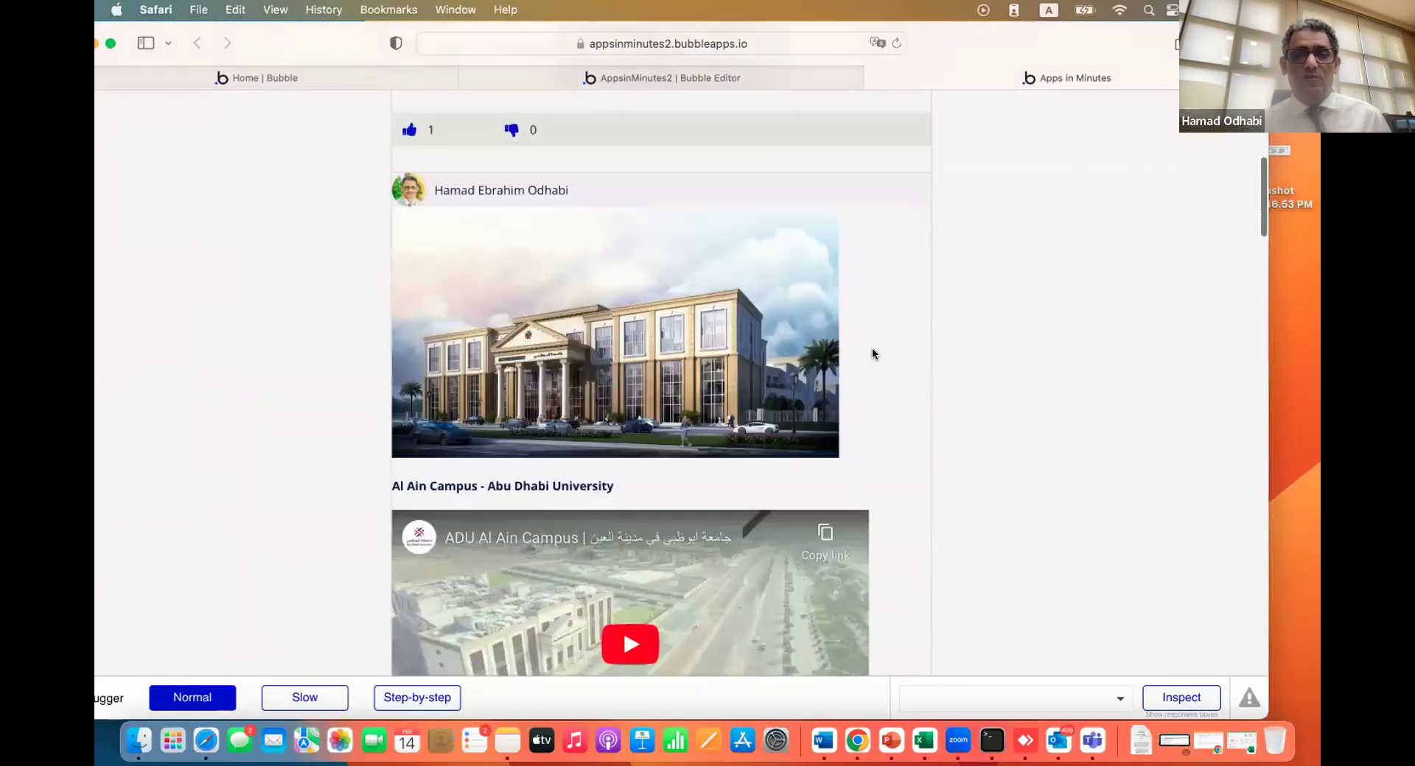
pyautogui.click(644, 478)
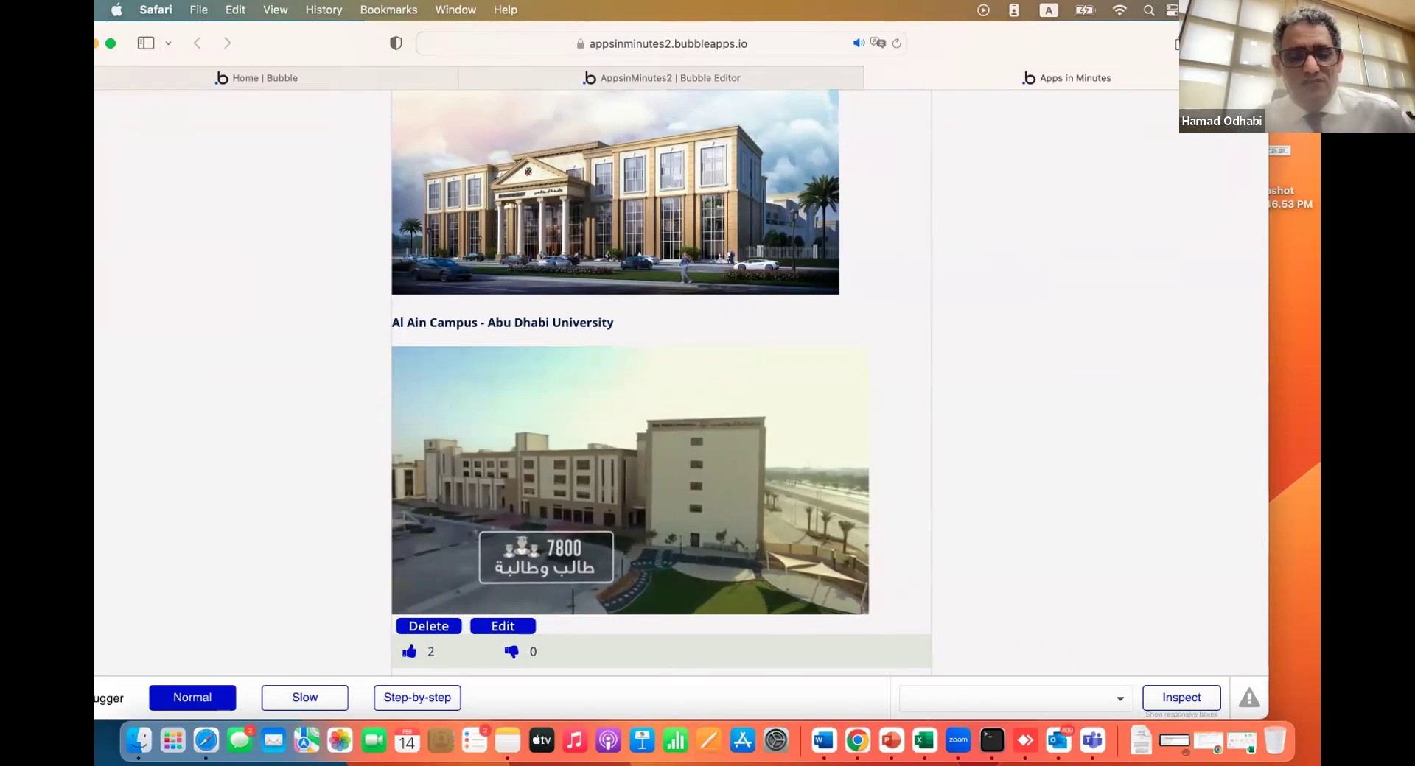
pyautogui.moveTo(534, 552)
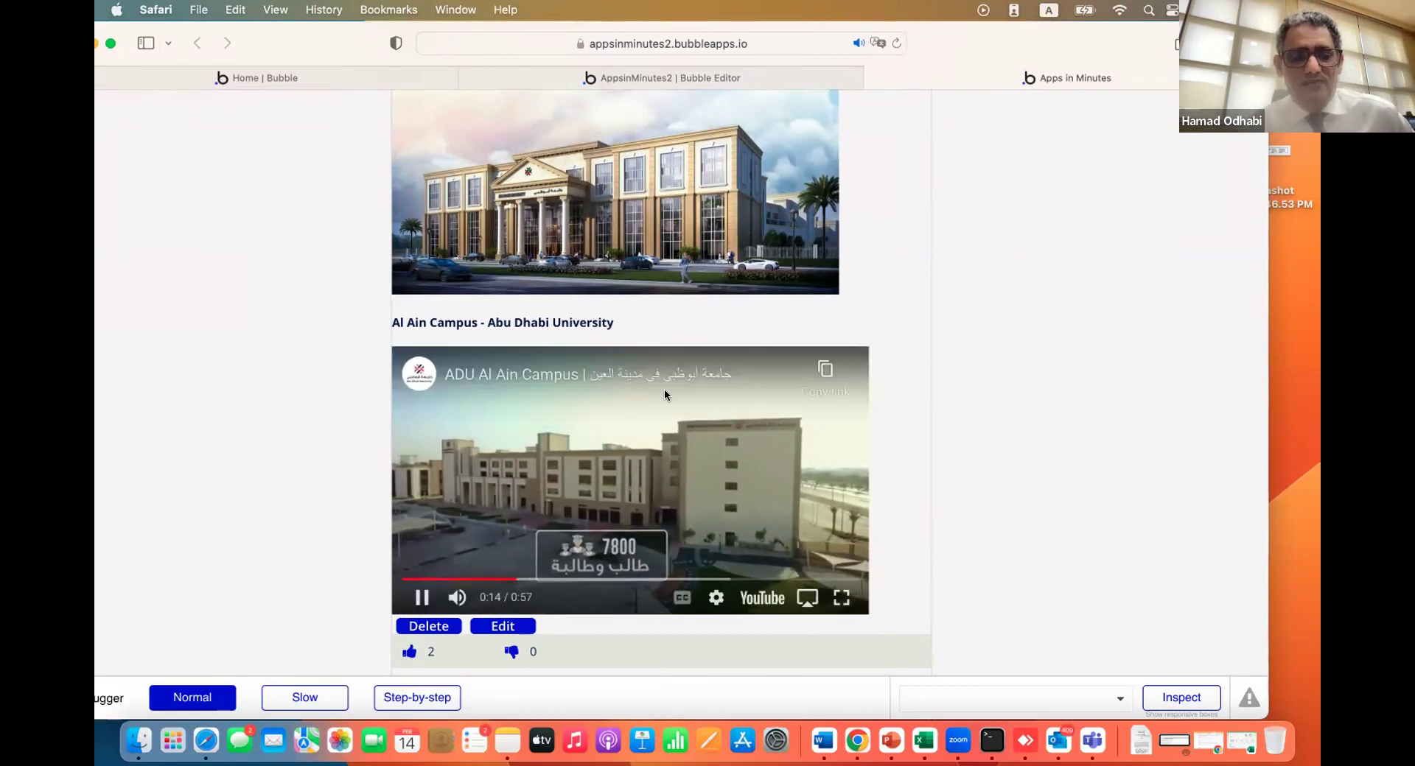
pyautogui.click(421, 597)
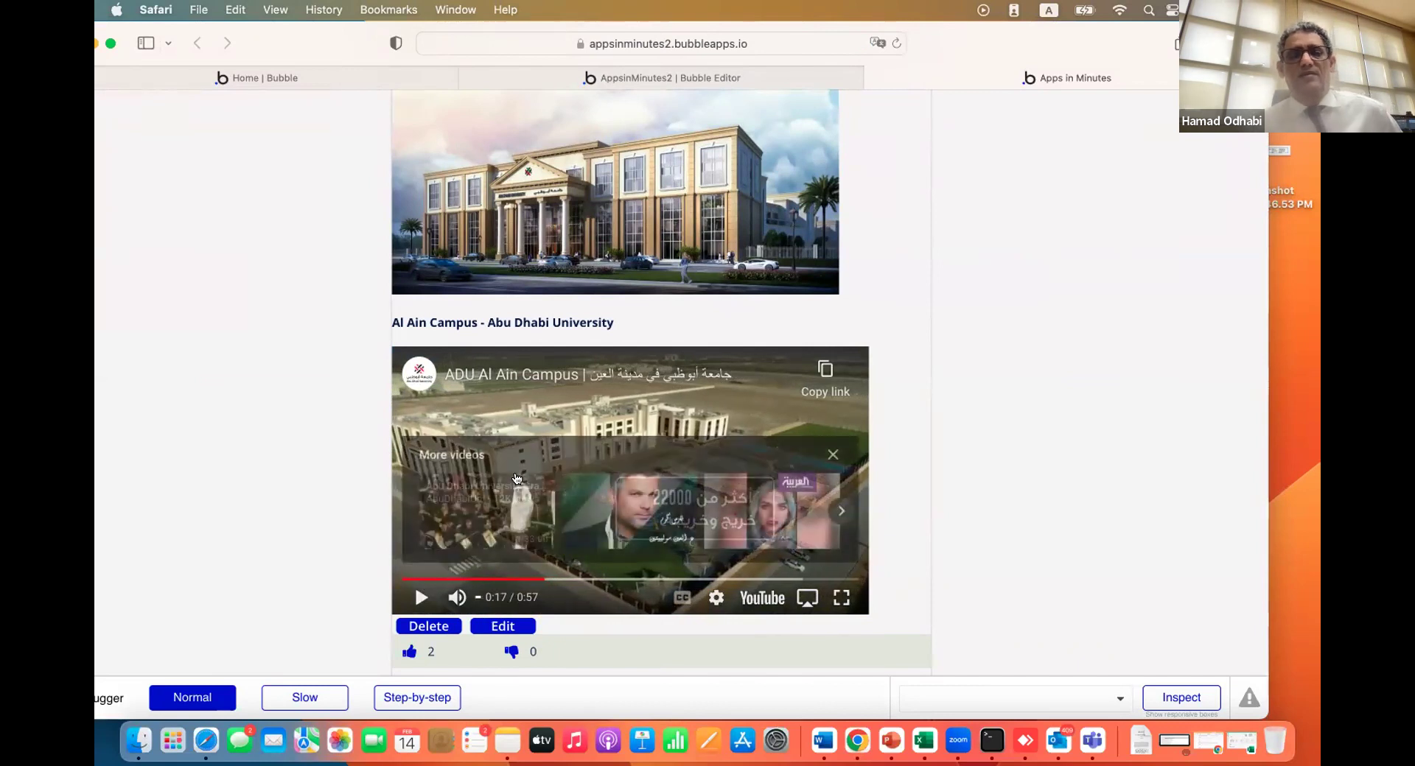
# Look through the whole feed to check which posts offer the Delete and Edit buttons
pyautogui.scroll(10, 514, 478)
pyautogui.scroll(-15, 515, 475)
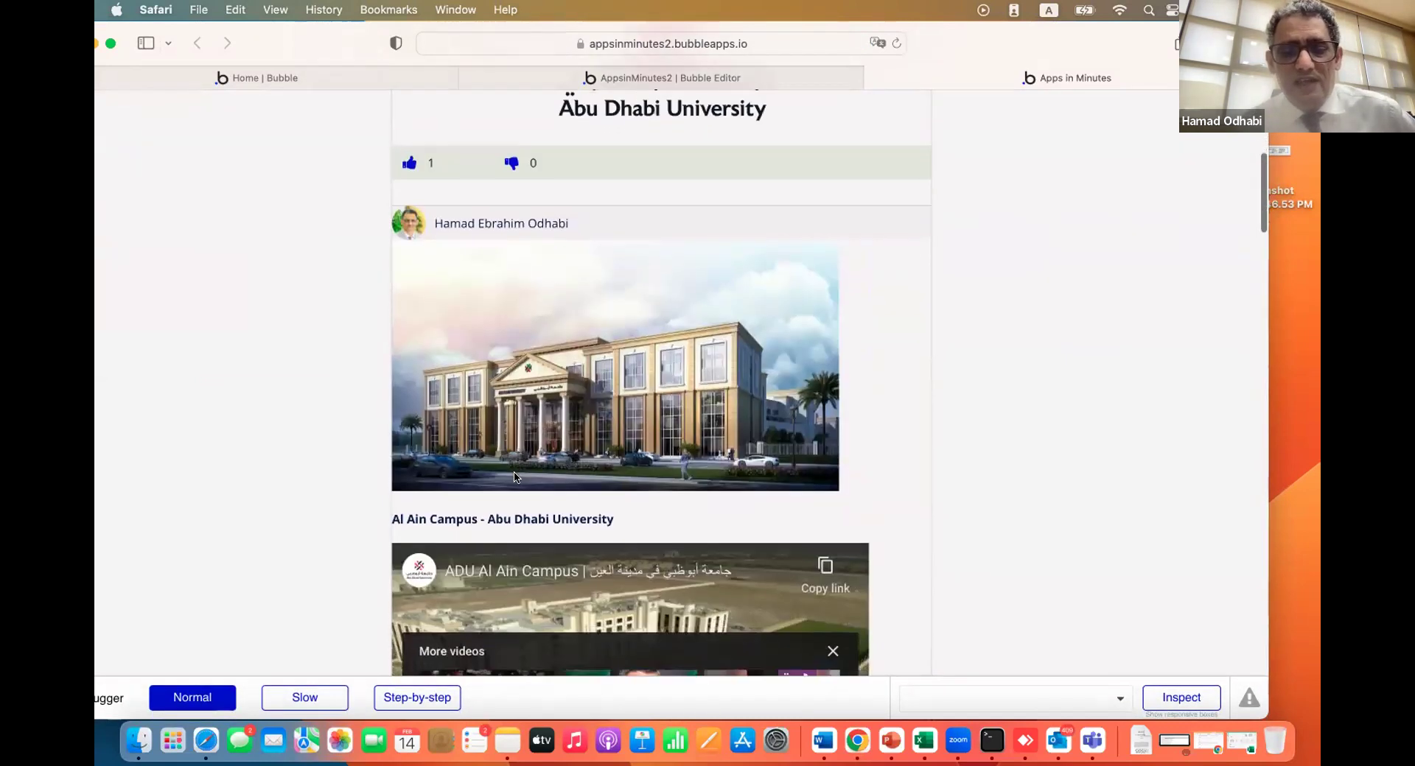
pyautogui.scroll(-4, 514, 477)
pyautogui.scroll(5, 514, 477)
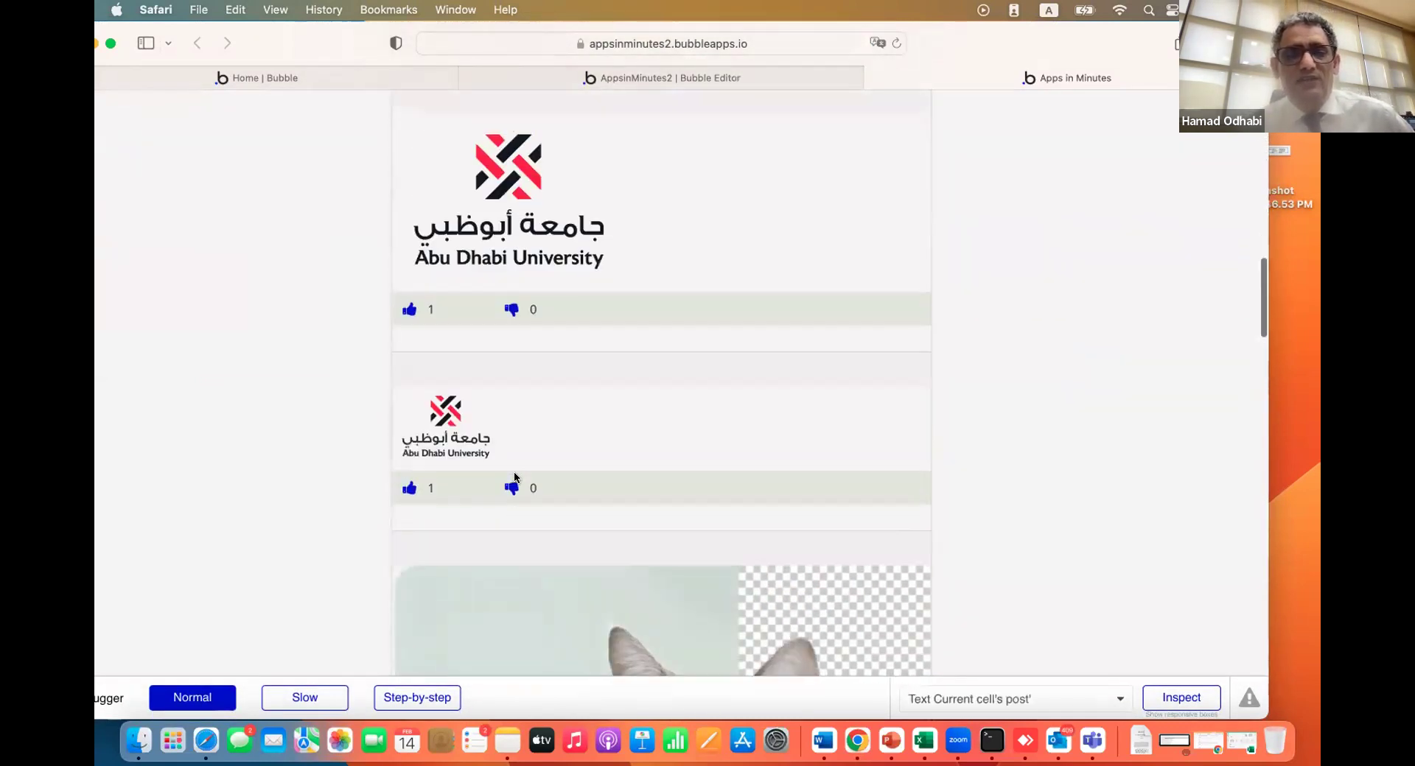
pyautogui.scroll(-2, 515, 477)
pyautogui.scroll(-12, 514, 477)
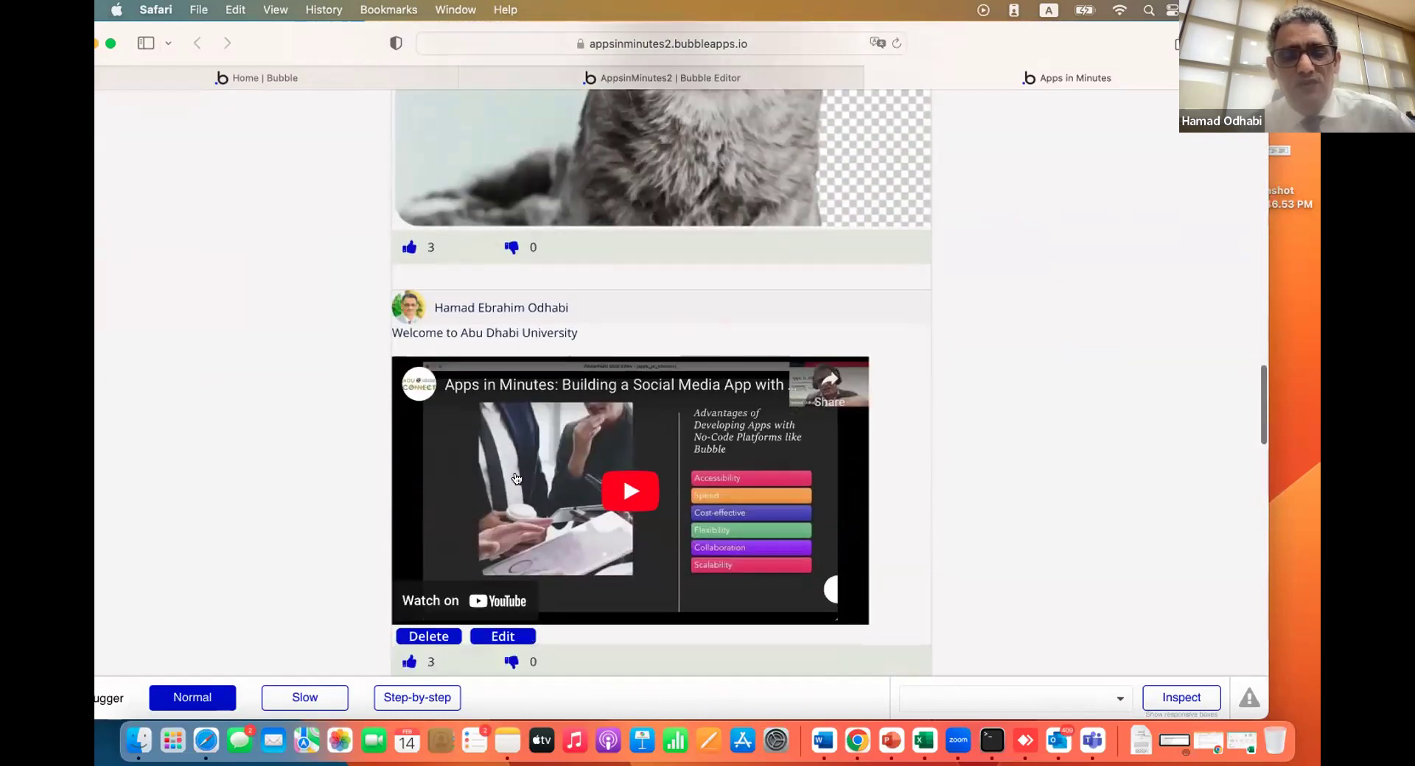
pyautogui.scroll(-15, 514, 478)
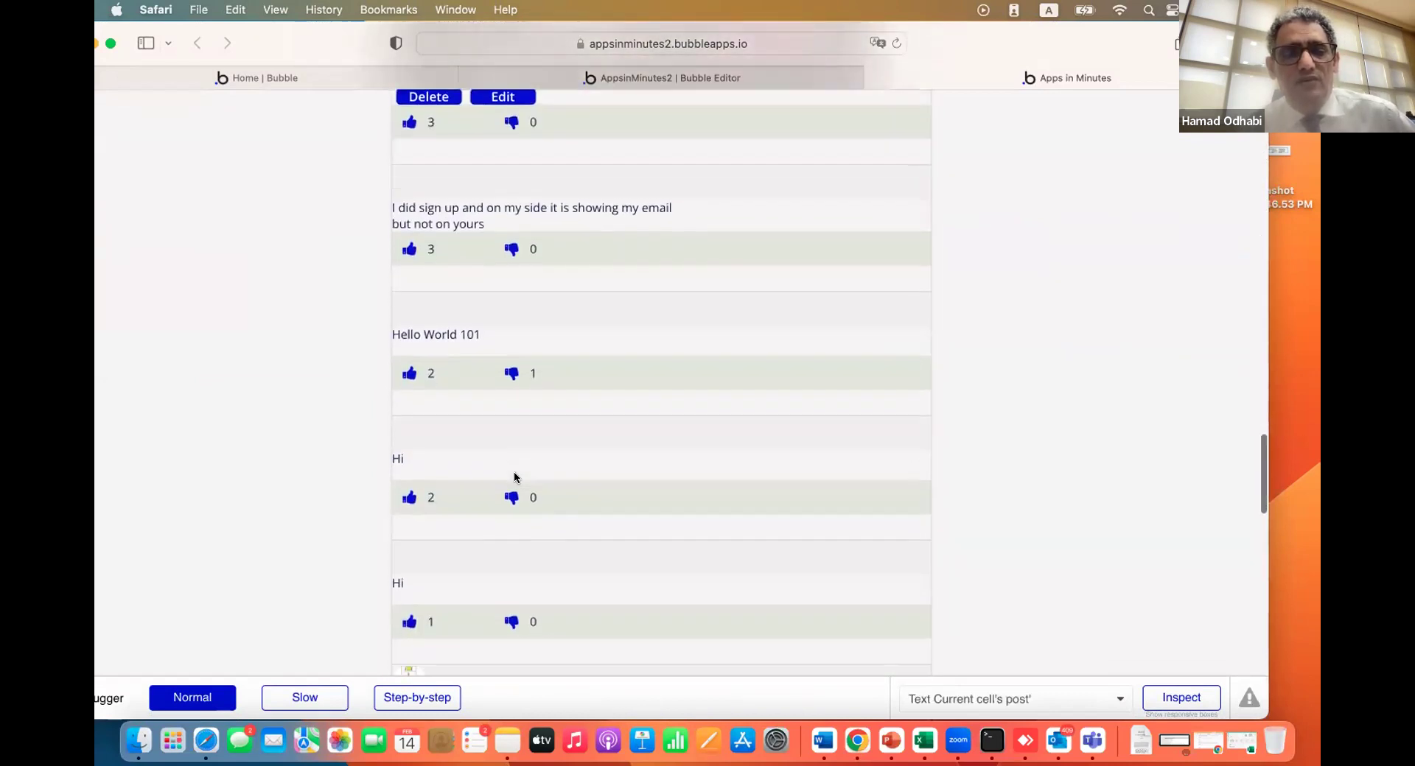
pyautogui.scroll(-5, 514, 472)
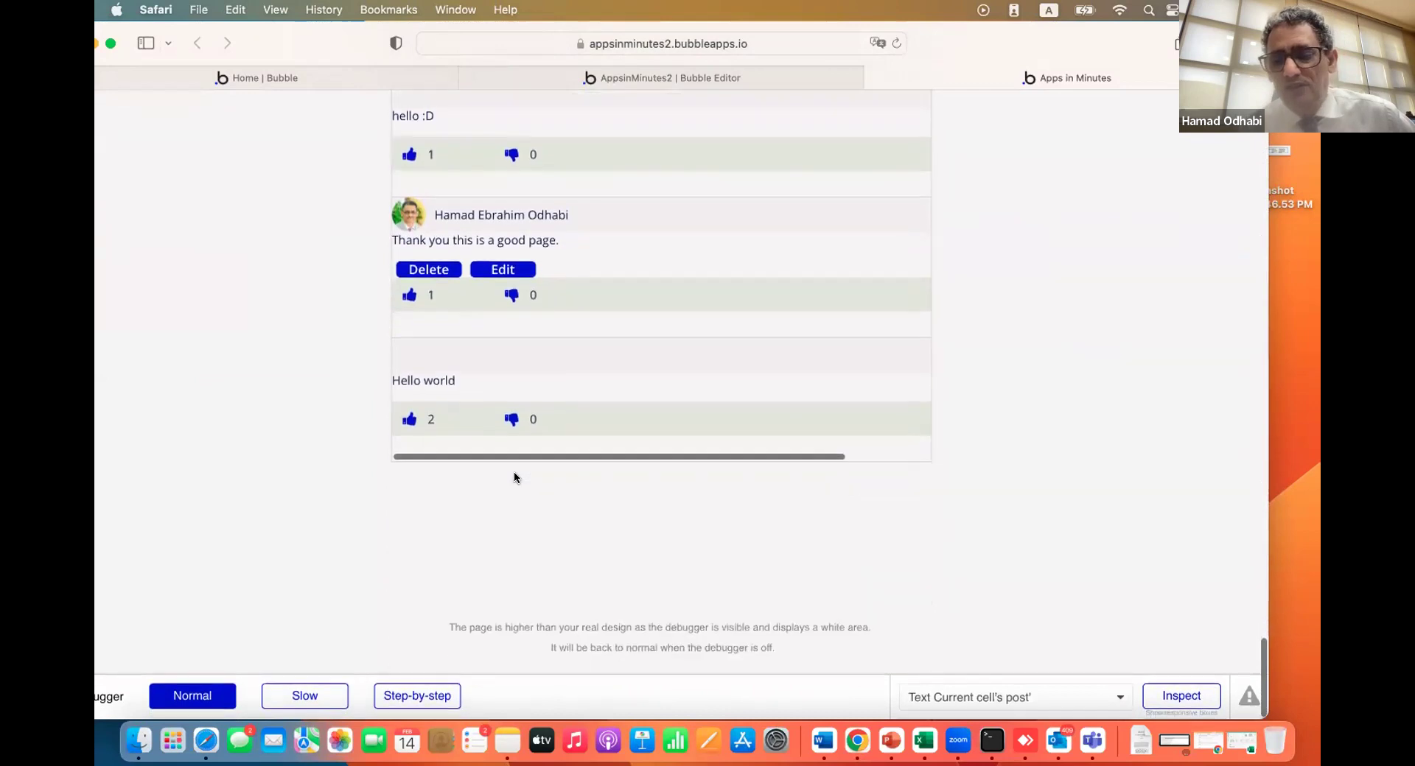
pyautogui.scroll(15, 514, 473)
pyautogui.scroll(15, 515, 478)
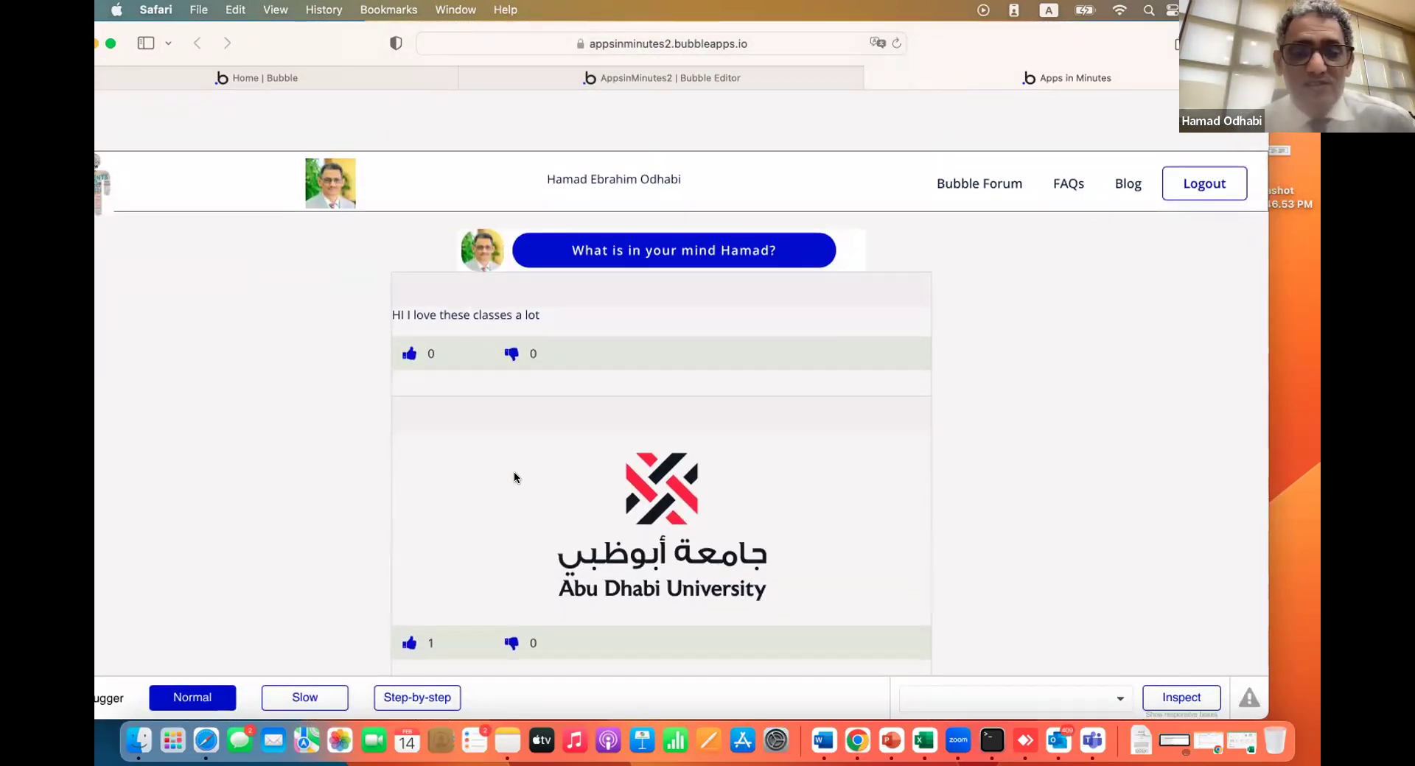
# Examine the topmost posts around the Al Ain Campus post, checking their like and dislike counters
pyautogui.scroll(-8, 515, 477)
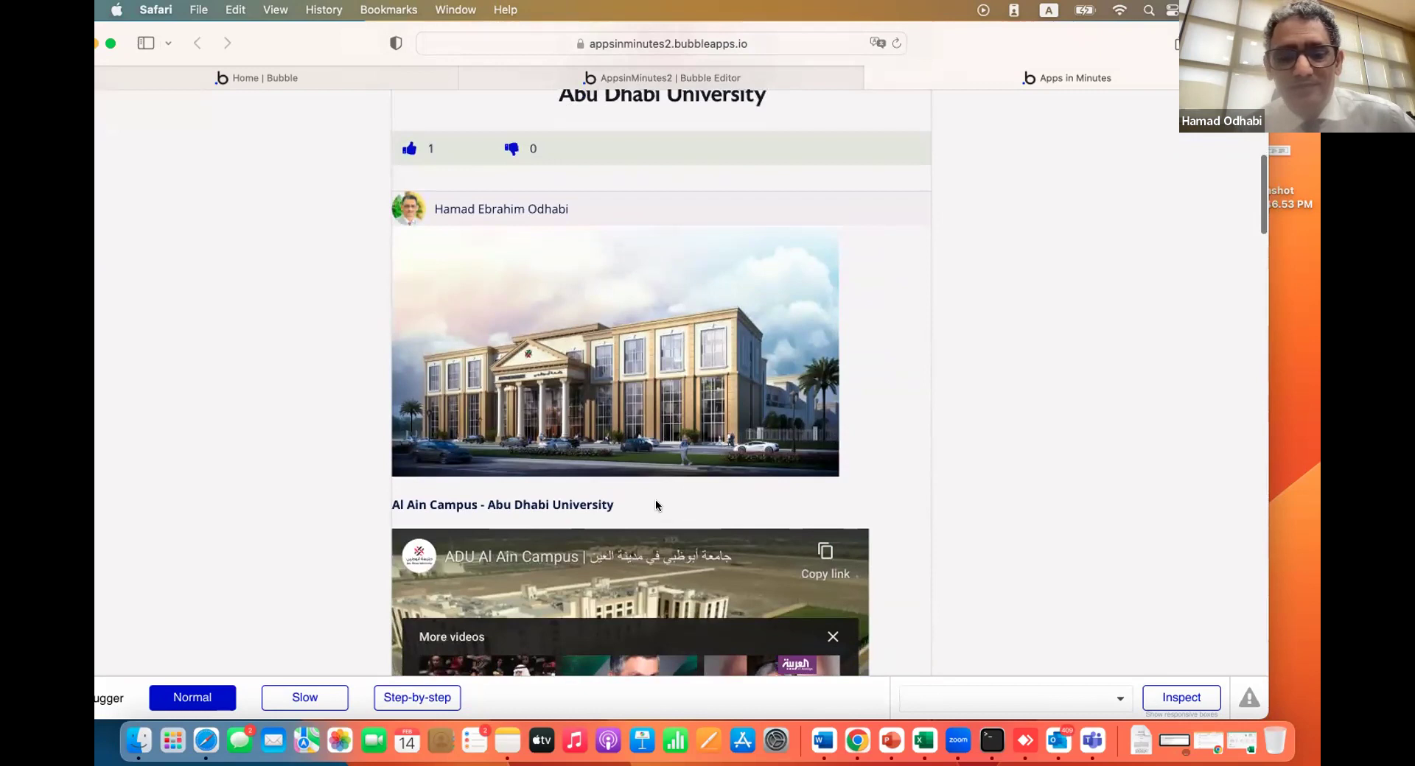
pyautogui.scroll(10, 675, 485)
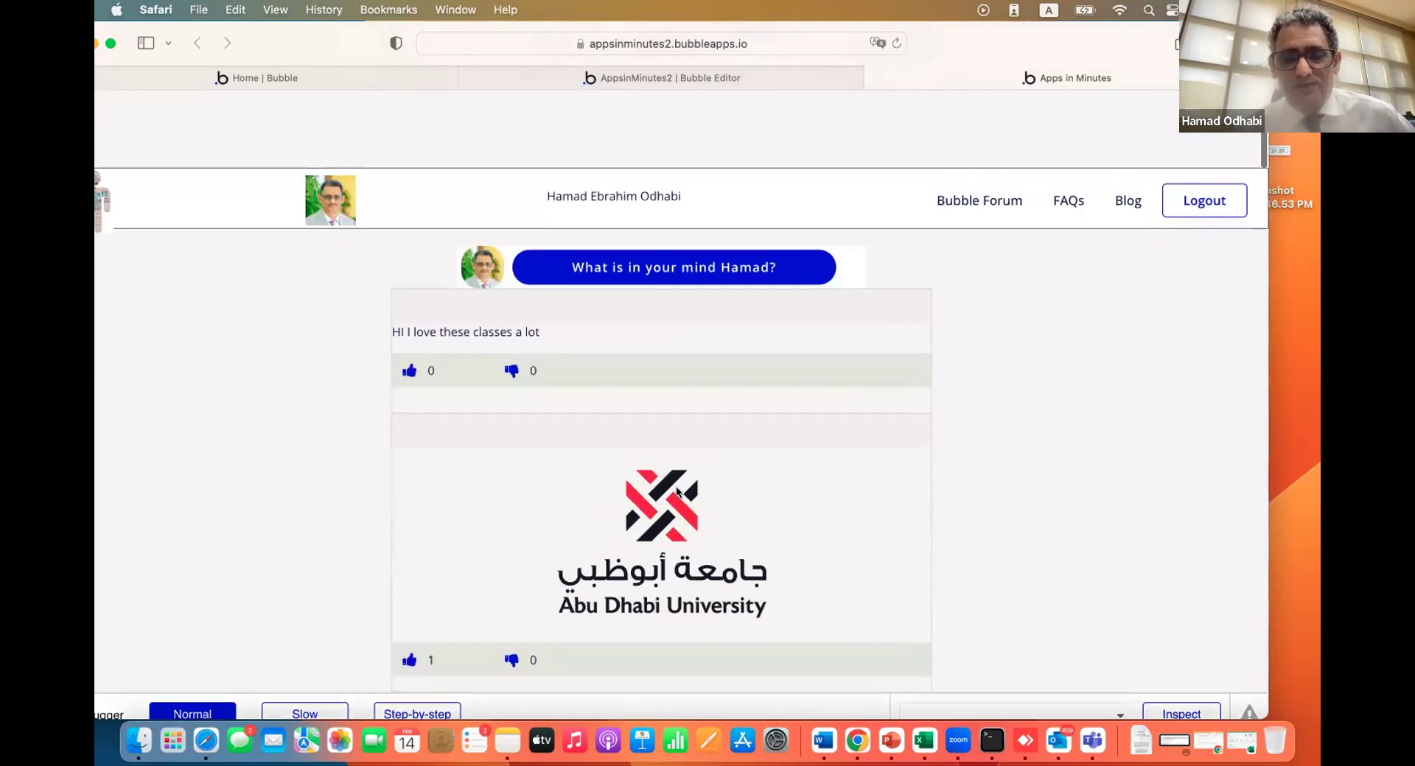
pyautogui.scroll(-6, 679, 492)
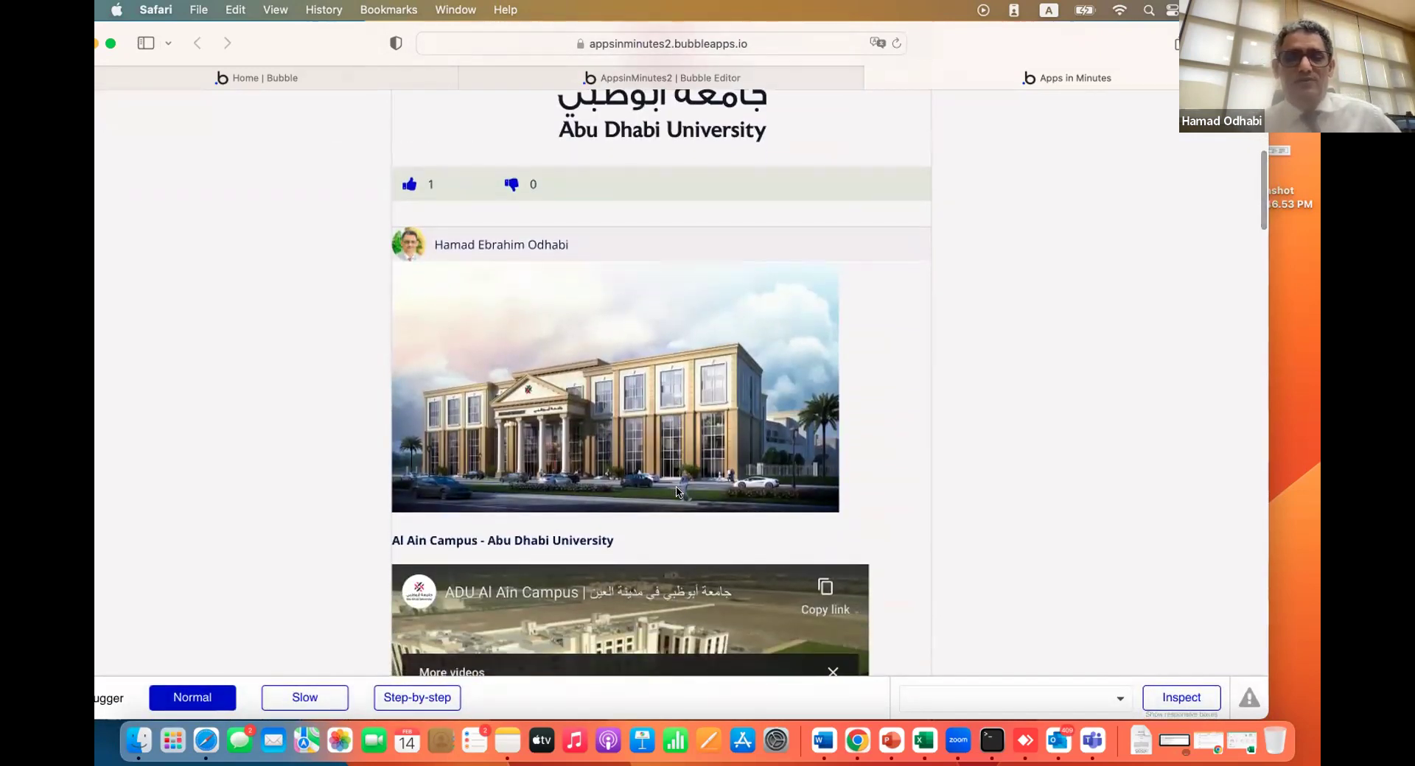
pyautogui.scroll(-3, 637, 530)
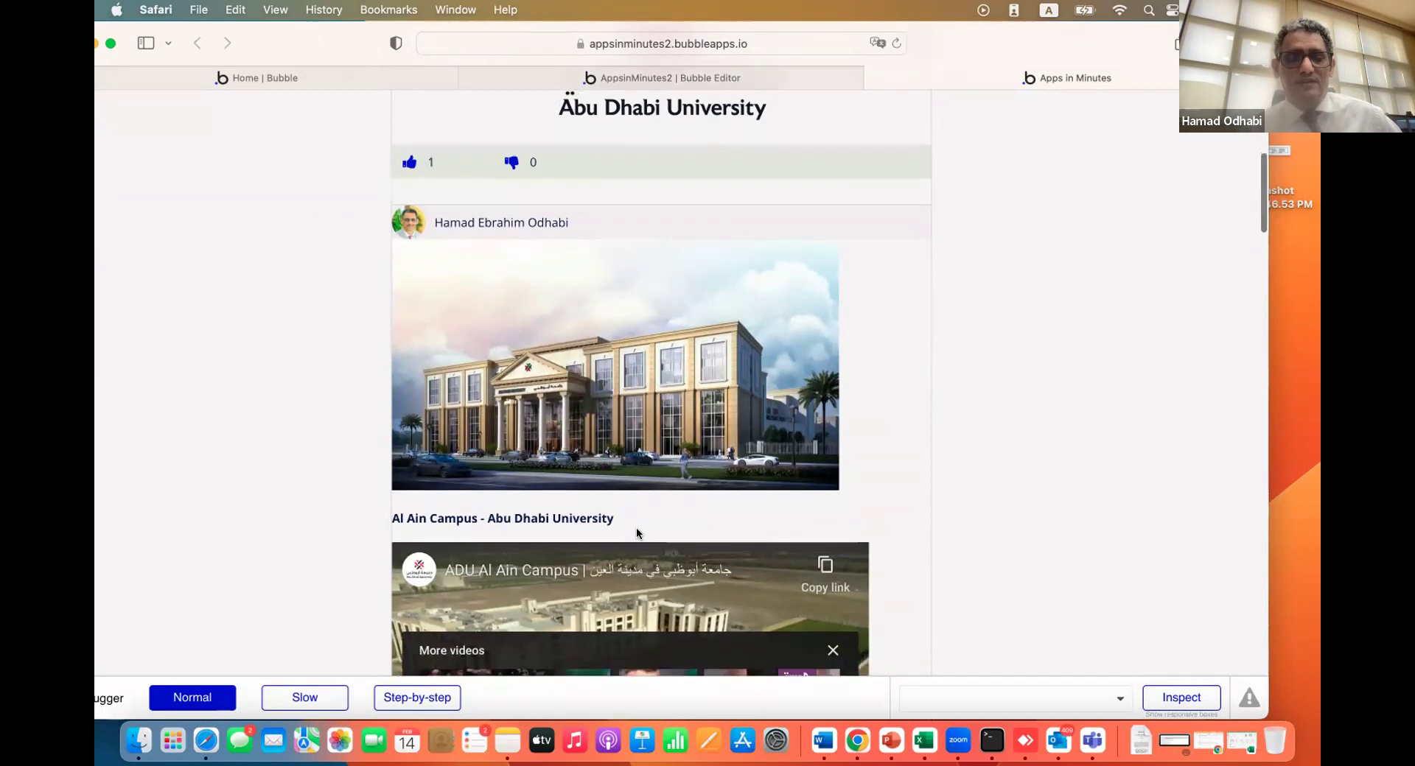
pyautogui.scroll(-8, 641, 498)
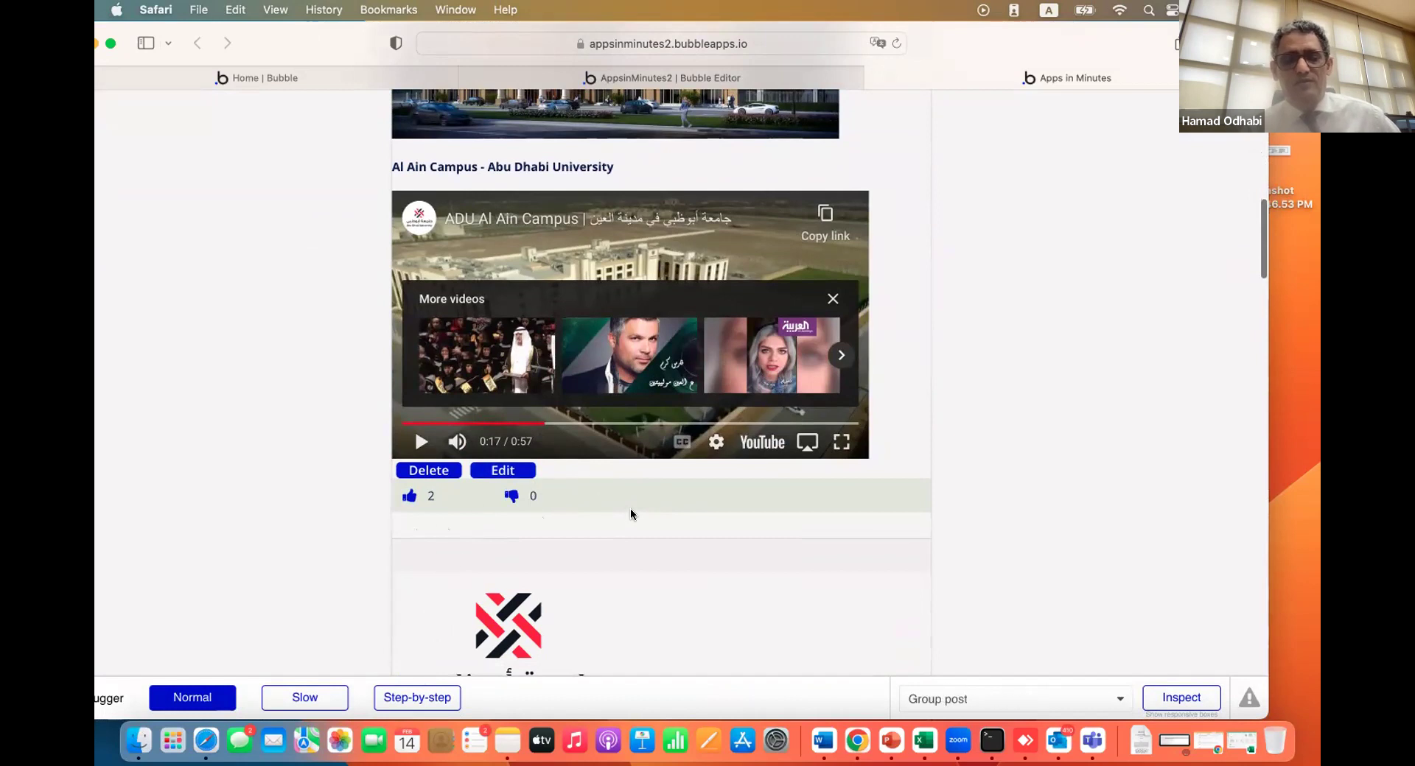
pyautogui.scroll(10, 714, 456)
pyautogui.scroll(-6, 714, 453)
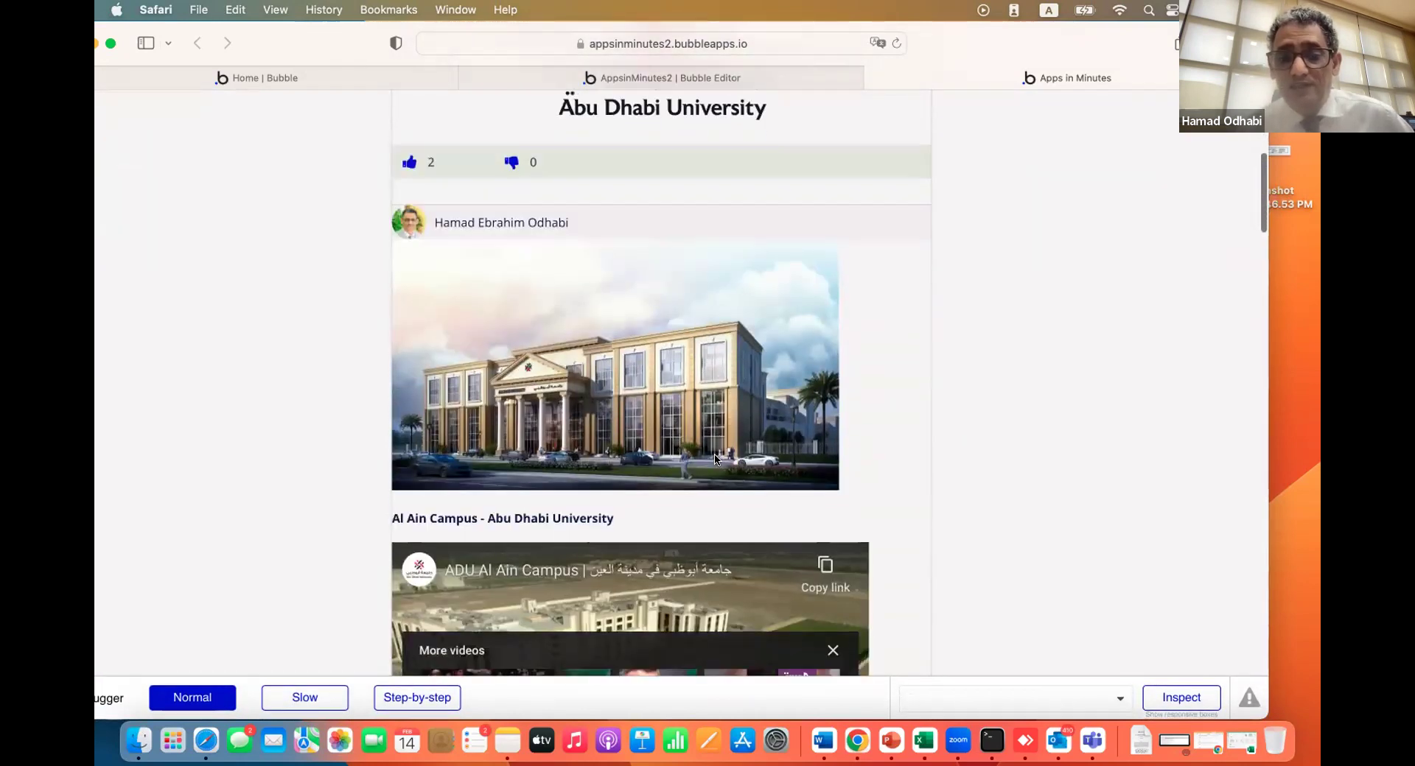
pyautogui.scroll(6, 714, 453)
pyautogui.scroll(-6, 712, 461)
pyautogui.scroll(6, 712, 461)
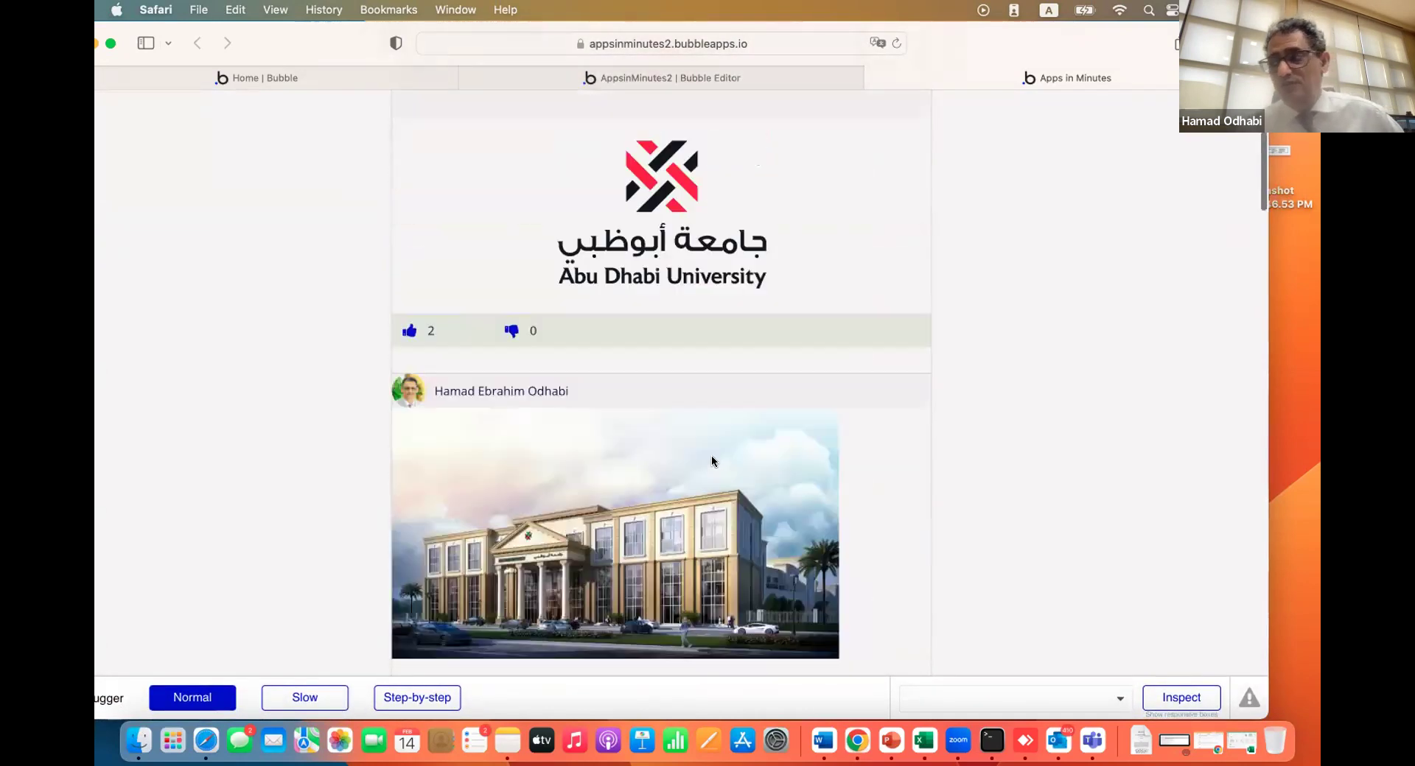
pyautogui.scroll(-5, 712, 461)
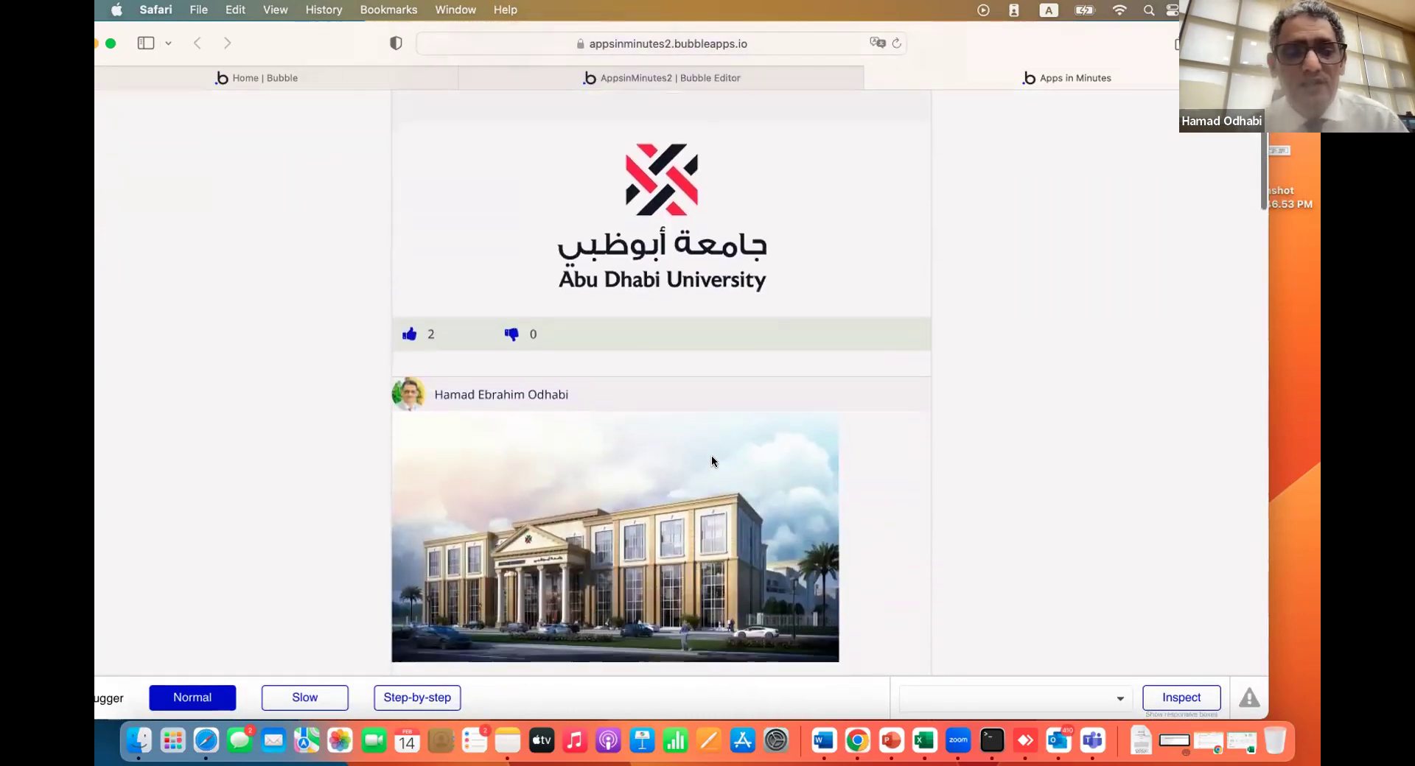
pyautogui.scroll(3, 573, 344)
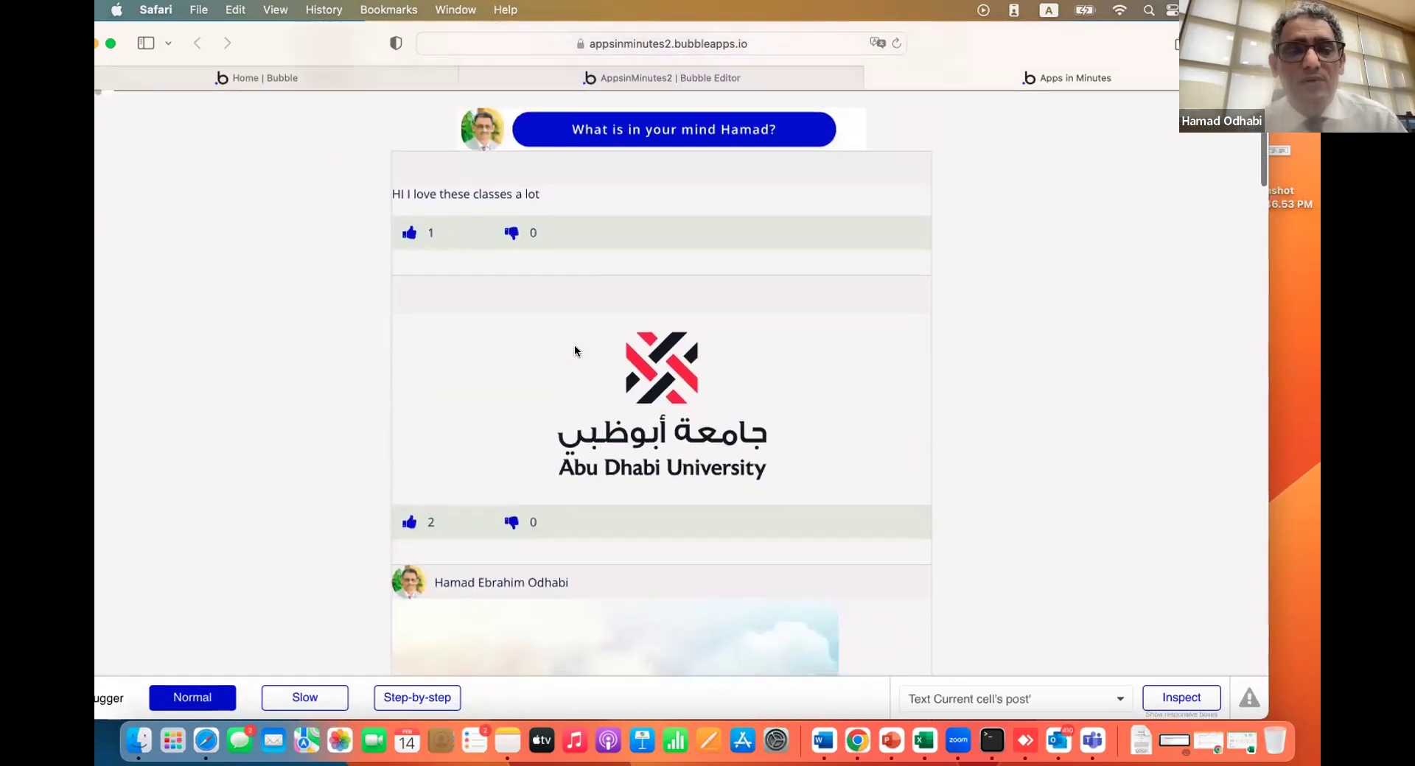
pyautogui.scroll(-5, 573, 343)
pyautogui.scroll(-5, 573, 351)
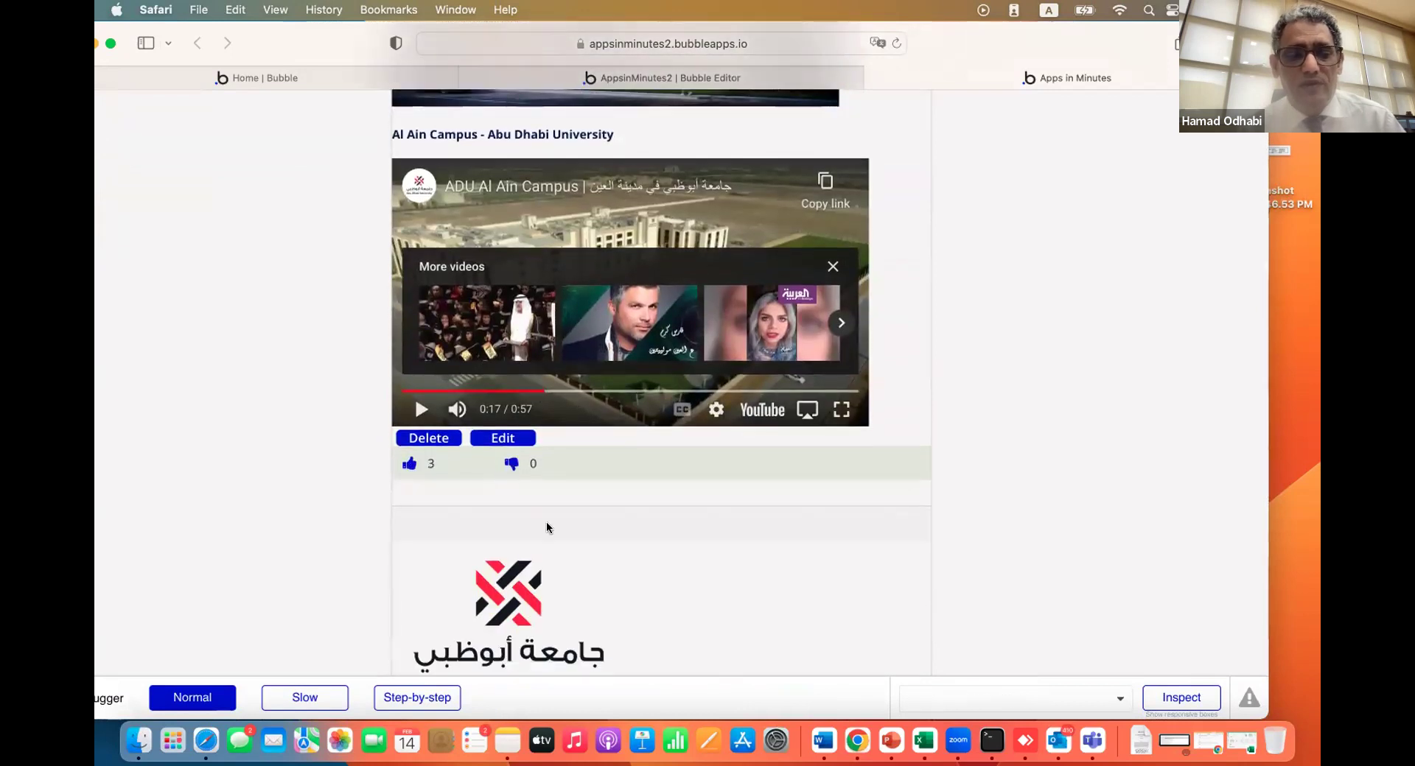
pyautogui.scroll(-5, 546, 527)
pyautogui.scroll(1, 547, 526)
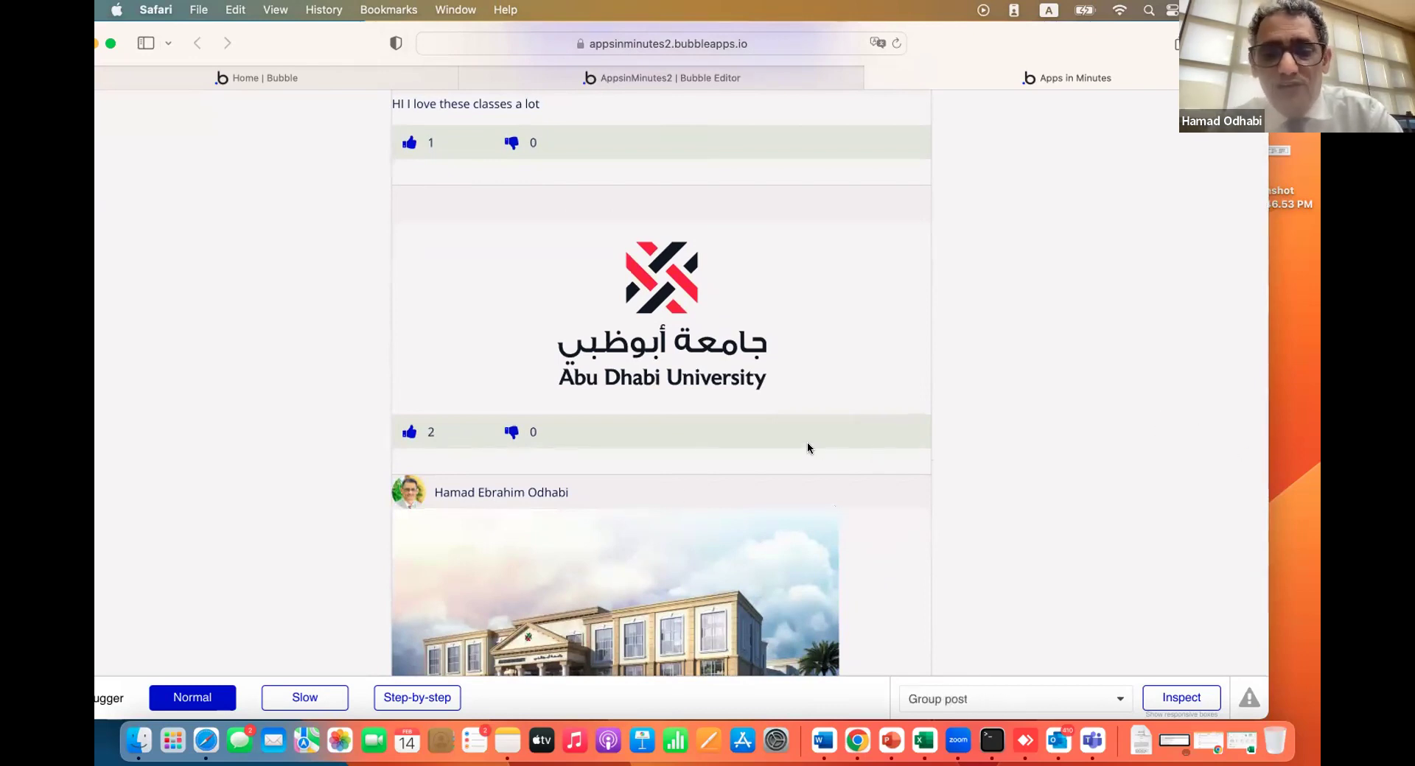
pyautogui.scroll(3, 808, 447)
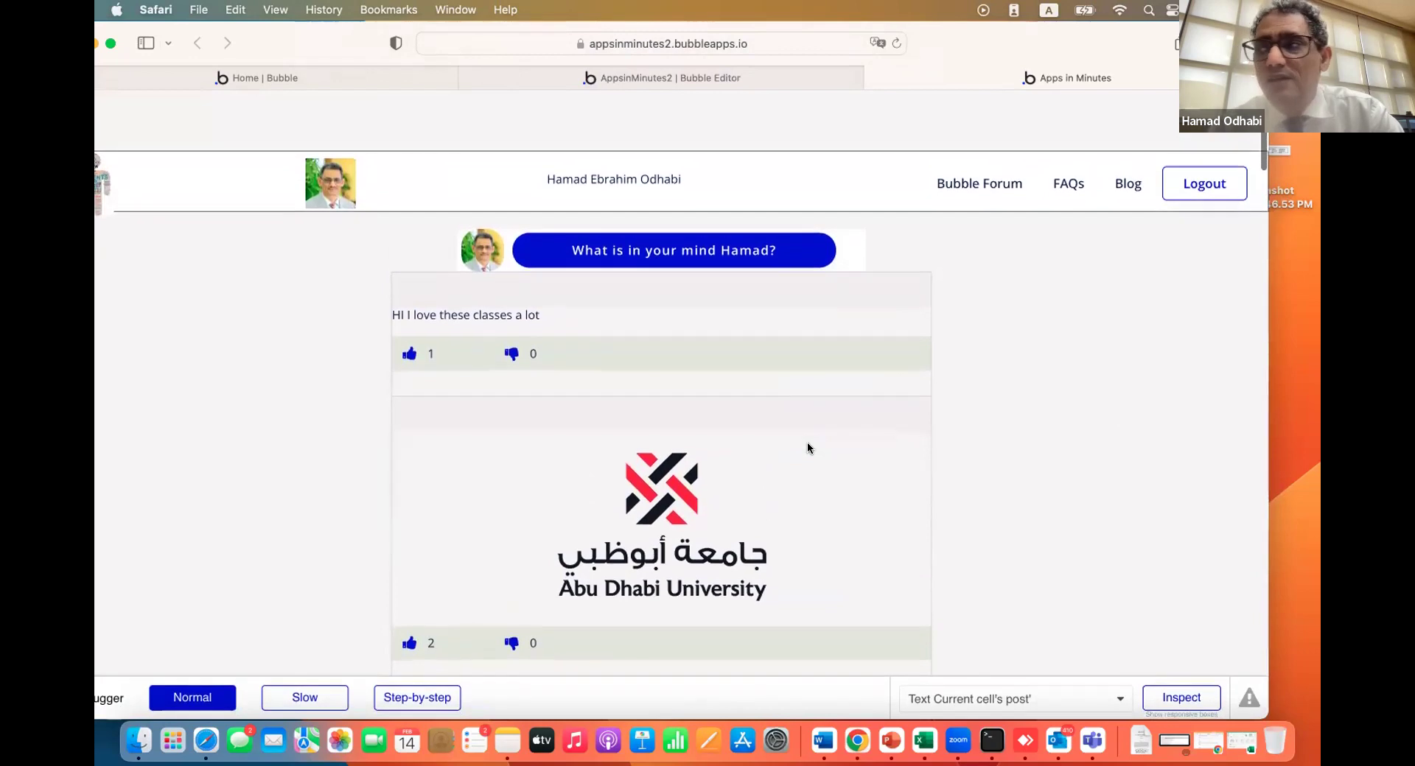
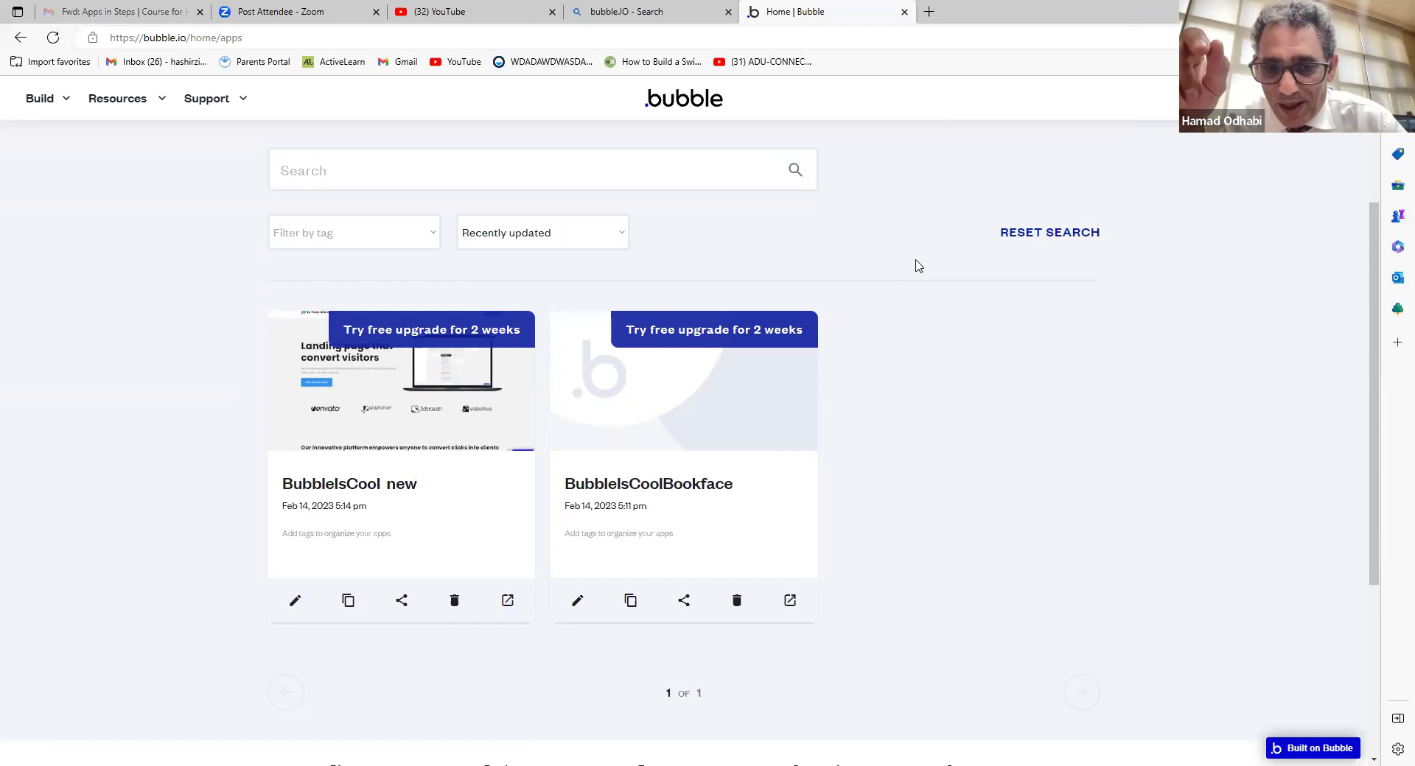
pyautogui.scroll(-4, 619, 390)
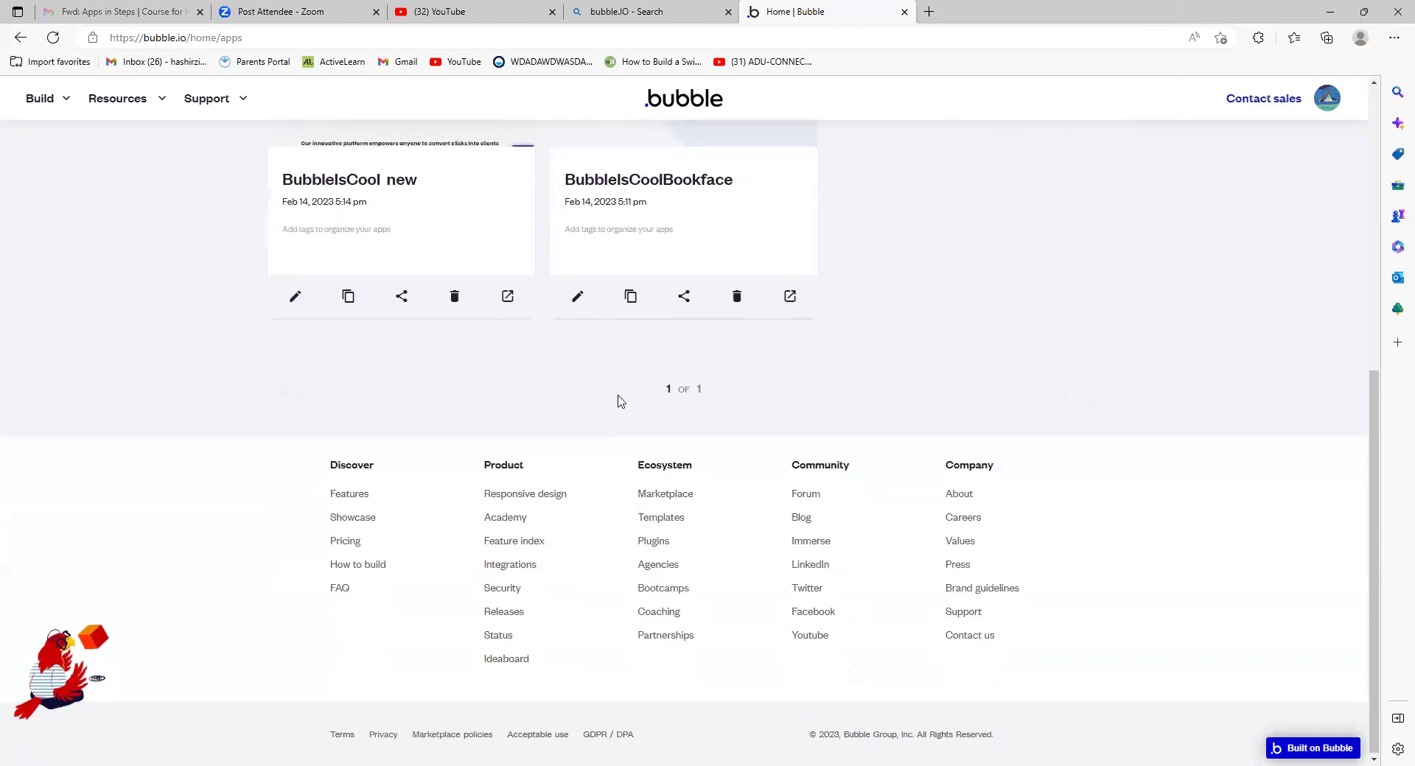
pyautogui.scroll(6, 667, 420)
pyautogui.scroll(-5, 685, 509)
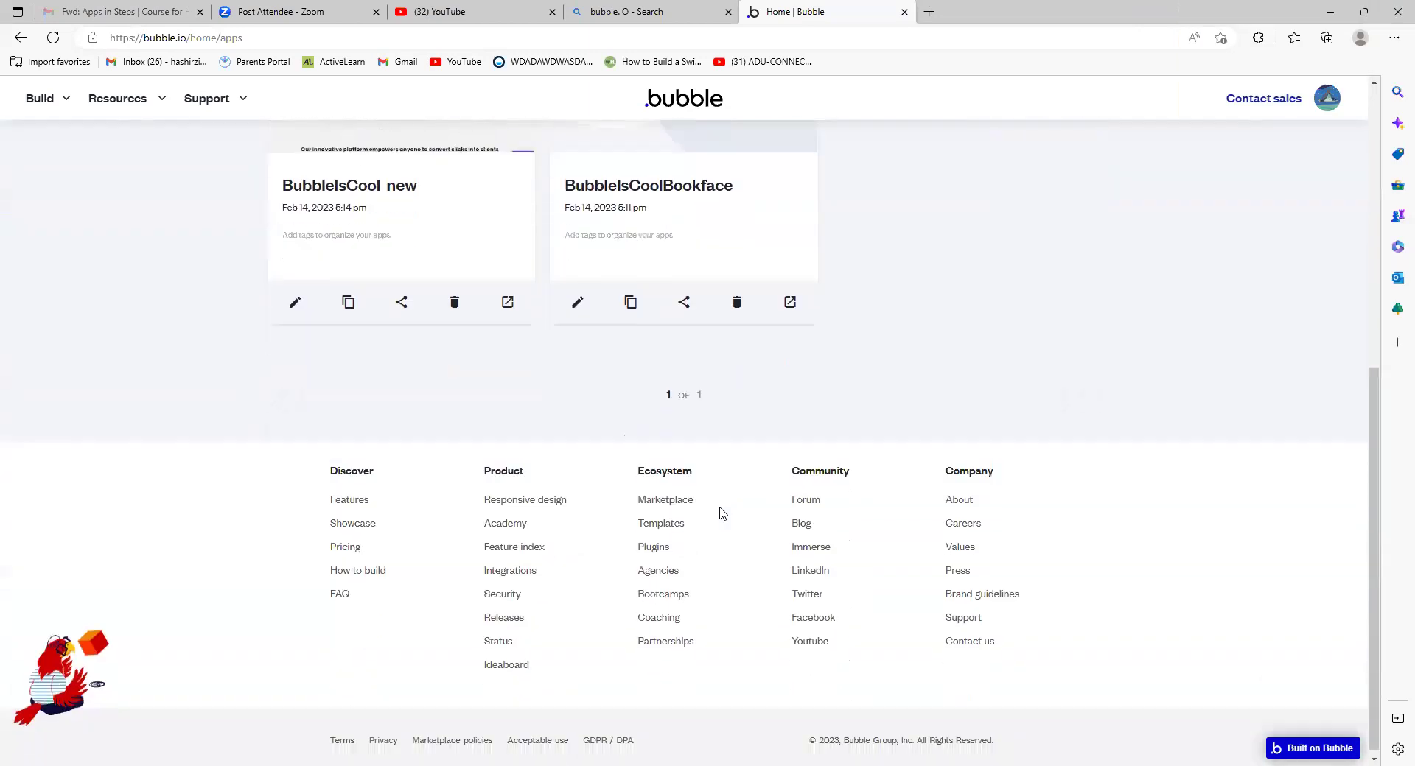
pyautogui.scroll(3, 726, 510)
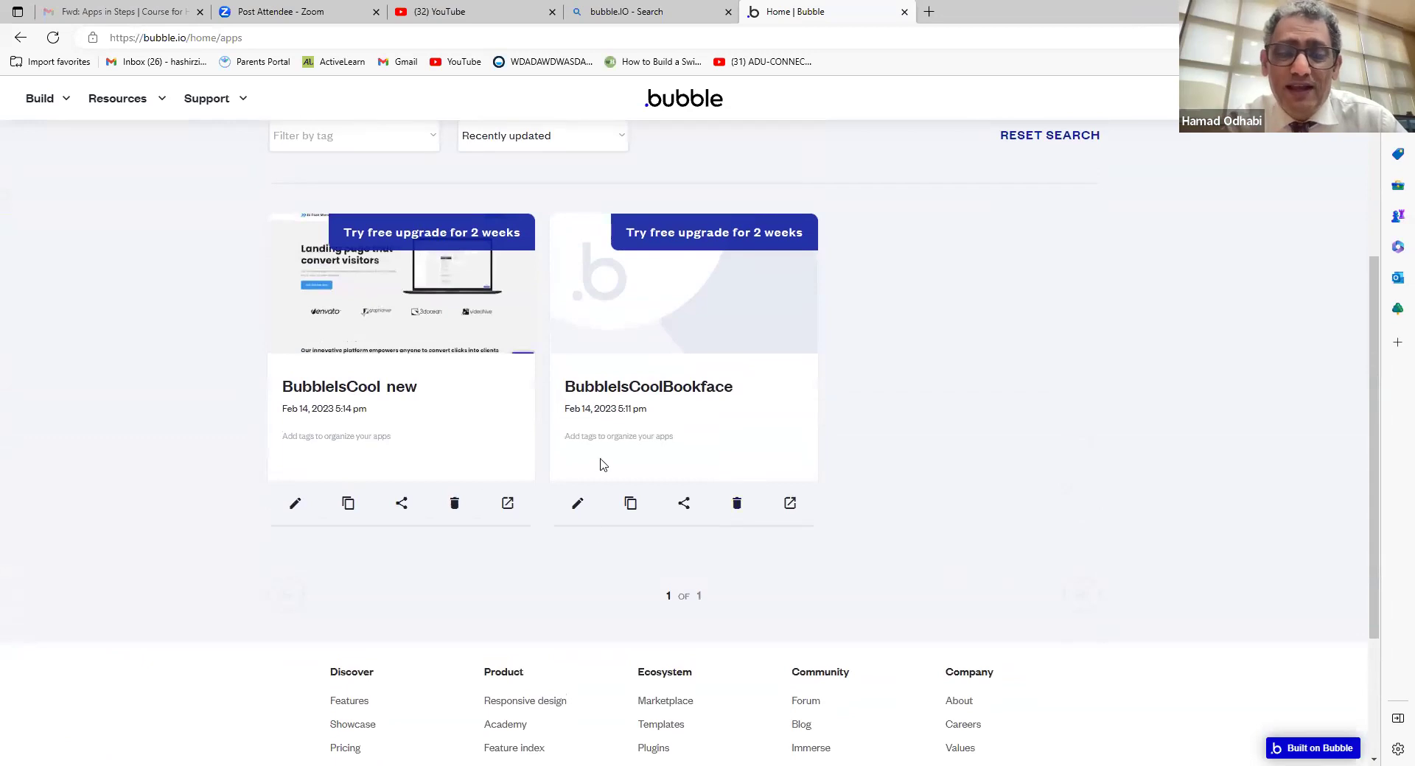
pyautogui.scroll(4, 468, 503)
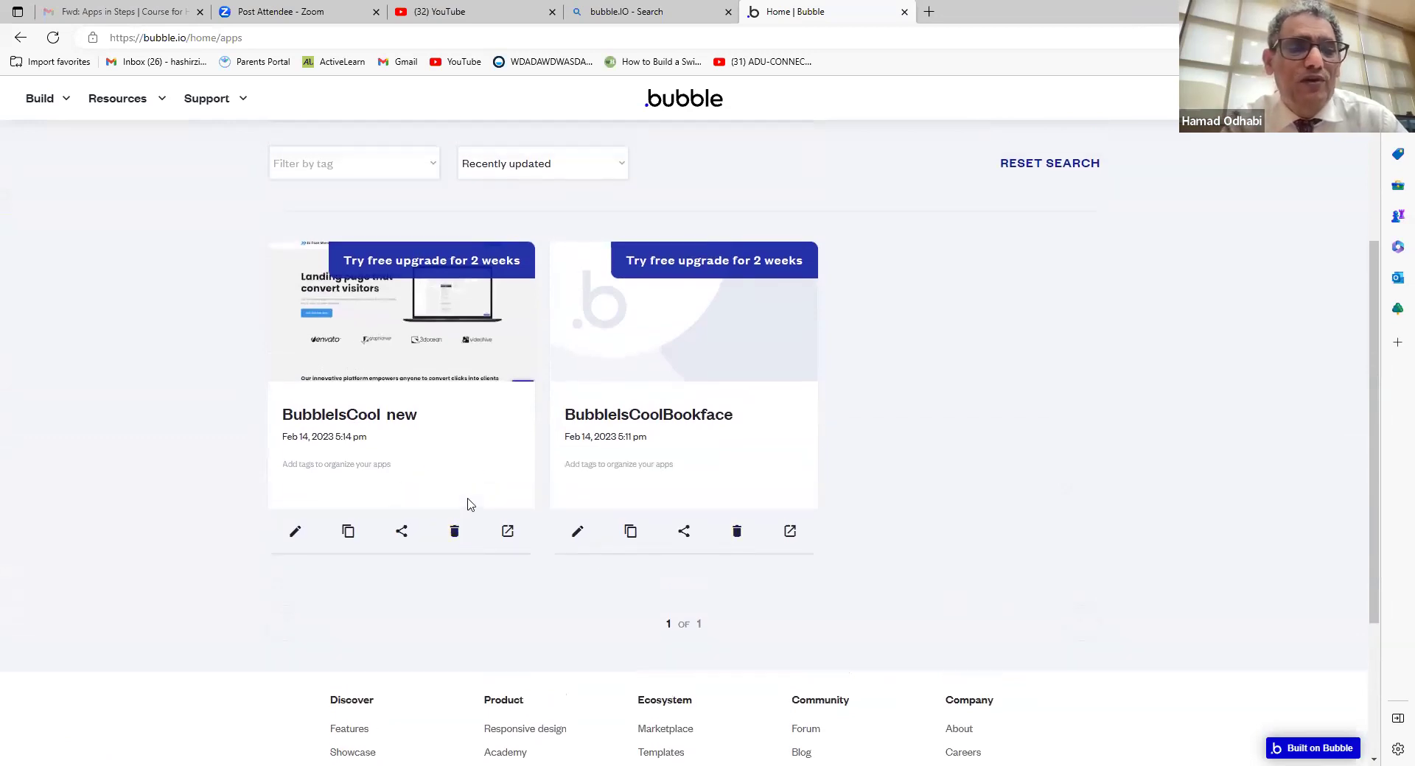
# Open the BubbleIsCoolBookface app in the editor, dismiss the landing page tip, and look through the available elements
pyautogui.scroll(-3, 493, 505)
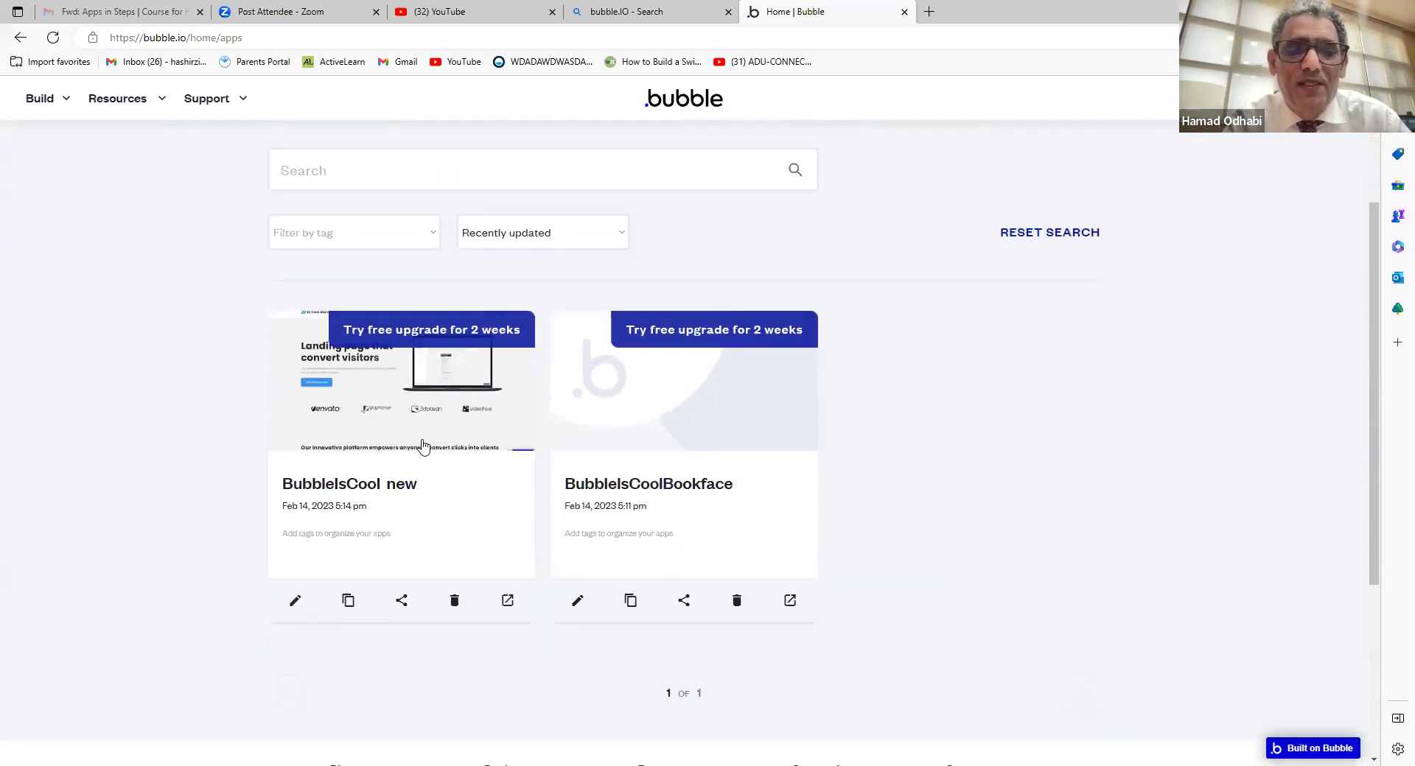
pyautogui.click(619, 419)
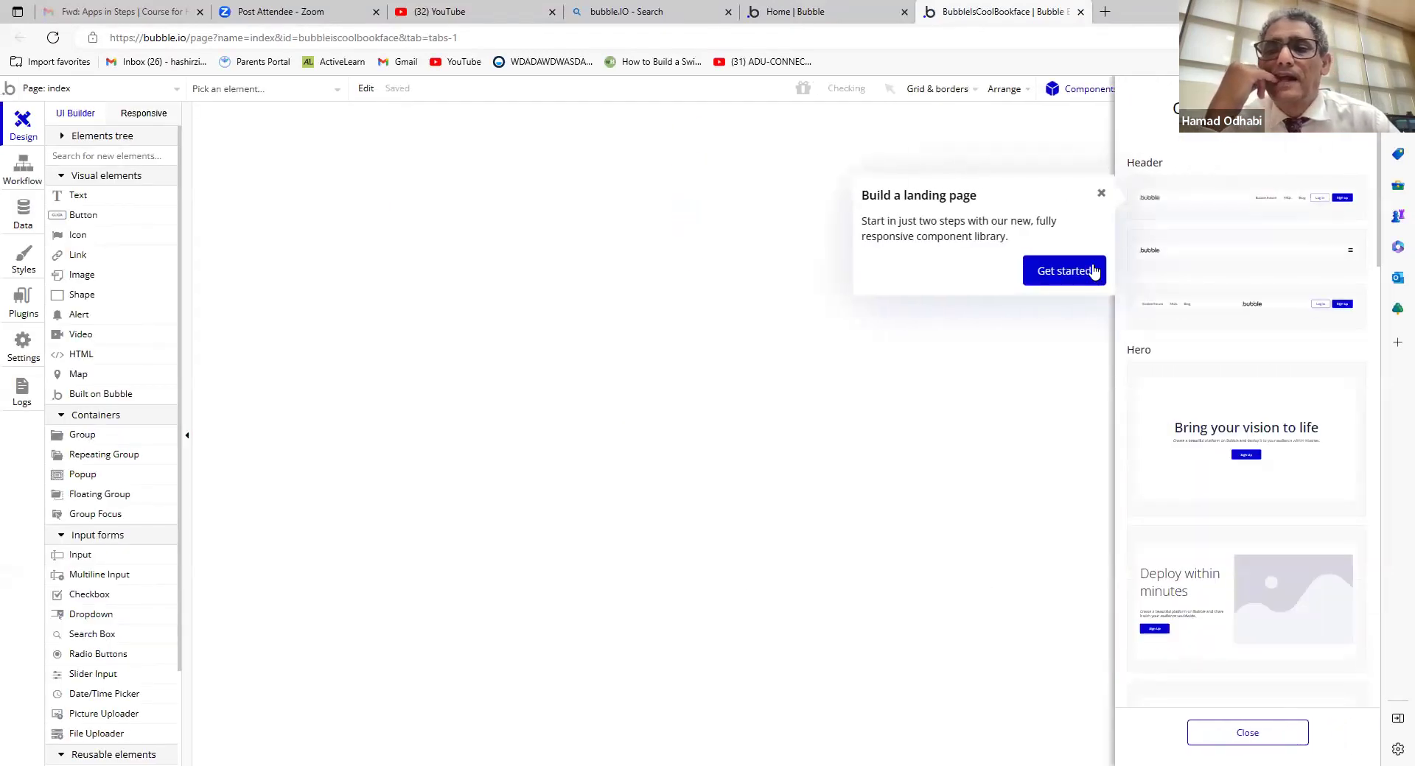
pyautogui.click(1101, 194)
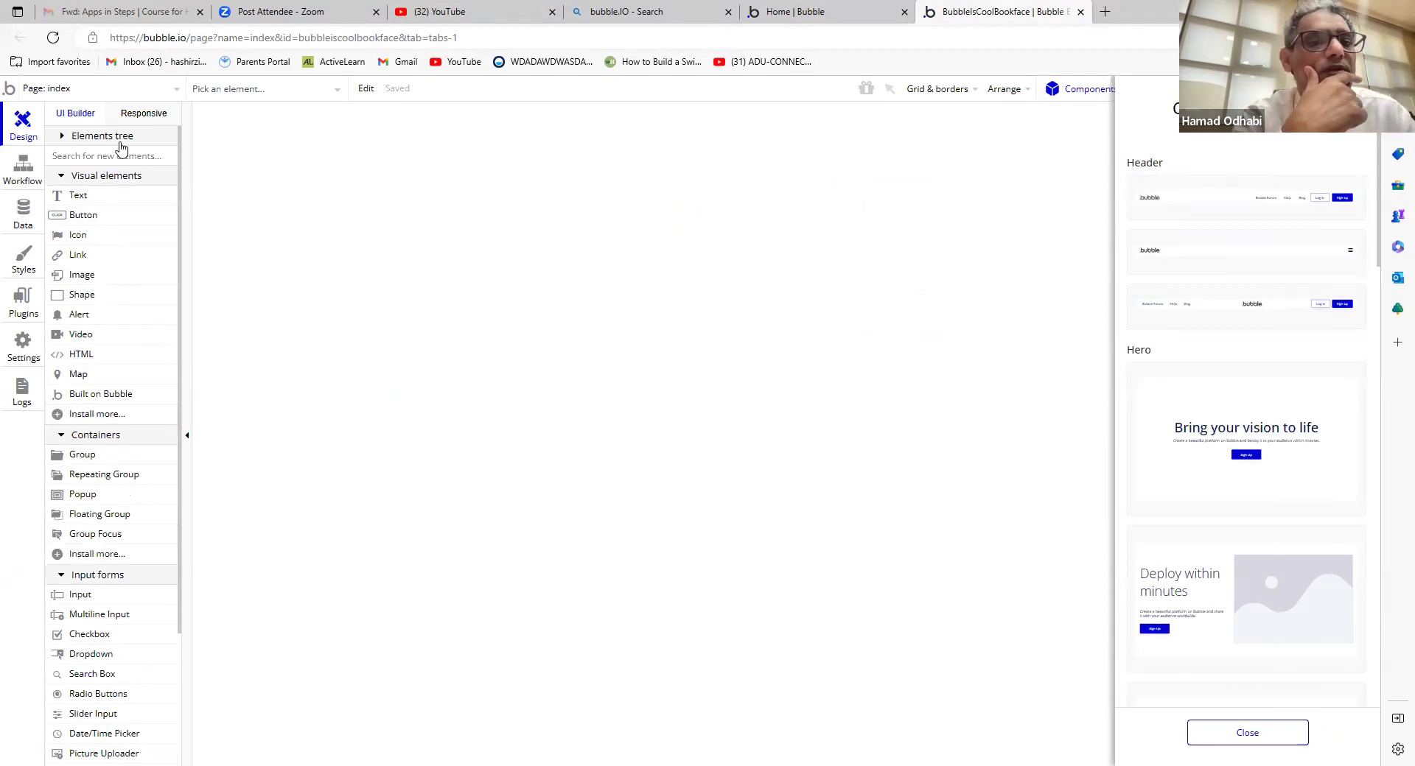
pyautogui.scroll(-1, 118, 144)
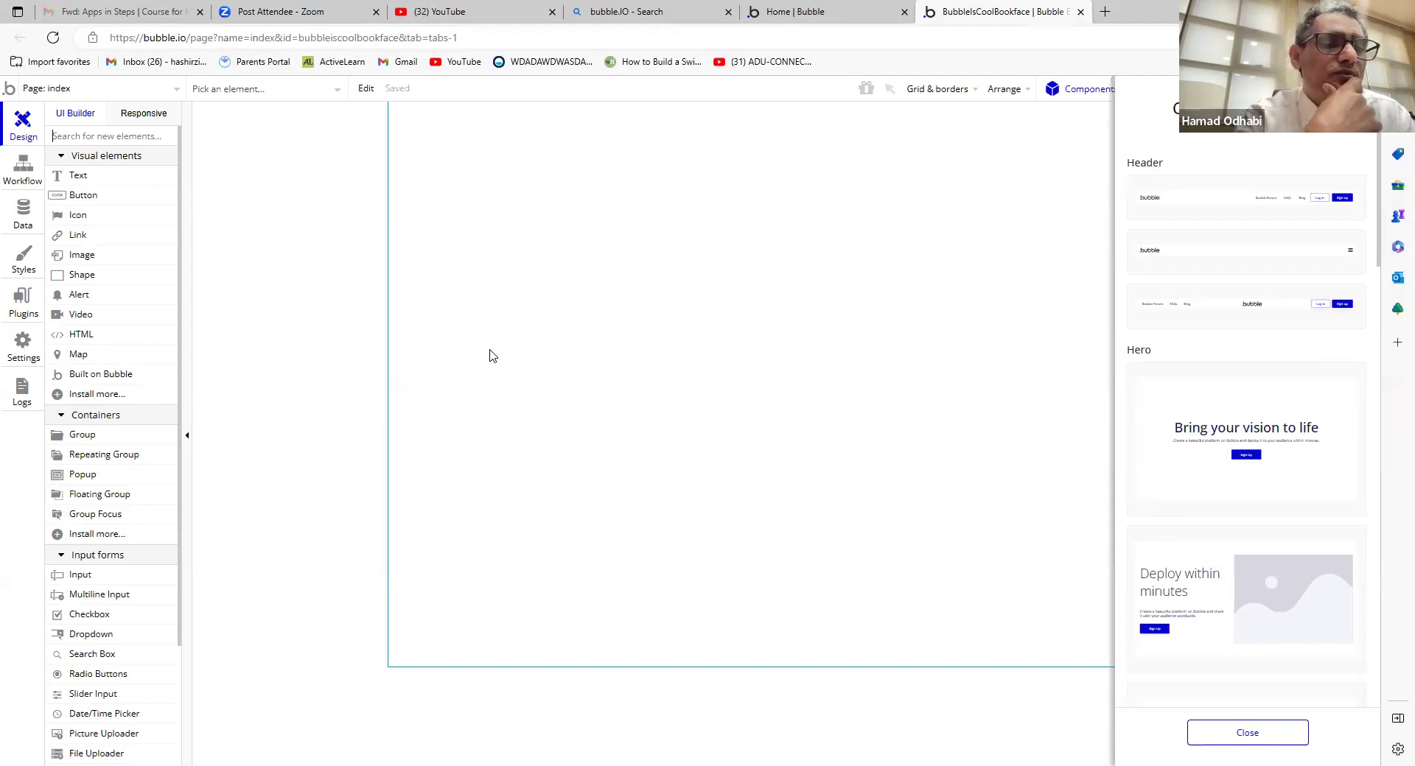
pyautogui.scroll(-3, 136, 498)
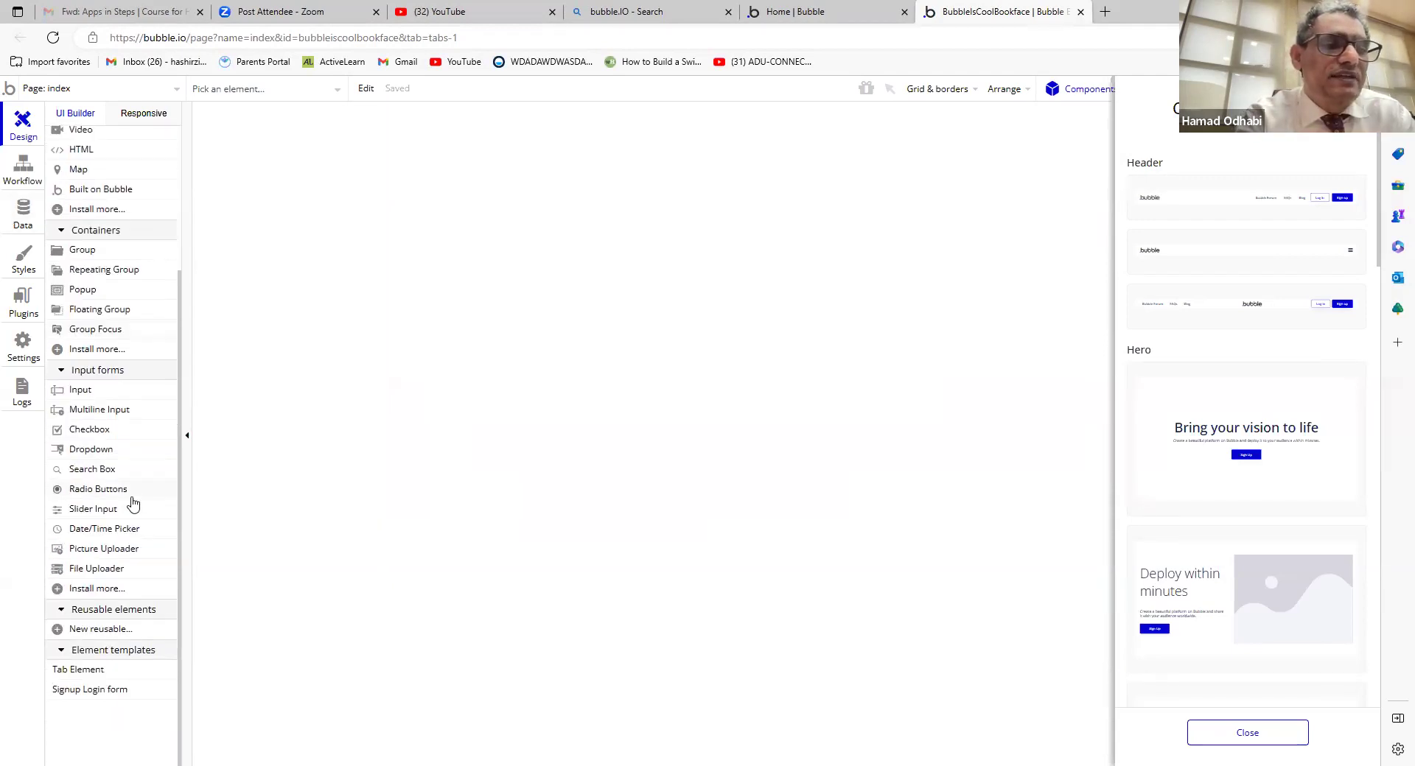
pyautogui.scroll(3, 133, 501)
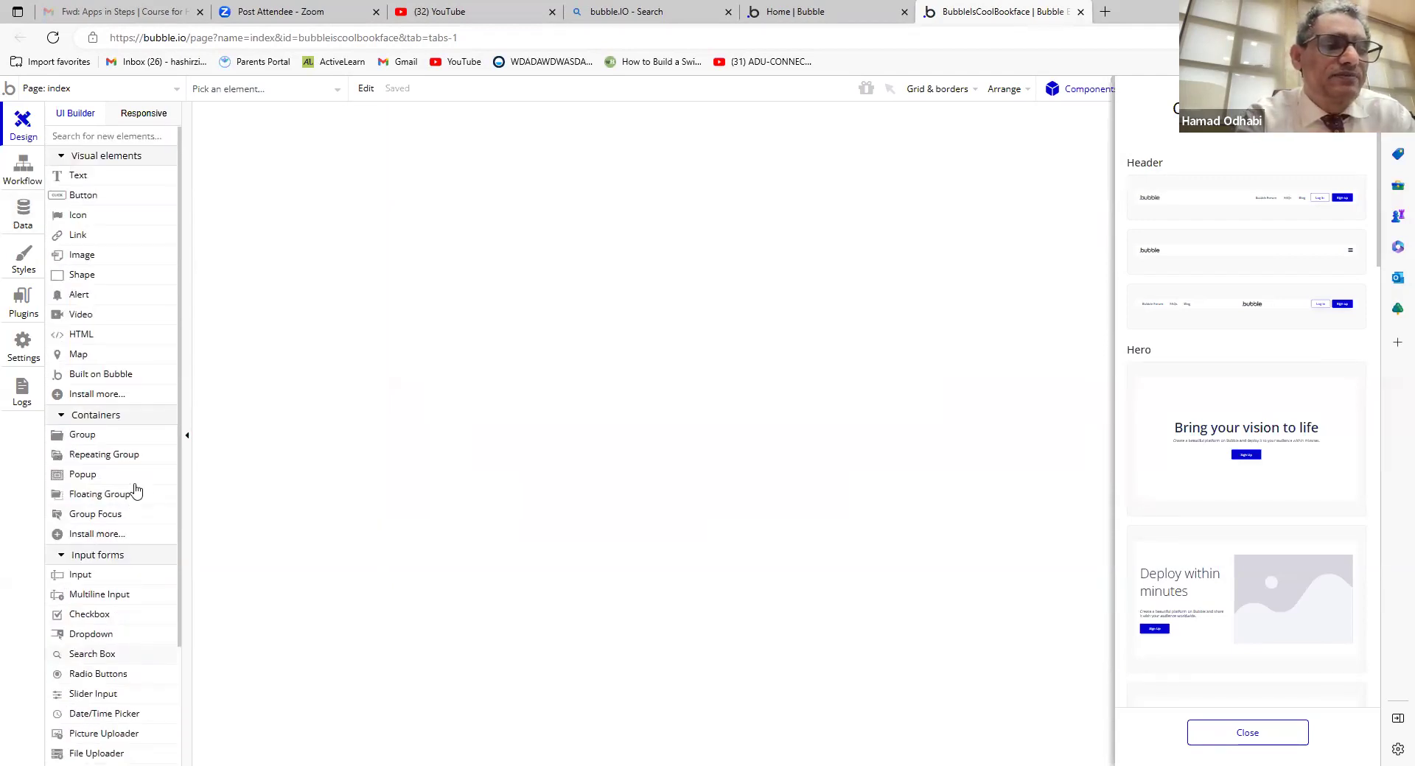
# Review the BubbleIsCoolBookface app's settings, covering the application plan and the Bubble versions
pyautogui.click(23, 345)
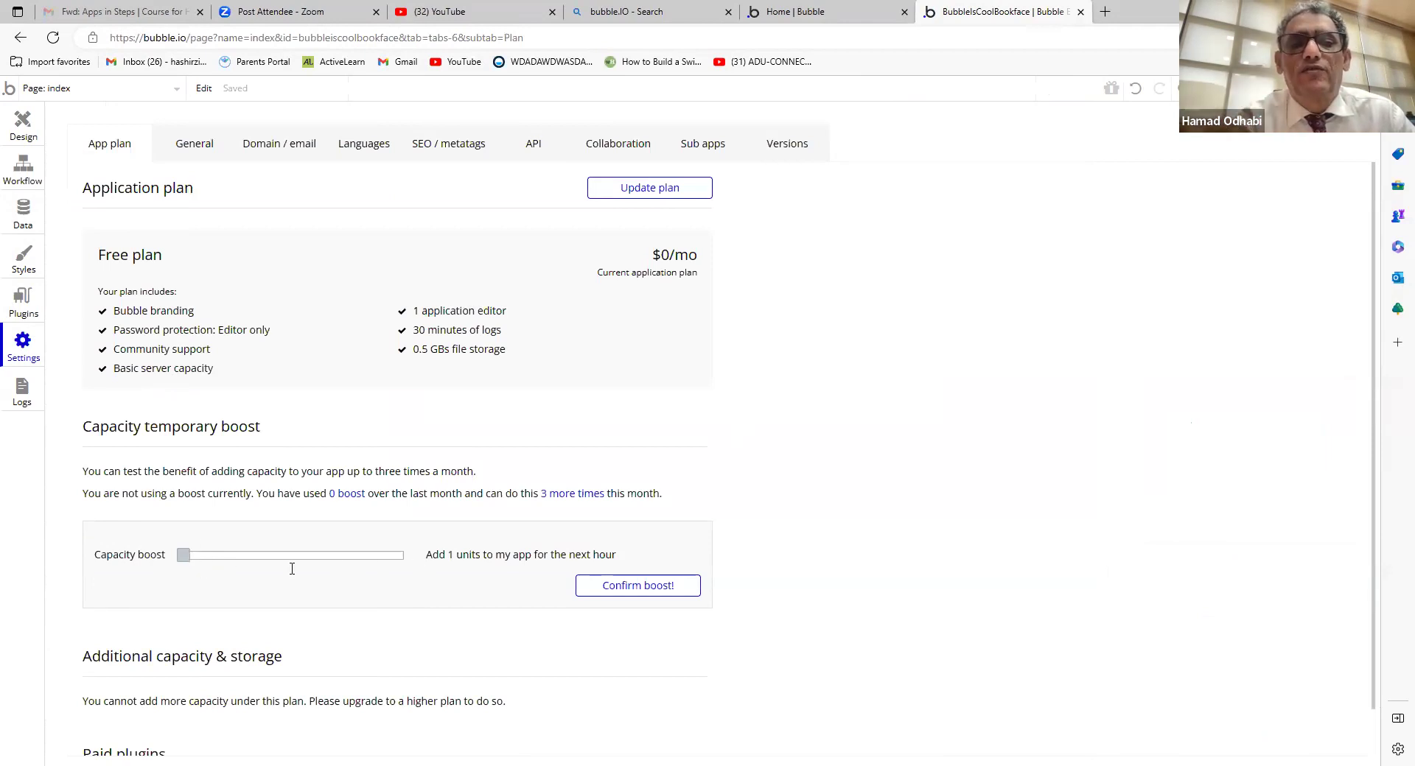
pyautogui.scroll(-1, 399, 516)
pyautogui.scroll(1, 311, 533)
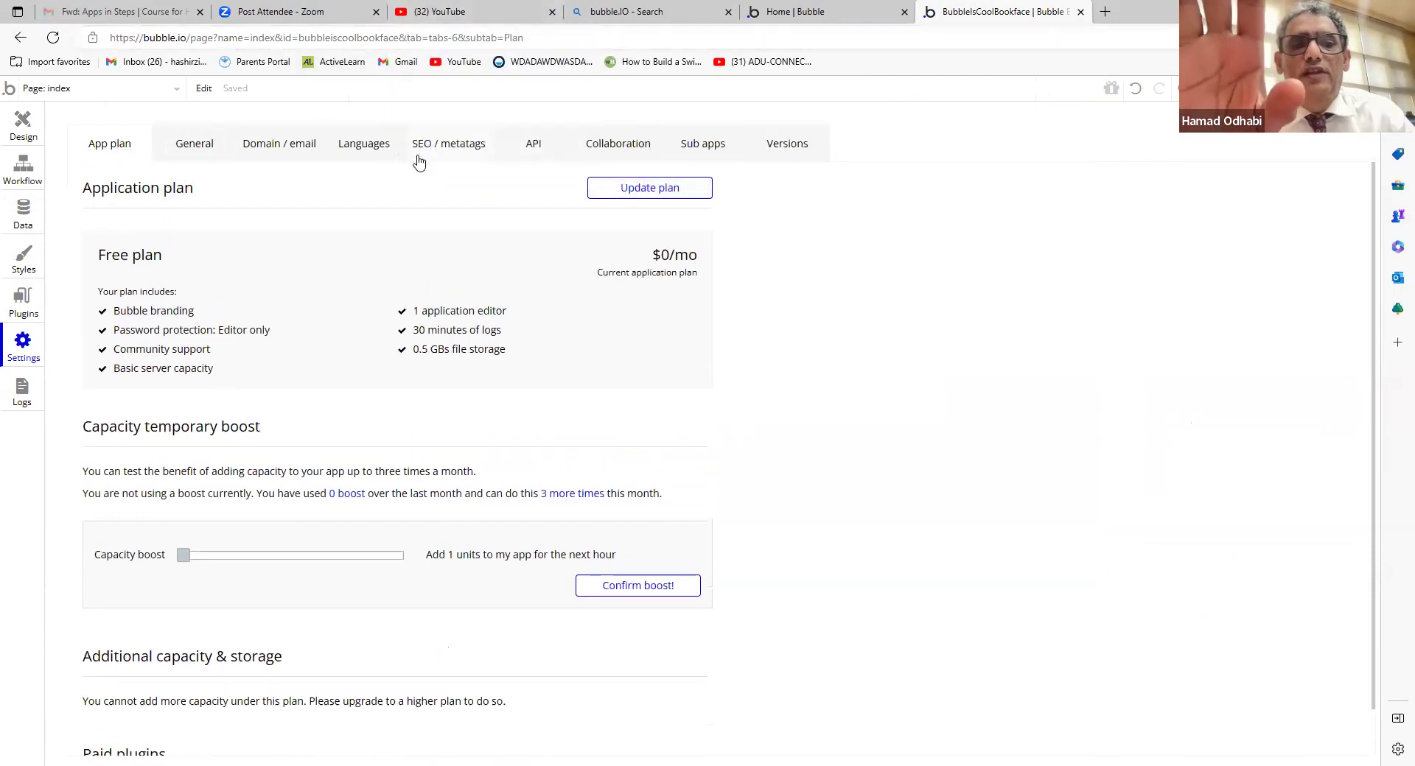
pyautogui.click(811, 154)
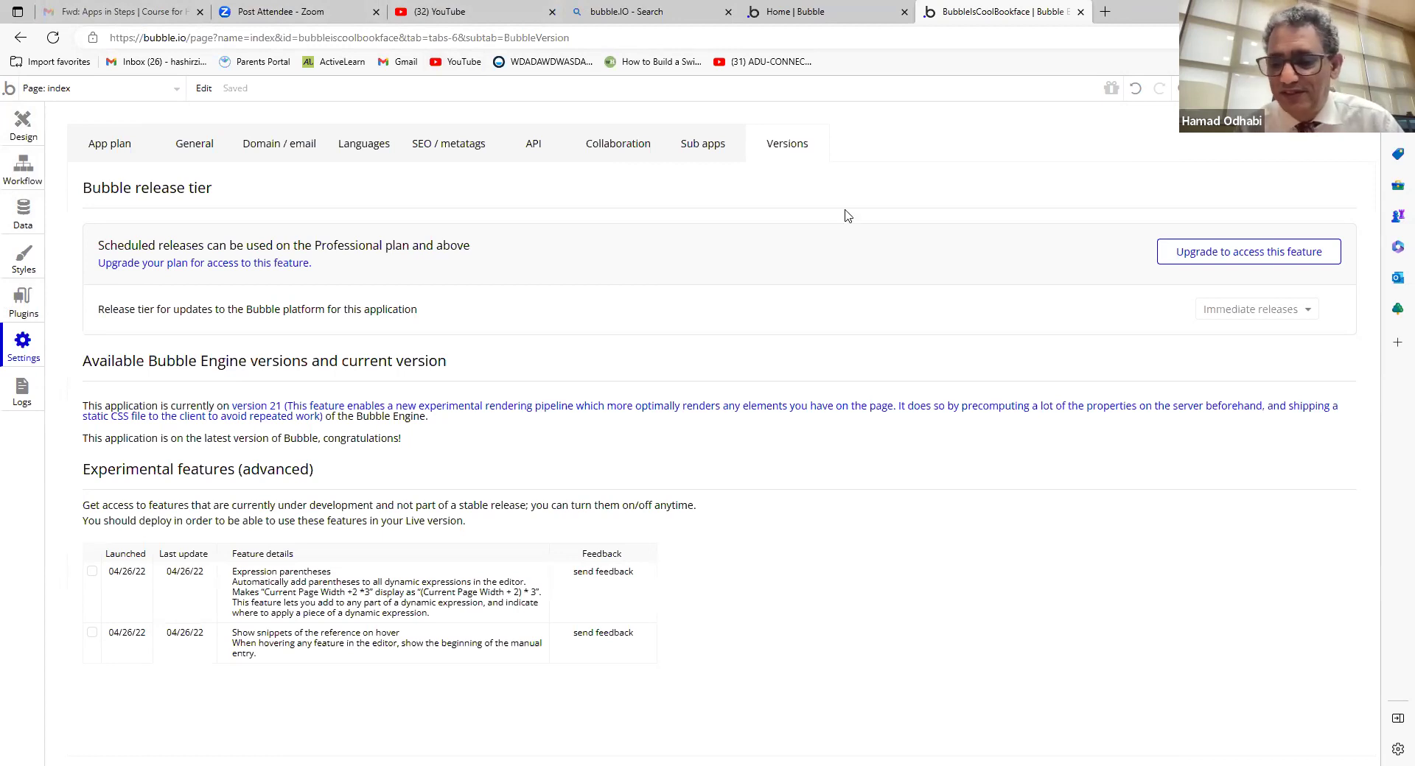
# Close the Bubble home and editor pages, and view the ADU-CONNECT channel's videos on YouTube before closing it
pyautogui.click(907, 9)
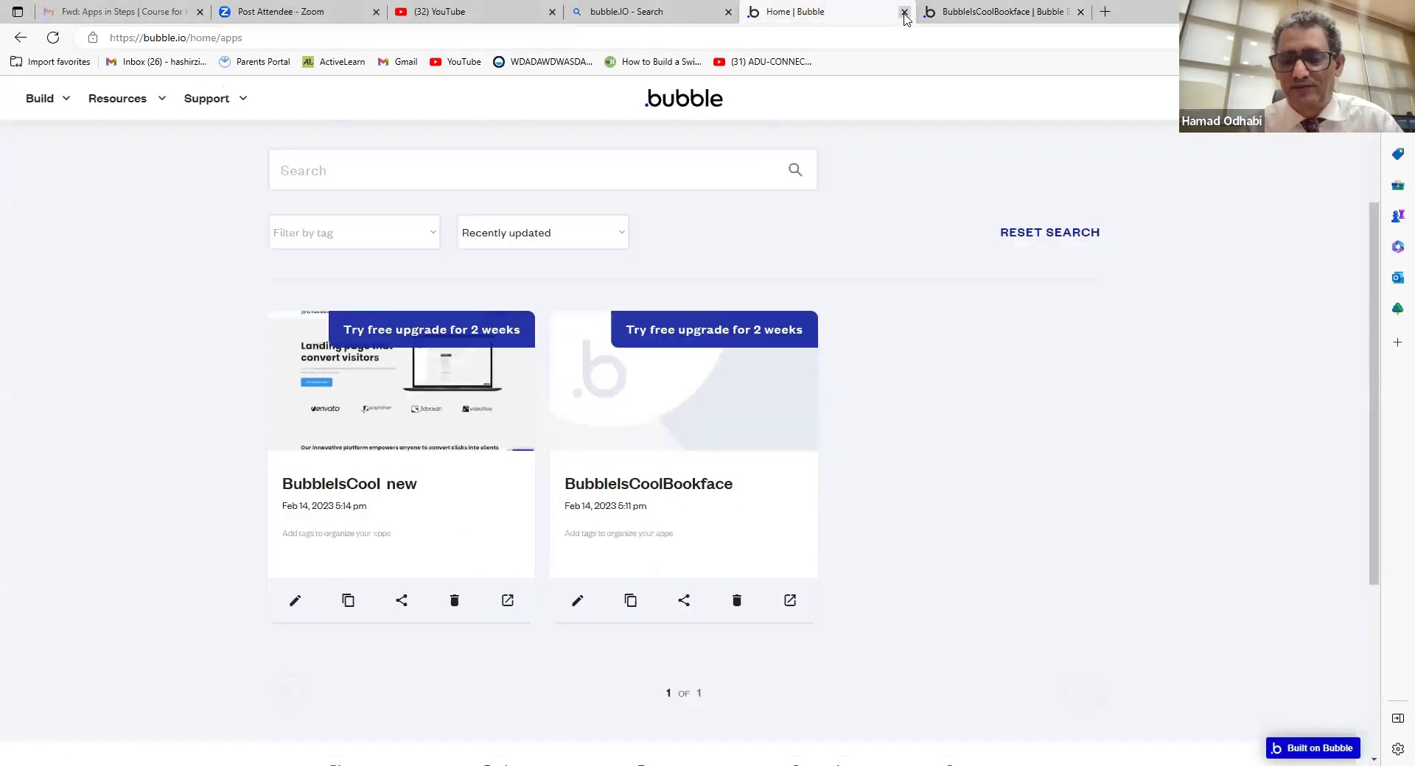
pyautogui.click(905, 12)
pyautogui.click(905, 12)
pyautogui.click(753, 12)
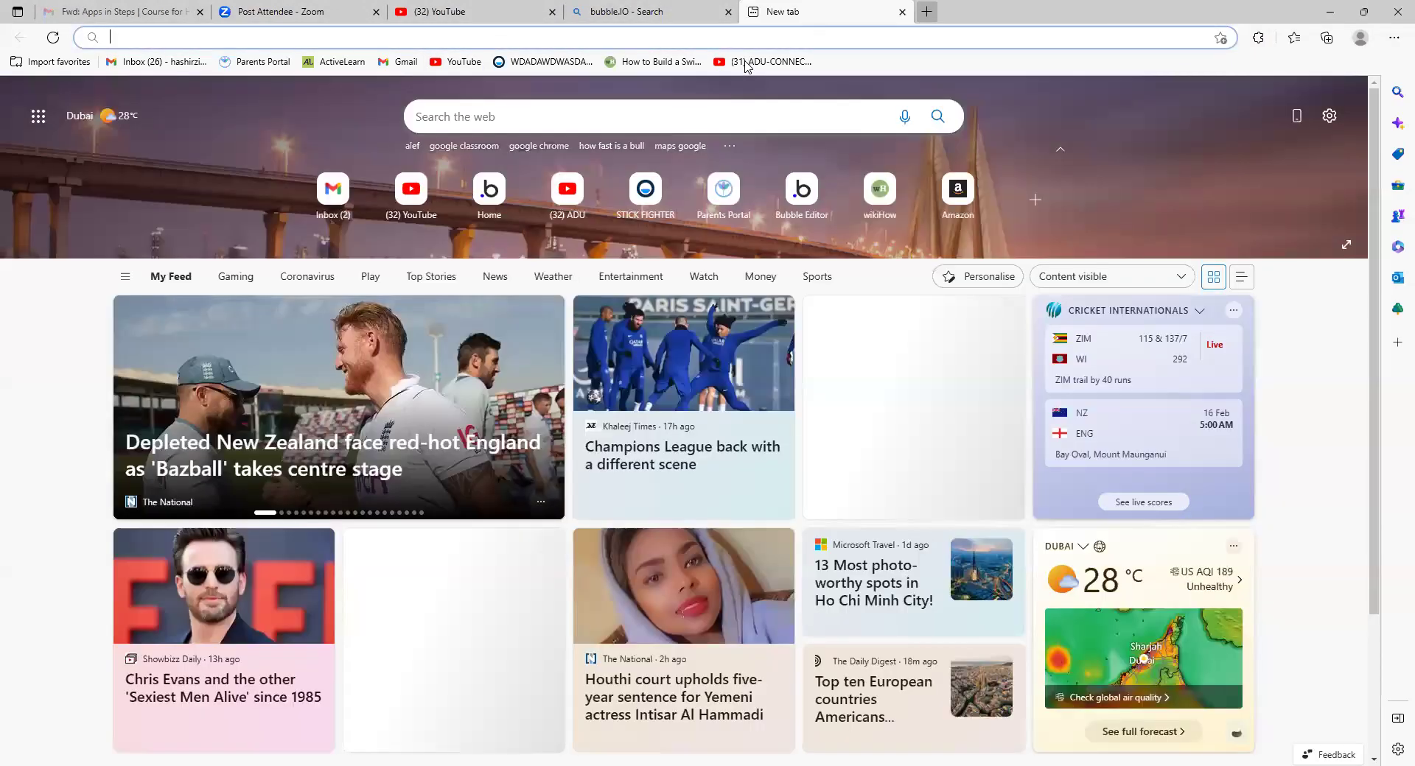
pyautogui.click(745, 64)
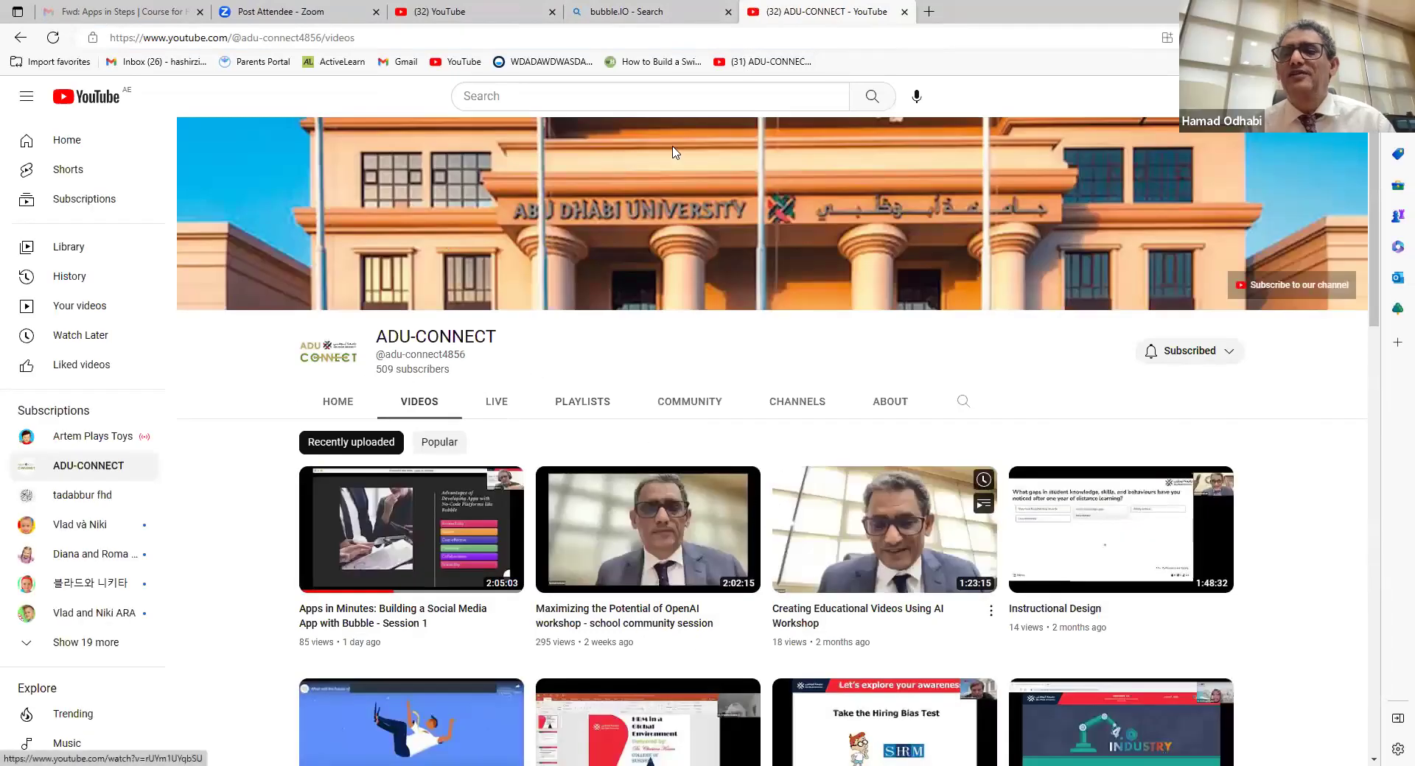
pyautogui.click(906, 14)
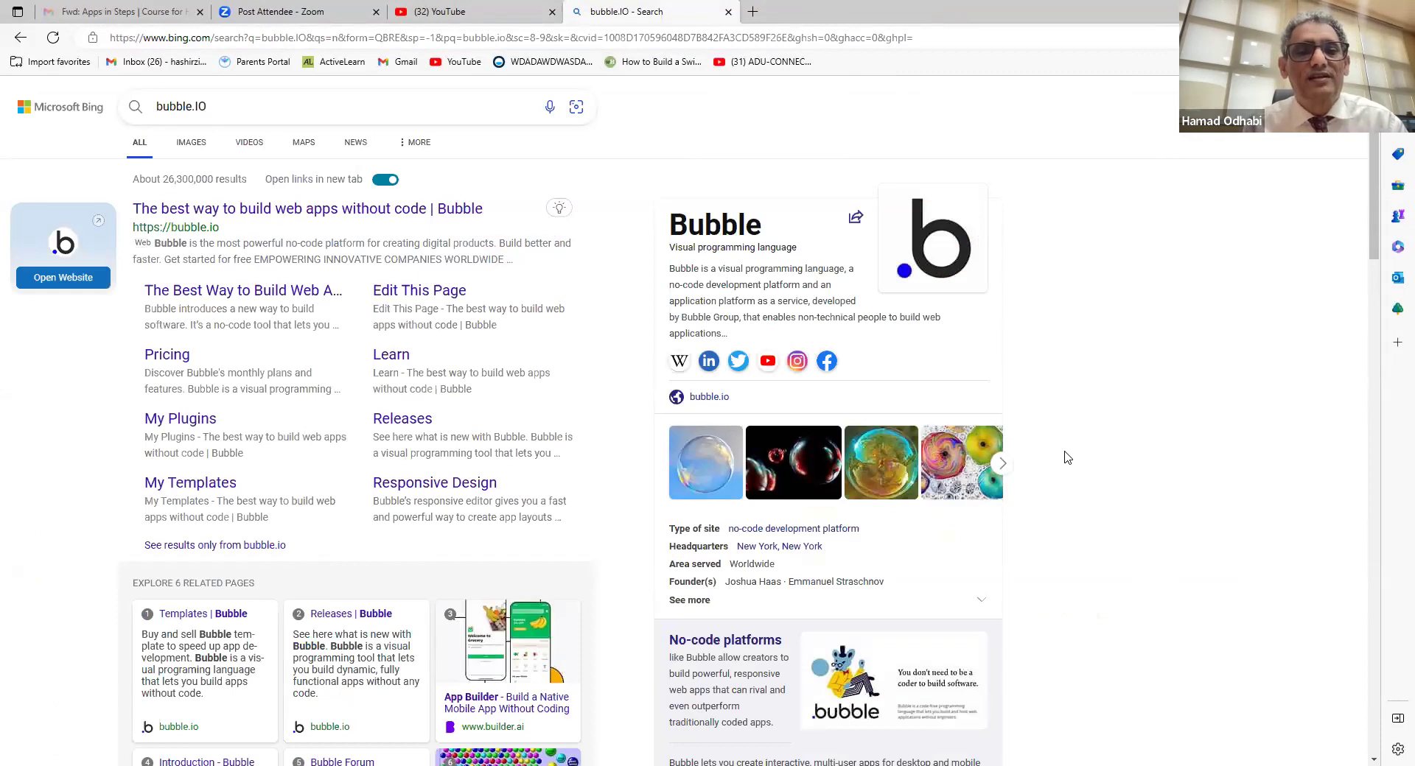
pyautogui.scroll(-5, 1003, 418)
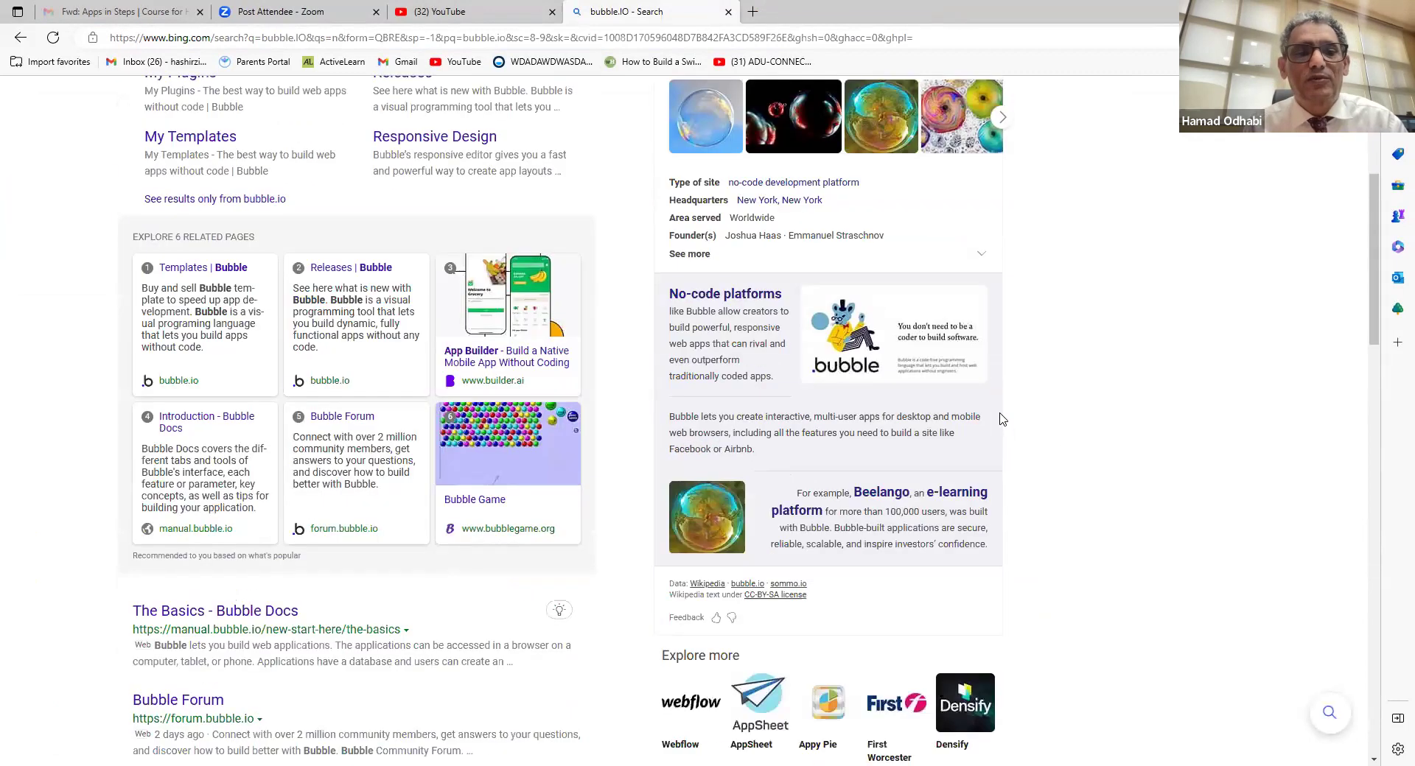
pyautogui.scroll(-2, 1001, 418)
pyautogui.scroll(4, 870, 250)
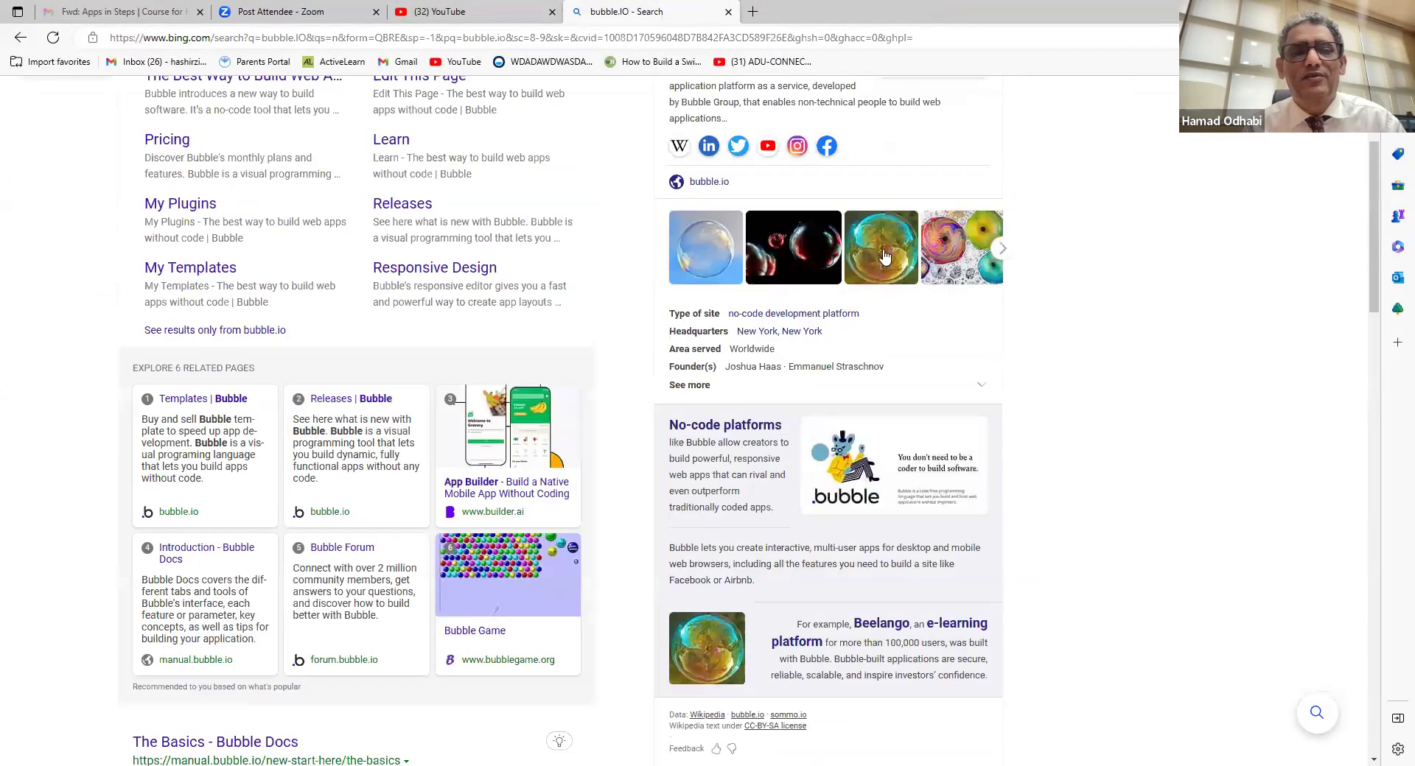
pyautogui.scroll(3, 884, 256)
pyautogui.rightClick(884, 256)
pyautogui.press('Escape')
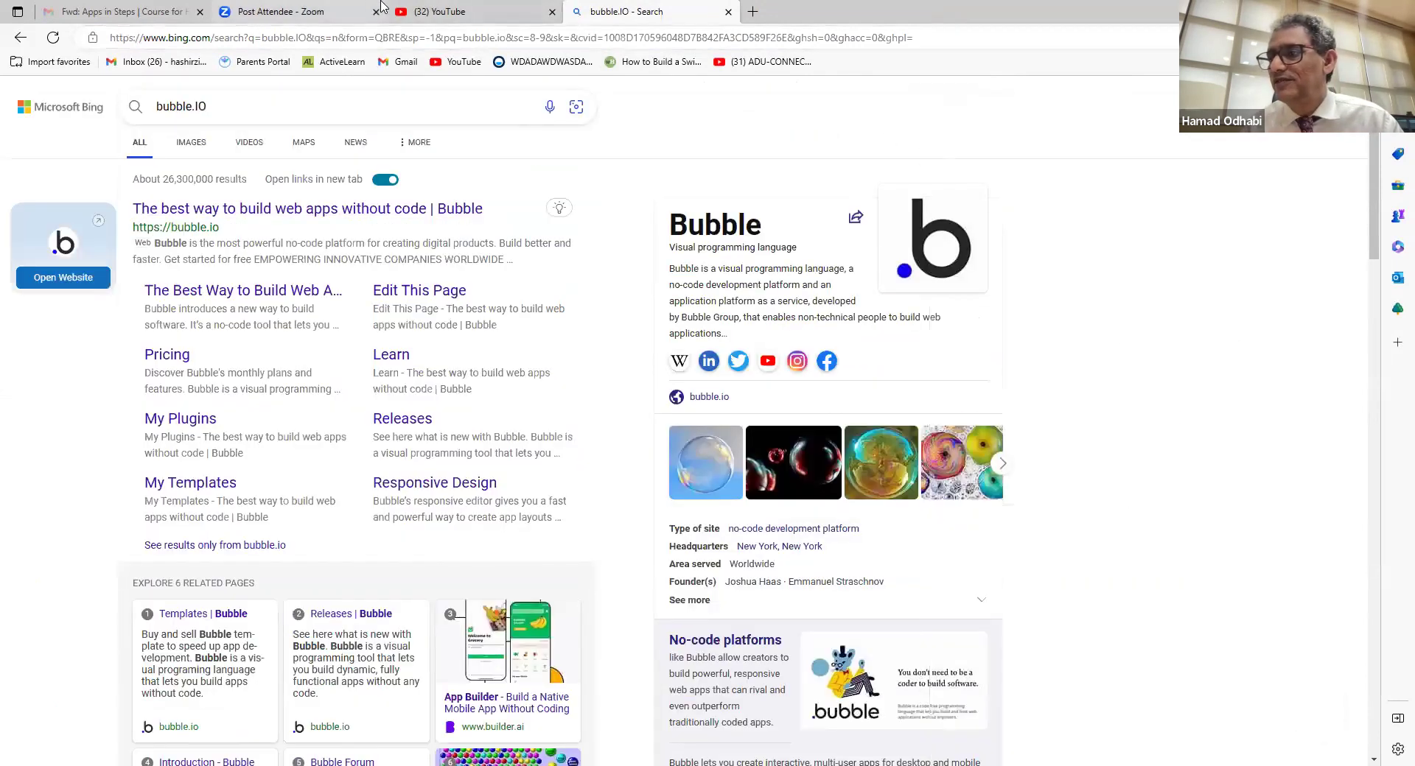
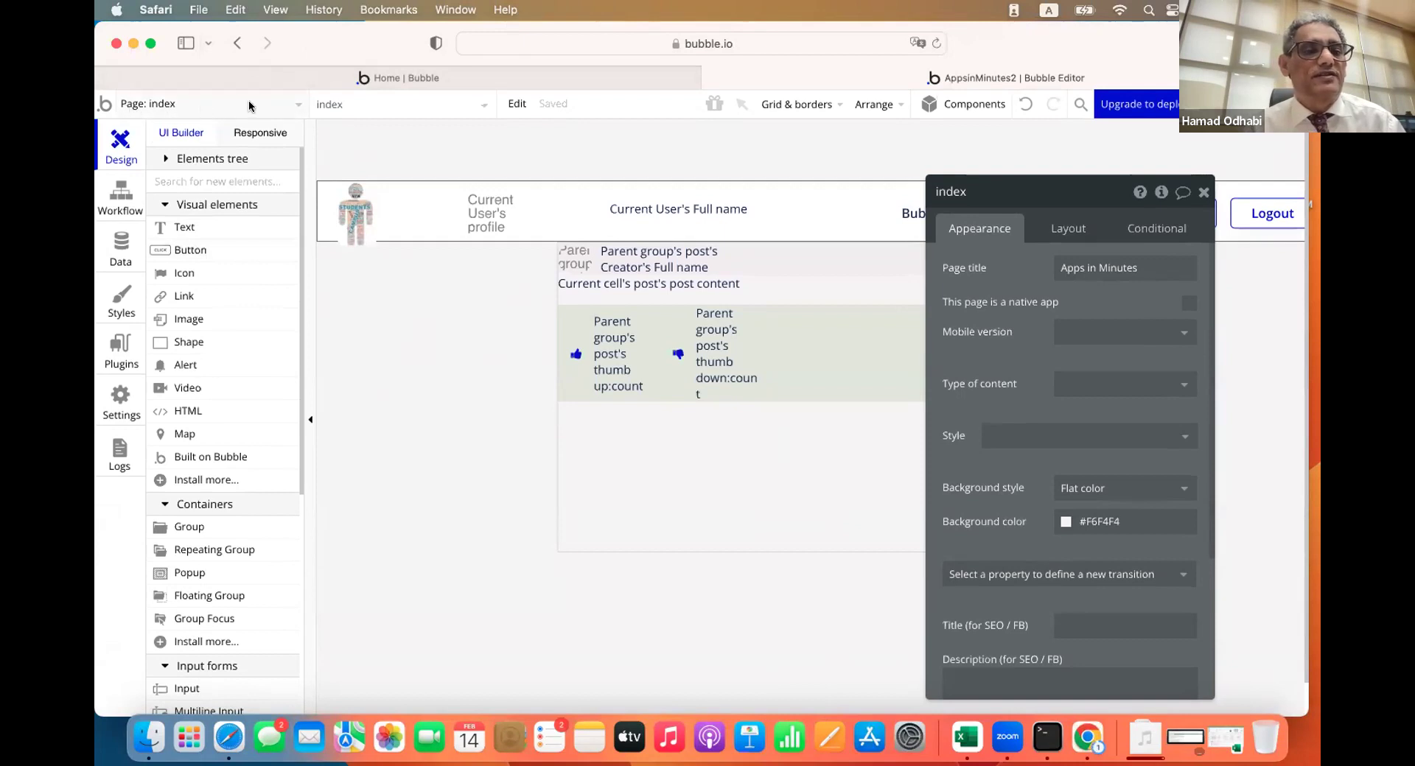
# Create a new page named friends in the AppsinMinutes2 app and show its properties
pyautogui.click(298, 106)
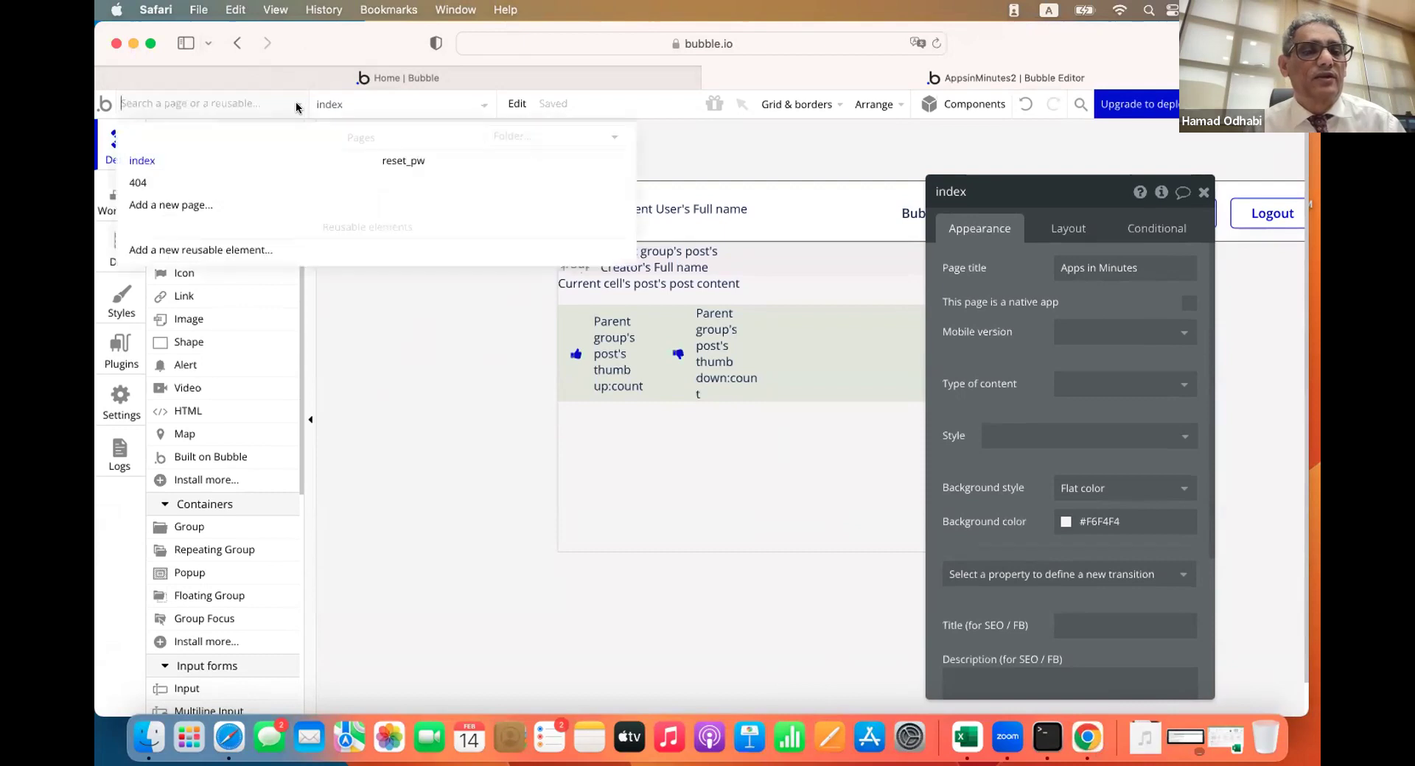
pyautogui.click(164, 210)
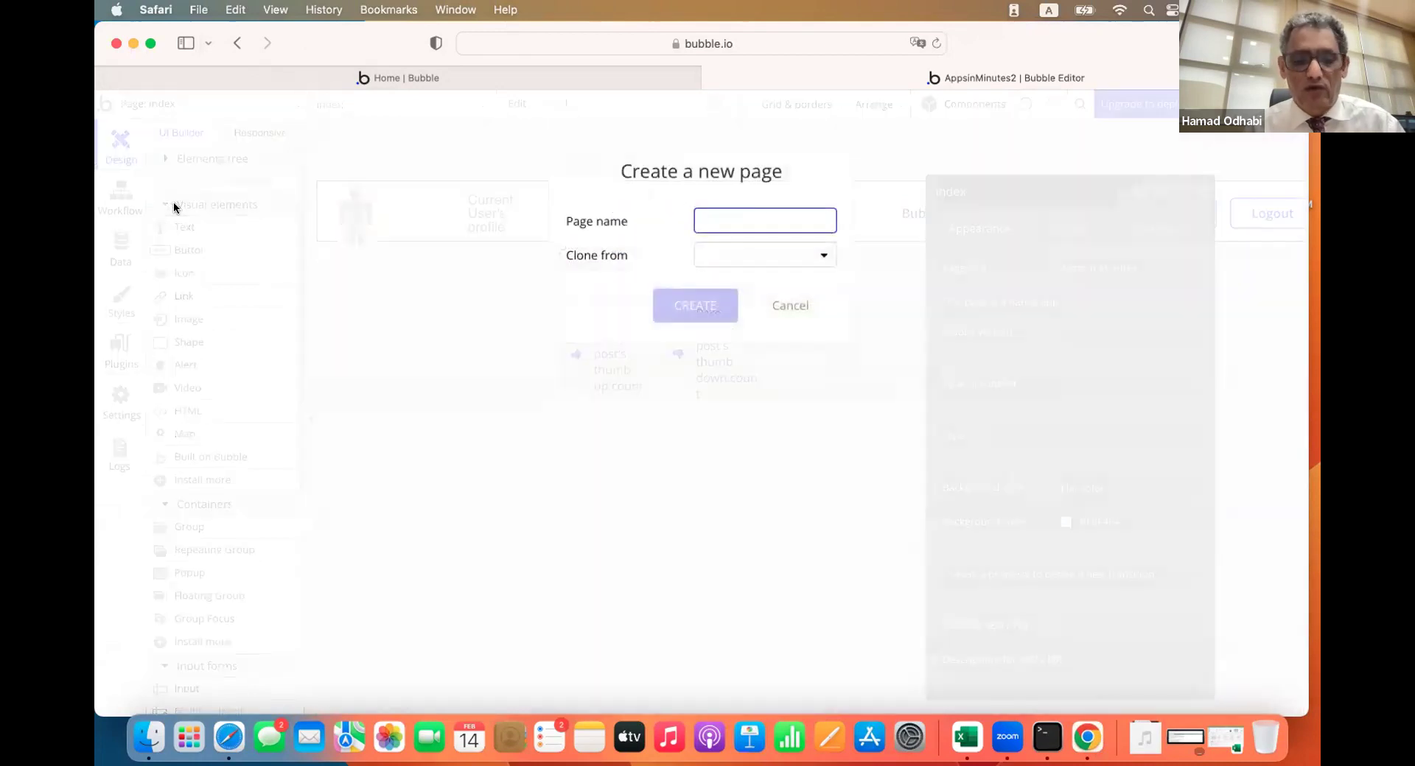
pyautogui.write('friends')
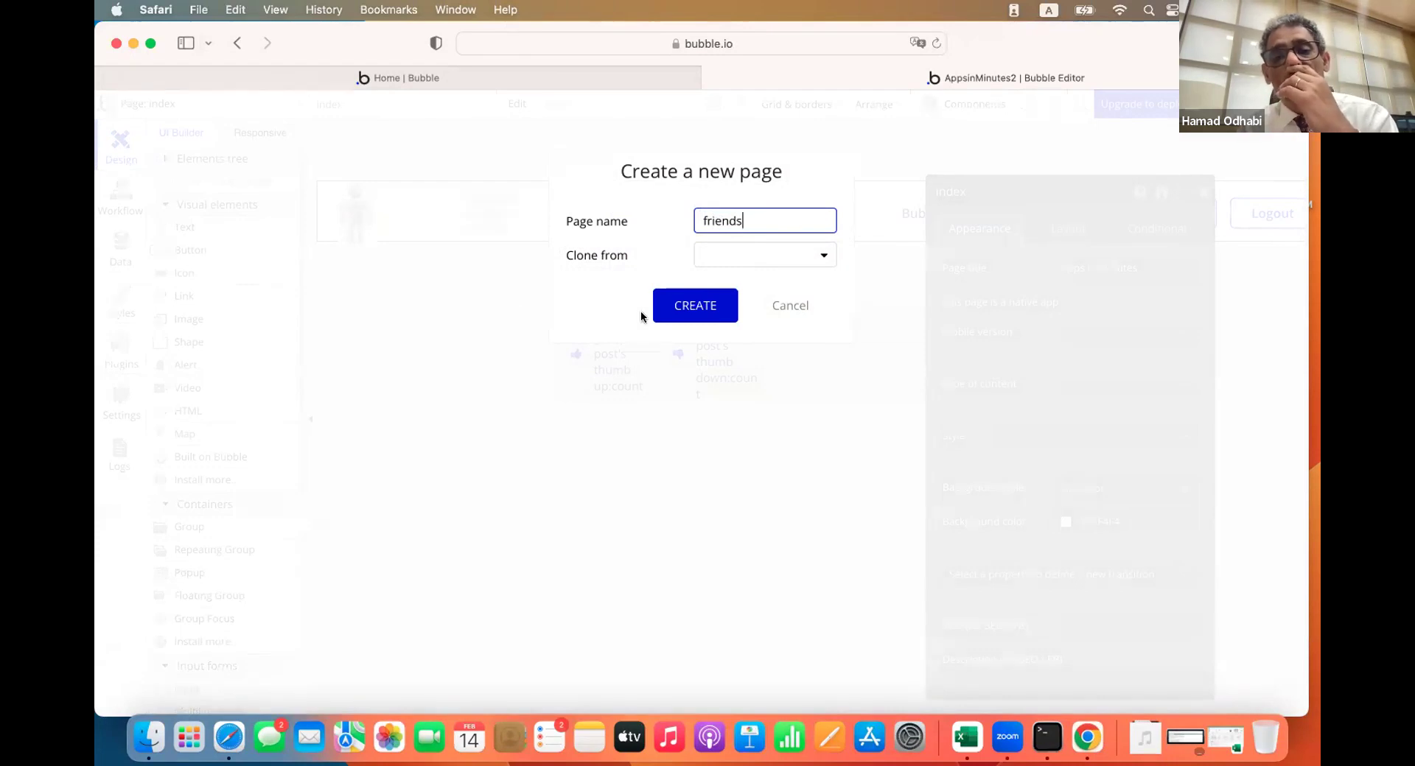
pyautogui.click(692, 309)
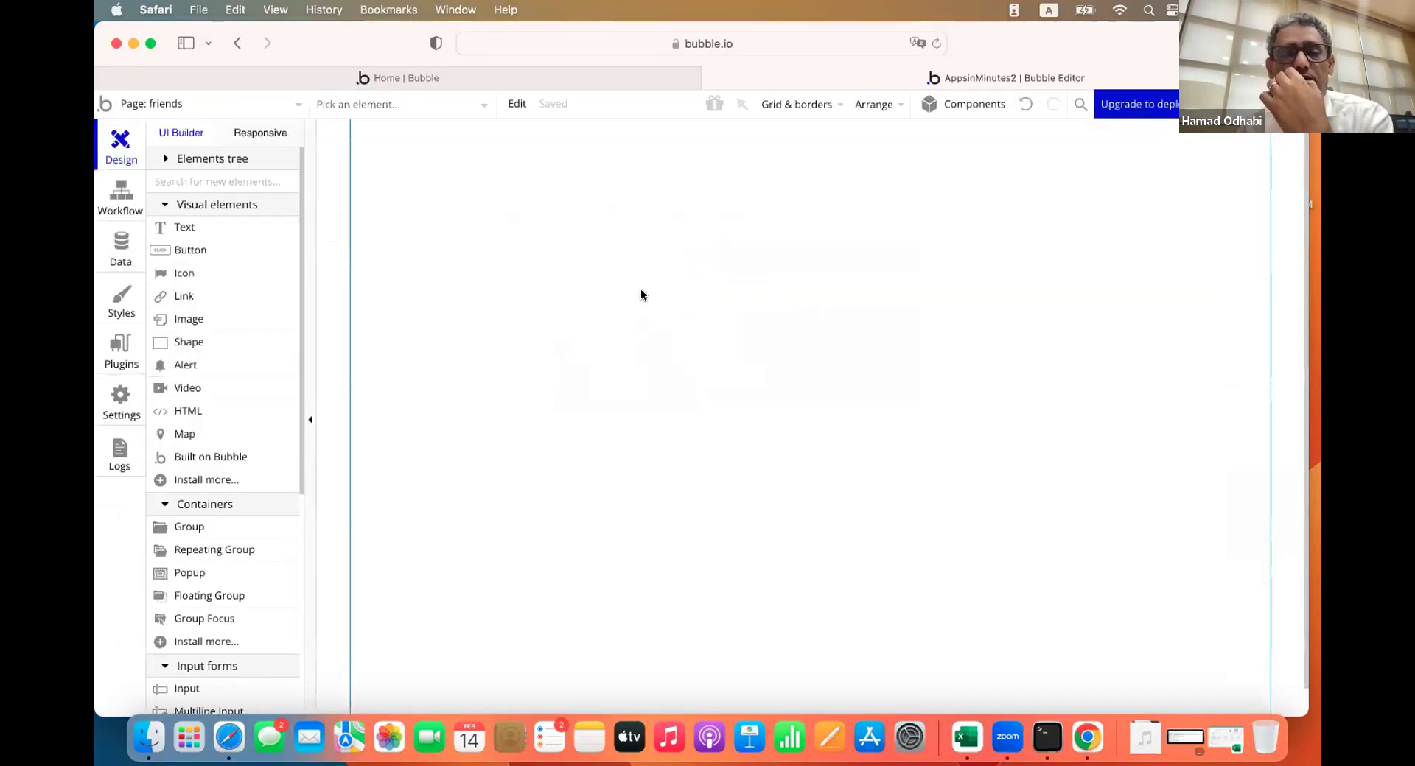
pyautogui.click(641, 290)
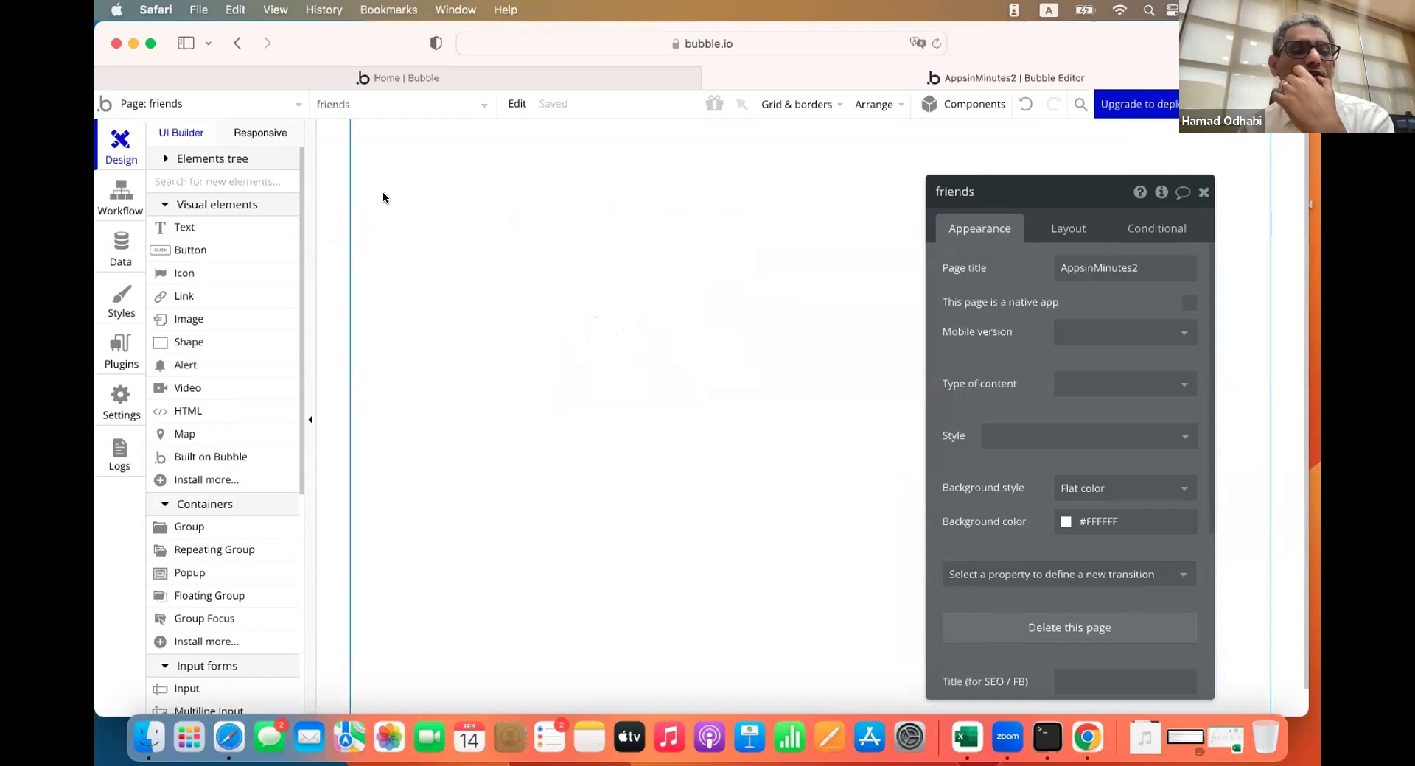
# View the index page again and return to the friends page
pyautogui.click(287, 105)
pyautogui.click(142, 164)
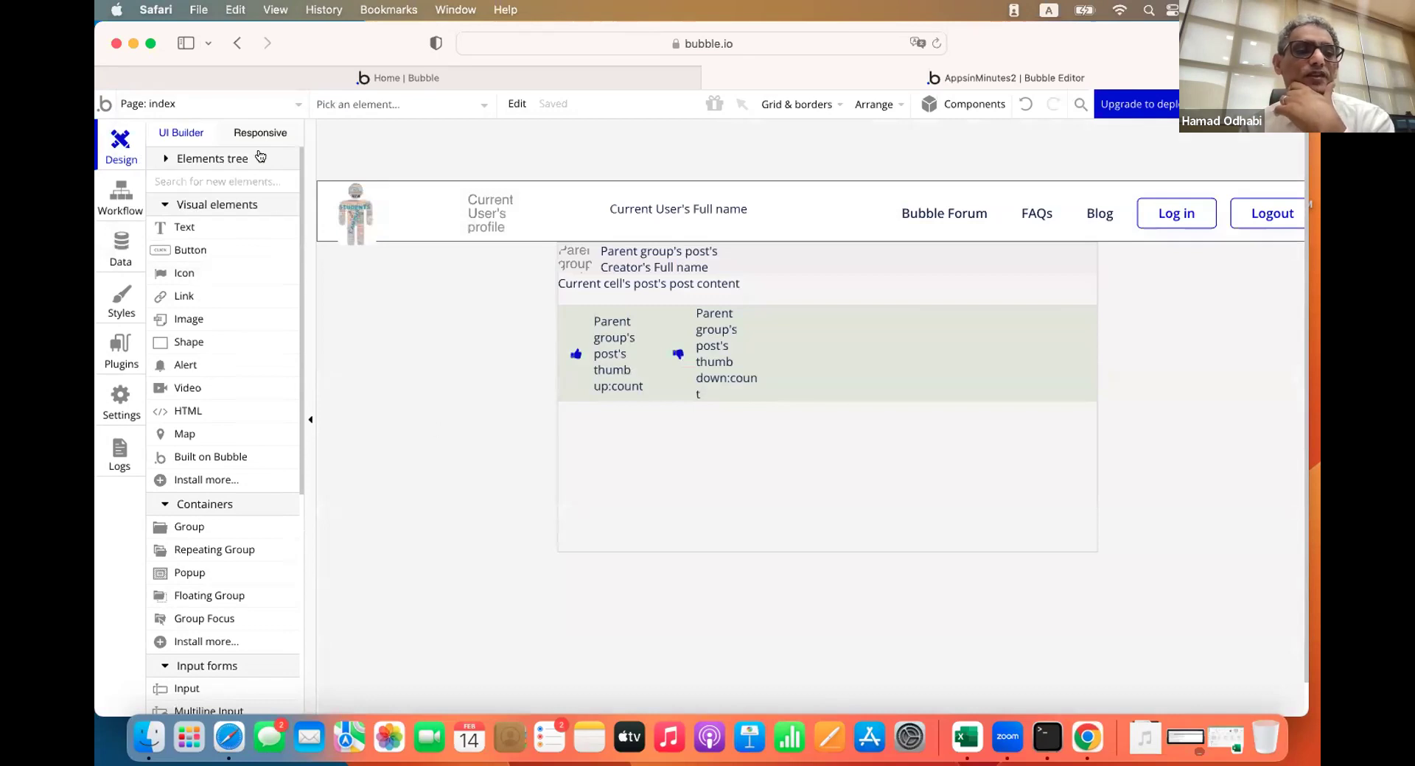
pyautogui.click(297, 106)
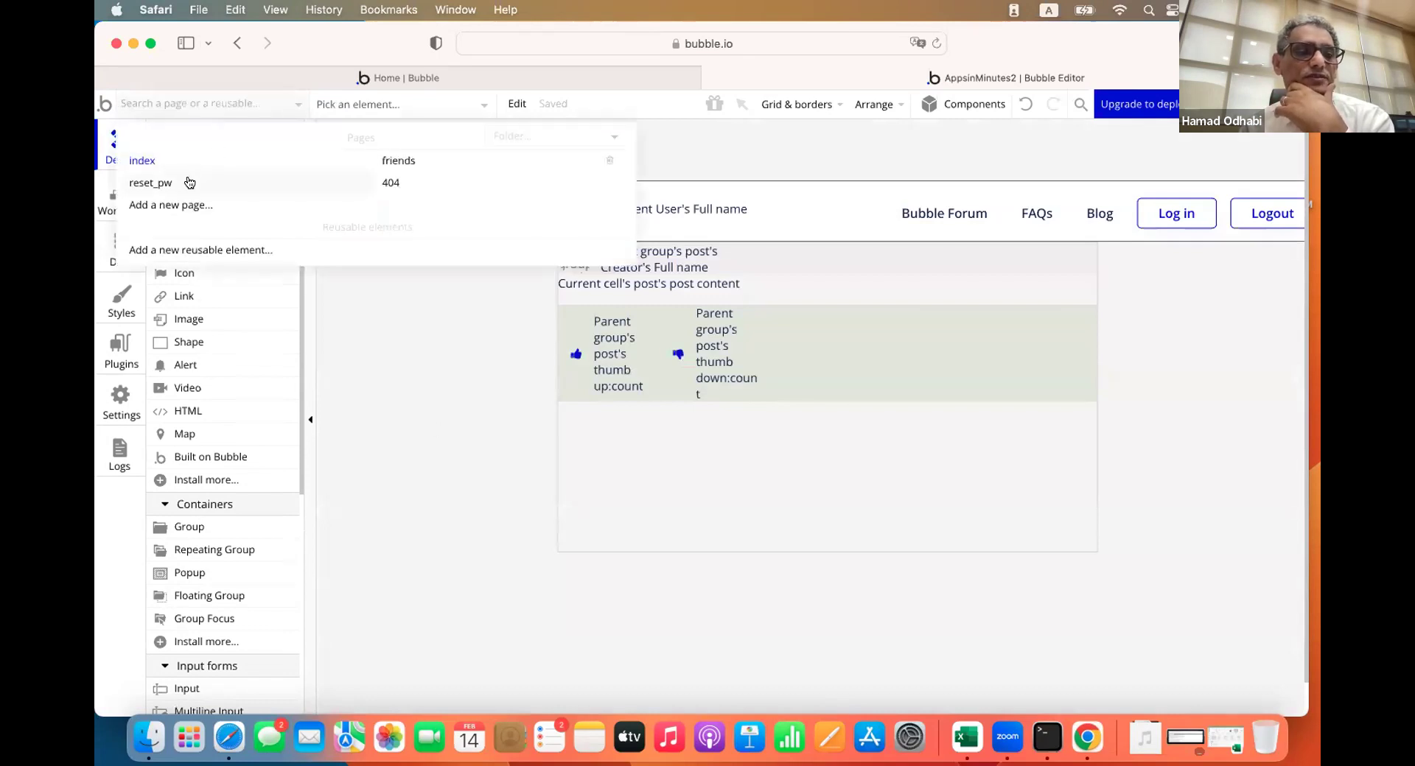
pyautogui.click(398, 162)
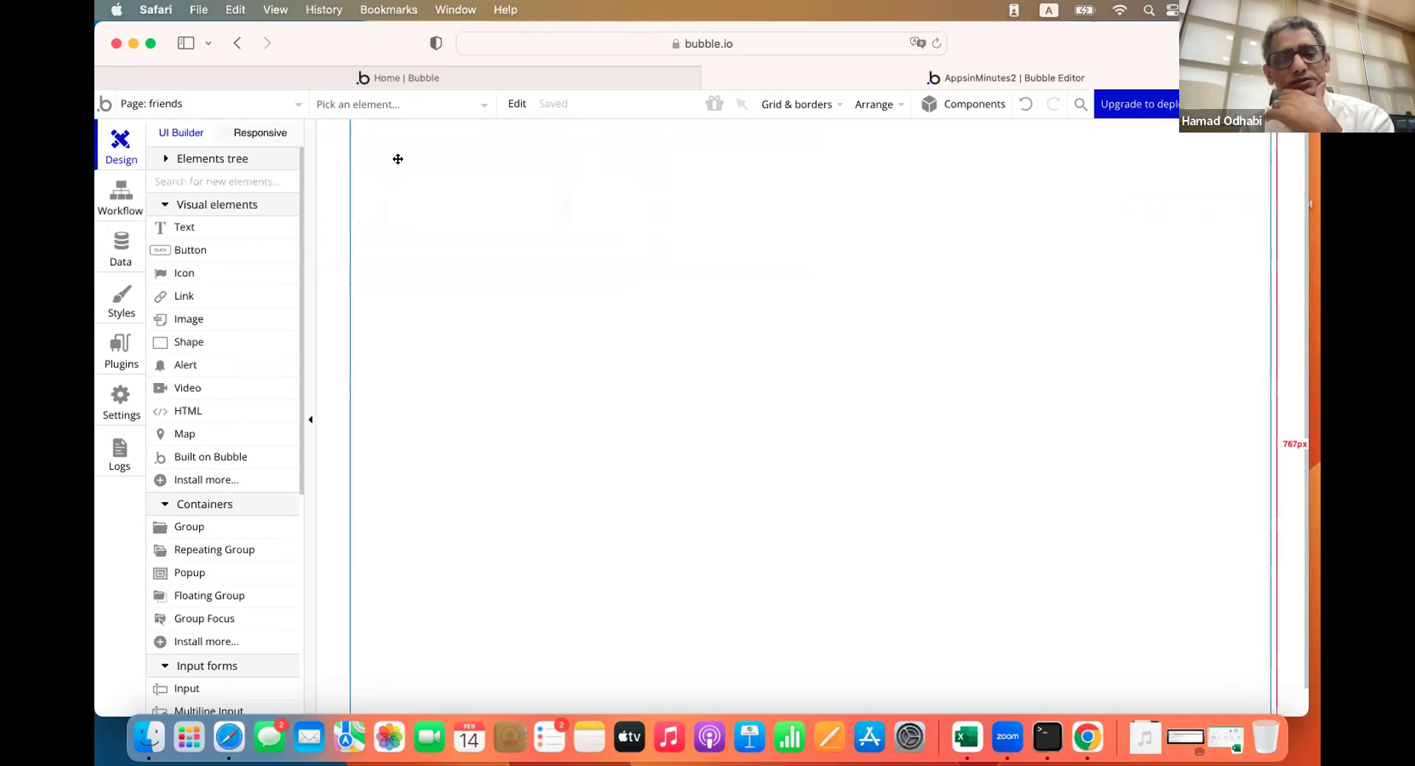
# Set the container layout of the friends page to Column
pyautogui.doubleClick(699, 369)
pyautogui.click(1068, 228)
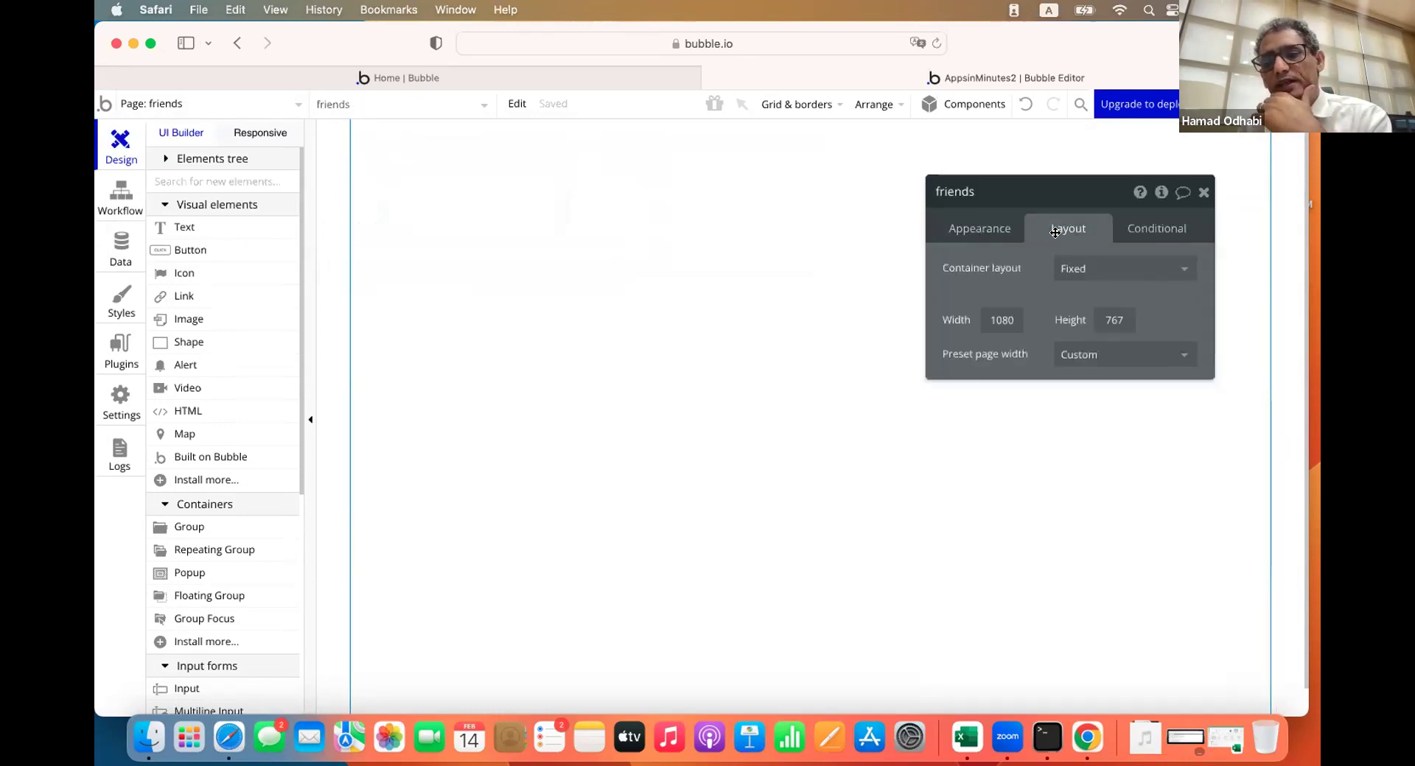
pyautogui.click(1075, 274)
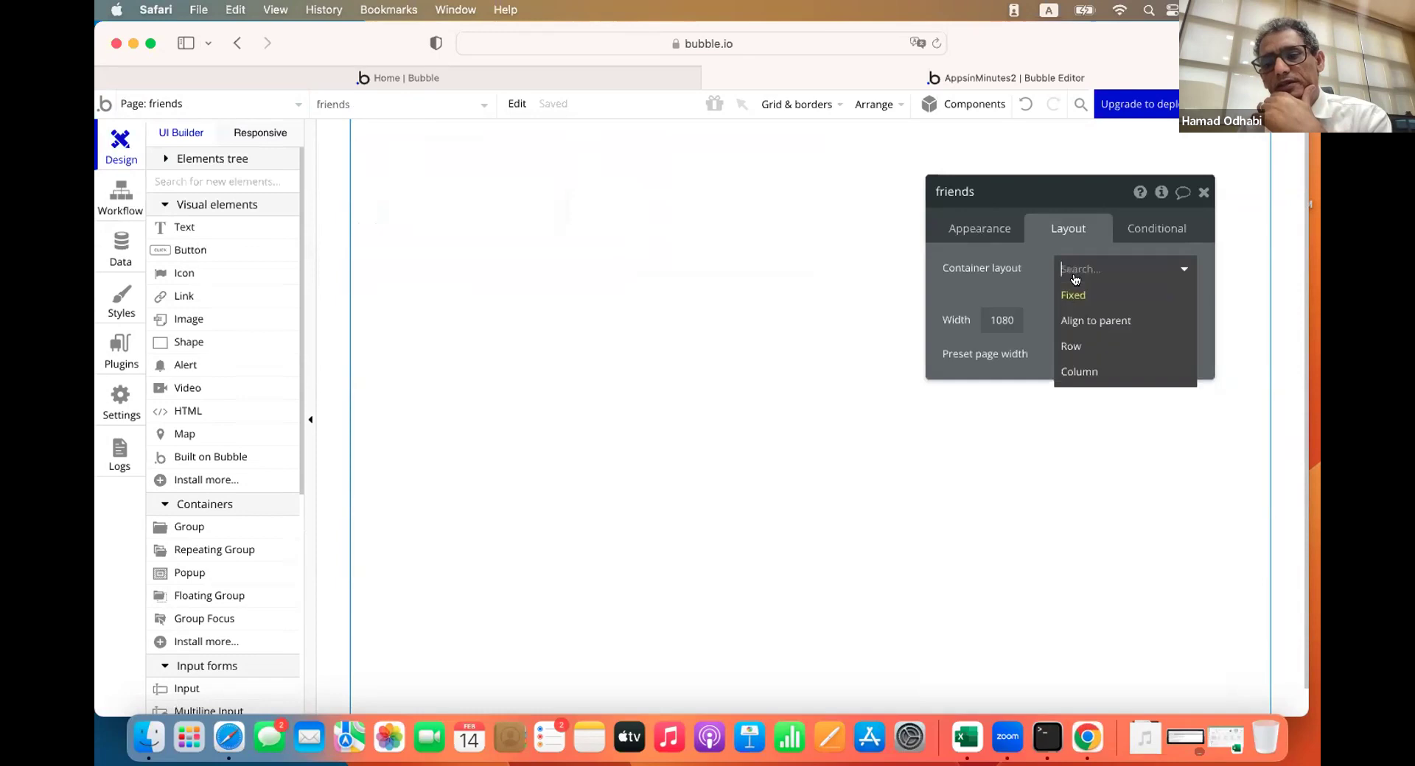
pyautogui.click(1078, 371)
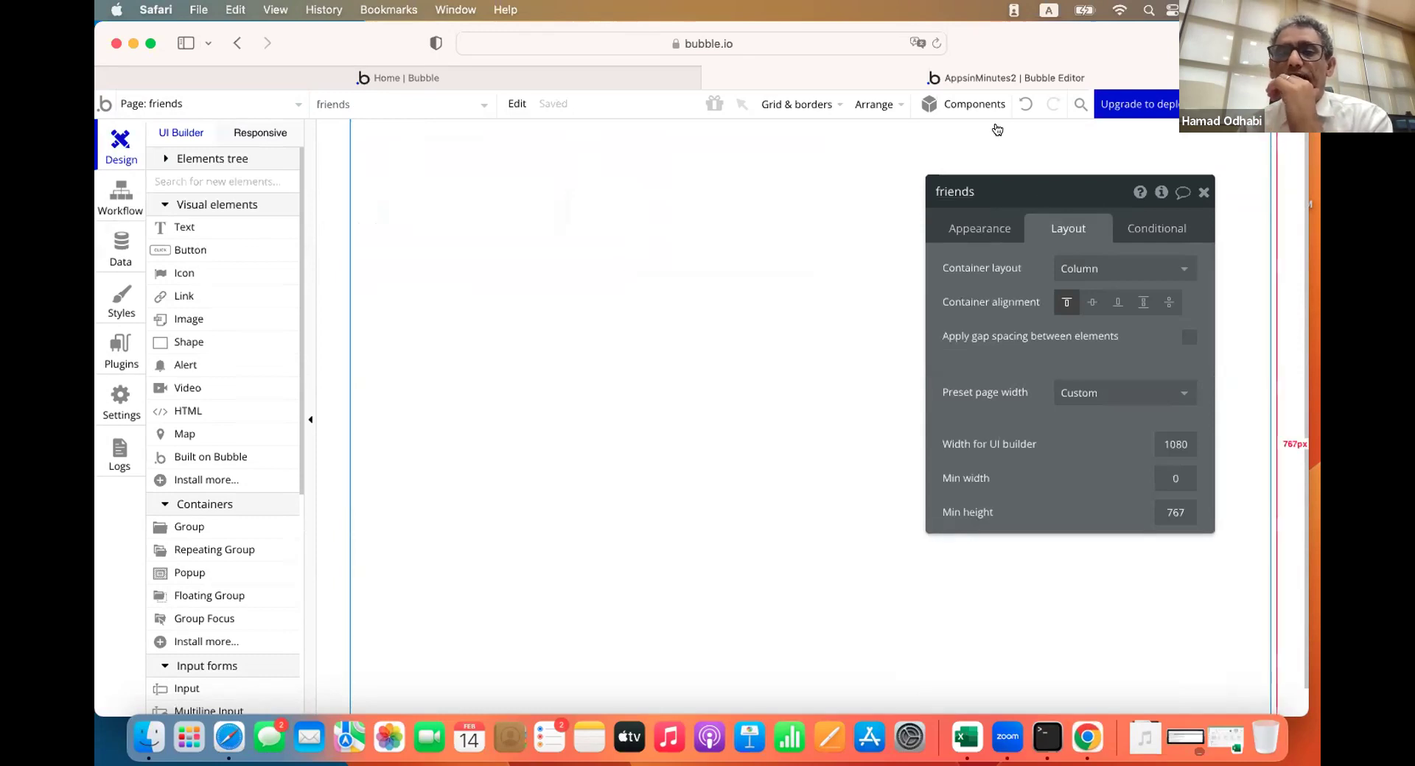
# Convert the header group on the index page into a reusable element named header
pyautogui.click(178, 106)
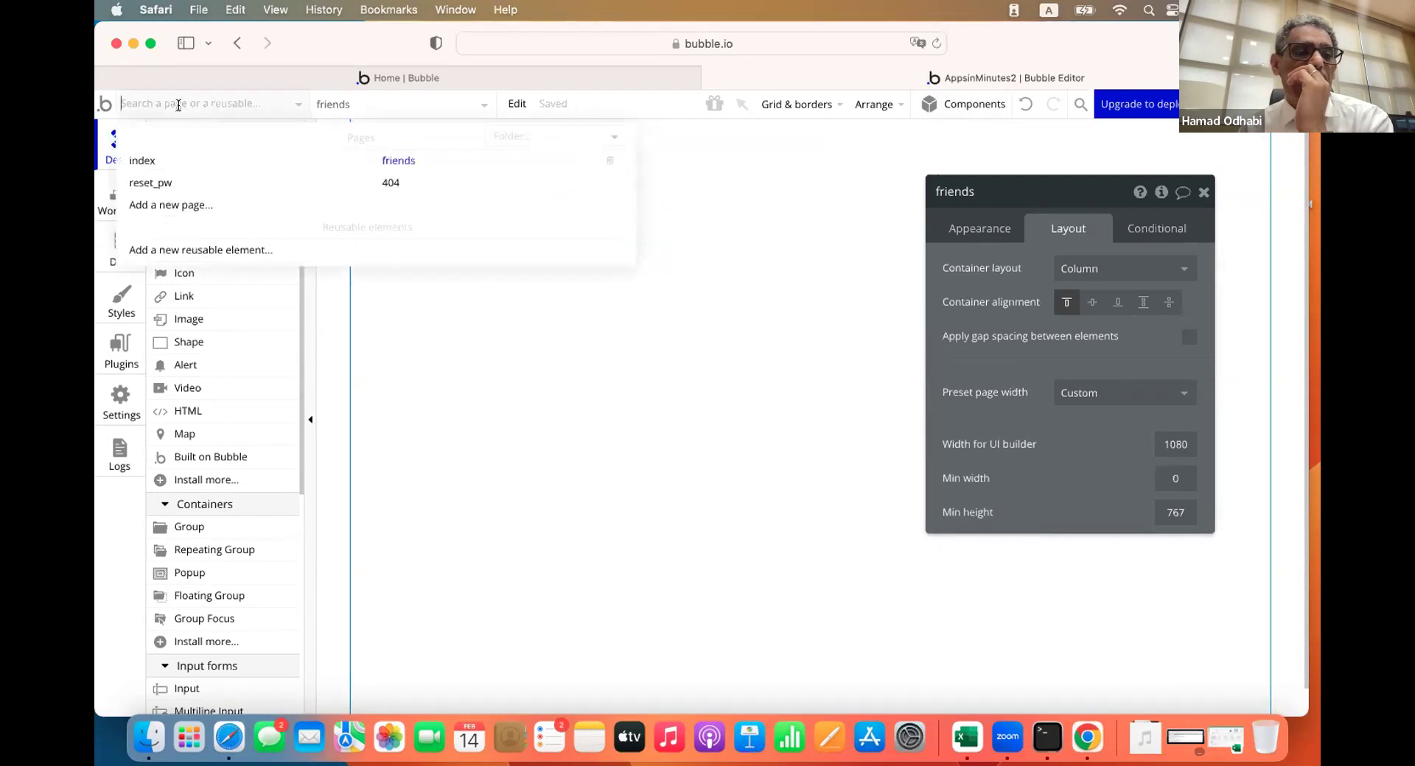
pyautogui.click(151, 161)
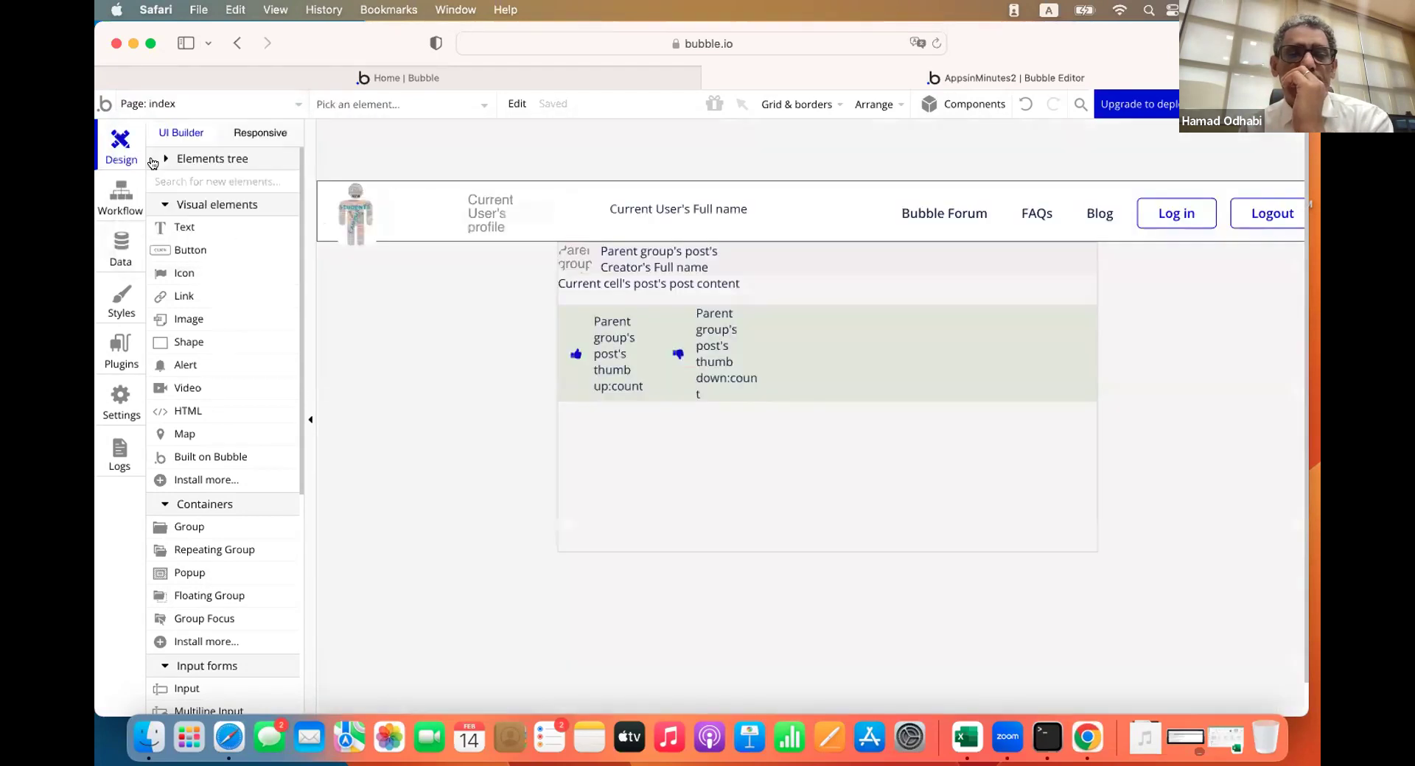
pyautogui.doubleClick(423, 229)
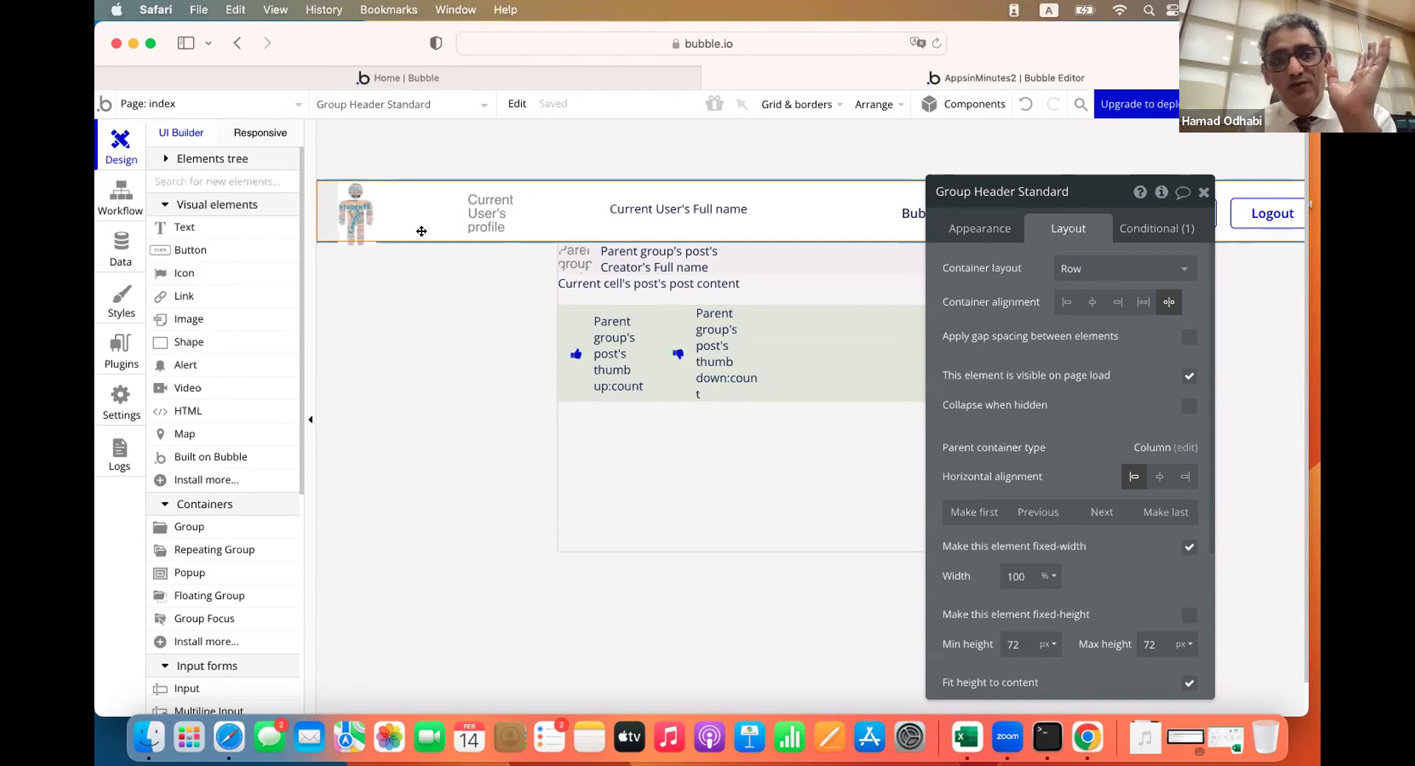
pyautogui.rightClick(421, 231)
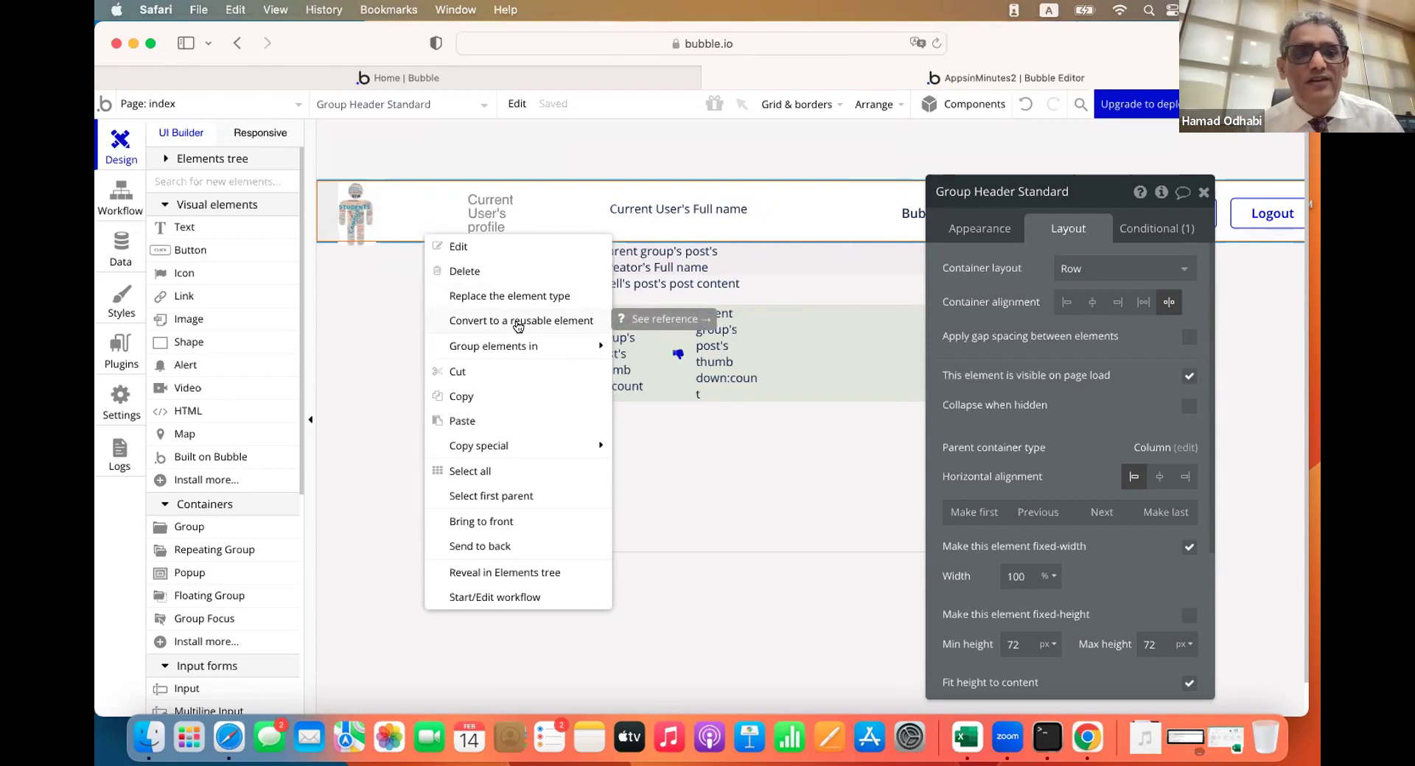
pyautogui.click(509, 321)
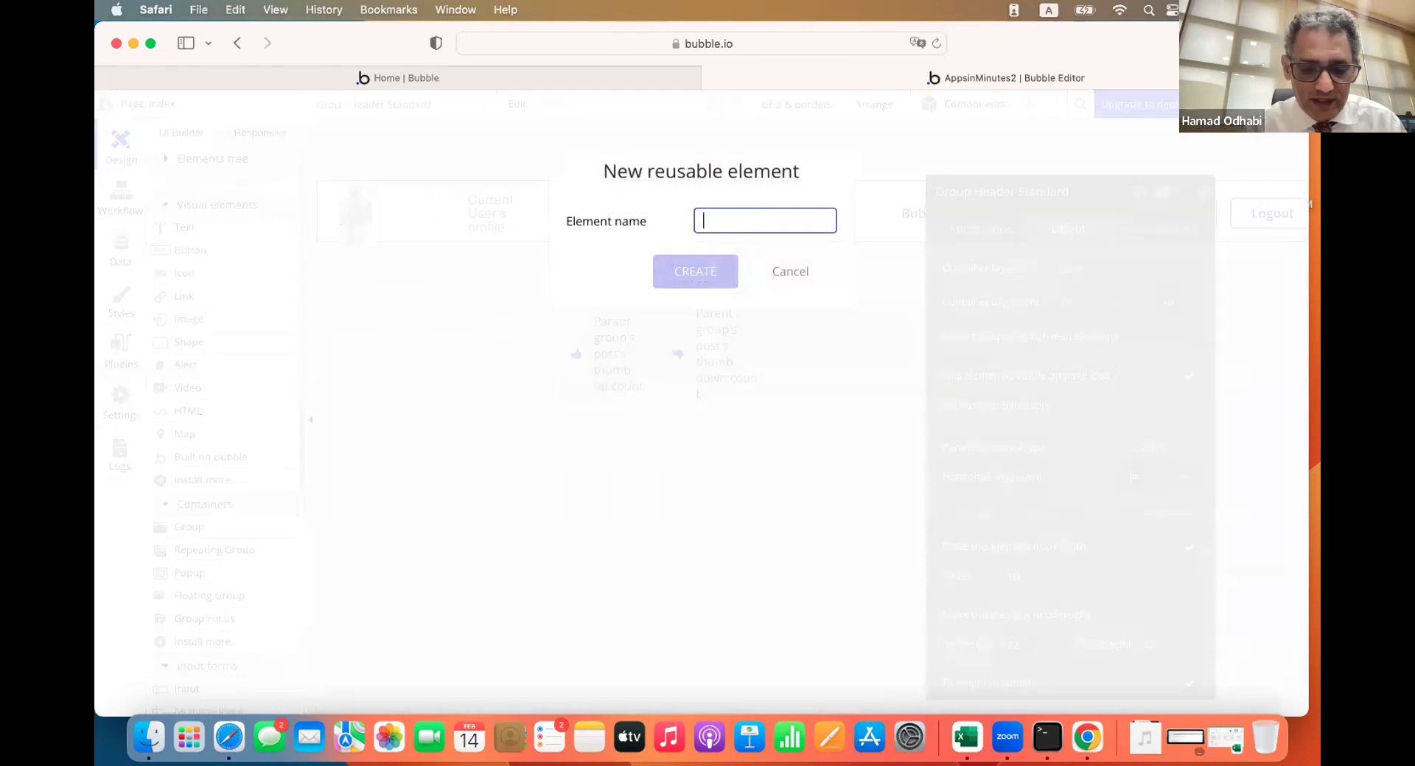
pyautogui.write('header')
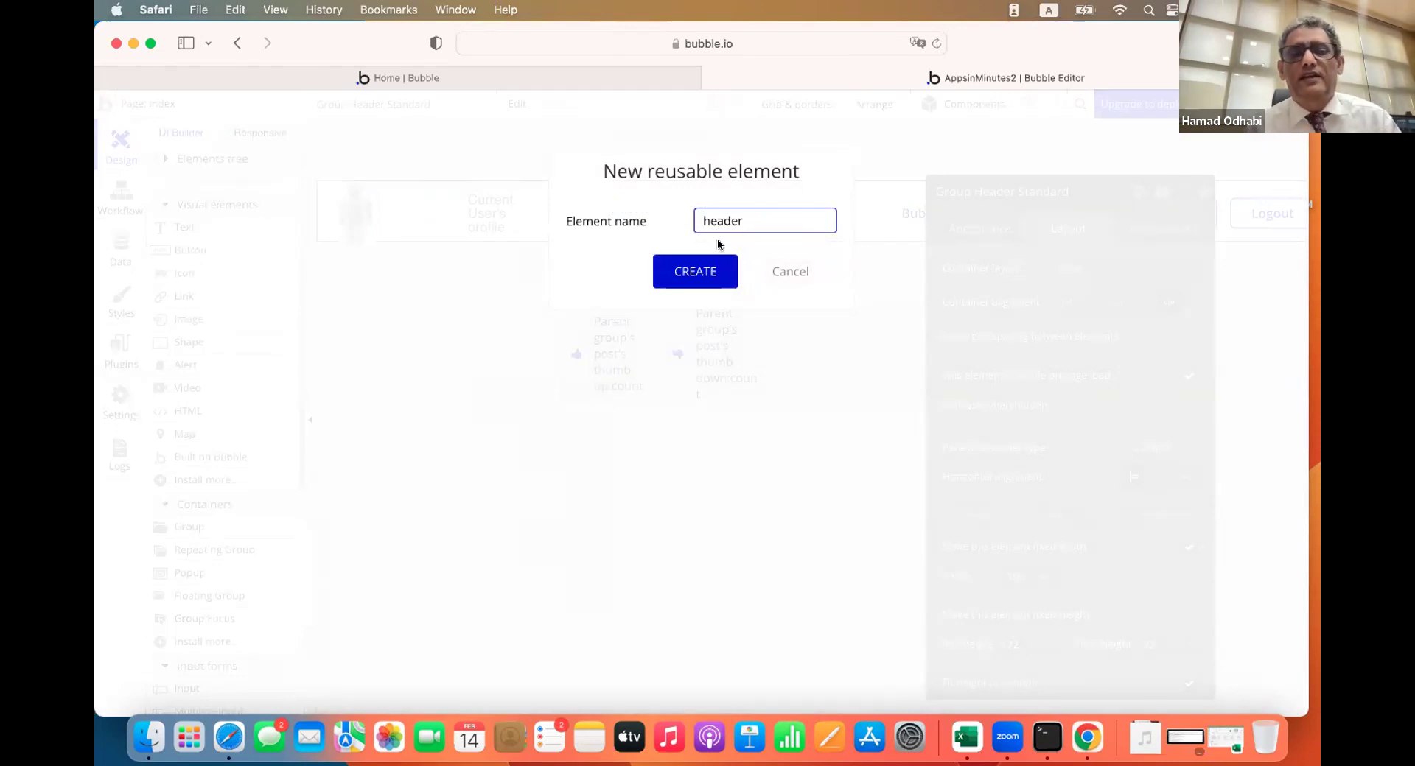
pyautogui.click(701, 271)
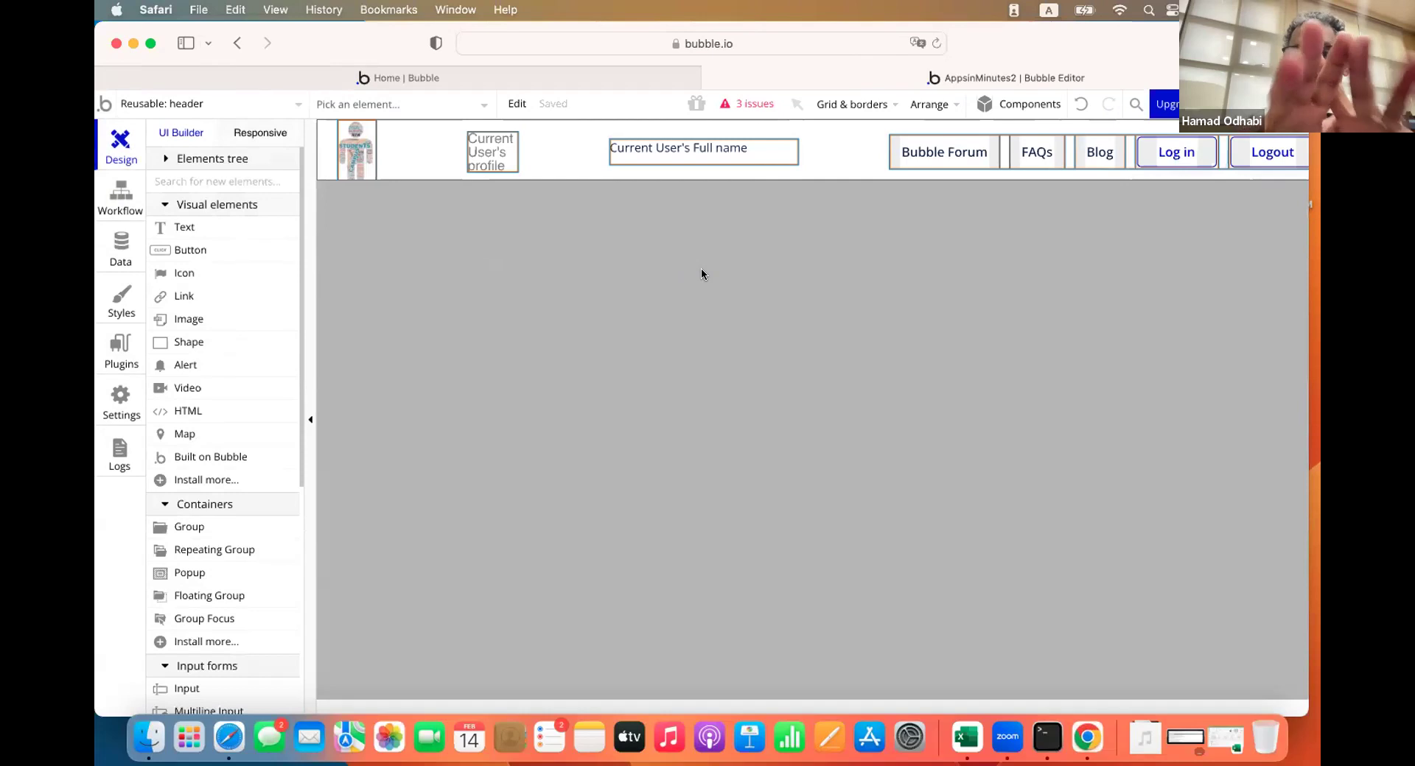
# Place the reusable header element at the top of the friends page
pyautogui.click(298, 104)
pyautogui.click(185, 158)
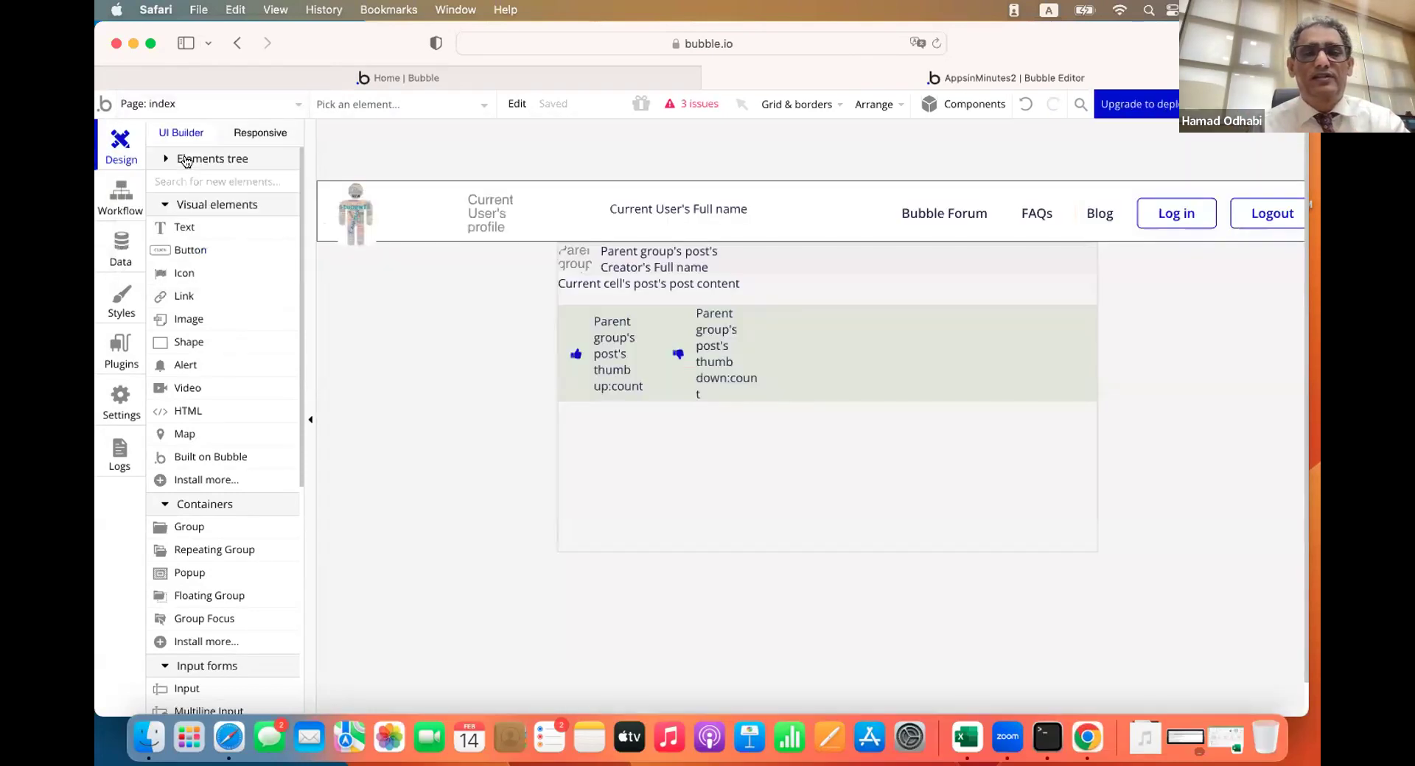
pyautogui.click(295, 103)
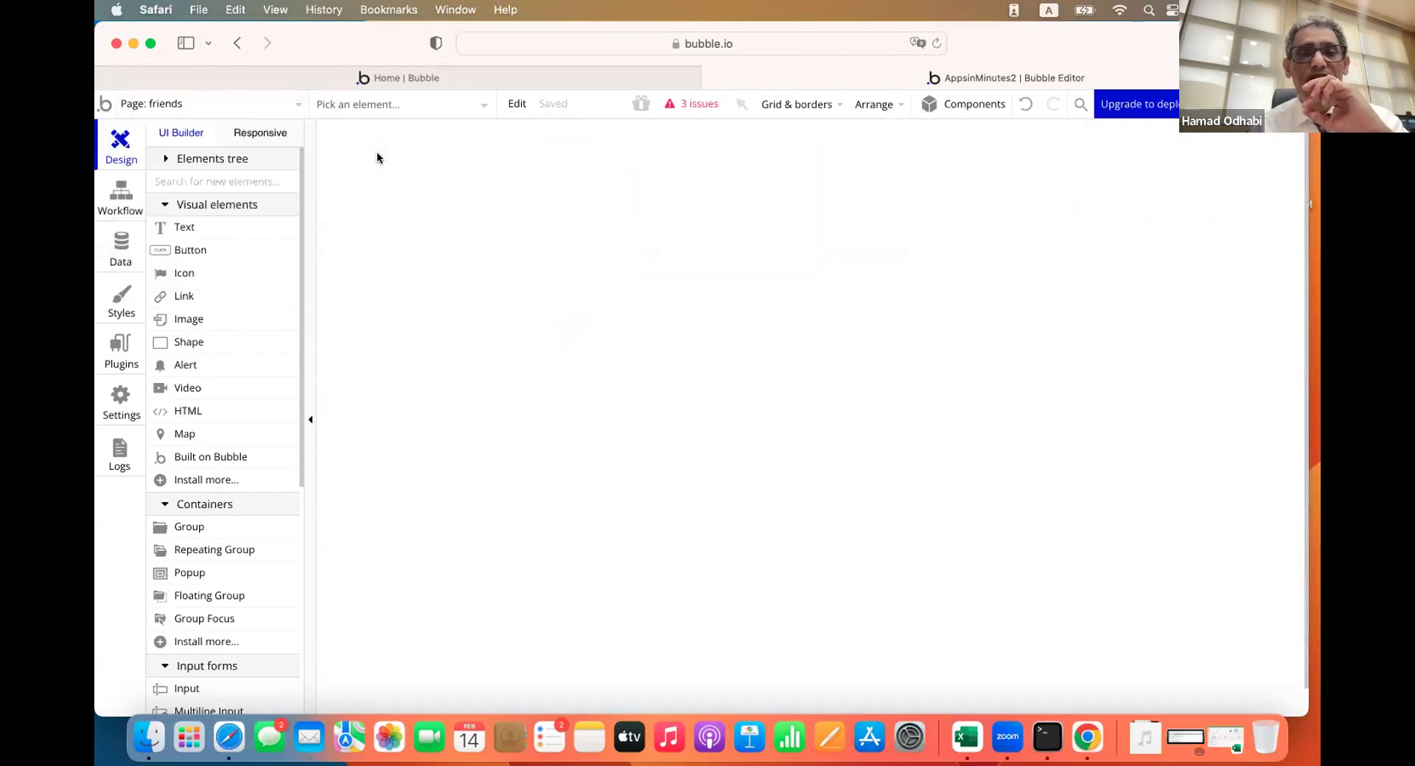
pyautogui.click(391, 159)
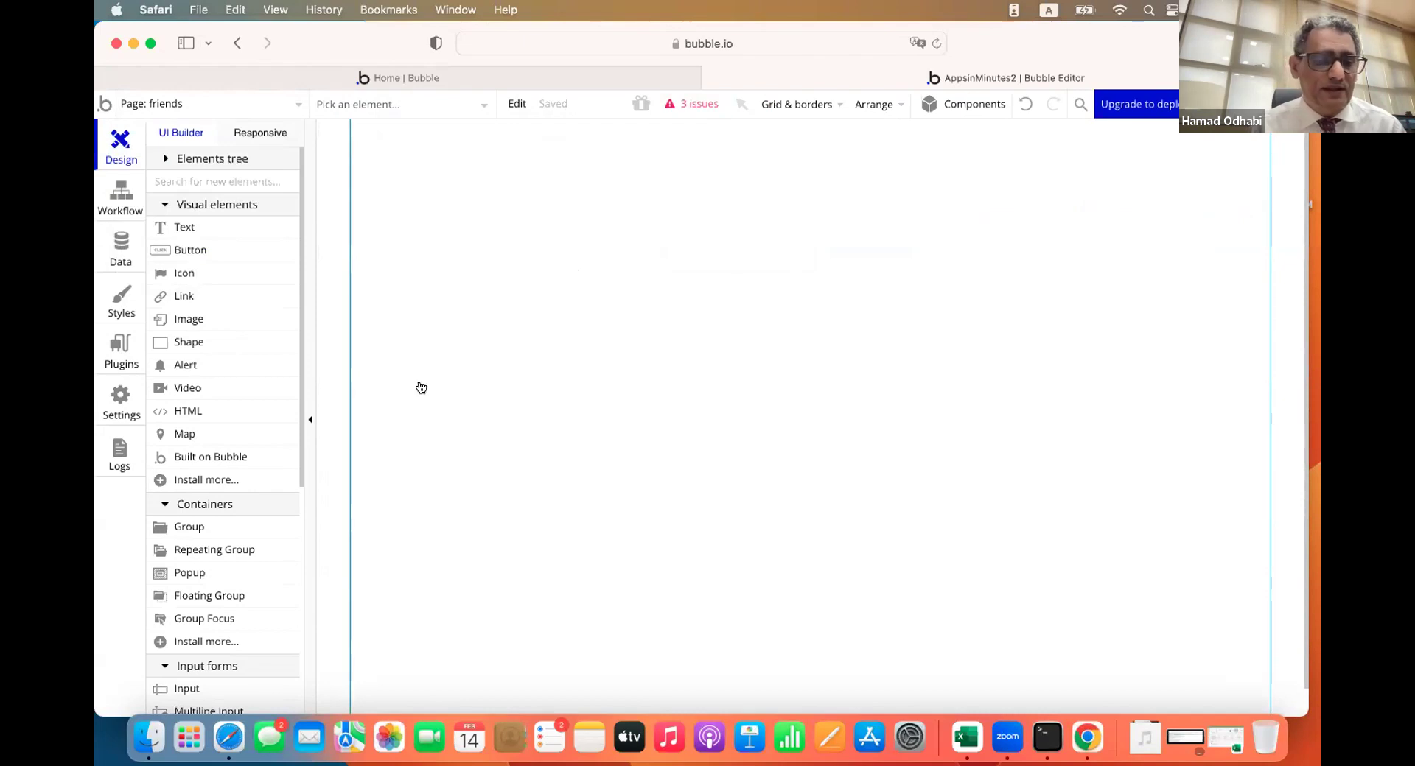
pyautogui.scroll(-6, 251, 480)
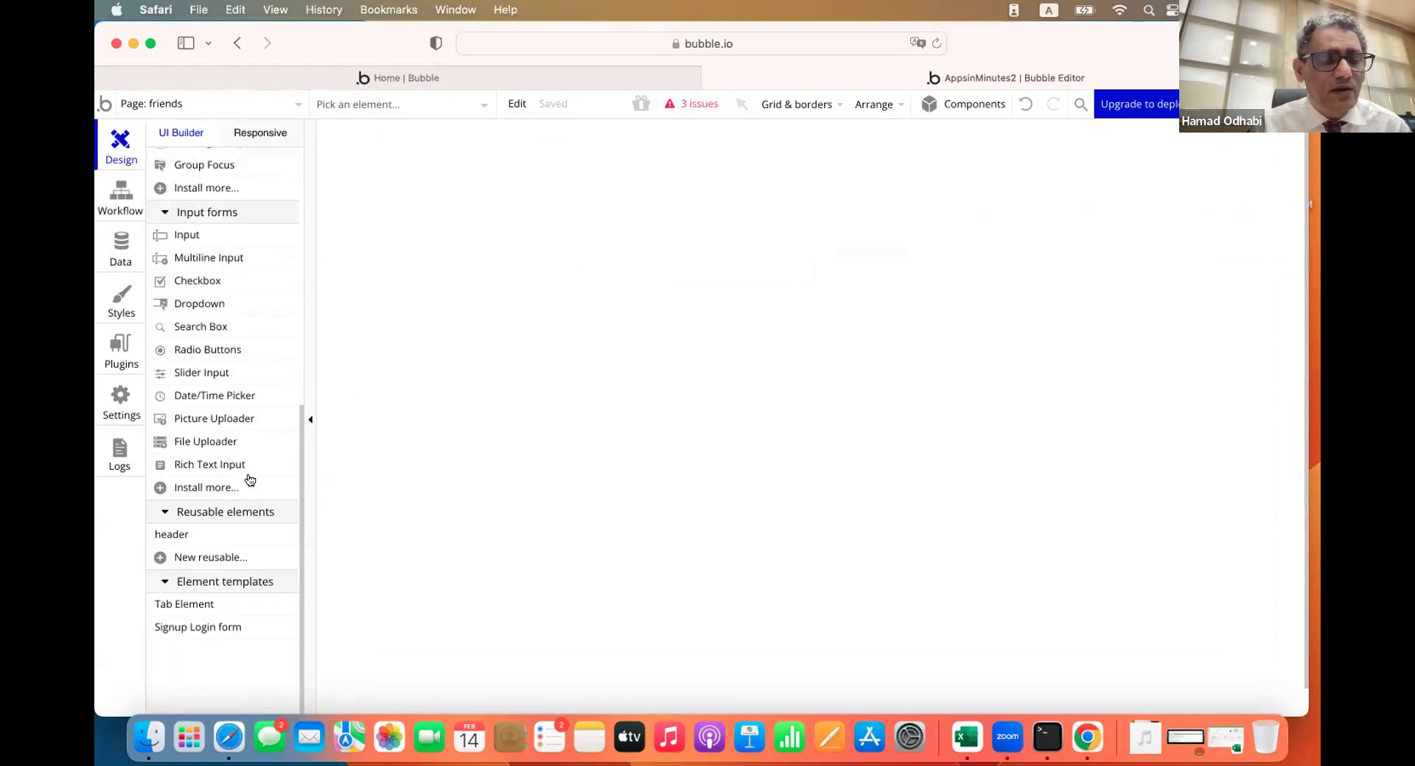
pyautogui.click(169, 536)
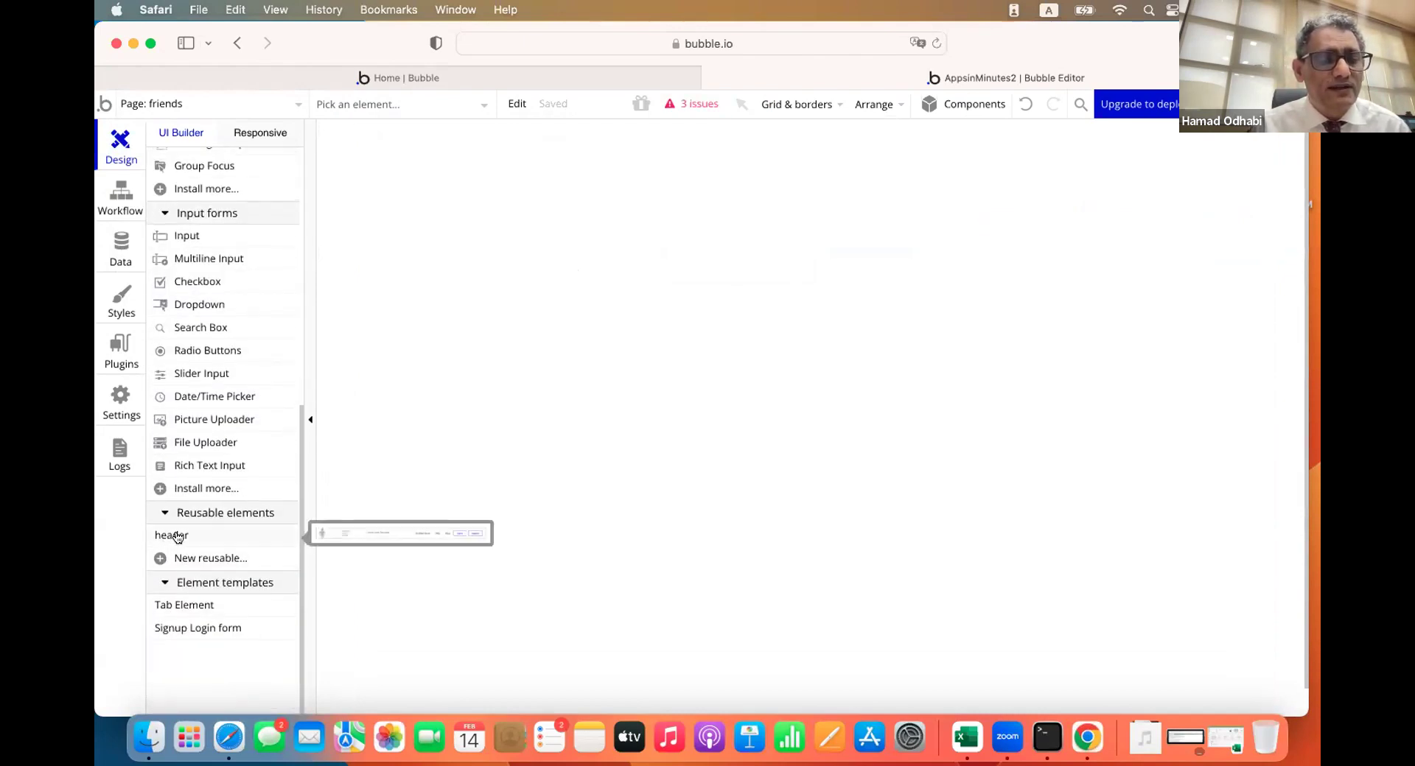
pyautogui.moveTo(394, 388); pyautogui.dragTo(890, 481)
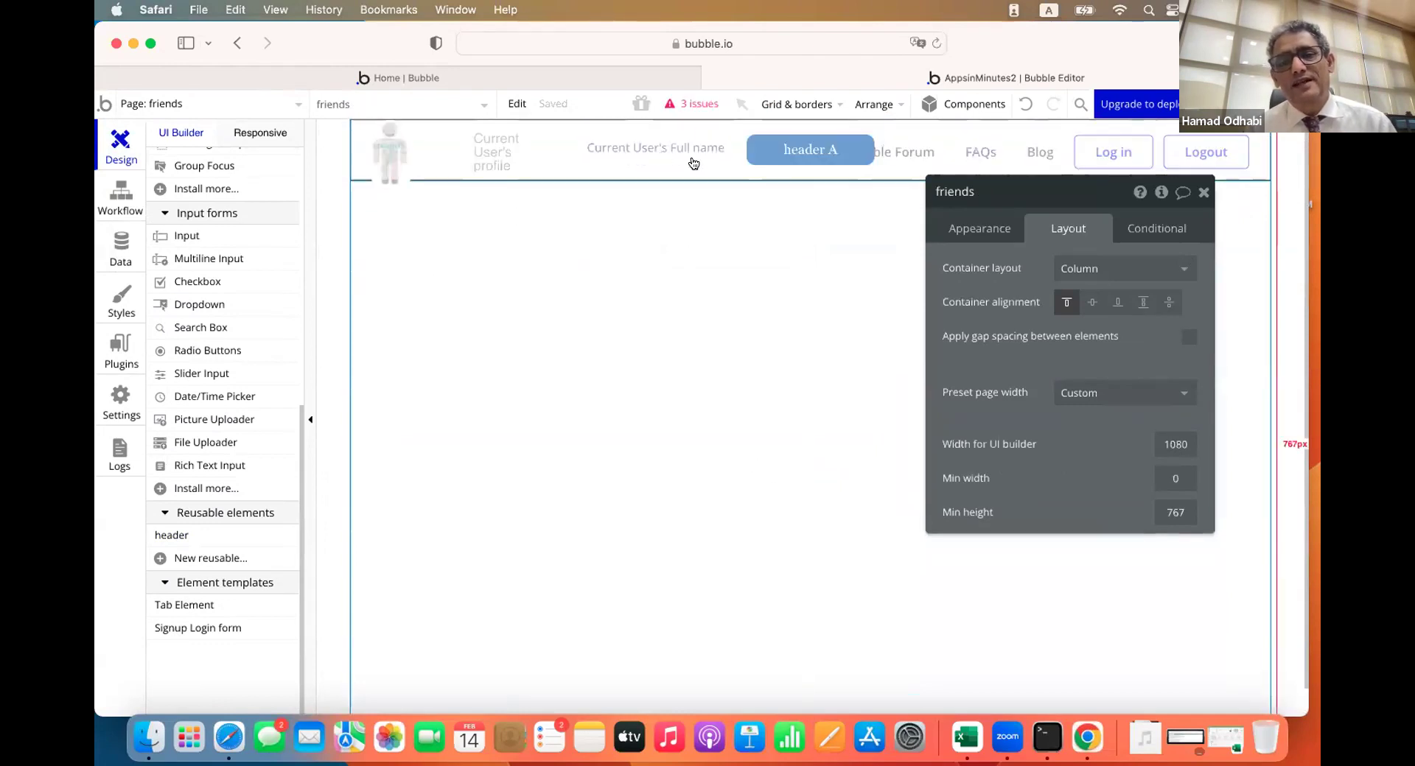
# From the issue list, inspect the GroupFocus Menu toggle issue and delete the header's "Icon Menu is clicked" workflow
pyautogui.click(692, 91)
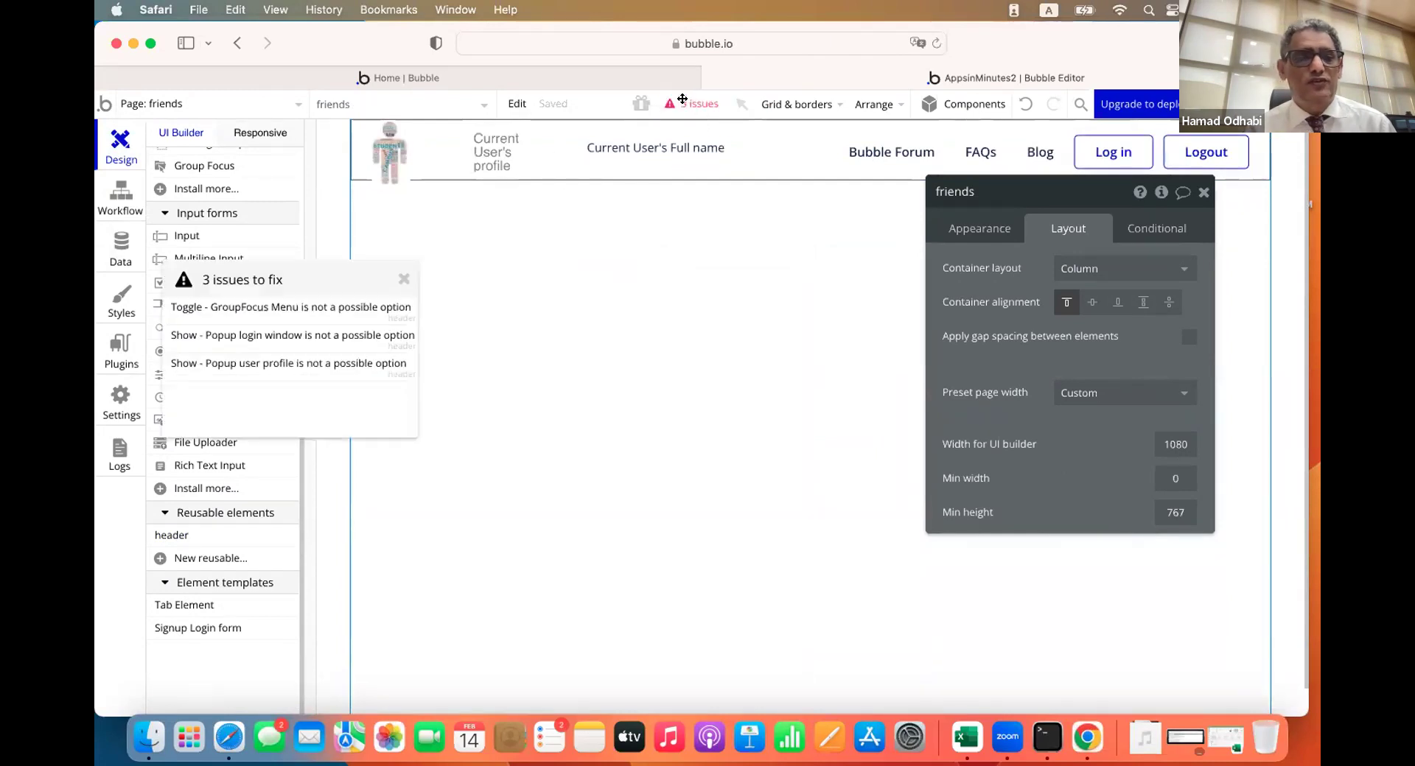
pyautogui.click(336, 310)
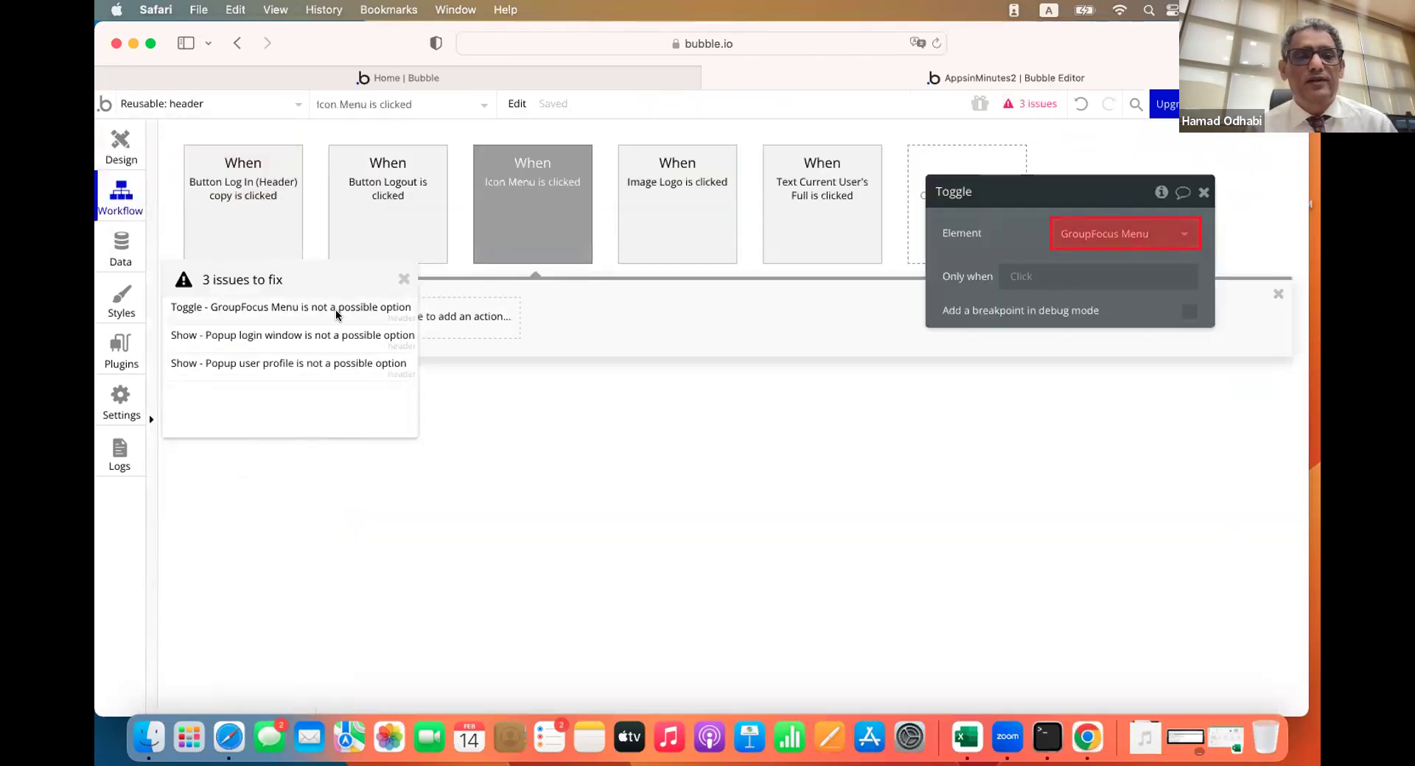
pyautogui.click(1094, 241)
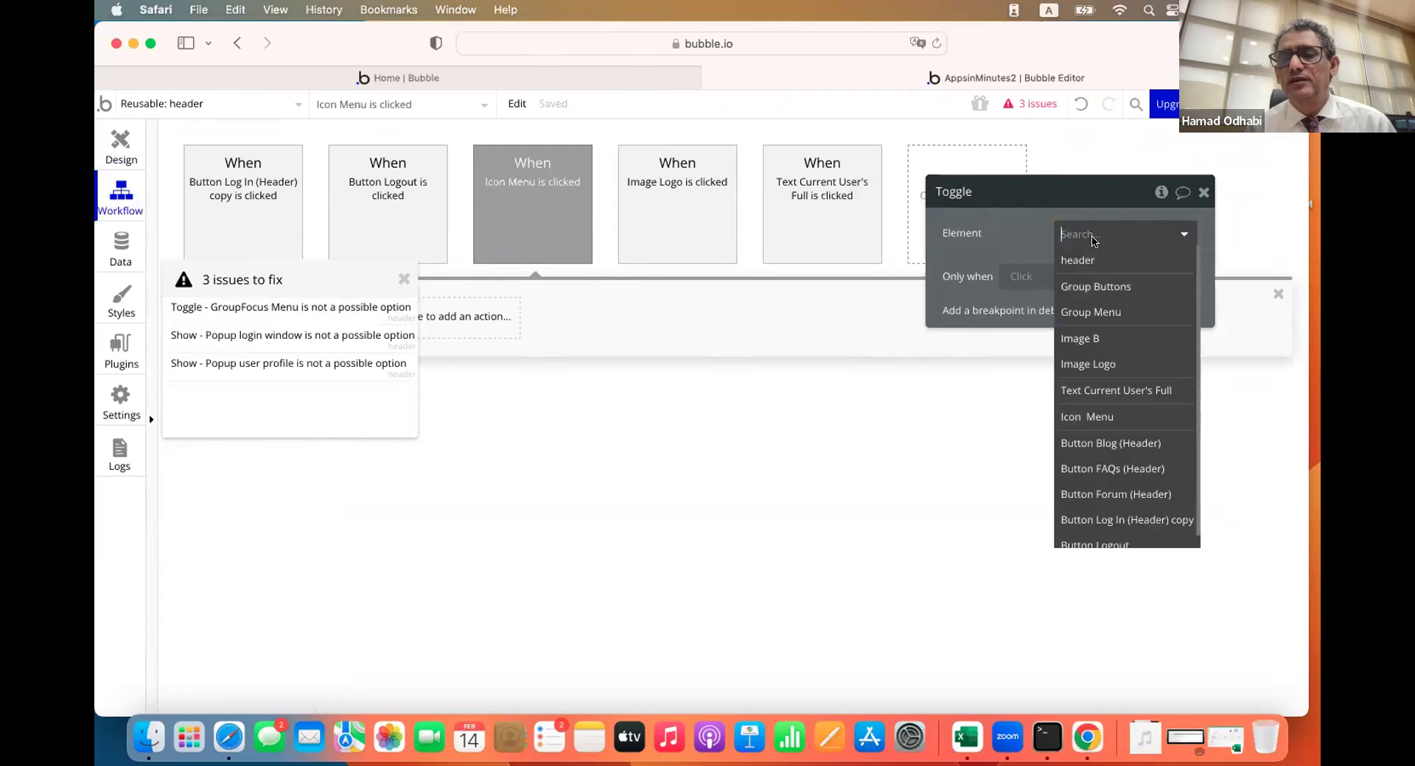
pyautogui.click(1021, 234)
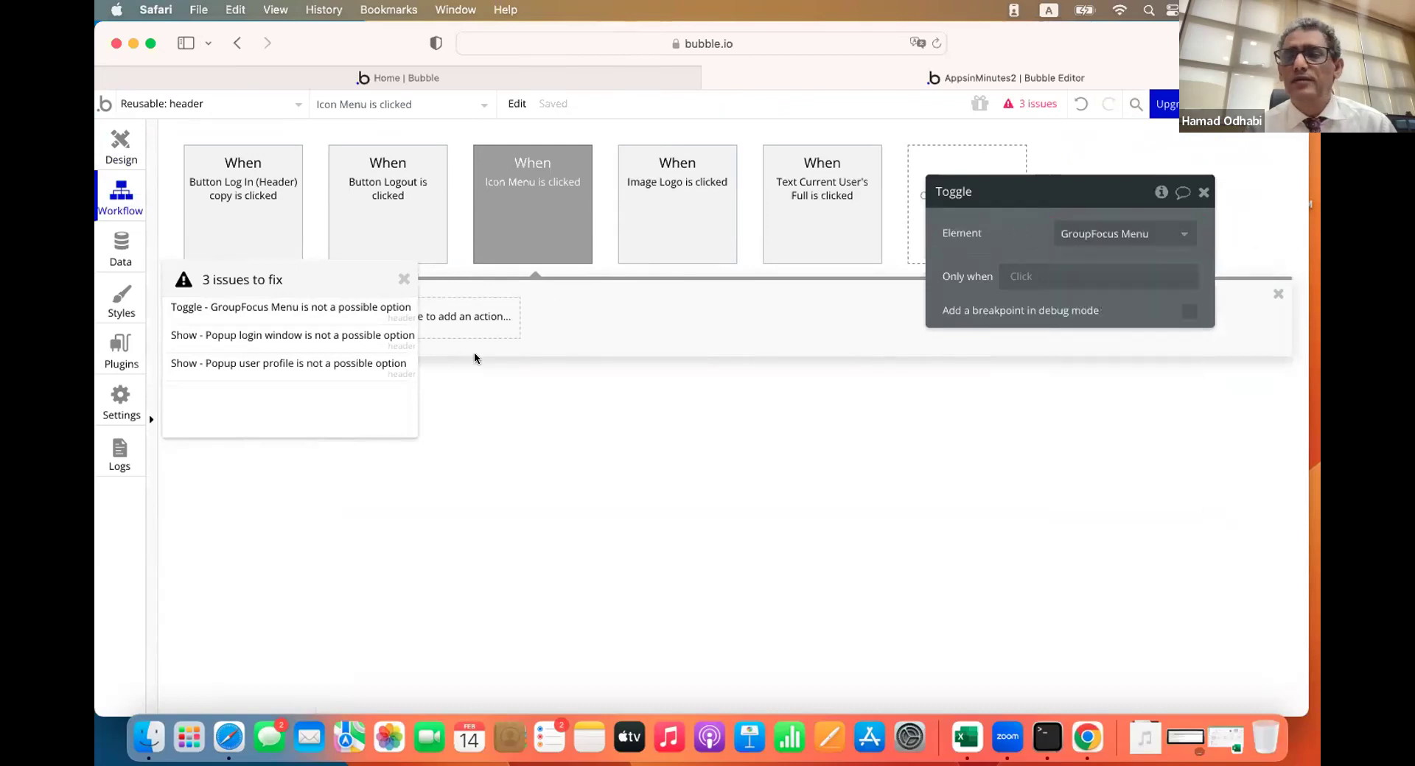
pyautogui.moveTo(370, 281); pyautogui.dragTo(469, 493)
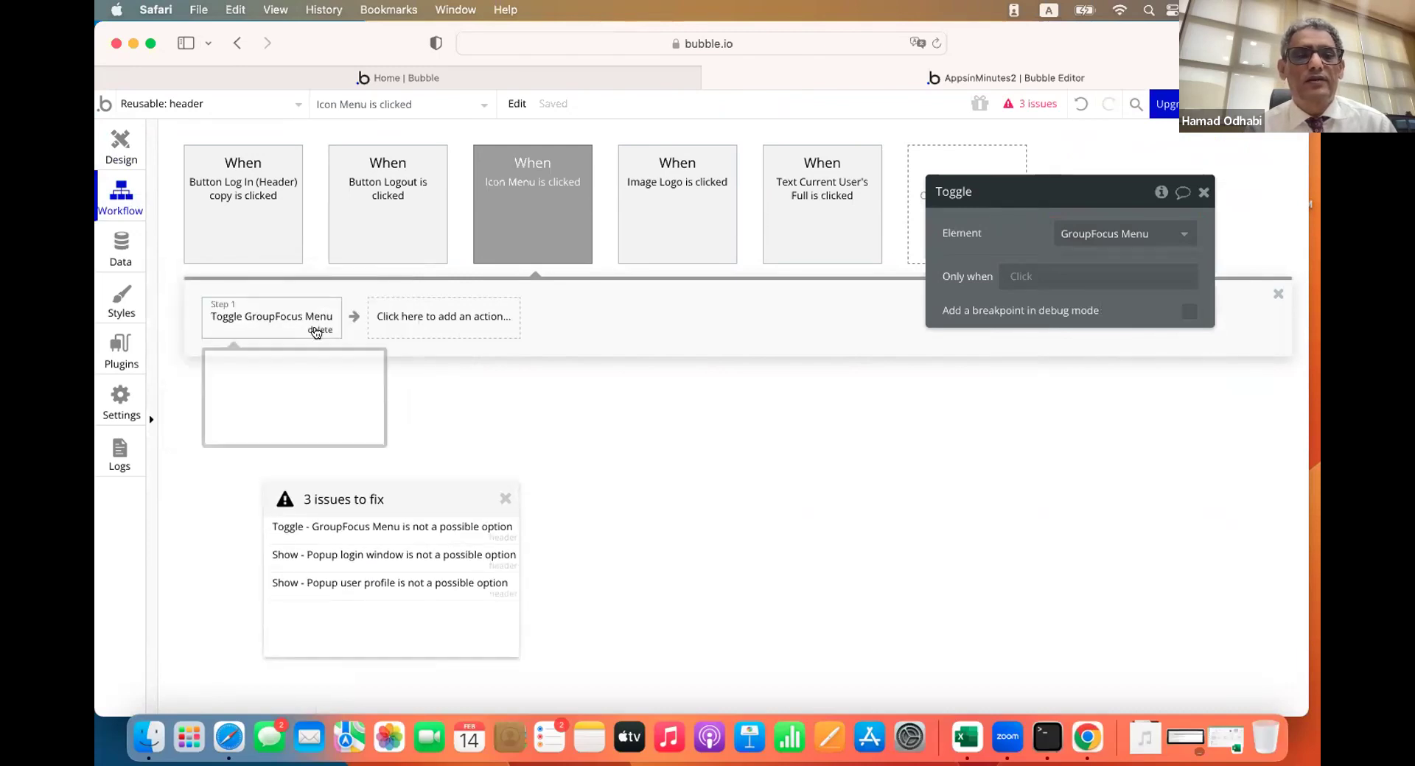
pyautogui.click(538, 222)
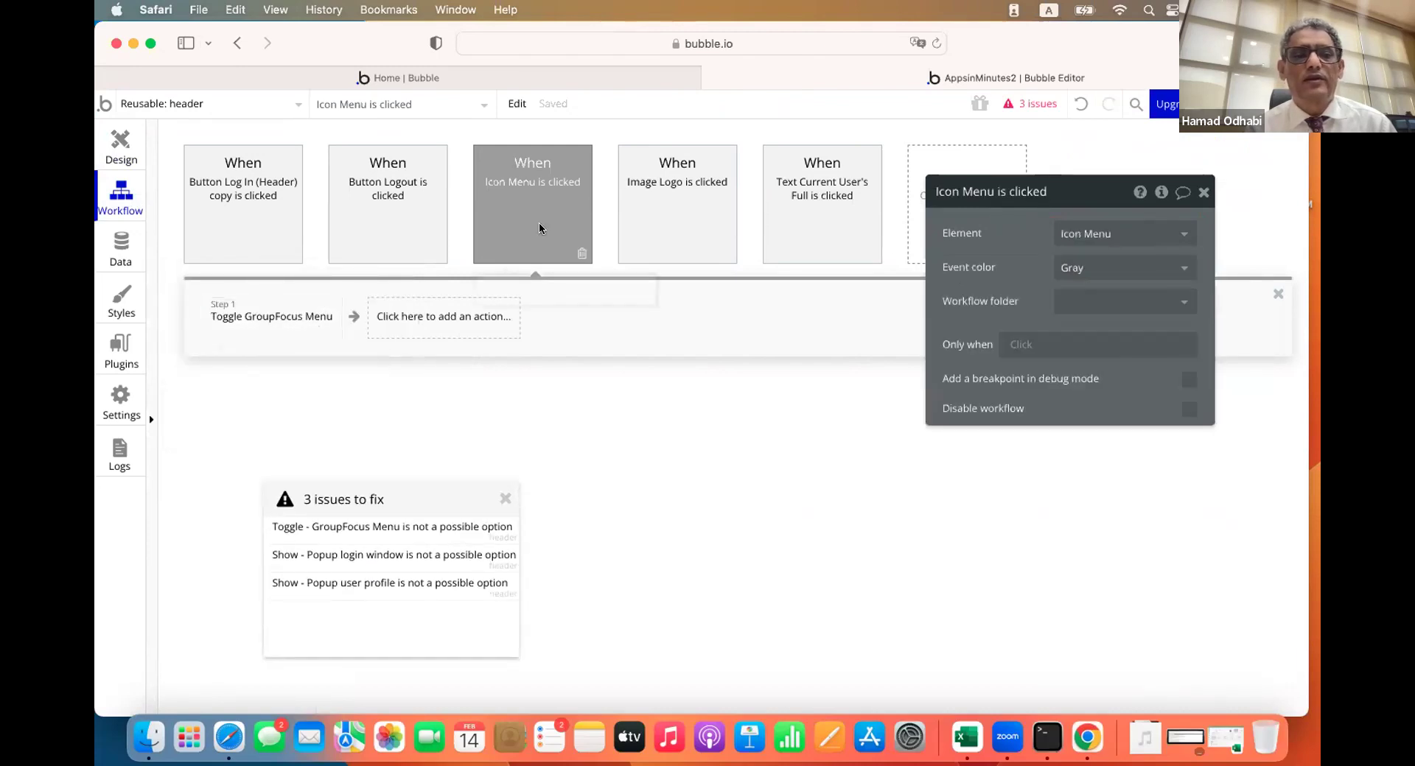
pyautogui.click(580, 253)
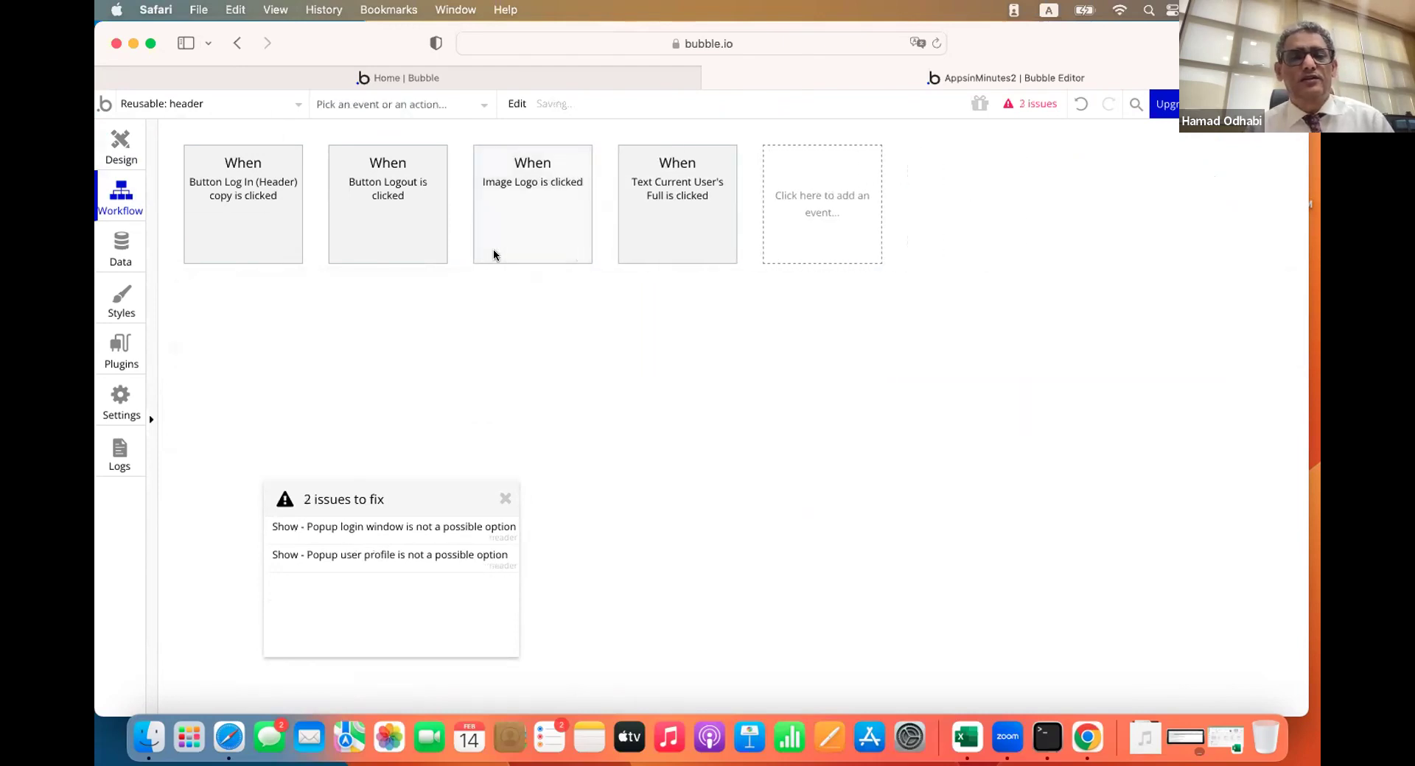
# Delete the reusable header's "Button Log In (Header) copy is clicked" workflow, which refers to the missing login popup
pyautogui.click(1031, 104)
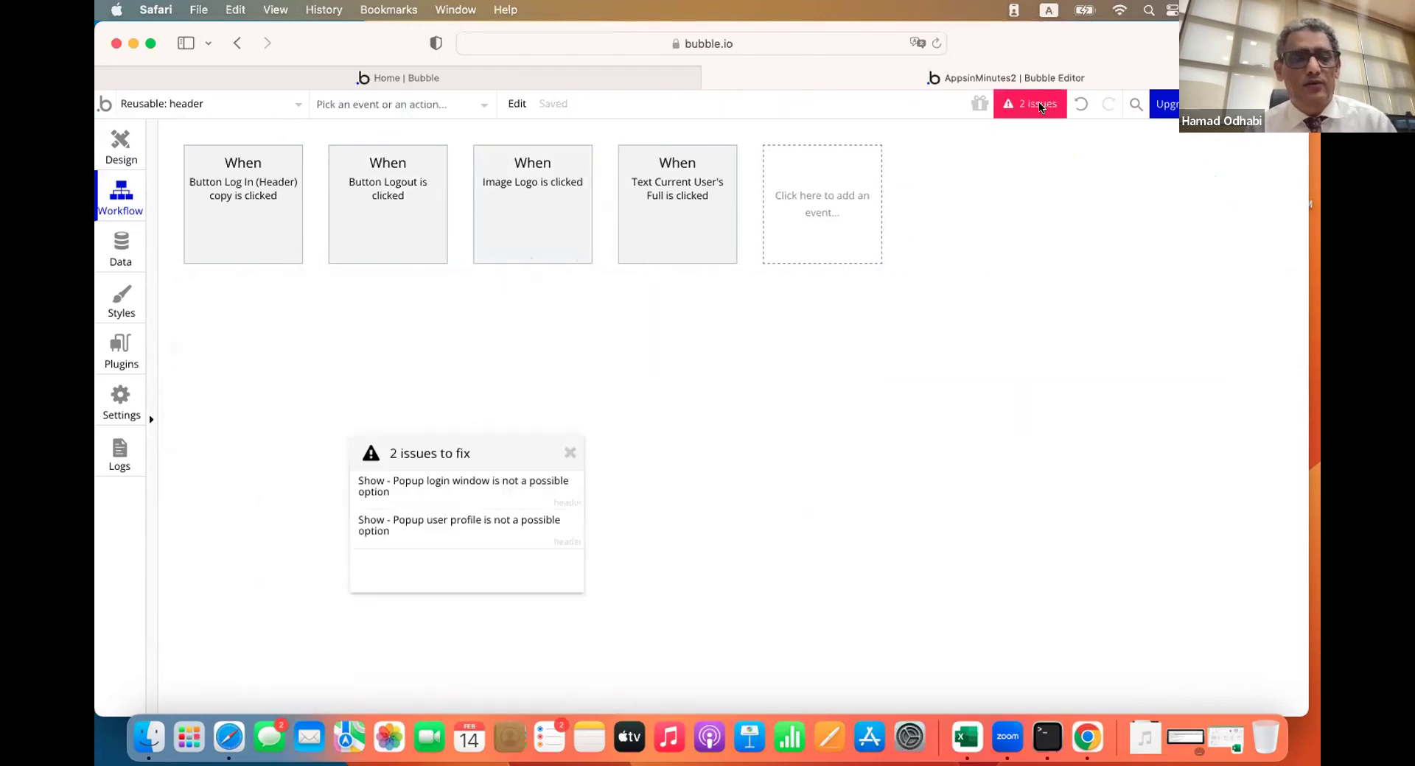
pyautogui.click(1032, 104)
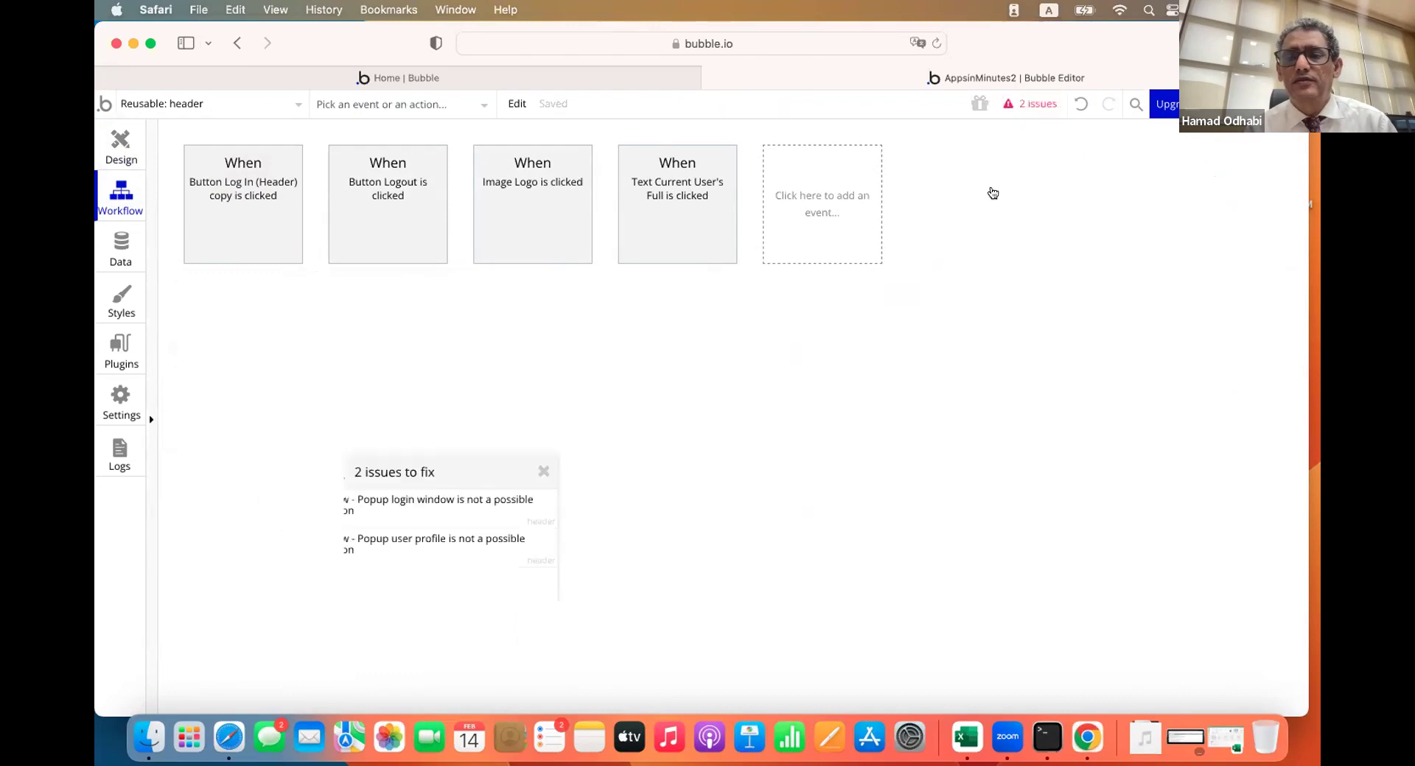
pyautogui.click(439, 525)
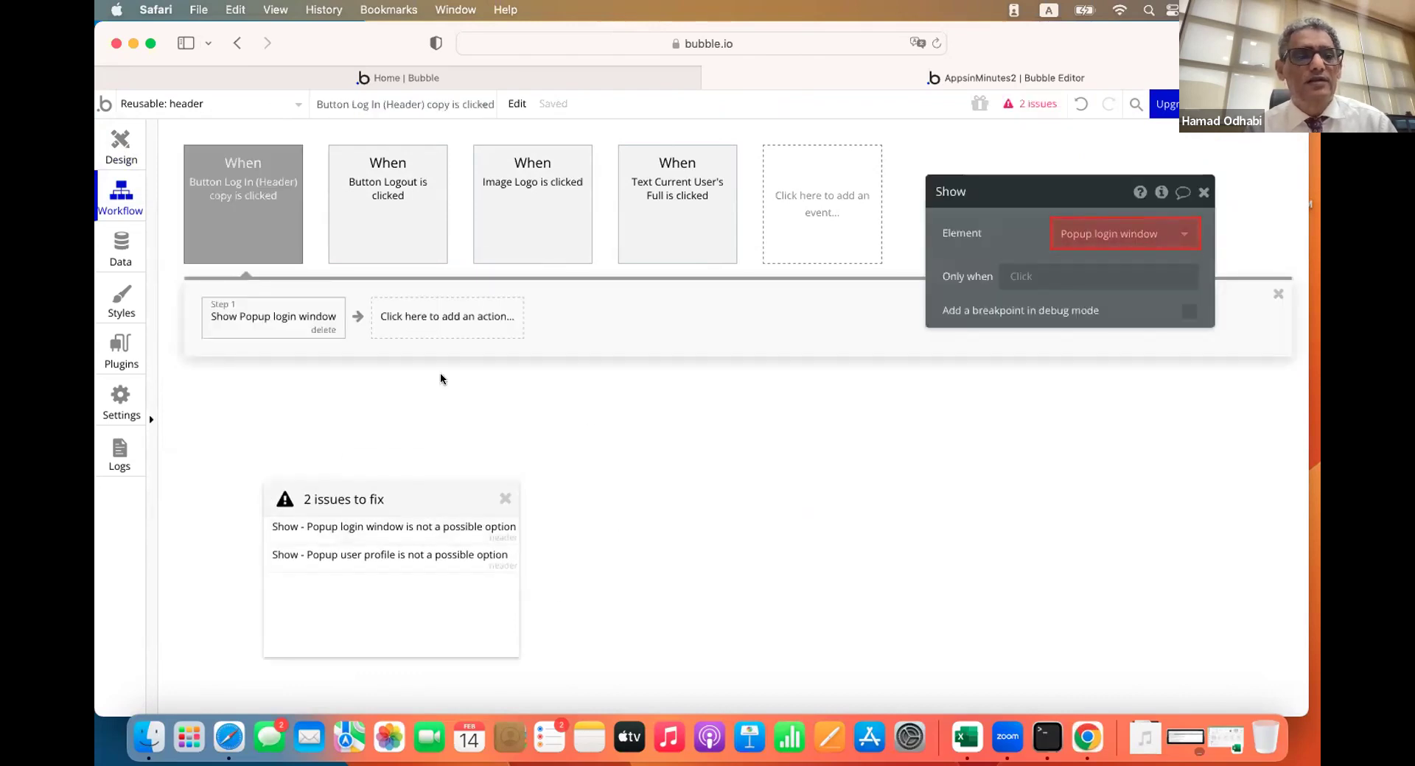
pyautogui.click(249, 234)
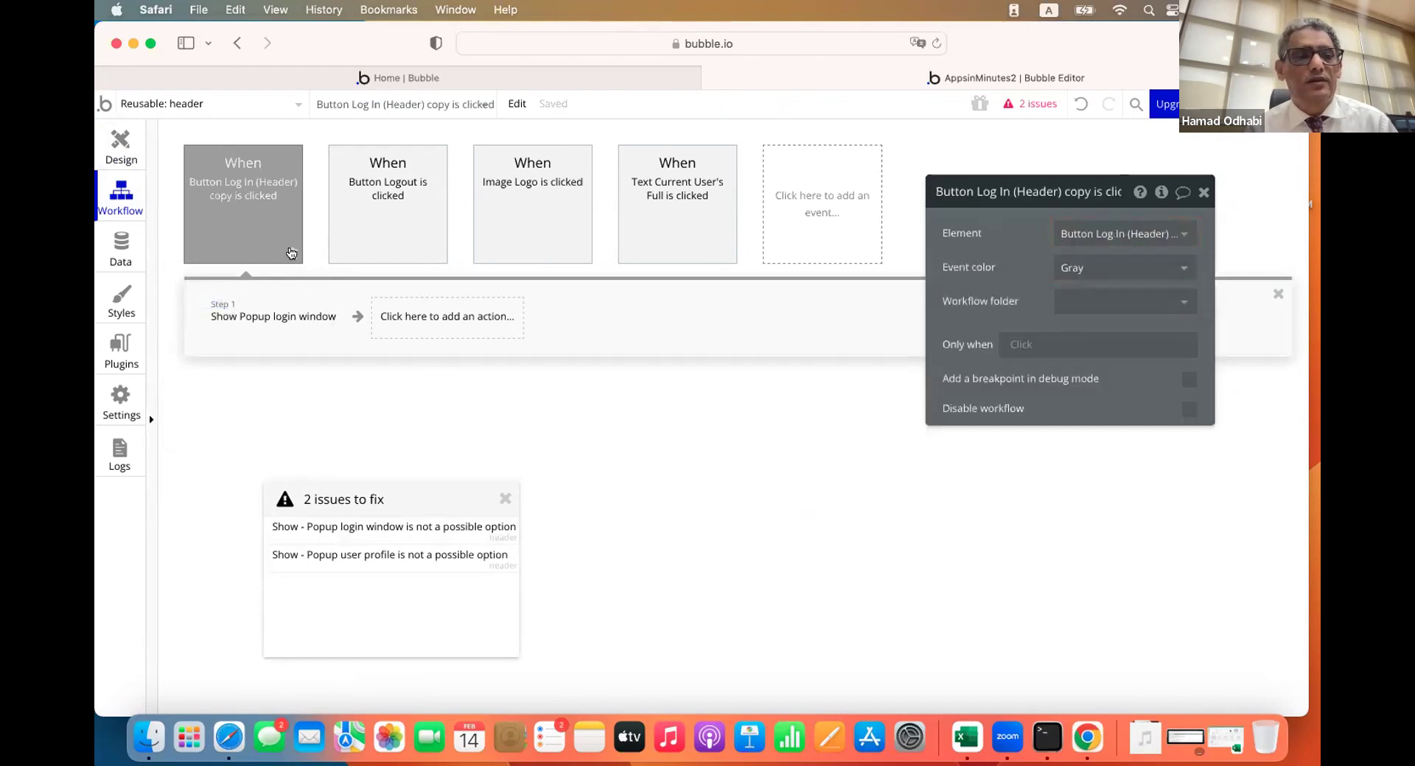
pyautogui.click(291, 246)
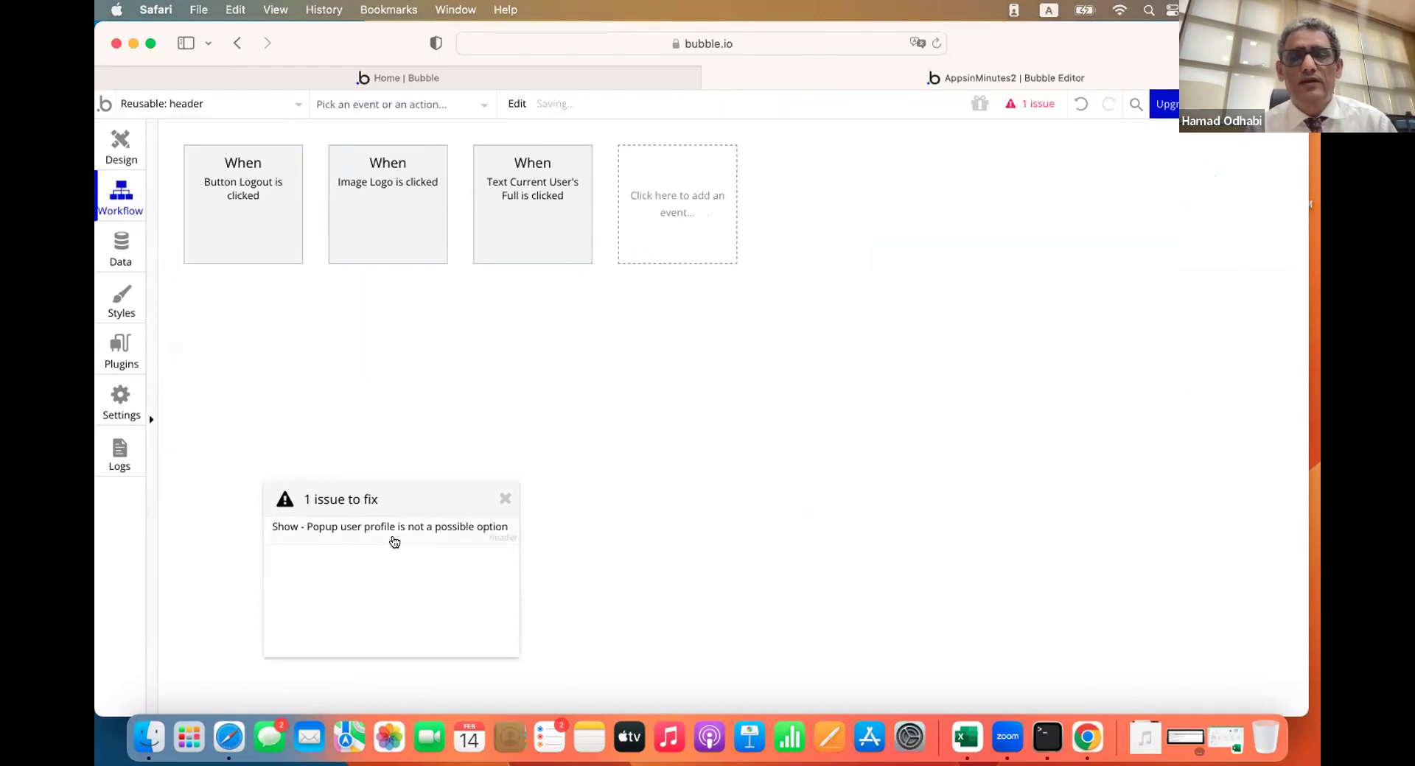
# Delete the reusable header's "Text Current User's Full is clicked" workflow and close the issue list
pyautogui.click(394, 528)
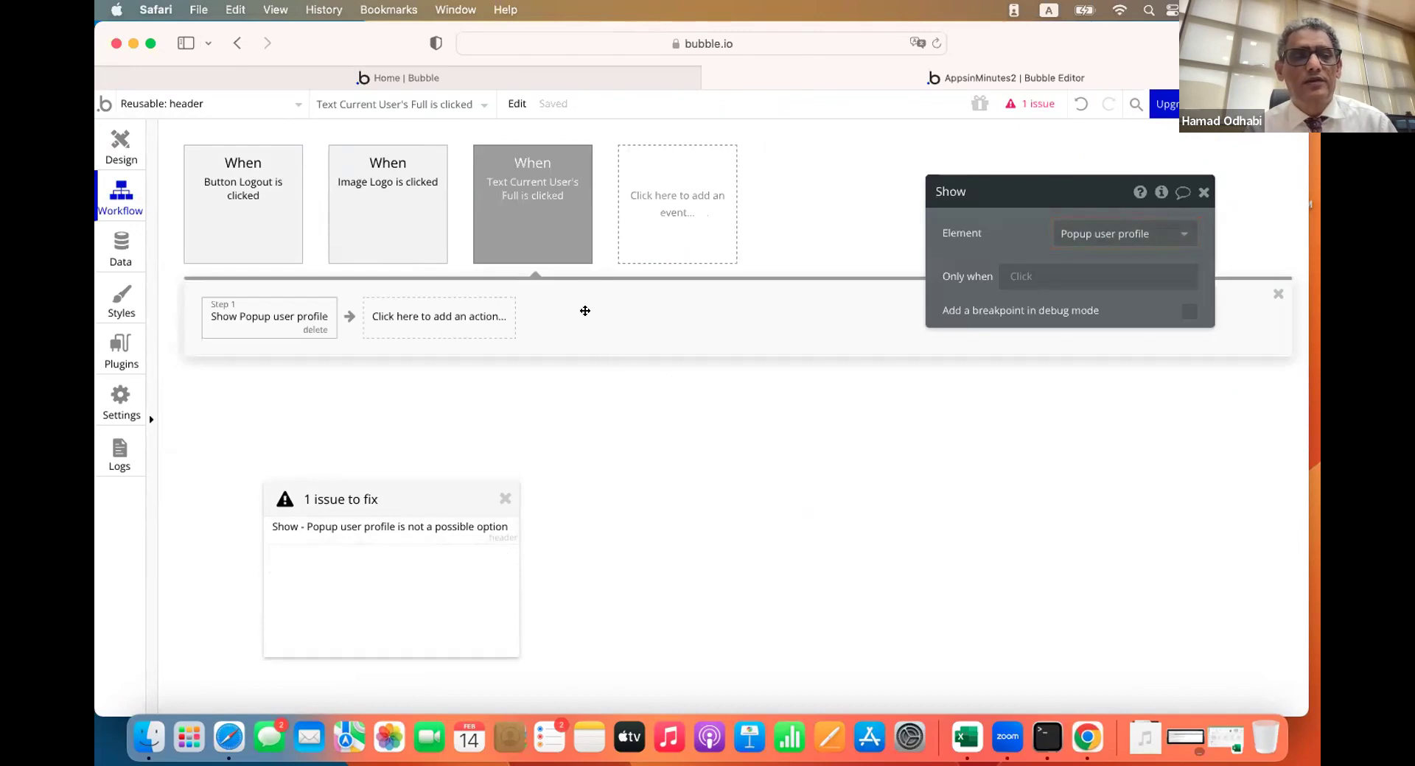
pyautogui.click(560, 234)
pyautogui.click(581, 257)
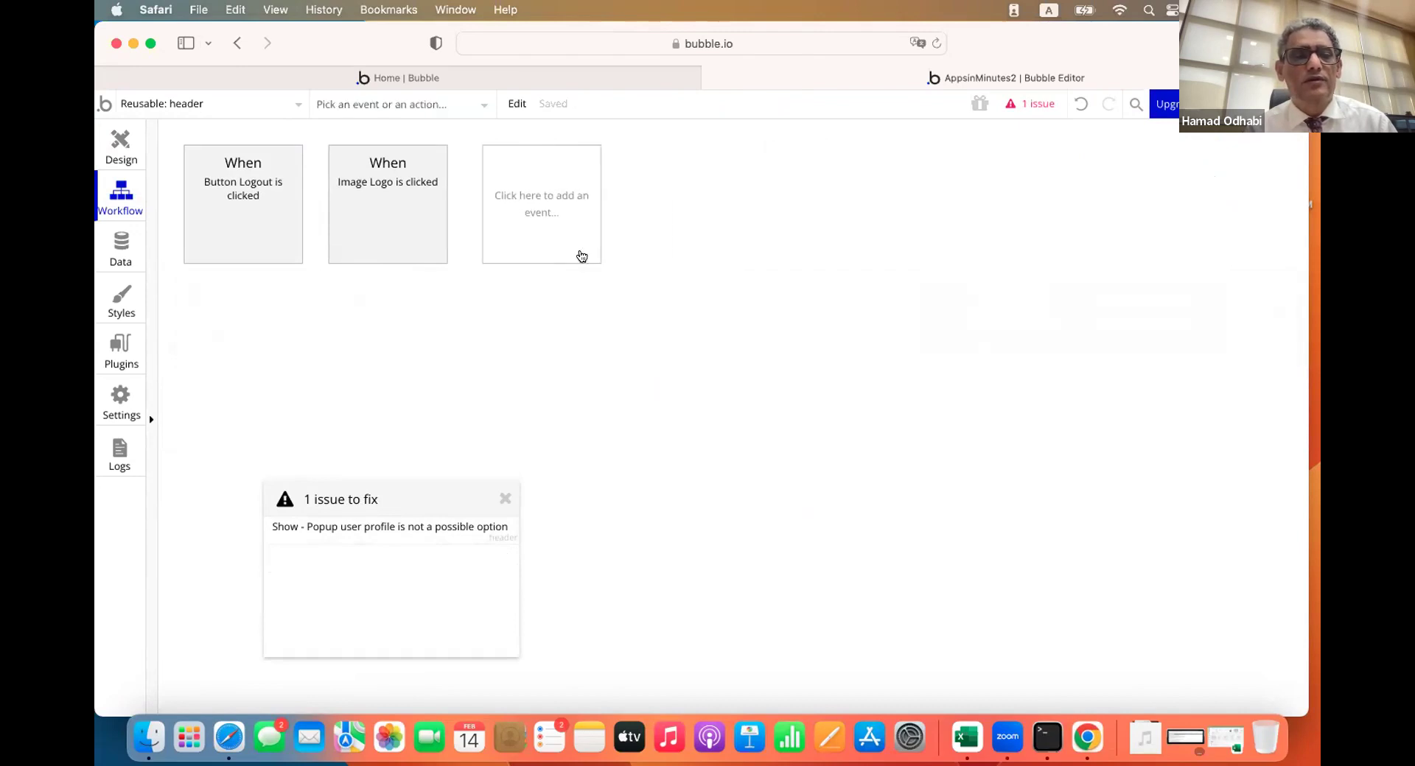
pyautogui.click(505, 499)
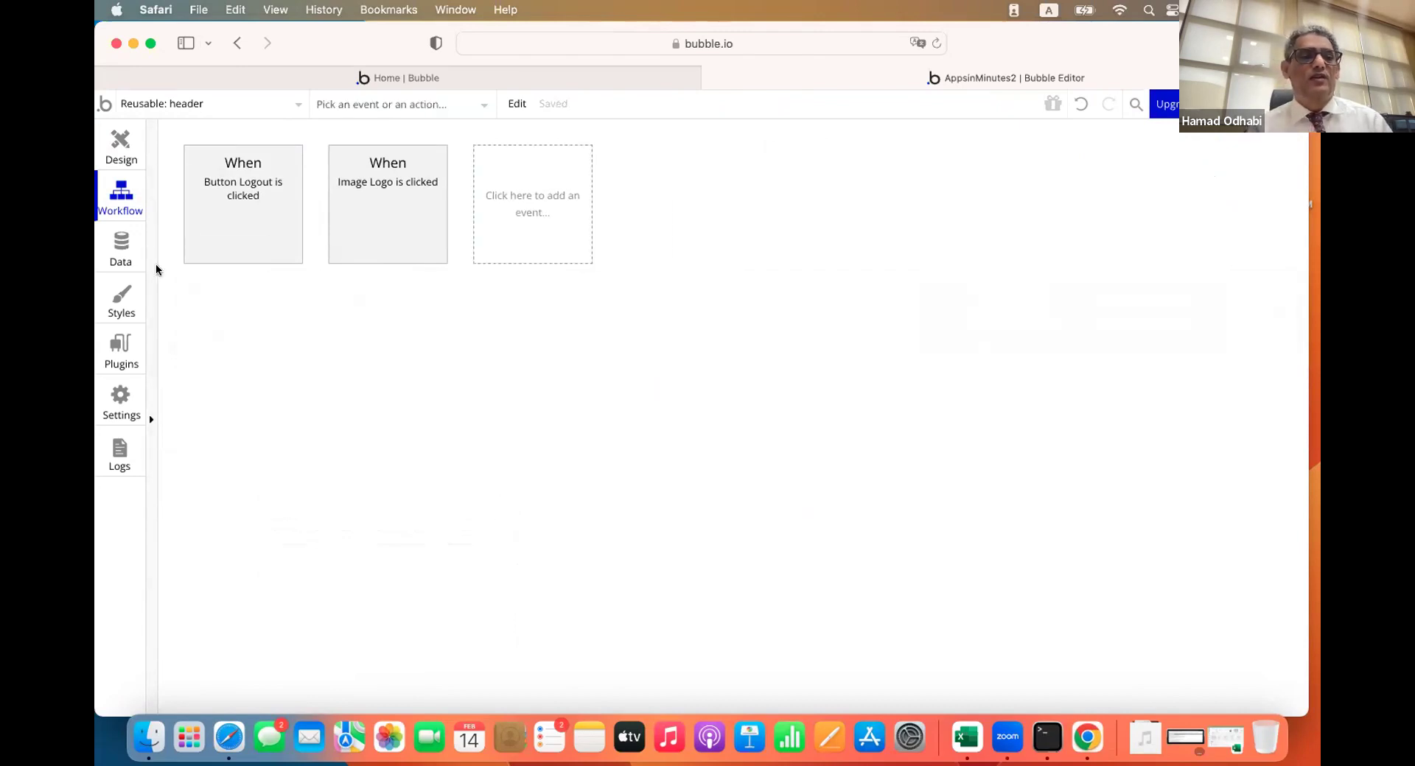
# Review the index page's workflows and design, and show the properties of the friends page
pyautogui.click(210, 108)
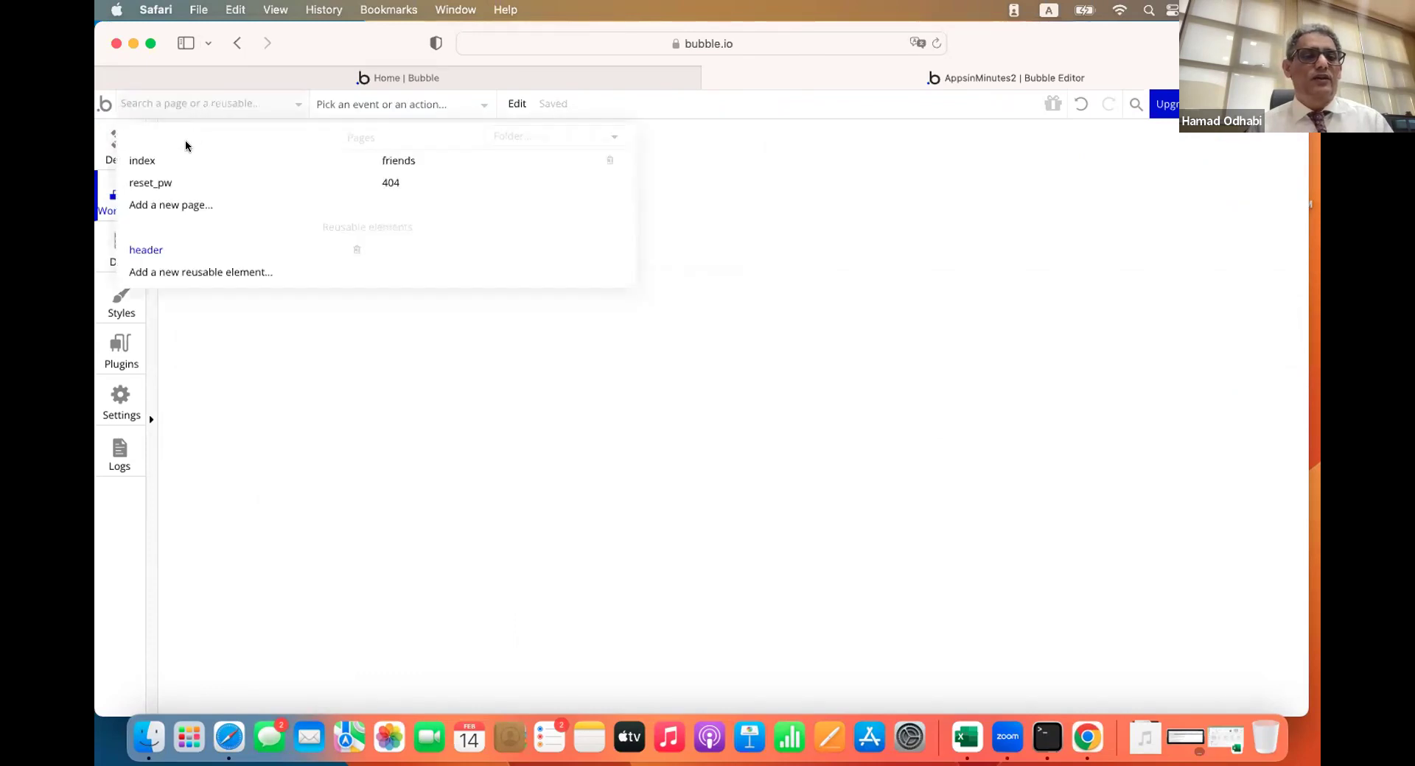
pyautogui.click(175, 160)
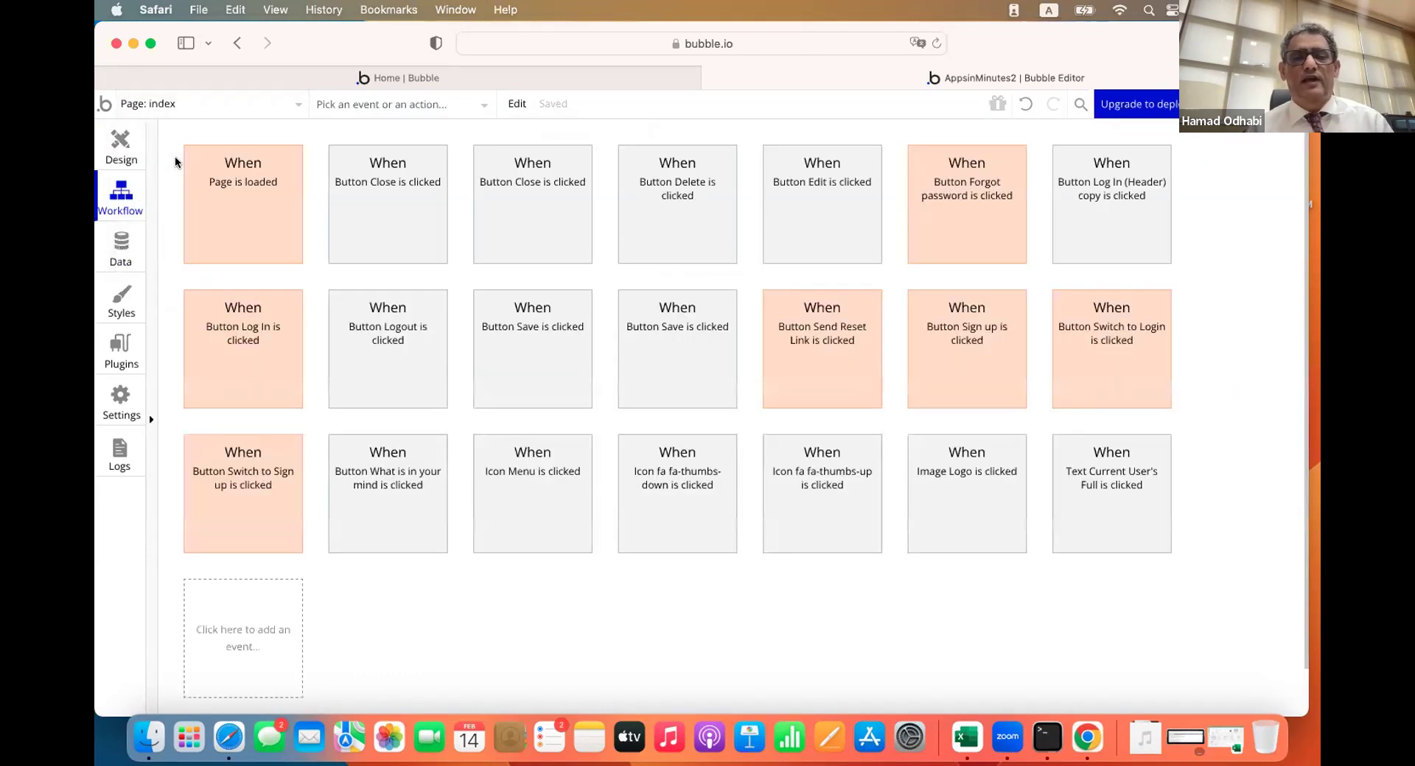
pyautogui.click(118, 146)
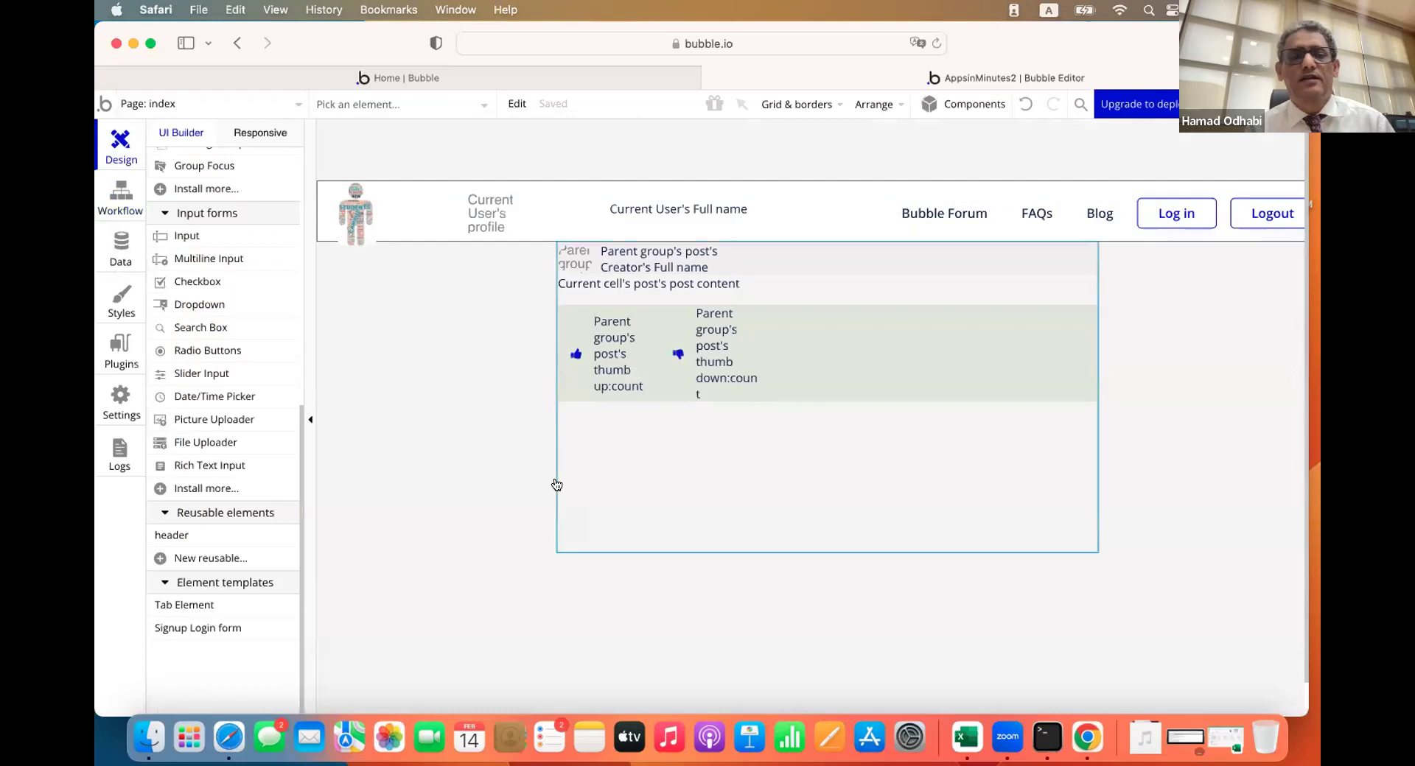
pyautogui.click(153, 104)
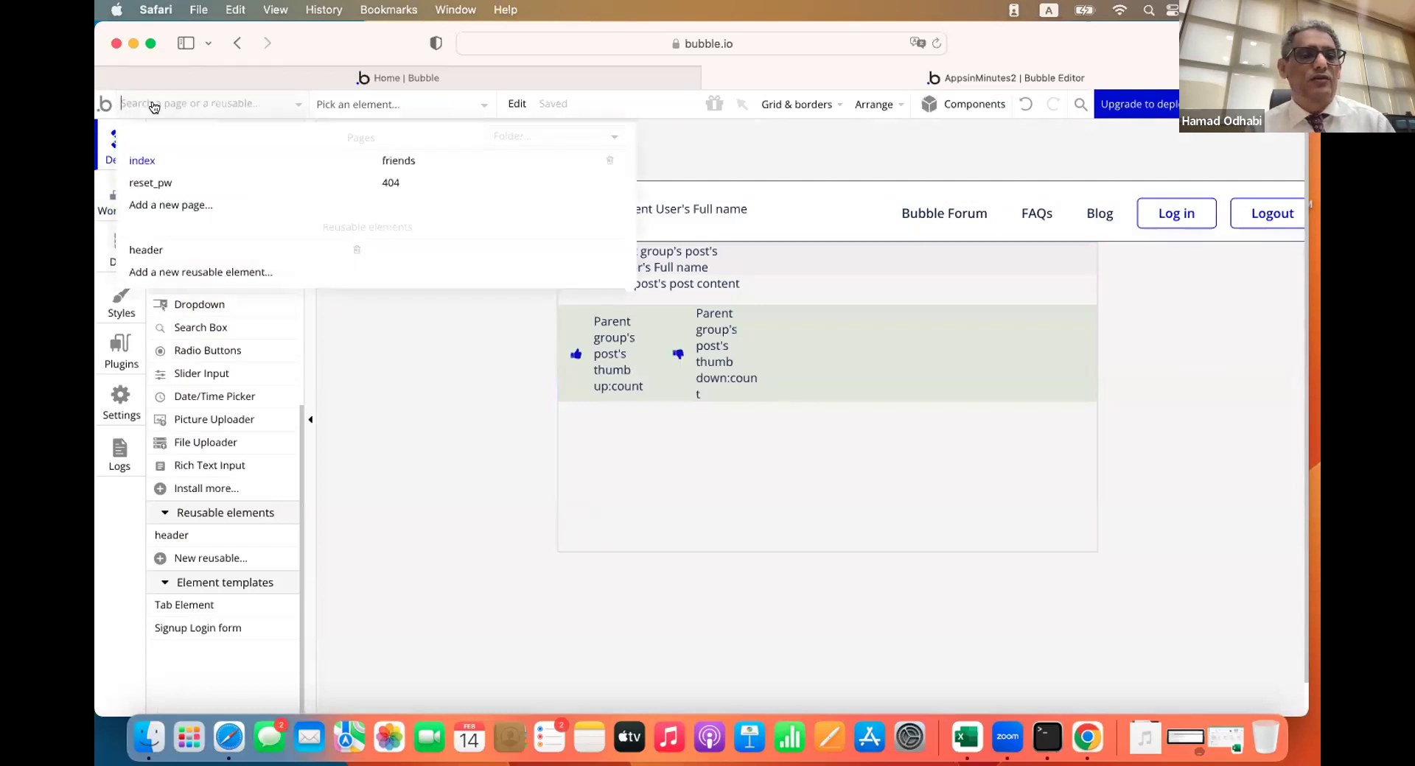
pyautogui.click(395, 160)
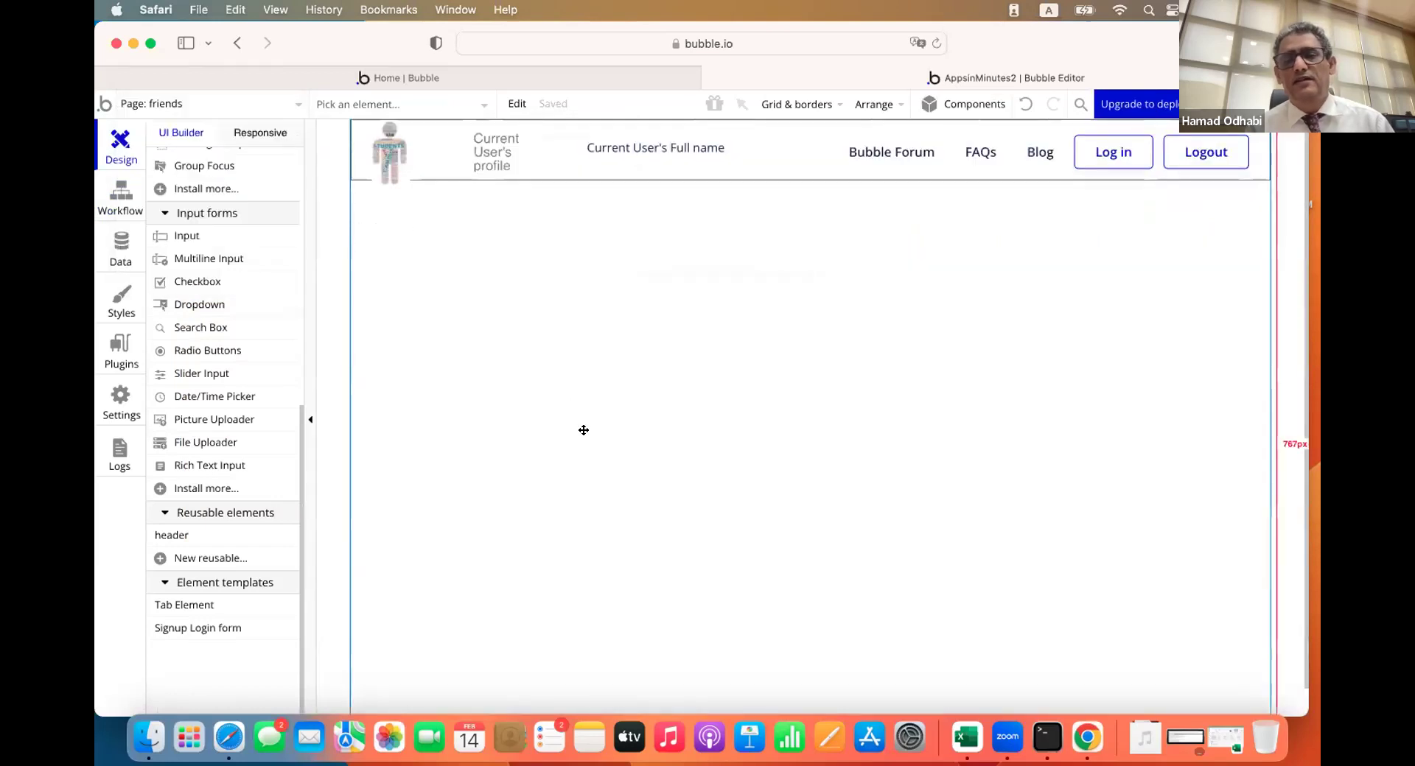
pyautogui.doubleClick(583, 430)
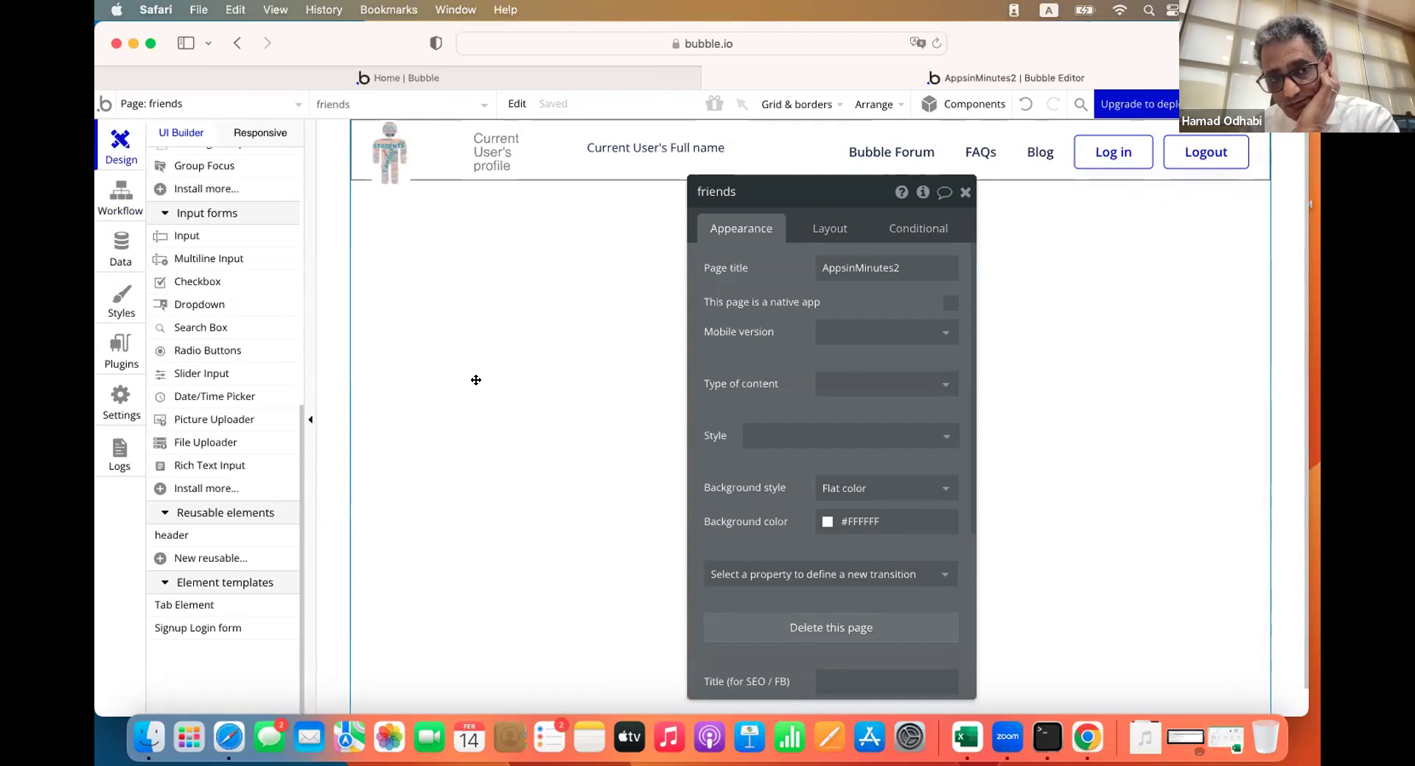
# Add a button about 71 px wide labelled Friends below the header on the index page, using the Outline Button style
pyautogui.click(297, 107)
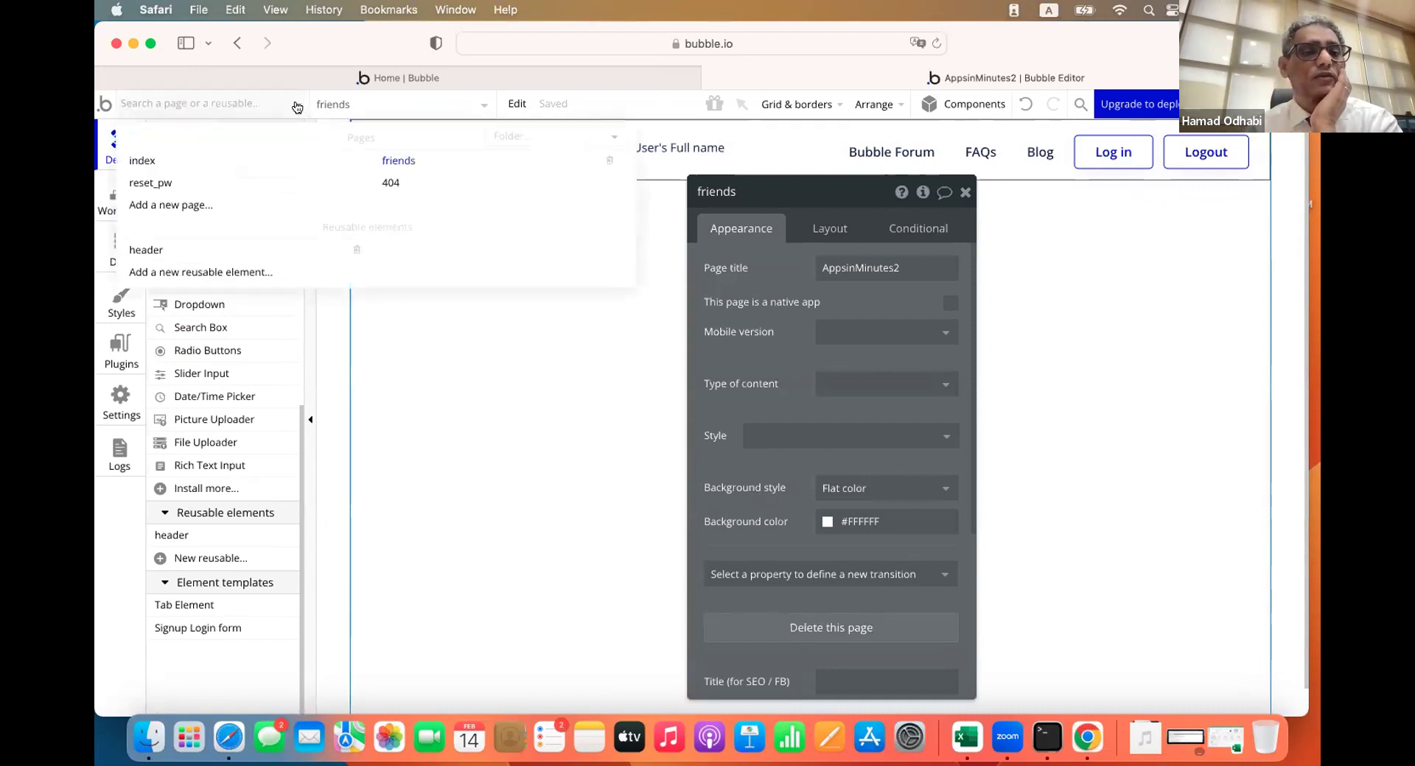
pyautogui.click(242, 165)
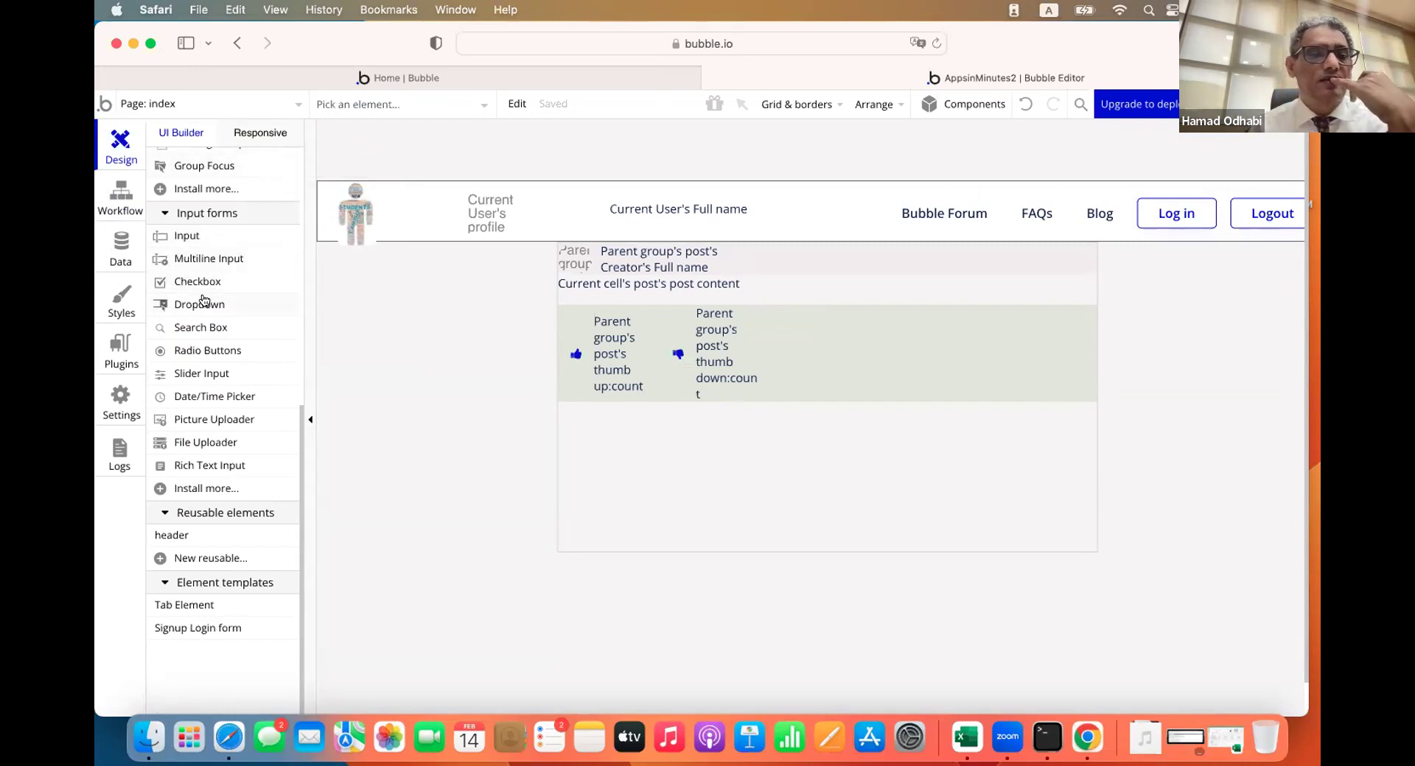
pyautogui.scroll(8, 208, 325)
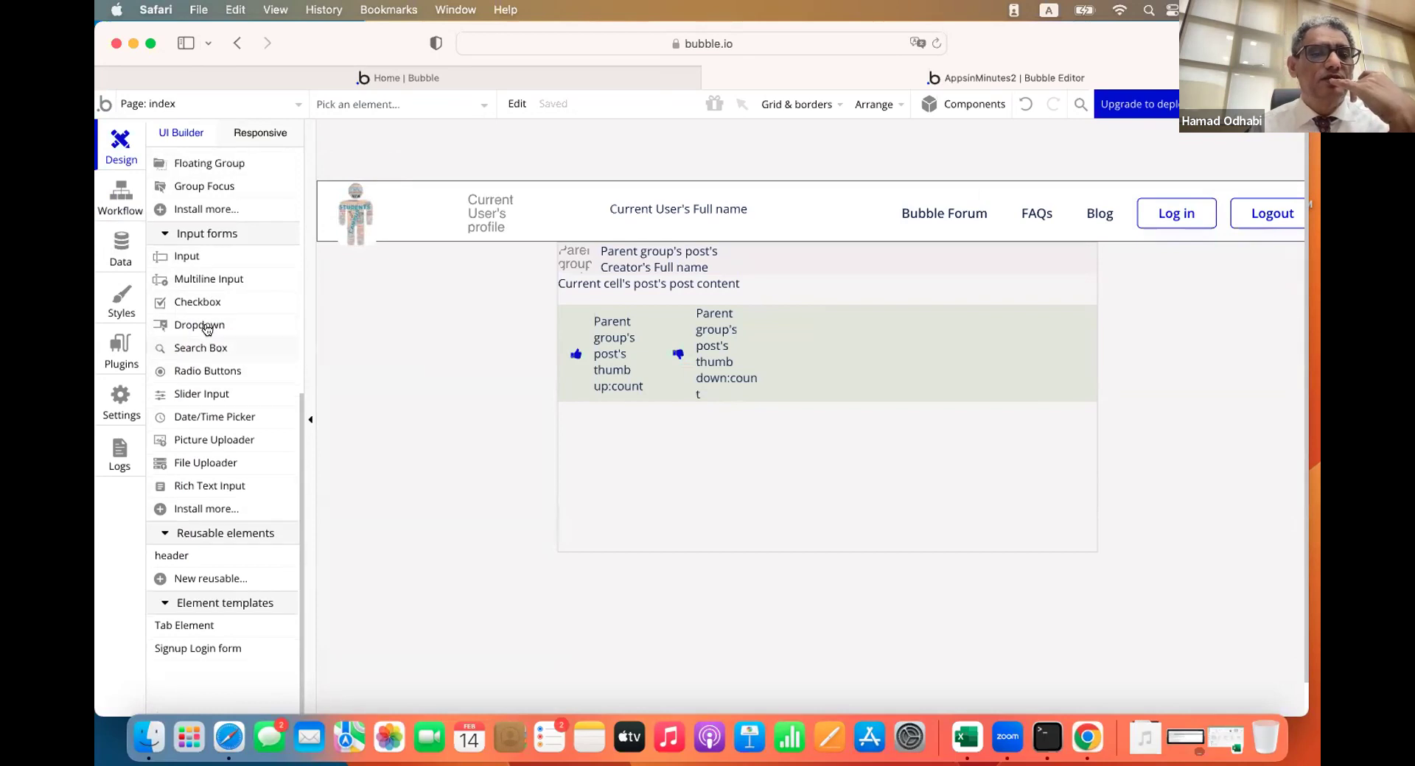
pyautogui.click(194, 252)
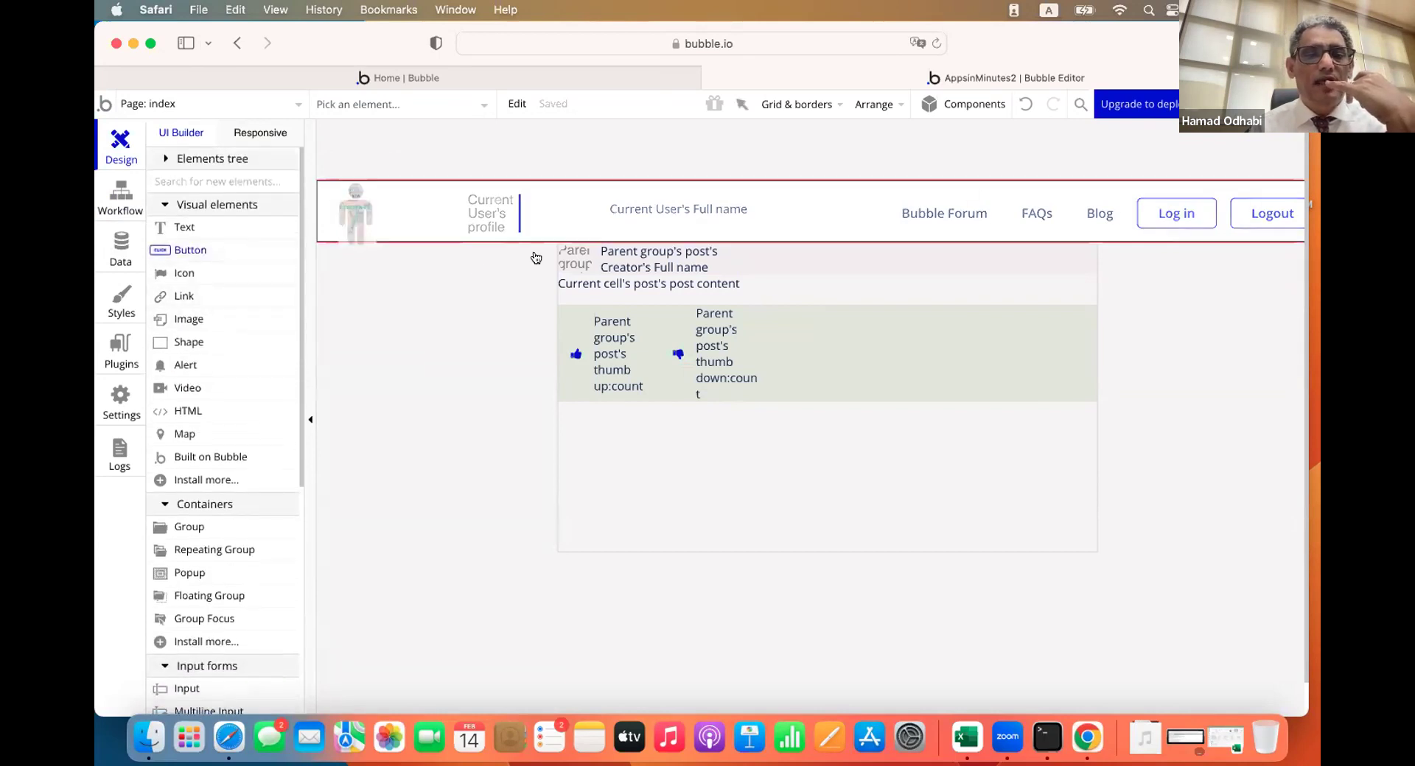
pyautogui.moveTo(350, 271); pyautogui.dragTo(413, 308)
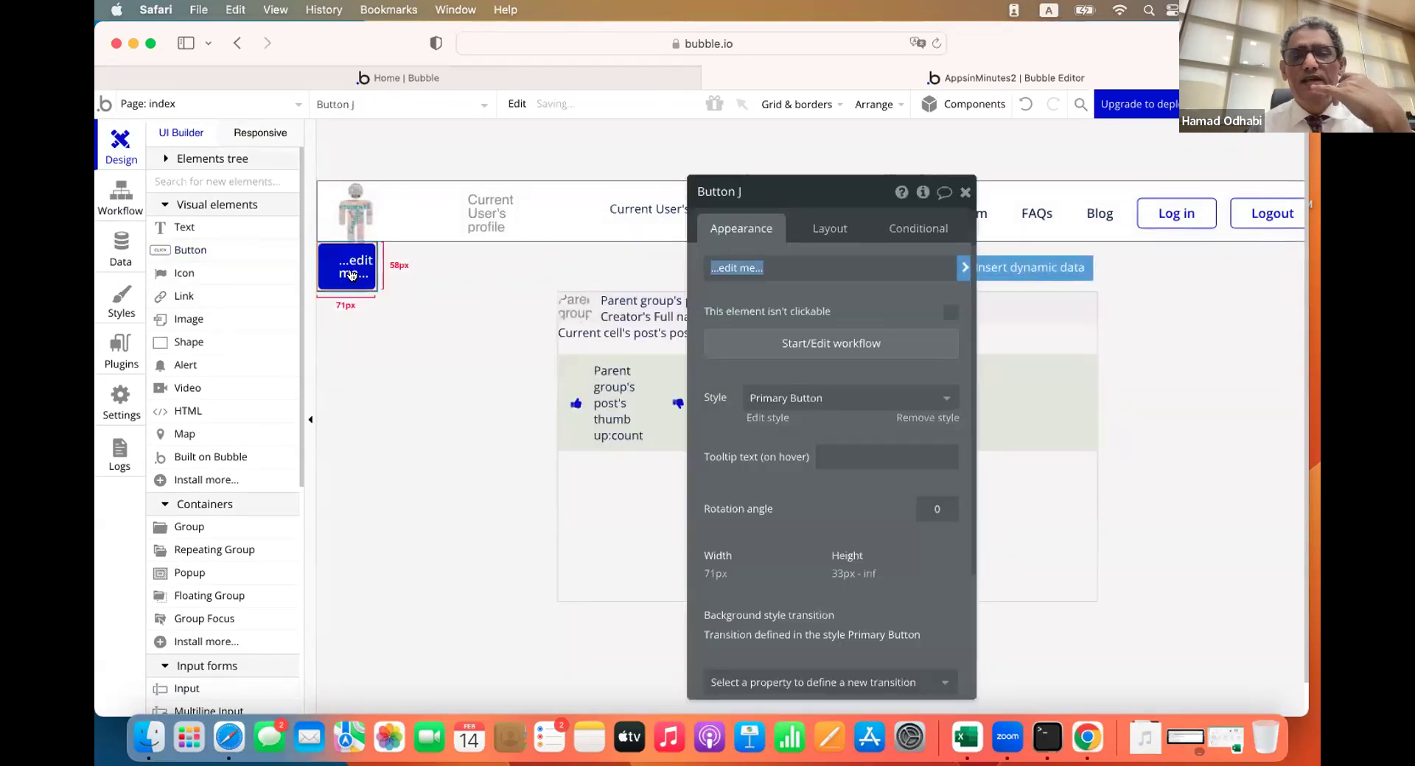
pyautogui.write('L')
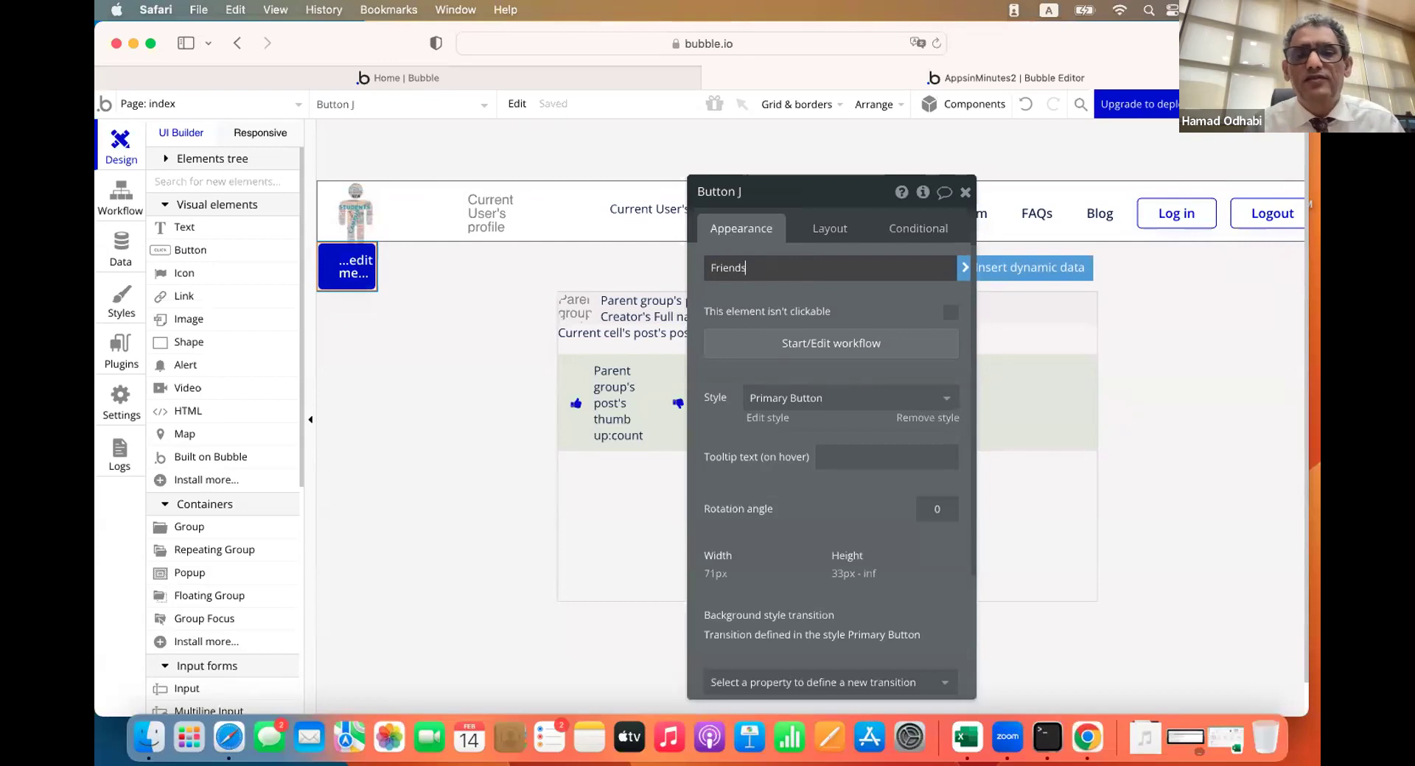
pyautogui.write('riends')
pyautogui.click(840, 287)
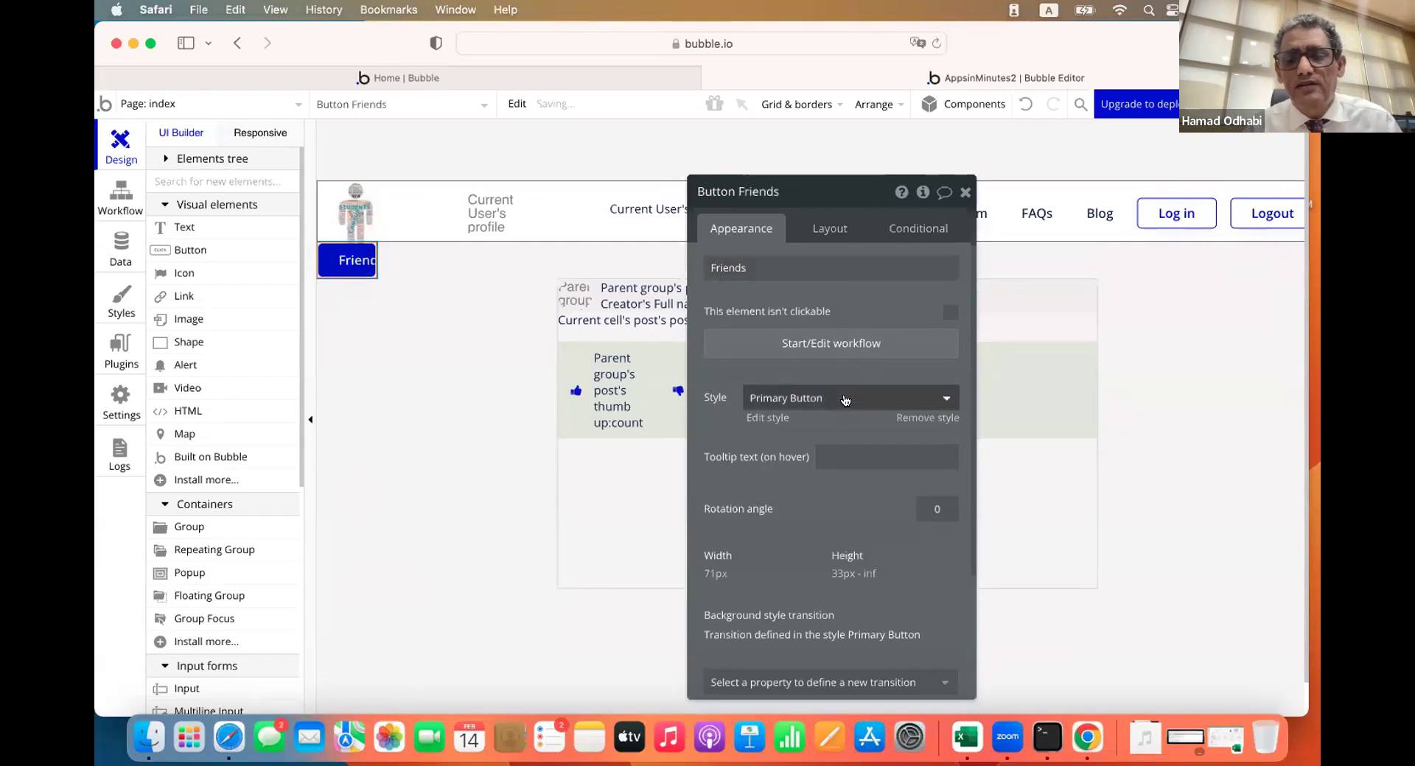
pyautogui.click(845, 400)
pyautogui.click(810, 471)
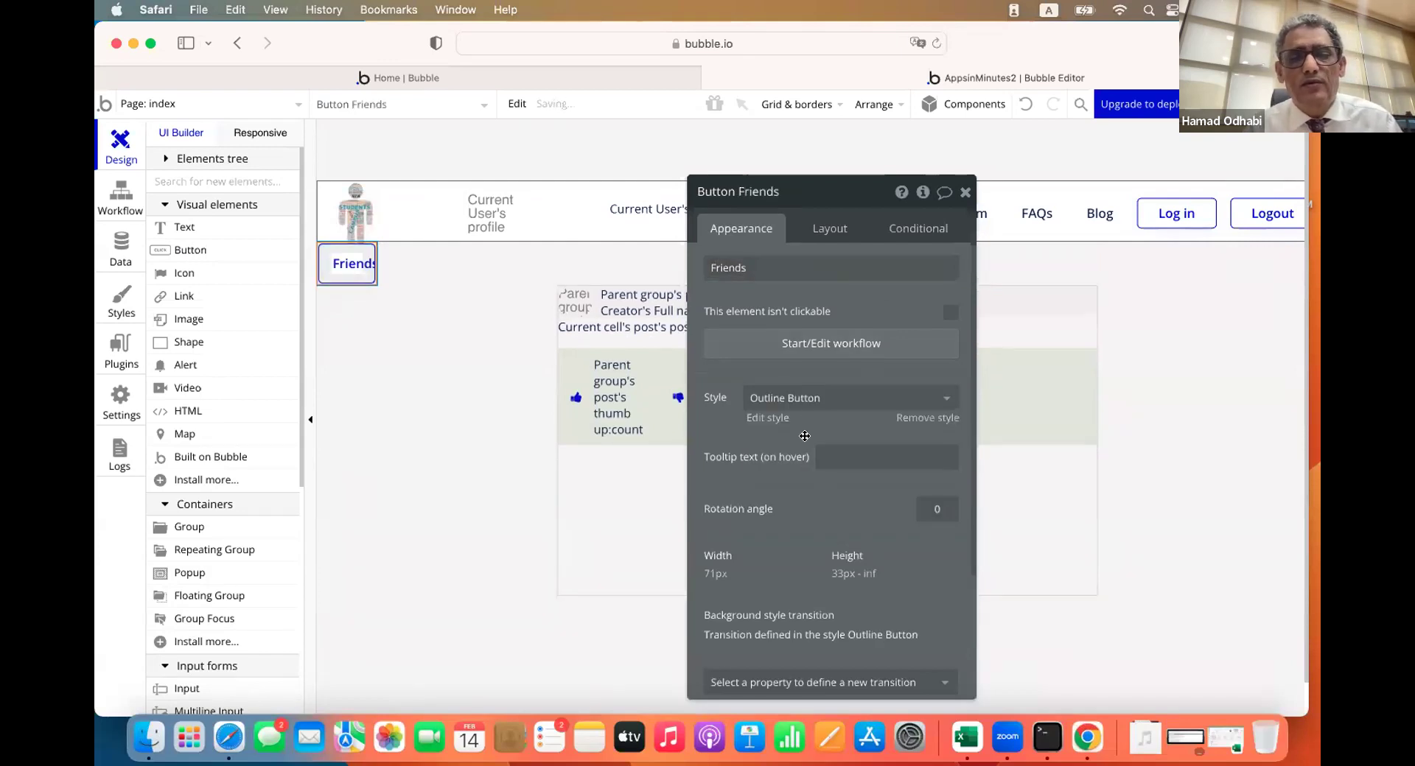
# Set the top, bottom, left and right padding of the Outline Button style to 0 and return to the index page design
pyautogui.click(831, 238)
pyautogui.scroll(-2, 811, 585)
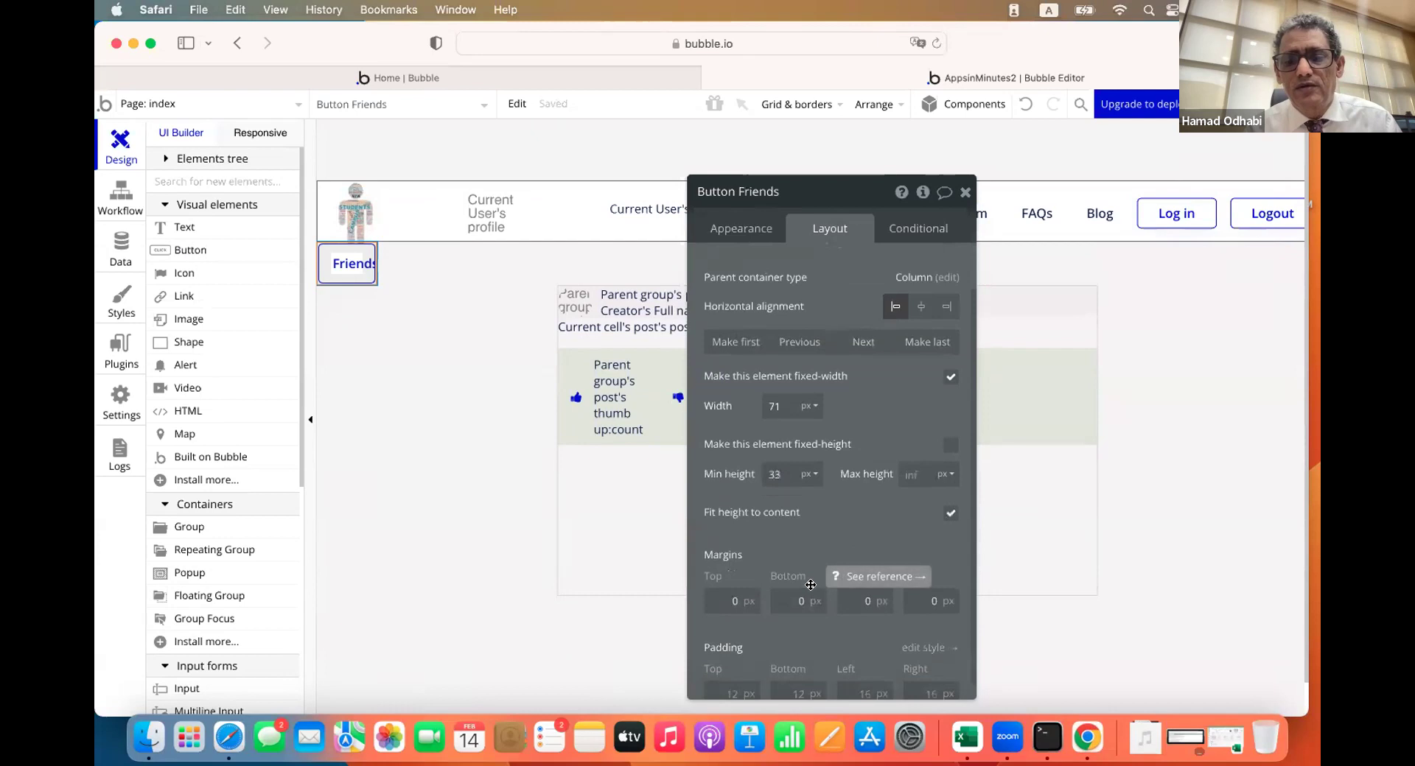
pyautogui.scroll(3, 811, 584)
pyautogui.click(746, 235)
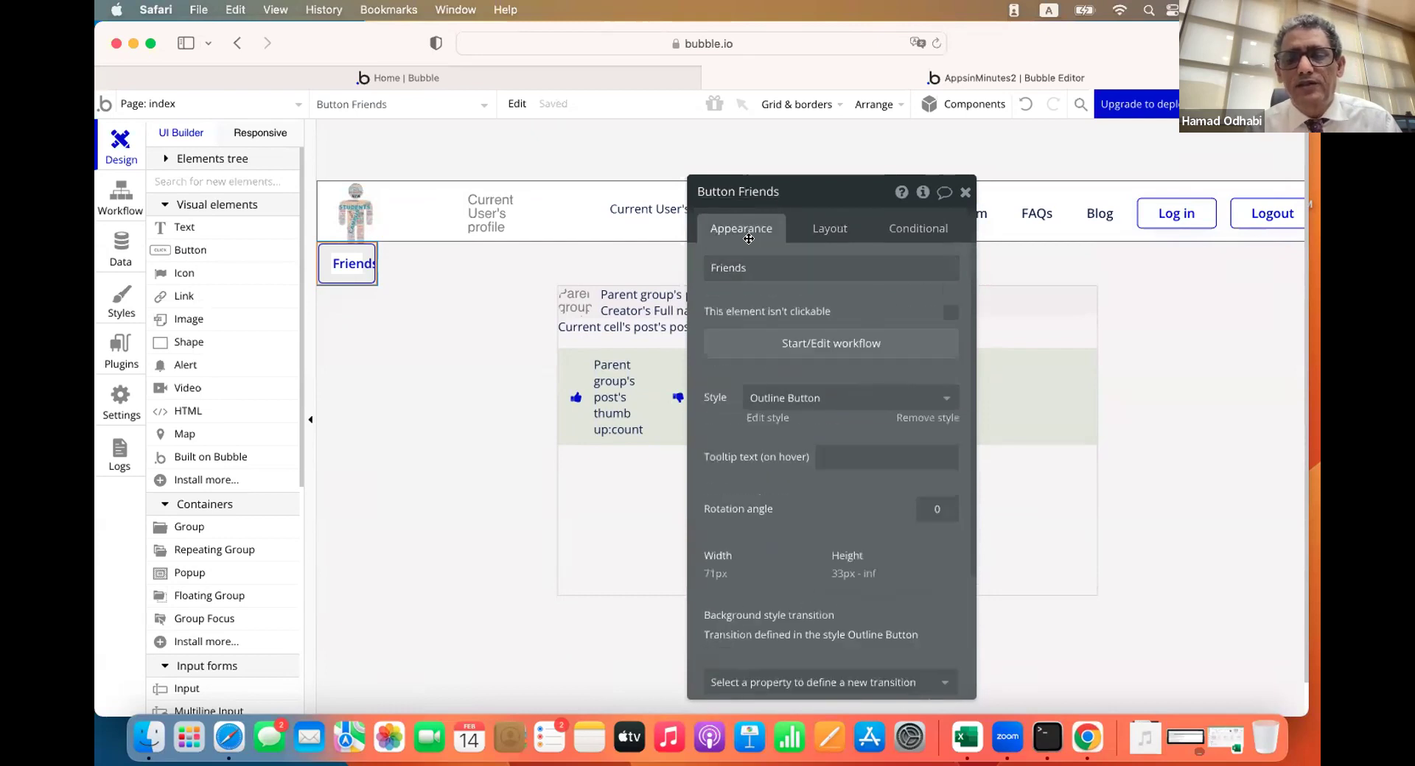
pyautogui.click(767, 418)
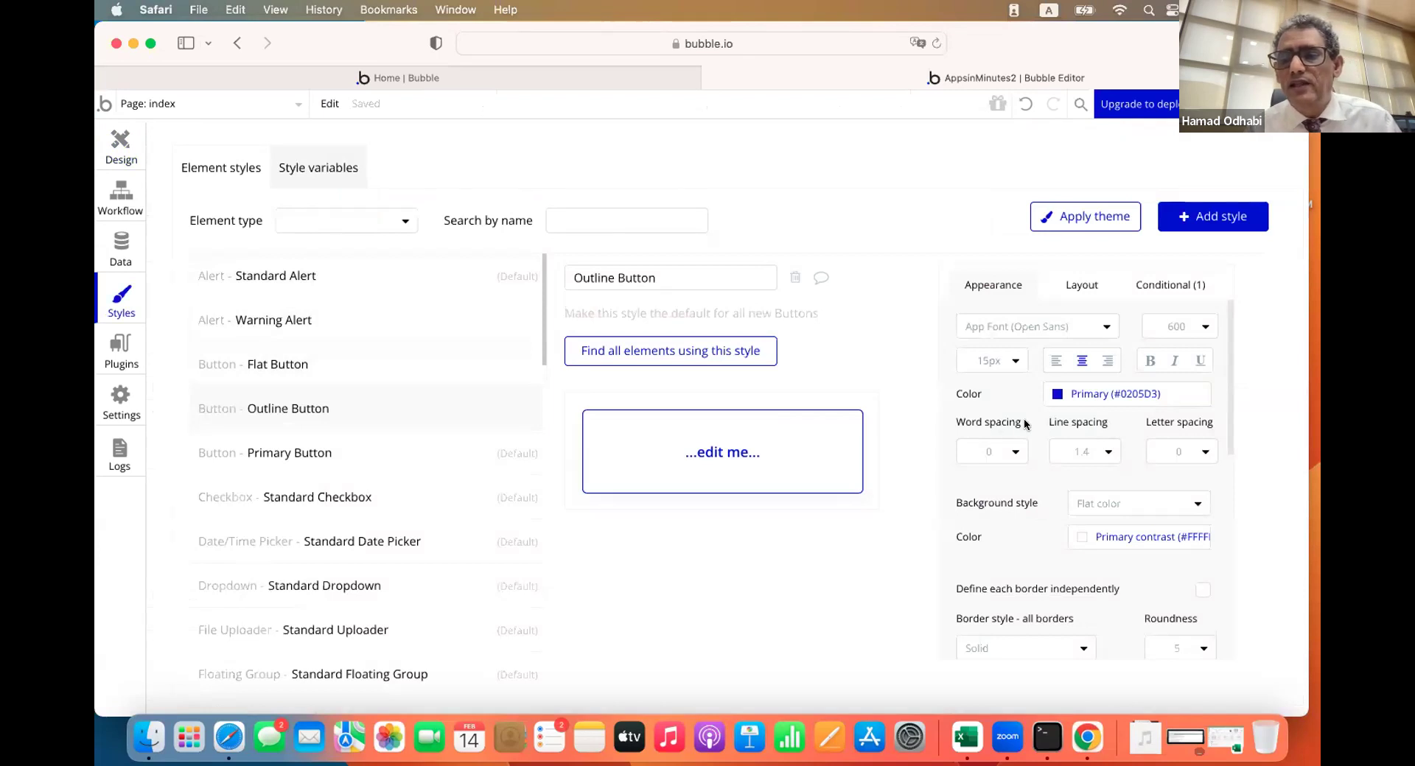
pyautogui.scroll(-5, 1030, 505)
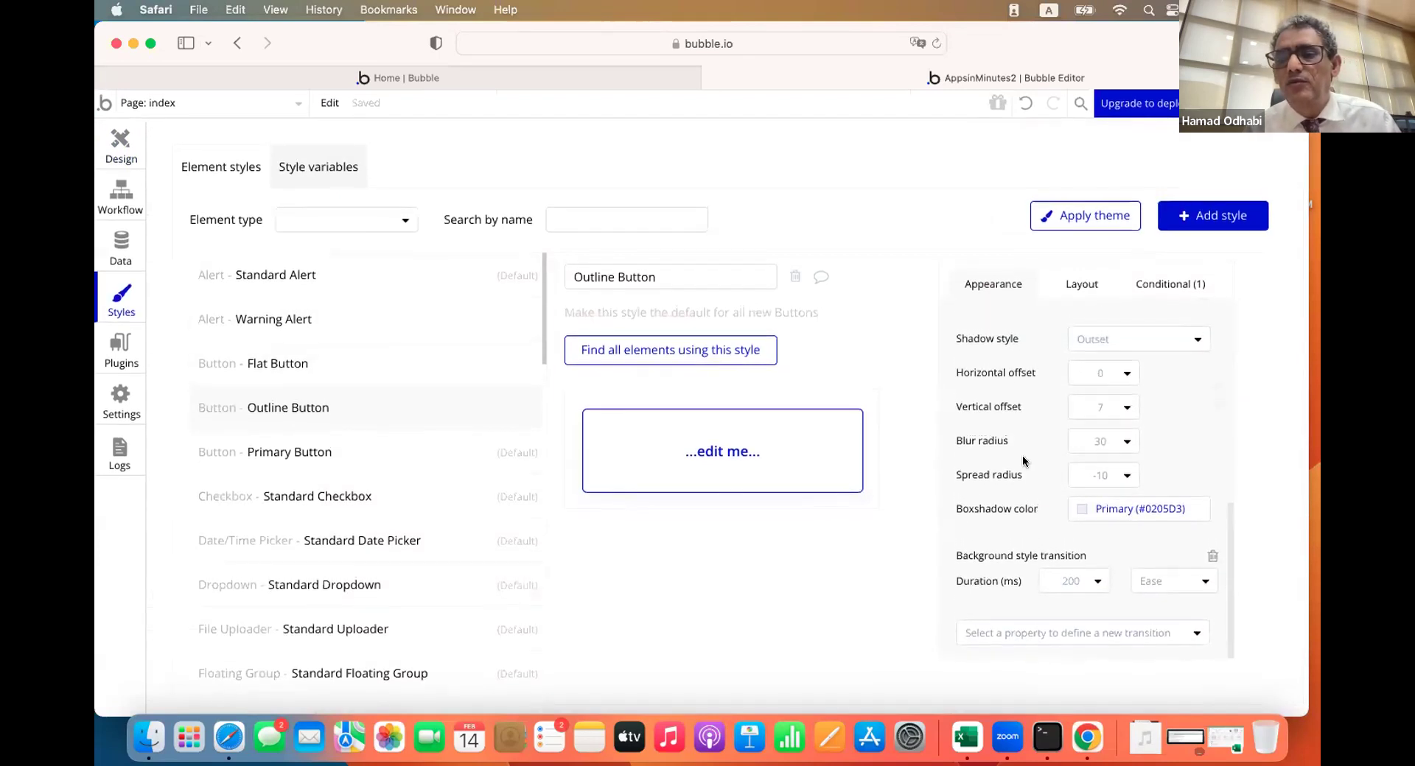
pyautogui.click(1082, 285)
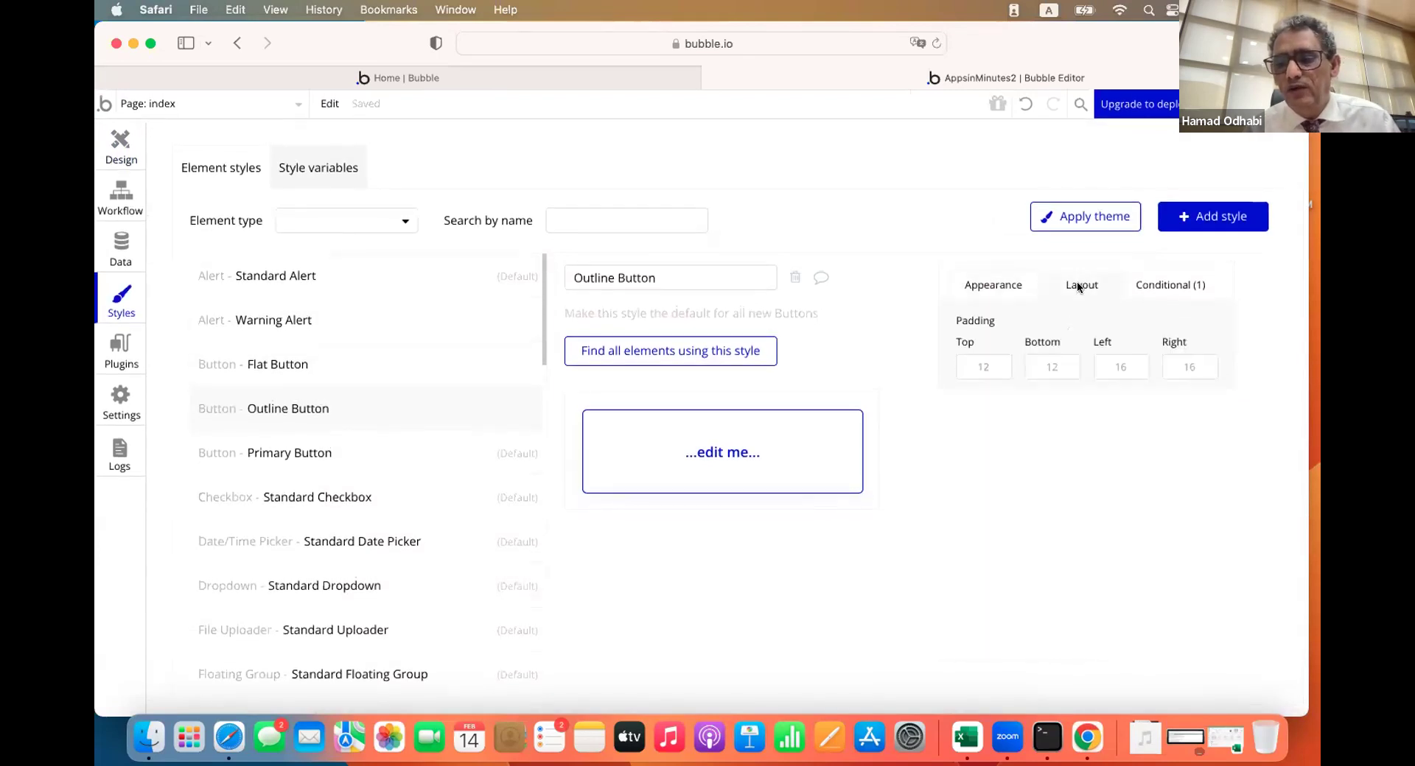
pyautogui.click(1104, 365)
pyautogui.write('0')
pyautogui.click(1175, 365)
pyautogui.click(1029, 367)
pyautogui.write('0')
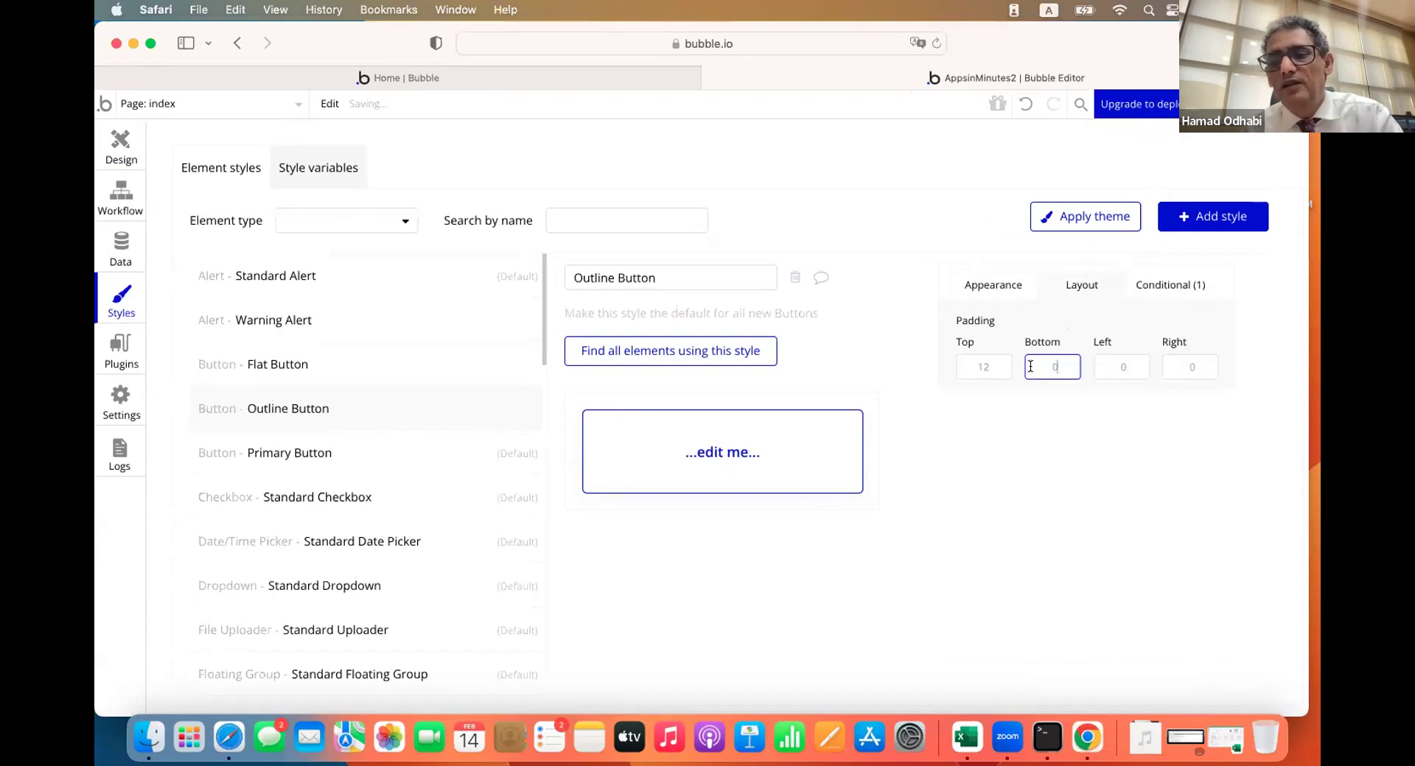
pyautogui.click(958, 365)
pyautogui.write('0')
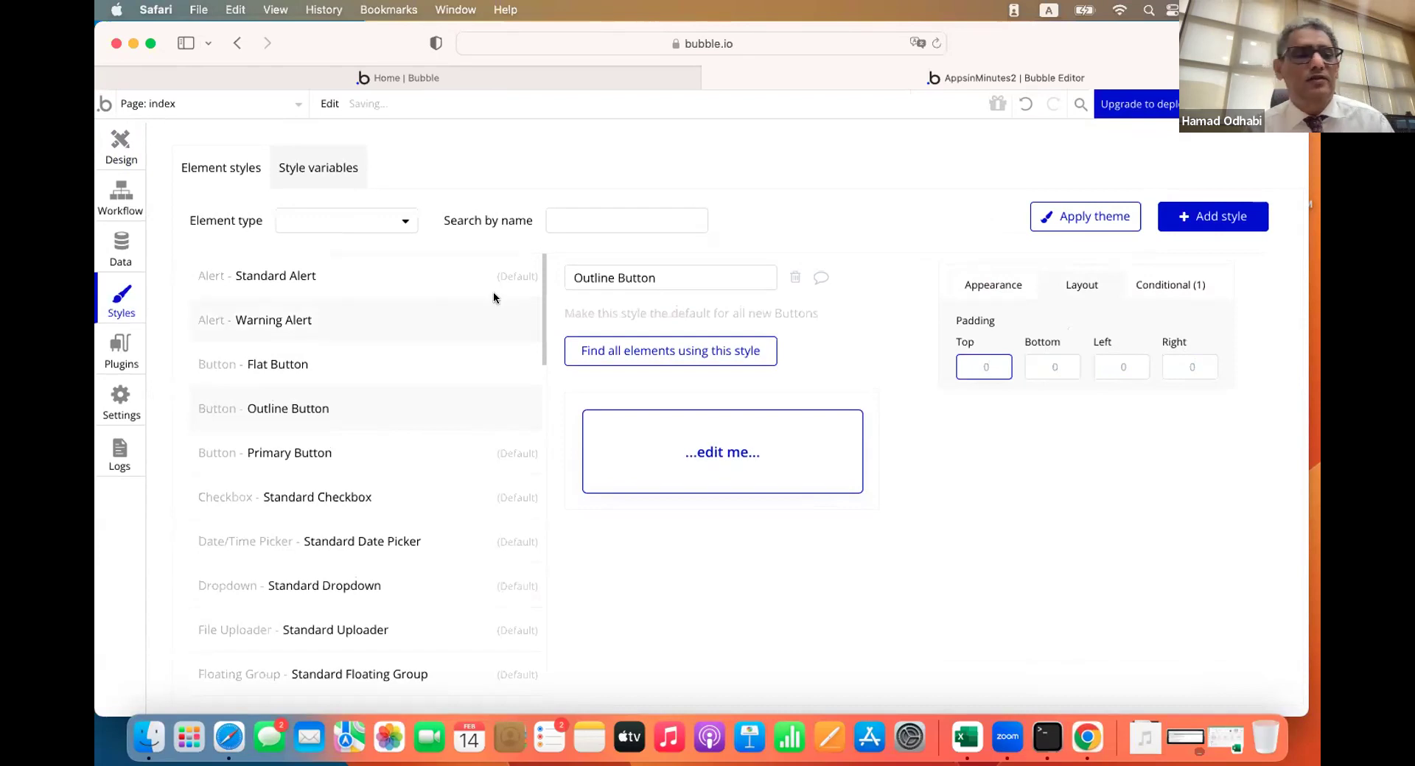
pyautogui.click(108, 145)
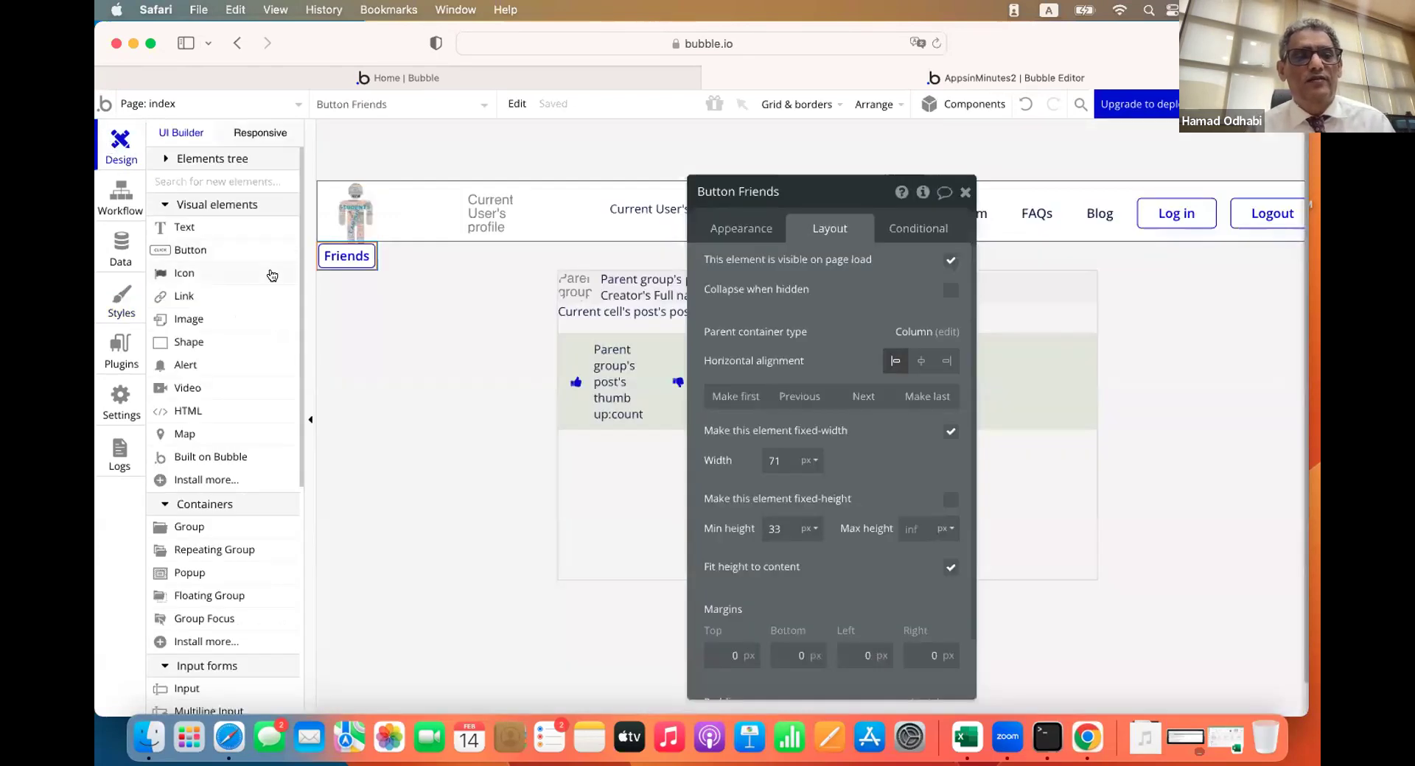
# Create a click workflow for the Friends button with a Go to page action whose destination is friends
pyautogui.click(357, 329)
pyautogui.click(347, 261)
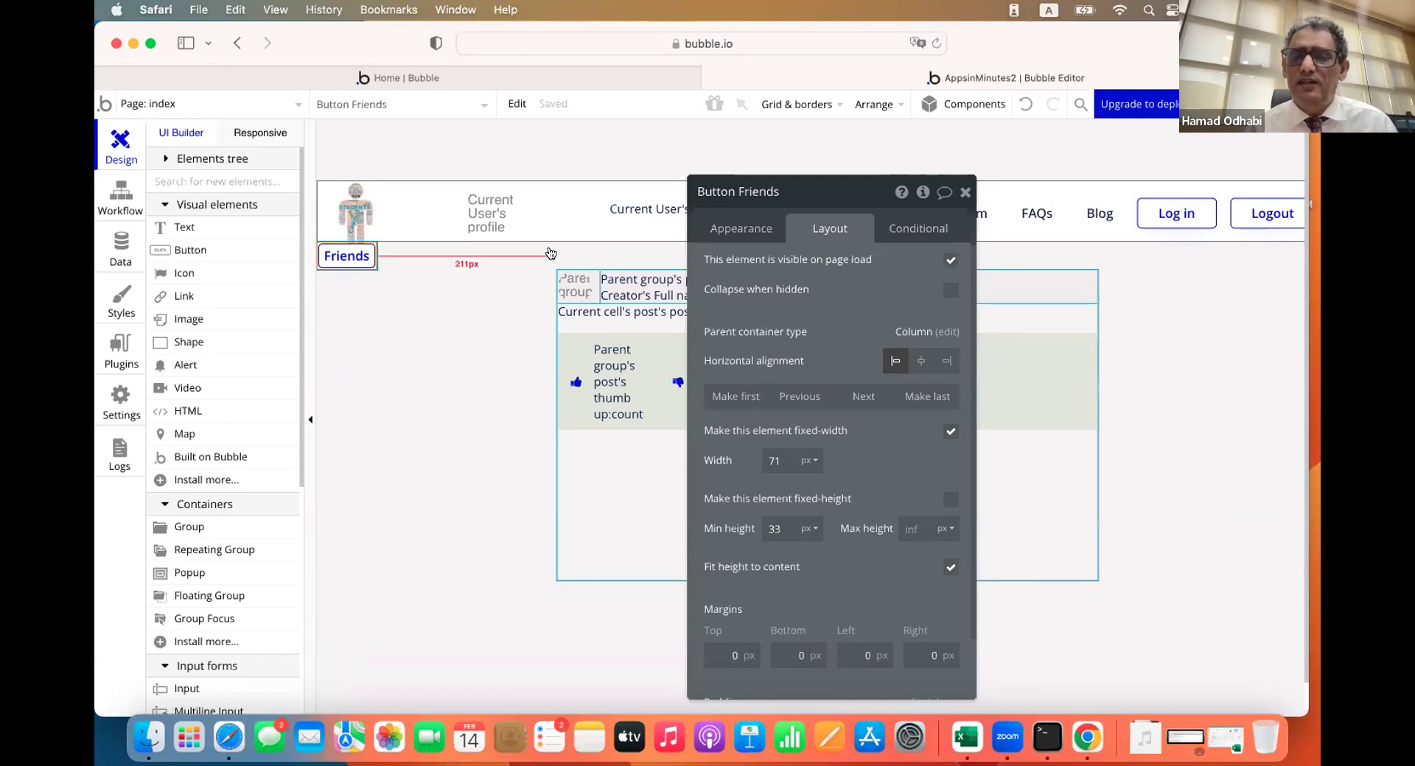
pyautogui.click(741, 228)
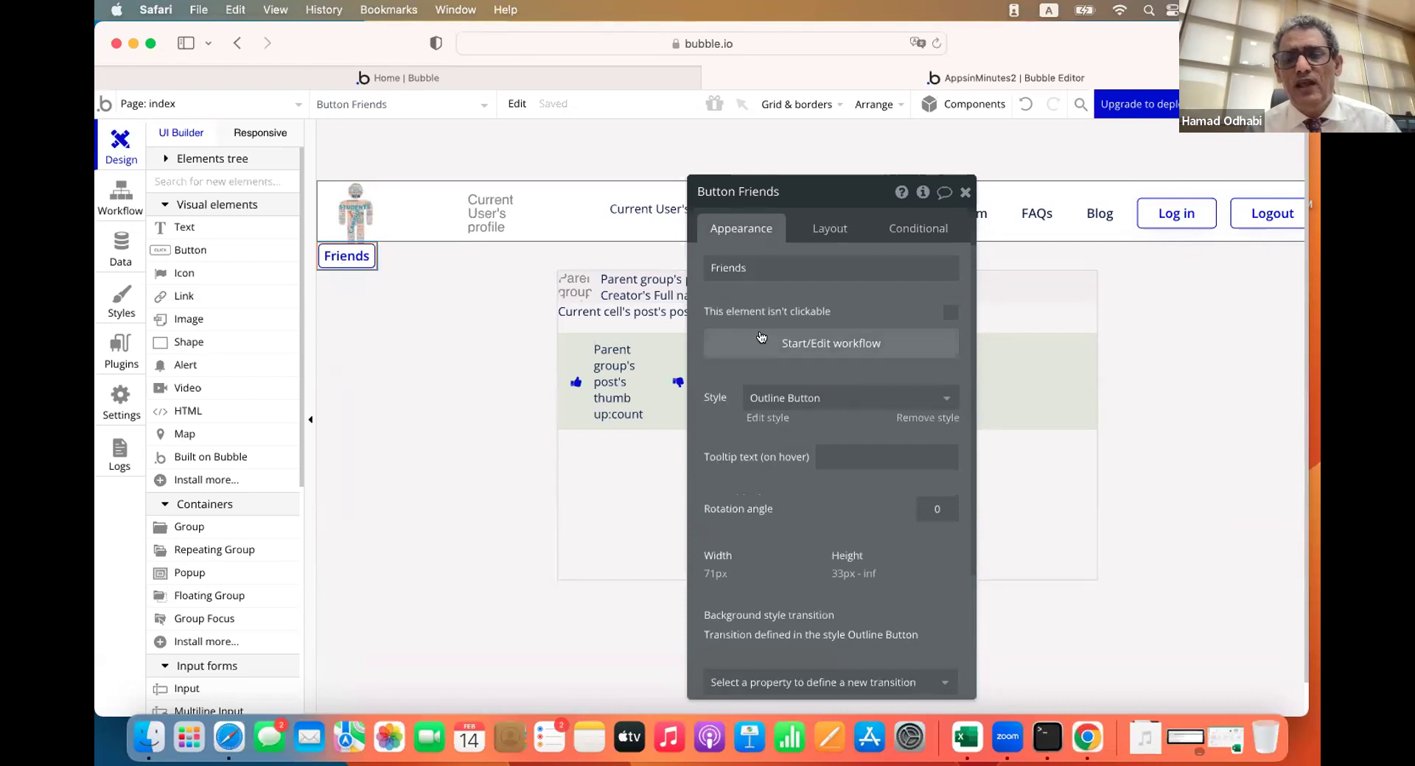
pyautogui.click(801, 343)
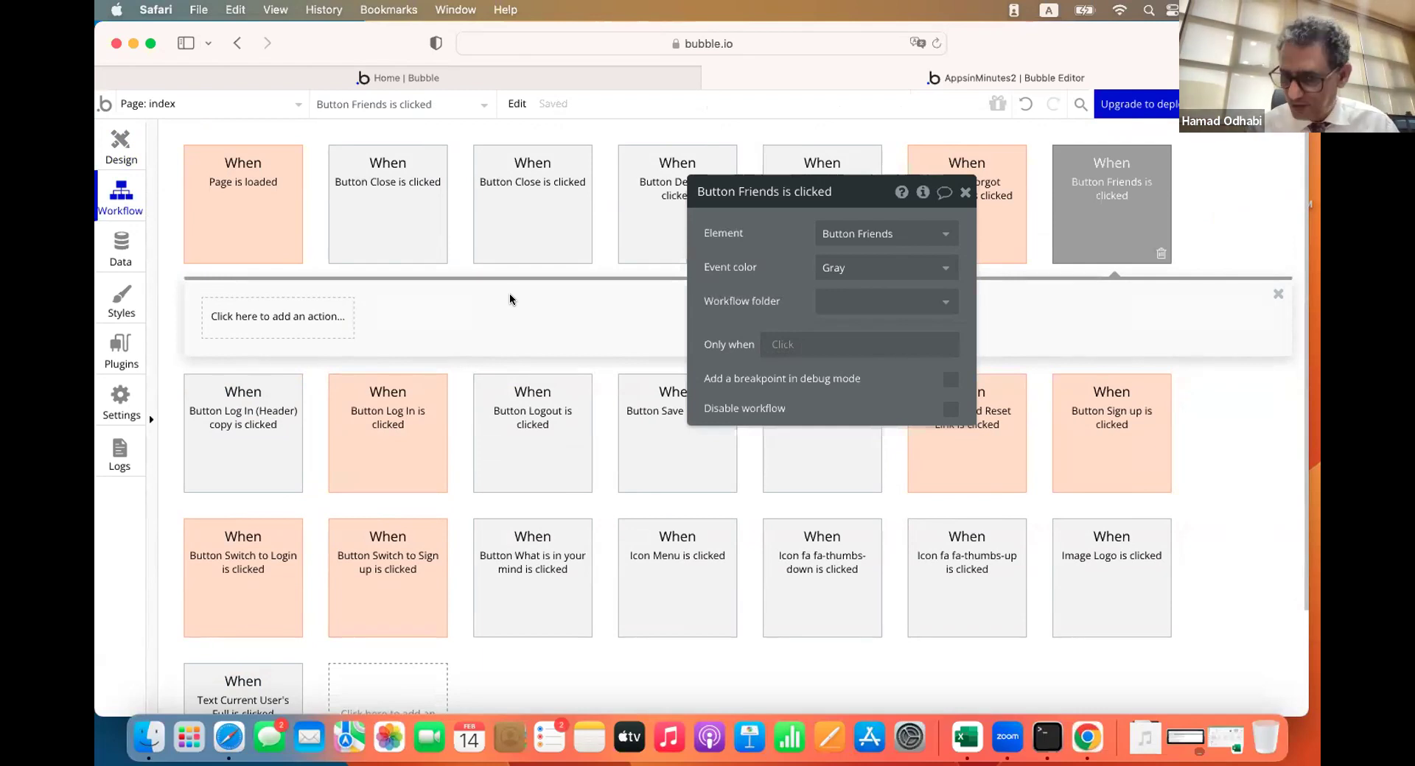
pyautogui.click(296, 322)
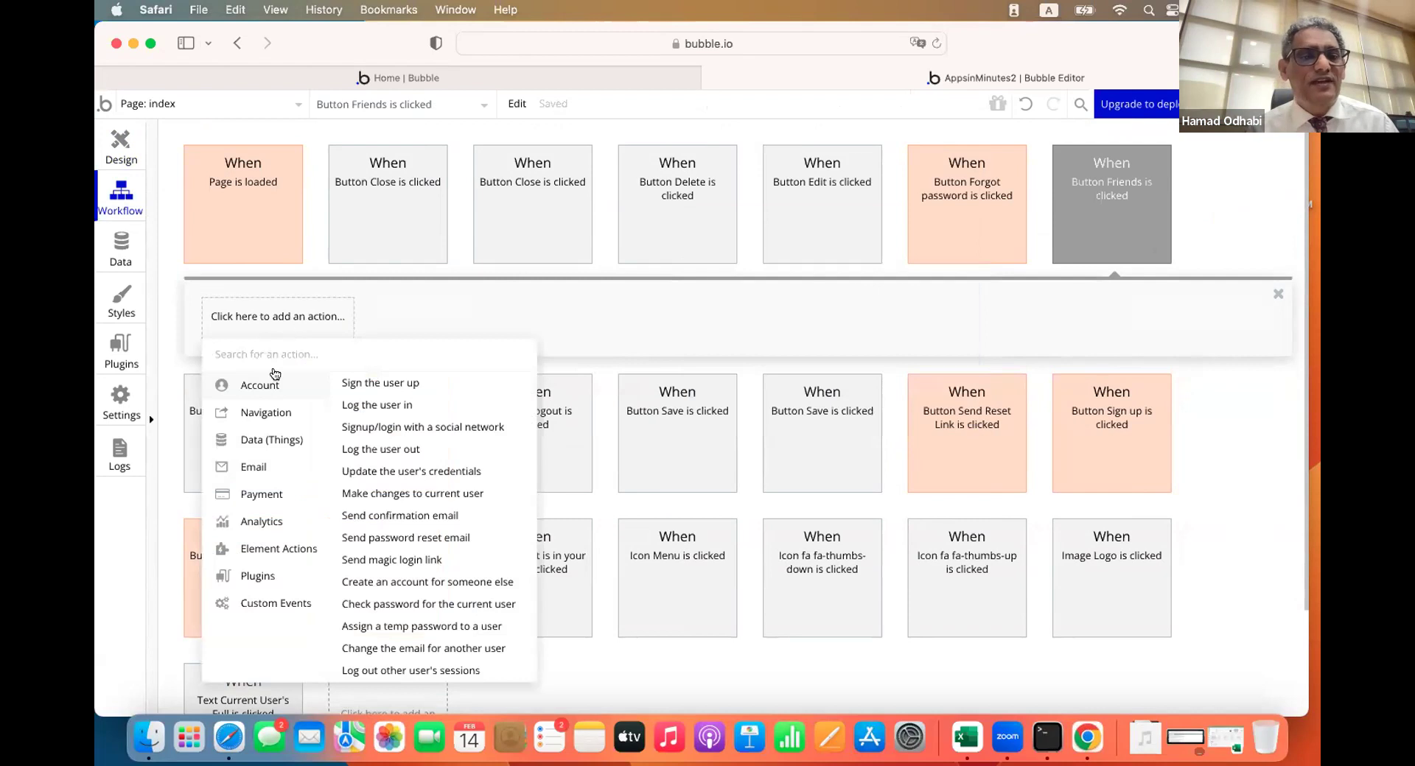
pyautogui.moveTo(260, 420)
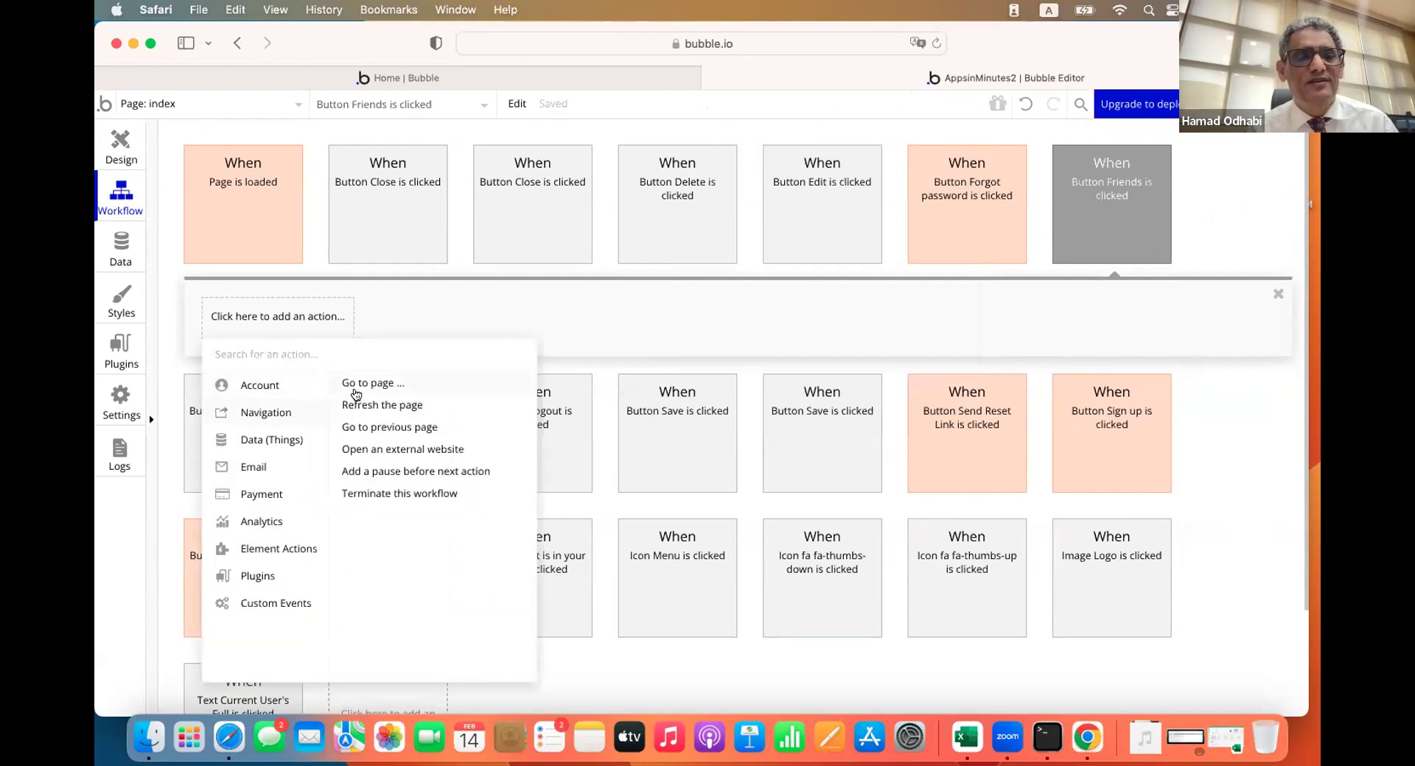
pyautogui.moveTo(356, 396)
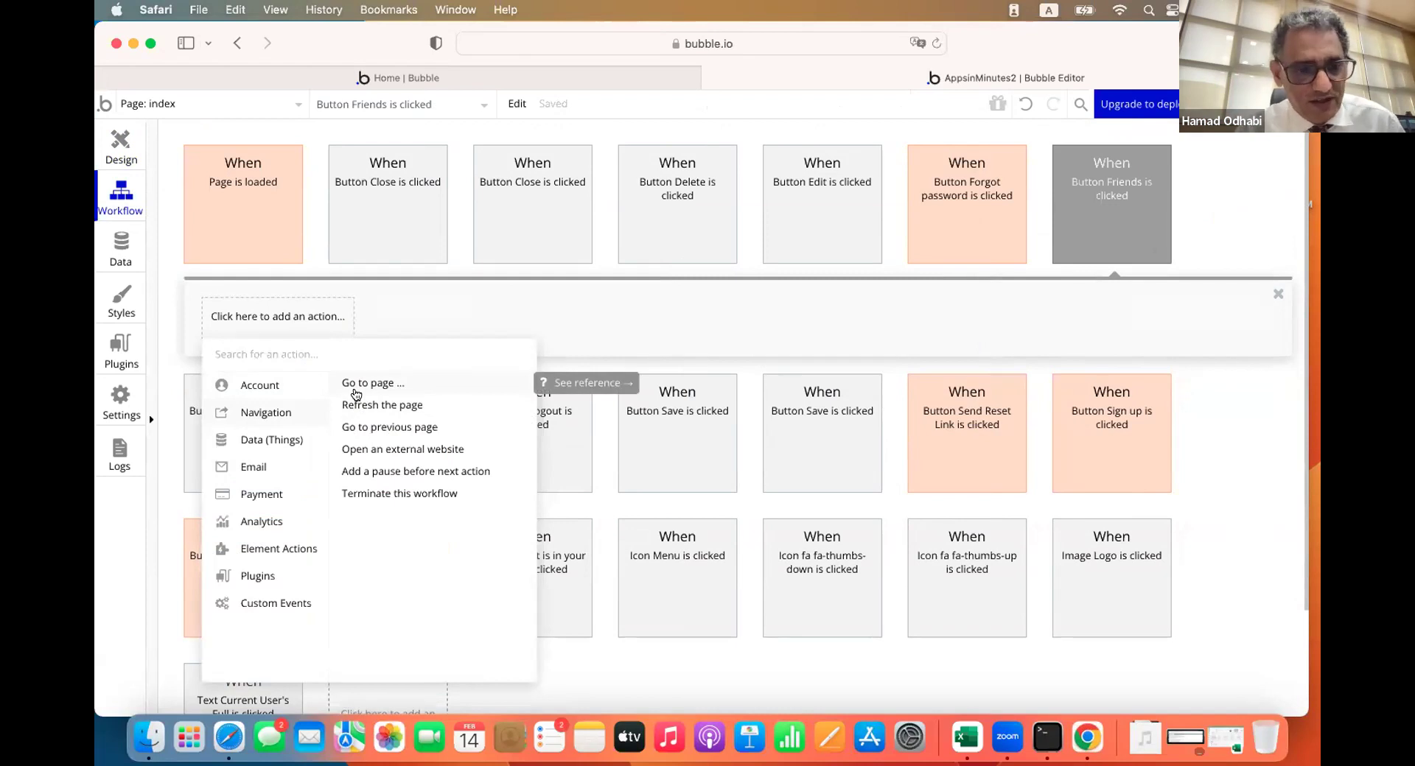
pyautogui.click(358, 386)
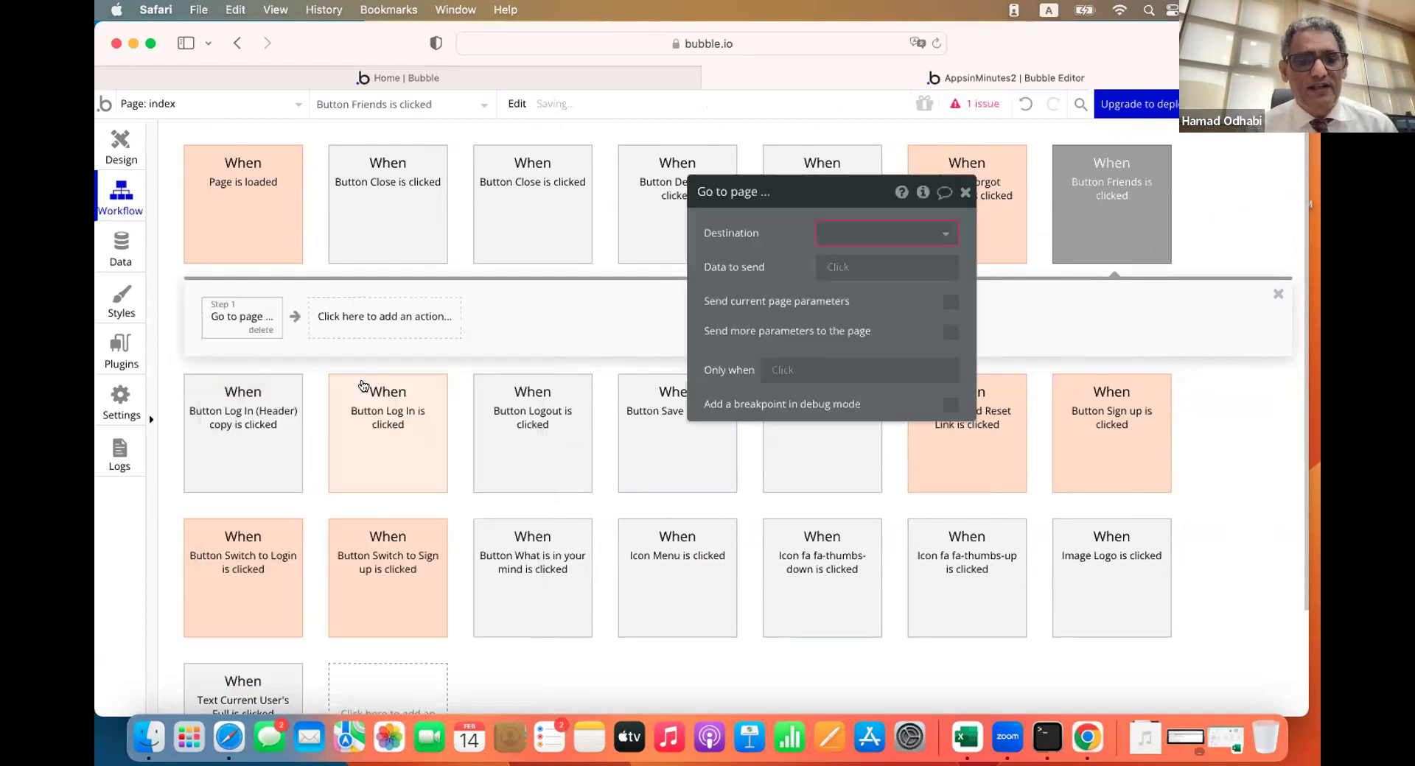
pyautogui.click(845, 227)
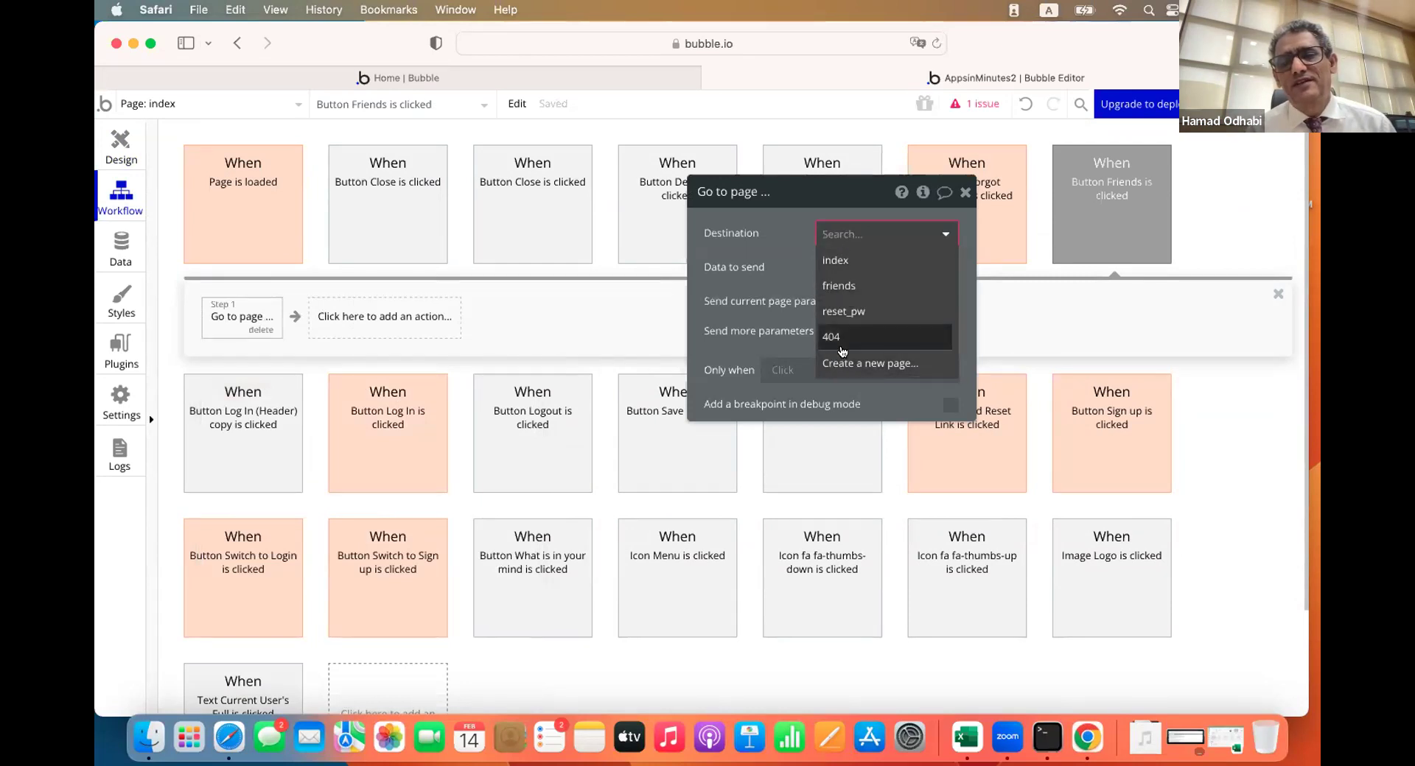
pyautogui.click(829, 290)
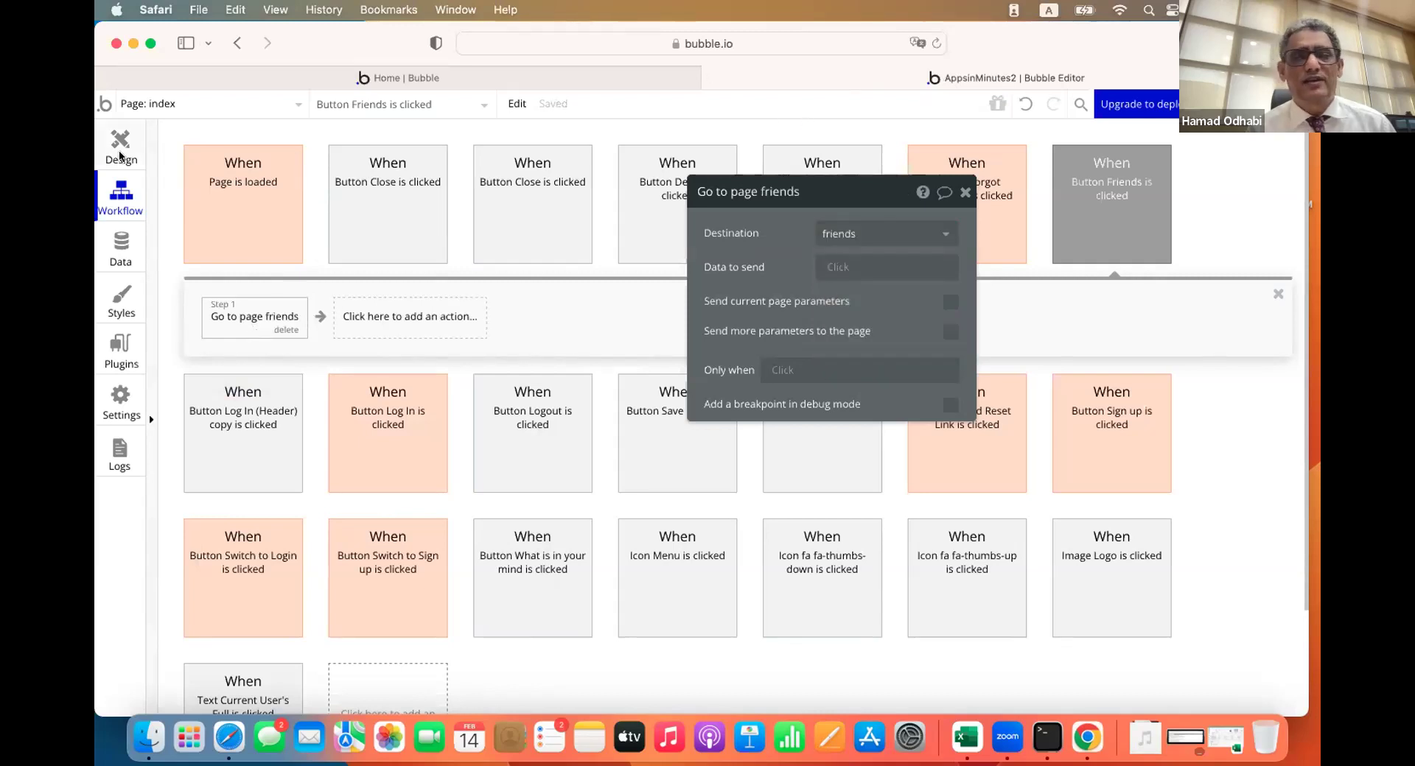
# Preview the index page and test the Friends button
pyautogui.click(120, 151)
pyautogui.click(1216, 104)
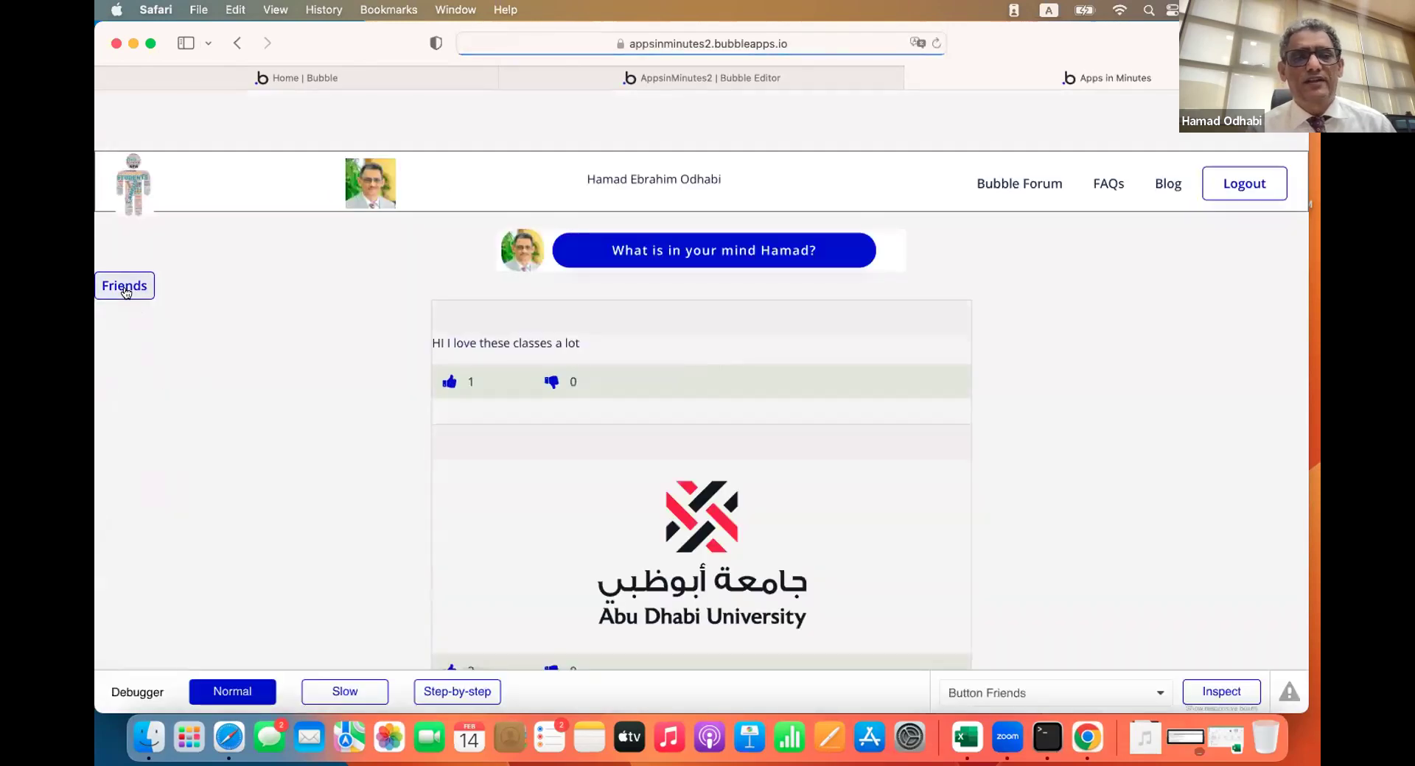
pyautogui.click(125, 288)
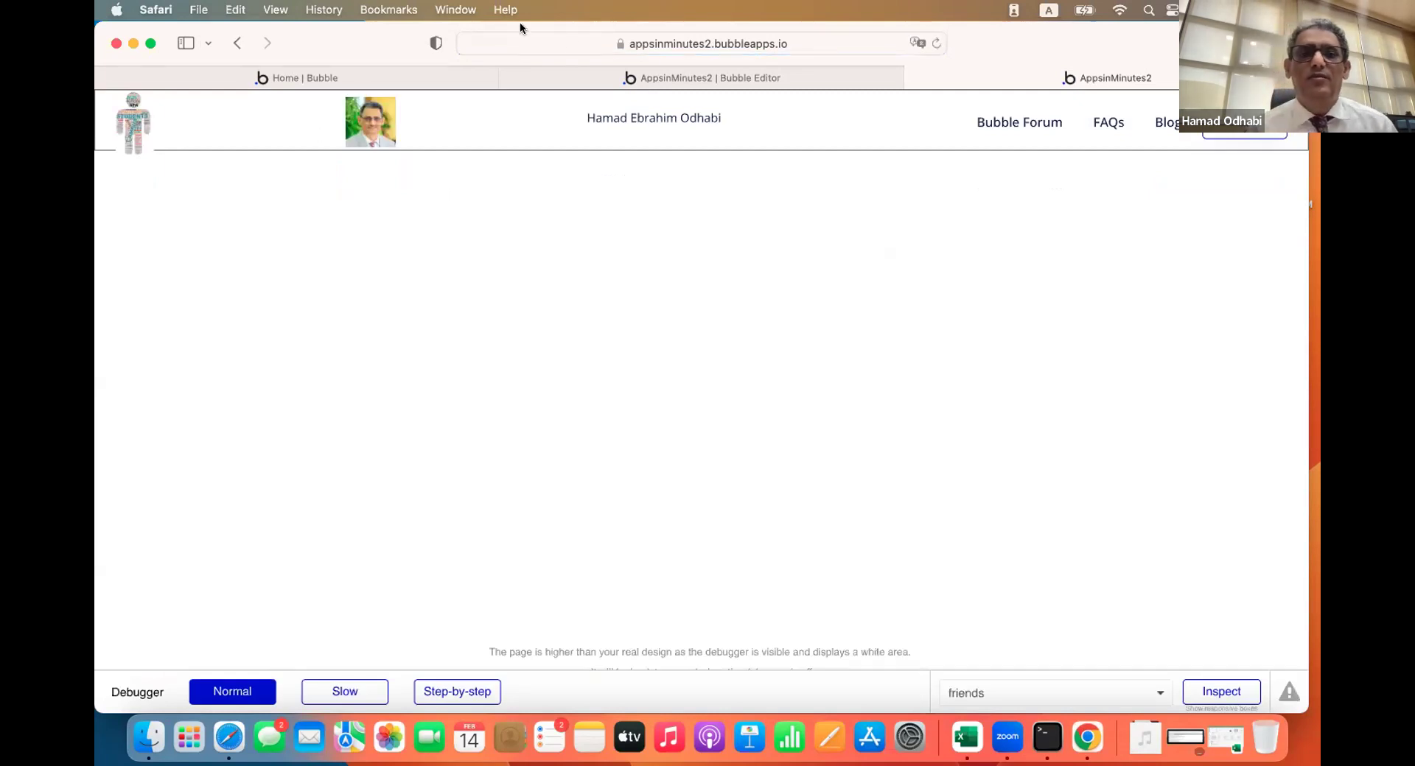
# Delete the empty element above the header on the index page and take the preview back to the index page
pyautogui.click(600, 78)
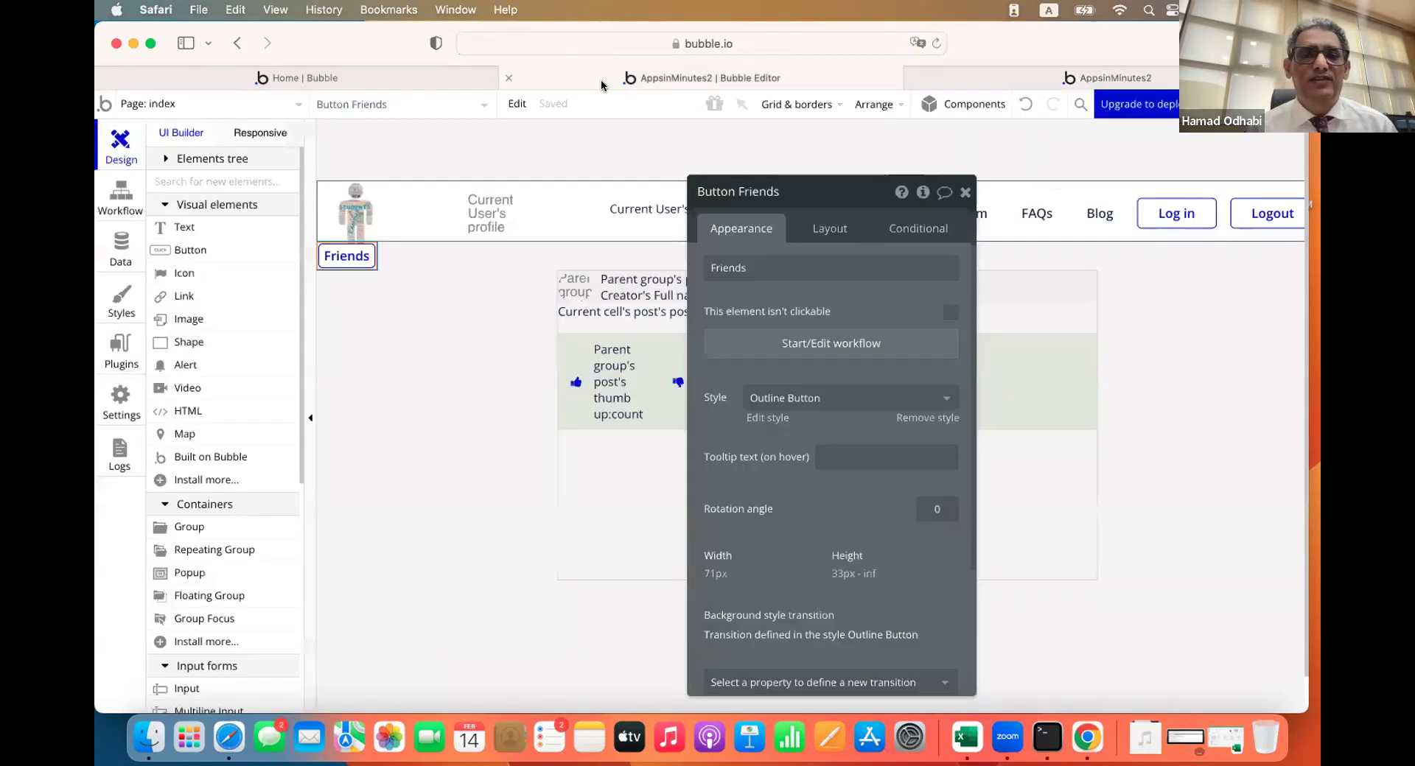
pyautogui.click(414, 149)
pyautogui.press('Delete')
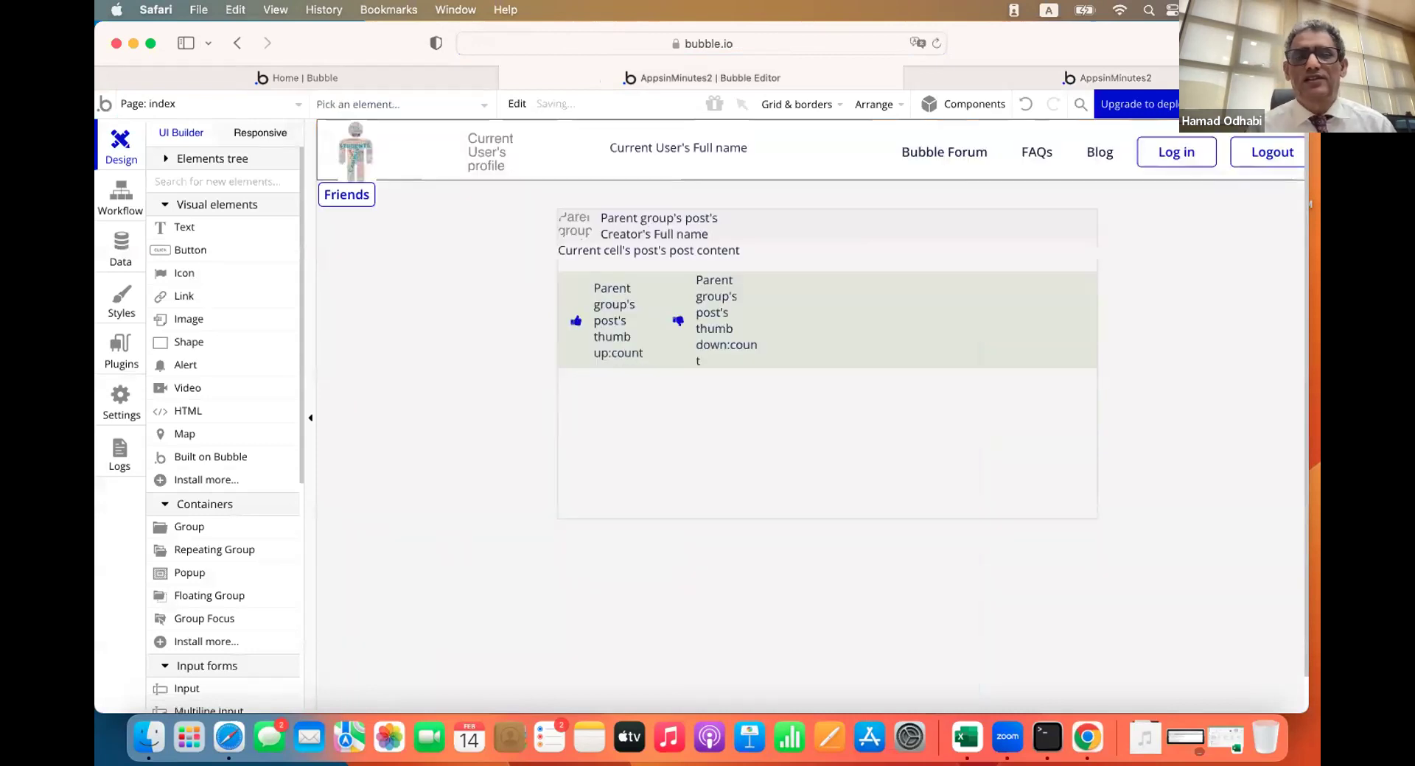
pyautogui.click(991, 78)
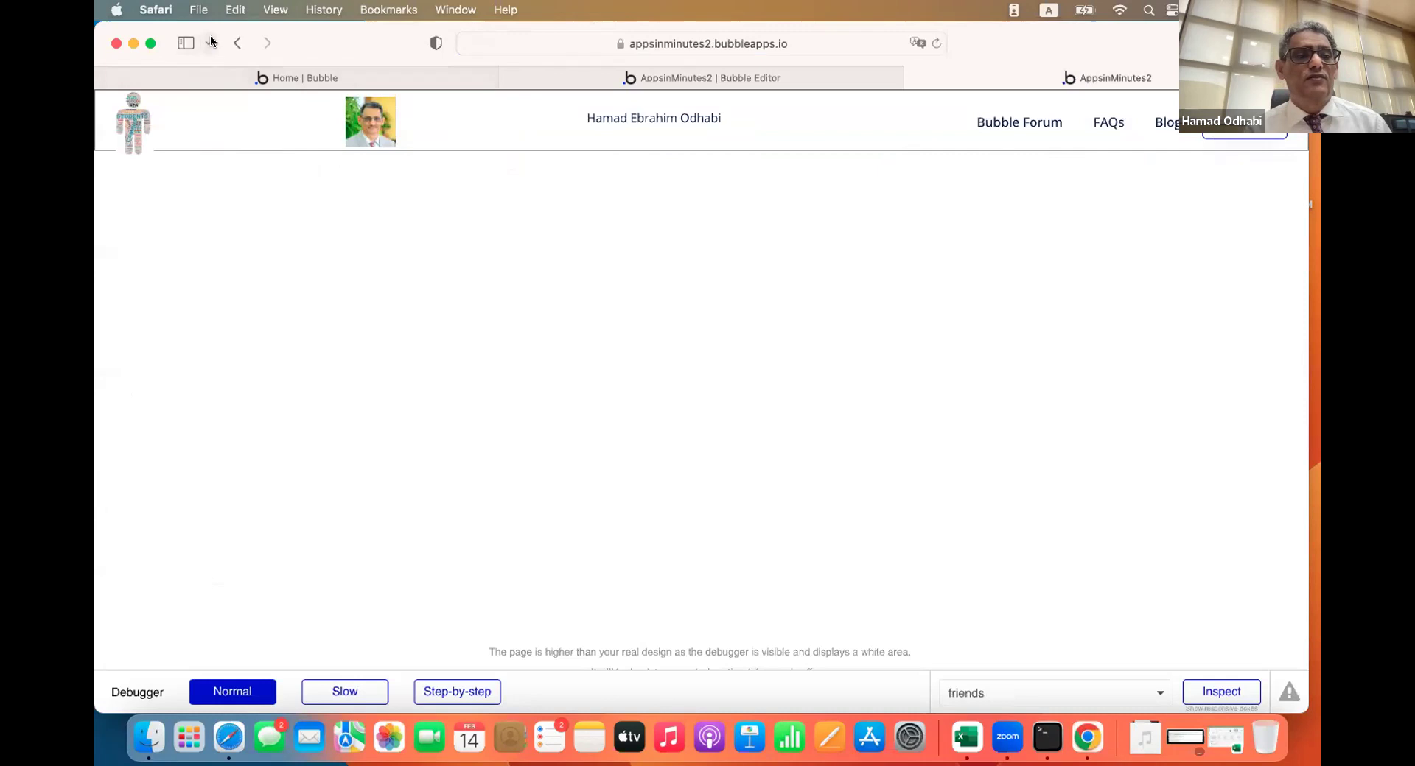
pyautogui.click(235, 43)
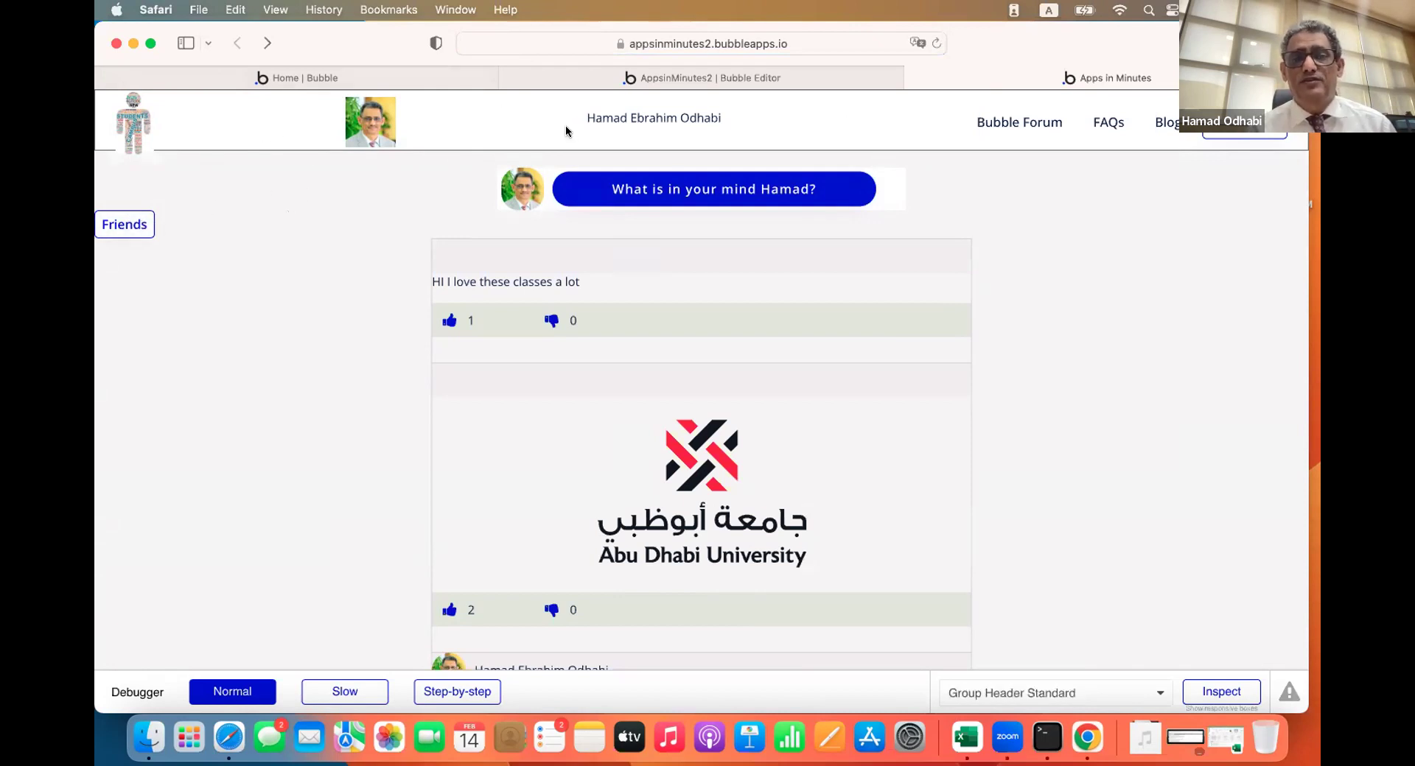
# Delete the Friends button from the index page in the editor
pyautogui.click(742, 77)
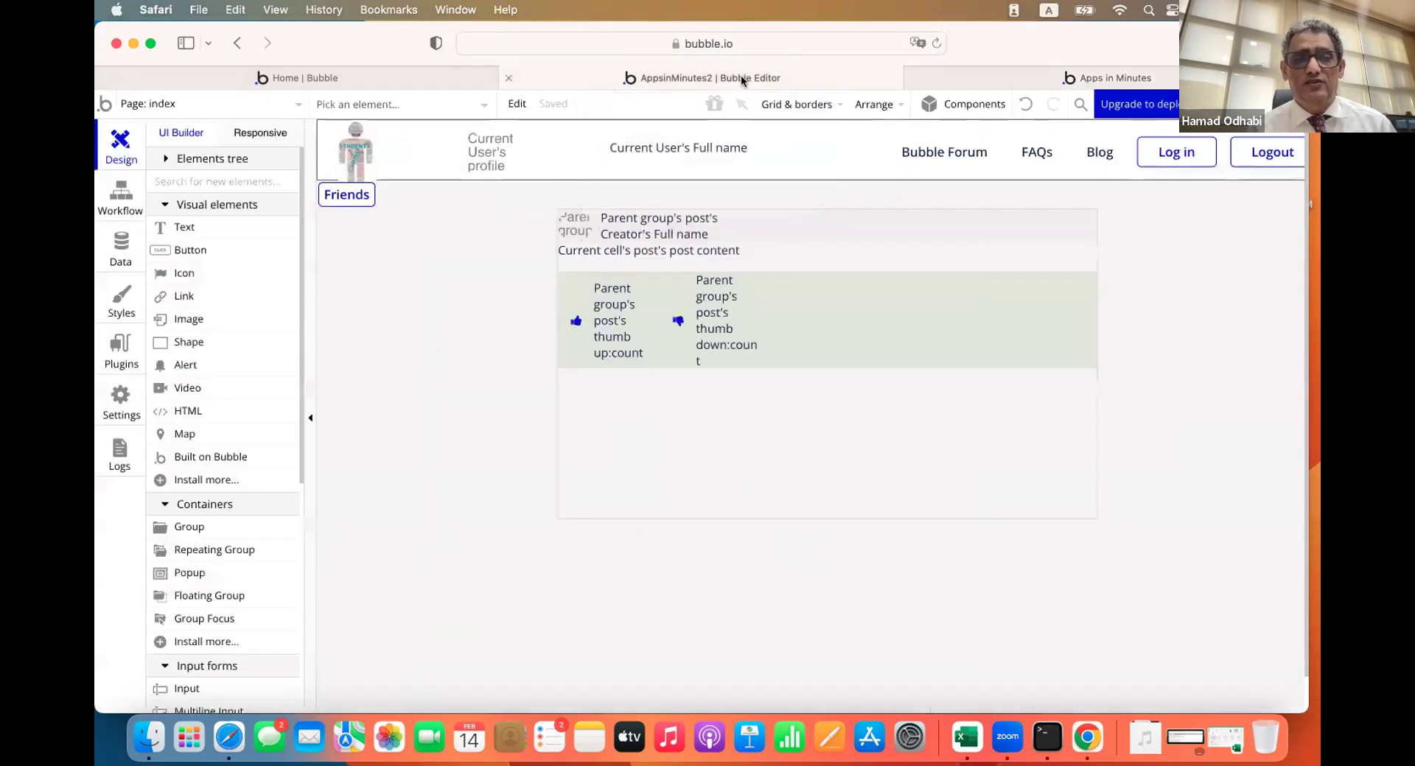
pyautogui.doubleClick(339, 195)
pyautogui.press('Delete')
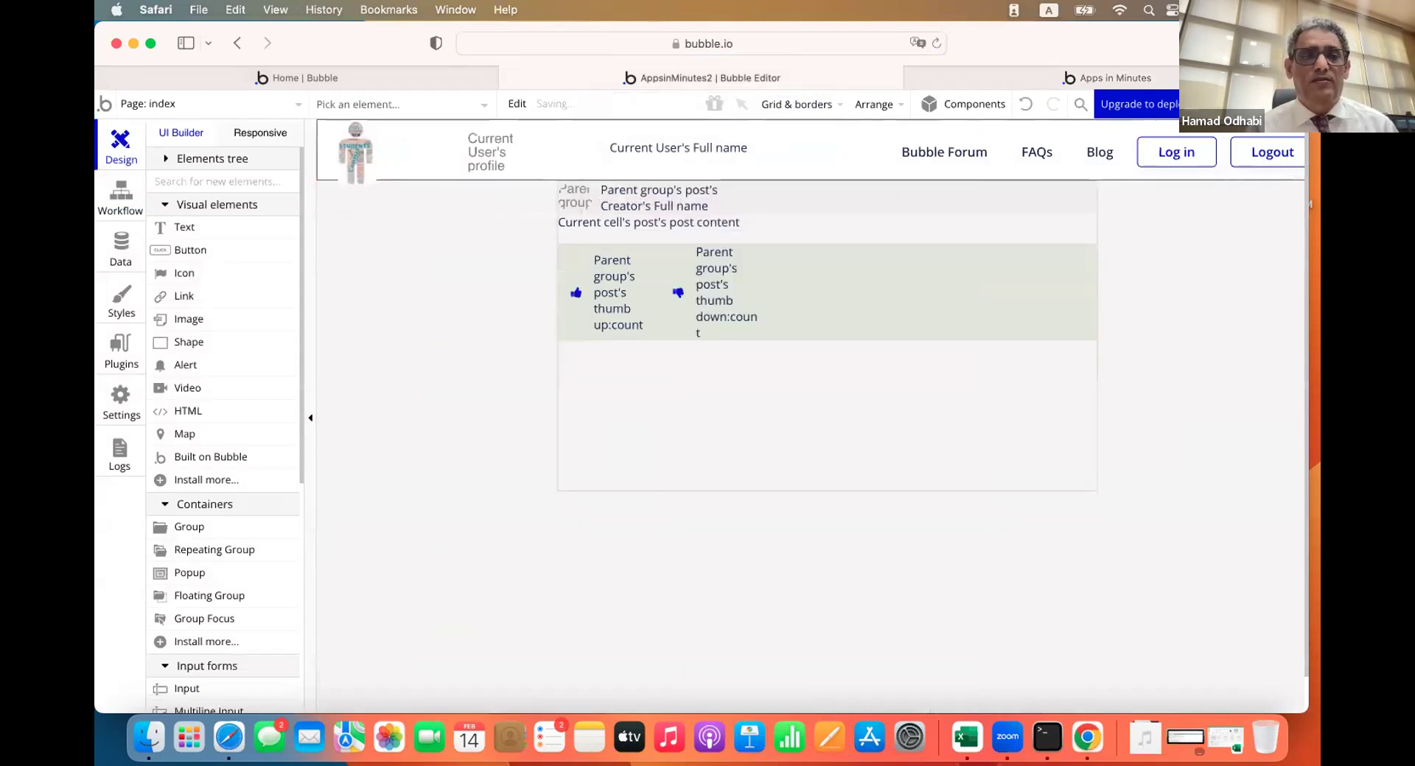
# Check the properties of Group Header Standard on the index page and delete that group
pyautogui.doubleClick(543, 166)
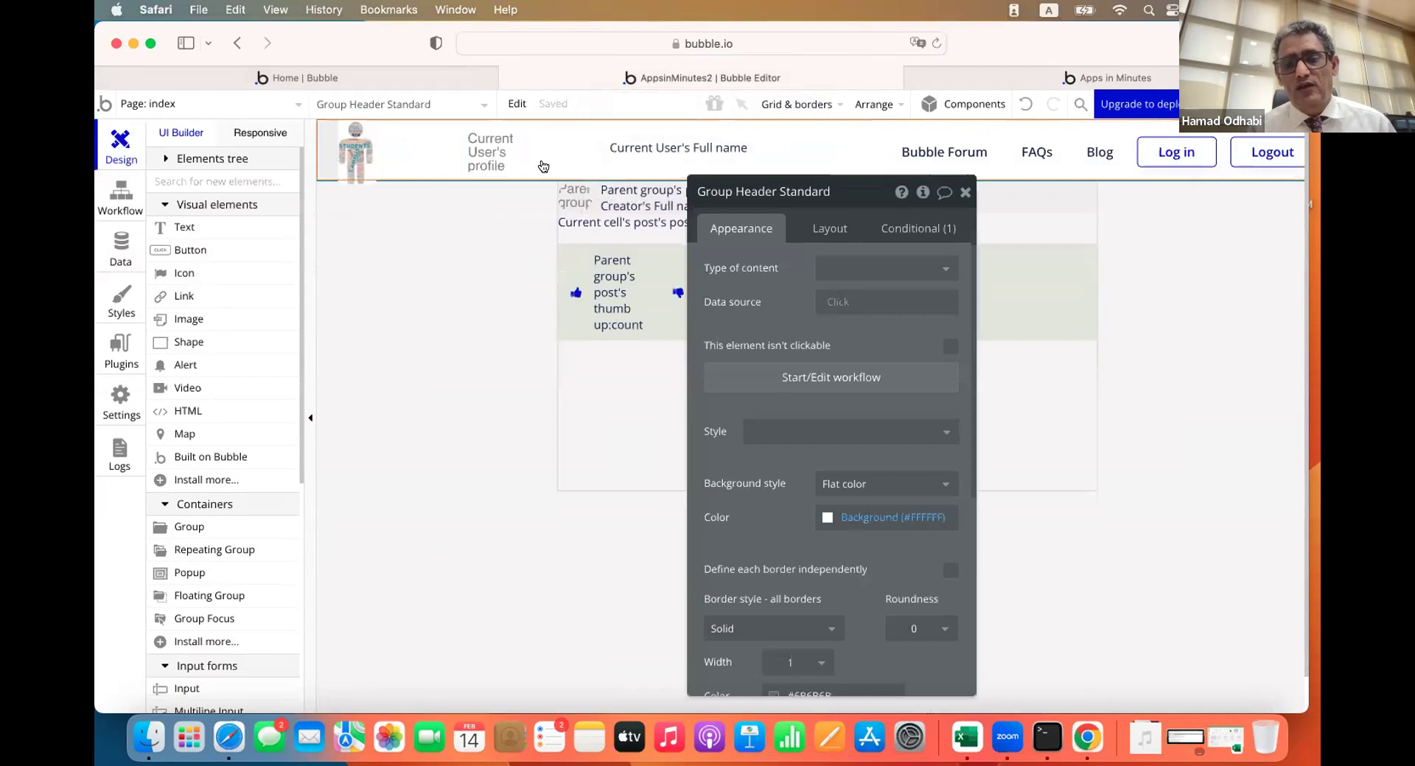
pyautogui.scroll(-1, 756, 377)
pyautogui.scroll(-5, 756, 377)
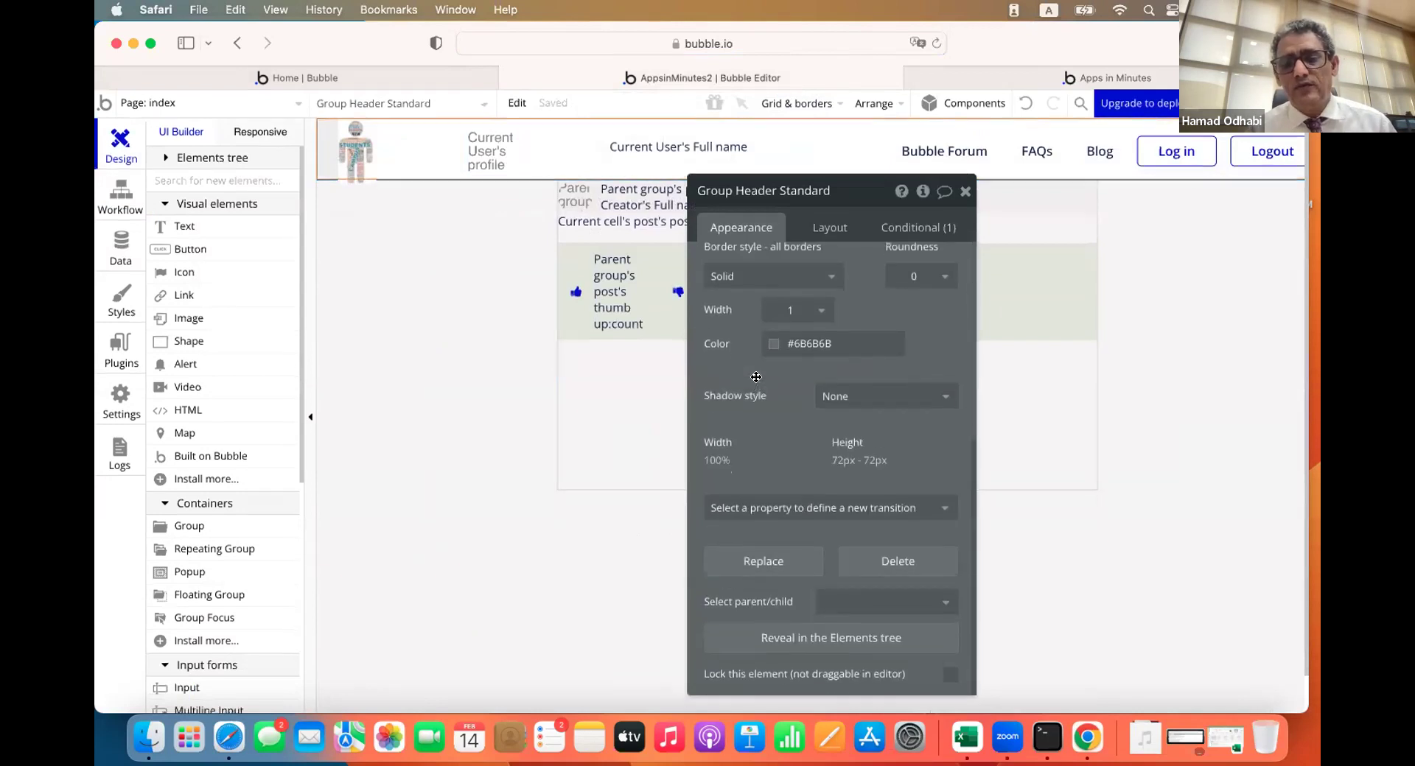
pyautogui.scroll(6, 755, 476)
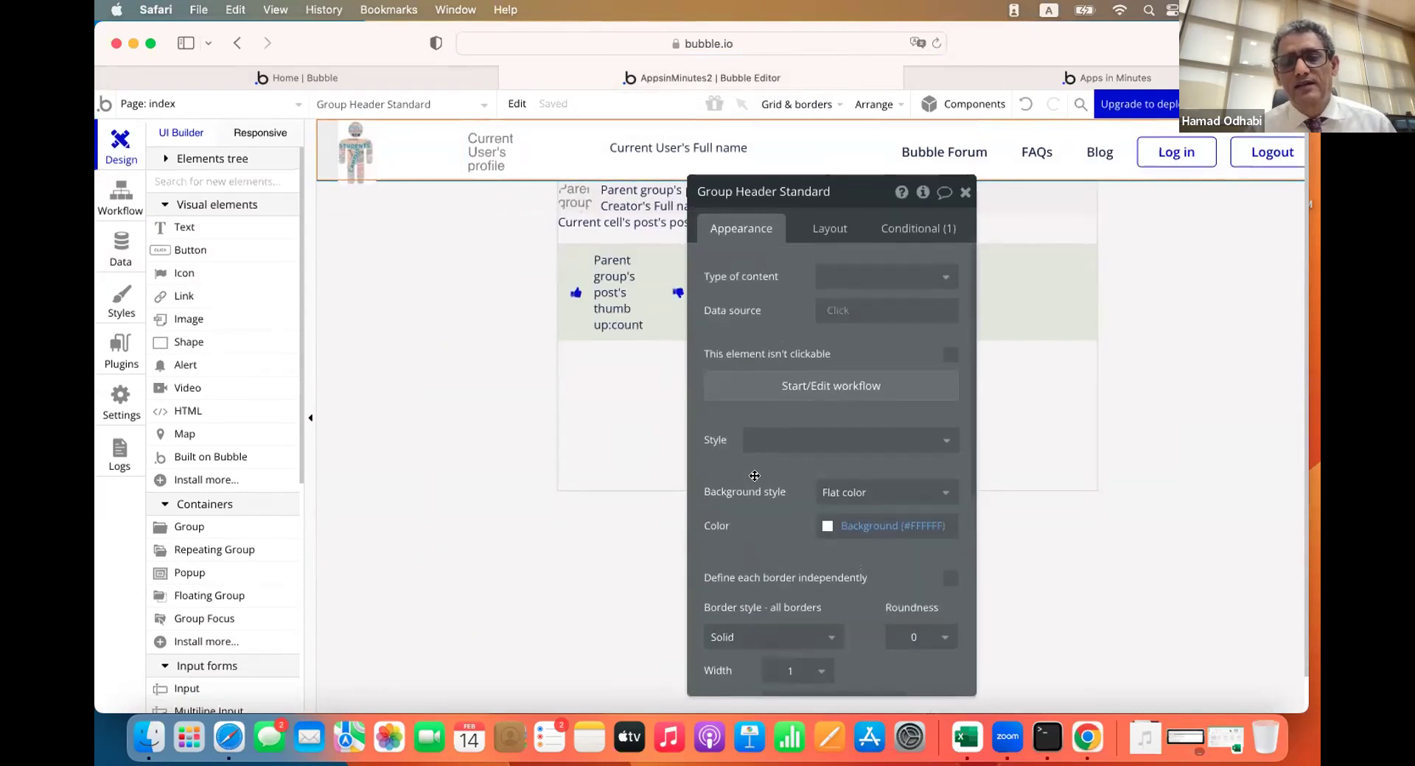
pyautogui.click(241, 109)
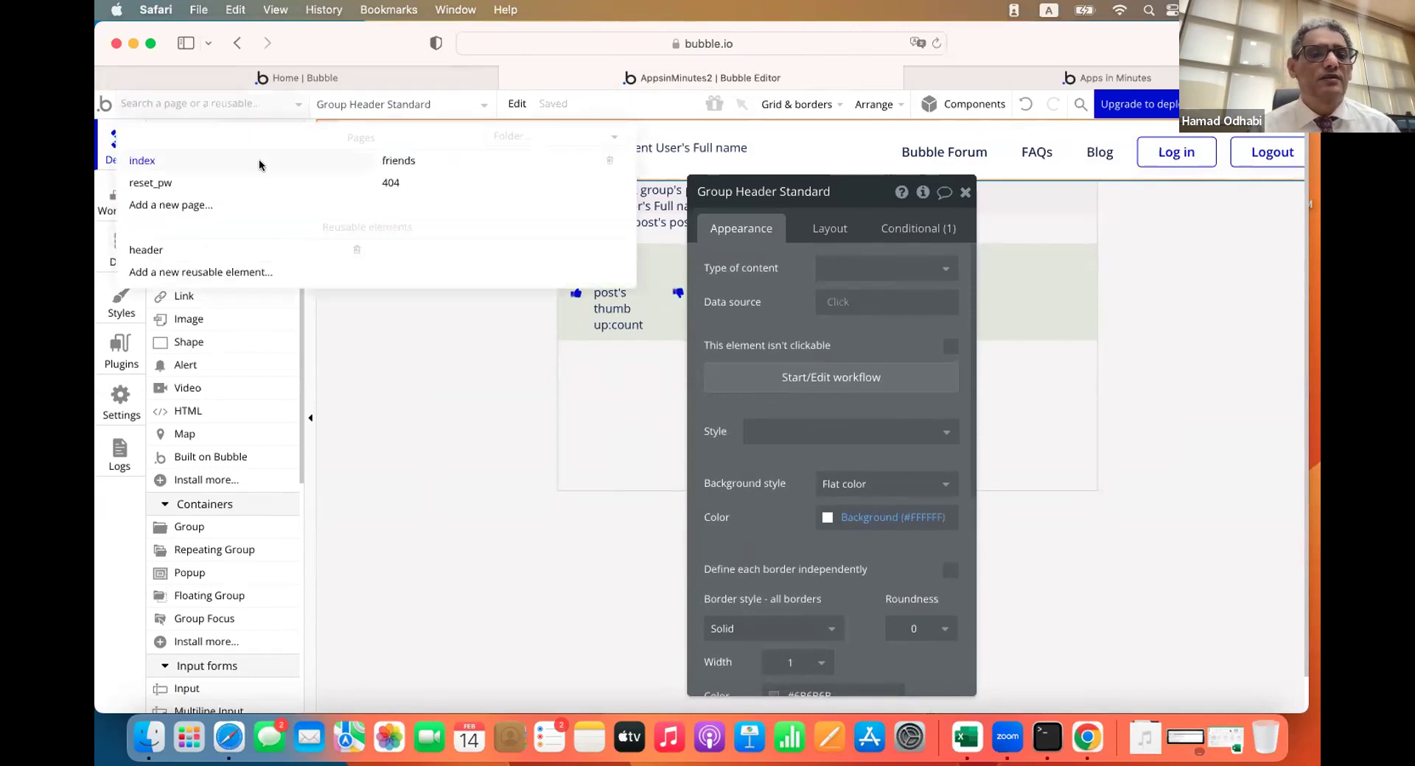
pyautogui.click(534, 470)
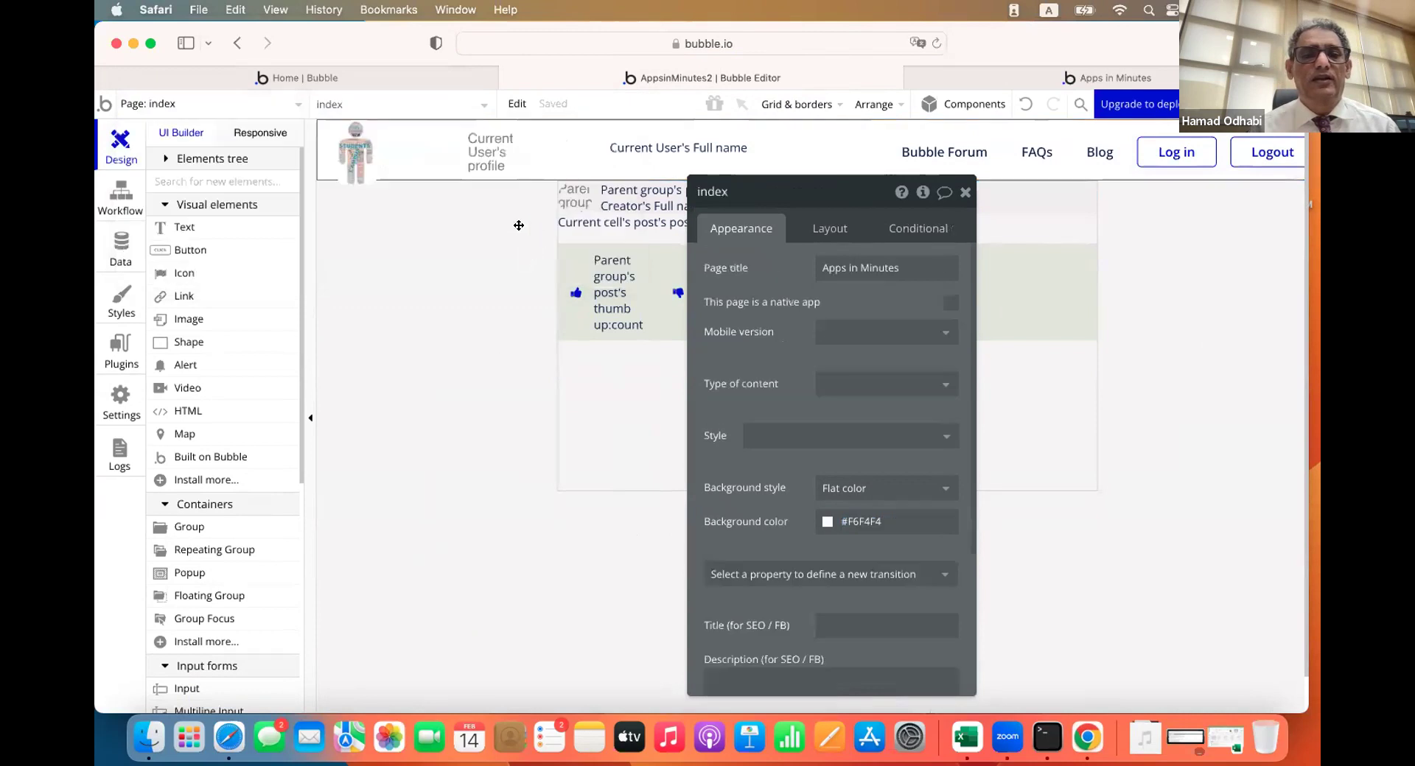
pyautogui.click(405, 162)
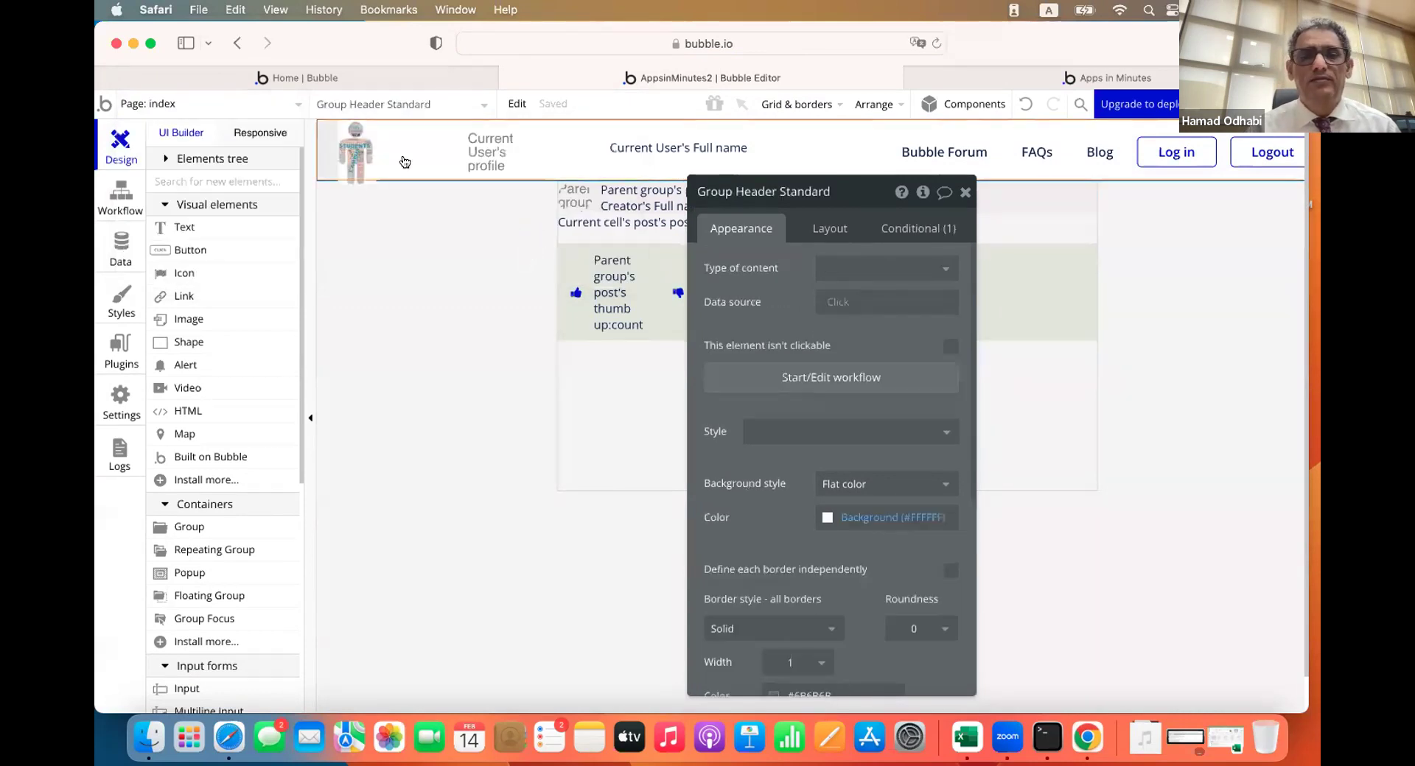
pyautogui.press('Delete')
# Place the reusable header element on the index page and make it the first element in the page's column layout
pyautogui.scroll(-6, 214, 383)
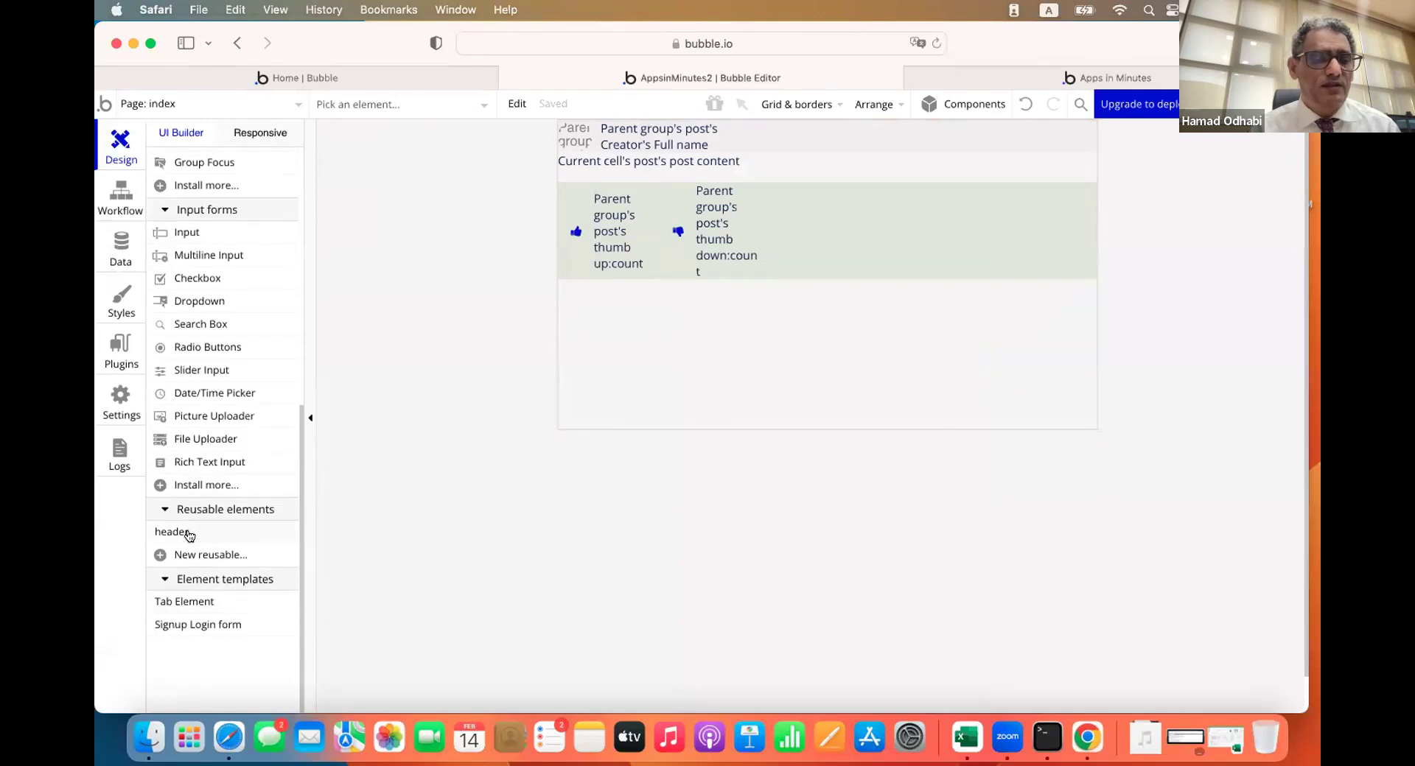
pyautogui.click(188, 531)
pyautogui.moveTo(420, 491); pyautogui.dragTo(774, 558)
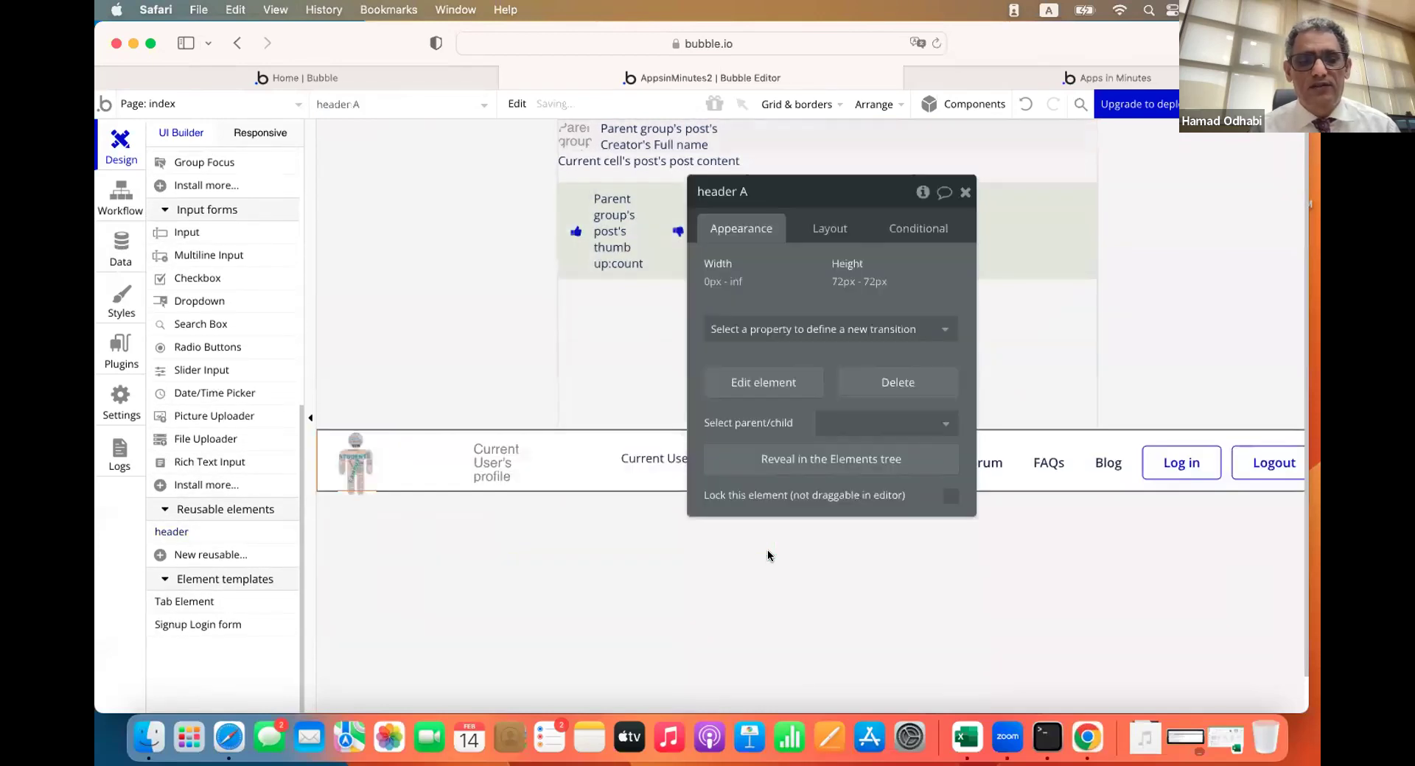
pyautogui.click(827, 228)
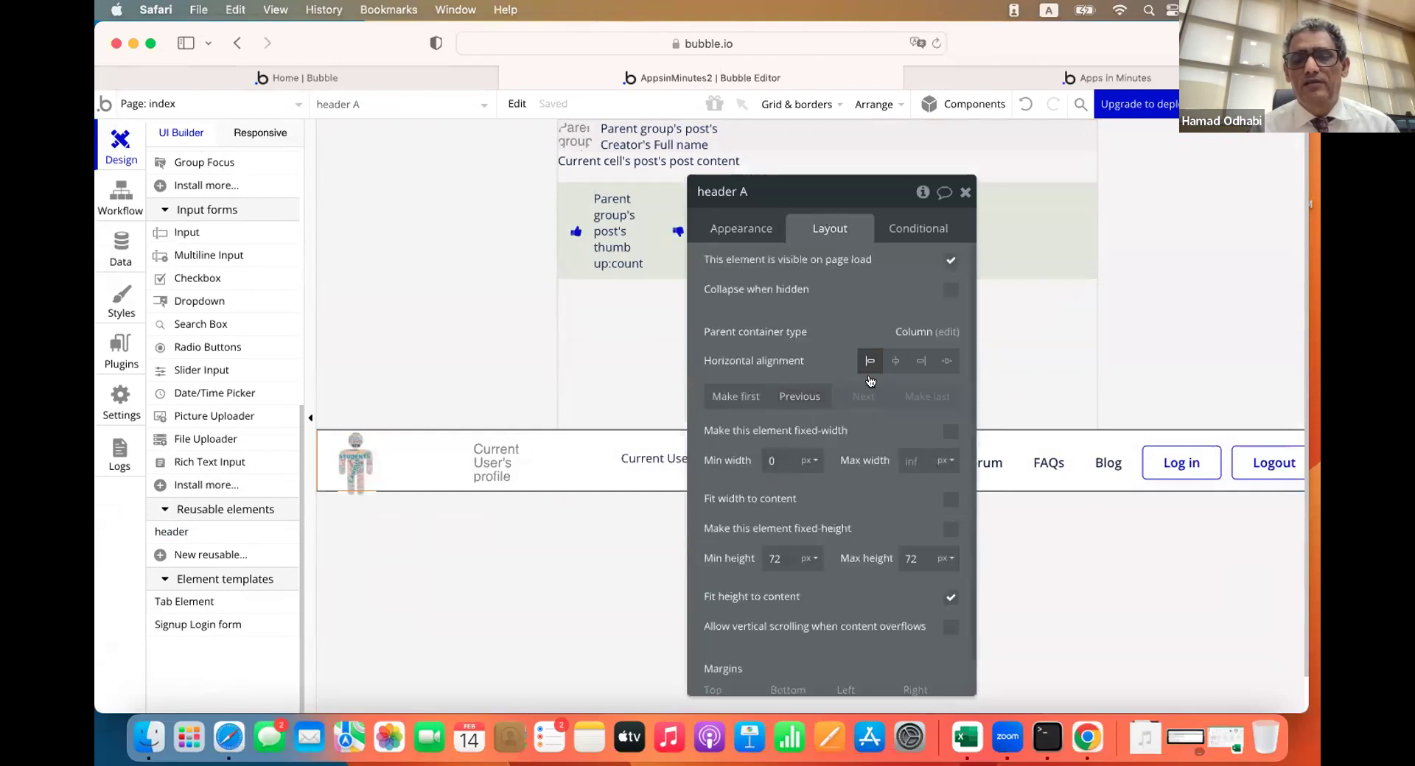
pyautogui.click(748, 394)
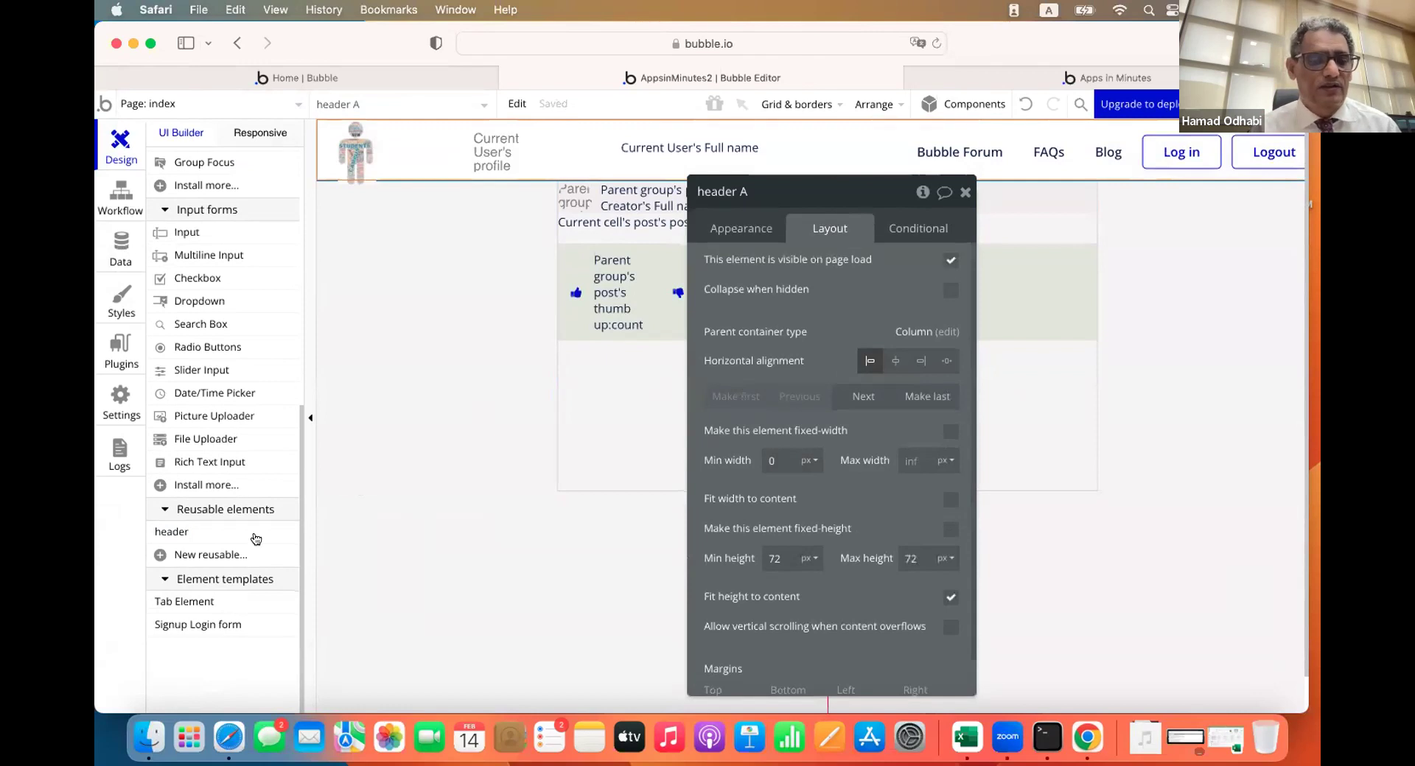
# Open the reusable header placed on the index page for editing and bring up its layout settings
pyautogui.moveTo(391, 144); pyautogui.dragTo(422, 144)
pyautogui.click(743, 230)
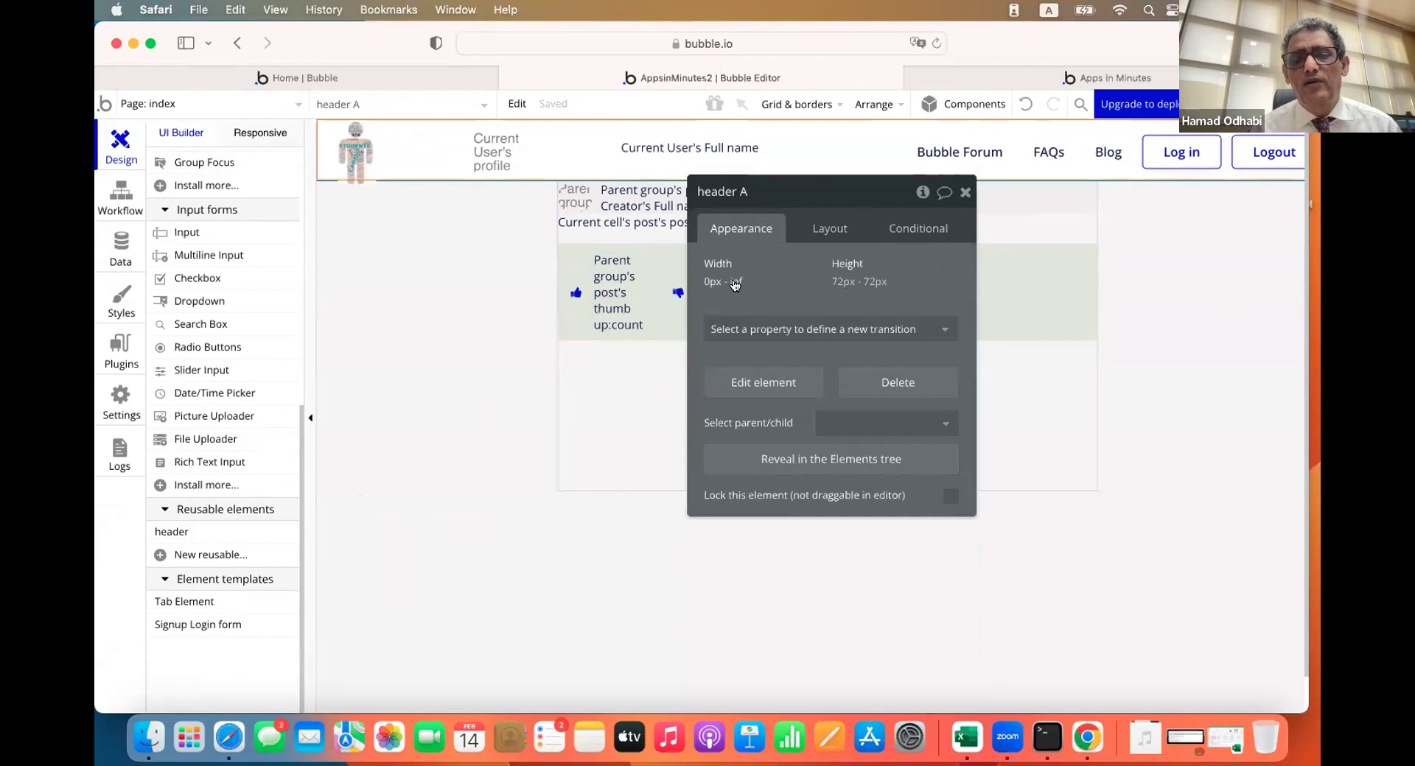
pyautogui.click(745, 383)
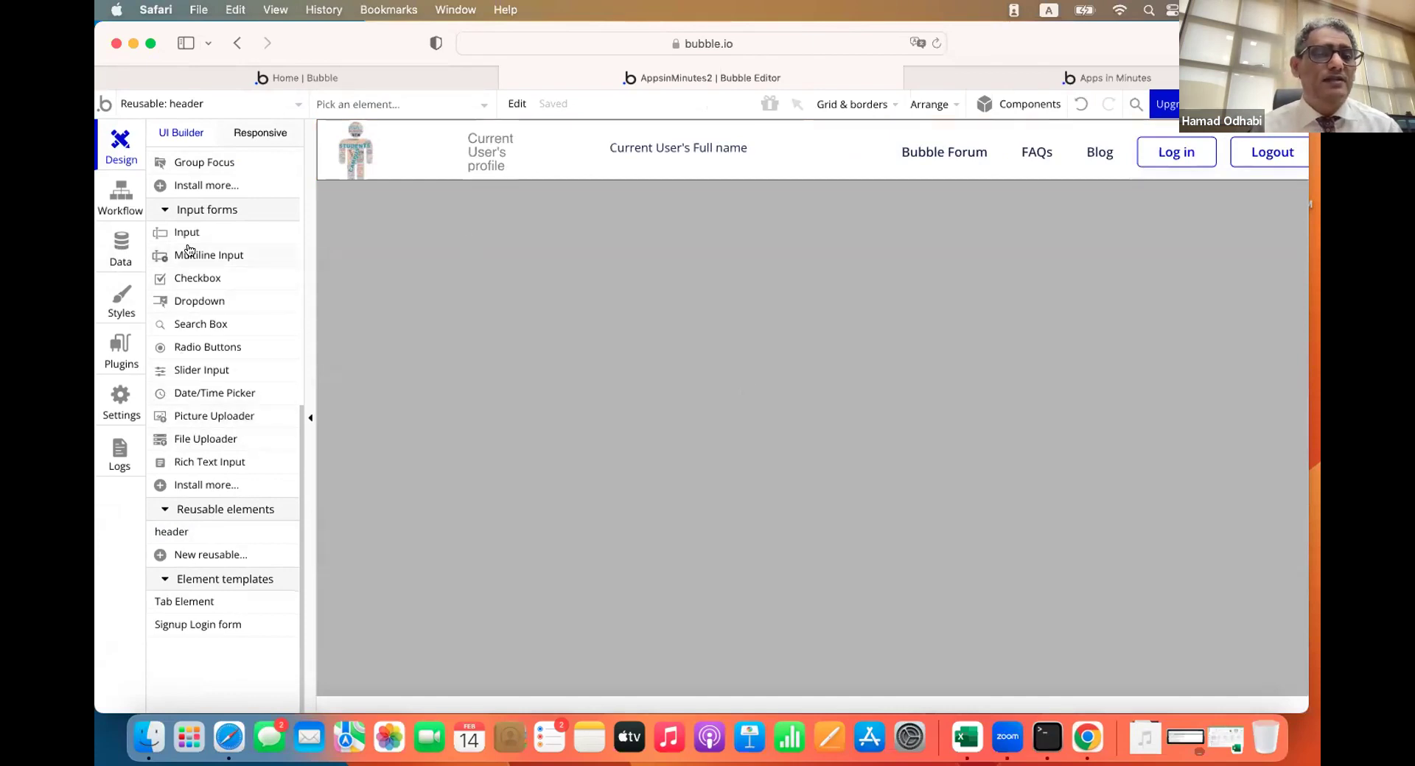
pyautogui.doubleClick(408, 159)
pyautogui.click(818, 228)
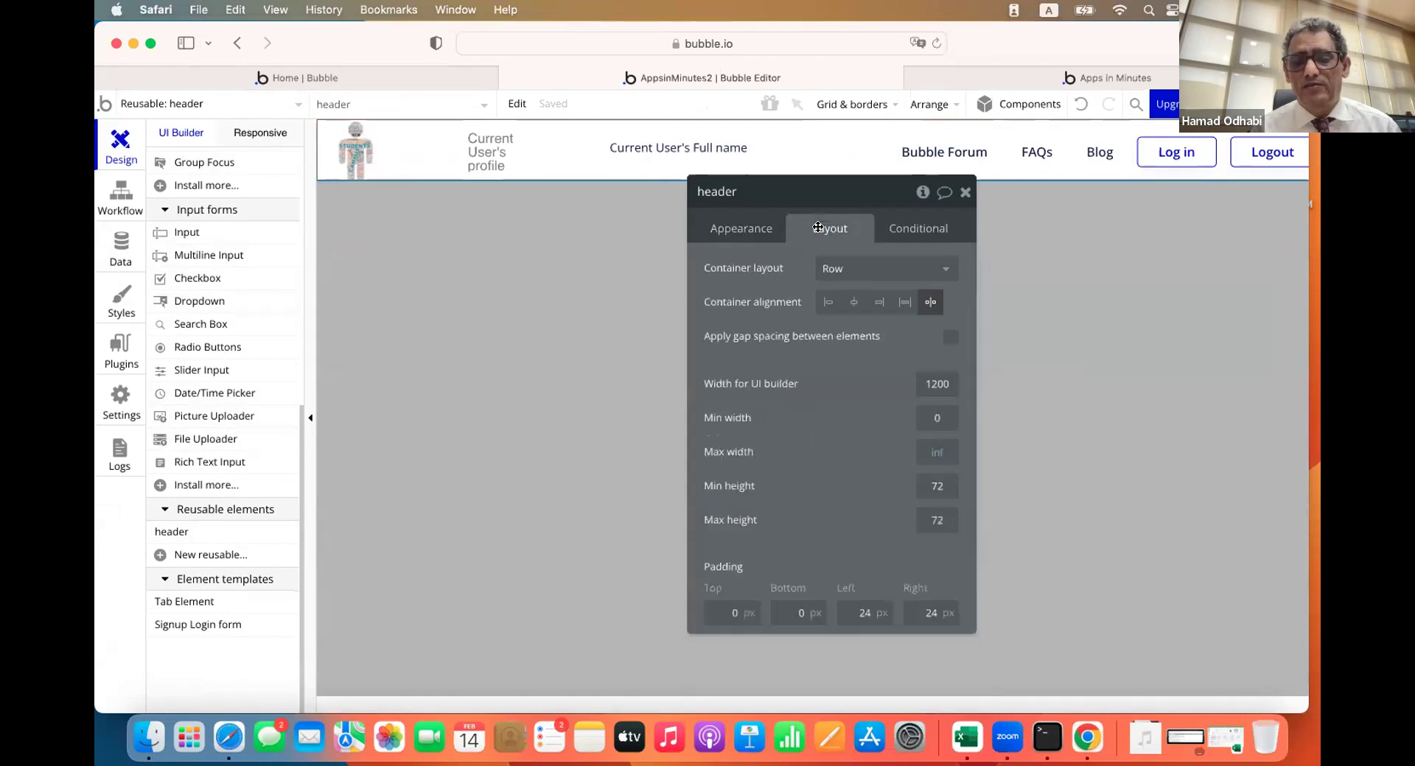
# Try a right padding of 40 px on the reusable header
pyautogui.click(914, 609)
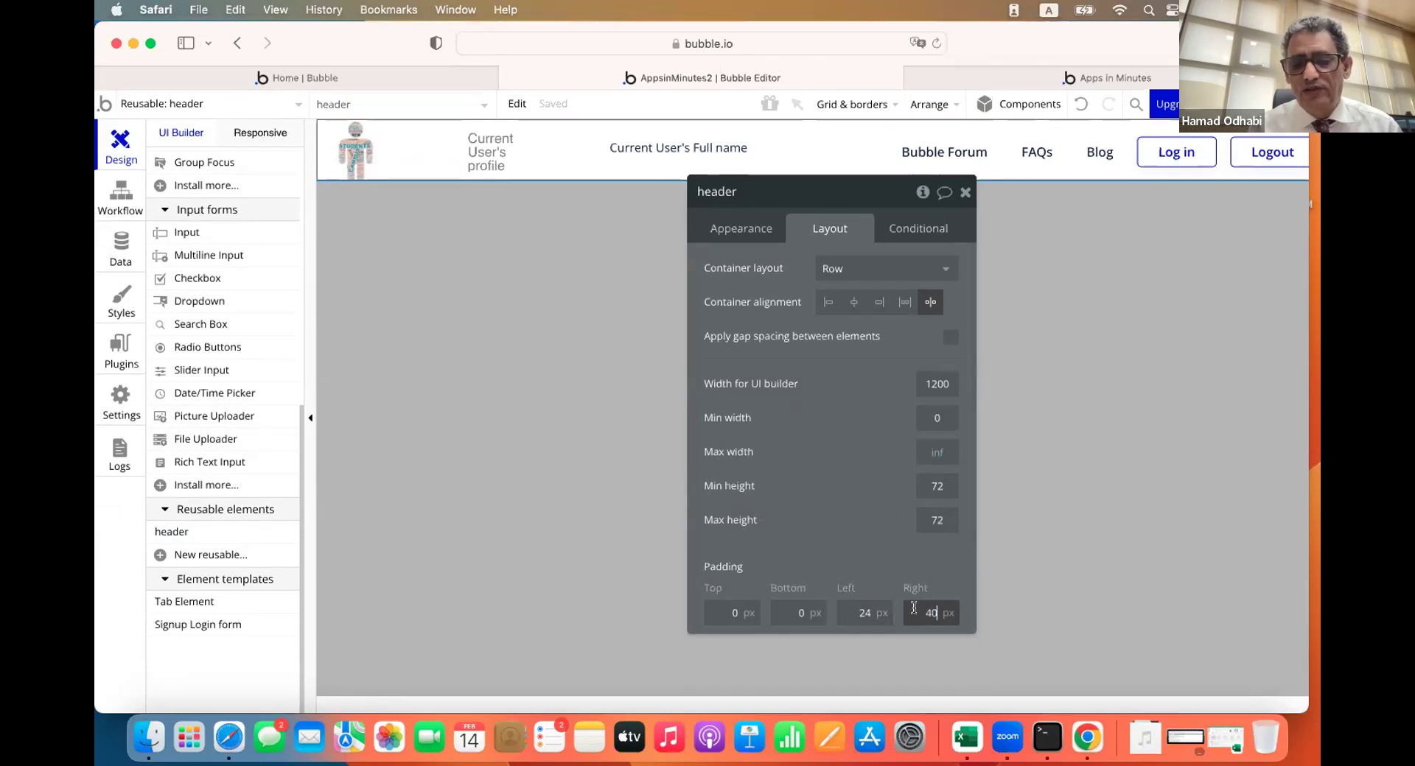
pyautogui.click(881, 518)
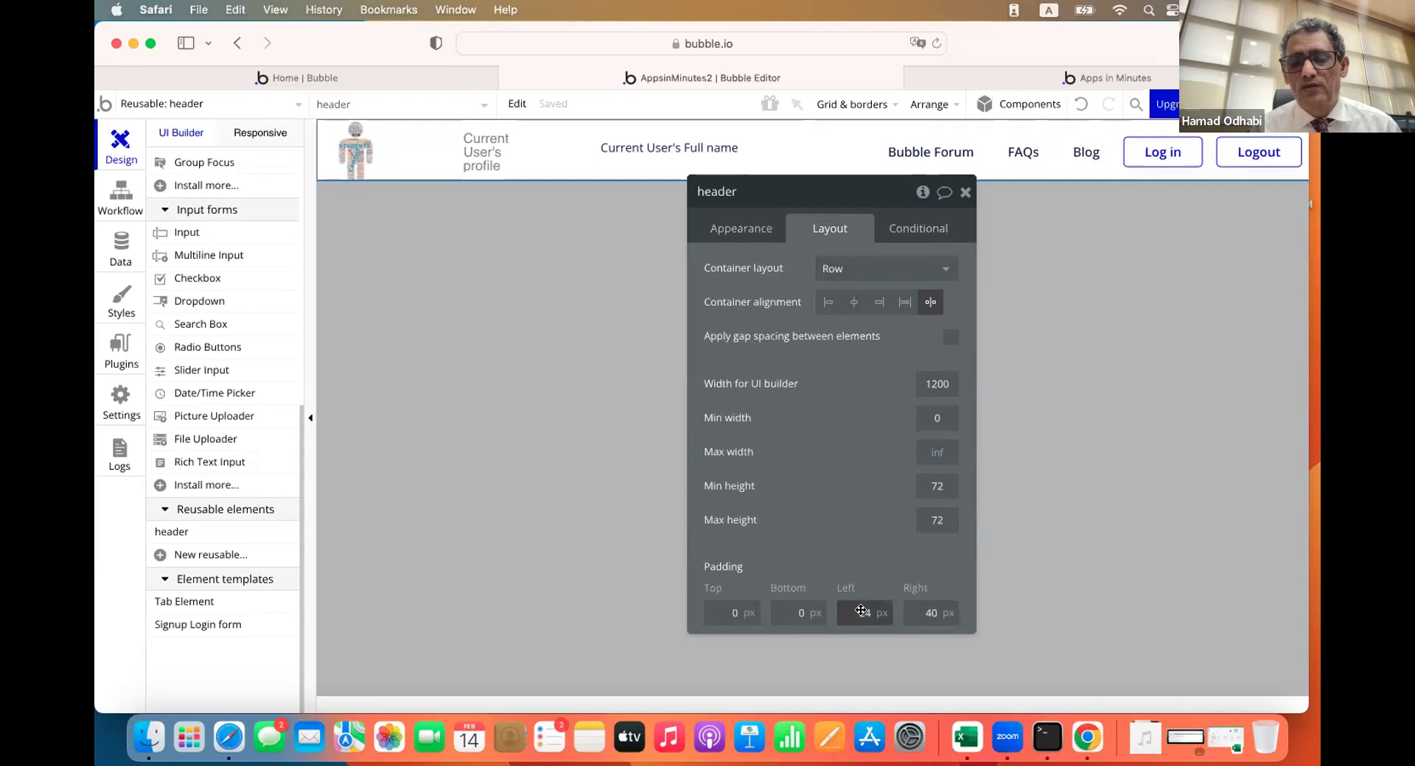
pyautogui.click(911, 612)
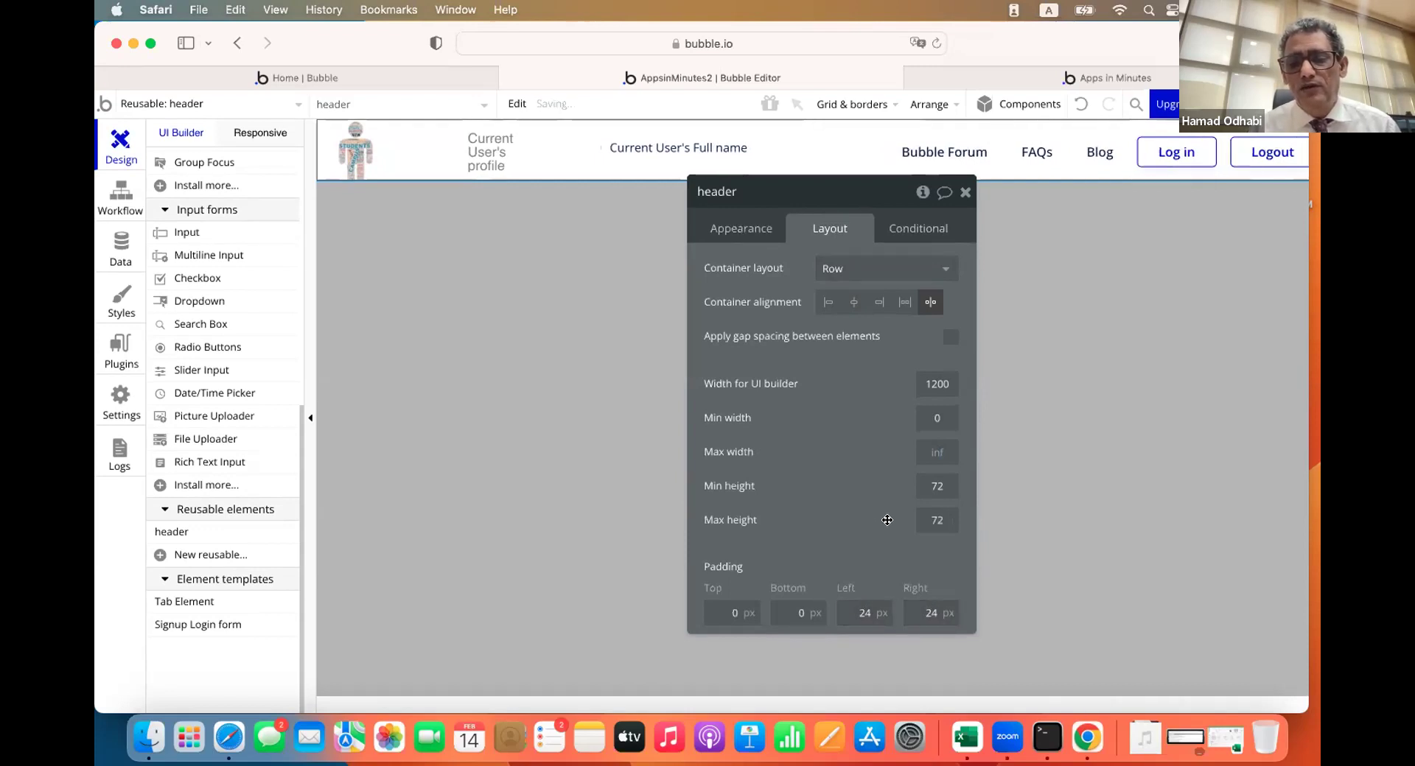
# Try a minimum and maximum height of 90 on the reusable header
pyautogui.click(922, 515)
pyautogui.click(923, 487)
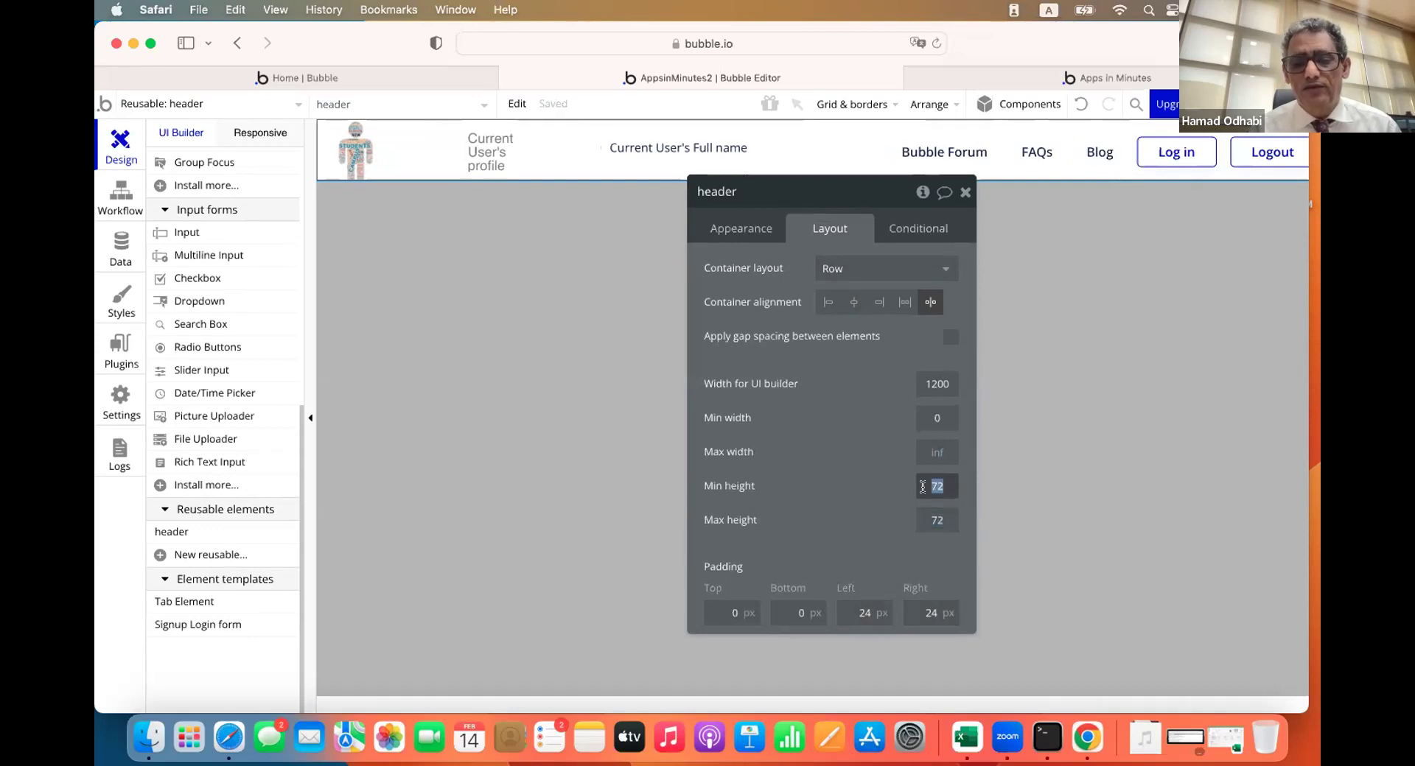
pyautogui.write('90')
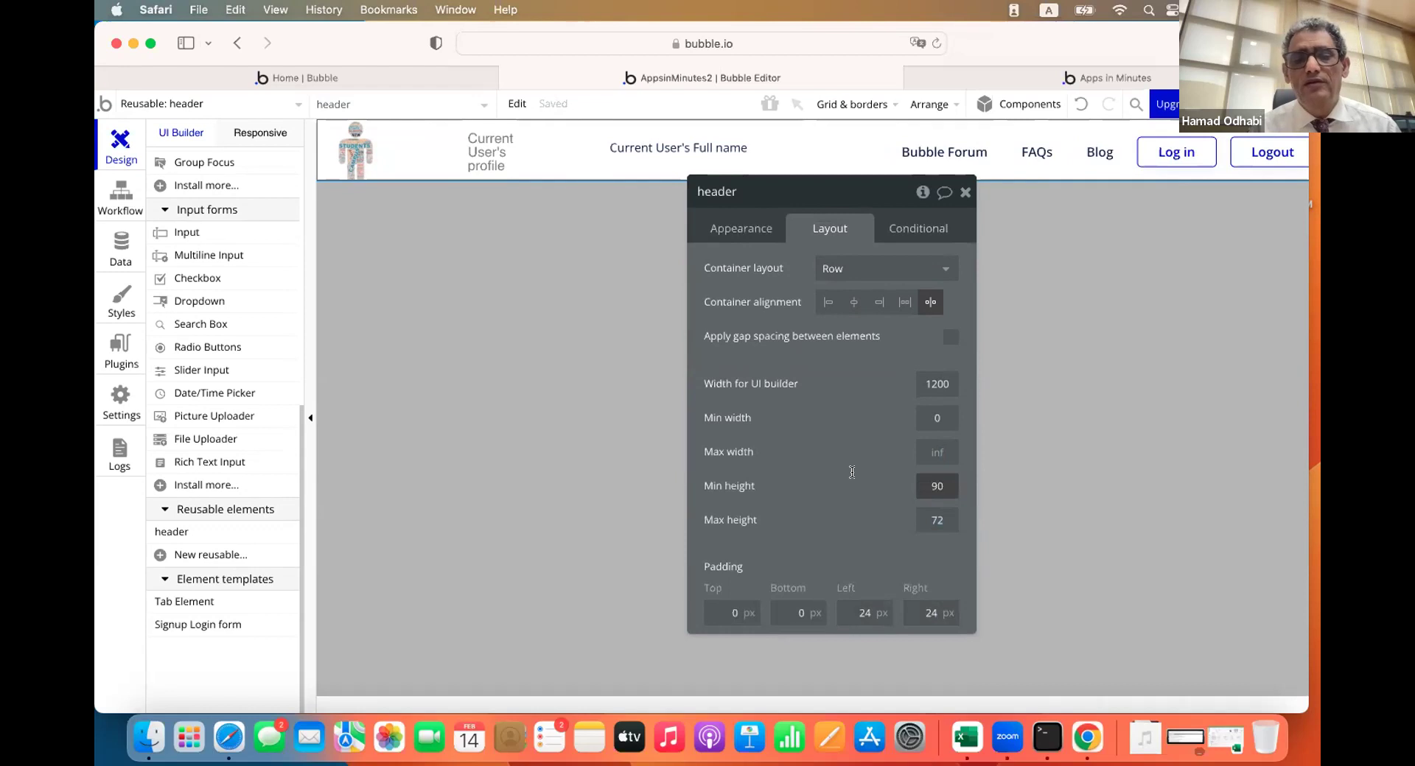
pyautogui.click(923, 517)
pyautogui.write('90')
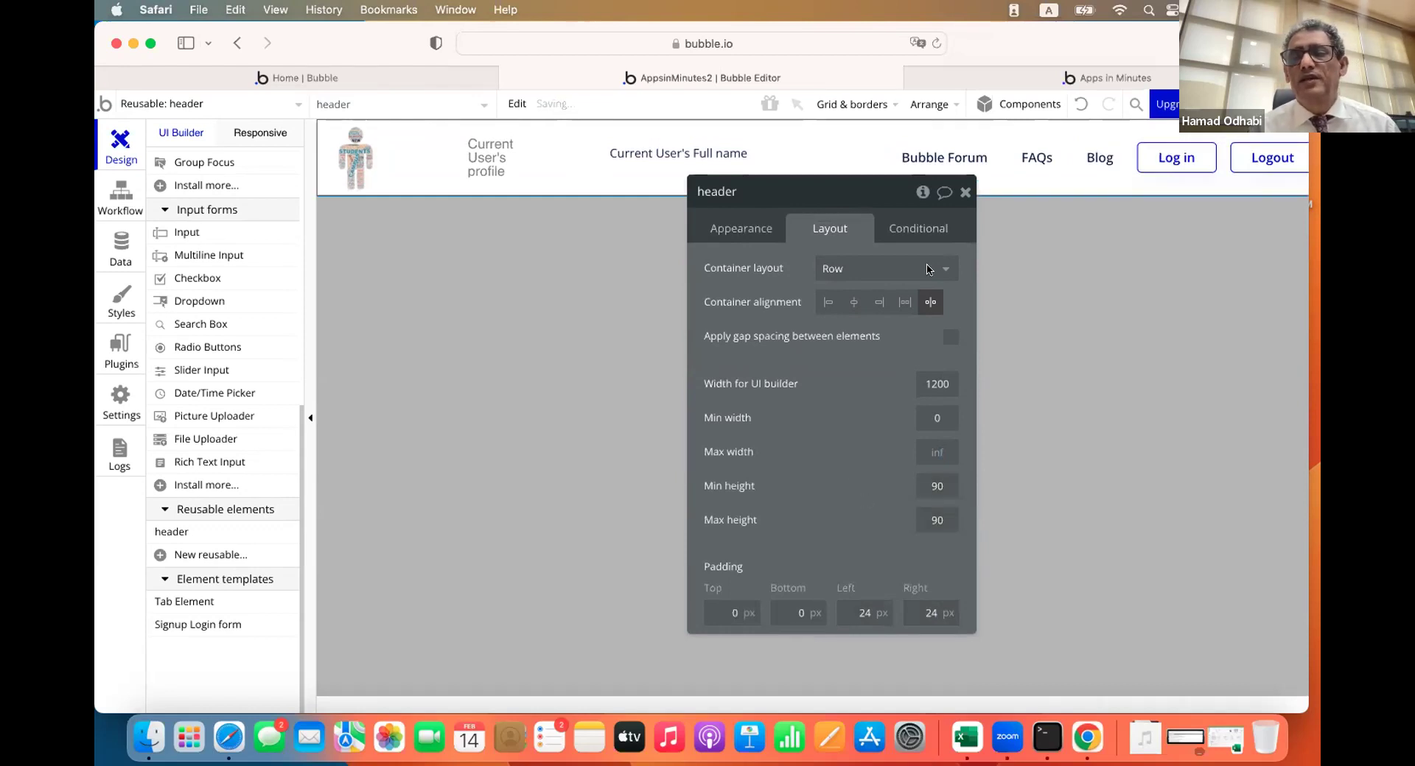
# Set the reusable header's minimum and maximum height to 120
pyautogui.click(922, 485)
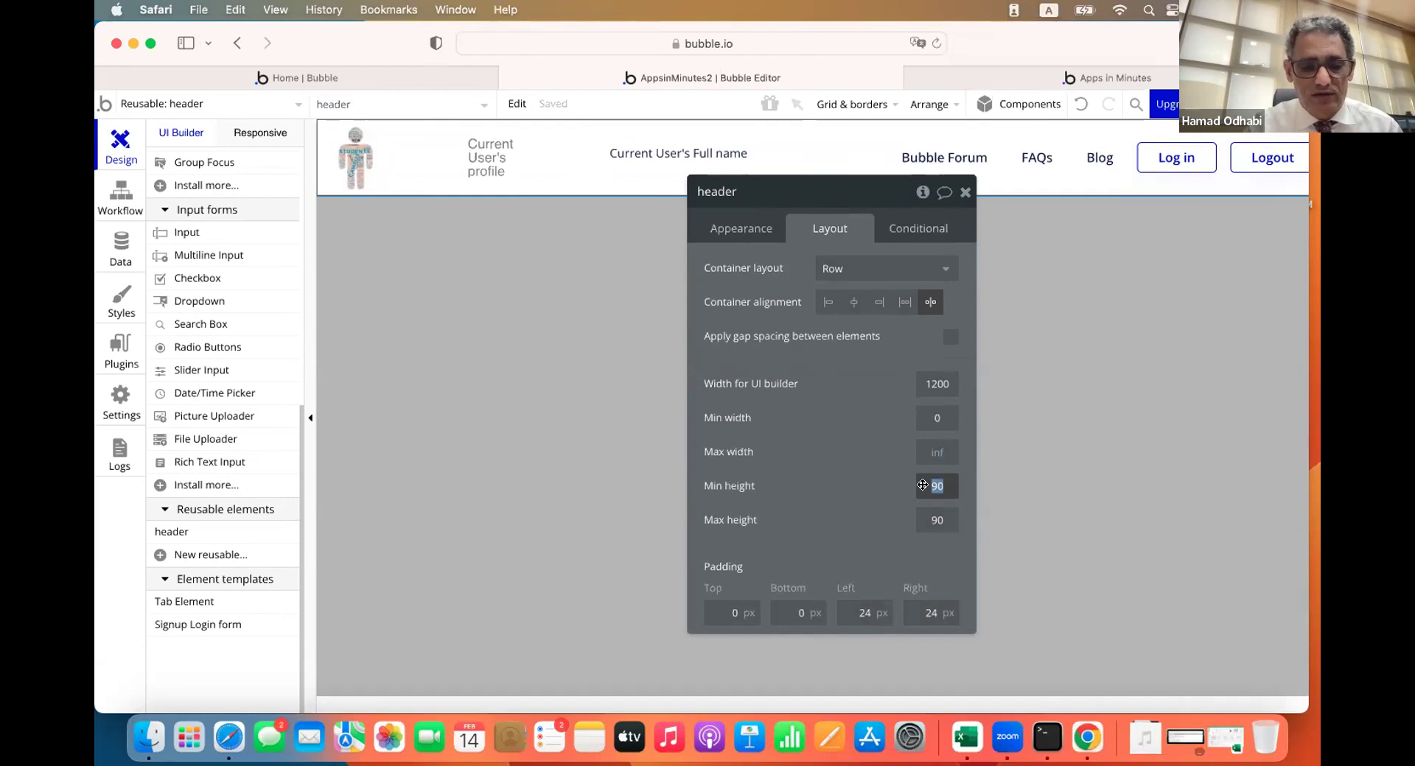
pyautogui.click(924, 519)
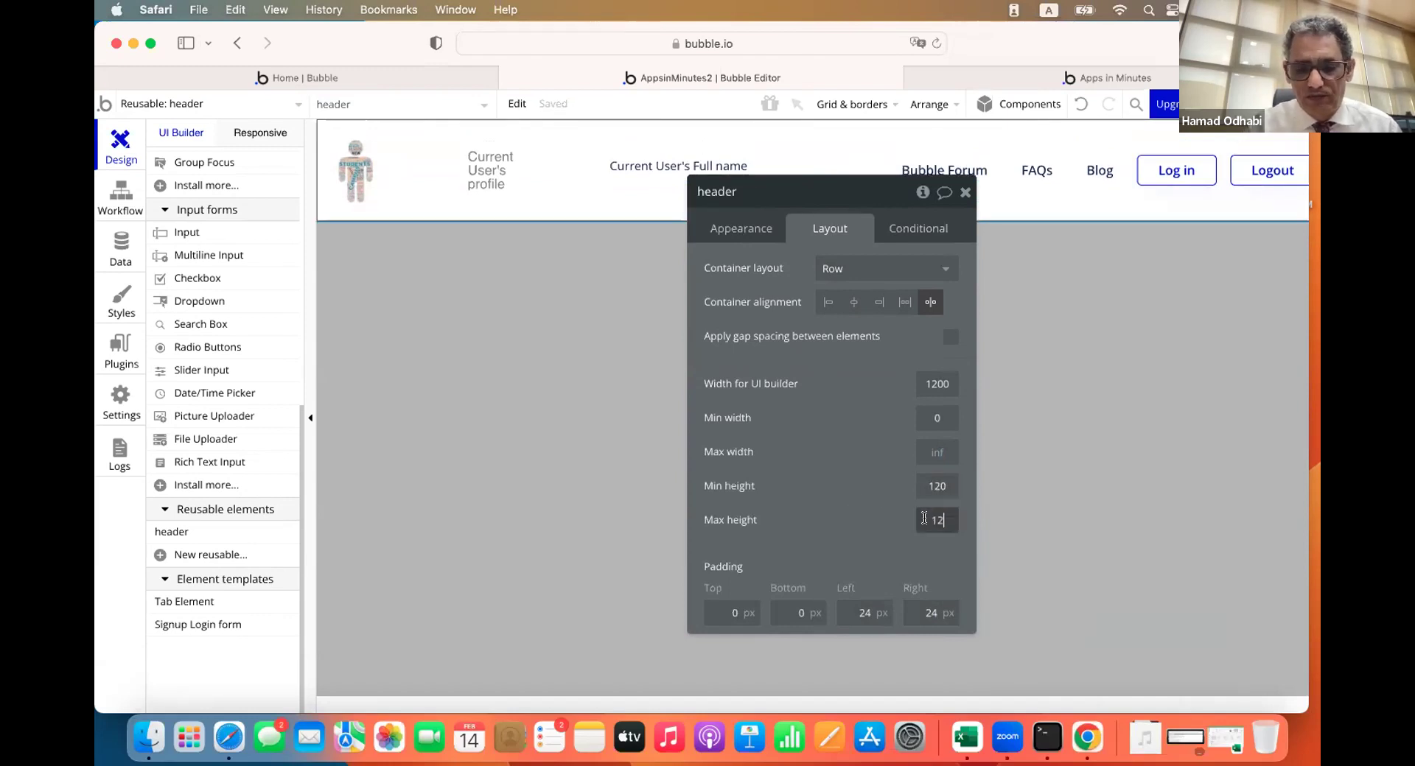
pyautogui.write('120')
pyautogui.click(830, 517)
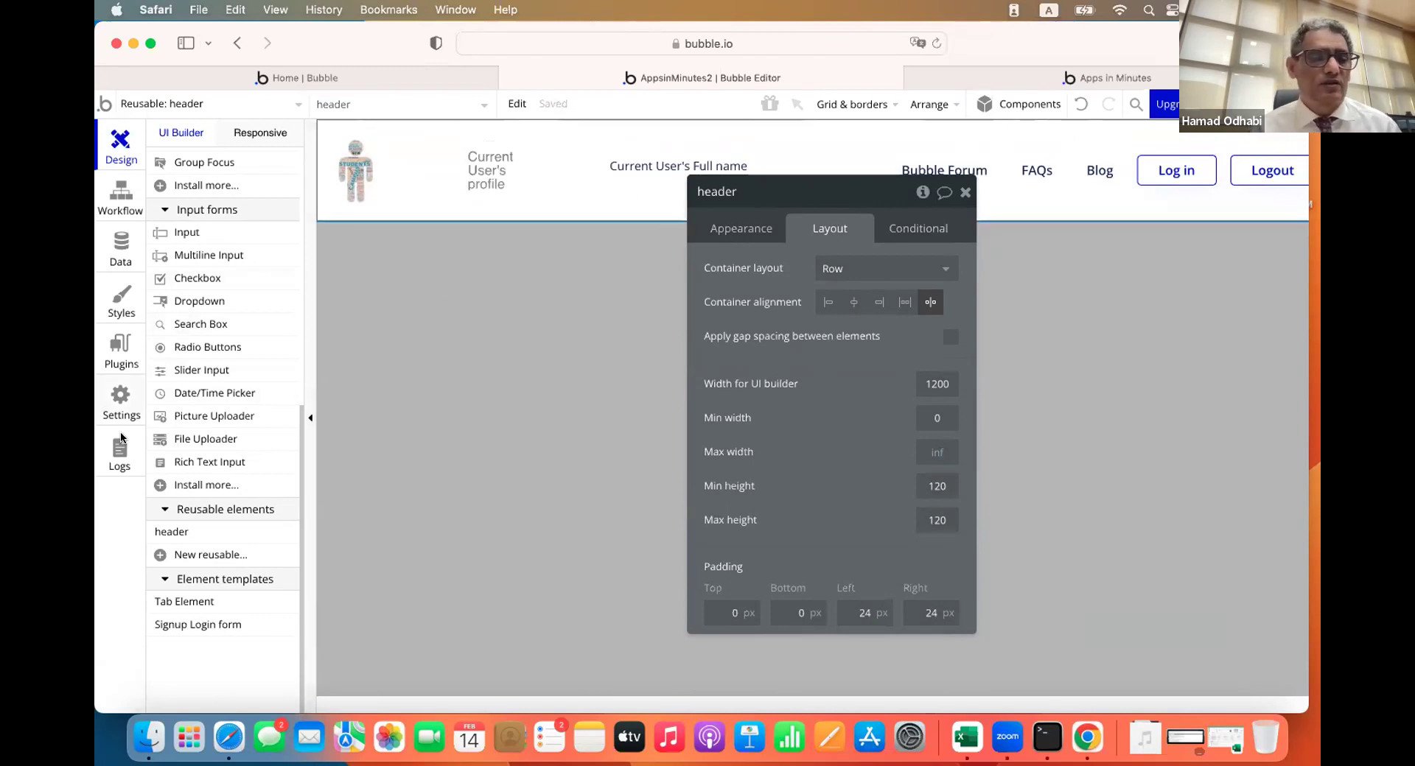
# Draw a group about 401 px wide and 29 px high in the header and give it a Row container layout
pyautogui.scroll(6, 184, 239)
pyautogui.scroll(1, 182, 244)
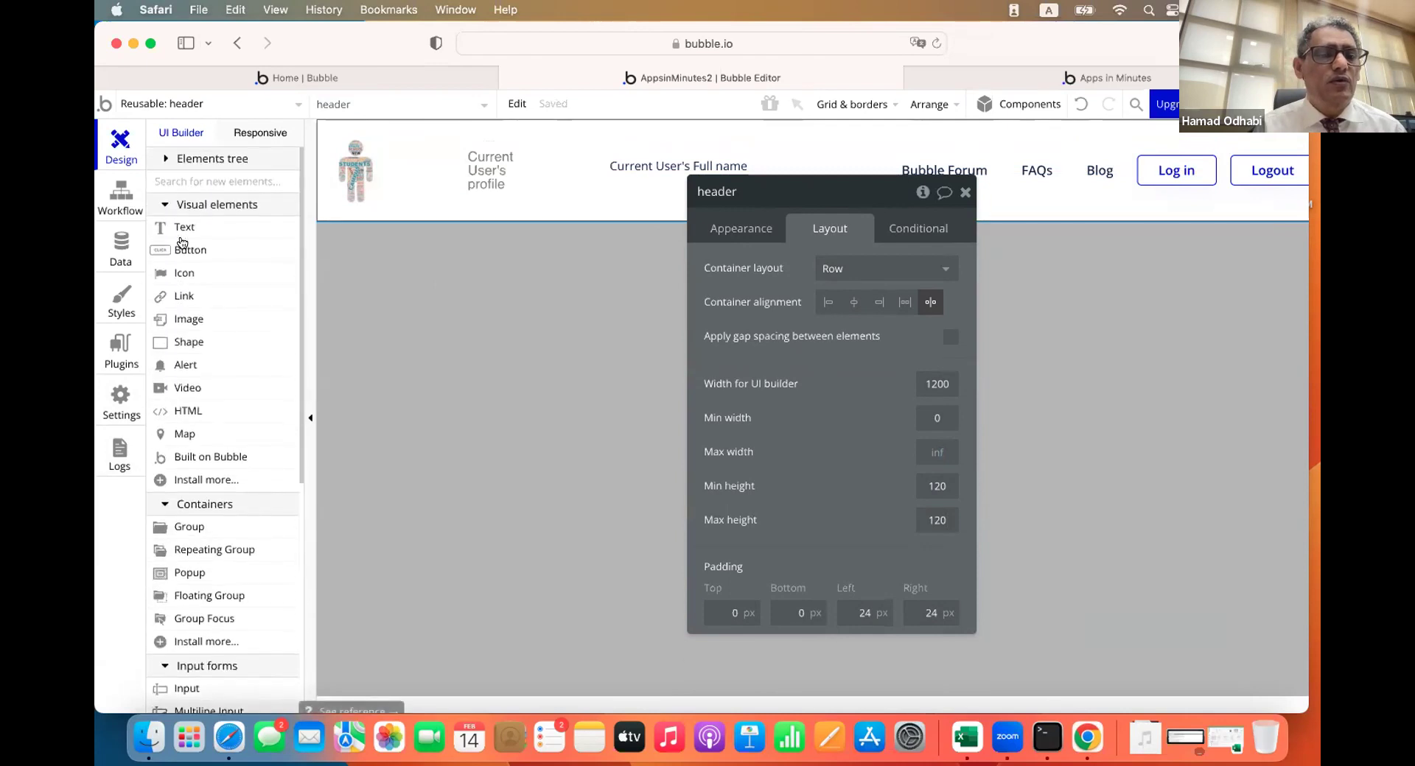
pyautogui.rightClick(192, 528)
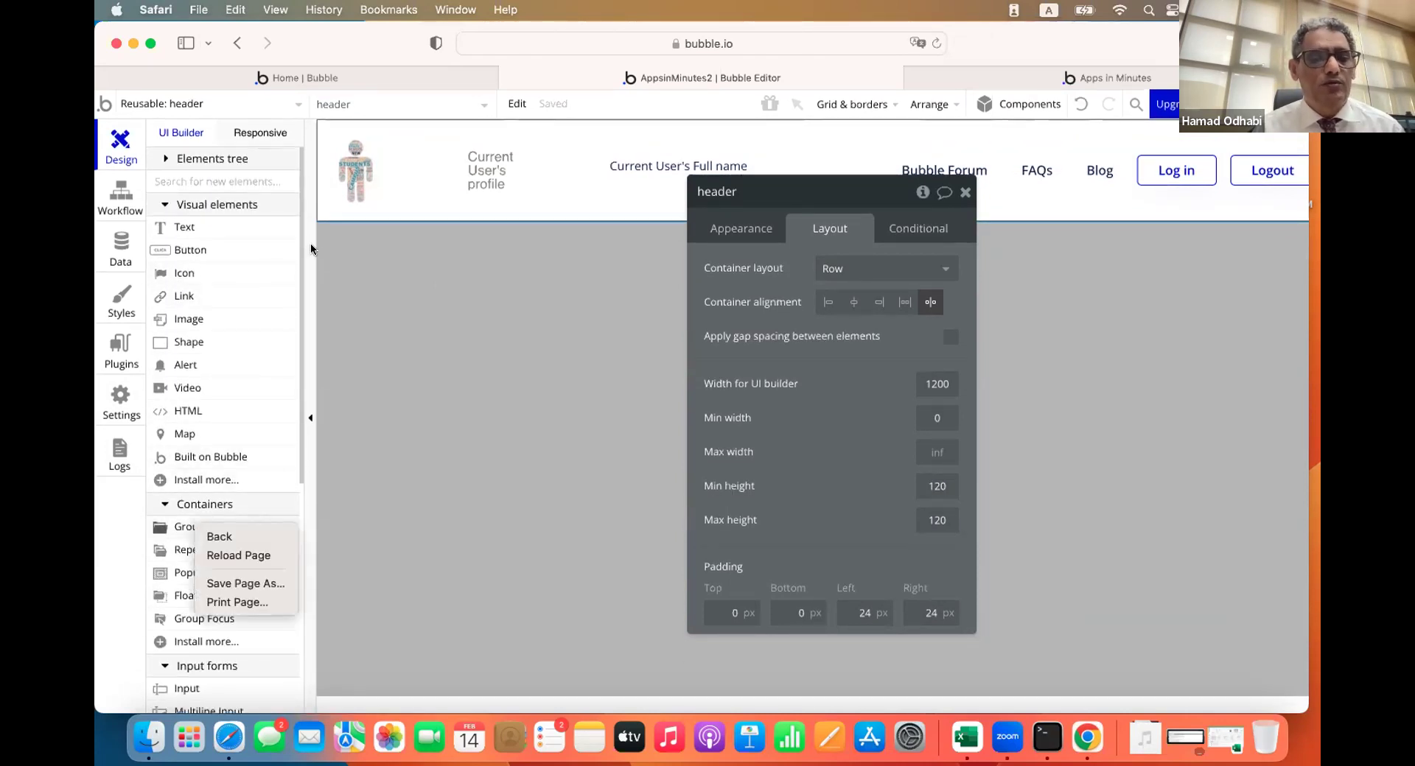
pyautogui.click(184, 527)
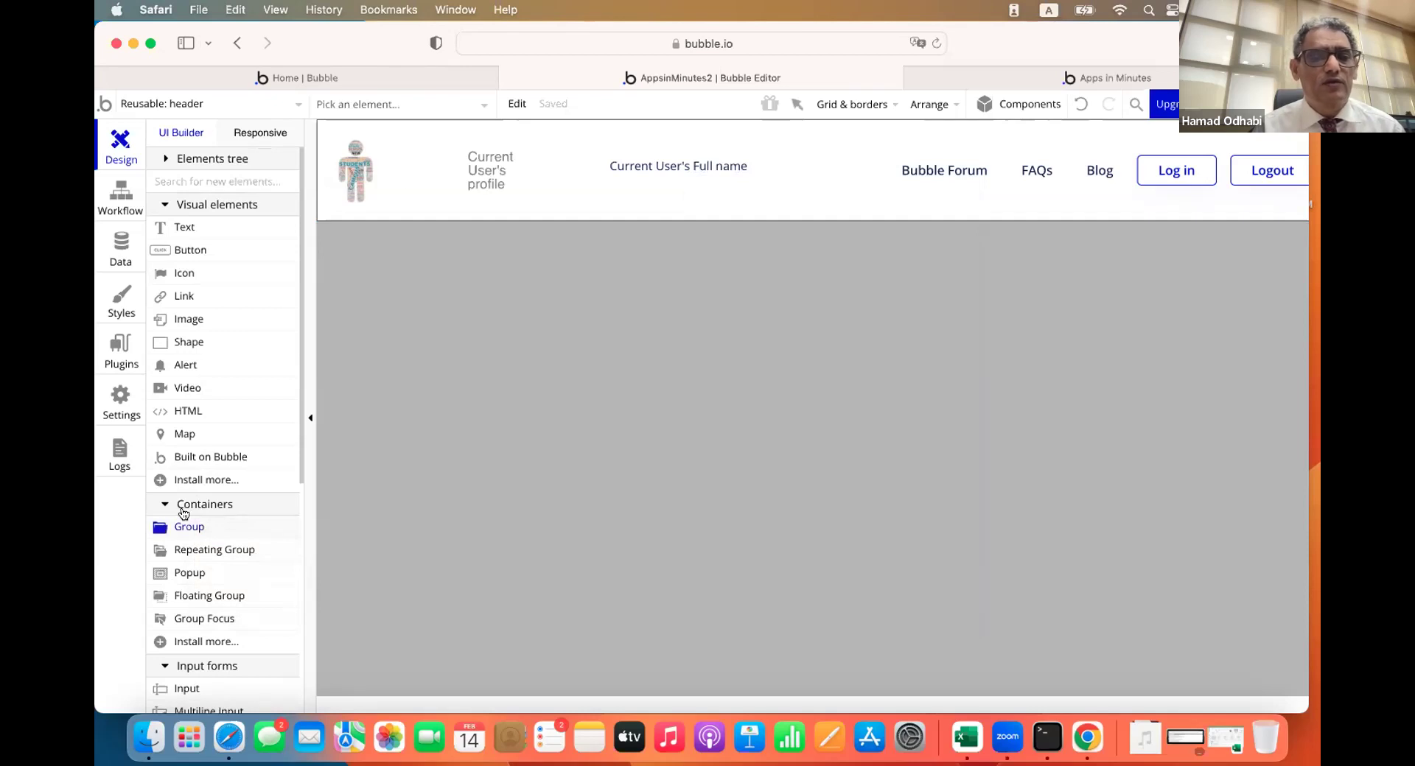
pyautogui.moveTo(401, 191); pyautogui.dragTo(742, 218)
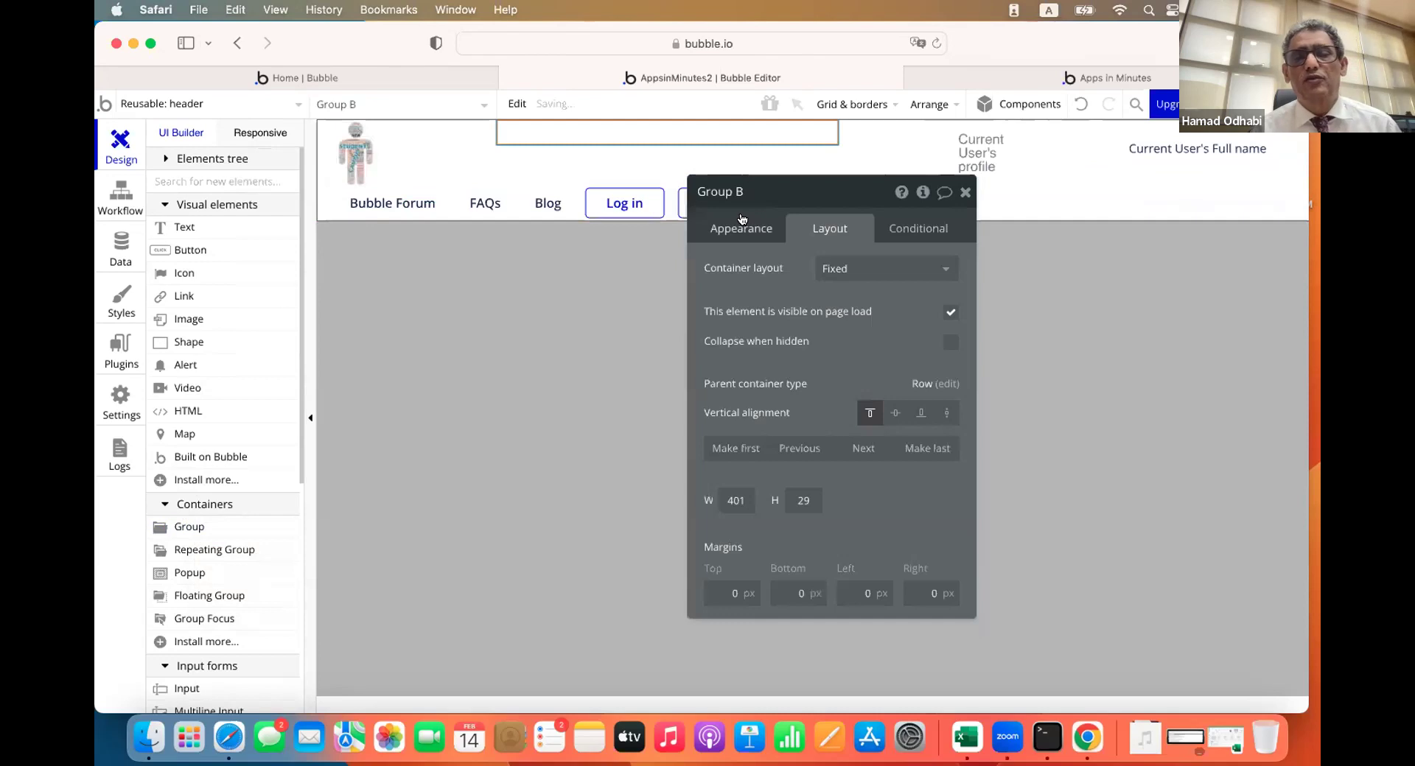
pyautogui.click(881, 269)
pyautogui.click(840, 344)
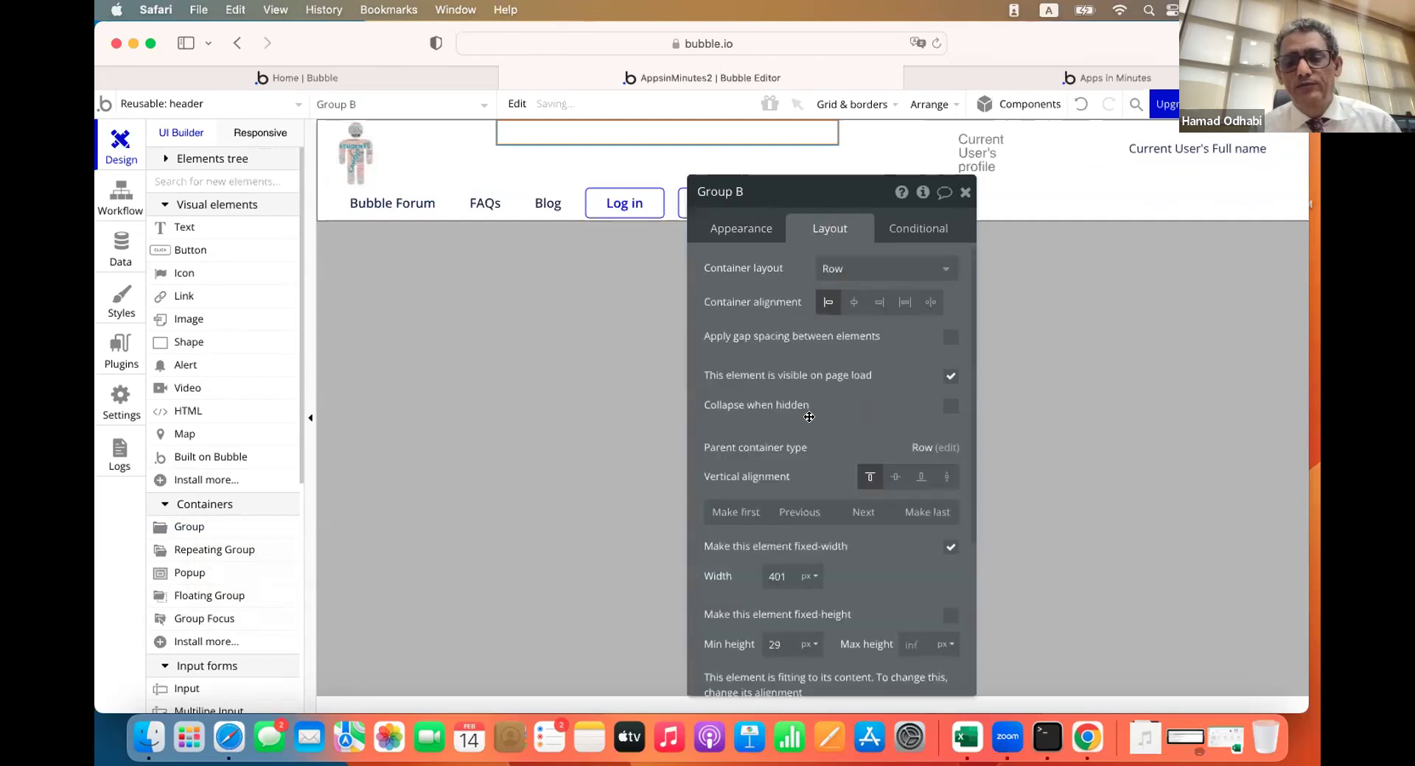
# Set the new group's width to 100% and make it the last element in the header row
pyautogui.click(810, 577)
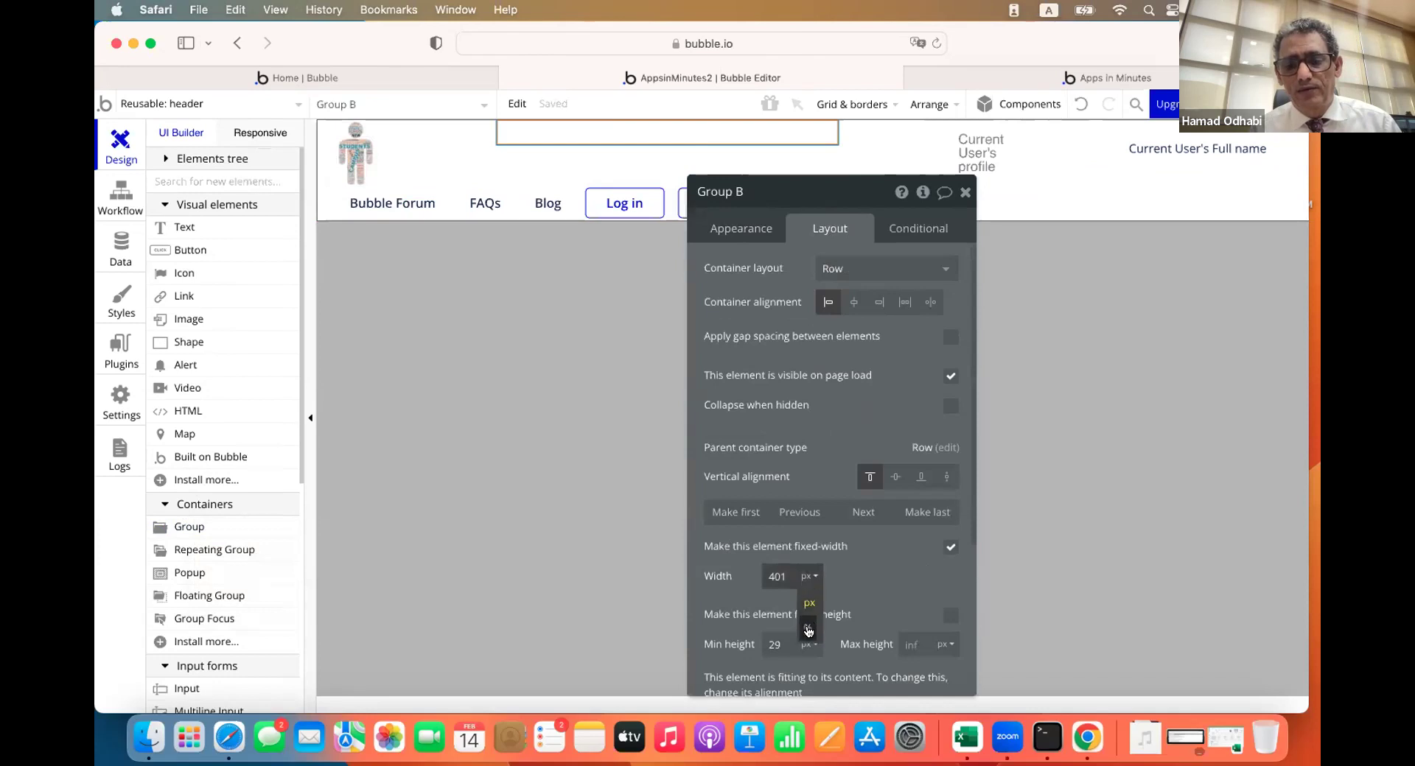
pyautogui.click(808, 630)
pyautogui.doubleClick(775, 576)
pyautogui.write('100')
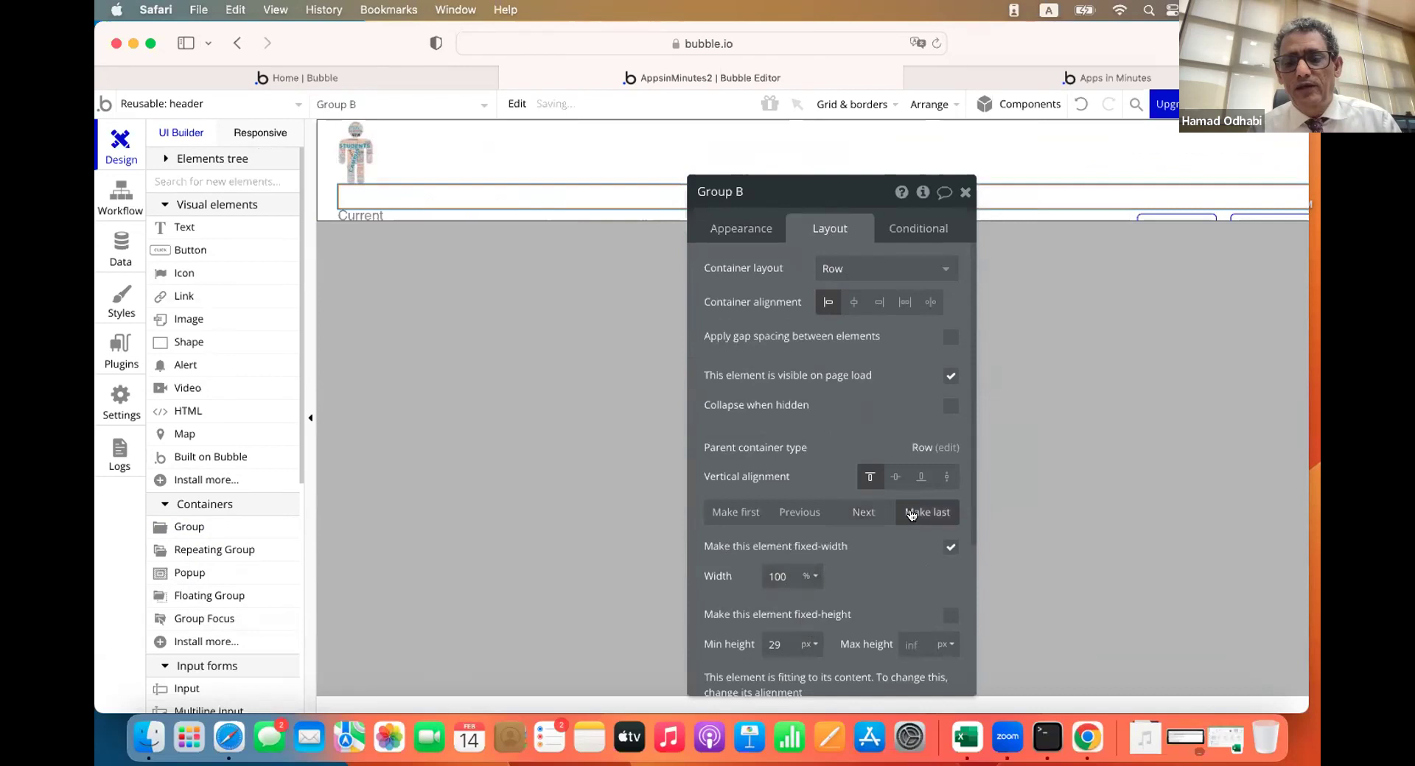
pyautogui.click(911, 514)
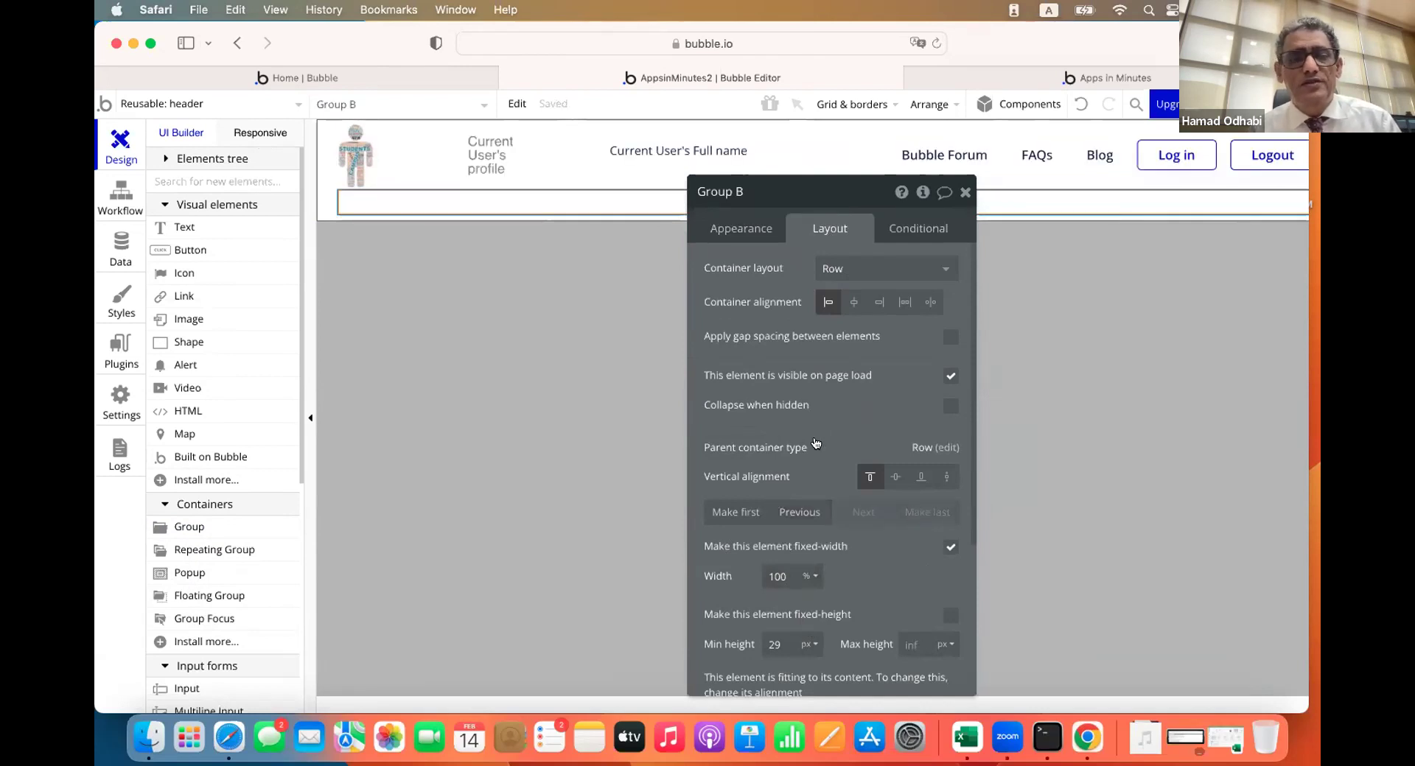
# Set the new group's minimum height to 60 px and move its property editor clear of the header
pyautogui.moveTo(818, 444); pyautogui.dragTo(693, 392)
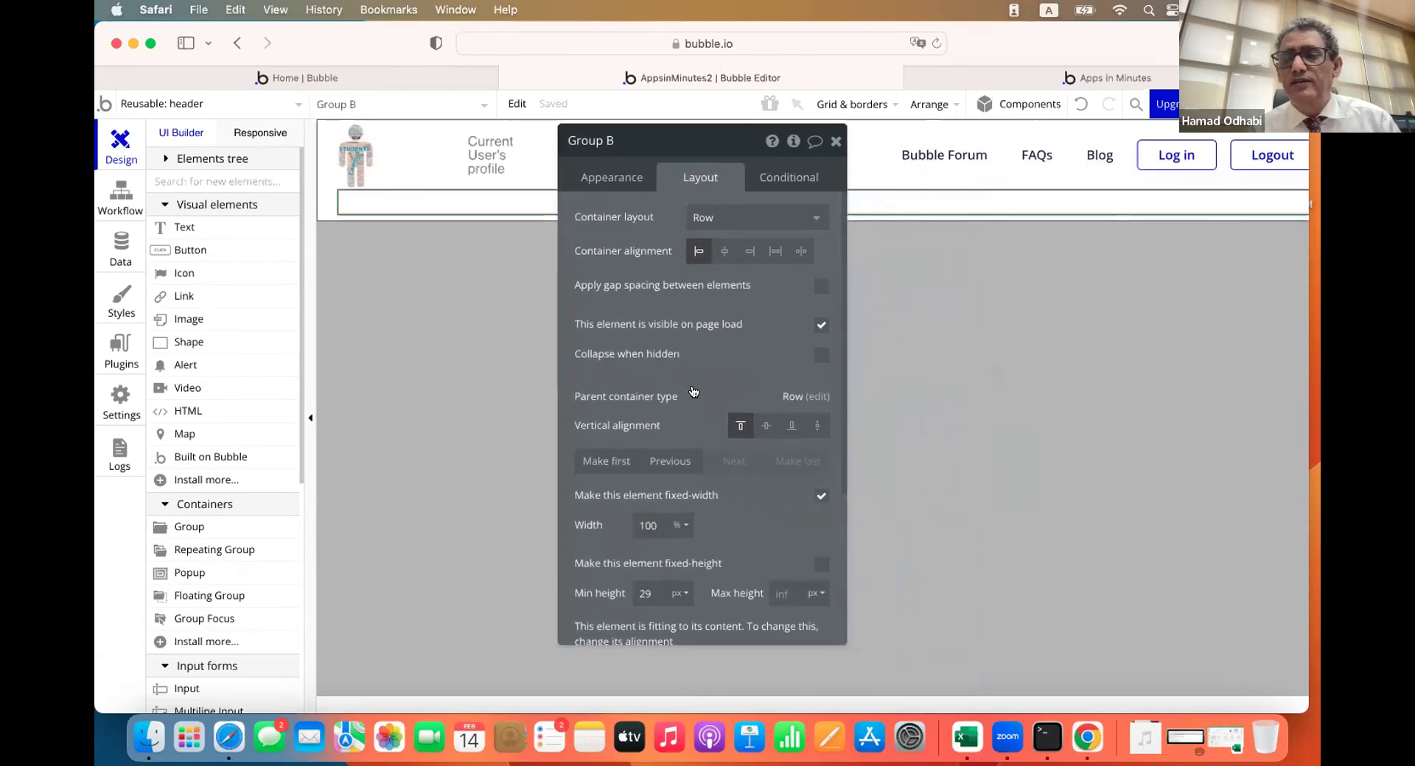
pyautogui.doubleClick(644, 592)
pyautogui.write('60')
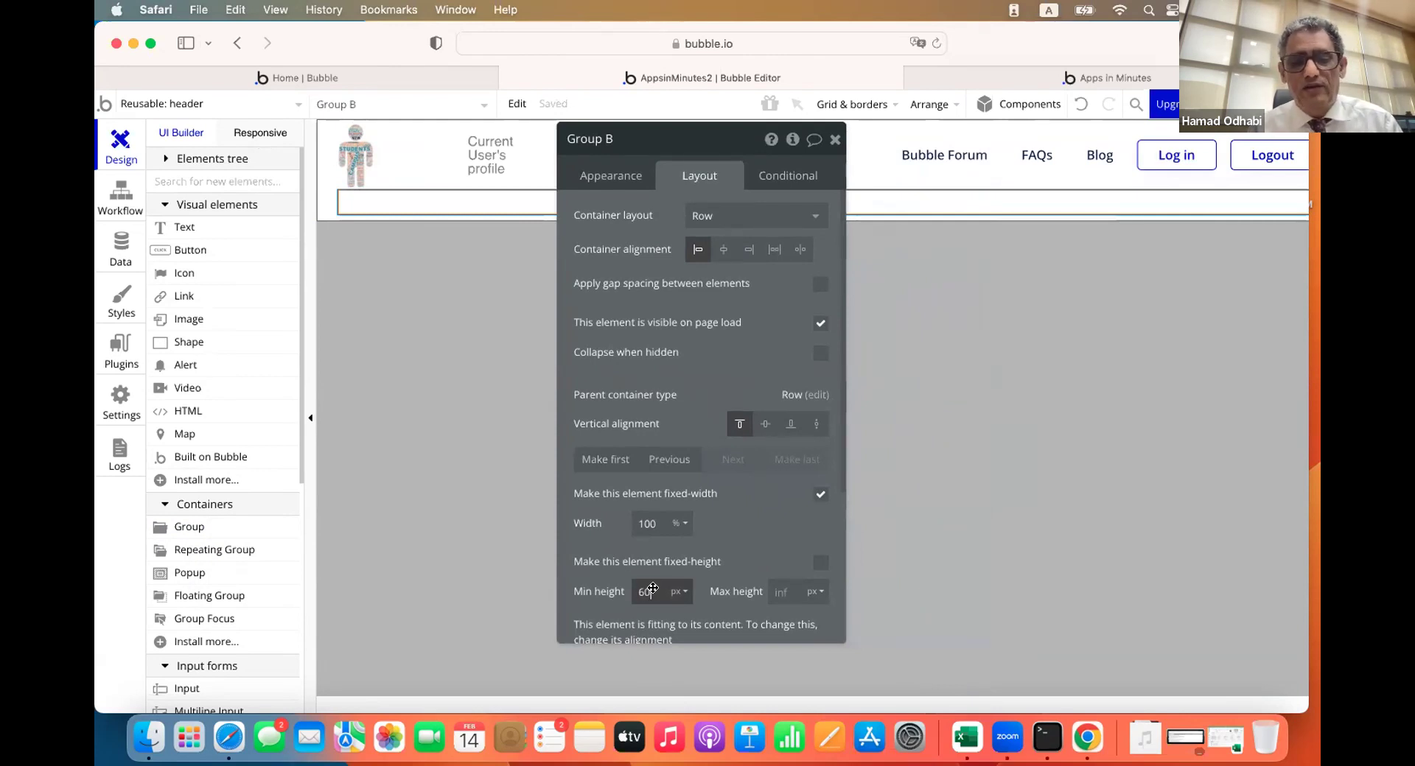
pyautogui.rightClick(743, 520)
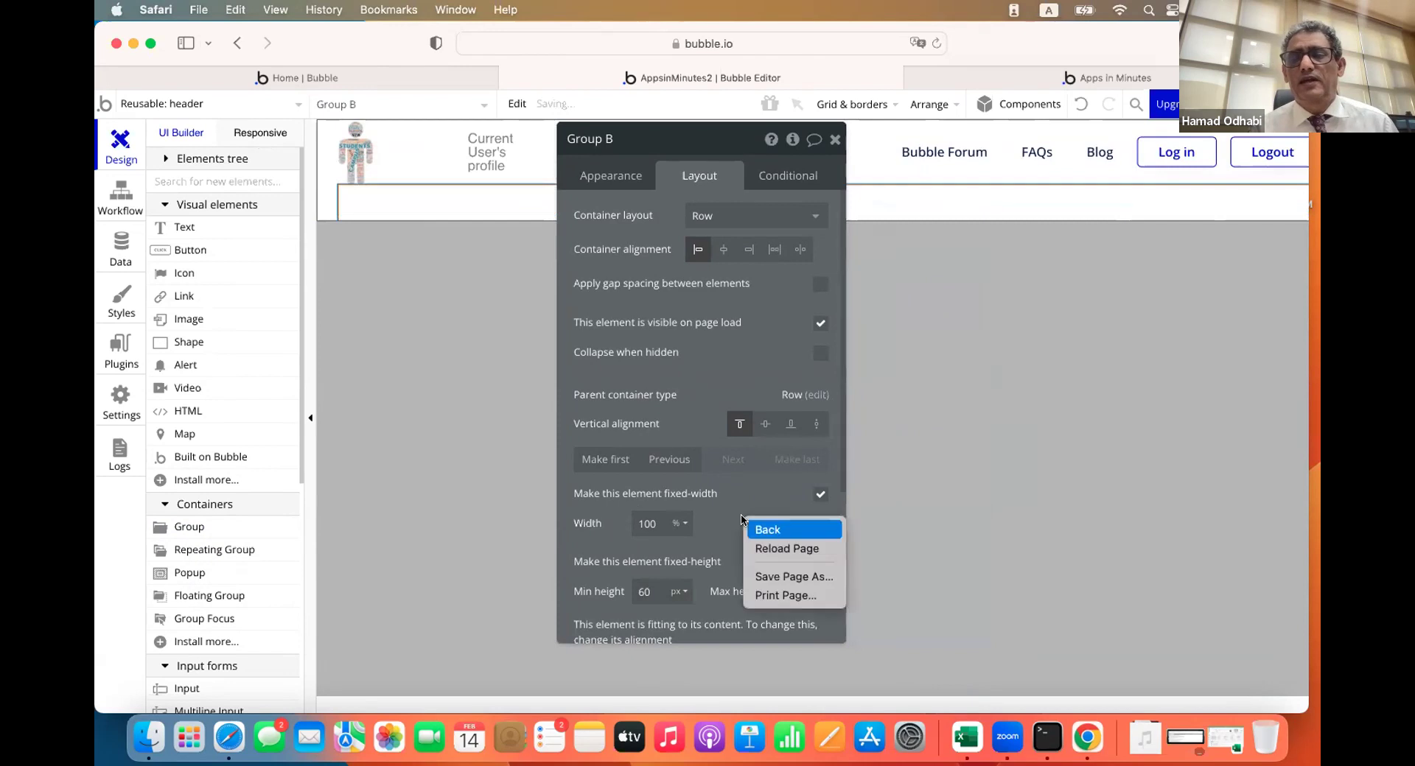
pyautogui.click(713, 339)
pyautogui.moveTo(715, 378); pyautogui.dragTo(1171, 395)
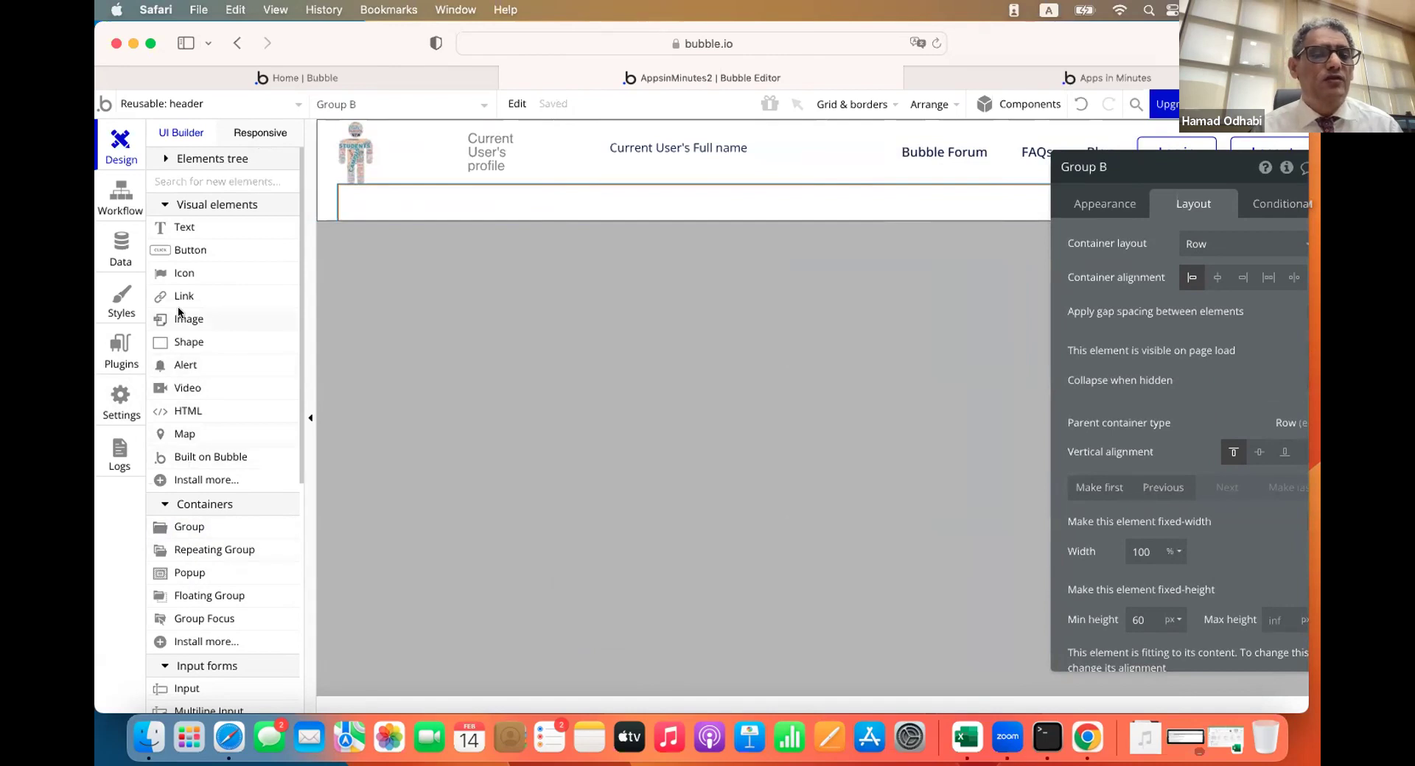
# Draw a button about 98 px wide and 22 px high inside the new group and apply the Outline Button style
pyautogui.click(191, 251)
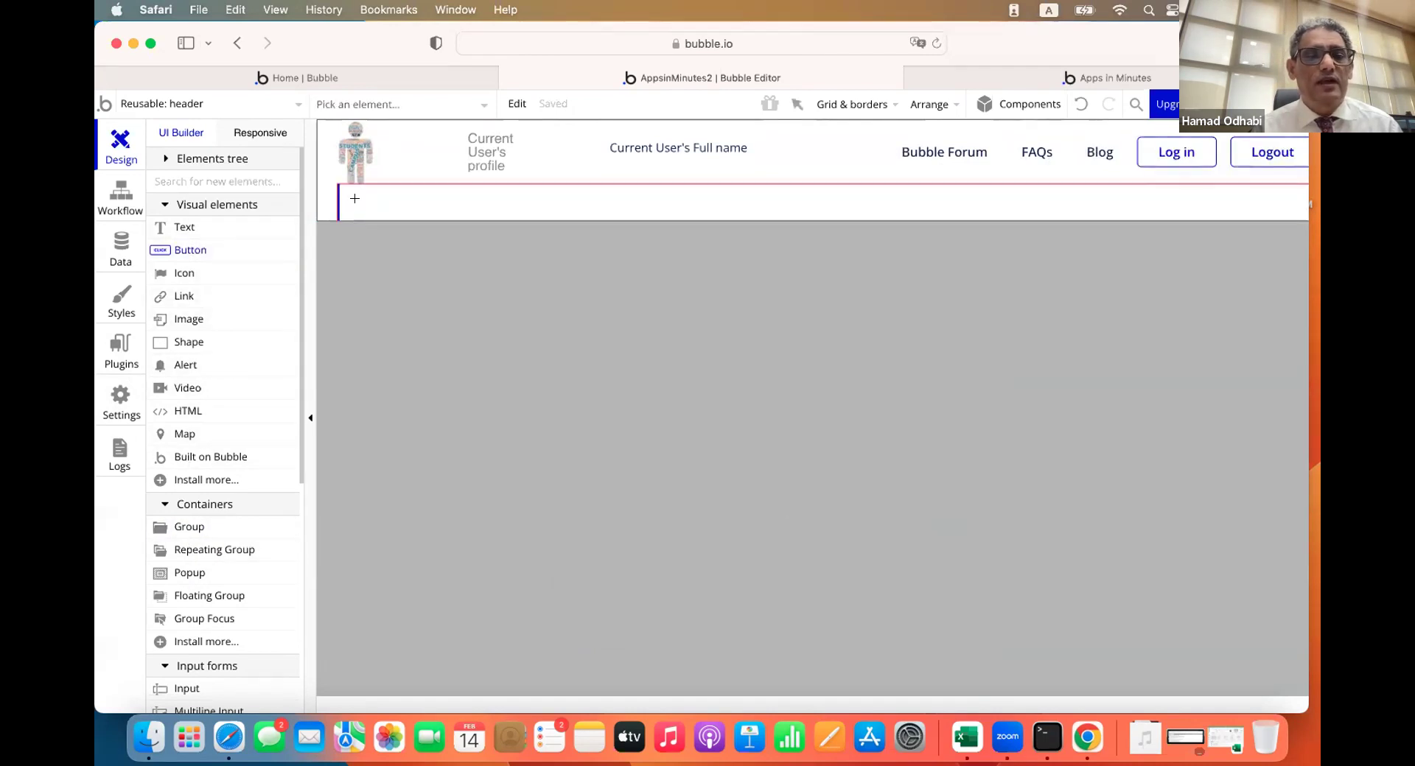
pyautogui.moveTo(354, 192); pyautogui.dragTo(437, 213)
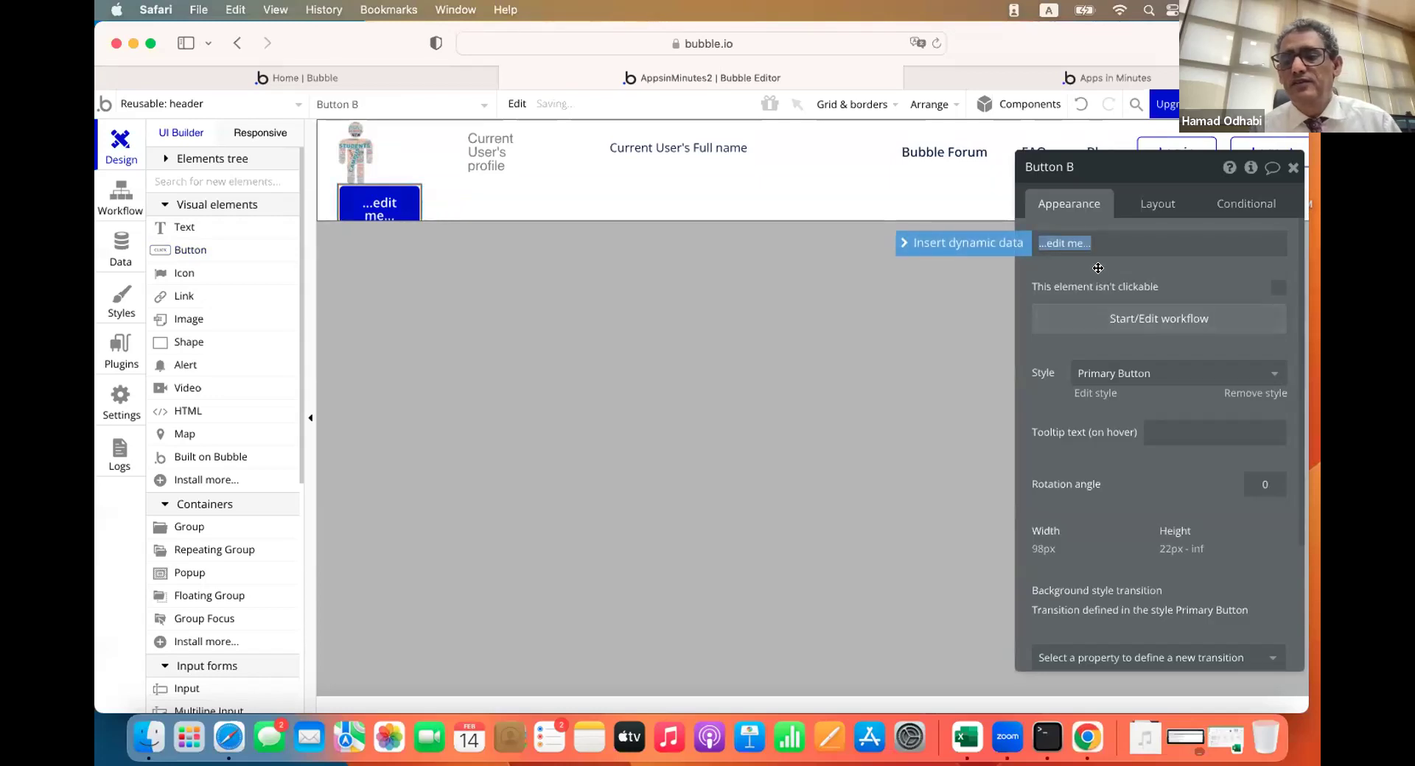
pyautogui.click(1104, 372)
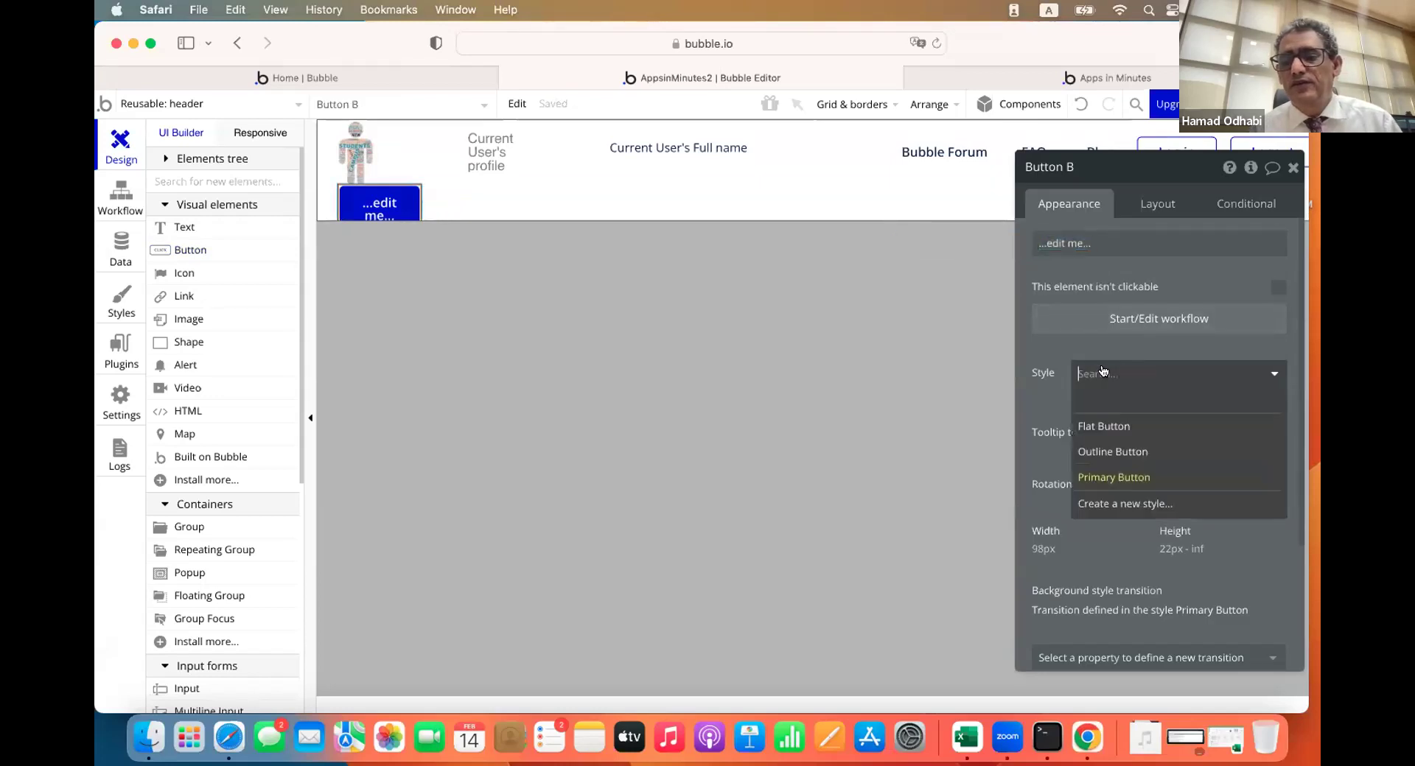
pyautogui.click(1098, 452)
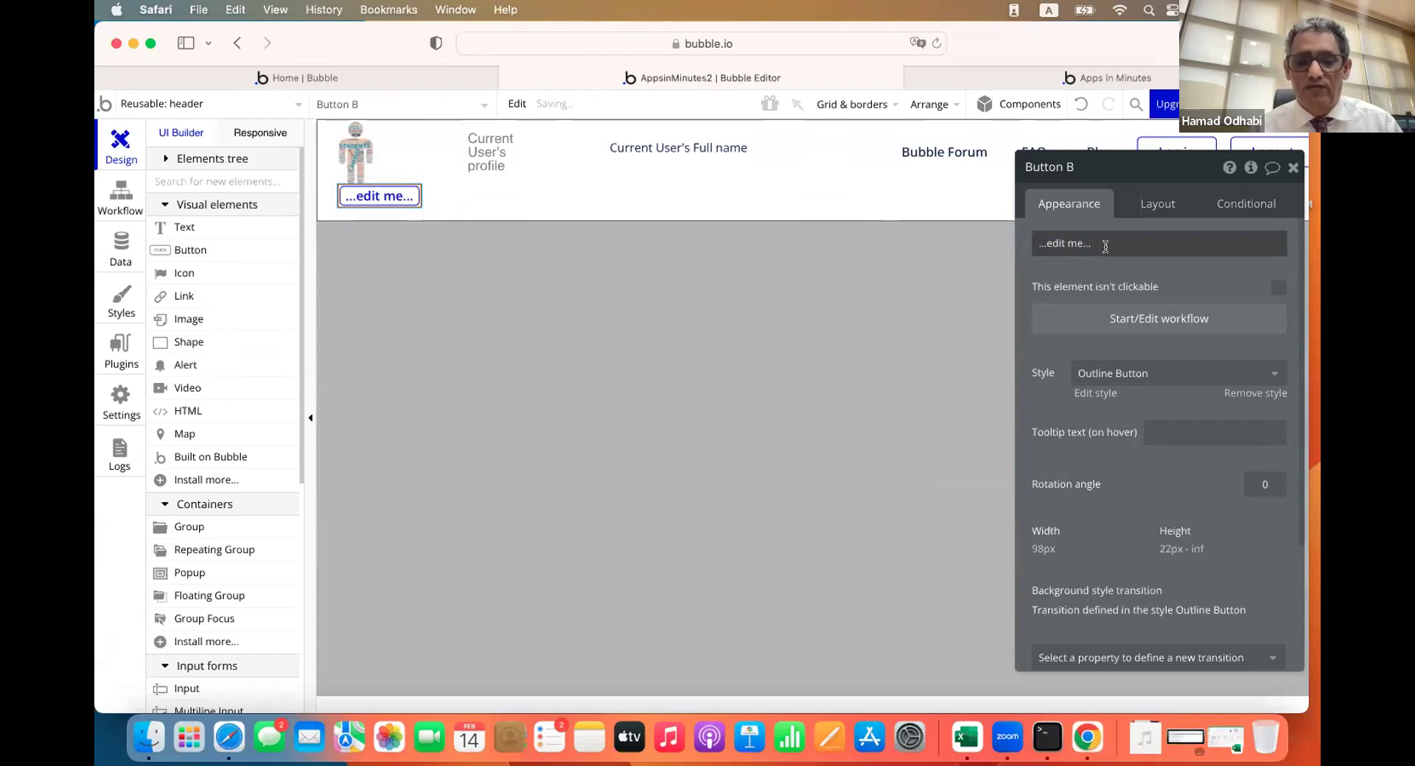
# Label the new button in the header group Friends
pyautogui.click(1105, 246)
pyautogui.write('D')
pyautogui.write('Fr')
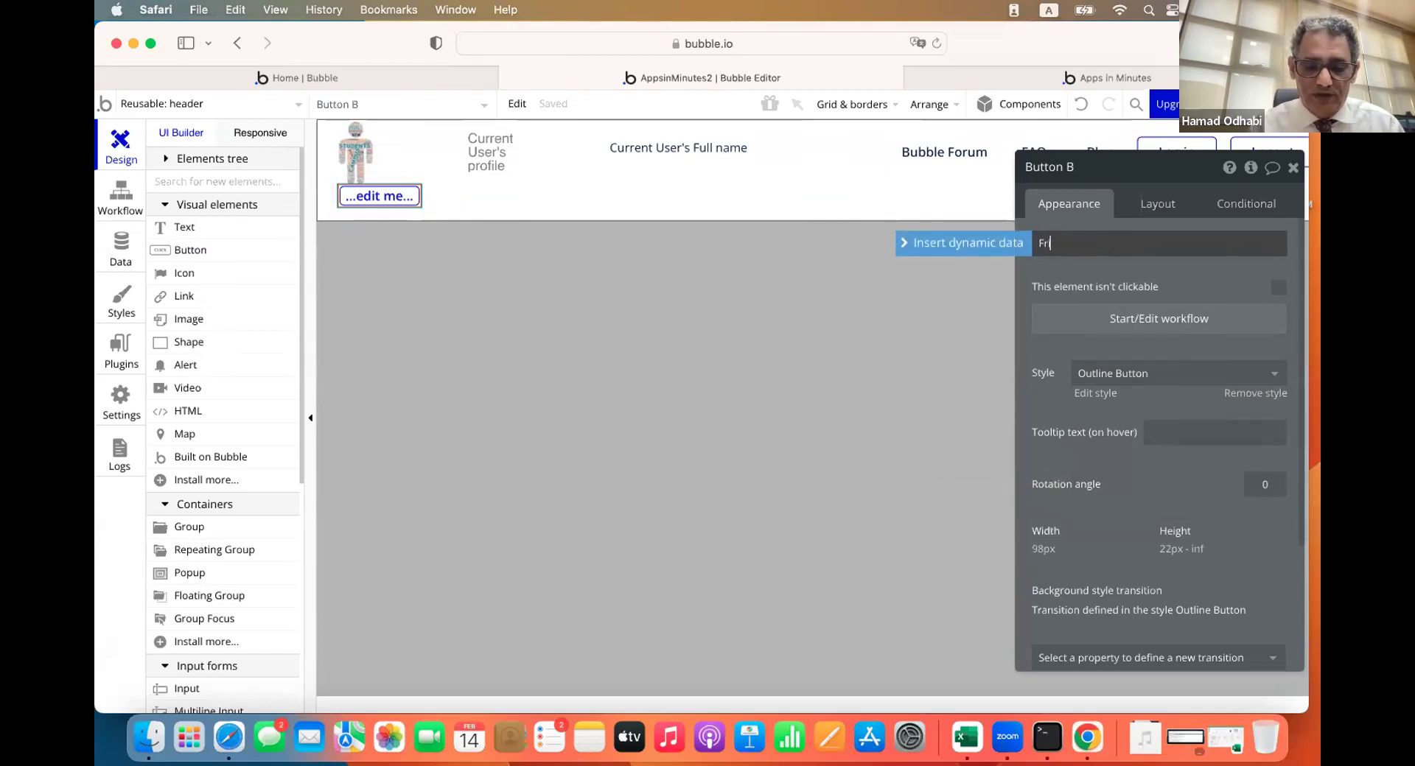
pyautogui.write('iends')
pyautogui.click(1163, 265)
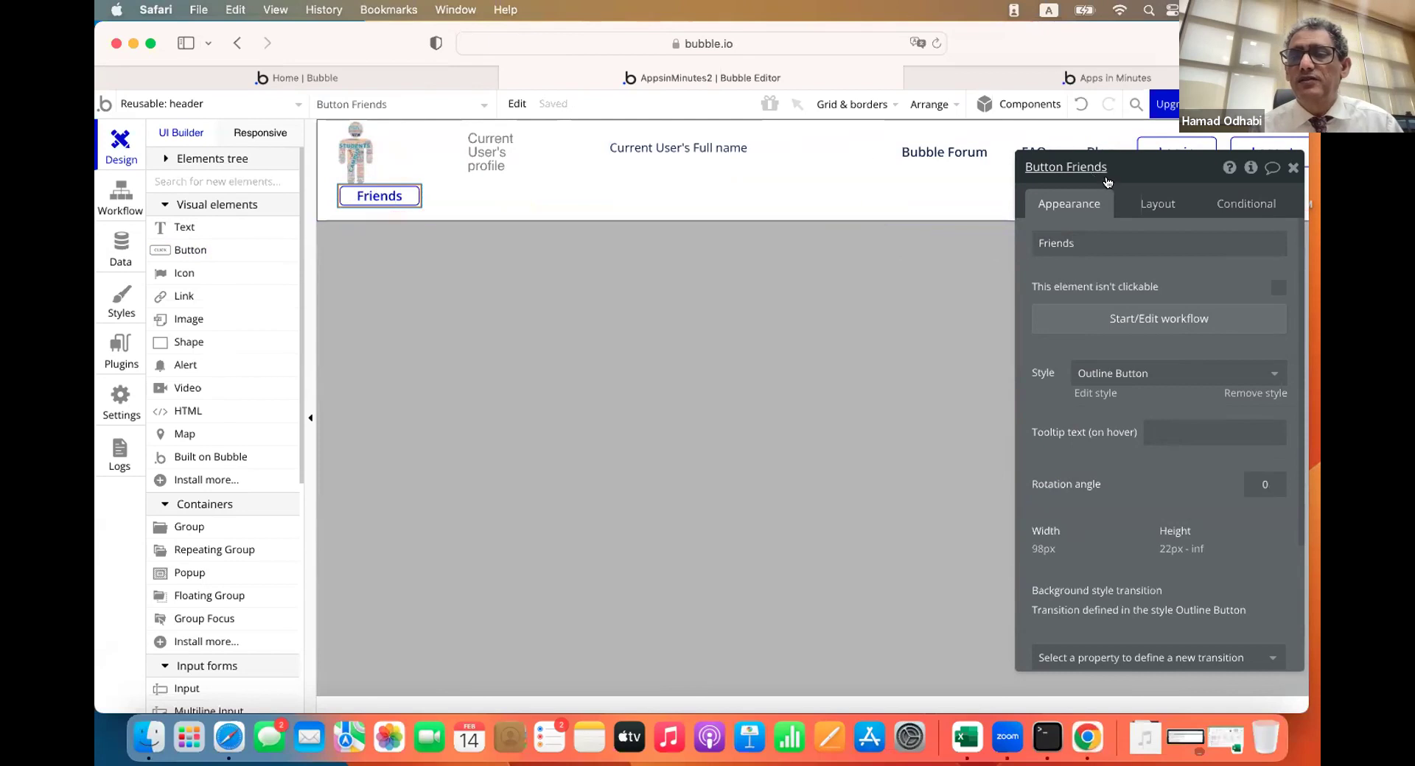
# Centre the Friends button vertically in its group and set its left and right margins to 5 px
pyautogui.click(1147, 202)
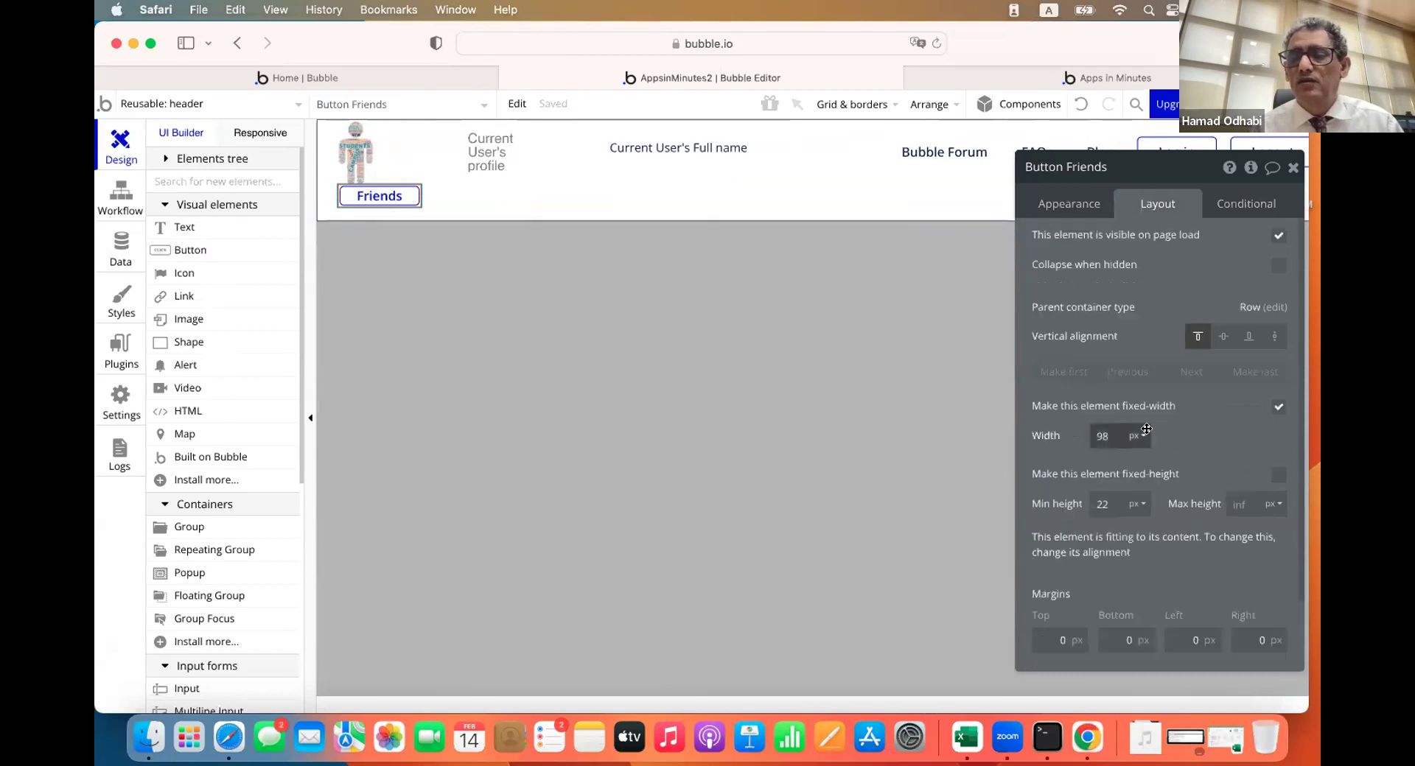
pyautogui.click(1222, 337)
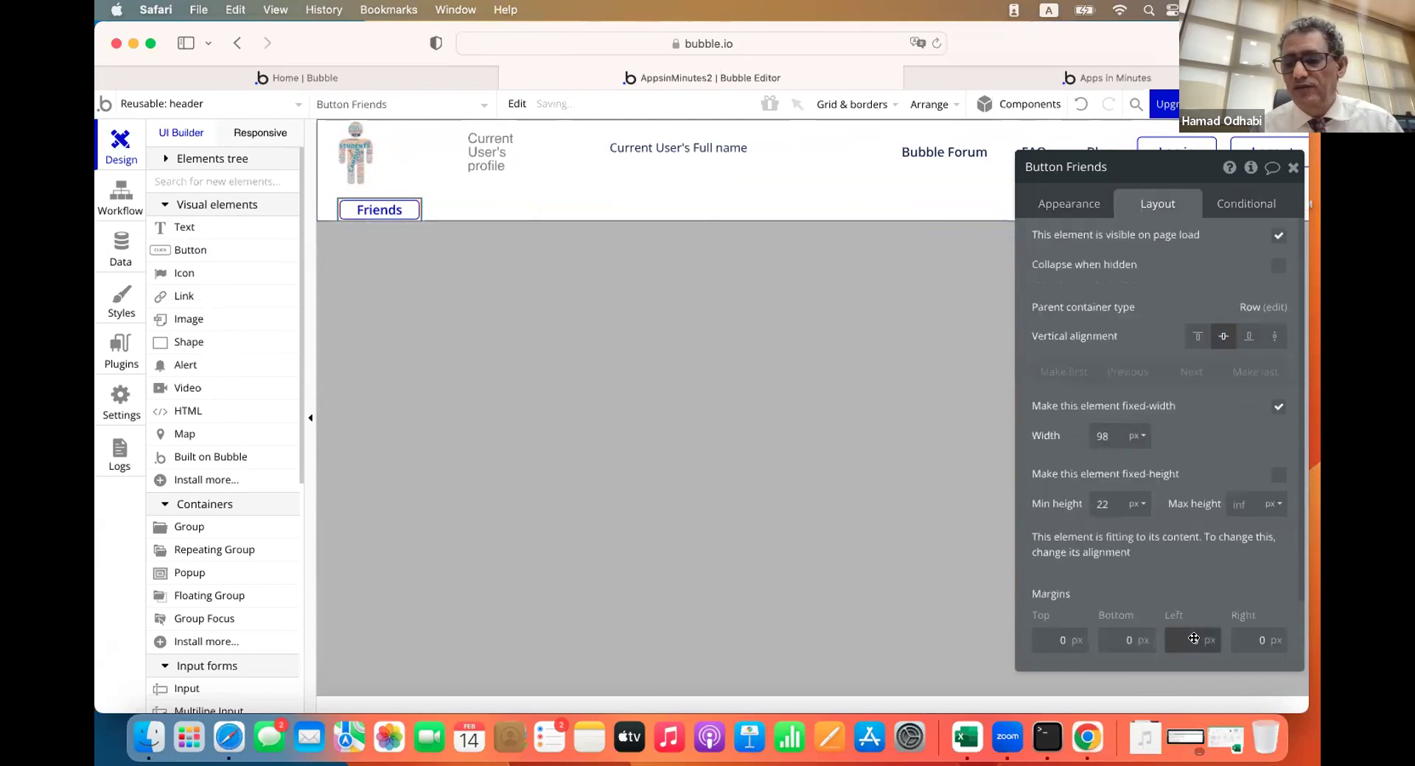
pyautogui.write('5')
pyautogui.press('Tab')
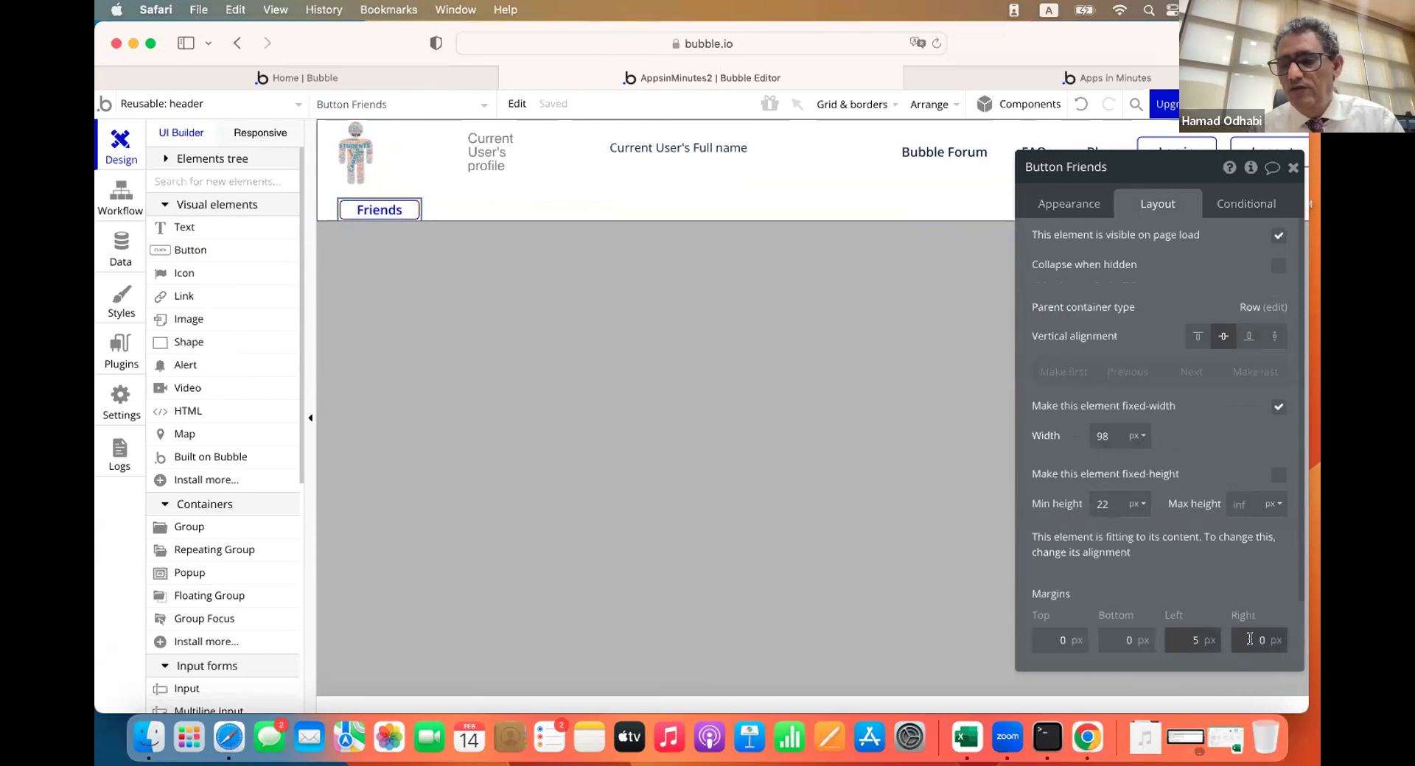
# Duplicate the Friends button within the header group and show the copy's appearance settings
pyautogui.click(367, 202)
pyautogui.press('super+d')
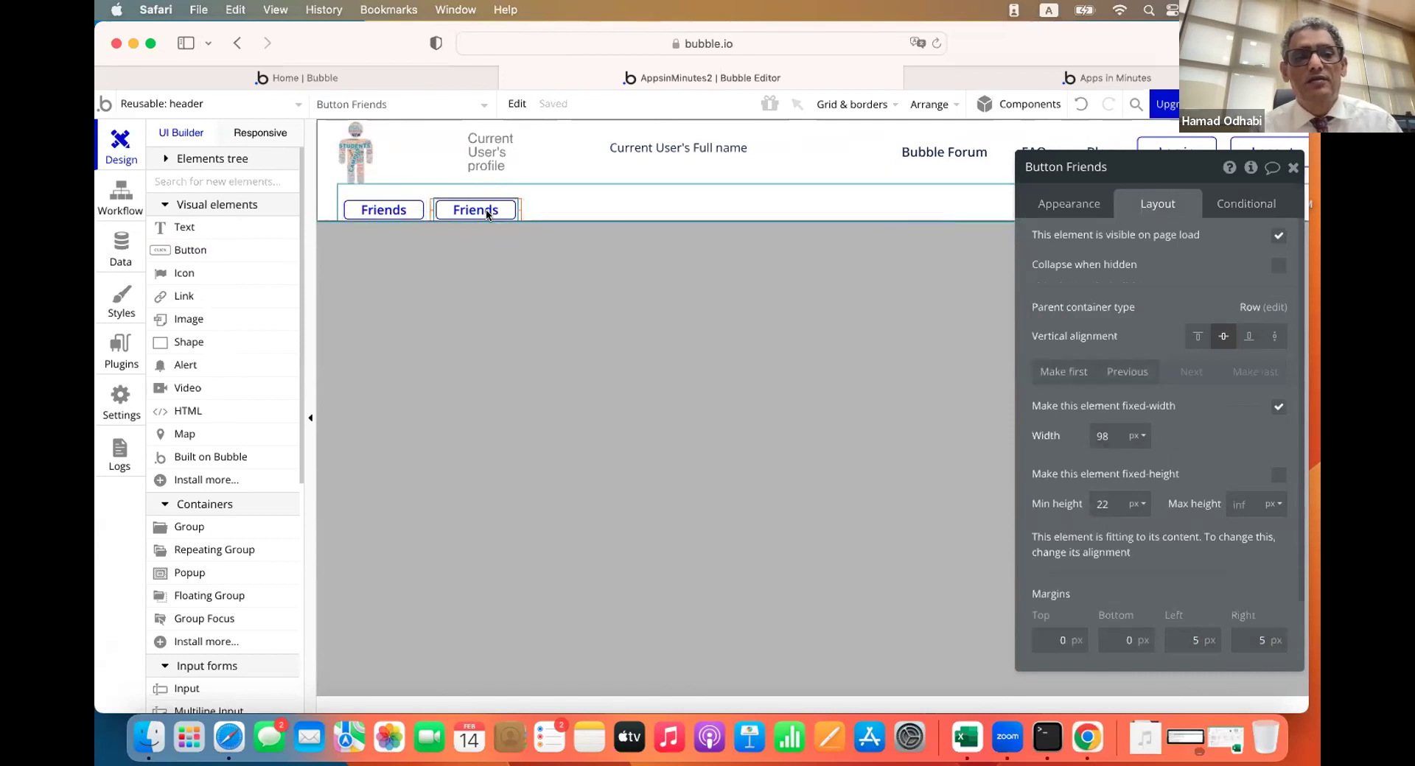
pyautogui.click(1070, 212)
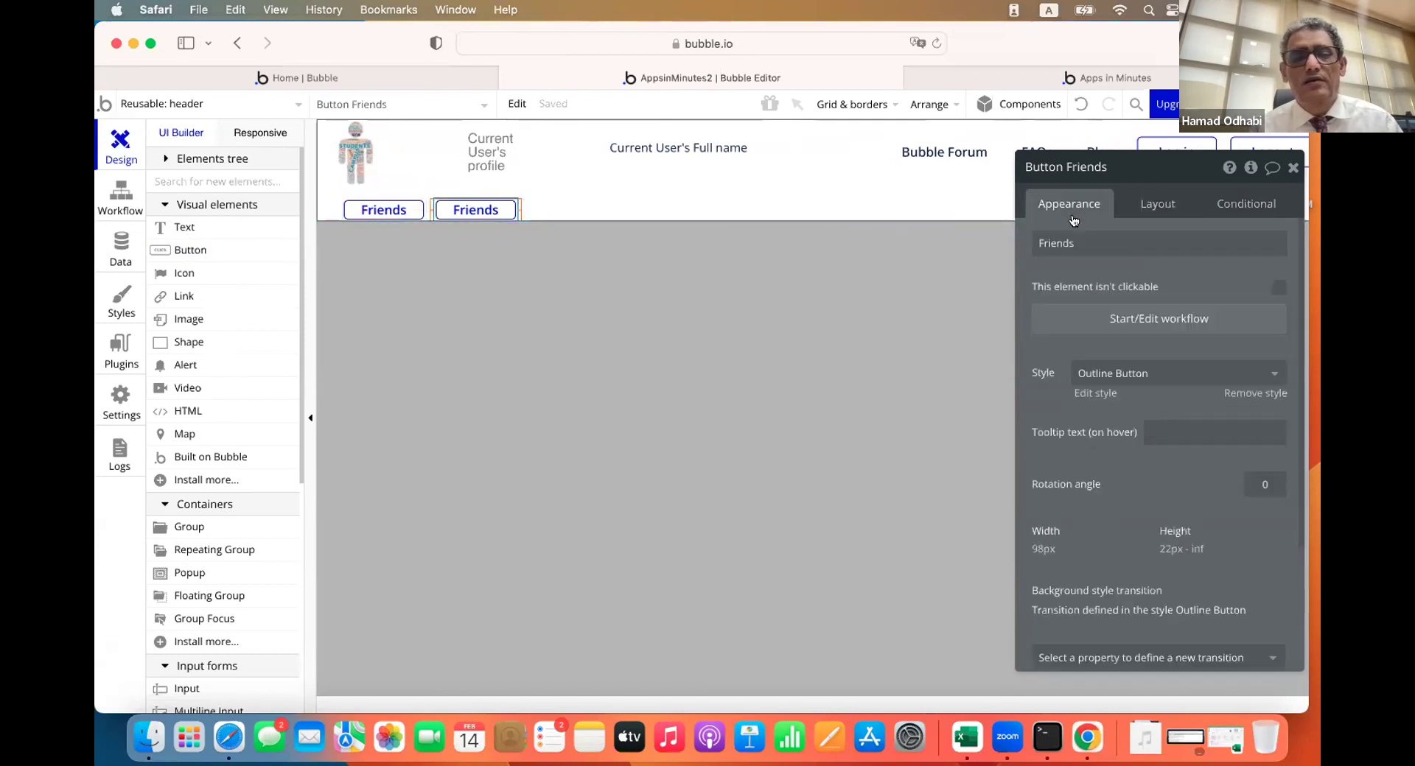
# Label the duplicated button in the header group Apps
pyautogui.doubleClick(1098, 241)
pyautogui.write('Apps')
pyautogui.click(1183, 271)
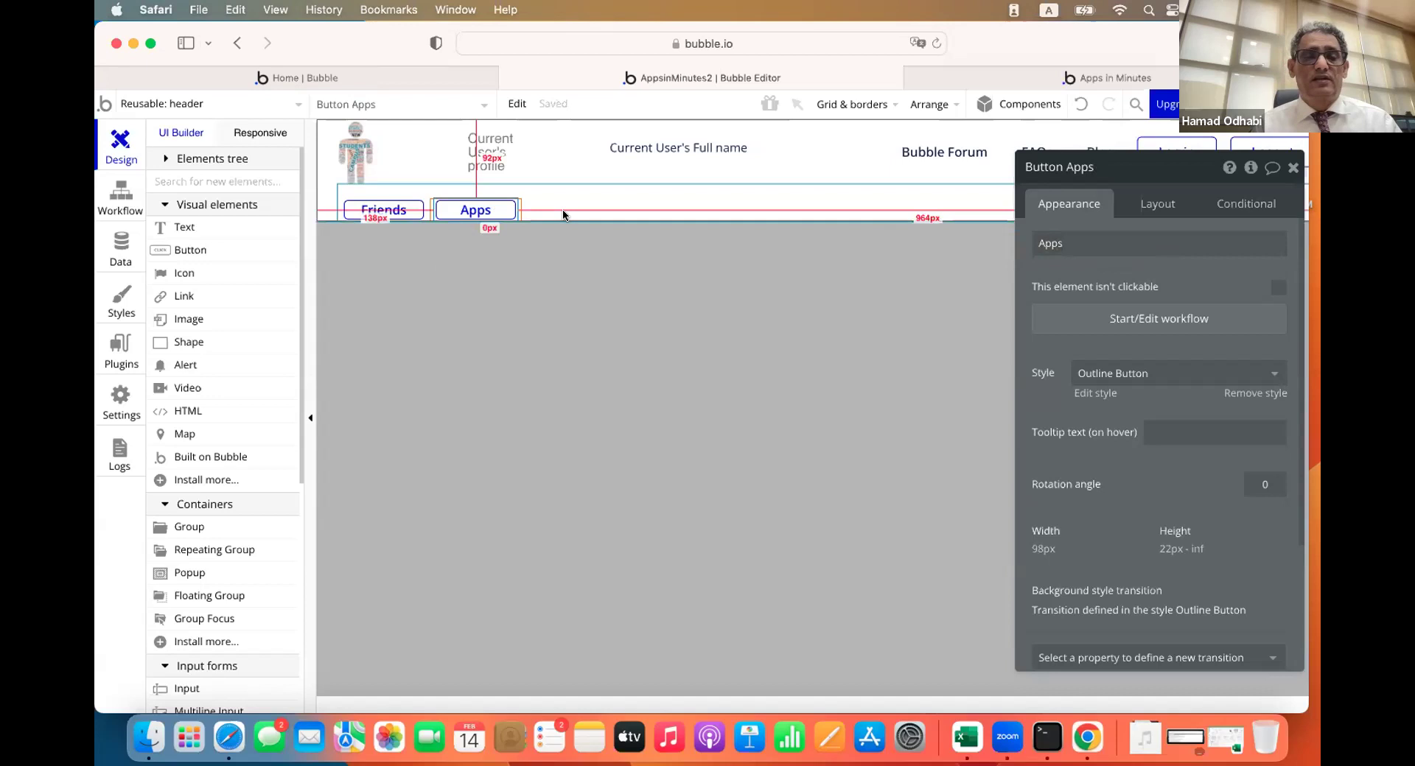
# Set the minimum height of the group holding the Friends and Apps buttons to 0 px
pyautogui.click(543, 196)
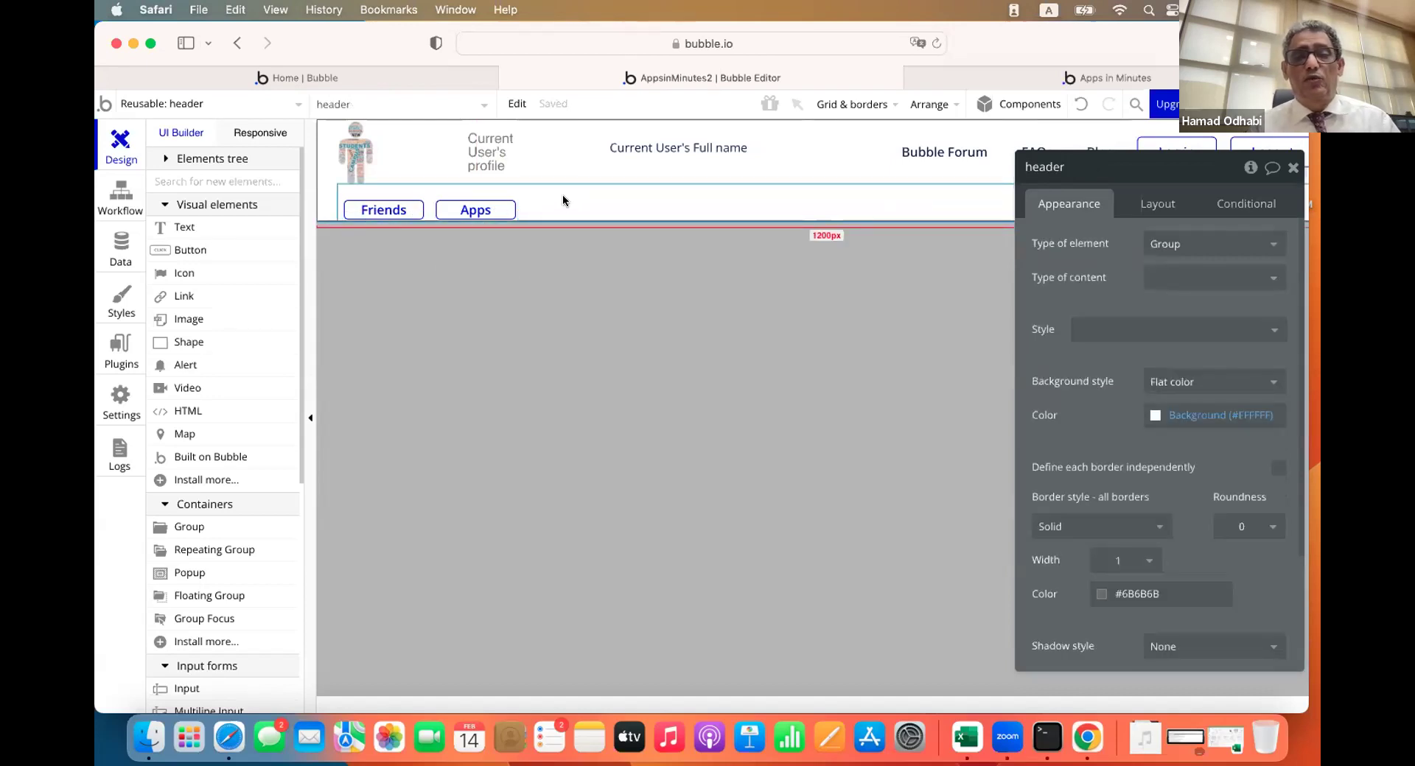
pyautogui.click(563, 196)
pyautogui.click(1155, 207)
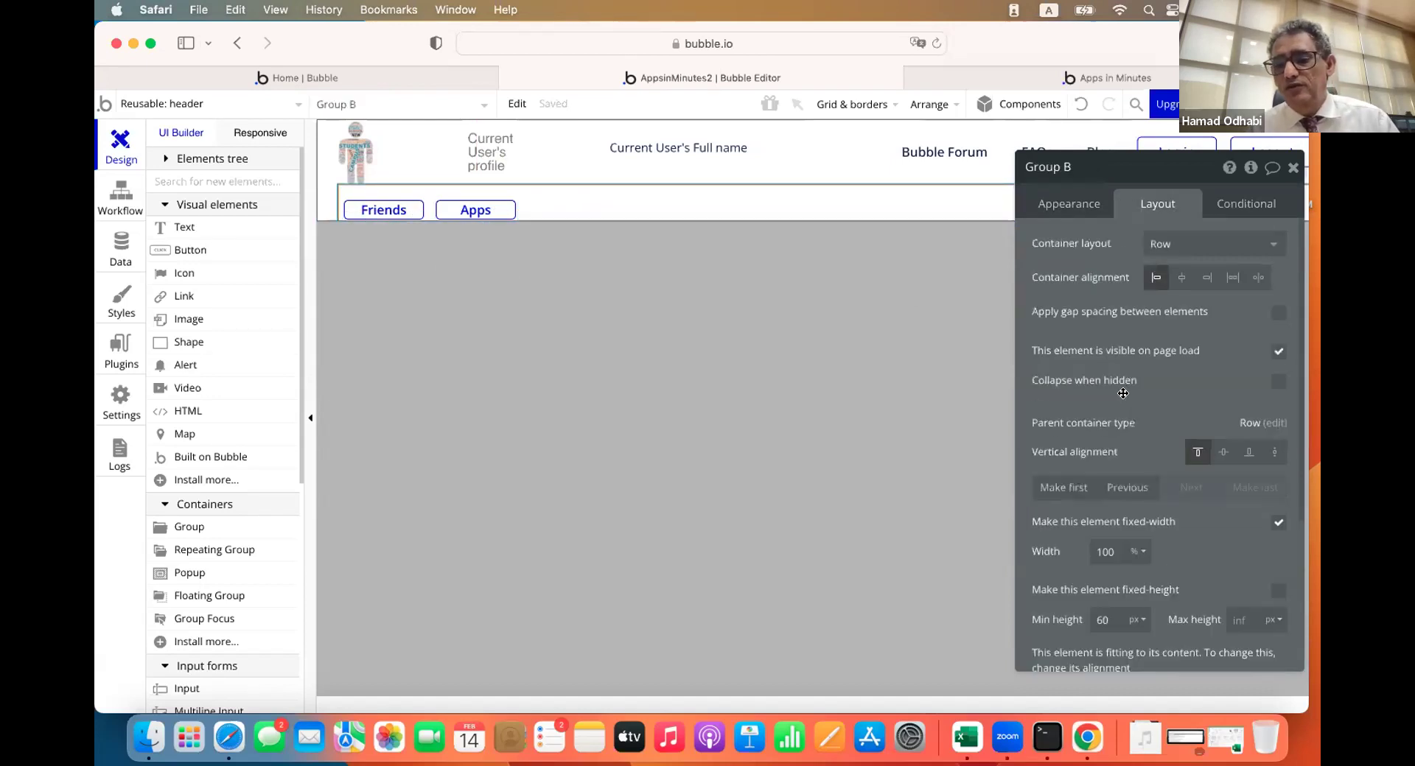
pyautogui.doubleClick(1102, 620)
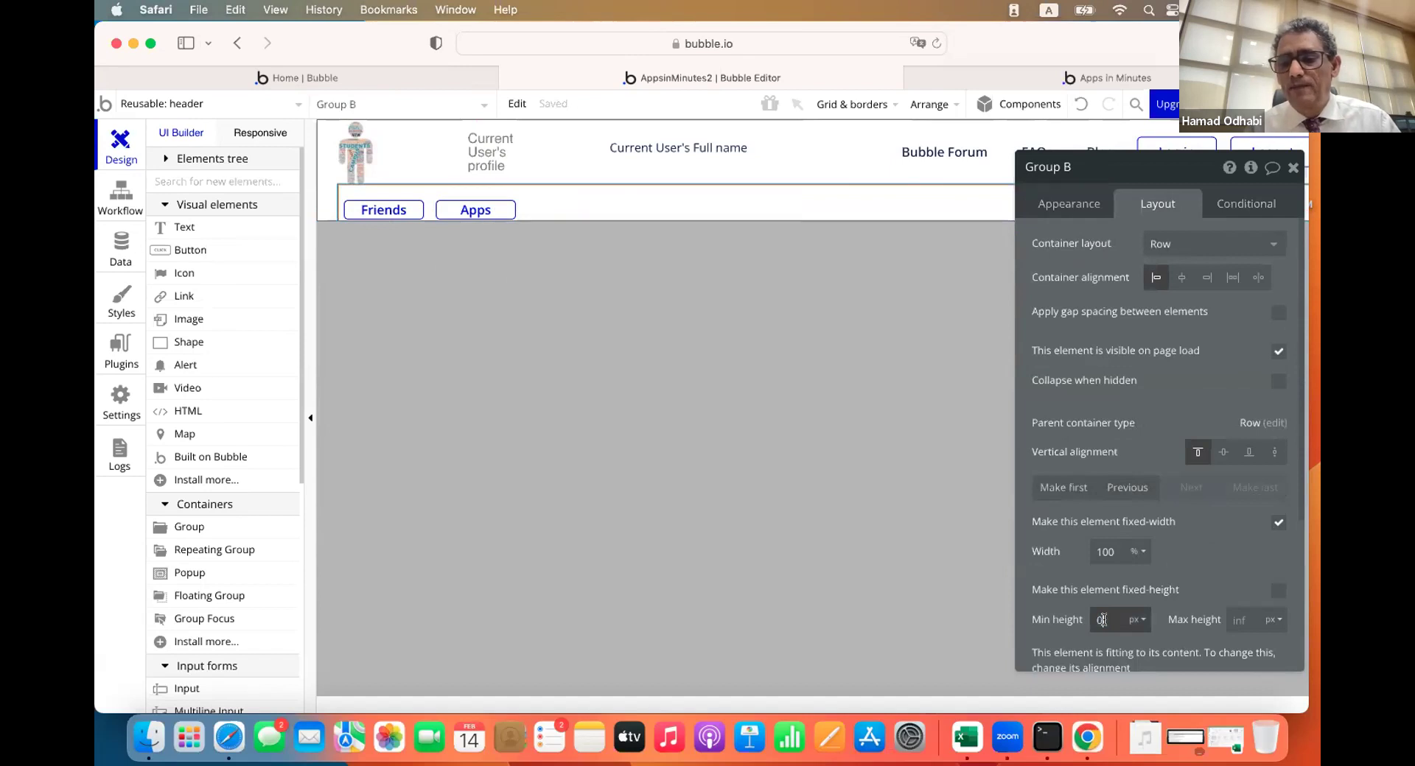
pyautogui.write('0')
pyautogui.press('Return')
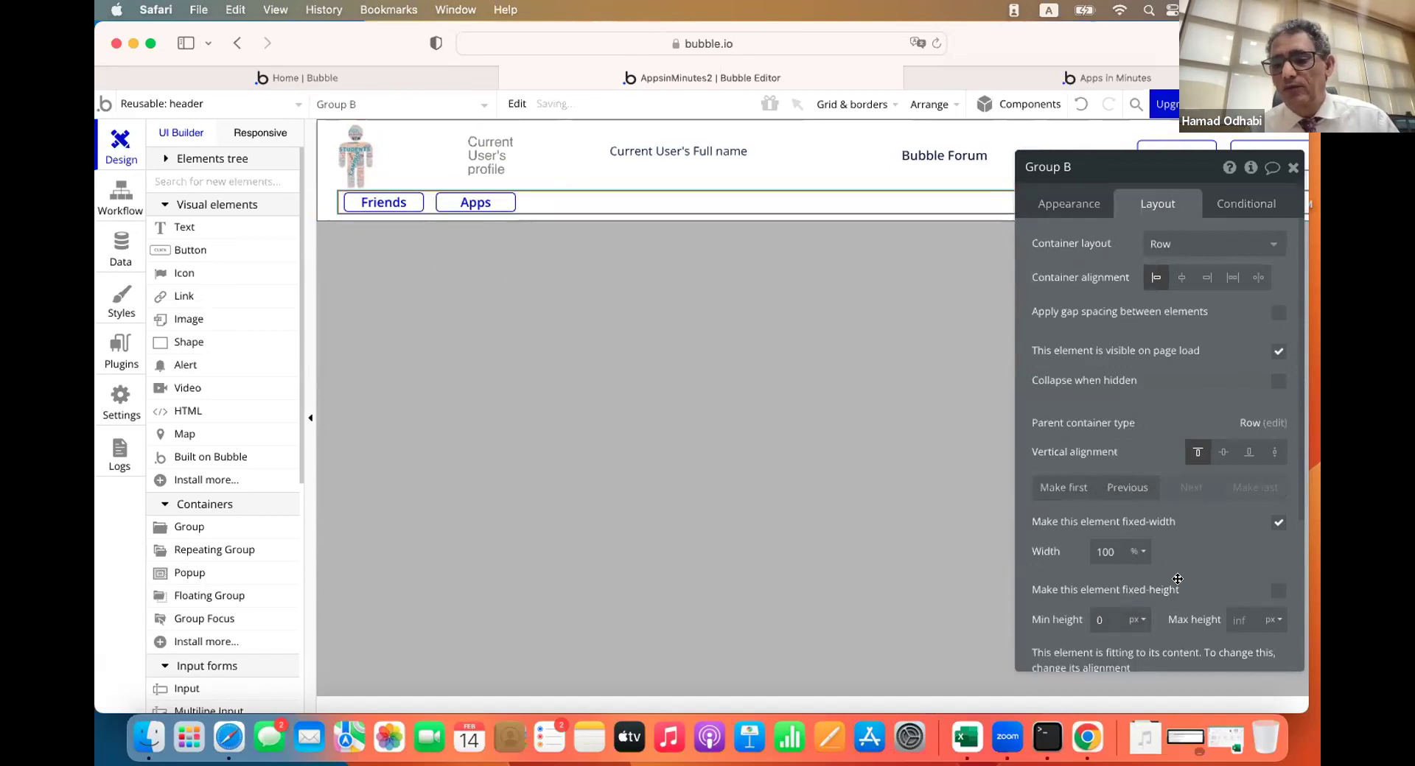
# Set the top and bottom margins of the navigation button group to 10 px each
pyautogui.scroll(-5, 1177, 579)
pyautogui.click(1113, 557)
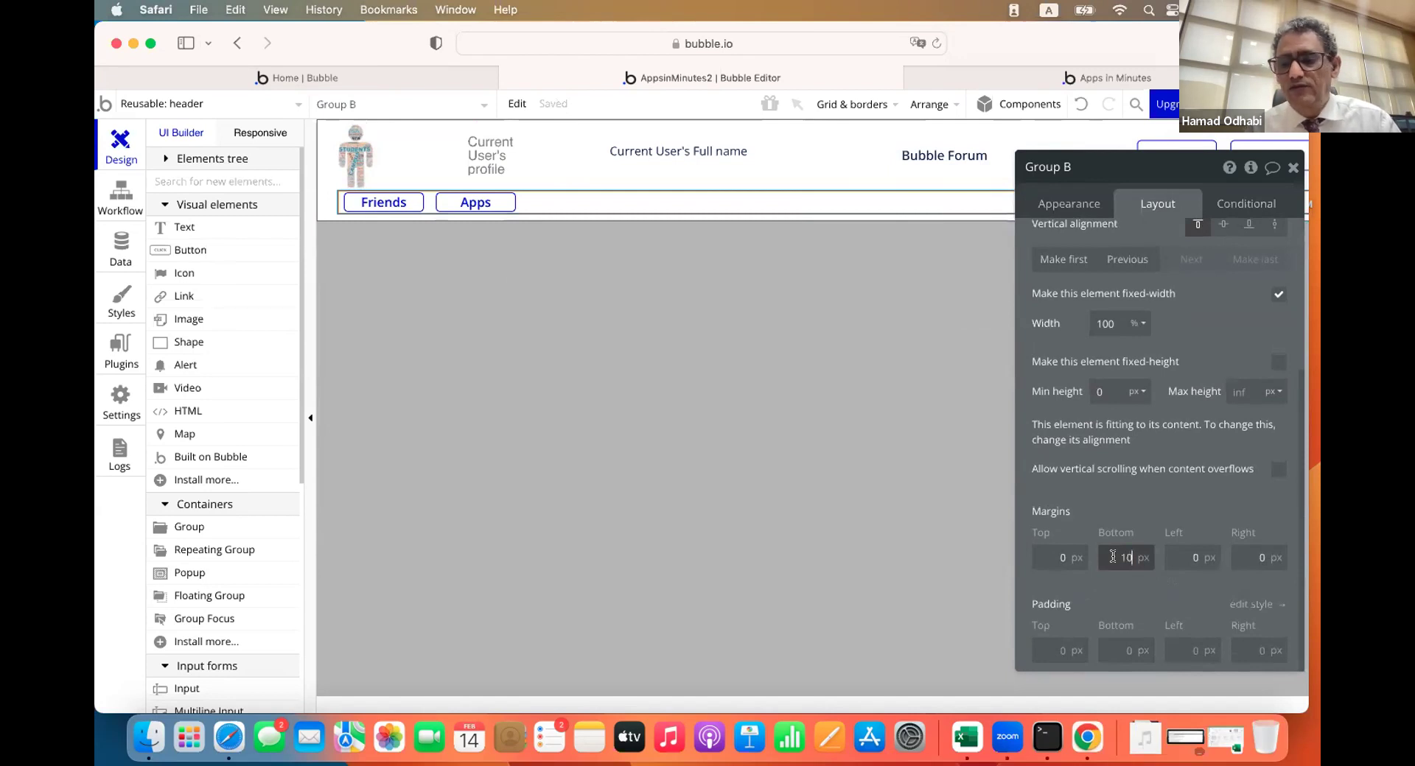
pyautogui.write('10')
pyautogui.press('Return')
pyautogui.click(1054, 558)
pyautogui.write('10')
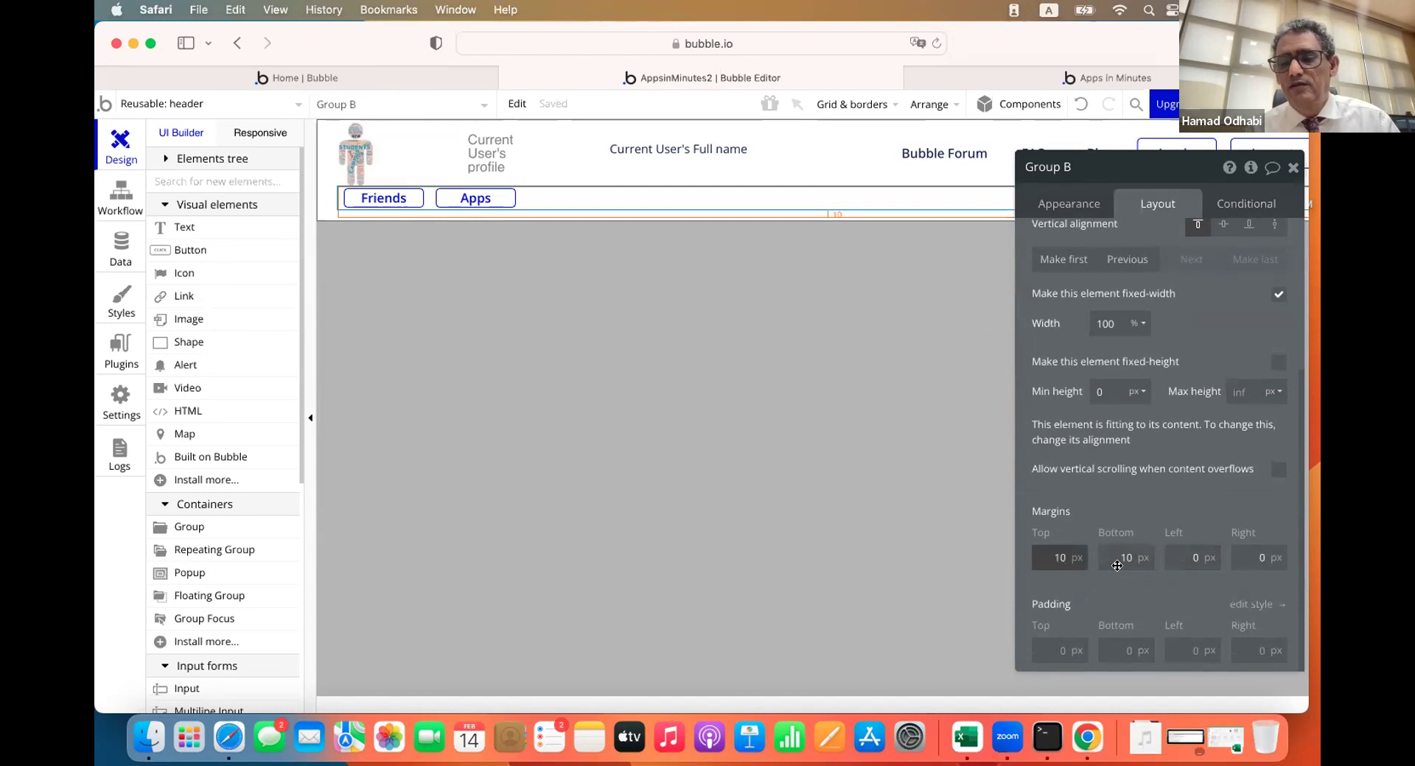
pyautogui.press('Return')
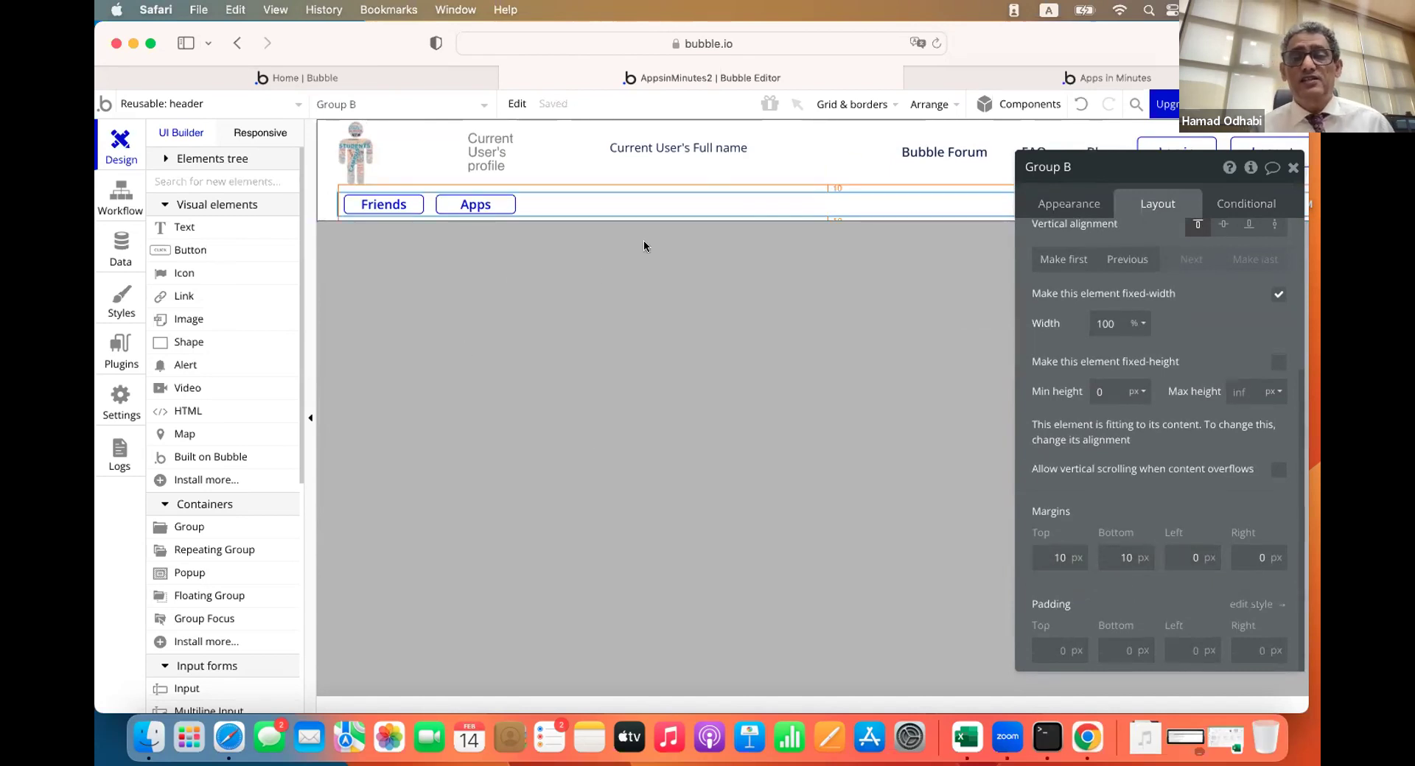
# Open the index page and the friends page to check how the header's button row fits on each
pyautogui.click(223, 104)
pyautogui.click(182, 159)
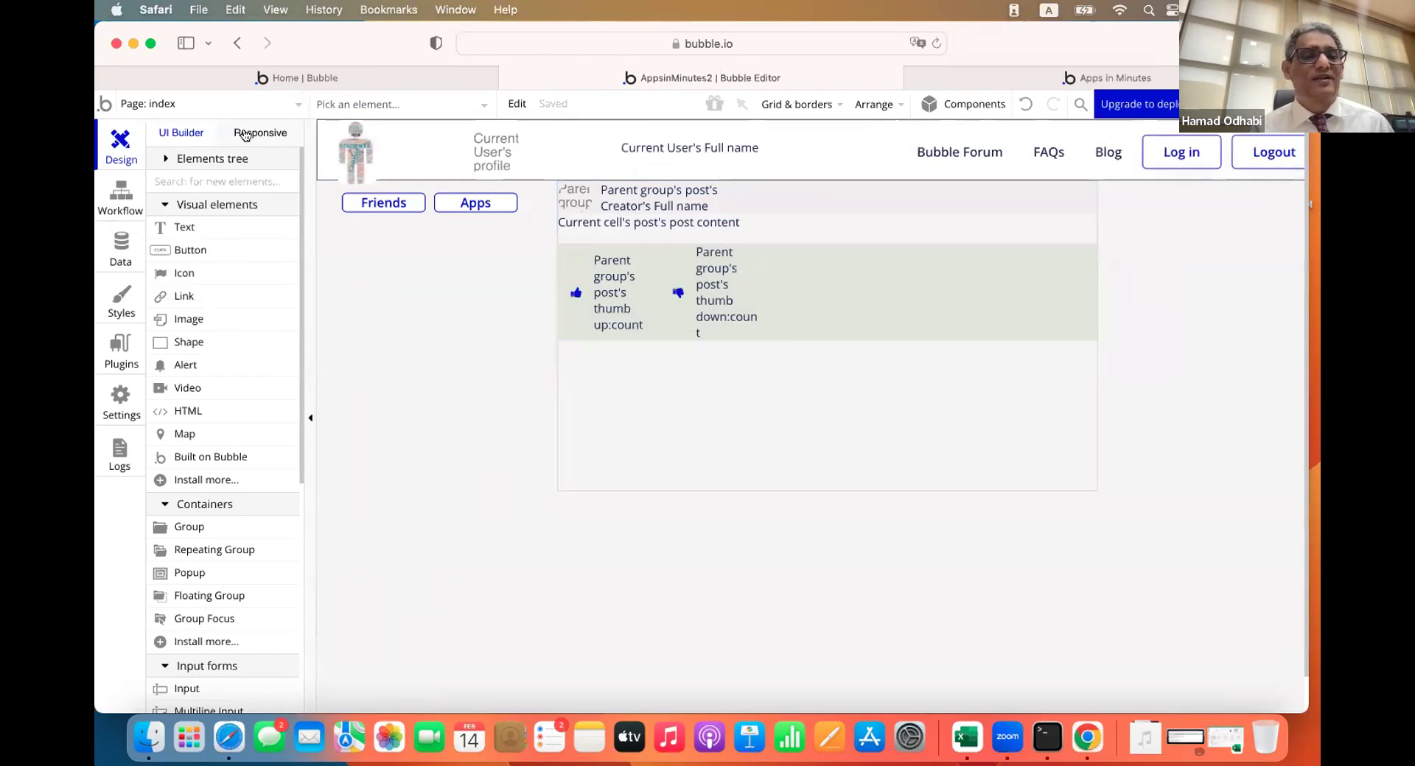
pyautogui.click(234, 105)
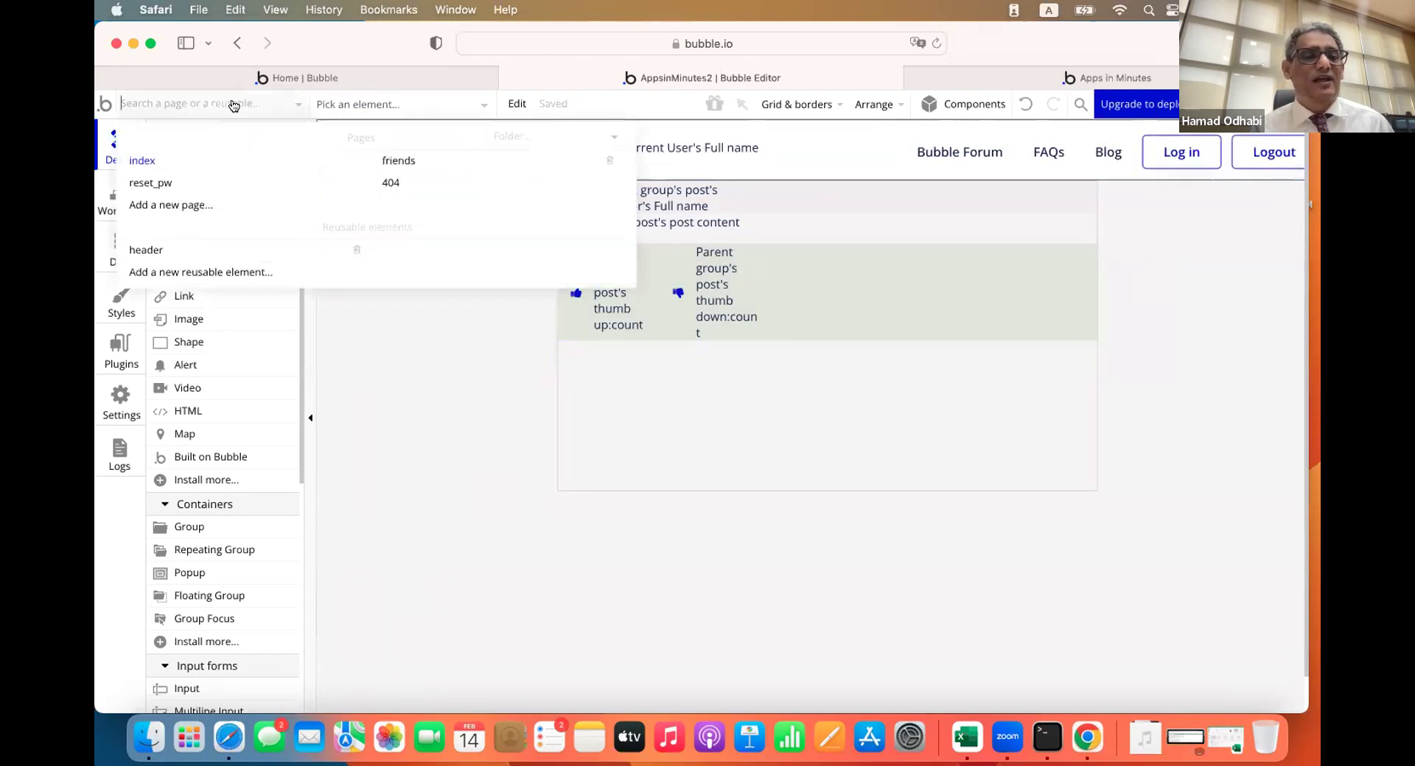
pyautogui.click(396, 163)
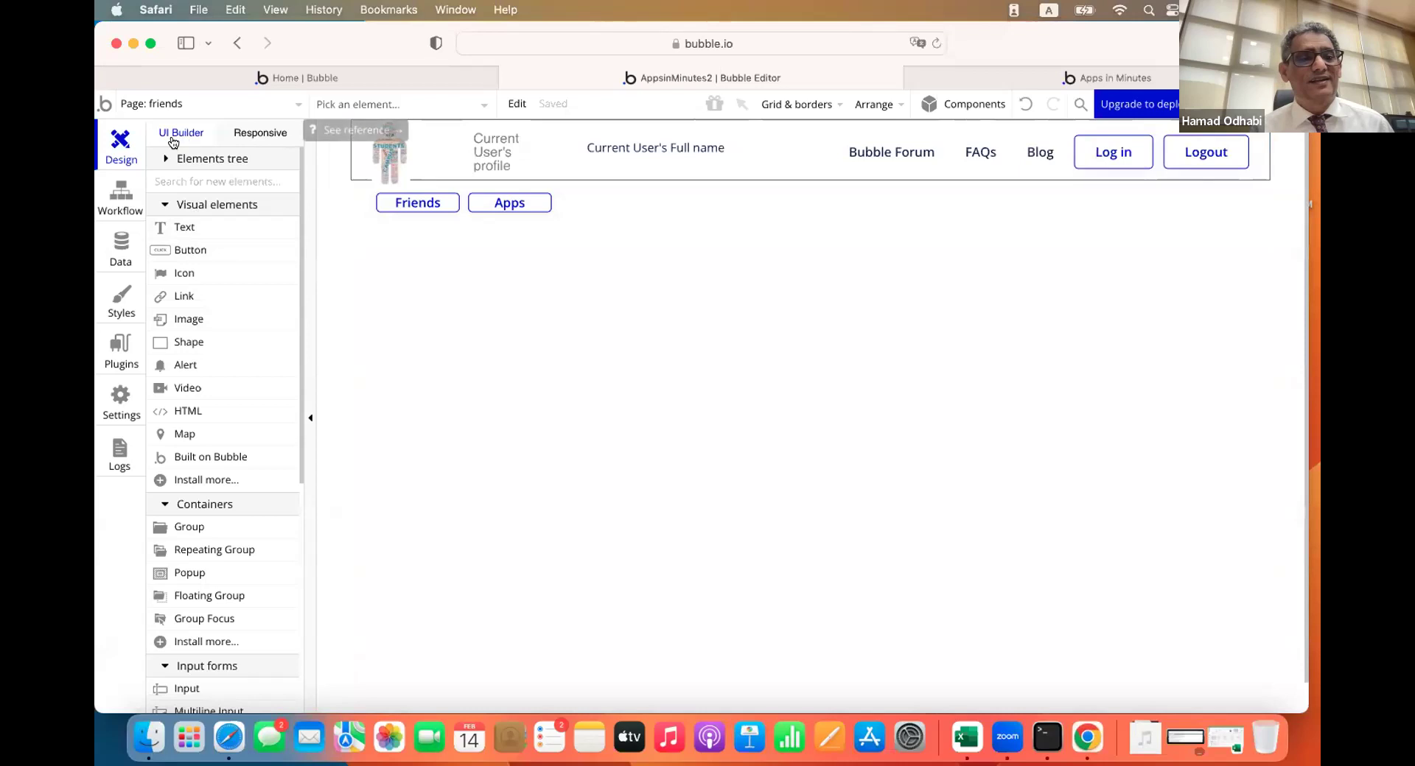
# Set the minimum height of the header on the friends page to 120 px
pyautogui.doubleClick(615, 176)
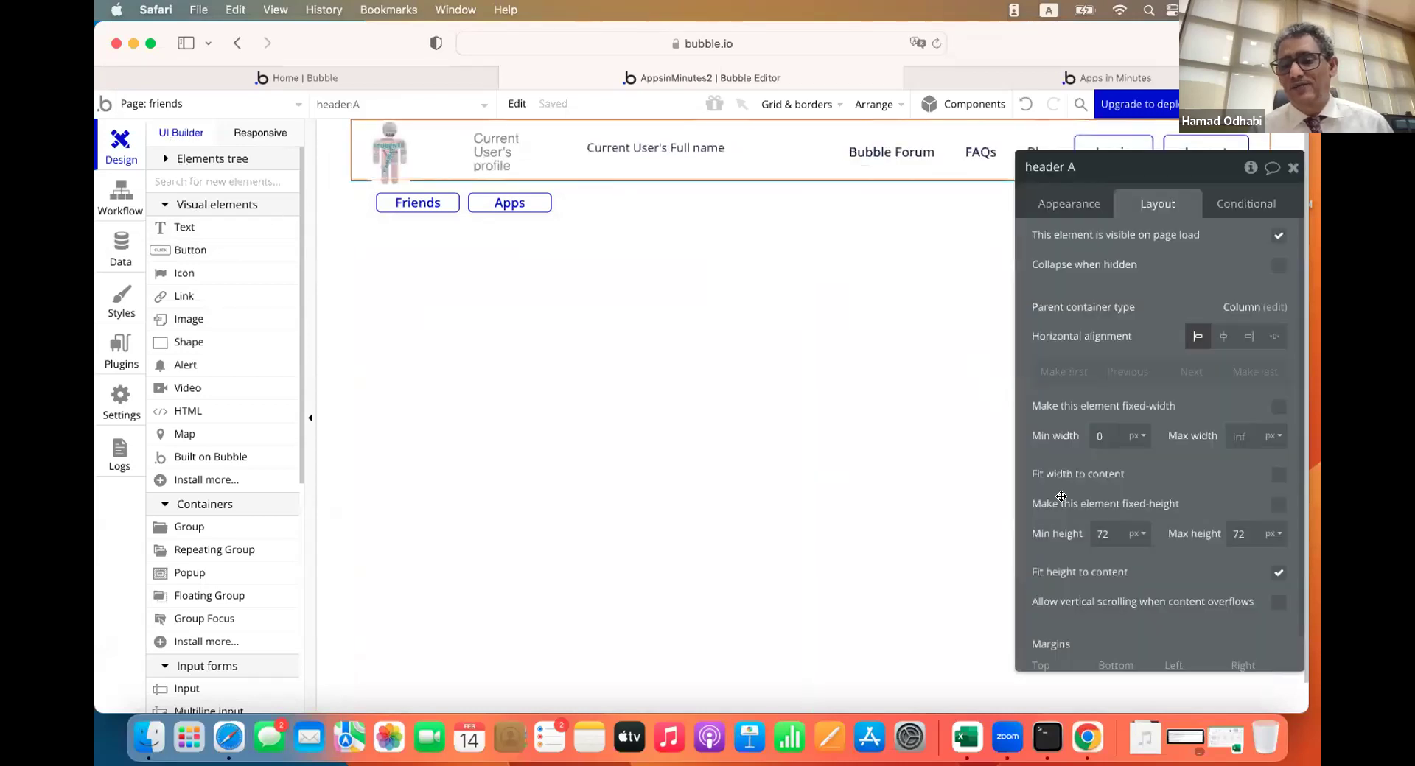
pyautogui.write('90')
pyautogui.click(1160, 582)
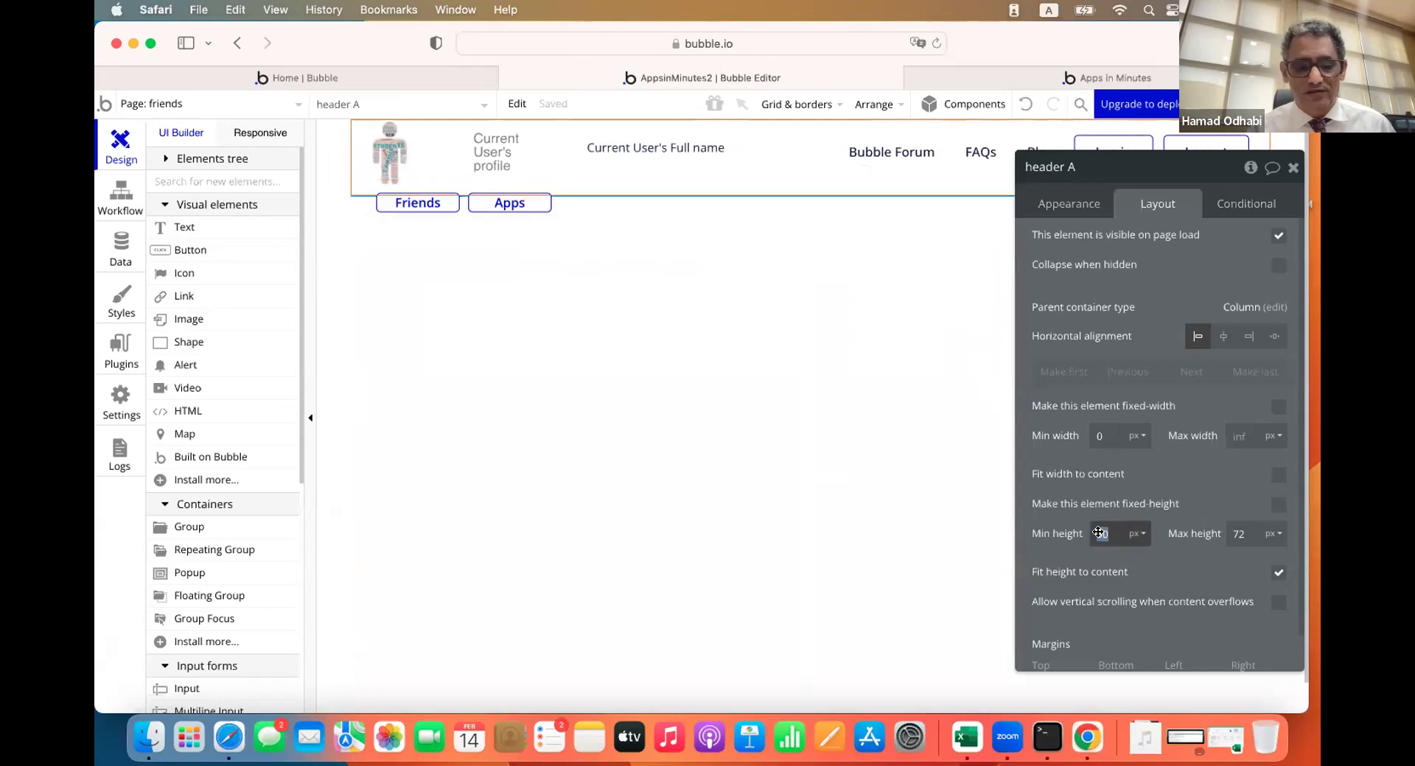
pyautogui.write('12')
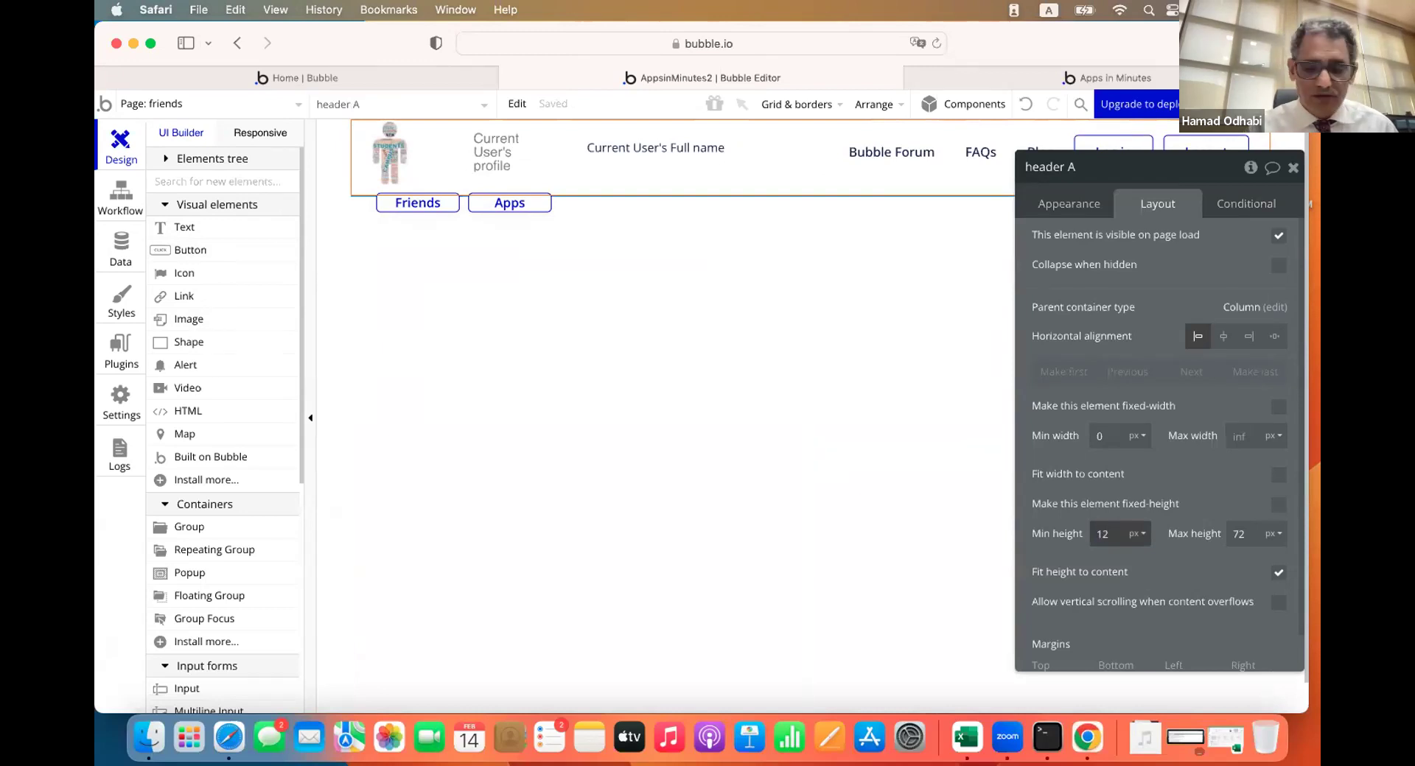
pyautogui.write('0')
pyautogui.click(1154, 564)
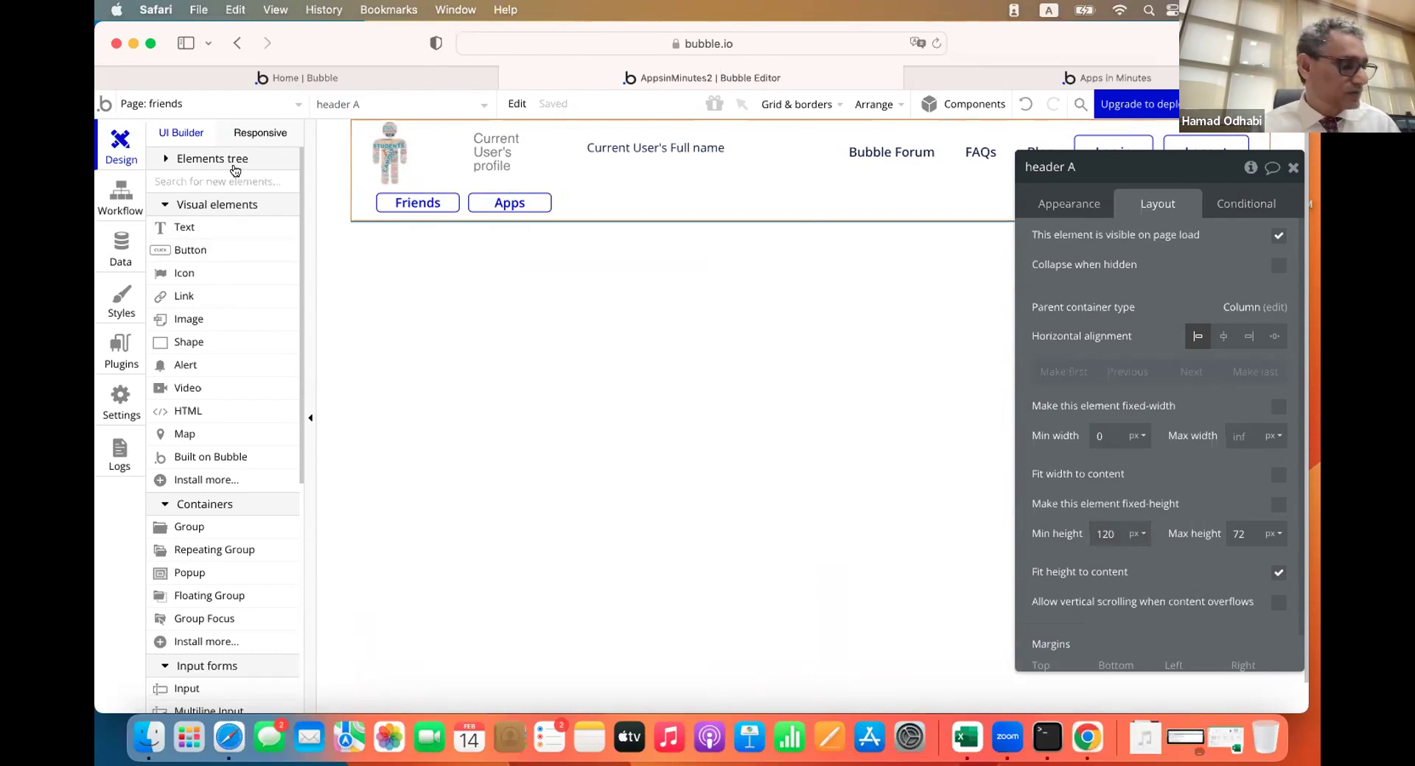
# On the index page, set the minimum height of the header A element to 120 px
pyautogui.click(291, 106)
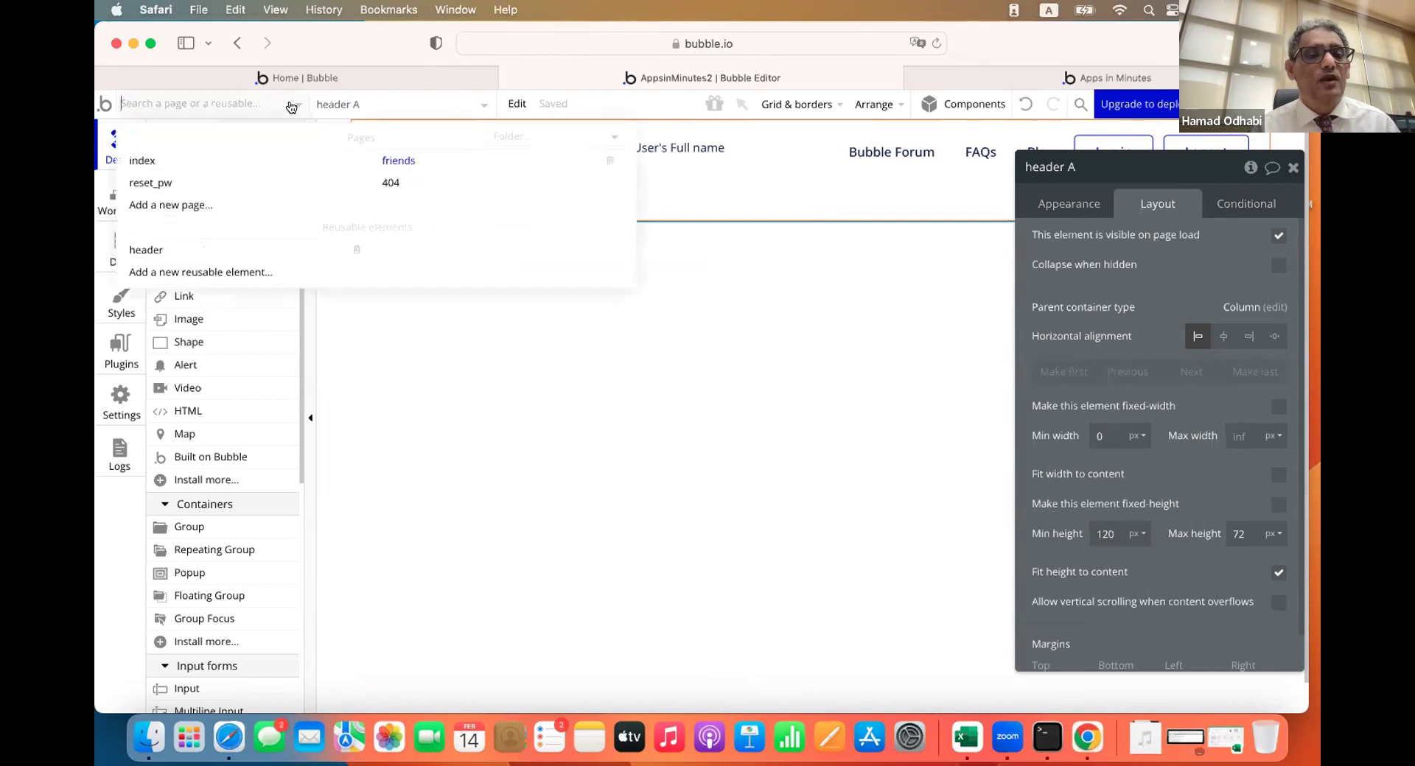
pyautogui.click(182, 163)
pyautogui.doubleClick(520, 174)
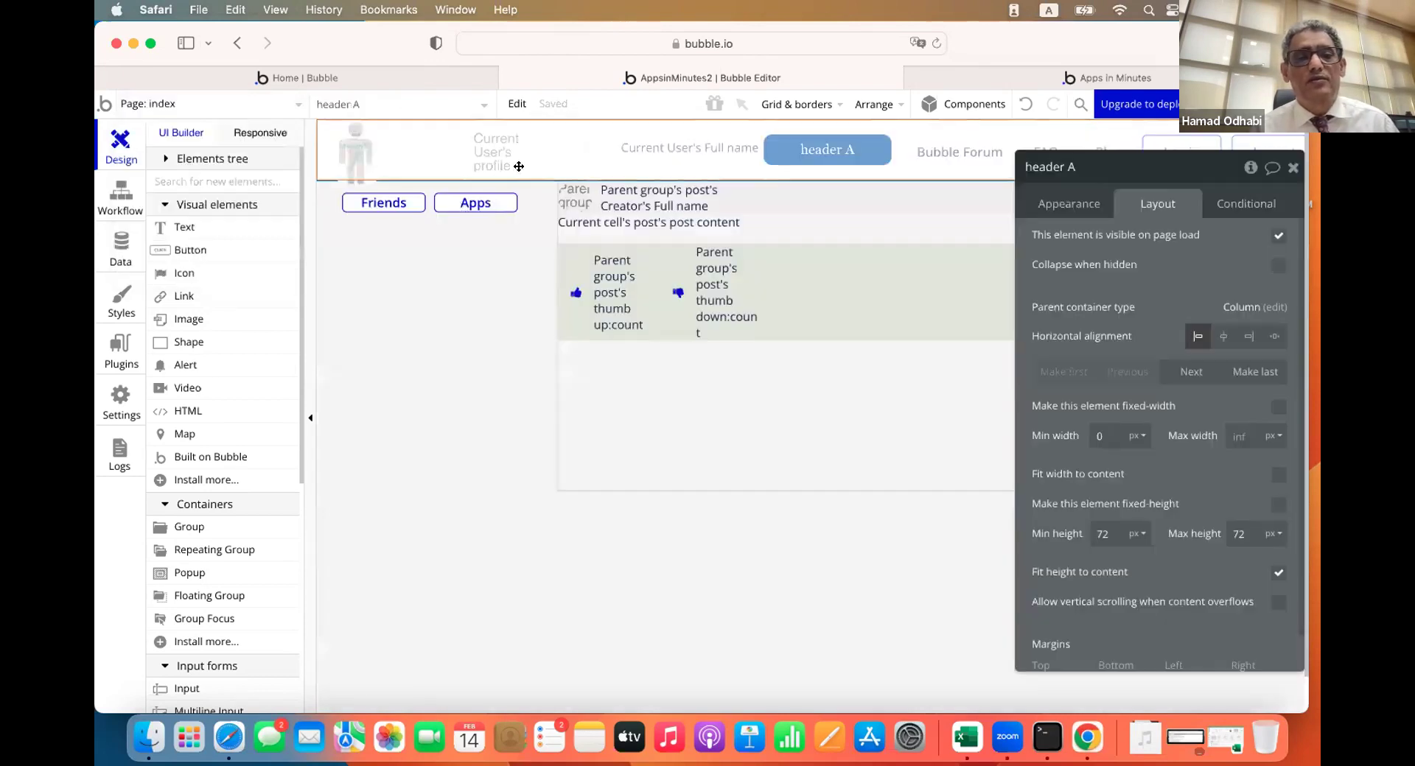
pyautogui.doubleClick(1106, 532)
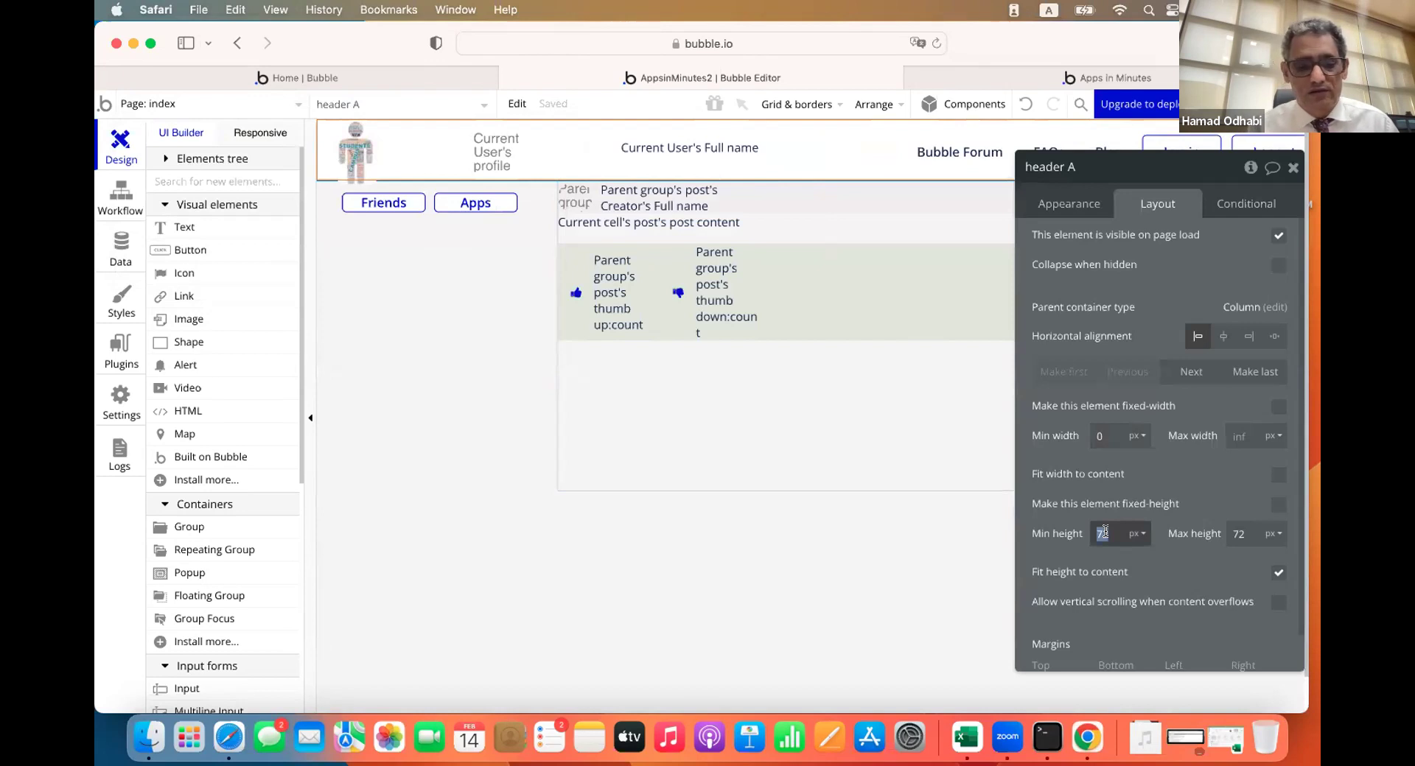
pyautogui.write('120')
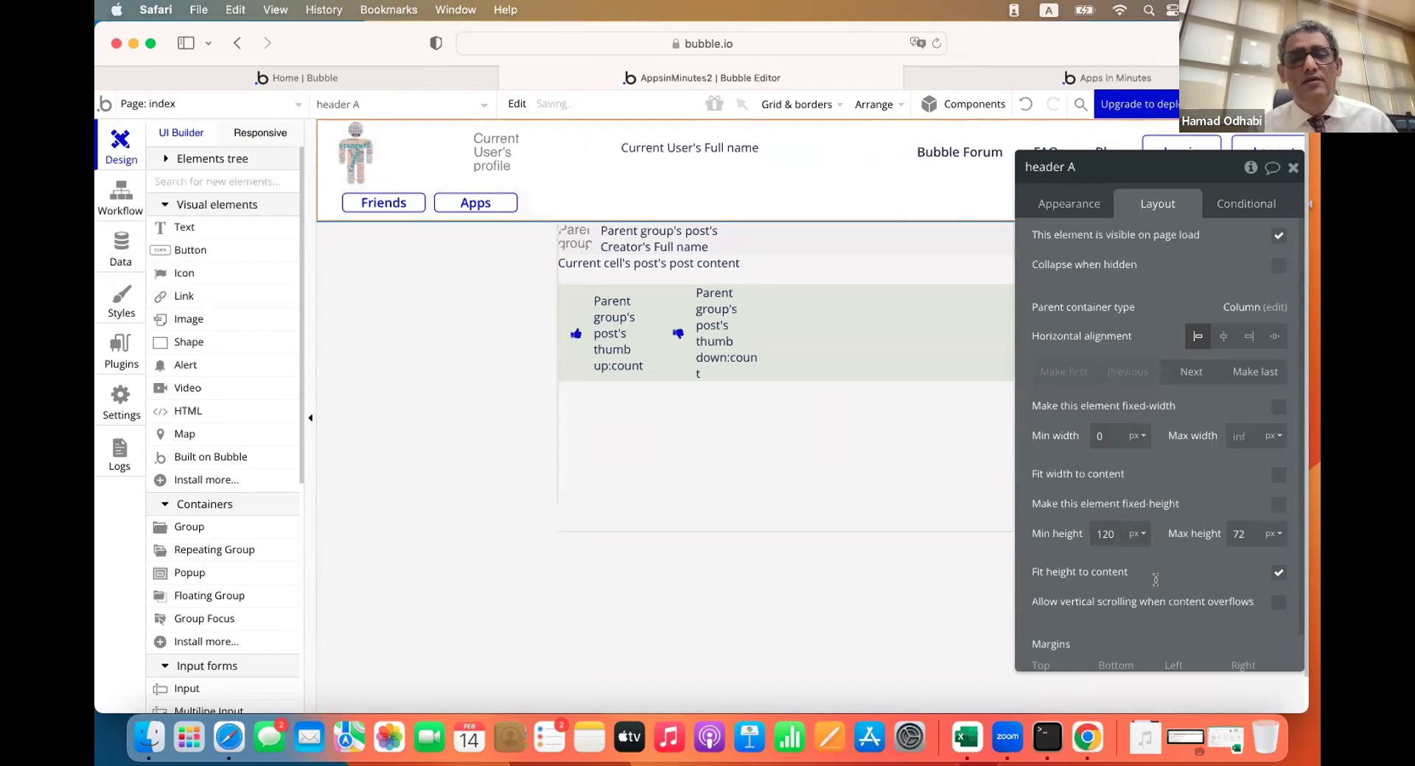
pyautogui.click(407, 463)
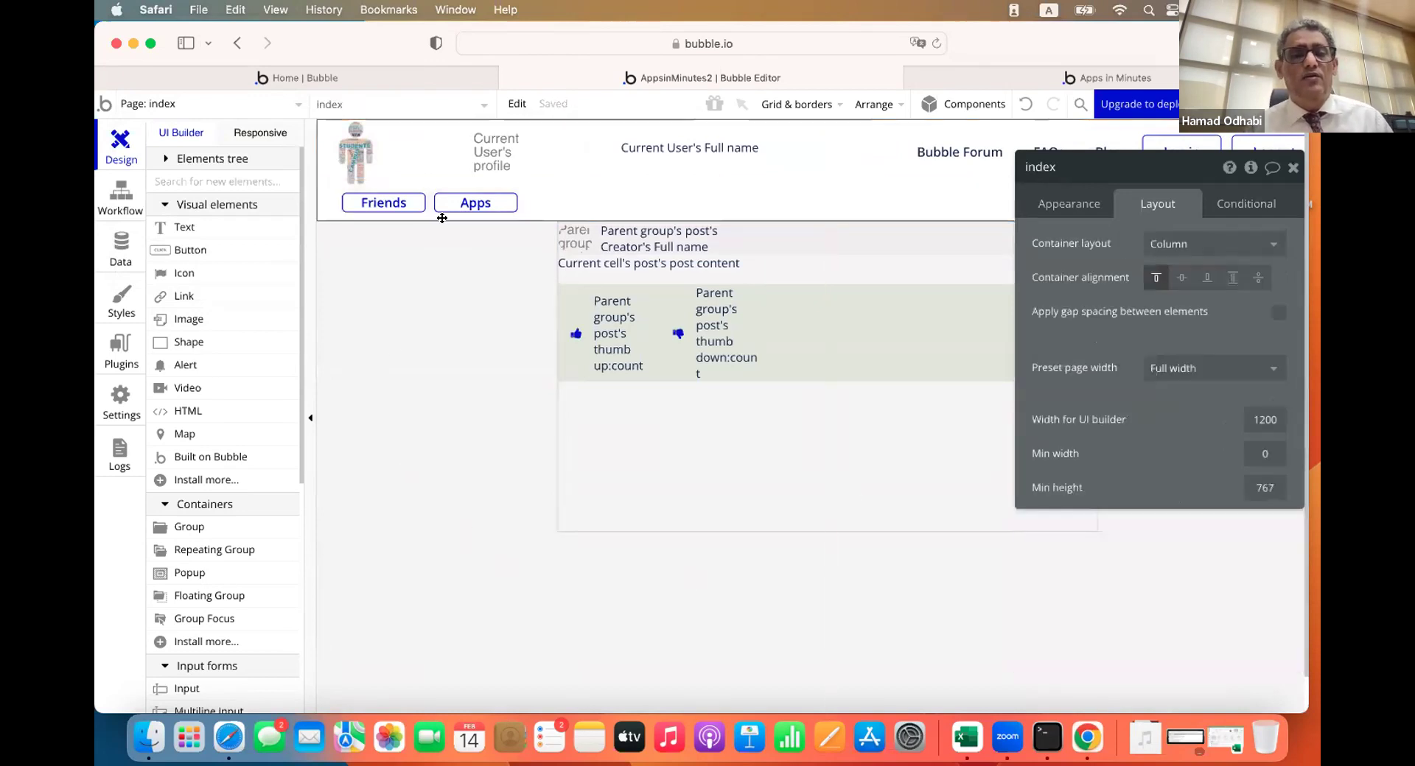
# Open the reusable header for editing from the index page and start a click workflow for its Friends button
pyautogui.click(551, 191)
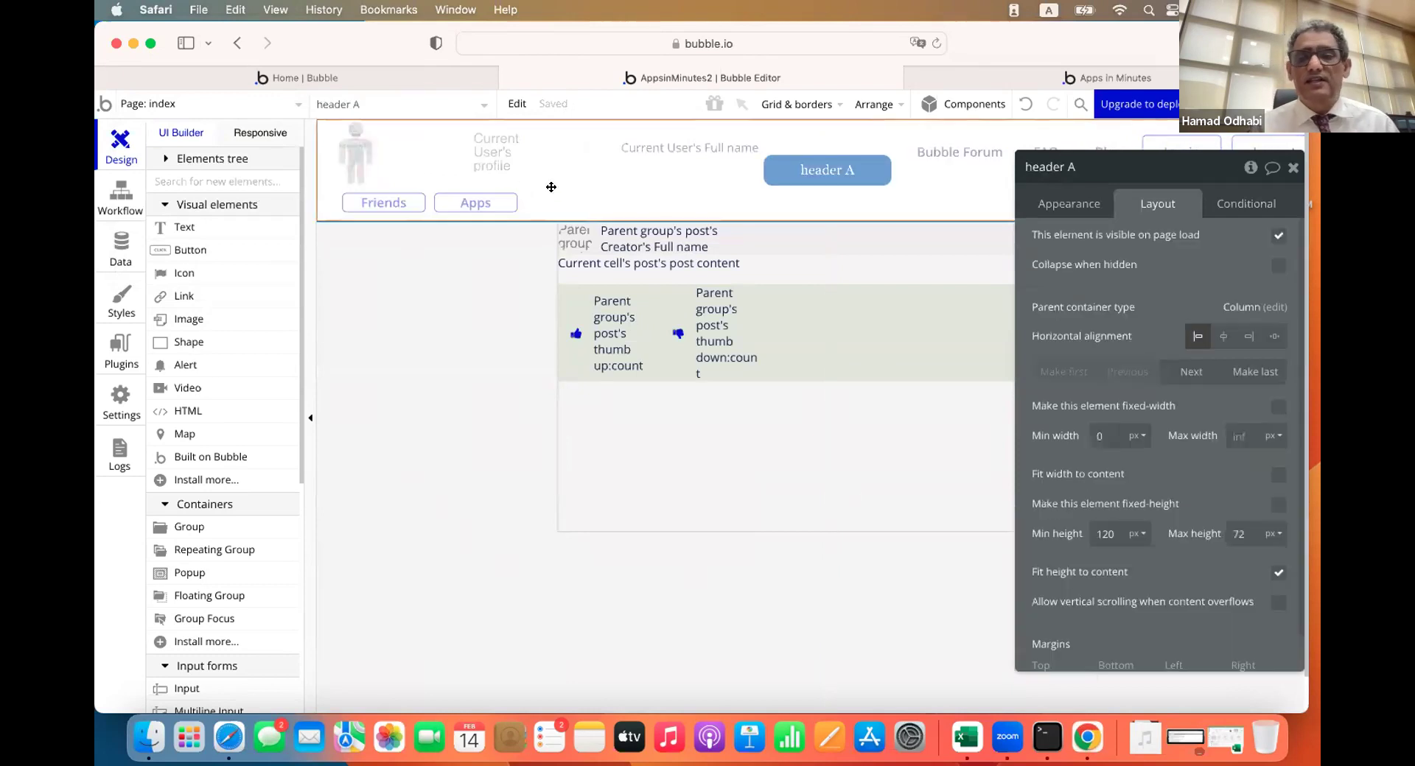
pyautogui.click(1074, 217)
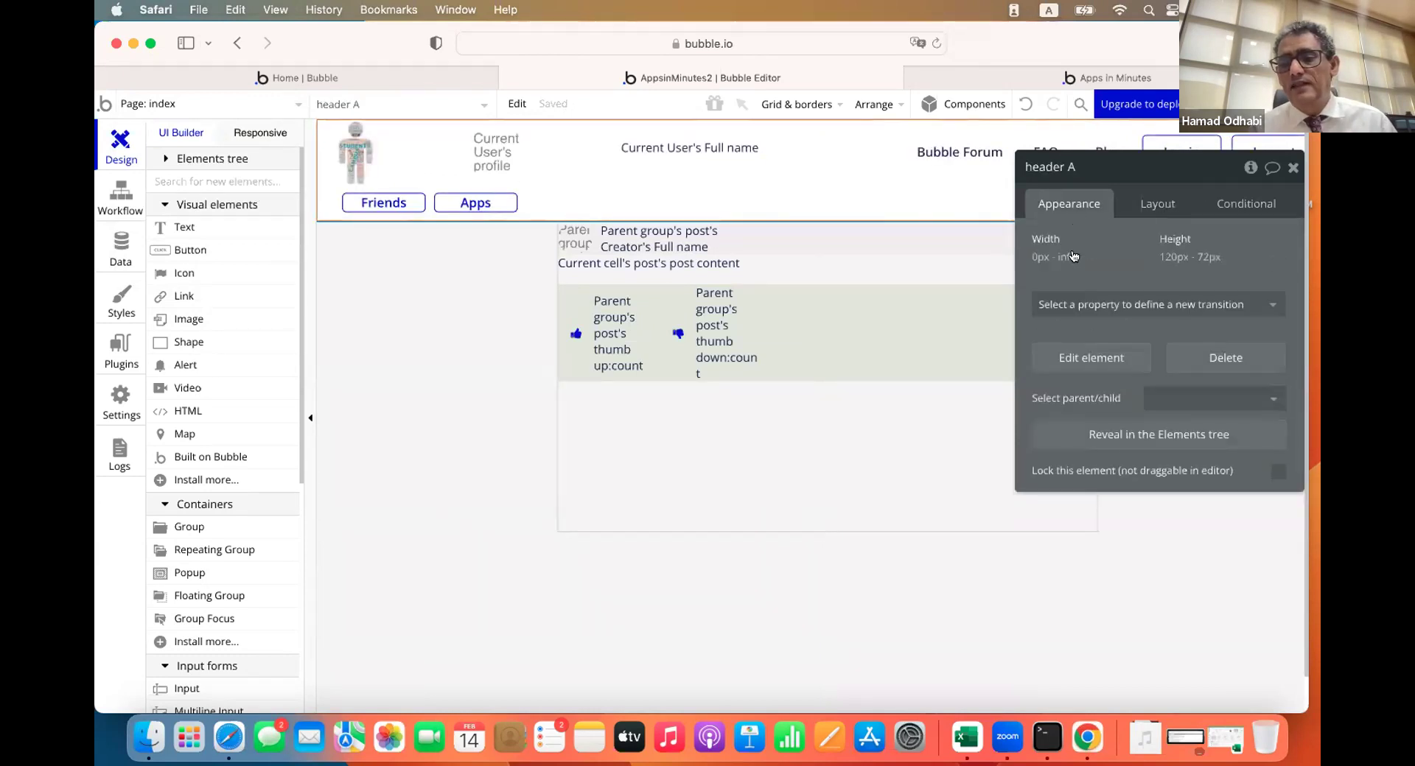
pyautogui.click(1095, 357)
pyautogui.doubleClick(377, 206)
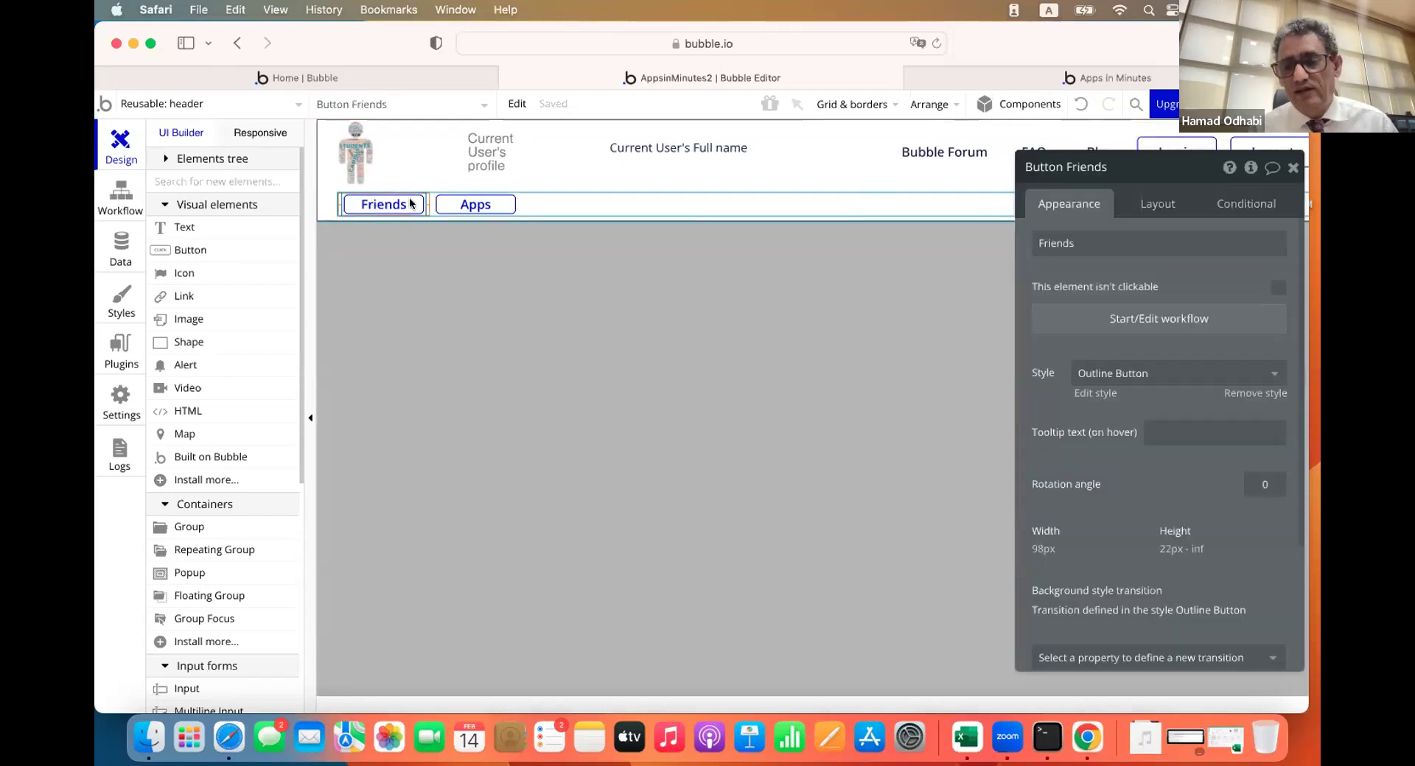
pyautogui.click(1095, 325)
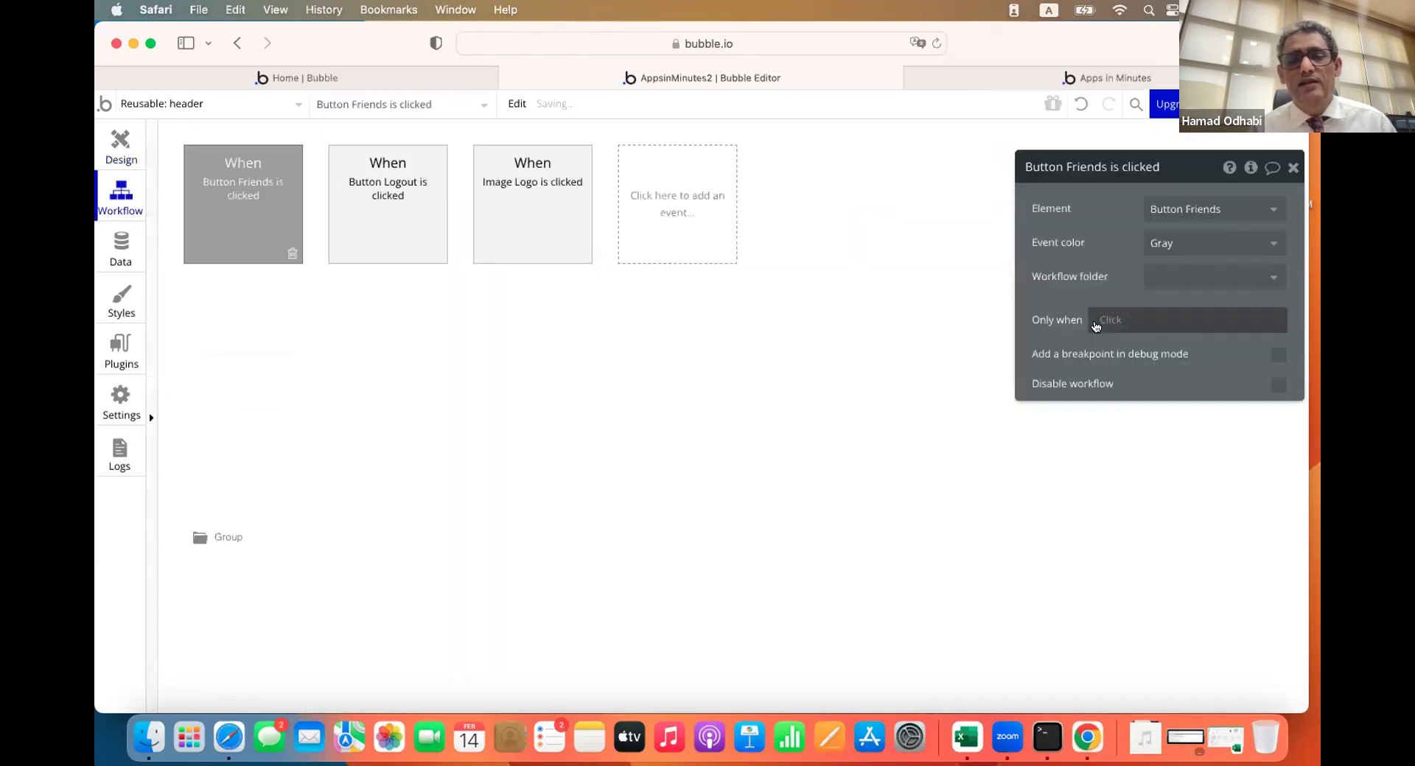
# Add a Go to page navigation action to the Friends button's workflow with friends as the destination
pyautogui.click(271, 318)
pyautogui.moveTo(259, 420)
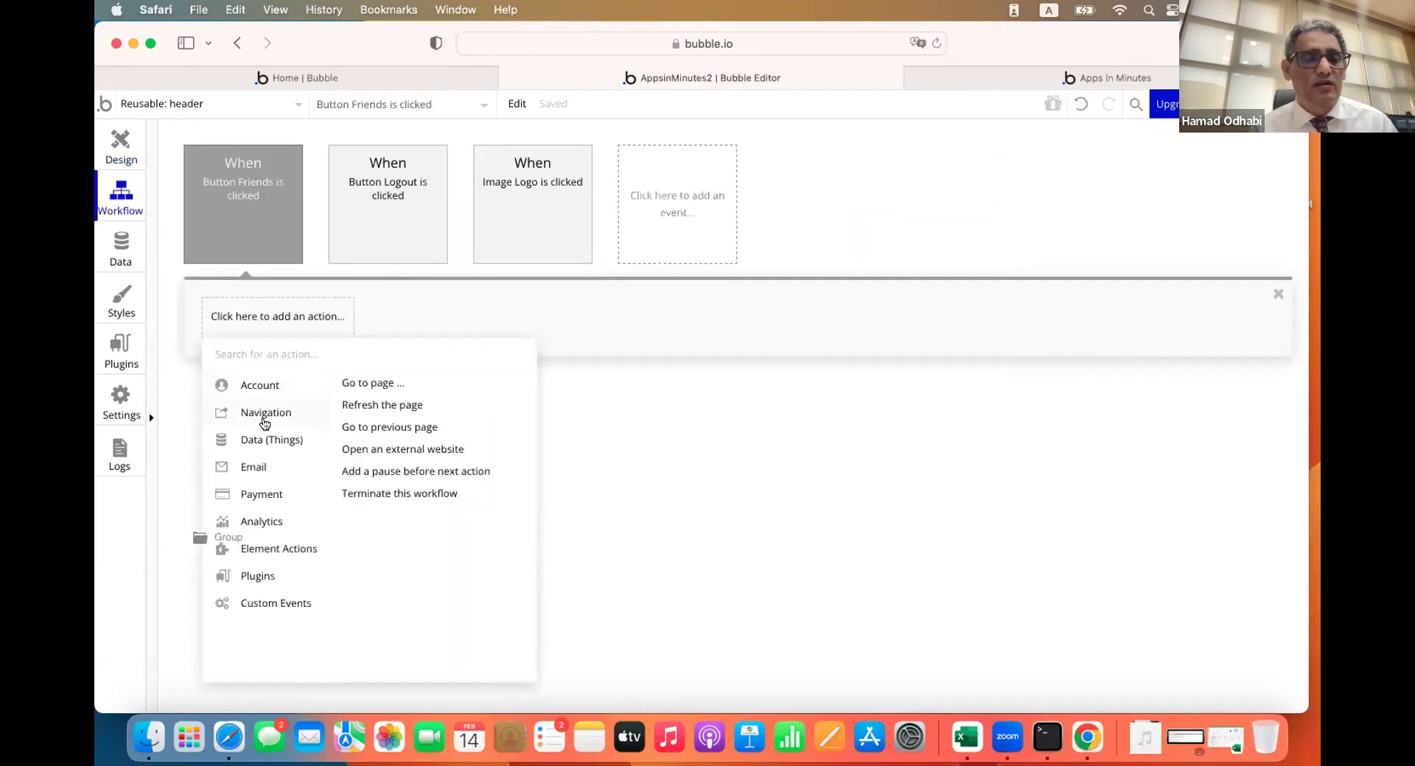
pyautogui.click(363, 383)
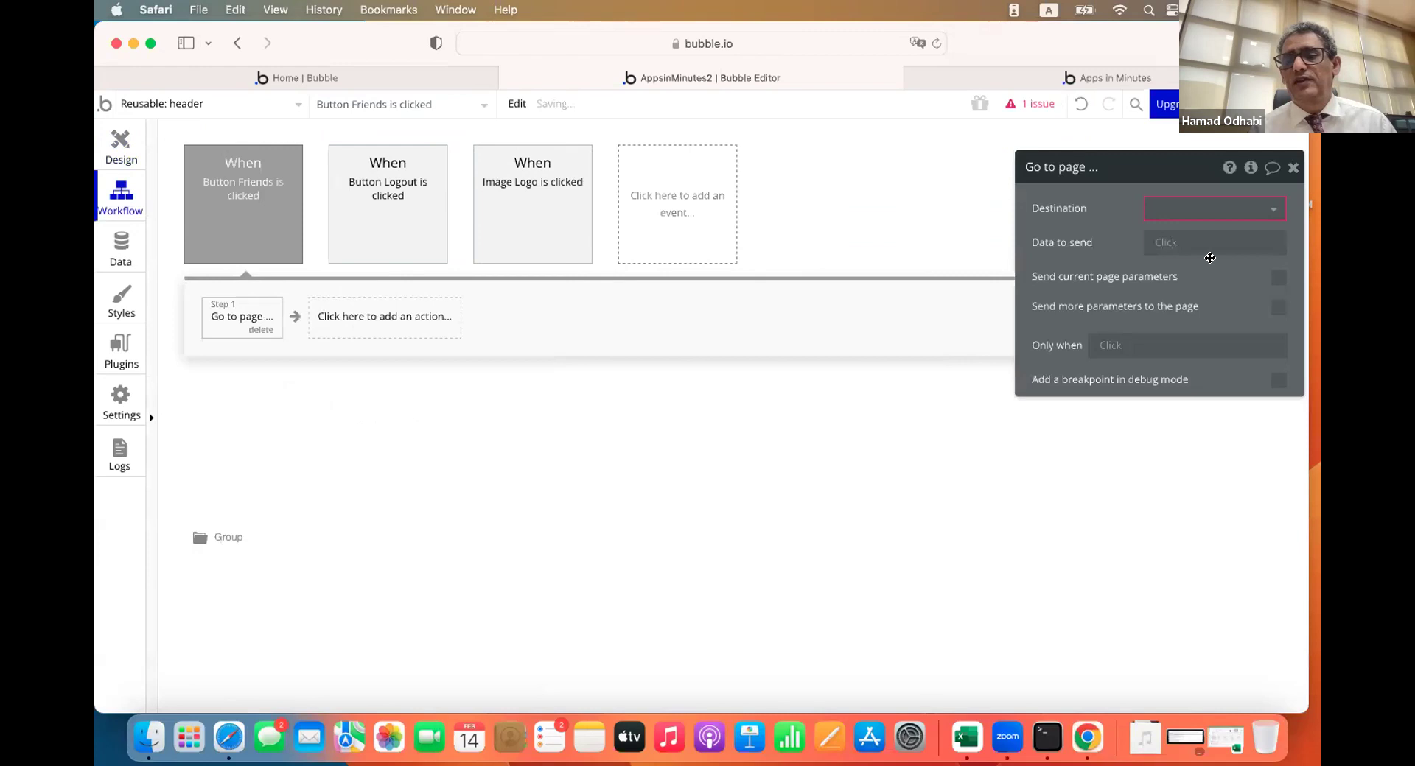
pyautogui.click(1213, 209)
pyautogui.write('fir')
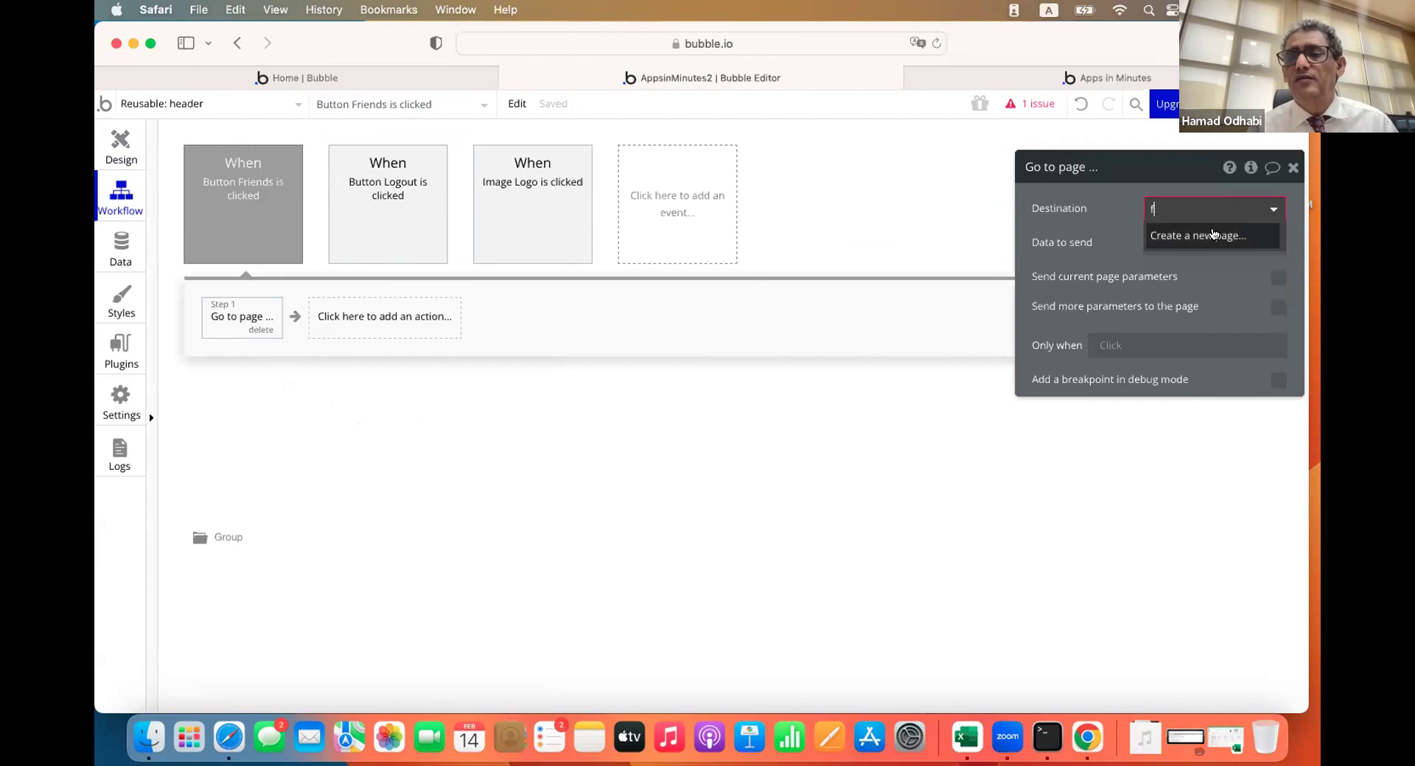
pyautogui.click(1167, 235)
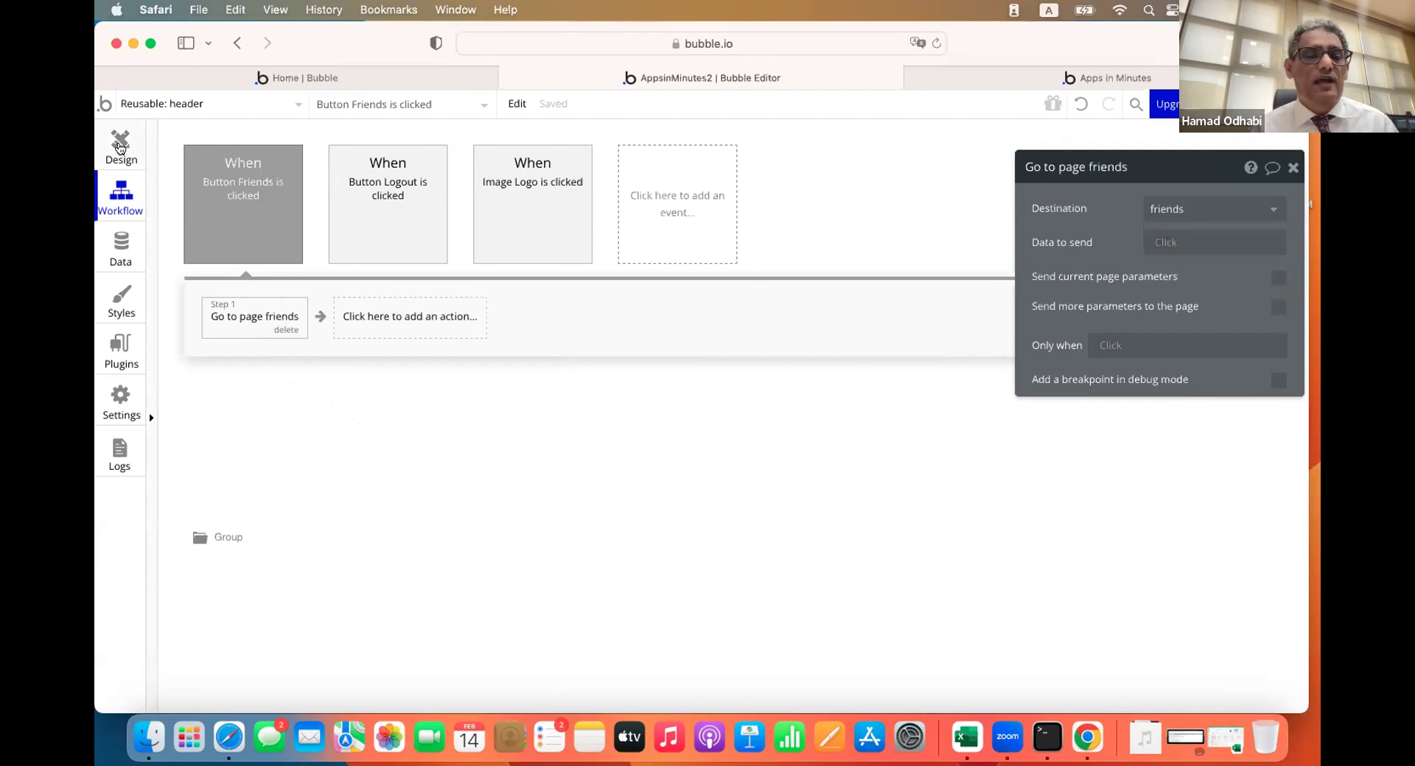
# Return to the reusable header's design view and look over the header's layout and appearance settings
pyautogui.click(122, 147)
pyautogui.click(564, 187)
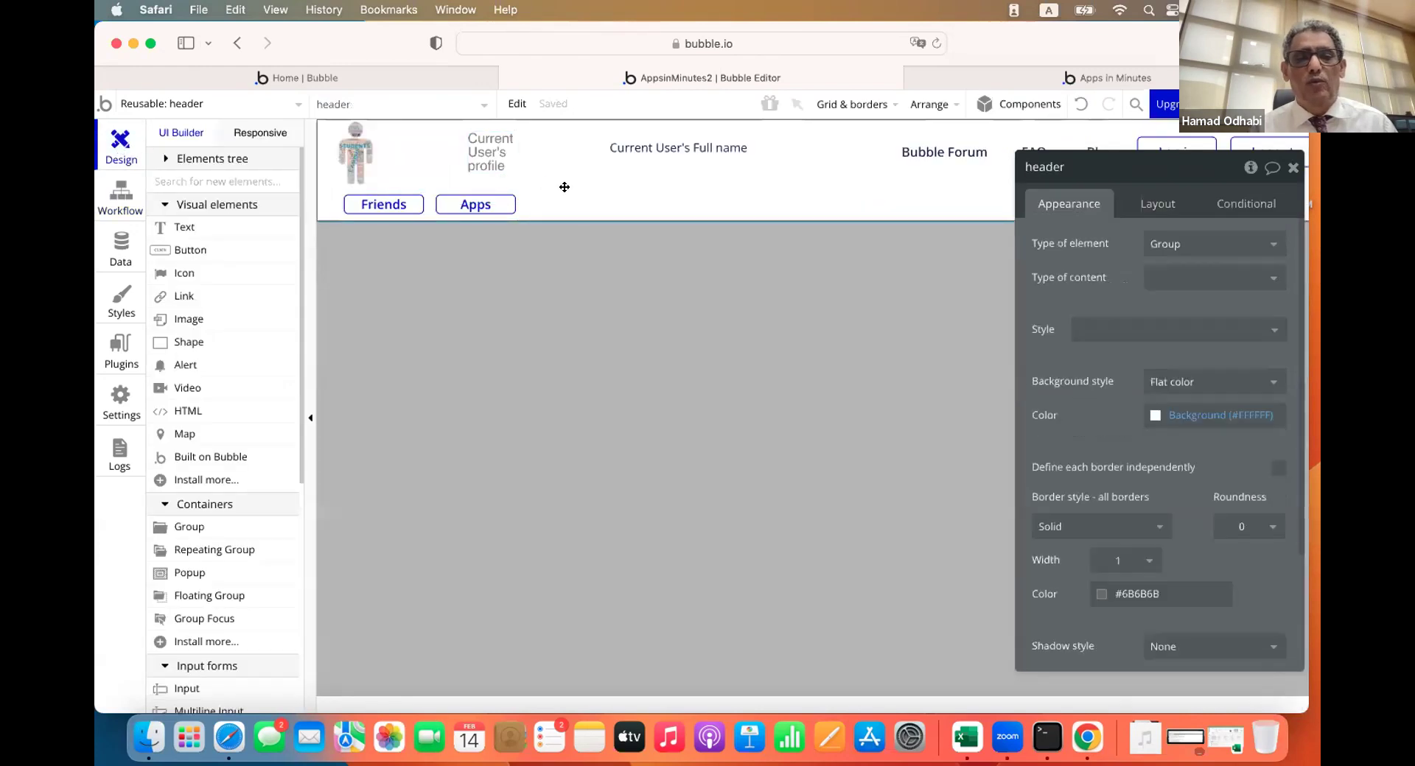
pyautogui.click(1148, 206)
pyautogui.click(1070, 202)
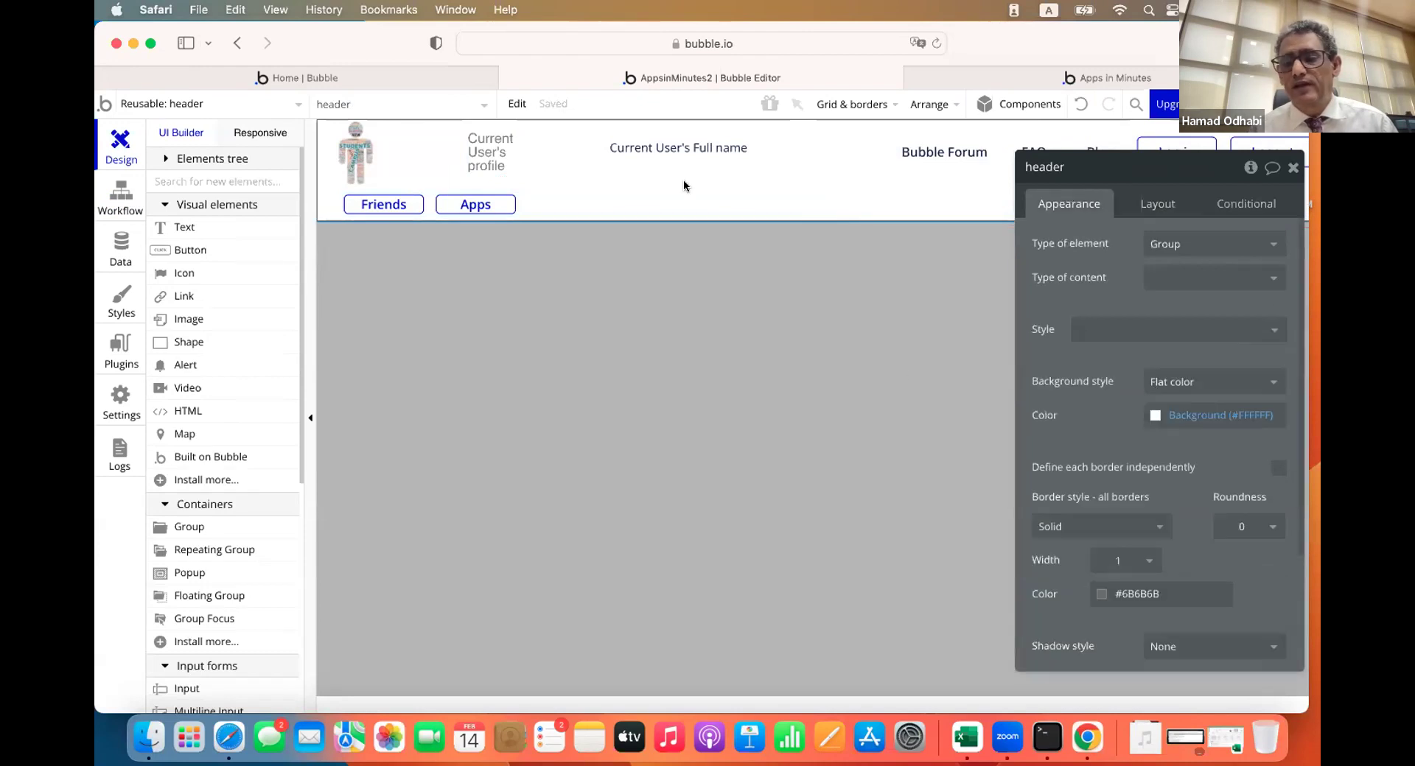
pyautogui.scroll(-5, 1031, 405)
pyautogui.scroll(5, 1032, 406)
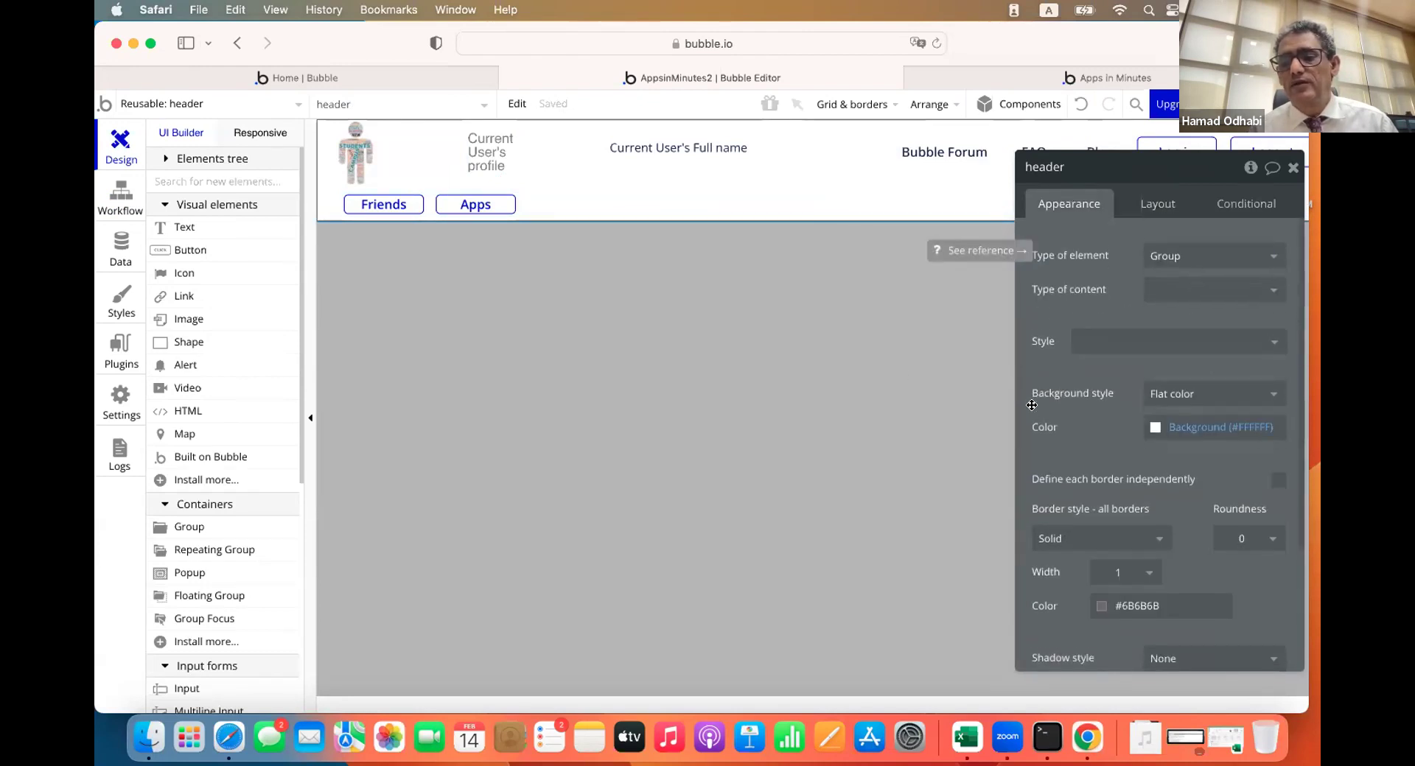
pyautogui.click(242, 104)
pyautogui.click(660, 469)
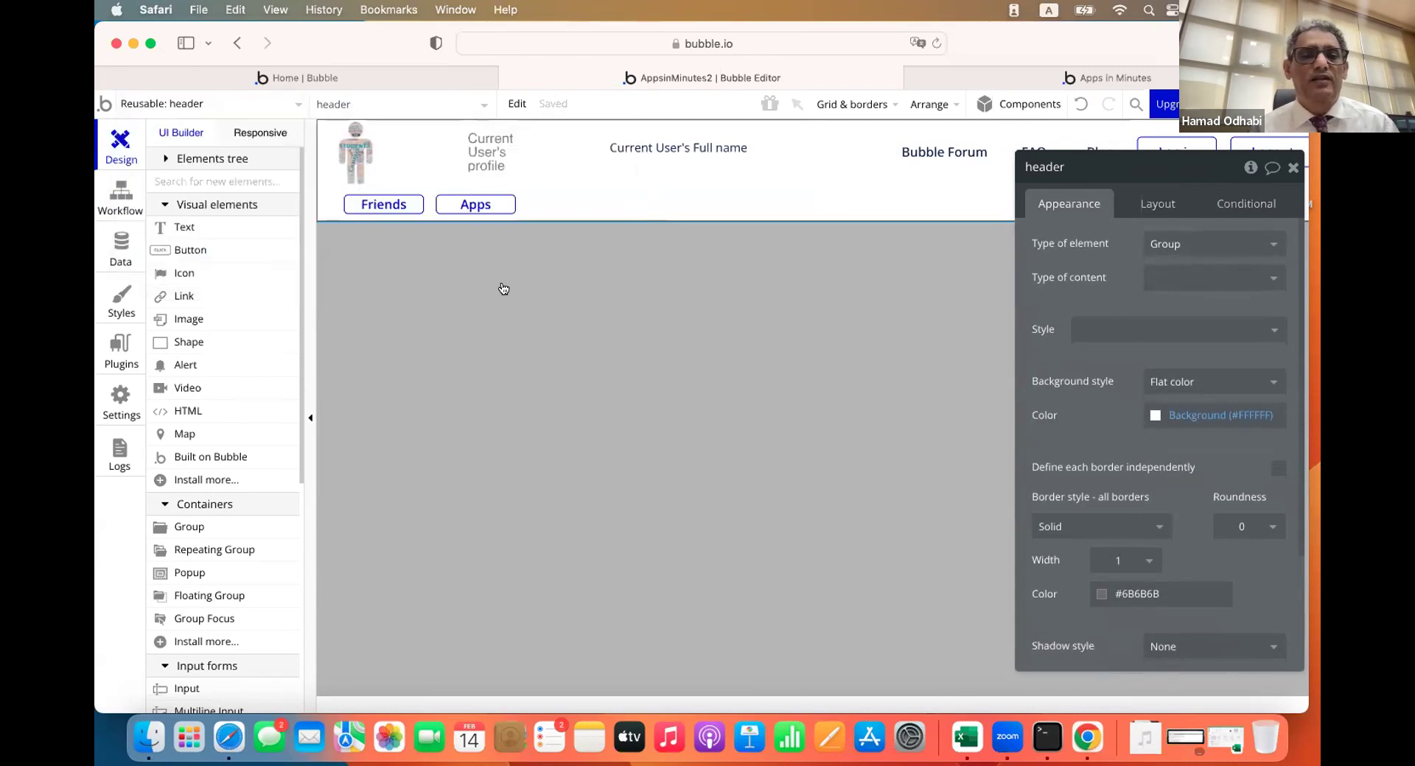
# Change the Apps button's caption to Home and move the button ahead of Friends in the row
pyautogui.click(486, 205)
pyautogui.doubleClick(1104, 250)
pyautogui.write('C')
pyautogui.press('BackSpace')
pyautogui.write('Home')
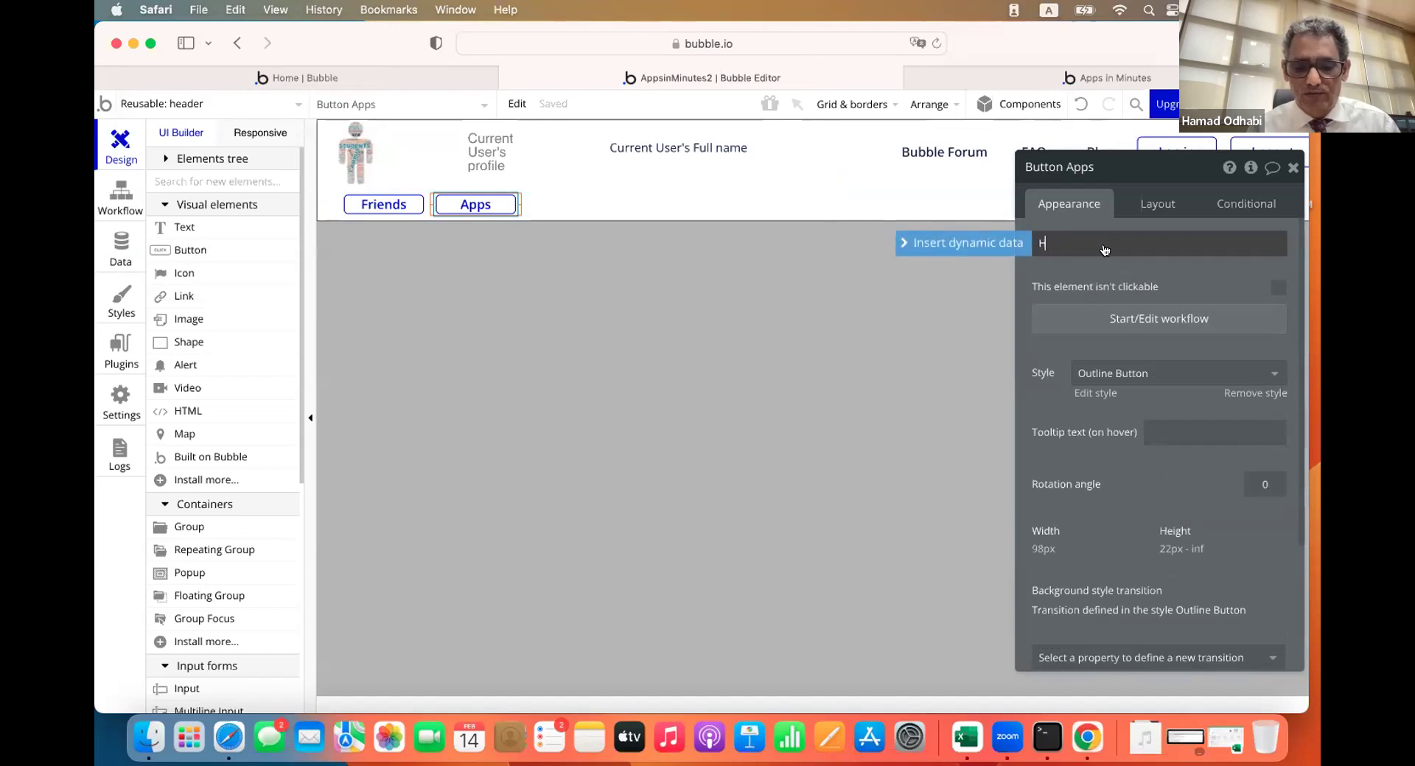
pyautogui.click(1147, 210)
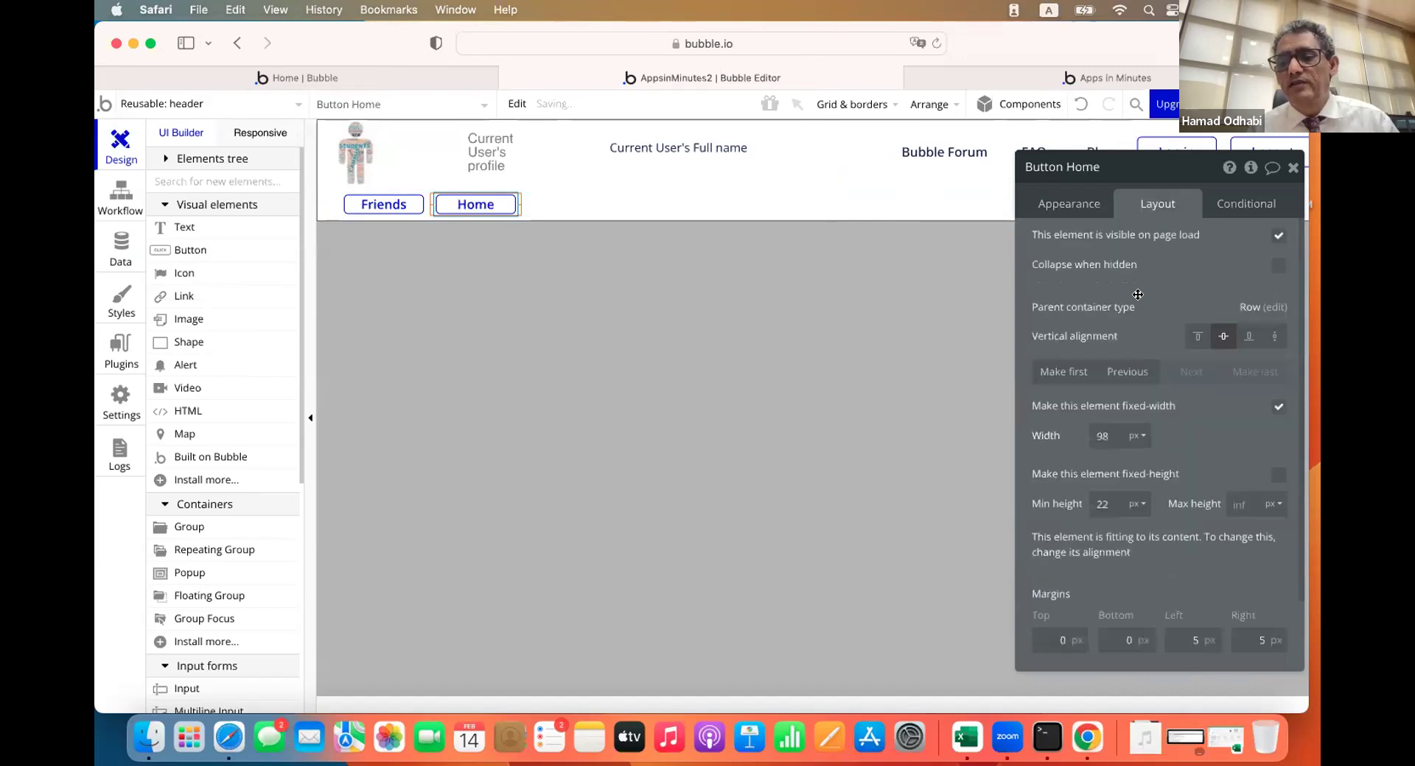
pyautogui.click(1116, 372)
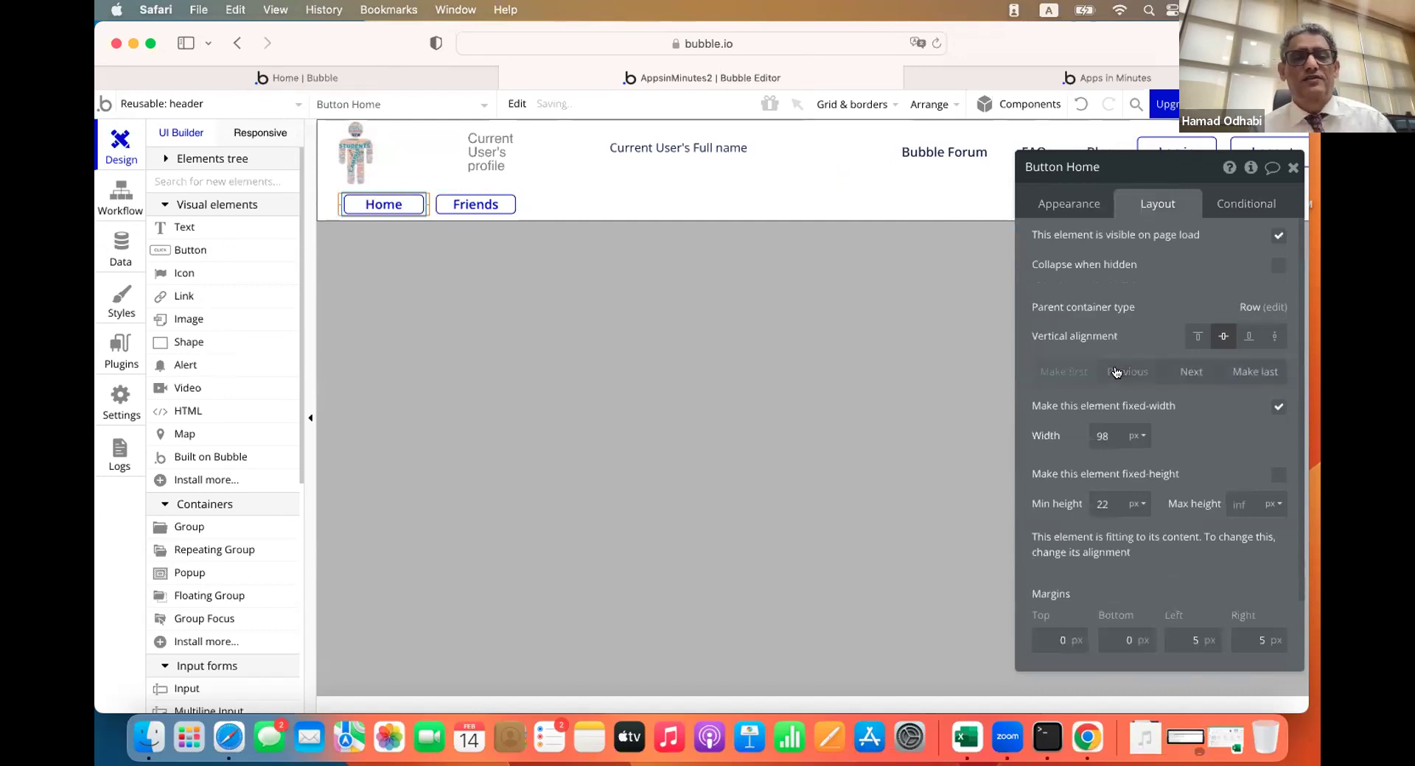
# Refresh the running app's preview and test the Friends and Home buttons in the header
pyautogui.click(948, 73)
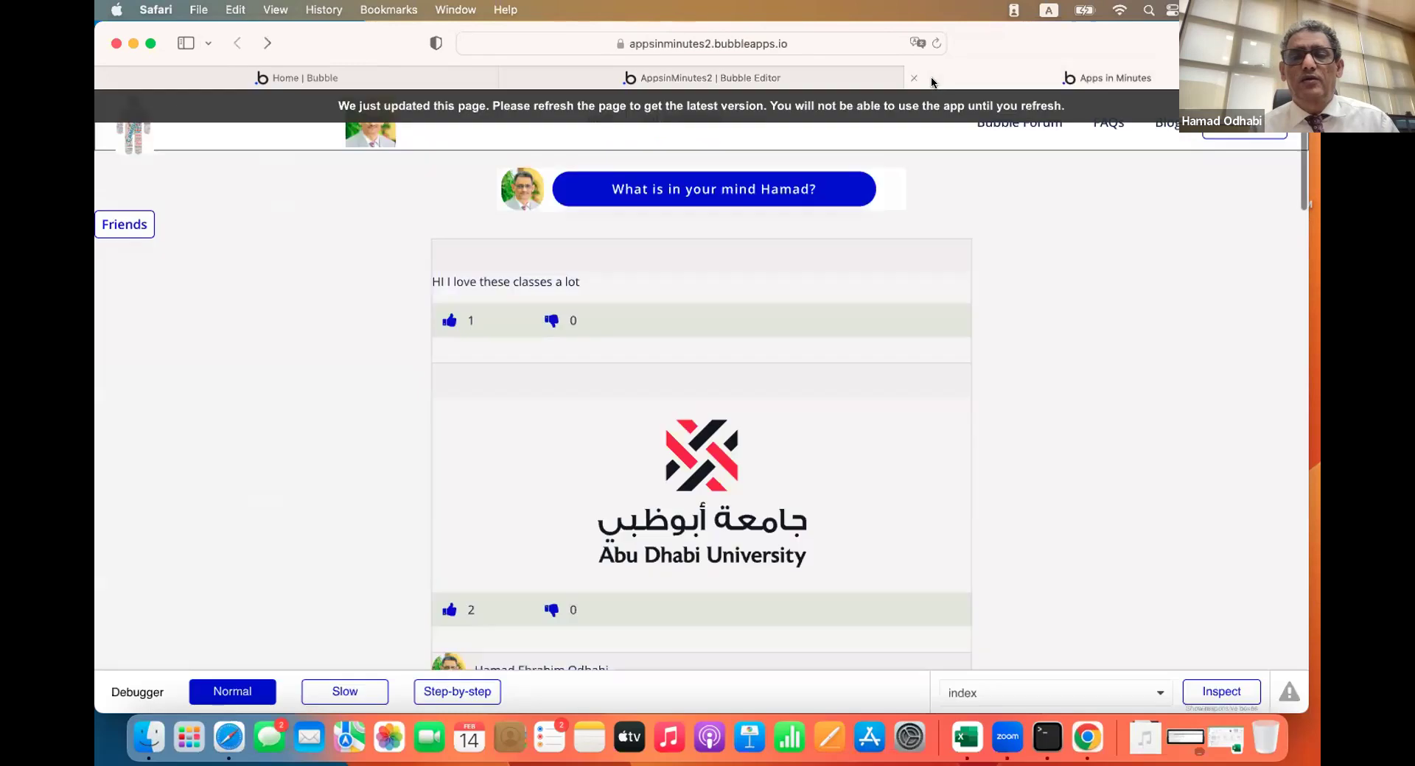
pyautogui.click(840, 112)
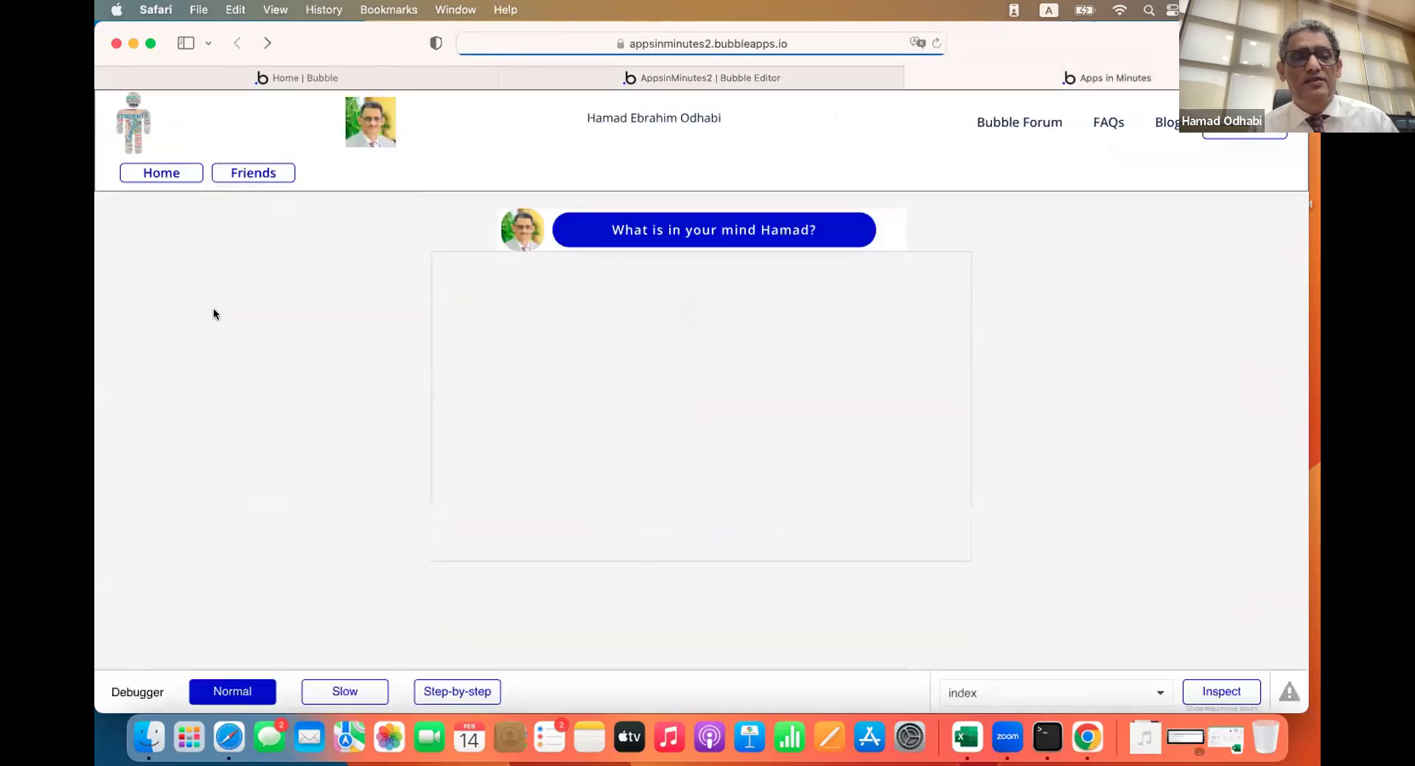
pyautogui.click(251, 174)
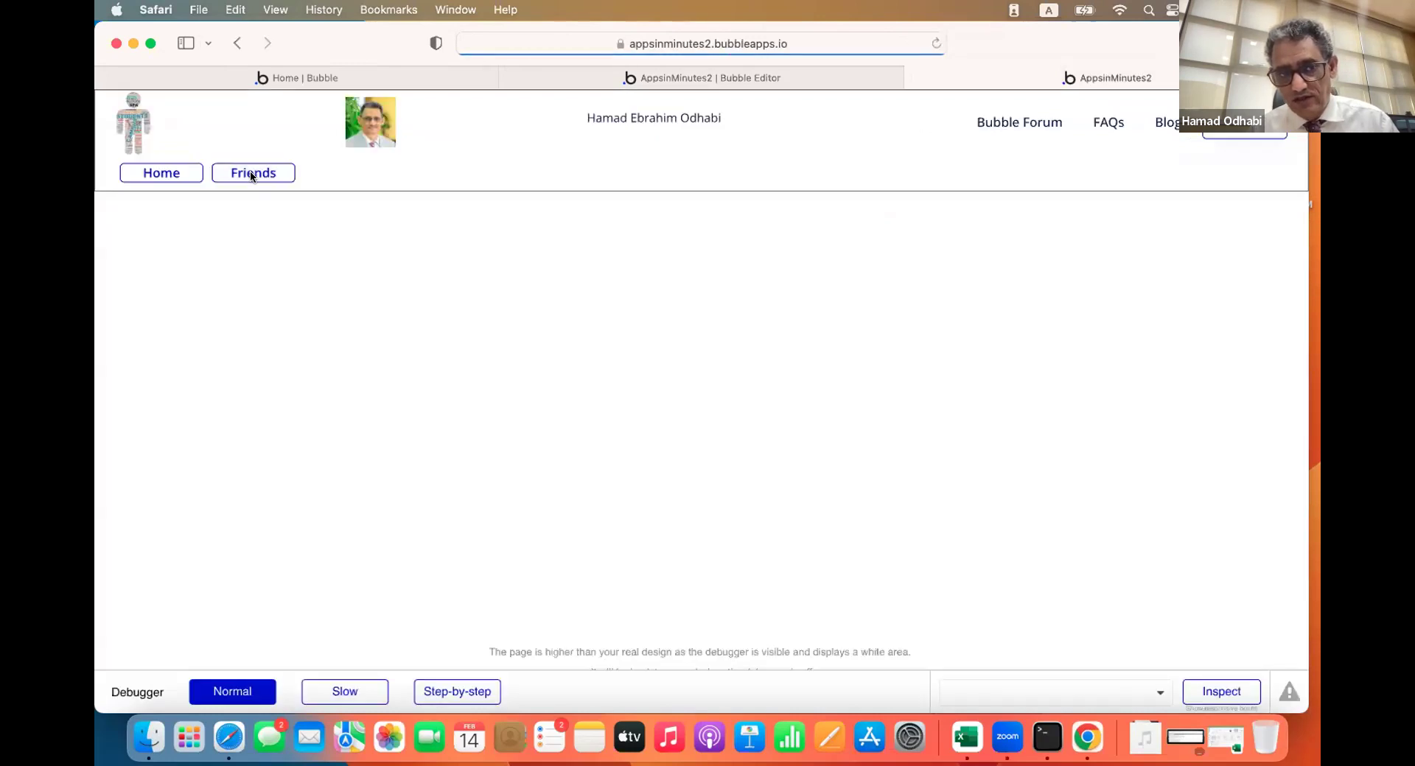
pyautogui.click(158, 177)
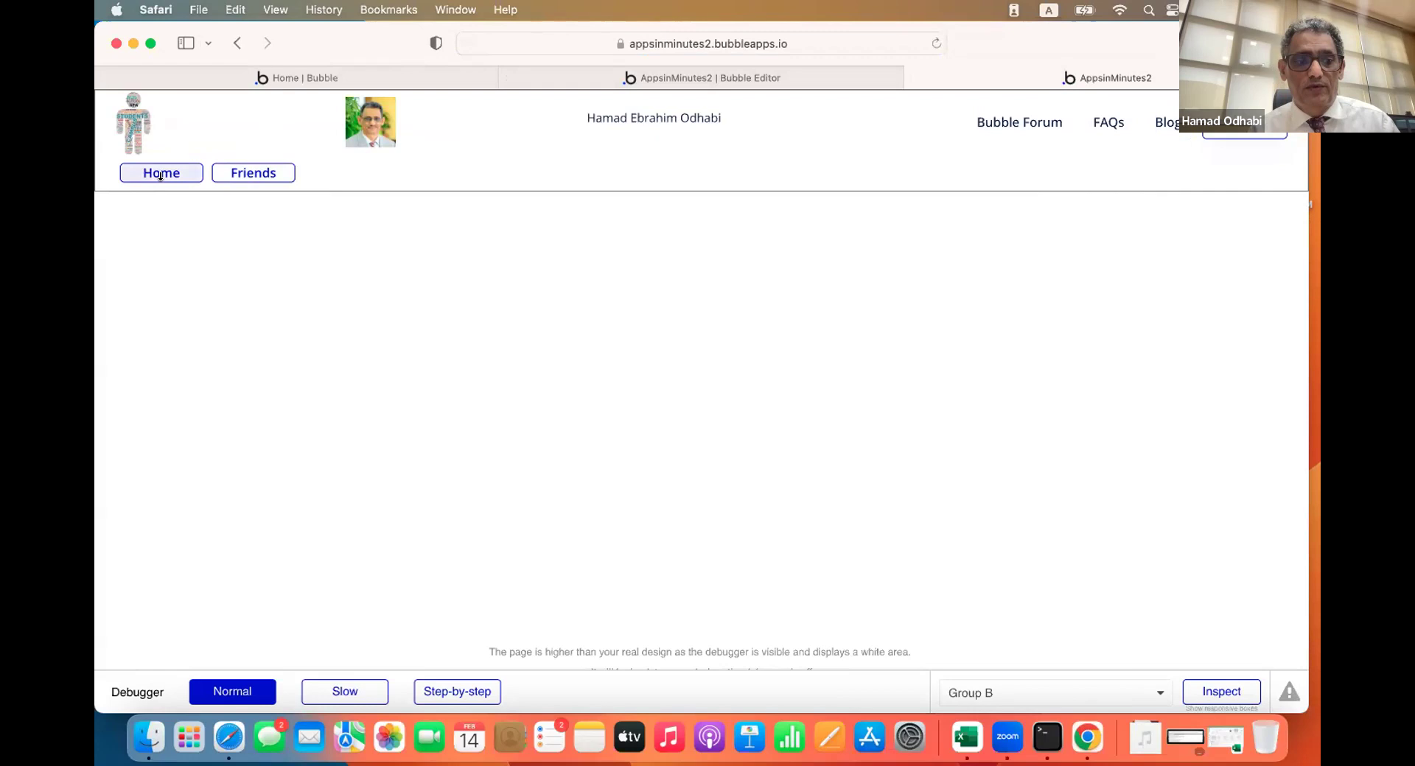
# Back in the editor, create a click workflow for the Home button that goes to the index page
pyautogui.click(563, 77)
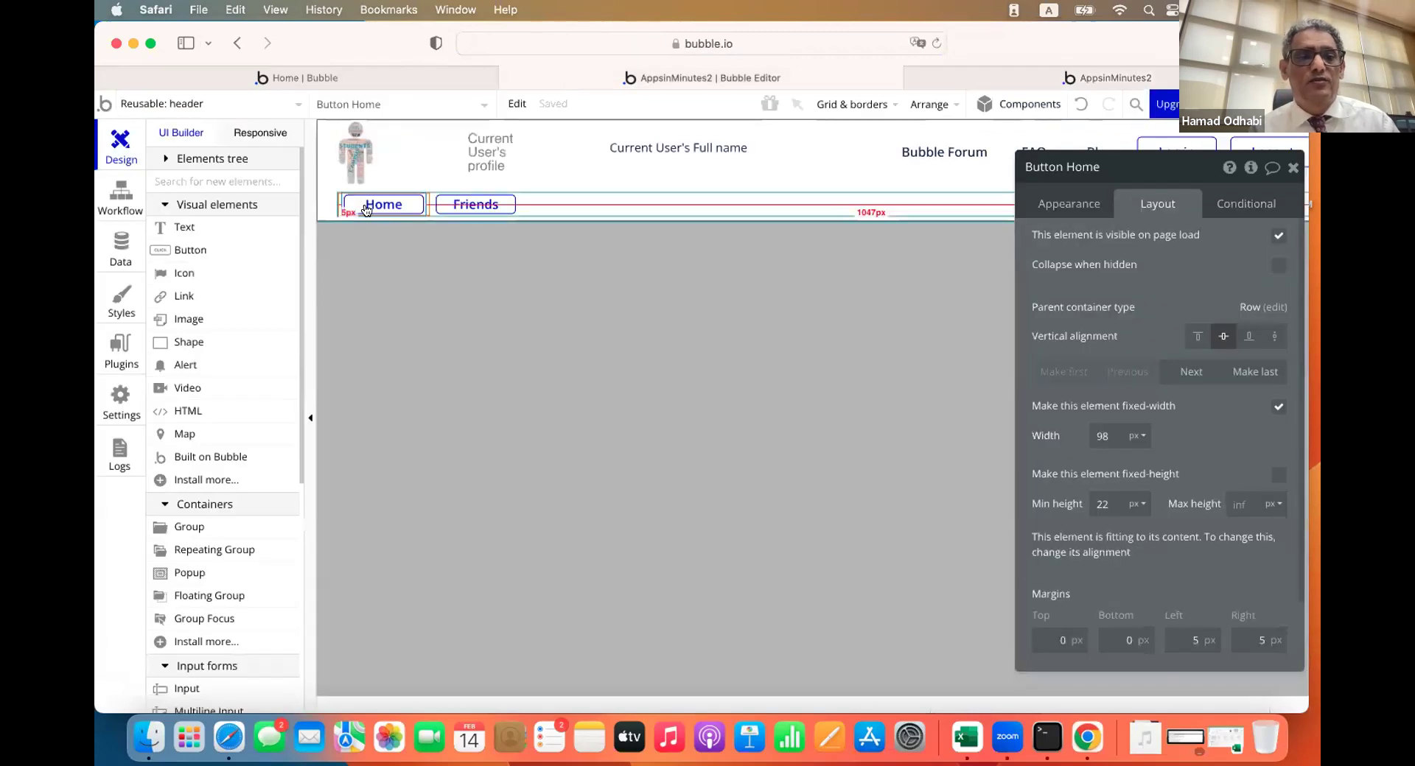
pyautogui.click(1069, 204)
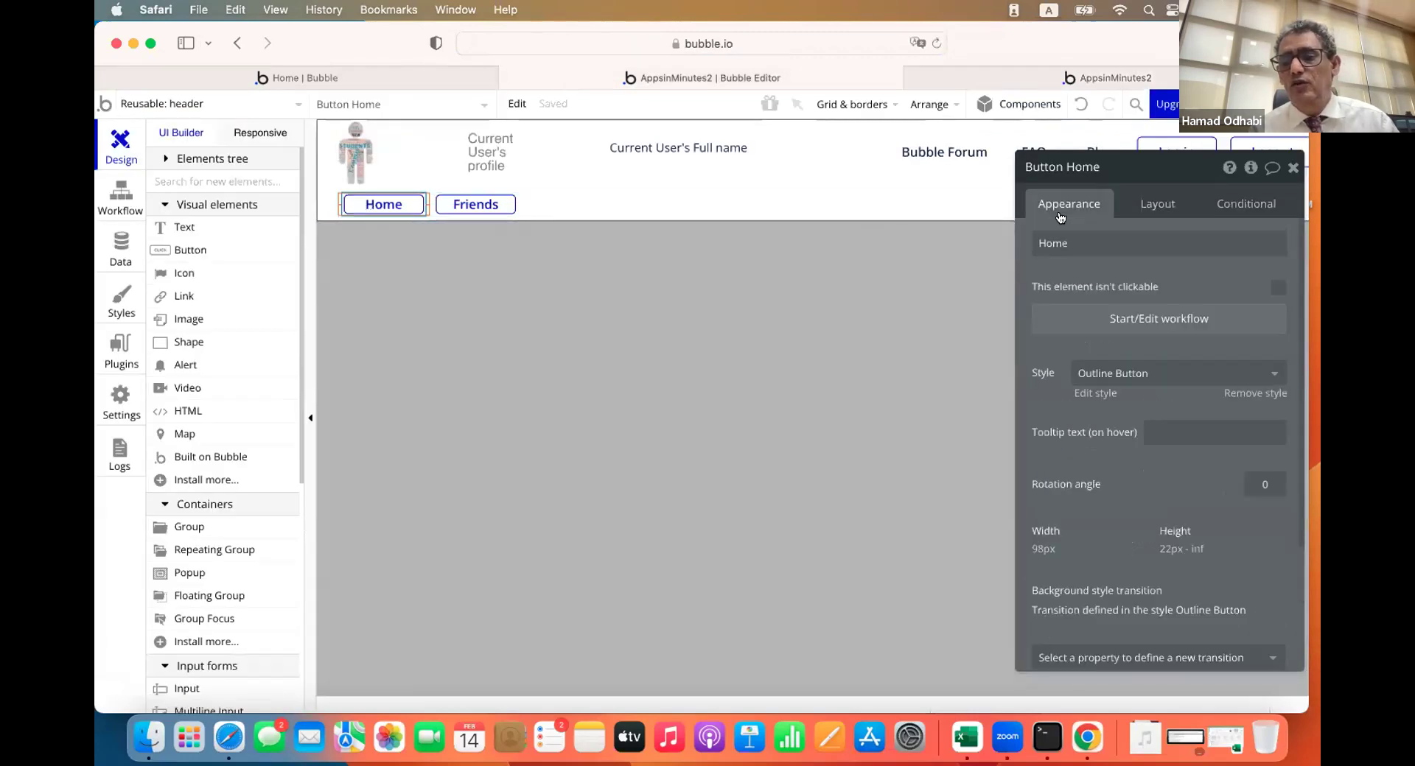
pyautogui.click(1138, 317)
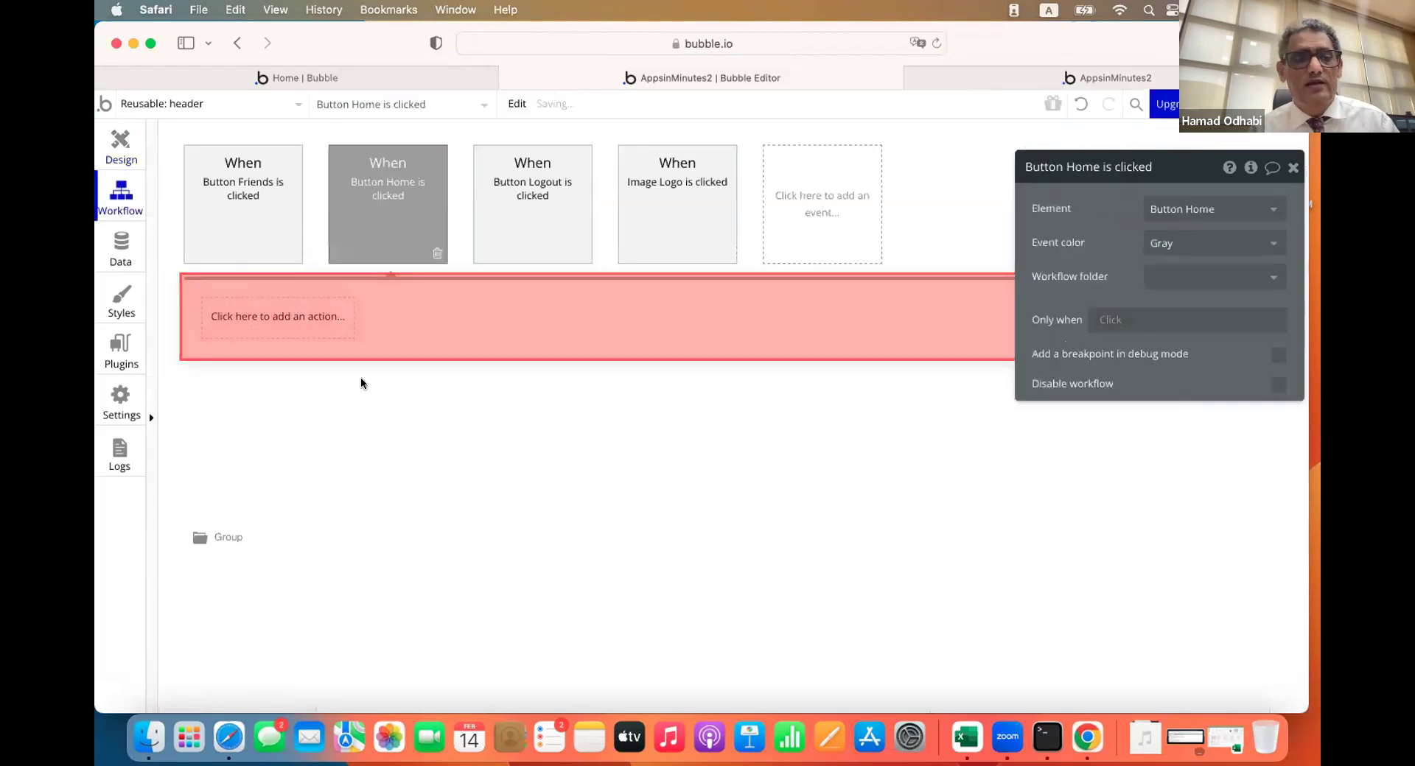
pyautogui.click(281, 320)
pyautogui.moveTo(265, 411)
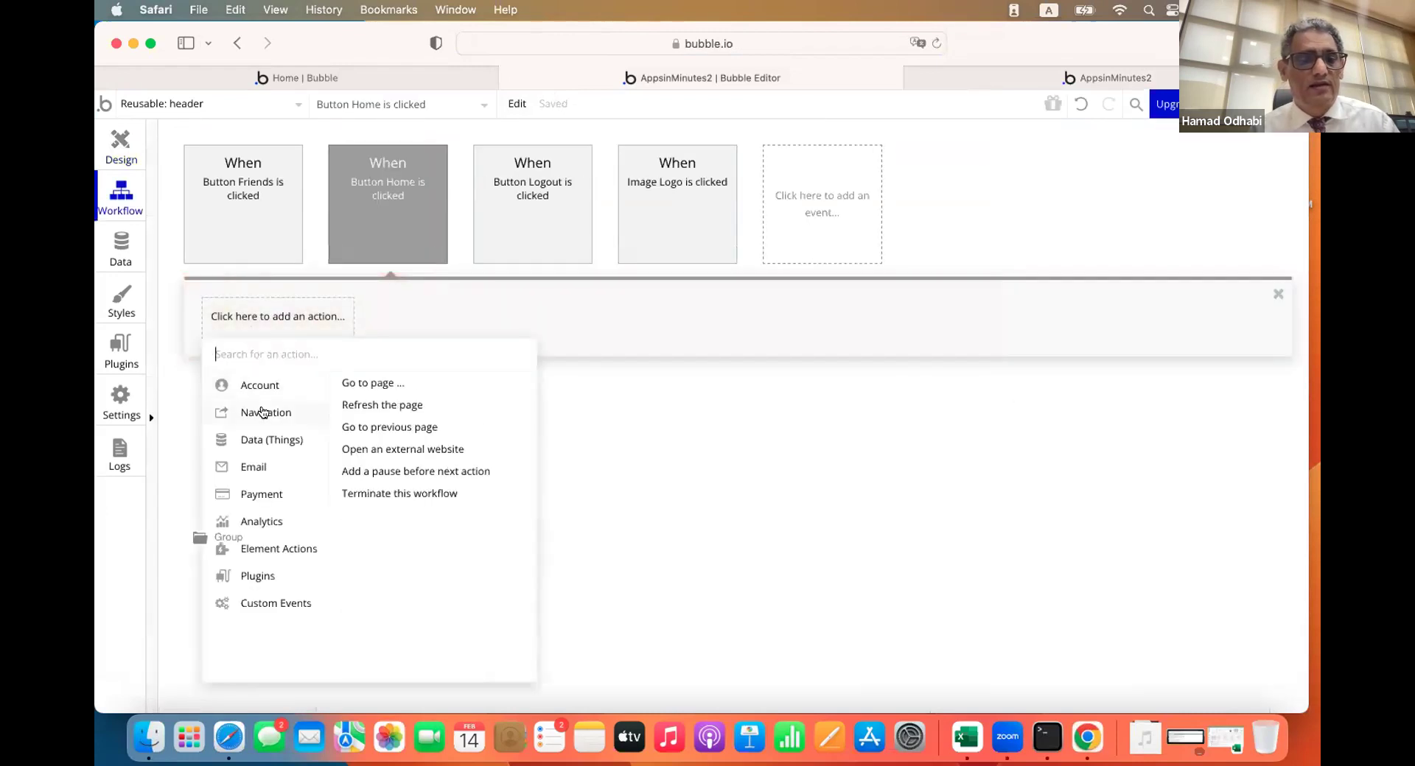
pyautogui.click(356, 385)
pyautogui.click(1157, 207)
pyautogui.click(1165, 233)
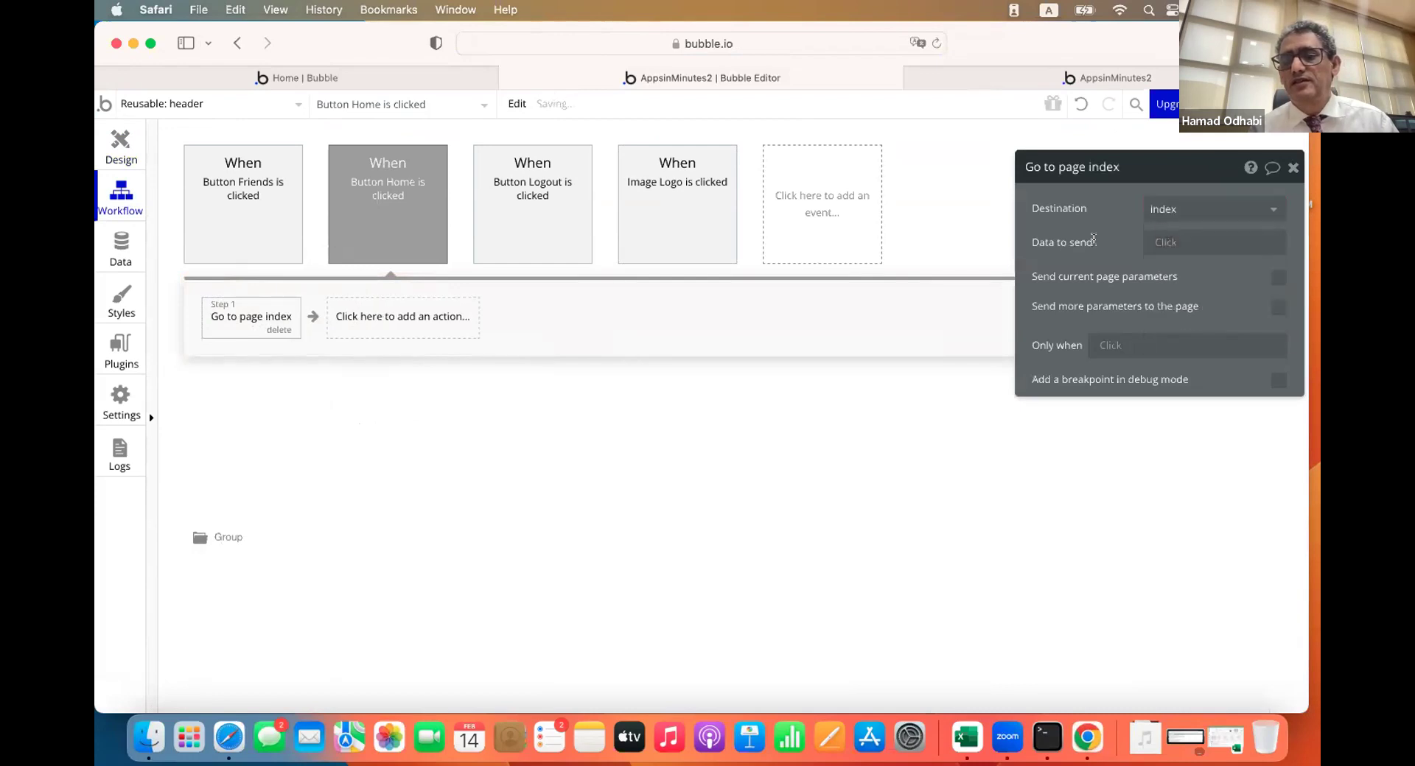
# In the app preview, test switching repeatedly between the index and friends pages with the Home and Friends buttons
pyautogui.click(981, 67)
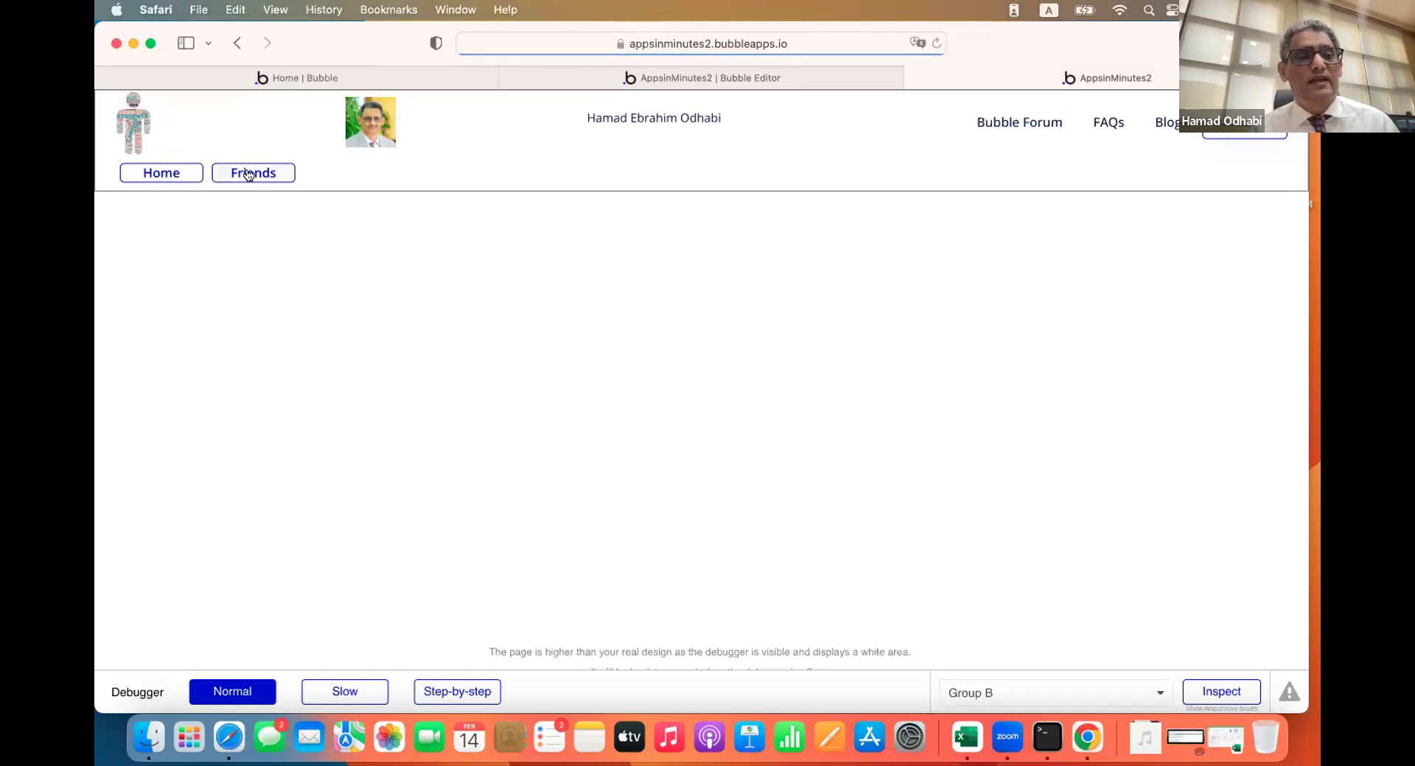
pyautogui.click(174, 175)
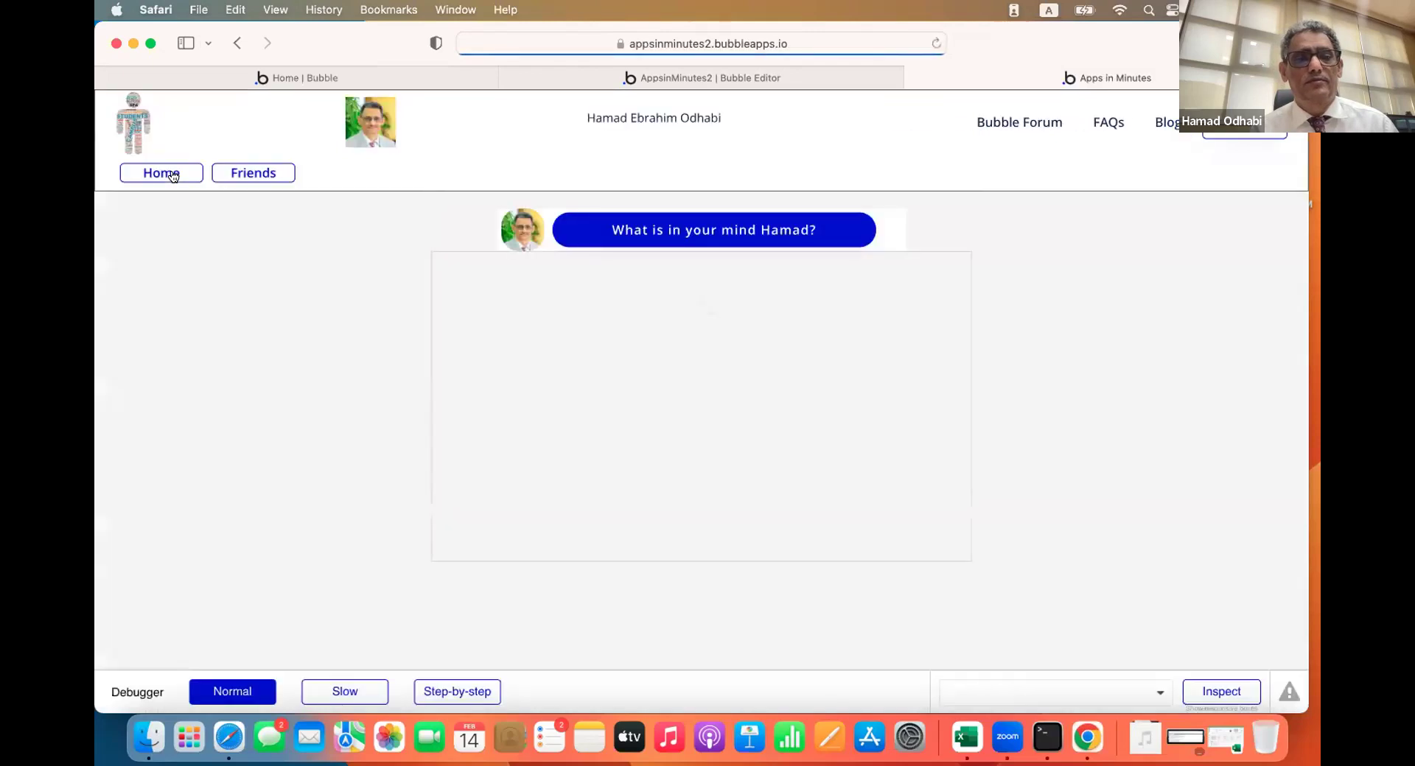
pyautogui.click(247, 173)
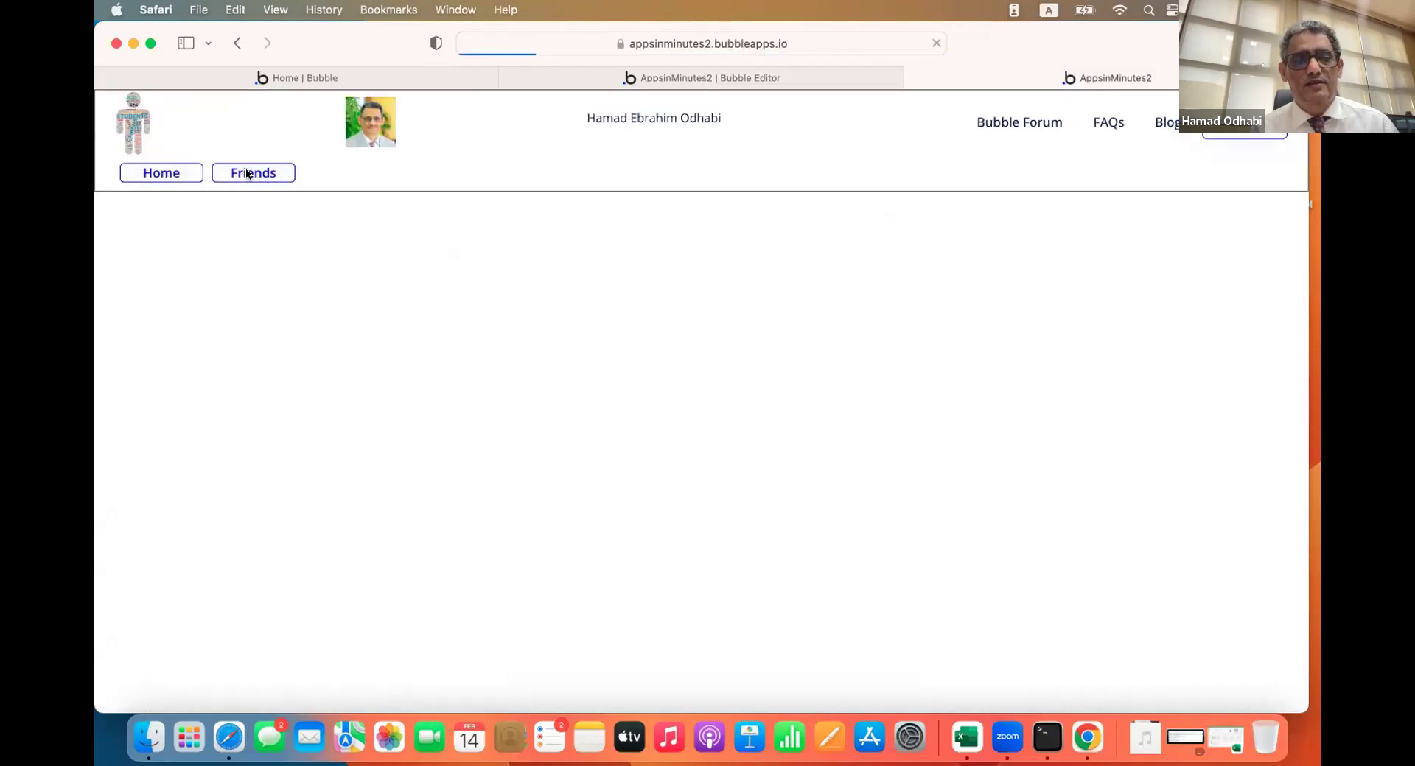
pyautogui.click(179, 173)
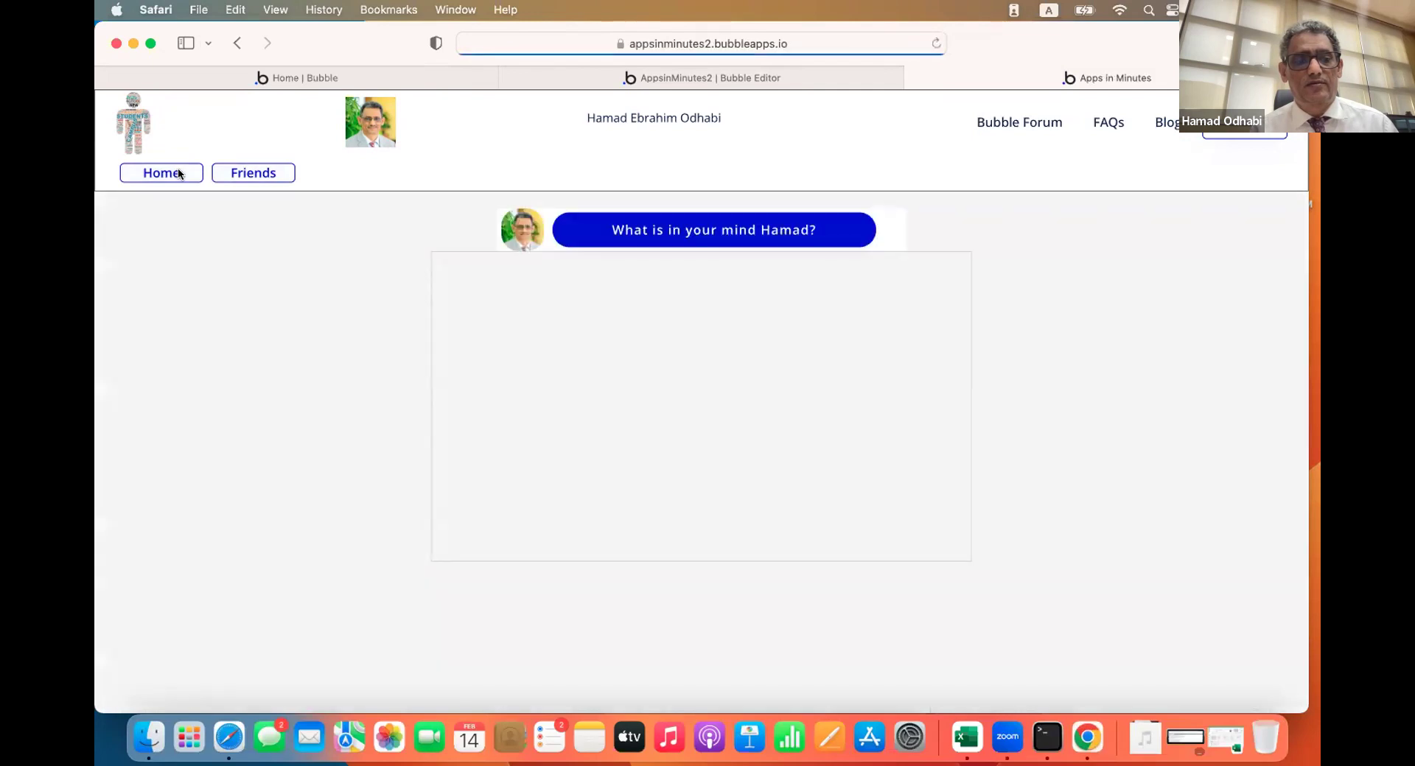
pyautogui.click(240, 173)
pyautogui.click(159, 174)
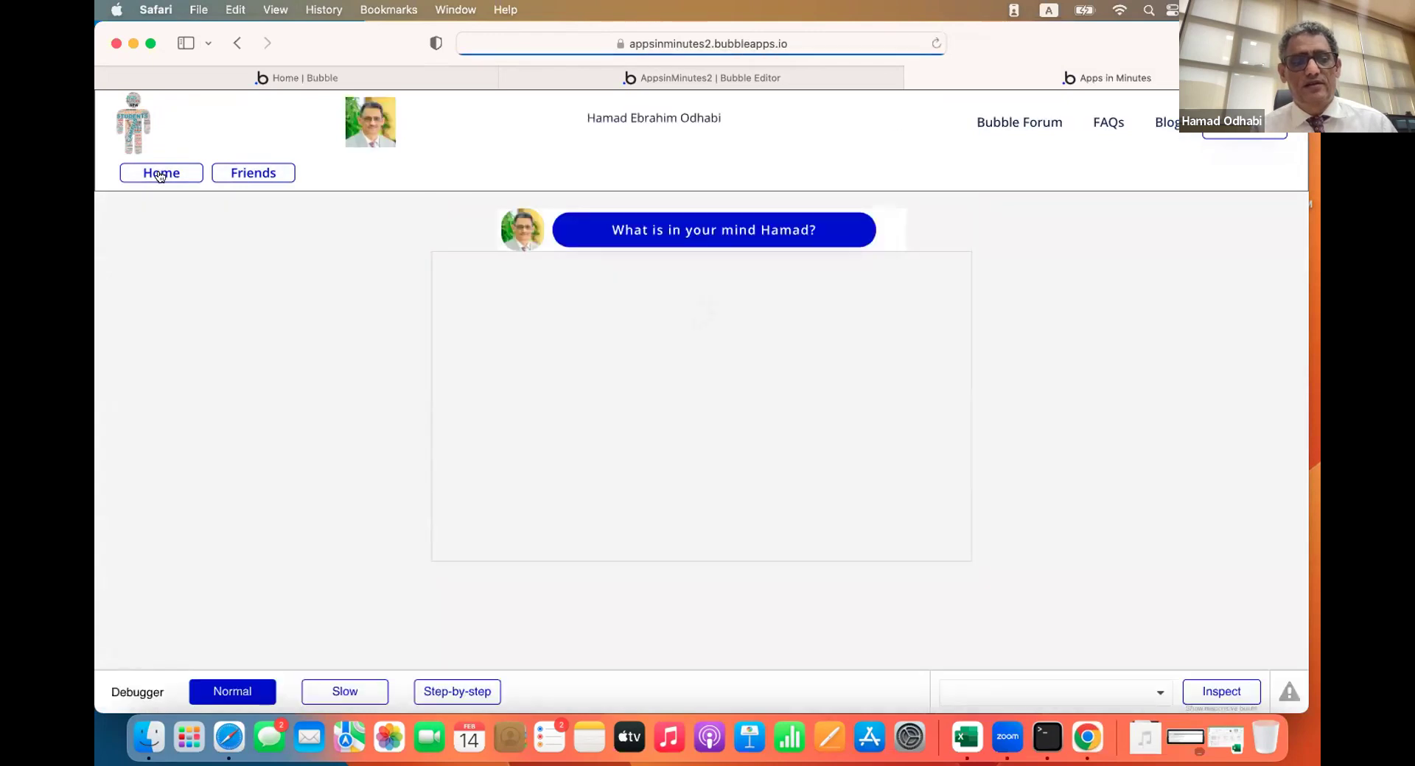
pyautogui.click(246, 173)
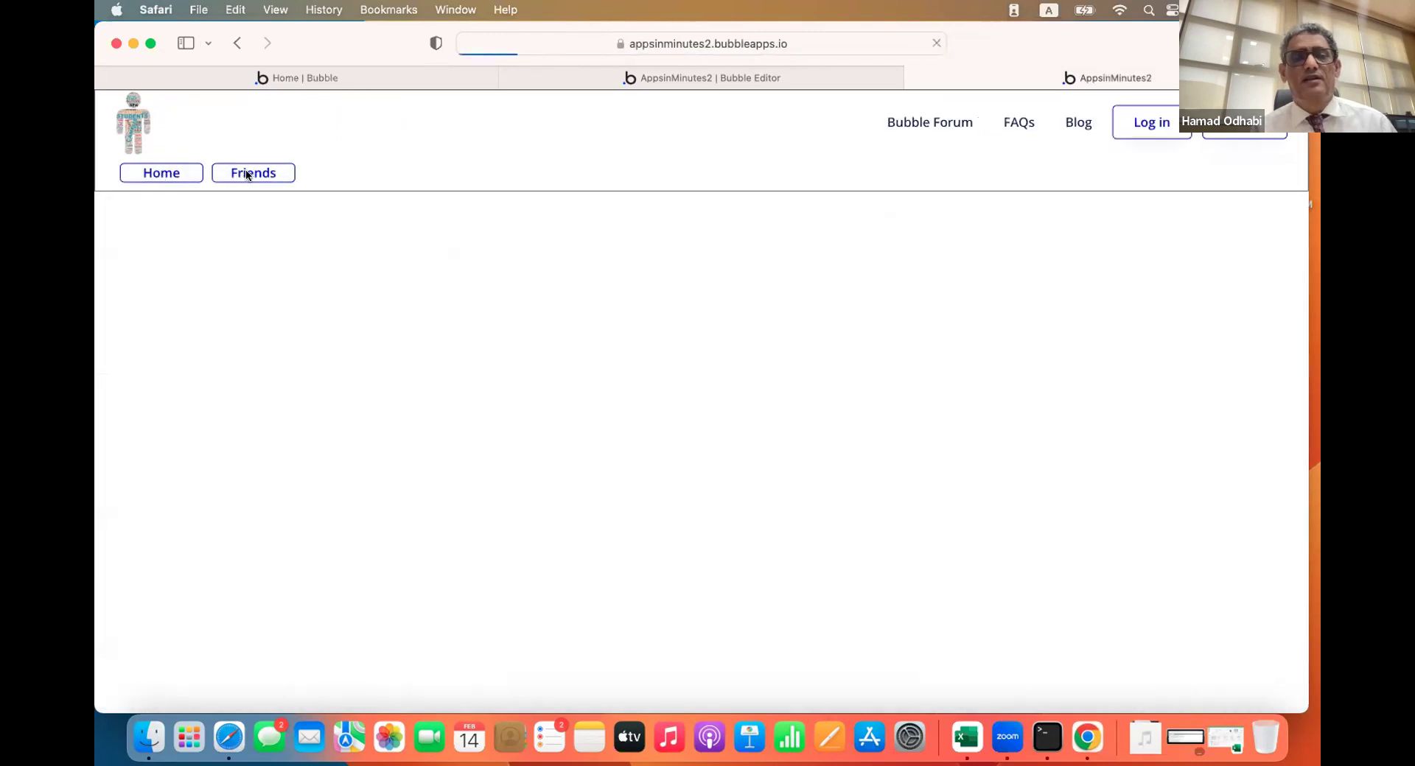
# Back in the editor, open the friends page design and draw a repeating group about 647 by 485 px below the header
pyautogui.click(777, 78)
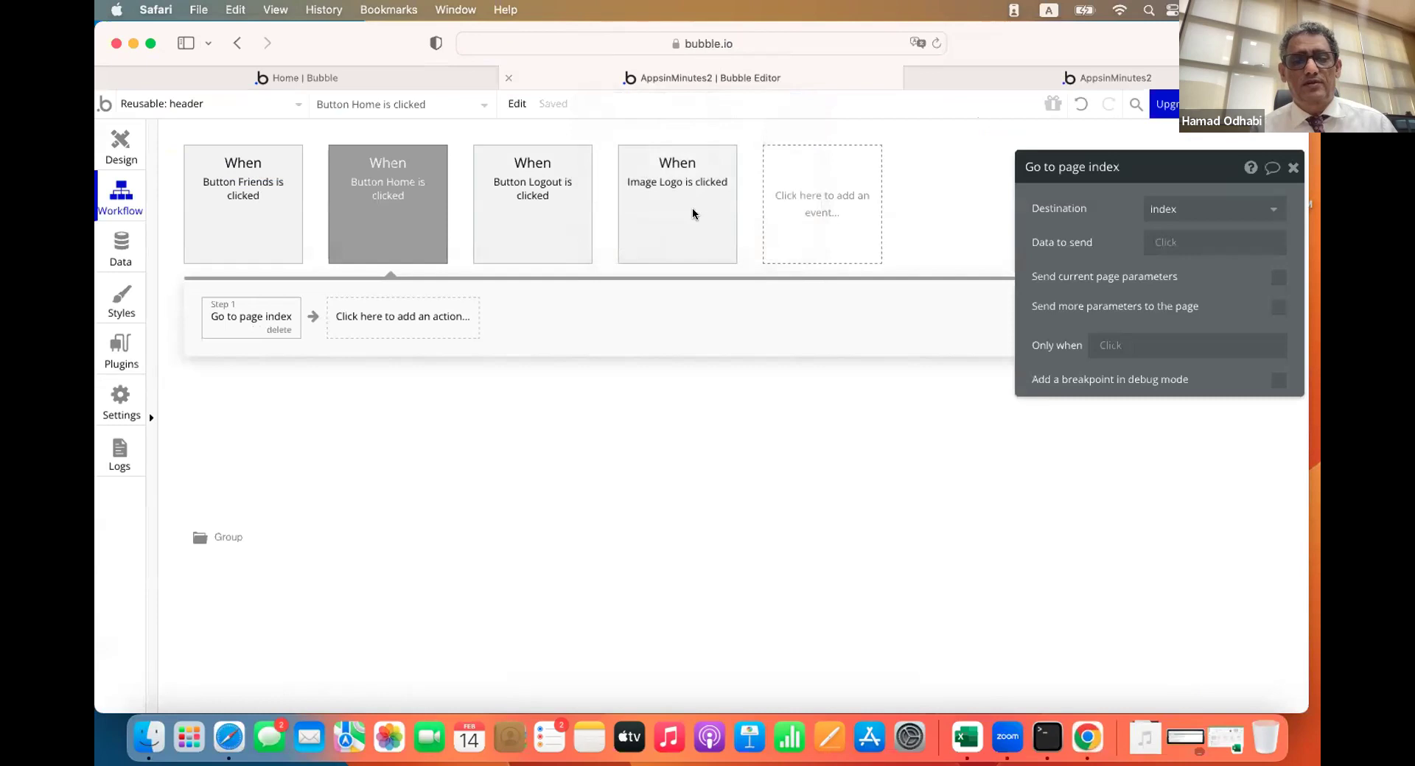
pyautogui.click(121, 144)
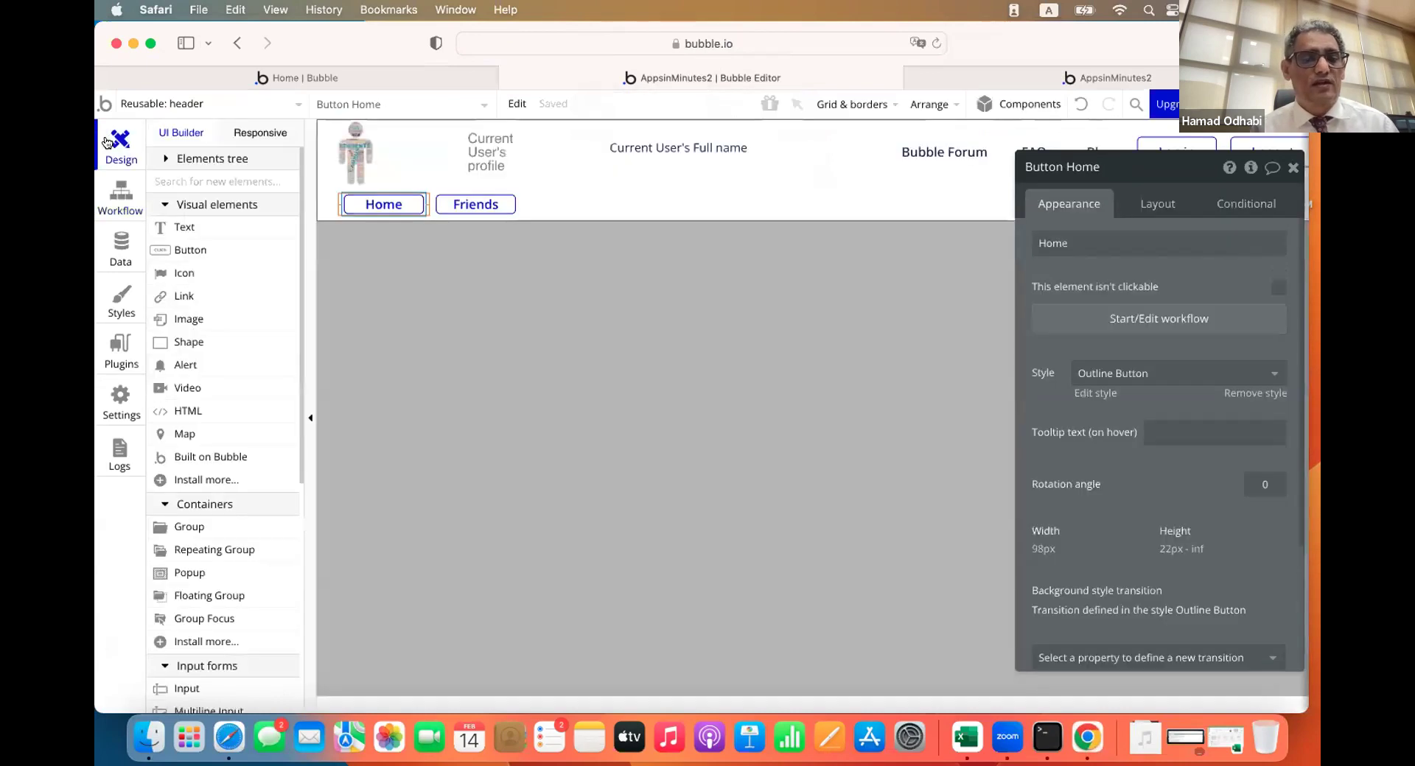
pyautogui.click(269, 109)
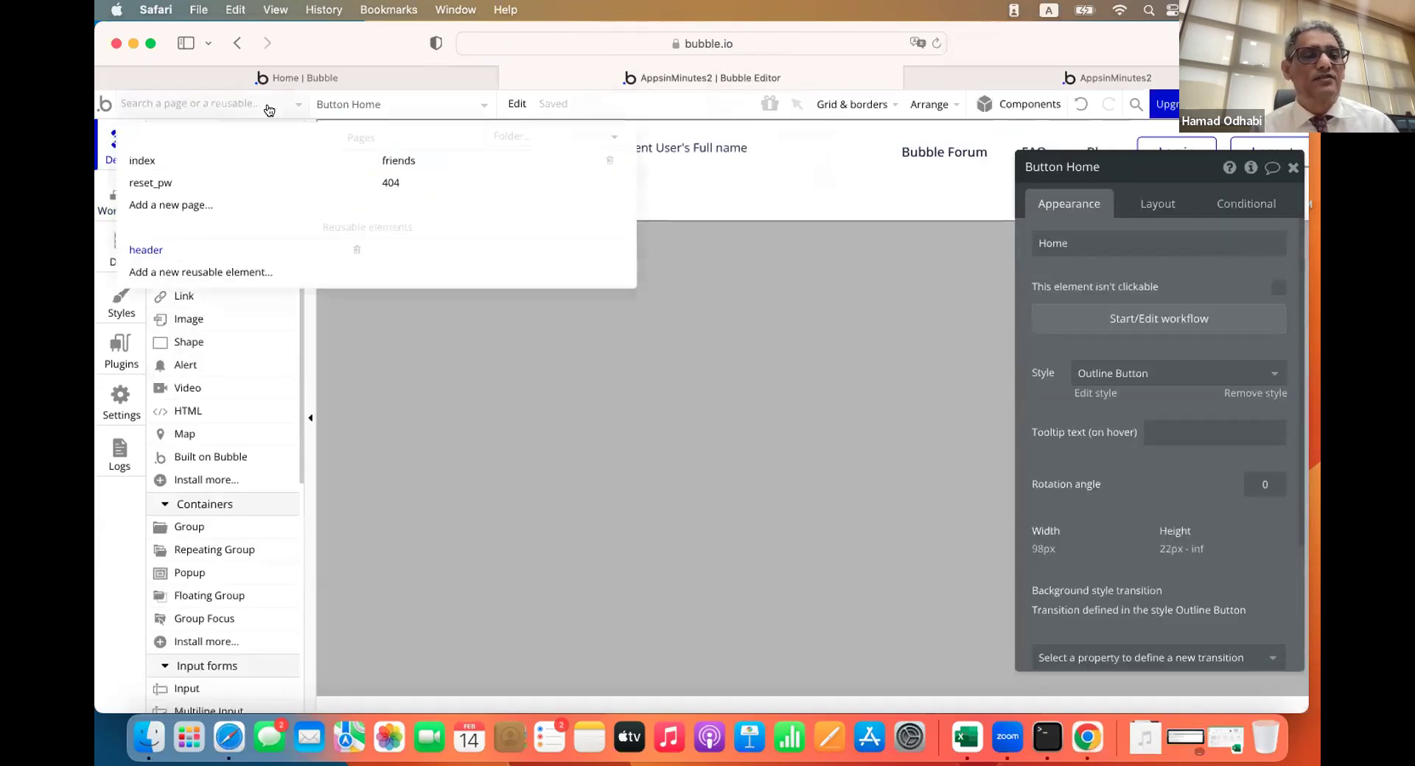
pyautogui.click(395, 158)
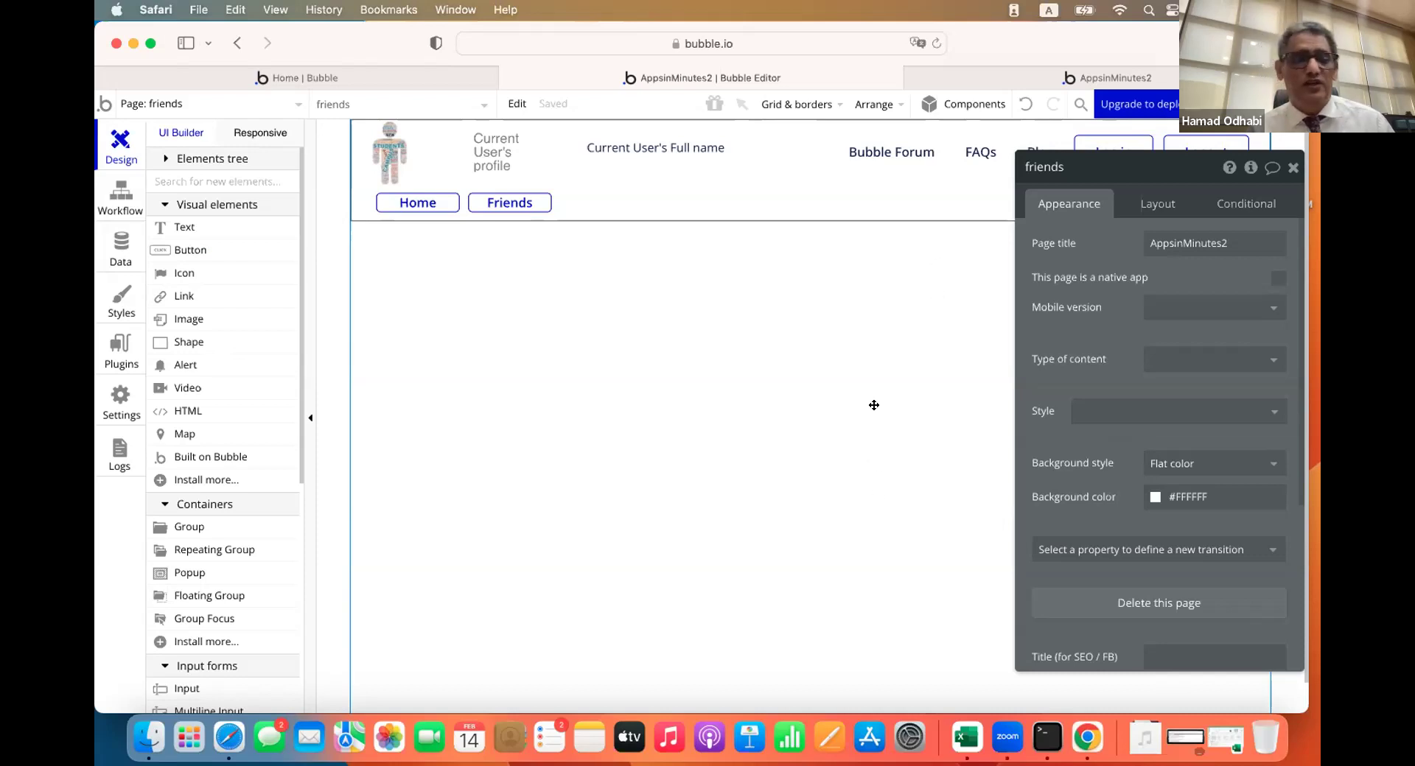
pyautogui.click(196, 551)
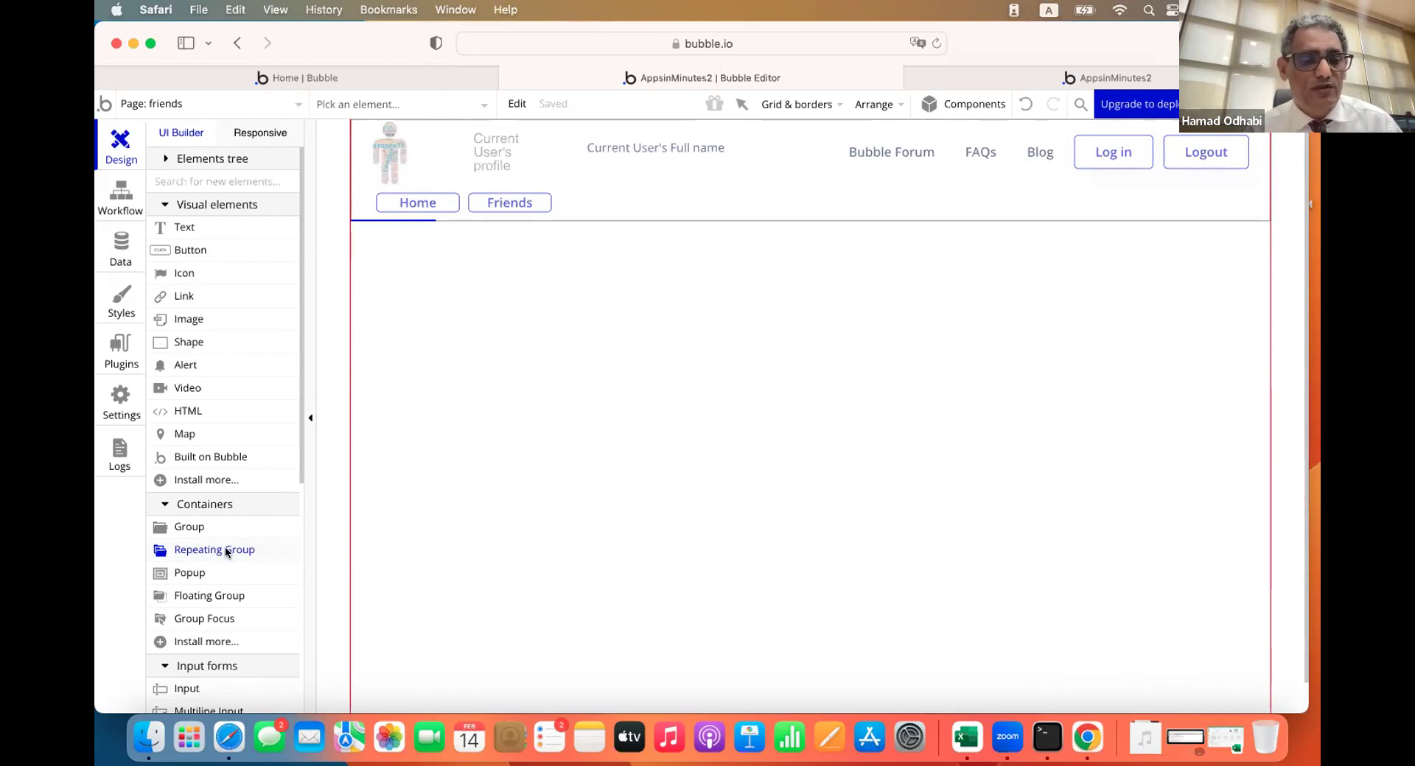
pyautogui.moveTo(489, 281)
pyautogui.mouseDown()
pyautogui.moveTo(919, 679)
pyautogui.moveTo(1046, 656)
pyautogui.moveTo(1041, 698)
pyautogui.mouseUp()
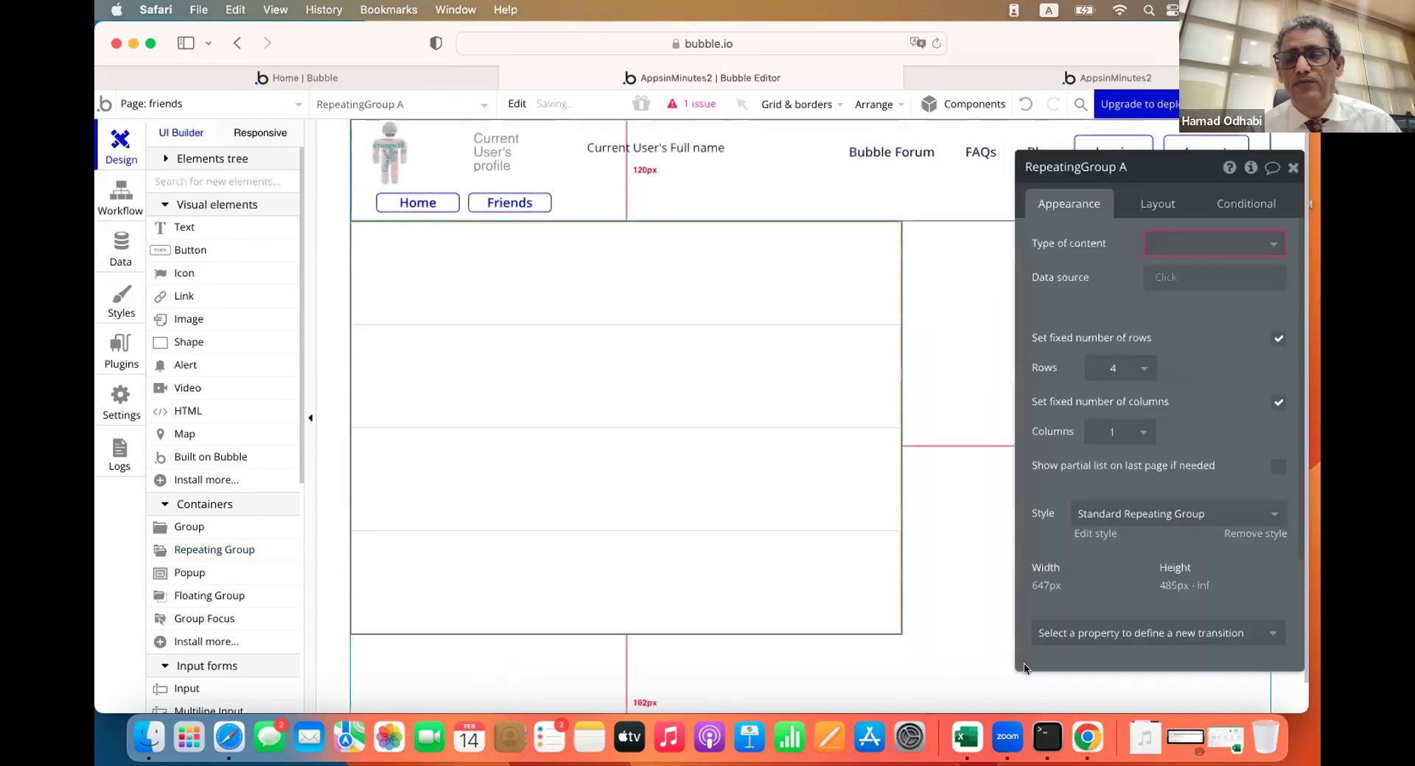
# Set the repeating group's cell container layout to Row and centre the group horizontally on the page
pyautogui.click(1171, 209)
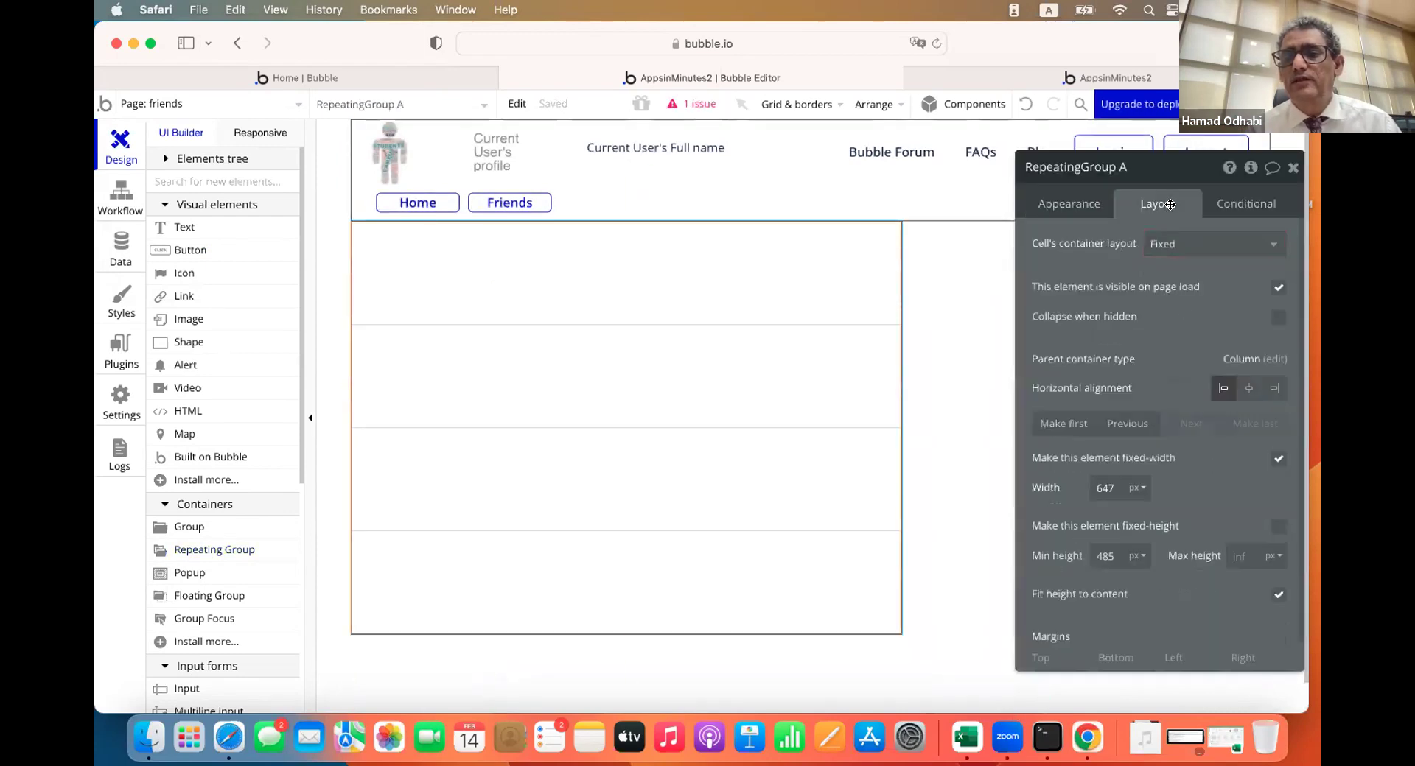
pyautogui.click(1172, 245)
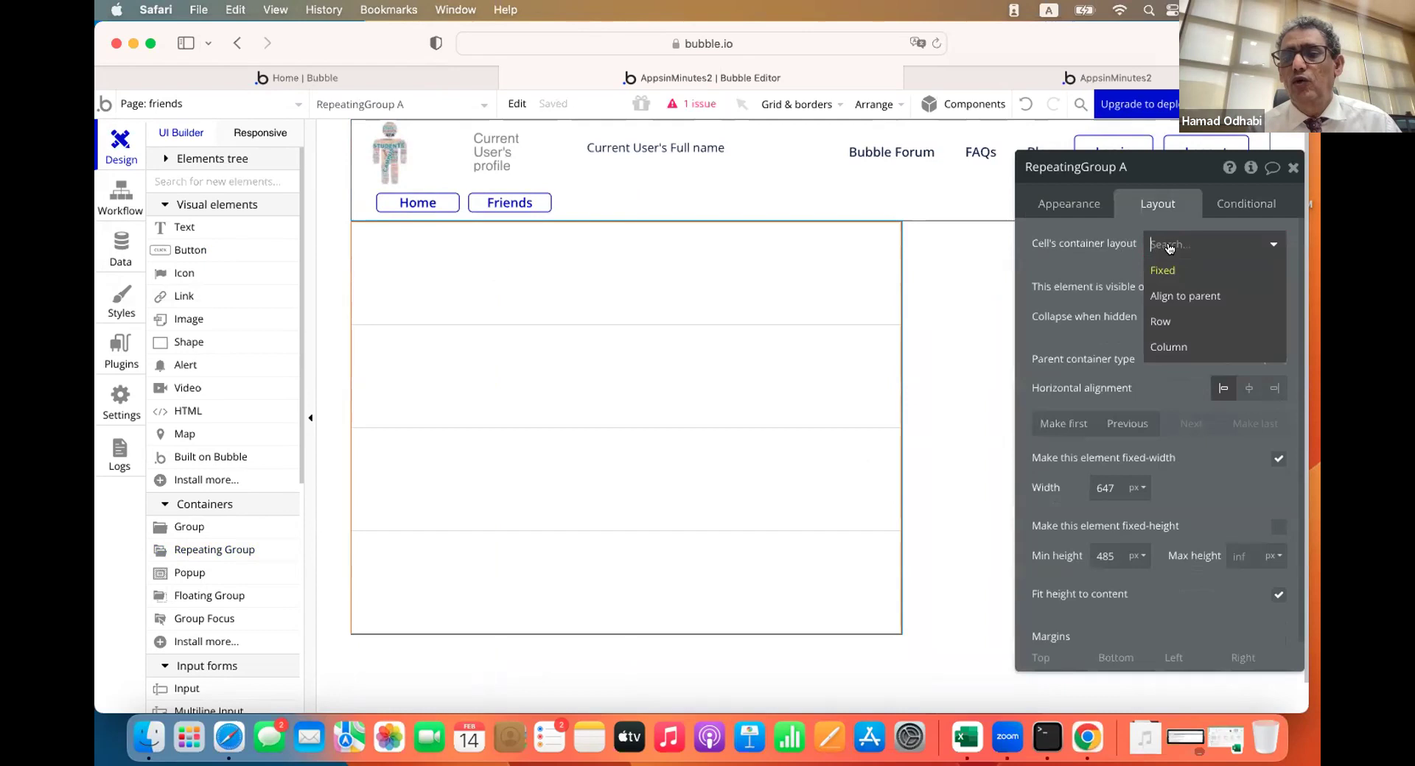
pyautogui.click(1161, 325)
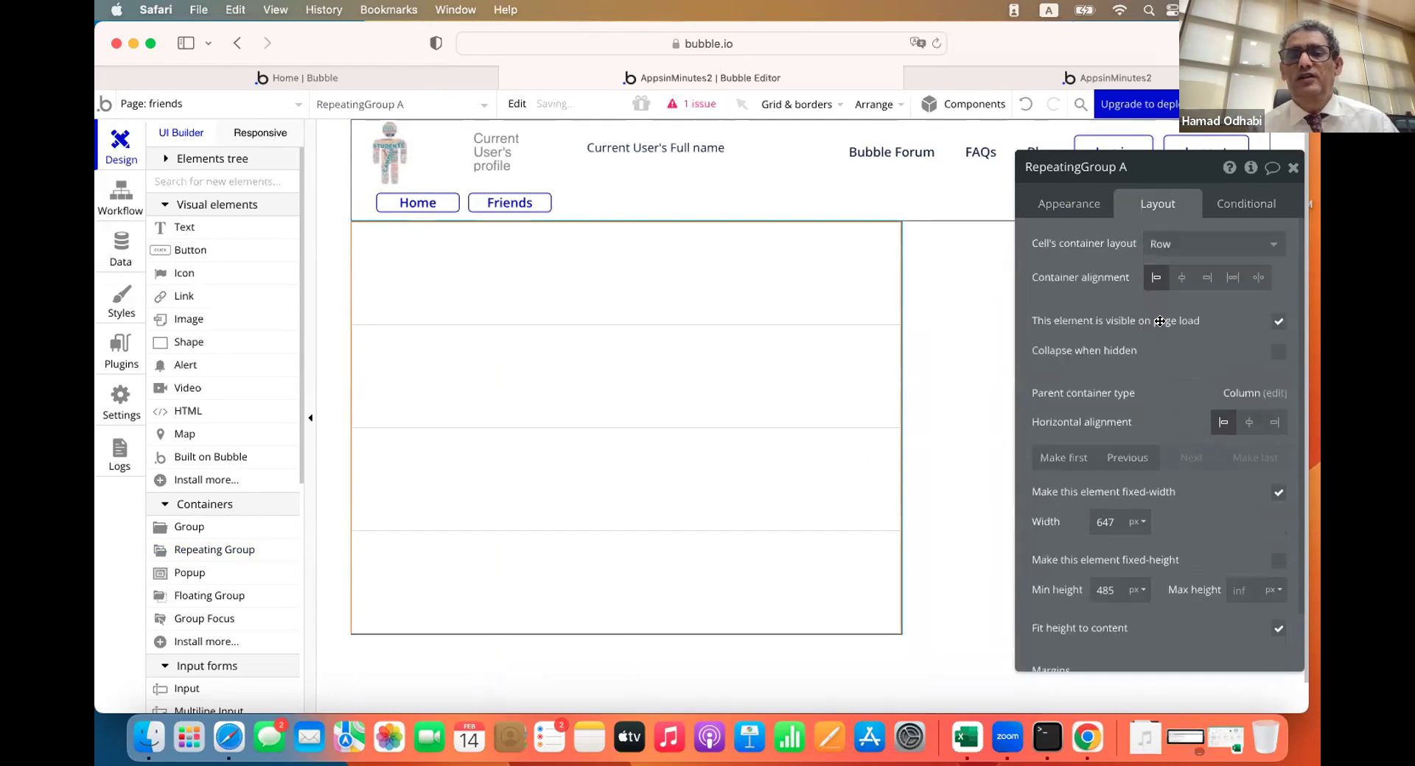
pyautogui.click(1250, 424)
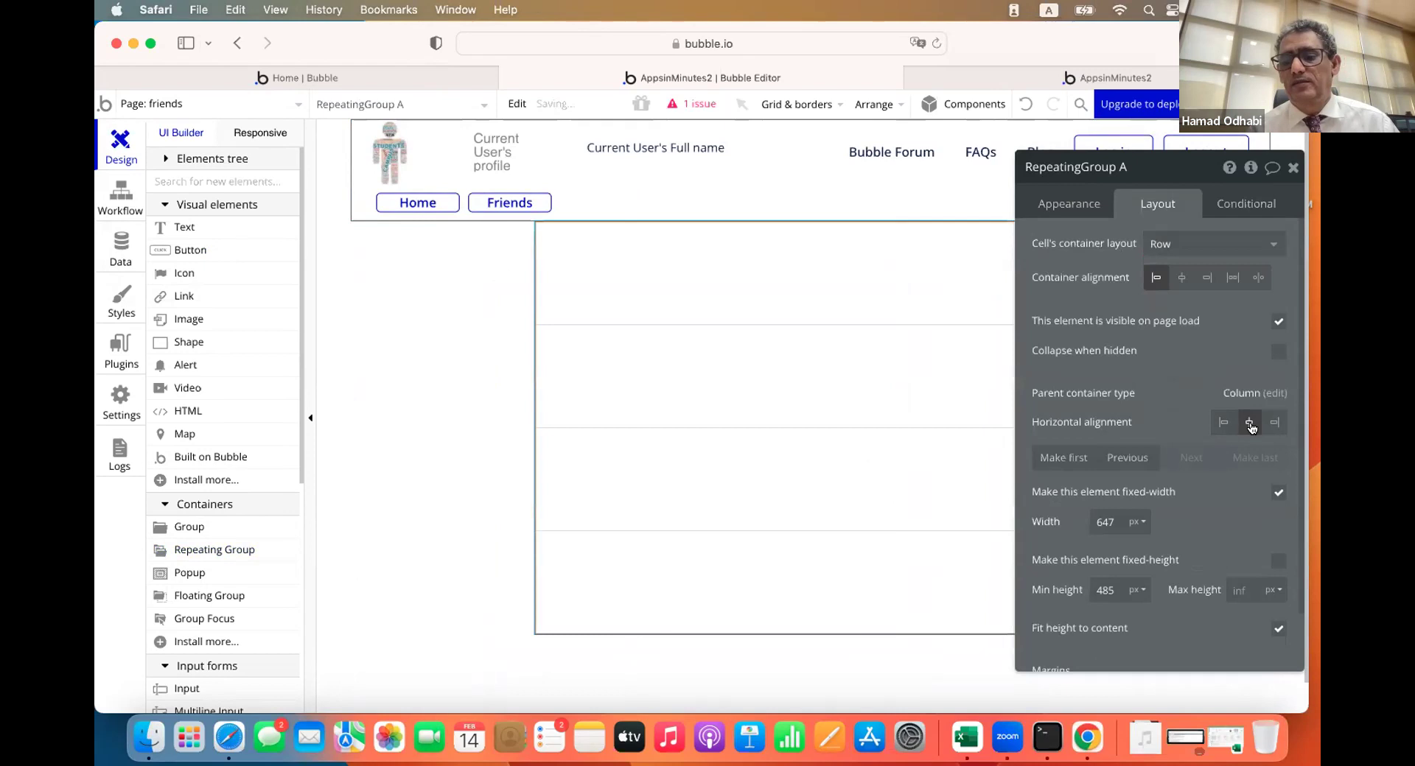
# Set the repeating group's top and bottom margins to 20 px
pyautogui.scroll(-2, 1098, 582)
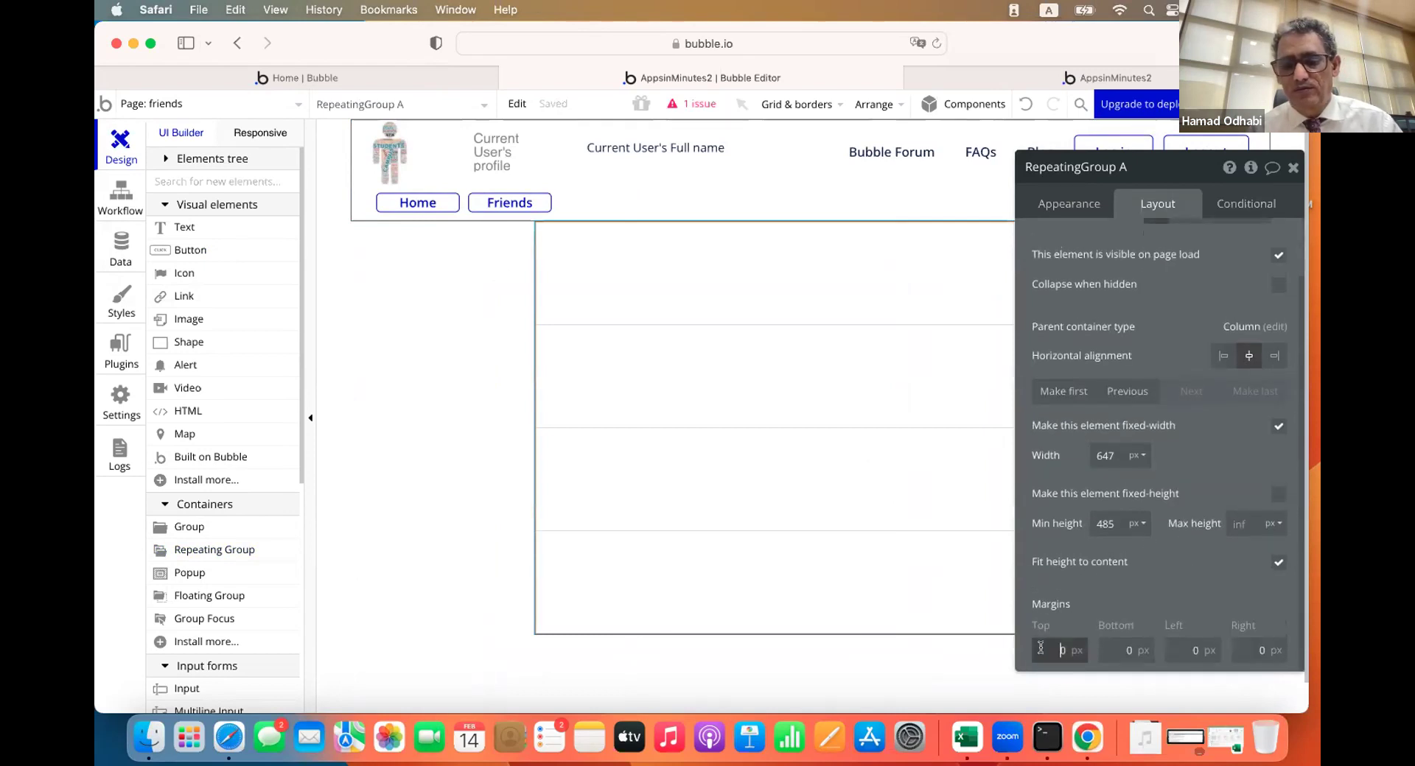
pyautogui.click(1097, 649)
pyautogui.write('2')
pyautogui.press('Return')
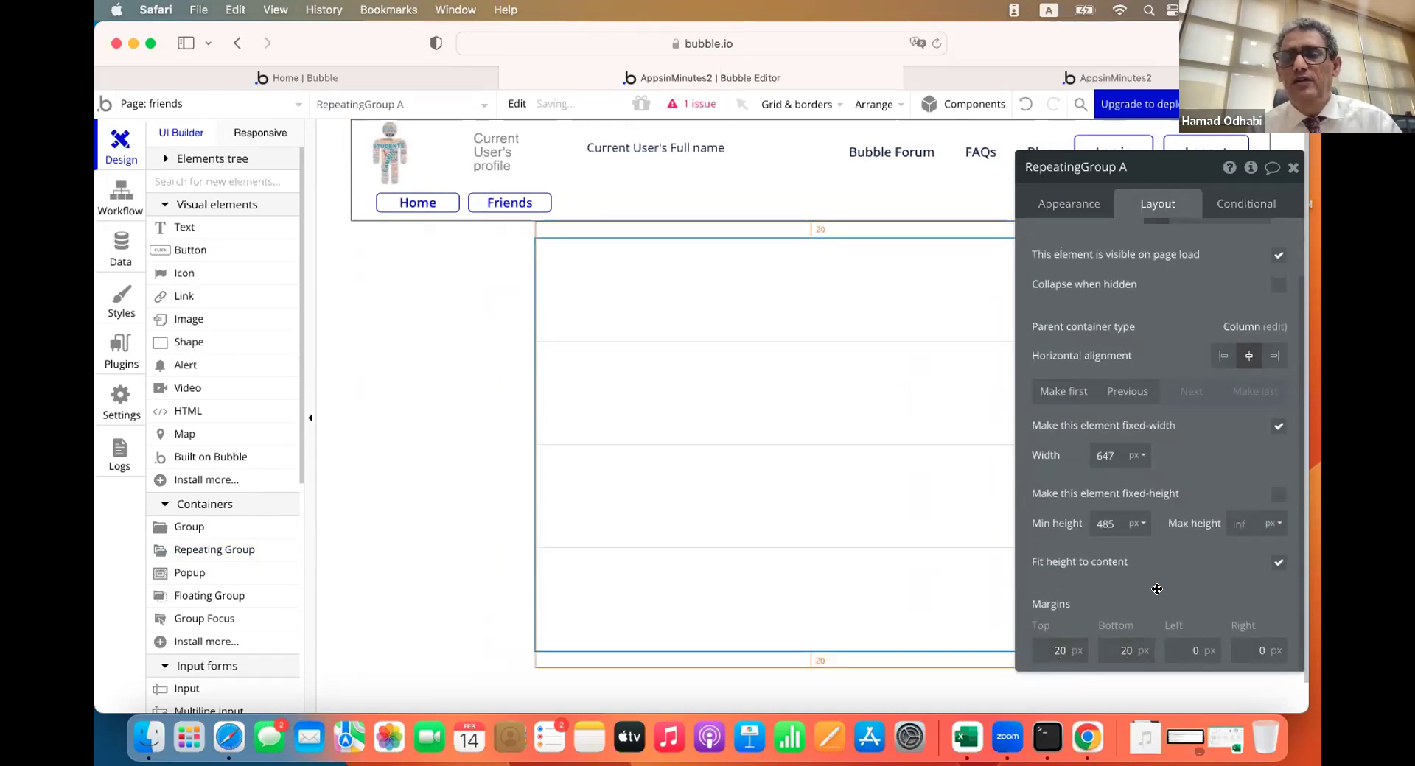
# Set the repeating group's content type to User and its data source to a search for Users without constraints
pyautogui.click(1058, 217)
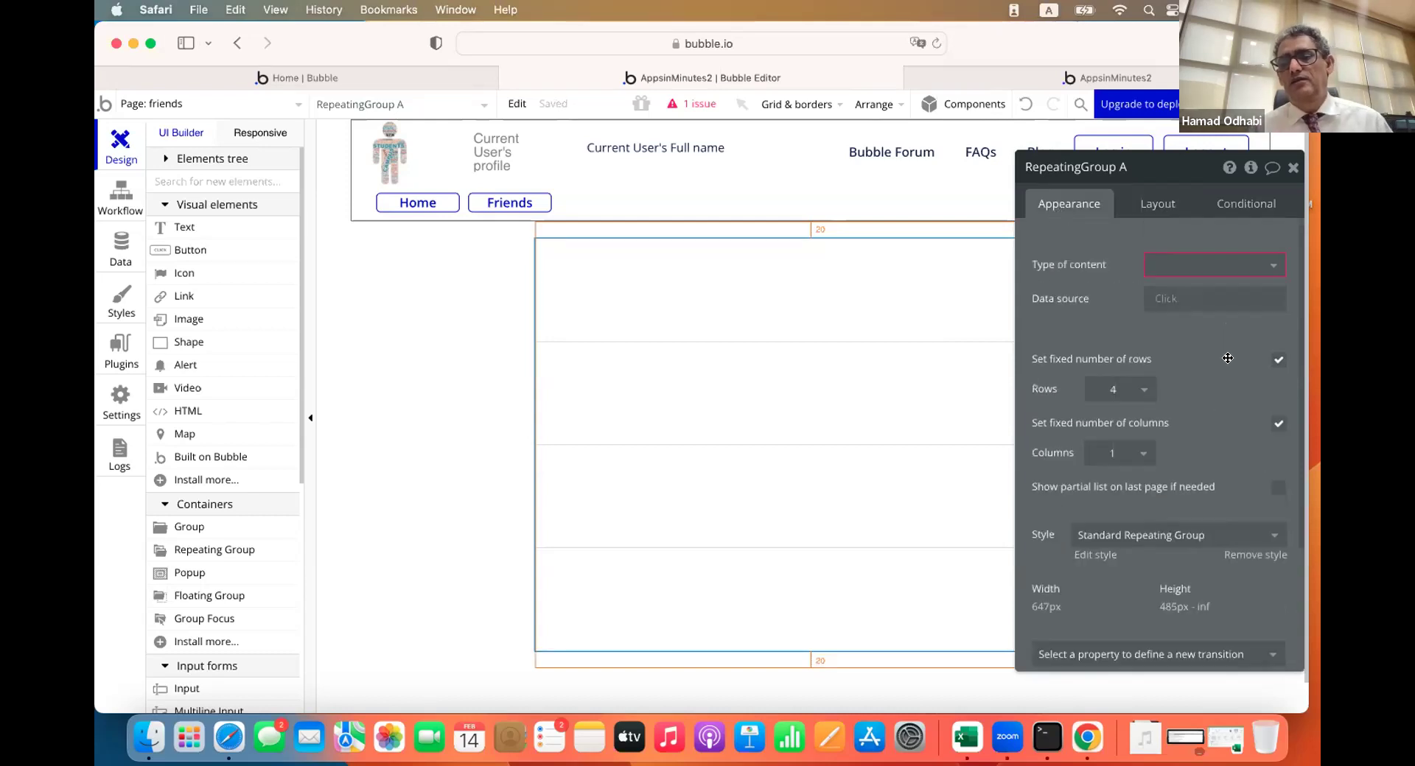
pyautogui.scroll(-1, 1227, 358)
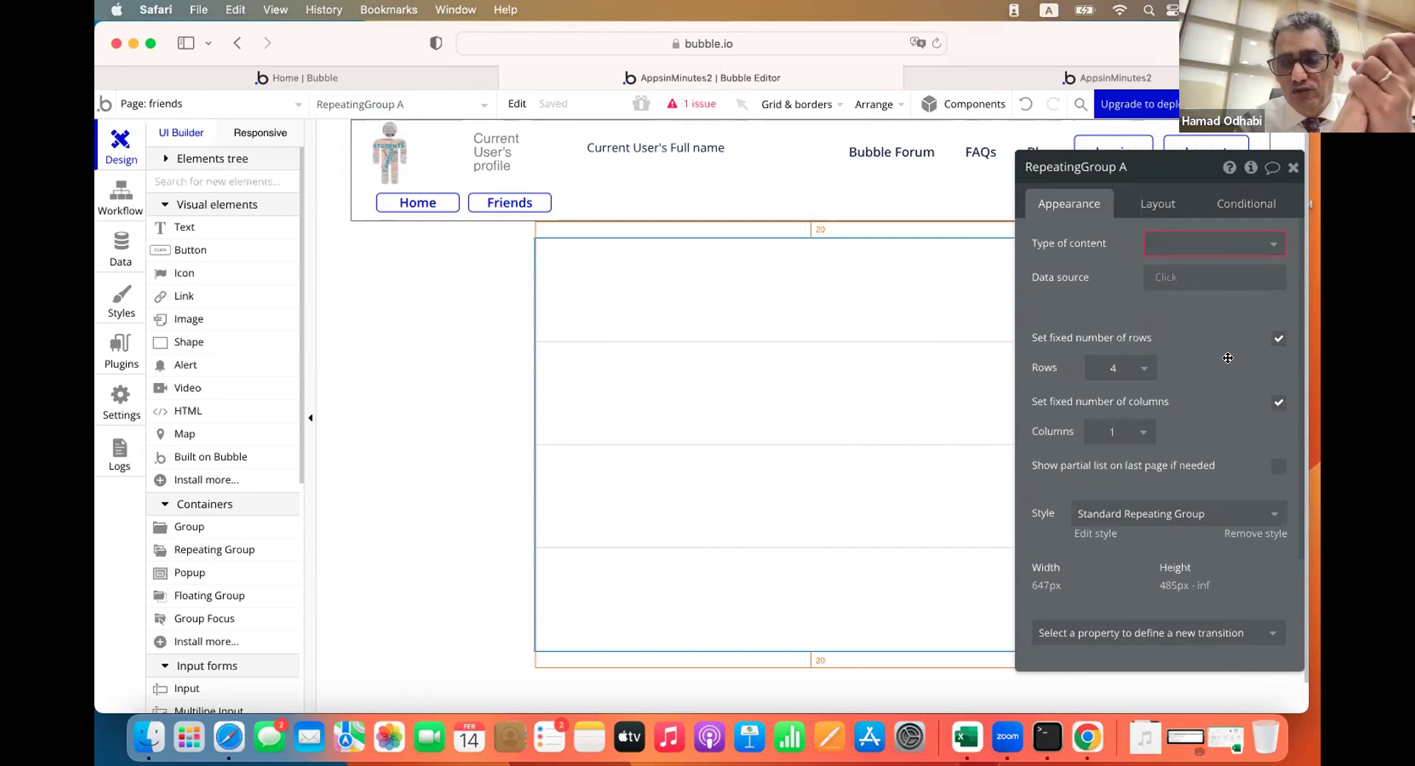
pyautogui.click(1268, 246)
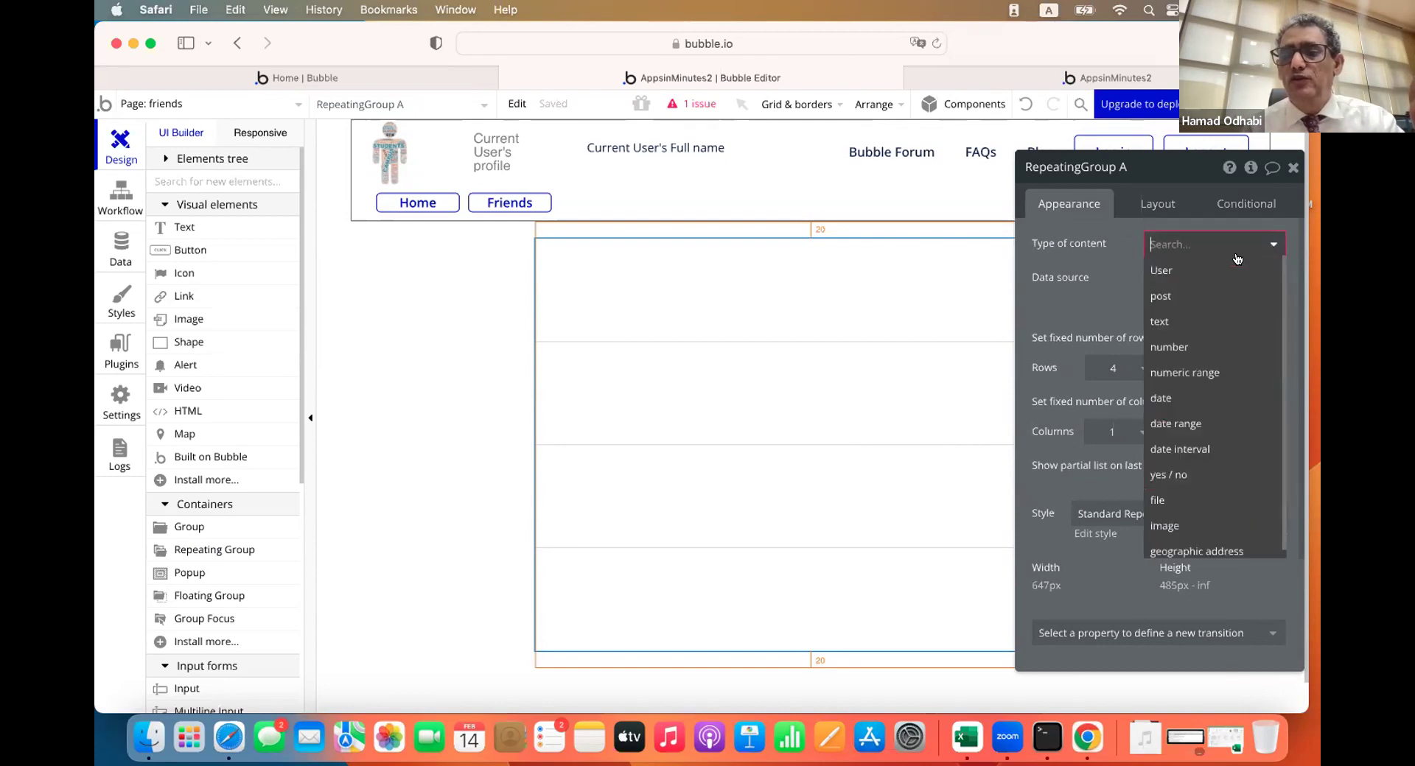
pyautogui.click(1175, 270)
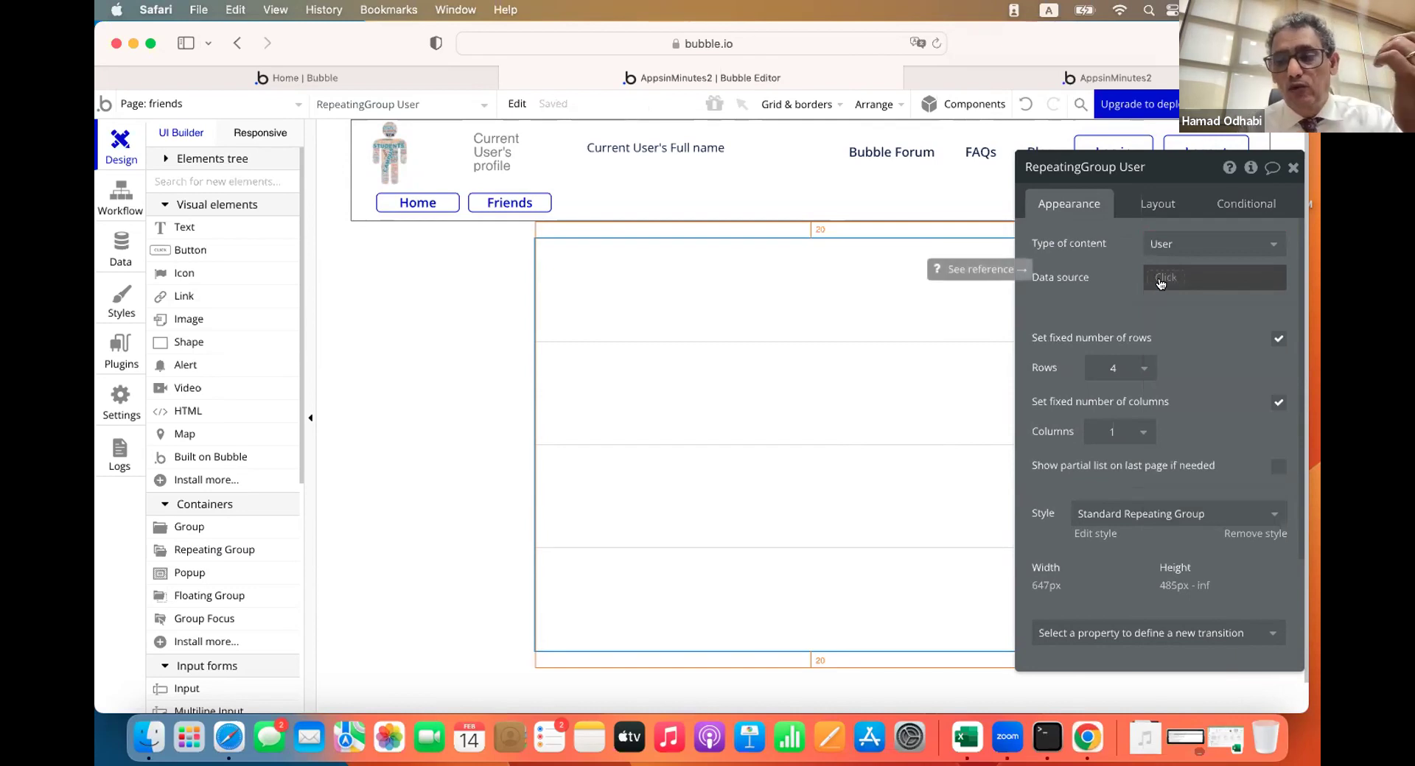
pyautogui.click(1168, 278)
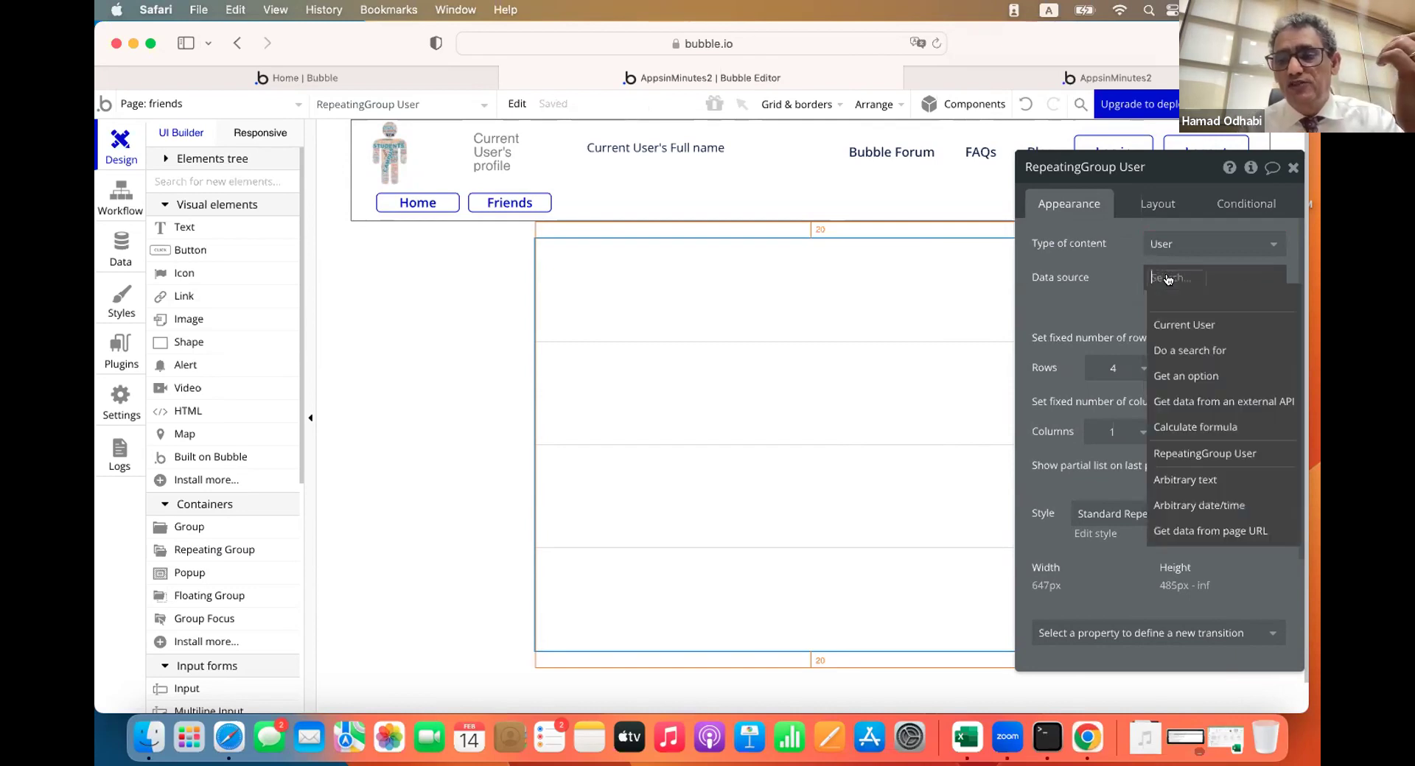
pyautogui.click(1169, 346)
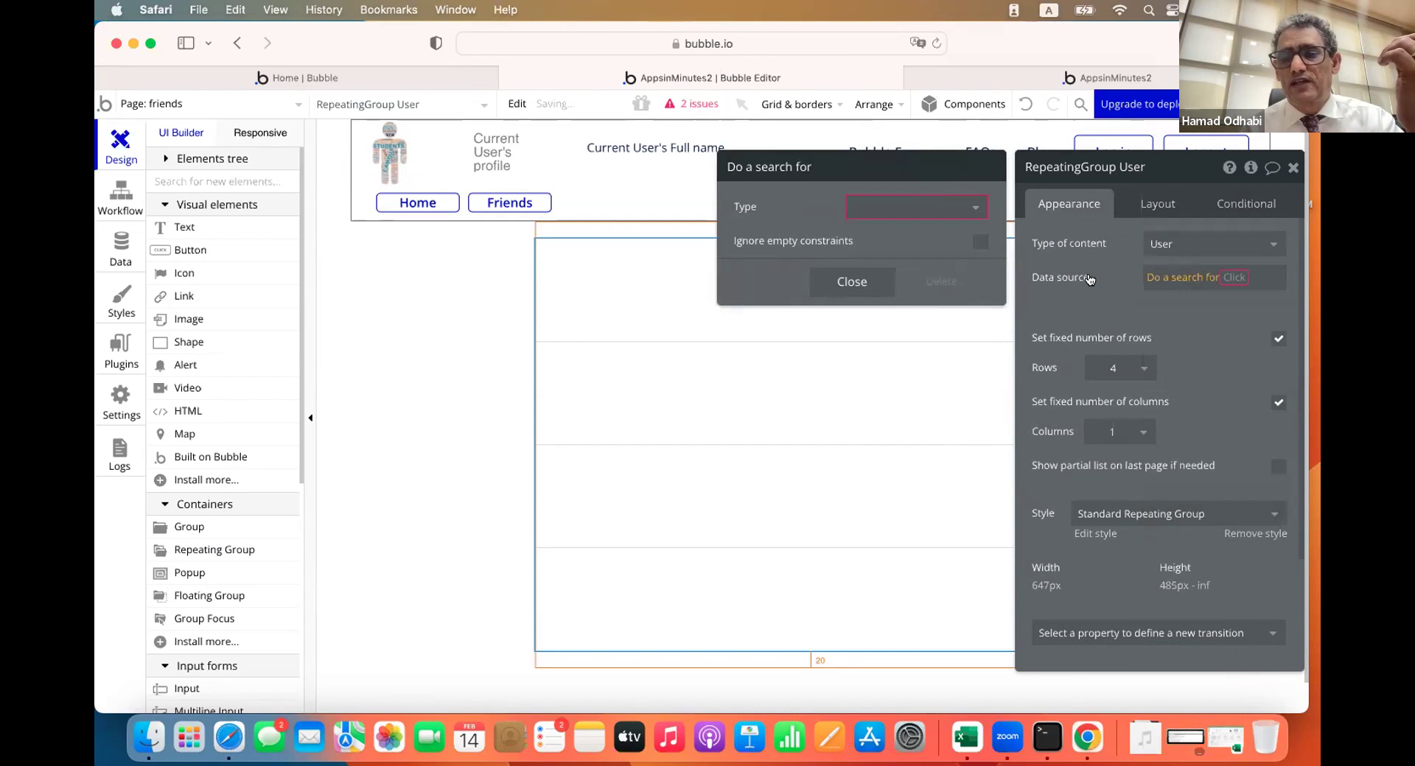
pyautogui.click(921, 207)
pyautogui.click(877, 233)
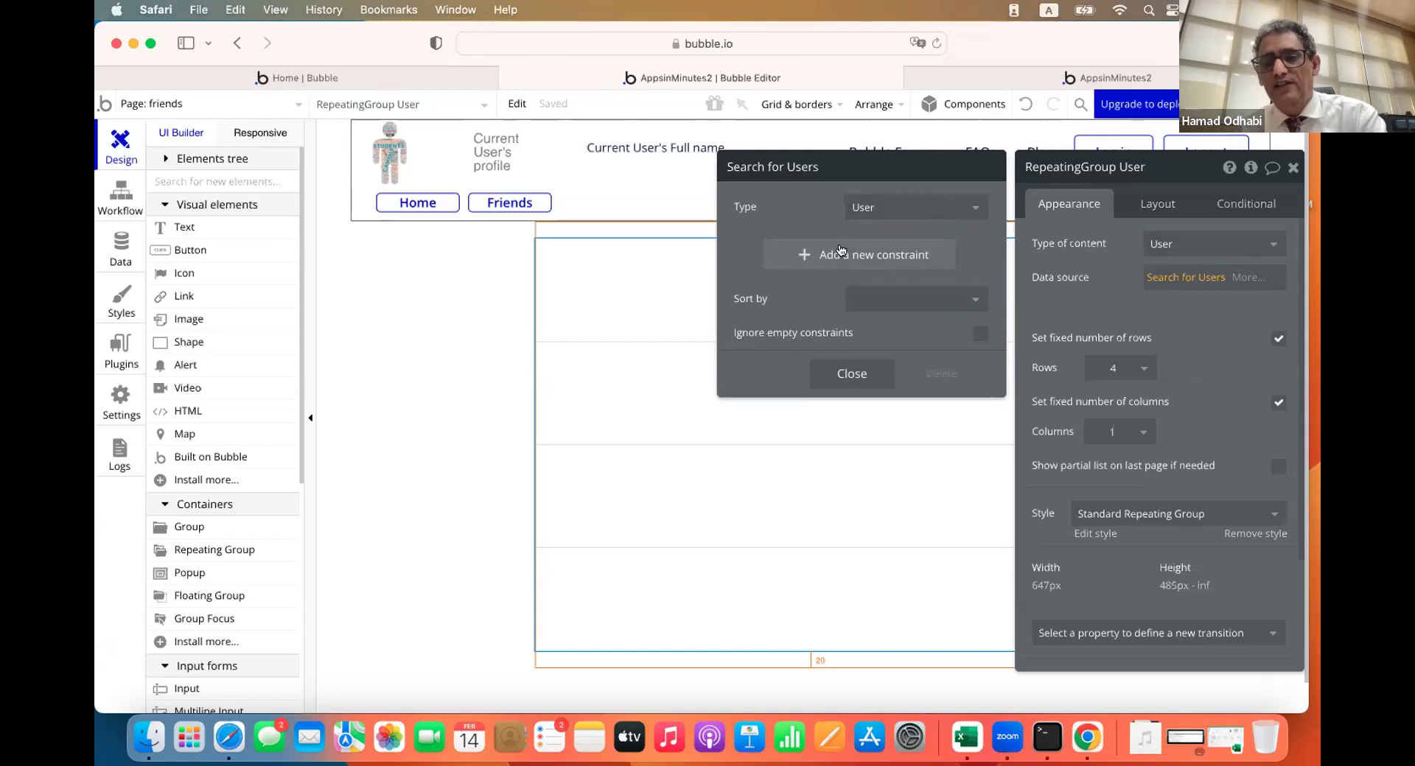
pyautogui.click(845, 377)
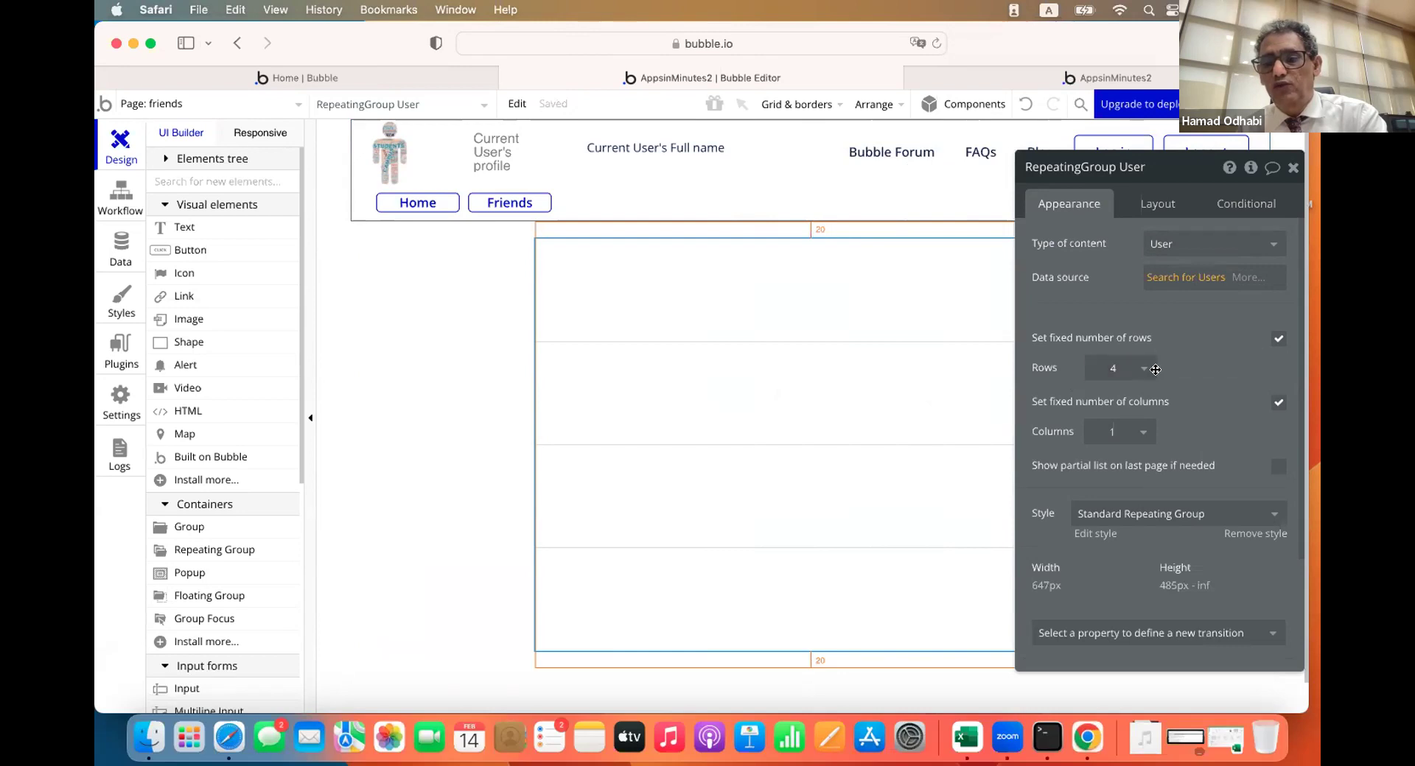
# Turn off the fixed number of rows for the repeating group and set the minimum row height to 40 px
pyautogui.click(1278, 339)
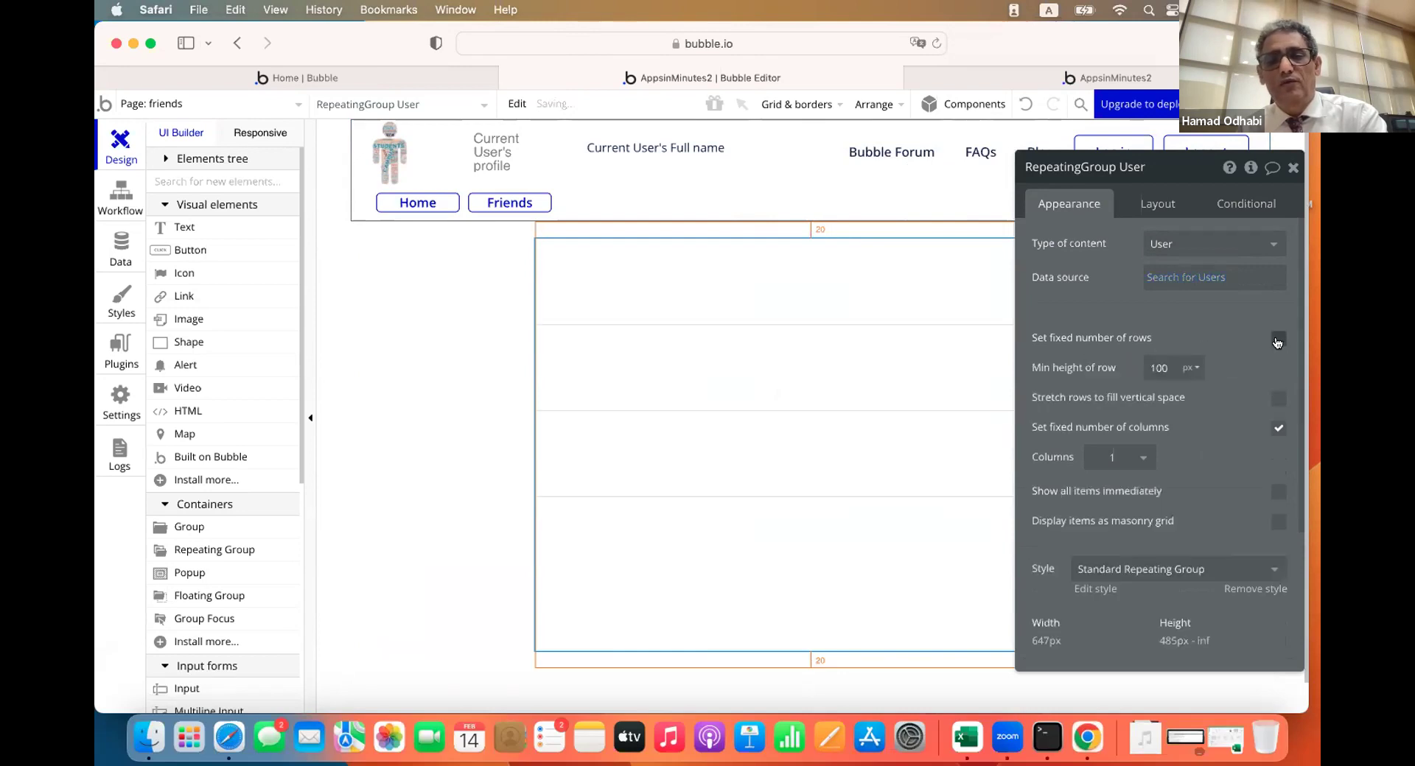
pyautogui.doubleClick(1155, 368)
pyautogui.write('3')
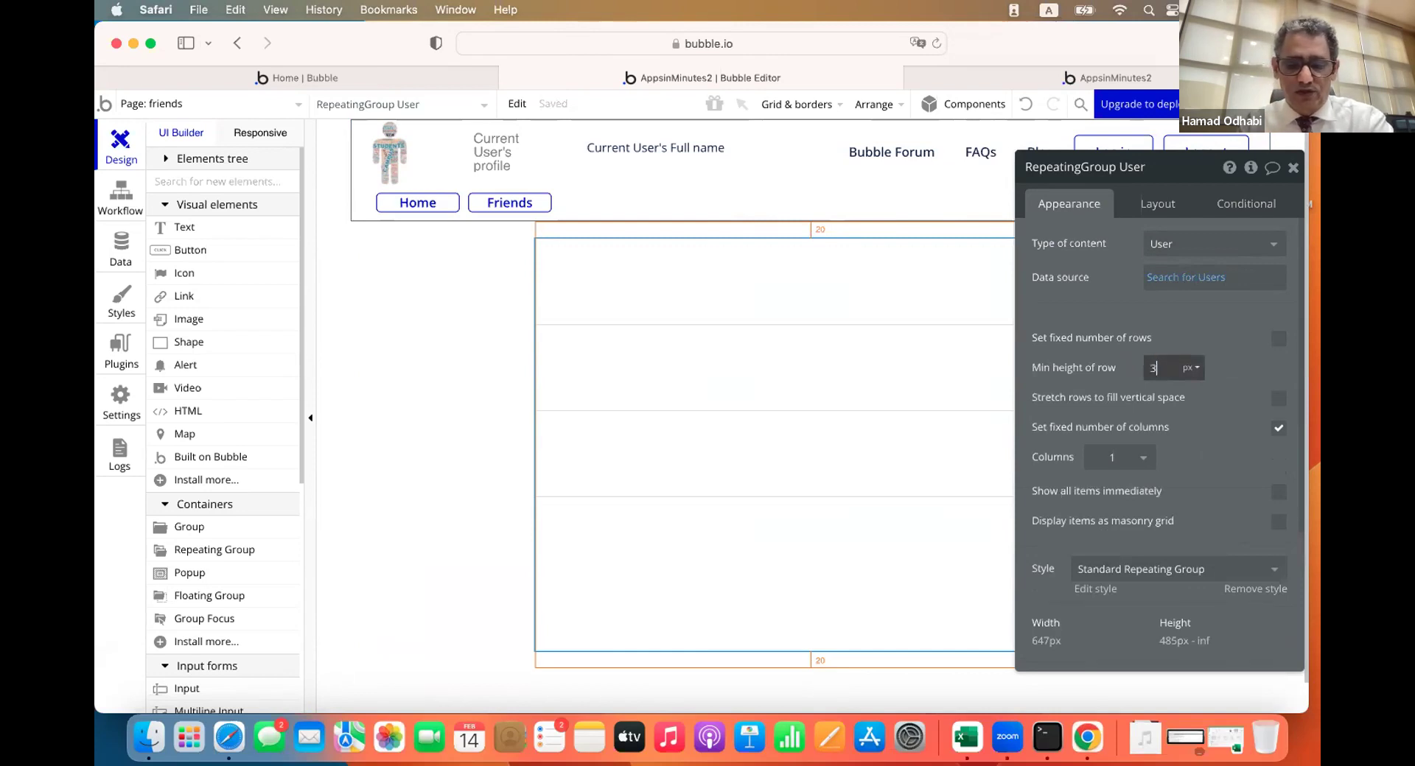
pyautogui.write('0')
pyautogui.press('Return')
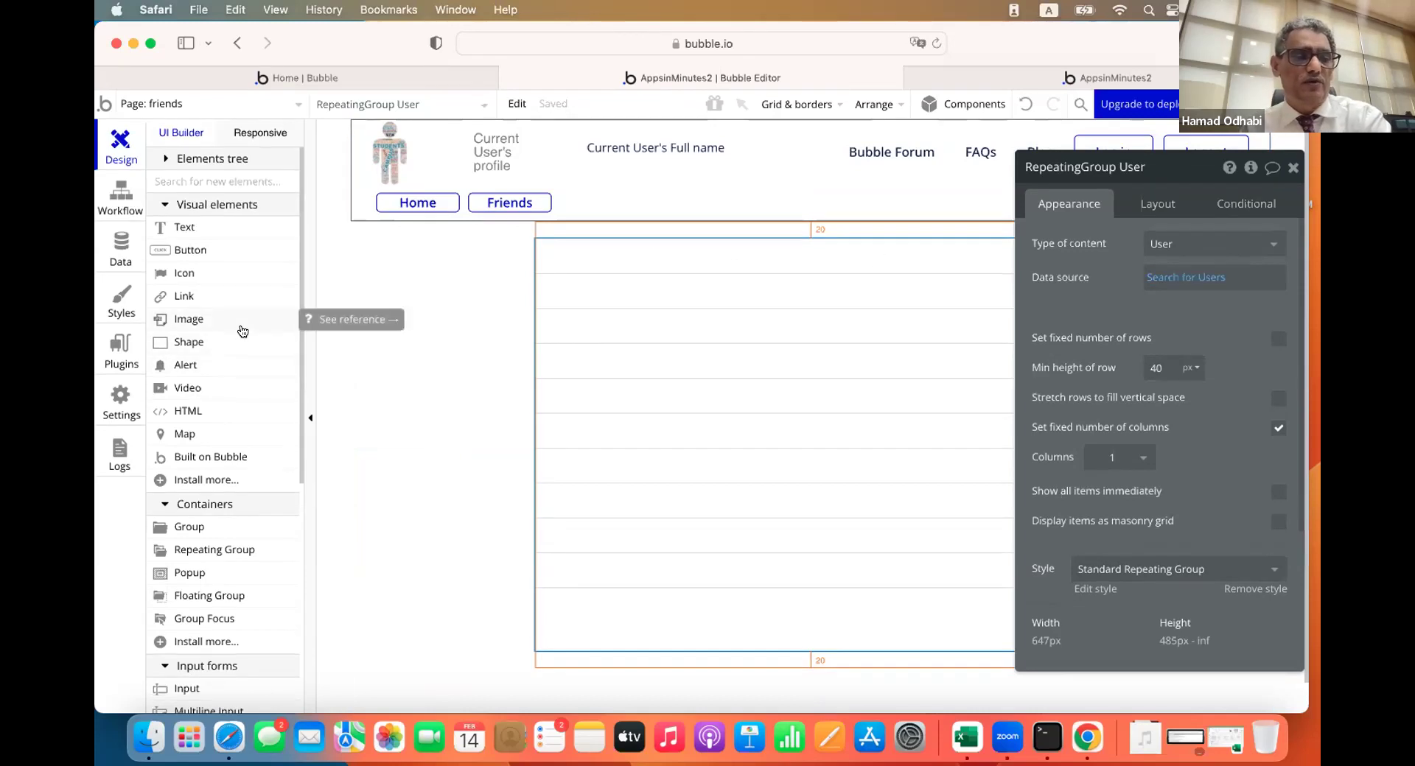
# Place an image about 48 by 30 px at the start of the repeating group's first cell and centre it vertically
pyautogui.scroll(-3, 204, 598)
pyautogui.scroll(3, 184, 590)
pyautogui.click(173, 323)
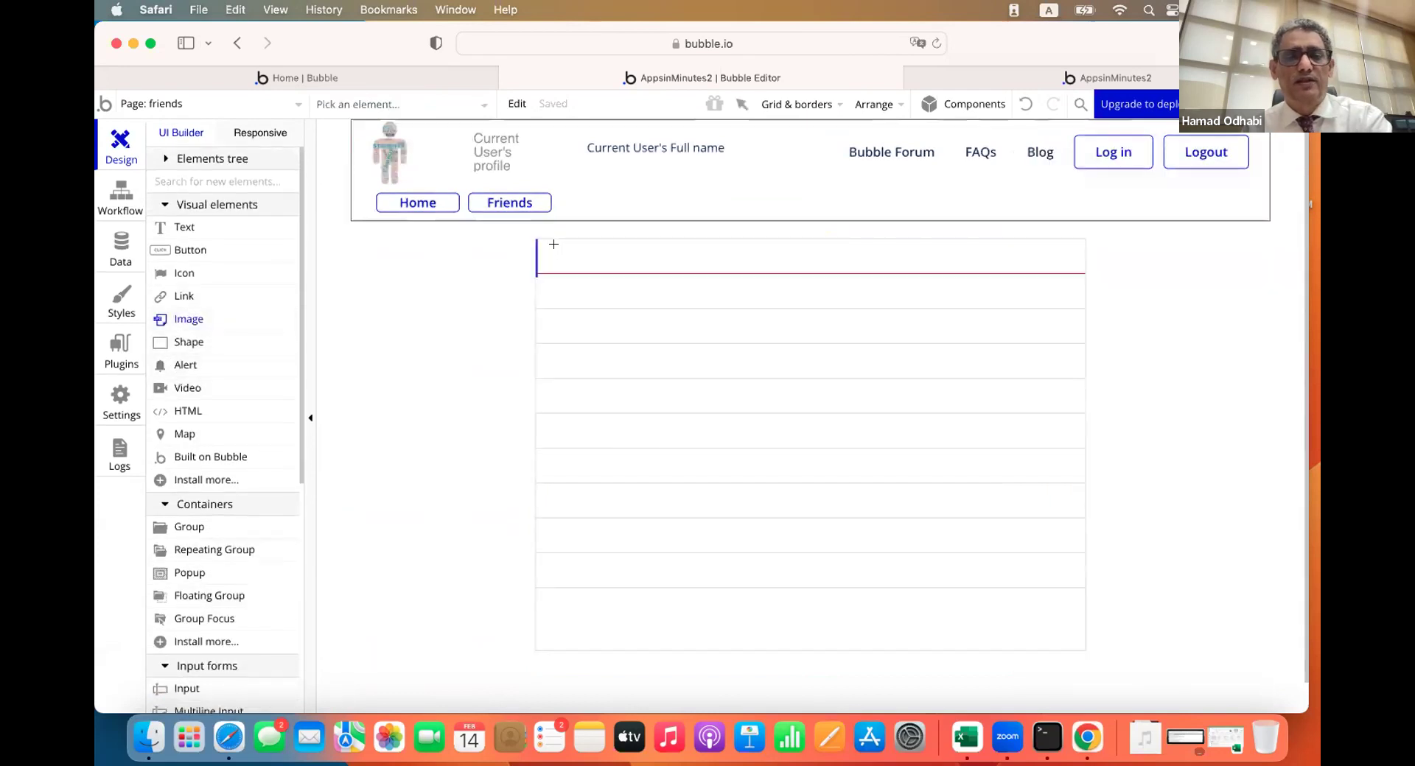
pyautogui.moveTo(554, 244); pyautogui.dragTo(597, 272)
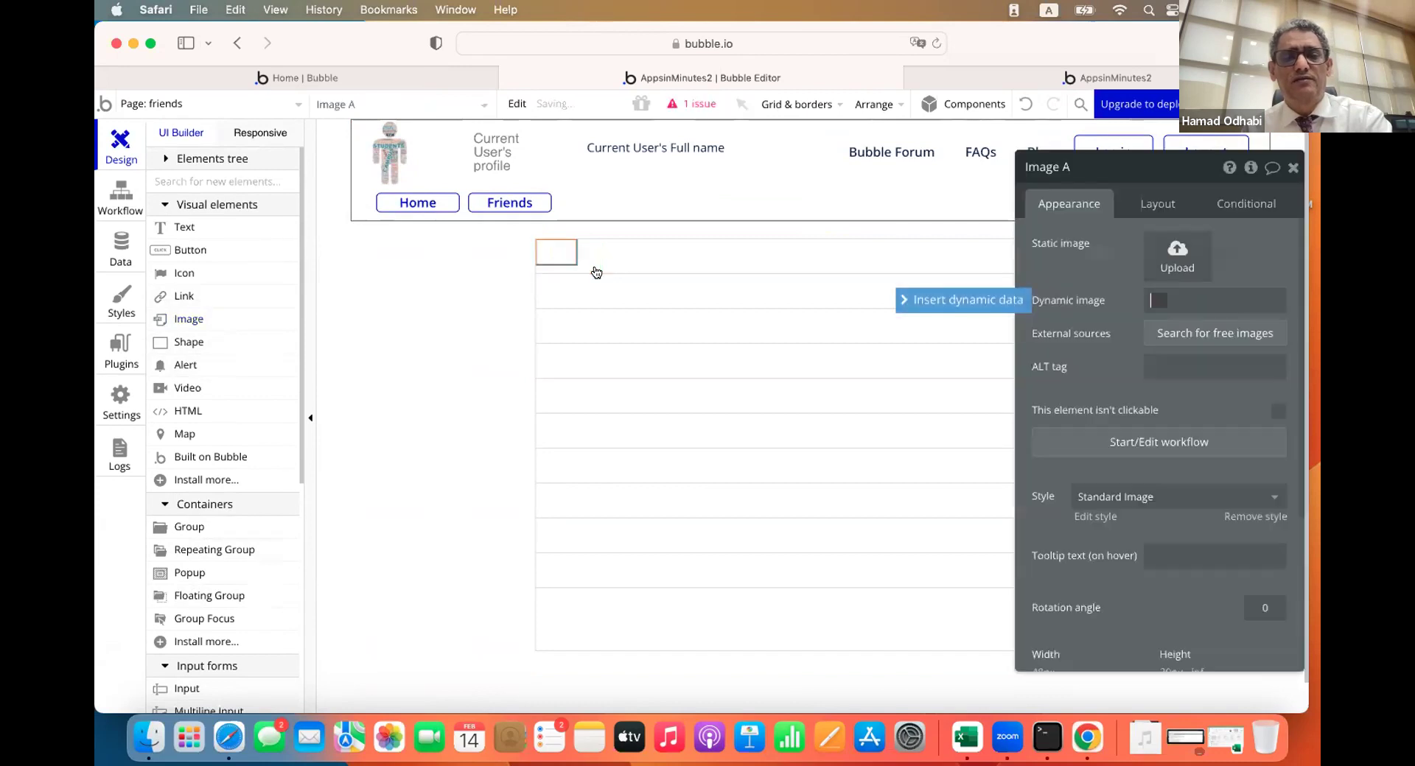
pyautogui.click(1157, 205)
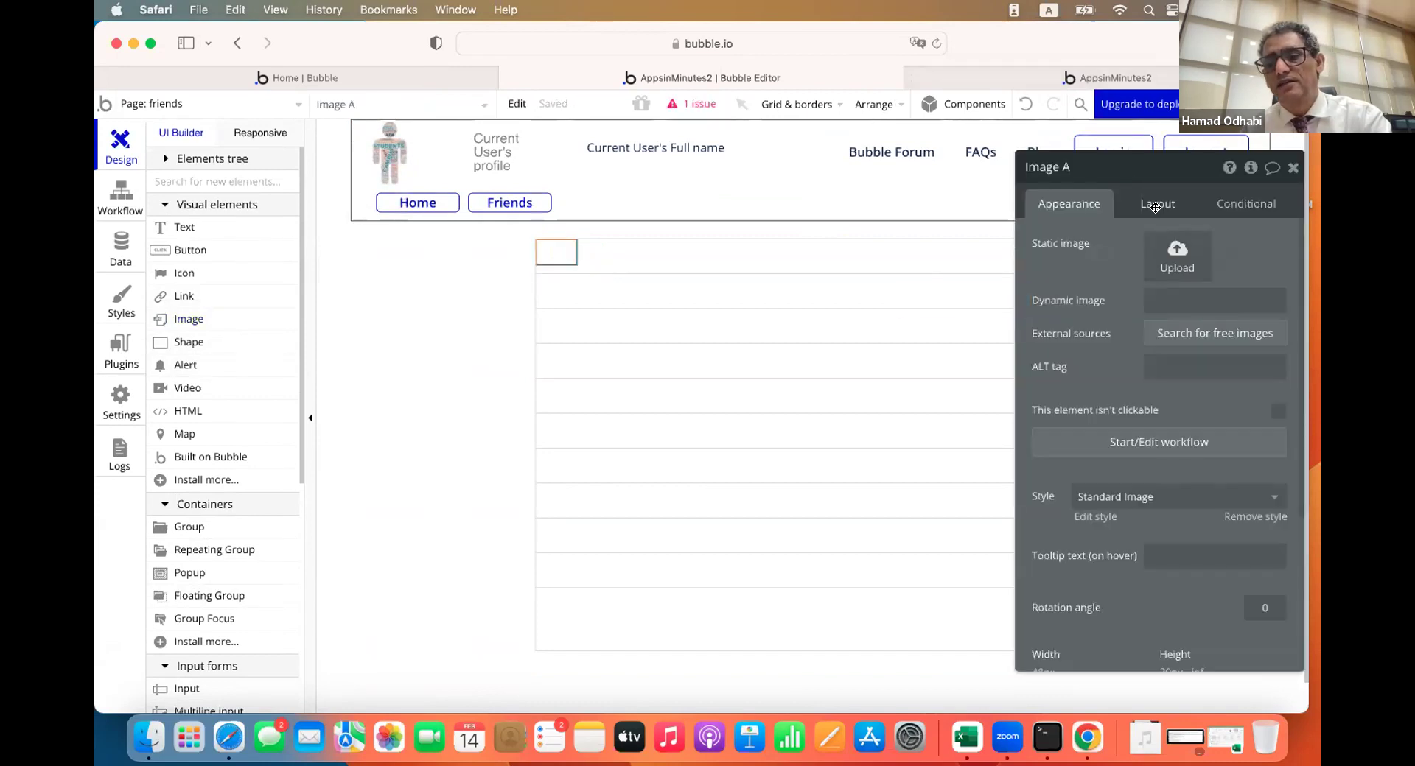
pyautogui.click(1218, 338)
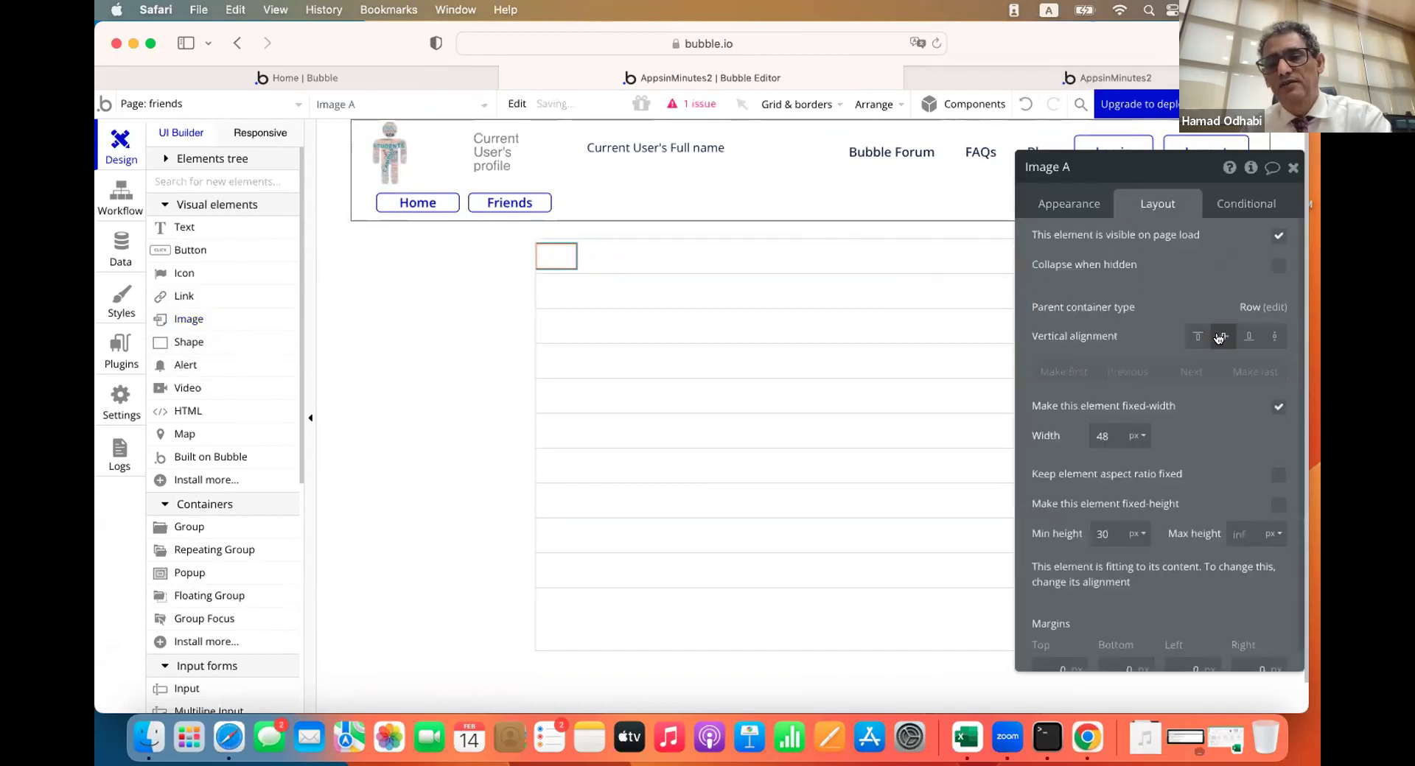
pyautogui.click(1055, 193)
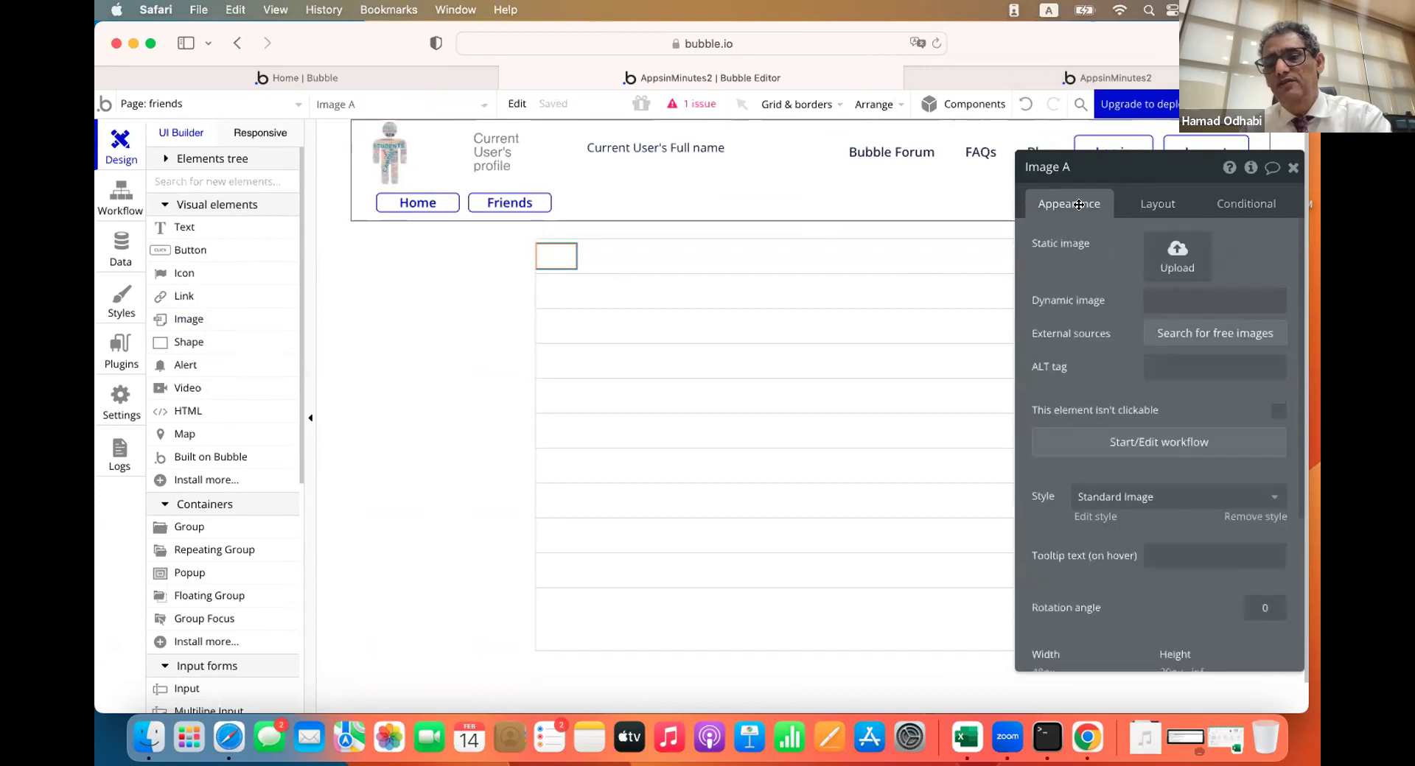
pyautogui.click(1164, 302)
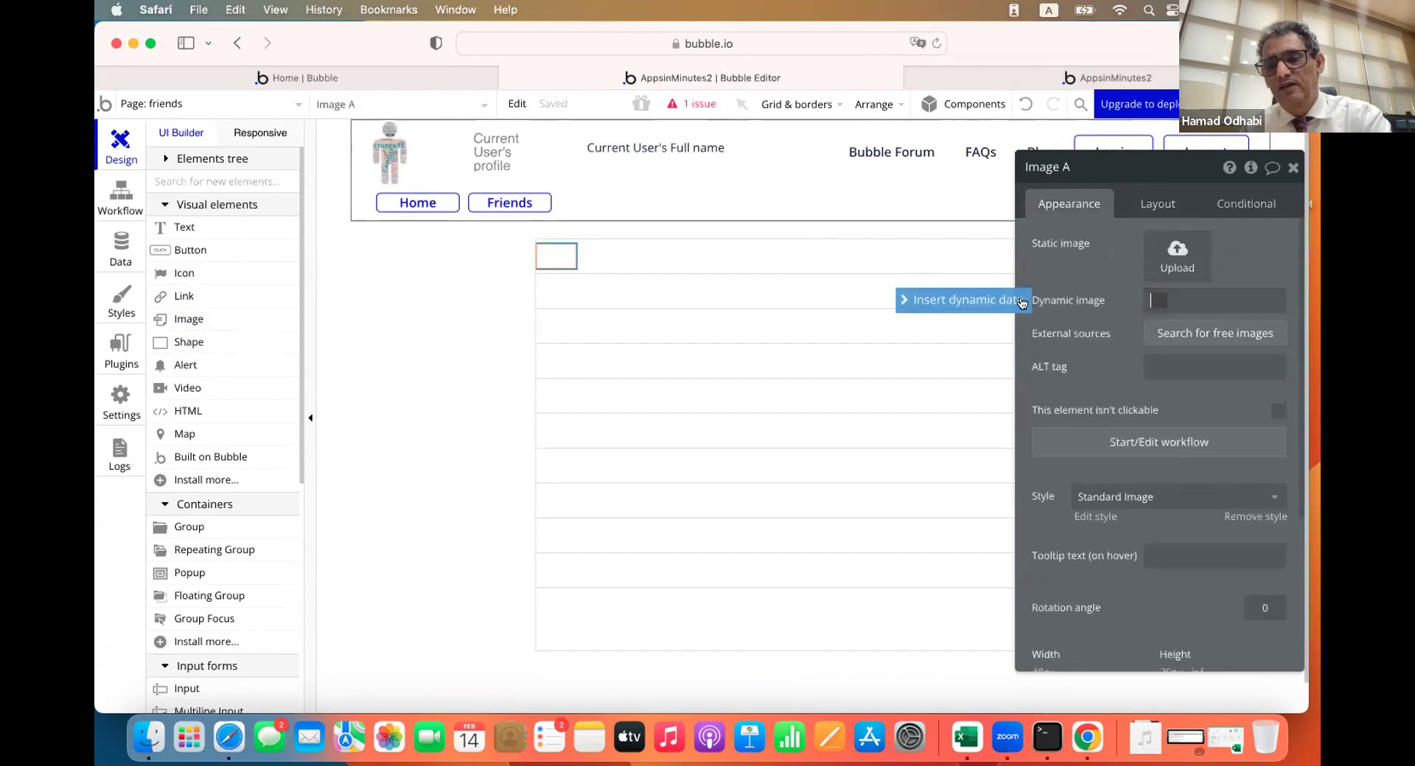
pyautogui.click(1003, 302)
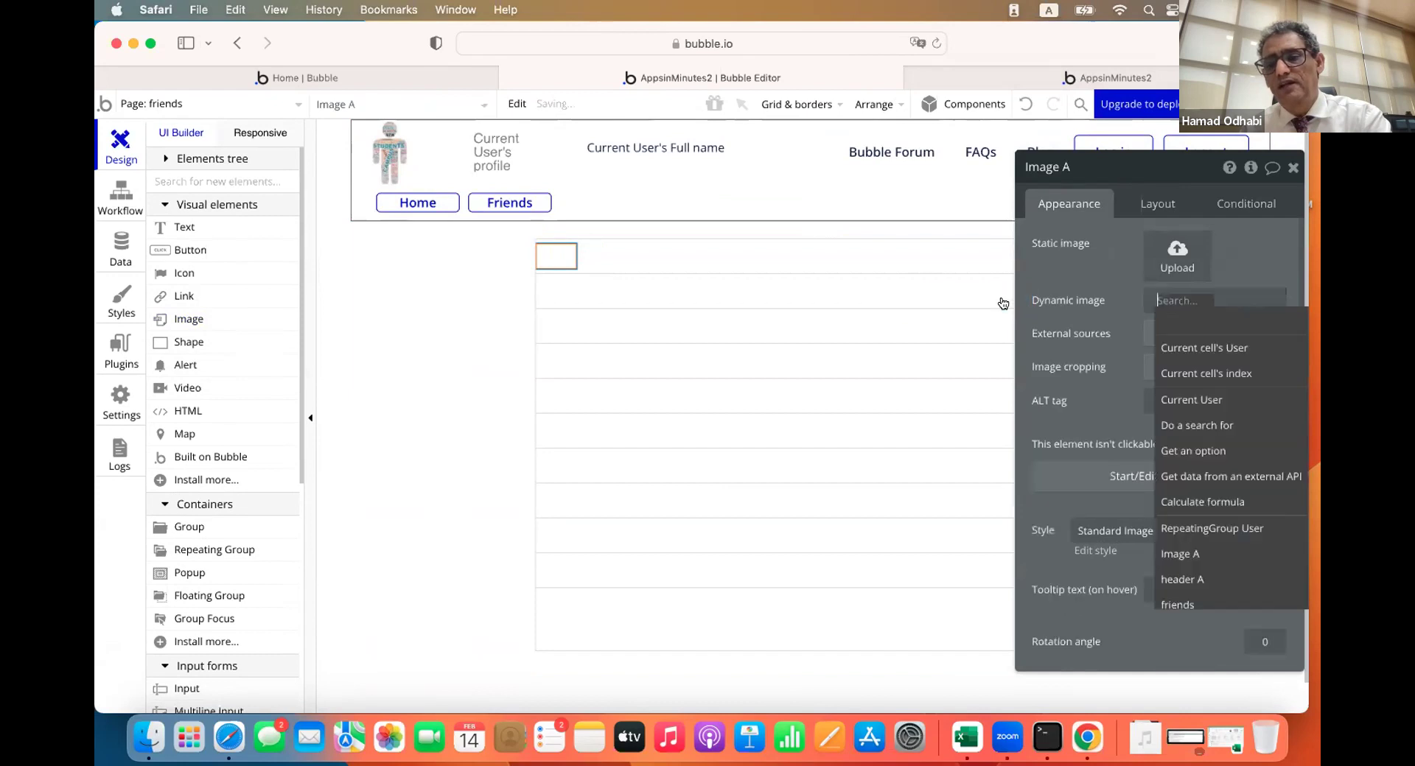
pyautogui.click(1195, 354)
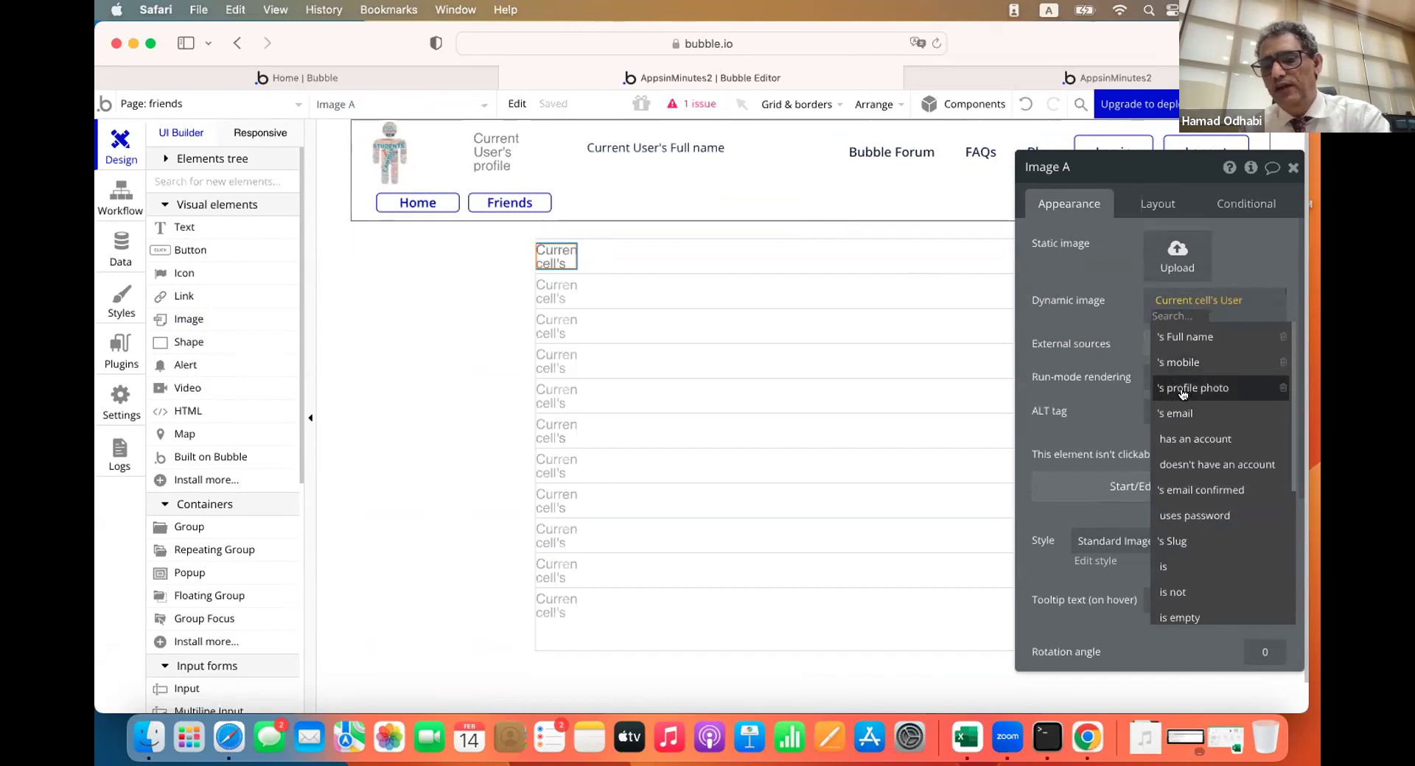
pyautogui.click(1184, 389)
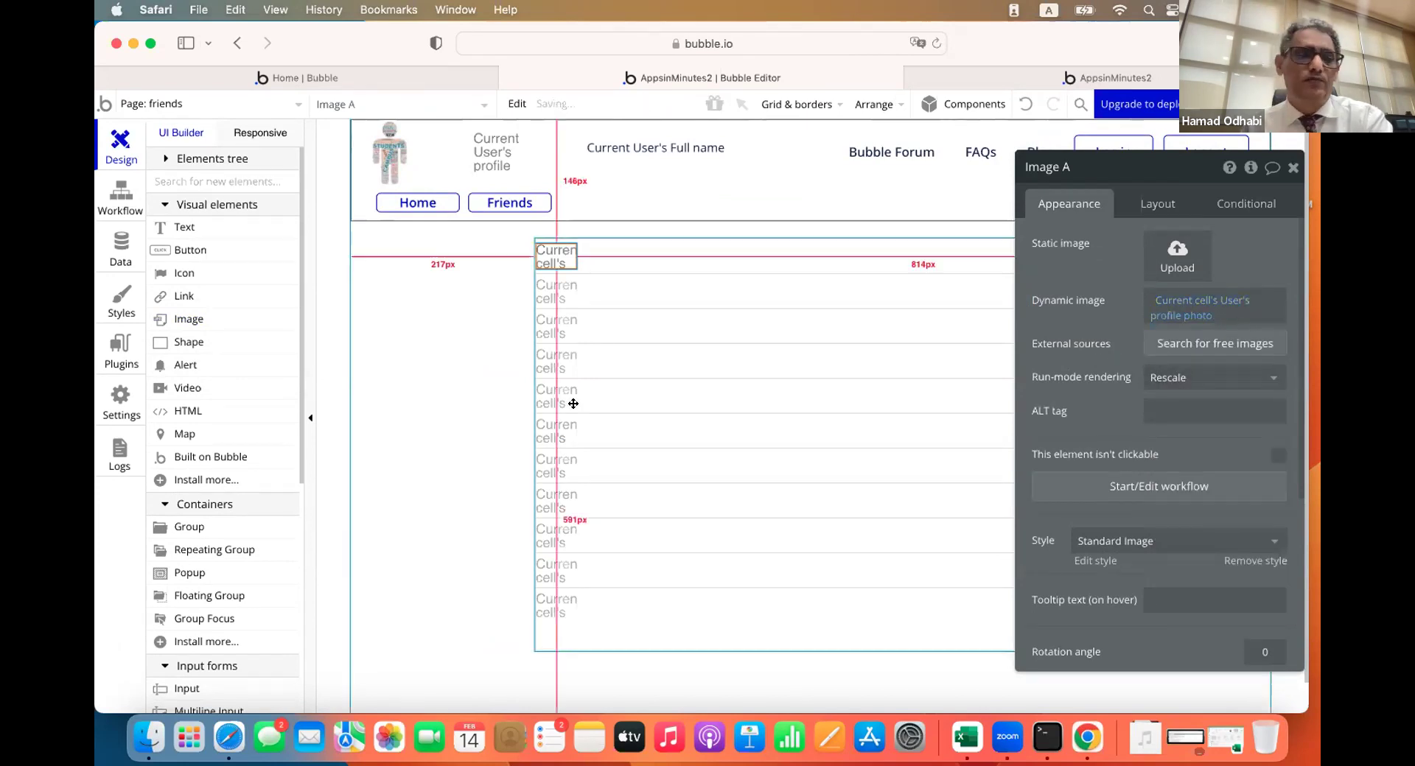
# Place a 258 px wide text after the image in the first cell, with a 30 px minimum height and vertically centred
pyautogui.click(194, 228)
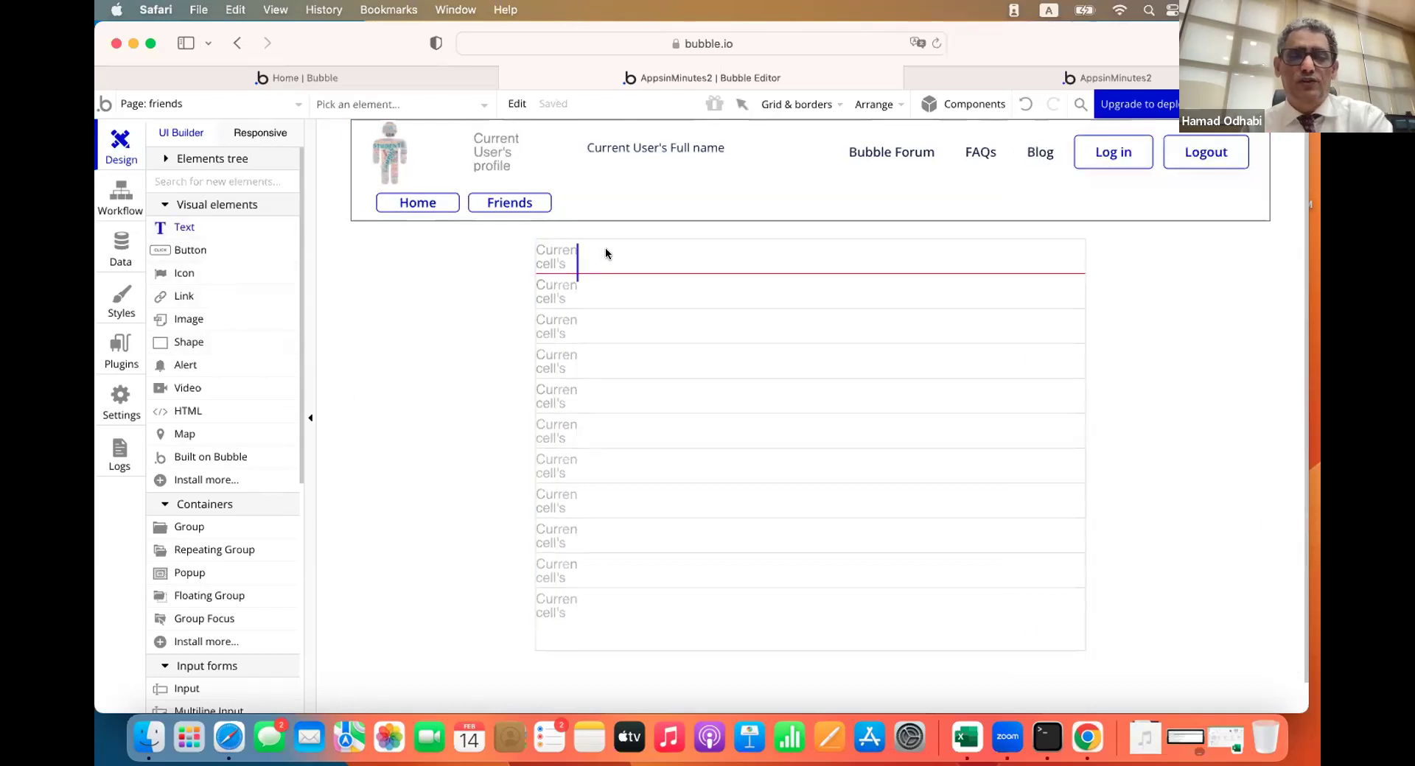
pyautogui.moveTo(609, 251); pyautogui.dragTo(826, 265)
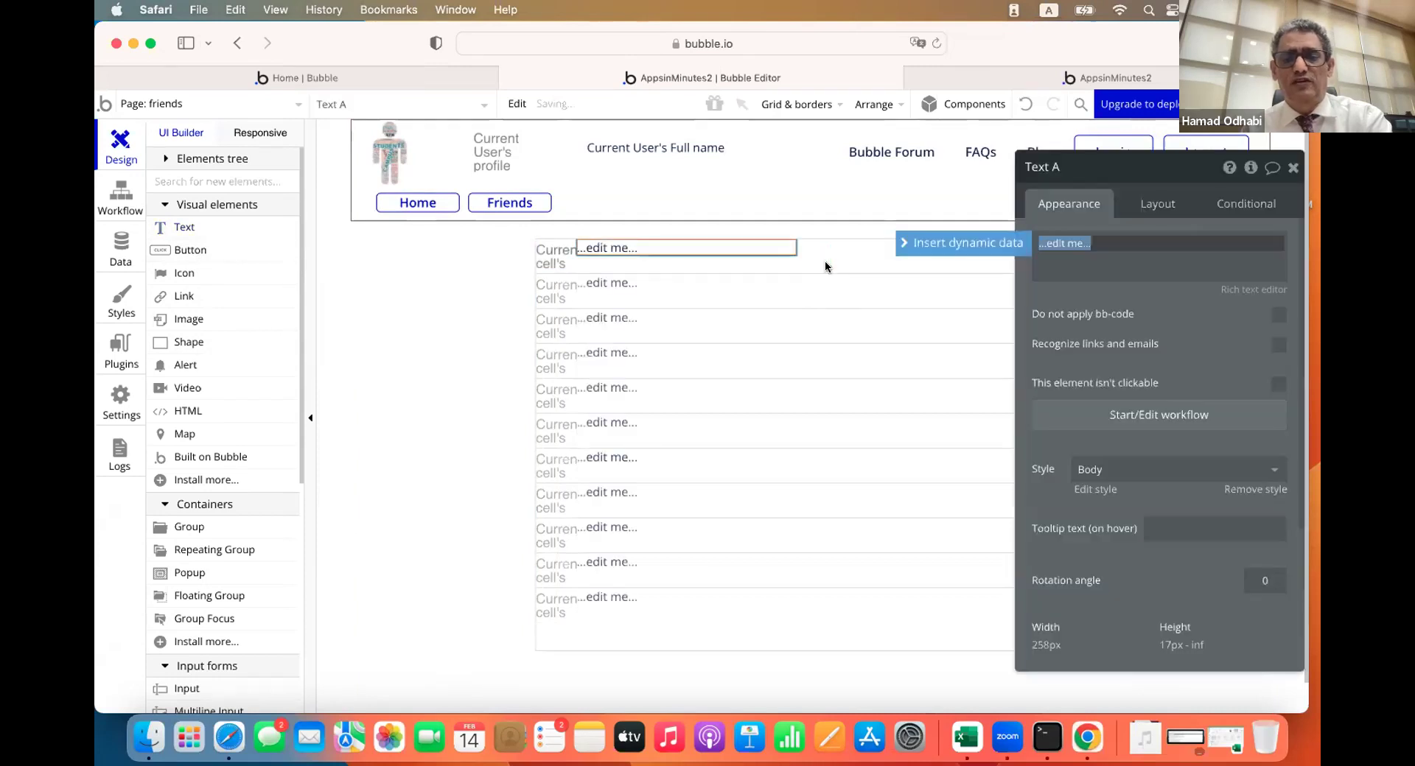
pyautogui.click(1151, 201)
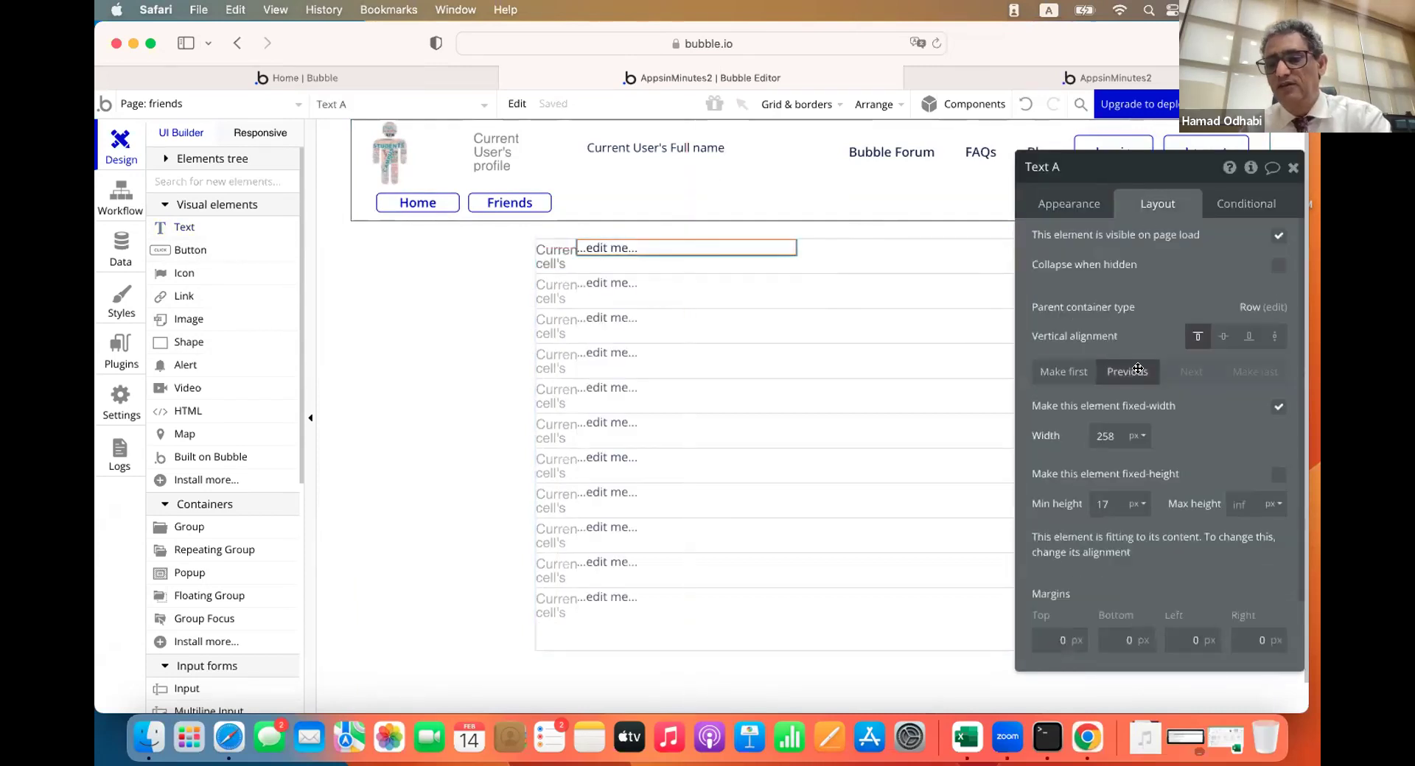
pyautogui.doubleClick(1100, 504)
pyautogui.write('30')
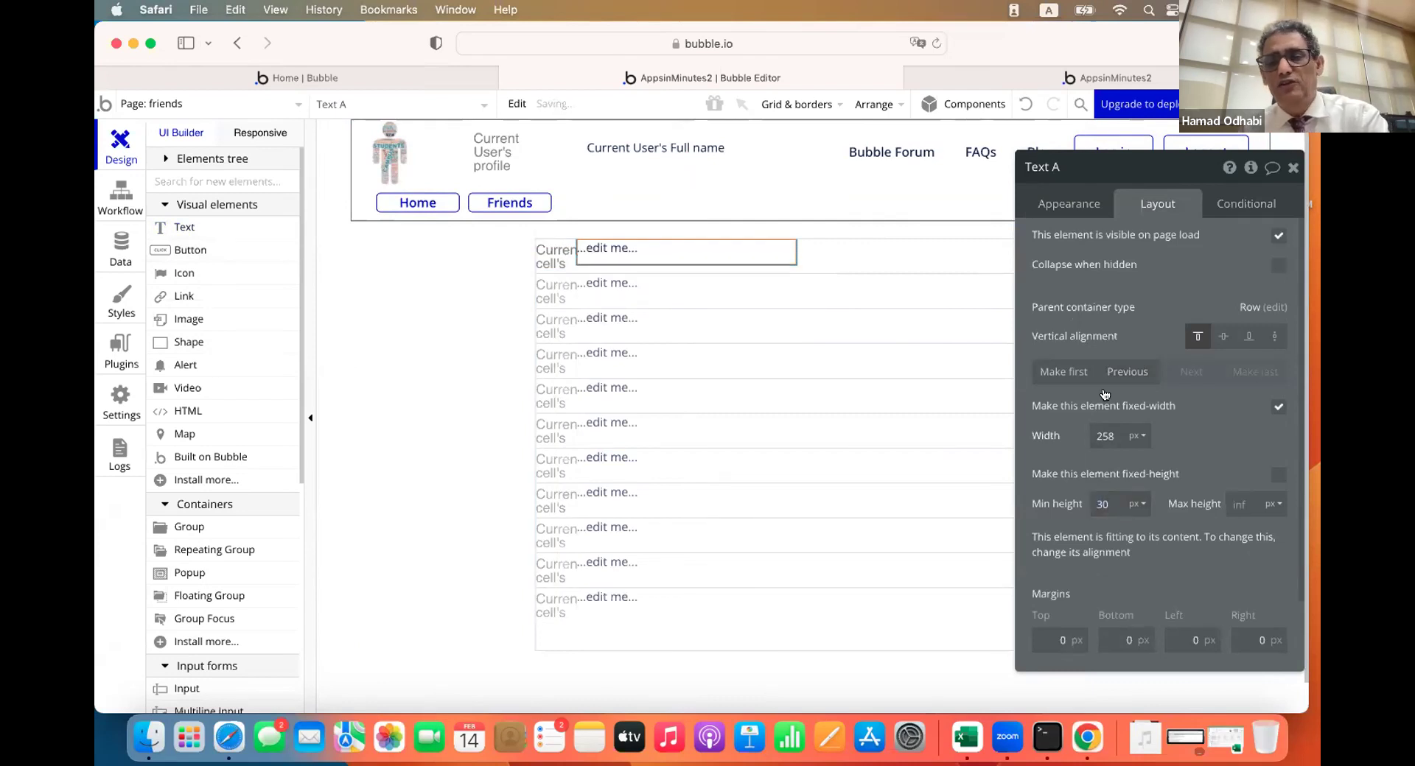
pyautogui.click(1222, 335)
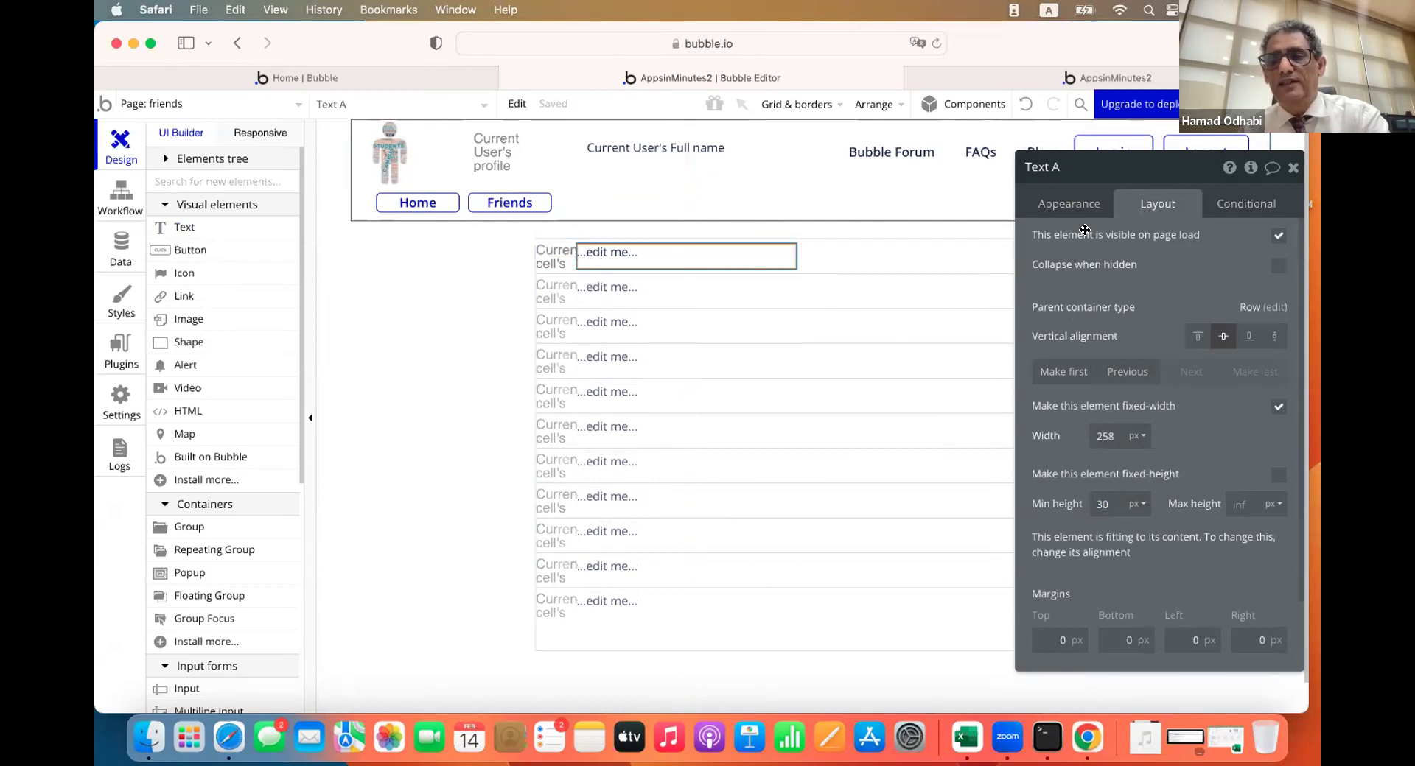
# Set the new text's content to the dynamic expression Current cell's User's Full name
pyautogui.click(1078, 206)
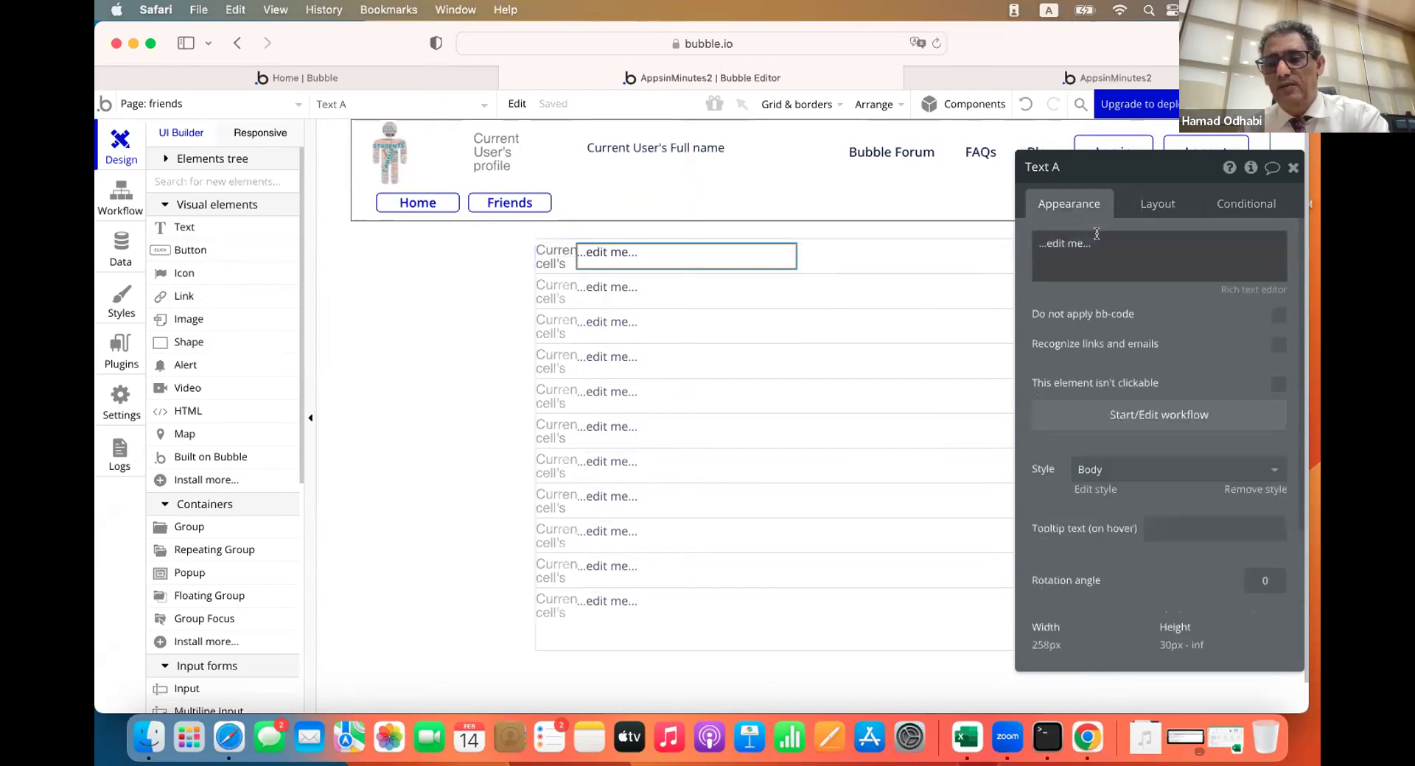
pyautogui.click(1097, 234)
pyautogui.click(999, 244)
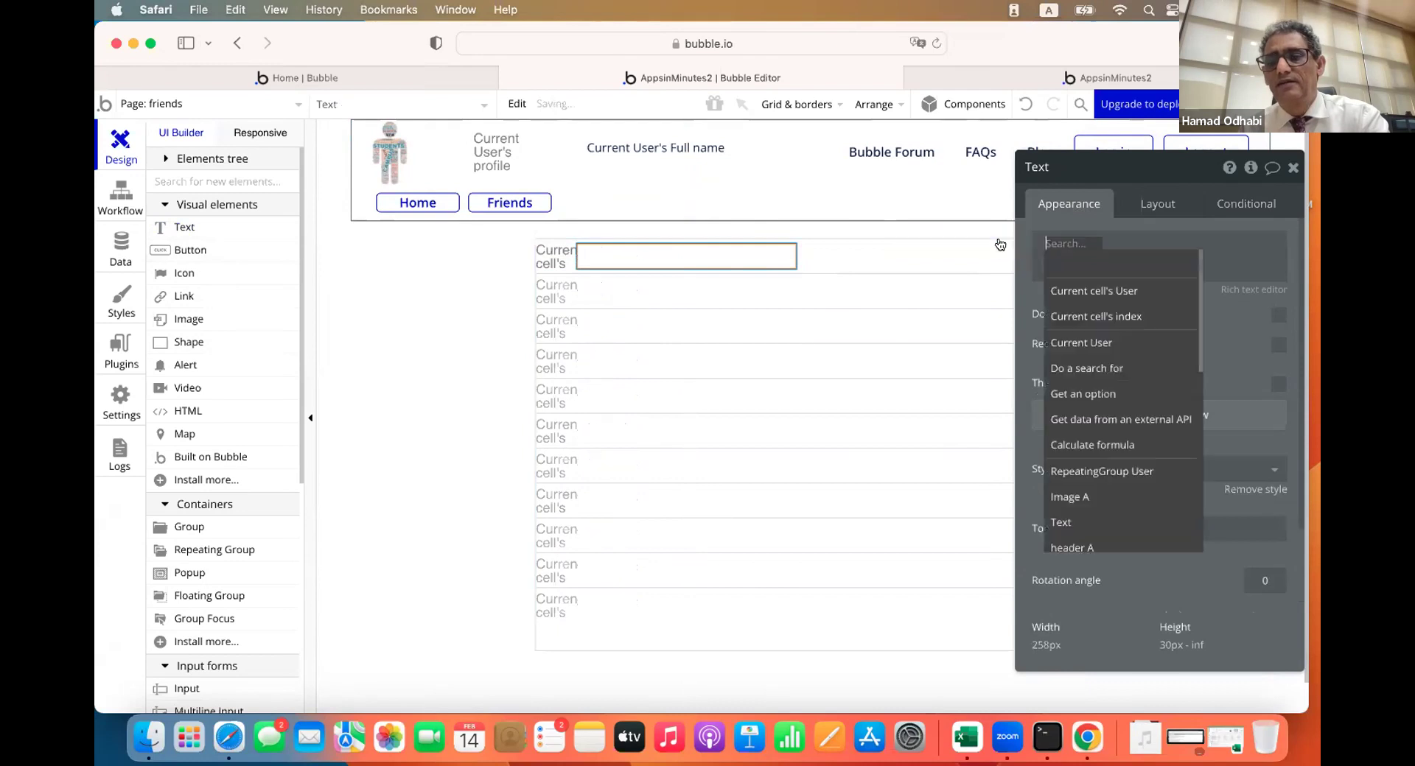
pyautogui.click(1079, 292)
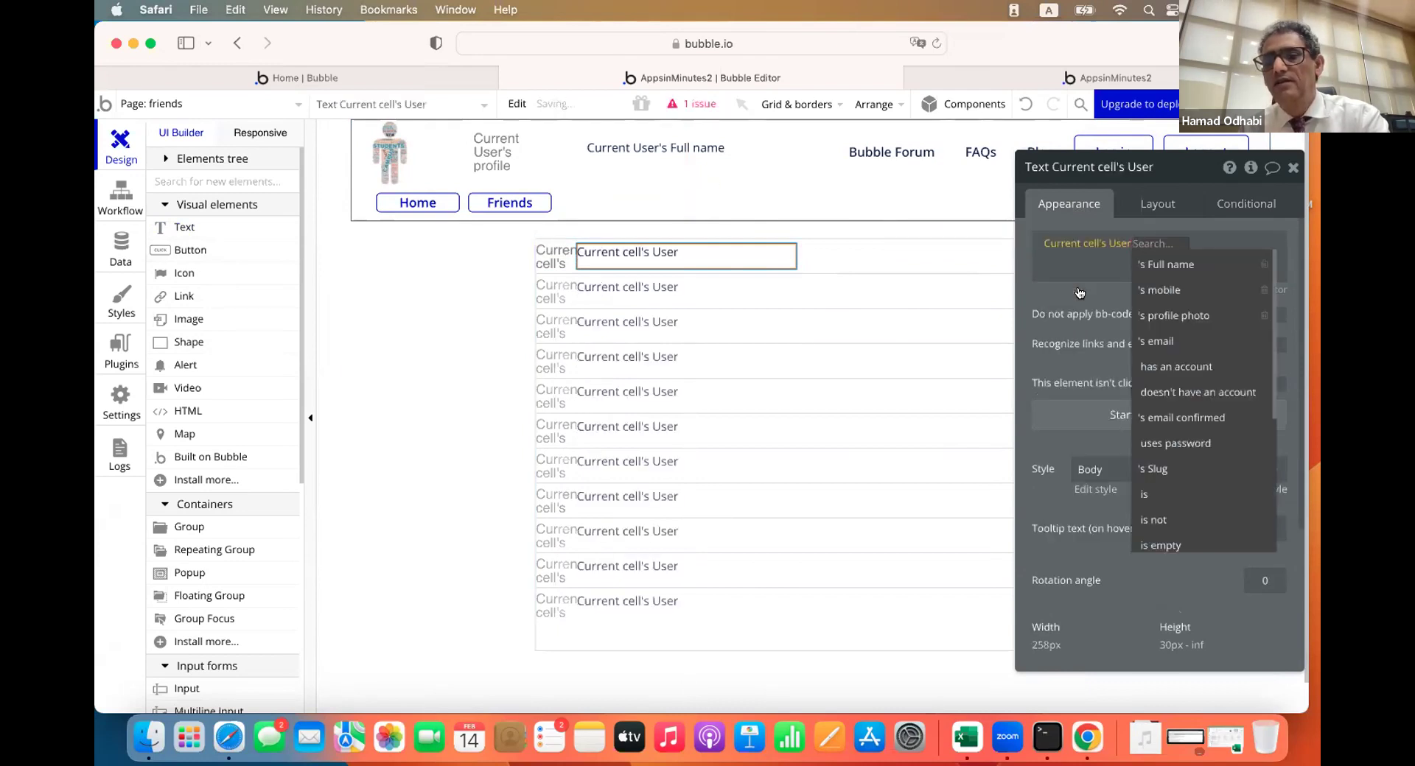
pyautogui.click(1168, 265)
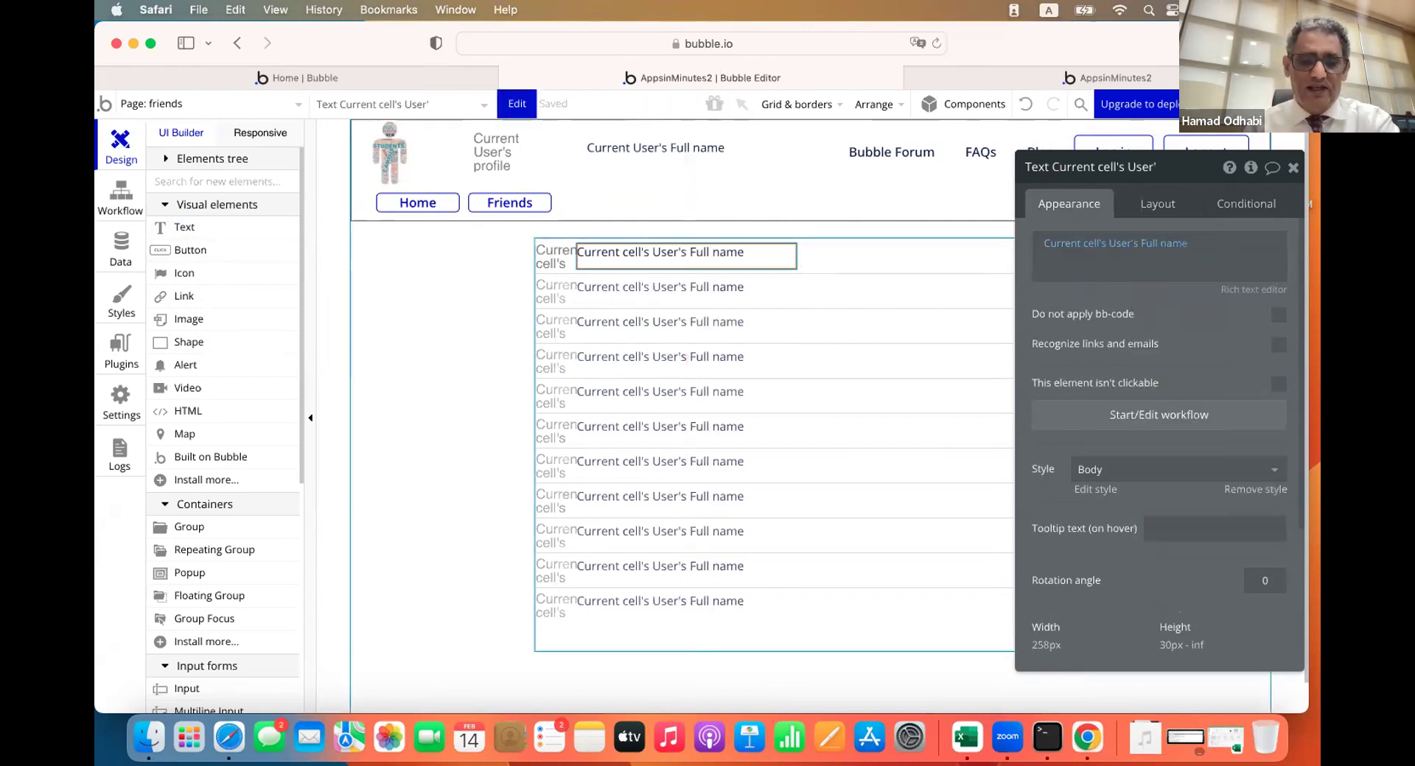
pyautogui.press('cmd+v')
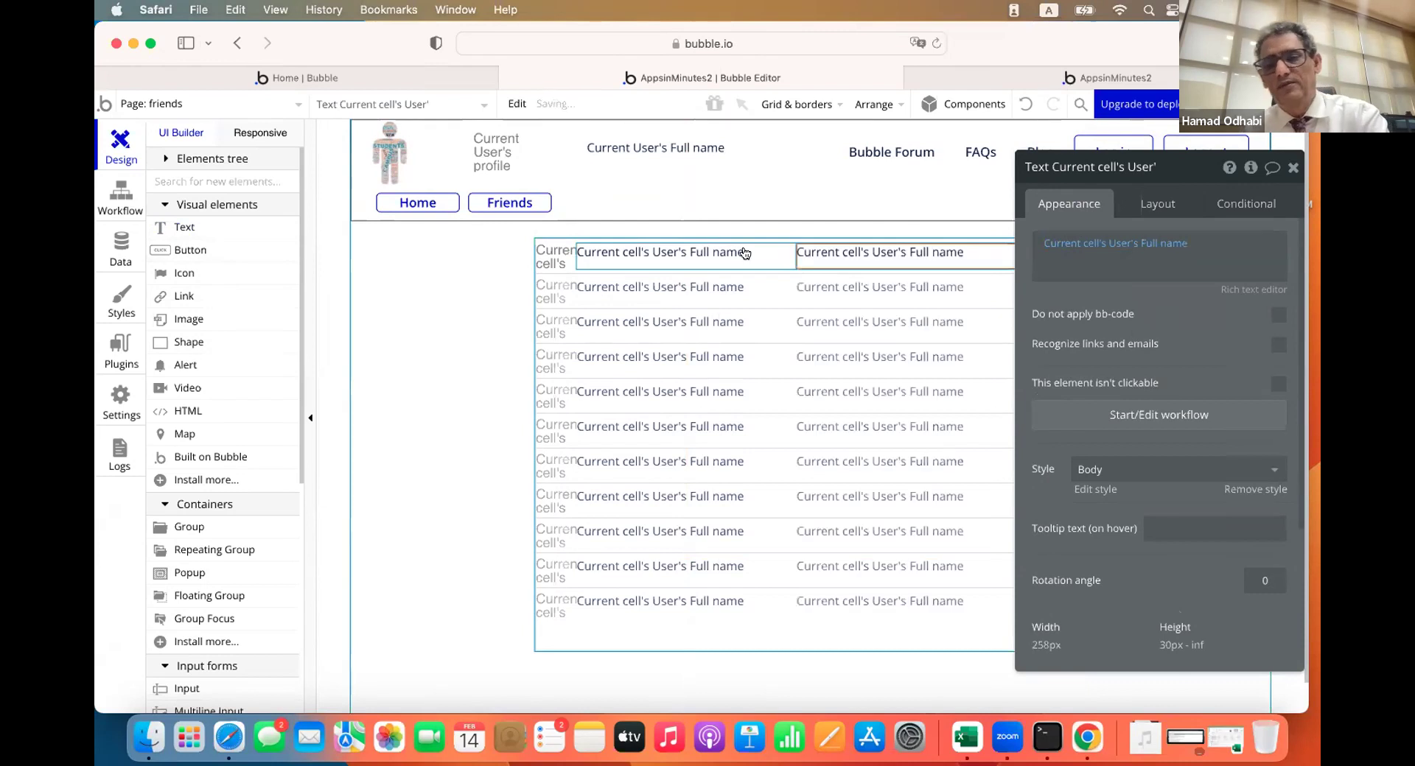
pyautogui.click(1168, 244)
pyautogui.click(1154, 368)
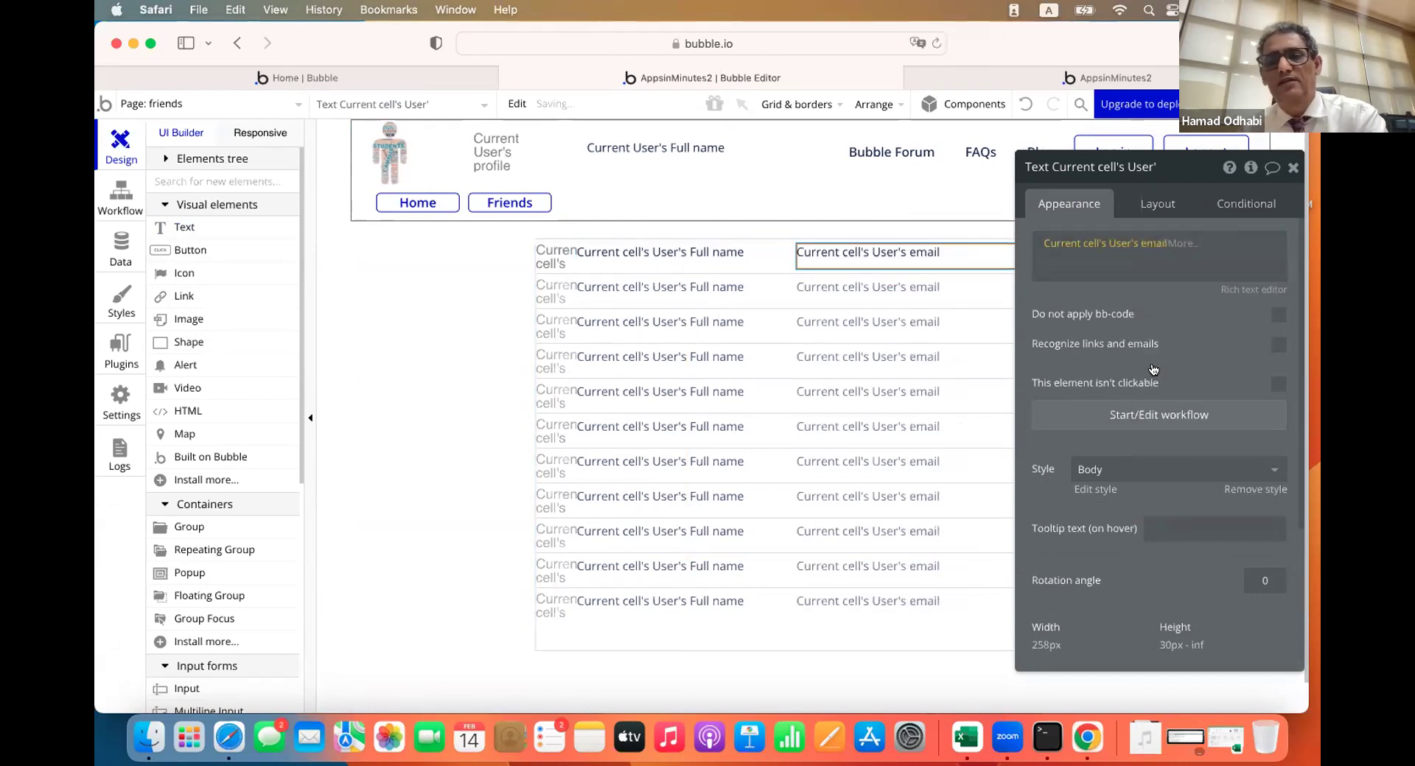
pyautogui.click(546, 255)
pyautogui.click(800, 254)
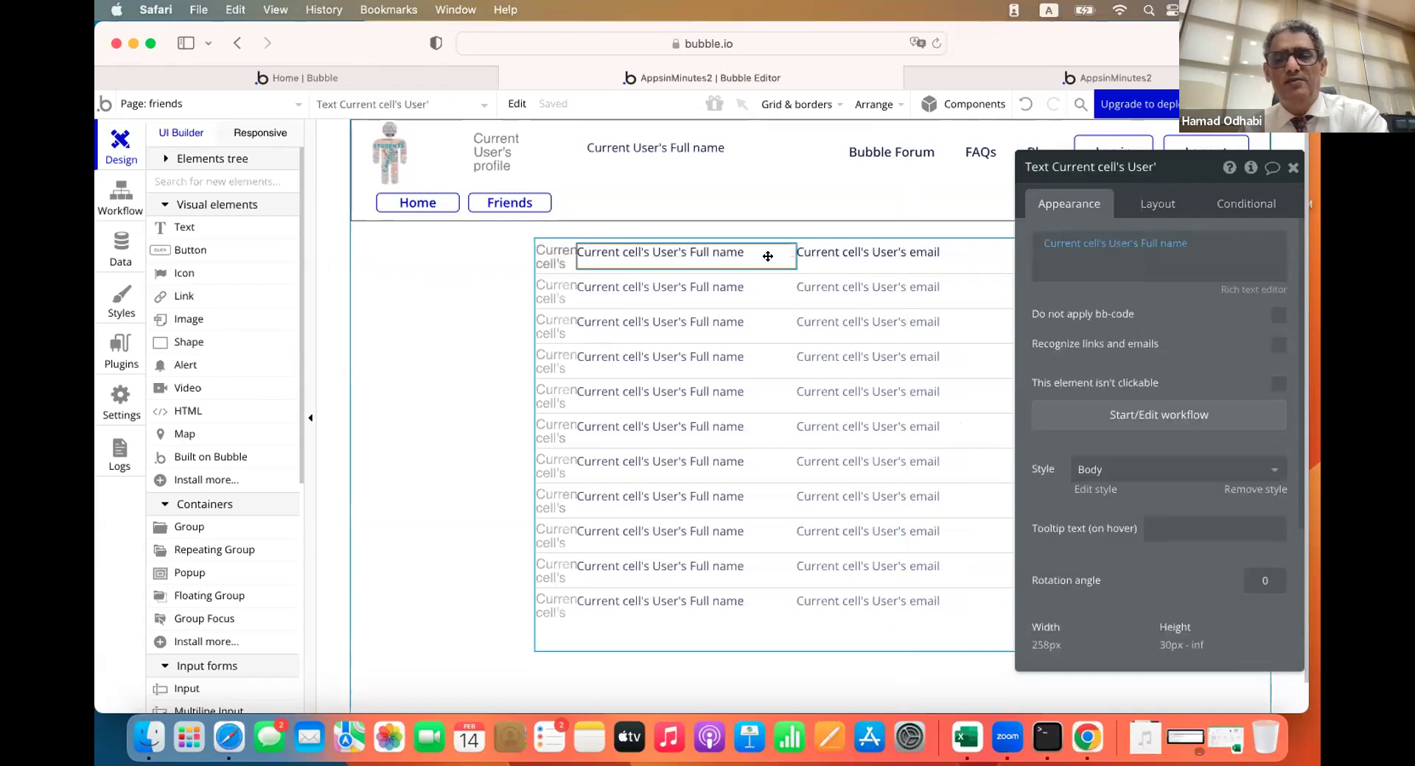
# Set the left and right margins of the cell's profile image to 5 px
pyautogui.click(546, 254)
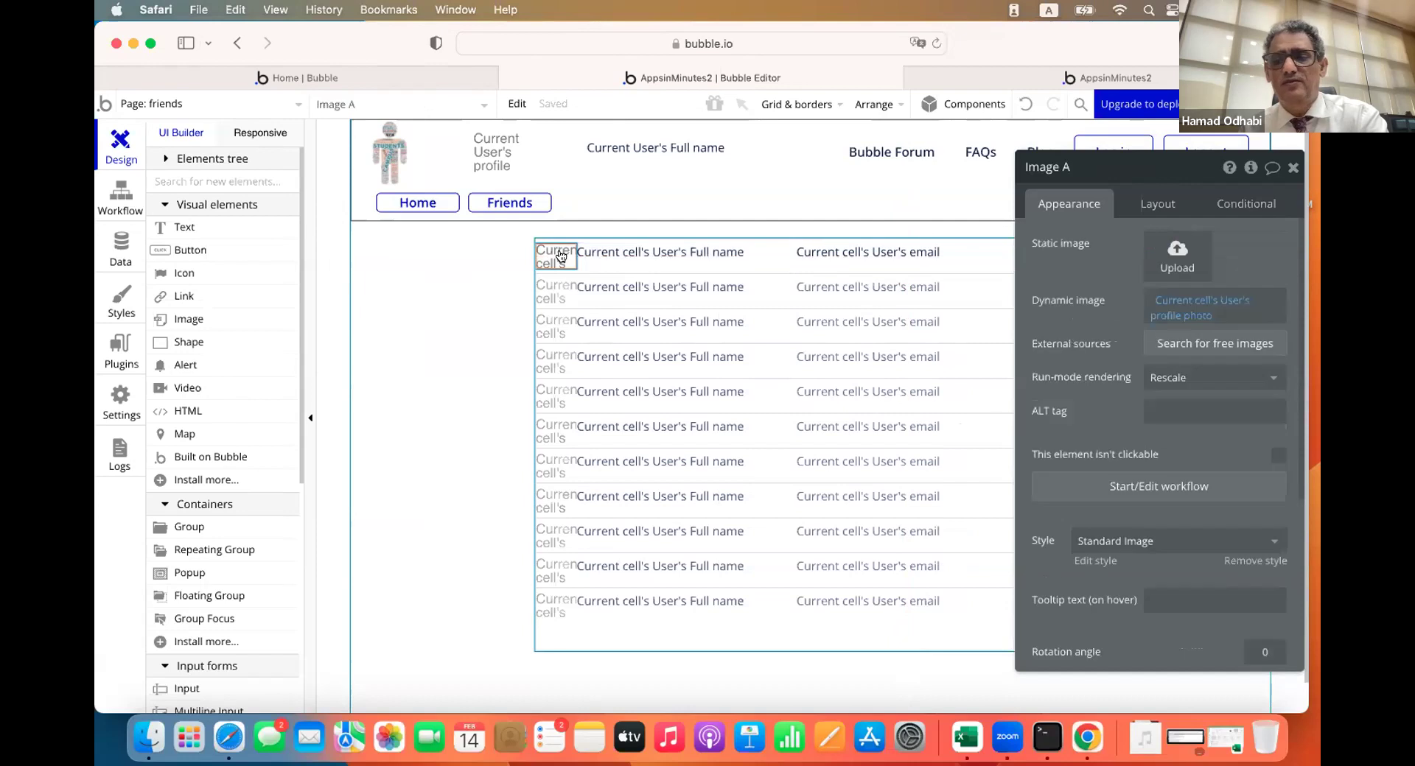
pyautogui.click(1158, 207)
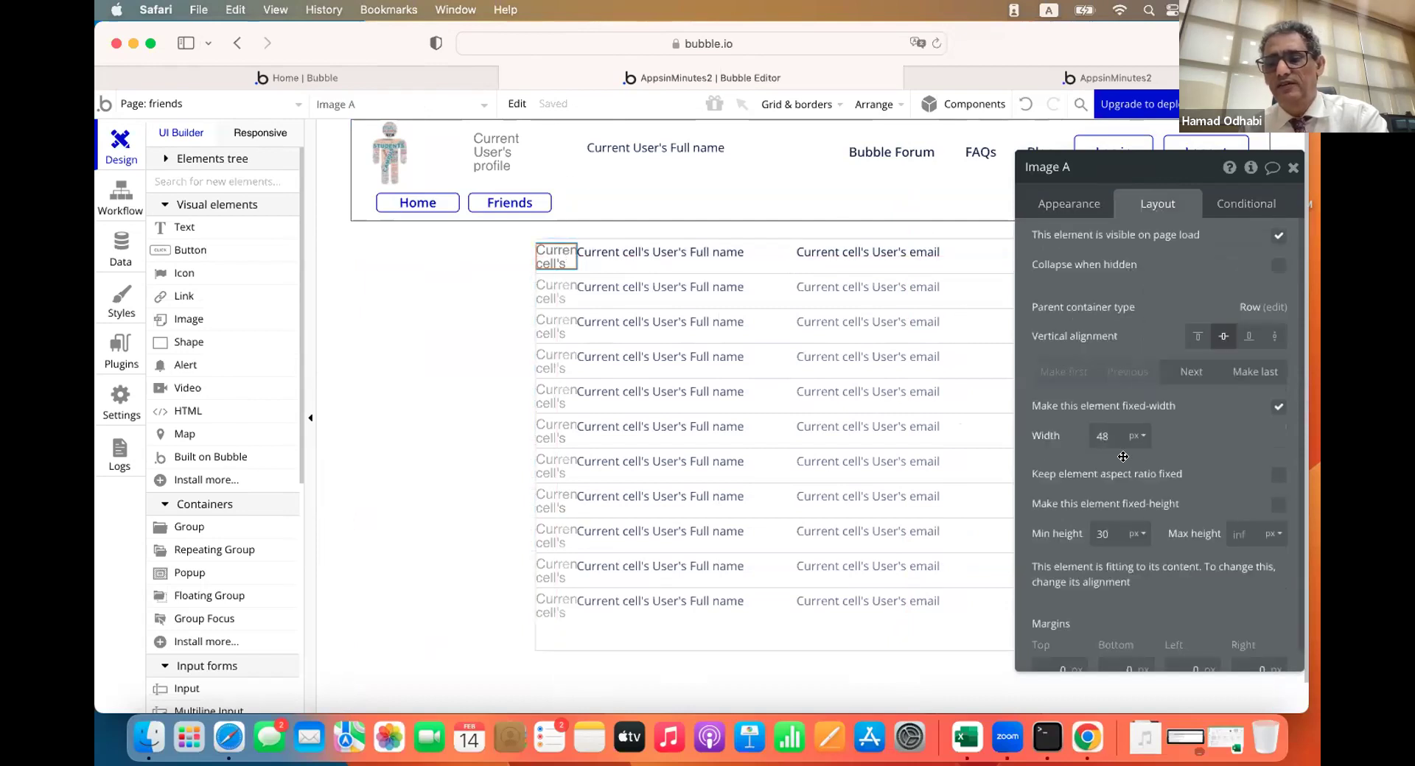
pyautogui.scroll(-1, 1119, 593)
pyautogui.click(1182, 652)
pyautogui.write('55')
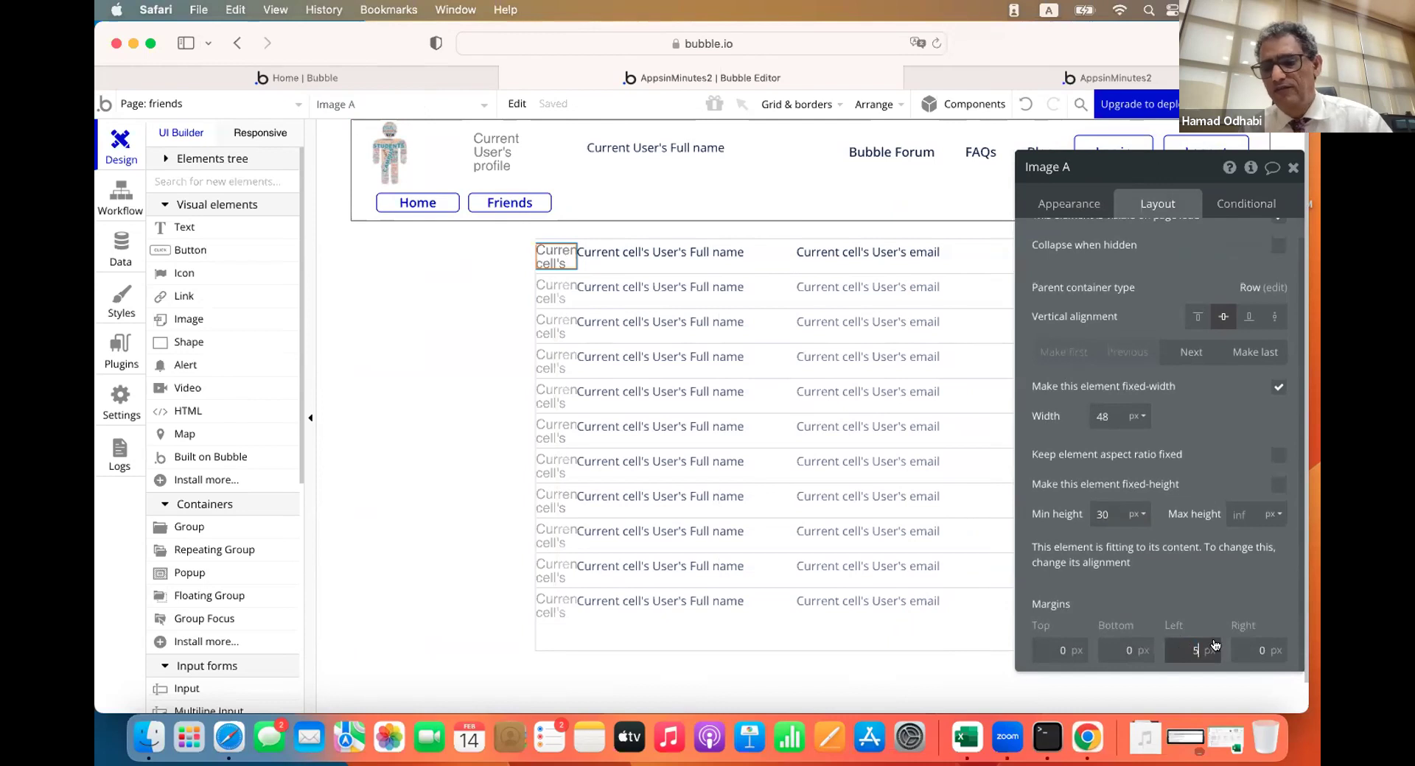
pyautogui.press('Tab')
pyautogui.click(1167, 646)
pyautogui.write('5')
pyautogui.press('Tab')
pyautogui.write('5')
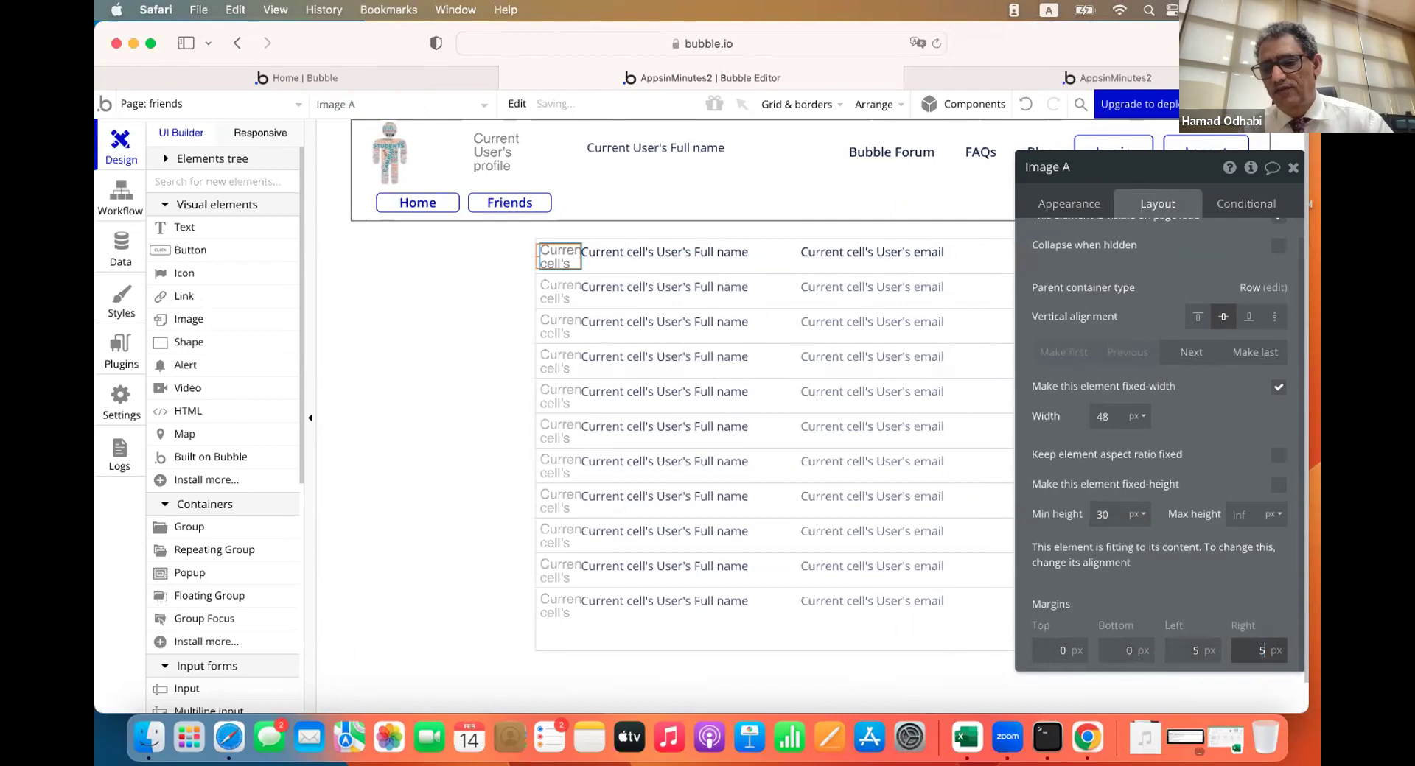
# Set the left and right margins of the full name text to 5 px
pyautogui.click(708, 254)
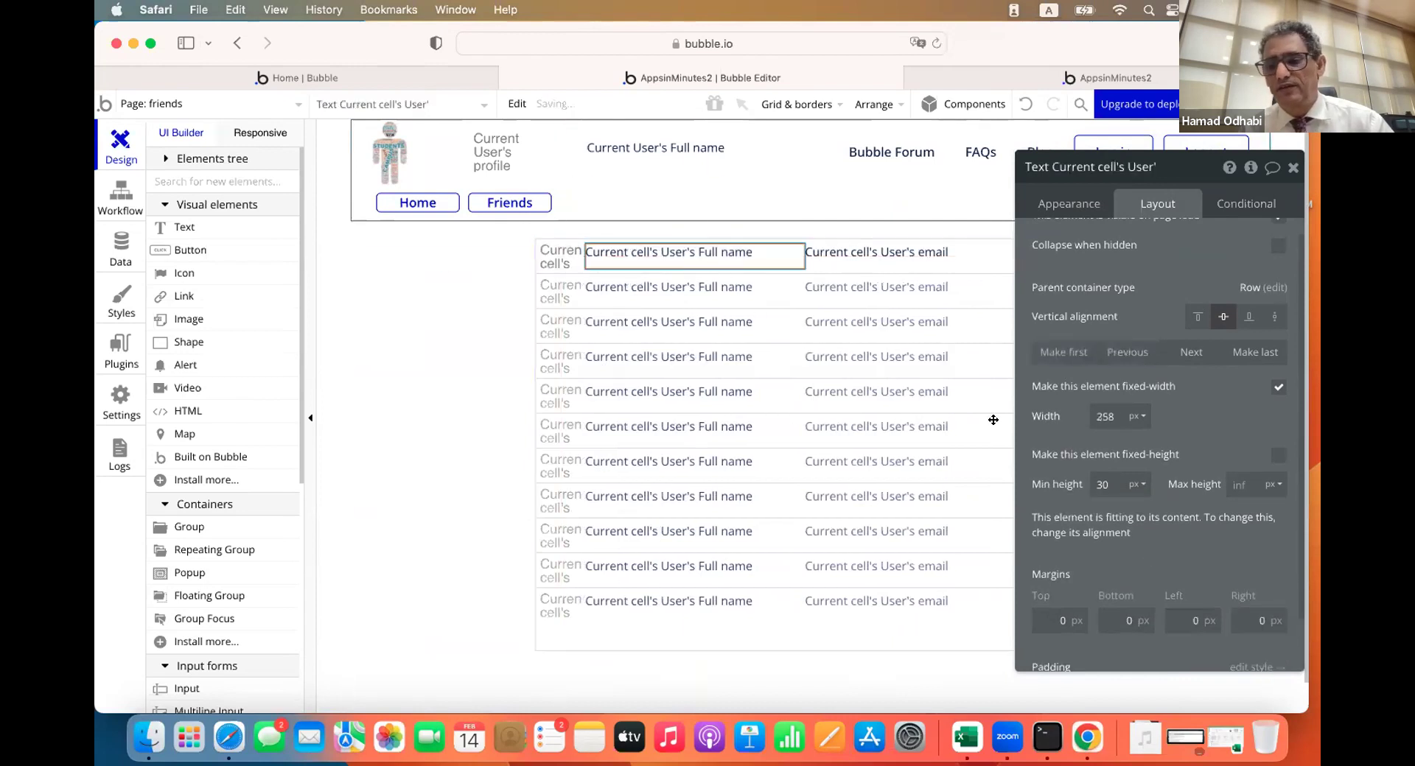
pyautogui.click(1207, 615)
pyautogui.write('5')
pyautogui.click(1244, 623)
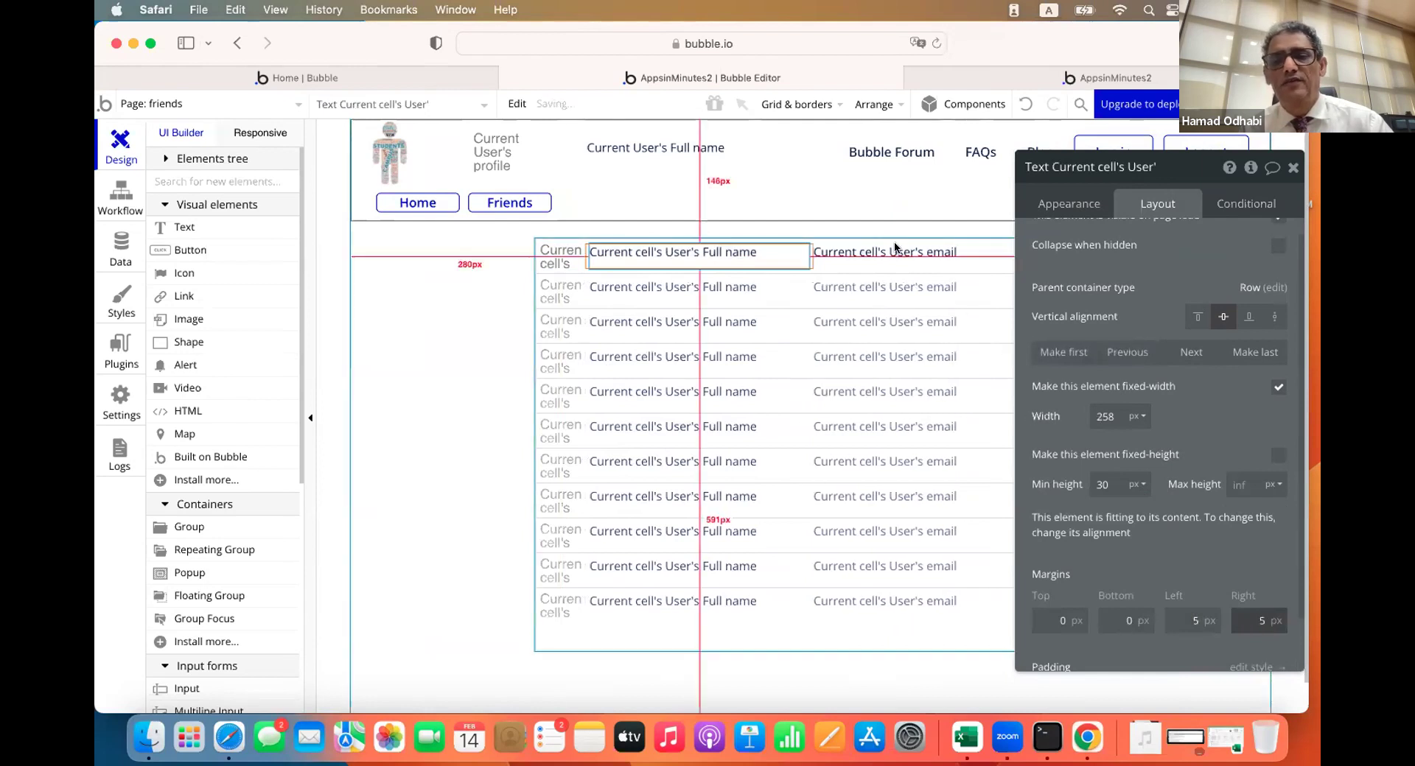
# Set the left and right margins of the email text to 5 px
pyautogui.click(876, 262)
pyautogui.click(1194, 623)
pyautogui.write('5')
pyautogui.press('Tab')
pyautogui.write('5')
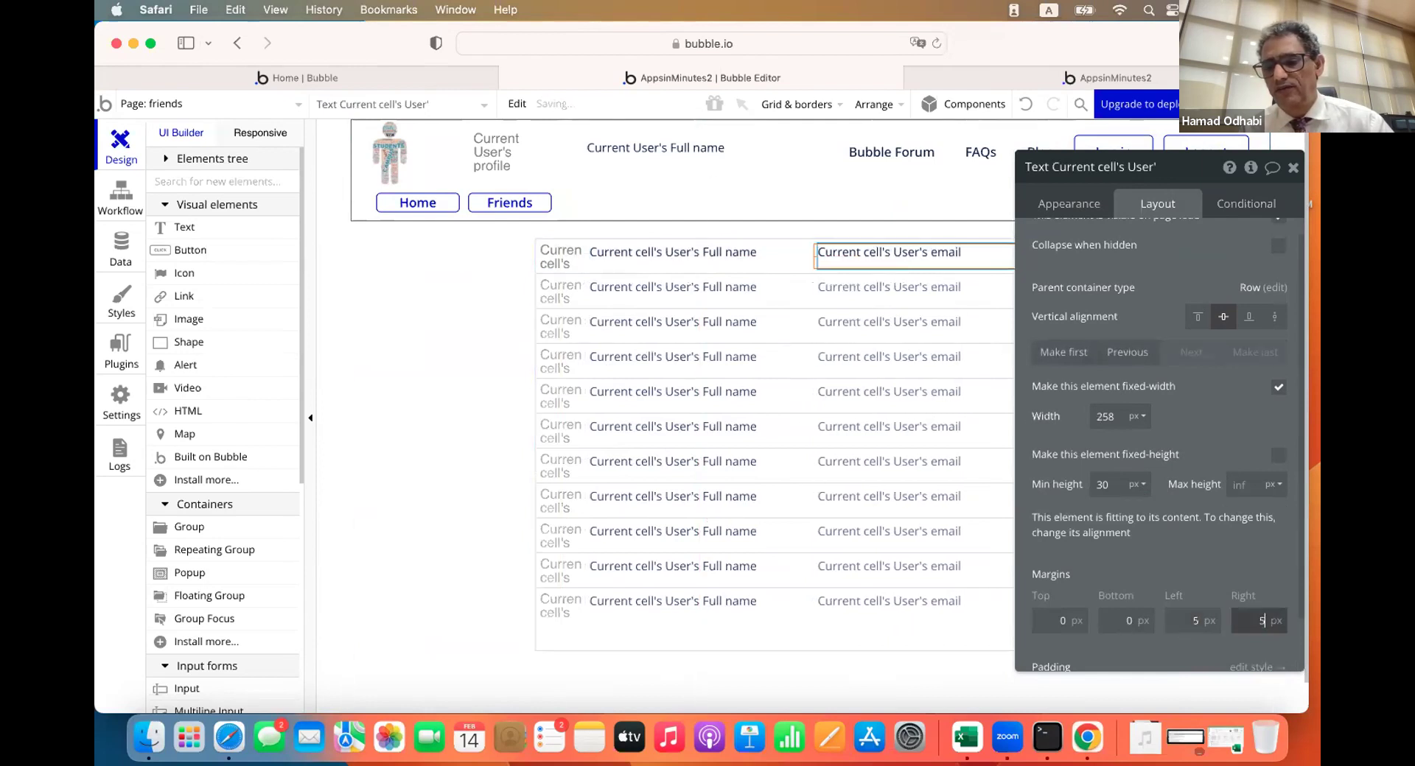
pyautogui.click(1194, 532)
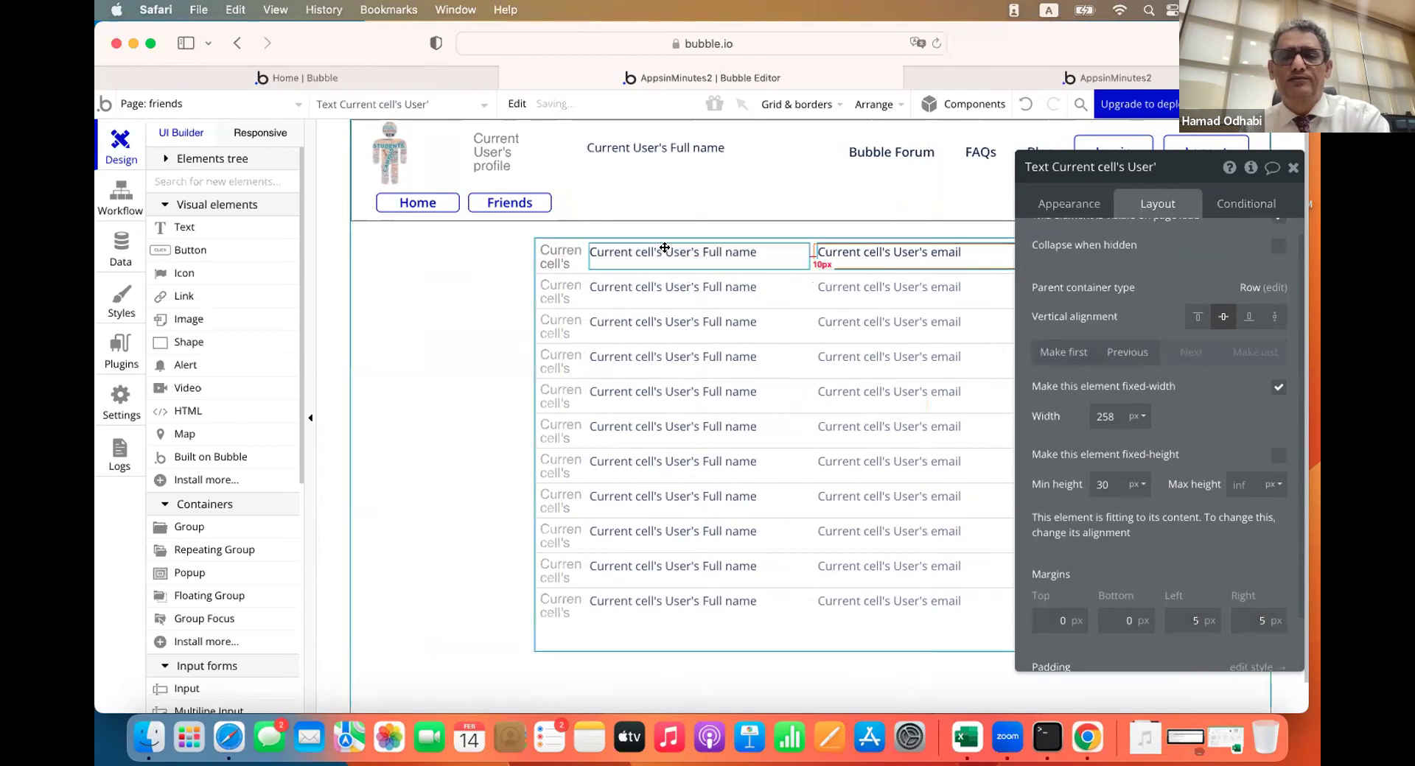
# Check the user list on the friends page in the running app preview
pyautogui.click(955, 72)
pyautogui.click(816, 102)
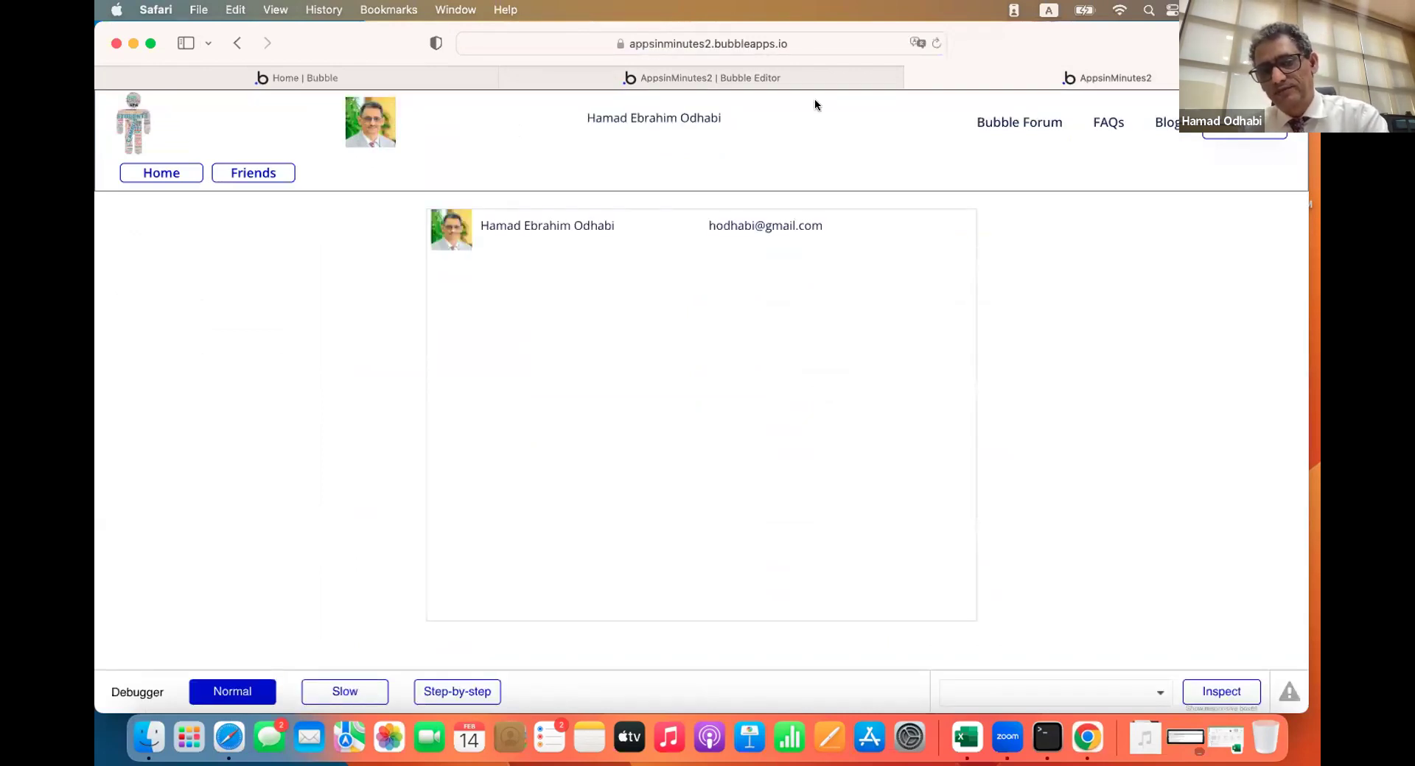
pyautogui.scroll(-2, 759, 198)
pyautogui.scroll(-2, 758, 198)
pyautogui.scroll(4, 758, 197)
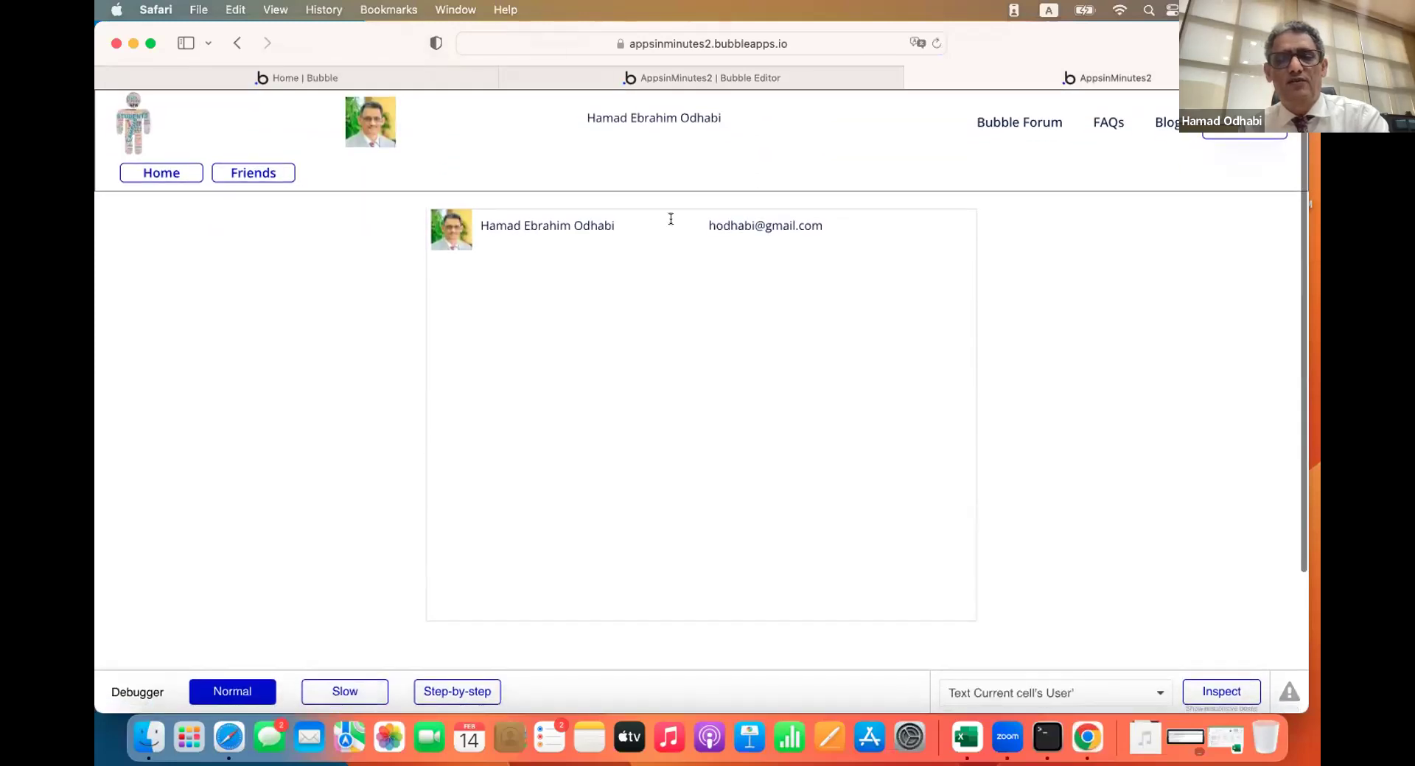
# Inspect the repeating group's Search for Users data source for constraints and compare it with the friends page preview
pyautogui.click(719, 73)
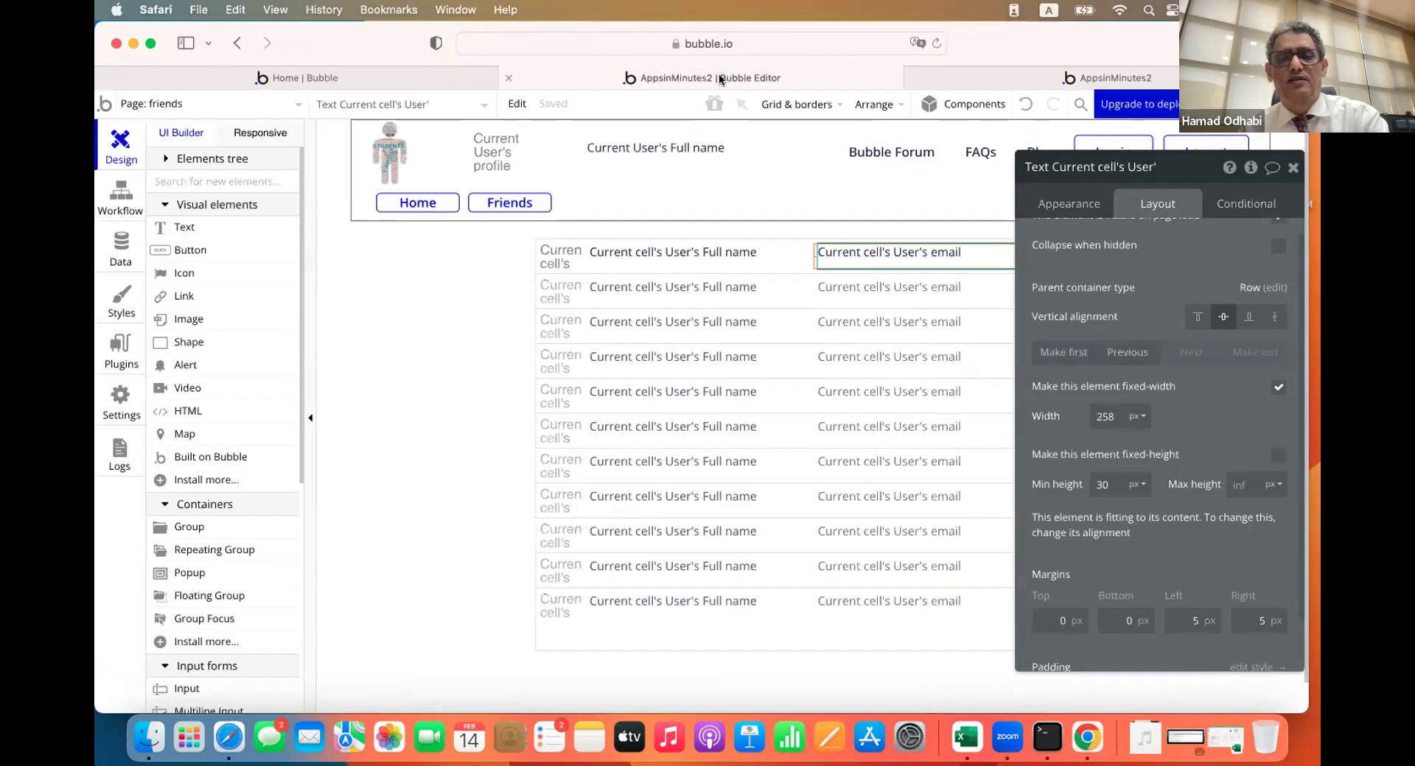
pyautogui.click(965, 242)
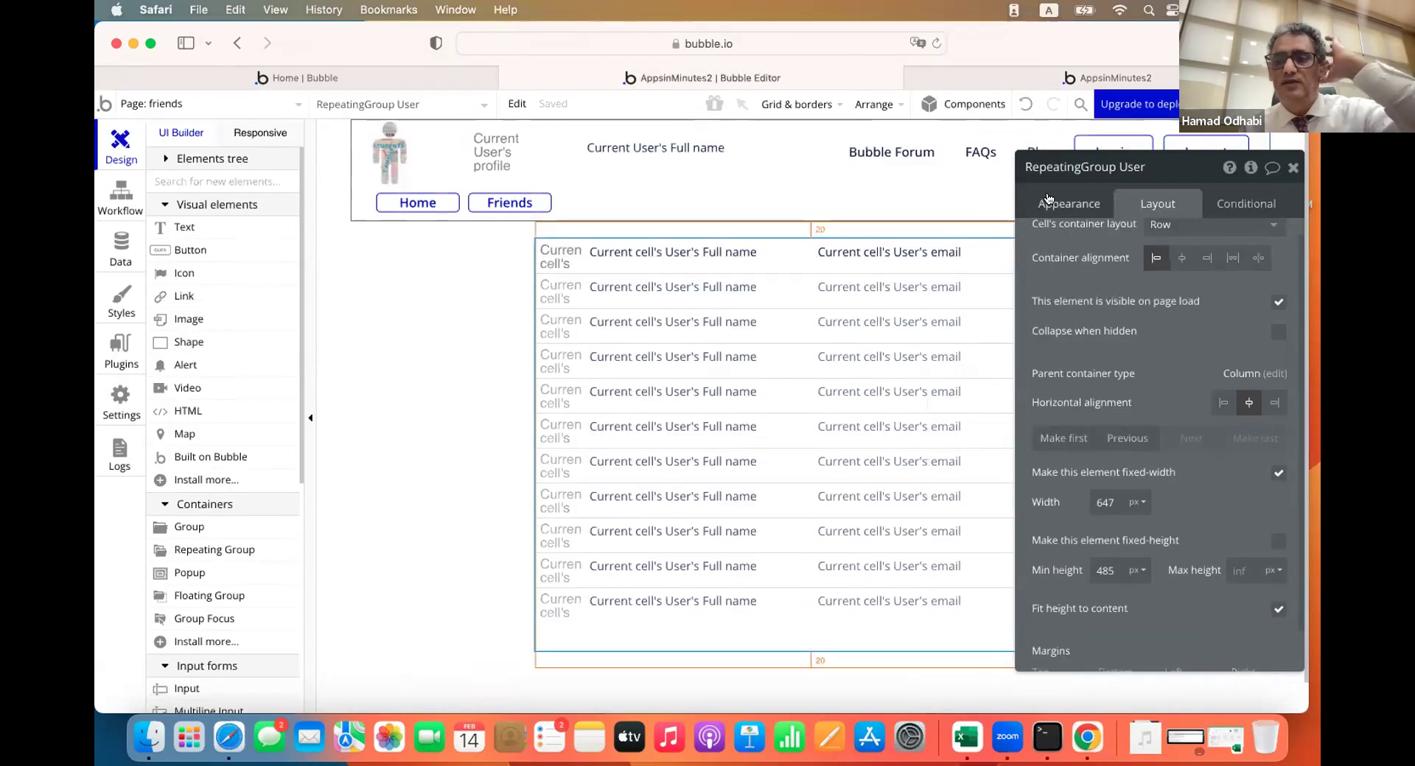
pyautogui.click(1070, 210)
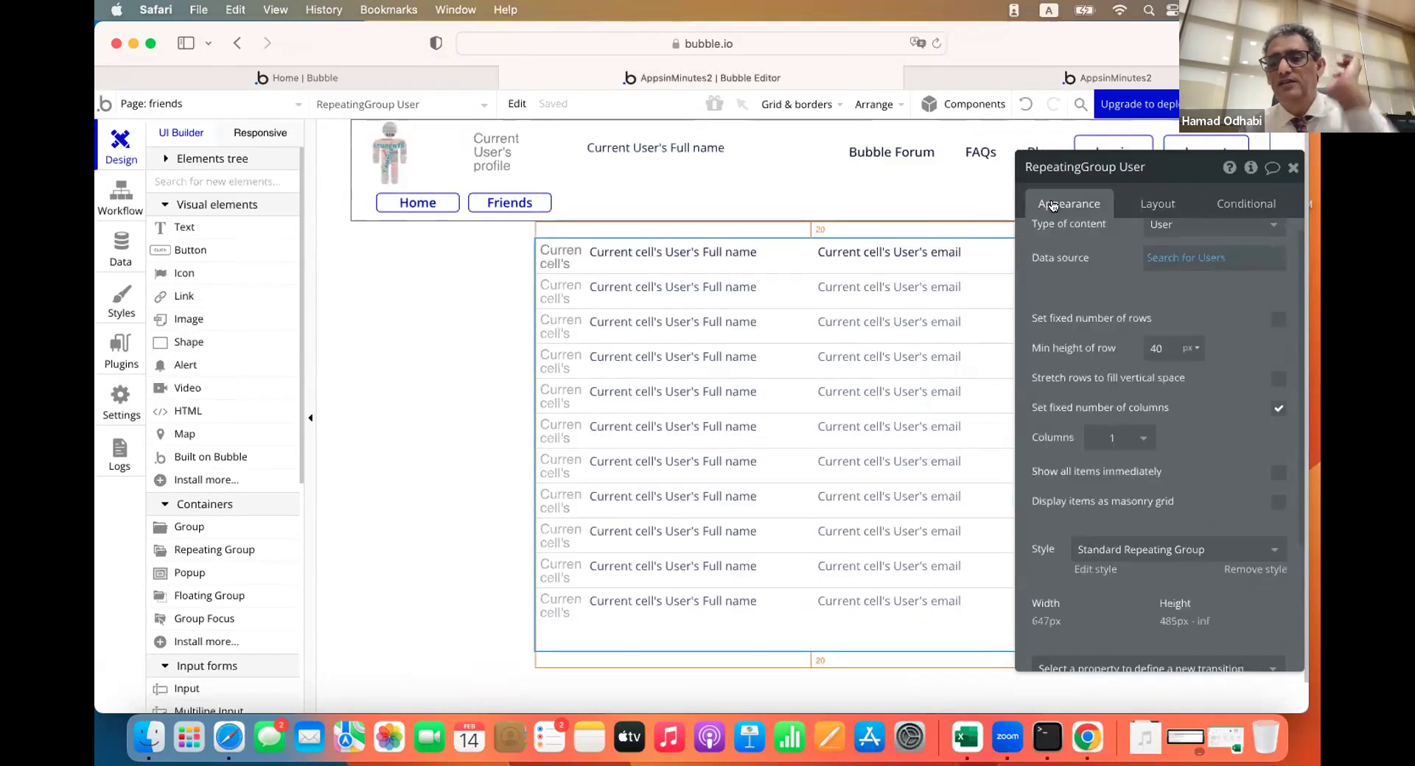
pyautogui.click(1159, 259)
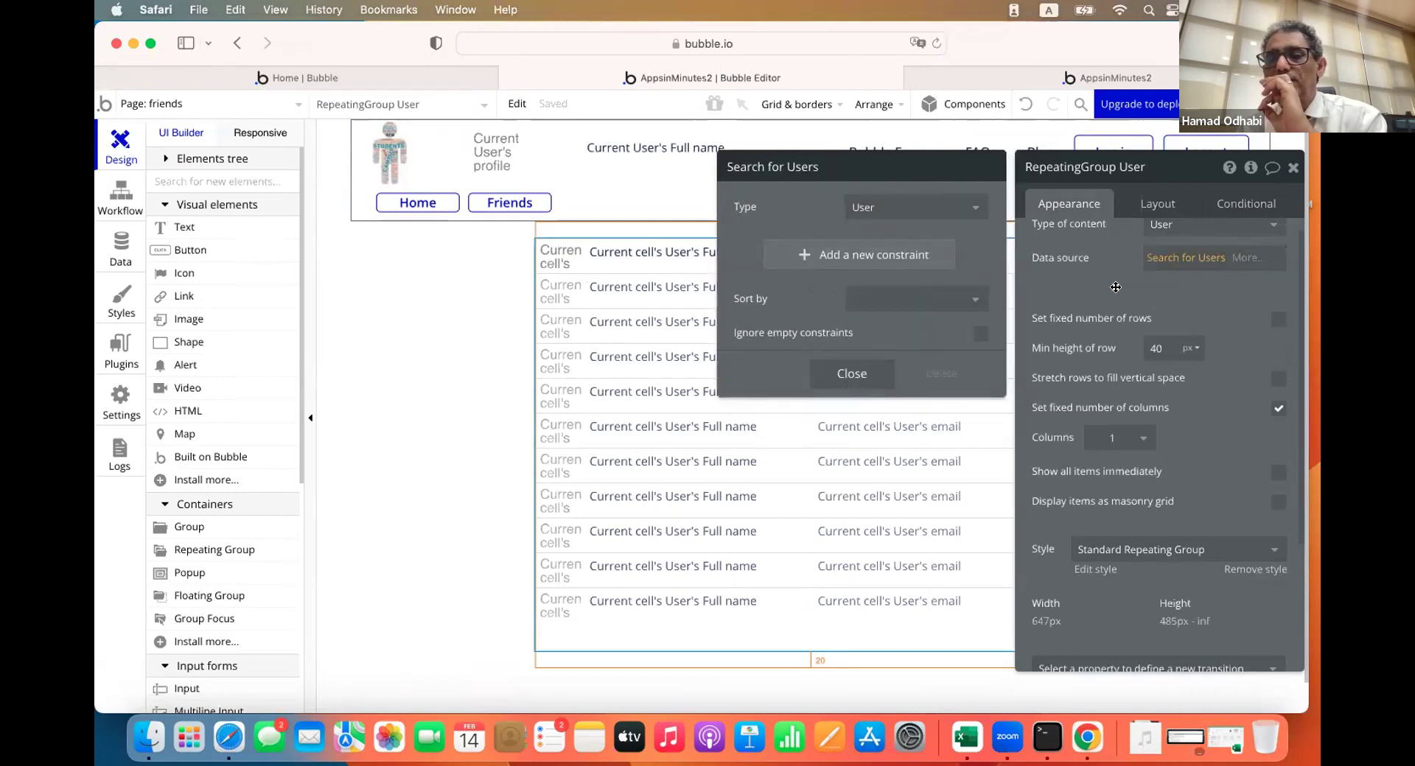
pyautogui.click(1150, 279)
pyautogui.scroll(1, 1149, 279)
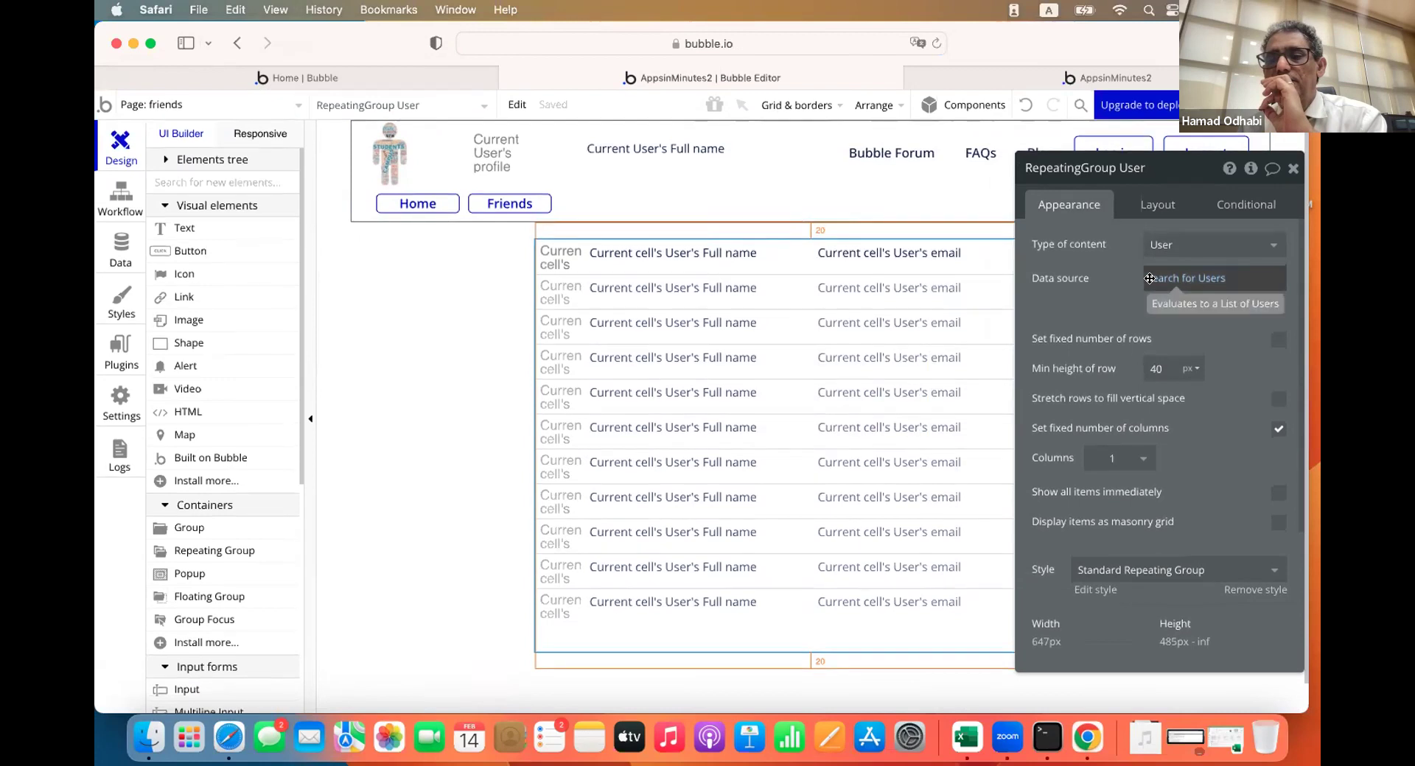
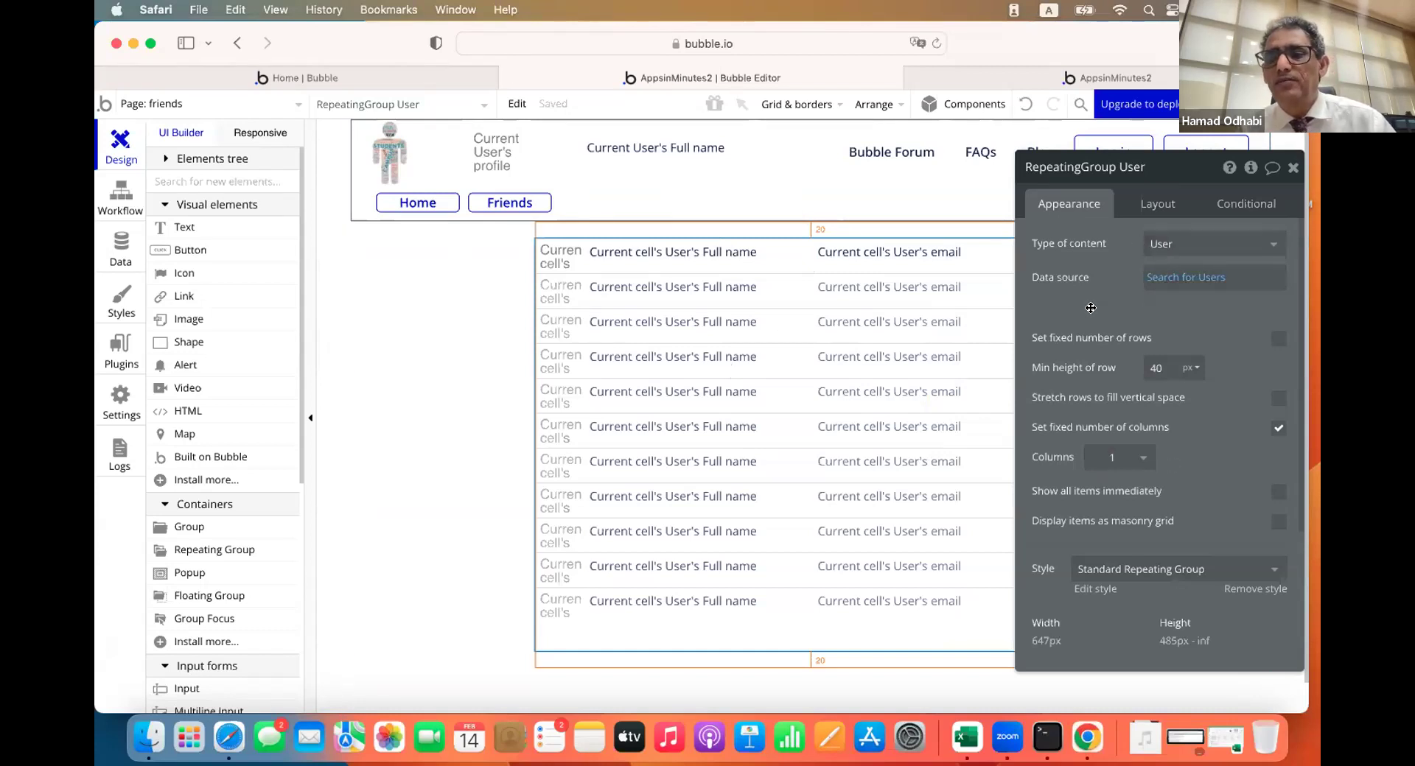
pyautogui.click(970, 77)
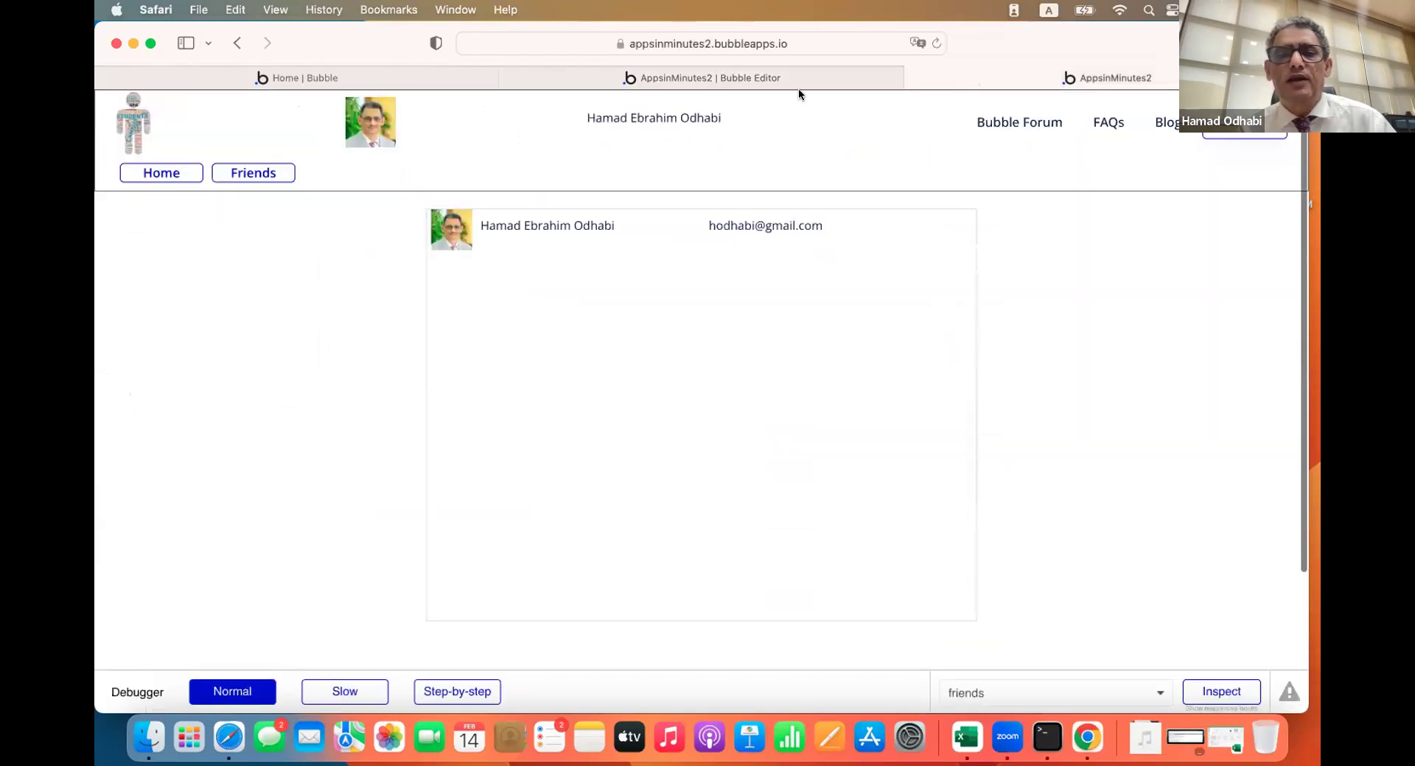
pyautogui.click(733, 70)
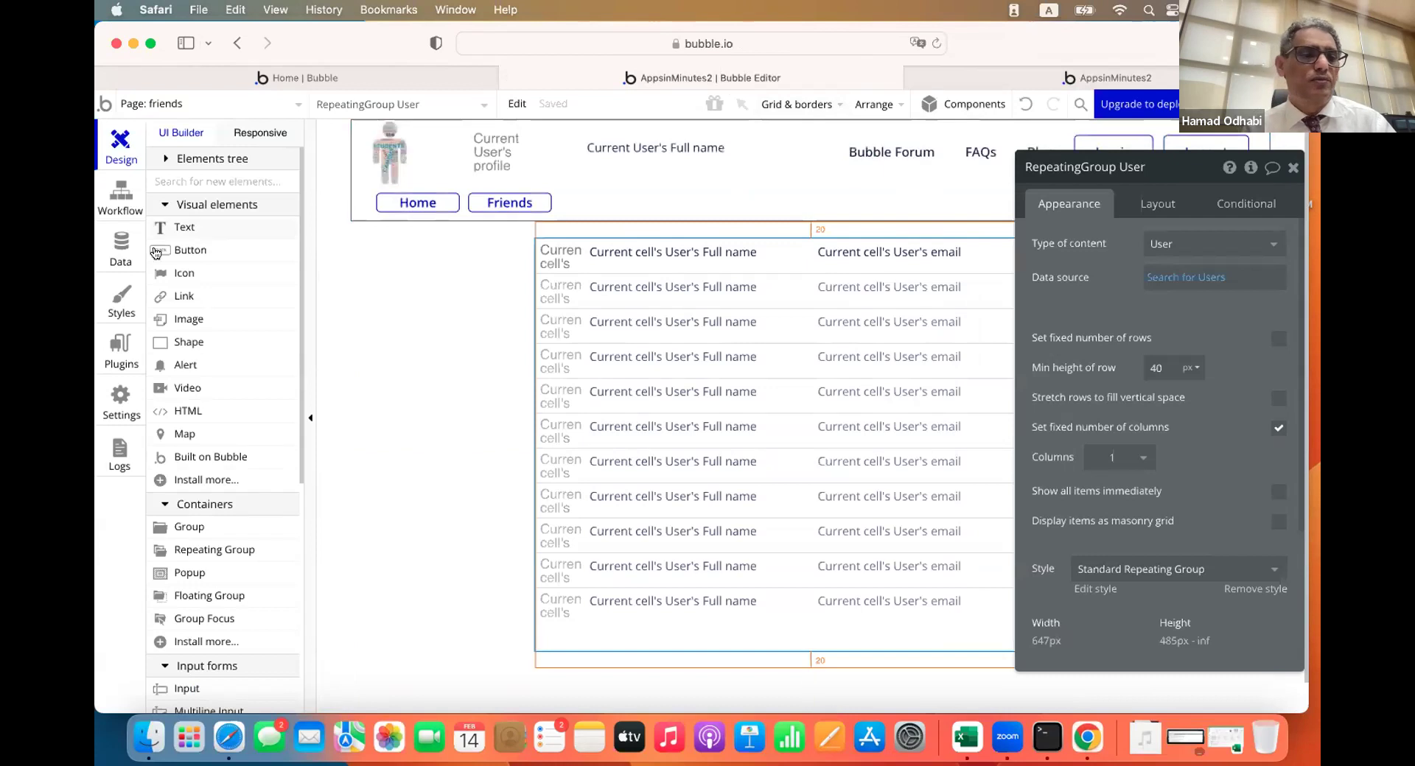
# In the User type's privacy rules, allow everyone else to find users in searches and view attached files, and recheck the friends page preview
pyautogui.click(117, 257)
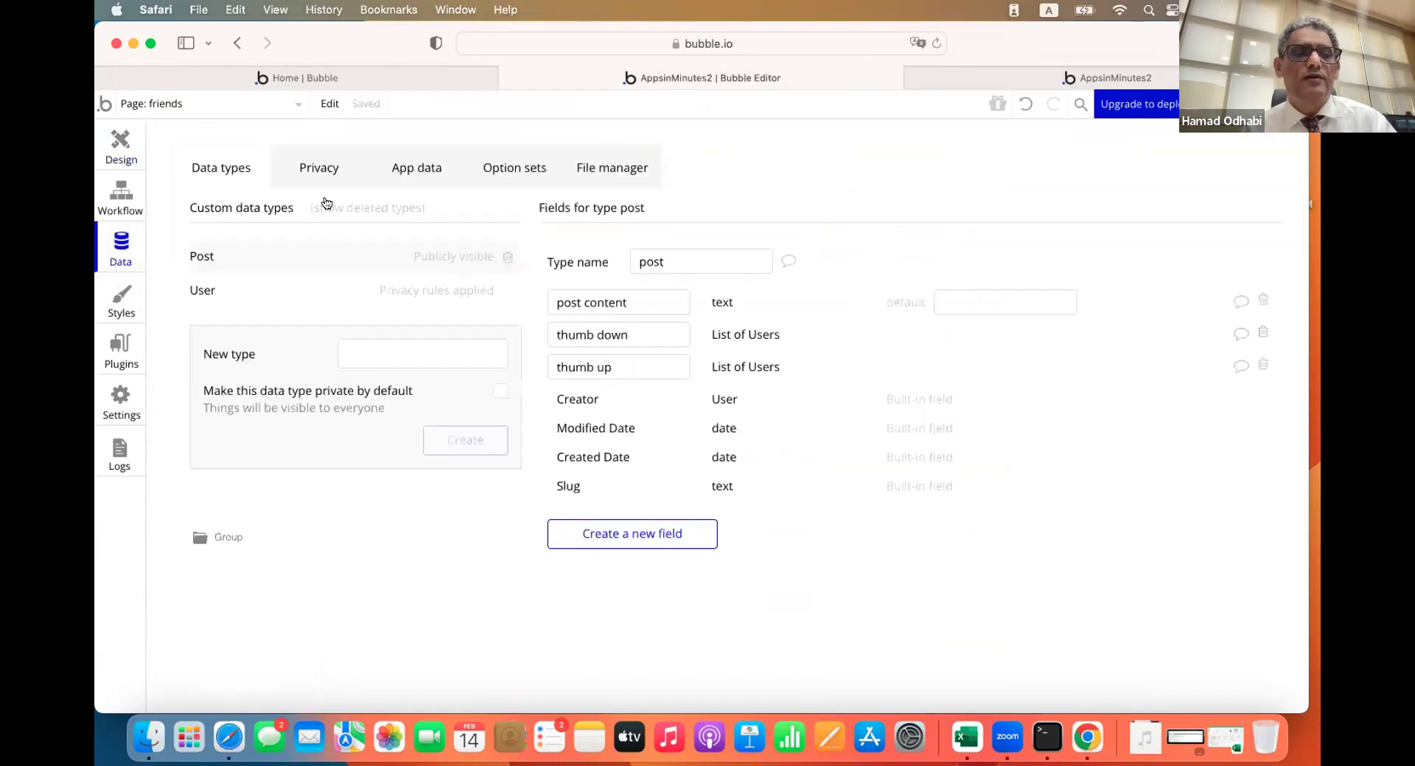
pyautogui.click(330, 174)
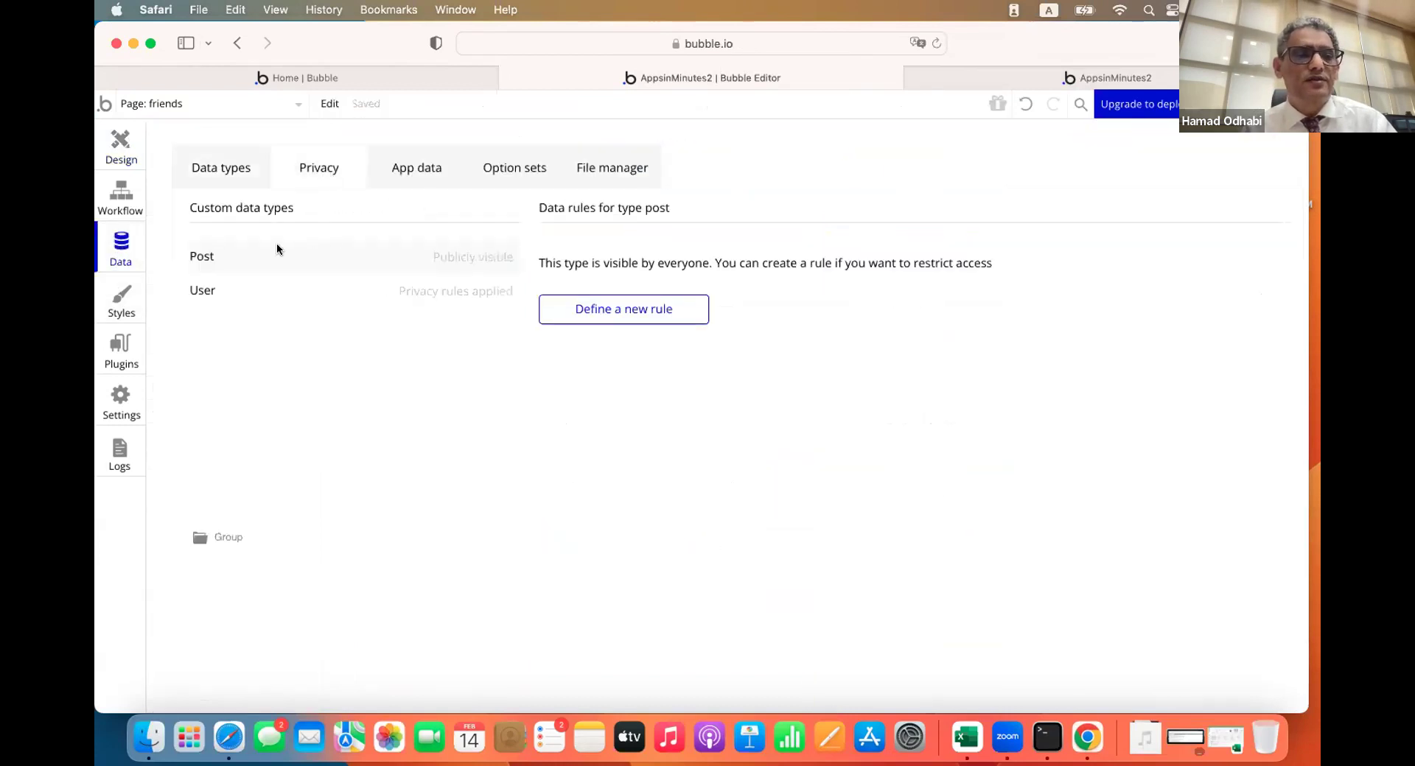
pyautogui.click(241, 299)
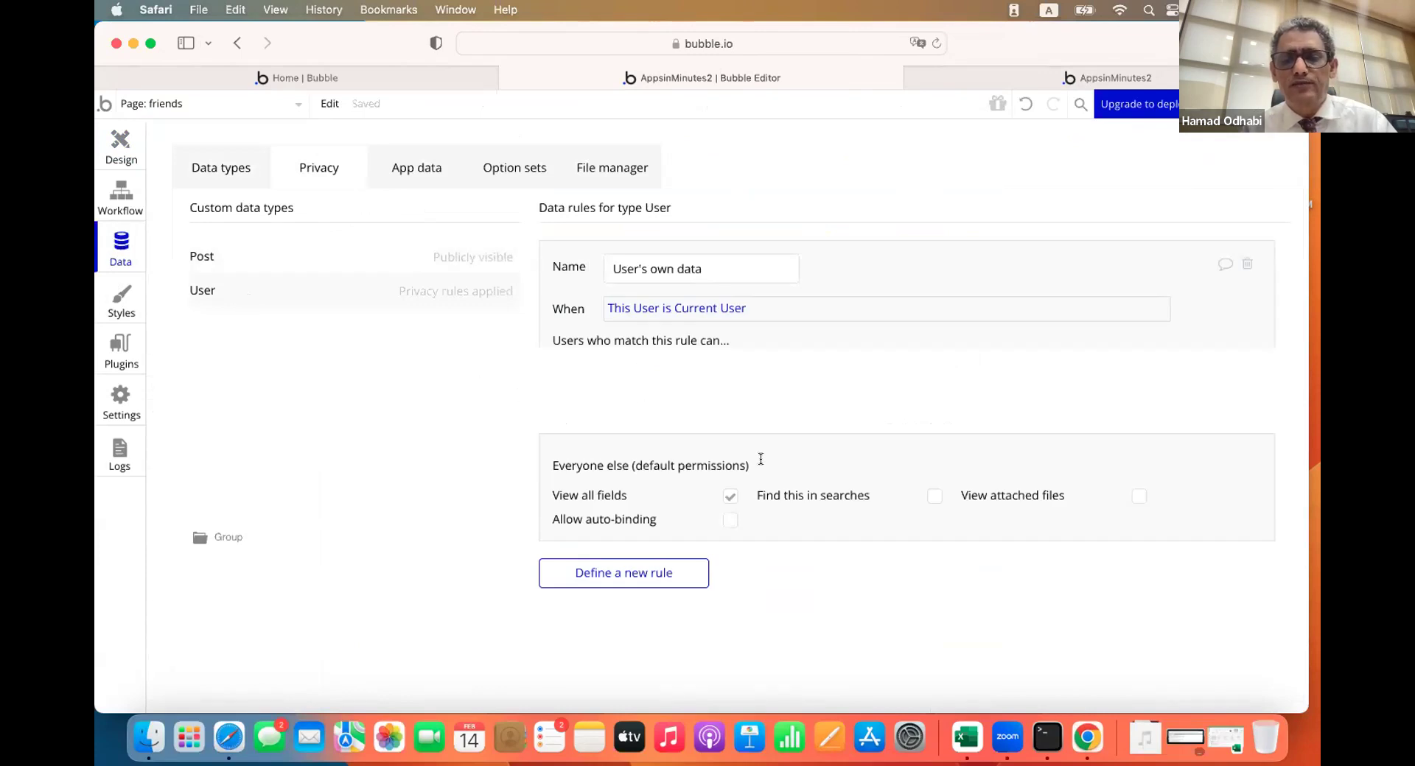
pyautogui.click(932, 496)
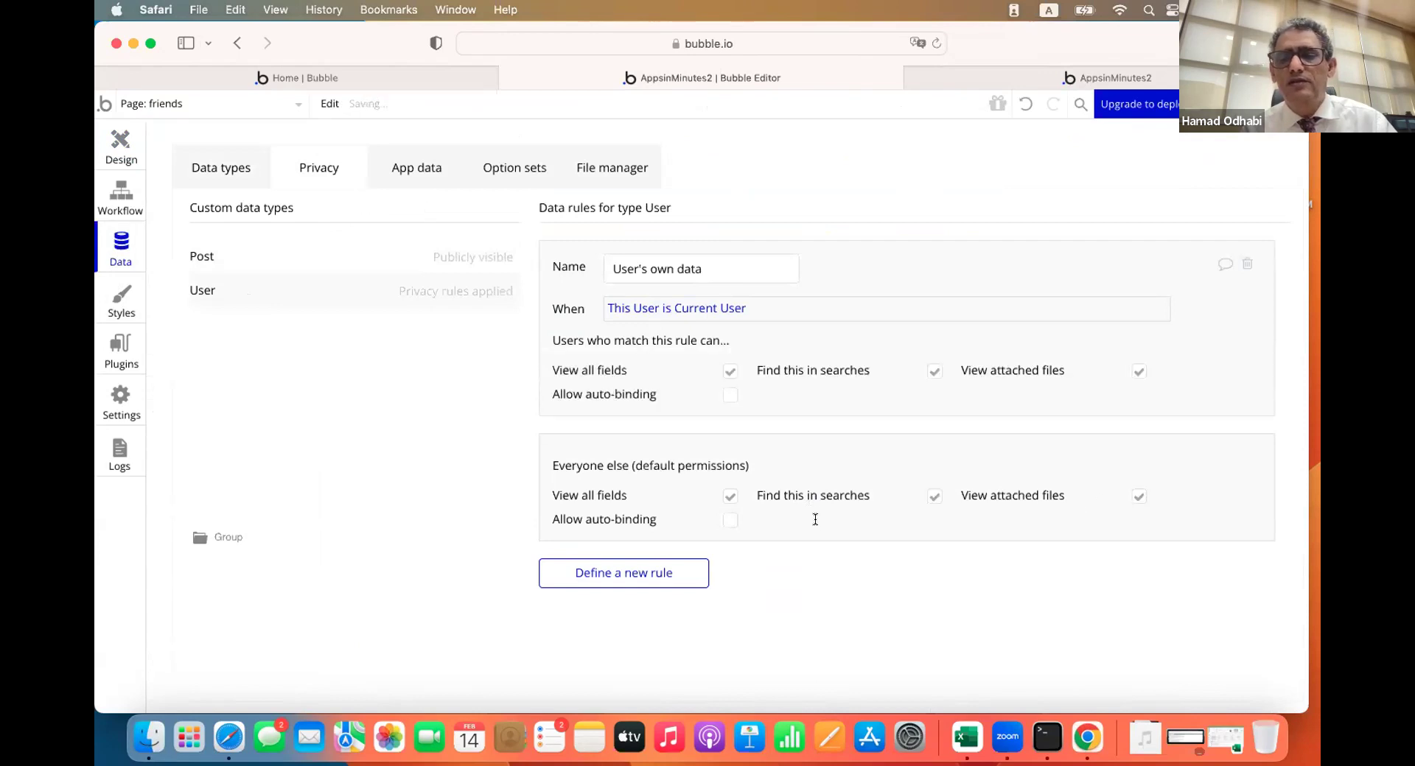
pyautogui.click(960, 78)
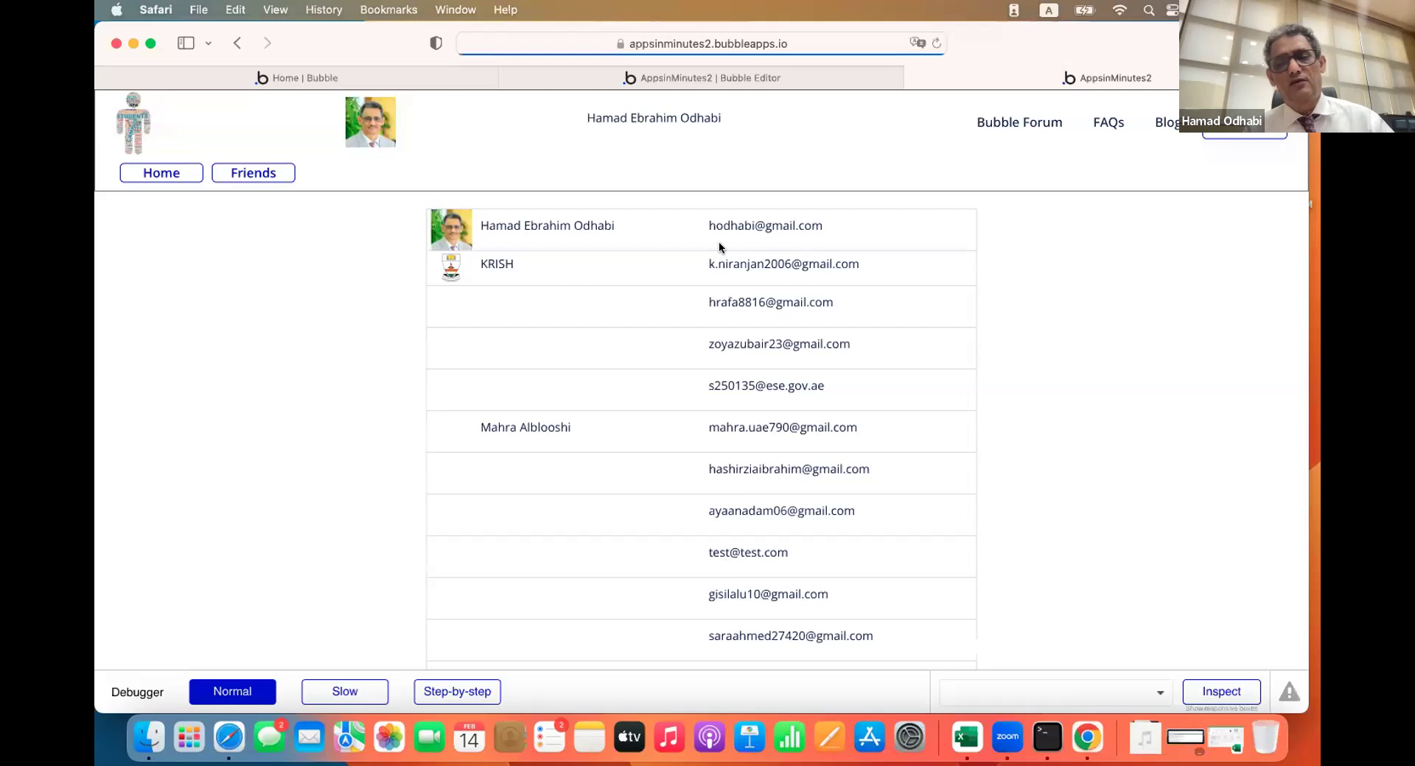
# Examine the full user list in the friends page preview for missing photos and full names
pyautogui.scroll(-4, 720, 243)
pyautogui.scroll(-2, 653, 364)
pyautogui.scroll(8, 651, 365)
pyautogui.scroll(-3, 519, 498)
pyautogui.click(480, 489)
pyautogui.scroll(-3, 481, 489)
pyautogui.scroll(4, 480, 490)
pyautogui.scroll(3, 481, 490)
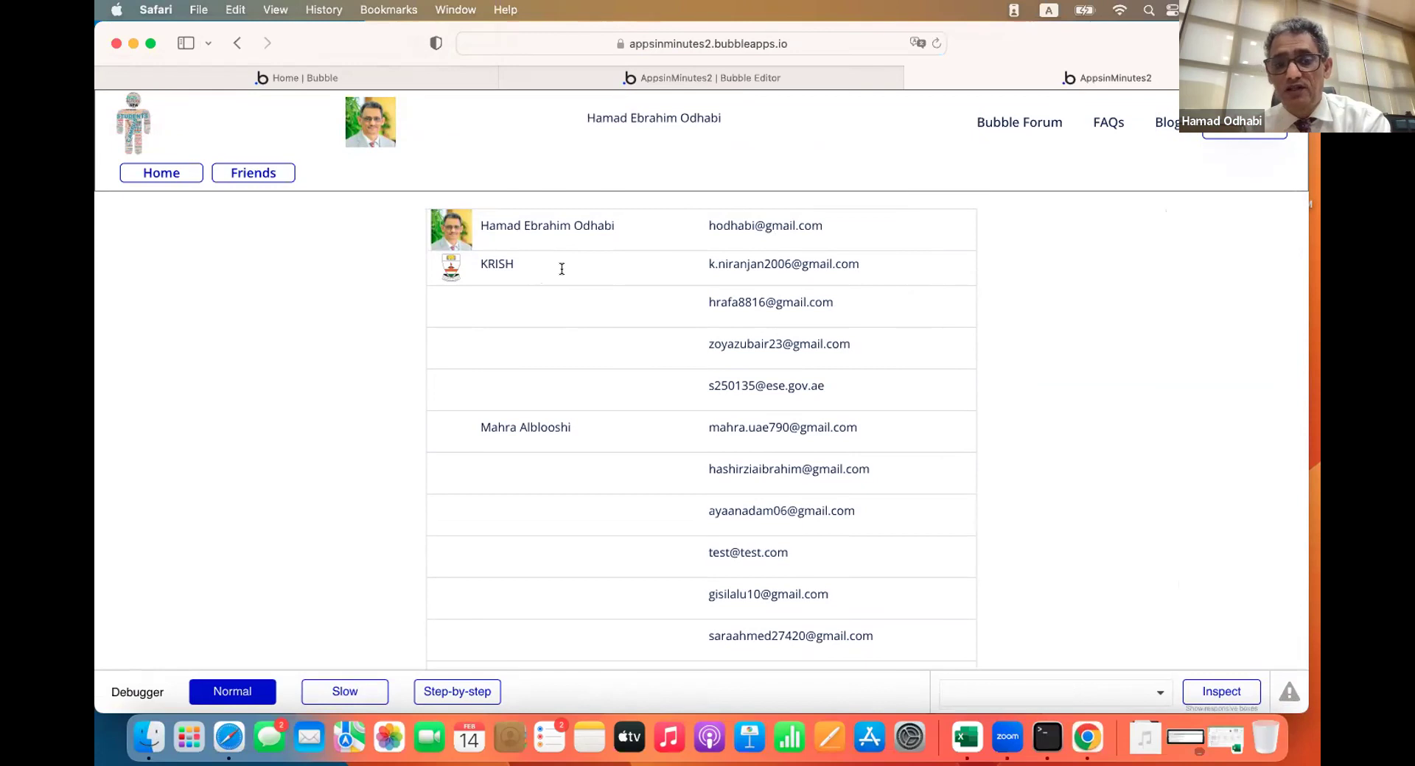
pyautogui.scroll(-5, 562, 270)
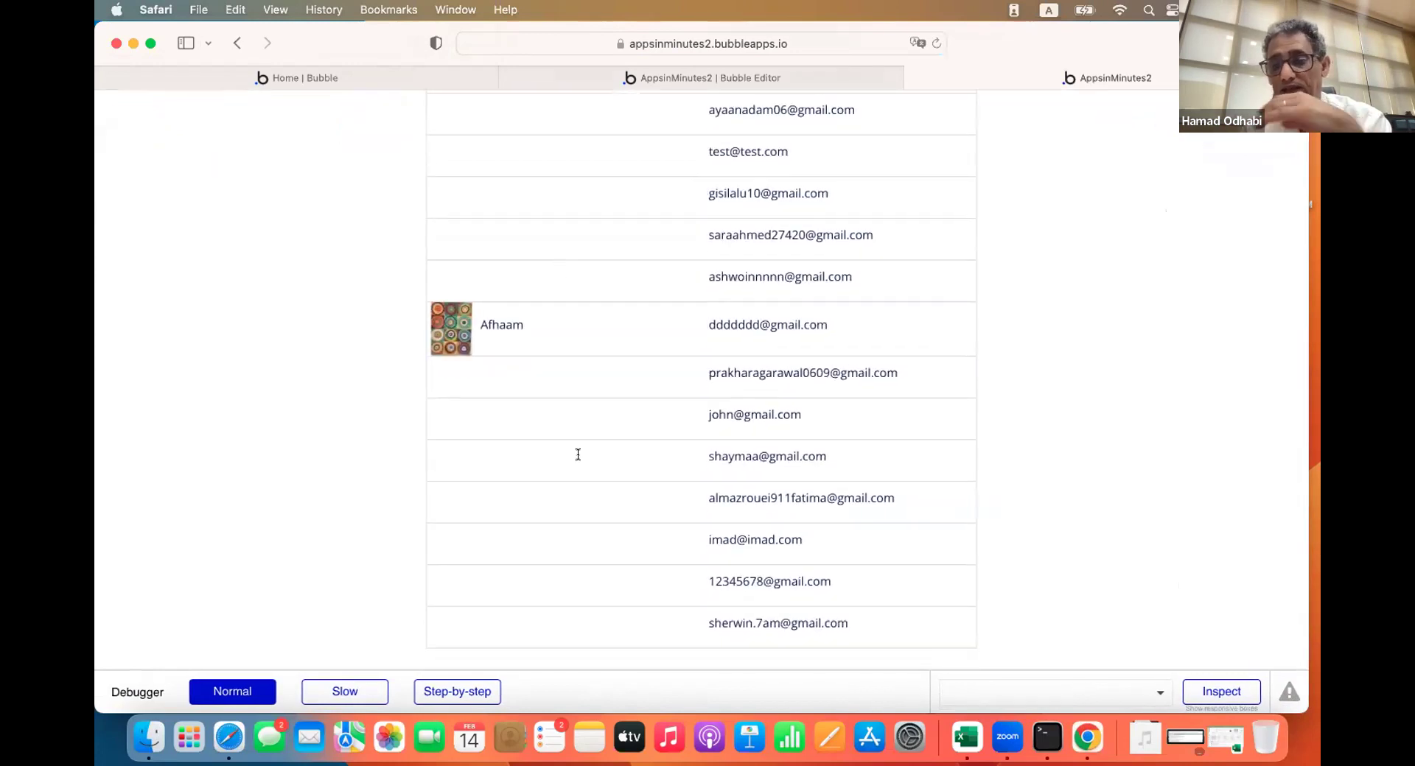
pyautogui.scroll(5, 578, 454)
pyautogui.scroll(-8, 578, 454)
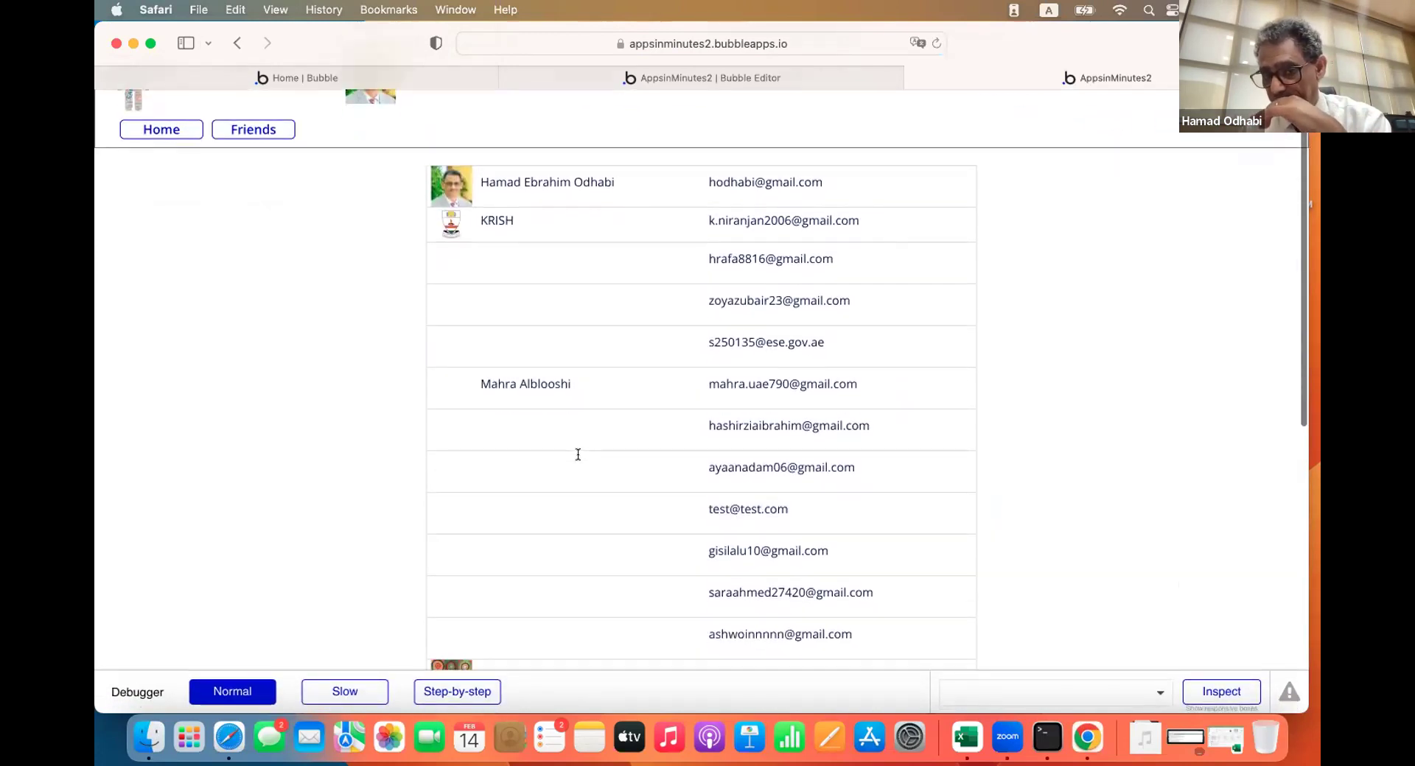
pyautogui.scroll(8, 577, 455)
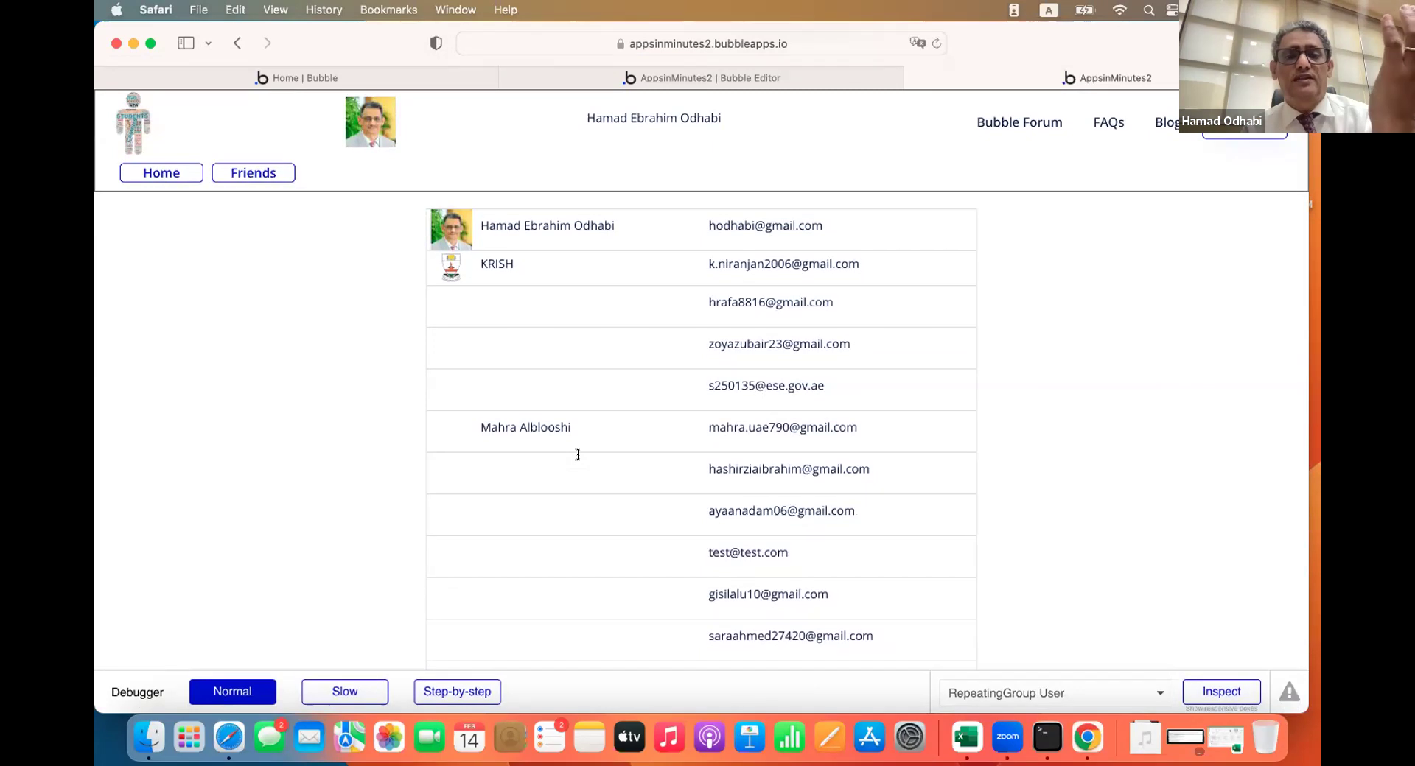
pyautogui.scroll(-8, 578, 455)
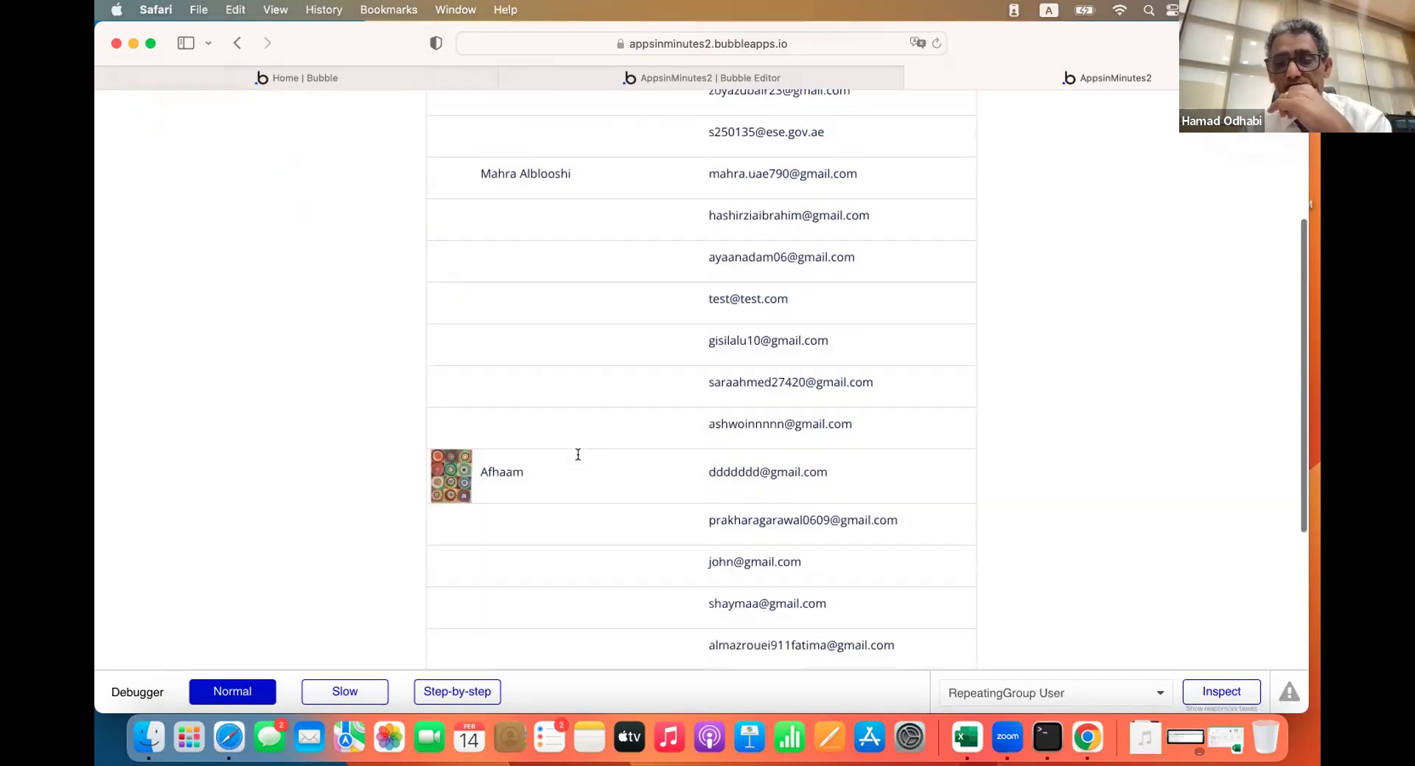
pyautogui.scroll(8, 578, 455)
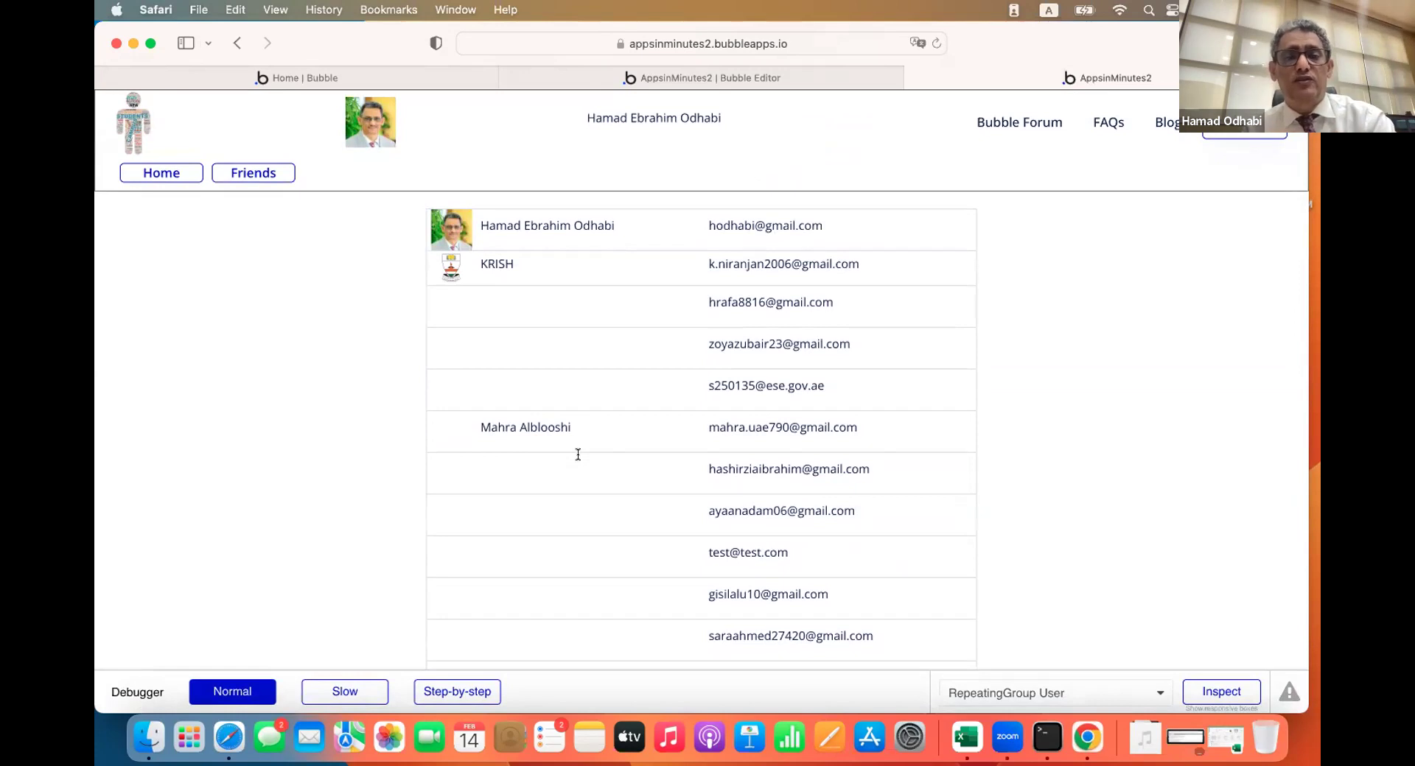
pyautogui.scroll(-10, 578, 454)
pyautogui.scroll(10, 578, 455)
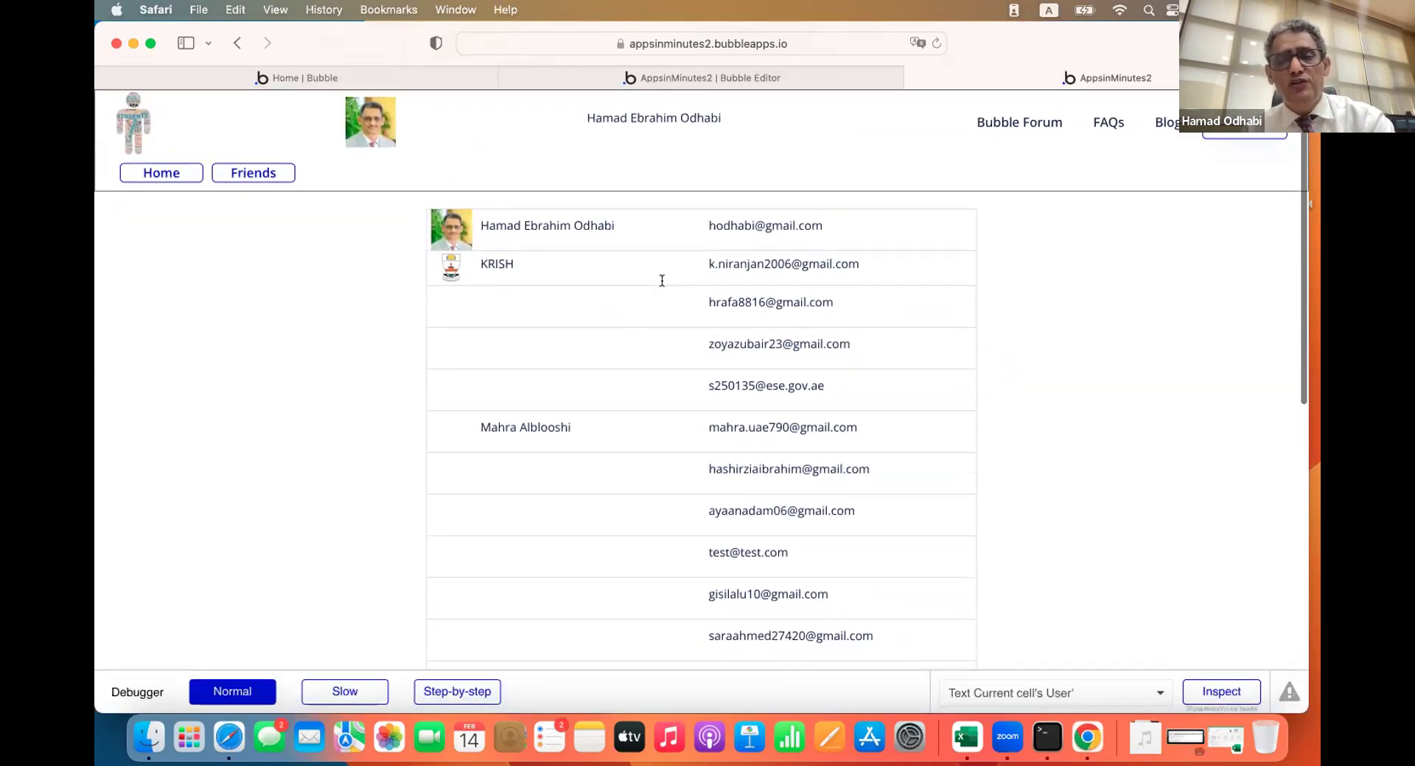
# Review the User type's privacy rules against the friends page preview, examining the listed users down to the last entry
pyautogui.click(661, 79)
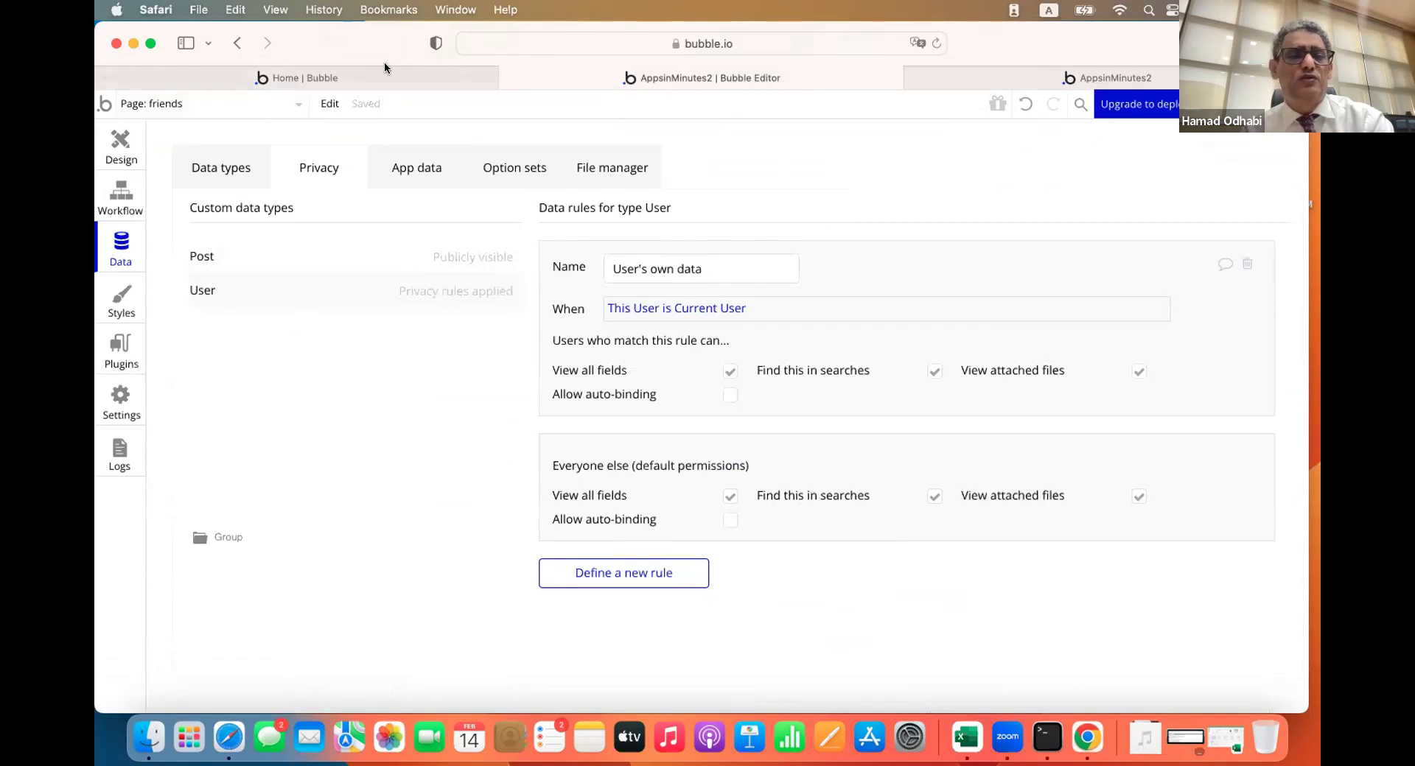
pyautogui.click(921, 77)
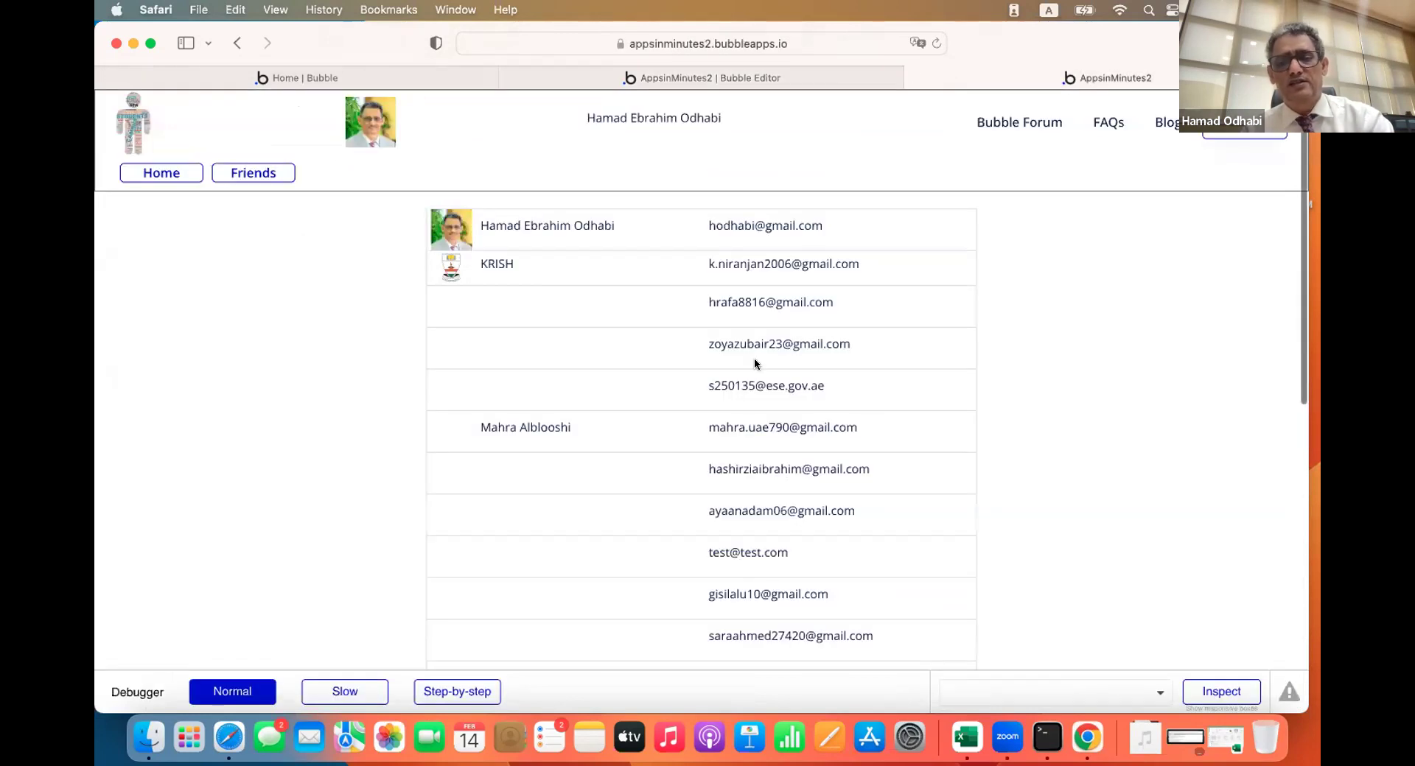
pyautogui.scroll(-5, 754, 361)
pyautogui.scroll(-2, 754, 361)
pyautogui.scroll(10, 754, 361)
pyautogui.scroll(-15, 754, 361)
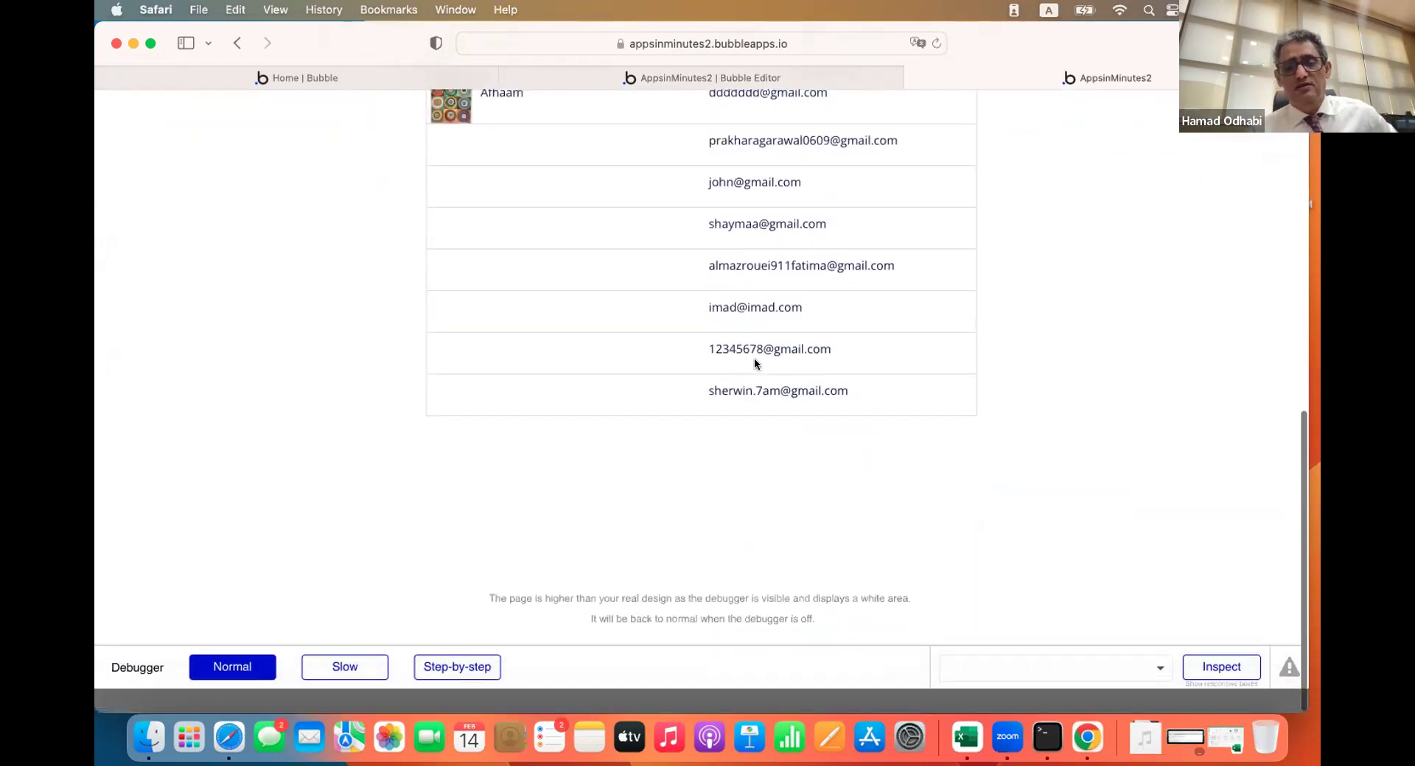
pyautogui.scroll(10, 754, 361)
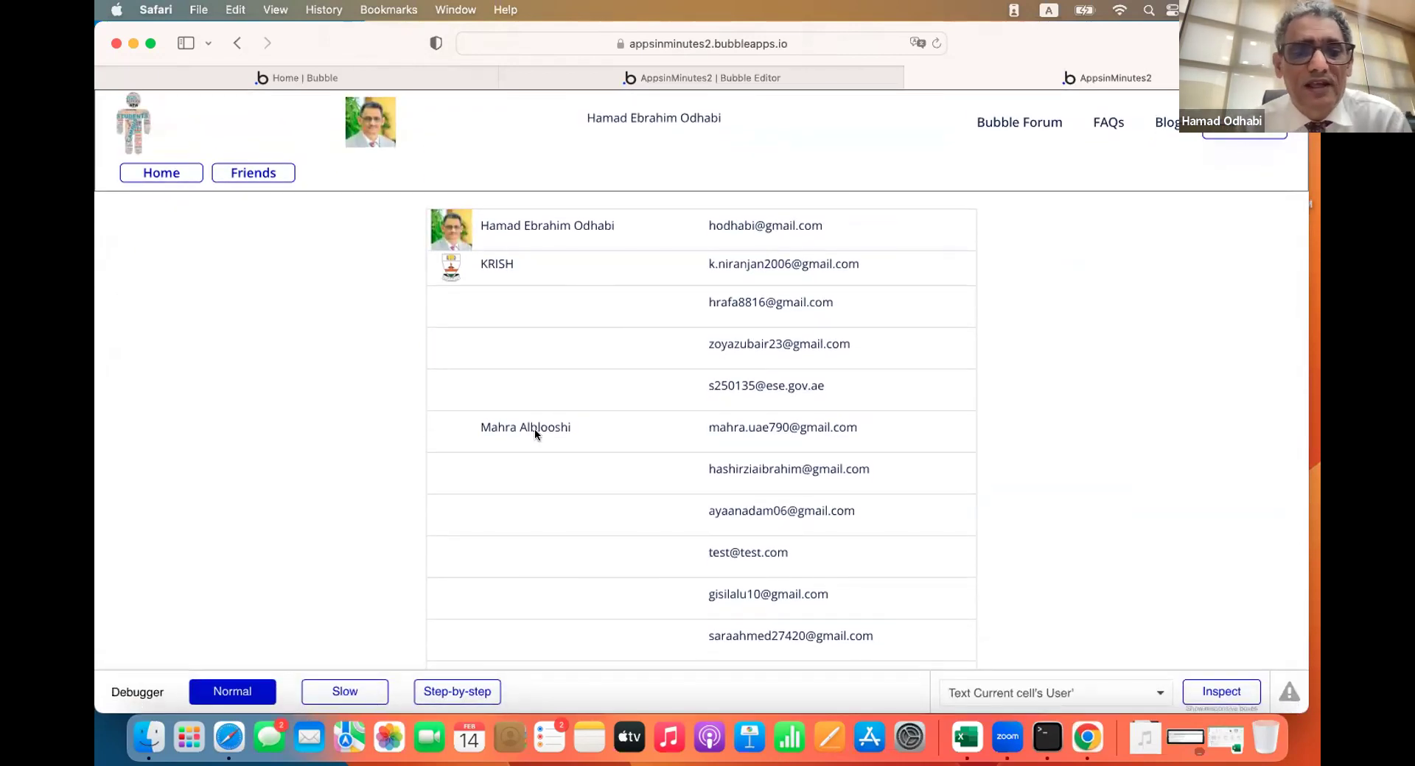
pyautogui.scroll(-10, 780, 545)
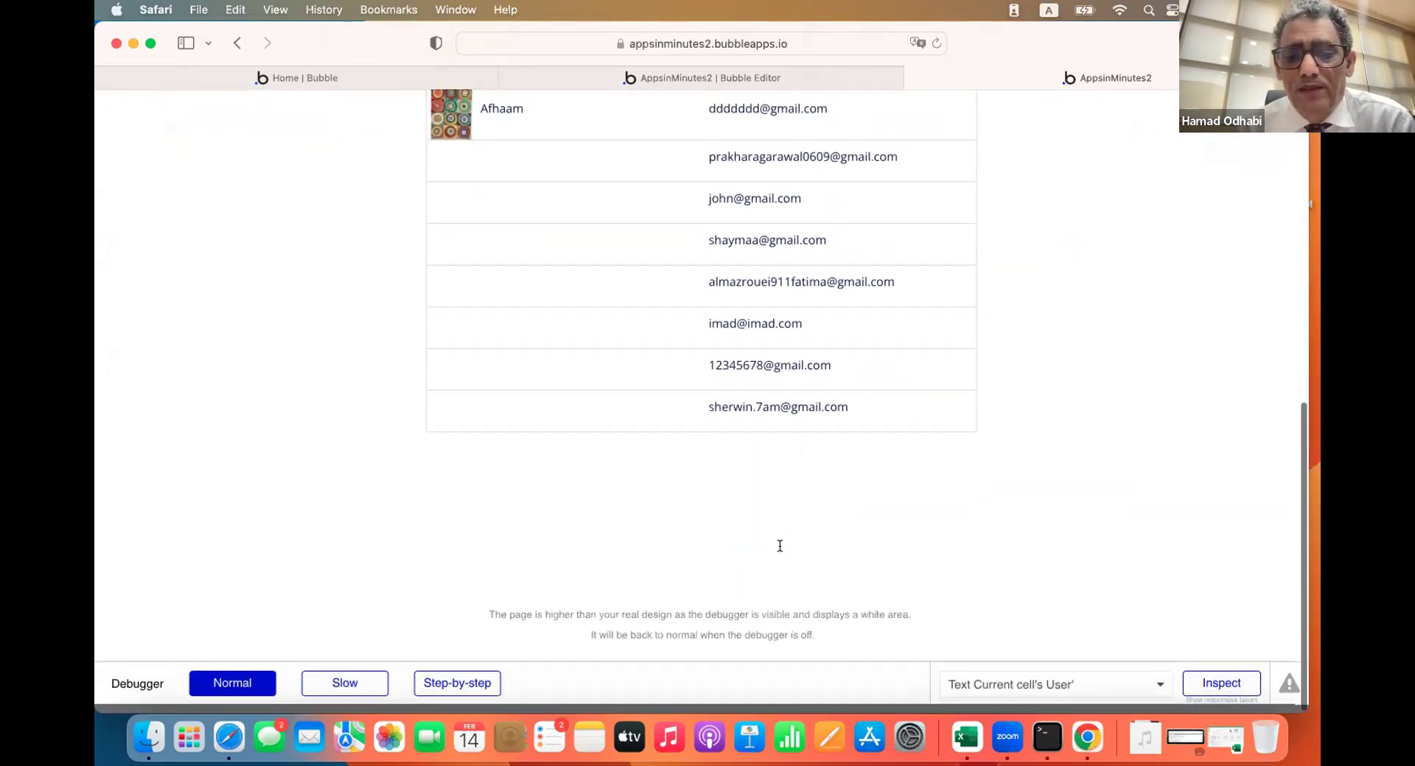
pyautogui.scroll(10, 780, 546)
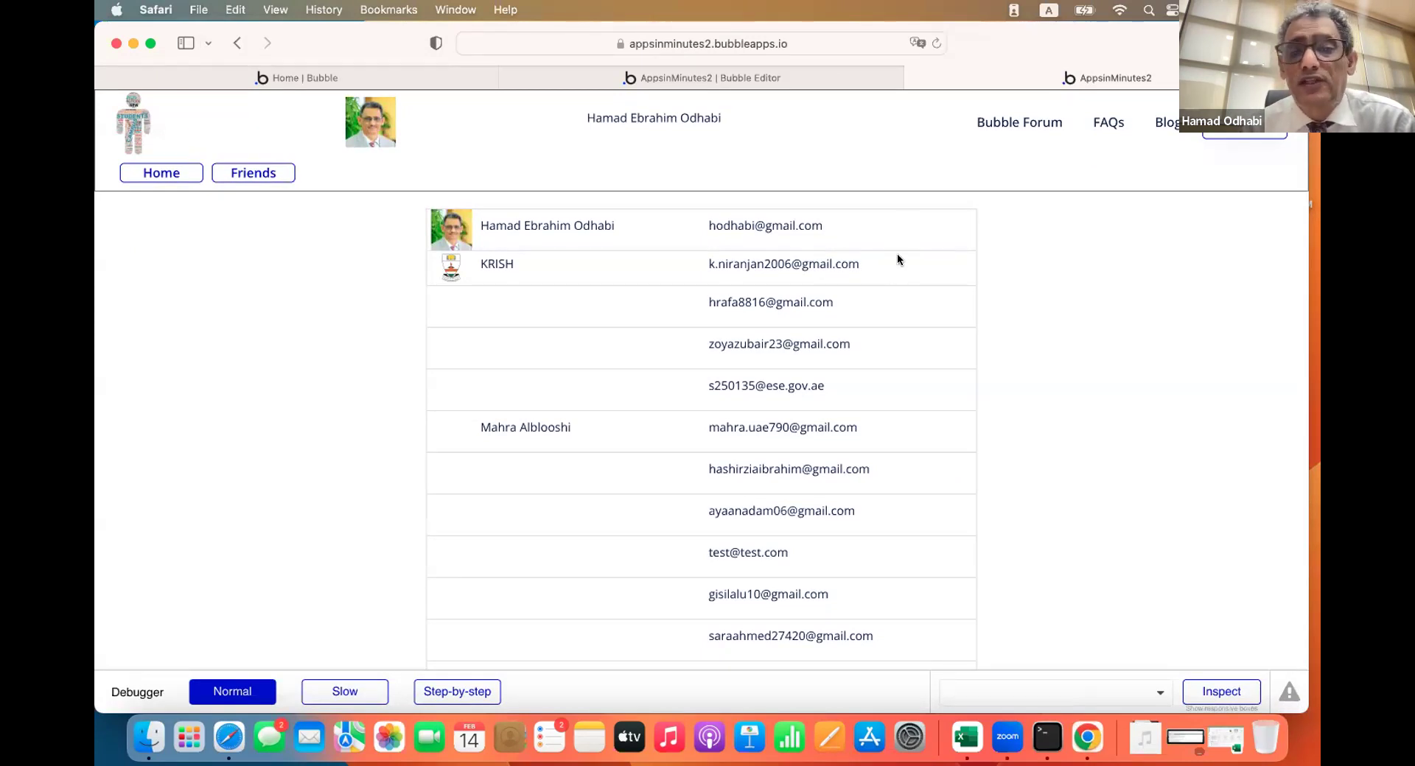
pyautogui.scroll(-10, 691, 495)
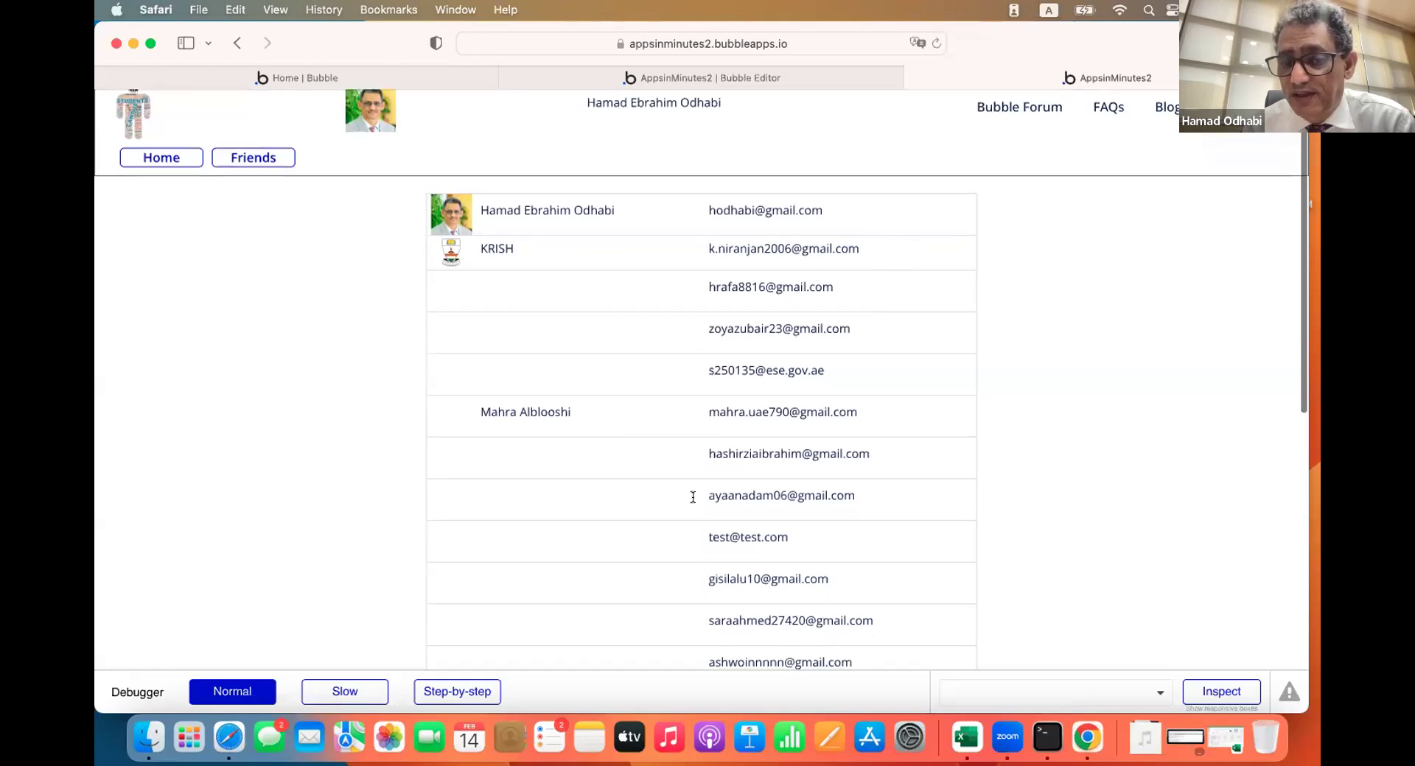
pyautogui.scroll(10, 692, 497)
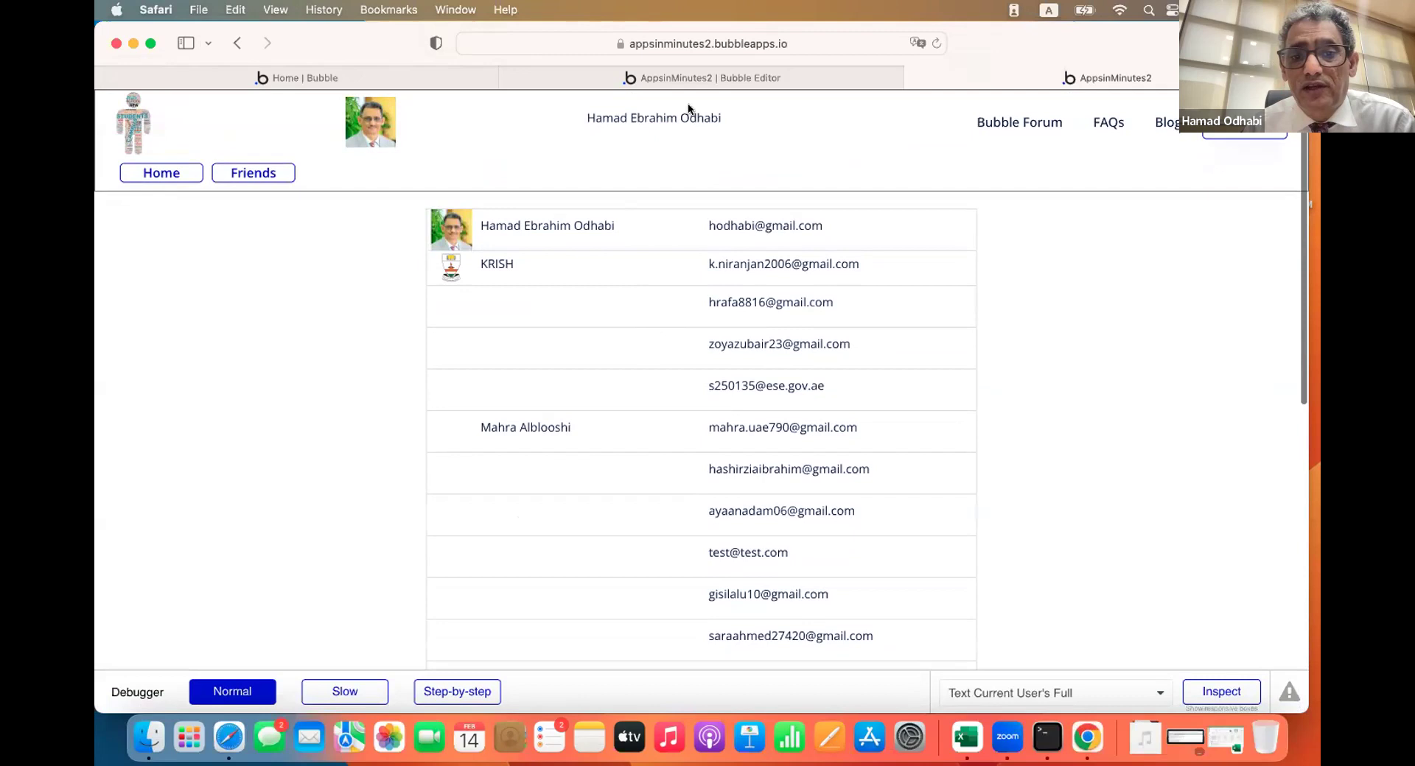
# Make the friends page's user repeating group not visible on page load and collapse it when hidden
pyautogui.click(698, 78)
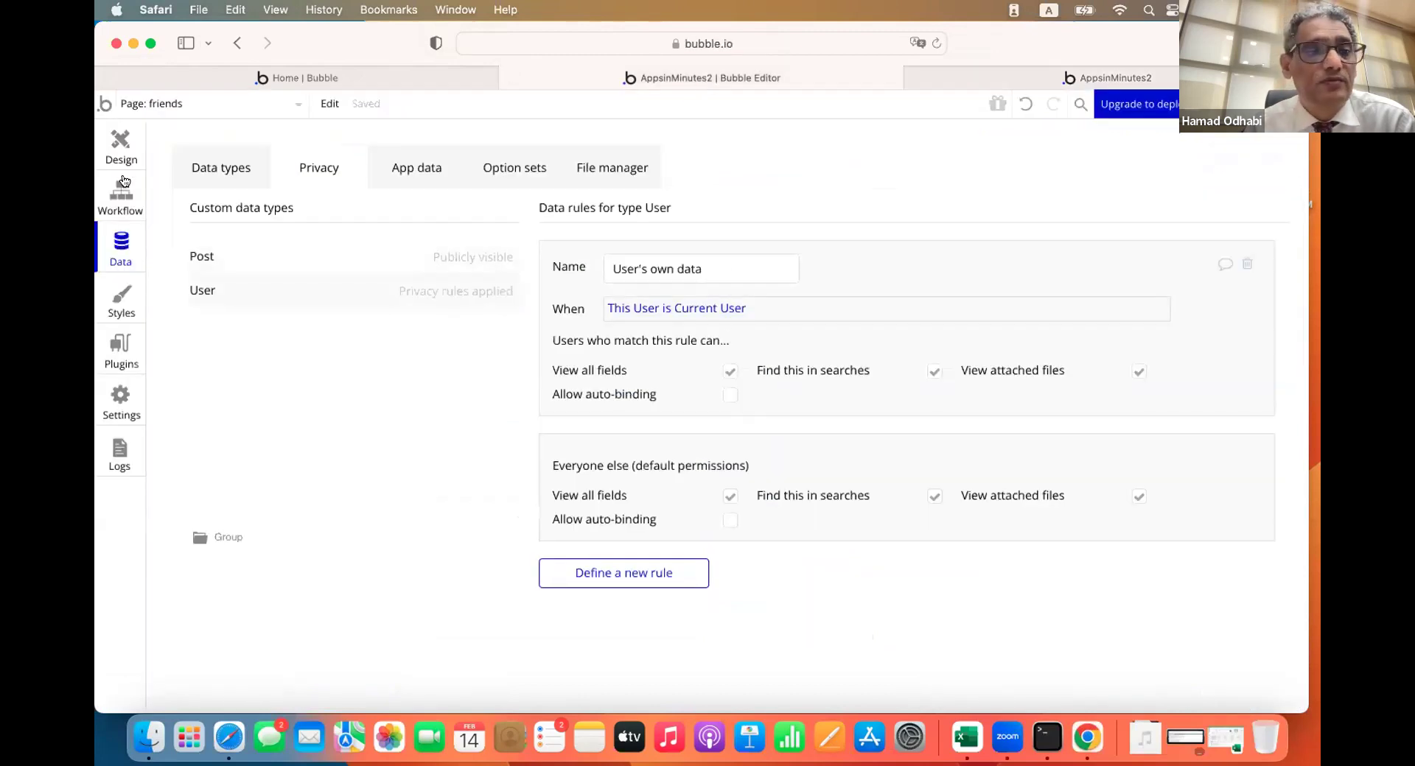
pyautogui.click(115, 152)
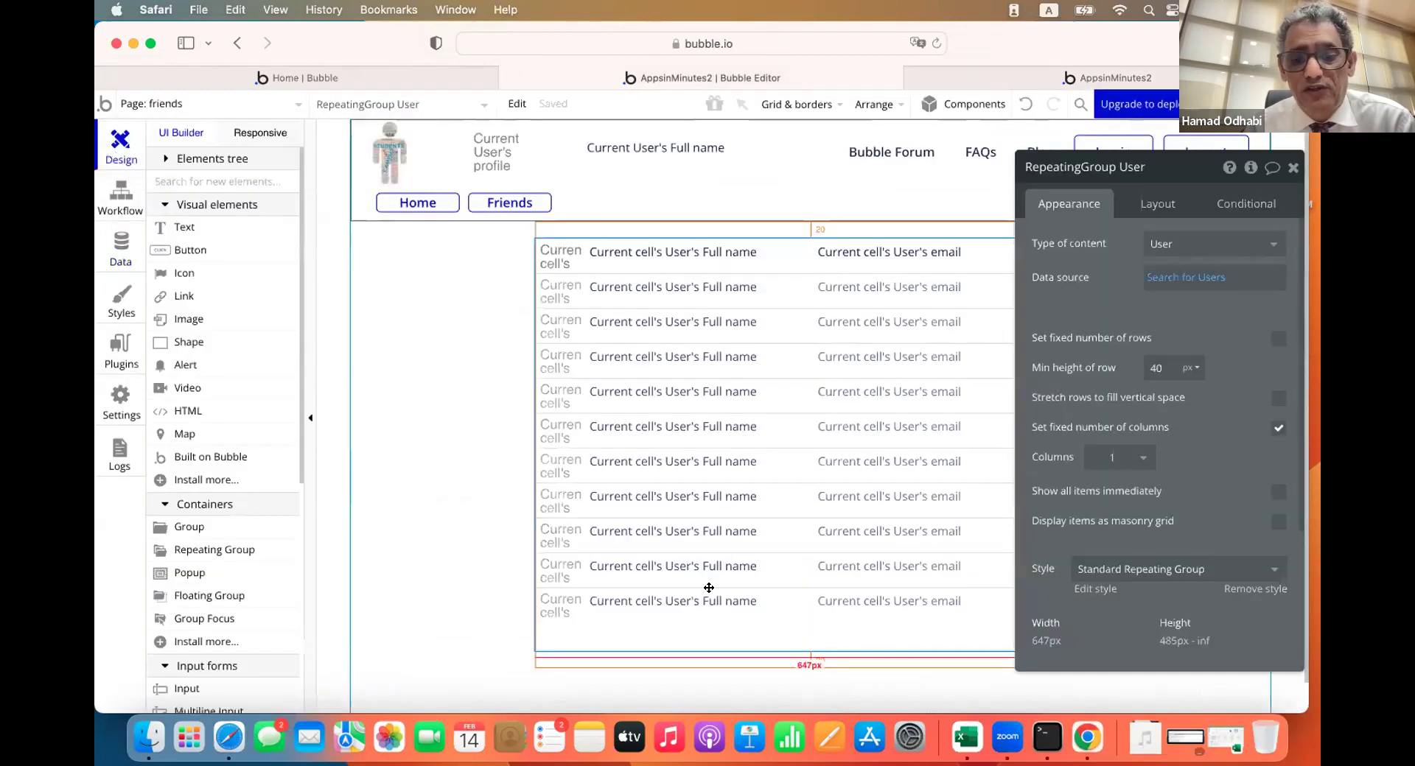
pyautogui.click(1256, 204)
pyautogui.click(1179, 205)
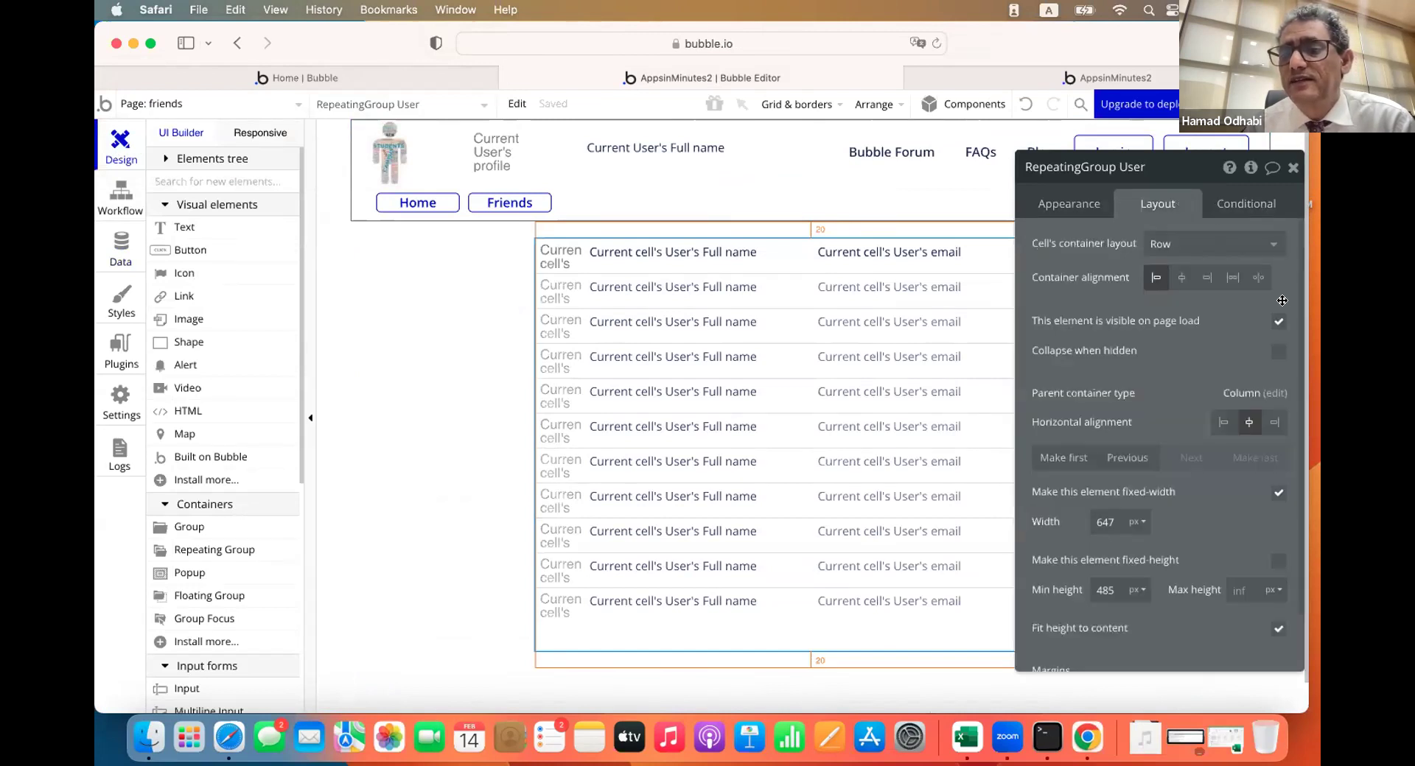
pyautogui.click(1282, 320)
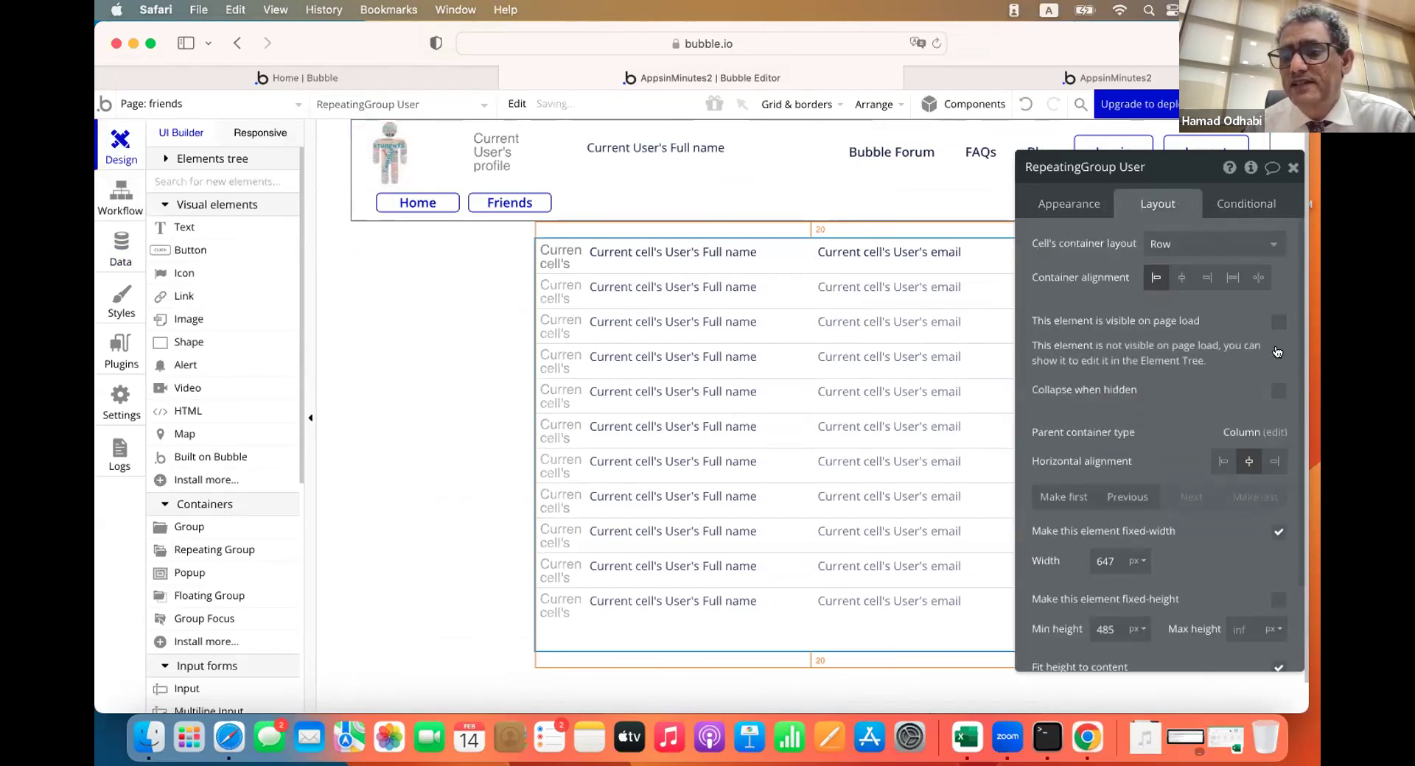
pyautogui.click(1242, 210)
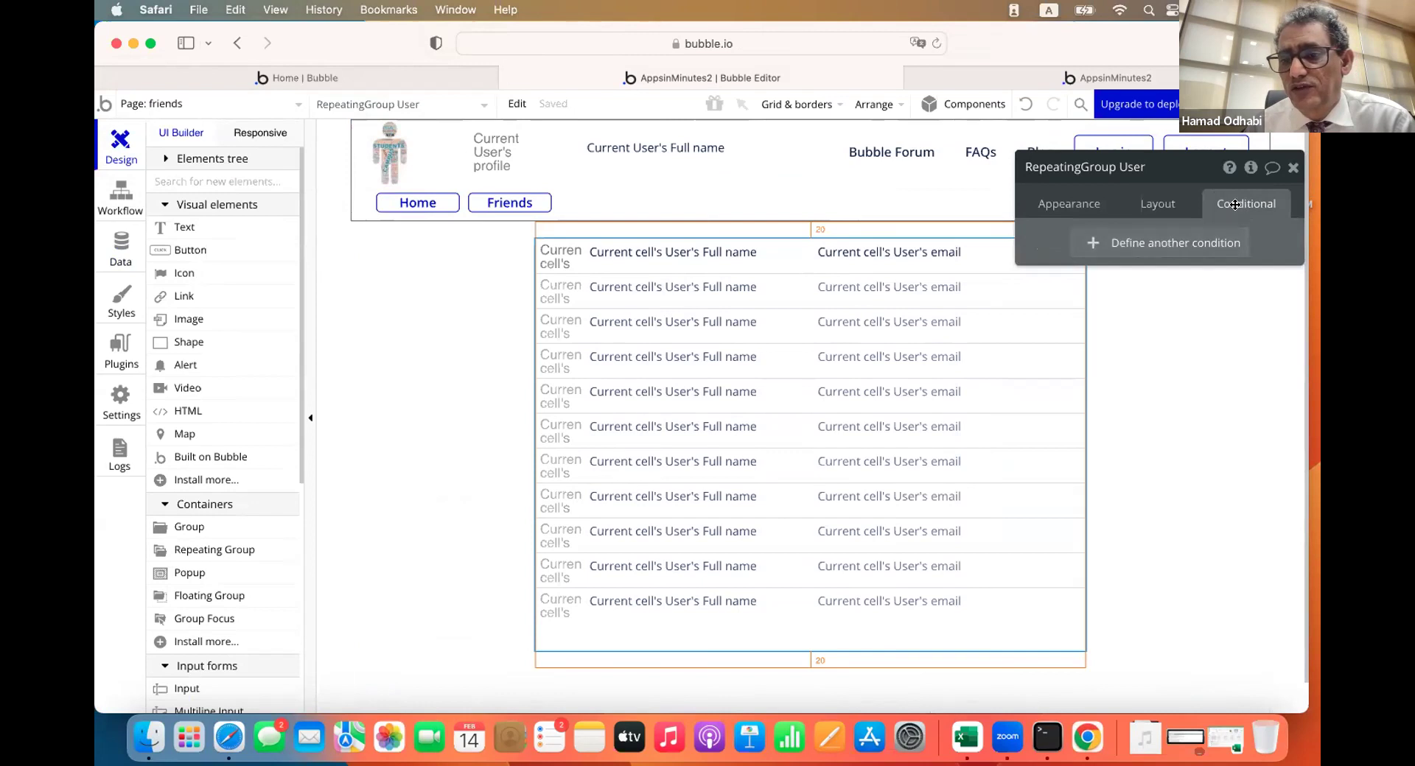
pyautogui.click(1151, 209)
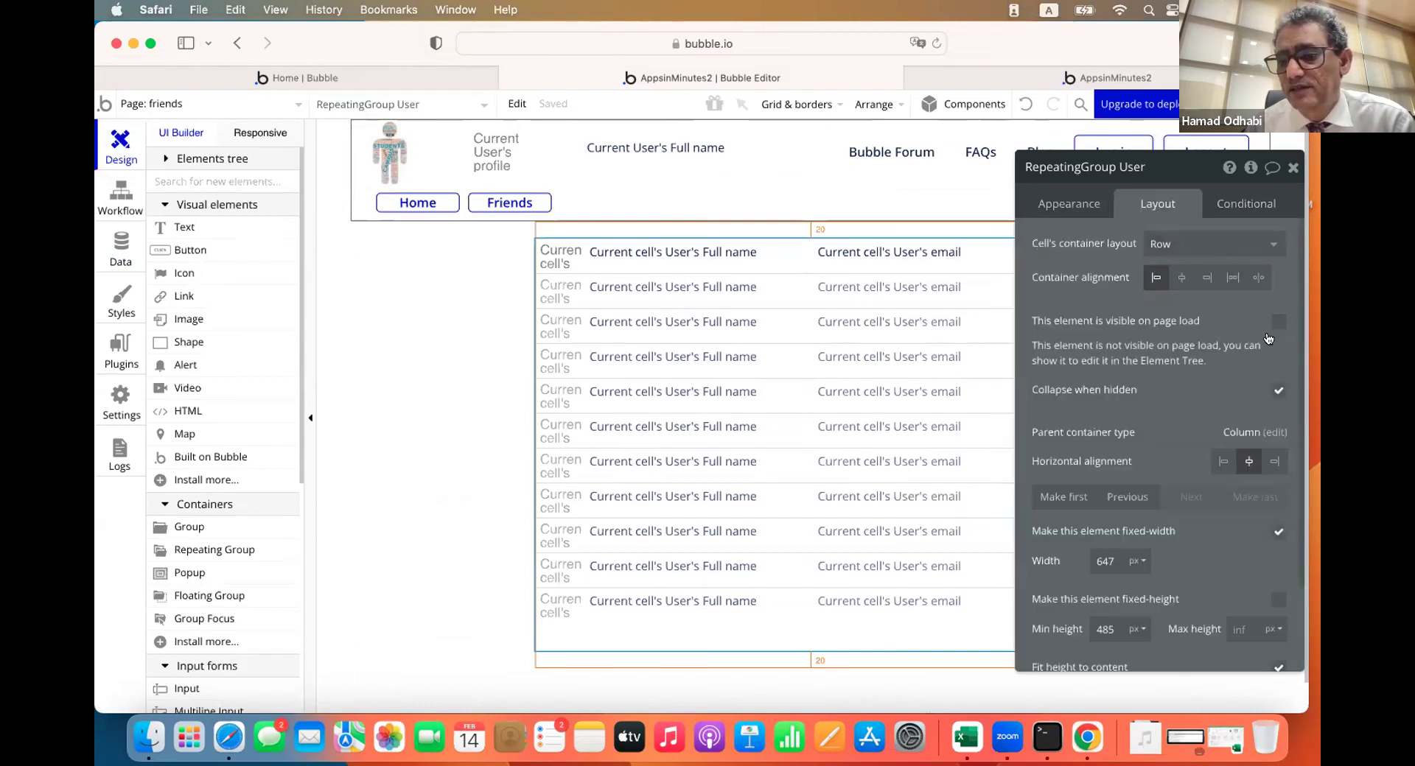
# Add a condition to the user repeating group that makes the element visible when Current User is logged in
pyautogui.click(1226, 200)
pyautogui.click(1142, 245)
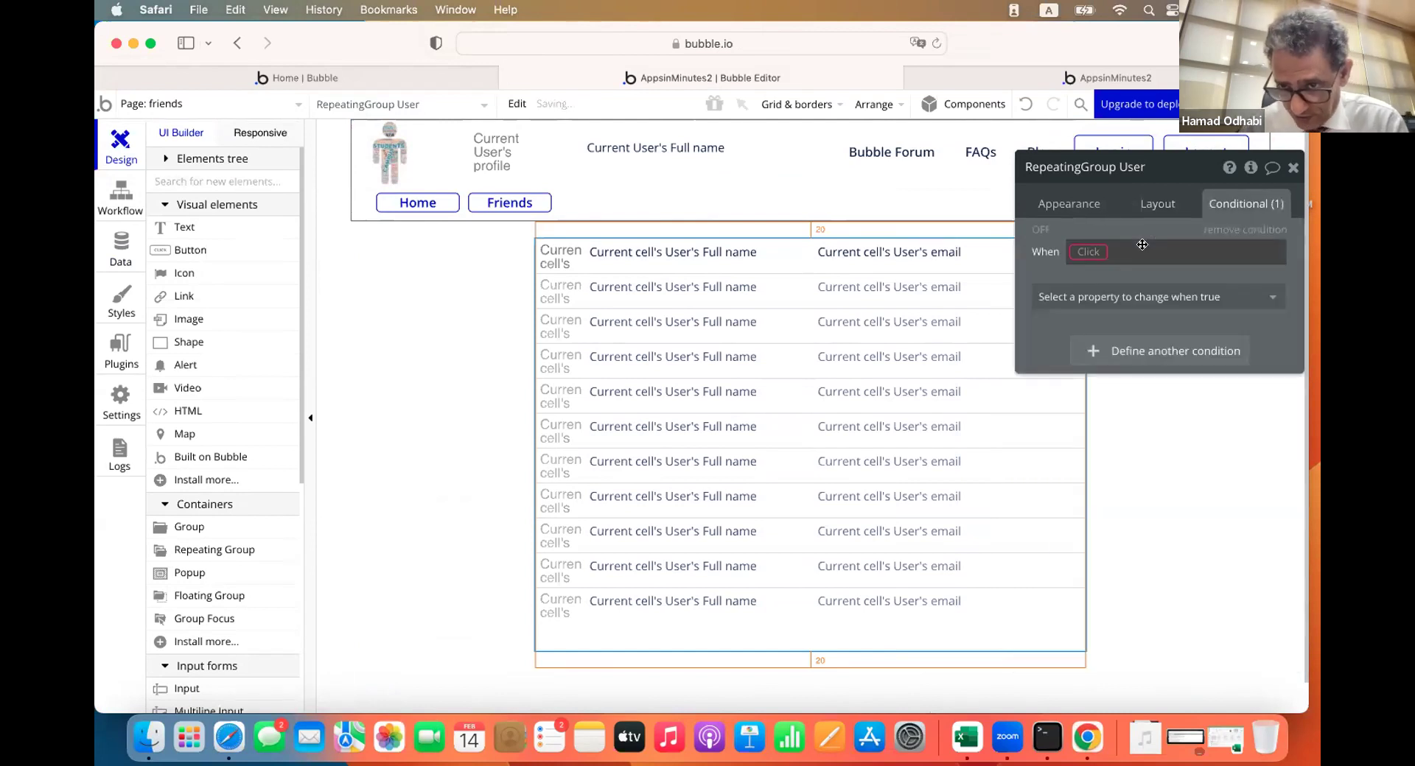
pyautogui.click(1089, 252)
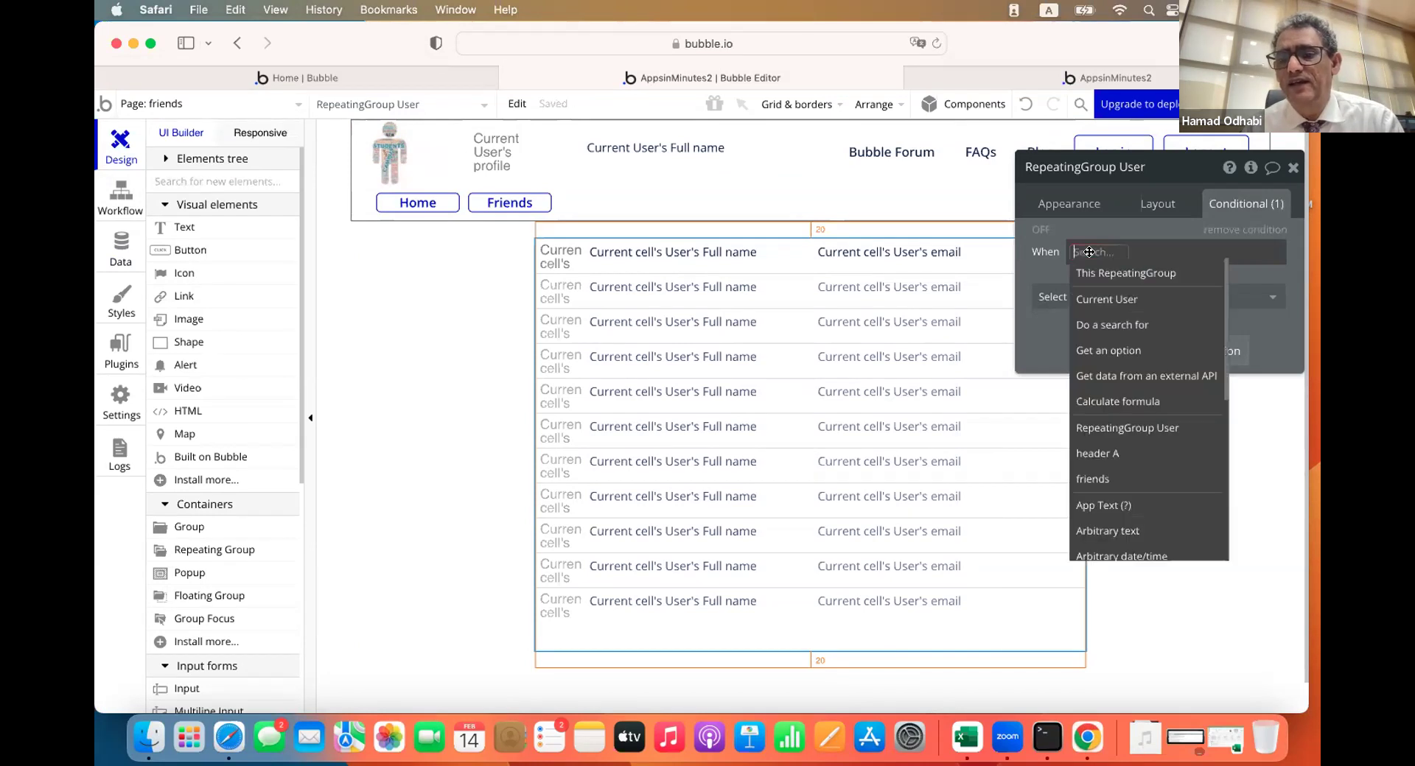
pyautogui.click(1109, 302)
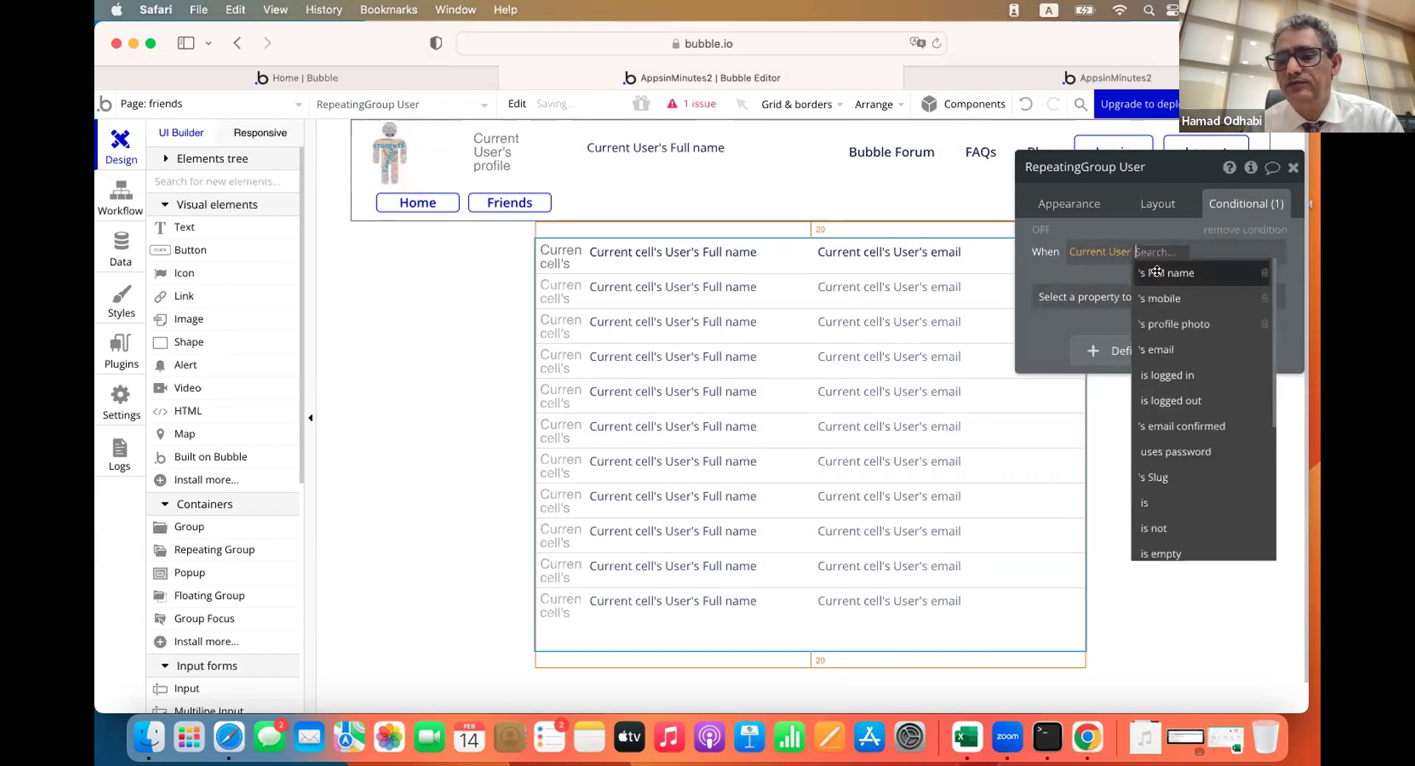
pyautogui.click(1163, 374)
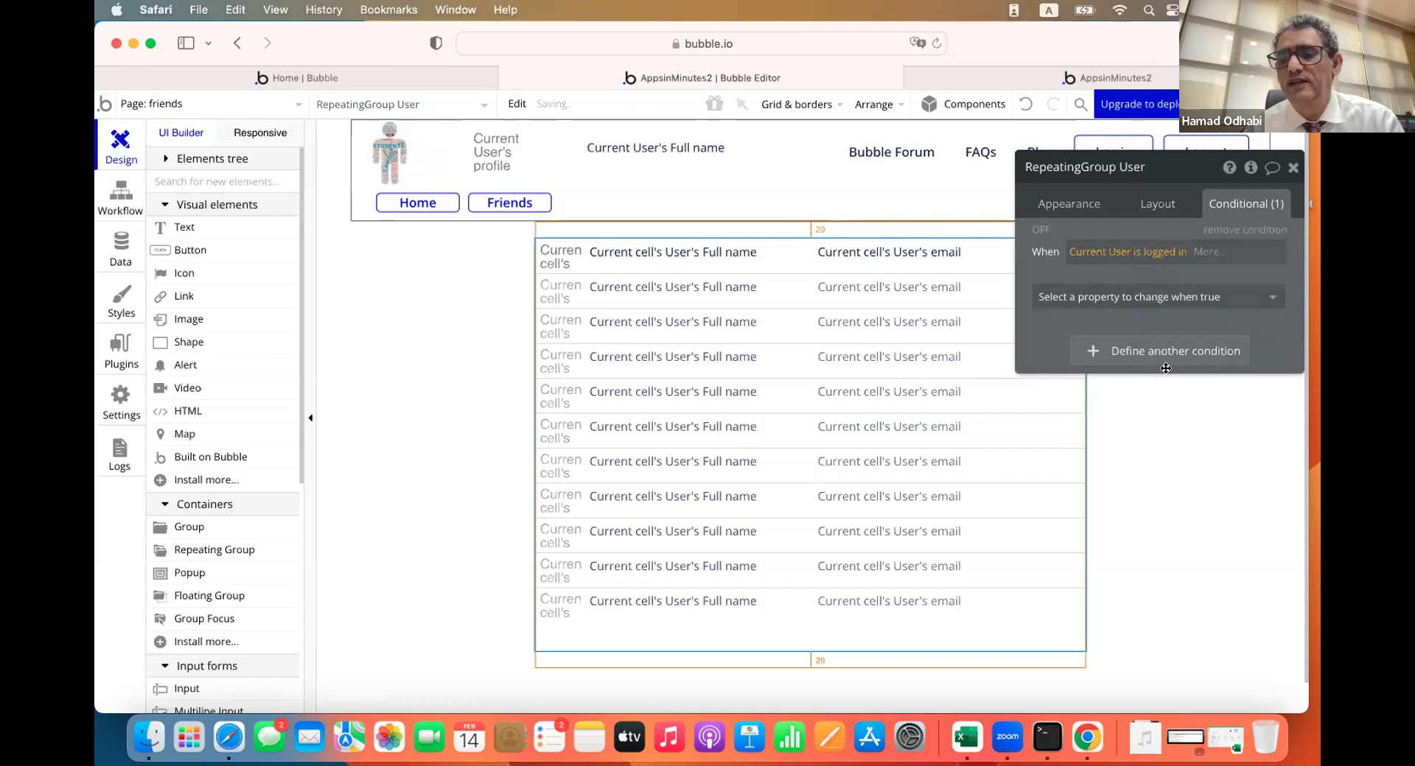
pyautogui.click(1160, 299)
pyautogui.click(1144, 350)
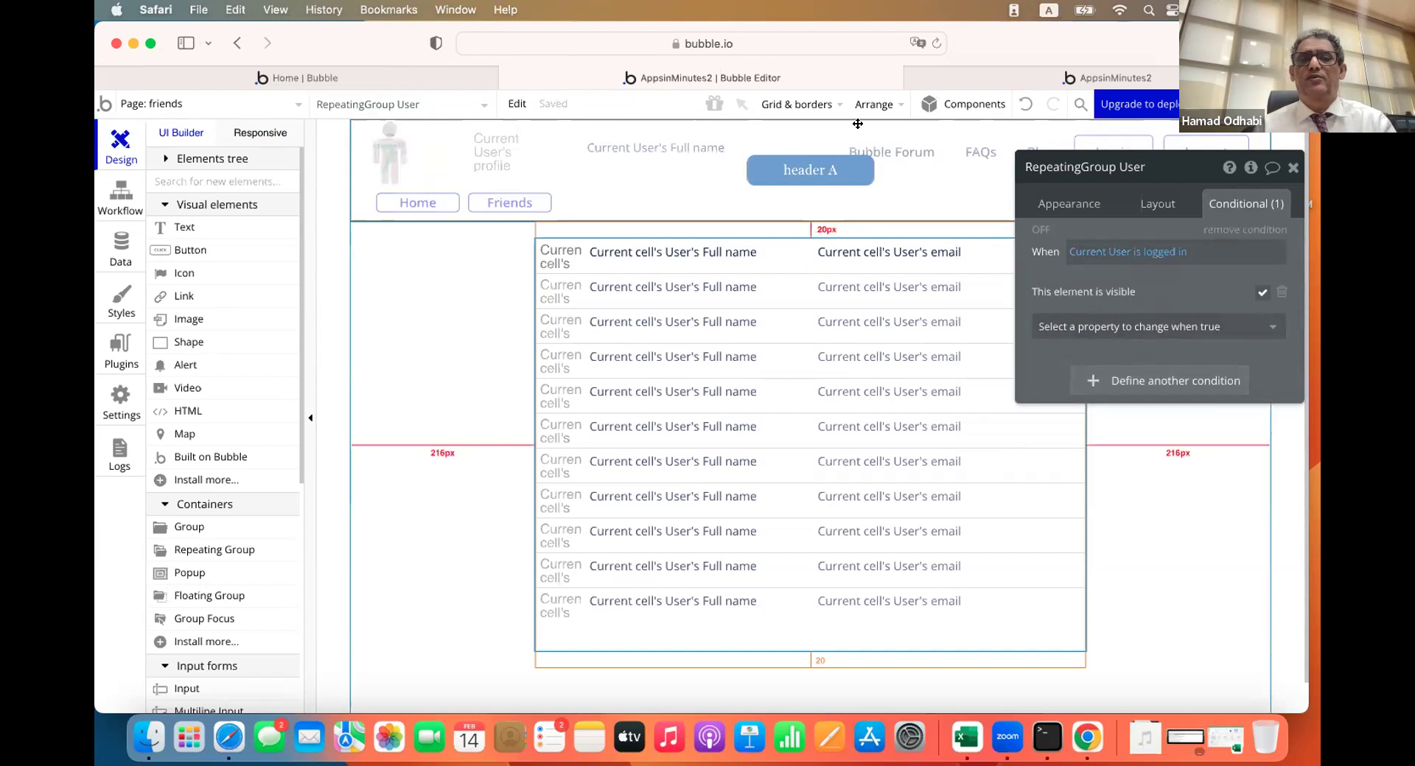
# Log out in the friends page preview to test the user list's visibility condition, and return to the editor
pyautogui.click(949, 84)
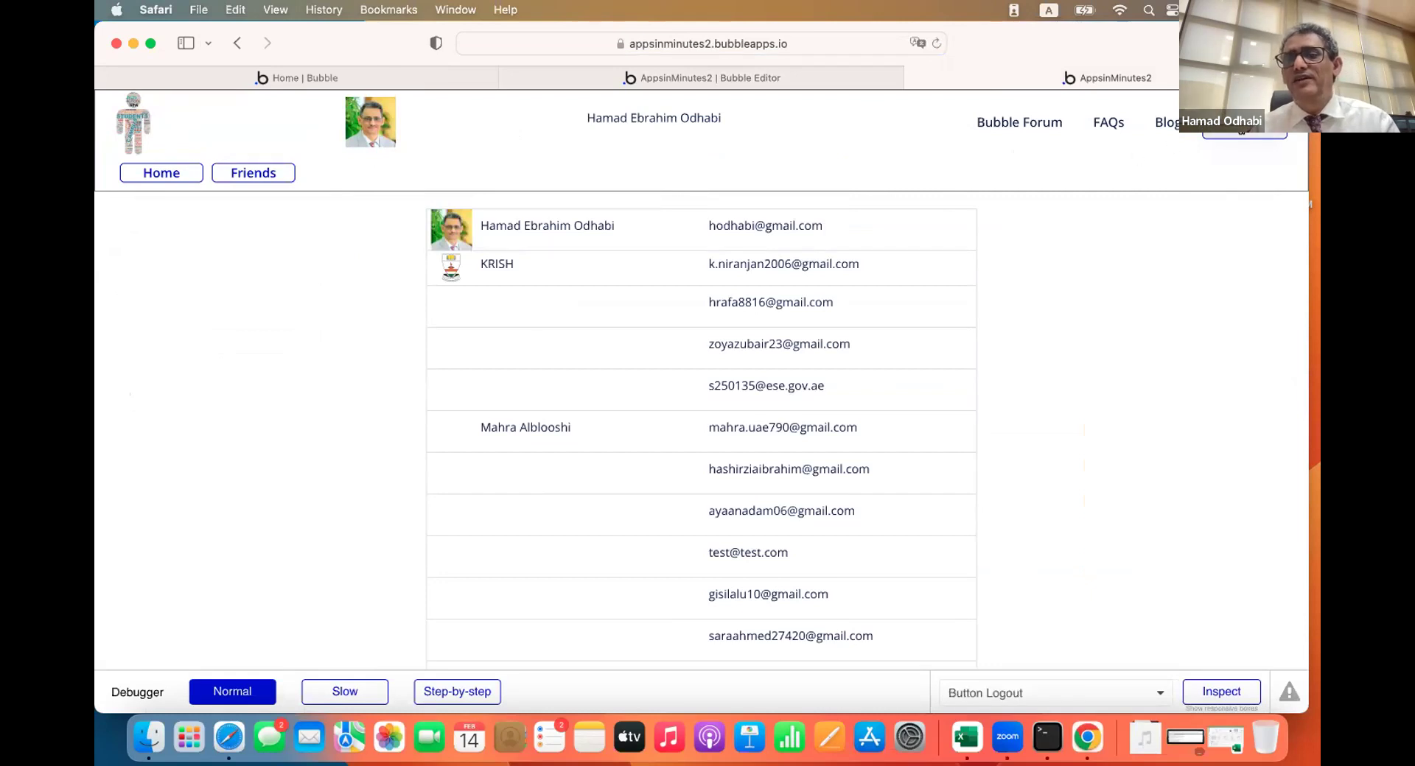
pyautogui.click(1243, 132)
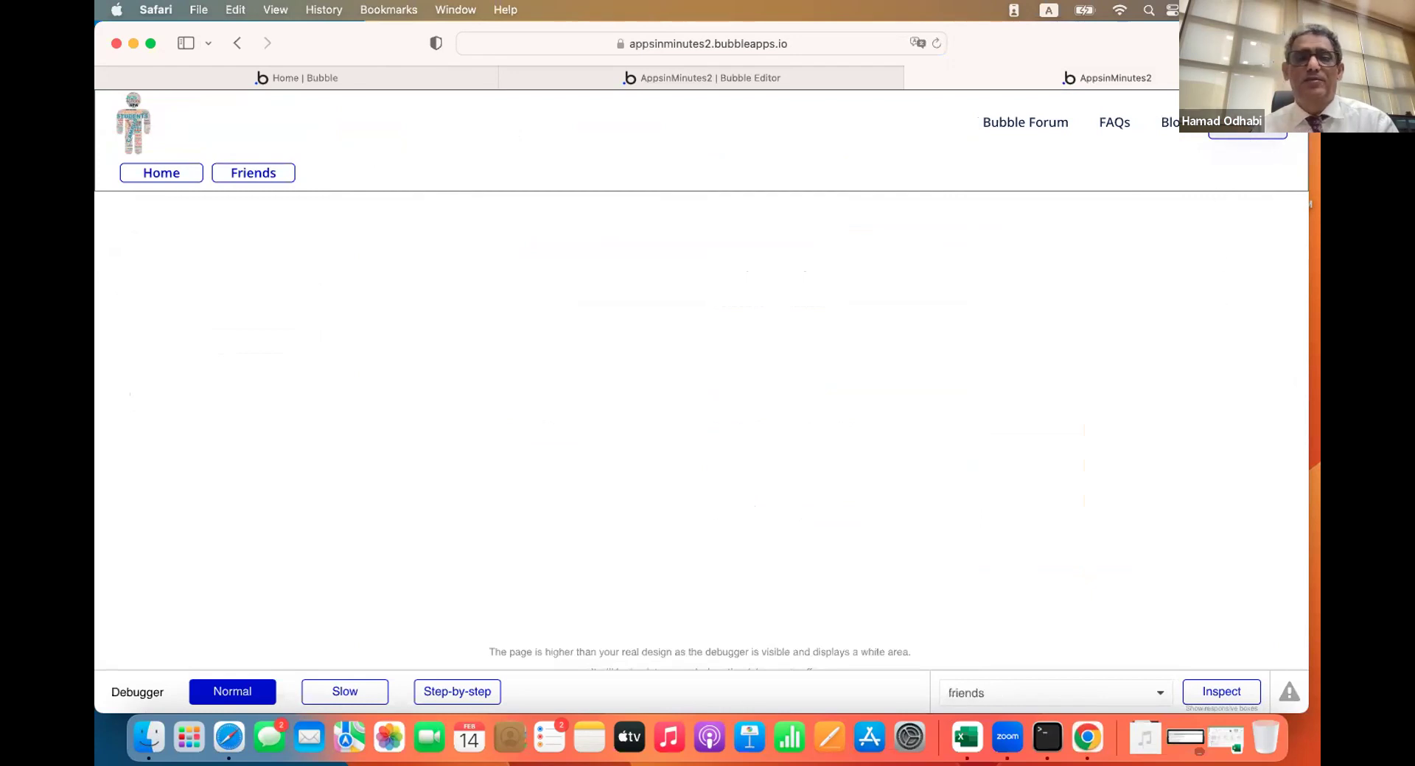
pyautogui.click(718, 74)
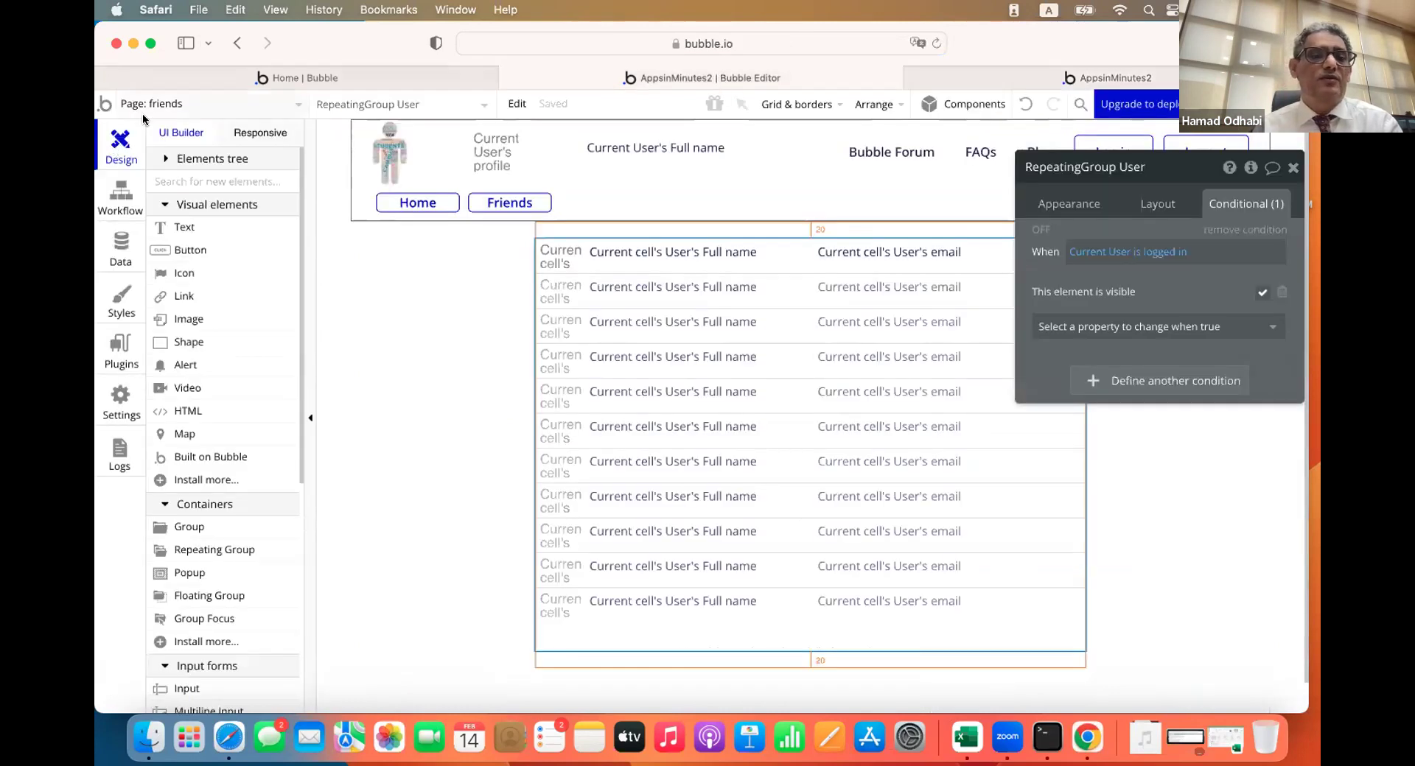
# Copy the index page's Popup login window together with its workflows
pyautogui.click(203, 103)
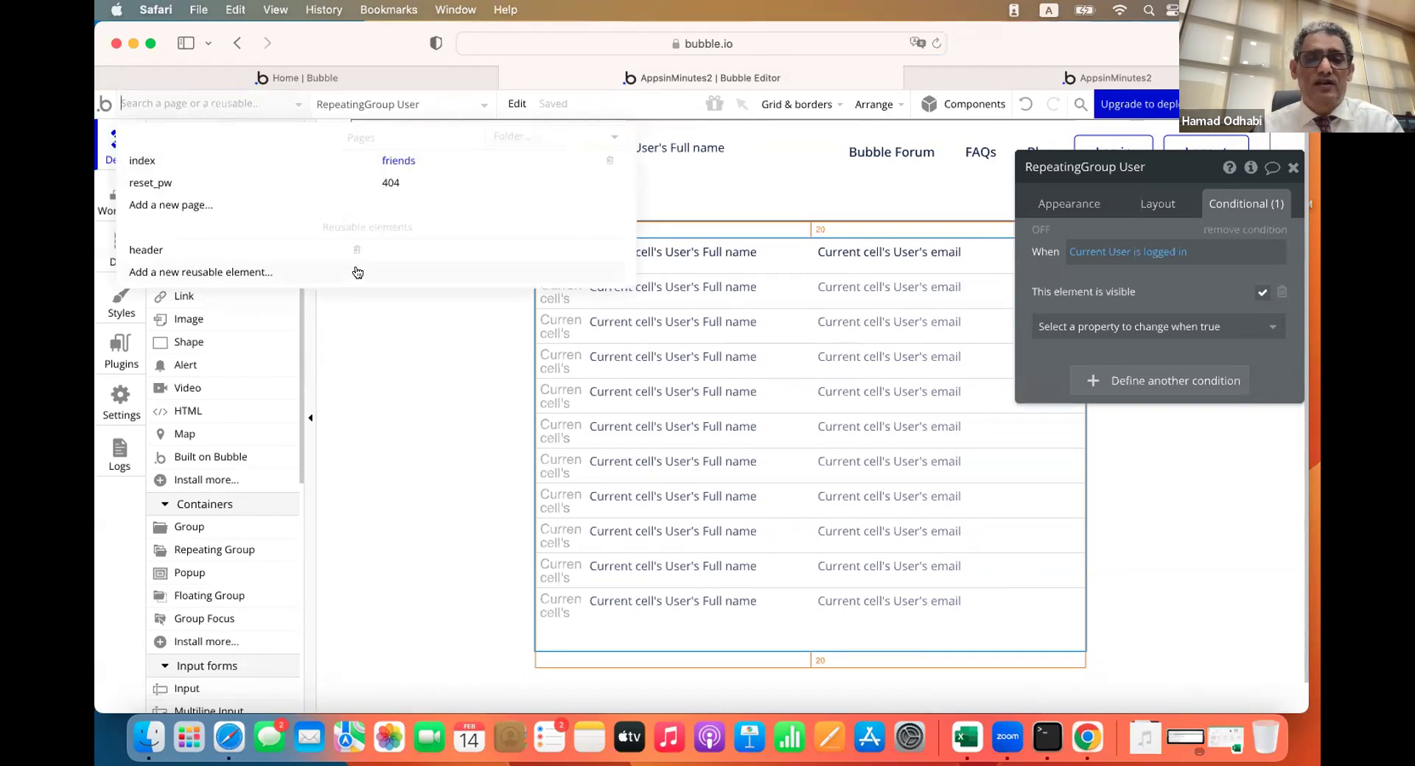
pyautogui.click(329, 357)
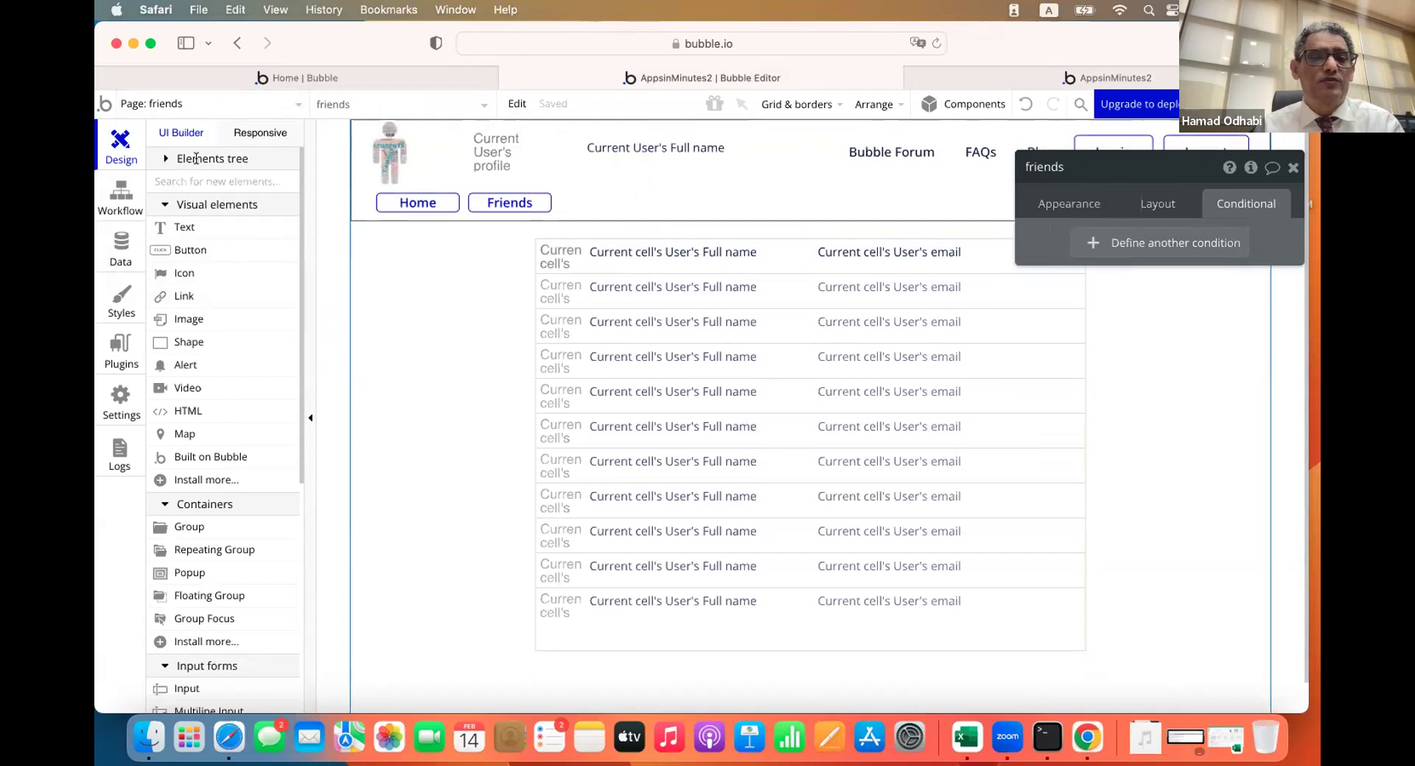
pyautogui.click(235, 110)
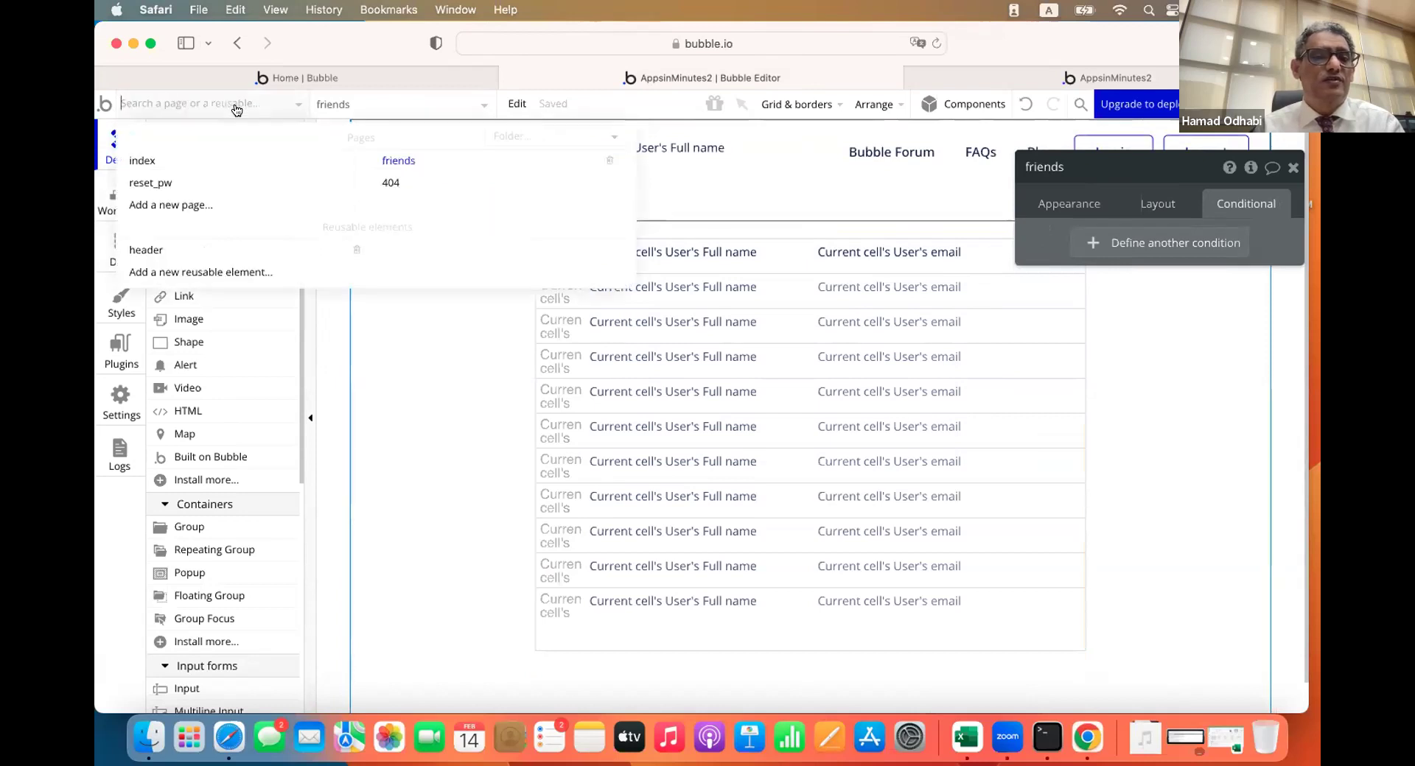
pyautogui.click(191, 162)
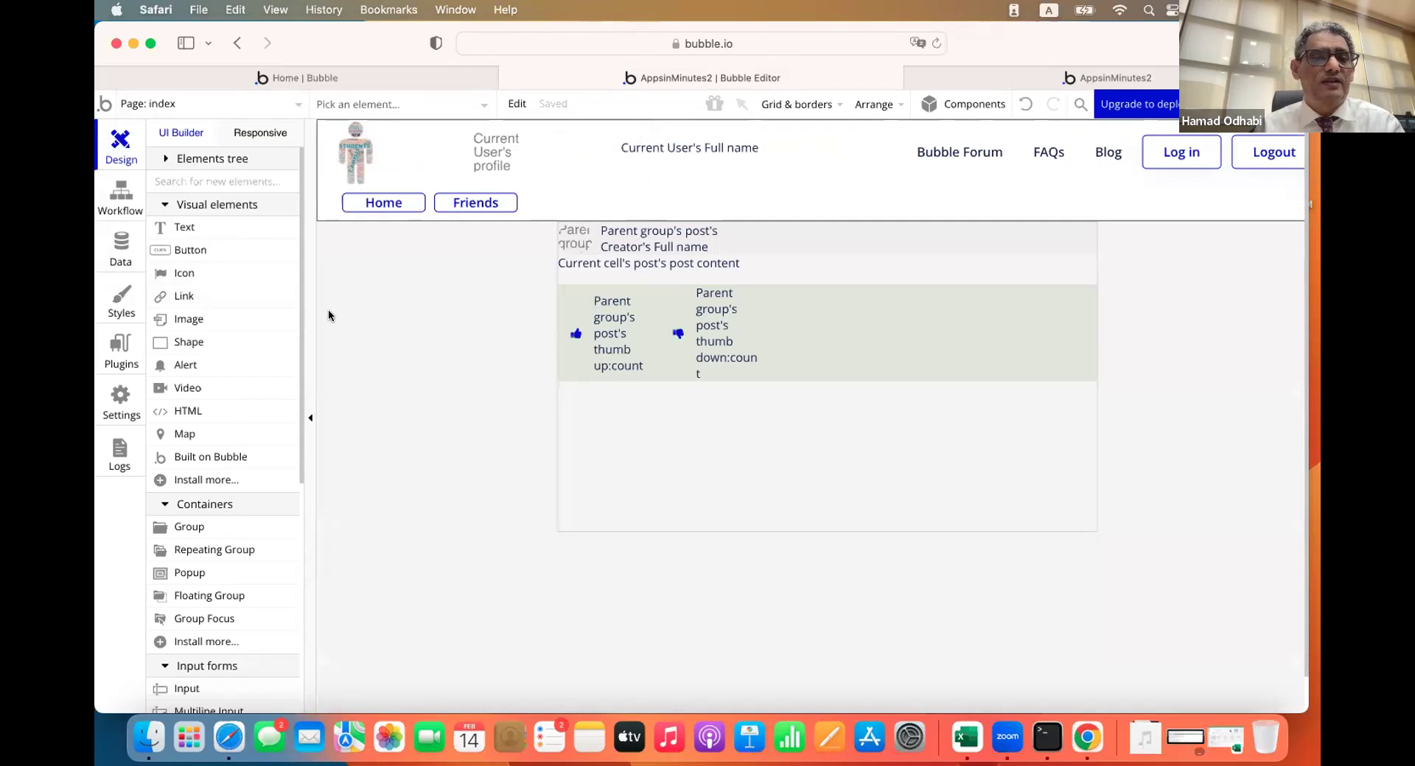
pyautogui.click(167, 158)
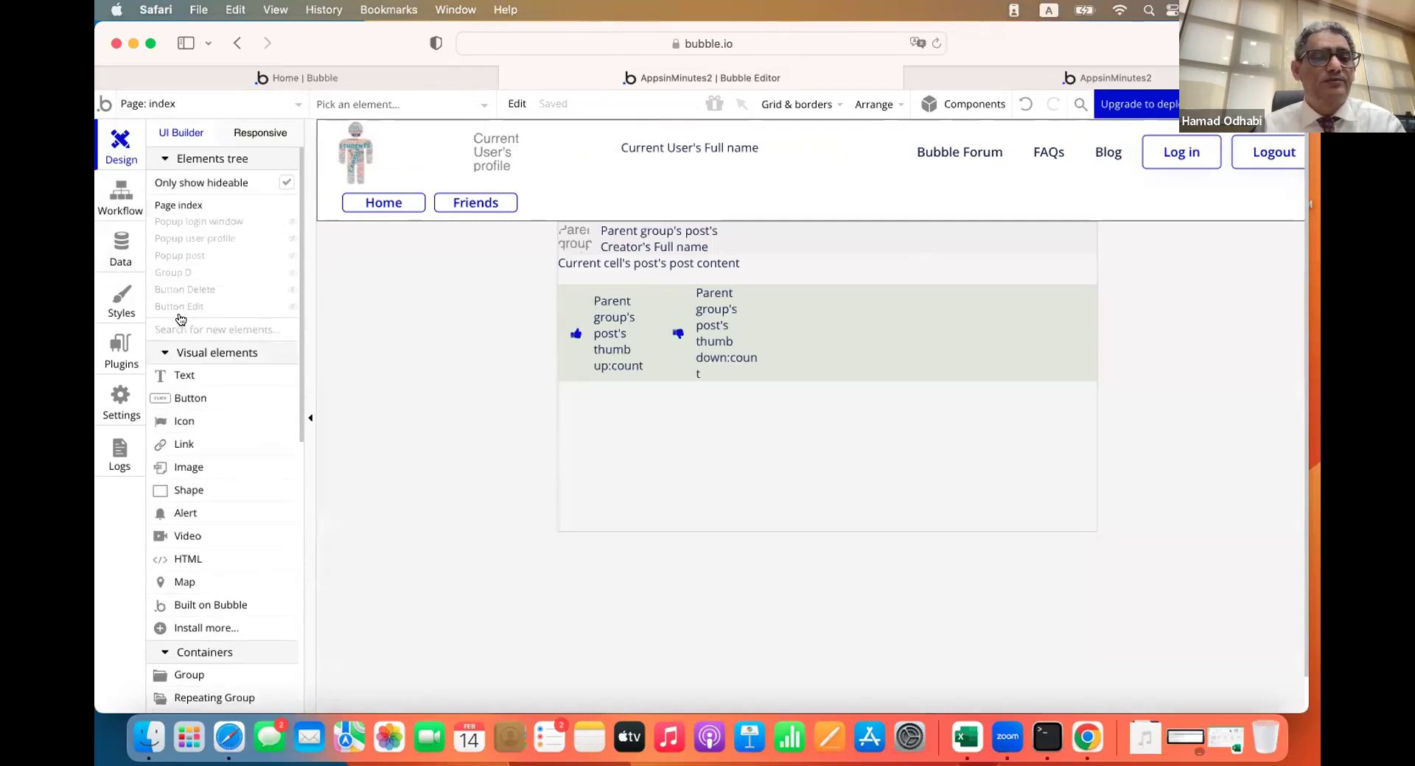
pyautogui.moveTo(192, 223)
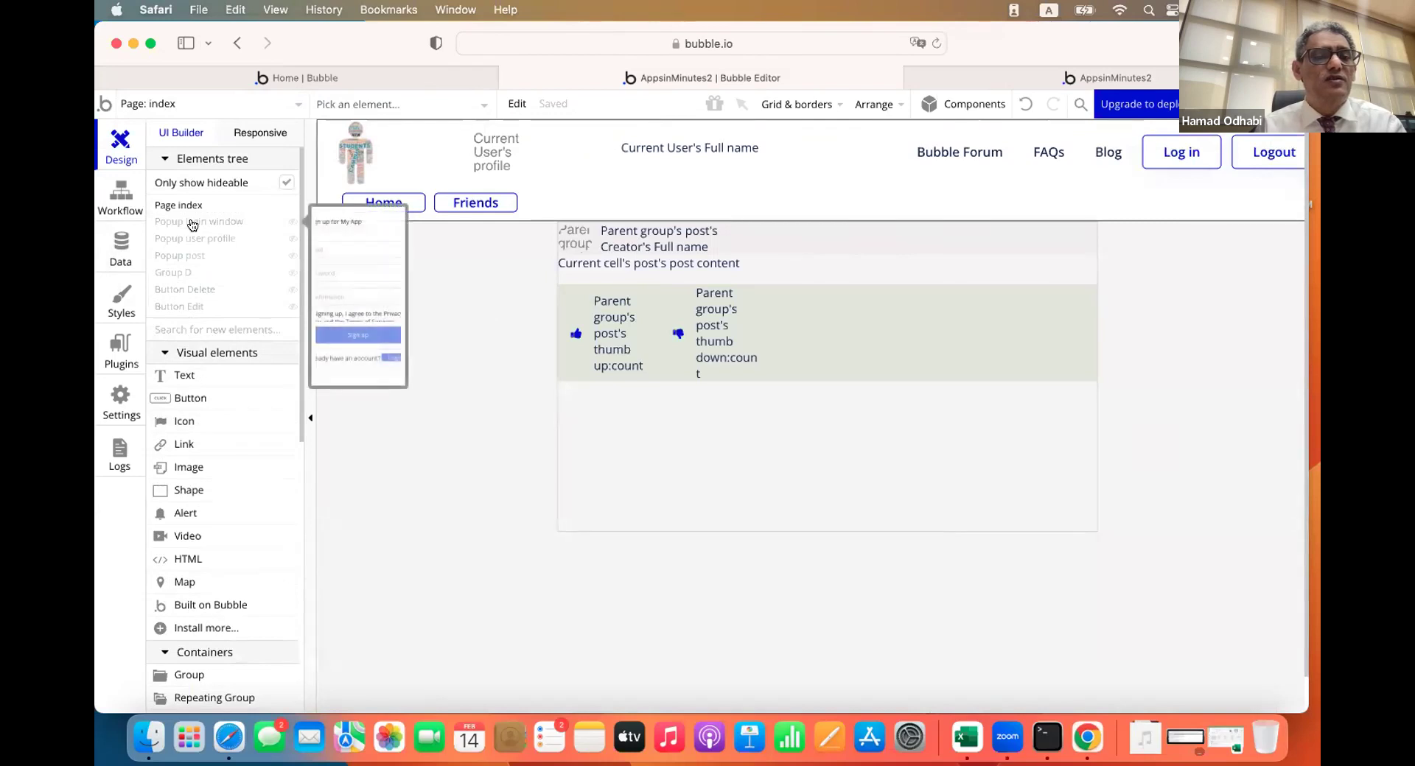
pyautogui.click(192, 223)
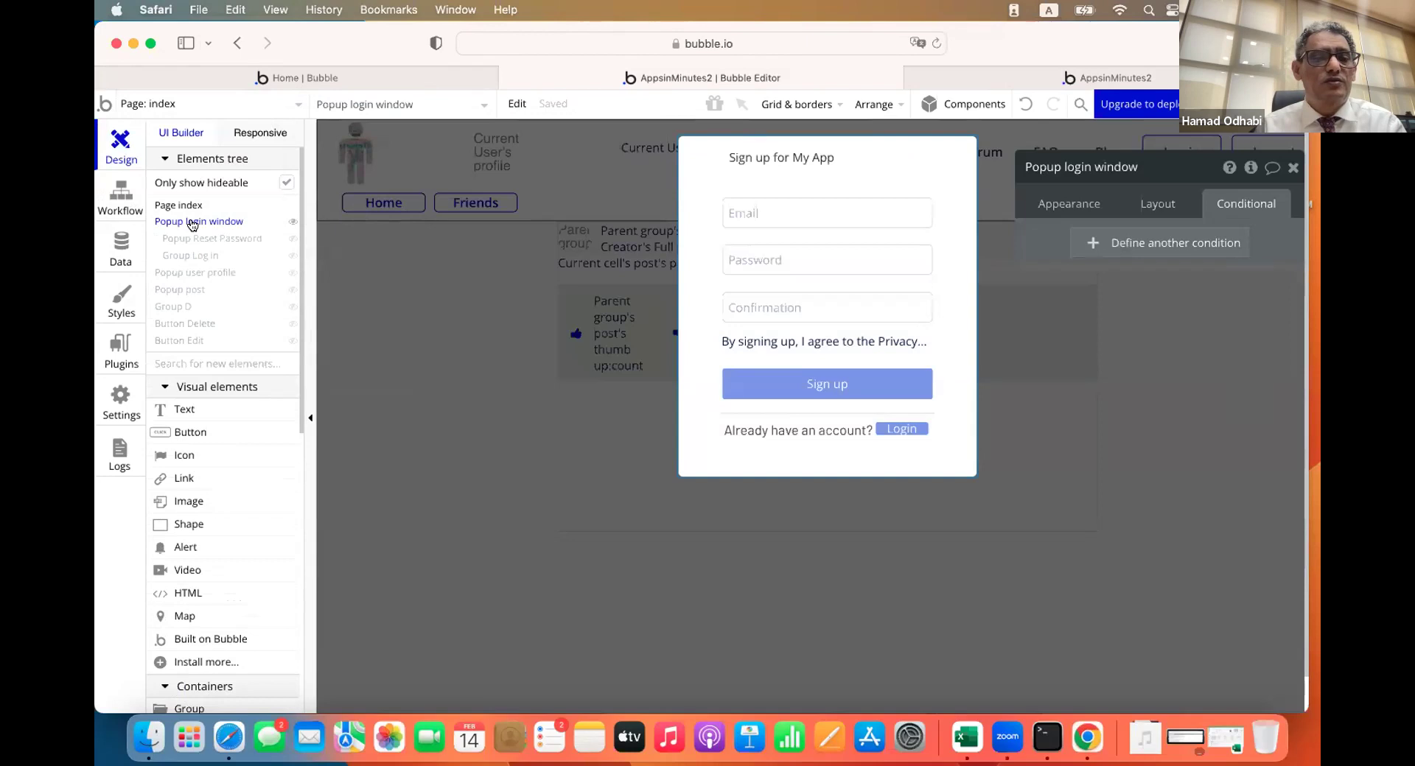
pyautogui.rightClick(687, 465)
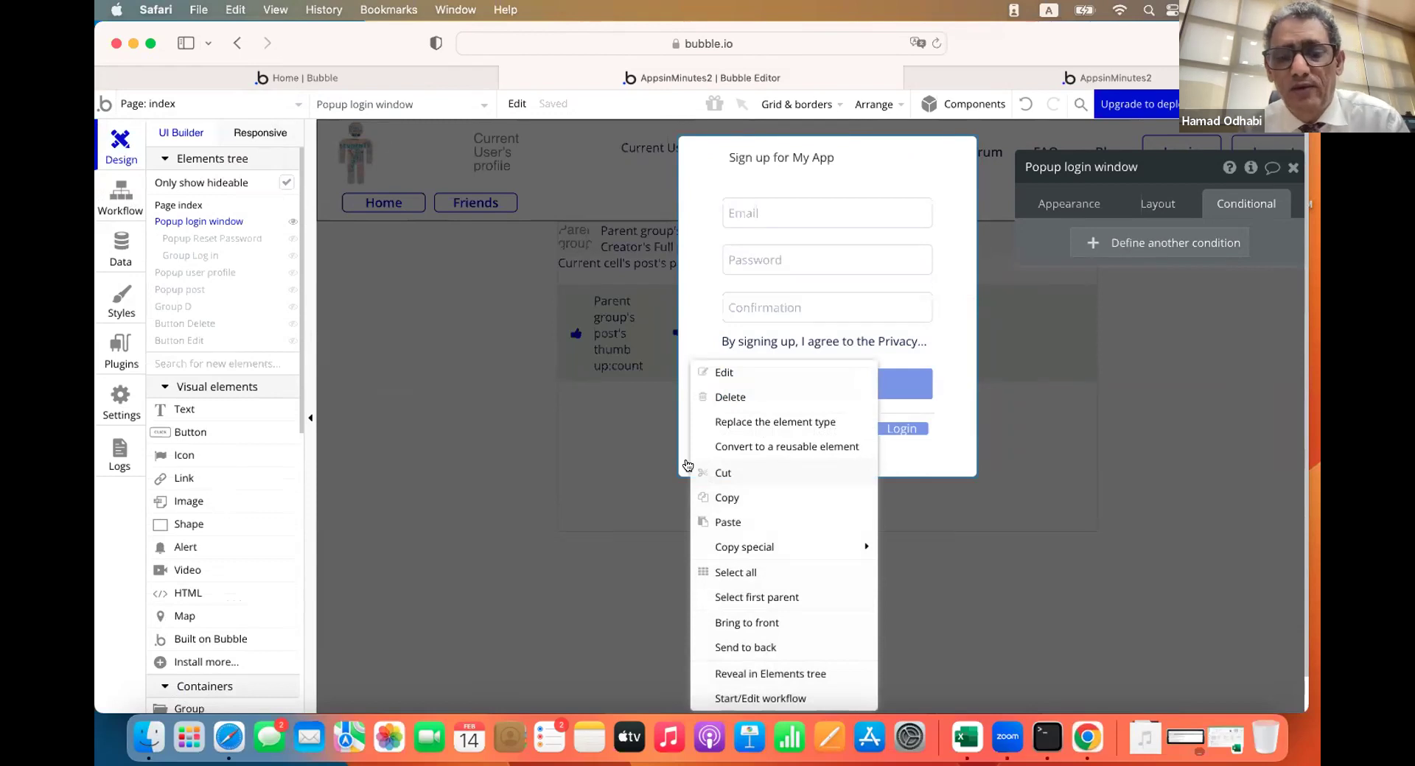
pyautogui.moveTo(769, 542)
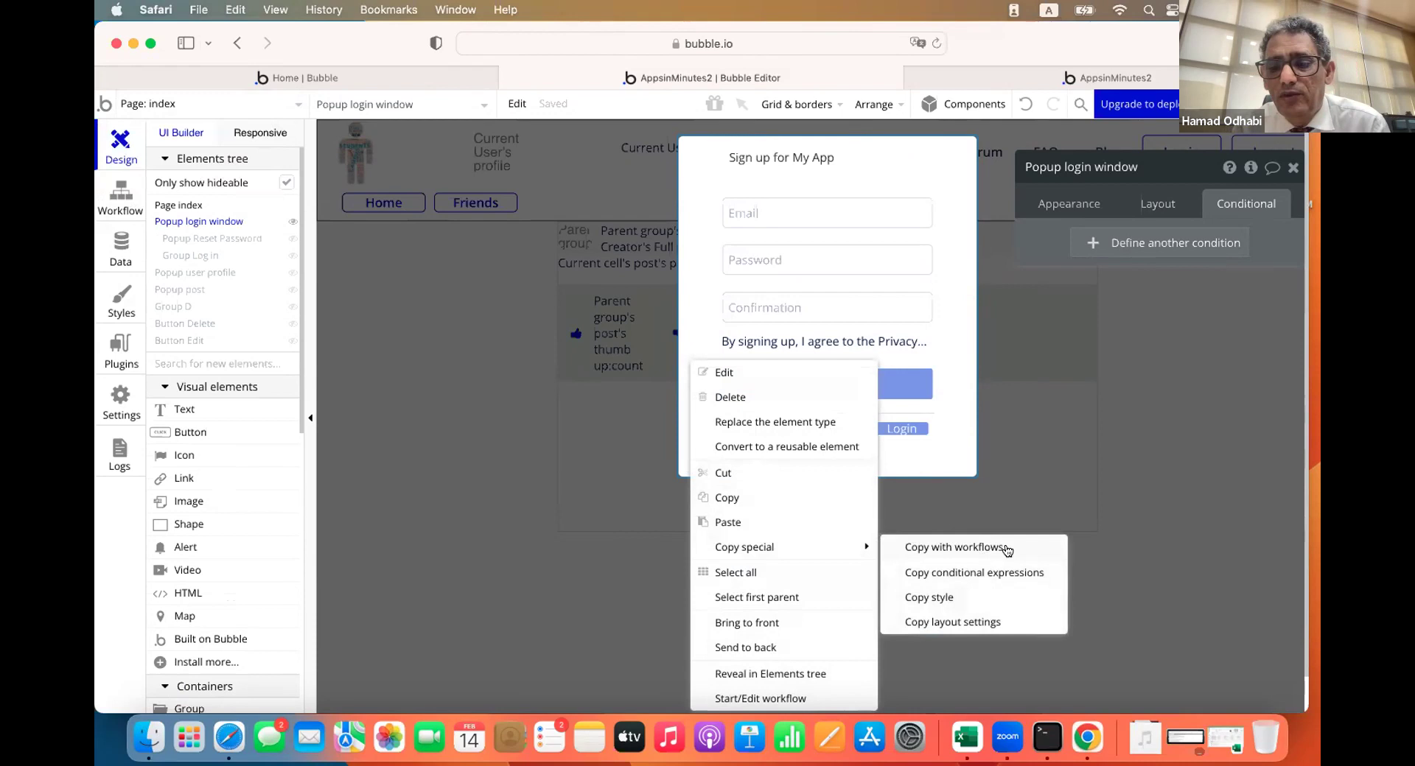
pyautogui.click(953, 548)
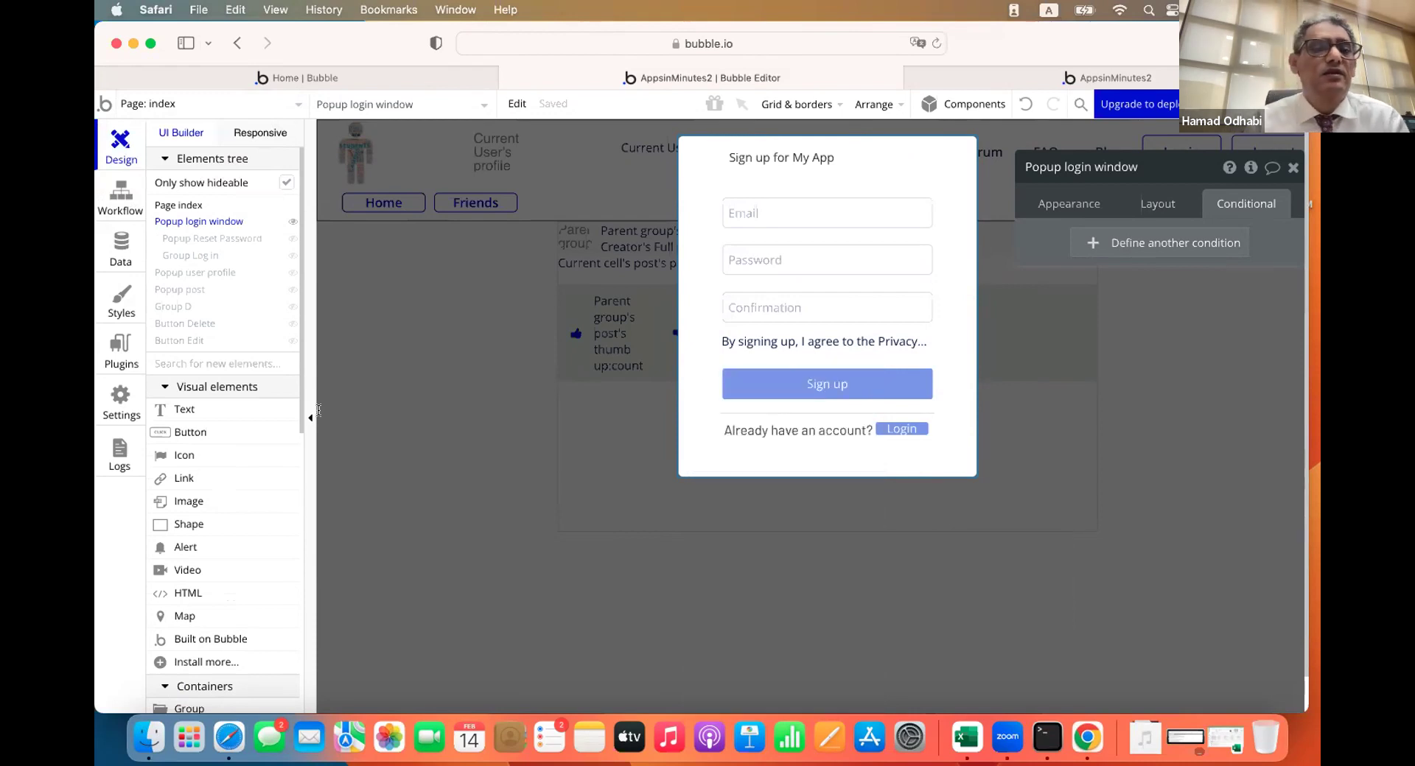
# Paste the copied login popup with its workflows into the reusable header element
pyautogui.click(291, 103)
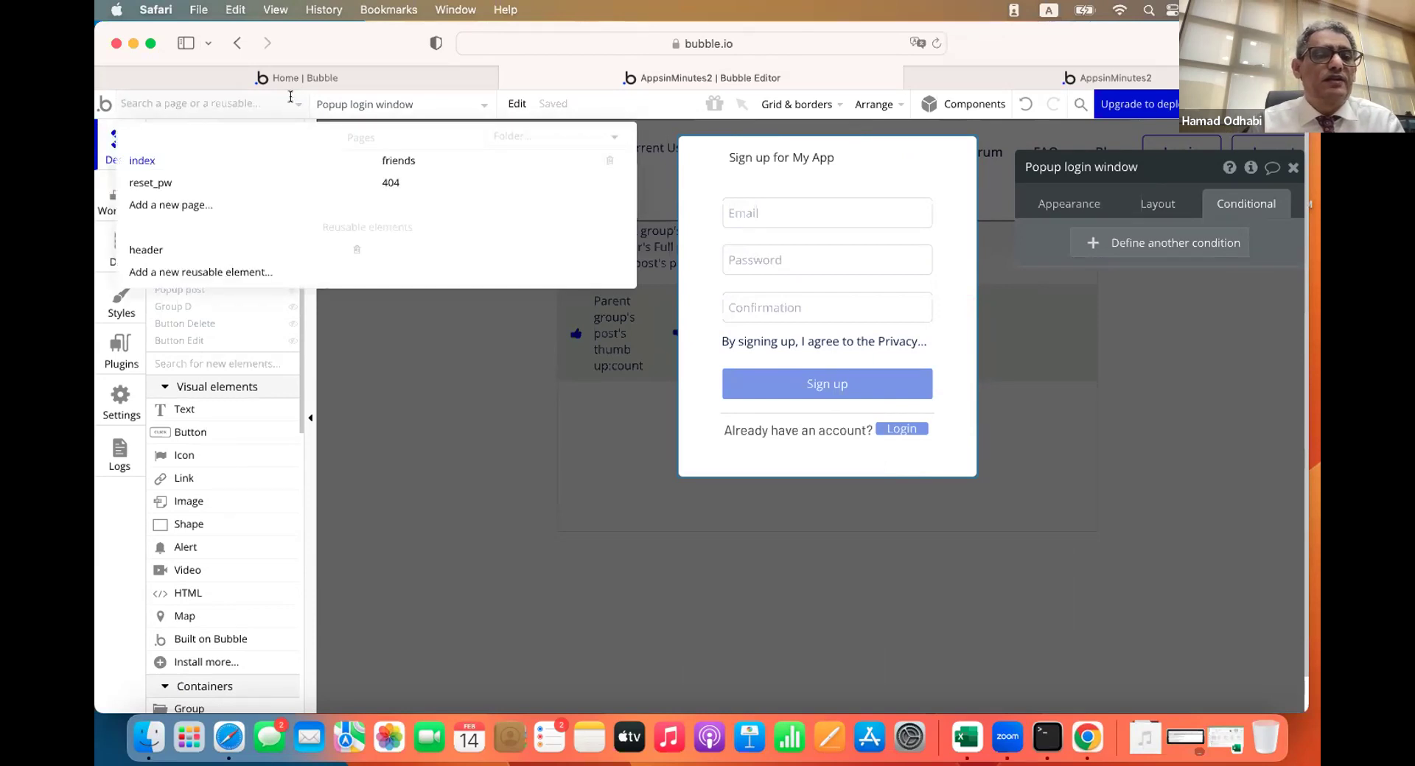
pyautogui.click(193, 251)
pyautogui.doubleClick(486, 408)
pyautogui.rightClick(492, 416)
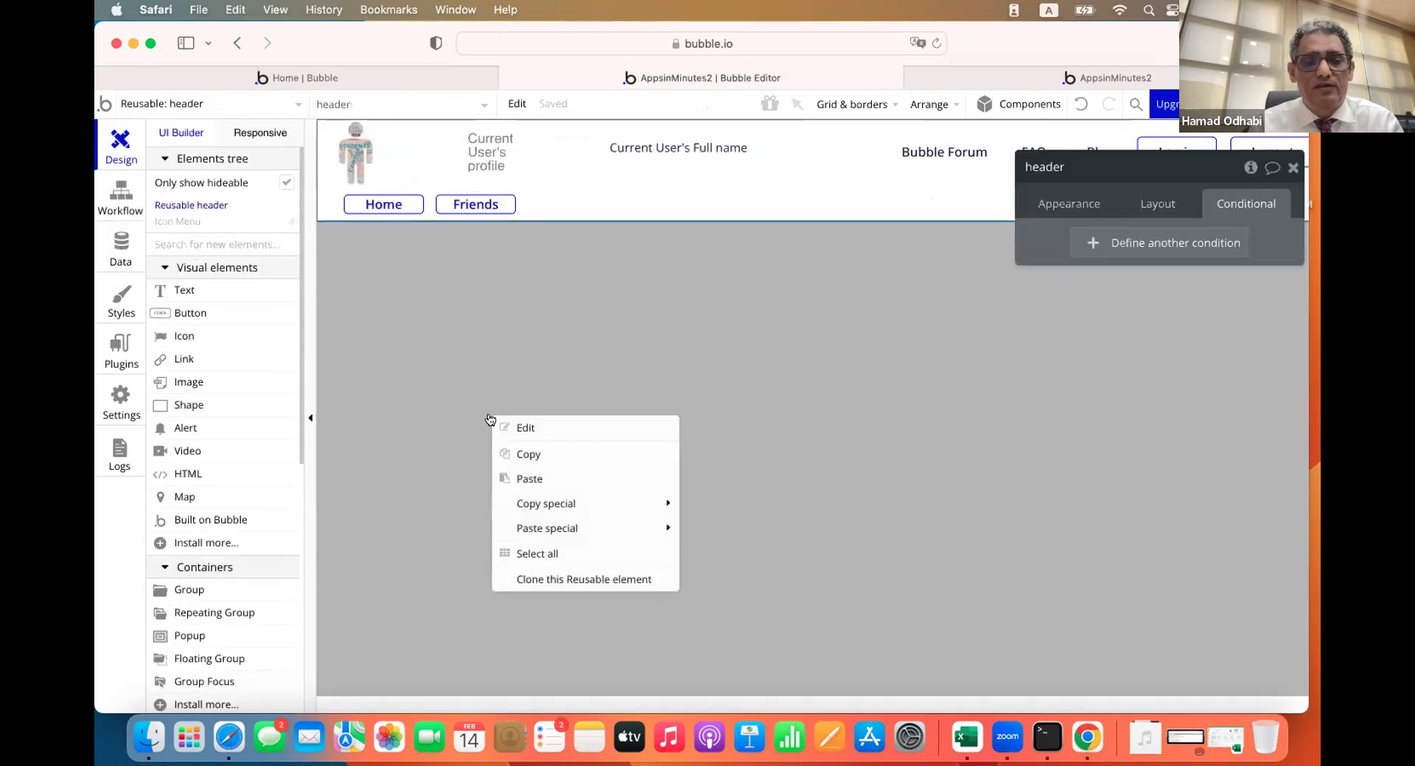
pyautogui.moveTo(549, 504)
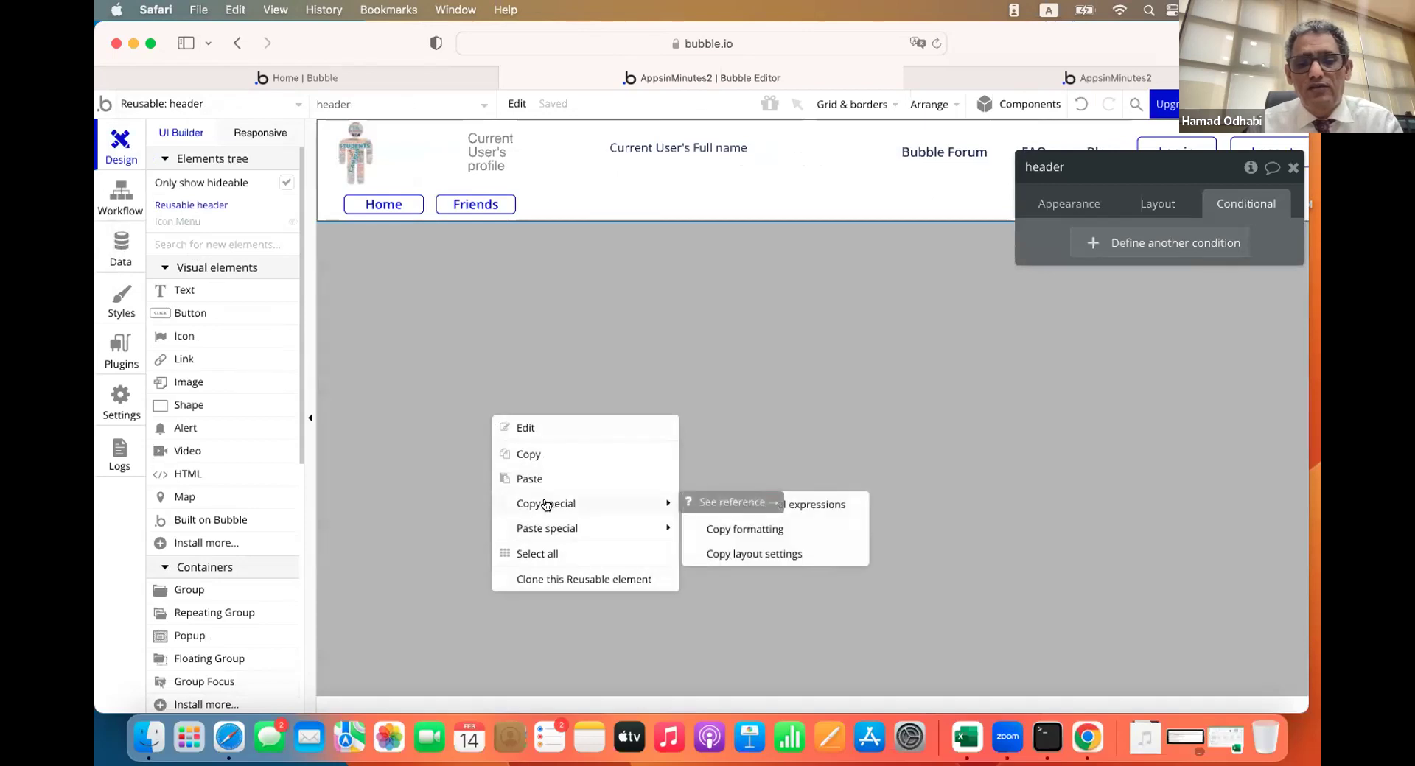
pyautogui.moveTo(555, 536)
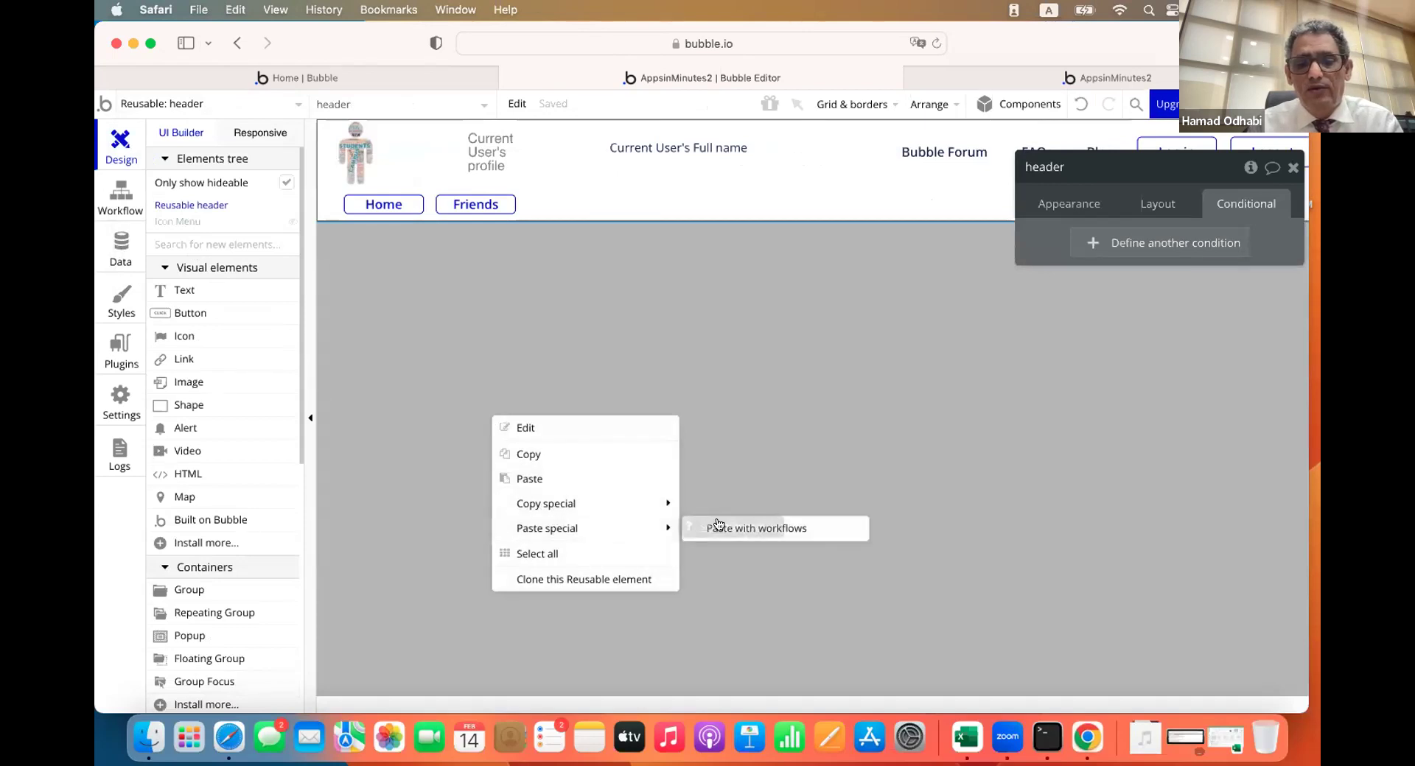
pyautogui.click(803, 530)
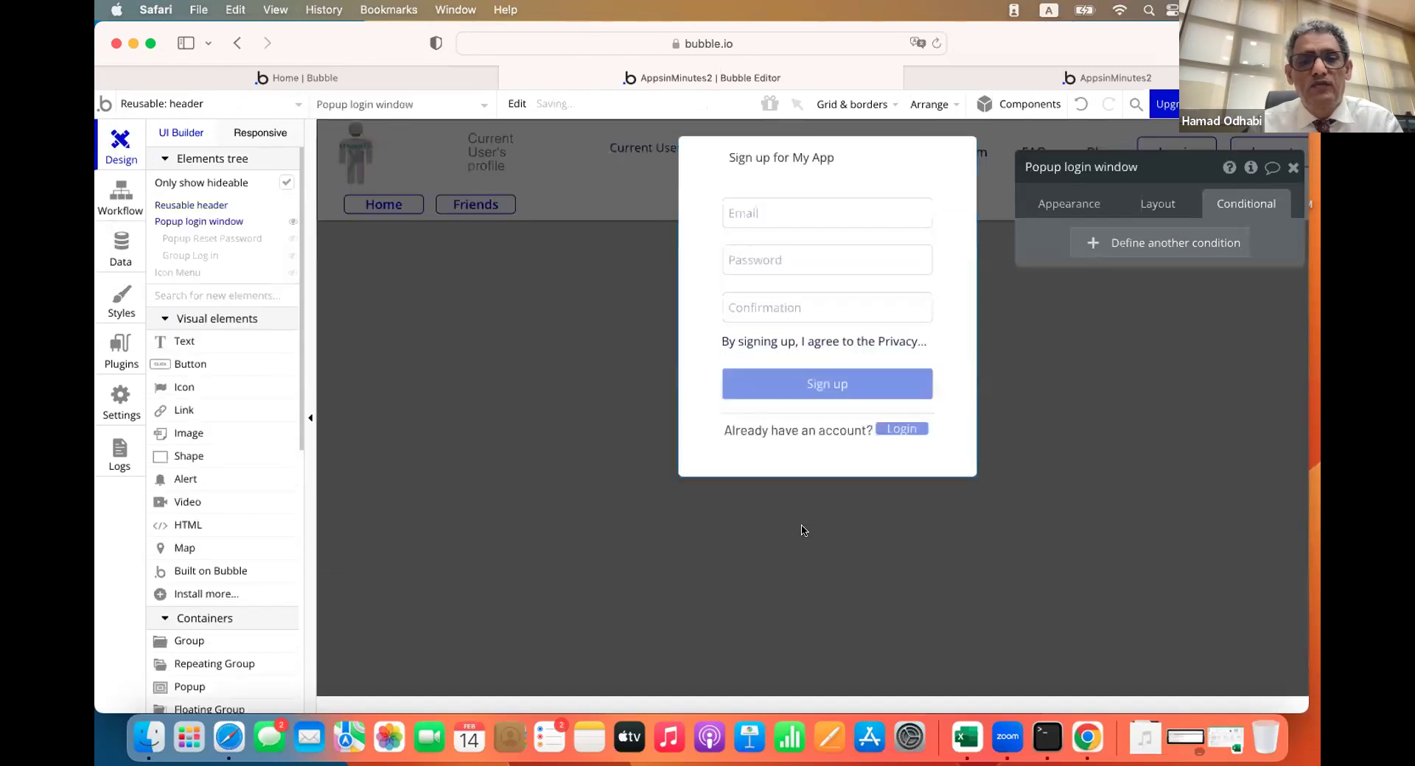
pyautogui.click(536, 514)
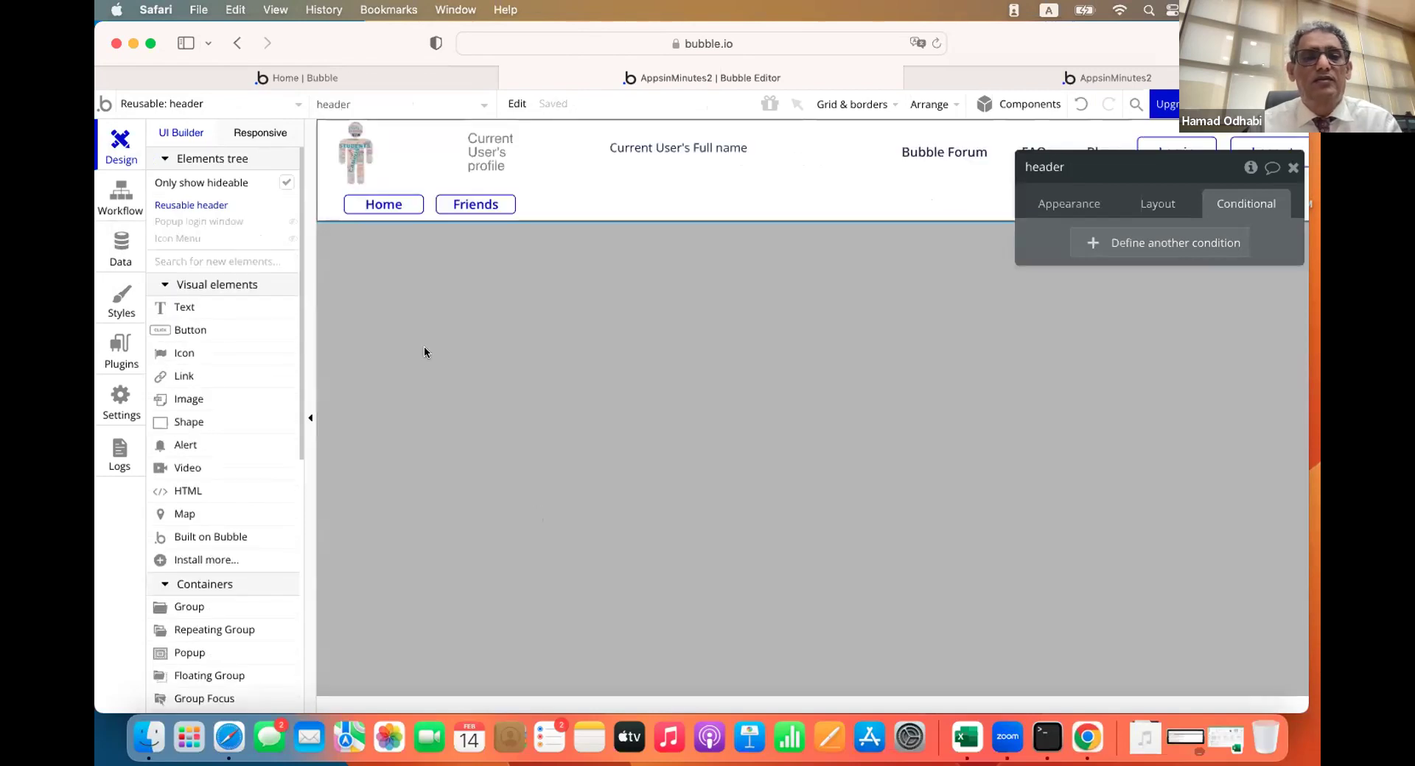
# Create a click workflow for the header's Log in button
pyautogui.moveTo(1069, 167); pyautogui.dragTo(926, 290)
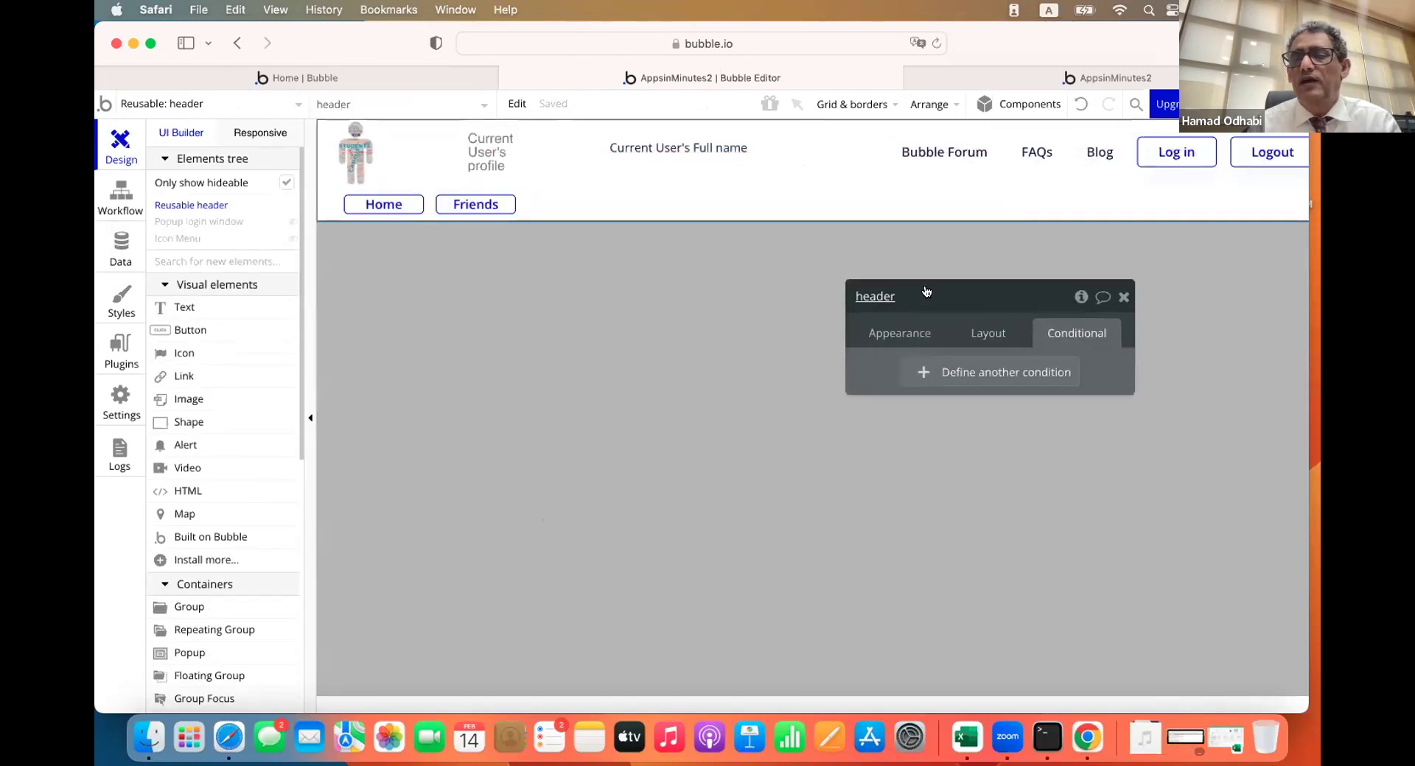
pyautogui.click(1180, 143)
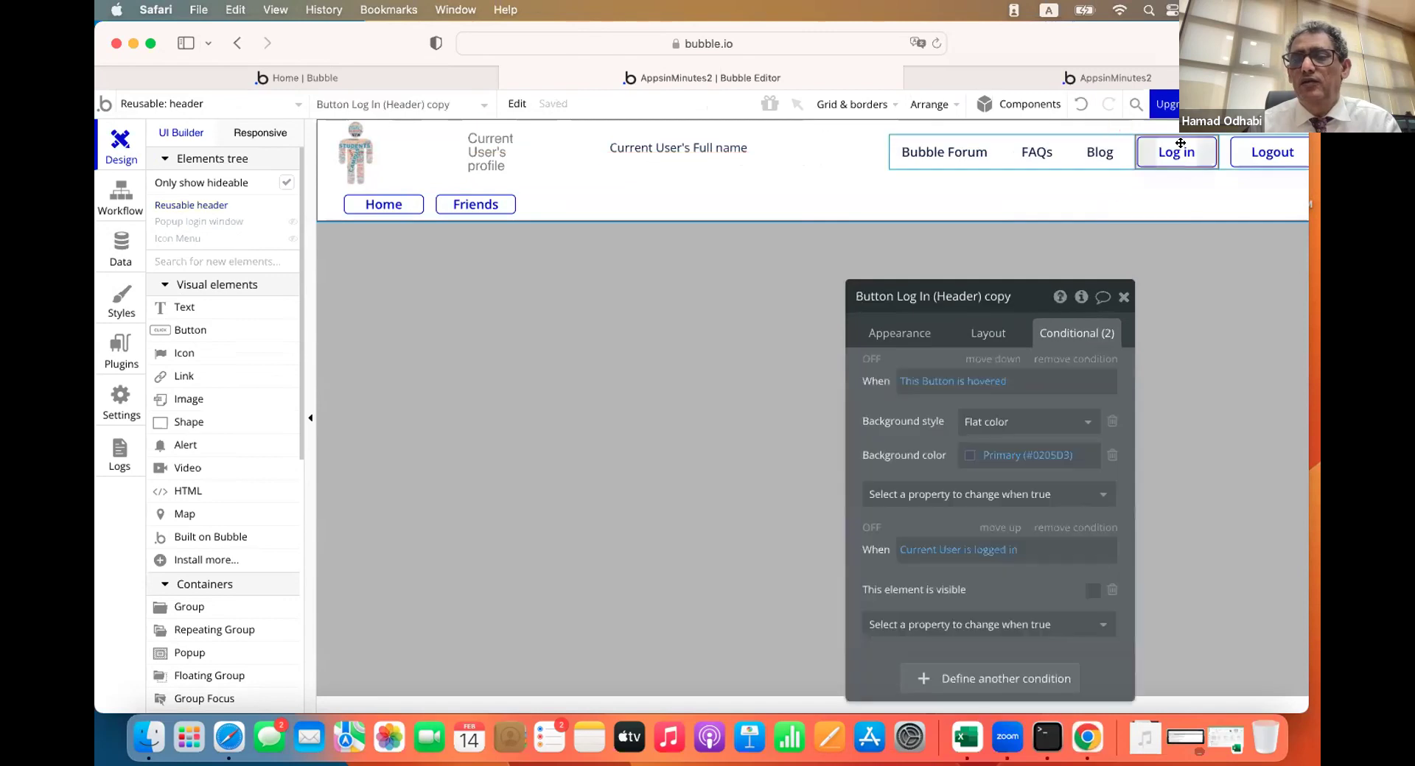
pyautogui.click(901, 334)
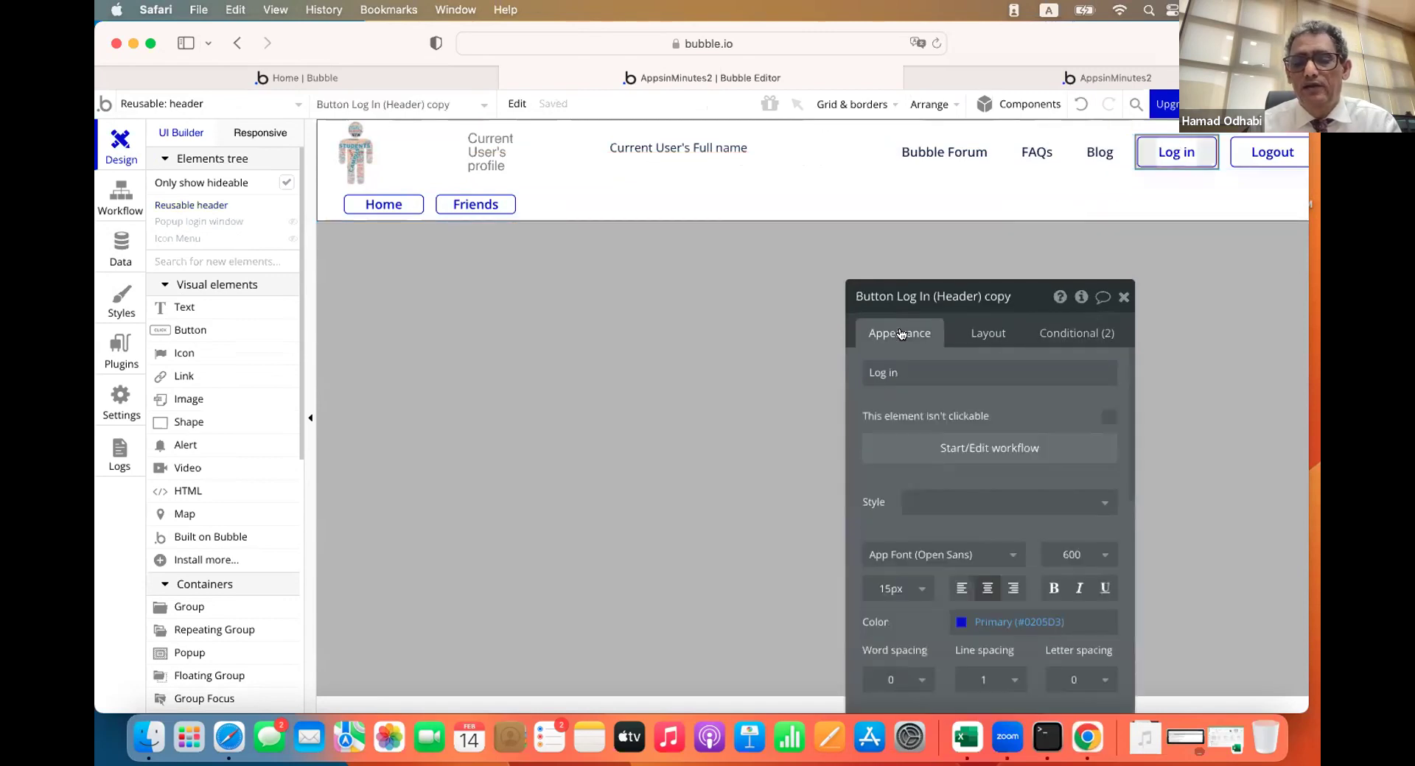
pyautogui.click(891, 453)
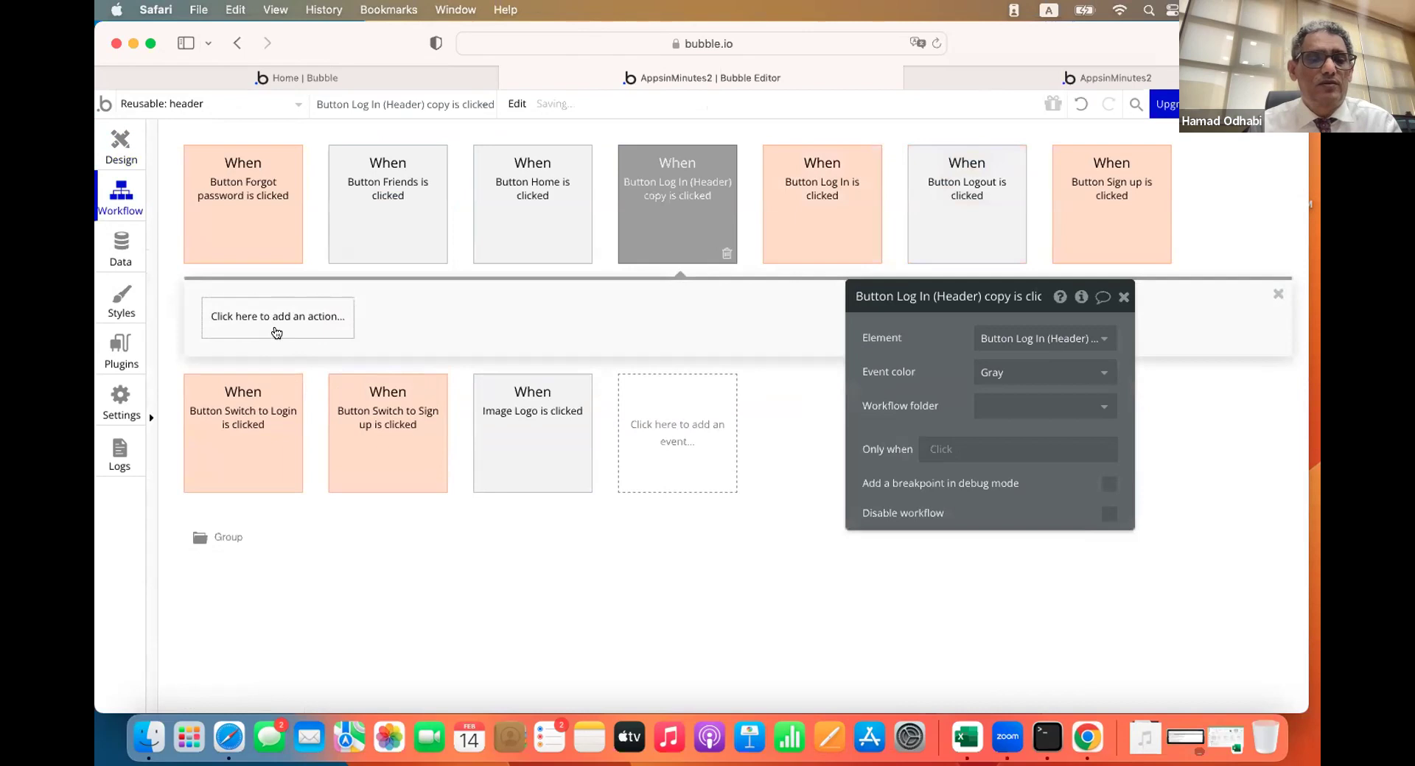
pyautogui.click(276, 333)
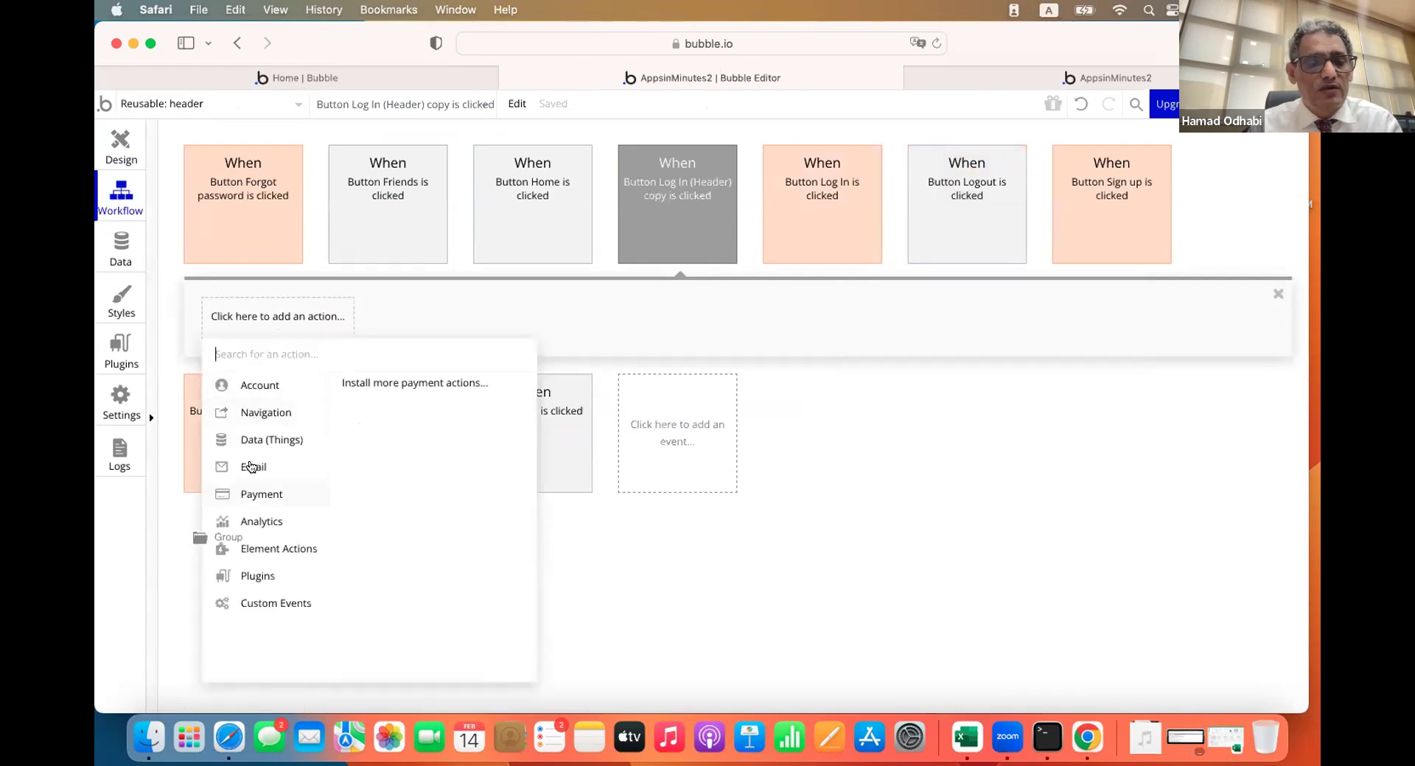
pyautogui.moveTo(261, 499)
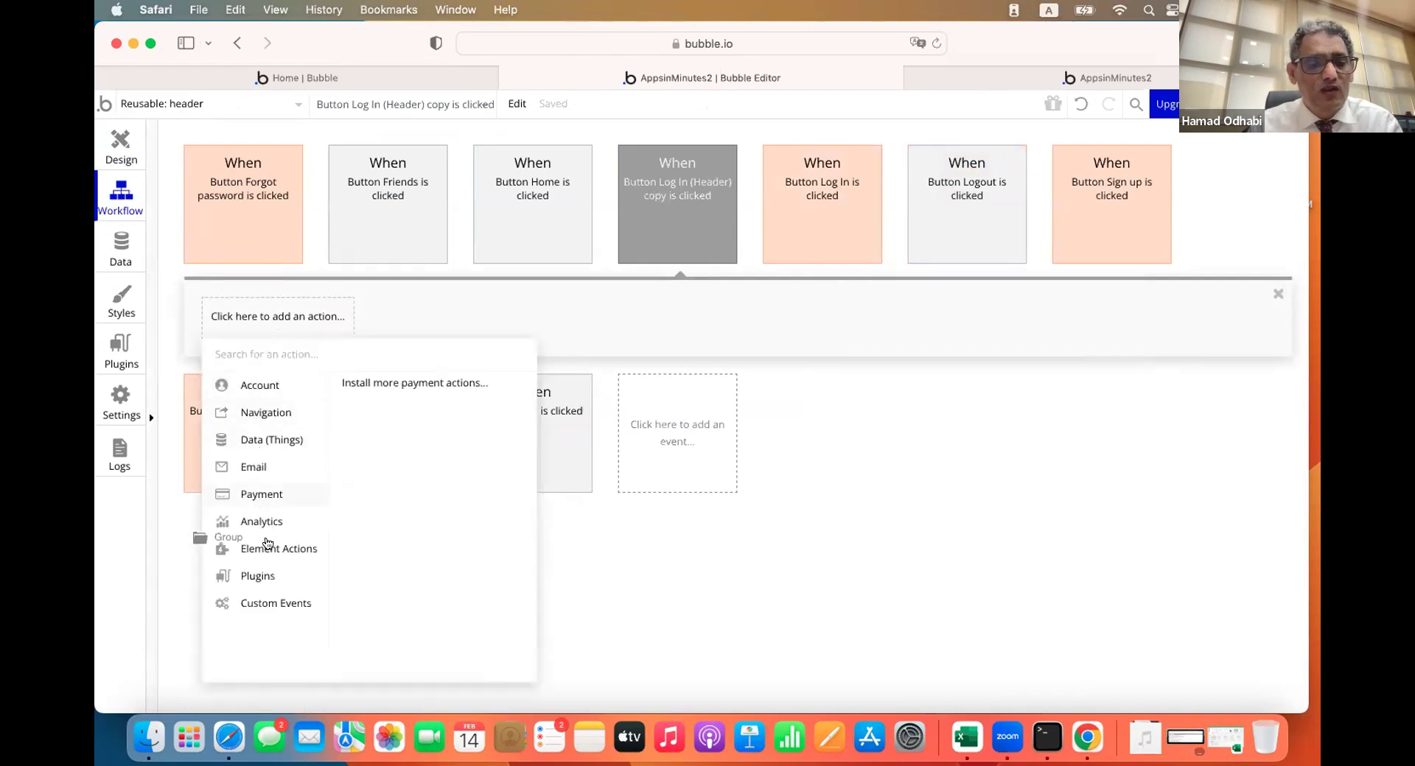
pyautogui.press('Escape')
pyautogui.click(259, 318)
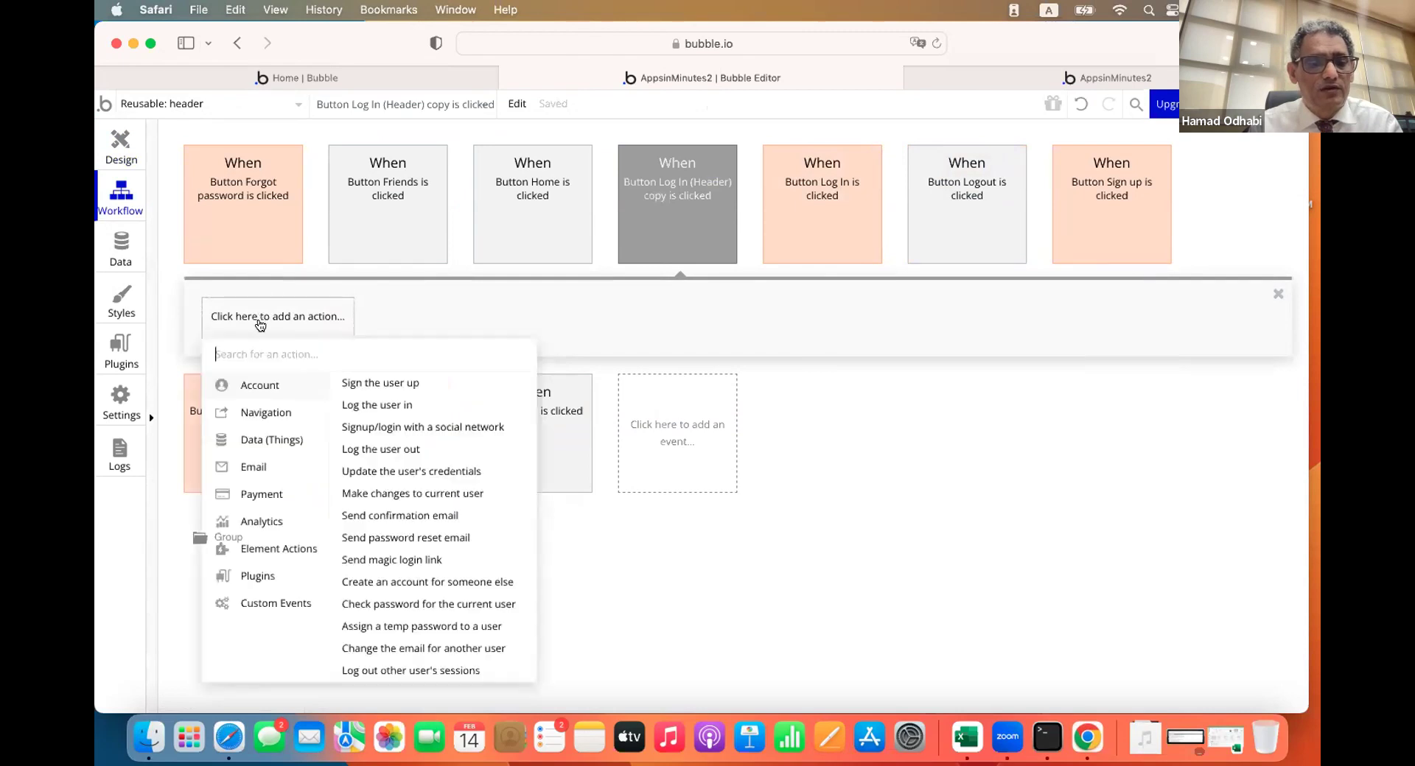
pyautogui.press('Escape')
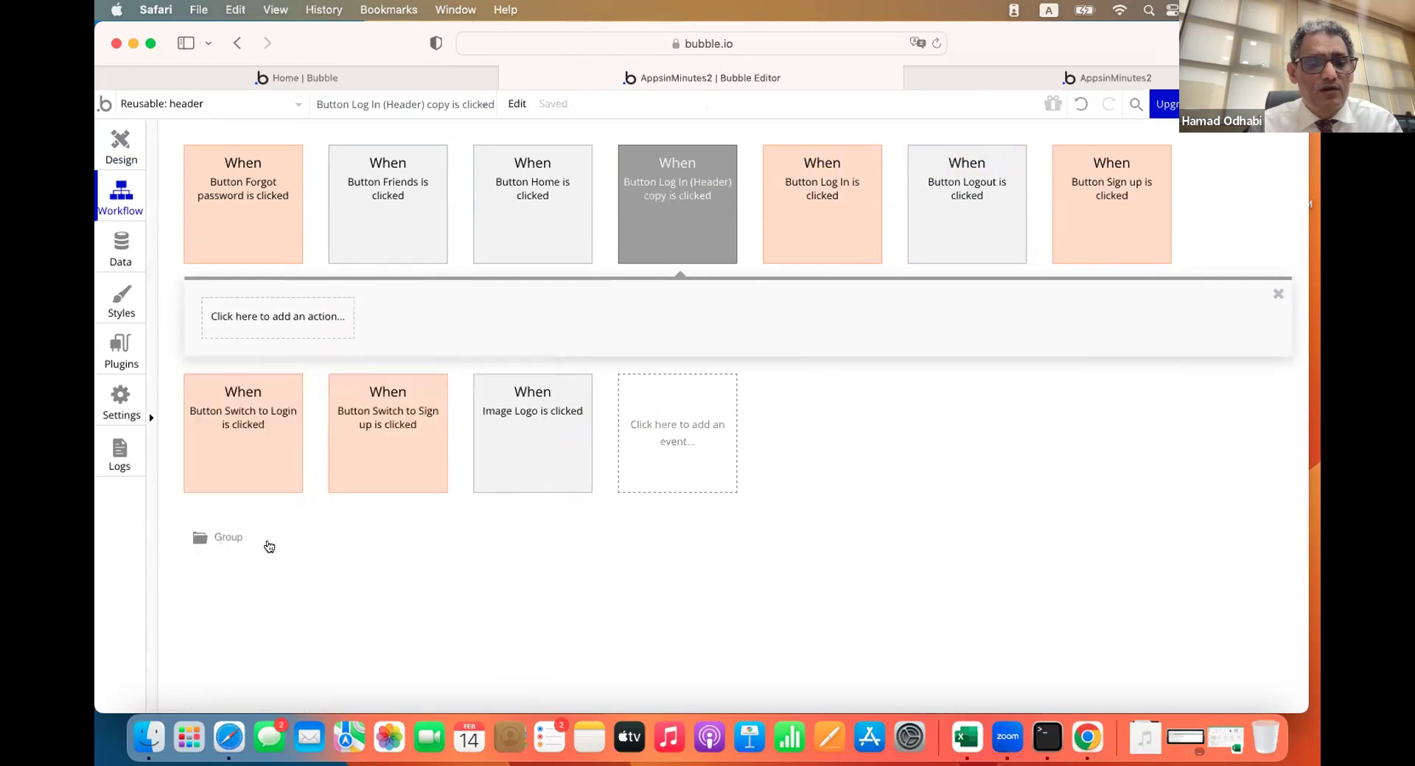
# Add a Show element action targeting Popup login window to the header Log in button's workflow
pyautogui.click(249, 319)
pyautogui.moveTo(288, 551)
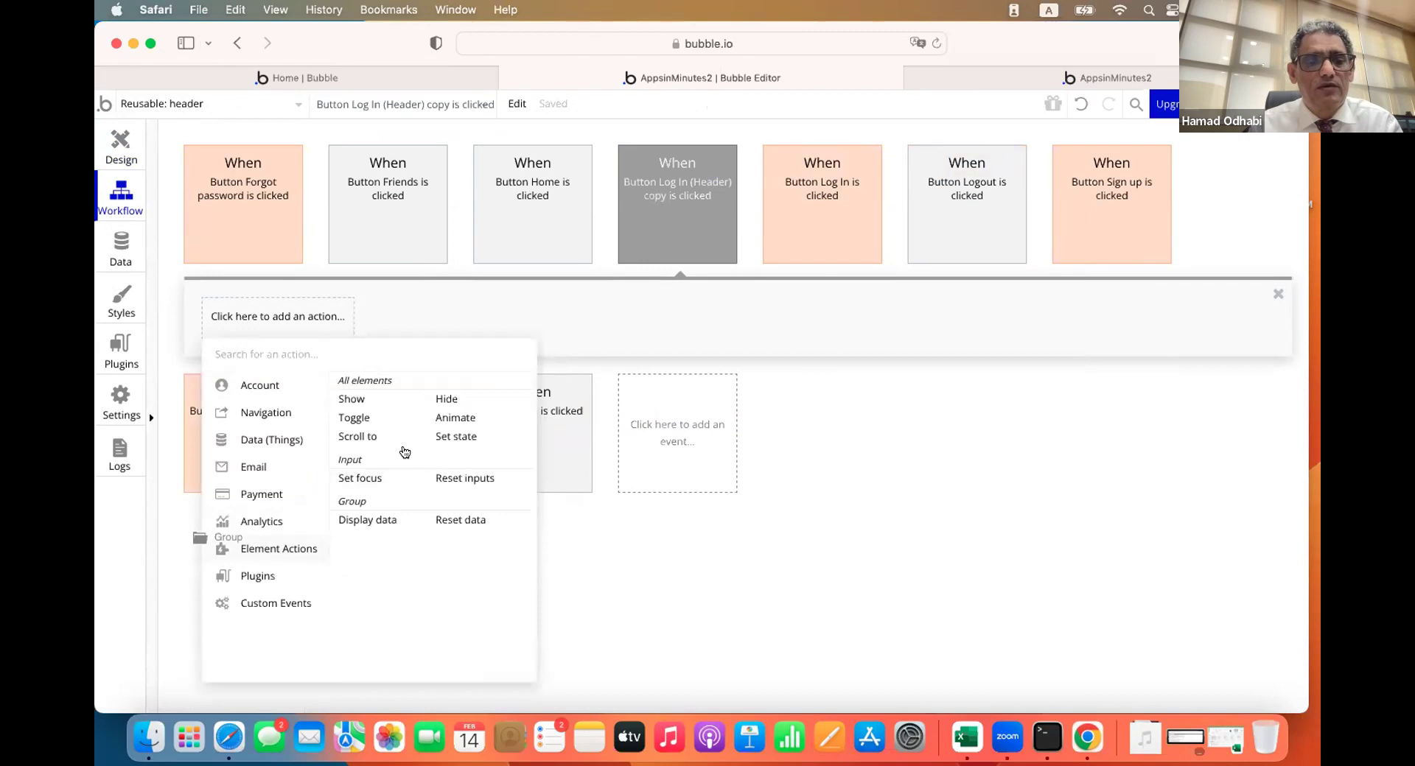
pyautogui.click(362, 399)
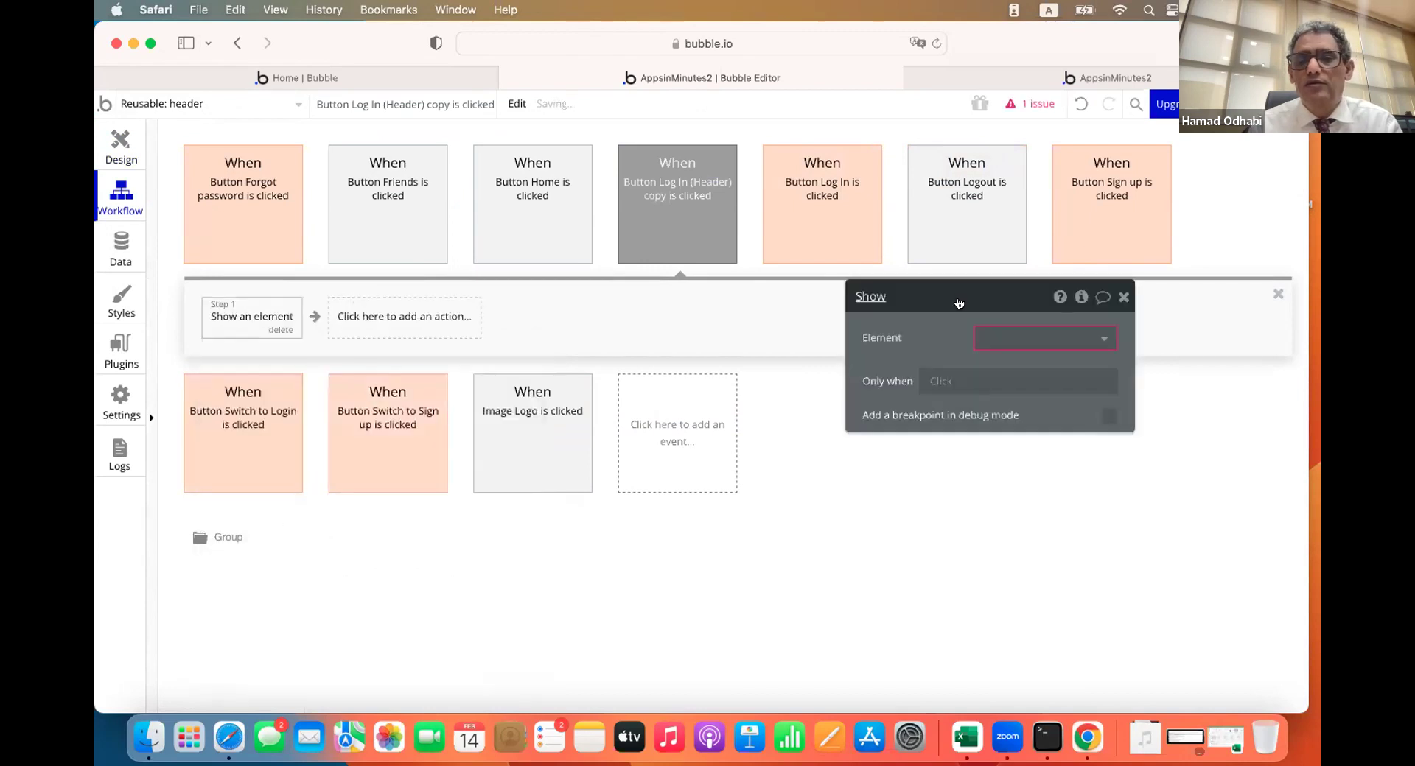
pyautogui.write('lo')
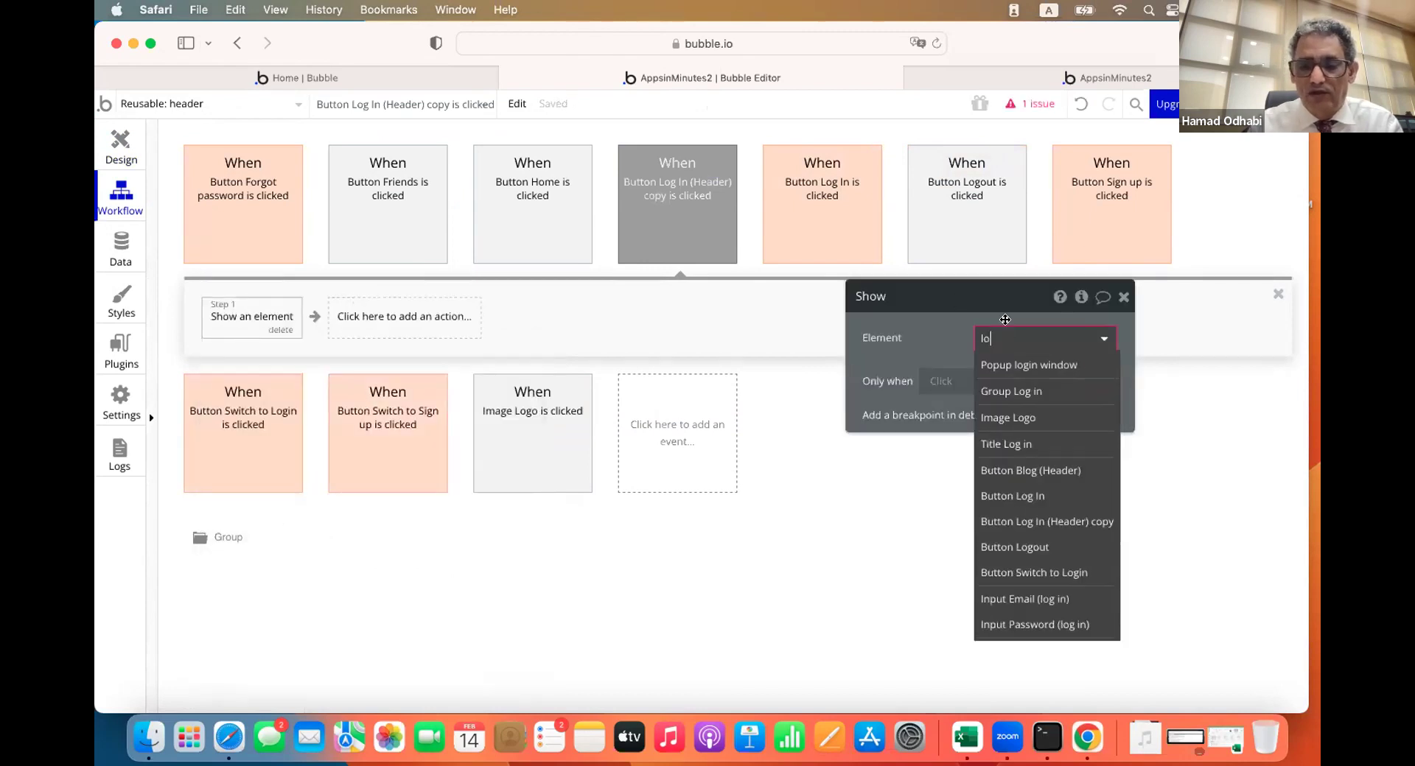
pyautogui.write('g')
pyautogui.click(1032, 365)
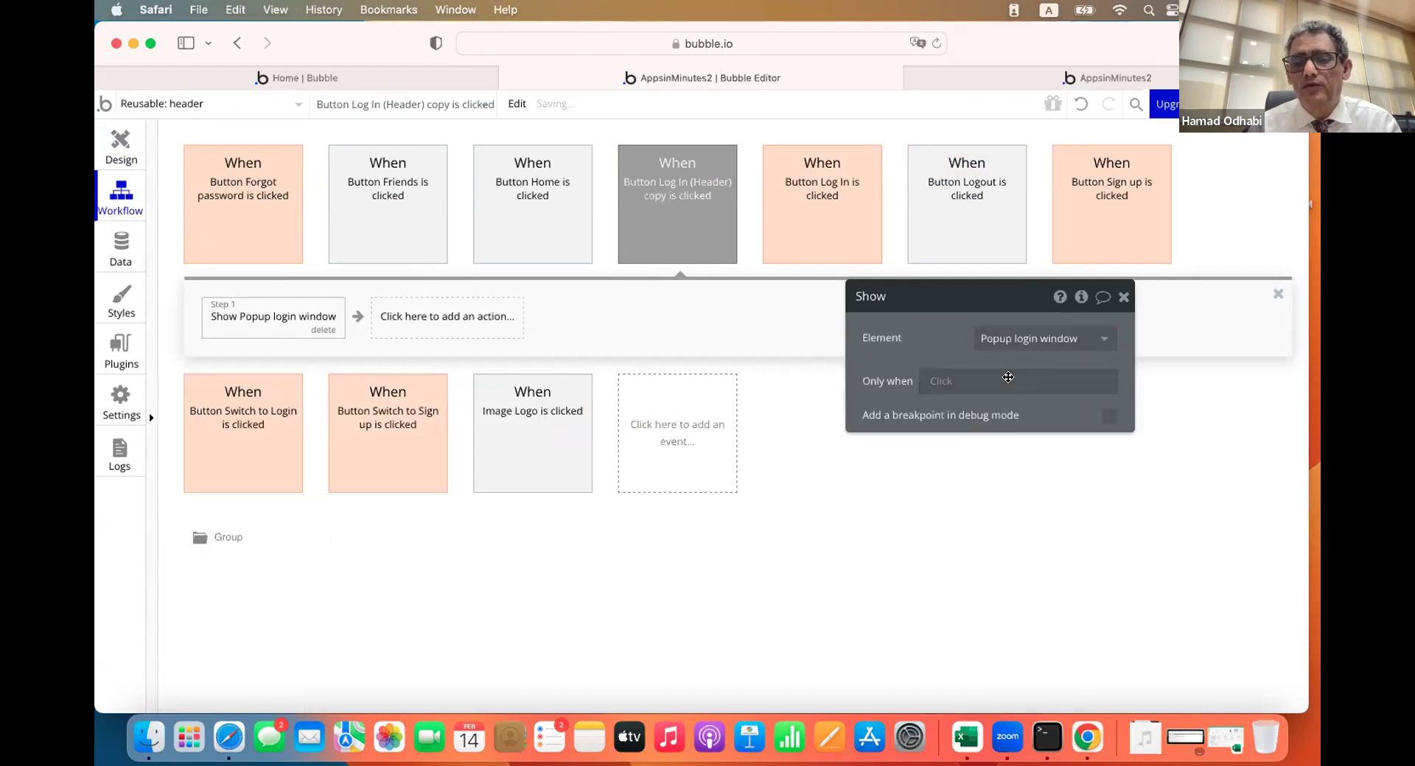
# Test the header's Log in button in the friends page preview by opening and closing the login popup
pyautogui.click(962, 79)
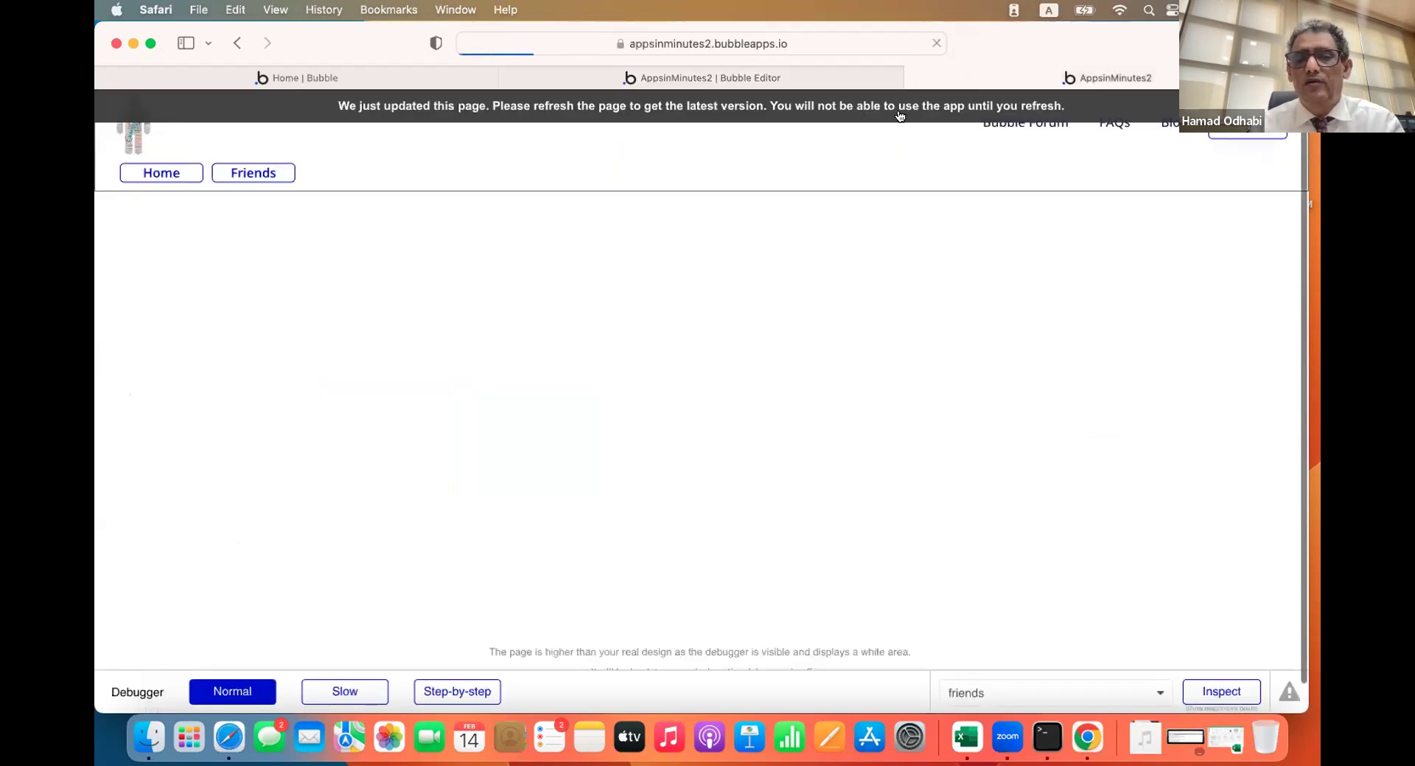
pyautogui.click(1241, 131)
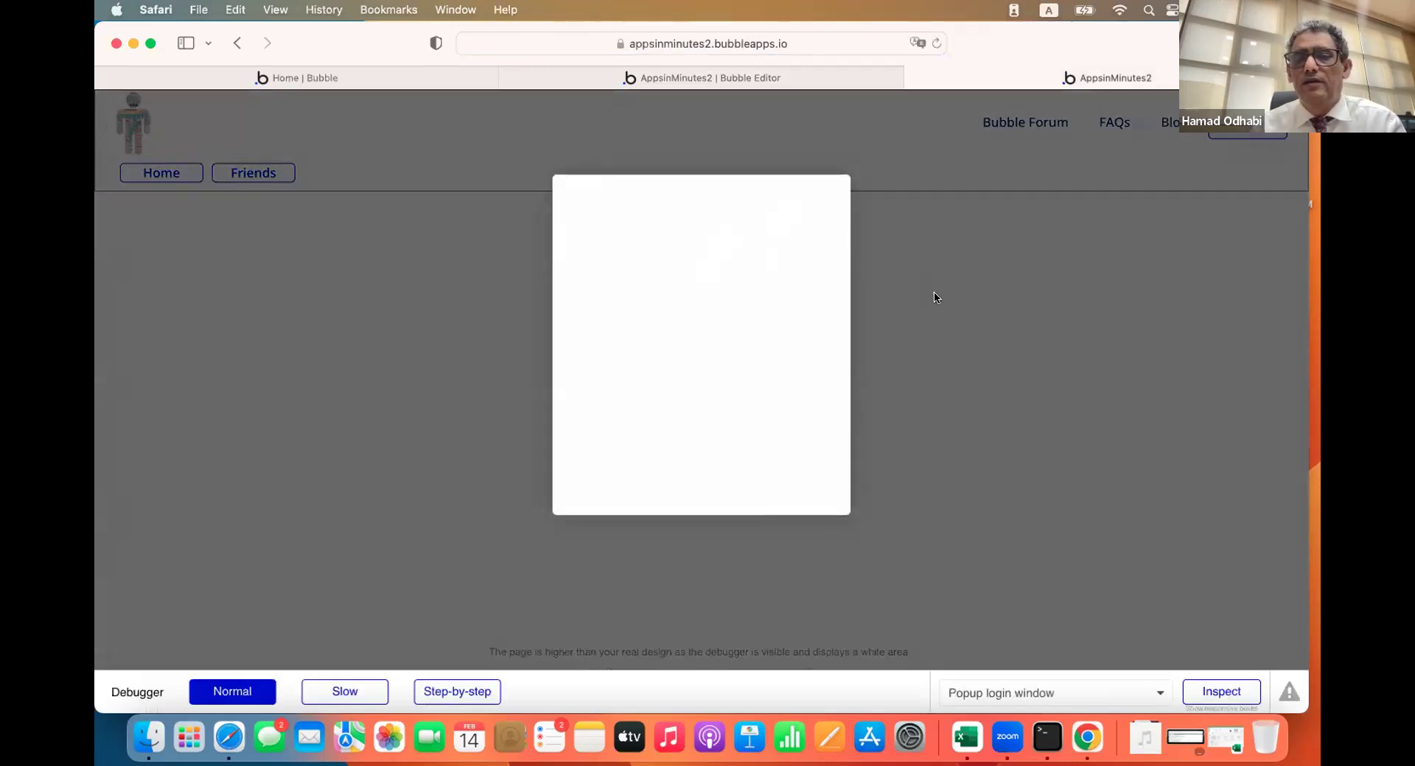
pyautogui.click(936, 298)
pyautogui.click(1241, 131)
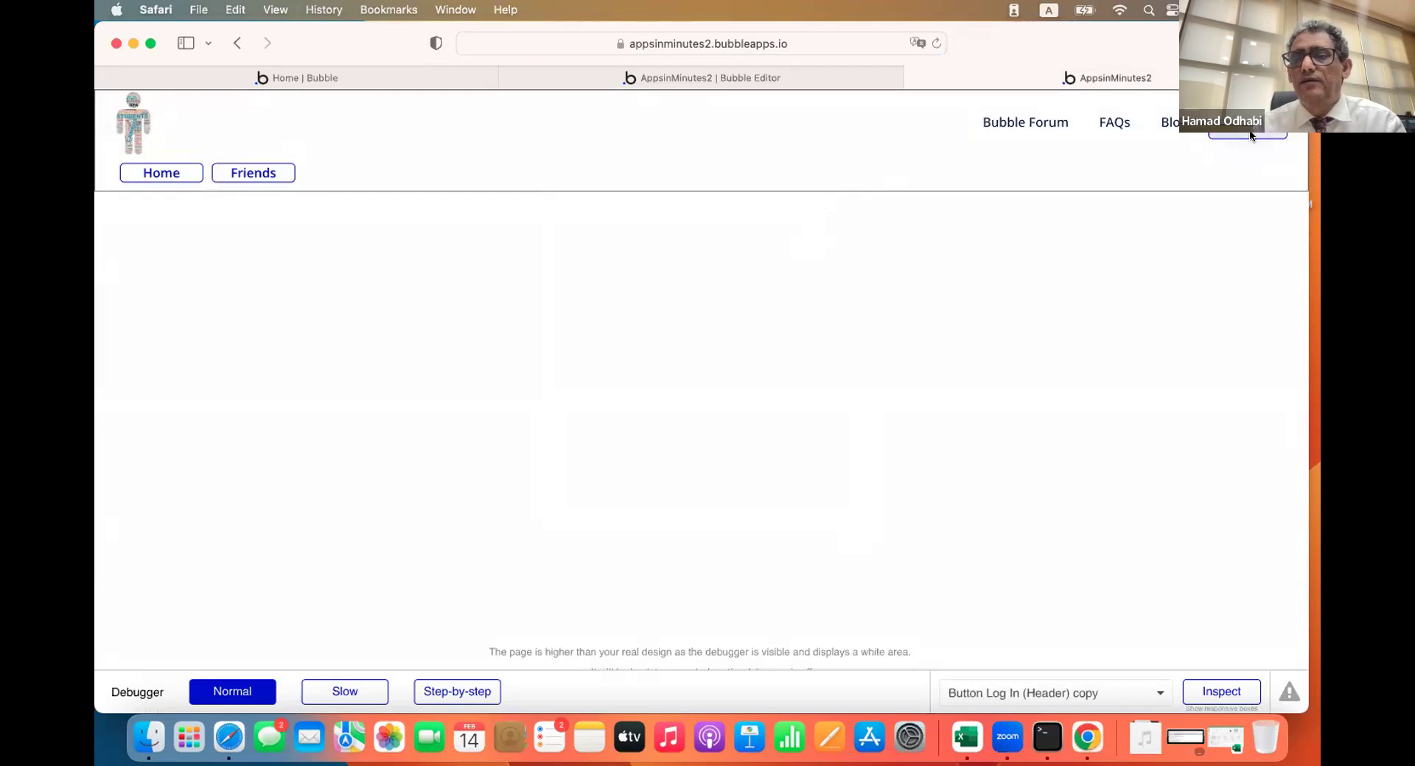
pyautogui.click(999, 384)
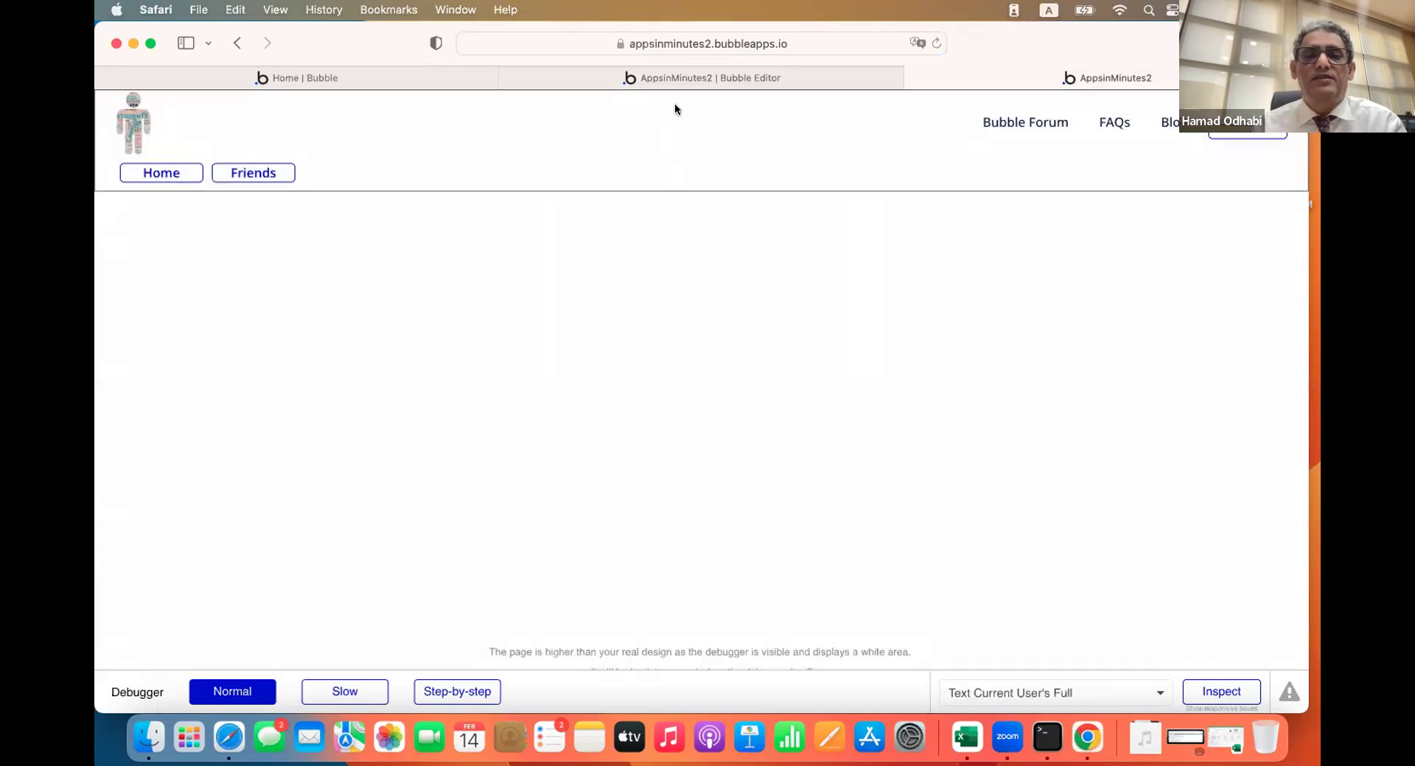
# Set the Group Form inside the header's Popup login window to collapse when hidden
pyautogui.click(687, 68)
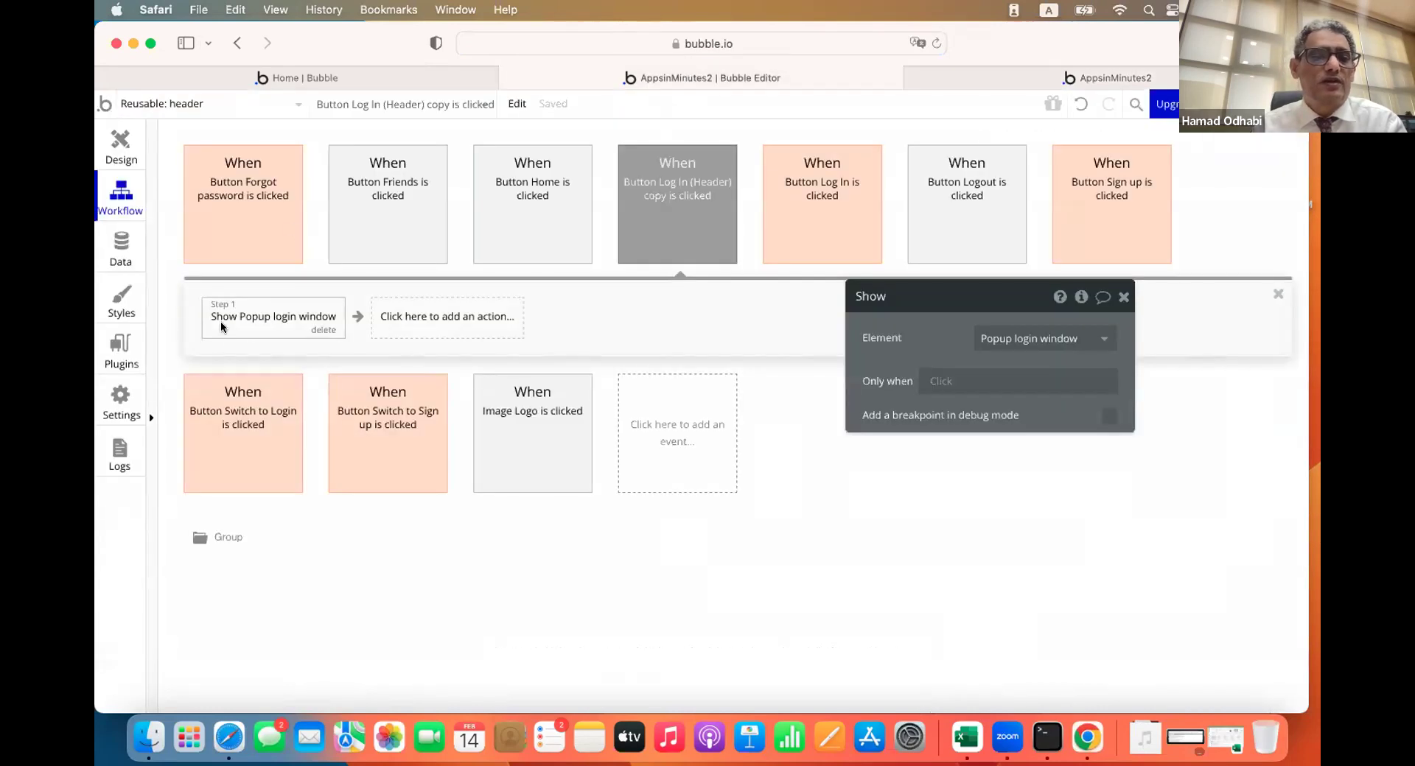
pyautogui.click(120, 144)
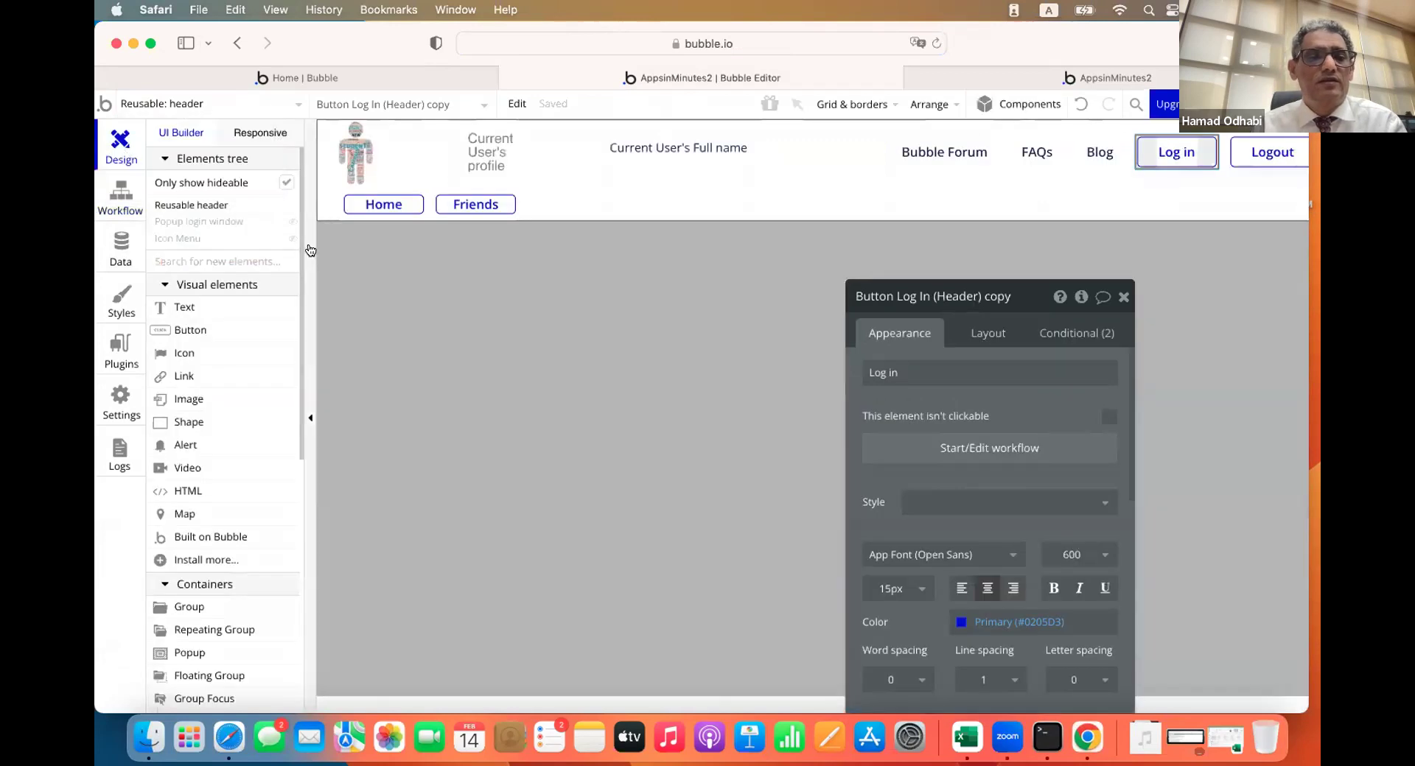
pyautogui.click(191, 221)
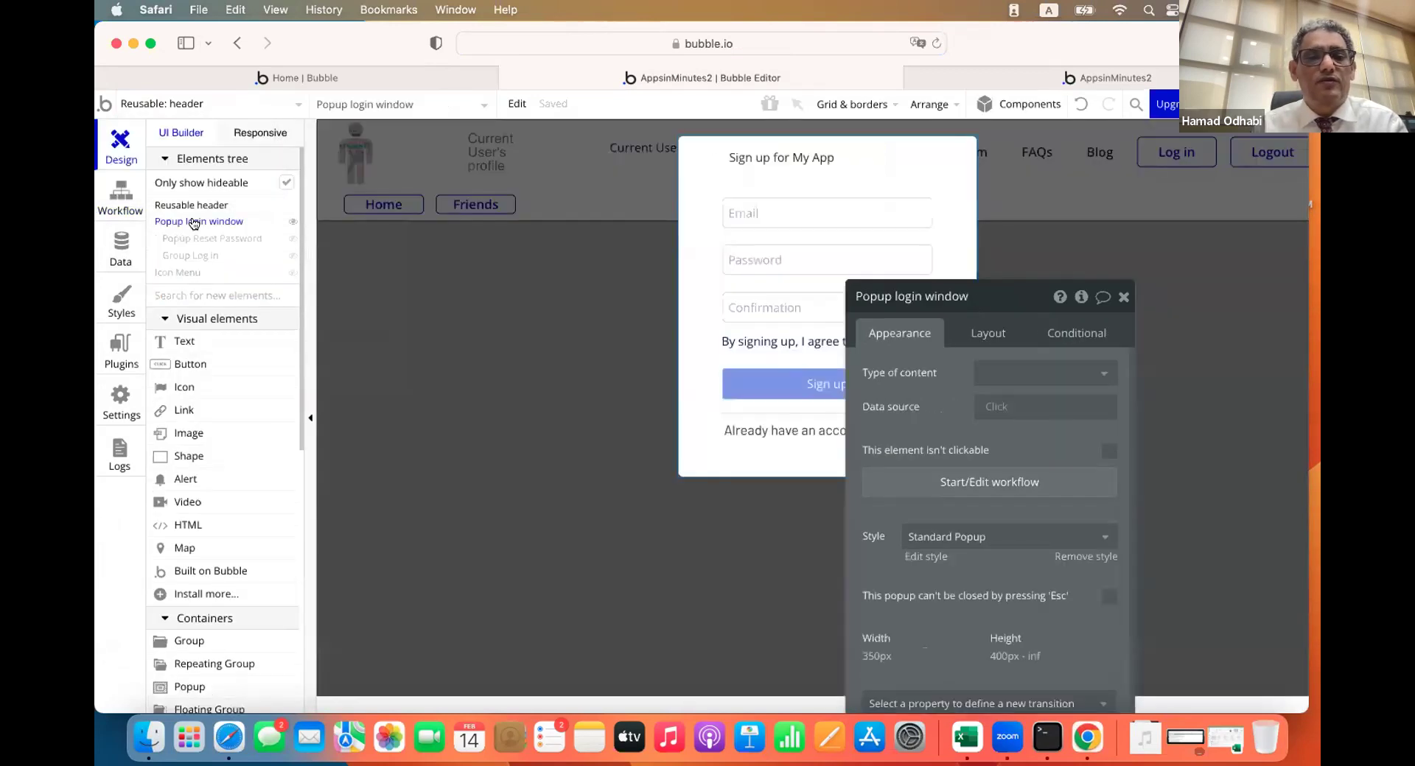
pyautogui.click(694, 341)
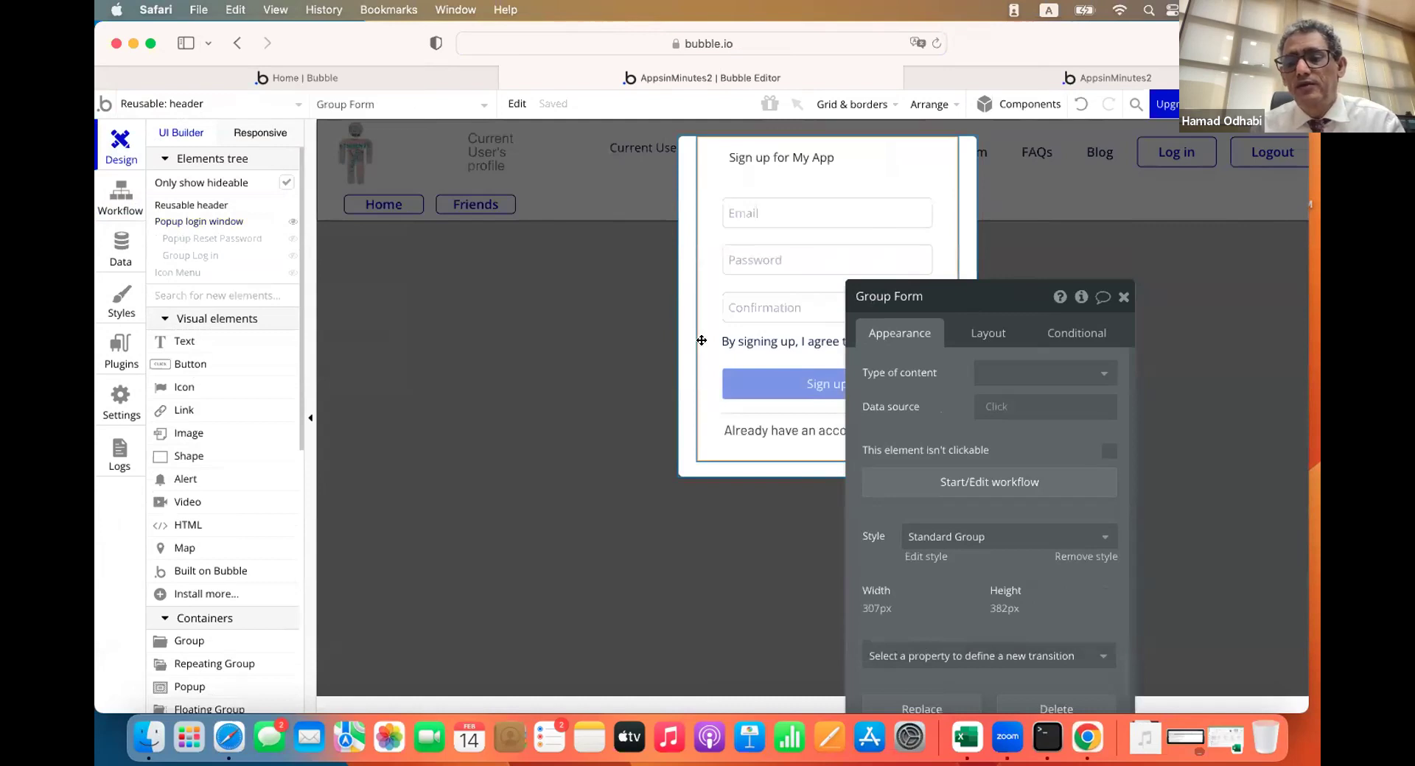
pyautogui.click(990, 335)
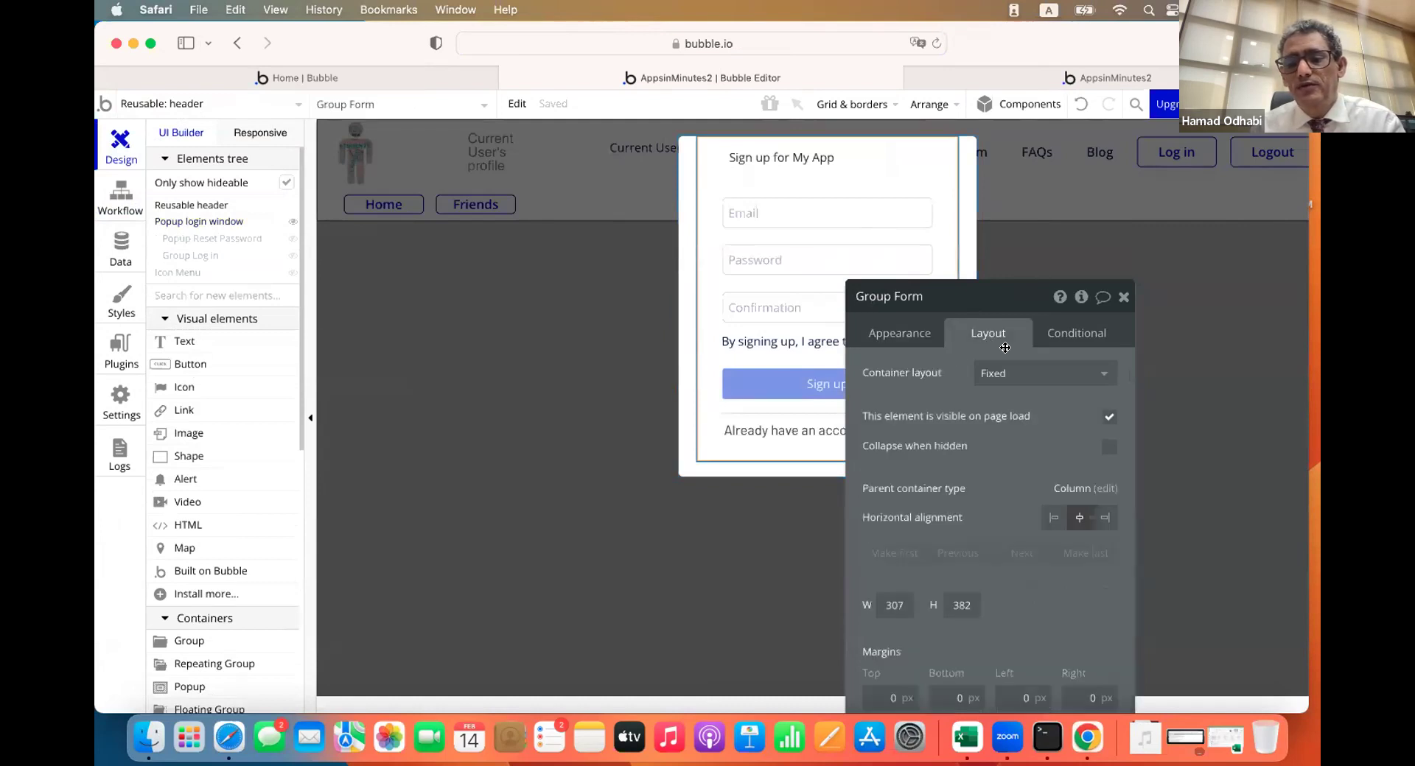
pyautogui.click(1110, 447)
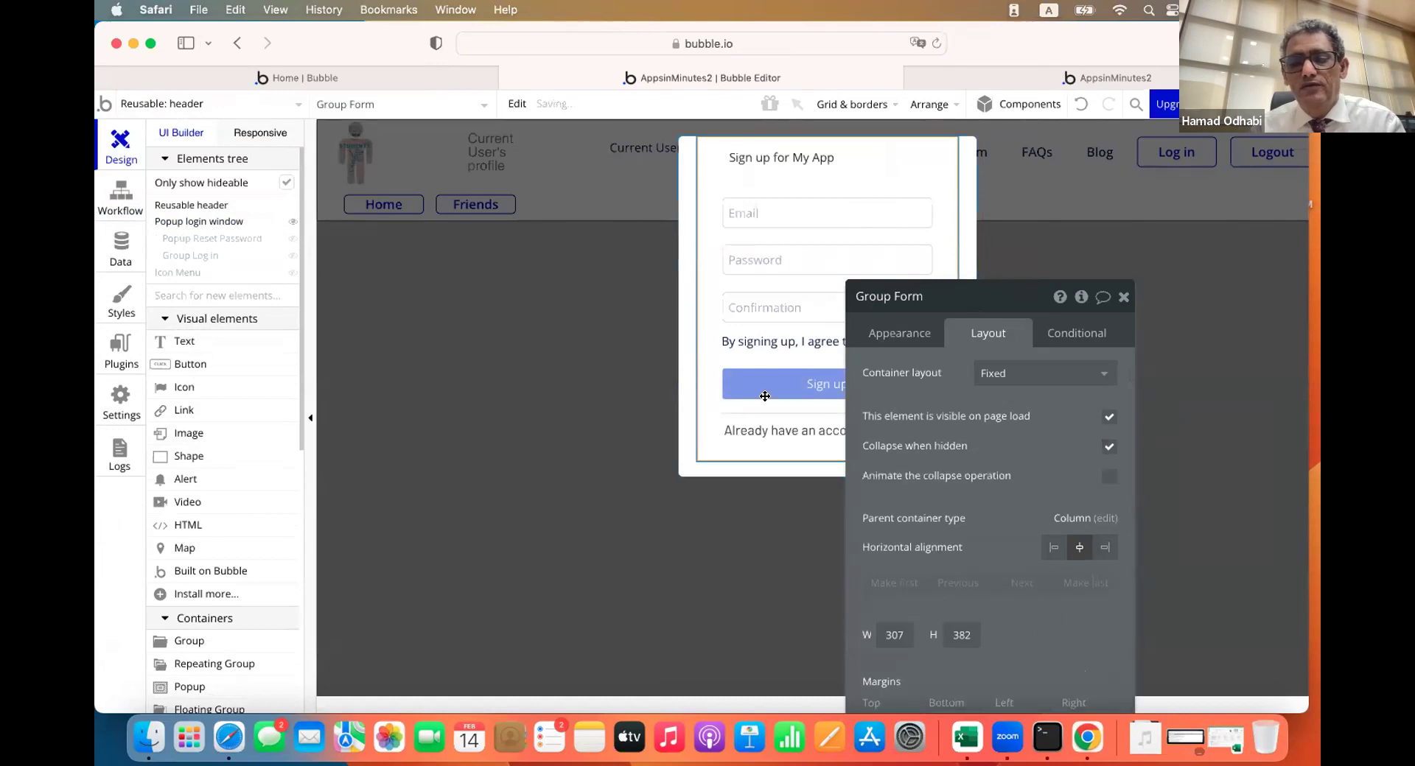
pyautogui.click(681, 419)
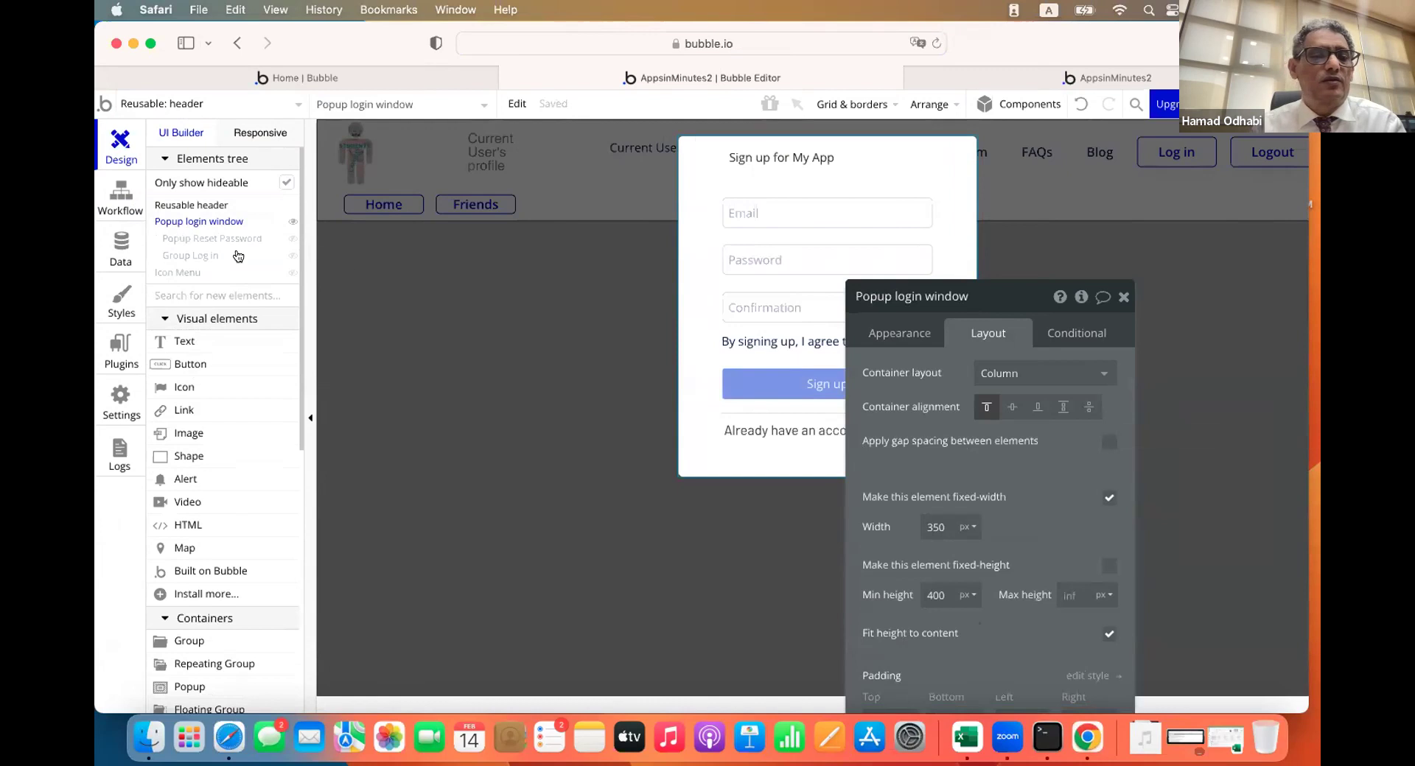
# Check the header Log in button's workflow and reselect Popup login window as the element to show
pyautogui.moveTo(210, 260)
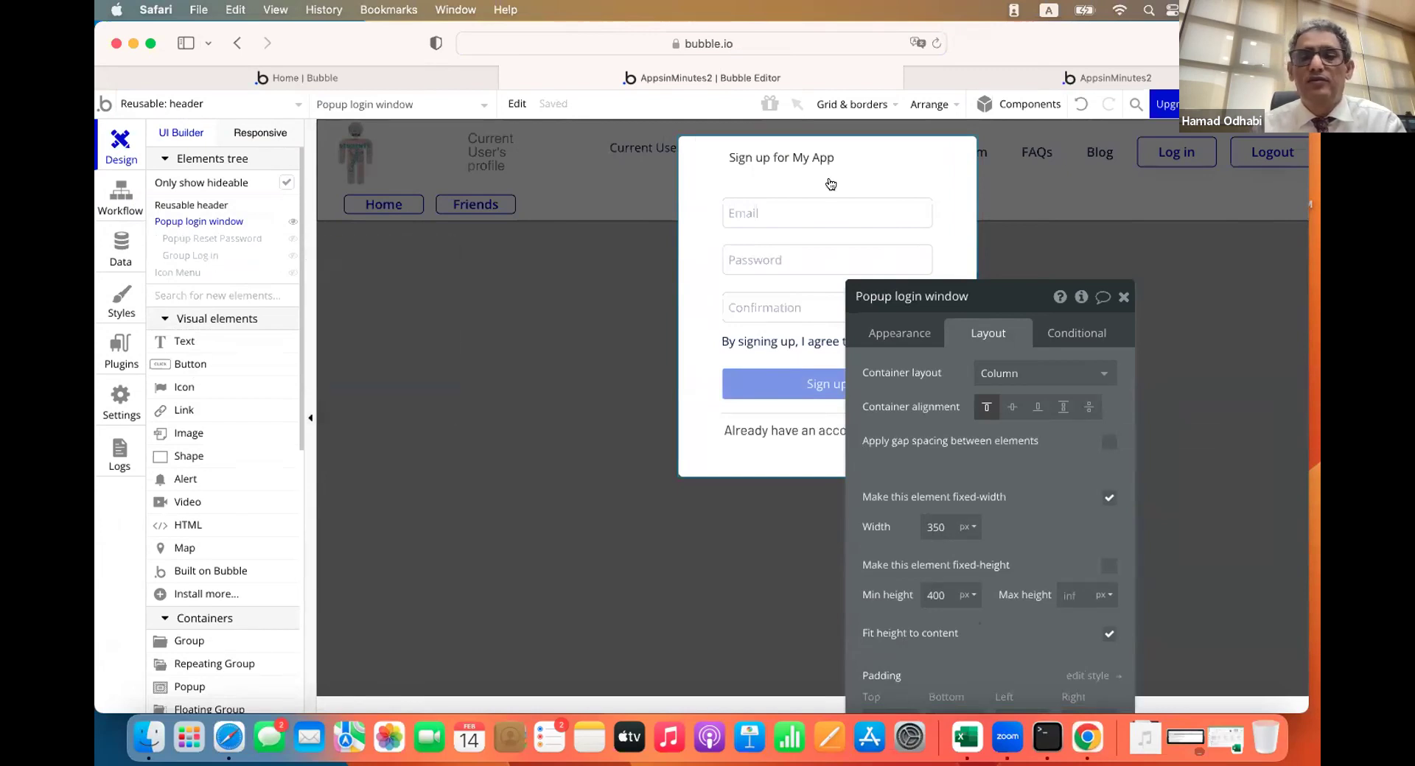
pyautogui.click(1172, 156)
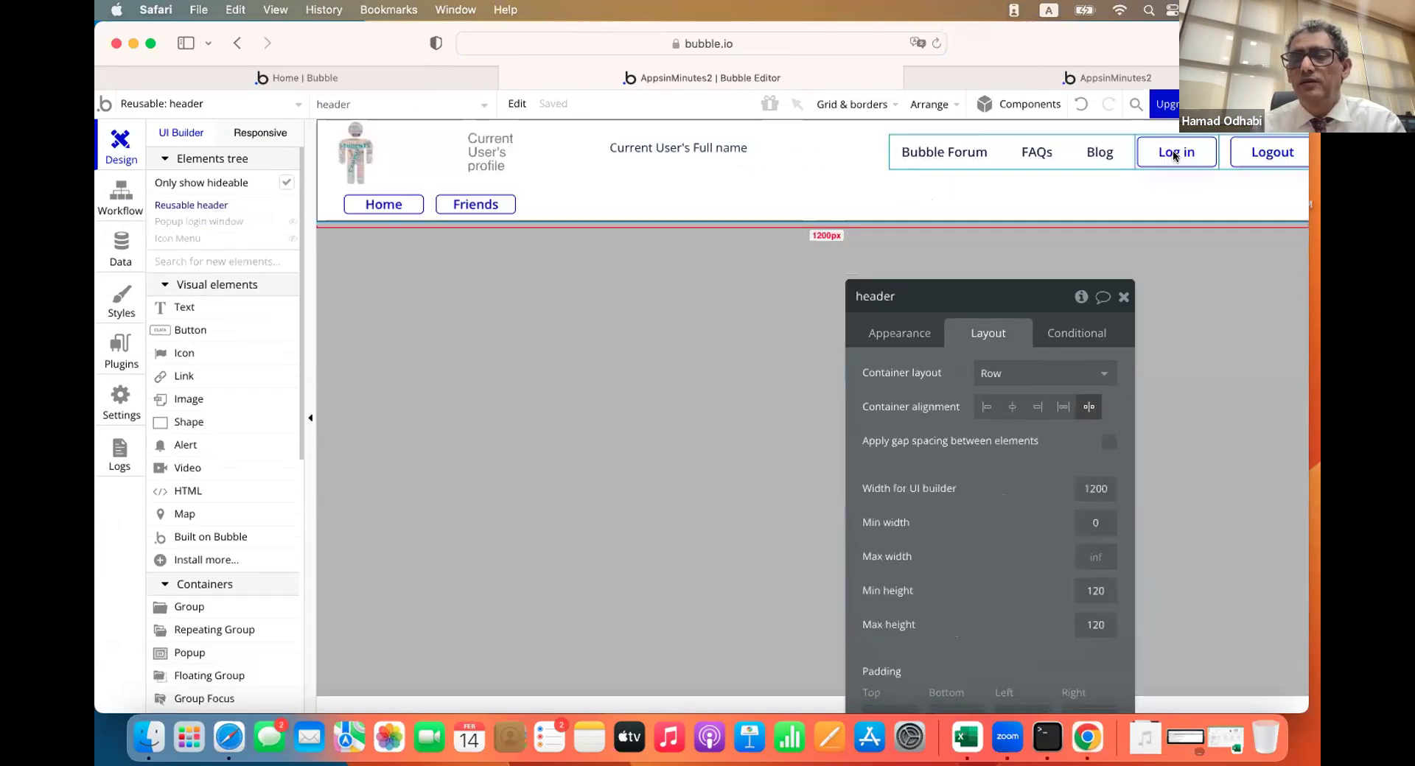
pyautogui.click(1174, 157)
pyautogui.click(893, 334)
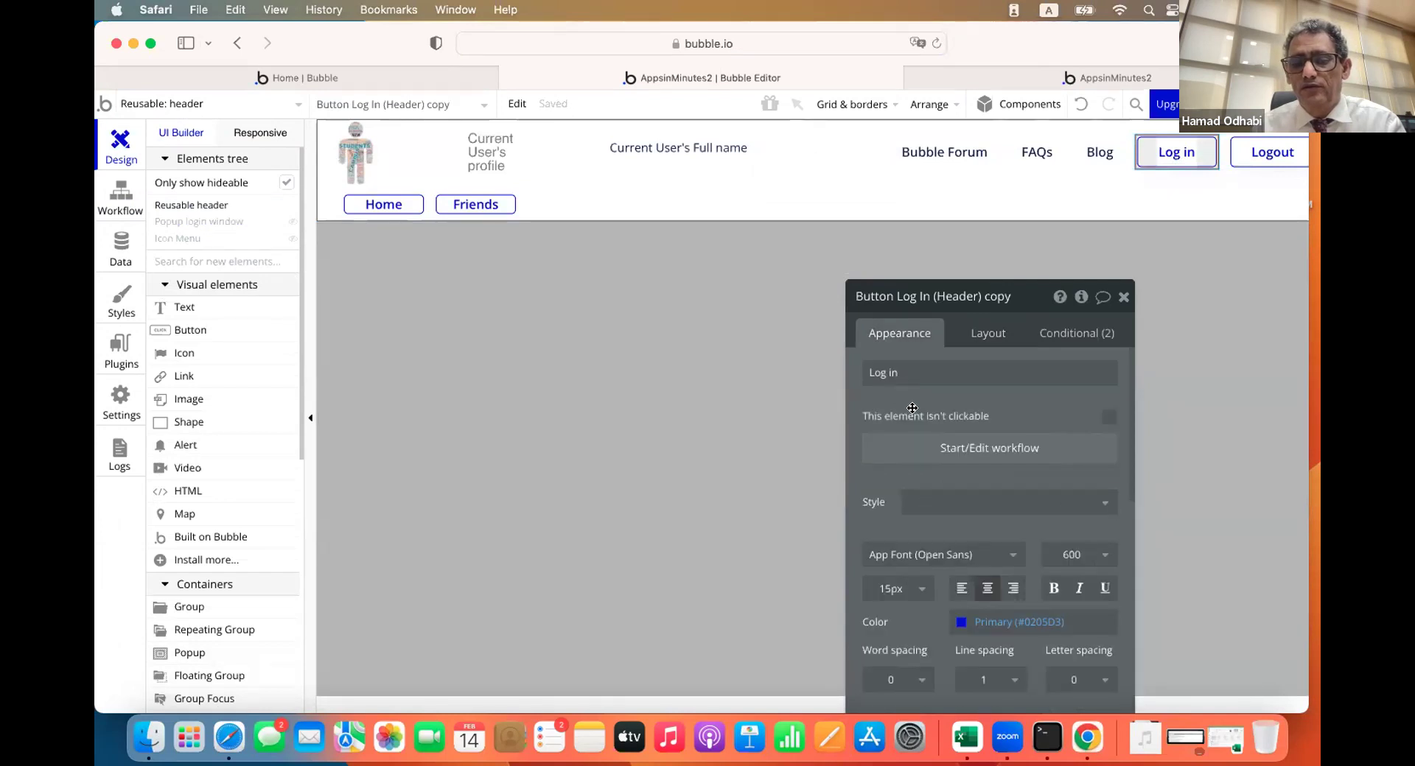
pyautogui.click(924, 448)
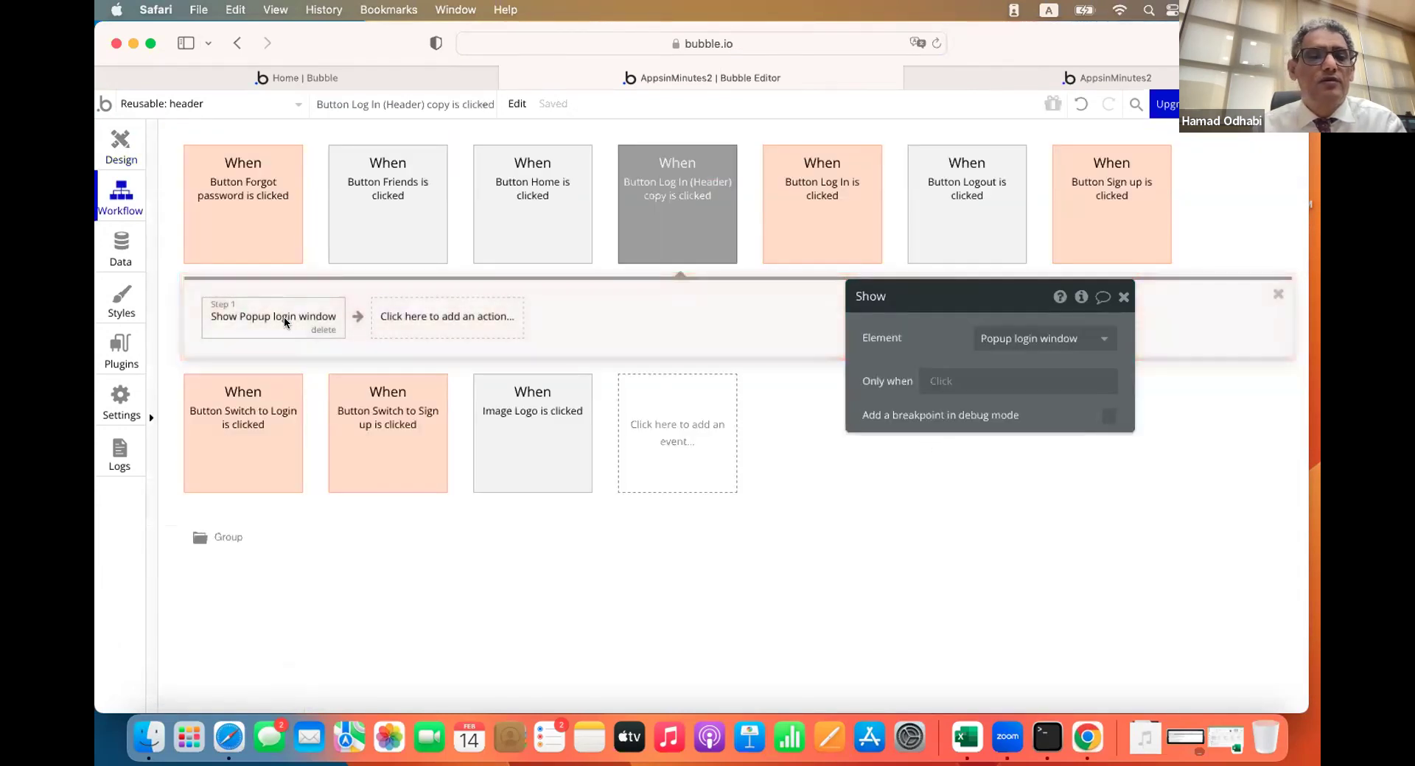
pyautogui.click(1022, 342)
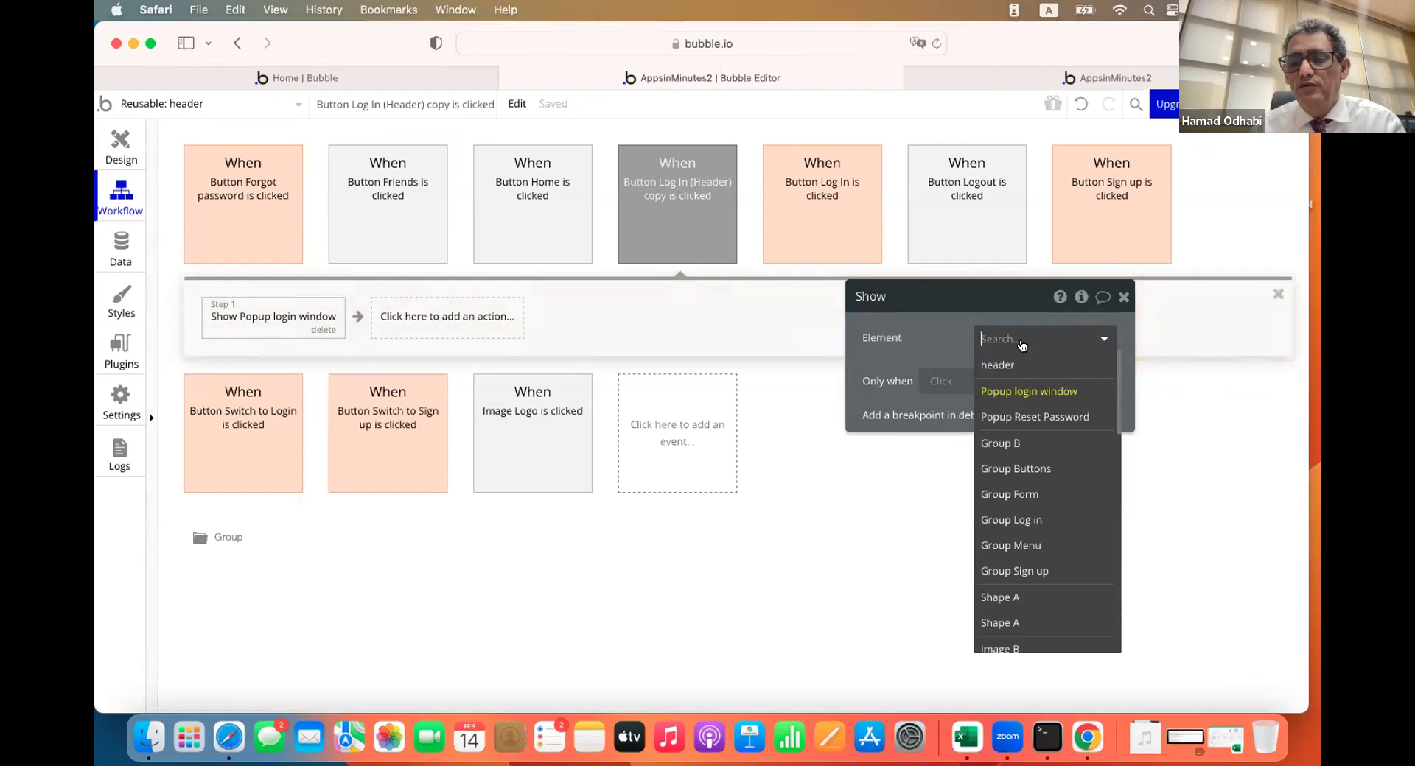
pyautogui.click(1015, 390)
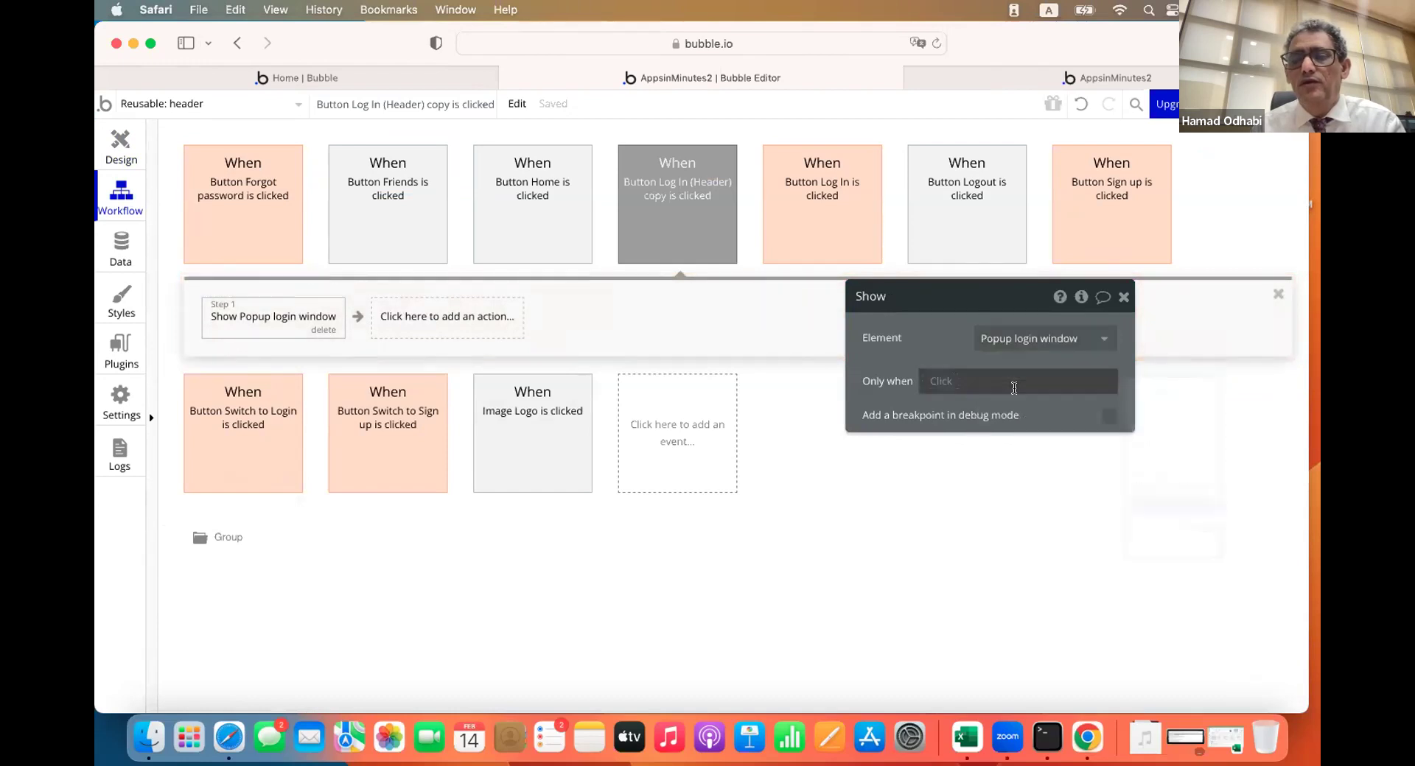
# Refresh the friends page preview, test the header's Log in button, and close the login popup
pyautogui.click(1102, 76)
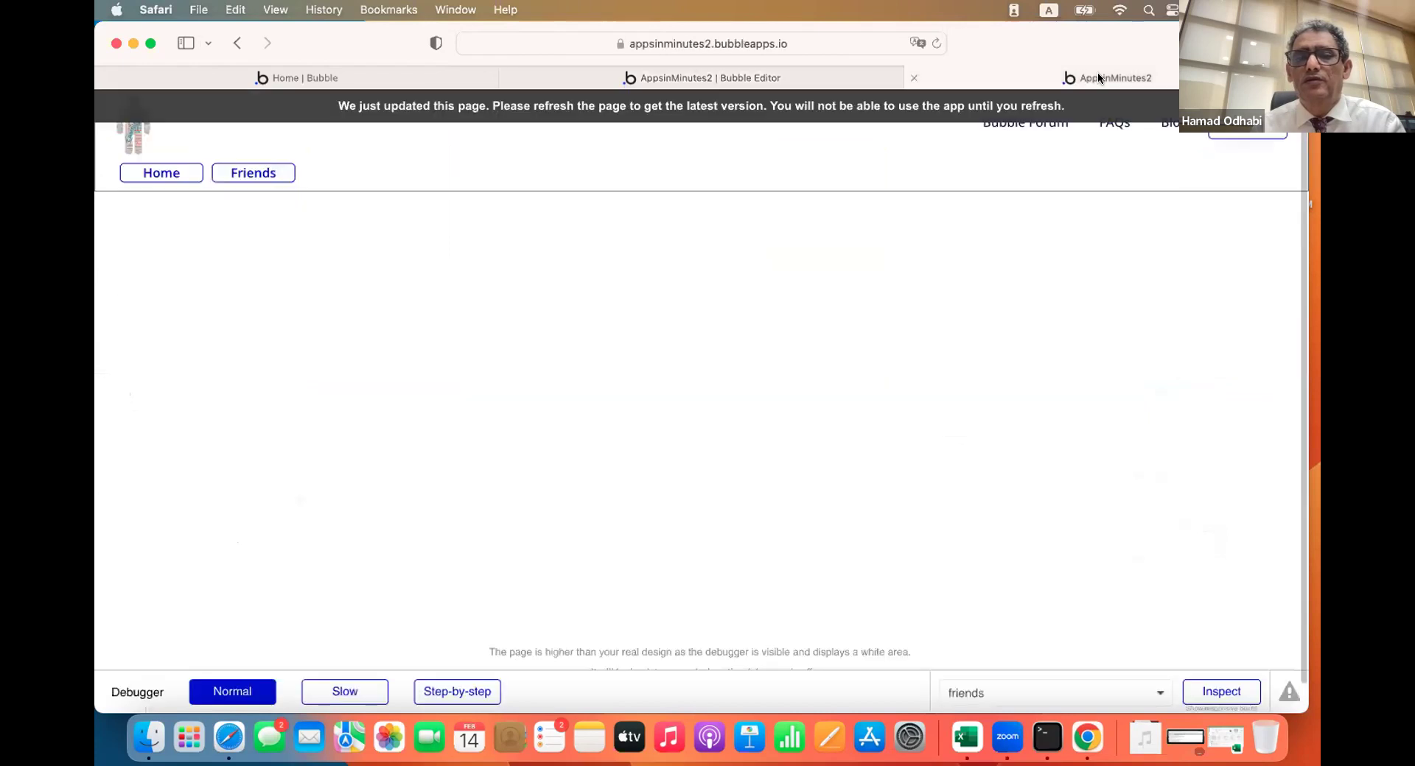
pyautogui.click(778, 109)
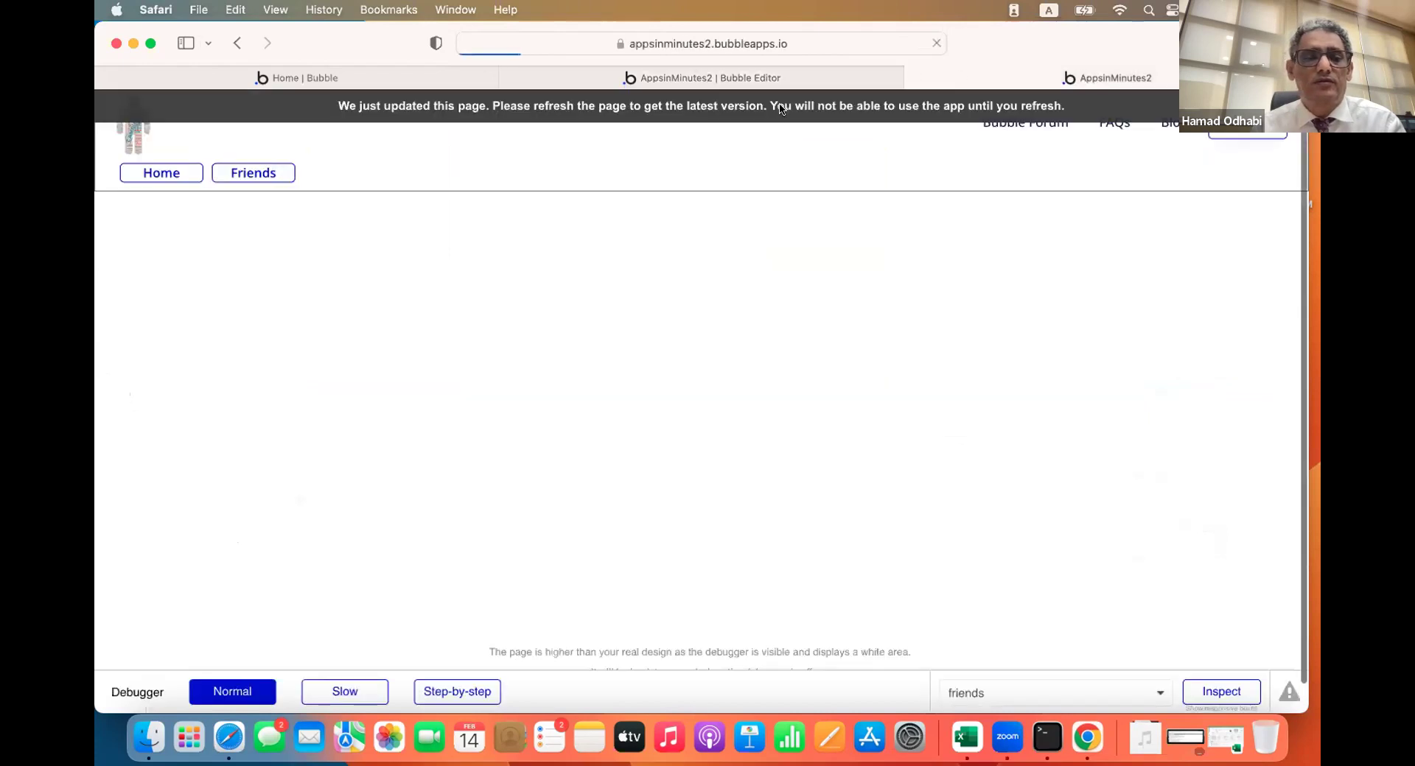
pyautogui.click(1246, 133)
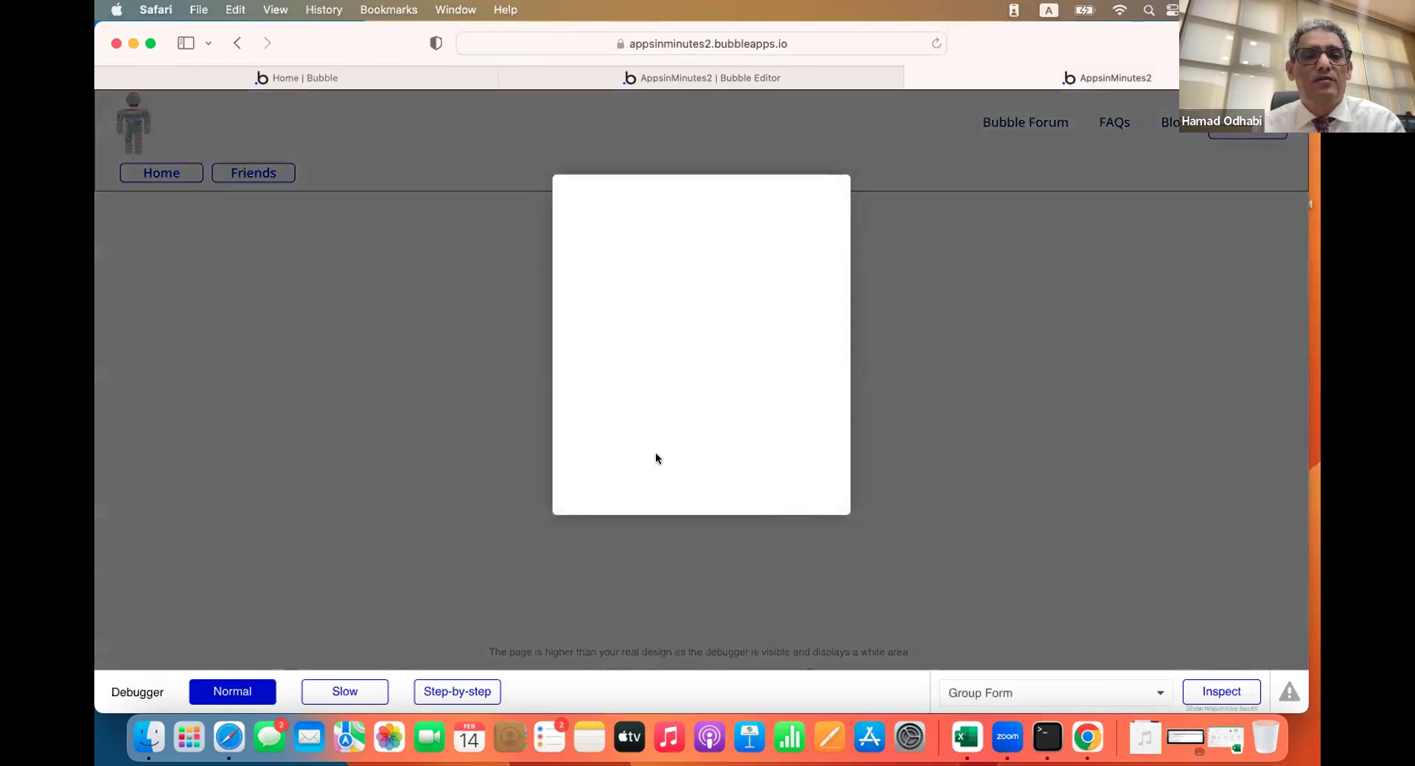
pyautogui.click(465, 391)
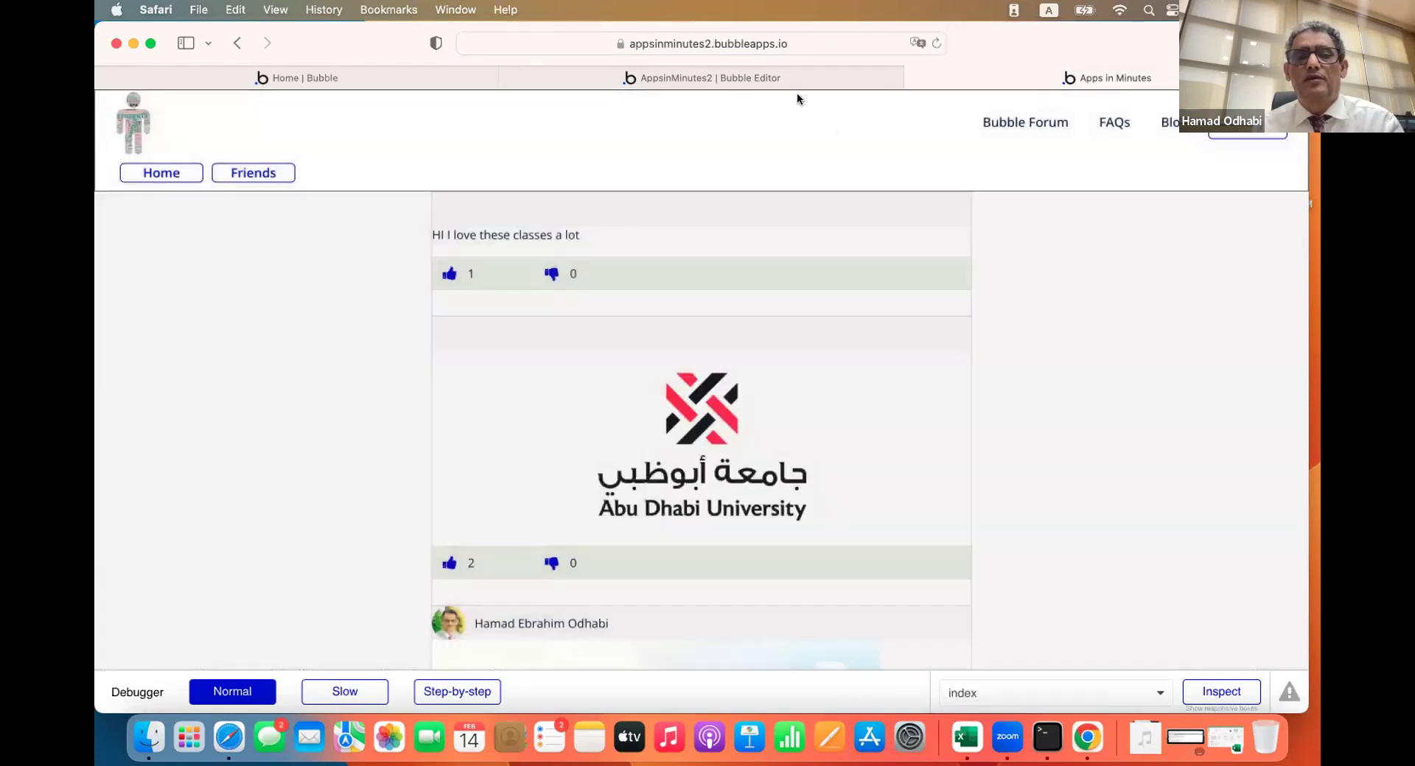
# Delete the Group Form from the header's Popup login window
pyautogui.click(794, 77)
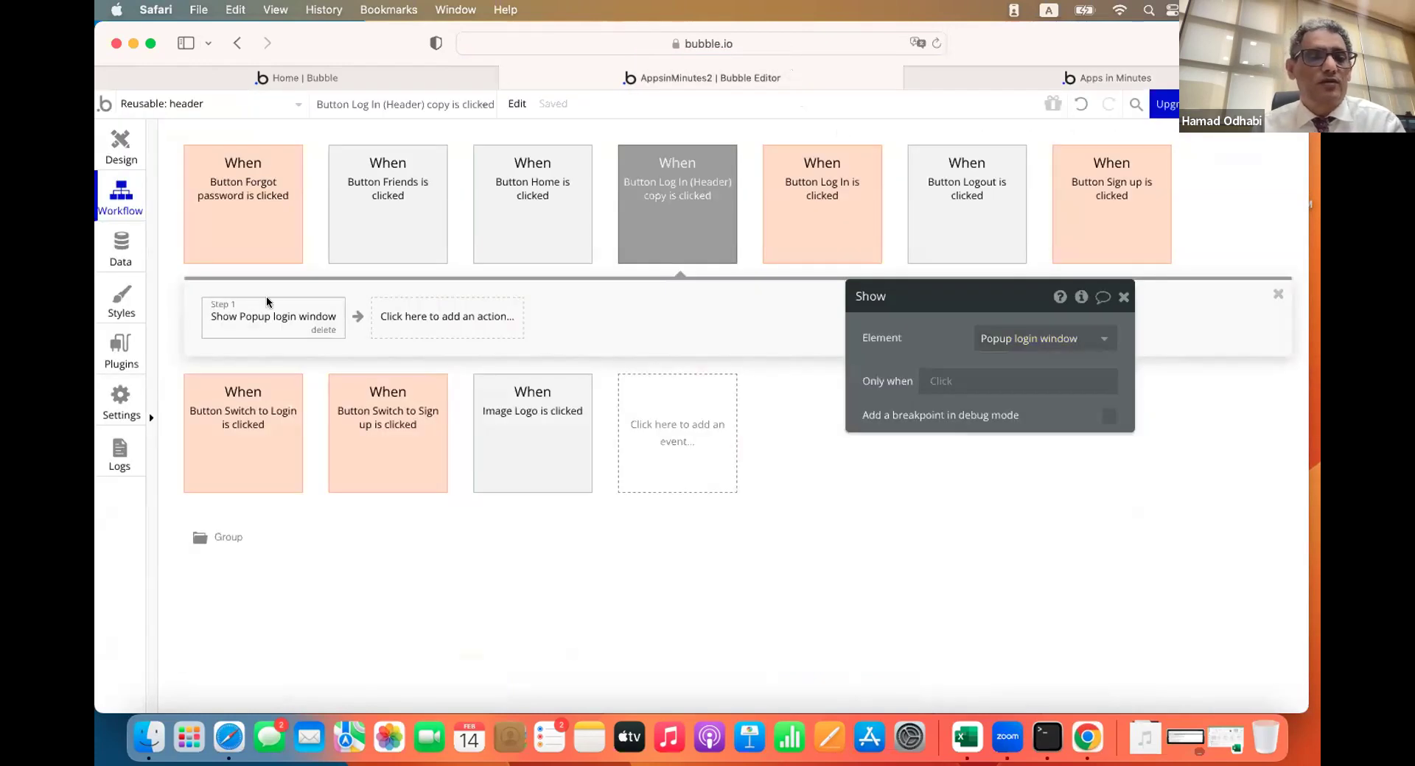
pyautogui.click(118, 144)
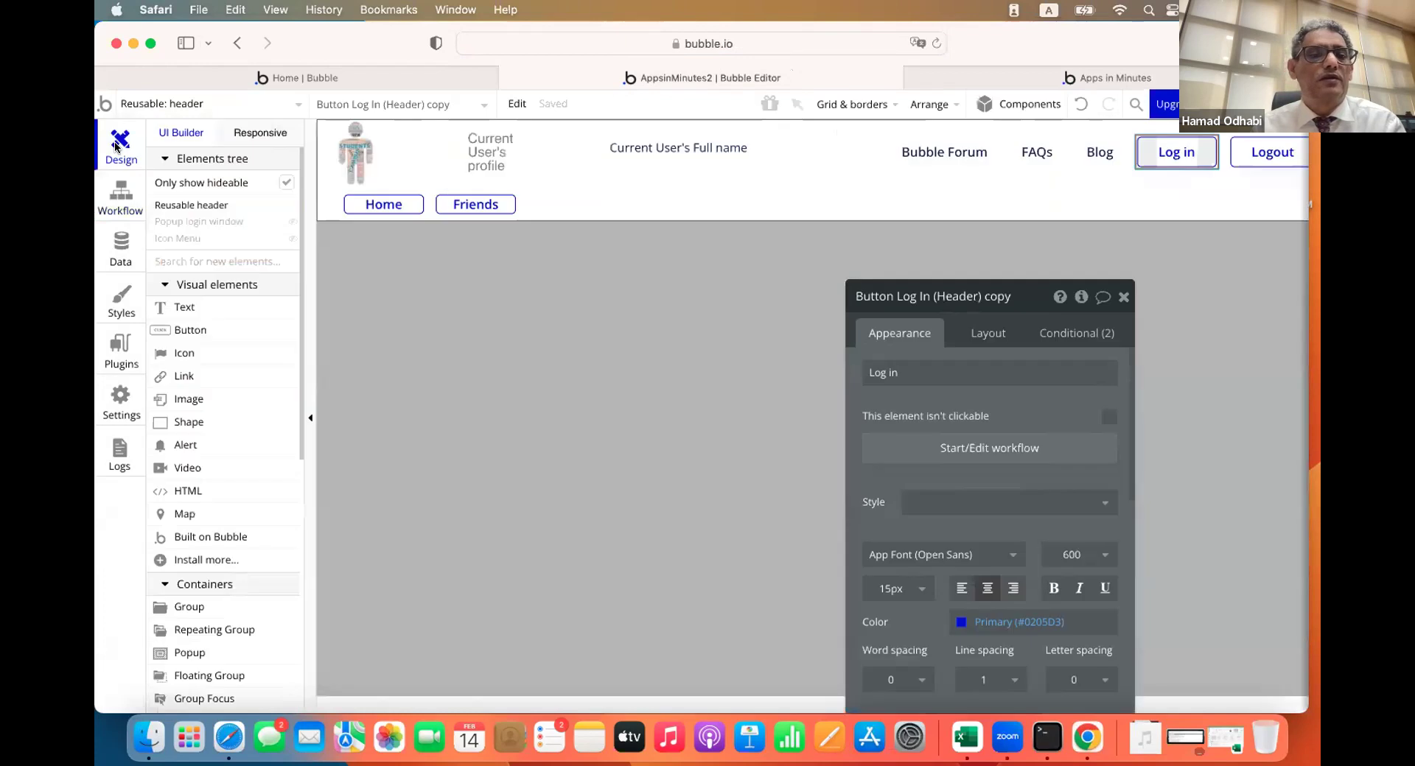
pyautogui.click(193, 222)
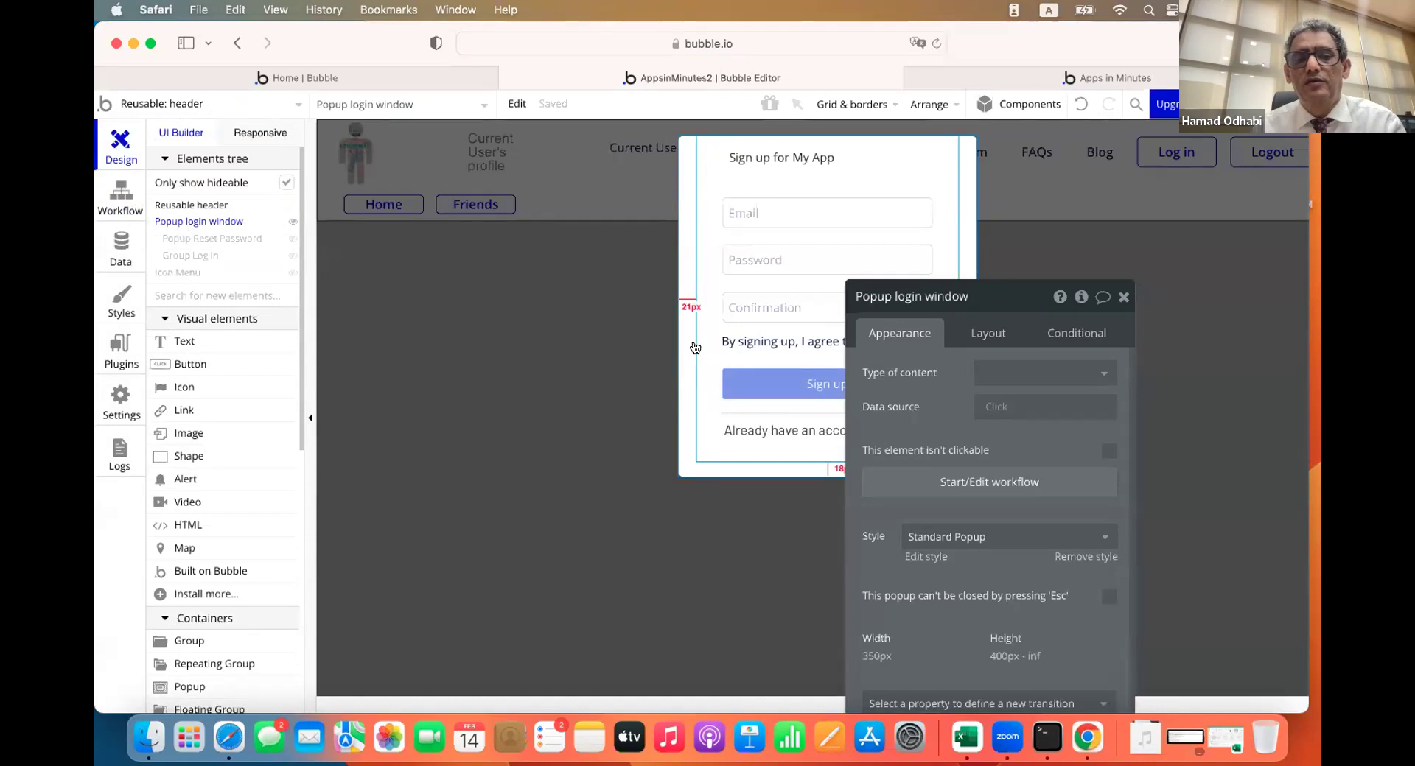
pyautogui.click(694, 343)
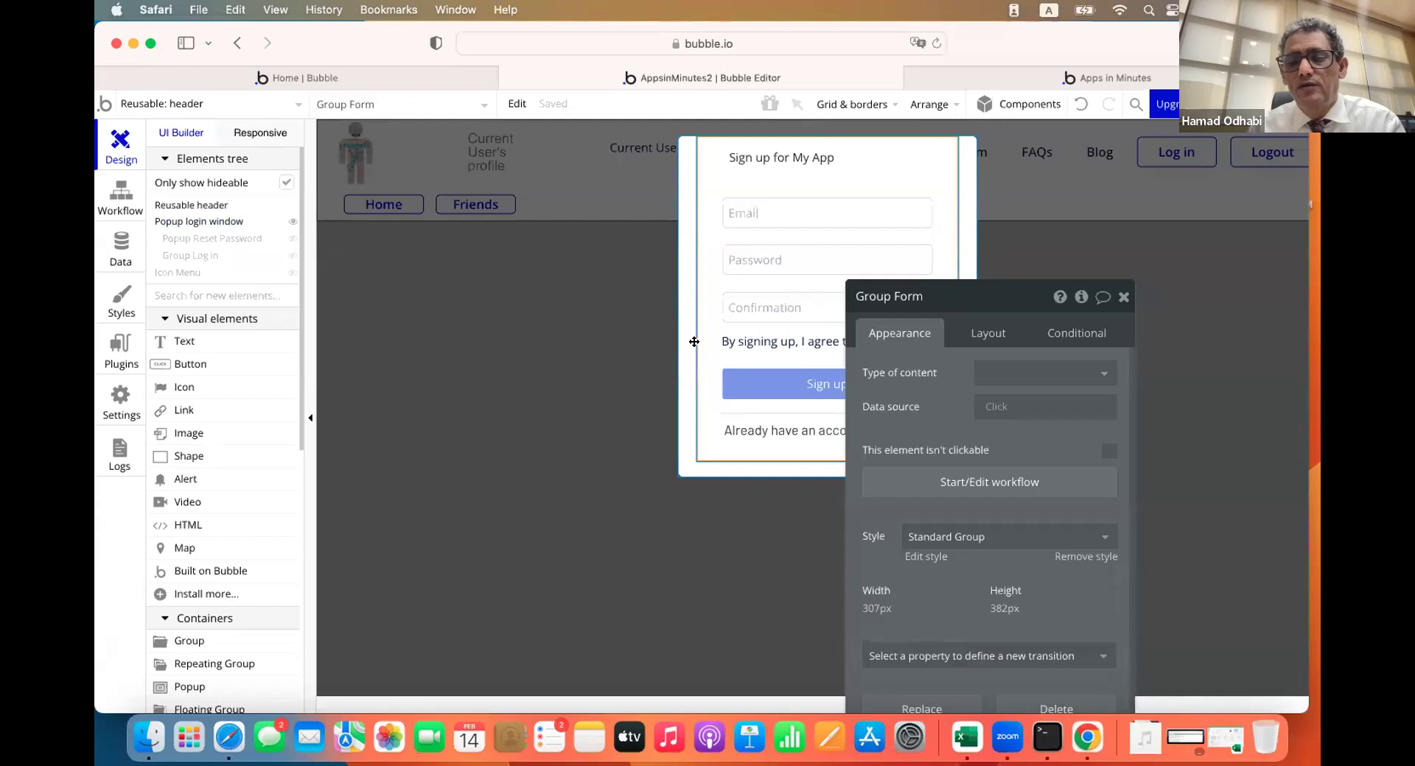
pyautogui.press('Delete')
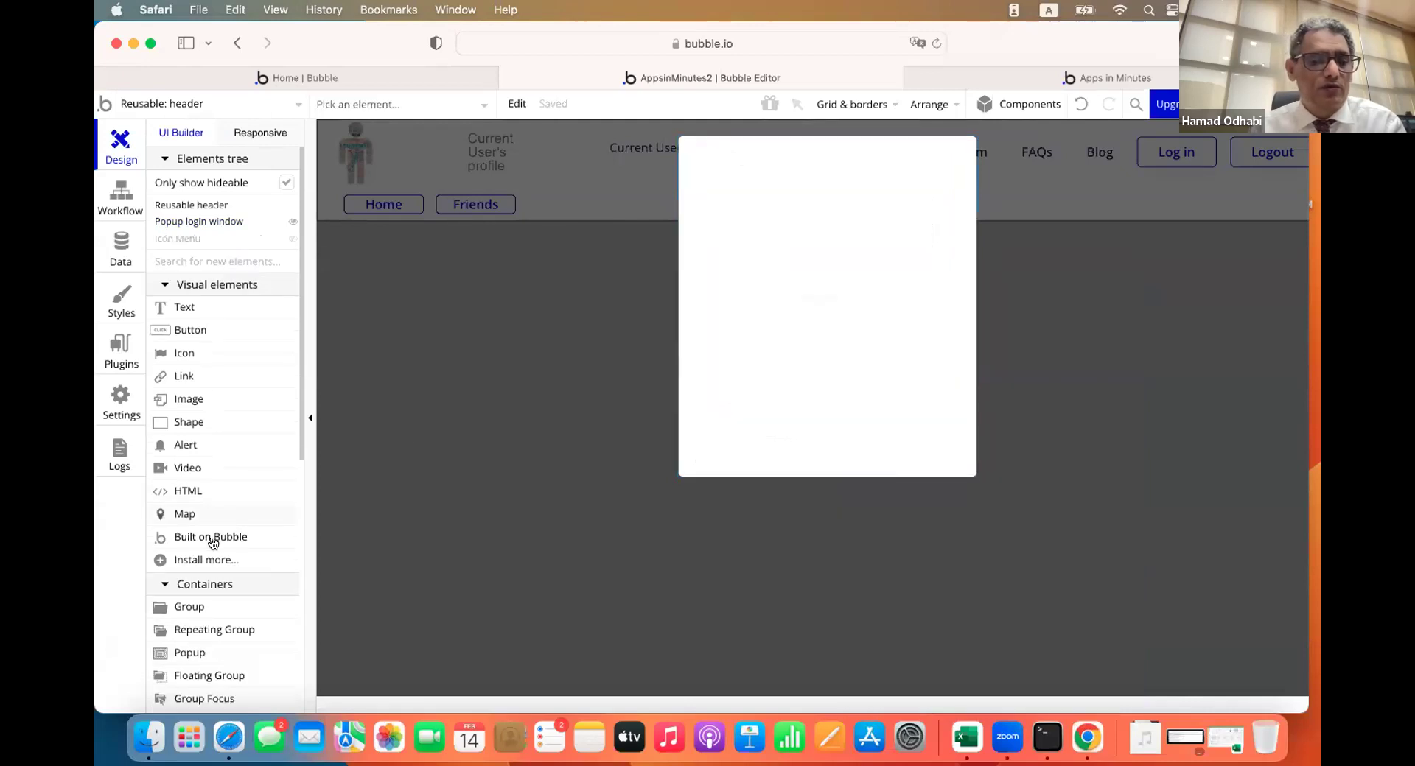
# Place a new Signup Login form template inside Popup login window, covering most of the popup
pyautogui.scroll(-10, 214, 543)
pyautogui.scroll(1, 213, 543)
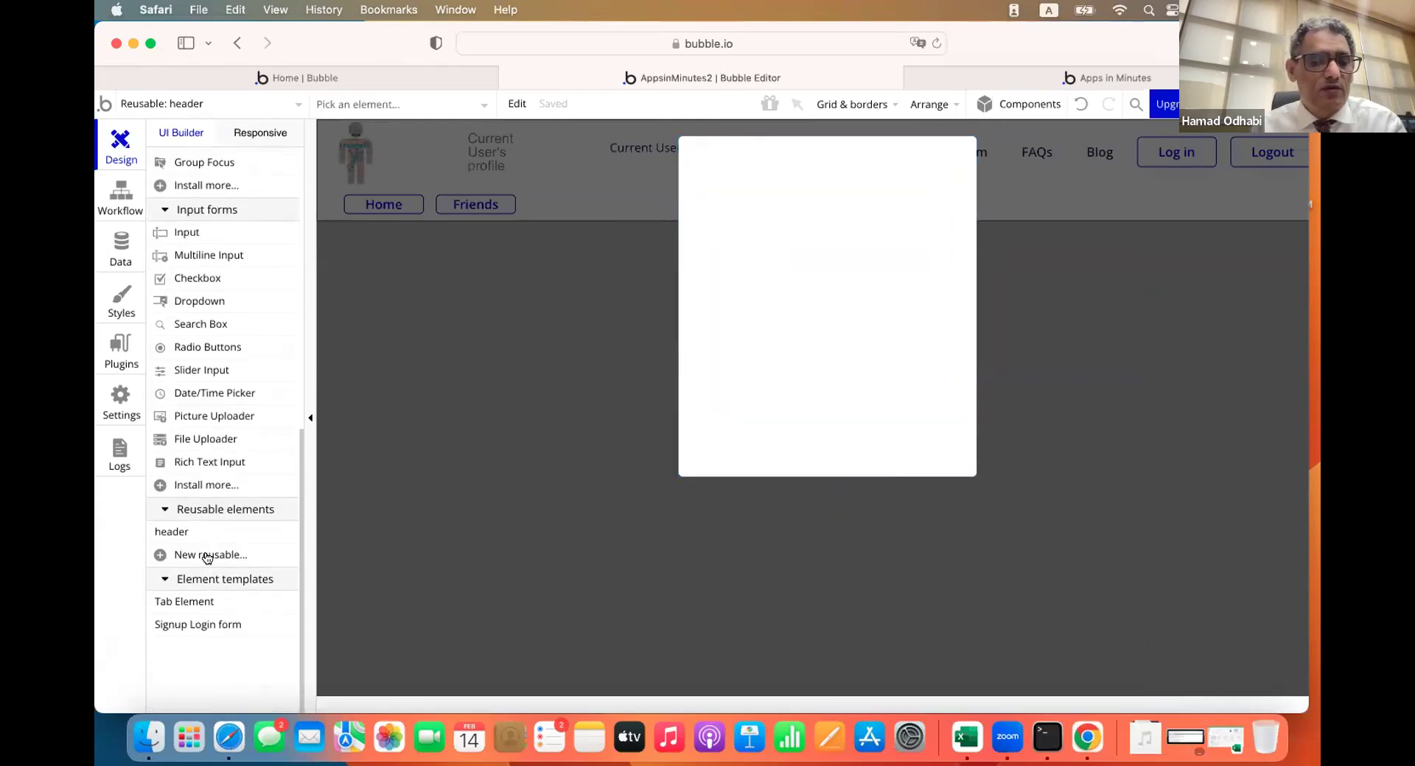
pyautogui.click(166, 626)
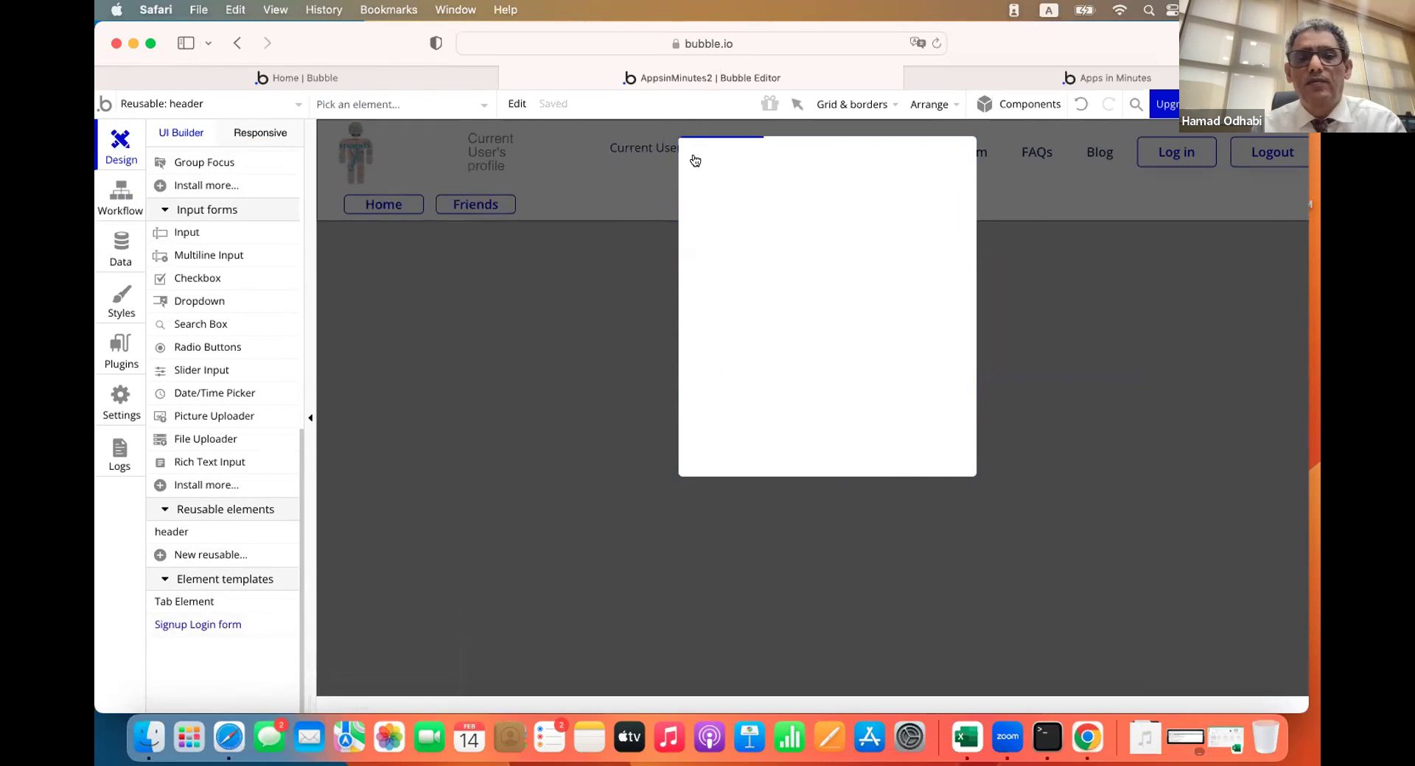
pyautogui.moveTo(690, 154); pyautogui.dragTo(958, 464)
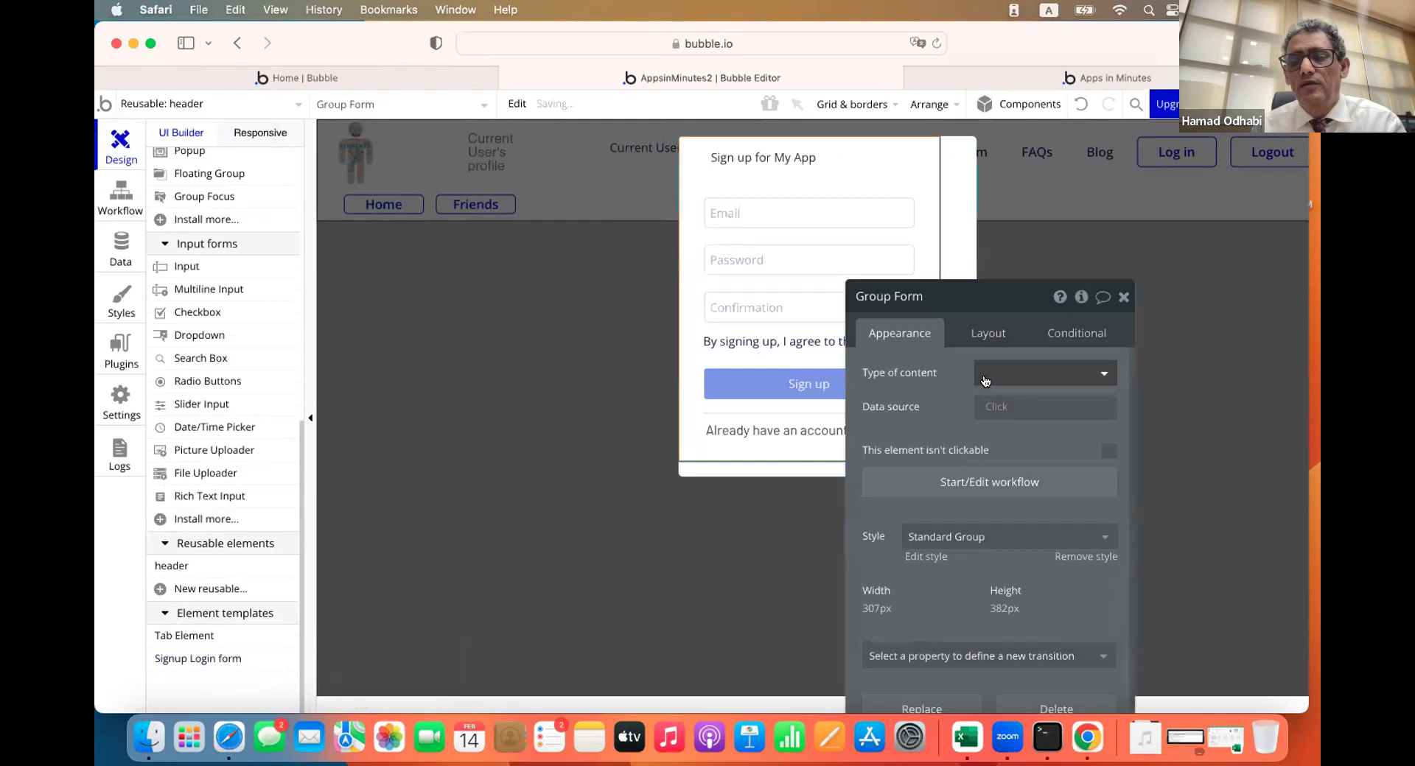
# Center the new Group Form horizontally within the login popup
pyautogui.click(987, 333)
pyautogui.click(1053, 518)
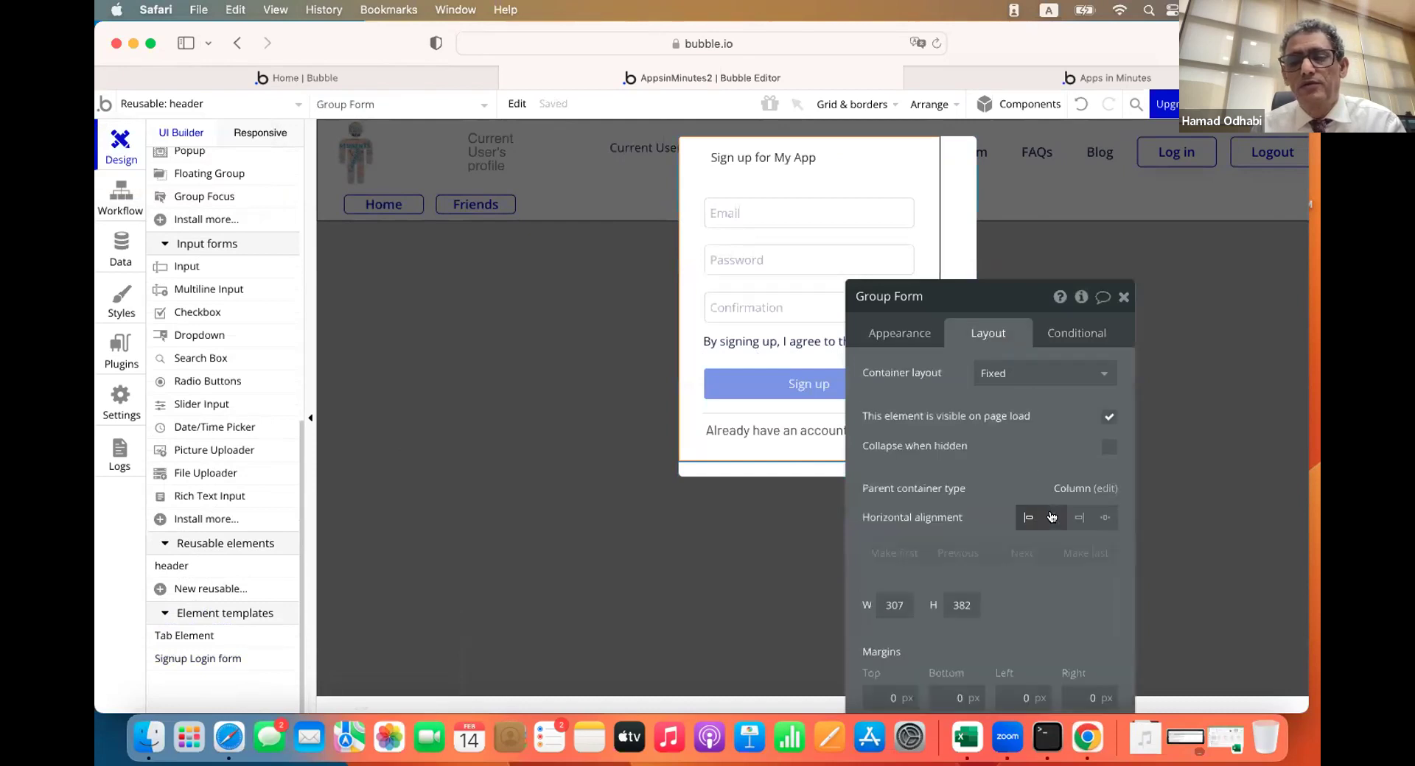
pyautogui.click(630, 490)
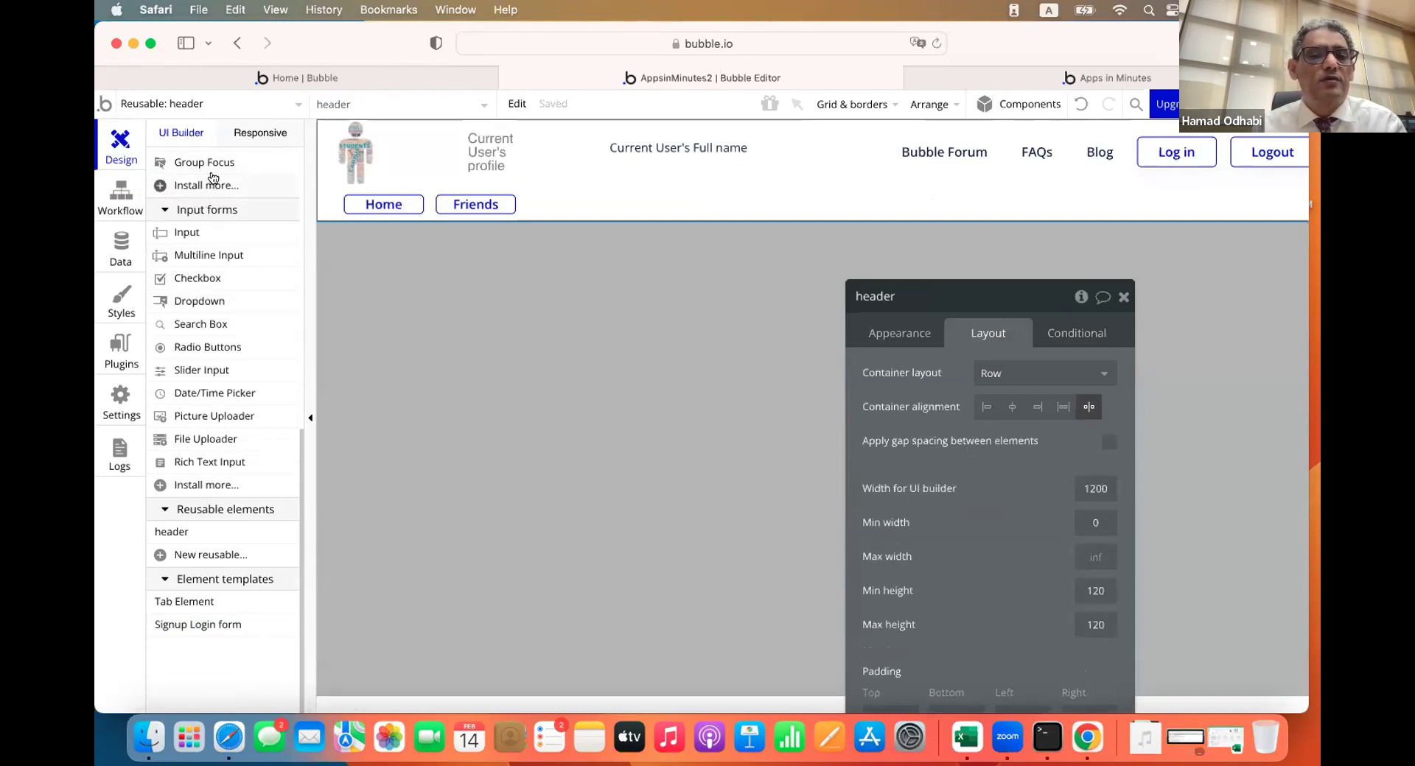
# Refresh the home page preview, open the login popup, switch it from sign-up to login, and close it
pyautogui.click(1017, 76)
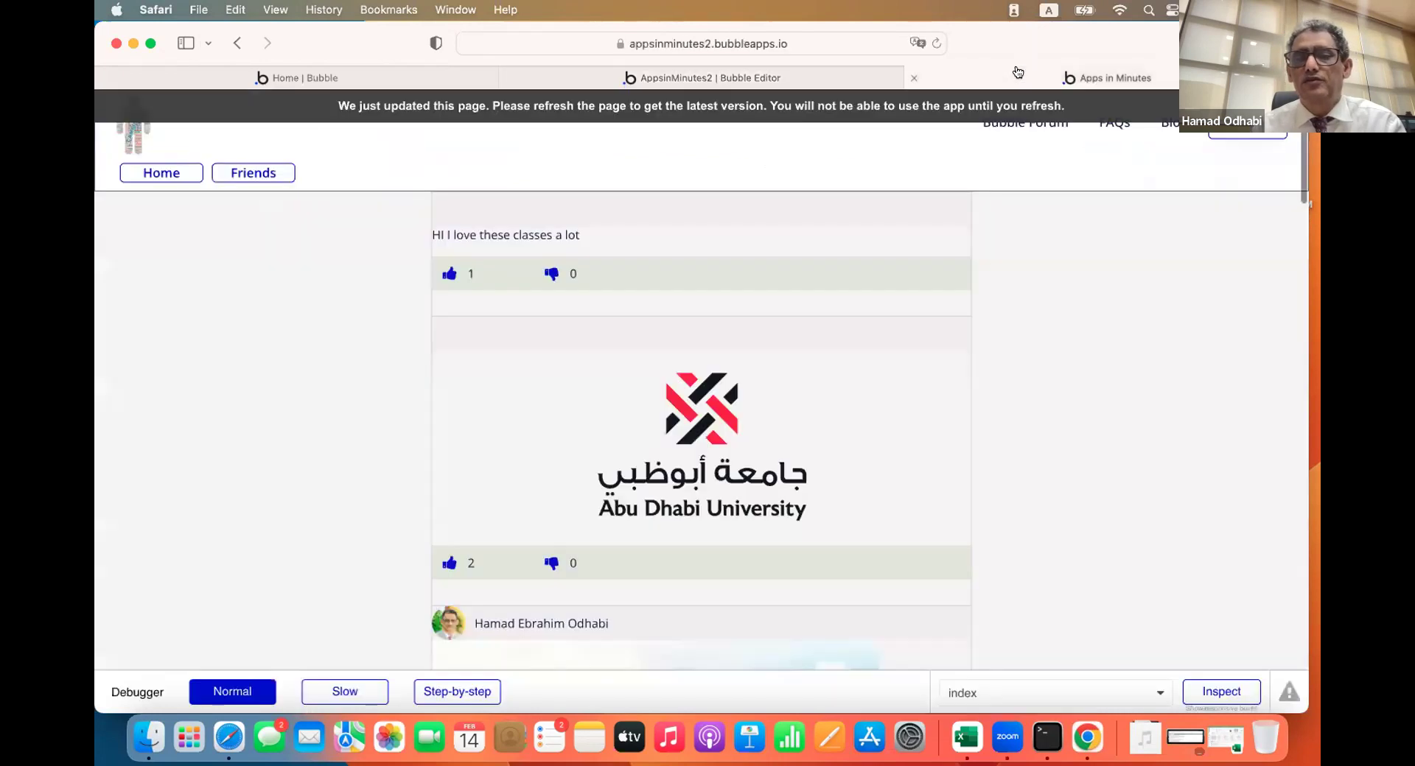
pyautogui.click(974, 111)
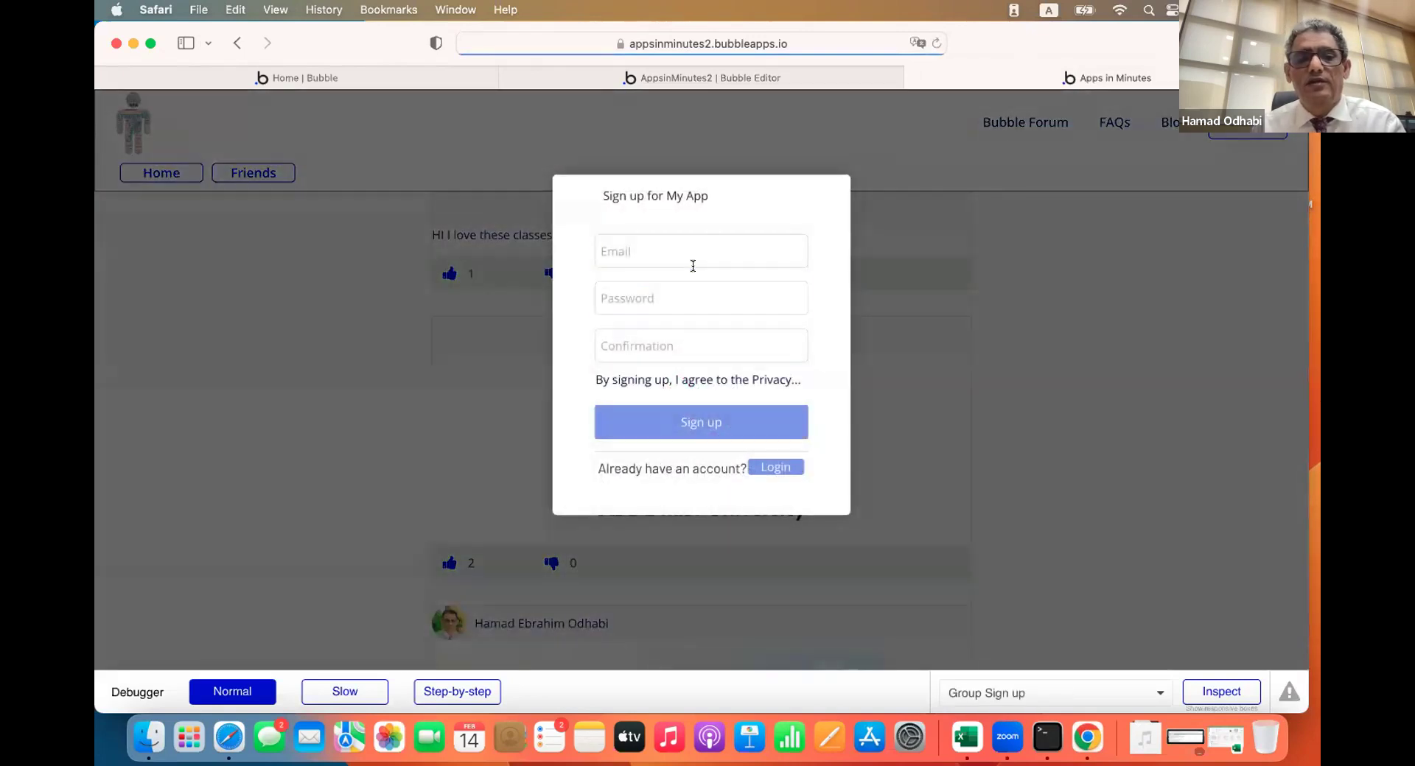
pyautogui.click(783, 467)
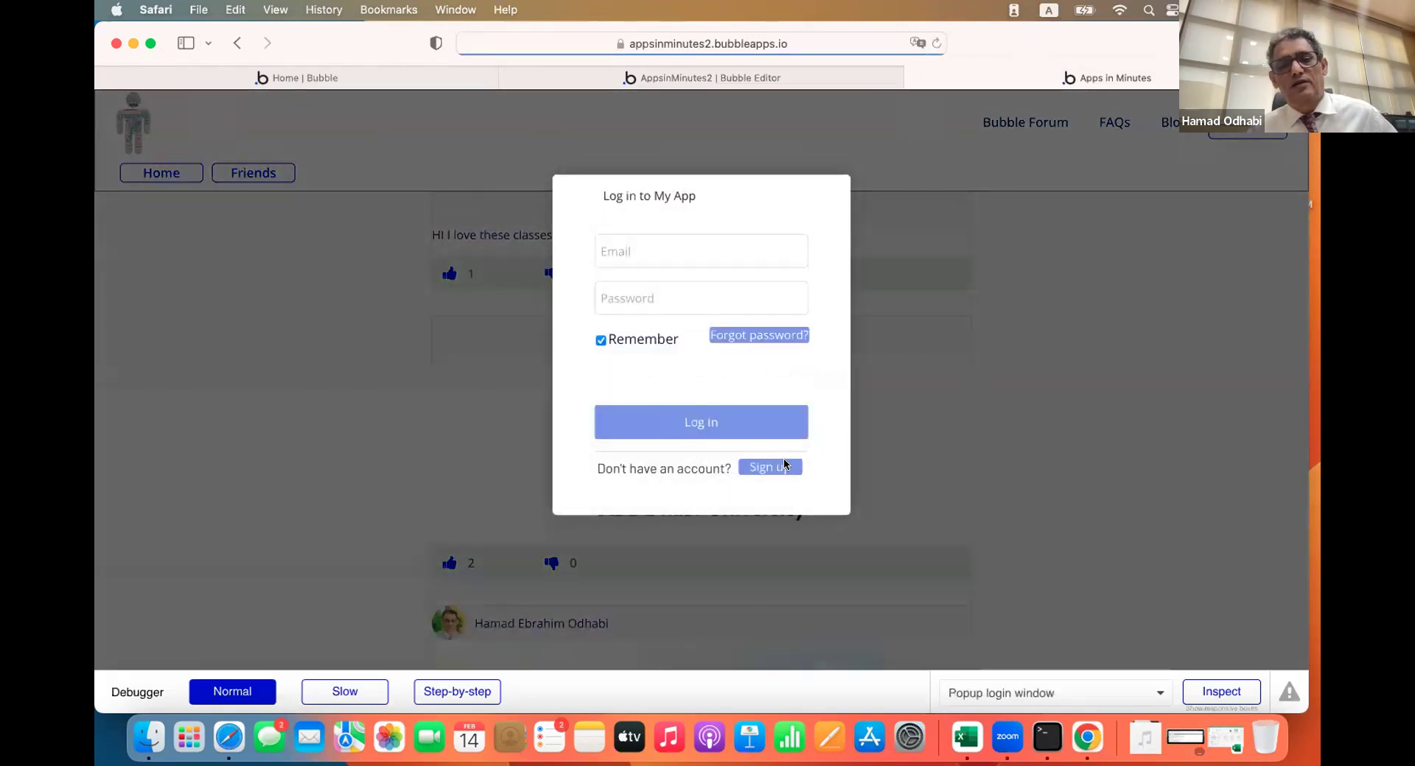
pyautogui.click(964, 435)
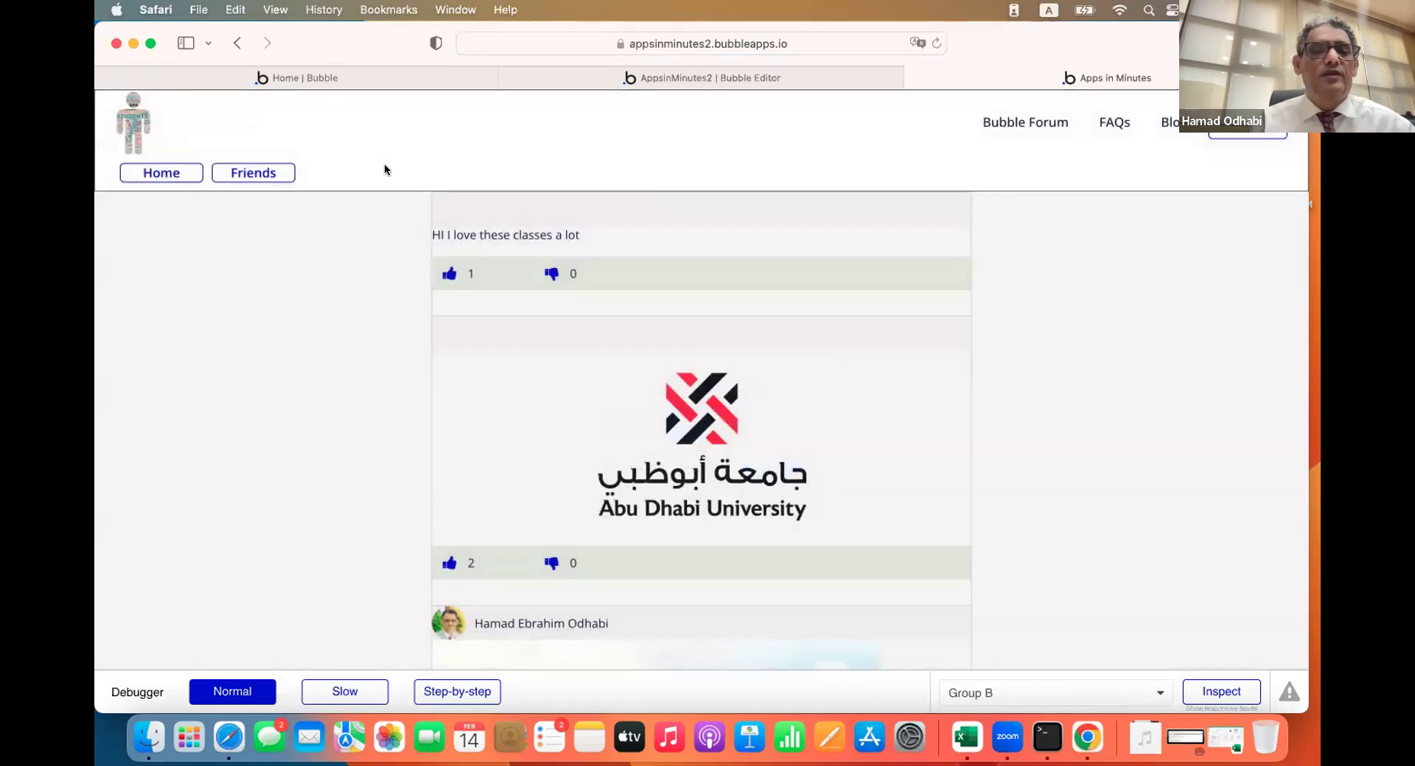
# Switch back to the Bubble editor and reveal the header's Popup login window for editing
pyautogui.click(644, 78)
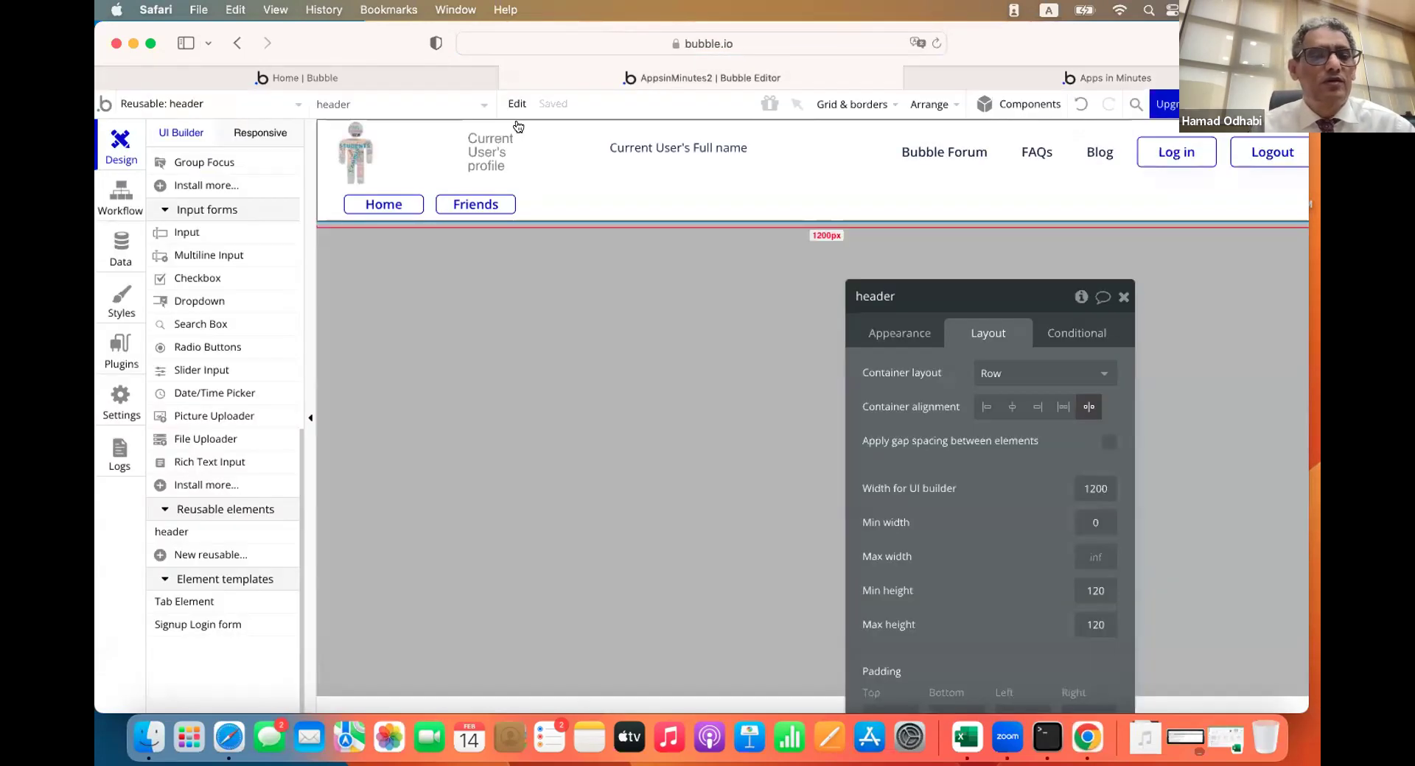
pyautogui.scroll(10, 190, 214)
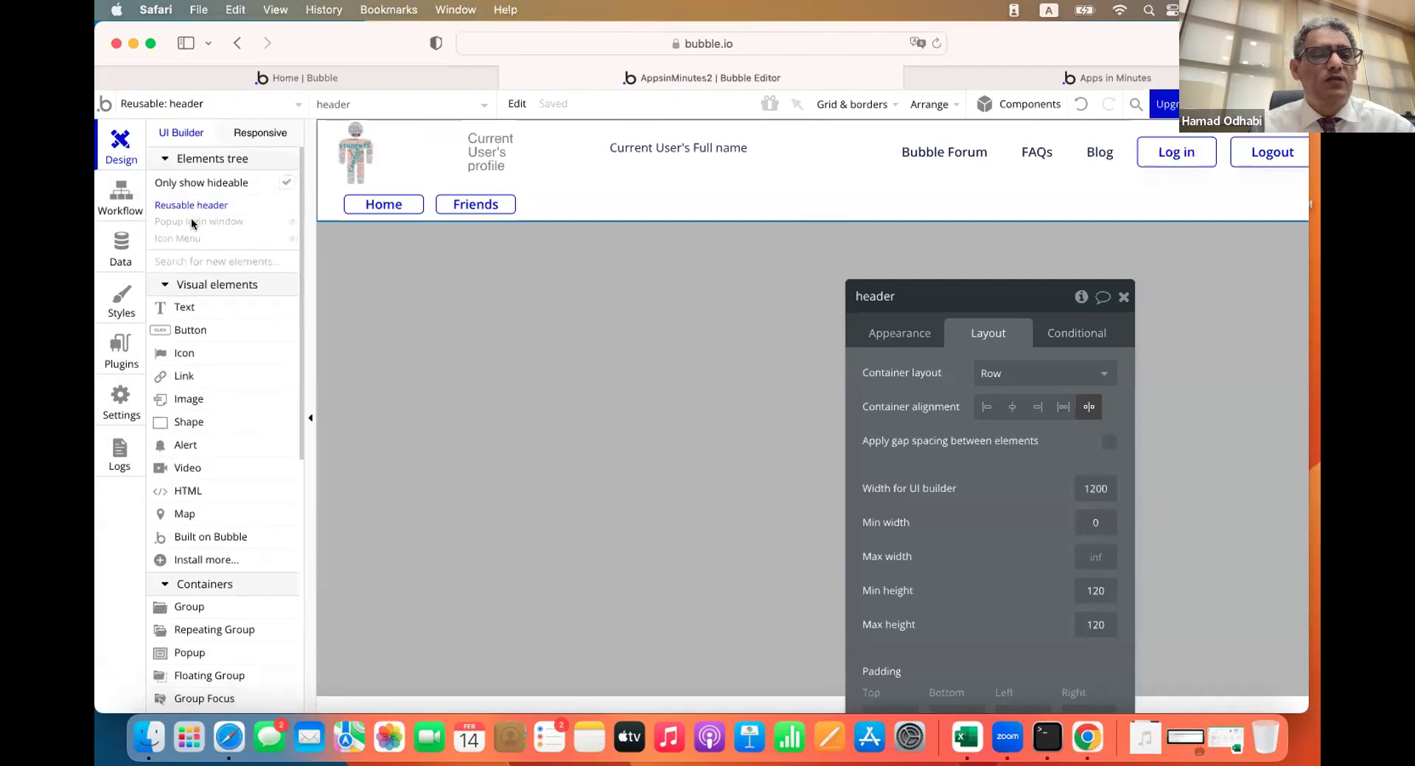
pyautogui.click(193, 222)
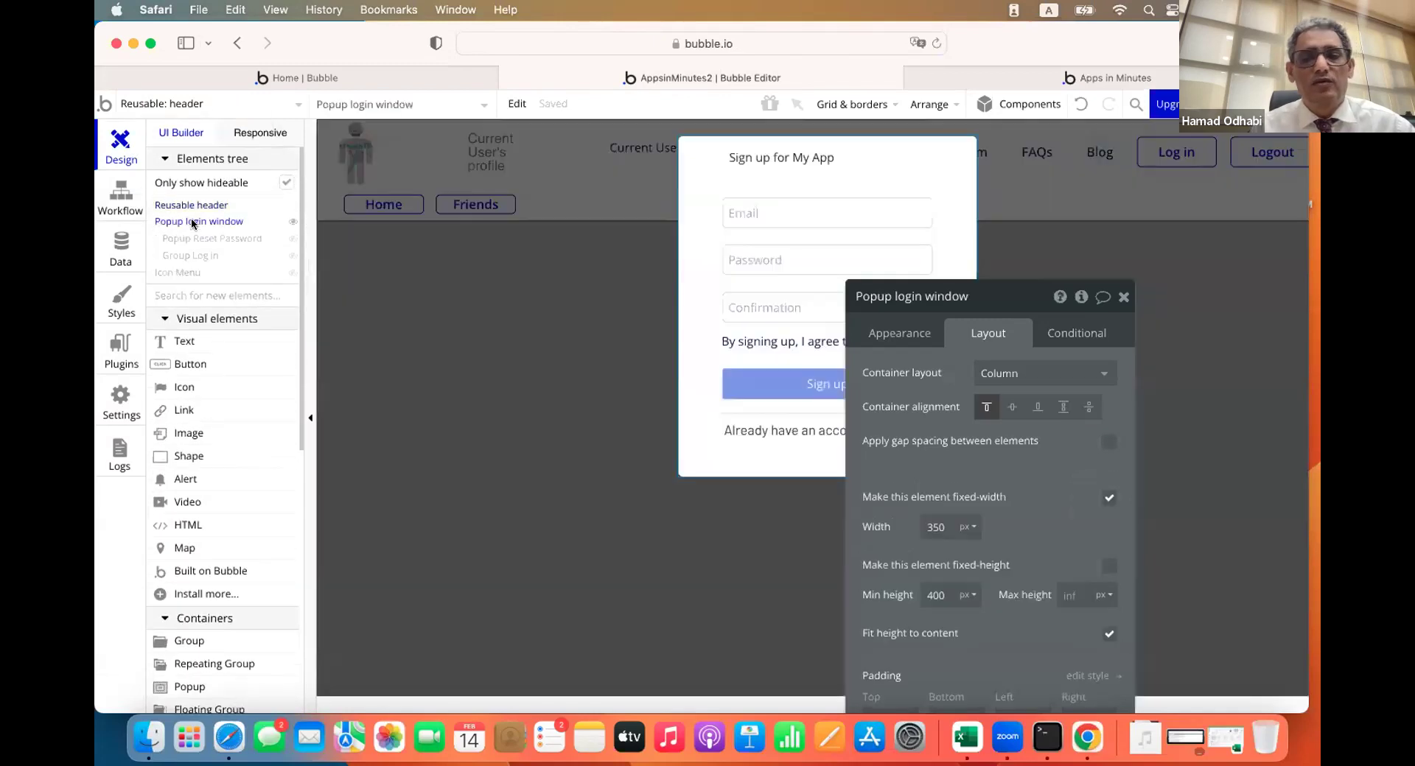
pyautogui.click(807, 385)
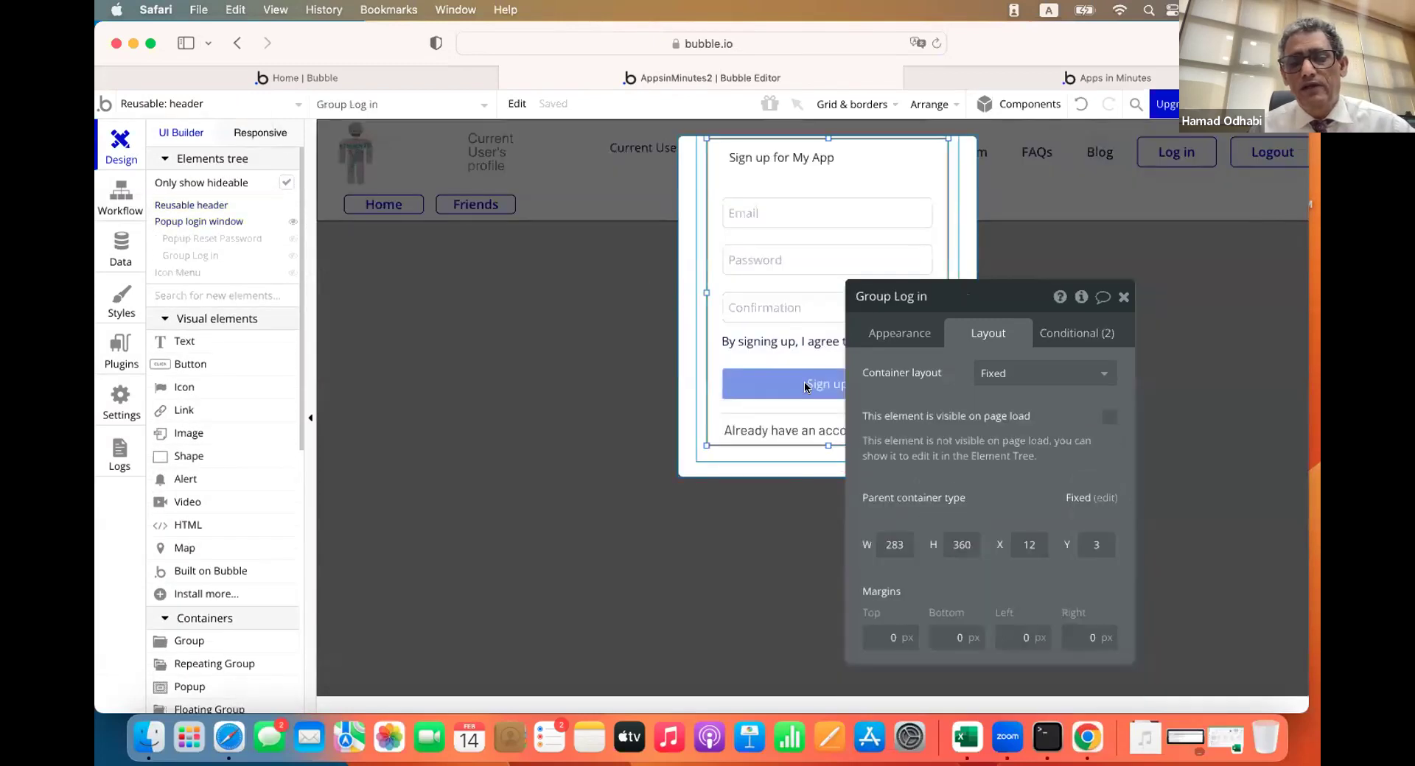
pyautogui.click(912, 331)
pyautogui.click(956, 480)
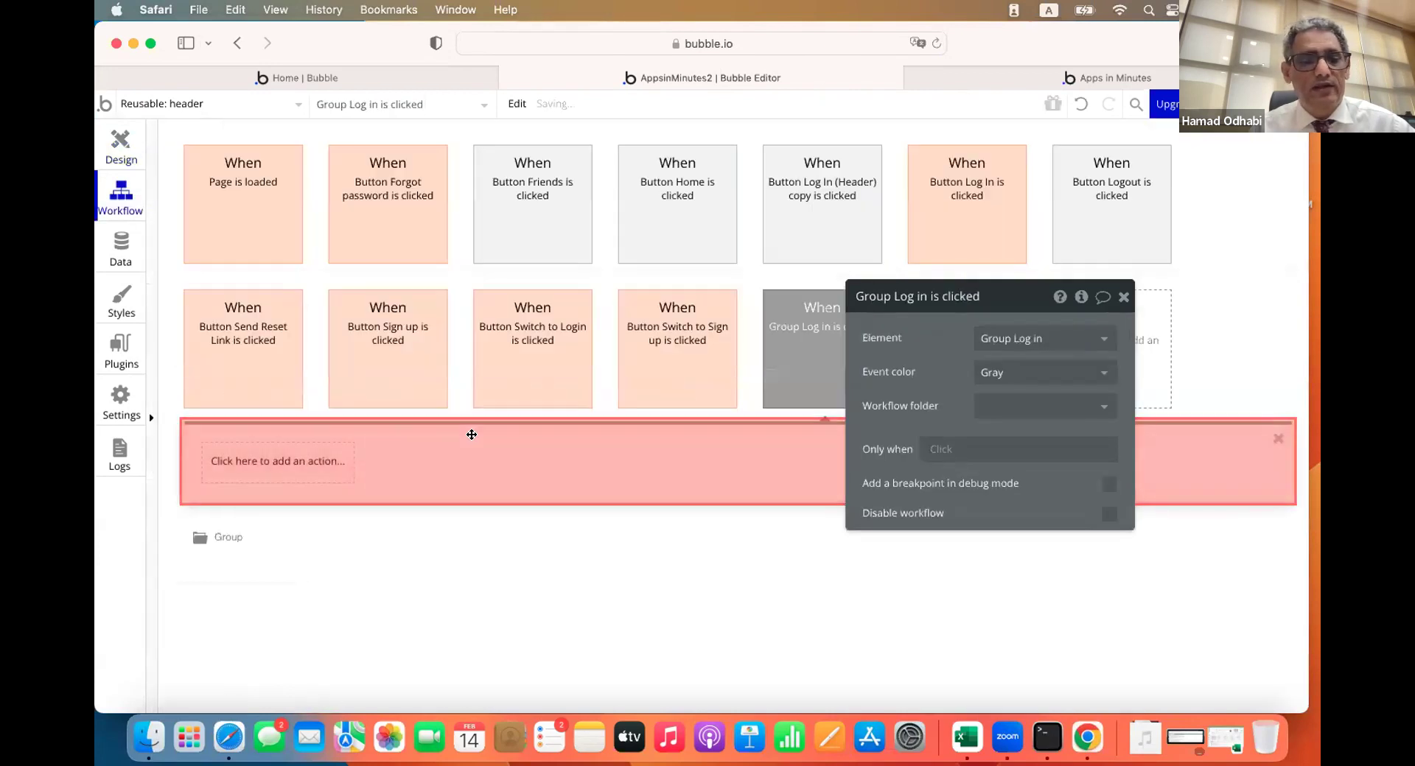
pyautogui.click(297, 459)
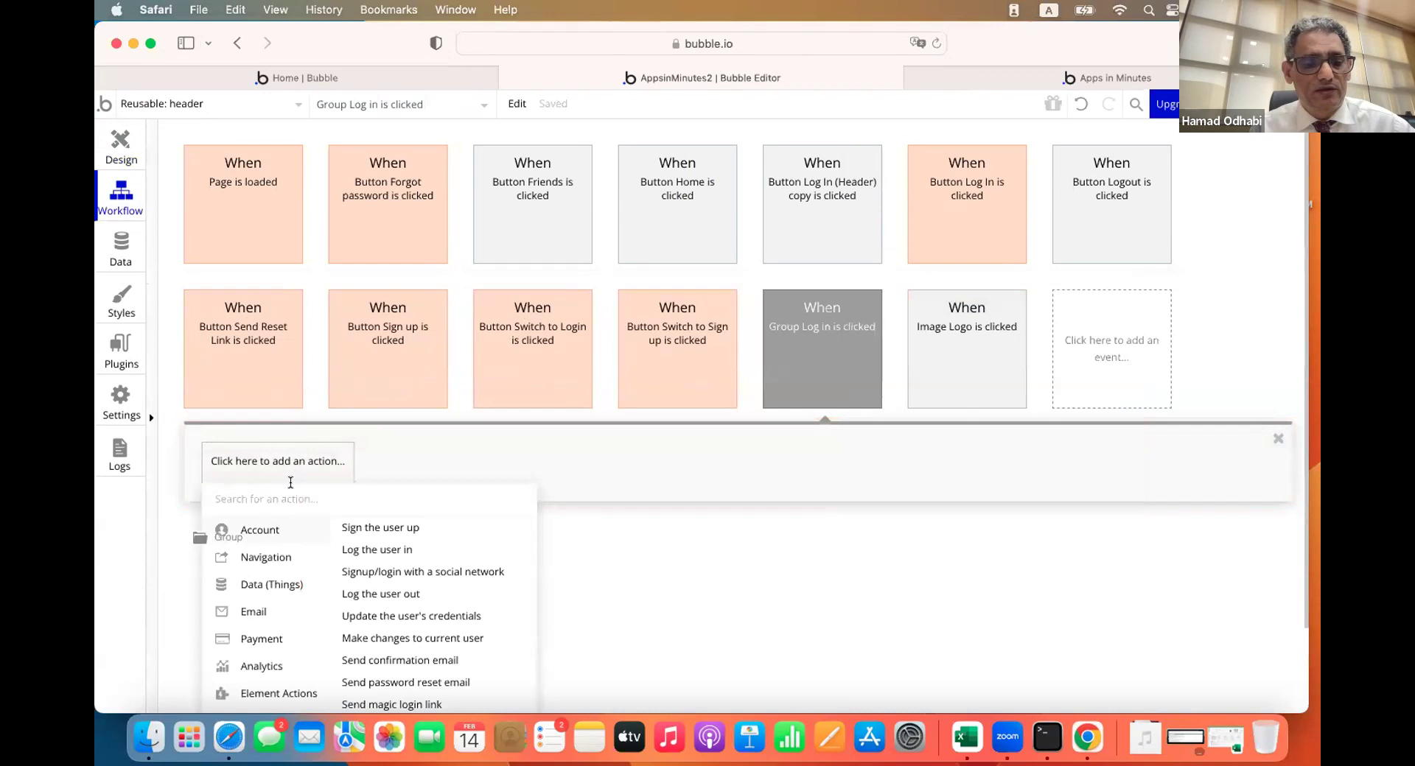
pyautogui.scroll(-3, 290, 482)
pyautogui.moveTo(287, 558)
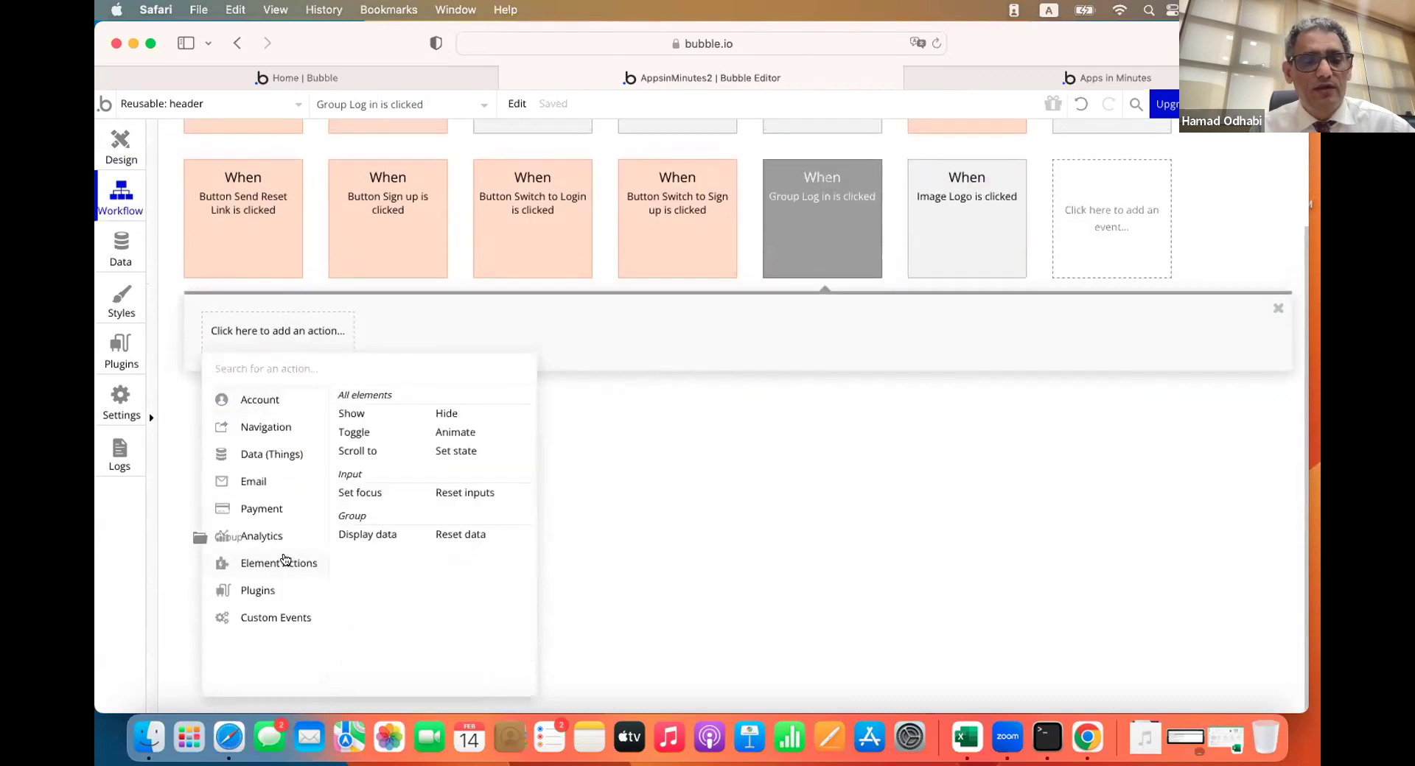
pyautogui.moveTo(438, 412)
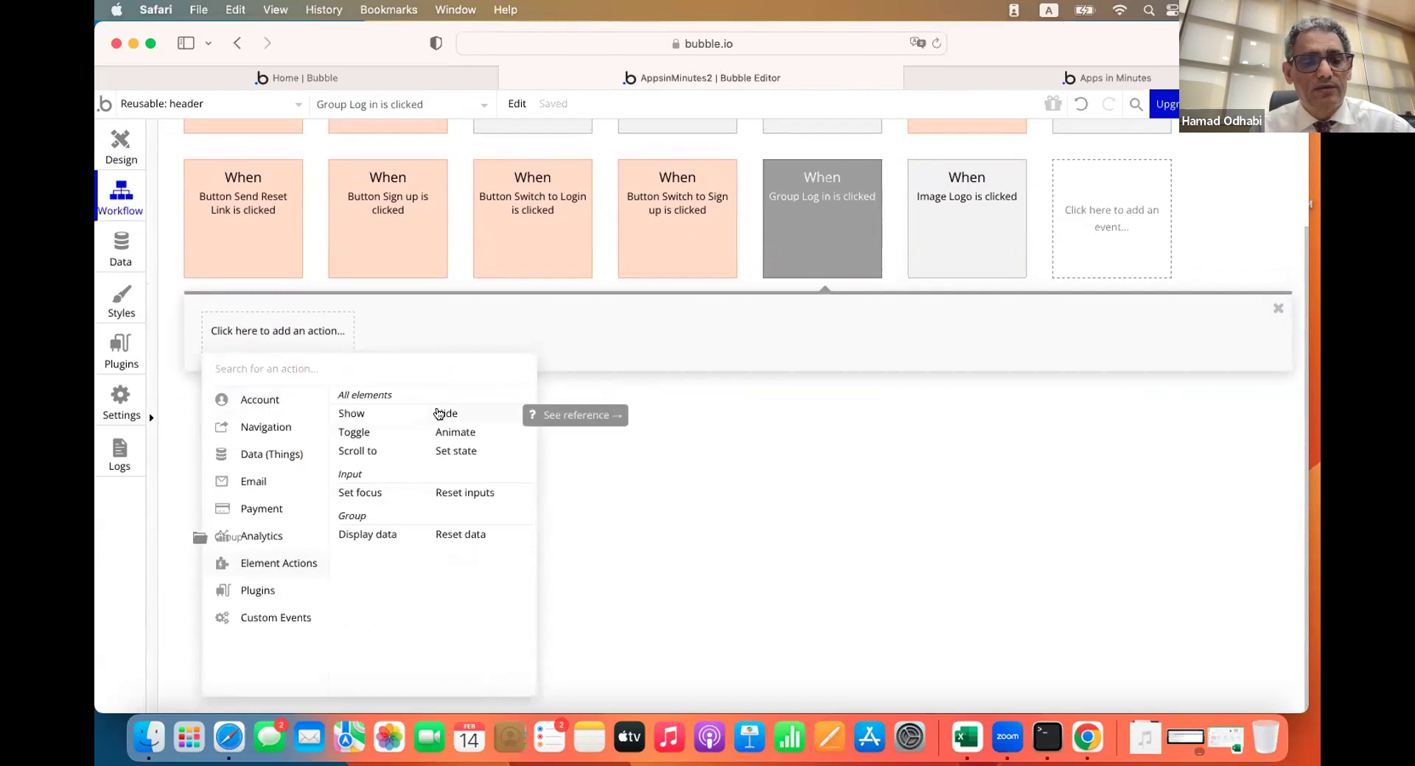
pyautogui.click(825, 254)
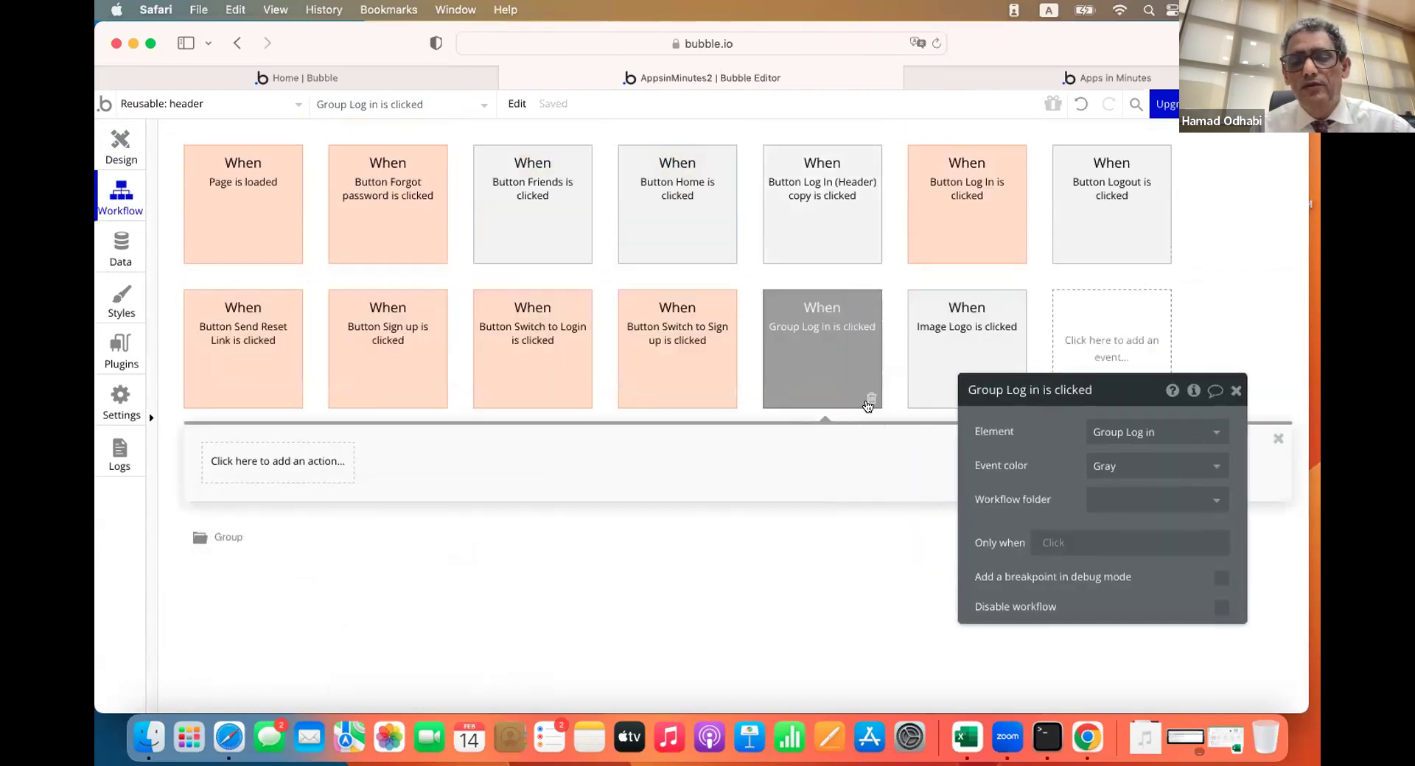
pyautogui.click(869, 402)
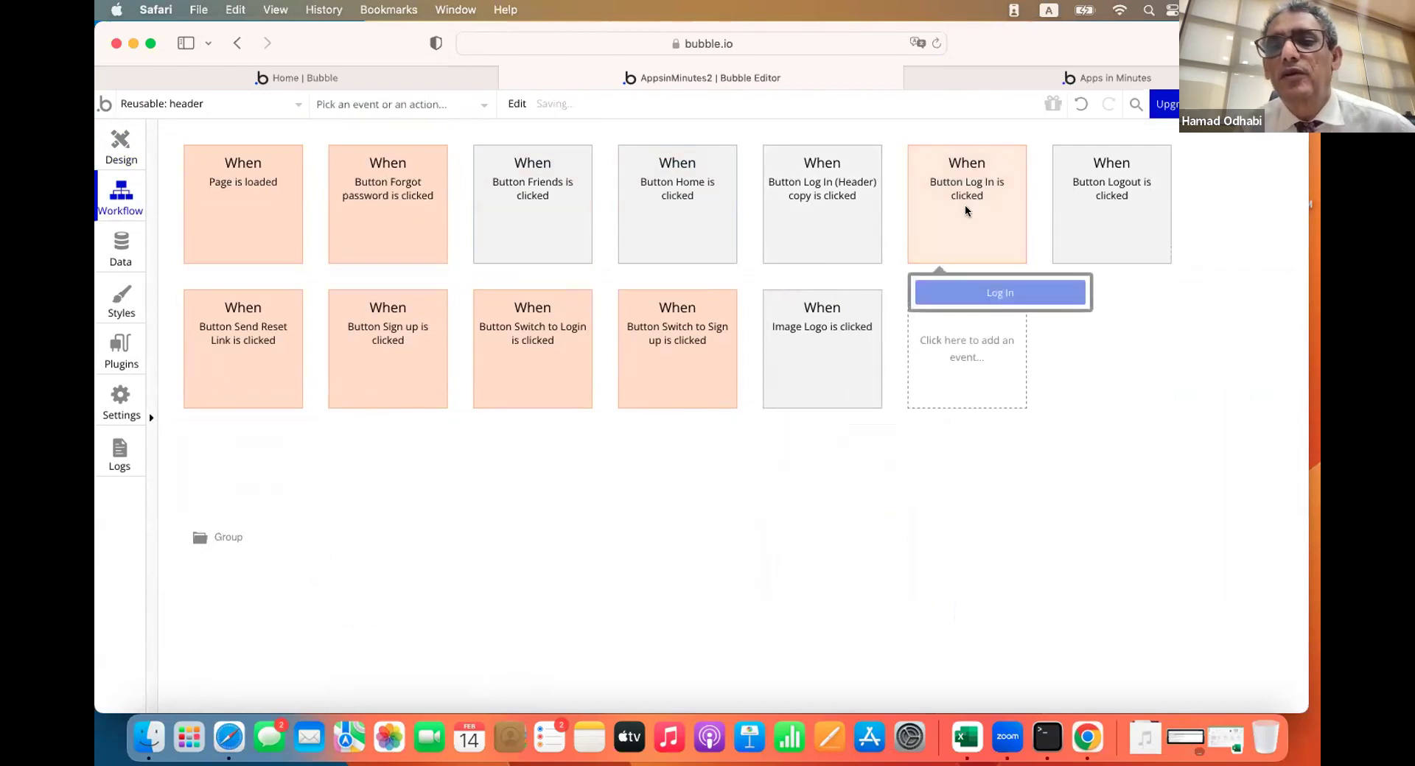
# Add a Hide action for Popup login window after logging the user in, in the Button Log In workflow
pyautogui.click(966, 205)
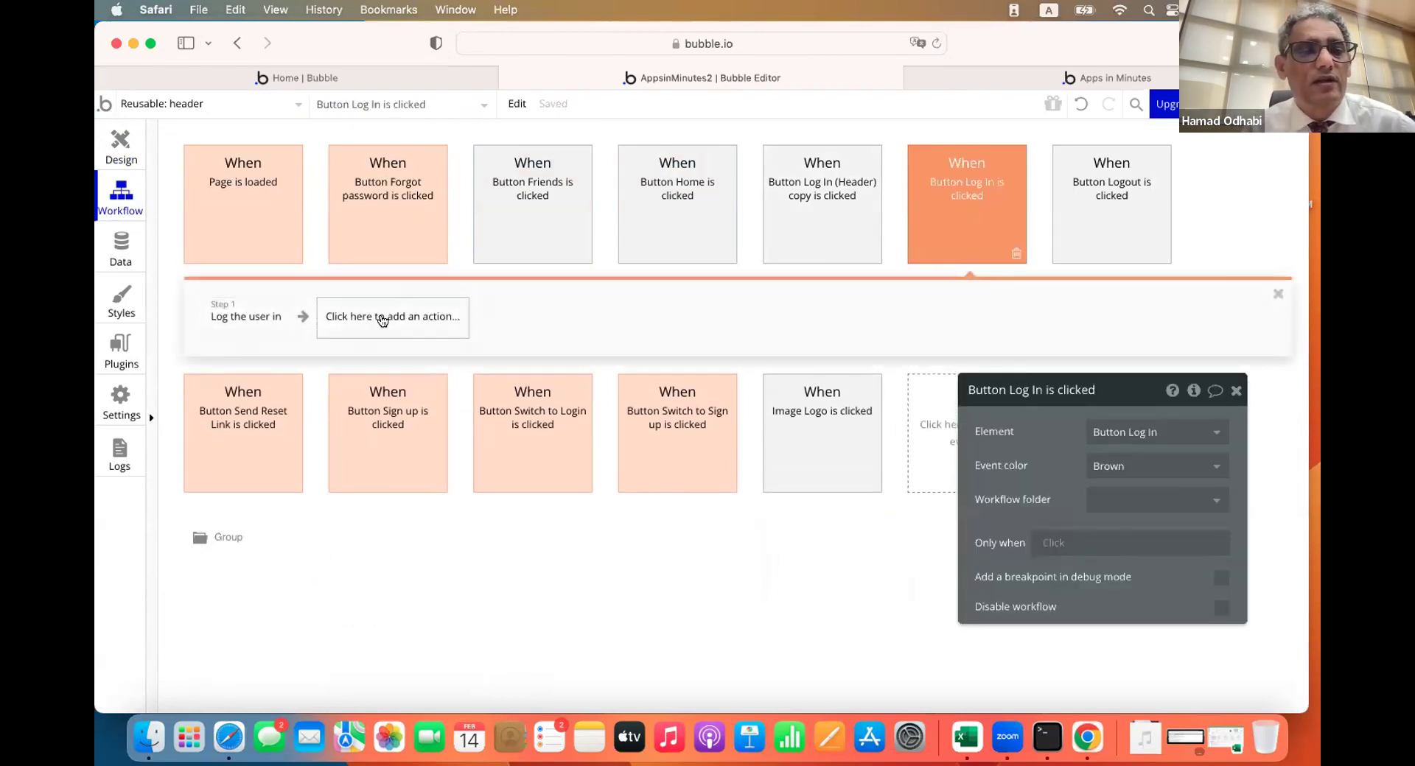
pyautogui.click(382, 318)
pyautogui.moveTo(391, 550)
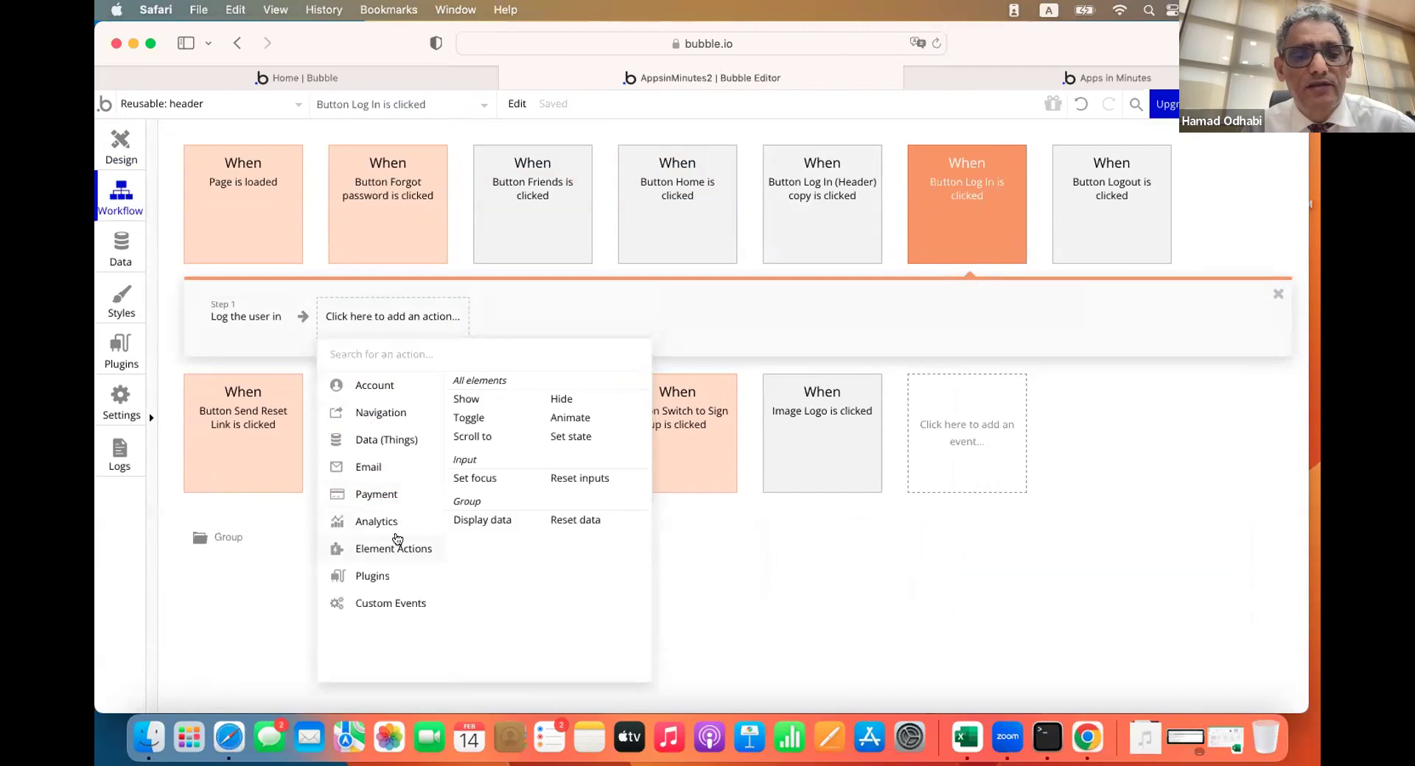
pyautogui.click(558, 399)
pyautogui.click(1125, 431)
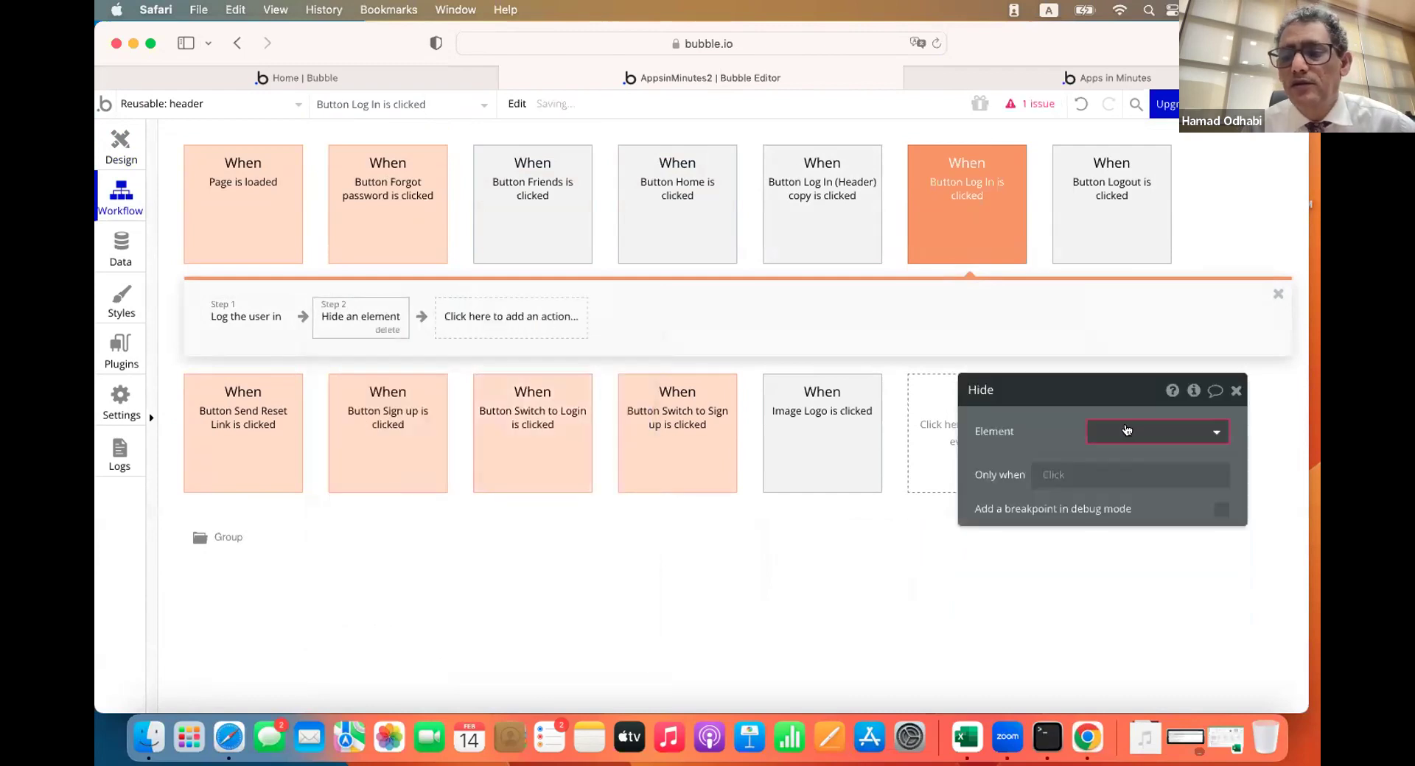
pyautogui.write('pop')
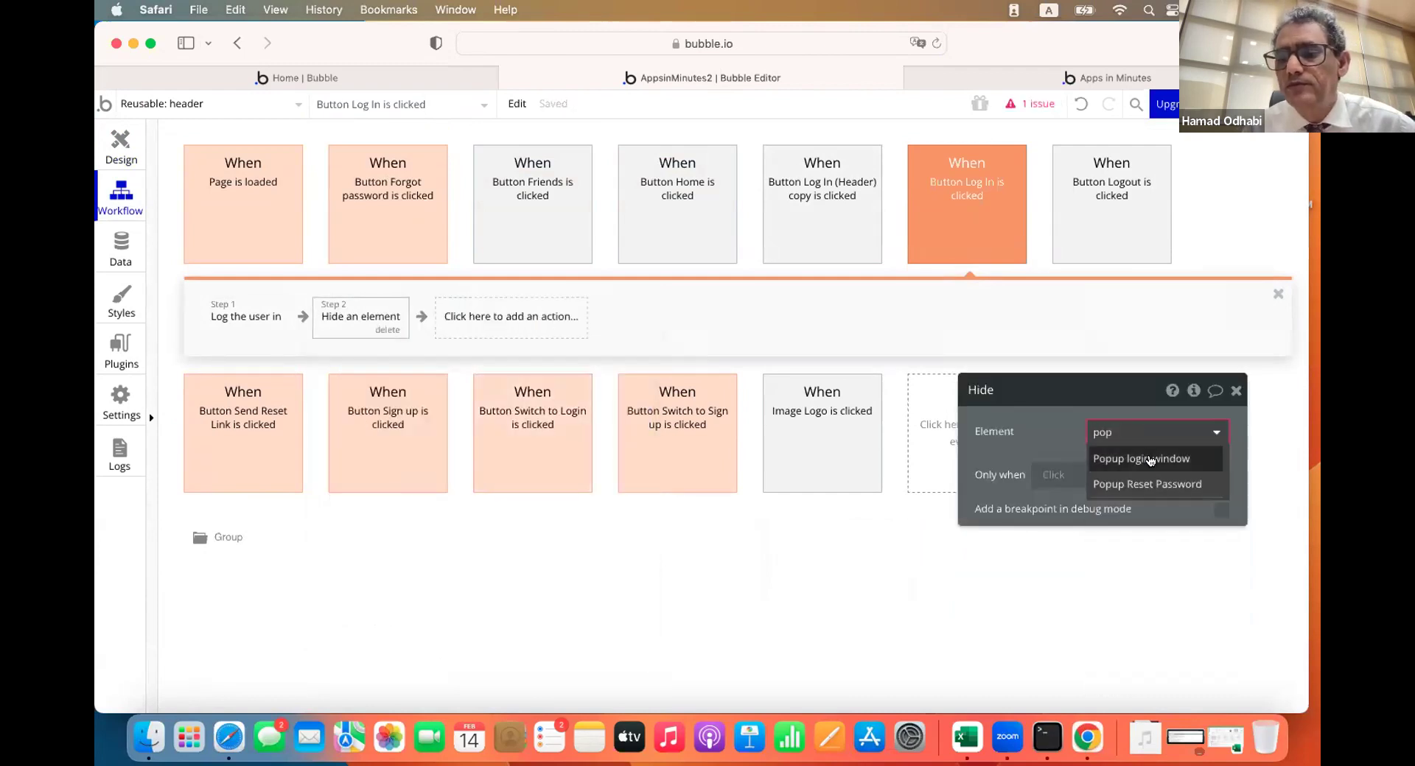
pyautogui.click(1150, 460)
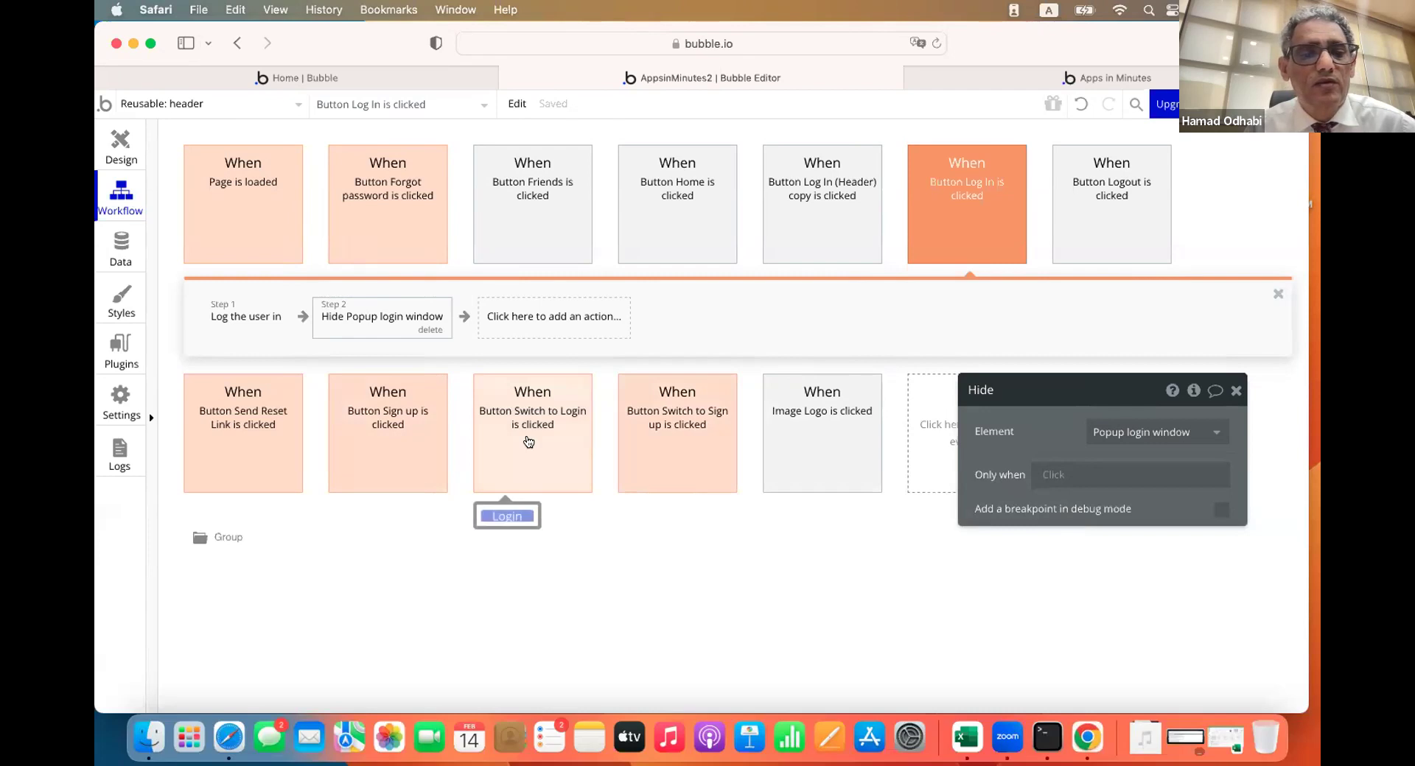
# Add a Hide action for Popup login window after signing the user up, in the Button Sign up workflow
pyautogui.click(404, 428)
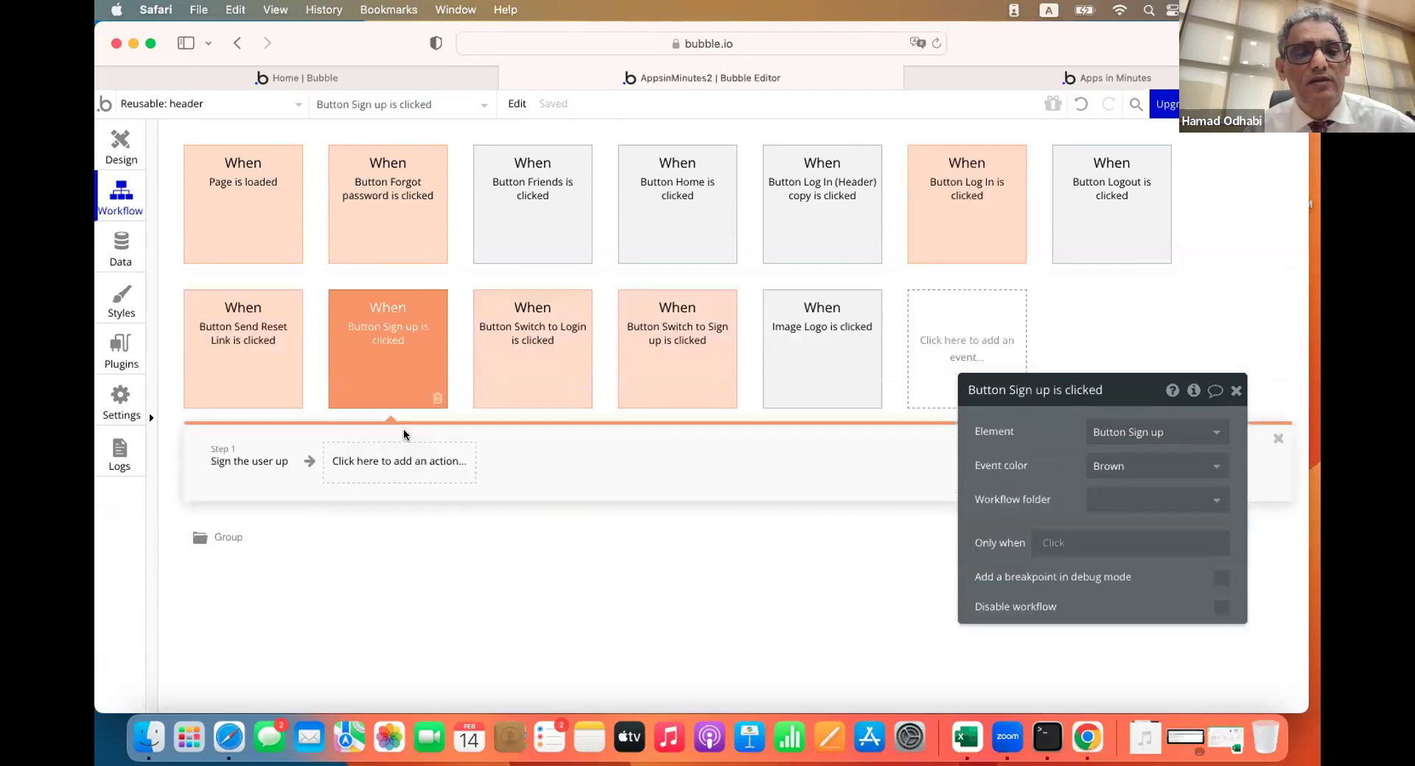
pyautogui.click(400, 477)
pyautogui.scroll(-4, 401, 515)
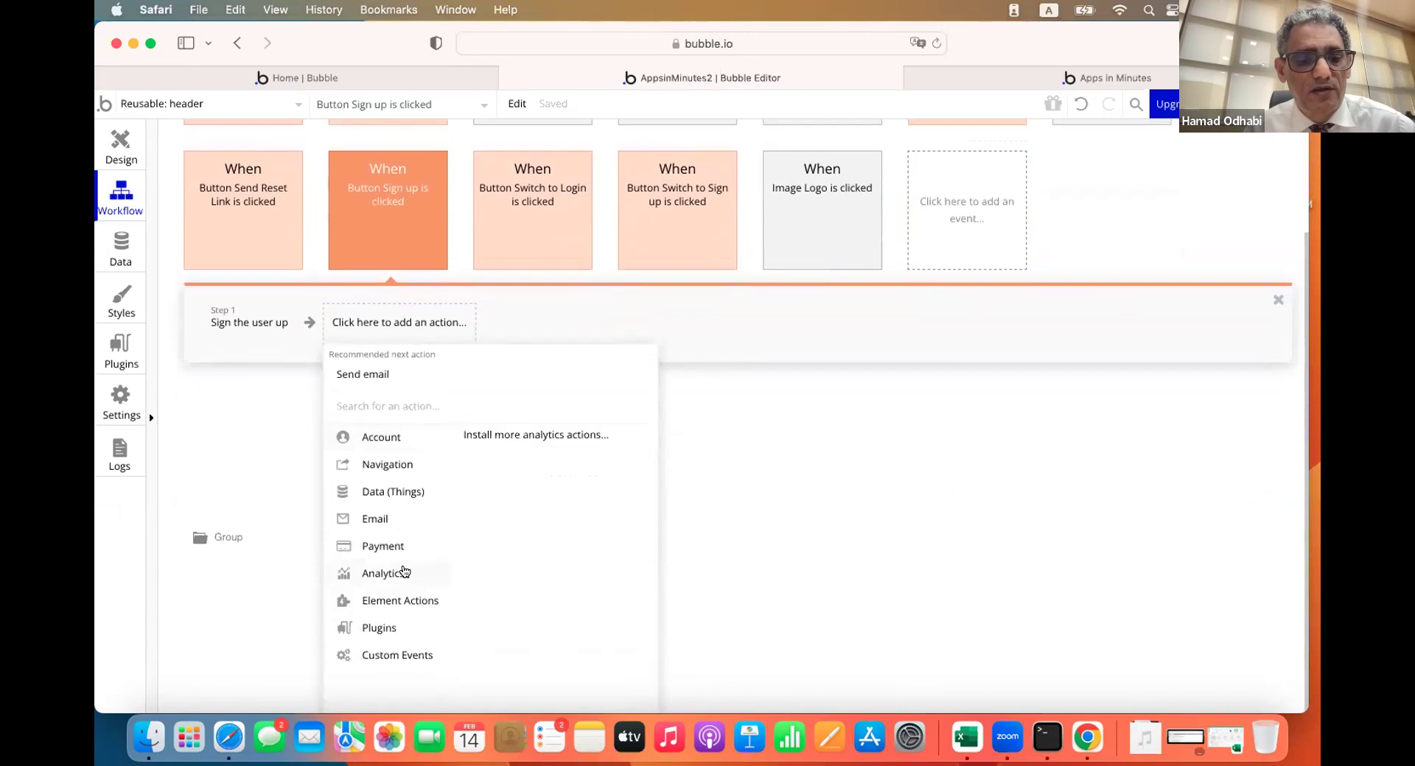
pyautogui.moveTo(401, 601)
pyautogui.click(565, 450)
pyautogui.click(1124, 435)
pyautogui.write('pop')
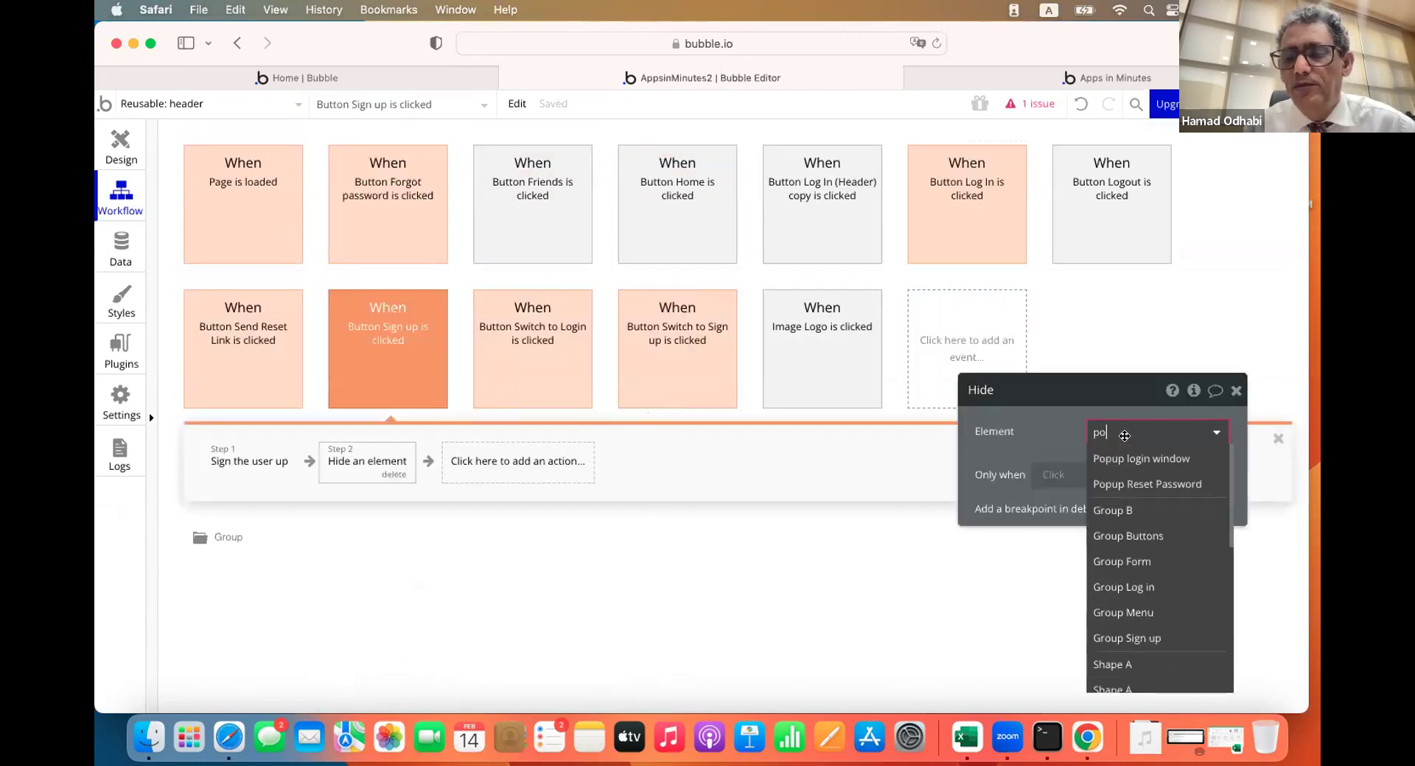
pyautogui.click(1141, 458)
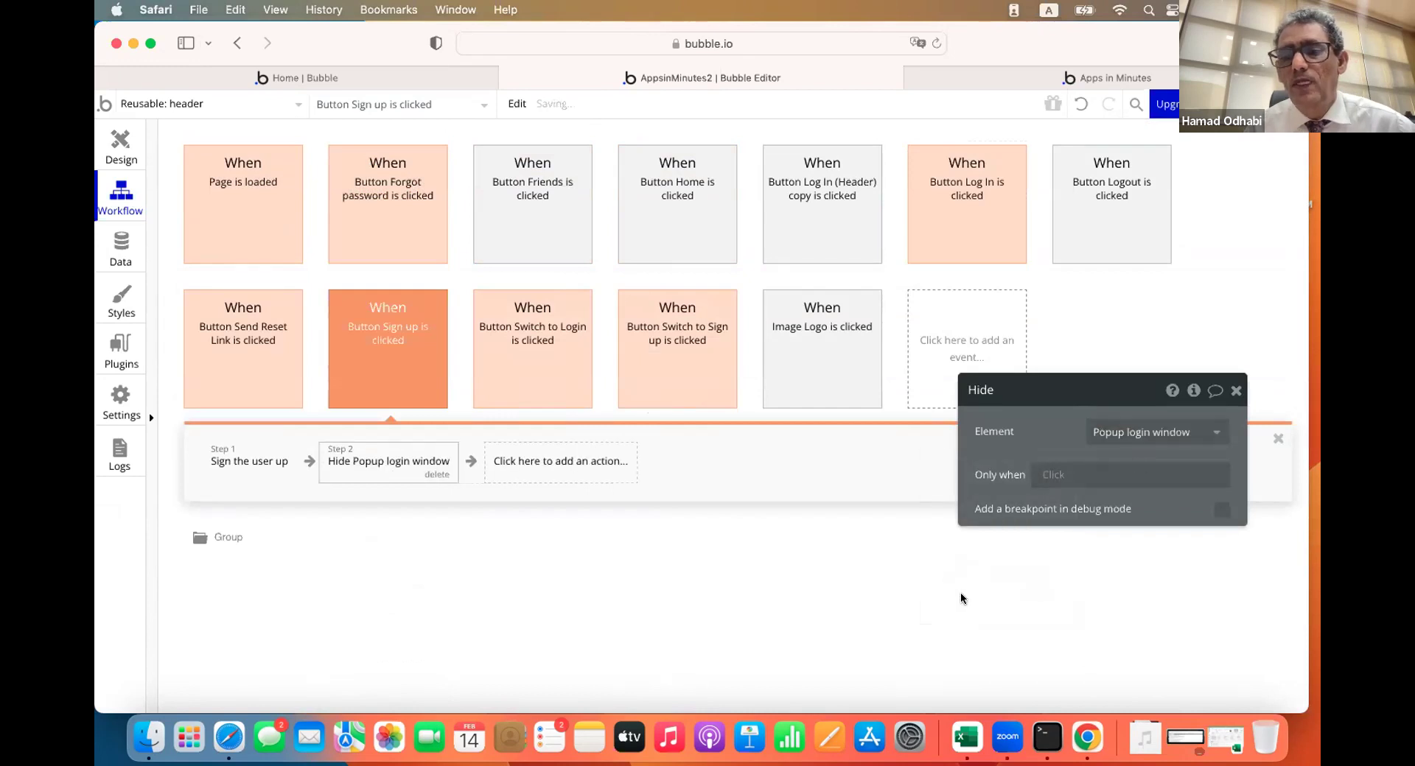
# Refresh the home page preview, switch the signup popup to login, and log in with the saved email and password
pyautogui.click(1042, 79)
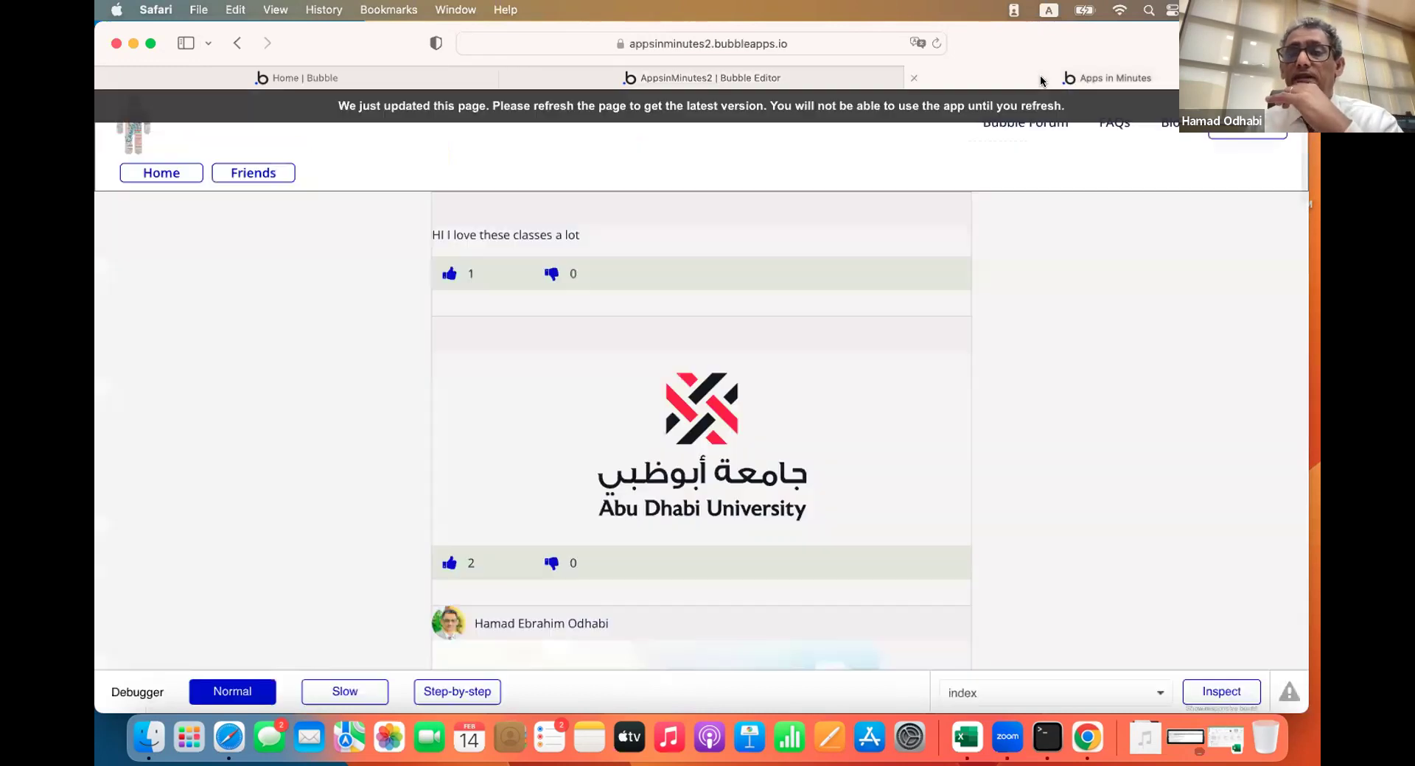
pyautogui.click(1010, 103)
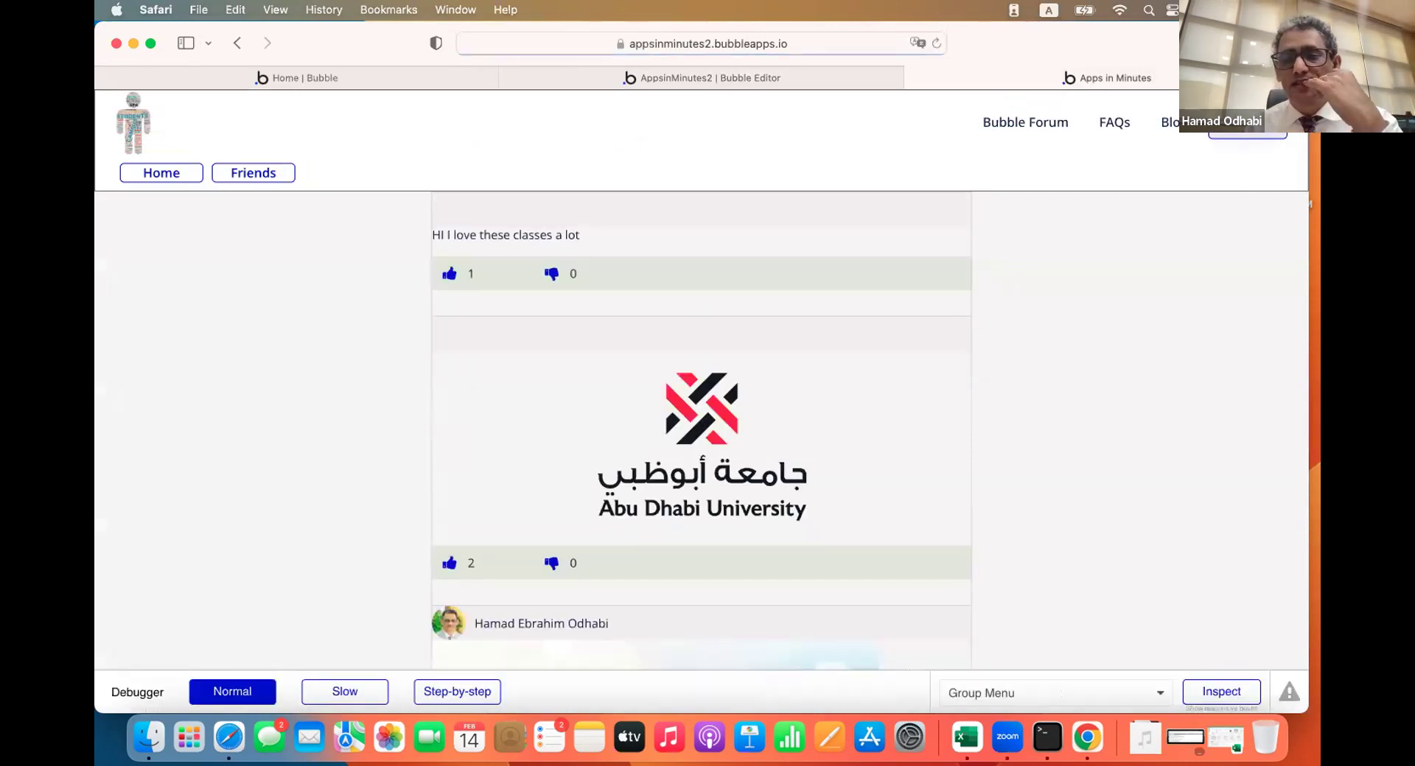
pyautogui.click(1248, 122)
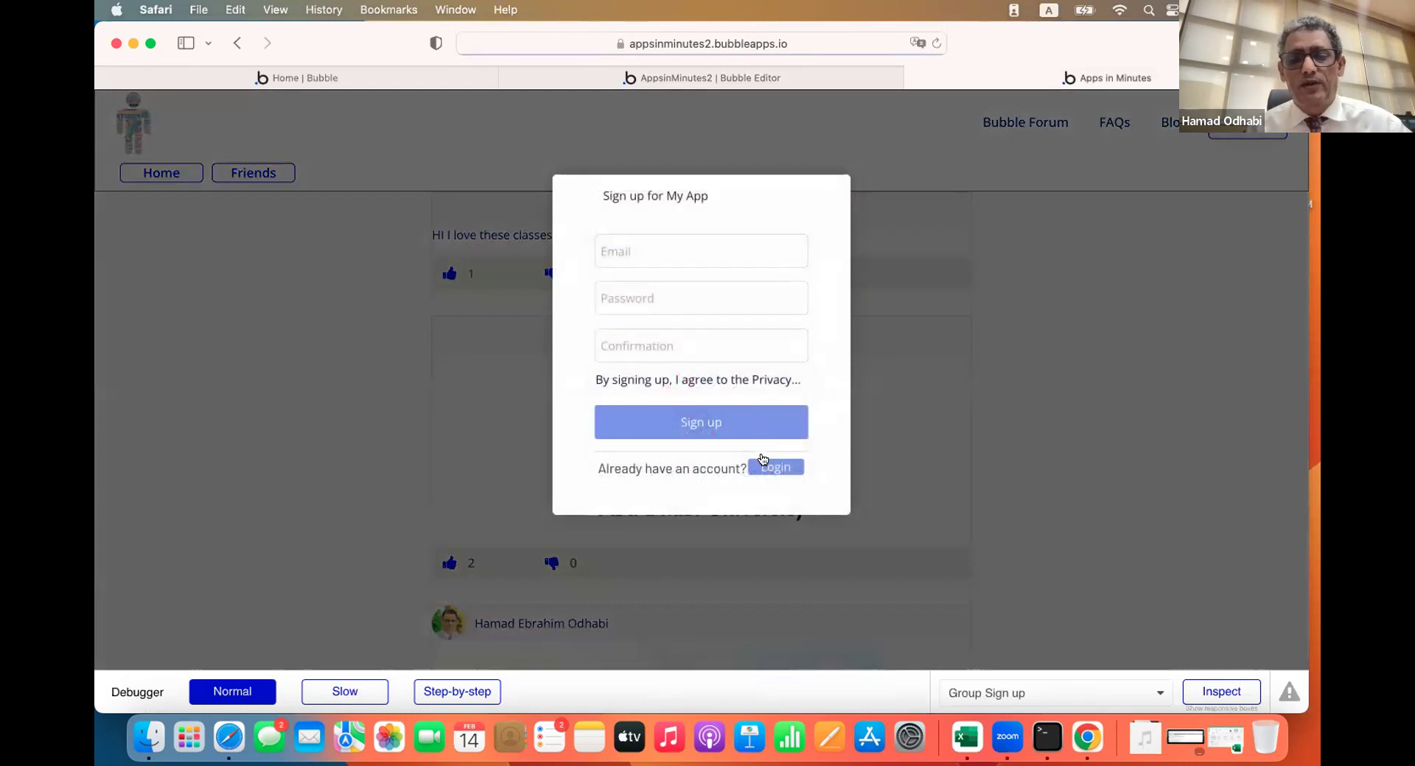
pyautogui.click(763, 459)
pyautogui.click(654, 252)
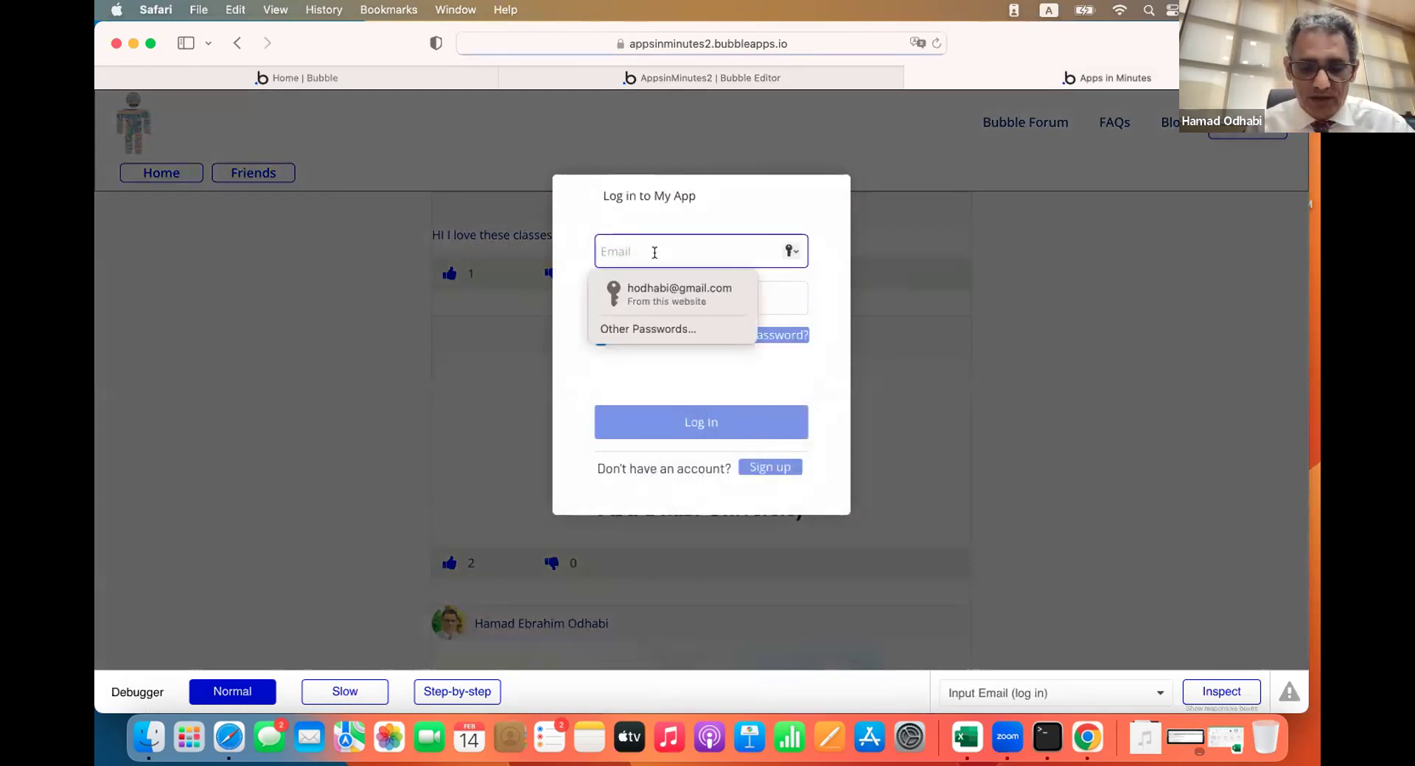
pyautogui.click(665, 294)
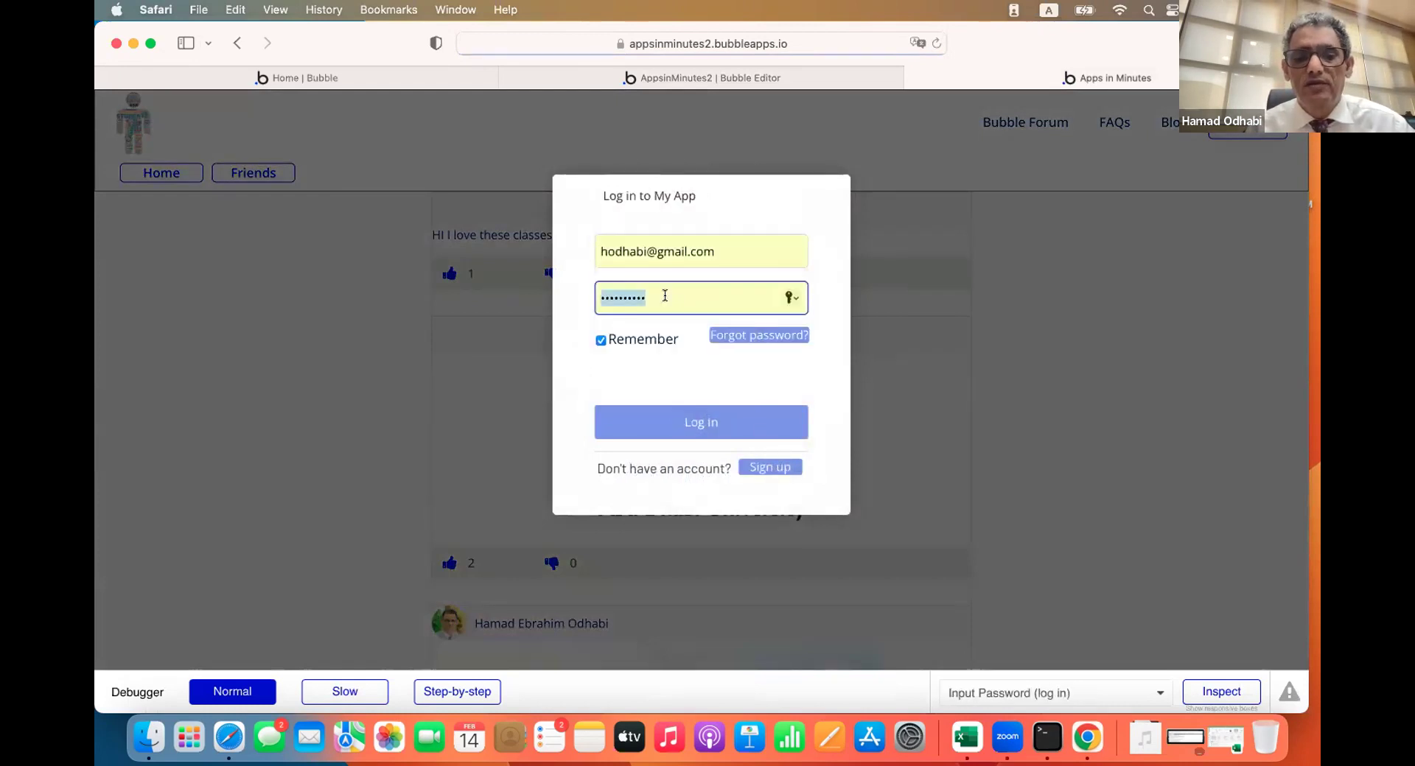
pyautogui.click(686, 420)
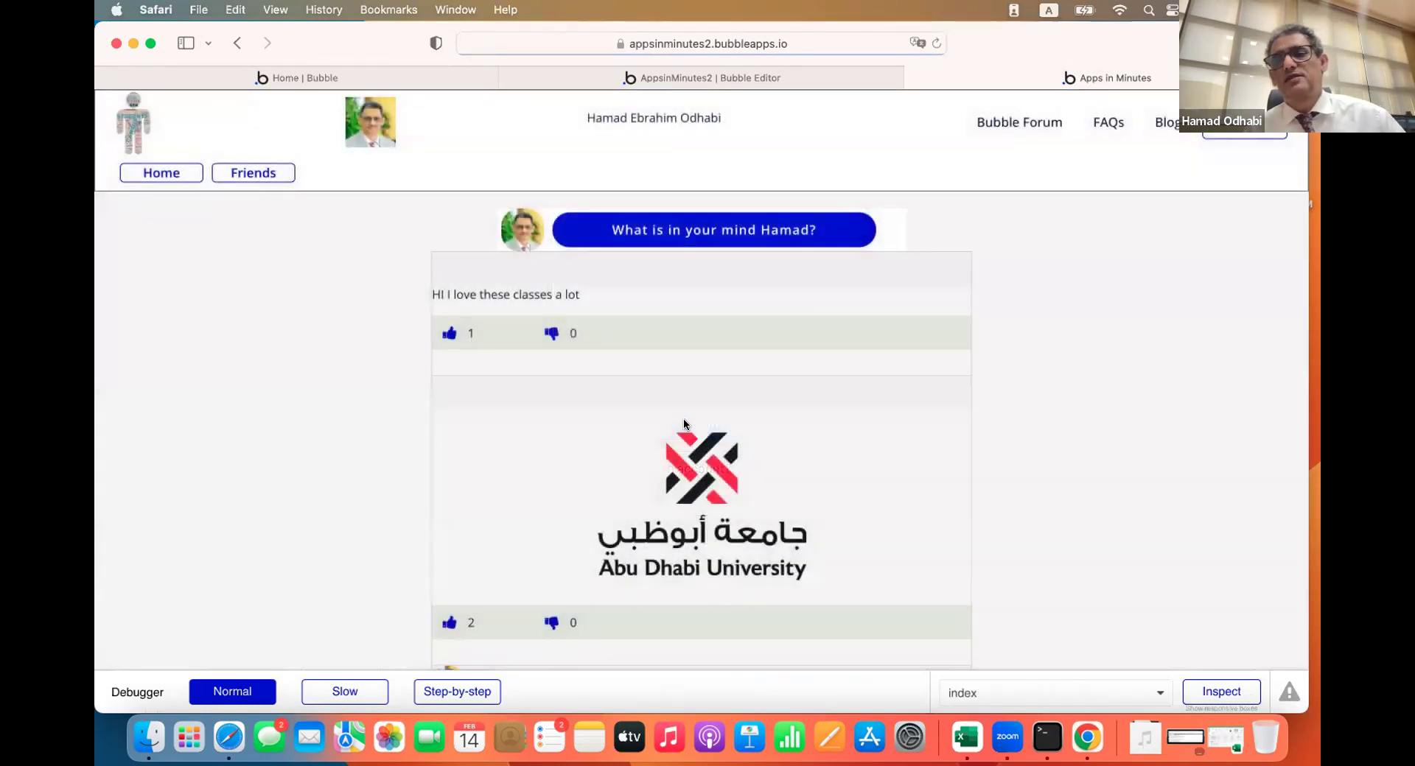
# Test the friends page by switching its signup popup to login and logging in with the saved email and password
pyautogui.click(273, 174)
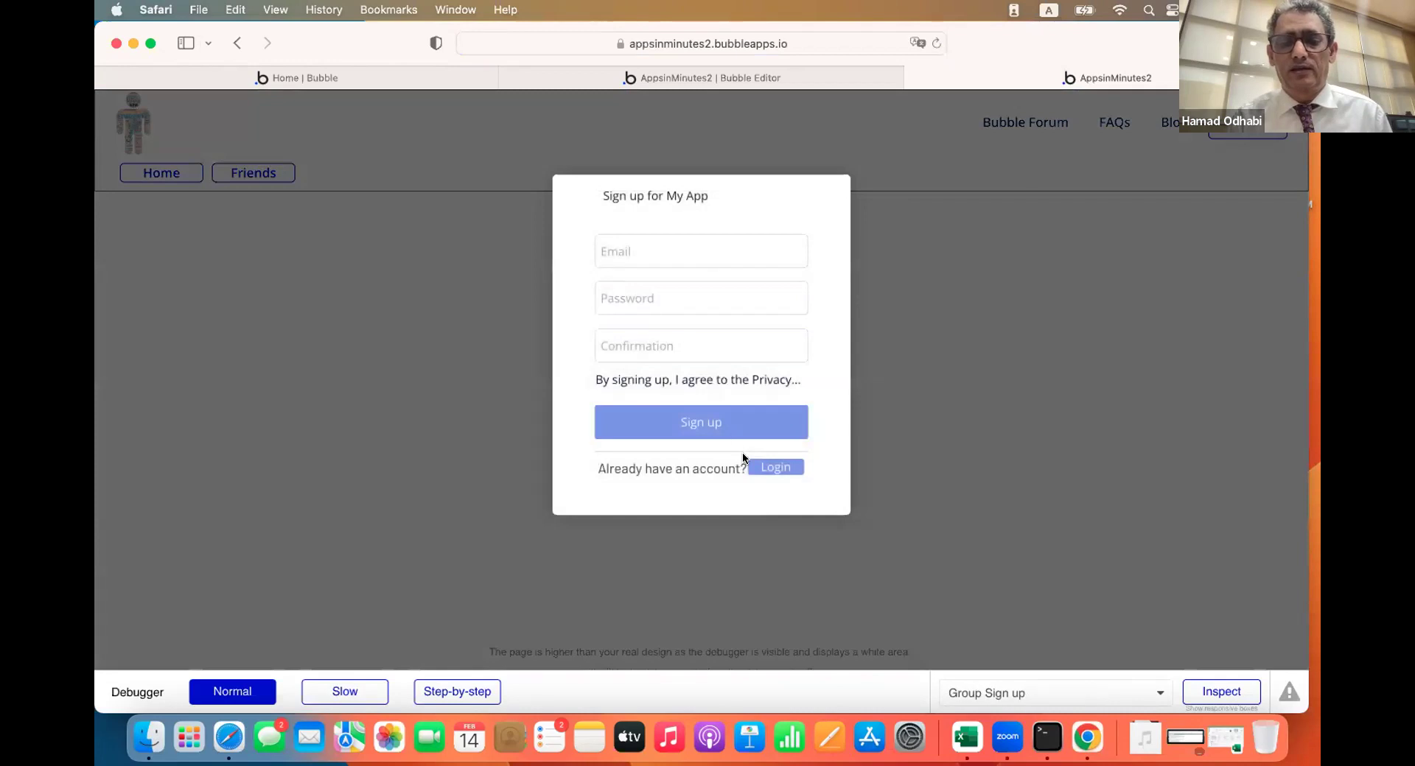
pyautogui.click(752, 464)
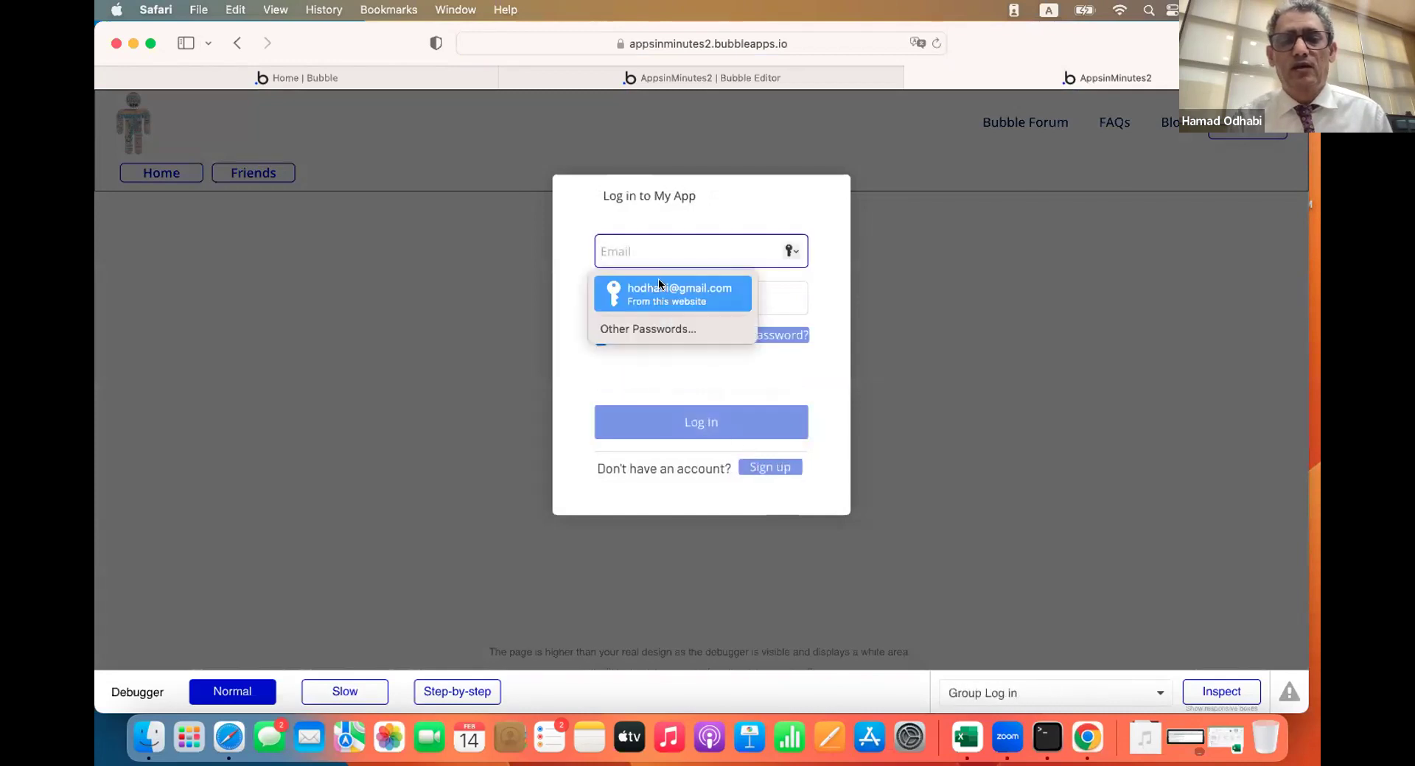
pyautogui.click(661, 287)
pyautogui.click(720, 420)
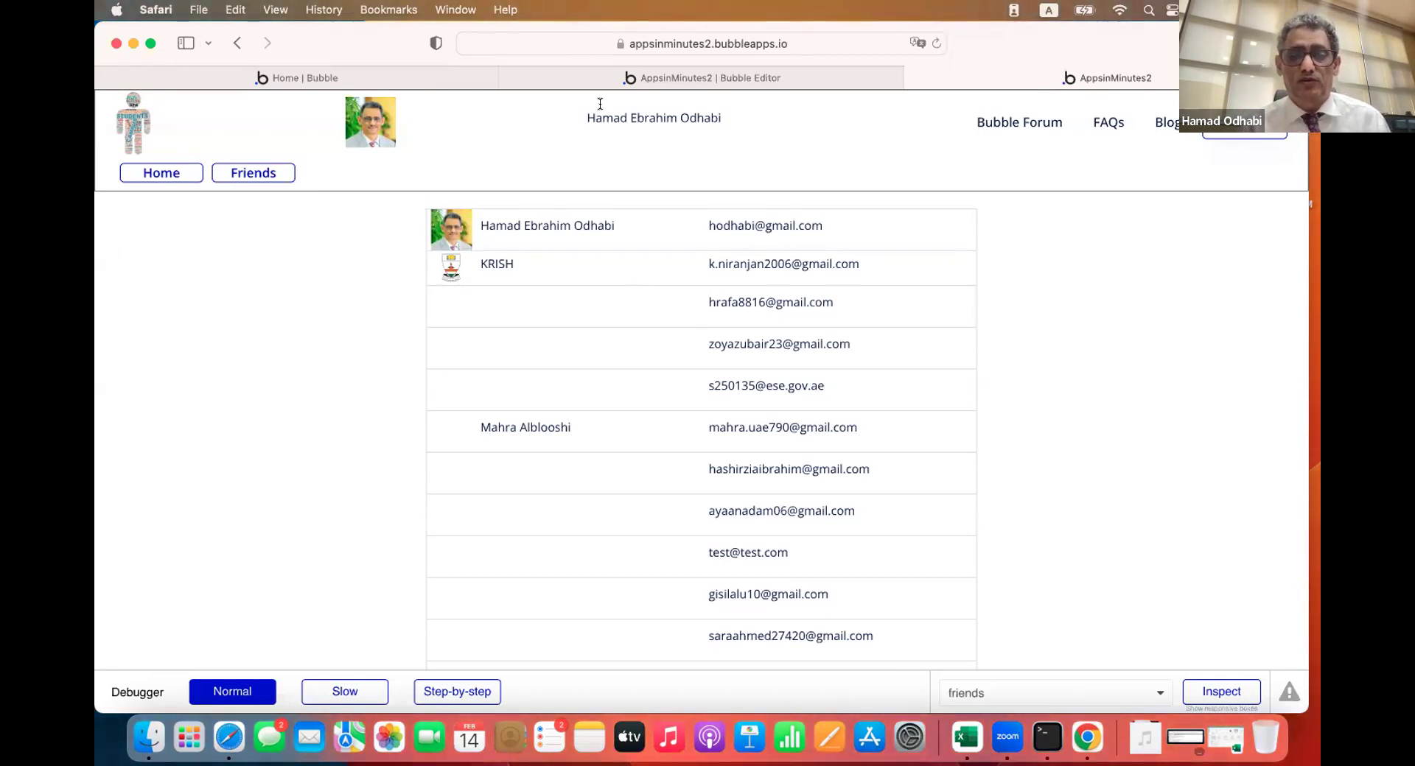
# Return to the Bubble editor and open the friends page in design view
pyautogui.click(687, 77)
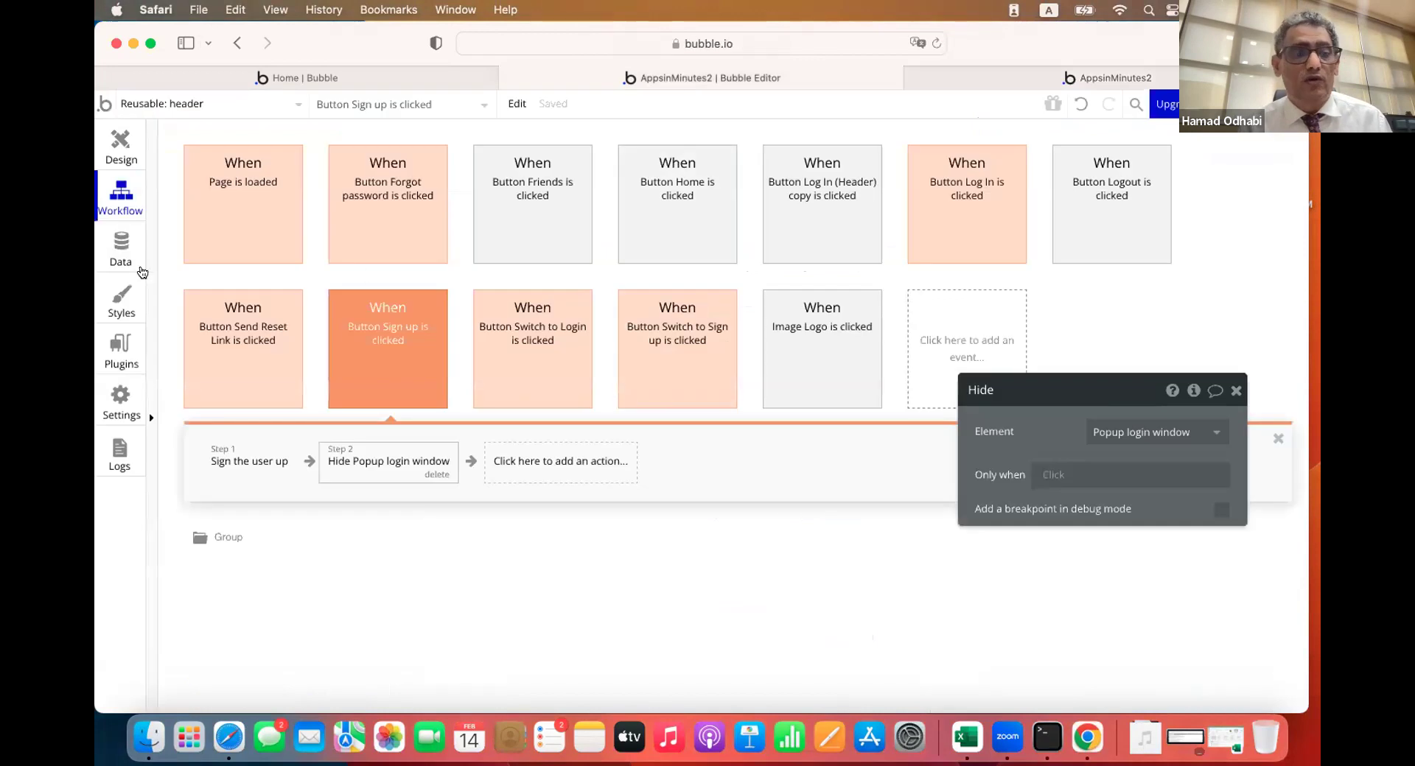
pyautogui.click(126, 140)
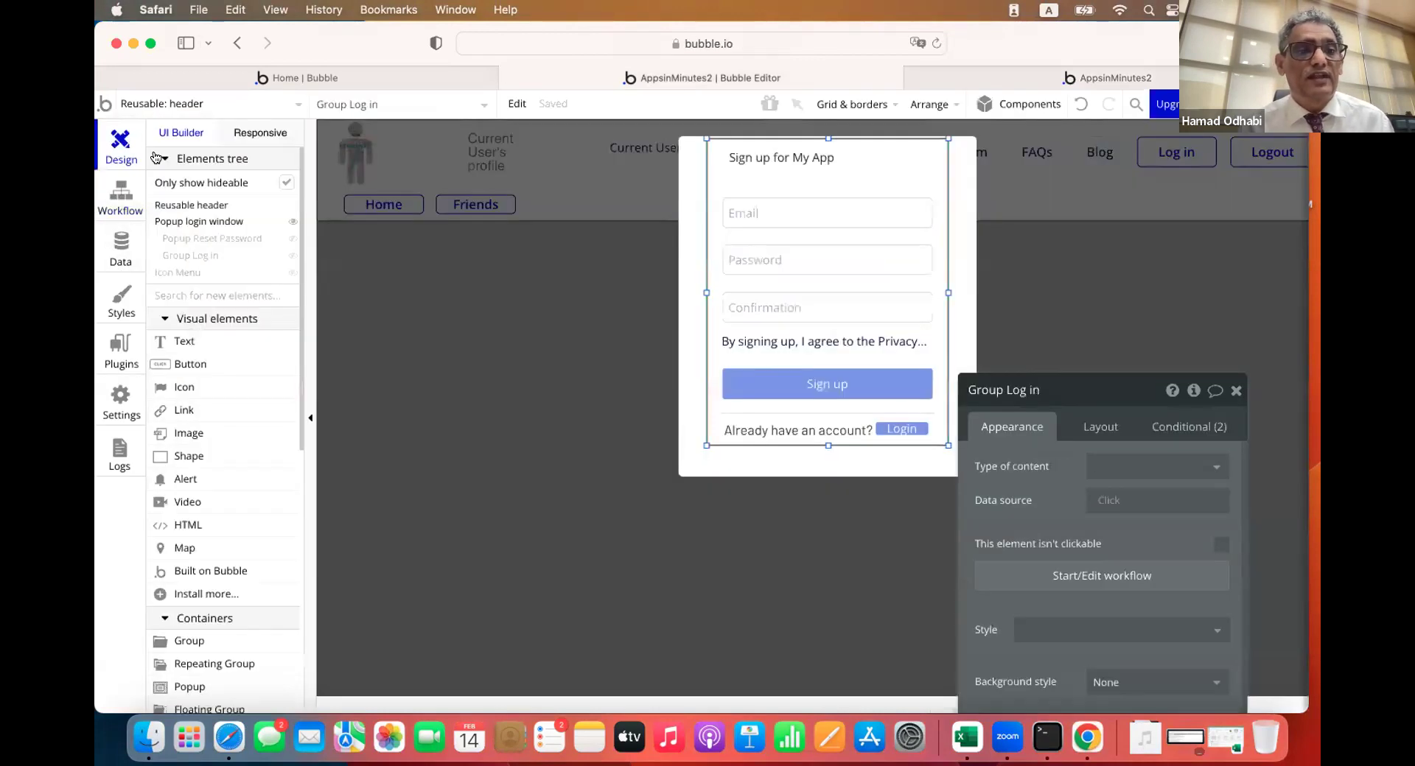
pyautogui.click(291, 106)
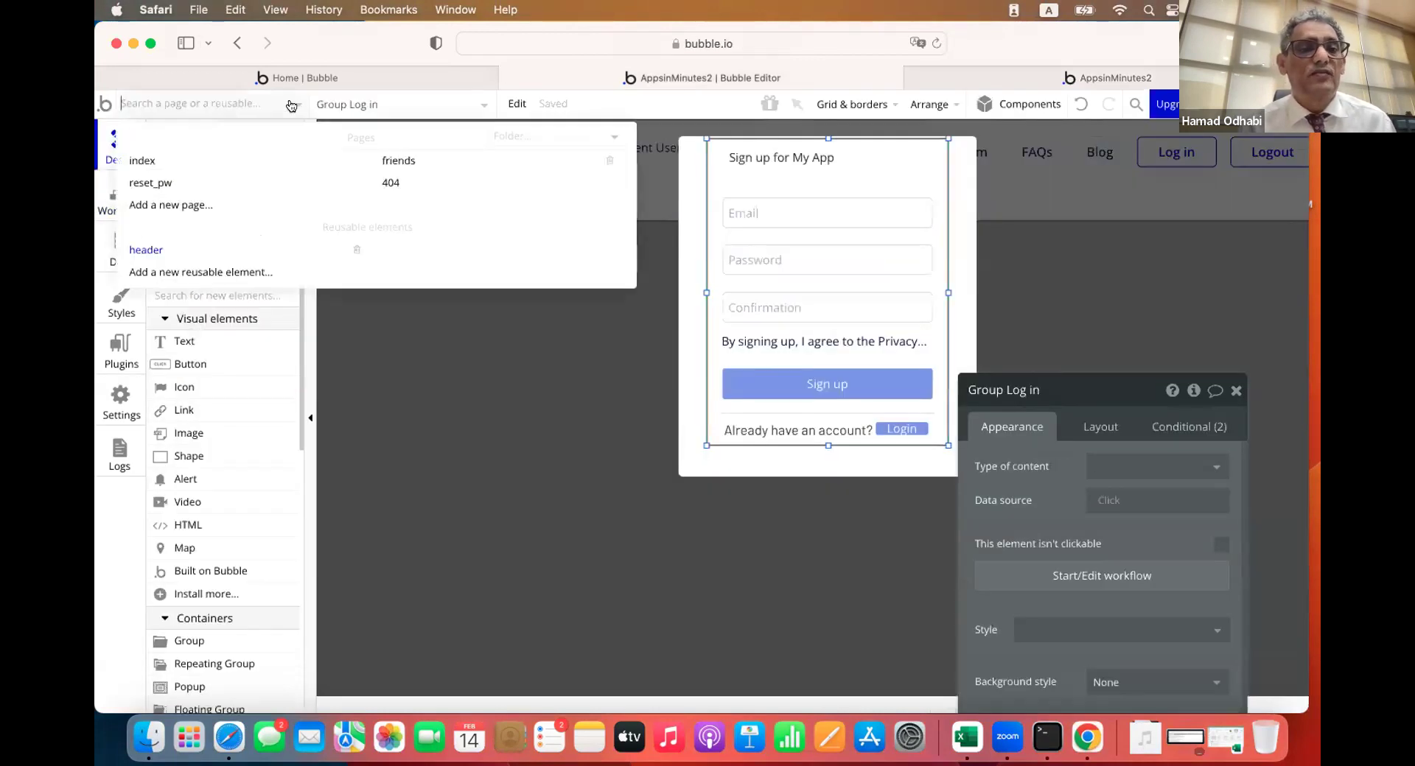
pyautogui.click(398, 160)
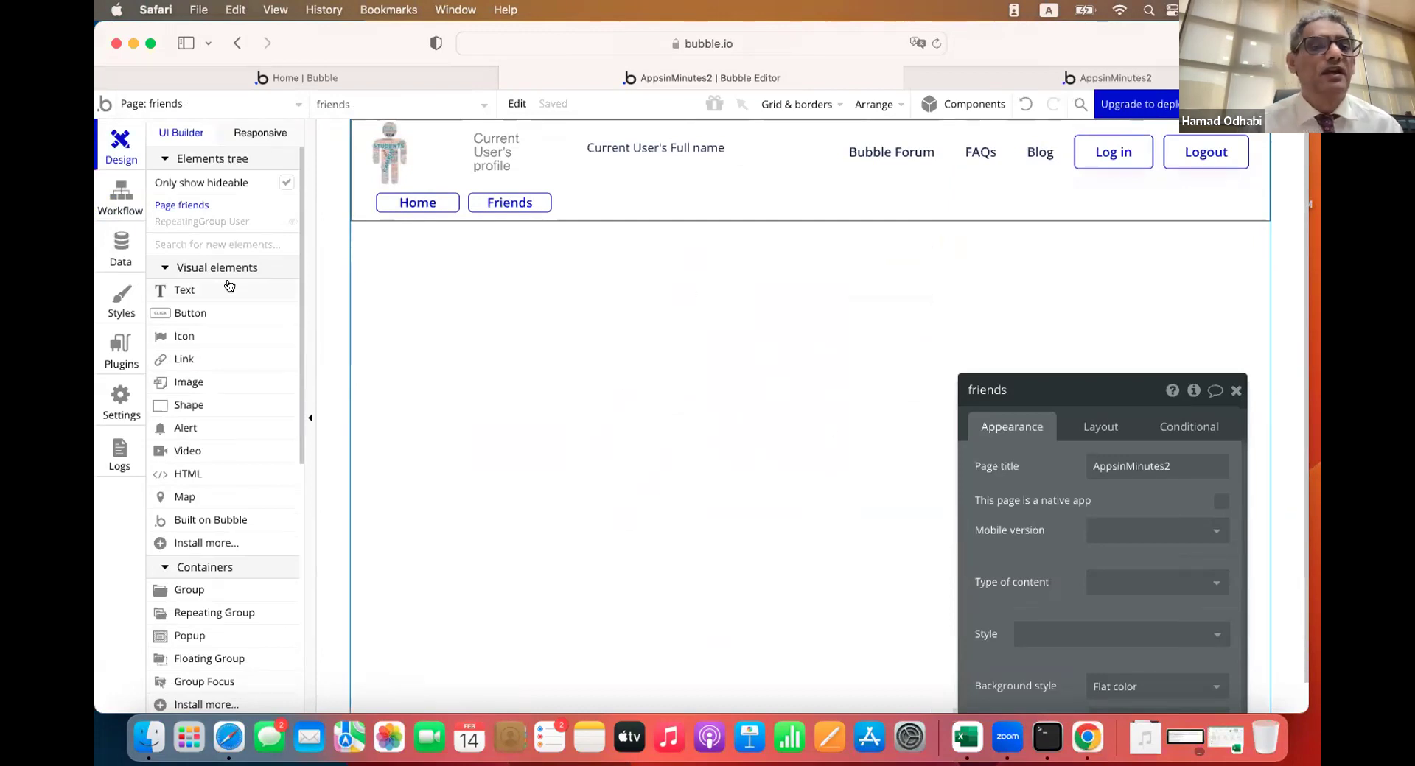
# Reveal RepeatingGroup User and inspect its layout settings, followed by those of the friends page
pyautogui.click(187, 225)
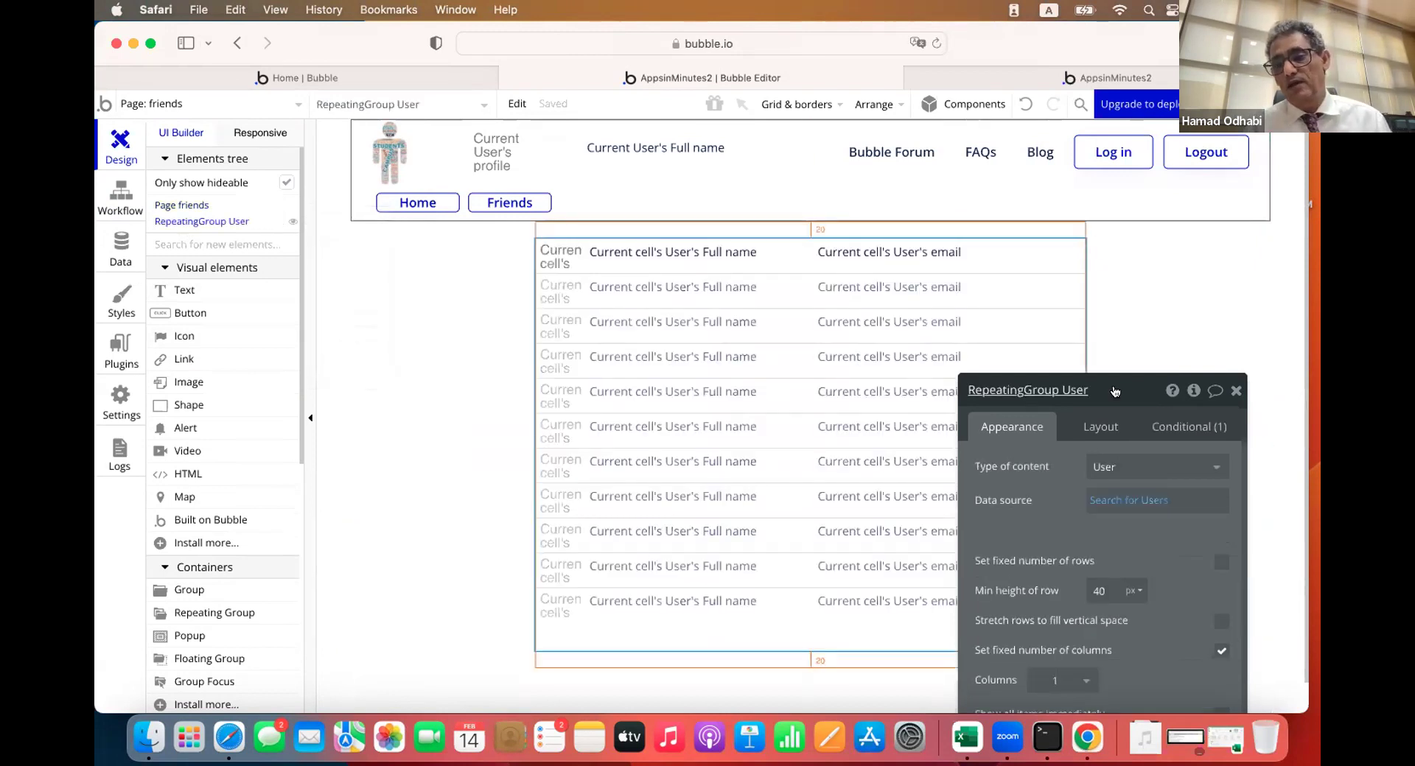
pyautogui.moveTo(1115, 391); pyautogui.dragTo(1082, 253)
pyautogui.click(1072, 289)
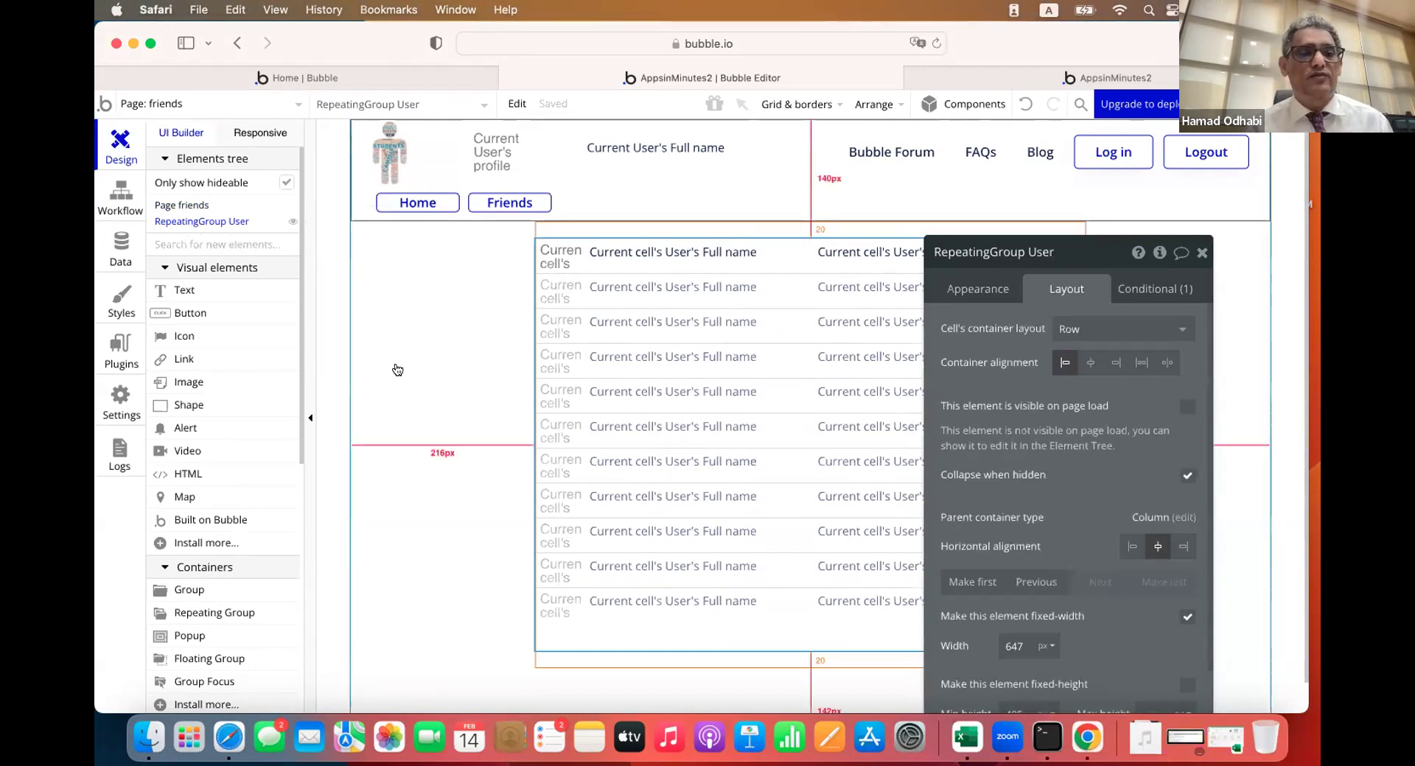
pyautogui.click(375, 355)
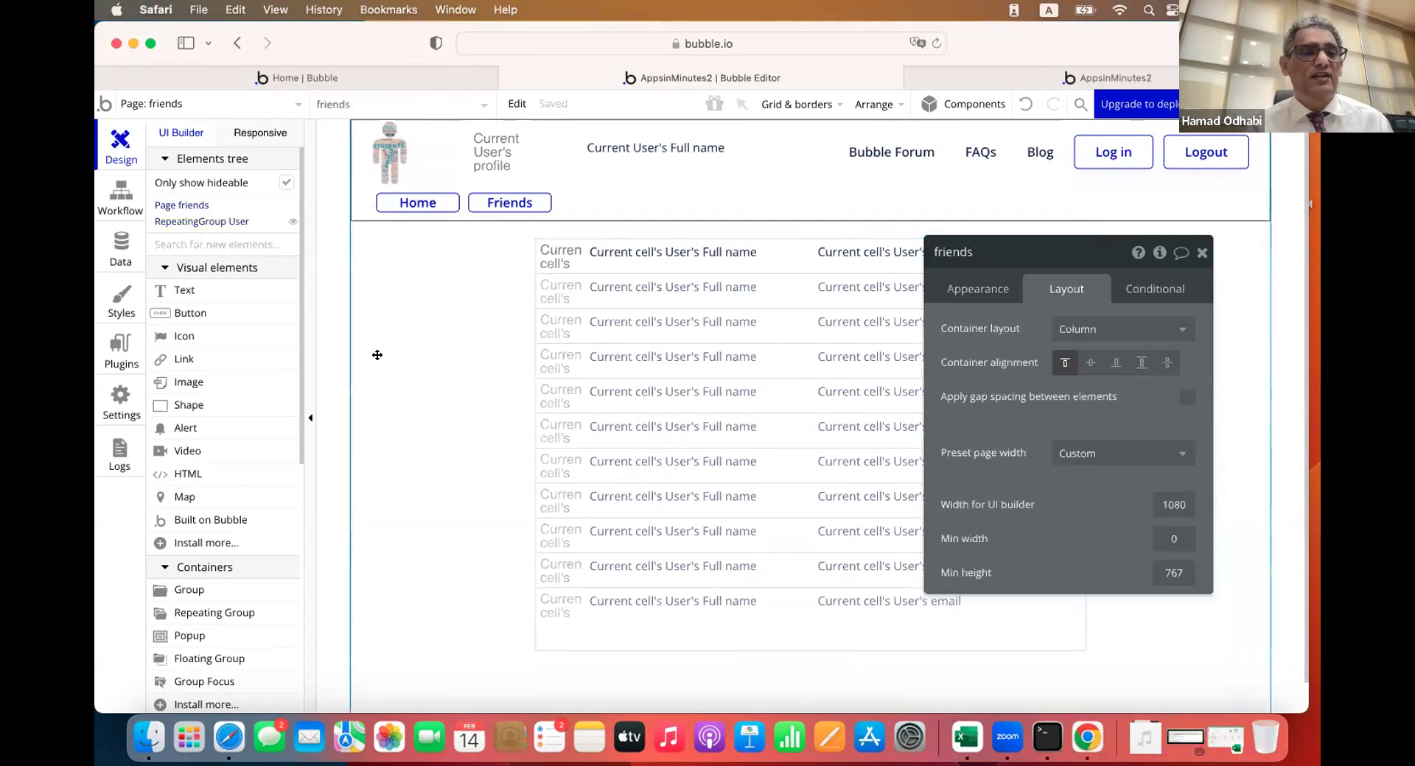
# Reveal RepeatingGroup User on the friends page and review its conditional visibility rule
pyautogui.click(205, 222)
pyautogui.press('Escape')
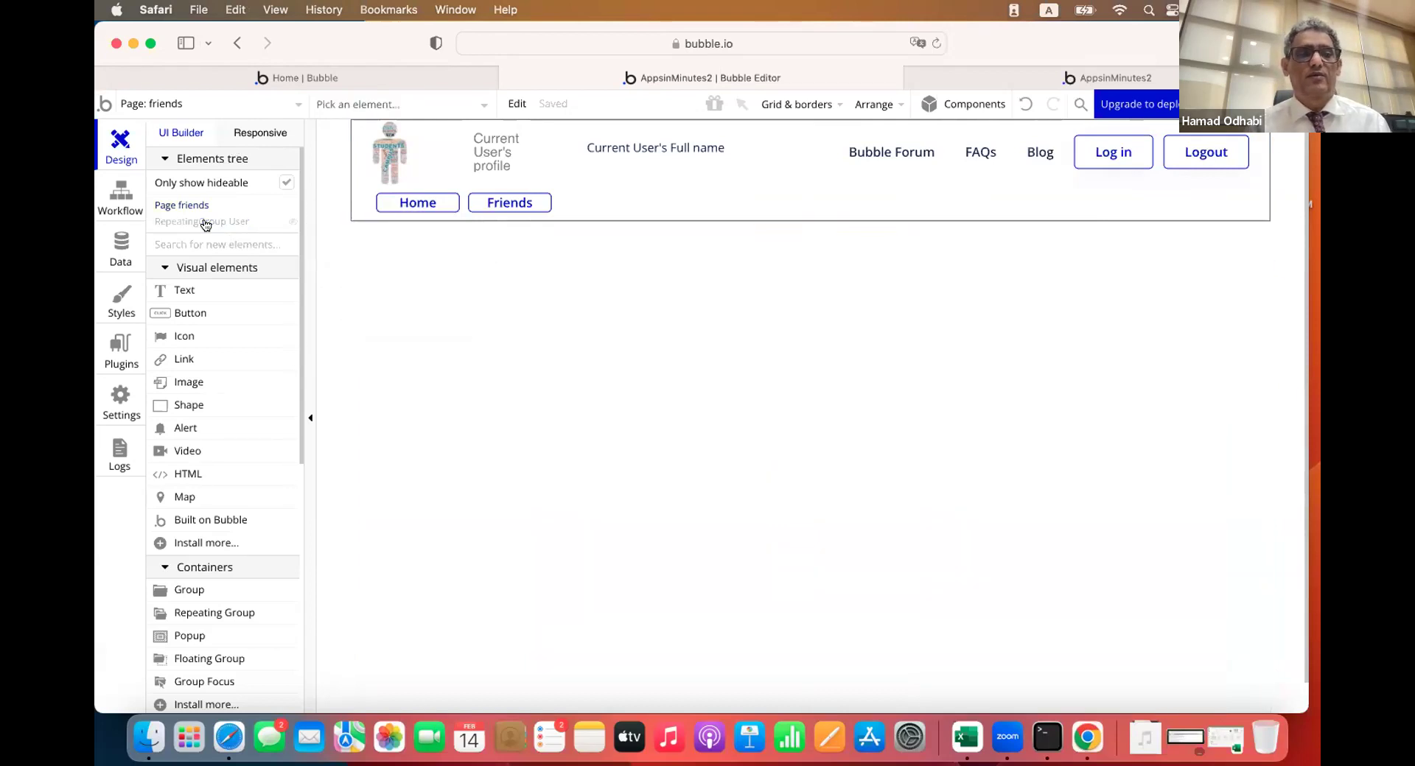
pyautogui.click(205, 222)
pyautogui.press('Escape')
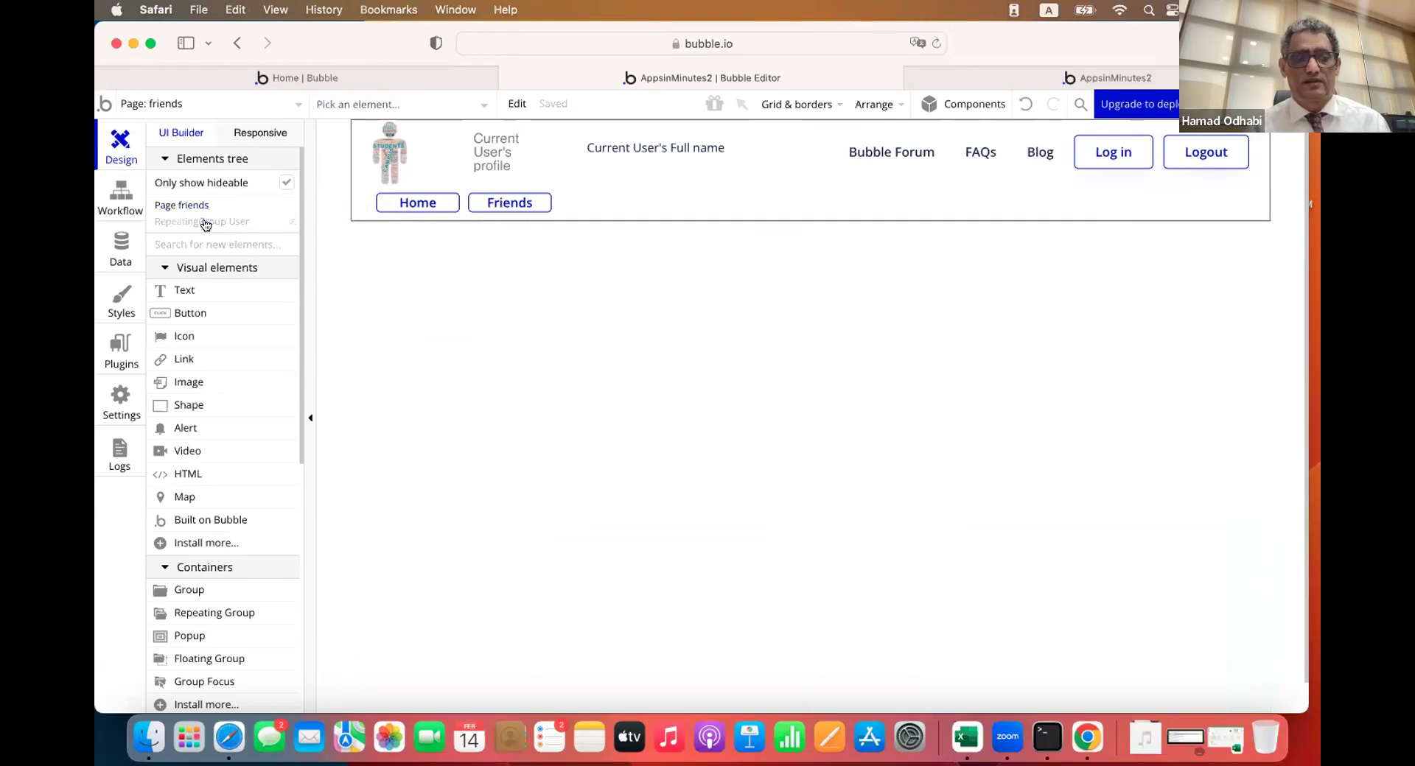
pyautogui.click(206, 222)
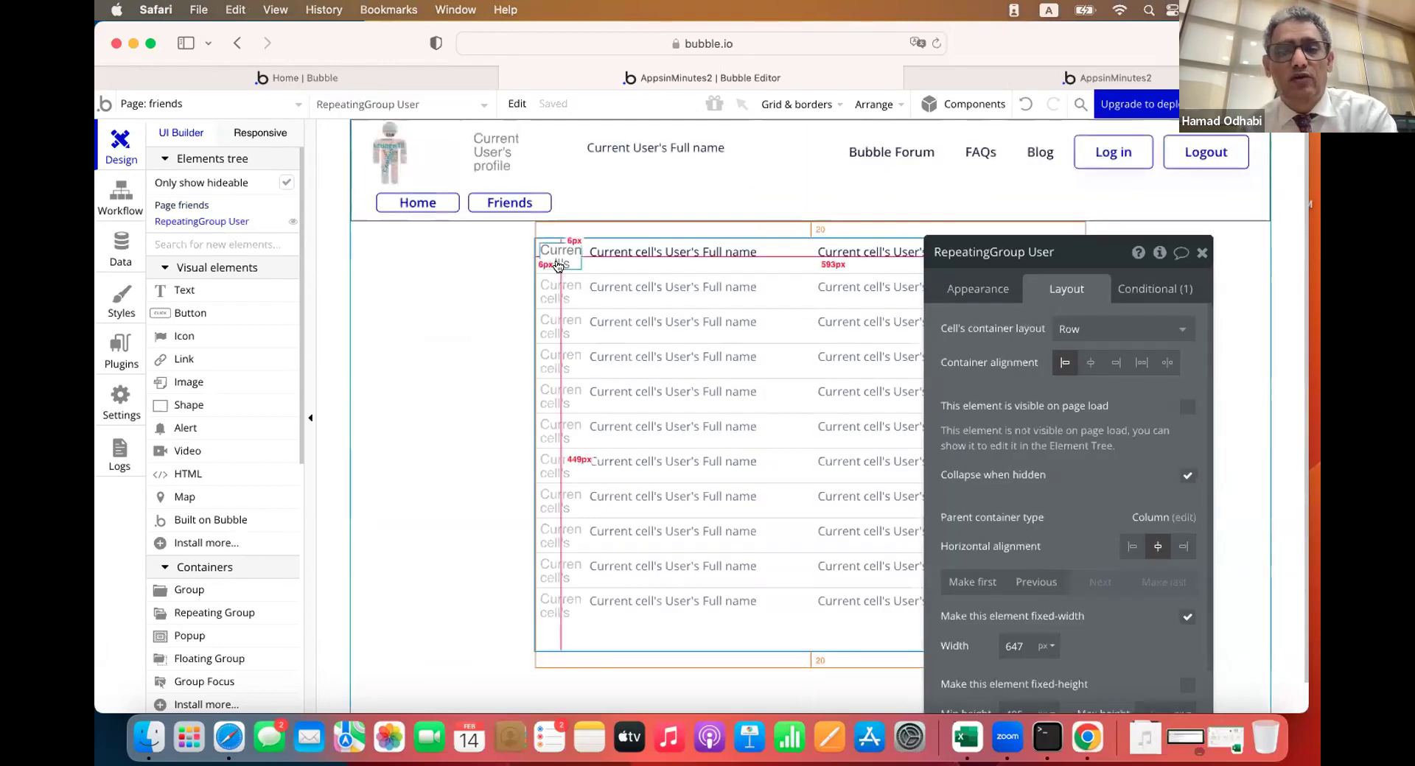
pyautogui.click(1168, 289)
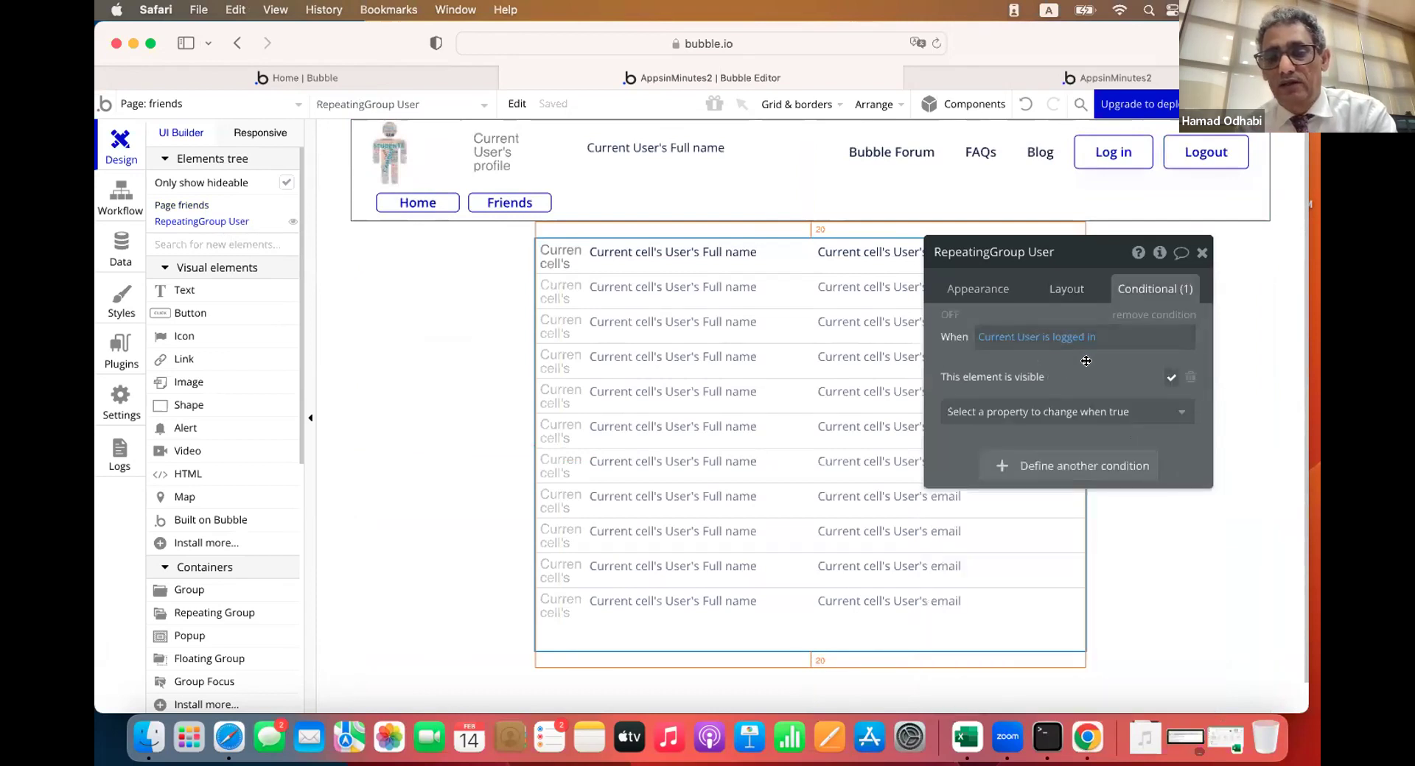
pyautogui.moveTo(1087, 360); pyautogui.dragTo(621, 396)
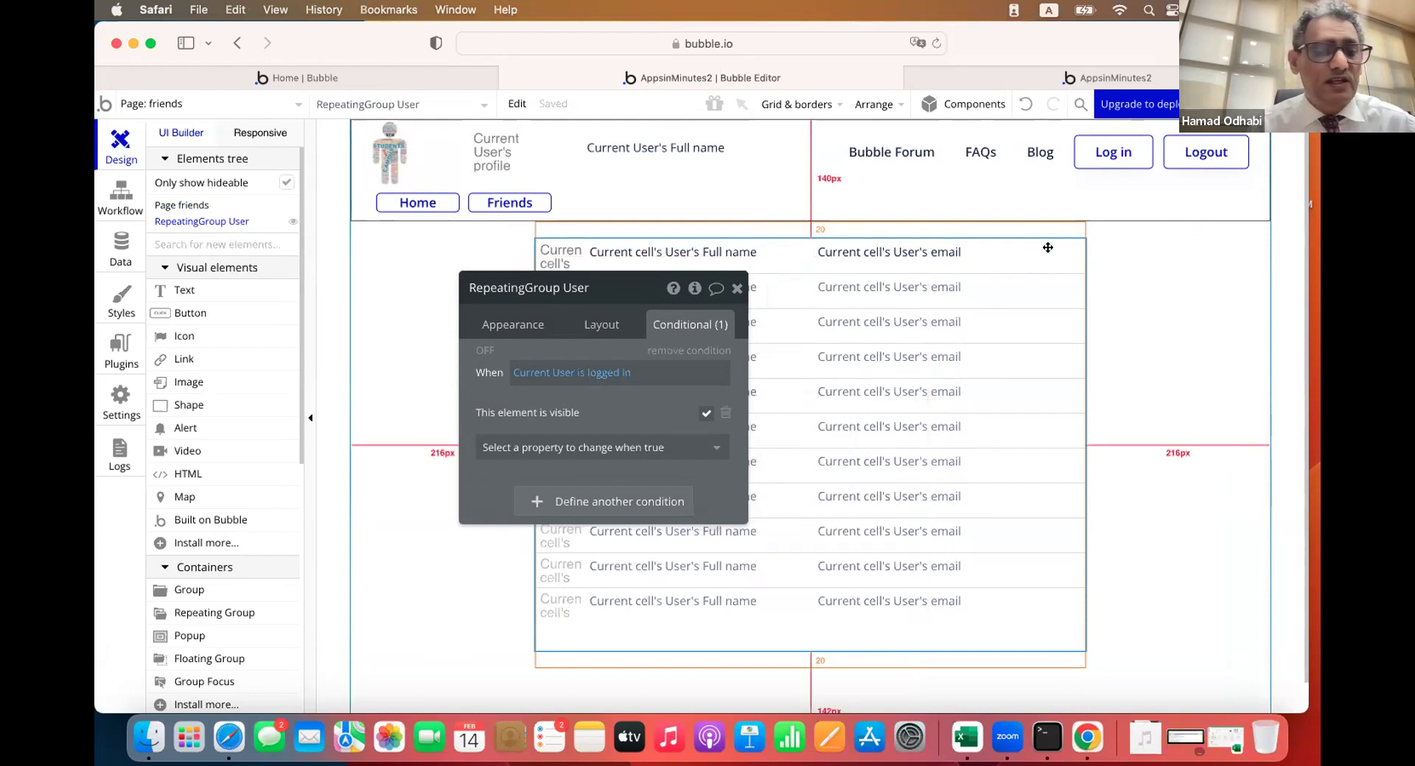
# Add a button after the email text in the repeating group's first cell, with the Outline Button style and a 60 px width
pyautogui.click(193, 315)
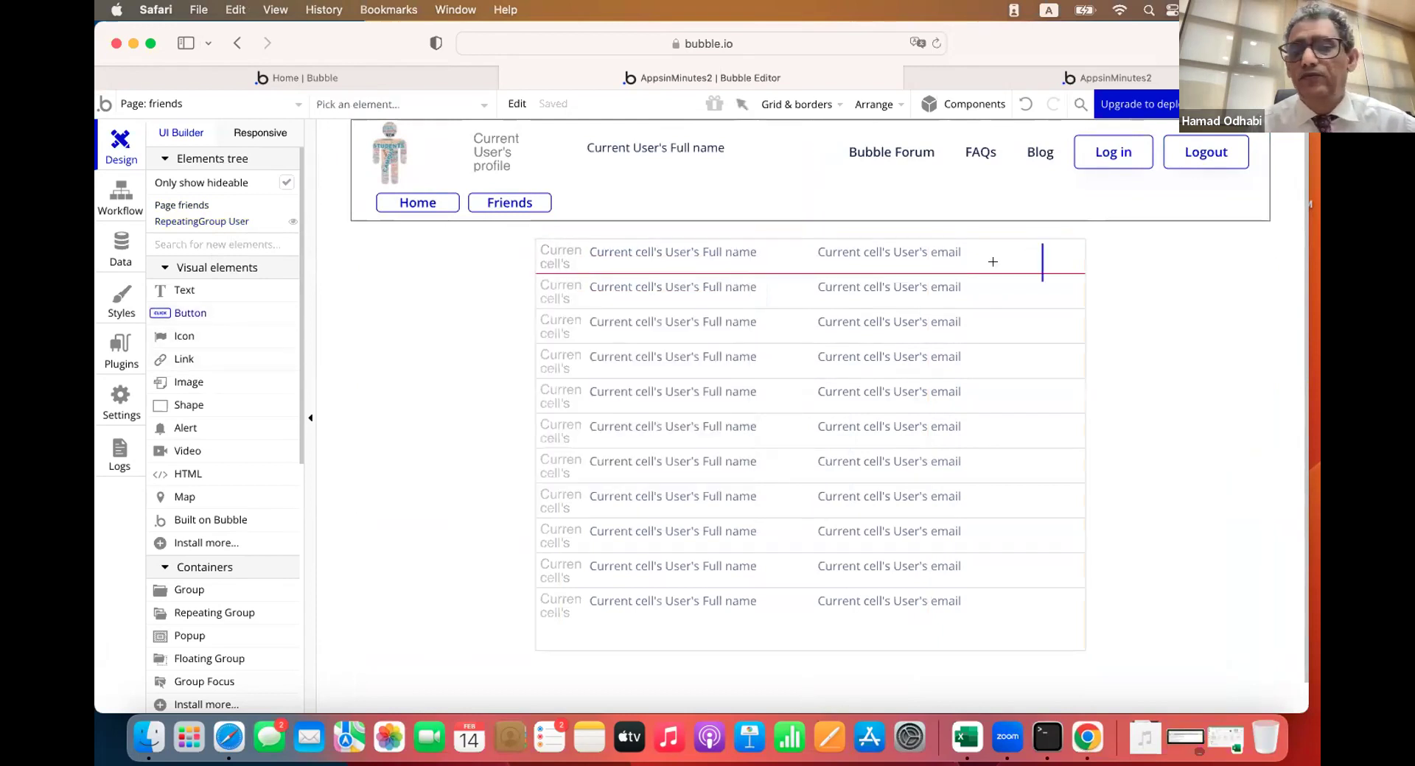
pyautogui.moveTo(1051, 245); pyautogui.dragTo(1078, 270)
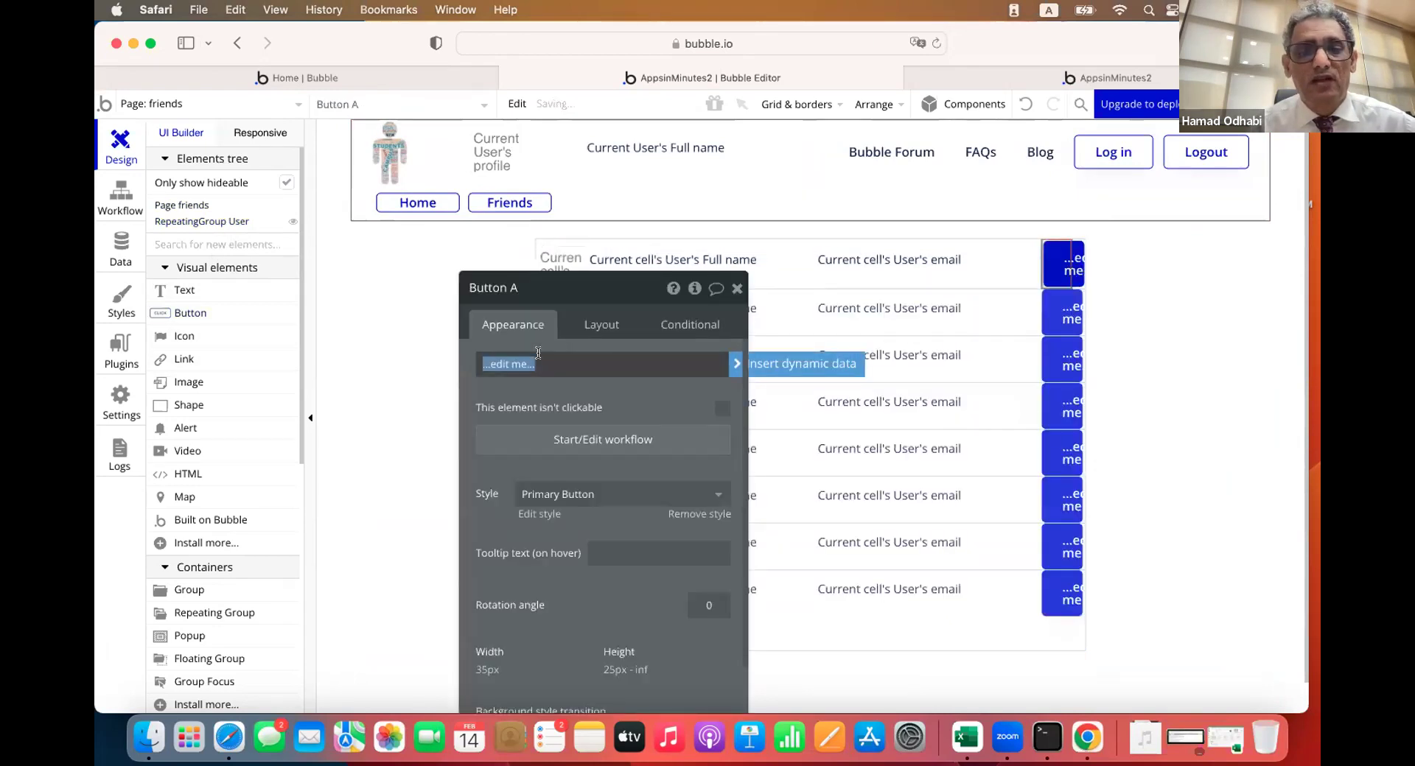
pyautogui.click(562, 493)
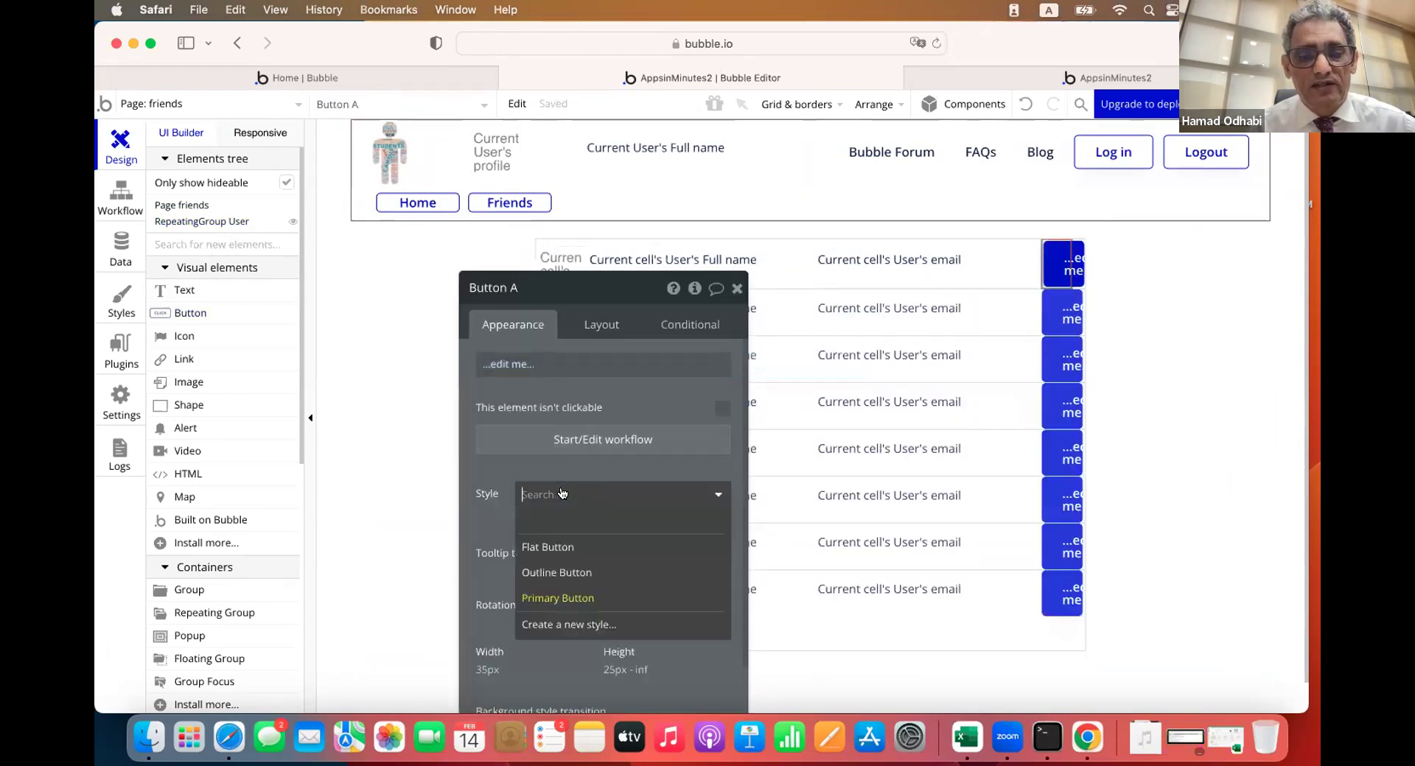
pyautogui.click(557, 573)
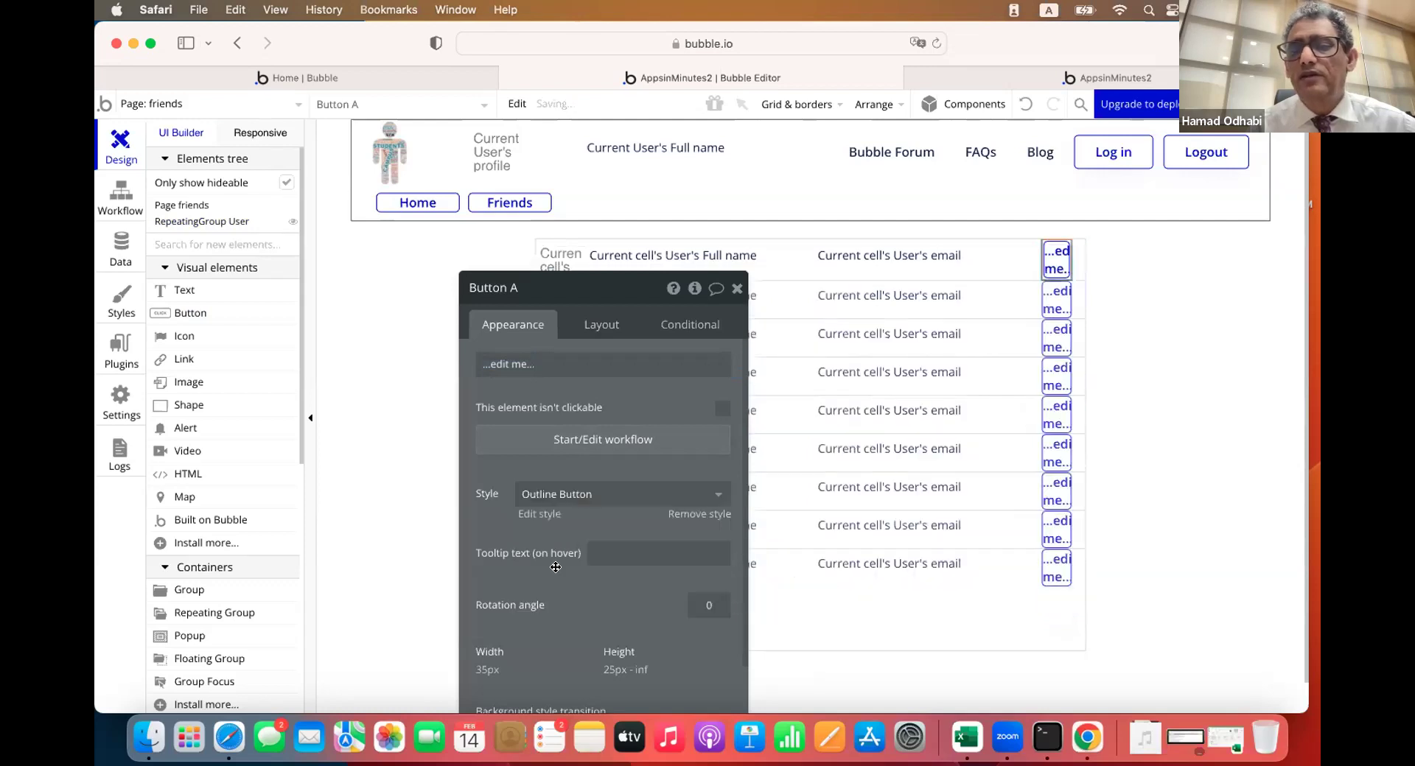
pyautogui.click(598, 325)
pyautogui.click(542, 558)
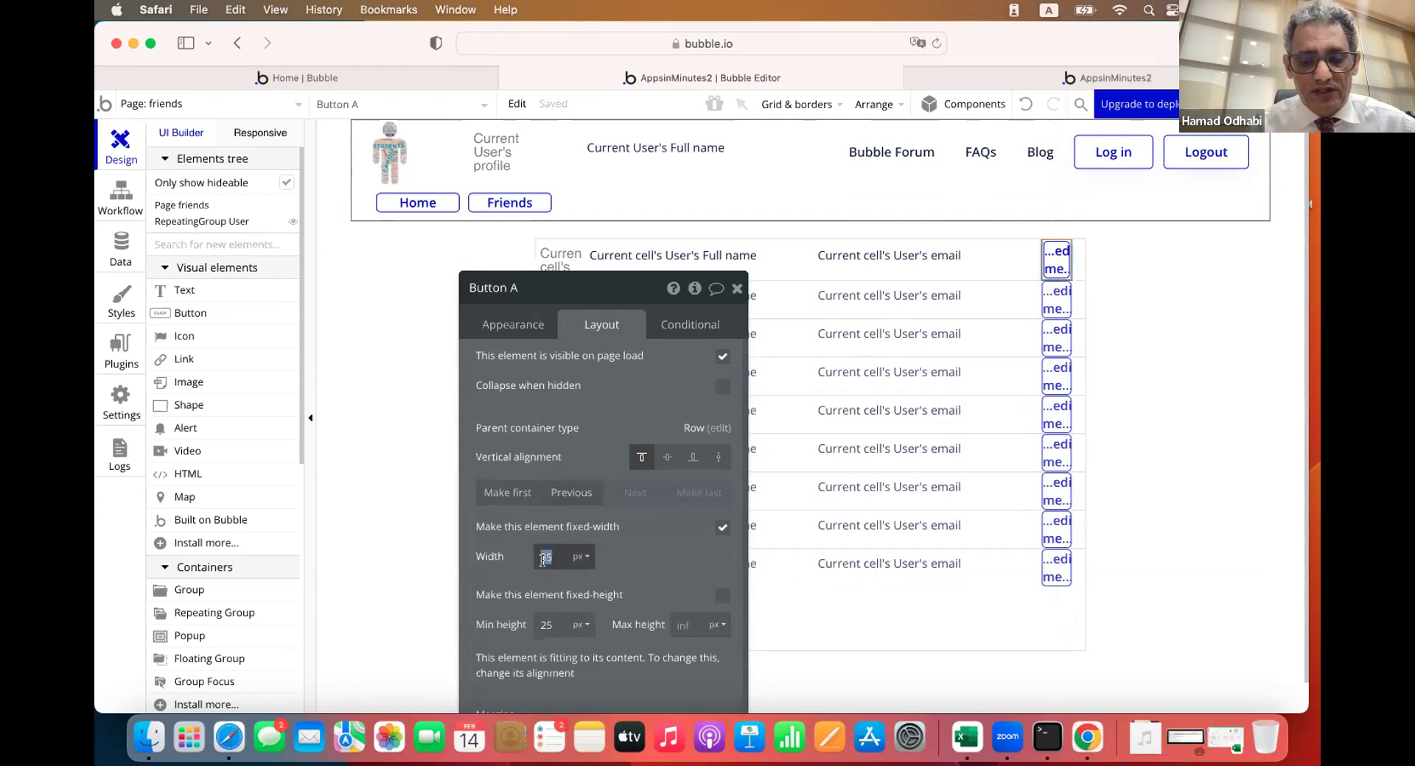
pyautogui.press('Return')
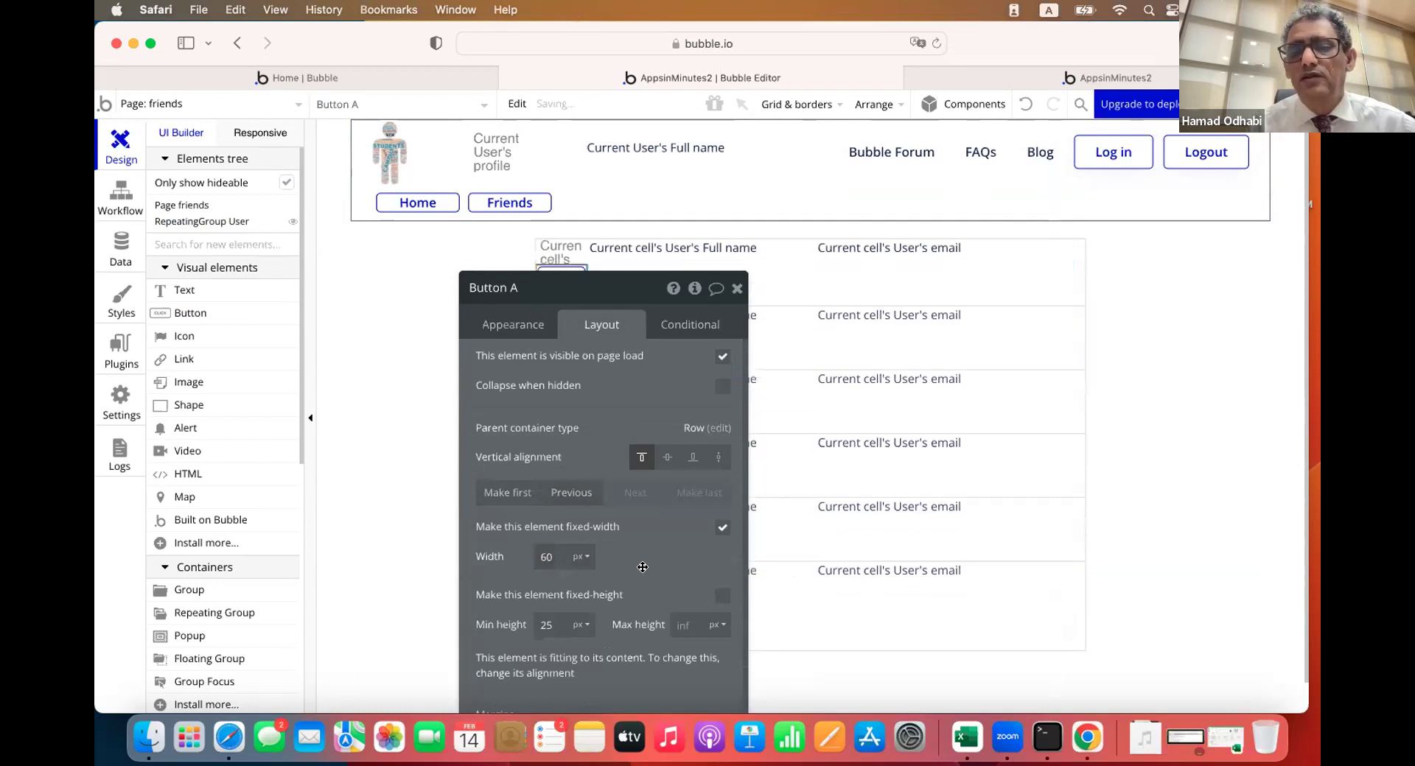
# Set the widths of the email text and the full name text in the repeating group cell to 200 px each
pyautogui.click(903, 249)
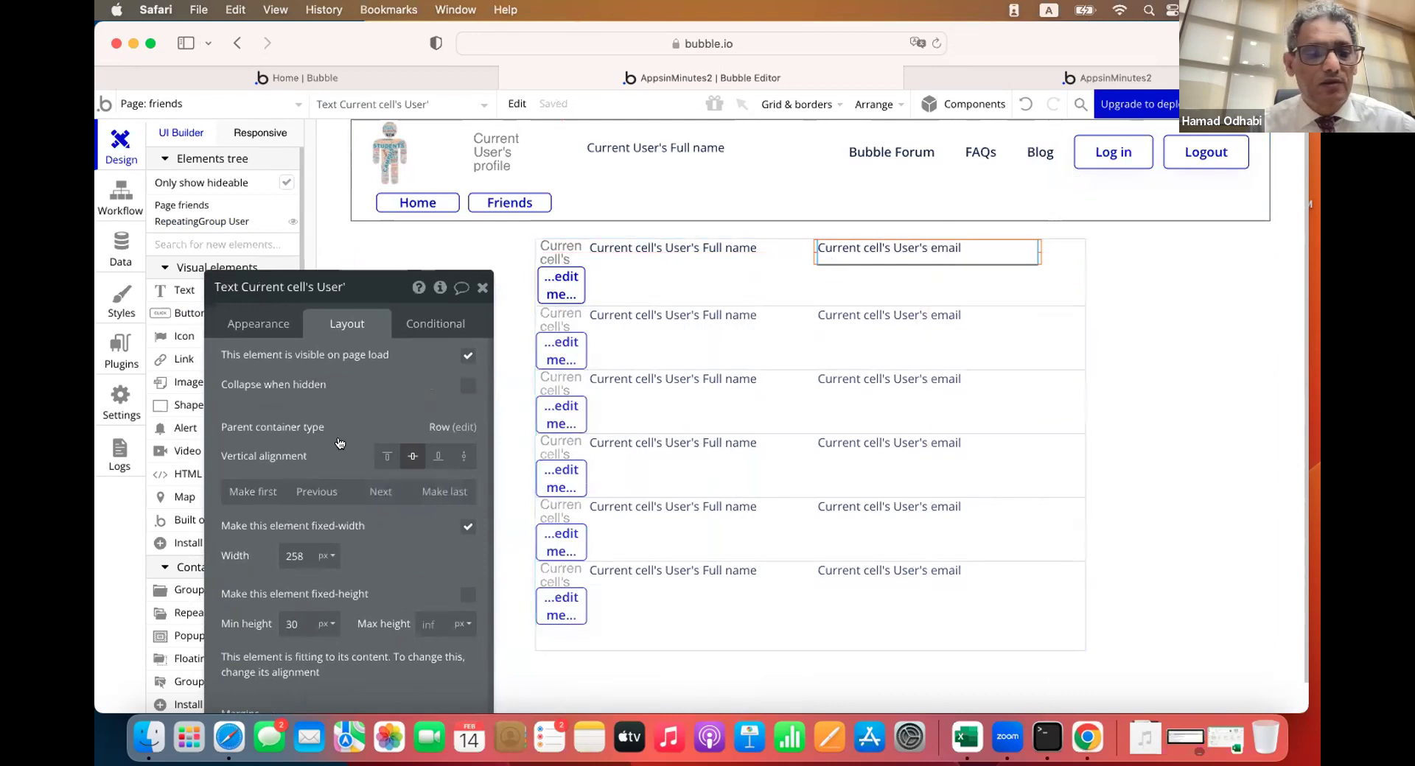
pyautogui.doubleClick(295, 557)
pyautogui.write('200')
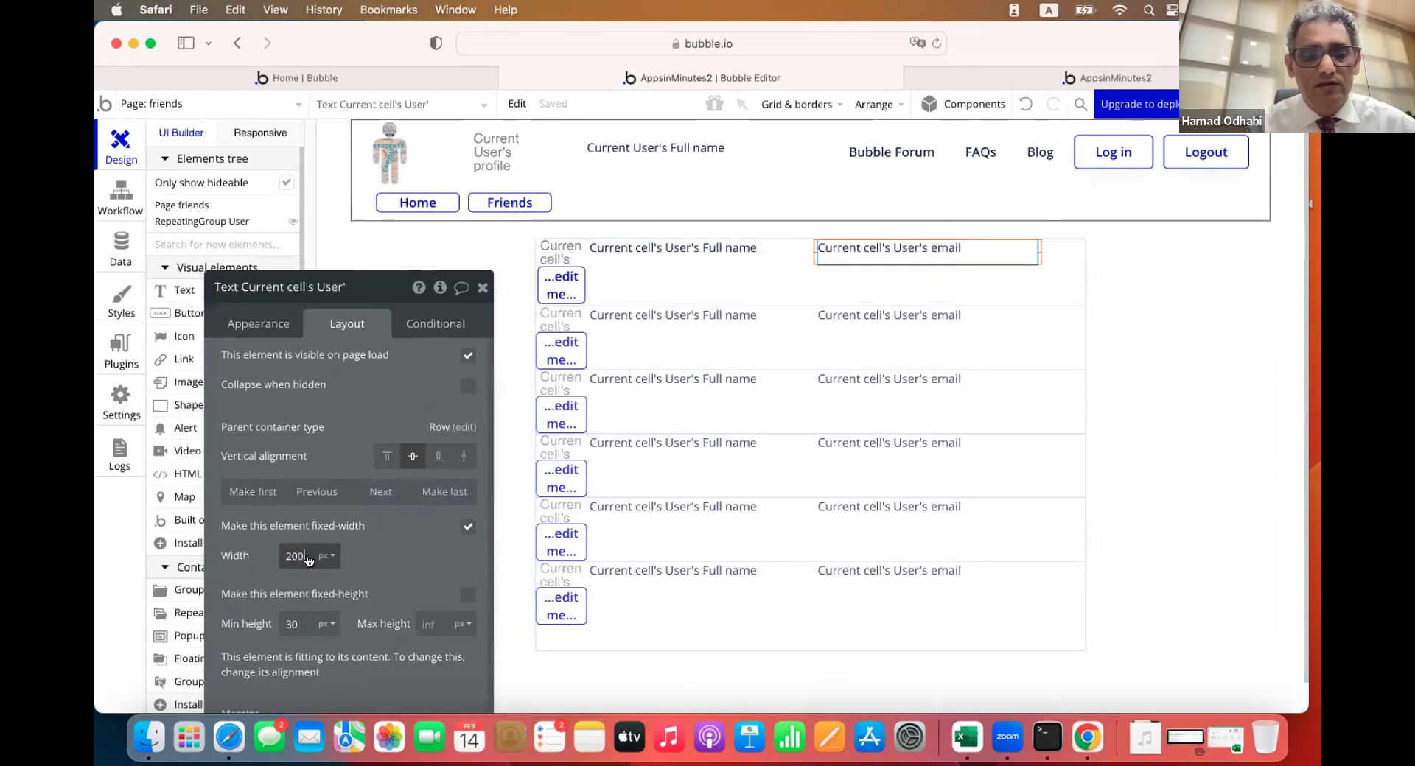
pyautogui.press('Return')
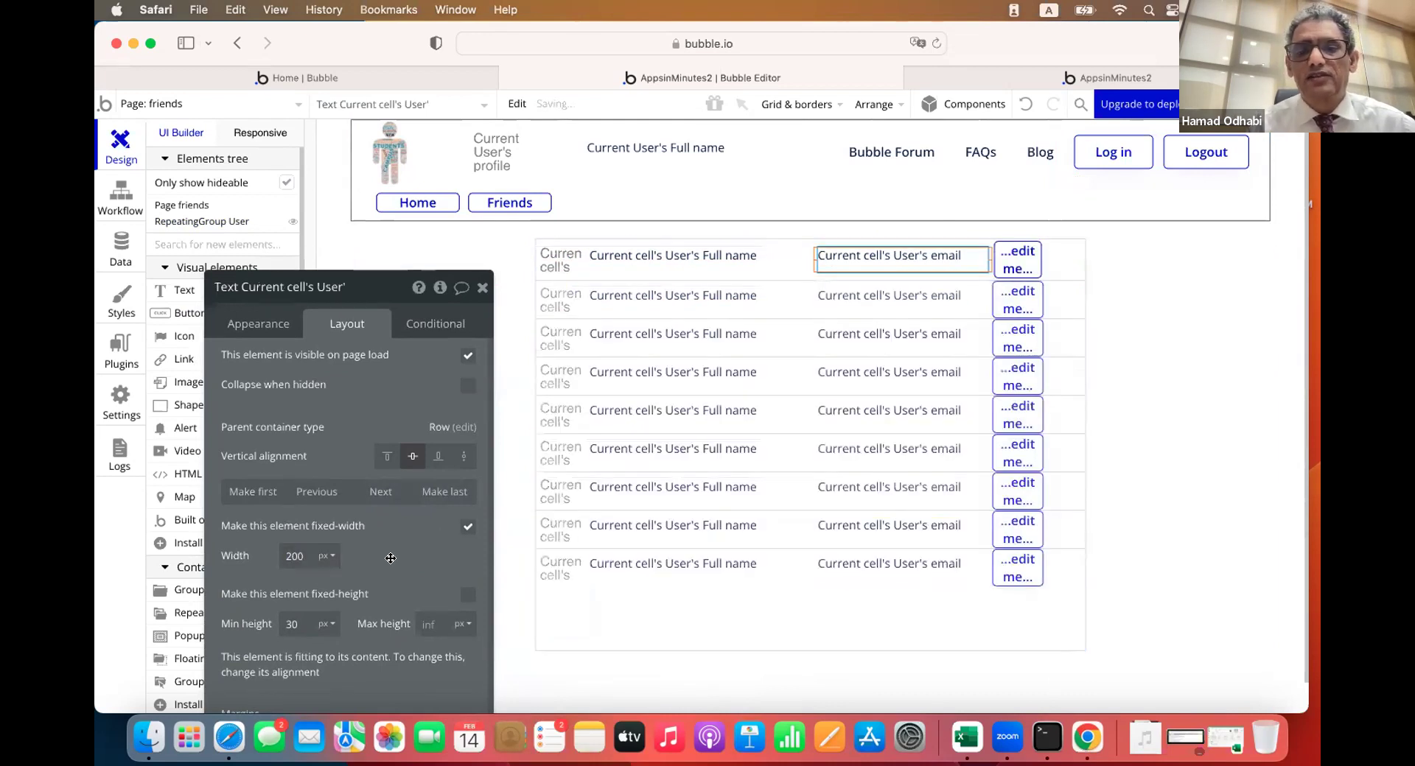
pyautogui.click(678, 257)
pyautogui.doubleClick(283, 548)
pyautogui.write('2')
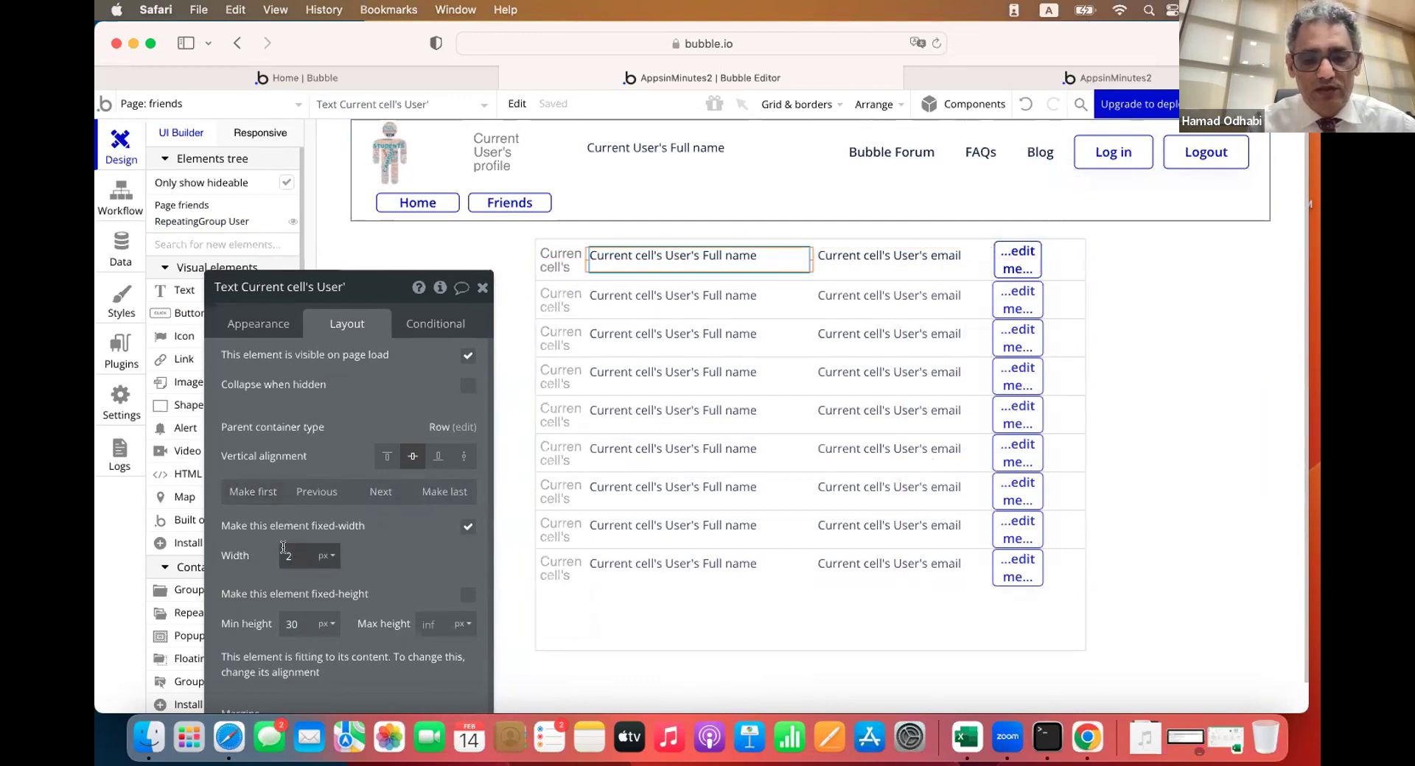
pyautogui.click(383, 573)
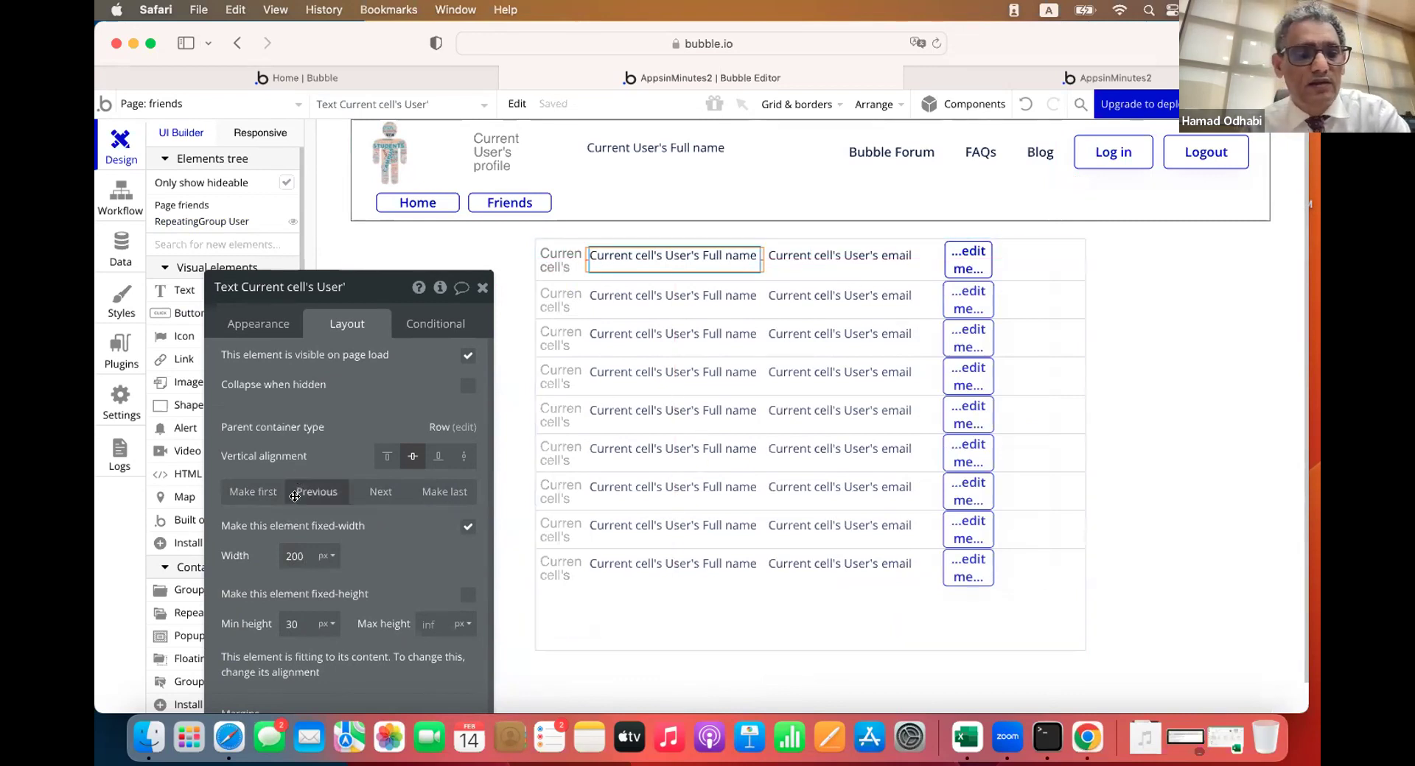
# Set the cell button's width to 90 px and centre it vertically in its row
pyautogui.click(968, 259)
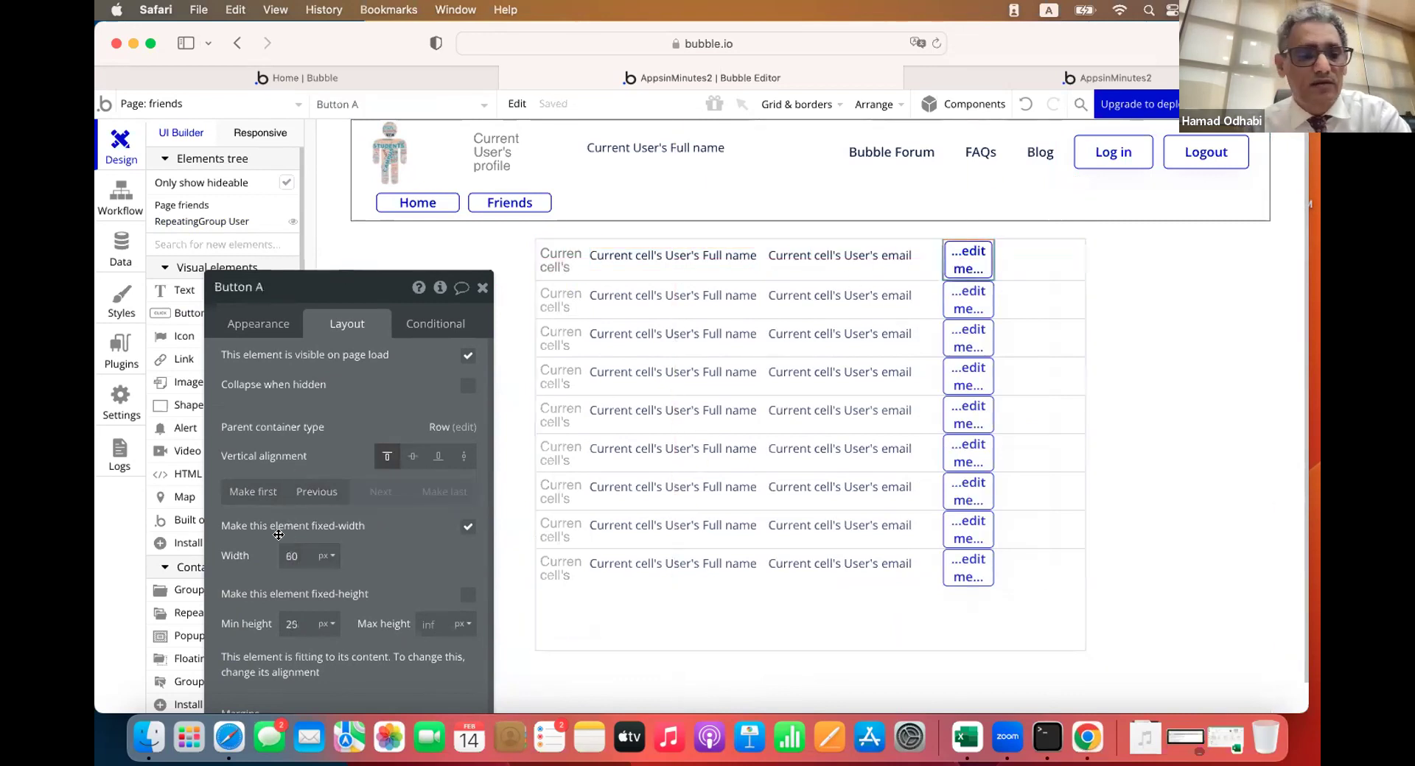
pyautogui.doubleClick(292, 556)
pyautogui.write('90')
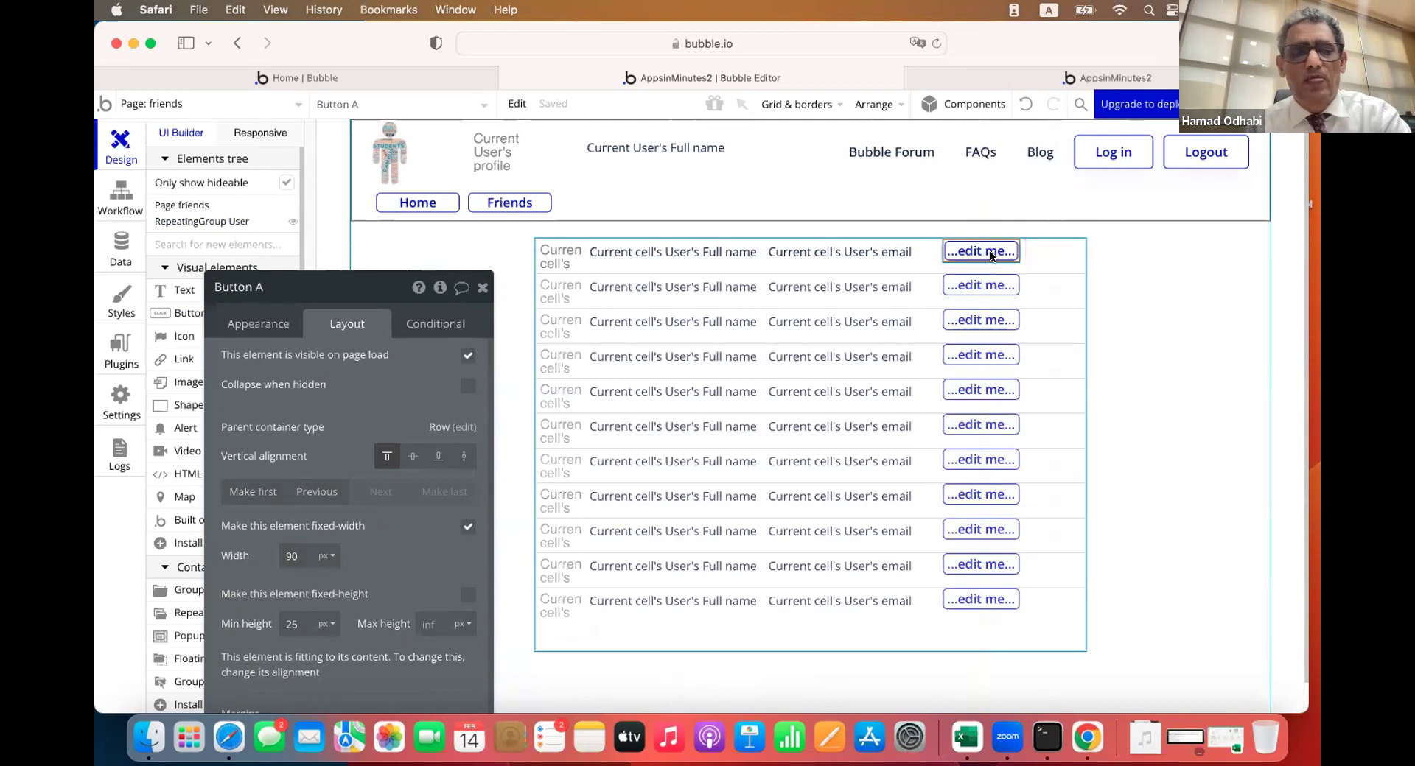
pyautogui.click(407, 458)
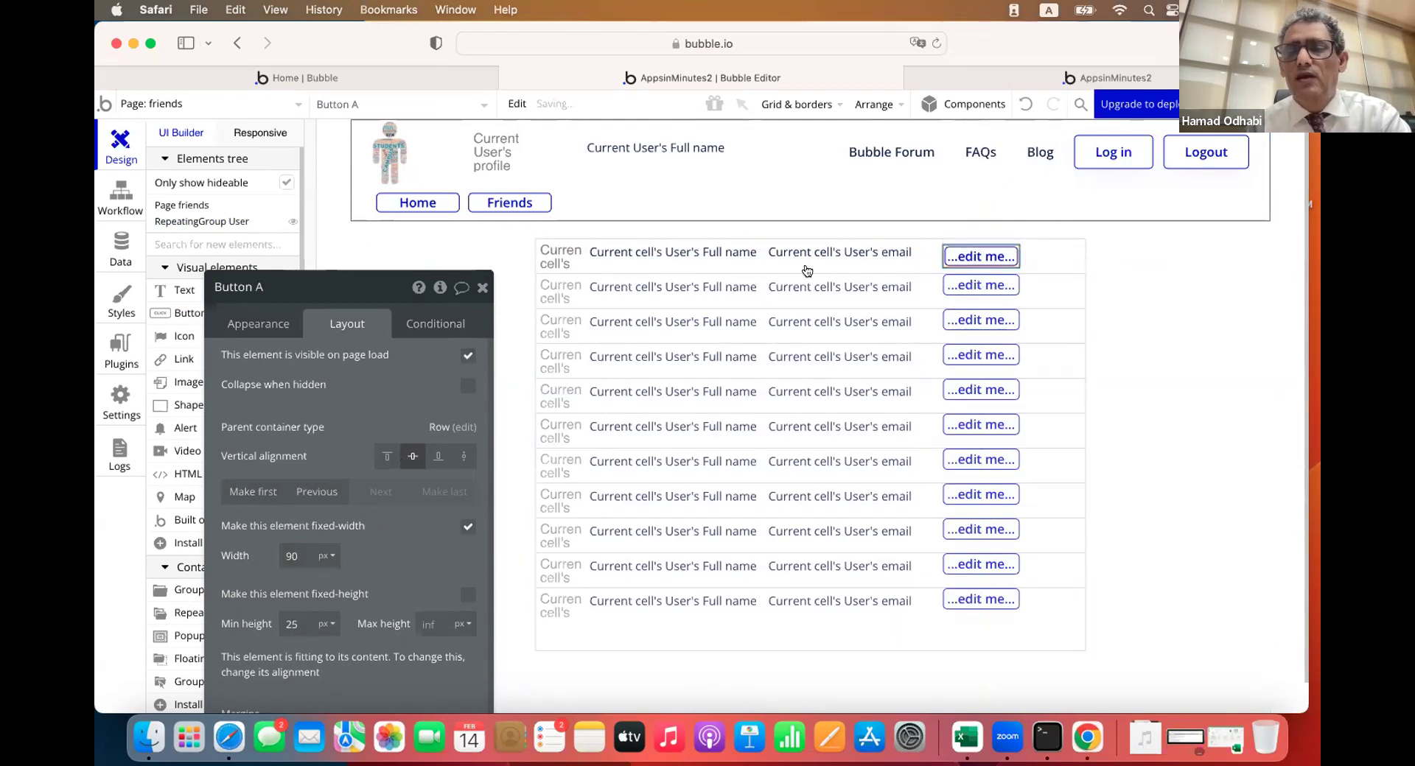
# Label the cell button "Request"
pyautogui.click(253, 328)
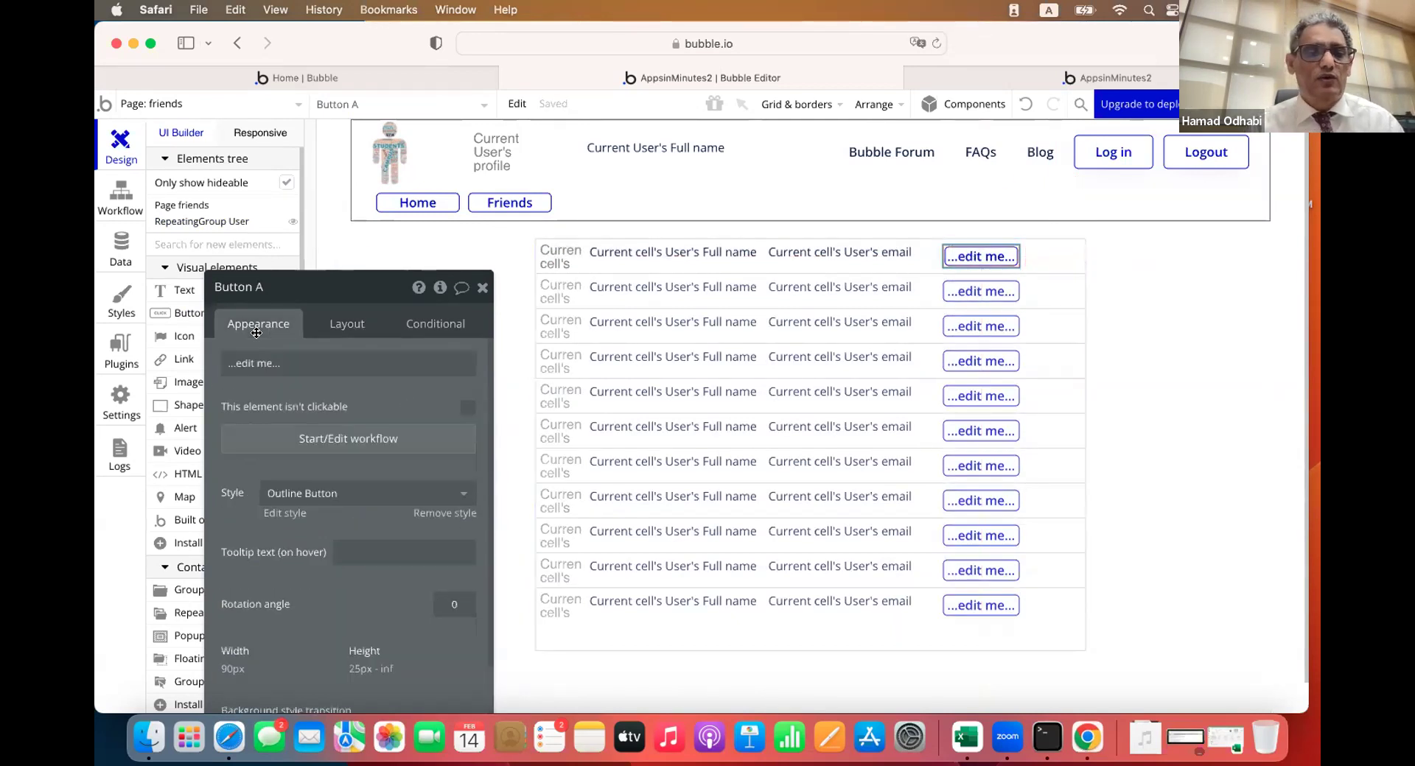
pyautogui.tripleClick(255, 363)
pyautogui.write('Reques')
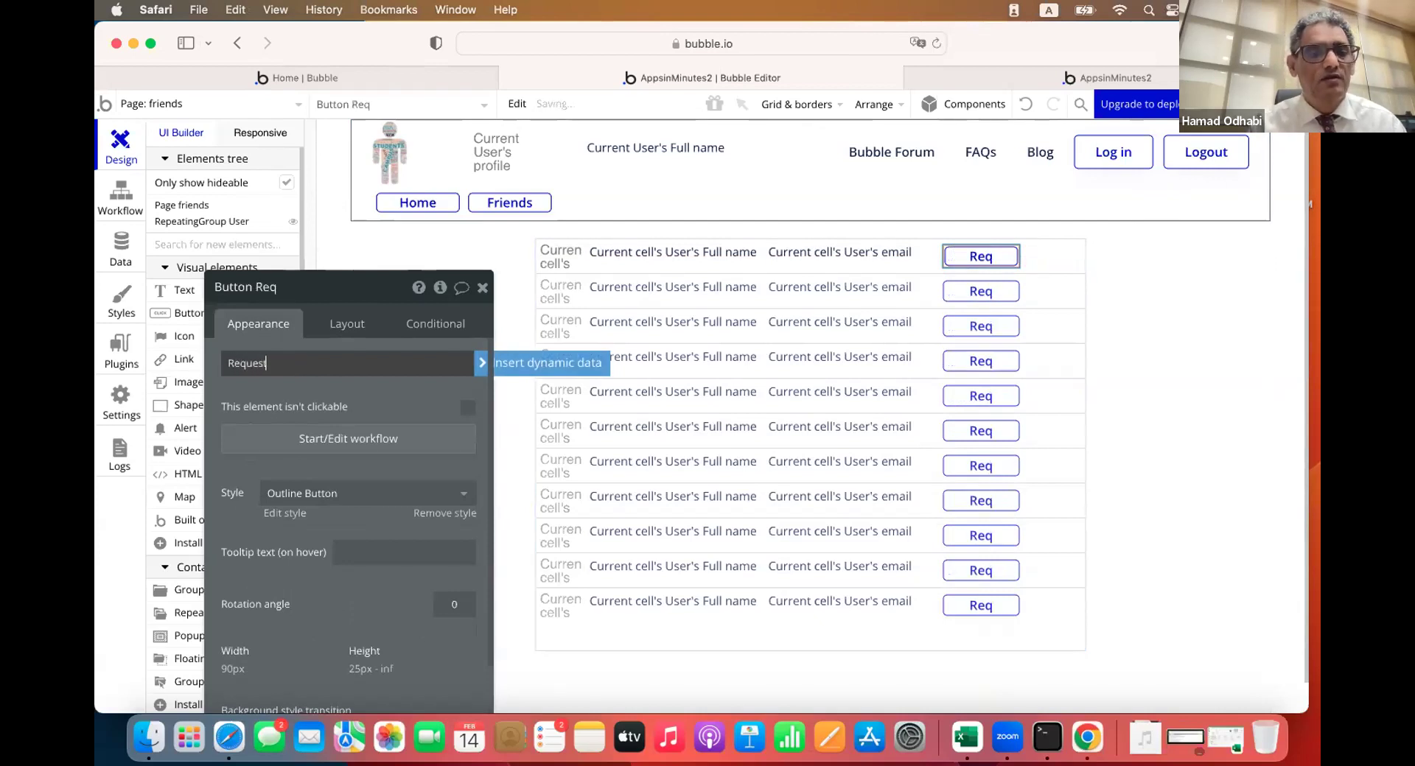
pyautogui.write('t')
pyautogui.doubleClick(292, 364)
pyautogui.write('R')
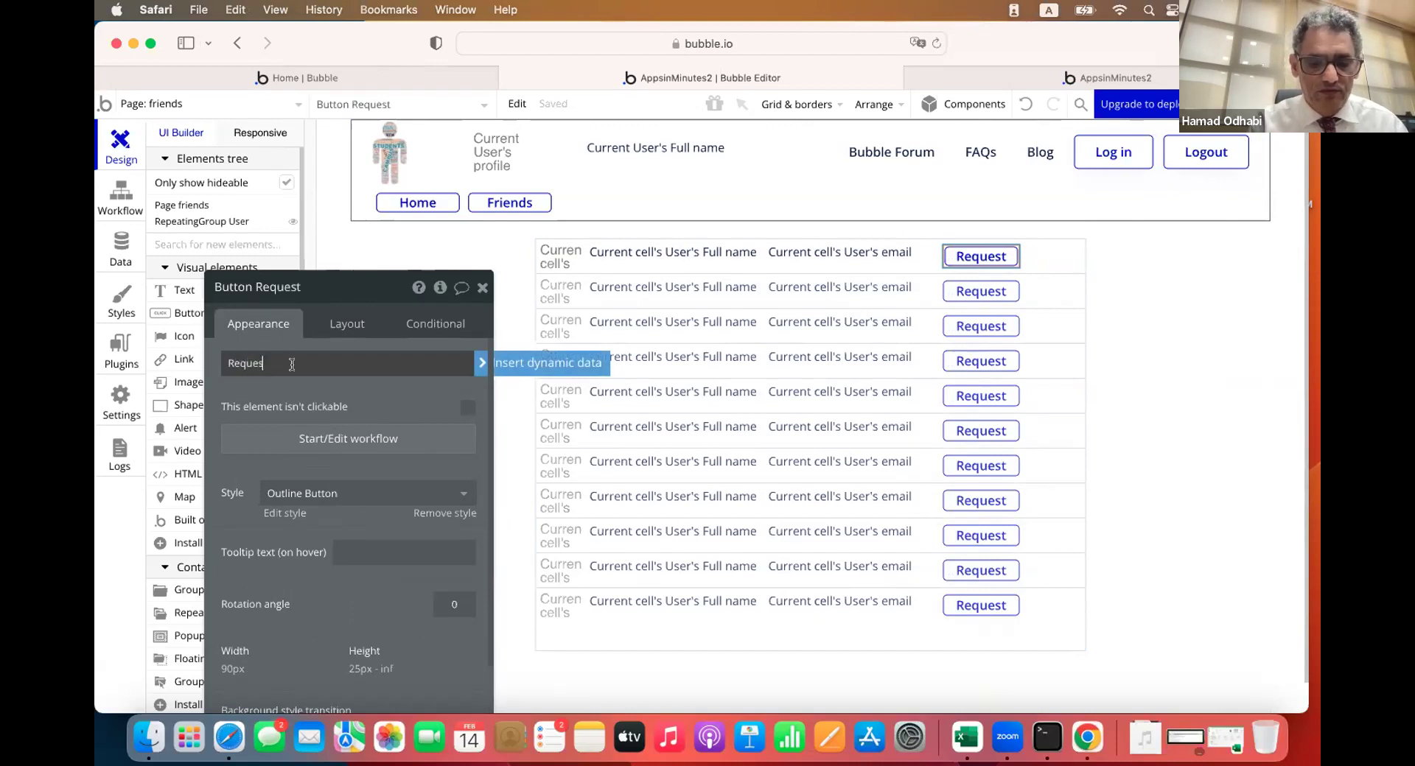
pyautogui.click(389, 394)
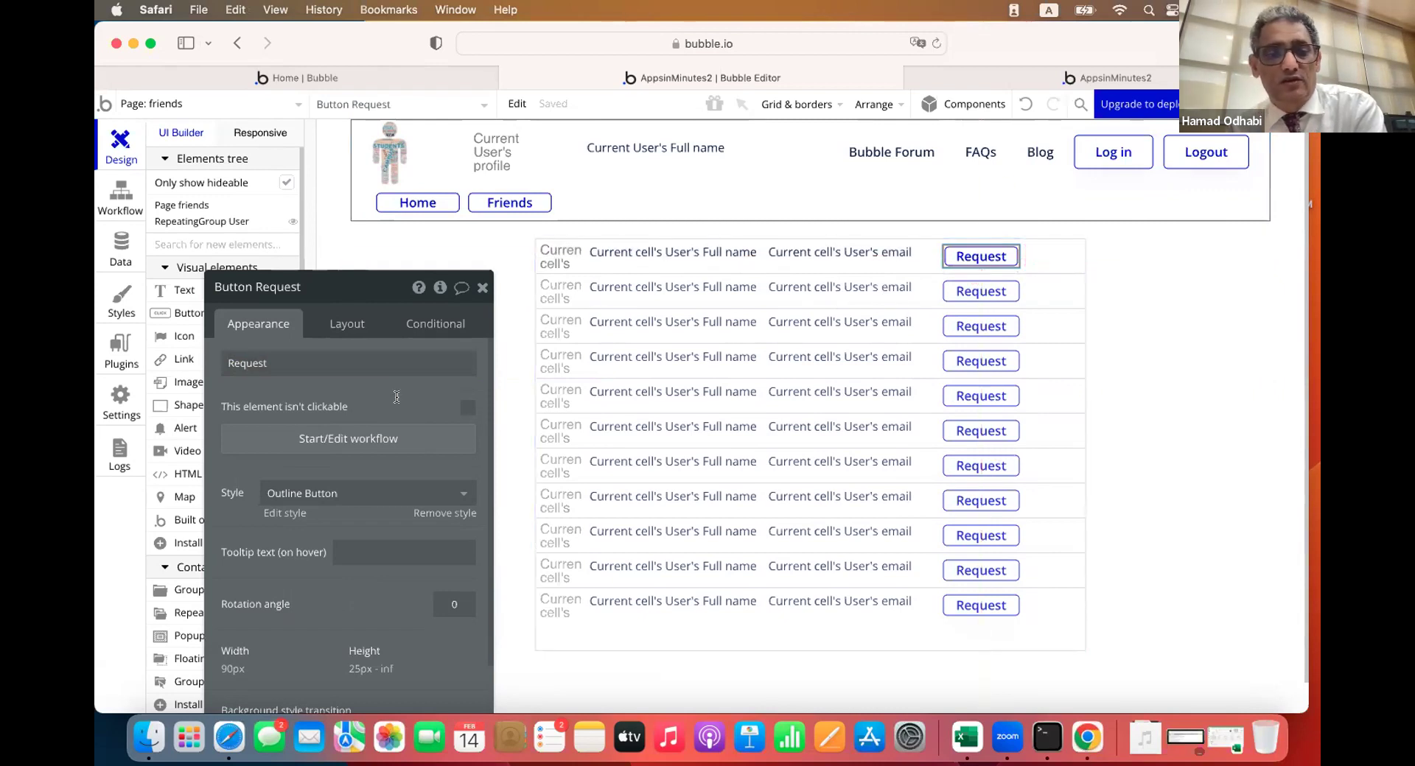
# Check the friends page preview and try the Request button on the listed users
pyautogui.click(1004, 77)
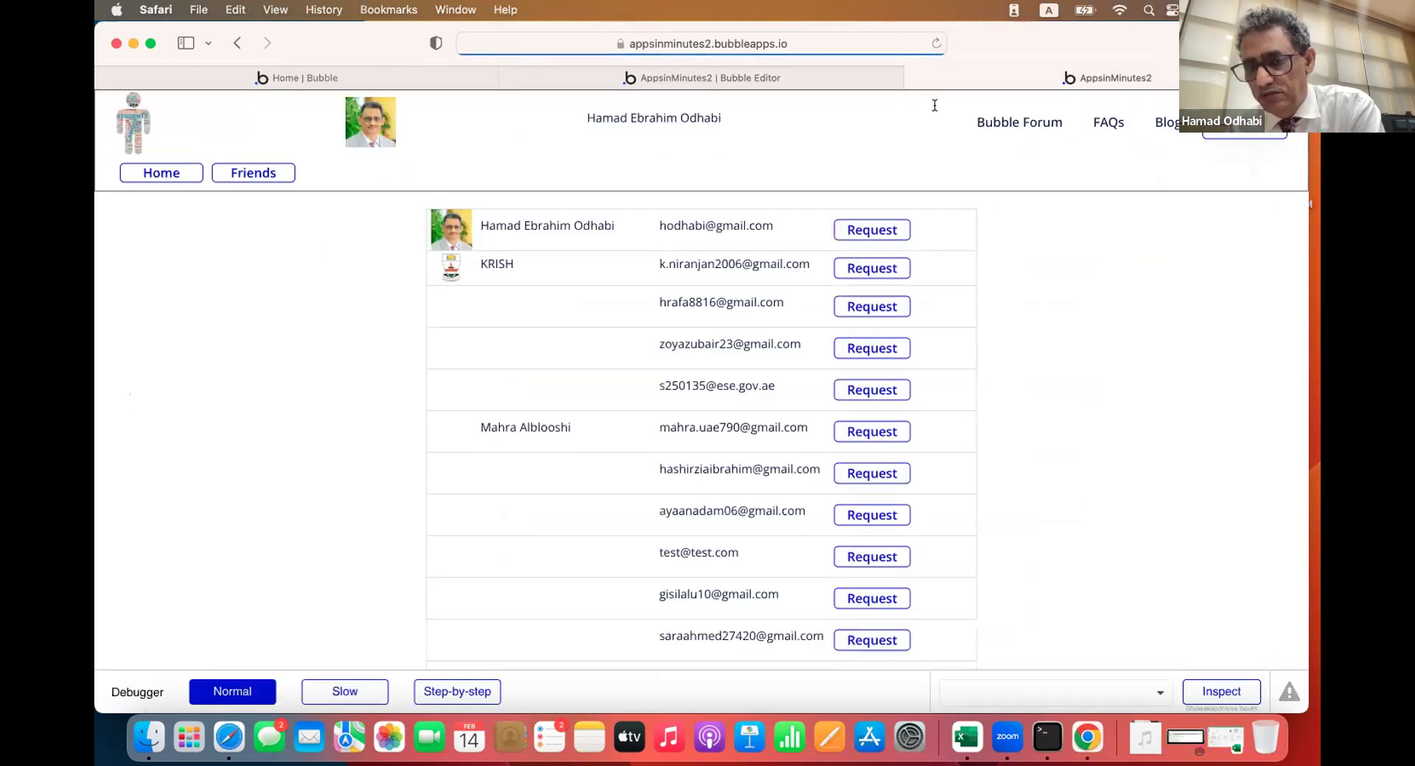
pyautogui.click(865, 239)
pyautogui.click(870, 230)
pyautogui.click(873, 226)
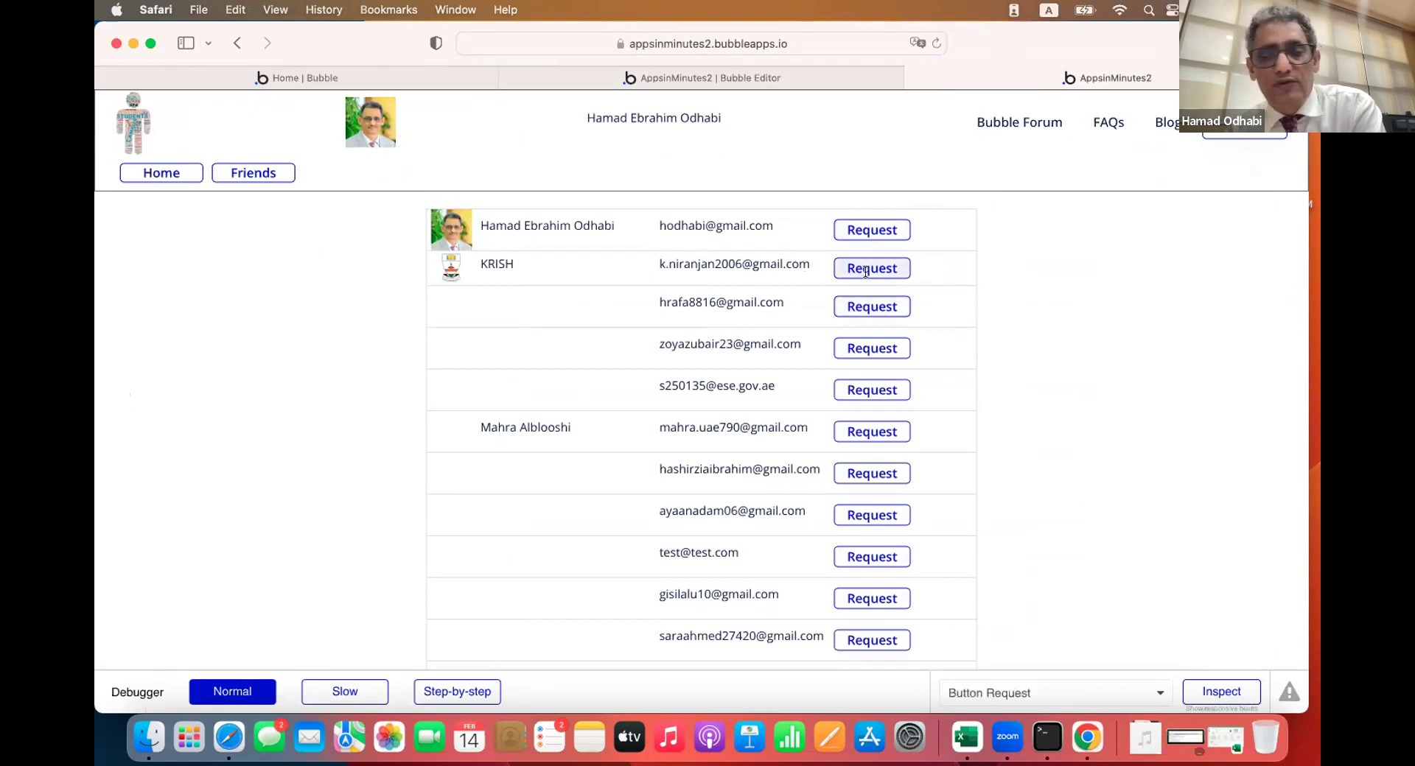
pyautogui.click(871, 228)
pyautogui.click(870, 230)
pyautogui.click(870, 229)
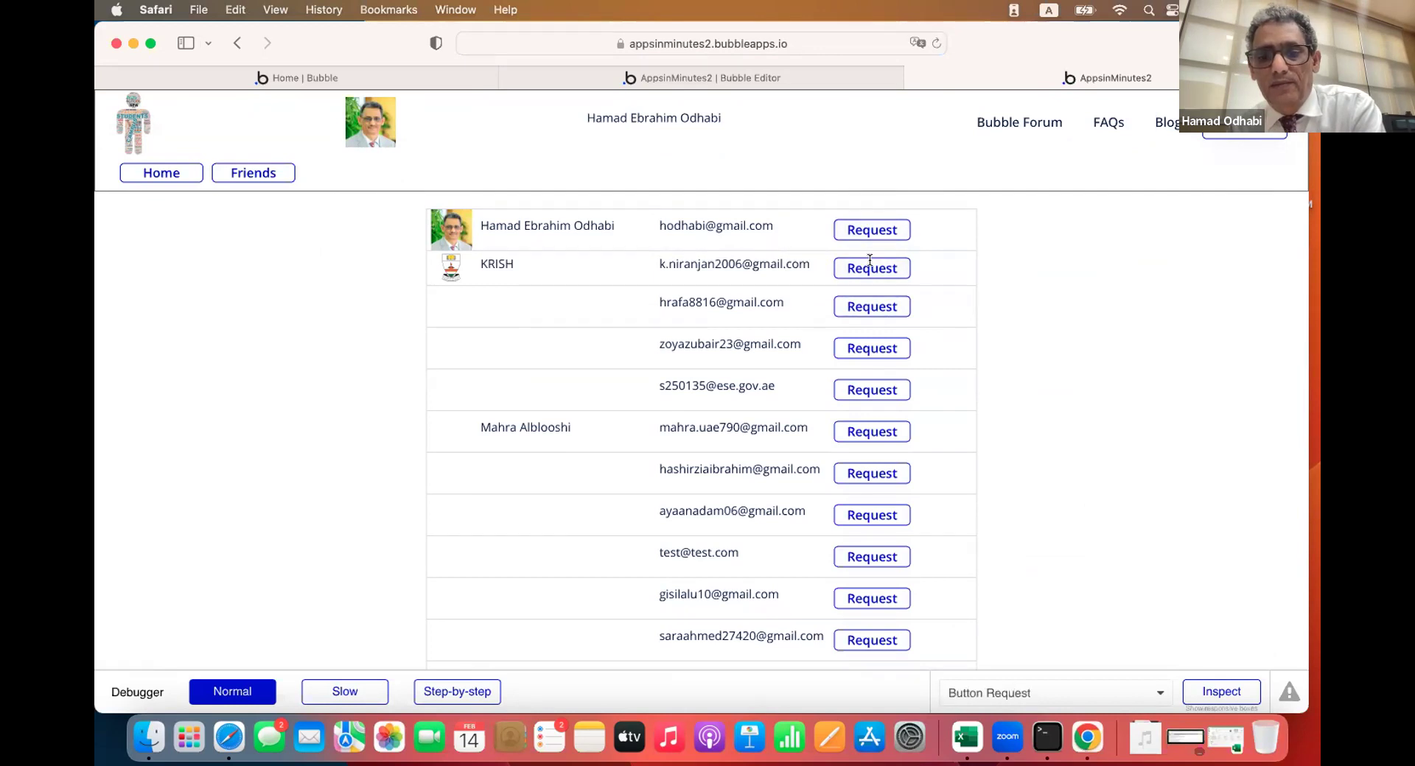
# Return to the editor and create a field named "requests" on the User data type, as a list of Users
pyautogui.click(538, 73)
pyautogui.click(122, 242)
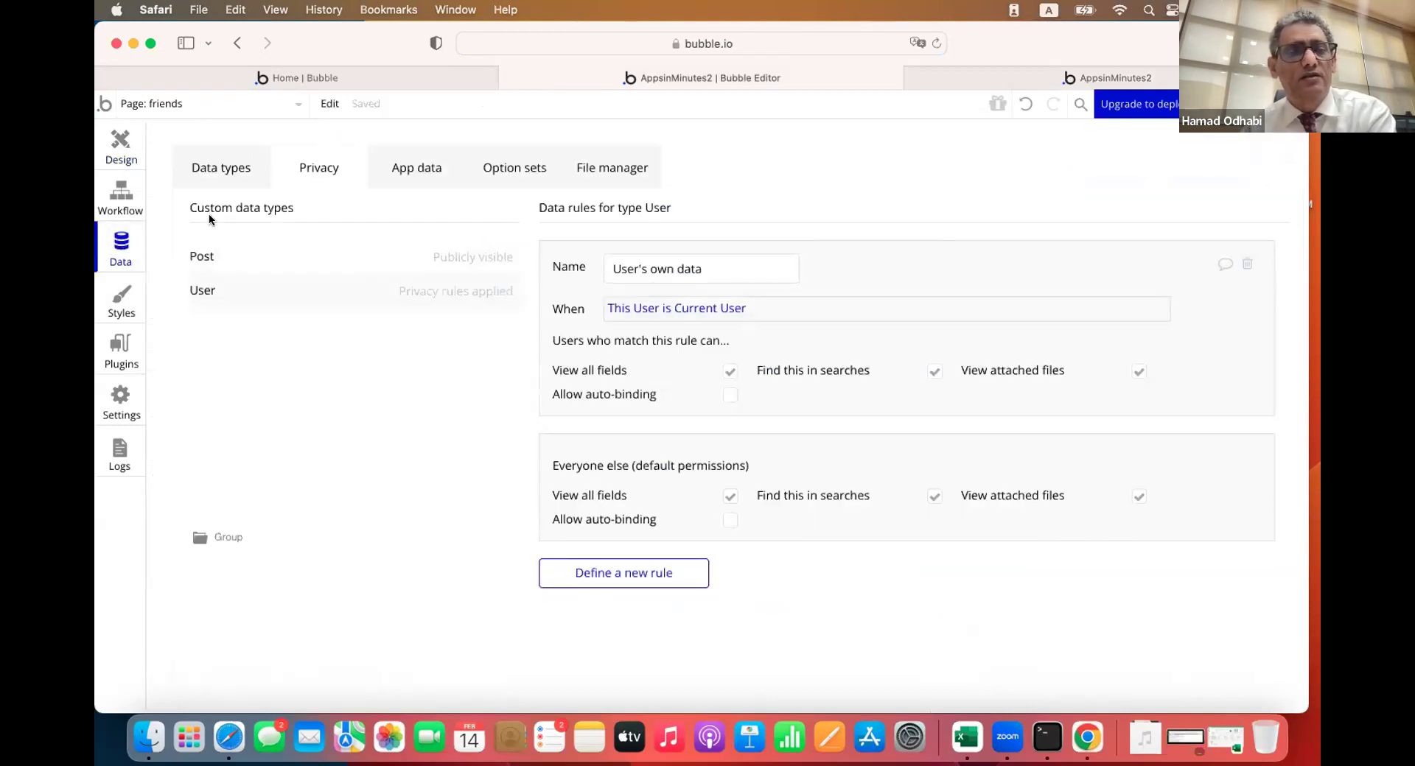
pyautogui.click(231, 168)
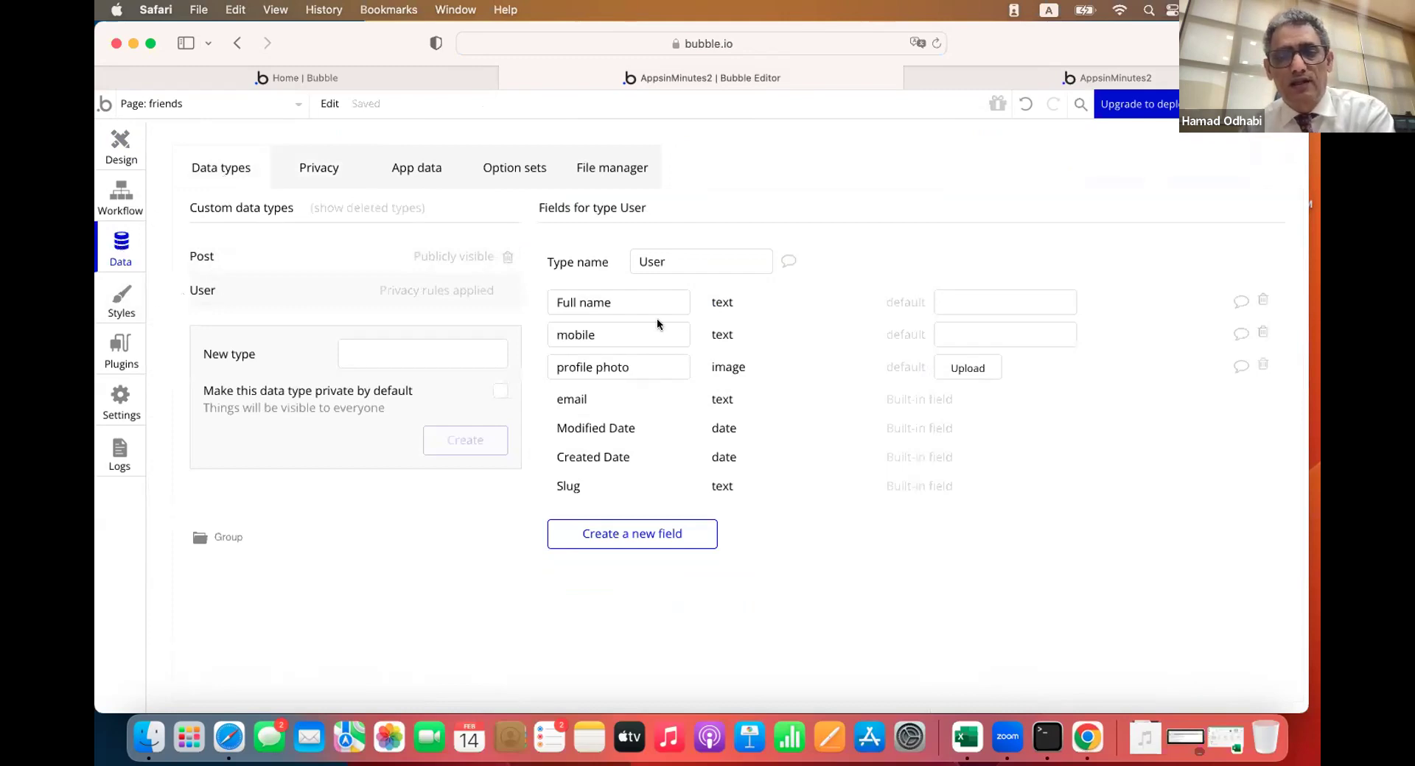
pyautogui.click(635, 533)
pyautogui.write('requests')
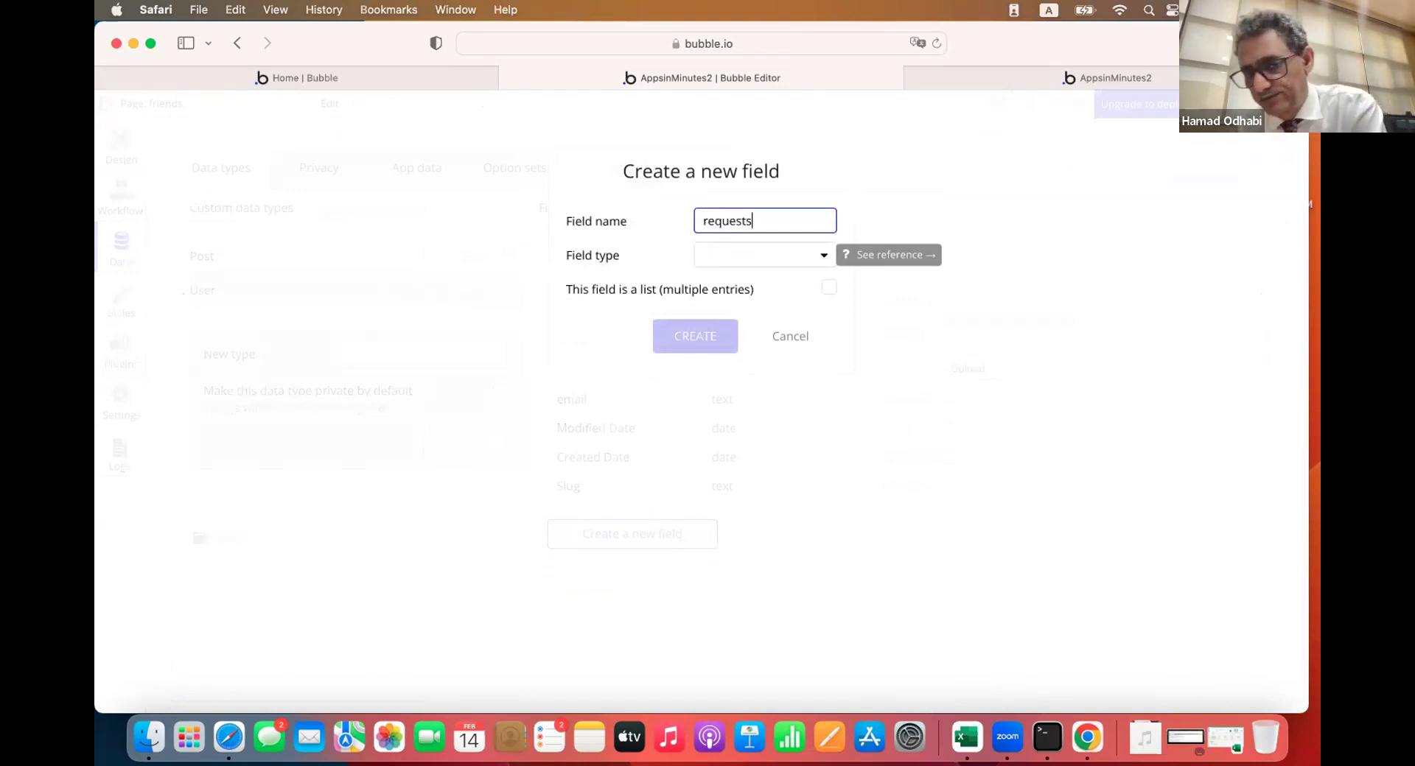
pyautogui.click(823, 260)
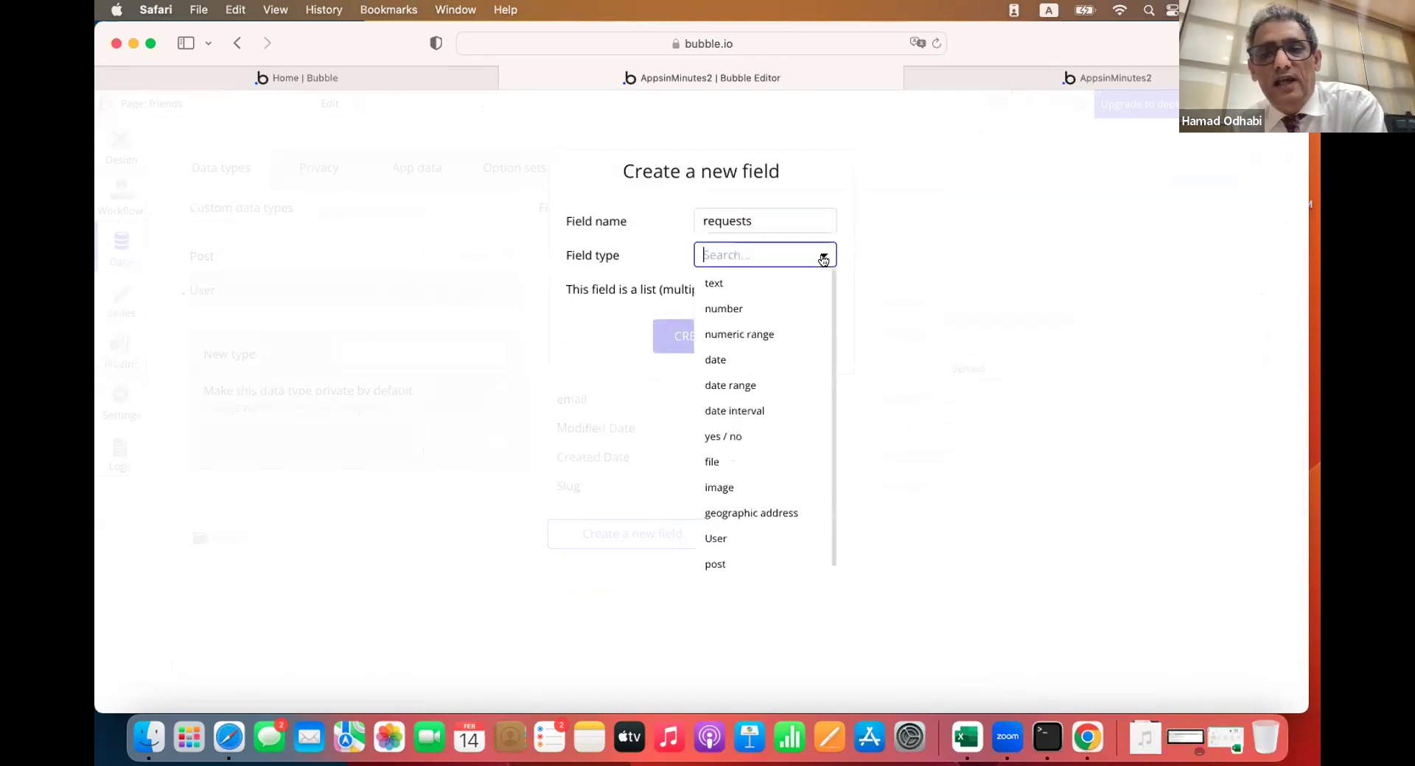
pyautogui.click(715, 539)
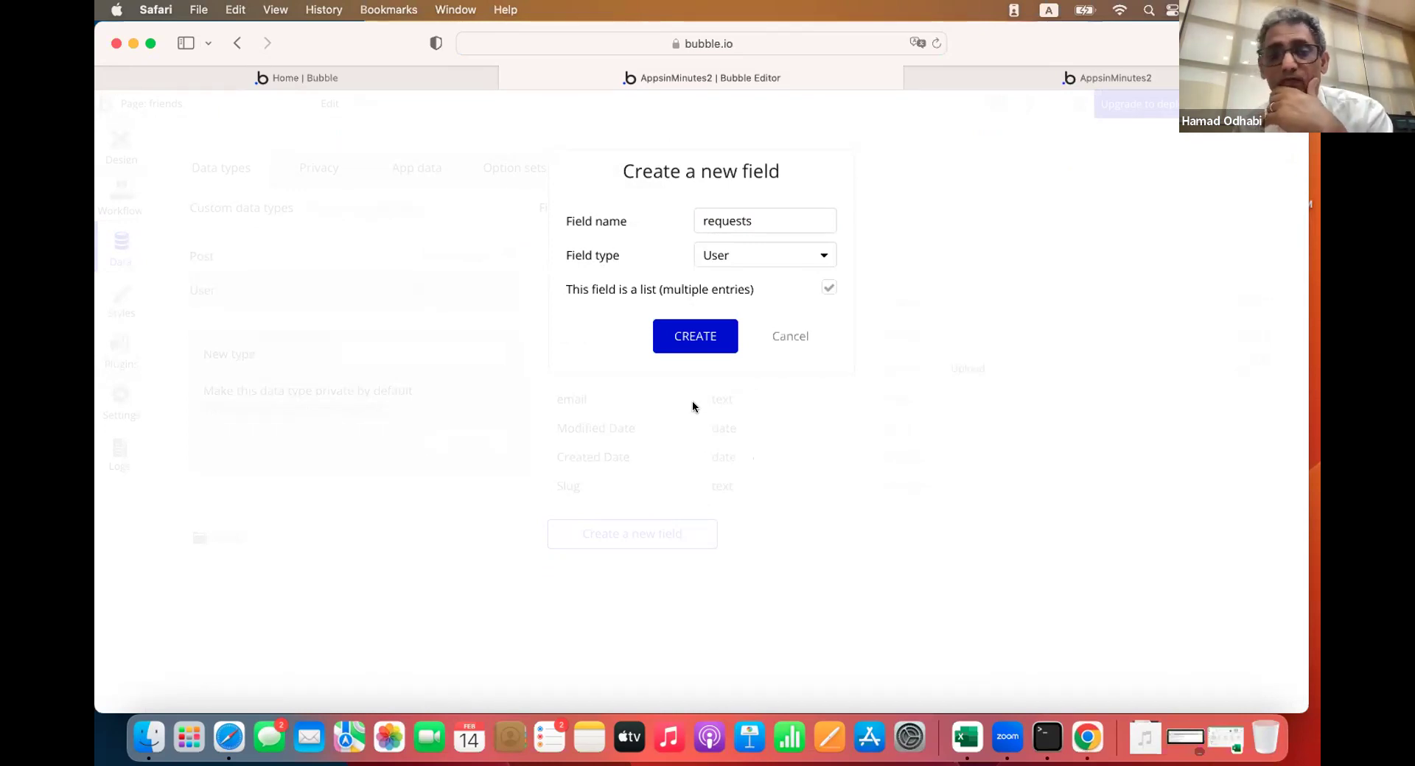
pyautogui.click(685, 343)
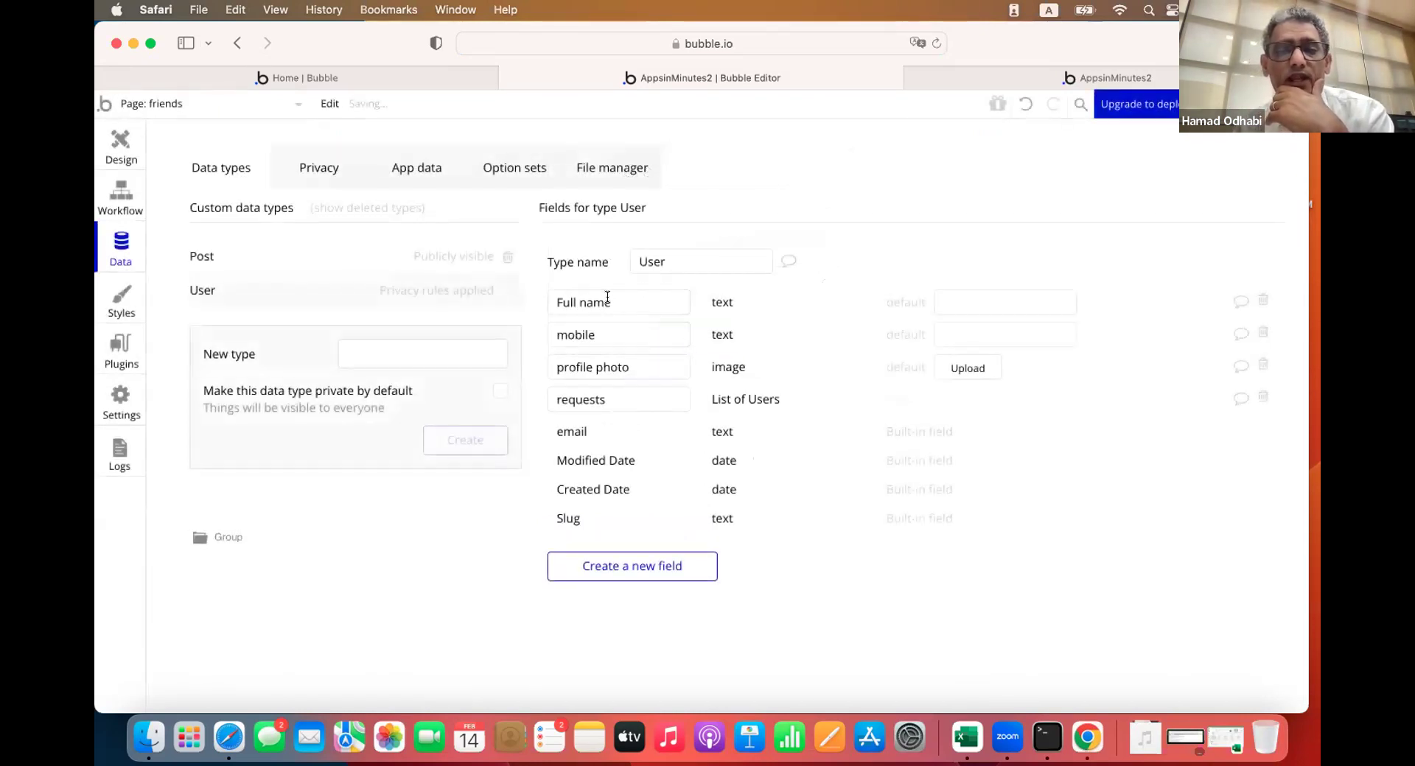
# Create another field named "Approved" on the User data type, with User as its field type
pyautogui.click(596, 563)
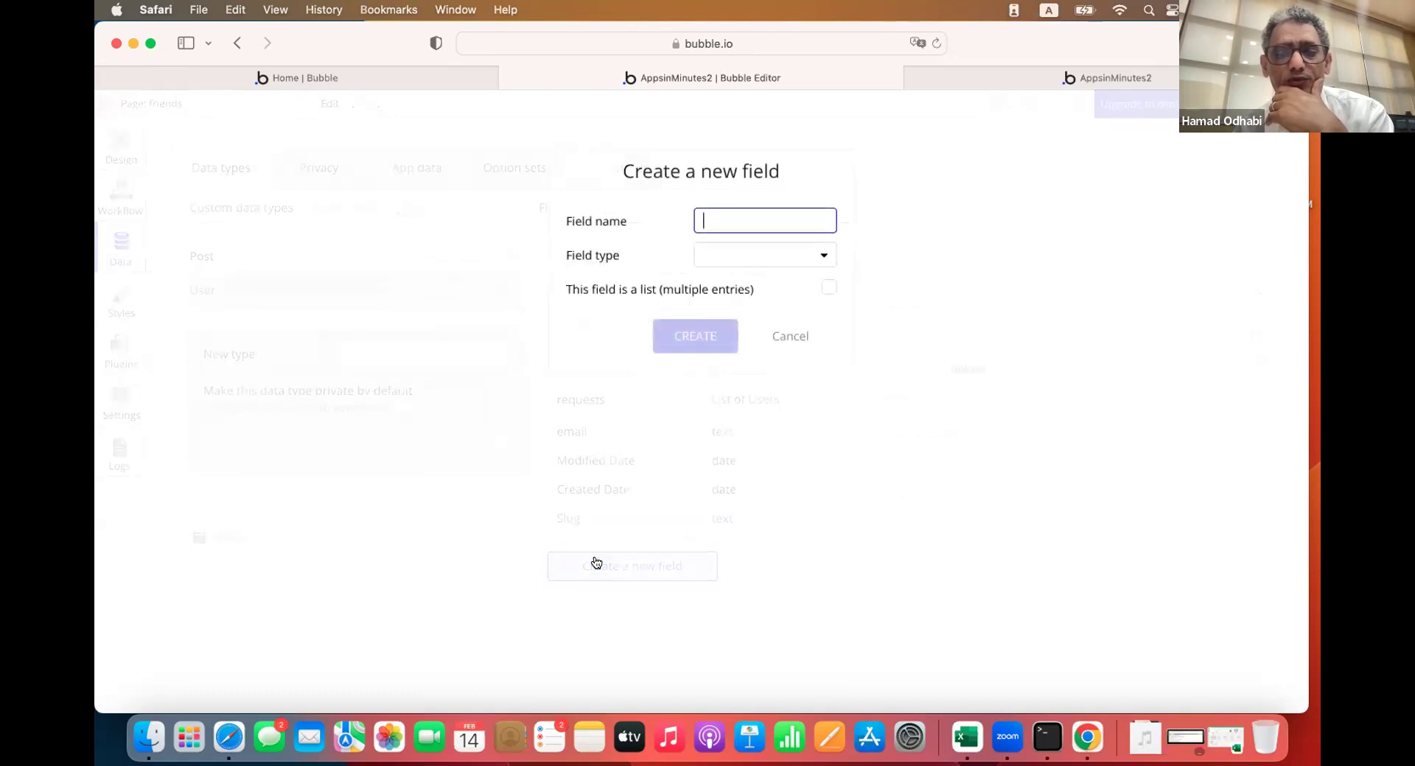
pyautogui.write('Approved')
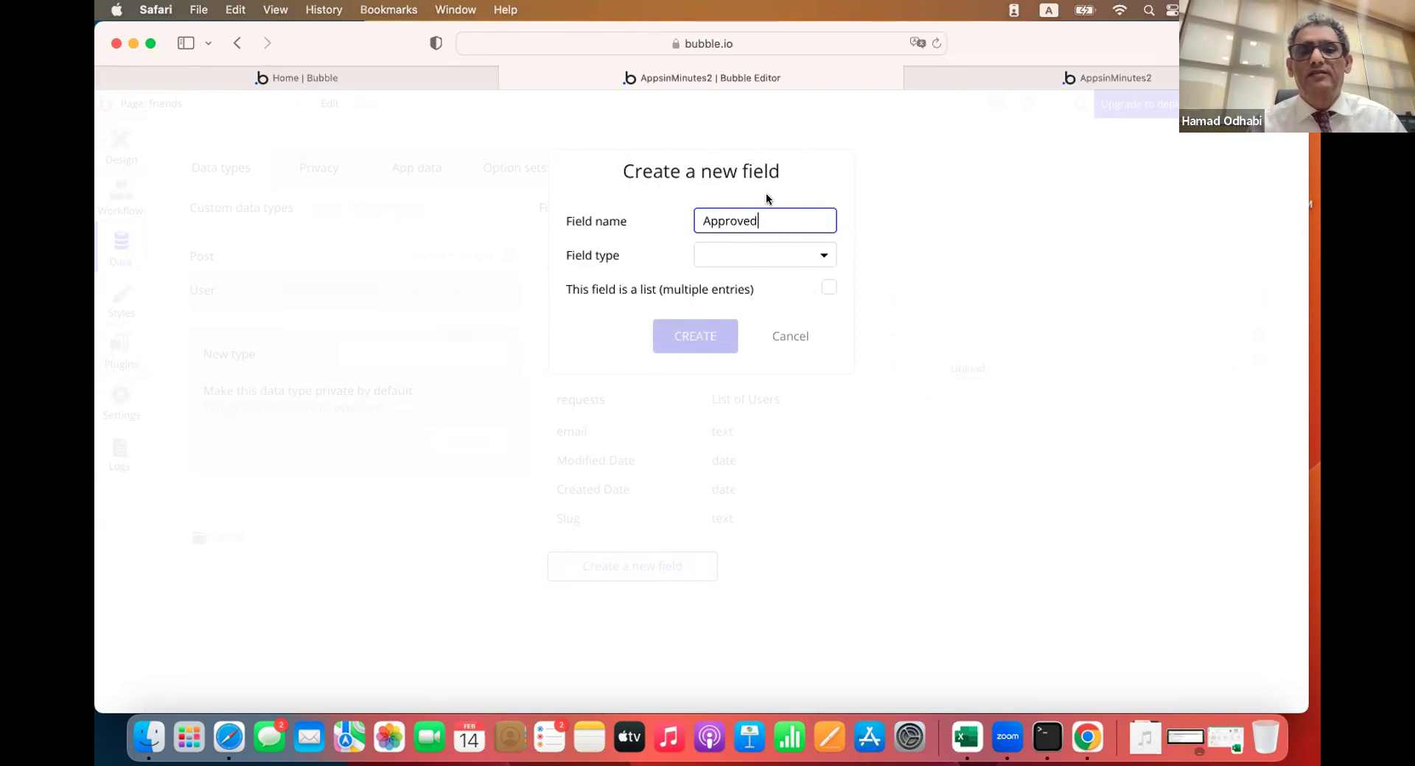
pyautogui.click(782, 256)
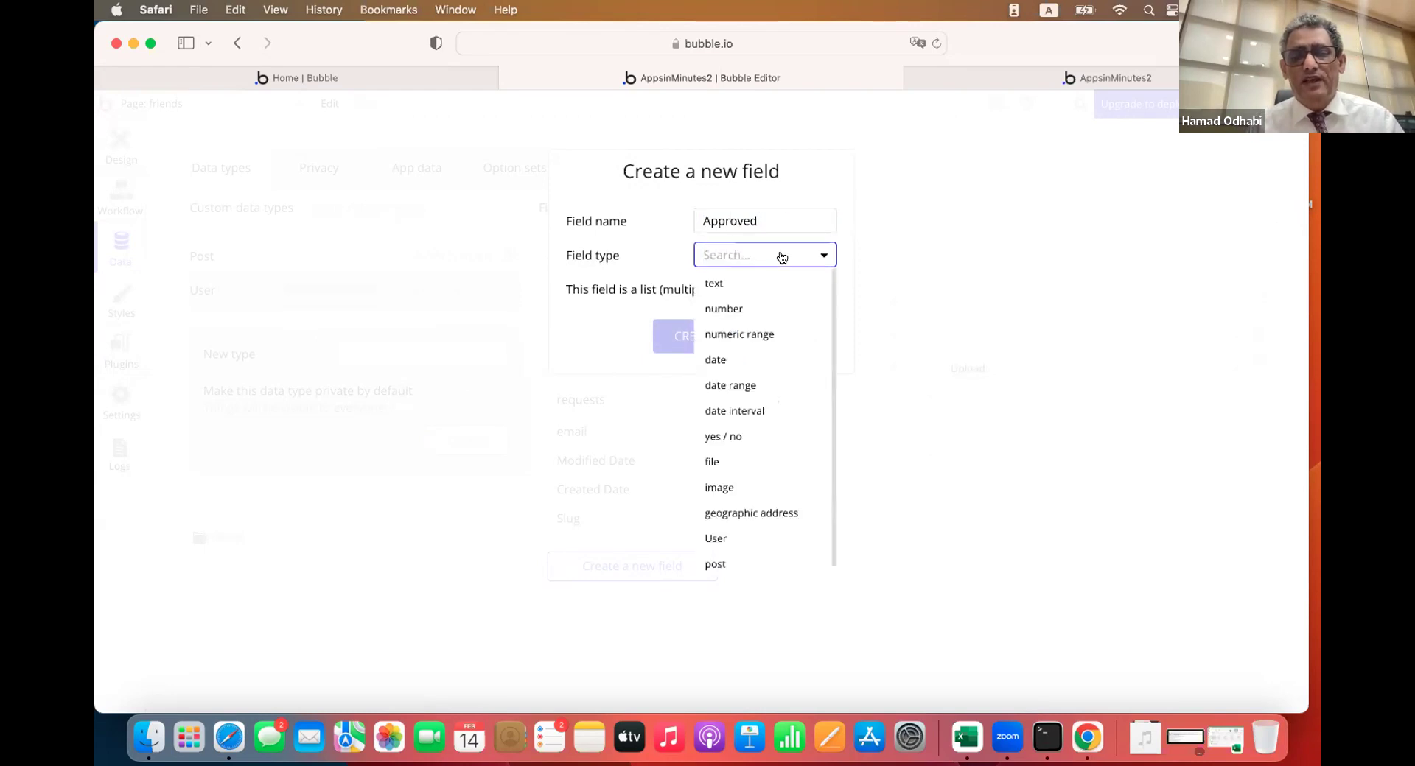
pyautogui.click(722, 539)
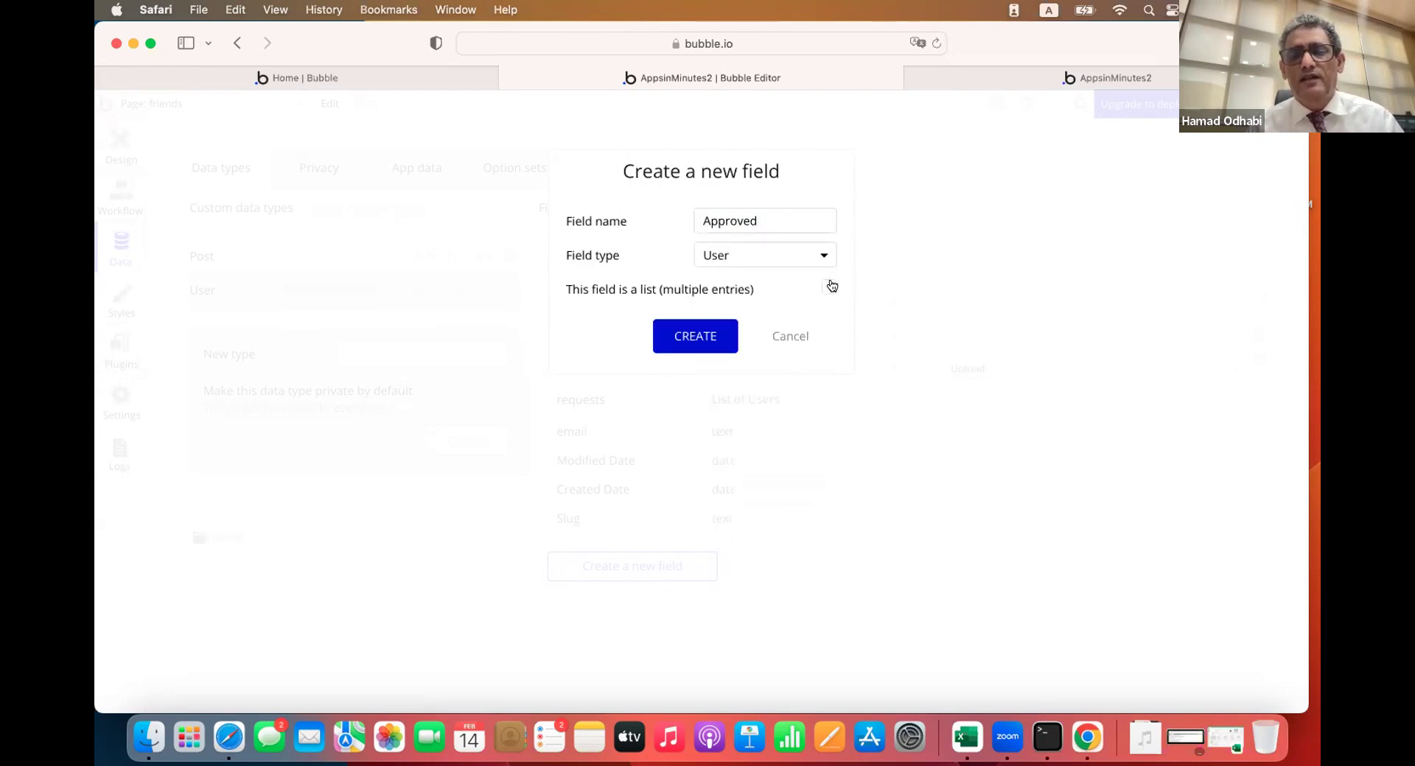
pyautogui.click(710, 343)
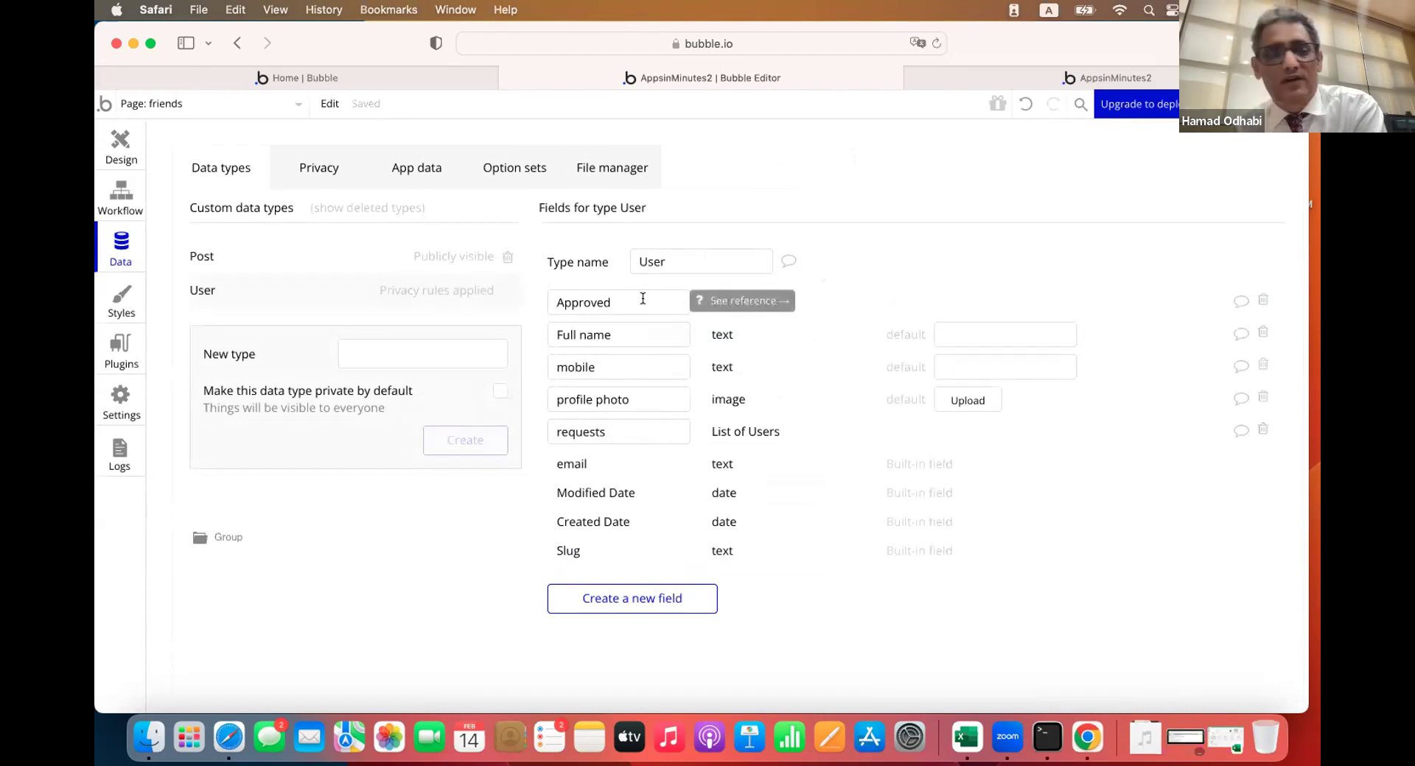
# Start a workflow for the Request button on the friends page and add a "Make changes to thing" action
pyautogui.click(121, 145)
pyautogui.moveTo(414, 380); pyautogui.dragTo(515, 288)
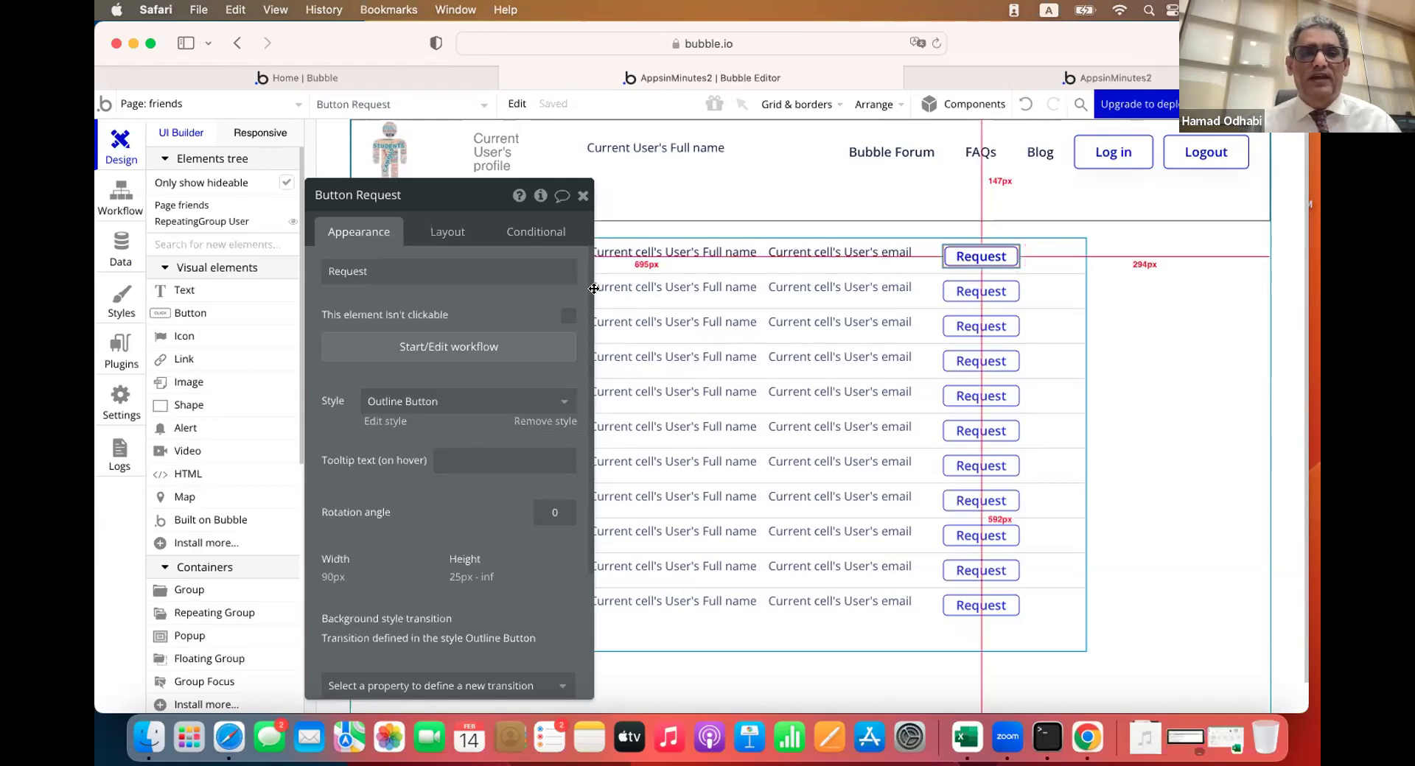
pyautogui.moveTo(521, 310); pyautogui.dragTo(658, 299)
pyautogui.click(627, 338)
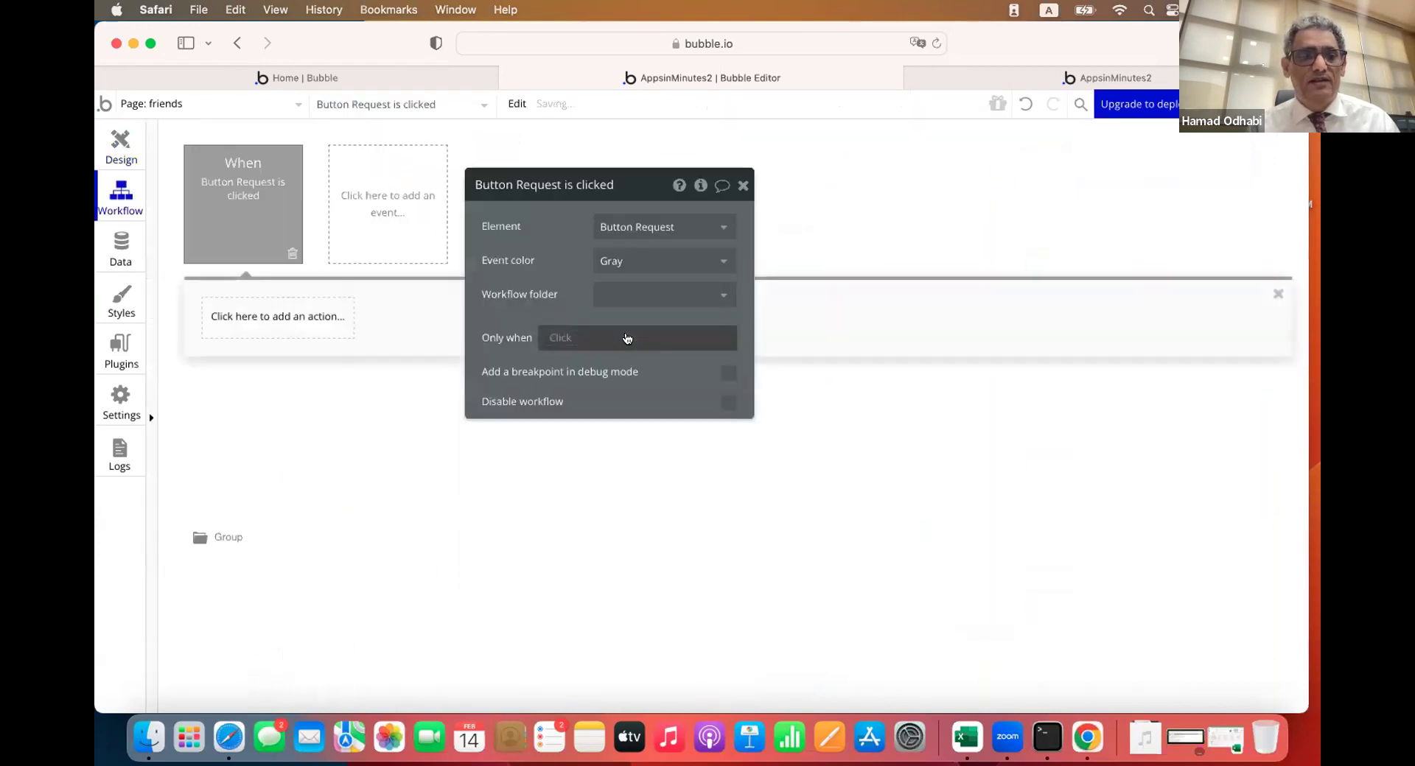
pyautogui.click(283, 321)
pyautogui.moveTo(259, 440)
pyautogui.click(361, 405)
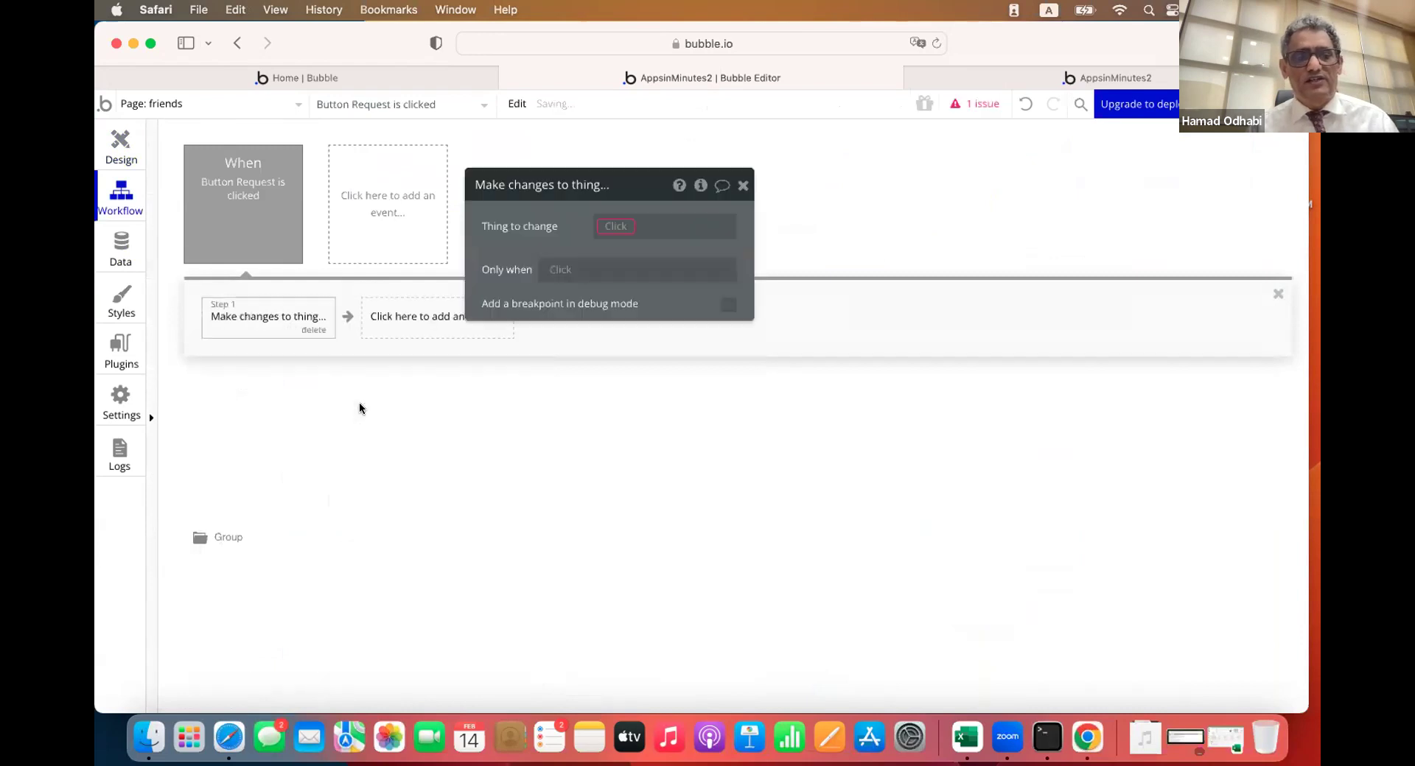
# Set the action to change Current cell's User and add Current User to its requests list
pyautogui.click(606, 225)
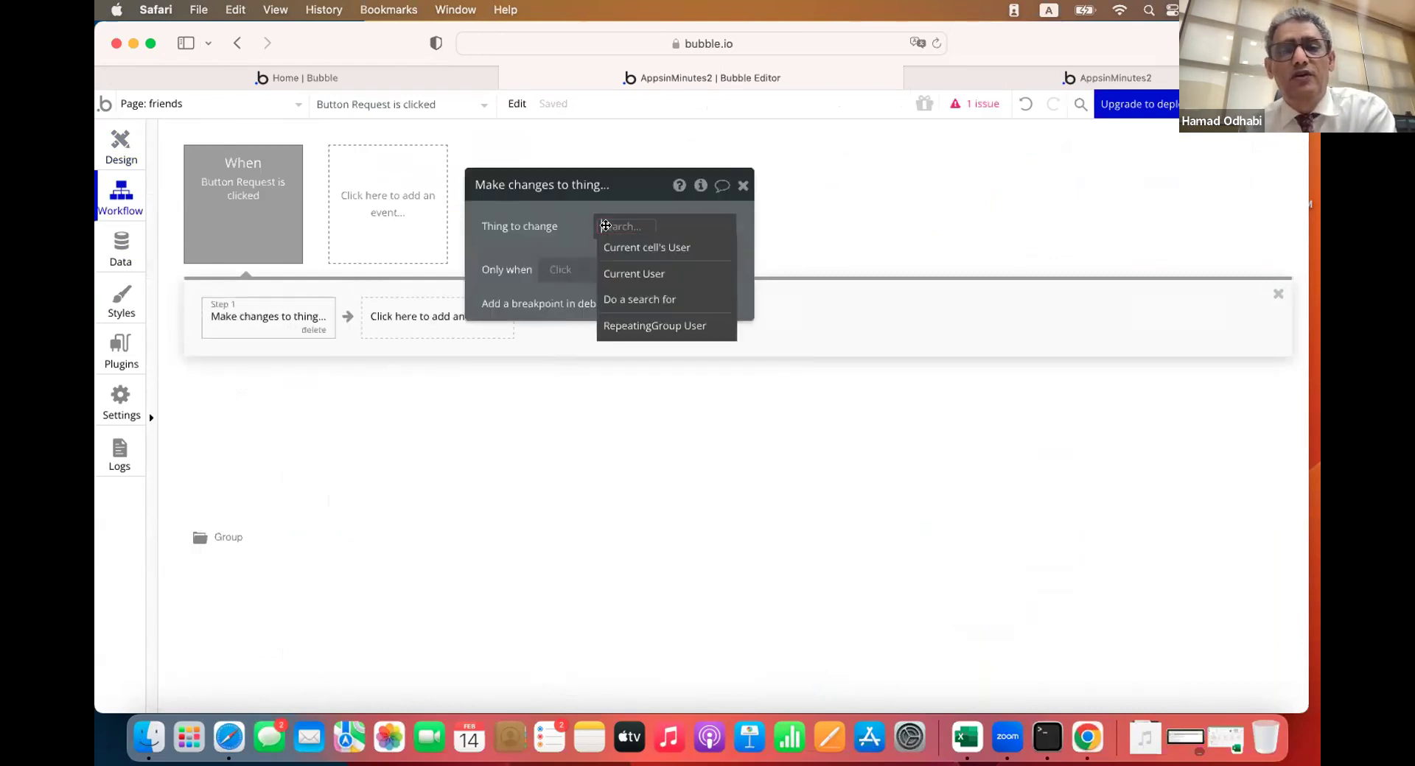
pyautogui.click(635, 249)
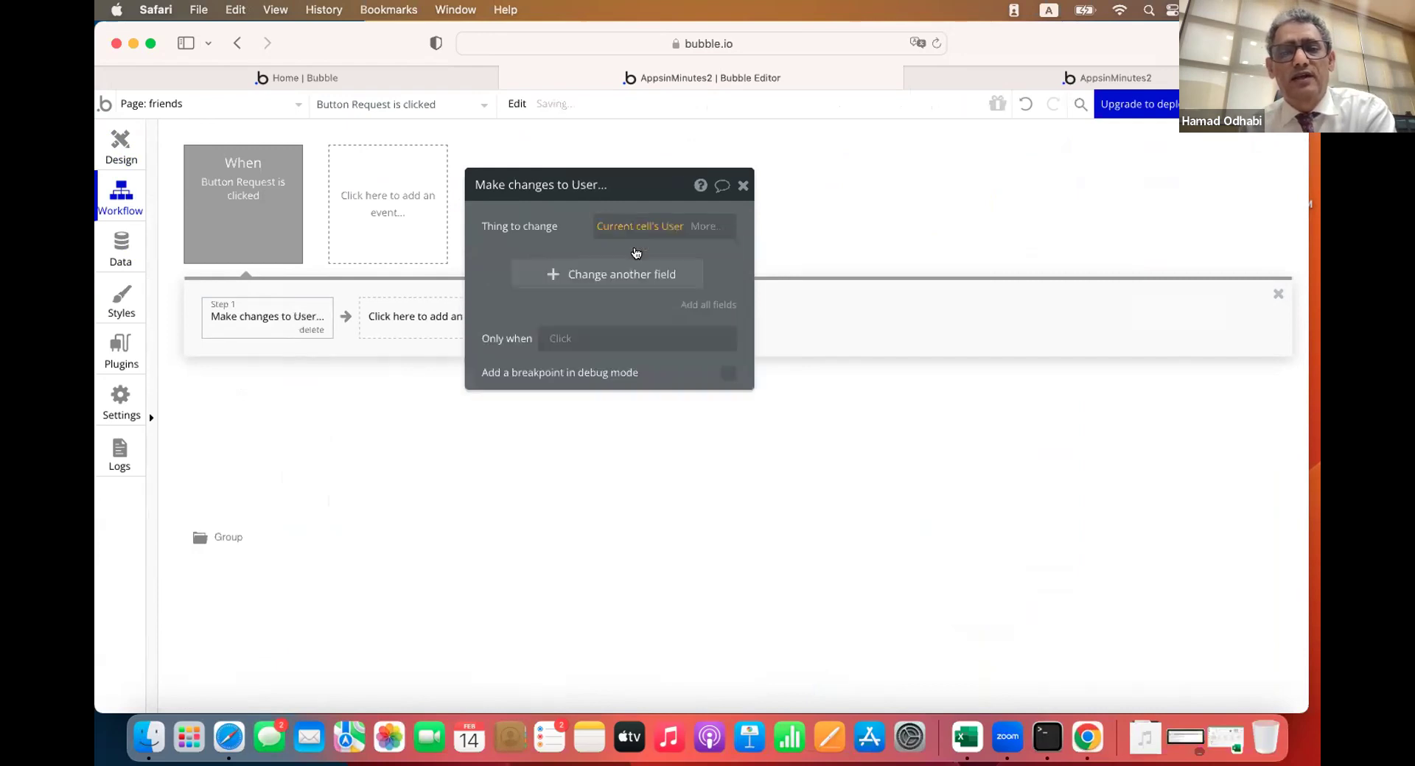
pyautogui.click(579, 272)
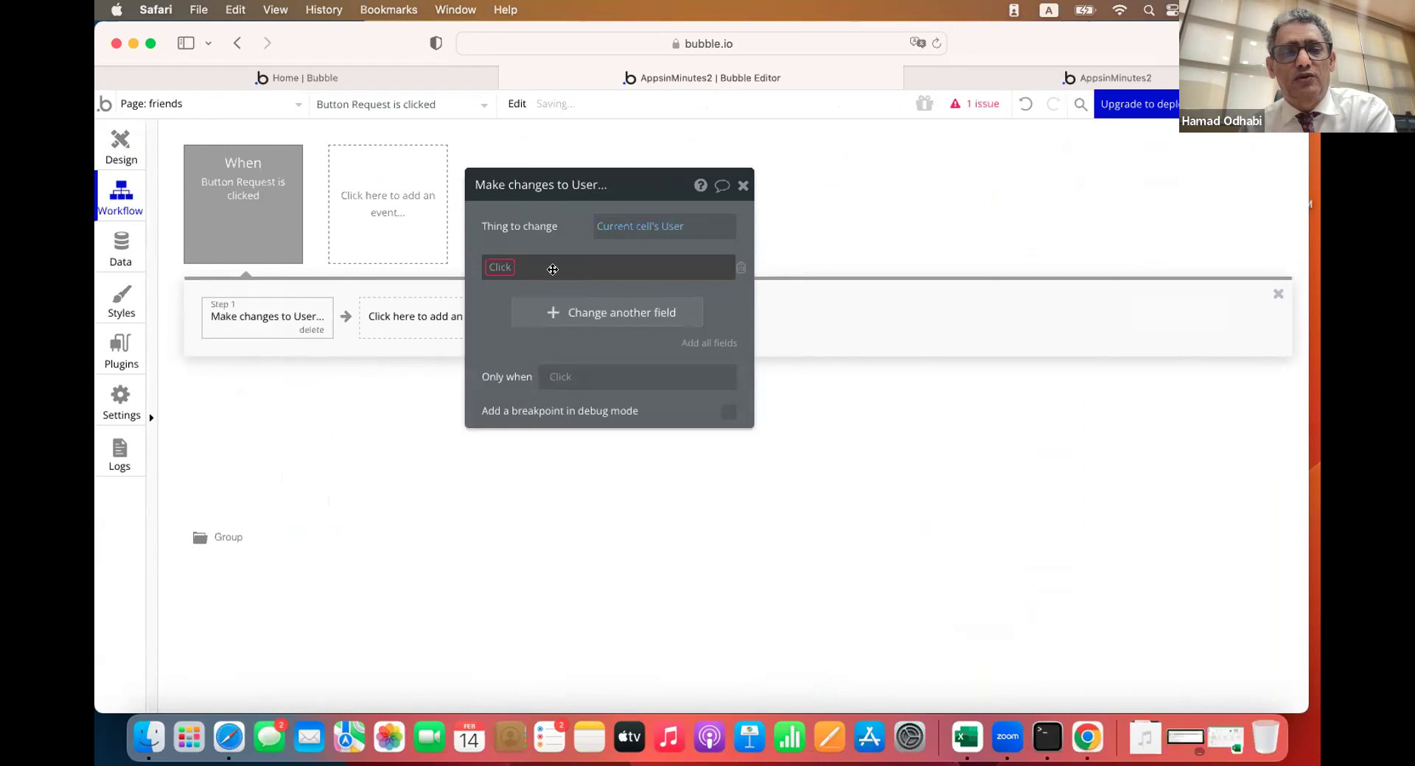
pyautogui.click(507, 269)
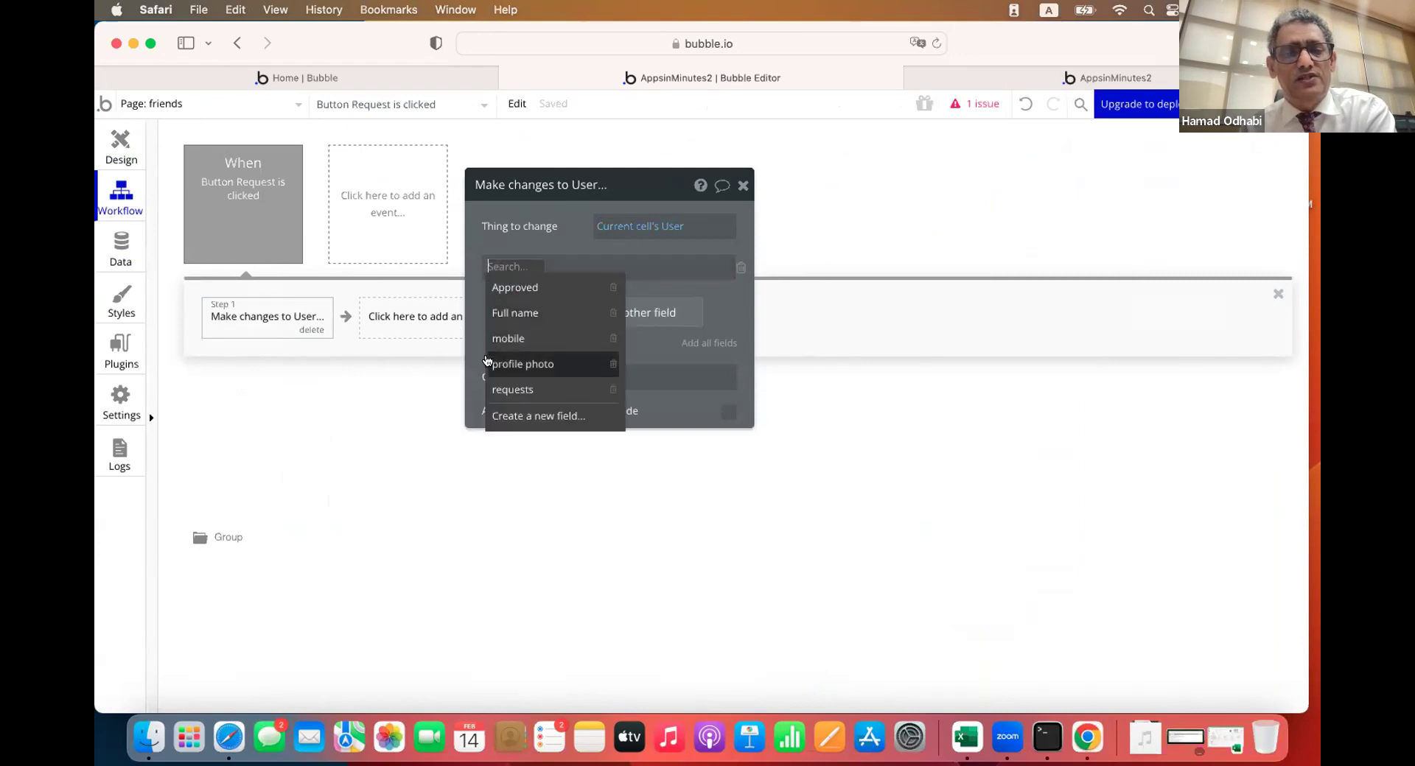
pyautogui.click(501, 389)
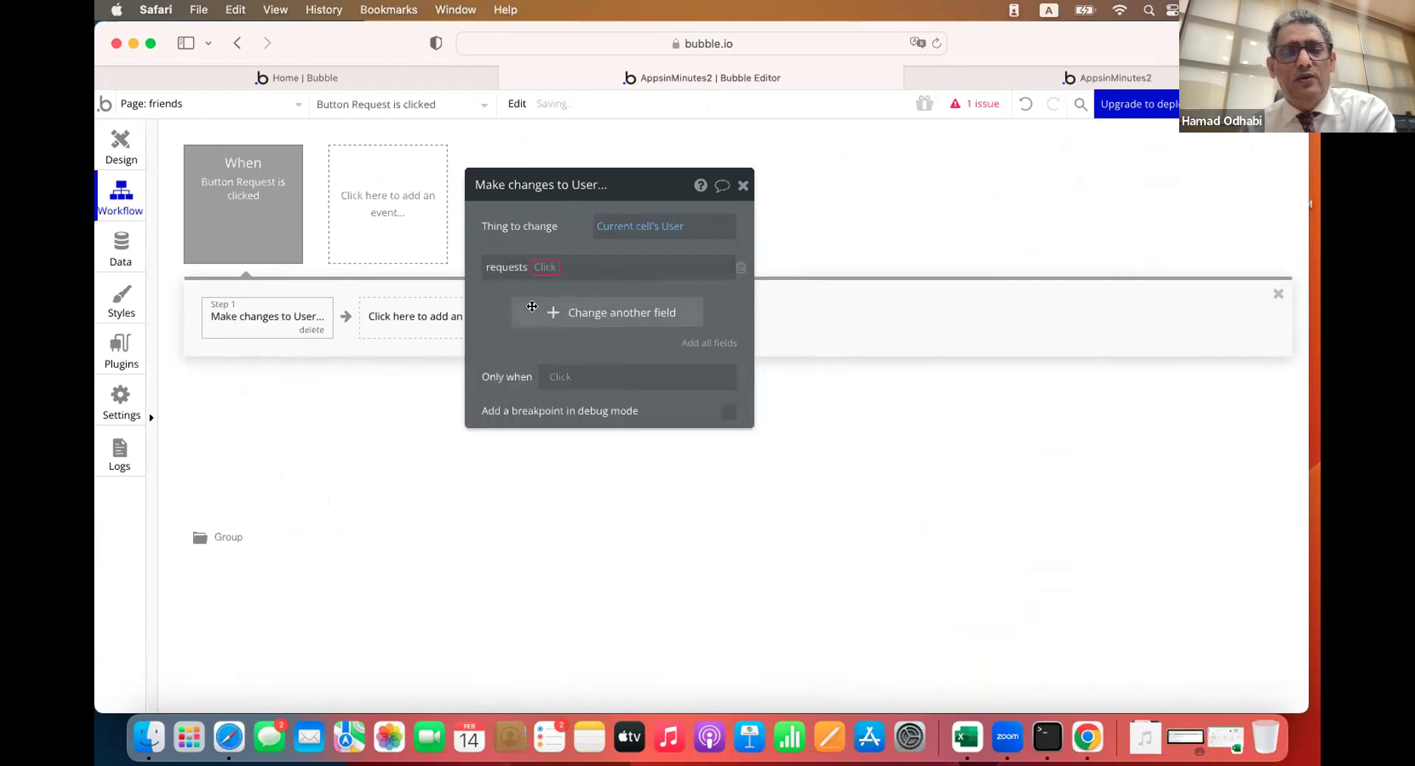
pyautogui.click(544, 268)
pyautogui.click(549, 289)
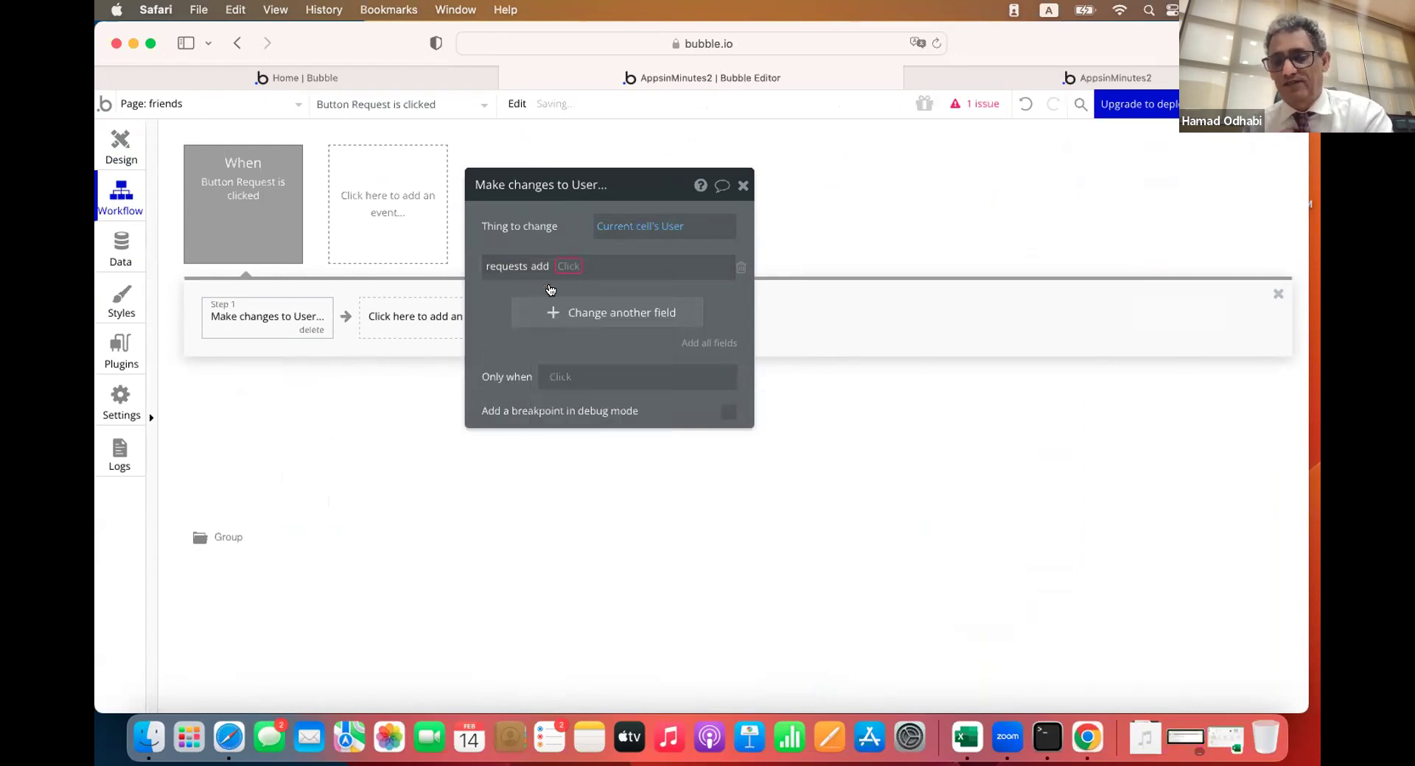
pyautogui.click(568, 266)
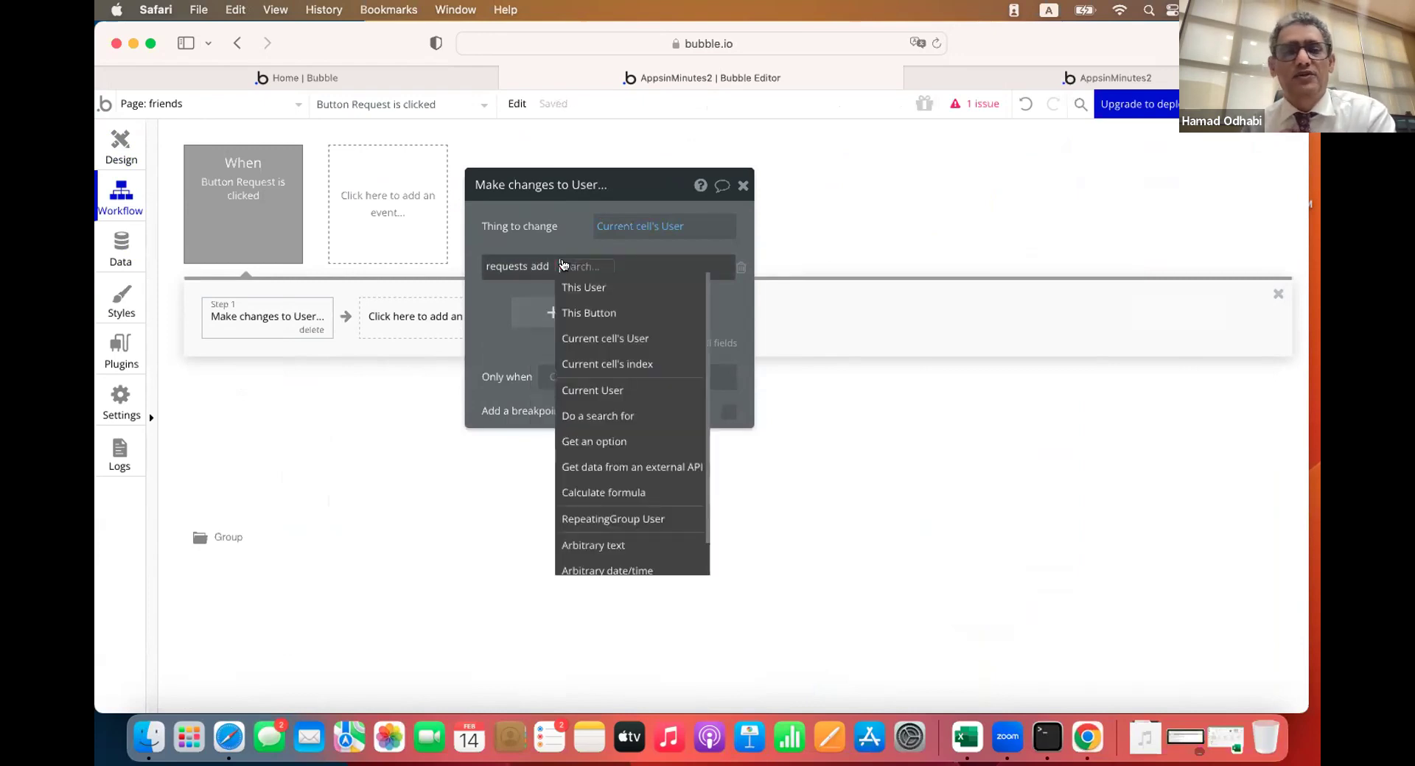
pyautogui.click(577, 390)
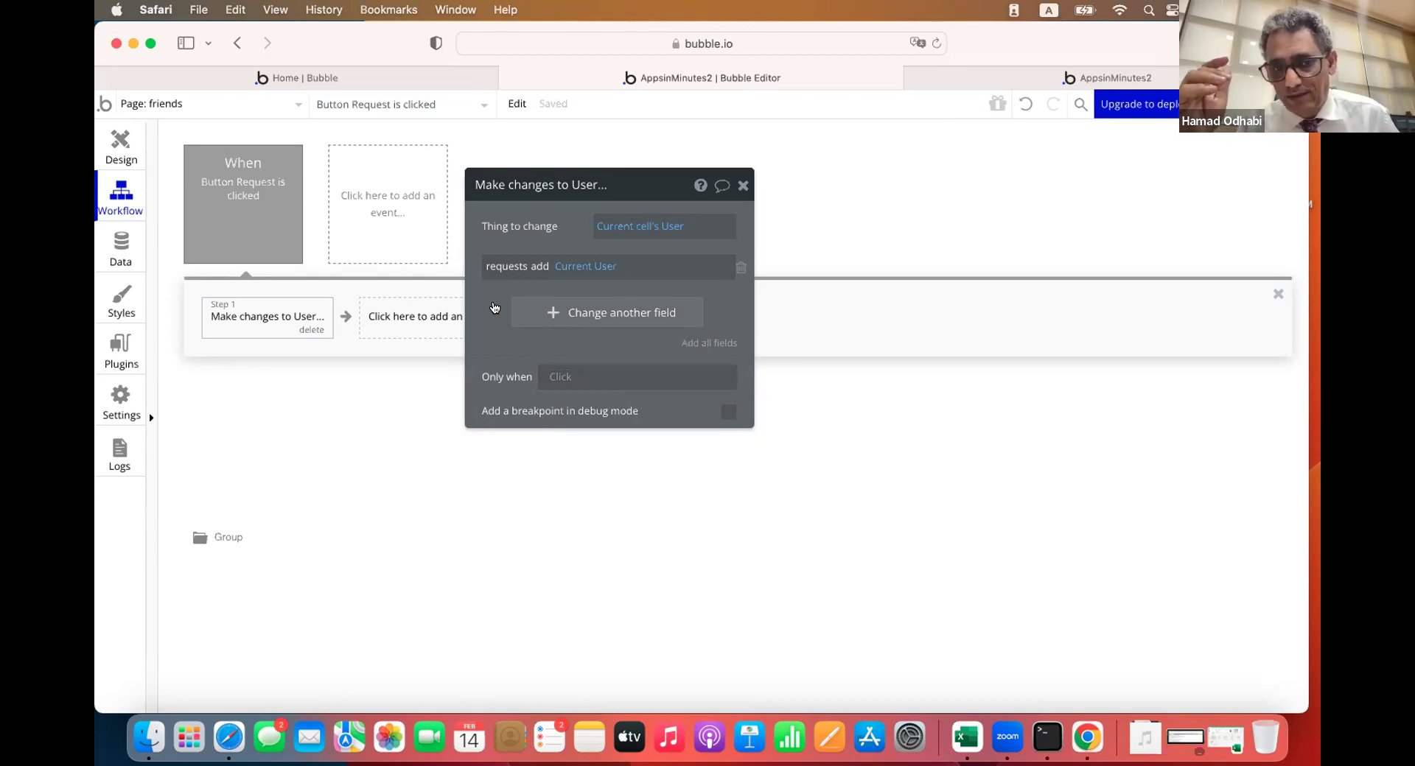
pyautogui.click(399, 319)
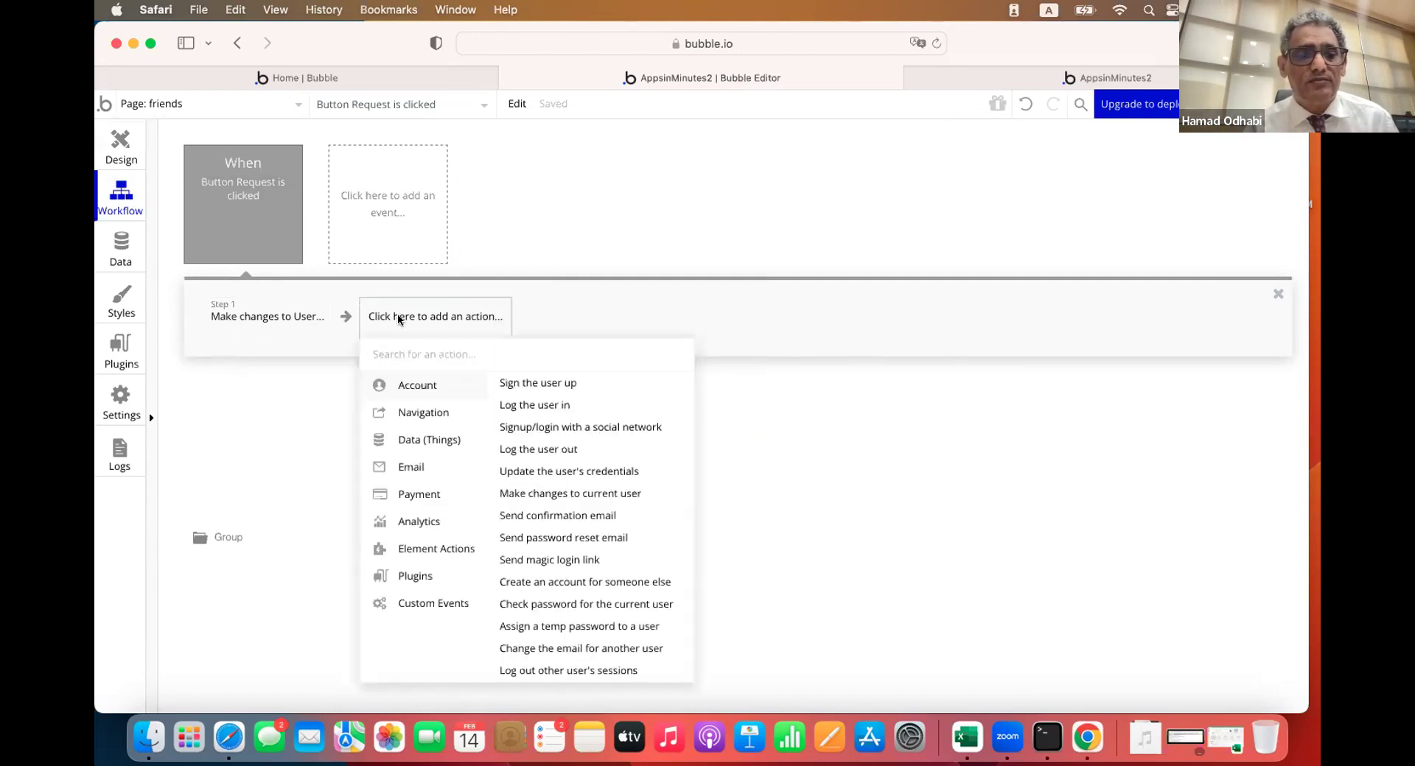
pyautogui.click(290, 320)
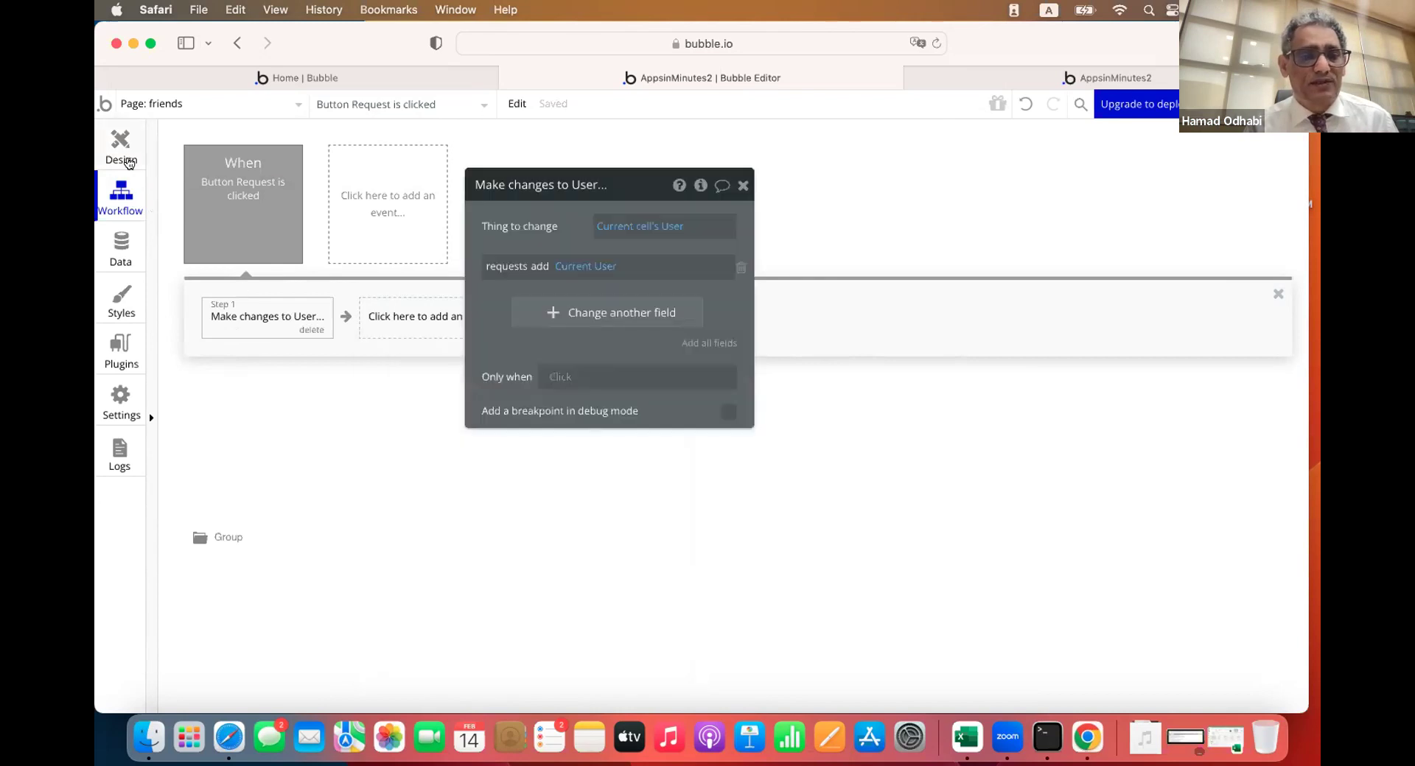
# Define a condition on the Request button for when Current cell's User's requests contains Current User
pyautogui.click(127, 161)
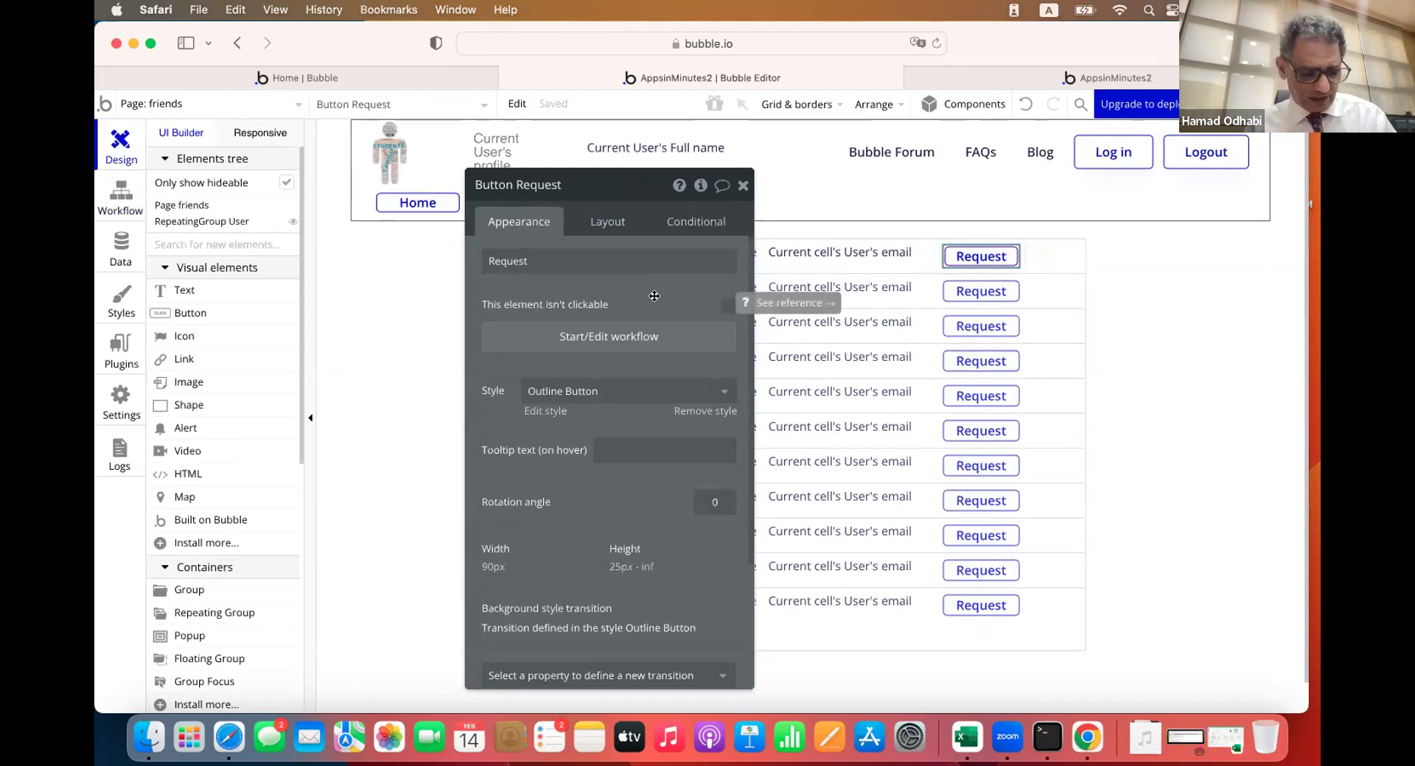
pyautogui.click(695, 229)
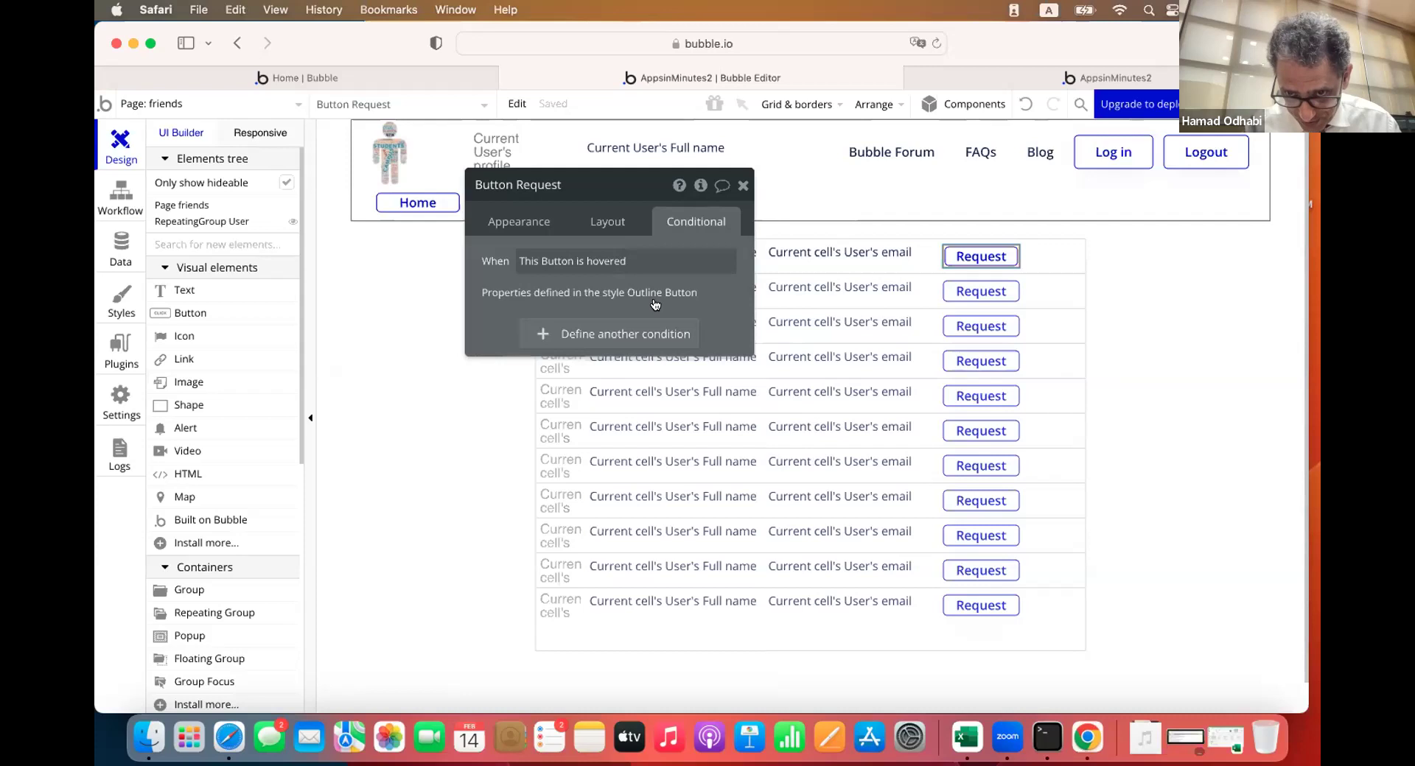
pyautogui.click(612, 340)
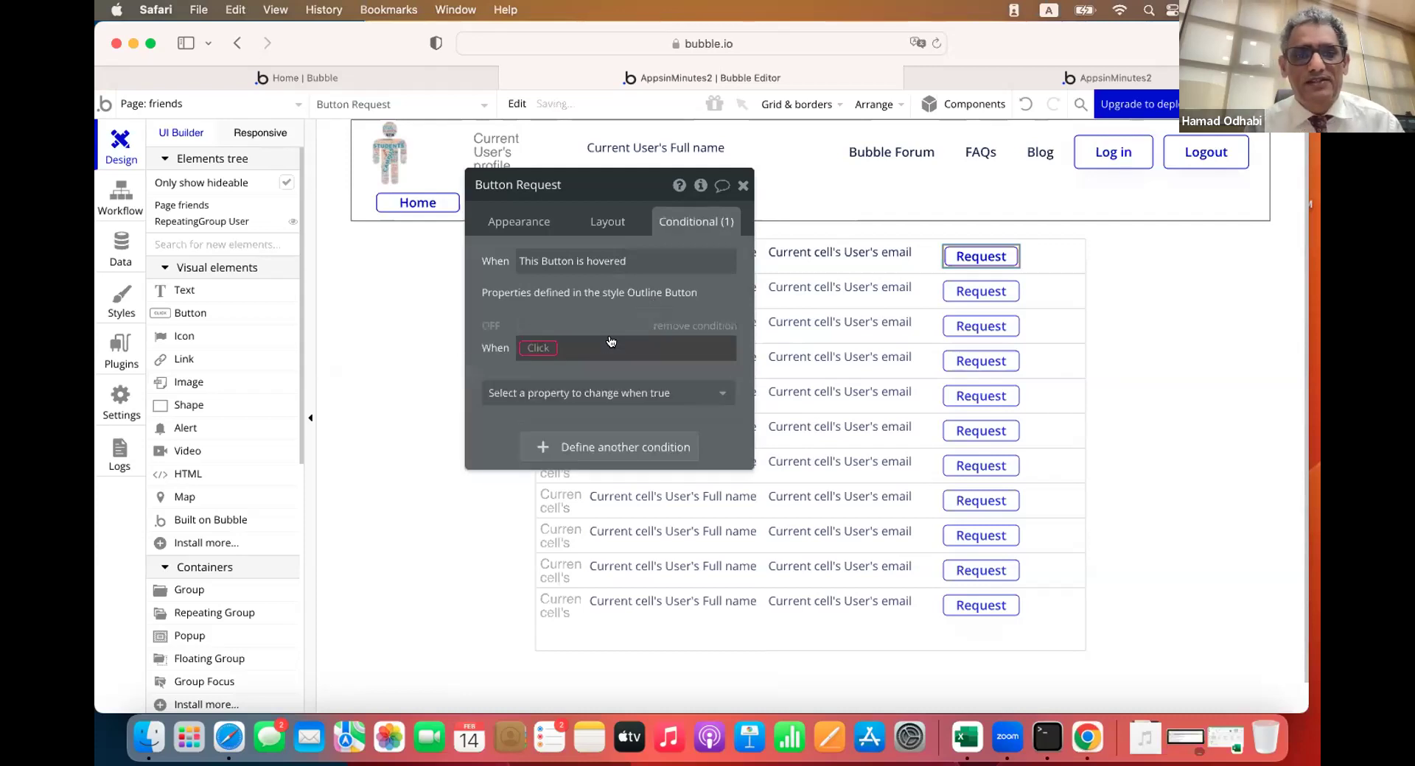
pyautogui.click(542, 347)
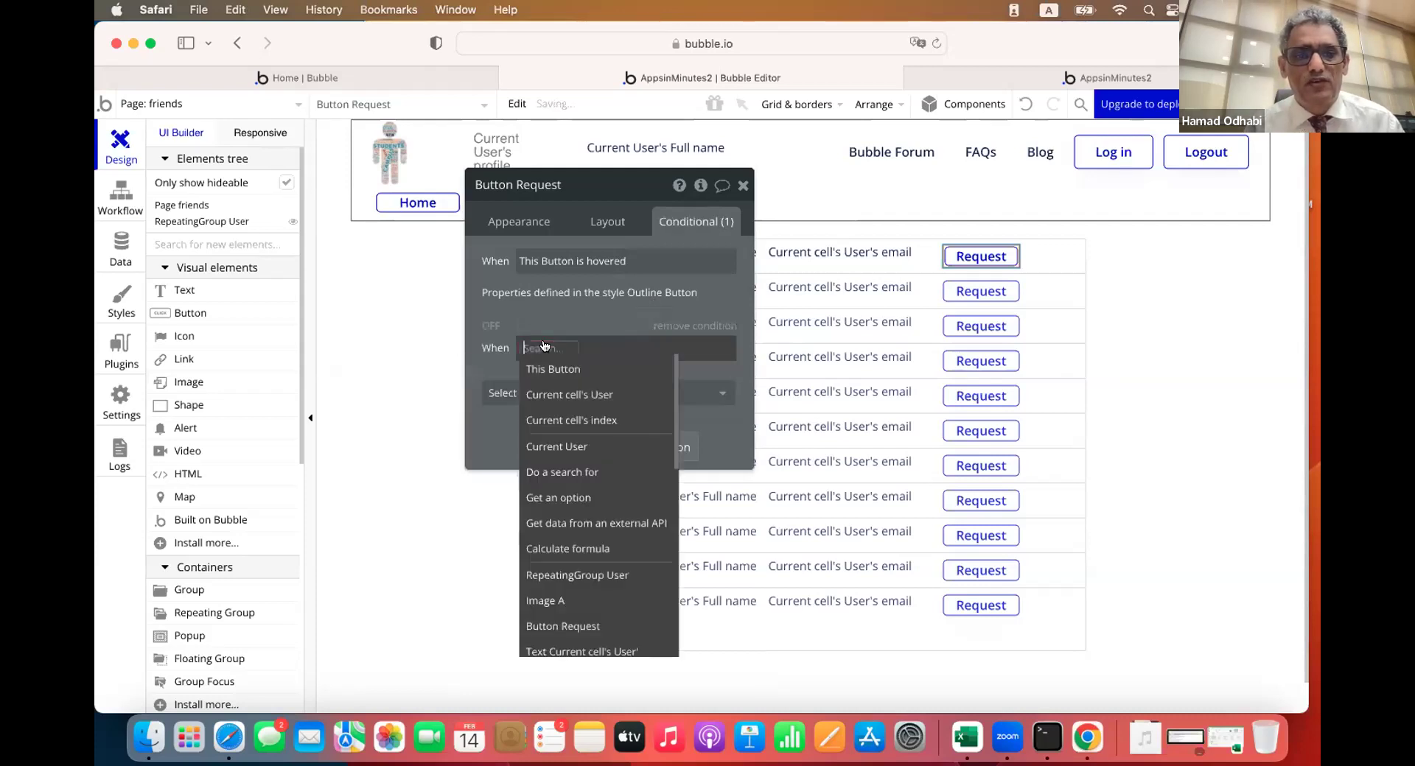
pyautogui.click(554, 395)
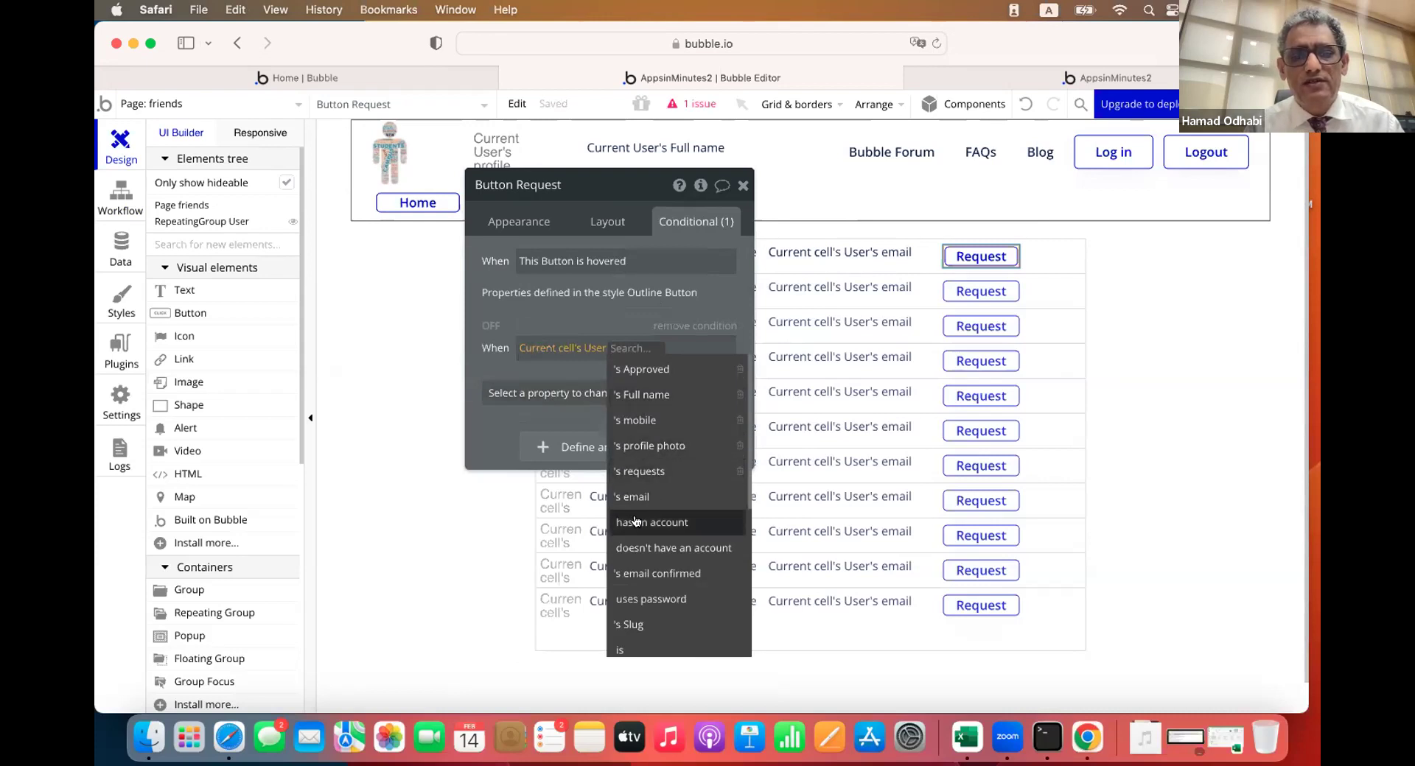
pyautogui.click(647, 473)
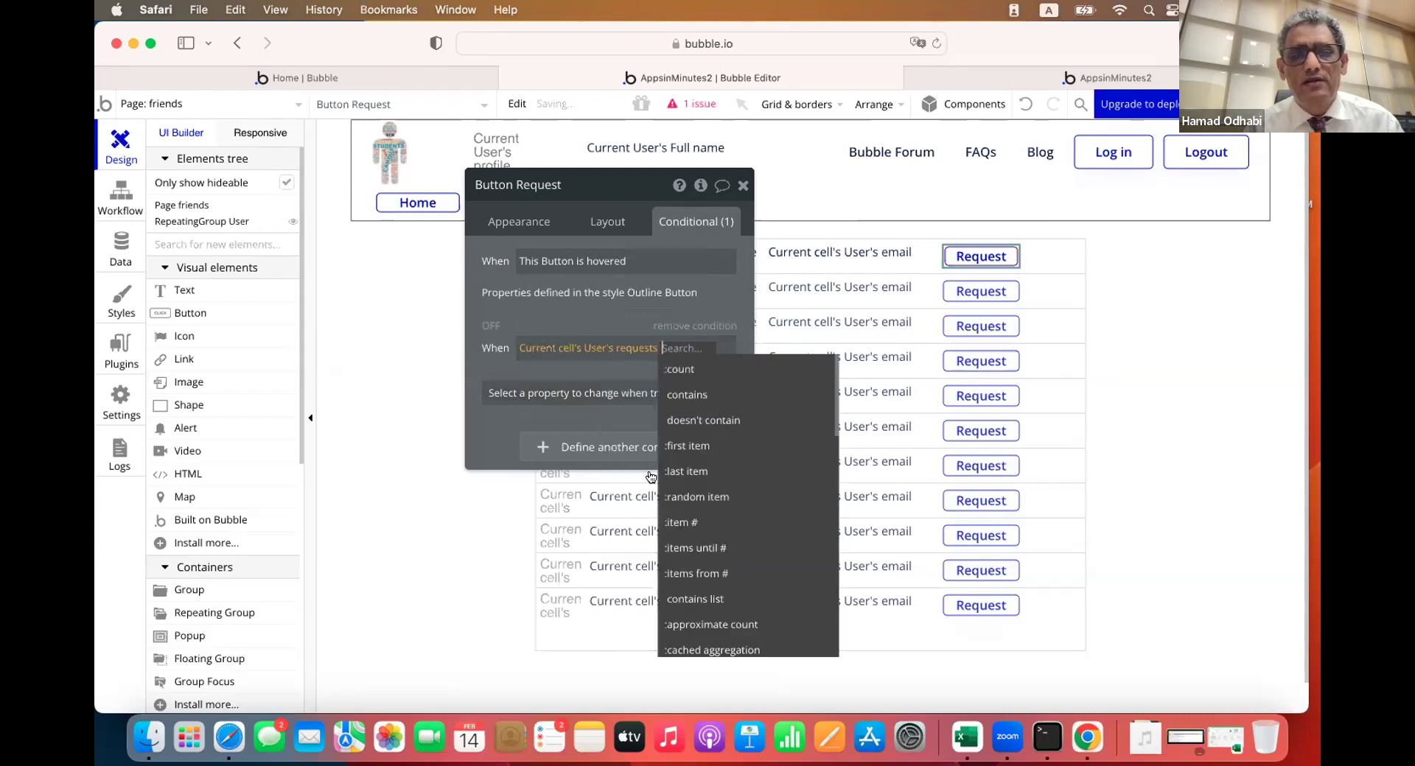
pyautogui.click(699, 399)
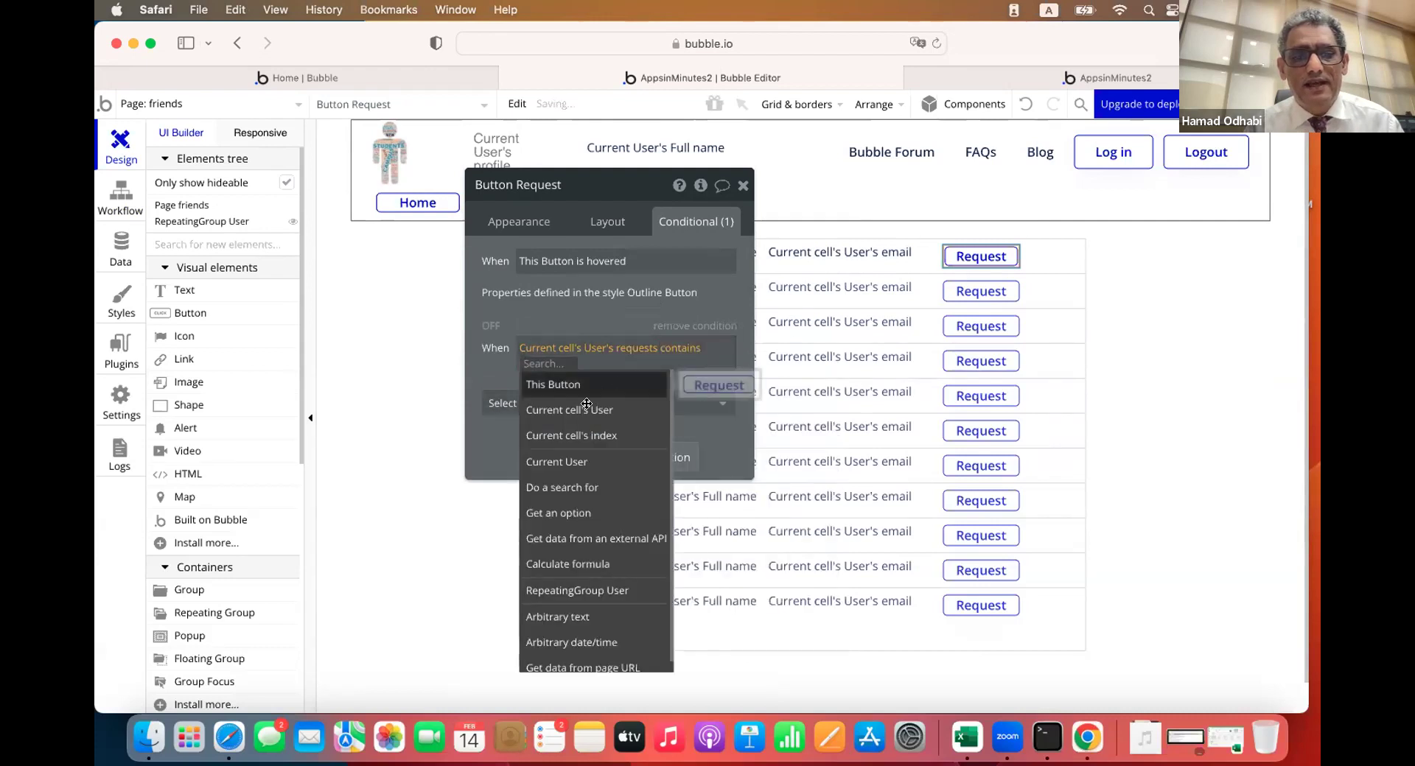
pyautogui.click(569, 461)
# Make the Request button not visible when that condition is true
pyautogui.click(599, 412)
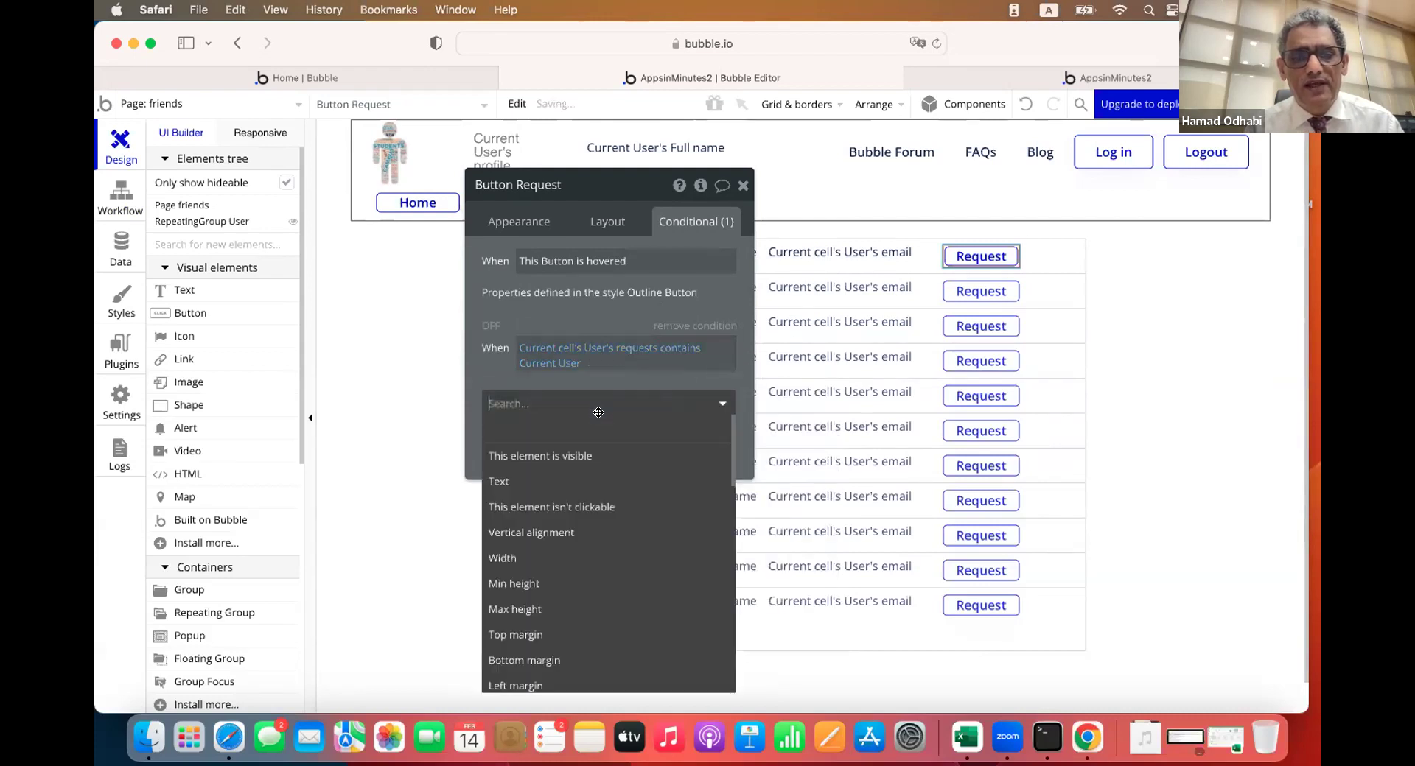
pyautogui.click(582, 451)
pyautogui.click(707, 396)
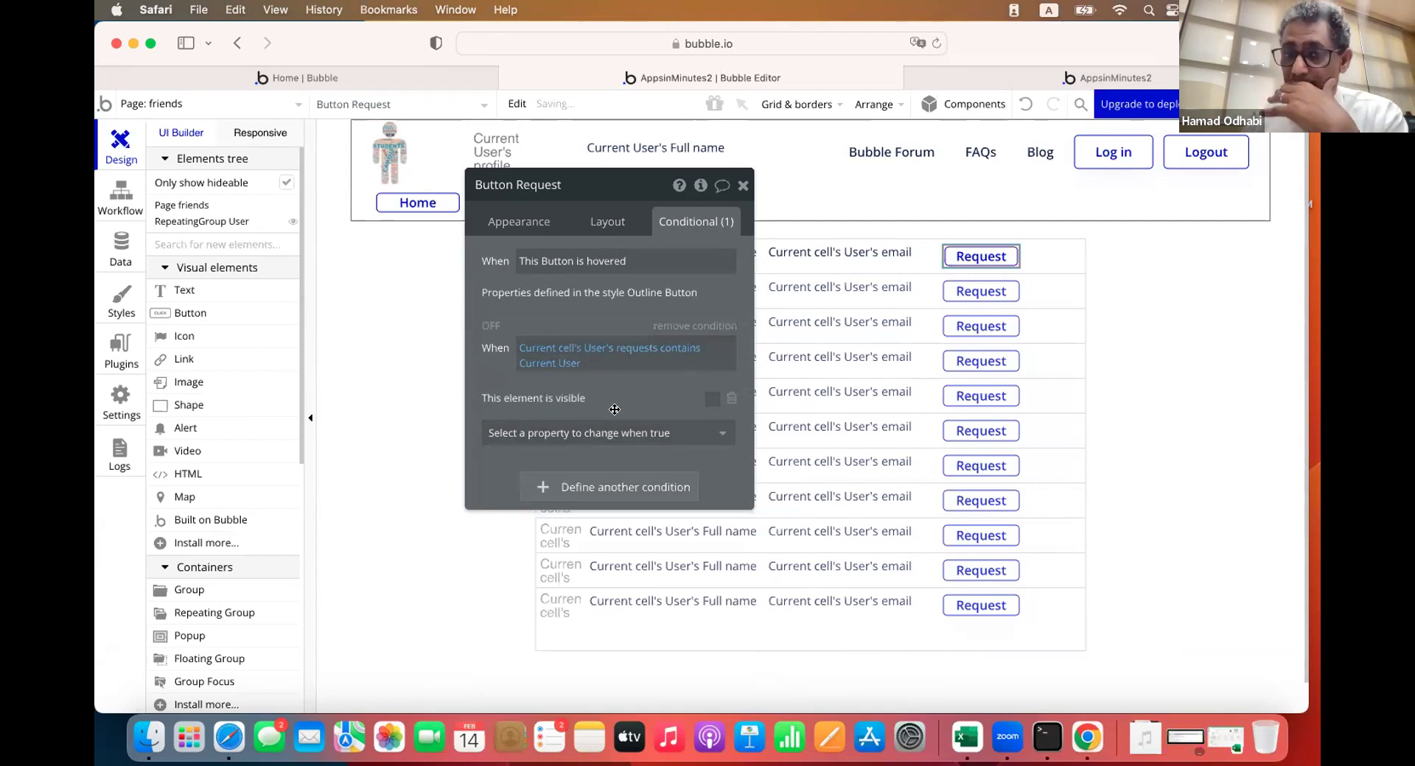
# Test the friends page preview by sending requests to the second, third, fifth, eighth and tenth listed users
pyautogui.click(1032, 78)
pyautogui.click(897, 107)
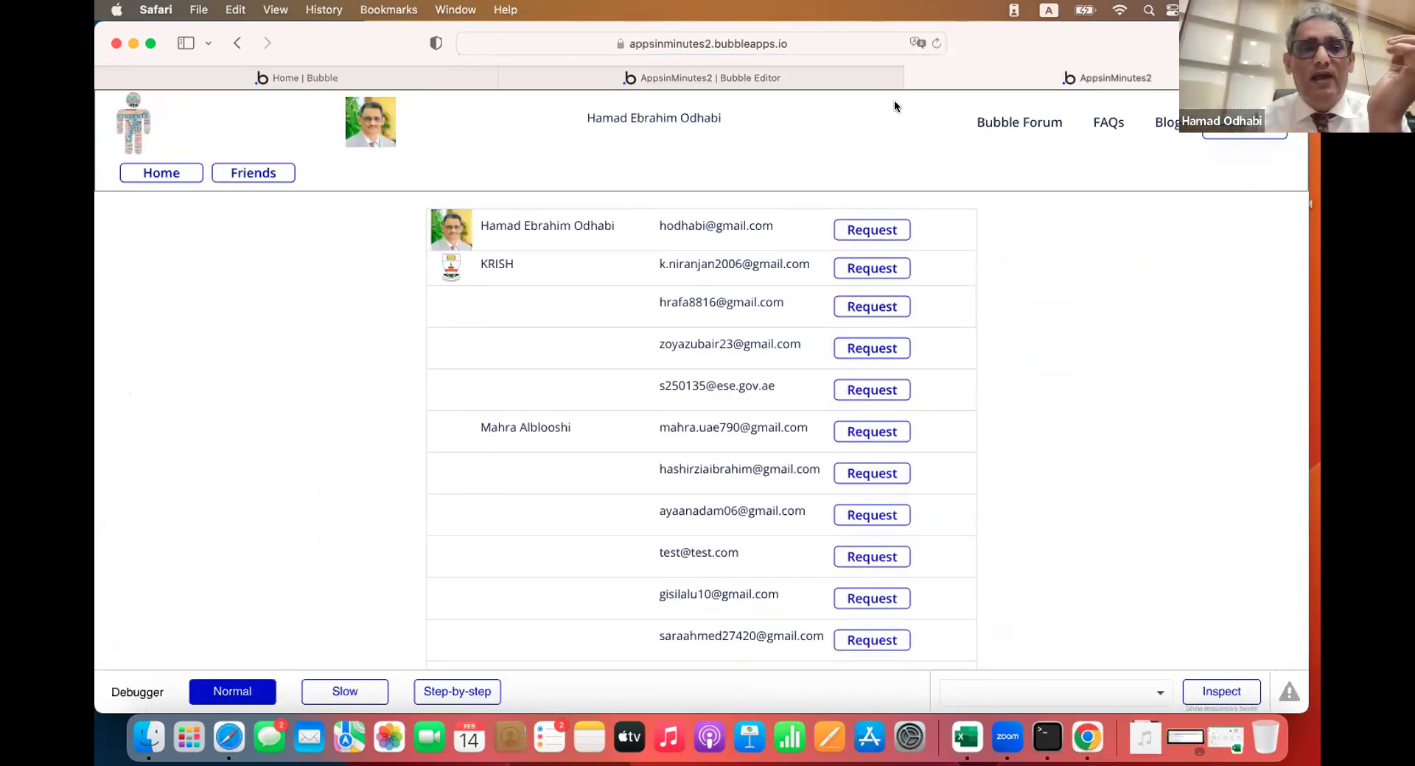
pyautogui.click(857, 266)
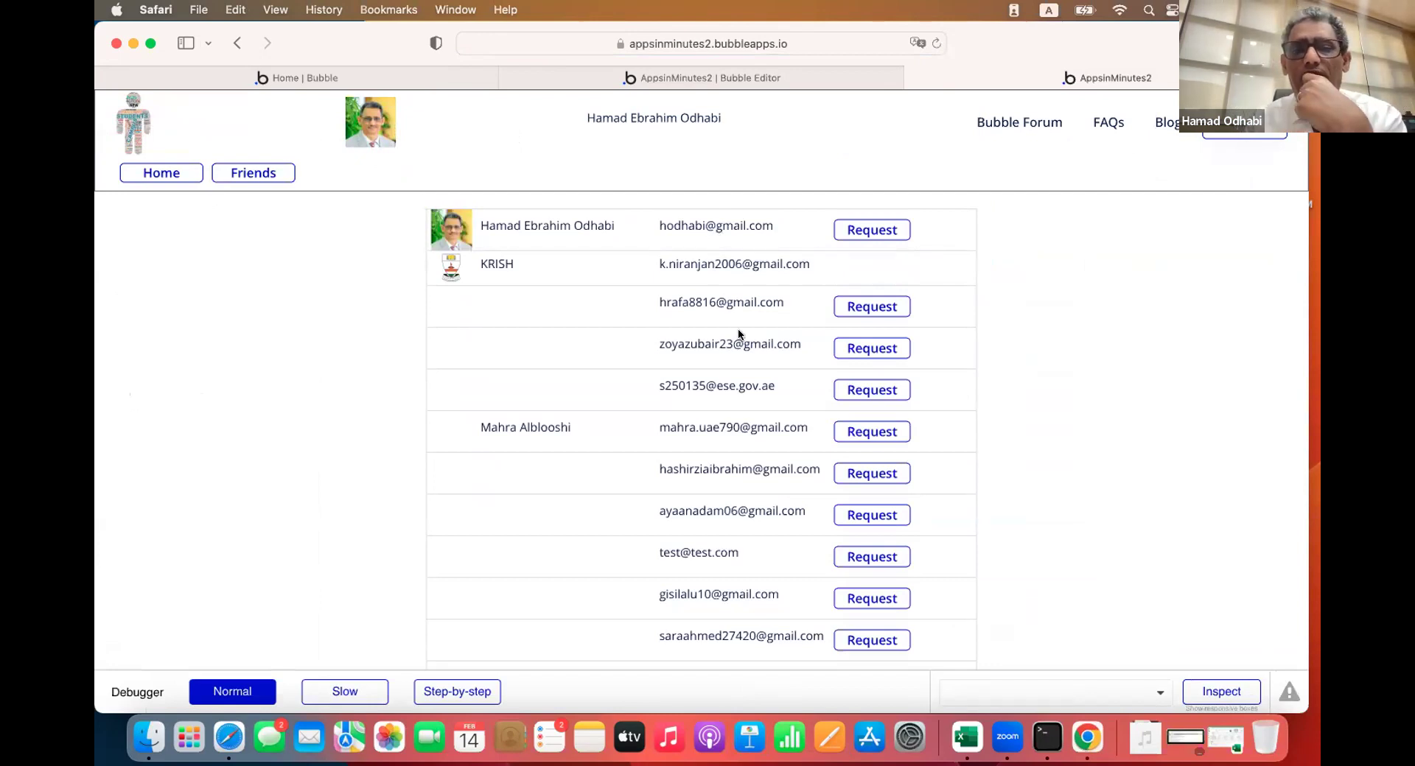
pyautogui.click(847, 307)
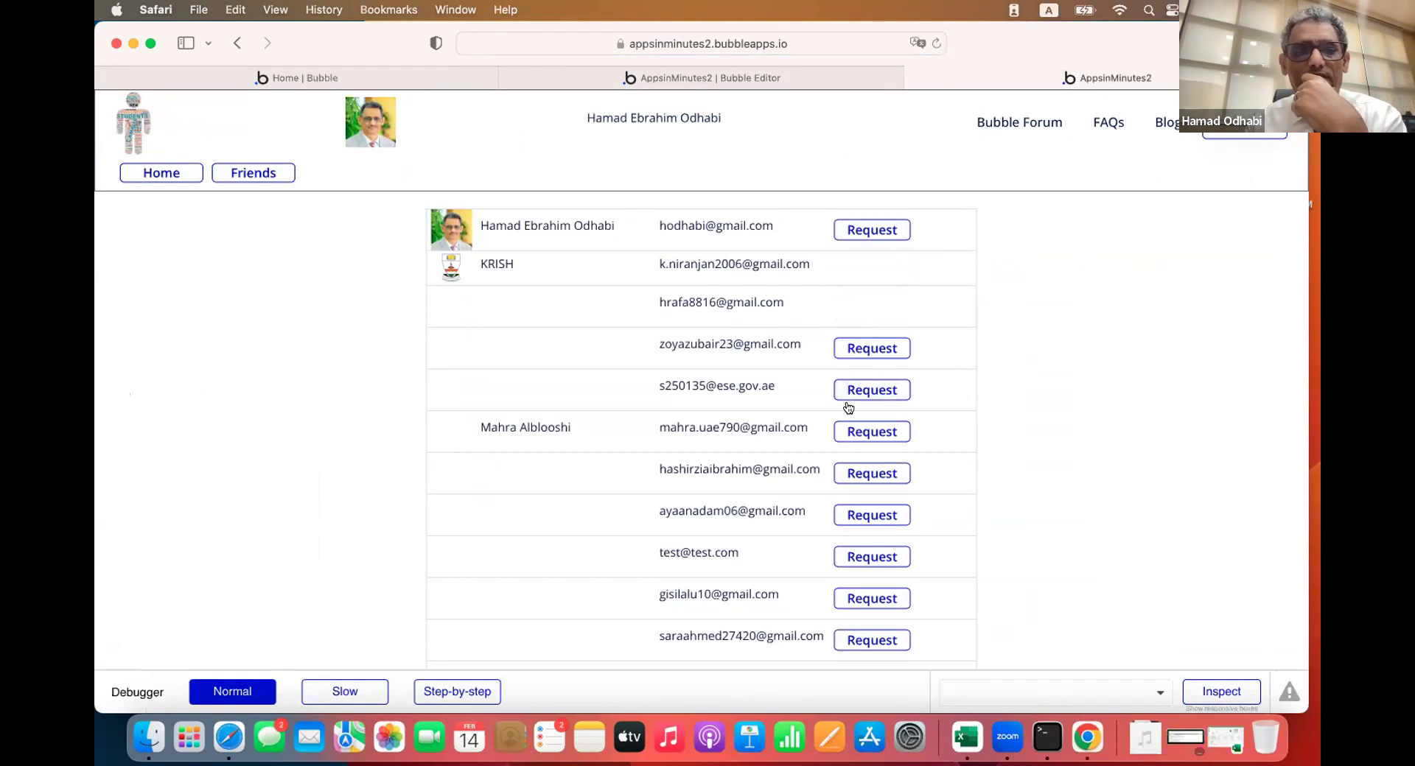
pyautogui.click(851, 393)
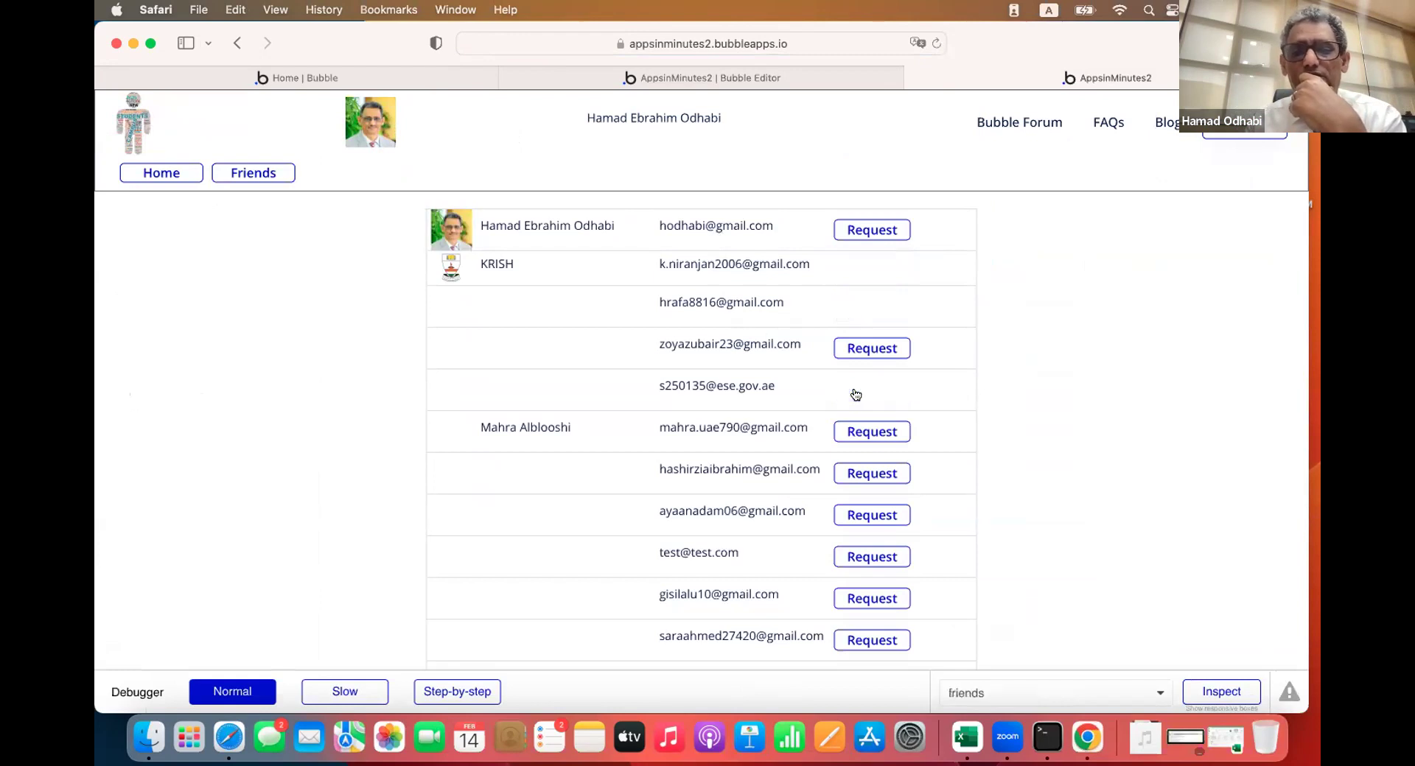
pyautogui.click(859, 516)
pyautogui.click(861, 598)
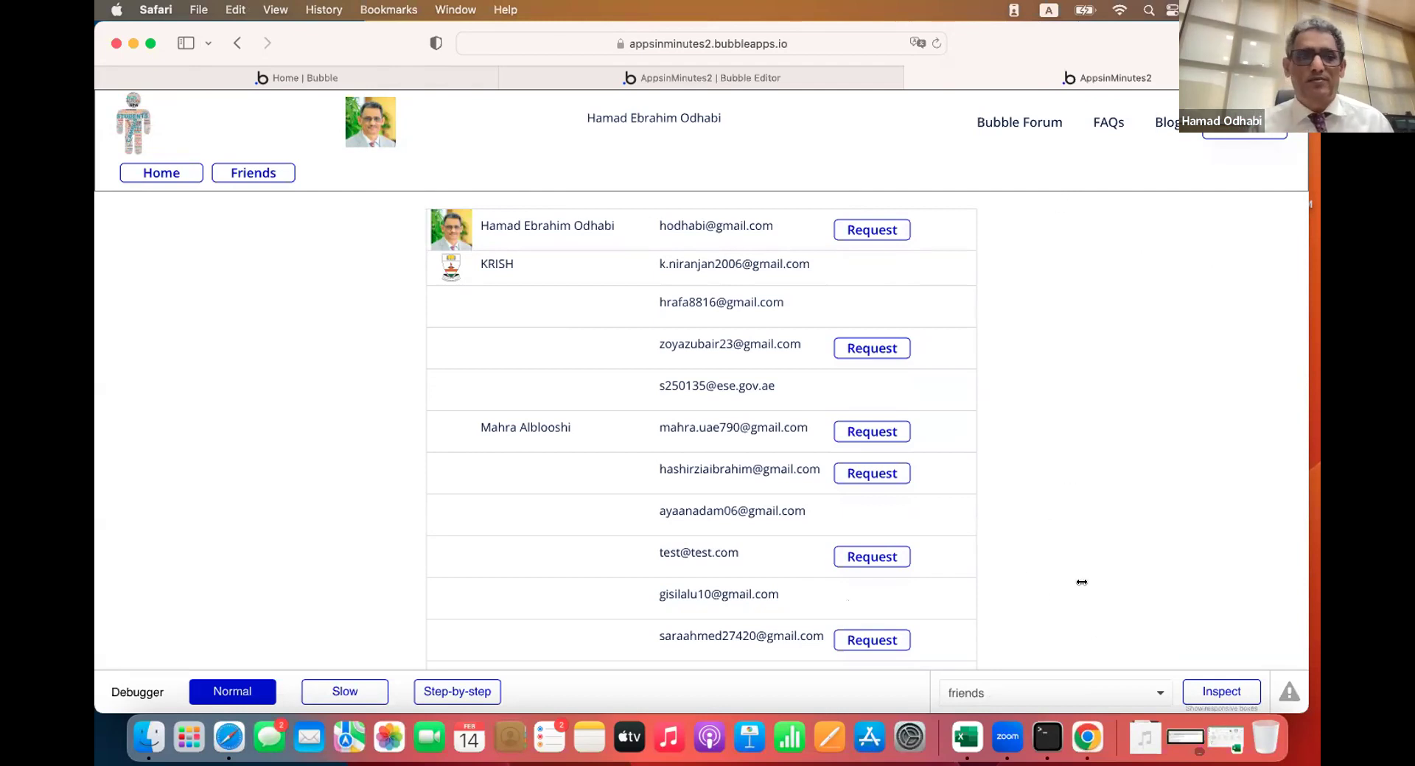
# Return to the Bubble editor and draw a second repeating group, about 164 by 370 px, beside the users list on the friends page
pyautogui.click(592, 84)
pyautogui.moveTo(484, 370); pyautogui.dragTo(410, 363)
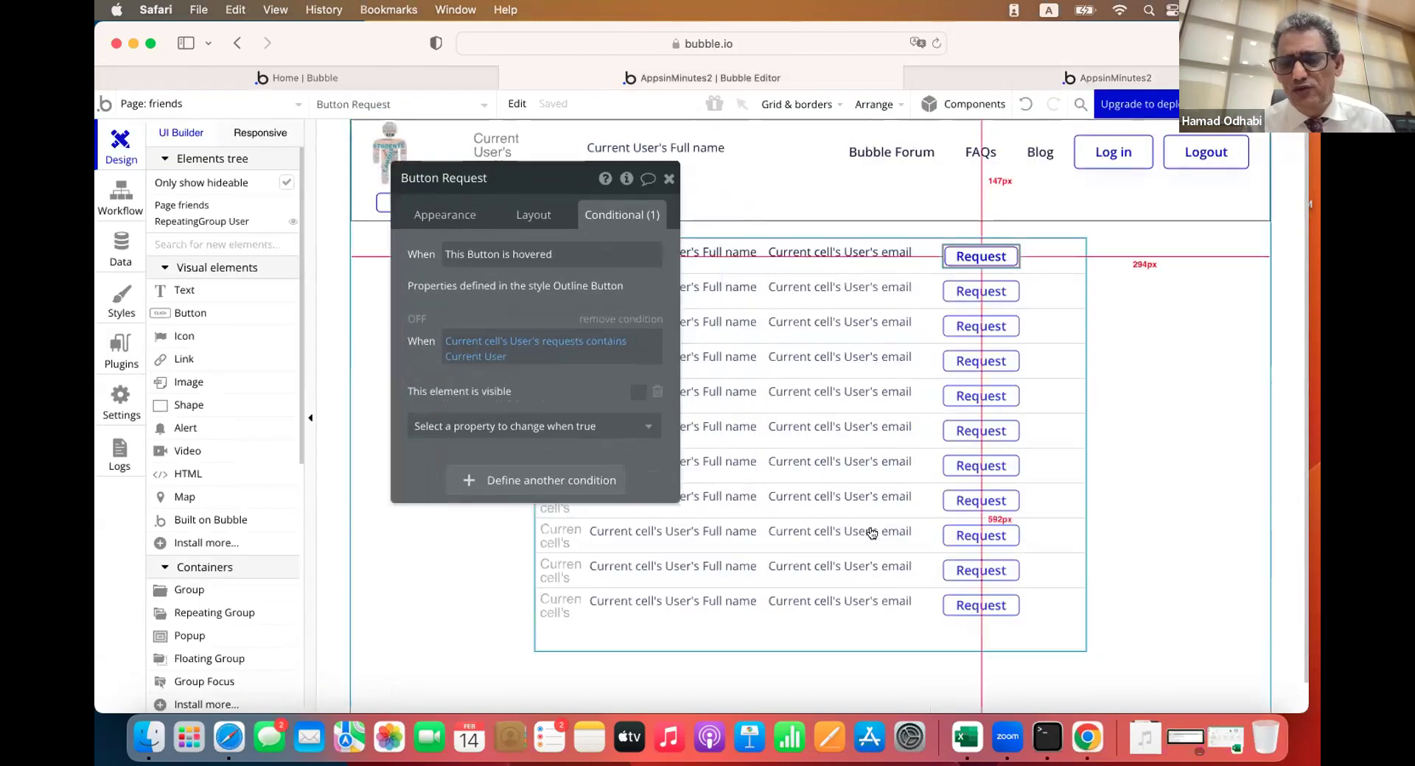
pyautogui.click(1058, 592)
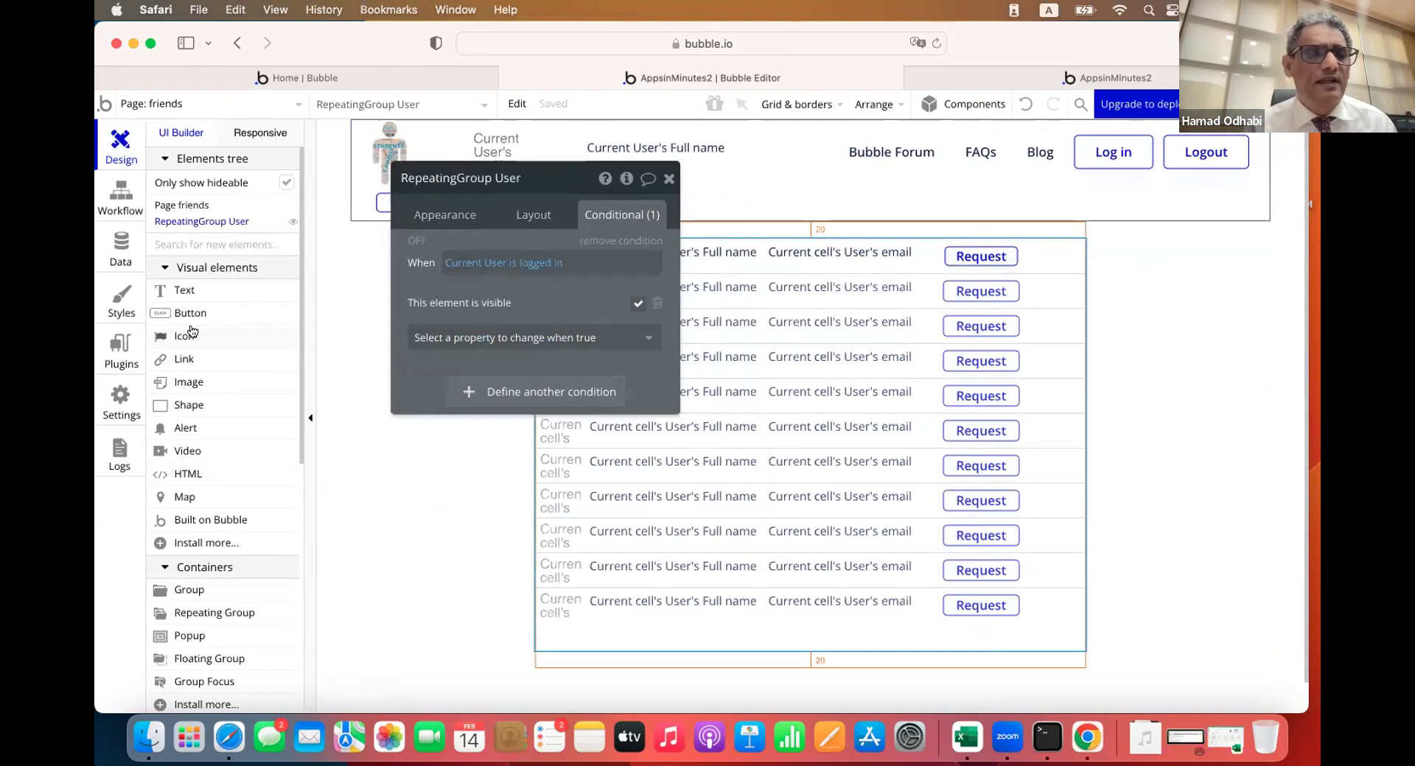
pyautogui.click(210, 244)
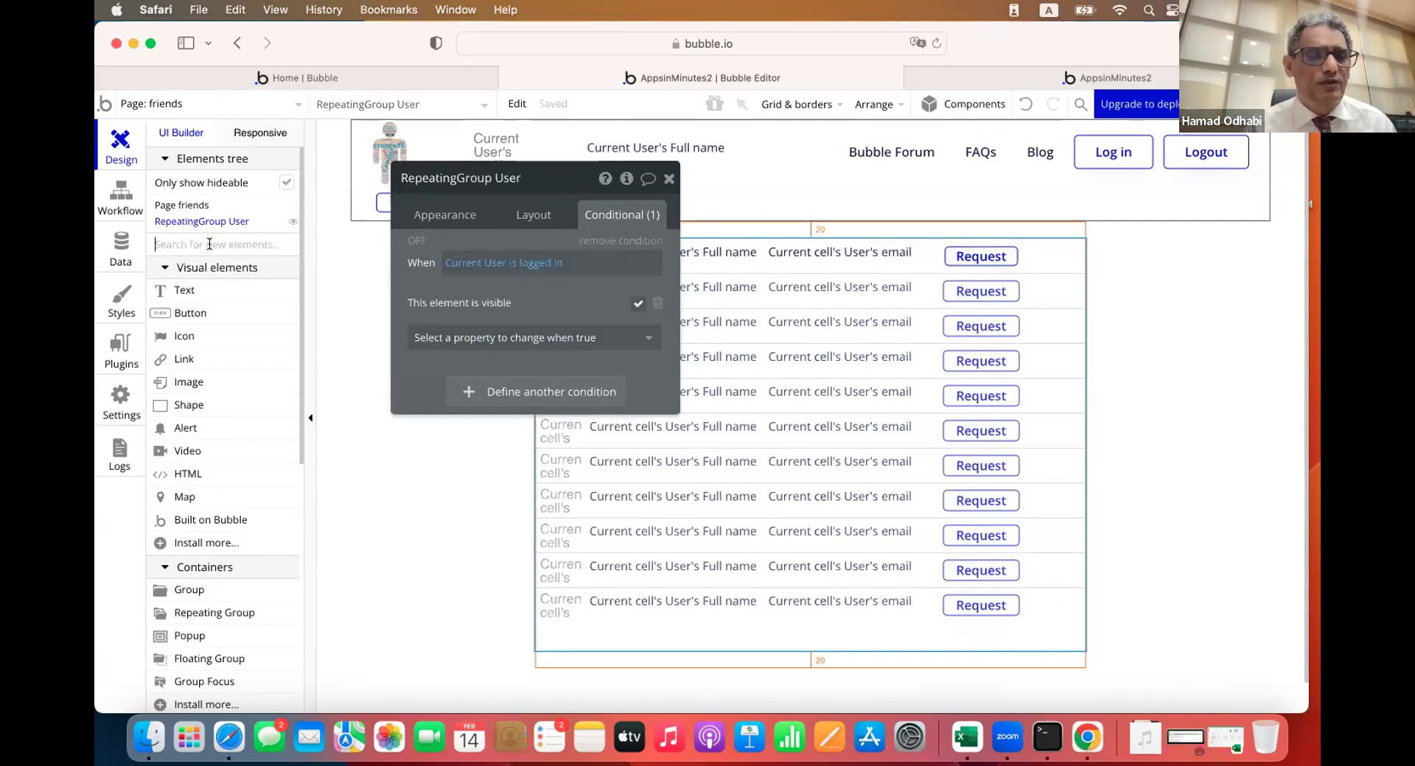
pyautogui.write('rep')
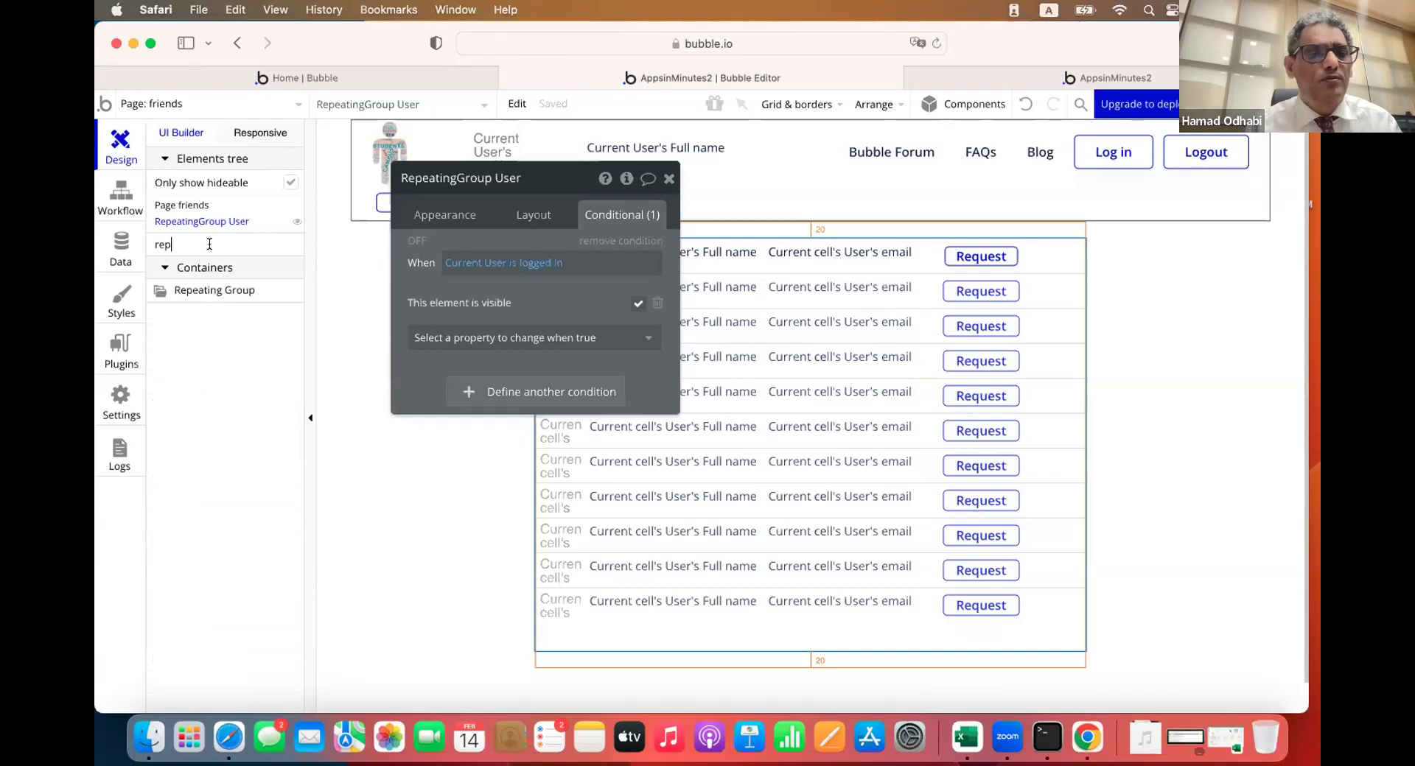
pyautogui.click(214, 290)
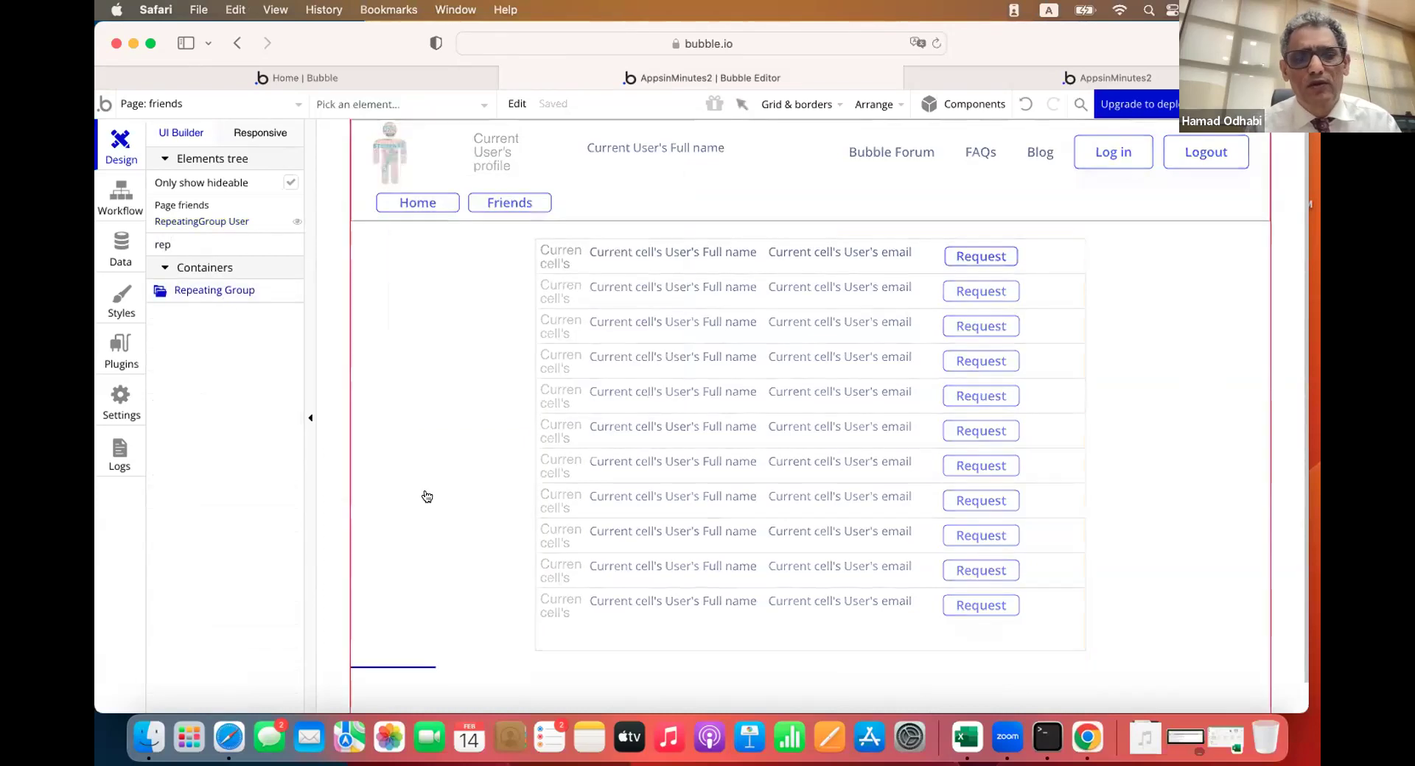
pyautogui.scroll(-2, 427, 496)
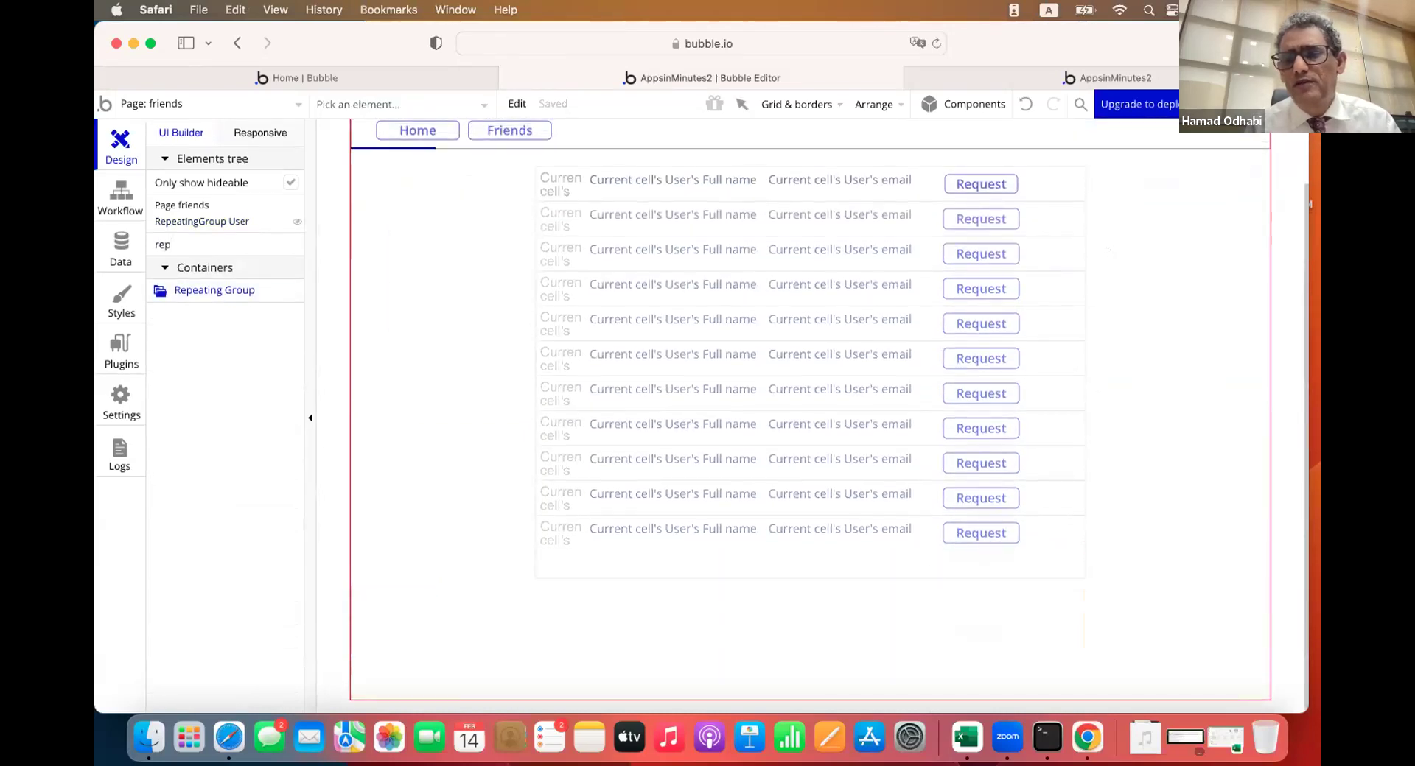
pyautogui.moveTo(1106, 250); pyautogui.dragTo(1247, 569)
pyautogui.scroll(-2, 475, 506)
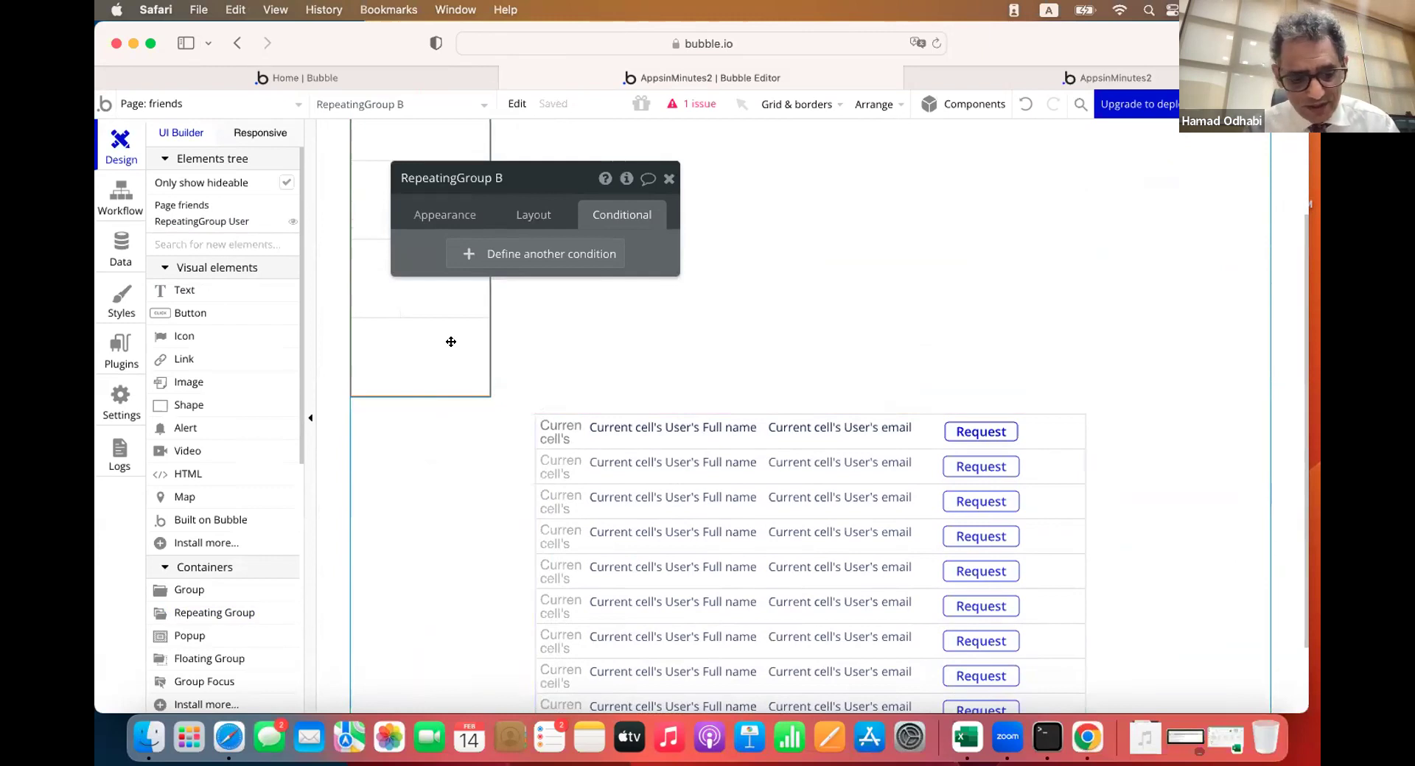
# Group the new repeating group and the users repeating group together in a row container
pyautogui.keyDown('shift'); pyautogui.click(712, 572); pyautogui.keyUp('shift')
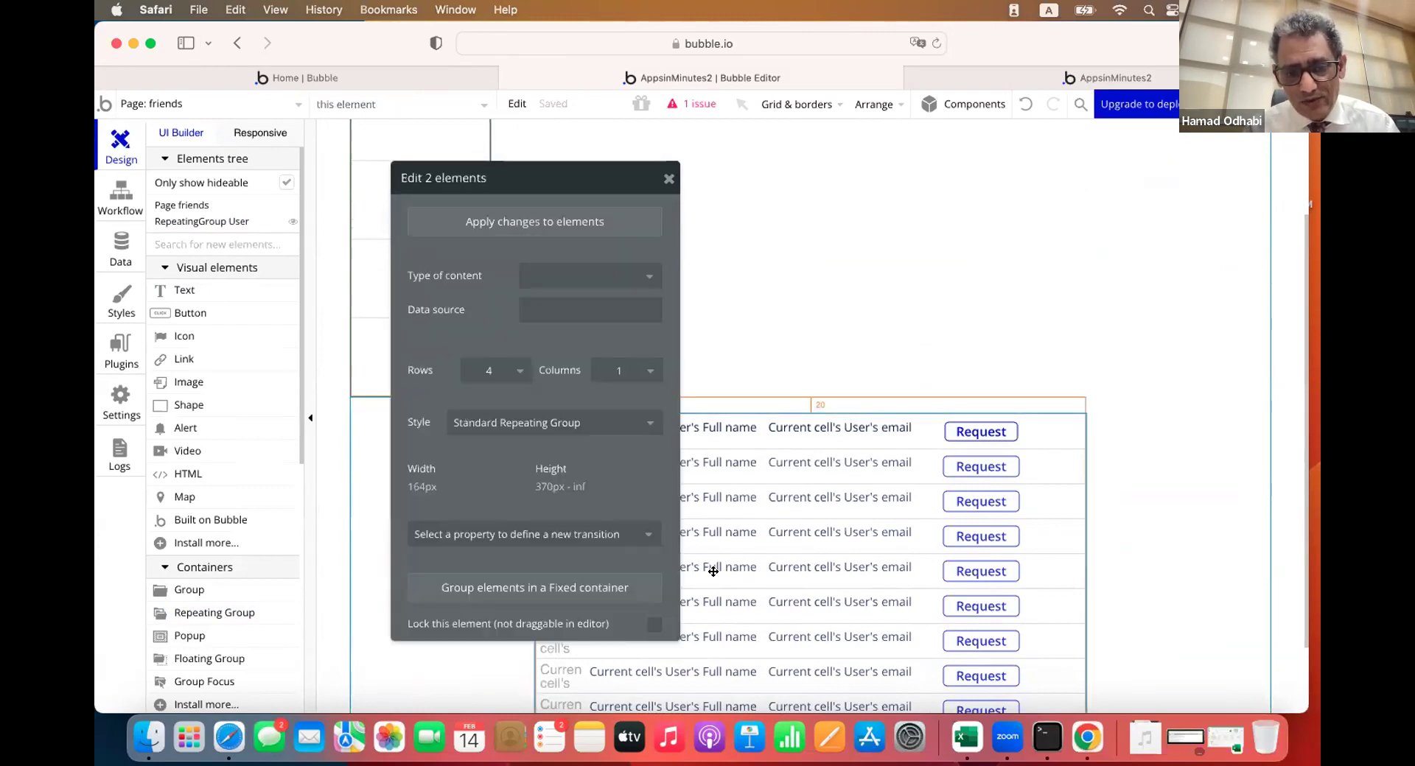
pyautogui.rightClick(712, 572)
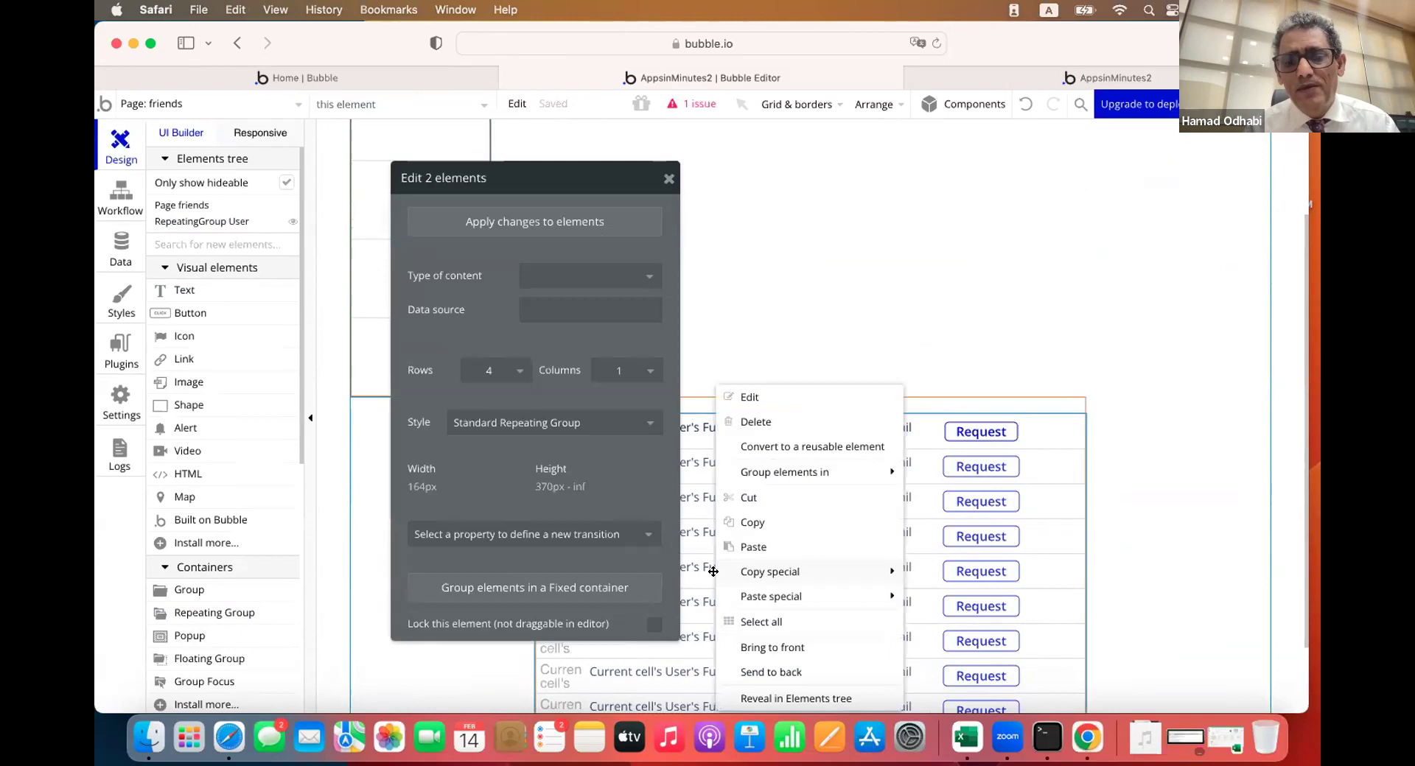
pyautogui.moveTo(762, 475)
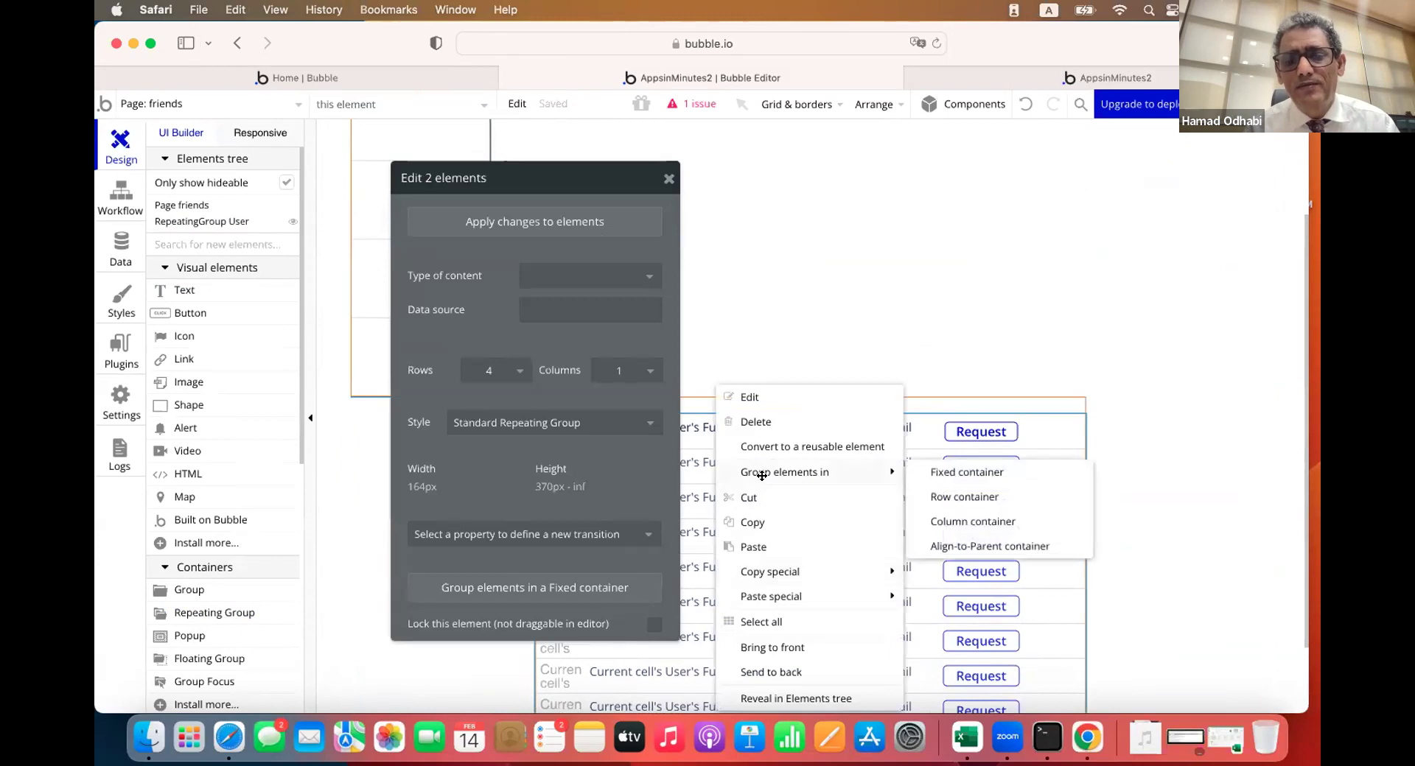
pyautogui.click(970, 500)
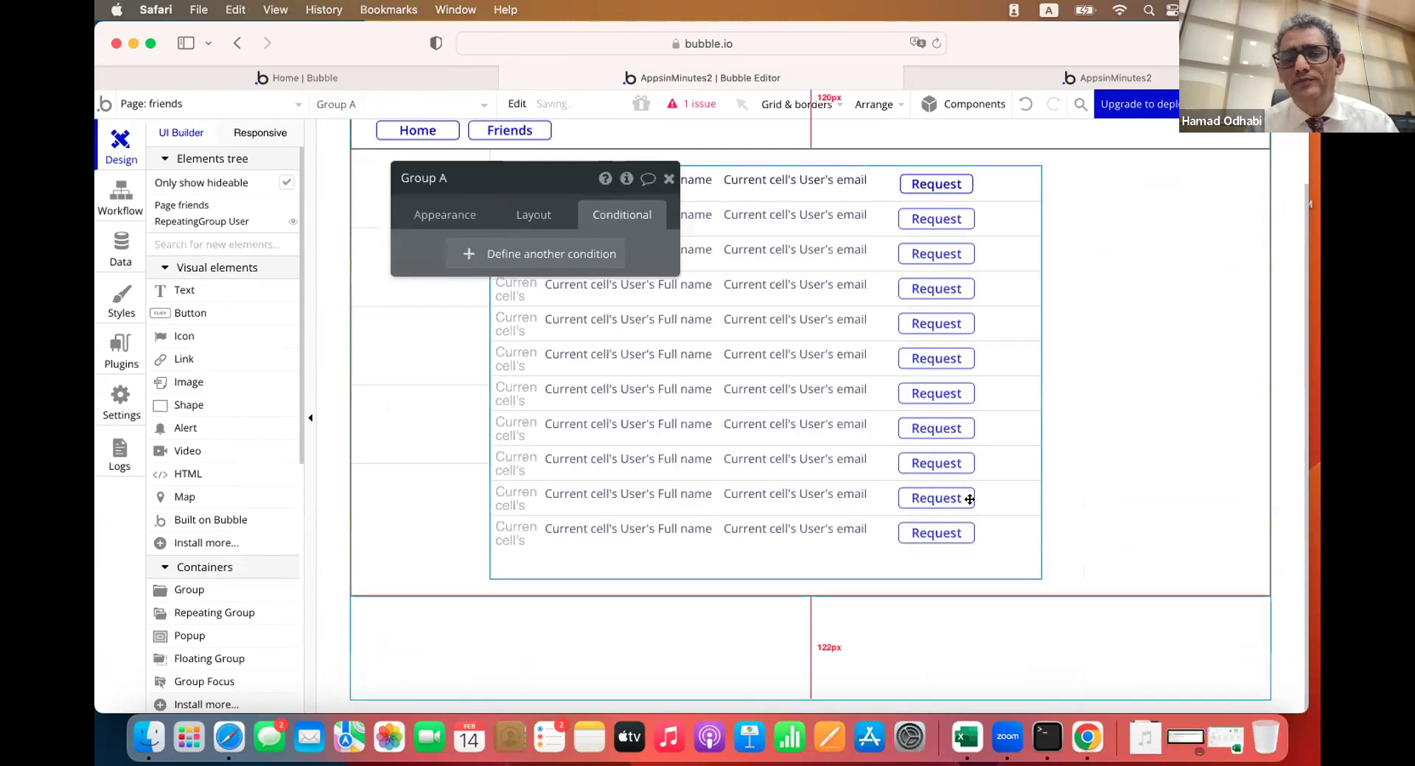
# Reorder the new repeating group so it comes after the users list in the row container
pyautogui.click(429, 417)
pyautogui.moveTo(552, 188); pyautogui.dragTo(276, 368)
pyautogui.click(262, 399)
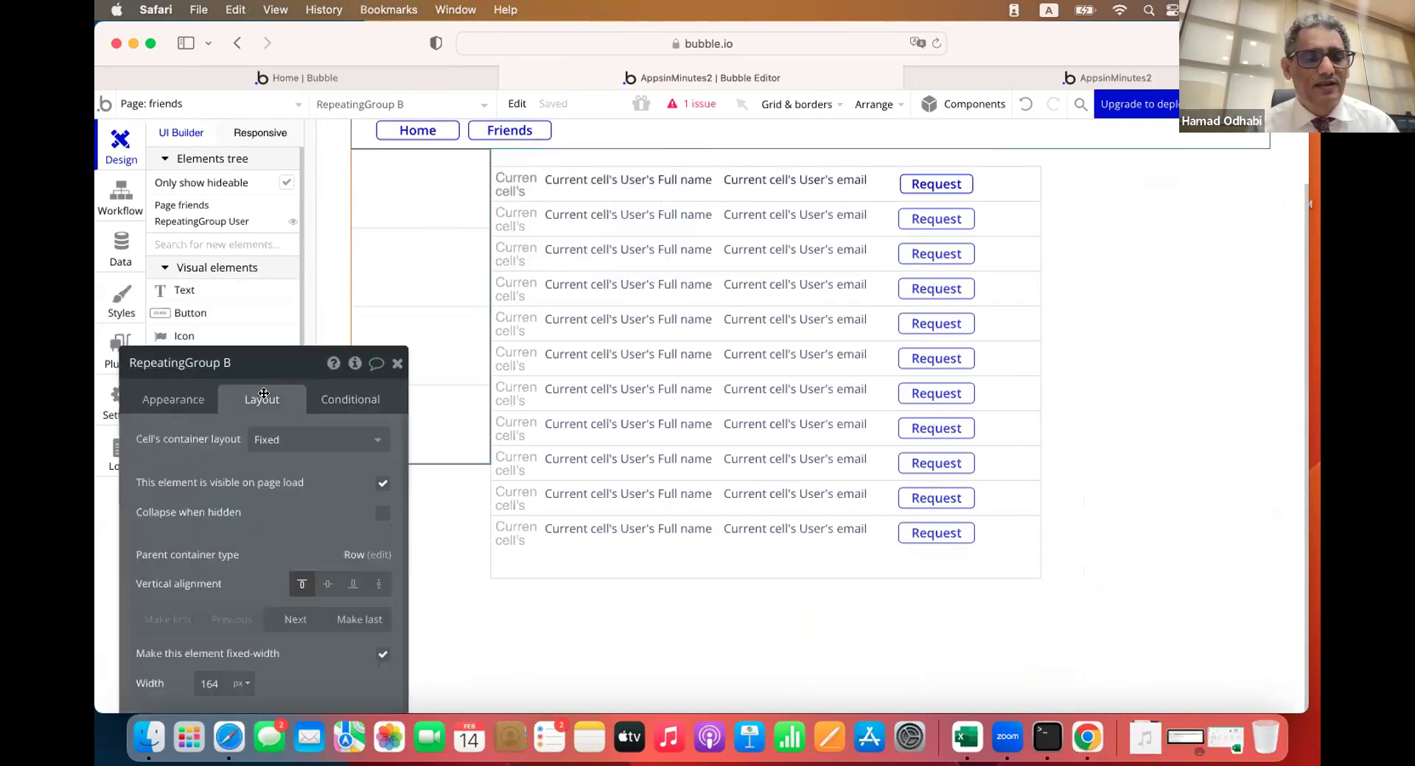
pyautogui.click(295, 621)
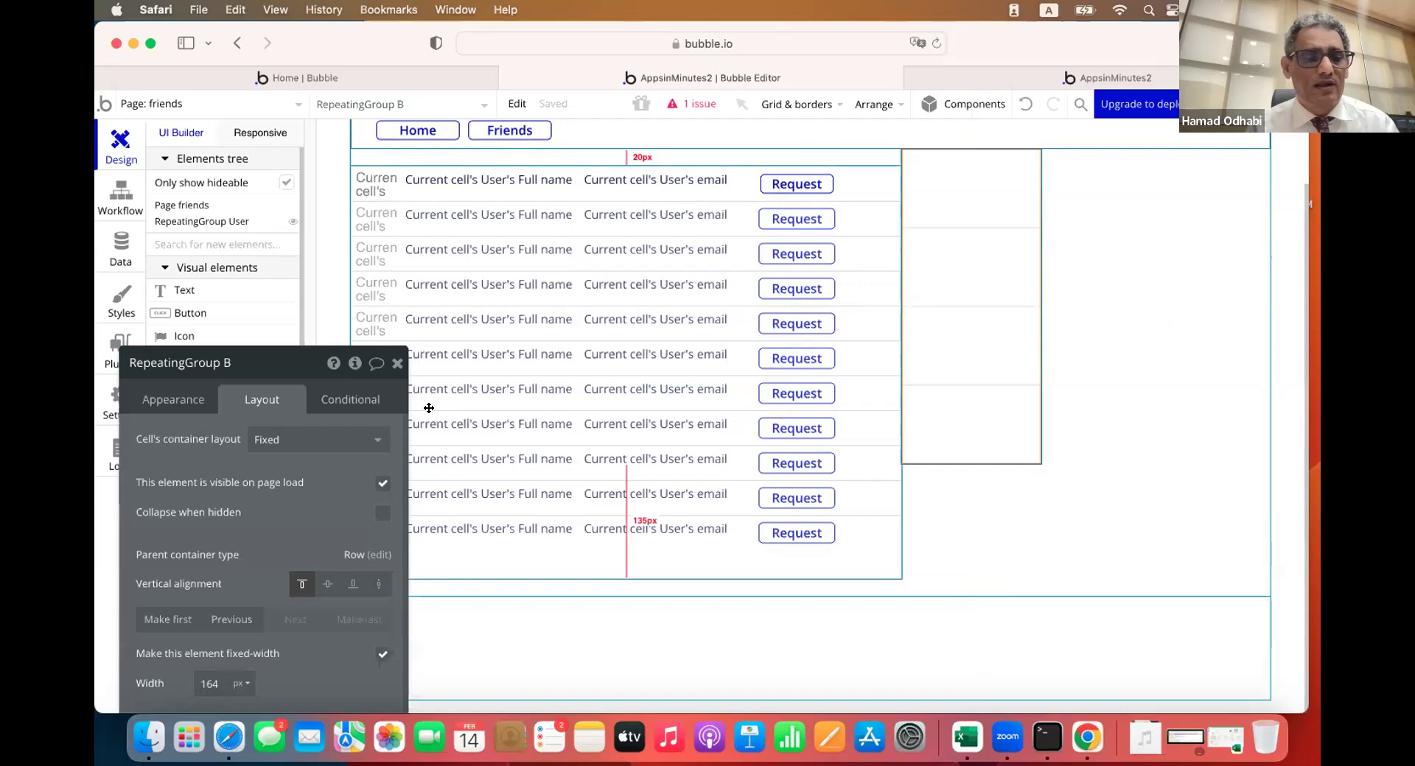
# Set the new repeating group's margins to 20 px top, 20 px bottom and 10 px left
pyautogui.moveTo(266, 506); pyautogui.dragTo(314, 254)
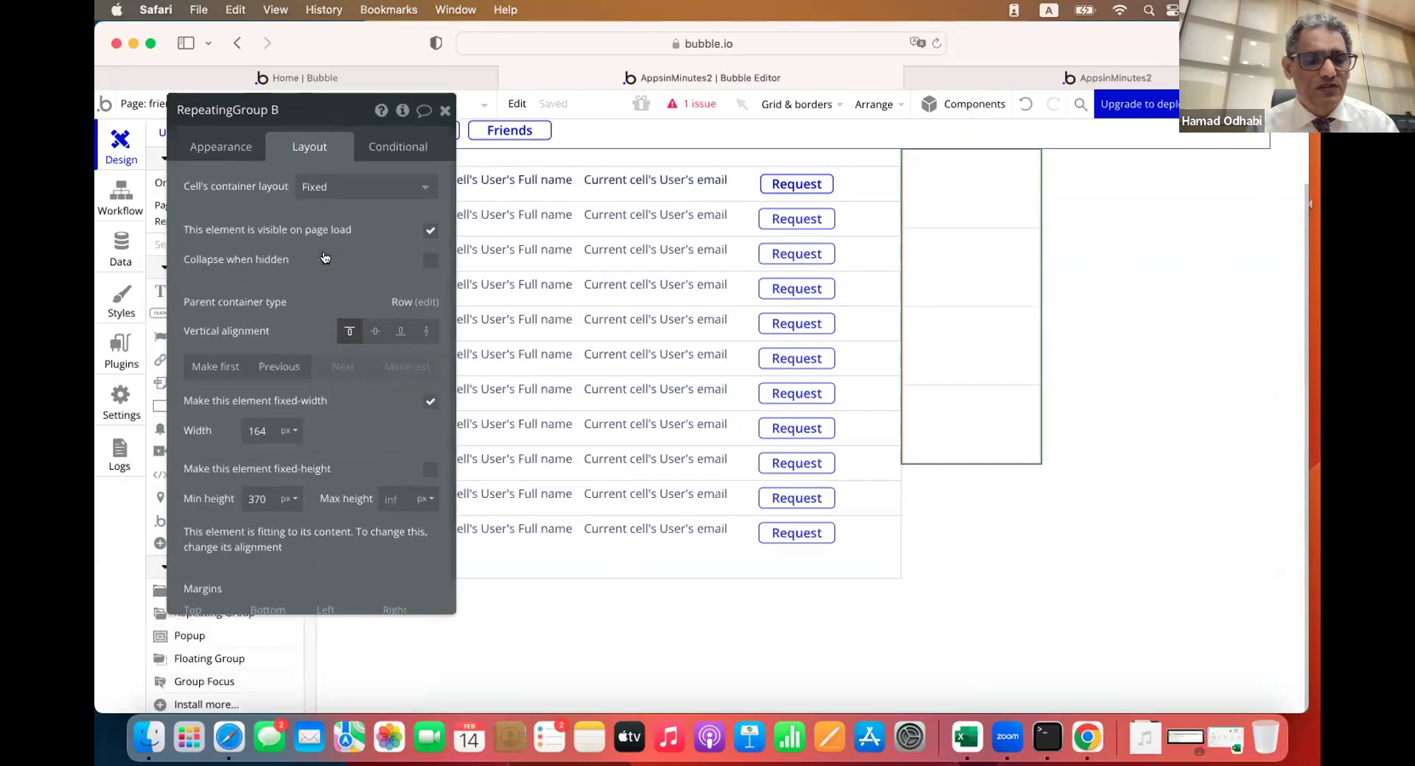
pyautogui.scroll(-2, 313, 297)
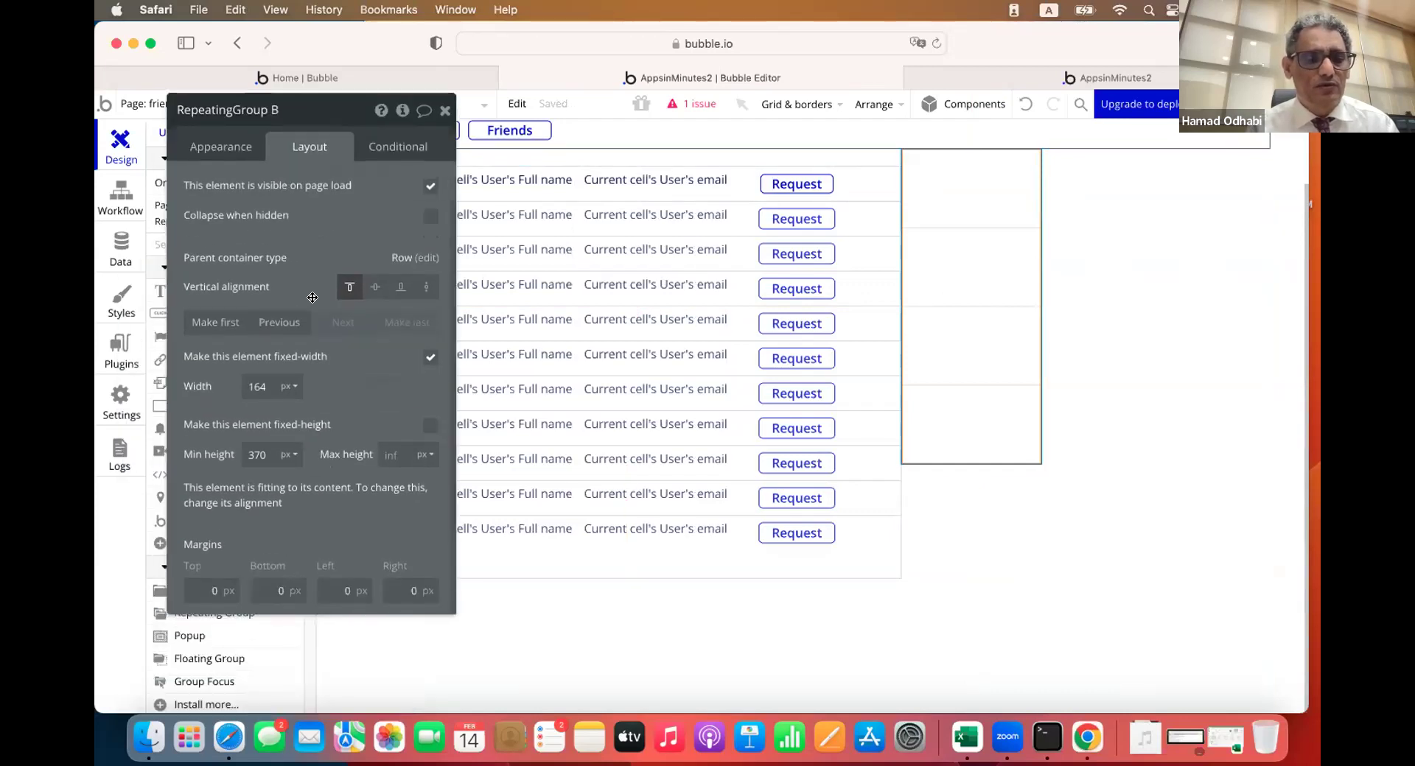
pyautogui.write('2')
pyautogui.click(269, 594)
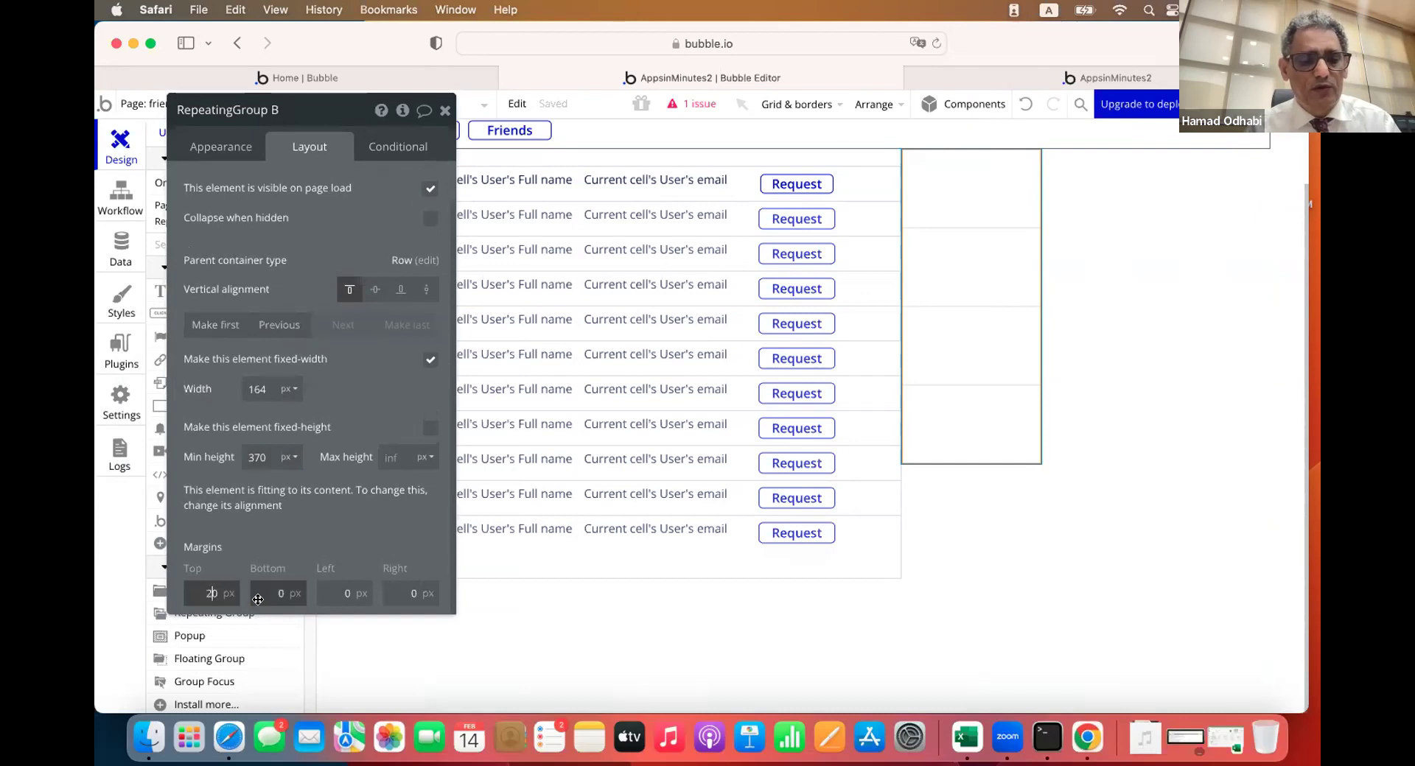
pyautogui.write('2')
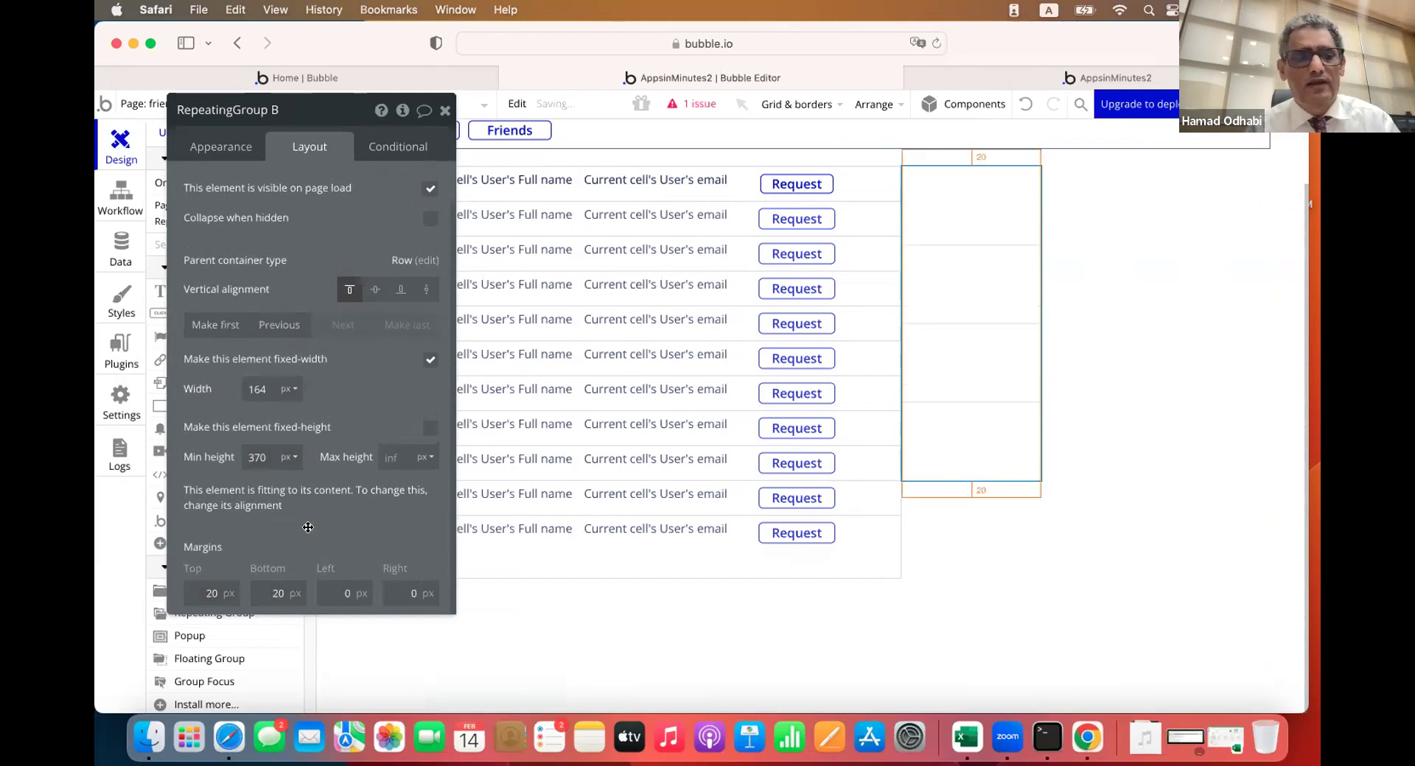
pyautogui.click(320, 589)
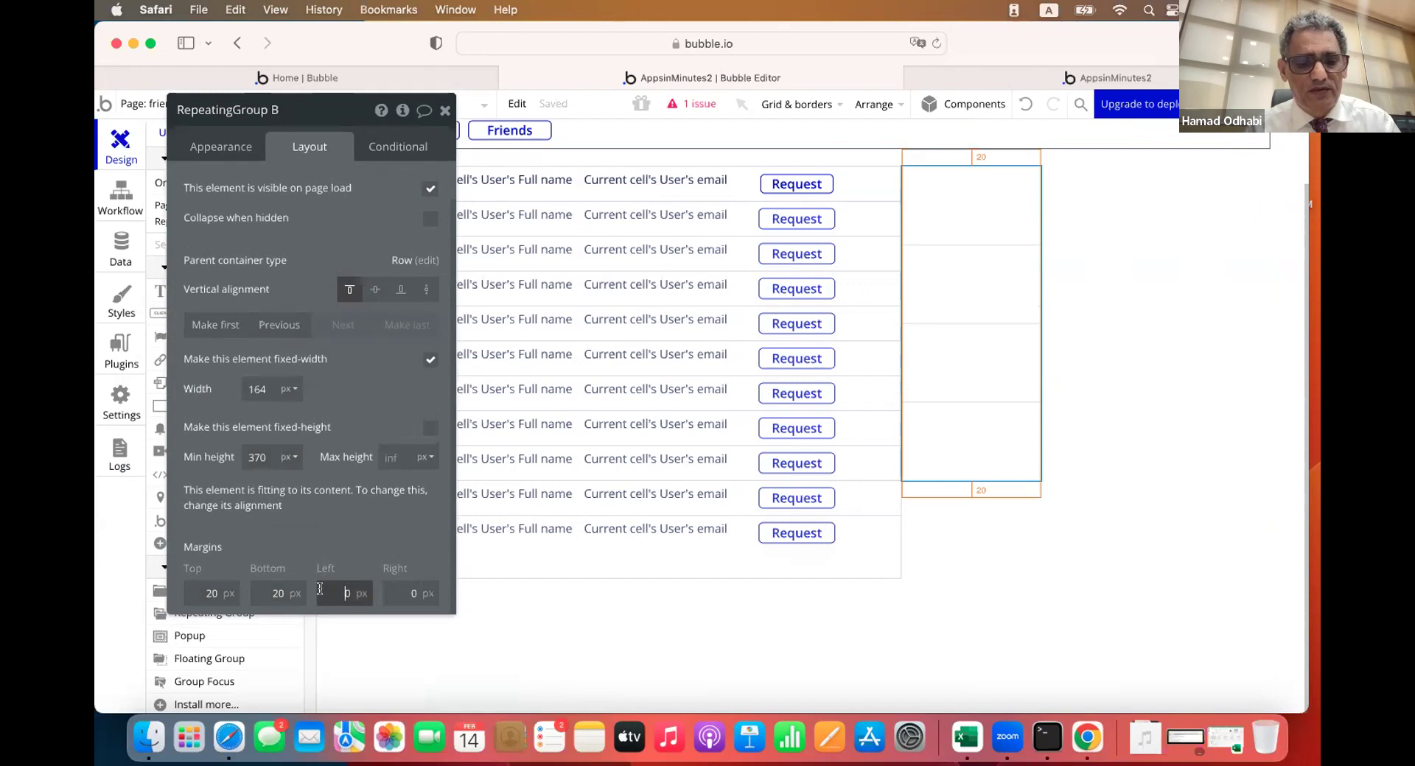
pyautogui.write('1')
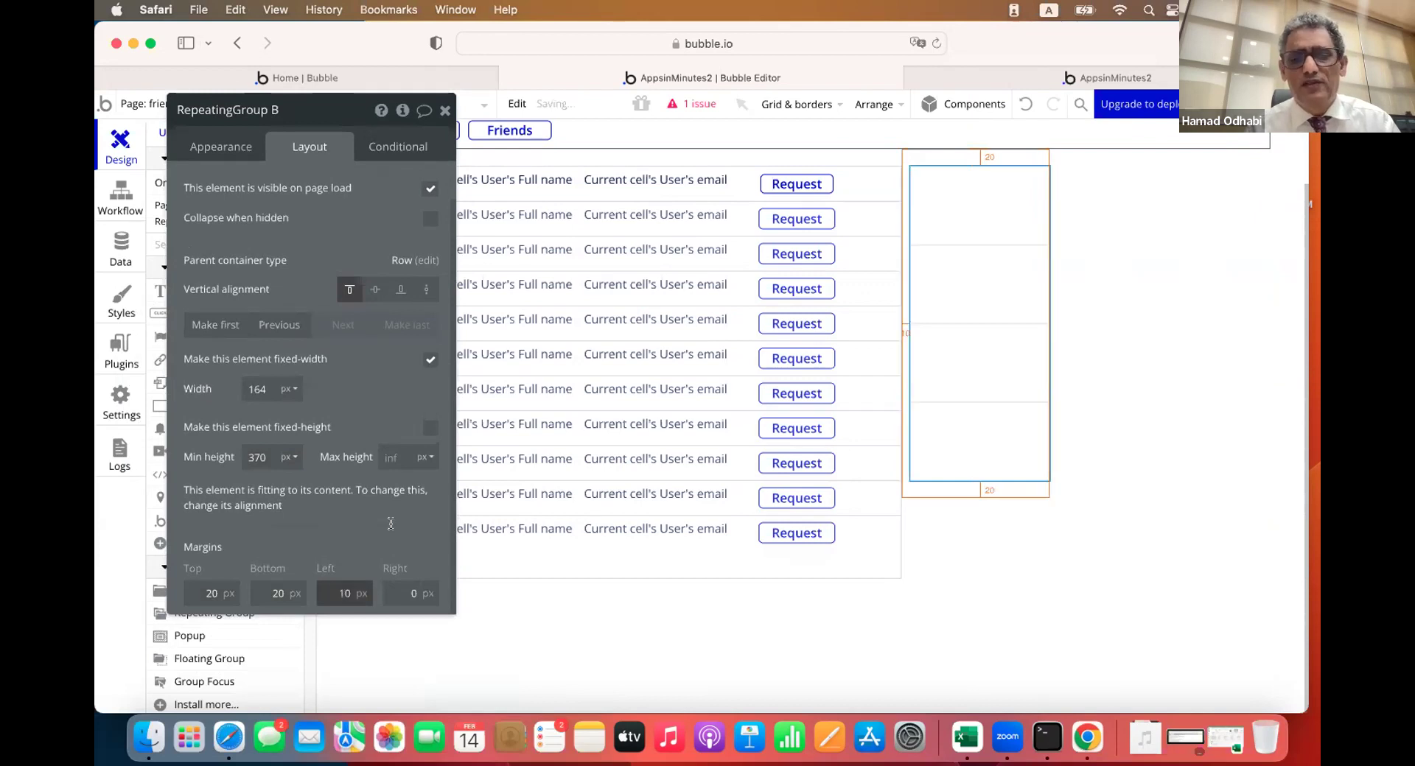
pyautogui.click(391, 524)
# Set the new repeating group's fixed width to 200 px
pyautogui.scroll(2, 345, 408)
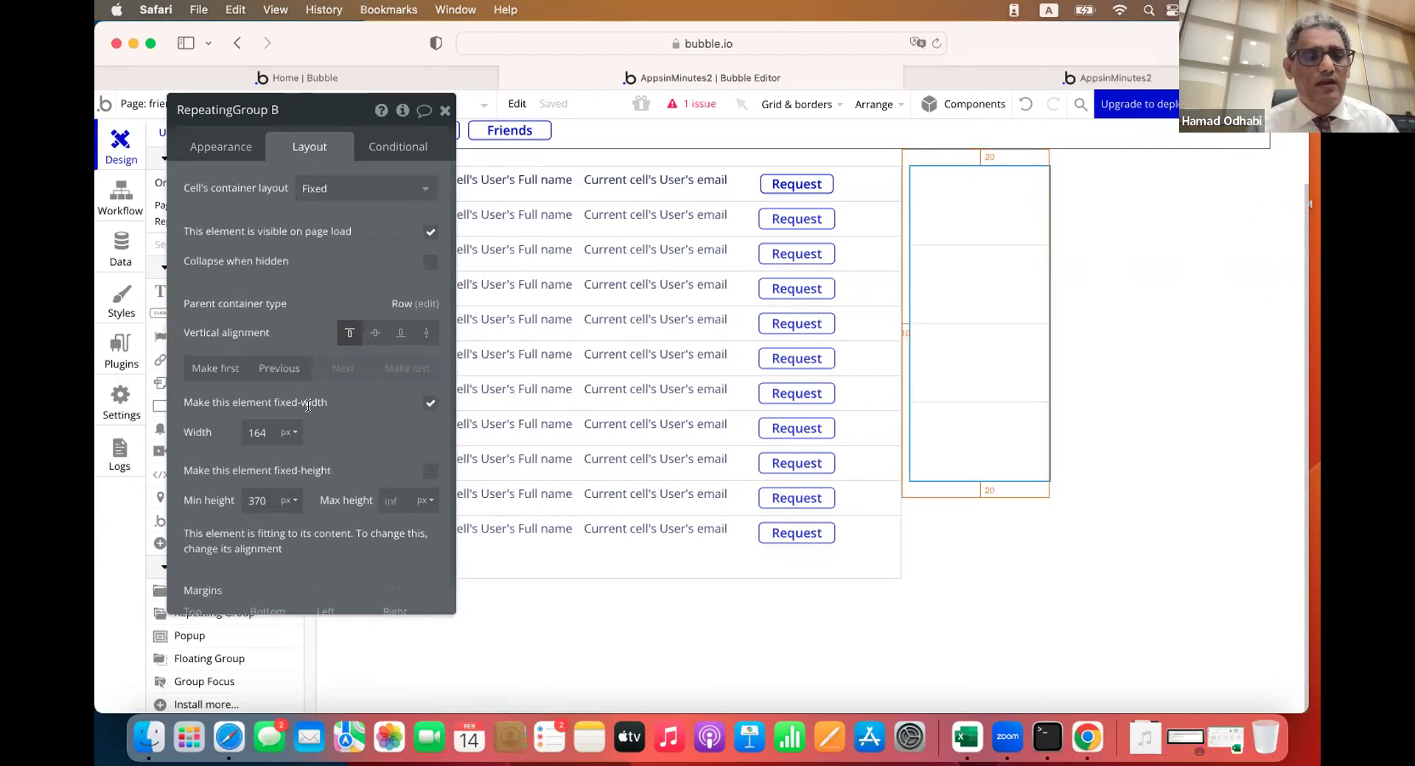
pyautogui.doubleClick(258, 431)
pyautogui.write('200')
pyautogui.press('Return')
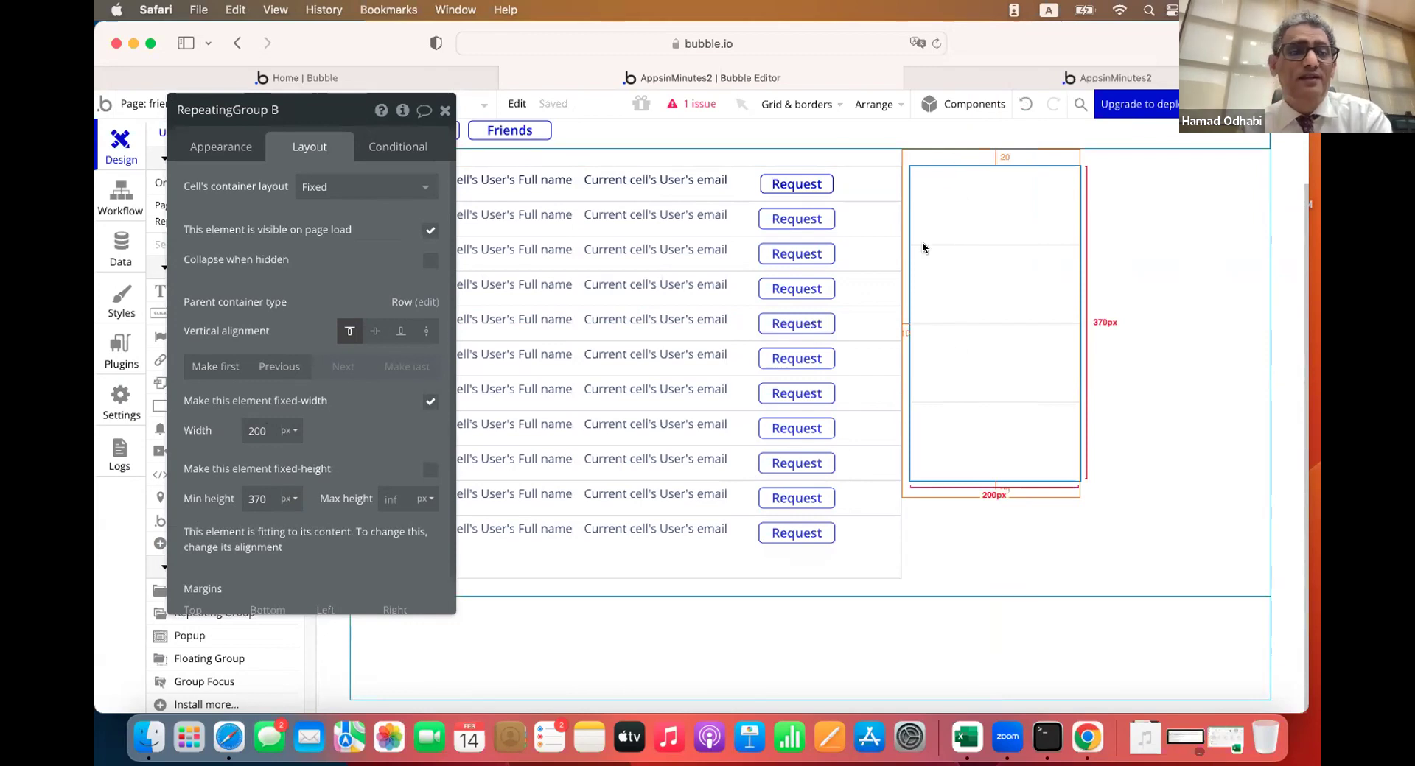
# Turn off the new repeating group's fixed number of rows and set its minimum row height to 40 px
pyautogui.click(238, 146)
pyautogui.click(429, 282)
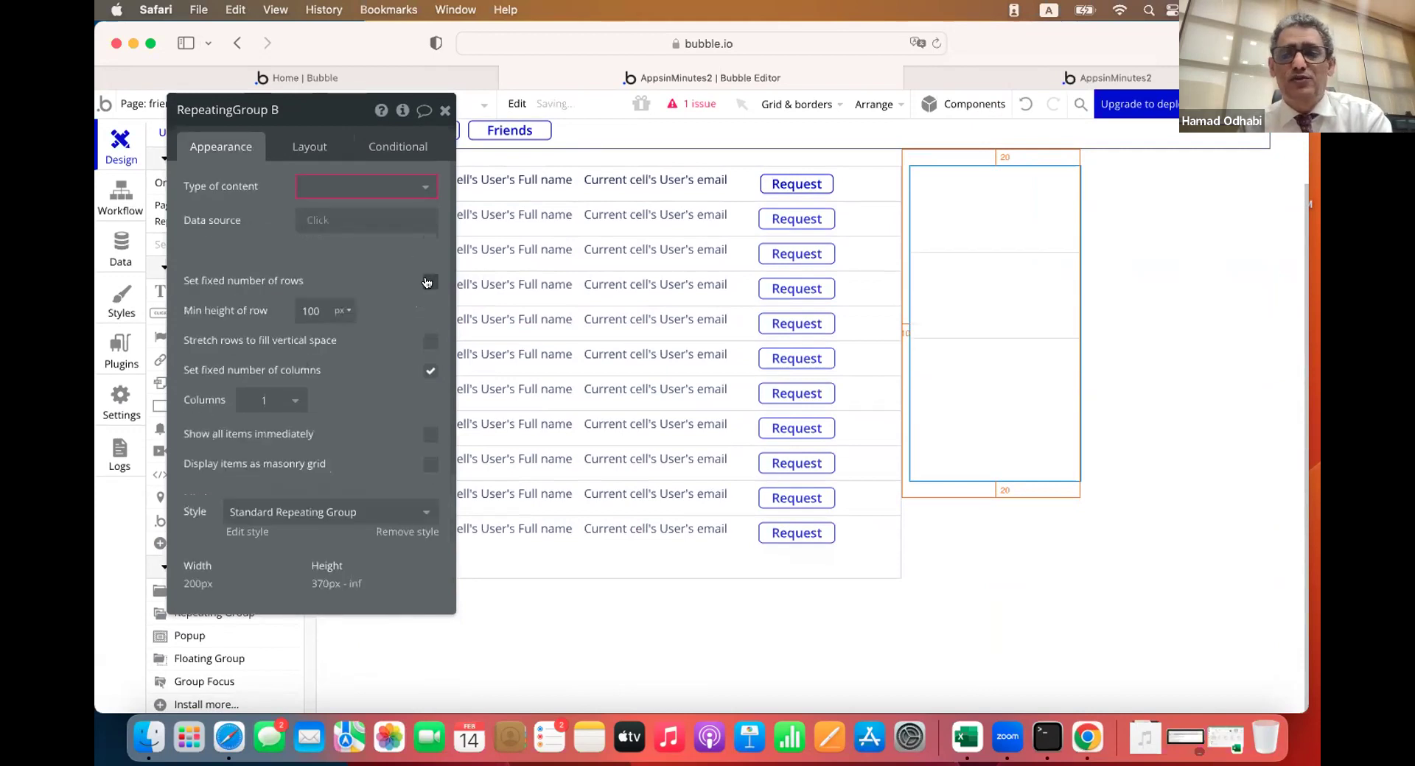
pyautogui.doubleClick(310, 311)
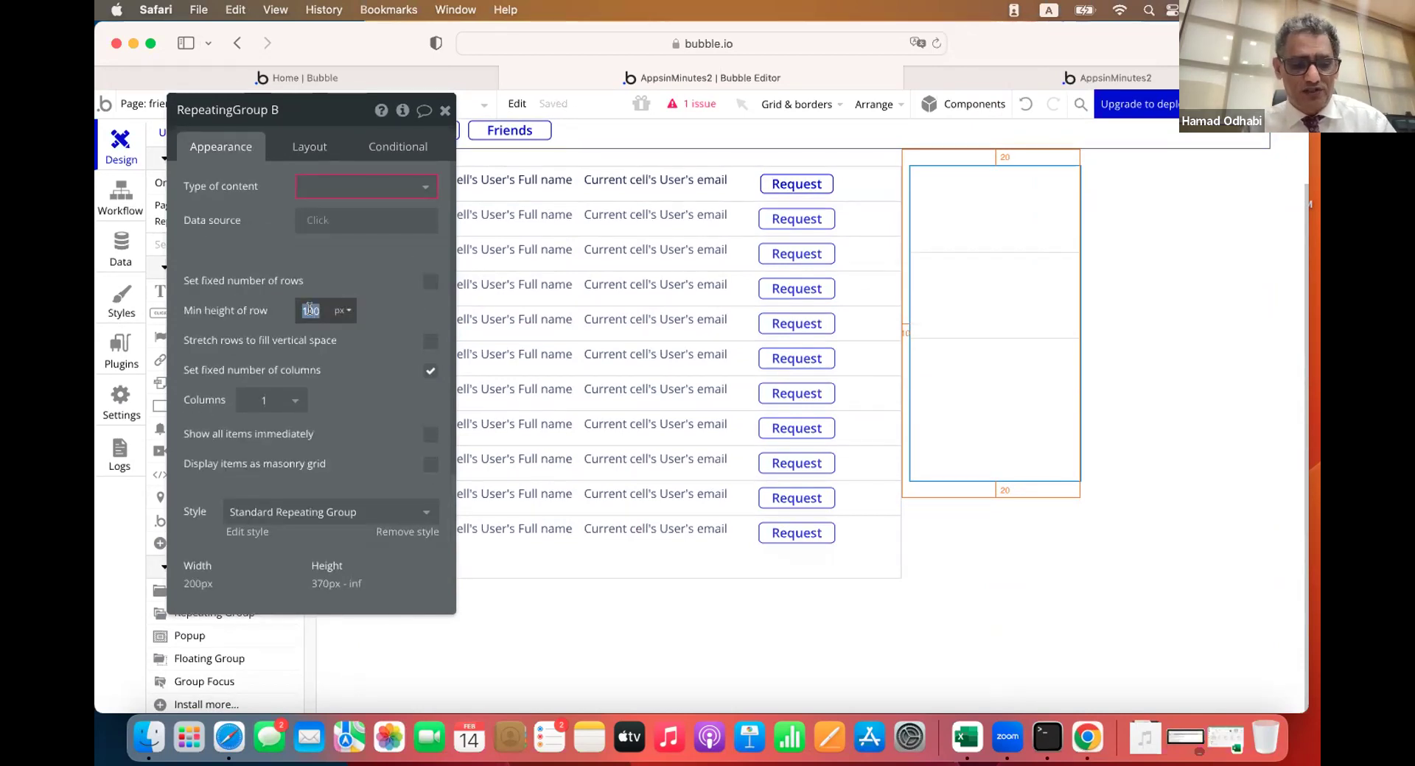
pyautogui.write('4')
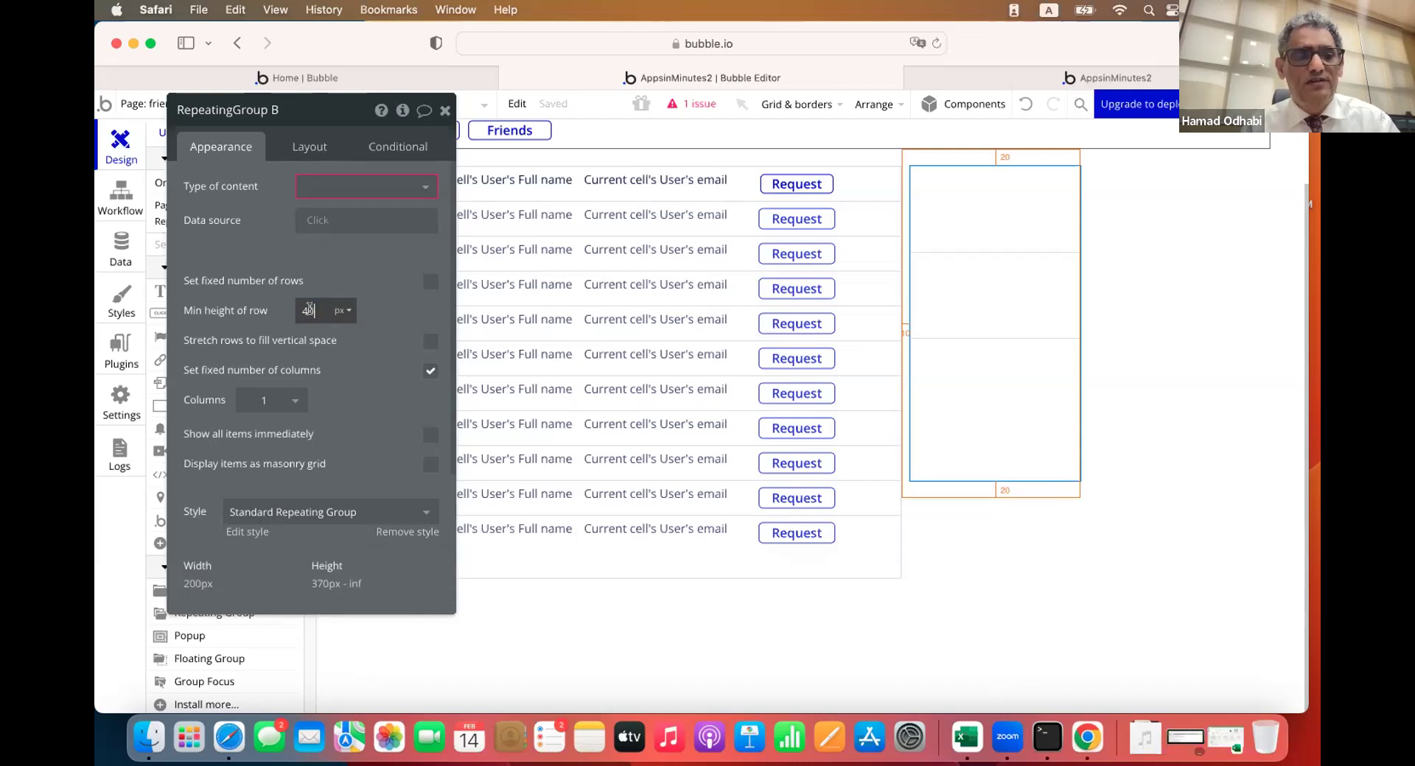
pyautogui.write('0')
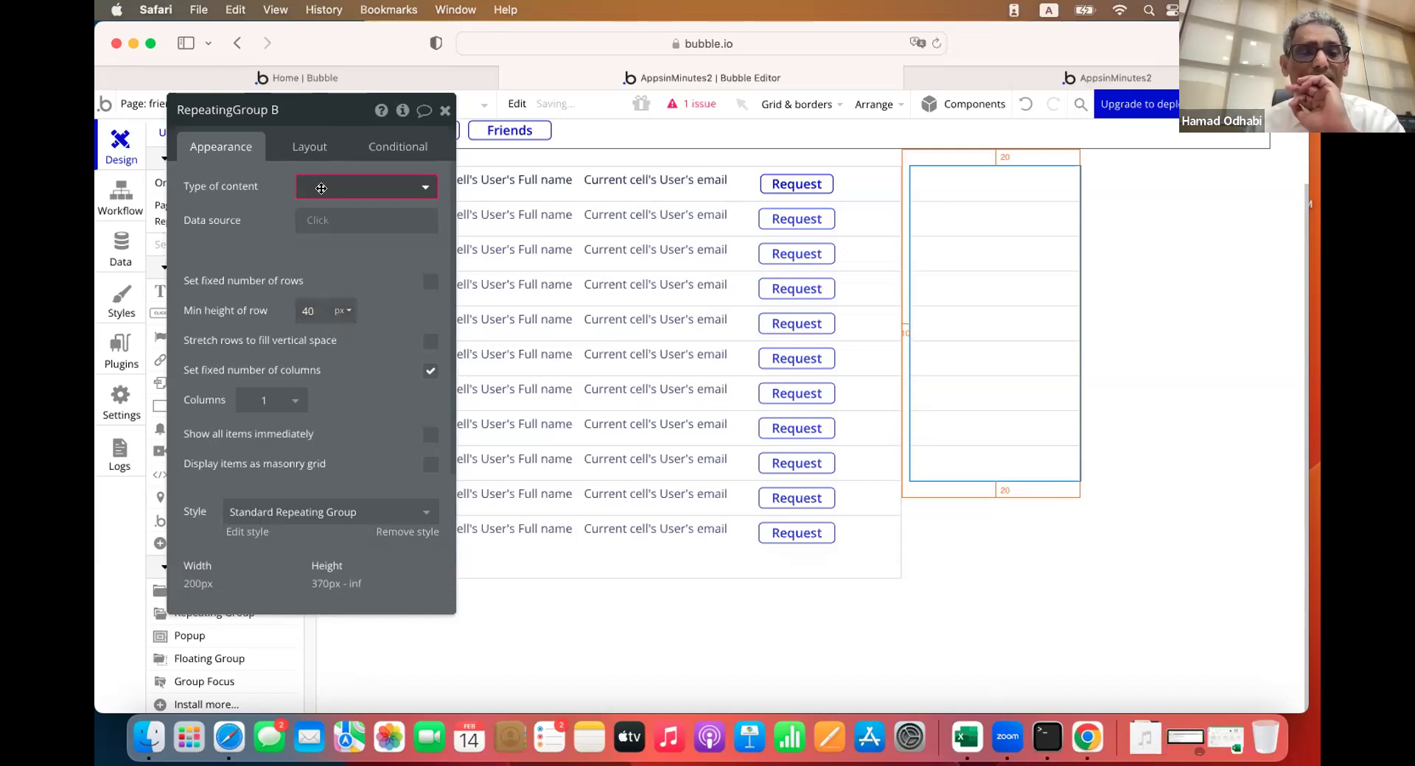
# Set the new repeating group's type of content to User and its data source to Current User's requests
pyautogui.click(321, 189)
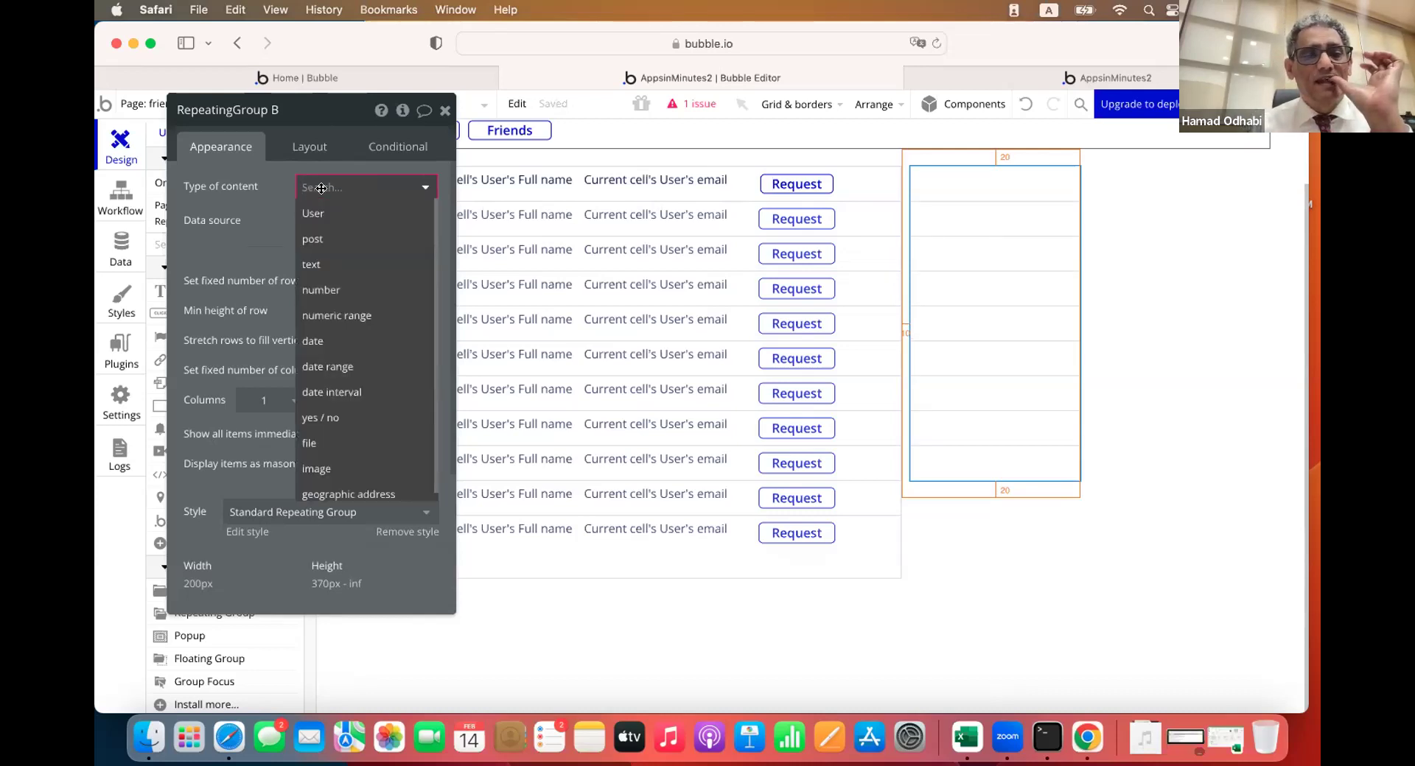
pyautogui.click(313, 213)
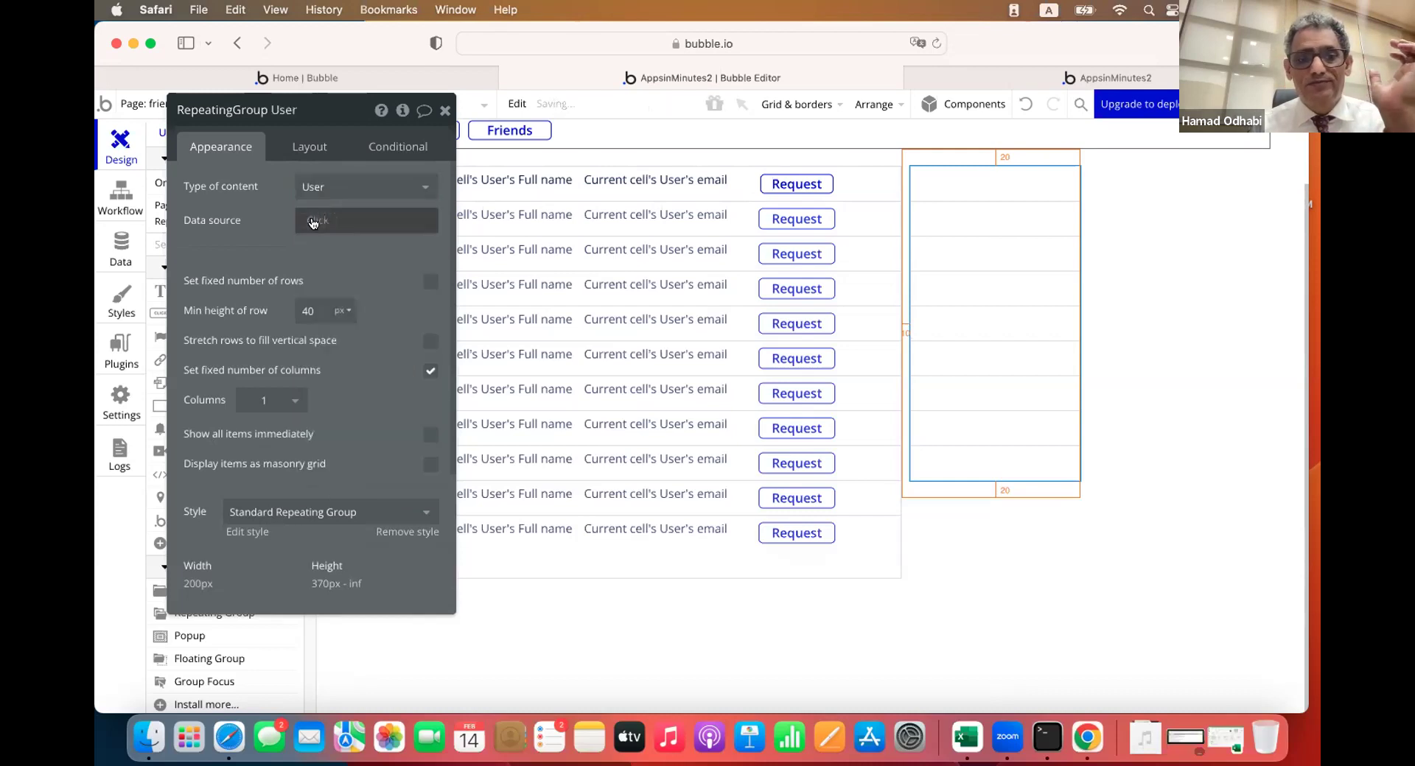
pyautogui.click(312, 221)
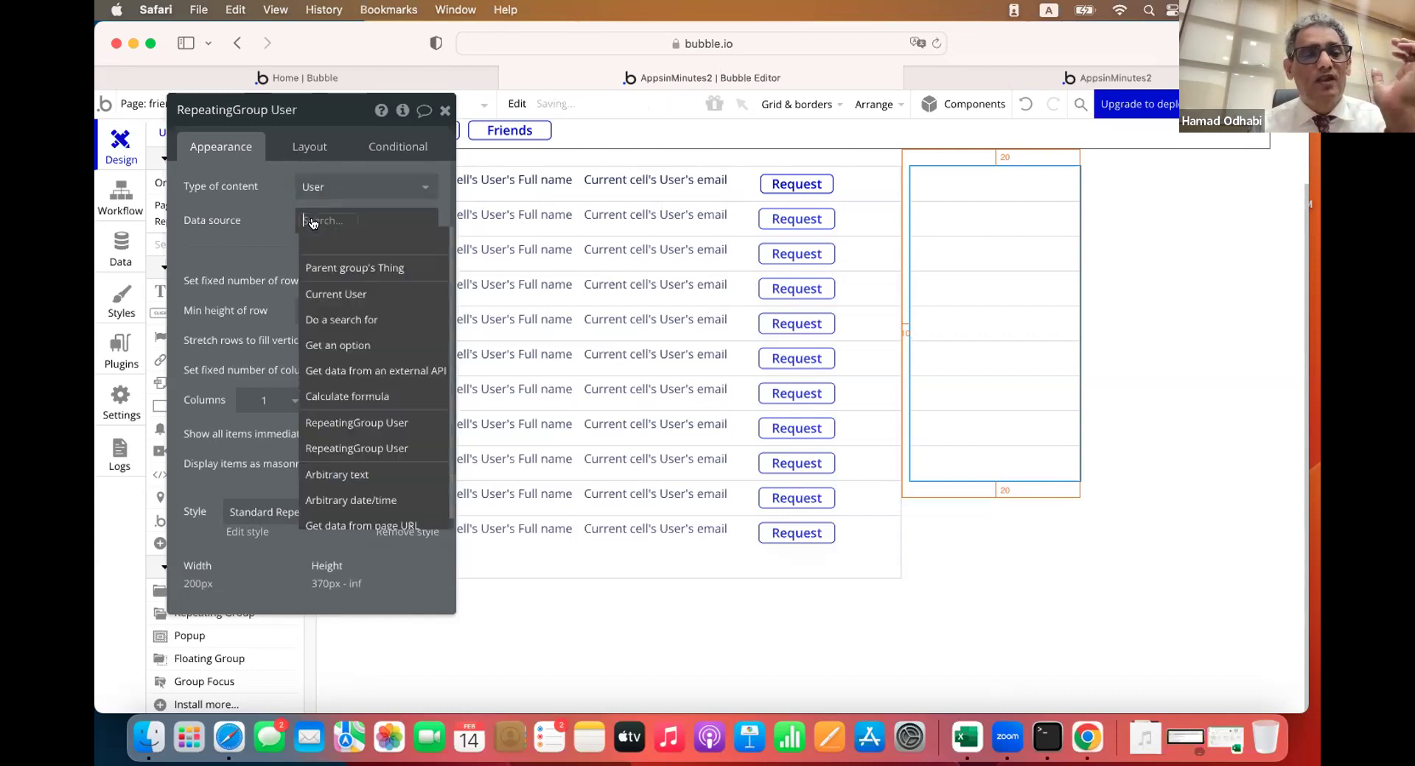
pyautogui.click(328, 295)
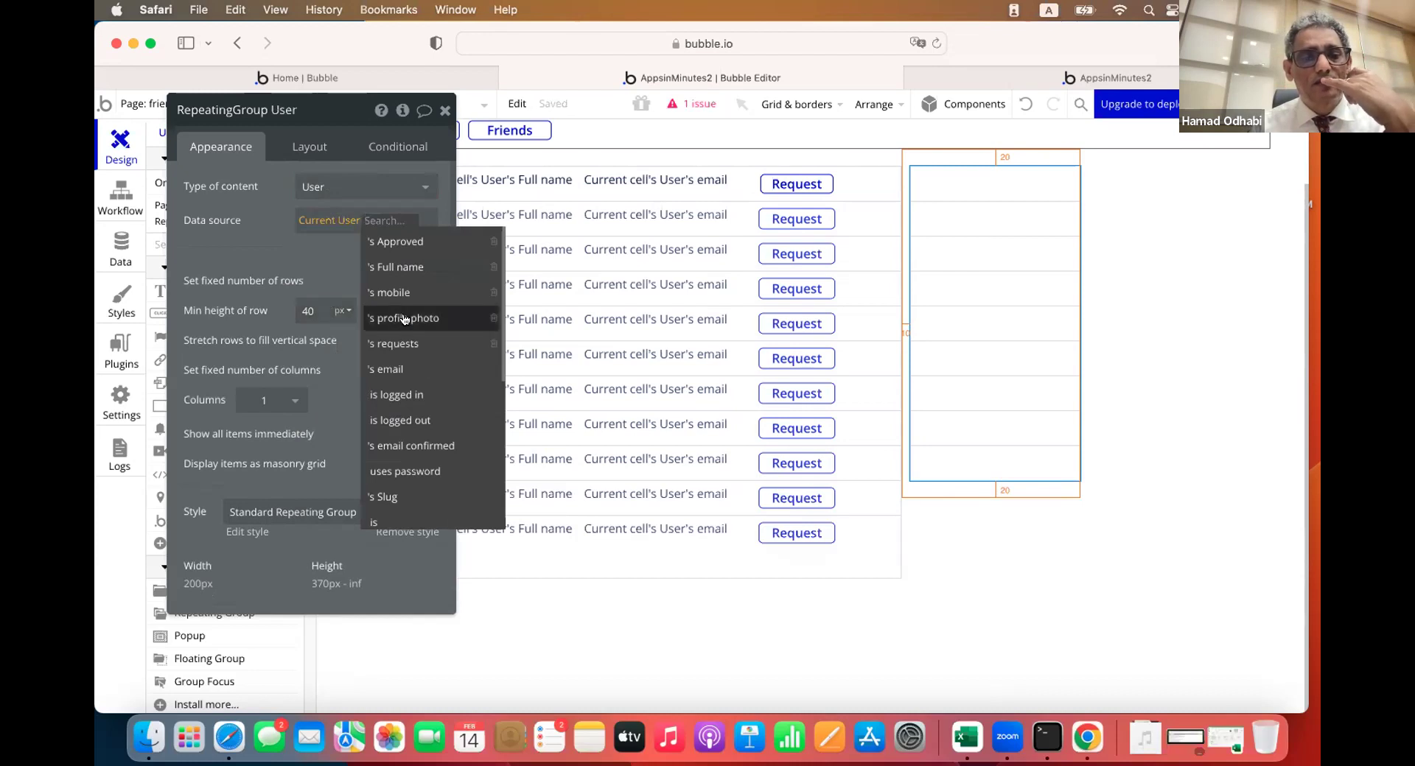
pyautogui.click(398, 344)
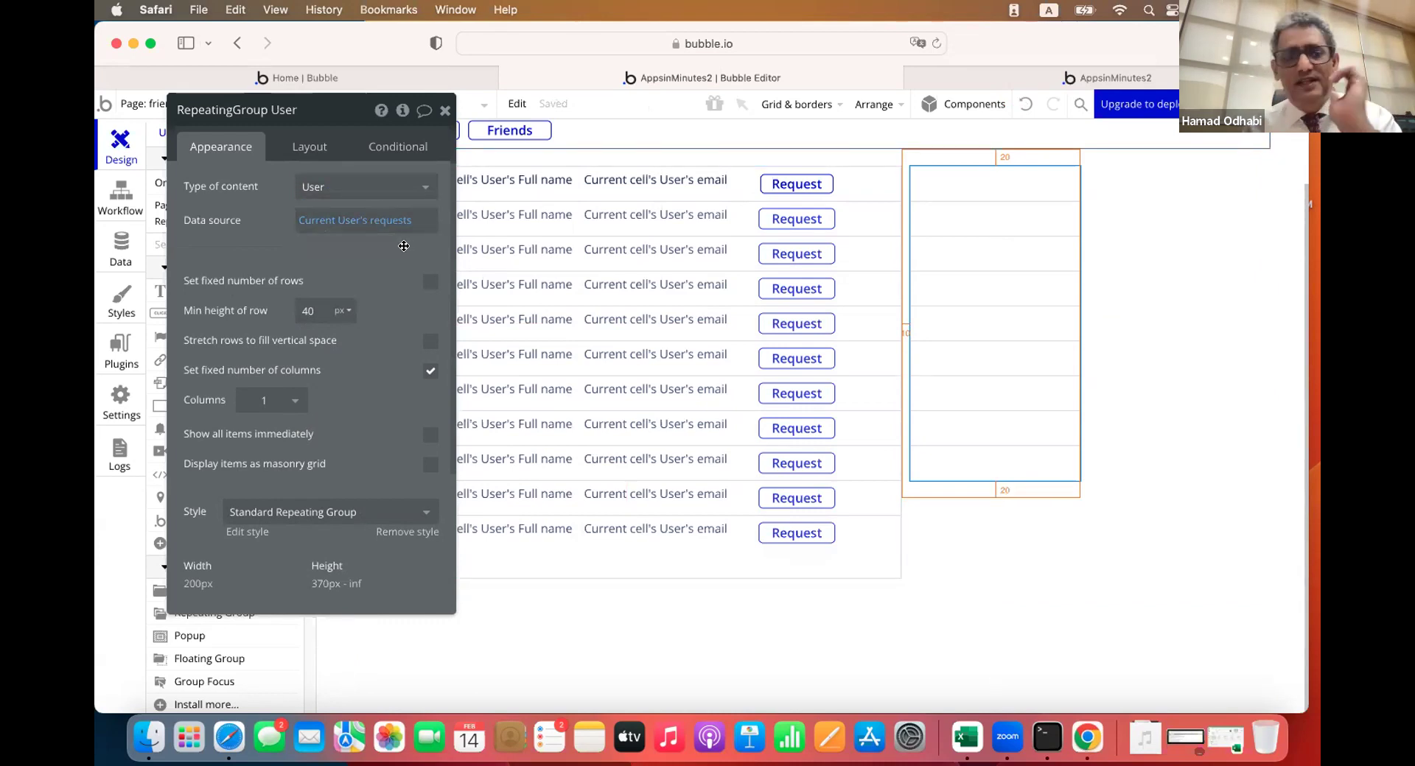
pyautogui.moveTo(362, 293); pyautogui.dragTo(455, 417)
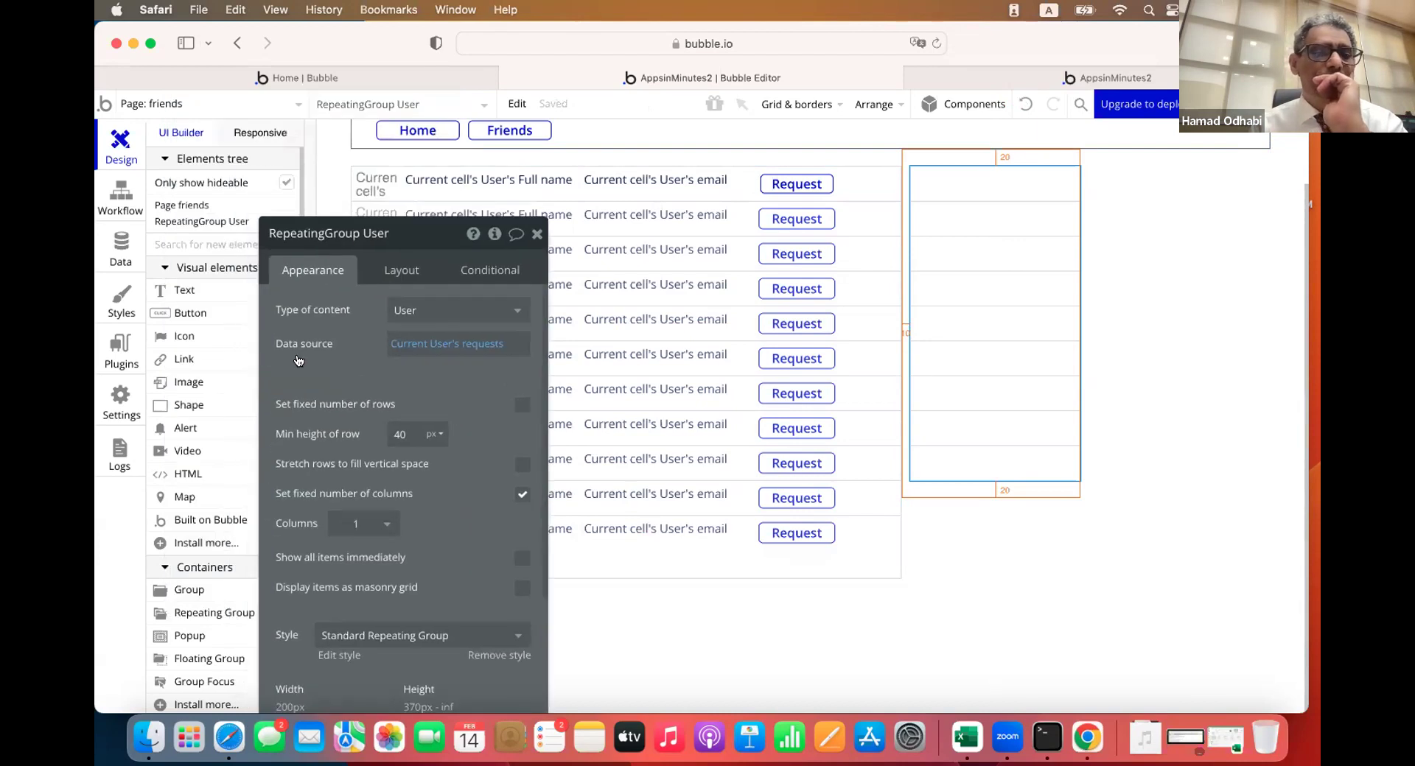
pyautogui.click(187, 382)
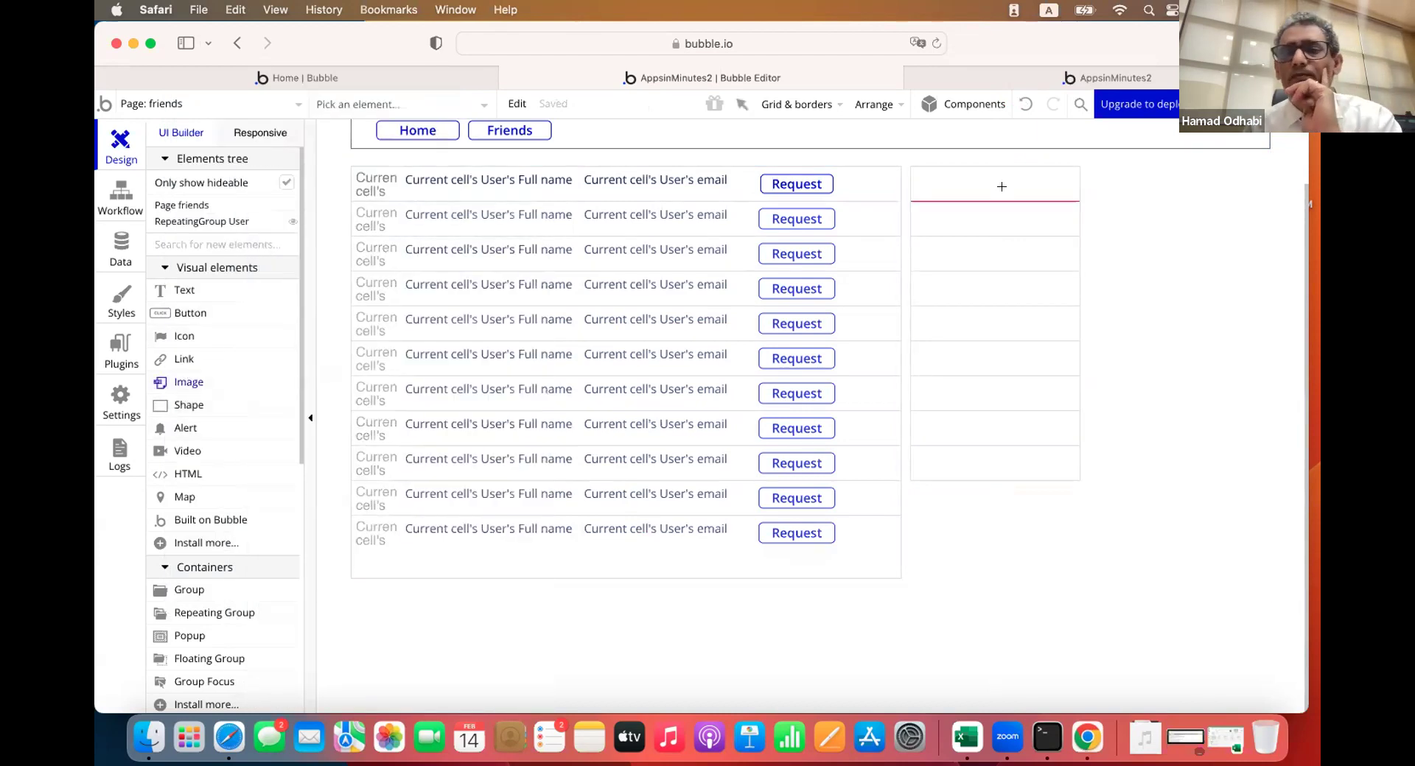
pyautogui.moveTo(925, 175); pyautogui.dragTo(951, 199)
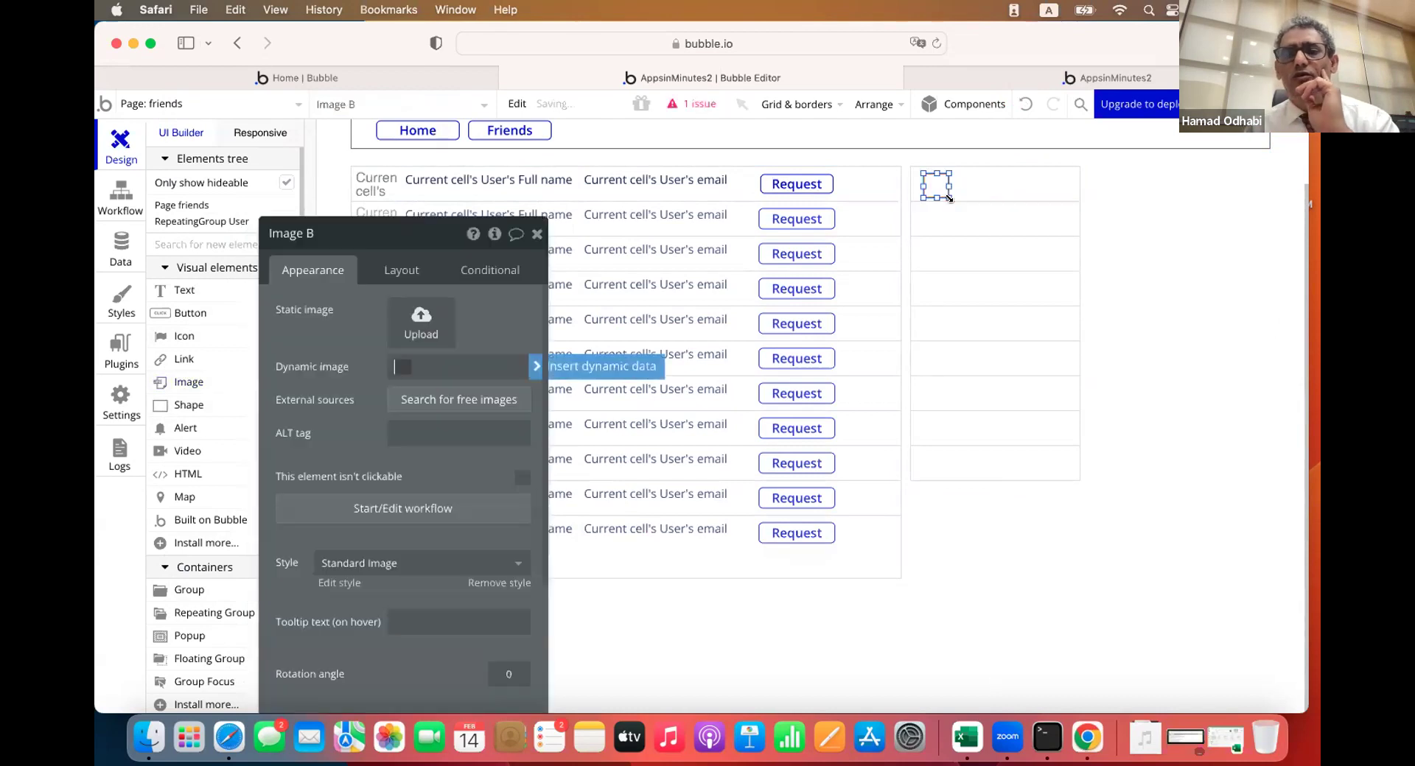
pyautogui.click(586, 368)
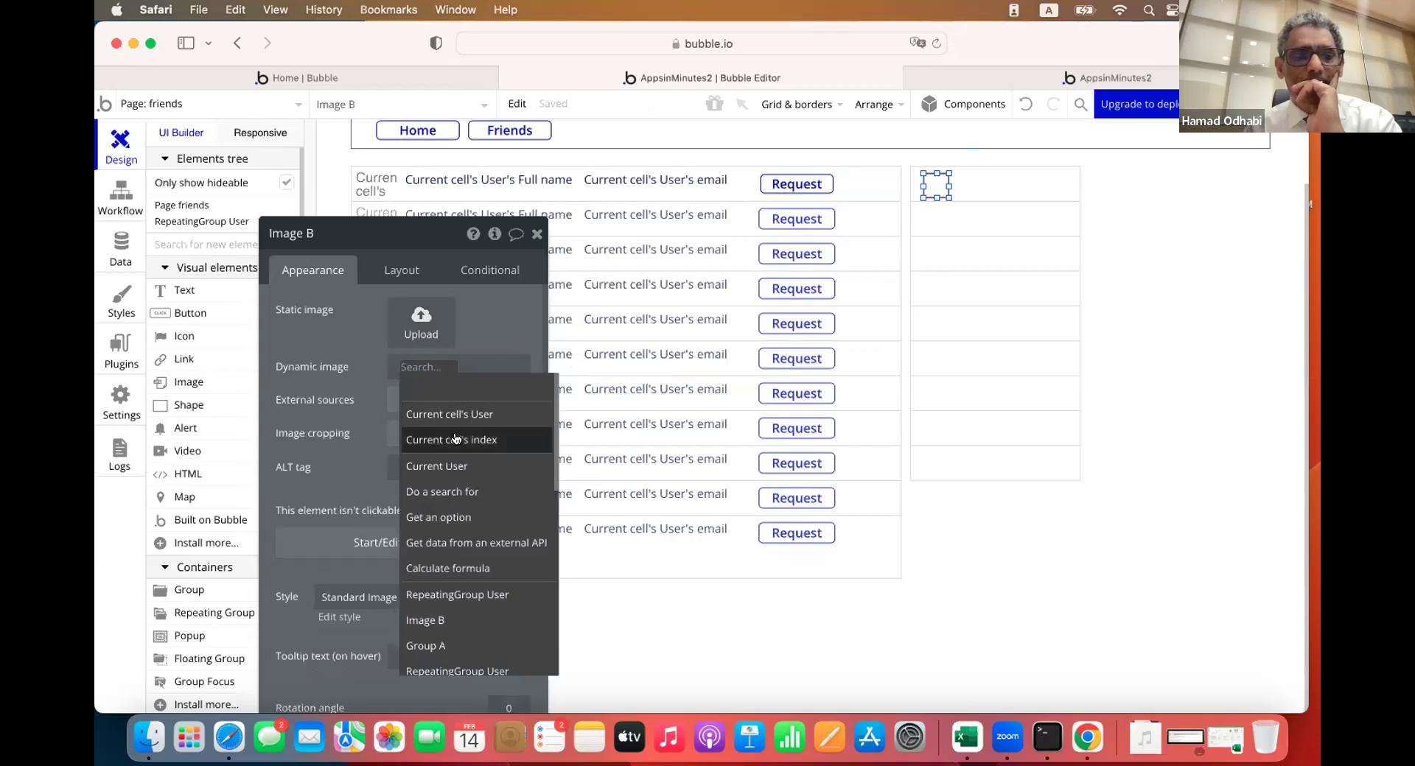
pyautogui.click(469, 417)
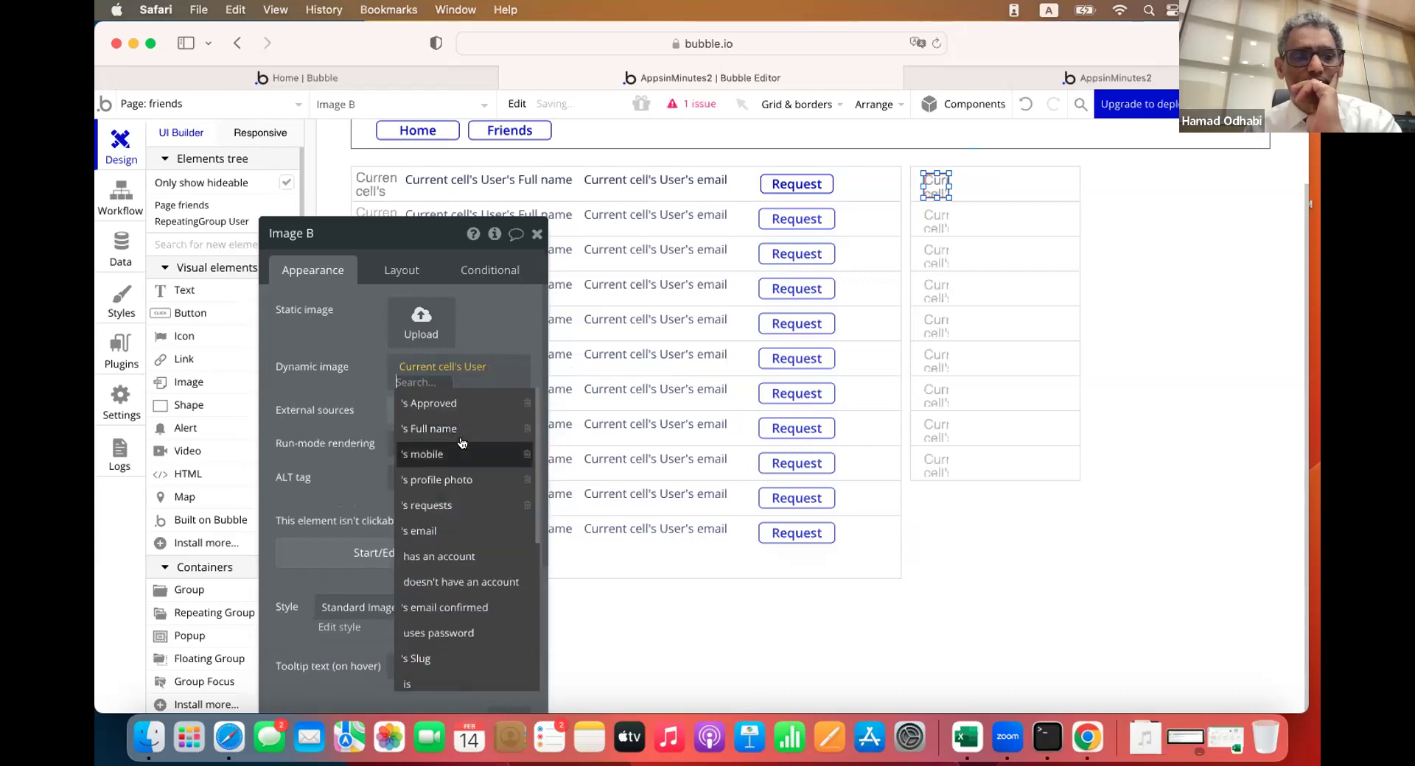
pyautogui.click(455, 480)
# Set the new repeating group's cell layout to Row and center its profile image vertically
pyautogui.click(980, 298)
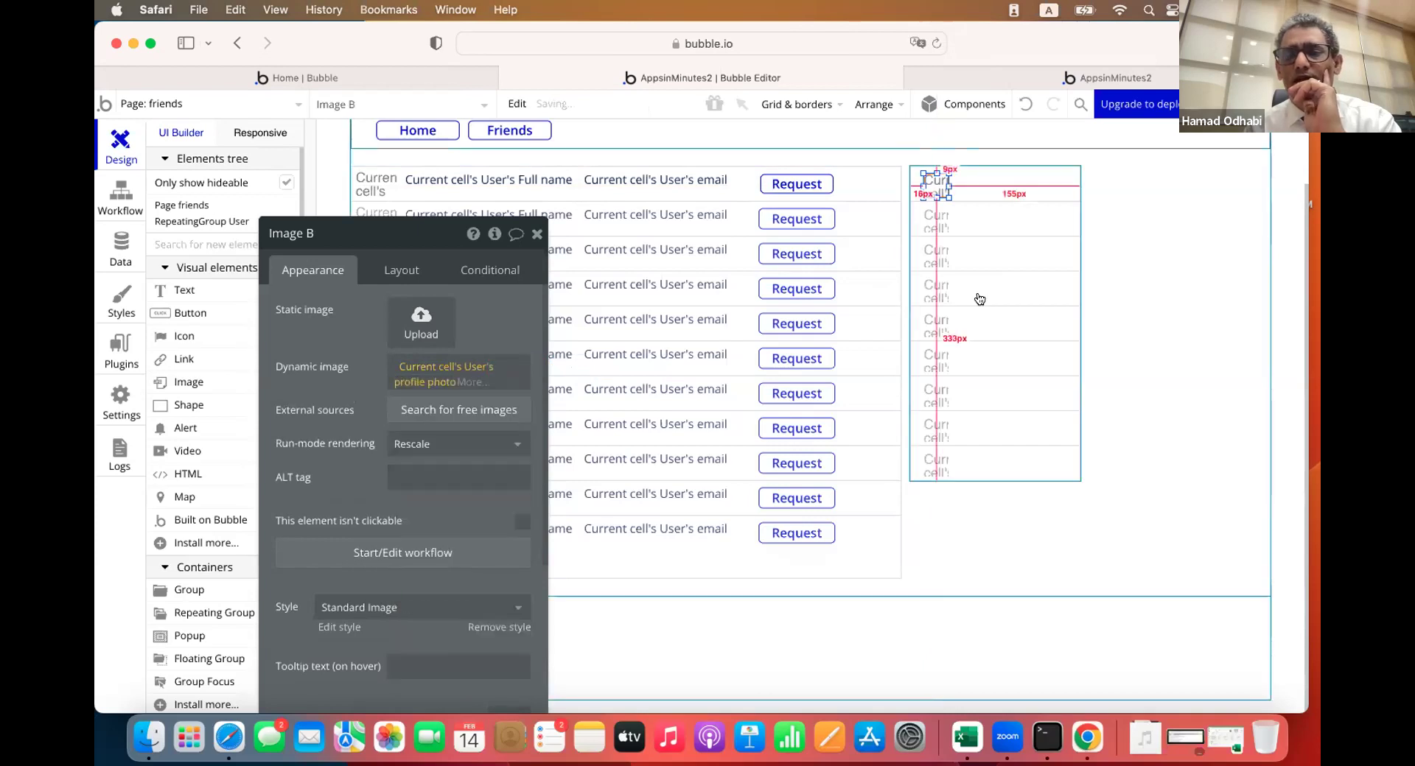
pyautogui.click(401, 270)
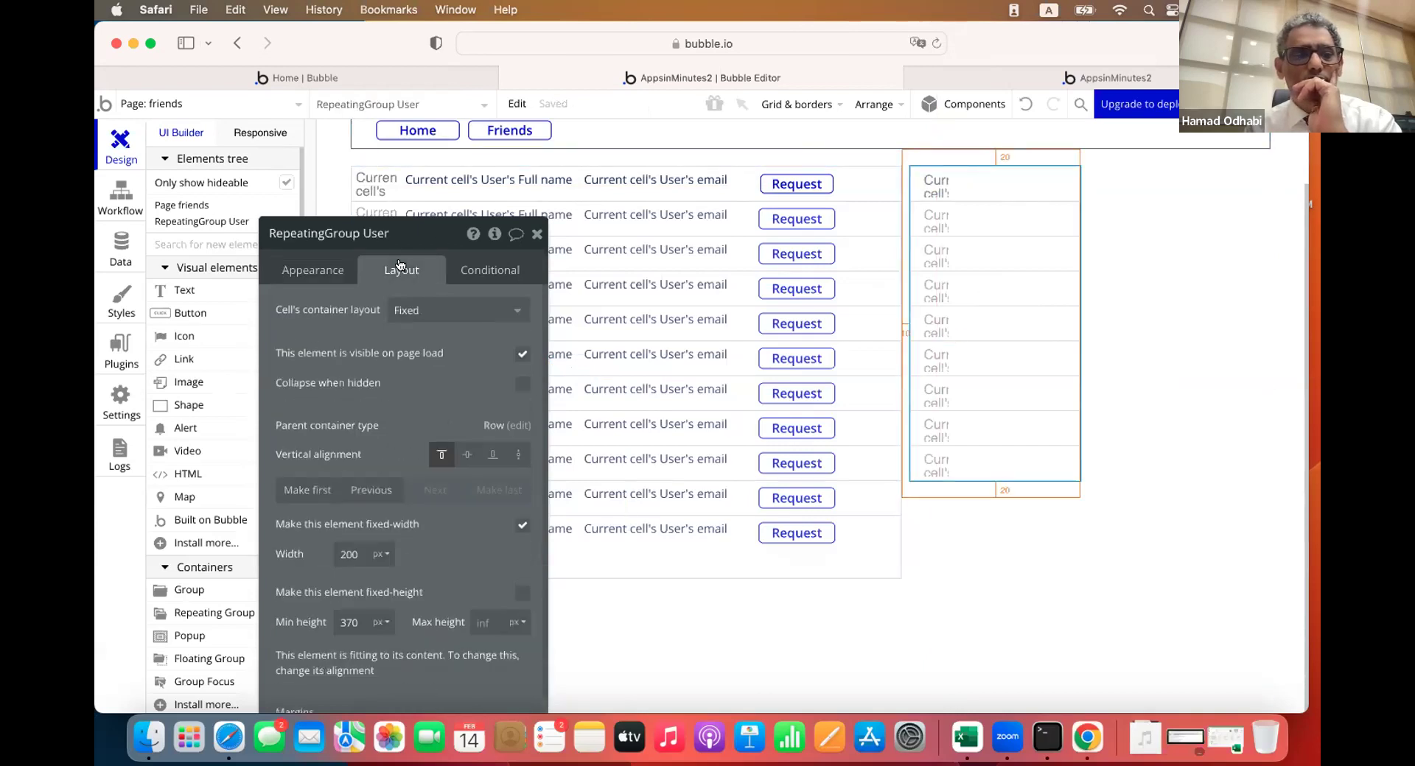
pyautogui.click(410, 311)
pyautogui.click(408, 384)
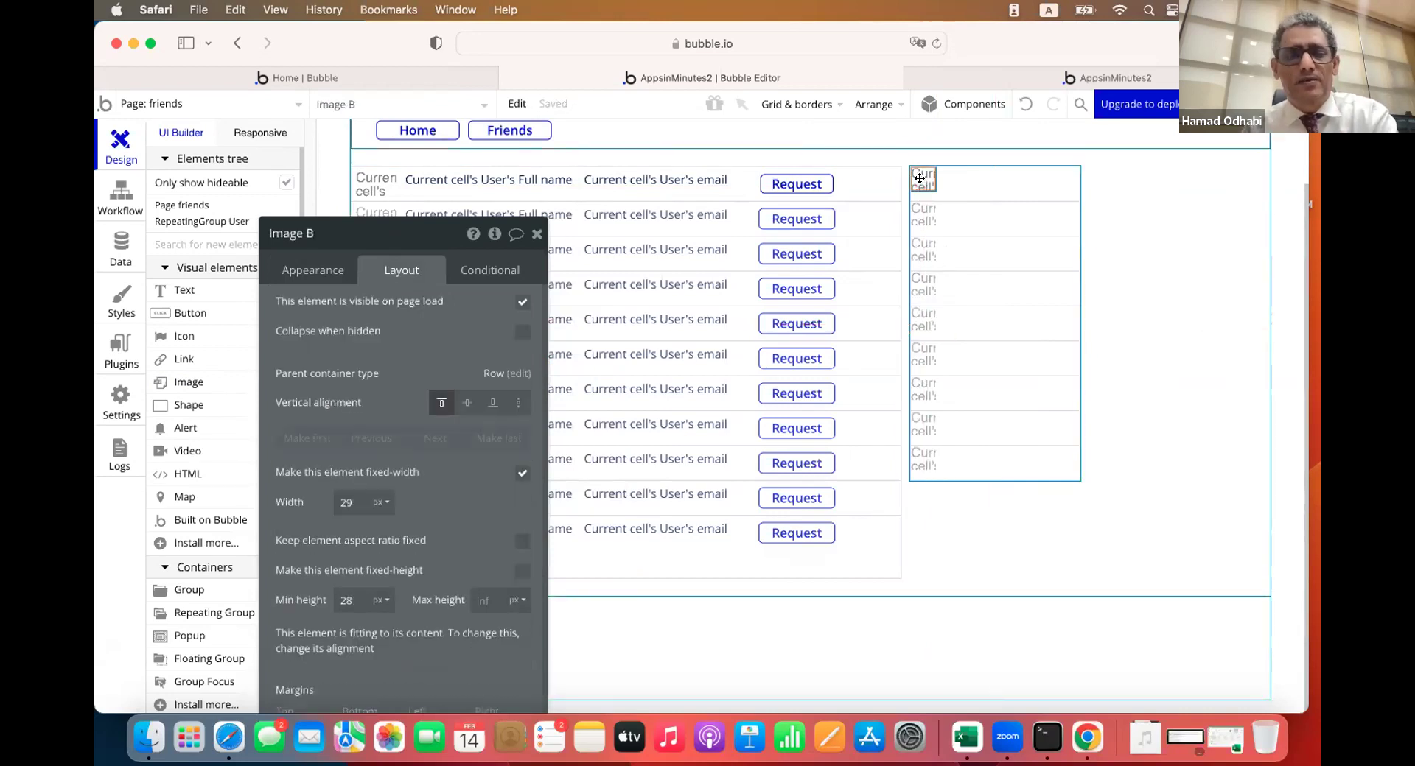
pyautogui.click(467, 402)
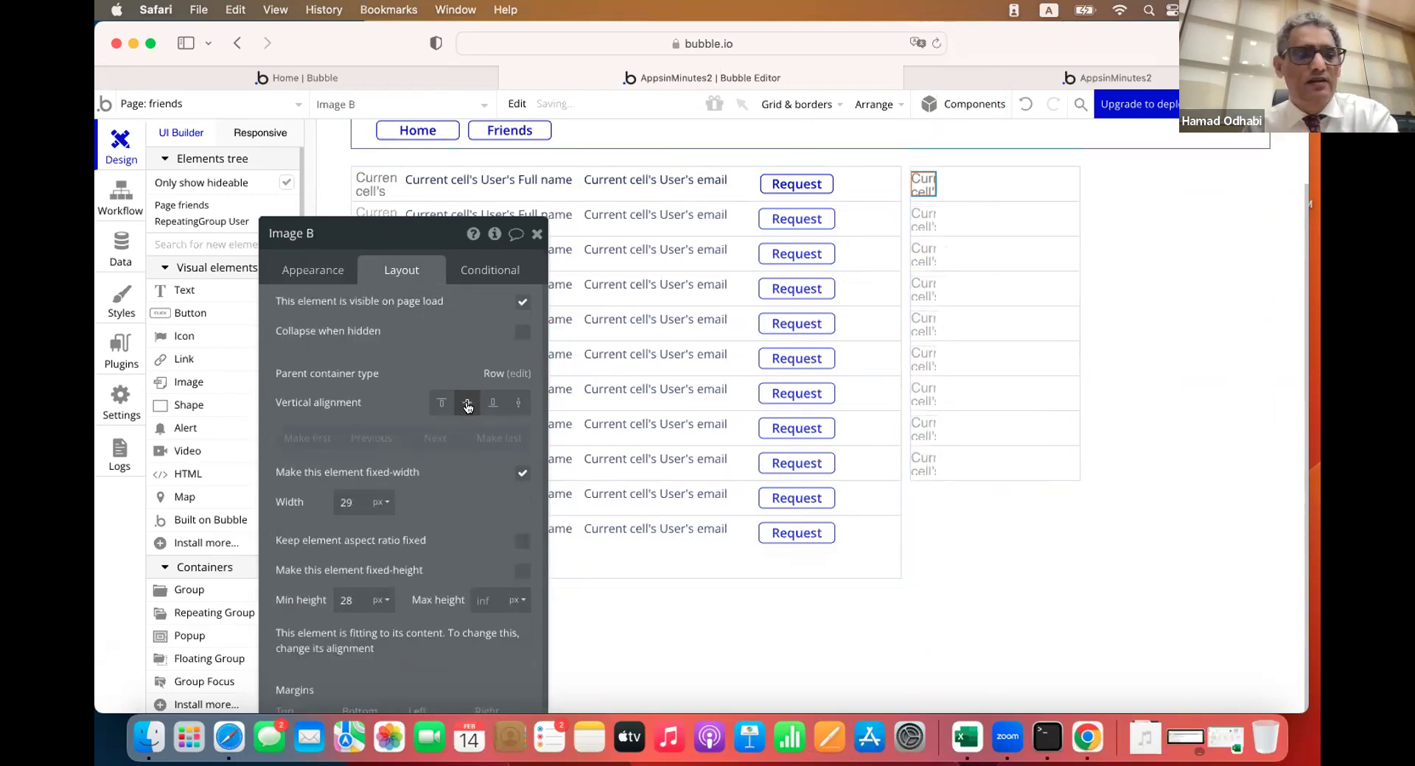
# Add a text element about 130 px wide beside the profile image in the new repeating group and center it vertically
pyautogui.click(190, 291)
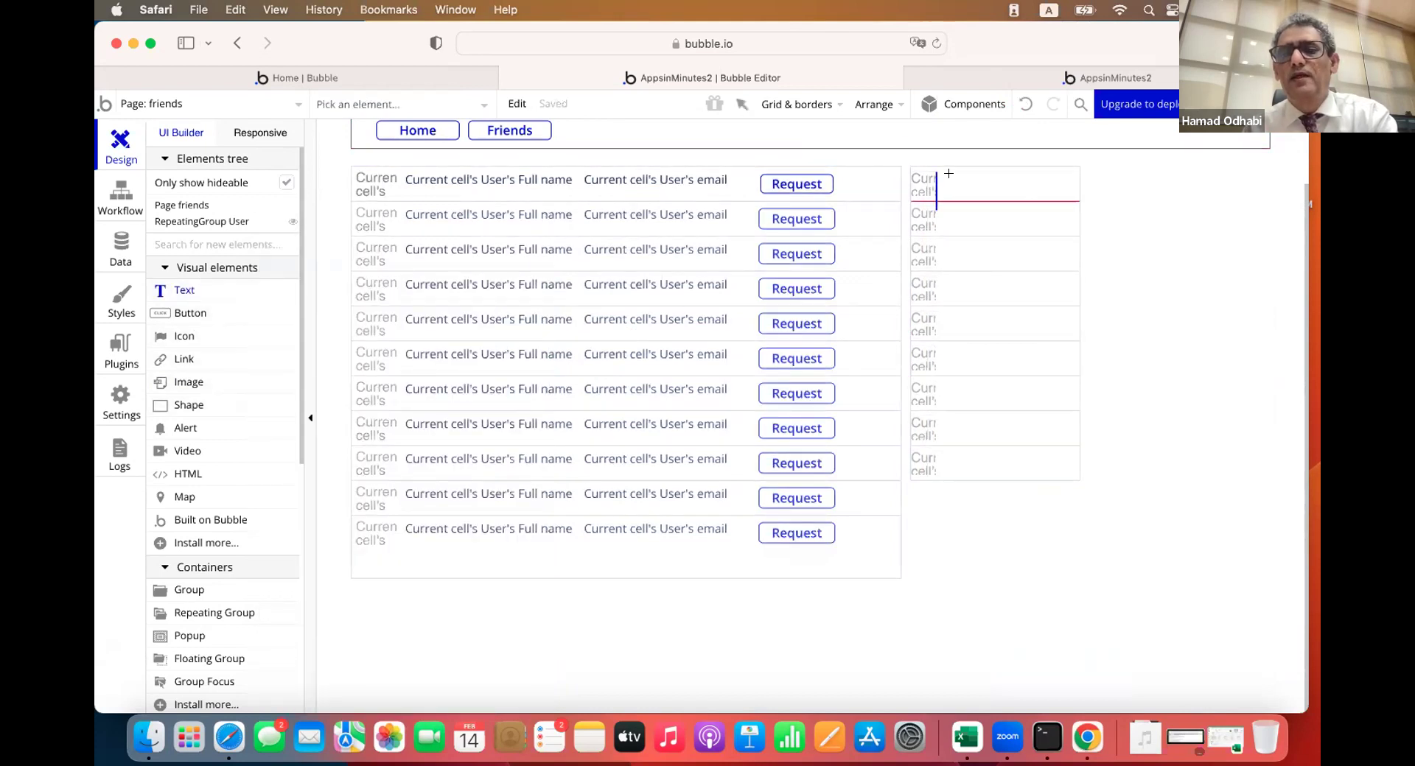
pyautogui.moveTo(949, 173); pyautogui.dragTo(1059, 192)
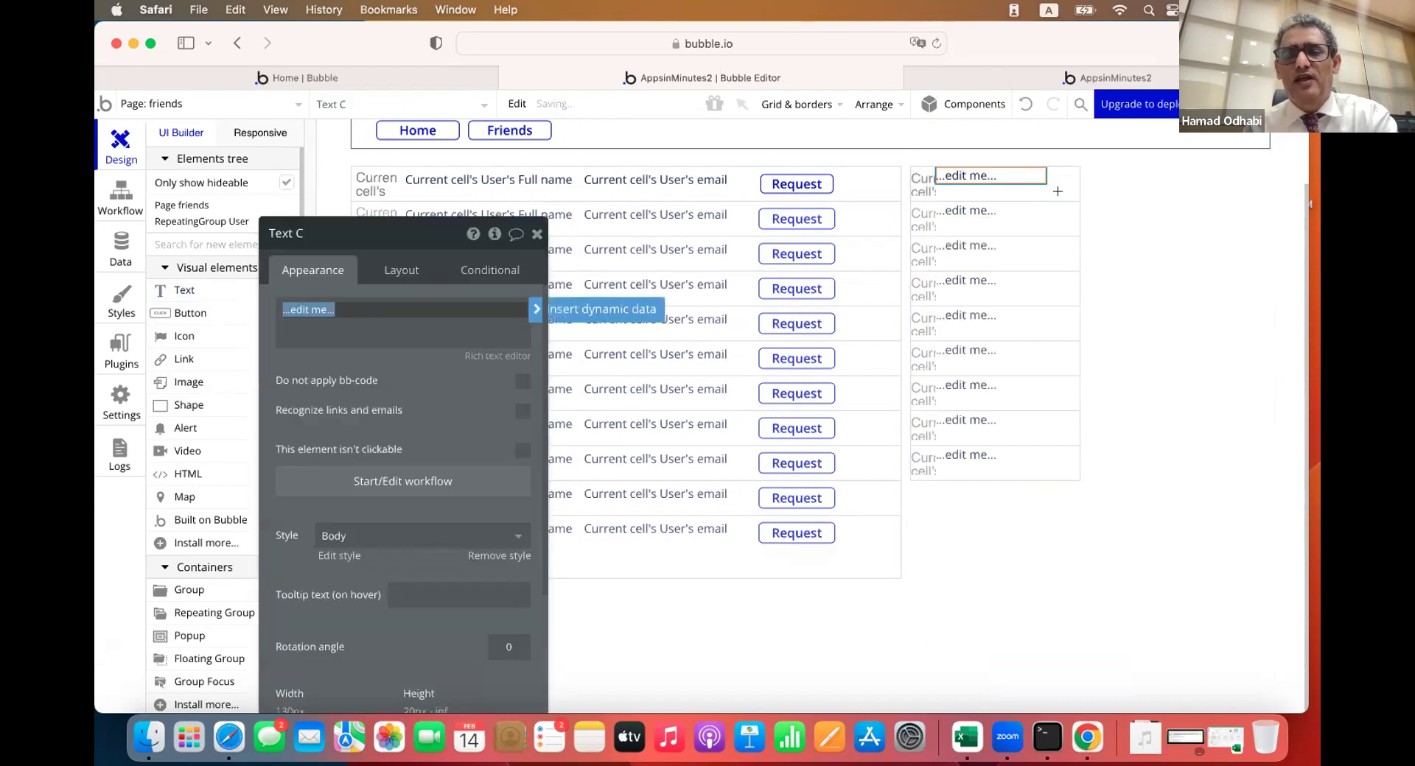
pyautogui.click(403, 271)
pyautogui.click(466, 404)
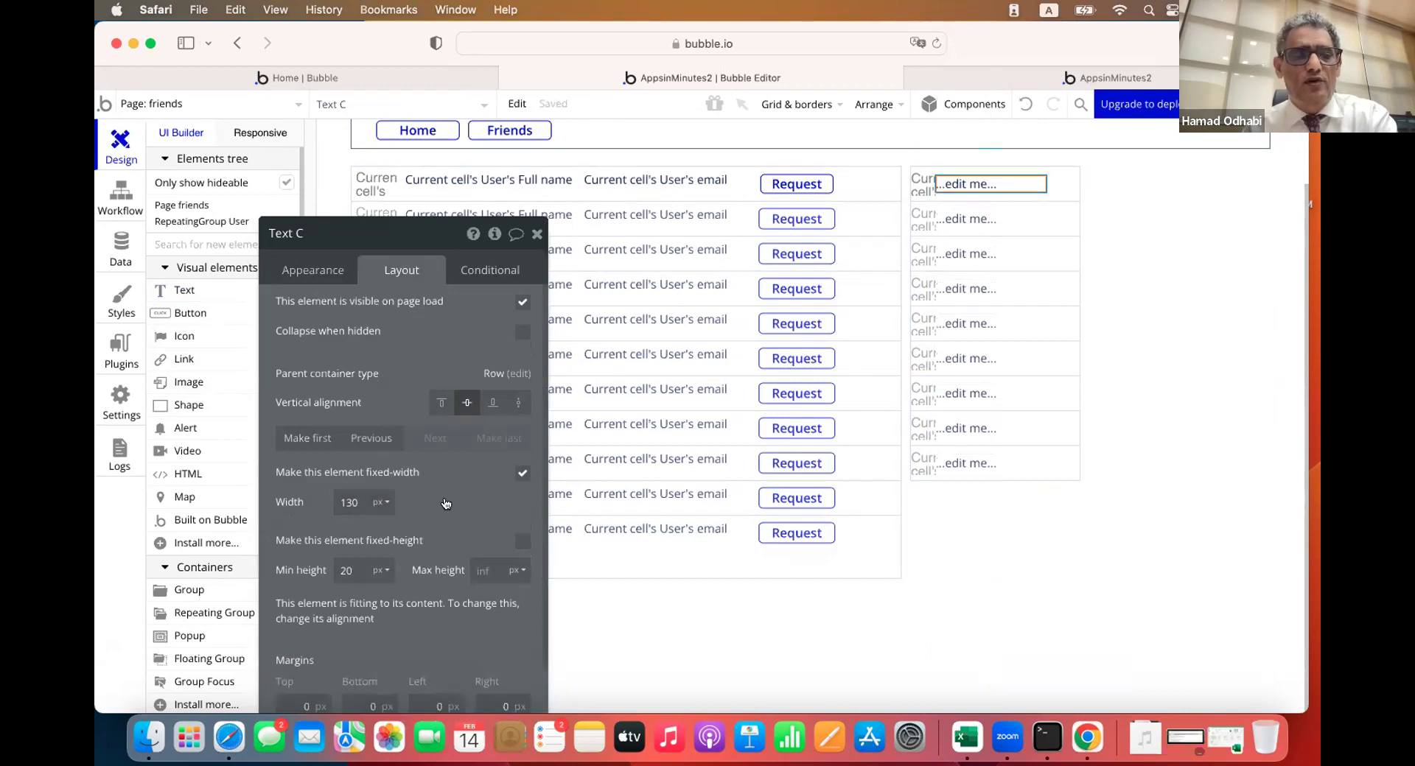
pyautogui.click(322, 274)
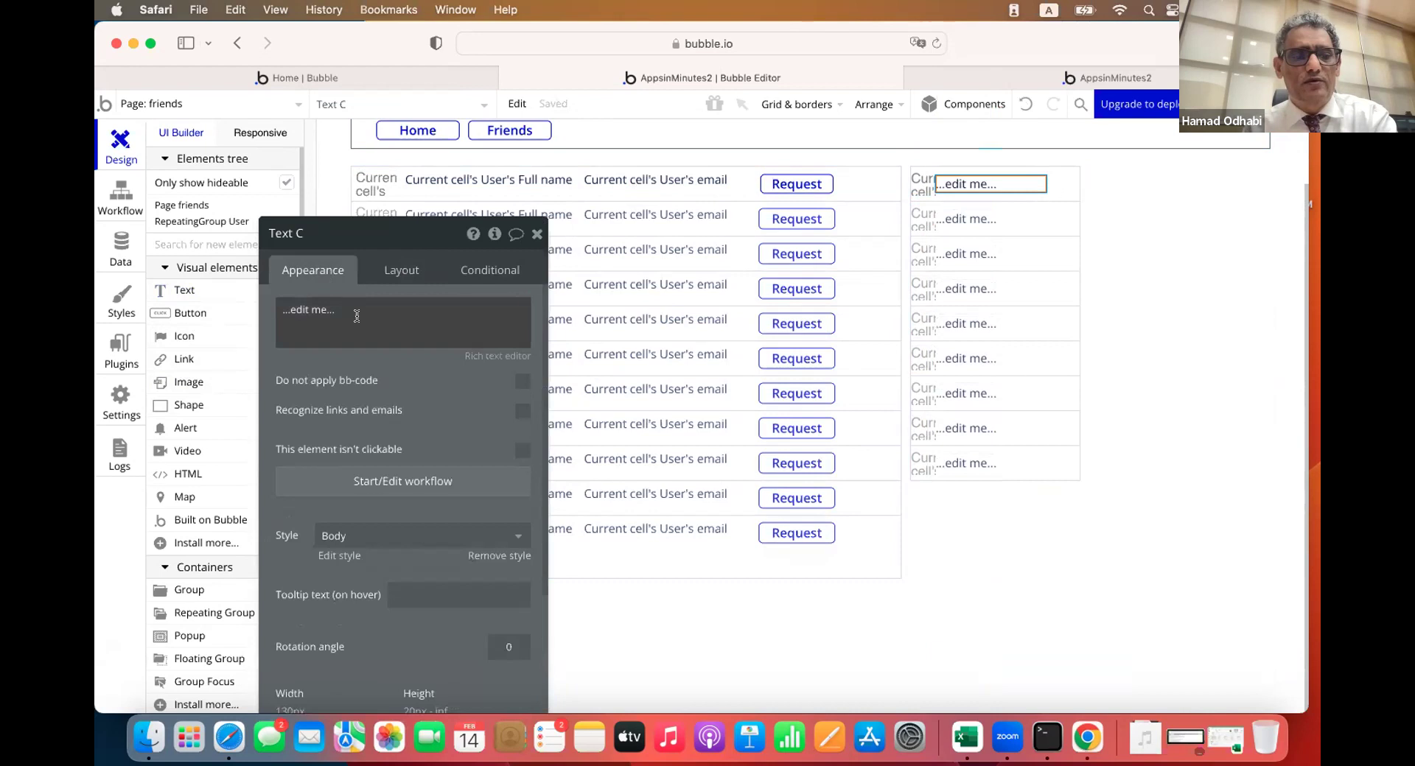
pyautogui.tripleClick(356, 316)
pyautogui.press('BackSpace')
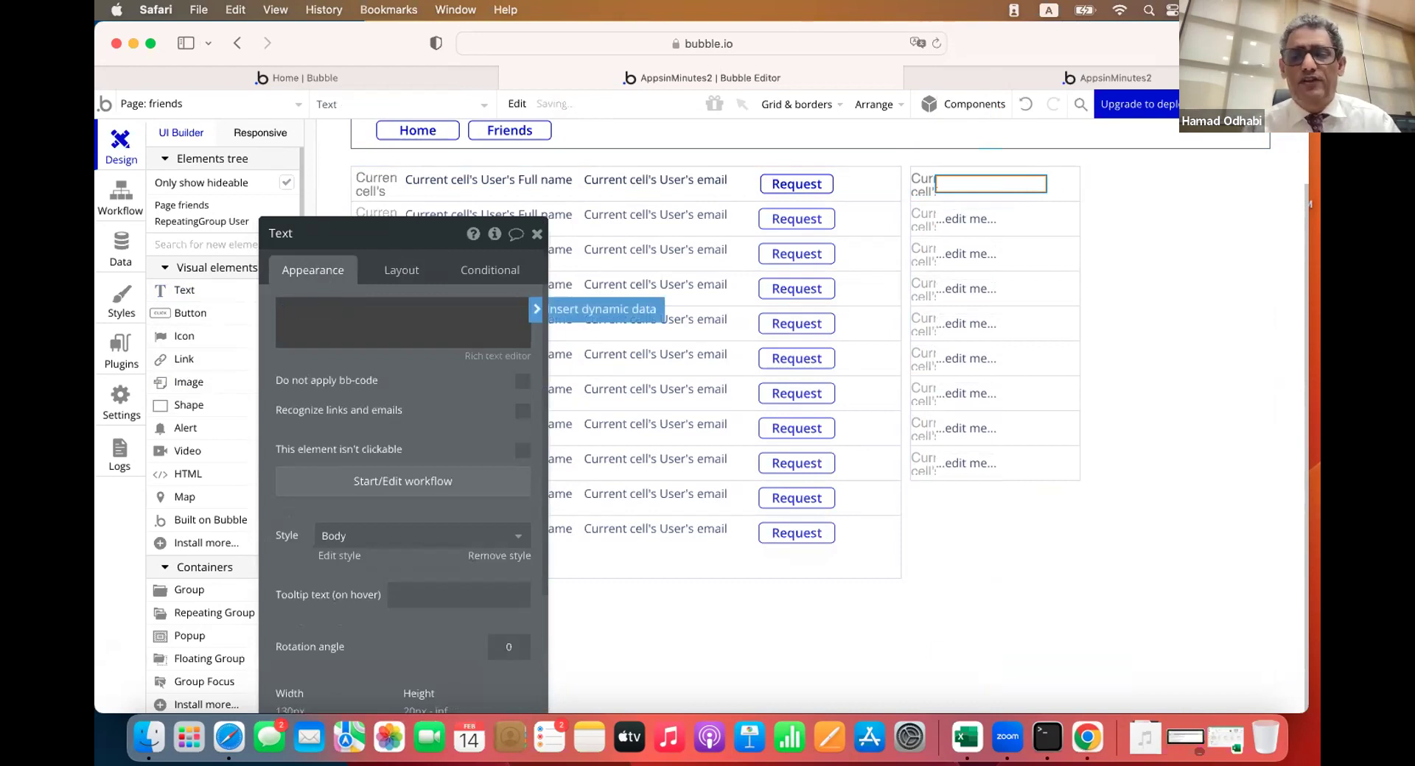
pyautogui.click(600, 309)
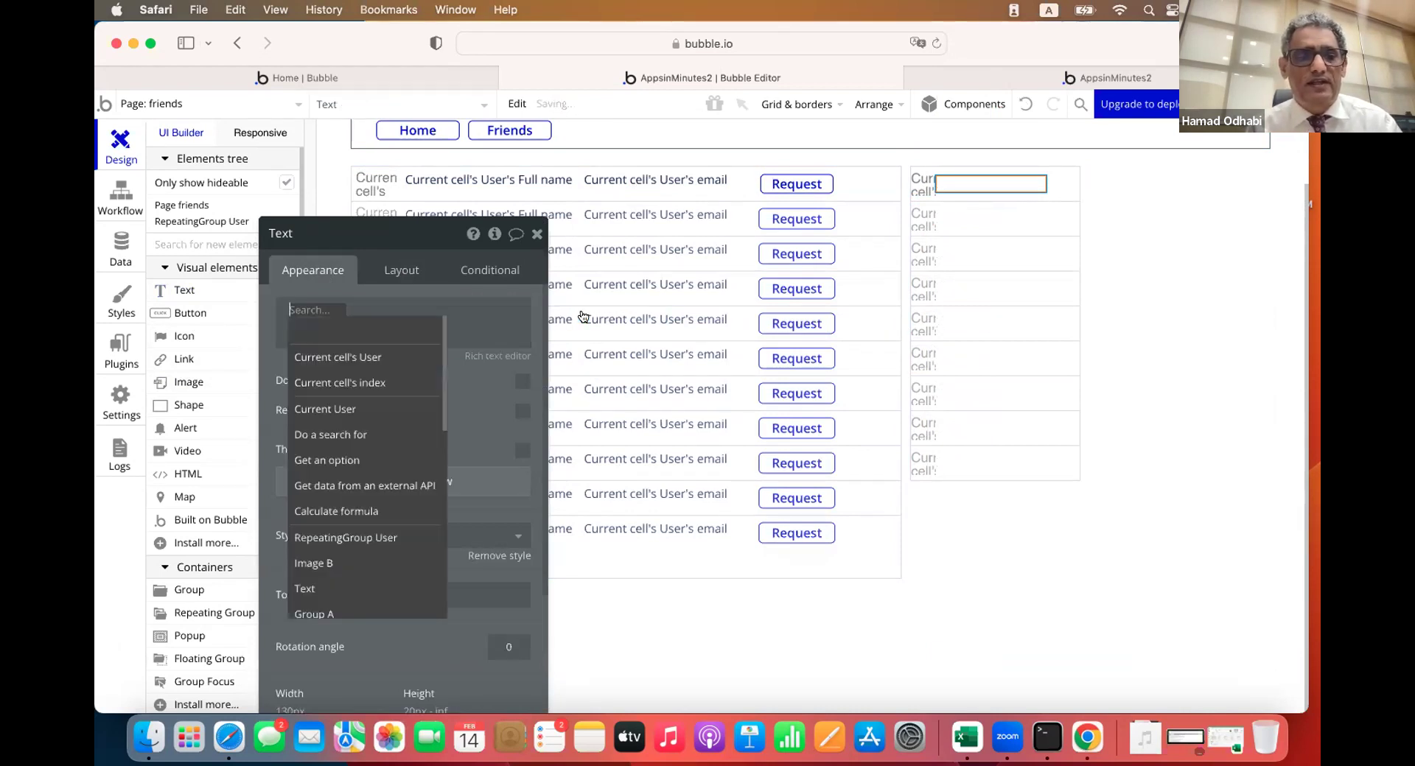
pyautogui.click(390, 359)
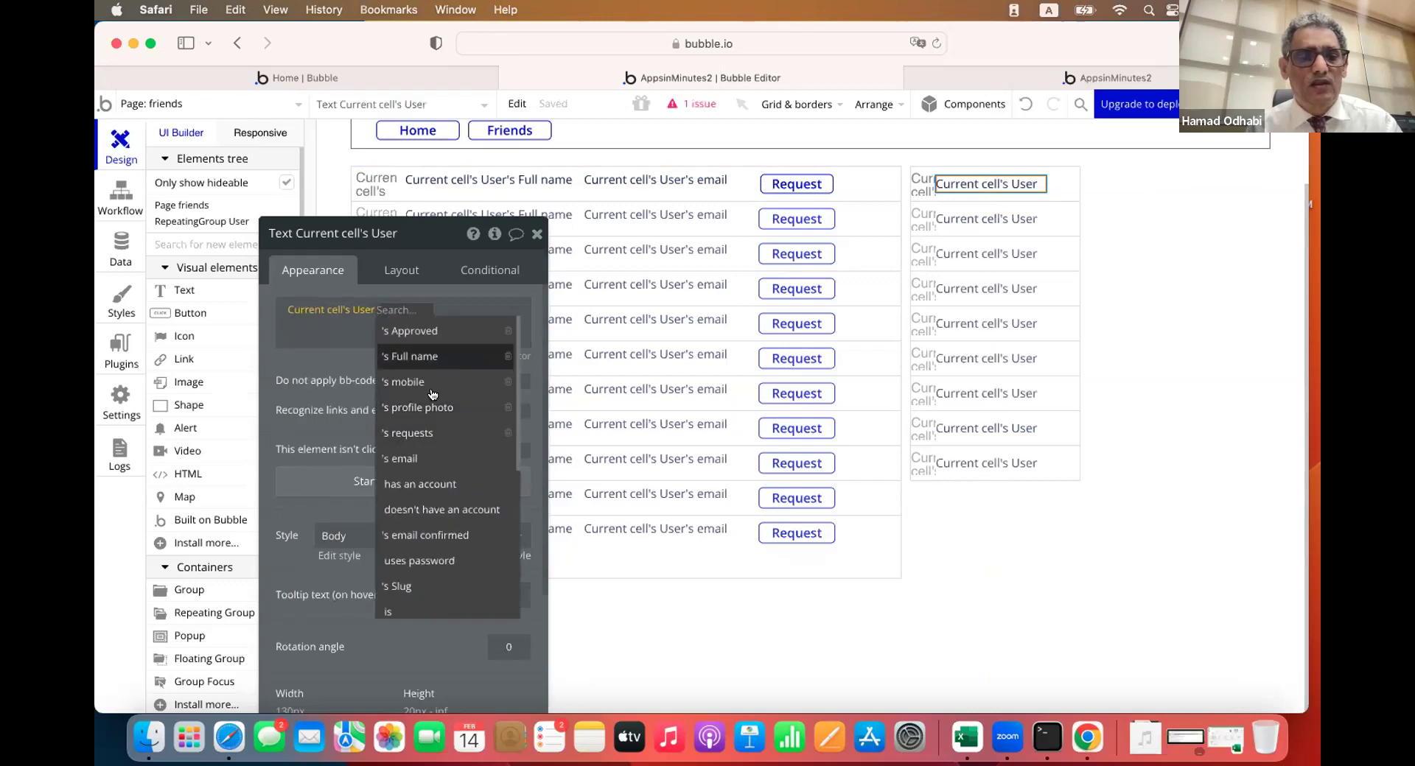
pyautogui.click(410, 458)
pyautogui.click(403, 628)
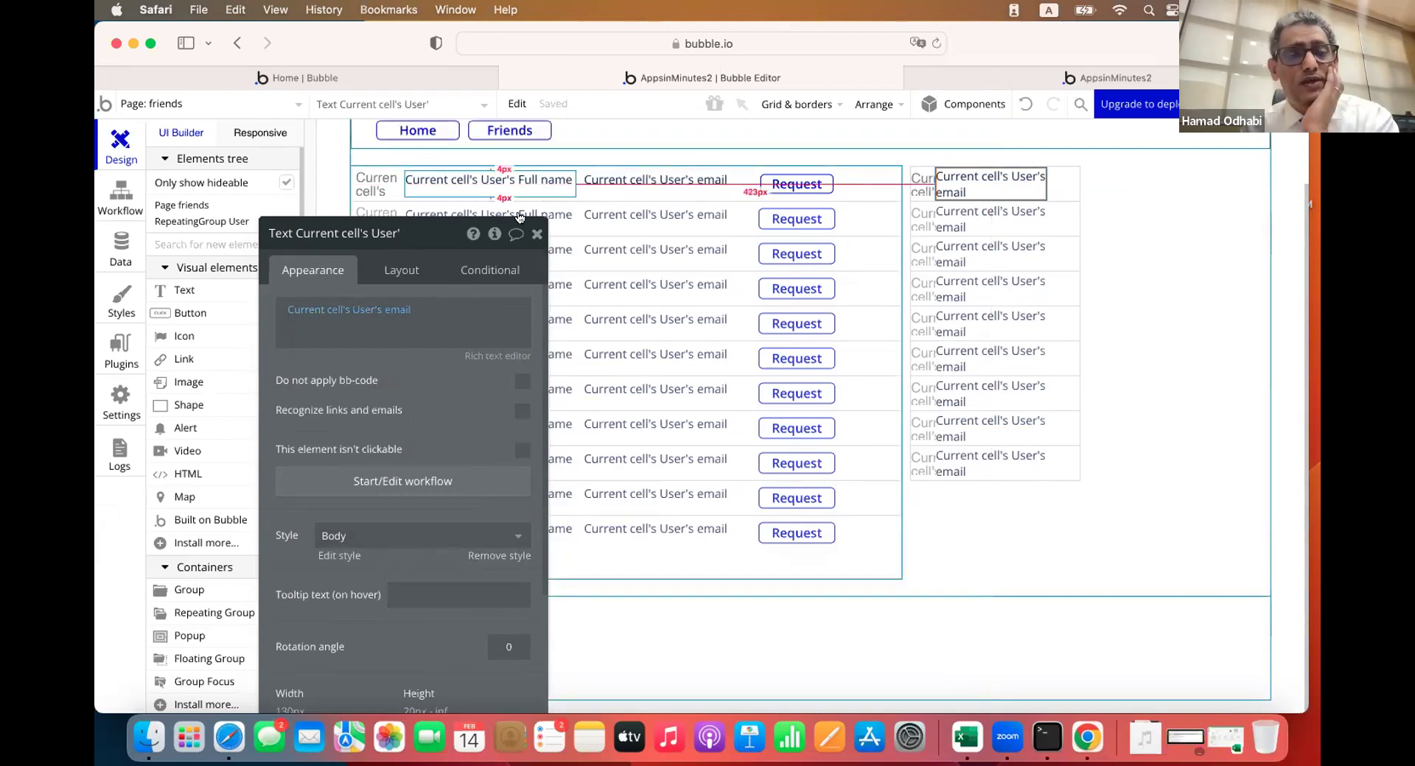
# Check how the received requests list renders on the running friends page, and return to the editor
pyautogui.click(411, 267)
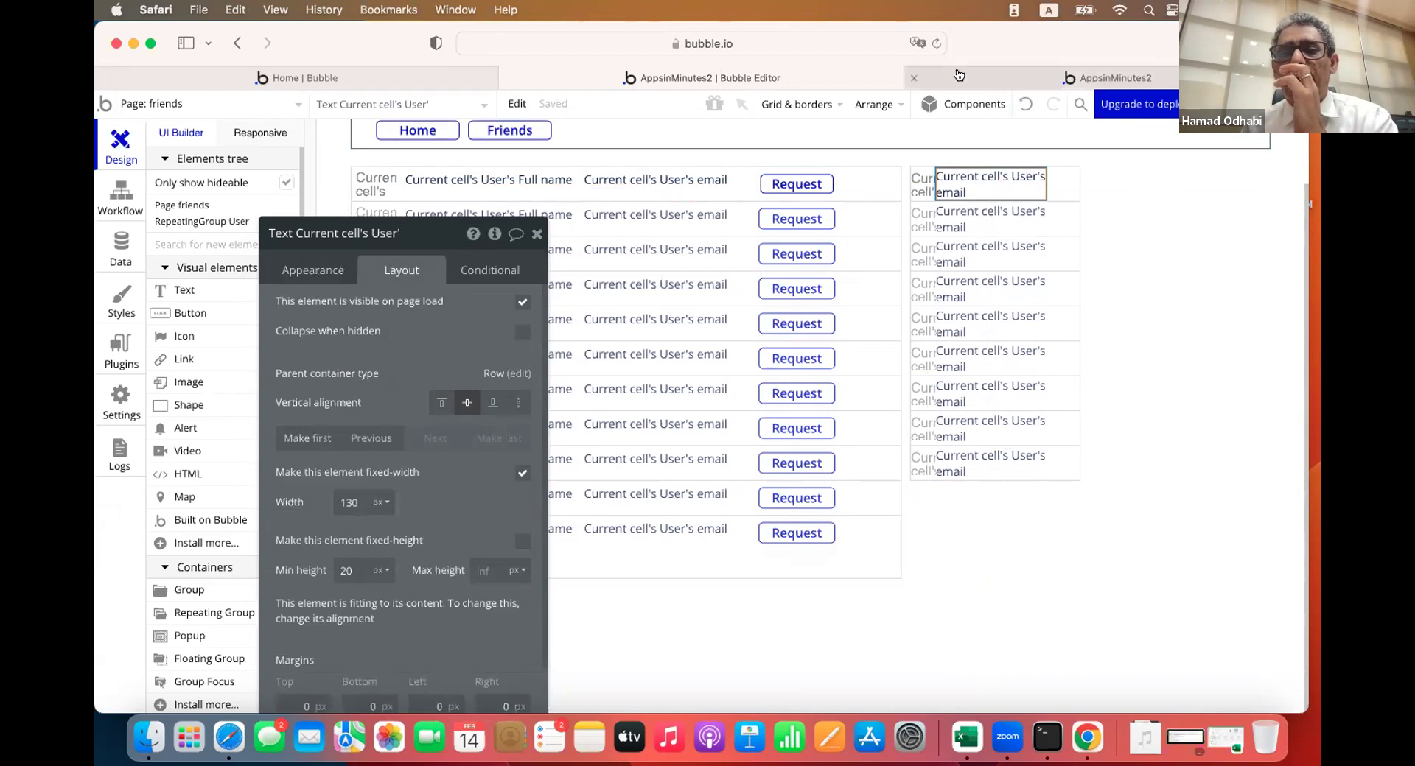
pyautogui.click(921, 78)
pyautogui.click(916, 108)
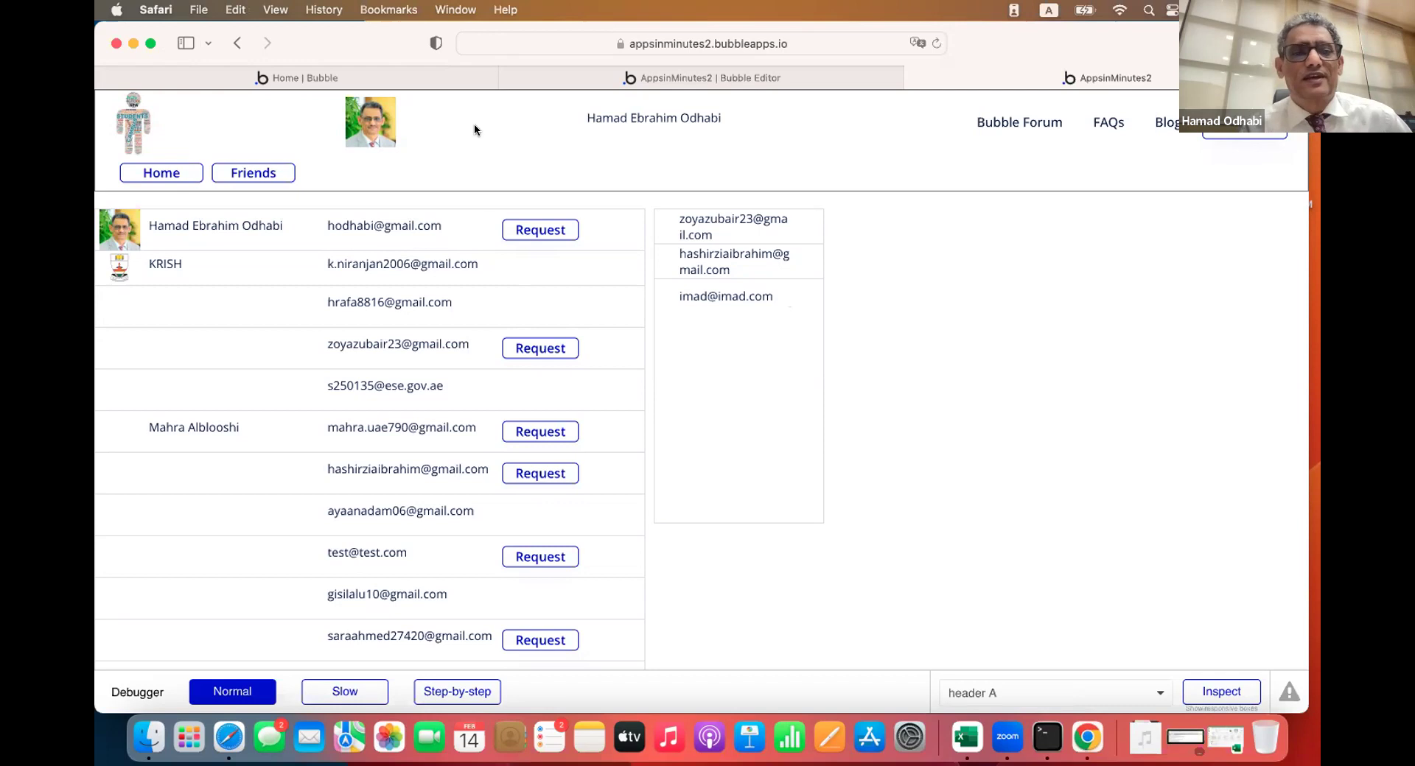
pyautogui.click(560, 78)
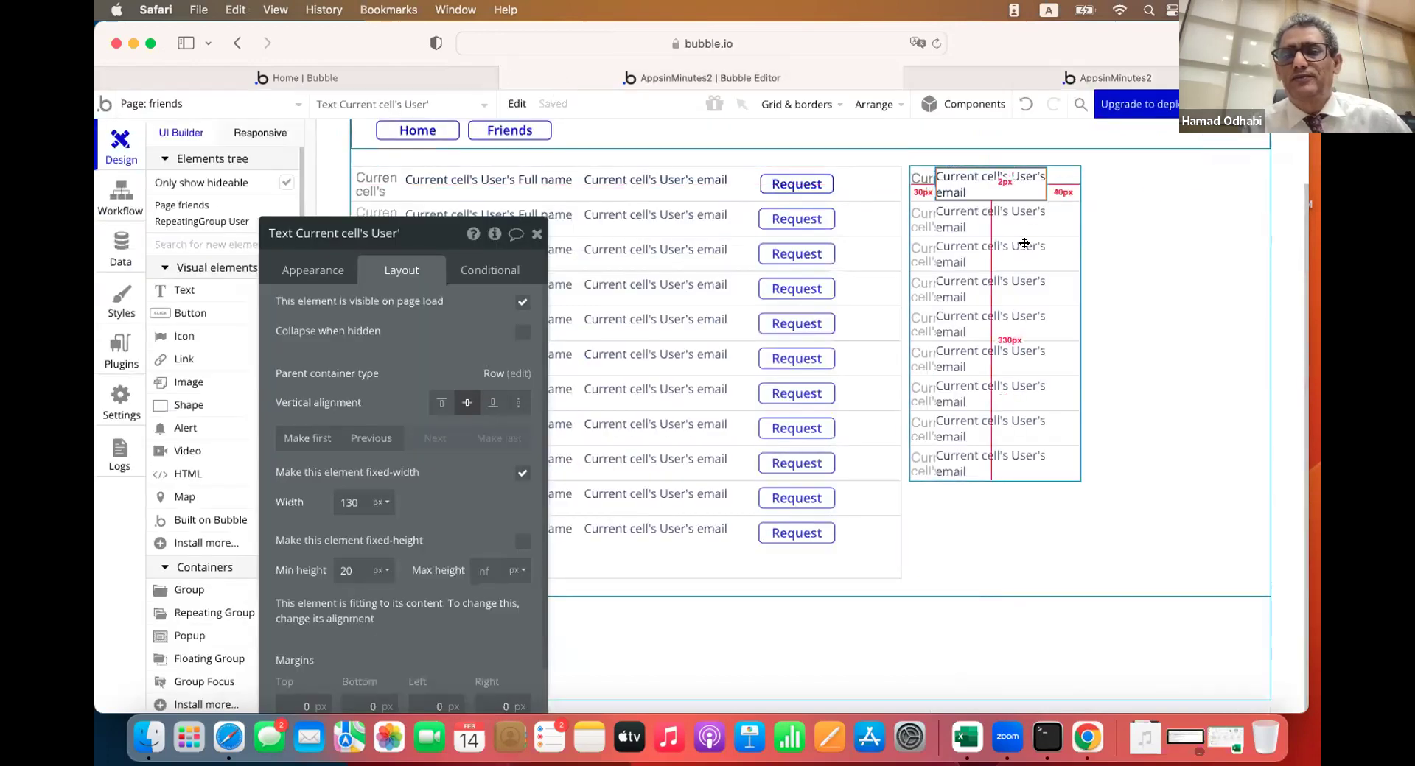
pyautogui.click(1062, 233)
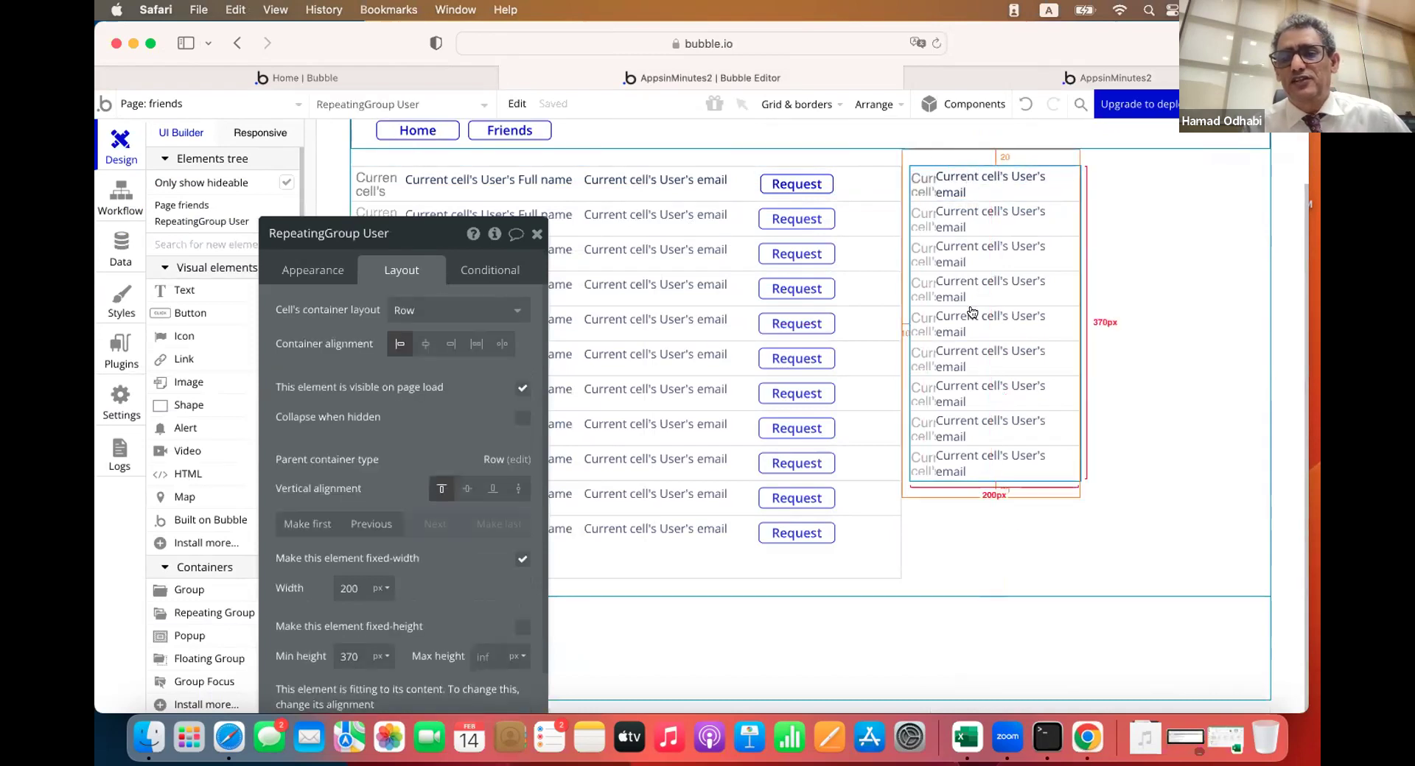
pyautogui.click(1075, 530)
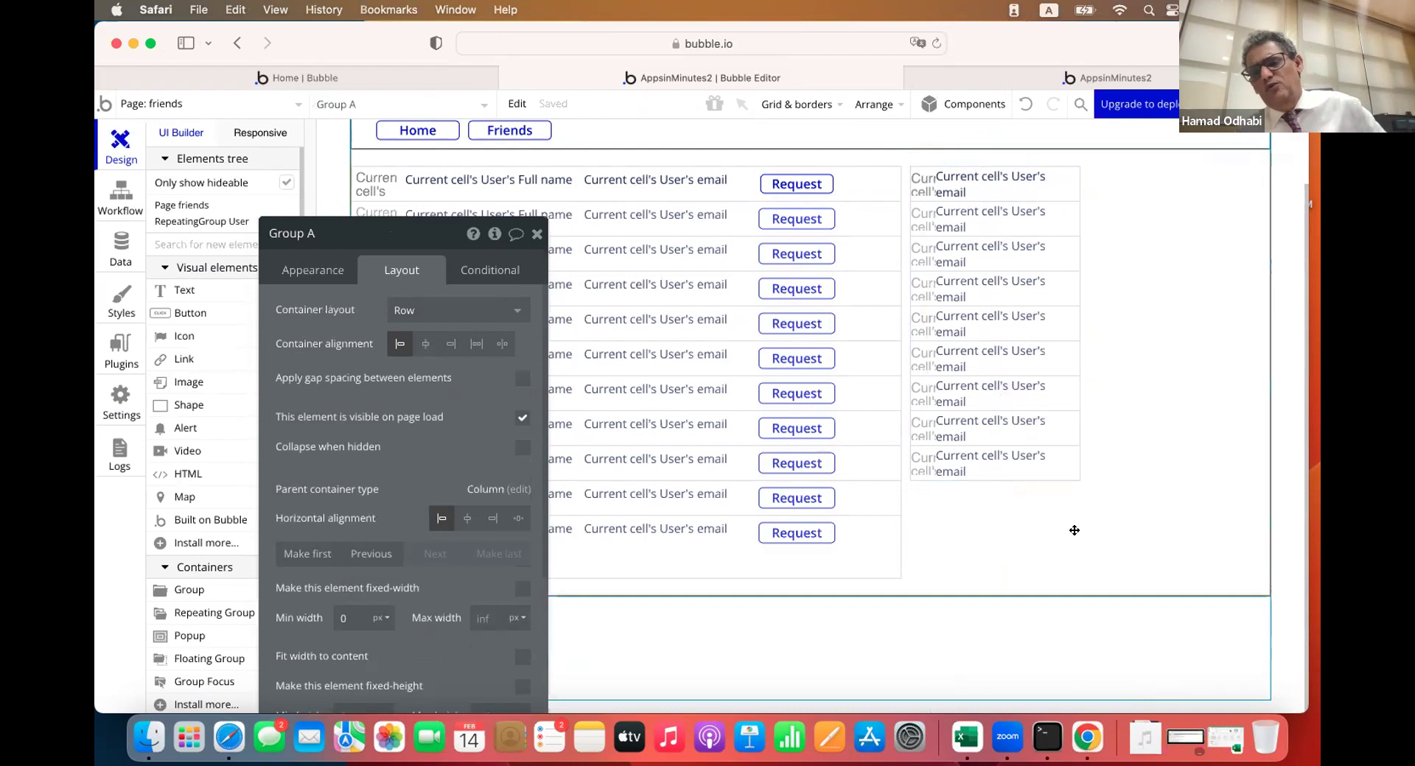
pyautogui.click(1047, 441)
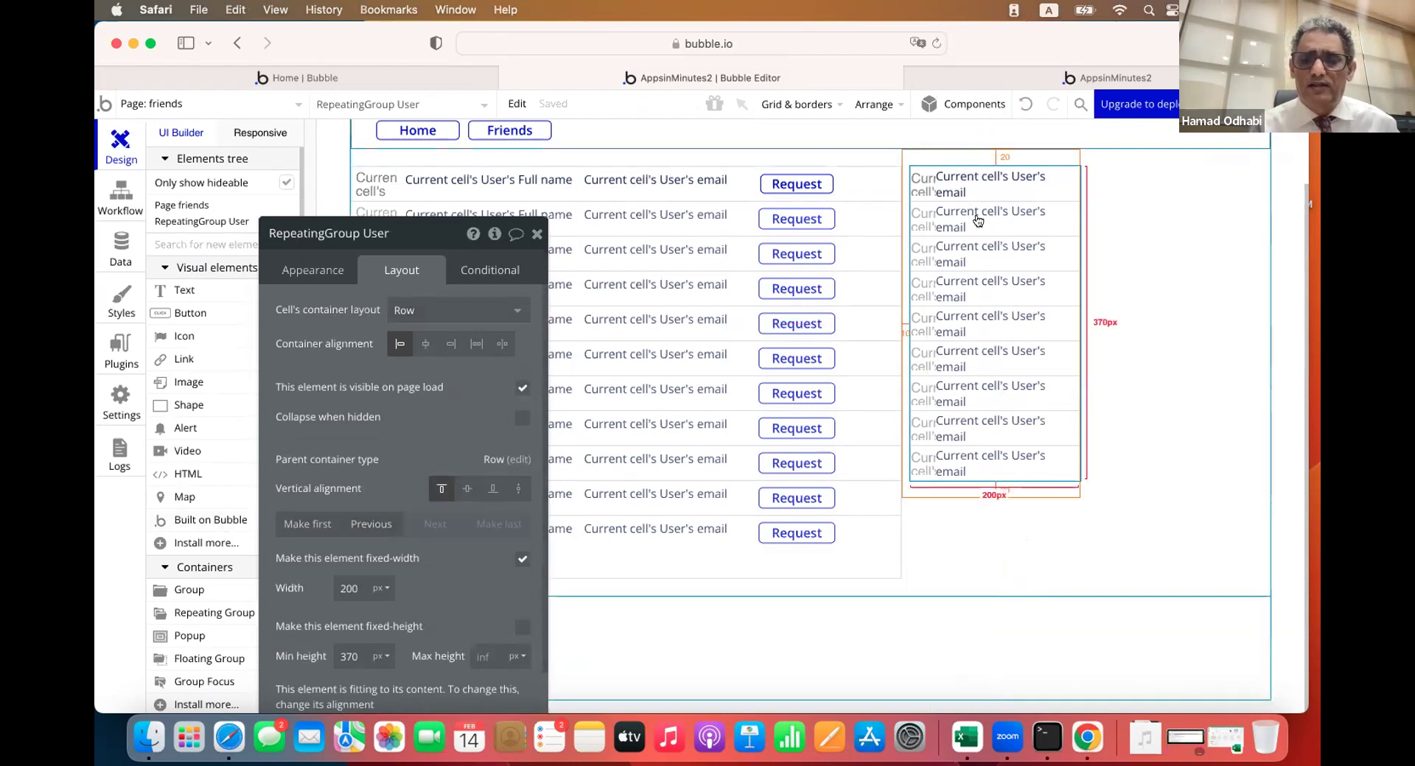
# Add a text element about 187 px wide and 28 px high beside the users list in Group A, reading "Request"
pyautogui.click(186, 289)
pyautogui.moveTo(920, 498); pyautogui.dragTo(1074, 520)
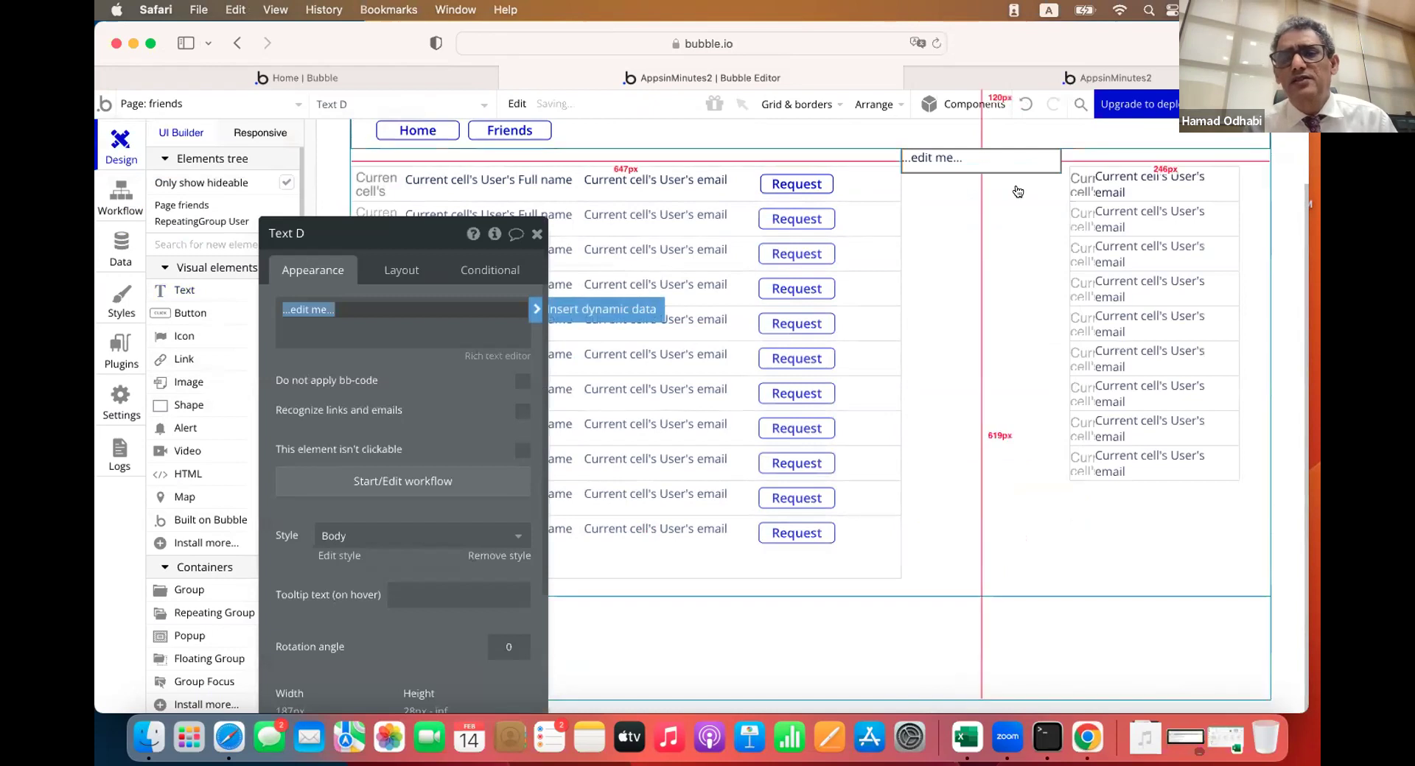
pyautogui.write('Request')
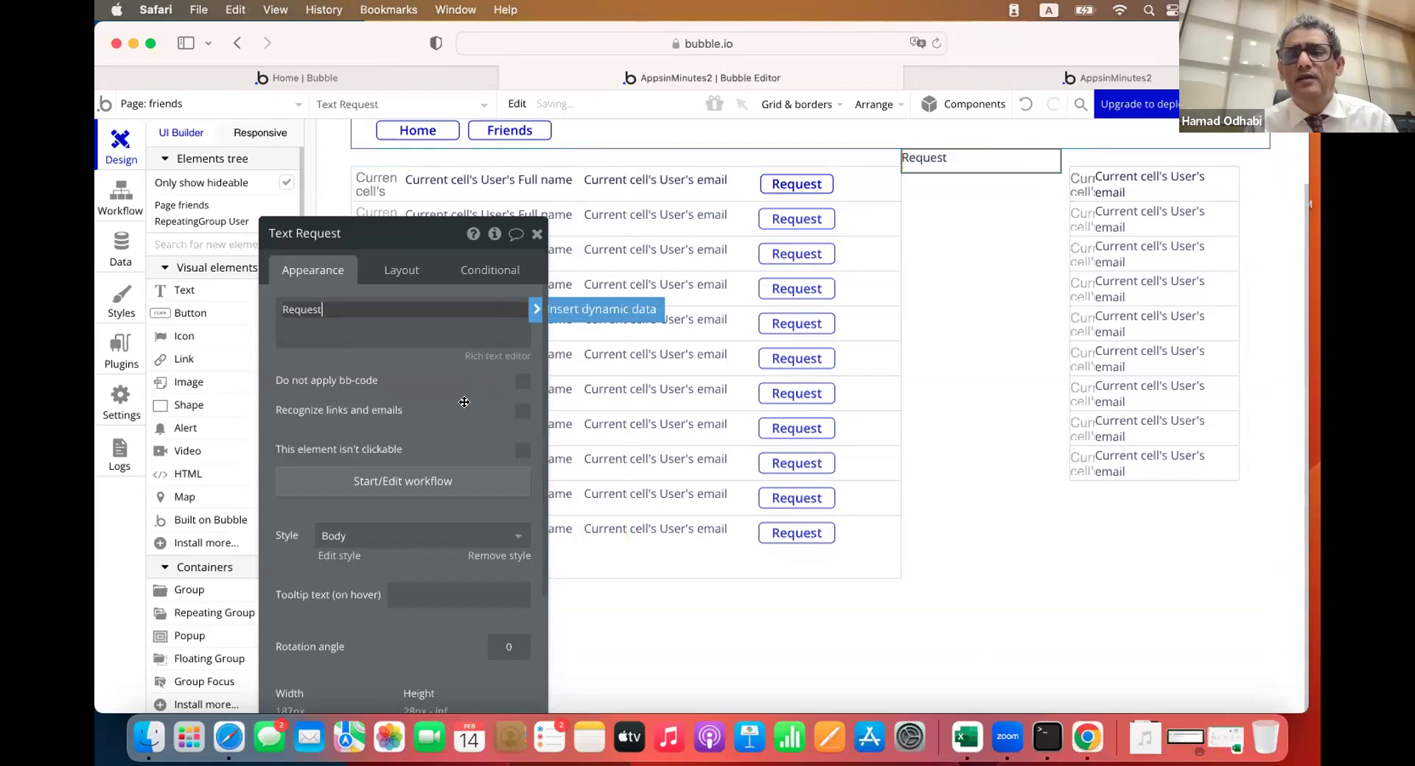
# Group the "Request" text and the received requests repeating group in a Column container
pyautogui.click(1007, 165)
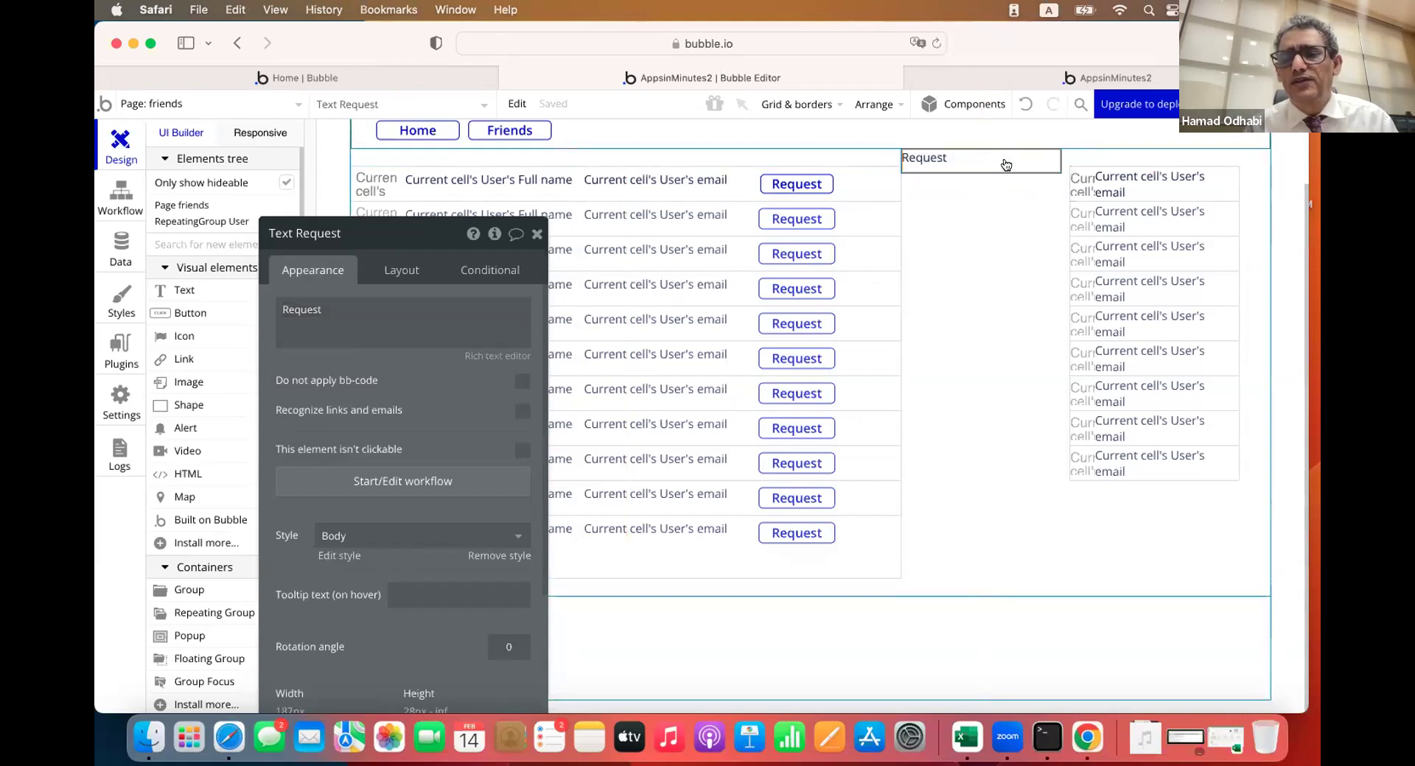
pyautogui.keyDown('shift'); pyautogui.click(1119, 228); pyautogui.keyUp('shift')
pyautogui.rightClick(1118, 230)
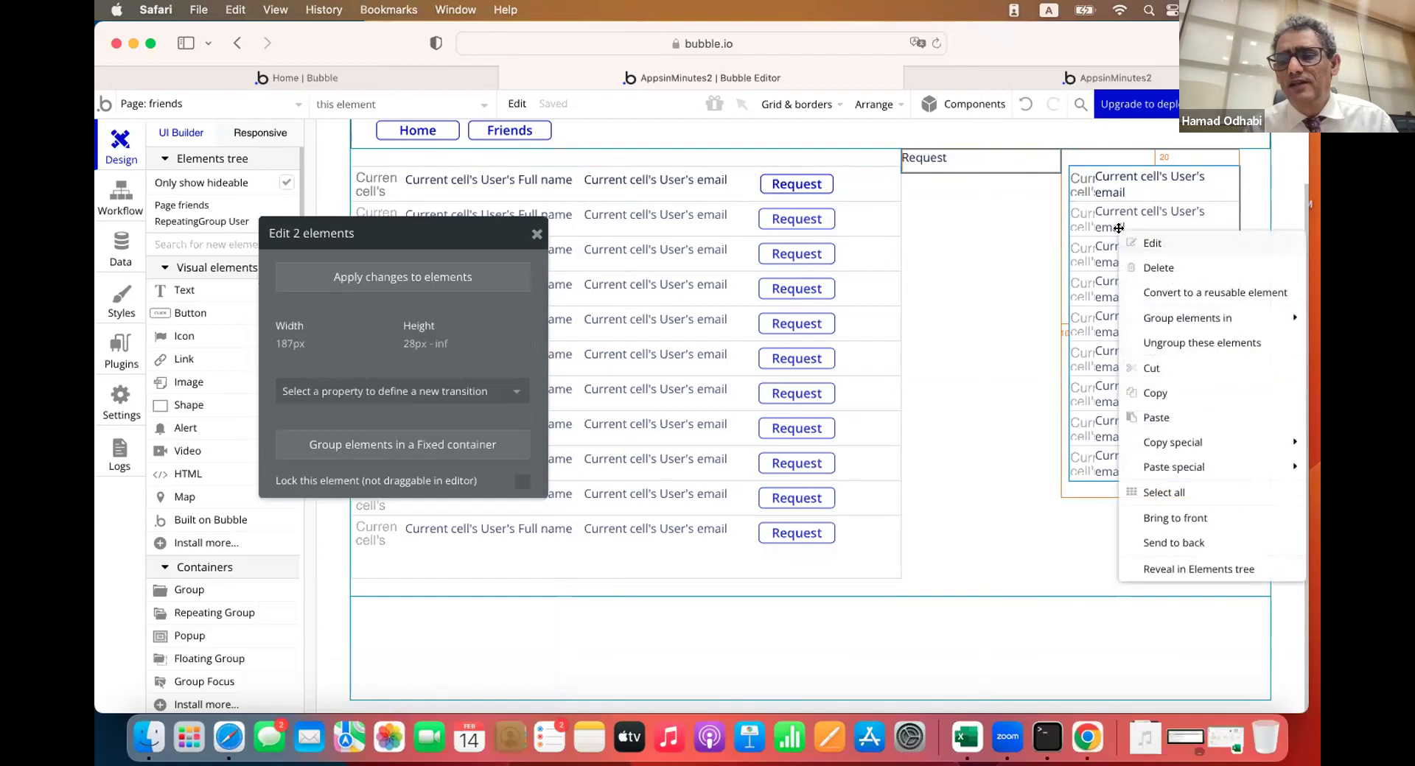
pyautogui.moveTo(1153, 309)
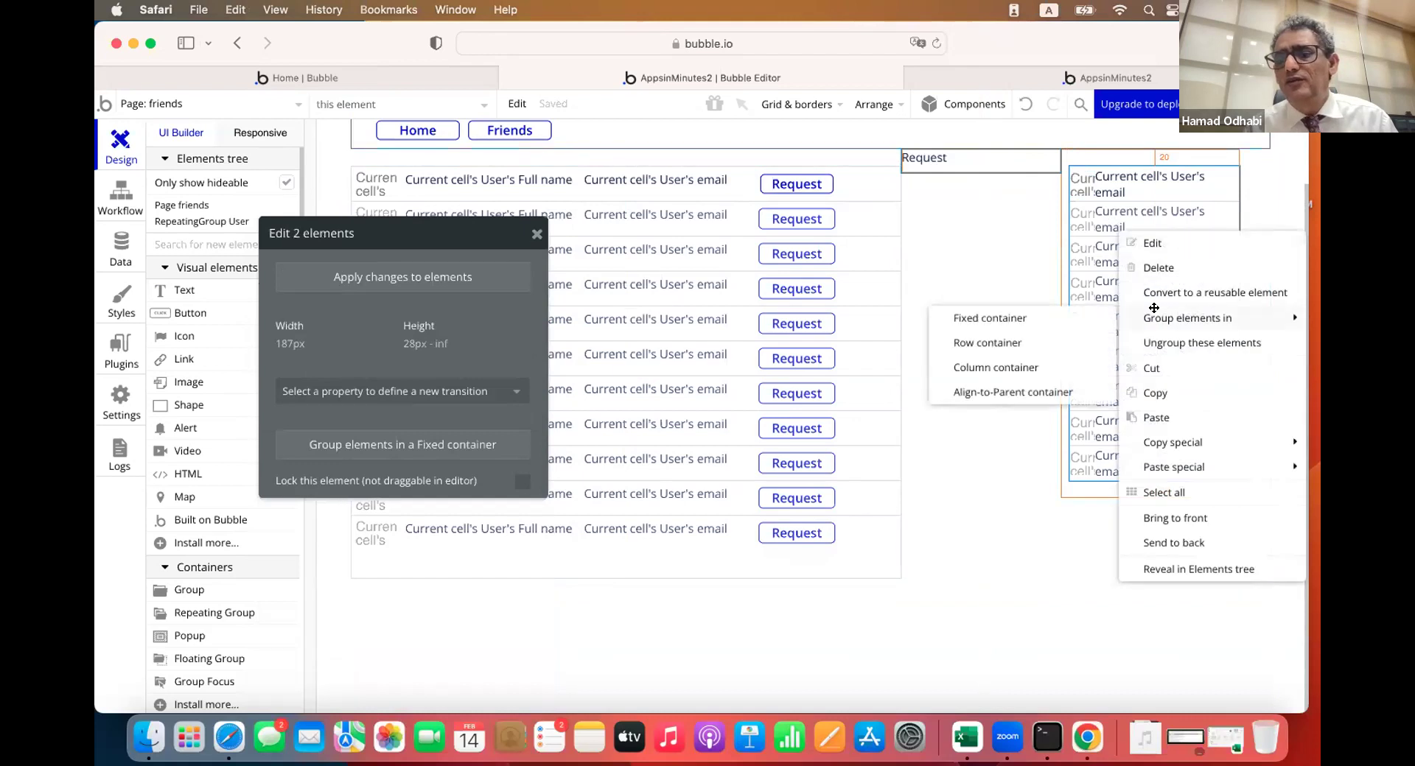
pyautogui.click(1046, 359)
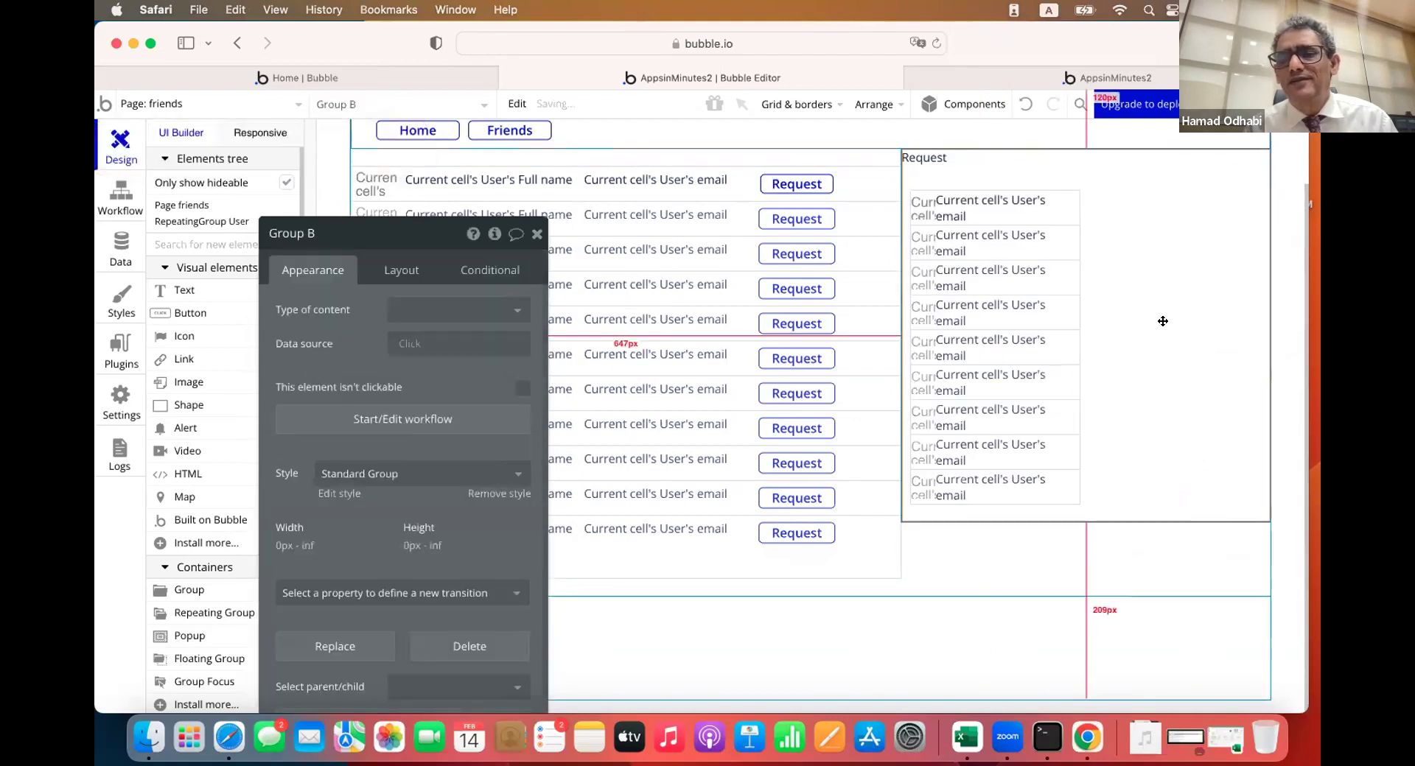
# Make the new column group fixed-width and set its width to 250 px
pyautogui.click(401, 270)
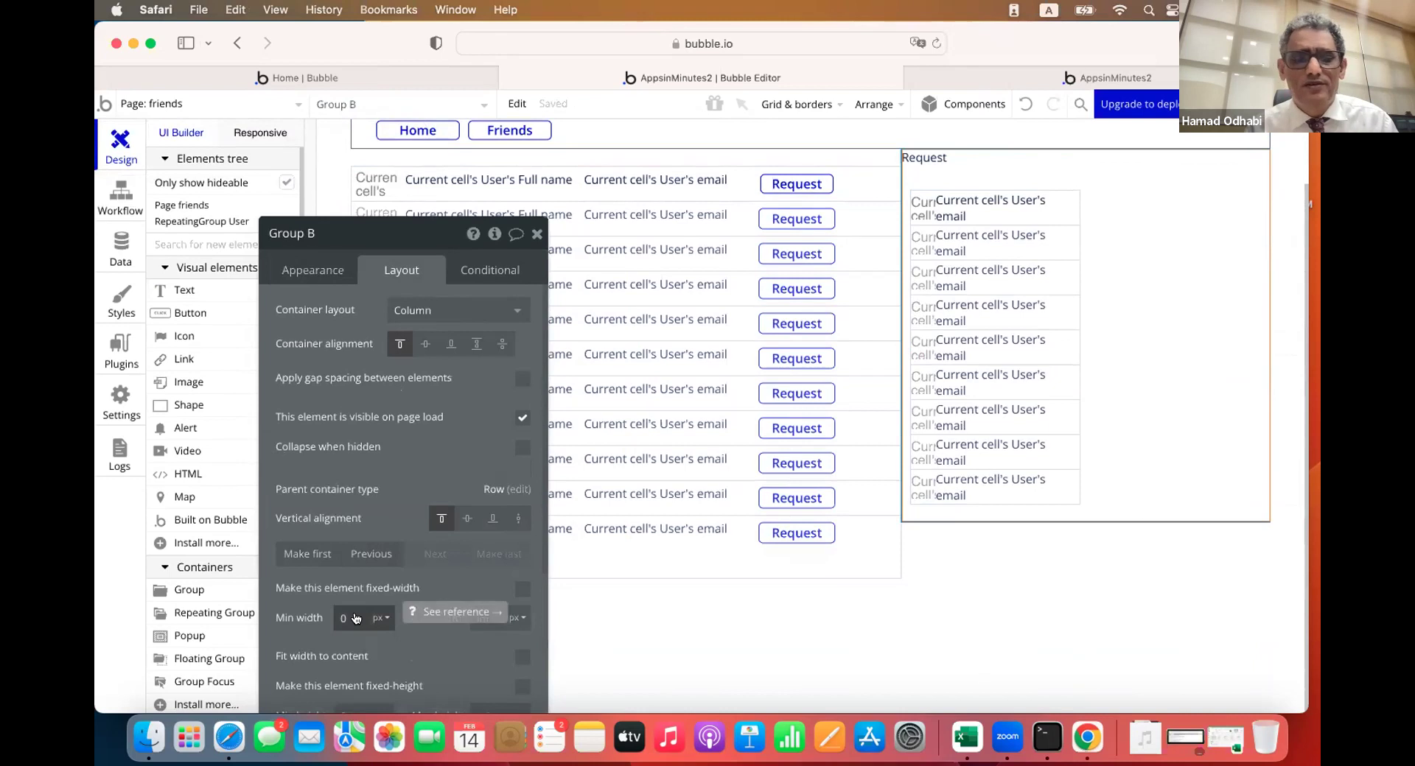
pyautogui.click(523, 589)
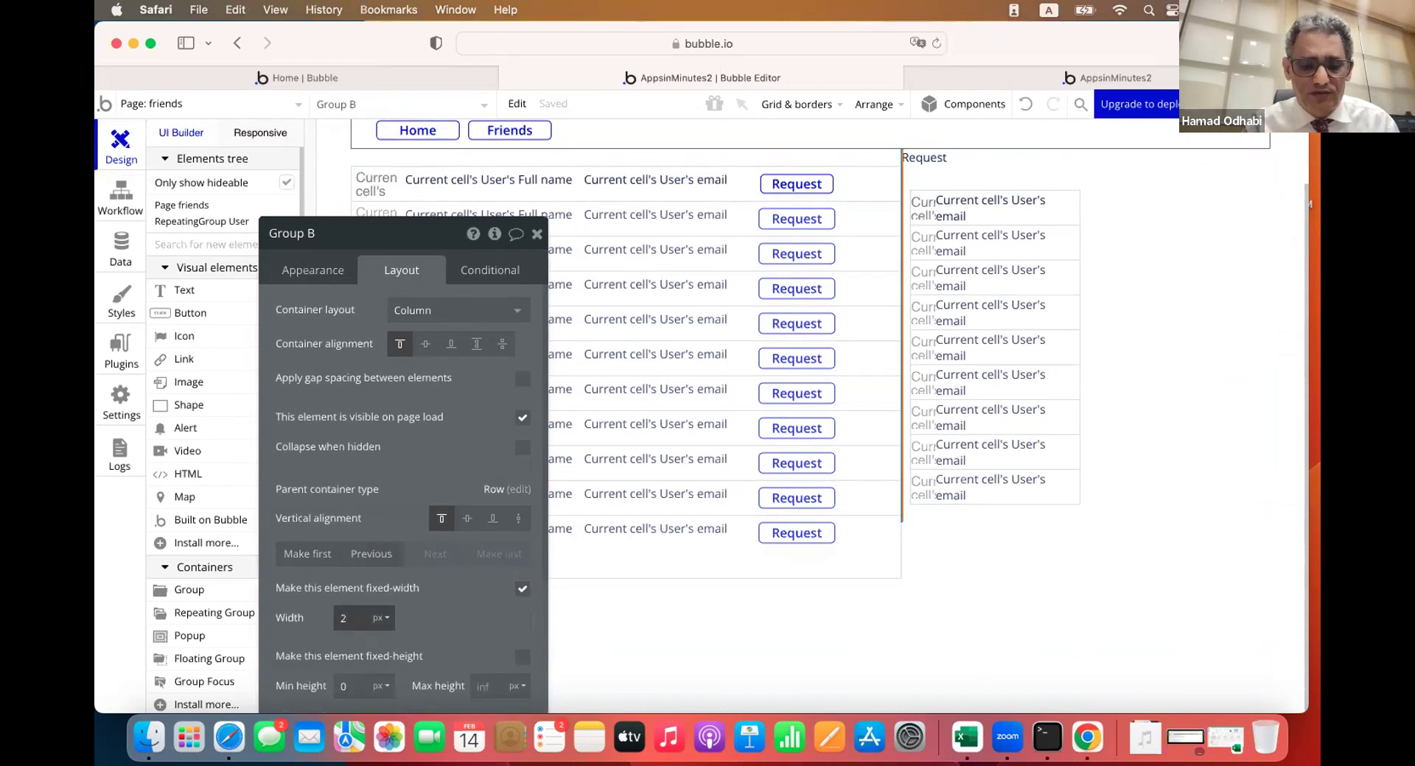
pyautogui.click(421, 582)
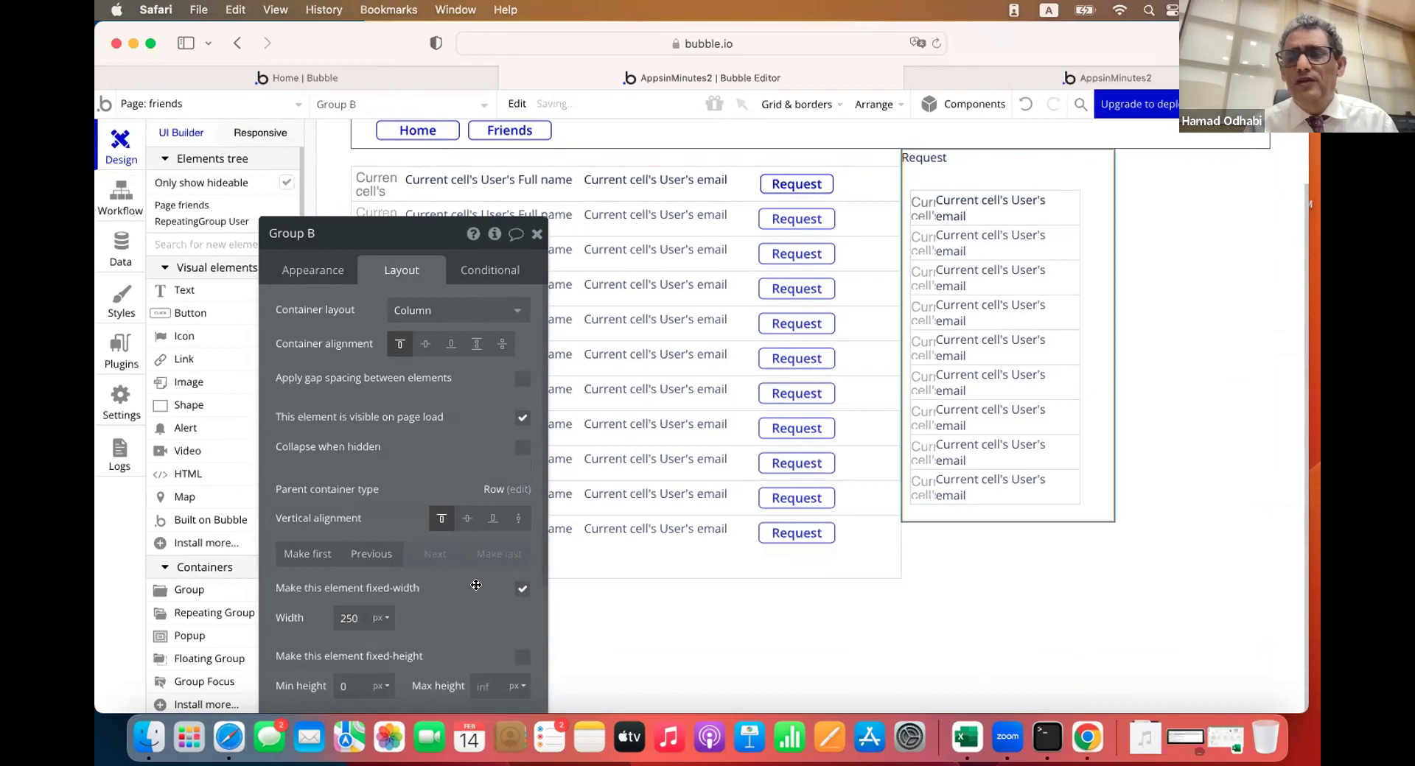
# Remove the Body style from the "Request" heading text and make it bold
pyautogui.click(931, 163)
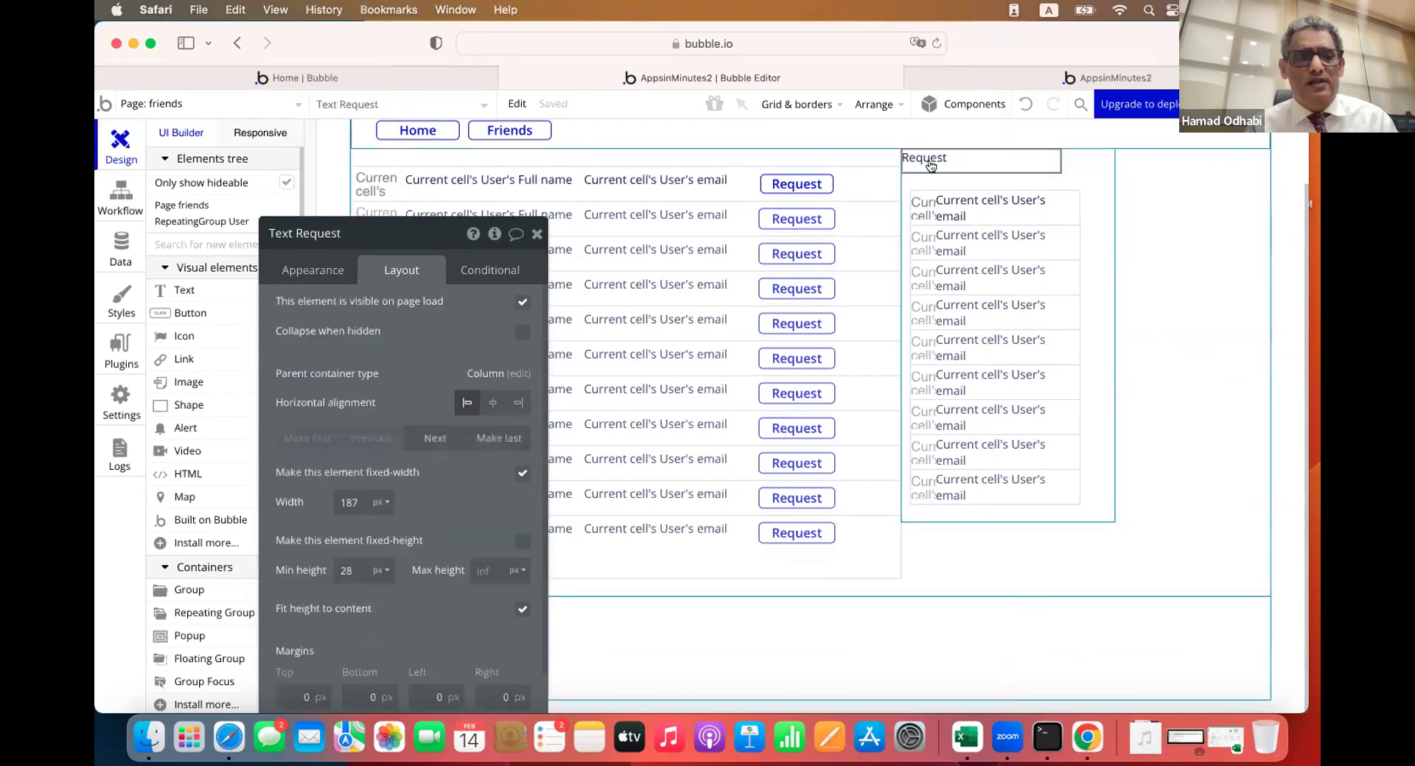
pyautogui.click(322, 280)
pyautogui.scroll(-5, 403, 442)
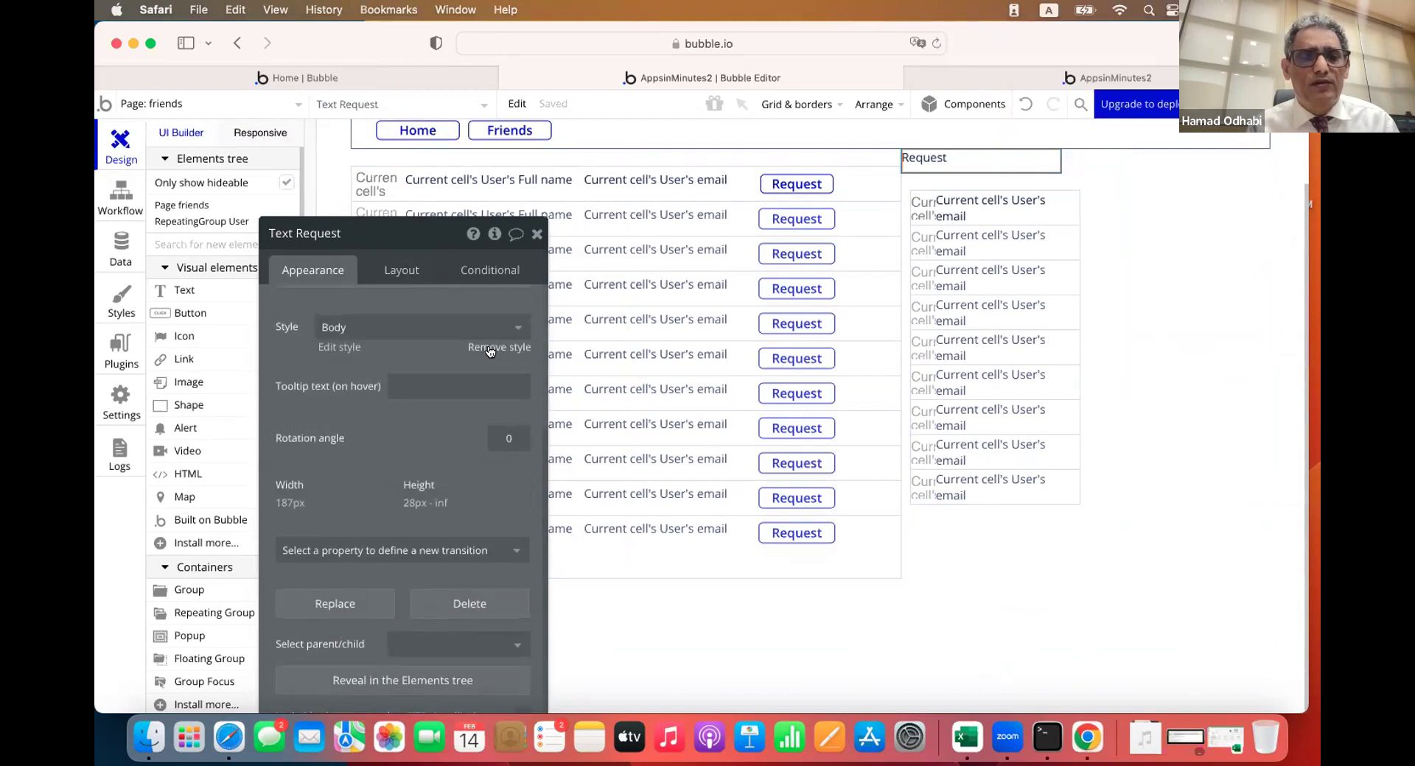
pyautogui.click(489, 351)
pyautogui.click(467, 447)
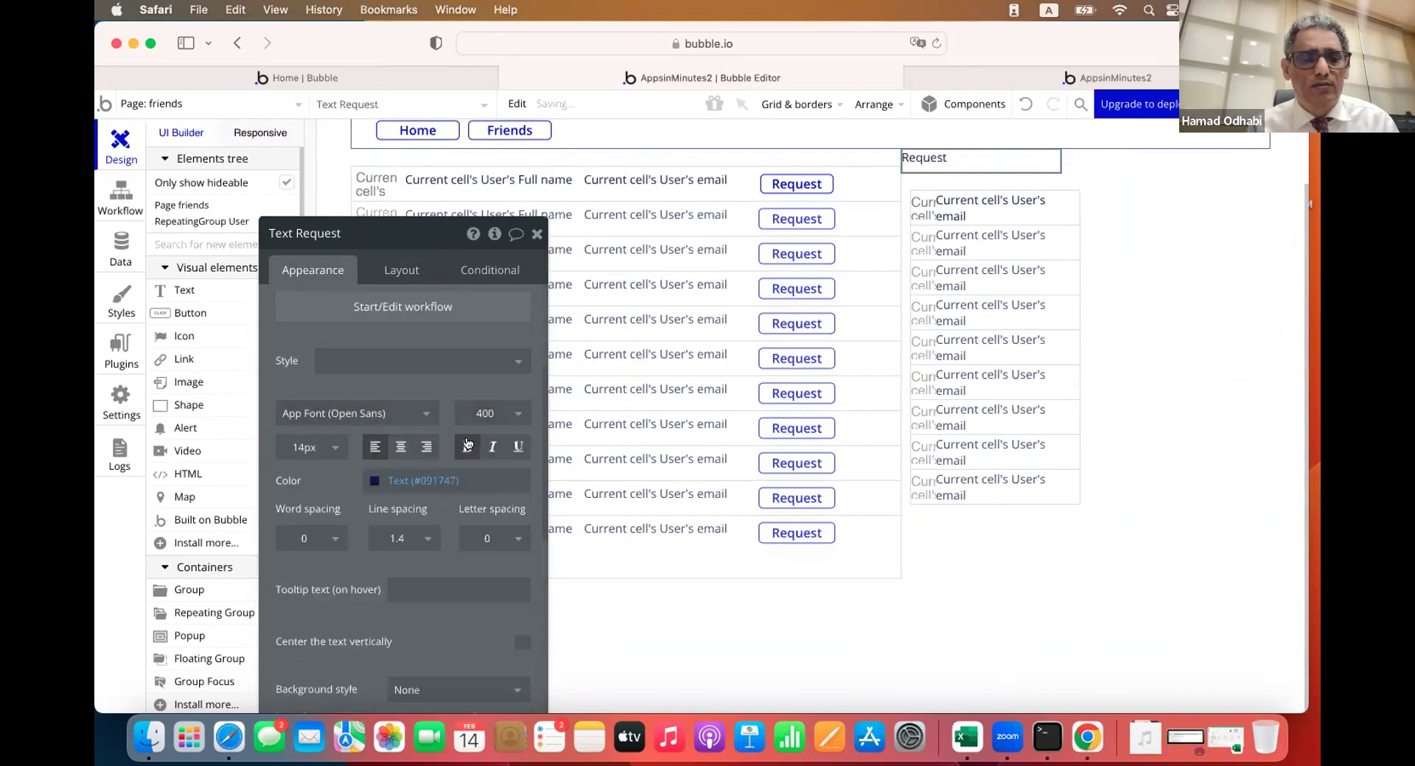
# Increase the "Request" heading's font size to the next listed size above 14 px and set its minimum height to 0 px
pyautogui.click(323, 449)
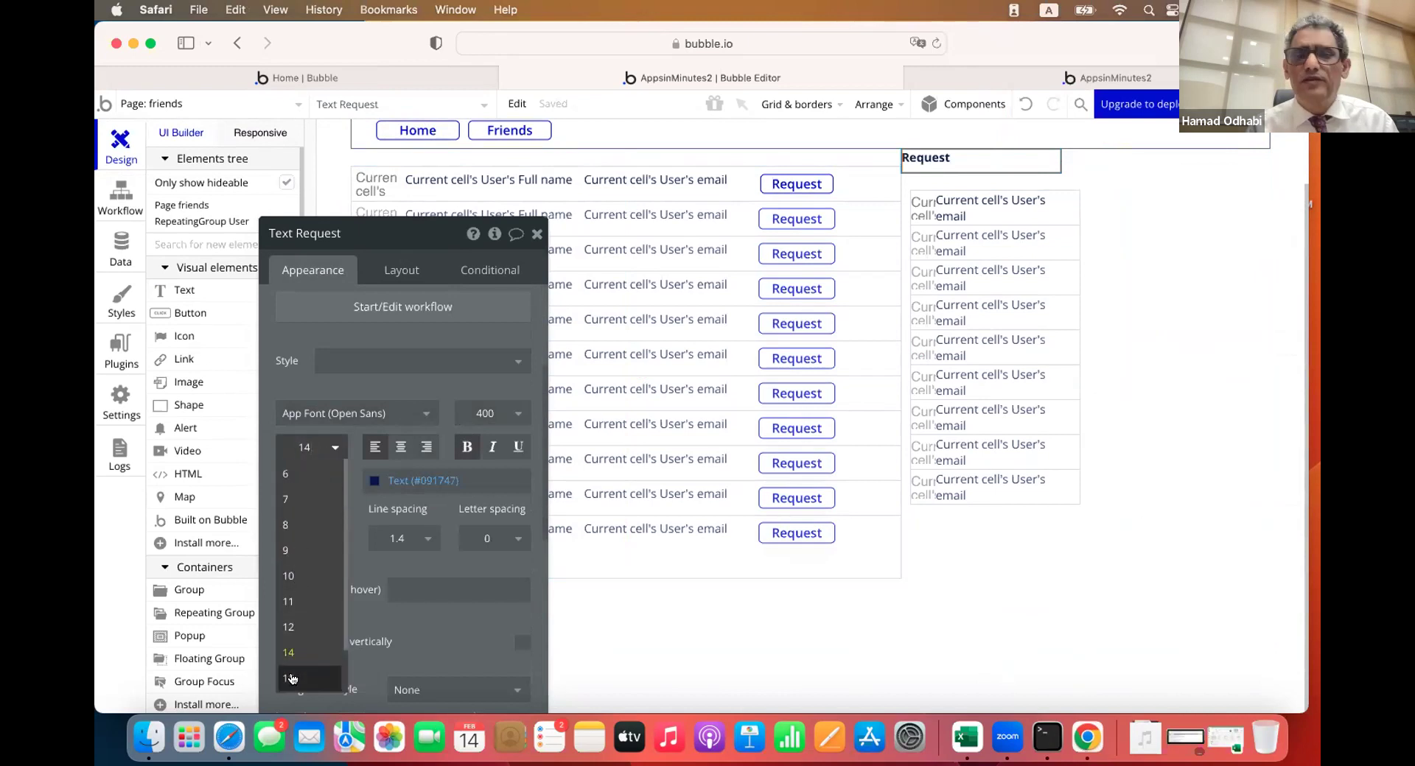
pyautogui.click(293, 677)
pyautogui.scroll(-10, 318, 588)
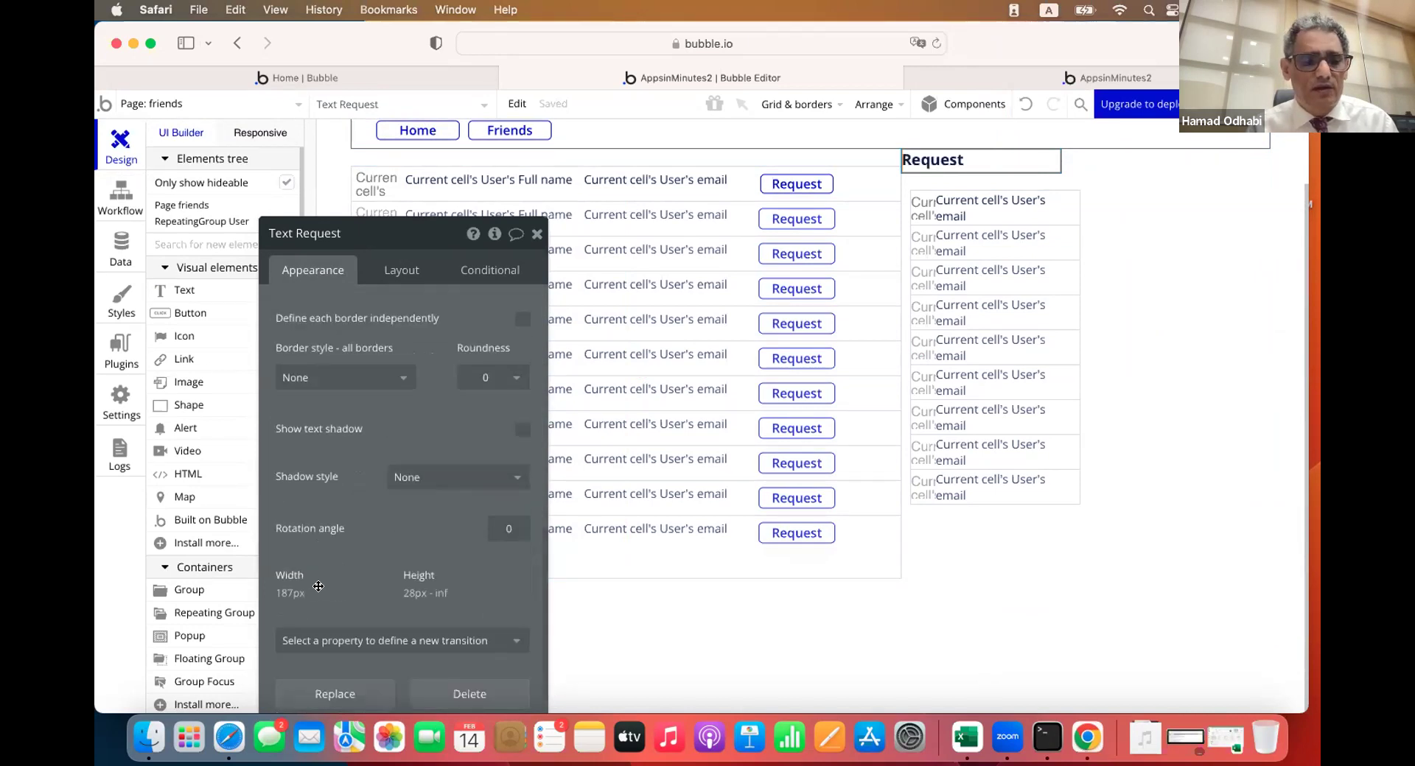
pyautogui.click(391, 285)
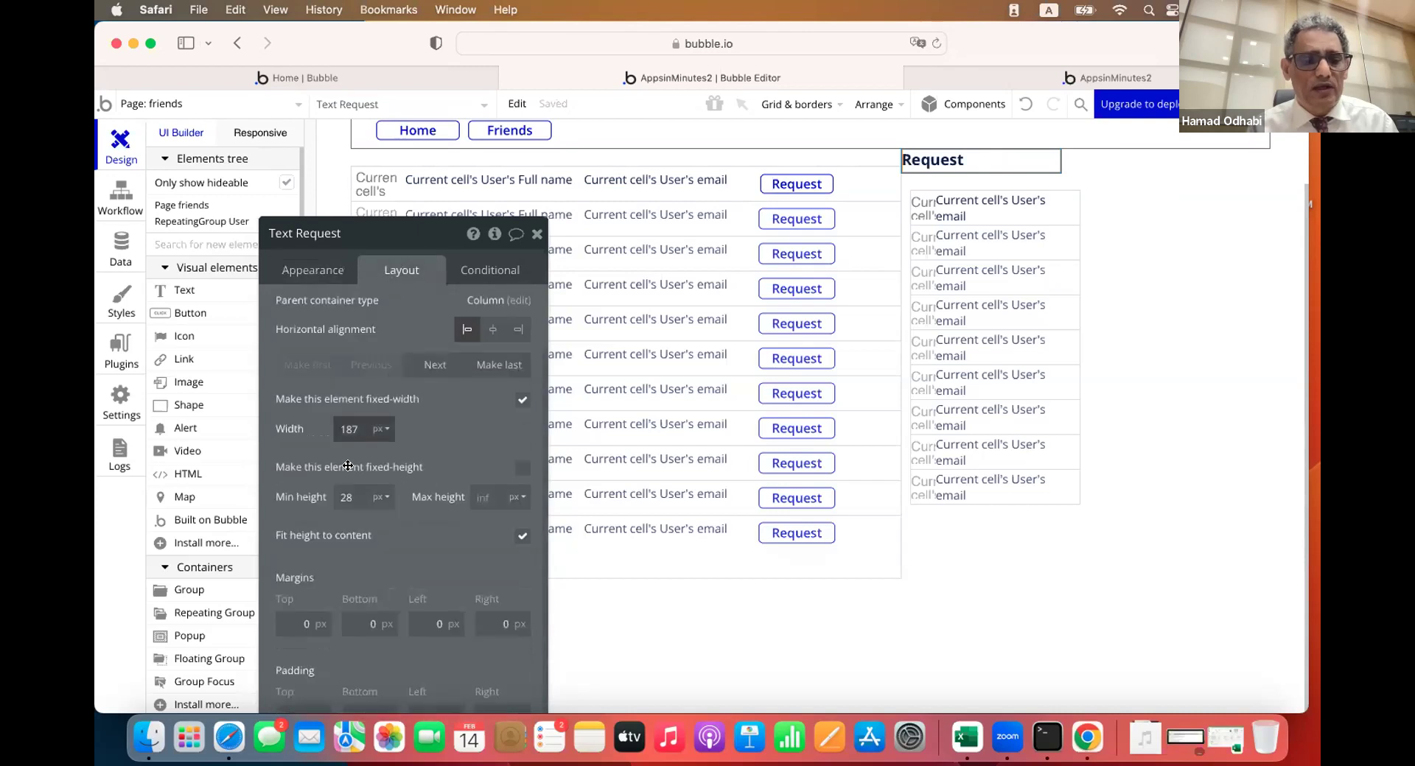
pyautogui.click(339, 497)
pyautogui.write('0')
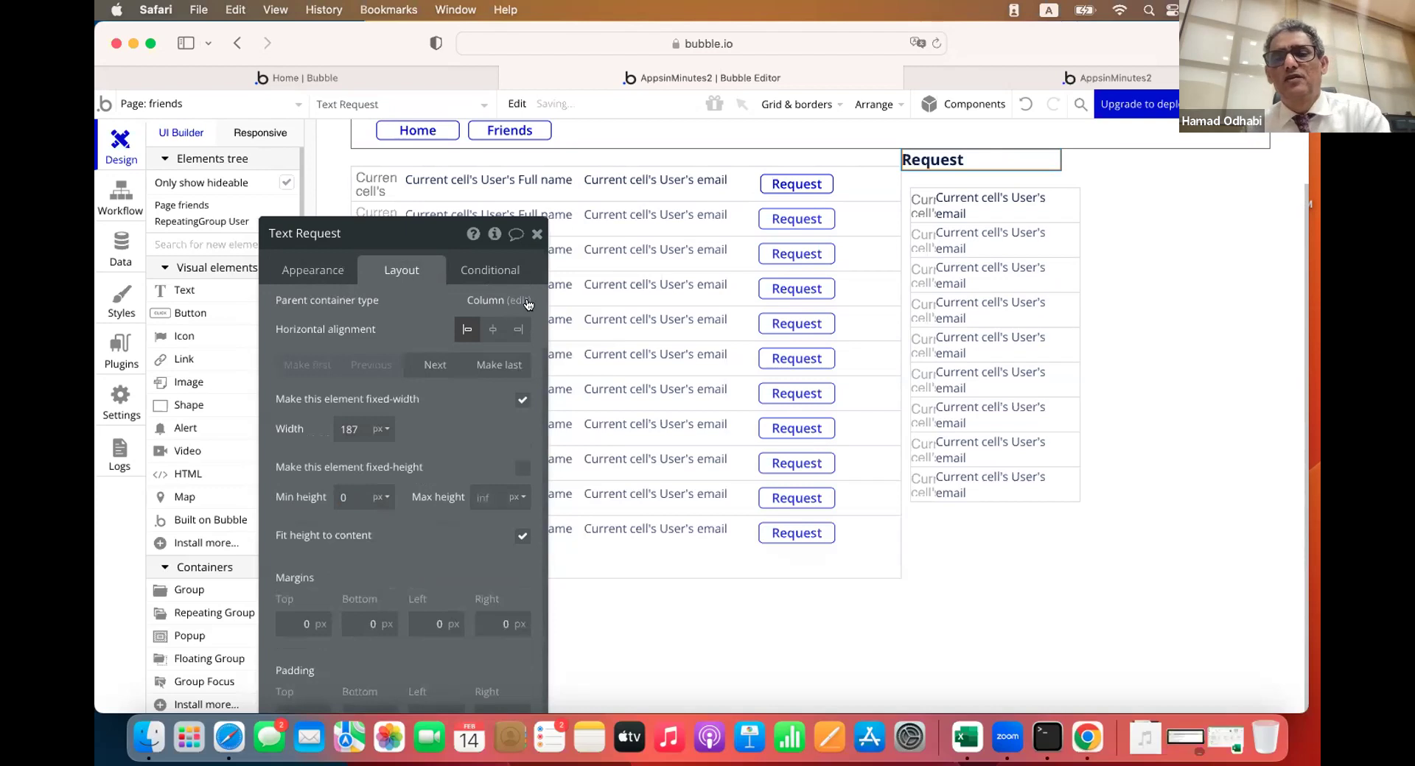
# Review the users list and the titled received requests list on the running friends page
pyautogui.click(953, 82)
pyautogui.click(918, 109)
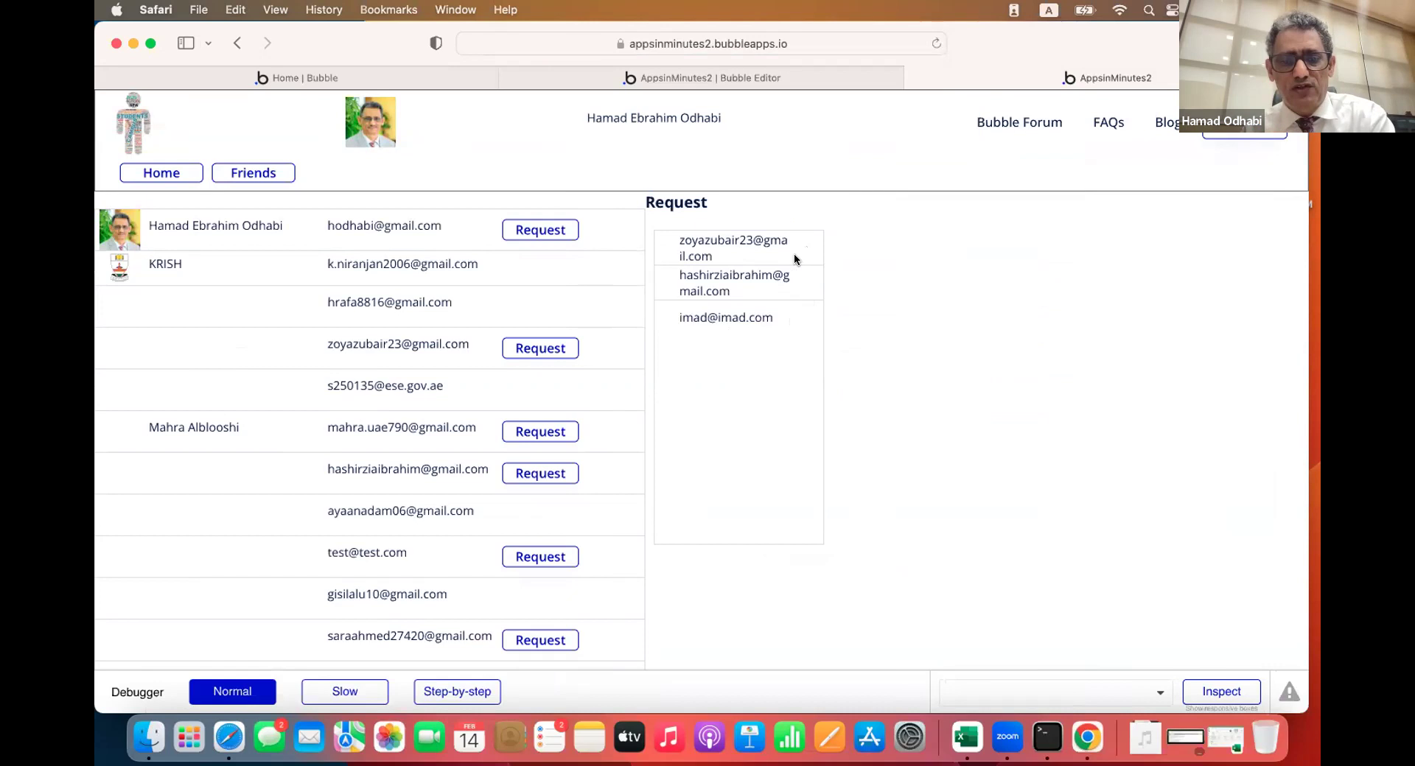
pyautogui.click(733, 256)
pyautogui.click(746, 275)
pyautogui.scroll(-1, 747, 275)
pyautogui.scroll(1, 746, 268)
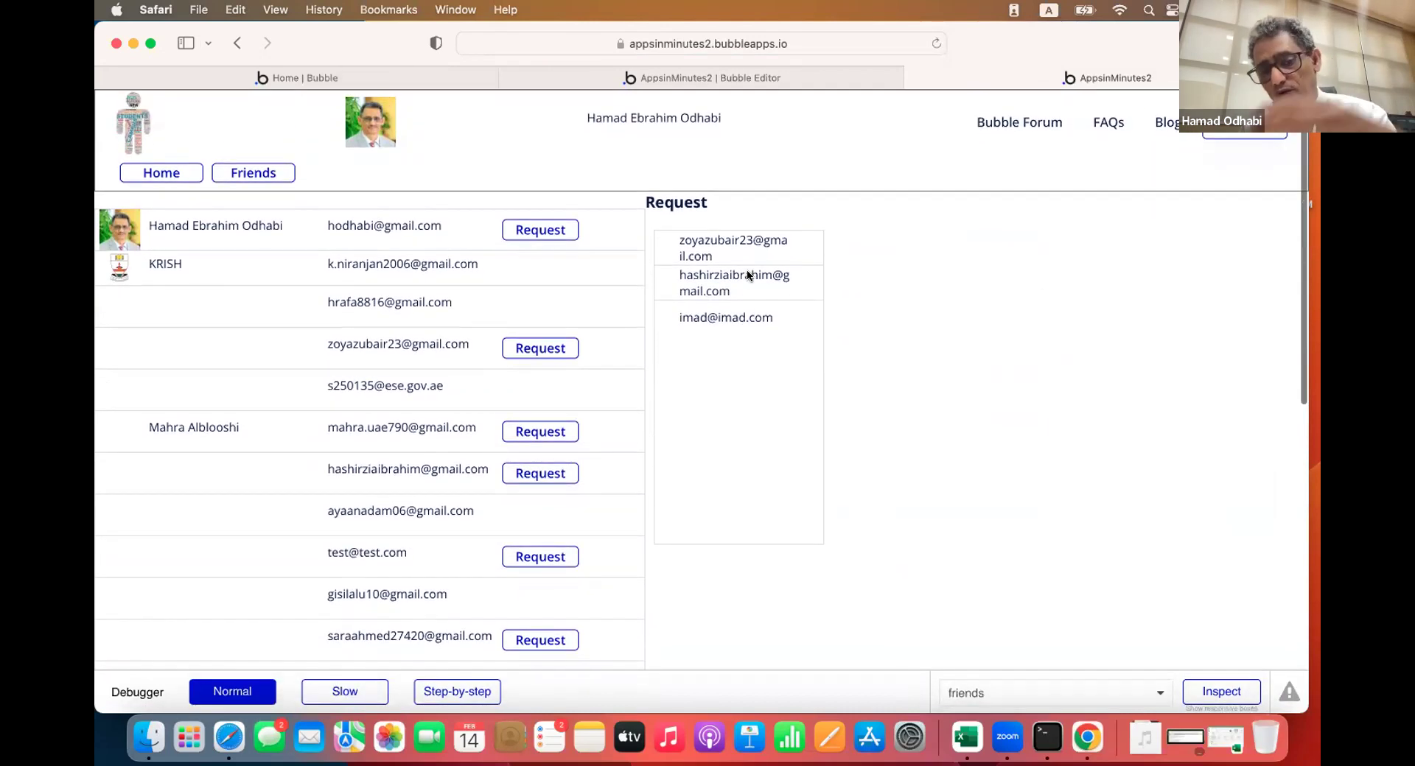
pyautogui.scroll(-10, 712, 425)
pyautogui.scroll(10, 712, 425)
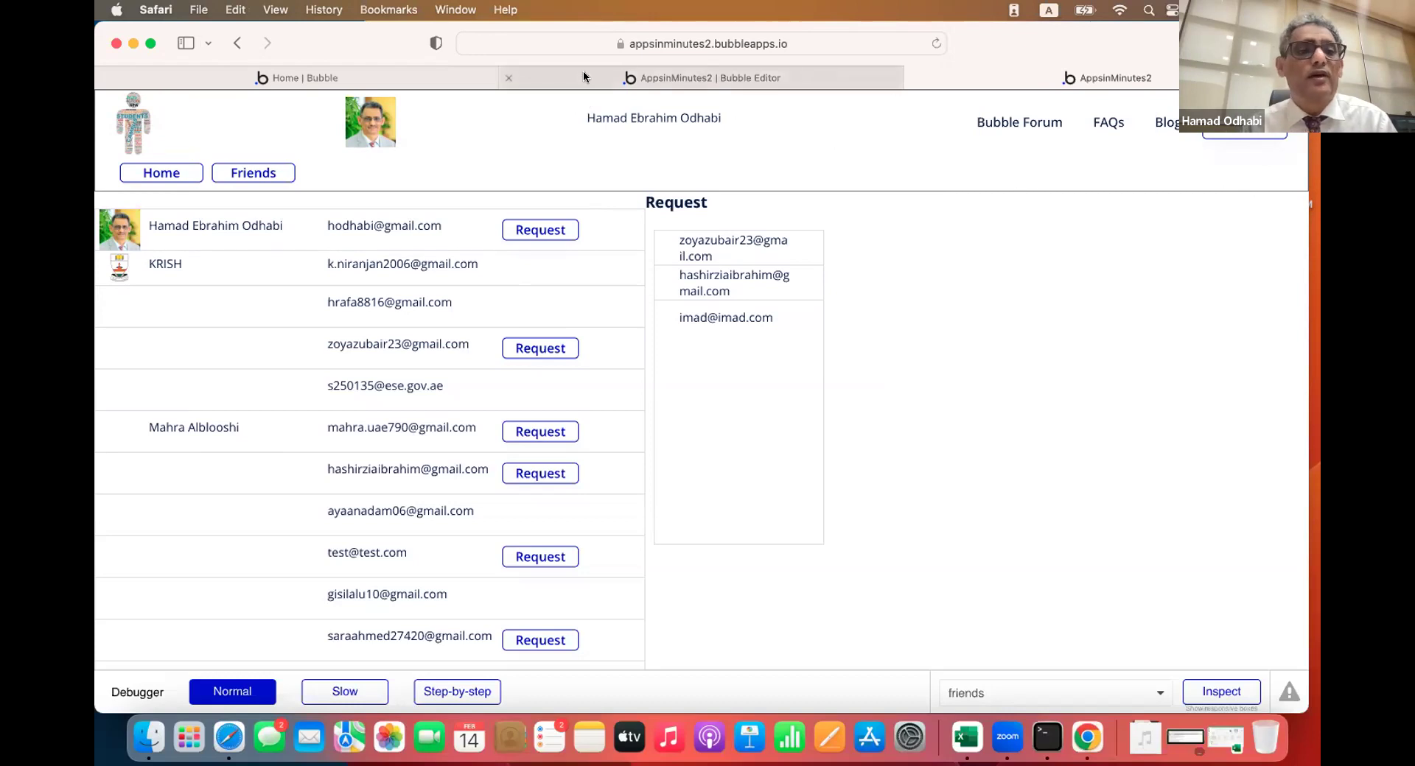
# Switch to the Bubble home page and open the Academy's video lessons library
pyautogui.click(389, 78)
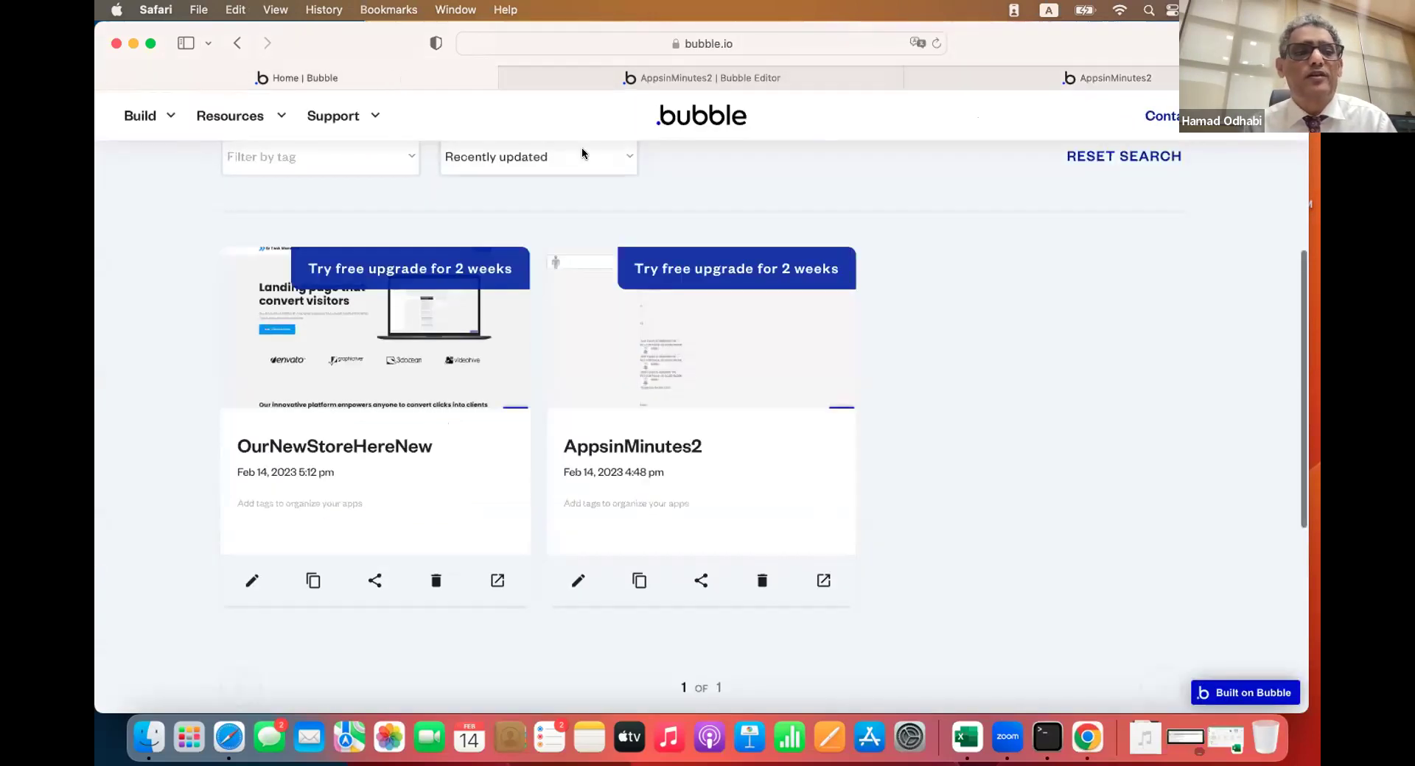
pyautogui.click(272, 118)
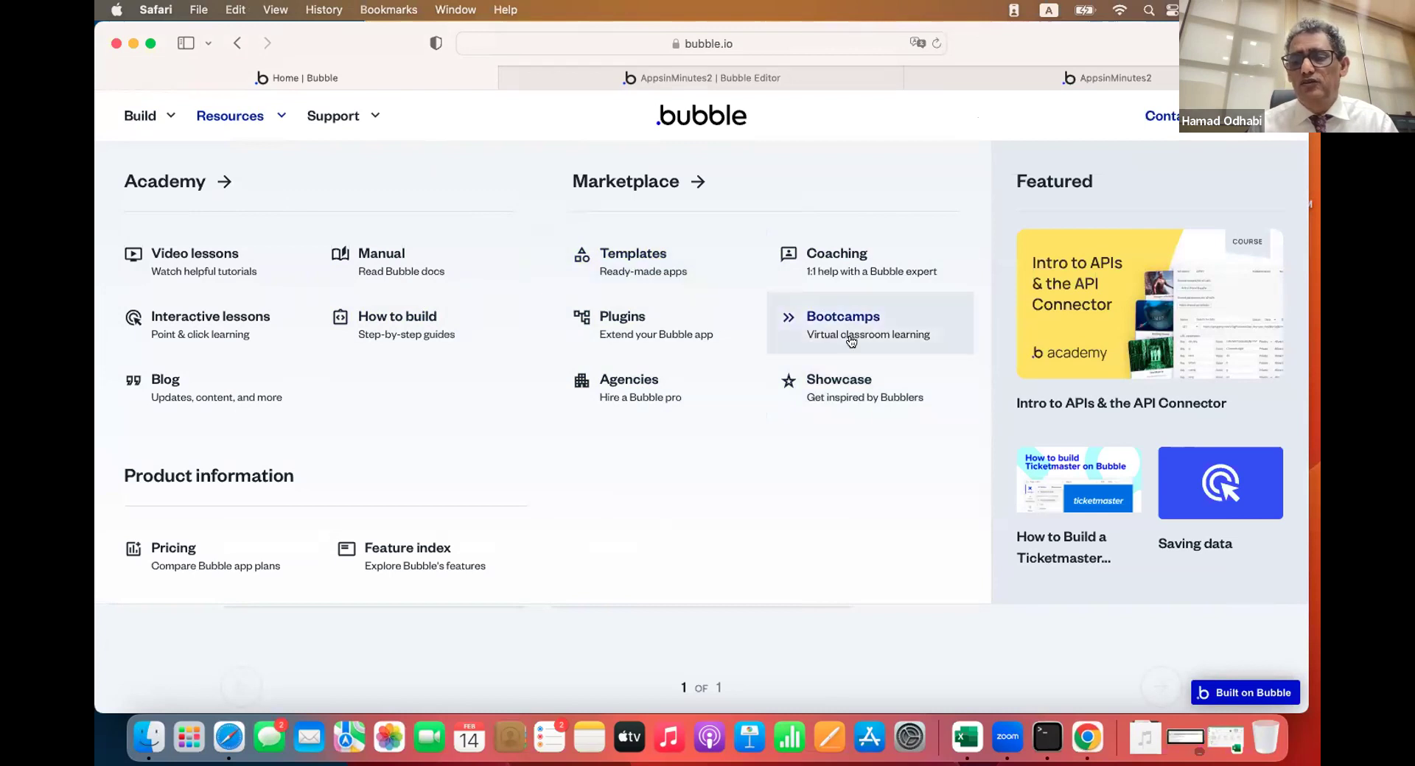
pyautogui.scroll(-5, 1104, 379)
pyautogui.scroll(-1, 1105, 380)
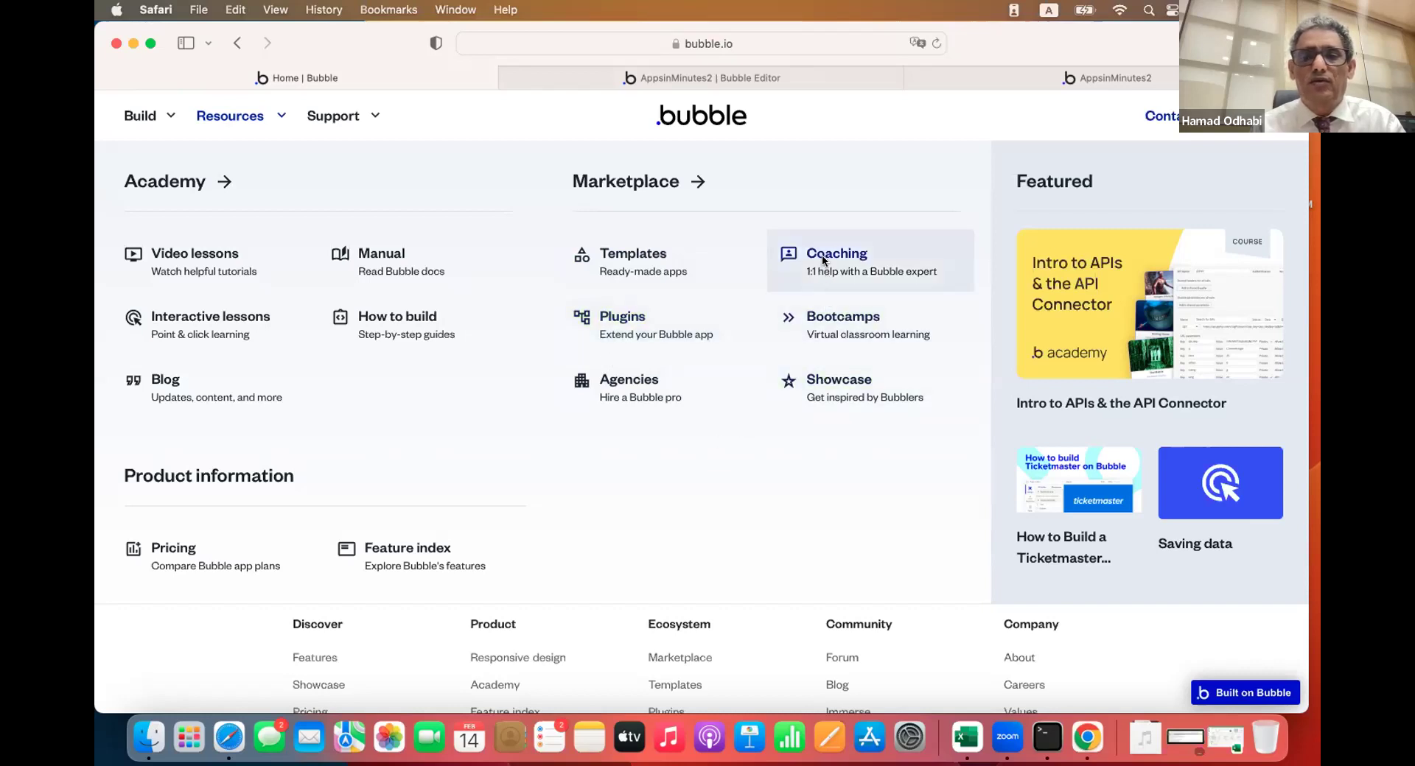
pyautogui.click(227, 270)
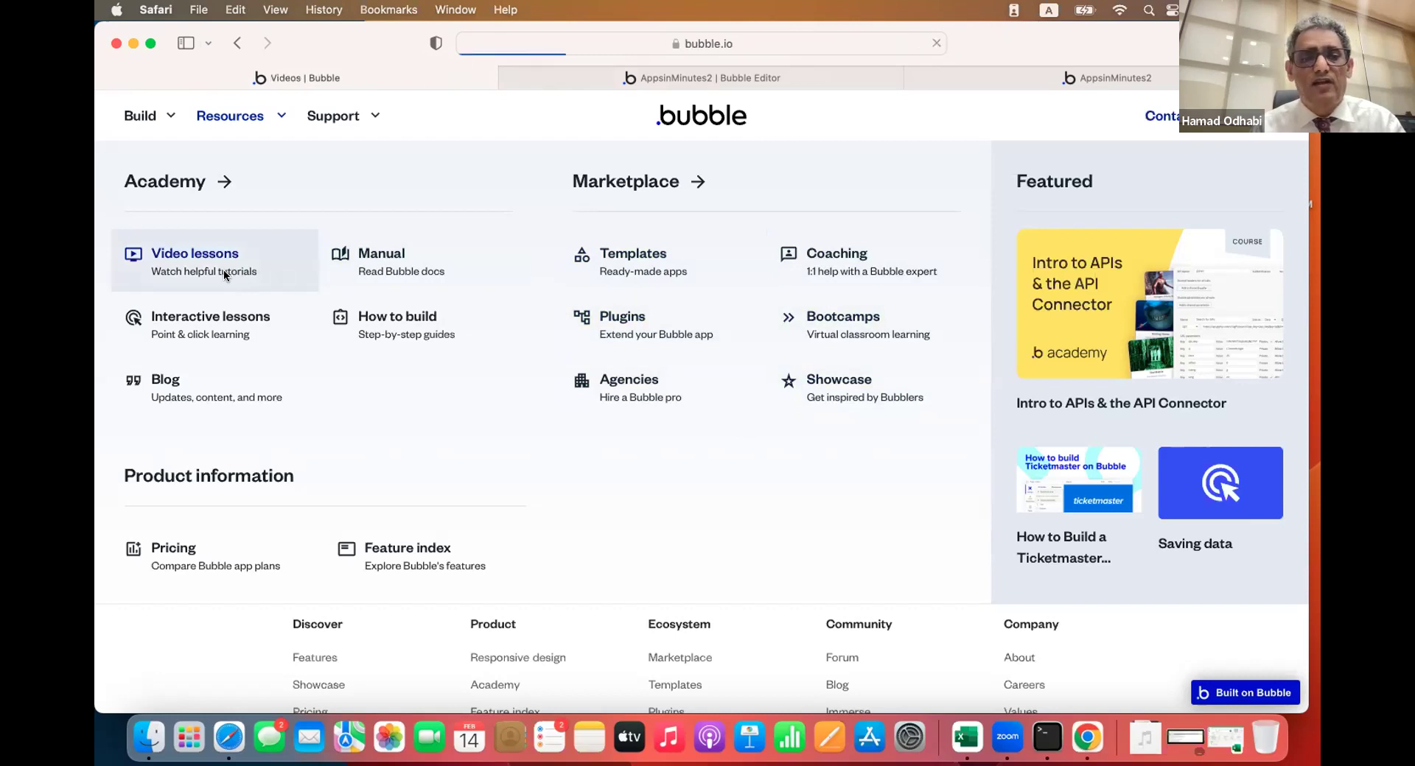
pyautogui.scroll(-5, 433, 420)
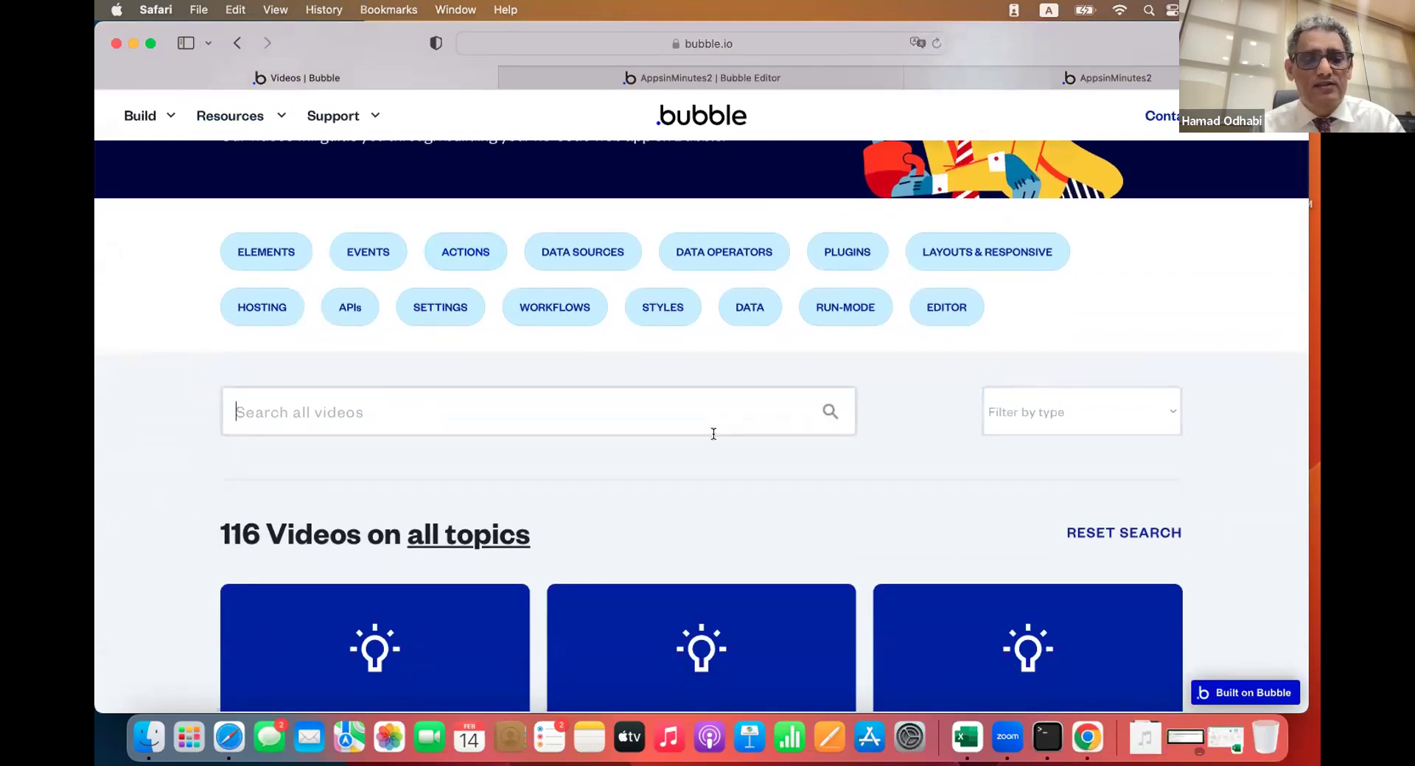
# Search the video library for "repeating" and look through the matching videos
pyautogui.scroll(-5, 710, 433)
pyautogui.scroll(6, 711, 438)
pyautogui.click(623, 450)
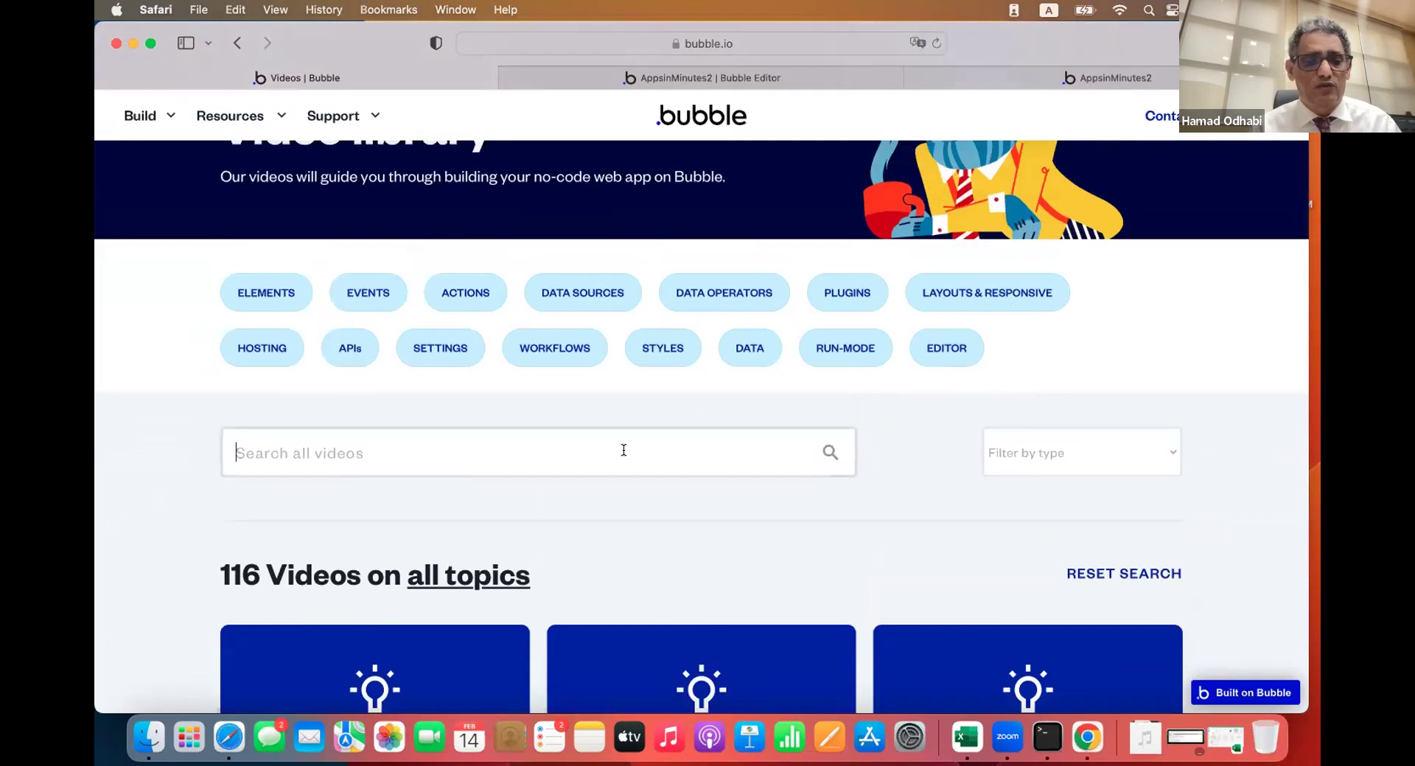
pyautogui.write('repeating')
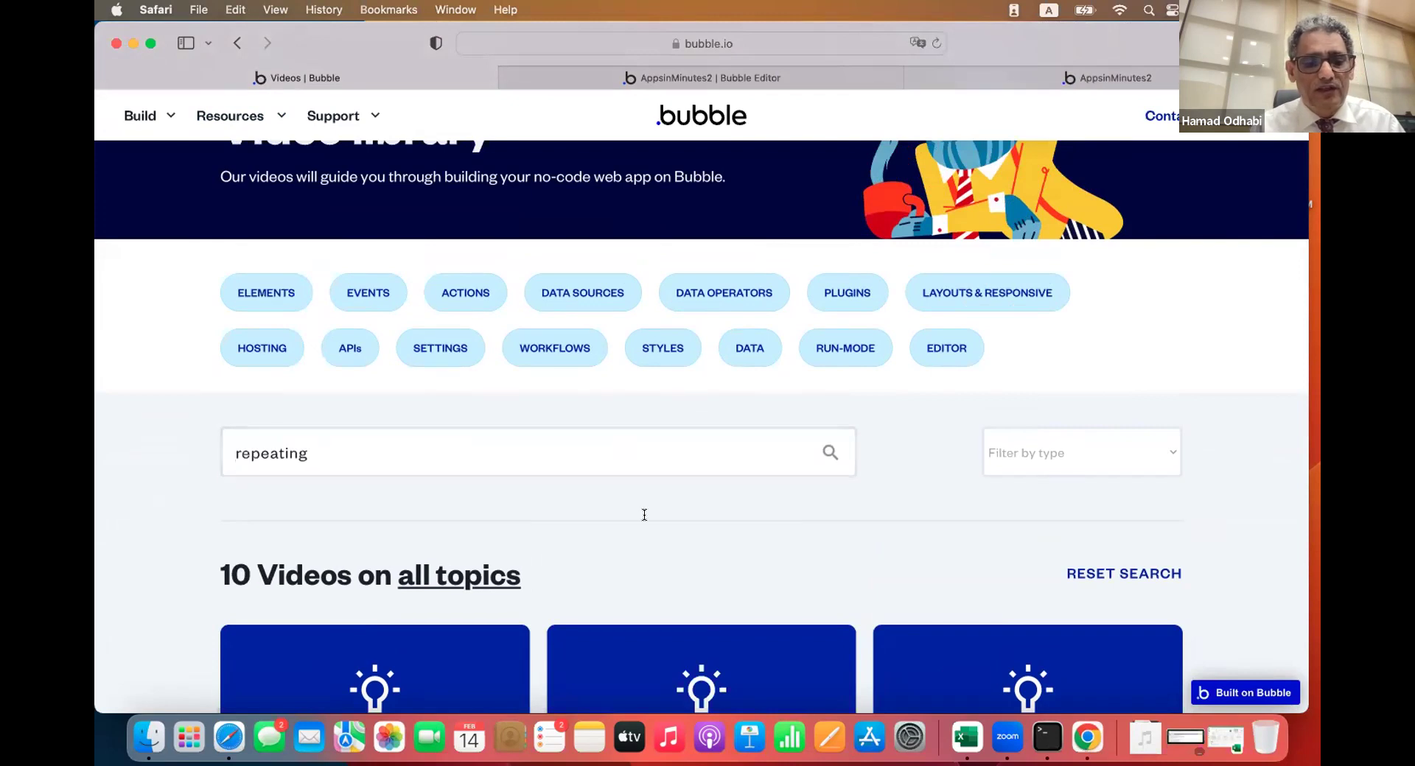
pyautogui.scroll(-5, 644, 514)
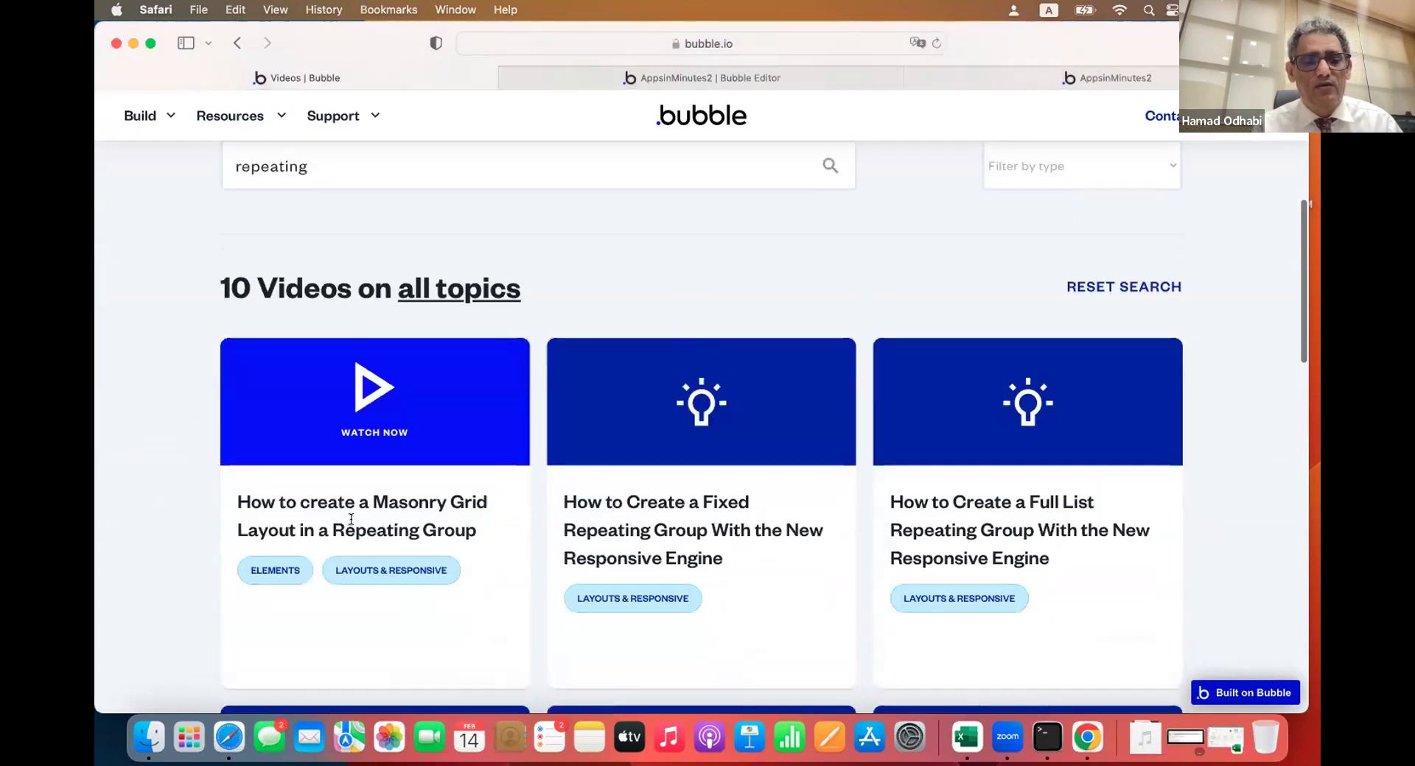
pyautogui.scroll(6, 372, 516)
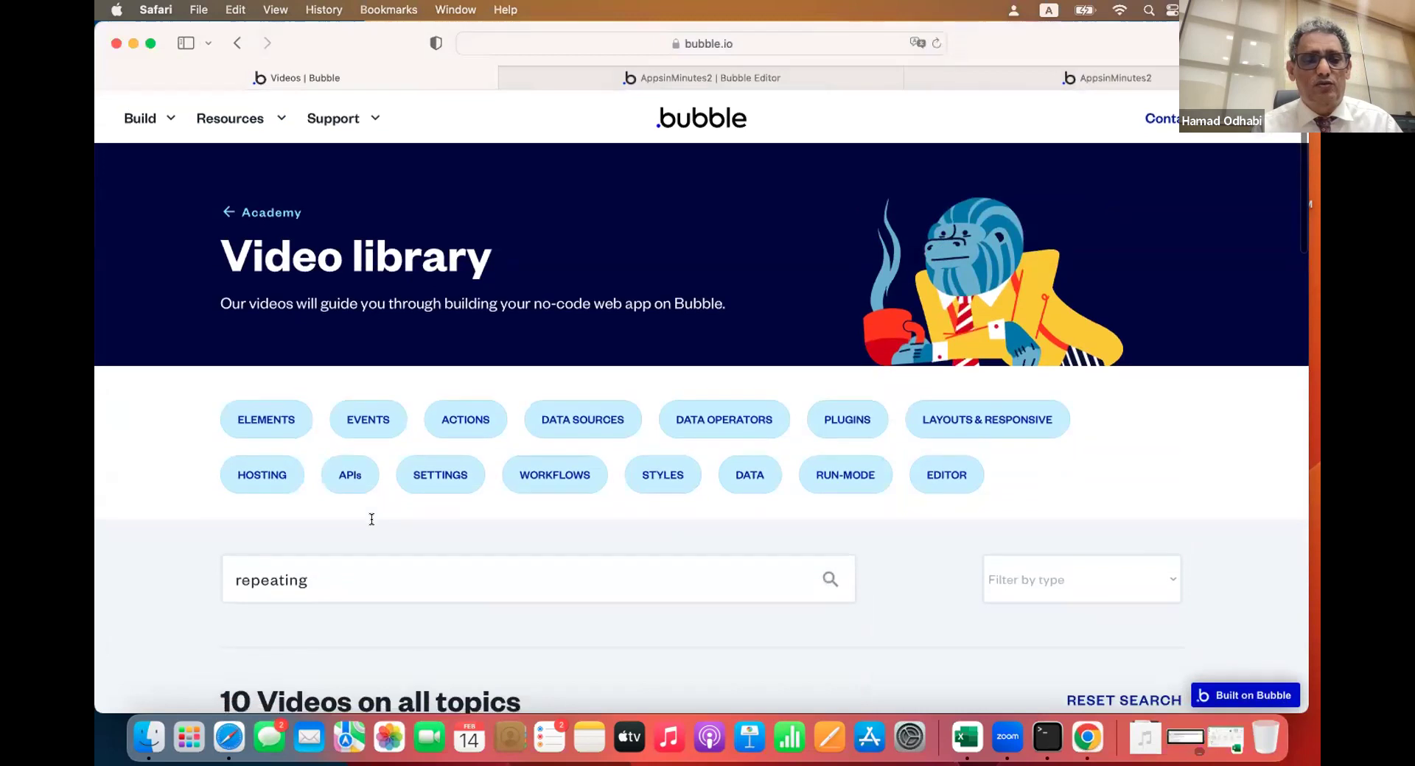
# Filter the video results by the Tutorials type
pyautogui.click(1033, 576)
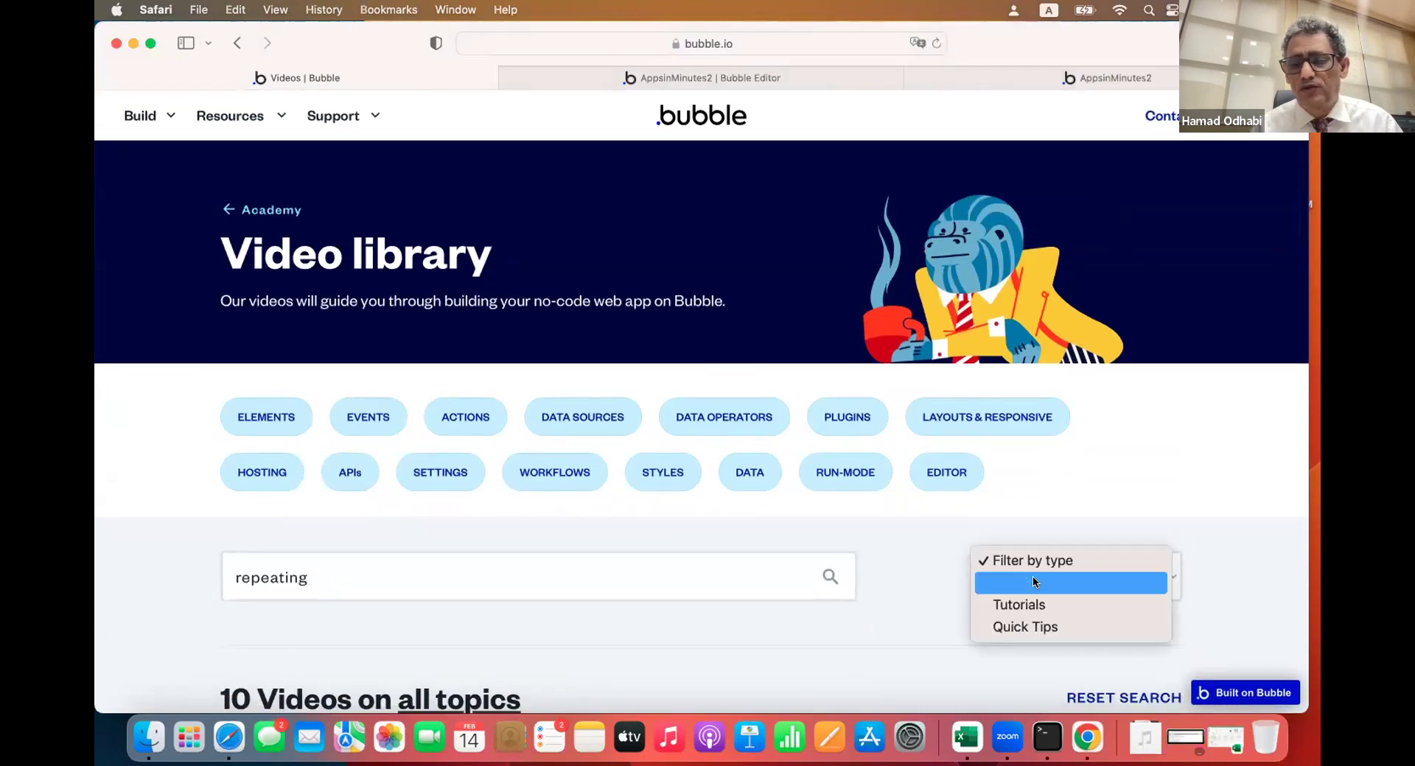
pyautogui.click(1023, 597)
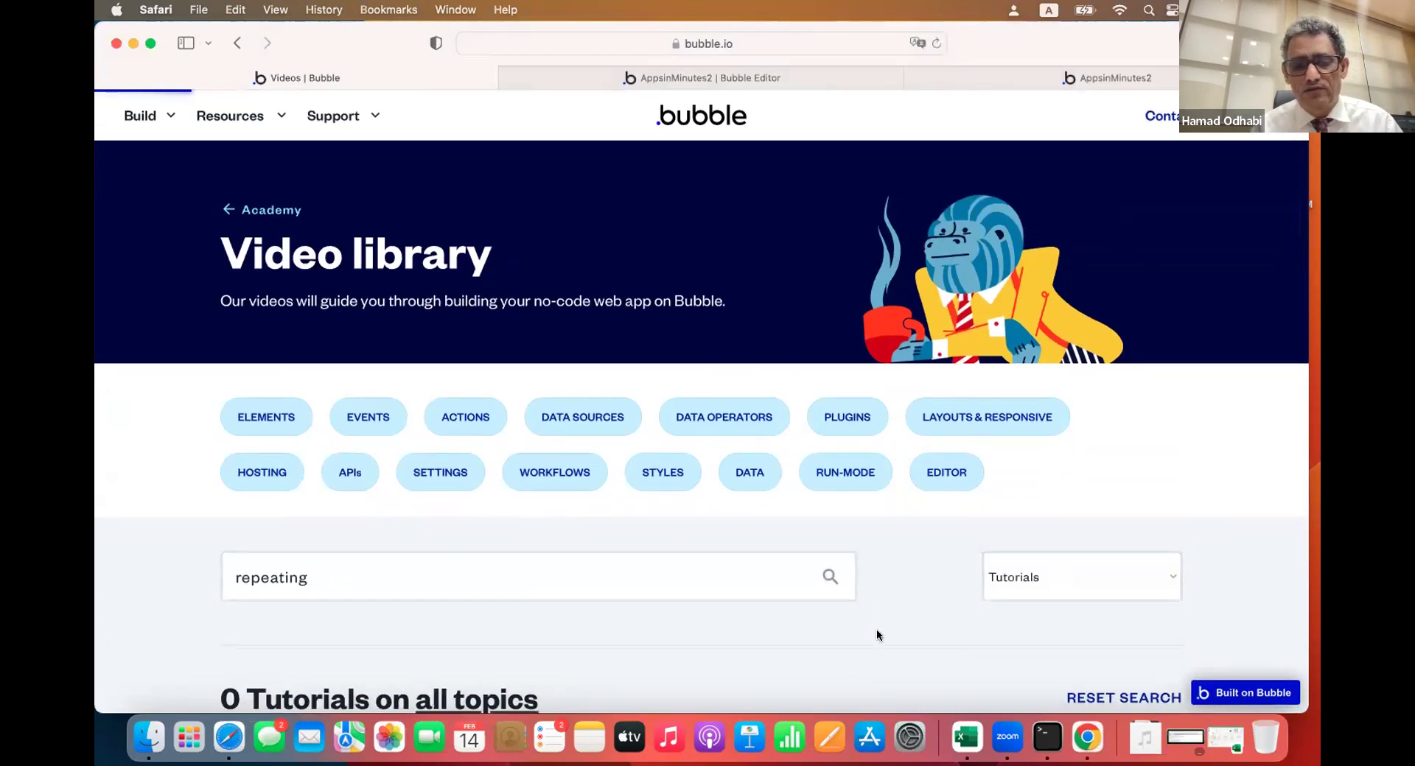
pyautogui.scroll(-5, 877, 630)
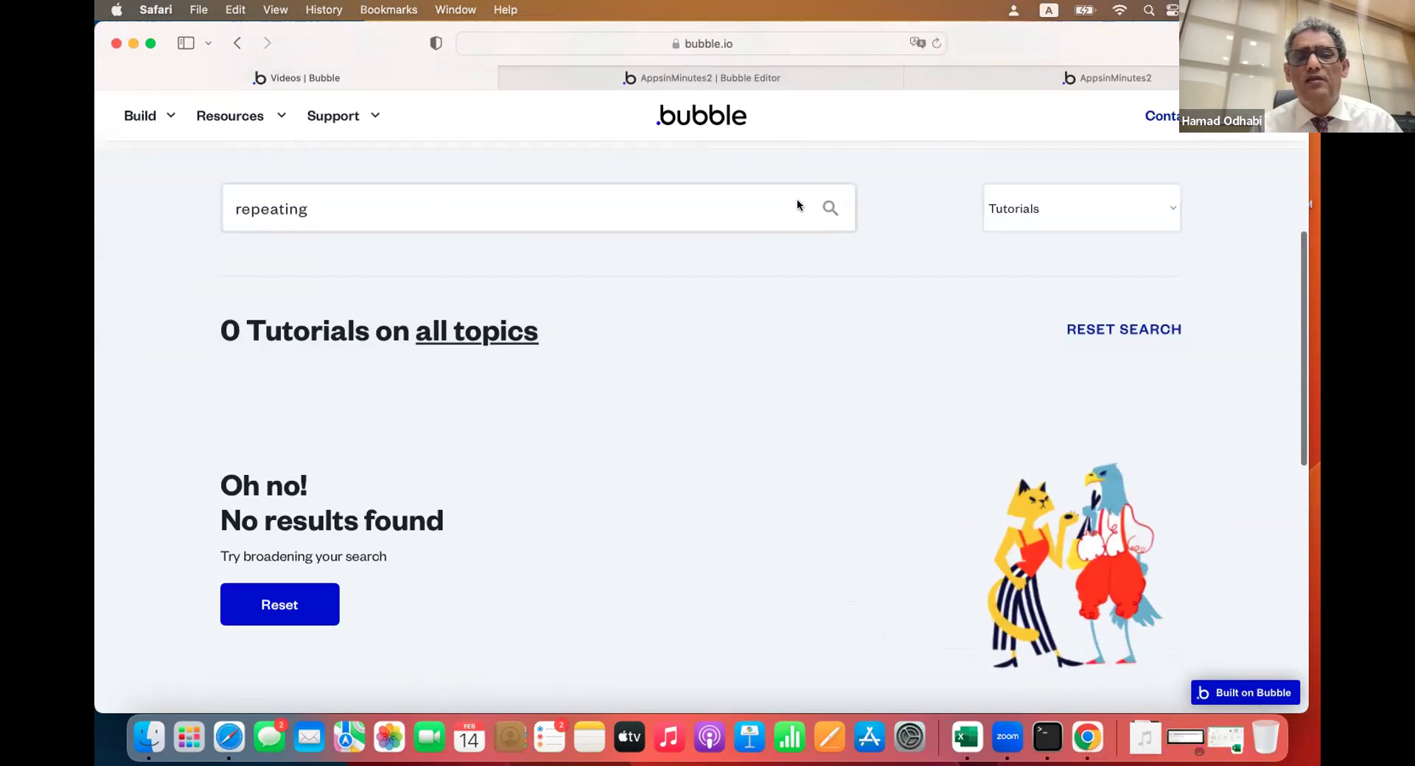
# Clear the search term, browse the tutorials on all topics and go to the second results page
pyautogui.doubleClick(670, 203)
pyautogui.press('BackSpace')
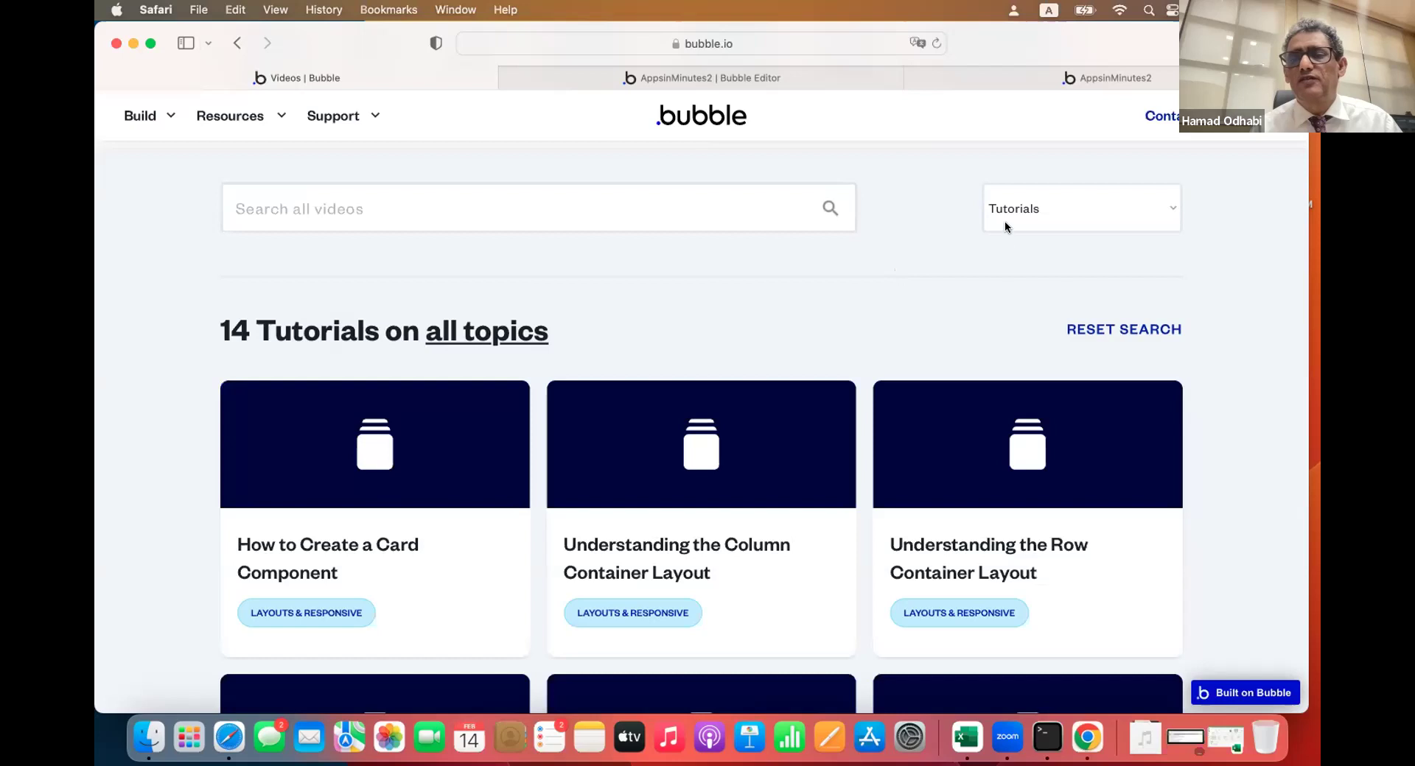
pyautogui.scroll(-5, 919, 277)
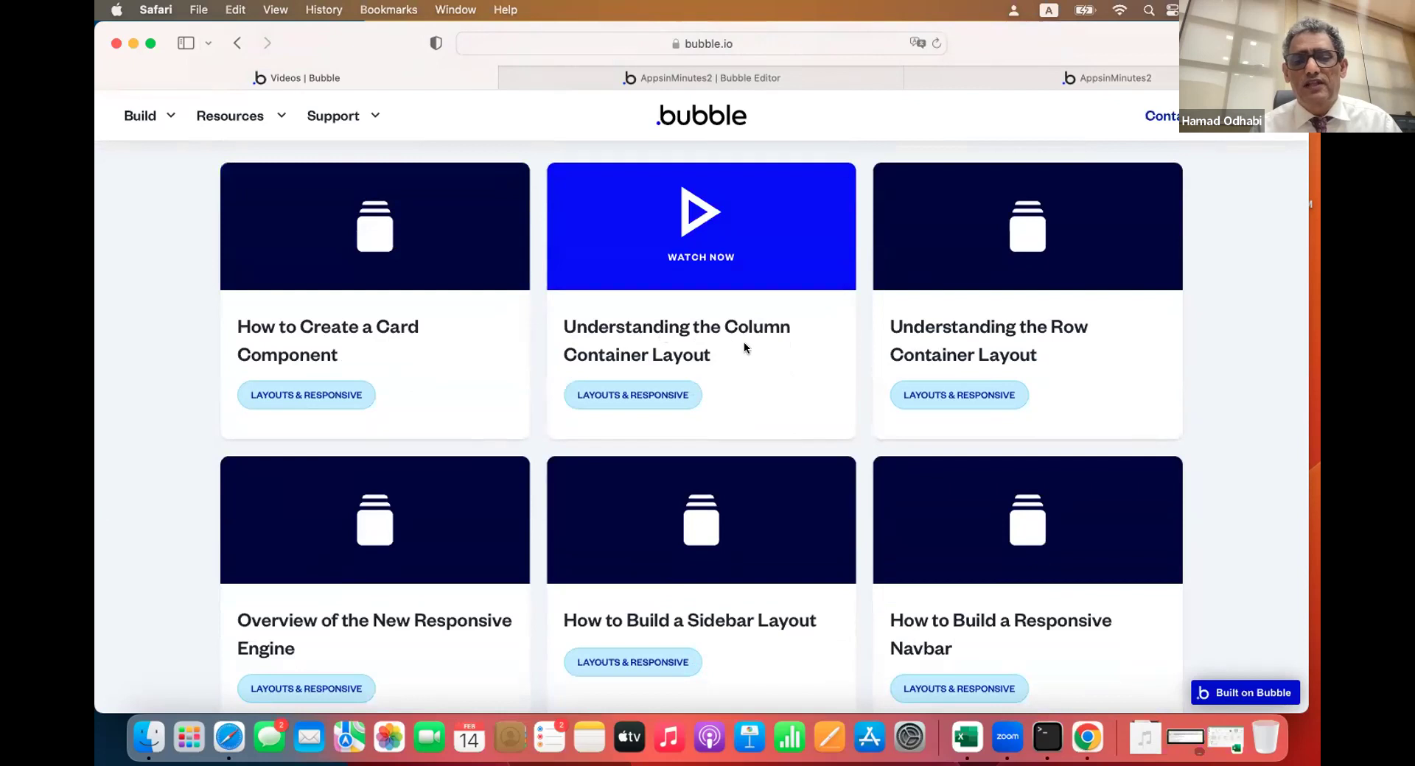
pyautogui.scroll(-5, 745, 348)
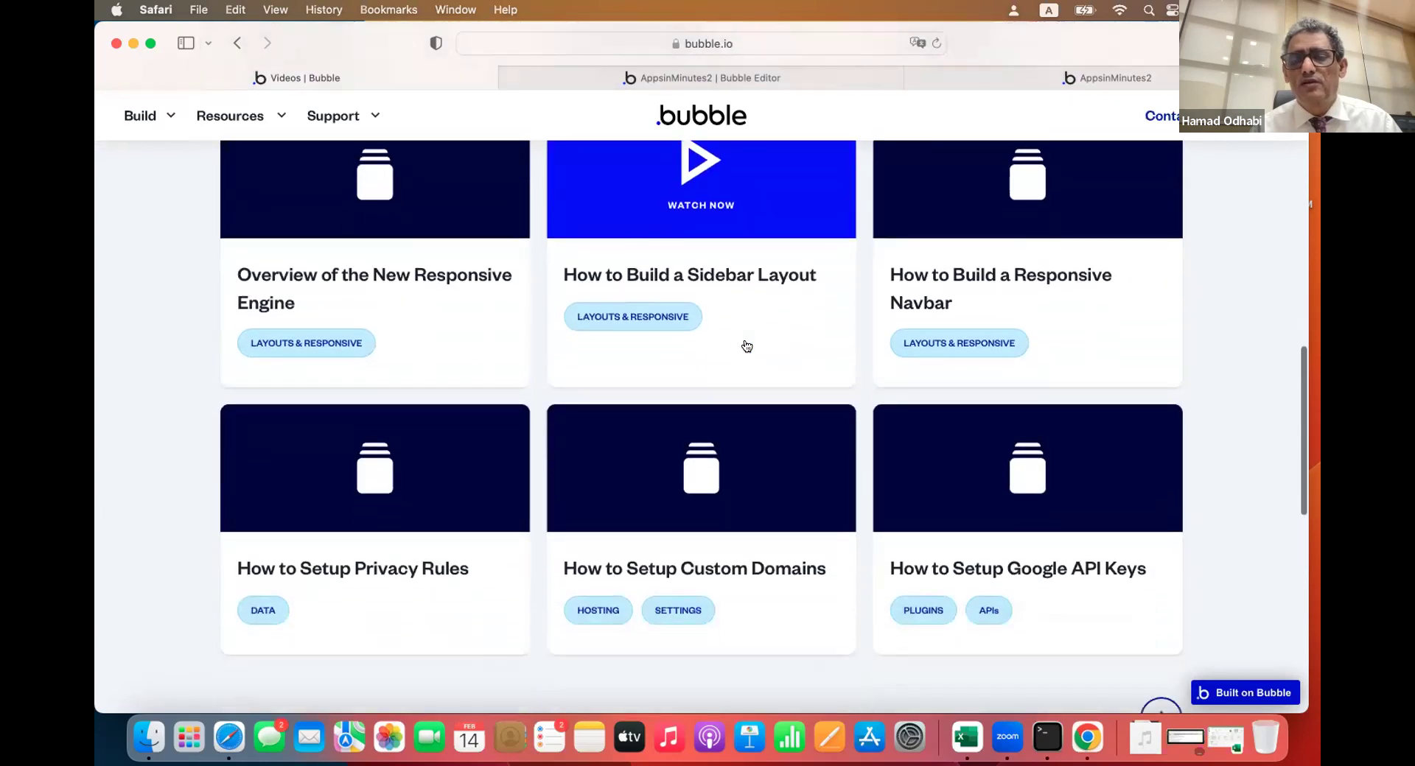
pyautogui.scroll(-6, 746, 347)
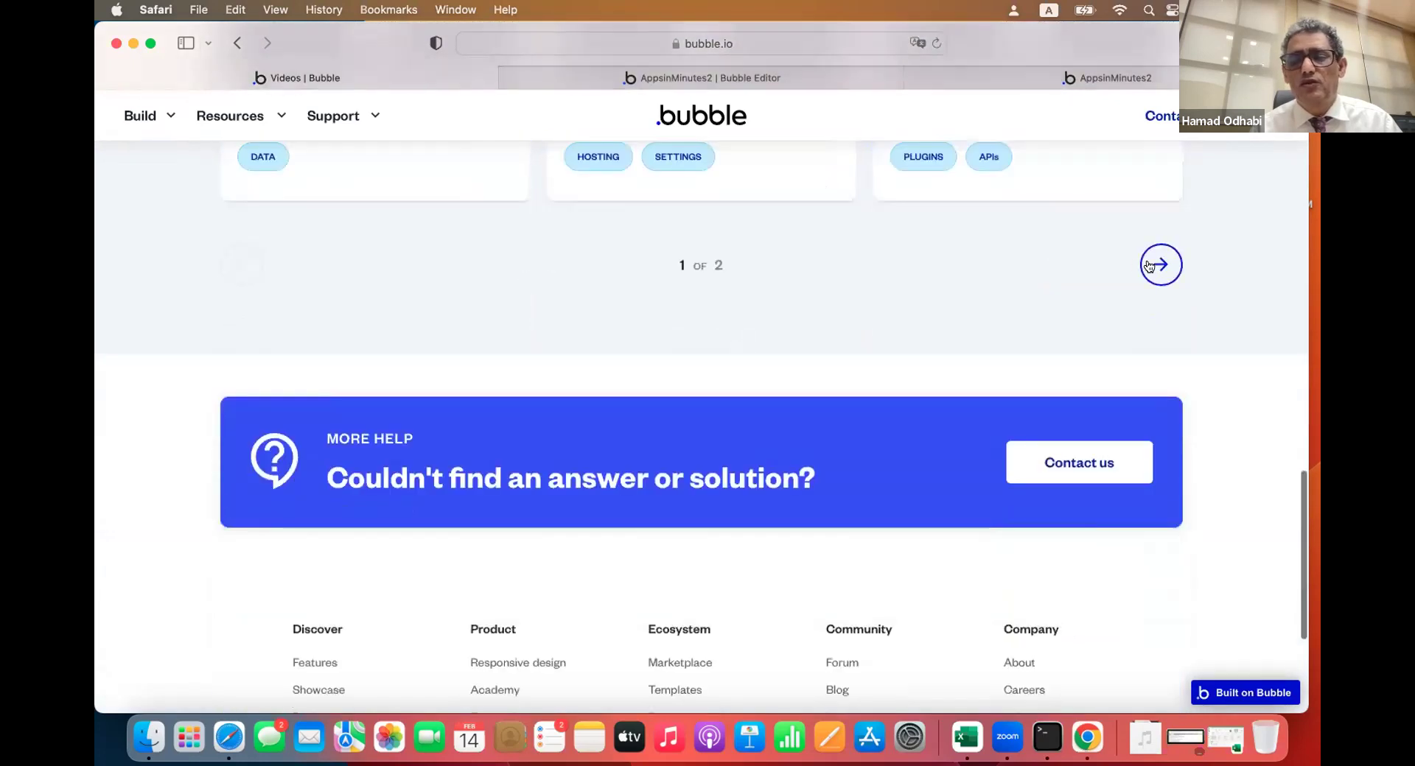
pyautogui.click(1148, 265)
pyautogui.scroll(5, 841, 404)
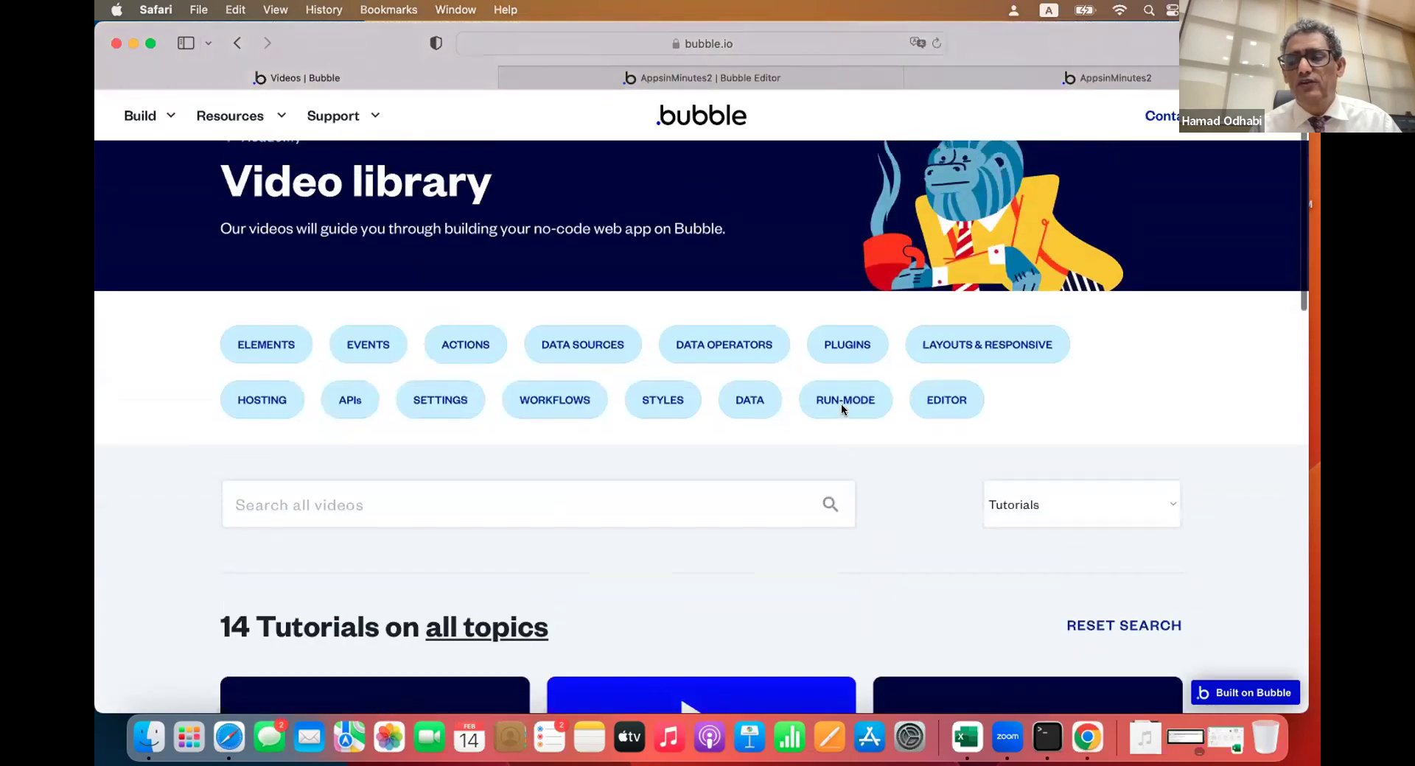
pyautogui.scroll(1, 842, 404)
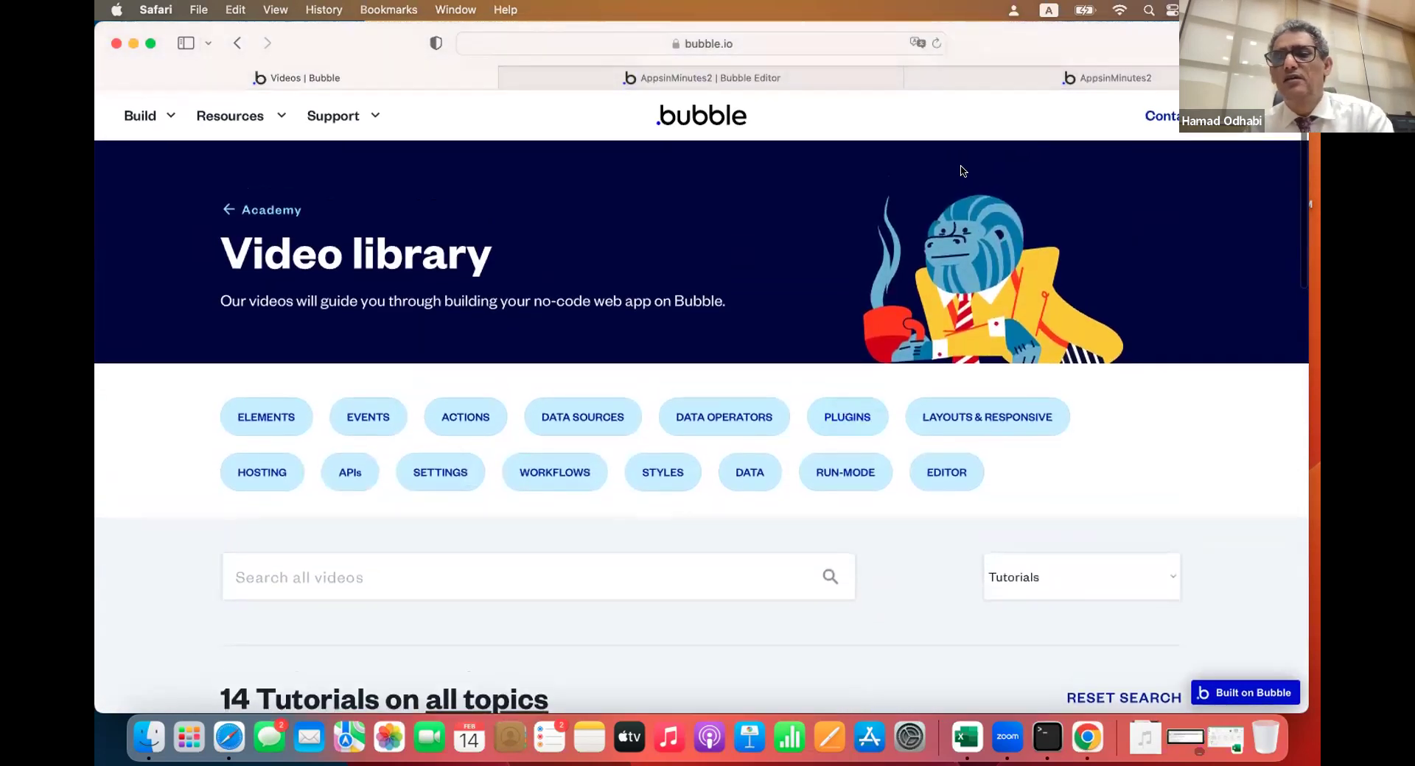
pyautogui.click(347, 118)
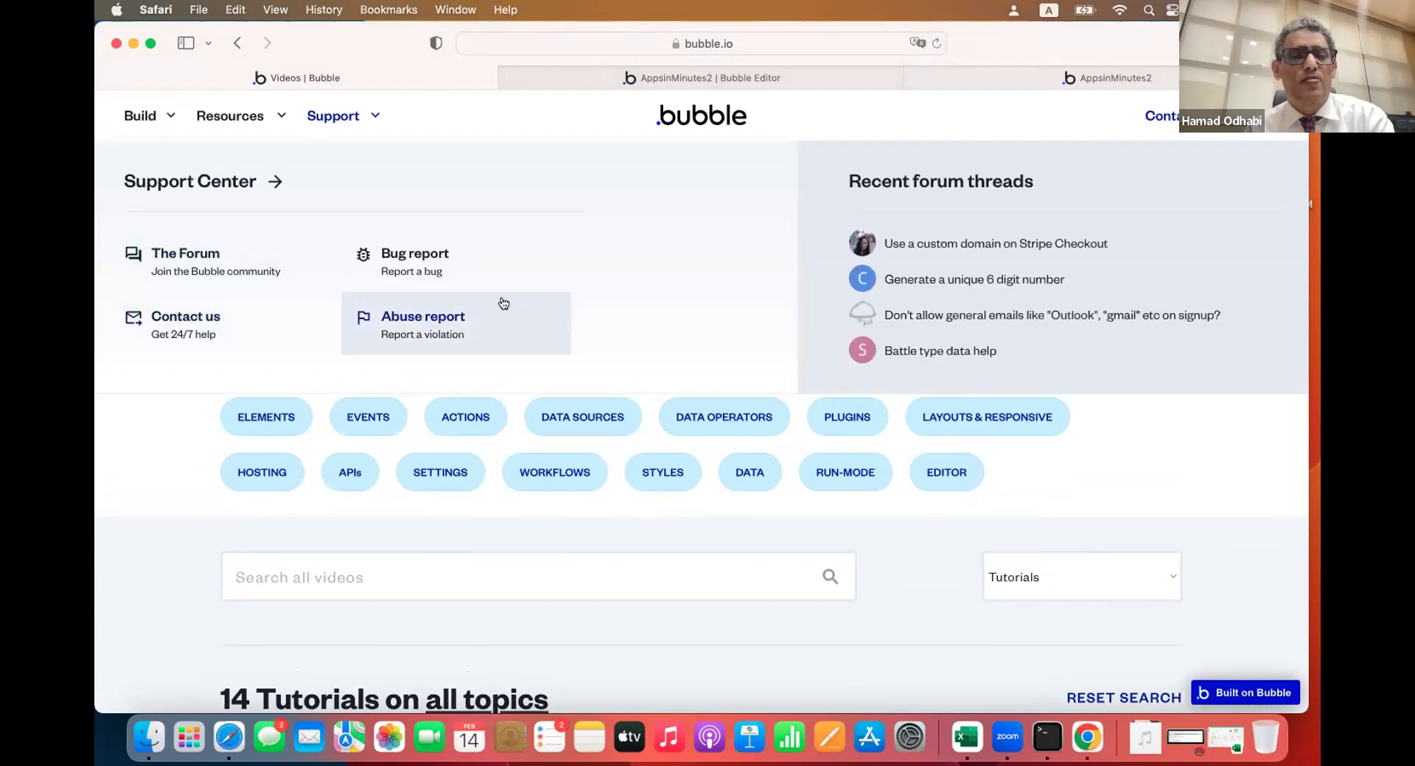
pyautogui.click(207, 118)
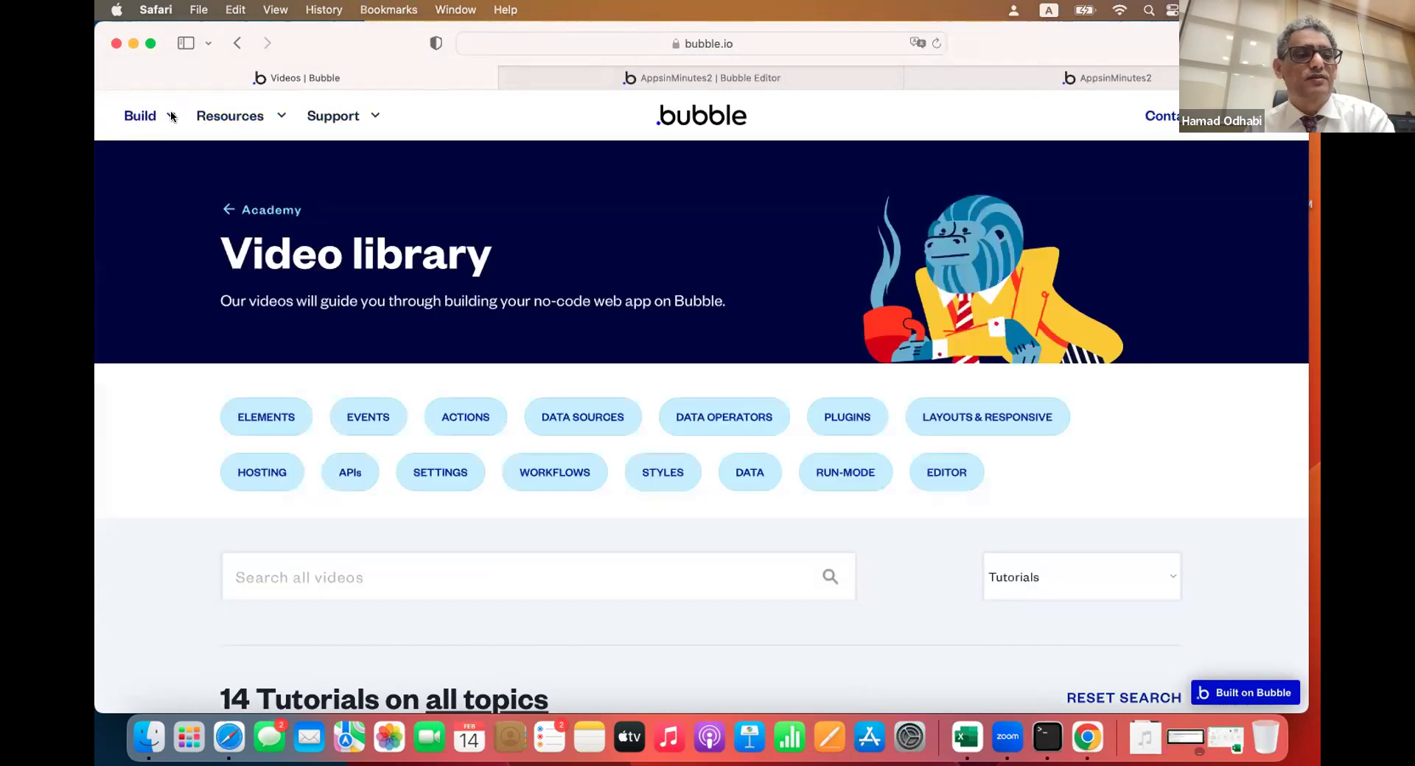
pyautogui.click(171, 116)
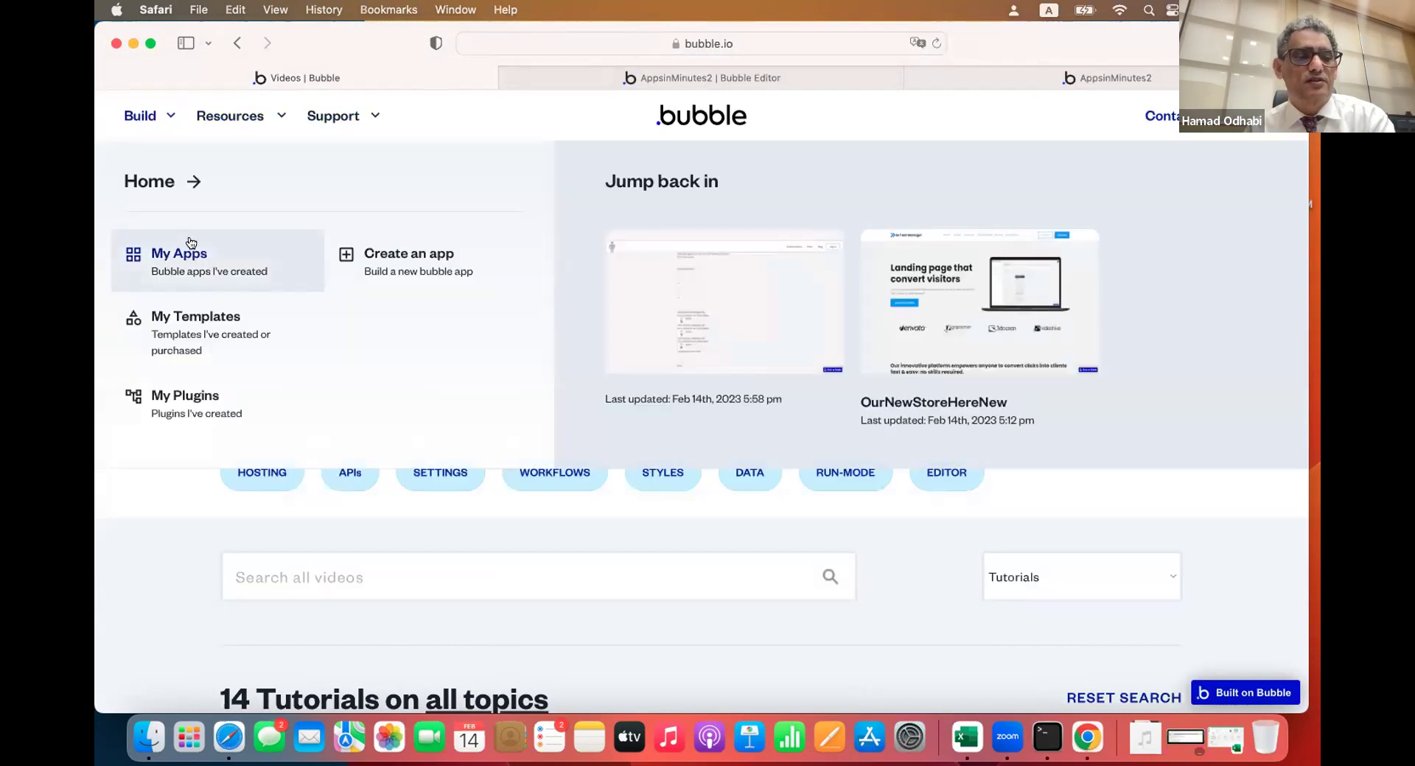
pyautogui.click(175, 532)
# Examine the tutorials listed on the second page of the video library
pyautogui.scroll(-1, 461, 514)
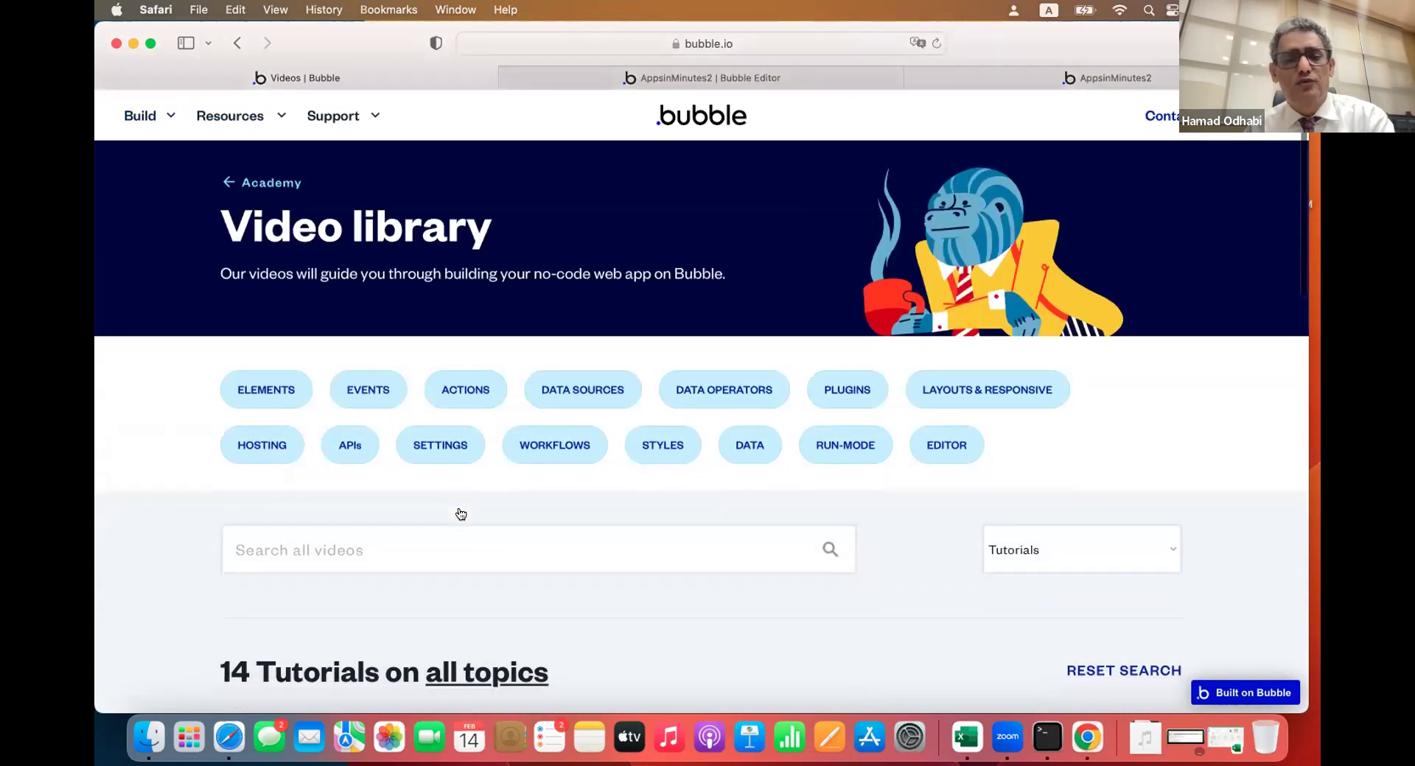
pyautogui.scroll(-20, 461, 514)
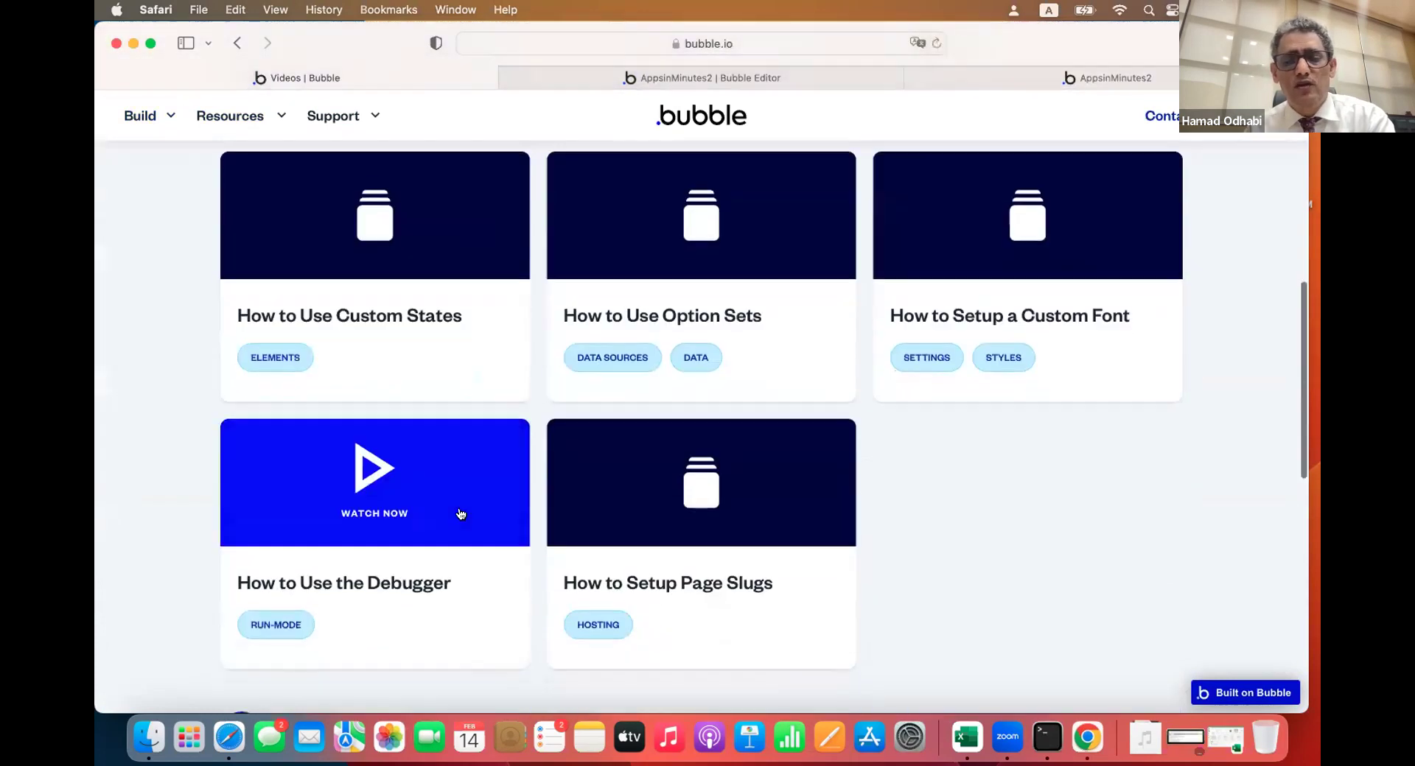
pyautogui.scroll(20, 461, 513)
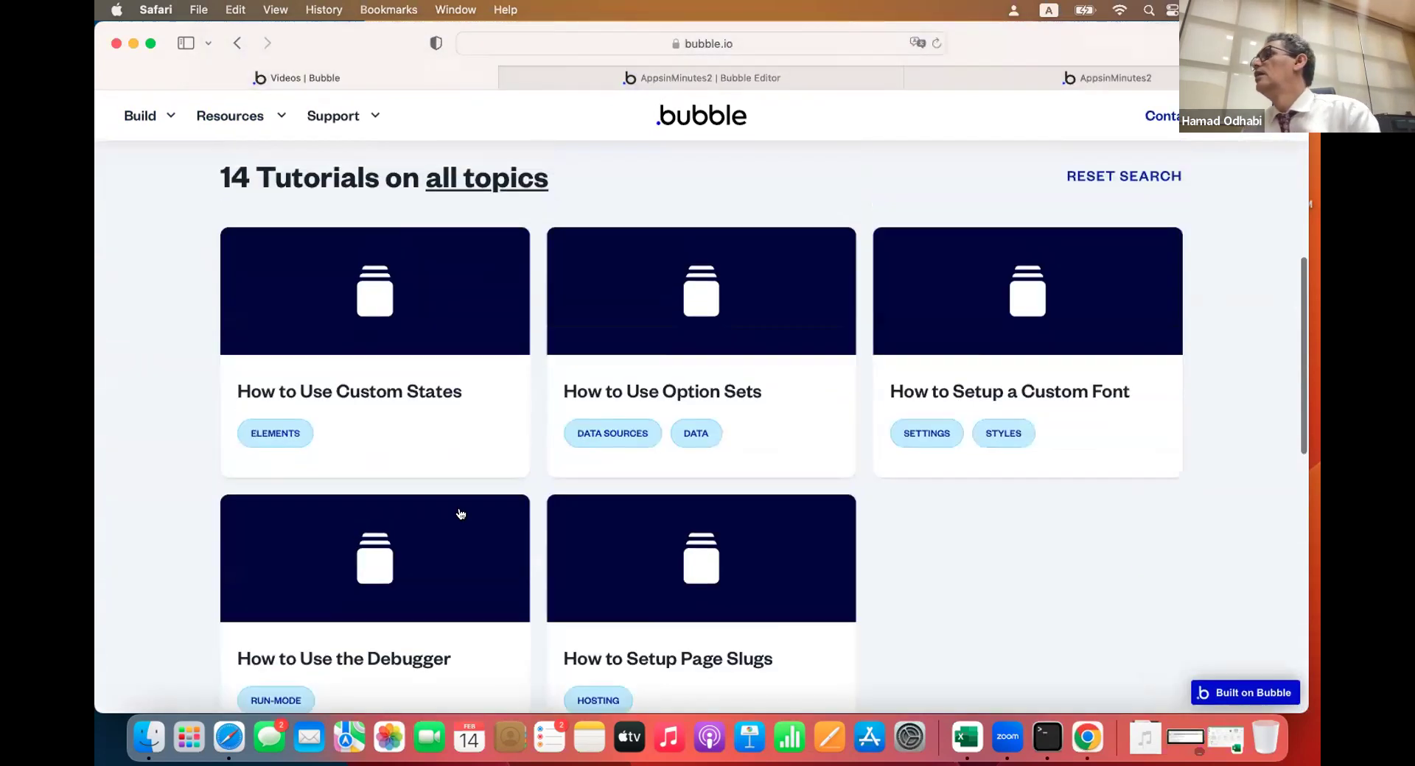